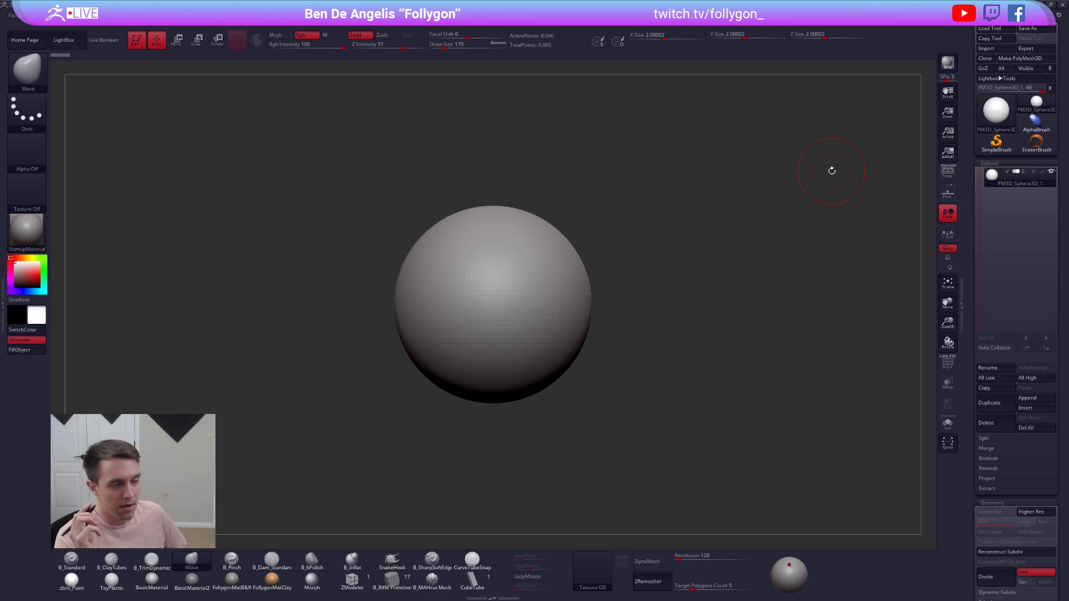
- Show the reference drawing of the blue-haired character on the canvas and set the Draw Size to 192
{"action": "key", "text": "shift"}
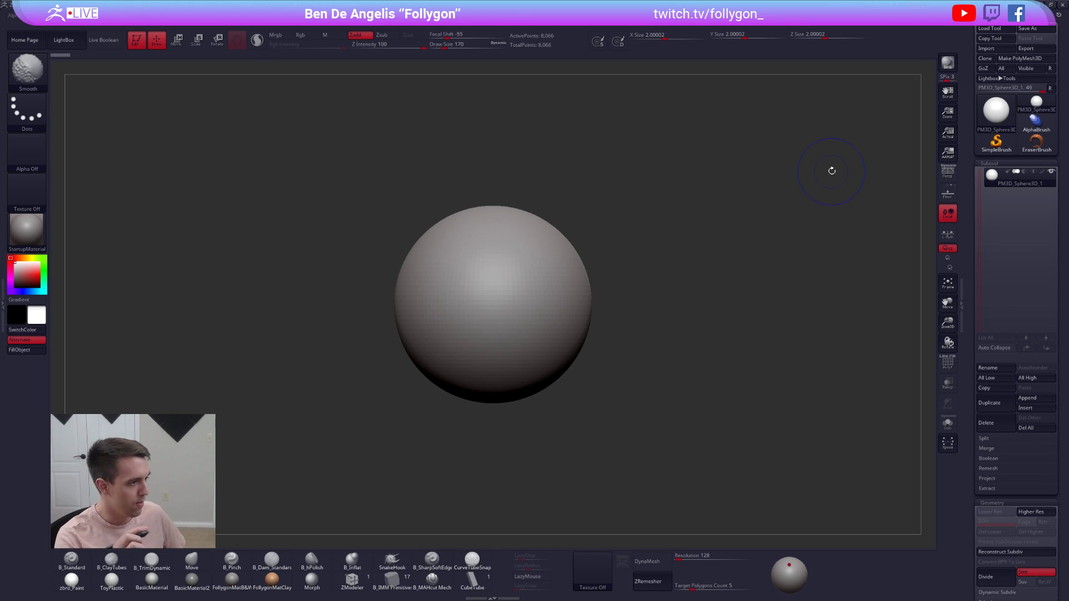
{"action": "key", "text": "shift+z"}
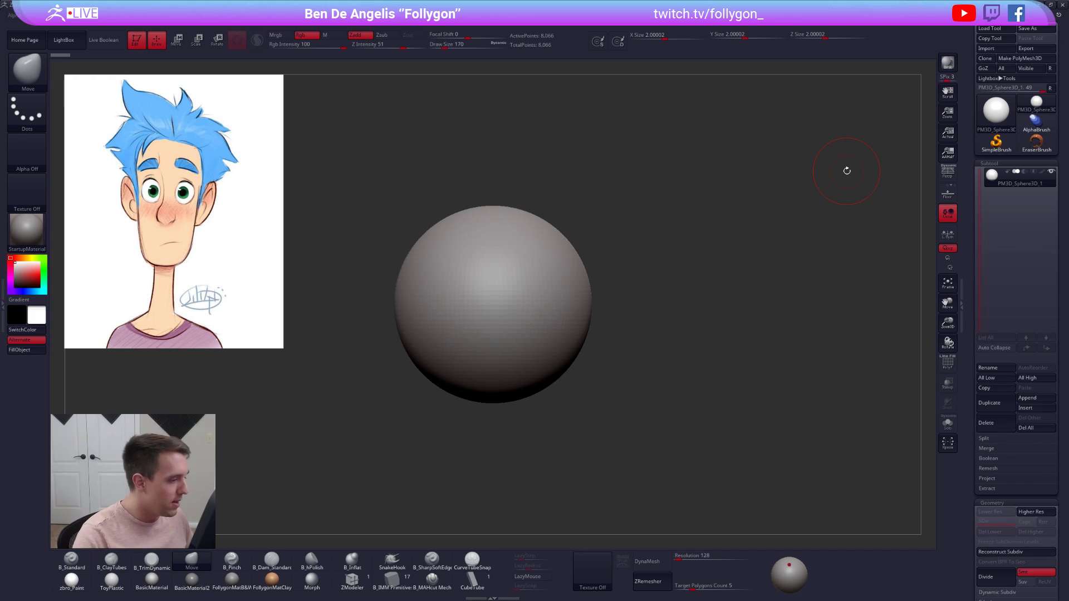
{"action": "key", "text": "s"}
{"action": "left_click_drag", "start_coordinate": [671, 254], "coordinate": [673, 256]}
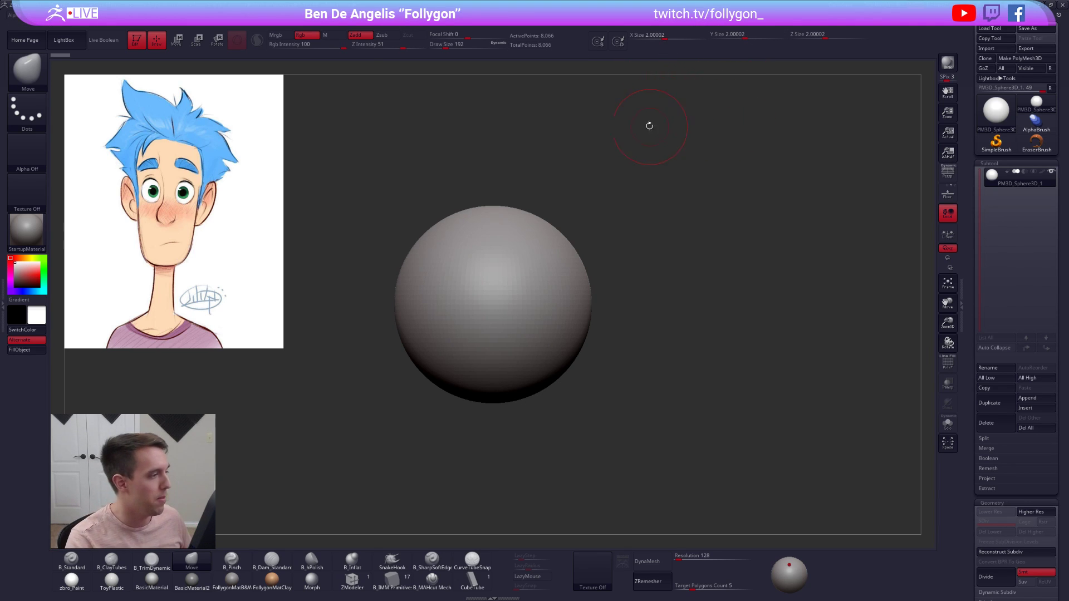
- Switch to Chrome to look through the sculpting products on Follygon's Gumroad page, and return to ZBrush
{"action": "key", "text": "alt+Tab"}
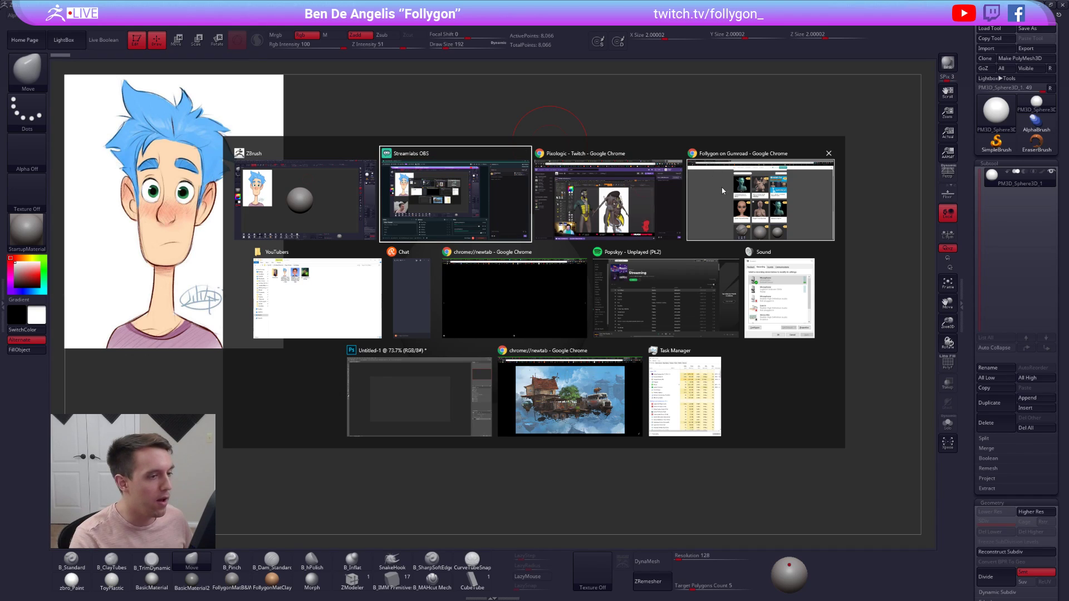
{"action": "left_click", "coordinate": [800, 201]}
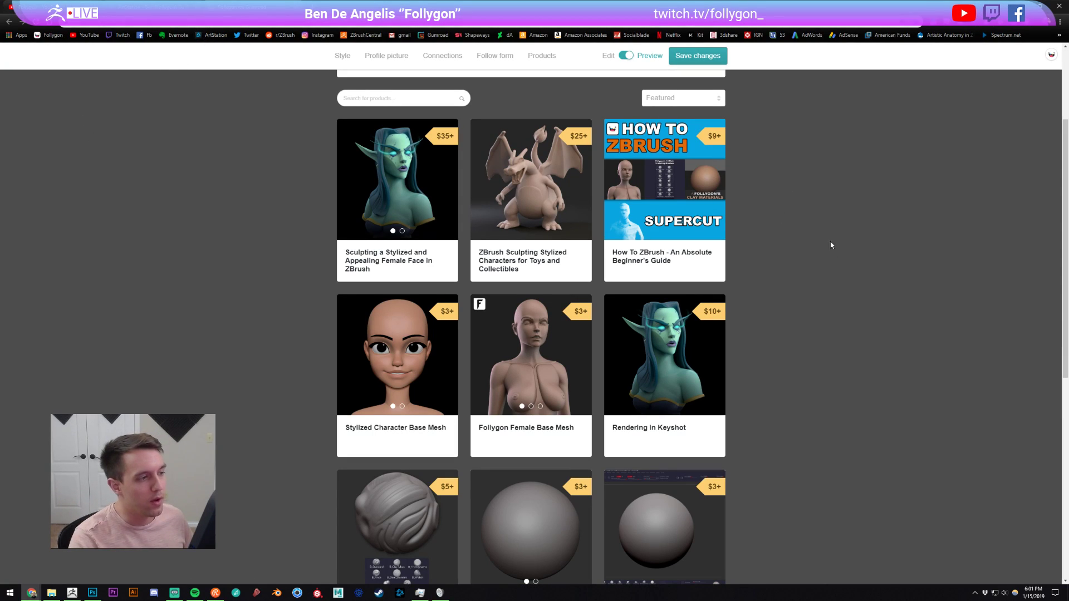
{"action": "scroll", "coordinate": [829, 240], "scroll_direction": "down", "scroll_amount": 1}
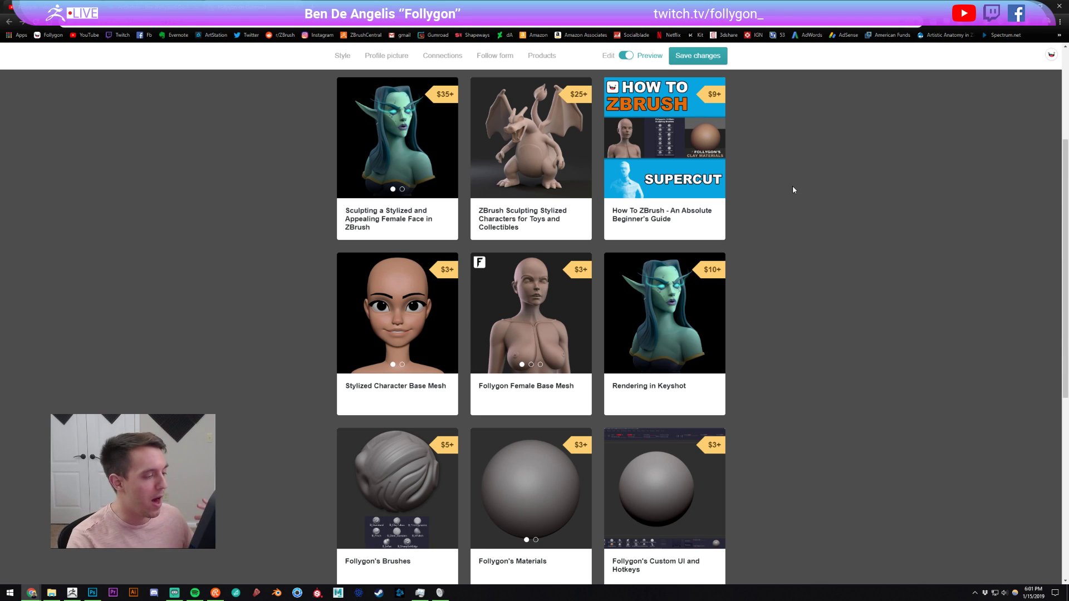
{"action": "scroll", "coordinate": [797, 197], "scroll_direction": "down", "scroll_amount": 2}
{"action": "scroll", "coordinate": [765, 340], "scroll_direction": "up", "scroll_amount": 1}
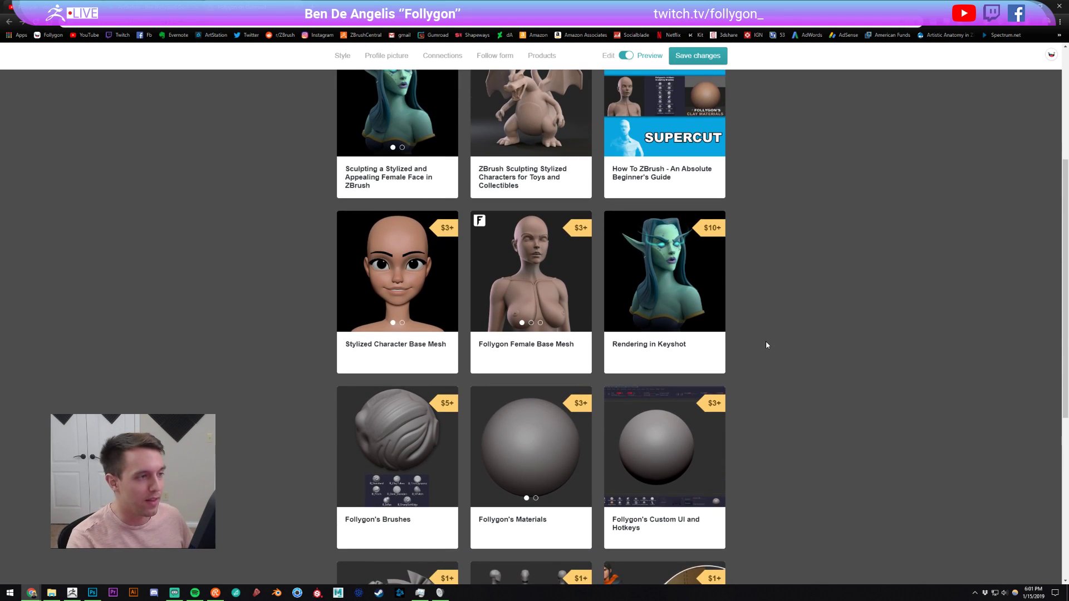
{"action": "scroll", "coordinate": [766, 341], "scroll_direction": "up", "scroll_amount": 1}
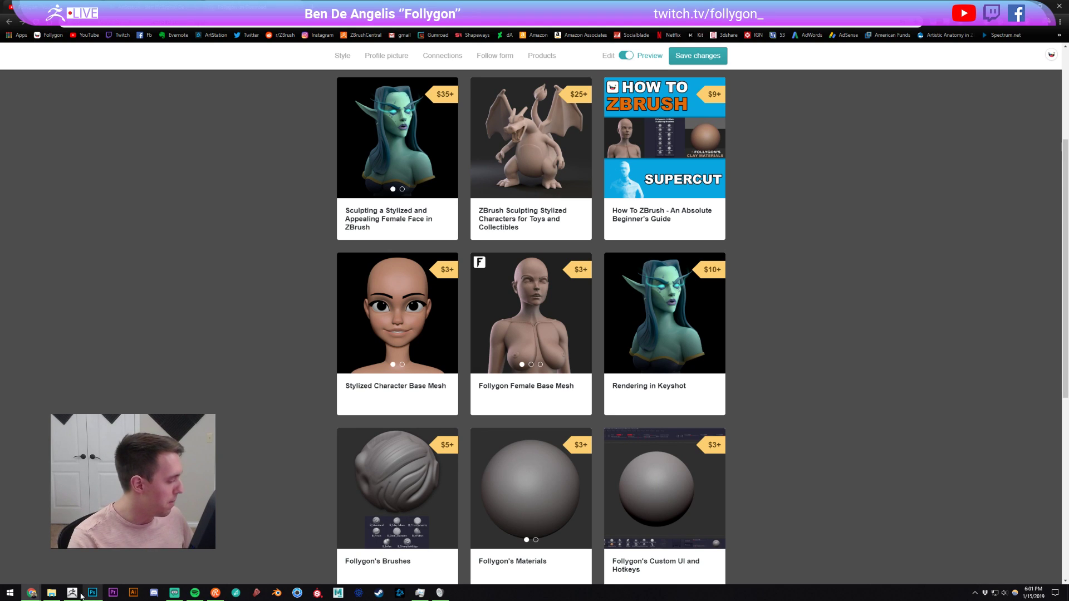
{"action": "left_click", "coordinate": [72, 594]}
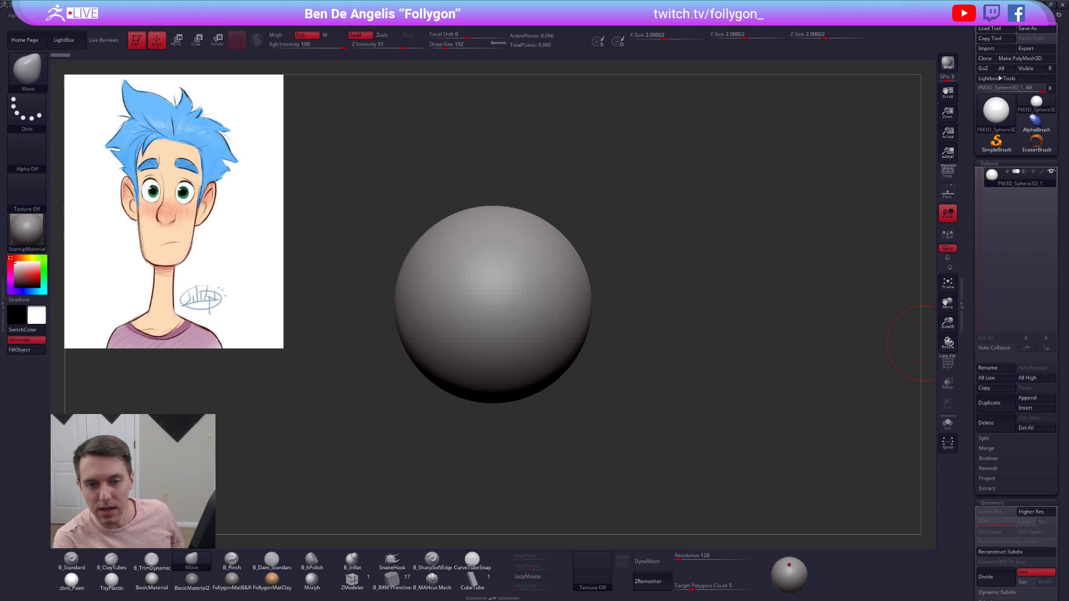
{"action": "key", "text": "space"}
{"action": "key", "text": "ctrl+shift+space"}
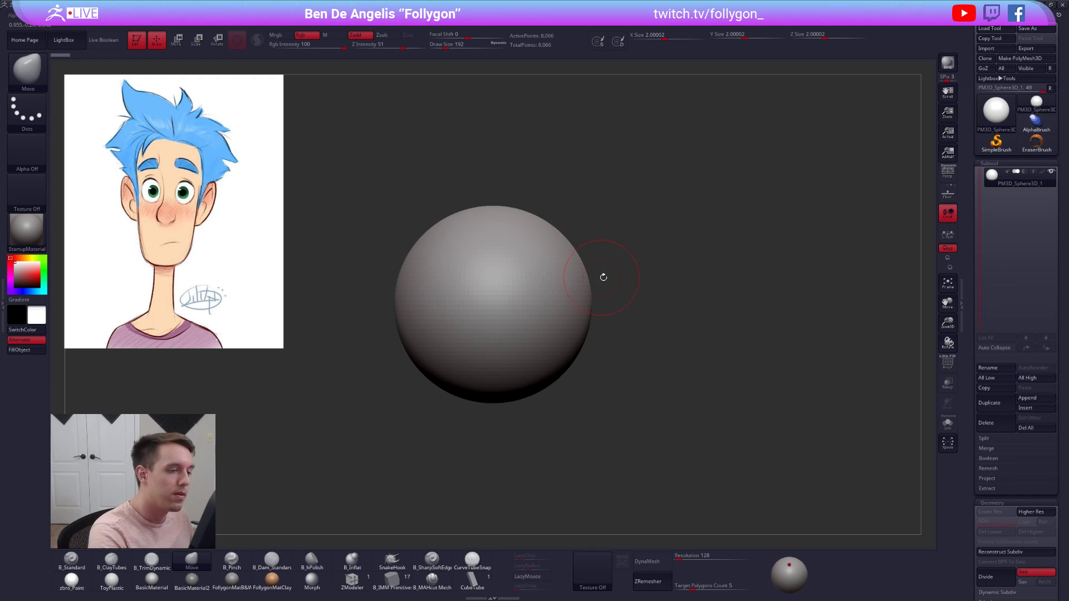
{"action": "key", "text": "s"}
{"action": "left_click_drag", "start_coordinate": [622, 247], "coordinate": [666, 243]}
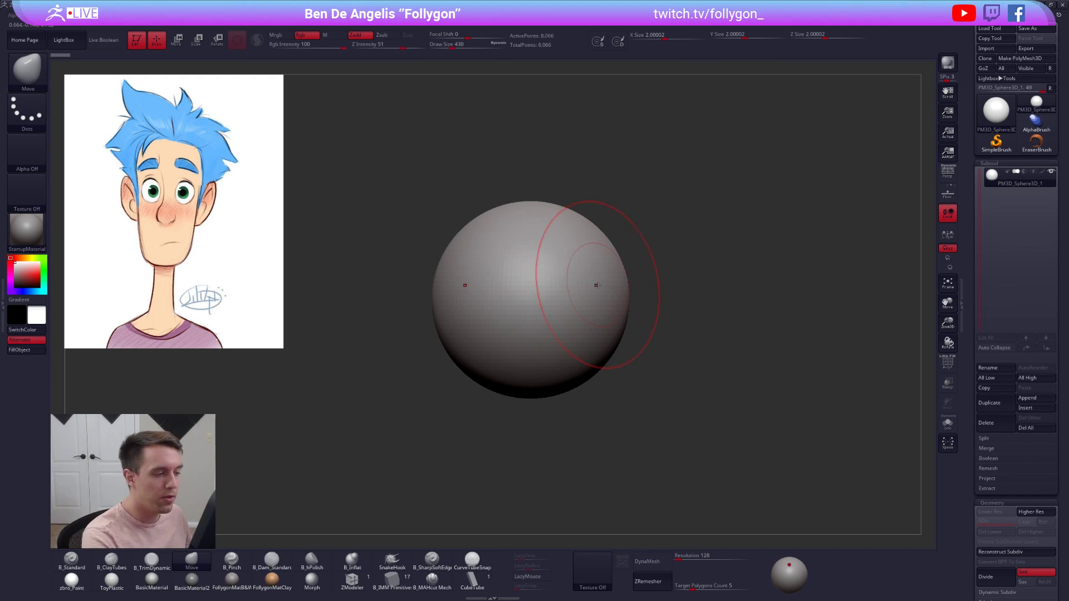
{"action": "key", "text": "2"}
{"action": "key", "text": "s"}
{"action": "left_click_drag", "start_coordinate": [597, 289], "coordinate": [624, 323]}
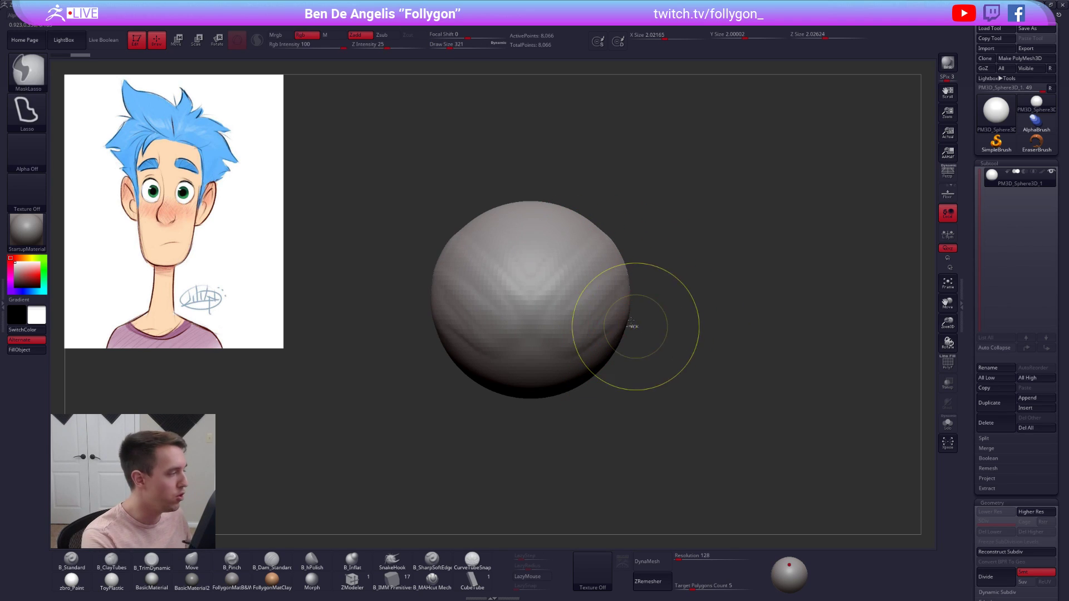
{"action": "key", "text": "ctrl+z"}
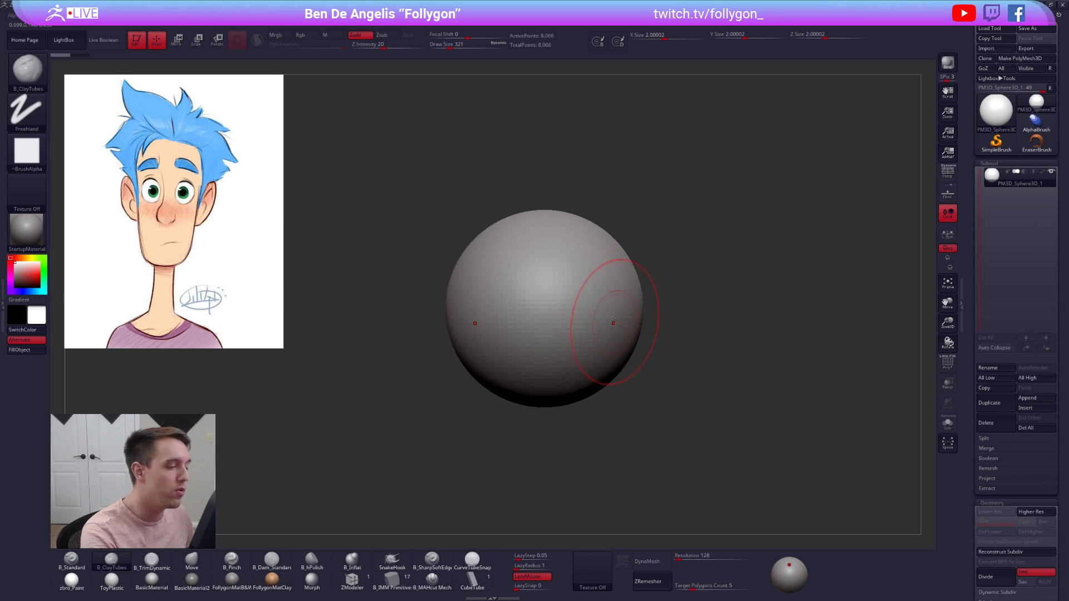
- Convert the sphere to a DynaMesh at resolution 56 and check its wireframe
{"action": "right_click_drag", "start_coordinate": [613, 321], "coordinate": [611, 284], "text": "alt"}
{"action": "left_click_drag", "start_coordinate": [677, 555], "coordinate": [674, 554]}
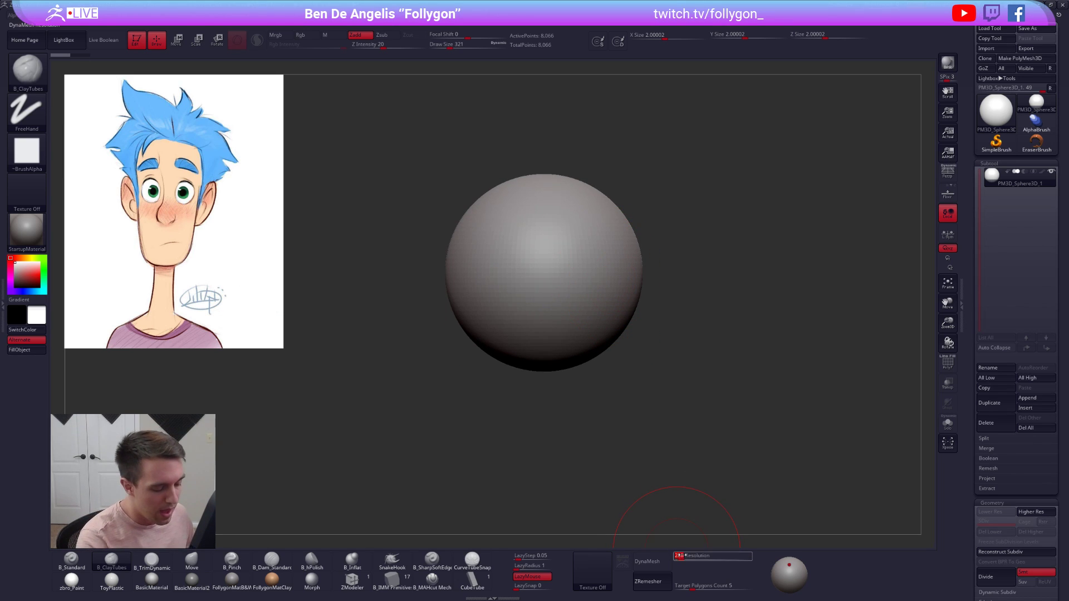
{"action": "left_click", "coordinate": [652, 562]}
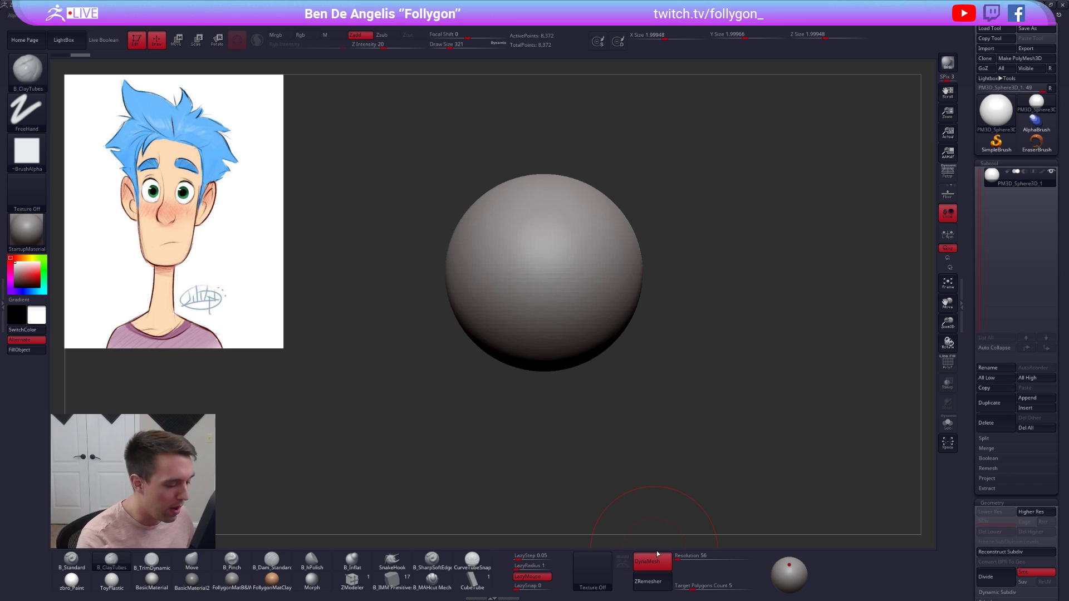
{"action": "key", "text": "shift+f"}
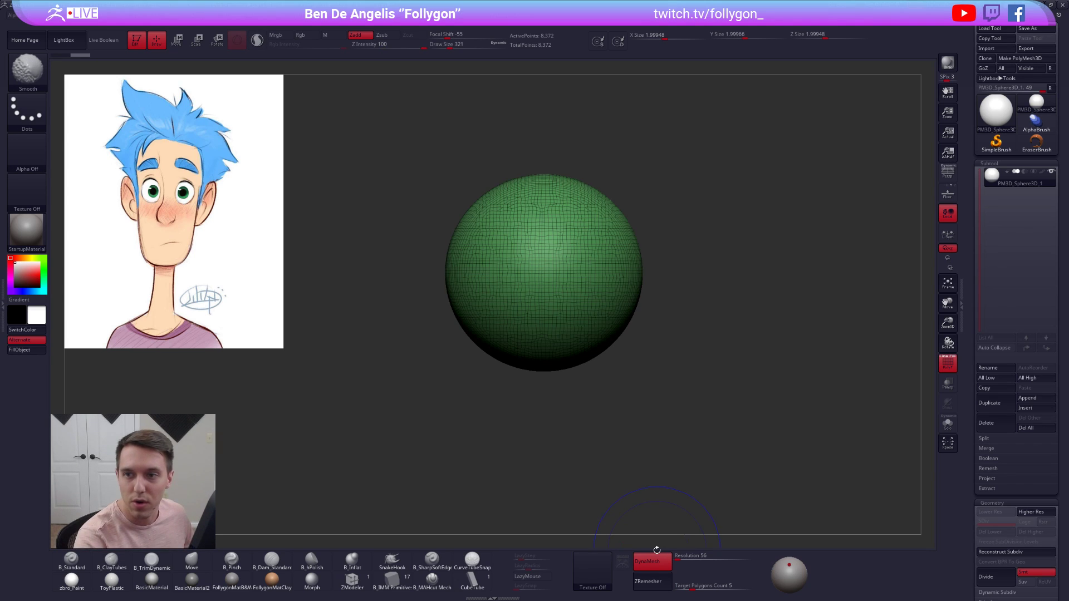
{"action": "key", "text": "shift+f"}
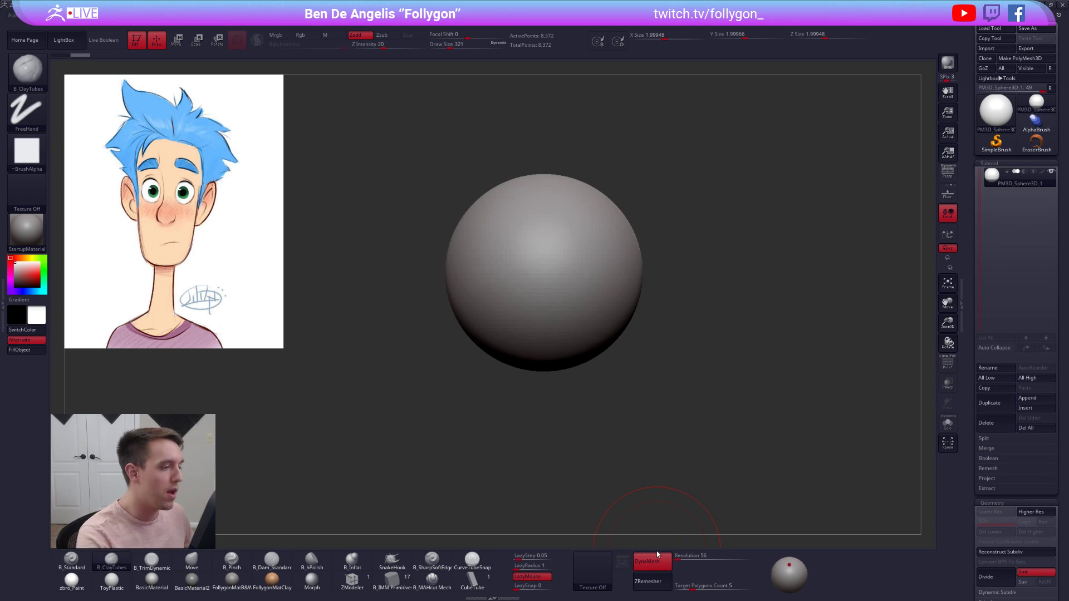
- Move the reference drawing over the sphere in Spotlight and lower its opacity so that both are visible
{"action": "right_click_drag", "start_coordinate": [618, 304], "coordinate": [597, 303], "text": "ctrl"}
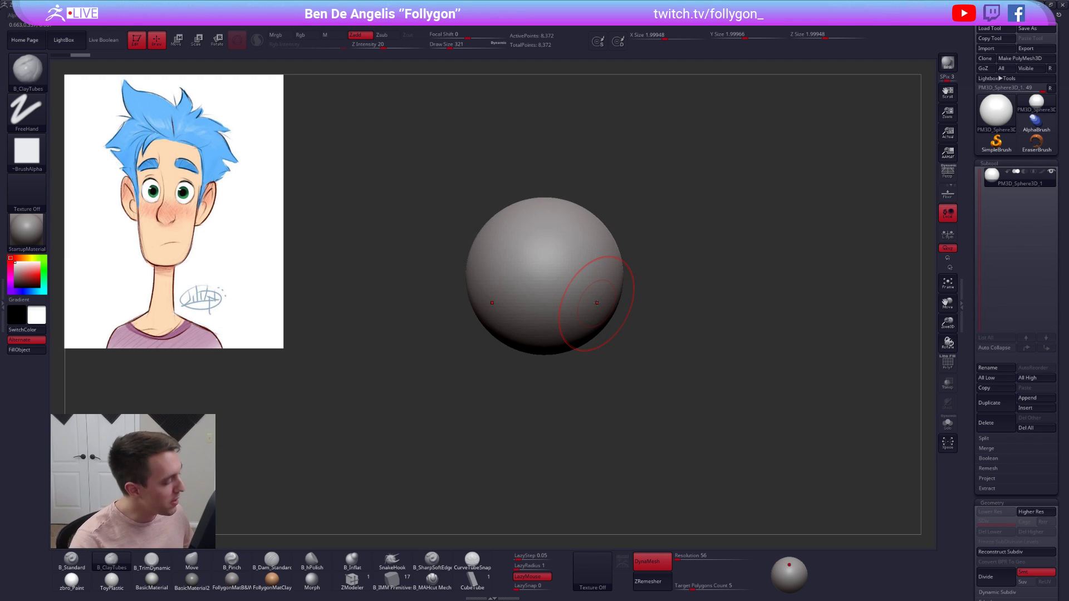
{"action": "key", "text": "shift+z"}
{"action": "left_click_drag", "start_coordinate": [263, 315], "coordinate": [628, 381]}
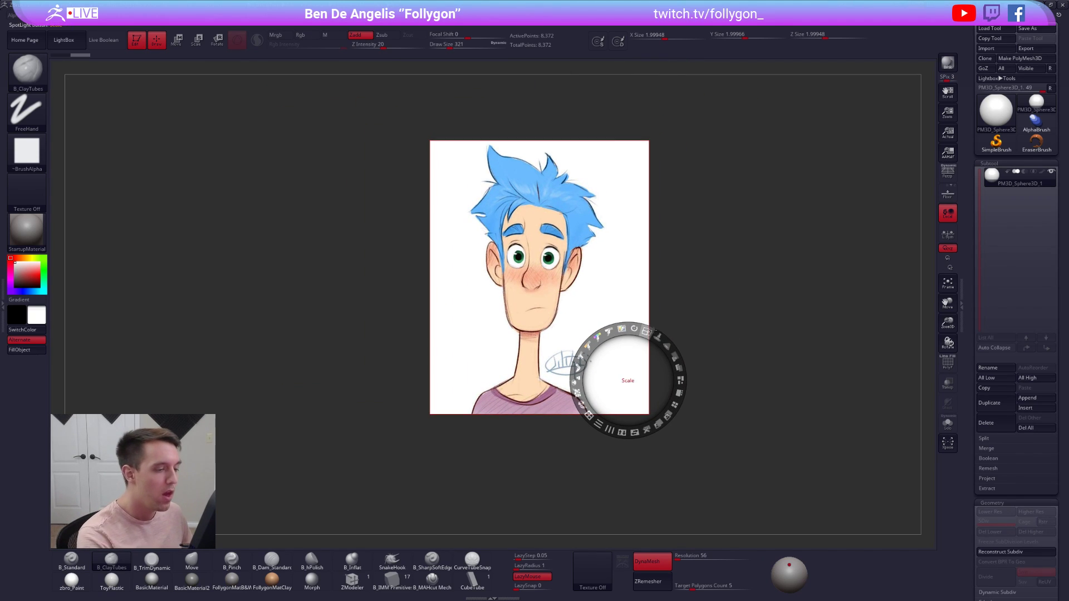
{"action": "left_click_drag", "start_coordinate": [675, 357], "coordinate": [609, 330]}
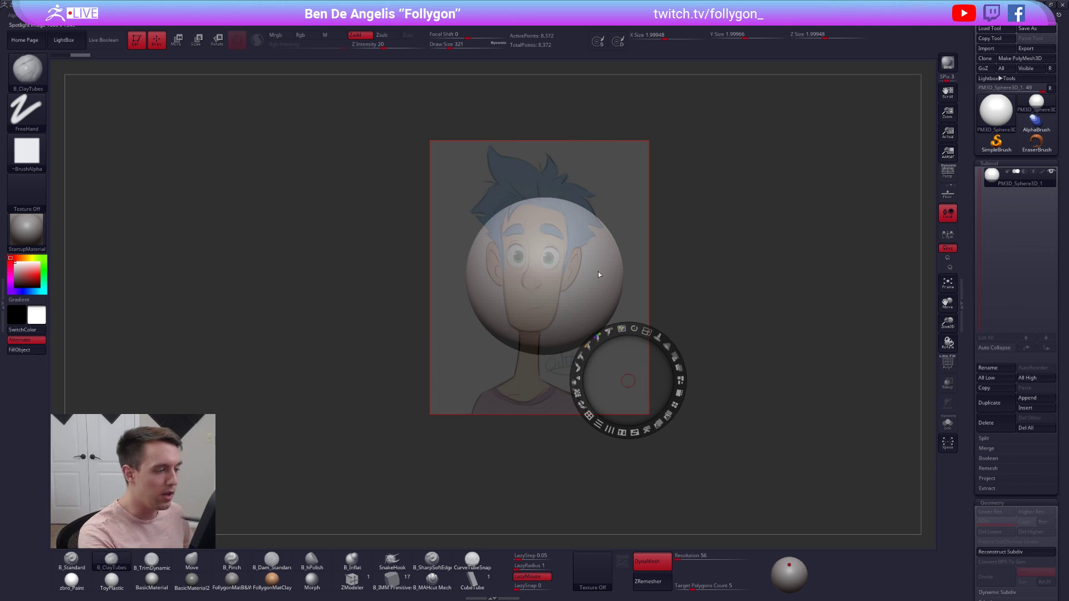
- Enlarge and reposition the reference drawing in Spotlight, and align the sphere with the character's face
{"action": "left_click_drag", "start_coordinate": [533, 279], "coordinate": [529, 295]}
{"action": "left_click_drag", "start_coordinate": [548, 245], "coordinate": [574, 261]}
{"action": "left_click_drag", "start_coordinate": [652, 261], "coordinate": [652, 271]}
{"action": "key", "text": "z"}
{"action": "left_click_drag", "start_coordinate": [696, 351], "coordinate": [684, 357], "text": "alt"}
{"action": "mouse_move", "coordinate": [574, 282]}
{"action": "right_mouse_down", "text": "ctrl"}
{"action": "mouse_move", "coordinate": [564, 284]}
{"action": "mouse_move", "coordinate": [576, 297]}
{"action": "mouse_move", "coordinate": [569, 265]}
{"action": "right_mouse_up", "text": "ctrl"}
{"action": "left_click_drag", "start_coordinate": [569, 265], "coordinate": [567, 283], "text": "alt"}
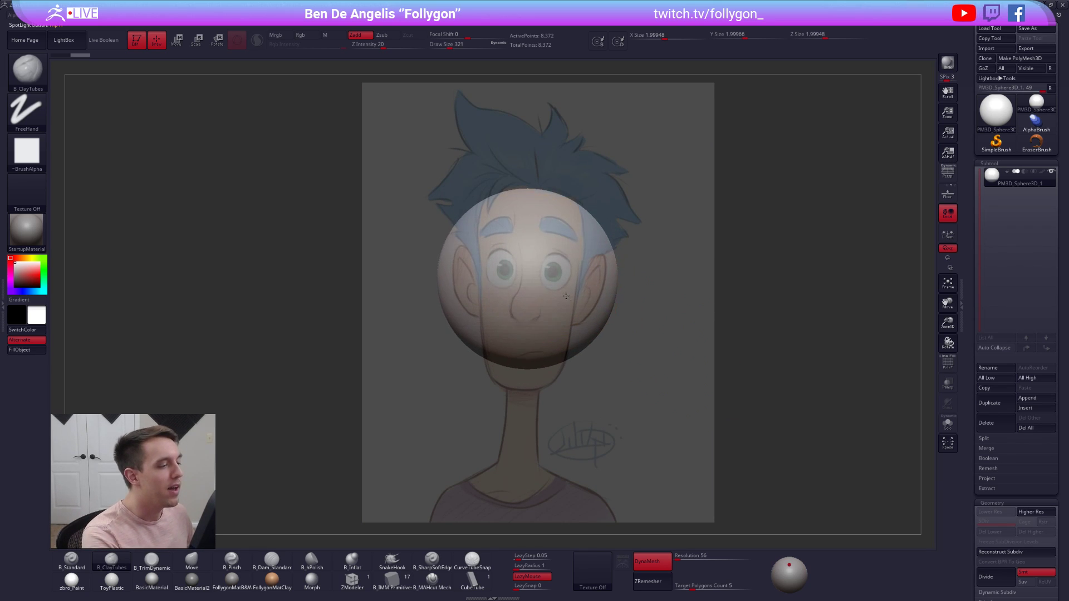
- Squash the sphere horizontally with the Transpose line to the width of the drawn face, about 1.17 in X size
{"action": "key", "text": "w"}
{"action": "left_click", "coordinate": [237, 42]}
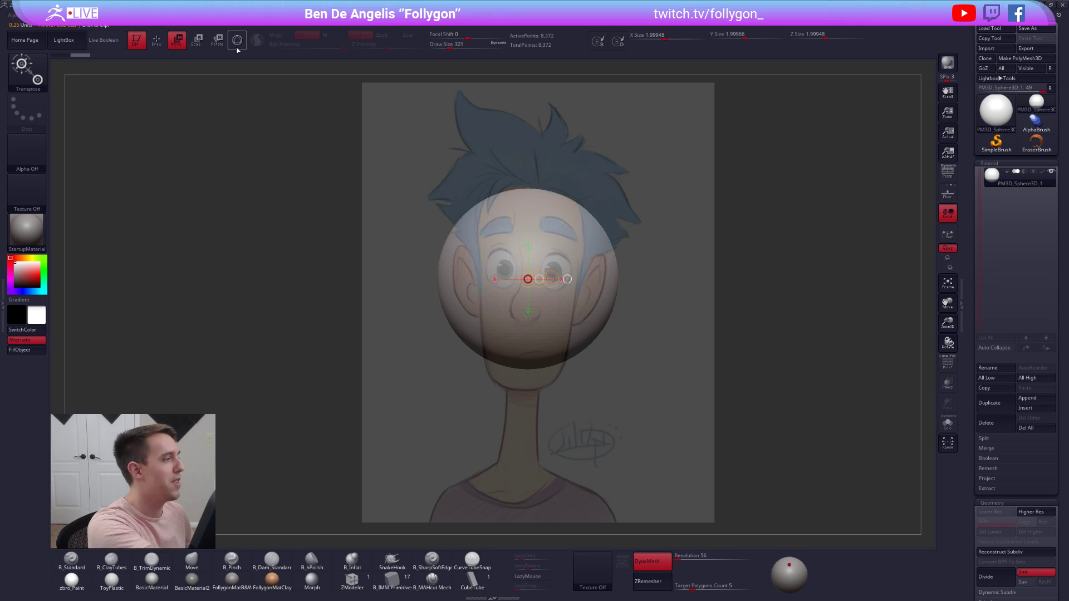
{"action": "mouse_move", "coordinate": [526, 297]}
{"action": "left_mouse_down"}
{"action": "mouse_move", "coordinate": [683, 296]}
{"action": "mouse_move", "coordinate": [616, 294]}
{"action": "left_mouse_up"}
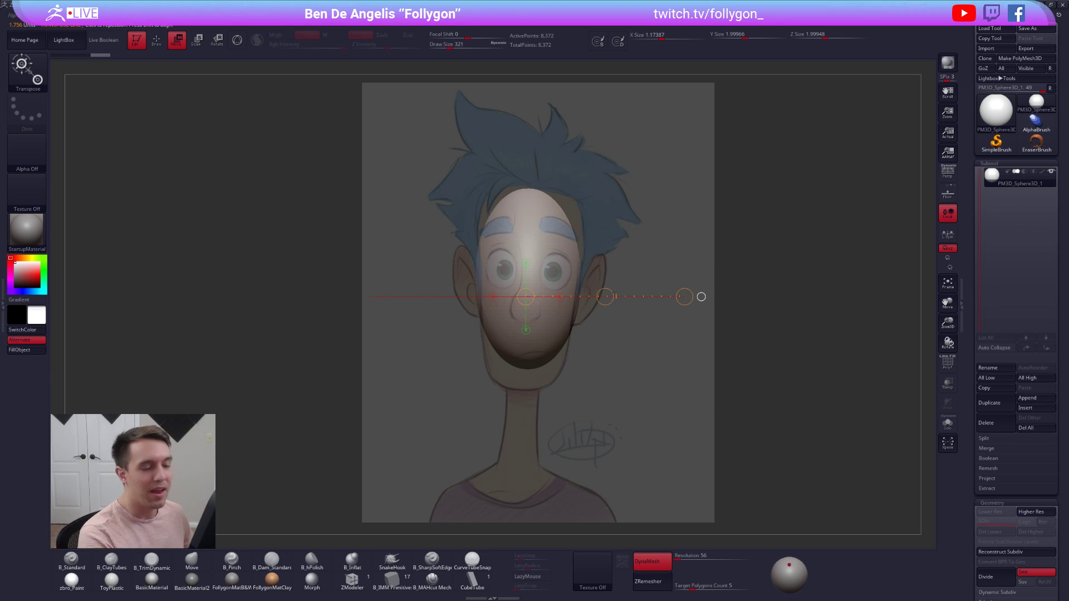
{"action": "key", "text": "q"}
{"action": "key", "text": "shift+z"}
{"action": "key", "text": "shift+z"}
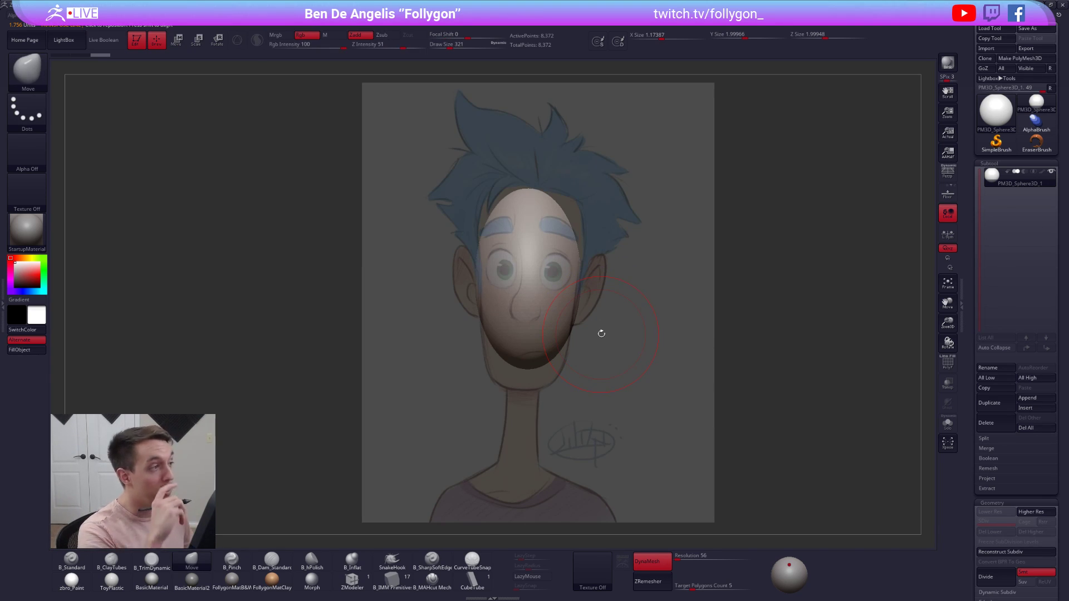
- Show the animation timeline and store the view aligned with the reference as a keyframe
{"action": "mouse_move", "coordinate": [283, 19]}
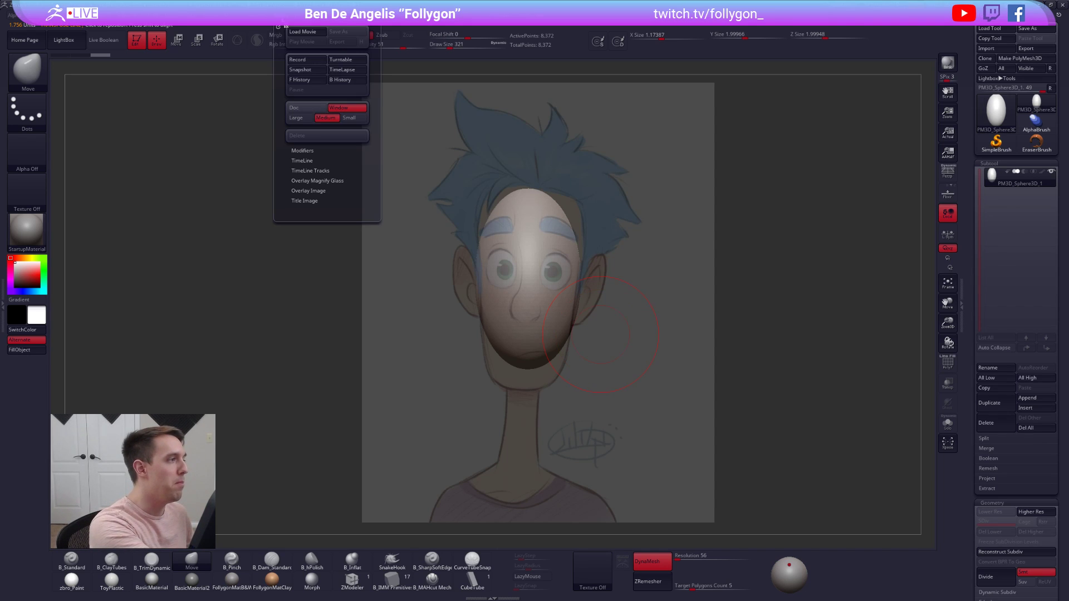
{"action": "left_click", "coordinate": [304, 161]}
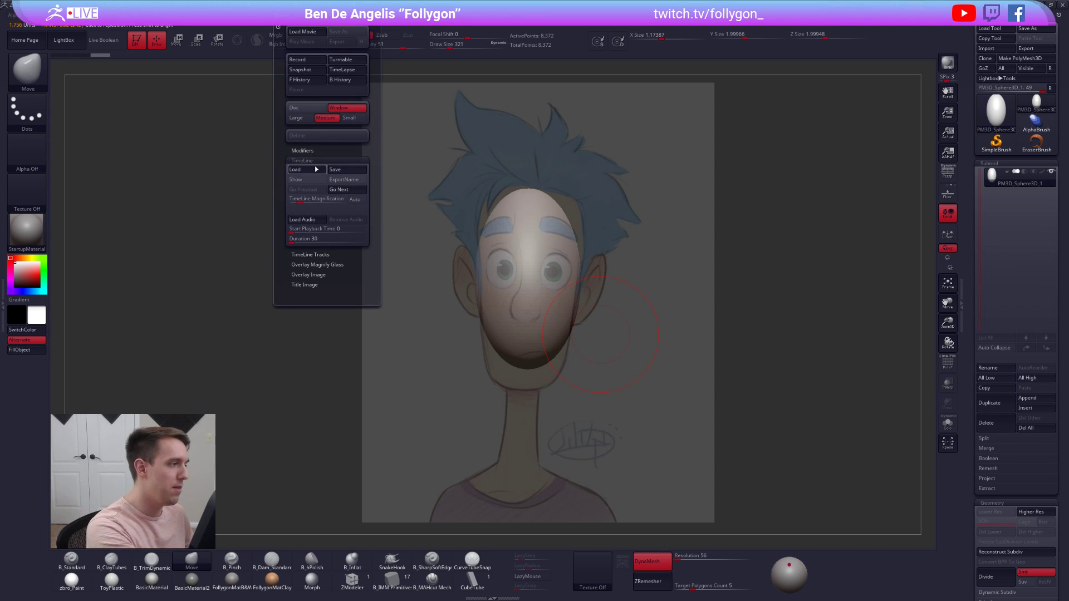
{"action": "left_click", "coordinate": [315, 180]}
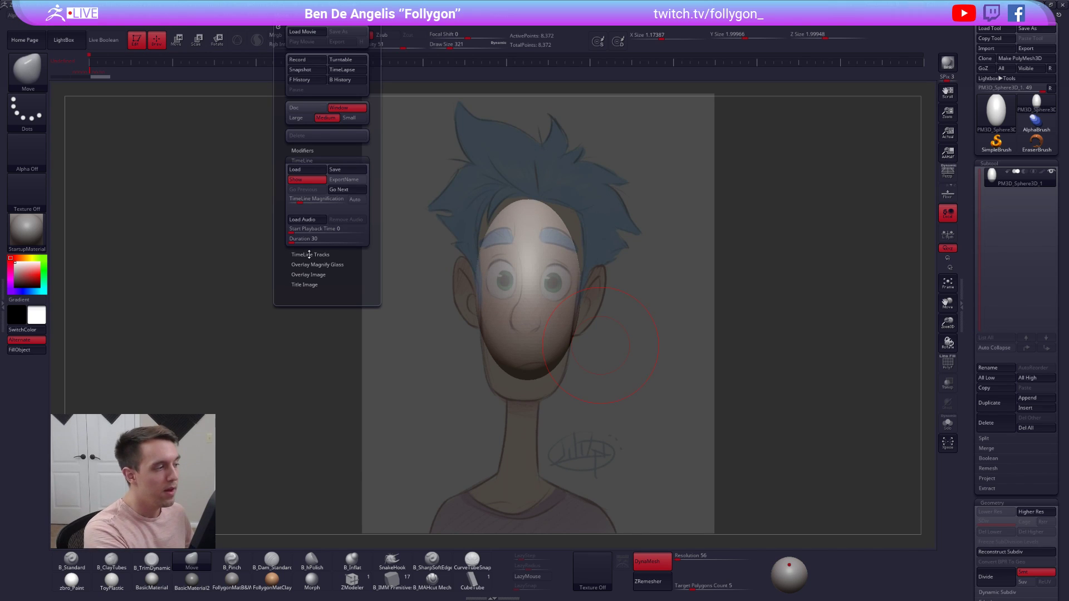
{"action": "left_click_drag", "start_coordinate": [648, 241], "coordinate": [650, 251], "text": "alt"}
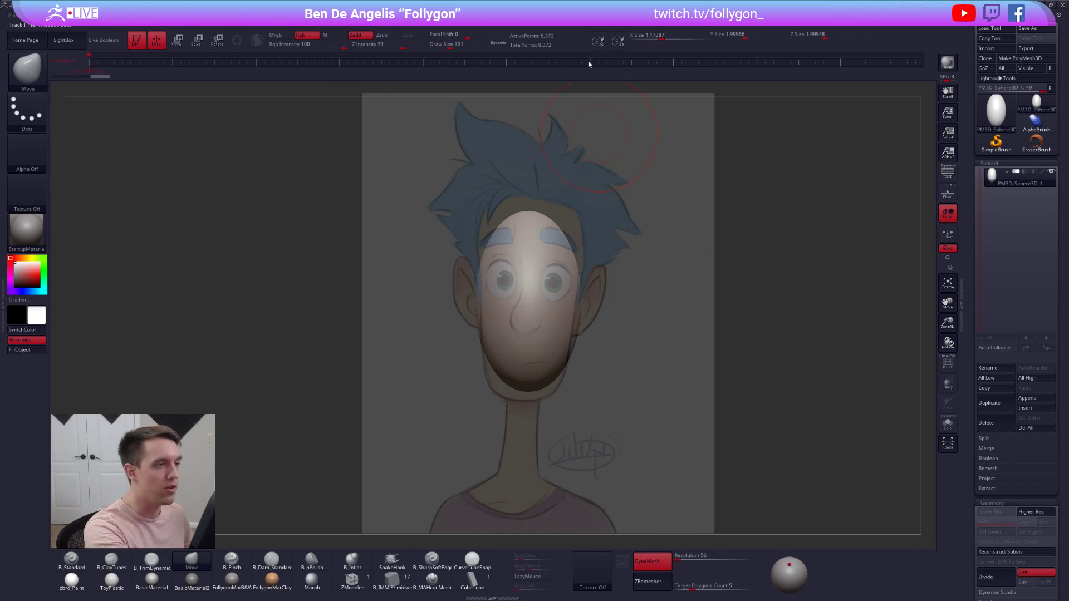
- Test the stored keyframe by moving the camera away with the reference hidden, and recall the aligned view with the reference shown
{"action": "key", "text": "shift+z"}
{"action": "left_click_drag", "start_coordinate": [706, 353], "coordinate": [592, 344], "text": "alt"}
{"action": "left_click_drag", "start_coordinate": [592, 344], "coordinate": [512, 315], "text": "alt"}
{"action": "mouse_move", "coordinate": [525, 371]}
{"action": "left_mouse_down", "text": "alt"}
{"action": "mouse_move", "coordinate": [452, 322]}
{"action": "mouse_move", "coordinate": [391, 329]}
{"action": "mouse_move", "coordinate": [461, 329]}
{"action": "left_mouse_up", "text": "alt"}
{"action": "key", "text": "space"}
{"action": "left_click_drag", "start_coordinate": [432, 247], "coordinate": [442, 248]}
{"action": "left_click_drag", "start_coordinate": [543, 229], "coordinate": [472, 230]}
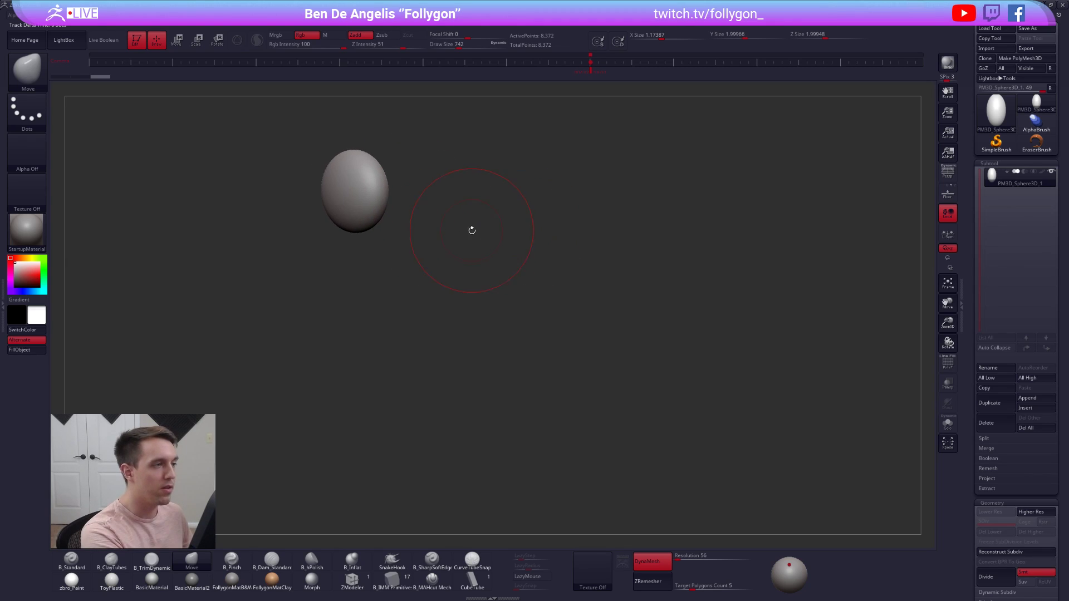
{"action": "key", "text": "f"}
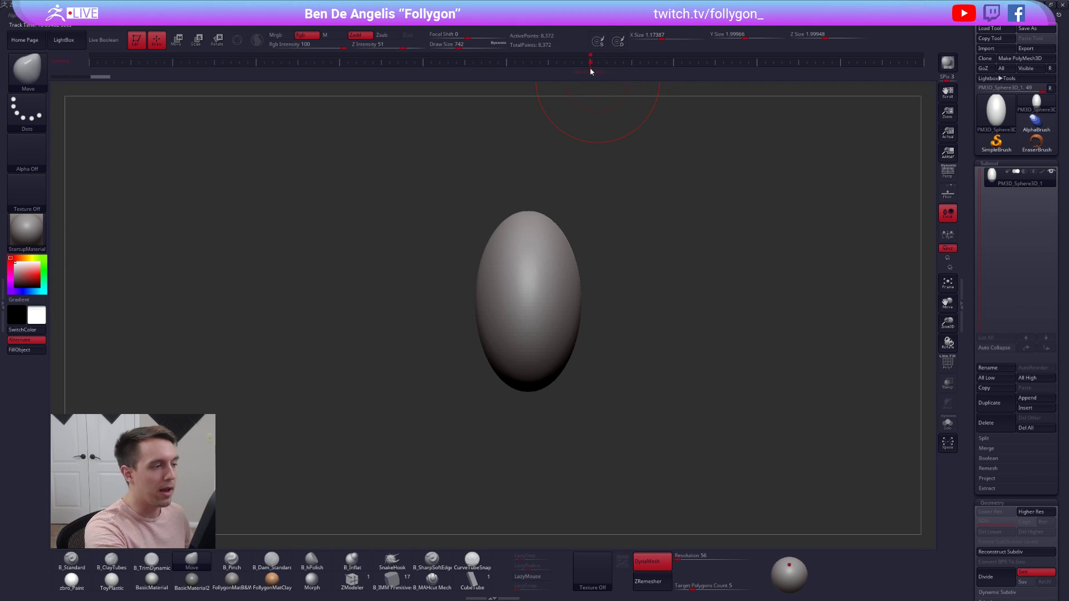
{"action": "key", "text": "shift+z"}
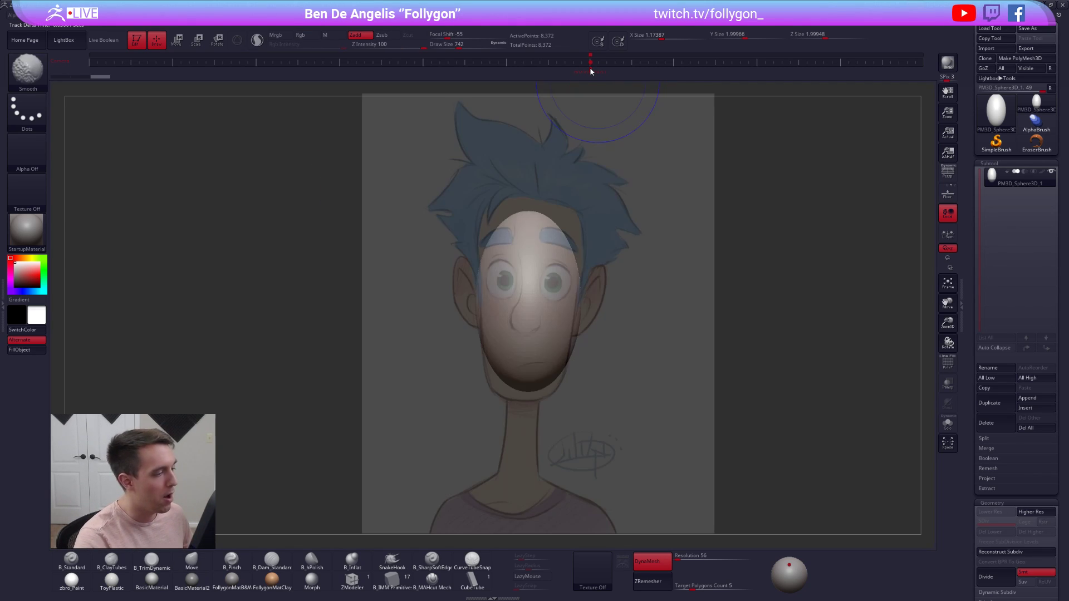
- Pull the forehead, temples and chin outward with the Move brush to follow the head outline in the reference
{"action": "left_click_drag", "start_coordinate": [550, 235], "coordinate": [558, 214]}
{"action": "key", "text": "space"}
{"action": "mouse_move", "coordinate": [577, 224]}
{"action": "left_mouse_down"}
{"action": "mouse_move", "coordinate": [580, 210]}
{"action": "mouse_move", "coordinate": [576, 259]}
{"action": "left_mouse_up"}
{"action": "key", "text": "space"}
{"action": "left_click_drag", "start_coordinate": [581, 239], "coordinate": [558, 201]}
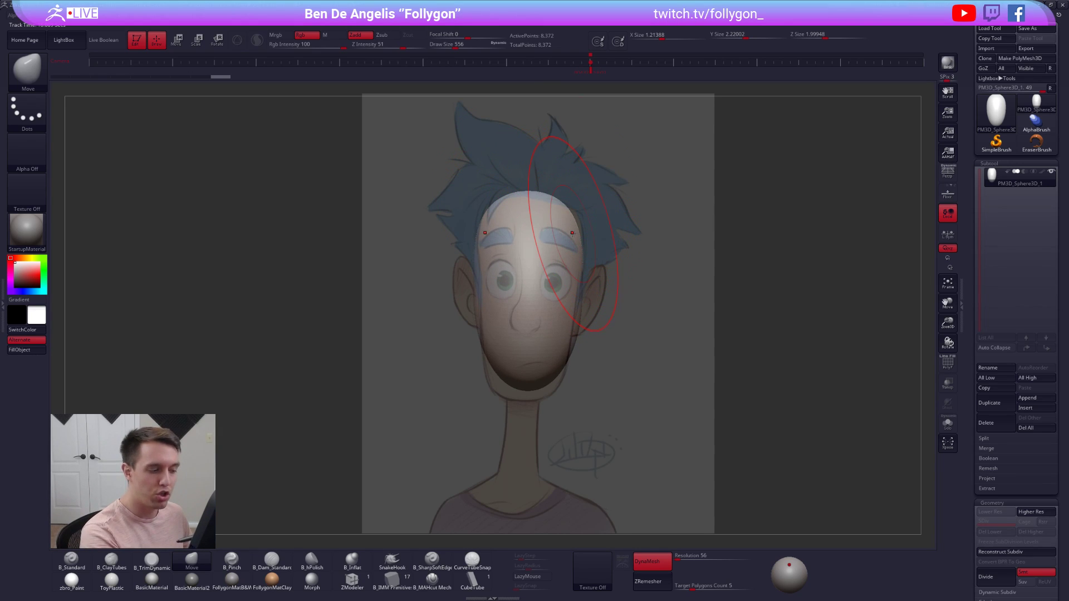
{"action": "mouse_move", "coordinate": [550, 371]}
{"action": "left_mouse_down"}
{"action": "mouse_move", "coordinate": [556, 384]}
{"action": "mouse_move", "coordinate": [537, 396]}
{"action": "left_mouse_up"}
- Push in the front of the face in side view with the Move brush, and show the reference again
{"action": "key", "text": "space"}
{"action": "key", "text": "shift+z"}
{"action": "mouse_move", "coordinate": [577, 353]}
{"action": "left_mouse_down"}
{"action": "mouse_move", "coordinate": [640, 356]}
{"action": "mouse_move", "coordinate": [681, 377]}
{"action": "left_mouse_up"}
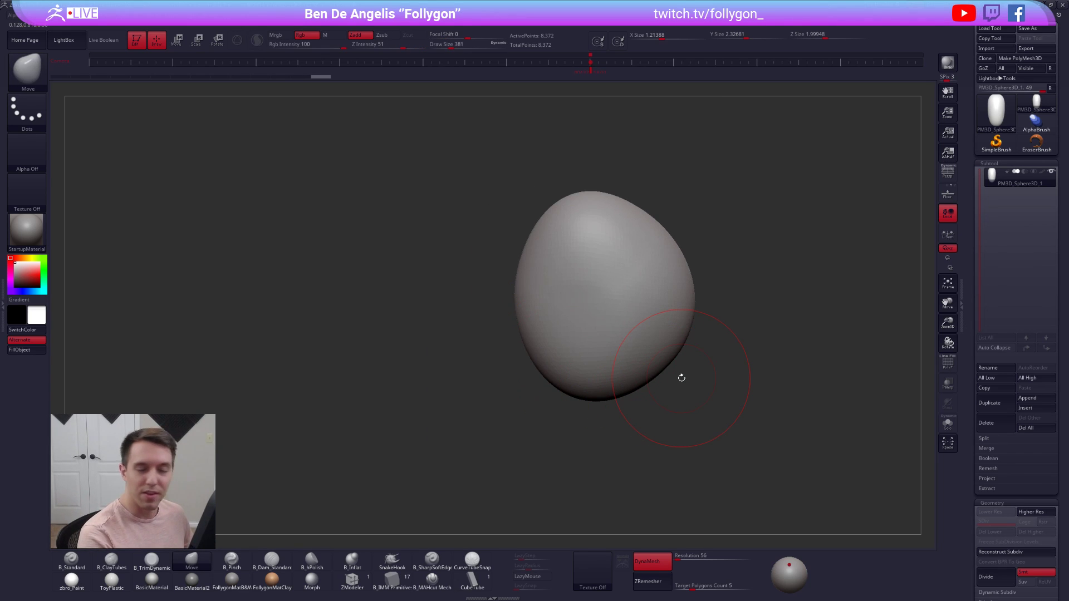
{"action": "key", "text": "space"}
{"action": "left_click_drag", "start_coordinate": [621, 337], "coordinate": [626, 338]}
{"action": "left_click_drag", "start_coordinate": [524, 307], "coordinate": [538, 309]}
{"action": "key", "text": "space"}
{"action": "left_click_drag", "start_coordinate": [564, 375], "coordinate": [696, 382]}
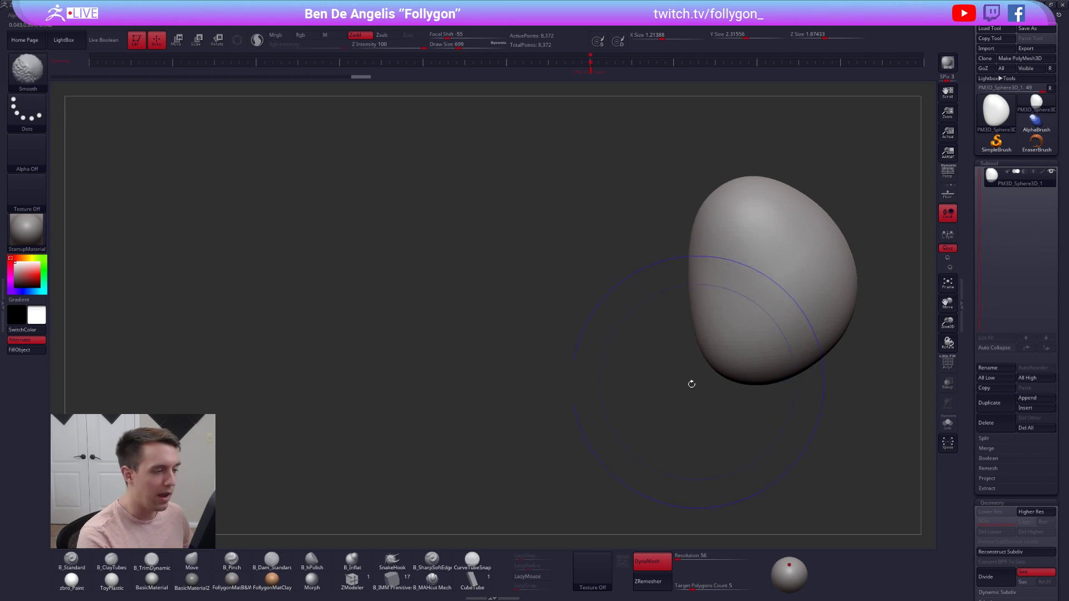
{"action": "key", "text": "shift+z"}
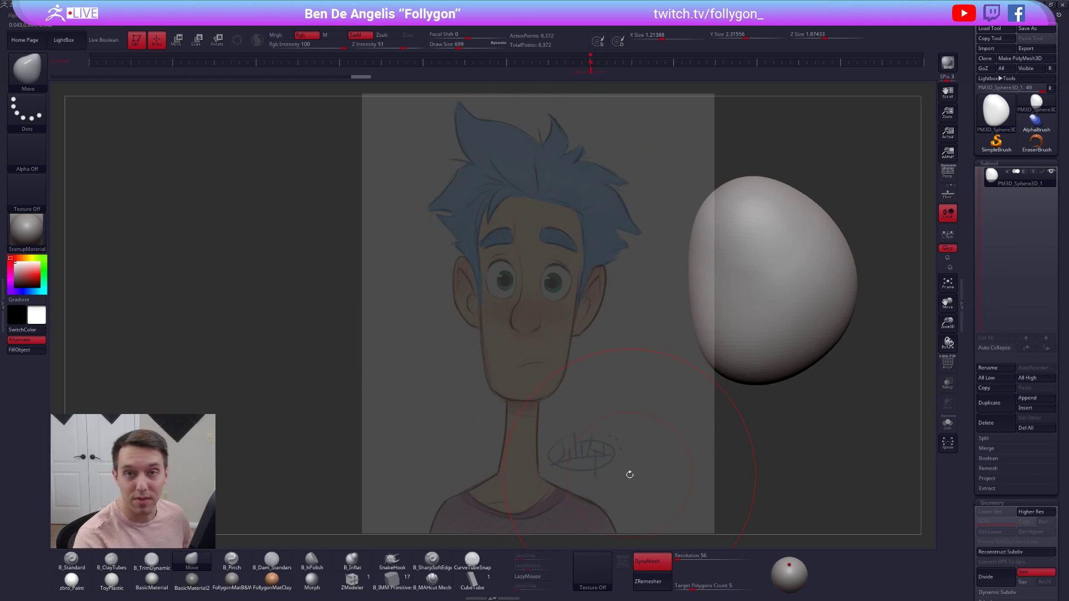
- Hide the reference and push in the back of the head in side view with the Move brush
{"action": "key", "text": "shift+z"}
{"action": "right_click_drag", "start_coordinate": [774, 344], "coordinate": [533, 355], "text": "alt"}
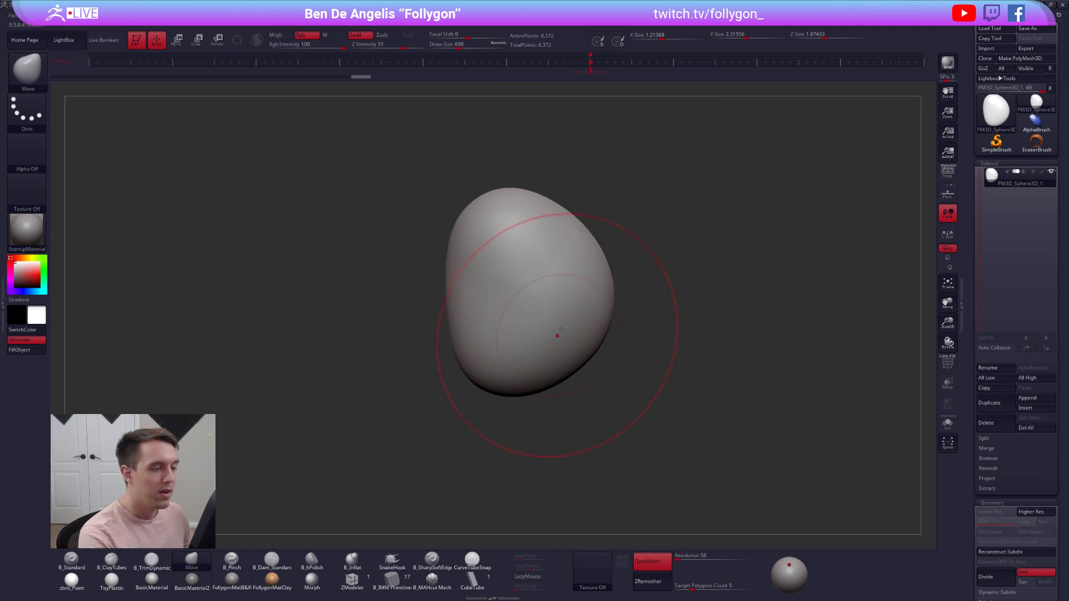
{"action": "left_click_drag", "start_coordinate": [604, 299], "coordinate": [566, 305]}
{"action": "right_click_drag", "start_coordinate": [684, 310], "coordinate": [606, 305]}
{"action": "key", "text": "s"}
{"action": "left_click_drag", "start_coordinate": [606, 305], "coordinate": [597, 312]}
{"action": "key", "text": "s"}
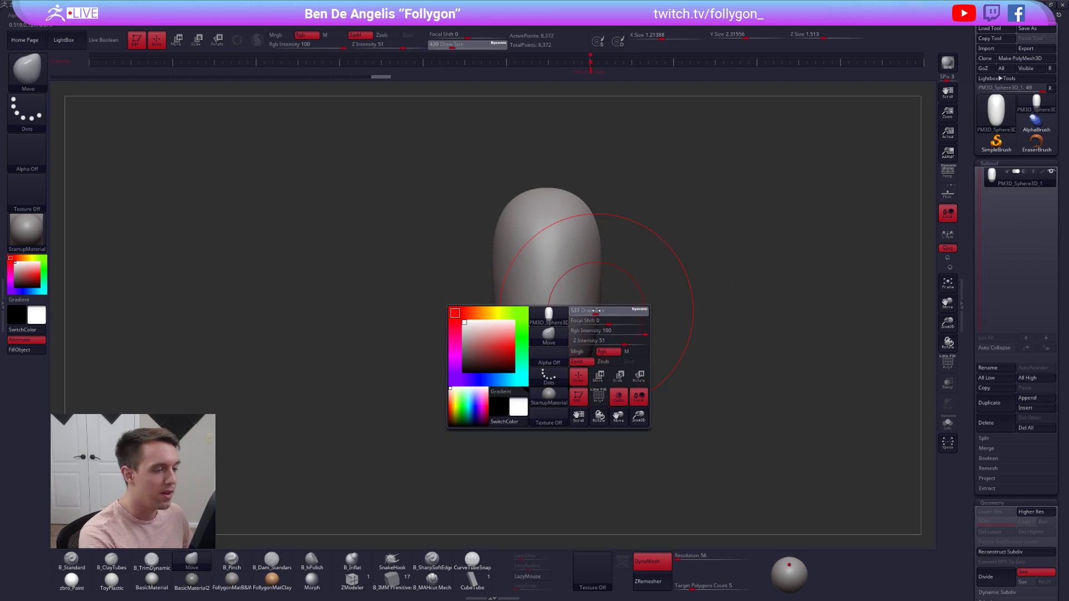
- Flatten the front of the head with the TrimDynamic brush and smooth the surface
{"action": "key", "text": "3"}
{"action": "key", "text": "s"}
{"action": "mouse_move", "coordinate": [551, 249]}
{"action": "left_mouse_down"}
{"action": "mouse_move", "coordinate": [528, 262]}
{"action": "mouse_move", "coordinate": [538, 364]}
{"action": "left_mouse_up"}
{"action": "key", "text": "shift"}
{"action": "left_click_drag", "start_coordinate": [526, 286], "coordinate": [557, 295], "text": "shift"}
- Pull the sides of the head outward with the Move brush and smooth them
{"action": "key", "text": "4"}
{"action": "left_click_drag", "start_coordinate": [629, 302], "coordinate": [590, 298]}
{"action": "key", "text": "space"}
{"action": "left_click_drag", "start_coordinate": [590, 298], "coordinate": [591, 298]}
{"action": "mouse_move", "coordinate": [657, 299]}
{"action": "left_mouse_down"}
{"action": "mouse_move", "coordinate": [600, 298]}
{"action": "mouse_move", "coordinate": [631, 287]}
{"action": "mouse_move", "coordinate": [643, 288]}
{"action": "mouse_move", "coordinate": [573, 291]}
{"action": "mouse_move", "coordinate": [541, 329]}
{"action": "mouse_move", "coordinate": [580, 291]}
{"action": "mouse_move", "coordinate": [591, 249]}
{"action": "mouse_move", "coordinate": [582, 323]}
{"action": "mouse_move", "coordinate": [596, 328]}
{"action": "left_mouse_up"}
{"action": "key", "text": "space"}
{"action": "key", "text": "2"}
{"action": "left_click_drag", "start_coordinate": [585, 267], "coordinate": [576, 310], "text": "shift"}
{"action": "left_click_drag", "start_coordinate": [648, 365], "coordinate": [688, 382], "text": "shift"}
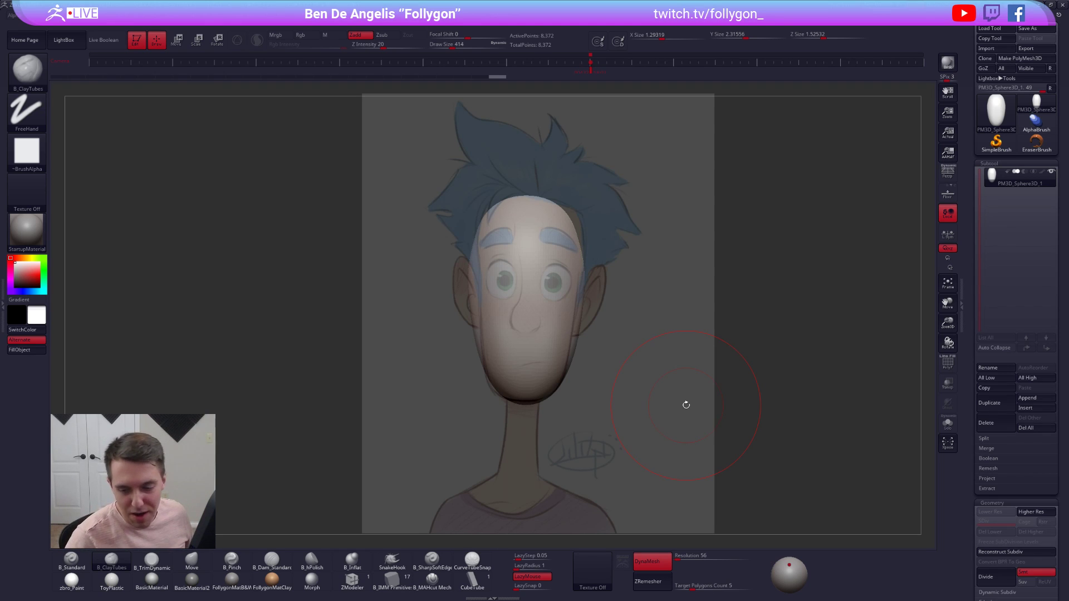
- Narrow the whole head across its width with Transpose to fit the face in the reference, and return to Draw mode
{"action": "key", "text": "b"}
{"action": "key", "text": "m"}
{"action": "key", "text": "v"}
{"action": "key", "text": "space"}
{"action": "key", "text": "w"}
{"action": "left_click_drag", "start_coordinate": [574, 302], "coordinate": [629, 302]}
{"action": "right_click_drag", "start_coordinate": [602, 302], "coordinate": [606, 307]}
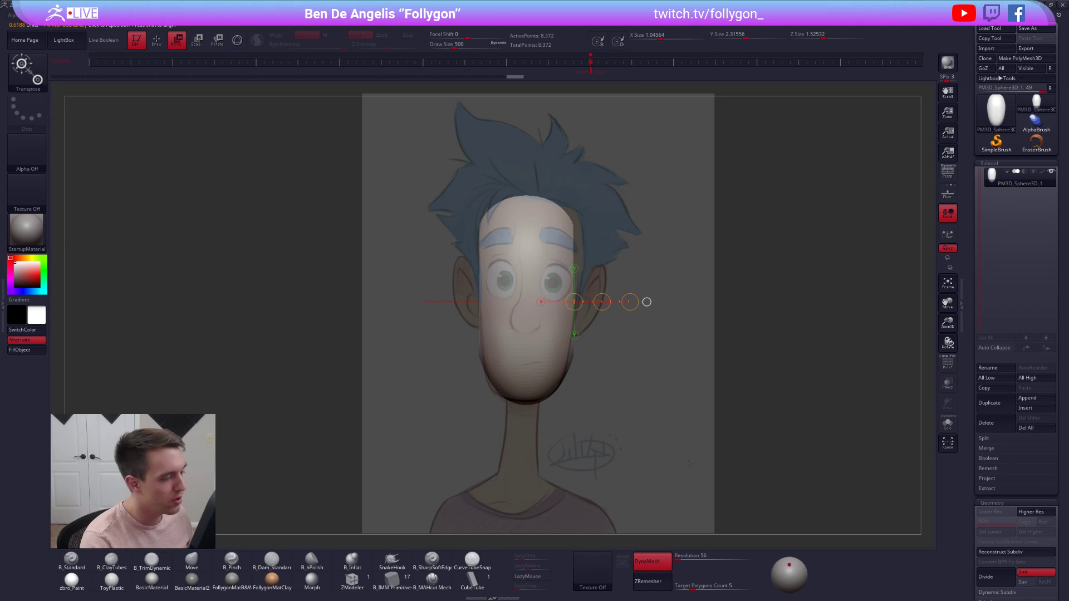
{"action": "left_click_drag", "start_coordinate": [627, 391], "coordinate": [779, 389], "text": "alt"}
{"action": "key", "text": "q"}
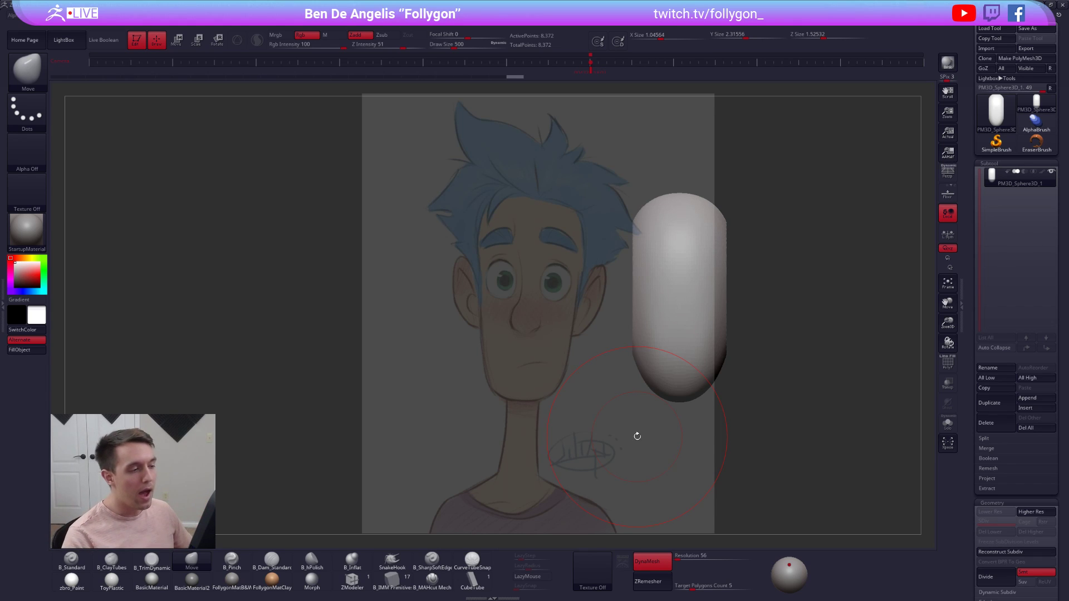
- Recall the stored camera view, widen the lower sides of the head with the Move brush and smooth them
{"action": "left_click_drag", "start_coordinate": [569, 370], "coordinate": [468, 375], "text": "alt"}
{"action": "left_click", "coordinate": [592, 77]}
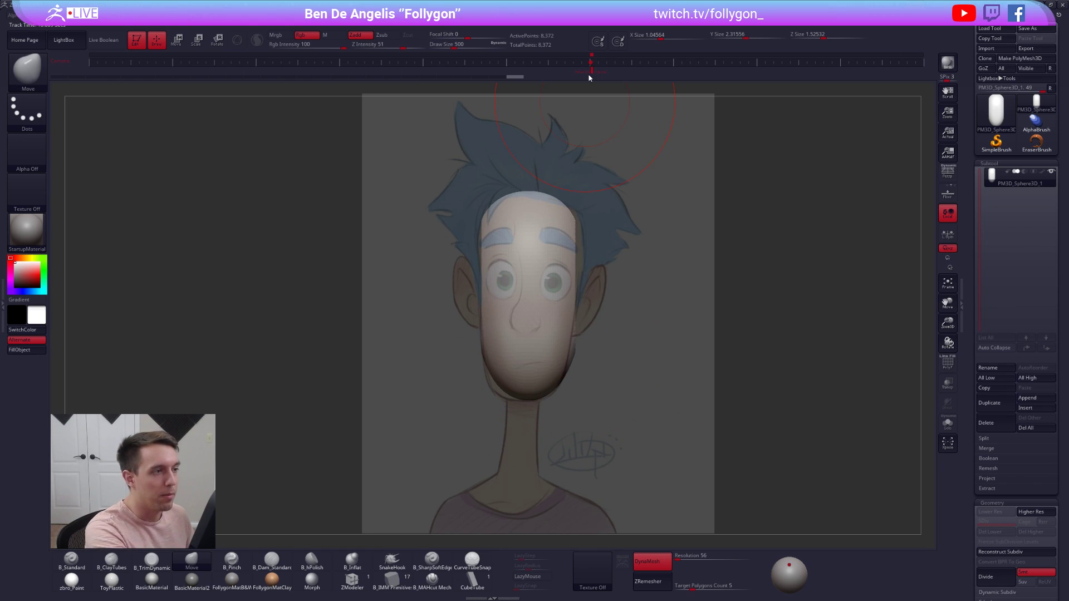
{"action": "key", "text": "s"}
{"action": "mouse_move", "coordinate": [551, 365]}
{"action": "left_mouse_down"}
{"action": "mouse_move", "coordinate": [542, 364]}
{"action": "mouse_move", "coordinate": [592, 381]}
{"action": "left_mouse_up"}
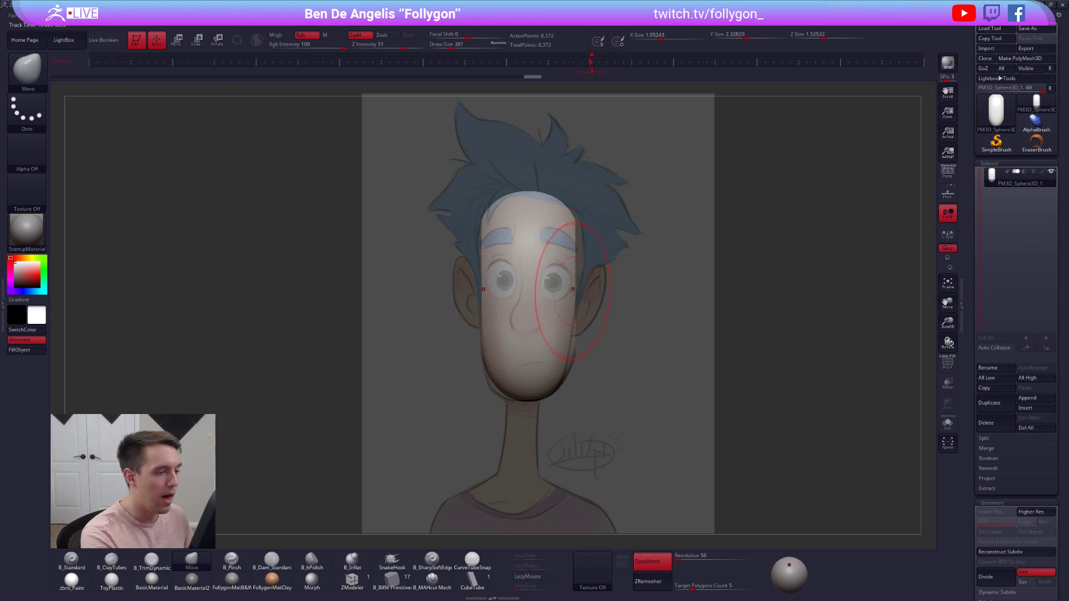
{"action": "mouse_move", "coordinate": [599, 315]}
{"action": "left_mouse_down"}
{"action": "mouse_move", "coordinate": [571, 320]}
{"action": "mouse_move", "coordinate": [600, 352]}
{"action": "left_mouse_up"}
{"action": "key", "text": "space"}
{"action": "mouse_move", "coordinate": [590, 254]}
{"action": "left_mouse_down", "text": "shift"}
{"action": "mouse_move", "coordinate": [584, 281]}
{"action": "mouse_move", "coordinate": [601, 312]}
{"action": "mouse_move", "coordinate": [599, 289]}
{"action": "left_mouse_up", "text": "shift"}
{"action": "mouse_move", "coordinate": [600, 299]}
{"action": "right_mouse_down", "text": "shift"}
{"action": "mouse_move", "coordinate": [633, 279]}
{"action": "mouse_move", "coordinate": [599, 332]}
{"action": "mouse_move", "coordinate": [592, 289]}
{"action": "right_mouse_up", "text": "shift"}
- Flatten the lower part of the head with the TrimDynamic brush at a Draw Size of 307
{"action": "key", "text": "space"}
{"action": "left_click_drag", "start_coordinate": [589, 329], "coordinate": [587, 329]}
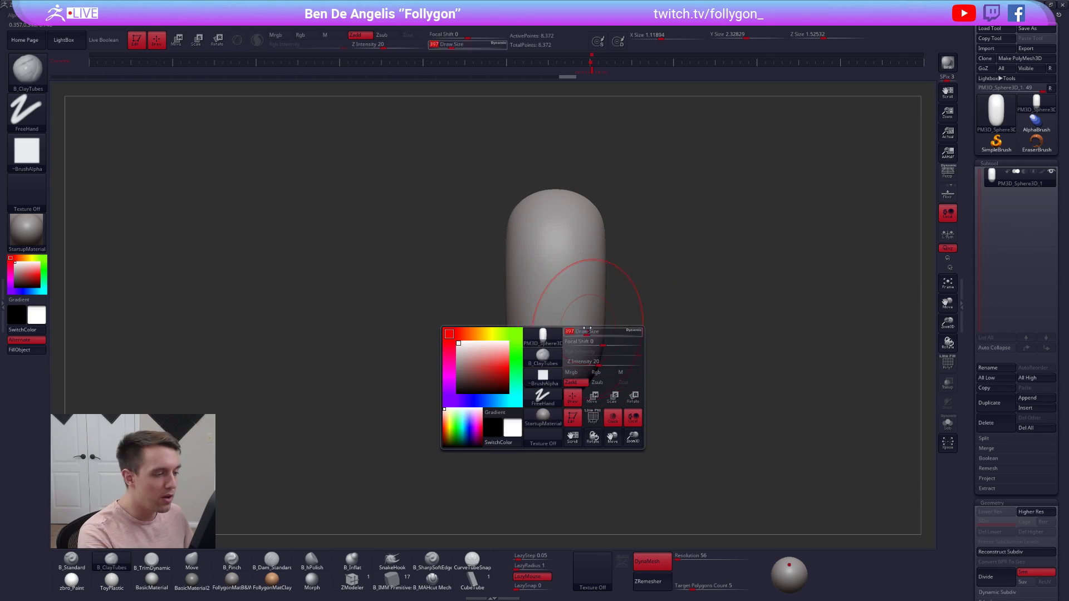
{"action": "right_click_drag", "start_coordinate": [580, 355], "coordinate": [558, 332]}
{"action": "key", "text": "3"}
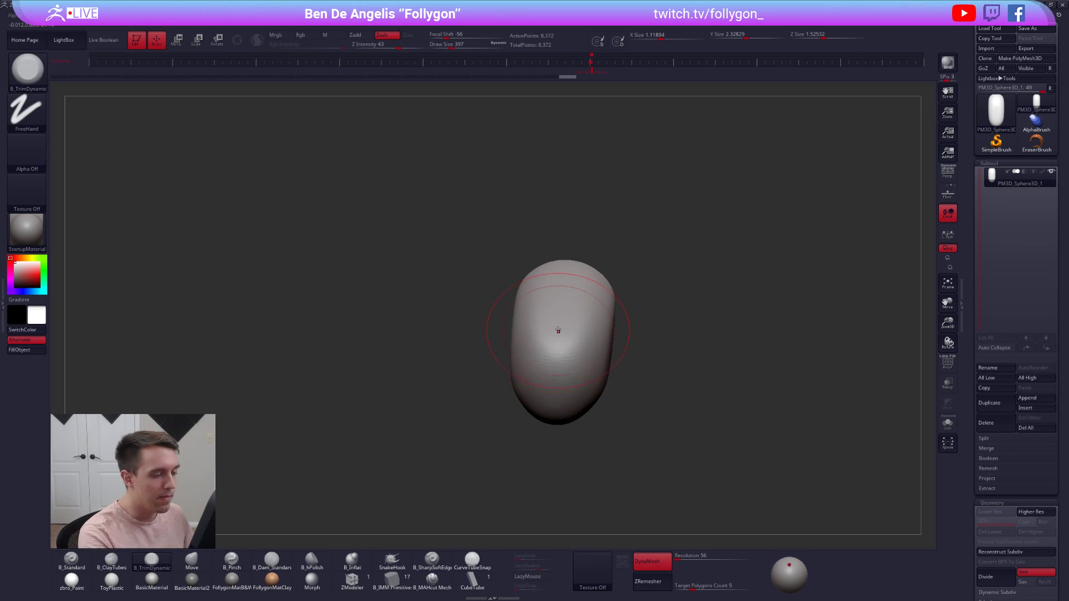
{"action": "mouse_move", "coordinate": [560, 322]}
{"action": "left_mouse_down"}
{"action": "mouse_move", "coordinate": [557, 393]}
{"action": "mouse_move", "coordinate": [558, 358]}
{"action": "mouse_move", "coordinate": [564, 372]}
{"action": "left_mouse_up"}
{"action": "mouse_move", "coordinate": [564, 369]}
{"action": "right_mouse_down"}
{"action": "mouse_move", "coordinate": [583, 389]}
{"action": "mouse_move", "coordinate": [563, 374]}
{"action": "right_mouse_up"}
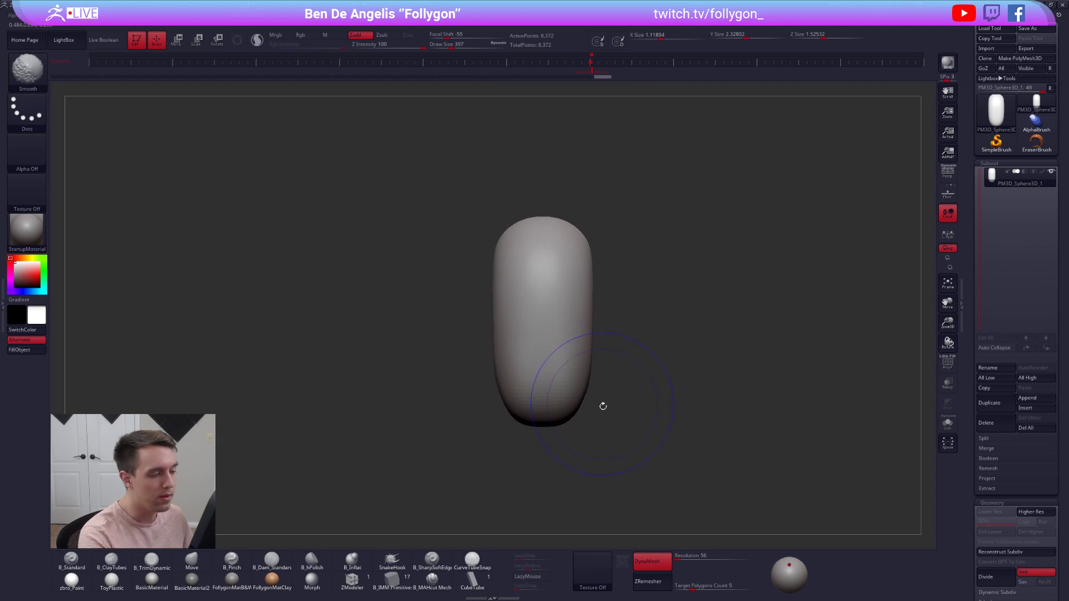
- Compare the head with the reference drawing in the stored camera view
{"action": "key", "text": "shift+z"}
{"action": "right_click_drag", "start_coordinate": [663, 420], "coordinate": [785, 416], "text": "alt"}
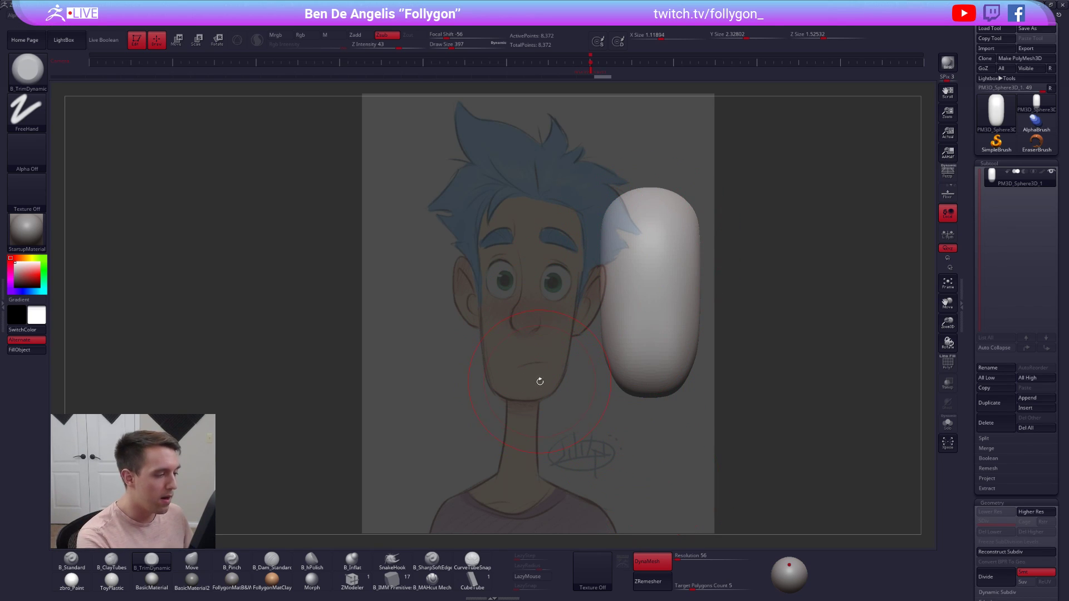
{"action": "left_click", "coordinate": [593, 71]}
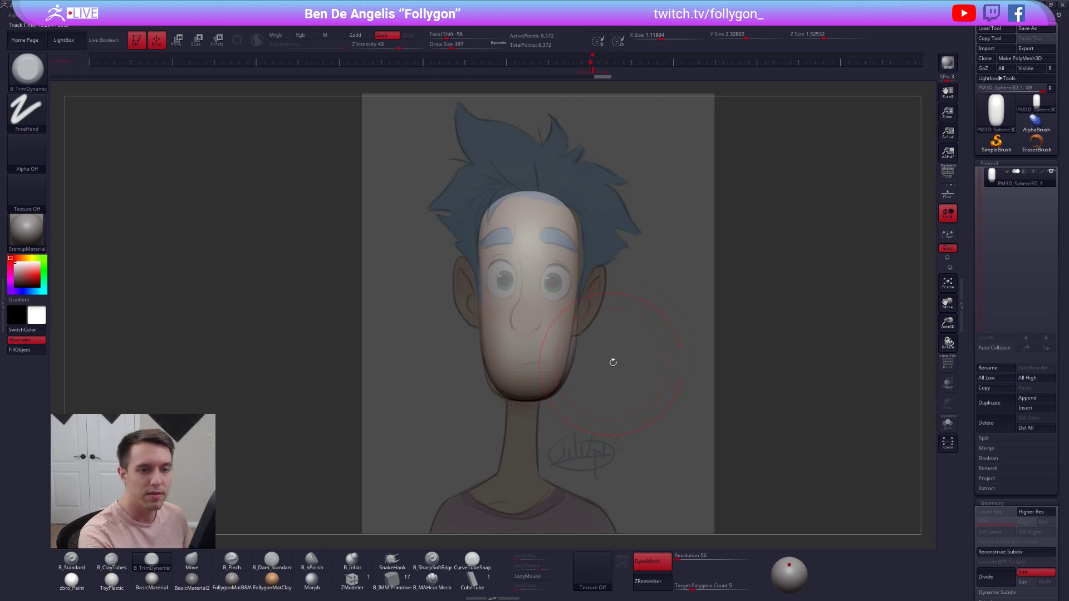
{"action": "key", "text": "shift+z"}
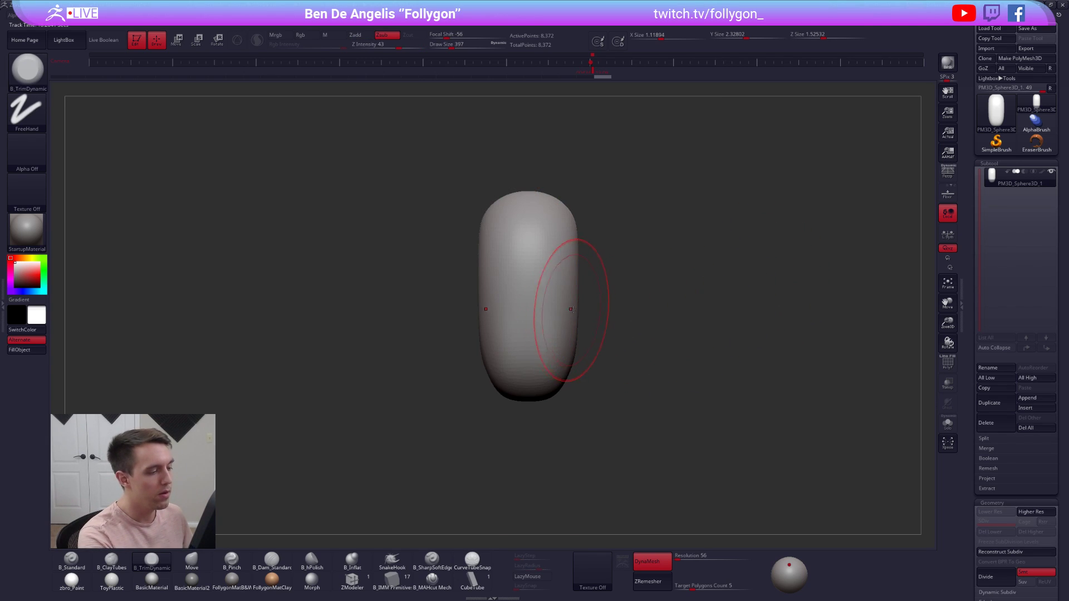
- Move the reference image clear of the model into a corner of the canvas, shrink it and raise it to full opacity
{"action": "key", "text": "shift+z"}
{"action": "key", "text": "z"}
{"action": "left_click_drag", "start_coordinate": [643, 289], "coordinate": [329, 269]}
{"action": "left_click_drag", "start_coordinate": [345, 221], "coordinate": [259, 188]}
{"action": "left_click_drag", "start_coordinate": [242, 226], "coordinate": [229, 214]}
{"action": "key", "text": "z"}
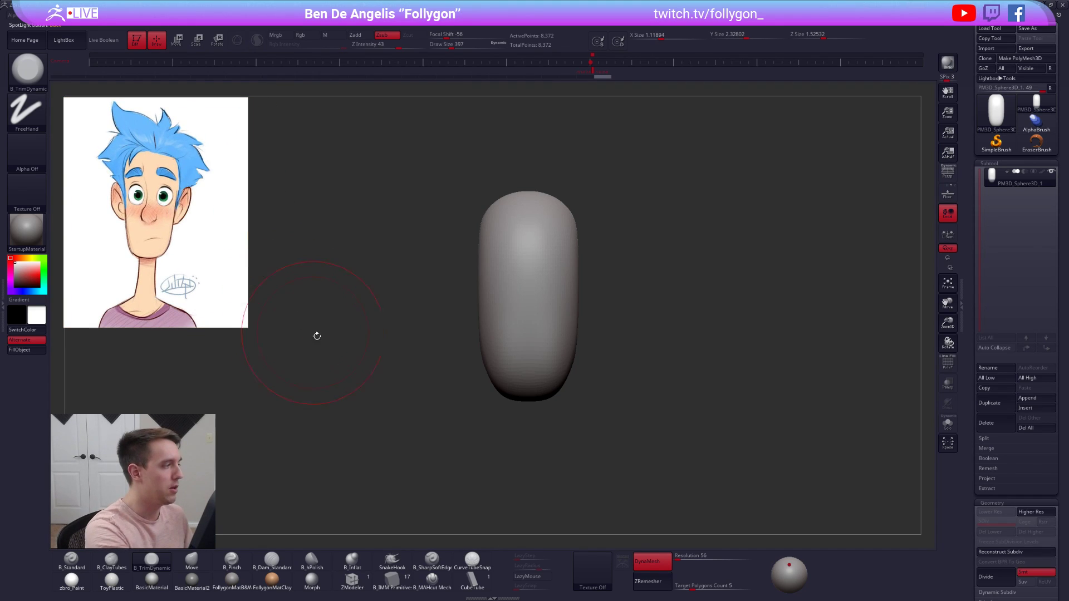
- Refine the lower contour of the head with the Move brush
{"action": "right_click_drag", "start_coordinate": [483, 340], "coordinate": [515, 361], "text": "alt"}
{"action": "left_click_drag", "start_coordinate": [516, 368], "coordinate": [592, 389], "text": "alt"}
{"action": "mouse_move", "coordinate": [591, 437]}
{"action": "left_mouse_down", "text": "alt"}
{"action": "mouse_move", "coordinate": [589, 389]}
{"action": "mouse_move", "coordinate": [595, 495]}
{"action": "mouse_move", "coordinate": [625, 375]}
{"action": "mouse_move", "coordinate": [609, 377]}
{"action": "left_mouse_up", "text": "alt"}
{"action": "key", "text": "b"}
{"action": "key", "text": "m"}
{"action": "key", "text": "v"}
{"action": "key", "text": "space"}
{"action": "left_click_drag", "start_coordinate": [556, 334], "coordinate": [527, 346]}
{"action": "left_click_drag", "start_coordinate": [493, 384], "coordinate": [562, 380]}
{"action": "right_click_drag", "start_coordinate": [511, 283], "coordinate": [541, 296], "text": "alt"}
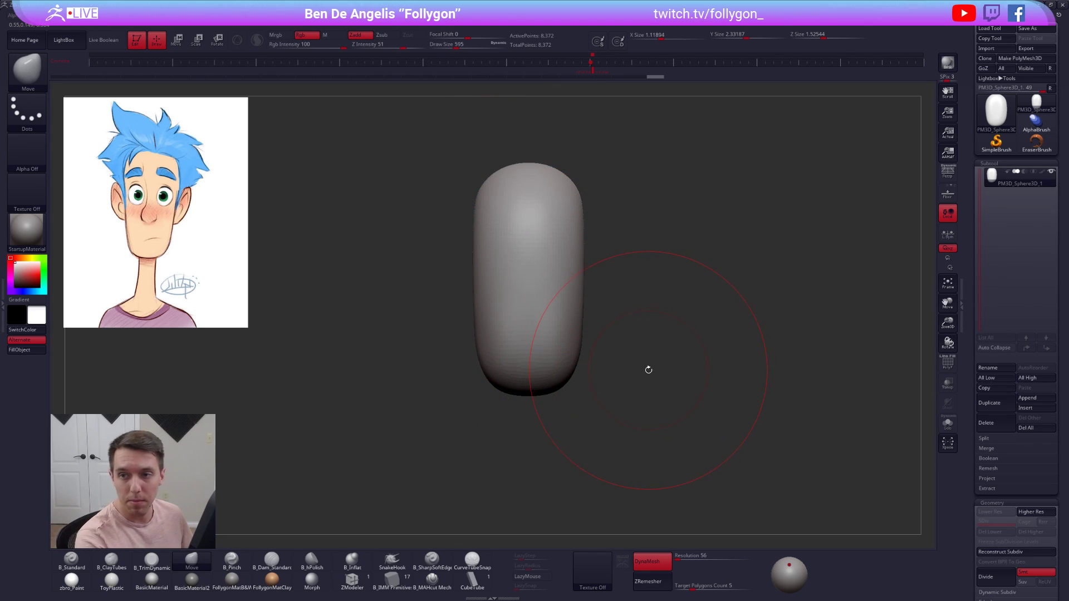
- Duplicate the head subtool and insert a Creased Cylinder from the primitive brush under the chin as the neck
{"action": "key", "text": "space"}
{"action": "left_click_drag", "start_coordinate": [701, 298], "coordinate": [694, 292]}
{"action": "mouse_move", "coordinate": [694, 292]}
{"action": "right_mouse_down", "text": "ctrl"}
{"action": "mouse_move", "coordinate": [718, 310]}
{"action": "mouse_move", "coordinate": [724, 269]}
{"action": "right_mouse_up", "text": "ctrl"}
{"action": "left_click", "coordinate": [989, 407]}
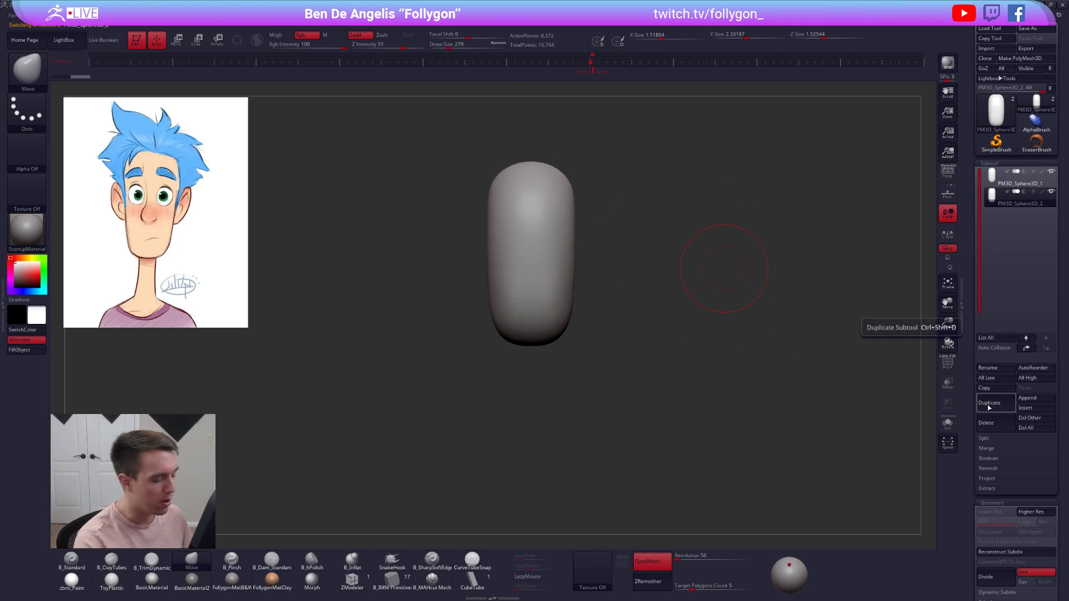
{"action": "left_click", "coordinate": [397, 584]}
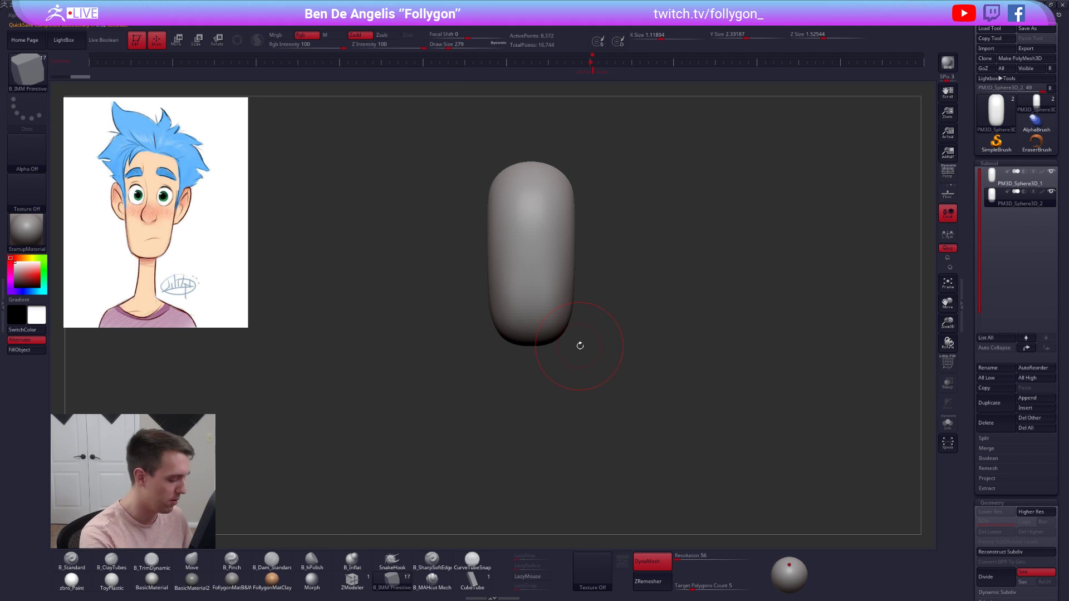
{"action": "key", "text": "m"}
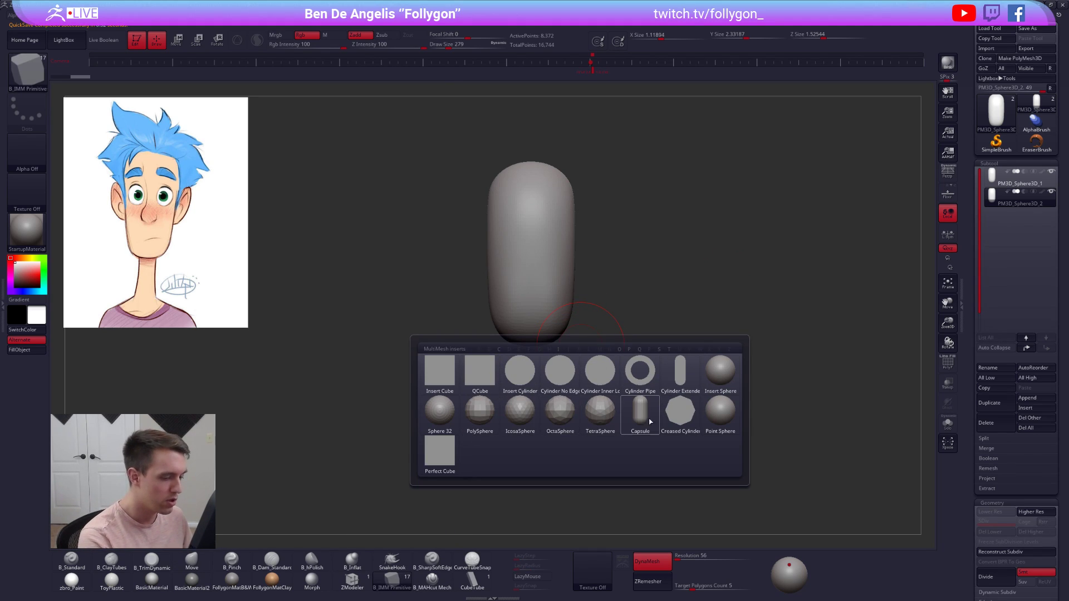
{"action": "left_click", "coordinate": [684, 412]}
{"action": "mouse_move", "coordinate": [579, 382]}
{"action": "left_mouse_down", "text": "shift"}
{"action": "mouse_move", "coordinate": [573, 329]}
{"action": "mouse_move", "coordinate": [533, 339]}
{"action": "left_mouse_up", "text": "shift"}
{"action": "mouse_move", "coordinate": [532, 388]}
{"action": "left_mouse_down"}
{"action": "mouse_move", "coordinate": [540, 404]}
{"action": "mouse_move", "coordinate": [566, 358]}
{"action": "mouse_move", "coordinate": [632, 353]}
{"action": "mouse_move", "coordinate": [891, 410]}
{"action": "left_mouse_up"}
- Adjust the neck cylinder under the head with Transpose and always allow Dynamic Subdiv to smooth it
{"action": "key", "text": "w"}
{"action": "left_click_drag", "start_coordinate": [662, 406], "coordinate": [602, 432]}
{"action": "key", "text": "d"}
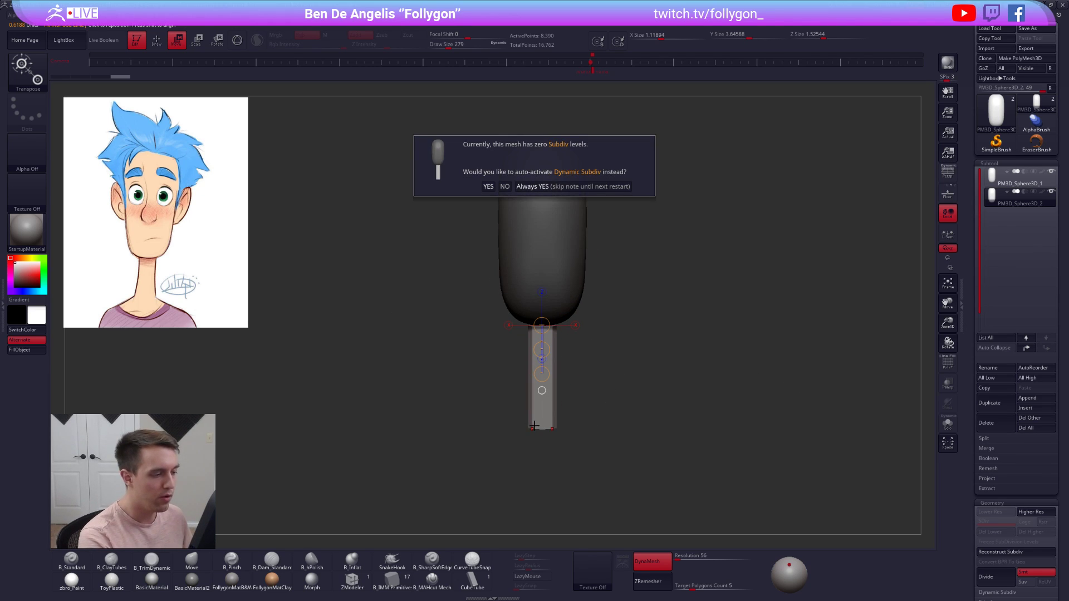
{"action": "left_click", "coordinate": [582, 187]}
{"action": "right_click_drag", "start_coordinate": [545, 404], "coordinate": [576, 380], "text": "alt"}
{"action": "key", "text": "q"}
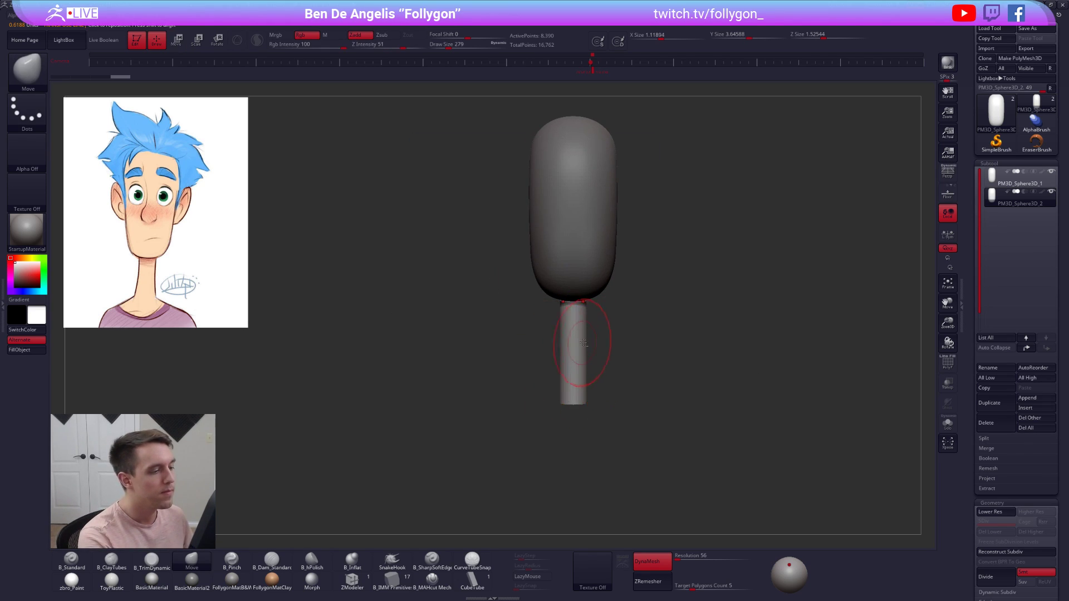
- Isolate the neck cylinder by its polygroup and delete the duplicated head geometry from its subtool
{"action": "right_click_drag", "start_coordinate": [582, 341], "coordinate": [581, 328], "text": "ctrl"}
{"action": "key", "text": "s"}
{"action": "left_click_drag", "start_coordinate": [582, 328], "coordinate": [584, 327]}
{"action": "right_click_drag", "start_coordinate": [577, 294], "coordinate": [639, 344]}
{"action": "key", "text": "shift+f"}
{"action": "left_click", "coordinate": [611, 421], "text": "ctrl+shift"}
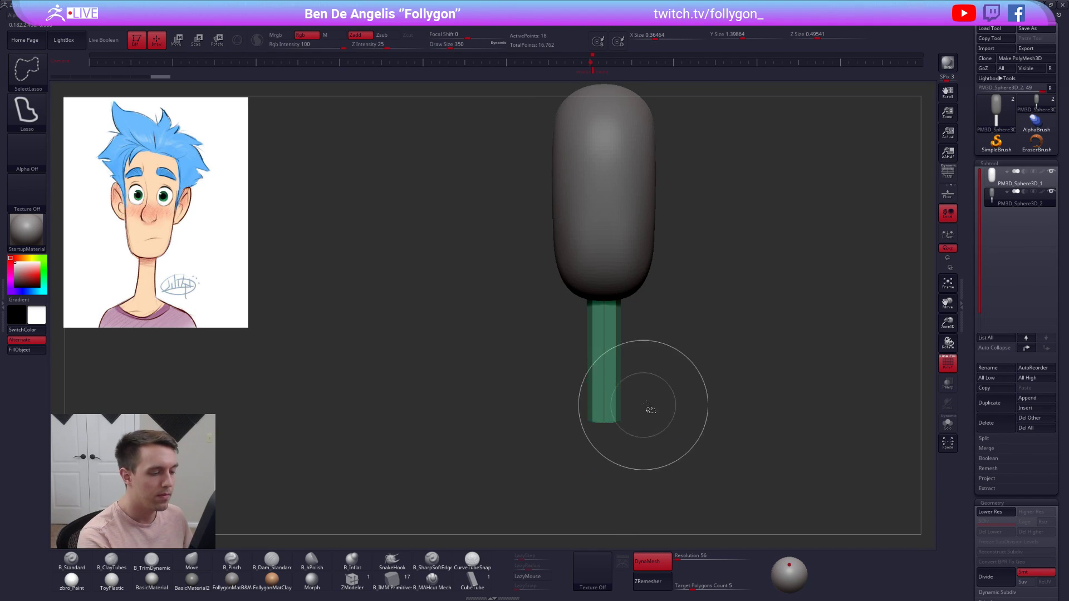
{"action": "key", "text": "space"}
{"action": "left_click_drag", "start_coordinate": [670, 338], "coordinate": [611, 334], "text": "alt"}
{"action": "key", "text": "shift+f"}
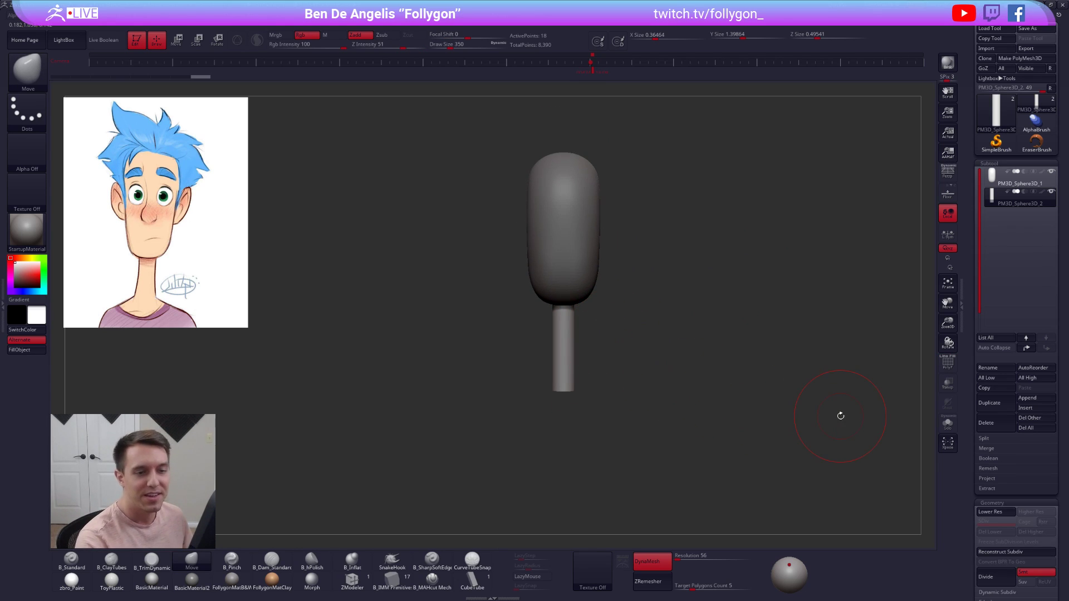
- Duplicate the neck subtool and insert a sphere from the primitive brush below the neck as the torso
{"action": "left_click", "coordinate": [990, 402]}
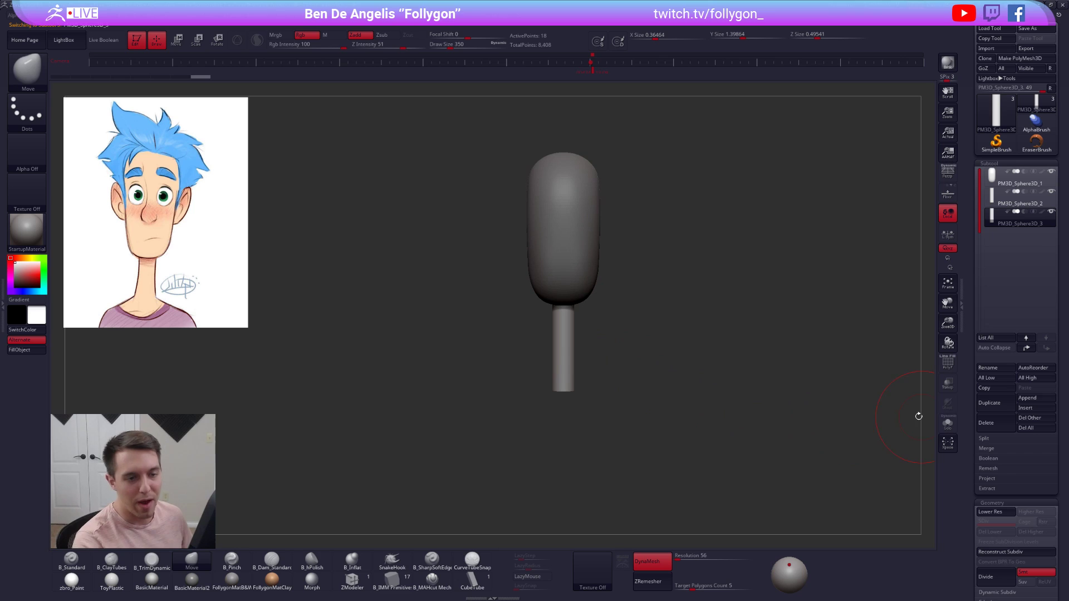
{"action": "left_click", "coordinate": [393, 581]}
{"action": "key", "text": "m"}
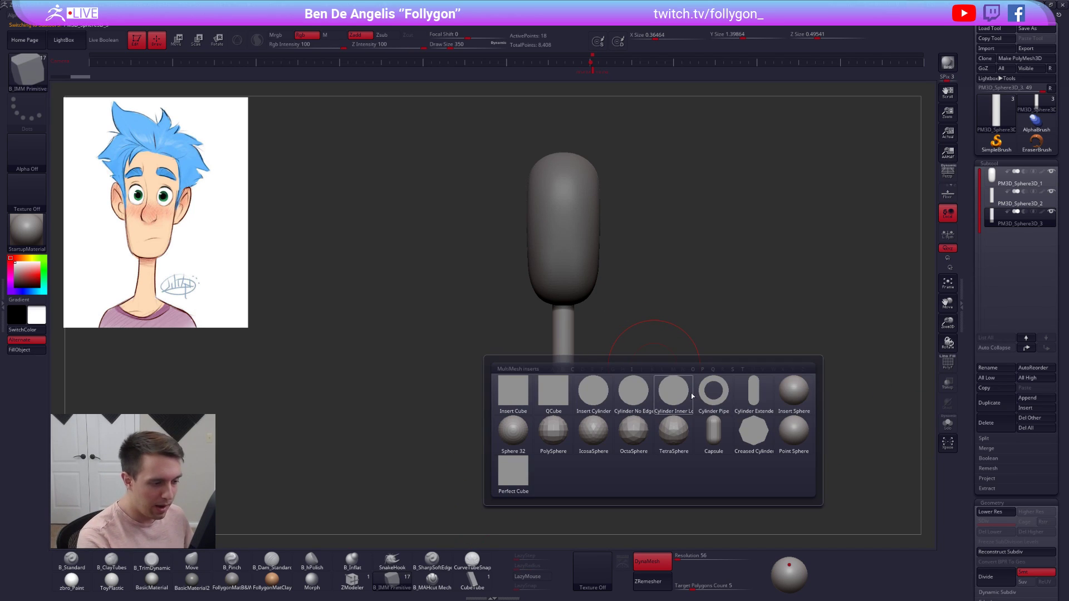
{"action": "left_click", "coordinate": [787, 397]}
{"action": "left_click_drag", "start_coordinate": [635, 369], "coordinate": [634, 279]}
{"action": "mouse_move", "coordinate": [624, 395]}
{"action": "left_mouse_down", "text": "alt"}
{"action": "mouse_move", "coordinate": [636, 322]}
{"action": "mouse_move", "coordinate": [641, 446]}
{"action": "left_mouse_up", "text": "alt"}
- Subdivide the torso sphere and reshape it below the neck with the Move brush
{"action": "key", "text": "ctrl+d"}
{"action": "mouse_move", "coordinate": [640, 379]}
{"action": "left_mouse_down", "text": "alt"}
{"action": "mouse_move", "coordinate": [637, 343]}
{"action": "mouse_move", "coordinate": [628, 359]}
{"action": "mouse_move", "coordinate": [599, 366]}
{"action": "left_mouse_up", "text": "alt"}
{"action": "key", "text": "b"}
{"action": "key", "text": "m"}
{"action": "key", "text": "v"}
{"action": "key", "text": "space"}
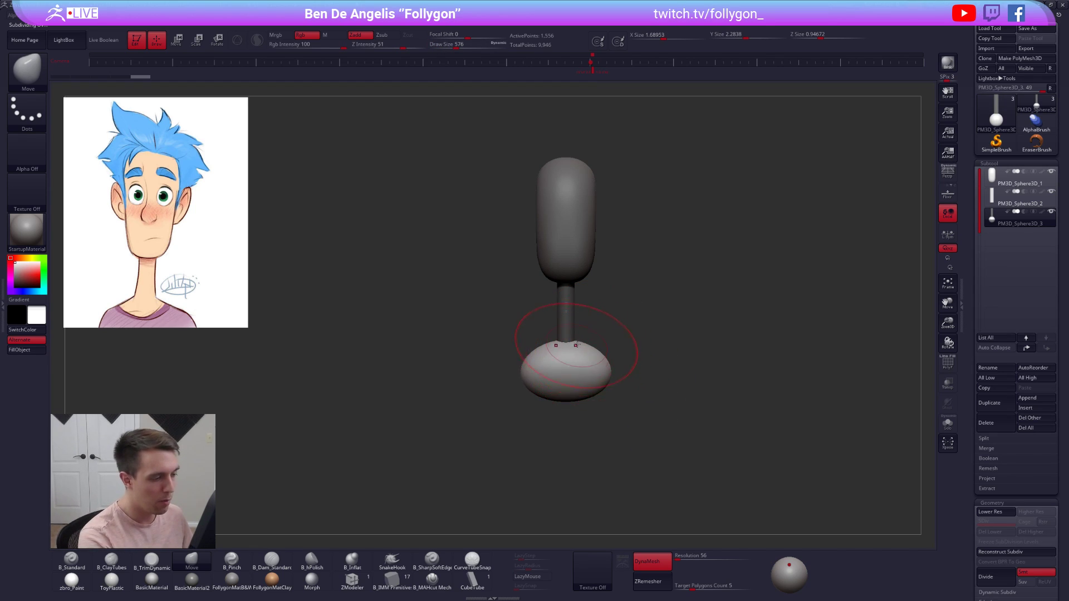
{"action": "key", "text": "shift+d"}
{"action": "mouse_move", "coordinate": [623, 372]}
{"action": "left_mouse_down"}
{"action": "mouse_move", "coordinate": [662, 372]}
{"action": "mouse_move", "coordinate": [609, 372]}
{"action": "left_mouse_up"}
- Isolate the torso sphere by its polygroup and delete the duplicated neck geometry from its subtool
{"action": "key", "text": "shift+f"}
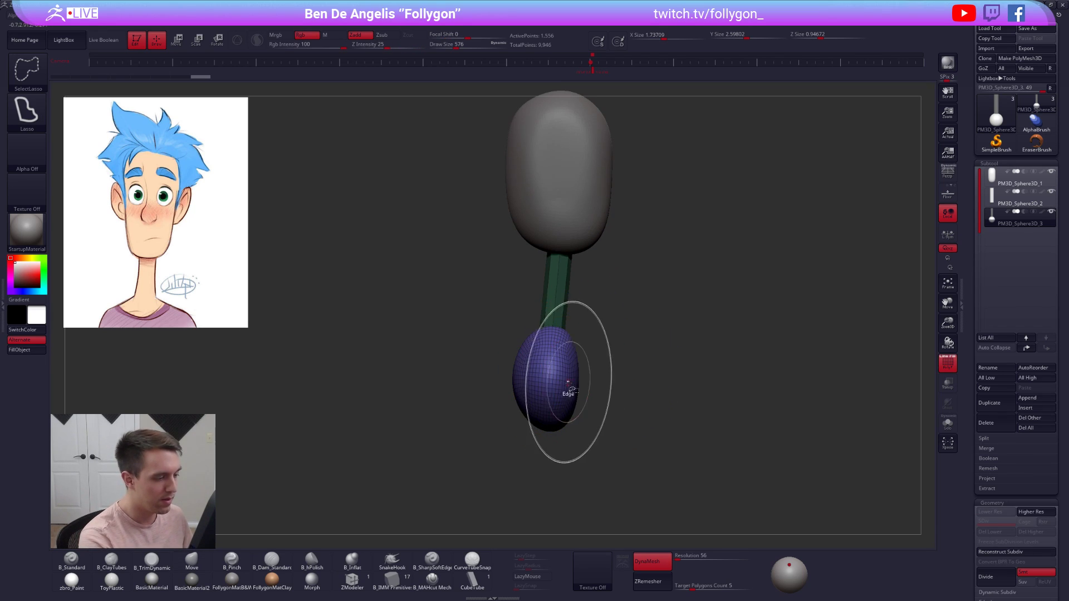
{"action": "left_click", "coordinate": [568, 381], "text": "ctrl+shift"}
{"action": "key", "text": "space"}
{"action": "left_click", "coordinate": [640, 334]}
- Hide the polygroup display and broaden the torso at the shoulders with the Move brush, tapering it downward
{"action": "left_click_drag", "start_coordinate": [593, 378], "coordinate": [592, 368], "text": "alt"}
{"action": "key", "text": "s"}
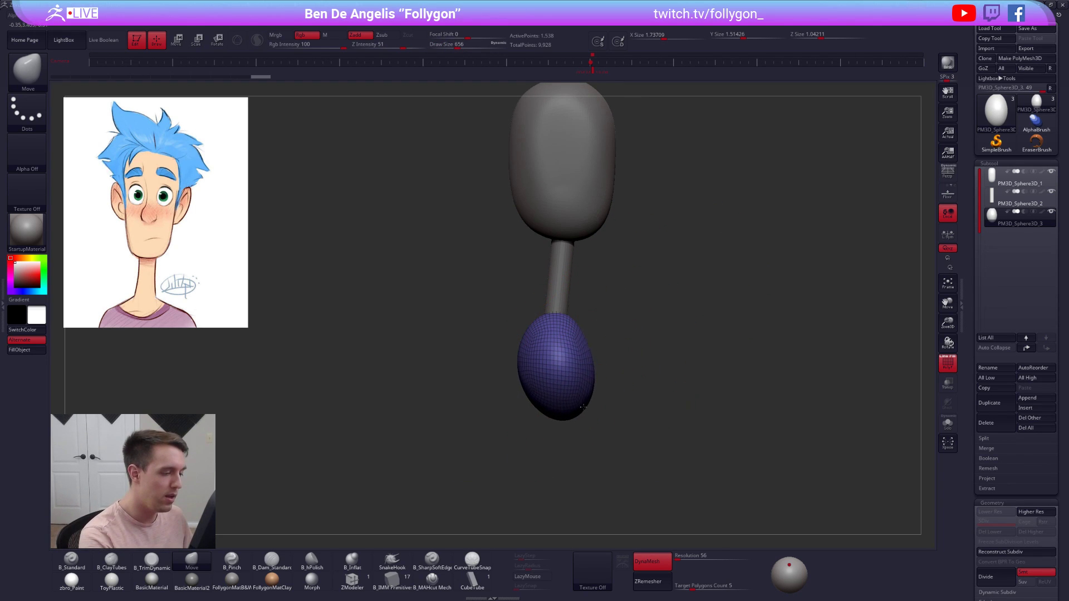
{"action": "right_click_drag", "start_coordinate": [579, 401], "coordinate": [556, 348]}
{"action": "key", "text": "shift+f"}
{"action": "key", "text": "space"}
{"action": "left_click_drag", "start_coordinate": [619, 341], "coordinate": [607, 342]}
{"action": "mouse_move", "coordinate": [635, 345]}
{"action": "right_mouse_down", "text": "alt"}
{"action": "mouse_move", "coordinate": [624, 326]}
{"action": "mouse_move", "coordinate": [615, 333]}
{"action": "mouse_move", "coordinate": [621, 407]}
{"action": "right_mouse_up", "text": "alt"}
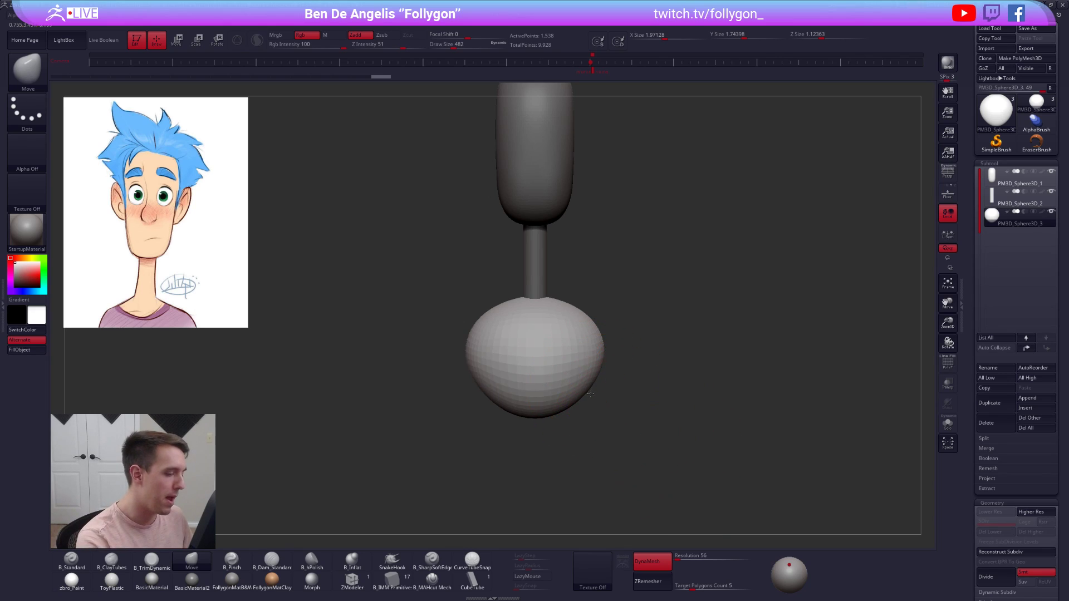
{"action": "left_click_drag", "start_coordinate": [590, 392], "coordinate": [592, 396]}
- Shape the torso's depth in side and three-quarter views with the Move brush at varying Draw Sizes
{"action": "mouse_move", "coordinate": [623, 389]}
{"action": "right_mouse_down", "text": "alt"}
{"action": "mouse_move", "coordinate": [629, 400]}
{"action": "mouse_move", "coordinate": [580, 384]}
{"action": "right_mouse_up", "text": "alt"}
{"action": "key", "text": "s"}
{"action": "left_click_drag", "start_coordinate": [563, 381], "coordinate": [550, 382]}
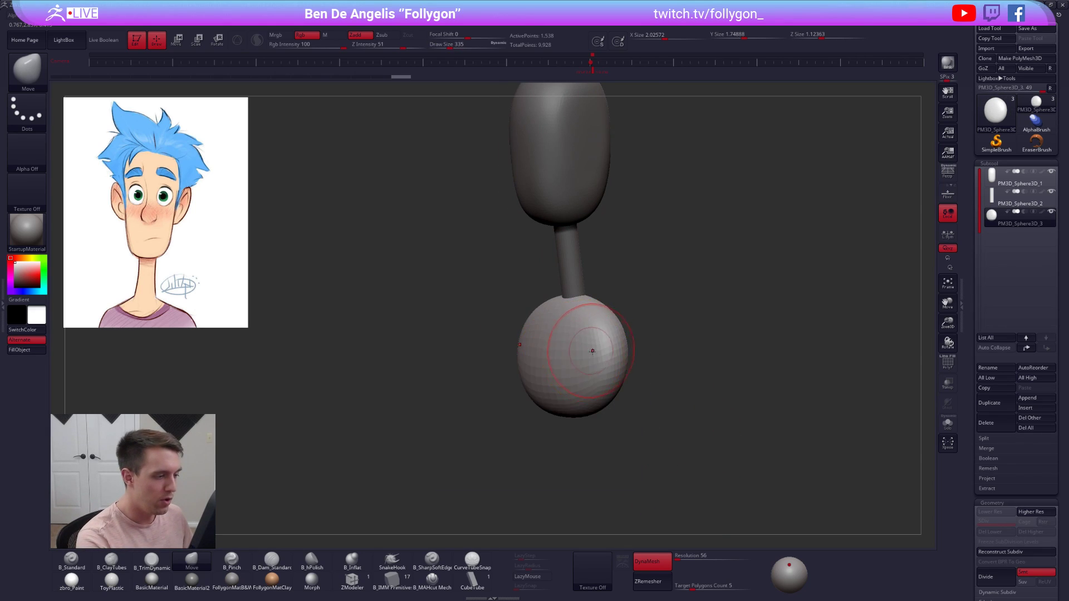
{"action": "right_click_drag", "start_coordinate": [590, 351], "coordinate": [617, 356]}
{"action": "key", "text": "s"}
{"action": "left_click_drag", "start_coordinate": [616, 357], "coordinate": [626, 357]}
{"action": "left_click_drag", "start_coordinate": [614, 314], "coordinate": [617, 305]}
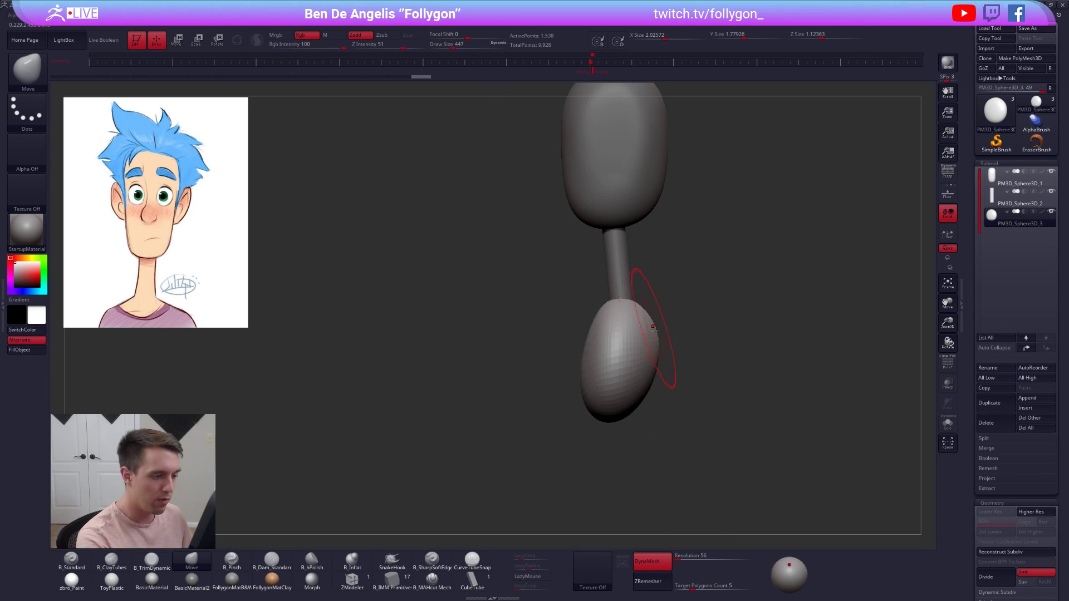
{"action": "right_click_drag", "start_coordinate": [653, 351], "coordinate": [556, 320]}
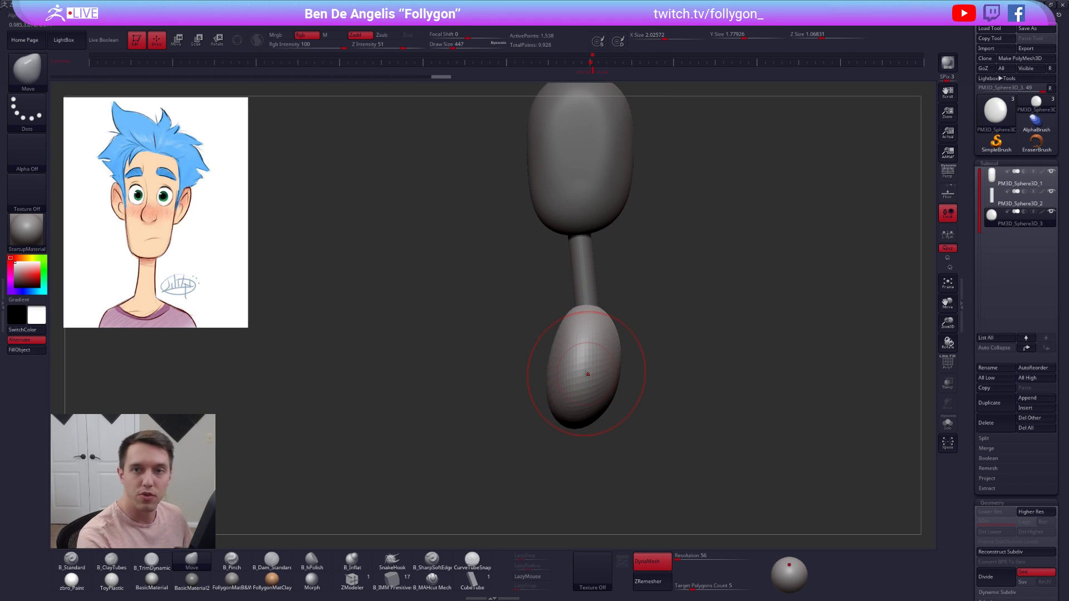
- Pull the top of the torso up toward the neck with the Move brush to form sloping shoulders
{"action": "mouse_move", "coordinate": [591, 362]}
{"action": "right_mouse_down", "text": "shift"}
{"action": "mouse_move", "coordinate": [607, 346]}
{"action": "mouse_move", "coordinate": [588, 365]}
{"action": "right_mouse_up", "text": "shift"}
{"action": "key", "text": "s"}
{"action": "left_click_drag", "start_coordinate": [583, 339], "coordinate": [578, 338]}
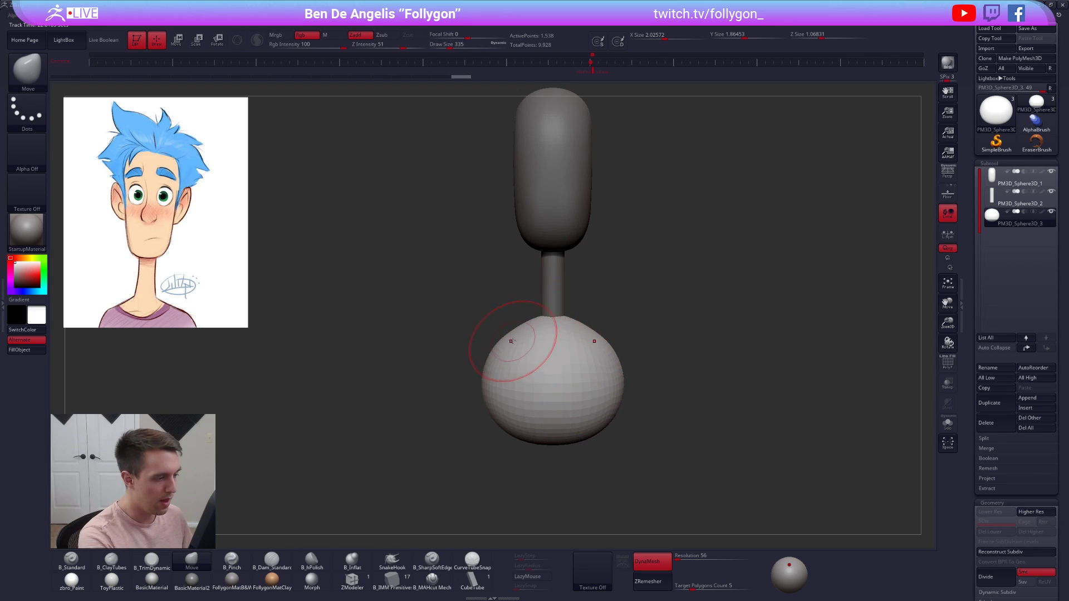
{"action": "right_click_drag", "start_coordinate": [553, 341], "coordinate": [571, 325], "text": "alt"}
{"action": "right_click_drag", "start_coordinate": [553, 413], "coordinate": [567, 332], "text": "alt"}
{"action": "key", "text": "s"}
{"action": "left_click_drag", "start_coordinate": [573, 371], "coordinate": [593, 399]}
- Build up the torso surface with the ClayTubes brush and smooth it
{"action": "key", "text": "2"}
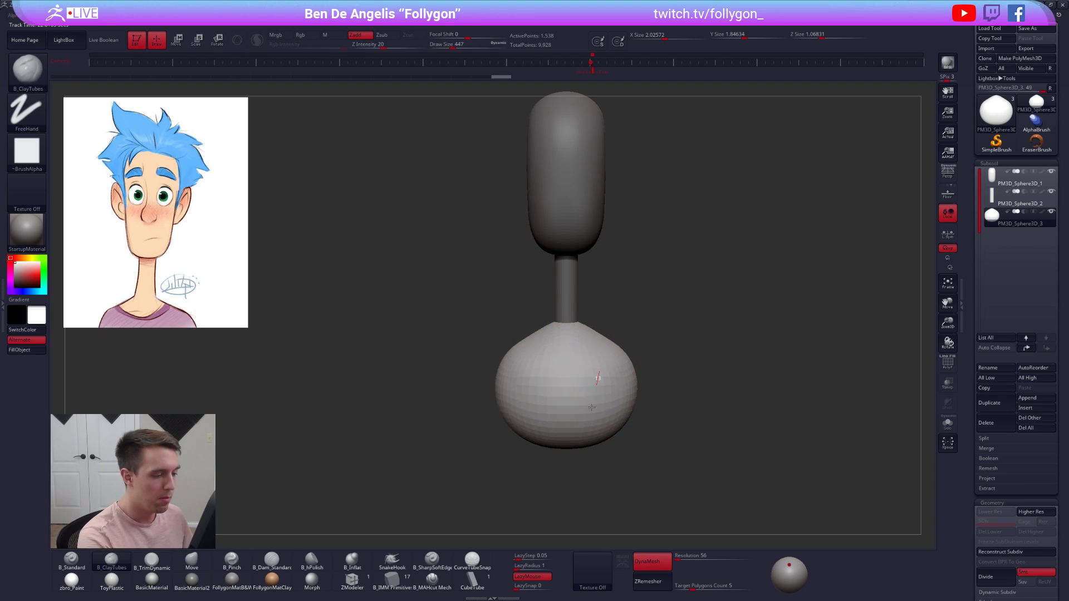
{"action": "mouse_move", "coordinate": [603, 433]}
{"action": "right_mouse_down"}
{"action": "mouse_move", "coordinate": [551, 337]}
{"action": "mouse_move", "coordinate": [558, 350]}
{"action": "mouse_move", "coordinate": [546, 370]}
{"action": "right_mouse_up"}
{"action": "key", "text": "b"}
{"action": "key", "text": "m"}
{"action": "key", "text": "v"}
{"action": "key", "text": "b"}
{"action": "key", "text": "c"}
{"action": "key", "text": "t"}
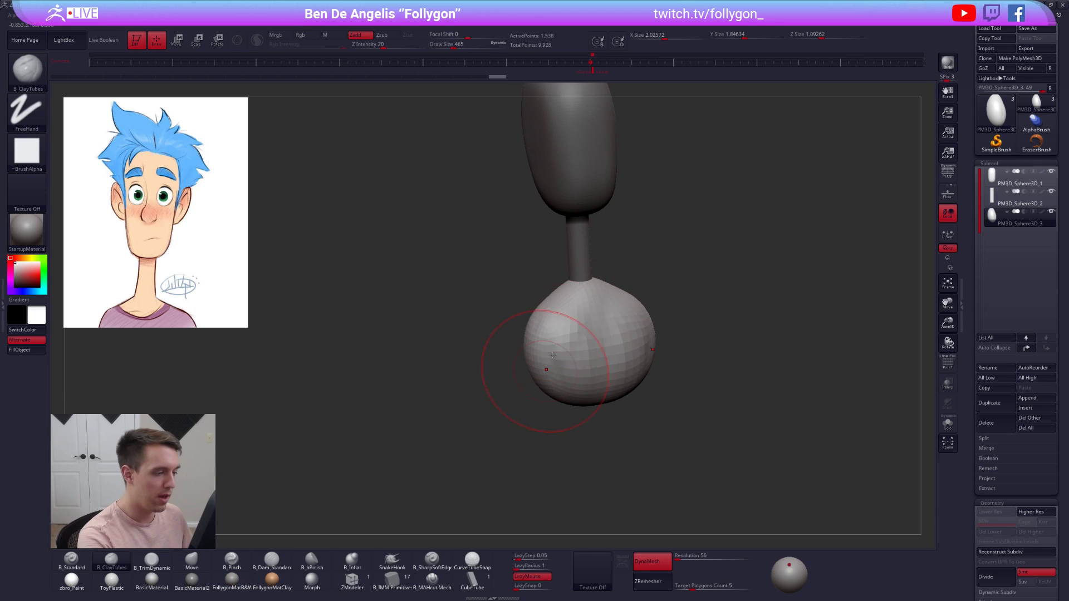
{"action": "left_click_drag", "start_coordinate": [588, 391], "coordinate": [586, 374]}
{"action": "left_click_drag", "start_coordinate": [585, 375], "coordinate": [591, 351], "text": "shift"}
{"action": "right_click_drag", "start_coordinate": [580, 353], "coordinate": [571, 368], "text": "alt"}
- Switch back to the Move brush at a Draw Size of 321 and make the head subtool active
{"action": "key", "text": "b"}
{"action": "key", "text": "m"}
{"action": "key", "text": "v"}
{"action": "mouse_move", "coordinate": [559, 321]}
{"action": "right_mouse_down", "text": "shift"}
{"action": "mouse_move", "coordinate": [568, 329]}
{"action": "mouse_move", "coordinate": [559, 341]}
{"action": "mouse_move", "coordinate": [579, 351]}
{"action": "right_mouse_up", "text": "shift"}
{"action": "key", "text": "space"}
{"action": "left_click_drag", "start_coordinate": [611, 316], "coordinate": [606, 316]}
{"action": "mouse_move", "coordinate": [592, 308]}
{"action": "right_mouse_down", "text": "alt"}
{"action": "mouse_move", "coordinate": [610, 353]}
{"action": "mouse_move", "coordinate": [581, 346]}
{"action": "mouse_move", "coordinate": [571, 326]}
{"action": "right_mouse_up", "text": "alt"}
{"action": "left_click", "coordinate": [598, 323], "text": "alt"}
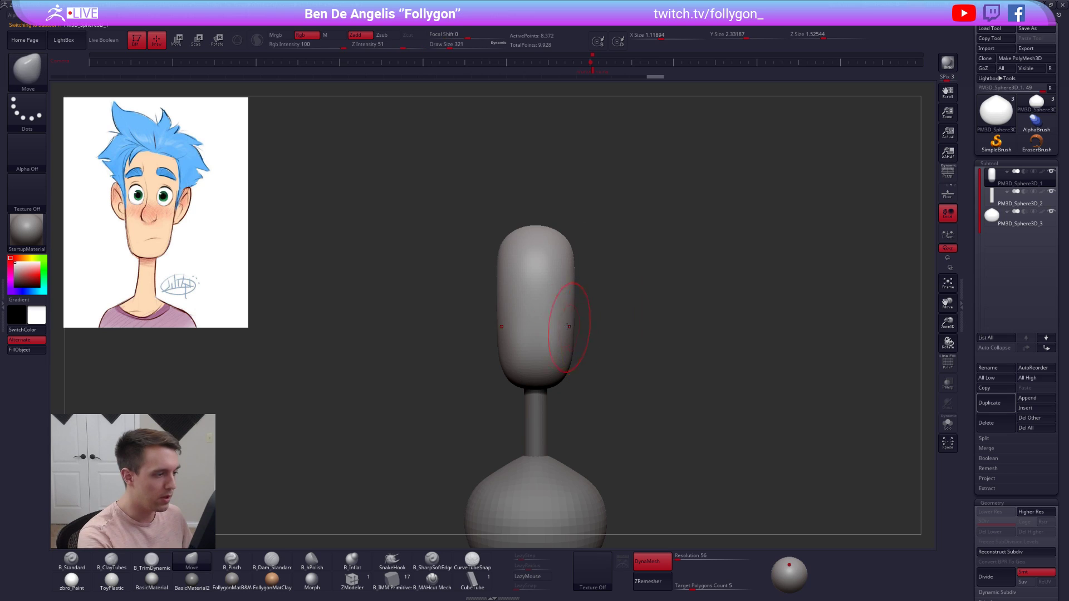
- Widen the sides of the head slightly with the Move brush at a Draw Size of 414
{"action": "key", "text": "s"}
{"action": "left_click_drag", "start_coordinate": [552, 320], "coordinate": [556, 319]}
{"action": "mouse_move", "coordinate": [627, 309]}
{"action": "right_mouse_down"}
{"action": "mouse_move", "coordinate": [557, 303]}
{"action": "mouse_move", "coordinate": [607, 302]}
{"action": "mouse_move", "coordinate": [573, 301]}
{"action": "right_mouse_up"}
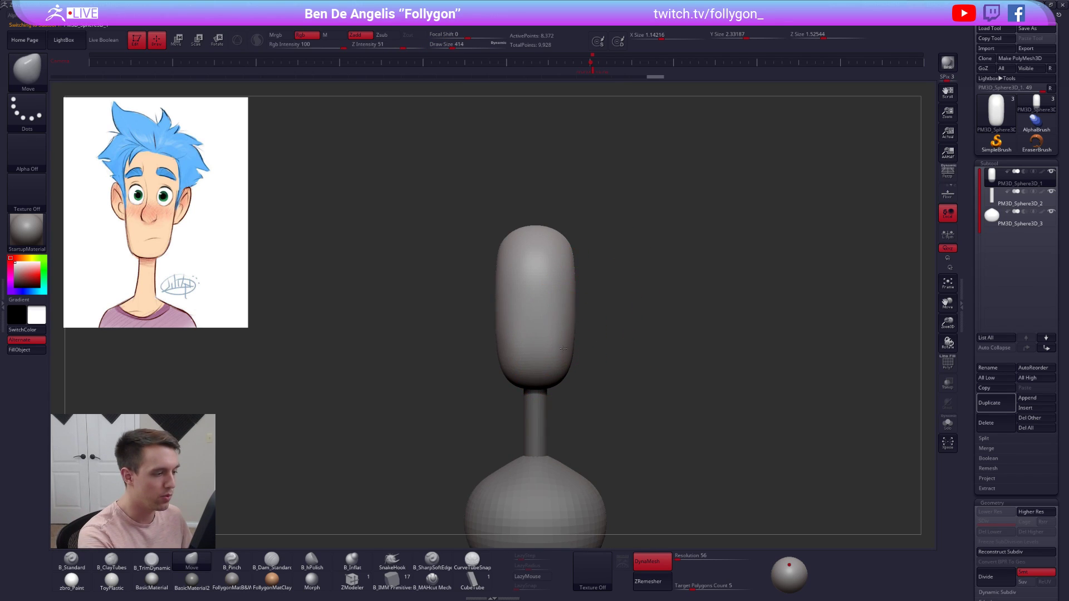
{"action": "right_click_drag", "start_coordinate": [570, 318], "coordinate": [541, 317]}
{"action": "key", "text": "space"}
{"action": "left_click_drag", "start_coordinate": [568, 297], "coordinate": [584, 298]}
{"action": "key", "text": "space"}
{"action": "mouse_move", "coordinate": [585, 299]}
{"action": "right_mouse_down"}
{"action": "mouse_move", "coordinate": [573, 306]}
{"action": "mouse_move", "coordinate": [591, 264]}
{"action": "right_mouse_up"}
- Work the side plane of the head with the ClayTubes brush and smooth the surface
{"action": "key", "text": "2"}
{"action": "mouse_move", "coordinate": [589, 243]}
{"action": "left_mouse_down"}
{"action": "mouse_move", "coordinate": [587, 262]}
{"action": "mouse_move", "coordinate": [611, 270]}
{"action": "left_mouse_up"}
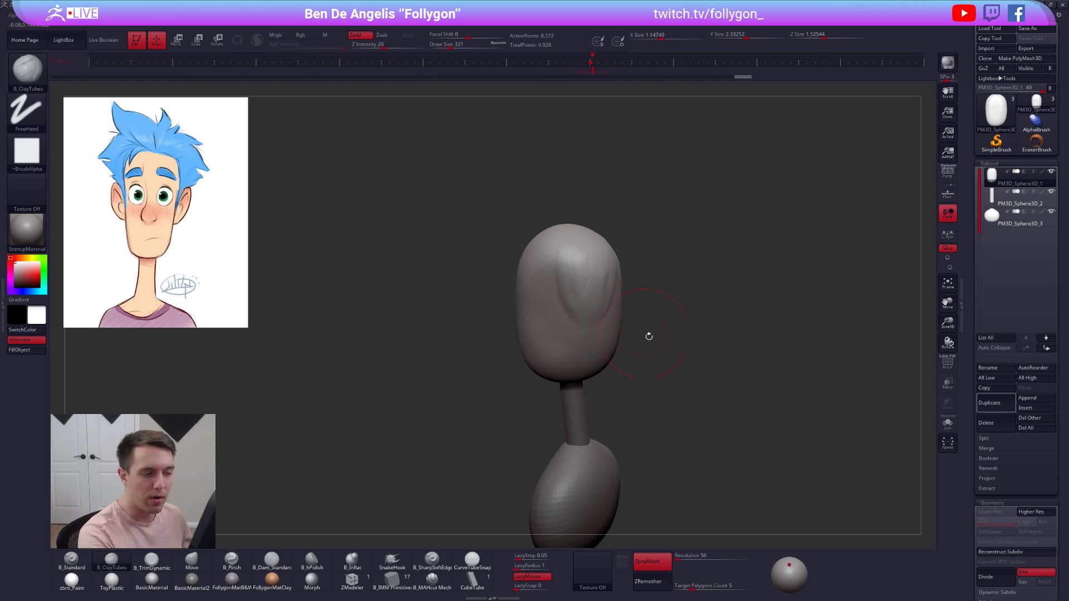
{"action": "right_click_drag", "start_coordinate": [632, 390], "coordinate": [592, 319]}
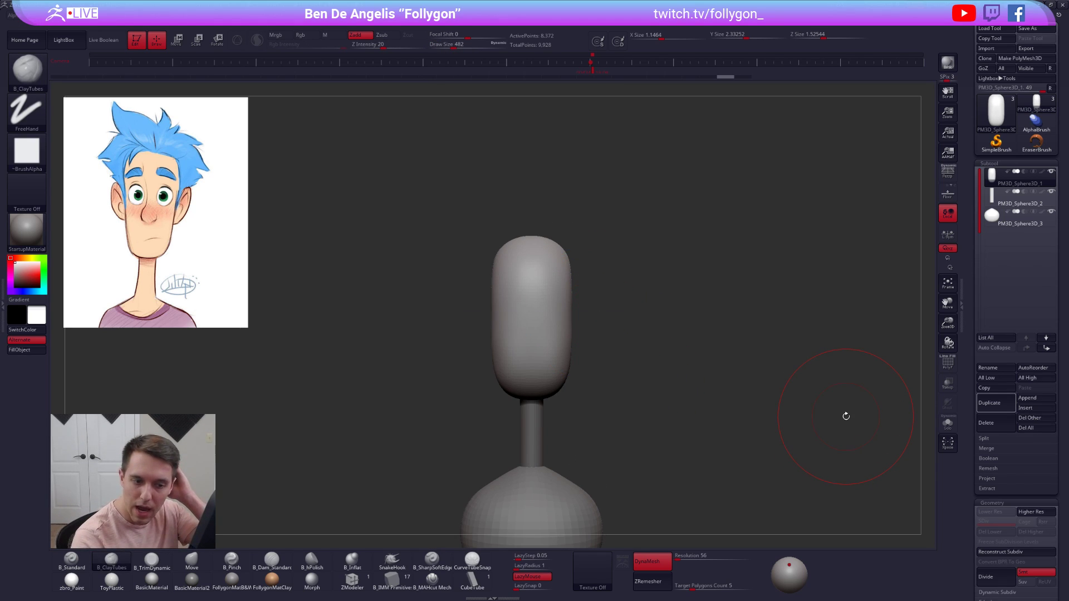
- Duplicate the head subtool and choose the InsertEar brush for the copy
{"action": "left_click", "coordinate": [993, 409]}
{"action": "mouse_move", "coordinate": [623, 327]}
{"action": "right_mouse_down"}
{"action": "mouse_move", "coordinate": [623, 265]}
{"action": "mouse_move", "coordinate": [604, 262]}
{"action": "mouse_move", "coordinate": [633, 276]}
{"action": "right_mouse_up"}
{"action": "key", "text": "b"}
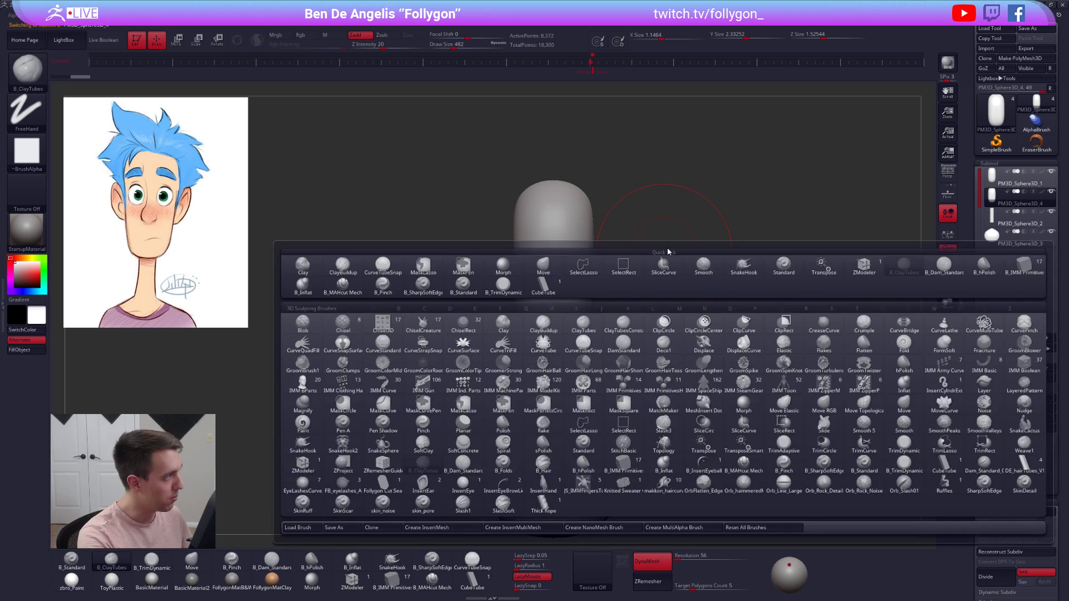
{"action": "left_click", "coordinate": [434, 475]}
{"action": "right_click_drag", "start_coordinate": [617, 268], "coordinate": [578, 271]}
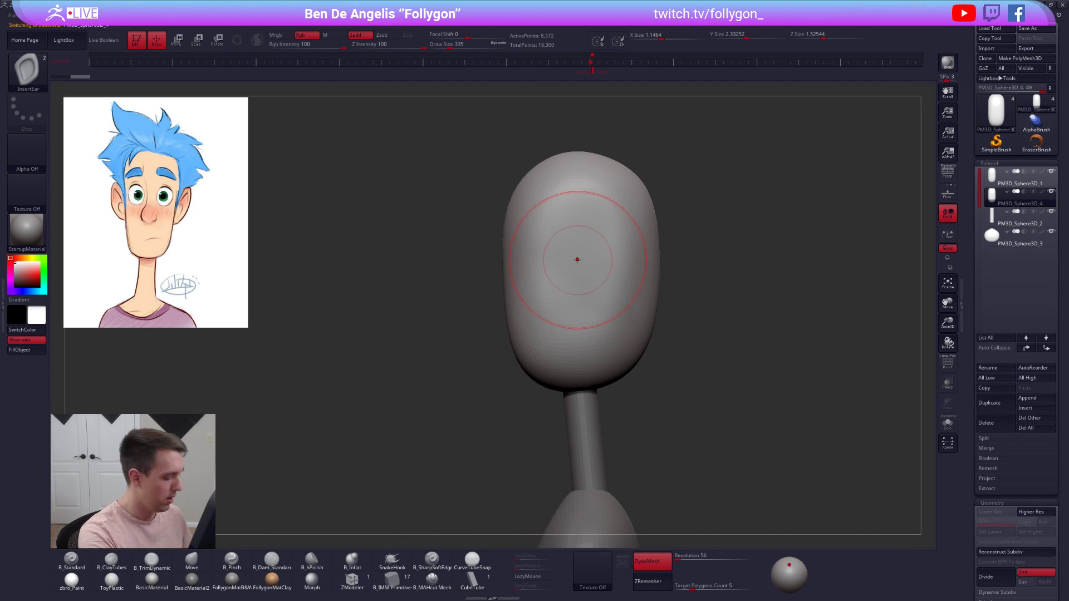
- Try the realistic ear on the side of the head, undo it, and insert the Ear Toon mesh instead
{"action": "left_click_drag", "start_coordinate": [587, 270], "coordinate": [599, 252]}
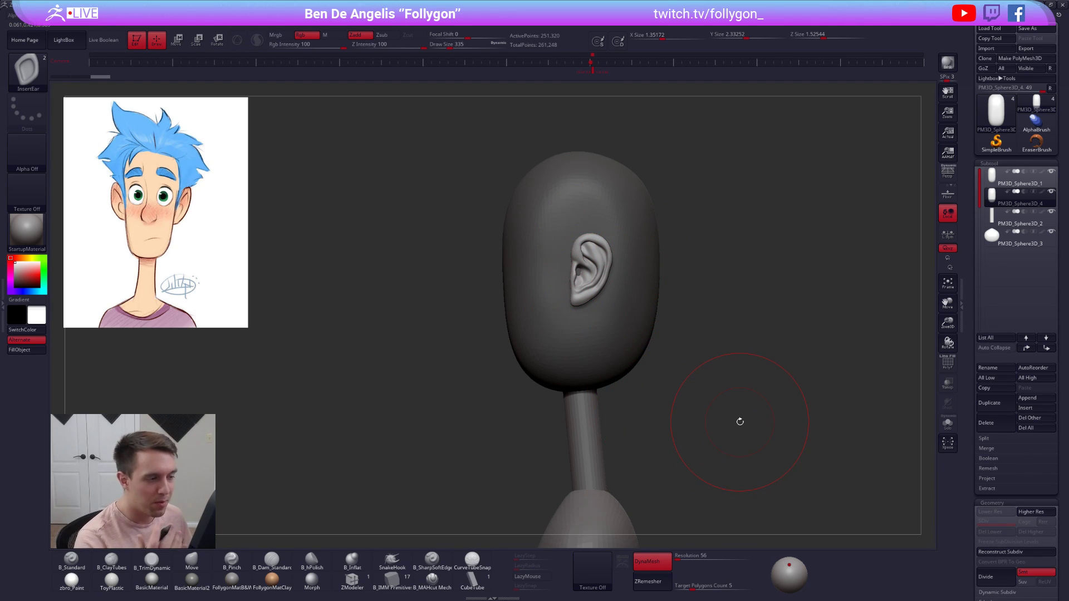
{"action": "key", "text": "ctrl+z"}
{"action": "key", "text": "m"}
{"action": "key", "text": "m"}
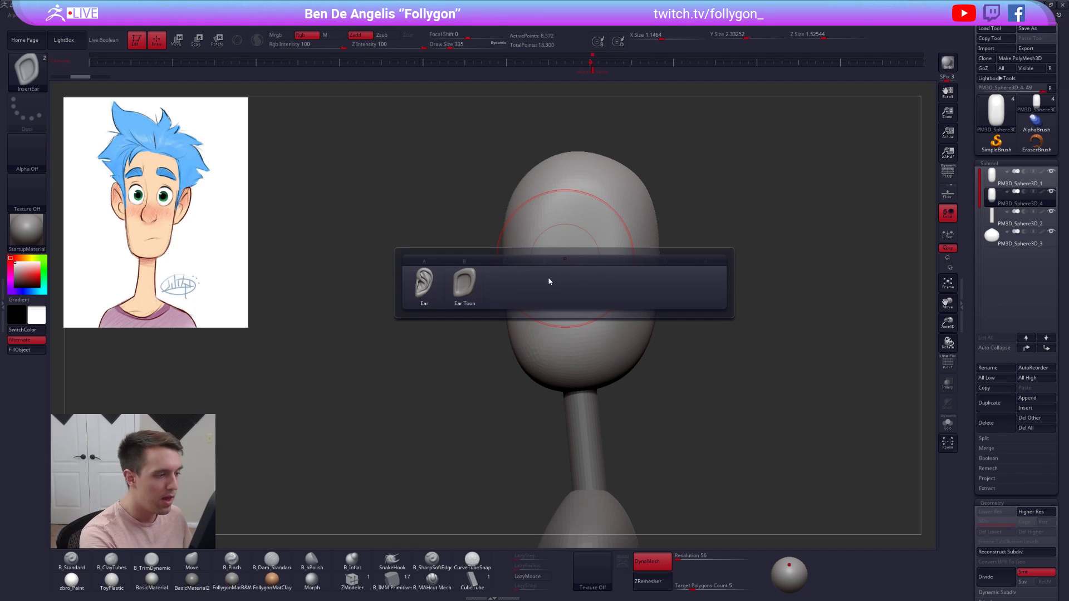
{"action": "left_click", "coordinate": [469, 287]}
{"action": "right_click_drag", "start_coordinate": [575, 279], "coordinate": [590, 276]}
{"action": "left_click_drag", "start_coordinate": [583, 275], "coordinate": [587, 304]}
{"action": "right_click_drag", "start_coordinate": [587, 301], "coordinate": [604, 288], "text": "shift"}
- Clear the mask, isolate the inserted ears by polygroup and delete the duplicated head geometry
{"action": "left_click", "coordinate": [601, 283], "text": "ctrl"}
{"action": "left_click_drag", "start_coordinate": [601, 283], "coordinate": [619, 300], "text": "ctrl"}
{"action": "key", "text": "shift+f"}
{"action": "left_click", "coordinate": [584, 265], "text": "ctrl+shift"}
{"action": "key", "text": "ctrl+shift+f"}
{"action": "left_click", "coordinate": [633, 283]}
- Move and rotate the ears with Transpose to place them on the sides of the head
{"action": "key", "text": "w"}
{"action": "left_click", "coordinate": [583, 289]}
{"action": "left_click_drag", "start_coordinate": [616, 290], "coordinate": [646, 275]}
{"action": "key", "text": "shift+f"}
{"action": "key", "text": "r"}
{"action": "right_click_drag", "start_coordinate": [624, 298], "coordinate": [588, 322], "text": "shift"}
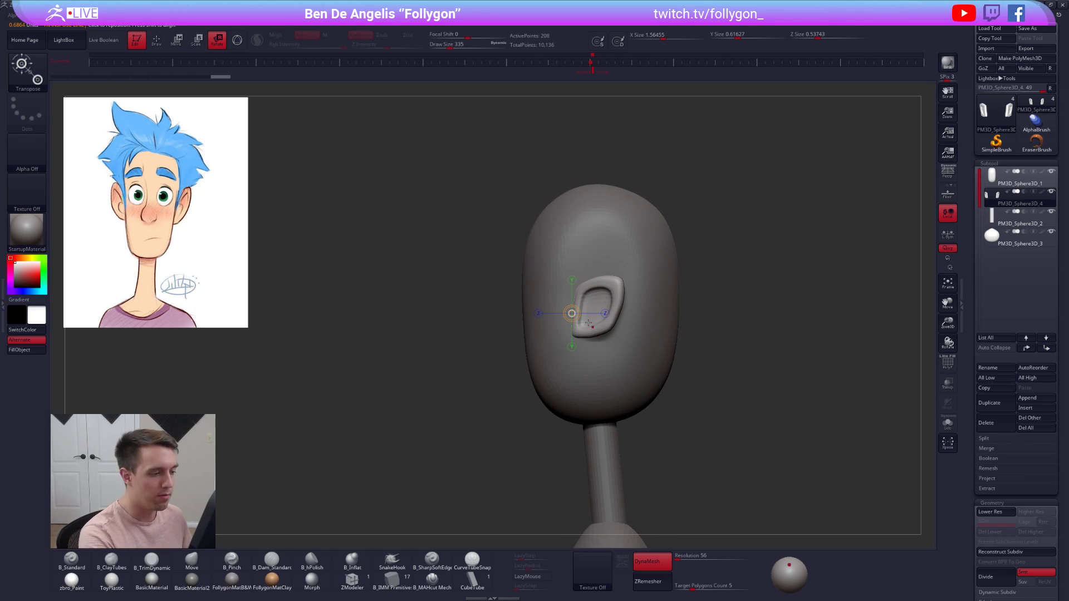
{"action": "key", "text": "w"}
{"action": "key", "text": "q"}
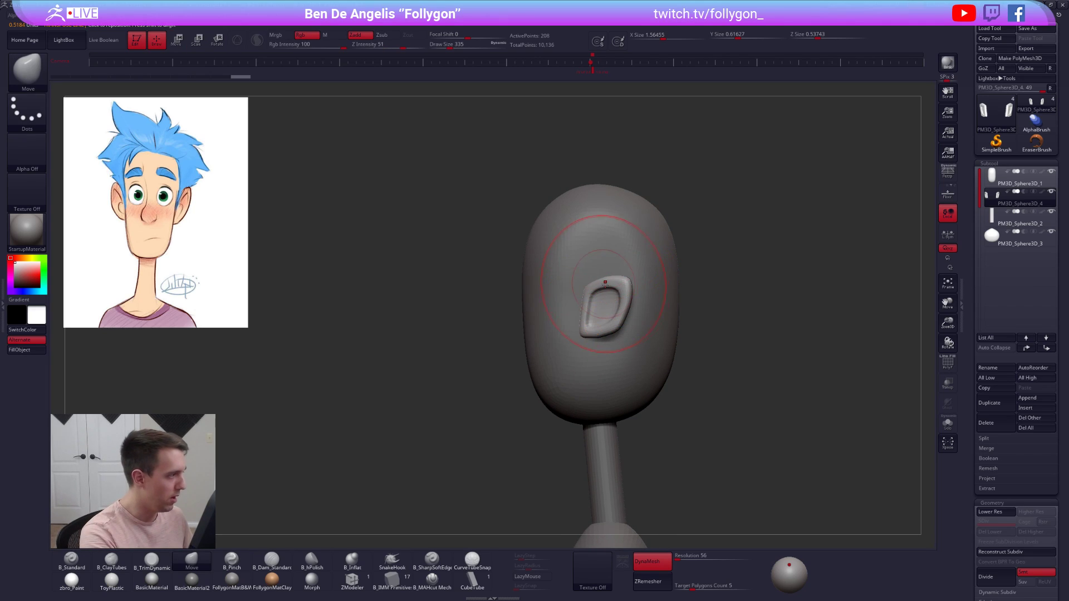
- Enlarge and shape the ears from several angles with the Move brush so they stand out from the head
{"action": "right_click_drag", "start_coordinate": [599, 286], "coordinate": [625, 289]}
{"action": "key", "text": "space"}
{"action": "mouse_move", "coordinate": [628, 289]}
{"action": "left_mouse_down"}
{"action": "mouse_move", "coordinate": [630, 272]}
{"action": "mouse_move", "coordinate": [627, 308]}
{"action": "left_mouse_up"}
{"action": "left_click_drag", "start_coordinate": [634, 286], "coordinate": [636, 282]}
{"action": "right_click_drag", "start_coordinate": [637, 284], "coordinate": [652, 287]}
{"action": "left_click_drag", "start_coordinate": [620, 327], "coordinate": [613, 315]}
{"action": "right_click_drag", "start_coordinate": [614, 316], "coordinate": [617, 322]}
{"action": "key", "text": "space"}
{"action": "left_click_drag", "start_coordinate": [619, 323], "coordinate": [611, 302]}
{"action": "key", "text": "space"}
{"action": "right_click_drag", "start_coordinate": [615, 300], "coordinate": [590, 292]}
{"action": "key", "text": "space"}
{"action": "left_click_drag", "start_coordinate": [590, 294], "coordinate": [590, 294]}
{"action": "left_click_drag", "start_coordinate": [583, 291], "coordinate": [582, 322]}
{"action": "mouse_move", "coordinate": [584, 323]}
{"action": "right_mouse_down"}
{"action": "mouse_move", "coordinate": [641, 328]}
{"action": "mouse_move", "coordinate": [644, 316]}
{"action": "right_mouse_up"}
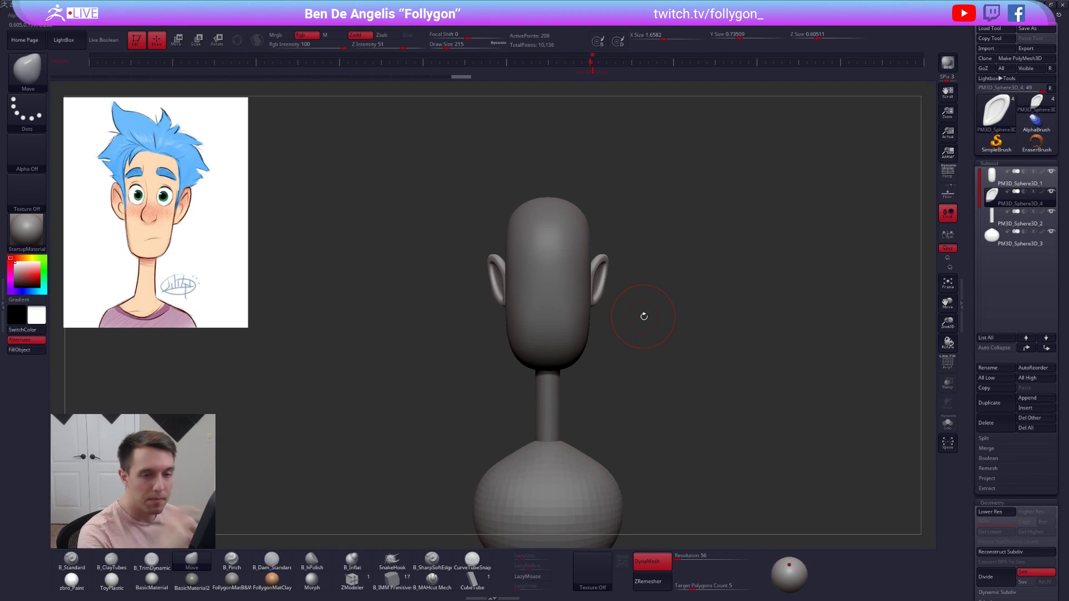
- Make the head subtool active and move the Spotlight reference drawing over the middle of the bust
{"action": "left_click", "coordinate": [1002, 178]}
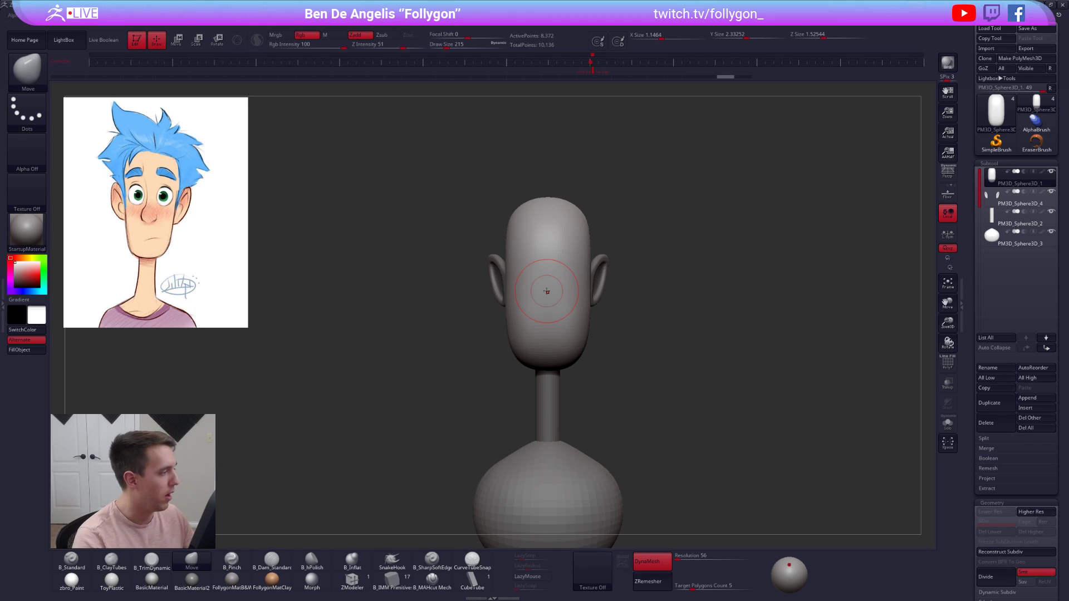
{"action": "key", "text": "shift+z"}
{"action": "left_click_drag", "start_coordinate": [229, 210], "coordinate": [618, 355]}
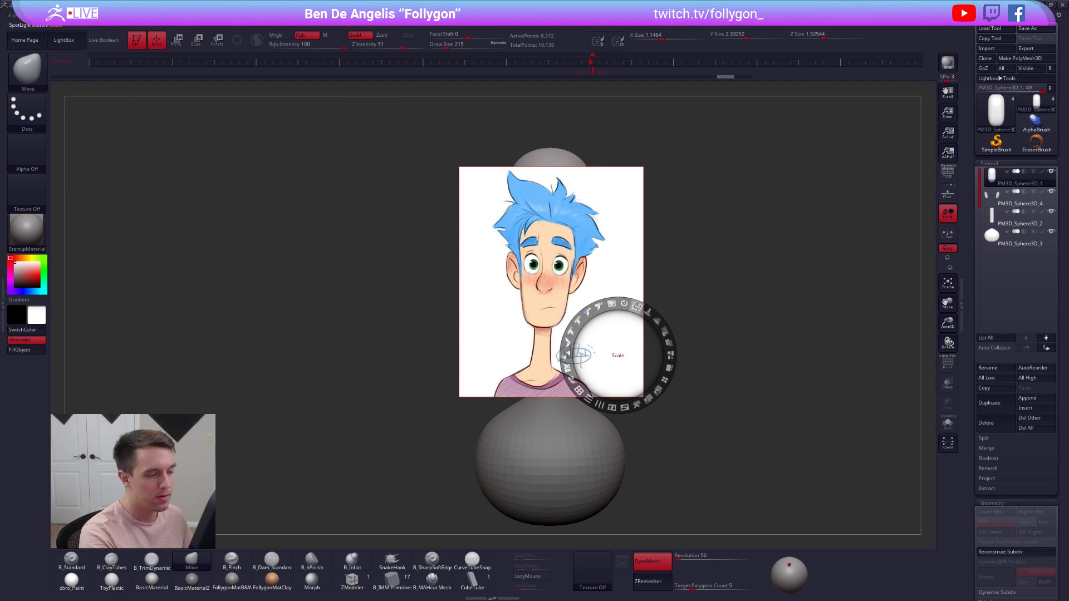
{"action": "key", "text": "shift+z"}
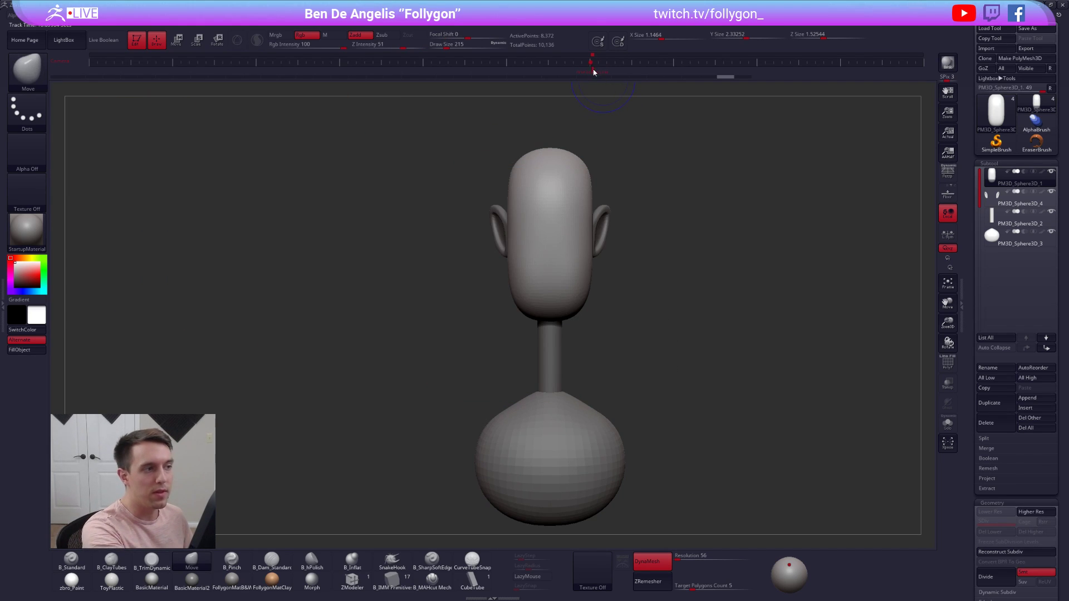
- Frame the bust from the front using the camera keyframe on the timeline
{"action": "left_click", "coordinate": [595, 73]}
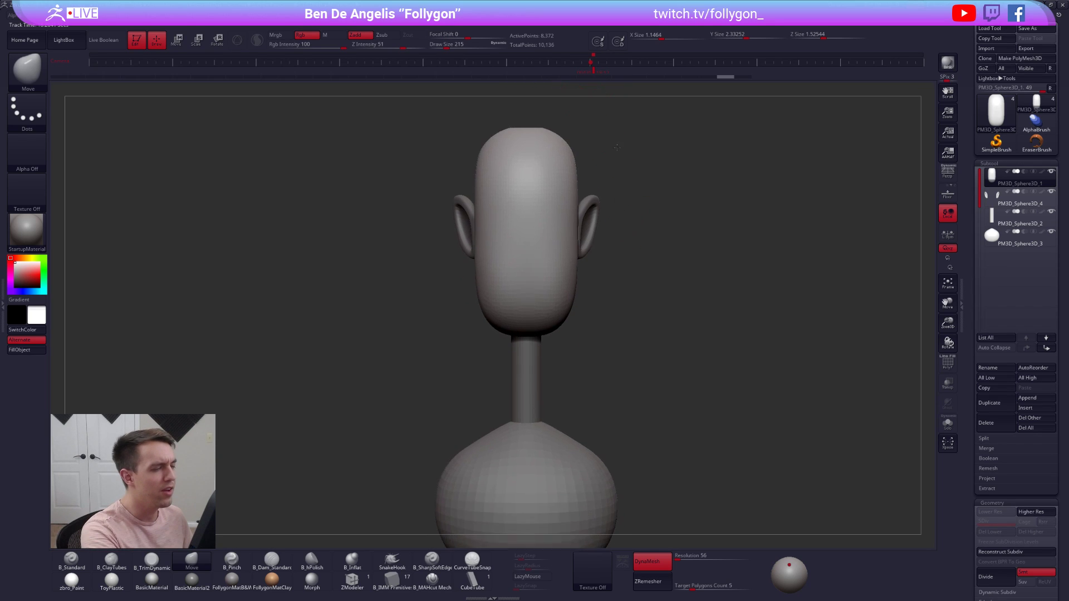
{"action": "left_click_drag", "start_coordinate": [619, 149], "coordinate": [624, 117]}
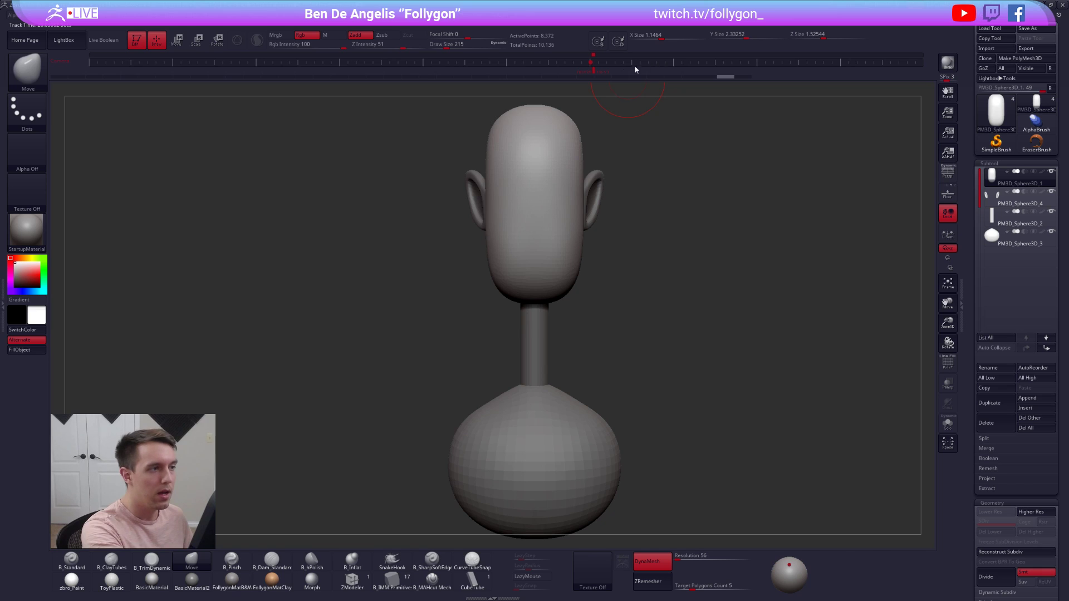
{"action": "left_click", "coordinate": [594, 70]}
- Enlarge the reference drawing in Spotlight, make it semi-transparent and overlay it on the bust
{"action": "key", "text": "shift+z"}
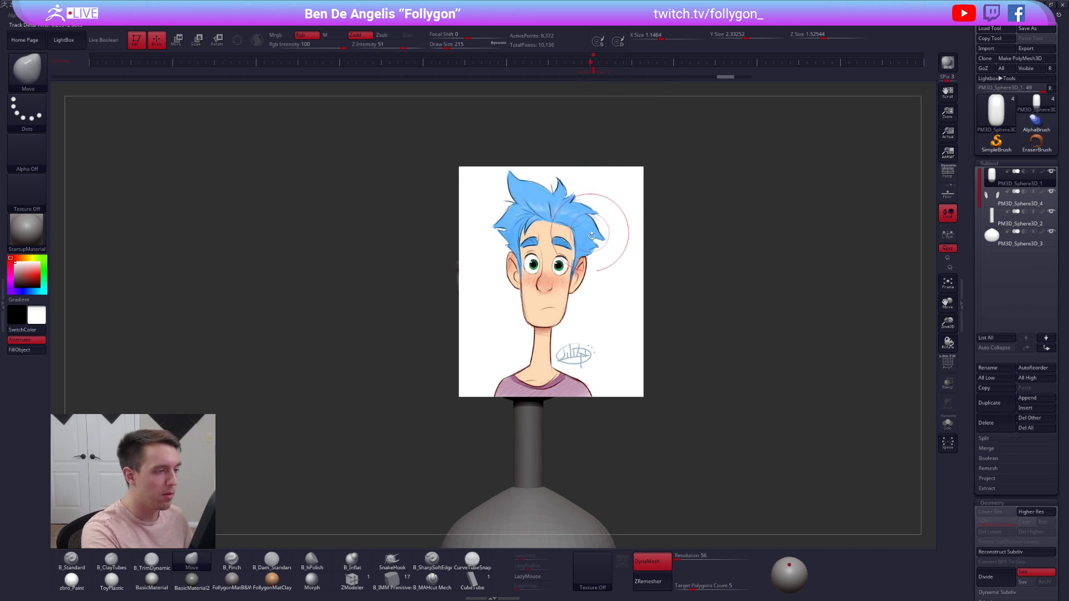
{"action": "key", "text": "z"}
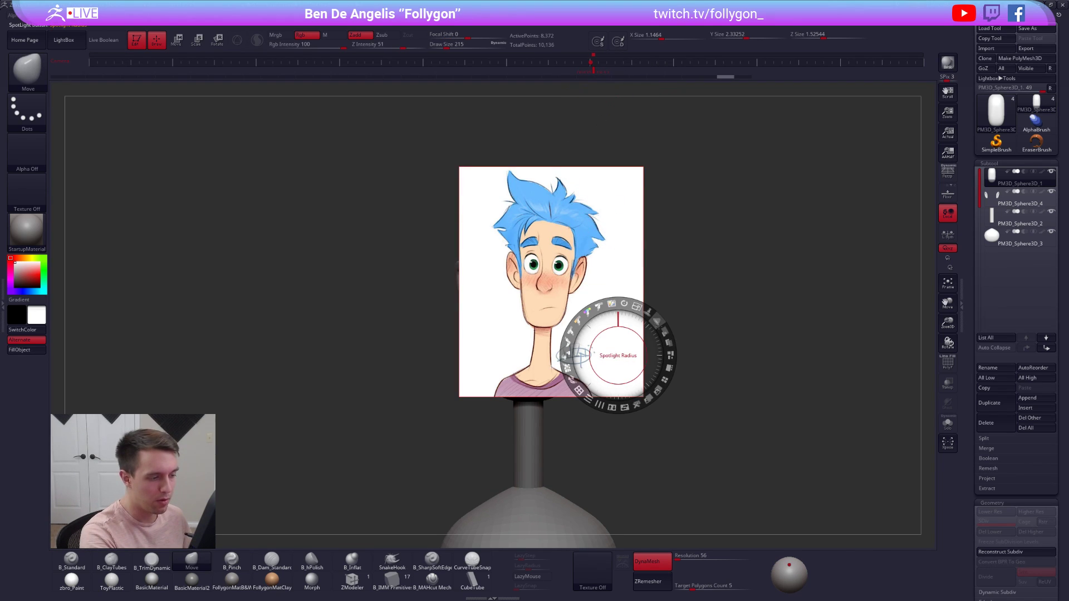
{"action": "left_click_drag", "start_coordinate": [665, 333], "coordinate": [606, 268]}
{"action": "left_click_drag", "start_coordinate": [637, 307], "coordinate": [659, 315]}
{"action": "left_click_drag", "start_coordinate": [616, 260], "coordinate": [653, 350]}
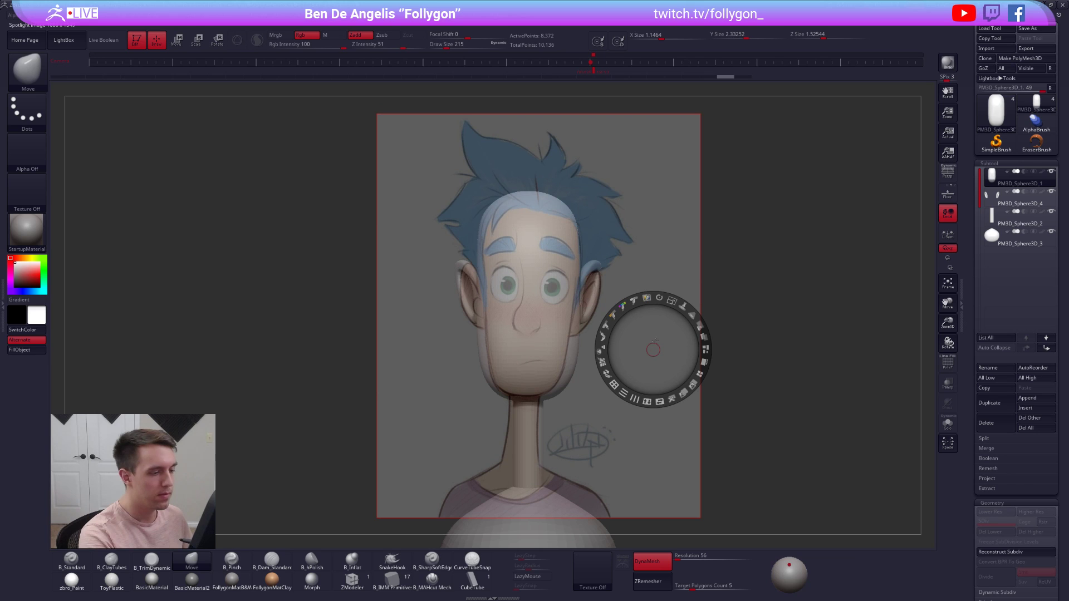
- Fine-tune the overlay's size and alignment to the head, and leave Spotlight editing with the reference shown
{"action": "left_click_drag", "start_coordinate": [659, 299], "coordinate": [659, 299]}
{"action": "left_click", "coordinate": [530, 306]}
{"action": "left_click_drag", "start_coordinate": [535, 256], "coordinate": [551, 257]}
{"action": "left_click_drag", "start_coordinate": [594, 244], "coordinate": [593, 245]}
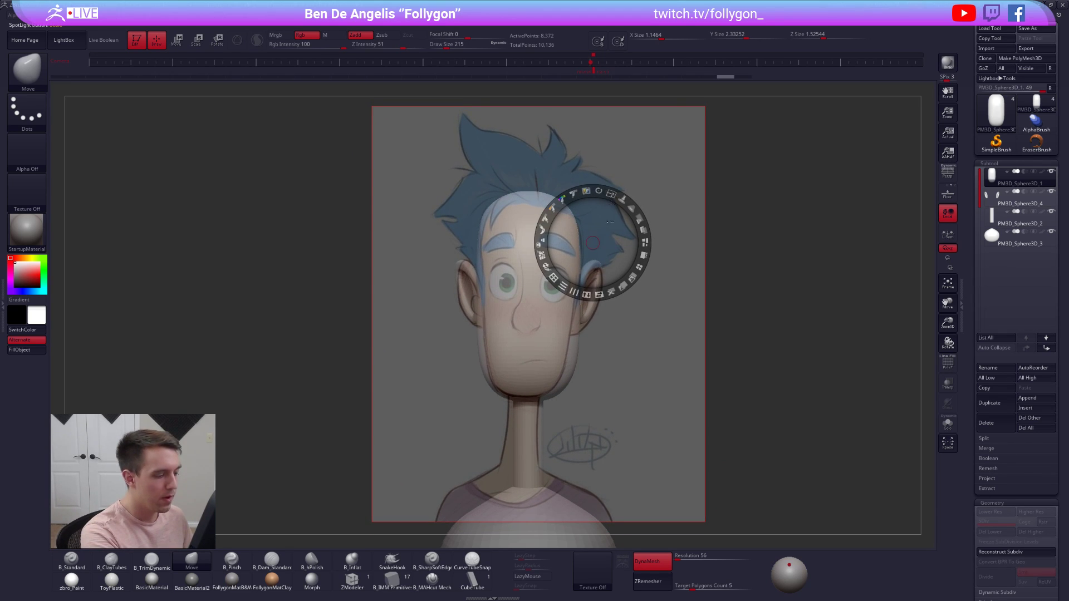
{"action": "key", "text": "shift+z"}
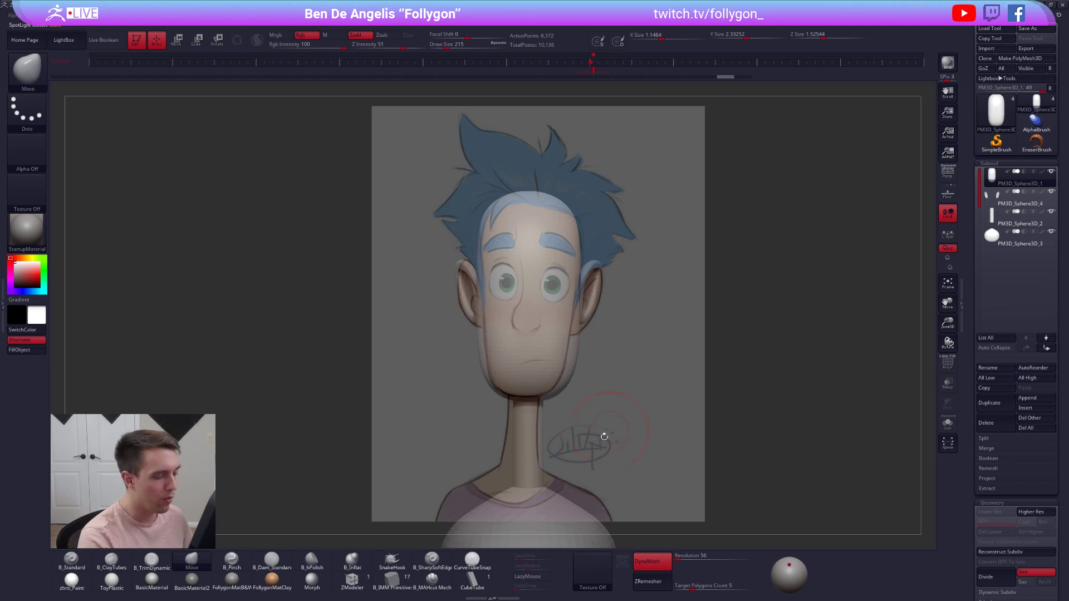
- Make the torso subtool active and move it up with Transpose to match the reference's shoulder height
{"action": "left_click", "coordinate": [557, 502], "text": "alt"}
{"action": "key", "text": "w"}
{"action": "left_click_drag", "start_coordinate": [544, 535], "coordinate": [544, 518]}
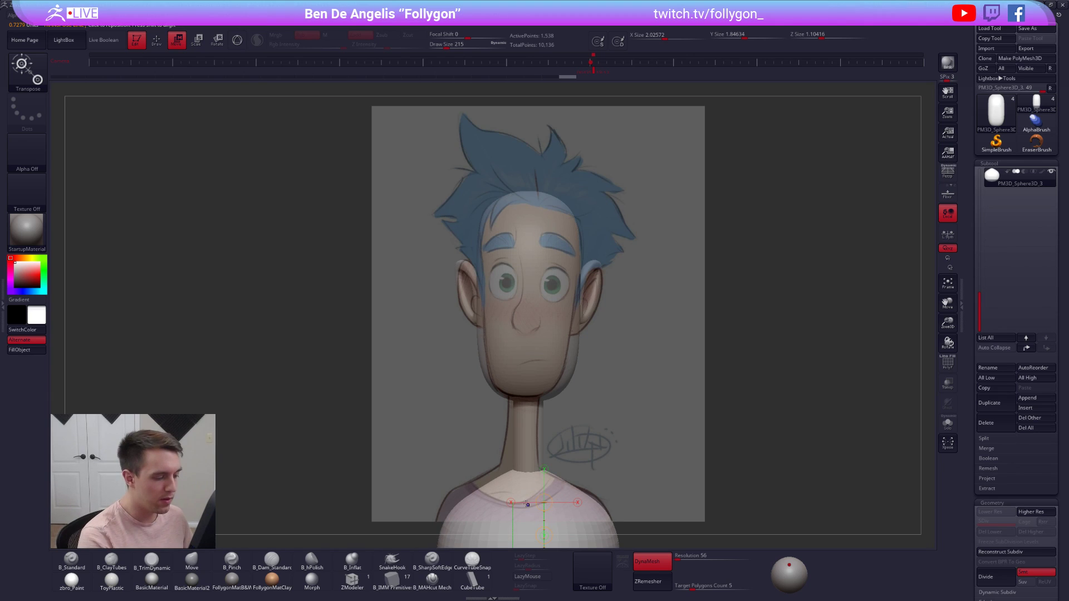
{"action": "key", "text": "q"}
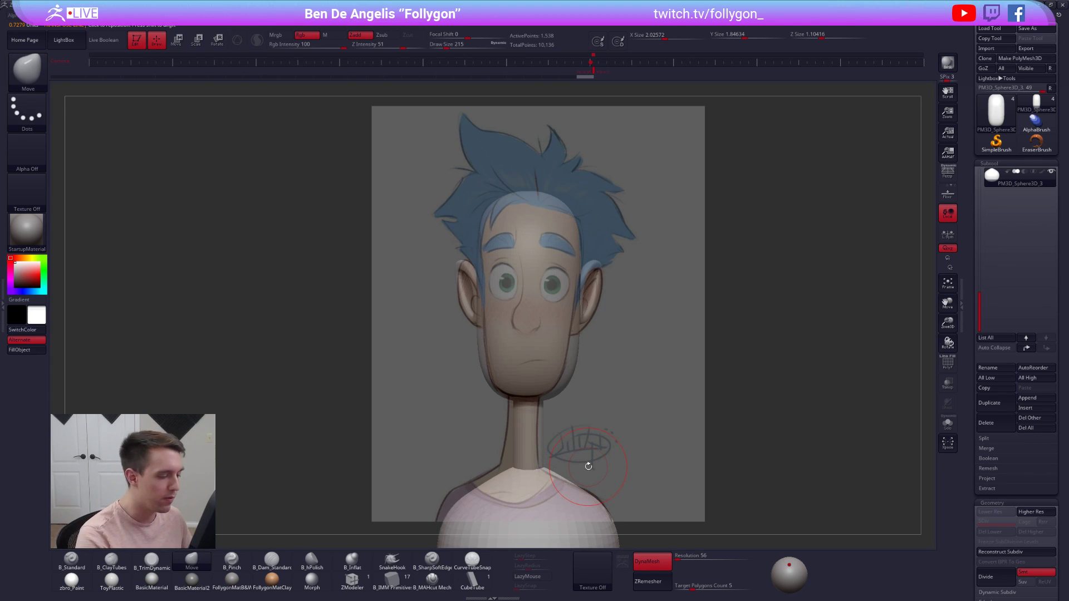
- Adjust the shoulder slope to the reference with the Move brush at a Draw Size of 430
{"action": "key", "text": "space"}
{"action": "left_click_drag", "start_coordinate": [634, 345], "coordinate": [641, 347]}
{"action": "left_click_drag", "start_coordinate": [466, 510], "coordinate": [463, 508]}
{"action": "left_click_drag", "start_coordinate": [560, 480], "coordinate": [557, 484]}
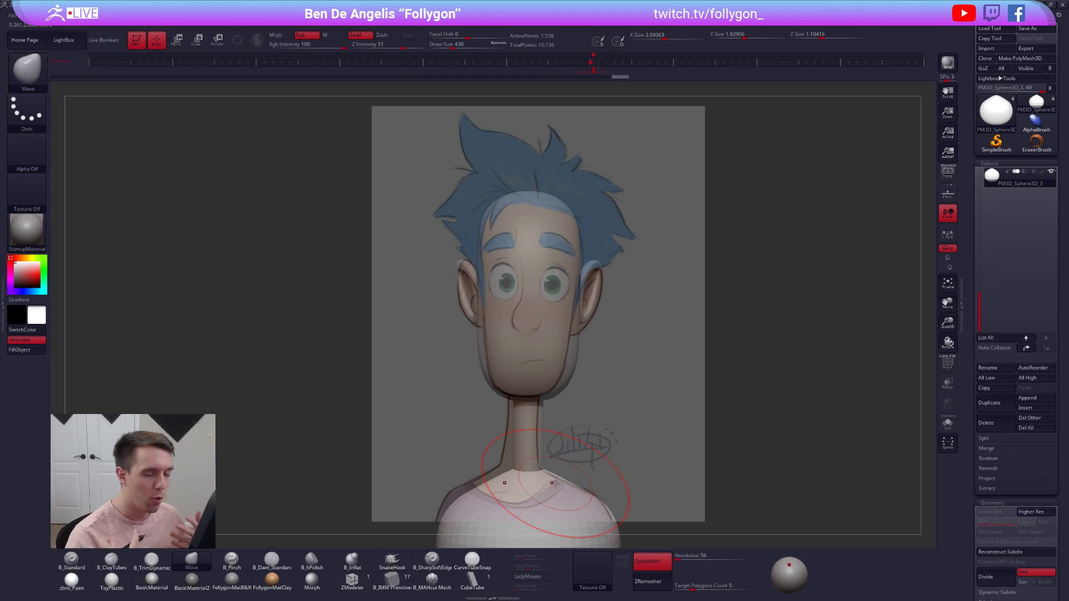
- Make the neck subtool active and subdivide it four times
{"action": "left_click", "coordinate": [978, 197]}
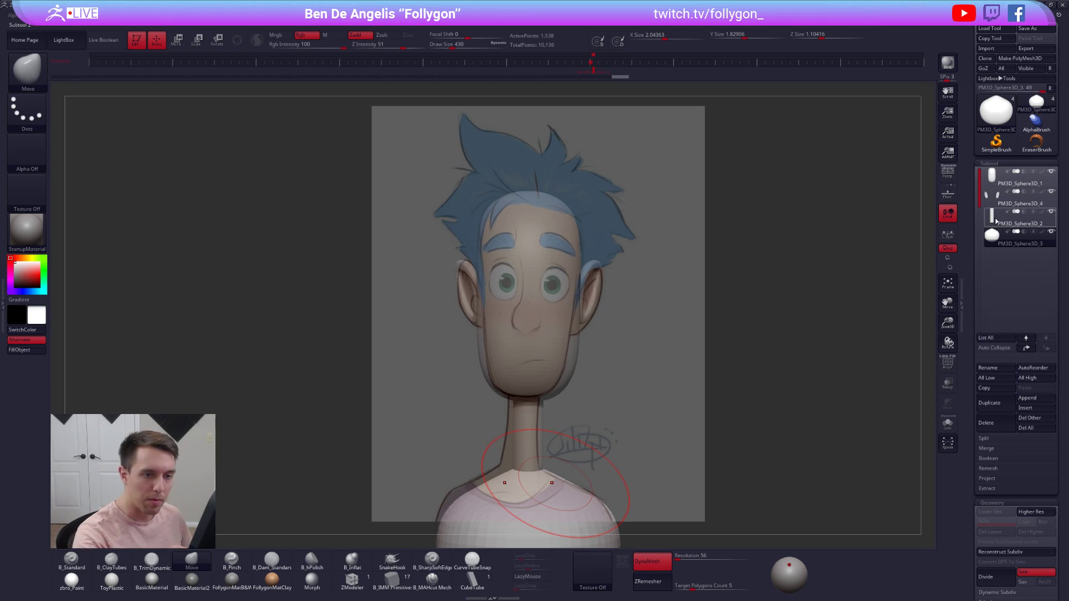
{"action": "left_click", "coordinate": [1011, 219]}
{"action": "key", "text": "ctrl+d"}
{"action": "key", "text": "ctrl+d"}
{"action": "key", "text": "ctrl+d"}
{"action": "key", "text": "ctrl+d"}
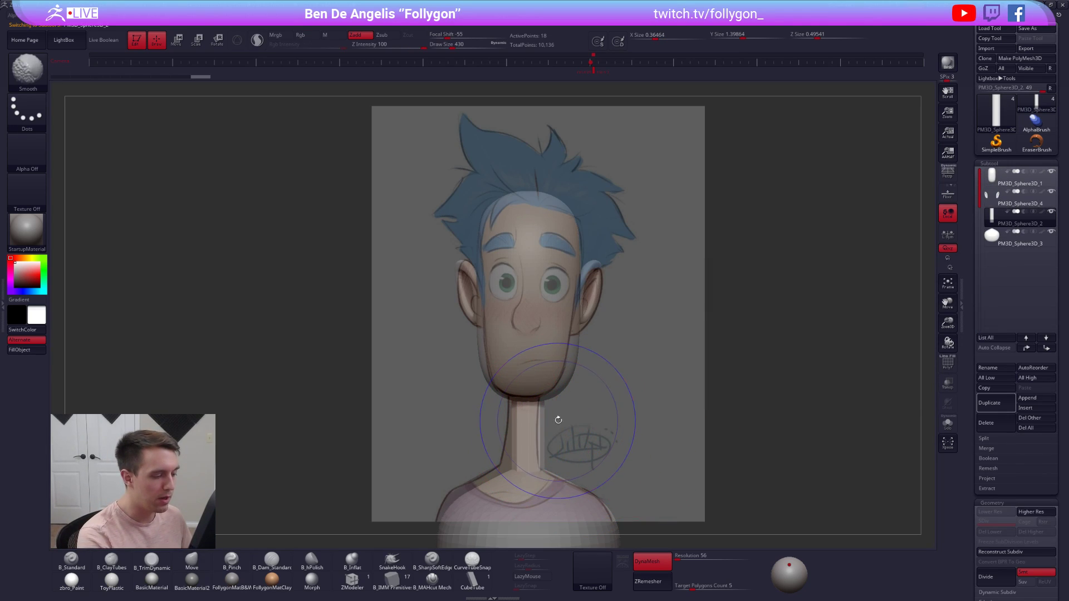
- Flare the base of the neck to the reference outline with the Move brush at a Draw Size of 292
{"action": "mouse_move", "coordinate": [540, 472]}
{"action": "left_mouse_down"}
{"action": "mouse_move", "coordinate": [545, 436]}
{"action": "mouse_move", "coordinate": [564, 439]}
{"action": "left_mouse_up"}
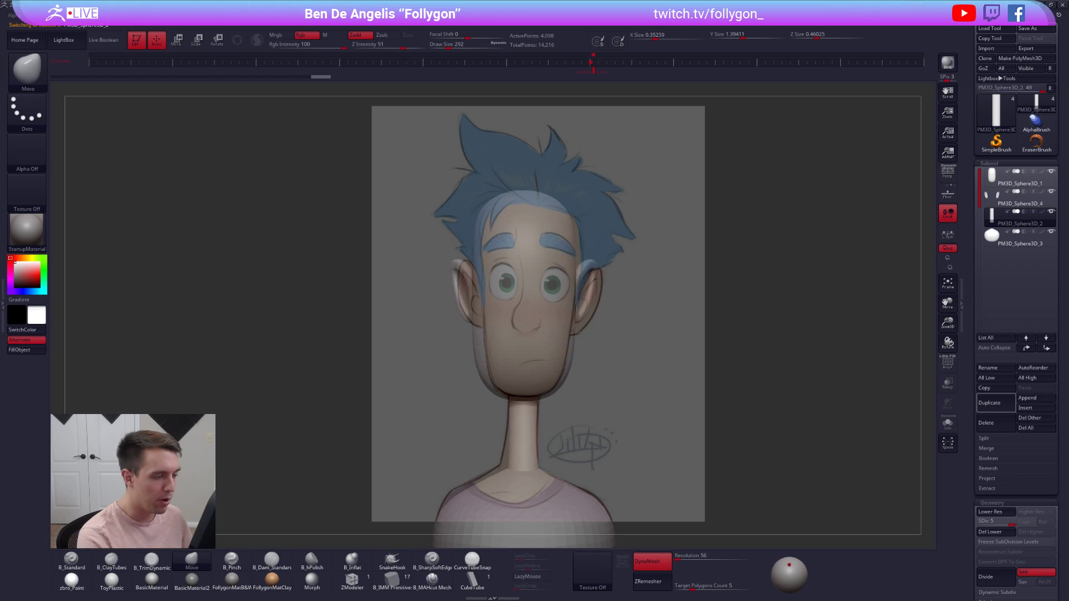
{"action": "left_click_drag", "start_coordinate": [579, 398], "coordinate": [542, 422], "text": "alt"}
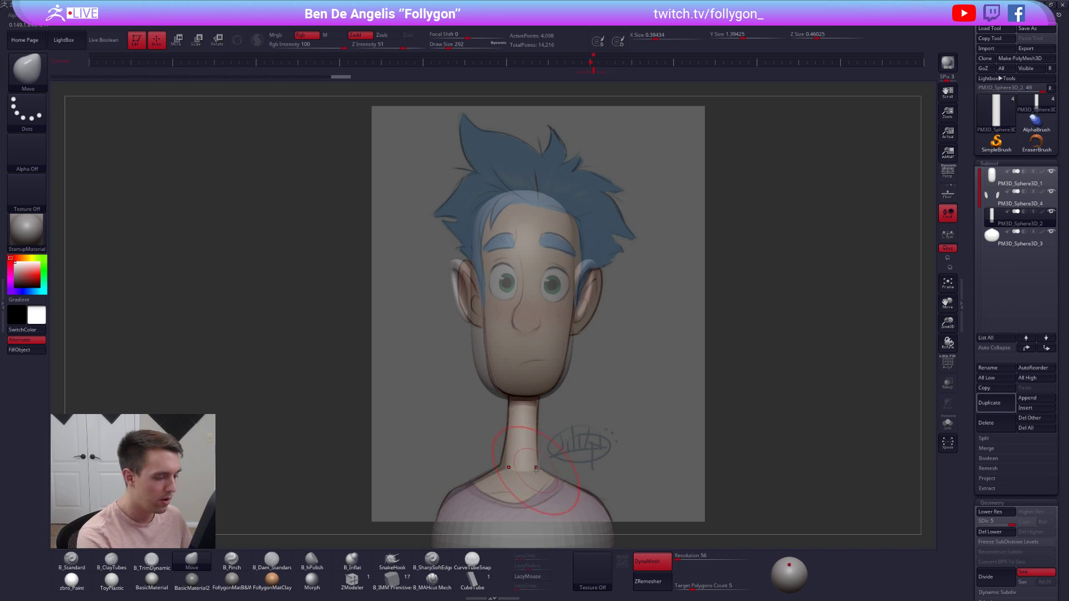
{"action": "mouse_move", "coordinate": [539, 473]}
{"action": "left_mouse_down"}
{"action": "mouse_move", "coordinate": [543, 458]}
{"action": "mouse_move", "coordinate": [558, 458]}
{"action": "mouse_move", "coordinate": [528, 432]}
{"action": "mouse_move", "coordinate": [496, 428]}
{"action": "mouse_move", "coordinate": [524, 423]}
{"action": "left_mouse_up"}
- Refine the neck's form away from the overlay with the Move brush at a Draw Size of 227
{"action": "key", "text": "s"}
{"action": "left_click_drag", "start_coordinate": [524, 423], "coordinate": [529, 432]}
{"action": "mouse_move", "coordinate": [483, 418]}
{"action": "left_mouse_down"}
{"action": "mouse_move", "coordinate": [493, 438]}
{"action": "mouse_move", "coordinate": [495, 427]}
{"action": "left_mouse_up"}
{"action": "left_click_drag", "start_coordinate": [484, 434], "coordinate": [477, 416]}
{"action": "mouse_move", "coordinate": [518, 382]}
{"action": "left_mouse_down"}
{"action": "mouse_move", "coordinate": [511, 413]}
{"action": "mouse_move", "coordinate": [523, 417]}
{"action": "mouse_move", "coordinate": [524, 381]}
{"action": "left_mouse_up"}
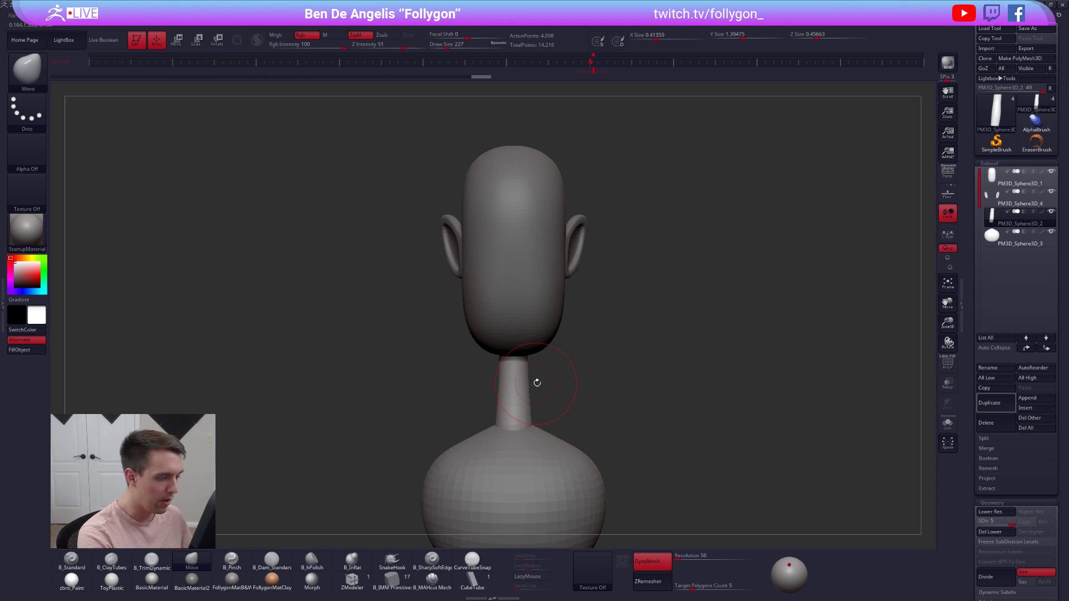
- Restore the stored front view with the reference overlay, make the head subtool active and set the Draw Size to 227
{"action": "left_click", "coordinate": [595, 72]}
{"action": "key", "text": "shift+z"}
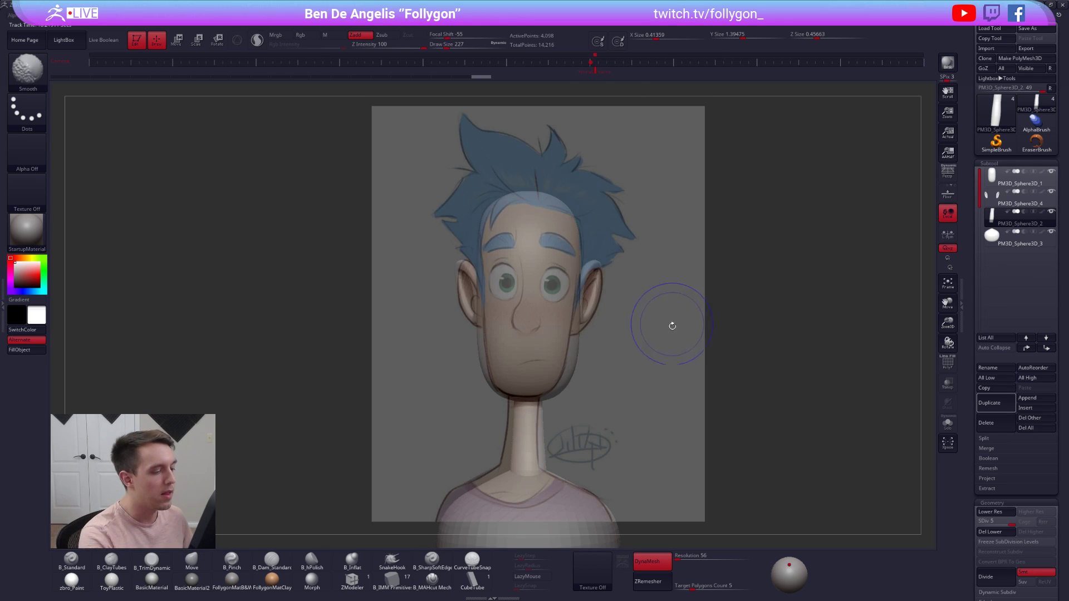
{"action": "left_click_drag", "start_coordinate": [612, 403], "coordinate": [611, 400], "text": "alt"}
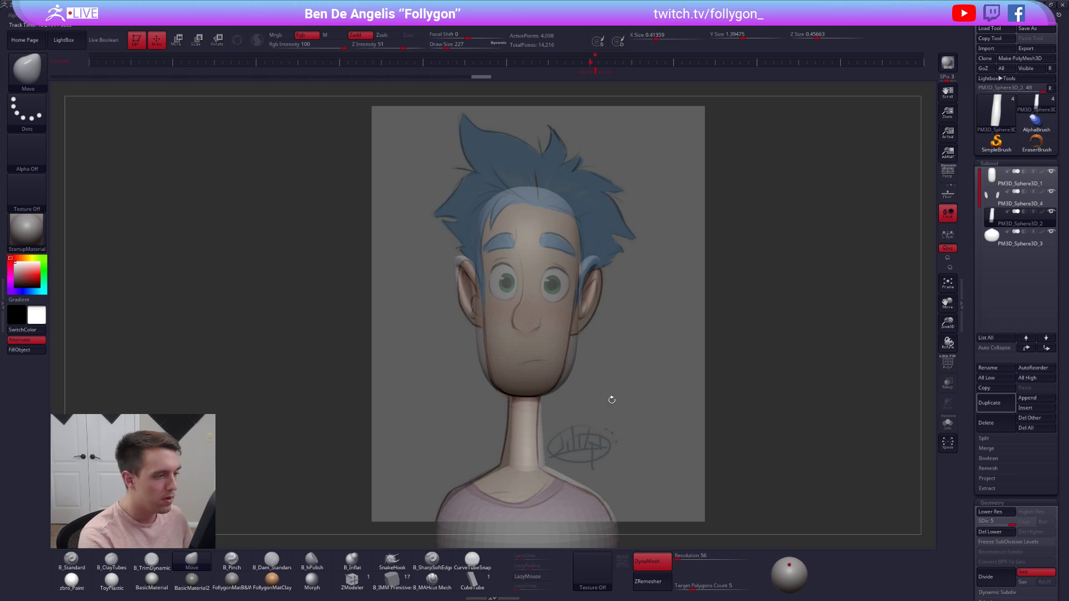
{"action": "left_click", "coordinate": [554, 363], "text": "alt"}
{"action": "key", "text": "space"}
{"action": "left_click_drag", "start_coordinate": [554, 363], "coordinate": [558, 363]}
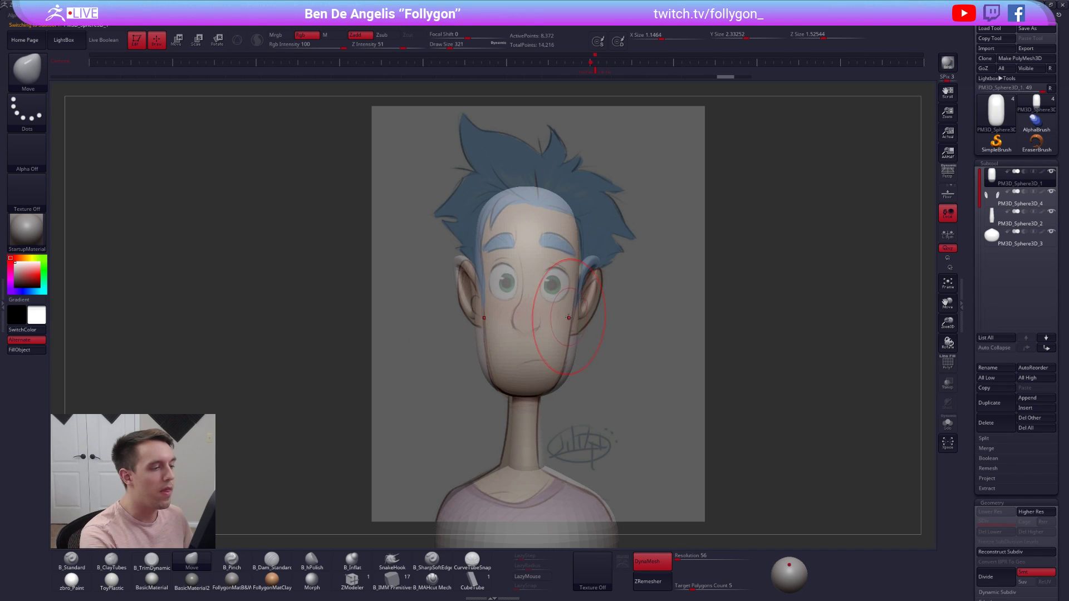
{"action": "key", "text": "space"}
{"action": "left_click_drag", "start_coordinate": [790, 301], "coordinate": [786, 300]}
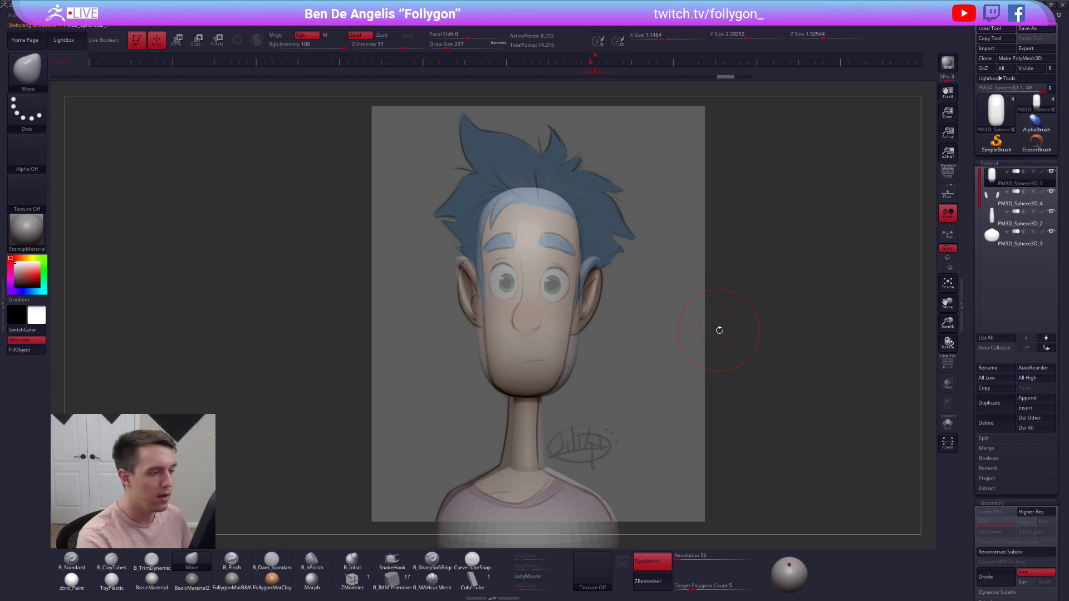
- Make the ears subtool active with its polyframe shown and move the ears down to match the reference
{"action": "left_click", "coordinate": [1004, 199]}
{"action": "key", "text": "shift+f"}
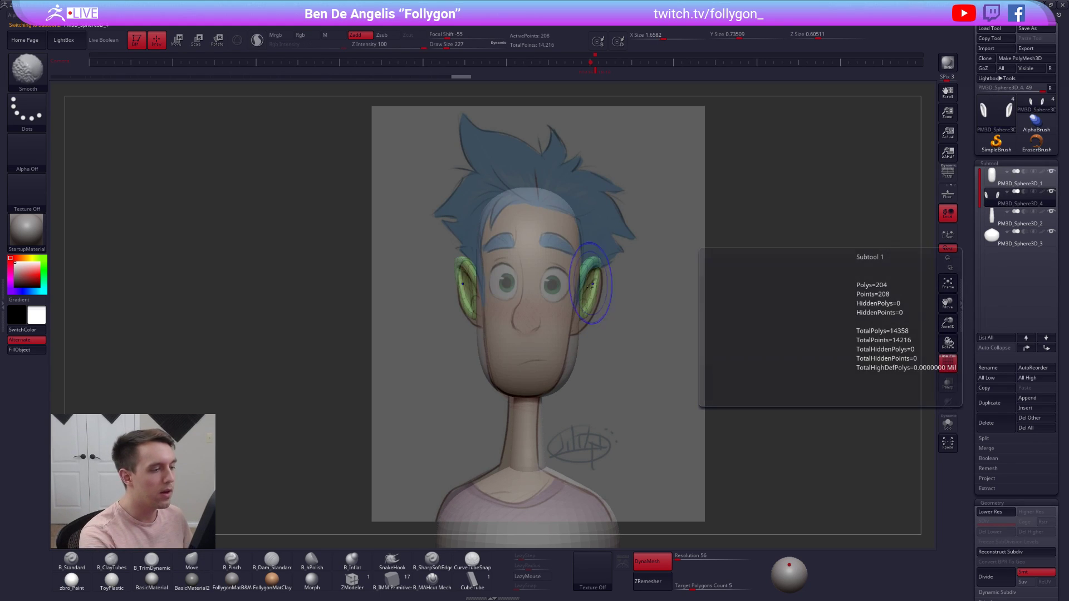
{"action": "key", "text": "w"}
{"action": "left_click_drag", "start_coordinate": [595, 319], "coordinate": [595, 327]}
{"action": "left_click_drag", "start_coordinate": [640, 366], "coordinate": [640, 366], "text": "alt"}
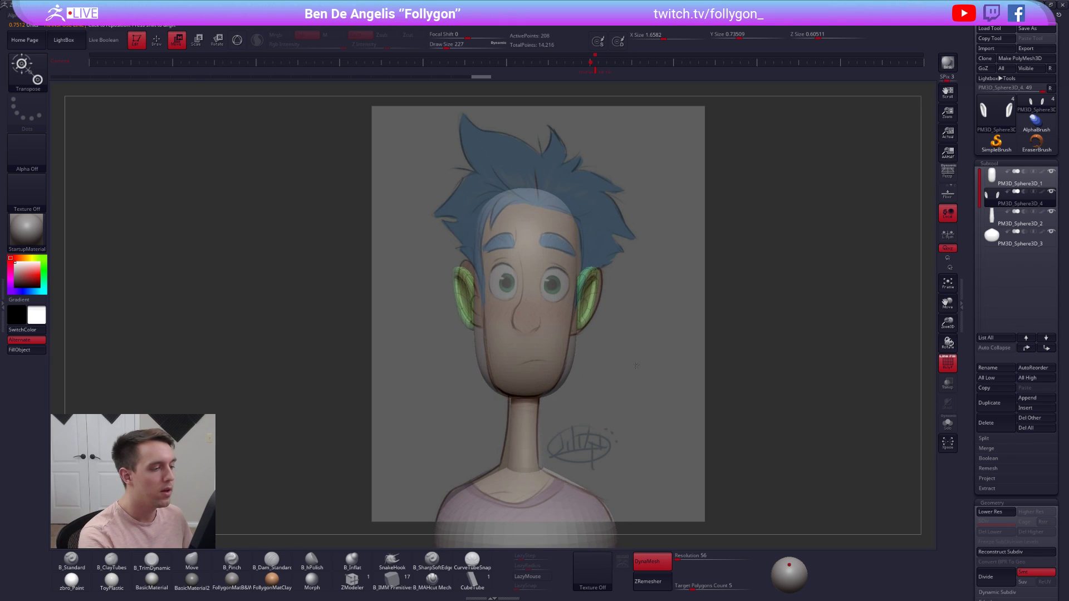
- Narrow the head's width and rotate the ears to fit the reference outline, returning to draw mode
{"action": "left_click", "coordinate": [549, 358], "text": "alt"}
{"action": "left_click_drag", "start_coordinate": [528, 319], "coordinate": [645, 318]}
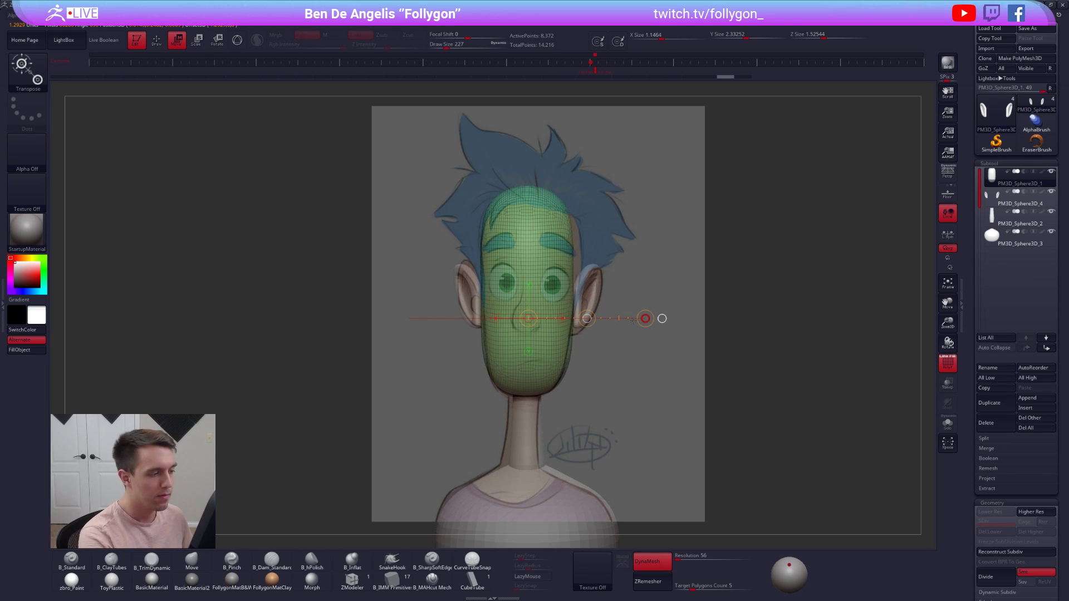
{"action": "left_click", "coordinate": [991, 202]}
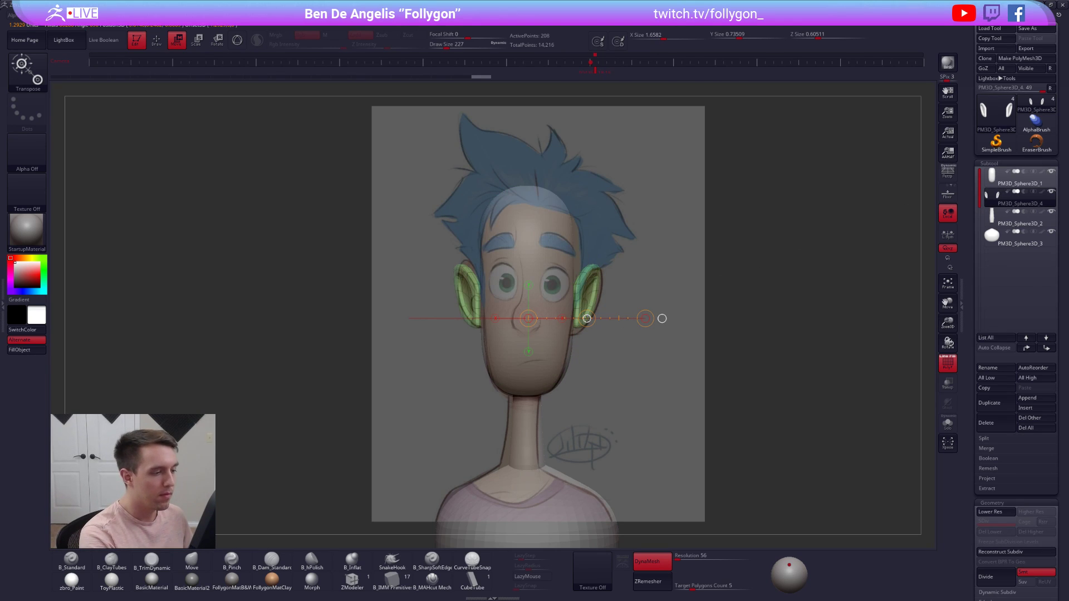
{"action": "key", "text": "r"}
{"action": "left_click_drag", "start_coordinate": [577, 285], "coordinate": [577, 394]}
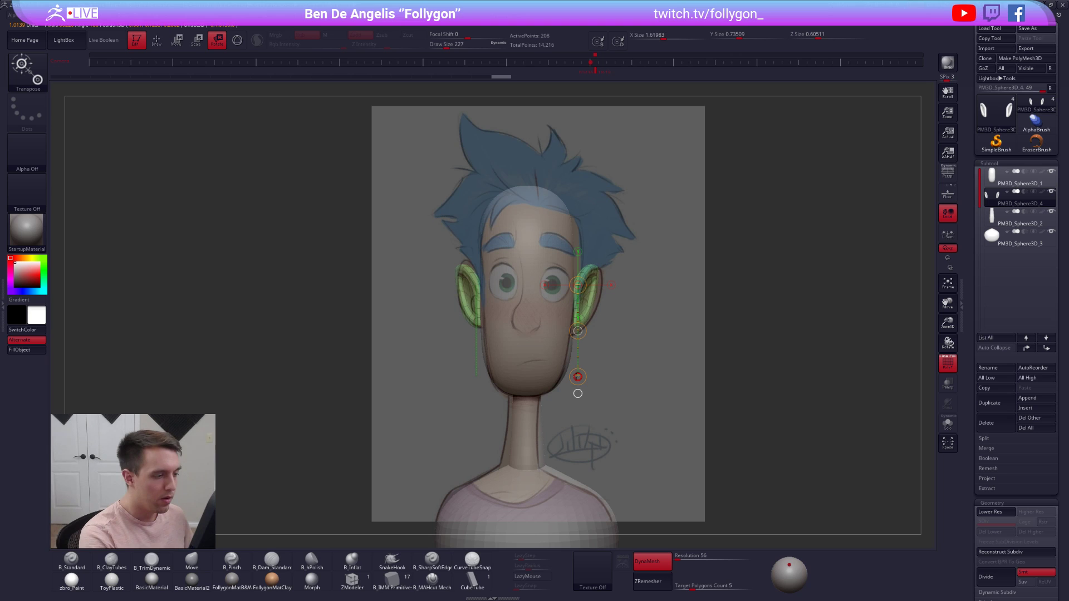
{"action": "key", "text": "q"}
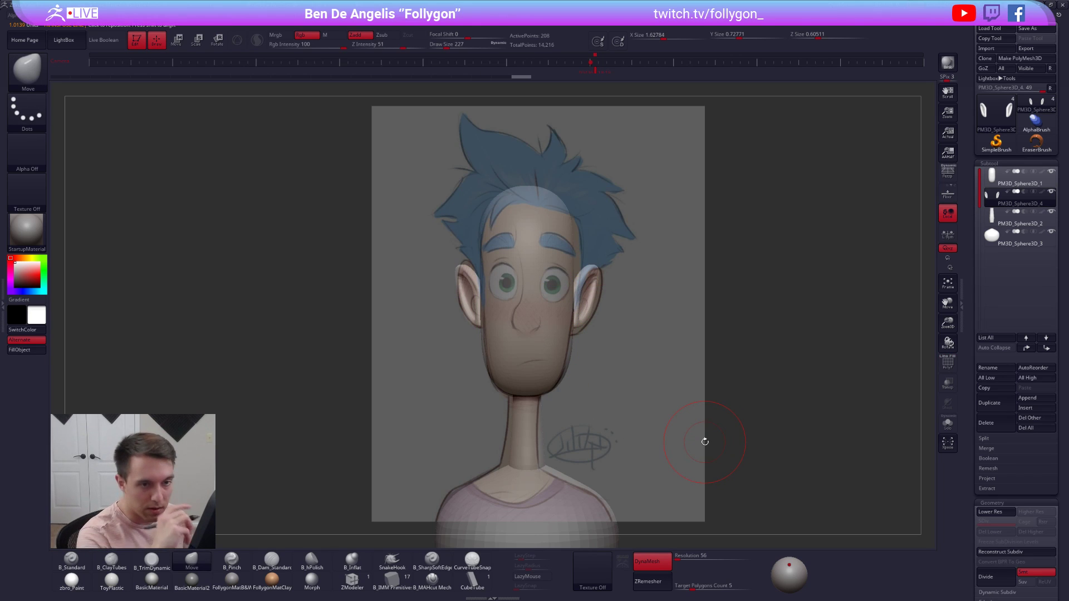
{"action": "left_click", "coordinate": [1000, 179]}
{"action": "left_click", "coordinate": [998, 404]}
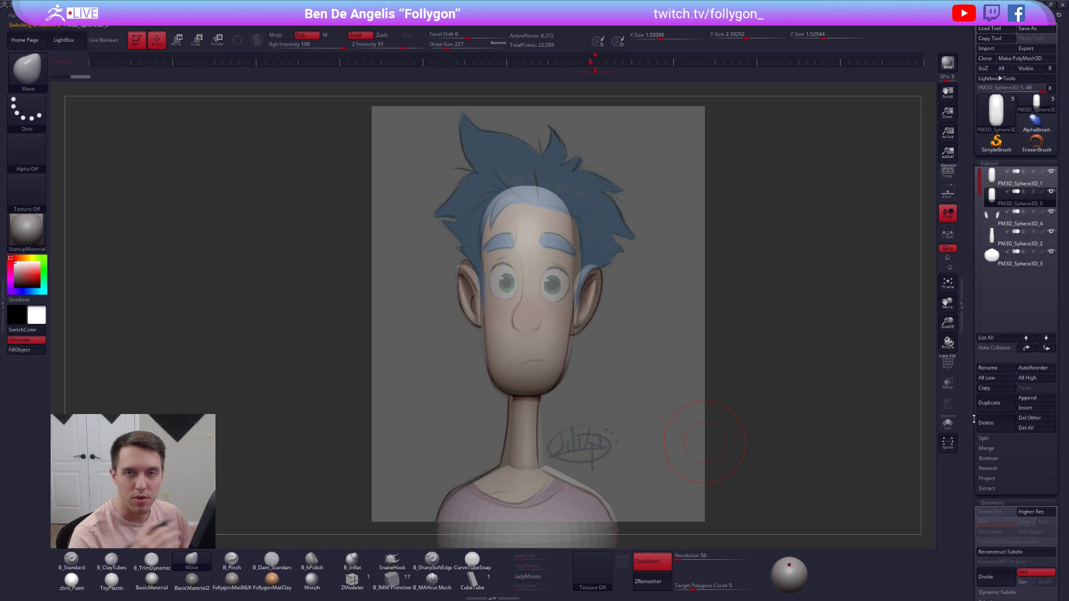
{"action": "left_click", "coordinate": [392, 584]}
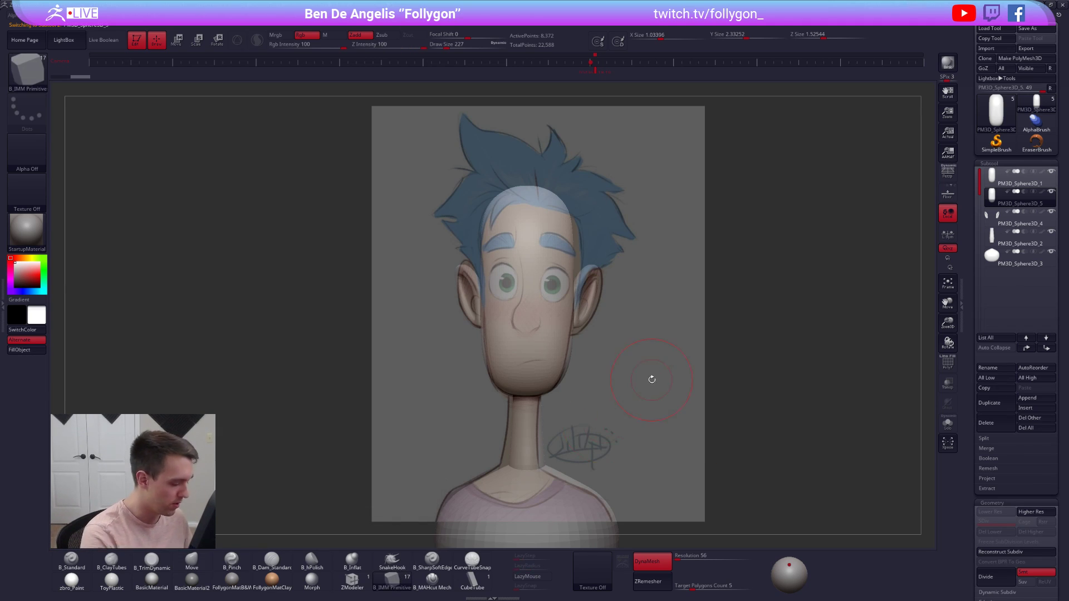
{"action": "key", "text": "m"}
{"action": "left_click", "coordinate": [845, 338]}
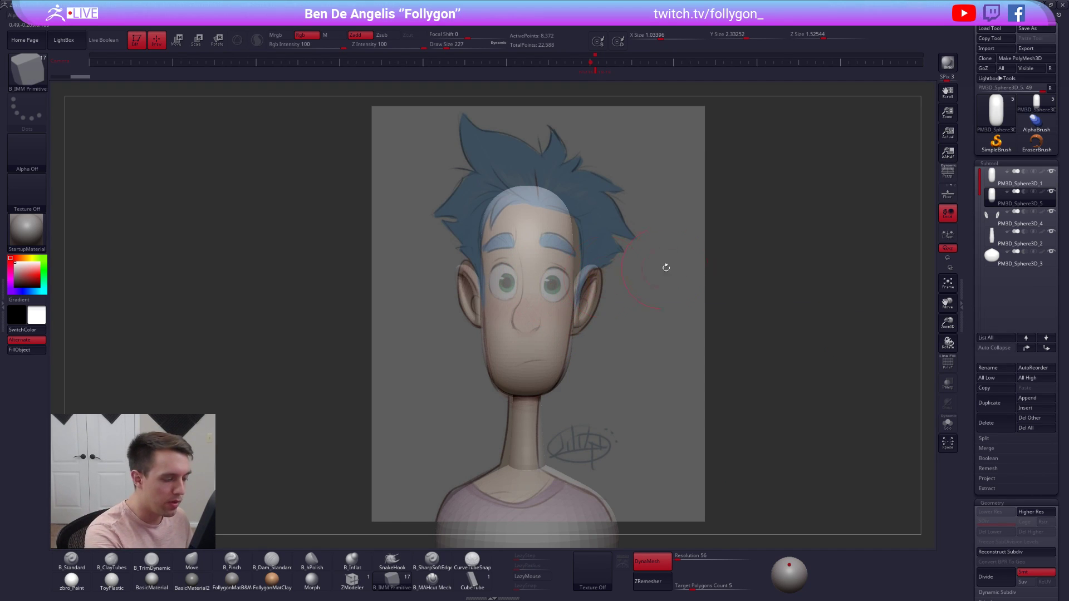
{"action": "left_click", "coordinate": [986, 423]}
{"action": "left_click", "coordinate": [916, 441]}
- Append a Sphere3D as a new subtool alongside the head for building the eyes
{"action": "left_click", "coordinate": [997, 178]}
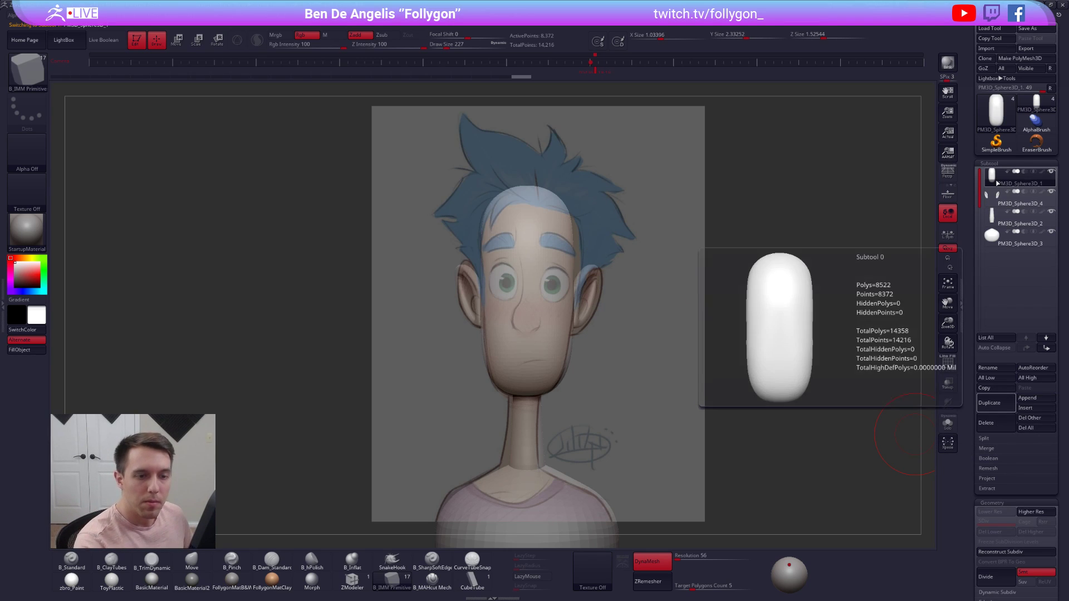
{"action": "left_click", "coordinate": [1031, 398]}
{"action": "left_click", "coordinate": [668, 449]}
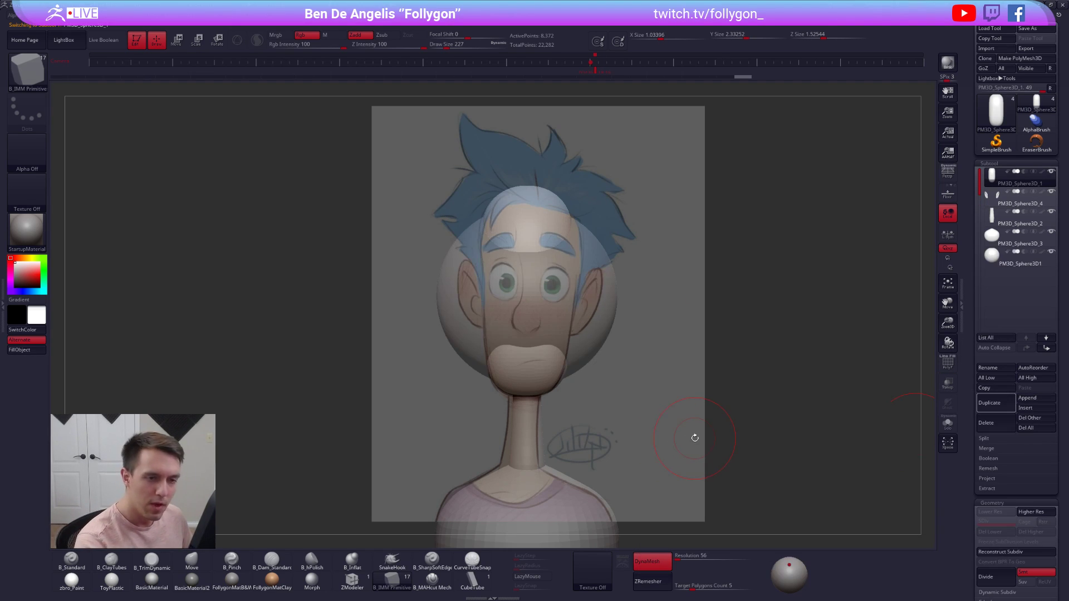
- Hide the reference overlay, show the new sphere's polyframe and start scaling the sphere down from a side view
{"action": "key", "text": "shift+z"}
{"action": "mouse_move", "coordinate": [780, 298]}
{"action": "left_mouse_down", "text": "shift"}
{"action": "mouse_move", "coordinate": [606, 306]}
{"action": "mouse_move", "coordinate": [805, 301]}
{"action": "mouse_move", "coordinate": [699, 216]}
{"action": "left_mouse_up", "text": "shift"}
{"action": "key", "text": "r"}
{"action": "key", "text": "shift+f"}
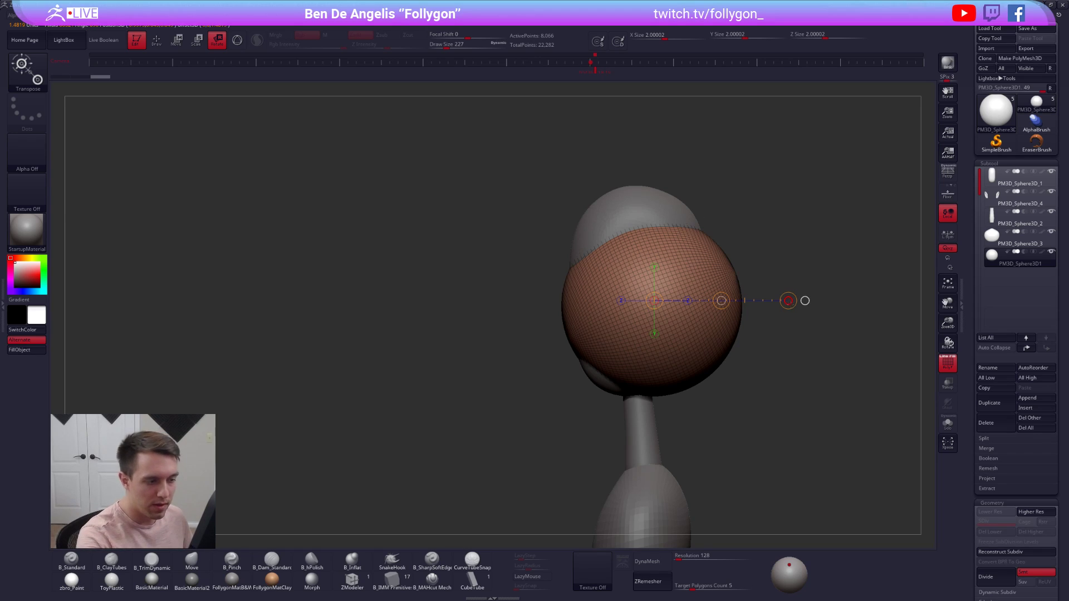
{"action": "left_click_drag", "start_coordinate": [791, 321], "coordinate": [790, 310], "text": "shift"}
{"action": "mouse_move", "coordinate": [462, 324]}
{"action": "left_mouse_down", "text": "shift"}
{"action": "mouse_move", "coordinate": [624, 323]}
{"action": "mouse_move", "coordinate": [620, 298]}
{"action": "mouse_move", "coordinate": [762, 298]}
{"action": "mouse_move", "coordinate": [682, 317]}
{"action": "mouse_move", "coordinate": [643, 297]}
{"action": "mouse_move", "coordinate": [665, 284]}
{"action": "left_mouse_up", "text": "shift"}
{"action": "key", "text": "e"}
- Position the sphere at the front of the face, scale it to about 0.64 units and restore the front view
{"action": "key", "text": "w"}
{"action": "left_click_drag", "start_coordinate": [637, 317], "coordinate": [641, 346], "text": "alt"}
{"action": "key", "text": "e"}
{"action": "mouse_move", "coordinate": [585, 281]}
{"action": "left_mouse_down", "text": "shift"}
{"action": "mouse_move", "coordinate": [727, 281]}
{"action": "mouse_move", "coordinate": [641, 291]}
{"action": "mouse_move", "coordinate": [643, 328]}
{"action": "left_mouse_up", "text": "shift"}
{"action": "key", "text": "w"}
{"action": "mouse_move", "coordinate": [622, 281]}
{"action": "left_mouse_down", "text": "shift"}
{"action": "mouse_move", "coordinate": [689, 281]}
{"action": "mouse_move", "coordinate": [643, 281]}
{"action": "left_mouse_up", "text": "shift"}
{"action": "mouse_move", "coordinate": [532, 277]}
{"action": "left_mouse_down"}
{"action": "mouse_move", "coordinate": [705, 271]}
{"action": "mouse_move", "coordinate": [681, 273]}
{"action": "left_mouse_up"}
{"action": "key", "text": "e"}
{"action": "left_click", "coordinate": [597, 71]}
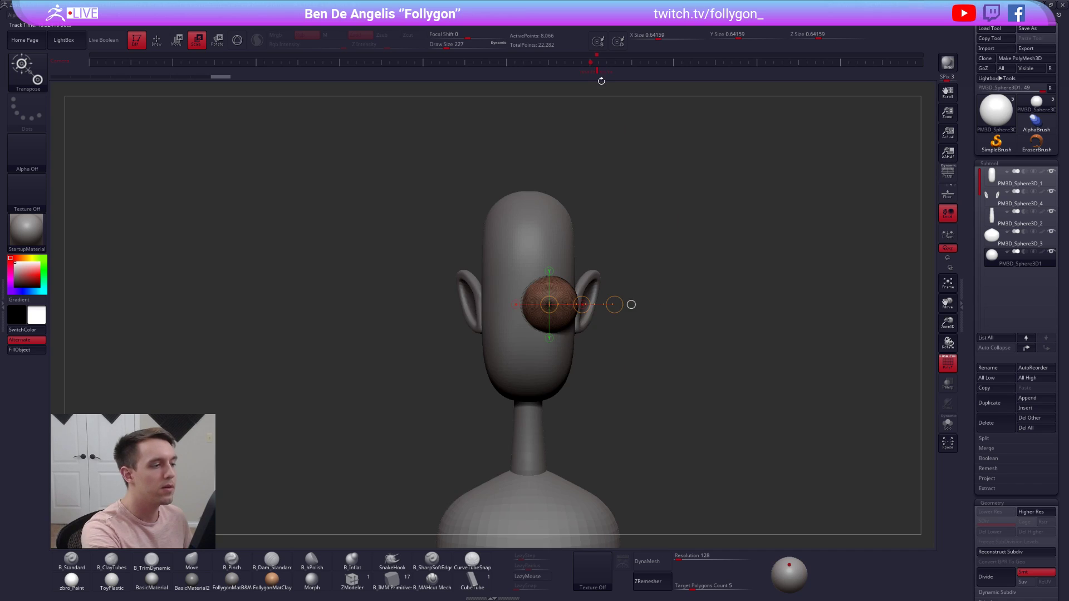
- Fit the sphere to one eye of the reference overlay at about 0.42 units, with Transparency enabled
{"action": "key", "text": "shift+z"}
{"action": "left_click", "coordinate": [947, 386]}
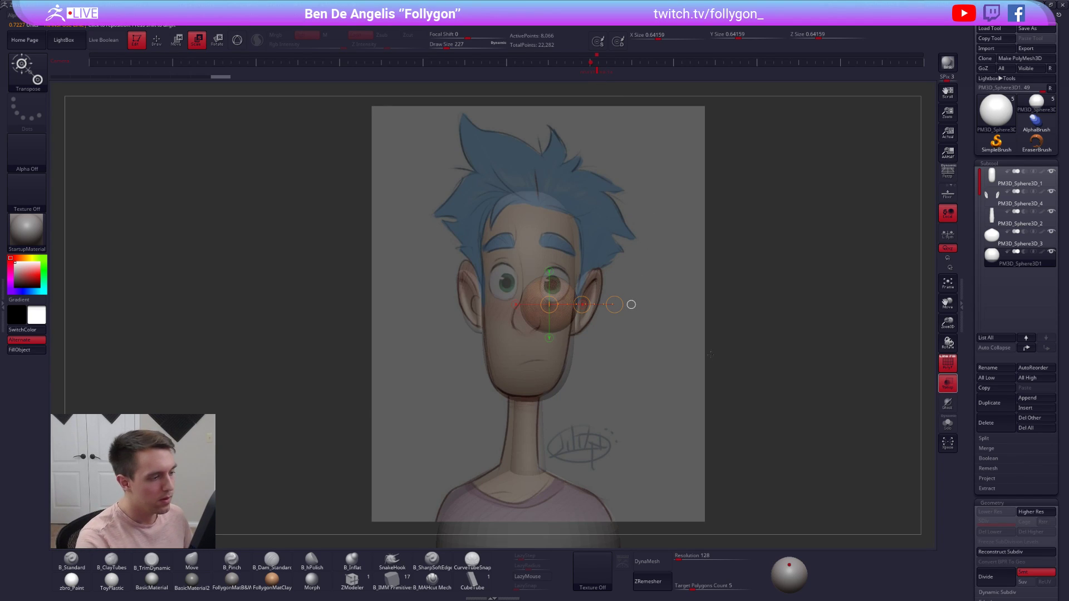
{"action": "left_click_drag", "start_coordinate": [610, 305], "coordinate": [588, 289]}
{"action": "key", "text": "w"}
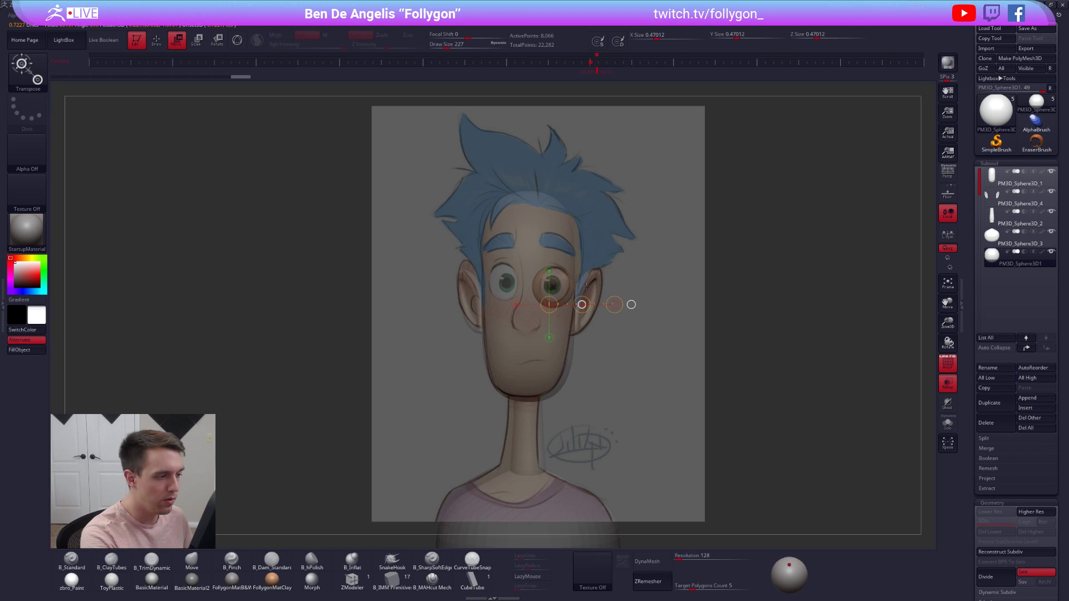
{"action": "left_click", "coordinate": [631, 304]}
{"action": "mouse_move", "coordinate": [586, 286]}
{"action": "left_mouse_down"}
{"action": "mouse_move", "coordinate": [614, 288]}
{"action": "mouse_move", "coordinate": [599, 286]}
{"action": "left_mouse_up"}
{"action": "key", "text": "e"}
- Mirror the eye sphere to the other side of the head within the same subtool and turn off polyframe
{"action": "key", "text": "shift+z"}
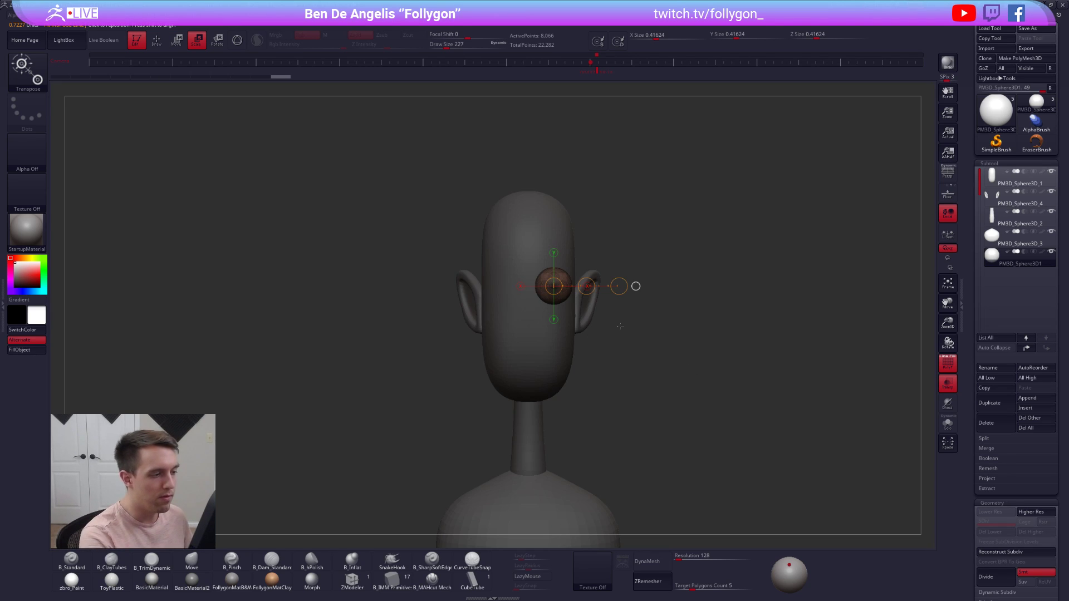
{"action": "key", "text": "space"}
{"action": "left_click", "coordinate": [668, 381]}
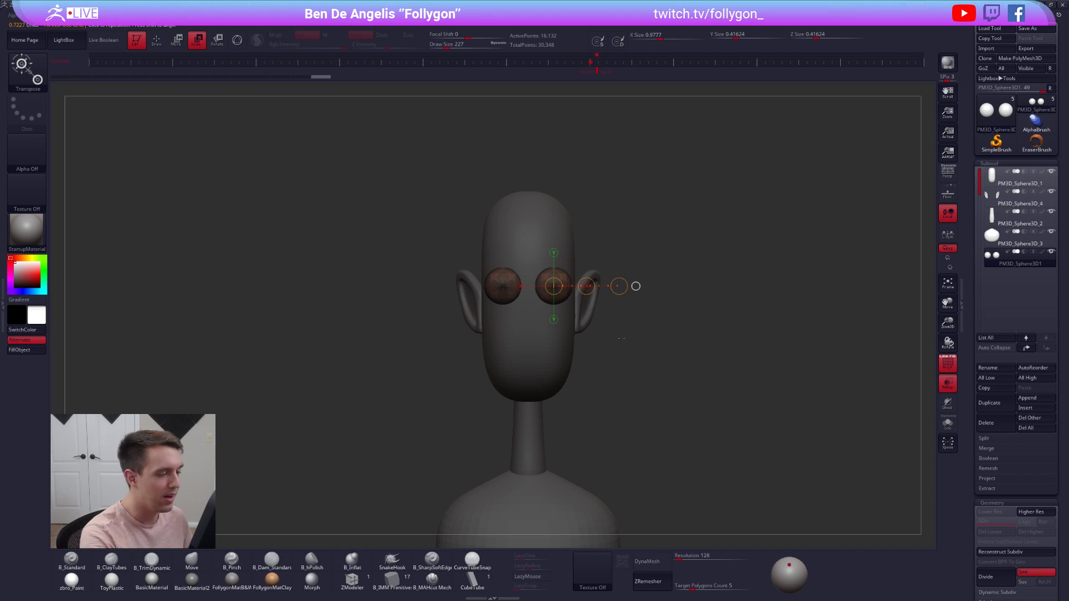
{"action": "key", "text": "shift+f"}
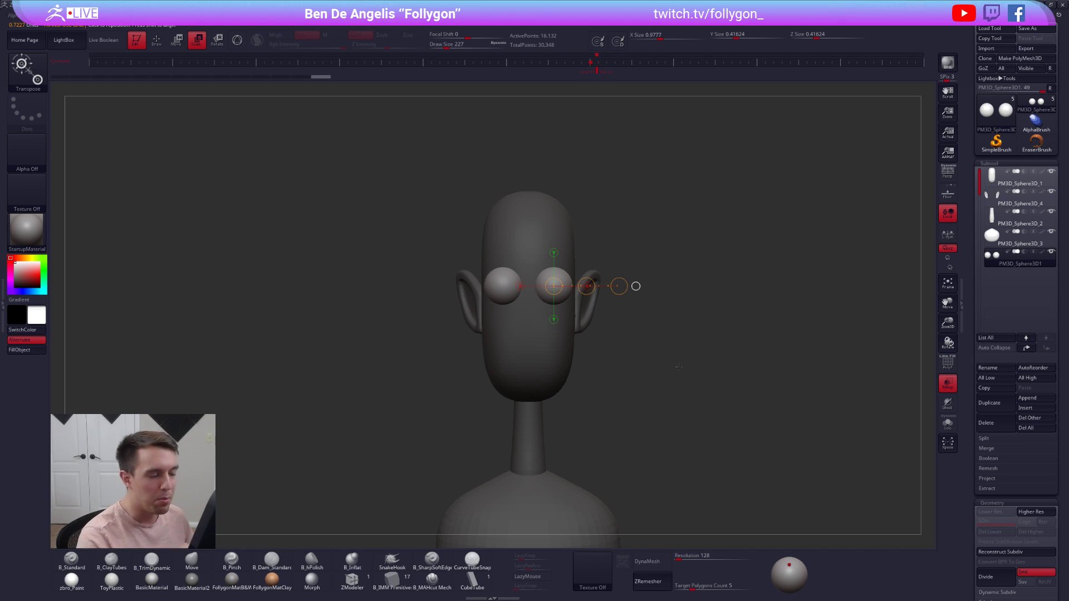
- Compare the eyes with the reference overlay, make the head subtool active, choose the Move brush and turn off Transparency
{"action": "key", "text": "shift+z"}
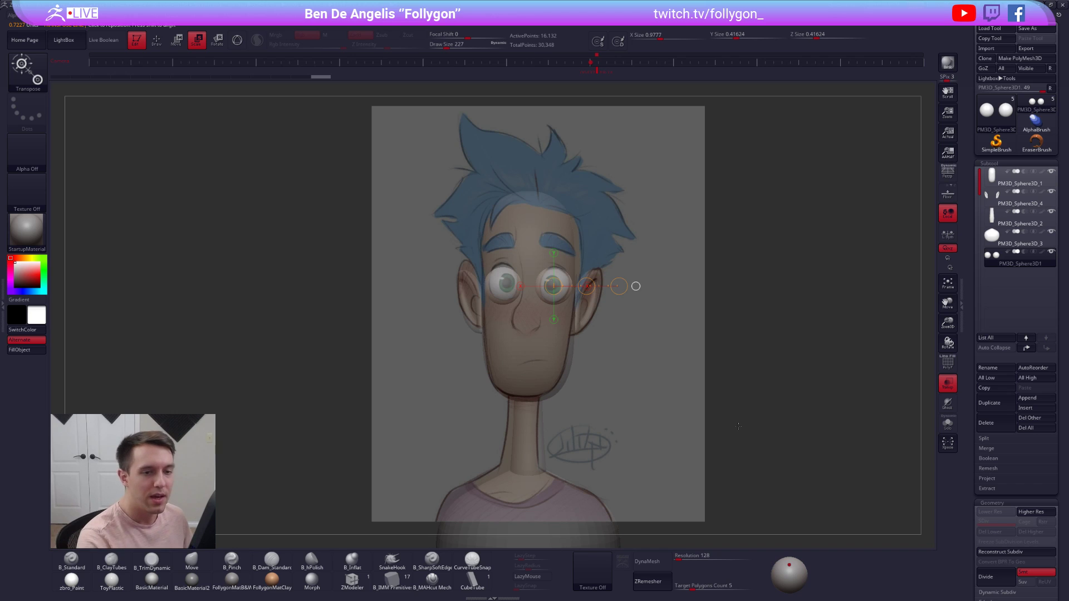
{"action": "left_click", "coordinate": [1012, 180]}
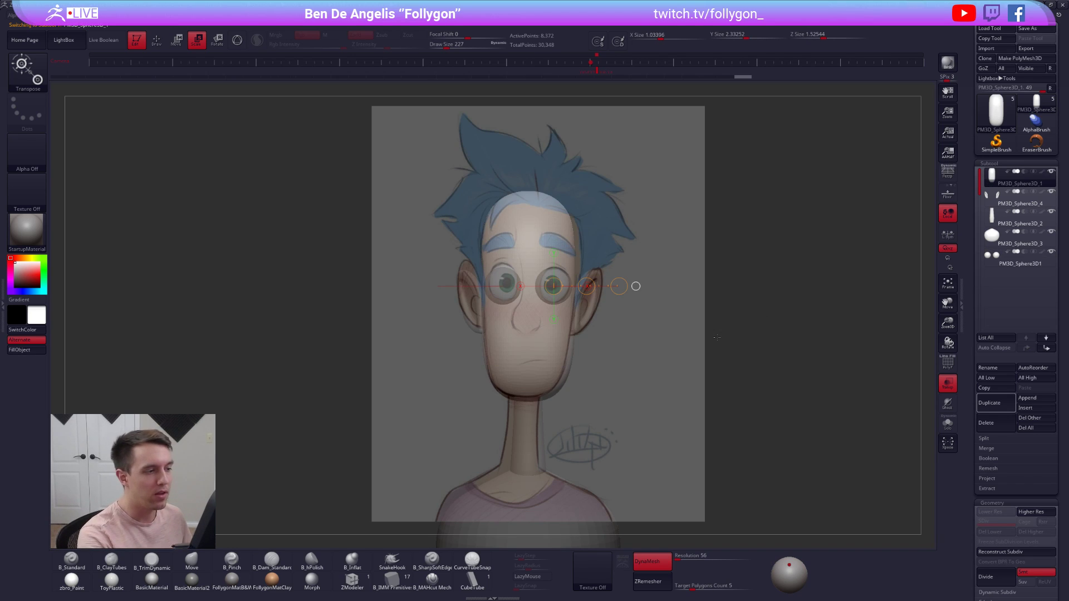
{"action": "key", "text": "shift+z"}
{"action": "key", "text": "shift+z"}
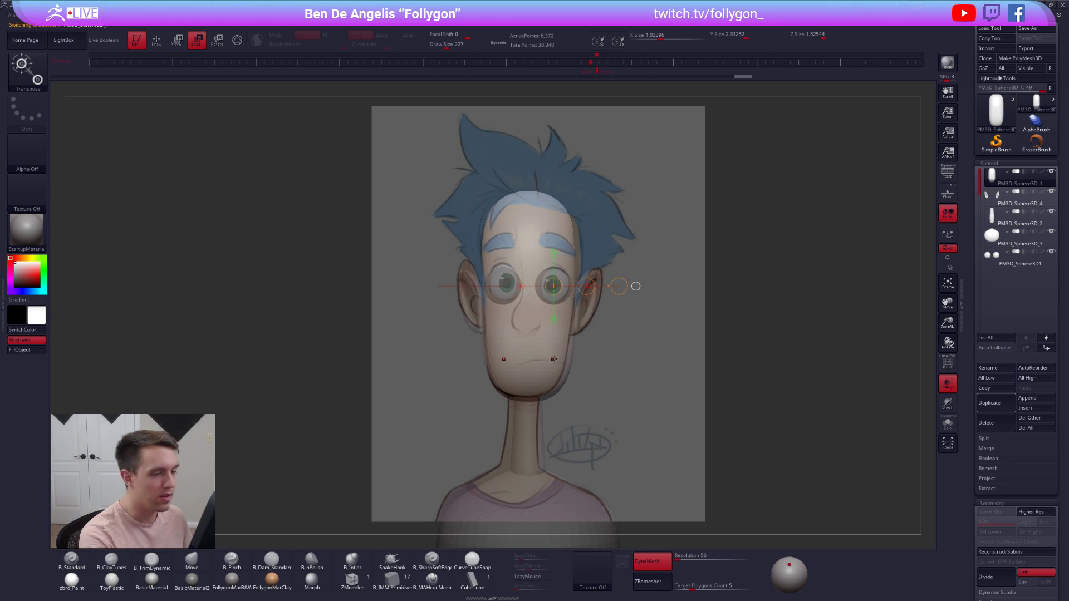
{"action": "key", "text": "q"}
{"action": "key", "text": "b"}
{"action": "key", "text": "m"}
{"action": "key", "text": "v"}
{"action": "left_click", "coordinate": [948, 384]}
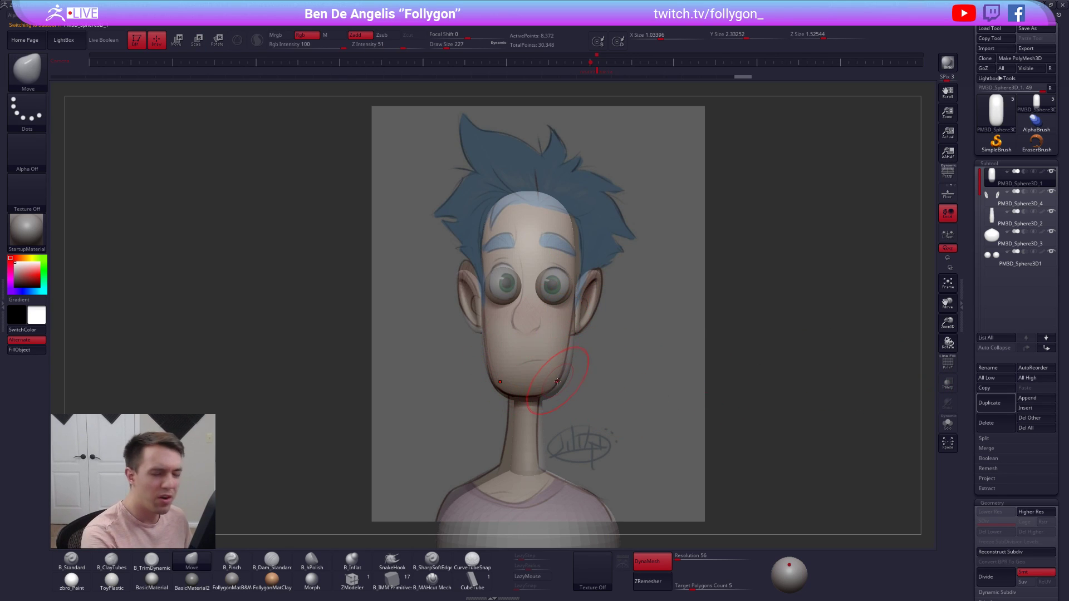
- Hide the reference overlay and reshape the head, widening the cranium and pushing in the sides at eye level
{"action": "key", "text": "shift+z"}
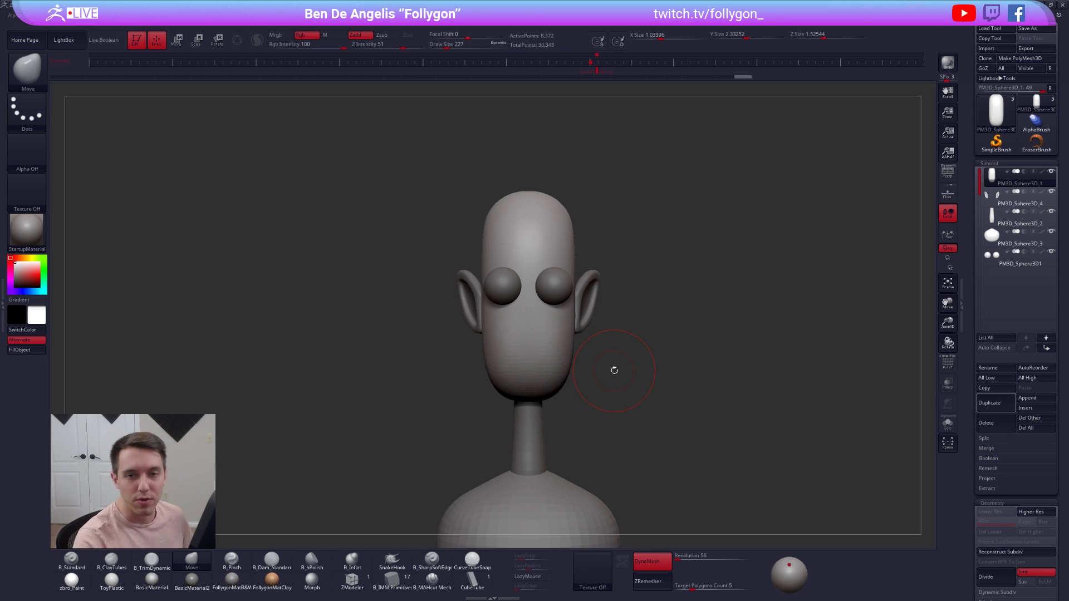
{"action": "key", "text": "shift+z"}
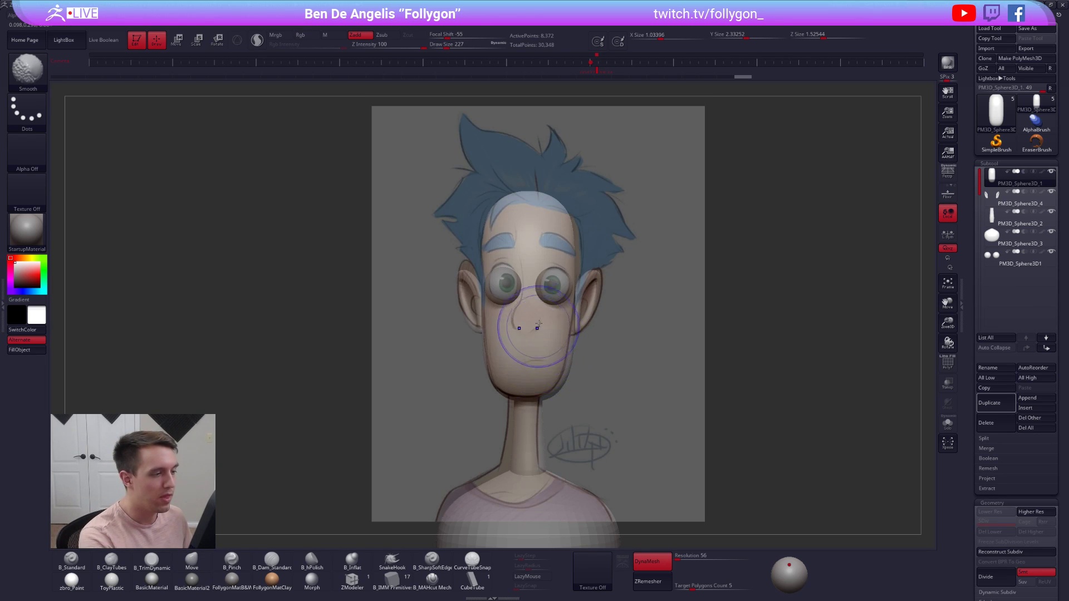
{"action": "key", "text": "shift+z"}
{"action": "right_click_drag", "start_coordinate": [552, 302], "coordinate": [532, 334]}
{"action": "key", "text": "space"}
{"action": "left_click_drag", "start_coordinate": [560, 284], "coordinate": [569, 281]}
{"action": "key", "text": "2"}
{"action": "mouse_move", "coordinate": [626, 242]}
{"action": "left_mouse_down", "text": "alt"}
{"action": "mouse_move", "coordinate": [600, 266]}
{"action": "mouse_move", "coordinate": [613, 267]}
{"action": "left_mouse_up", "text": "alt"}
{"action": "right_click_drag", "start_coordinate": [613, 268], "coordinate": [572, 248]}
- Isolate the head with Solo and blend the temples using the TrimDynamic and Smooth brushes at a Draw Size of 350
{"action": "key", "text": "alt+s"}
{"action": "mouse_move", "coordinate": [572, 248]}
{"action": "left_mouse_down"}
{"action": "mouse_move", "coordinate": [606, 251]}
{"action": "mouse_move", "coordinate": [619, 265]}
{"action": "mouse_move", "coordinate": [576, 240]}
{"action": "mouse_move", "coordinate": [619, 254]}
{"action": "mouse_move", "coordinate": [612, 243]}
{"action": "left_mouse_up"}
{"action": "mouse_move", "coordinate": [612, 243]}
{"action": "right_mouse_down"}
{"action": "mouse_move", "coordinate": [635, 258]}
{"action": "mouse_move", "coordinate": [594, 250]}
{"action": "right_mouse_up"}
{"action": "key", "text": "3"}
{"action": "left_click_drag", "start_coordinate": [639, 234], "coordinate": [657, 249]}
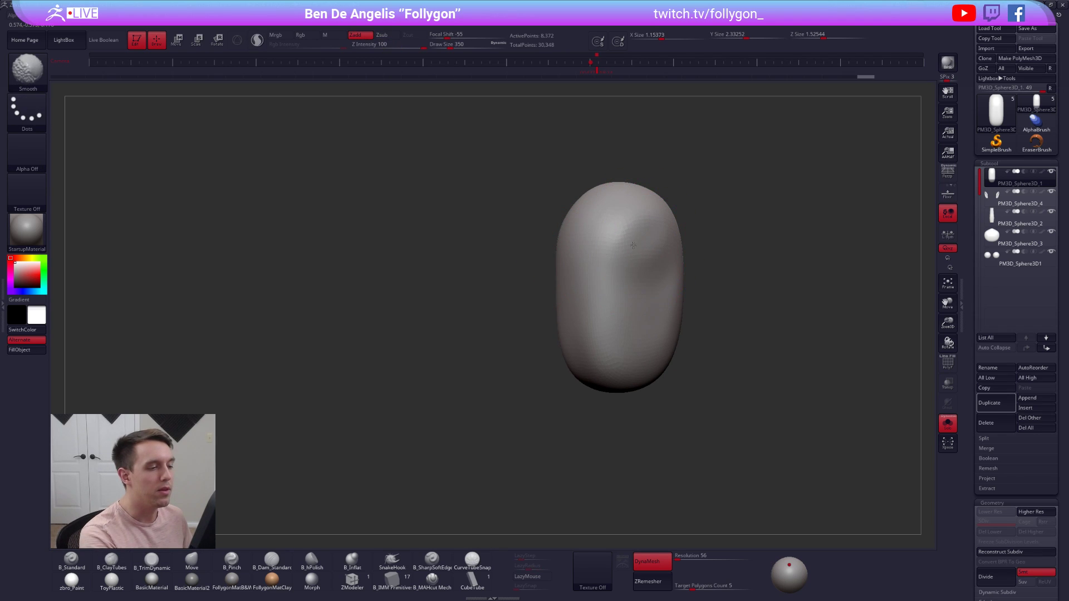
{"action": "right_click_drag", "start_coordinate": [657, 248], "coordinate": [618, 254], "text": "shift"}
{"action": "mouse_move", "coordinate": [533, 320]}
{"action": "right_mouse_down"}
{"action": "mouse_move", "coordinate": [568, 318]}
{"action": "mouse_move", "coordinate": [617, 284]}
{"action": "right_mouse_up"}
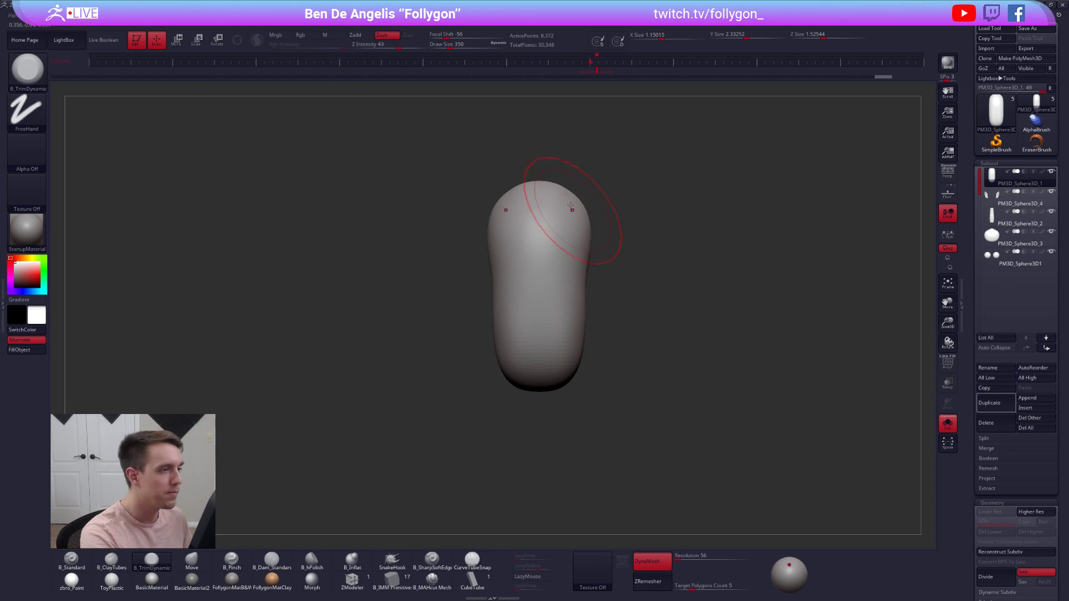
- Restore the front view with the reference overlay and build up the nose with ClayTubes at a Draw Size of 121
{"action": "left_click", "coordinate": [598, 64]}
{"action": "key", "text": "shift+z"}
{"action": "key", "text": "space"}
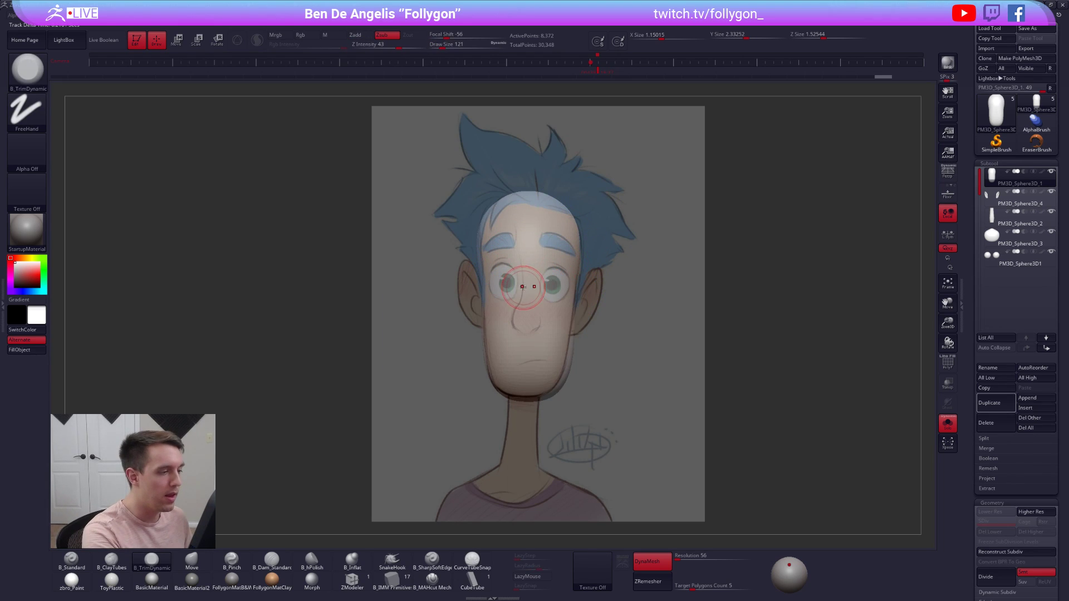
{"action": "key", "text": "b"}
{"action": "key", "text": "c"}
{"action": "key", "text": "t"}
{"action": "mouse_move", "coordinate": [512, 249]}
{"action": "left_mouse_down"}
{"action": "mouse_move", "coordinate": [558, 252]}
{"action": "mouse_move", "coordinate": [542, 251]}
{"action": "mouse_move", "coordinate": [526, 297]}
{"action": "mouse_move", "coordinate": [526, 281]}
{"action": "mouse_move", "coordinate": [532, 322]}
{"action": "left_mouse_up"}
- Carve both eye sockets into the head with ClayTubes at a Draw Size of 140 and hide the overlay
{"action": "key", "text": "space"}
{"action": "mouse_move", "coordinate": [549, 289]}
{"action": "left_mouse_down", "text": "alt"}
{"action": "mouse_move", "coordinate": [555, 303]}
{"action": "mouse_move", "coordinate": [558, 290]}
{"action": "left_mouse_up", "text": "alt"}
{"action": "key", "text": "space"}
{"action": "key", "text": "shift+z"}
{"action": "right_click_drag", "start_coordinate": [558, 290], "coordinate": [545, 290]}
{"action": "mouse_move", "coordinate": [550, 280]}
{"action": "left_mouse_down", "text": "alt"}
{"action": "mouse_move", "coordinate": [552, 298]}
{"action": "mouse_move", "coordinate": [562, 292]}
{"action": "left_mouse_up", "text": "alt"}
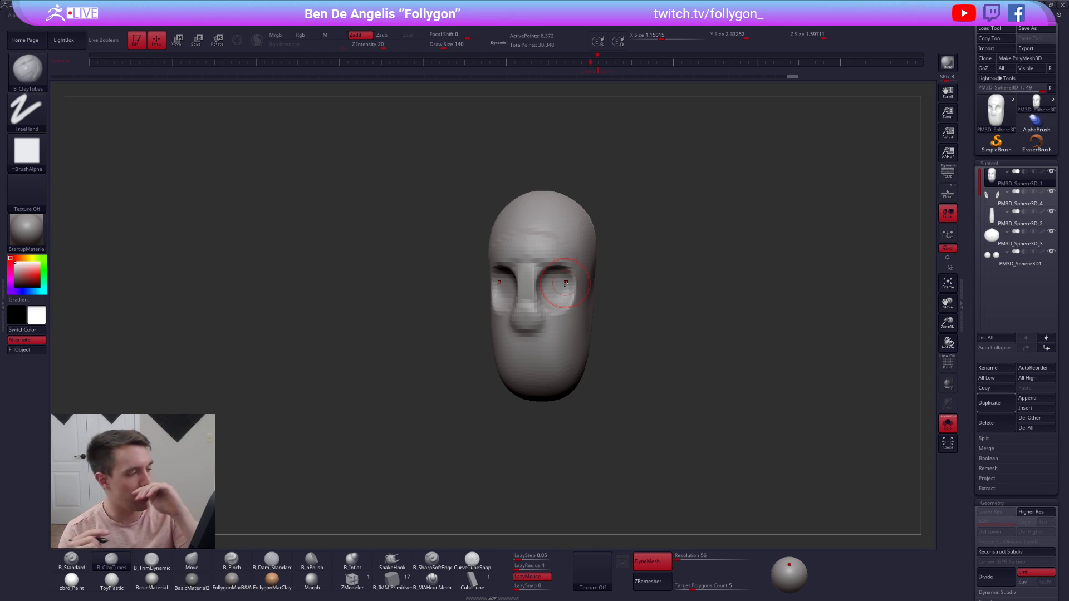
- Pull the brow and nose forward in profile with the Move brush at a Draw Size of 170
{"action": "mouse_move", "coordinate": [566, 283]}
{"action": "right_mouse_down"}
{"action": "mouse_move", "coordinate": [544, 318]}
{"action": "mouse_move", "coordinate": [568, 315]}
{"action": "right_mouse_up"}
{"action": "key", "text": "b"}
{"action": "key", "text": "m"}
{"action": "key", "text": "v"}
{"action": "key", "text": "space"}
{"action": "left_click_drag", "start_coordinate": [573, 301], "coordinate": [548, 288]}
{"action": "key", "text": "space"}
{"action": "mouse_move", "coordinate": [549, 326]}
{"action": "left_mouse_down"}
{"action": "mouse_move", "coordinate": [535, 328]}
{"action": "mouse_move", "coordinate": [533, 310]}
{"action": "left_mouse_up"}
{"action": "key", "text": "space"}
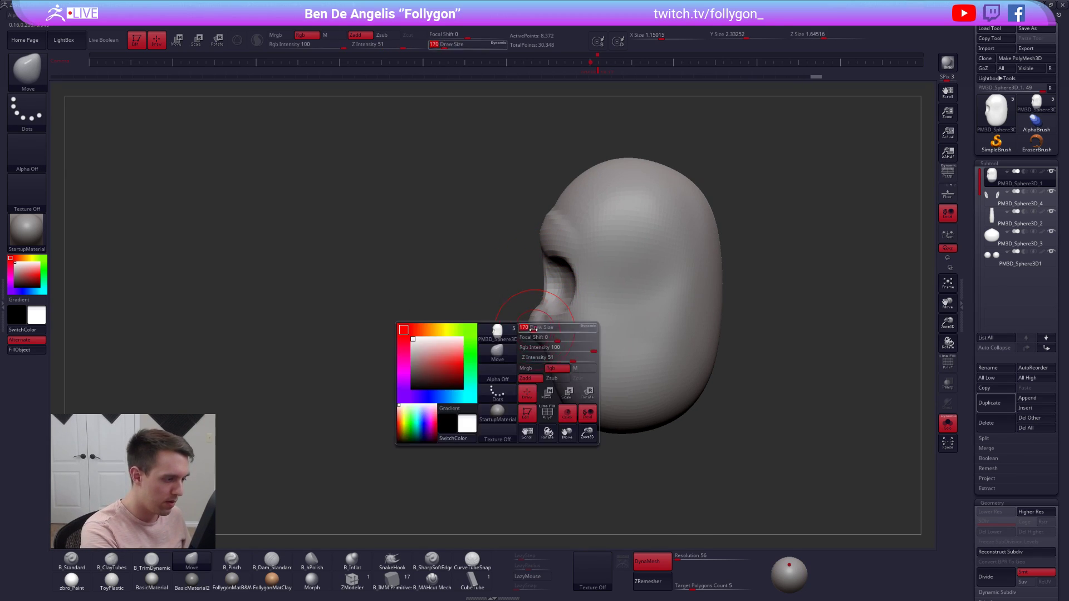
{"action": "right_click_drag", "start_coordinate": [544, 277], "coordinate": [573, 227]}
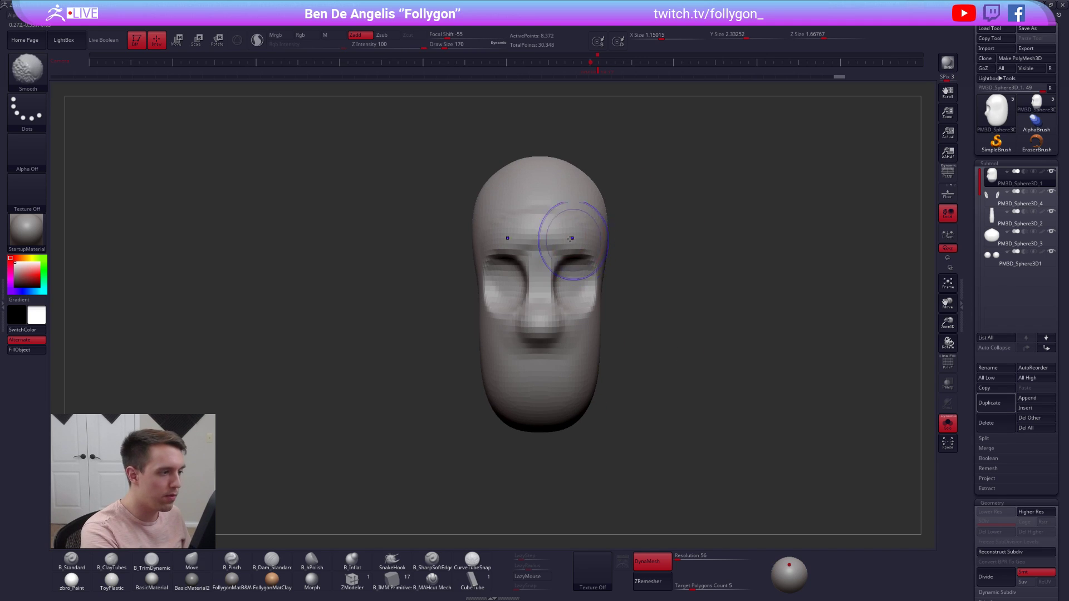
- Smooth the brow area, restore the stored front view and set ClayTubes to a Draw Size of 265
{"action": "key", "text": "b"}
{"action": "key", "text": "c"}
{"action": "key", "text": "t"}
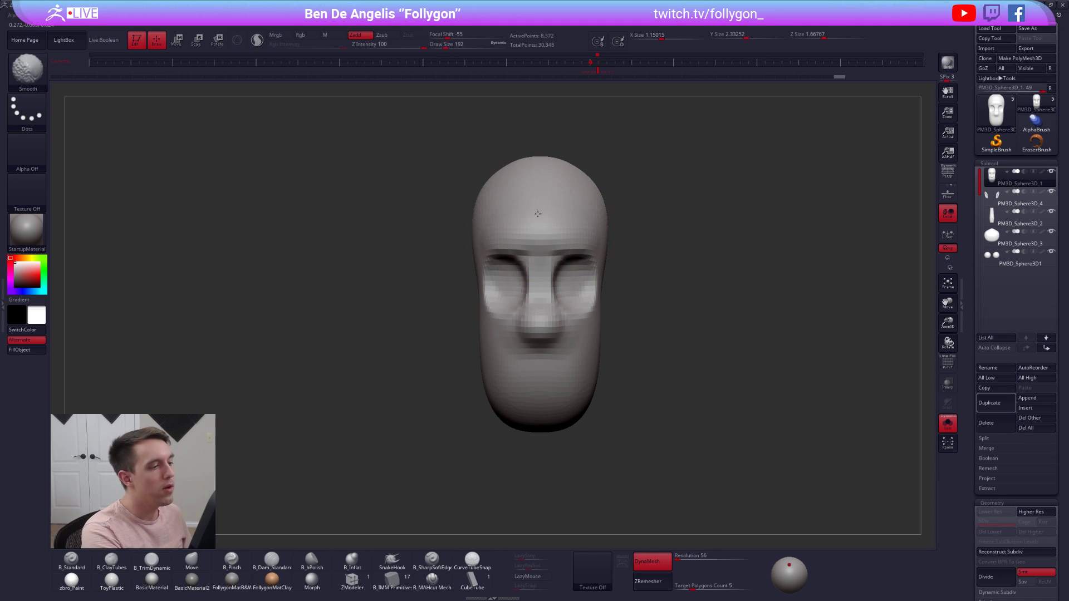
{"action": "left_click", "coordinate": [599, 72]}
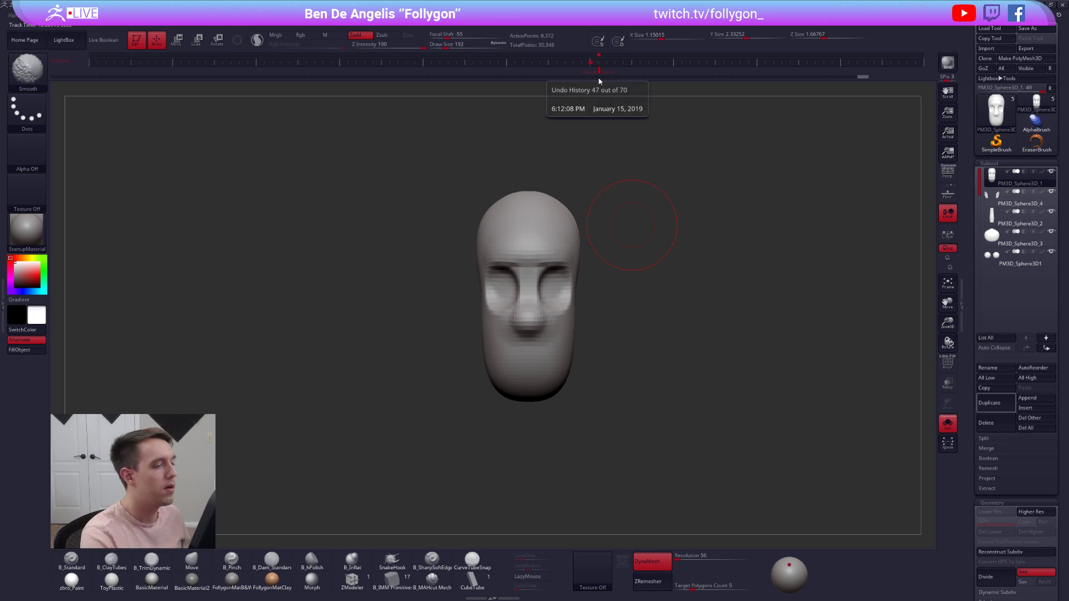
{"action": "key", "text": "shift+z"}
{"action": "key", "text": "space"}
{"action": "left_click_drag", "start_coordinate": [568, 371], "coordinate": [576, 371]}
{"action": "mouse_move", "coordinate": [577, 371]}
{"action": "right_mouse_down"}
{"action": "mouse_move", "coordinate": [532, 375]}
{"action": "mouse_move", "coordinate": [574, 385]}
{"action": "right_mouse_up"}
- Shrink the reference image in Spotlight, place it beside the model and raise its opacity to full
{"action": "key", "text": "shift+z"}
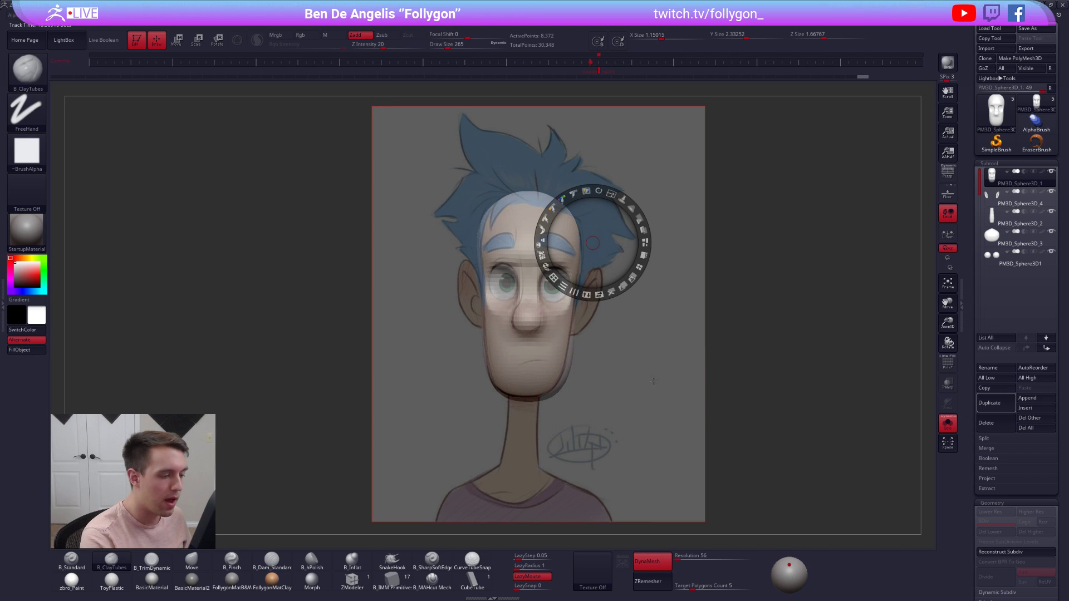
{"action": "left_click_drag", "start_coordinate": [601, 344], "coordinate": [337, 345]}
{"action": "left_click_drag", "start_coordinate": [357, 296], "coordinate": [228, 162]}
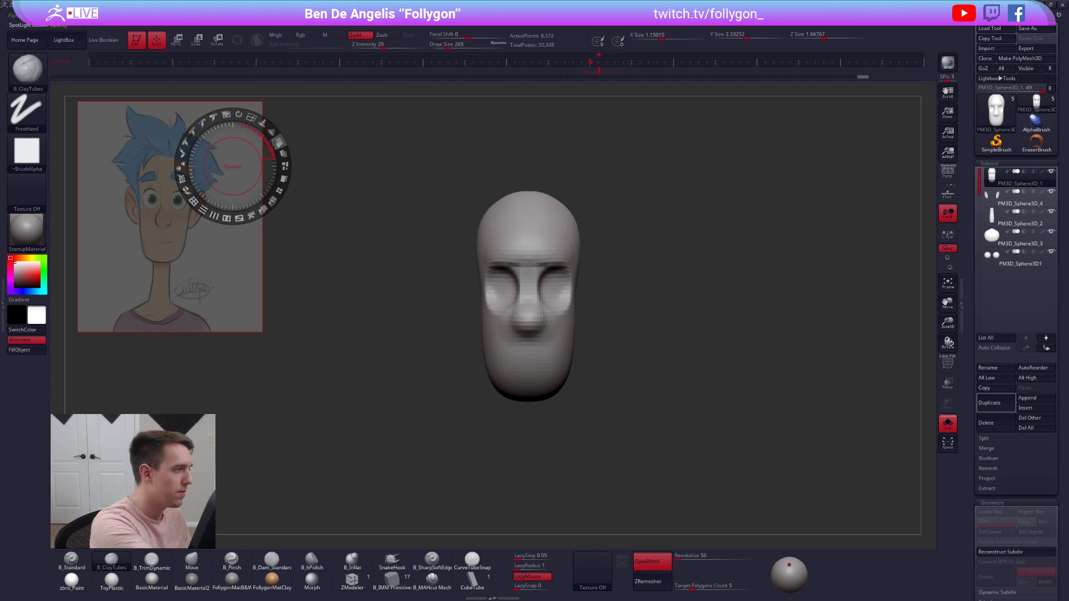
{"action": "left_click_drag", "start_coordinate": [274, 142], "coordinate": [200, 206]}
{"action": "left_click_drag", "start_coordinate": [241, 244], "coordinate": [229, 239]}
{"action": "key", "text": "z"}
- Show all subtools again, make the eyes subtool active and move the eyes back into their sockets from the side
{"action": "left_click", "coordinate": [737, 440]}
{"action": "left_click_drag", "start_coordinate": [740, 443], "coordinate": [648, 440], "text": "alt"}
{"action": "right_click_drag", "start_coordinate": [555, 331], "coordinate": [556, 341], "text": "ctrl"}
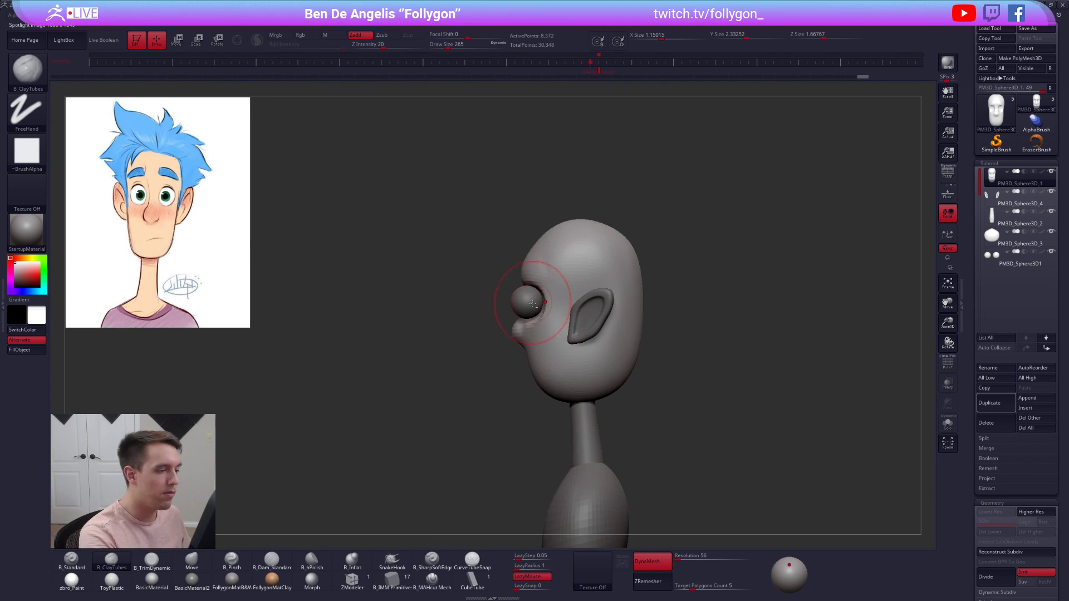
{"action": "left_click", "coordinate": [526, 300], "text": "alt"}
{"action": "right_click_drag", "start_coordinate": [541, 285], "coordinate": [541, 308], "text": "ctrl"}
{"action": "key", "text": "w"}
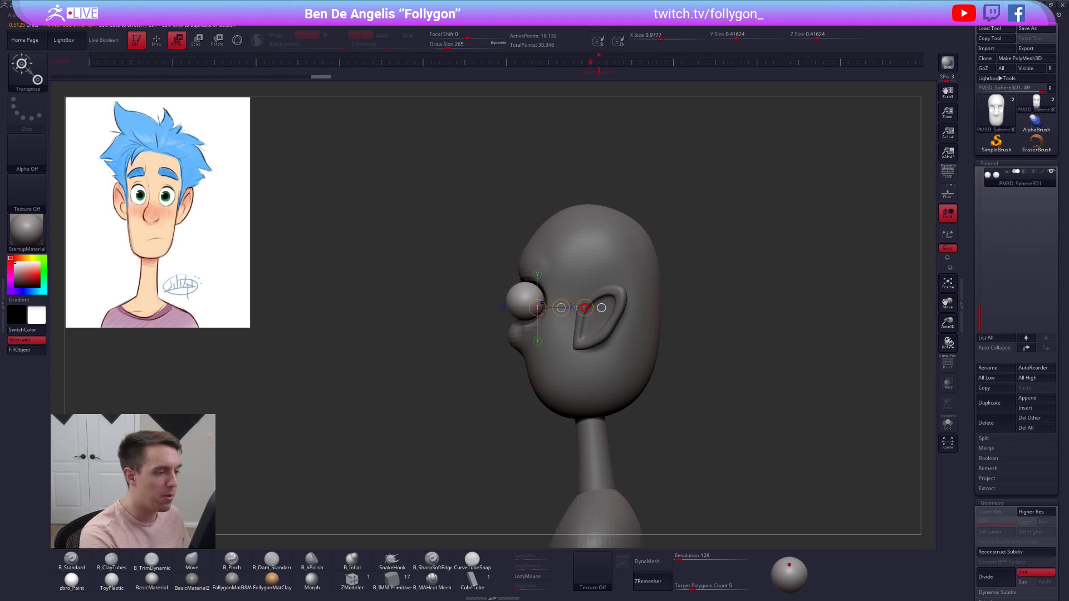
{"action": "left_click_drag", "start_coordinate": [573, 310], "coordinate": [581, 310]}
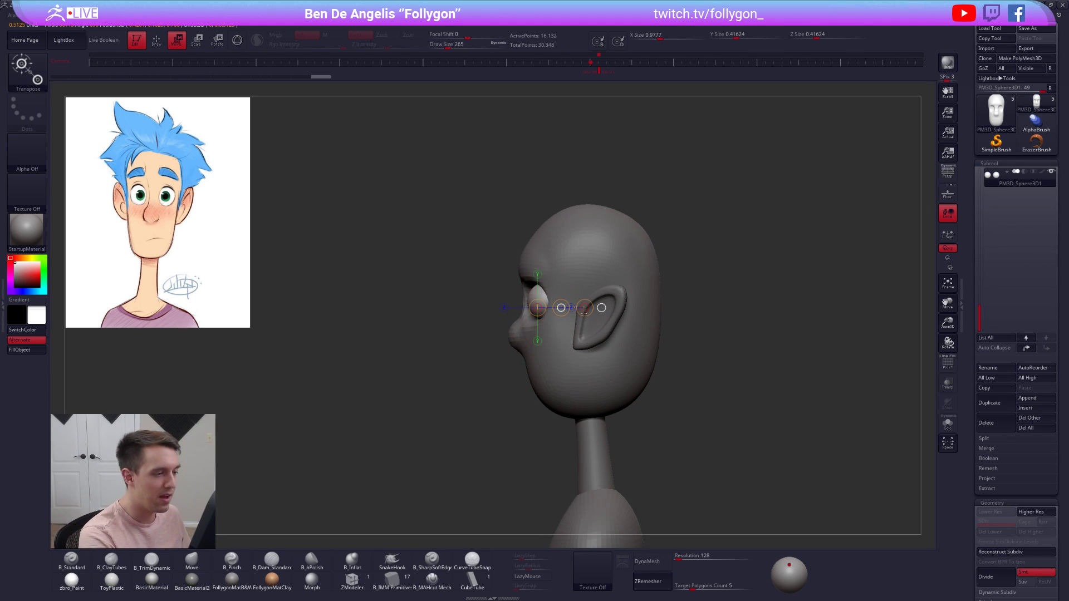
- Make the head the active subtool and reshape the face around the eye socket with the Move brush at a Draw Size of 335
{"action": "left_click", "coordinate": [552, 309], "text": "alt"}
{"action": "key", "text": "q"}
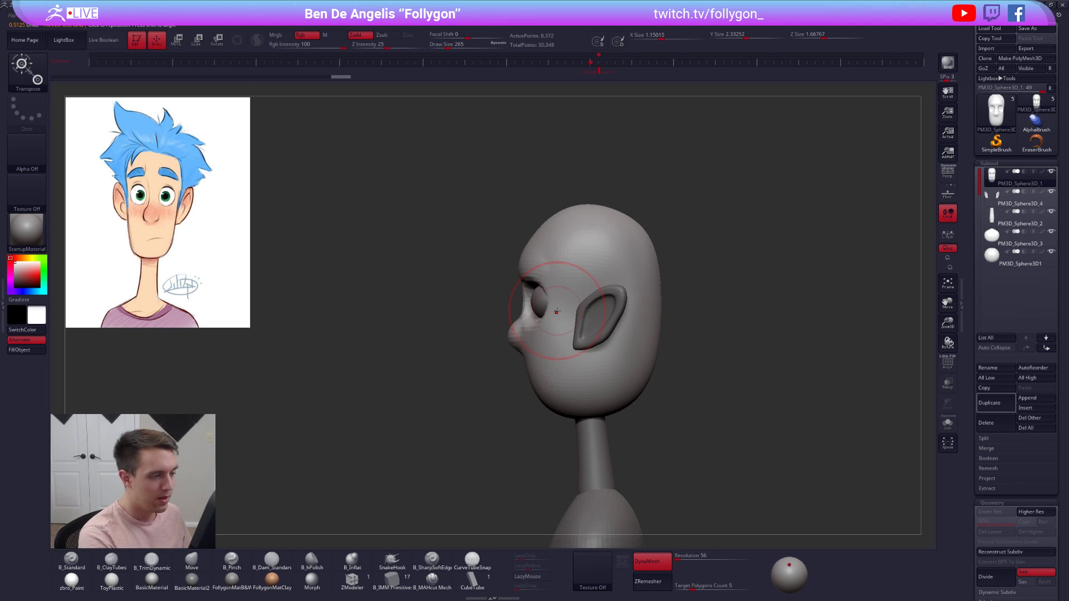
{"action": "key", "text": "space"}
{"action": "left_click_drag", "start_coordinate": [560, 304], "coordinate": [564, 303]}
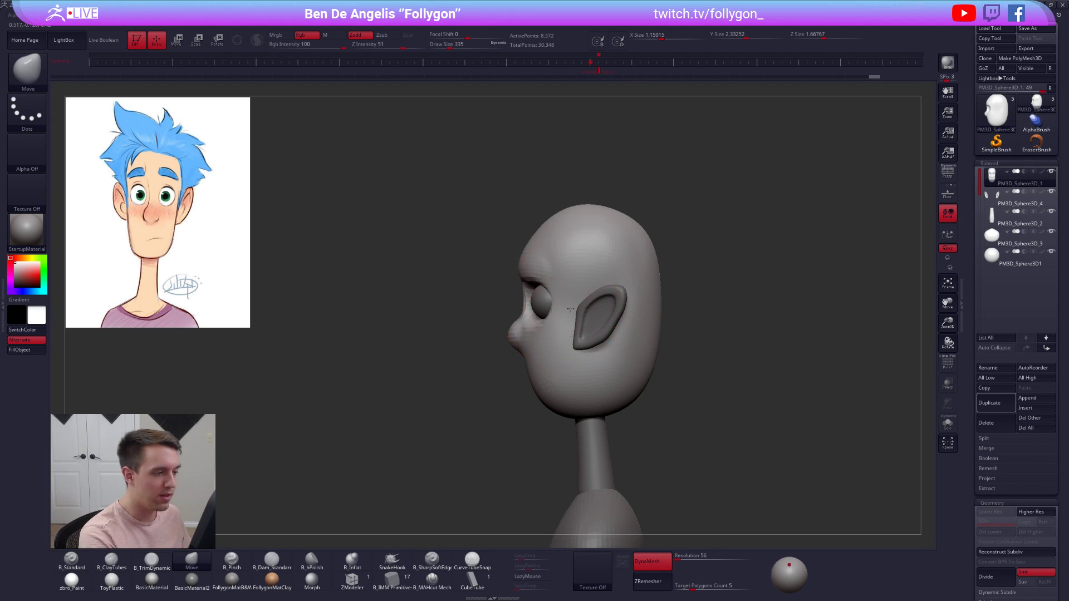
{"action": "right_click_drag", "start_coordinate": [536, 304], "coordinate": [569, 305], "text": "shift"}
{"action": "mouse_move", "coordinate": [569, 306]}
{"action": "left_mouse_down"}
{"action": "mouse_move", "coordinate": [561, 326]}
{"action": "mouse_move", "coordinate": [566, 312]}
{"action": "left_mouse_up"}
- Refine the cheeks beneath the eyes with the Move brush at a Draw Size of 181
{"action": "key", "text": "space"}
{"action": "right_click_drag", "start_coordinate": [535, 328], "coordinate": [546, 333], "text": "alt"}
{"action": "key", "text": "space"}
{"action": "left_click_drag", "start_coordinate": [542, 377], "coordinate": [536, 376]}
{"action": "mouse_move", "coordinate": [567, 359]}
{"action": "right_mouse_down"}
{"action": "mouse_move", "coordinate": [543, 351]}
{"action": "mouse_move", "coordinate": [557, 356]}
{"action": "right_mouse_up"}
{"action": "key", "text": "space"}
{"action": "left_click_drag", "start_coordinate": [563, 352], "coordinate": [559, 352]}
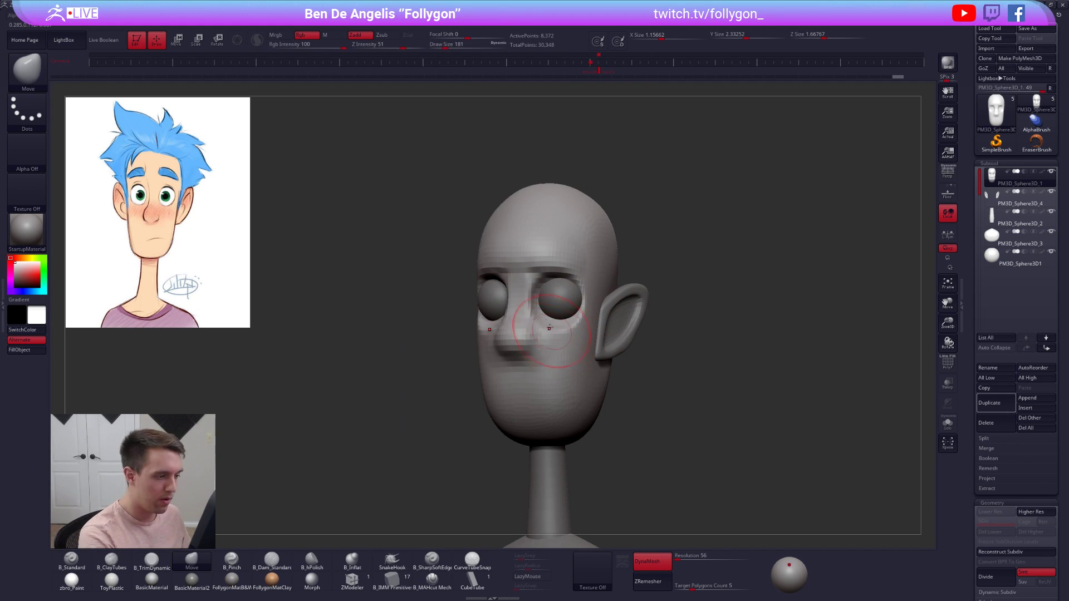
- Isolate the head, set ClayTubes to a Draw Size of 130 and subdivide the head once
{"action": "key", "text": "2"}
{"action": "key", "text": "alt+s"}
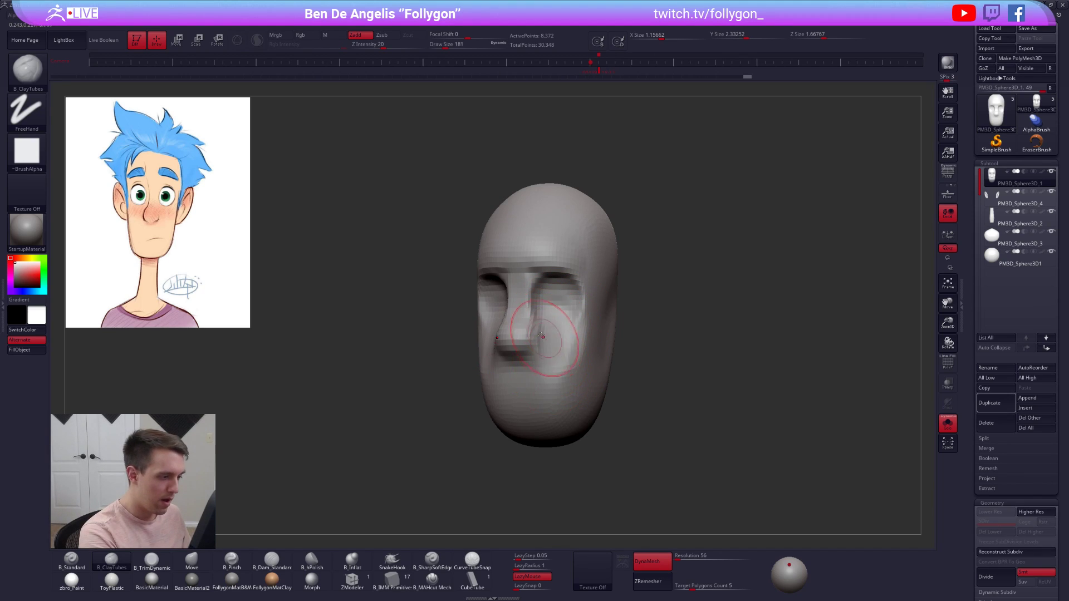
{"action": "key", "text": "space"}
{"action": "key", "text": "shift+f"}
{"action": "key", "text": "shift+f"}
{"action": "key", "text": "b"}
{"action": "key", "text": "c"}
{"action": "key", "text": "t"}
{"action": "key", "text": "ctrl+d"}
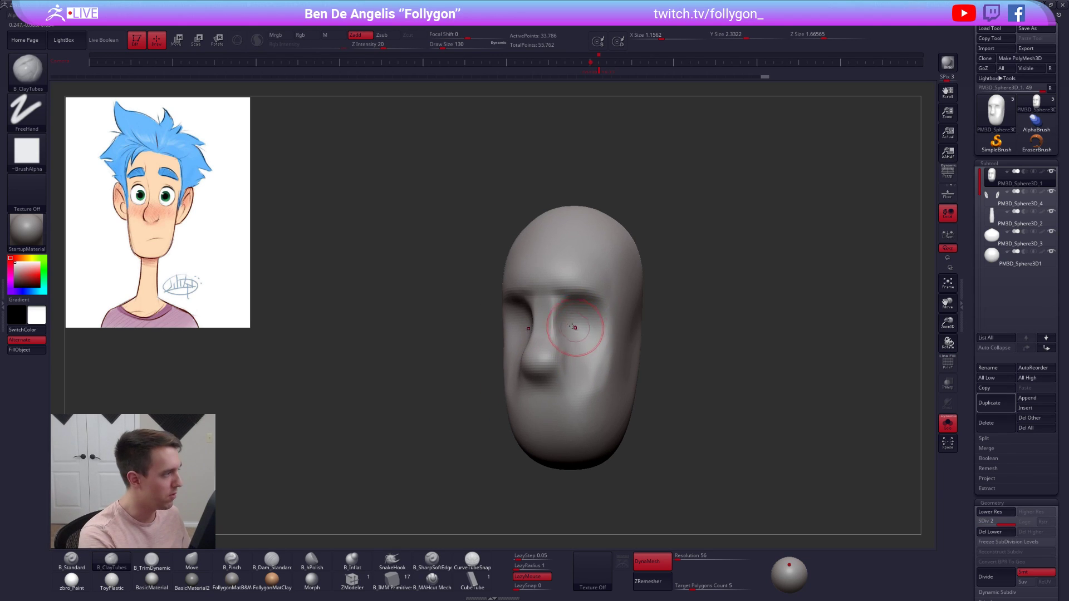
- Sharpen the brow ridge above the sockets with the Pinch brush at a Draw Size of 150 and smooth between the brows
{"action": "key", "text": "b"}
{"action": "key", "text": "p"}
{"action": "key", "text": "i"}
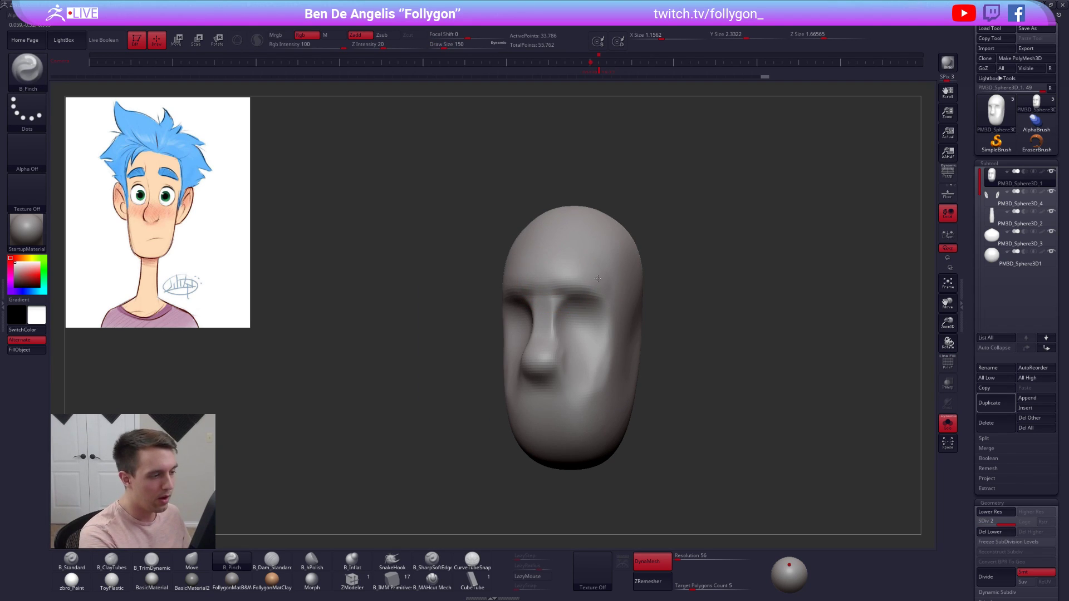
{"action": "left_click_drag", "start_coordinate": [580, 283], "coordinate": [564, 282]}
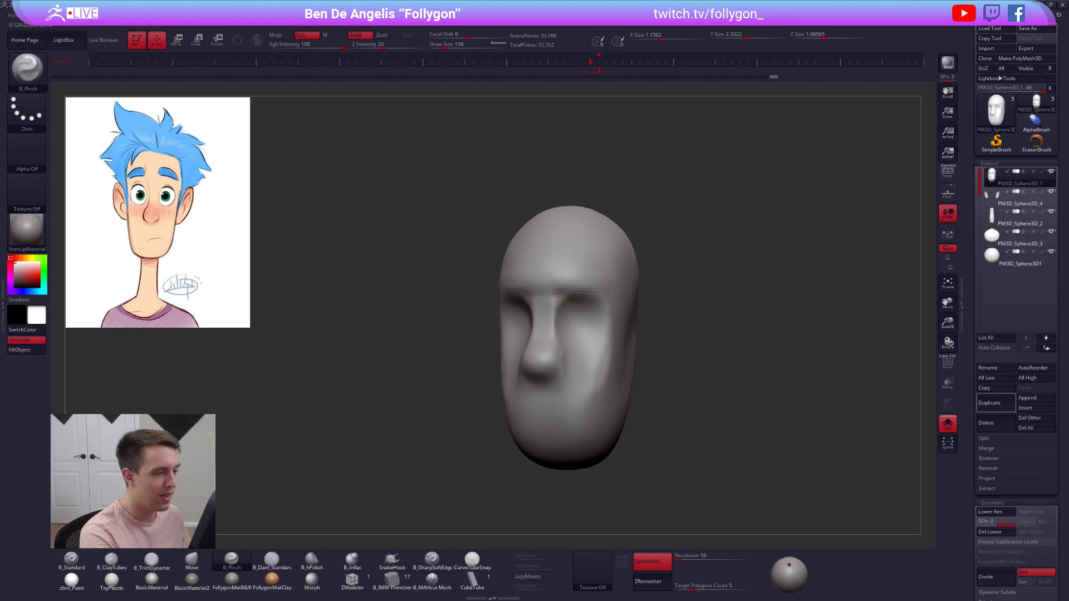
{"action": "left_click_drag", "start_coordinate": [602, 296], "coordinate": [581, 290]}
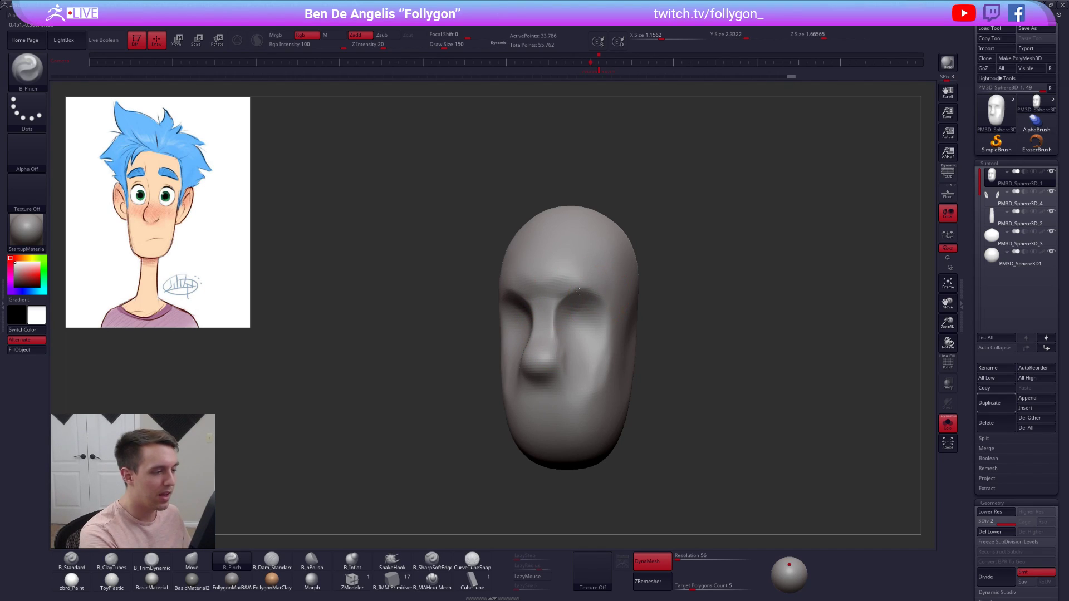
{"action": "right_click_drag", "start_coordinate": [551, 305], "coordinate": [591, 304]}
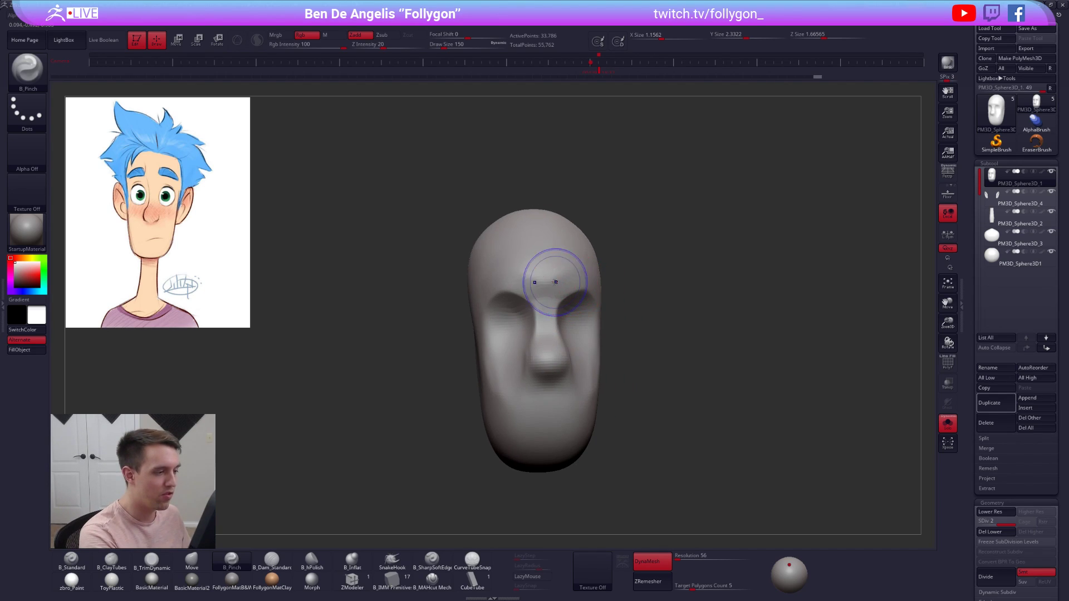
{"action": "left_click_drag", "start_coordinate": [547, 282], "coordinate": [559, 277], "text": "shift"}
{"action": "right_click_drag", "start_coordinate": [585, 284], "coordinate": [567, 288], "text": "shift"}
- Reshape the upper eye sockets with the Move brush, show all subtools again and set the Draw Size to 140
{"action": "key", "text": "b"}
{"action": "key", "text": "m"}
{"action": "key", "text": "v"}
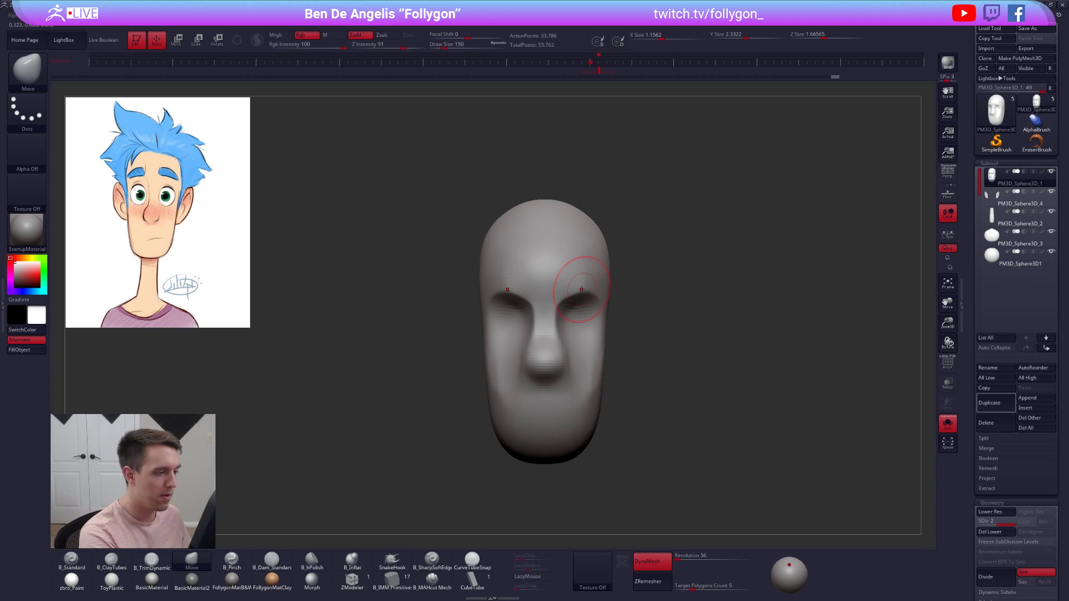
{"action": "left_click_drag", "start_coordinate": [566, 300], "coordinate": [570, 295]}
{"action": "key", "text": "alt+s"}
{"action": "key", "text": "space"}
{"action": "left_click", "coordinate": [601, 355]}
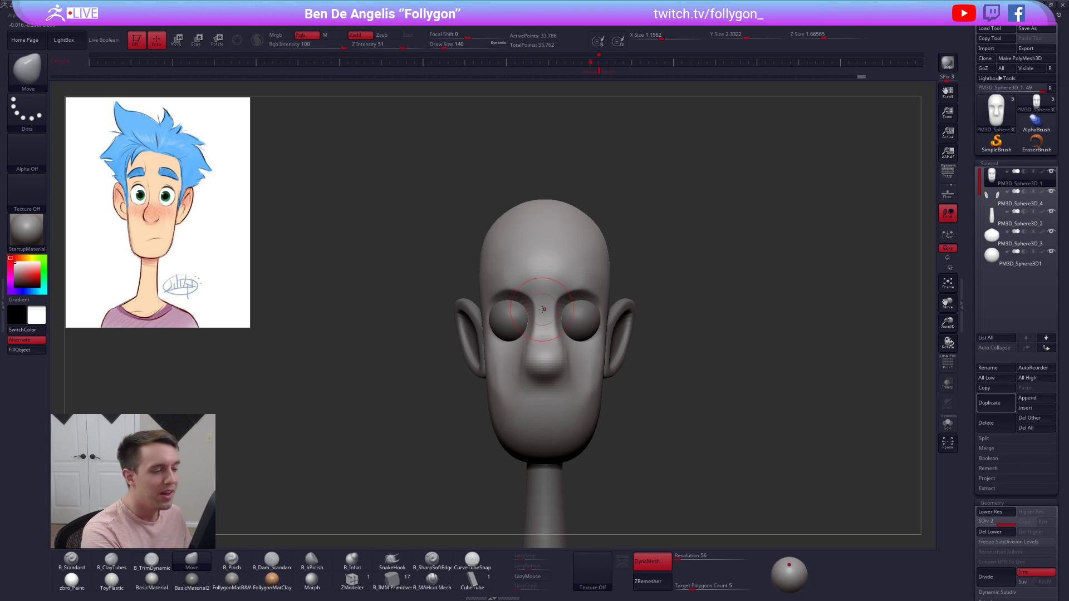
- Raise the brow line above the eyes with the Move brush at a Draw Size of 192
{"action": "key", "text": "space"}
{"action": "left_click_drag", "start_coordinate": [524, 298], "coordinate": [523, 295]}
{"action": "key", "text": "space"}
{"action": "key", "text": "bracketright"}
{"action": "key", "text": "bracketright"}
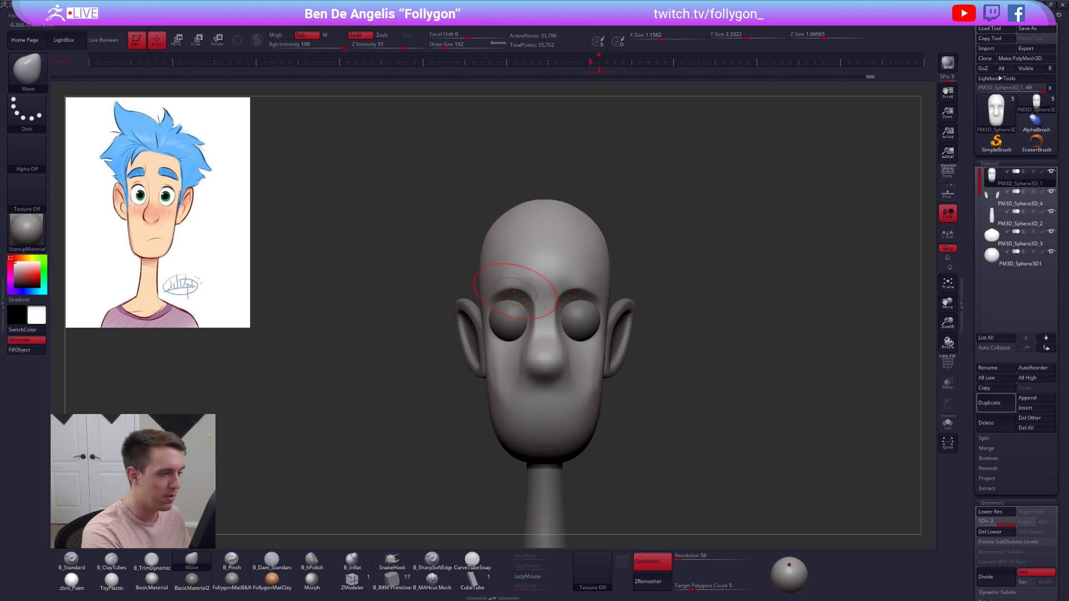
{"action": "left_click_drag", "start_coordinate": [522, 294], "coordinate": [521, 288]}
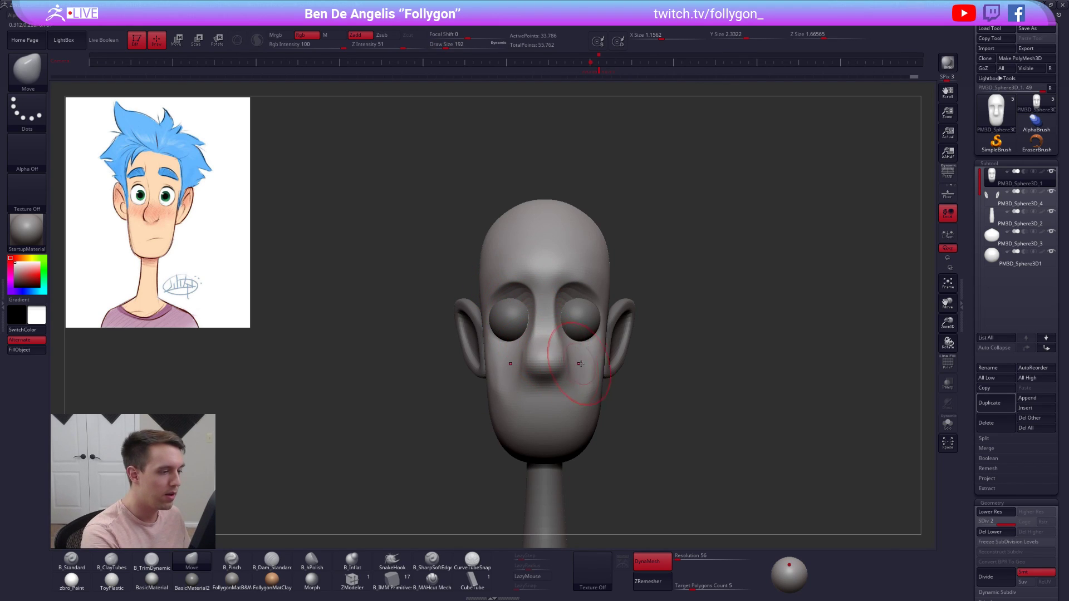
- Shape the forehead and top of the skull in profile with the Move brush, increasing the Draw Size to 279
{"action": "right_click_drag", "start_coordinate": [635, 304], "coordinate": [517, 285]}
{"action": "key", "text": "space"}
{"action": "left_click_drag", "start_coordinate": [568, 283], "coordinate": [577, 283]}
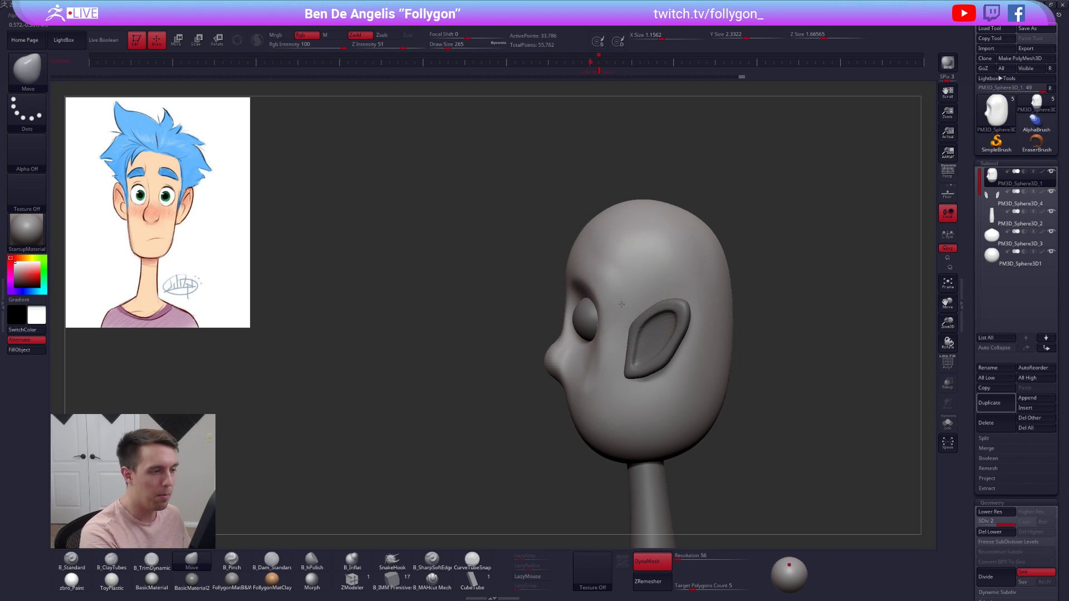
{"action": "right_click_drag", "start_coordinate": [576, 270], "coordinate": [580, 241]}
{"action": "right_click", "coordinate": [595, 241]}
{"action": "left_click_drag", "start_coordinate": [595, 241], "coordinate": [600, 241]}
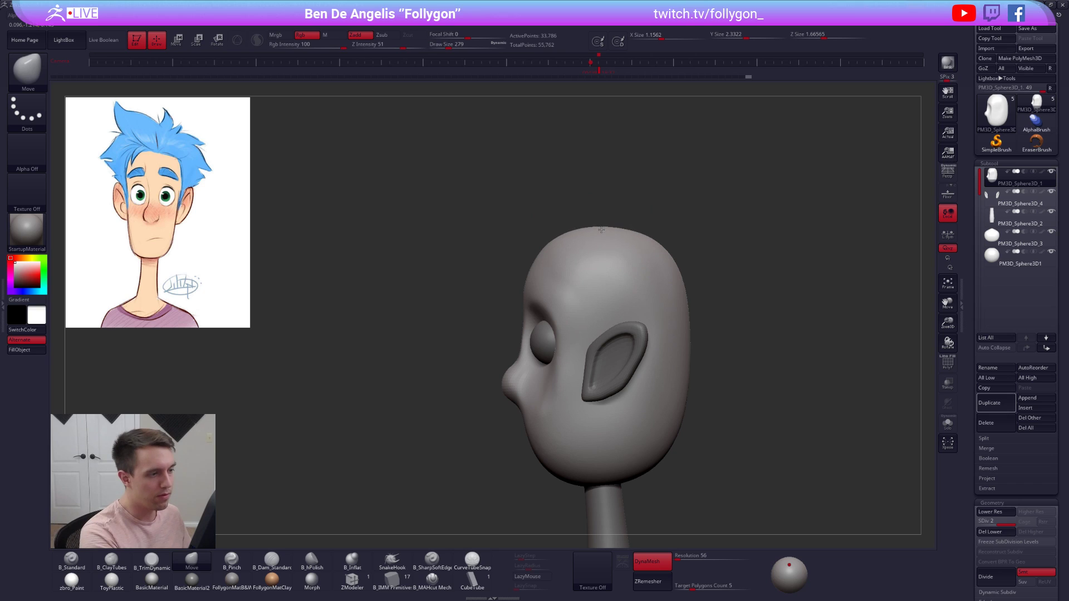
- Adjust the back of the skull and the jawline in profile with the Move brush
{"action": "key", "text": "space"}
{"action": "left_click_drag", "start_coordinate": [666, 263], "coordinate": [675, 263]}
{"action": "right_click_drag", "start_coordinate": [673, 294], "coordinate": [622, 246], "text": "alt"}
{"action": "key", "text": "space"}
{"action": "left_click_drag", "start_coordinate": [617, 372], "coordinate": [604, 372]}
{"action": "key", "text": "alt+s"}
- Mask the head except the lower back of the skull and push that area upward with the Move brush at 292
{"action": "mouse_move", "coordinate": [553, 442]}
{"action": "left_mouse_down", "text": "ctrl"}
{"action": "mouse_move", "coordinate": [553, 346]}
{"action": "mouse_move", "coordinate": [680, 351]}
{"action": "left_mouse_up", "text": "ctrl"}
{"action": "mouse_move", "coordinate": [564, 396]}
{"action": "left_mouse_down", "text": "ctrl+alt"}
{"action": "mouse_move", "coordinate": [602, 518]}
{"action": "mouse_move", "coordinate": [745, 360]}
{"action": "left_mouse_up", "text": "ctrl+alt"}
{"action": "mouse_move", "coordinate": [602, 408]}
{"action": "right_mouse_down"}
{"action": "mouse_move", "coordinate": [598, 365]}
{"action": "mouse_move", "coordinate": [585, 411]}
{"action": "right_mouse_up"}
{"action": "key", "text": "space"}
{"action": "left_click_drag", "start_coordinate": [572, 427], "coordinate": [576, 388]}
{"action": "key", "text": "space"}
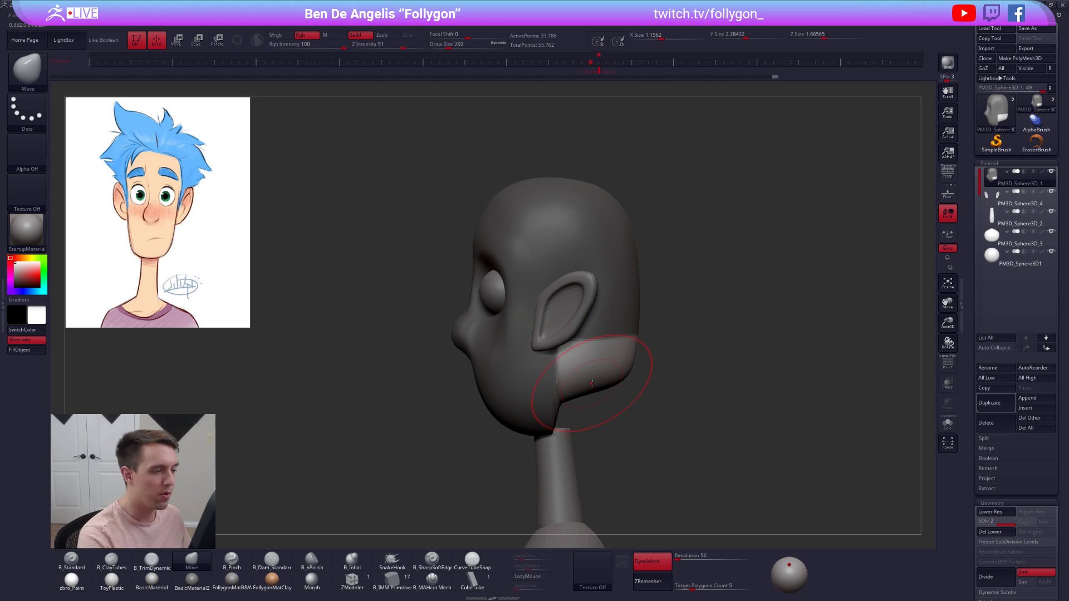
{"action": "mouse_move", "coordinate": [600, 390]}
{"action": "right_mouse_down"}
{"action": "mouse_move", "coordinate": [581, 370]}
{"action": "mouse_move", "coordinate": [589, 379]}
{"action": "right_mouse_up"}
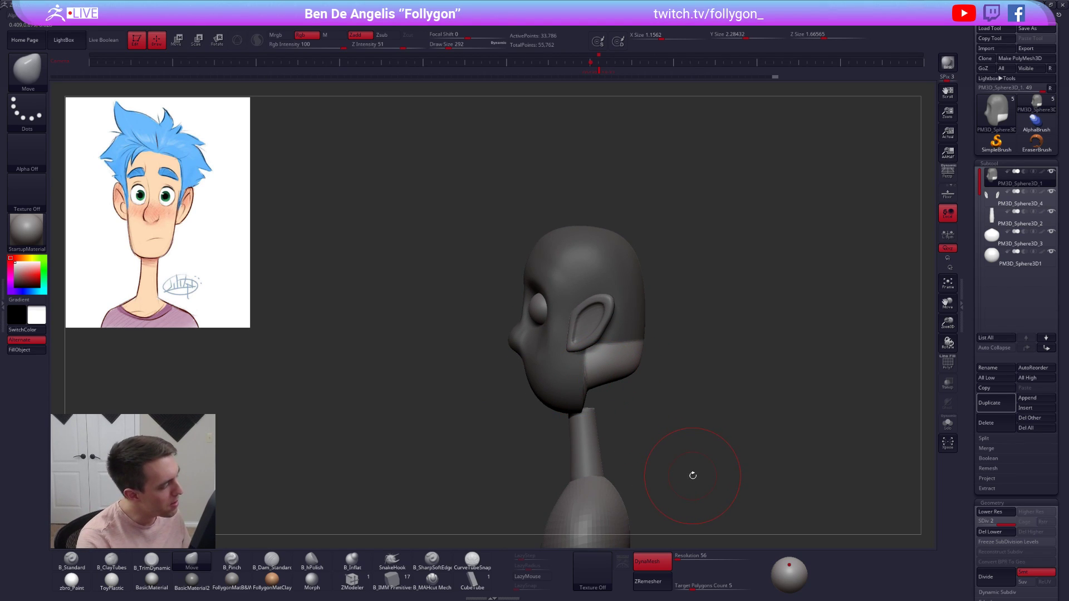
- Clear the mask and pull the nose and lower face into shape in profile with the Move brush at Draw Sizes 335 and 308
{"action": "key", "text": "ctrl+z"}
{"action": "key", "text": "space"}
{"action": "left_click_drag", "start_coordinate": [601, 395], "coordinate": [622, 410]}
{"action": "key", "text": "space"}
{"action": "key", "text": "space"}
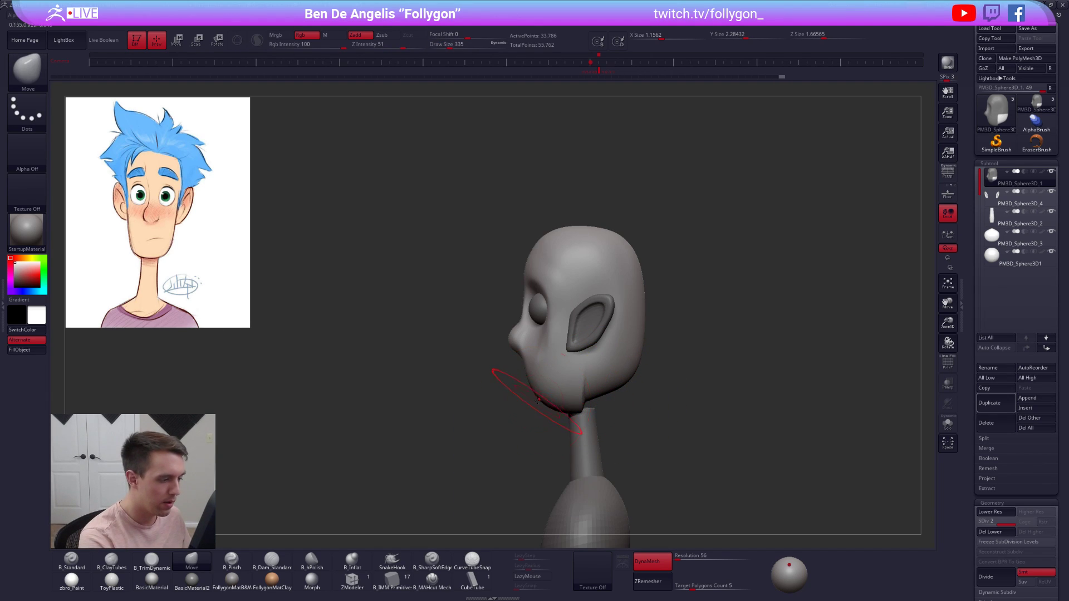
{"action": "mouse_move", "coordinate": [532, 378]}
{"action": "left_mouse_down"}
{"action": "mouse_move", "coordinate": [517, 349]}
{"action": "mouse_move", "coordinate": [543, 326]}
{"action": "left_mouse_up"}
{"action": "key", "text": "space"}
{"action": "key", "text": "space"}
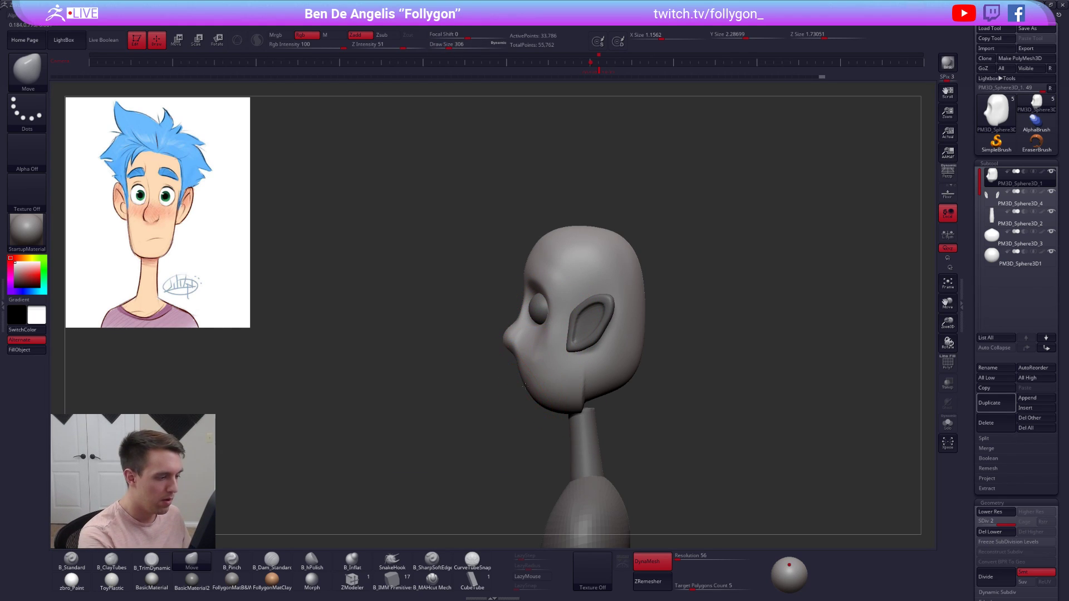
- Isolate the head and shape the underside of the chin with the Move brush at a Draw Size of 215
{"action": "right_click_drag", "start_coordinate": [556, 387], "coordinate": [587, 384]}
{"action": "key", "text": "space"}
{"action": "left_click_drag", "start_coordinate": [572, 385], "coordinate": [569, 384]}
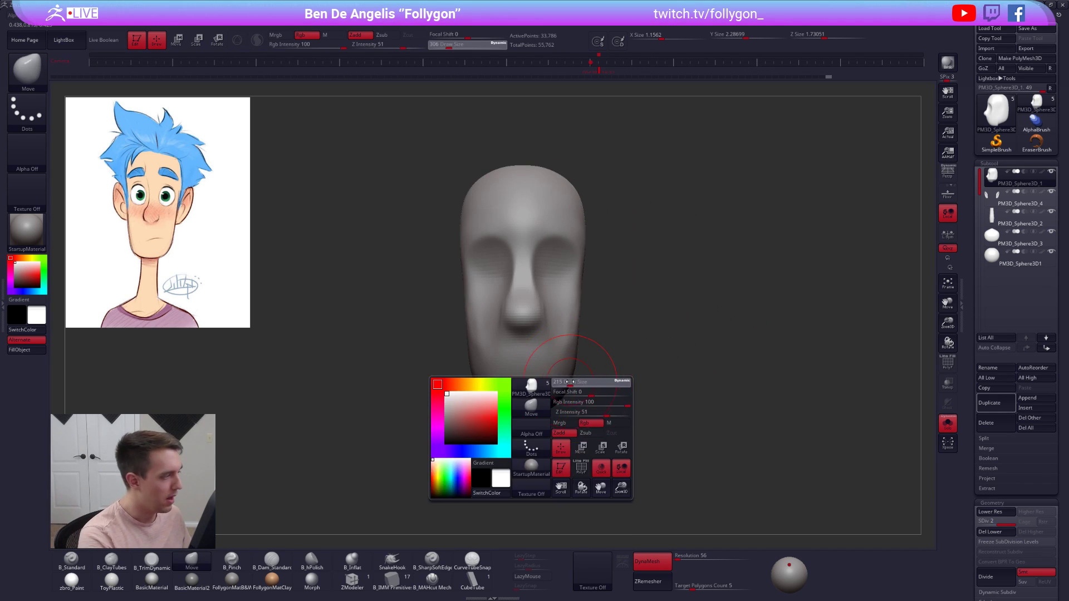
{"action": "key", "text": "5"}
{"action": "right_click_drag", "start_coordinate": [519, 402], "coordinate": [531, 356]}
{"action": "key", "text": "space"}
{"action": "left_click_drag", "start_coordinate": [531, 386], "coordinate": [527, 387]}
{"action": "key", "text": "b"}
{"action": "key", "text": "m"}
{"action": "key", "text": "v"}
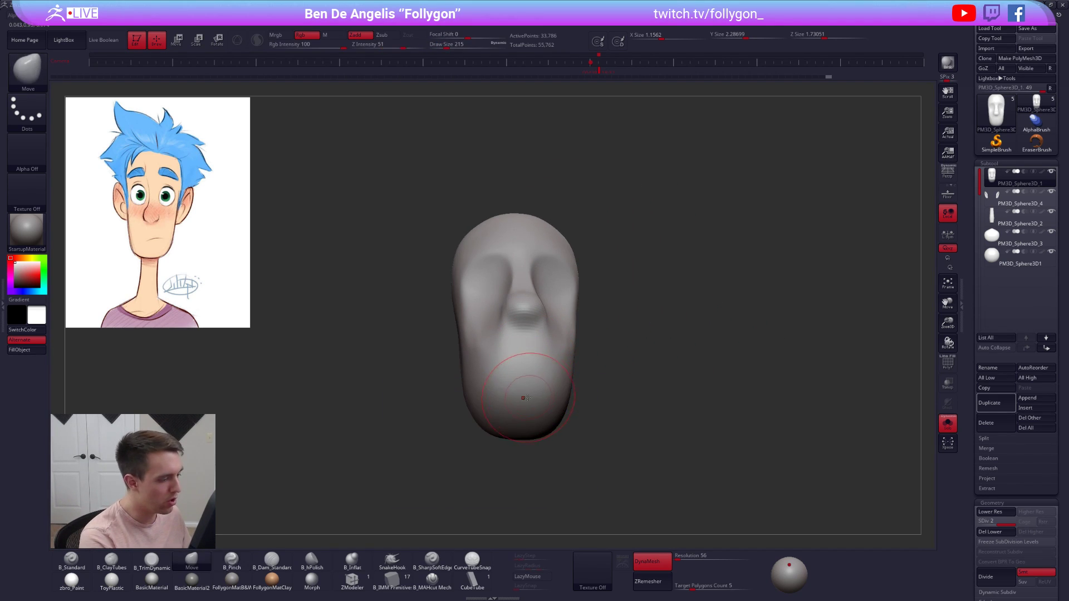
- Refine the chin and jaw corners from below and at an angle, ending with the Move brush
{"action": "right_click_drag", "start_coordinate": [528, 392], "coordinate": [511, 389]}
{"action": "key", "text": "b"}
{"action": "key", "text": "p"}
{"action": "key", "text": "i"}
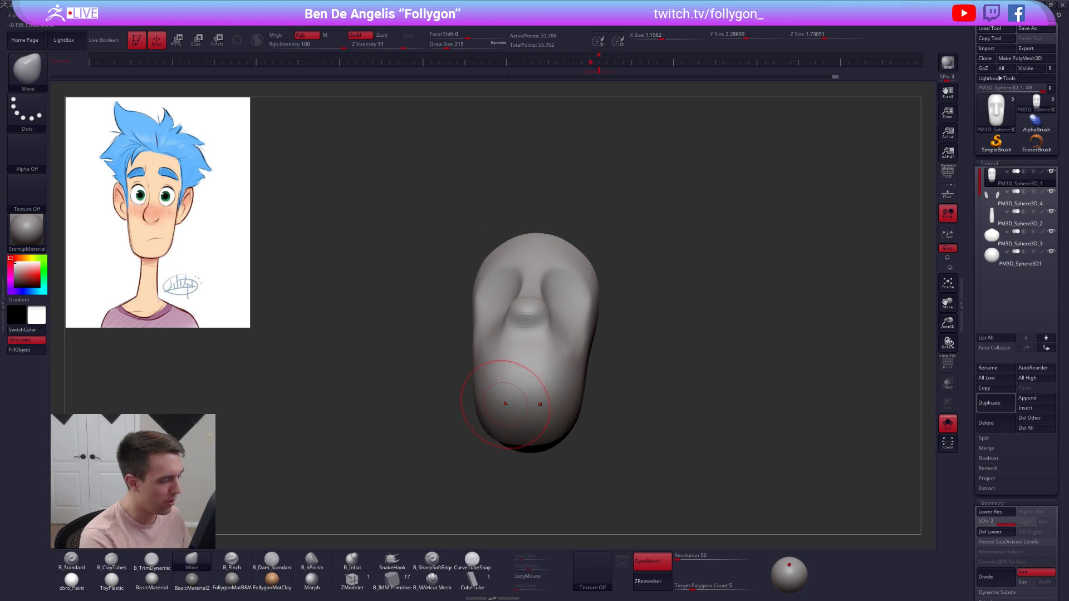
{"action": "mouse_move", "coordinate": [518, 394]}
{"action": "right_mouse_down"}
{"action": "mouse_move", "coordinate": [515, 403]}
{"action": "mouse_move", "coordinate": [576, 389]}
{"action": "mouse_move", "coordinate": [553, 384]}
{"action": "mouse_move", "coordinate": [559, 397]}
{"action": "mouse_move", "coordinate": [532, 405]}
{"action": "mouse_move", "coordinate": [584, 403]}
{"action": "right_mouse_up"}
{"action": "key", "text": "b"}
{"action": "key", "text": "m"}
{"action": "key", "text": "v"}
{"action": "left_click_drag", "start_coordinate": [562, 397], "coordinate": [557, 394]}
- Rework the form of the nose with ClayTubes at a Draw Size of 170 and smooth it from the front
{"action": "right_click_drag", "start_coordinate": [574, 411], "coordinate": [551, 409]}
{"action": "key", "text": "s"}
{"action": "mouse_move", "coordinate": [552, 300]}
{"action": "left_mouse_down"}
{"action": "mouse_move", "coordinate": [551, 342]}
{"action": "mouse_move", "coordinate": [561, 306]}
{"action": "mouse_move", "coordinate": [557, 332]}
{"action": "left_mouse_up"}
{"action": "key", "text": "b"}
{"action": "key", "text": "c"}
{"action": "key", "text": "t"}
{"action": "key", "text": "s"}
{"action": "mouse_move", "coordinate": [557, 332]}
{"action": "right_mouse_down", "text": "shift"}
{"action": "mouse_move", "coordinate": [538, 334]}
{"action": "mouse_move", "coordinate": [579, 329]}
{"action": "right_mouse_up", "text": "shift"}
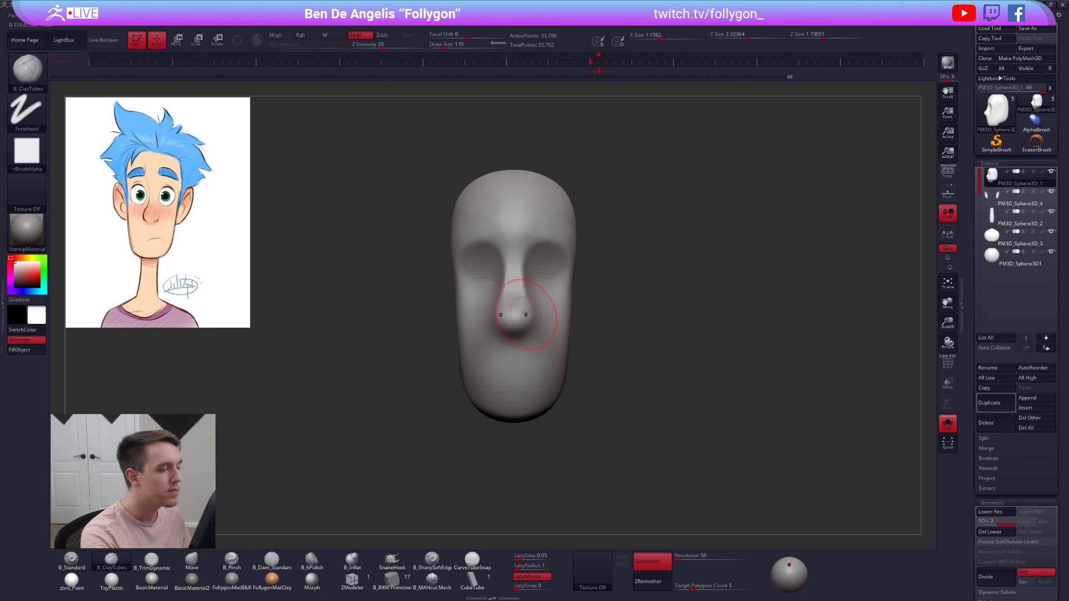
{"action": "right_click_drag", "start_coordinate": [532, 290], "coordinate": [544, 306], "text": "alt"}
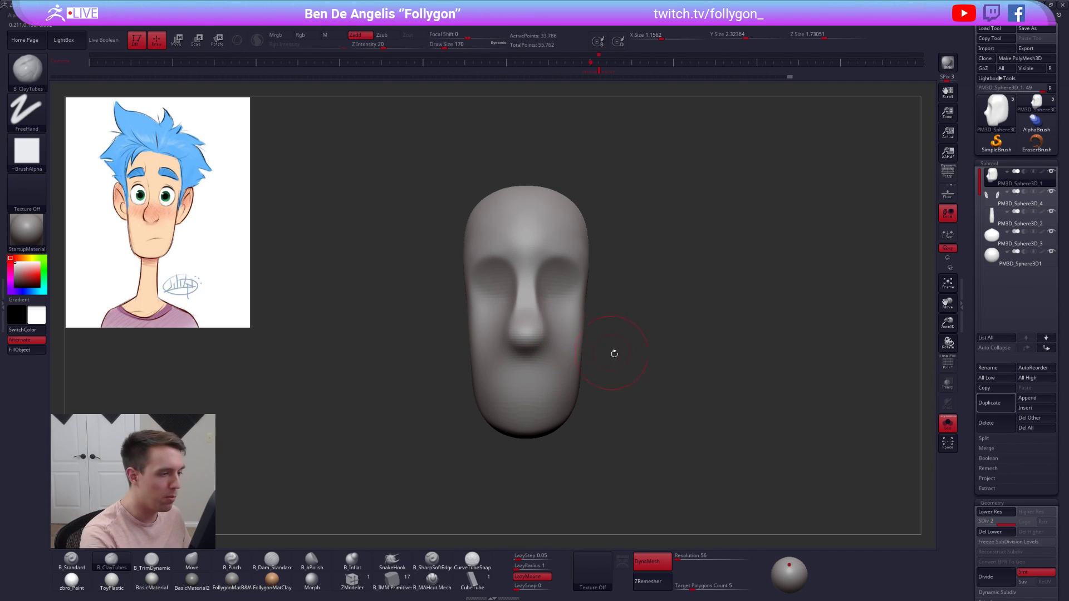
- Show all subtools again and adjust the mouth and chin profile with the Move brush, starting at a Draw Size of 192
{"action": "key", "text": "ctrl+shift+s"}
{"action": "right_click_drag", "start_coordinate": [544, 384], "coordinate": [599, 386]}
{"action": "key", "text": "space"}
{"action": "left_click_drag", "start_coordinate": [565, 400], "coordinate": [567, 400]}
{"action": "key", "text": "b"}
{"action": "key", "text": "m"}
{"action": "key", "text": "v"}
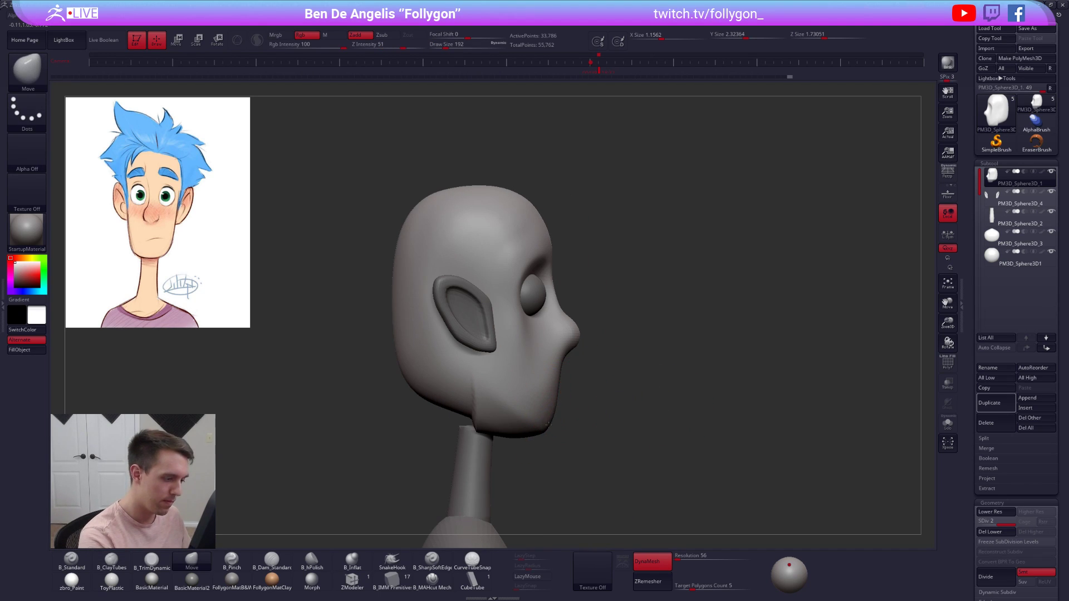
{"action": "right_click_drag", "start_coordinate": [560, 381], "coordinate": [521, 416]}
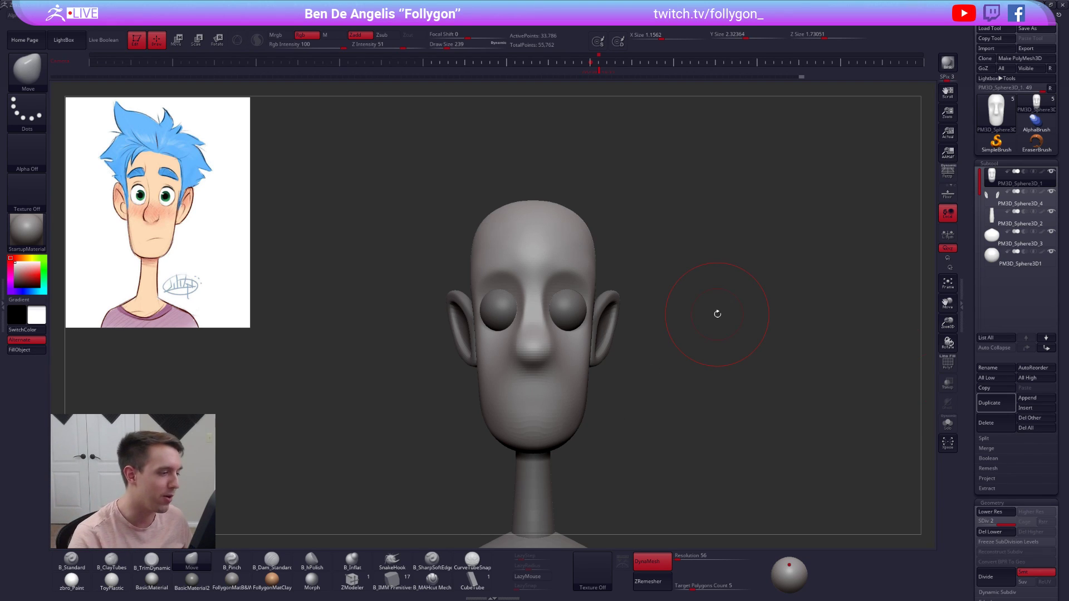
- Adjust the upper eye sockets from the front with the Move brush at a Draw Size of 160
{"action": "key", "text": "5"}
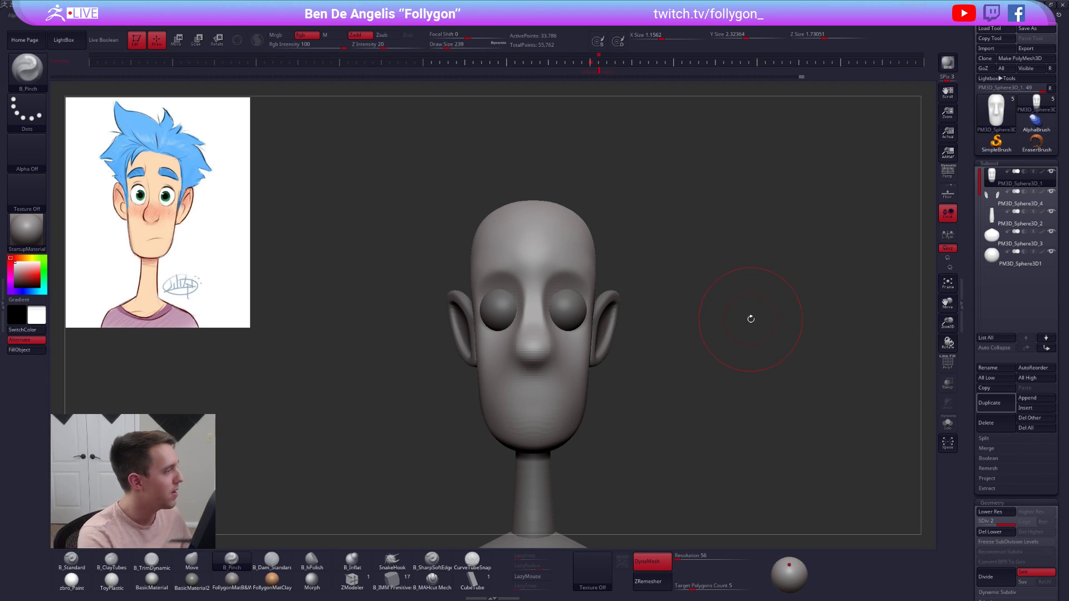
{"action": "right_click_drag", "start_coordinate": [518, 221], "coordinate": [534, 245], "text": "ctrl"}
{"action": "key", "text": "space"}
{"action": "left_click", "coordinate": [564, 278]}
{"action": "key", "text": "4"}
{"action": "left_click_drag", "start_coordinate": [572, 288], "coordinate": [572, 294]}
{"action": "left_click_drag", "start_coordinate": [703, 384], "coordinate": [727, 382]}
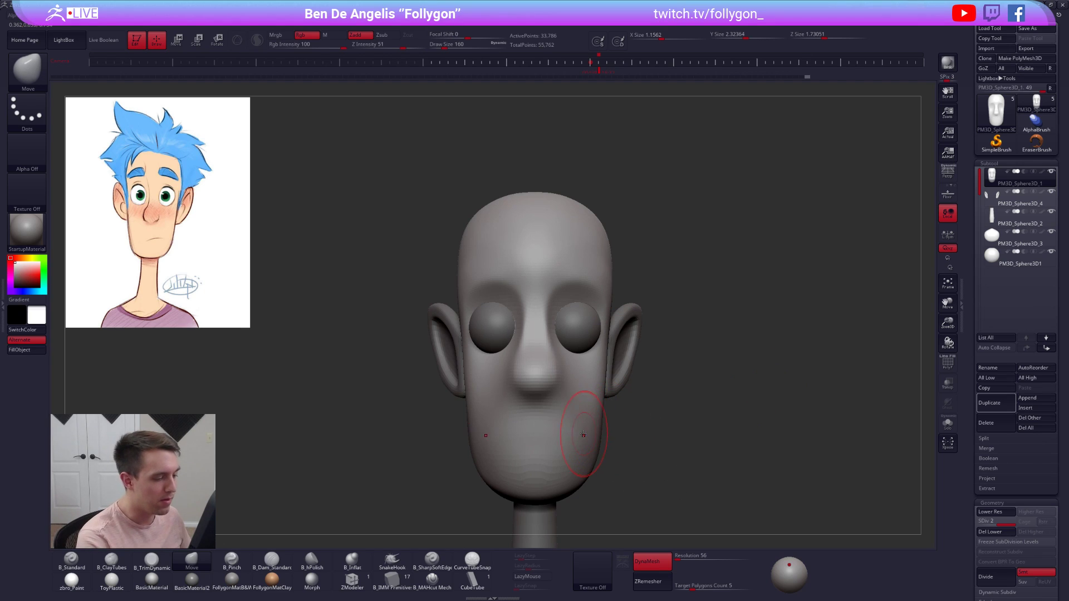
- Turn on perspective display and check the head in a three-quarter view
{"action": "right_click_drag", "start_coordinate": [584, 435], "coordinate": [587, 377], "text": "alt"}
{"action": "key", "text": "p"}
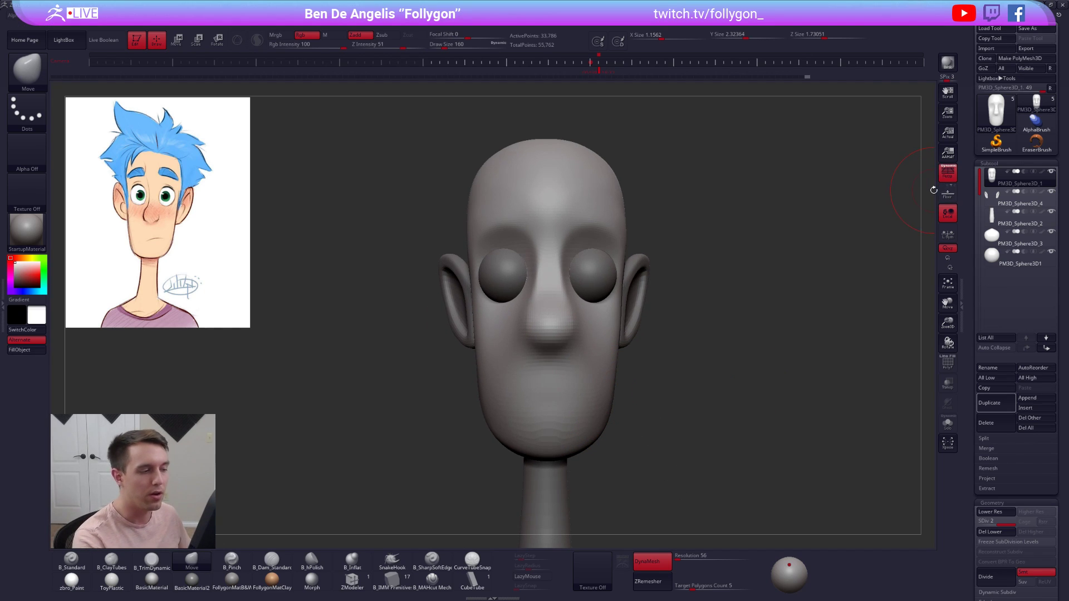
{"action": "right_click_drag", "start_coordinate": [775, 414], "coordinate": [781, 420]}
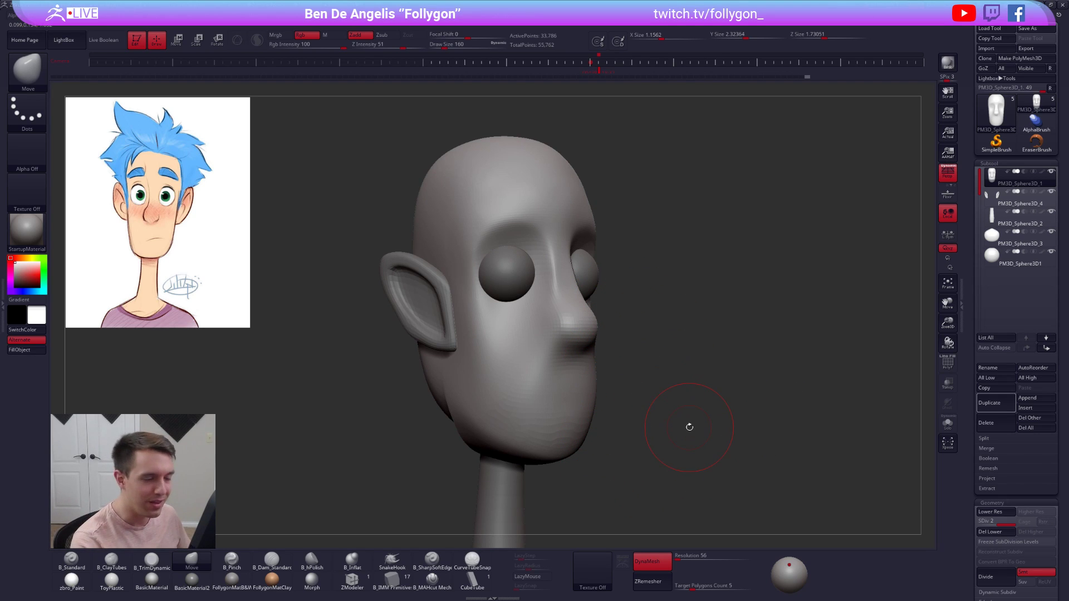
- Make the neck the active subtool and reshape it in profile with the Move brush at a Draw Size of 279
{"action": "mouse_move", "coordinate": [711, 439]}
{"action": "right_mouse_down"}
{"action": "mouse_move", "coordinate": [724, 449]}
{"action": "mouse_move", "coordinate": [732, 342]}
{"action": "right_mouse_up"}
{"action": "left_click", "coordinate": [577, 373], "text": "alt"}
{"action": "mouse_move", "coordinate": [547, 361]}
{"action": "left_mouse_down", "text": "ctrl"}
{"action": "mouse_move", "coordinate": [529, 342]}
{"action": "mouse_move", "coordinate": [586, 336]}
{"action": "mouse_move", "coordinate": [583, 304]}
{"action": "left_mouse_up", "text": "ctrl"}
{"action": "key", "text": "space"}
{"action": "key", "text": "space"}
{"action": "left_click_drag", "start_coordinate": [578, 377], "coordinate": [577, 399]}
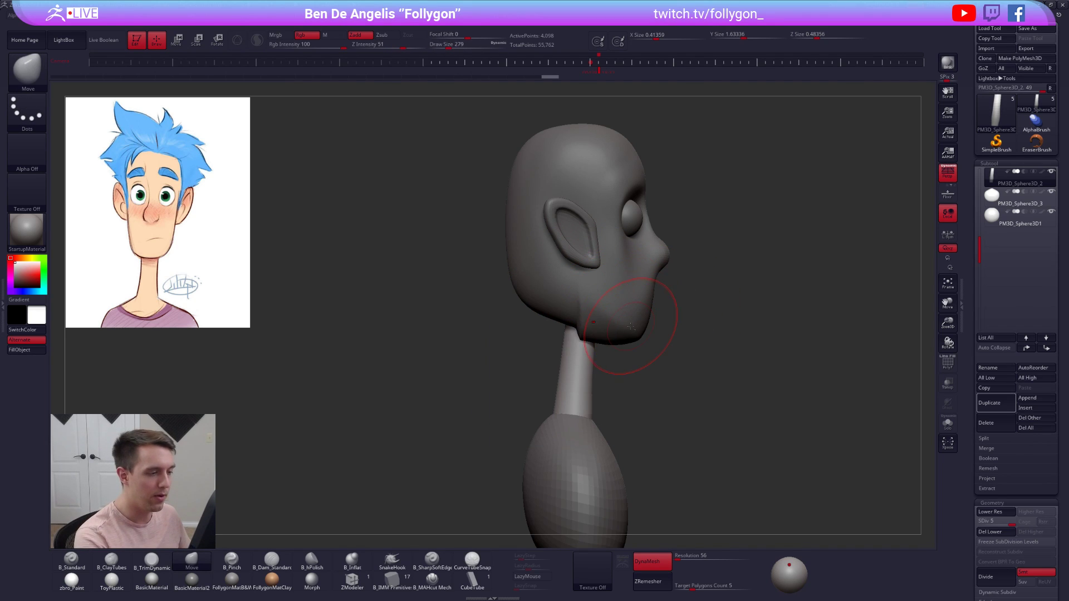
- Make the head active again, reshape its jaw with the Move brush at a Draw Size of 350 and isolate it
{"action": "left_click", "coordinate": [626, 333], "text": "alt"}
{"action": "left_click_drag", "start_coordinate": [513, 222], "coordinate": [506, 222]}
{"action": "key", "text": "space"}
{"action": "left_click_drag", "start_coordinate": [527, 300], "coordinate": [533, 332]}
{"action": "right_click_drag", "start_coordinate": [539, 282], "coordinate": [584, 273]}
{"action": "key", "text": "alt+s"}
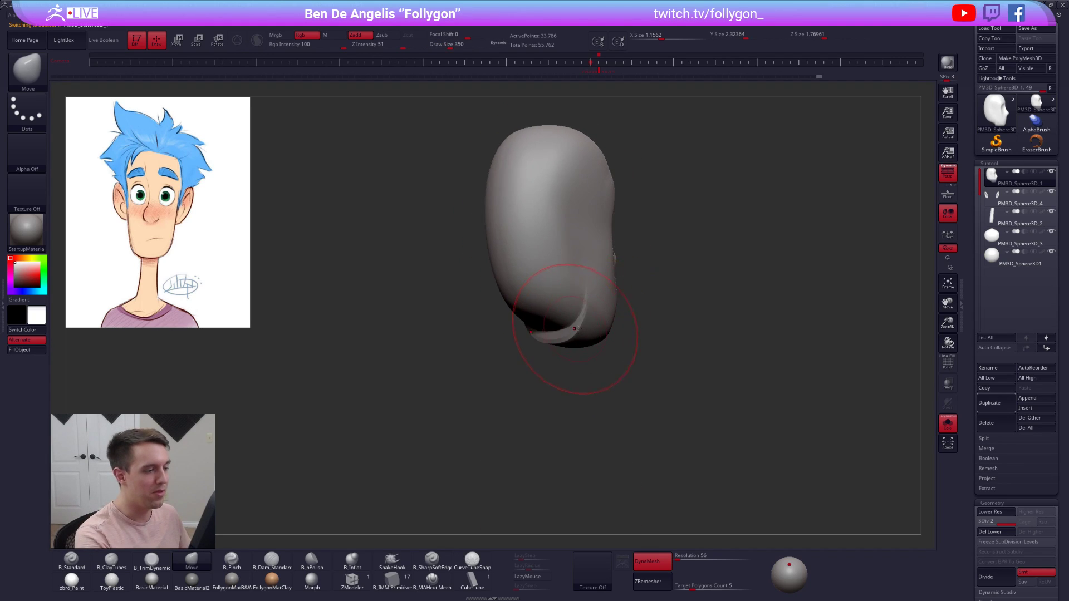
- Blend the jaw corner into the skull with the Move and Smooth brushes at a Draw Size of 252 and show all subtools
{"action": "right_click_drag", "start_coordinate": [575, 329], "coordinate": [599, 328]}
{"action": "key", "text": "space"}
{"action": "left_click_drag", "start_coordinate": [557, 324], "coordinate": [581, 307]}
{"action": "key", "text": "space"}
{"action": "right_click_drag", "start_coordinate": [582, 306], "coordinate": [641, 306]}
{"action": "left_click_drag", "start_coordinate": [579, 312], "coordinate": [568, 330], "text": "shift"}
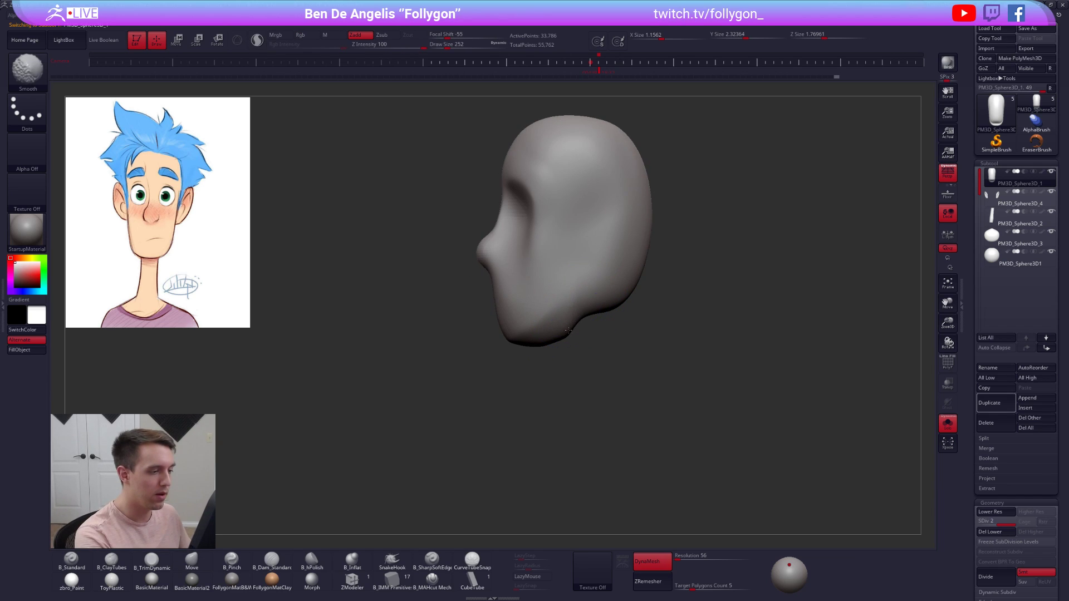
{"action": "right_click_drag", "start_coordinate": [569, 330], "coordinate": [579, 322]}
{"action": "left_click_drag", "start_coordinate": [579, 322], "coordinate": [573, 327], "text": "shift"}
{"action": "right_click_drag", "start_coordinate": [573, 327], "coordinate": [564, 326]}
{"action": "key", "text": "alt+s"}
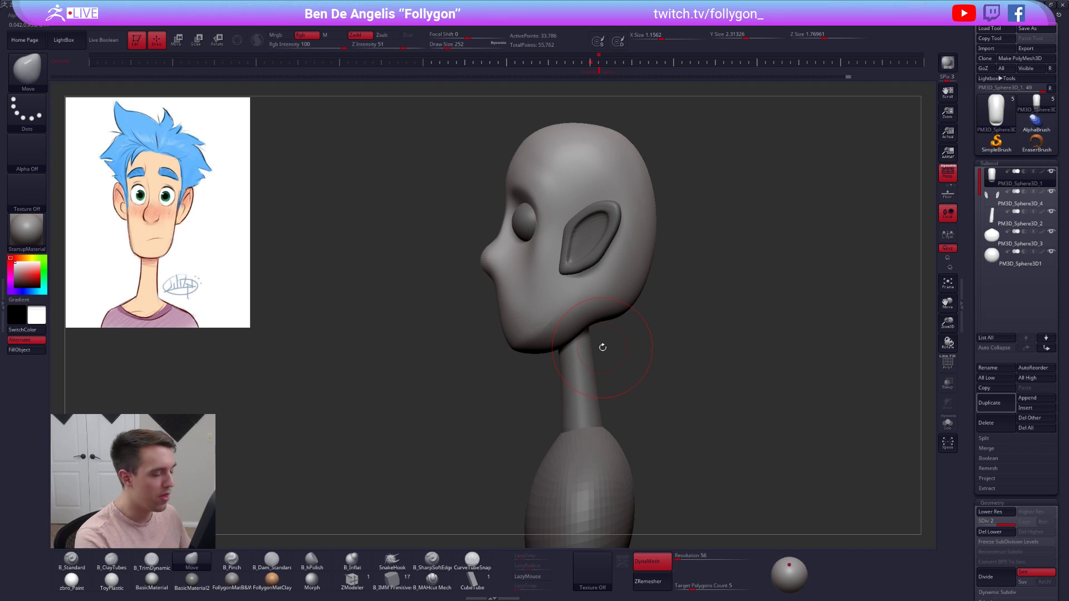
- Reshape the jaw and back of the skull from several angles with the Move brush, making the head slightly wider and shallower
{"action": "key", "text": "space"}
{"action": "left_click_drag", "start_coordinate": [591, 338], "coordinate": [595, 338]}
{"action": "mouse_move", "coordinate": [595, 337]}
{"action": "right_mouse_down", "text": "ctrl"}
{"action": "mouse_move", "coordinate": [605, 270]}
{"action": "mouse_move", "coordinate": [615, 293]}
{"action": "right_mouse_up", "text": "ctrl"}
{"action": "key", "text": "space"}
{"action": "left_click_drag", "start_coordinate": [614, 293], "coordinate": [613, 278]}
{"action": "right_click_drag", "start_coordinate": [613, 278], "coordinate": [668, 306]}
{"action": "key", "text": "space"}
{"action": "left_click_drag", "start_coordinate": [600, 337], "coordinate": [596, 337]}
{"action": "mouse_move", "coordinate": [596, 336]}
{"action": "right_mouse_down", "text": "alt"}
{"action": "mouse_move", "coordinate": [531, 364]}
{"action": "mouse_move", "coordinate": [565, 313]}
{"action": "right_mouse_up", "text": "alt"}
{"action": "key", "text": "alt+s"}
{"action": "key", "text": "space"}
{"action": "left_click_drag", "start_coordinate": [565, 312], "coordinate": [562, 312]}
- Build up the side of the isolated head around the temple with ClayTubes strokes at a Draw Size of 252
{"action": "right_click_drag", "start_coordinate": [559, 266], "coordinate": [552, 278], "text": "ctrl"}
{"action": "key", "text": "2"}
{"action": "key", "text": "space"}
{"action": "mouse_move", "coordinate": [552, 278]}
{"action": "left_mouse_down"}
{"action": "mouse_move", "coordinate": [563, 255]}
{"action": "mouse_move", "coordinate": [561, 269]}
{"action": "mouse_move", "coordinate": [579, 273]}
{"action": "left_mouse_up"}
{"action": "key", "text": "space"}
{"action": "key", "text": "space"}
{"action": "left_click_drag", "start_coordinate": [585, 272], "coordinate": [586, 272]}
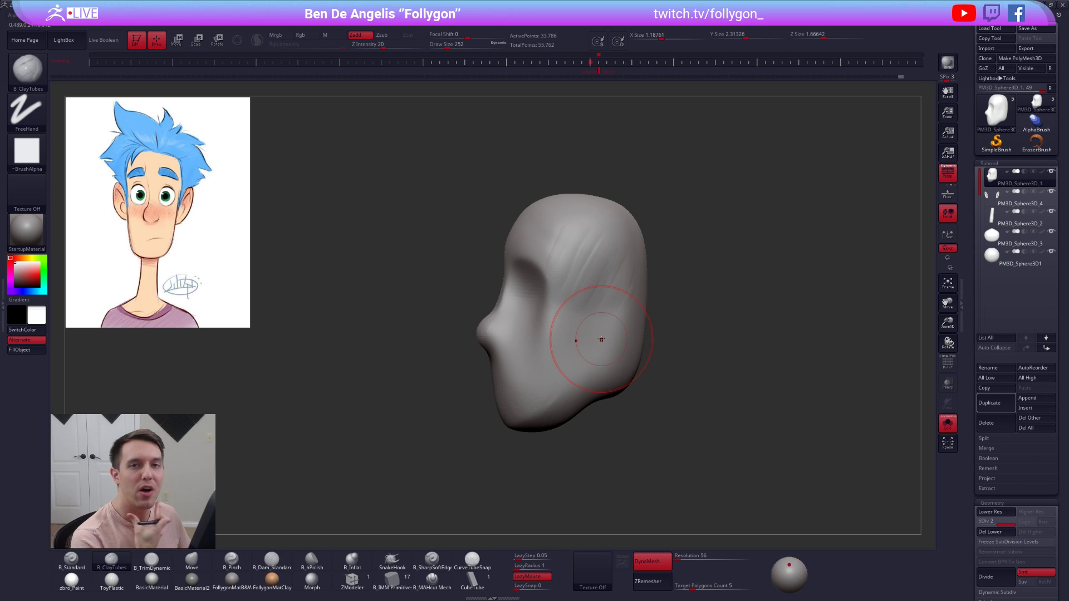
- Build up the side of the isolated head with ClayTubes strokes at a Draw Size of 239, smooth them and show all subtools
{"action": "left_click_drag", "start_coordinate": [572, 236], "coordinate": [559, 303]}
{"action": "key", "text": "space"}
{"action": "left_click_drag", "start_coordinate": [530, 339], "coordinate": [527, 340]}
{"action": "mouse_move", "coordinate": [581, 245]}
{"action": "left_mouse_down"}
{"action": "mouse_move", "coordinate": [583, 306]}
{"action": "mouse_move", "coordinate": [599, 313]}
{"action": "left_mouse_up"}
{"action": "mouse_move", "coordinate": [629, 254]}
{"action": "left_mouse_down"}
{"action": "mouse_move", "coordinate": [624, 304]}
{"action": "mouse_move", "coordinate": [569, 343]}
{"action": "left_mouse_up"}
{"action": "left_click_drag", "start_coordinate": [604, 298], "coordinate": [593, 348]}
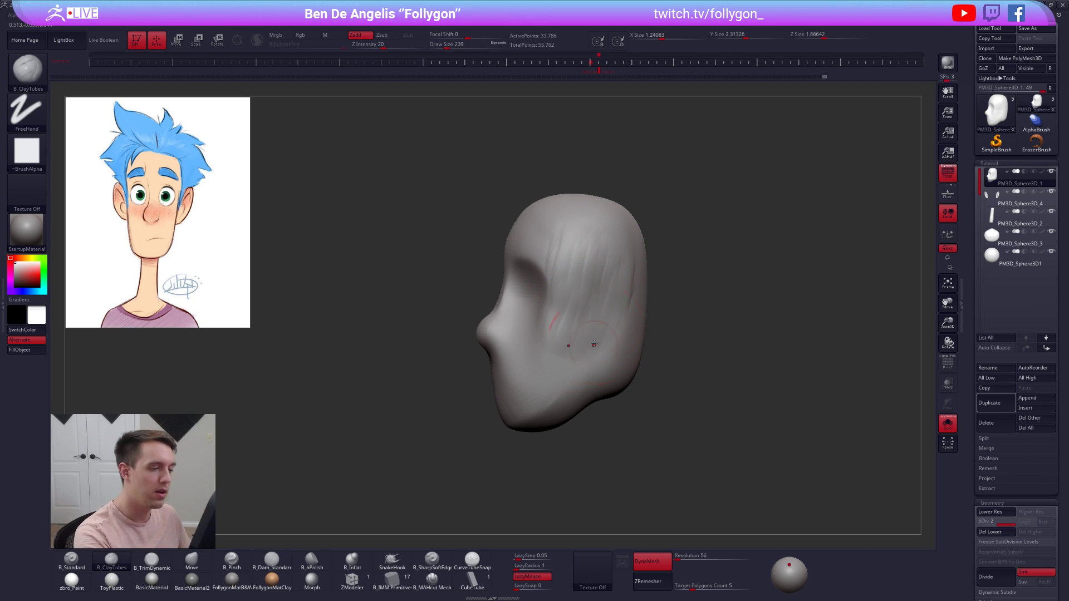
{"action": "key", "text": "shift"}
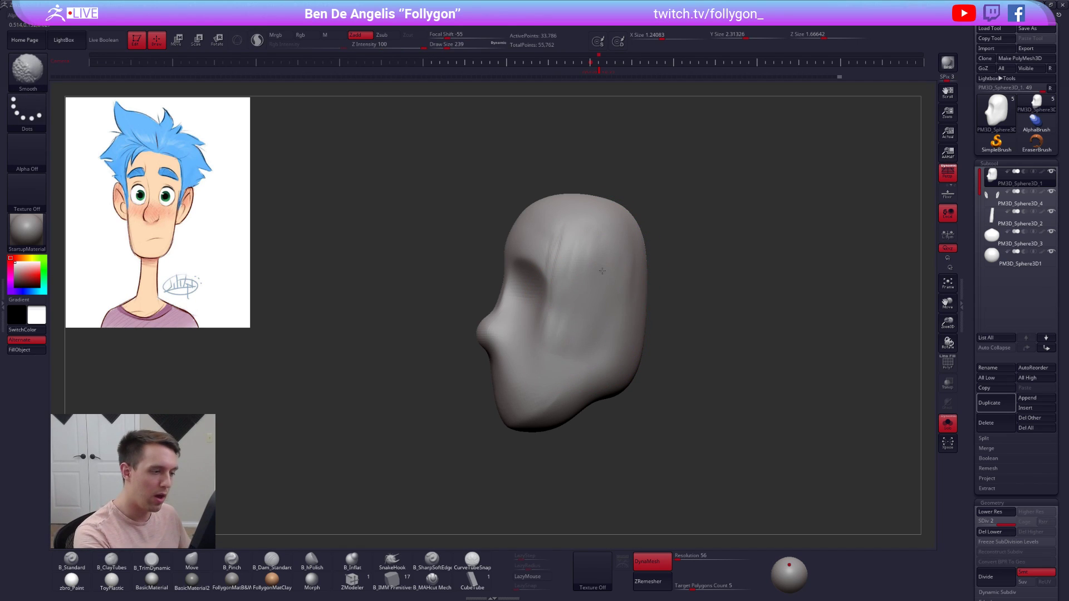
{"action": "left_click_drag", "start_coordinate": [588, 251], "coordinate": [582, 337], "text": "shift"}
{"action": "mouse_move", "coordinate": [582, 340]}
{"action": "right_mouse_down", "text": "shift"}
{"action": "mouse_move", "coordinate": [633, 307]}
{"action": "mouse_move", "coordinate": [629, 333]}
{"action": "right_mouse_up", "text": "shift"}
{"action": "key", "text": "alt+s"}
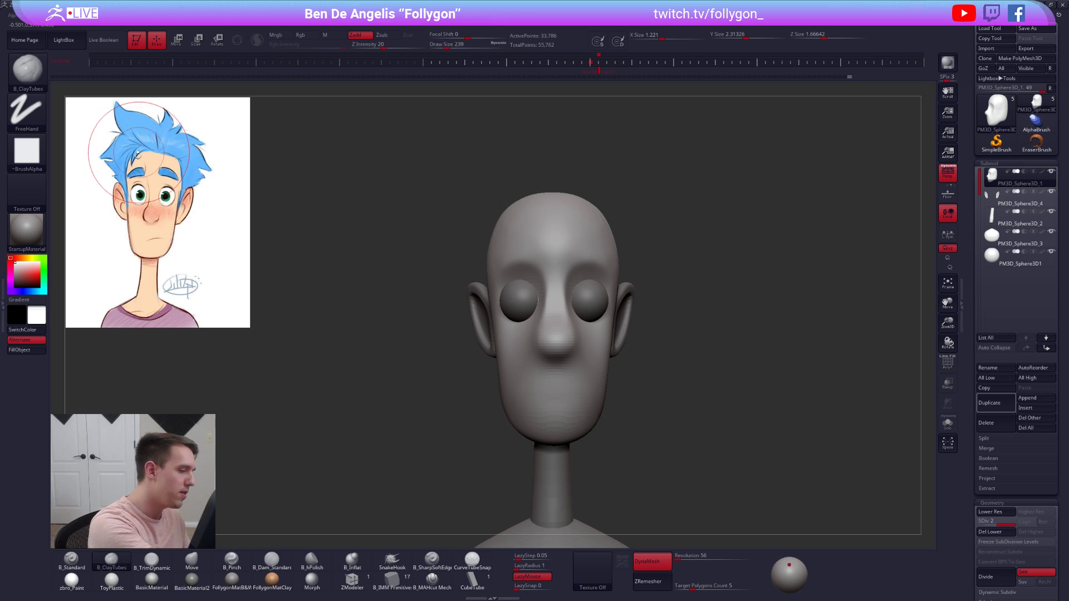
- Refine the side of the head near the temple with ClayTubes and Smooth at a Draw Size of 215, checking from several angles
{"action": "key", "text": "space"}
{"action": "left_click_drag", "start_coordinate": [501, 266], "coordinate": [497, 266]}
{"action": "right_click_drag", "start_coordinate": [475, 250], "coordinate": [510, 269]}
{"action": "key", "text": "space"}
{"action": "left_click_drag", "start_coordinate": [470, 262], "coordinate": [480, 242], "text": "shift"}
{"action": "right_click_drag", "start_coordinate": [480, 241], "coordinate": [444, 249]}
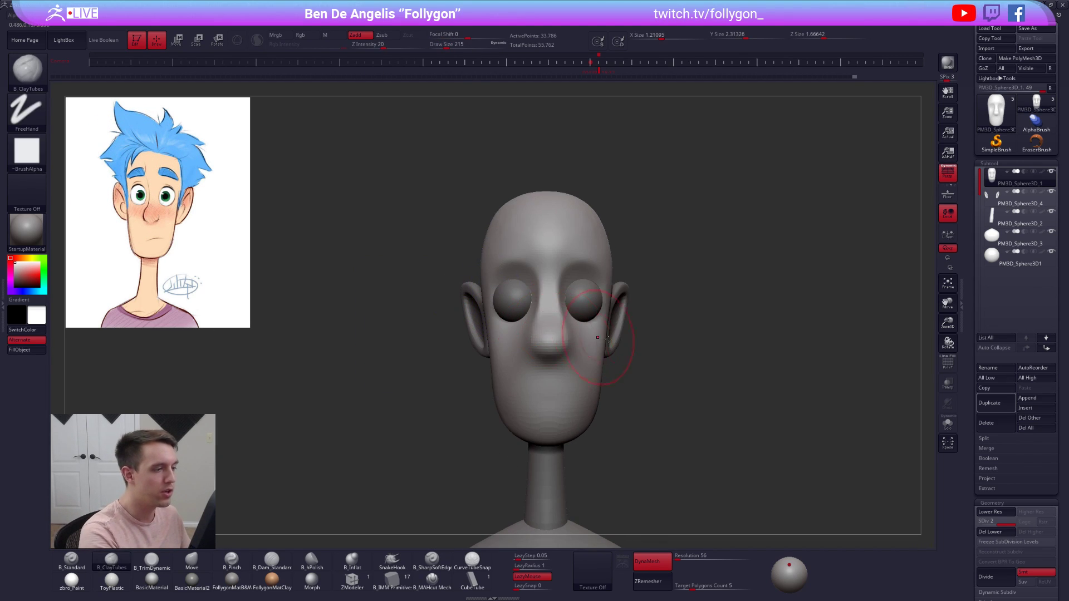
{"action": "key", "text": "shift+f"}
{"action": "key", "text": "shift+f"}
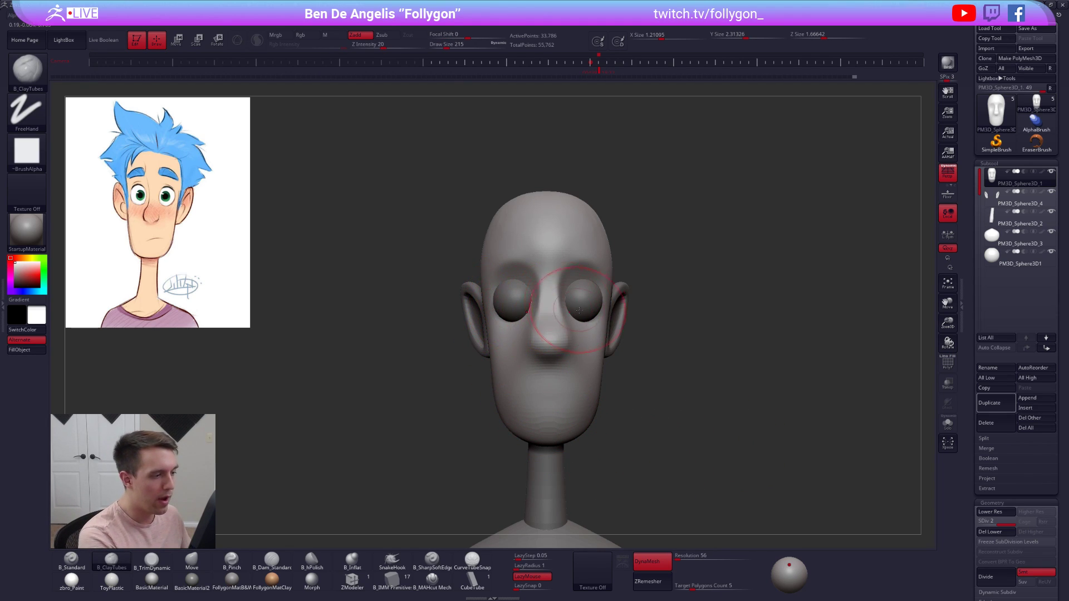
- Isolate the head and raise it to subdivision level 4
{"action": "right_click_drag", "start_coordinate": [621, 312], "coordinate": [593, 314]}
{"action": "key", "text": "alt+s"}
{"action": "key", "text": "d"}
{"action": "key", "text": "d"}
- Pinch the outer edge of the eye socket at a Draw Size of 113 with LazyMouse on and show all subtools
{"action": "key", "text": "5"}
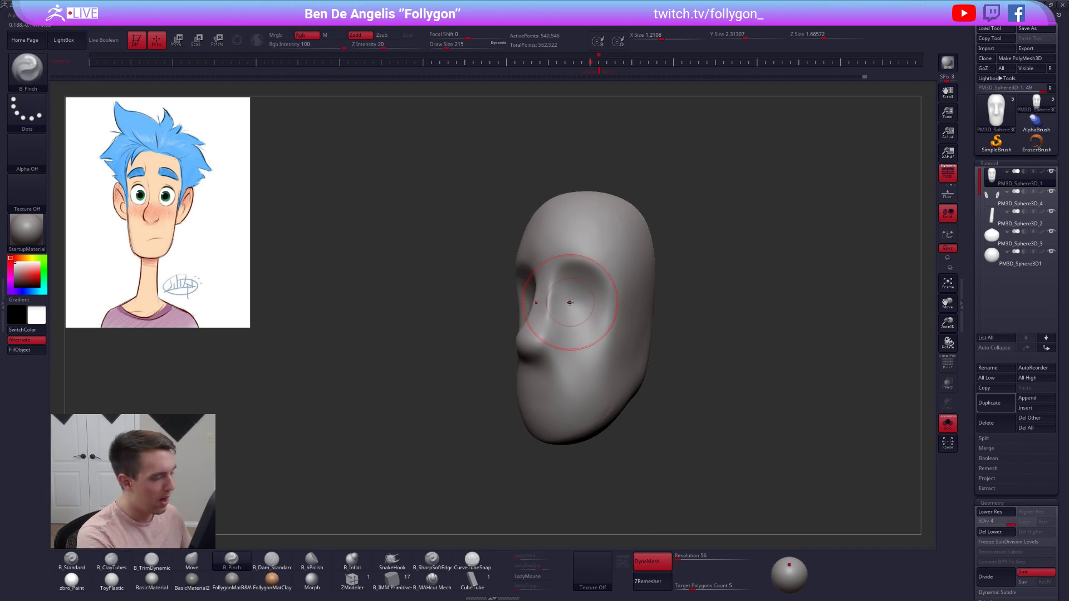
{"action": "key", "text": "space"}
{"action": "left_click_drag", "start_coordinate": [580, 305], "coordinate": [577, 304]}
{"action": "right_click_drag", "start_coordinate": [578, 303], "coordinate": [577, 312], "text": "ctrl"}
{"action": "key", "text": "space"}
{"action": "left_click_drag", "start_coordinate": [576, 309], "coordinate": [624, 298]}
{"action": "right_click_drag", "start_coordinate": [632, 296], "coordinate": [606, 309]}
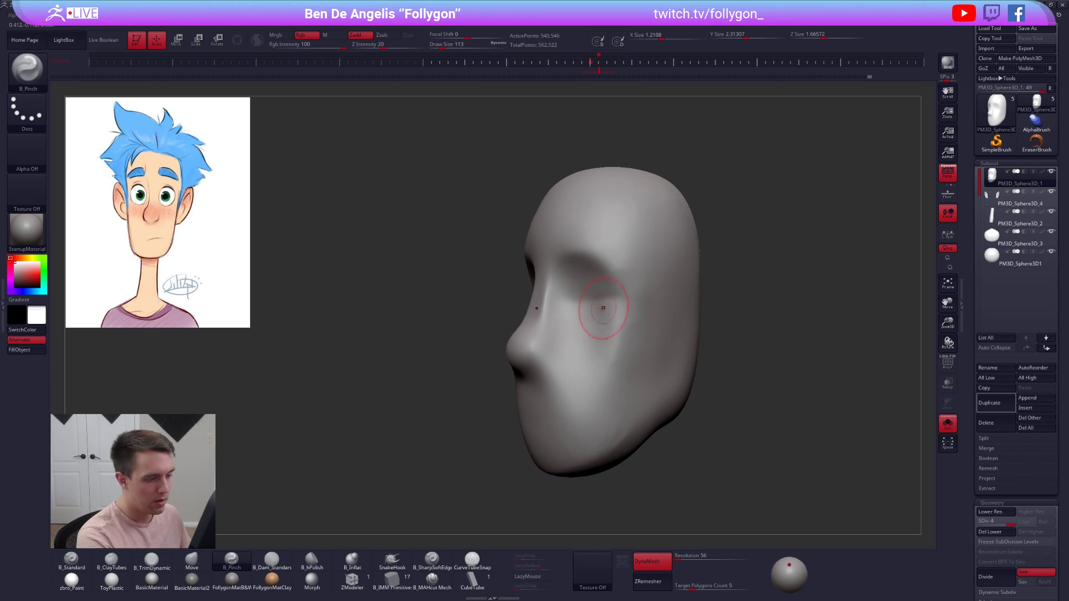
{"action": "left_click", "coordinate": [532, 577]}
{"action": "left_click_drag", "start_coordinate": [626, 296], "coordinate": [684, 289]}
{"action": "right_click_drag", "start_coordinate": [685, 289], "coordinate": [741, 290], "text": "shift"}
{"action": "key", "text": "alt+s"}
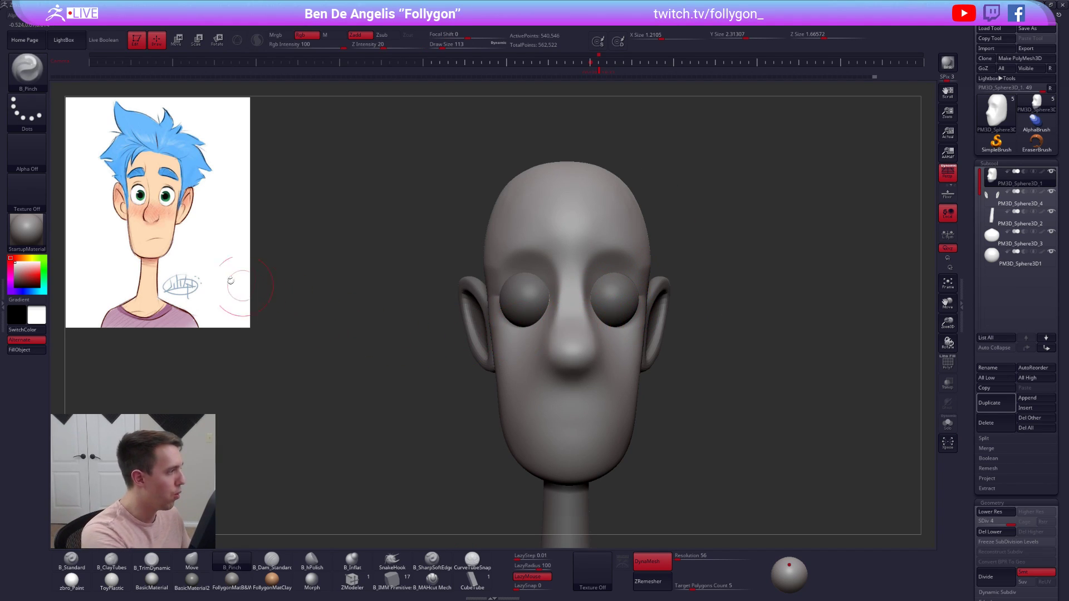
- Adjust the face around the eye and cheek with the Move brush at a Draw Size of 140
{"action": "left_click_drag", "start_coordinate": [654, 382], "coordinate": [607, 350]}
{"action": "key", "text": "b"}
{"action": "key", "text": "m"}
{"action": "key", "text": "v"}
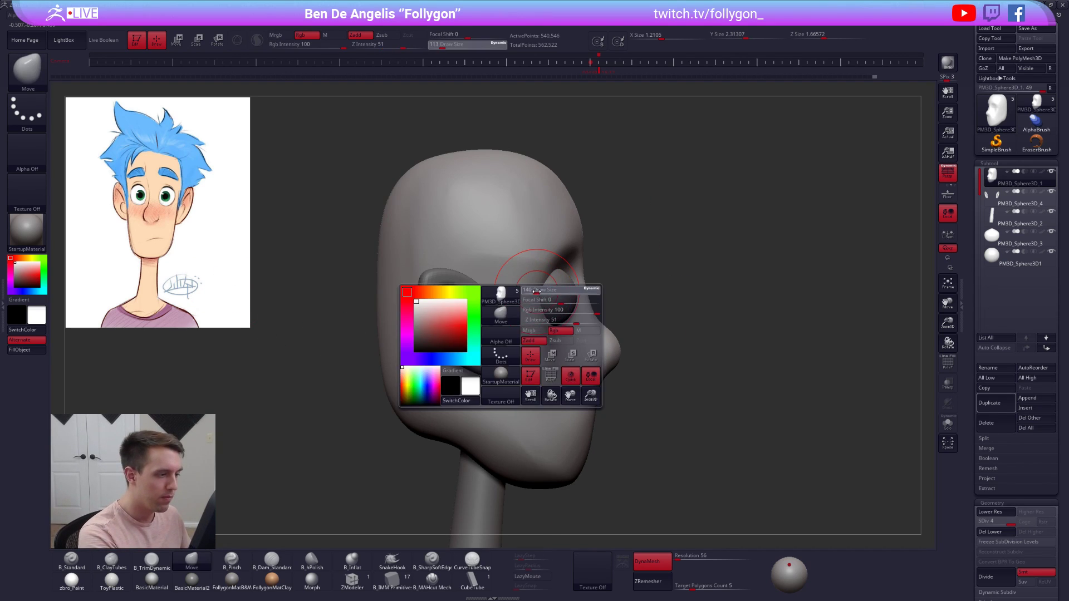
{"action": "left_click_drag", "start_coordinate": [552, 339], "coordinate": [559, 333]}
- Build up the cheekbone below the eyeball with ClayTubes strokes at a Draw Size of 140
{"action": "key", "text": "b"}
{"action": "key", "text": "c"}
{"action": "key", "text": "t"}
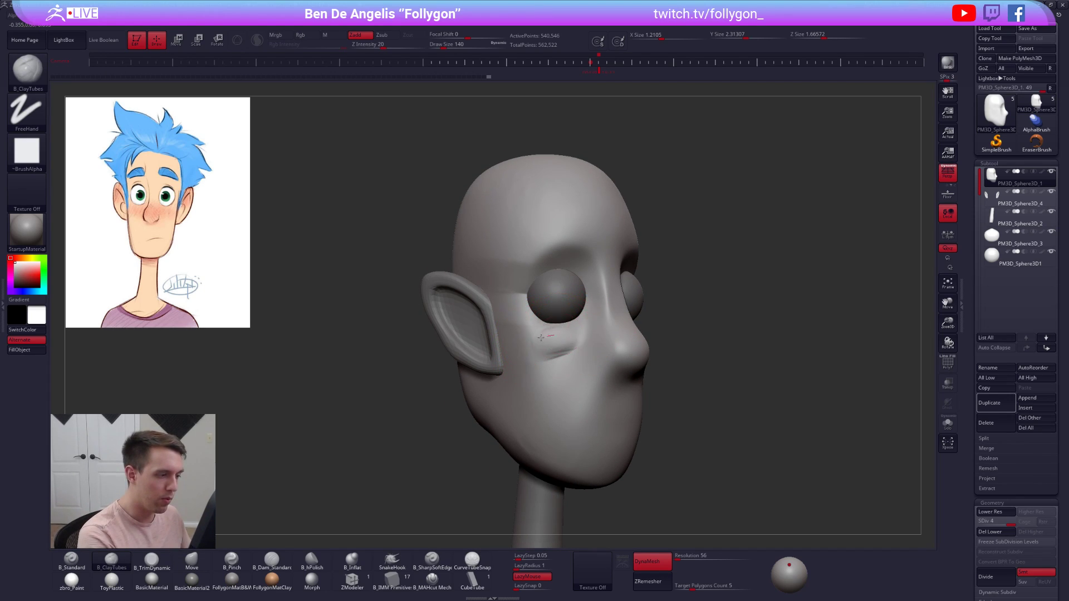
{"action": "mouse_move", "coordinate": [553, 366]}
{"action": "right_mouse_down"}
{"action": "mouse_move", "coordinate": [479, 367]}
{"action": "mouse_move", "coordinate": [504, 334]}
{"action": "right_mouse_up"}
{"action": "right_click_drag", "start_coordinate": [574, 333], "coordinate": [574, 356], "text": "ctrl"}
- Make the eyeballs active with the Transpose move tool at a Draw Size of 215 and make the head active again
{"action": "left_click", "coordinate": [584, 326], "text": "alt"}
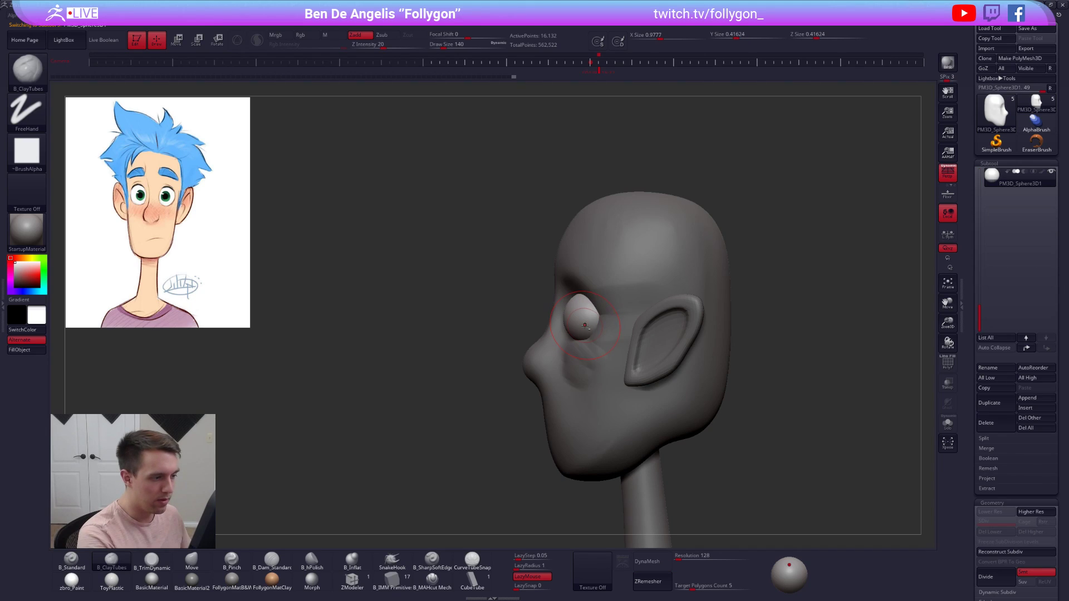
{"action": "key", "text": "space"}
{"action": "left_click_drag", "start_coordinate": [581, 323], "coordinate": [586, 323]}
{"action": "mouse_move", "coordinate": [574, 327]}
{"action": "right_mouse_down"}
{"action": "mouse_move", "coordinate": [614, 330]}
{"action": "mouse_move", "coordinate": [556, 327]}
{"action": "mouse_move", "coordinate": [569, 323]}
{"action": "right_mouse_up"}
{"action": "key", "text": "w"}
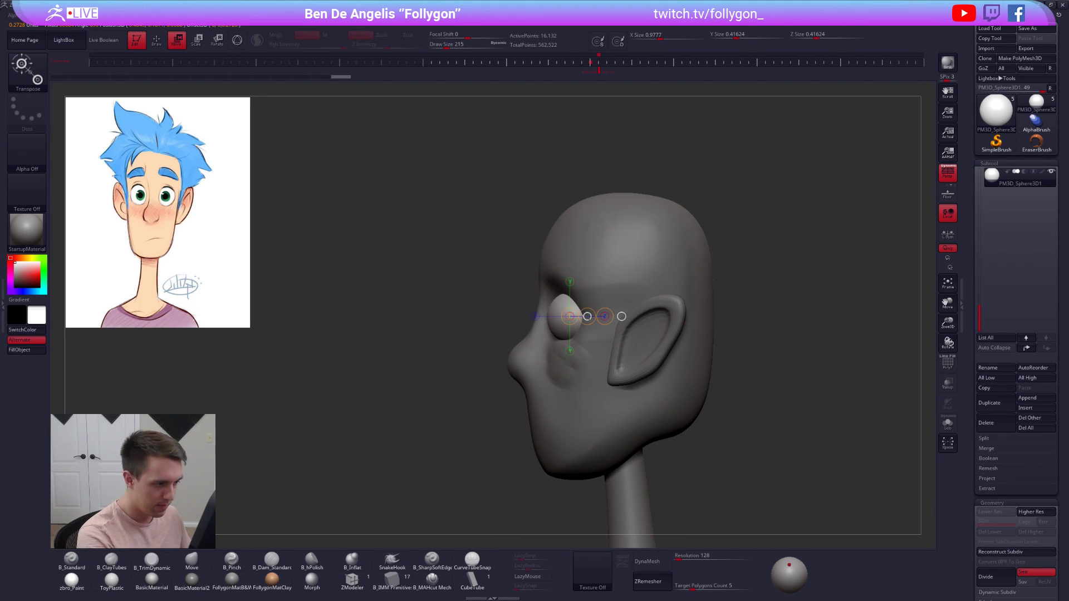
{"action": "left_click", "coordinate": [589, 334], "text": "alt"}
{"action": "key", "text": "q"}
- Reshape the cheek and lower eye socket with the Move brush at Draw Sizes of 215 and 140
{"action": "right_click_drag", "start_coordinate": [562, 334], "coordinate": [584, 334]}
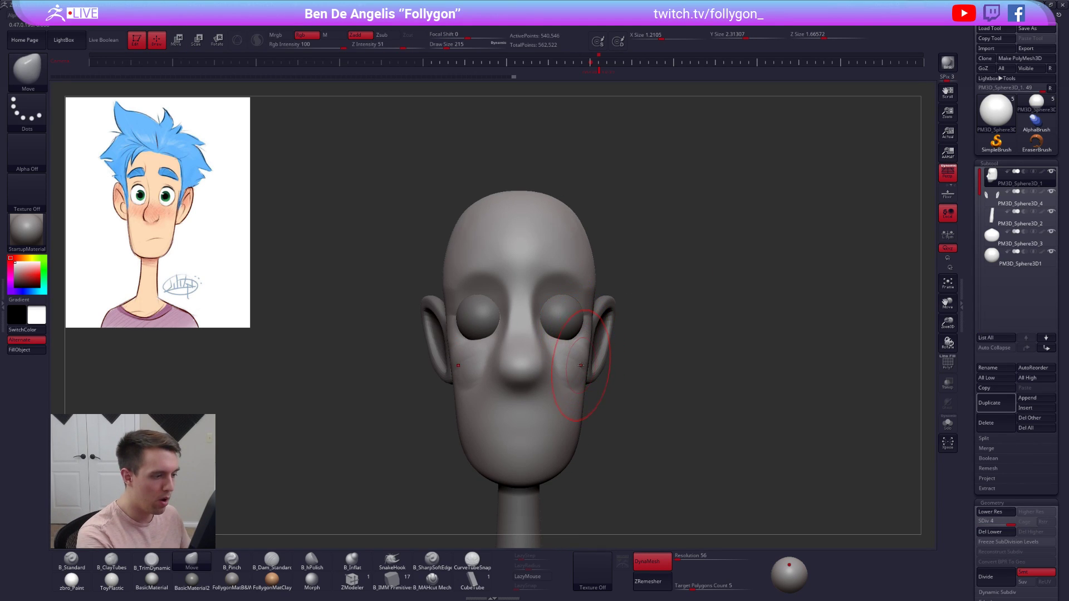
{"action": "right_click_drag", "start_coordinate": [563, 373], "coordinate": [567, 326]}
{"action": "key", "text": "space"}
{"action": "left_click_drag", "start_coordinate": [567, 325], "coordinate": [564, 325]}
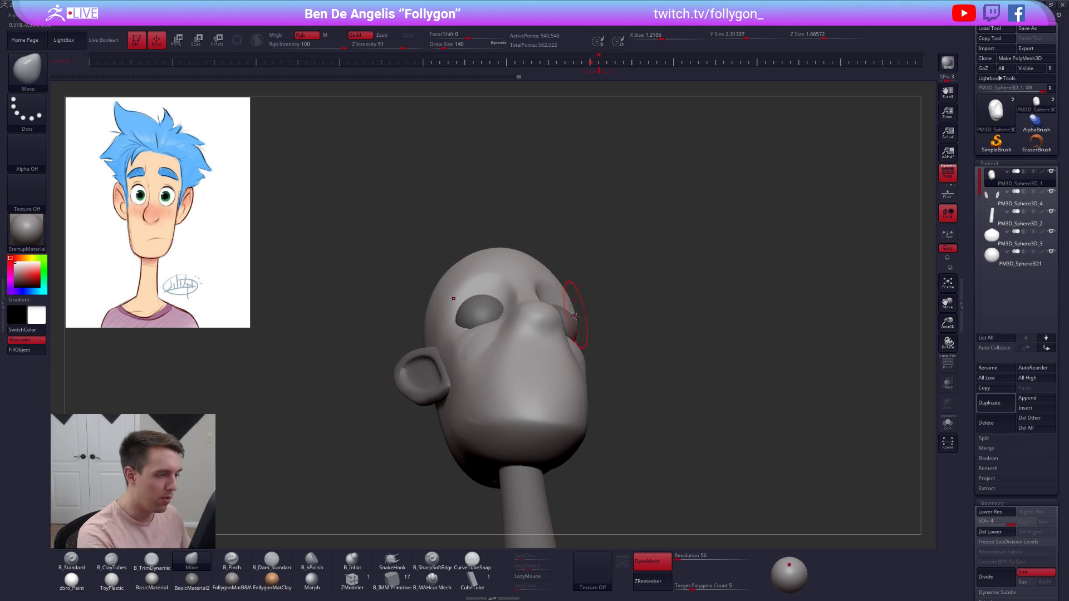
{"action": "right_click_drag", "start_coordinate": [580, 323], "coordinate": [548, 352]}
- Build up the isolated head's cheek below the eye socket with ClayTubes at a Draw Size of 192, smooth it and show all subtools
{"action": "key", "text": "space"}
{"action": "left_click_drag", "start_coordinate": [549, 352], "coordinate": [546, 352]}
{"action": "key", "text": "2"}
{"action": "key", "text": "alt+s"}
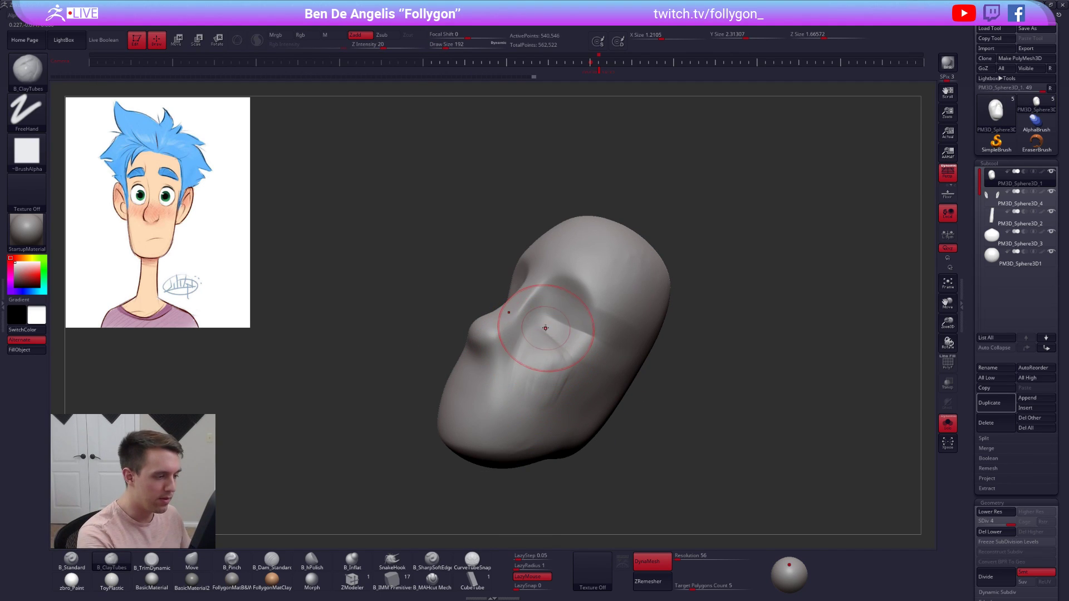
{"action": "mouse_move", "coordinate": [552, 376]}
{"action": "right_mouse_down", "text": "shift"}
{"action": "mouse_move", "coordinate": [523, 357]}
{"action": "mouse_move", "coordinate": [542, 356]}
{"action": "right_mouse_up", "text": "shift"}
{"action": "left_click_drag", "start_coordinate": [545, 359], "coordinate": [537, 347], "text": "shift"}
{"action": "key", "text": "alt+s"}
- Define the cheek plane below the eye socket with the Pinch brush, starting at a Draw Size of 104 and toggling the head's isolation
{"action": "key", "text": "5"}
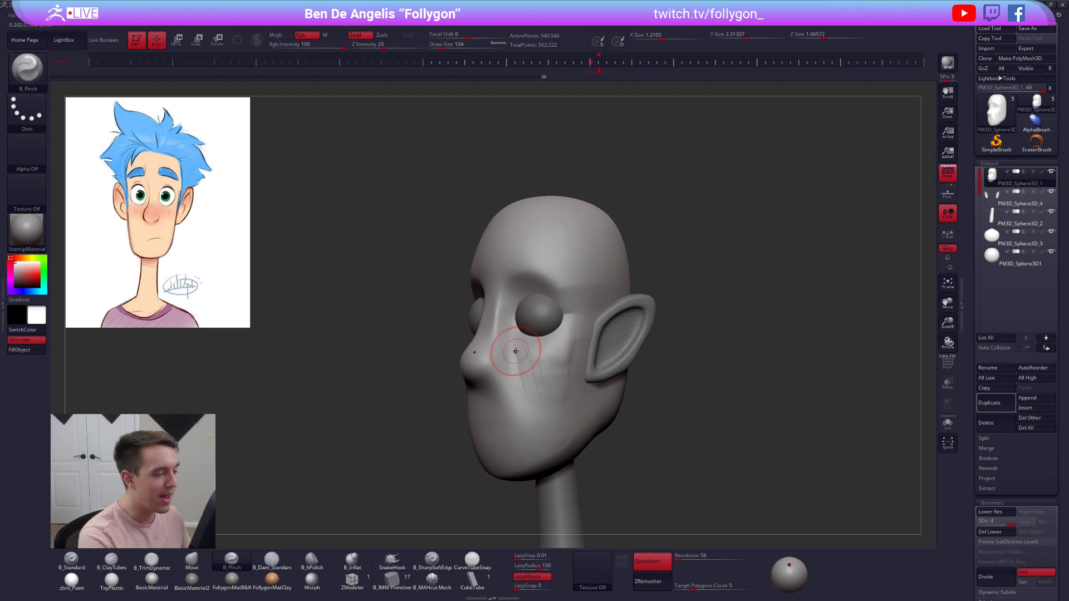
{"action": "key", "text": "alt+s"}
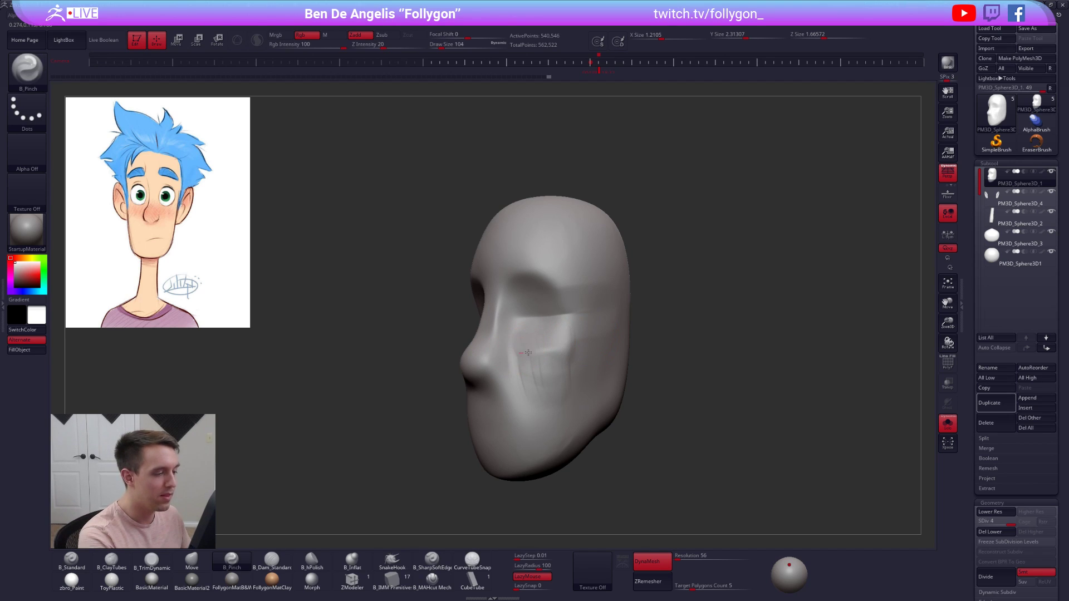
{"action": "key", "text": "s"}
{"action": "left_click_drag", "start_coordinate": [561, 331], "coordinate": [566, 332]}
{"action": "key", "text": "alt+s"}
{"action": "key", "text": "s"}
{"action": "left_click_drag", "start_coordinate": [530, 396], "coordinate": [535, 397]}
{"action": "mouse_move", "coordinate": [518, 388]}
{"action": "right_mouse_down", "text": "alt"}
{"action": "mouse_move", "coordinate": [562, 350]}
{"action": "mouse_move", "coordinate": [580, 360]}
{"action": "mouse_move", "coordinate": [518, 353]}
{"action": "right_mouse_up", "text": "alt"}
{"action": "key", "text": "s"}
{"action": "left_click_drag", "start_coordinate": [584, 348], "coordinate": [567, 329]}
{"action": "key", "text": "s"}
{"action": "key", "text": "alt+s"}
- Sharpen the cheek crease beside the nose with the Pinch brush at Draw Sizes of 54 and 67, and smooth it
{"action": "right_click_drag", "start_coordinate": [560, 317], "coordinate": [551, 335], "text": "alt"}
{"action": "key", "text": "space"}
{"action": "left_click_drag", "start_coordinate": [564, 332], "coordinate": [560, 332]}
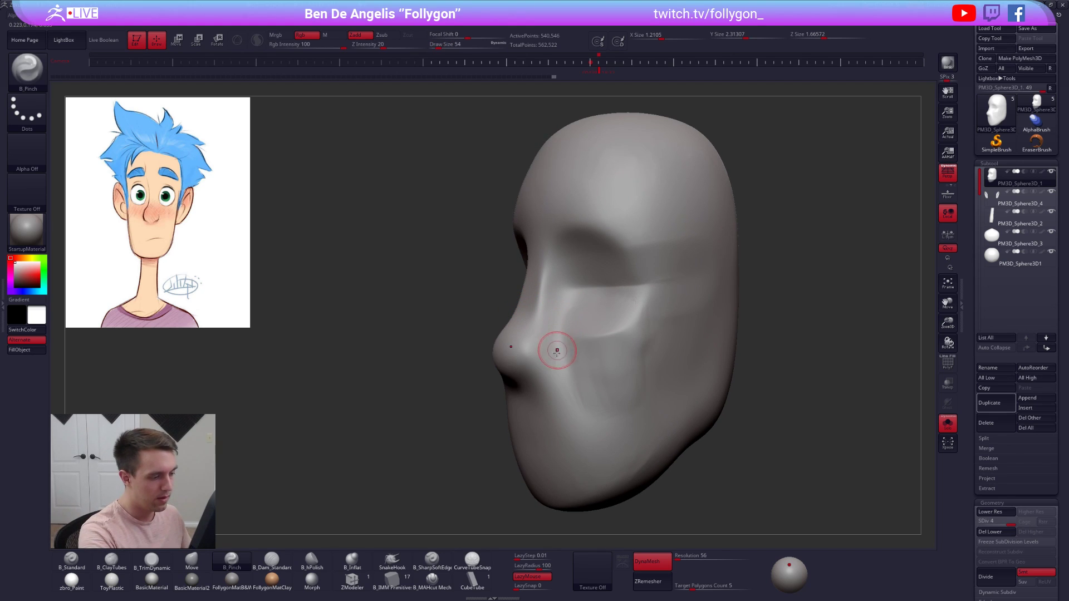
{"action": "key", "text": "space"}
{"action": "left_click_drag", "start_coordinate": [567, 299], "coordinate": [569, 299]}
{"action": "left_click_drag", "start_coordinate": [554, 374], "coordinate": [560, 397]}
{"action": "right_click_drag", "start_coordinate": [558, 353], "coordinate": [573, 349], "text": "shift"}
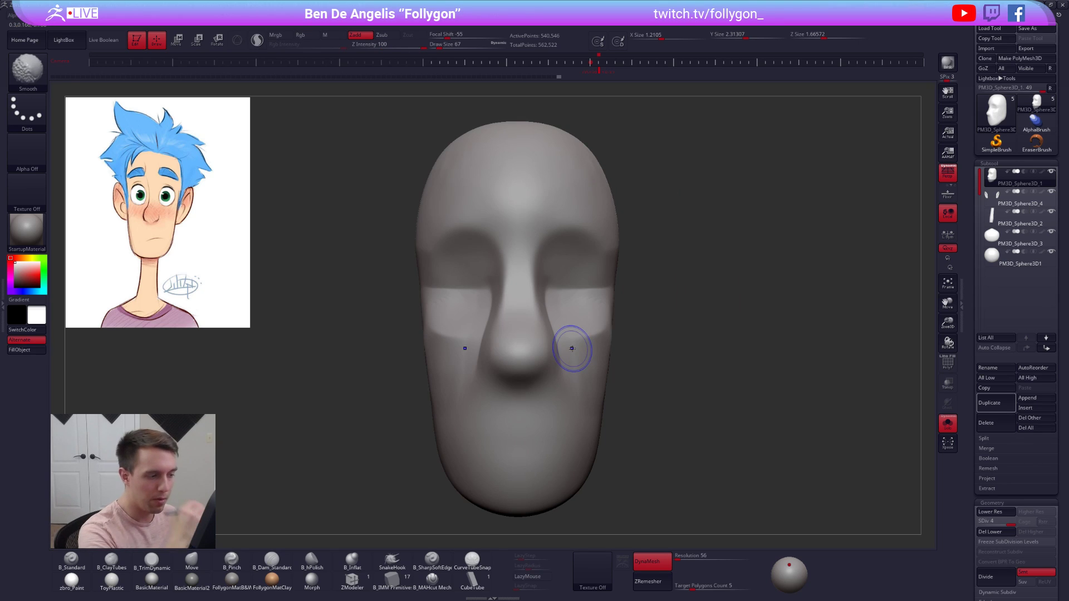
- Adjust the sides of the nose on the isolated head with the Move brush at a Draw Size of 104
{"action": "key", "text": "b"}
{"action": "key", "text": "m"}
{"action": "key", "text": "v"}
{"action": "key", "text": "space"}
{"action": "left_click_drag", "start_coordinate": [553, 337], "coordinate": [558, 338]}
{"action": "key", "text": "space"}
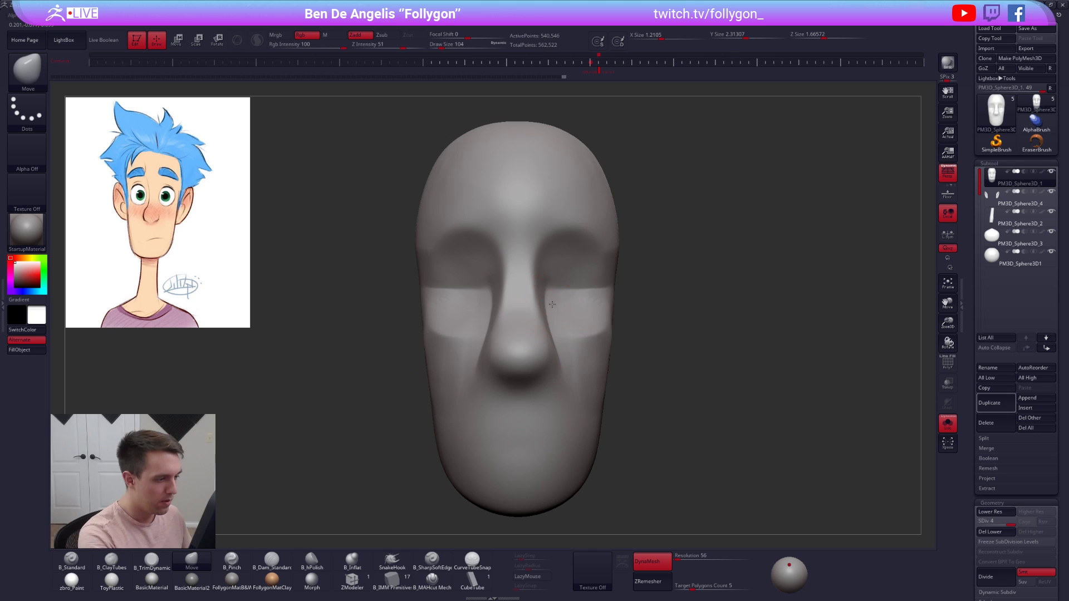
- Reshape the nose bridge and brow in profile with the Move brush at a Draw Size of 130, with all subtools shown
{"action": "right_click_drag", "start_coordinate": [556, 326], "coordinate": [490, 324]}
{"action": "key", "text": "space"}
{"action": "mouse_move", "coordinate": [548, 321]}
{"action": "left_mouse_down"}
{"action": "mouse_move", "coordinate": [550, 289]}
{"action": "mouse_move", "coordinate": [551, 308]}
{"action": "mouse_move", "coordinate": [571, 312]}
{"action": "left_mouse_up"}
{"action": "key", "text": "space"}
{"action": "key", "text": "space"}
{"action": "key", "text": "space"}
{"action": "key", "text": "space"}
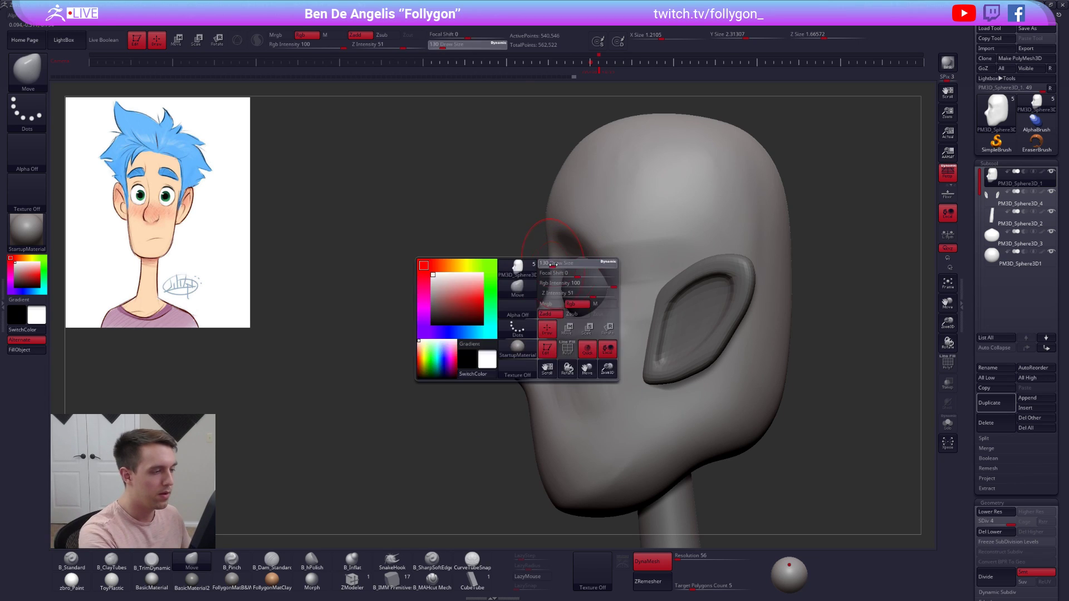
- Refine the brow and smooth it, and pinch the outer brow ridge above the eye at a Draw Size of 121
{"action": "right_click_drag", "start_coordinate": [544, 245], "coordinate": [594, 246]}
{"action": "key", "text": "space"}
{"action": "left_click_drag", "start_coordinate": [547, 250], "coordinate": [549, 248]}
{"action": "key", "text": "space"}
{"action": "right_click_drag", "start_coordinate": [553, 242], "coordinate": [548, 297], "text": "alt"}
{"action": "mouse_move", "coordinate": [538, 305]}
{"action": "left_mouse_down", "text": "shift"}
{"action": "mouse_move", "coordinate": [530, 319]}
{"action": "mouse_move", "coordinate": [557, 283]}
{"action": "mouse_move", "coordinate": [612, 269]}
{"action": "mouse_move", "coordinate": [642, 301]}
{"action": "left_mouse_up", "text": "shift"}
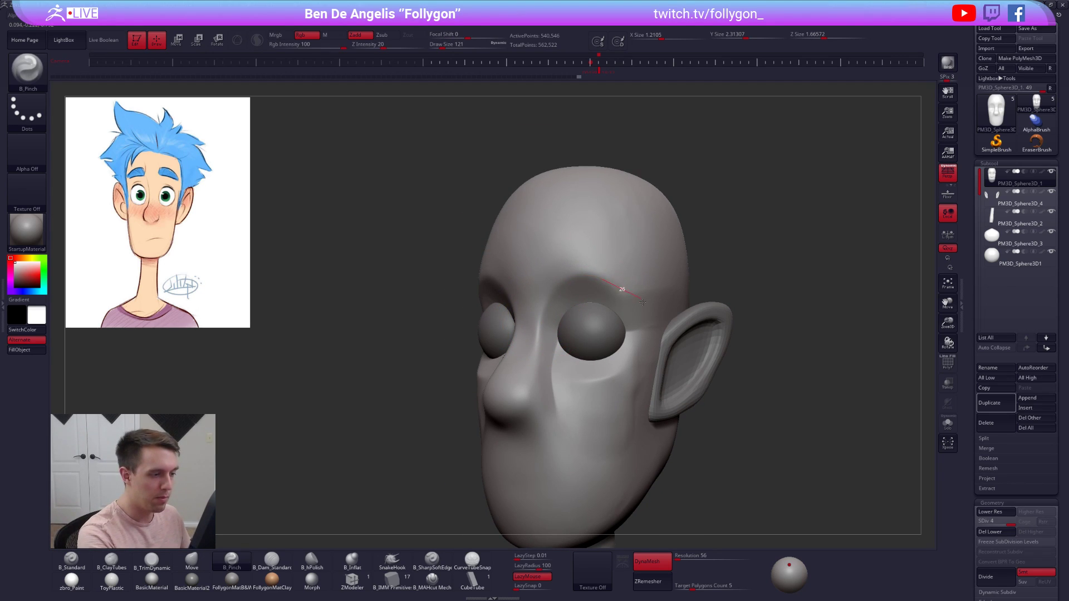
{"action": "left_click_drag", "start_coordinate": [650, 368], "coordinate": [607, 379]}
- Adjust the brow and under-eye area from the front with the Move brush at Draw Sizes of 170 and 181
{"action": "right_click_drag", "start_coordinate": [524, 356], "coordinate": [560, 346]}
{"action": "right_click", "coordinate": [559, 345]}
{"action": "key", "text": "b"}
{"action": "key", "text": "m"}
{"action": "key", "text": "v"}
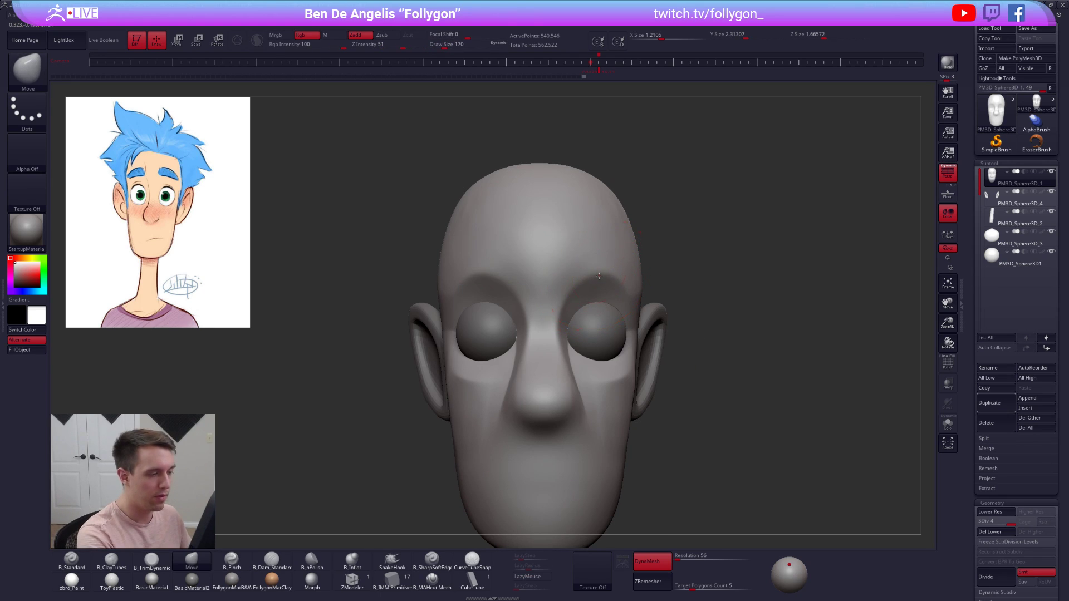
{"action": "right_click_drag", "start_coordinate": [597, 284], "coordinate": [543, 291], "text": "alt"}
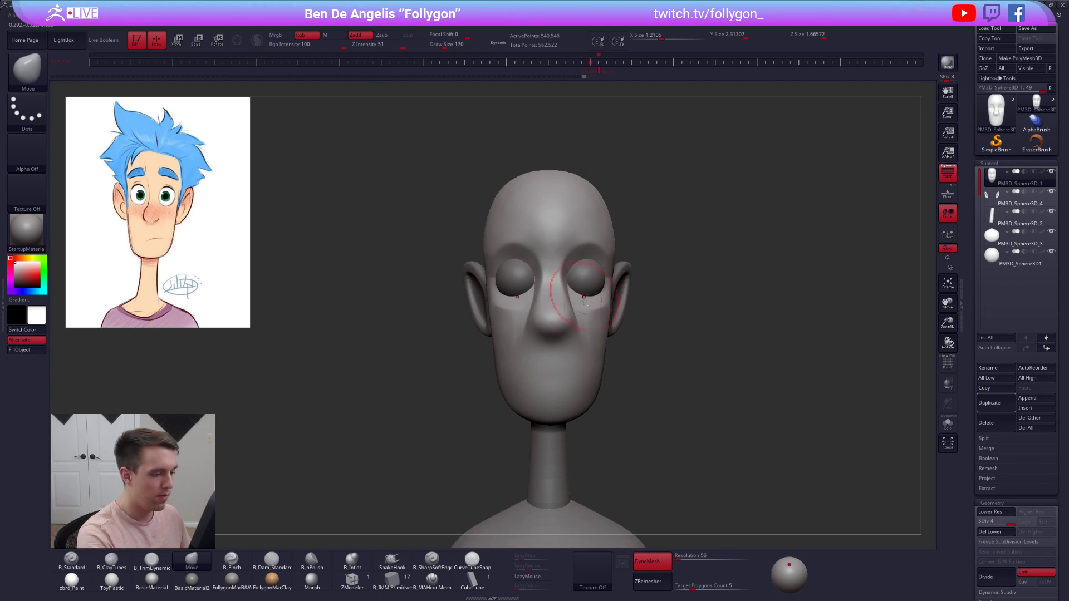
{"action": "key", "text": "s"}
{"action": "left_click", "coordinate": [574, 364]}
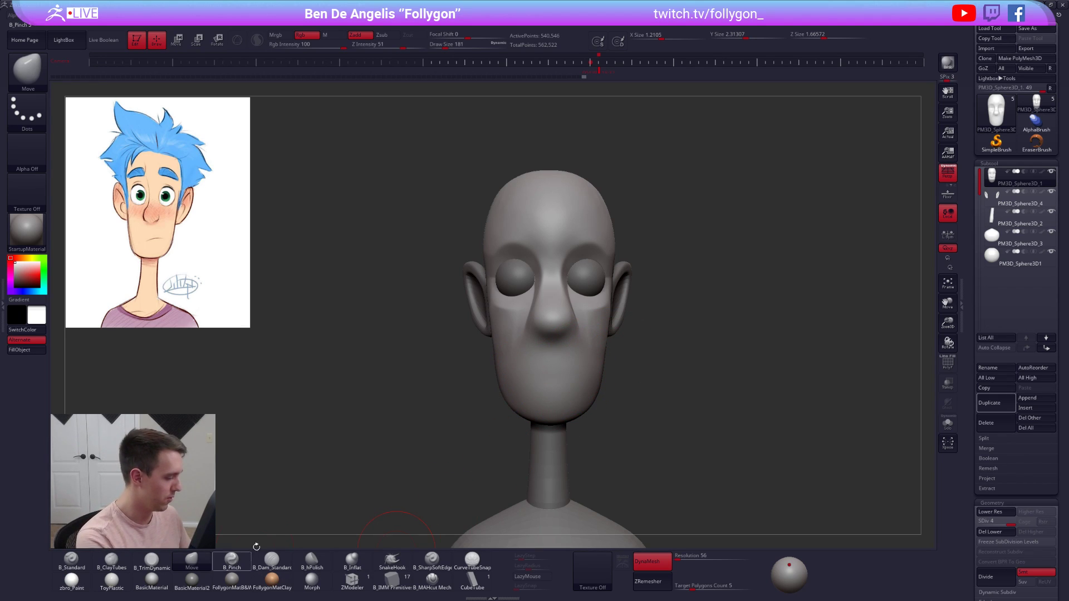
- Try to carve a slanted mouth line across the lower face with the Dam_Standard brush at a Draw Size of 104
{"action": "left_click", "coordinate": [272, 559]}
{"action": "key", "text": "space"}
{"action": "left_click", "coordinate": [537, 396]}
{"action": "right_click_drag", "start_coordinate": [576, 404], "coordinate": [623, 403], "text": "alt"}
{"action": "left_click_drag", "start_coordinate": [525, 397], "coordinate": [606, 374]}
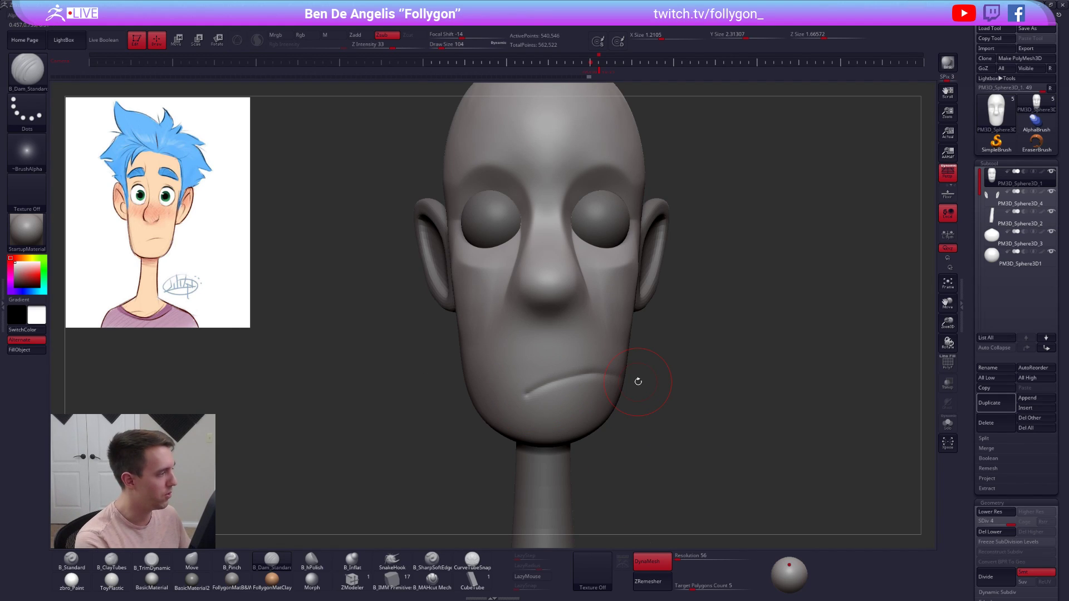
{"action": "key", "text": "ctrl+z"}
- Adjust the nose in side view with the Move brush at a Draw Size of 170
{"action": "mouse_move", "coordinate": [653, 399]}
{"action": "right_mouse_down", "text": "ctrl"}
{"action": "mouse_move", "coordinate": [604, 344]}
{"action": "mouse_move", "coordinate": [646, 355]}
{"action": "mouse_move", "coordinate": [563, 342]}
{"action": "right_mouse_up", "text": "ctrl"}
{"action": "right_click", "coordinate": [573, 342]}
{"action": "right_click", "coordinate": [570, 327]}
{"action": "left_click_drag", "start_coordinate": [570, 326], "coordinate": [573, 327]}
{"action": "key", "text": "b"}
{"action": "key", "text": "m"}
{"action": "key", "text": "v"}
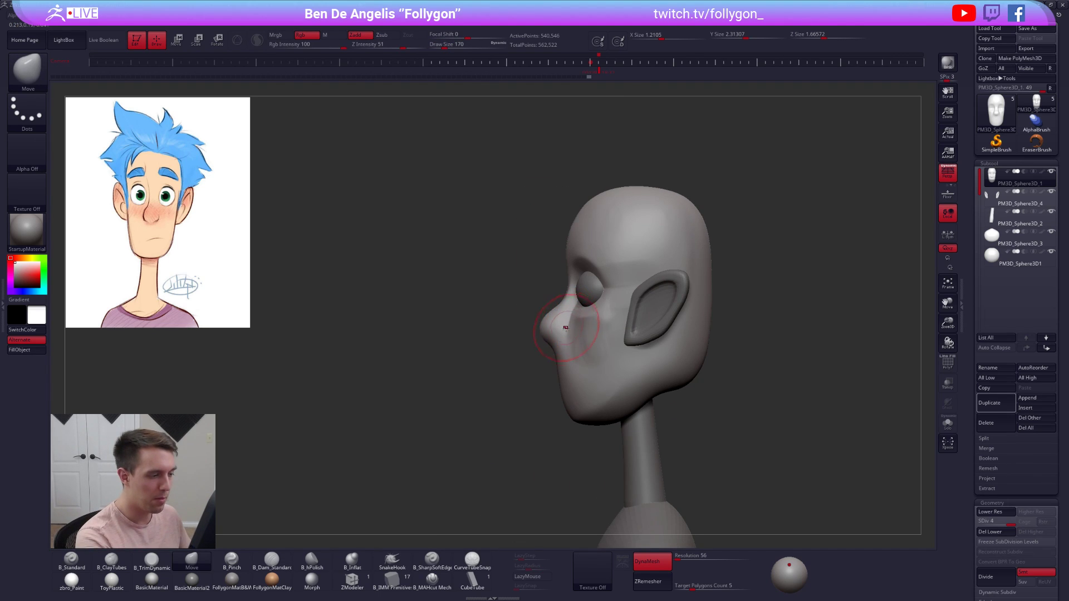
- Try to pinch a crease under the nose with the Pinch brush at a Draw Size of 104
{"action": "mouse_move", "coordinate": [560, 346]}
{"action": "right_mouse_down", "text": "ctrl"}
{"action": "mouse_move", "coordinate": [585, 374]}
{"action": "mouse_move", "coordinate": [640, 374]}
{"action": "right_mouse_up", "text": "ctrl"}
{"action": "key", "text": "b"}
{"action": "key", "text": "p"}
{"action": "key", "text": "i"}
{"action": "mouse_move", "coordinate": [518, 359]}
{"action": "left_mouse_down"}
{"action": "mouse_move", "coordinate": [595, 342]}
{"action": "mouse_move", "coordinate": [558, 343]}
{"action": "left_mouse_up"}
{"action": "right_click", "coordinate": [560, 343]}
{"action": "key", "text": "ctrl+z"}
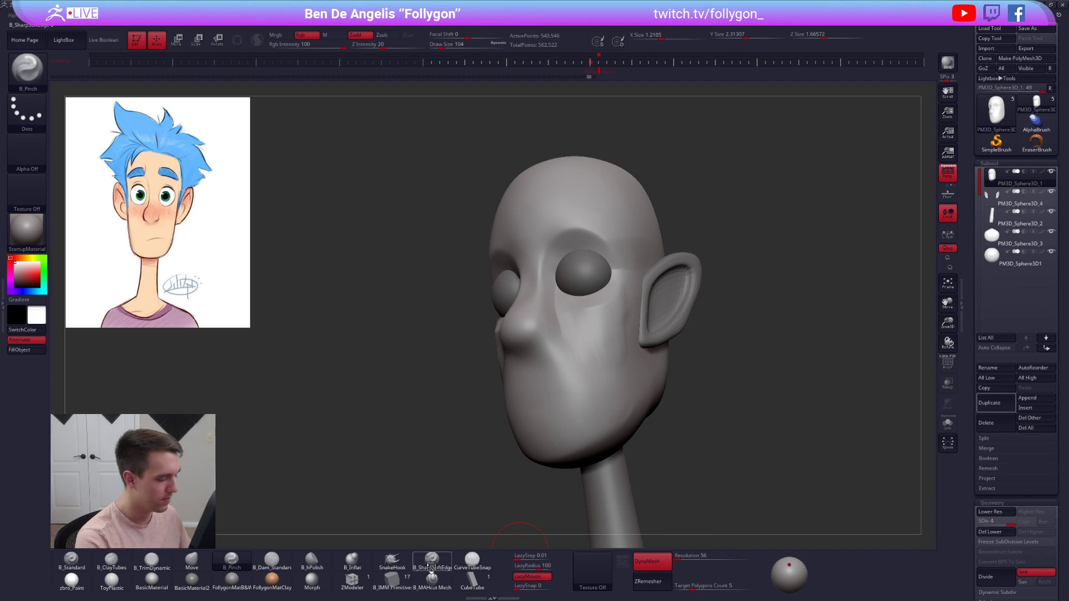
- Sharpen the underside of the nose with the SharpSoftEdge brush at a Draw Size of 104, toggling LazyMouse, and smooth the surrounding area
{"action": "left_click", "coordinate": [432, 562]}
{"action": "left_click", "coordinate": [527, 576]}
{"action": "mouse_move", "coordinate": [533, 524]}
{"action": "left_mouse_down"}
{"action": "mouse_move", "coordinate": [585, 515]}
{"action": "mouse_move", "coordinate": [584, 546]}
{"action": "left_mouse_up"}
{"action": "mouse_move", "coordinate": [500, 365]}
{"action": "left_mouse_down"}
{"action": "mouse_move", "coordinate": [602, 328]}
{"action": "mouse_move", "coordinate": [539, 364]}
{"action": "left_mouse_up"}
{"action": "right_click_drag", "start_coordinate": [543, 366], "coordinate": [535, 398]}
{"action": "left_click_drag", "start_coordinate": [518, 375], "coordinate": [560, 366]}
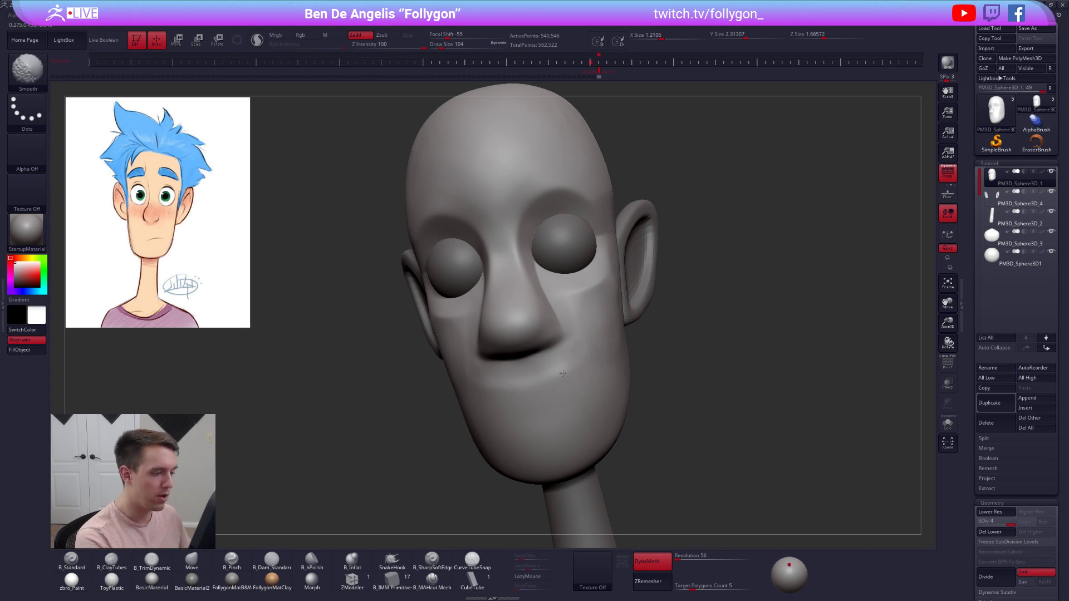
{"action": "right_click_drag", "start_coordinate": [562, 367], "coordinate": [608, 368]}
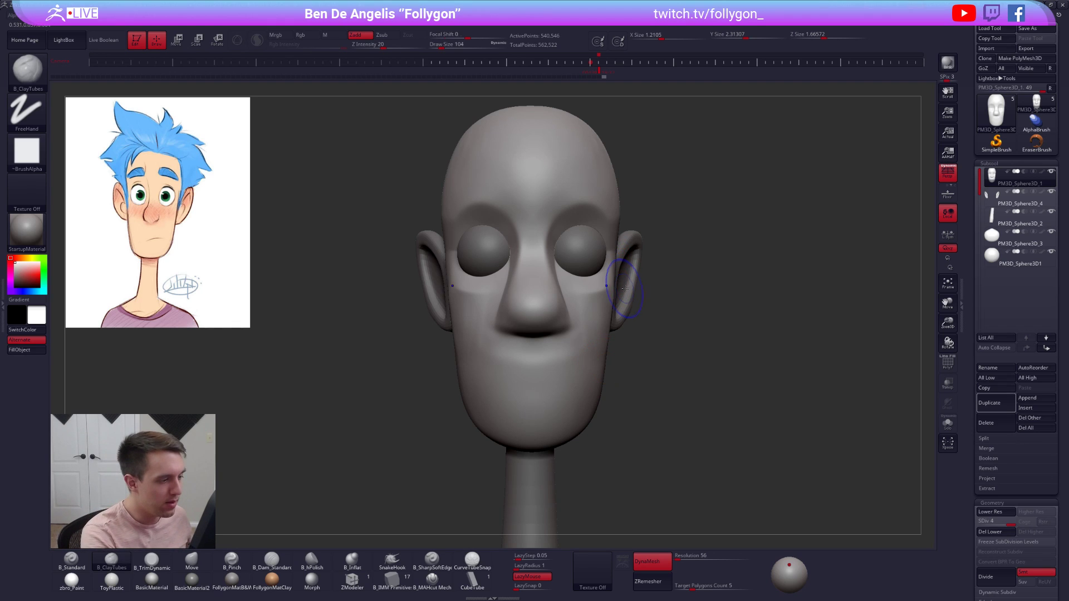
- Adjust the cheek and eye area from the front with the Move brush at a Draw Size of 140
{"action": "mouse_move", "coordinate": [616, 284]}
{"action": "right_mouse_down", "text": "ctrl"}
{"action": "mouse_move", "coordinate": [579, 272]}
{"action": "mouse_move", "coordinate": [586, 323]}
{"action": "right_mouse_up", "text": "ctrl"}
{"action": "key", "text": "b"}
{"action": "key", "text": "m"}
{"action": "key", "text": "v"}
{"action": "key", "text": "bracketright"}
{"action": "mouse_move", "coordinate": [584, 291]}
{"action": "right_mouse_down"}
{"action": "mouse_move", "coordinate": [557, 287]}
{"action": "mouse_move", "coordinate": [595, 289]}
{"action": "right_mouse_up"}
{"action": "key", "text": "space"}
{"action": "left_click_drag", "start_coordinate": [603, 290], "coordinate": [607, 290]}
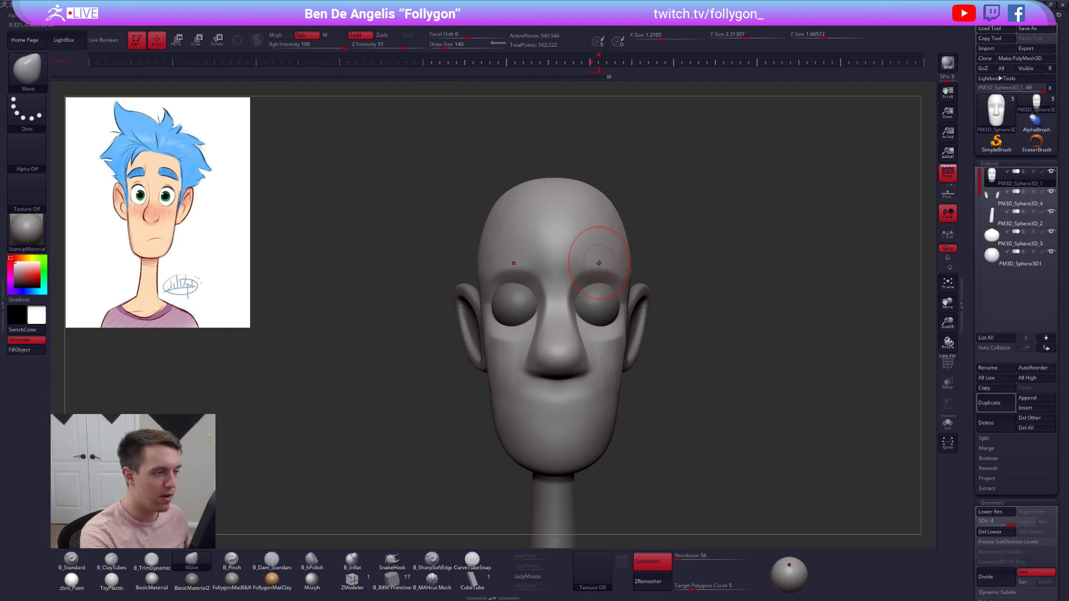
- Isolate the head and switch from the Move brush at 181 to the Pinch brush at a Draw Size of 130 over the brow
{"action": "key", "text": "space"}
{"action": "left_click_drag", "start_coordinate": [614, 269], "coordinate": [621, 268]}
{"action": "right_click_drag", "start_coordinate": [618, 271], "coordinate": [557, 272]}
{"action": "key", "text": "alt+s"}
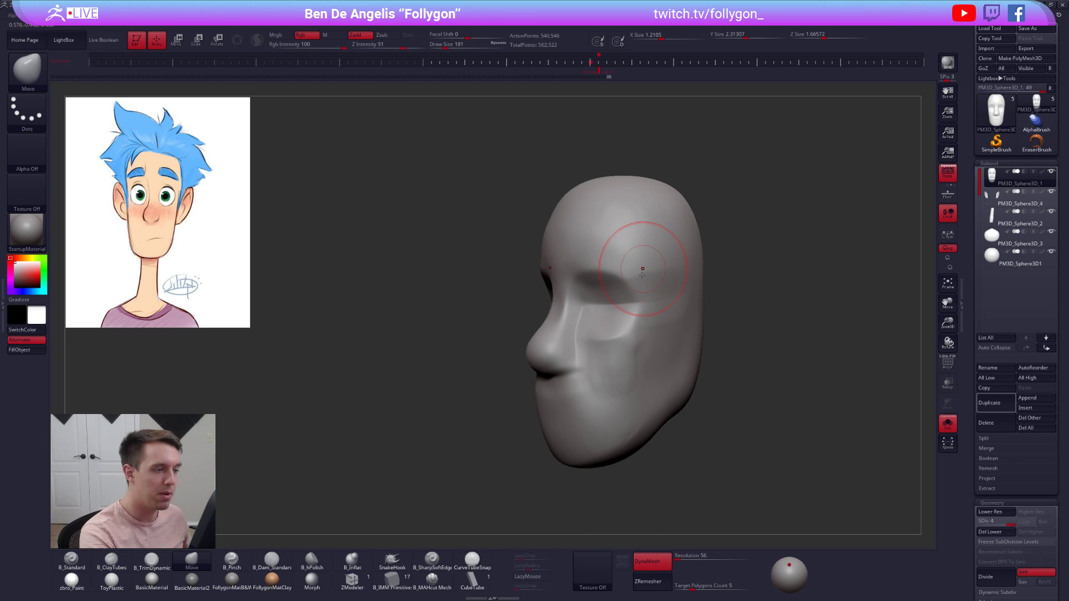
{"action": "right_click_drag", "start_coordinate": [642, 274], "coordinate": [628, 332], "text": "alt"}
{"action": "key", "text": "5"}
{"action": "key", "text": "space"}
{"action": "left_click_drag", "start_coordinate": [619, 309], "coordinate": [611, 309]}
{"action": "right_click_drag", "start_coordinate": [613, 314], "coordinate": [596, 284], "text": "alt"}
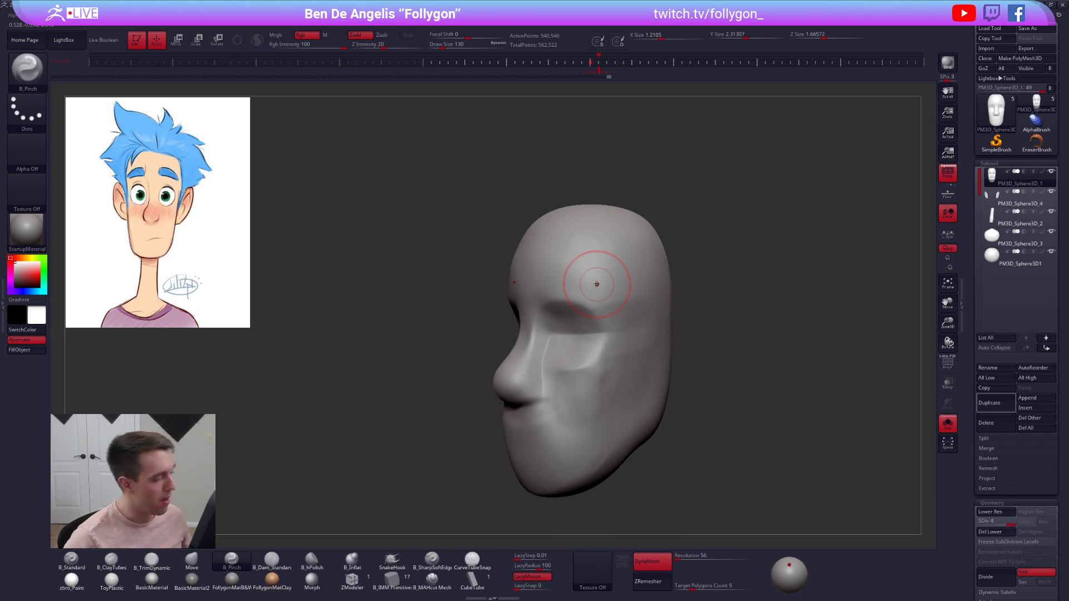
- Switch to the Chrome window showing the Follygon page on Gumroad
{"action": "key", "text": "alt+Tab"}
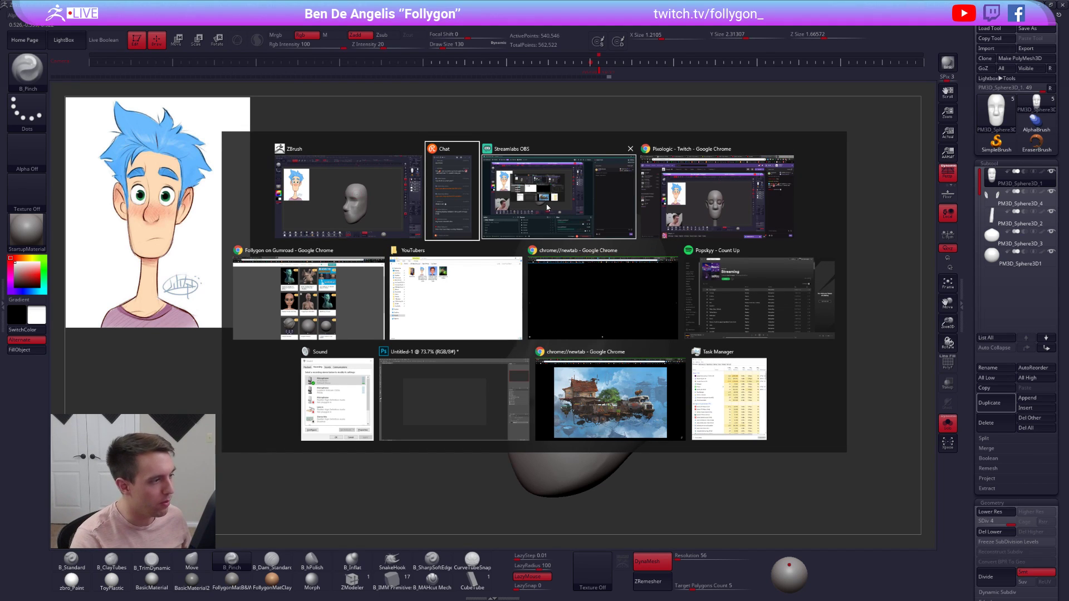
{"action": "left_click", "coordinate": [286, 249]}
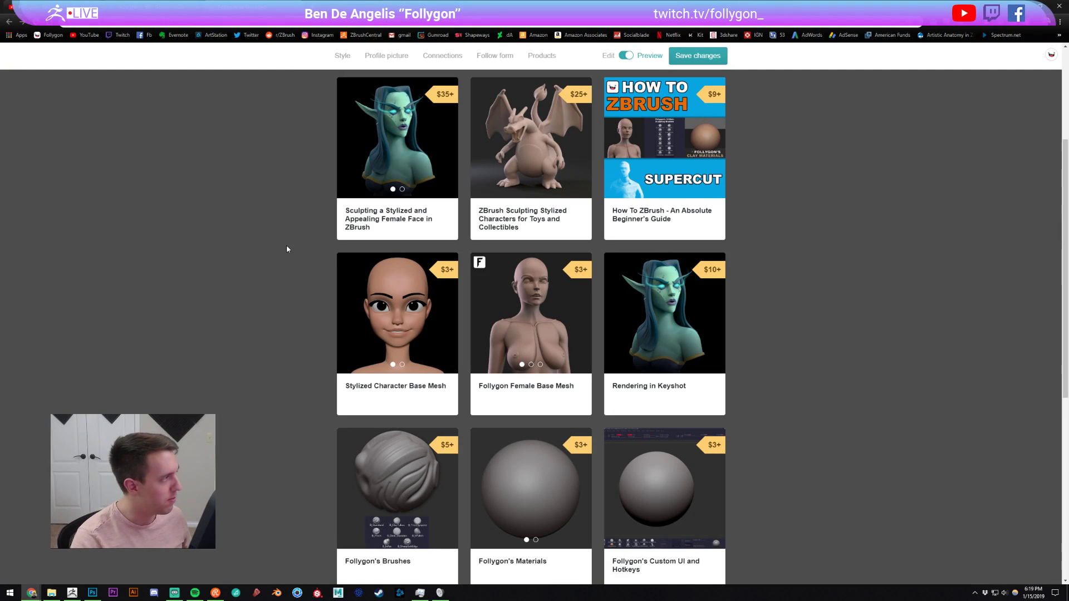
- Open the Follygon YouTube channel and its uploaded video "Looking Back Over The Past 5 Years Of My Art"
{"action": "left_click", "coordinate": [96, 36]}
{"action": "scroll", "coordinate": [212, 169], "scroll_direction": "down", "scroll_amount": 3}
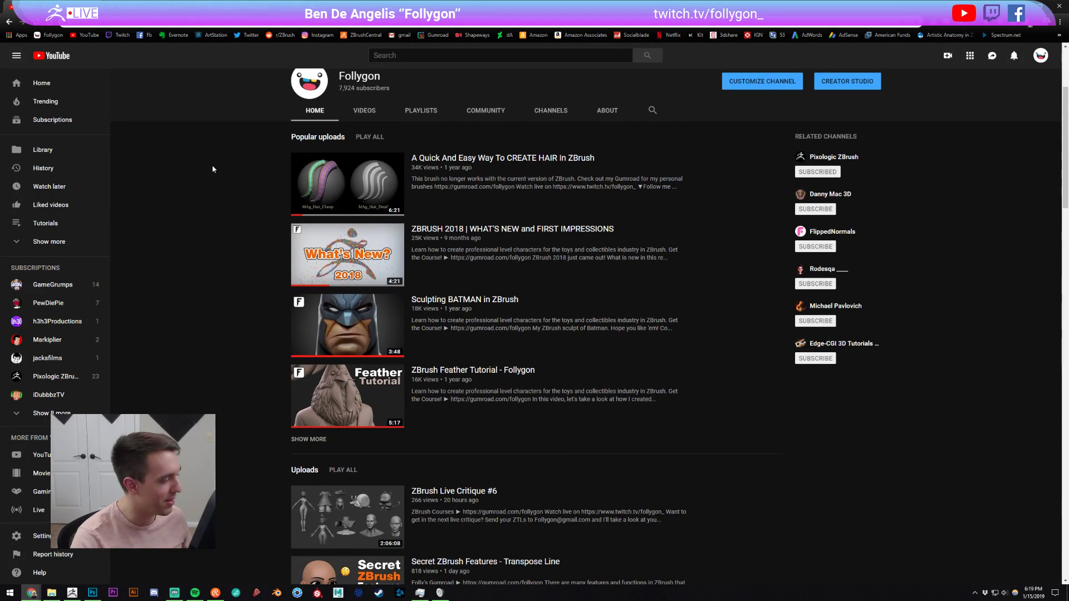
{"action": "scroll", "coordinate": [212, 169], "scroll_direction": "down", "scroll_amount": 3}
{"action": "scroll", "coordinate": [212, 166], "scroll_direction": "down", "scroll_amount": 2}
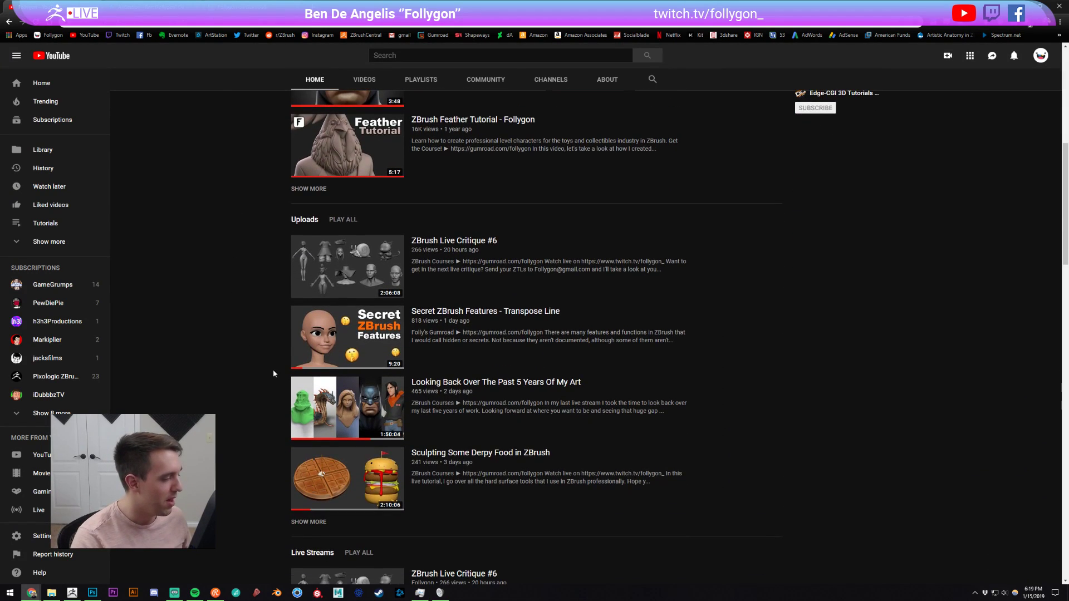
{"action": "left_click", "coordinate": [311, 403]}
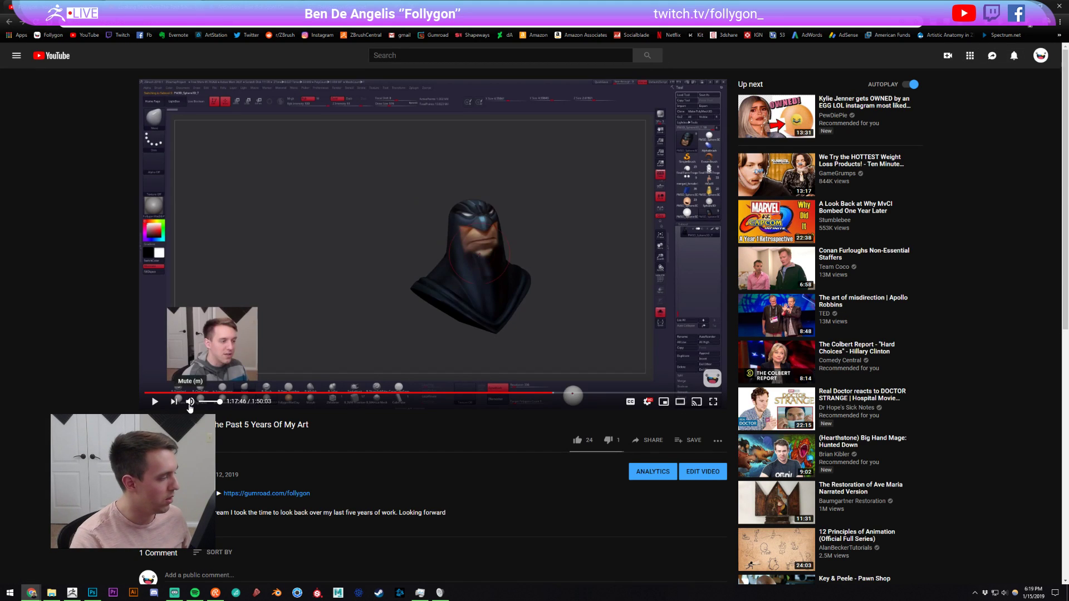
- Mute the video, seek back to about 5:21 and show it full screen
{"action": "left_click", "coordinate": [190, 402]}
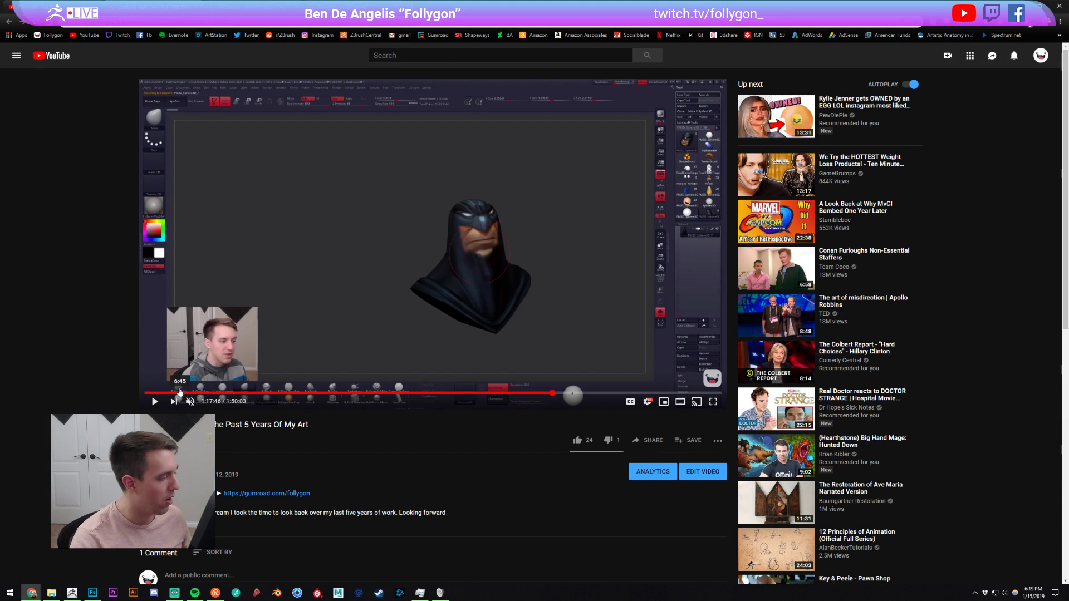
{"action": "left_click_drag", "start_coordinate": [157, 394], "coordinate": [208, 389]}
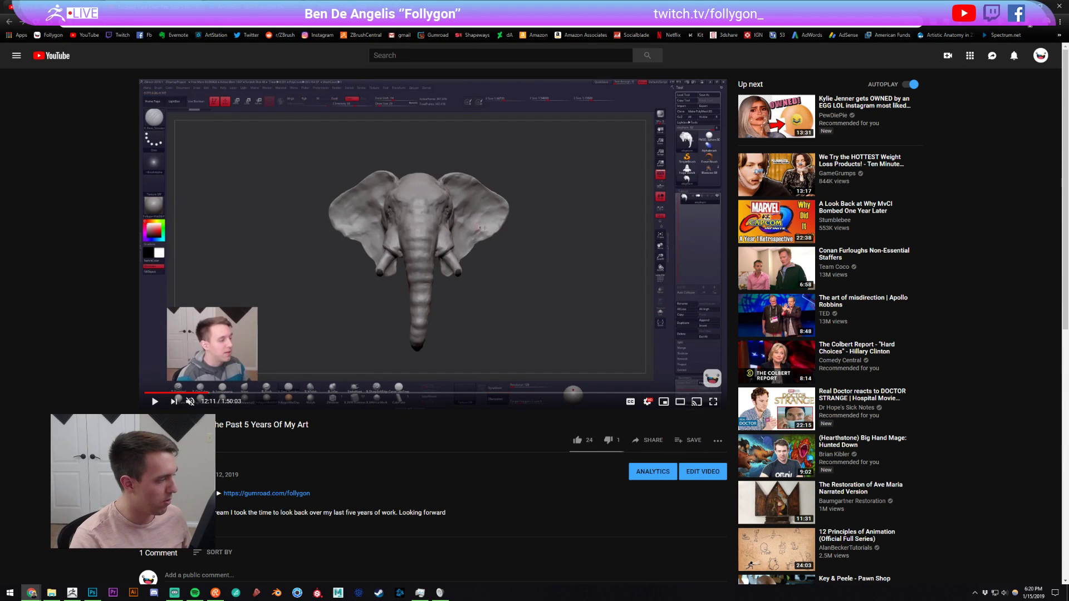
{"action": "left_click_drag", "start_coordinate": [188, 393], "coordinate": [180, 394]}
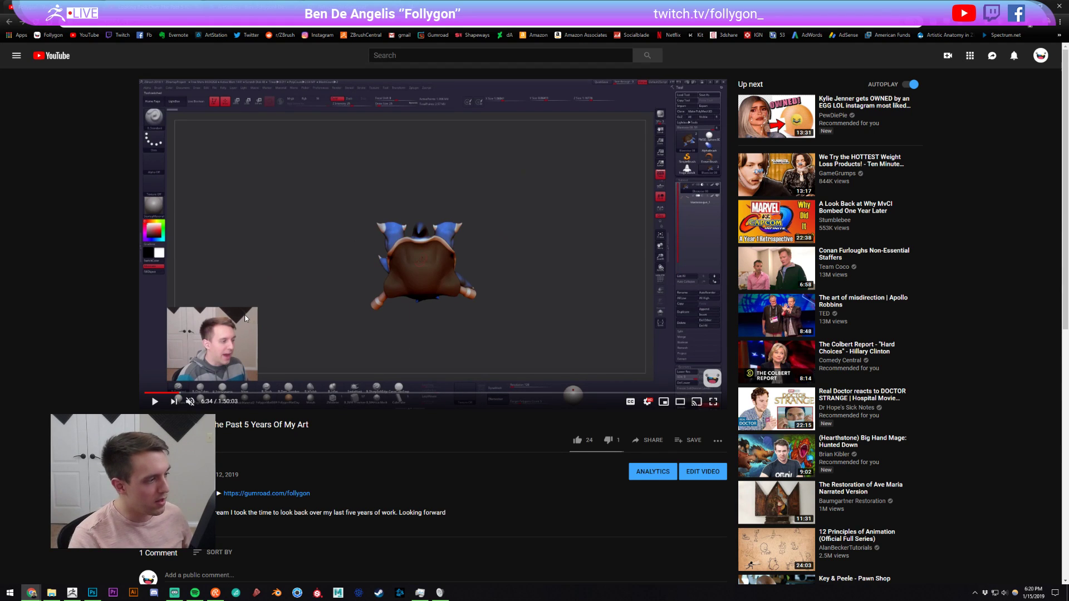
{"action": "left_click", "coordinate": [173, 393]}
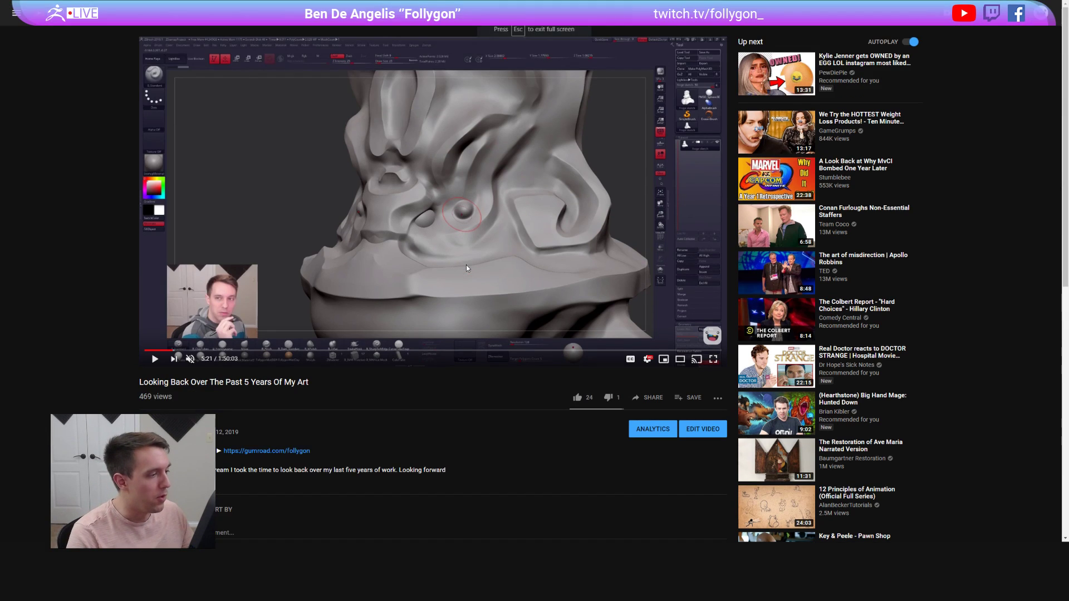
{"action": "double_click", "coordinate": [466, 265]}
{"action": "left_click", "coordinate": [434, 349]}
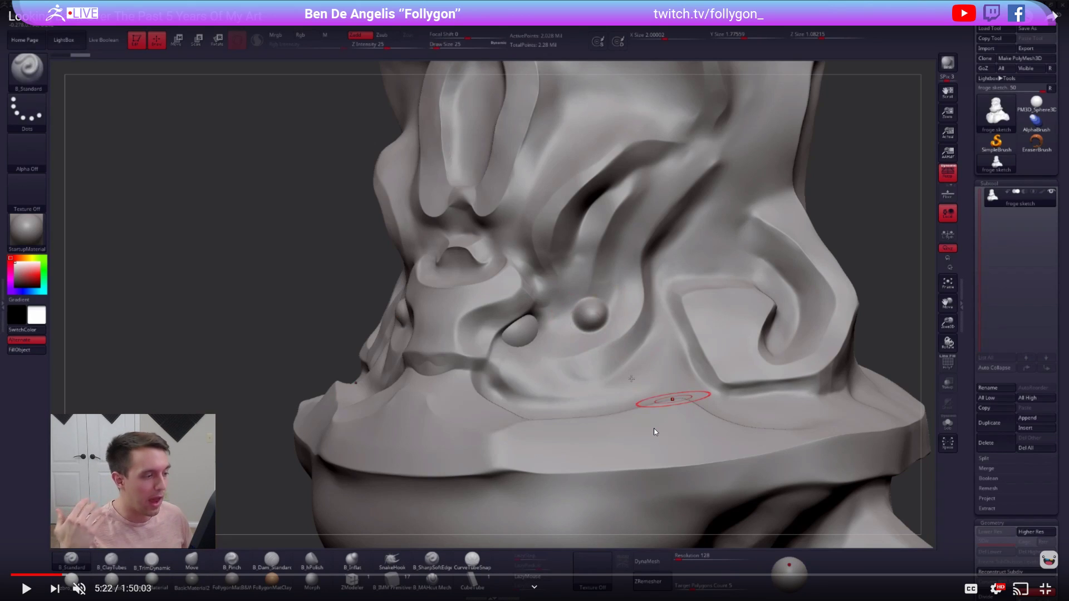
- Skim the full-screen video of past sculpts up to about 1:22:10 and leave full screen
{"action": "key", "text": "space"}
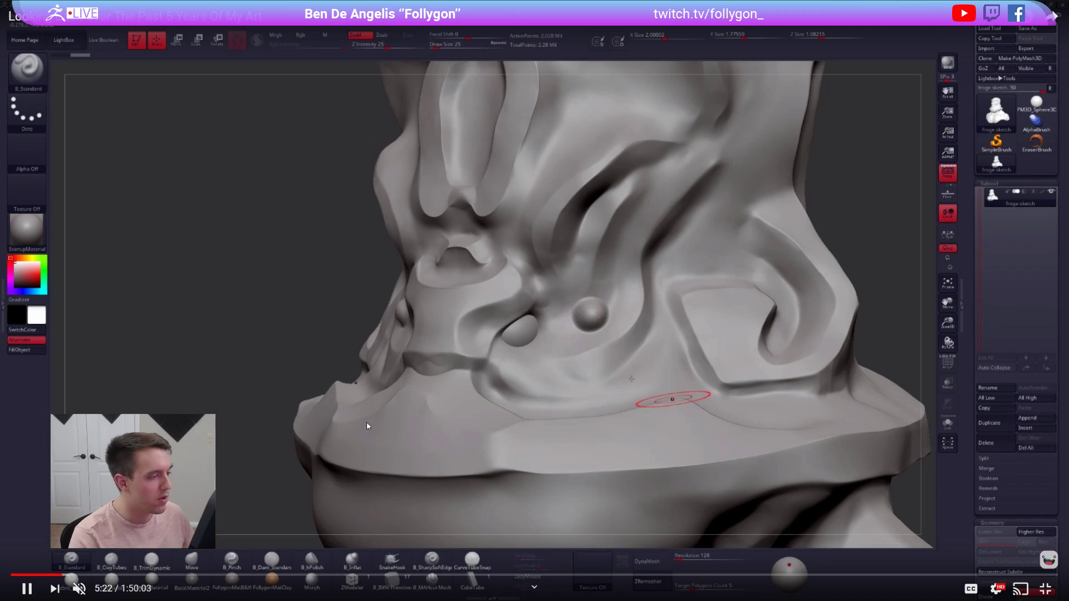
{"action": "key", "text": "Right"}
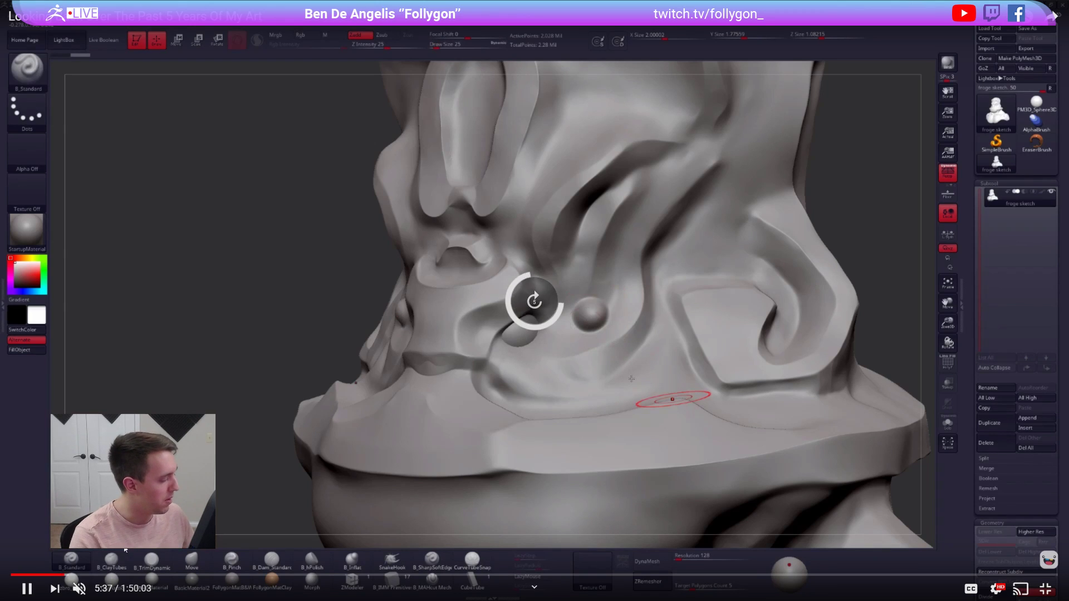
{"action": "left_click", "coordinate": [96, 575]}
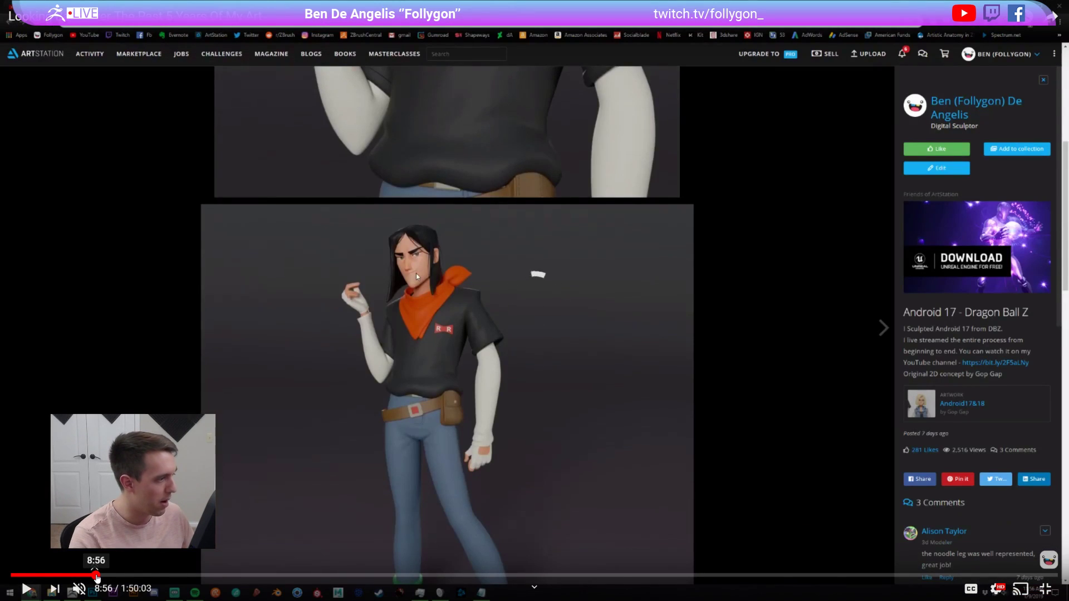
{"action": "left_click", "coordinate": [147, 575]}
{"action": "left_click", "coordinate": [216, 575]}
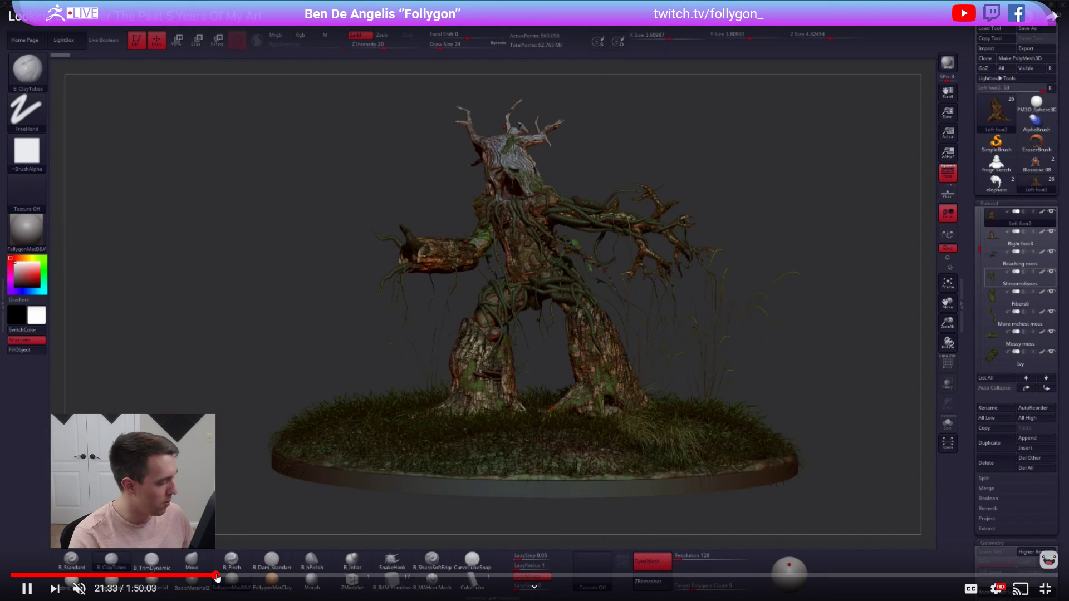
{"action": "left_click", "coordinate": [268, 576]}
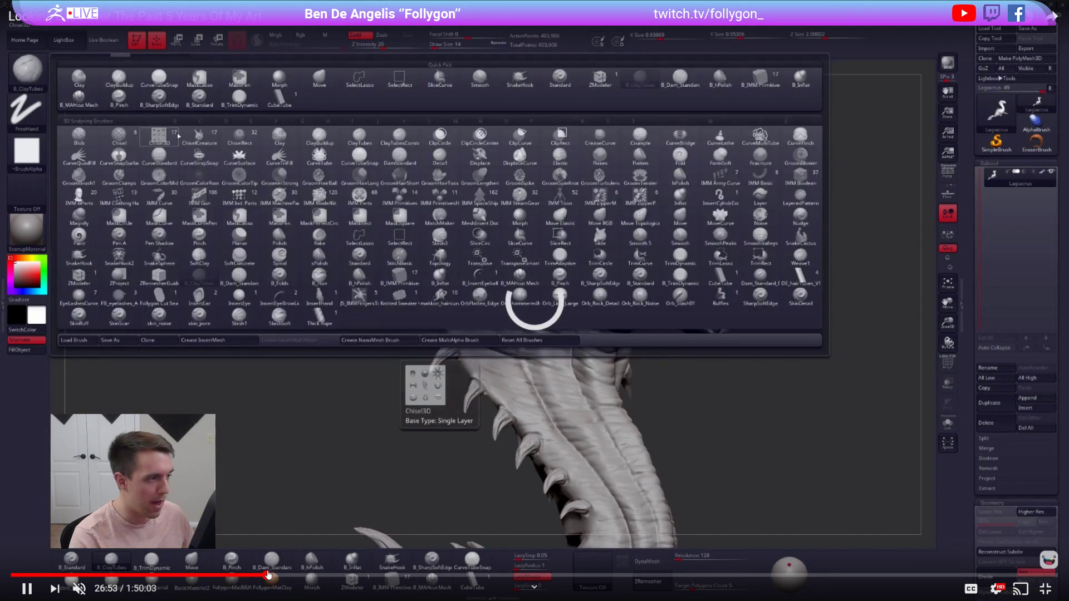
{"action": "left_click", "coordinate": [314, 575]}
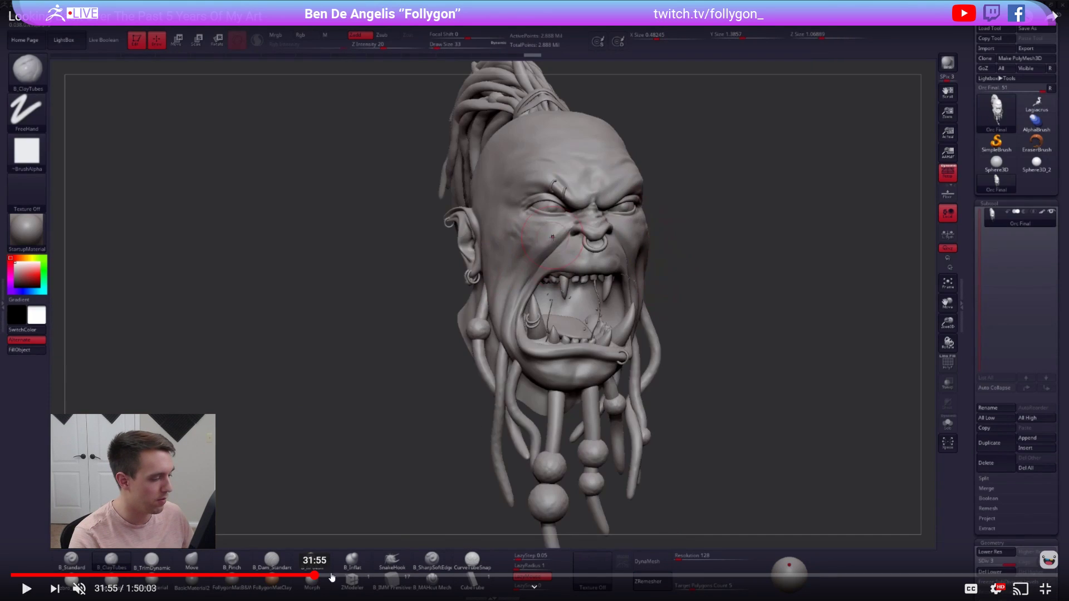
{"action": "left_click", "coordinate": [486, 576]}
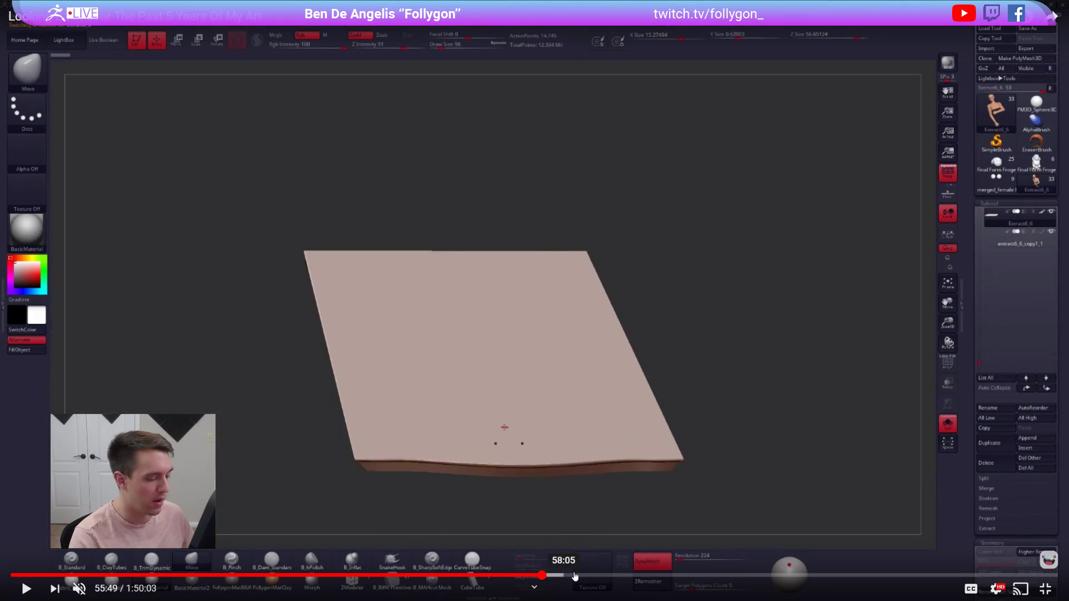
{"action": "left_click", "coordinate": [603, 576]}
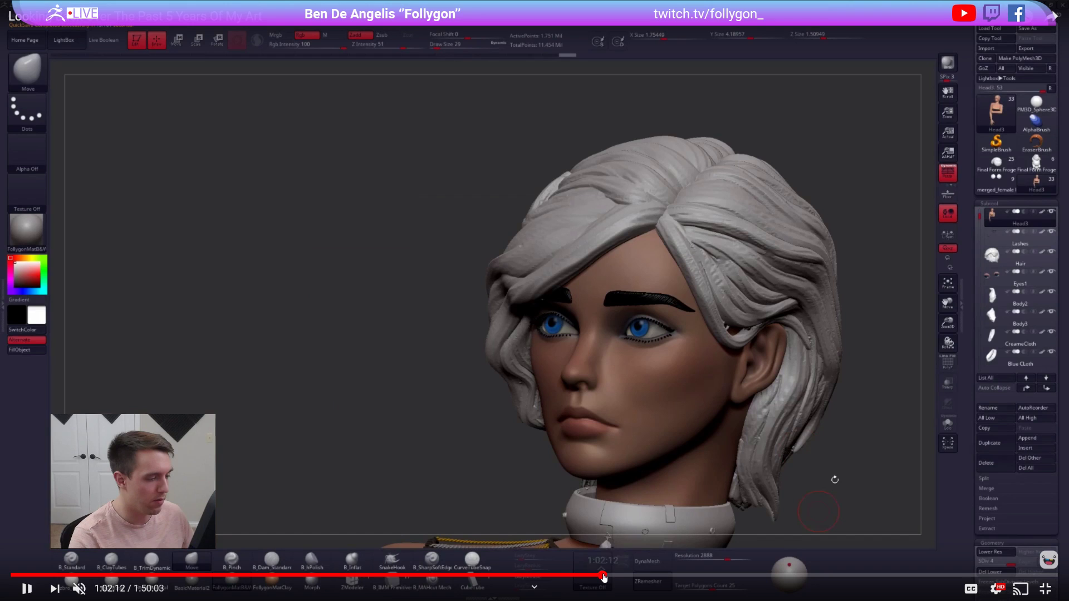
{"action": "left_click", "coordinate": [682, 575]}
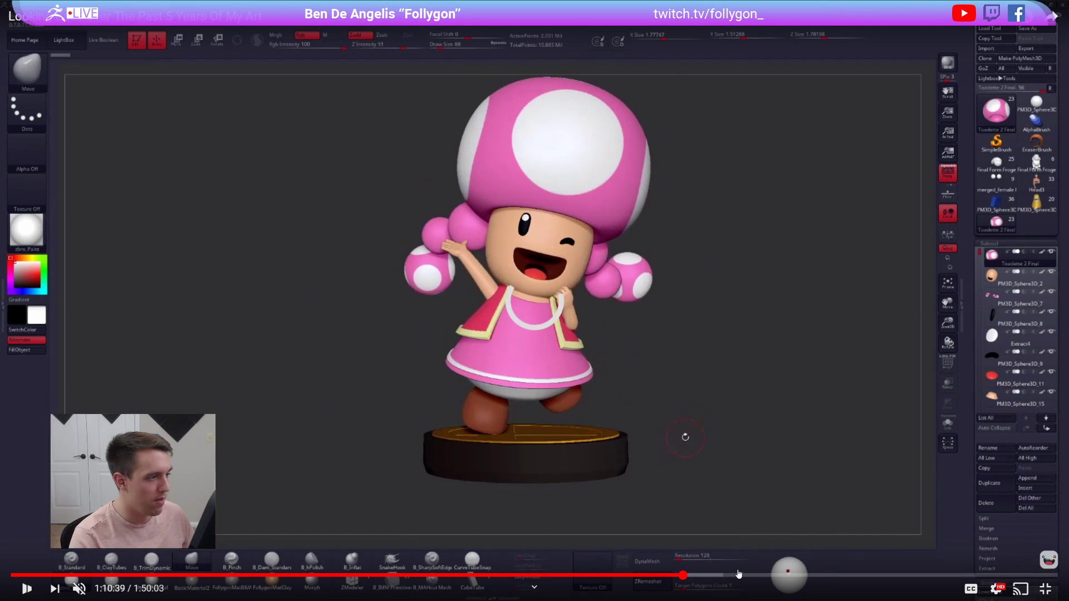
{"action": "left_click", "coordinate": [789, 575]}
{"action": "key", "text": "Escape"}
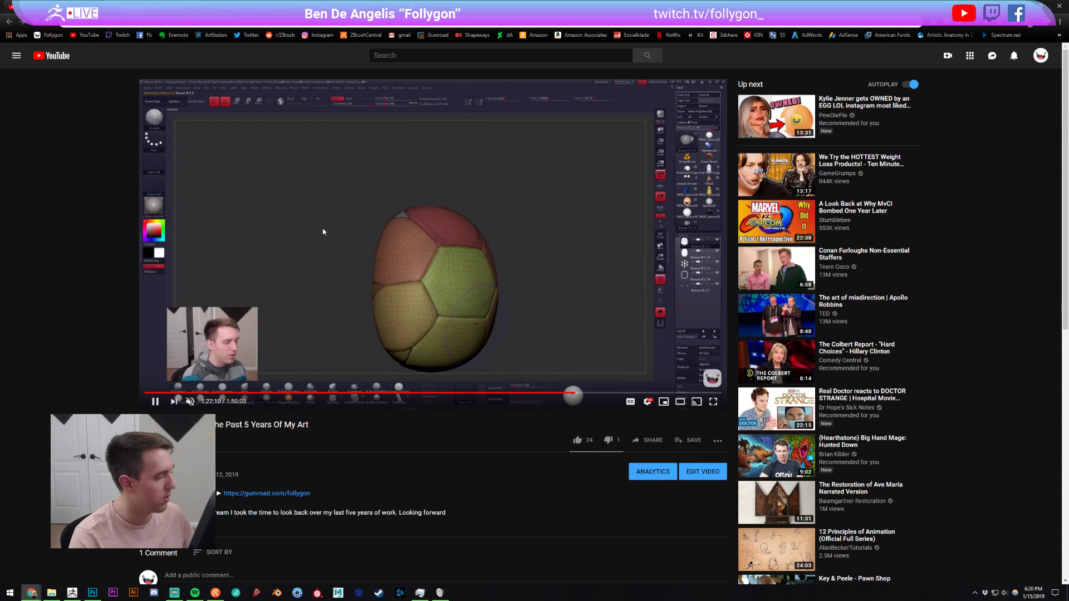
- Pause the video, go back to the channel page, and switch to the ZBrush window
{"action": "key", "text": "space"}
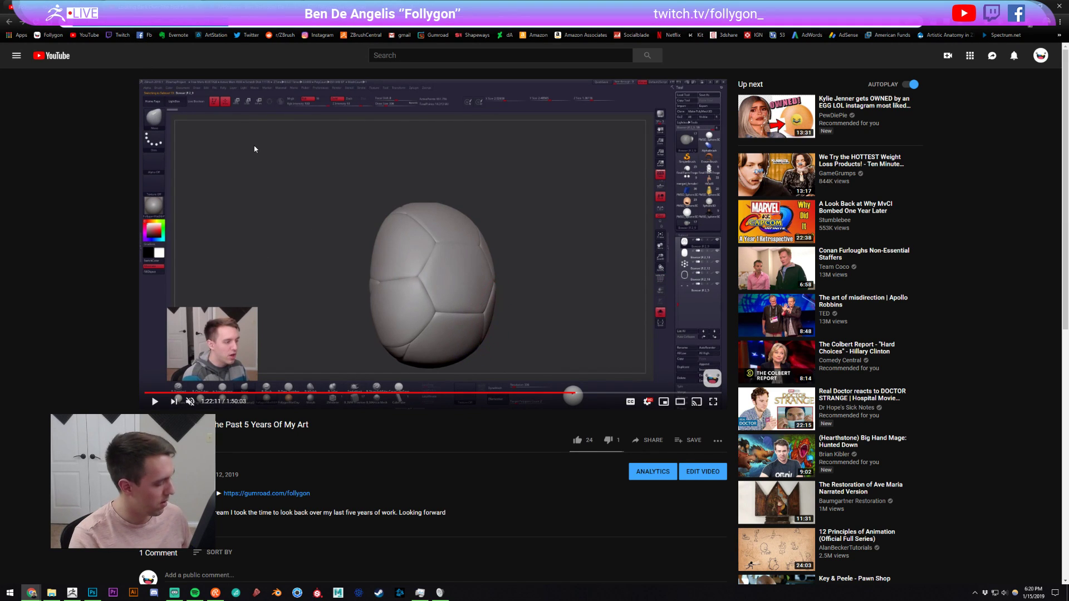
{"action": "left_click", "coordinate": [39, 7]}
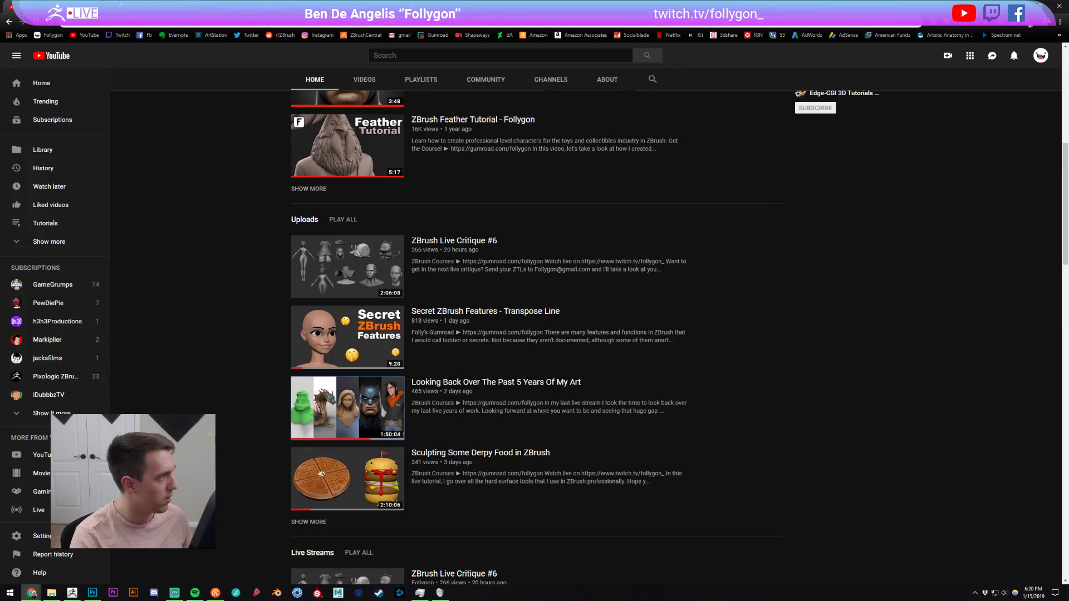
{"action": "key", "text": "alt+Tab"}
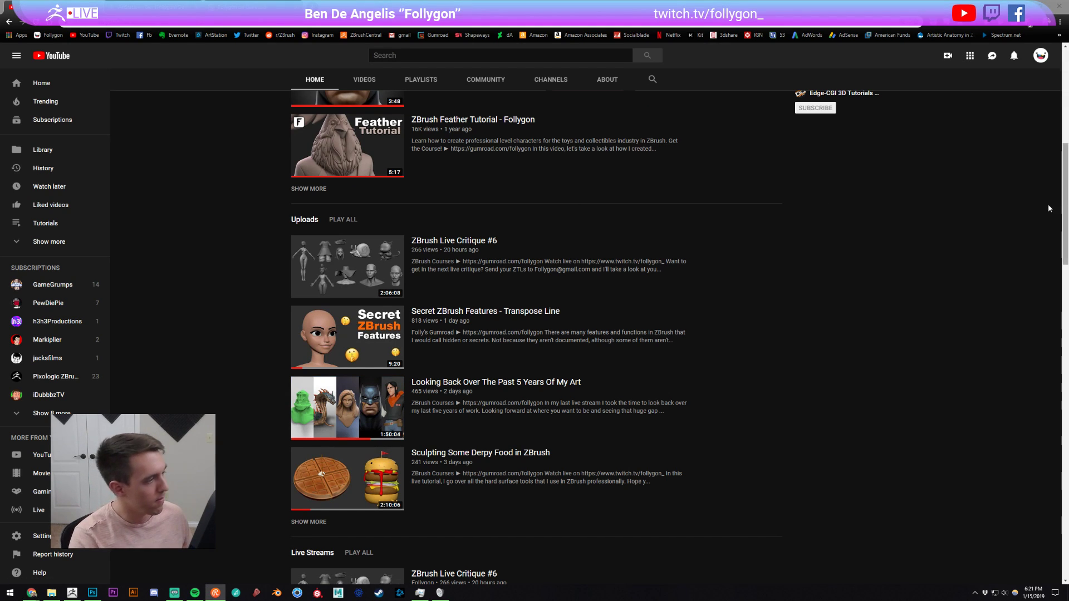
{"action": "scroll", "coordinate": [198, 239], "scroll_direction": "up", "scroll_amount": 5}
{"action": "scroll", "coordinate": [198, 240], "scroll_direction": "up", "scroll_amount": 3}
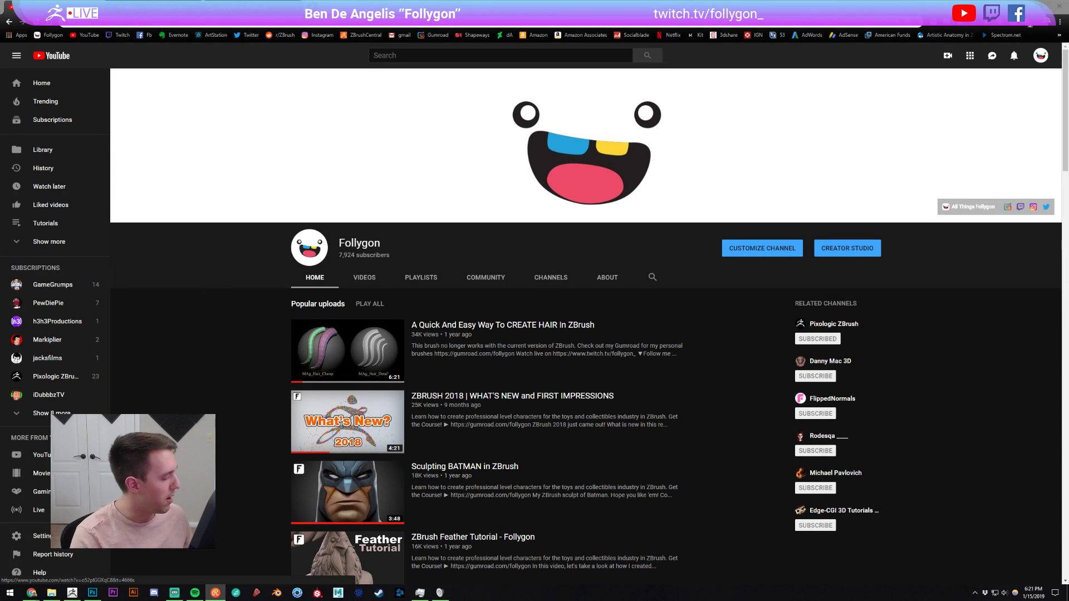
{"action": "left_click", "coordinate": [80, 589]}
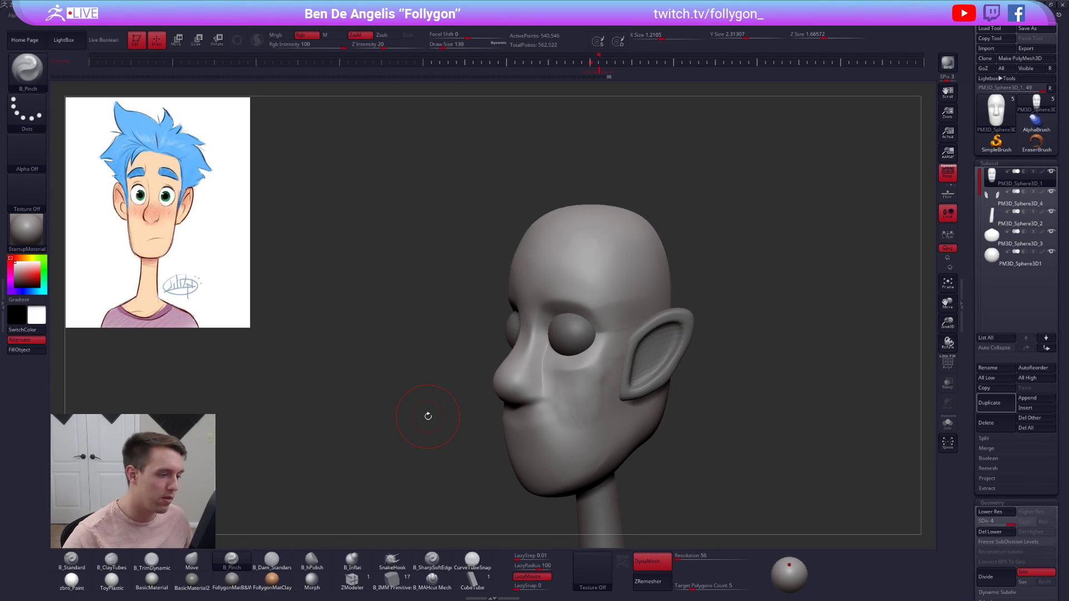
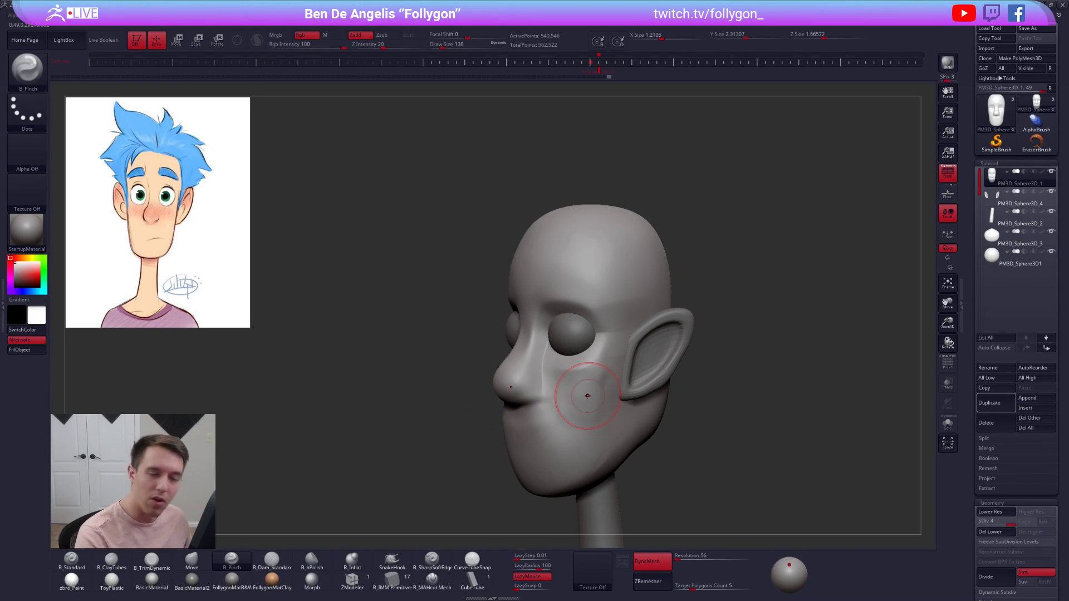
- Select the ear subtool and adjust its lower end with the Move brush at a Draw Size of 113
{"action": "left_click", "coordinate": [636, 359], "text": "alt"}
{"action": "right_click_drag", "start_coordinate": [636, 359], "coordinate": [623, 390]}
{"action": "key", "text": "b"}
{"action": "key", "text": "m"}
{"action": "key", "text": "v"}
{"action": "key", "text": "space"}
{"action": "left_click_drag", "start_coordinate": [619, 391], "coordinate": [633, 390]}
{"action": "key", "text": "space"}
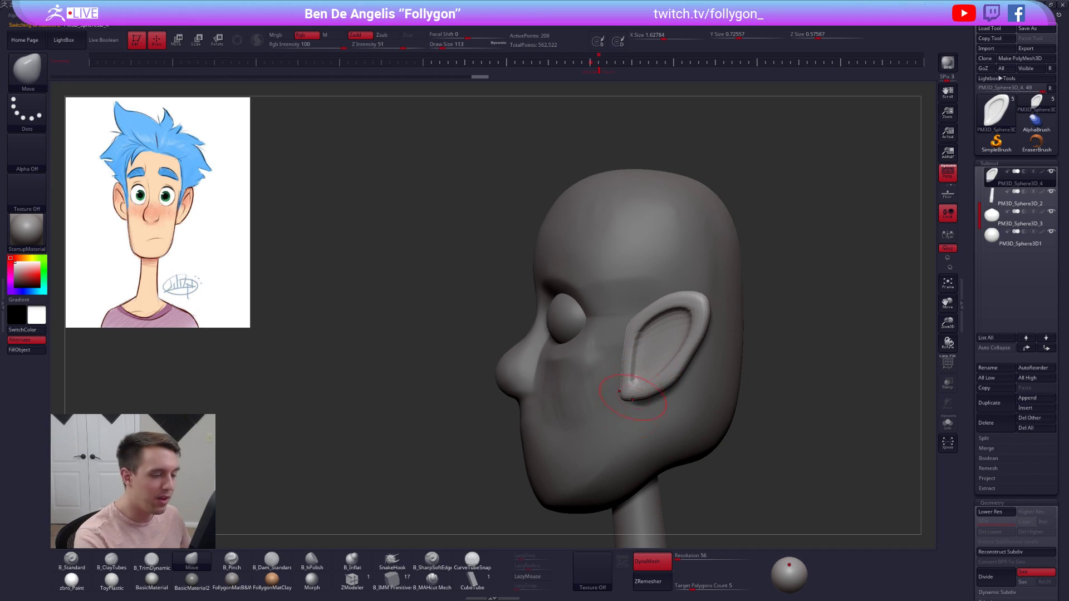
{"action": "left_click", "coordinate": [627, 415], "text": "alt"}
{"action": "key", "text": "alt+s"}
{"action": "right_click_drag", "start_coordinate": [619, 442], "coordinate": [572, 375], "text": "alt"}
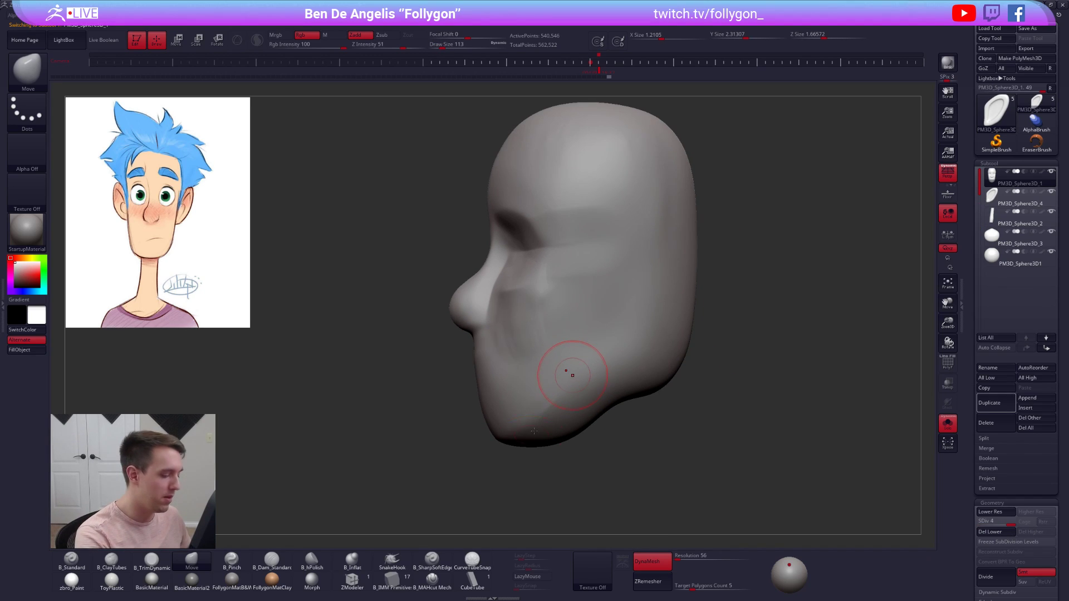
{"action": "left_click", "coordinate": [442, 568]}
{"action": "key", "text": "shift+alt+s"}
{"action": "mouse_move", "coordinate": [466, 490]}
{"action": "right_mouse_down", "text": "ctrl"}
{"action": "mouse_move", "coordinate": [566, 282]}
{"action": "mouse_move", "coordinate": [674, 256]}
{"action": "right_mouse_up", "text": "ctrl"}
- Select the head subtool and reshape the back of the head and its base with the Move brush at a Draw Size of 397
{"action": "left_click", "coordinate": [580, 276], "text": "alt"}
{"action": "left_click", "coordinate": [674, 258], "text": "alt"}
{"action": "key", "text": "space"}
{"action": "key", "text": "b"}
{"action": "key", "text": "m"}
{"action": "key", "text": "v"}
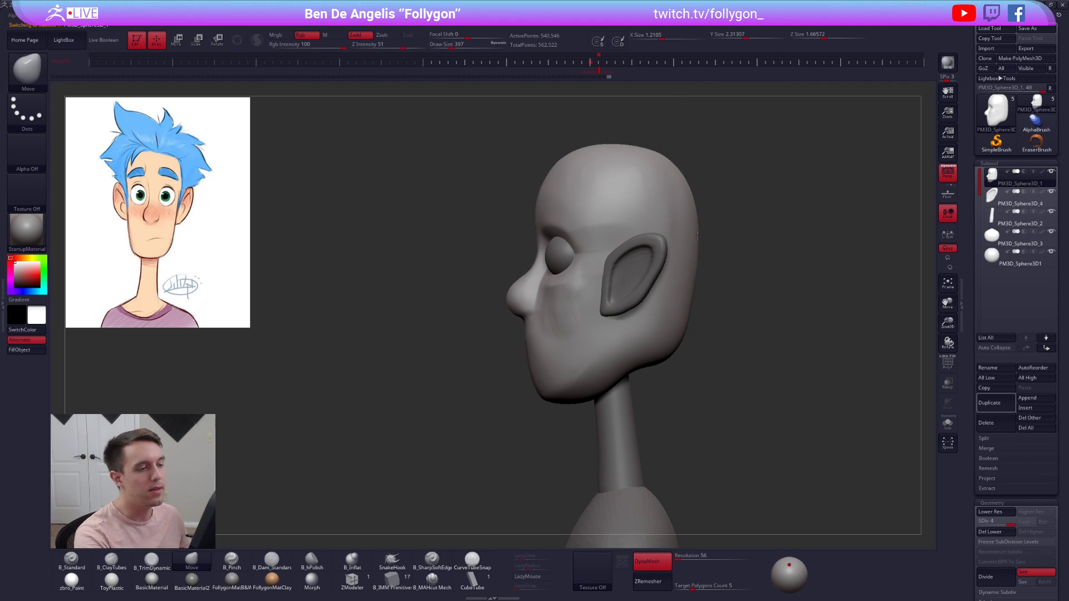
{"action": "left_click_drag", "start_coordinate": [691, 232], "coordinate": [690, 300]}
{"action": "left_click_drag", "start_coordinate": [676, 356], "coordinate": [666, 347]}
- Isolate the head and define the lower jawline with the Pinch brush at a Draw Size of 113
{"action": "key", "text": "space"}
{"action": "left_click", "coordinate": [669, 342]}
{"action": "key", "text": "alt+s"}
{"action": "mouse_move", "coordinate": [554, 366]}
{"action": "right_mouse_down"}
{"action": "mouse_move", "coordinate": [574, 377]}
{"action": "mouse_move", "coordinate": [544, 382]}
{"action": "right_mouse_up"}
{"action": "key", "text": "b"}
{"action": "key", "text": "p"}
{"action": "key", "text": "i"}
{"action": "key", "text": "space"}
{"action": "left_click", "coordinate": [541, 382]}
{"action": "left_click_drag", "start_coordinate": [546, 405], "coordinate": [664, 328]}
- Pinch a vertical edge down the side of the face in front of the ear area
{"action": "right_click_drag", "start_coordinate": [662, 334], "coordinate": [616, 352]}
{"action": "left_click_drag", "start_coordinate": [614, 349], "coordinate": [618, 273]}
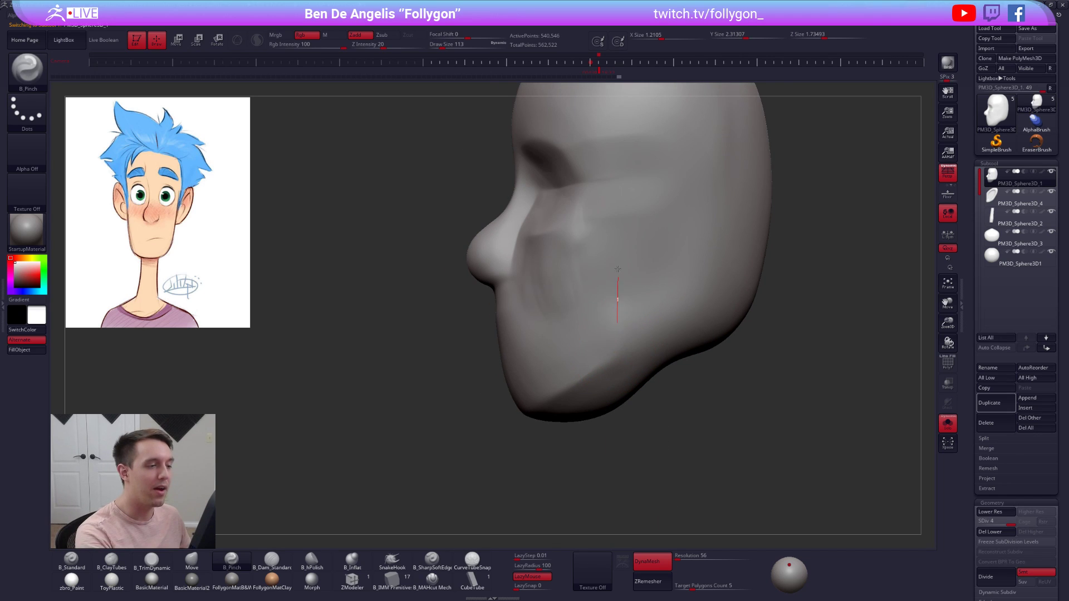
{"action": "left_click_drag", "start_coordinate": [618, 186], "coordinate": [620, 267]}
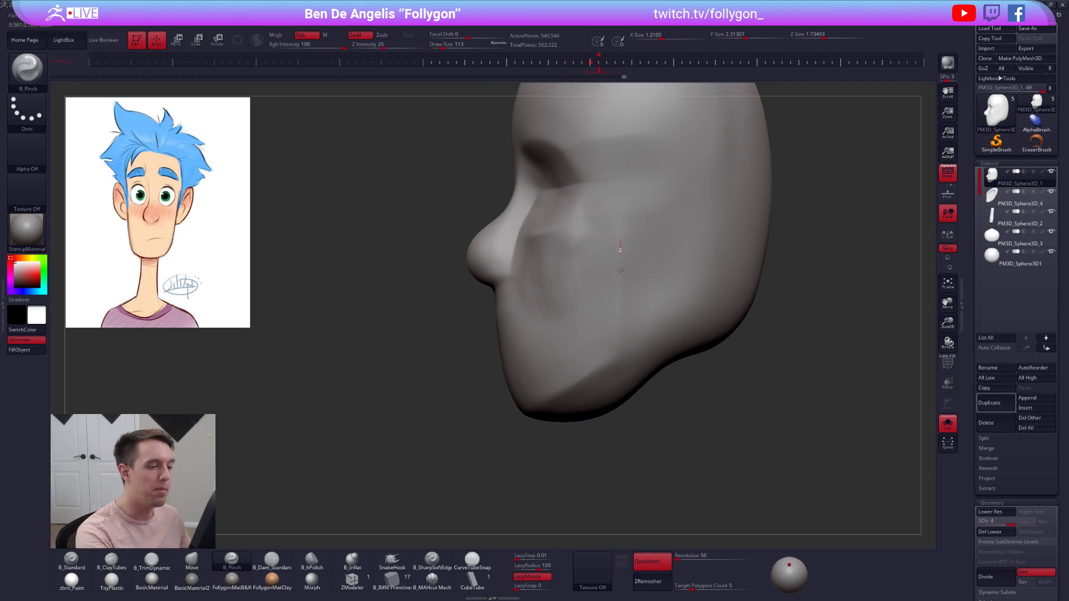
- Carve a crease down the back of the jaw and underneath it with the SharpSoftEdge brush at a Draw Size of 121, smoothing its end
{"action": "left_click", "coordinate": [437, 560]}
{"action": "left_click_drag", "start_coordinate": [640, 220], "coordinate": [644, 370]}
{"action": "right_click_drag", "start_coordinate": [645, 369], "coordinate": [641, 292]}
{"action": "key", "text": "space"}
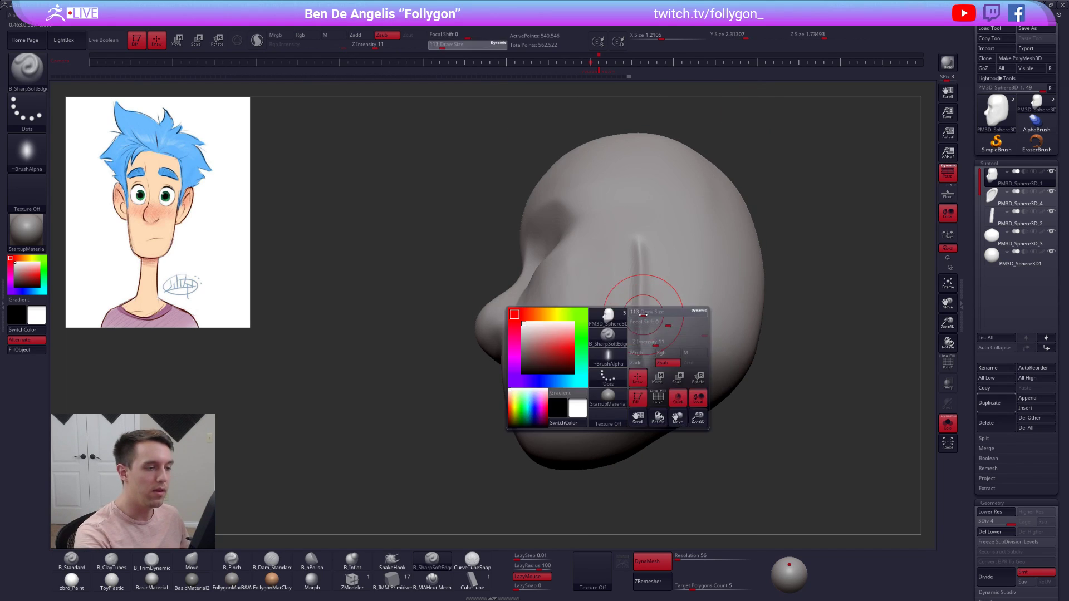
{"action": "left_click_drag", "start_coordinate": [641, 282], "coordinate": [648, 473]}
{"action": "right_click_drag", "start_coordinate": [649, 473], "coordinate": [651, 329]}
{"action": "left_click_drag", "start_coordinate": [649, 315], "coordinate": [659, 471]}
{"action": "key", "text": "shift"}
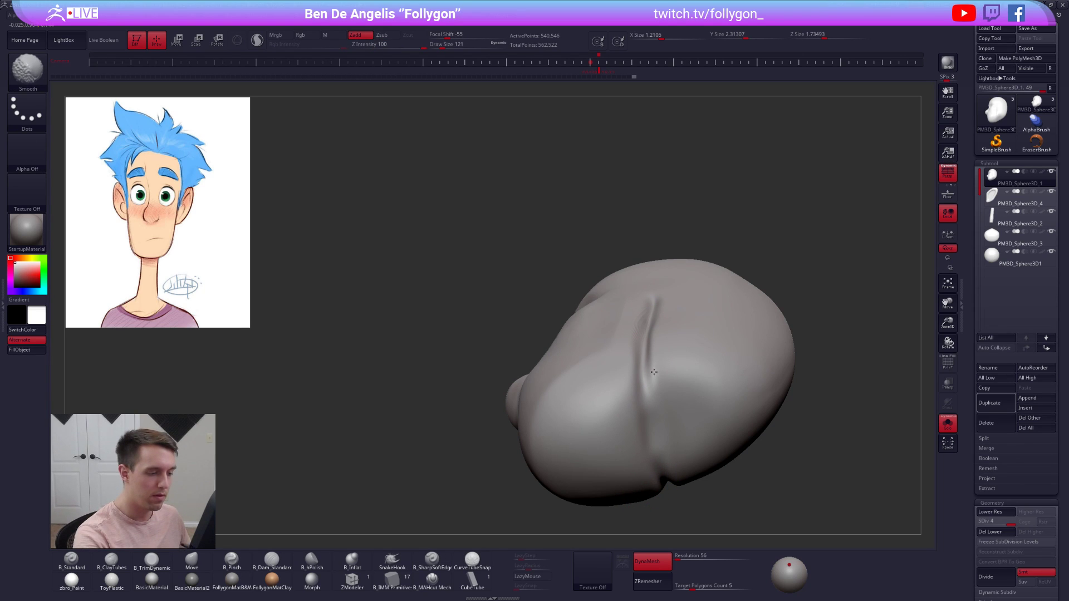
{"action": "left_click_drag", "start_coordinate": [653, 375], "coordinate": [656, 341], "text": "shift"}
- Tighten the upper side of the face just in front of the jaw crease with the Pinch brush
{"action": "right_click_drag", "start_coordinate": [656, 340], "coordinate": [640, 423]}
{"action": "key", "text": "5"}
{"action": "left_click_drag", "start_coordinate": [618, 228], "coordinate": [618, 252]}
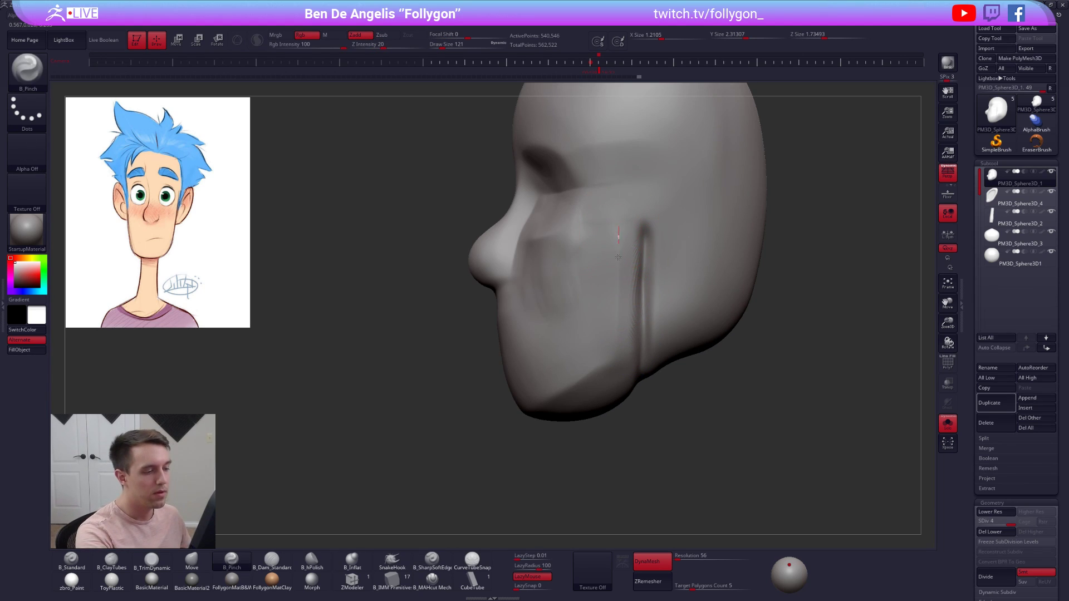
- Reshape the chin and lower jaw of the isolated head with the Move brush at a Draw Size of 192
{"action": "mouse_move", "coordinate": [612, 405]}
{"action": "right_mouse_down"}
{"action": "mouse_move", "coordinate": [596, 353]}
{"action": "mouse_move", "coordinate": [528, 412]}
{"action": "mouse_move", "coordinate": [578, 404]}
{"action": "right_mouse_up"}
{"action": "key", "text": "b"}
{"action": "key", "text": "m"}
{"action": "key", "text": "v"}
{"action": "key", "text": "space"}
{"action": "left_click_drag", "start_coordinate": [560, 410], "coordinate": [511, 395]}
{"action": "right_click_drag", "start_coordinate": [572, 400], "coordinate": [532, 378], "text": "ctrl"}
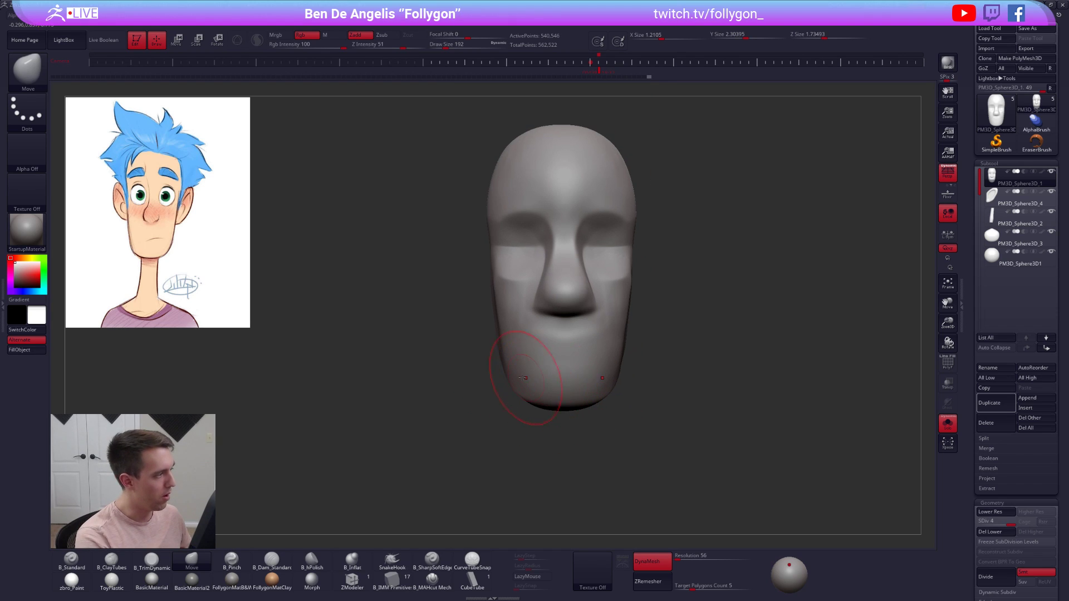
- Show the whole bust and fine-tune the lower face with the Move brush
{"action": "key", "text": "alt+s"}
{"action": "mouse_move", "coordinate": [663, 368]}
{"action": "right_mouse_down"}
{"action": "mouse_move", "coordinate": [578, 369]}
{"action": "mouse_move", "coordinate": [646, 380]}
{"action": "right_mouse_up"}
{"action": "key", "text": "space"}
{"action": "left_click_drag", "start_coordinate": [577, 384], "coordinate": [580, 376]}
{"action": "key", "text": "space"}
{"action": "left_click_drag", "start_coordinate": [583, 384], "coordinate": [577, 384]}
- Isolate the head and build up the rear cheek toward the jaw with the ClayTubes brush at a Draw Size of 192
{"action": "right_click_drag", "start_coordinate": [624, 378], "coordinate": [575, 361]}
{"action": "key", "text": "2"}
{"action": "key", "text": "alt+s"}
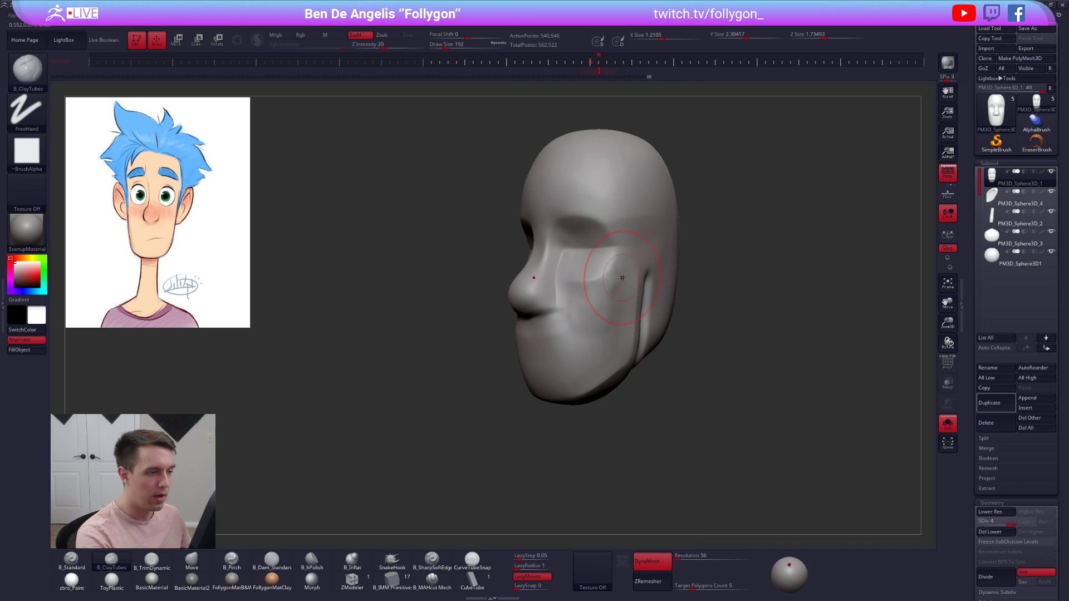
{"action": "left_click_drag", "start_coordinate": [622, 300], "coordinate": [601, 347]}
- Flatten the underside of the jaw and chin with the TrimDynamic brush at a Draw Size of 227
{"action": "mouse_move", "coordinate": [619, 352]}
{"action": "right_mouse_down"}
{"action": "mouse_move", "coordinate": [591, 335]}
{"action": "mouse_move", "coordinate": [593, 348]}
{"action": "right_mouse_up"}
{"action": "key", "text": "3"}
{"action": "key", "text": "space"}
{"action": "left_click_drag", "start_coordinate": [592, 375], "coordinate": [595, 376]}
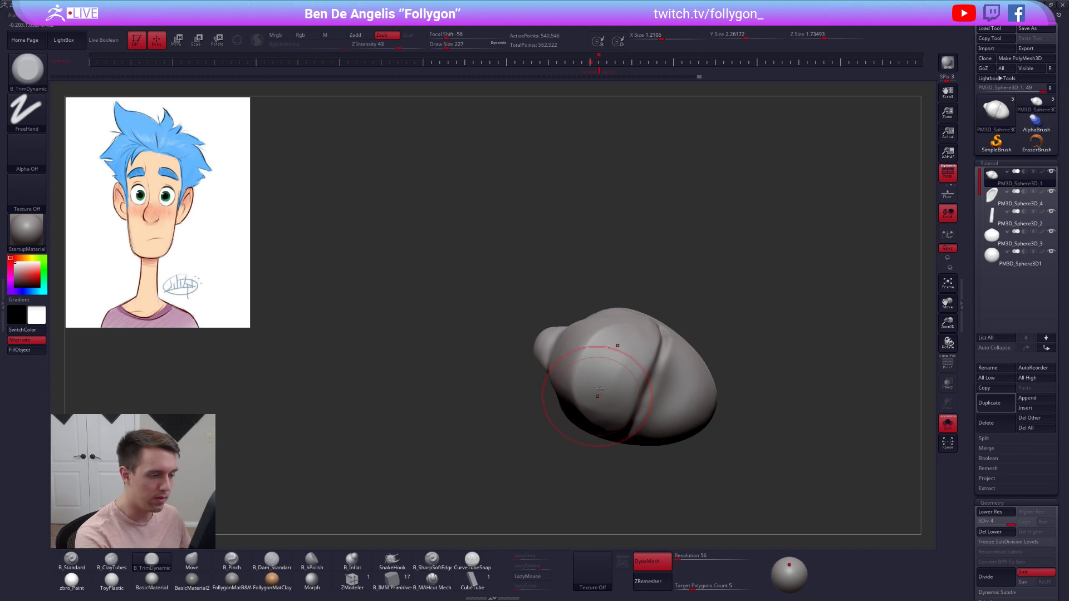
- Nudge the jaw corner with the Move brush and sharpen the lower jaw edge with the Pinch brush at a Draw Size of 113
{"action": "right_click_drag", "start_coordinate": [632, 363], "coordinate": [618, 379]}
{"action": "key", "text": "5"}
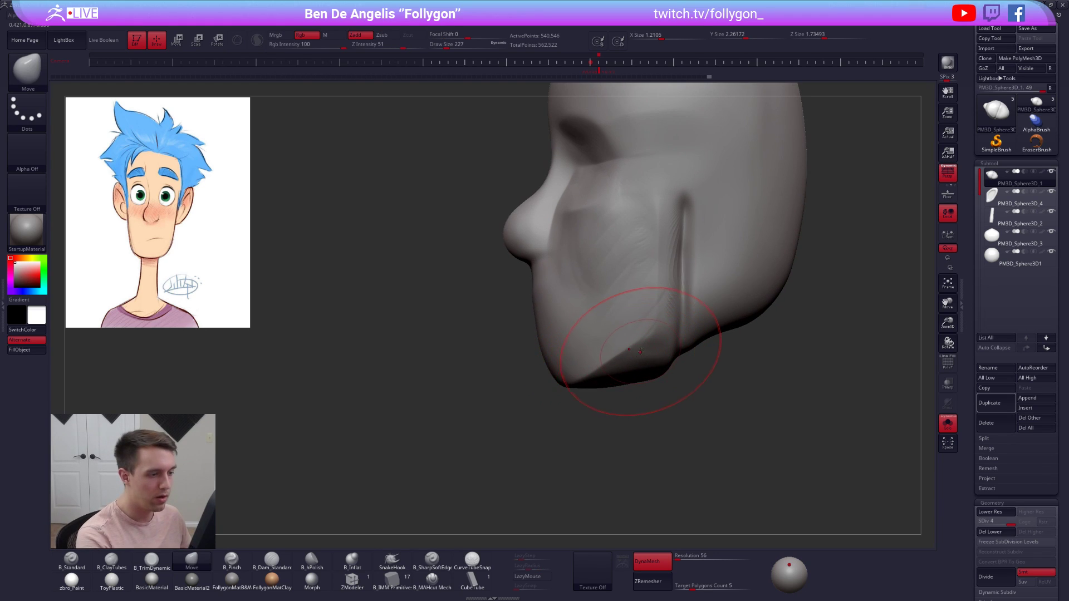
{"action": "key", "text": "space"}
{"action": "left_click_drag", "start_coordinate": [636, 354], "coordinate": [630, 354]}
{"action": "right_click_drag", "start_coordinate": [630, 344], "coordinate": [620, 351]}
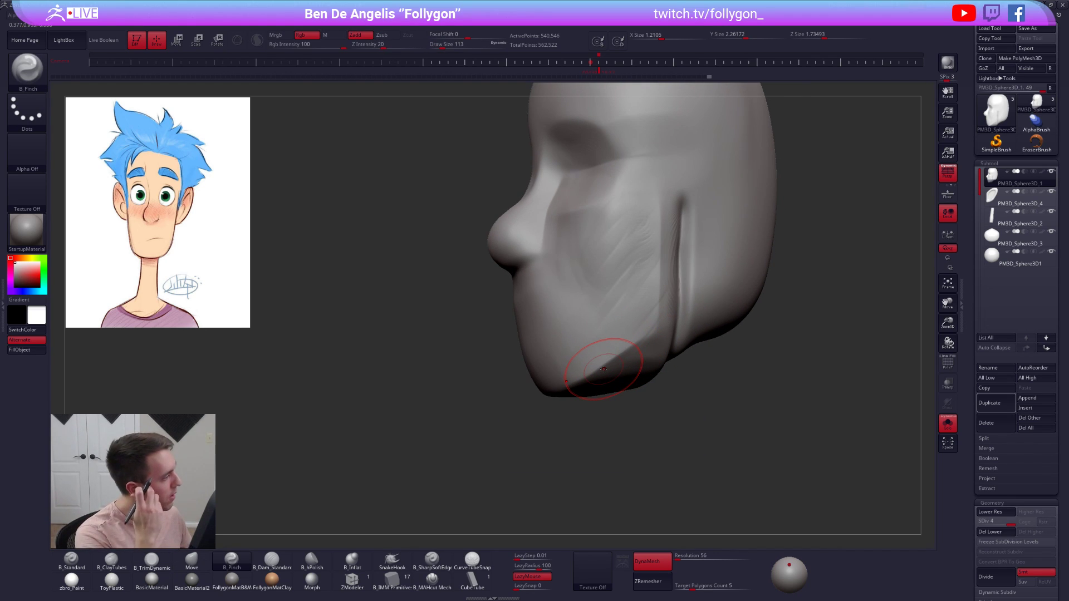
{"action": "left_click_drag", "start_coordinate": [534, 416], "coordinate": [525, 421]}
{"action": "right_click_drag", "start_coordinate": [526, 419], "coordinate": [584, 384]}
- Smooth the side of the chin at a Draw Size of 160
{"action": "key", "text": "space"}
{"action": "left_click_drag", "start_coordinate": [585, 385], "coordinate": [591, 386]}
{"action": "right_click_drag", "start_coordinate": [509, 418], "coordinate": [579, 359]}
{"action": "key", "text": "bracketright"}
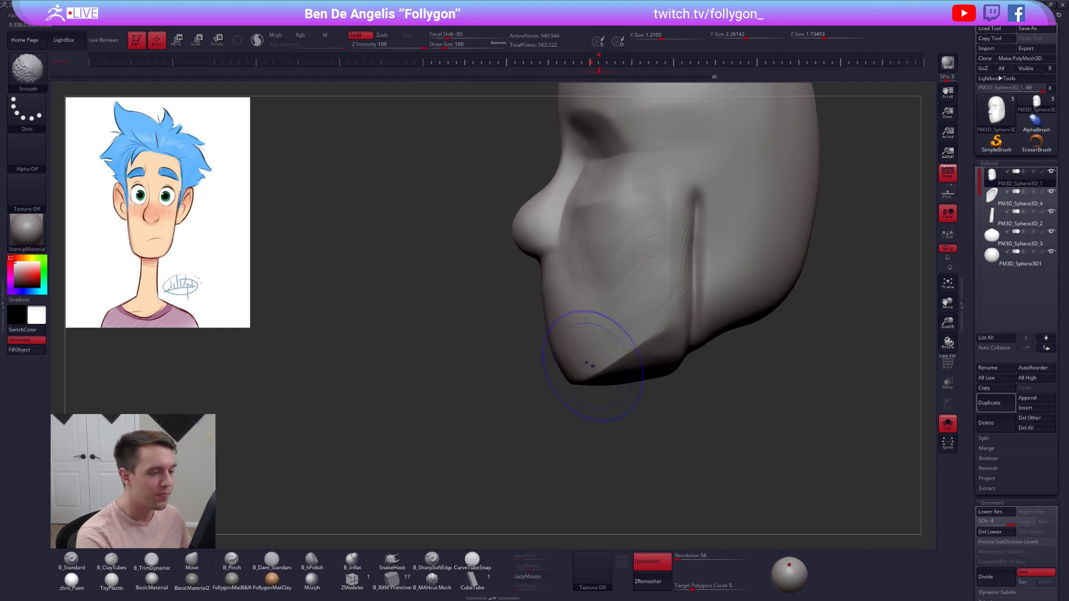
{"action": "key", "text": "bracketright"}
{"action": "key", "text": "space"}
{"action": "right_click_drag", "start_coordinate": [478, 328], "coordinate": [537, 295]}
- Flatten the front and side of the chin with the TrimDynamic brush at Draw Sizes of 113 and 160
{"action": "key", "text": "3"}
{"action": "key", "text": "space"}
{"action": "left_click_drag", "start_coordinate": [537, 287], "coordinate": [529, 287]}
{"action": "key", "text": "space"}
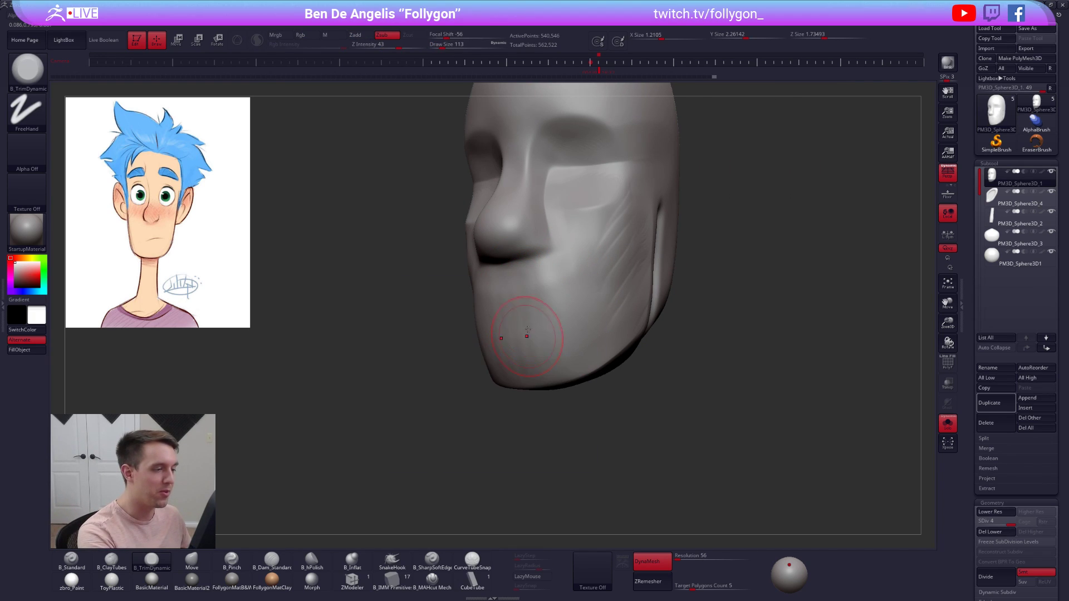
{"action": "key", "text": "shift"}
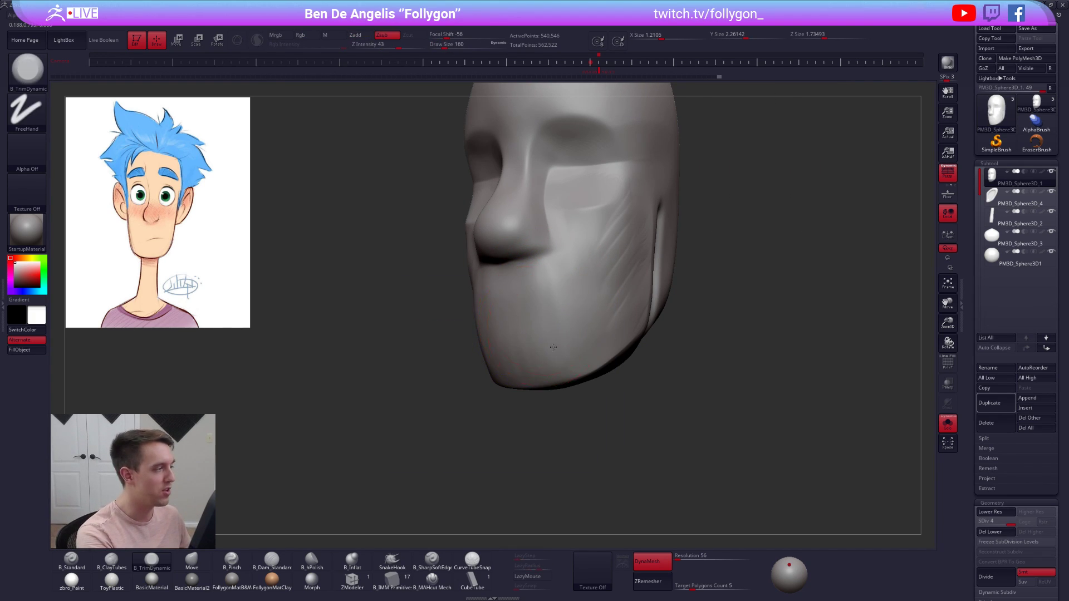
{"action": "right_click_drag", "start_coordinate": [544, 325], "coordinate": [579, 405], "text": "alt"}
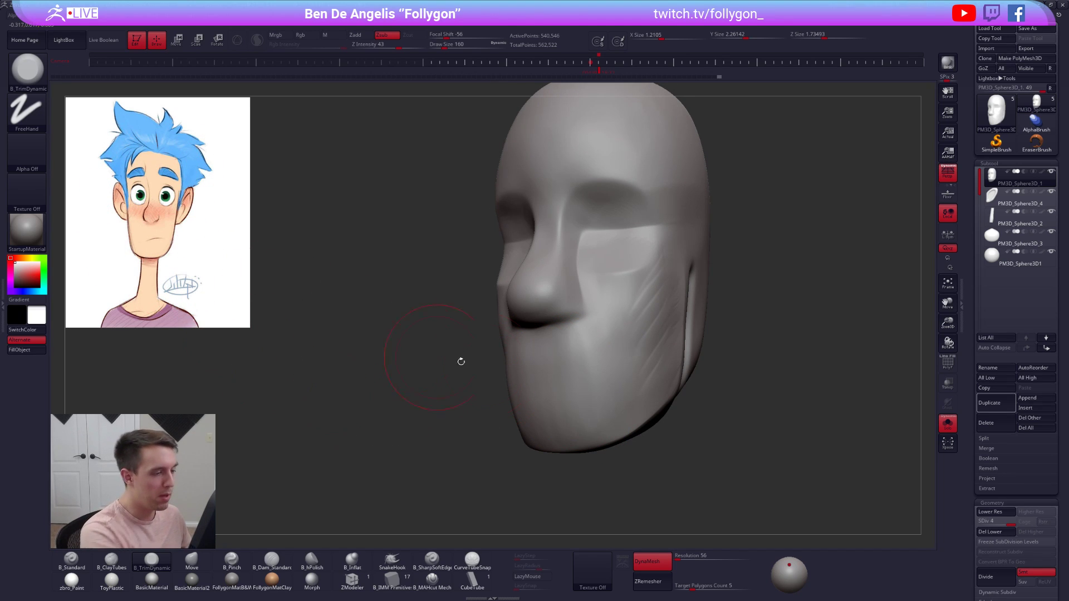
{"action": "right_click_drag", "start_coordinate": [436, 358], "coordinate": [479, 359], "text": "shift"}
- Adjust the sides of the jaw from the front with the Move brush at a Draw Size of 292
{"action": "key", "text": "space"}
{"action": "key", "text": "b"}
{"action": "key", "text": "m"}
{"action": "key", "text": "v"}
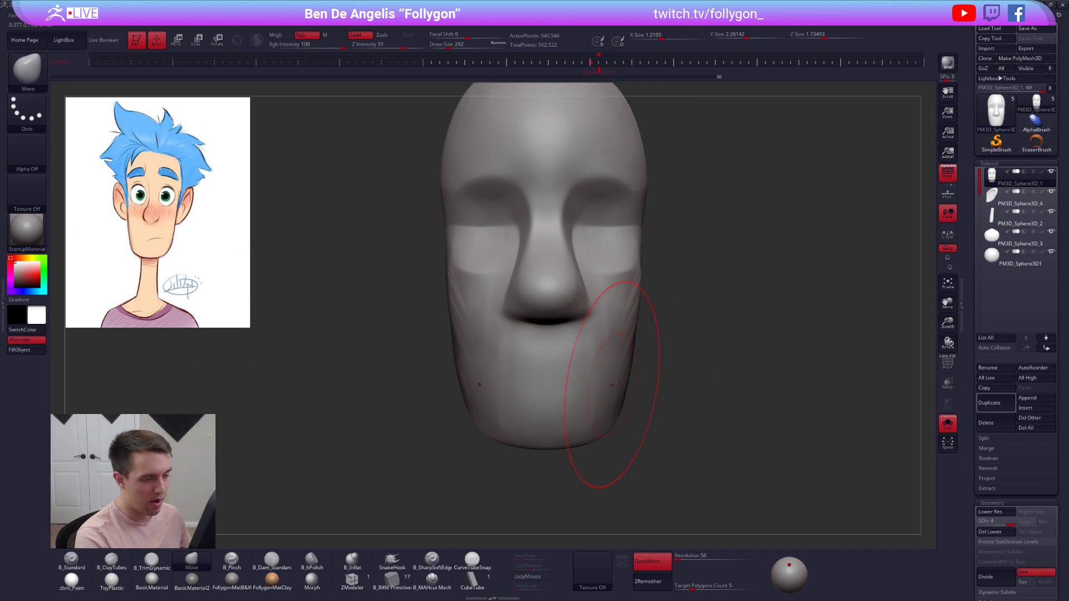
{"action": "mouse_move", "coordinate": [612, 385]}
{"action": "right_mouse_down", "text": "ctrl"}
{"action": "mouse_move", "coordinate": [611, 357]}
{"action": "mouse_move", "coordinate": [612, 384]}
{"action": "mouse_move", "coordinate": [518, 381]}
{"action": "right_mouse_up", "text": "ctrl"}
{"action": "key", "text": "alt+s"}
{"action": "key", "text": "space"}
- Build up the area behind the jaw crease with the ClayTubes brush at a Draw Size of 150
{"action": "right_click_drag", "start_coordinate": [647, 378], "coordinate": [657, 340]}
{"action": "mouse_move", "coordinate": [657, 340]}
{"action": "right_mouse_down", "text": "alt"}
{"action": "mouse_move", "coordinate": [620, 329]}
{"action": "mouse_move", "coordinate": [620, 303]}
{"action": "mouse_move", "coordinate": [625, 323]}
{"action": "right_mouse_up", "text": "alt"}
{"action": "key", "text": "alt+s"}
{"action": "key", "text": "b"}
{"action": "key", "text": "c"}
{"action": "key", "text": "t"}
{"action": "key", "text": "space"}
{"action": "left_click_drag", "start_coordinate": [625, 323], "coordinate": [621, 317]}
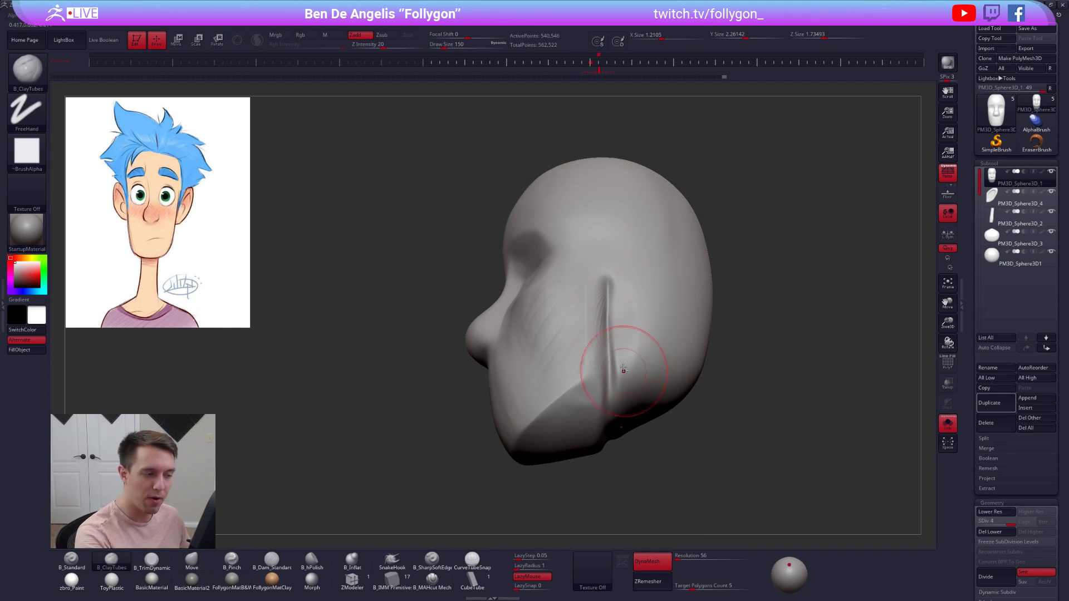
{"action": "right_click_drag", "start_coordinate": [625, 374], "coordinate": [622, 341]}
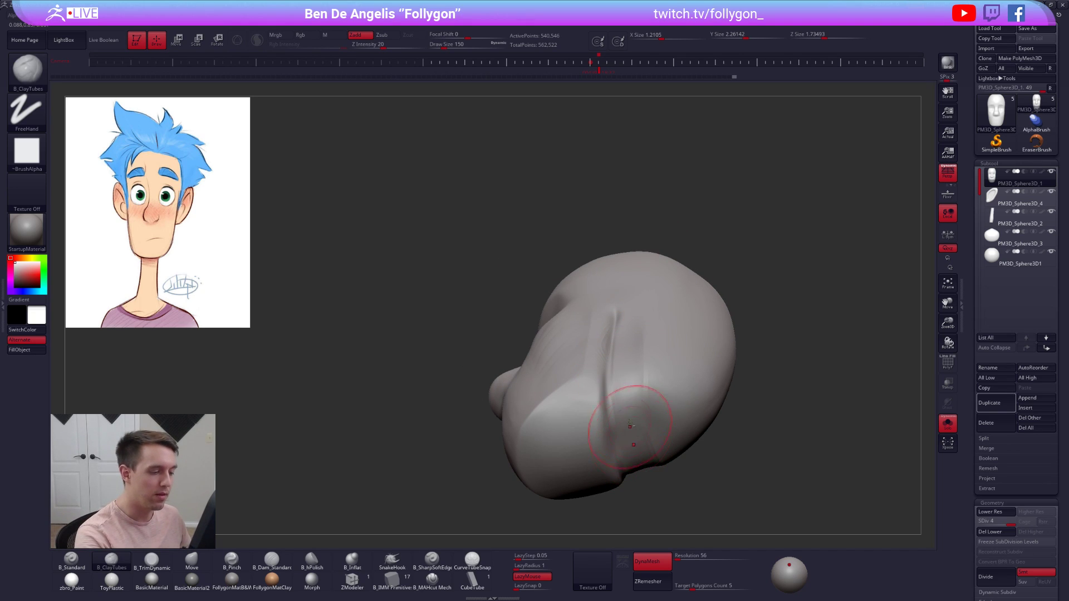
- Fill out the rear jaw and skull base with the ClayTubes brush at a Draw Size of 239, smoothing the crease
{"action": "right_click_drag", "start_coordinate": [637, 391], "coordinate": [616, 354], "text": "alt"}
{"action": "key", "text": "space"}
{"action": "left_click_drag", "start_coordinate": [601, 332], "coordinate": [616, 350]}
{"action": "key", "text": "space"}
{"action": "left_click_drag", "start_coordinate": [613, 288], "coordinate": [613, 346]}
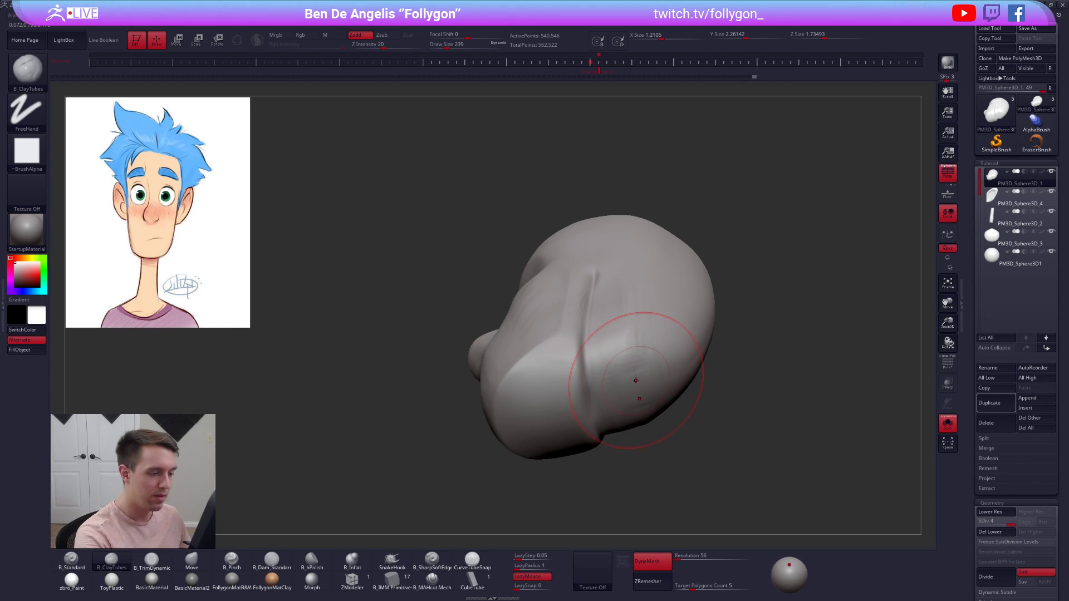
{"action": "key", "text": "shift"}
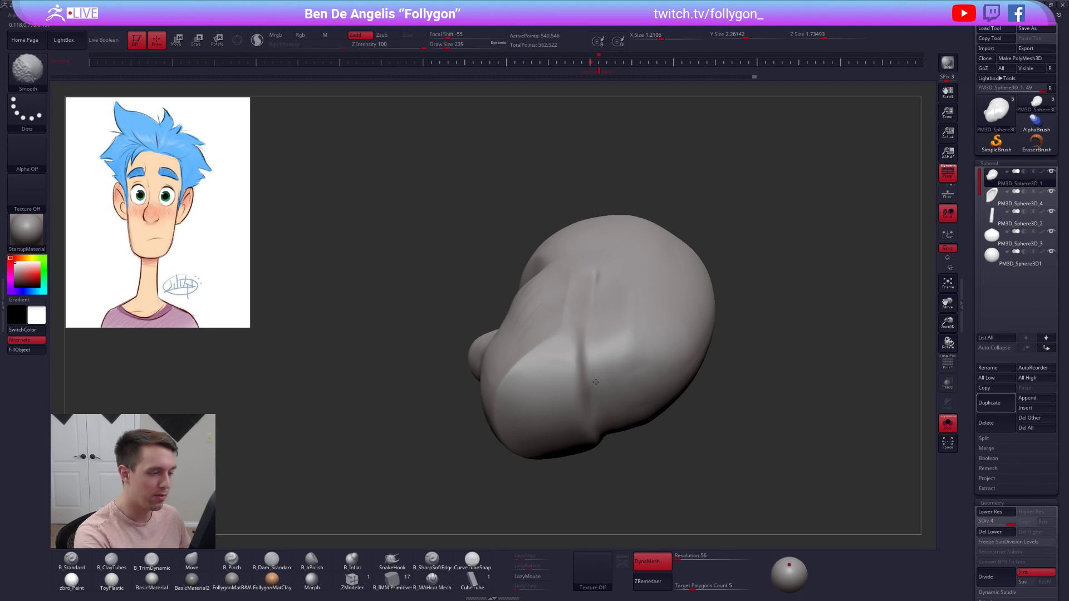
{"action": "left_click_drag", "start_coordinate": [596, 379], "coordinate": [592, 356], "text": "shift"}
- Flatten the underside of the jaw across the crease with the TrimDynamic brush at Draw Sizes of 239 and 203
{"action": "right_click_drag", "start_coordinate": [568, 428], "coordinate": [558, 384]}
{"action": "key", "text": "3"}
{"action": "mouse_move", "coordinate": [562, 377]}
{"action": "left_mouse_down"}
{"action": "mouse_move", "coordinate": [589, 443]}
{"action": "mouse_move", "coordinate": [596, 414]}
{"action": "left_mouse_up"}
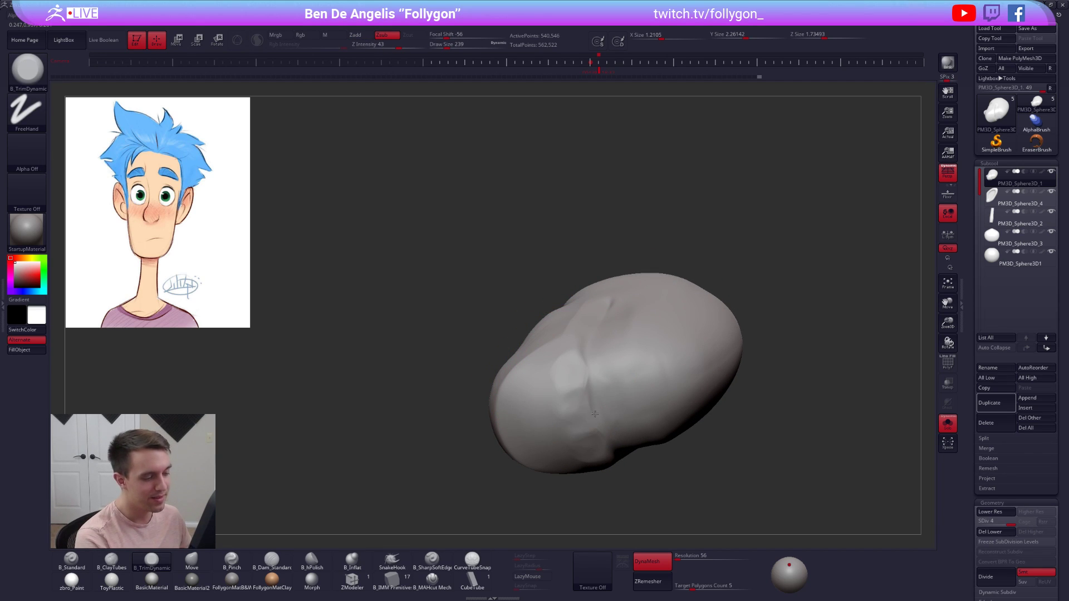
{"action": "mouse_move", "coordinate": [563, 406]}
{"action": "right_mouse_down"}
{"action": "mouse_move", "coordinate": [574, 367]}
{"action": "mouse_move", "coordinate": [571, 306]}
{"action": "mouse_move", "coordinate": [564, 313]}
{"action": "right_mouse_up"}
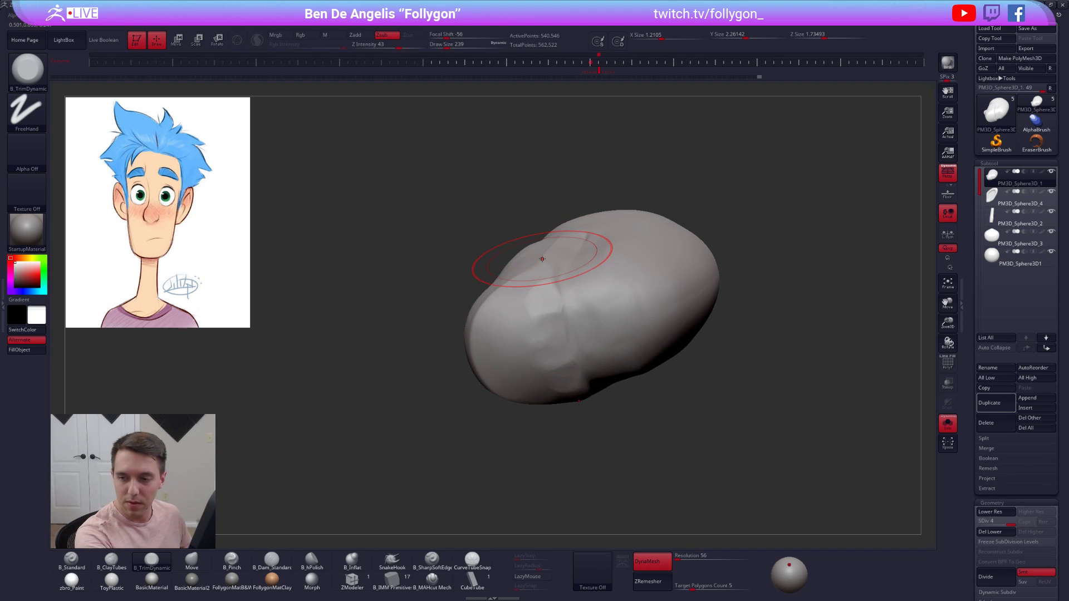
{"action": "mouse_move", "coordinate": [550, 319]}
{"action": "right_mouse_down"}
{"action": "mouse_move", "coordinate": [568, 319]}
{"action": "mouse_move", "coordinate": [562, 332]}
{"action": "right_mouse_up"}
{"action": "key", "text": "space"}
{"action": "left_click_drag", "start_coordinate": [591, 324], "coordinate": [588, 324]}
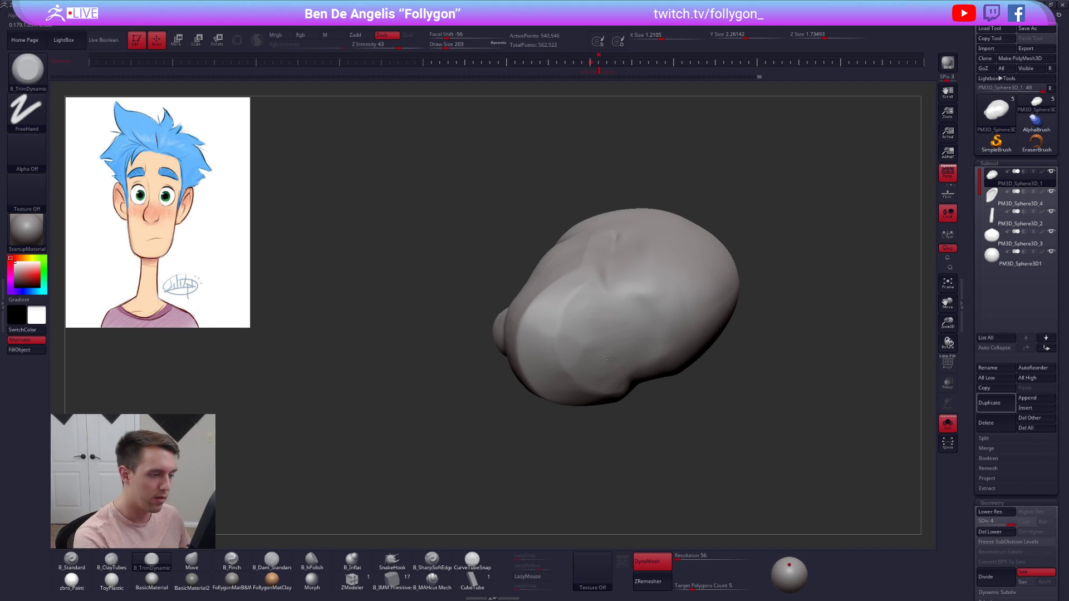
- Flatten the side of the head around the upper end of the jaw crease with TrimDynamic at a Draw Size of 181
{"action": "mouse_move", "coordinate": [629, 316]}
{"action": "right_mouse_down"}
{"action": "mouse_move", "coordinate": [599, 332]}
{"action": "mouse_move", "coordinate": [656, 367]}
{"action": "mouse_move", "coordinate": [650, 386]}
{"action": "mouse_move", "coordinate": [610, 344]}
{"action": "right_mouse_up"}
{"action": "key", "text": "space"}
{"action": "key", "text": "alt+s"}
{"action": "key", "text": "space"}
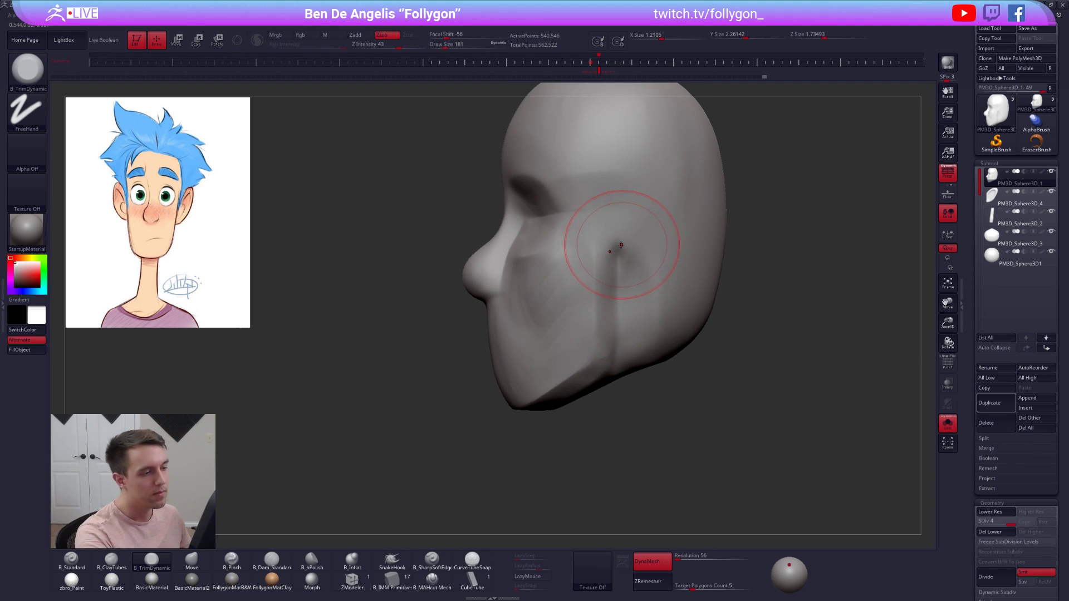
- Sharpen the vertical crease behind the cheek with the Pinch brush at a Draw Size of 113
{"action": "key", "text": "5"}
{"action": "key", "text": "space"}
{"action": "left_click", "coordinate": [618, 291]}
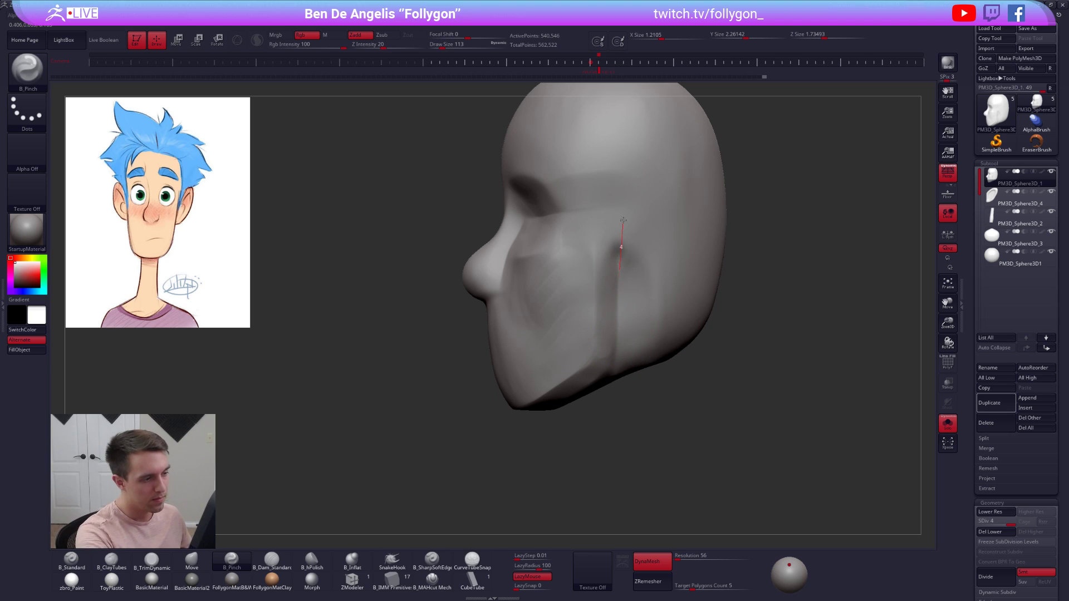
{"action": "left_click_drag", "start_coordinate": [622, 222], "coordinate": [618, 273]}
{"action": "right_click_drag", "start_coordinate": [633, 297], "coordinate": [650, 305]}
{"action": "key", "text": "space"}
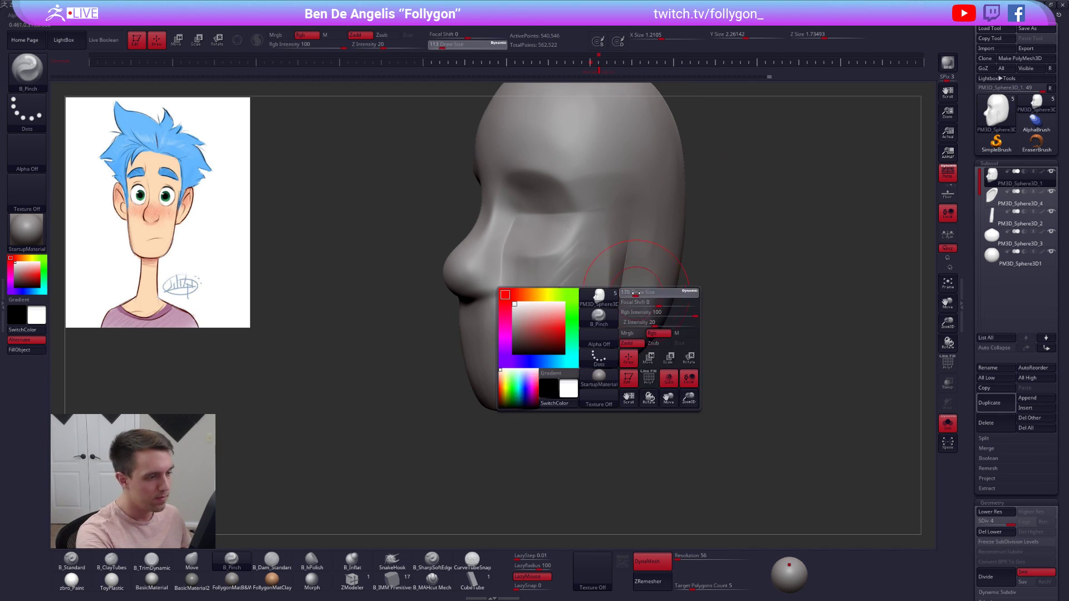
{"action": "left_click", "coordinate": [650, 305]}
- Flatten the side of the skull behind the jaw crease with TrimDynamic at Draw Sizes of 203 and 215
{"action": "key", "text": "3"}
{"action": "left_click_drag", "start_coordinate": [646, 299], "coordinate": [650, 324]}
{"action": "key", "text": "space"}
{"action": "left_click", "coordinate": [652, 324]}
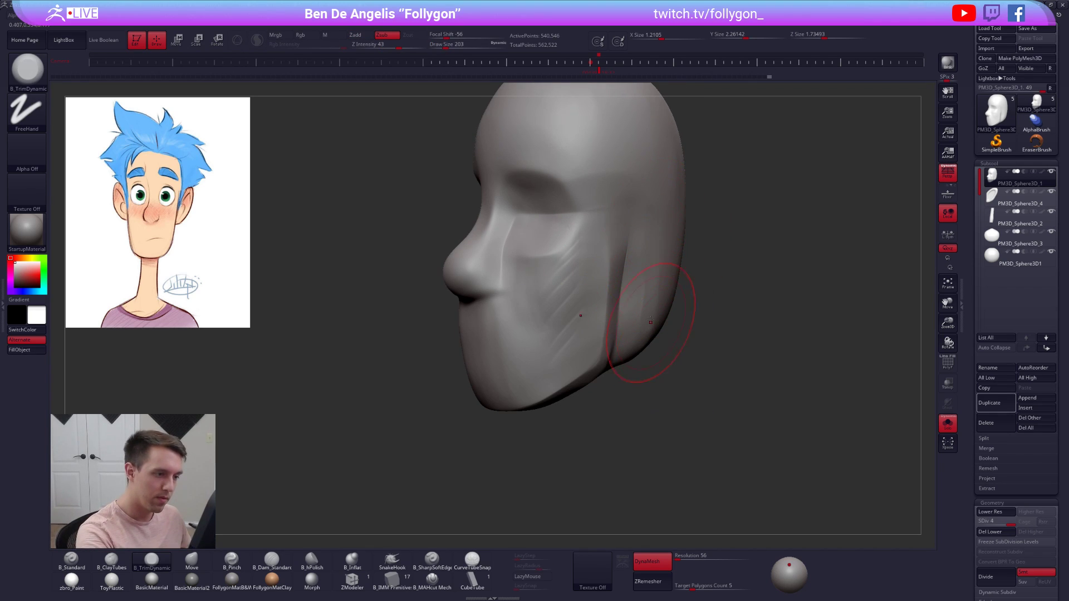
{"action": "right_click_drag", "start_coordinate": [653, 324], "coordinate": [648, 308]}
{"action": "key", "text": "space"}
{"action": "left_click", "coordinate": [650, 308]}
{"action": "left_click_drag", "start_coordinate": [642, 239], "coordinate": [643, 353]}
{"action": "right_click_drag", "start_coordinate": [643, 352], "coordinate": [649, 229]}
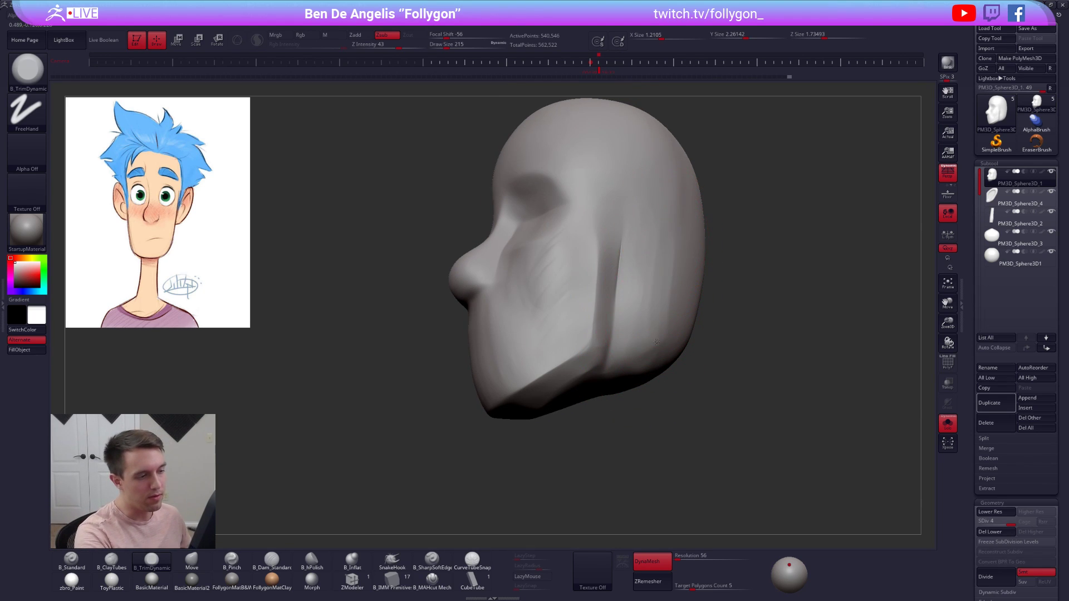
{"action": "right_click_drag", "start_coordinate": [646, 338], "coordinate": [650, 296]}
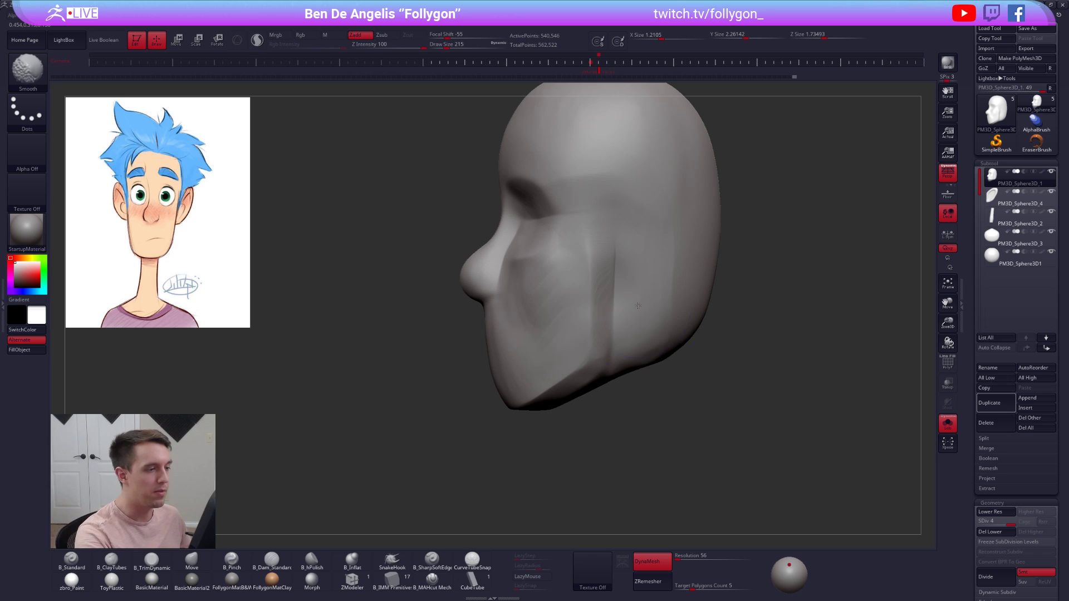
- Compare the head before and after the last stroke, then pinch the upper jaw crease at a Draw Size of 113
{"action": "key", "text": "ctrl+z"}
{"action": "key", "text": "ctrl+shift+z"}
{"action": "left_click_drag", "start_coordinate": [589, 273], "coordinate": [589, 273]}
{"action": "right_click_drag", "start_coordinate": [590, 340], "coordinate": [602, 372], "text": "alt"}
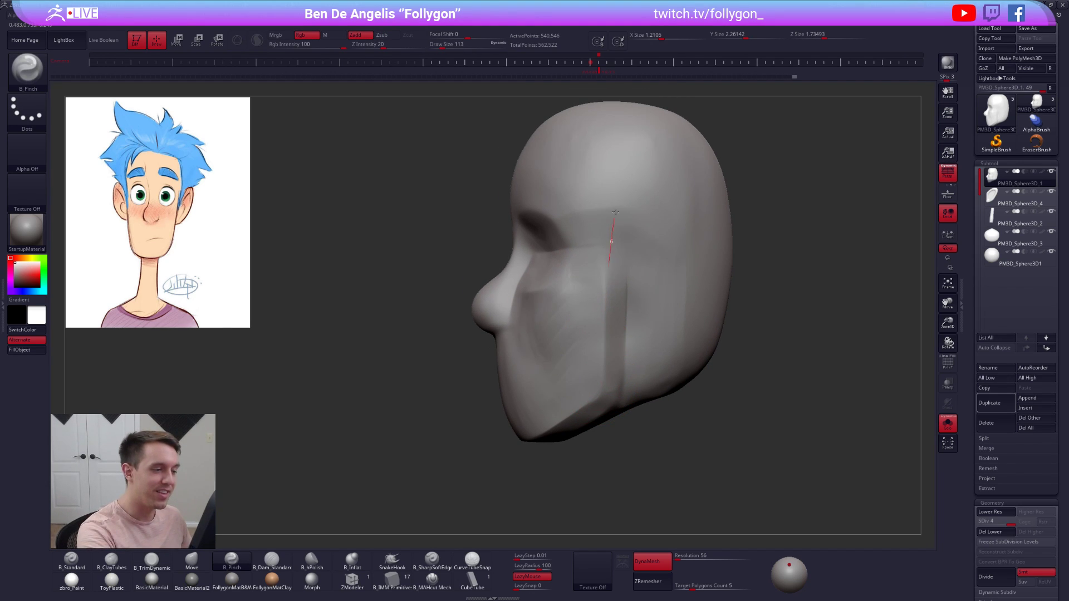
{"action": "left_click_drag", "start_coordinate": [606, 282], "coordinate": [608, 283]}
{"action": "right_click_drag", "start_coordinate": [609, 284], "coordinate": [685, 290]}
{"action": "right_click_drag", "start_coordinate": [611, 316], "coordinate": [616, 375], "text": "alt"}
- Nudge the side of the face with the Move brush and build up the cheek with ClayTubes at a Draw Size of 192
{"action": "key", "text": "b"}
{"action": "key", "text": "m"}
{"action": "key", "text": "v"}
{"action": "key", "text": "s"}
{"action": "left_click_drag", "start_coordinate": [607, 370], "coordinate": [605, 370]}
{"action": "key", "text": "b"}
{"action": "key", "text": "c"}
{"action": "key", "text": "t"}
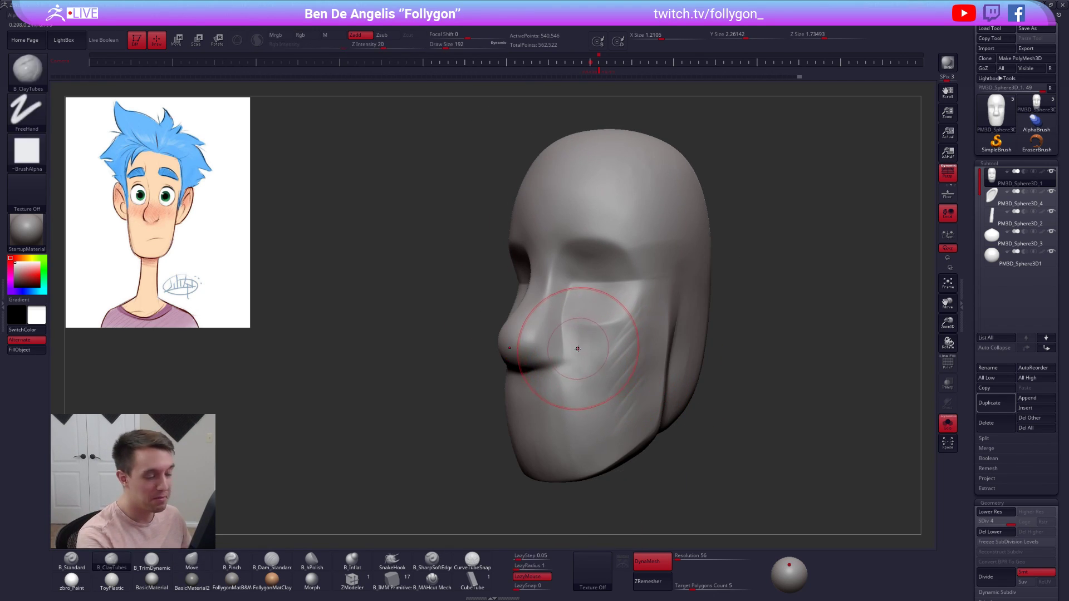
{"action": "right_click_drag", "start_coordinate": [633, 340], "coordinate": [663, 310]}
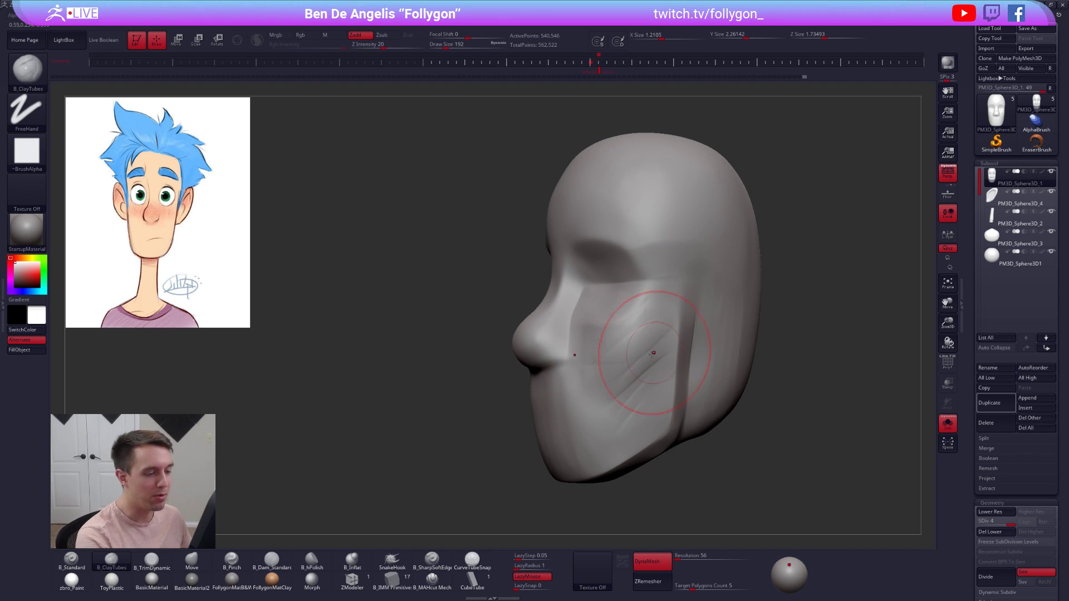
{"action": "left_click_drag", "start_coordinate": [600, 419], "coordinate": [643, 429]}
{"action": "mouse_move", "coordinate": [590, 424]}
{"action": "right_mouse_down"}
{"action": "mouse_move", "coordinate": [621, 423]}
{"action": "mouse_move", "coordinate": [577, 422]}
{"action": "mouse_move", "coordinate": [604, 384]}
{"action": "right_mouse_up"}
- Refine the outline of the lower cheeks from the front with the Move brush
{"action": "key", "text": "b"}
{"action": "key", "text": "m"}
{"action": "key", "text": "v"}
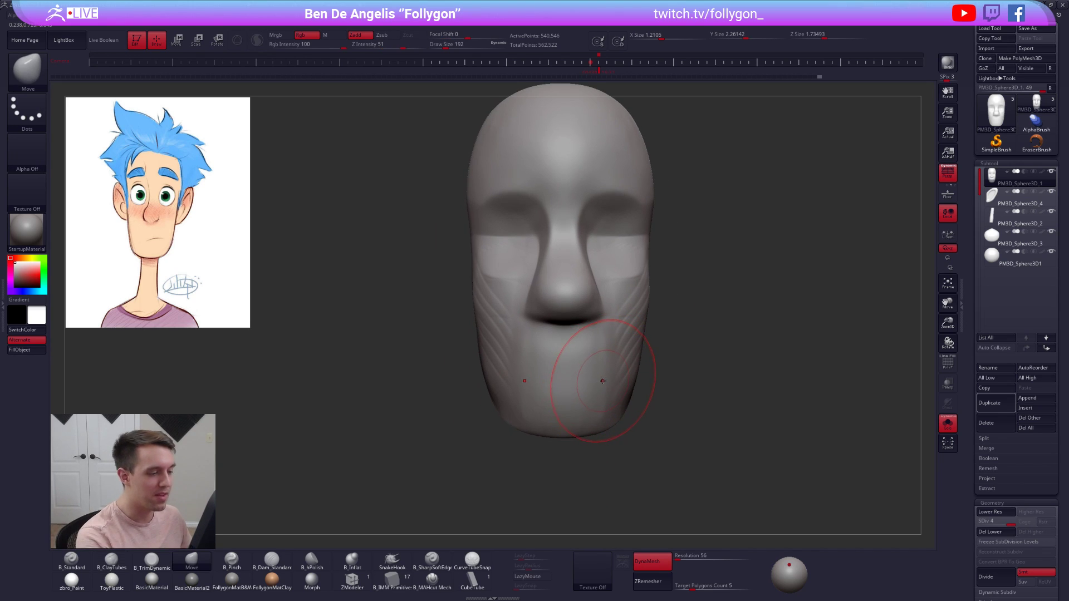
{"action": "key", "text": "space"}
{"action": "left_click_drag", "start_coordinate": [616, 375], "coordinate": [606, 355]}
{"action": "right_click_drag", "start_coordinate": [574, 330], "coordinate": [581, 375], "text": "alt"}
- Reshape the lower sides of the nose with the Move brush at a Draw Size of 113
{"action": "key", "text": "space"}
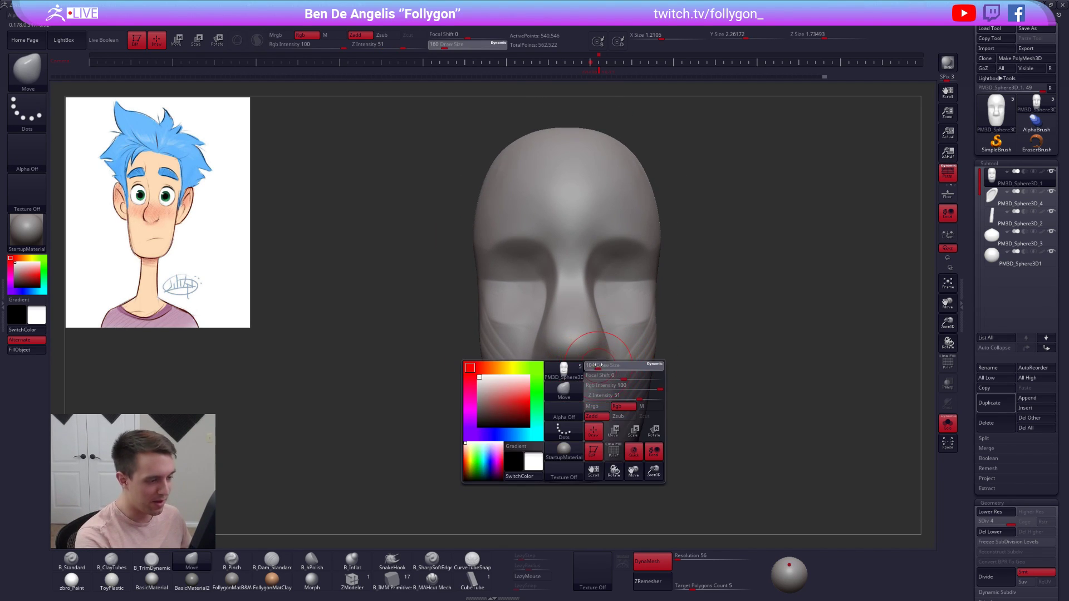
{"action": "left_click_drag", "start_coordinate": [597, 365], "coordinate": [600, 365]}
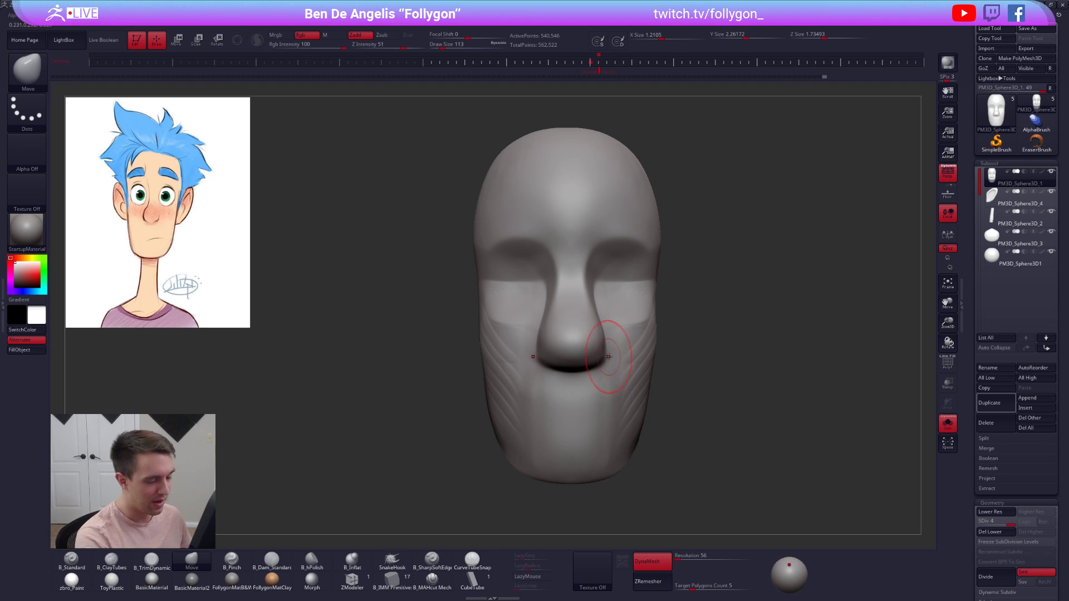
{"action": "left_click_drag", "start_coordinate": [606, 374], "coordinate": [603, 370]}
{"action": "mouse_move", "coordinate": [603, 370]}
{"action": "right_mouse_down"}
{"action": "mouse_move", "coordinate": [540, 362]}
{"action": "mouse_move", "coordinate": [556, 417]}
{"action": "right_mouse_up"}
- Sharpen the crease where the nose meets the cheek with the Pinch brush at a Draw Size of 74
{"action": "key", "text": "b"}
{"action": "key", "text": "p"}
{"action": "key", "text": "i"}
{"action": "key", "text": "space"}
{"action": "left_click_drag", "start_coordinate": [600, 364], "coordinate": [597, 363]}
{"action": "right_click_drag", "start_coordinate": [614, 362], "coordinate": [598, 366]}
{"action": "key", "text": "space"}
{"action": "left_click_drag", "start_coordinate": [598, 366], "coordinate": [596, 366]}
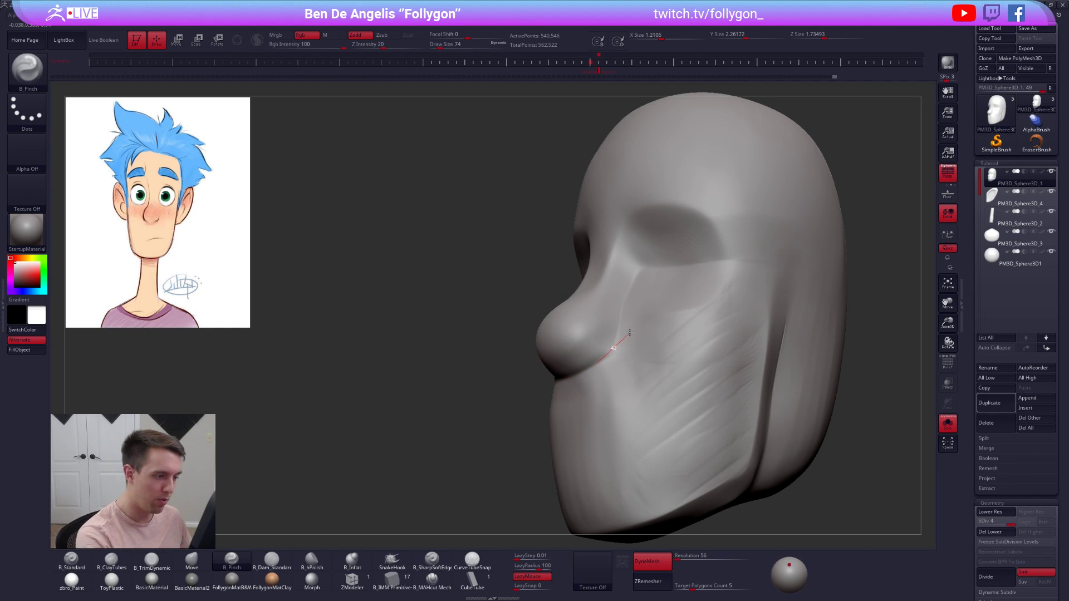
{"action": "left_click_drag", "start_coordinate": [622, 265], "coordinate": [625, 262]}
- Pinch along the side of the nose at a Draw Size of 130
{"action": "right_click_drag", "start_coordinate": [573, 328], "coordinate": [615, 342]}
{"action": "key", "text": "space"}
{"action": "left_click_drag", "start_coordinate": [616, 341], "coordinate": [624, 340]}
{"action": "mouse_move", "coordinate": [644, 352]}
{"action": "right_mouse_down", "text": "alt"}
{"action": "mouse_move", "coordinate": [629, 365]}
{"action": "mouse_move", "coordinate": [599, 348]}
{"action": "right_mouse_up", "text": "alt"}
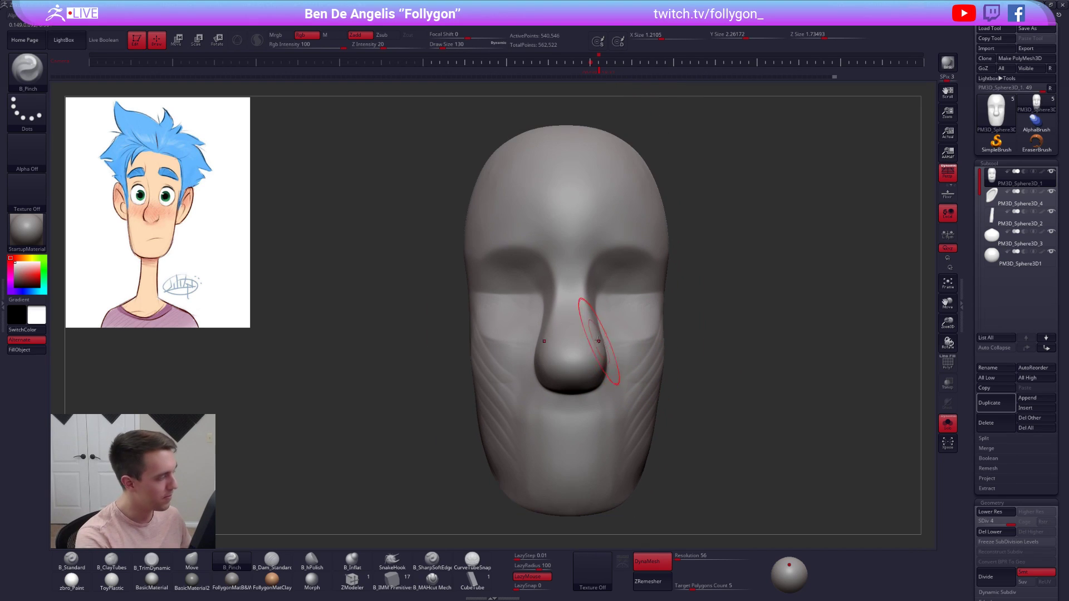
- Slim the nose and adjust its underside from the front with the Move brush at Draw Sizes of 150 and 121
{"action": "key", "text": "b"}
{"action": "key", "text": "m"}
{"action": "key", "text": "v"}
{"action": "key", "text": "space"}
{"action": "left_click_drag", "start_coordinate": [596, 355], "coordinate": [600, 355]}
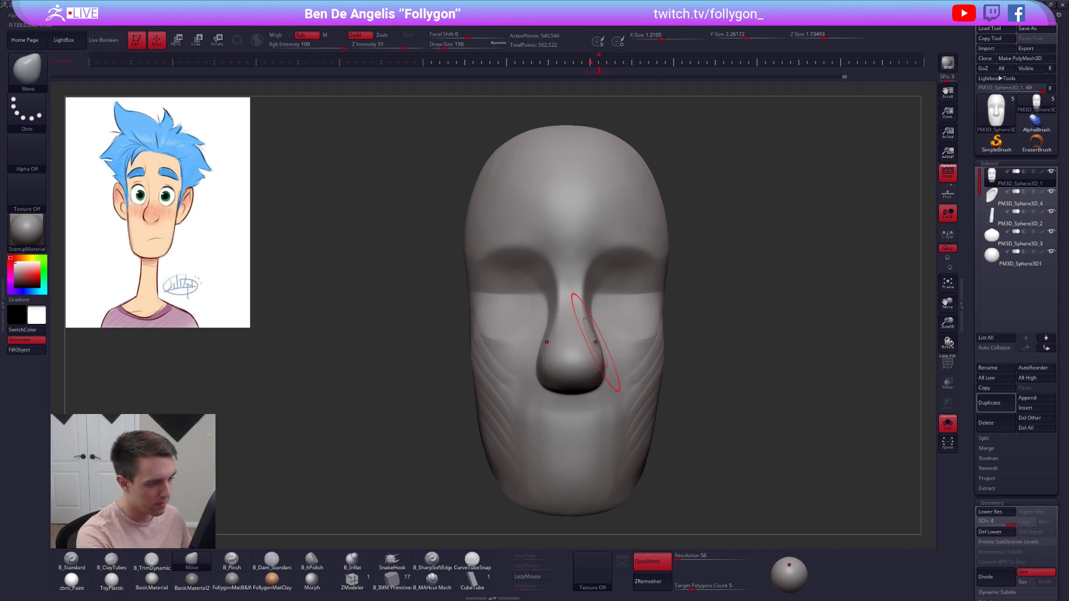
{"action": "key", "text": "space"}
{"action": "left_click_drag", "start_coordinate": [607, 390], "coordinate": [578, 396]}
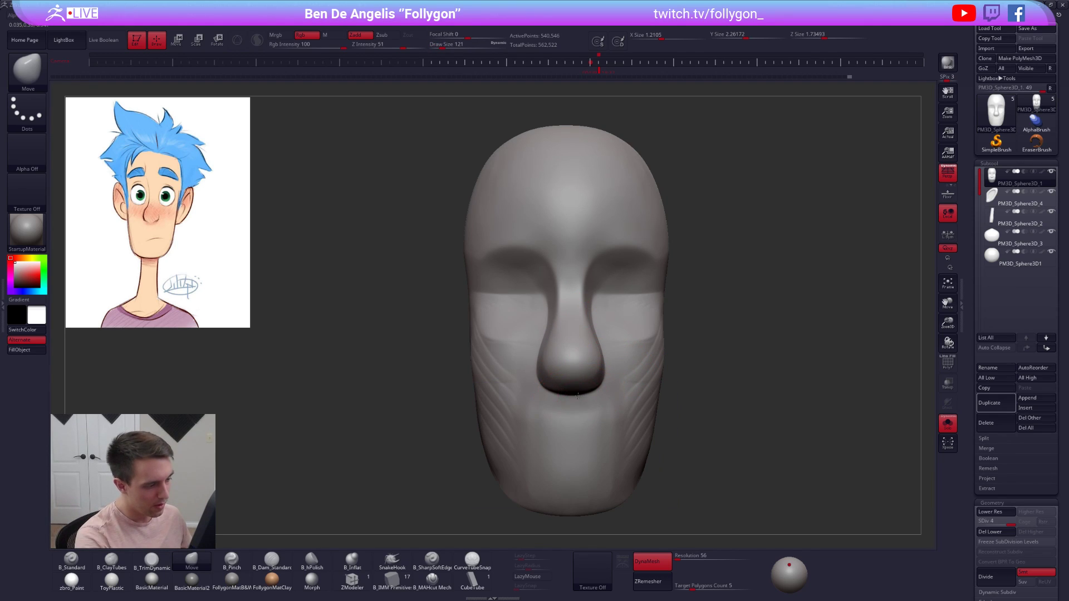
- Smooth the nose tip and its underside at a Draw Size of 121
{"action": "right_click_drag", "start_coordinate": [610, 385], "coordinate": [602, 360]}
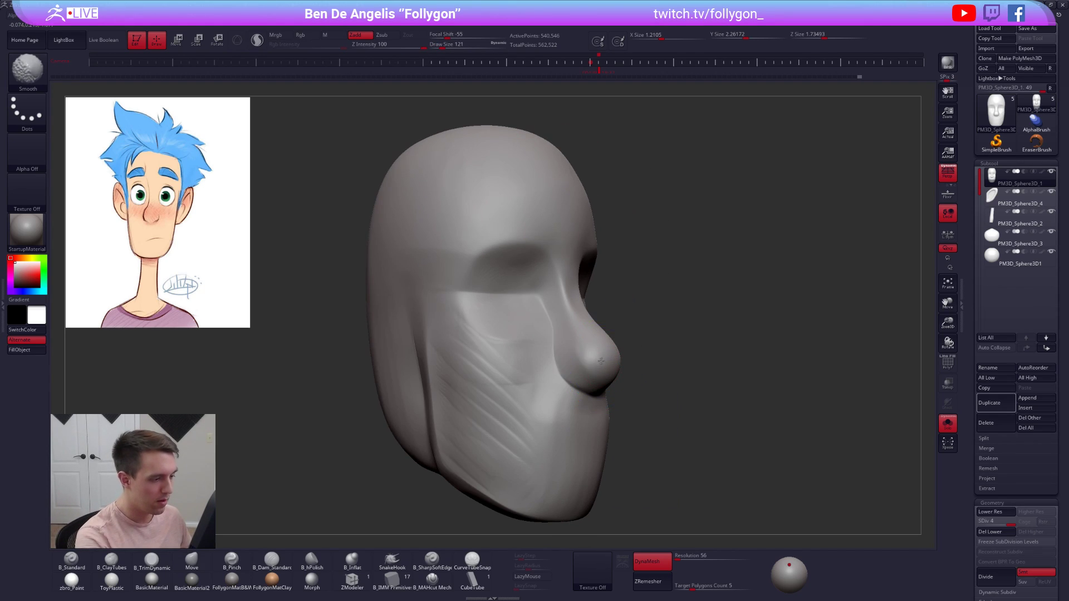
{"action": "left_click_drag", "start_coordinate": [594, 357], "coordinate": [563, 391], "text": "shift"}
{"action": "key", "text": "space"}
{"action": "mouse_move", "coordinate": [562, 393]}
{"action": "right_mouse_down", "text": "alt"}
{"action": "mouse_move", "coordinate": [535, 361]}
{"action": "mouse_move", "coordinate": [532, 379]}
{"action": "right_mouse_up", "text": "alt"}
{"action": "key", "text": "space"}
{"action": "left_click_drag", "start_coordinate": [577, 377], "coordinate": [556, 380]}
- Flatten the upper lip area and the cheek beside the nose with TrimDynamic at a Draw Size of 140
{"action": "key", "text": "3"}
{"action": "key", "text": "space"}
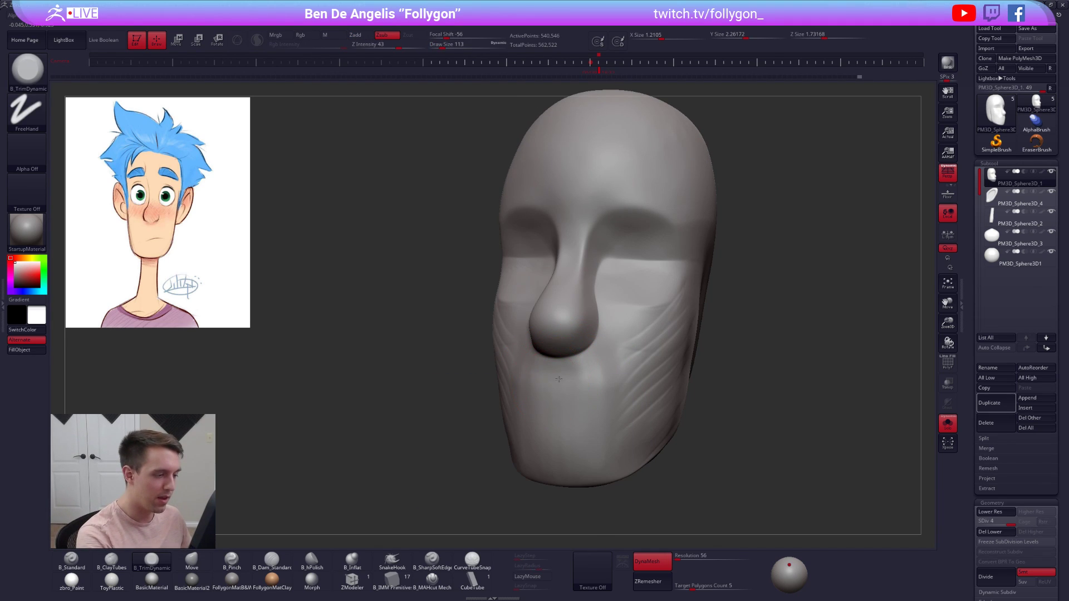
{"action": "left_click_drag", "start_coordinate": [635, 351], "coordinate": [609, 369]}
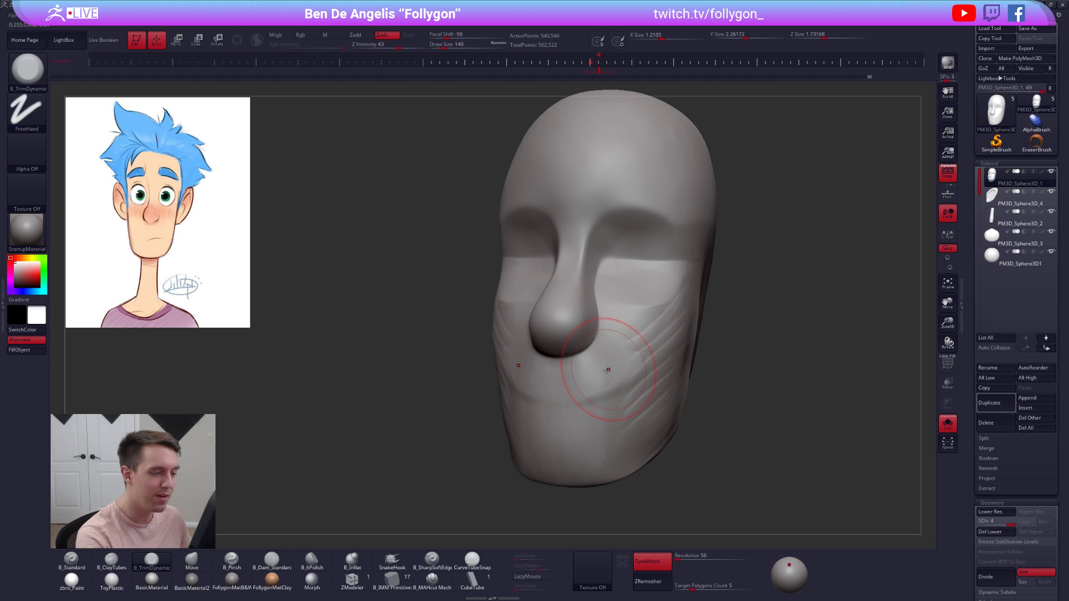
{"action": "right_click_drag", "start_coordinate": [644, 349], "coordinate": [642, 350]}
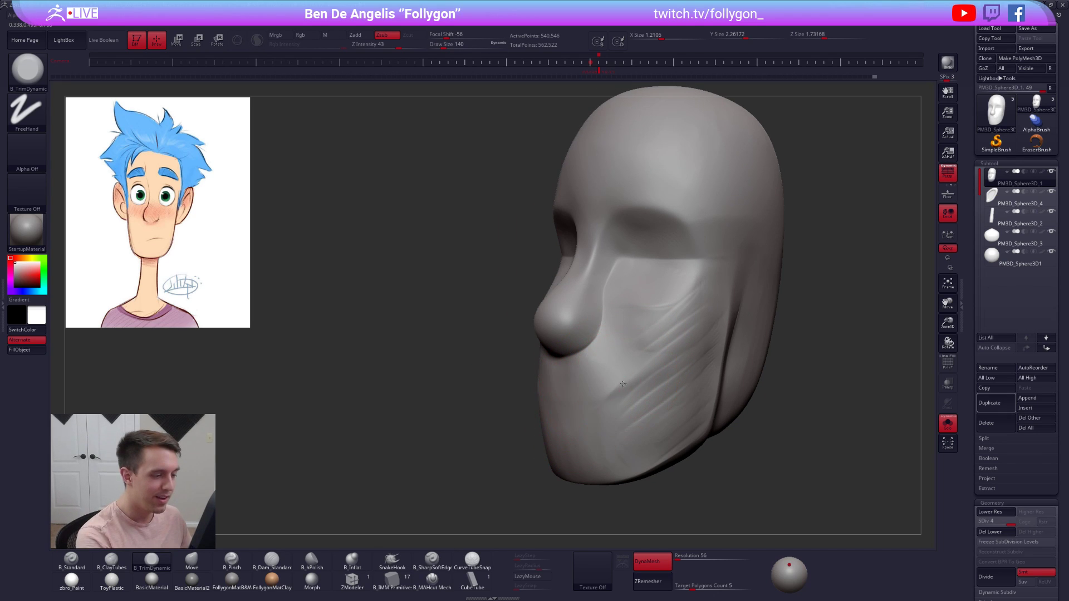
{"action": "right_click_drag", "start_coordinate": [620, 388], "coordinate": [601, 367]}
- Mask the head around the nose and adjust the nose's underside with the Move brush at a Draw Size of 239
{"action": "key", "text": "b"}
{"action": "key", "text": "m"}
{"action": "key", "text": "v"}
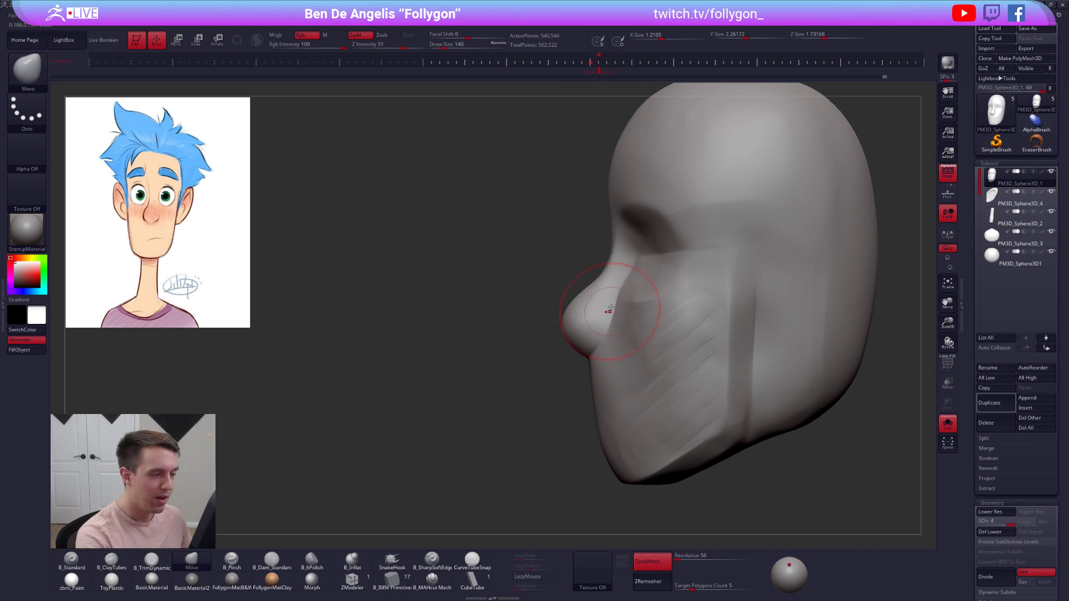
{"action": "key", "text": "ctrl"}
{"action": "mouse_move", "coordinate": [597, 346]}
{"action": "left_mouse_down", "text": "ctrl"}
{"action": "mouse_move", "coordinate": [498, 365]}
{"action": "mouse_move", "coordinate": [608, 324]}
{"action": "mouse_move", "coordinate": [593, 355]}
{"action": "left_mouse_up", "text": "ctrl"}
{"action": "left_click", "coordinate": [576, 366], "text": "ctrl"}
{"action": "key", "text": "space"}
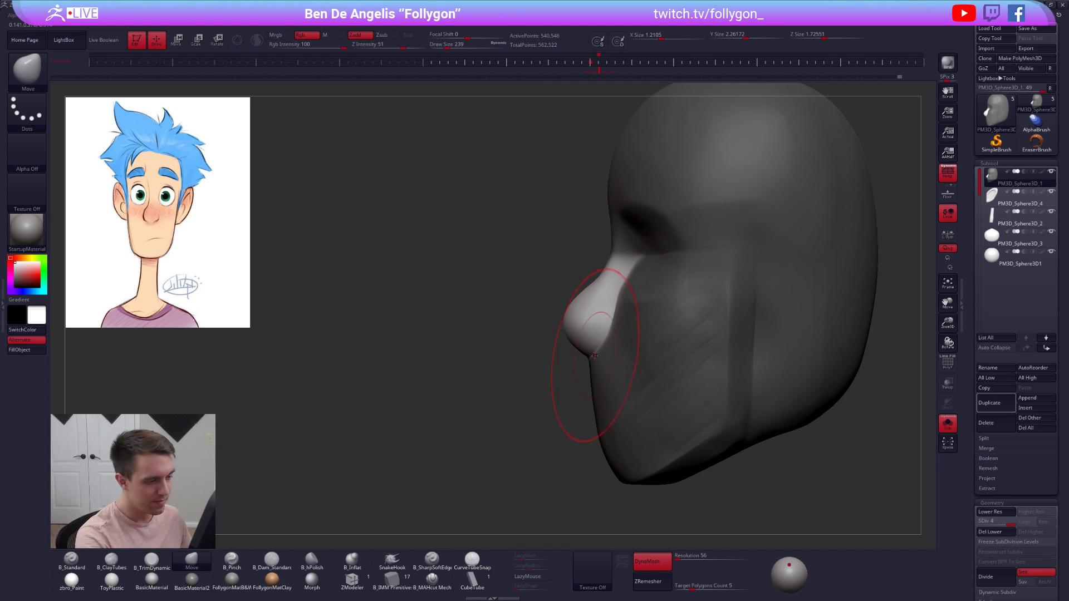
{"action": "left_click", "coordinate": [576, 376], "text": "ctrl"}
{"action": "left_click_drag", "start_coordinate": [594, 356], "coordinate": [590, 328], "text": "alt"}
{"action": "key", "text": "space"}
{"action": "mouse_move", "coordinate": [591, 380]}
{"action": "left_mouse_down"}
{"action": "mouse_move", "coordinate": [642, 335]}
{"action": "mouse_move", "coordinate": [646, 361]}
{"action": "mouse_move", "coordinate": [665, 370]}
{"action": "left_mouse_up"}
- Refine the nose tip and upper lip profile with the Move brush and show the other subtools again
{"action": "mouse_move", "coordinate": [563, 362]}
{"action": "right_mouse_down", "text": "ctrl"}
{"action": "mouse_move", "coordinate": [556, 386]}
{"action": "mouse_move", "coordinate": [564, 353]}
{"action": "right_mouse_up", "text": "ctrl"}
{"action": "key", "text": "space"}
{"action": "left_click_drag", "start_coordinate": [565, 353], "coordinate": [559, 352]}
{"action": "right_click_drag", "start_coordinate": [559, 351], "coordinate": [557, 337]}
{"action": "key", "text": "space"}
{"action": "left_click_drag", "start_coordinate": [556, 337], "coordinate": [561, 339]}
{"action": "right_click_drag", "start_coordinate": [560, 339], "coordinate": [559, 418]}
{"action": "right_click_drag", "start_coordinate": [558, 368], "coordinate": [562, 356], "text": "ctrl"}
{"action": "left_click", "coordinate": [948, 424]}
- Shape the cheek beside the nose from the front with the Move brush at a Draw Size of 192
{"action": "right_click_drag", "start_coordinate": [728, 453], "coordinate": [752, 423], "text": "ctrl"}
{"action": "right_click_drag", "start_coordinate": [577, 344], "coordinate": [589, 359], "text": "ctrl"}
{"action": "key", "text": "space"}
{"action": "left_click_drag", "start_coordinate": [590, 359], "coordinate": [599, 360]}
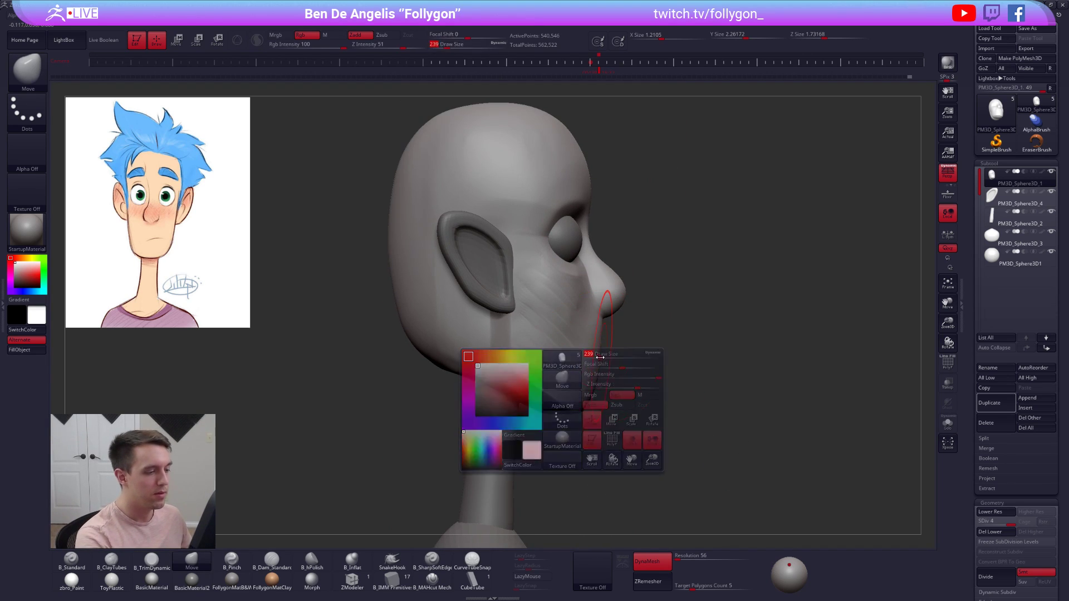
{"action": "right_click_drag", "start_coordinate": [594, 362], "coordinate": [543, 362]}
{"action": "left_click_drag", "start_coordinate": [642, 348], "coordinate": [635, 347]}
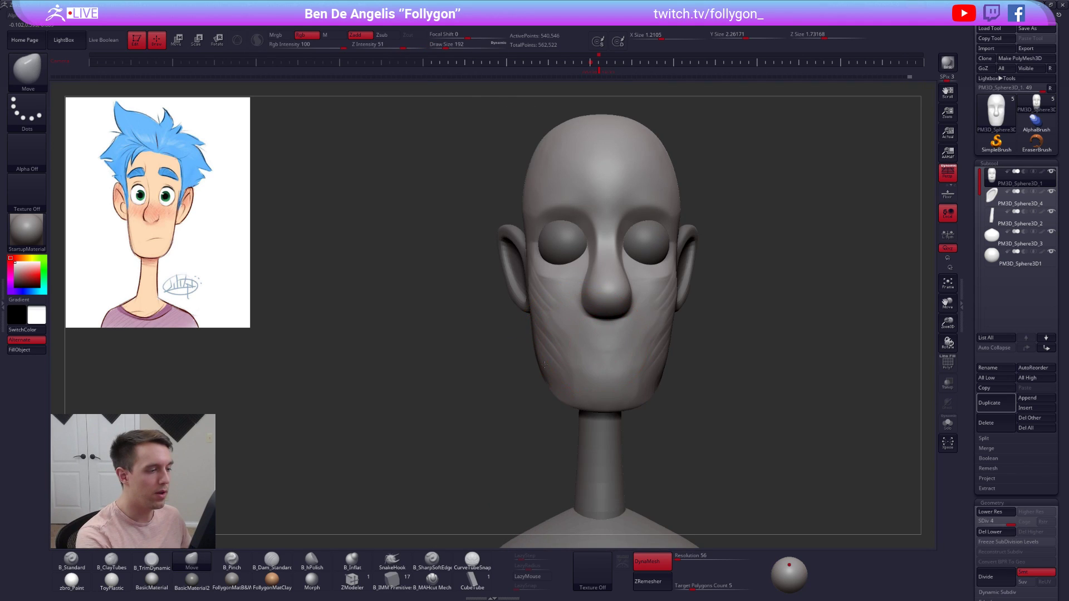
- Adjust the side of the nose where it meets the cheek with the Move brush at a Draw Size of 130
{"action": "right_click_drag", "start_coordinate": [623, 335], "coordinate": [573, 358], "text": "alt"}
{"action": "key", "text": "space"}
{"action": "left_click_drag", "start_coordinate": [574, 359], "coordinate": [569, 358]}
{"action": "right_click_drag", "start_coordinate": [573, 356], "coordinate": [560, 332]}
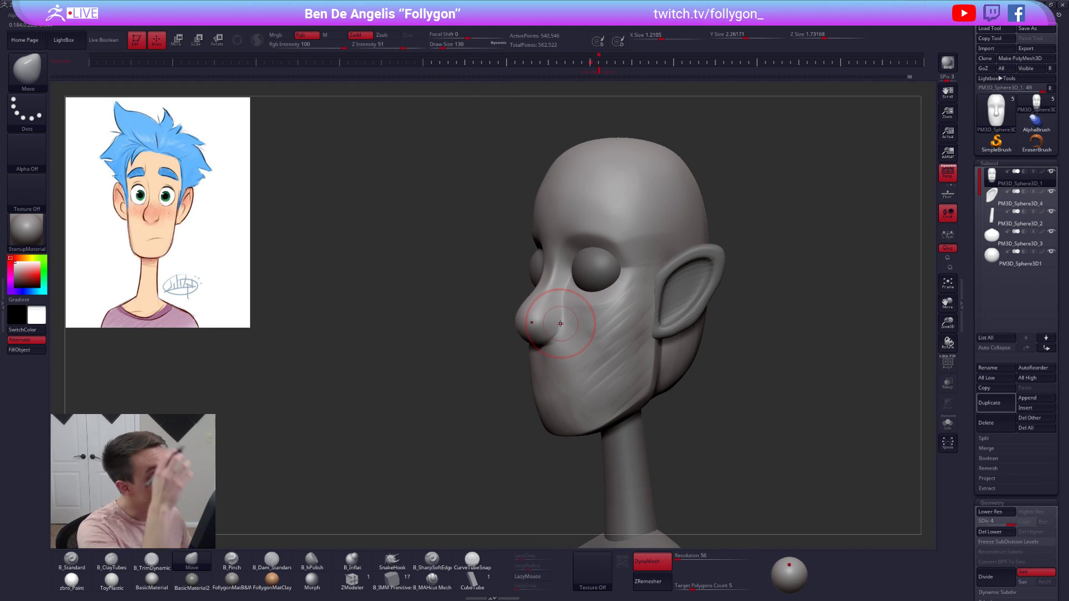
{"action": "right_click_drag", "start_coordinate": [611, 248], "coordinate": [601, 292], "text": "alt"}
{"action": "key", "text": "space"}
{"action": "left_click_drag", "start_coordinate": [563, 340], "coordinate": [566, 340]}
{"action": "right_click_drag", "start_coordinate": [557, 339], "coordinate": [586, 320]}
- Isolate the head, then flatten and smooth the eye sockets with TrimDynamic and Smooth at a Draw Size of 121
{"action": "key", "text": "alt+s"}
{"action": "key", "text": "3"}
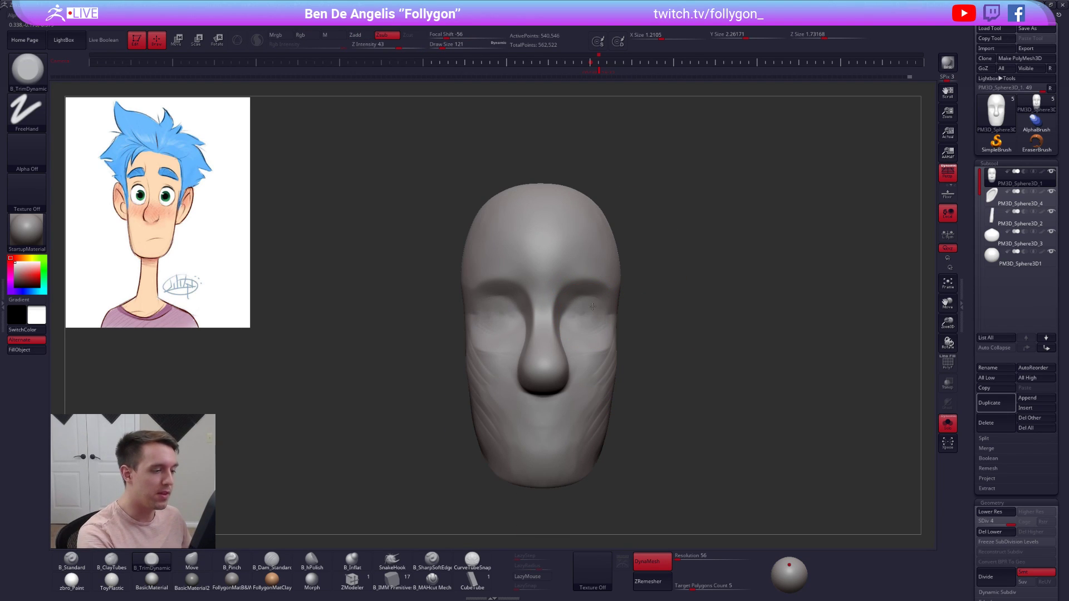
{"action": "key", "text": "shift"}
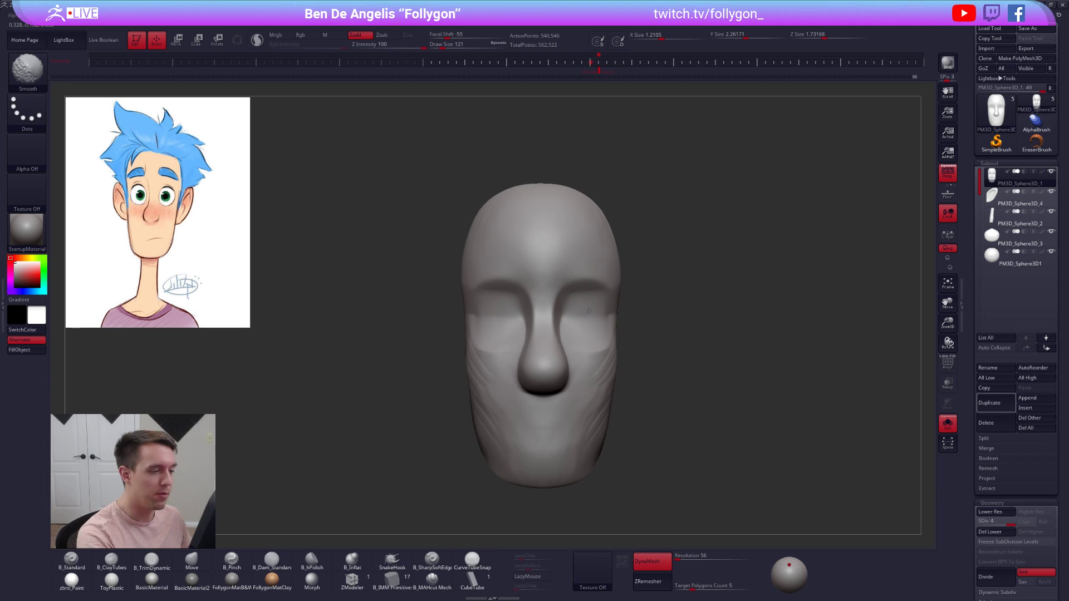
{"action": "right_click_drag", "start_coordinate": [584, 318], "coordinate": [548, 327]}
{"action": "key", "text": "alt+s"}
{"action": "key", "text": "space"}
{"action": "mouse_move", "coordinate": [591, 338]}
{"action": "left_mouse_down"}
{"action": "mouse_move", "coordinate": [614, 314]}
{"action": "mouse_move", "coordinate": [595, 318]}
{"action": "left_mouse_up"}
- Smooth the eye area at a Draw Size of 113 with the eyes and ears shown
{"action": "key", "text": "4"}
{"action": "key", "text": "space"}
{"action": "key", "text": "space"}
{"action": "key", "text": "space"}
{"action": "right_click_drag", "start_coordinate": [579, 318], "coordinate": [608, 315]}
{"action": "left_click_drag", "start_coordinate": [581, 308], "coordinate": [574, 304], "text": "shift"}
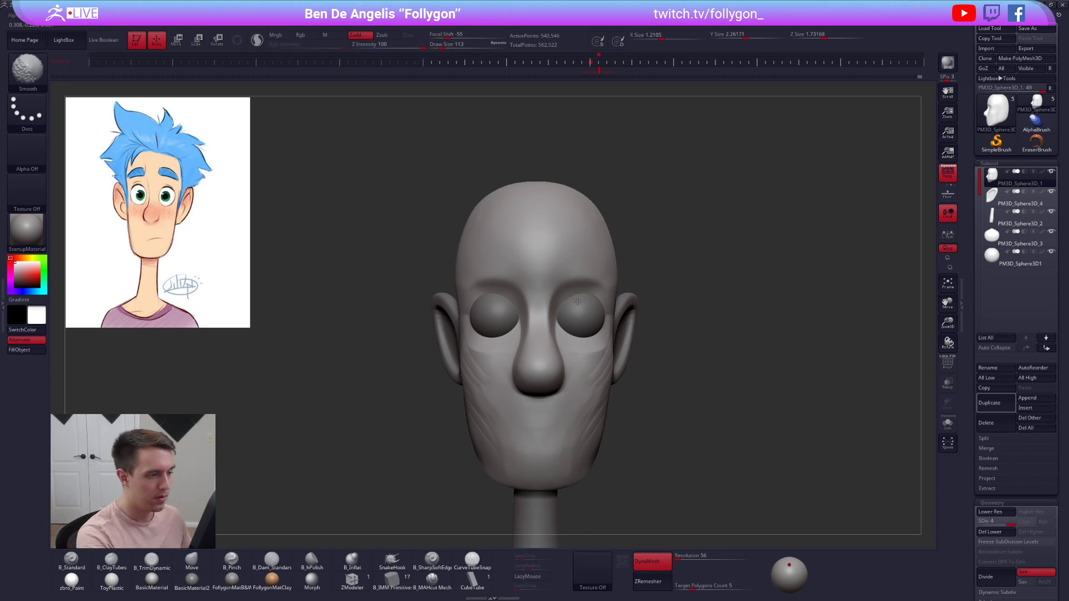
- Isolate the head and smooth the upper eye sockets below the brow at a Draw Size of 140
{"action": "key", "text": "alt+s"}
{"action": "mouse_move", "coordinate": [578, 301]}
{"action": "right_mouse_down", "text": "alt"}
{"action": "mouse_move", "coordinate": [584, 311]}
{"action": "mouse_move", "coordinate": [572, 298]}
{"action": "right_mouse_up", "text": "alt"}
{"action": "key", "text": "space"}
{"action": "key", "text": "bracketleft"}
{"action": "key", "text": "bracketleft"}
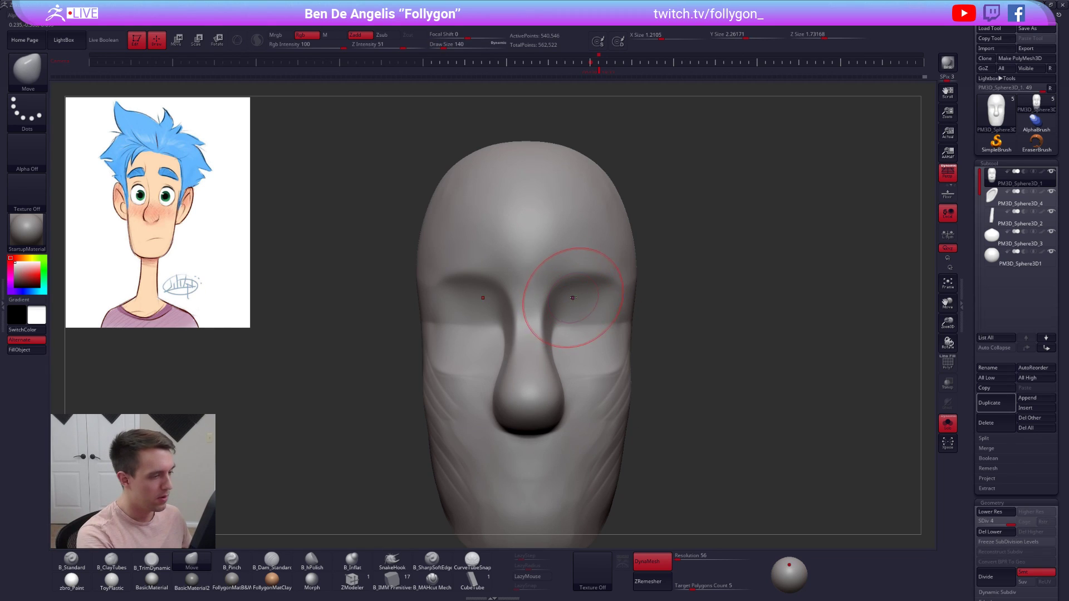
{"action": "left_click_drag", "start_coordinate": [576, 295], "coordinate": [590, 288], "text": "shift"}
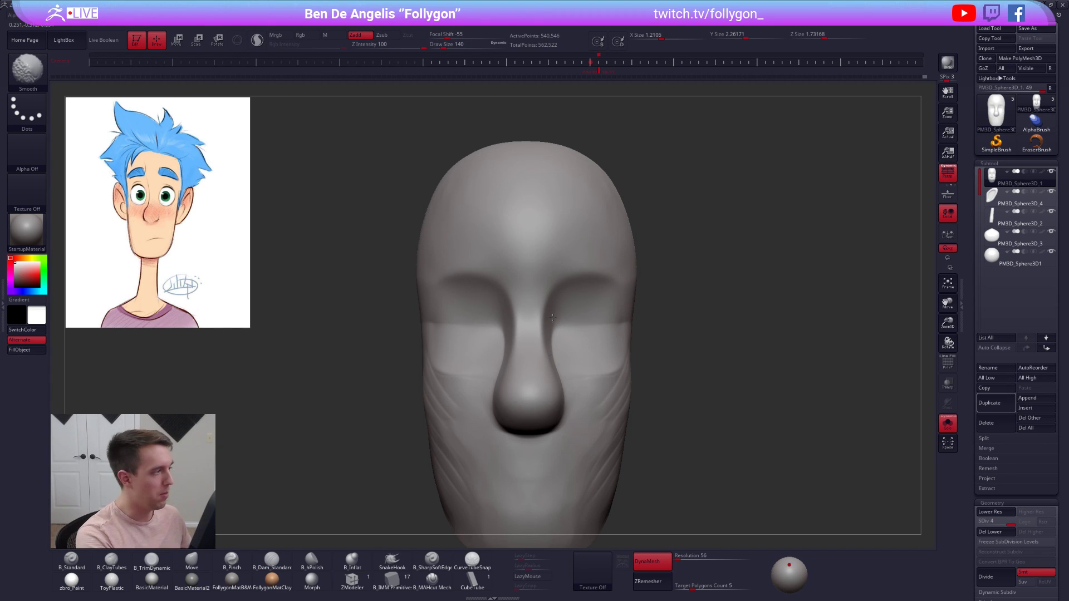
- Refine the inner eye sockets beside the nose with TrimDynamic and ClayTubes at a Draw Size of 113
{"action": "key", "text": "space"}
{"action": "mouse_move", "coordinate": [549, 326]}
{"action": "right_mouse_down"}
{"action": "mouse_move", "coordinate": [545, 345]}
{"action": "mouse_move", "coordinate": [522, 356]}
{"action": "right_mouse_up"}
{"action": "key", "text": "space"}
{"action": "left_click_drag", "start_coordinate": [556, 352], "coordinate": [560, 352]}
{"action": "key", "text": "3"}
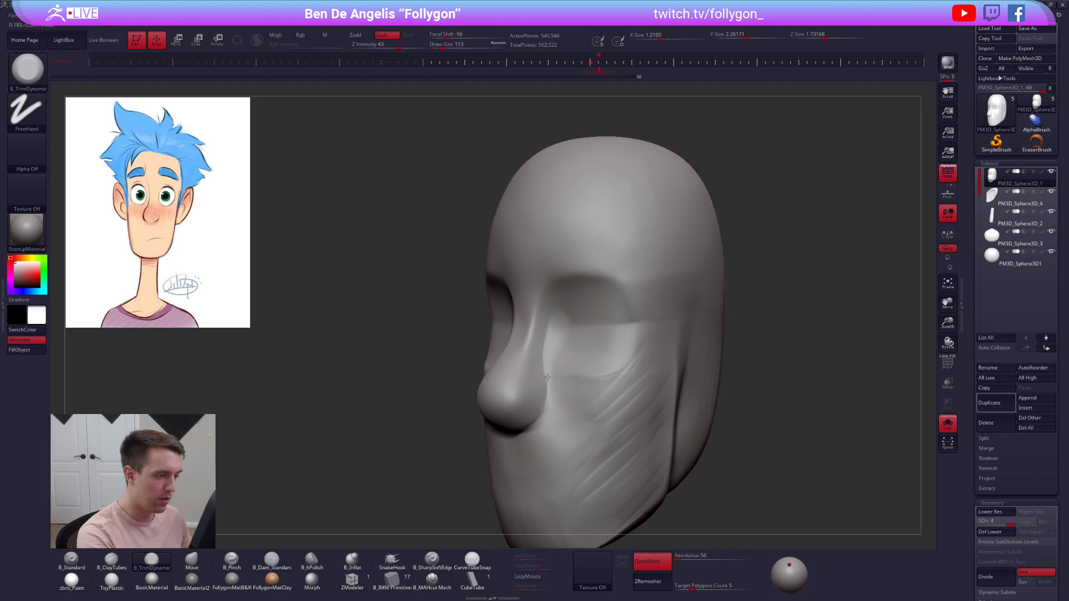
{"action": "key", "text": "2"}
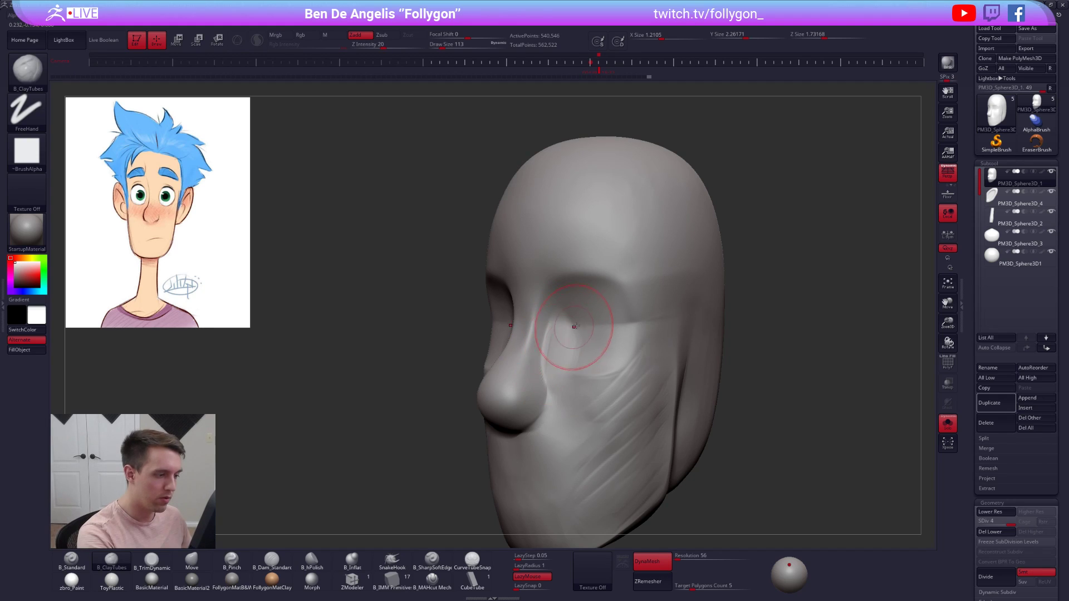
{"action": "key", "text": "alt+s"}
{"action": "left_click_drag", "start_coordinate": [728, 454], "coordinate": [780, 451]}
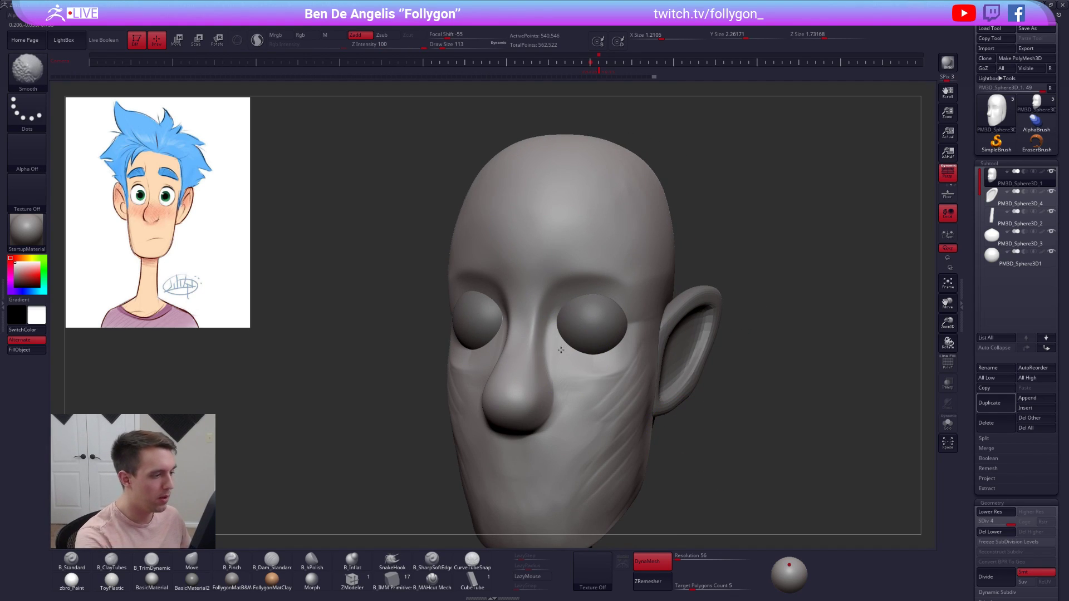
- Smooth the area around the eyes and flatten the side of the head near the temple with TrimDynamic
{"action": "mouse_move", "coordinate": [580, 372]}
{"action": "right_mouse_down", "text": "shift"}
{"action": "mouse_move", "coordinate": [594, 353]}
{"action": "mouse_move", "coordinate": [599, 367]}
{"action": "mouse_move", "coordinate": [613, 325]}
{"action": "right_mouse_up", "text": "shift"}
{"action": "key", "text": "s"}
{"action": "left_click_drag", "start_coordinate": [613, 319], "coordinate": [618, 319]}
{"action": "right_click_drag", "start_coordinate": [618, 319], "coordinate": [585, 326]}
{"action": "key", "text": "3"}
{"action": "key", "text": "s"}
{"action": "left_click_drag", "start_coordinate": [599, 299], "coordinate": [623, 255]}
{"action": "right_click_drag", "start_coordinate": [624, 256], "coordinate": [637, 274], "text": "shift"}
- Widen the sides of the upper skull with the Move brush at a Draw Size of 279 and check the whole bust
{"action": "key", "text": "b"}
{"action": "key", "text": "m"}
{"action": "key", "text": "v"}
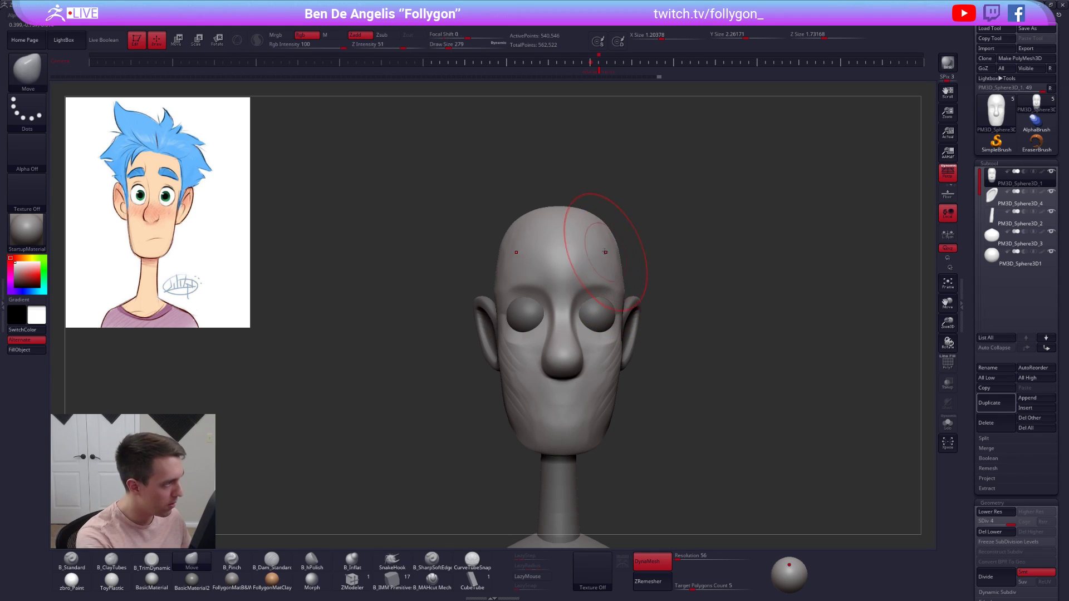
{"action": "left_click_drag", "start_coordinate": [614, 238], "coordinate": [616, 239]}
{"action": "right_click_drag", "start_coordinate": [618, 285], "coordinate": [651, 366]}
{"action": "mouse_move", "coordinate": [651, 366]}
{"action": "left_mouse_down", "text": "alt"}
{"action": "mouse_move", "coordinate": [691, 433]}
{"action": "mouse_move", "coordinate": [674, 419]}
{"action": "left_mouse_up", "text": "alt"}
{"action": "right_click_drag", "start_coordinate": [714, 447], "coordinate": [719, 476], "text": "alt"}
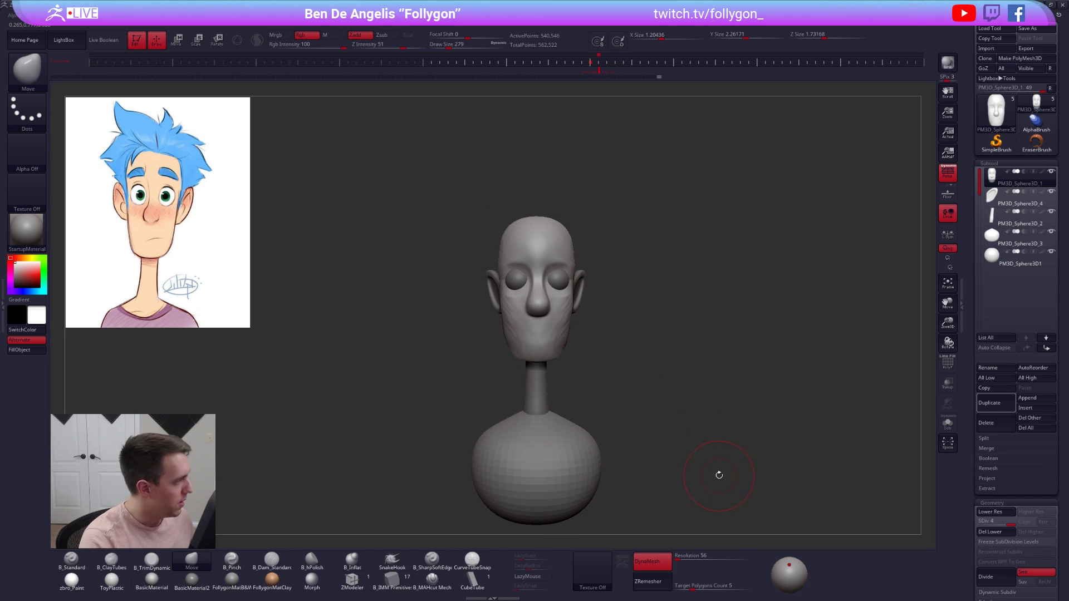
{"action": "right_click_drag", "start_coordinate": [640, 367], "coordinate": [622, 316], "text": "ctrl"}
{"action": "key", "text": "shift+f"}
{"action": "key", "text": "shift+f"}
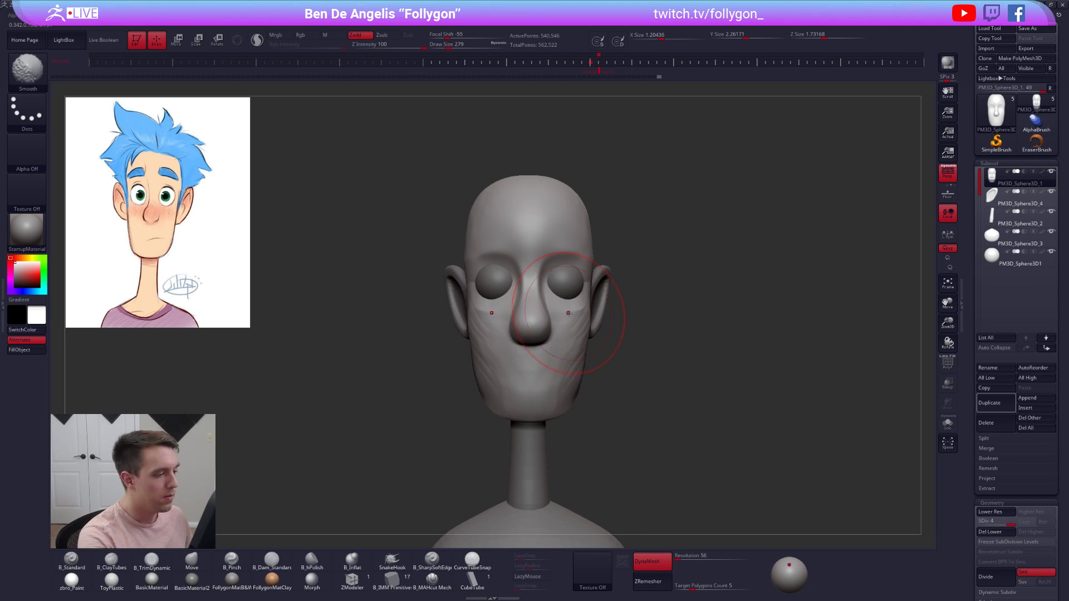
- Pinch the crease where the nose meets the cheek and upper lip at a Draw Size of 61
{"action": "key", "text": "s"}
{"action": "left_click_drag", "start_coordinate": [562, 340], "coordinate": [539, 338]}
{"action": "key", "text": "shift+alt+s"}
{"action": "right_click_drag", "start_coordinate": [538, 320], "coordinate": [525, 298]}
{"action": "right_click_drag", "start_coordinate": [548, 384], "coordinate": [544, 351], "text": "ctrl"}
{"action": "key", "text": "s"}
{"action": "left_click_drag", "start_coordinate": [556, 354], "coordinate": [544, 351]}
{"action": "right_click_drag", "start_coordinate": [544, 352], "coordinate": [595, 305]}
{"action": "right_click_drag", "start_coordinate": [576, 392], "coordinate": [573, 362], "text": "ctrl"}
{"action": "key", "text": "space"}
{"action": "key", "text": "5"}
{"action": "left_click_drag", "start_coordinate": [572, 362], "coordinate": [630, 368]}
{"action": "right_click_drag", "start_coordinate": [638, 357], "coordinate": [551, 372]}
{"action": "left_click_drag", "start_coordinate": [667, 365], "coordinate": [723, 330]}
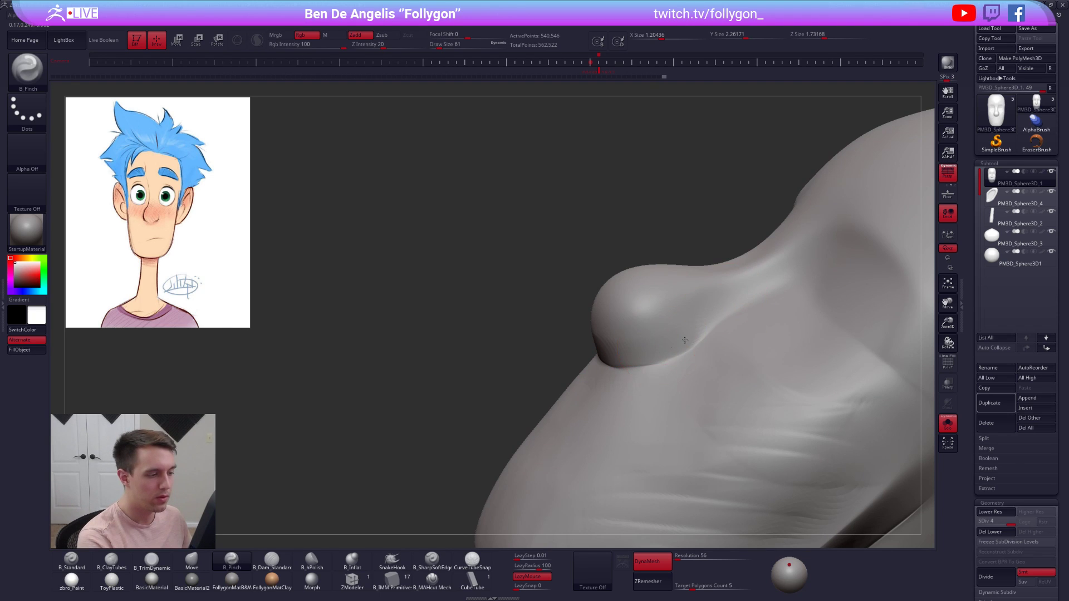
- Subdivide the head mesh to level 5 and switch to the ClayTubes brush
{"action": "right_click_drag", "start_coordinate": [585, 309], "coordinate": [633, 312], "text": "shift"}
{"action": "key", "text": "b"}
{"action": "key", "text": "m"}
{"action": "key", "text": "v"}
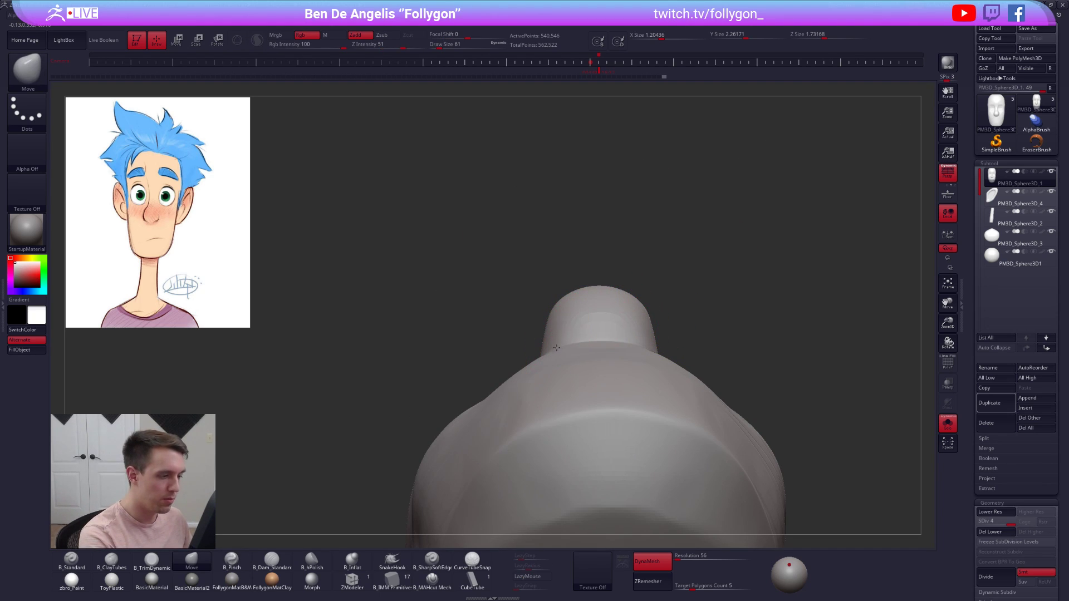
{"action": "key", "text": "ctrl+d"}
{"action": "mouse_move", "coordinate": [606, 314]}
{"action": "right_mouse_down"}
{"action": "mouse_move", "coordinate": [592, 365]}
{"action": "mouse_move", "coordinate": [573, 384]}
{"action": "right_mouse_up"}
{"action": "key", "text": "b"}
{"action": "key", "text": "c"}
{"action": "key", "text": "t"}
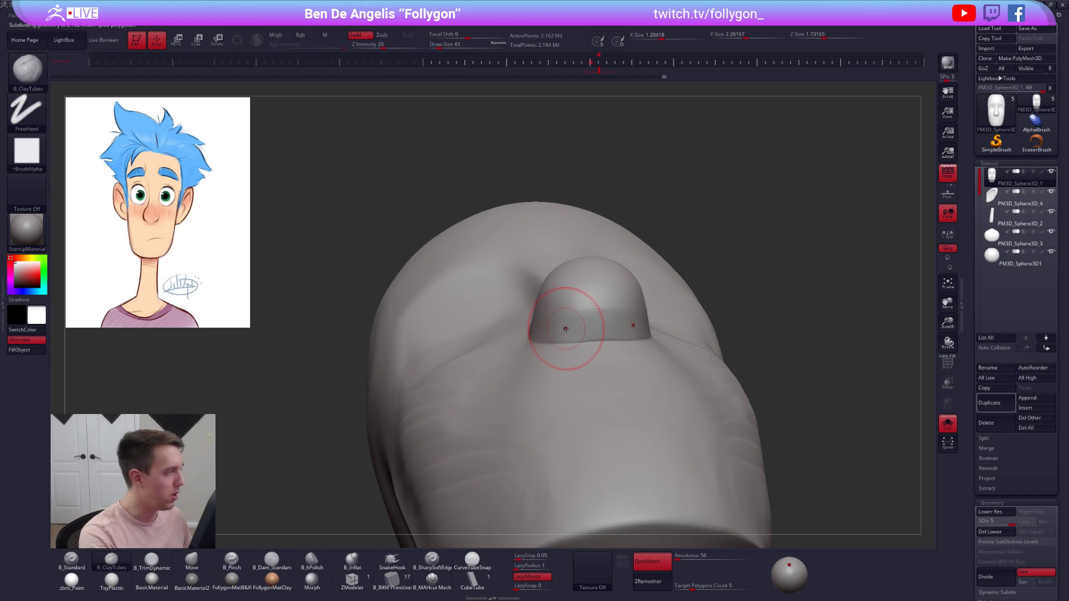
- Set the Draw Size to 21 for marking nostrils on the nose's underside
{"action": "left_click_drag", "start_coordinate": [571, 330], "coordinate": [578, 318]}
{"action": "key", "text": "ctrl+shift+space"}
{"action": "right_click_drag", "start_coordinate": [584, 302], "coordinate": [576, 327]}
{"action": "key", "text": "space"}
{"action": "left_click_drag", "start_coordinate": [581, 327], "coordinate": [581, 327]}
{"action": "key", "text": "space"}
{"action": "key", "text": "ctrl"}
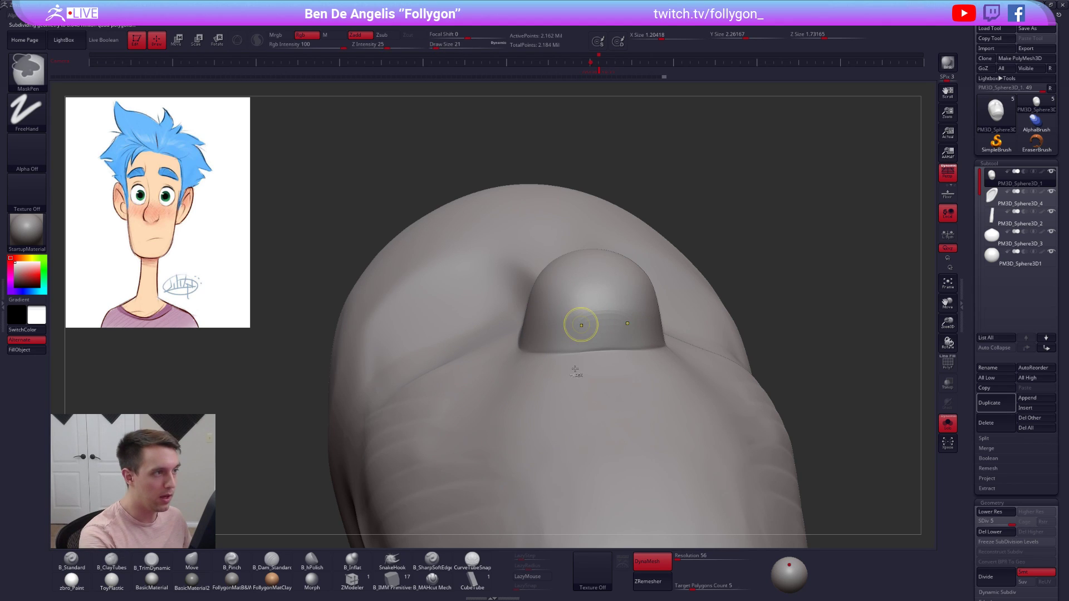
{"action": "key", "text": "ctrl"}
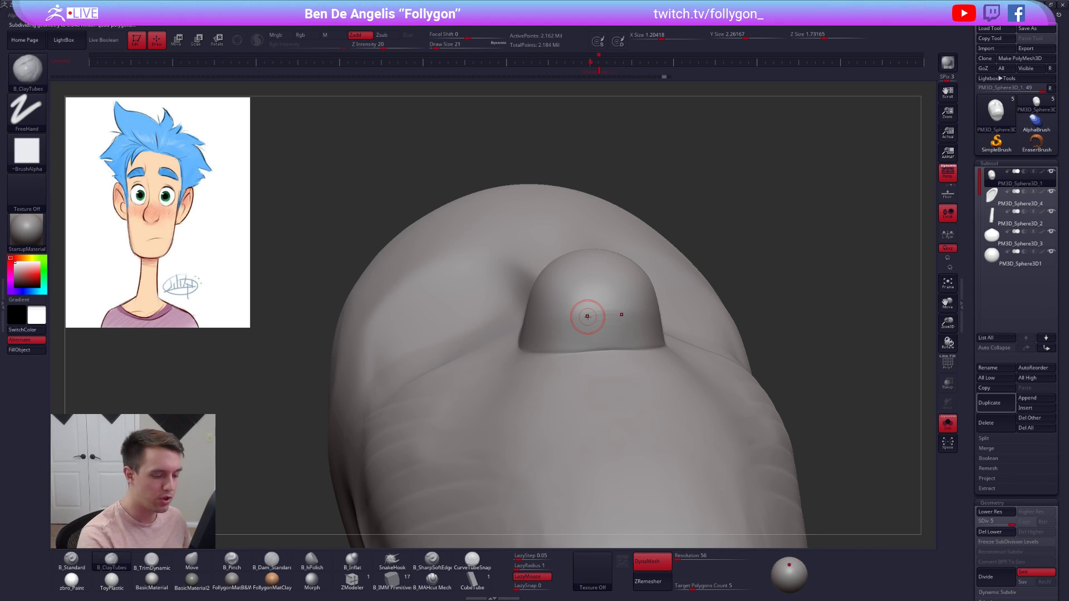
- Try remeshing the head with DynaMesh at a resolution of 224
{"action": "left_click_drag", "start_coordinate": [677, 559], "coordinate": [679, 564]}
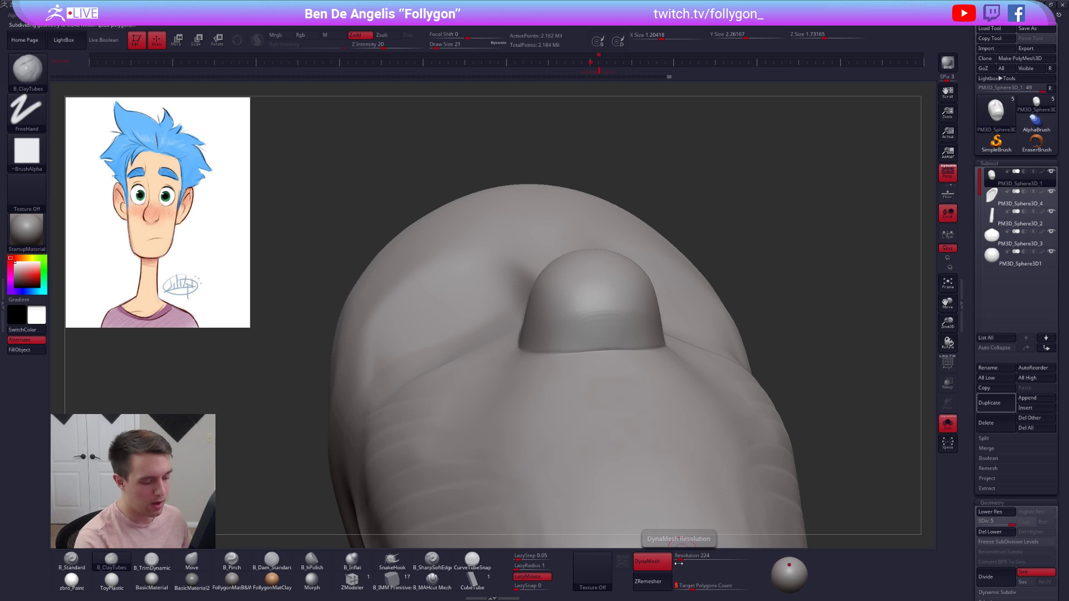
{"action": "key", "text": "shift+f"}
{"action": "key", "text": "shift+f"}
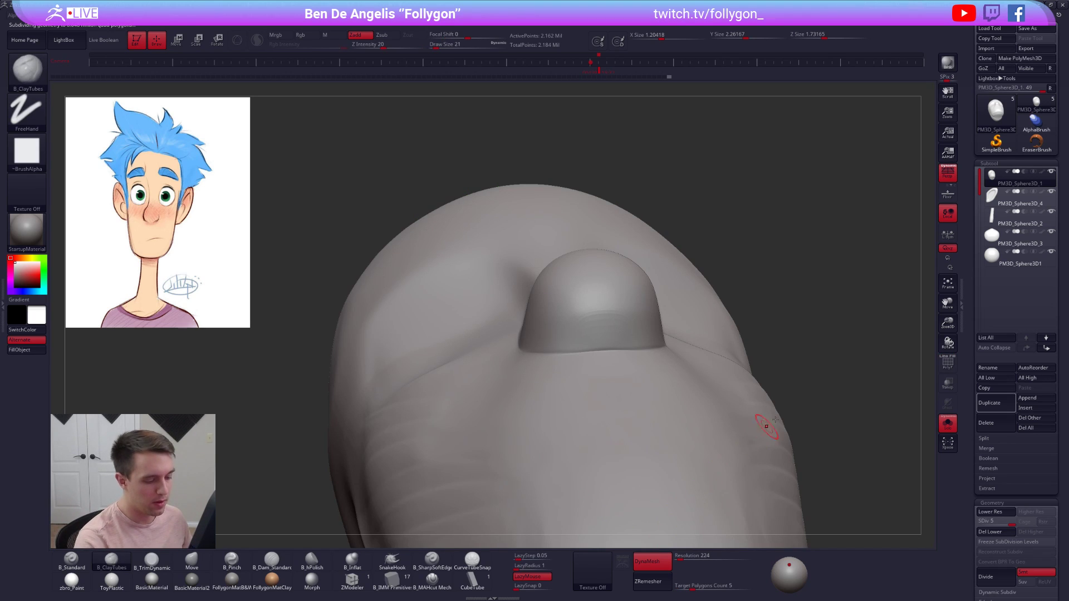
{"action": "left_click_drag", "start_coordinate": [802, 392], "coordinate": [816, 340], "text": "ctrl"}
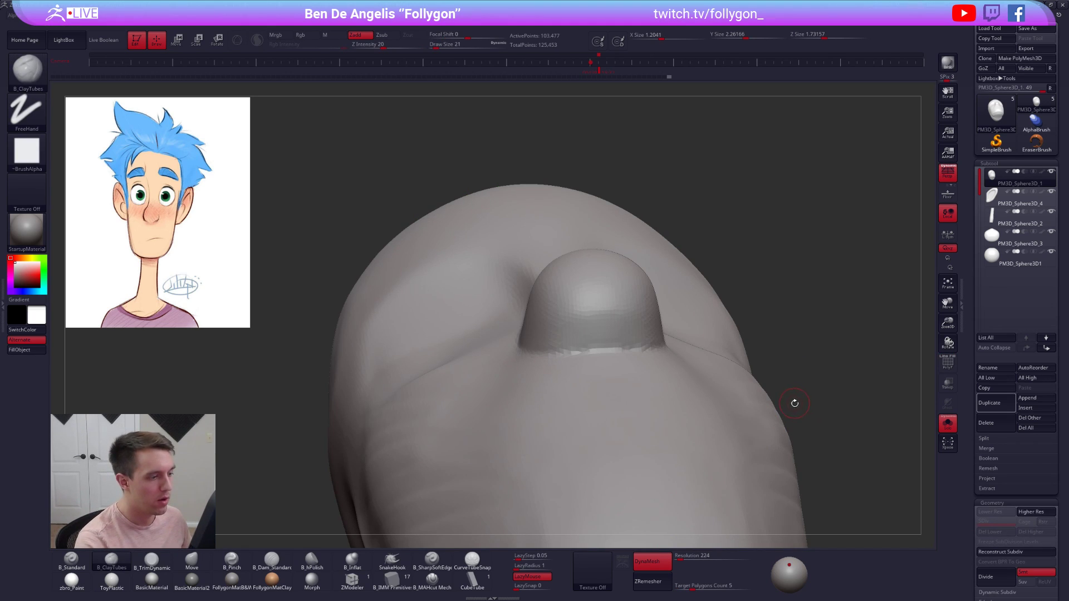
{"action": "key", "text": "ctrl+z"}
- Remesh the head with DynaMesh at a resolution of 456
{"action": "left_click_drag", "start_coordinate": [682, 555], "coordinate": [686, 555]}
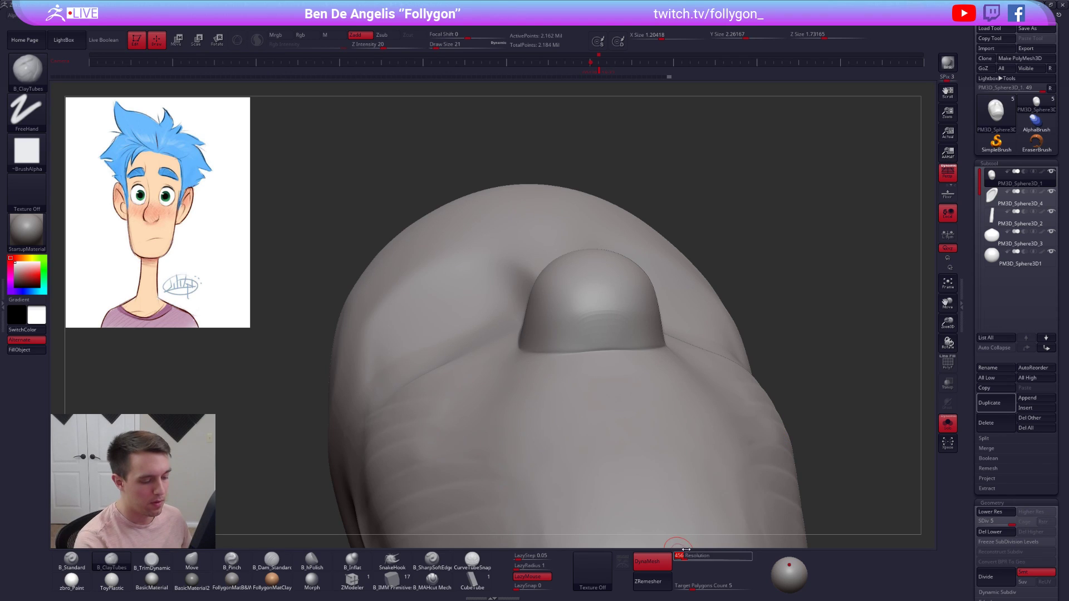
{"action": "left_click_drag", "start_coordinate": [818, 406], "coordinate": [860, 349], "text": "ctrl"}
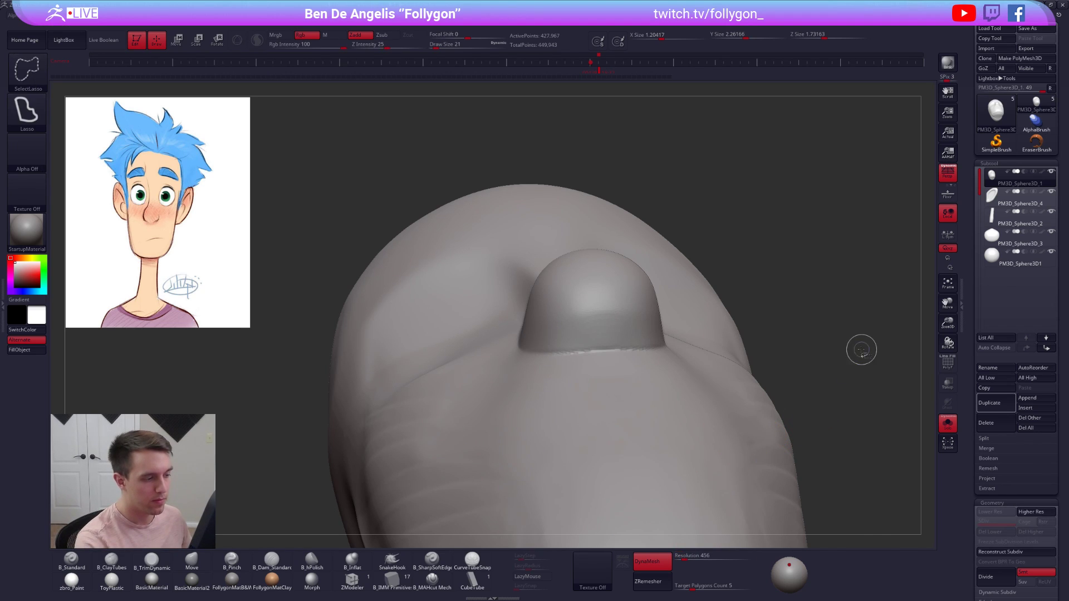
{"action": "key", "text": "ctrl+shift+f"}
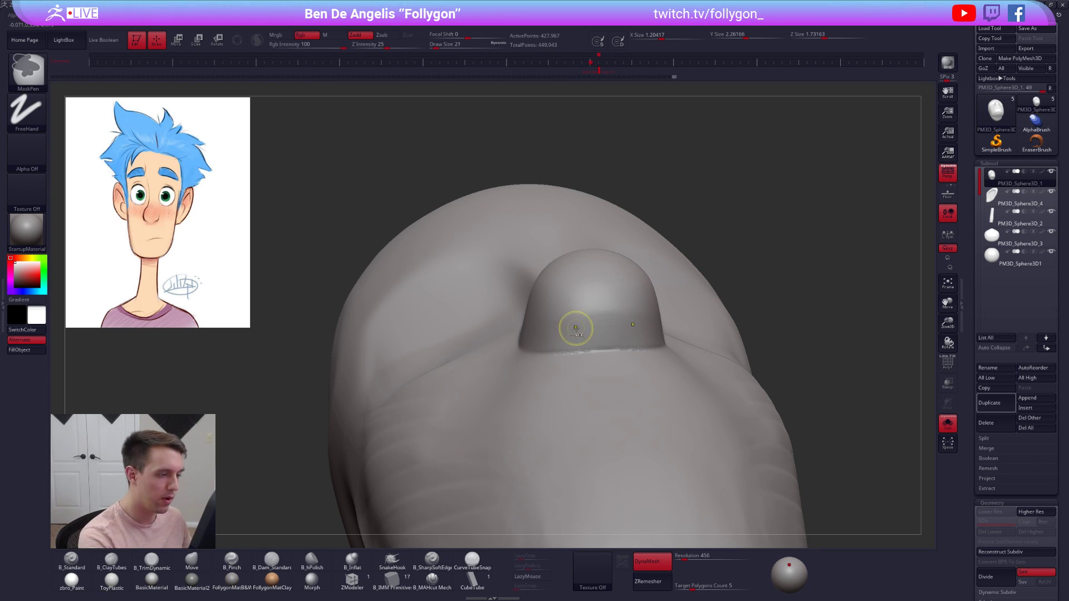
- Mask two mirrored nostril ovals on the nose's underside, refine them at a Draw Size of 12, and invert the mask
{"action": "left_click", "coordinate": [581, 326], "text": "ctrl"}
{"action": "left_click_drag", "start_coordinate": [581, 325], "coordinate": [573, 331], "text": "ctrl"}
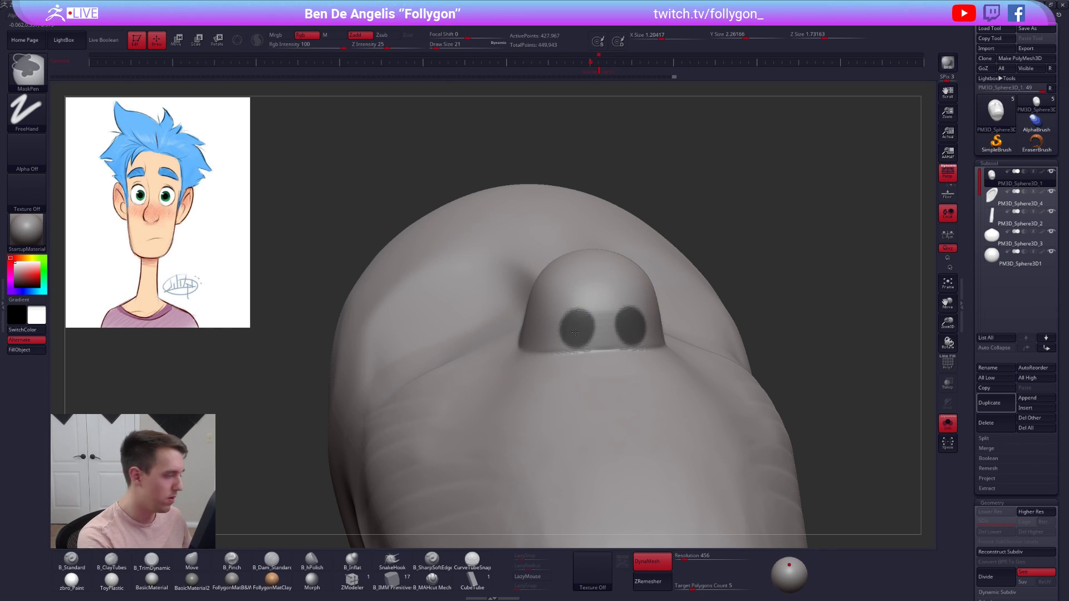
{"action": "left_click_drag", "start_coordinate": [569, 332], "coordinate": [589, 338], "text": "ctrl"}
{"action": "key", "text": "space"}
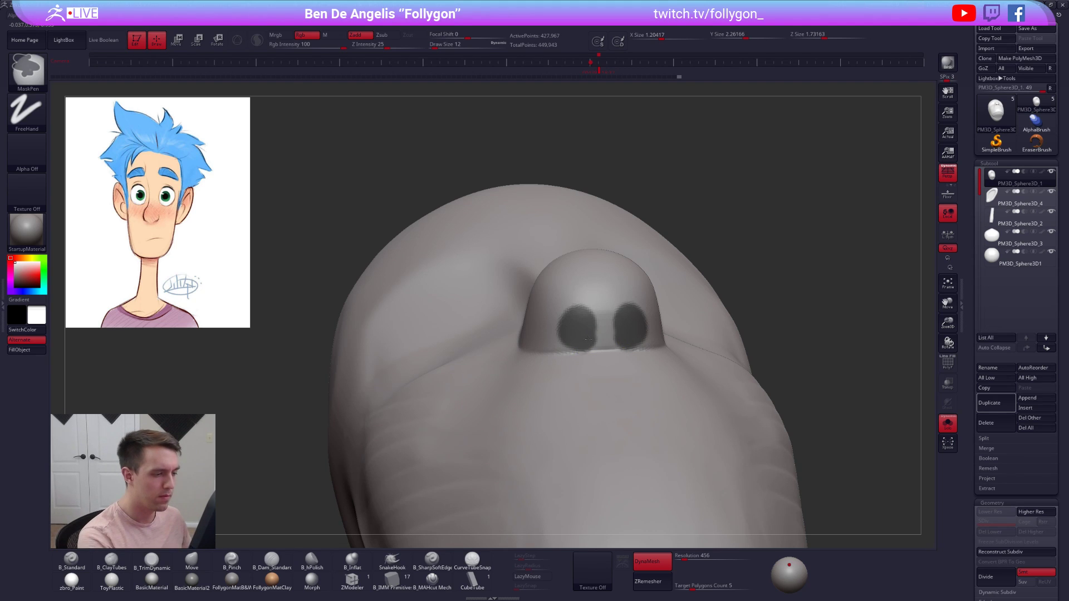
{"action": "right_click_drag", "start_coordinate": [571, 338], "coordinate": [667, 333]}
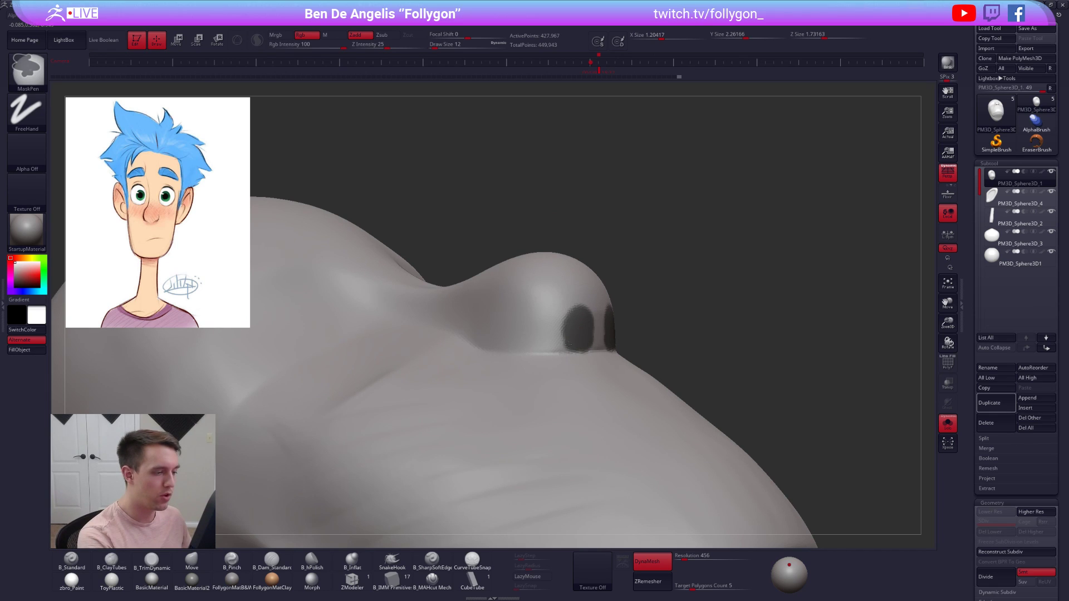
{"action": "right_click_drag", "start_coordinate": [578, 331], "coordinate": [593, 348]}
{"action": "left_click", "coordinate": [673, 304], "text": "ctrl"}
- Push the unmasked nostrils into the nose with the Transpose move tool and remesh the head with DynaMesh
{"action": "key", "text": "w"}
{"action": "left_click", "coordinate": [577, 327]}
{"action": "left_click_drag", "start_coordinate": [580, 333], "coordinate": [556, 329]}
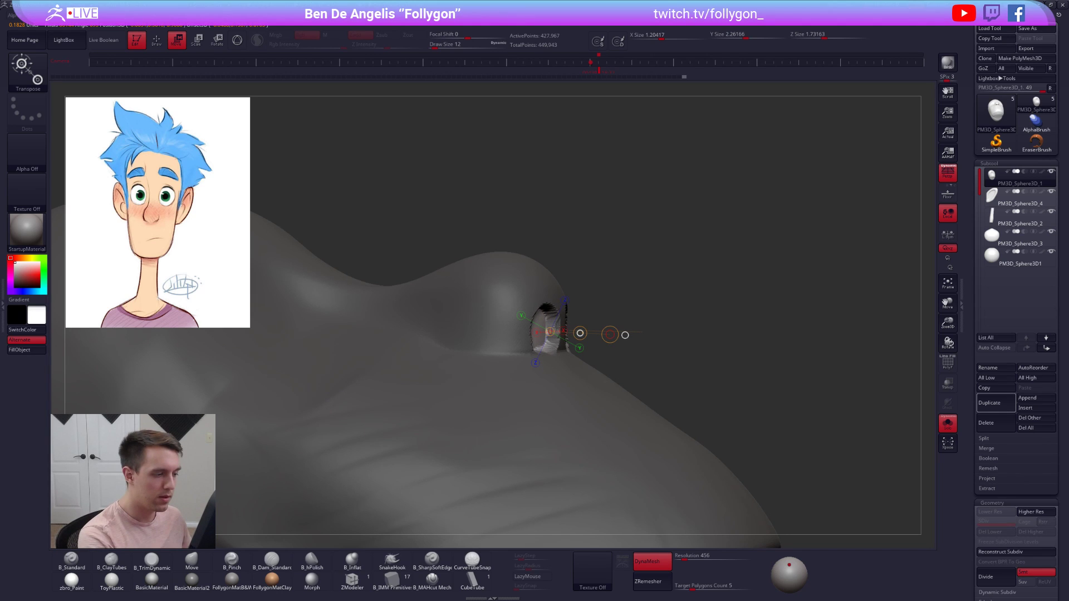
{"action": "right_click_drag", "start_coordinate": [579, 330], "coordinate": [562, 374]}
{"action": "right_click_drag", "start_coordinate": [639, 381], "coordinate": [656, 354], "text": "ctrl"}
{"action": "key", "text": "q"}
{"action": "mouse_move", "coordinate": [776, 317]}
{"action": "left_mouse_down", "text": "ctrl"}
{"action": "mouse_move", "coordinate": [789, 328]}
{"action": "mouse_move", "coordinate": [775, 349]}
{"action": "left_mouse_up", "text": "ctrl"}
- Shape the nose around the nostril openings with the Move brush at a Draw Size of 81
{"action": "key", "text": "space"}
{"action": "left_click_drag", "start_coordinate": [631, 359], "coordinate": [637, 360]}
{"action": "right_click_drag", "start_coordinate": [640, 362], "coordinate": [600, 363]}
{"action": "left_click_drag", "start_coordinate": [638, 360], "coordinate": [638, 354]}
{"action": "right_click_drag", "start_coordinate": [637, 357], "coordinate": [644, 365], "text": "alt"}
{"action": "left_click_drag", "start_coordinate": [644, 363], "coordinate": [646, 361]}
{"action": "right_click_drag", "start_coordinate": [646, 362], "coordinate": [649, 370], "text": "ctrl"}
{"action": "key", "text": "space"}
{"action": "left_click_drag", "start_coordinate": [650, 366], "coordinate": [646, 366]}
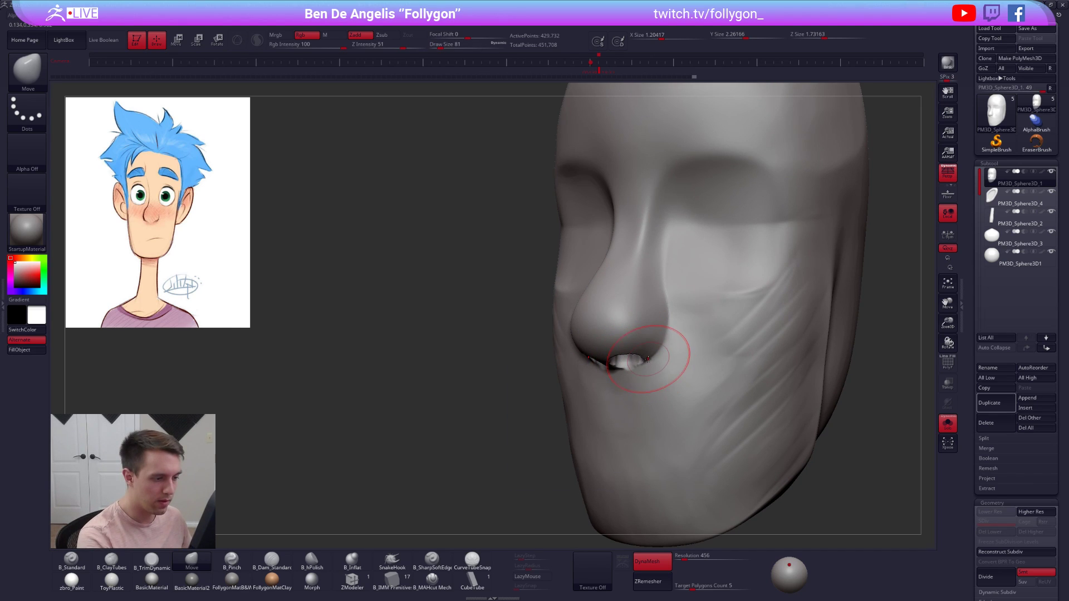
- Pull the nose tip forward and upward into a long point with the Move brush at a Draw Size of 113
{"action": "mouse_move", "coordinate": [599, 378]}
{"action": "right_mouse_down"}
{"action": "mouse_move", "coordinate": [602, 355]}
{"action": "mouse_move", "coordinate": [582, 334]}
{"action": "mouse_move", "coordinate": [581, 347]}
{"action": "right_mouse_up"}
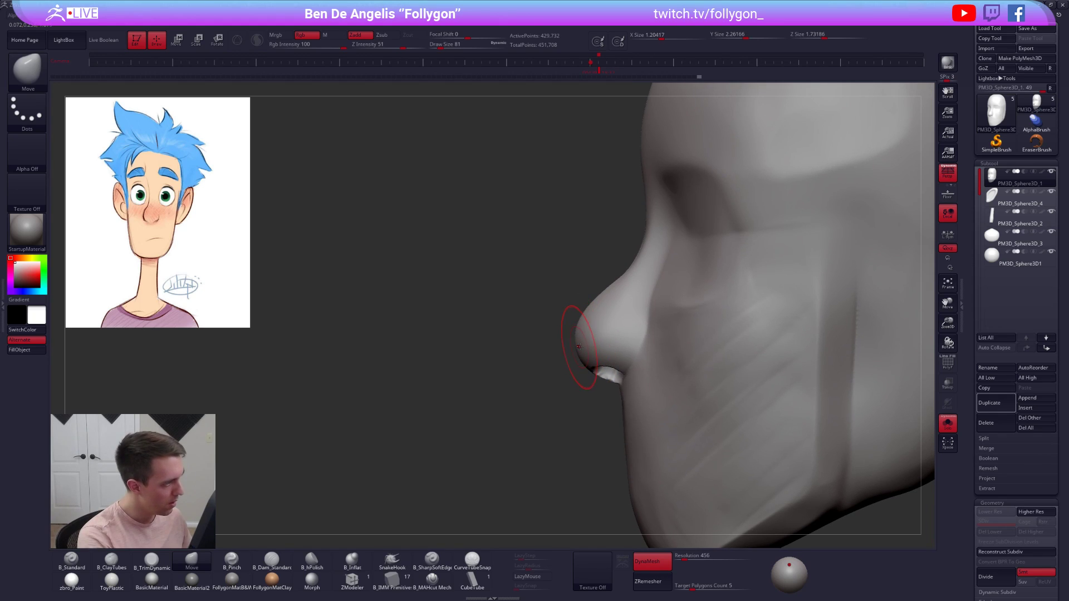
{"action": "key", "text": "space"}
{"action": "left_click", "coordinate": [582, 328]}
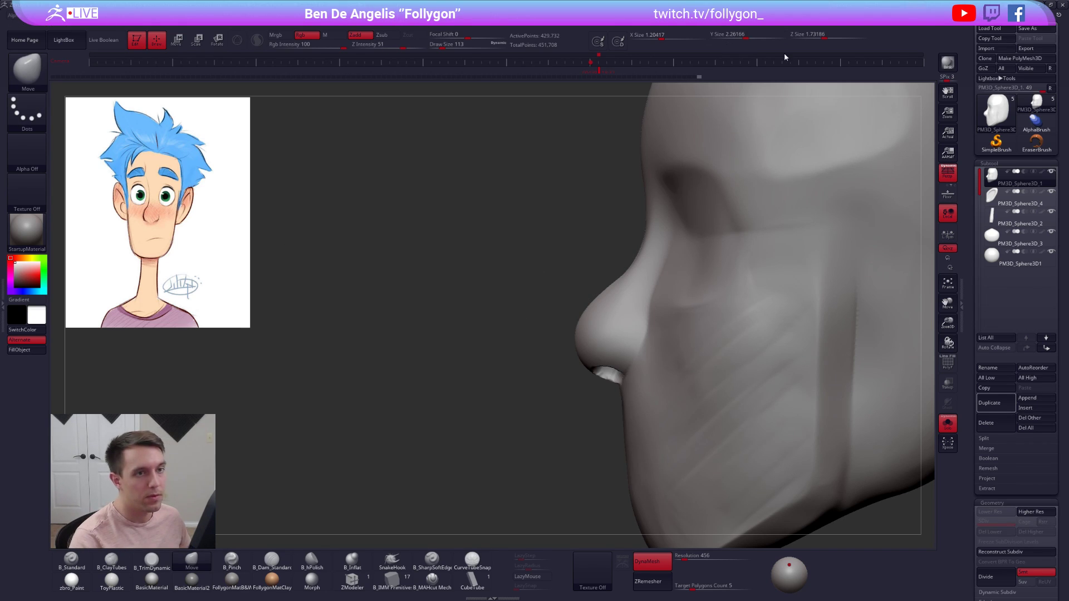
{"action": "left_click_drag", "start_coordinate": [582, 334], "coordinate": [510, 277]}
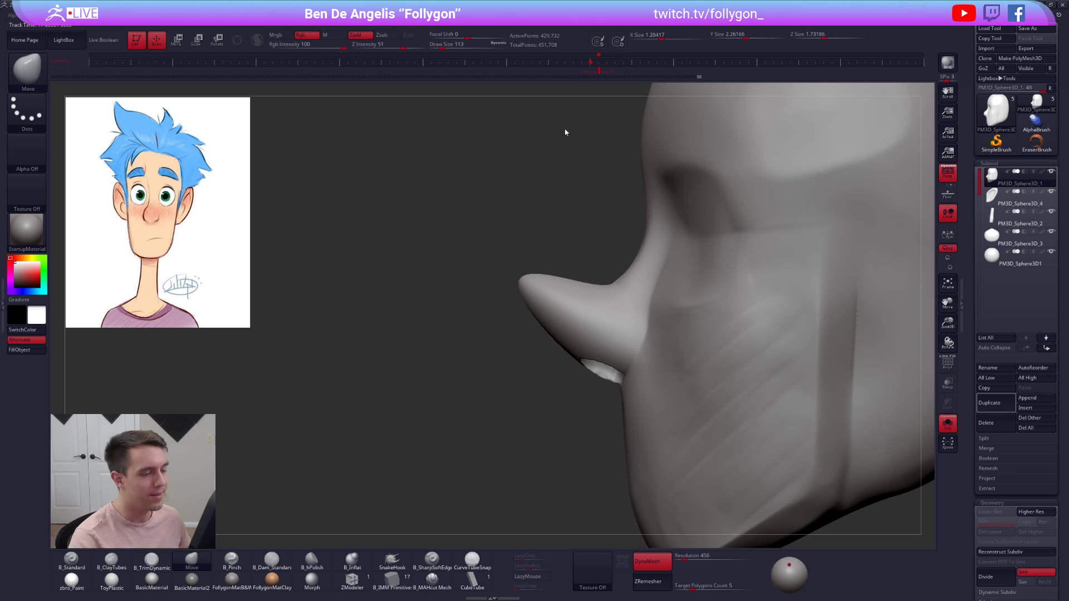
- Relaunch ZBrush, reopen the bust from the QuickSave file QS_42902.ZPR, and show its list of subtools
{"action": "key", "text": "ctrl"}
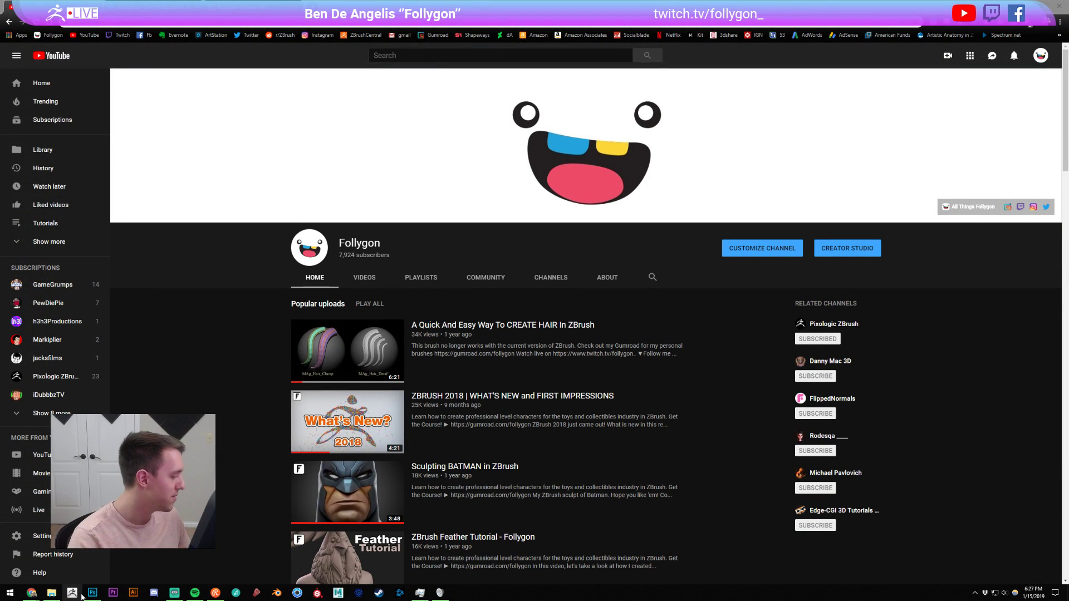
{"action": "left_click", "coordinate": [73, 593]}
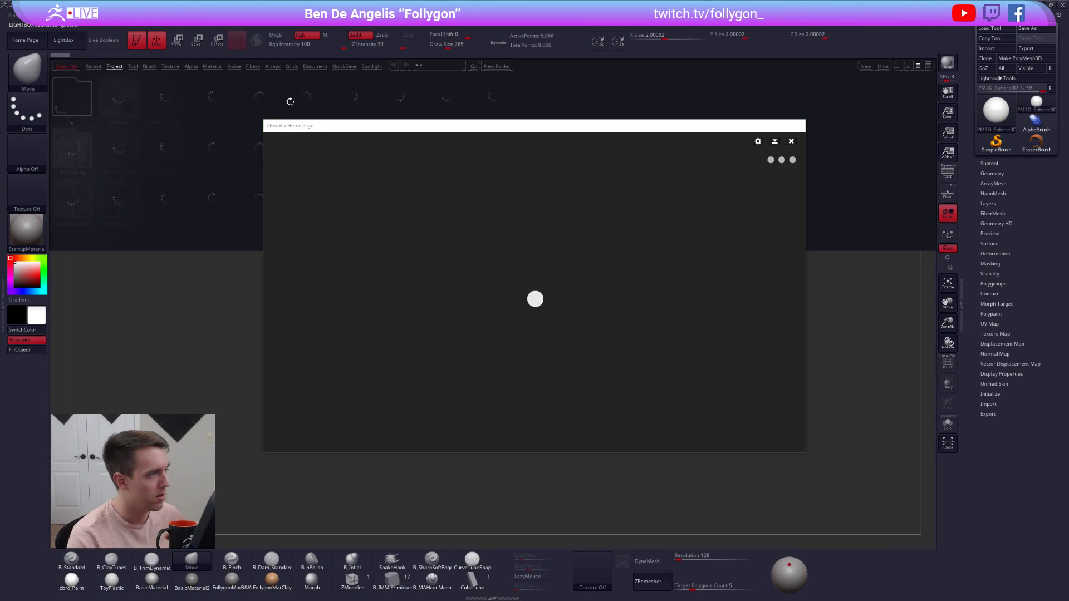
{"action": "left_click", "coordinate": [334, 67]}
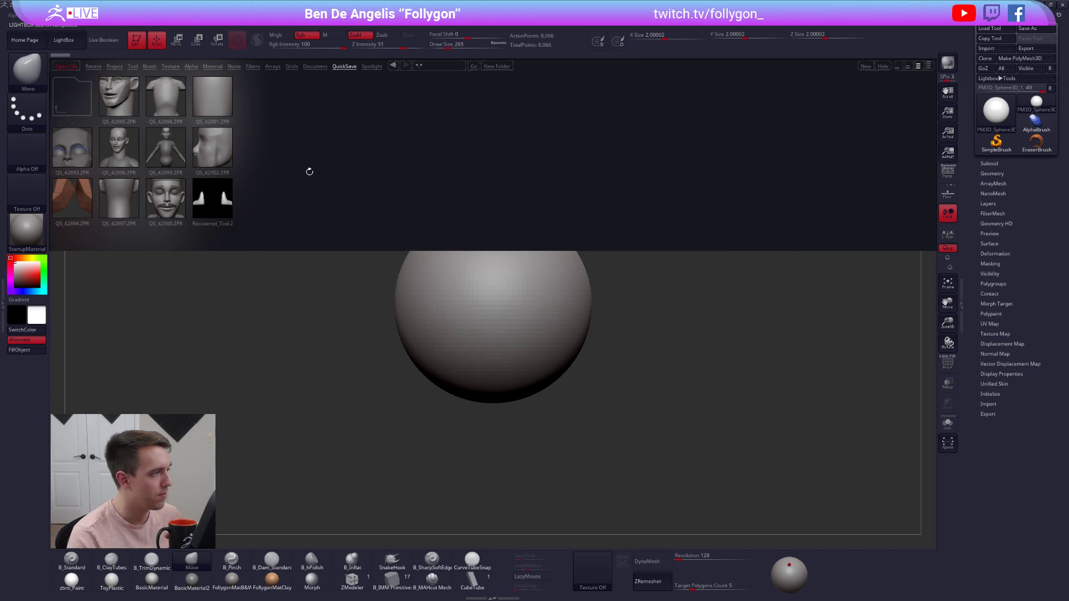
{"action": "double_click", "coordinate": [224, 155]}
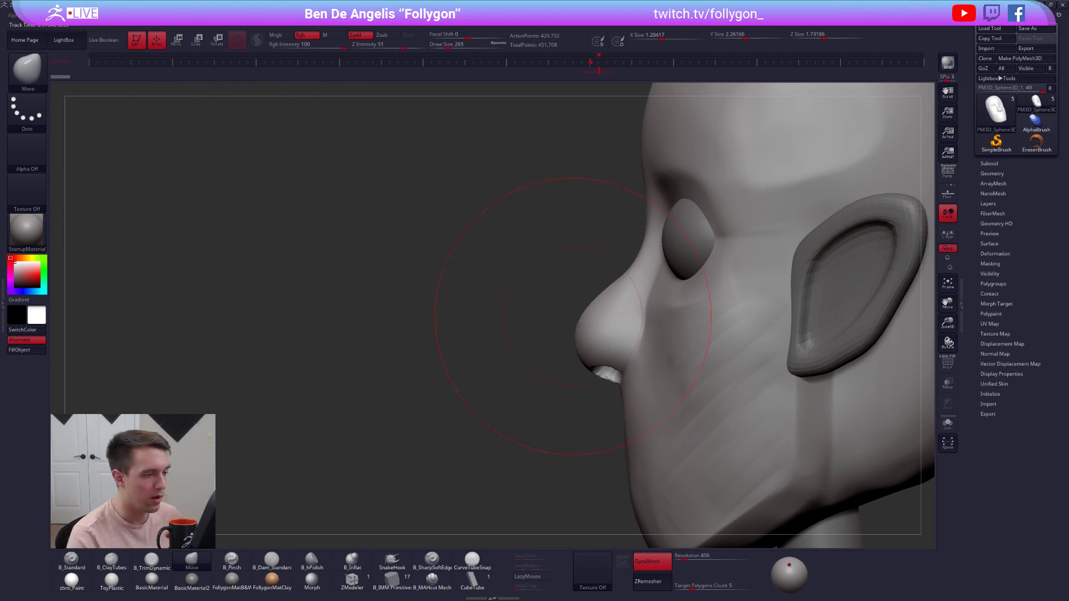
{"action": "left_click", "coordinate": [989, 163]}
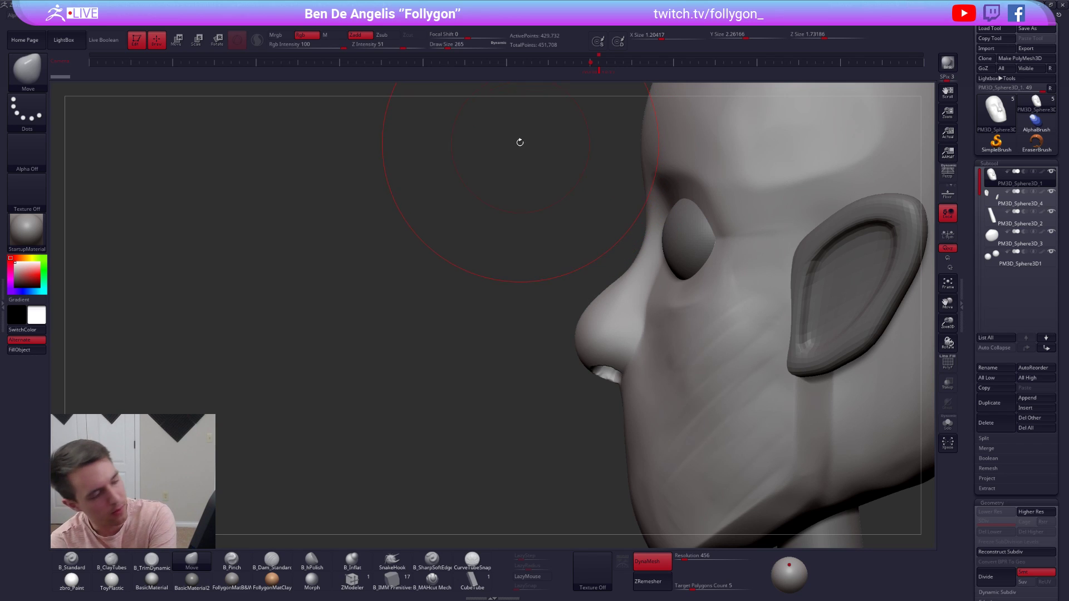
- Set the Draw Size to 96, choose MaskLasso as the masking brush, and face the head from the front
{"action": "key", "text": "space"}
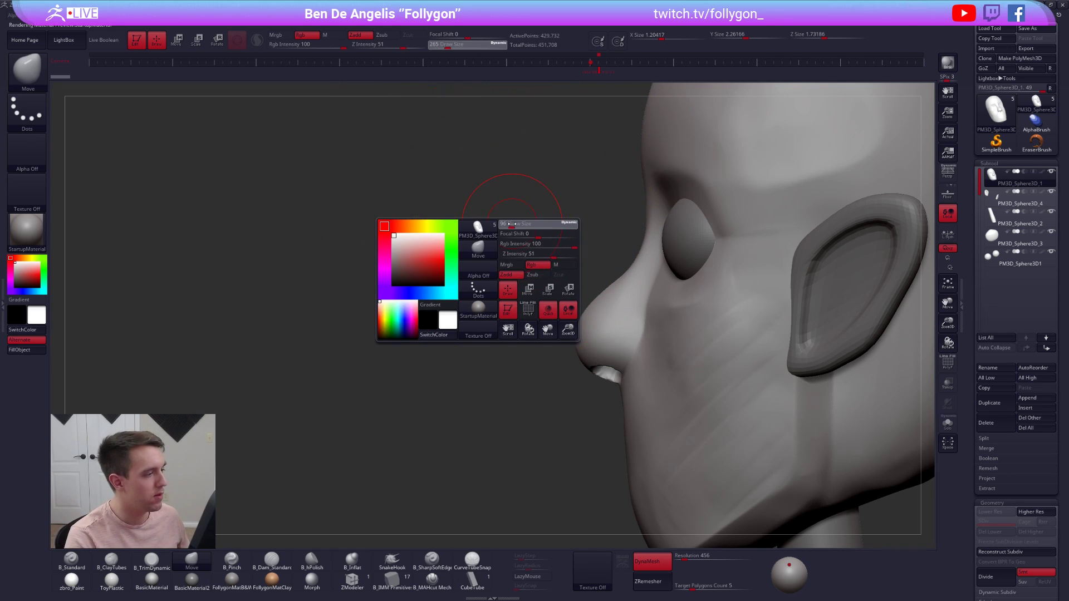
{"action": "key", "text": "ctrl+shift+f"}
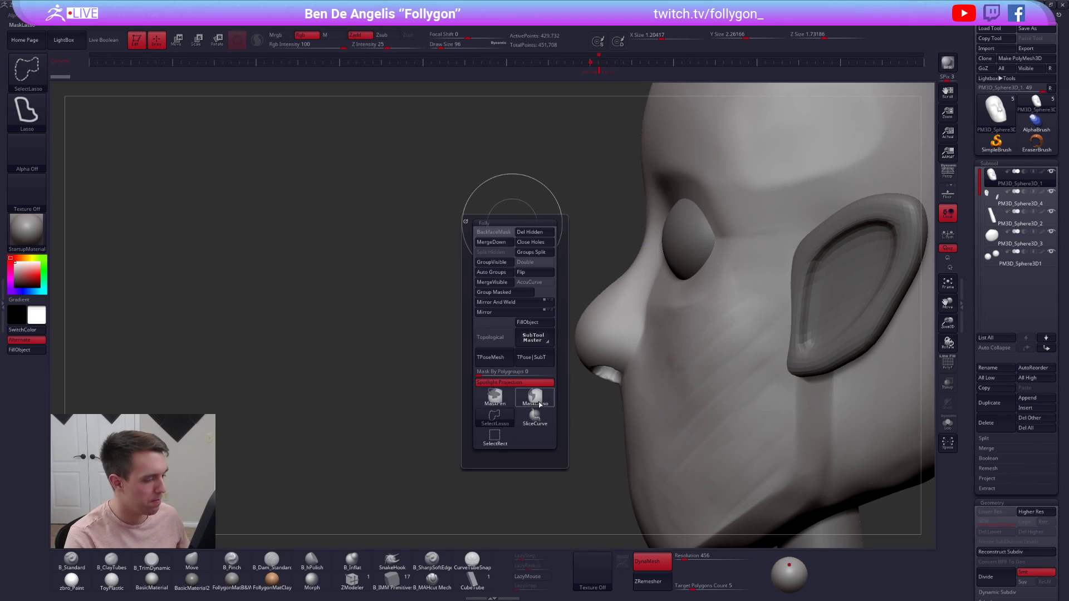
{"action": "left_click_drag", "start_coordinate": [604, 256], "coordinate": [769, 306]}
{"action": "right_click_drag", "start_coordinate": [769, 307], "coordinate": [471, 264], "text": "alt"}
{"action": "right_click_drag", "start_coordinate": [569, 230], "coordinate": [594, 256], "text": "alt"}
{"action": "left_click_drag", "start_coordinate": [593, 257], "coordinate": [588, 336], "text": "alt"}
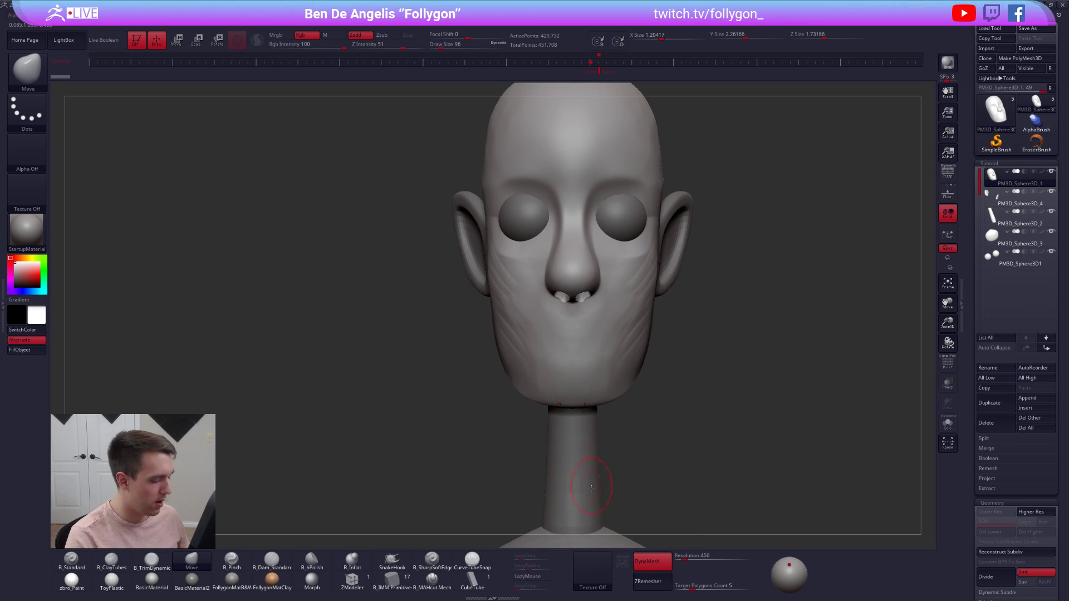
- Choose the blue-haired character drawing as the texture and add it to Spotlight
{"action": "left_click", "coordinate": [593, 570]}
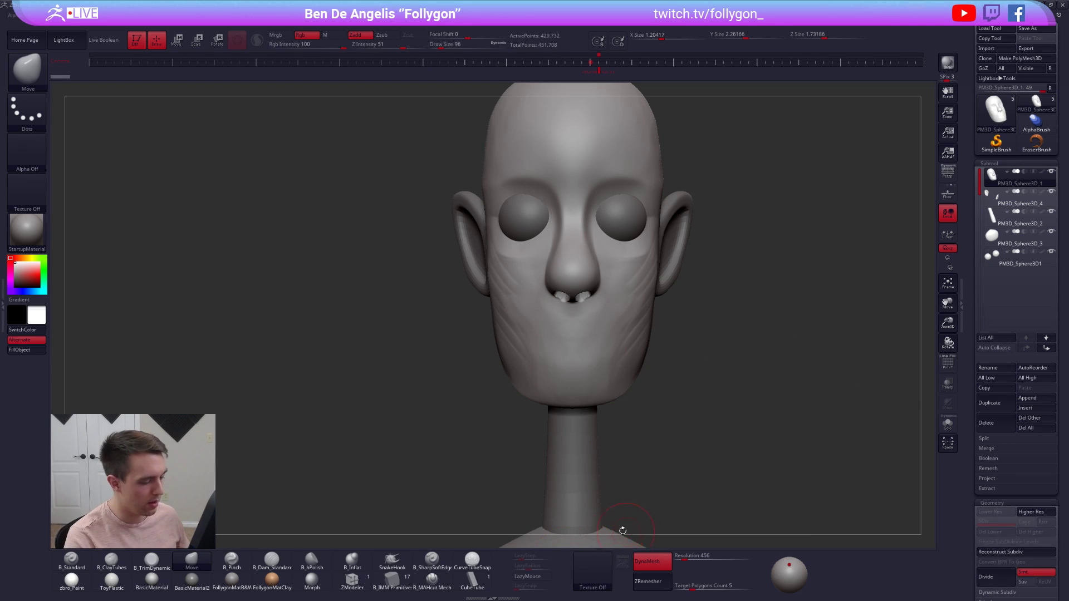
{"action": "left_click", "coordinate": [602, 574]}
{"action": "left_click", "coordinate": [600, 514]}
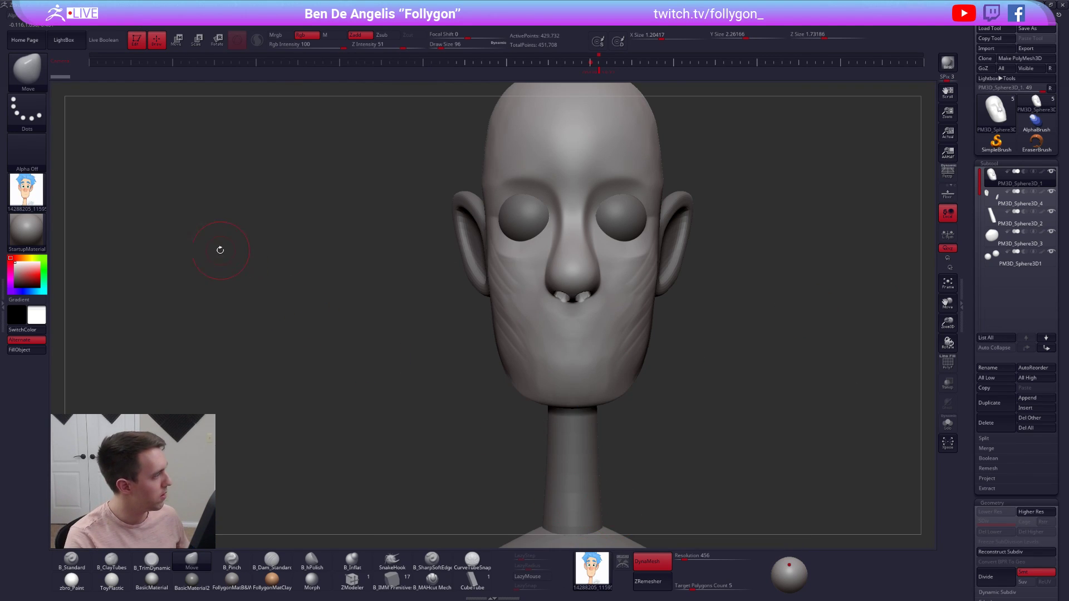
{"action": "left_click", "coordinate": [65, 41]}
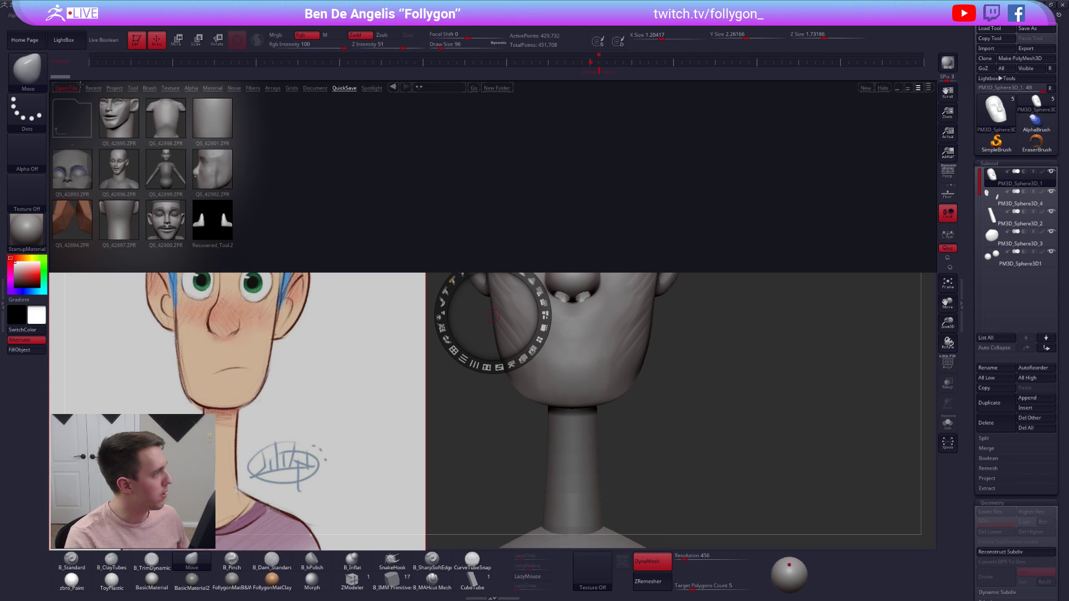
{"action": "left_click", "coordinate": [67, 48]}
{"action": "left_click", "coordinate": [306, 224]}
- Shrink the reference drawing, place it in the empty canvas area beside the head, and leave Spotlight editing
{"action": "left_click_drag", "start_coordinate": [324, 173], "coordinate": [278, 171]}
{"action": "left_click_drag", "start_coordinate": [326, 319], "coordinate": [216, 270]}
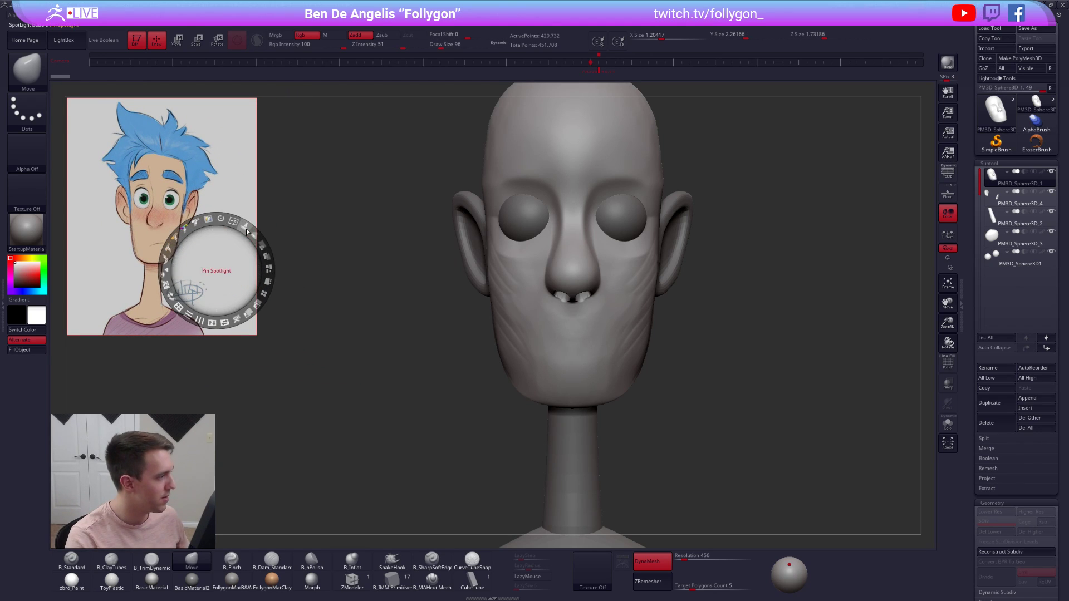
{"action": "left_click_drag", "start_coordinate": [264, 245], "coordinate": [267, 278]}
{"action": "key", "text": "z"}
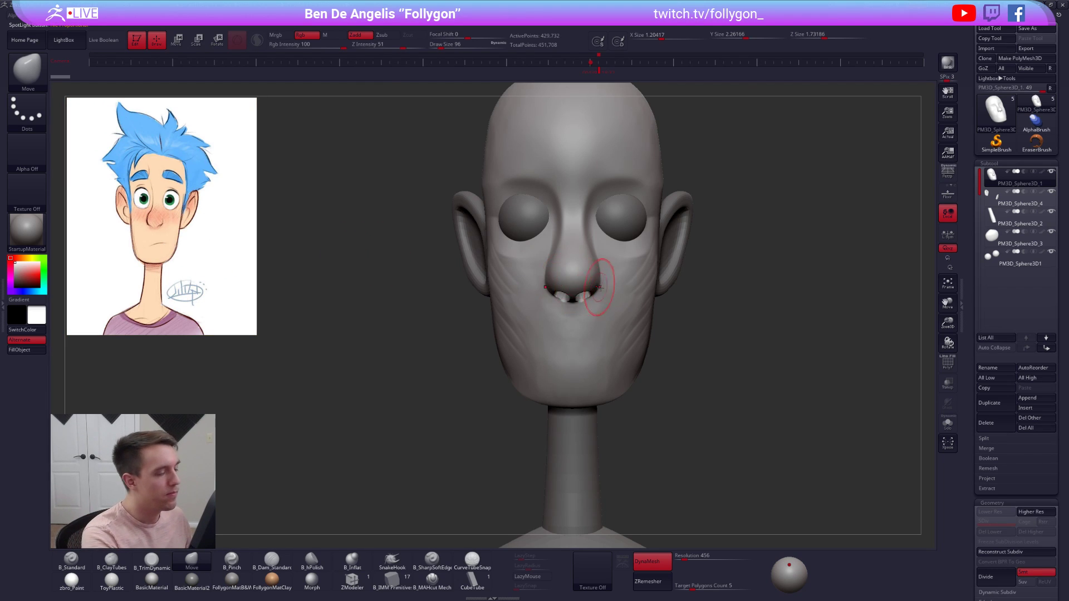
- Reshape the nose tip and the sides of the nose with the Move brush
{"action": "right_click_drag", "start_coordinate": [583, 282], "coordinate": [566, 302]}
{"action": "key", "text": "space"}
{"action": "left_click_drag", "start_coordinate": [565, 302], "coordinate": [569, 302]}
{"action": "right_click_drag", "start_coordinate": [582, 279], "coordinate": [576, 337], "text": "alt"}
{"action": "key", "text": "space"}
{"action": "left_click_drag", "start_coordinate": [564, 305], "coordinate": [566, 306]}
{"action": "mouse_move", "coordinate": [585, 350]}
{"action": "left_mouse_down"}
{"action": "mouse_move", "coordinate": [575, 304]}
{"action": "mouse_move", "coordinate": [570, 318]}
{"action": "mouse_move", "coordinate": [606, 264]}
{"action": "mouse_move", "coordinate": [606, 244]}
{"action": "left_mouse_up"}
- Isolate the head and smooth the bridge and sides of the nose at a Draw Size of 104
{"action": "key", "text": "s"}
{"action": "mouse_move", "coordinate": [584, 245]}
{"action": "right_mouse_down"}
{"action": "mouse_move", "coordinate": [630, 245]}
{"action": "mouse_move", "coordinate": [616, 233]}
{"action": "mouse_move", "coordinate": [649, 238]}
{"action": "mouse_move", "coordinate": [607, 237]}
{"action": "mouse_move", "coordinate": [666, 246]}
{"action": "mouse_move", "coordinate": [603, 273]}
{"action": "right_mouse_up"}
{"action": "key", "text": "alt+s"}
{"action": "right_click_drag", "start_coordinate": [603, 273], "coordinate": [583, 309], "text": "alt"}
{"action": "mouse_move", "coordinate": [582, 286]}
{"action": "left_mouse_down", "text": "shift"}
{"action": "mouse_move", "coordinate": [582, 251]}
{"action": "mouse_move", "coordinate": [587, 278]}
{"action": "left_mouse_up", "text": "shift"}
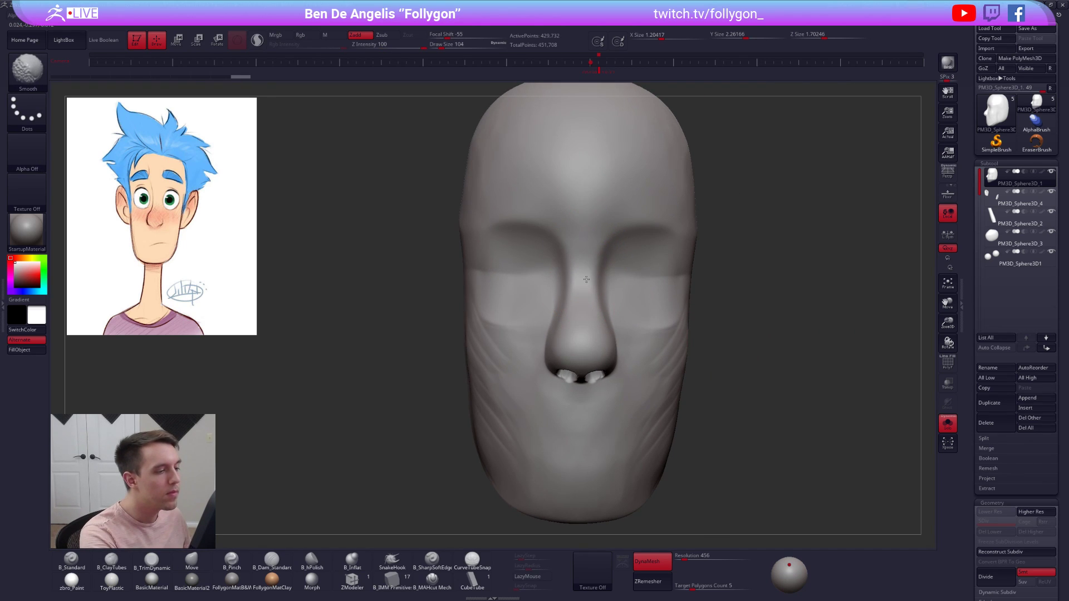
{"action": "right_click_drag", "start_coordinate": [585, 277], "coordinate": [577, 312], "text": "alt"}
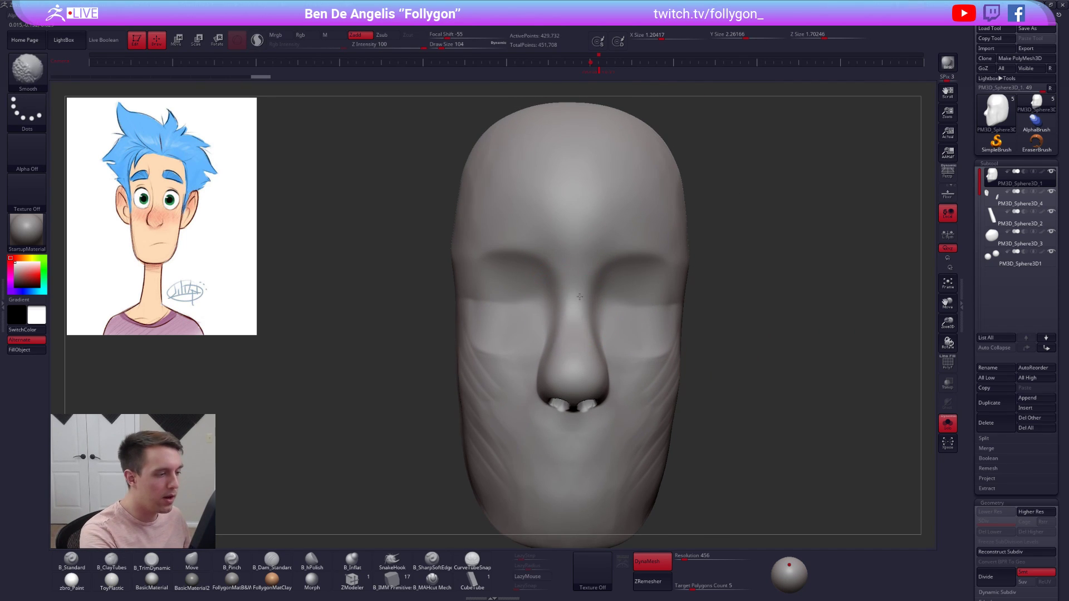
{"action": "left_click_drag", "start_coordinate": [597, 266], "coordinate": [609, 307], "text": "shift"}
- Remesh the head with DynaMesh
{"action": "key", "text": "2"}
{"action": "right_click_drag", "start_coordinate": [661, 386], "coordinate": [646, 332], "text": "alt"}
{"action": "left_click_drag", "start_coordinate": [710, 329], "coordinate": [785, 289], "text": "ctrl"}
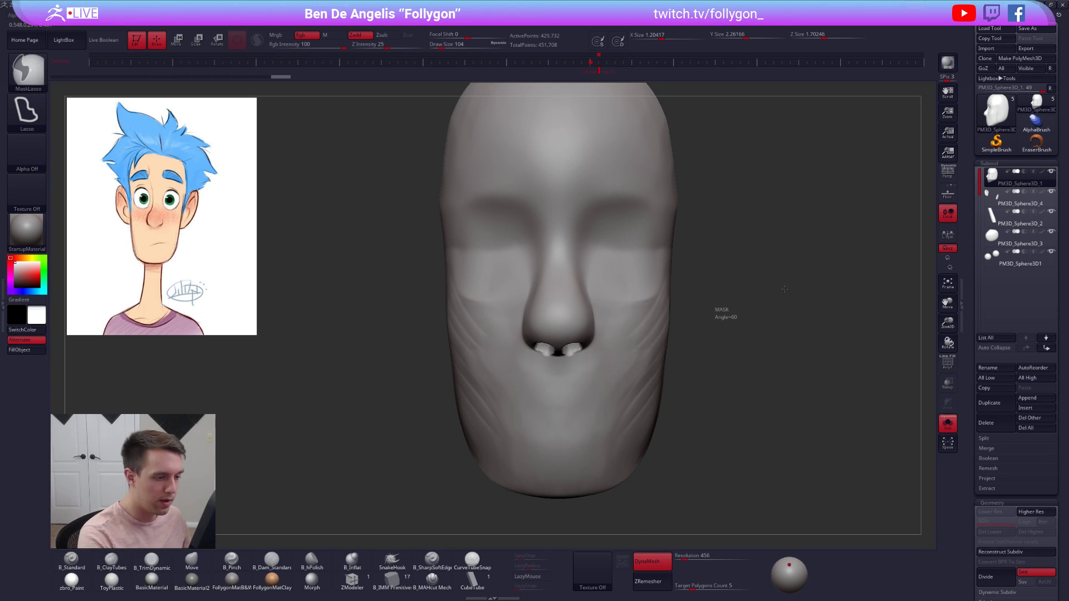
- Refine and smooth the nostrils on the nose's underside with smaller brush strokes
{"action": "key", "text": "ctrl+space"}
{"action": "key", "text": "space"}
{"action": "left_click_drag", "start_coordinate": [575, 334], "coordinate": [572, 334]}
{"action": "mouse_move", "coordinate": [571, 356]}
{"action": "right_mouse_down"}
{"action": "mouse_move", "coordinate": [571, 306]}
{"action": "mouse_move", "coordinate": [574, 357]}
{"action": "right_mouse_up"}
{"action": "left_click_drag", "start_coordinate": [576, 372], "coordinate": [577, 364], "text": "shift"}
{"action": "right_click_drag", "start_coordinate": [588, 373], "coordinate": [543, 362]}
{"action": "key", "text": "ctrl+space"}
{"action": "left_click_drag", "start_coordinate": [591, 358], "coordinate": [592, 357]}
{"action": "key", "text": "space"}
{"action": "mouse_move", "coordinate": [597, 362]}
{"action": "left_mouse_down"}
{"action": "mouse_move", "coordinate": [588, 359]}
{"action": "mouse_move", "coordinate": [602, 309]}
{"action": "mouse_move", "coordinate": [616, 299]}
{"action": "left_mouse_up"}
{"action": "key", "text": "space"}
{"action": "key", "text": "space"}
{"action": "key", "text": "space"}
{"action": "mouse_move", "coordinate": [616, 299]}
{"action": "right_mouse_down"}
{"action": "mouse_move", "coordinate": [646, 306]}
{"action": "mouse_move", "coordinate": [663, 354]}
{"action": "right_mouse_up"}
- Flatten the rough cheek surface with the TrimDynamic brush and smooth it at a Draw Size of 150
{"action": "key", "text": "3"}
{"action": "key", "text": "bracketright"}
{"action": "mouse_move", "coordinate": [734, 278]}
{"action": "left_mouse_down"}
{"action": "mouse_move", "coordinate": [625, 377]}
{"action": "mouse_move", "coordinate": [714, 287]}
{"action": "mouse_move", "coordinate": [679, 359]}
{"action": "left_mouse_up"}
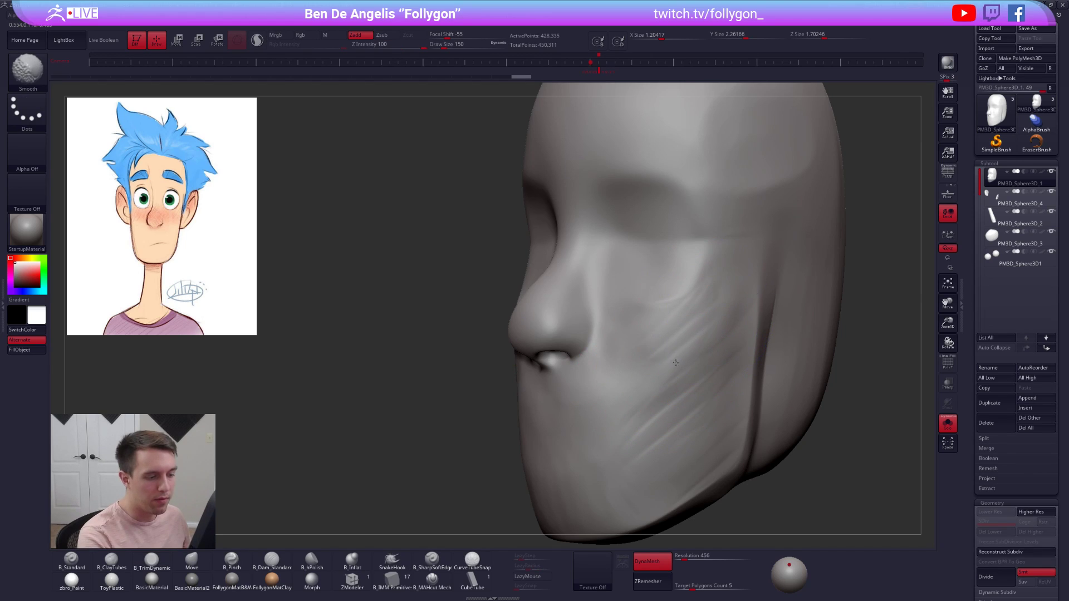
{"action": "left_click_drag", "start_coordinate": [674, 397], "coordinate": [677, 393], "text": "shift"}
{"action": "mouse_move", "coordinate": [677, 393]}
{"action": "right_mouse_down"}
{"action": "mouse_move", "coordinate": [671, 402]}
{"action": "mouse_move", "coordinate": [752, 406]}
{"action": "mouse_move", "coordinate": [668, 351]}
{"action": "mouse_move", "coordinate": [683, 378]}
{"action": "mouse_move", "coordinate": [684, 364]}
{"action": "right_mouse_up"}
- Smooth the lower face at a Draw Size of 227, then isolate the head and set the TrimDynamic brush to 170
{"action": "key", "text": "alt+s"}
{"action": "key", "text": "space"}
{"action": "left_click_drag", "start_coordinate": [609, 410], "coordinate": [616, 410]}
{"action": "left_click_drag", "start_coordinate": [607, 369], "coordinate": [603, 419]}
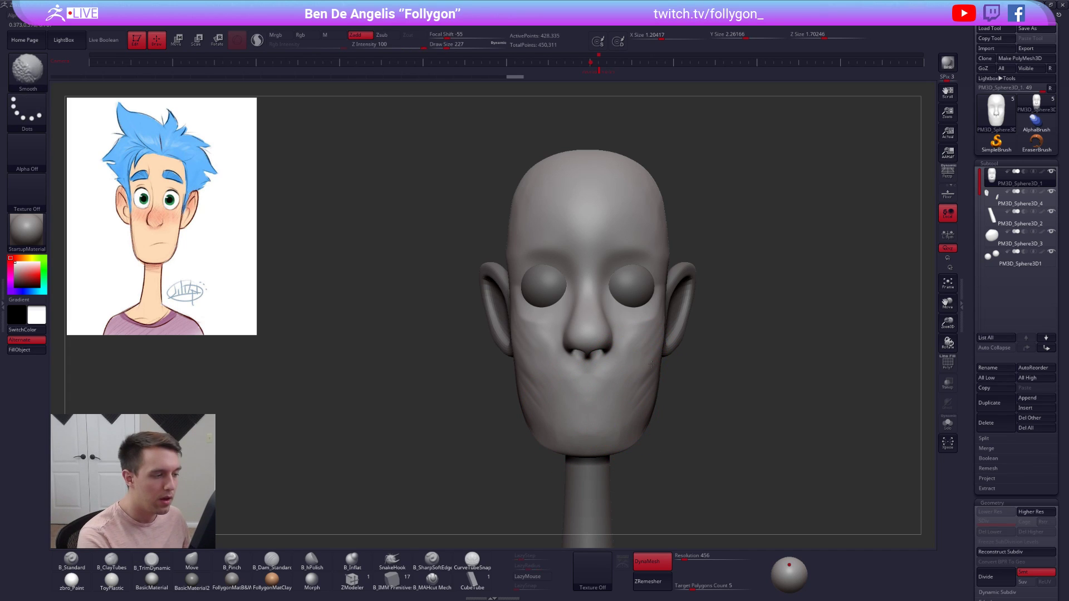
{"action": "right_click_drag", "start_coordinate": [673, 354], "coordinate": [643, 384], "text": "alt"}
{"action": "key", "text": "alt+s"}
{"action": "key", "text": "space"}
{"action": "left_click_drag", "start_coordinate": [679, 320], "coordinate": [676, 320]}
{"action": "right_click_drag", "start_coordinate": [676, 318], "coordinate": [656, 304], "text": "alt"}
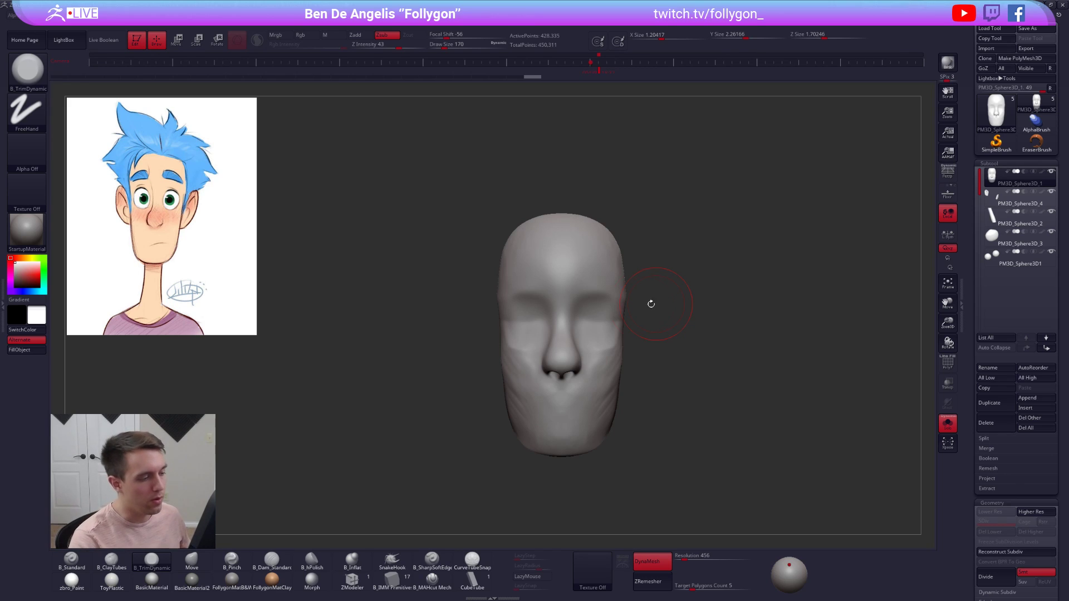
- Duplicate the head subtool and reselect the original head
{"action": "left_click", "coordinate": [997, 196]}
{"action": "left_click", "coordinate": [997, 182]}
{"action": "left_click", "coordinate": [989, 402]}
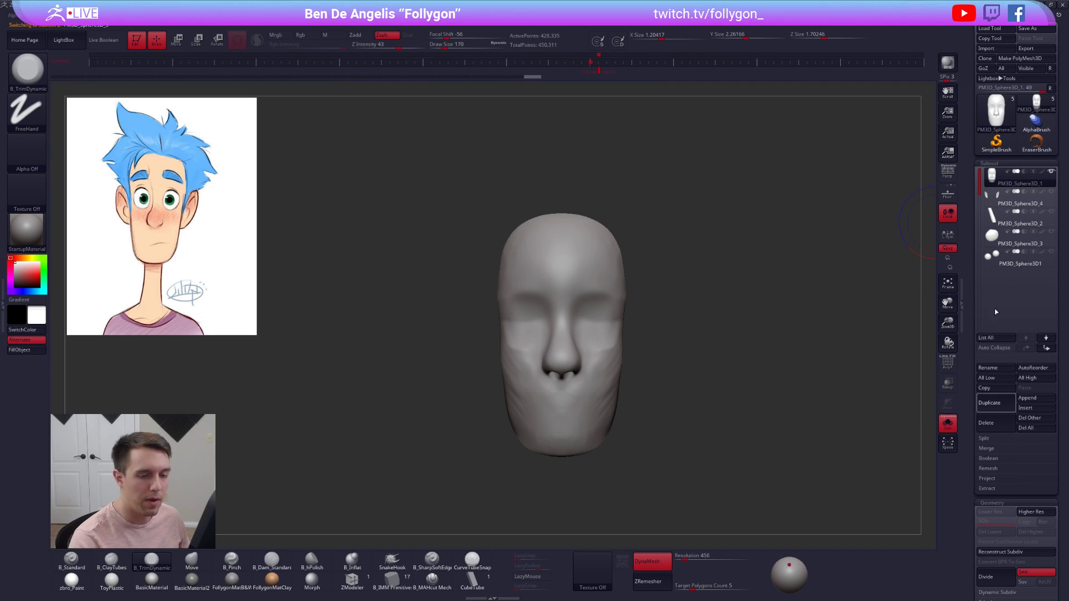
{"action": "left_click", "coordinate": [1004, 177]}
- Turn off DynaMesh, merge the head into one polygroup, and run ZRemesher with a Target Polygons Count of 1
{"action": "left_click", "coordinate": [651, 562]}
{"action": "left_click", "coordinate": [683, 589]}
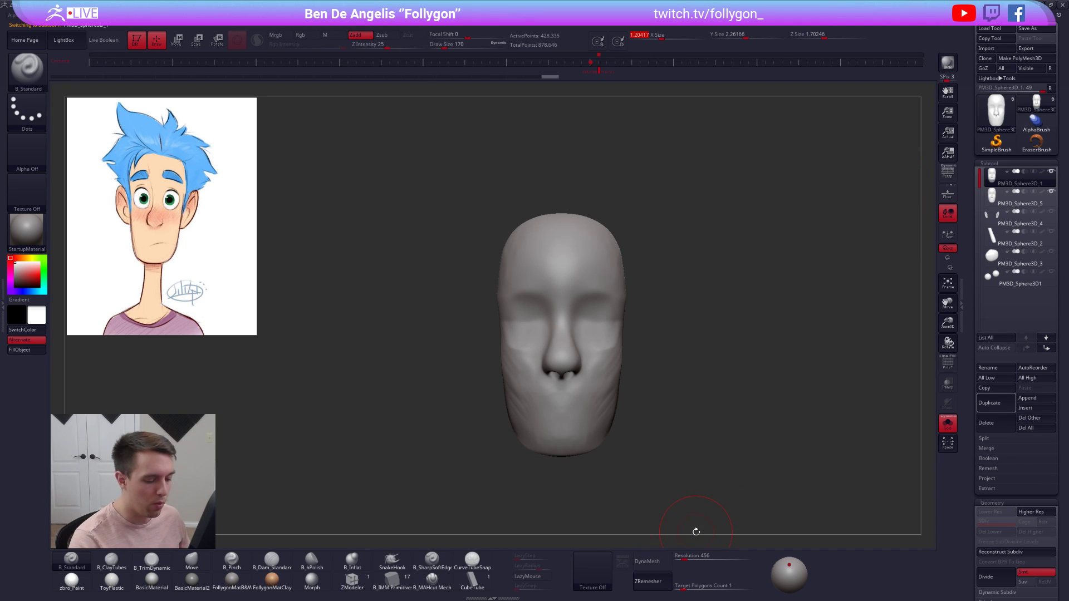
{"action": "key", "text": "shift+f"}
{"action": "left_click_drag", "start_coordinate": [665, 416], "coordinate": [662, 394], "text": "alt"}
{"action": "key", "text": "ctrl+w"}
{"action": "left_click", "coordinate": [651, 581]}
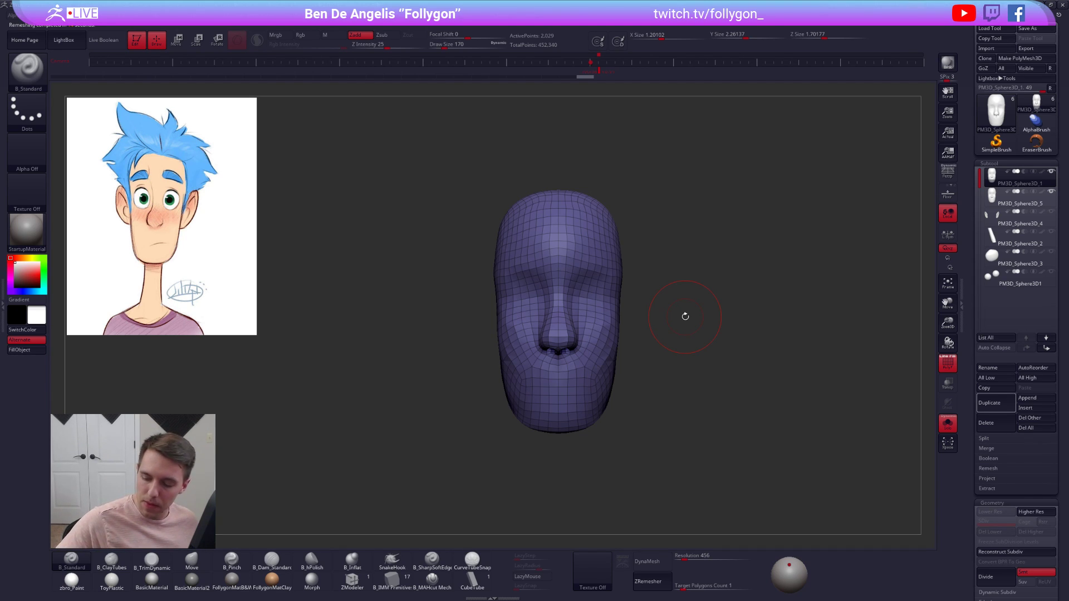
- Hide the polyframe, preview the remeshed head with dynamic subdivision, and set the Draw Size to 67
{"action": "left_click_drag", "start_coordinate": [685, 317], "coordinate": [601, 359]}
{"action": "key", "text": "shift+f"}
{"action": "mouse_move", "coordinate": [600, 359]}
{"action": "right_mouse_down", "text": "shift"}
{"action": "mouse_move", "coordinate": [589, 285]}
{"action": "mouse_move", "coordinate": [582, 380]}
{"action": "mouse_move", "coordinate": [579, 365]}
{"action": "mouse_move", "coordinate": [597, 390]}
{"action": "right_mouse_up", "text": "shift"}
{"action": "key", "text": "d"}
{"action": "left_click", "coordinate": [589, 187]}
{"action": "key", "text": "s"}
{"action": "left_click", "coordinate": [592, 322]}
- Delete the duplicated high-resolution head subtool, PM3D_Sphere3D_5
{"action": "left_click", "coordinate": [1013, 201]}
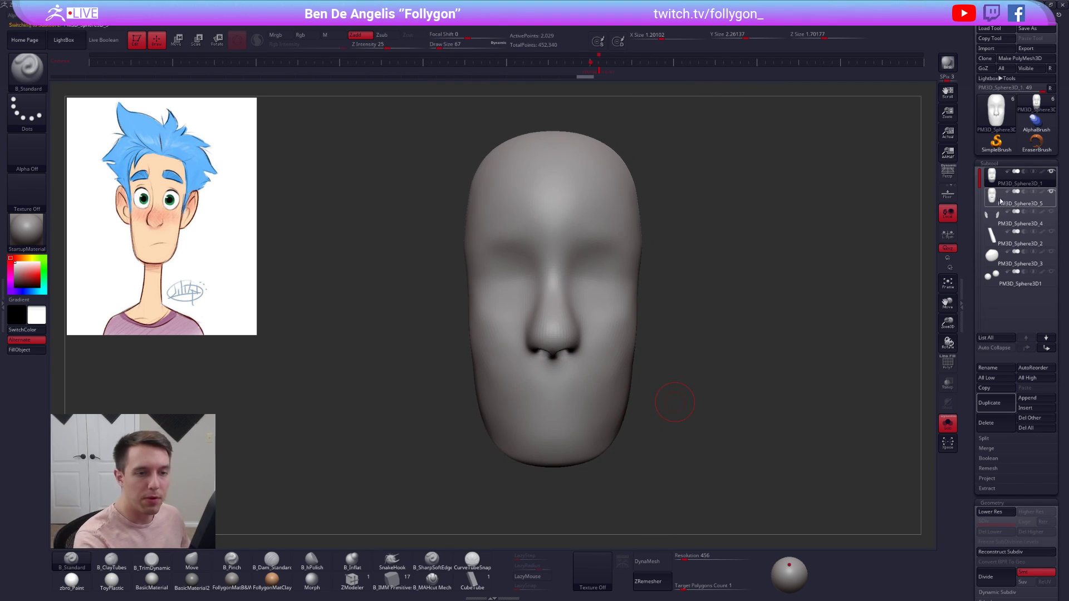
{"action": "left_click", "coordinate": [986, 423]}
{"action": "left_click", "coordinate": [919, 439]}
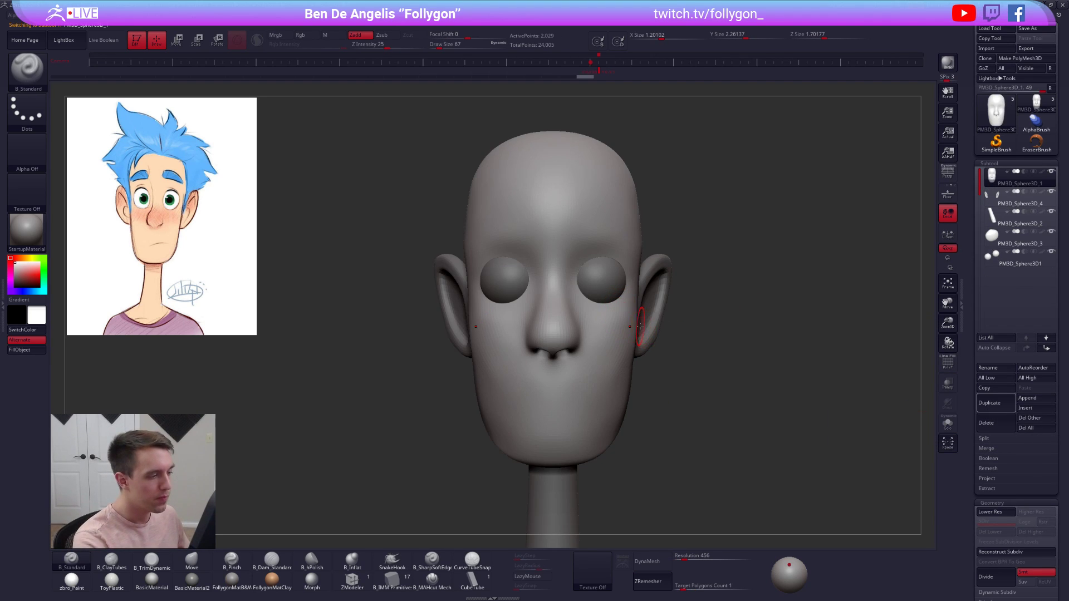
- Subdivide the remeshed head to level 3 and smooth its cheek and forehead at a Draw Size of 170
{"action": "key", "text": "ctrl+d"}
{"action": "key", "text": "ctrl+d"}
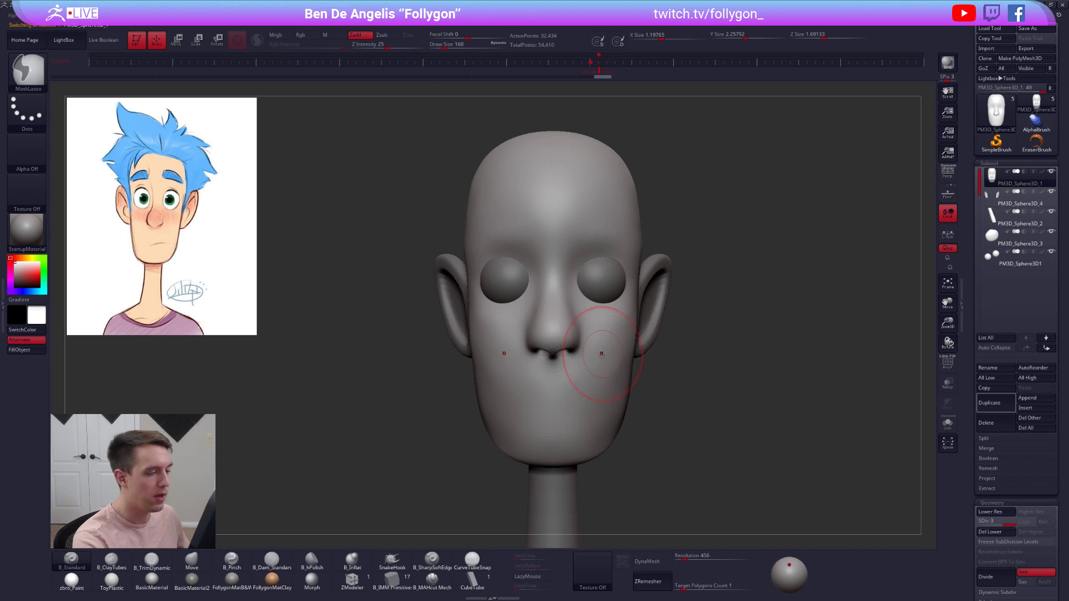
{"action": "right_click_drag", "start_coordinate": [572, 418], "coordinate": [588, 411]}
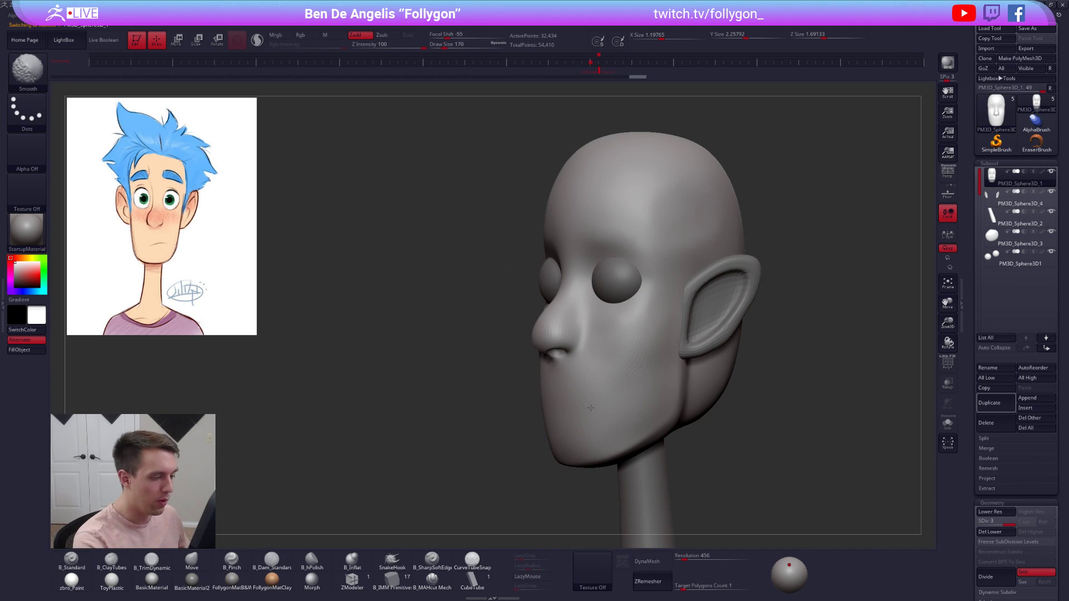
{"action": "left_click_drag", "start_coordinate": [635, 351], "coordinate": [636, 361], "text": "shift"}
{"action": "key", "text": "alt+s"}
{"action": "right_click_drag", "start_coordinate": [688, 374], "coordinate": [621, 367]}
{"action": "left_click_drag", "start_coordinate": [636, 356], "coordinate": [635, 333], "text": "shift"}
{"action": "mouse_move", "coordinate": [649, 209]}
{"action": "left_mouse_down", "text": "shift"}
{"action": "mouse_move", "coordinate": [643, 184]}
{"action": "mouse_move", "coordinate": [647, 198]}
{"action": "left_mouse_up", "text": "shift"}
{"action": "right_click_drag", "start_coordinate": [649, 204], "coordinate": [640, 291], "text": "alt"}
- Flatten the forehead above the eye socket with the TrimDynamic brush
{"action": "key", "text": "3"}
{"action": "key", "text": "space"}
{"action": "mouse_move", "coordinate": [609, 278]}
{"action": "left_mouse_down"}
{"action": "mouse_move", "coordinate": [657, 261]}
{"action": "mouse_move", "coordinate": [629, 278]}
{"action": "mouse_move", "coordinate": [646, 272]}
{"action": "mouse_move", "coordinate": [655, 252]}
{"action": "left_mouse_up"}
{"action": "key", "text": "space"}
{"action": "key", "text": "space"}
- Narrow and reshape the upper skull with the Move brush at a Draw Size of 321
{"action": "key", "text": "4"}
{"action": "key", "text": "space"}
{"action": "left_click_drag", "start_coordinate": [602, 200], "coordinate": [596, 195]}
{"action": "left_click_drag", "start_coordinate": [676, 191], "coordinate": [680, 185]}
{"action": "right_click_drag", "start_coordinate": [658, 208], "coordinate": [630, 246], "text": "shift"}
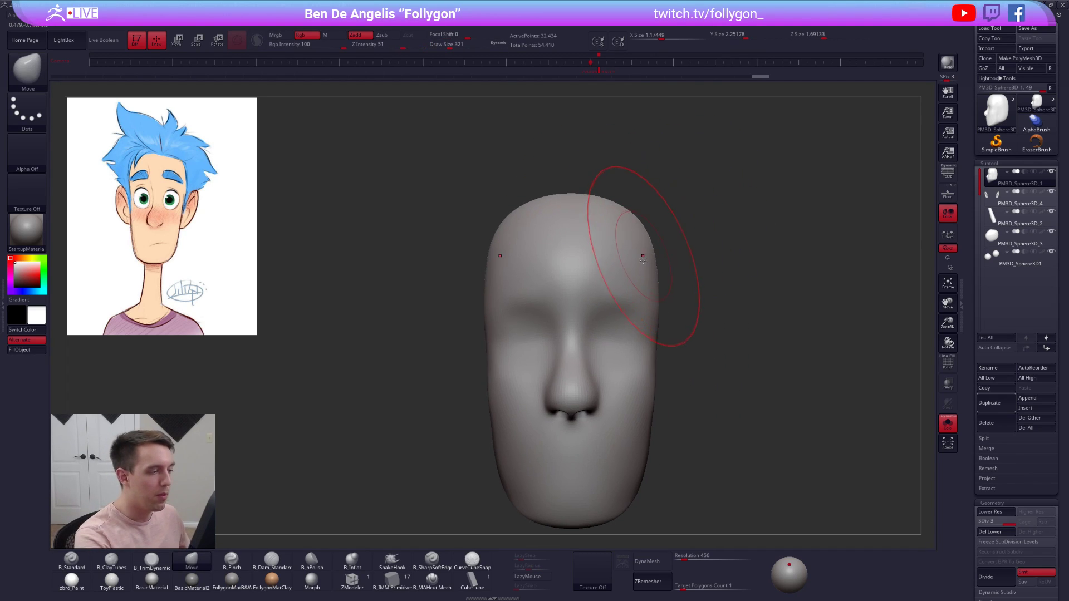
{"action": "key", "text": "alt+s"}
{"action": "key", "text": "space"}
{"action": "left_click_drag", "start_coordinate": [652, 290], "coordinate": [648, 291]}
- Adjust the outline of the cheeks and jaw with the Move brush at a Draw Size of 279
{"action": "right_click_drag", "start_coordinate": [630, 445], "coordinate": [625, 386], "text": "ctrl"}
{"action": "mouse_move", "coordinate": [625, 386]}
{"action": "right_mouse_down", "text": "alt"}
{"action": "mouse_move", "coordinate": [638, 344]}
{"action": "mouse_move", "coordinate": [640, 384]}
{"action": "right_mouse_up", "text": "alt"}
{"action": "key", "text": "space"}
{"action": "left_click_drag", "start_coordinate": [656, 337], "coordinate": [659, 337]}
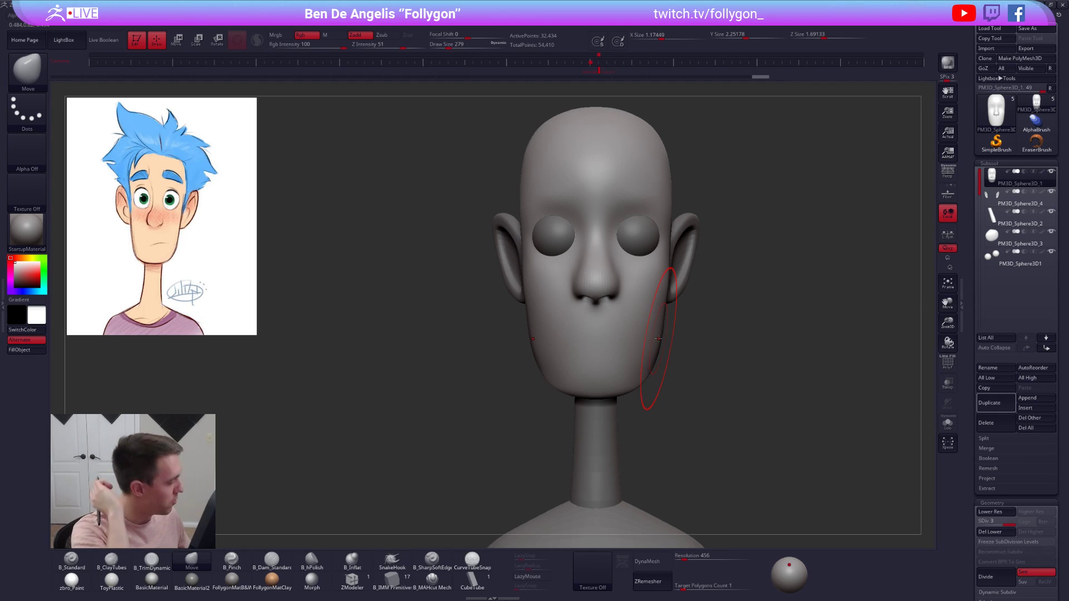
{"action": "key", "text": "space"}
{"action": "left_click_drag", "start_coordinate": [630, 314], "coordinate": [626, 314]}
- Reshape the nose tip and nostril area with small Move brush strokes
{"action": "right_click_drag", "start_coordinate": [596, 255], "coordinate": [600, 303], "text": "alt"}
{"action": "key", "text": "space"}
{"action": "left_click_drag", "start_coordinate": [600, 304], "coordinate": [599, 312]}
{"action": "key", "text": "space"}
{"action": "key", "text": "space"}
{"action": "mouse_move", "coordinate": [590, 337]}
{"action": "right_mouse_down"}
{"action": "mouse_move", "coordinate": [601, 299]}
{"action": "mouse_move", "coordinate": [635, 313]}
{"action": "mouse_move", "coordinate": [599, 319]}
{"action": "right_mouse_up"}
{"action": "left_click_drag", "start_coordinate": [610, 326], "coordinate": [610, 324]}
{"action": "mouse_move", "coordinate": [619, 327]}
{"action": "right_mouse_down"}
{"action": "mouse_move", "coordinate": [589, 334]}
{"action": "mouse_move", "coordinate": [572, 311]}
{"action": "mouse_move", "coordinate": [549, 358]}
{"action": "mouse_move", "coordinate": [552, 344]}
{"action": "mouse_move", "coordinate": [606, 353]}
{"action": "right_mouse_up"}
{"action": "key", "text": "s"}
{"action": "left_click_drag", "start_coordinate": [605, 353], "coordinate": [613, 354]}
- Trim the jaw with the TrimDynamic brush and smooth the lower cheek at a Draw Size of 181
{"action": "mouse_move", "coordinate": [658, 354]}
{"action": "right_mouse_down", "text": "alt"}
{"action": "mouse_move", "coordinate": [631, 372]}
{"action": "mouse_move", "coordinate": [651, 401]}
{"action": "mouse_move", "coordinate": [614, 423]}
{"action": "right_mouse_up", "text": "alt"}
{"action": "key", "text": "s"}
{"action": "key", "text": "3"}
{"action": "key", "text": "s"}
{"action": "left_click_drag", "start_coordinate": [629, 402], "coordinate": [626, 402]}
{"action": "left_click_drag", "start_coordinate": [628, 365], "coordinate": [634, 386], "text": "shift"}
{"action": "mouse_move", "coordinate": [652, 384]}
{"action": "right_mouse_down"}
{"action": "mouse_move", "coordinate": [618, 372]}
{"action": "mouse_move", "coordinate": [628, 387]}
{"action": "mouse_move", "coordinate": [616, 368]}
{"action": "mouse_move", "coordinate": [657, 369]}
{"action": "right_mouse_up"}
{"action": "mouse_move", "coordinate": [512, 322]}
{"action": "left_mouse_down", "text": "ctrl"}
{"action": "mouse_move", "coordinate": [523, 393]}
{"action": "mouse_move", "coordinate": [544, 409]}
{"action": "left_mouse_up", "text": "ctrl"}
{"action": "key", "text": "ctrl+z"}
{"action": "right_click_drag", "start_coordinate": [524, 380], "coordinate": [566, 377]}
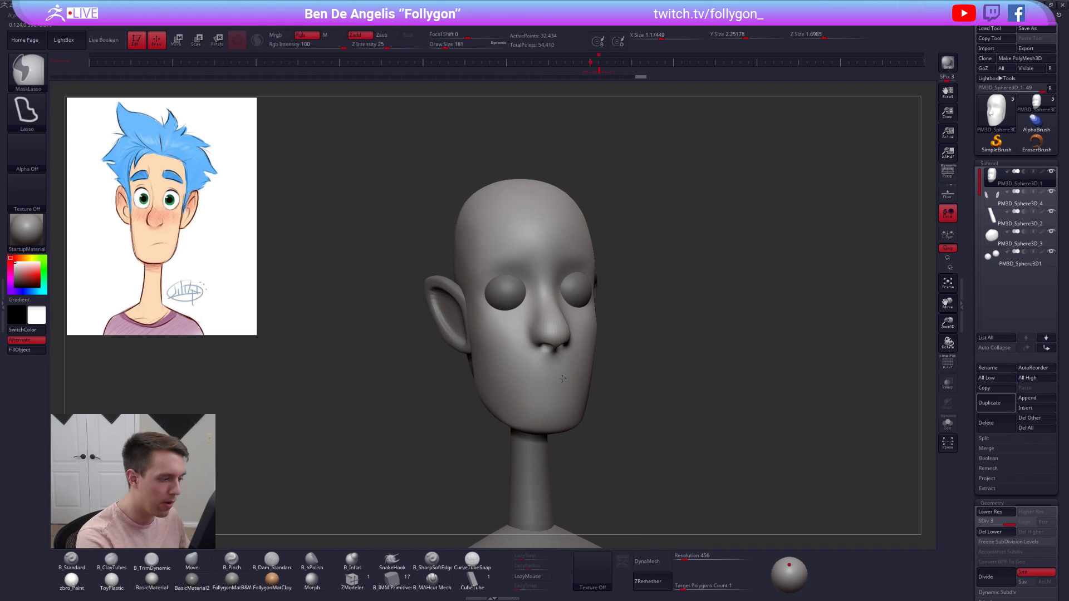
{"action": "left_click_drag", "start_coordinate": [494, 364], "coordinate": [489, 371], "text": "ctrl"}
{"action": "right_click_drag", "start_coordinate": [519, 421], "coordinate": [560, 445]}
{"action": "key", "text": "ctrl+z"}
- Subdivide the head twice more, up to subdivision level 5
{"action": "right_click_drag", "start_coordinate": [592, 382], "coordinate": [558, 373]}
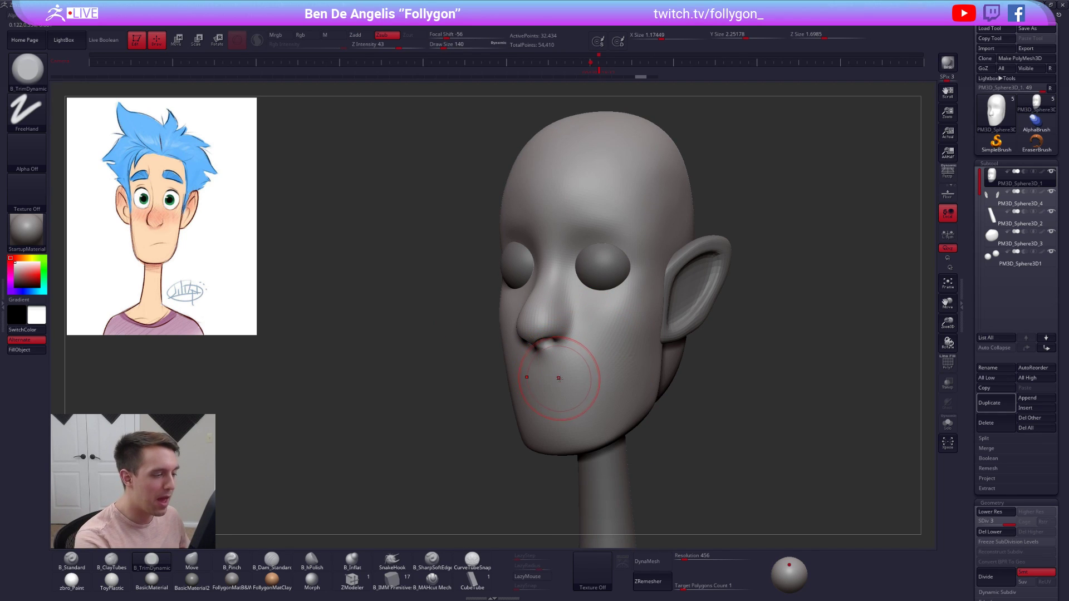
{"action": "key", "text": "ctrl+d"}
{"action": "key", "text": "ctrl+d"}
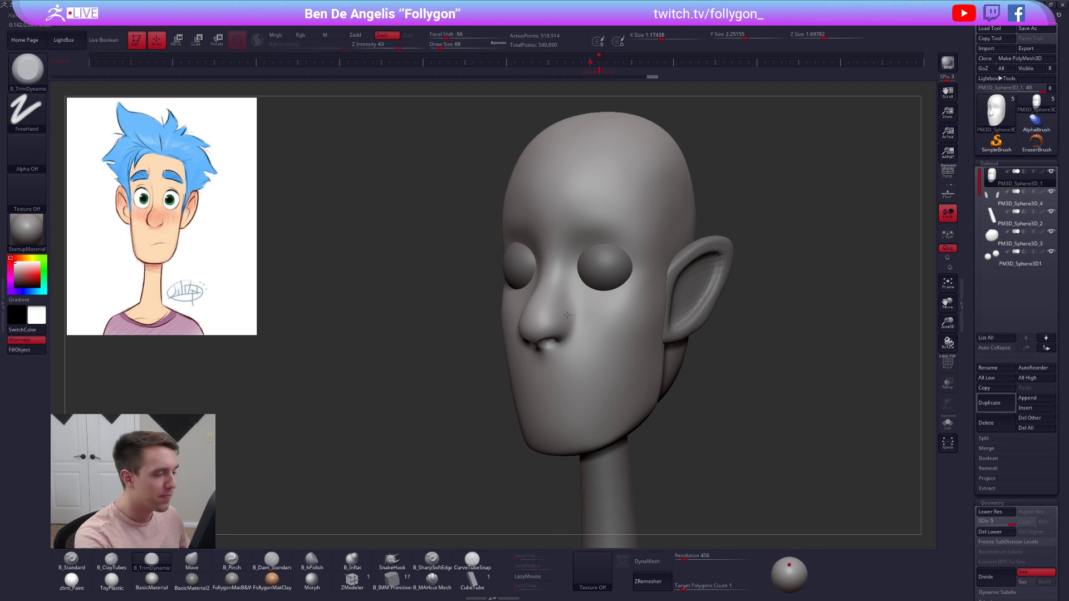
- Pinch the crease along the nostril wing and nose side with the Pinch brush at a Draw Size of 74, using LazyMouse
{"action": "right_click_drag", "start_coordinate": [561, 304], "coordinate": [558, 343], "text": "ctrl"}
{"action": "key", "text": "5"}
{"action": "key", "text": "space"}
{"action": "left_click_drag", "start_coordinate": [569, 340], "coordinate": [566, 349]}
{"action": "key", "text": "alt+s"}
{"action": "key", "text": "space"}
{"action": "right_click_drag", "start_coordinate": [579, 374], "coordinate": [554, 356]}
{"action": "key", "text": "l"}
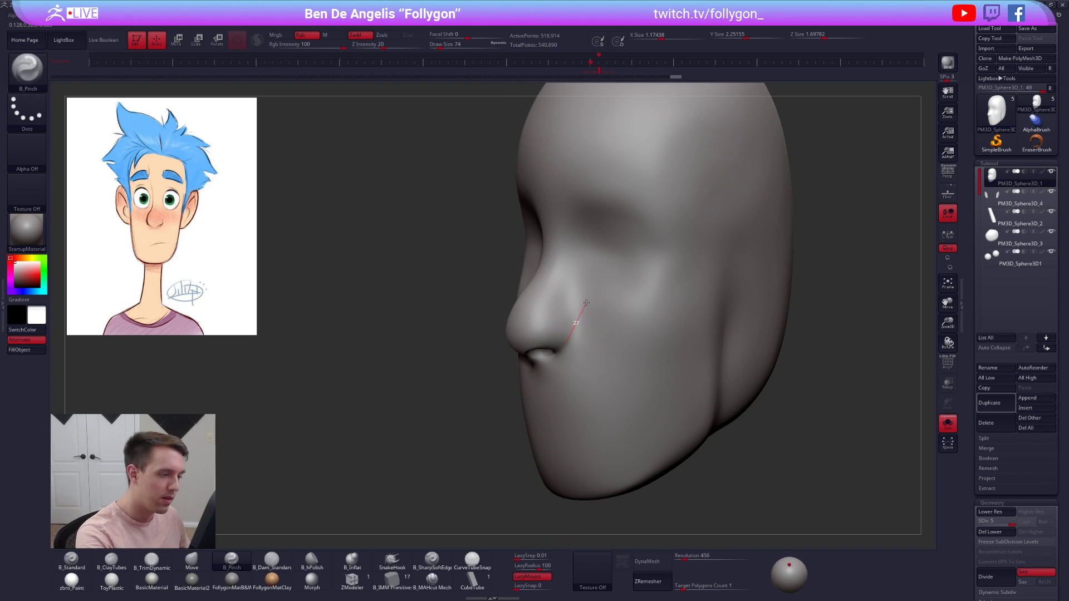
{"action": "left_click_drag", "start_coordinate": [577, 283], "coordinate": [552, 270]}
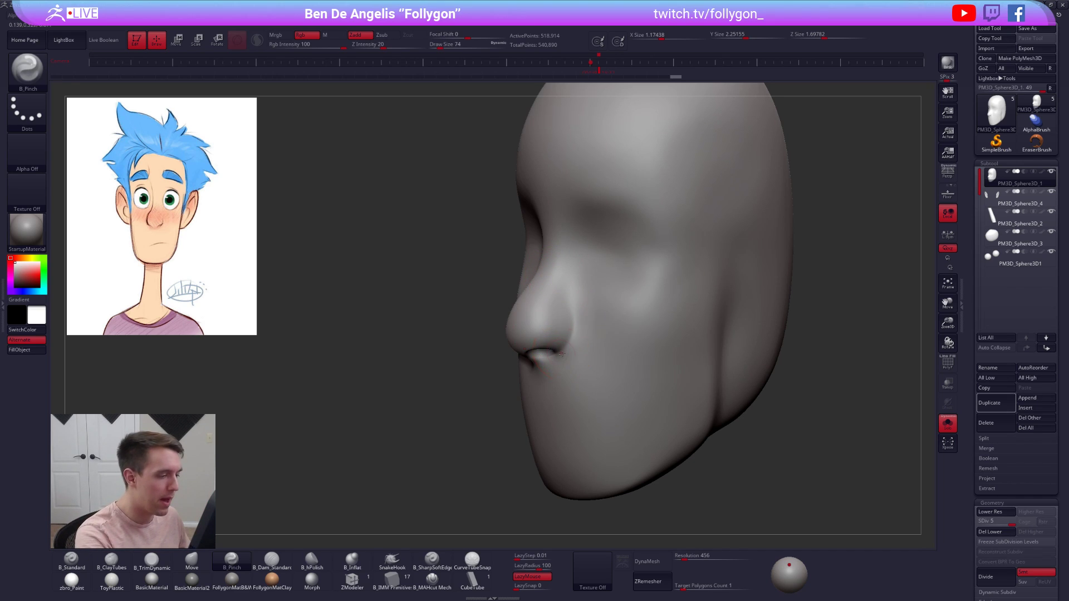
- Pinch the crease beside the nostril wing and nudge the nostril edge with small Move brush strokes
{"action": "left_click_drag", "start_coordinate": [579, 294], "coordinate": [552, 270]}
{"action": "right_click_drag", "start_coordinate": [557, 327], "coordinate": [583, 334], "text": "shift"}
{"action": "key", "text": "space"}
{"action": "left_click_drag", "start_coordinate": [582, 337], "coordinate": [573, 355]}
{"action": "key", "text": "b"}
{"action": "key", "text": "m"}
{"action": "key", "text": "v"}
{"action": "key", "text": "space"}
{"action": "mouse_move", "coordinate": [573, 355]}
{"action": "right_mouse_down"}
{"action": "mouse_move", "coordinate": [609, 352]}
{"action": "mouse_move", "coordinate": [562, 365]}
{"action": "mouse_move", "coordinate": [568, 349]}
{"action": "mouse_move", "coordinate": [575, 366]}
{"action": "right_mouse_up"}
- Pinch the lower rim of the nostril wing where it meets the cheek with the Pinch brush
{"action": "key", "text": "b"}
{"action": "key", "text": "p"}
{"action": "key", "text": "i"}
{"action": "key", "text": "space"}
{"action": "left_click_drag", "start_coordinate": [574, 367], "coordinate": [571, 367]}
{"action": "right_click_drag", "start_coordinate": [572, 367], "coordinate": [584, 362]}
{"action": "left_click_drag", "start_coordinate": [630, 348], "coordinate": [657, 335]}
{"action": "left_click_drag", "start_coordinate": [591, 361], "coordinate": [679, 318]}
{"action": "right_click_drag", "start_coordinate": [636, 342], "coordinate": [613, 365]}
{"action": "key", "text": "space"}
{"action": "left_click_drag", "start_coordinate": [613, 365], "coordinate": [615, 366]}
- Reshape the upper lip area directly beneath the nostril with small Move brush strokes
{"action": "key", "text": "b"}
{"action": "key", "text": "m"}
{"action": "key", "text": "v"}
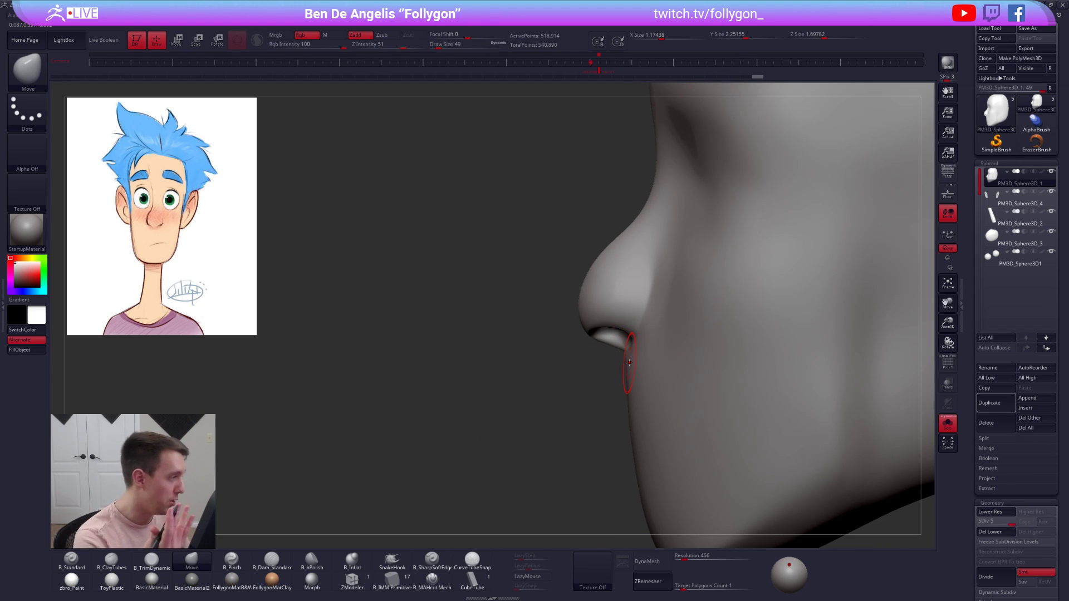
{"action": "key", "text": "space"}
{"action": "left_click_drag", "start_coordinate": [626, 384], "coordinate": [633, 384]}
{"action": "right_click_drag", "start_coordinate": [633, 384], "coordinate": [621, 369]}
{"action": "key", "text": "space"}
{"action": "key", "text": "shift"}
{"action": "left_click_drag", "start_coordinate": [621, 368], "coordinate": [621, 385]}
- Refine the nose base and surrounding face with the Move brush and lightly smooth the surface
{"action": "right_click_drag", "start_coordinate": [635, 386], "coordinate": [729, 384]}
{"action": "mouse_move", "coordinate": [599, 371]}
{"action": "right_mouse_down", "text": "shift"}
{"action": "mouse_move", "coordinate": [610, 368]}
{"action": "mouse_move", "coordinate": [587, 313]}
{"action": "right_mouse_up", "text": "shift"}
{"action": "key", "text": "ctrl+space"}
{"action": "key", "text": "space"}
{"action": "left_click_drag", "start_coordinate": [583, 346], "coordinate": [586, 371]}
{"action": "mouse_move", "coordinate": [587, 371]}
{"action": "right_mouse_down"}
{"action": "mouse_move", "coordinate": [591, 410]}
{"action": "mouse_move", "coordinate": [626, 341]}
{"action": "right_mouse_up"}
{"action": "key", "text": "space"}
{"action": "key", "text": "shift+s"}
{"action": "right_click_drag", "start_coordinate": [672, 291], "coordinate": [628, 331], "text": "alt"}
{"action": "key", "text": "space"}
{"action": "left_click_drag", "start_coordinate": [607, 341], "coordinate": [611, 342]}
{"action": "left_click_drag", "start_coordinate": [599, 302], "coordinate": [602, 306], "text": "shift"}
- Pinch the outer eye socket and cheekbone area with the Pinch brush at a Draw Size of 140
{"action": "right_click_drag", "start_coordinate": [602, 305], "coordinate": [574, 302]}
{"action": "key", "text": "b"}
{"action": "key", "text": "p"}
{"action": "key", "text": "i"}
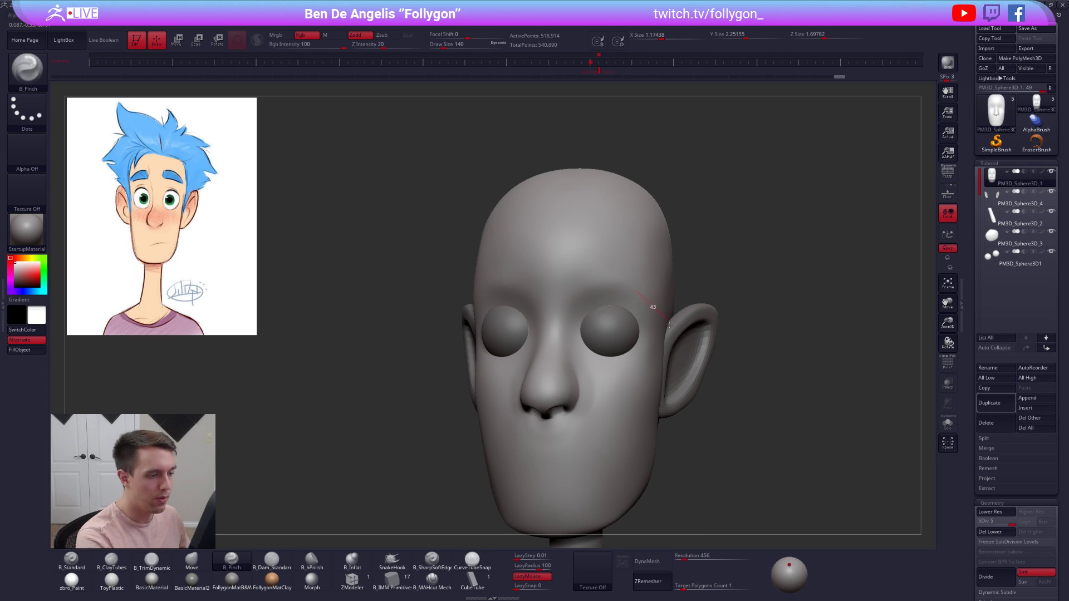
{"action": "right_click_drag", "start_coordinate": [647, 355], "coordinate": [606, 322]}
{"action": "mouse_move", "coordinate": [556, 336]}
{"action": "left_mouse_down"}
{"action": "mouse_move", "coordinate": [579, 273]}
{"action": "mouse_move", "coordinate": [624, 278]}
{"action": "mouse_move", "coordinate": [662, 318]}
{"action": "left_mouse_up"}
{"action": "left_click_drag", "start_coordinate": [659, 363], "coordinate": [618, 390]}
{"action": "right_click_drag", "start_coordinate": [595, 356], "coordinate": [629, 323]}
{"action": "left_click_drag", "start_coordinate": [597, 295], "coordinate": [606, 293], "text": "shift"}
{"action": "right_click_drag", "start_coordinate": [618, 328], "coordinate": [612, 311], "text": "alt"}
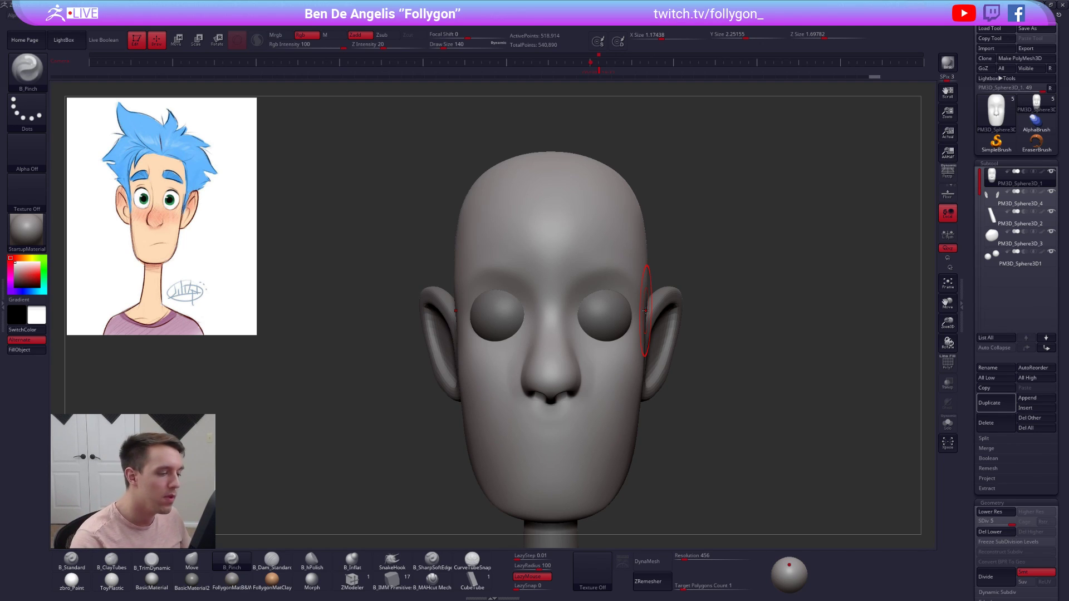
{"action": "left_click_drag", "start_coordinate": [715, 312], "coordinate": [653, 227], "text": "alt"}
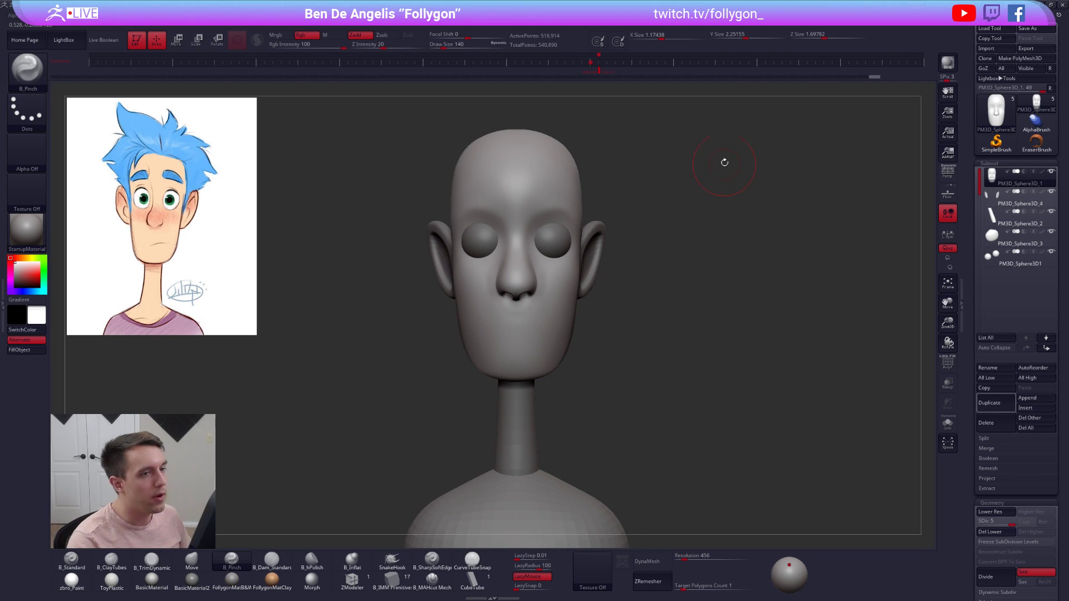
- Roll the undo history back to the head before remeshing and examine its dense mesh with the polygon wireframe
{"action": "left_click_drag", "start_coordinate": [813, 78], "coordinate": [387, 91]}
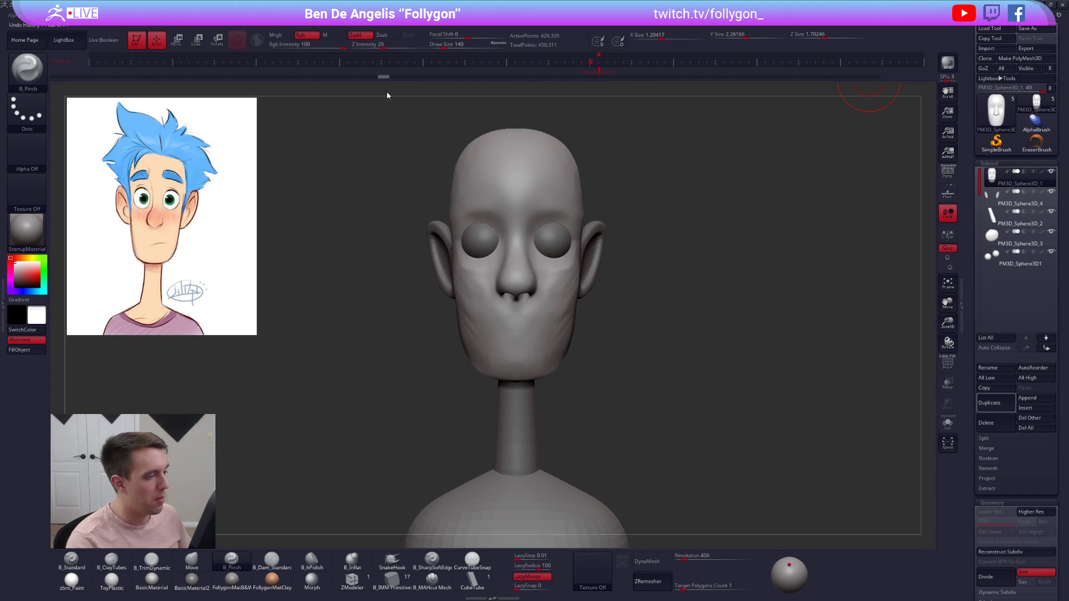
{"action": "key", "text": "alt+s"}
{"action": "left_click_drag", "start_coordinate": [648, 206], "coordinate": [554, 254]}
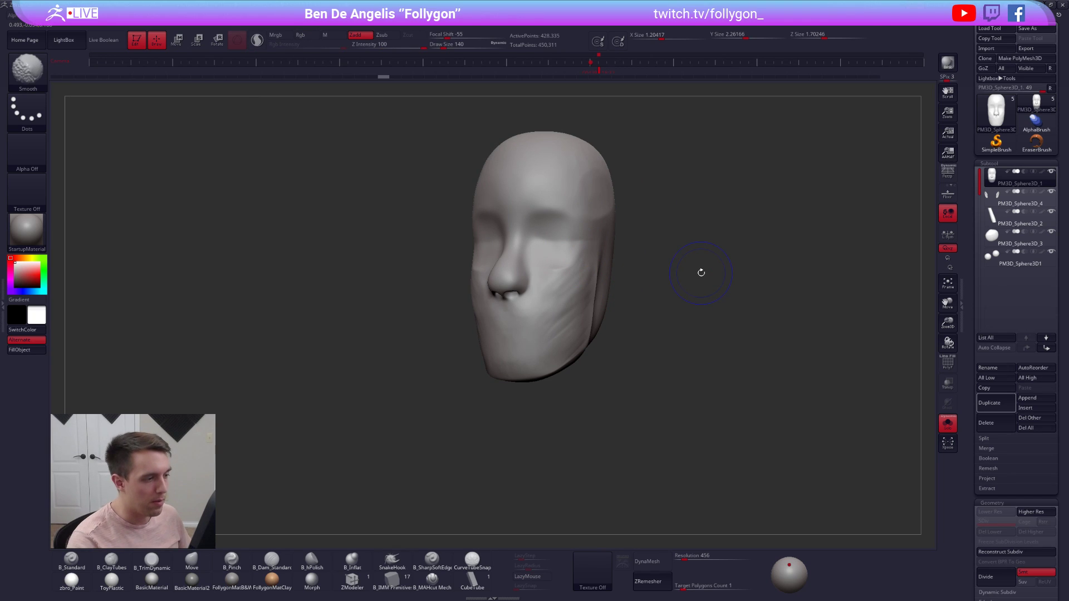
{"action": "key", "text": "shift+f"}
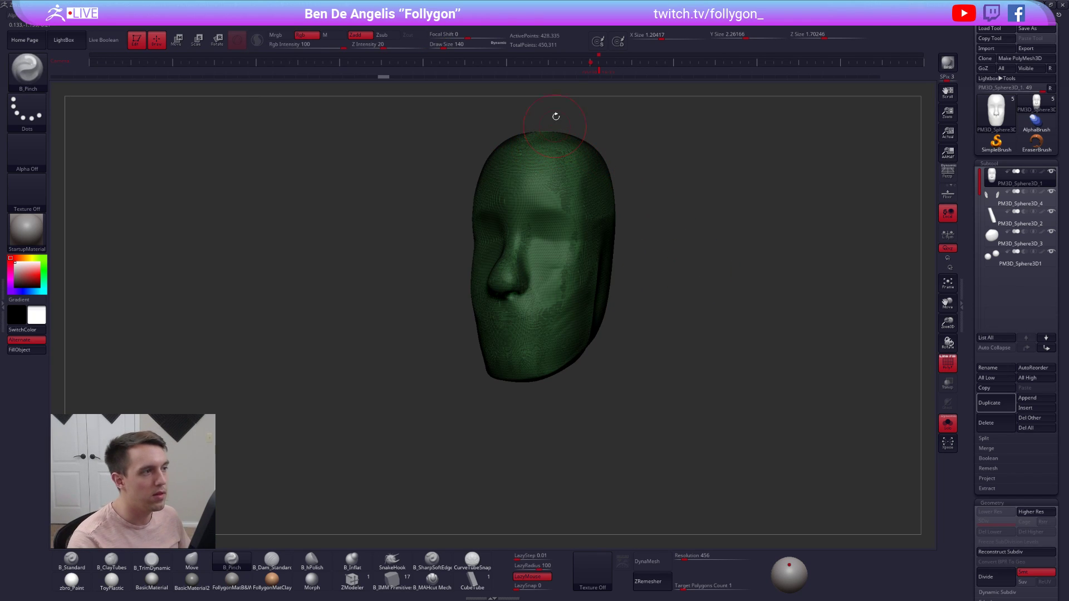
{"action": "left_click_drag", "start_coordinate": [728, 253], "coordinate": [708, 275], "text": "alt"}
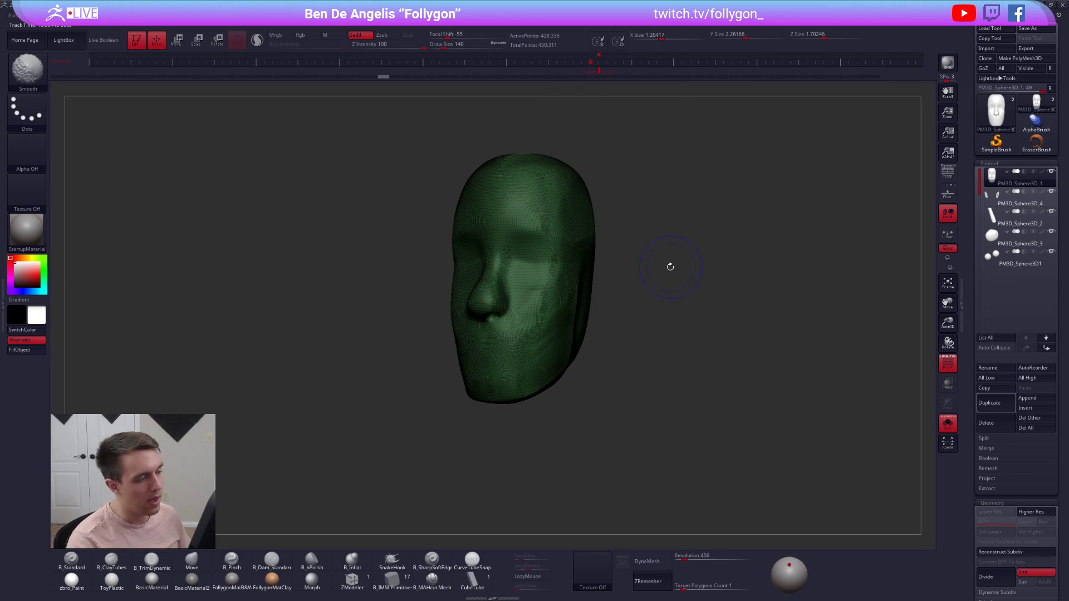
{"action": "key", "text": "shift+f"}
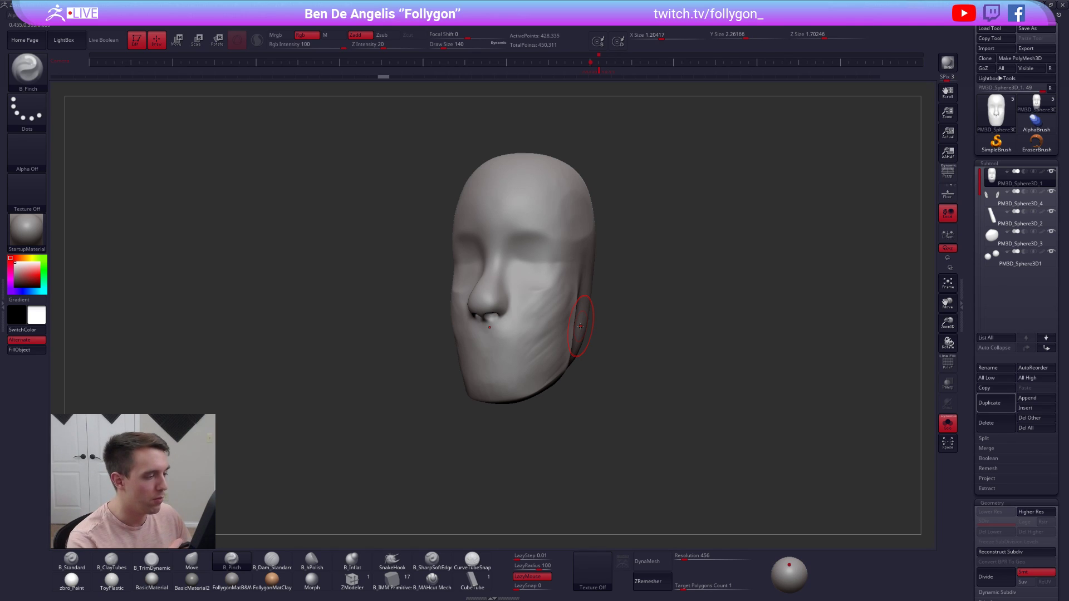
{"action": "mouse_move", "coordinate": [731, 475]}
{"action": "left_mouse_down"}
{"action": "mouse_move", "coordinate": [651, 476]}
{"action": "mouse_move", "coordinate": [729, 477]}
{"action": "left_mouse_up"}
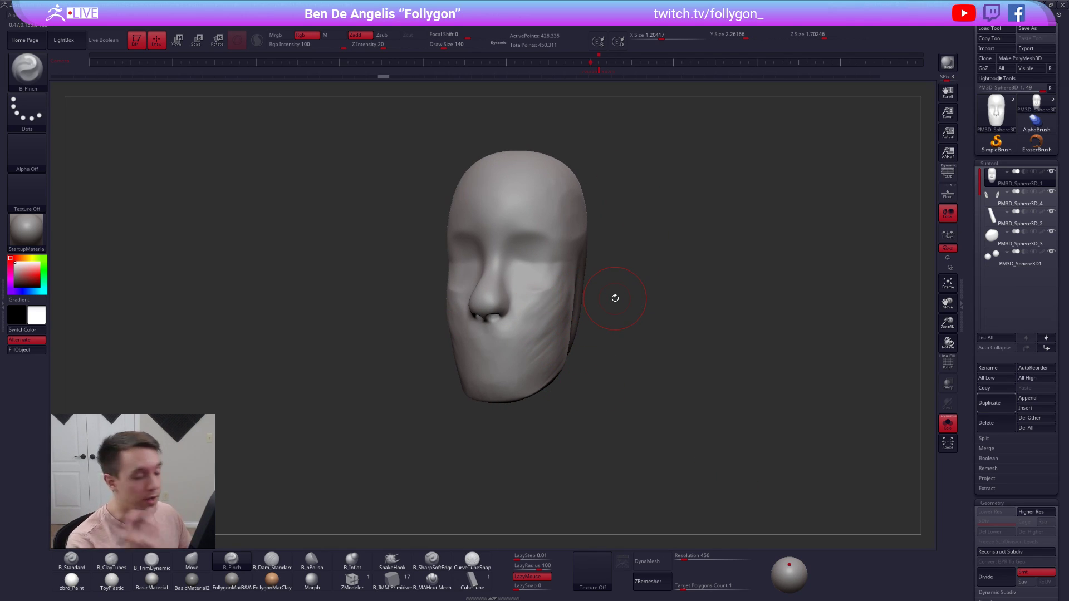
- Step forward in the history to the remeshed low-poly head and review the ZRemesher settings
{"action": "key", "text": "ctrl+shift+z"}
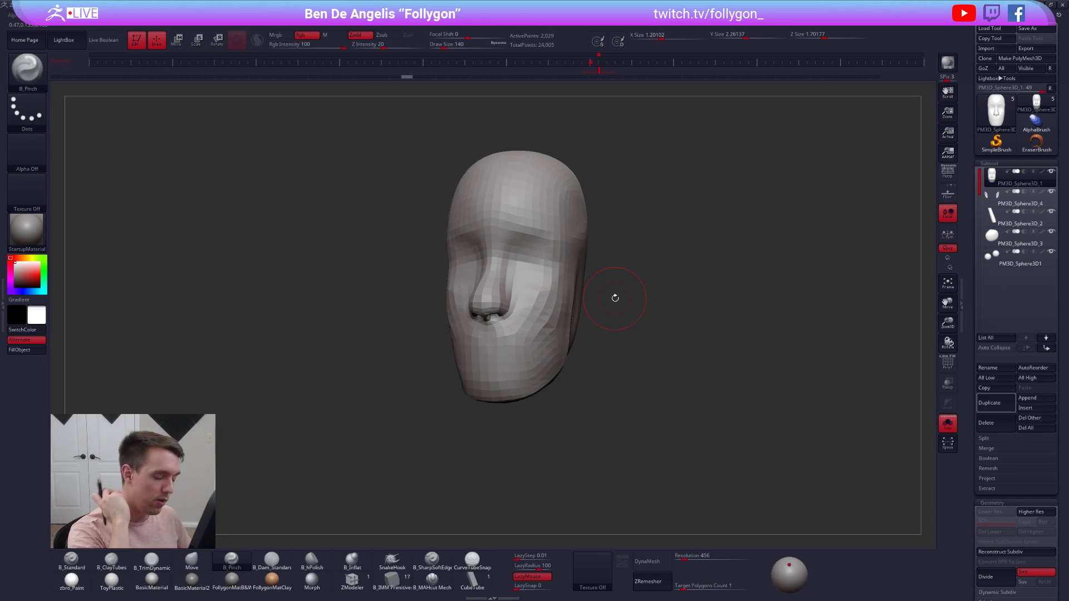
{"action": "scroll", "coordinate": [1009, 429], "scroll_direction": "down", "scroll_amount": 5}
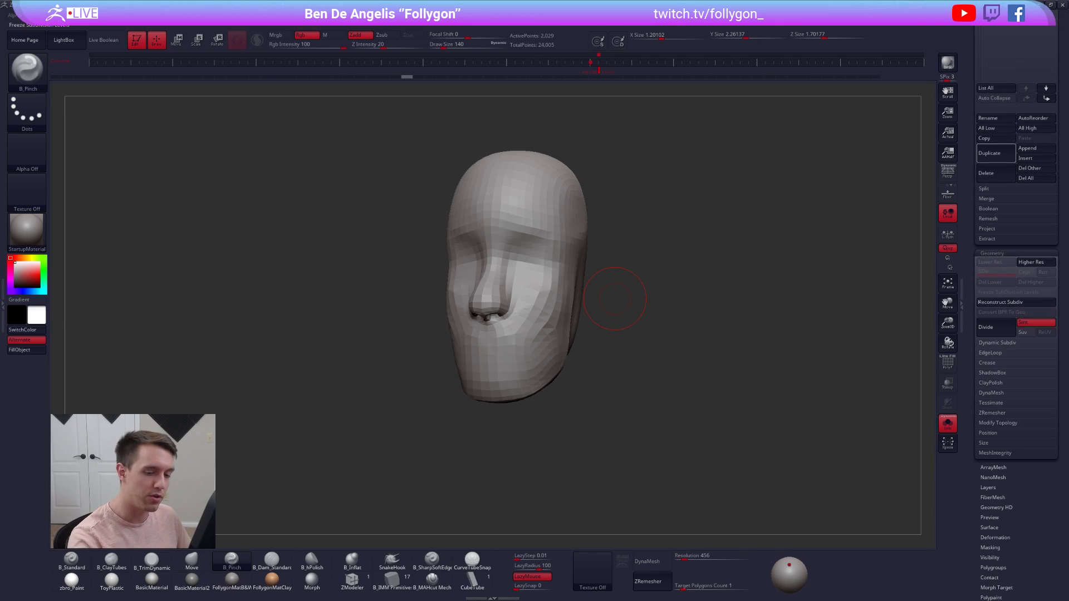
{"action": "left_click", "coordinate": [991, 413]}
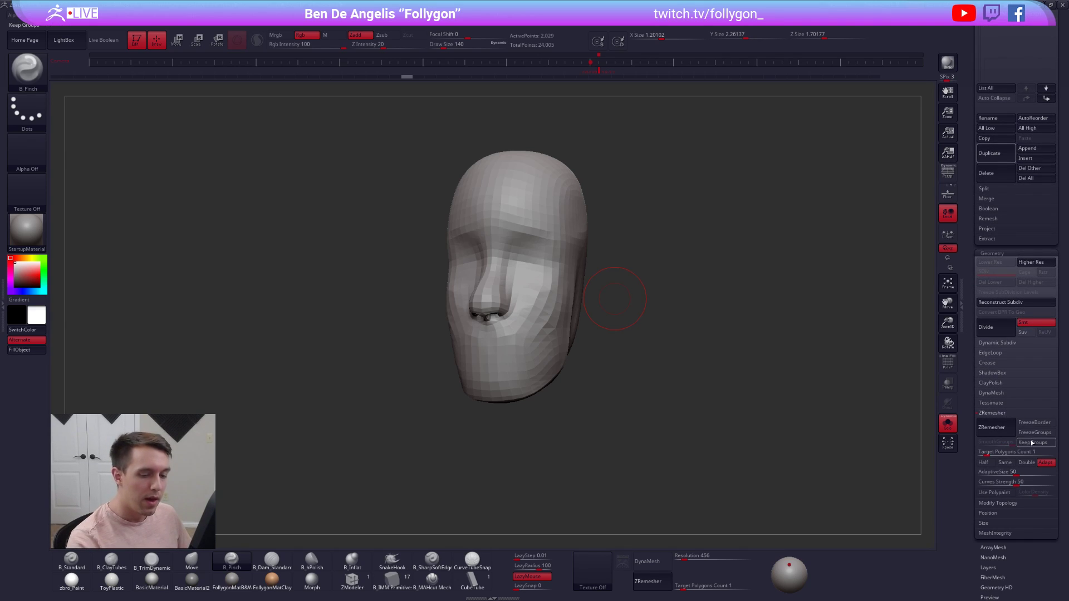
{"action": "scroll", "coordinate": [986, 490], "scroll_direction": "up", "scroll_amount": 5}
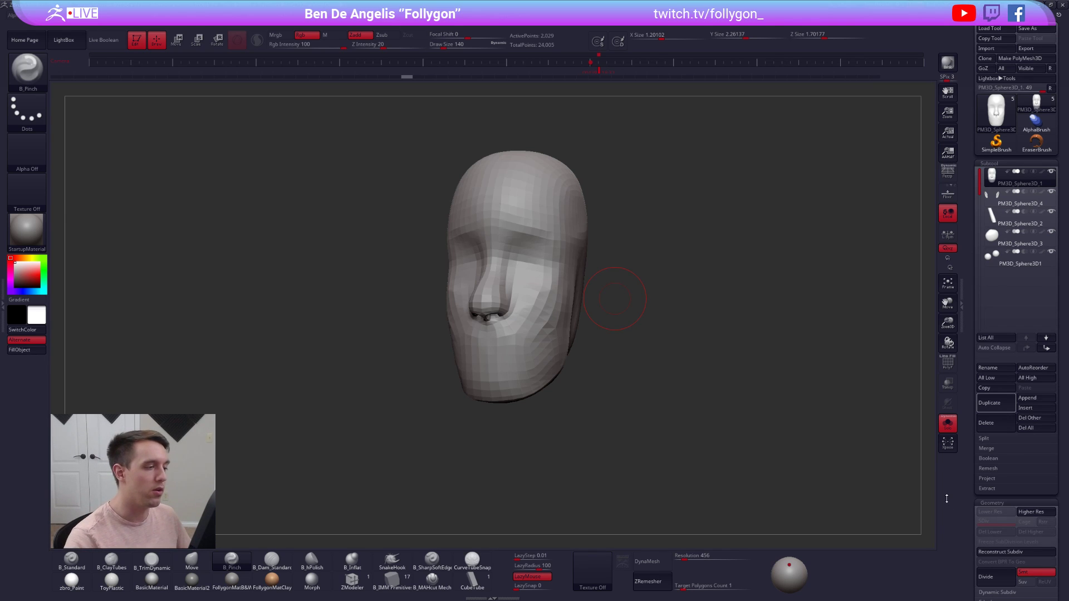
{"action": "right_click_drag", "start_coordinate": [538, 288], "coordinate": [598, 282], "text": "alt"}
{"action": "left_click_drag", "start_coordinate": [597, 282], "coordinate": [661, 294]}
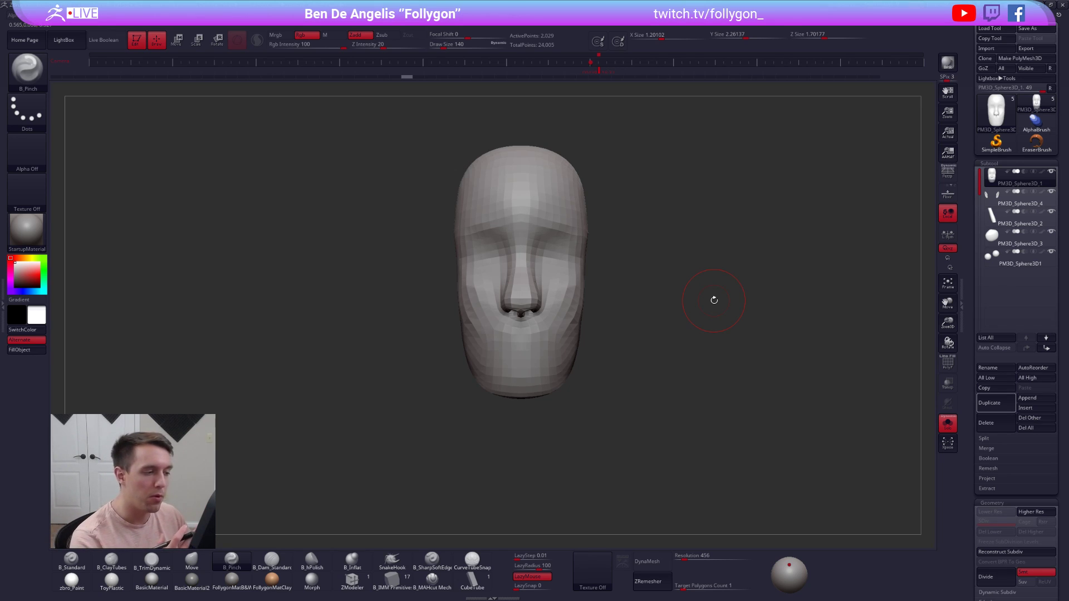
- Step through the head's subdivided history states and return to the most recent sculpt
{"action": "key", "text": "d"}
{"action": "left_click_drag", "start_coordinate": [629, 401], "coordinate": [616, 410]}
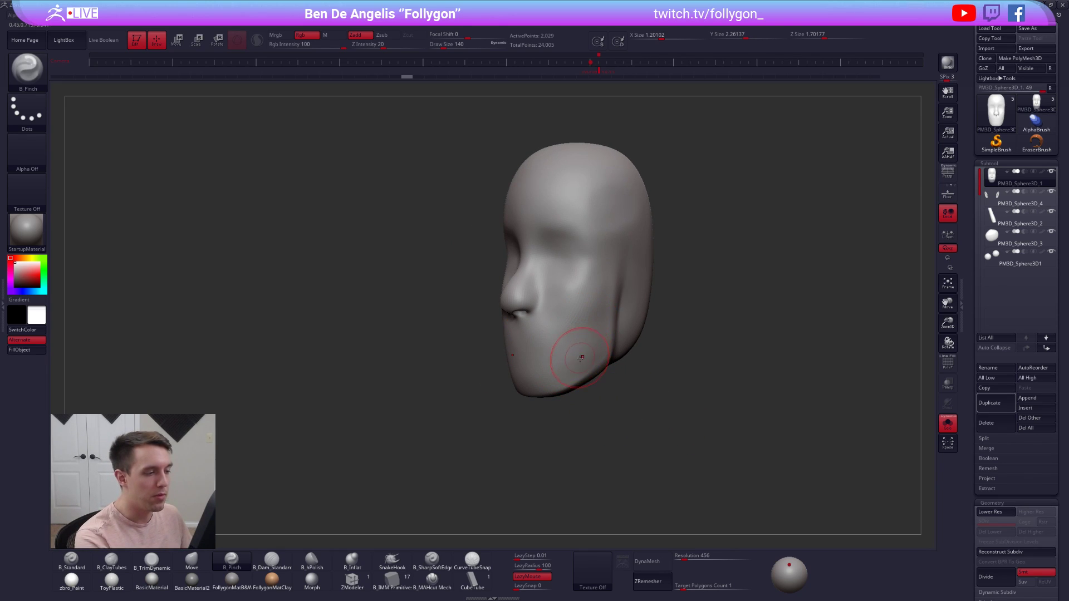
{"action": "key", "text": "ctrl+d"}
{"action": "key", "text": "ctrl+d"}
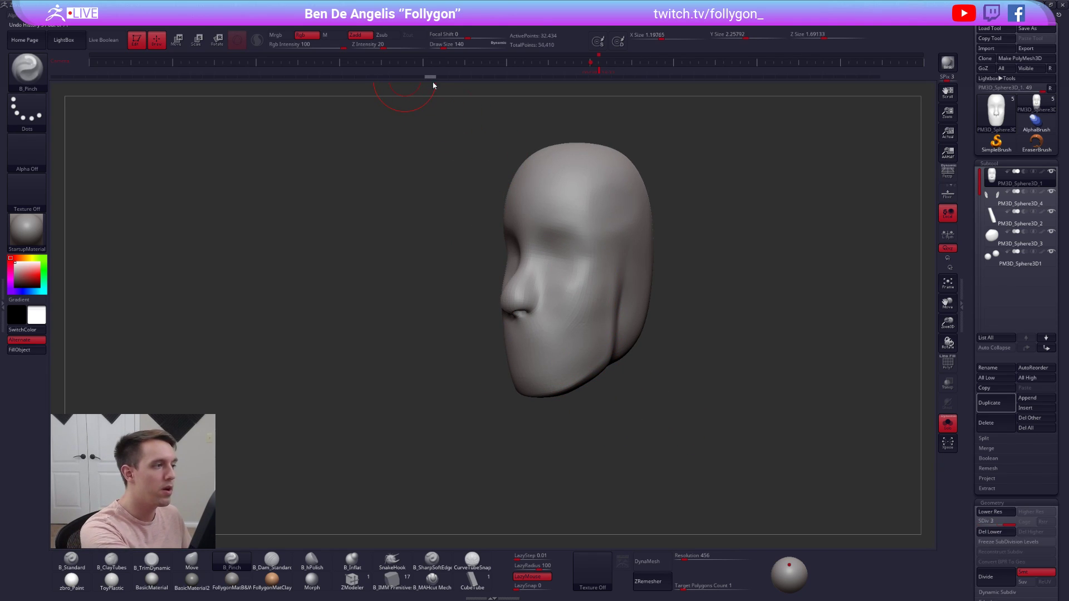
{"action": "key", "text": "ctrl+d"}
{"action": "key", "text": "ctrl+d"}
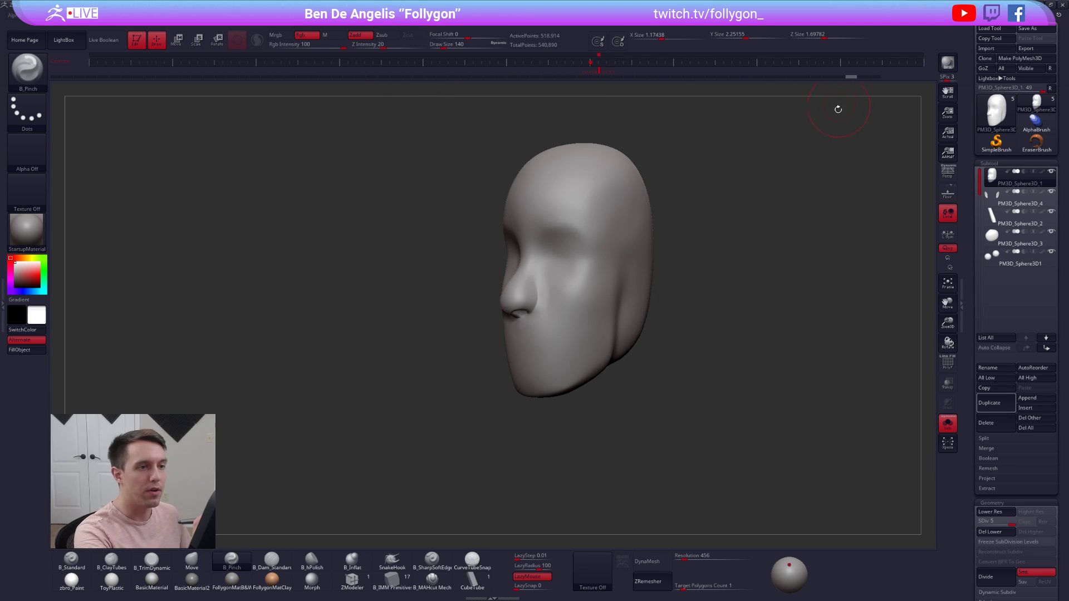
{"action": "left_click_drag", "start_coordinate": [855, 79], "coordinate": [923, 84]}
{"action": "left_click_drag", "start_coordinate": [695, 258], "coordinate": [725, 261], "text": "shift"}
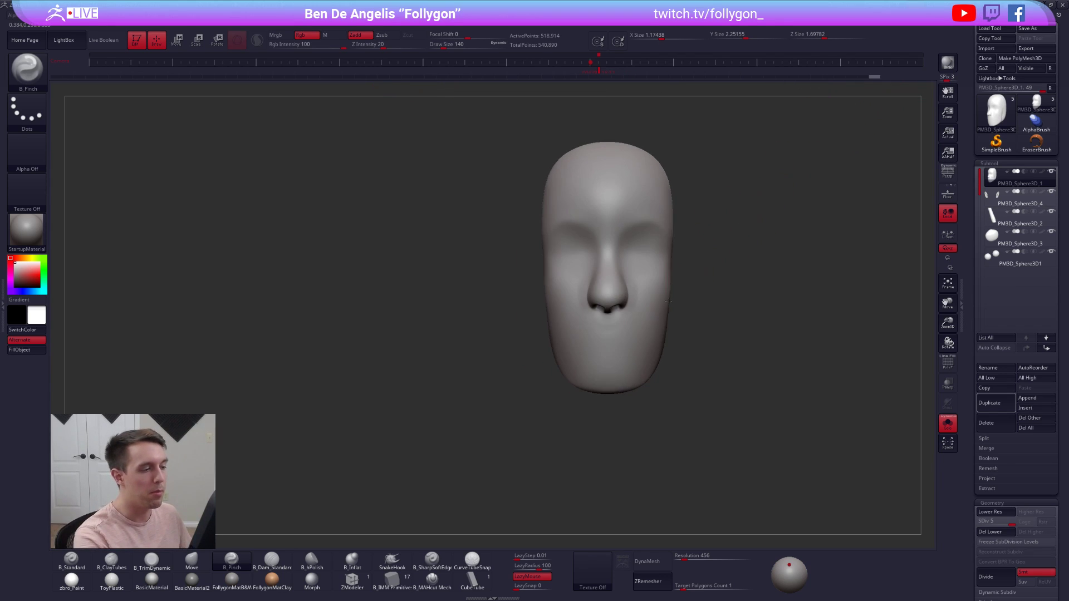
- Pinch the nostril wing crease and the side of the nose at Draw Sizes of 54 and 88
{"action": "left_click", "coordinate": [689, 325]}
{"action": "mouse_move", "coordinate": [692, 325]}
{"action": "left_mouse_down", "text": "alt"}
{"action": "mouse_move", "coordinate": [663, 334]}
{"action": "mouse_move", "coordinate": [662, 385]}
{"action": "mouse_move", "coordinate": [661, 329]}
{"action": "left_mouse_up", "text": "alt"}
{"action": "key", "text": "space"}
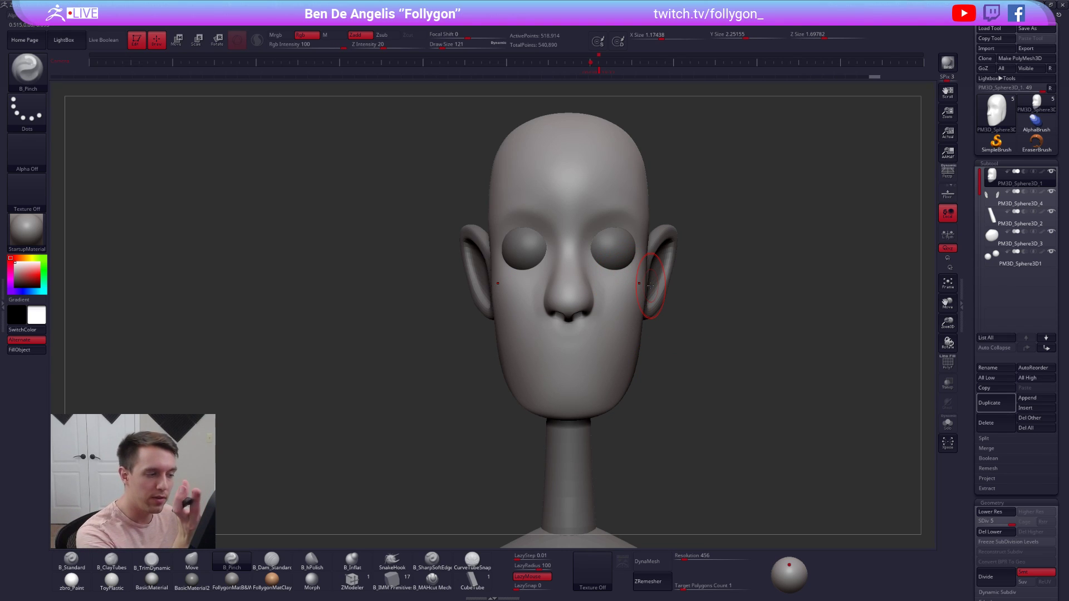
{"action": "right_click_drag", "start_coordinate": [604, 300], "coordinate": [600, 322]}
{"action": "key", "text": "alt+s"}
{"action": "key", "text": "space"}
{"action": "left_click_drag", "start_coordinate": [599, 323], "coordinate": [593, 315]}
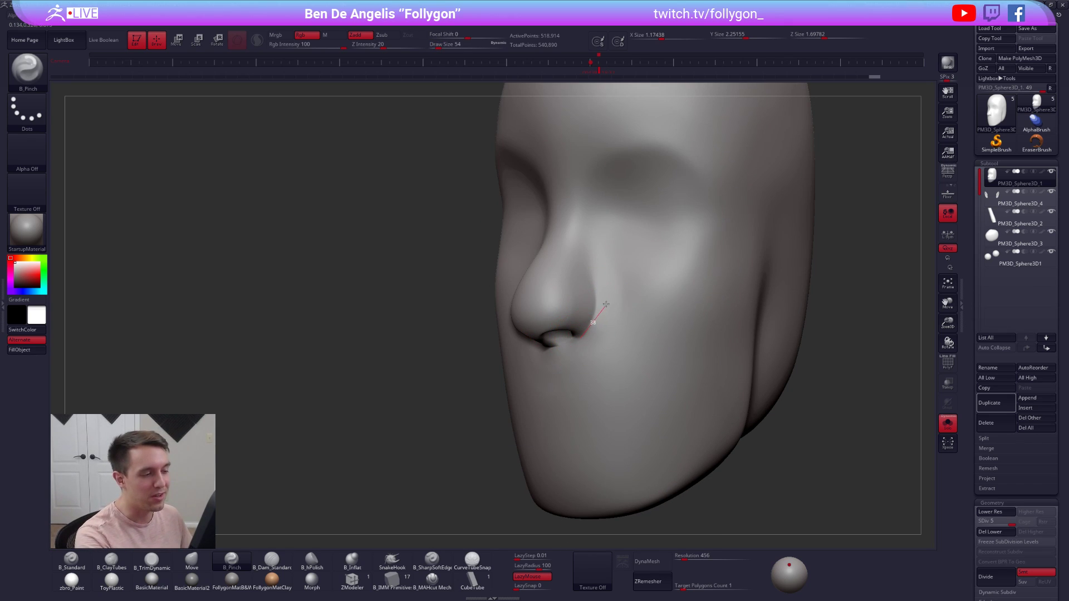
{"action": "left_click_drag", "start_coordinate": [573, 224], "coordinate": [576, 226]}
{"action": "key", "text": "space"}
{"action": "left_click_drag", "start_coordinate": [587, 265], "coordinate": [594, 272]}
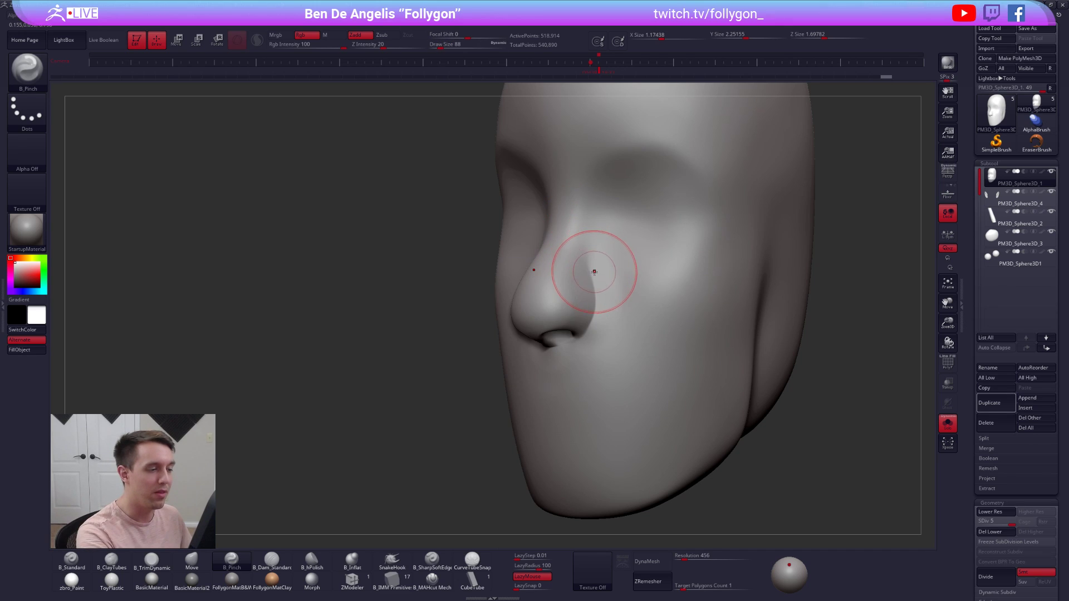
- Drop the head to subdivision level 3, reshape the nose with the Move brush at Draw Size 88, and smooth around it
{"action": "right_click_drag", "start_coordinate": [594, 272], "coordinate": [597, 275], "text": "shift"}
{"action": "key", "text": "b"}
{"action": "key", "text": "m"}
{"action": "key", "text": "v"}
{"action": "left_click_drag", "start_coordinate": [596, 272], "coordinate": [585, 320]}
{"action": "key", "text": "space"}
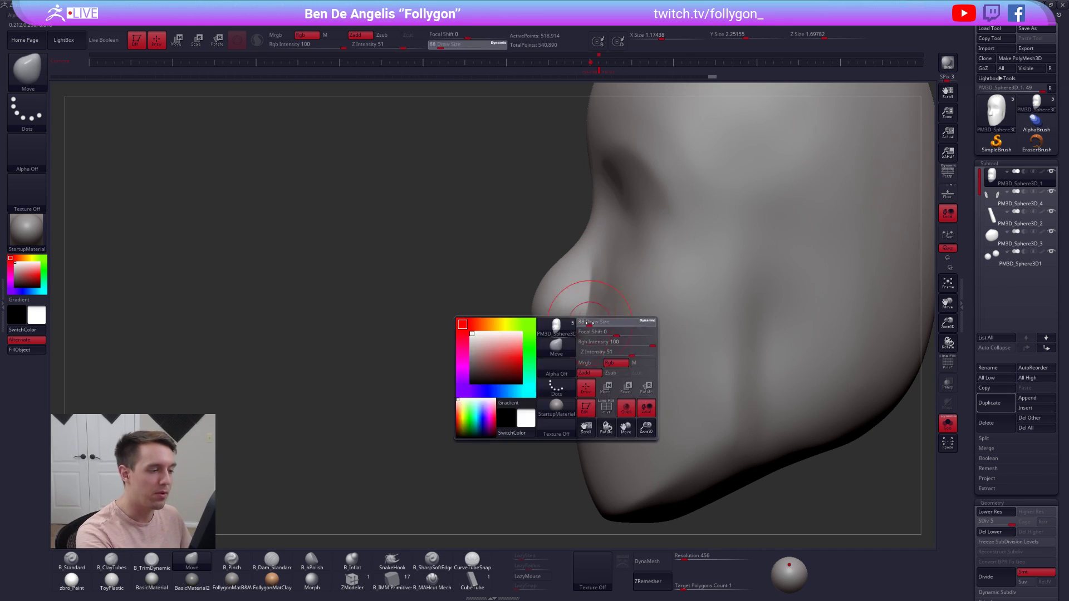
{"action": "key", "text": "shift+d"}
{"action": "key", "text": "shift+d"}
{"action": "right_click_drag", "start_coordinate": [591, 322], "coordinate": [616, 326]}
{"action": "left_click_drag", "start_coordinate": [585, 352], "coordinate": [606, 320], "text": "shift"}
{"action": "right_click_drag", "start_coordinate": [620, 303], "coordinate": [585, 310], "text": "shift"}
{"action": "key", "text": "alt+s"}
{"action": "mouse_move", "coordinate": [588, 354]}
{"action": "left_mouse_down", "text": "shift"}
{"action": "mouse_move", "coordinate": [574, 364]}
{"action": "mouse_move", "coordinate": [585, 367]}
{"action": "left_mouse_up", "text": "shift"}
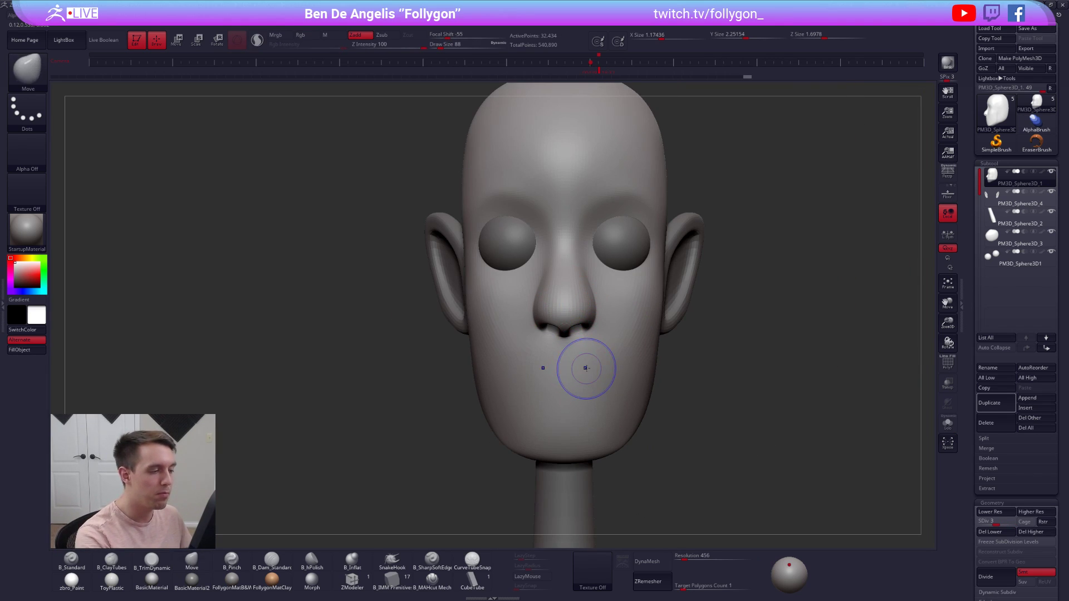
- Adjust the nose with the Move brush at a Draw Size of 113 and return the head to subdivision level 5
{"action": "mouse_move", "coordinate": [585, 368]}
{"action": "right_mouse_down", "text": "alt"}
{"action": "mouse_move", "coordinate": [565, 420]}
{"action": "mouse_move", "coordinate": [580, 367]}
{"action": "mouse_move", "coordinate": [568, 328]}
{"action": "mouse_move", "coordinate": [591, 310]}
{"action": "right_mouse_up", "text": "alt"}
{"action": "key", "text": "bracketright"}
{"action": "key", "text": "s"}
{"action": "left_click_drag", "start_coordinate": [592, 310], "coordinate": [585, 308]}
{"action": "key", "text": "d"}
{"action": "key", "text": "d"}
- Pinch the outer edge of the eye socket at a Draw Size of 113 and smooth it at 170
{"action": "key", "text": "5"}
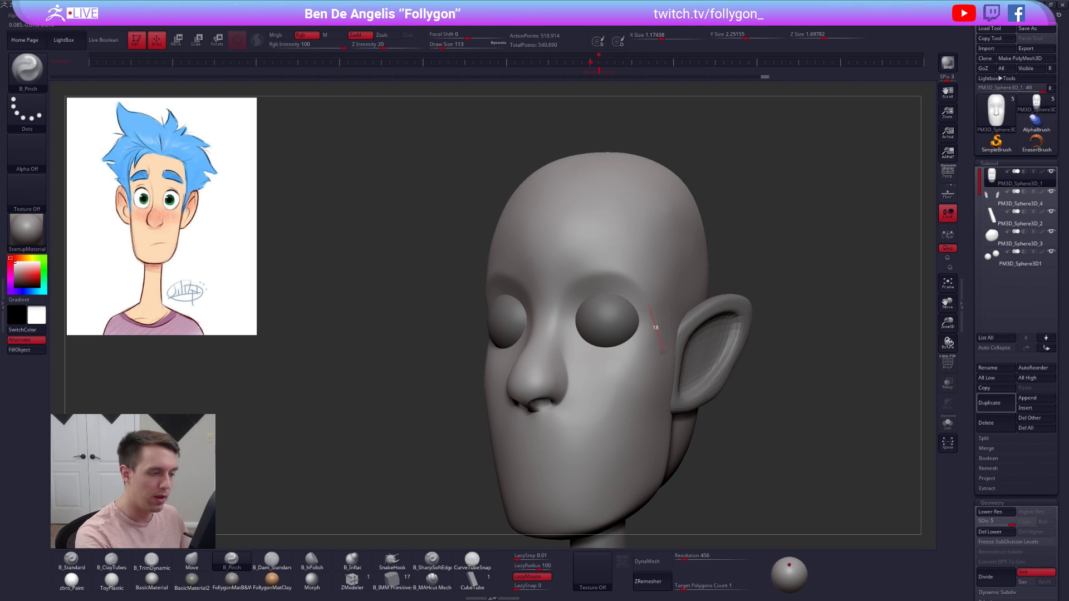
{"action": "right_click_drag", "start_coordinate": [632, 358], "coordinate": [646, 344], "text": "shift"}
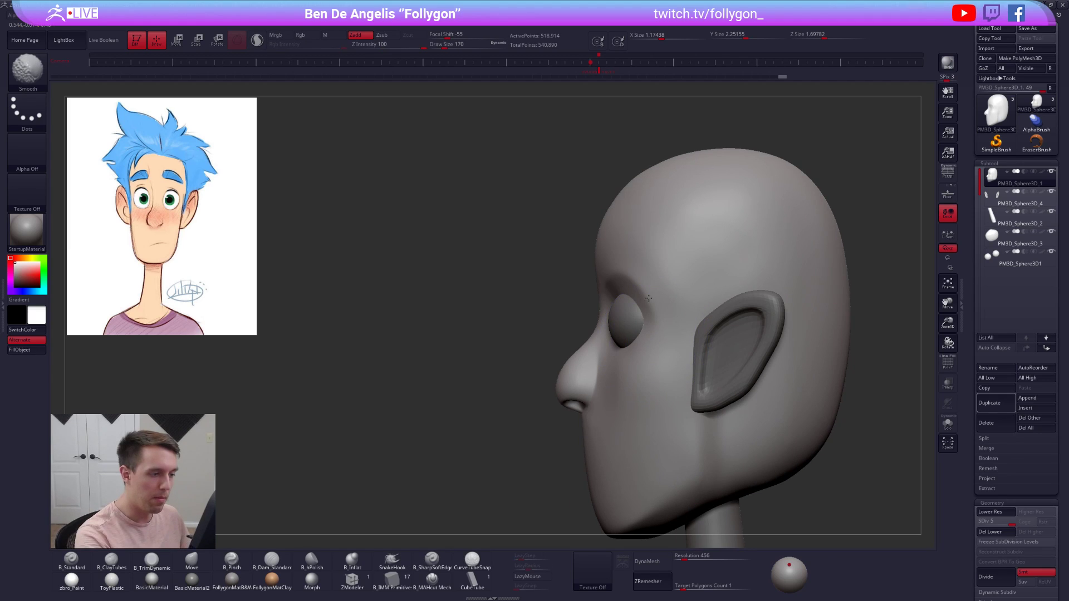
{"action": "right_click_drag", "start_coordinate": [649, 298], "coordinate": [635, 290], "text": "shift"}
- Adjust the brow and temple shape with the Move brush at a Draw Size of 140
{"action": "key", "text": "4"}
{"action": "key", "text": "space"}
{"action": "left_click_drag", "start_coordinate": [618, 287], "coordinate": [616, 287]}
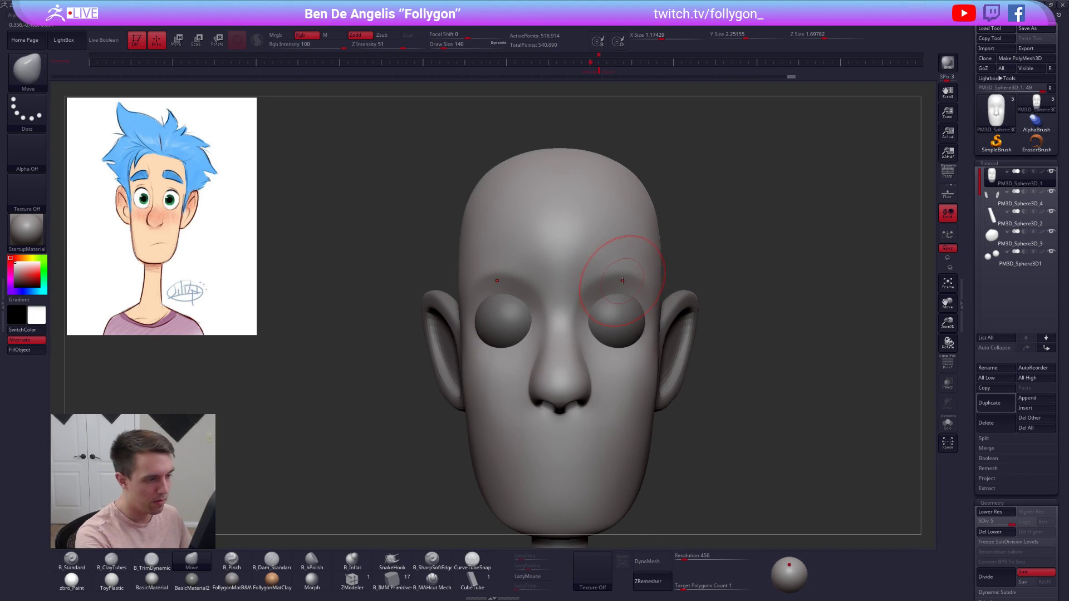
{"action": "right_click_drag", "start_coordinate": [630, 291], "coordinate": [616, 260], "text": "ctrl"}
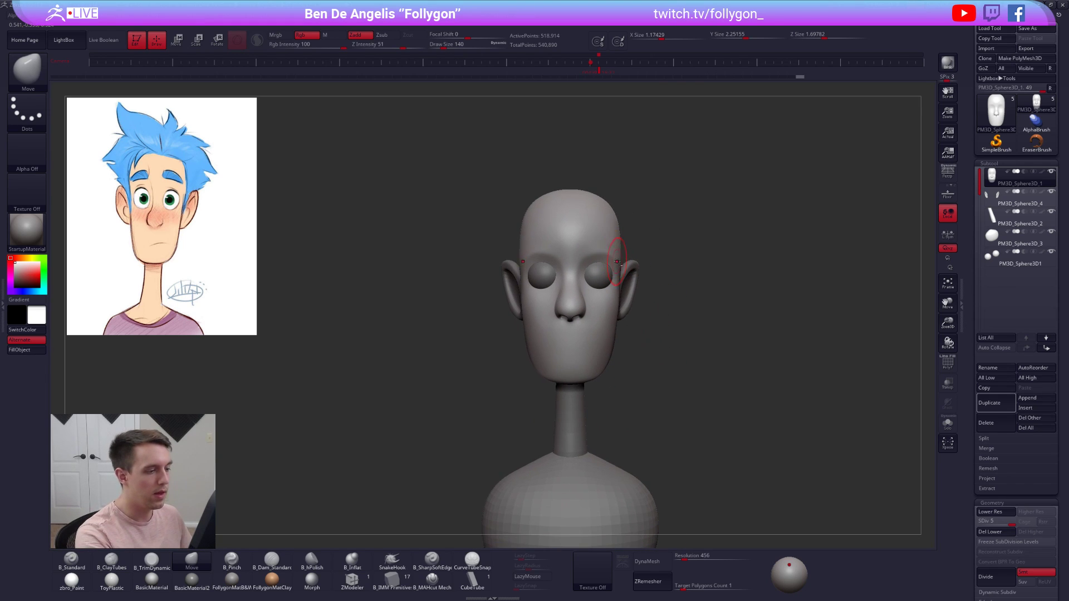
{"action": "right_click_drag", "start_coordinate": [680, 312], "coordinate": [677, 324], "text": "ctrl"}
{"action": "mouse_move", "coordinate": [677, 325]}
{"action": "right_mouse_down", "text": "alt"}
{"action": "mouse_move", "coordinate": [648, 325]}
{"action": "mouse_move", "coordinate": [632, 367]}
{"action": "right_mouse_up", "text": "alt"}
- Drop the head to subdivision level 3 and reshape the nose bridge and nostril wings with the Move brush at Draw Sizes of 113 and 104
{"action": "key", "text": "space"}
{"action": "left_click_drag", "start_coordinate": [565, 300], "coordinate": [583, 315]}
{"action": "key", "text": "shift+d"}
{"action": "key", "text": "shift+d"}
{"action": "key", "text": "space"}
{"action": "key", "text": "space"}
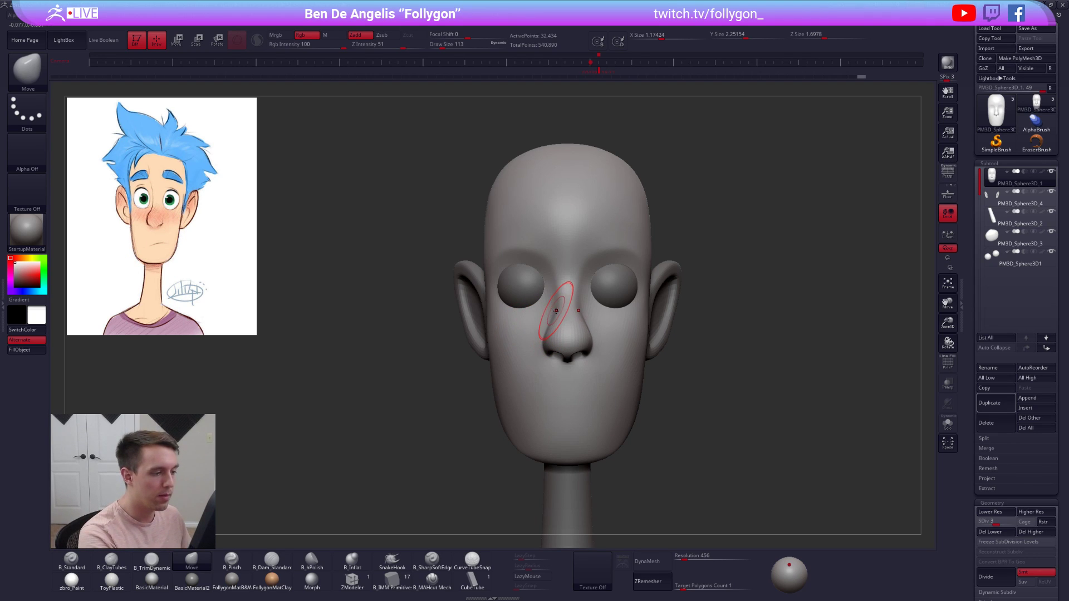
{"action": "right_click_drag", "start_coordinate": [561, 316], "coordinate": [591, 331], "text": "alt"}
{"action": "left_click_drag", "start_coordinate": [593, 336], "coordinate": [597, 339]}
{"action": "key", "text": "space"}
{"action": "left_click_drag", "start_coordinate": [601, 356], "coordinate": [600, 357]}
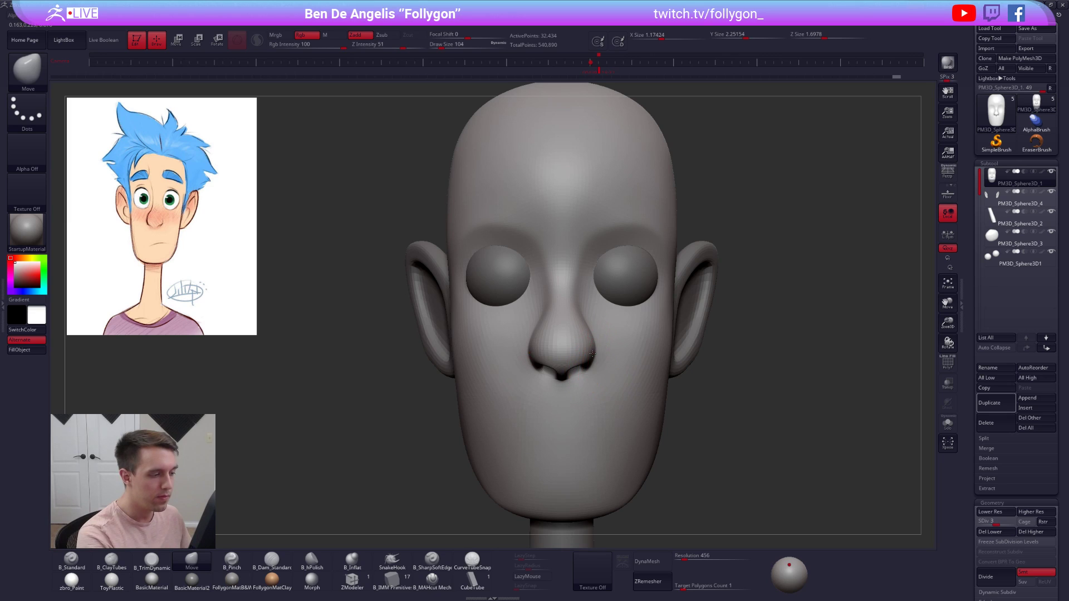
- Refine the nose from several angles with the Move brush and return the head to subdivision level 5
{"action": "mouse_move", "coordinate": [539, 302]}
{"action": "right_mouse_down"}
{"action": "mouse_move", "coordinate": [544, 324]}
{"action": "mouse_move", "coordinate": [569, 328]}
{"action": "right_mouse_up"}
{"action": "key", "text": "space"}
{"action": "left_click_drag", "start_coordinate": [574, 327], "coordinate": [575, 326]}
{"action": "right_click_drag", "start_coordinate": [549, 326], "coordinate": [584, 325]}
{"action": "key", "text": "space"}
{"action": "left_click_drag", "start_coordinate": [587, 325], "coordinate": [559, 310]}
{"action": "right_click_drag", "start_coordinate": [556, 309], "coordinate": [523, 307], "text": "shift"}
{"action": "mouse_move", "coordinate": [599, 241]}
{"action": "right_mouse_down", "text": "alt"}
{"action": "mouse_move", "coordinate": [568, 312]}
{"action": "mouse_move", "coordinate": [623, 314]}
{"action": "right_mouse_up", "text": "alt"}
{"action": "key", "text": "d"}
{"action": "key", "text": "d"}
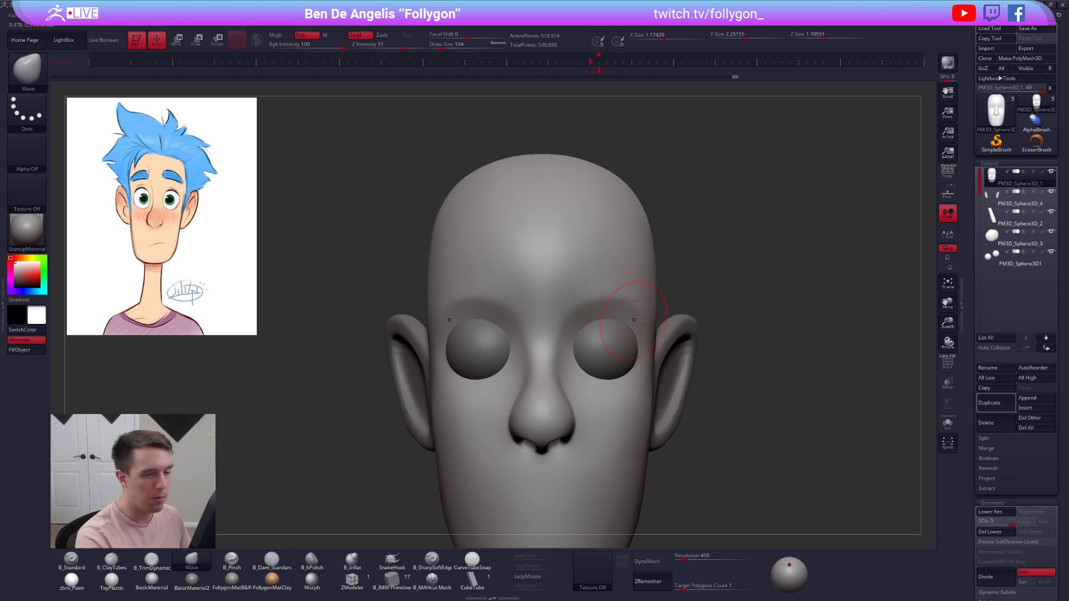
- Duplicate the head subtool without its lower subdivision levels and choose the CubeTube brush
{"action": "left_click", "coordinate": [993, 403]}
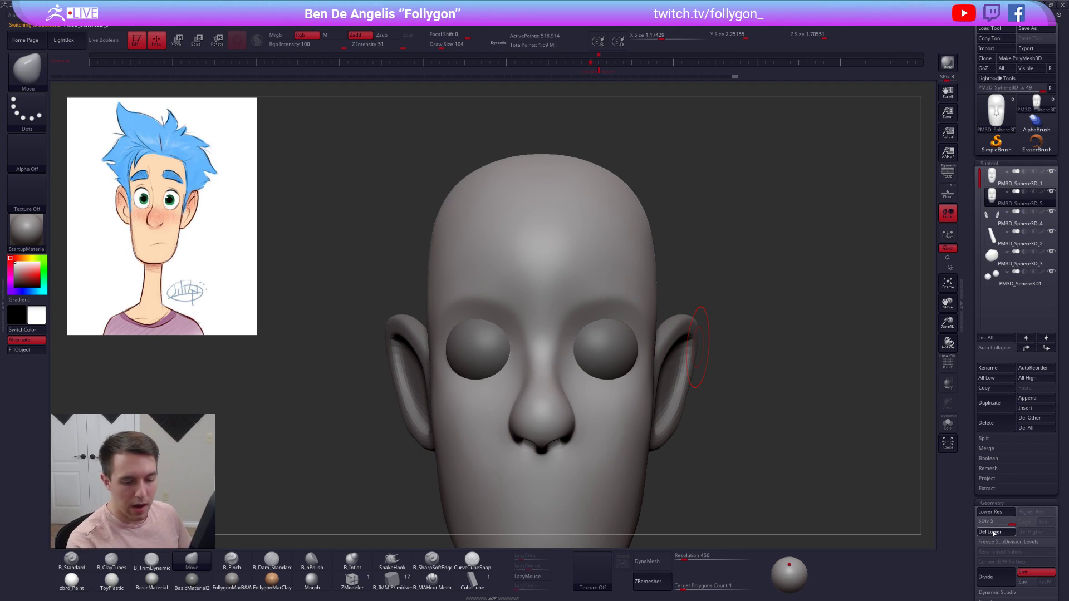
{"action": "left_click", "coordinate": [476, 581]}
{"action": "right_click", "coordinate": [604, 253]}
{"action": "right_click_drag", "start_coordinate": [609, 288], "coordinate": [628, 308], "text": "alt"}
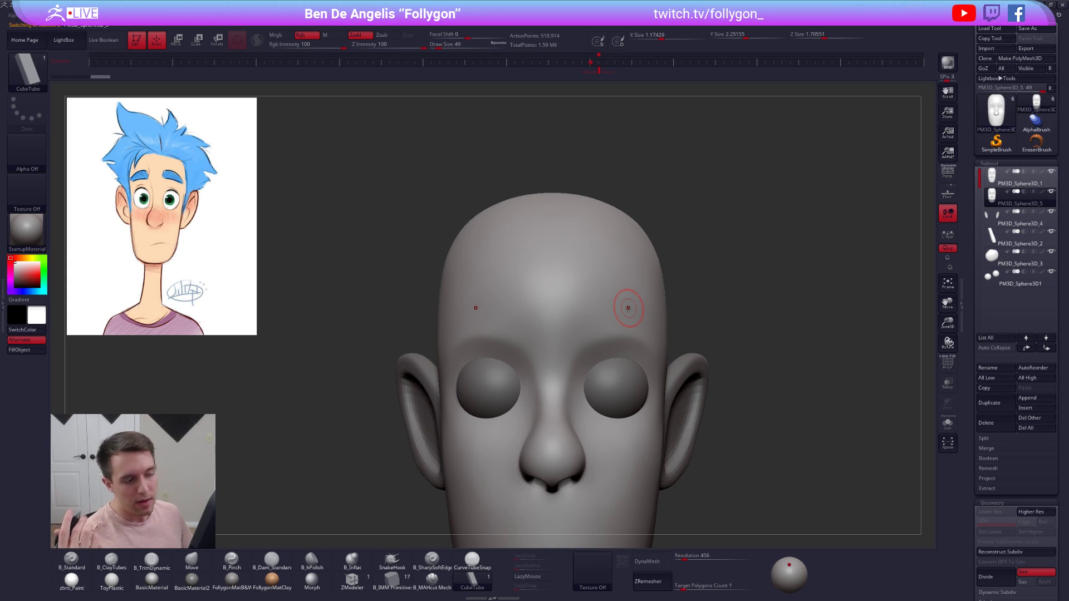
- Draw a mirrored pair of eyebrow strips above the eyes with the CubeTube brush at a Draw Size of 61
{"action": "key", "text": "space"}
{"action": "left_click_drag", "start_coordinate": [613, 304], "coordinate": [616, 304]}
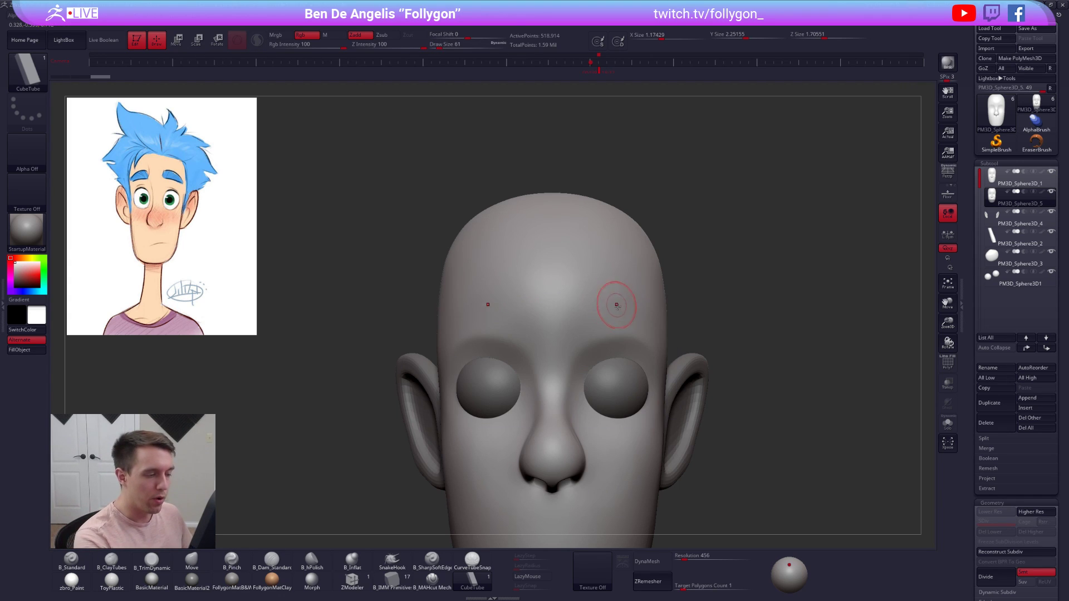
{"action": "right_click_drag", "start_coordinate": [616, 329], "coordinate": [591, 307]}
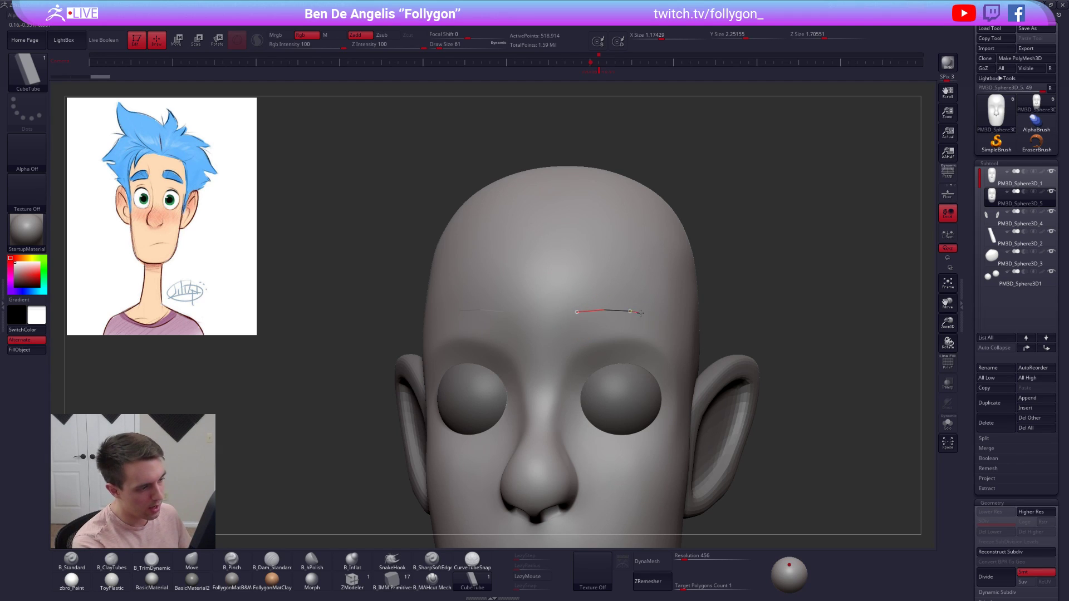
{"action": "left_click_drag", "start_coordinate": [674, 321], "coordinate": [675, 322]}
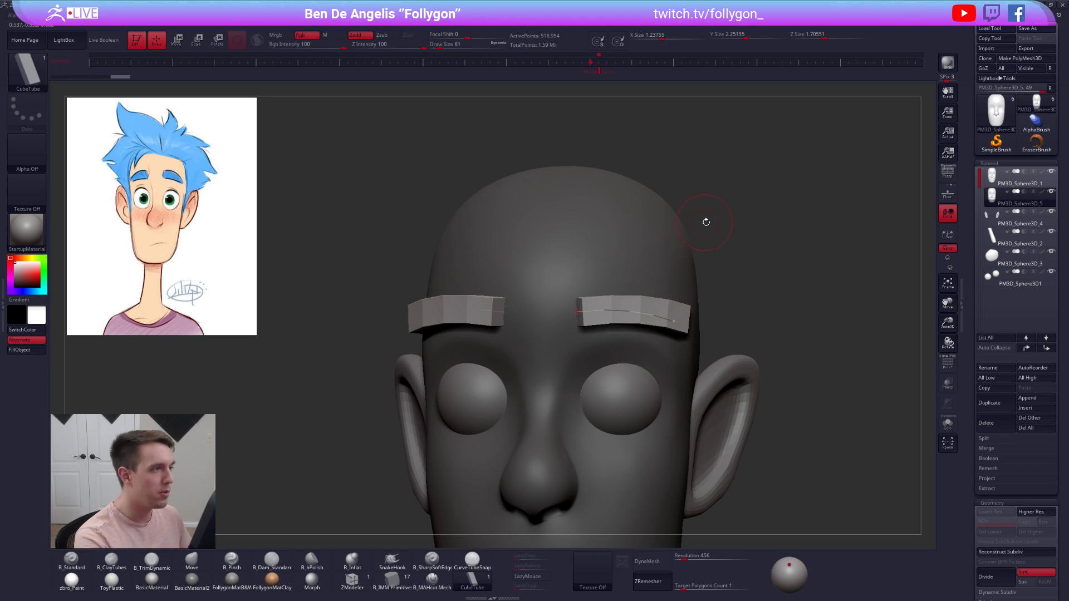
- Set the CubeTube brush's Z Intensity to 52 and update the eyebrow strips along their curve
{"action": "key", "text": "space"}
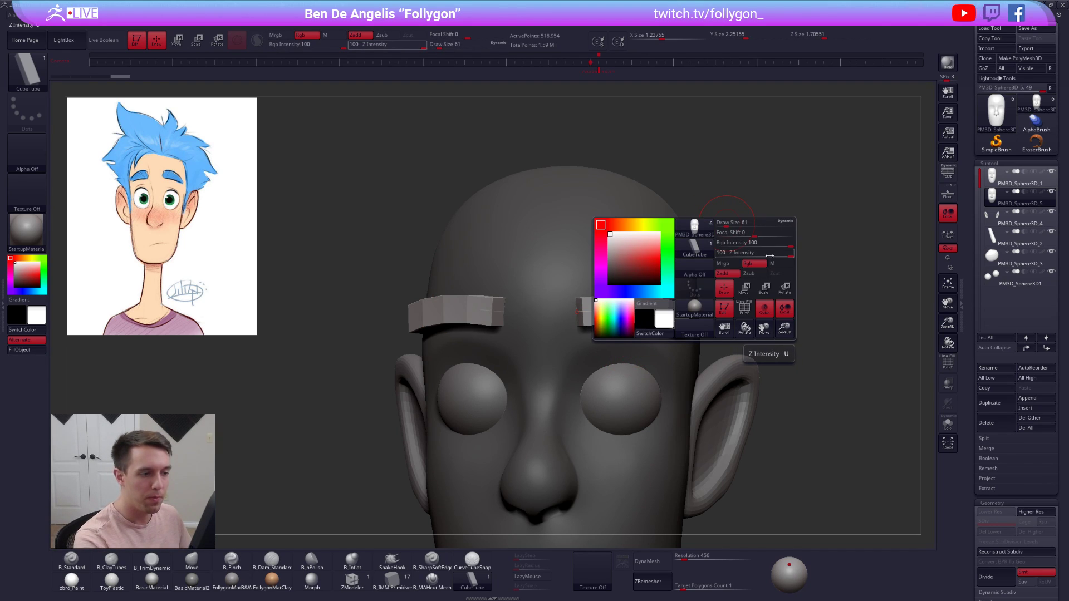
{"action": "left_click_drag", "start_coordinate": [778, 254], "coordinate": [770, 254]}
{"action": "left_click", "coordinate": [627, 311]}
{"action": "mouse_move", "coordinate": [635, 331]}
{"action": "right_mouse_down"}
{"action": "mouse_move", "coordinate": [689, 338]}
{"action": "mouse_move", "coordinate": [596, 324]}
{"action": "mouse_move", "coordinate": [599, 372]}
{"action": "right_mouse_up"}
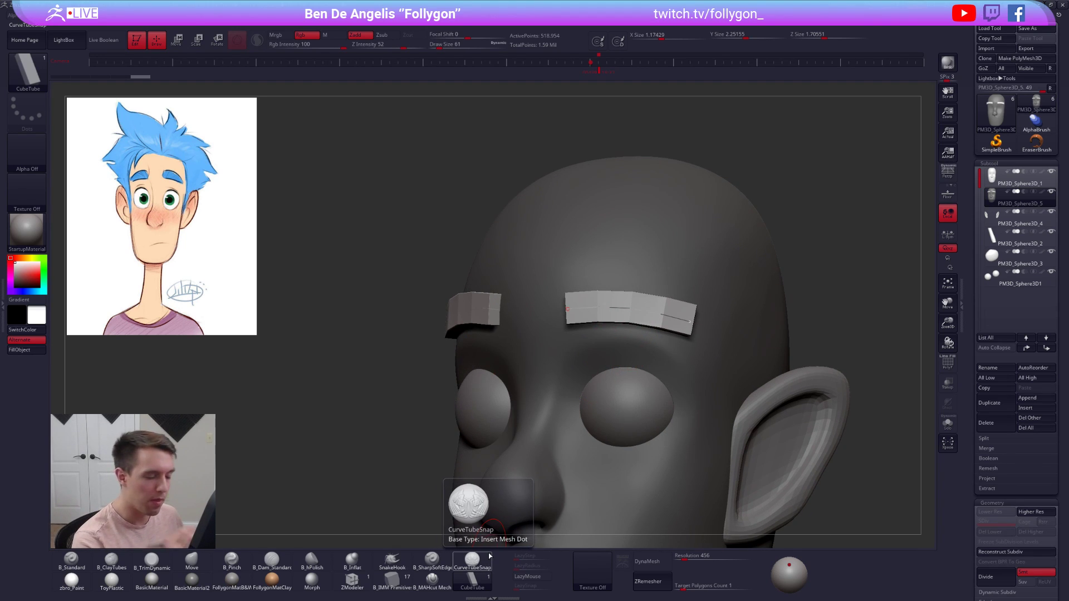
- Separate the eyebrow strips from the masked duplicate head mesh and give them a single polygroup
{"action": "right_click_drag", "start_coordinate": [557, 357], "coordinate": [640, 329]}
{"action": "key", "text": "shift+f"}
{"action": "key", "text": "alt+shift+s"}
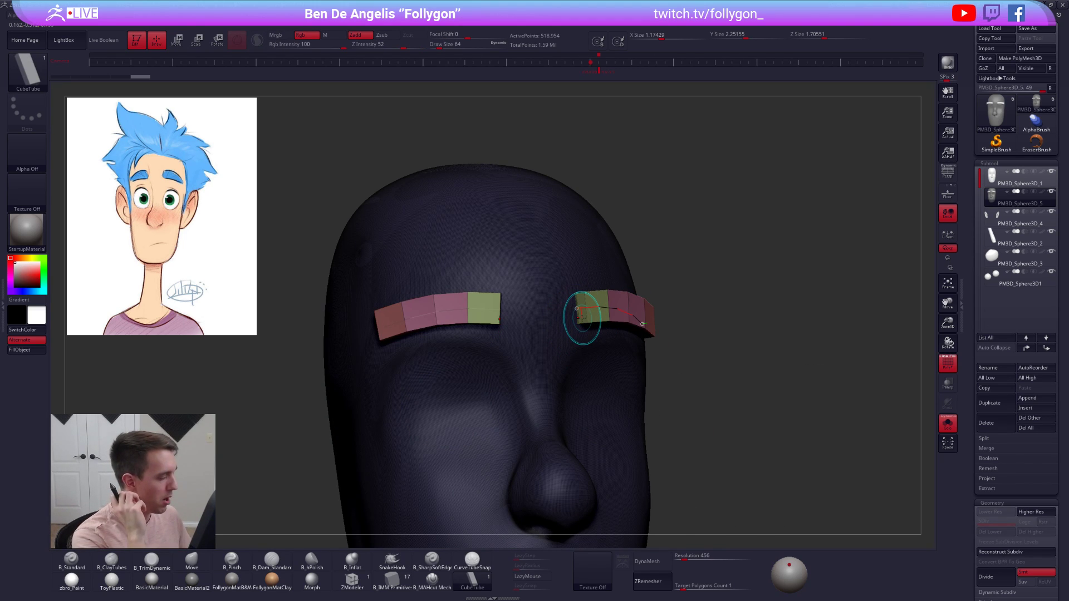
{"action": "key", "text": "alt+shift+s"}
{"action": "mouse_move", "coordinate": [582, 317]}
{"action": "right_mouse_down"}
{"action": "mouse_move", "coordinate": [633, 365]}
{"action": "mouse_move", "coordinate": [640, 346]}
{"action": "right_mouse_up"}
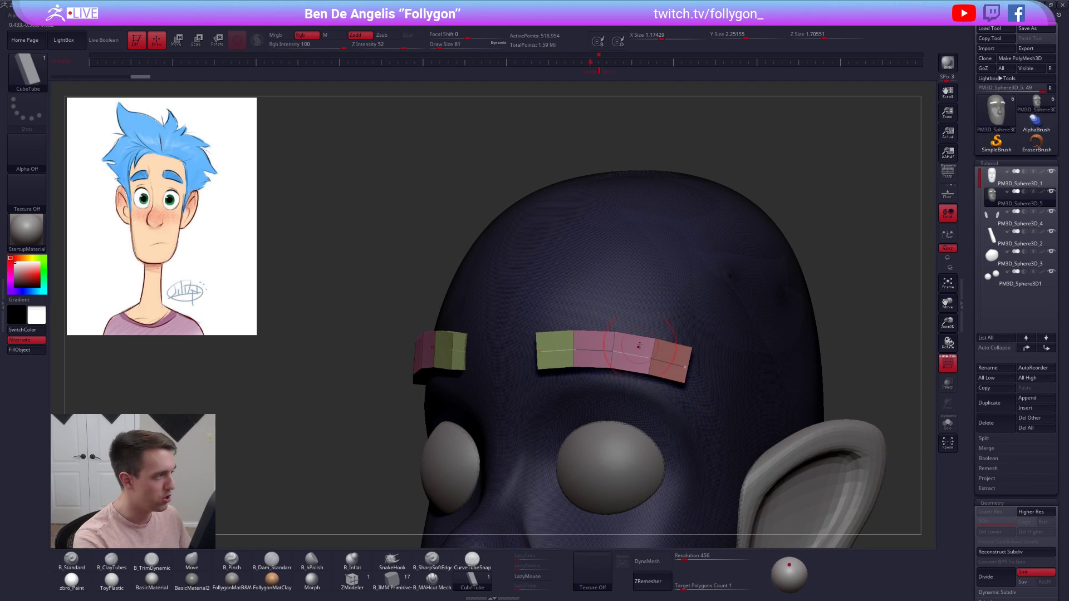
{"action": "left_click", "coordinate": [851, 277], "text": "ctrl"}
{"action": "key", "text": "ctrl+w"}
{"action": "left_click", "coordinate": [684, 350], "text": "ctrl+shift"}
{"action": "key", "text": "q"}
{"action": "left_click", "coordinate": [718, 355]}
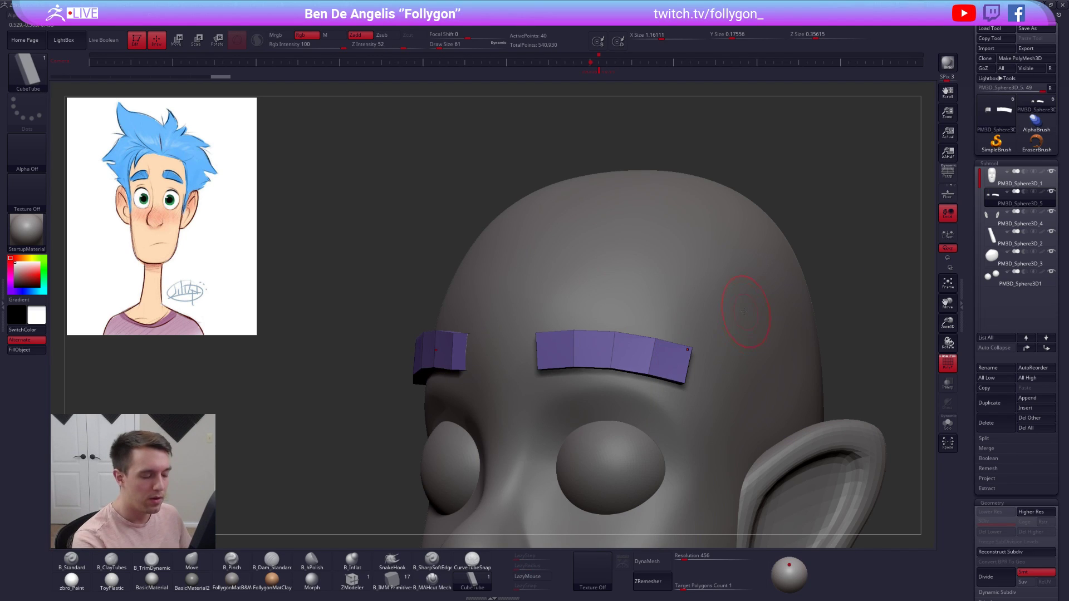
- Reposition the ends of the eyebrow strips with the Move brush to follow the curve of the forehead
{"action": "right_click_drag", "start_coordinate": [702, 338], "coordinate": [718, 340], "text": "shift"}
{"action": "key", "text": "b"}
{"action": "key", "text": "m"}
{"action": "key", "text": "v"}
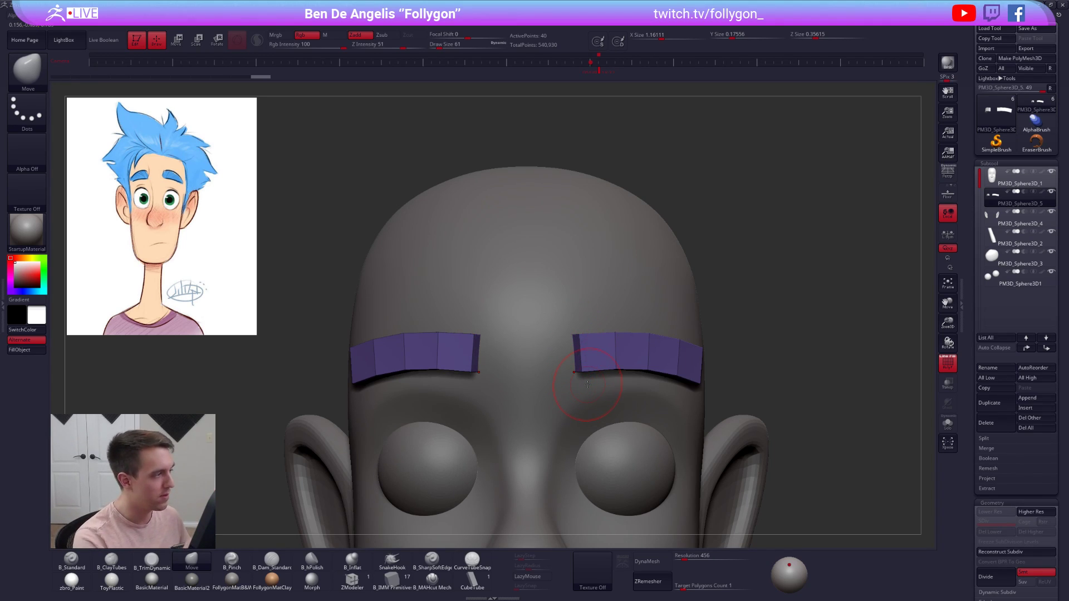
{"action": "left_click_drag", "start_coordinate": [796, 361], "coordinate": [714, 353]}
{"action": "key", "text": "alt+s"}
{"action": "key", "text": "b"}
{"action": "key", "text": "m"}
{"action": "key", "text": "v"}
{"action": "right_click_drag", "start_coordinate": [727, 369], "coordinate": [721, 367]}
{"action": "mouse_move", "coordinate": [726, 368]}
{"action": "left_mouse_down", "text": "ctrl"}
{"action": "mouse_move", "coordinate": [573, 360]}
{"action": "mouse_move", "coordinate": [781, 307]}
{"action": "left_mouse_up", "text": "ctrl"}
{"action": "mouse_move", "coordinate": [764, 350]}
{"action": "left_mouse_down"}
{"action": "mouse_move", "coordinate": [728, 351]}
{"action": "mouse_move", "coordinate": [718, 367]}
{"action": "left_mouse_up"}
{"action": "key", "text": "bracketright"}
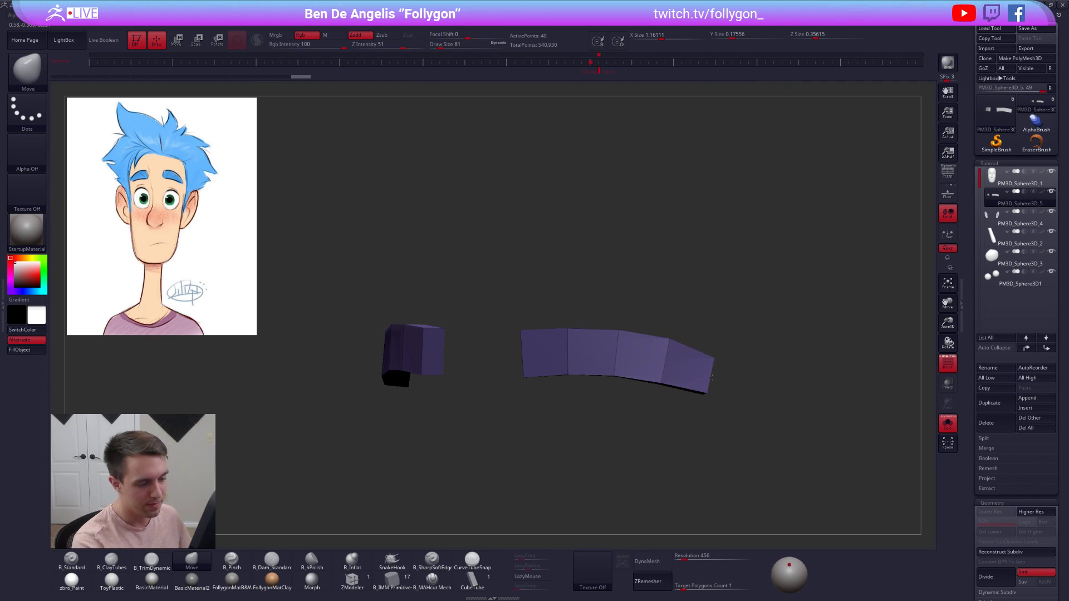
- Taper the outer ends of the eyebrows by pulling down their upper corners with the Move brush
{"action": "mouse_move", "coordinate": [720, 371]}
{"action": "right_mouse_down", "text": "alt"}
{"action": "mouse_move", "coordinate": [667, 345]}
{"action": "mouse_move", "coordinate": [655, 365]}
{"action": "mouse_move", "coordinate": [693, 350]}
{"action": "mouse_move", "coordinate": [694, 369]}
{"action": "mouse_move", "coordinate": [680, 369]}
{"action": "mouse_move", "coordinate": [713, 331]}
{"action": "right_mouse_up", "text": "alt"}
{"action": "key", "text": "bracketleft"}
{"action": "left_click_drag", "start_coordinate": [712, 325], "coordinate": [724, 337], "text": "ctrl"}
{"action": "key", "text": "alt+s"}
{"action": "mouse_move", "coordinate": [699, 359]}
{"action": "right_mouse_down"}
{"action": "mouse_move", "coordinate": [716, 365]}
{"action": "mouse_move", "coordinate": [676, 349]}
{"action": "mouse_move", "coordinate": [626, 405]}
{"action": "mouse_move", "coordinate": [628, 367]}
{"action": "right_mouse_up"}
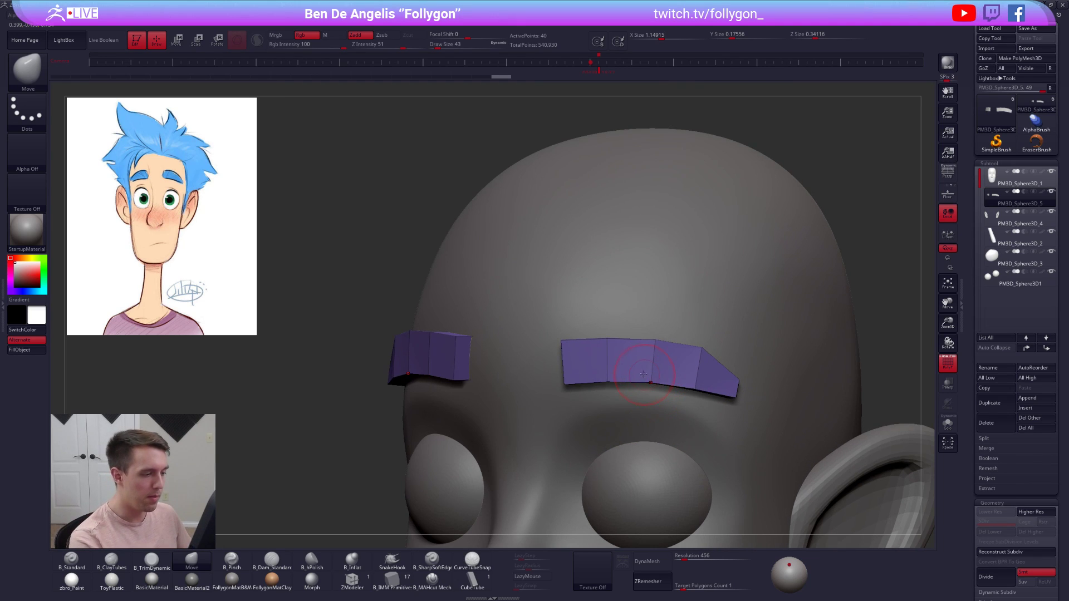
- Shrink the eyebrow strips slightly along their length using the Transpose line
{"action": "key", "text": "w"}
{"action": "left_click", "coordinate": [245, 46]}
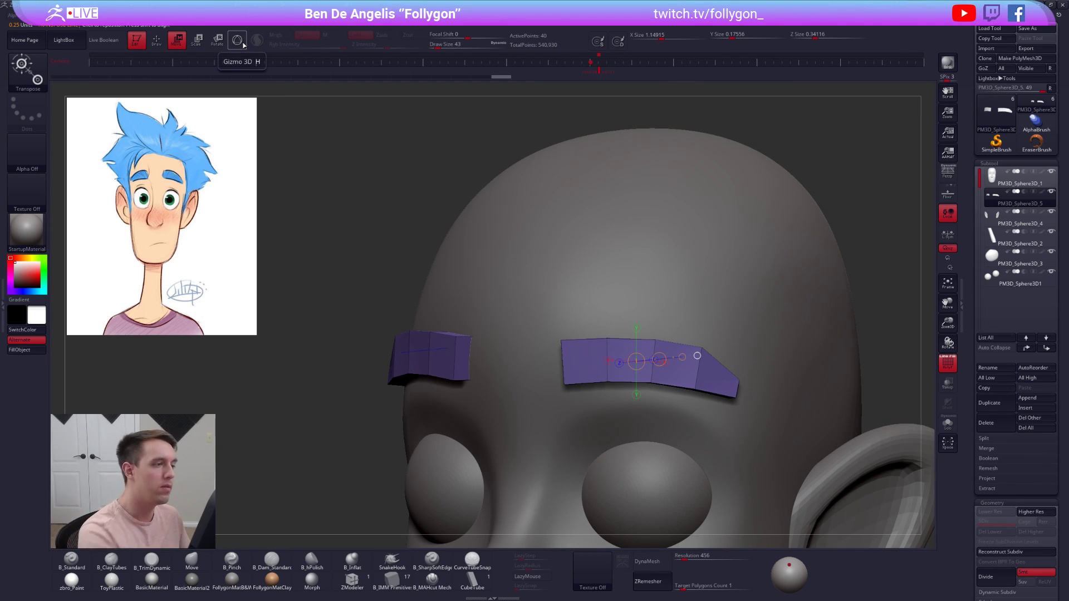
{"action": "mouse_move", "coordinate": [643, 377]}
{"action": "left_mouse_down"}
{"action": "mouse_move", "coordinate": [894, 398]}
{"action": "mouse_move", "coordinate": [872, 396]}
{"action": "left_mouse_up"}
{"action": "key", "text": "q"}
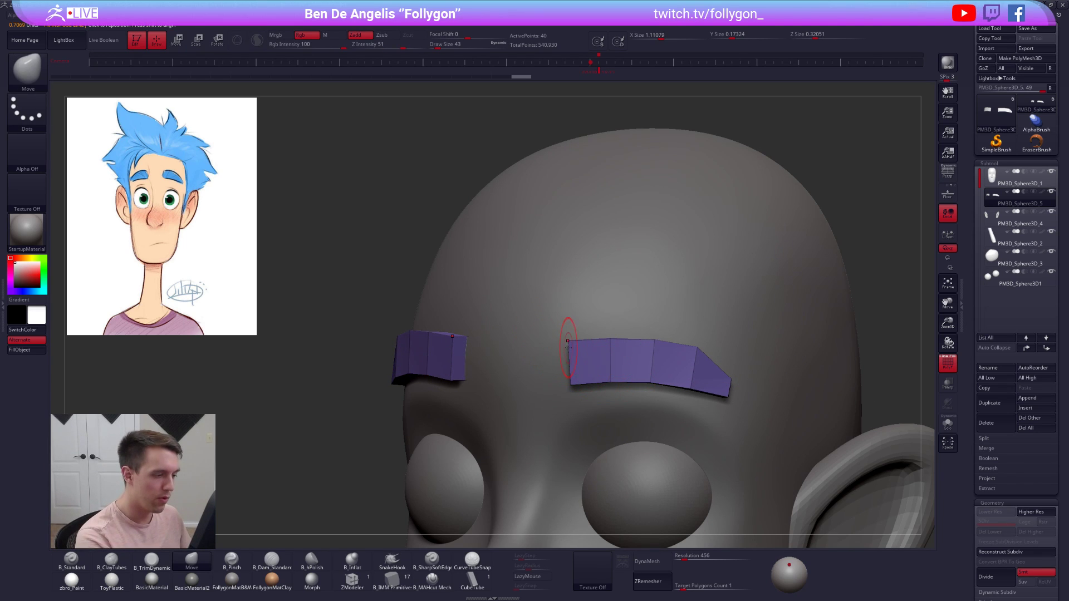
- Raise the upper edge of the eyebrows near the inner ends with the Move brush
{"action": "right_click_drag", "start_coordinate": [545, 343], "coordinate": [560, 339]}
{"action": "left_click_drag", "start_coordinate": [570, 347], "coordinate": [615, 335]}
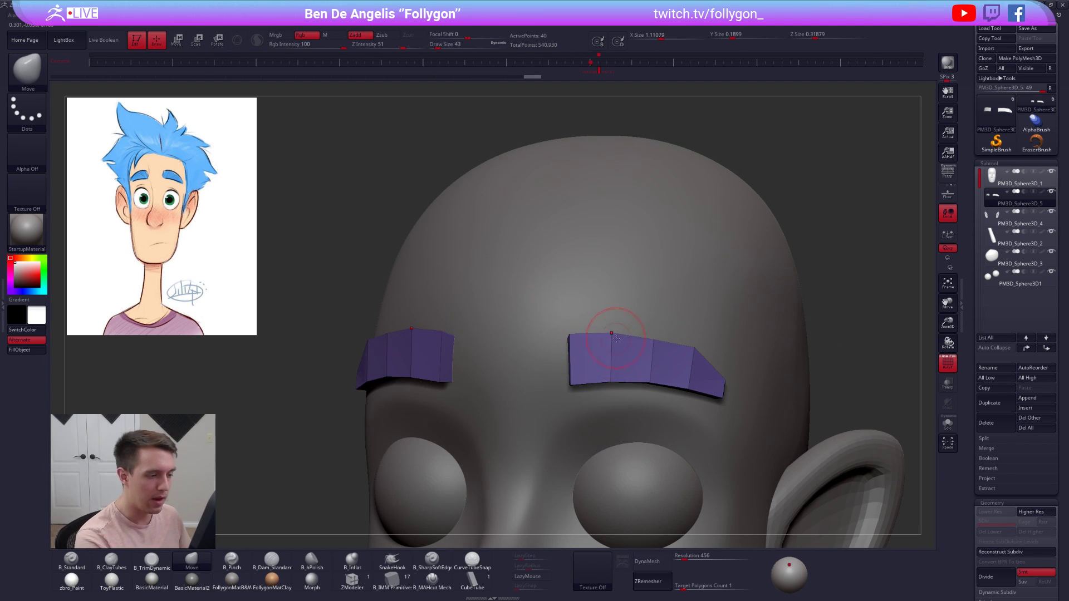
{"action": "right_click_drag", "start_coordinate": [657, 343], "coordinate": [674, 341]}
{"action": "right_click_drag", "start_coordinate": [673, 341], "coordinate": [632, 412], "text": "ctrl"}
{"action": "key", "text": "space"}
{"action": "left_click_drag", "start_coordinate": [626, 424], "coordinate": [632, 424]}
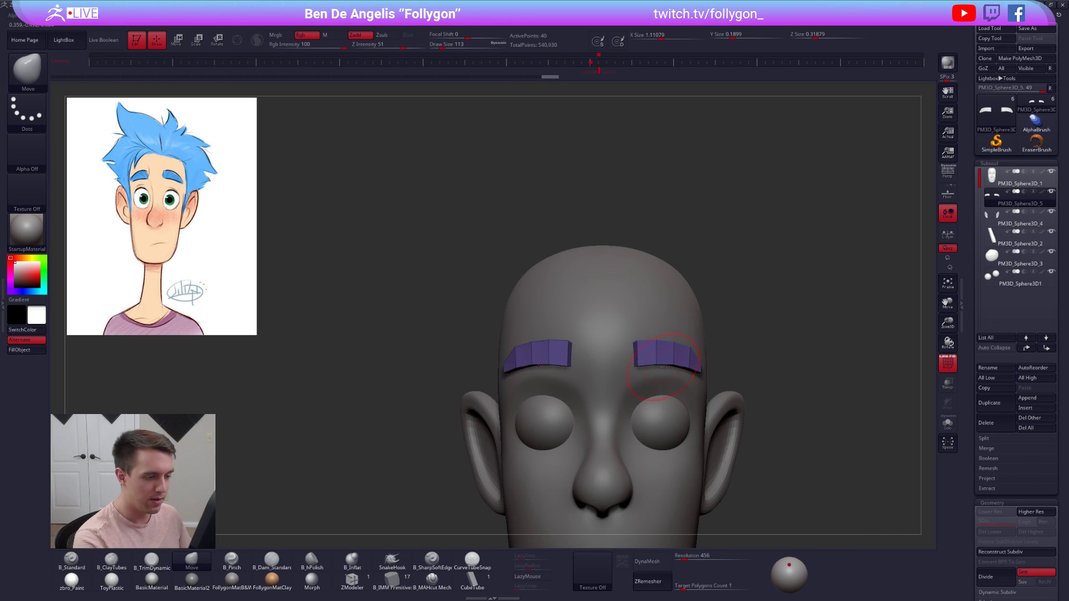
{"action": "right_click_drag", "start_coordinate": [661, 350], "coordinate": [644, 298], "text": "alt"}
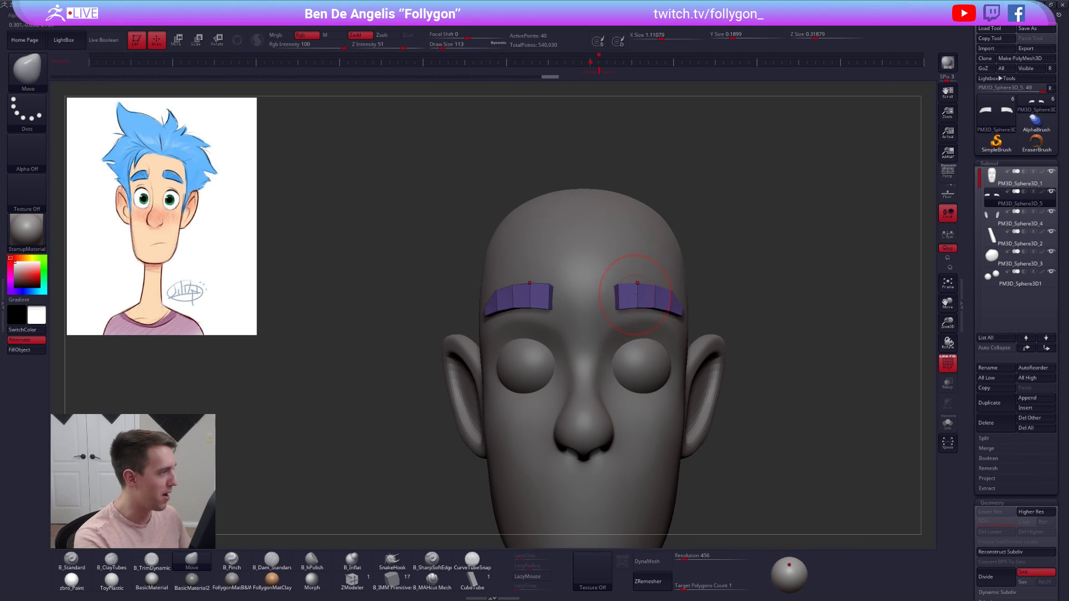
{"action": "key", "text": "space"}
{"action": "left_click_drag", "start_coordinate": [634, 294], "coordinate": [633, 295]}
{"action": "right_click_drag", "start_coordinate": [640, 301], "coordinate": [590, 307]}
- Isolate the eyebrows, mask all but their outer tips and thin the tips with the Transpose line
{"action": "right_click_drag", "start_coordinate": [640, 345], "coordinate": [663, 304], "text": "ctrl"}
{"action": "key", "text": "space"}
{"action": "left_click_drag", "start_coordinate": [684, 316], "coordinate": [682, 317]}
{"action": "mouse_move", "coordinate": [710, 307]}
{"action": "right_mouse_down", "text": "alt"}
{"action": "mouse_move", "coordinate": [667, 346]}
{"action": "mouse_move", "coordinate": [657, 341]}
{"action": "mouse_move", "coordinate": [723, 336]}
{"action": "mouse_move", "coordinate": [656, 358]}
{"action": "mouse_move", "coordinate": [669, 372]}
{"action": "mouse_move", "coordinate": [663, 362]}
{"action": "right_mouse_up", "text": "alt"}
{"action": "key", "text": "alt+s"}
{"action": "key", "text": "w"}
{"action": "left_click_drag", "start_coordinate": [659, 366], "coordinate": [694, 272]}
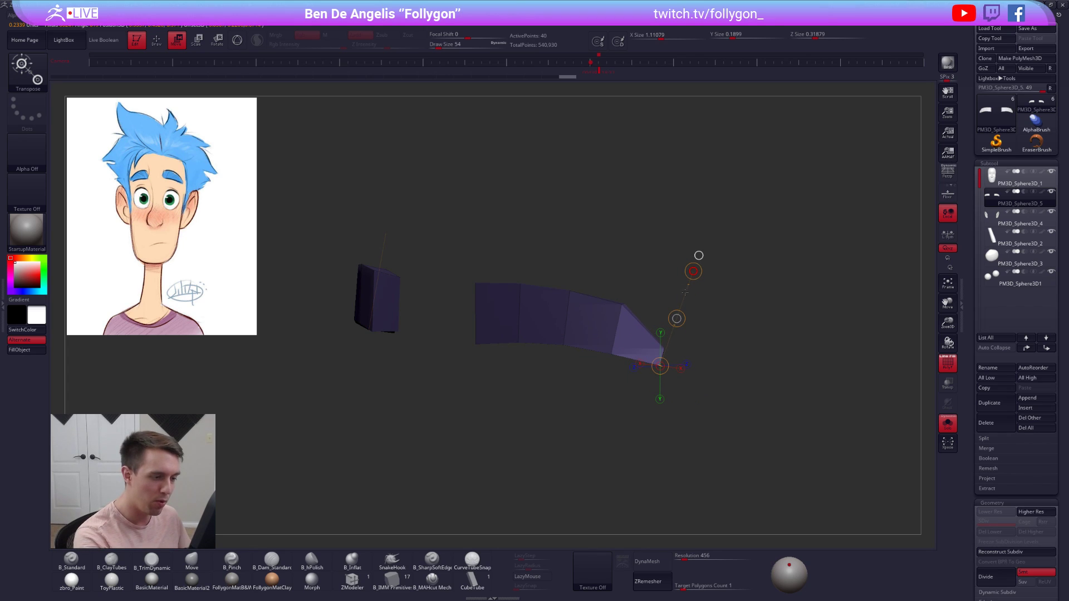
{"action": "key", "text": "q"}
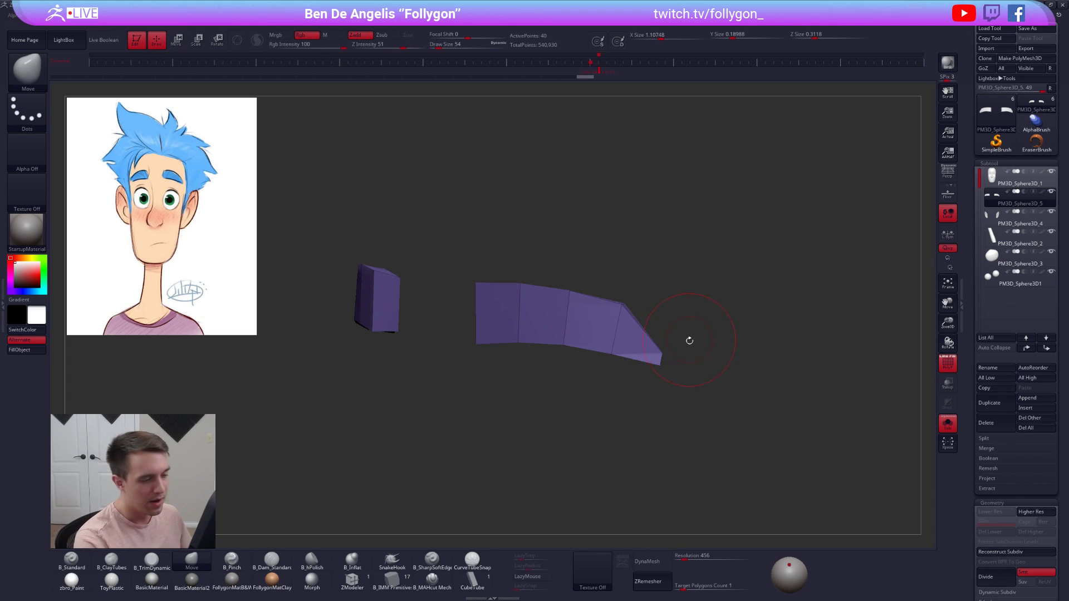
- Mask the inner eyebrow segments and adjust the thickness of the unmasked outer segments with the Transpose line
{"action": "key", "text": "d"}
{"action": "key", "text": "shift+d"}
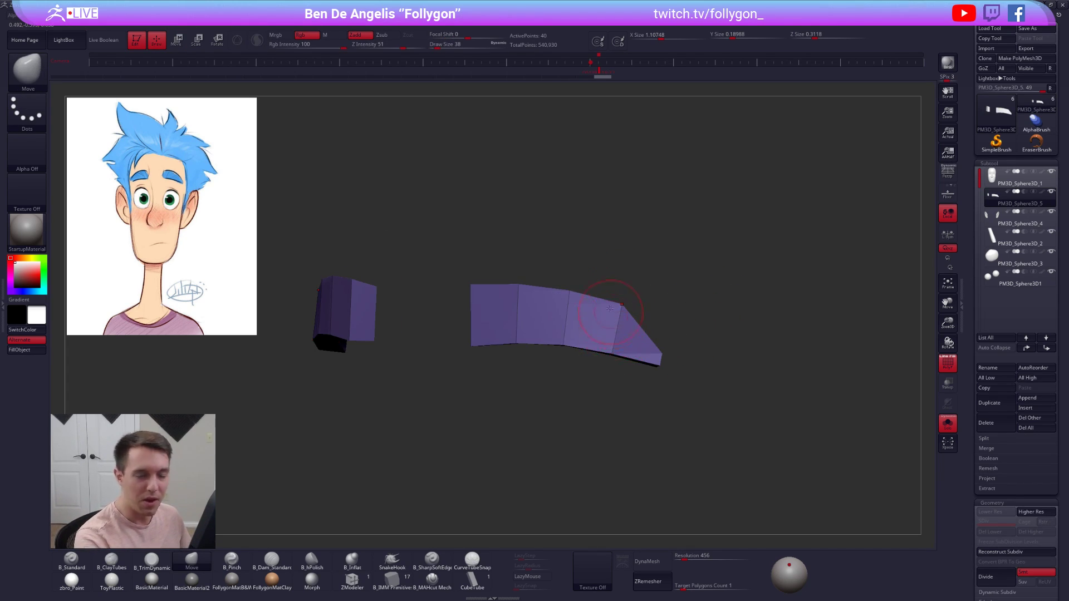
{"action": "mouse_move", "coordinate": [614, 287]}
{"action": "left_mouse_down", "text": "ctrl+alt"}
{"action": "mouse_move", "coordinate": [598, 290]}
{"action": "mouse_move", "coordinate": [608, 286]}
{"action": "left_mouse_up", "text": "ctrl+alt"}
{"action": "right_click_drag", "start_coordinate": [626, 316], "coordinate": [616, 335]}
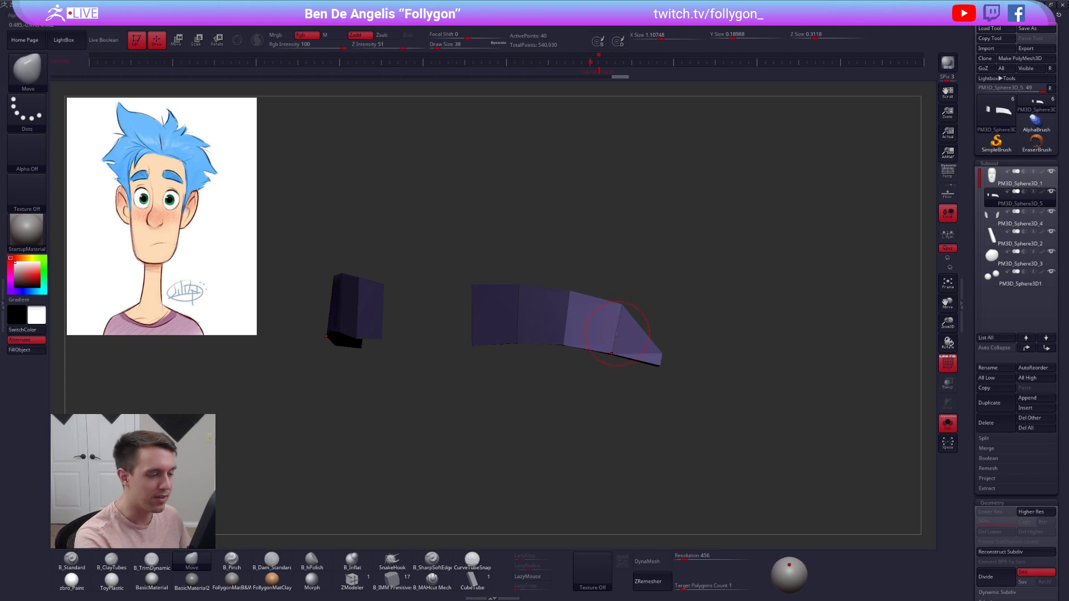
{"action": "key", "text": "w"}
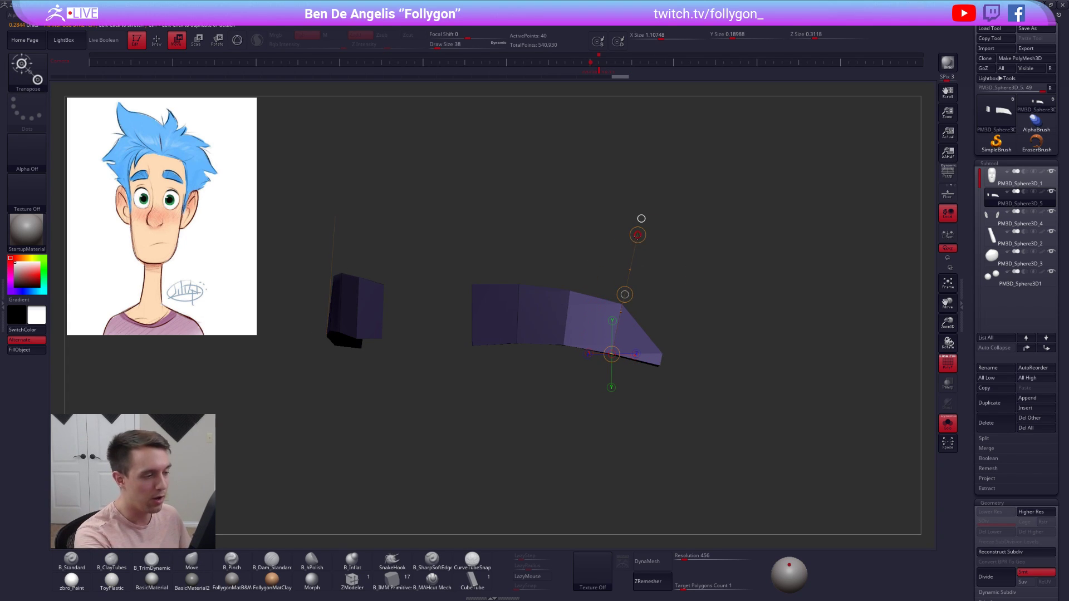
{"action": "left_click_drag", "start_coordinate": [624, 294], "coordinate": [666, 272]}
{"action": "key", "text": "q"}
{"action": "mouse_move", "coordinate": [660, 330]}
{"action": "right_mouse_down"}
{"action": "mouse_move", "coordinate": [603, 354]}
{"action": "mouse_move", "coordinate": [667, 382]}
{"action": "right_mouse_up"}
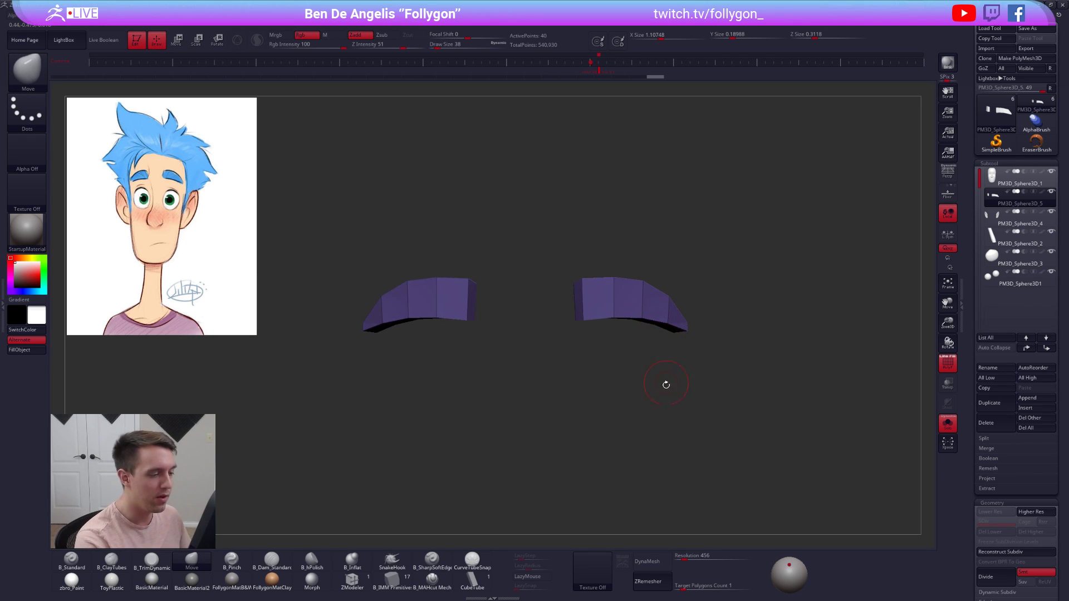
- Try scaling the eyebrows with the Transpose line, and undo the change
{"action": "key", "text": "e"}
{"action": "left_click_drag", "start_coordinate": [633, 302], "coordinate": [723, 393]}
{"action": "right_click_drag", "start_coordinate": [691, 388], "coordinate": [721, 381], "text": "ctrl"}
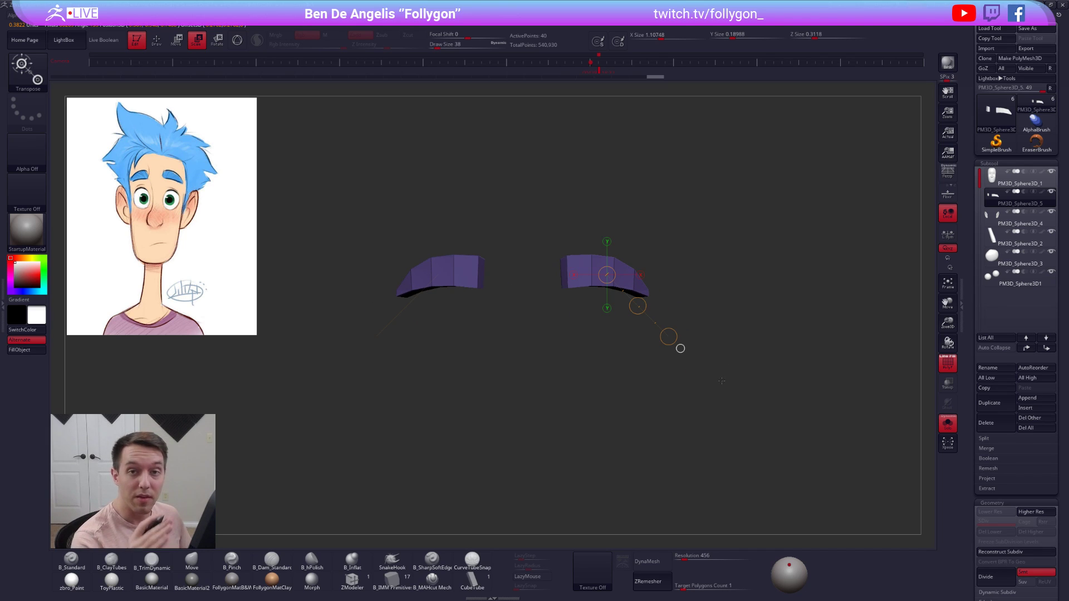
{"action": "mouse_move", "coordinate": [670, 338]}
{"action": "left_mouse_down"}
{"action": "mouse_move", "coordinate": [682, 350]}
{"action": "mouse_move", "coordinate": [660, 329]}
{"action": "left_mouse_up"}
{"action": "key", "text": "ctrl+z"}
- Select and isolate the ears, try scaling them with the Transpose line, and undo the scaling
{"action": "left_click", "coordinate": [949, 237]}
{"action": "left_click", "coordinate": [950, 238]}
{"action": "left_click", "coordinate": [947, 424]}
{"action": "right_click_drag", "start_coordinate": [640, 409], "coordinate": [642, 383], "text": "ctrl"}
{"action": "left_click", "coordinate": [642, 383], "text": "alt"}
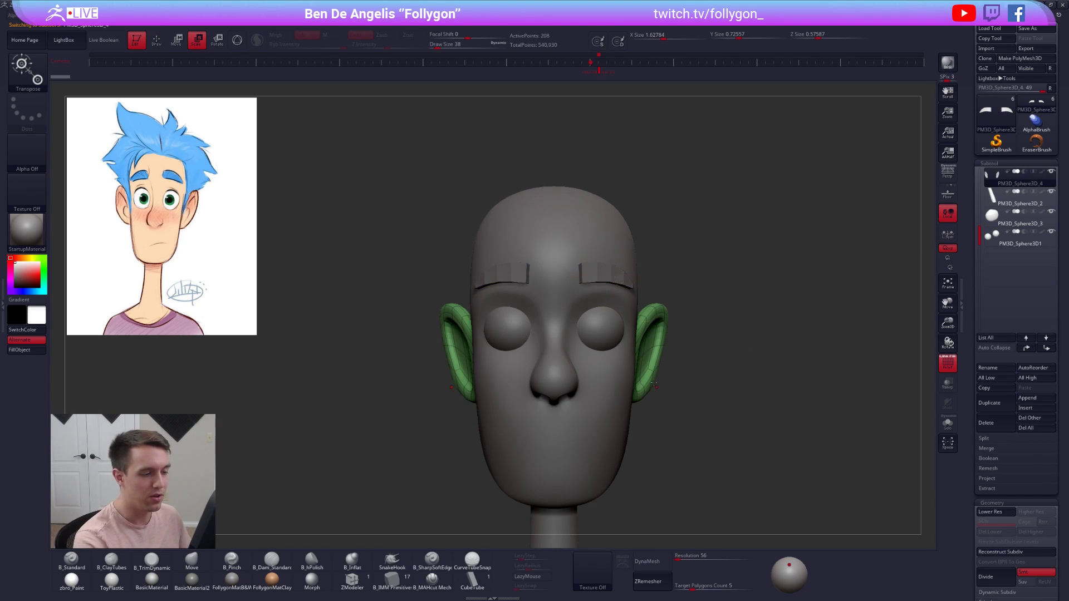
{"action": "left_click", "coordinate": [948, 425]}
{"action": "left_click_drag", "start_coordinate": [650, 363], "coordinate": [733, 396]}
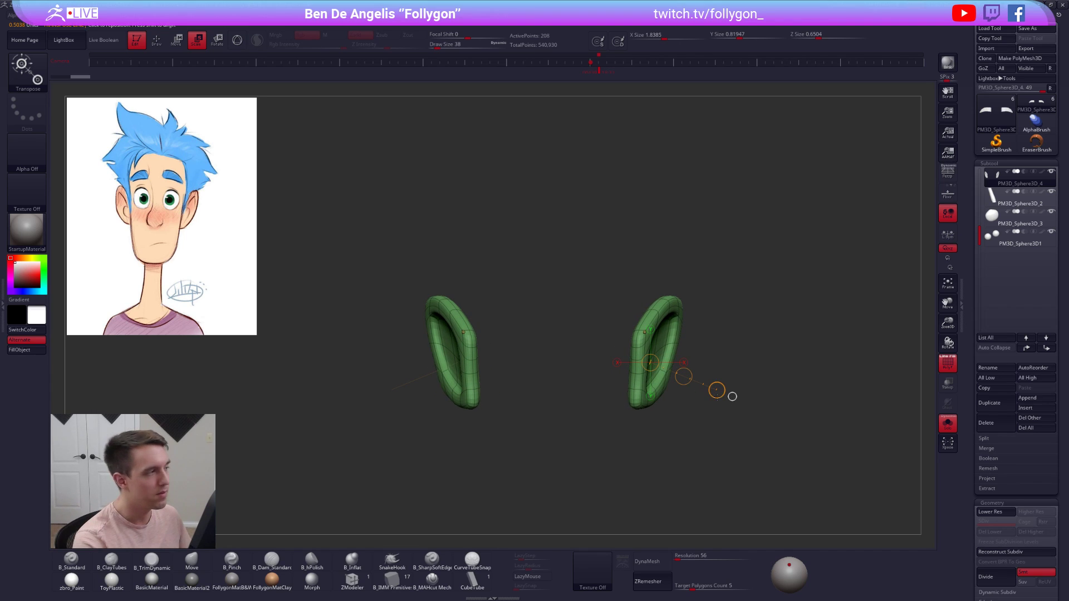
{"action": "key", "text": "w"}
{"action": "key", "text": "ctrl+z"}
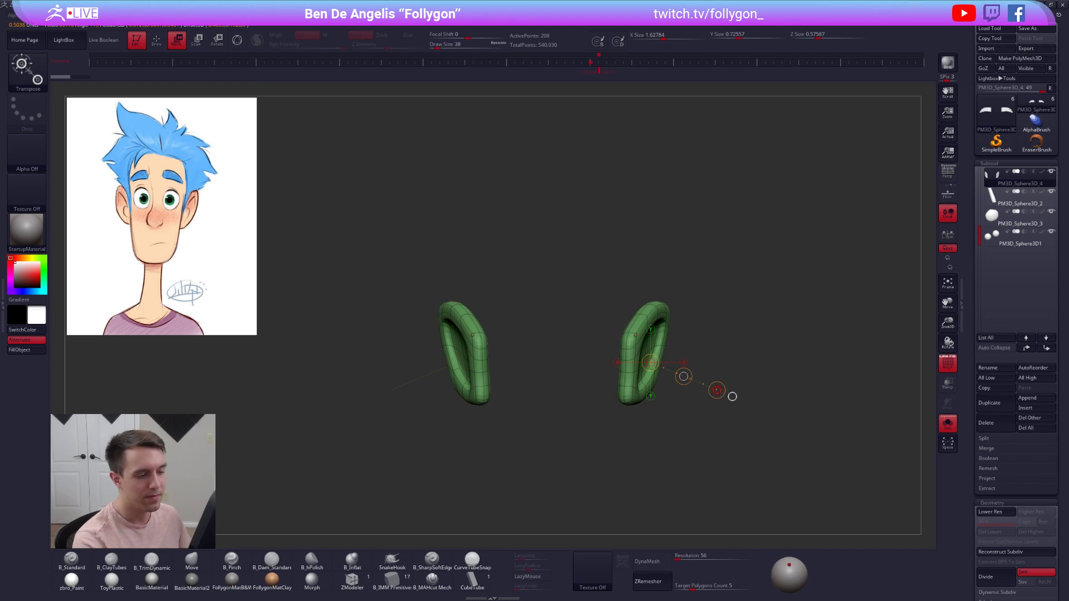
- Try inflating the ears with the Transpose line, undo it and show the whole head again
{"action": "left_click_drag", "start_coordinate": [734, 399], "coordinate": [754, 404]}
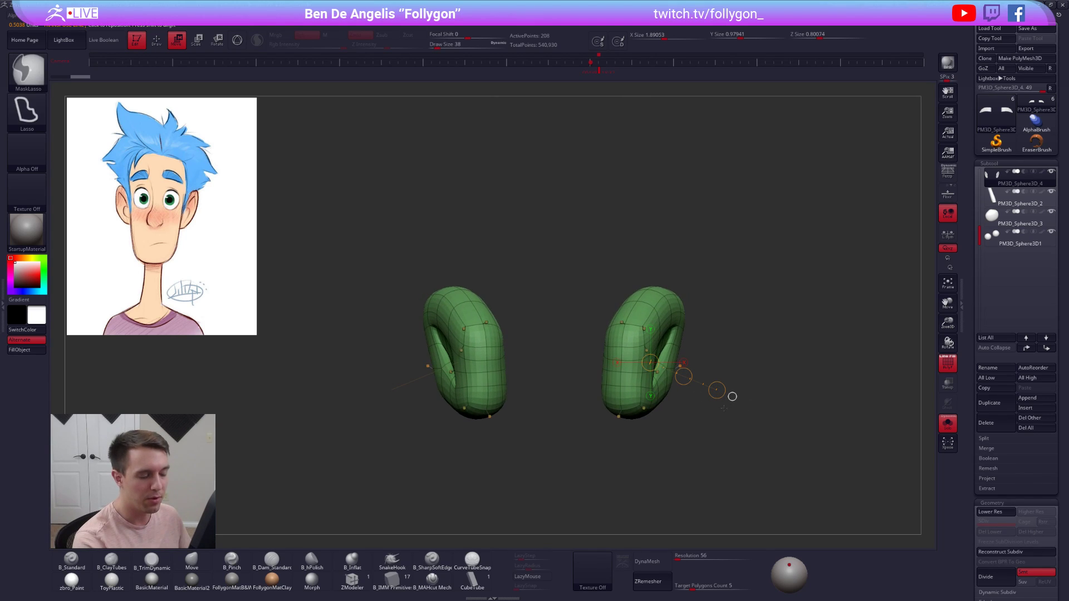
{"action": "key", "text": "ctrl+z"}
{"action": "key", "text": "q"}
{"action": "key", "text": "ctrl+shift+s"}
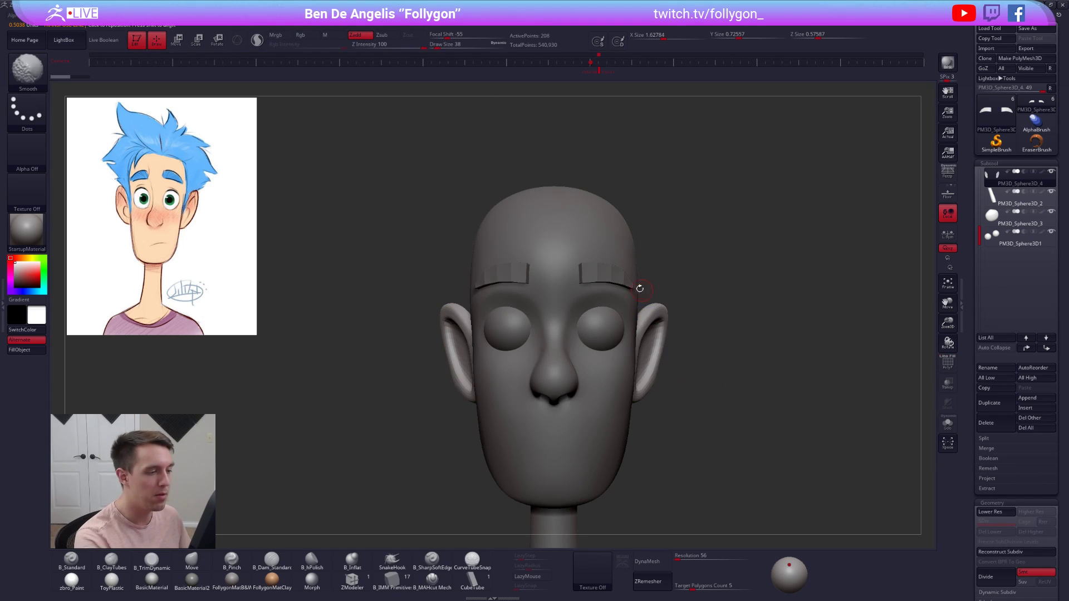
- Select the eyebrows and adjust the upper corners of their inner ends with the Move brush, previewing them with Dynamic Subdivision
{"action": "left_click", "coordinate": [617, 273], "text": "alt"}
{"action": "key", "text": "d"}
{"action": "key", "text": "space"}
{"action": "mouse_move", "coordinate": [619, 289]}
{"action": "left_mouse_down"}
{"action": "mouse_move", "coordinate": [565, 270]}
{"action": "mouse_move", "coordinate": [581, 268]}
{"action": "left_mouse_up"}
{"action": "key", "text": "space"}
{"action": "key", "text": "shift+d"}
{"action": "key", "text": "space"}
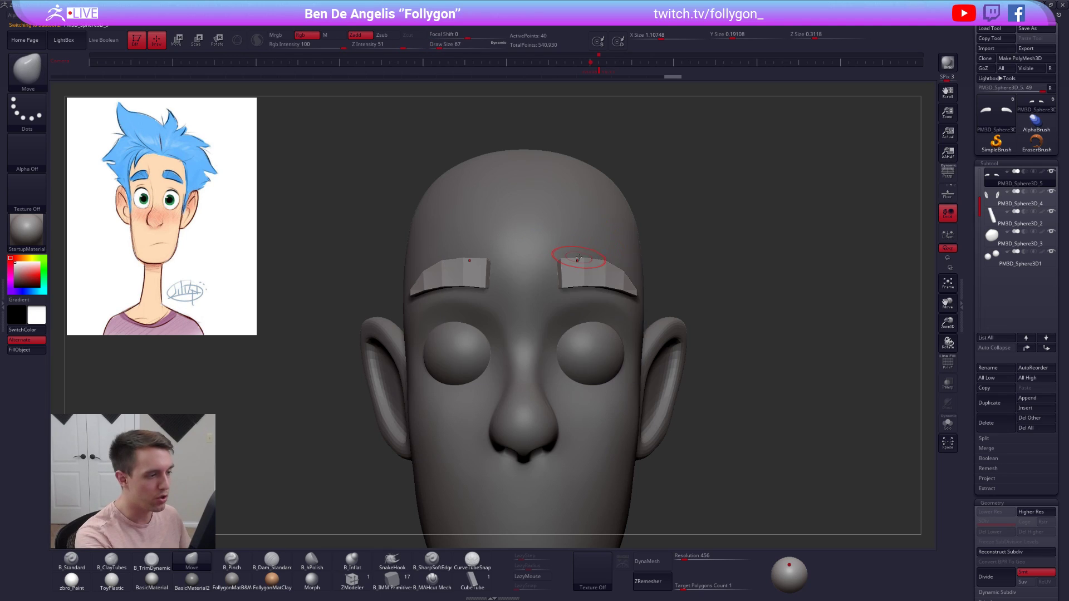
- Isolate the eyebrows and rotate them around their outer tips so the inner ends sit higher
{"action": "key", "text": "alt+s"}
{"action": "right_click_drag", "start_coordinate": [582, 271], "coordinate": [583, 325], "text": "alt"}
{"action": "right_click_drag", "start_coordinate": [583, 324], "coordinate": [549, 328]}
{"action": "mouse_move", "coordinate": [548, 335]}
{"action": "left_mouse_down", "text": "ctrl"}
{"action": "mouse_move", "coordinate": [694, 323]}
{"action": "mouse_move", "coordinate": [551, 248]}
{"action": "left_mouse_up", "text": "ctrl"}
{"action": "key", "text": "r"}
{"action": "mouse_move", "coordinate": [690, 354]}
{"action": "left_mouse_down"}
{"action": "mouse_move", "coordinate": [548, 301]}
{"action": "mouse_move", "coordinate": [550, 288]}
{"action": "mouse_move", "coordinate": [546, 299]}
{"action": "left_mouse_up"}
{"action": "key", "text": "w"}
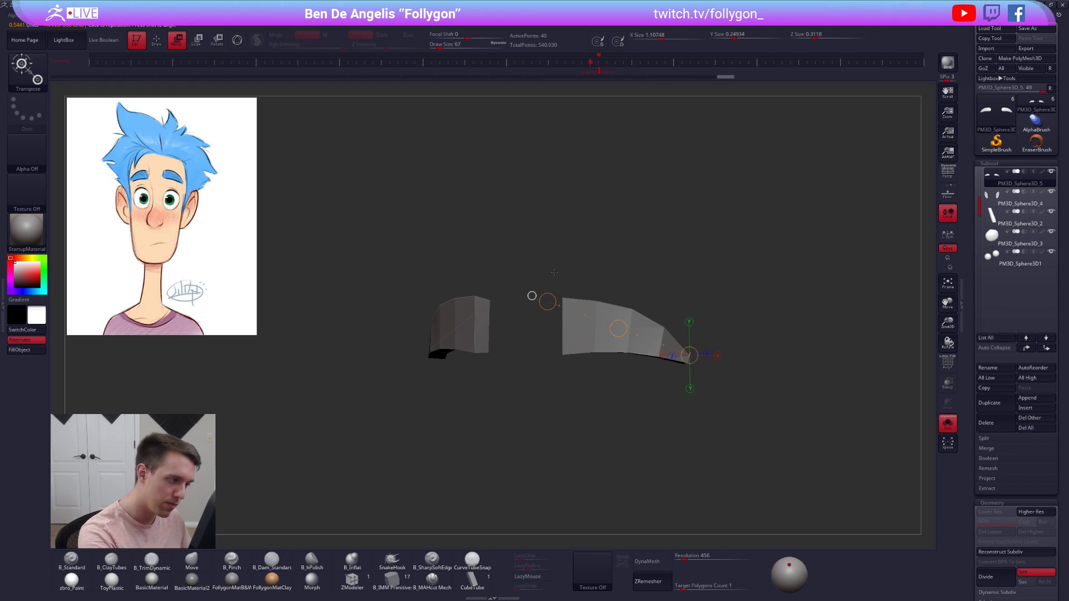
{"action": "key", "text": "q"}
- Turn on Dynamic Subdivision for the eyebrows and refine their smoothed shape with the Move brush
{"action": "key", "text": "d"}
{"action": "left_click_drag", "start_coordinate": [733, 396], "coordinate": [717, 379], "text": "alt"}
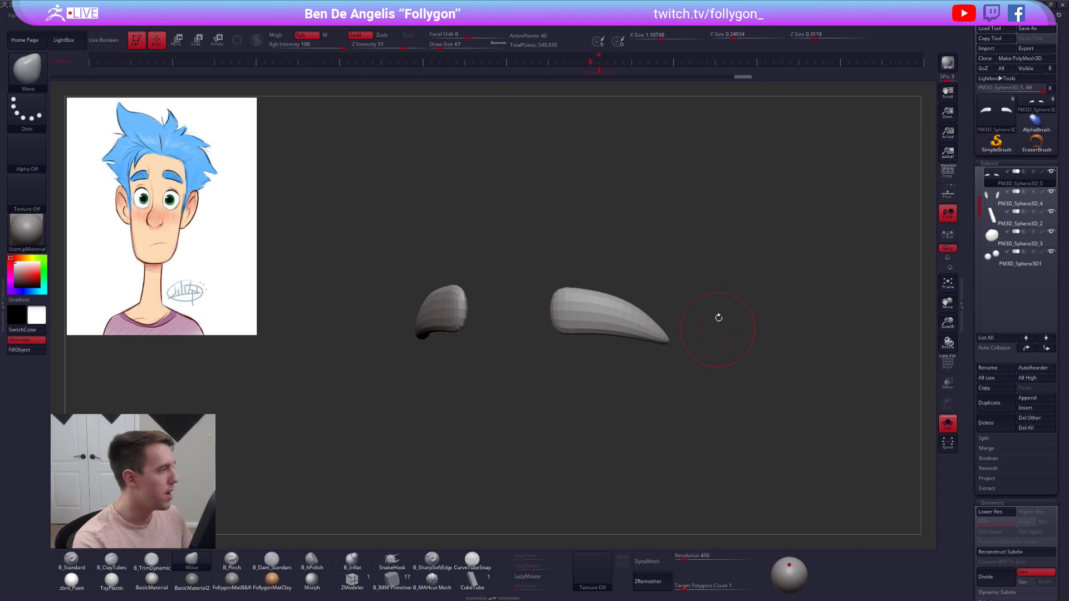
{"action": "key", "text": "space"}
{"action": "left_click_drag", "start_coordinate": [602, 273], "coordinate": [611, 305]}
{"action": "key", "text": "space"}
{"action": "left_click_drag", "start_coordinate": [613, 305], "coordinate": [615, 300]}
{"action": "right_click_drag", "start_coordinate": [612, 307], "coordinate": [626, 309]}
{"action": "left_click_drag", "start_coordinate": [625, 309], "coordinate": [617, 267], "text": "alt"}
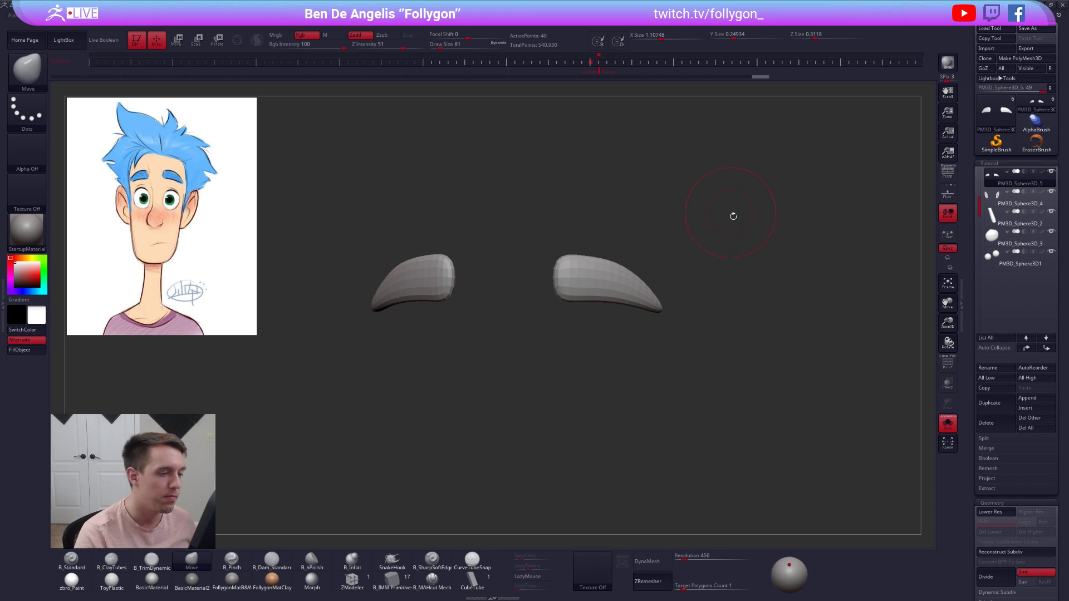
{"action": "key", "text": "alt+s"}
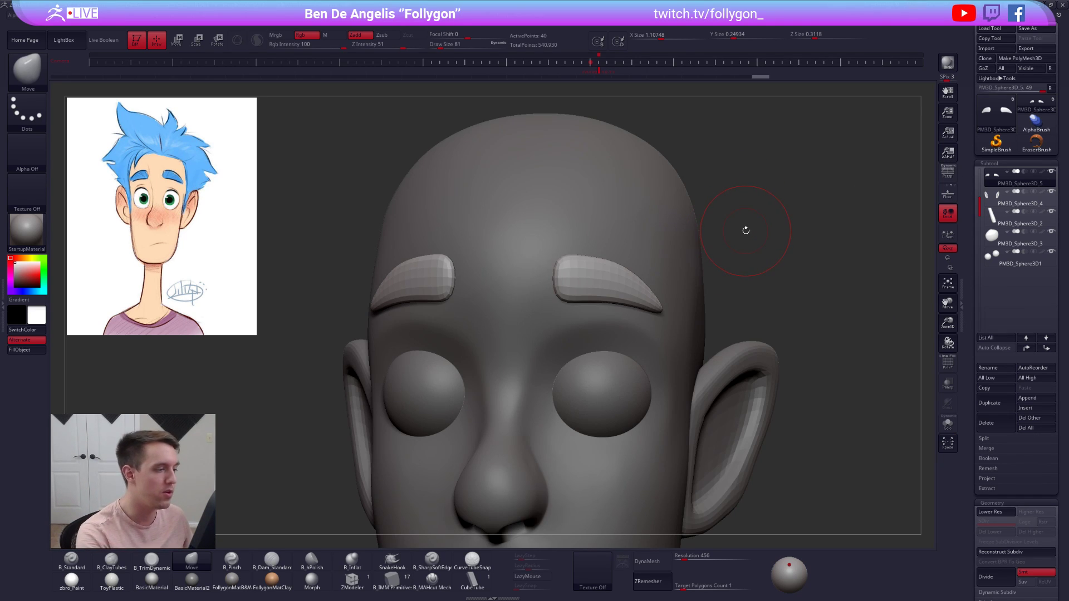
- Adjust the inner ends and slant of the eyebrows with the Move brush at draw size 160
{"action": "mouse_move", "coordinate": [581, 312]}
{"action": "right_mouse_down", "text": "shift"}
{"action": "mouse_move", "coordinate": [605, 312]}
{"action": "mouse_move", "coordinate": [582, 301]}
{"action": "right_mouse_up", "text": "shift"}
{"action": "key", "text": "space"}
{"action": "left_click_drag", "start_coordinate": [581, 299], "coordinate": [579, 311]}
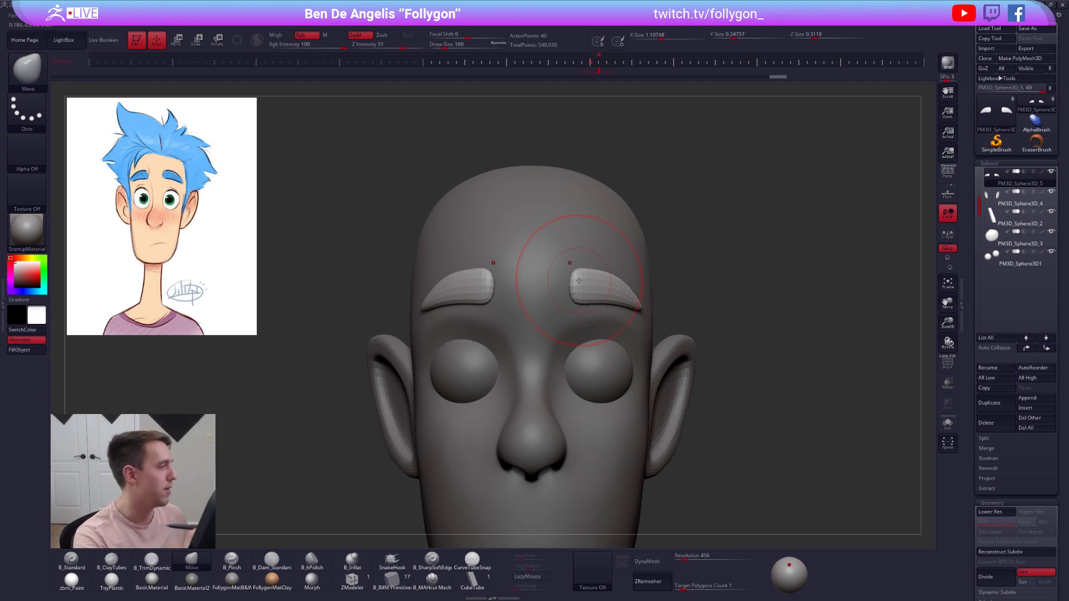
{"action": "left_click_drag", "start_coordinate": [588, 270], "coordinate": [579, 303]}
- Inflate the eyebrows slightly with the Transpose line to make them thicker
{"action": "right_click_drag", "start_coordinate": [579, 303], "coordinate": [601, 291]}
{"action": "key", "text": "w"}
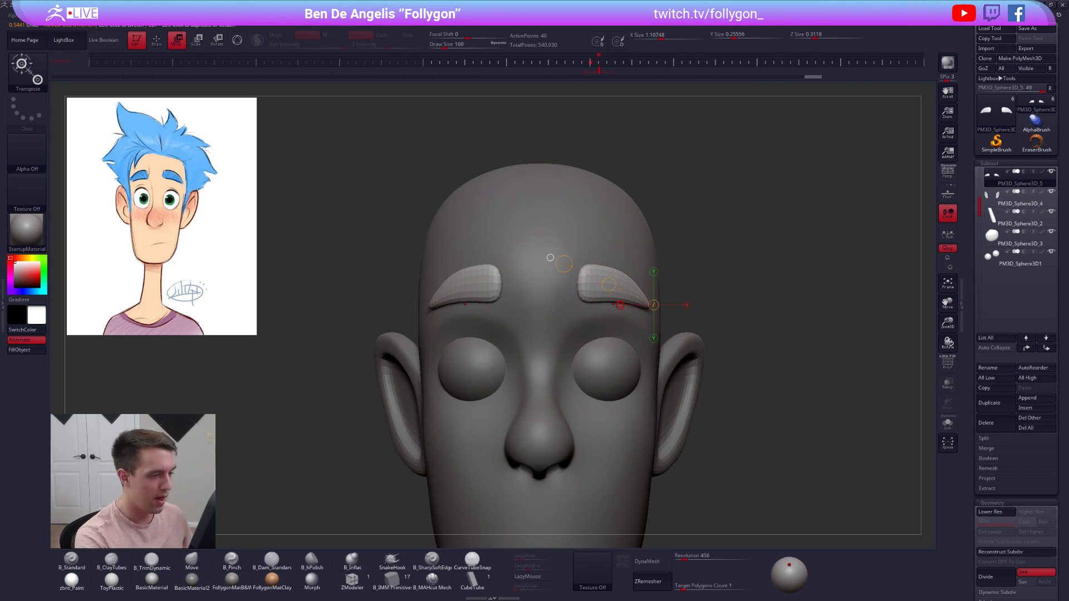
{"action": "left_click_drag", "start_coordinate": [609, 300], "coordinate": [646, 390]}
{"action": "right_click_drag", "start_coordinate": [646, 390], "coordinate": [649, 393]}
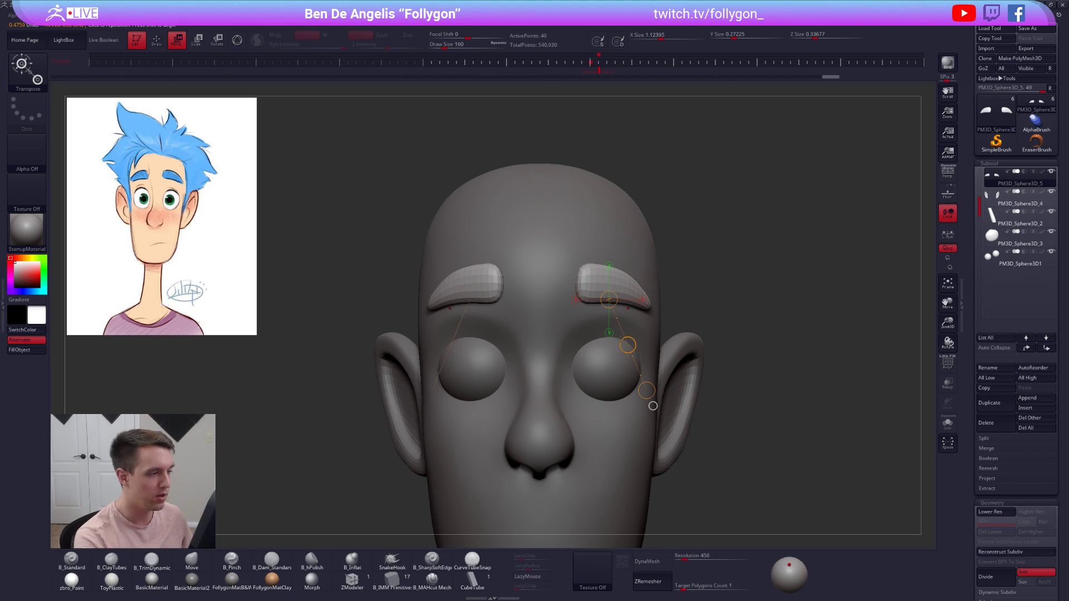
{"action": "left_click_drag", "start_coordinate": [632, 295], "coordinate": [656, 295]}
{"action": "mouse_move", "coordinate": [641, 395]}
{"action": "right_mouse_down"}
{"action": "mouse_move", "coordinate": [608, 278]}
{"action": "mouse_move", "coordinate": [590, 334]}
{"action": "right_mouse_up"}
- Refine the overall shape of the eyebrows above the eyes with the Move brush at draw size 203
{"action": "key", "text": "q"}
{"action": "key", "text": "space"}
{"action": "left_click_drag", "start_coordinate": [585, 293], "coordinate": [597, 305]}
{"action": "right_click_drag", "start_coordinate": [579, 278], "coordinate": [561, 241], "text": "ctrl"}
{"action": "right_click_drag", "start_coordinate": [650, 343], "coordinate": [523, 329], "text": "alt"}
{"action": "right_click_drag", "start_coordinate": [579, 295], "coordinate": [601, 311], "text": "alt"}
- Select the eyeballs, try stretching them vertically with the Transpose line, and undo the stretch
{"action": "left_click", "coordinate": [605, 311], "text": "alt"}
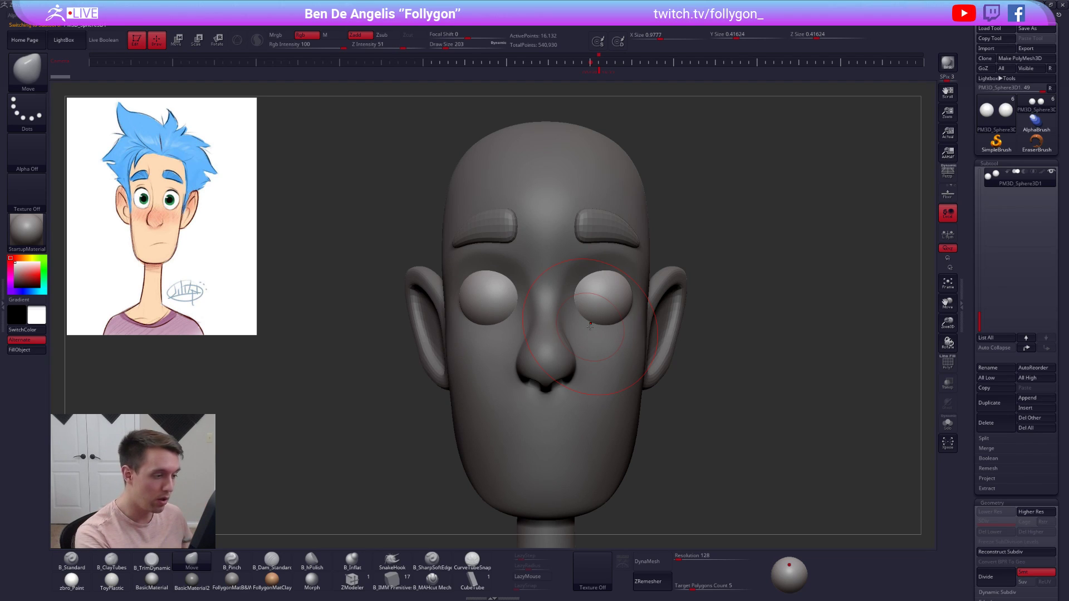
{"action": "key", "text": "w"}
{"action": "left_click_drag", "start_coordinate": [599, 296], "coordinate": [600, 374], "text": "shift"}
{"action": "key", "text": "alt+s"}
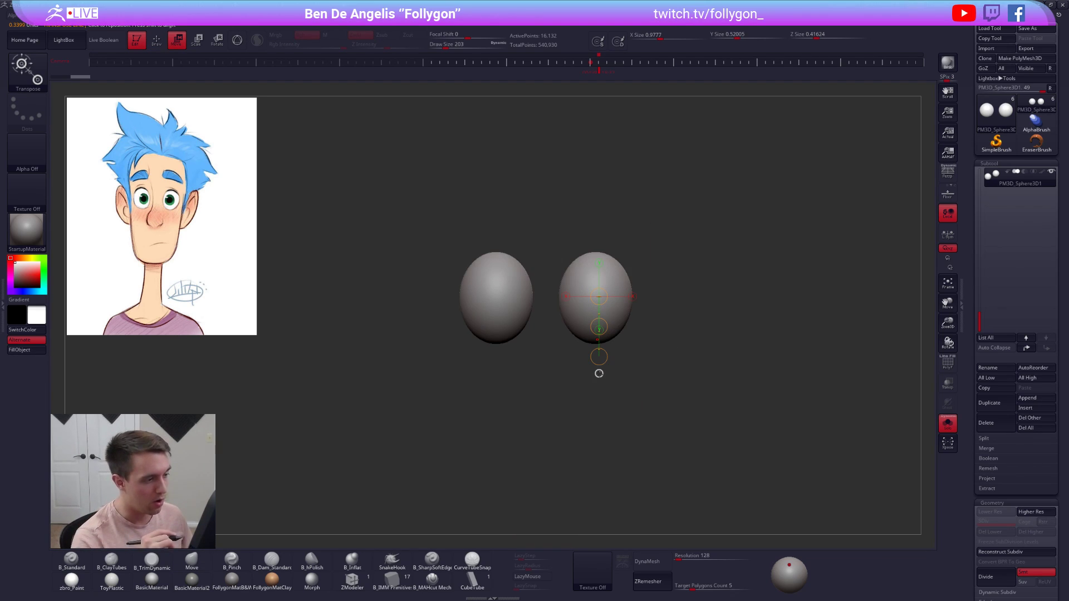
{"action": "key", "text": "ctrl+shift+s"}
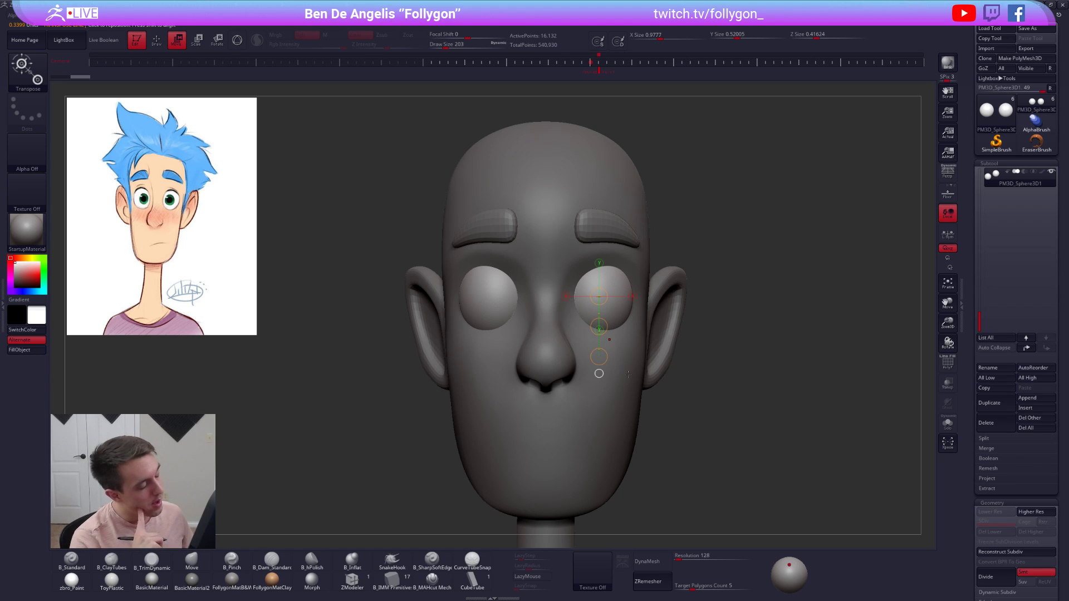
{"action": "key", "text": "ctrl+z"}
{"action": "key", "text": "shift+f"}
{"action": "key", "text": "shift+f"}
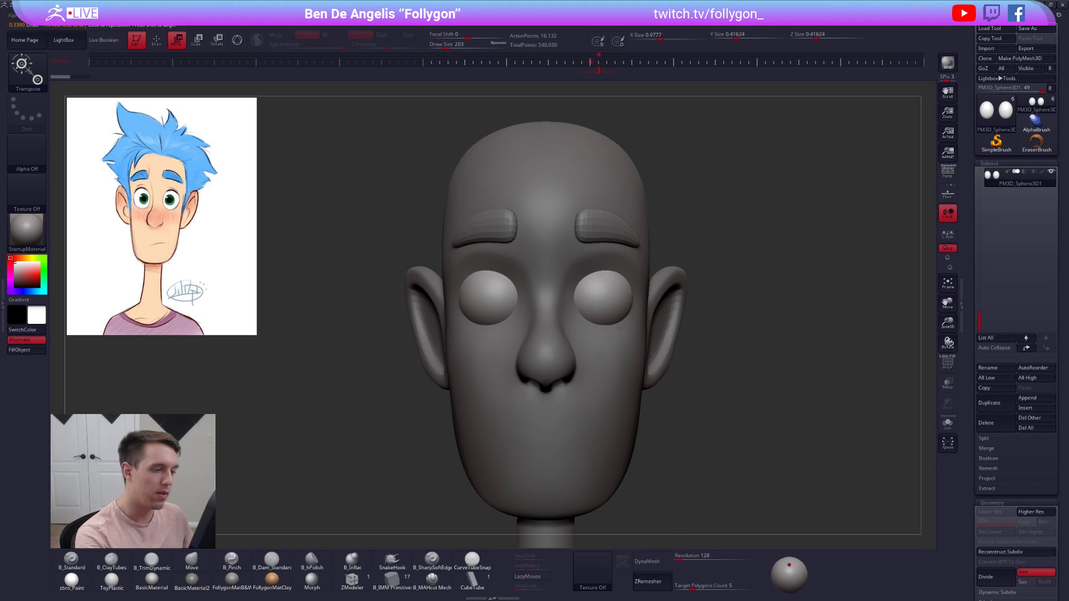
- Select the head, lower its subdivision level to 2, and mask everything except the front of the lower face
{"action": "right_click_drag", "start_coordinate": [607, 314], "coordinate": [535, 313], "text": "shift"}
{"action": "left_click_drag", "start_coordinate": [612, 305], "coordinate": [671, 307]}
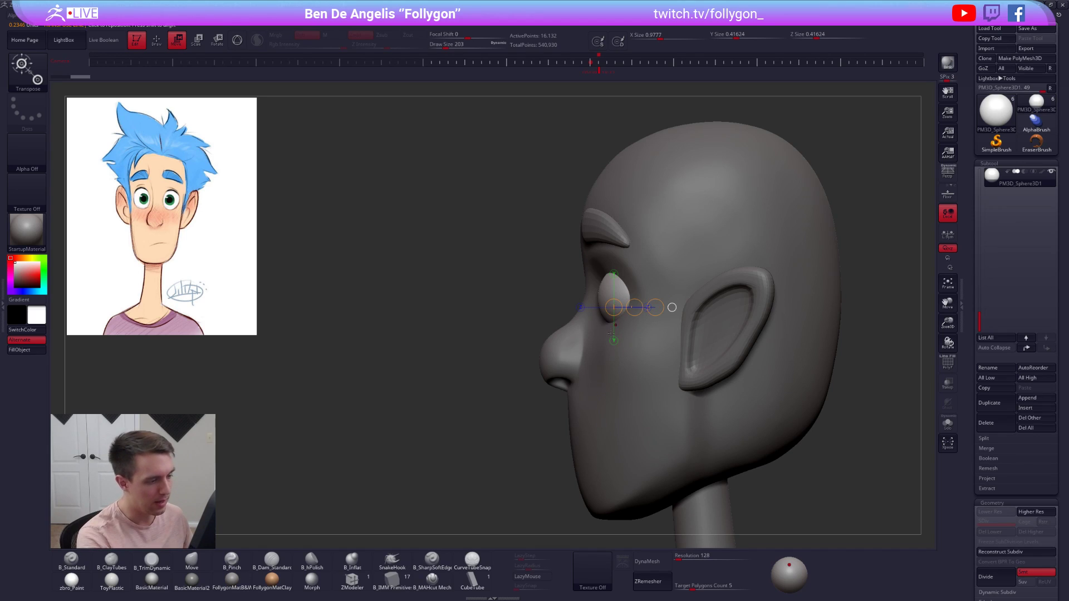
{"action": "left_click", "coordinate": [586, 336], "text": "alt"}
{"action": "key", "text": "q"}
{"action": "key", "text": "space"}
{"action": "key", "text": "shift+d"}
{"action": "key", "text": "shift+d"}
{"action": "key", "text": "space"}
{"action": "left_click_drag", "start_coordinate": [578, 368], "coordinate": [582, 367]}
{"action": "right_click_drag", "start_coordinate": [582, 365], "coordinate": [576, 330], "text": "ctrl"}
{"action": "key", "text": "space"}
{"action": "left_click_drag", "start_coordinate": [588, 368], "coordinate": [593, 368]}
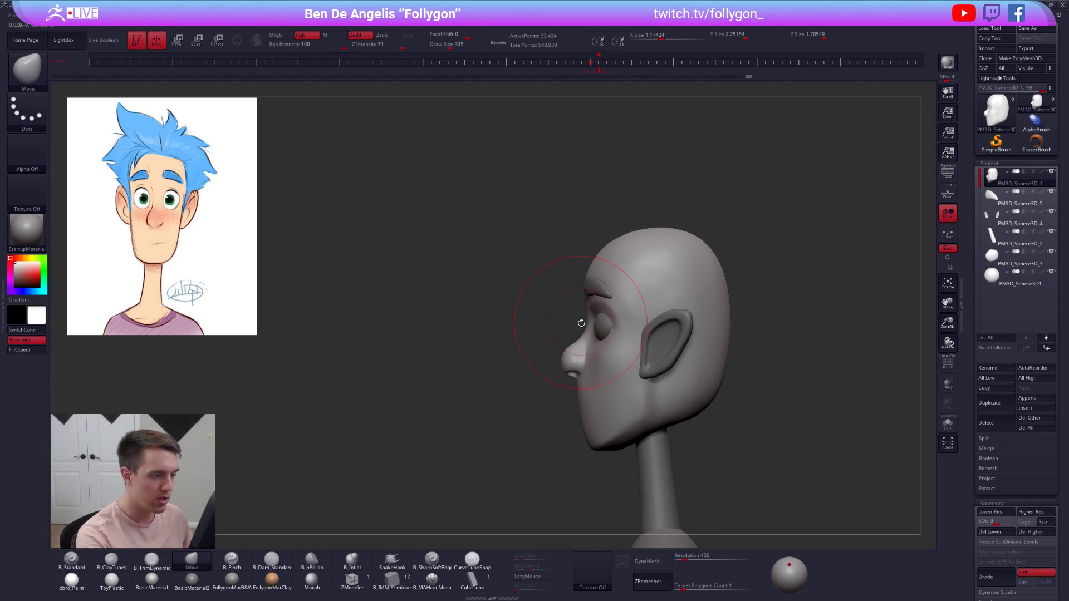
{"action": "key", "text": "shift+d"}
{"action": "left_click", "coordinate": [595, 423], "text": "ctrl"}
{"action": "left_click", "coordinate": [573, 448], "text": "ctrl"}
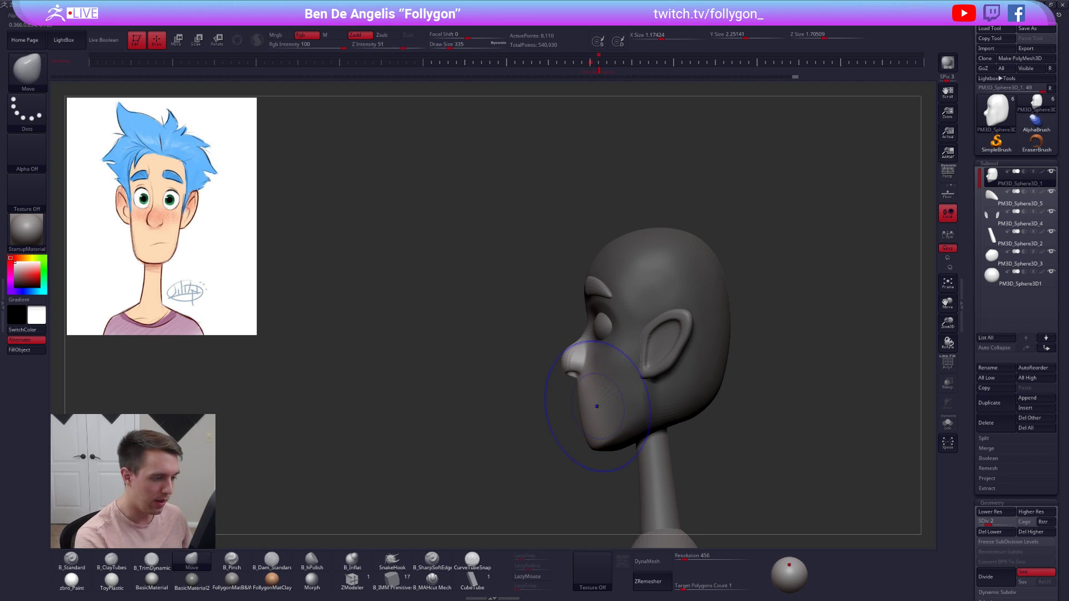
- Shift the unmasked lower face with the Transpose line, clear the mask, and return the head to subdivision level 5
{"action": "key", "text": "shift+d"}
{"action": "key", "text": "w"}
{"action": "left_click_drag", "start_coordinate": [651, 401], "coordinate": [656, 401]}
{"action": "left_click_drag", "start_coordinate": [537, 415], "coordinate": [651, 418], "text": "shift"}
{"action": "right_click", "coordinate": [651, 418]}
{"action": "key", "text": "q"}
{"action": "right_click", "coordinate": [651, 386]}
{"action": "left_click_drag", "start_coordinate": [675, 362], "coordinate": [688, 378], "text": "ctrl"}
{"action": "key", "text": "d"}
{"action": "key", "text": "d"}
{"action": "key", "text": "d"}
{"action": "key", "text": "d"}
- Touch up and smooth the nose bridge between the eyes at draw size 130
{"action": "key", "text": "space"}
{"action": "left_click_drag", "start_coordinate": [608, 346], "coordinate": [601, 346]}
{"action": "right_click_drag", "start_coordinate": [601, 334], "coordinate": [606, 325], "text": "alt"}
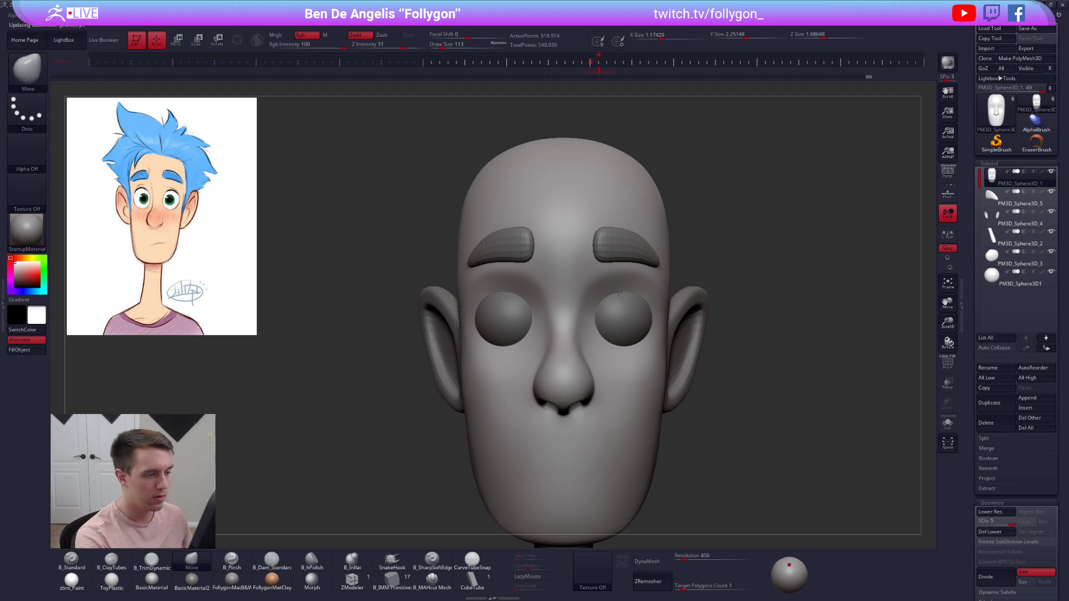
{"action": "key", "text": "space"}
{"action": "key", "text": "shift"}
{"action": "left_click_drag", "start_coordinate": [574, 313], "coordinate": [575, 273], "text": "shift"}
{"action": "left_click_drag", "start_coordinate": [719, 324], "coordinate": [706, 307], "text": "alt"}
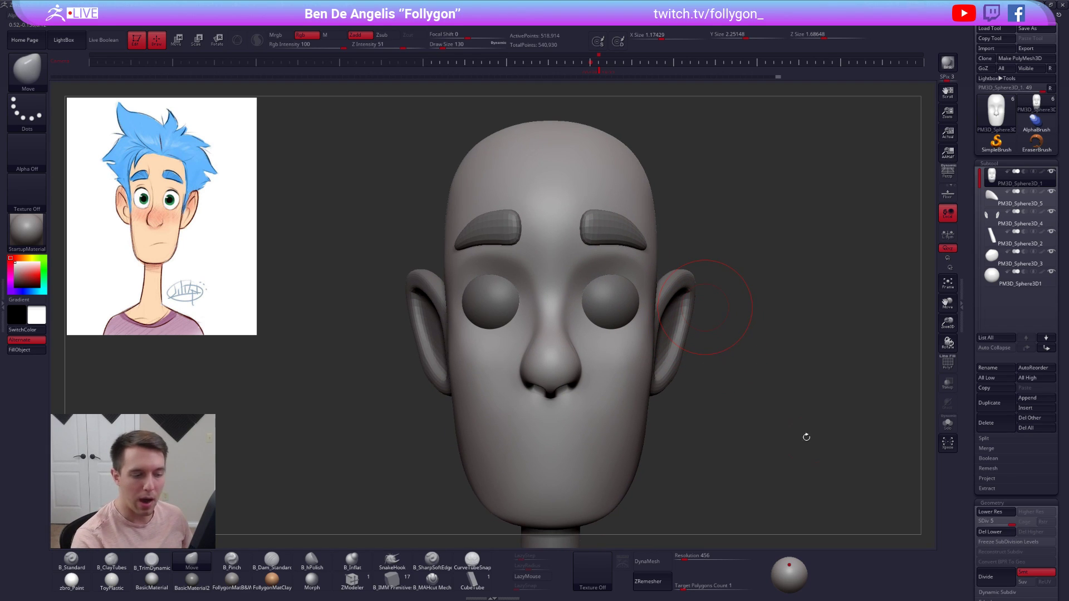
- Duplicate the eyeballs subtool and isolate the copy, ready for the CubeTube brush
{"action": "left_click", "coordinate": [616, 323], "text": "alt"}
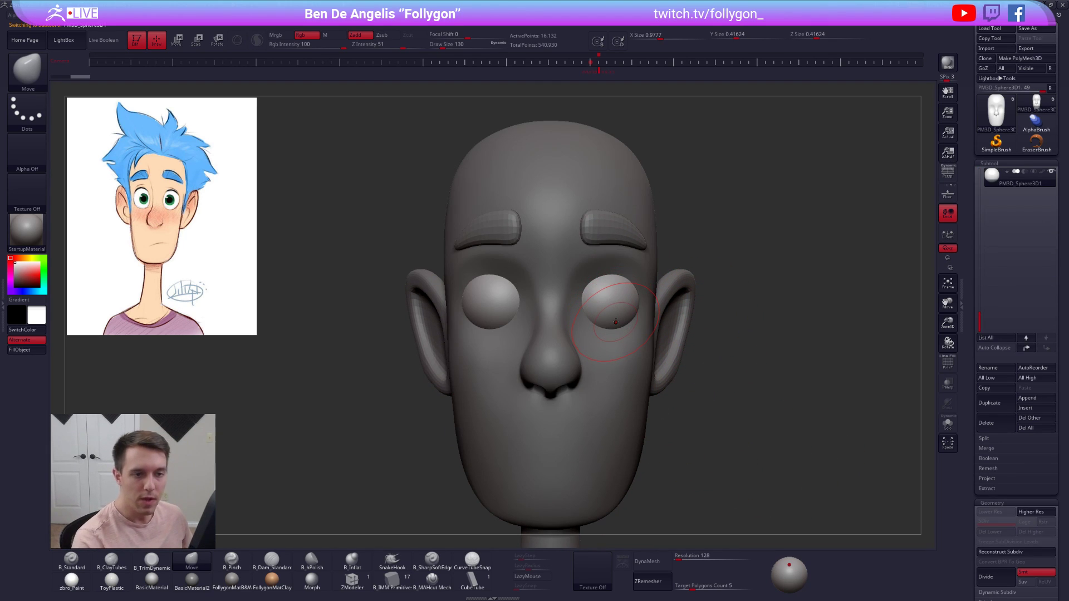
{"action": "left_click", "coordinate": [989, 402]}
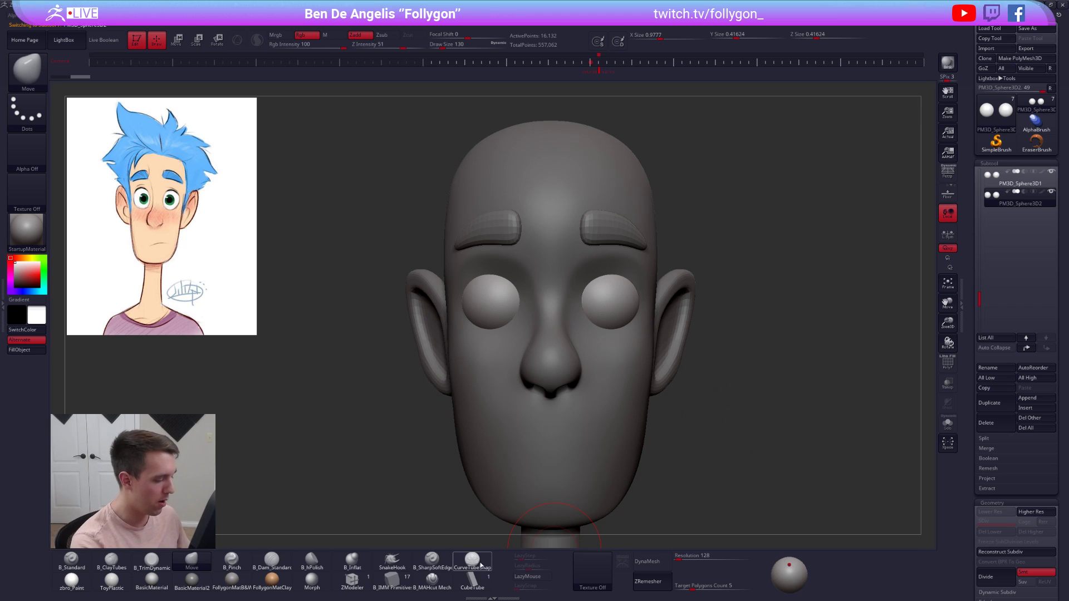
{"action": "left_click", "coordinate": [472, 580]}
{"action": "key", "text": "space"}
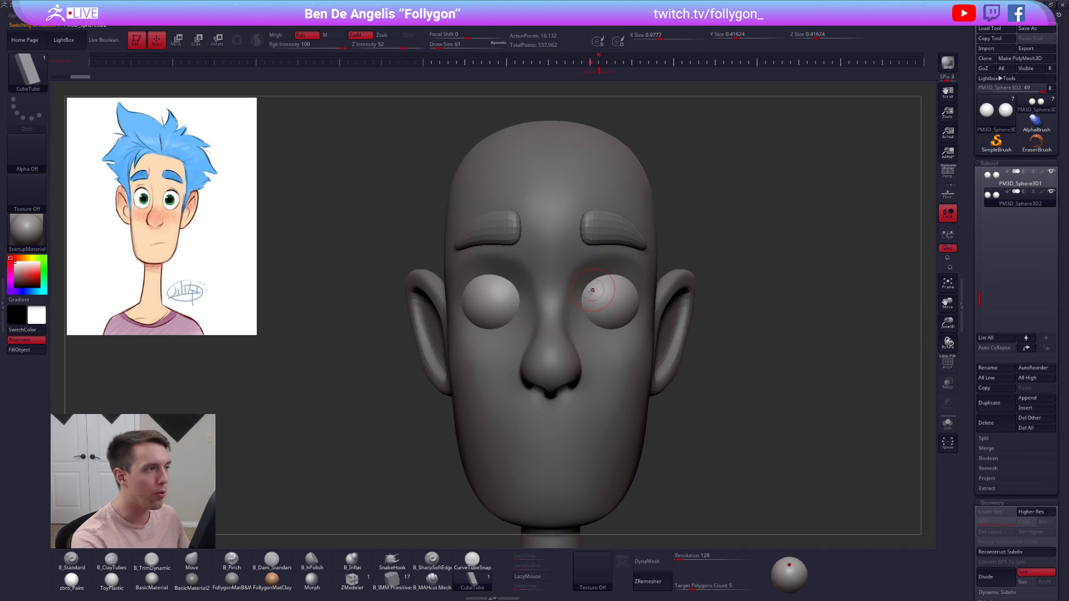
{"action": "right_click_drag", "start_coordinate": [594, 290], "coordinate": [598, 366], "text": "alt"}
{"action": "key", "text": "space"}
{"action": "left_click_drag", "start_coordinate": [691, 357], "coordinate": [693, 361]}
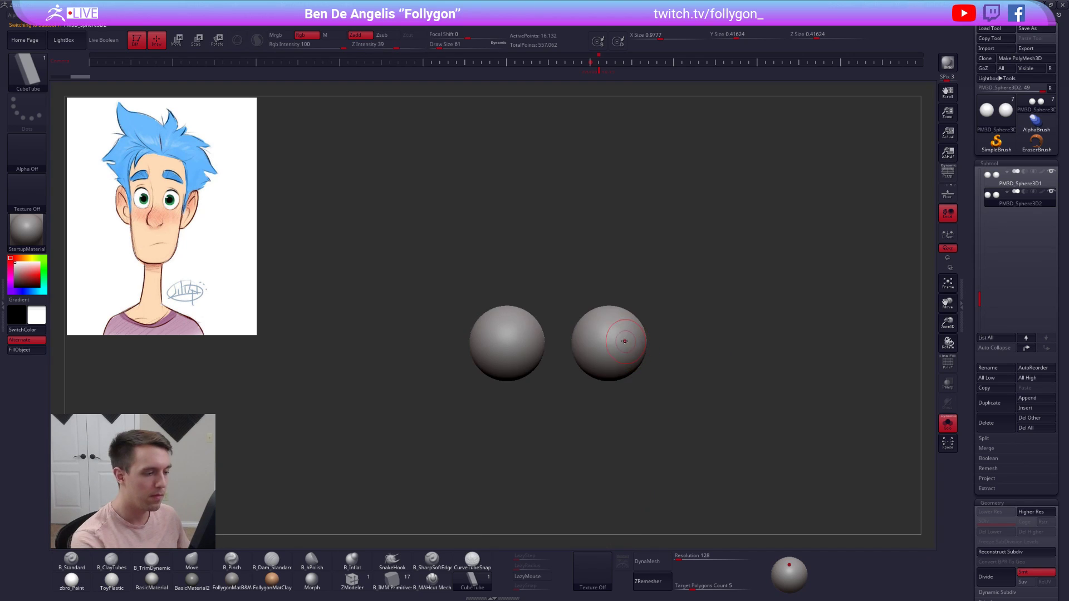
{"action": "right_click_drag", "start_coordinate": [607, 312], "coordinate": [607, 356], "text": "alt"}
- Draw an arched CubeTube strip over the upper half of one duplicated eyeball at draw size 38, replacing the oversized first attempt
{"action": "mouse_move", "coordinate": [532, 389]}
{"action": "left_mouse_down"}
{"action": "mouse_move", "coordinate": [606, 342]}
{"action": "mouse_move", "coordinate": [714, 334]}
{"action": "left_mouse_up"}
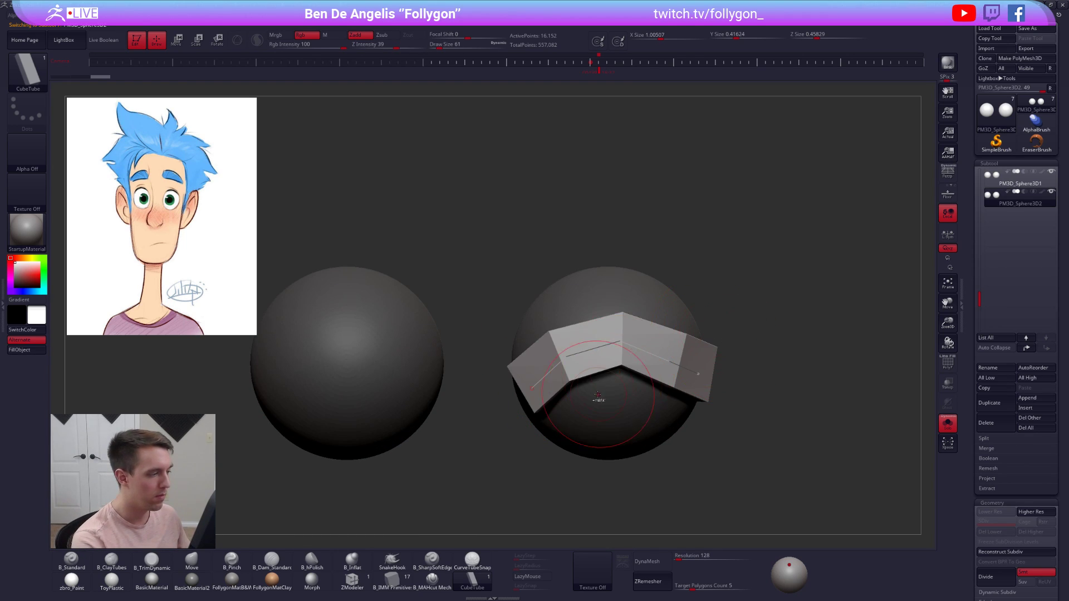
{"action": "key", "text": "ctrl+z"}
{"action": "key", "text": "space"}
{"action": "left_click_drag", "start_coordinate": [598, 335], "coordinate": [594, 335]}
{"action": "right_click_drag", "start_coordinate": [597, 342], "coordinate": [608, 354], "text": "alt"}
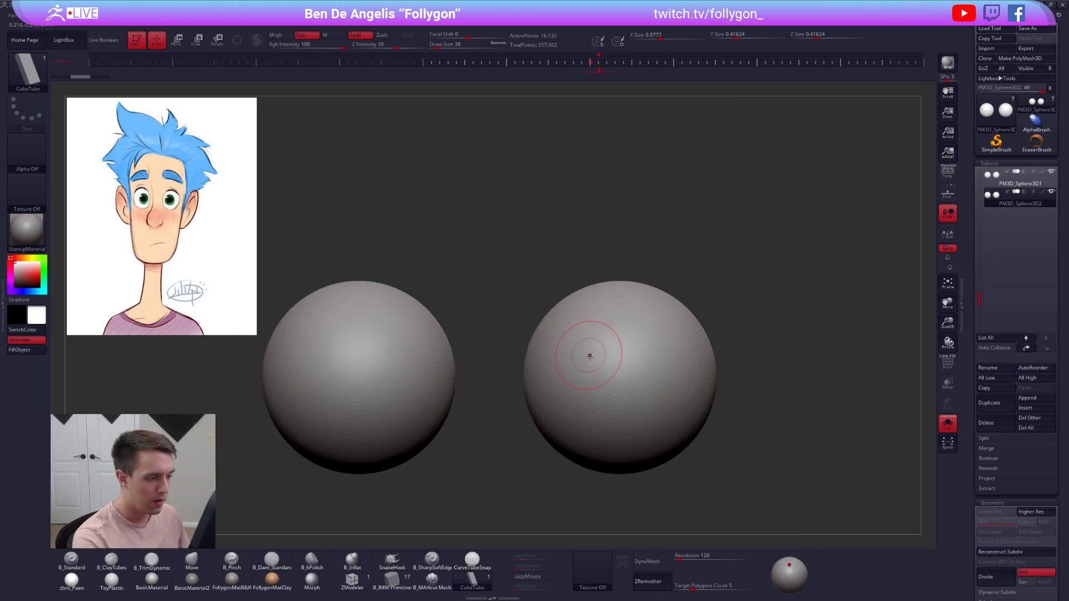
{"action": "right_click_drag", "start_coordinate": [590, 356], "coordinate": [575, 350], "text": "alt"}
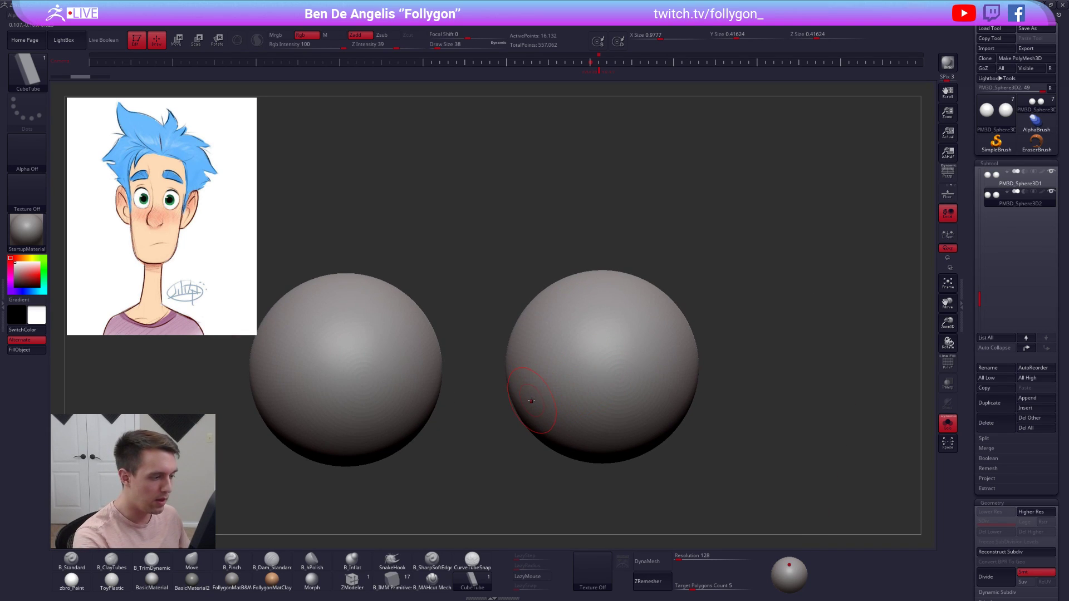
{"action": "mouse_move", "coordinate": [532, 401]}
{"action": "left_mouse_down"}
{"action": "mouse_move", "coordinate": [571, 339]}
{"action": "mouse_move", "coordinate": [627, 316]}
{"action": "mouse_move", "coordinate": [684, 330]}
{"action": "left_mouse_up"}
- Extend the CubeTube curve around the outer side of the eyeball to complete the upper eyelid arch
{"action": "right_click_drag", "start_coordinate": [666, 382], "coordinate": [709, 338]}
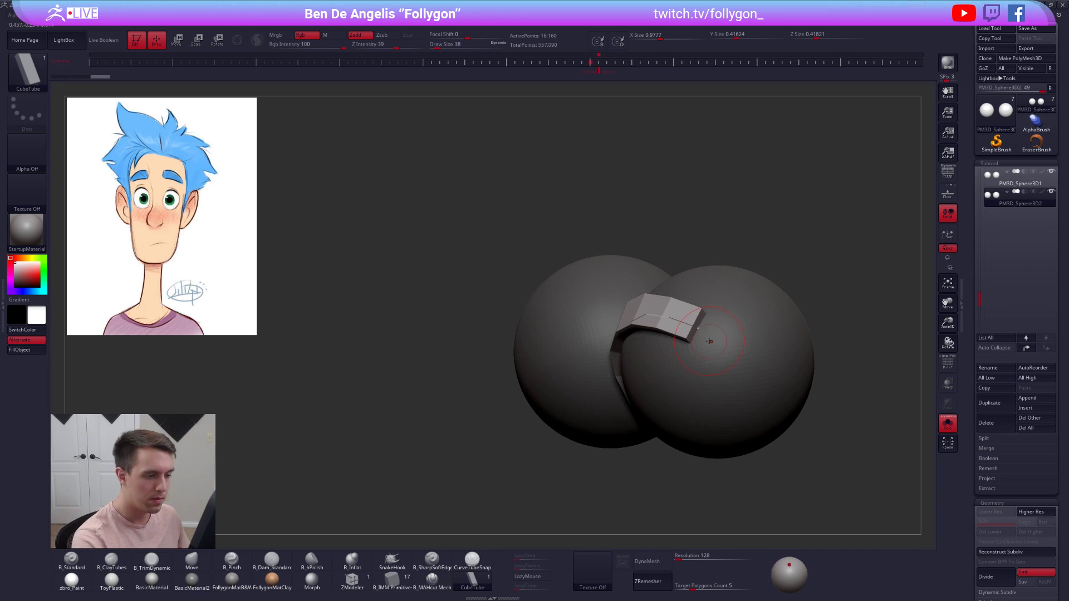
{"action": "left_click_drag", "start_coordinate": [725, 352], "coordinate": [741, 383]}
{"action": "mouse_move", "coordinate": [768, 391]}
{"action": "right_mouse_down"}
{"action": "mouse_move", "coordinate": [726, 406]}
{"action": "mouse_move", "coordinate": [752, 385]}
{"action": "mouse_move", "coordinate": [710, 391]}
{"action": "mouse_move", "coordinate": [662, 409]}
{"action": "right_mouse_up"}
{"action": "left_click_drag", "start_coordinate": [672, 324], "coordinate": [718, 401]}
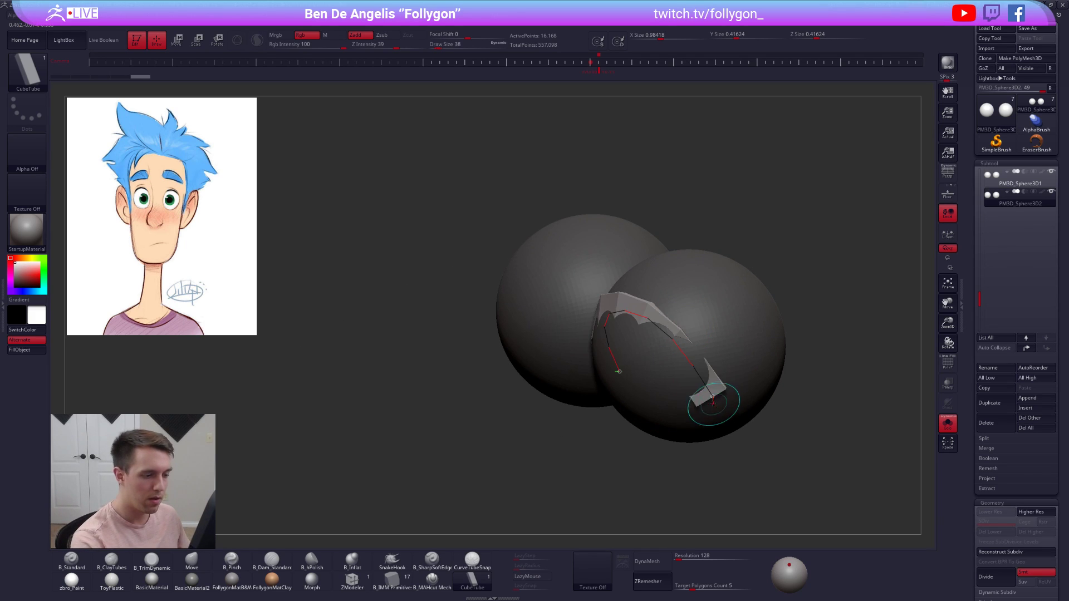
{"action": "right_click_drag", "start_coordinate": [640, 432], "coordinate": [670, 421]}
{"action": "key", "text": "ctrl+z"}
{"action": "key", "text": "ctrl+z"}
{"action": "mouse_move", "coordinate": [712, 378]}
{"action": "right_mouse_down"}
{"action": "mouse_move", "coordinate": [684, 377]}
{"action": "mouse_move", "coordinate": [659, 340]}
{"action": "right_mouse_up"}
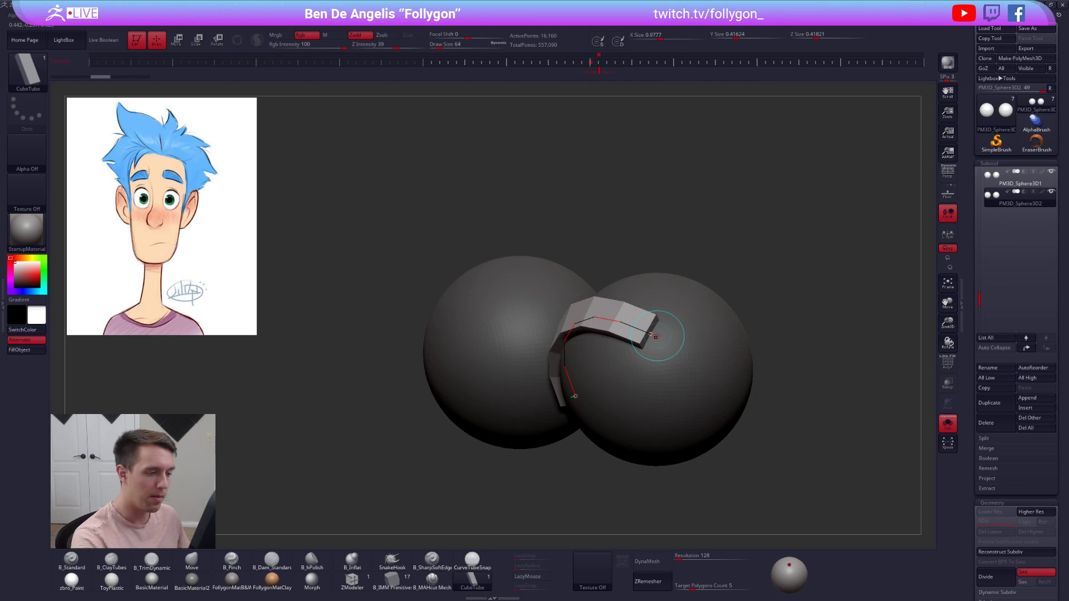
{"action": "left_click_drag", "start_coordinate": [697, 420], "coordinate": [695, 421]}
{"action": "right_click_drag", "start_coordinate": [649, 447], "coordinate": [671, 441], "text": "shift"}
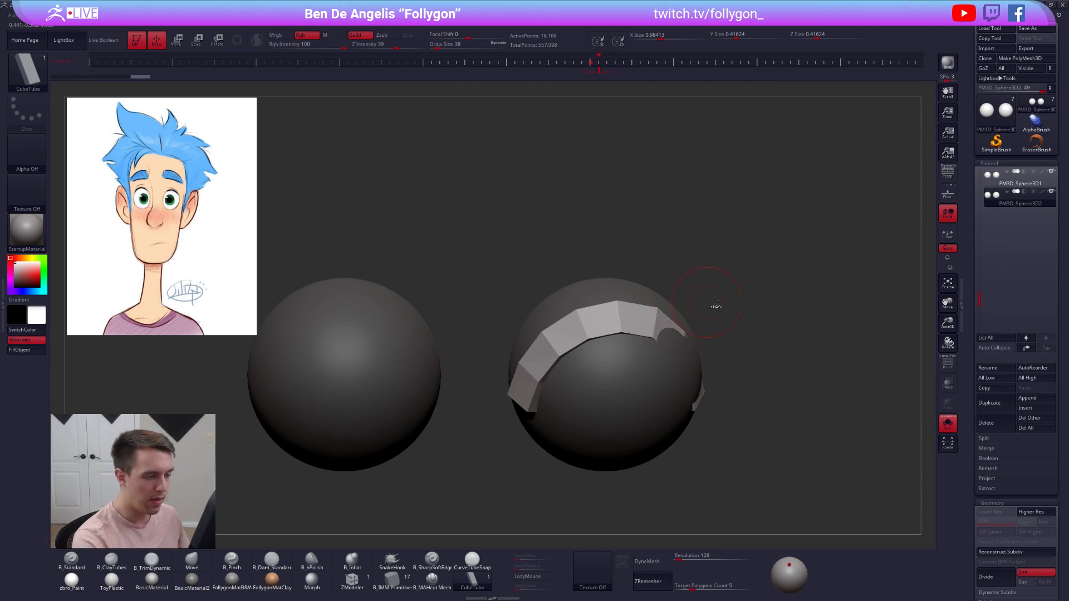
- Keep only the eyelid strip of the duplicate, delete its hidden eyeballs, and show the whole head again
{"action": "left_click", "coordinate": [656, 306], "text": "ctrl+shift"}
{"action": "key", "text": "space"}
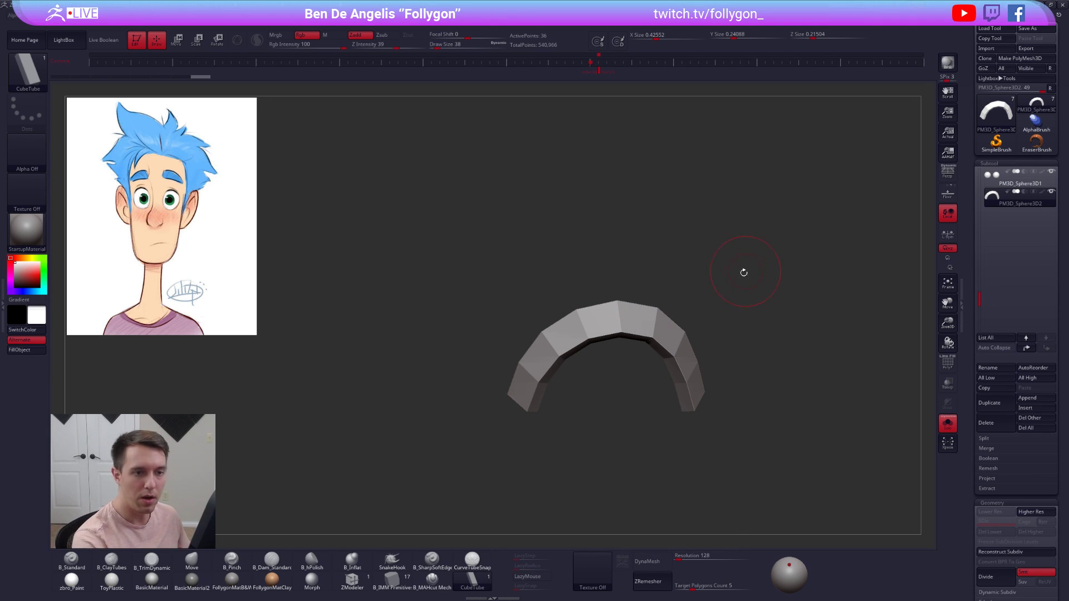
{"action": "left_click", "coordinate": [745, 271], "text": "ctrl+shift"}
- Shape the eyelid strip's arch over the eyeball from the front with the Move brush at draw size 43
{"action": "key", "text": "b"}
{"action": "key", "text": "m"}
{"action": "key", "text": "v"}
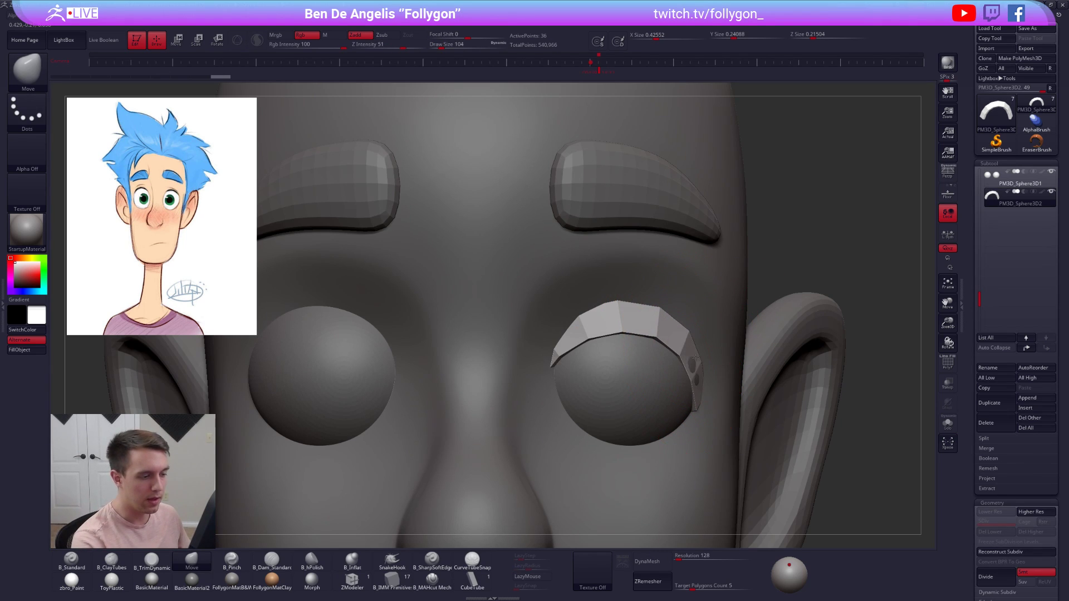
{"action": "right_click_drag", "start_coordinate": [685, 365], "coordinate": [627, 346]}
{"action": "key", "text": "space"}
{"action": "left_click_drag", "start_coordinate": [652, 349], "coordinate": [635, 348]}
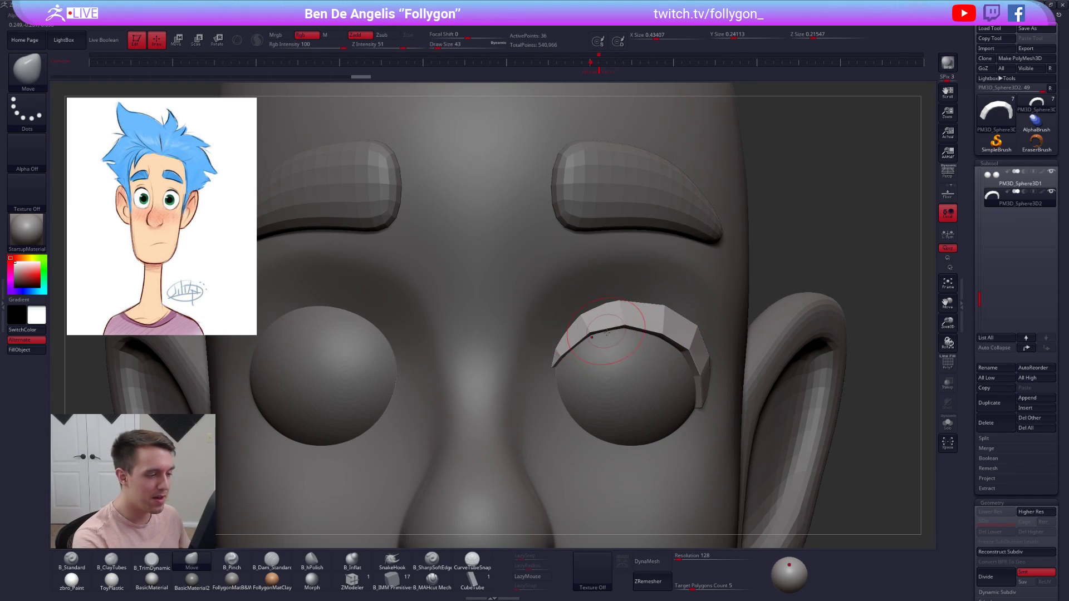
- Fit the outer part of the eyelid strip to the eyeball from the side with the Move brush at draw size 81
{"action": "right_click_drag", "start_coordinate": [692, 381], "coordinate": [612, 380]}
{"action": "key", "text": "space"}
{"action": "left_click_drag", "start_coordinate": [706, 420], "coordinate": [715, 420]}
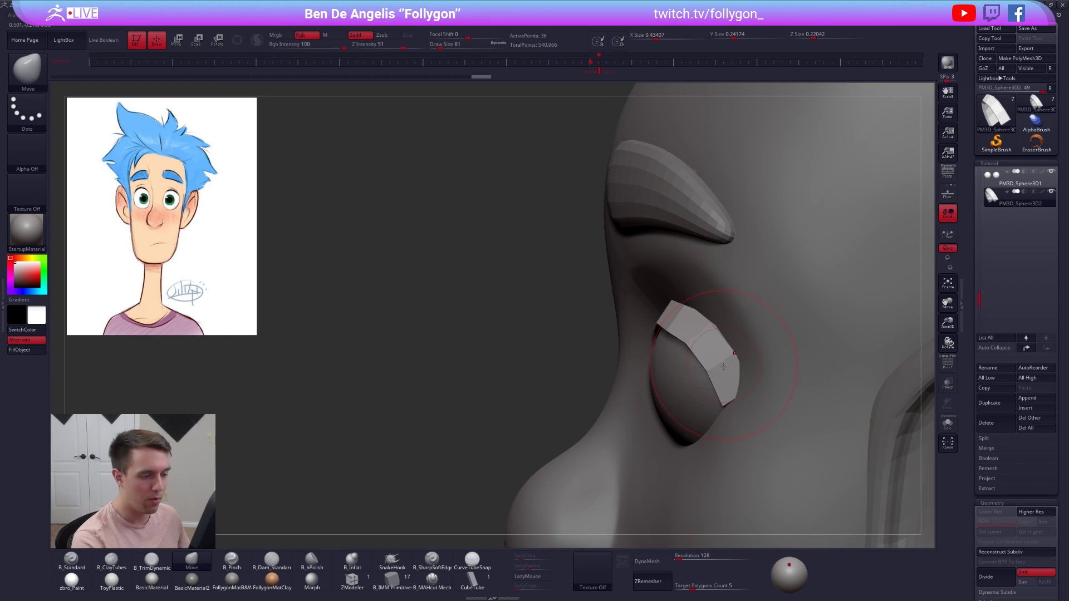
{"action": "right_click_drag", "start_coordinate": [711, 346], "coordinate": [788, 351]}
{"action": "key", "text": "space"}
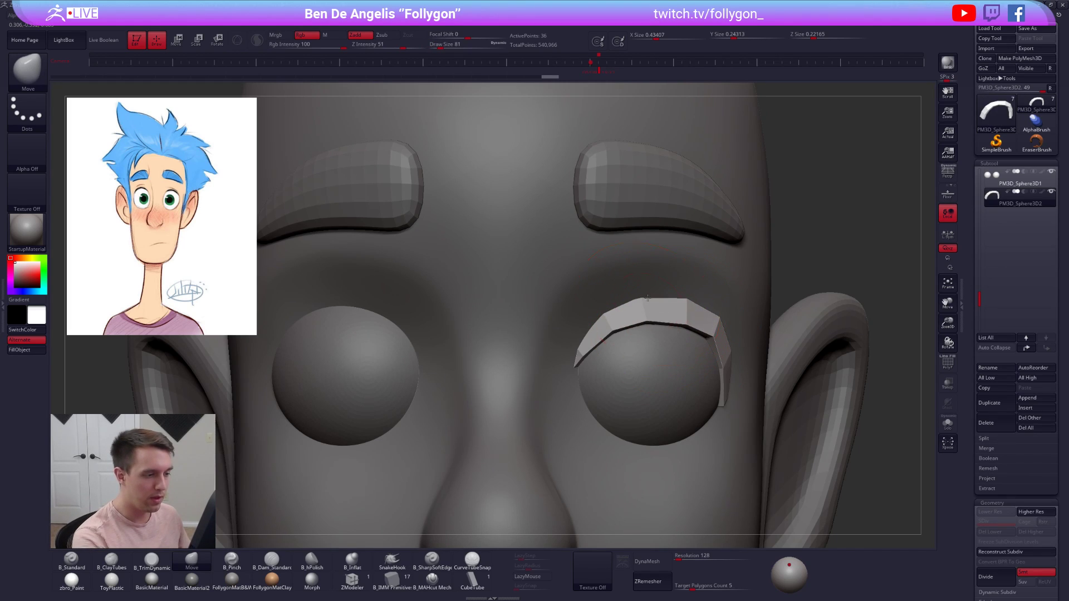
- Isolate the eyelid strip, refine its shape with the Move brush, and preview it with dynamic subdivision
{"action": "key", "text": "alt+s"}
{"action": "right_click_drag", "start_coordinate": [611, 324], "coordinate": [596, 355]}
{"action": "key", "text": "space"}
{"action": "left_click_drag", "start_coordinate": [611, 334], "coordinate": [602, 334]}
{"action": "right_click_drag", "start_coordinate": [602, 336], "coordinate": [596, 358]}
{"action": "right_click_drag", "start_coordinate": [630, 308], "coordinate": [607, 304]}
{"action": "key", "text": "d"}
- Edit the isolated eyelid strip's geometry with the ZModeler brush and display its polyframe
{"action": "key", "text": "shift+d"}
{"action": "left_click", "coordinate": [353, 578]}
{"action": "right_click_drag", "start_coordinate": [473, 462], "coordinate": [490, 432]}
{"action": "right_click_drag", "start_coordinate": [490, 432], "coordinate": [501, 451], "text": "ctrl"}
{"action": "key", "text": "space"}
{"action": "left_click", "coordinate": [470, 411]}
{"action": "left_click", "coordinate": [471, 462]}
{"action": "key", "text": "d"}
{"action": "left_click", "coordinate": [518, 435]}
{"action": "key", "text": "shift+f"}
{"action": "key", "text": "shift+d"}
- Finish the ZModeler edit on the eyelid strip, comparing it with and without dynamic subdivision and leaving subdivision on
{"action": "right_click_drag", "start_coordinate": [472, 440], "coordinate": [506, 386]}
{"action": "key", "text": "d"}
{"action": "key", "text": "shift+d"}
{"action": "key", "text": "d"}
{"action": "key", "text": "shift+d"}
{"action": "left_click", "coordinate": [411, 409]}
{"action": "mouse_move", "coordinate": [393, 384]}
{"action": "right_mouse_down", "text": "alt"}
{"action": "mouse_move", "coordinate": [635, 376]}
{"action": "mouse_move", "coordinate": [649, 360]}
{"action": "mouse_move", "coordinate": [577, 339]}
{"action": "mouse_move", "coordinate": [609, 323]}
{"action": "right_mouse_up", "text": "alt"}
{"action": "key", "text": "d"}
- Adjust the smoothed eyelid arch around the eyeball with the Move brush at draw size 54
{"action": "key", "text": "b"}
{"action": "key", "text": "m"}
{"action": "key", "text": "v"}
{"action": "key", "text": "space"}
{"action": "key", "text": "alt+s"}
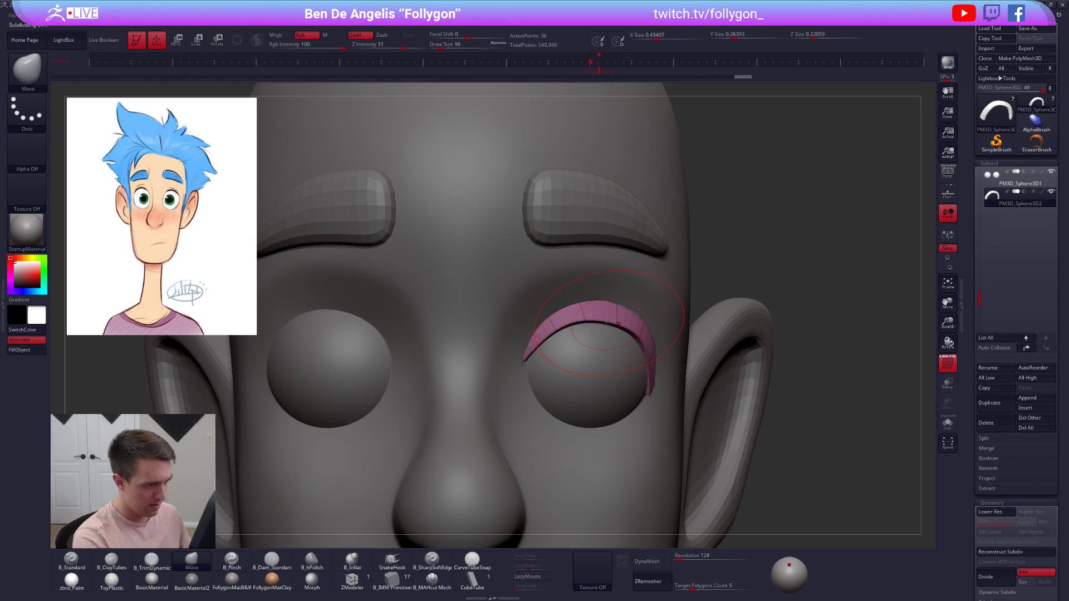
{"action": "key", "text": "space"}
{"action": "left_click_drag", "start_coordinate": [611, 322], "coordinate": [615, 323]}
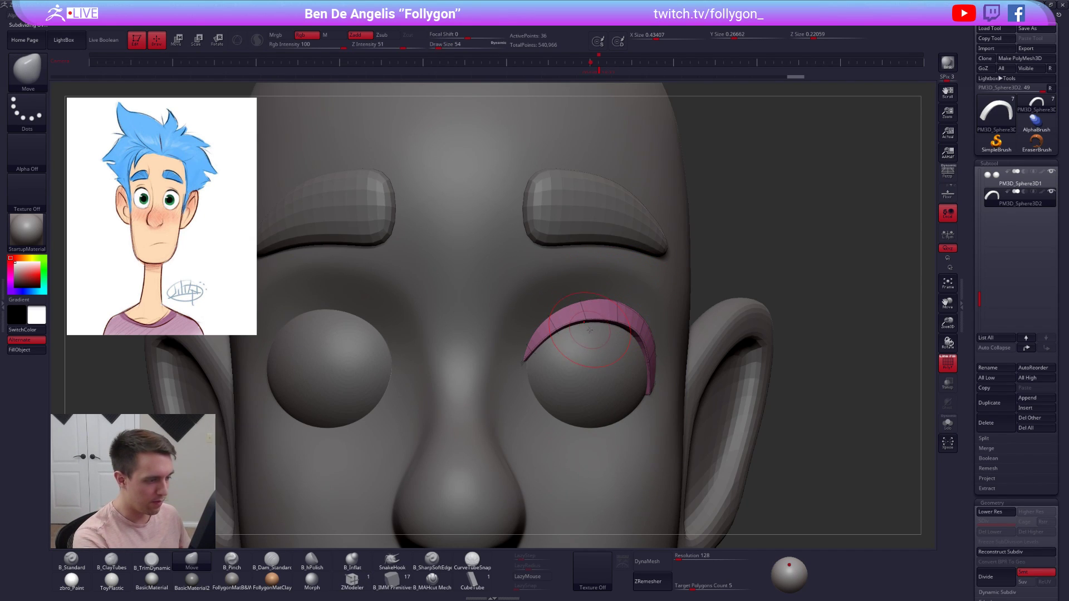
{"action": "right_click_drag", "start_coordinate": [552, 348], "coordinate": [622, 369]}
{"action": "key", "text": "alt+s"}
{"action": "mouse_move", "coordinate": [655, 312]}
{"action": "right_mouse_down"}
{"action": "mouse_move", "coordinate": [650, 301]}
{"action": "mouse_move", "coordinate": [673, 304]}
{"action": "mouse_move", "coordinate": [680, 332]}
{"action": "mouse_move", "coordinate": [704, 299]}
{"action": "mouse_move", "coordinate": [630, 387]}
{"action": "mouse_move", "coordinate": [661, 373]}
{"action": "right_mouse_up"}
- Mask parts of the eyelid strip, slim its arch with the Move brush, and turn dynamic subdivision back on
{"action": "key", "text": "shift+d"}
{"action": "key", "text": "ctrl"}
{"action": "mouse_move", "coordinate": [761, 361]}
{"action": "left_mouse_down", "text": "ctrl"}
{"action": "mouse_move", "coordinate": [579, 338]}
{"action": "mouse_move", "coordinate": [868, 326]}
{"action": "mouse_move", "coordinate": [860, 331]}
{"action": "left_mouse_up", "text": "ctrl"}
{"action": "right_click_drag", "start_coordinate": [851, 321], "coordinate": [712, 308]}
{"action": "left_click", "coordinate": [682, 326], "text": "ctrl"}
{"action": "mouse_move", "coordinate": [682, 326]}
{"action": "left_mouse_down", "text": "ctrl"}
{"action": "mouse_move", "coordinate": [450, 327]}
{"action": "mouse_move", "coordinate": [479, 317]}
{"action": "left_mouse_up", "text": "ctrl"}
{"action": "mouse_move", "coordinate": [696, 266]}
{"action": "right_mouse_down"}
{"action": "mouse_move", "coordinate": [661, 284]}
{"action": "mouse_move", "coordinate": [664, 310]}
{"action": "mouse_move", "coordinate": [678, 309]}
{"action": "mouse_move", "coordinate": [701, 341]}
{"action": "mouse_move", "coordinate": [677, 357]}
{"action": "mouse_move", "coordinate": [700, 356]}
{"action": "mouse_move", "coordinate": [663, 348]}
{"action": "mouse_move", "coordinate": [671, 325]}
{"action": "mouse_move", "coordinate": [685, 334]}
{"action": "mouse_move", "coordinate": [668, 290]}
{"action": "right_mouse_up"}
{"action": "key", "text": "d"}
{"action": "key", "text": "alt+s"}
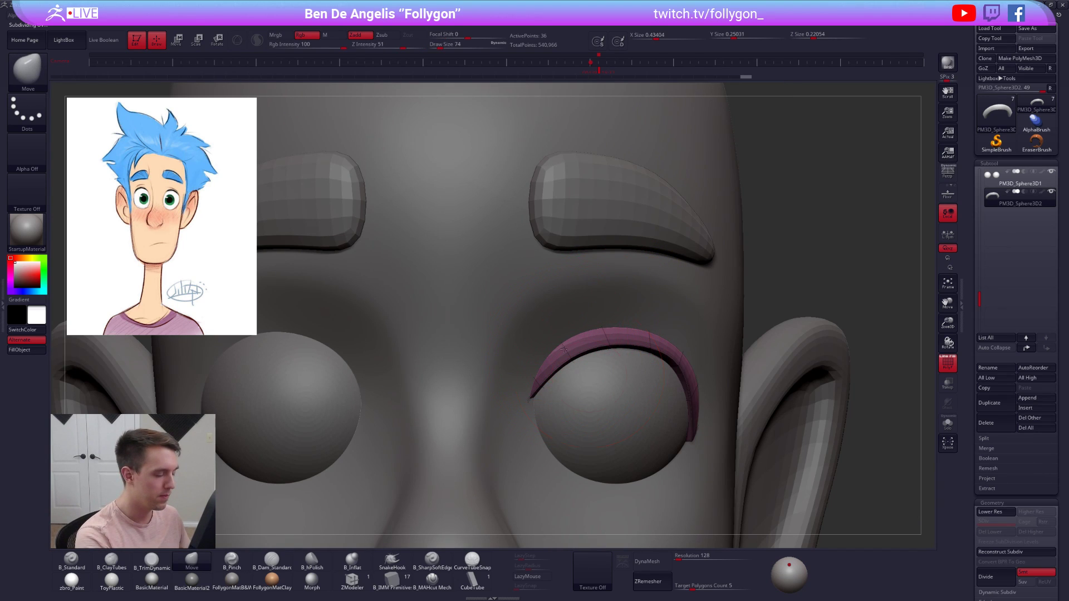
- Inspect the eyelid strip against the whole face and in isolation from several angles
{"action": "right_click_drag", "start_coordinate": [564, 349], "coordinate": [587, 393], "text": "ctrl"}
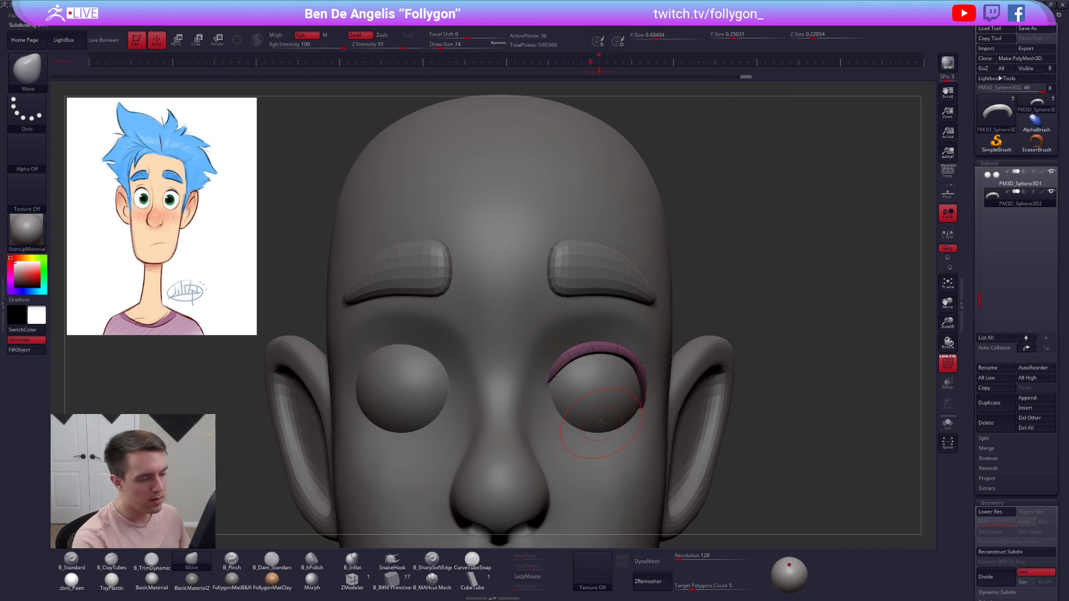
{"action": "key", "text": "alt+s"}
{"action": "right_click", "coordinate": [588, 365]}
{"action": "right_click_drag", "start_coordinate": [657, 363], "coordinate": [625, 375]}
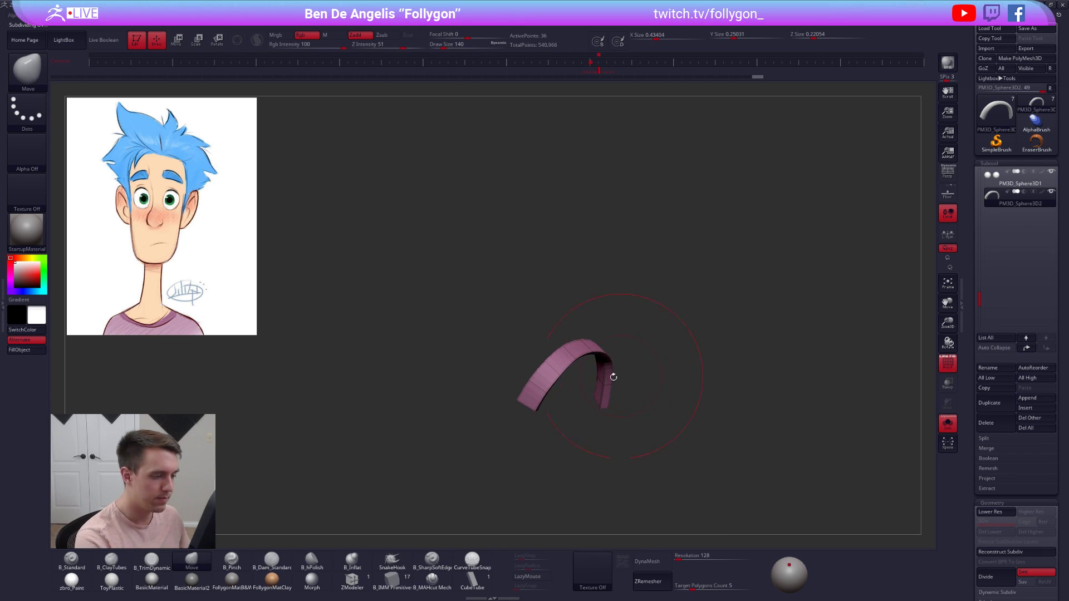
{"action": "mouse_move", "coordinate": [565, 392]}
{"action": "right_mouse_down"}
{"action": "mouse_move", "coordinate": [551, 408]}
{"action": "mouse_move", "coordinate": [577, 415]}
{"action": "mouse_move", "coordinate": [540, 390]}
{"action": "mouse_move", "coordinate": [555, 363]}
{"action": "mouse_move", "coordinate": [538, 332]}
{"action": "right_mouse_up"}
{"action": "key", "text": "alt+s"}
- Select the head and adjust the surface around the eyelid and inner eye corner with the Move brush
{"action": "left_click", "coordinate": [555, 410], "text": "alt"}
{"action": "key", "text": "space"}
{"action": "left_click_drag", "start_coordinate": [563, 374], "coordinate": [560, 374]}
{"action": "right_click_drag", "start_coordinate": [535, 366], "coordinate": [562, 361]}
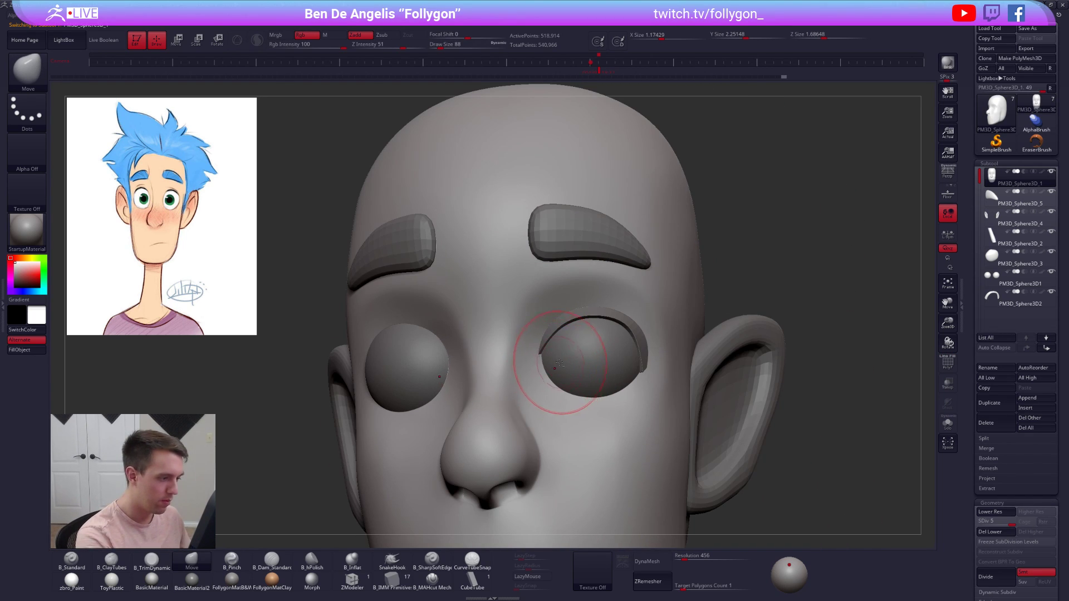
{"action": "mouse_move", "coordinate": [560, 372]}
{"action": "right_mouse_down"}
{"action": "mouse_move", "coordinate": [590, 373]}
{"action": "mouse_move", "coordinate": [508, 374]}
{"action": "right_mouse_up"}
{"action": "key", "text": "space"}
{"action": "left_click_drag", "start_coordinate": [543, 375], "coordinate": [544, 368]}
- Lower the head's subdivision level to 2 and reshape the eye sockets with the Move brush at draw size 81
{"action": "key", "text": "alt+s"}
{"action": "key", "text": "shift+d"}
{"action": "key", "text": "b"}
{"action": "key", "text": "m"}
{"action": "key", "text": "v"}
{"action": "right_click_drag", "start_coordinate": [539, 368], "coordinate": [580, 364]}
{"action": "key", "text": "alt+s"}
{"action": "key", "text": "space"}
{"action": "left_click_drag", "start_coordinate": [565, 366], "coordinate": [558, 379]}
{"action": "key", "text": "alt+s"}
{"action": "key", "text": "space"}
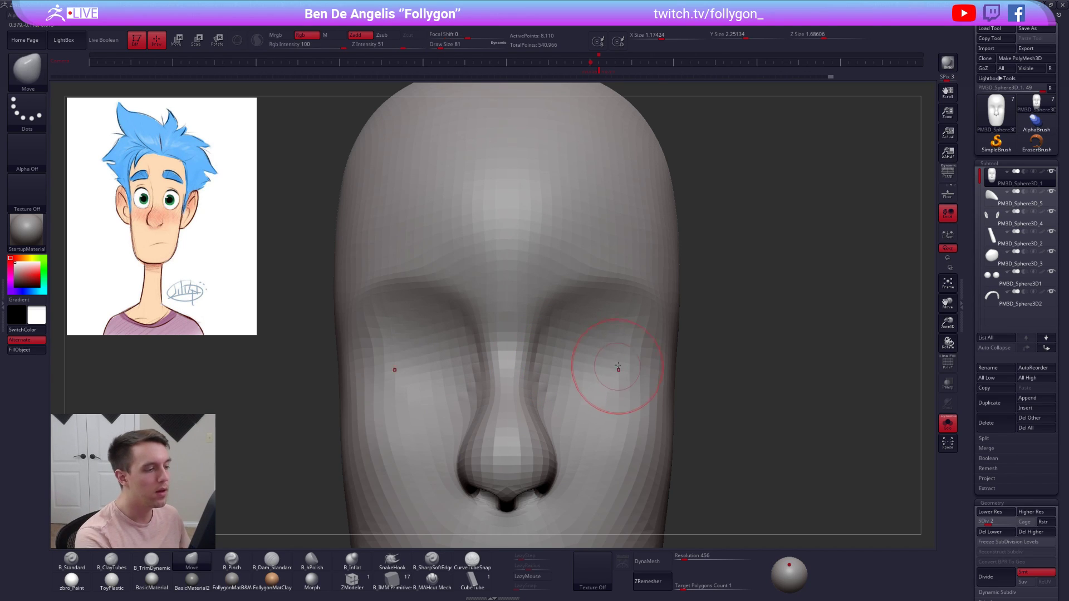
- Refine and smooth the socket area beside the nose, and raise the head to subdivision level 3
{"action": "key", "text": "shift+alt+s"}
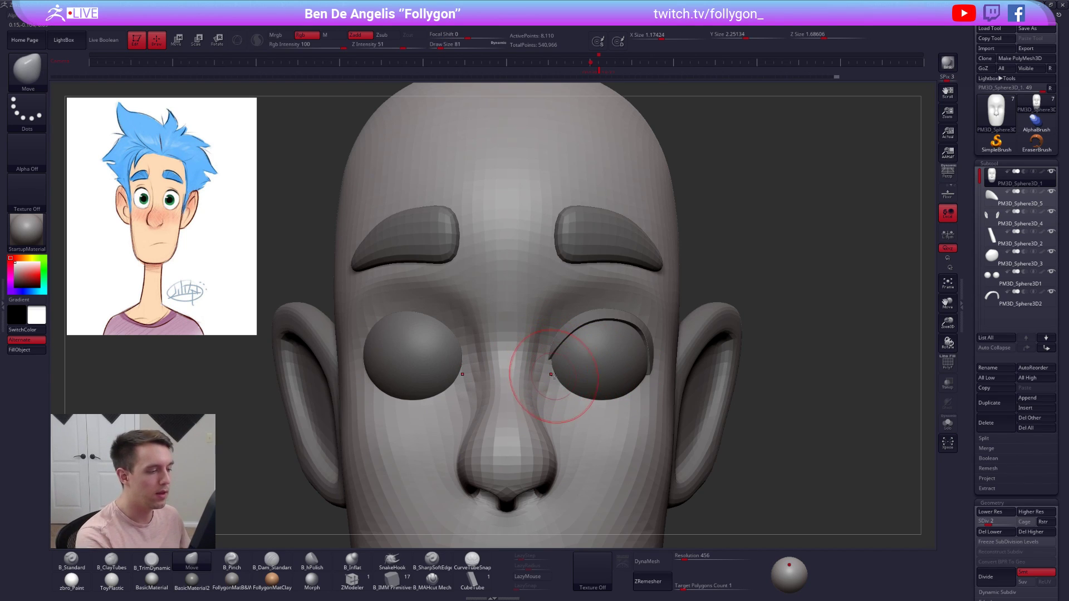
{"action": "mouse_move", "coordinate": [565, 375]}
{"action": "right_mouse_down"}
{"action": "mouse_move", "coordinate": [563, 357]}
{"action": "mouse_move", "coordinate": [544, 396]}
{"action": "mouse_move", "coordinate": [585, 370]}
{"action": "mouse_move", "coordinate": [508, 394]}
{"action": "right_mouse_up"}
{"action": "key", "text": "space"}
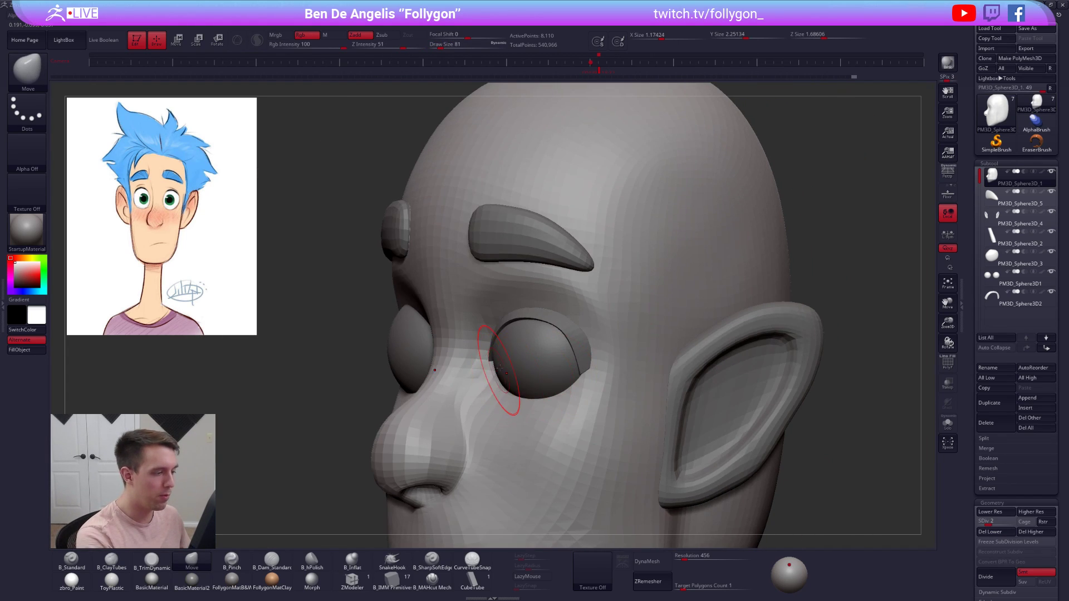
{"action": "key", "text": "shift+alt+s"}
{"action": "key", "text": "shift"}
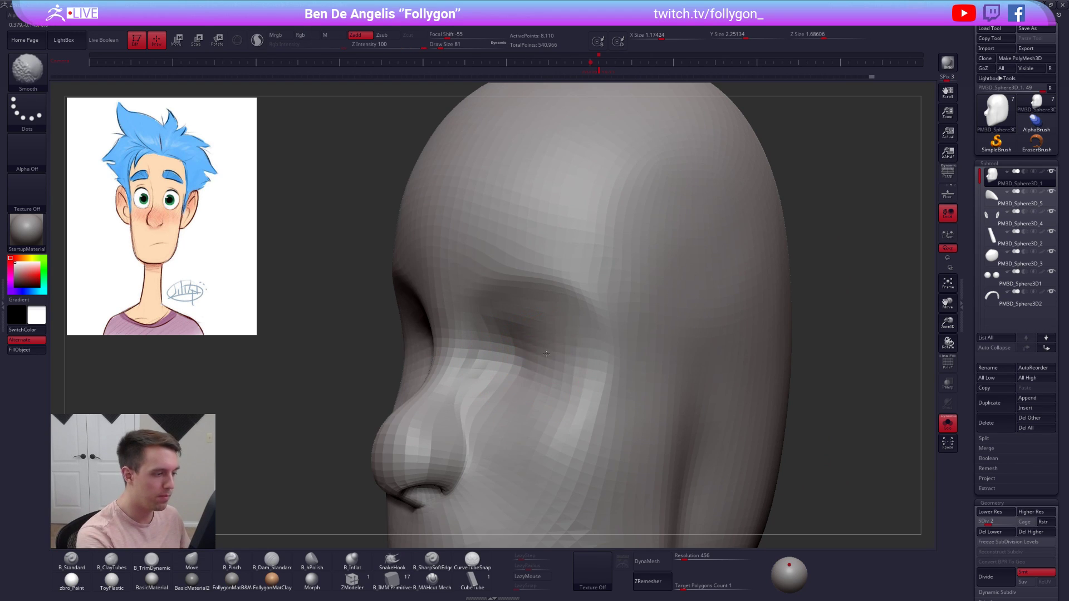
{"action": "key", "text": "space"}
{"action": "key", "text": "d"}
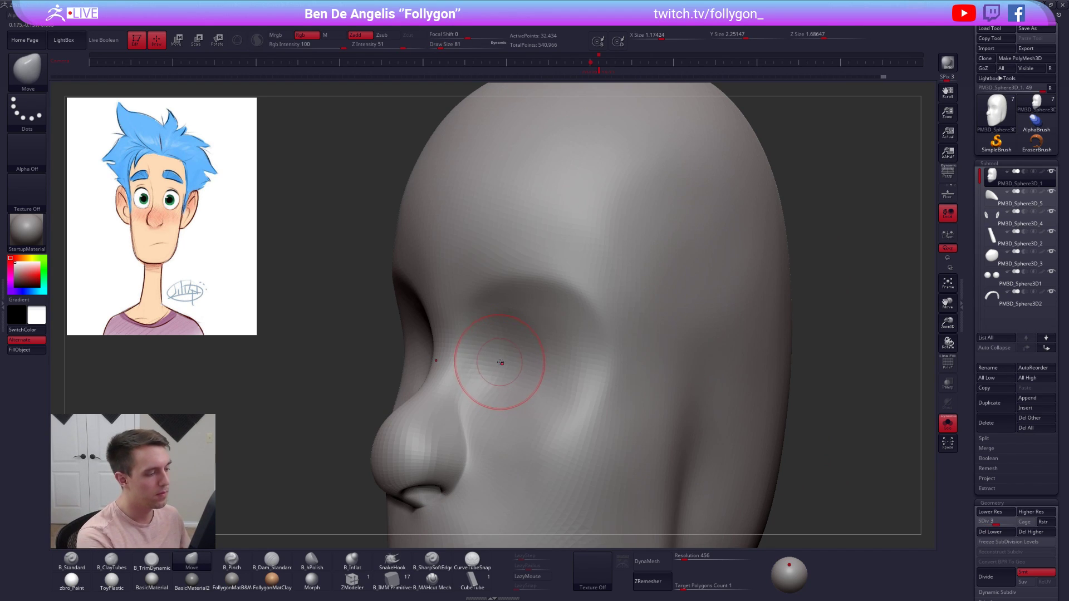
- Sculpt the eye sockets with the B_ClayTubes brush at draw size 81, smooth the strokes, and show all parts again
{"action": "key", "text": "2"}
{"action": "mouse_move", "coordinate": [501, 358]}
{"action": "left_mouse_down"}
{"action": "mouse_move", "coordinate": [576, 355]}
{"action": "mouse_move", "coordinate": [526, 346]}
{"action": "mouse_move", "coordinate": [548, 344]}
{"action": "mouse_move", "coordinate": [530, 358]}
{"action": "left_mouse_up"}
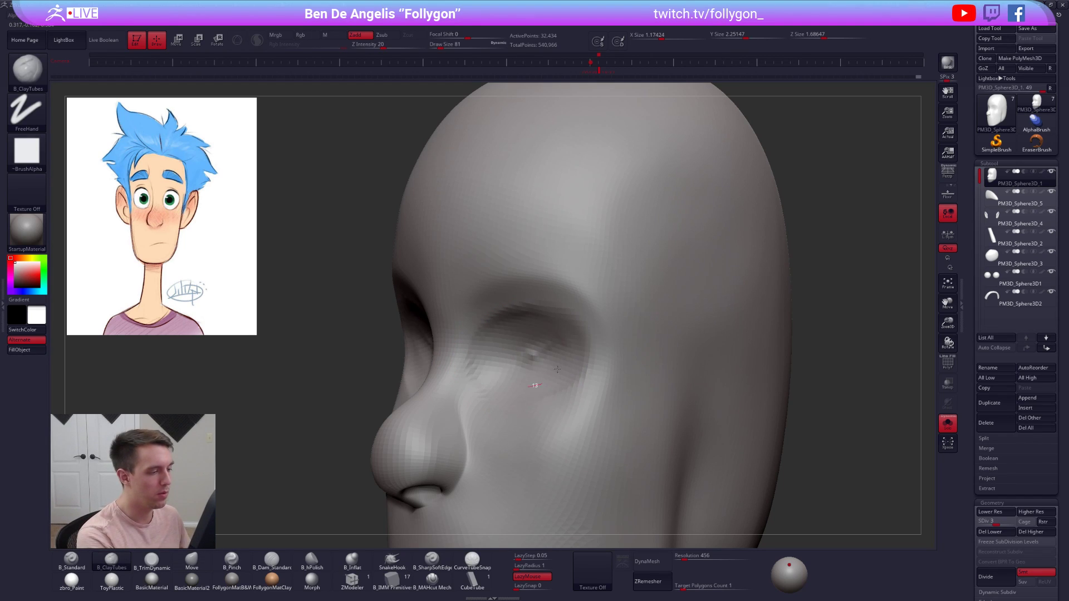
{"action": "key", "text": "shift"}
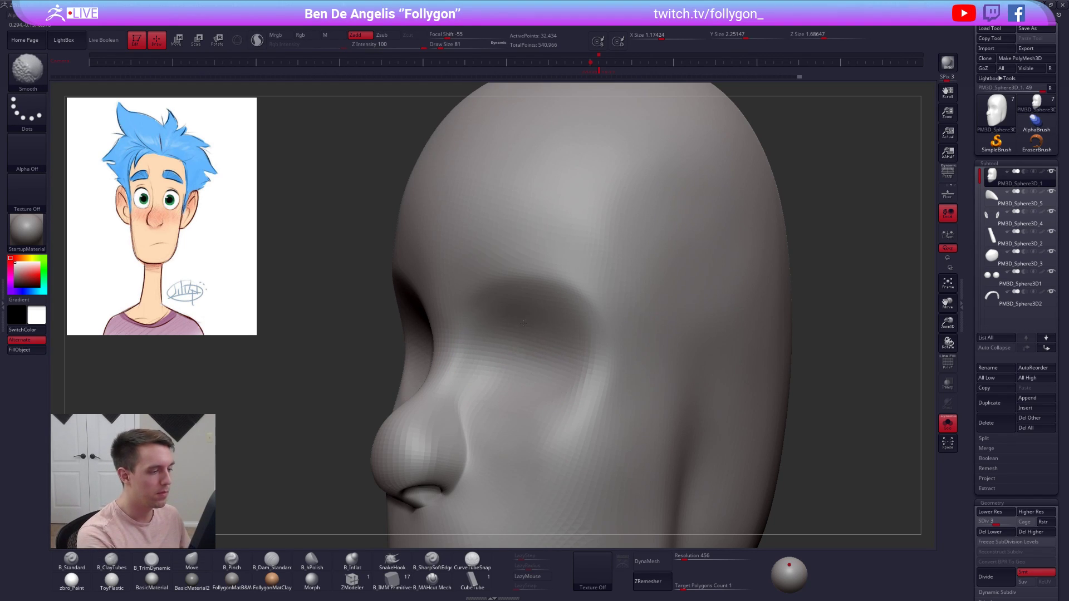
{"action": "left_click_drag", "start_coordinate": [522, 322], "coordinate": [518, 369], "text": "shift"}
{"action": "right_click_drag", "start_coordinate": [540, 368], "coordinate": [549, 367], "text": "shift"}
{"action": "key", "text": "shift+alt+s"}
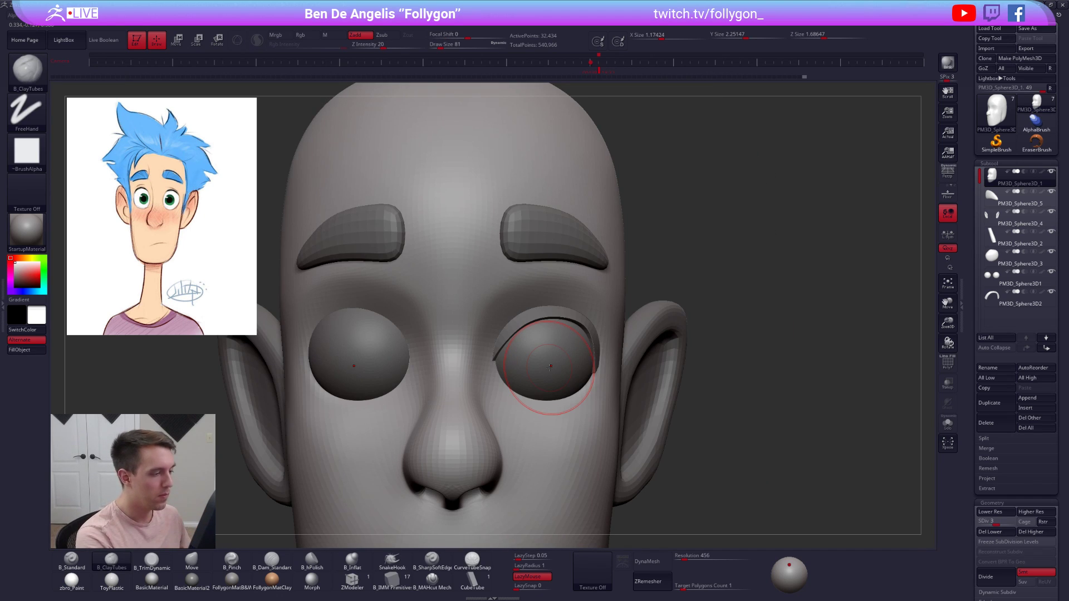
- Adjust the head's surface beside the eye with the Move brush at draw size 88
{"action": "key", "text": "b"}
{"action": "key", "text": "m"}
{"action": "key", "text": "v"}
{"action": "key", "text": "space"}
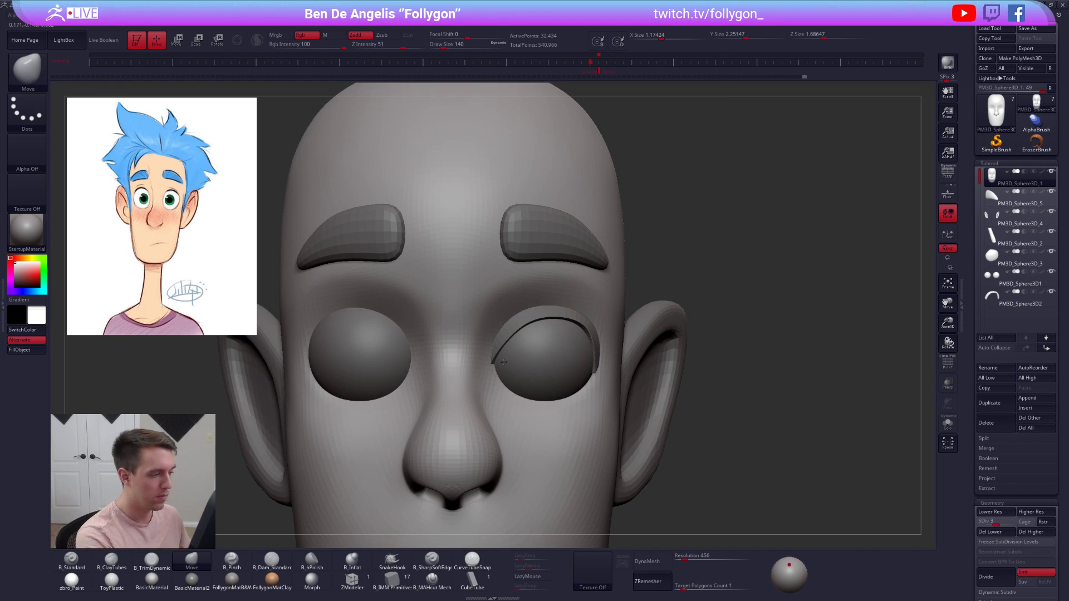
{"action": "key", "text": "space"}
{"action": "left_click_drag", "start_coordinate": [519, 379], "coordinate": [514, 378]}
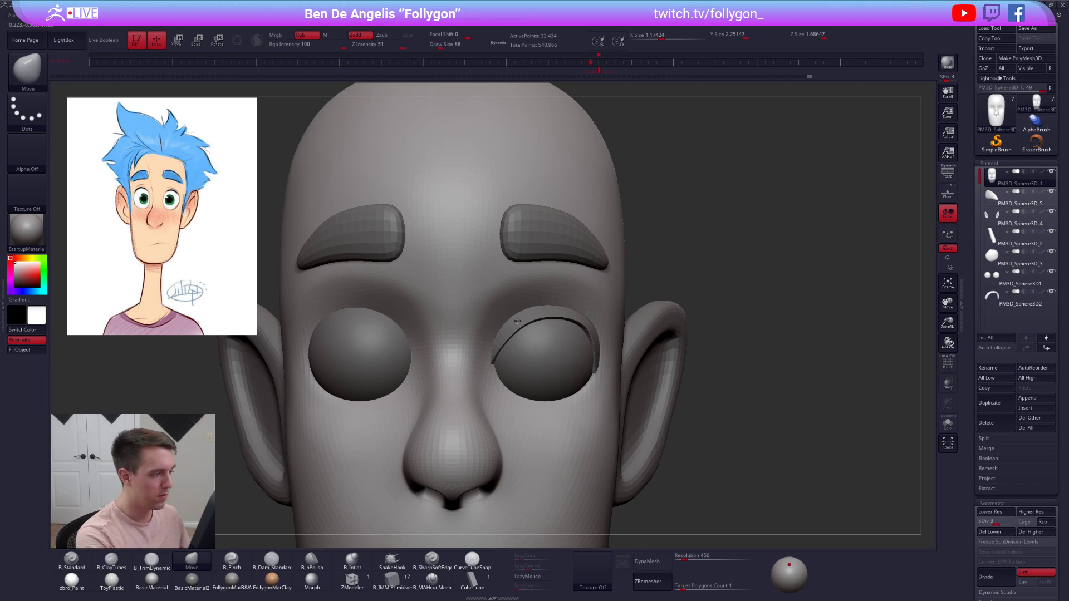
- Isolate the upper eyelid in wireframe without dynamic subdivision and adjust its band with the Move brush at draw size 18
{"action": "left_click", "coordinate": [569, 313], "text": "alt"}
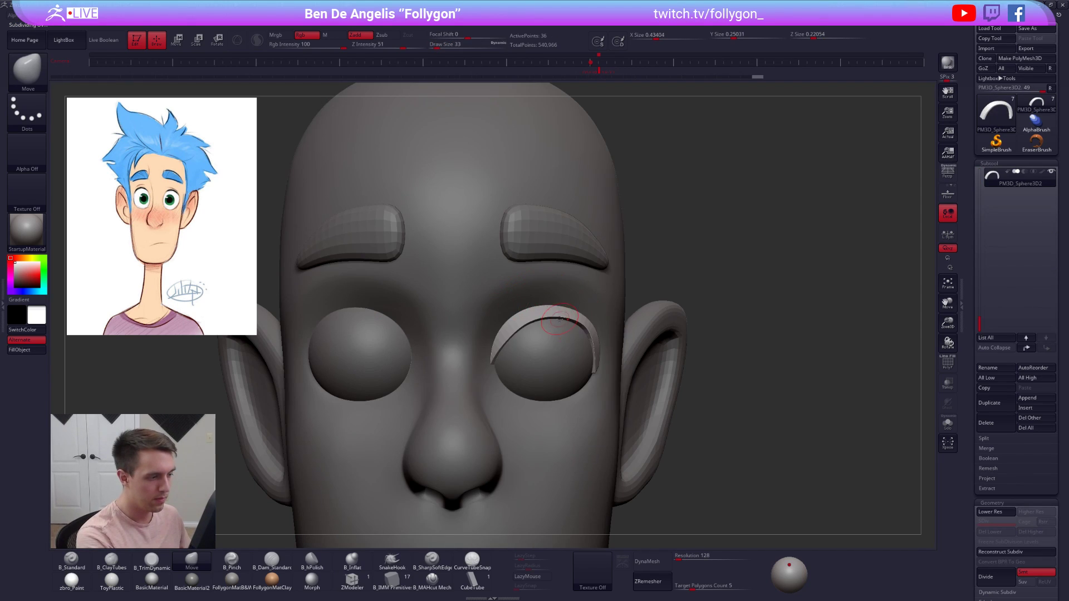
{"action": "key", "text": "alt+shift+s"}
{"action": "right_click_drag", "start_coordinate": [575, 332], "coordinate": [565, 329]}
{"action": "key", "text": "shift+f"}
{"action": "key", "text": "shift+d"}
{"action": "key", "text": "space"}
{"action": "mouse_move", "coordinate": [566, 315]}
{"action": "left_mouse_down"}
{"action": "mouse_move", "coordinate": [546, 306]}
{"action": "mouse_move", "coordinate": [620, 320]}
{"action": "mouse_move", "coordinate": [499, 333]}
{"action": "left_mouse_up"}
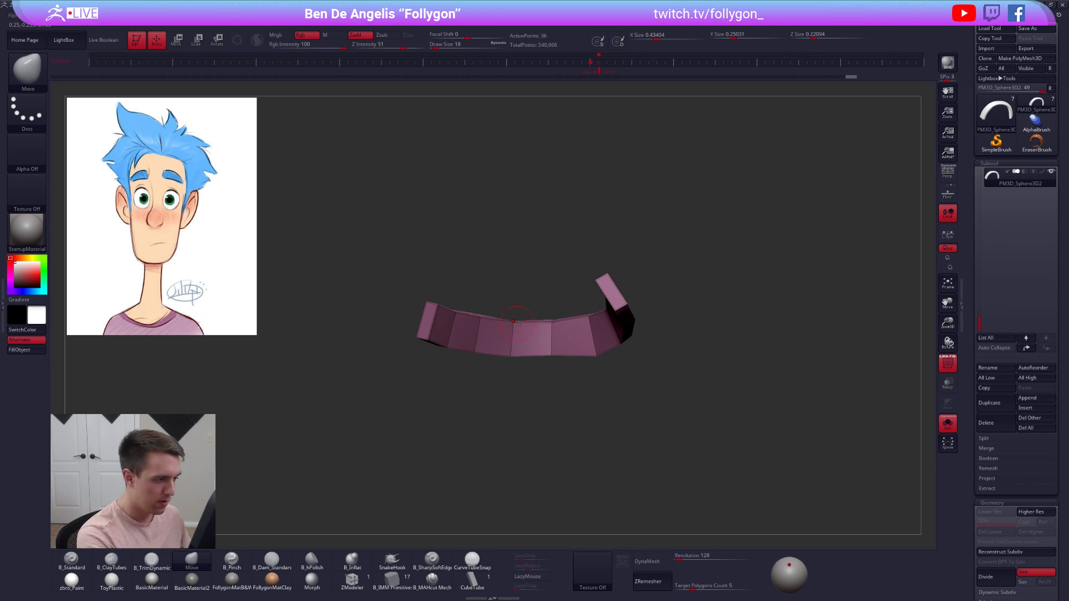
- Restore the eyelid's dynamic subdivision, check it with a Transpose line, and show all parts again
{"action": "right_click_drag", "start_coordinate": [515, 322], "coordinate": [546, 349]}
{"action": "key", "text": "w"}
{"action": "left_click_drag", "start_coordinate": [550, 312], "coordinate": [543, 336]}
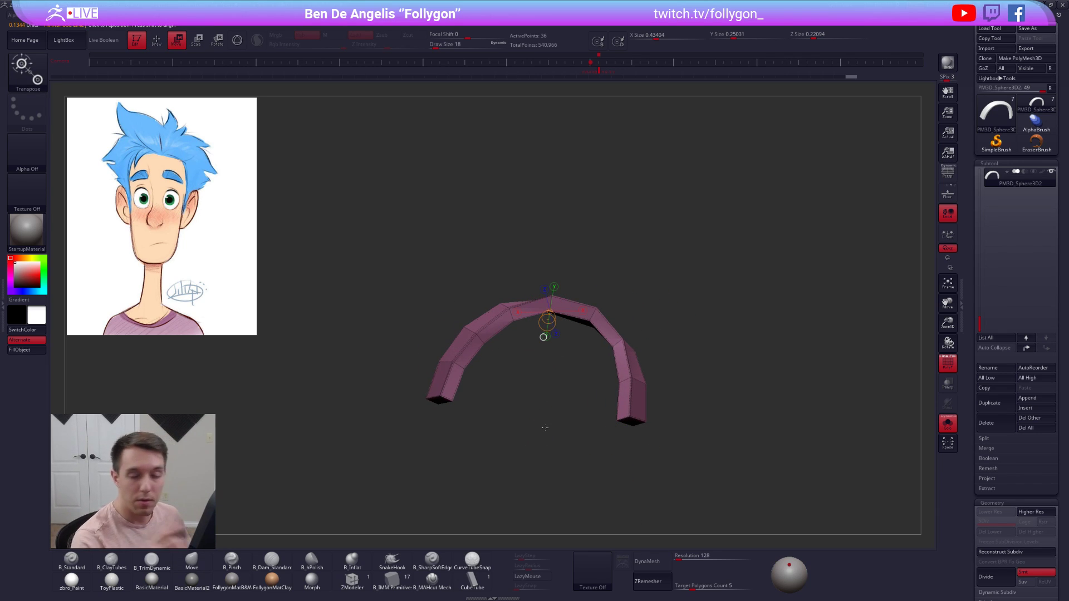
{"action": "key", "text": "q"}
{"action": "key", "text": "d"}
{"action": "left_click_drag", "start_coordinate": [545, 427], "coordinate": [590, 377], "text": "shift"}
{"action": "key", "text": "w"}
{"action": "key", "text": "alt+s"}
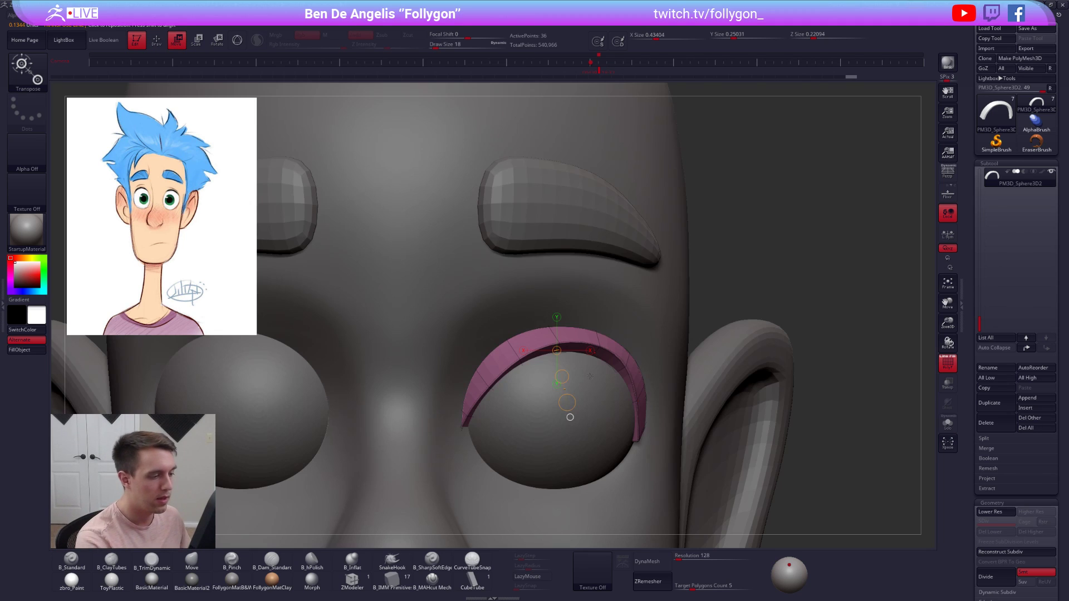
{"action": "key", "text": "q"}
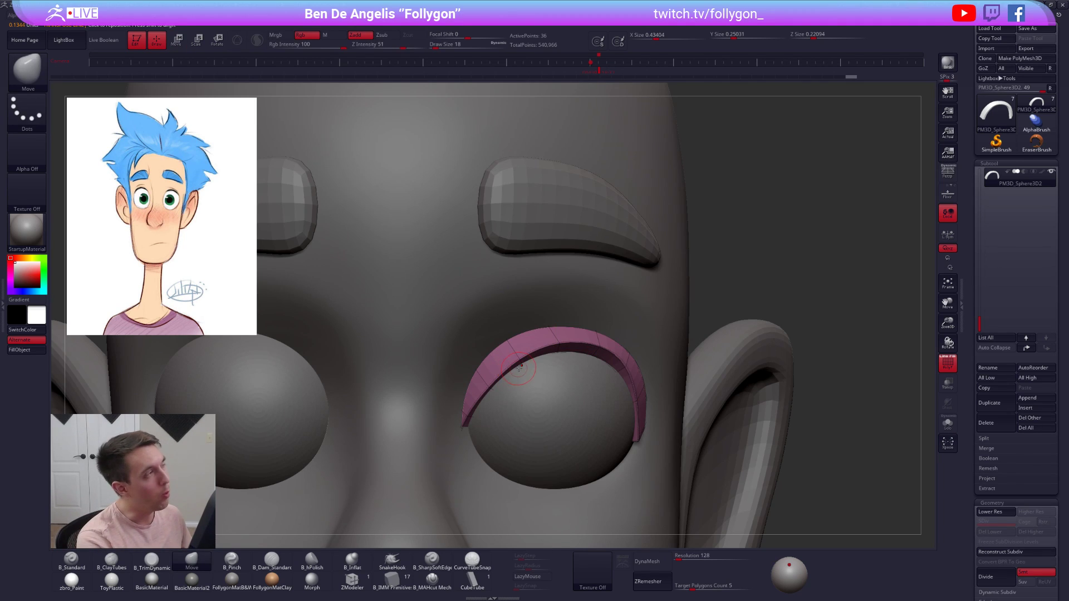
- Reshape the upper eyelid around the eyeball with the Move brush at draw size 61
{"action": "key", "text": "space"}
{"action": "left_click_drag", "start_coordinate": [515, 365], "coordinate": [519, 365]}
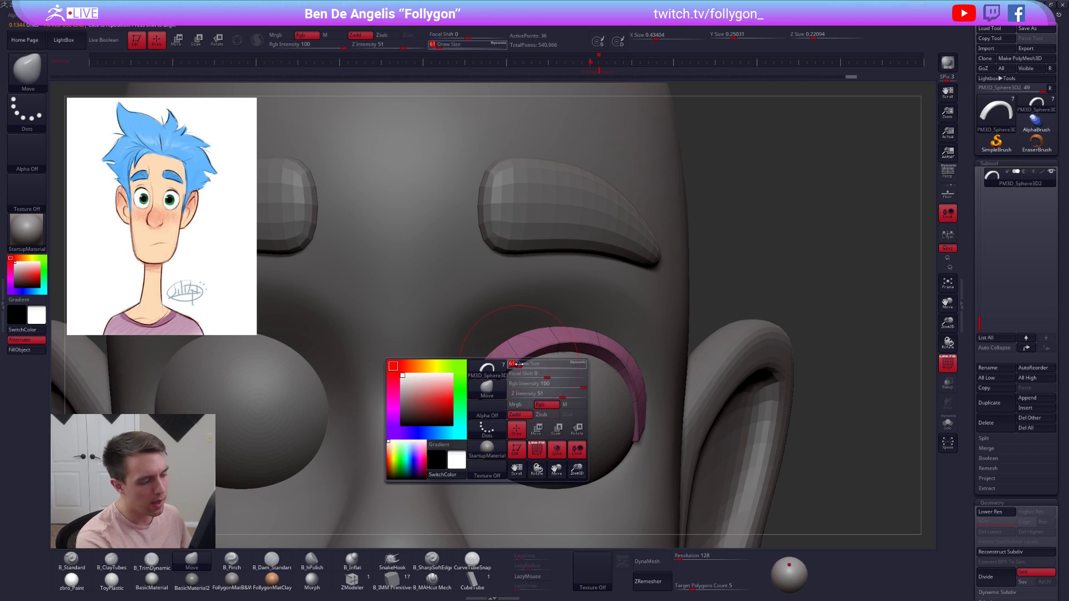
{"action": "right_click_drag", "start_coordinate": [537, 390], "coordinate": [511, 369]}
{"action": "left_click_drag", "start_coordinate": [510, 367], "coordinate": [494, 374]}
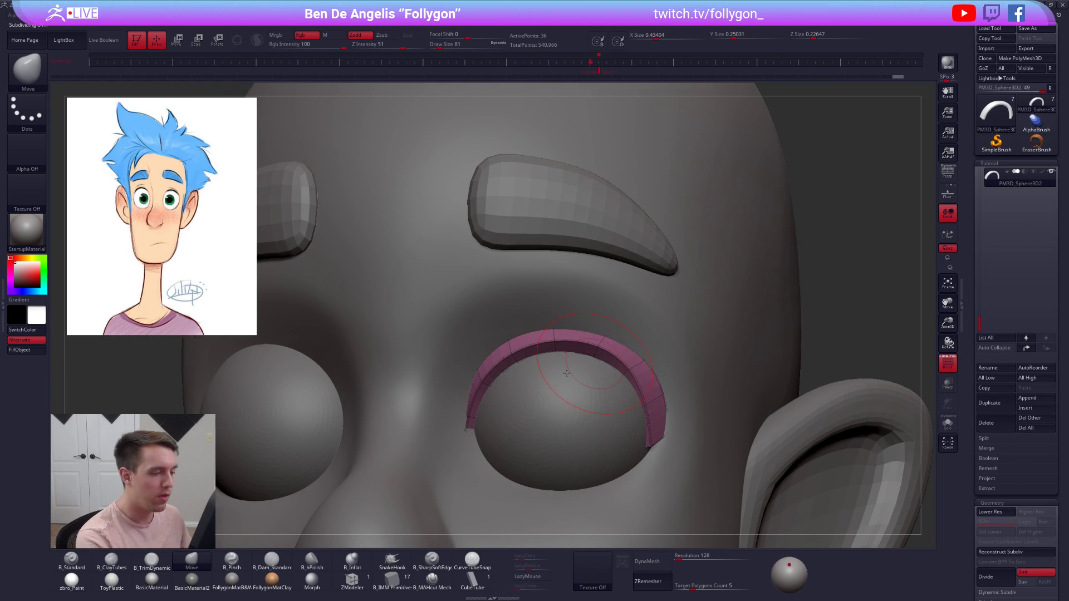
{"action": "right_click_drag", "start_coordinate": [566, 373], "coordinate": [641, 424]}
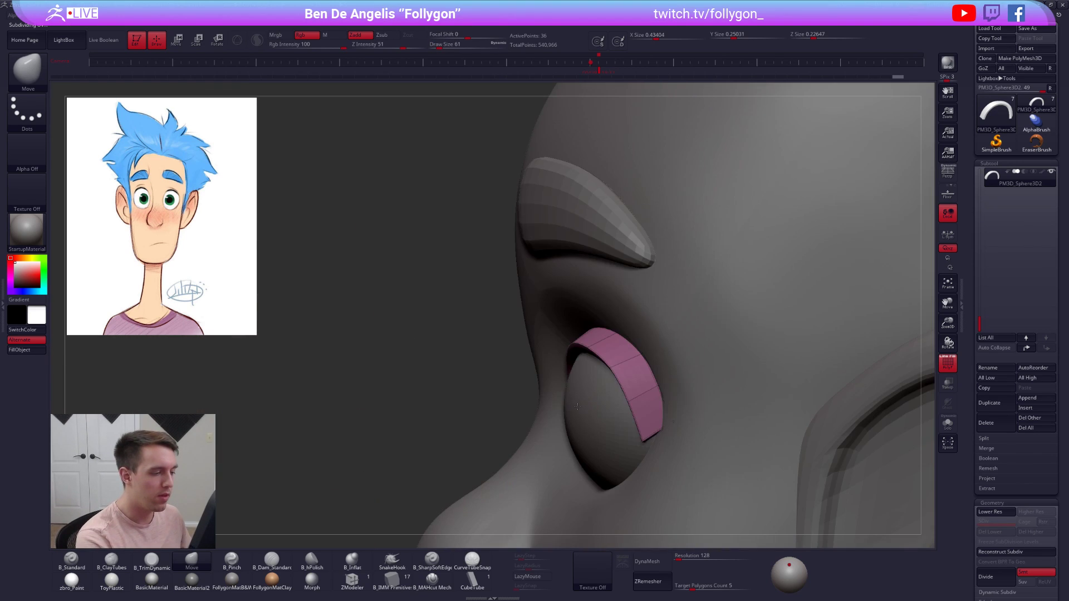
- Select the eyeballs and nudge the eye under the lid from the side view with the Transpose move tool
{"action": "left_click", "coordinate": [625, 437], "text": "alt"}
{"action": "key", "text": "alt+s"}
{"action": "key", "text": "w"}
{"action": "left_click_drag", "start_coordinate": [667, 413], "coordinate": [513, 293]}
{"action": "key", "text": "alt+s"}
{"action": "left_click_drag", "start_coordinate": [662, 433], "coordinate": [500, 285]}
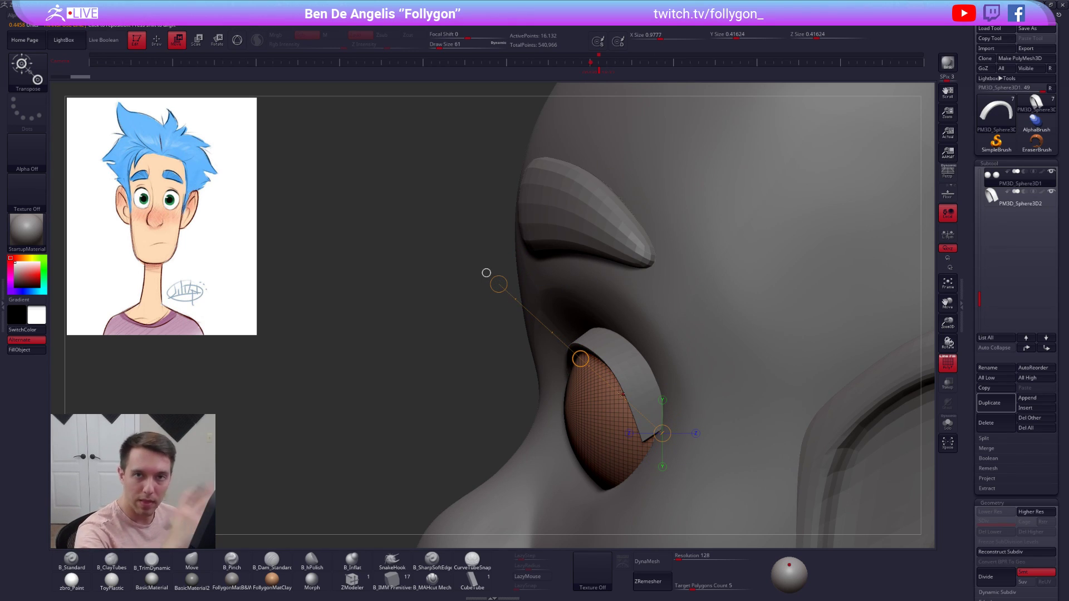
{"action": "key", "text": "q"}
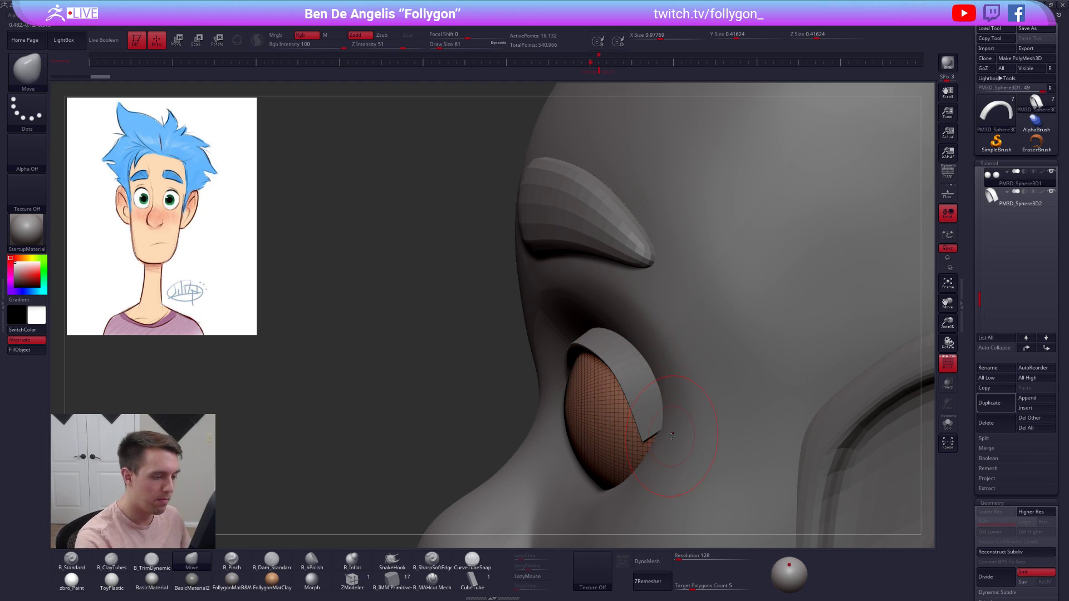
- Isolate the eyeballs, apply Mirror And Weld to them, and reselect the upper eyelid with all parts shown
{"action": "right_click_drag", "start_coordinate": [658, 424], "coordinate": [638, 410], "text": "ctrl"}
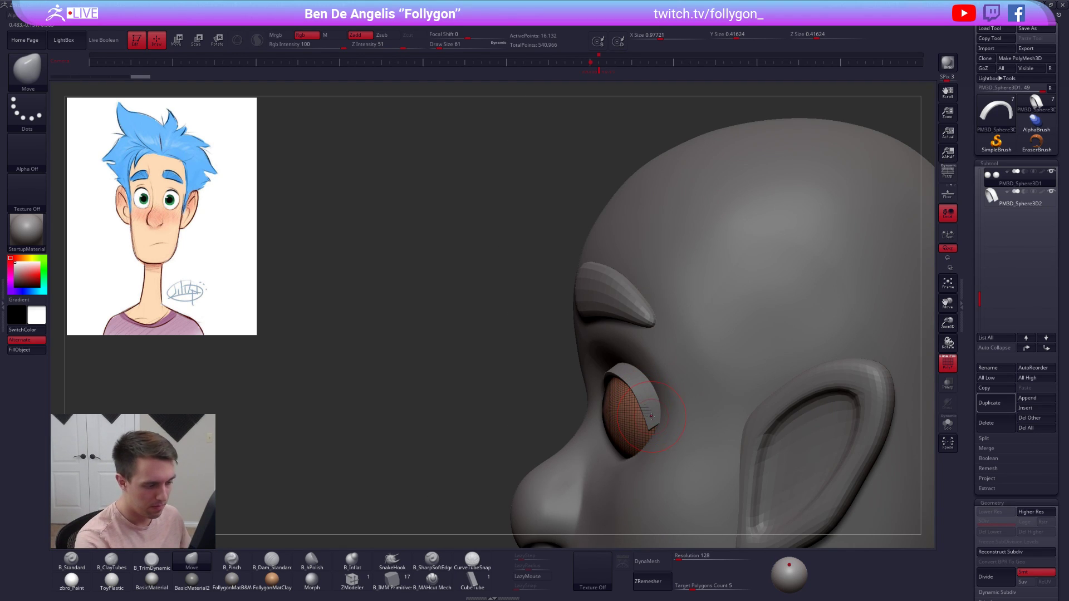
{"action": "key", "text": "alt+s"}
{"action": "right_click_drag", "start_coordinate": [650, 396], "coordinate": [720, 418]}
{"action": "key", "text": "ctrl+space"}
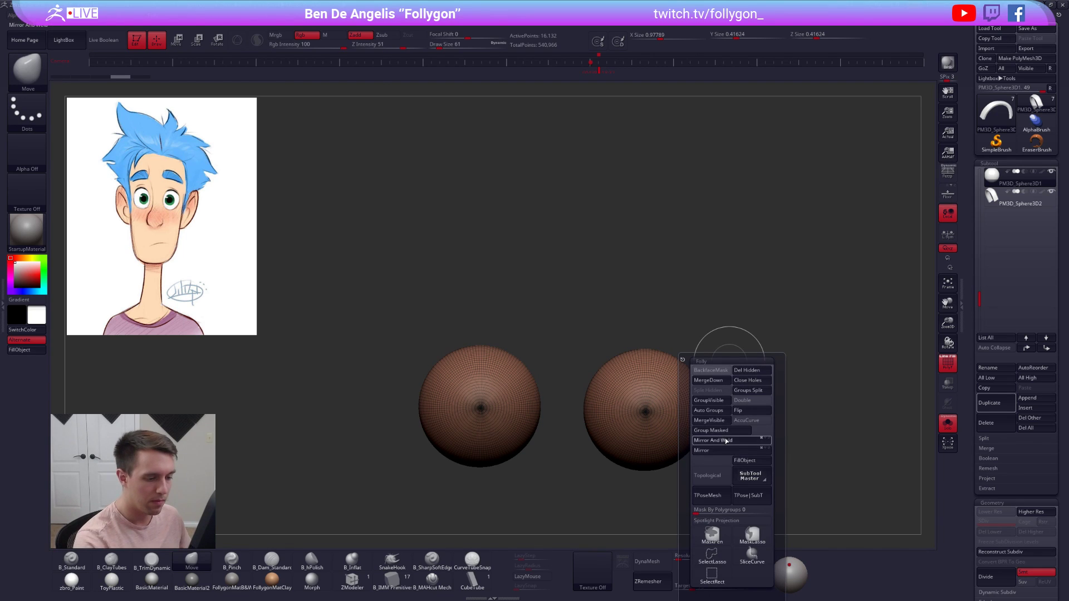
{"action": "left_click", "coordinate": [728, 440]}
{"action": "left_click", "coordinate": [1018, 198]}
{"action": "key", "text": "ctrl+shift+s"}
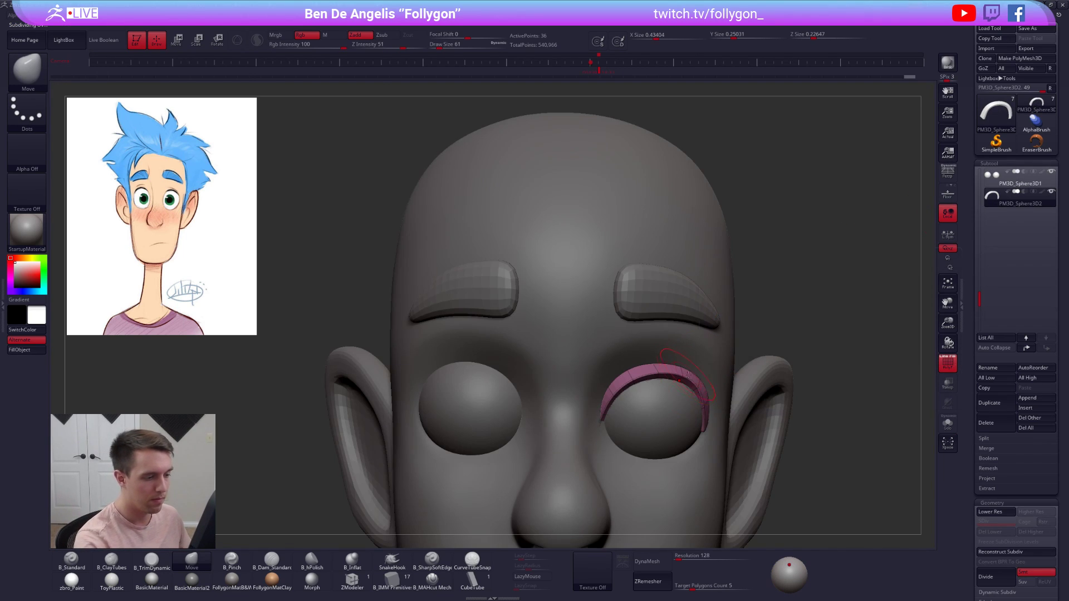
- Reshape the eyelid's arch and outer end with the Move brush, enlarging the draw size to 140
{"action": "right_click_drag", "start_coordinate": [671, 376], "coordinate": [645, 333], "text": "alt"}
{"action": "key", "text": "space"}
{"action": "left_click_drag", "start_coordinate": [635, 337], "coordinate": [633, 325]}
{"action": "right_click_drag", "start_coordinate": [668, 355], "coordinate": [584, 361]}
{"action": "key", "text": "space"}
{"action": "left_click_drag", "start_coordinate": [642, 411], "coordinate": [648, 411]}
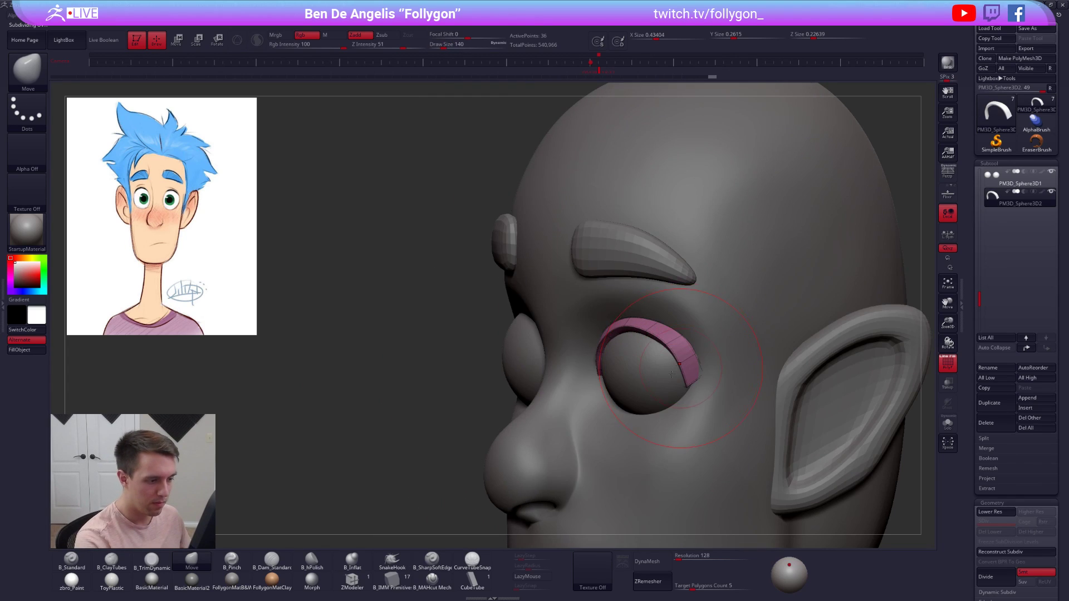
{"action": "right_click_drag", "start_coordinate": [657, 410], "coordinate": [590, 409]}
{"action": "left_click_drag", "start_coordinate": [688, 384], "coordinate": [692, 385]}
- Isolate the upper eyelid and adjust its side with a smaller Move brush
{"action": "mouse_move", "coordinate": [713, 378]}
{"action": "right_mouse_down"}
{"action": "mouse_move", "coordinate": [595, 382]}
{"action": "mouse_move", "coordinate": [649, 390]}
{"action": "right_mouse_up"}
{"action": "key", "text": "alt+s"}
{"action": "key", "text": "space"}
{"action": "left_click_drag", "start_coordinate": [642, 409], "coordinate": [636, 409]}
{"action": "left_click_drag", "start_coordinate": [591, 377], "coordinate": [600, 380]}
- Set the ZModeler edge action to Delete with EdgeLoop Complete and remove edge loops from the low-poly eyelid
{"action": "right_click_drag", "start_coordinate": [613, 361], "coordinate": [610, 388], "text": "ctrl"}
{"action": "key", "text": "shift+d"}
{"action": "key", "text": "space"}
{"action": "left_click_drag", "start_coordinate": [612, 389], "coordinate": [608, 389]}
{"action": "left_click", "coordinate": [356, 580]}
{"action": "key", "text": "space"}
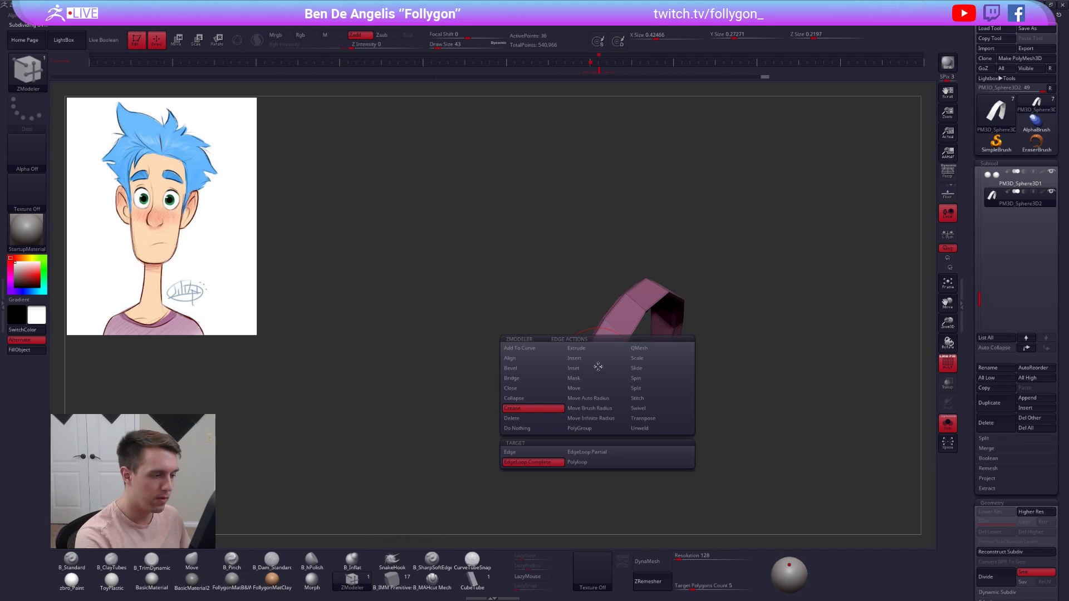
{"action": "left_click", "coordinate": [532, 418]}
{"action": "left_click", "coordinate": [588, 452]}
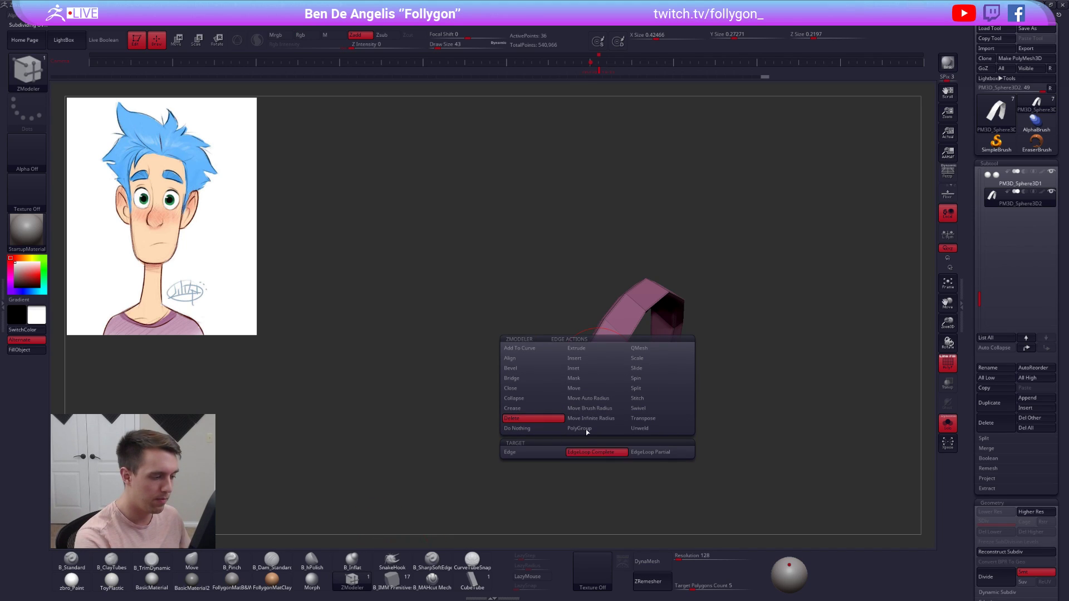
{"action": "left_click", "coordinate": [608, 346]}
{"action": "right_click_drag", "start_coordinate": [613, 369], "coordinate": [584, 378]}
{"action": "left_click", "coordinate": [612, 327]}
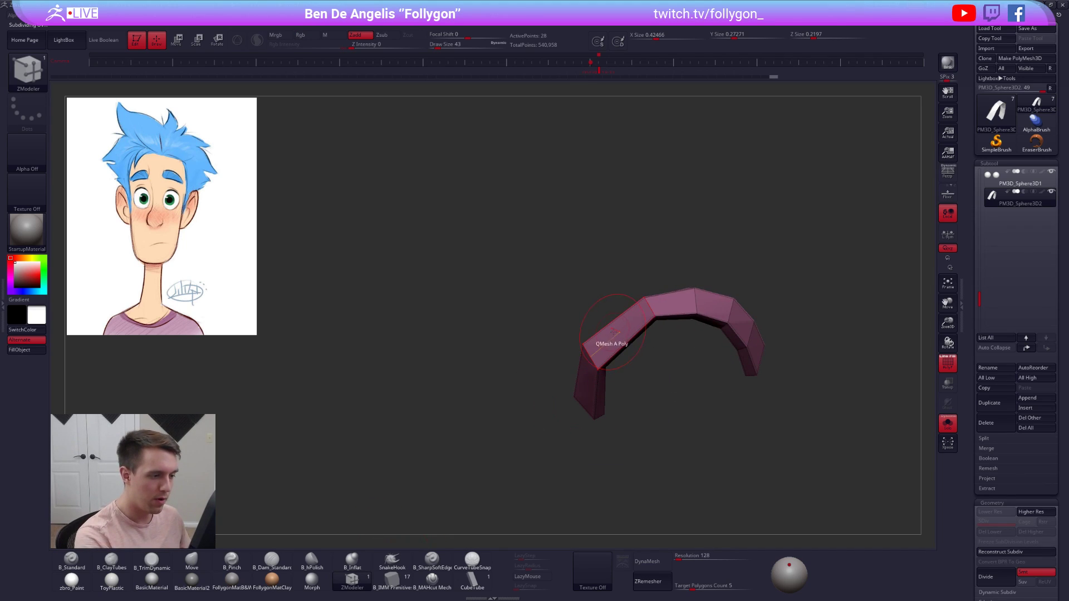
- Undo the last edge loop deletions and delete a loop near the eyelid's outer end instead
{"action": "left_click", "coordinate": [694, 299]}
{"action": "mouse_move", "coordinate": [682, 323]}
{"action": "right_mouse_down", "text": "alt"}
{"action": "mouse_move", "coordinate": [606, 365]}
{"action": "mouse_move", "coordinate": [663, 353]}
{"action": "mouse_move", "coordinate": [656, 365]}
{"action": "mouse_move", "coordinate": [676, 384]}
{"action": "mouse_move", "coordinate": [684, 353]}
{"action": "right_mouse_up", "text": "alt"}
{"action": "key", "text": "ctrl+z"}
{"action": "key", "text": "ctrl+z"}
{"action": "key", "text": "alt+s"}
{"action": "left_click", "coordinate": [678, 393]}
{"action": "key", "text": "d"}
{"action": "mouse_move", "coordinate": [605, 339]}
{"action": "right_mouse_down"}
{"action": "mouse_move", "coordinate": [628, 326]}
{"action": "mouse_move", "coordinate": [606, 372]}
{"action": "mouse_move", "coordinate": [623, 313]}
{"action": "right_mouse_up"}
- Try deleting another edge loop at the top of the eyelid with dynamic subdivision previewed, and undo it
{"action": "left_click", "coordinate": [613, 337]}
{"action": "key", "text": "shift+d"}
{"action": "key", "text": "ctrl+z"}
{"action": "left_click", "coordinate": [604, 352], "text": "alt"}
{"action": "key", "text": "d"}
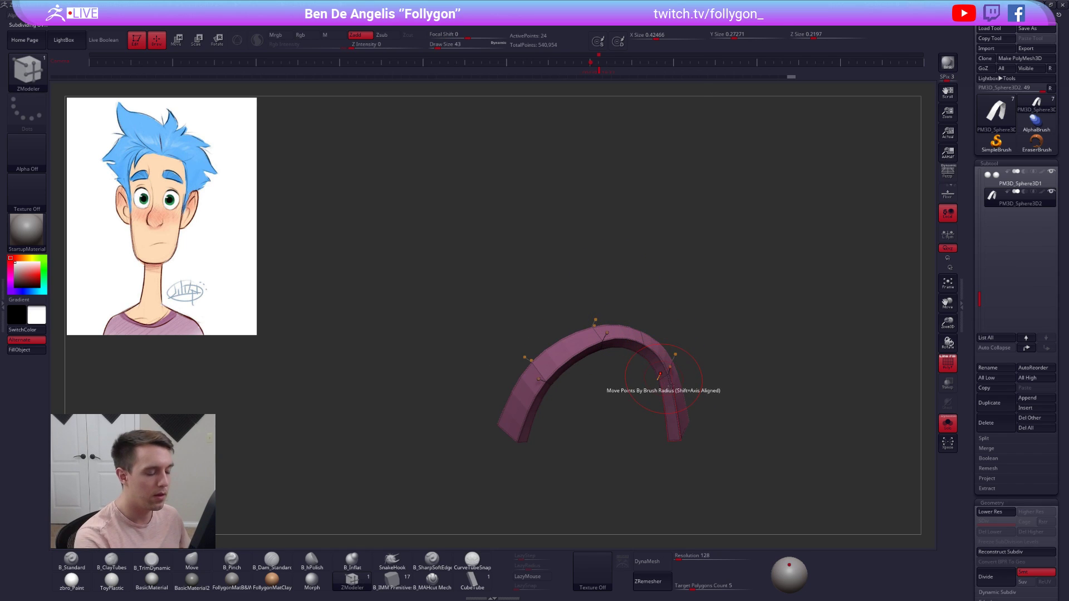
{"action": "key", "text": "alt+s"}
{"action": "key", "text": "ctrl+z"}
{"action": "key", "text": "d"}
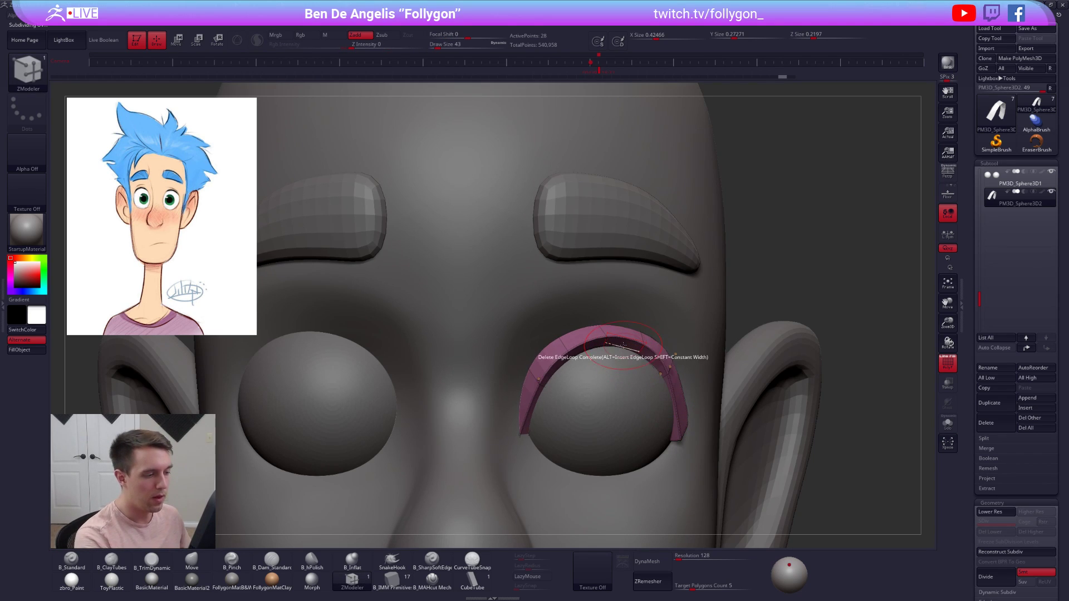
- Isolate the eyelid and even out its arch with the Move brush at draw size 74
{"action": "key", "text": "alt+s"}
{"action": "key", "text": "b"}
{"action": "key", "text": "m"}
{"action": "key", "text": "v"}
{"action": "key", "text": "space"}
{"action": "left_click_drag", "start_coordinate": [619, 336], "coordinate": [611, 337]}
{"action": "right_click", "coordinate": [611, 337], "text": "ctrl"}
{"action": "right_click_drag", "start_coordinate": [611, 337], "coordinate": [607, 349]}
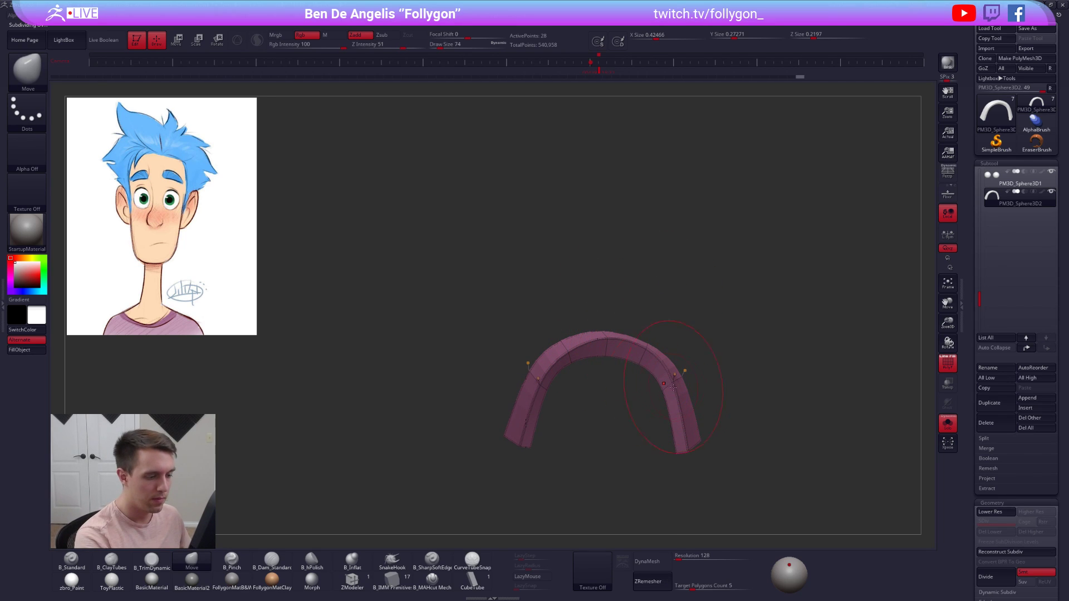
{"action": "right_click_drag", "start_coordinate": [669, 392], "coordinate": [545, 355]}
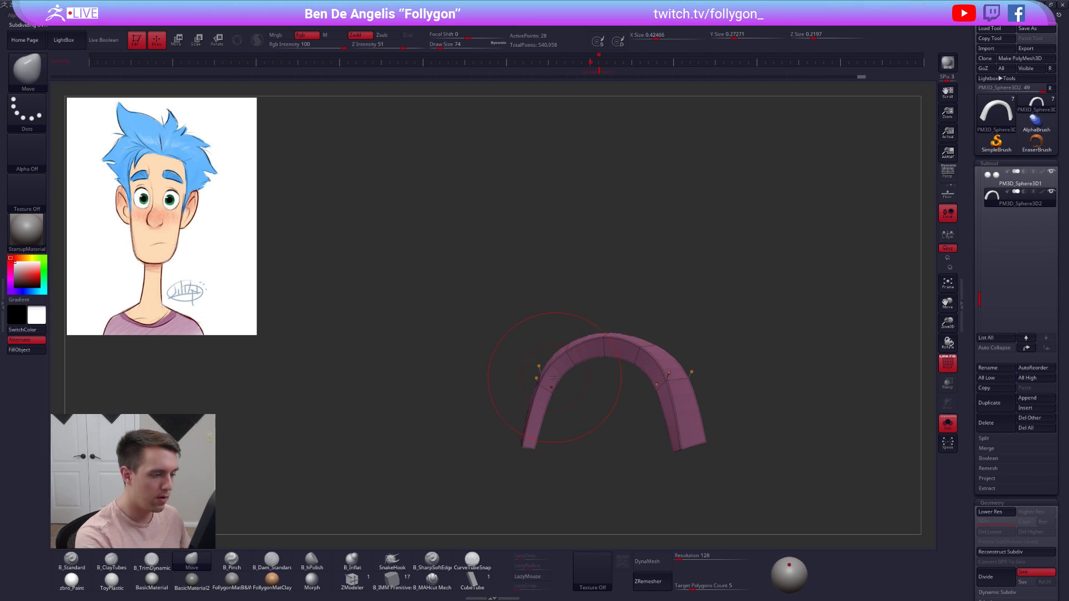
- Hide the wireframe, show all parts, and refit the eyelid's outer side to the eyeball with the Move brush at draw size 61
{"action": "key", "text": "ctrl+shift"}
{"action": "key", "text": "shift+f"}
{"action": "key", "text": "s"}
{"action": "left_click", "coordinate": [603, 332]}
{"action": "key", "text": "alt+s"}
{"action": "left_click_drag", "start_coordinate": [609, 346], "coordinate": [609, 351]}
{"action": "key", "text": "space"}
{"action": "left_click", "coordinate": [625, 355]}
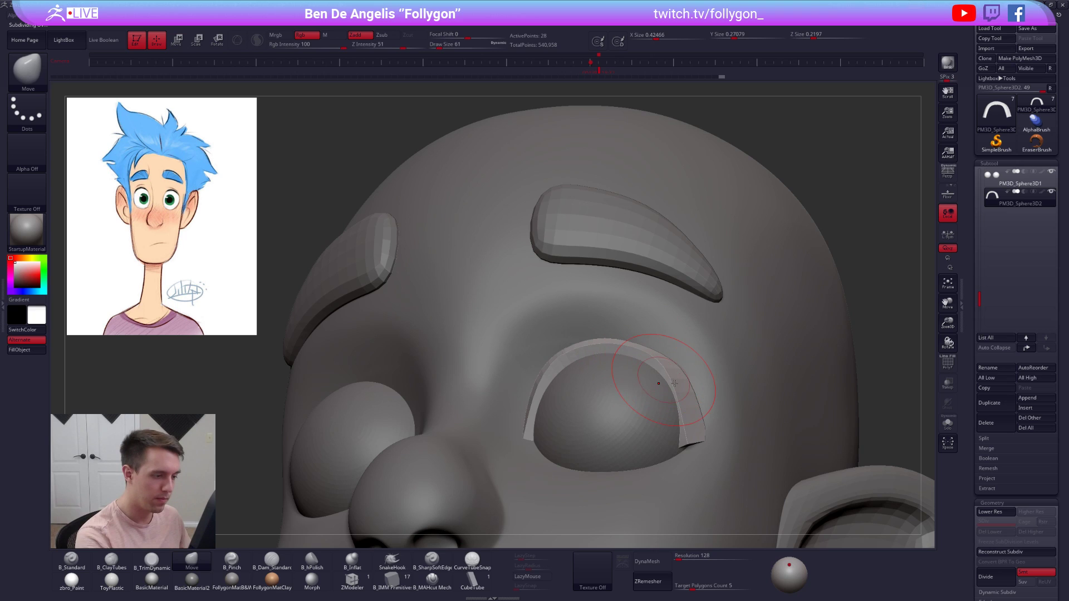
{"action": "left_click_drag", "start_coordinate": [674, 384], "coordinate": [671, 386]}
{"action": "mouse_move", "coordinate": [672, 386]}
{"action": "right_mouse_down", "text": "shift"}
{"action": "mouse_move", "coordinate": [682, 424]}
{"action": "mouse_move", "coordinate": [693, 418]}
{"action": "right_mouse_up", "text": "shift"}
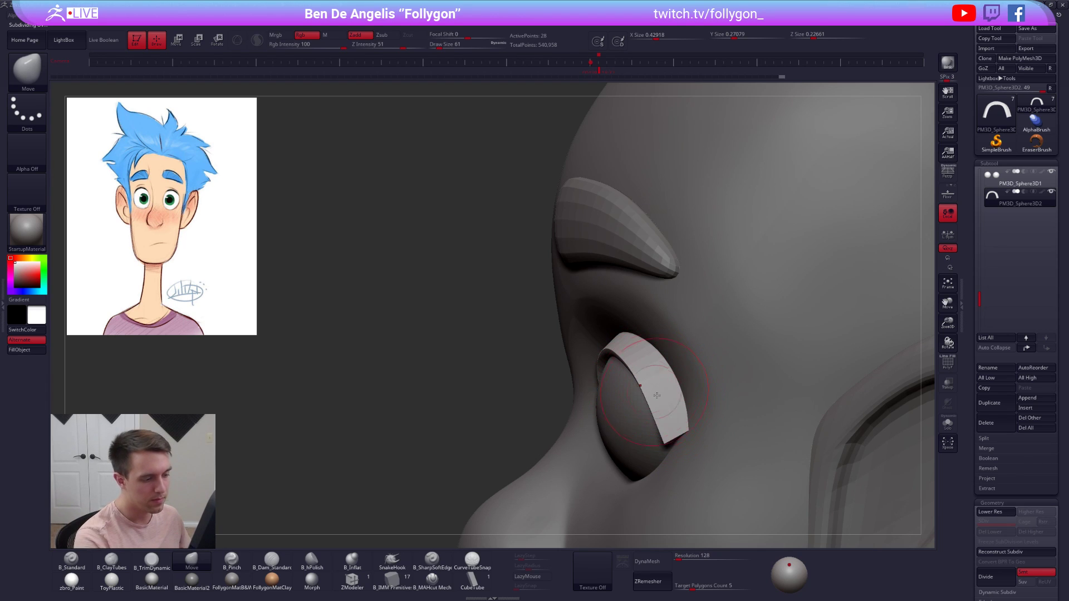
- Adjust the eyelid's curve over the eyeball from the front, changing the Move brush's draw size
{"action": "mouse_move", "coordinate": [689, 411]}
{"action": "right_mouse_down", "text": "shift"}
{"action": "mouse_move", "coordinate": [789, 403]}
{"action": "mouse_move", "coordinate": [786, 363]}
{"action": "right_mouse_up", "text": "shift"}
{"action": "right_click_drag", "start_coordinate": [786, 363], "coordinate": [805, 344], "text": "alt"}
{"action": "key", "text": "bracketright"}
{"action": "key", "text": "bracketright"}
{"action": "key", "text": "space"}
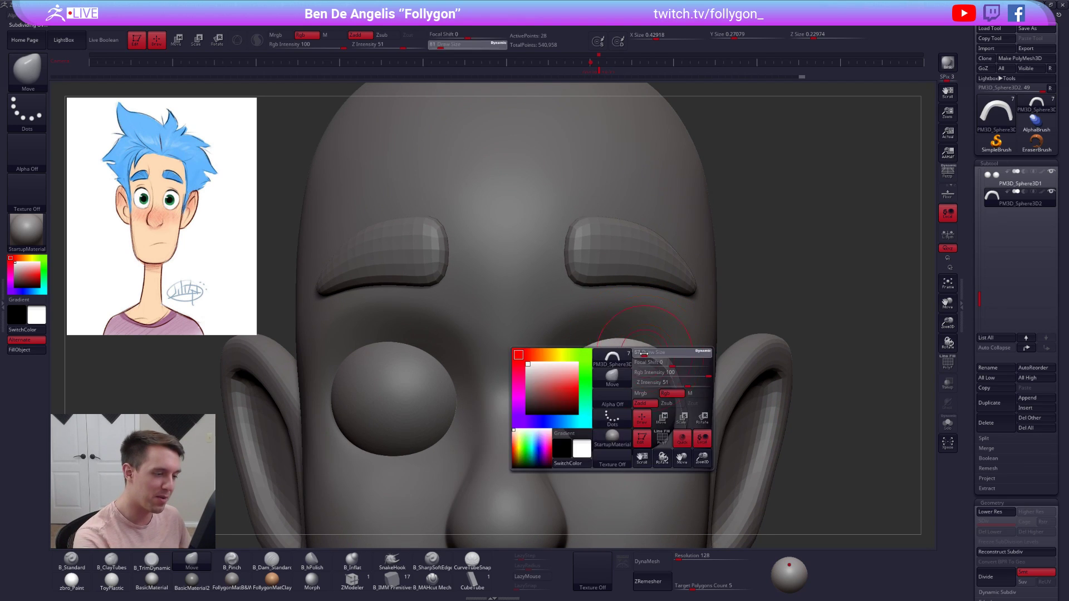
{"action": "key", "text": "space"}
{"action": "left_click_drag", "start_coordinate": [641, 363], "coordinate": [638, 363]}
{"action": "right_click_drag", "start_coordinate": [639, 363], "coordinate": [635, 415]}
- Refine the eyelid's arch and outer corner with the Move brush at draw size 43
{"action": "key", "text": "space"}
{"action": "left_click_drag", "start_coordinate": [629, 373], "coordinate": [634, 373]}
{"action": "mouse_move", "coordinate": [635, 373]}
{"action": "right_mouse_down"}
{"action": "mouse_move", "coordinate": [590, 369]}
{"action": "mouse_move", "coordinate": [652, 341]}
{"action": "mouse_move", "coordinate": [664, 359]}
{"action": "right_mouse_up"}
{"action": "key", "text": "space"}
{"action": "left_click_drag", "start_coordinate": [636, 363], "coordinate": [633, 363]}
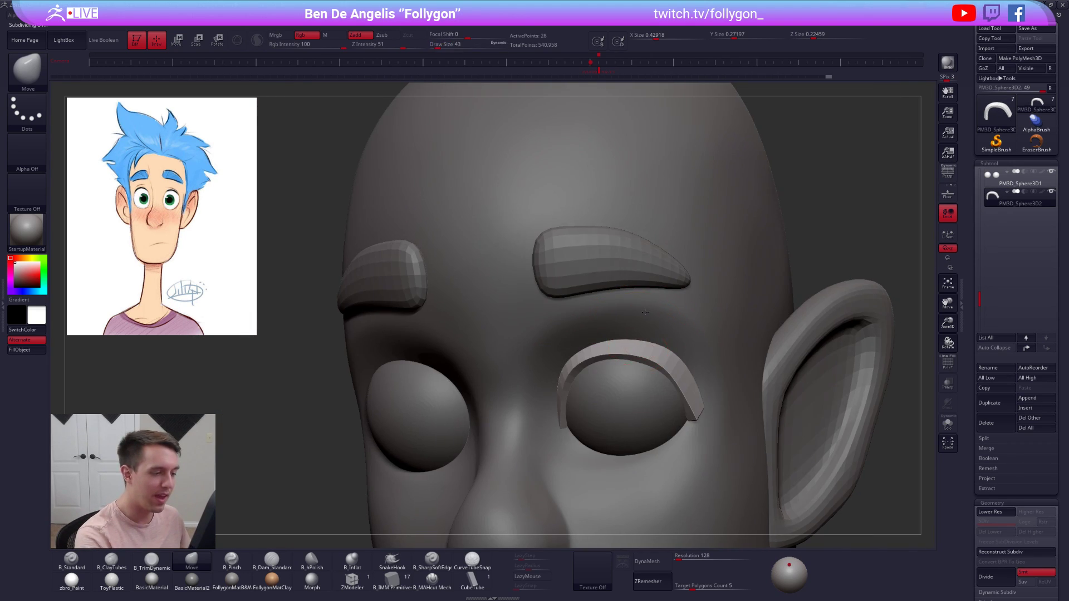
- Isolate the low-poly eyelid in wireframe, slice across both legs with SliceCurve, and merge it into one polygroup
{"action": "right_click_drag", "start_coordinate": [632, 362], "coordinate": [657, 351]}
{"action": "key", "text": "alt+s"}
{"action": "right_click_drag", "start_coordinate": [604, 323], "coordinate": [610, 340]}
{"action": "key", "text": "shift+f"}
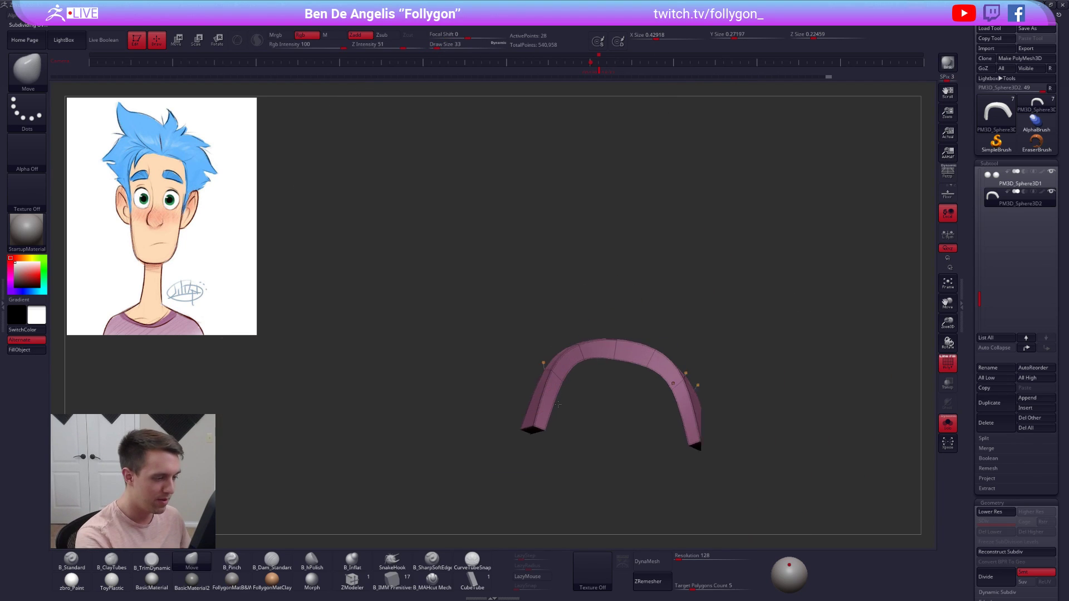
{"action": "key", "text": "shift+d"}
{"action": "right_click_drag", "start_coordinate": [546, 371], "coordinate": [536, 393]}
{"action": "key", "text": "ctrl+shift+space"}
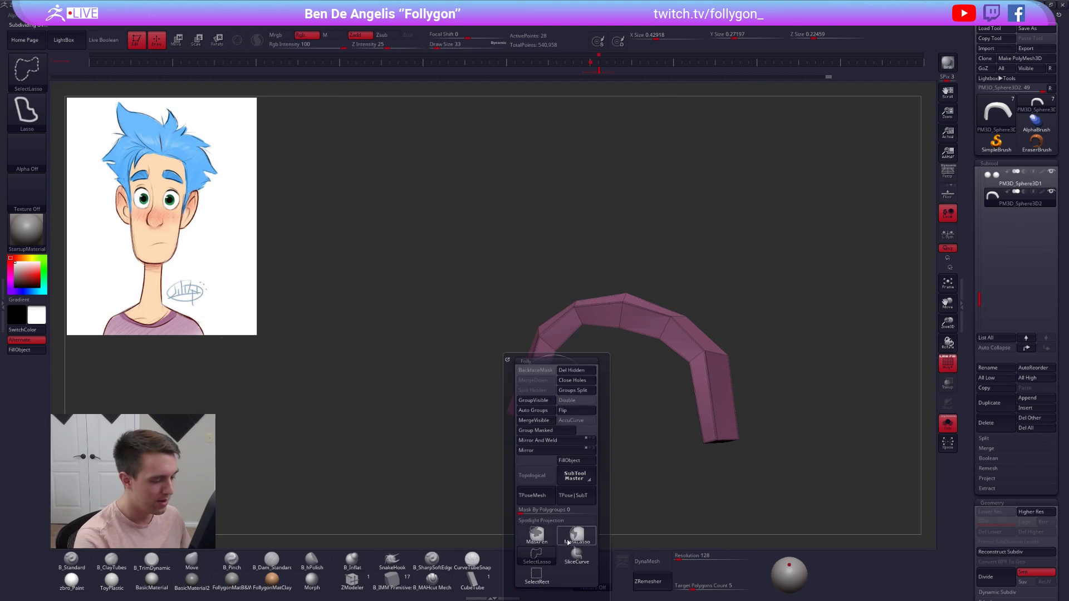
{"action": "left_click", "coordinate": [575, 534], "text": "ctrl+shift"}
{"action": "mouse_move", "coordinate": [467, 357]}
{"action": "left_mouse_down", "text": "ctrl+shift"}
{"action": "mouse_move", "coordinate": [596, 396]}
{"action": "mouse_move", "coordinate": [804, 382]}
{"action": "left_mouse_up", "text": "ctrl+shift"}
{"action": "key", "text": "ctrl+w"}
- Shift the new edge points on the eyelid's leg outward with the Move brush at draw size 33
{"action": "right_click_drag", "start_coordinate": [529, 383], "coordinate": [529, 393], "text": "ctrl"}
{"action": "left_click_drag", "start_coordinate": [532, 378], "coordinate": [524, 377]}
{"action": "right_click_drag", "start_coordinate": [540, 381], "coordinate": [660, 464]}
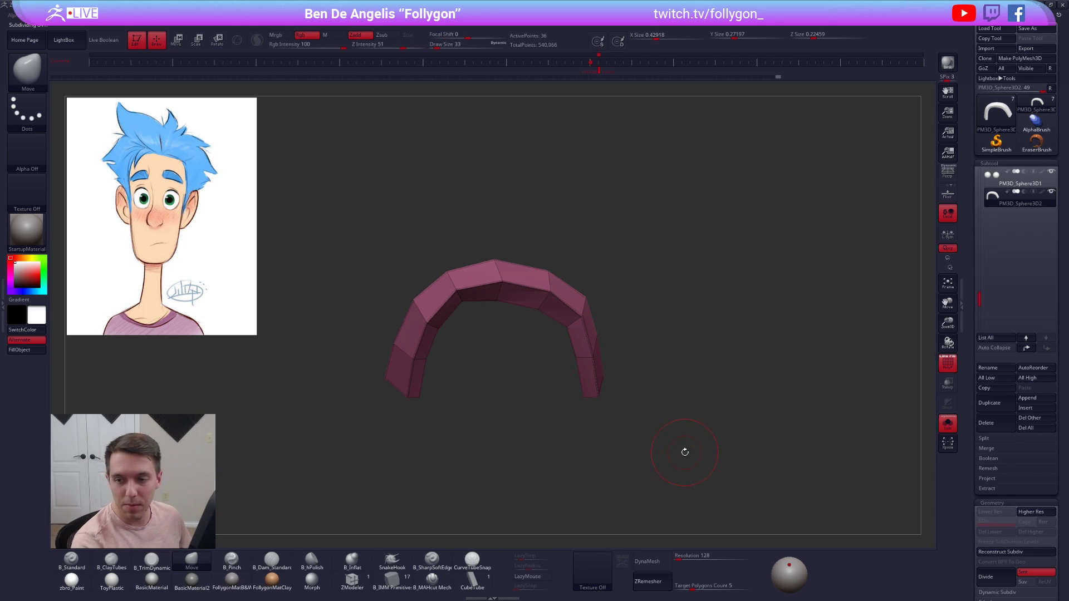
- Compare the isolated eyelid with and without its dynamic subdivision
{"action": "right_click_drag", "start_coordinate": [773, 438], "coordinate": [770, 467]}
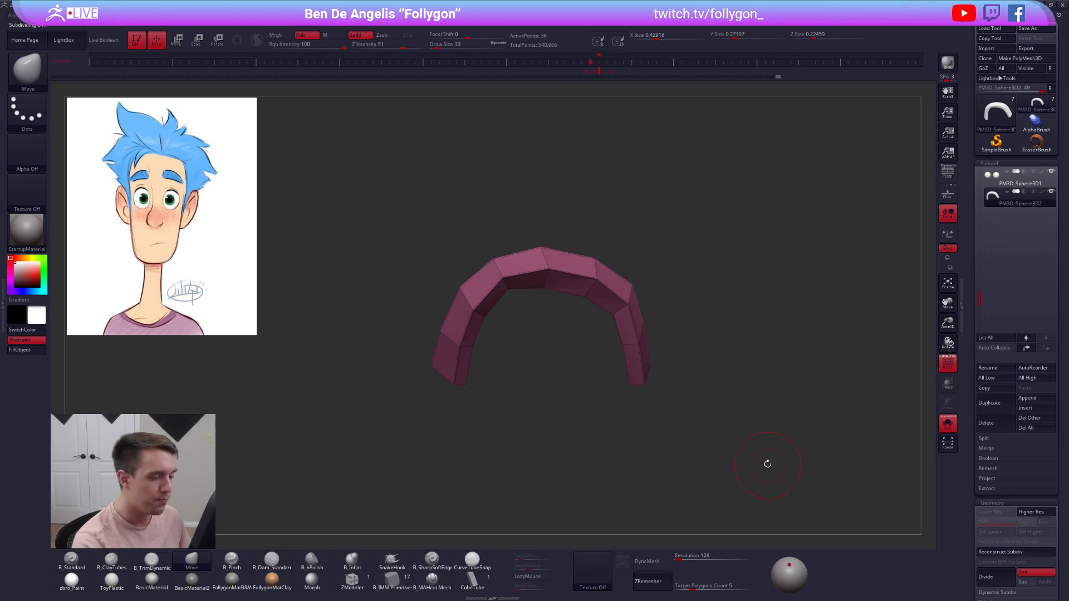
{"action": "left_click", "coordinate": [972, 376]}
{"action": "scroll", "coordinate": [972, 389], "scroll_direction": "down", "scroll_amount": 5}
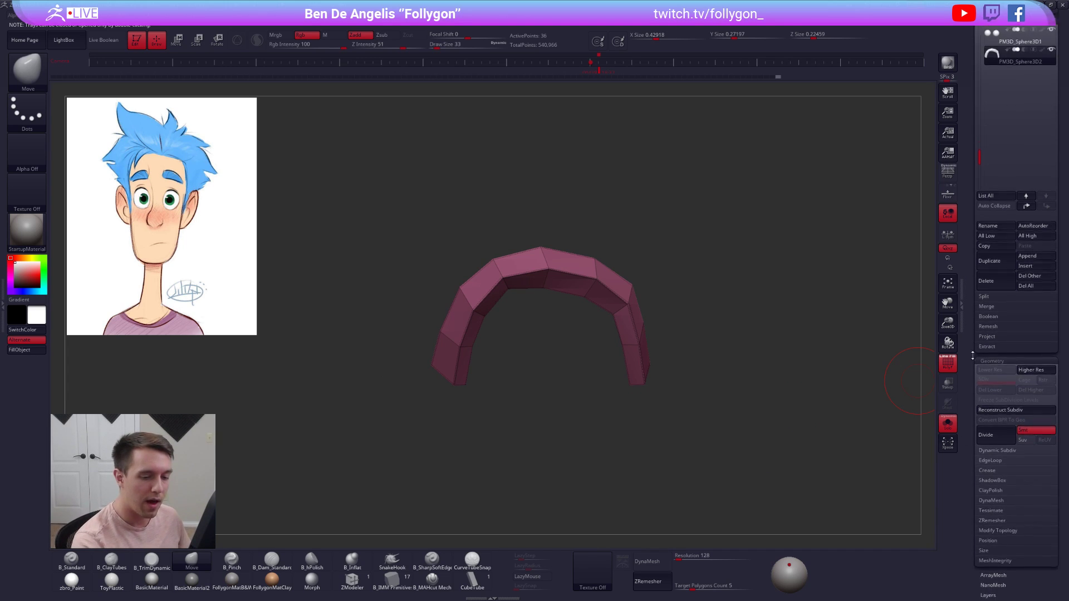
{"action": "key", "text": "d"}
{"action": "key", "text": "shift+d"}
{"action": "key", "text": "d"}
{"action": "key", "text": "shift+d"}
{"action": "left_click_drag", "start_coordinate": [967, 391], "coordinate": [966, 589]}
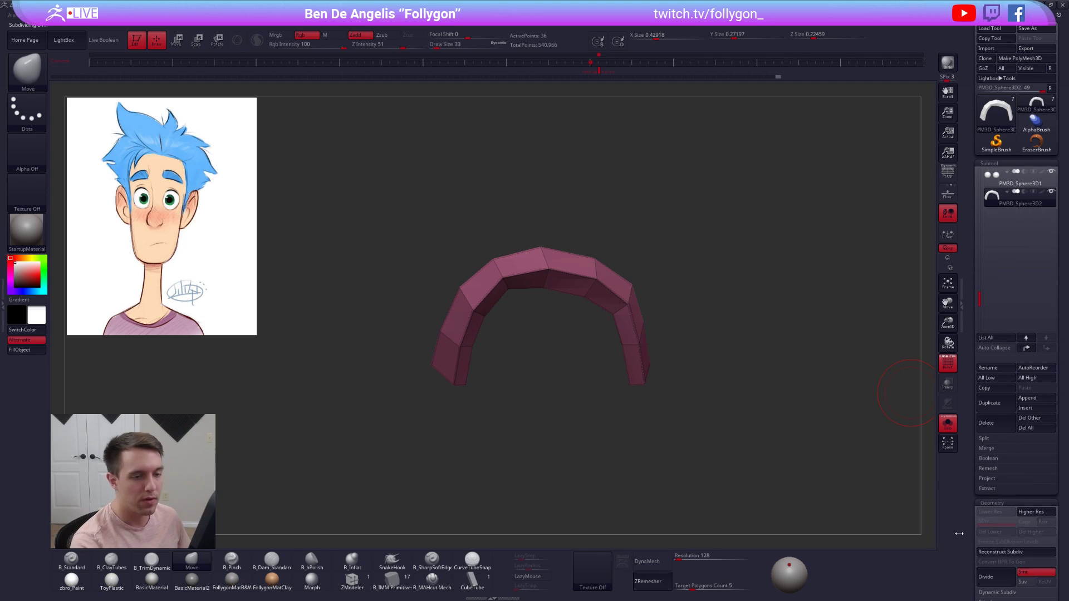
- Turn the eyelid's dynamic subdivision back on and show all parts of the head
{"action": "left_click", "coordinate": [948, 424]}
{"action": "key", "text": "alt+s"}
{"action": "key", "text": "d"}
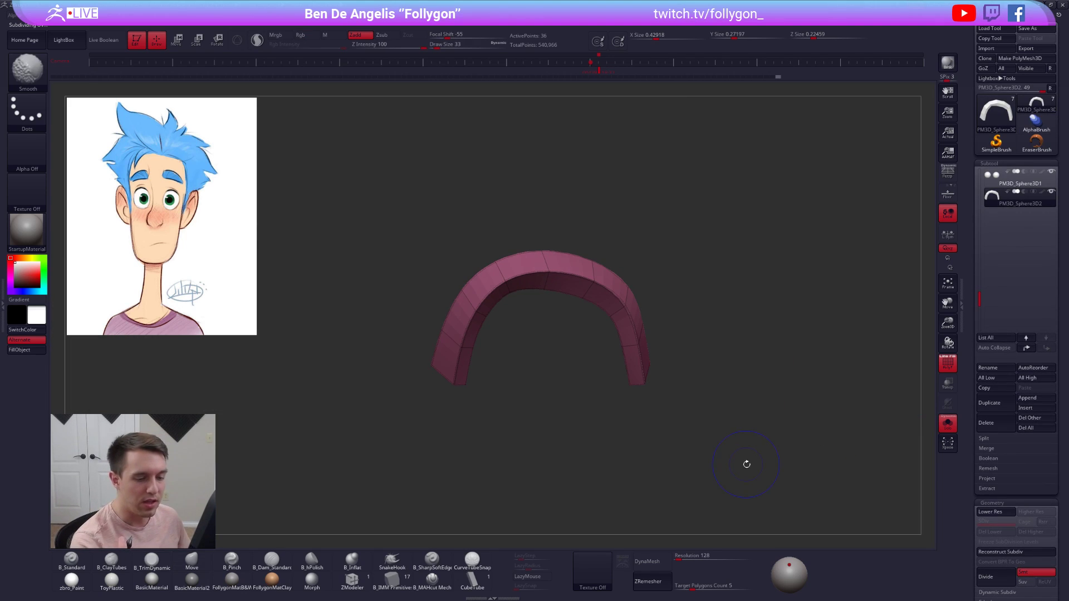
{"action": "key", "text": "alt+s"}
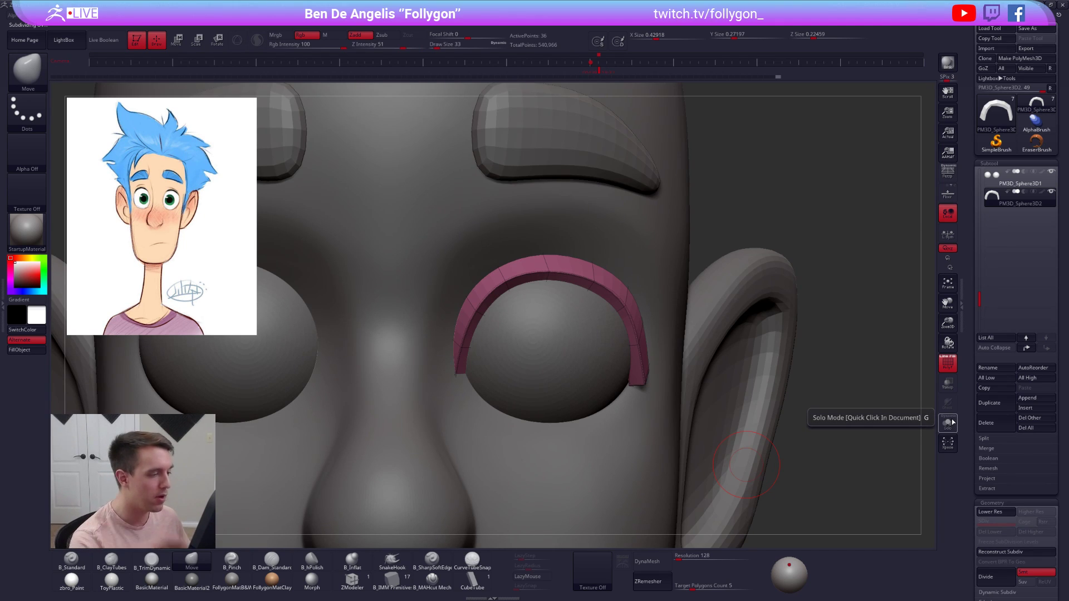
{"action": "key", "text": "shift+f"}
{"action": "key", "text": "space"}
{"action": "left_click", "coordinate": [619, 372]}
{"action": "right_click_drag", "start_coordinate": [599, 371], "coordinate": [582, 367]}
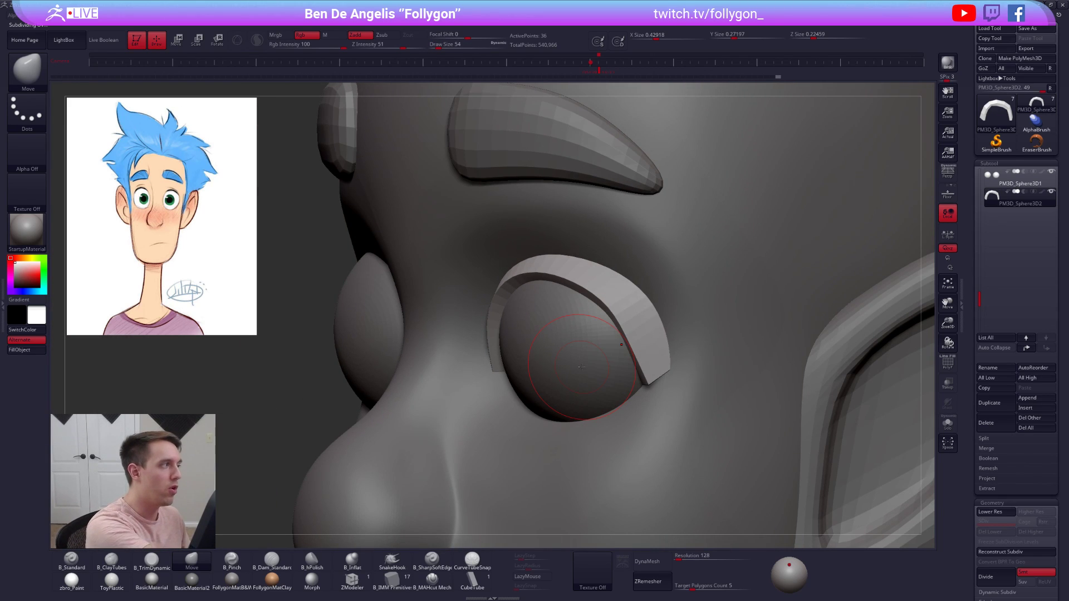
{"action": "left_click", "coordinate": [70, 36], "text": "ctrl+alt"}
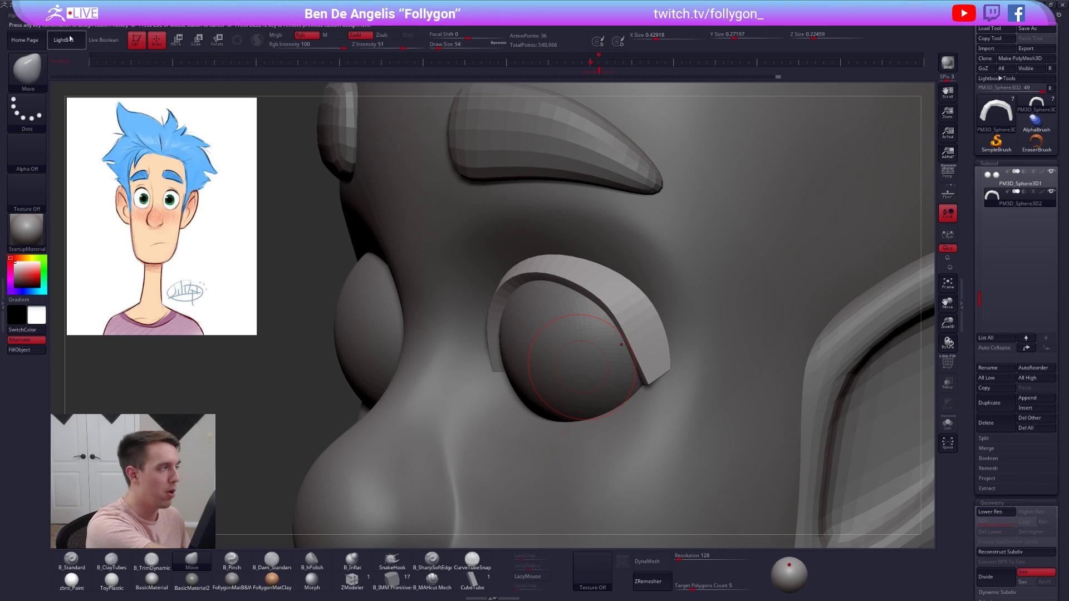
{"action": "key", "text": "Escape"}
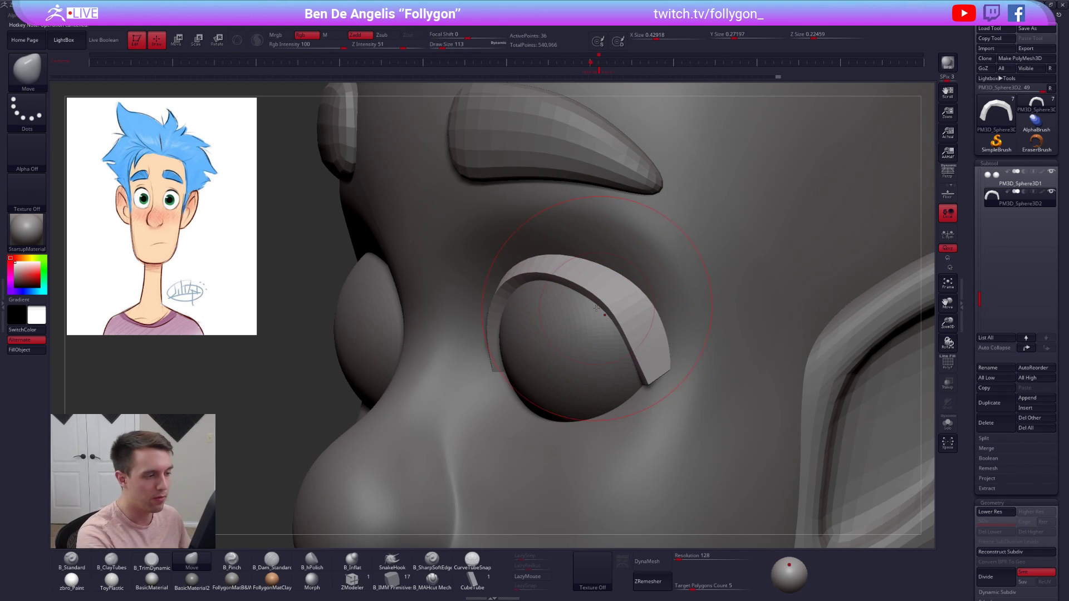
- Nudge the upper eyelid's arch with the Move brush and isolate the eyelid as a low-poly wireframe
{"action": "key", "text": "ctrl+d"}
{"action": "right_click_drag", "start_coordinate": [544, 292], "coordinate": [535, 287], "text": "shift"}
{"action": "key", "text": "space"}
{"action": "left_click_drag", "start_coordinate": [557, 295], "coordinate": [519, 276]}
{"action": "key", "text": "alt+s"}
{"action": "key", "text": "shift+d"}
{"action": "key", "text": "space"}
{"action": "key", "text": "shift+f"}
{"action": "right_click_drag", "start_coordinate": [531, 334], "coordinate": [513, 265]}
{"action": "key", "text": "ctrl+f"}
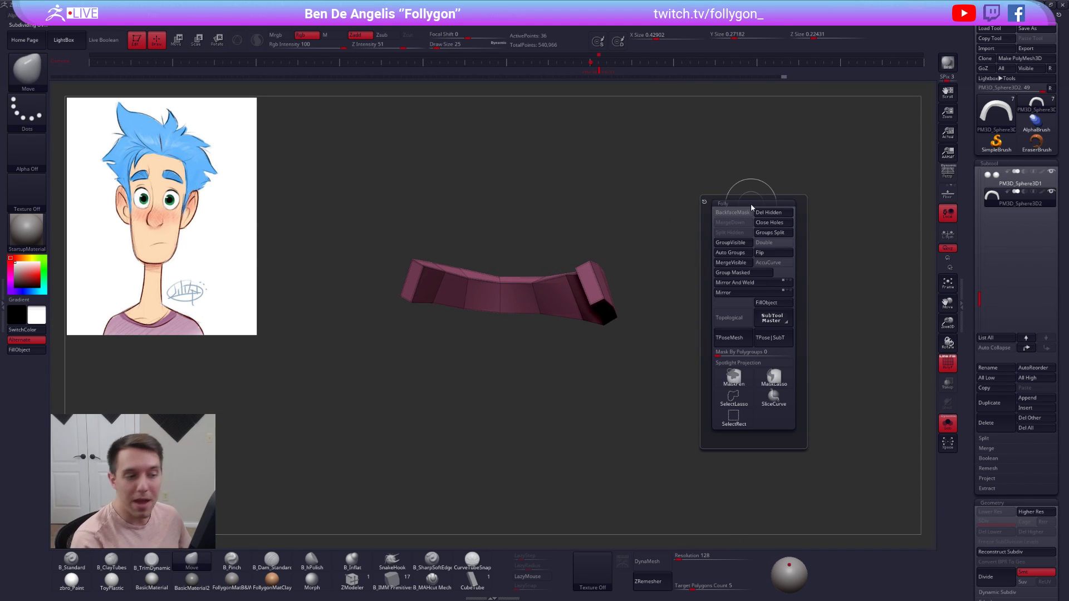
{"action": "key", "text": "ctrl+f"}
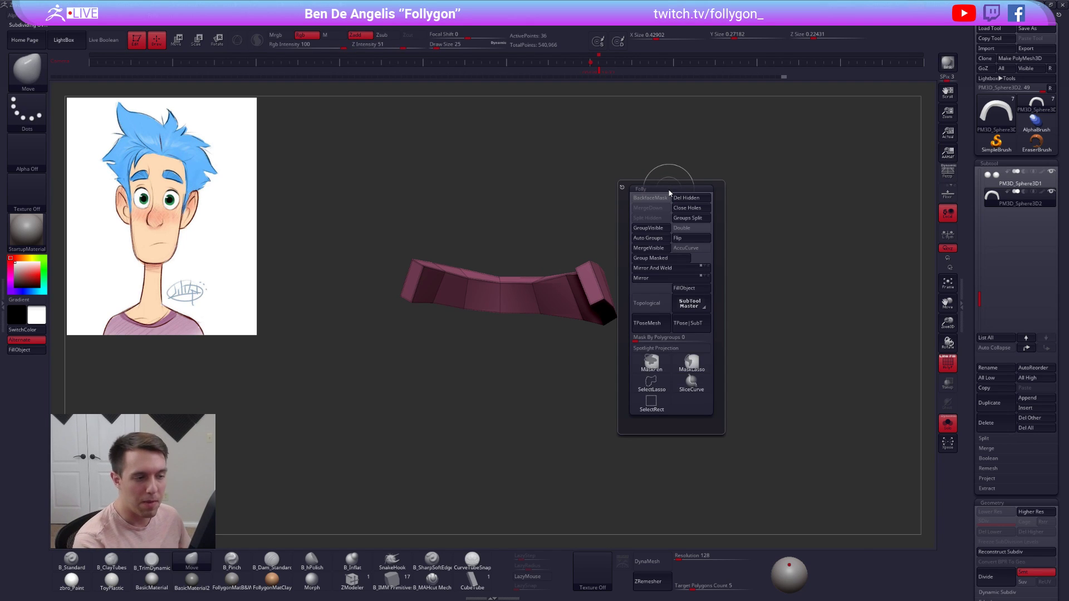
{"action": "key", "text": "ctrl+f"}
{"action": "key", "text": "ctrl+f"}
- Even out the isolated eyelid's edges with the Move brush at draw size 25 and show the whole head again
{"action": "right_click_drag", "start_coordinate": [564, 283], "coordinate": [586, 265]}
{"action": "left_click_drag", "start_coordinate": [546, 334], "coordinate": [606, 304], "text": "alt"}
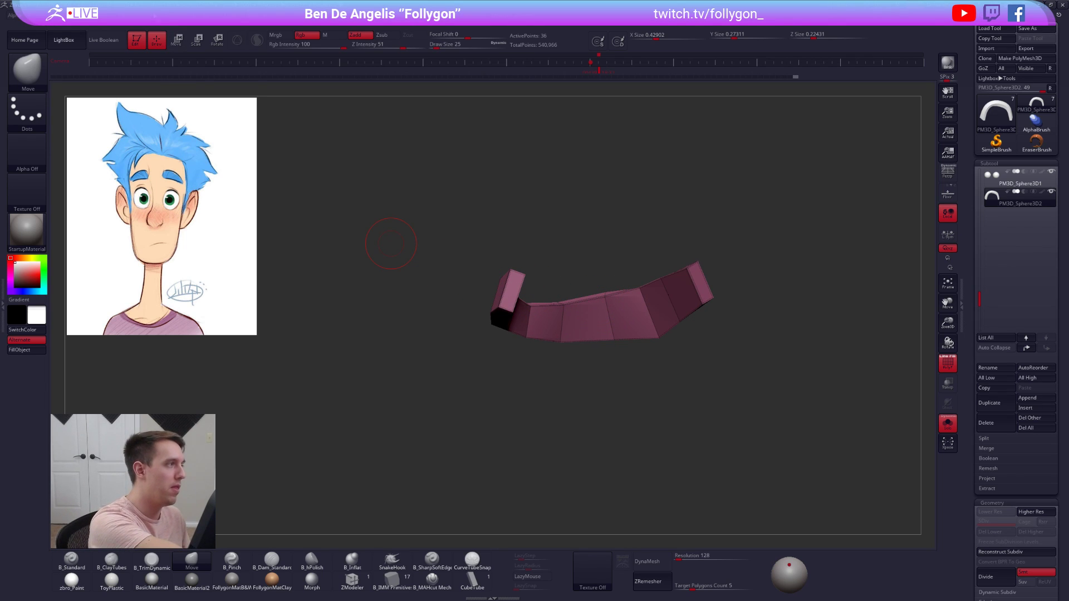
{"action": "mouse_move", "coordinate": [441, 282]}
{"action": "left_mouse_down"}
{"action": "mouse_move", "coordinate": [507, 306]}
{"action": "mouse_move", "coordinate": [539, 395]}
{"action": "mouse_move", "coordinate": [559, 348]}
{"action": "mouse_move", "coordinate": [546, 313]}
{"action": "mouse_move", "coordinate": [574, 299]}
{"action": "left_mouse_up"}
{"action": "key", "text": "ctrl+d"}
{"action": "key", "text": "alt+s"}
{"action": "key", "text": "s"}
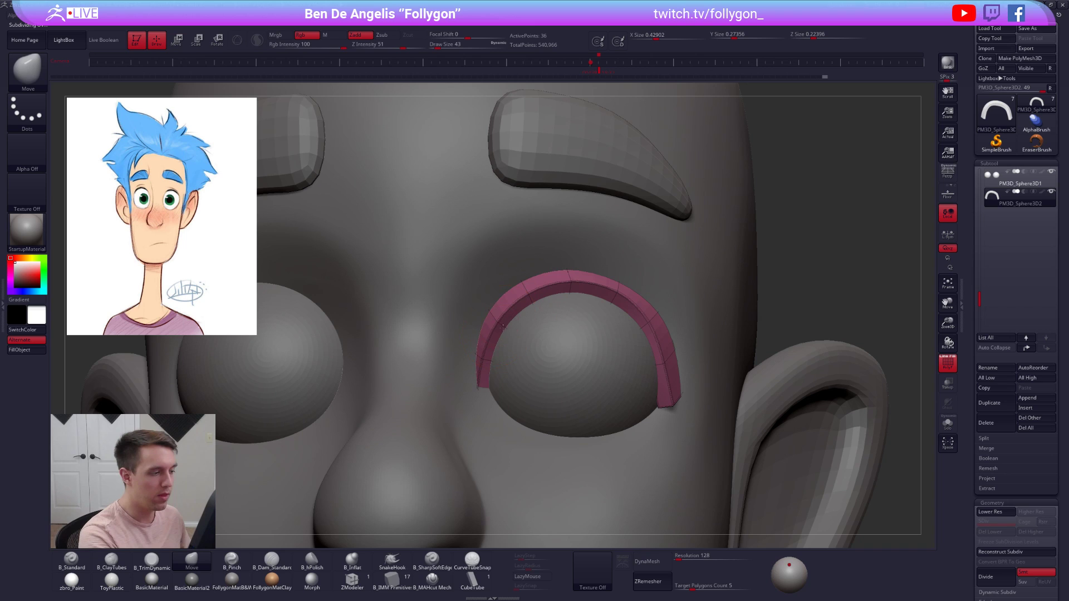
{"action": "right_click_drag", "start_coordinate": [495, 406], "coordinate": [539, 354]}
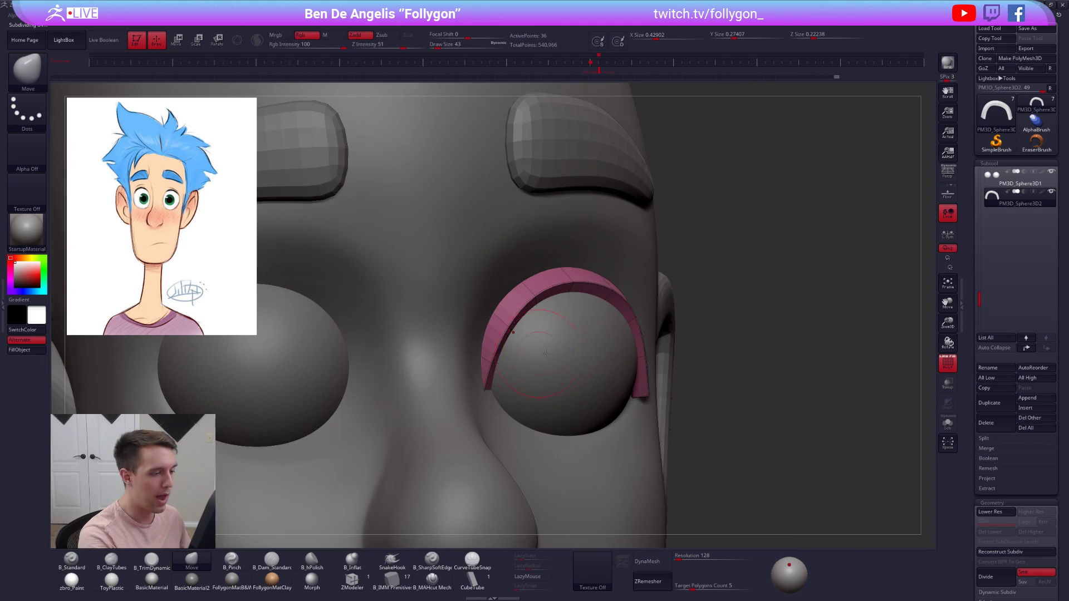
- Mask everything on the isolated eyelid except its outer end and rotate that end with a Transpose line
{"action": "right_click_drag", "start_coordinate": [636, 359], "coordinate": [585, 356]}
{"action": "key", "text": "alt+s"}
{"action": "mouse_move", "coordinate": [676, 354]}
{"action": "left_mouse_down", "text": "ctrl"}
{"action": "mouse_move", "coordinate": [621, 388]}
{"action": "mouse_move", "coordinate": [672, 431]}
{"action": "left_mouse_up", "text": "ctrl"}
{"action": "left_click", "coordinate": [684, 406], "text": "ctrl"}
{"action": "right_click_drag", "start_coordinate": [684, 398], "coordinate": [636, 358]}
{"action": "key", "text": "r"}
{"action": "left_click", "coordinate": [635, 359]}
{"action": "mouse_move", "coordinate": [646, 357]}
{"action": "left_mouse_down"}
{"action": "mouse_move", "coordinate": [667, 456]}
{"action": "mouse_move", "coordinate": [639, 454]}
{"action": "left_mouse_up"}
{"action": "mouse_move", "coordinate": [638, 454]}
{"action": "right_mouse_down"}
{"action": "mouse_move", "coordinate": [625, 437]}
{"action": "mouse_move", "coordinate": [590, 446]}
{"action": "right_mouse_up"}
{"action": "right_click_drag", "start_coordinate": [670, 466], "coordinate": [607, 451]}
- Adjust the eyelid's unmasked outer end with the Move brush at draw size 61 and clear the mask
{"action": "key", "text": "q"}
{"action": "key", "text": "space"}
{"action": "left_click_drag", "start_coordinate": [636, 391], "coordinate": [639, 391]}
{"action": "right_click_drag", "start_coordinate": [691, 392], "coordinate": [650, 332]}
{"action": "right_click_drag", "start_coordinate": [535, 414], "coordinate": [520, 364], "text": "ctrl"}
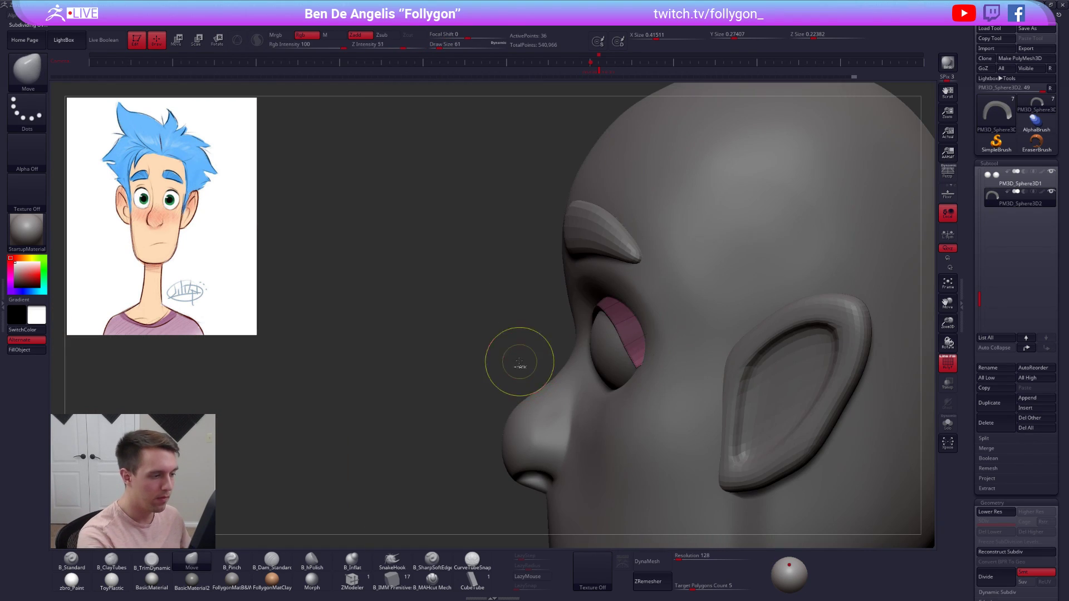
{"action": "left_click", "coordinate": [520, 363], "text": "ctrl"}
- Shift the eyelid's arch around the eyeball in side view with the Move brush at draw size 74
{"action": "key", "text": "space"}
{"action": "left_click_drag", "start_coordinate": [630, 345], "coordinate": [611, 327]}
{"action": "key", "text": "space"}
{"action": "left_click_drag", "start_coordinate": [612, 315], "coordinate": [618, 319]}
{"action": "mouse_move", "coordinate": [616, 327]}
{"action": "right_mouse_down"}
{"action": "mouse_move", "coordinate": [637, 333]}
{"action": "mouse_move", "coordinate": [598, 312]}
{"action": "mouse_move", "coordinate": [658, 293]}
{"action": "mouse_move", "coordinate": [585, 311]}
{"action": "right_mouse_up"}
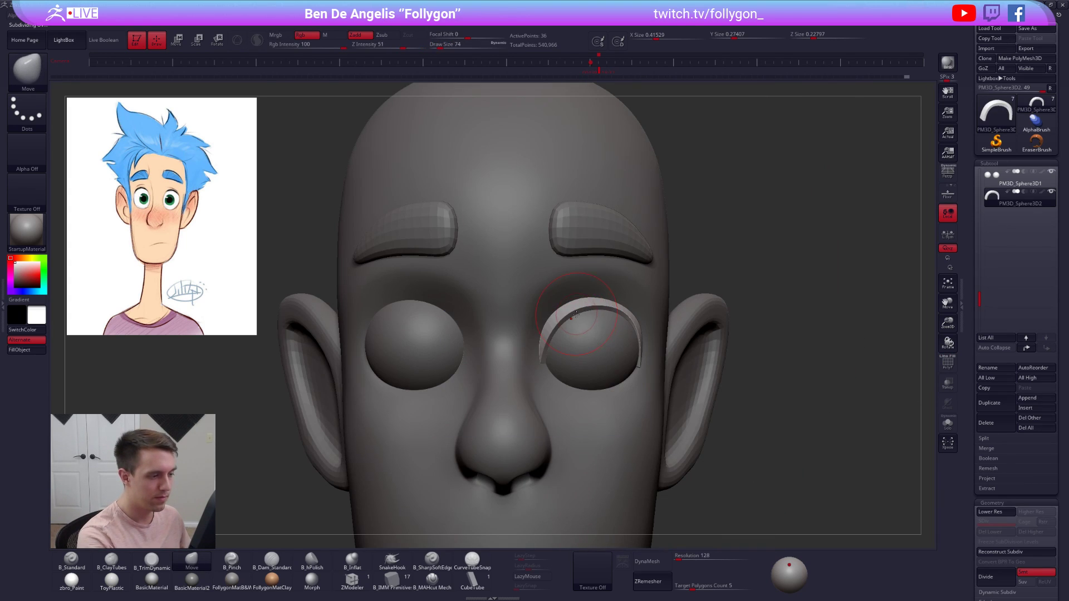
- Hide all parts except the eyeballs and the upper eyelid, and display the eyelid as a low-poly wireframe
{"action": "left_click", "coordinate": [1052, 192], "text": "shift"}
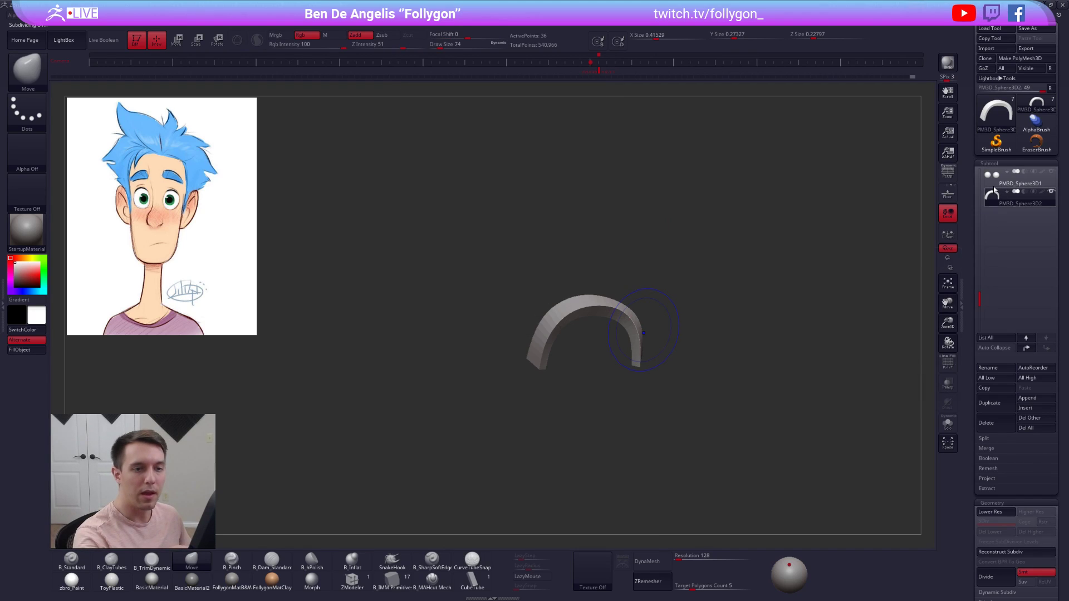
{"action": "left_click", "coordinate": [998, 178]}
{"action": "left_click", "coordinate": [997, 198]}
{"action": "mouse_move", "coordinate": [485, 366]}
{"action": "right_mouse_down"}
{"action": "mouse_move", "coordinate": [575, 358]}
{"action": "mouse_move", "coordinate": [559, 396]}
{"action": "right_mouse_up"}
{"action": "right_click", "coordinate": [559, 396]}
{"action": "key", "text": "shift+d"}
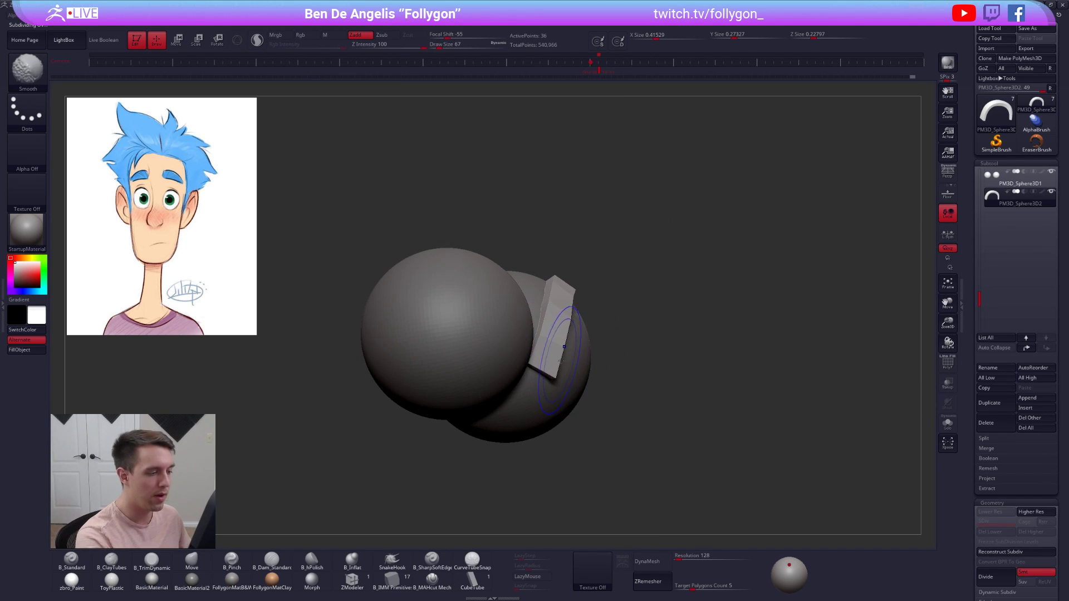
{"action": "right_click_drag", "start_coordinate": [613, 365], "coordinate": [559, 369]}
{"action": "key", "text": "shift+f"}
- Mask all but the eyelid's inner end, rotate and move that end with Transpose, and restore the dynamic subdivision
{"action": "mouse_move", "coordinate": [564, 370]}
{"action": "left_mouse_down", "text": "ctrl"}
{"action": "mouse_move", "coordinate": [497, 385]}
{"action": "mouse_move", "coordinate": [576, 402]}
{"action": "left_mouse_up", "text": "ctrl"}
{"action": "left_click", "coordinate": [604, 381], "text": "ctrl"}
{"action": "key", "text": "r"}
{"action": "mouse_move", "coordinate": [557, 348]}
{"action": "left_mouse_down"}
{"action": "mouse_move", "coordinate": [518, 478]}
{"action": "mouse_move", "coordinate": [542, 483]}
{"action": "left_mouse_up"}
{"action": "key", "text": "w"}
{"action": "left_click_drag", "start_coordinate": [538, 413], "coordinate": [540, 422]}
{"action": "key", "text": "d"}
{"action": "right_click_drag", "start_coordinate": [607, 402], "coordinate": [548, 392]}
- Fit the eyelid's inner leg to the eyeball with the Move brush at draw size 43 and clear the mask
{"action": "key", "text": "q"}
{"action": "key", "text": "space"}
{"action": "left_click_drag", "start_coordinate": [554, 393], "coordinate": [552, 393]}
{"action": "left_click_drag", "start_coordinate": [554, 390], "coordinate": [556, 390]}
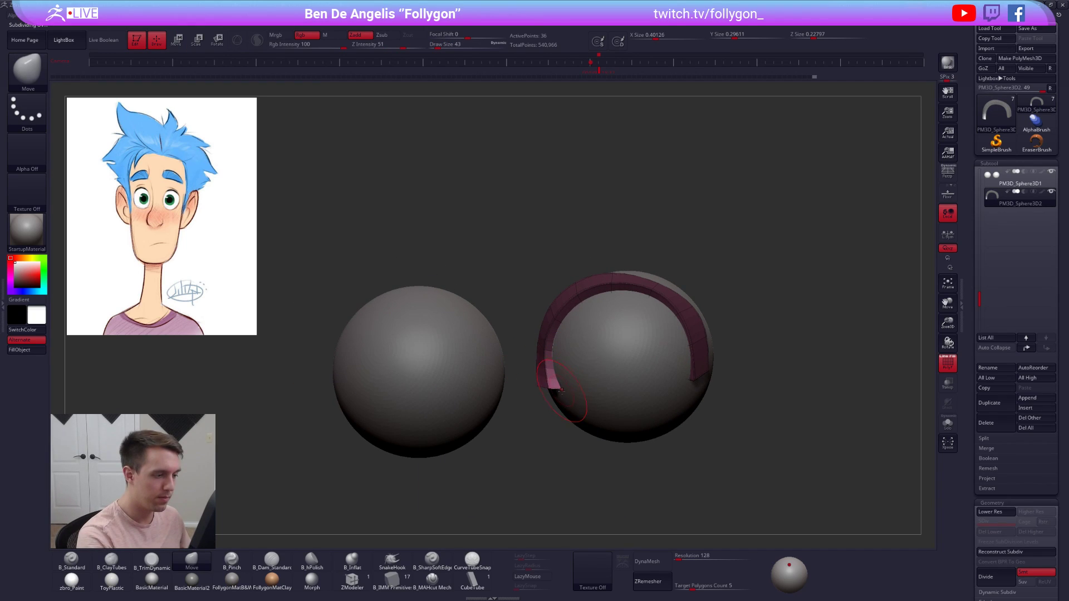
{"action": "right_click_drag", "start_coordinate": [561, 391], "coordinate": [657, 312]}
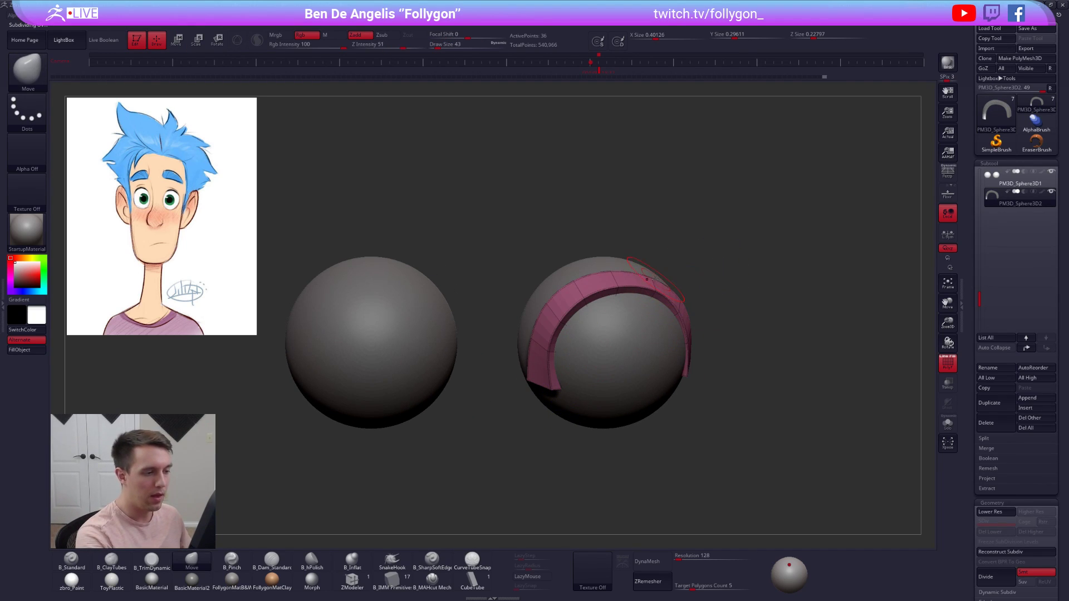
{"action": "right_click_drag", "start_coordinate": [655, 274], "coordinate": [585, 337]}
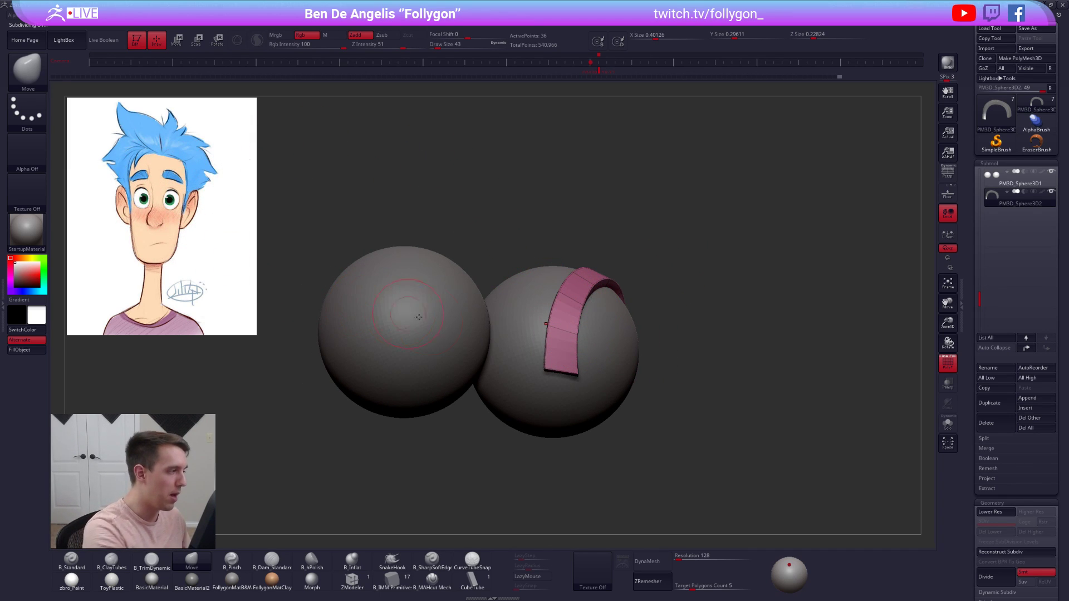
{"action": "left_click_drag", "start_coordinate": [556, 350], "coordinate": [546, 370]}
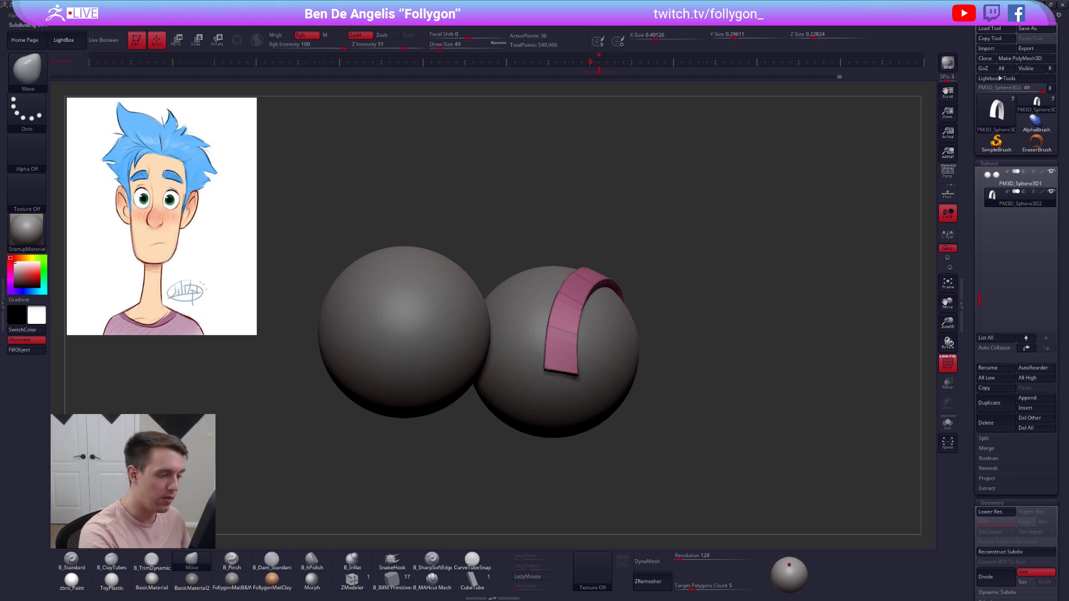
- Refine the eyelid's curve around the eyeball with the Move brush and set the draw size to 61
{"action": "mouse_move", "coordinate": [562, 367]}
{"action": "right_mouse_down"}
{"action": "mouse_move", "coordinate": [544, 353]}
{"action": "mouse_move", "coordinate": [583, 335]}
{"action": "mouse_move", "coordinate": [568, 333]}
{"action": "mouse_move", "coordinate": [668, 340]}
{"action": "right_mouse_up"}
{"action": "key", "text": "s"}
{"action": "left_click", "coordinate": [549, 370]}
{"action": "key", "text": "space"}
{"action": "key", "text": "space"}
{"action": "left_click_drag", "start_coordinate": [692, 327], "coordinate": [702, 326]}
{"action": "right_click_drag", "start_coordinate": [722, 336], "coordinate": [724, 310], "text": "ctrl"}
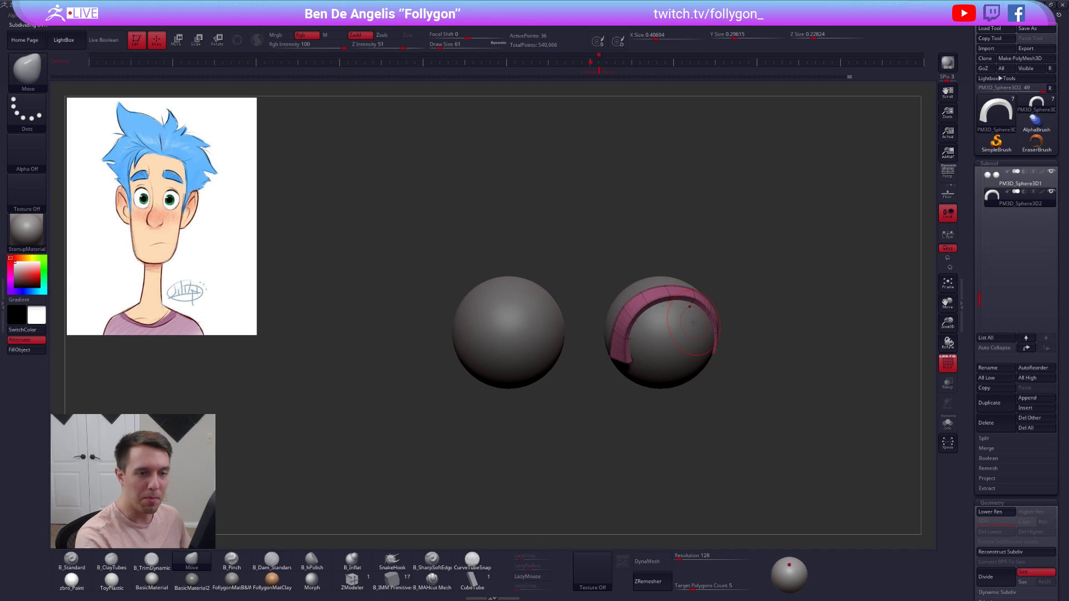
- Show all parts of the head again, select the eyeballs and isolate them in wireframe
{"action": "left_click", "coordinate": [1051, 192], "text": "shift"}
{"action": "mouse_move", "coordinate": [814, 384]}
{"action": "left_mouse_down"}
{"action": "mouse_move", "coordinate": [774, 456]}
{"action": "mouse_move", "coordinate": [819, 385]}
{"action": "left_mouse_up"}
{"action": "left_click_drag", "start_coordinate": [796, 345], "coordinate": [771, 434]}
{"action": "right_click_drag", "start_coordinate": [706, 335], "coordinate": [700, 273]}
{"action": "left_click", "coordinate": [702, 350], "text": "alt"}
{"action": "key", "text": "shift+f"}
{"action": "right_click_drag", "start_coordinate": [685, 321], "coordinate": [651, 296], "text": "alt"}
{"action": "key", "text": "alt+s"}
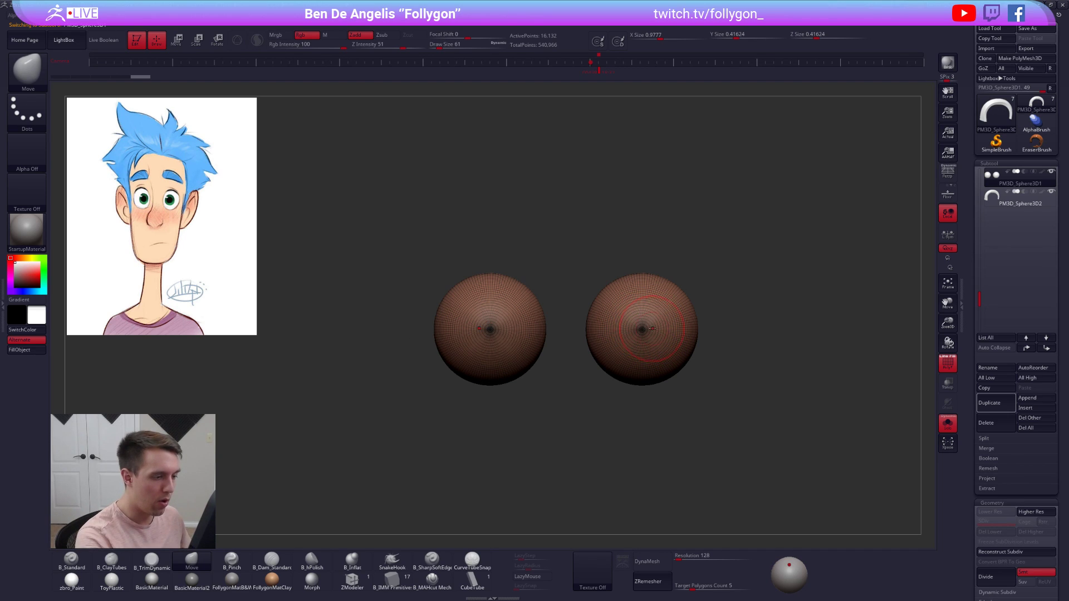
- Rotate the eyeballs slightly with a Transpose line drawn down from the eyeball's centre, with the whole head shown
{"action": "key", "text": "r"}
{"action": "left_click_drag", "start_coordinate": [642, 329], "coordinate": [642, 418], "text": "shift"}
{"action": "key", "text": "alt+s"}
{"action": "key", "text": "shift+f"}
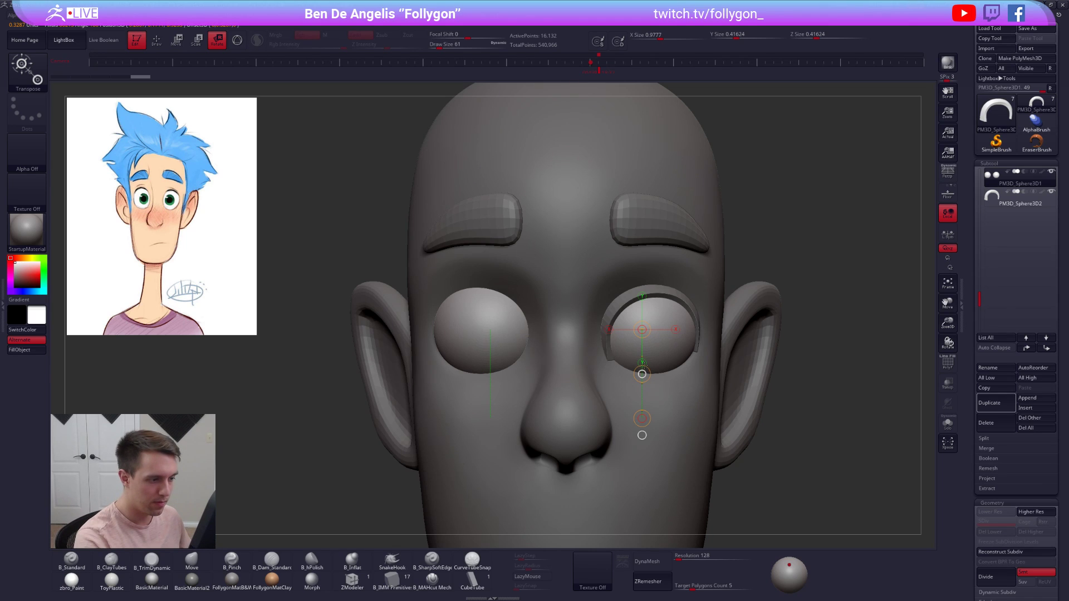
{"action": "right_click_drag", "start_coordinate": [645, 385], "coordinate": [755, 441], "text": "ctrl"}
{"action": "left_click_drag", "start_coordinate": [754, 441], "coordinate": [683, 399]}
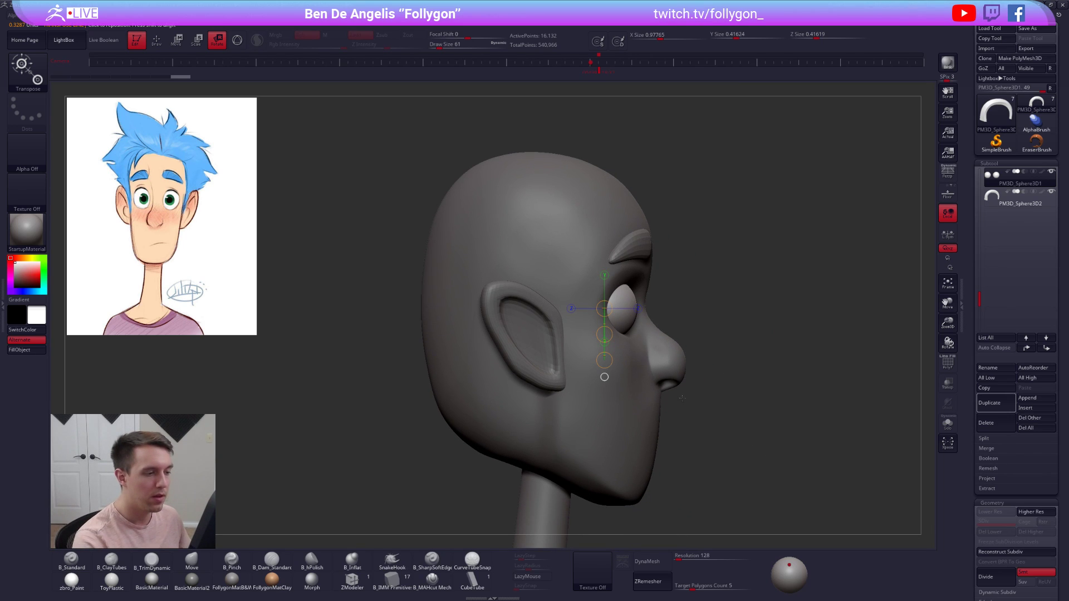
{"action": "right_click_drag", "start_coordinate": [691, 425], "coordinate": [690, 384], "text": "ctrl"}
{"action": "key", "text": "w"}
{"action": "left_click_drag", "start_coordinate": [631, 312], "coordinate": [684, 313], "text": "shift"}
{"action": "right_click_drag", "start_coordinate": [860, 385], "coordinate": [745, 395]}
{"action": "right_click_drag", "start_coordinate": [744, 394], "coordinate": [608, 401], "text": "alt"}
{"action": "key", "text": "q"}
{"action": "right_click_drag", "start_coordinate": [696, 324], "coordinate": [676, 341], "text": "alt"}
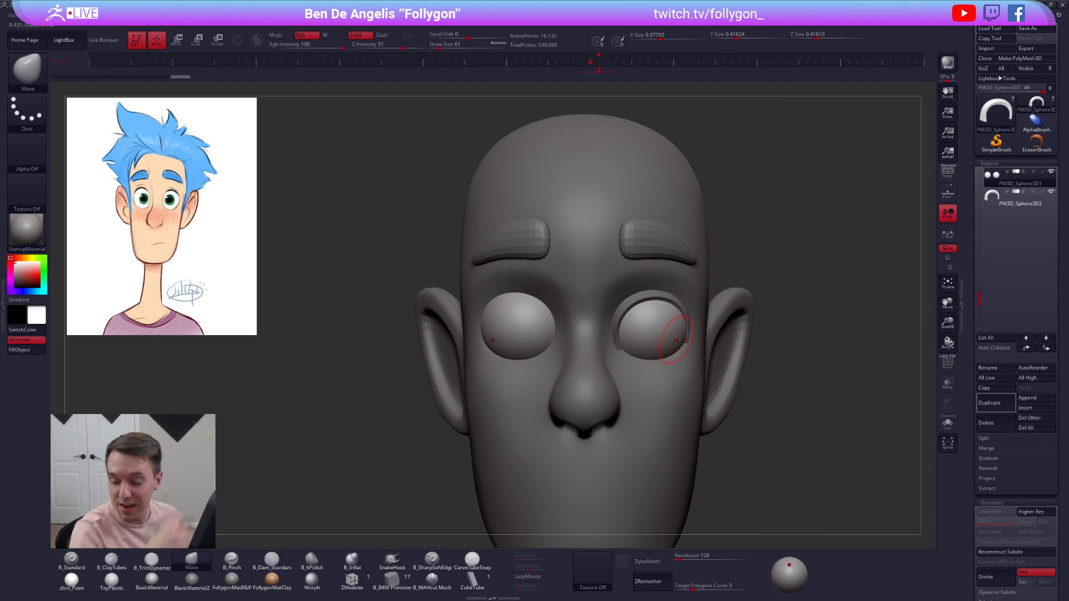
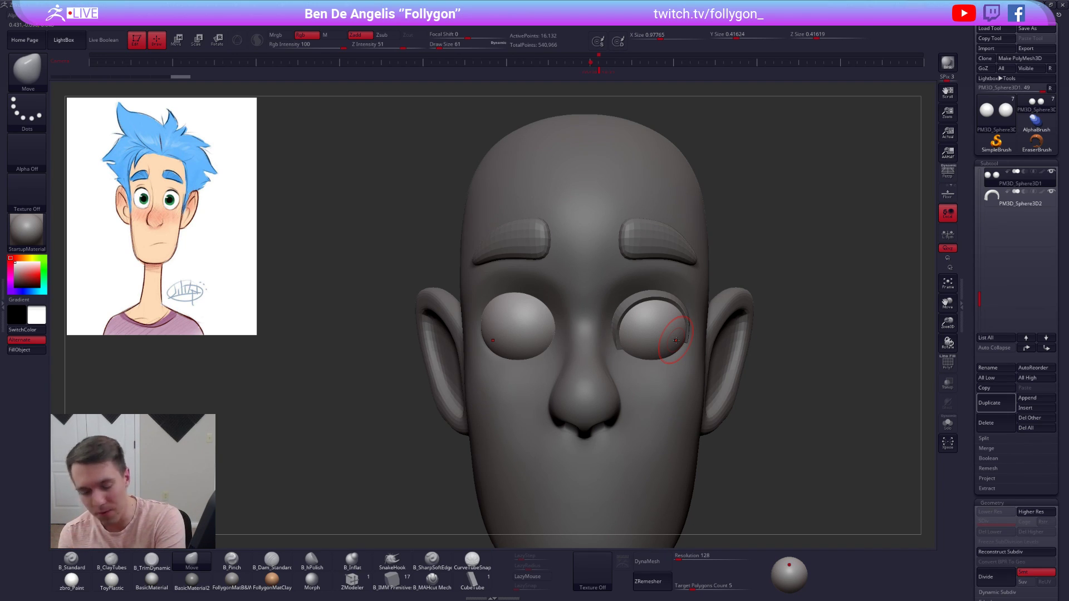
- Turn on local symmetry and try enlarging the eyeballs with a Transpose line
{"action": "left_click", "coordinate": [942, 241]}
{"action": "mouse_move", "coordinate": [716, 303]}
{"action": "right_mouse_down"}
{"action": "mouse_move", "coordinate": [640, 306]}
{"action": "mouse_move", "coordinate": [659, 359]}
{"action": "right_mouse_up"}
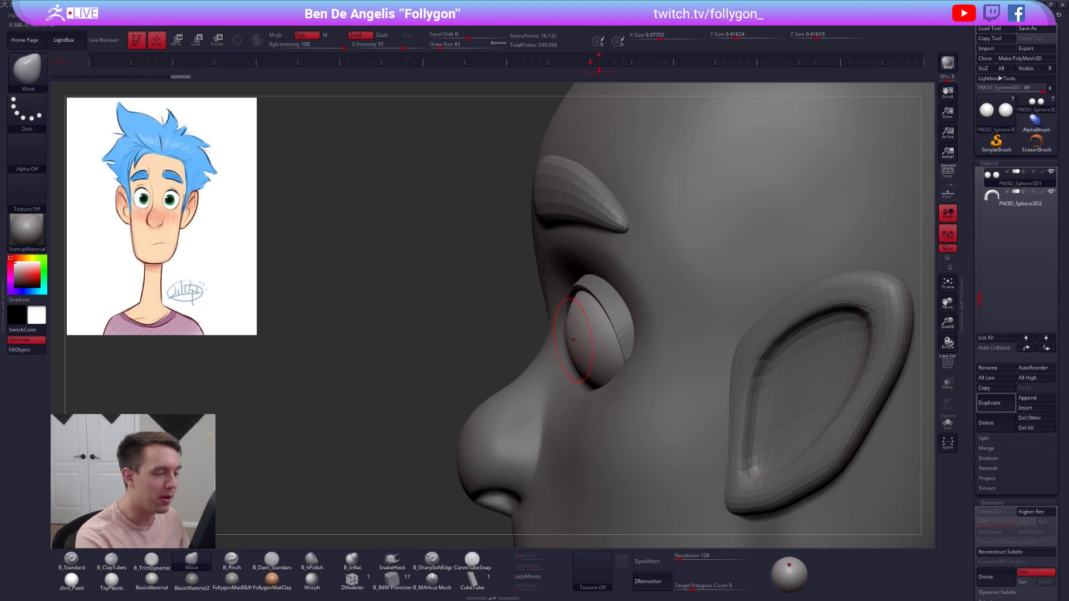
{"action": "key", "text": "w"}
{"action": "mouse_move", "coordinate": [568, 333]}
{"action": "left_mouse_down", "text": "shift"}
{"action": "mouse_move", "coordinate": [615, 333]}
{"action": "mouse_move", "coordinate": [603, 332]}
{"action": "mouse_move", "coordinate": [584, 363]}
{"action": "left_mouse_up", "text": "shift"}
{"action": "key", "text": "e"}
{"action": "right_click_drag", "start_coordinate": [613, 369], "coordinate": [701, 362]}
- Try repositioning the enlarged eyeballs in the sockets with a Transpose move line
{"action": "key", "text": "w"}
{"action": "mouse_move", "coordinate": [571, 348]}
{"action": "left_mouse_down", "text": "shift"}
{"action": "mouse_move", "coordinate": [666, 345]}
{"action": "mouse_move", "coordinate": [603, 346]}
{"action": "mouse_move", "coordinate": [553, 380]}
{"action": "left_mouse_up", "text": "shift"}
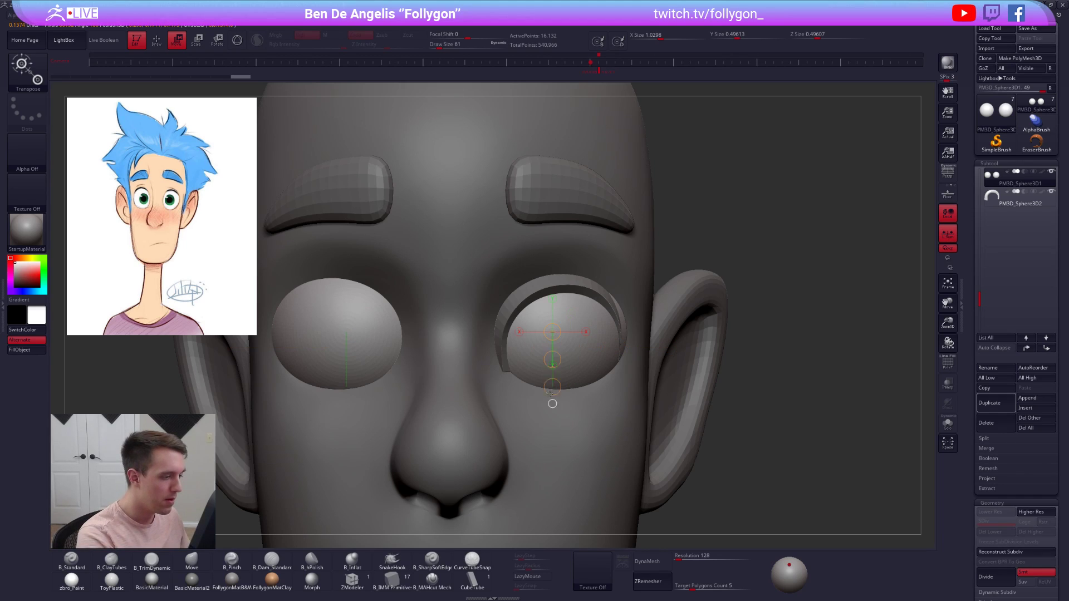
{"action": "left_click_drag", "start_coordinate": [553, 438], "coordinate": [552, 451]}
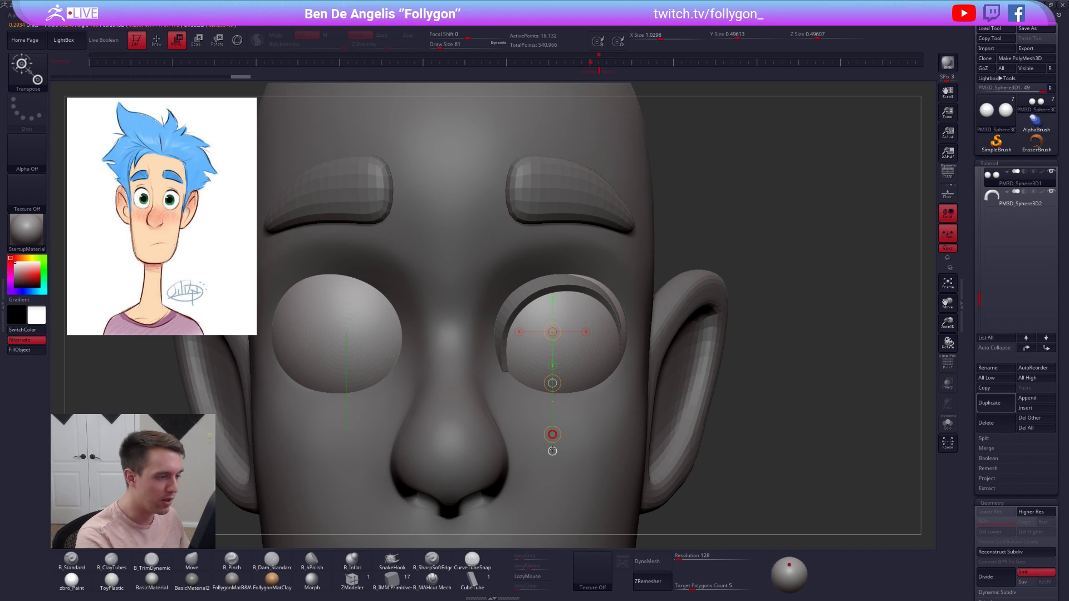
{"action": "right_click_drag", "start_coordinate": [551, 409], "coordinate": [384, 409]}
{"action": "left_click_drag", "start_coordinate": [576, 340], "coordinate": [646, 341]}
{"action": "left_click_drag", "start_coordinate": [625, 345], "coordinate": [622, 344]}
- Undo the eyeball scaling and repositioning and turn off local symmetry
{"action": "key", "text": "ctrl+z"}
{"action": "key", "text": "ctrl+z"}
{"action": "key", "text": "ctrl+z"}
{"action": "mouse_move", "coordinate": [548, 454]}
{"action": "right_mouse_down"}
{"action": "mouse_move", "coordinate": [746, 457]}
{"action": "mouse_move", "coordinate": [798, 368]}
{"action": "right_mouse_up"}
{"action": "key", "text": "ctrl+z"}
{"action": "key", "text": "ctrl+z"}
{"action": "left_click", "coordinate": [942, 239]}
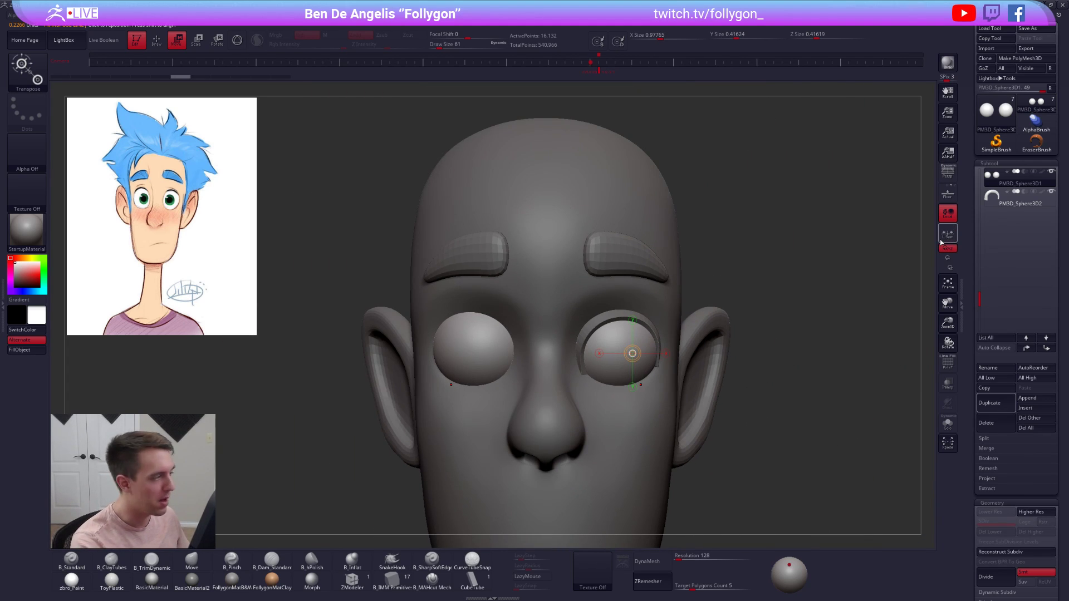
- Set the Move brush's draw size to 121, select the upper eyelid and mirror it to the other eye
{"action": "right_click_drag", "start_coordinate": [649, 365], "coordinate": [649, 390], "text": "ctrl"}
{"action": "key", "text": "q"}
{"action": "key", "text": "space"}
{"action": "left_click_drag", "start_coordinate": [618, 354], "coordinate": [622, 354]}
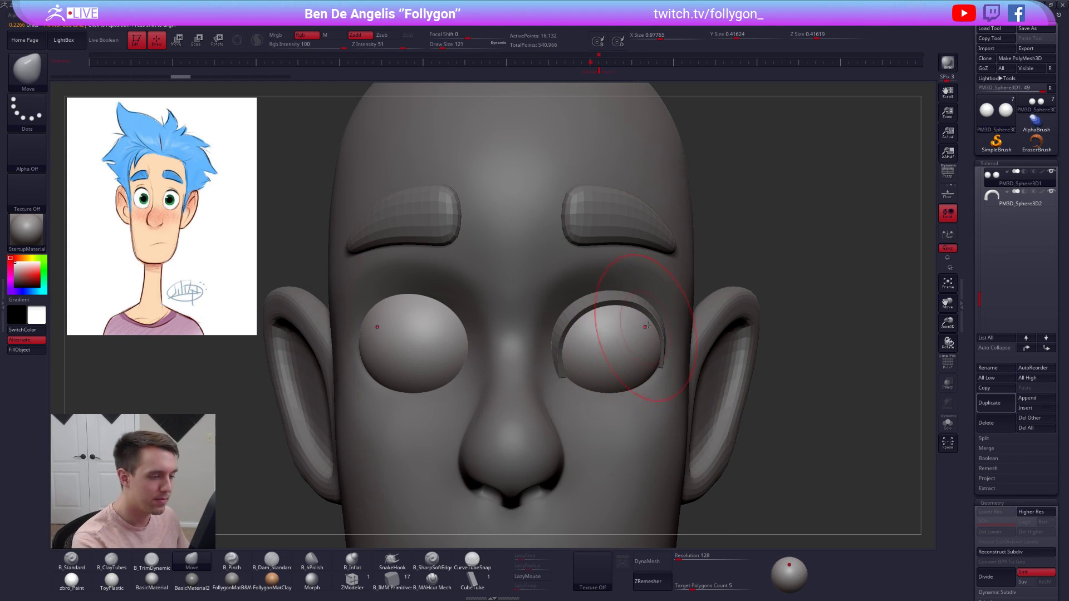
{"action": "left_click", "coordinate": [659, 319], "text": "alt"}
{"action": "mouse_move", "coordinate": [666, 328]}
{"action": "right_mouse_down", "text": "ctrl"}
{"action": "mouse_move", "coordinate": [704, 337]}
{"action": "mouse_move", "coordinate": [687, 317]}
{"action": "mouse_move", "coordinate": [644, 318]}
{"action": "mouse_move", "coordinate": [666, 329]}
{"action": "mouse_move", "coordinate": [677, 312]}
{"action": "right_mouse_up", "text": "ctrl"}
{"action": "key", "text": "space"}
{"action": "left_click", "coordinate": [675, 359]}
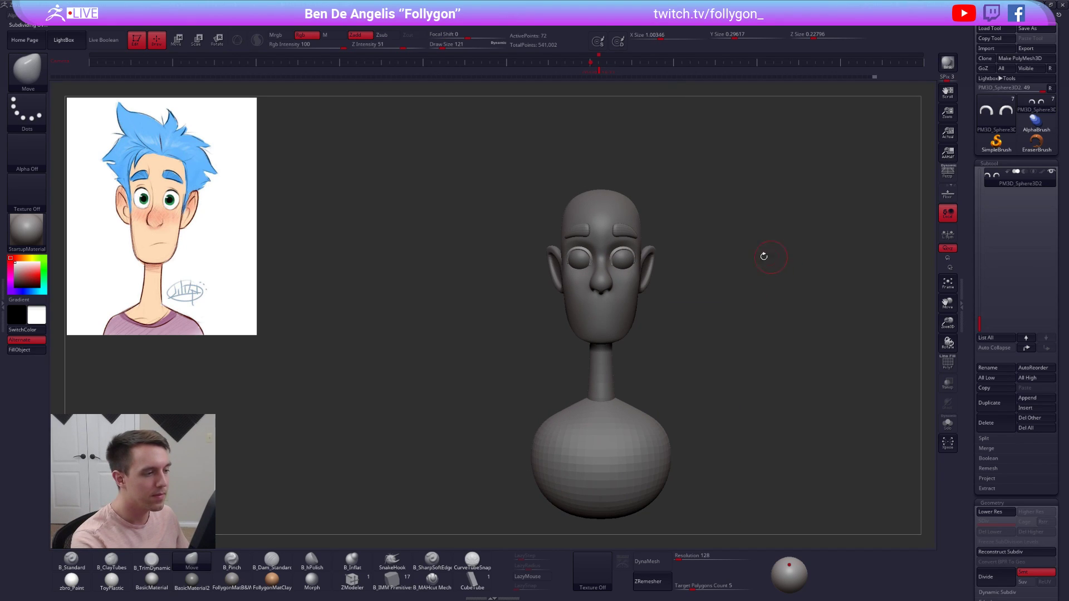
- Raise the inner side of both upper eyelids with the Move brush at draw size 68
{"action": "mouse_move", "coordinate": [617, 250]}
{"action": "right_mouse_down", "text": "alt"}
{"action": "mouse_move", "coordinate": [630, 257]}
{"action": "mouse_move", "coordinate": [625, 295]}
{"action": "right_mouse_up", "text": "alt"}
{"action": "key", "text": "space"}
{"action": "left_click_drag", "start_coordinate": [620, 287], "coordinate": [610, 286]}
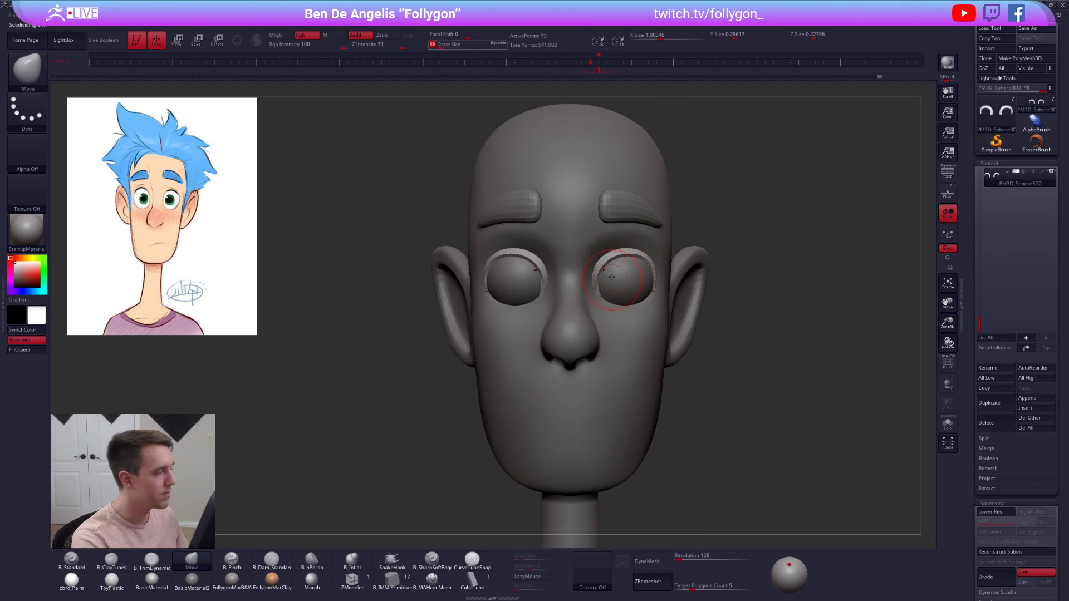
{"action": "right_click_drag", "start_coordinate": [603, 295], "coordinate": [595, 299], "text": "ctrl"}
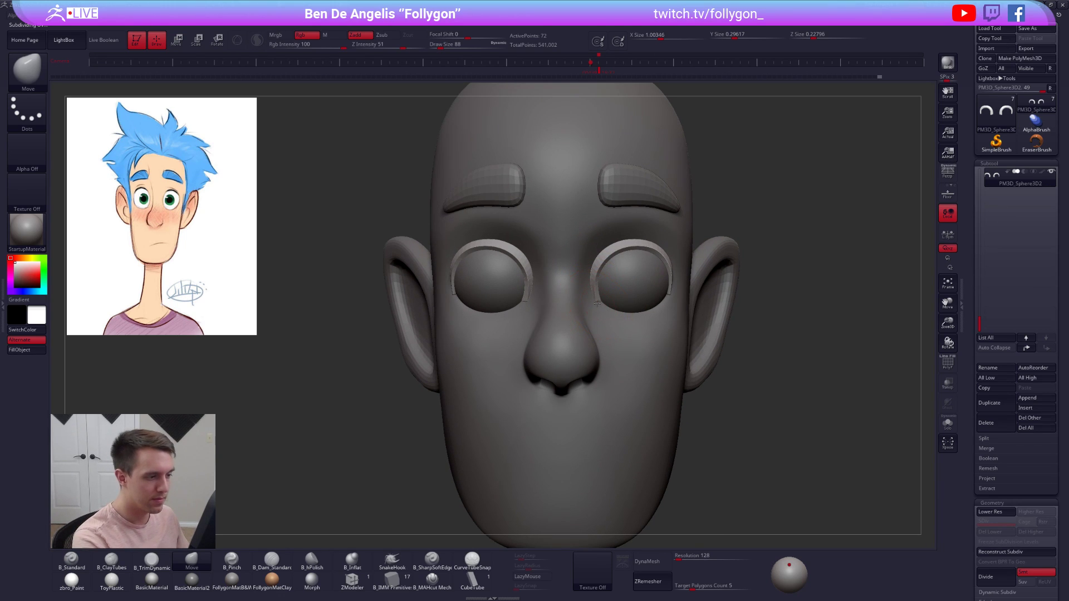
{"action": "left_click_drag", "start_coordinate": [606, 272], "coordinate": [614, 258]}
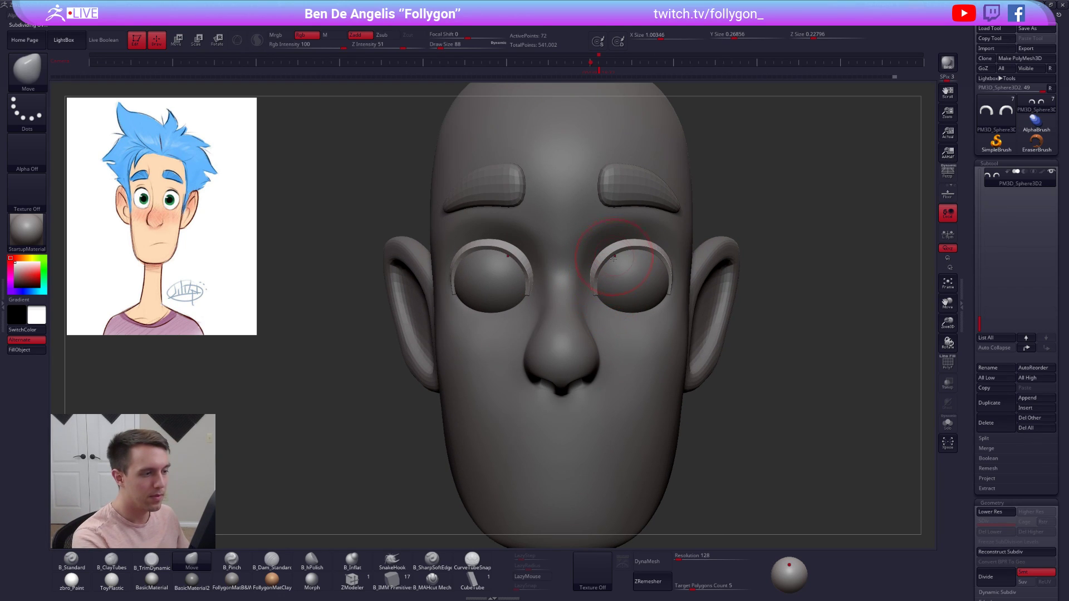
{"action": "right_click_drag", "start_coordinate": [643, 291], "coordinate": [629, 297], "text": "alt"}
- Duplicate the upper eyelids and rotate and move the copy with Transpose to form the lower eyelids
{"action": "left_click", "coordinate": [996, 404]}
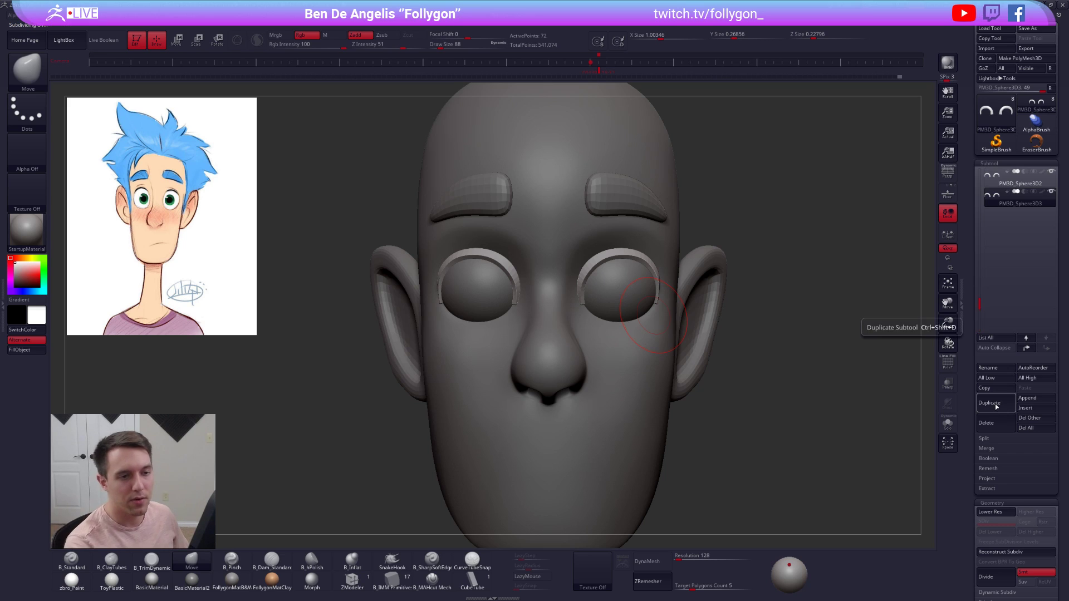
{"action": "key", "text": "r"}
{"action": "mouse_move", "coordinate": [618, 285]}
{"action": "left_mouse_down"}
{"action": "mouse_move", "coordinate": [789, 286]}
{"action": "mouse_move", "coordinate": [766, 368]}
{"action": "mouse_move", "coordinate": [707, 431]}
{"action": "mouse_move", "coordinate": [523, 426]}
{"action": "mouse_move", "coordinate": [457, 344]}
{"action": "left_mouse_up"}
{"action": "key", "text": "w"}
{"action": "mouse_move", "coordinate": [703, 285]}
{"action": "left_mouse_down"}
{"action": "mouse_move", "coordinate": [666, 288]}
{"action": "mouse_move", "coordinate": [694, 286]}
{"action": "left_mouse_up"}
{"action": "right_click_drag", "start_coordinate": [561, 308], "coordinate": [637, 336], "text": "alt"}
- Fit the lower eyelids against the eyeballs from several angles, starting with the Move brush at draw size 160
{"action": "key", "text": "q"}
{"action": "mouse_move", "coordinate": [501, 378]}
{"action": "right_mouse_down"}
{"action": "mouse_move", "coordinate": [503, 364]}
{"action": "mouse_move", "coordinate": [545, 340]}
{"action": "right_mouse_up"}
{"action": "key", "text": "space"}
{"action": "left_click_drag", "start_coordinate": [544, 340], "coordinate": [549, 340]}
{"action": "right_click_drag", "start_coordinate": [549, 349], "coordinate": [541, 329]}
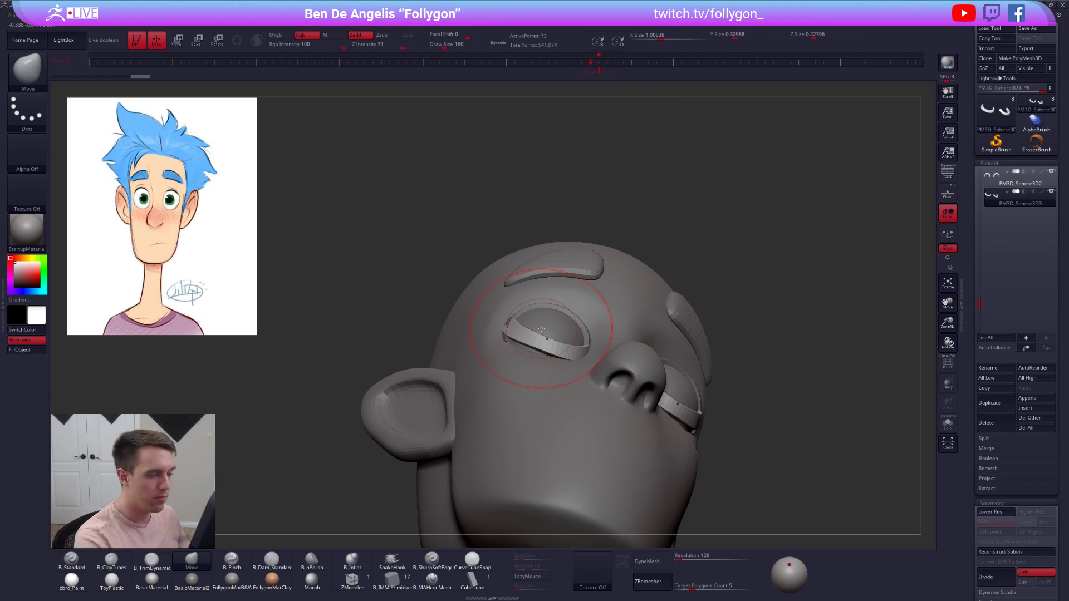
{"action": "left_click_drag", "start_coordinate": [524, 341], "coordinate": [523, 352]}
{"action": "right_click_drag", "start_coordinate": [543, 329], "coordinate": [567, 344]}
{"action": "left_click_drag", "start_coordinate": [573, 345], "coordinate": [577, 341]}
{"action": "mouse_move", "coordinate": [581, 346]}
{"action": "right_mouse_down"}
{"action": "mouse_move", "coordinate": [584, 356]}
{"action": "mouse_move", "coordinate": [568, 313]}
{"action": "mouse_move", "coordinate": [590, 325]}
{"action": "right_mouse_up"}
{"action": "key", "text": "space"}
{"action": "left_click_drag", "start_coordinate": [563, 321], "coordinate": [559, 321]}
{"action": "mouse_move", "coordinate": [573, 341]}
{"action": "right_mouse_down"}
{"action": "mouse_move", "coordinate": [564, 324]}
{"action": "mouse_move", "coordinate": [517, 425]}
{"action": "mouse_move", "coordinate": [600, 343]}
{"action": "right_mouse_up"}
- Select the head, switch to the Dam Standard brush at draw size 33 and turn on LazyMouse
{"action": "left_click", "coordinate": [525, 425], "text": "alt"}
{"action": "key", "text": "b"}
{"action": "key", "text": "d"}
{"action": "key", "text": "s"}
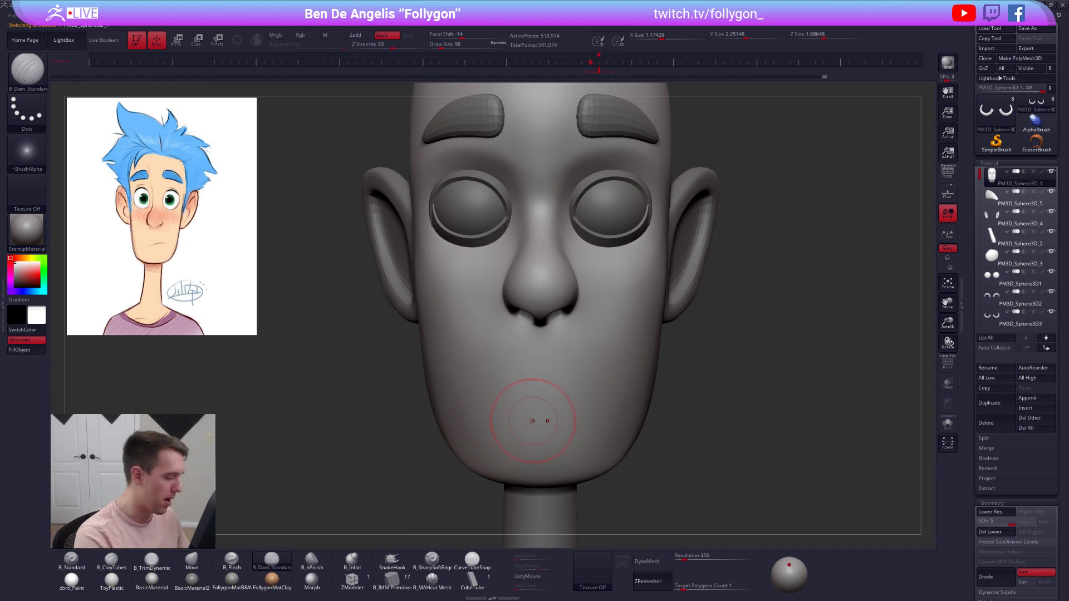
{"action": "key", "text": "space"}
{"action": "left_click_drag", "start_coordinate": [548, 413], "coordinate": [540, 413]}
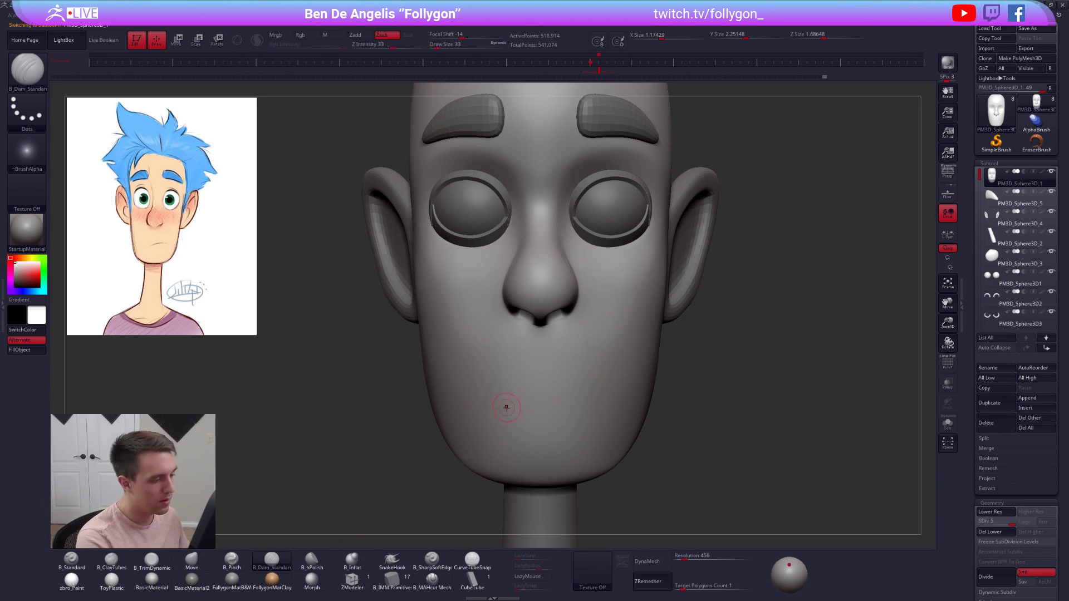
{"action": "key", "text": "ctrl+z"}
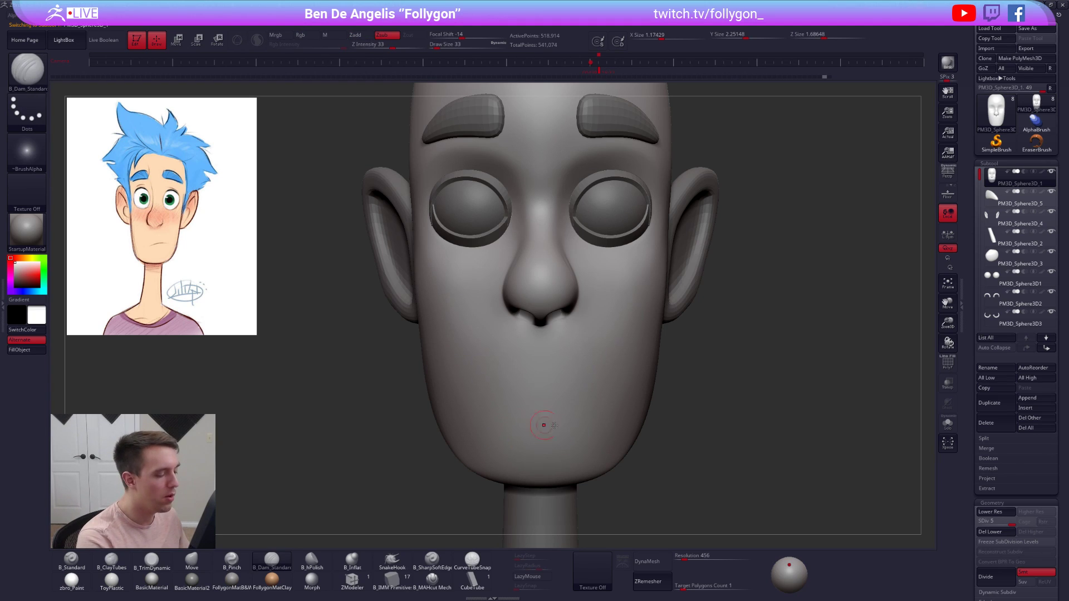
{"action": "left_click", "coordinate": [542, 575]}
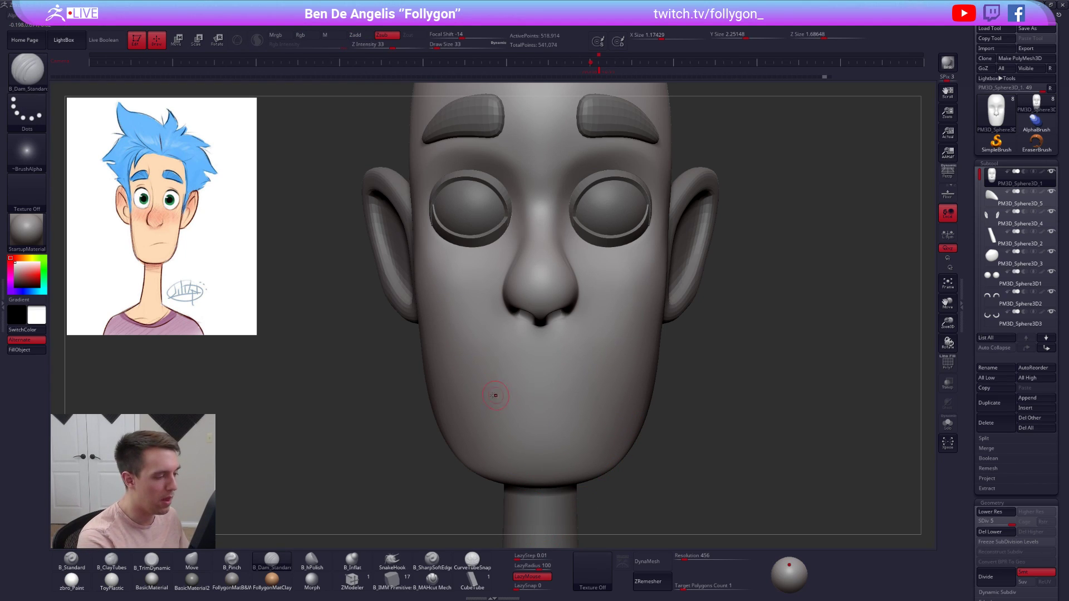
- Carve a V-shaped mouth line below the nose with Dam Standard, undoing the trial strokes and reducing the draw size to 29
{"action": "left_click_drag", "start_coordinate": [533, 409], "coordinate": [584, 399]}
{"action": "key", "text": "ctrl+z"}
{"action": "mouse_move", "coordinate": [512, 395]}
{"action": "left_mouse_down"}
{"action": "mouse_move", "coordinate": [531, 412]}
{"action": "mouse_move", "coordinate": [578, 398]}
{"action": "left_mouse_up"}
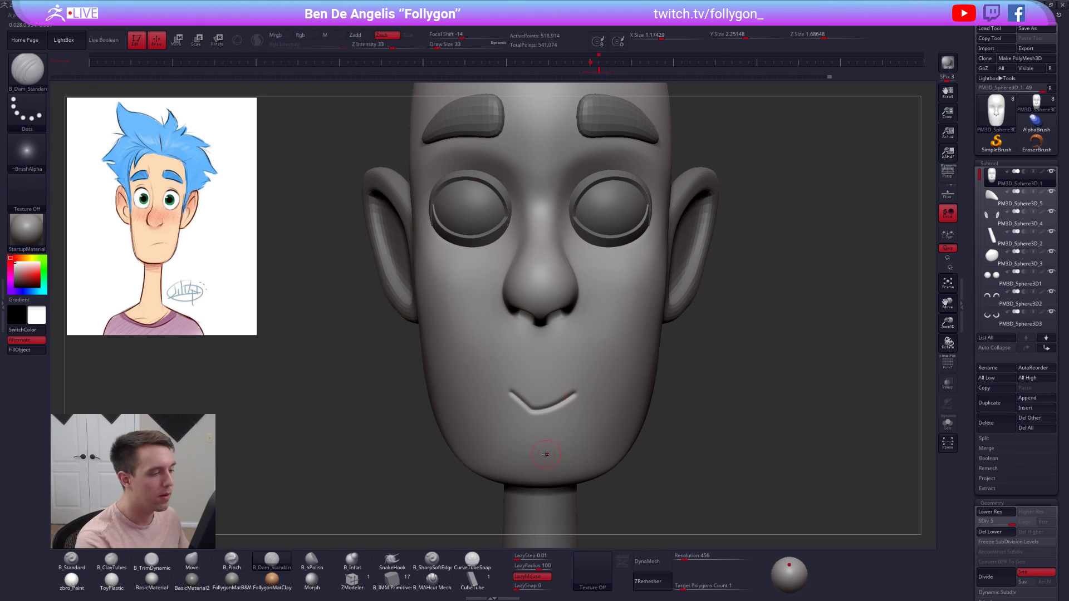
{"action": "key", "text": "bracketleft"}
{"action": "key", "text": "ctrl+z"}
{"action": "mouse_move", "coordinate": [512, 383]}
{"action": "left_mouse_down"}
{"action": "mouse_move", "coordinate": [566, 443]}
{"action": "mouse_move", "coordinate": [577, 370]}
{"action": "left_mouse_up"}
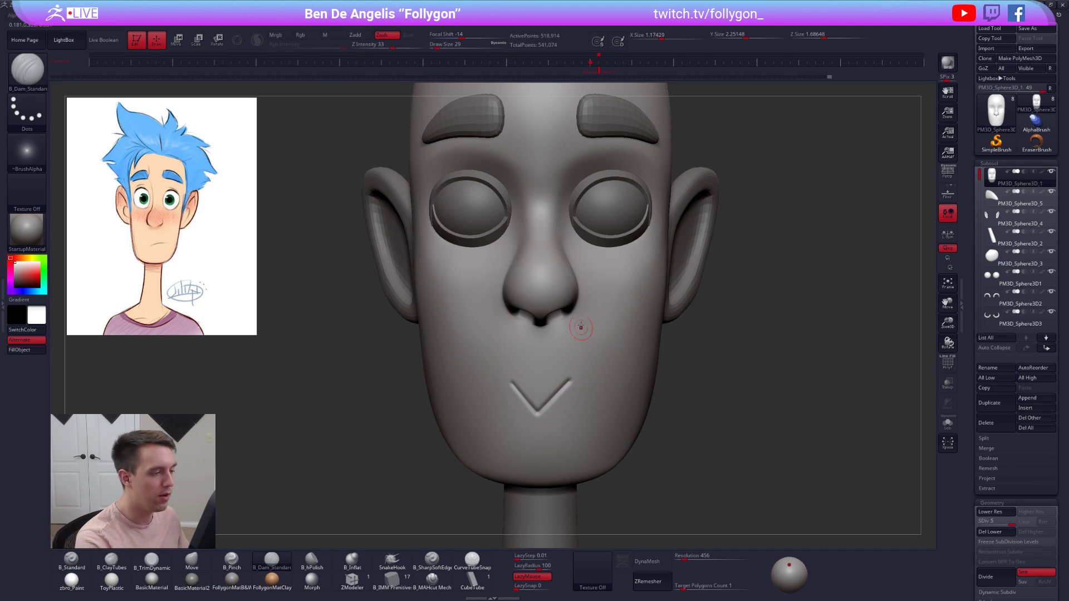
- Select the lower eyelids and adjust their fit around the eyeballs with the Move brush from the front and an angled view
{"action": "right_click_drag", "start_coordinate": [613, 303], "coordinate": [608, 383], "text": "alt"}
{"action": "mouse_move", "coordinate": [608, 383]}
{"action": "right_mouse_down"}
{"action": "mouse_move", "coordinate": [579, 348]}
{"action": "mouse_move", "coordinate": [611, 305]}
{"action": "right_mouse_up"}
{"action": "left_click", "coordinate": [610, 327], "text": "alt"}
{"action": "key", "text": "b"}
{"action": "key", "text": "m"}
{"action": "key", "text": "v"}
{"action": "key", "text": "space"}
{"action": "left_click_drag", "start_coordinate": [609, 317], "coordinate": [619, 315]}
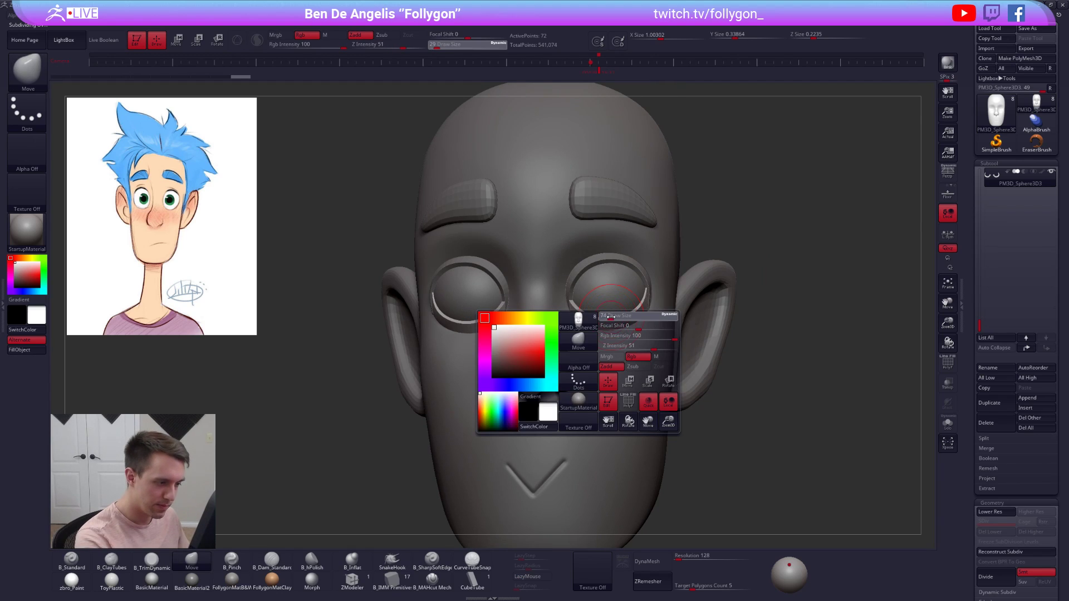
{"action": "right_click_drag", "start_coordinate": [621, 316], "coordinate": [642, 290]}
{"action": "left_click_drag", "start_coordinate": [582, 311], "coordinate": [578, 304]}
{"action": "right_click_drag", "start_coordinate": [582, 306], "coordinate": [548, 356]}
{"action": "right_click_drag", "start_coordinate": [476, 328], "coordinate": [519, 369], "text": "alt"}
- Refine the bottom curve of the lower eyelids with the Move brush at draw size 121
{"action": "key", "text": "space"}
{"action": "left_click_drag", "start_coordinate": [499, 370], "coordinate": [503, 377]}
{"action": "right_click_drag", "start_coordinate": [524, 385], "coordinate": [488, 385], "text": "alt"}
{"action": "left_click_drag", "start_coordinate": [633, 366], "coordinate": [635, 378]}
{"action": "mouse_move", "coordinate": [677, 382]}
{"action": "right_mouse_down"}
{"action": "mouse_move", "coordinate": [632, 387]}
{"action": "mouse_move", "coordinate": [671, 393]}
{"action": "right_mouse_up"}
{"action": "mouse_move", "coordinate": [681, 468]}
{"action": "right_mouse_down", "text": "ctrl"}
{"action": "mouse_move", "coordinate": [684, 425]}
{"action": "mouse_move", "coordinate": [665, 435]}
{"action": "right_mouse_up", "text": "ctrl"}
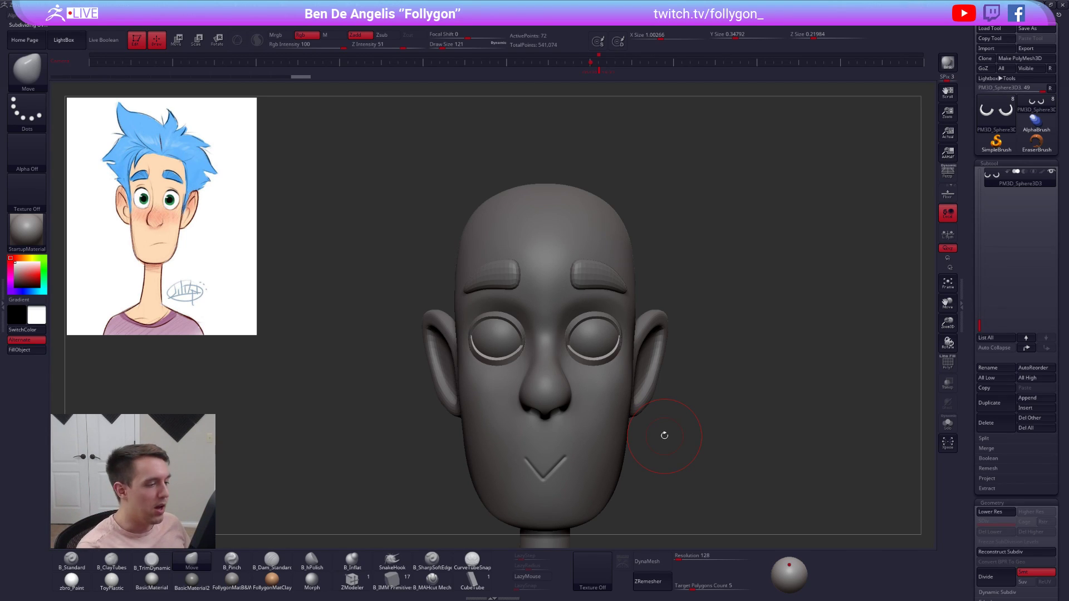
- Isolate the eyeballs to place a vertical Transpose line, then stretch them slightly taller with the head shown again
{"action": "right_click_drag", "start_coordinate": [687, 422], "coordinate": [704, 379], "text": "alt"}
{"action": "right_click_drag", "start_coordinate": [655, 402], "coordinate": [609, 307], "text": "alt"}
{"action": "right_click_drag", "start_coordinate": [558, 233], "coordinate": [580, 262], "text": "ctrl"}
{"action": "left_click", "coordinate": [582, 233], "text": "alt"}
{"action": "key", "text": "alt+s"}
{"action": "key", "text": "shift+f"}
{"action": "key", "text": "w"}
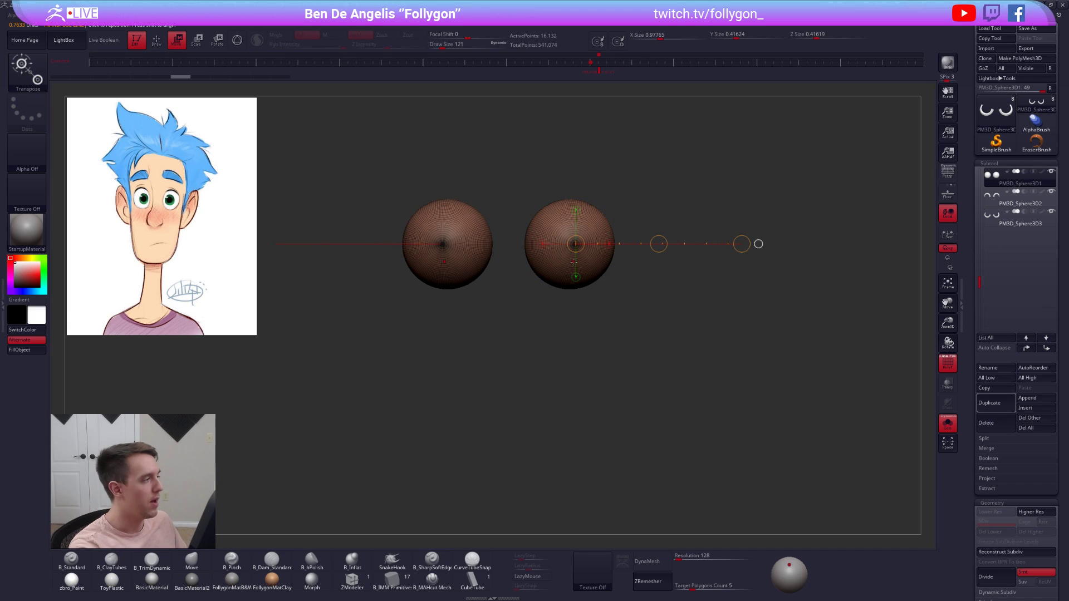
{"action": "left_click_drag", "start_coordinate": [592, 258], "coordinate": [592, 304], "text": "shift"}
{"action": "left_click_drag", "start_coordinate": [576, 244], "coordinate": [576, 339], "text": "shift"}
{"action": "right_click_drag", "start_coordinate": [619, 369], "coordinate": [637, 438], "text": "alt"}
{"action": "key", "text": "alt+s"}
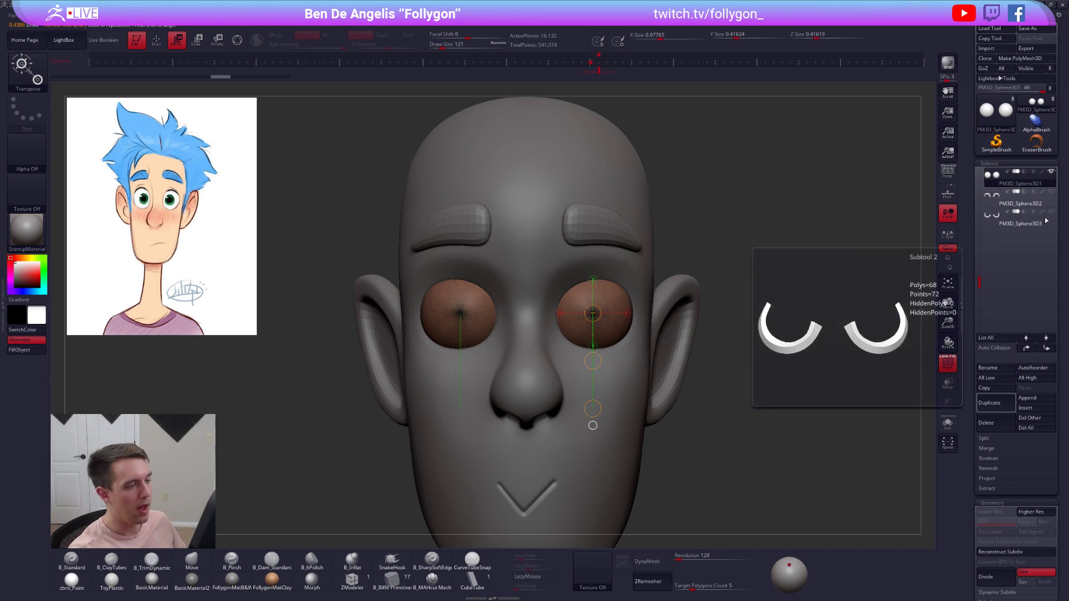
{"action": "key", "text": "shift+f"}
{"action": "left_click_drag", "start_coordinate": [592, 412], "coordinate": [598, 434]}
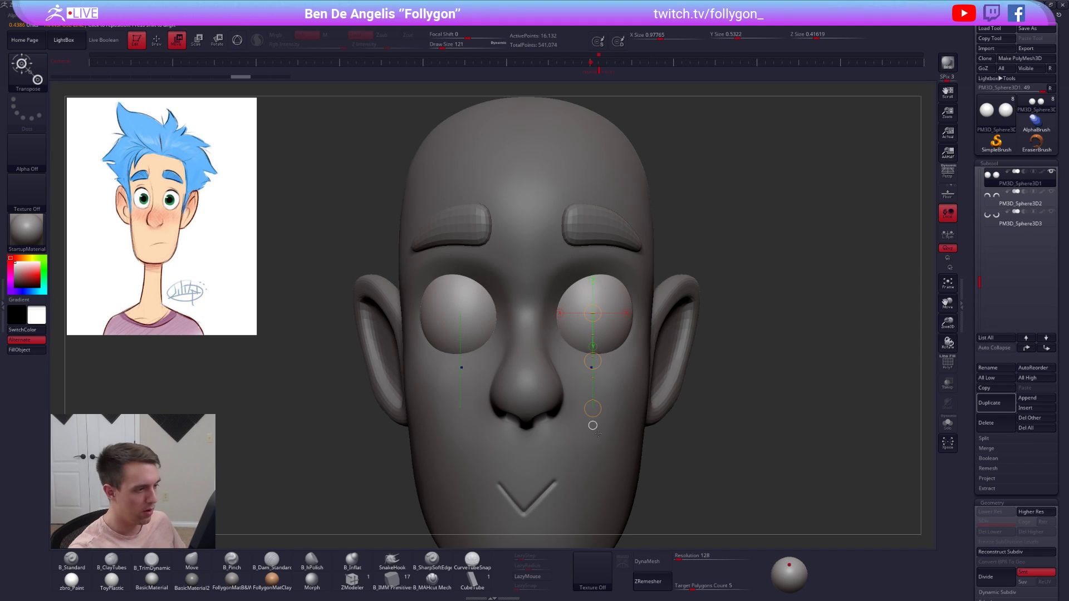
- Push the eyeballs slightly back into the sockets with Transpose from the side and readjust them from the front
{"action": "left_click_drag", "start_coordinate": [691, 416], "coordinate": [675, 422]}
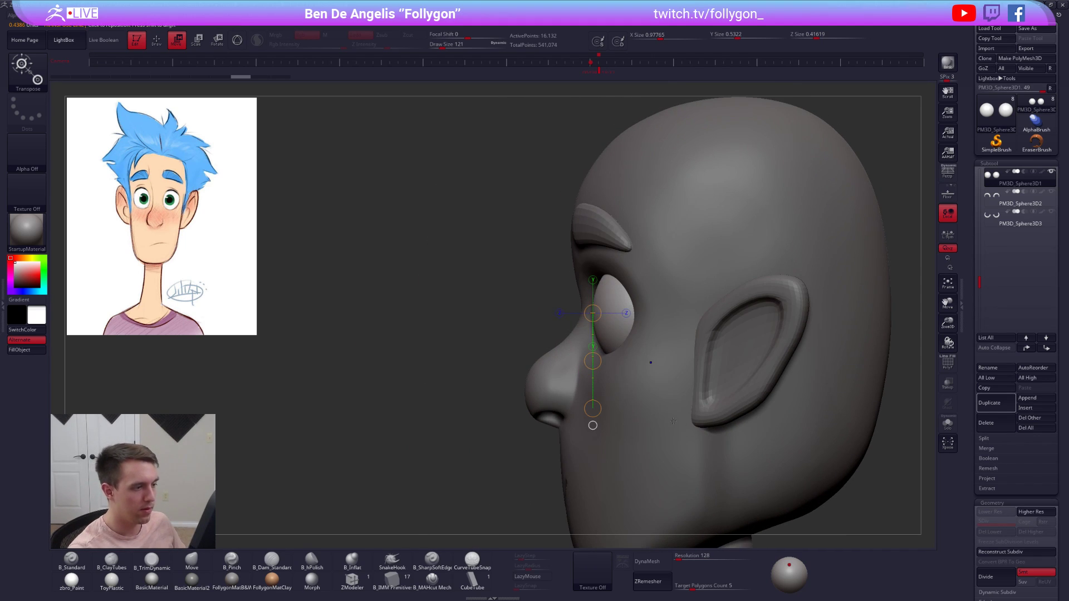
{"action": "left_click_drag", "start_coordinate": [613, 317], "coordinate": [706, 326]}
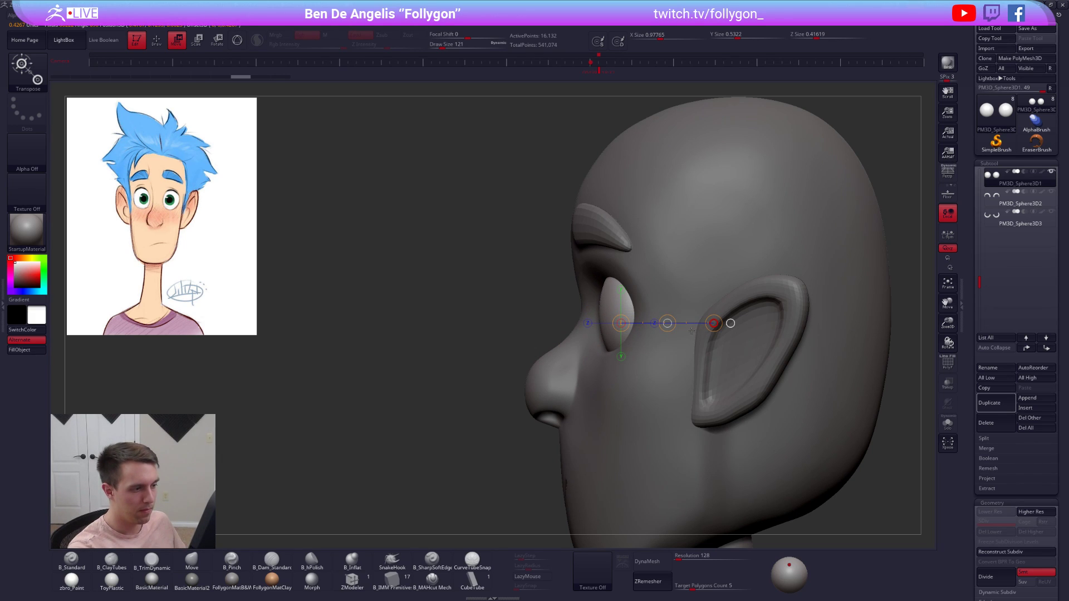
{"action": "left_click_drag", "start_coordinate": [686, 332], "coordinate": [686, 332]}
{"action": "right_click_drag", "start_coordinate": [662, 411], "coordinate": [704, 411]}
{"action": "left_click_drag", "start_coordinate": [714, 444], "coordinate": [699, 524]}
{"action": "key", "text": "ctrl+z"}
{"action": "mouse_move", "coordinate": [611, 385]}
{"action": "left_mouse_down"}
{"action": "mouse_move", "coordinate": [716, 385]}
{"action": "mouse_move", "coordinate": [697, 387]}
{"action": "left_mouse_up"}
{"action": "key", "text": "alt+s"}
{"action": "key", "text": "alt+s"}
{"action": "right_click_drag", "start_coordinate": [697, 390], "coordinate": [698, 459], "text": "ctrl"}
{"action": "right_click_drag", "start_coordinate": [697, 459], "coordinate": [713, 460], "text": "alt"}
{"action": "key", "text": "q"}
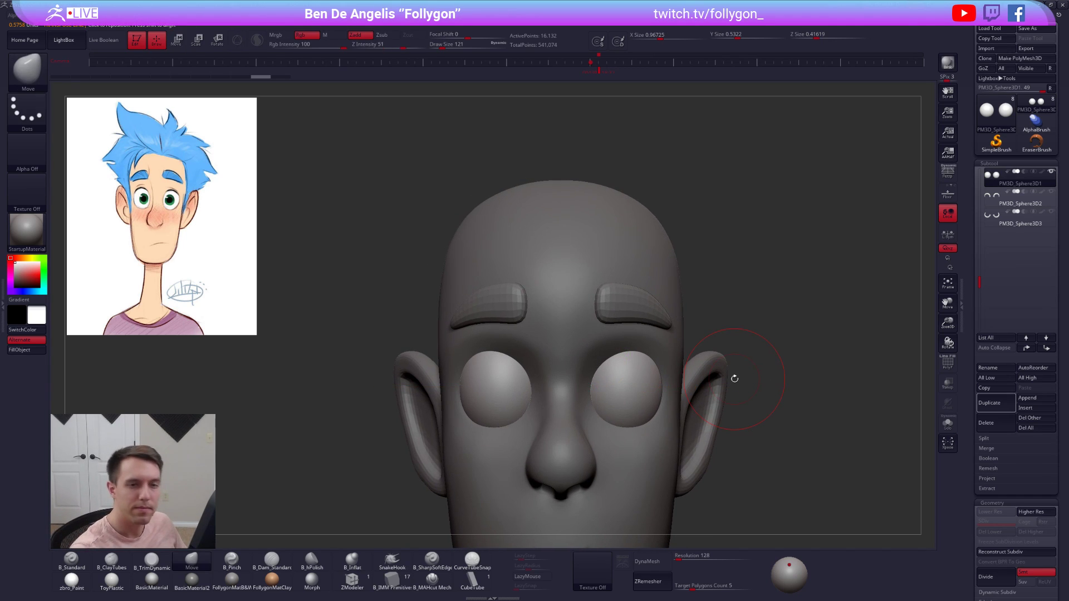
- Select the upper eyelids and readjust them around the taller eyeballs with the Move brush
{"action": "left_click", "coordinate": [996, 203]}
{"action": "right_click_drag", "start_coordinate": [604, 439], "coordinate": [604, 407], "text": "alt"}
{"action": "key", "text": "space"}
{"action": "left_click_drag", "start_coordinate": [628, 364], "coordinate": [630, 364]}
- Select the head, lower it to subdivision level 2 and reshape the eye socket area with the Move brush at draw size 160
{"action": "left_click", "coordinate": [644, 300], "text": "alt"}
{"action": "right_click_drag", "start_coordinate": [649, 317], "coordinate": [618, 318]}
{"action": "key", "text": "space"}
{"action": "left_click_drag", "start_coordinate": [647, 357], "coordinate": [645, 356]}
{"action": "mouse_move", "coordinate": [632, 321]}
{"action": "right_mouse_down"}
{"action": "mouse_move", "coordinate": [664, 319]}
{"action": "mouse_move", "coordinate": [589, 315]}
{"action": "right_mouse_up"}
{"action": "key", "text": "space"}
{"action": "left_click_drag", "start_coordinate": [641, 304], "coordinate": [647, 304]}
{"action": "key", "text": "shift+d"}
{"action": "key", "text": "shift+d"}
{"action": "key", "text": "shift+d"}
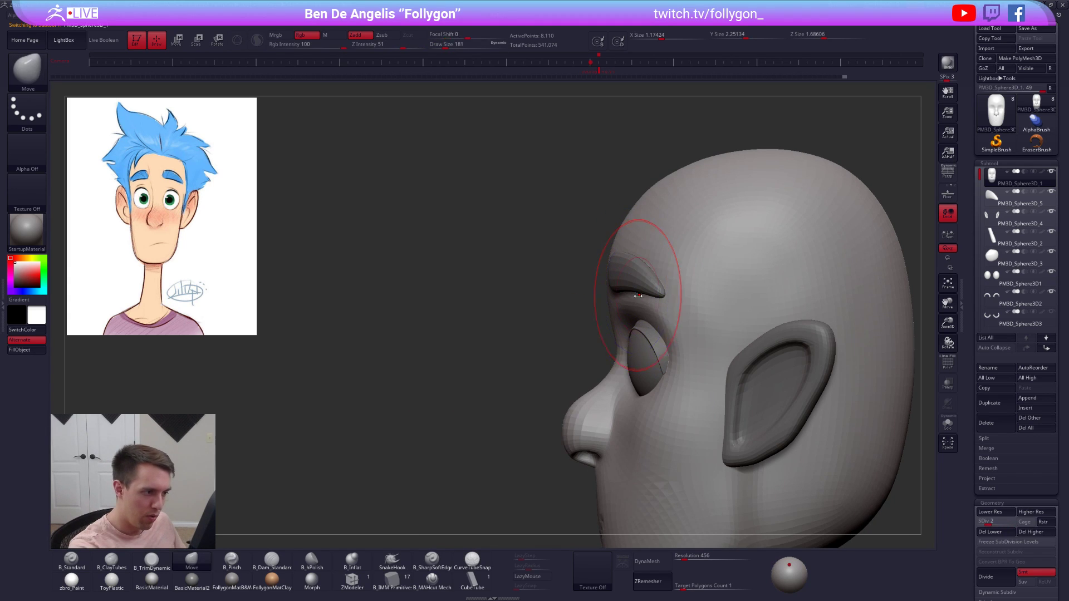
{"action": "right_click_drag", "start_coordinate": [608, 315], "coordinate": [653, 310]}
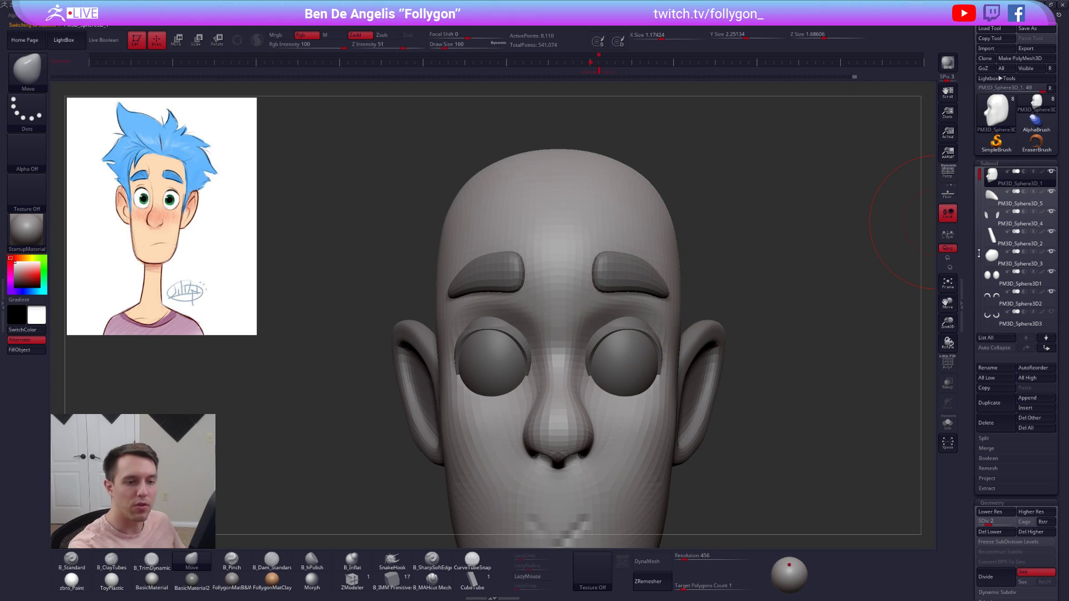
- Select the upper eyelids and fit their curve over the eyeballs with the Move brush at draw size 61
{"action": "left_click", "coordinate": [1011, 301]}
{"action": "left_click_drag", "start_coordinate": [632, 310], "coordinate": [601, 335]}
{"action": "key", "text": "space"}
{"action": "key", "text": "]"}
{"action": "key", "text": "space"}
{"action": "left_click_drag", "start_coordinate": [605, 350], "coordinate": [600, 350]}
{"action": "right_click_drag", "start_coordinate": [600, 373], "coordinate": [598, 344]}
- Show and select the lower eyelids and set the Move brush's draw size to 130
{"action": "left_click", "coordinate": [1008, 316]}
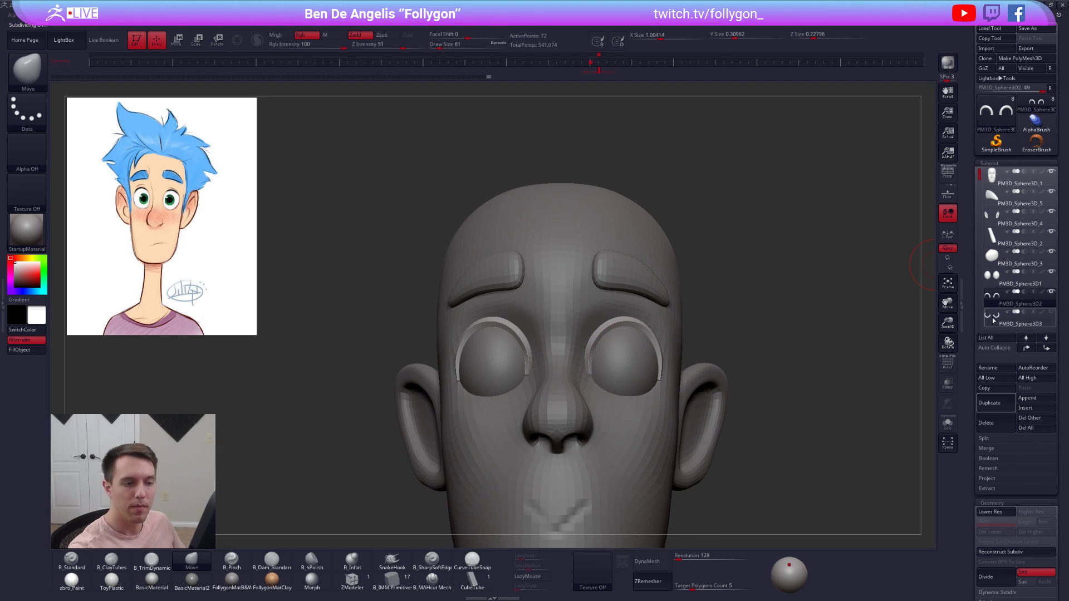
{"action": "key", "text": "space"}
{"action": "left_click_drag", "start_coordinate": [618, 399], "coordinate": [625, 399]}
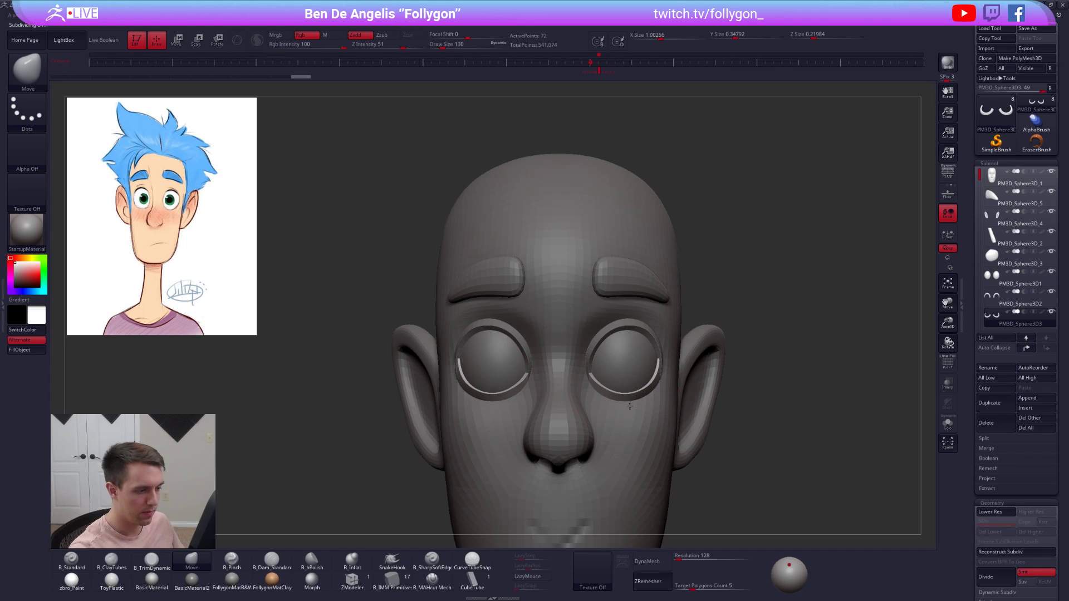
- Select the upper eyelids and shape their upper curve from an angled view with the Move brush at draw size 113
{"action": "left_click", "coordinate": [641, 326], "text": "alt"}
{"action": "right_click_drag", "start_coordinate": [663, 357], "coordinate": [638, 333]}
{"action": "left_click_drag", "start_coordinate": [645, 330], "coordinate": [649, 339]}
{"action": "right_click_drag", "start_coordinate": [650, 339], "coordinate": [641, 382], "text": "shift"}
{"action": "key", "text": "space"}
{"action": "left_click_drag", "start_coordinate": [645, 384], "coordinate": [643, 385]}
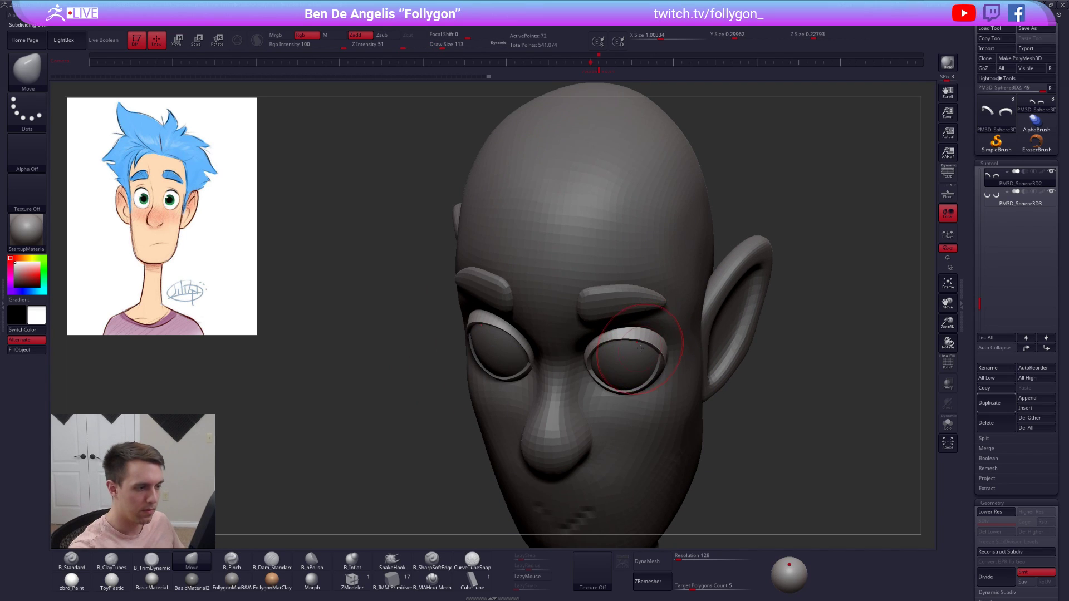
{"action": "mouse_move", "coordinate": [641, 357]}
{"action": "right_mouse_down", "text": "shift"}
{"action": "mouse_move", "coordinate": [658, 352]}
{"action": "mouse_move", "coordinate": [657, 335]}
{"action": "right_mouse_up", "text": "shift"}
{"action": "right_click_drag", "start_coordinate": [657, 336], "coordinate": [650, 328], "text": "alt"}
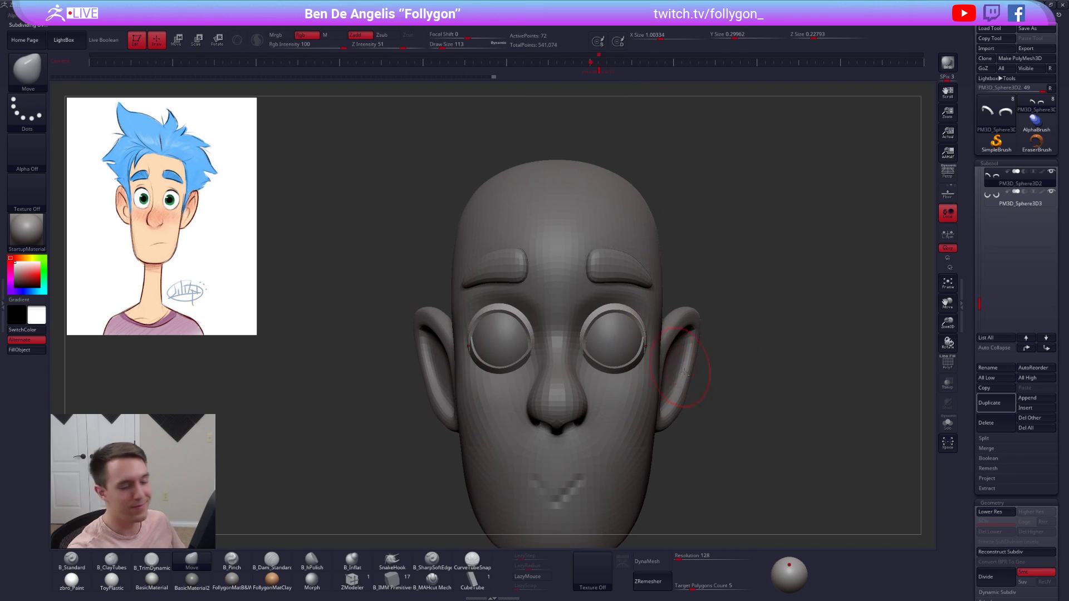
- Refine the ends of the upper eyelids from the front with the Move brush at draw sizes 81 and 130
{"action": "right_click_drag", "start_coordinate": [703, 399], "coordinate": [705, 416], "text": "ctrl"}
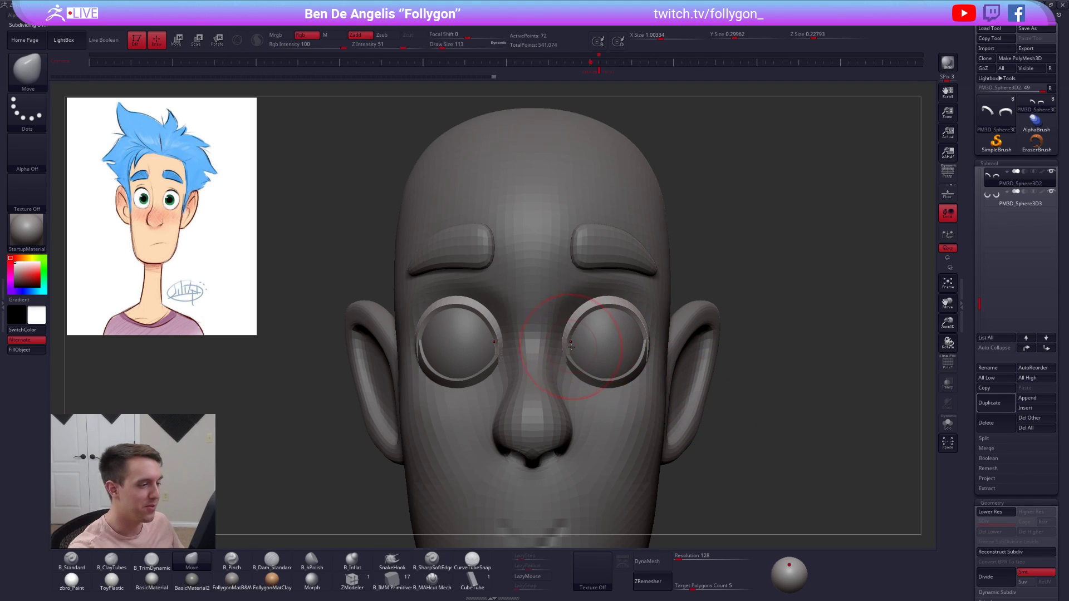
{"action": "key", "text": "space"}
{"action": "left_click_drag", "start_coordinate": [579, 346], "coordinate": [576, 347]}
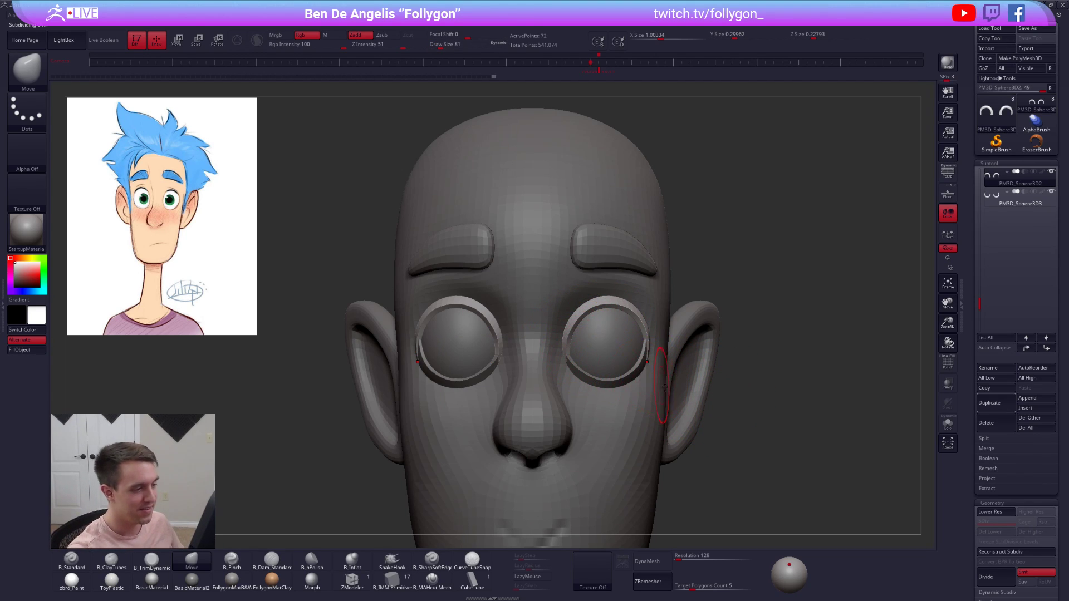
{"action": "key", "text": "space"}
{"action": "left_click_drag", "start_coordinate": [649, 352], "coordinate": [652, 351]}
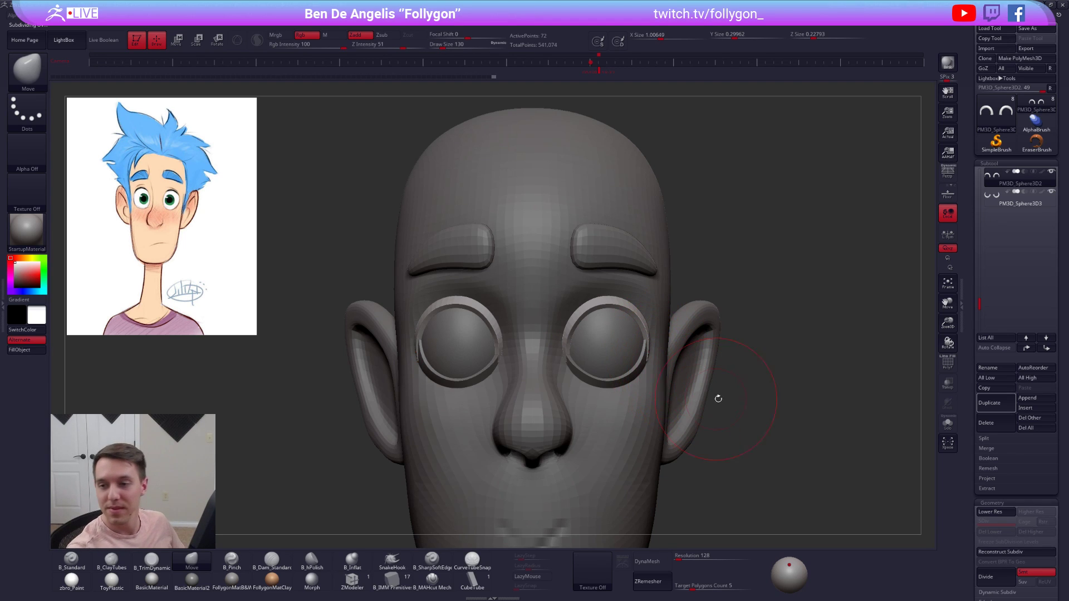
{"action": "left_click_drag", "start_coordinate": [715, 398], "coordinate": [720, 386]}
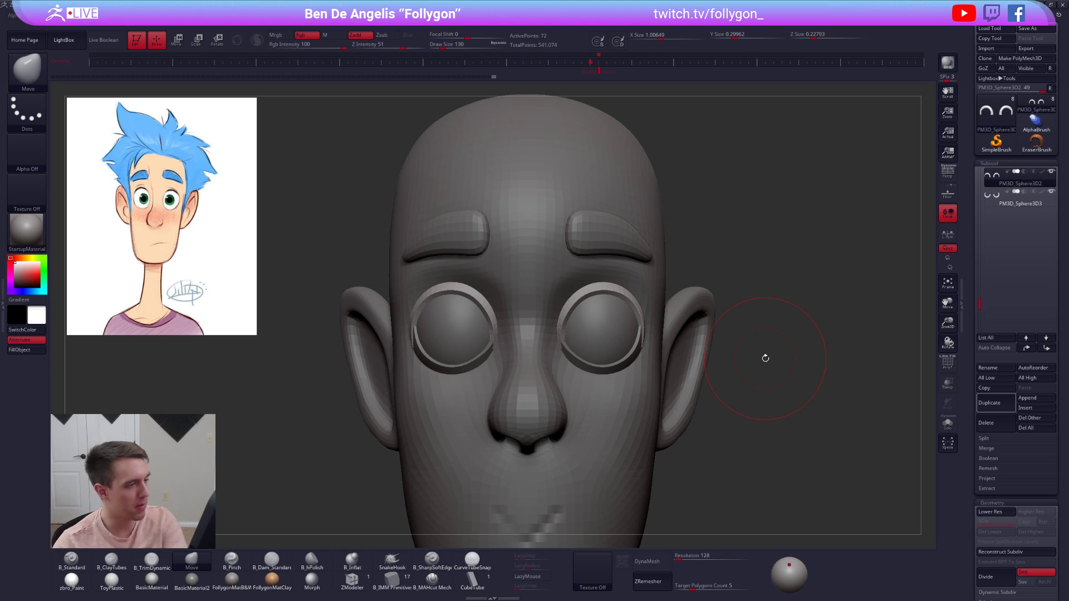
- Select the lower eyelids and fit them against the eyeballs from the front and side with the Move brush at draw size 140
{"action": "left_click", "coordinate": [997, 195]}
{"action": "mouse_move", "coordinate": [603, 320]}
{"action": "right_mouse_down", "text": "alt"}
{"action": "mouse_move", "coordinate": [596, 292]}
{"action": "mouse_move", "coordinate": [596, 356]}
{"action": "right_mouse_up", "text": "alt"}
{"action": "left_click_drag", "start_coordinate": [597, 342], "coordinate": [597, 335]}
{"action": "mouse_move", "coordinate": [601, 358]}
{"action": "right_mouse_down"}
{"action": "mouse_move", "coordinate": [604, 335]}
{"action": "mouse_move", "coordinate": [583, 329]}
{"action": "right_mouse_up"}
{"action": "right_click", "coordinate": [583, 328]}
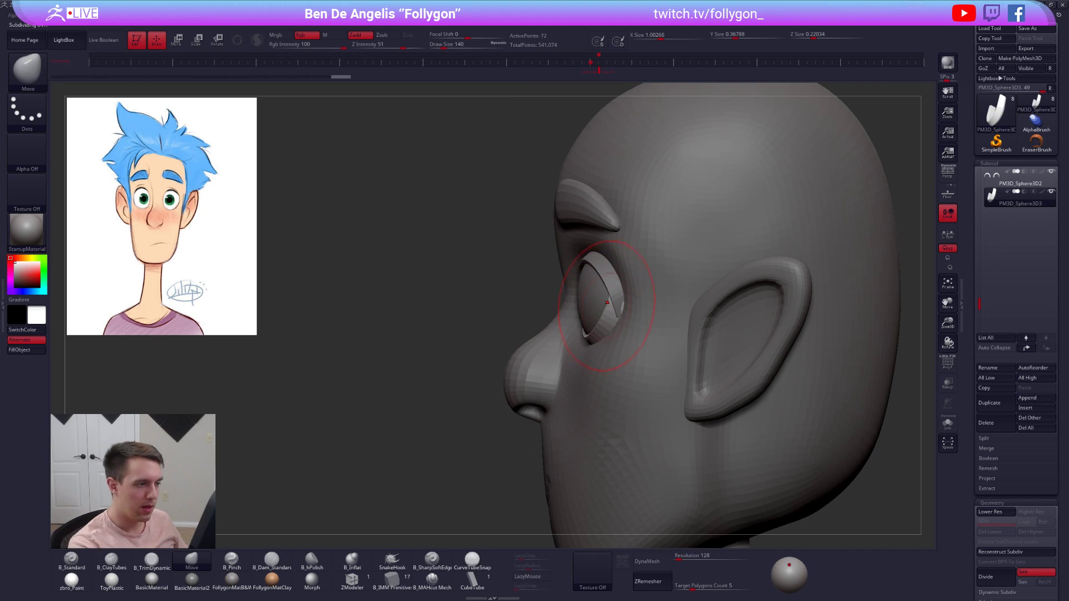
{"action": "left_click_drag", "start_coordinate": [592, 337], "coordinate": [610, 313]}
{"action": "mouse_move", "coordinate": [617, 315]}
{"action": "right_mouse_down"}
{"action": "mouse_move", "coordinate": [608, 341]}
{"action": "mouse_move", "coordinate": [602, 313]}
{"action": "right_mouse_up"}
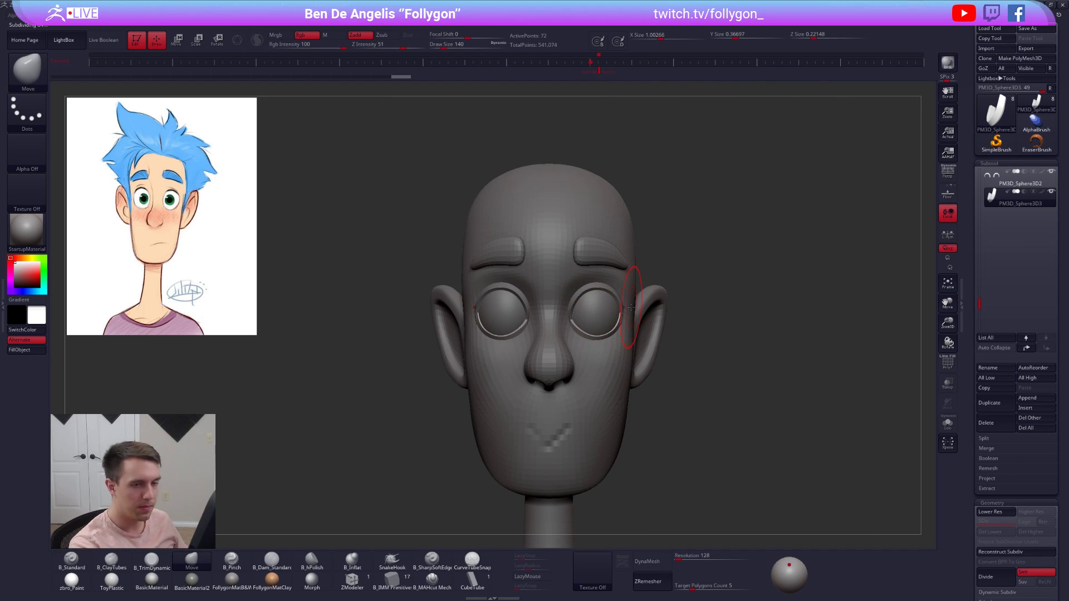
{"action": "left_click_drag", "start_coordinate": [981, 298], "coordinate": [975, 274]}
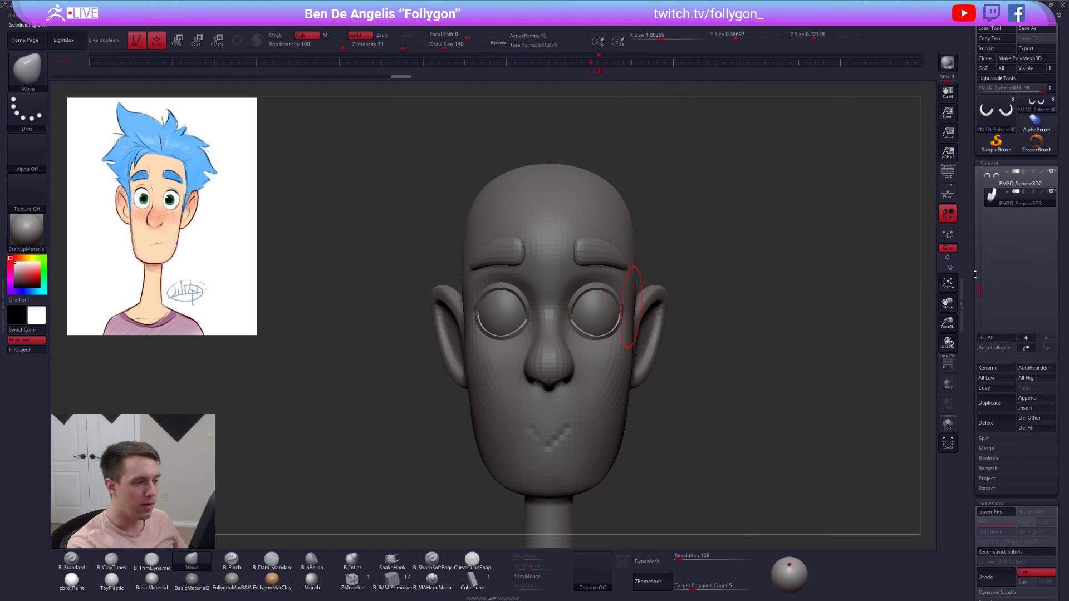
- Isolate the head, smooth the cheek area below the eye sockets and show all parts again
{"action": "left_click", "coordinate": [602, 346], "text": "alt"}
{"action": "right_click_drag", "start_coordinate": [604, 349], "coordinate": [596, 352]}
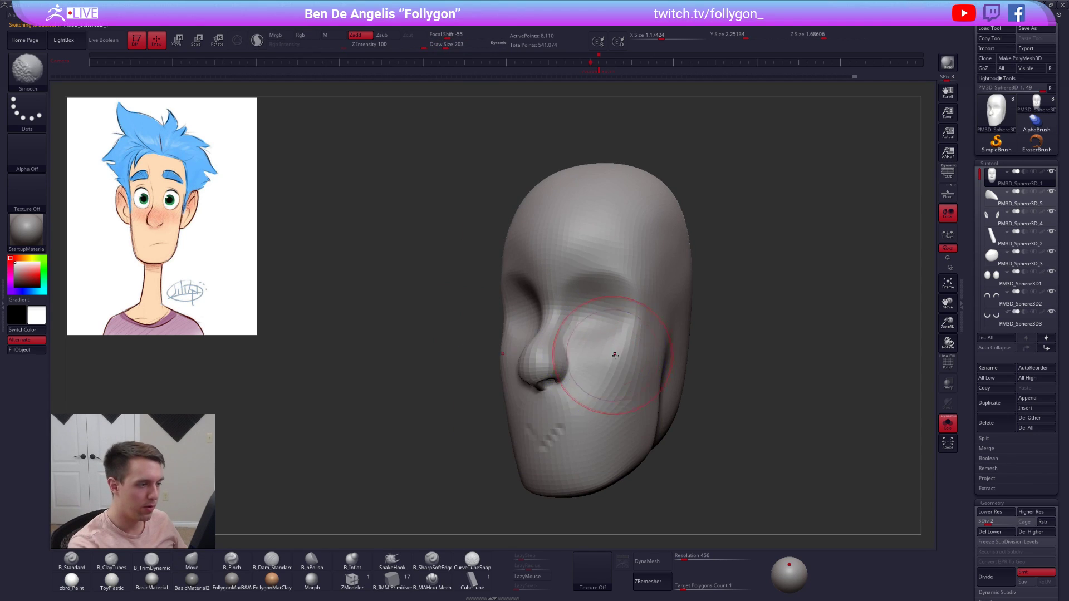
{"action": "right_click_drag", "start_coordinate": [609, 355], "coordinate": [537, 358]}
{"action": "left_click_drag", "start_coordinate": [614, 357], "coordinate": [606, 398], "text": "shift"}
{"action": "right_click", "coordinate": [585, 407]}
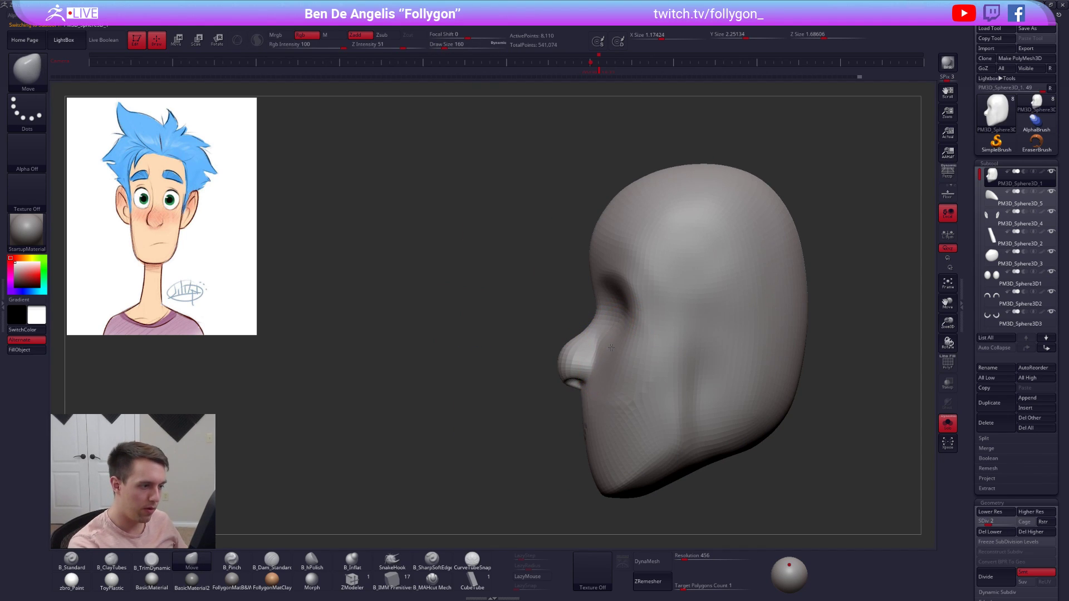
{"action": "key", "text": "alt+s"}
- Reshape the head surface under the lower eyelids with the Move brush at draw size 140
{"action": "key", "text": "space"}
{"action": "left_click_drag", "start_coordinate": [608, 352], "coordinate": [605, 352]}
{"action": "right_click_drag", "start_coordinate": [557, 354], "coordinate": [622, 349]}
{"action": "key", "text": "space"}
{"action": "left_click_drag", "start_coordinate": [624, 353], "coordinate": [624, 353]}
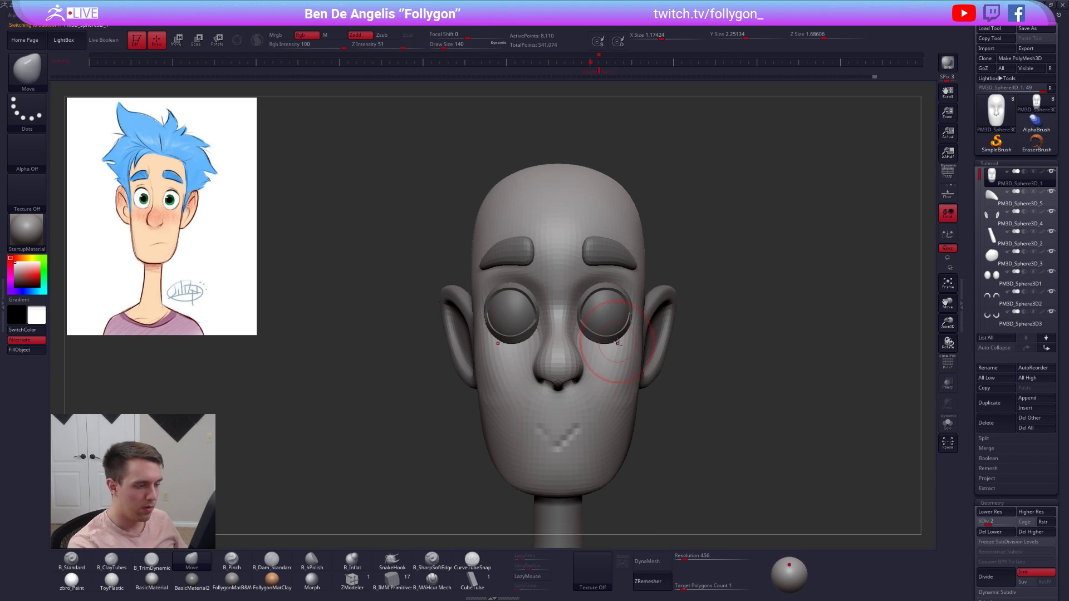
{"action": "right_click_drag", "start_coordinate": [614, 338], "coordinate": [616, 363], "text": "alt"}
- Smooth the cheeks and adjust their profile from the side with the Move brush at draw size 181
{"action": "right_click_drag", "start_coordinate": [662, 390], "coordinate": [618, 389]}
{"action": "left_click_drag", "start_coordinate": [618, 389], "coordinate": [620, 412], "text": "shift"}
{"action": "right_click_drag", "start_coordinate": [657, 409], "coordinate": [616, 401]}
{"action": "key", "text": "space"}
{"action": "left_click_drag", "start_coordinate": [616, 400], "coordinate": [618, 400]}
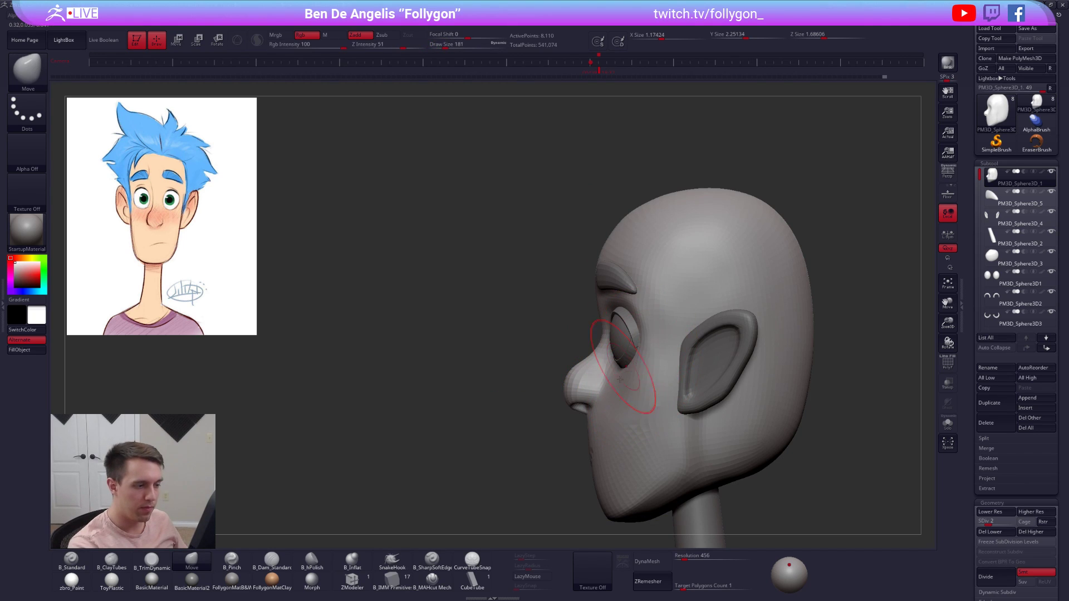
- Isolate the head, smooth below the eye sockets, raise it one subdivision level, smooth again and show all parts
{"action": "key", "text": "alt+s"}
{"action": "right_click_drag", "start_coordinate": [628, 390], "coordinate": [629, 363]}
{"action": "left_click_drag", "start_coordinate": [629, 363], "coordinate": [624, 370], "text": "shift"}
{"action": "key", "text": "d"}
{"action": "right_click_drag", "start_coordinate": [590, 374], "coordinate": [608, 379]}
{"action": "left_click_drag", "start_coordinate": [609, 379], "coordinate": [601, 384], "text": "shift"}
{"action": "right_click_drag", "start_coordinate": [601, 384], "coordinate": [620, 361], "text": "shift"}
{"action": "key", "text": "alt+s"}
- Select the lower eyelids, shift them slightly down with a vertical Transpose line and return to the Move brush
{"action": "left_click", "coordinate": [617, 361], "text": "alt"}
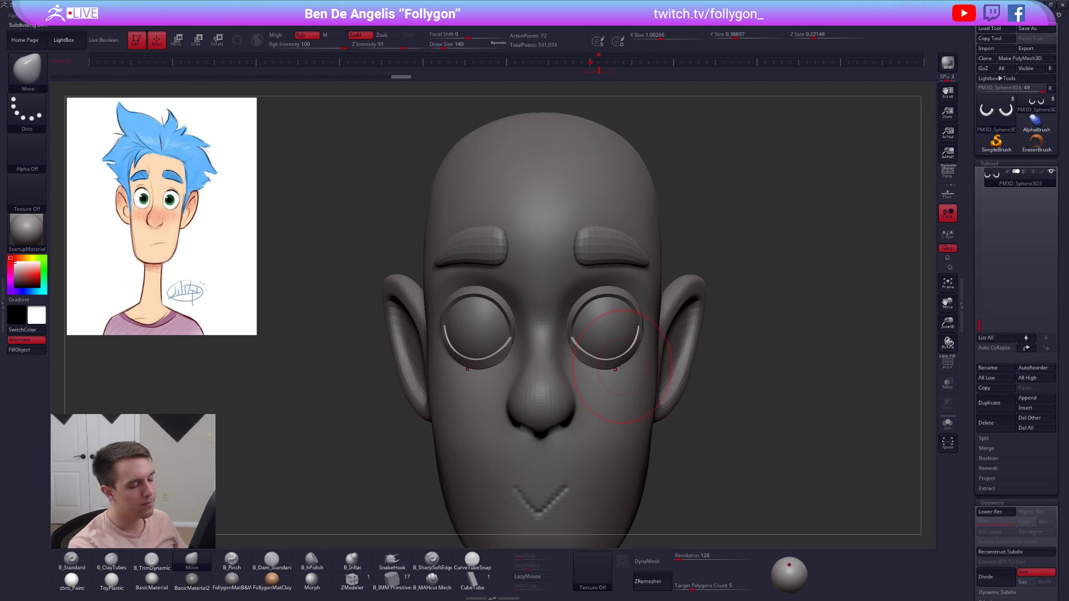
{"action": "key", "text": "w"}
{"action": "left_click_drag", "start_coordinate": [615, 360], "coordinate": [597, 406]}
{"action": "left_click_drag", "start_coordinate": [597, 366], "coordinate": [596, 452], "text": "shift"}
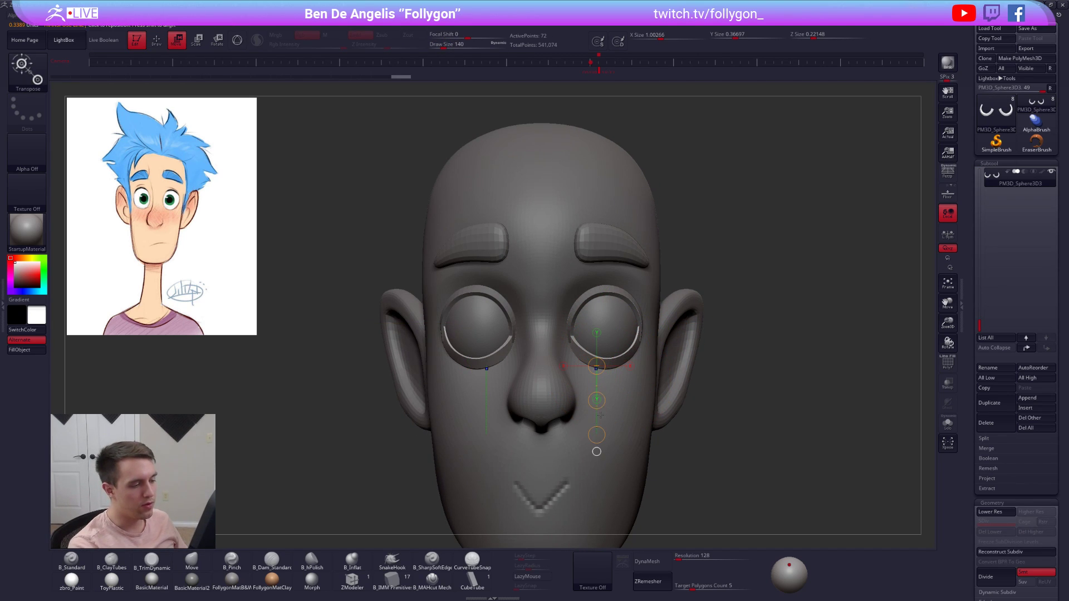
{"action": "left_click_drag", "start_coordinate": [597, 402], "coordinate": [597, 406]}
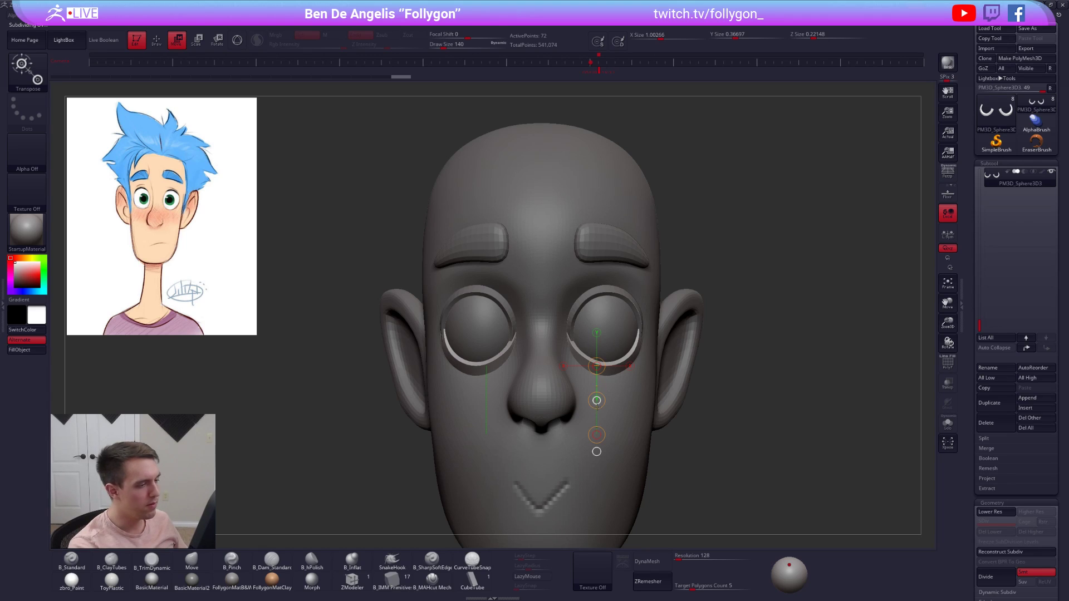
{"action": "key", "text": "q"}
{"action": "key", "text": "ctrl+d"}
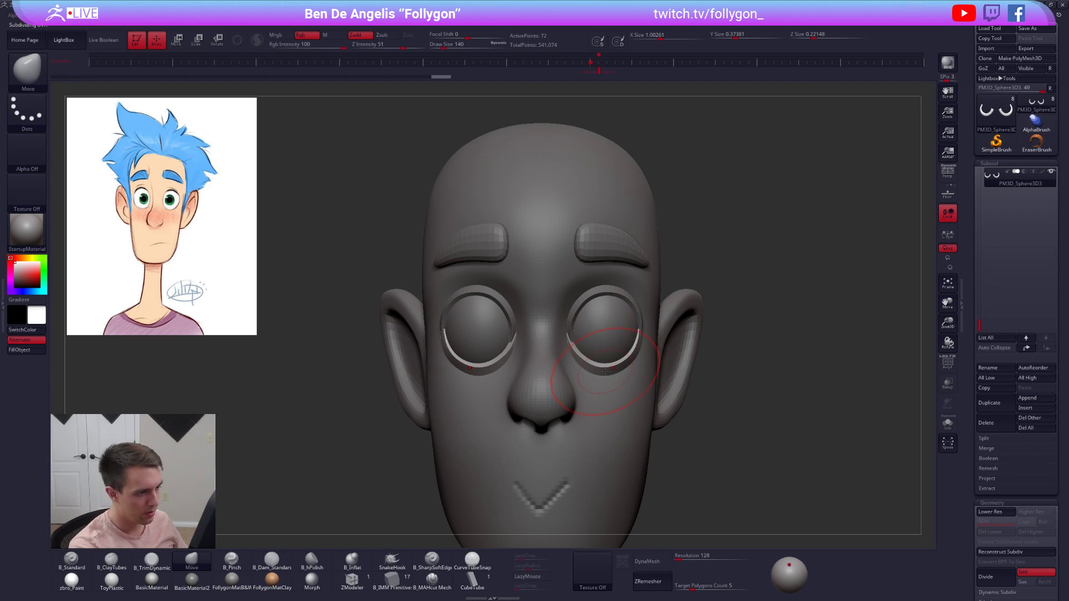
- Adjust the curve of the lower eyelids with the Move brush at draw size 113
{"action": "scroll", "coordinate": [611, 377], "scroll_direction": "up", "scroll_amount": 2}
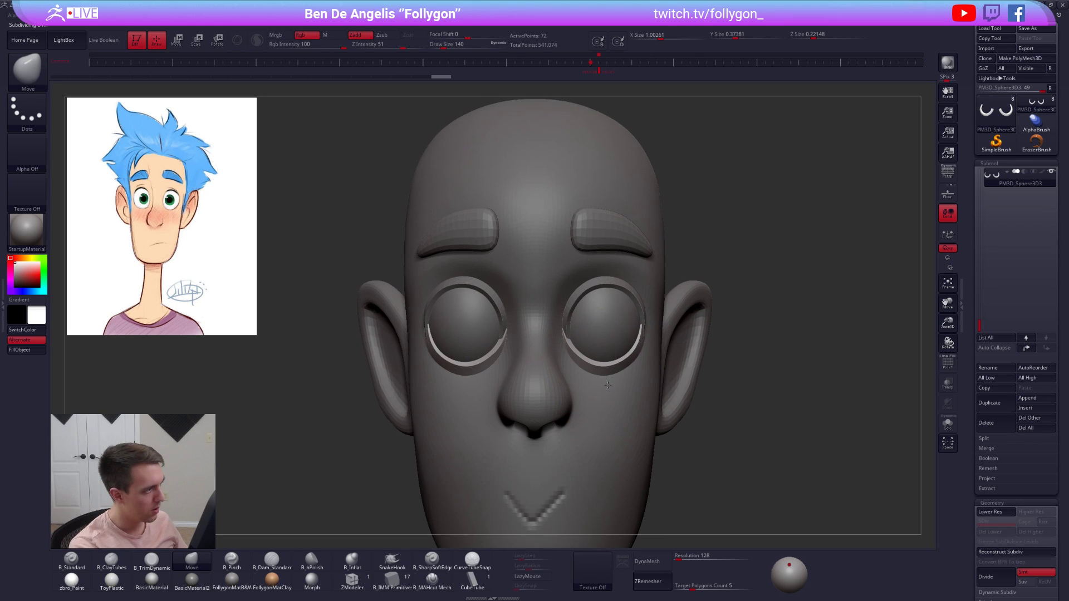
{"action": "mouse_move", "coordinate": [604, 378]}
{"action": "right_mouse_down"}
{"action": "mouse_move", "coordinate": [612, 367]}
{"action": "mouse_move", "coordinate": [635, 370]}
{"action": "mouse_move", "coordinate": [632, 382]}
{"action": "mouse_move", "coordinate": [692, 382]}
{"action": "mouse_move", "coordinate": [641, 425]}
{"action": "mouse_move", "coordinate": [635, 380]}
{"action": "right_mouse_up"}
{"action": "key", "text": "space"}
{"action": "left_click_drag", "start_coordinate": [635, 379], "coordinate": [608, 394]}
{"action": "mouse_move", "coordinate": [613, 385]}
{"action": "right_mouse_down"}
{"action": "mouse_move", "coordinate": [549, 348]}
{"action": "mouse_move", "coordinate": [591, 429]}
{"action": "mouse_move", "coordinate": [623, 380]}
{"action": "right_mouse_up"}
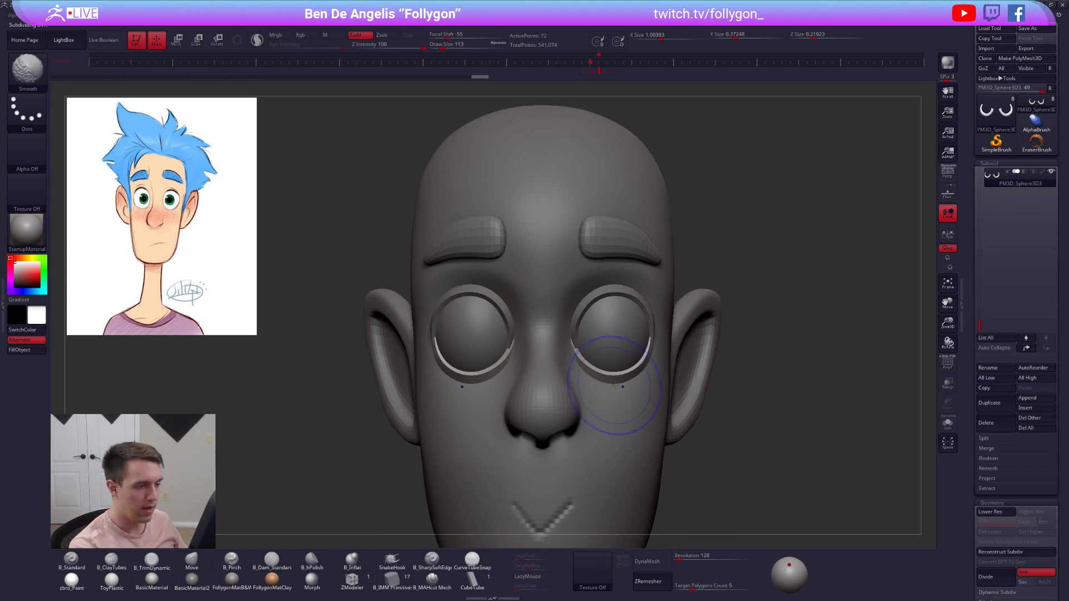
- Select the upper eyelids and refine their inner corners with the Move brush at draw size 96
{"action": "left_click", "coordinate": [576, 333], "text": "alt"}
{"action": "key", "text": "space"}
{"action": "left_click_drag", "start_coordinate": [582, 342], "coordinate": [581, 343]}
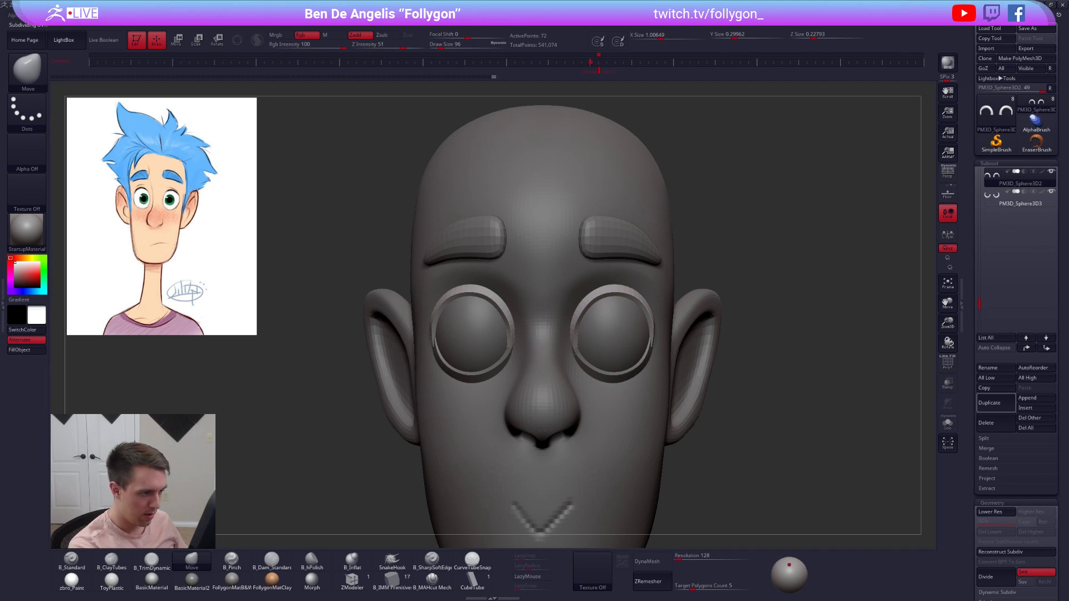
{"action": "right_click_drag", "start_coordinate": [593, 371], "coordinate": [623, 344]}
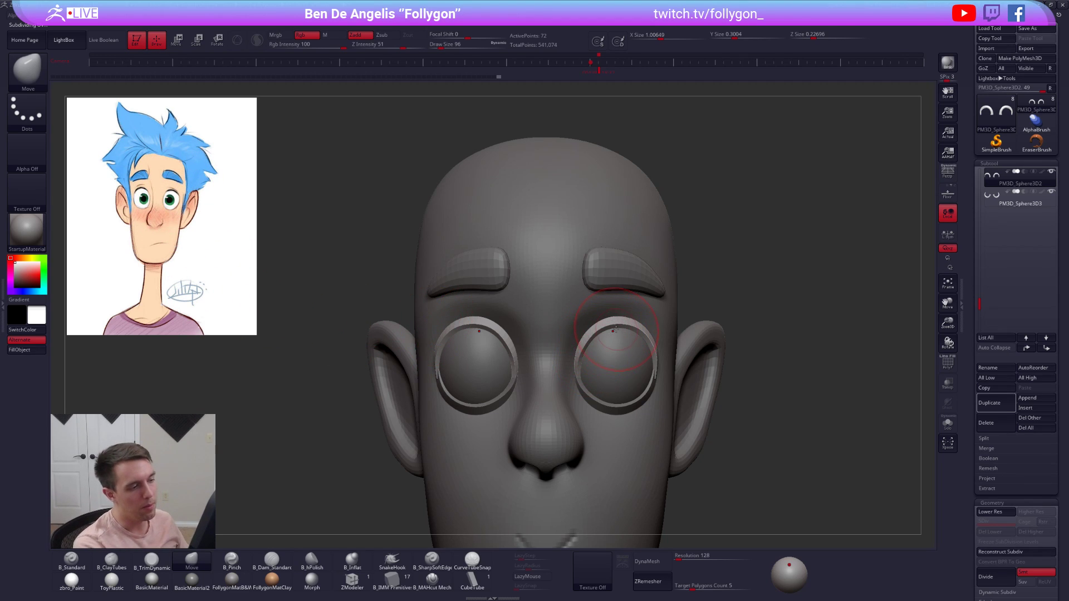
{"action": "mouse_move", "coordinate": [616, 330]}
{"action": "right_mouse_down", "text": "shift"}
{"action": "mouse_move", "coordinate": [646, 304]}
{"action": "mouse_move", "coordinate": [673, 353]}
{"action": "right_mouse_up", "text": "shift"}
- Refine the eyelids' outer corners with the Move brush at draw size 104, and the lower lids at draw size 49
{"action": "key", "text": "space"}
{"action": "left_click_drag", "start_coordinate": [676, 406], "coordinate": [667, 409]}
{"action": "key", "text": "space"}
{"action": "right_click_drag", "start_coordinate": [668, 405], "coordinate": [663, 413]}
{"action": "left_click", "coordinate": [660, 420], "text": "alt"}
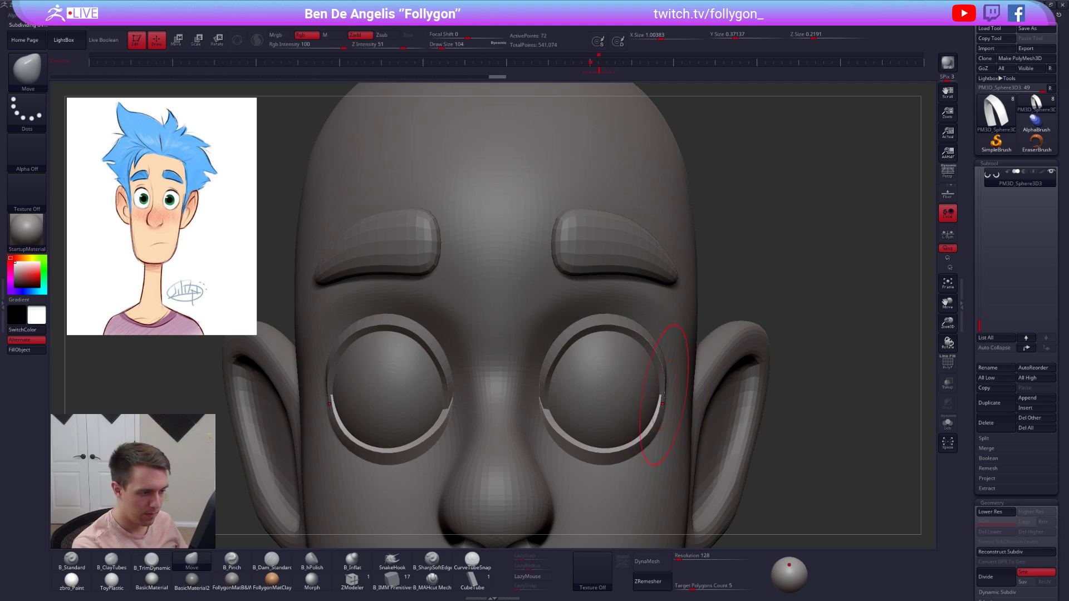
{"action": "key", "text": "bracketleft"}
{"action": "key", "text": "bracketleft"}
{"action": "key", "text": "bracketleft"}
{"action": "key", "text": "bracketleft"}
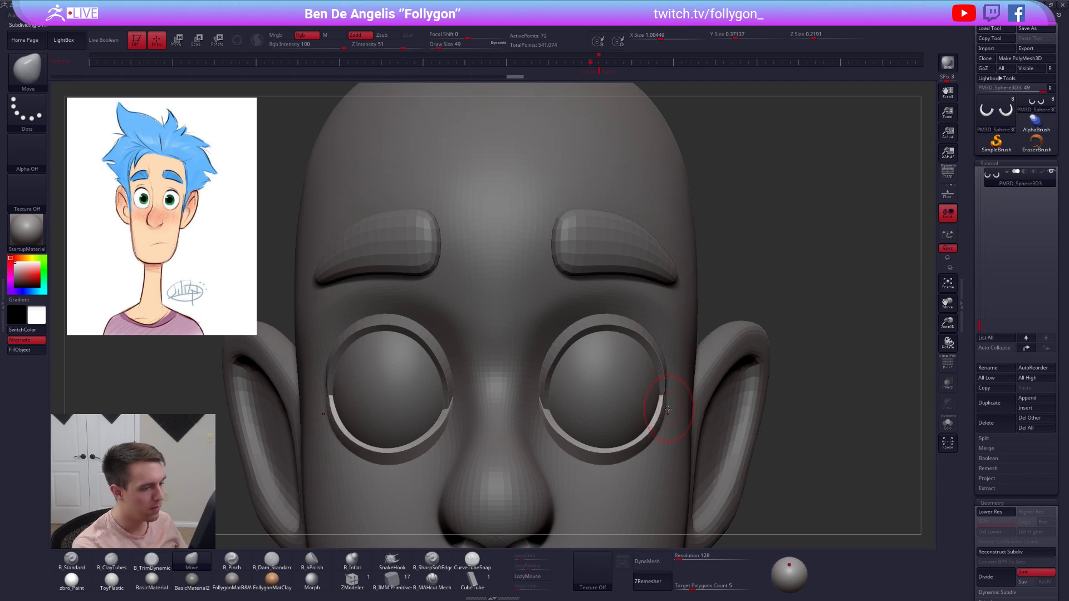
- Restore the stored front view, then fade, enlarge and position the Spotlight reference drawing over the sculpted head
{"action": "right_click_drag", "start_coordinate": [665, 397], "coordinate": [692, 386], "text": "ctrl"}
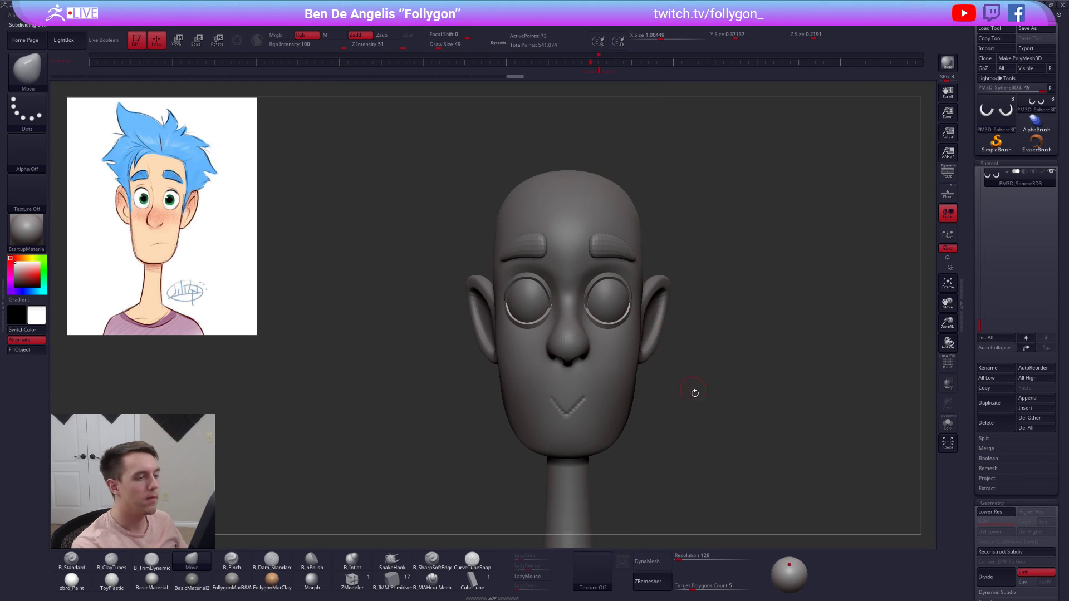
{"action": "mouse_move", "coordinate": [740, 411]}
{"action": "right_mouse_down", "text": "ctrl"}
{"action": "mouse_move", "coordinate": [772, 440]}
{"action": "mouse_move", "coordinate": [738, 418]}
{"action": "mouse_move", "coordinate": [874, 419]}
{"action": "mouse_move", "coordinate": [781, 413]}
{"action": "mouse_move", "coordinate": [790, 414]}
{"action": "right_mouse_up", "text": "ctrl"}
{"action": "left_click", "coordinate": [598, 73]}
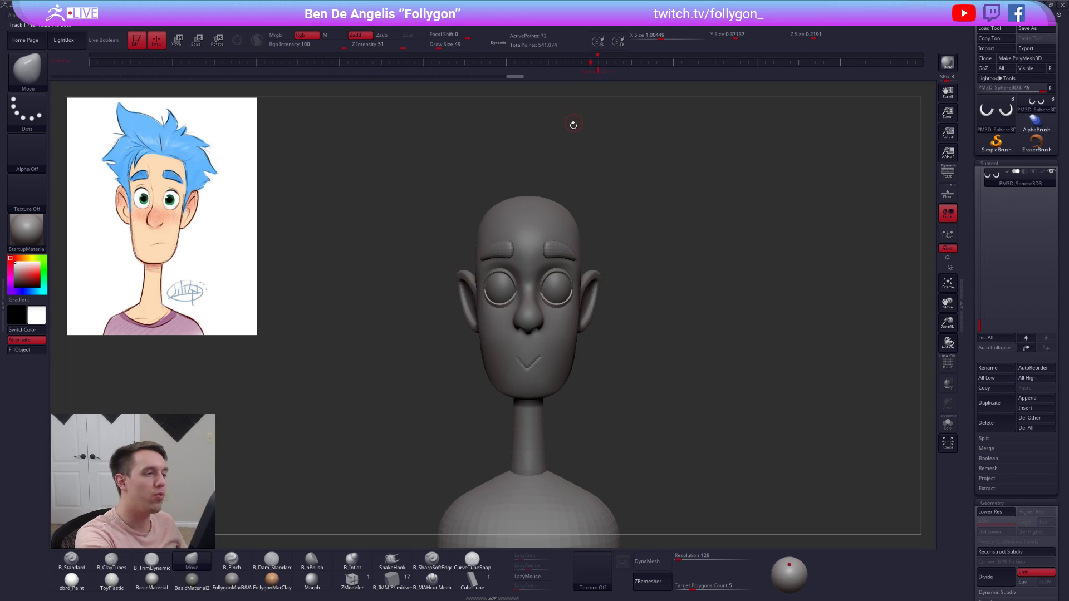
{"action": "key", "text": "z"}
{"action": "mouse_move", "coordinate": [241, 186]}
{"action": "left_mouse_down"}
{"action": "mouse_move", "coordinate": [618, 302]}
{"action": "mouse_move", "coordinate": [663, 269]}
{"action": "mouse_move", "coordinate": [600, 229]}
{"action": "left_mouse_up"}
{"action": "left_click", "coordinate": [656, 262]}
{"action": "left_click", "coordinate": [651, 257]}
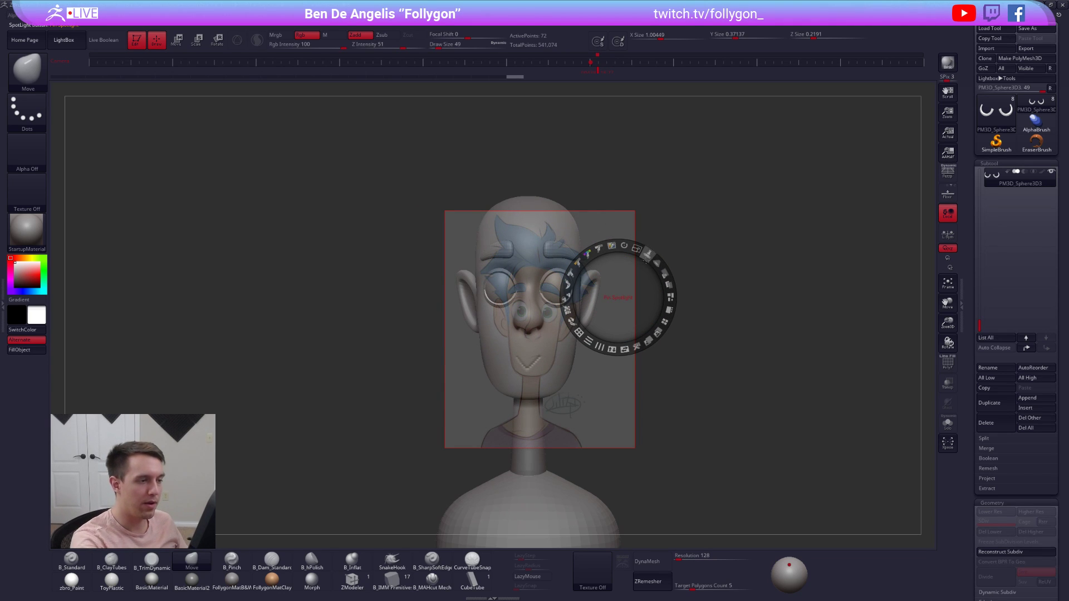
{"action": "left_click_drag", "start_coordinate": [648, 255], "coordinate": [665, 277]}
{"action": "left_click_drag", "start_coordinate": [595, 368], "coordinate": [670, 326]}
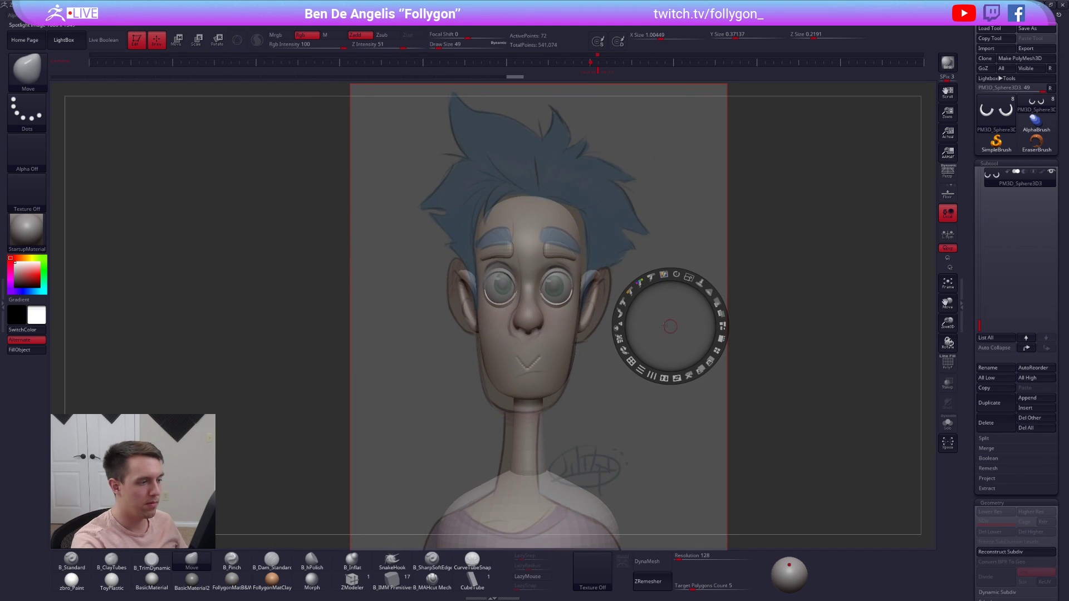
{"action": "left_click", "coordinate": [528, 319]}
{"action": "mouse_move", "coordinate": [547, 264]}
{"action": "left_mouse_down"}
{"action": "mouse_move", "coordinate": [544, 289]}
{"action": "mouse_move", "coordinate": [552, 260]}
{"action": "left_mouse_up"}
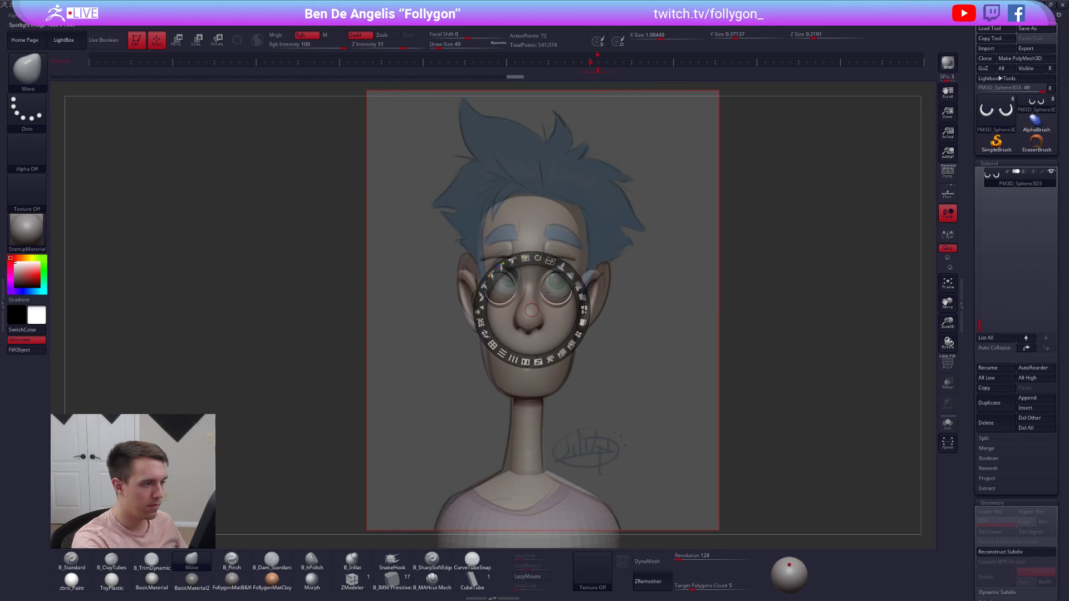
- Nudge the reference overlay into line with the head, exit Spotlight editing and toggle the overlay to compare
{"action": "key", "text": "z"}
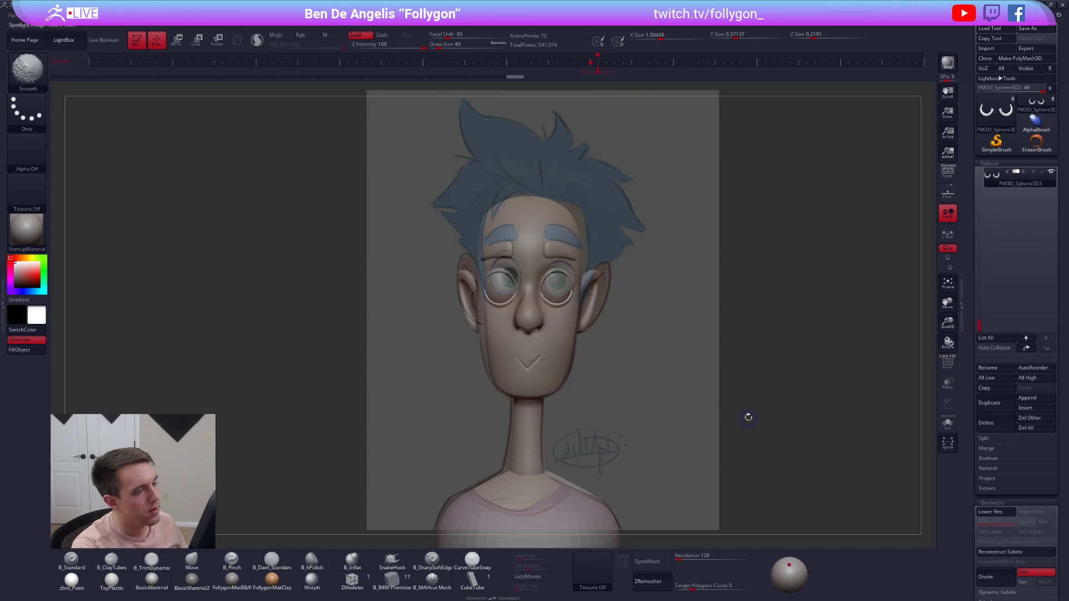
{"action": "key", "text": "z"}
{"action": "left_click", "coordinate": [712, 451]}
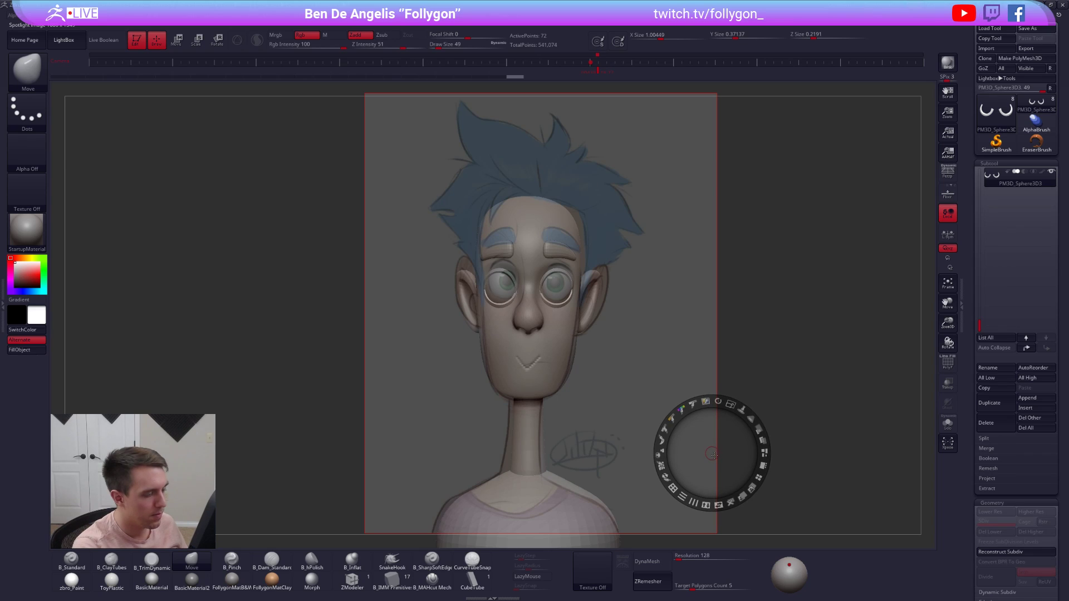
{"action": "key", "text": "z"}
{"action": "key", "text": "shift+z"}
{"action": "key", "text": "shift+z"}
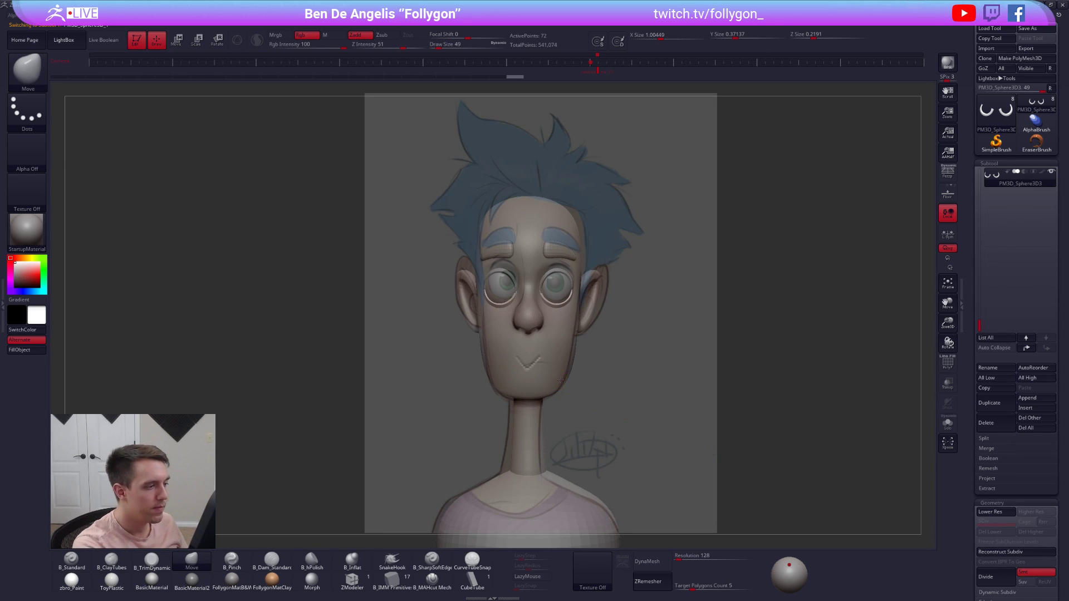
- Select the head, drop it to subdivision level 1 and match its cheek and jaw outline to the reference with the Move brush
{"action": "left_click", "coordinate": [560, 379], "text": "alt"}
{"action": "key", "text": "space"}
{"action": "left_click_drag", "start_coordinate": [553, 367], "coordinate": [568, 367]}
{"action": "key", "text": "shift+d"}
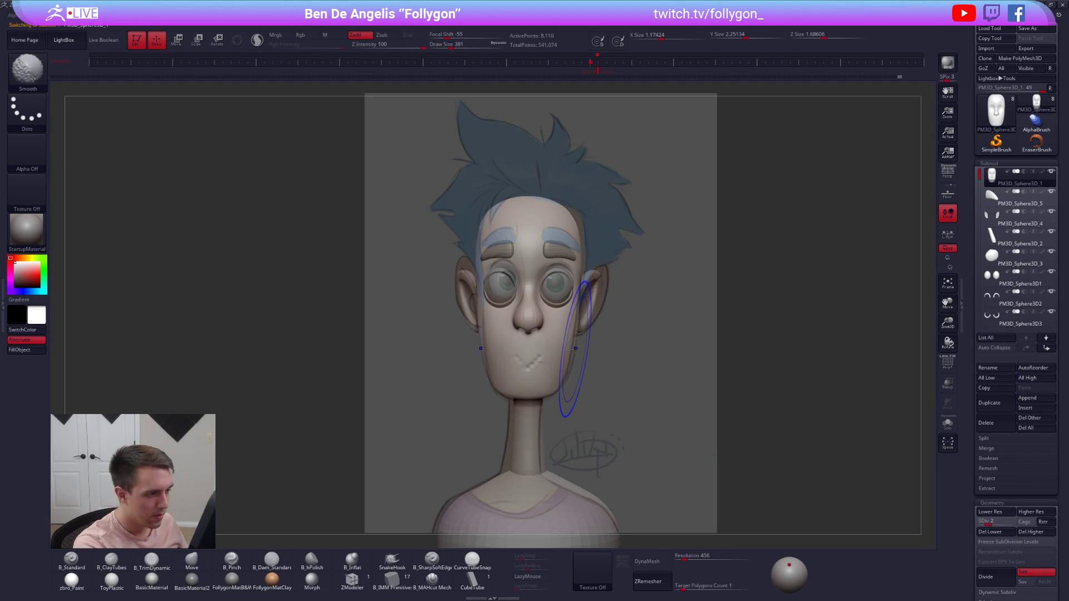
{"action": "key", "text": "shift+d"}
{"action": "right_click", "coordinate": [575, 349]}
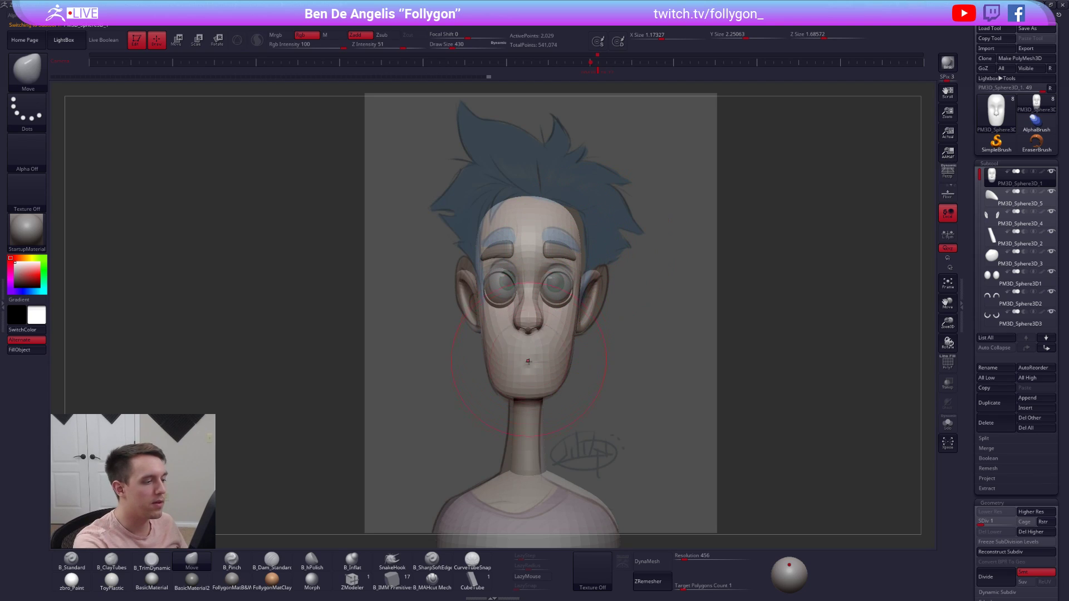
{"action": "key", "text": "r"}
{"action": "left_click_drag", "start_coordinate": [528, 191], "coordinate": [535, 187]}
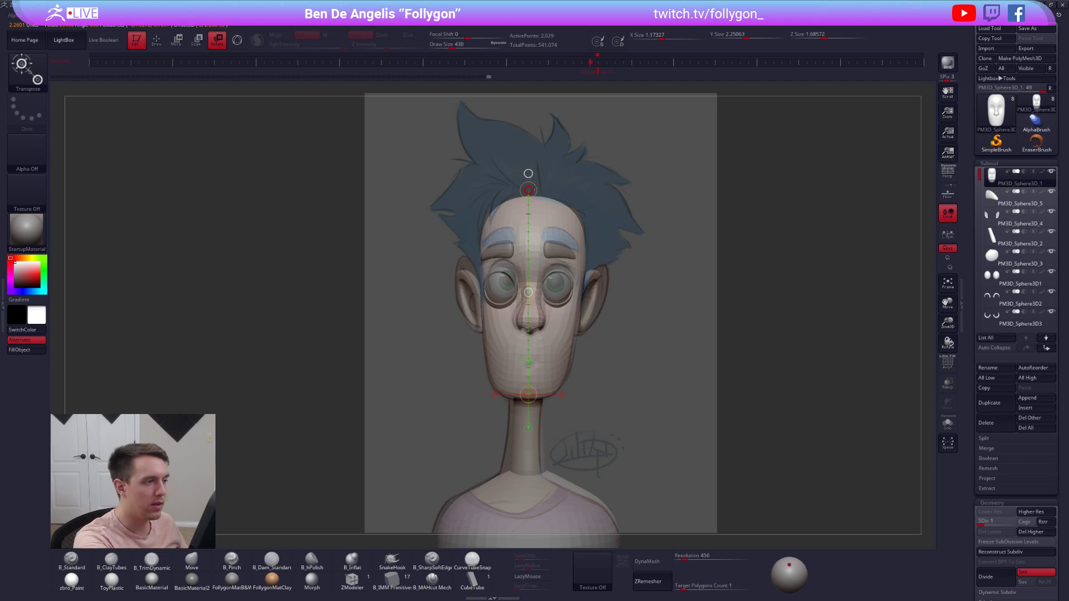
{"action": "left_click", "coordinate": [622, 366]}
{"action": "key", "text": "ctrl+z"}
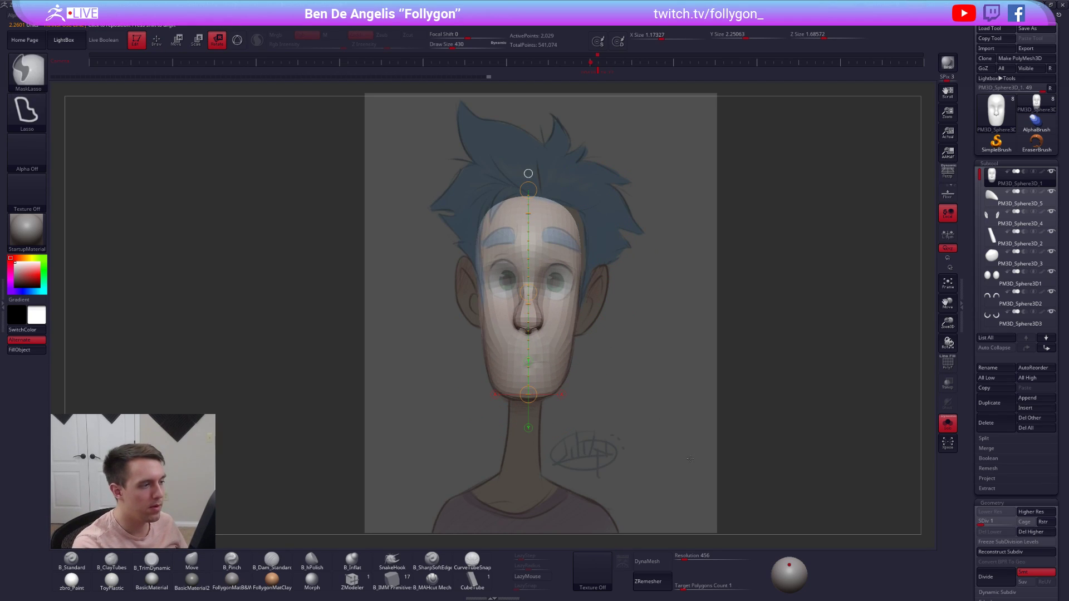
{"action": "key", "text": "q"}
{"action": "key", "text": "ctrl+shift+x"}
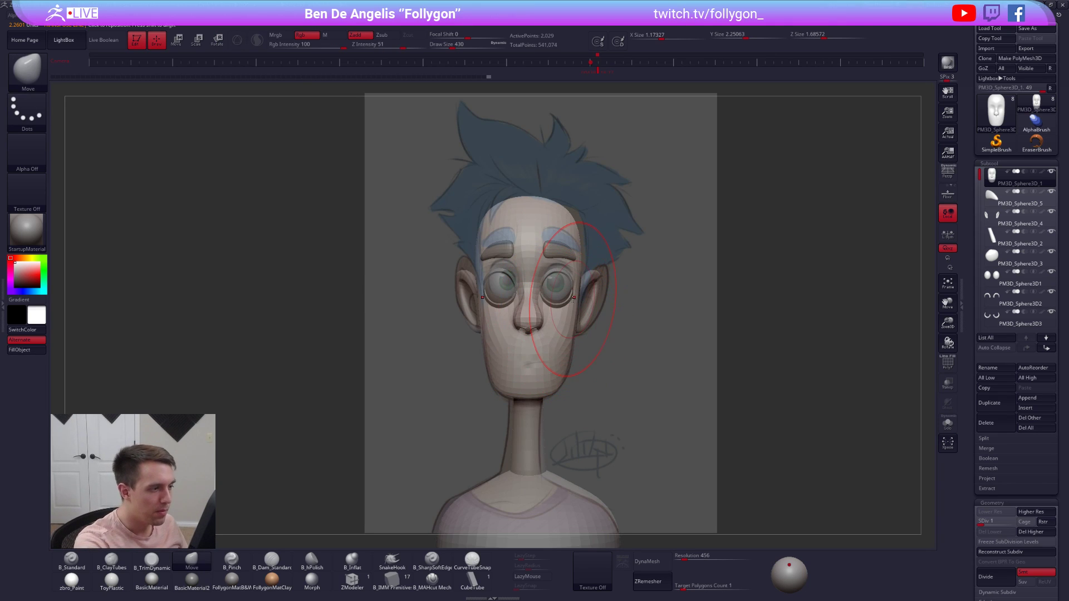
- Select the eyebrows and move them up with a Transpose line to match the reference brows
{"action": "left_click", "coordinate": [563, 260], "text": "alt"}
{"action": "key", "text": "w"}
{"action": "left_click_drag", "start_coordinate": [564, 257], "coordinate": [564, 316]}
{"action": "mouse_move", "coordinate": [563, 279]}
{"action": "left_mouse_down"}
{"action": "mouse_move", "coordinate": [549, 244]}
{"action": "mouse_move", "coordinate": [518, 238]}
{"action": "left_mouse_up"}
{"action": "key", "text": "q"}
{"action": "key", "text": "s"}
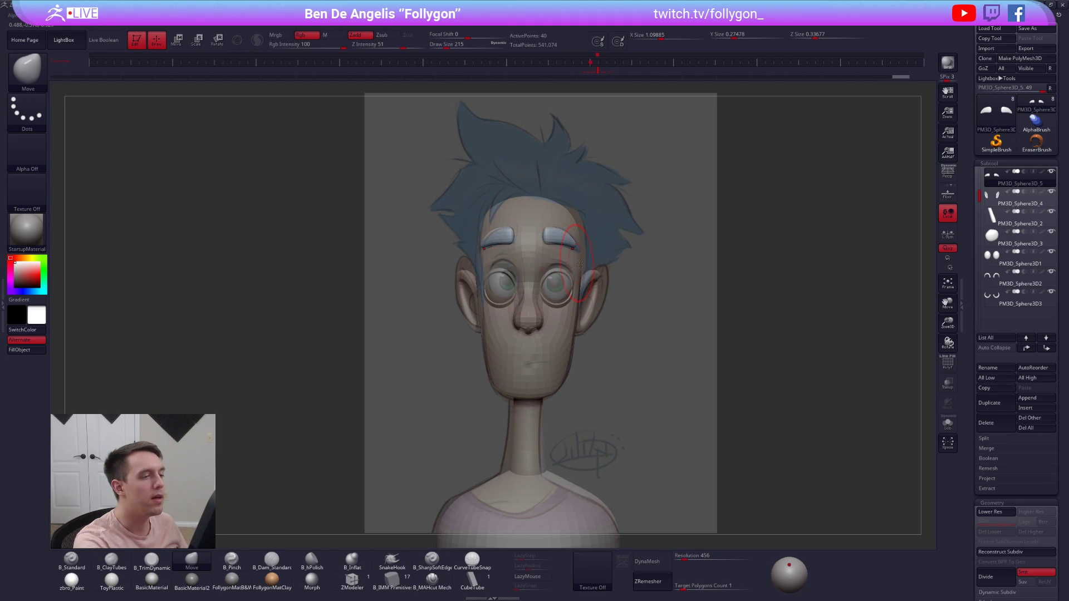
- Enlarge the eyebrows slightly with a Transpose scale line and readjust their position over the reference
{"action": "key", "text": "e"}
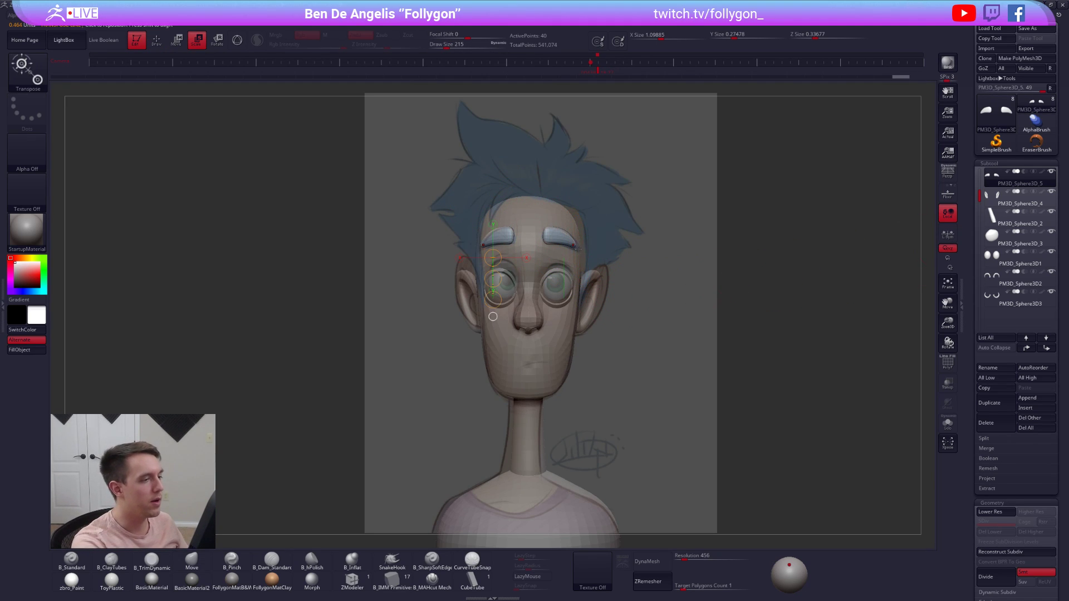
{"action": "left_click_drag", "start_coordinate": [563, 244], "coordinate": [700, 374]}
{"action": "key", "text": "w"}
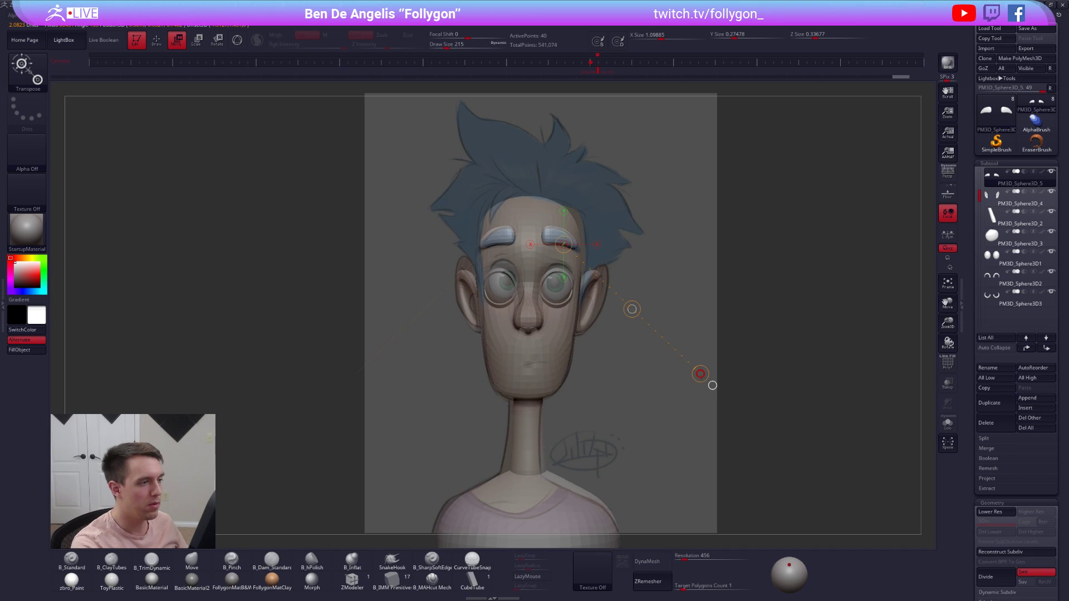
{"action": "left_click_drag", "start_coordinate": [700, 376], "coordinate": [701, 377]}
{"action": "key", "text": "q"}
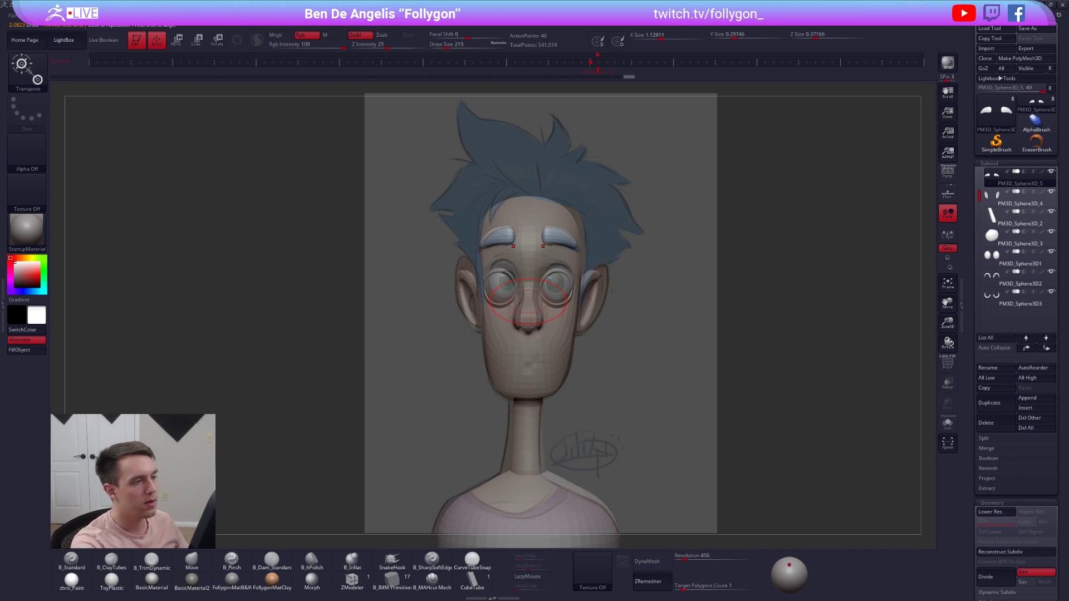
- Hide the reference overlay and fit the eyebrows to the curve of the forehead with the Move brush at draw size 192
{"action": "key", "text": "shift+z"}
{"action": "right_click_drag", "start_coordinate": [578, 252], "coordinate": [534, 248]}
{"action": "key", "text": "space"}
{"action": "left_click_drag", "start_coordinate": [569, 244], "coordinate": [581, 250]}
{"action": "mouse_move", "coordinate": [579, 251]}
{"action": "right_mouse_down"}
{"action": "mouse_move", "coordinate": [532, 250]}
{"action": "mouse_move", "coordinate": [575, 304]}
{"action": "mouse_move", "coordinate": [578, 334]}
{"action": "right_mouse_up"}
{"action": "key", "text": "space"}
{"action": "left_click_drag", "start_coordinate": [583, 289], "coordinate": [578, 289]}
{"action": "mouse_move", "coordinate": [578, 289]}
{"action": "right_mouse_down"}
{"action": "mouse_move", "coordinate": [585, 295]}
{"action": "mouse_move", "coordinate": [576, 291]}
{"action": "right_mouse_up"}
{"action": "left_click_drag", "start_coordinate": [576, 291], "coordinate": [572, 290]}
{"action": "mouse_move", "coordinate": [574, 287]}
{"action": "right_mouse_down"}
{"action": "mouse_move", "coordinate": [630, 267]}
{"action": "mouse_move", "coordinate": [590, 270]}
{"action": "right_mouse_up"}
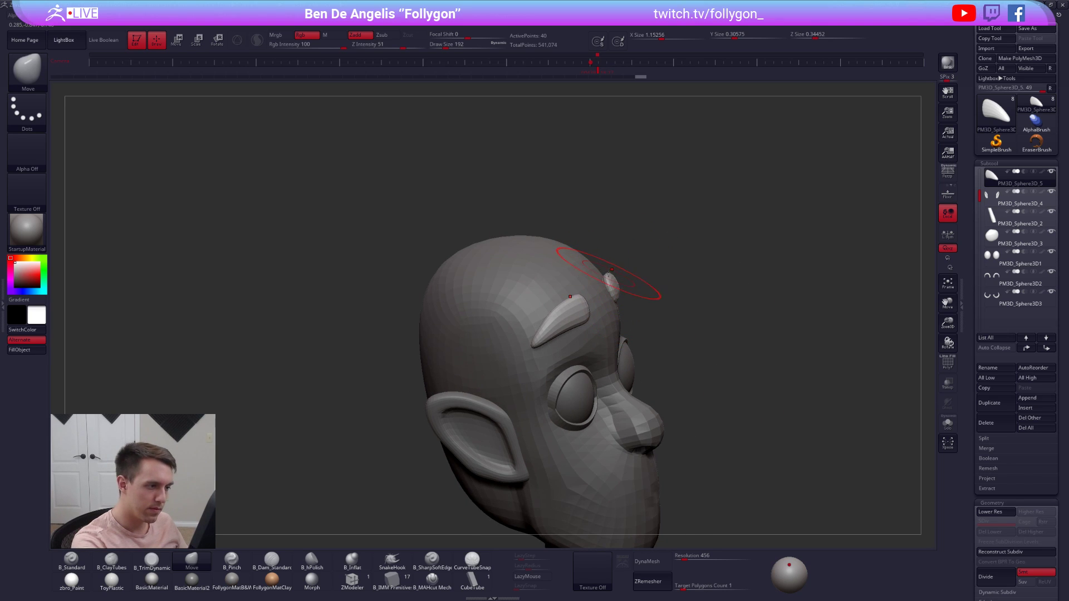
- Refine the eyebrows from the side with the Move brush at draw size 130, then compare them with the reference in the stored view
{"action": "left_click_drag", "start_coordinate": [614, 297], "coordinate": [612, 297]}
{"action": "right_click_drag", "start_coordinate": [612, 297], "coordinate": [588, 301]}
{"action": "key", "text": "space"}
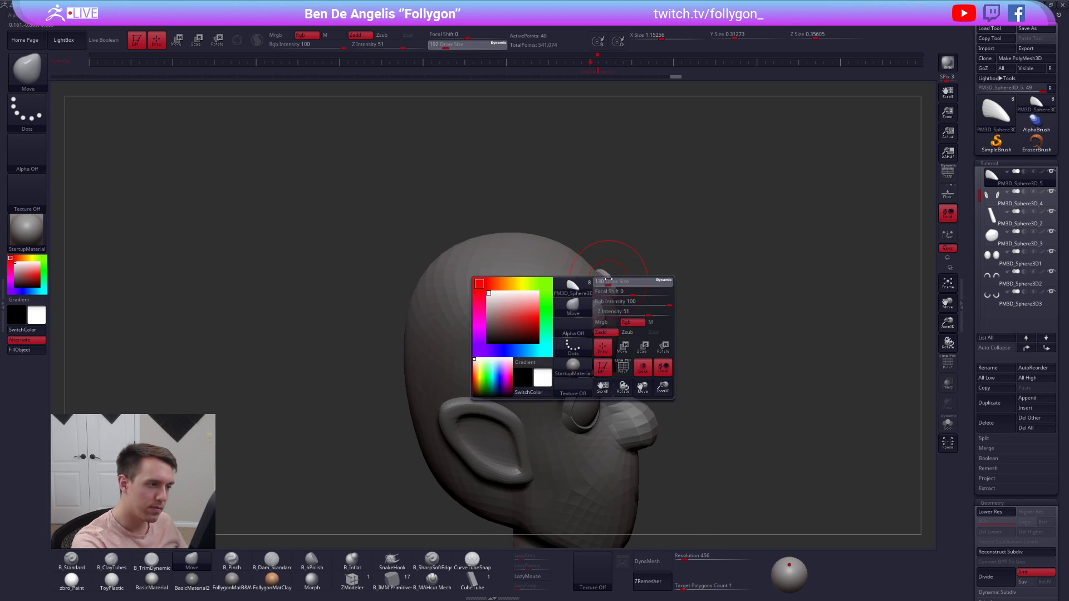
{"action": "left_click_drag", "start_coordinate": [611, 297], "coordinate": [606, 296]}
{"action": "left_click_drag", "start_coordinate": [602, 276], "coordinate": [599, 273]}
{"action": "mouse_move", "coordinate": [616, 282]}
{"action": "right_mouse_down"}
{"action": "mouse_move", "coordinate": [662, 291]}
{"action": "mouse_move", "coordinate": [625, 264]}
{"action": "right_mouse_up"}
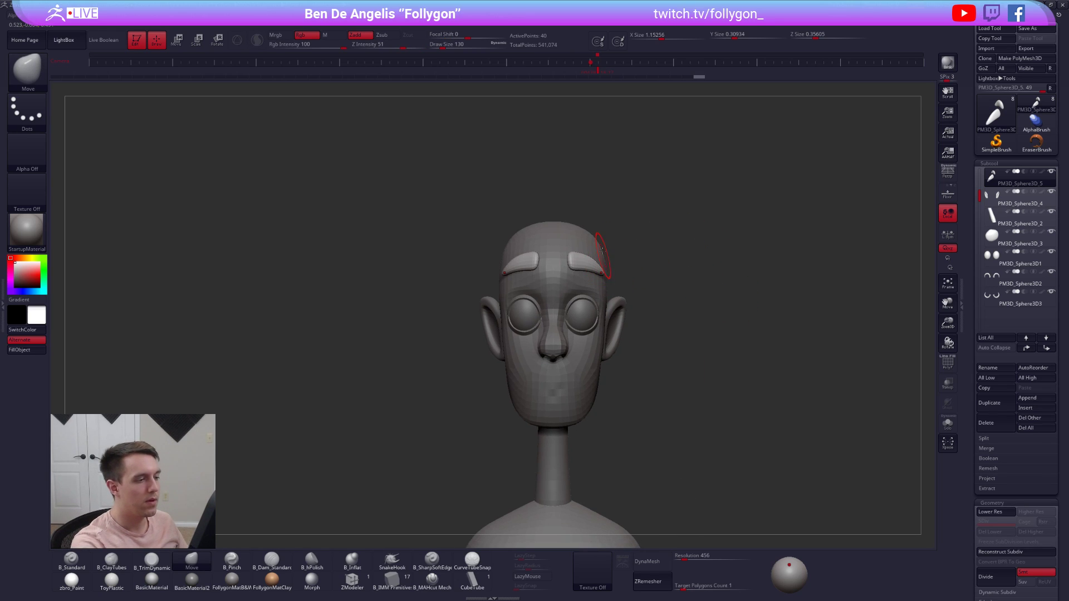
{"action": "left_click", "coordinate": [596, 72]}
{"action": "key", "text": "shift+z"}
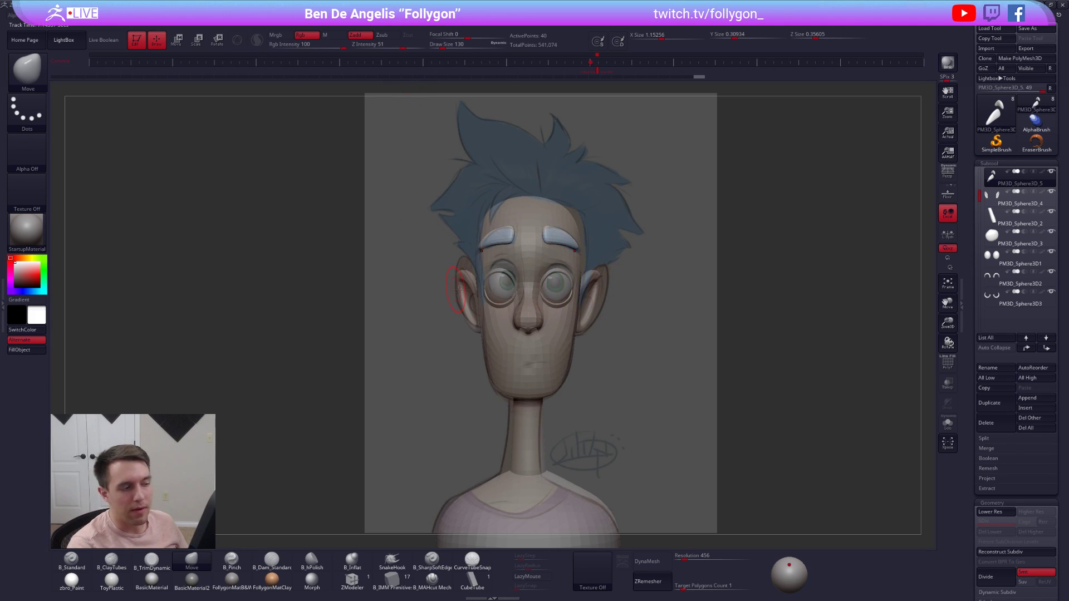
- Select the eyeballs, merge all subtools into one posing mesh with TPoseMesh, and open the Transpose Master plugin options
{"action": "left_click", "coordinate": [988, 261]}
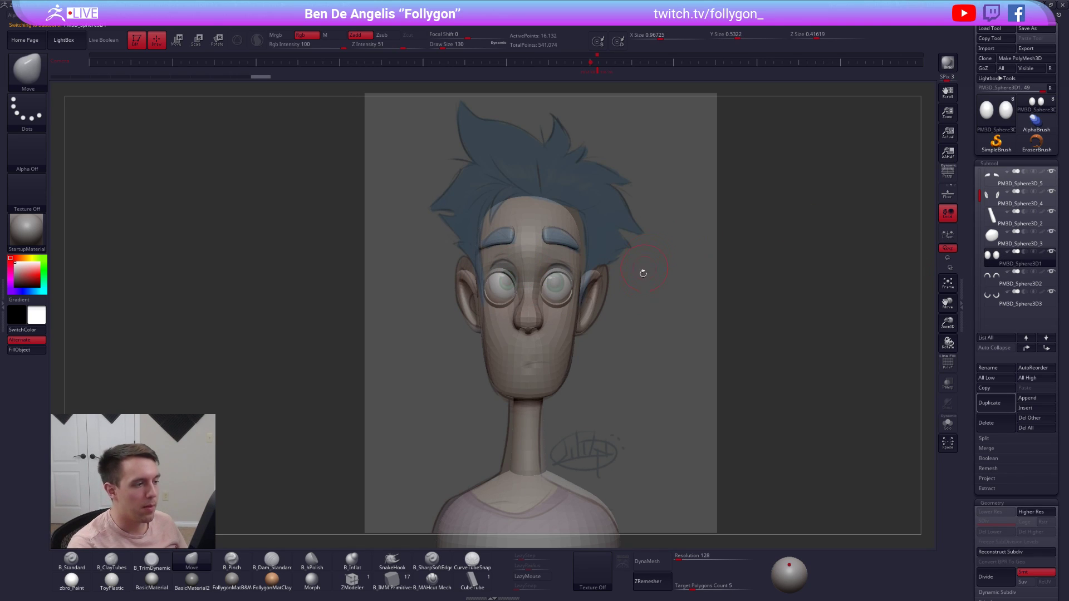
{"action": "key", "text": "shift+f"}
{"action": "key", "text": "shift+f"}
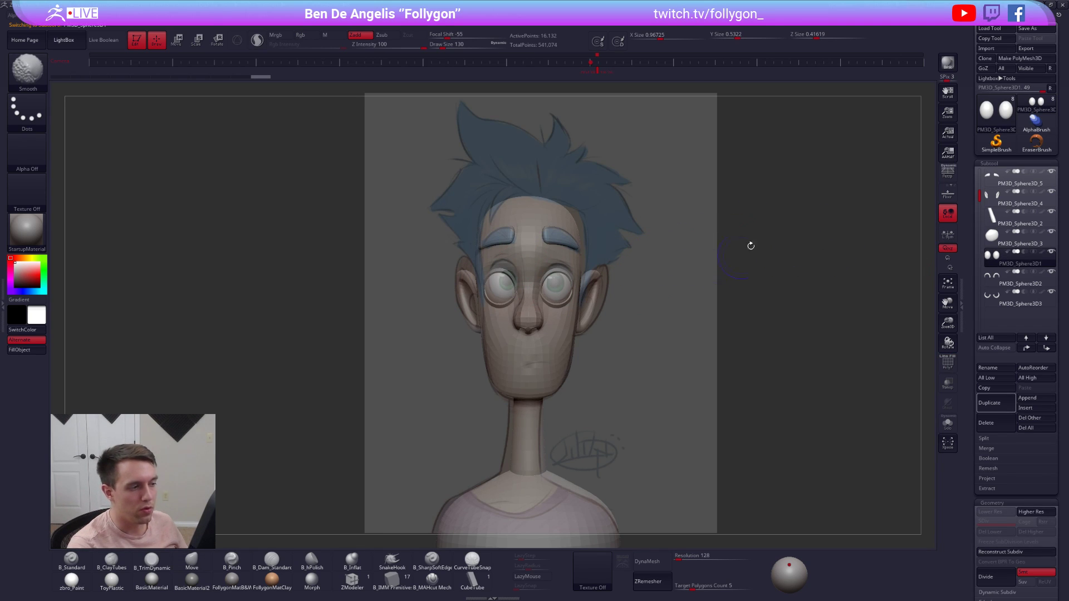
{"action": "key", "text": "ctrl+space"}
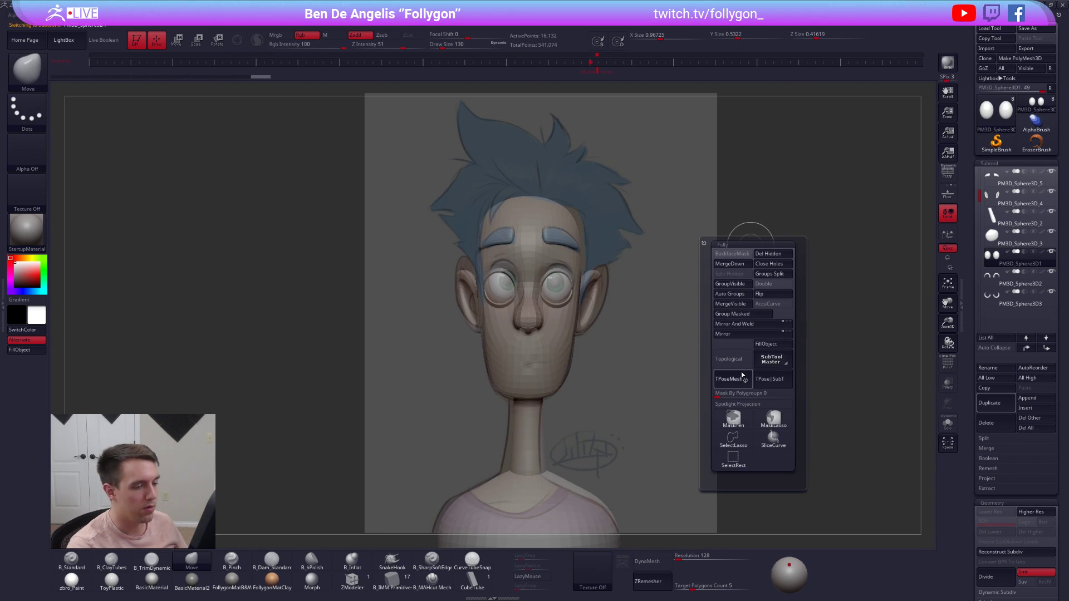
{"action": "left_click", "coordinate": [729, 379]}
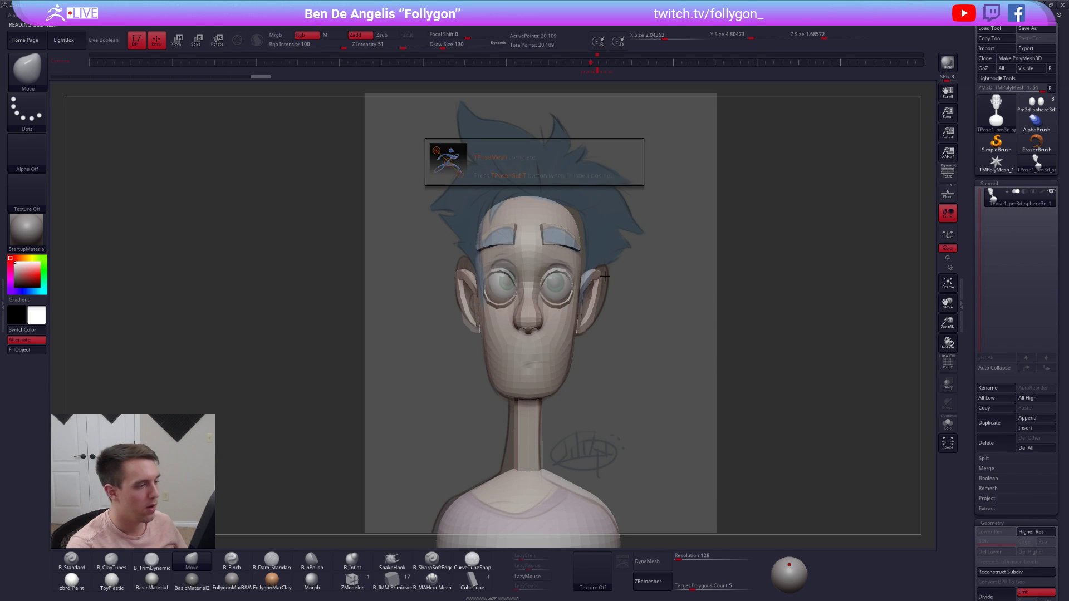
{"action": "left_click", "coordinate": [516, 24]}
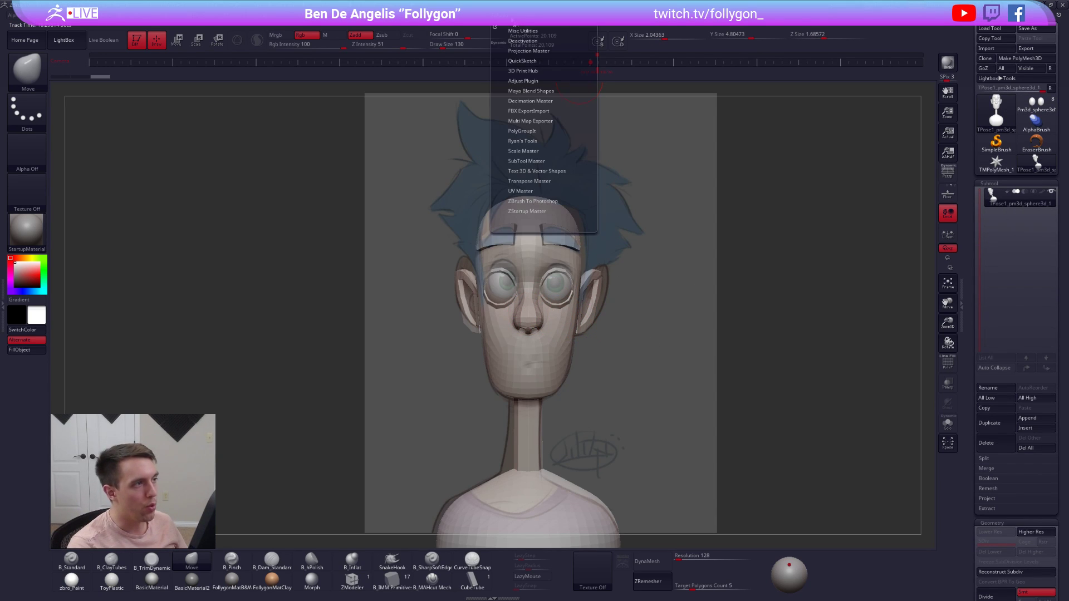
{"action": "left_click", "coordinate": [534, 182]}
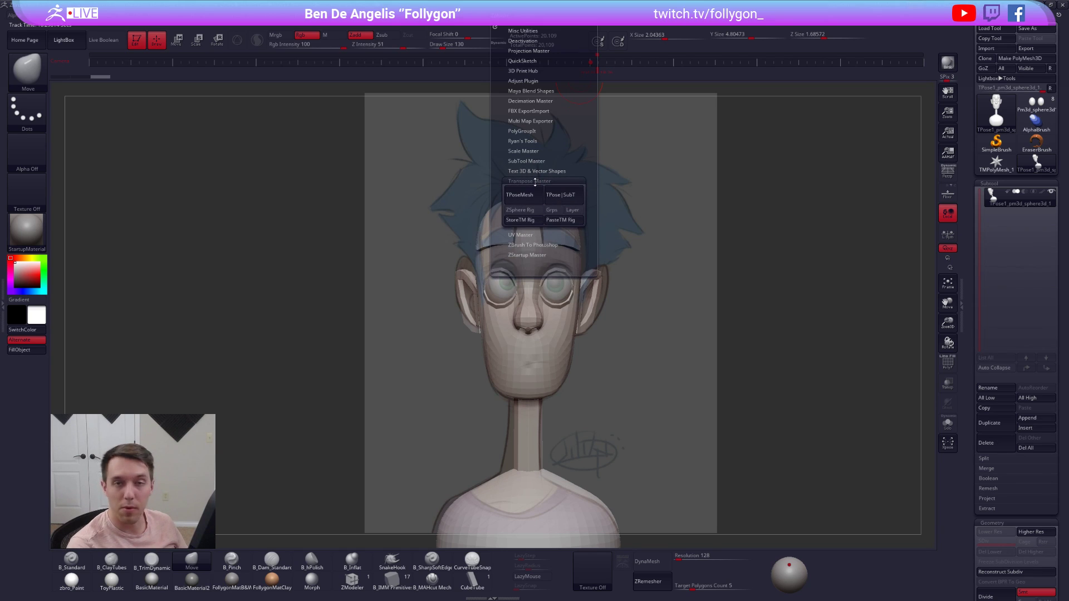
- Hide the reference overlay and mask everything on the posing mesh except the eyeballs and eyelids
{"action": "key", "text": "shift+z"}
{"action": "right_click_drag", "start_coordinate": [558, 276], "coordinate": [561, 292], "text": "alt"}
{"action": "left_click", "coordinate": [562, 292], "text": "ctrl+shift"}
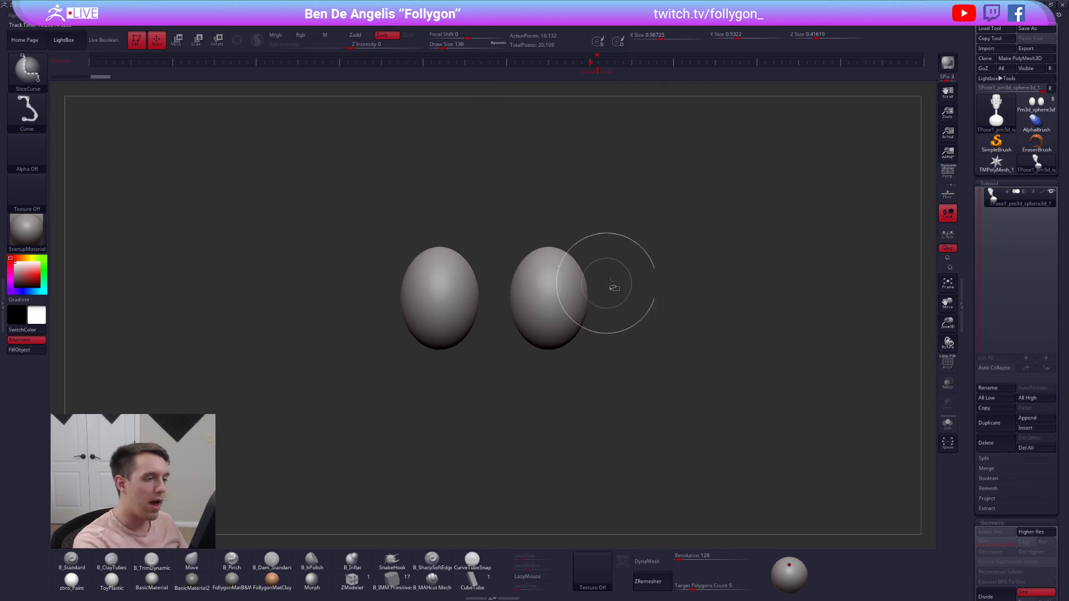
{"action": "key", "text": "ctrl+shift+f"}
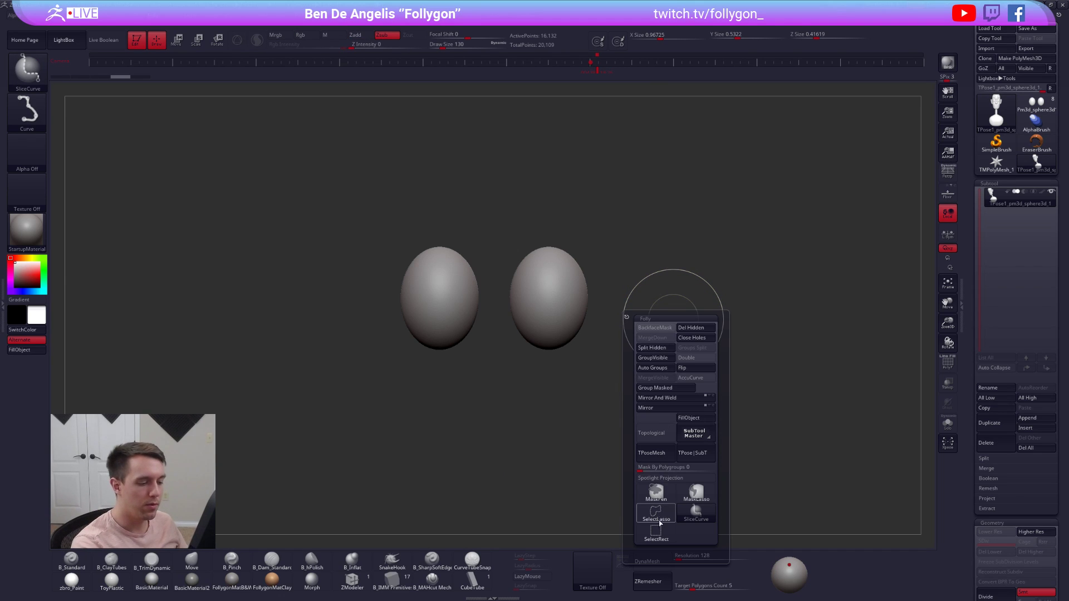
{"action": "left_click", "coordinate": [656, 515]}
{"action": "left_click", "coordinate": [580, 425], "text": "ctrl+shift"}
{"action": "left_click", "coordinate": [575, 269], "text": "ctrl+shift"}
{"action": "left_click", "coordinate": [579, 331], "text": "ctrl+shift"}
{"action": "left_click", "coordinate": [698, 268], "text": "ctrl"}
{"action": "left_click", "coordinate": [697, 256], "text": "ctrl+shift"}
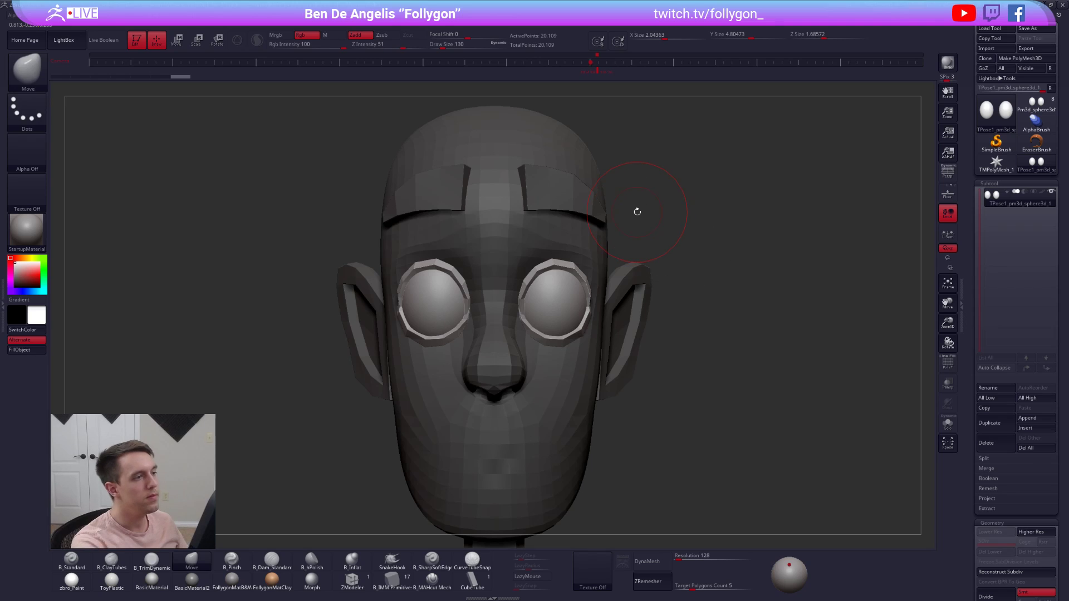
- Move the eyeballs and eyelids up slightly with a Transpose line in the stored view, comparing them with the reference overlay
{"action": "left_click", "coordinate": [598, 67]}
{"action": "key", "text": "w"}
{"action": "left_click_drag", "start_coordinate": [563, 260], "coordinate": [562, 377]}
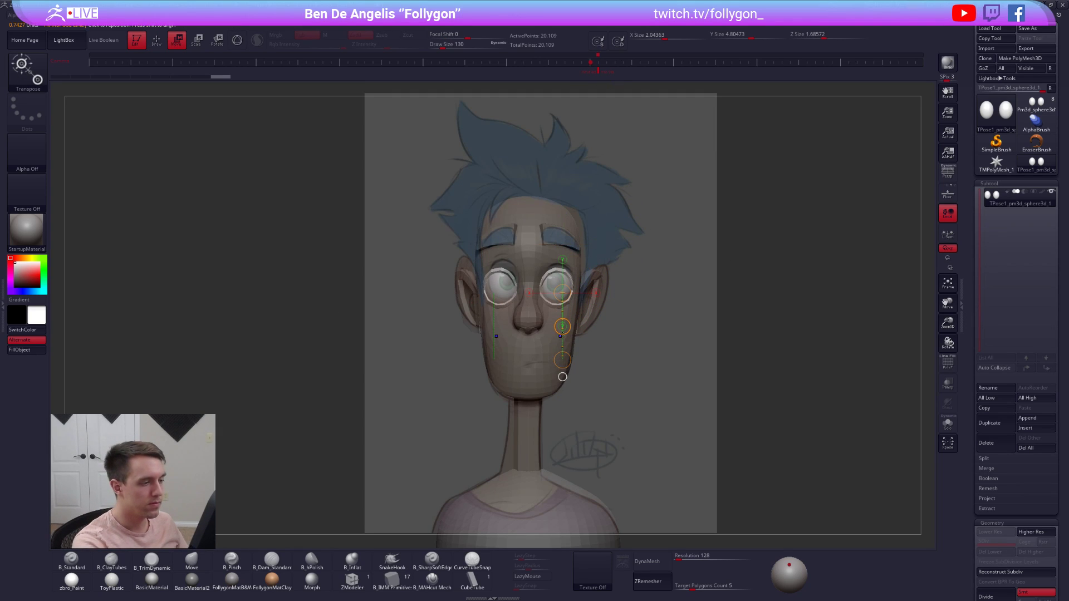
{"action": "left_click_drag", "start_coordinate": [564, 325], "coordinate": [563, 322]}
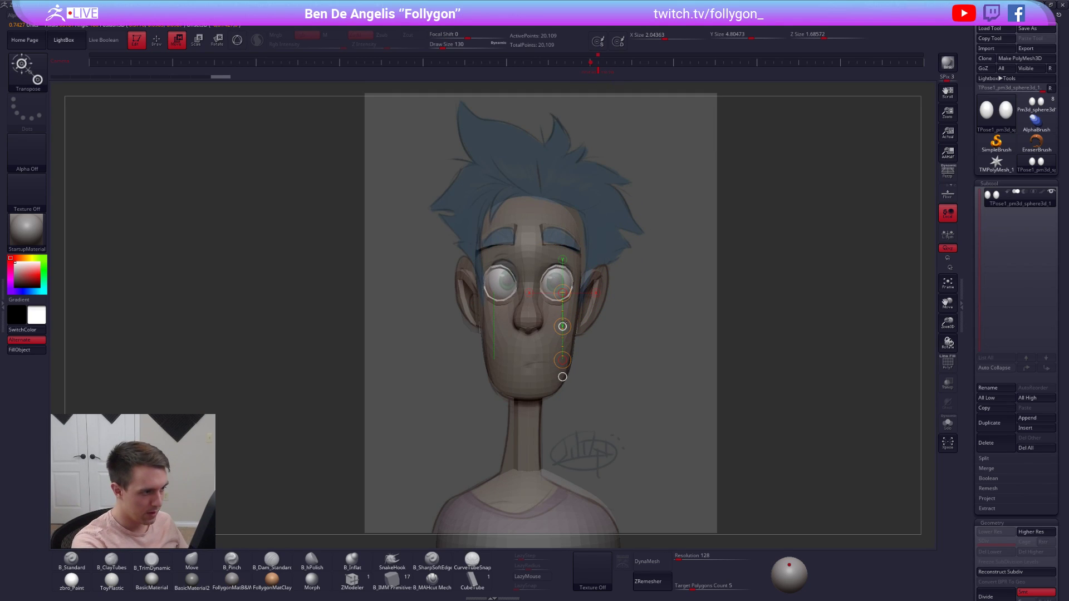
{"action": "key", "text": "shift+z"}
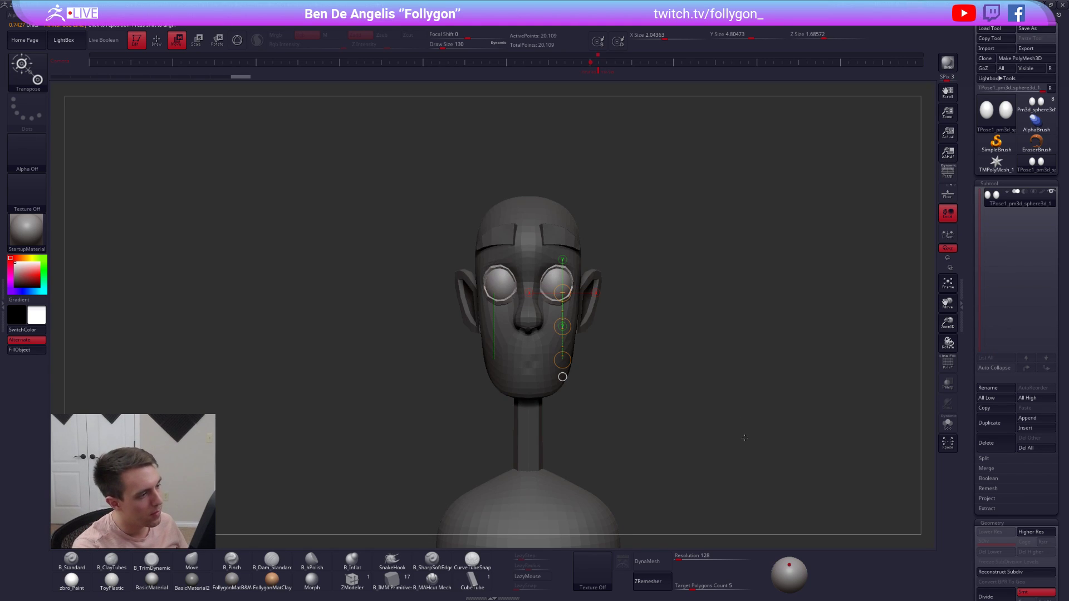
{"action": "key", "text": "shift+z"}
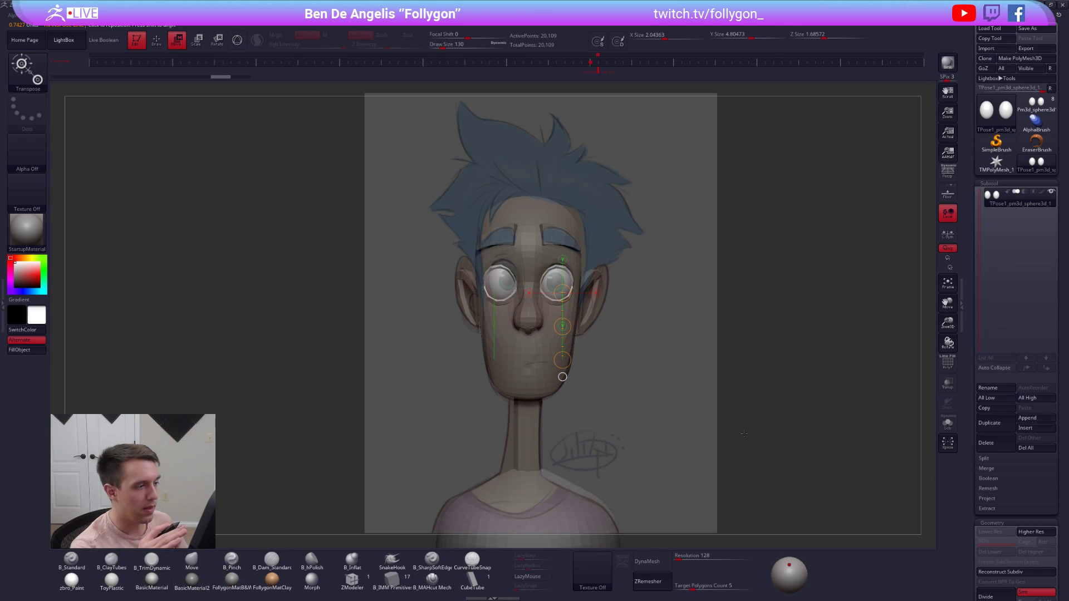
{"action": "key", "text": "shift+z"}
{"action": "key", "text": "shift+z"}
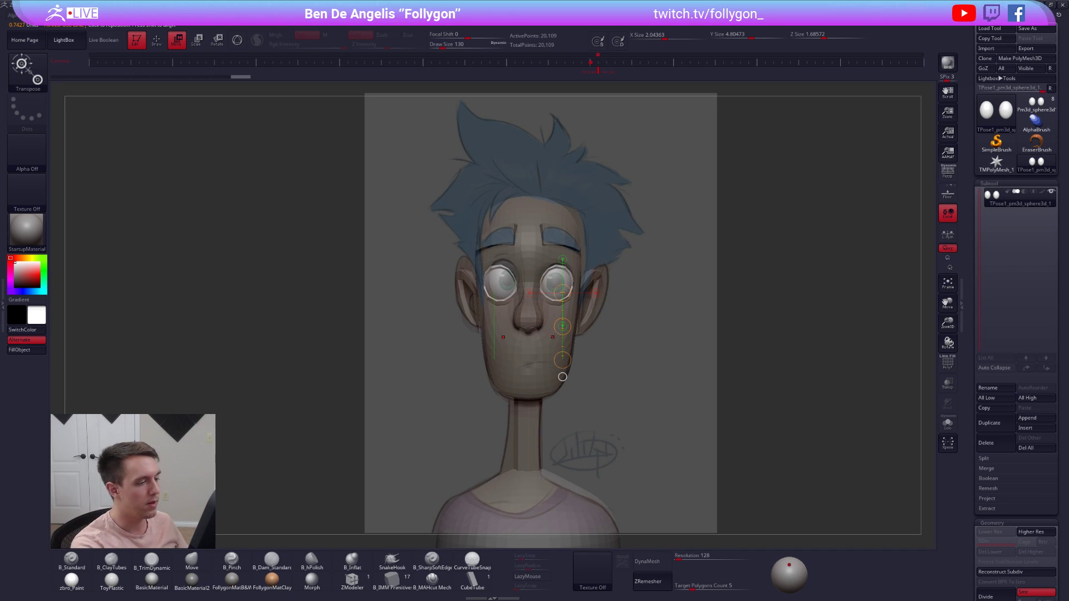
- Mask everything except the head and adjust the area around the eyes with the Move brush at draw size 239
{"action": "left_click", "coordinate": [592, 351], "text": "ctrl"}
{"action": "key", "text": "q"}
{"action": "key", "text": "space"}
{"action": "left_click_drag", "start_coordinate": [553, 271], "coordinate": [559, 271]}
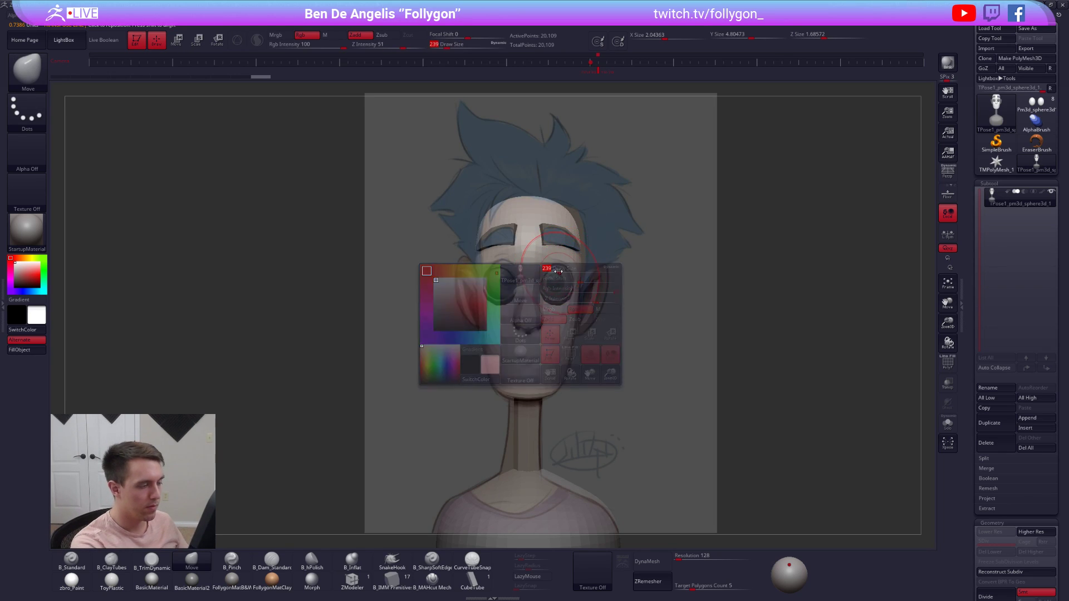
{"action": "key", "text": "shift+z"}
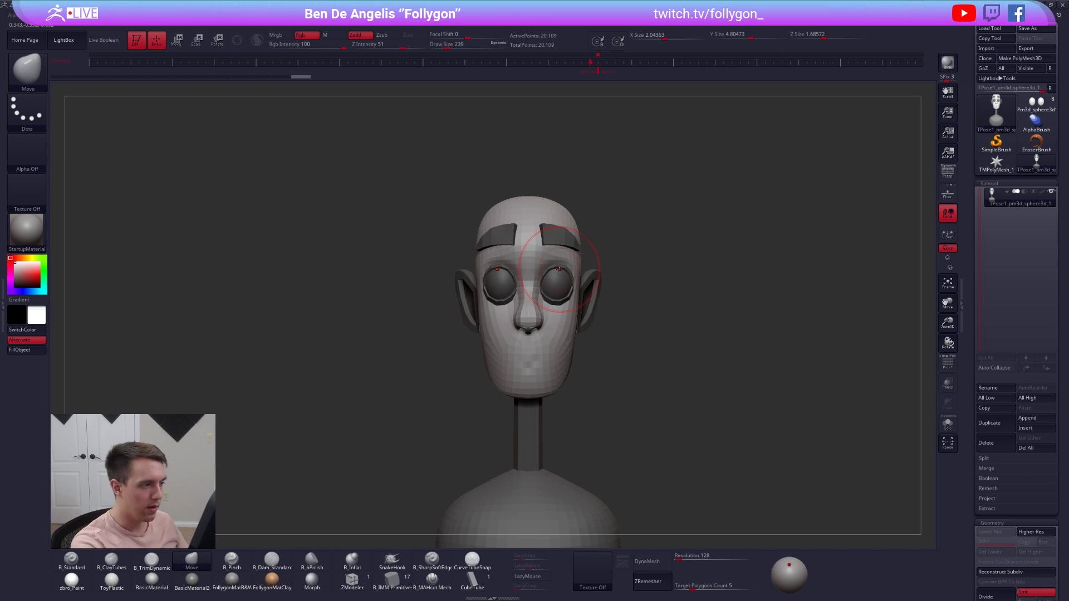
- Reshape the eye area from the side with the Move brush at draw size 203, then compare it with the reference overlay
{"action": "right_click_drag", "start_coordinate": [558, 300], "coordinate": [445, 298], "text": "shift"}
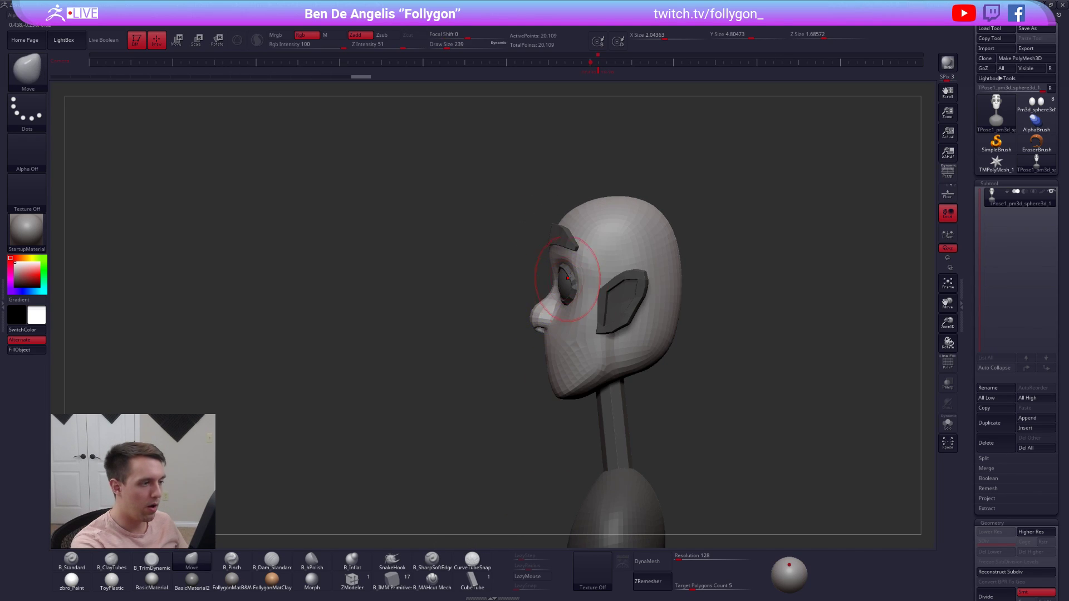
{"action": "key", "text": "space"}
{"action": "left_click_drag", "start_coordinate": [567, 277], "coordinate": [559, 277]}
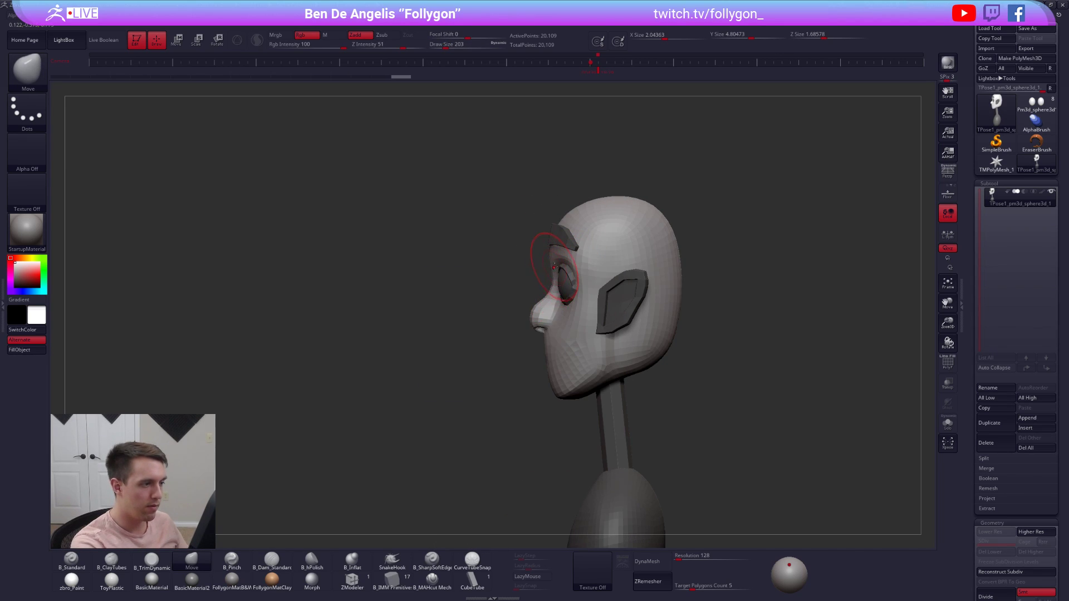
{"action": "right_click_drag", "start_coordinate": [553, 280], "coordinate": [574, 266]}
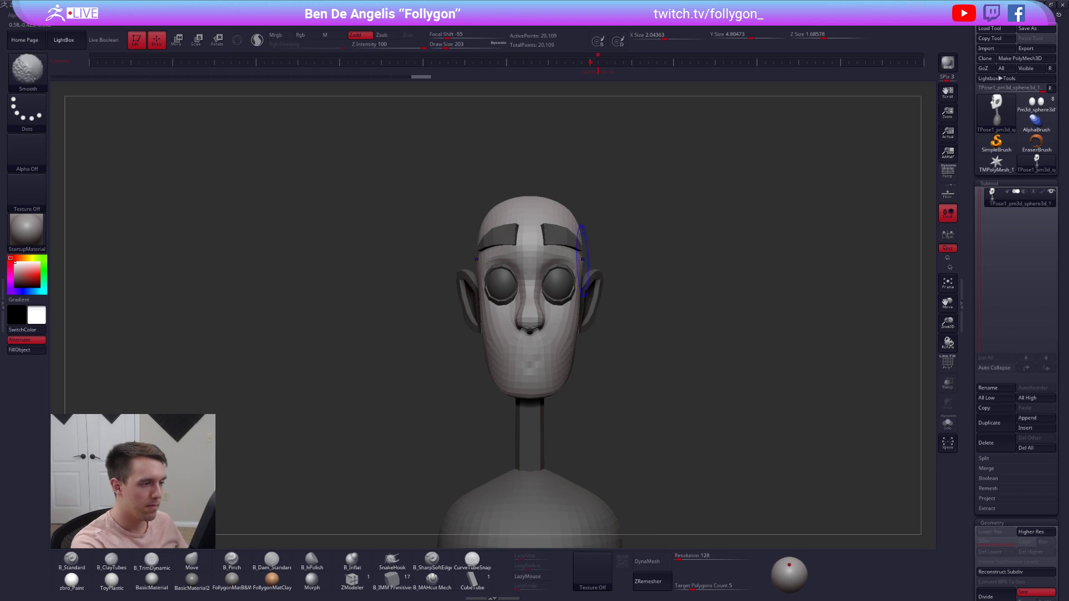
{"action": "key", "text": "shift+z"}
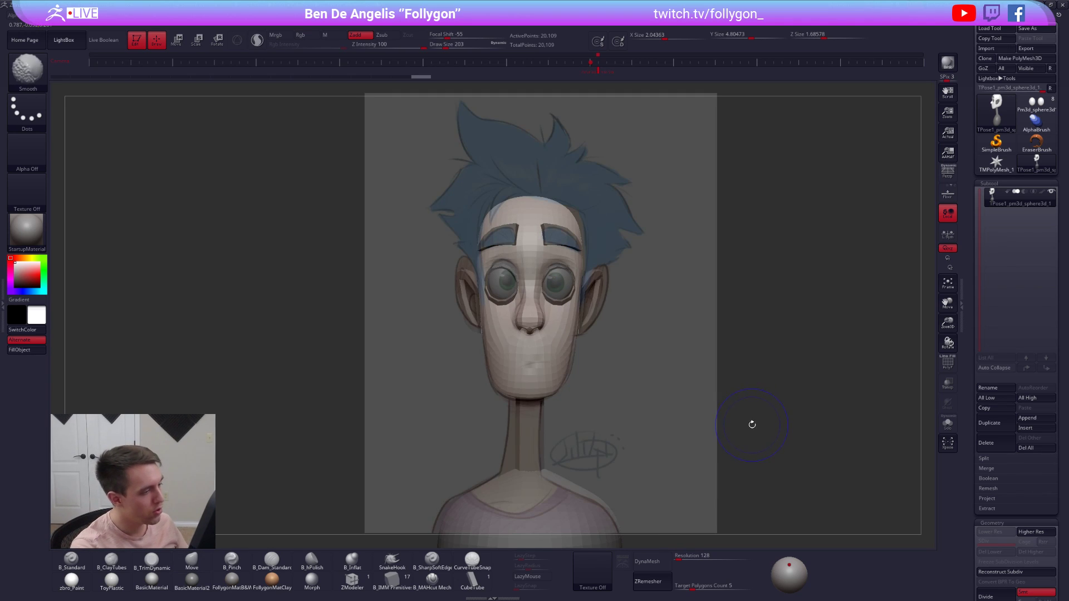
{"action": "key", "text": "shift+f"}
{"action": "key", "text": "shift+f"}
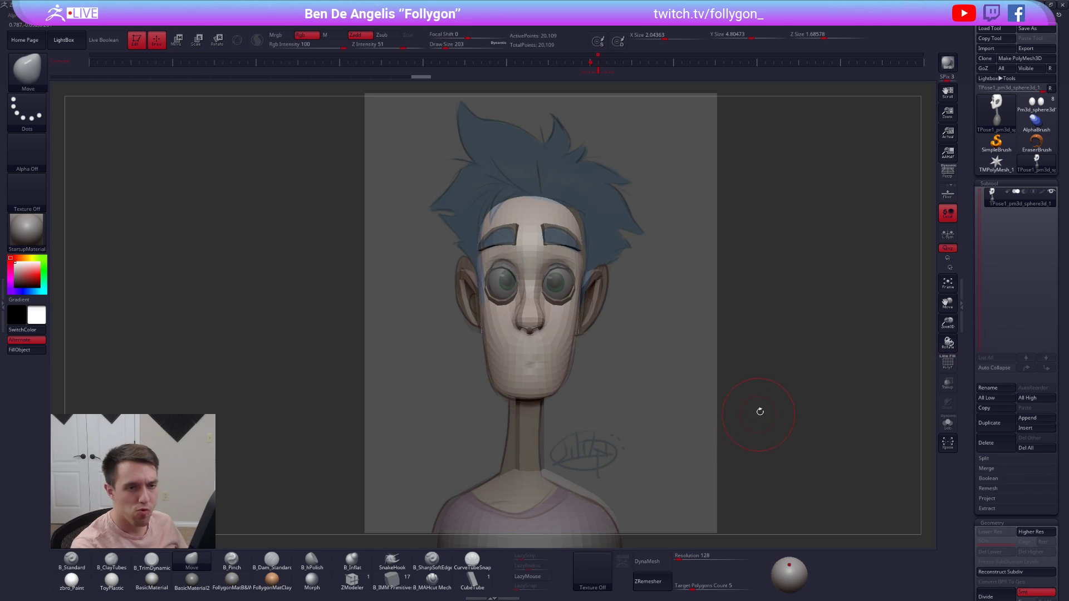
- Mask everything except the ears, rotate them outward with a Transpose line to match the reference, and preview the mesh smoothed
{"action": "key", "text": "w"}
{"action": "left_click", "coordinate": [586, 303], "text": "ctrl"}
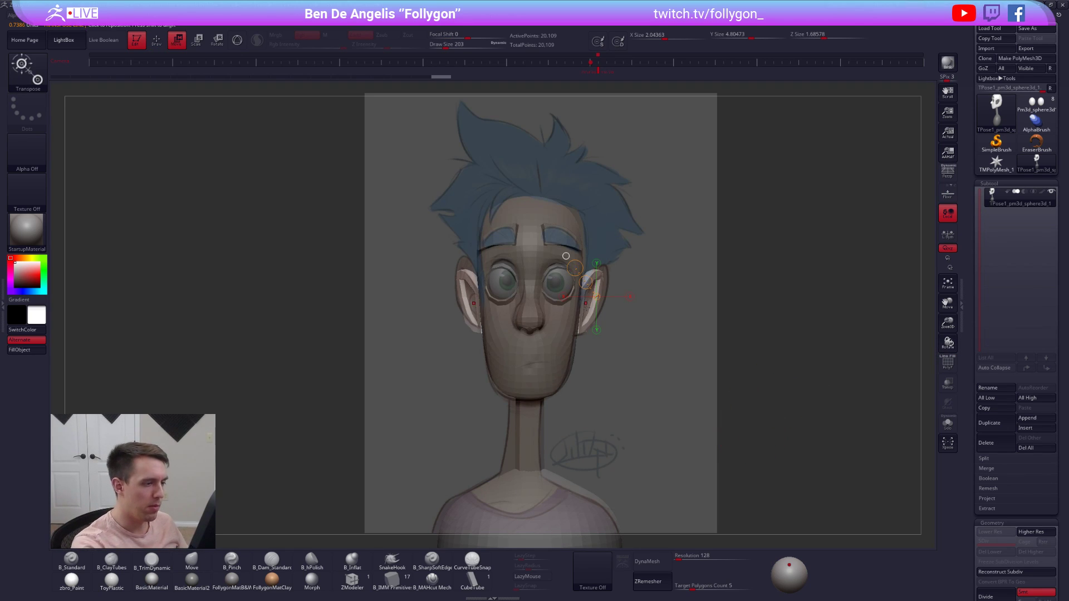
{"action": "key", "text": "r"}
{"action": "left_click_drag", "start_coordinate": [581, 289], "coordinate": [581, 383]}
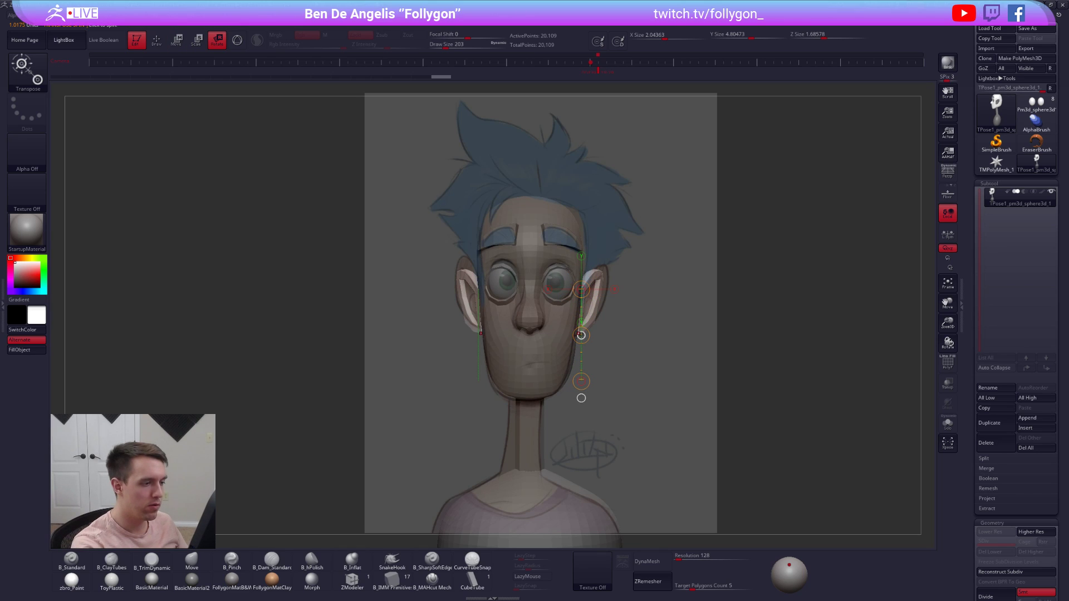
{"action": "key", "text": "q"}
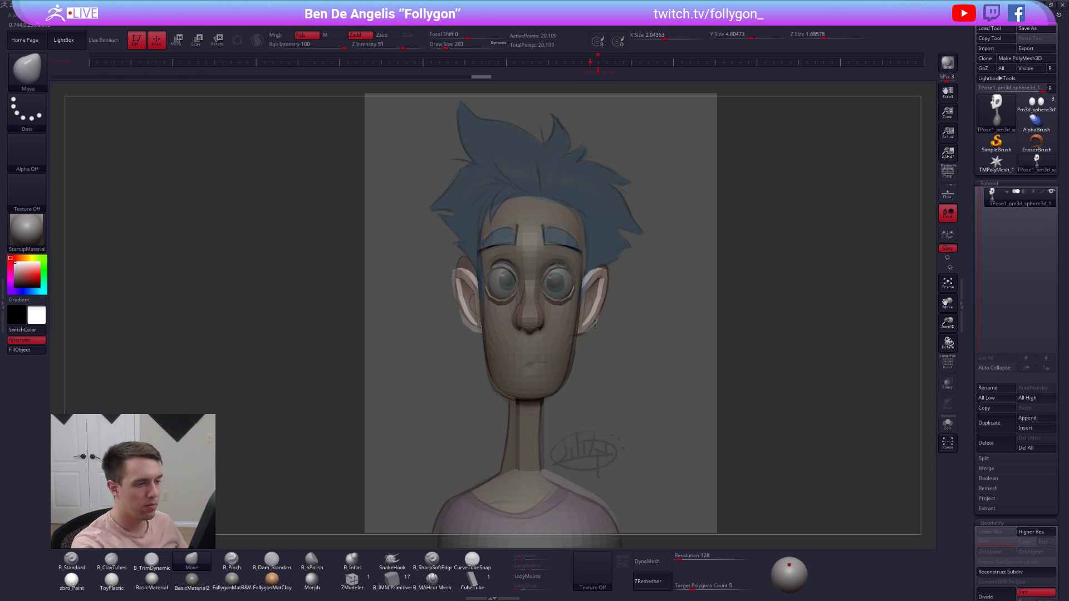
{"action": "key", "text": "d"}
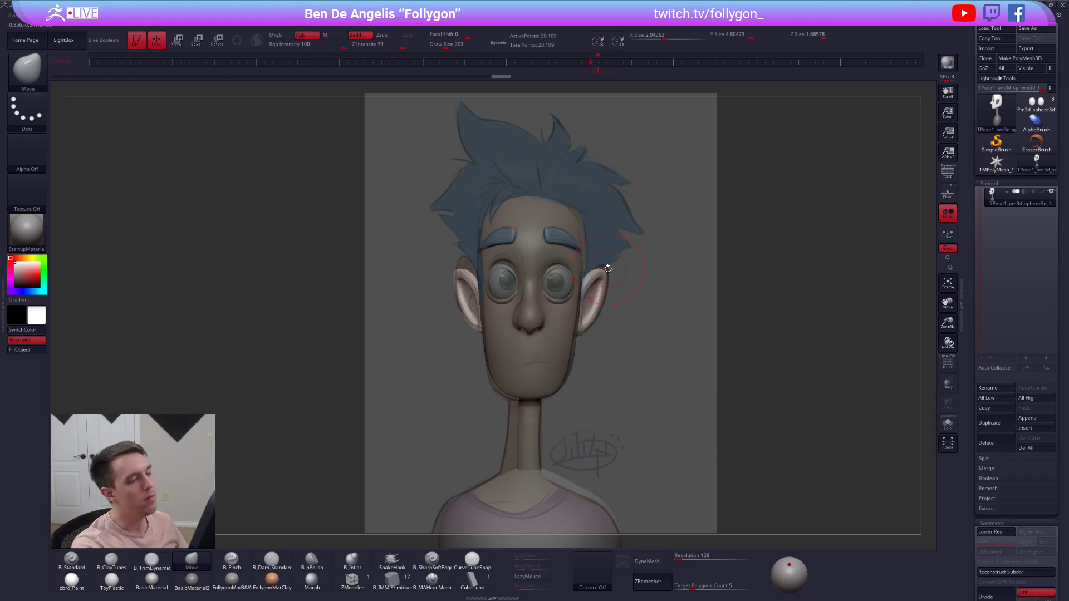
- Hide the reference overlay and shape the ears from several angles with the Move brush at draw size 227
{"action": "key", "text": "shift+z"}
{"action": "right_click_drag", "start_coordinate": [611, 291], "coordinate": [579, 286]}
{"action": "key", "text": "space"}
{"action": "left_click_drag", "start_coordinate": [612, 289], "coordinate": [608, 290]}
{"action": "right_click_drag", "start_coordinate": [623, 286], "coordinate": [591, 292]}
{"action": "key", "text": "space"}
{"action": "left_click_drag", "start_coordinate": [601, 332], "coordinate": [603, 332]}
{"action": "mouse_move", "coordinate": [603, 303]}
{"action": "right_mouse_down"}
{"action": "mouse_move", "coordinate": [600, 342]}
{"action": "mouse_move", "coordinate": [597, 289]}
{"action": "right_mouse_up"}
{"action": "right_click_drag", "start_coordinate": [594, 329], "coordinate": [608, 385], "text": "ctrl"}
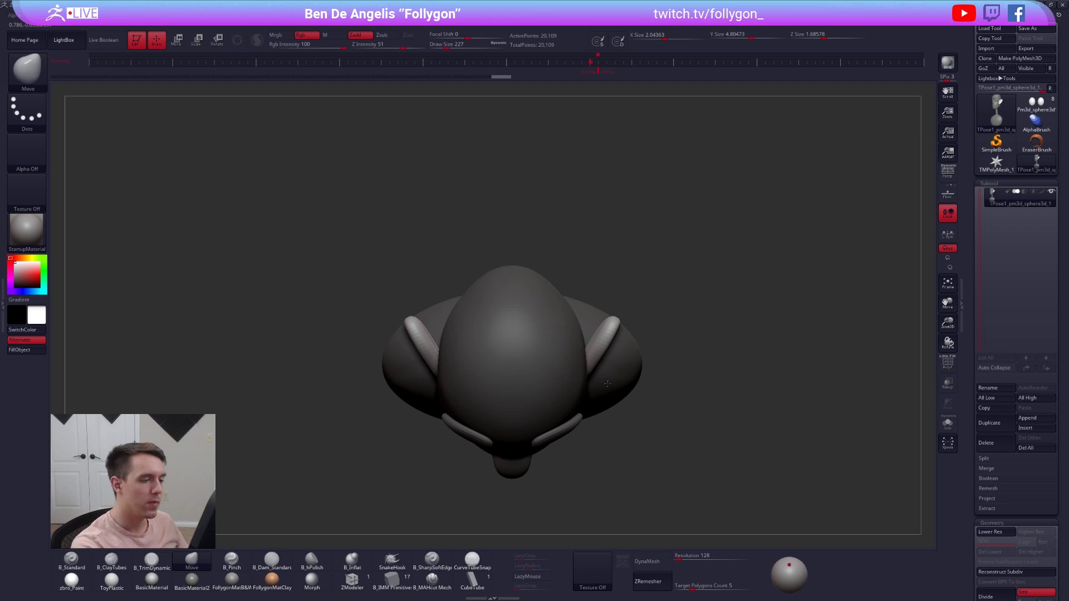
- Adjust the angle of the ears from above with Transpose rotate and move, then check them from the front
{"action": "key", "text": "r"}
{"action": "left_click_drag", "start_coordinate": [643, 268], "coordinate": [646, 270]}
{"action": "key", "text": "w"}
{"action": "right_click_drag", "start_coordinate": [625, 298], "coordinate": [641, 145], "text": "shift"}
{"action": "key", "text": "q"}
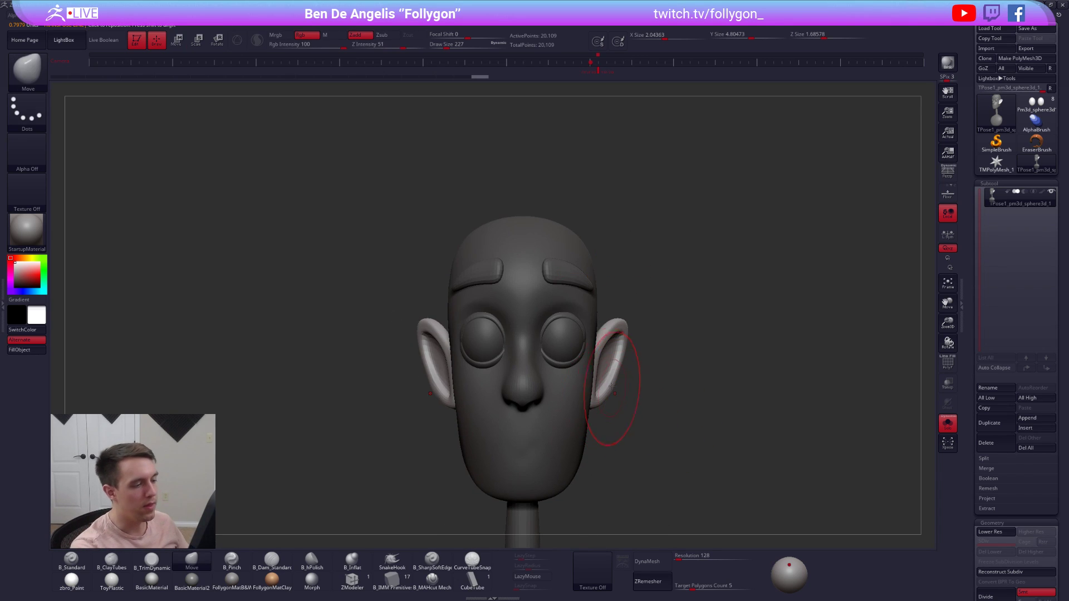
- Refine the ear shape with the Move brush at draw size 150, clear the mask and turn off the smoothed preview
{"action": "right_click_drag", "start_coordinate": [612, 389], "coordinate": [557, 390]}
{"action": "key", "text": "space"}
{"action": "left_click_drag", "start_coordinate": [627, 374], "coordinate": [623, 374]}
{"action": "mouse_move", "coordinate": [611, 379]}
{"action": "right_mouse_down"}
{"action": "mouse_move", "coordinate": [636, 344]}
{"action": "mouse_move", "coordinate": [613, 387]}
{"action": "mouse_move", "coordinate": [637, 382]}
{"action": "mouse_move", "coordinate": [662, 328]}
{"action": "right_mouse_up"}
{"action": "right_click_drag", "start_coordinate": [699, 439], "coordinate": [686, 416]}
{"action": "right_click_drag", "start_coordinate": [732, 445], "coordinate": [717, 416], "text": "ctrl"}
{"action": "key", "text": "shift+d"}
{"action": "right_click_drag", "start_coordinate": [615, 328], "coordinate": [637, 345]}
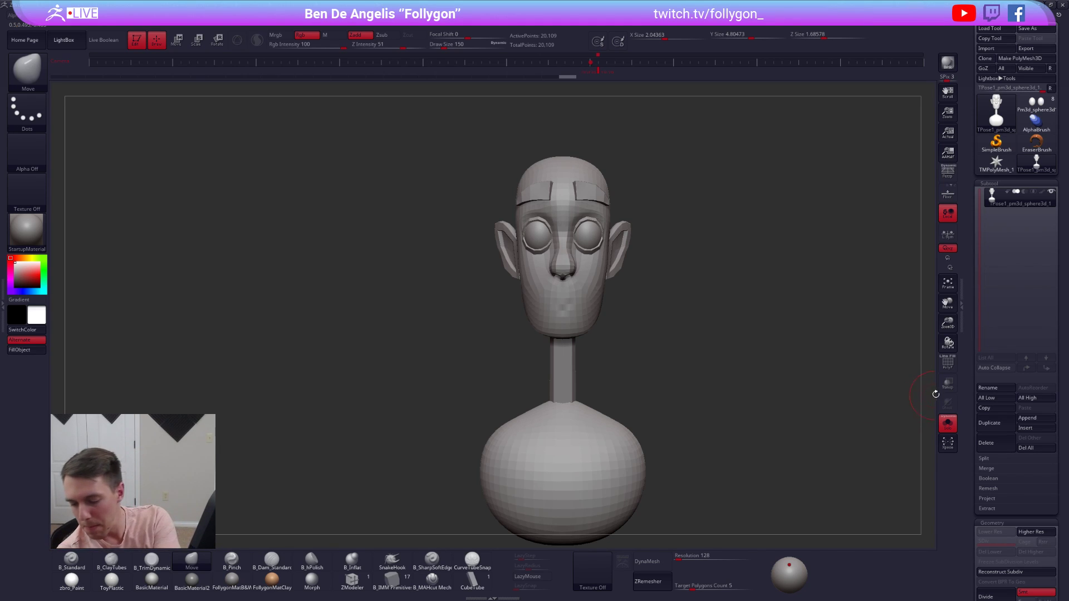
- Isolate the head and build up the side of the skull behind the jaw with B_ClayTubes at draw size 203
{"action": "right_click_drag", "start_coordinate": [913, 385], "coordinate": [890, 386]}
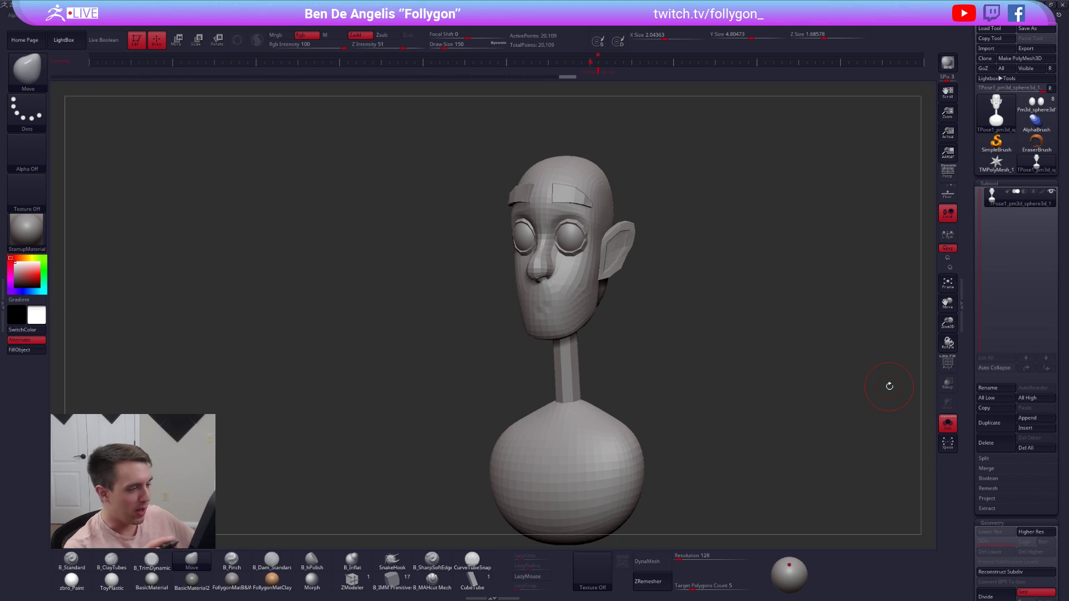
{"action": "mouse_move", "coordinate": [597, 305]}
{"action": "right_mouse_down"}
{"action": "mouse_move", "coordinate": [570, 293]}
{"action": "mouse_move", "coordinate": [595, 295]}
{"action": "right_mouse_up"}
{"action": "key", "text": "space"}
{"action": "left_click_drag", "start_coordinate": [594, 295], "coordinate": [614, 289]}
{"action": "left_click", "coordinate": [618, 292], "text": "ctrl+shift"}
{"action": "key", "text": "space"}
{"action": "mouse_move", "coordinate": [615, 288]}
{"action": "right_mouse_down"}
{"action": "mouse_move", "coordinate": [602, 240]}
{"action": "mouse_move", "coordinate": [608, 295]}
{"action": "right_mouse_up"}
{"action": "key", "text": "2"}
{"action": "left_click_drag", "start_coordinate": [593, 249], "coordinate": [606, 346]}
{"action": "right_click_drag", "start_coordinate": [606, 345], "coordinate": [599, 283]}
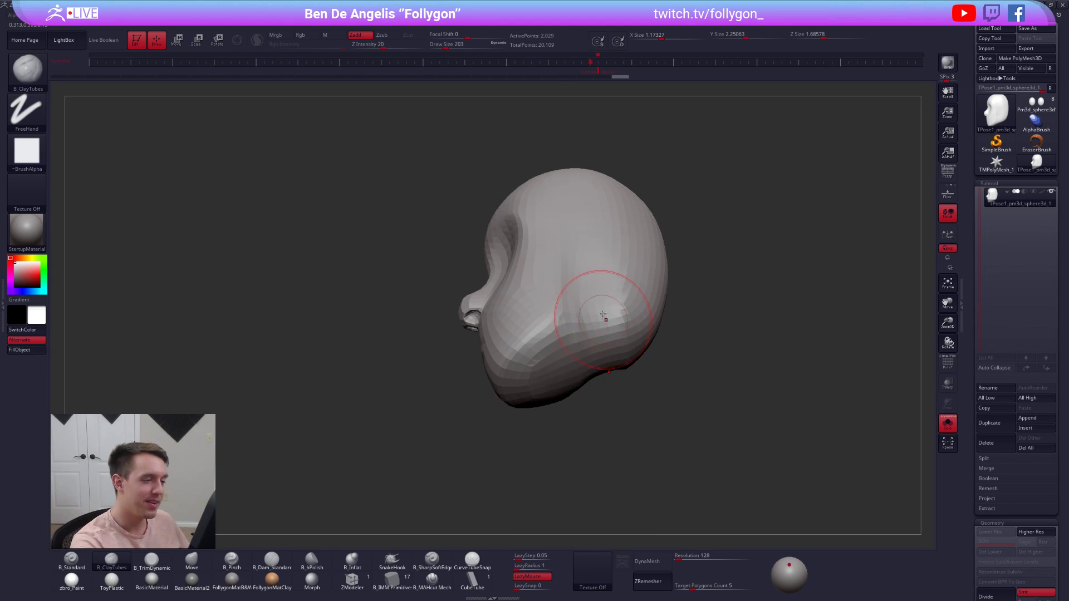
- Smooth the side and back of the head where clay was added
{"action": "key", "text": "shift"}
{"action": "left_click_drag", "start_coordinate": [627, 286], "coordinate": [616, 236], "text": "shift"}
{"action": "mouse_move", "coordinate": [616, 236]}
{"action": "right_mouse_down"}
{"action": "mouse_move", "coordinate": [616, 295]}
{"action": "mouse_move", "coordinate": [628, 301]}
{"action": "right_mouse_up"}
{"action": "key", "text": "s"}
{"action": "left_click_drag", "start_coordinate": [628, 301], "coordinate": [632, 301]}
{"action": "right_click_drag", "start_coordinate": [648, 307], "coordinate": [663, 327], "text": "alt"}
- Push in the back of the head with the Move brush at draw size 350
{"action": "key", "text": "space"}
{"action": "left_click_drag", "start_coordinate": [664, 326], "coordinate": [670, 327]}
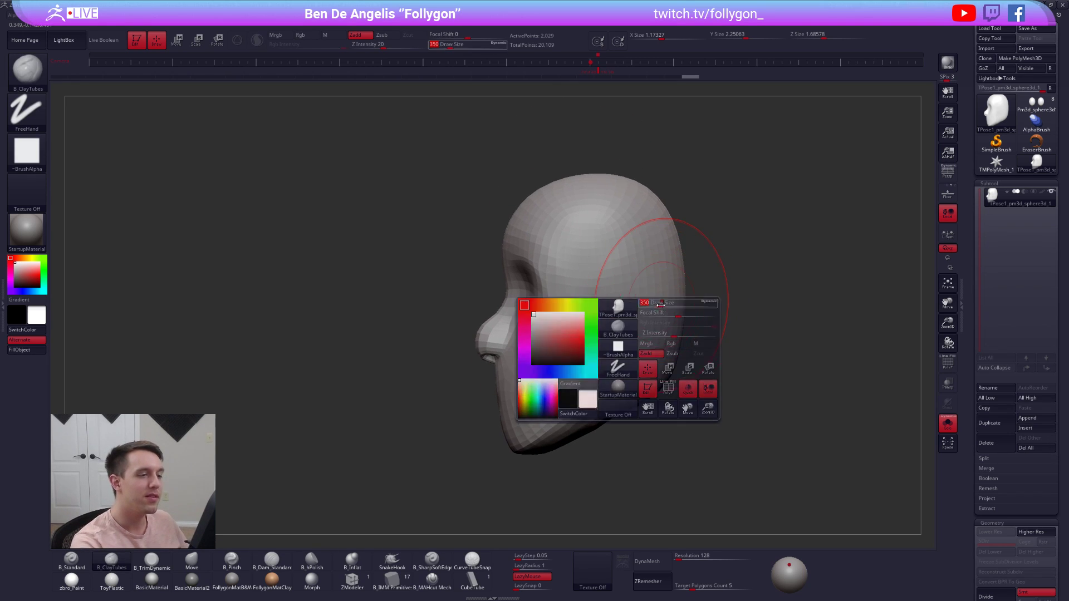
{"action": "key", "text": "1"}
{"action": "left_click_drag", "start_coordinate": [682, 291], "coordinate": [672, 290]}
{"action": "right_click_drag", "start_coordinate": [679, 301], "coordinate": [661, 284], "text": "alt"}
{"action": "key", "text": "shift+s"}
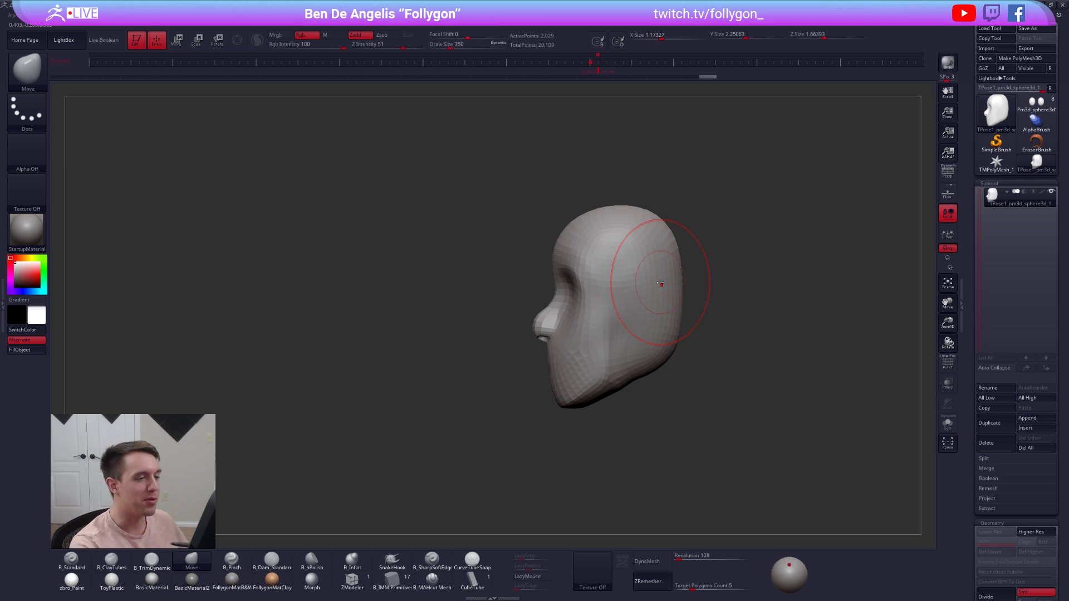
- Show the whole model, mask everything except the head and refine the lower back of the skull at draw size 306
{"action": "left_click", "coordinate": [696, 294], "text": "ctrl+shift"}
{"action": "key", "text": "space"}
{"action": "left_click_drag", "start_coordinate": [685, 297], "coordinate": [683, 297]}
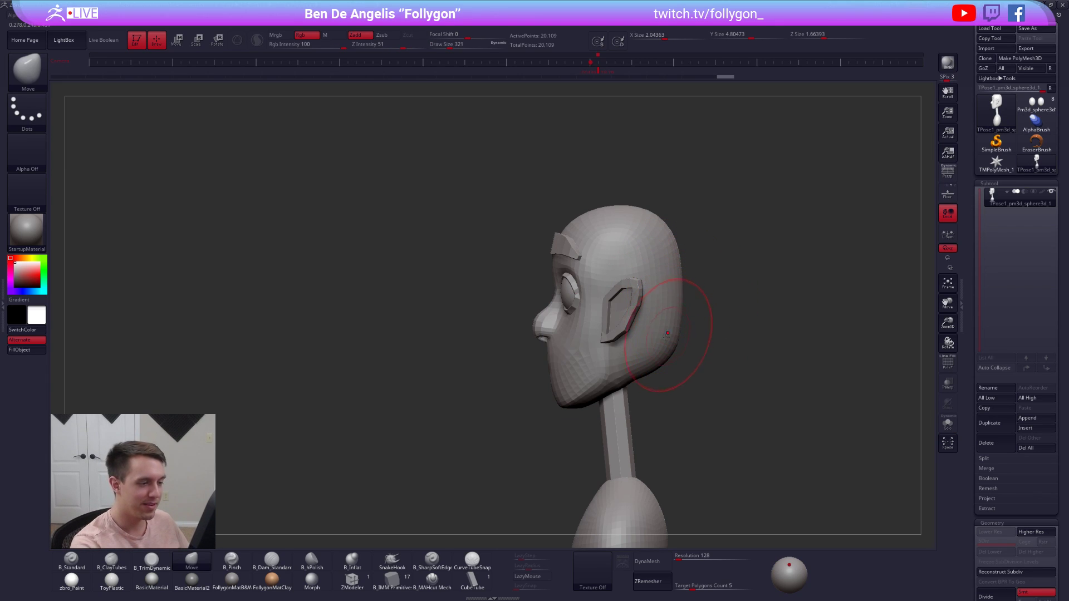
{"action": "key", "text": "w"}
{"action": "left_click", "coordinate": [666, 355], "text": "ctrl"}
{"action": "key", "text": "q"}
{"action": "left_click_drag", "start_coordinate": [666, 353], "coordinate": [688, 342], "text": "shift"}
{"action": "key", "text": "space"}
{"action": "mouse_move", "coordinate": [666, 339]}
{"action": "right_mouse_down"}
{"action": "mouse_move", "coordinate": [719, 348]}
{"action": "mouse_move", "coordinate": [652, 308]}
{"action": "right_mouse_up"}
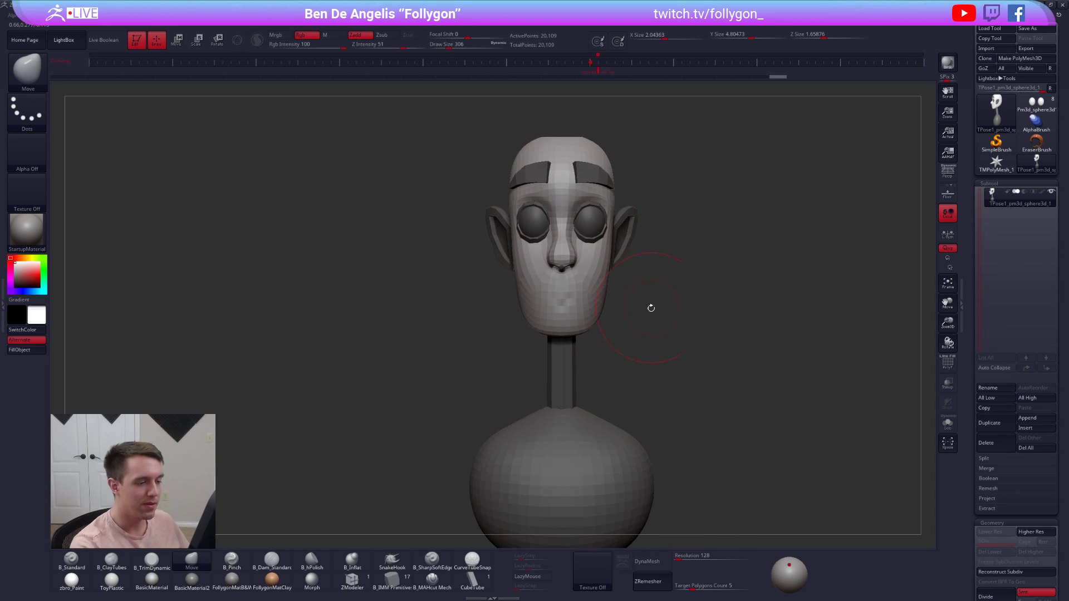
{"action": "left_click_drag", "start_coordinate": [764, 420], "coordinate": [703, 429]}
- Refine the back of the head and jaw from behind and the side, reducing the Move brush to draw size 252
{"action": "right_click_drag", "start_coordinate": [601, 267], "coordinate": [614, 269]}
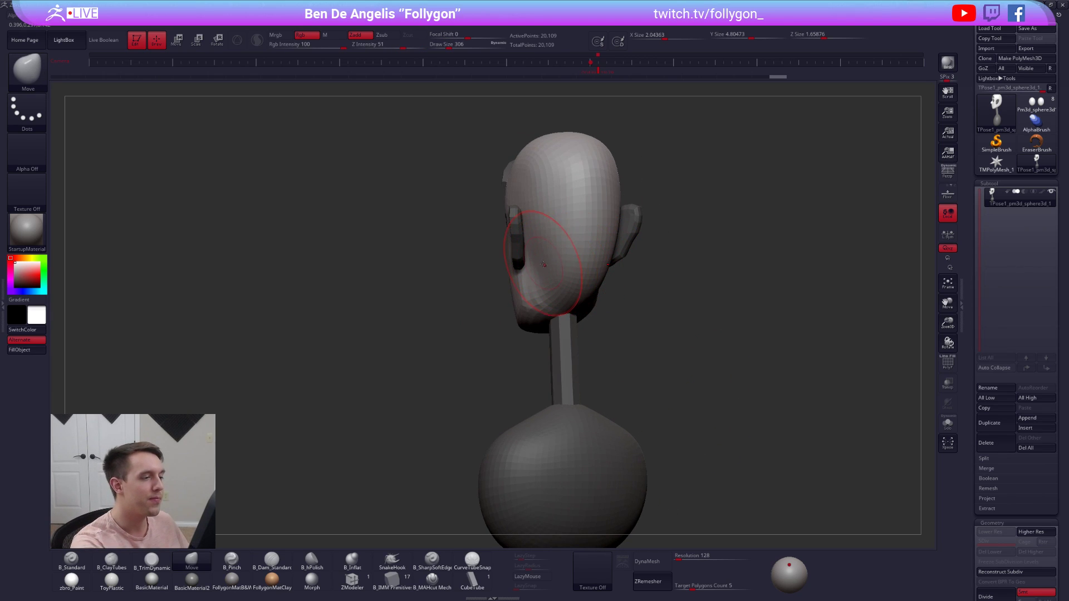
{"action": "key", "text": "2"}
{"action": "mouse_move", "coordinate": [548, 284]}
{"action": "right_mouse_down", "text": "shift"}
{"action": "mouse_move", "coordinate": [554, 267]}
{"action": "mouse_move", "coordinate": [650, 287]}
{"action": "right_mouse_up", "text": "shift"}
{"action": "key", "text": "4"}
{"action": "key", "text": "space"}
{"action": "left_click_drag", "start_coordinate": [649, 299], "coordinate": [612, 308]}
{"action": "right_click_drag", "start_coordinate": [599, 348], "coordinate": [652, 334]}
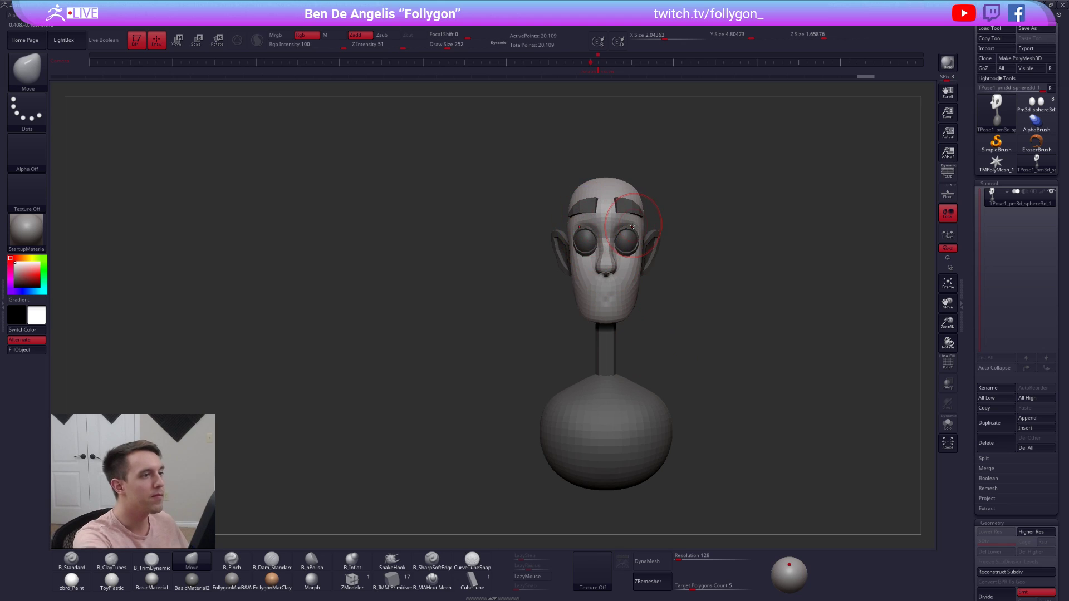
- Compare the head with the reference overlay in the stored view and clear the mask
{"action": "left_click", "coordinate": [599, 66]}
{"action": "key", "text": "shift+z"}
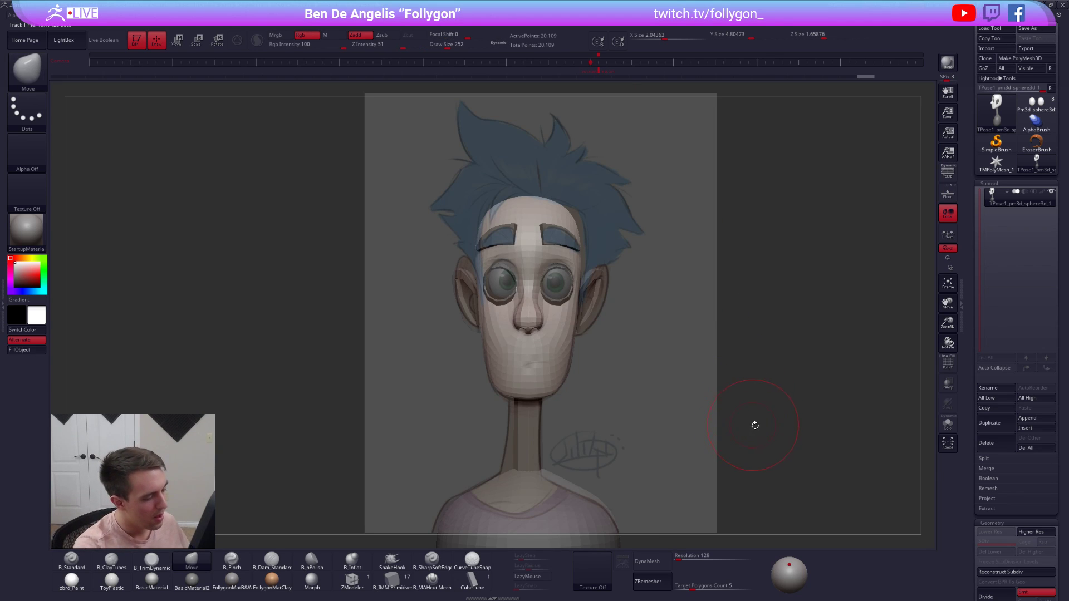
{"action": "left_click", "coordinate": [775, 421], "text": "ctrl"}
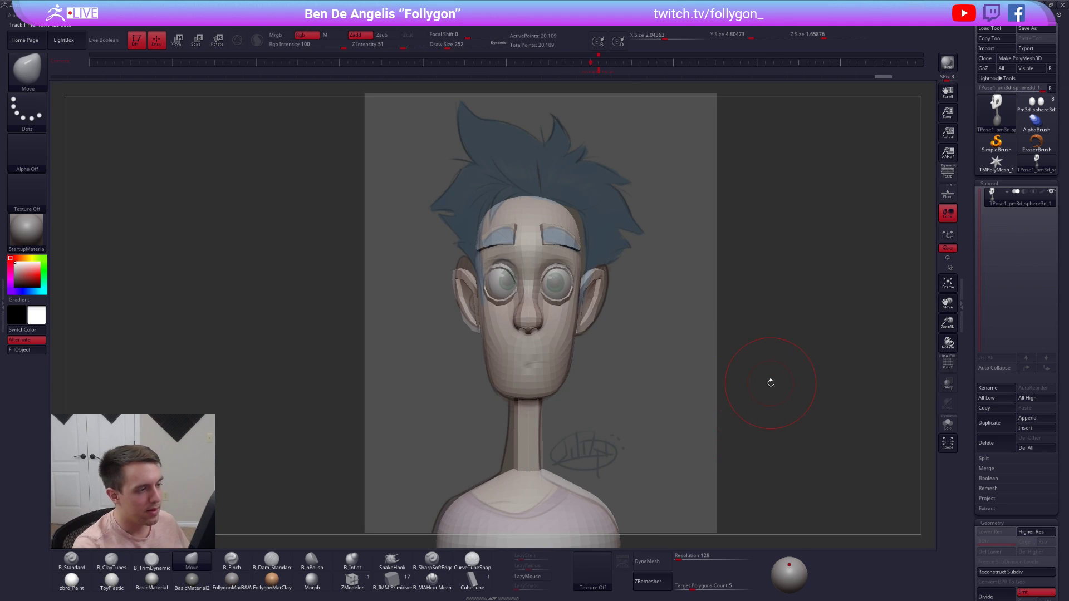
- Transfer the posed mesh back to the subtools with TPose|SubT and hide the reference overlay
{"action": "key", "text": "ctrl+shift+t"}
{"action": "left_click", "coordinate": [820, 495]}
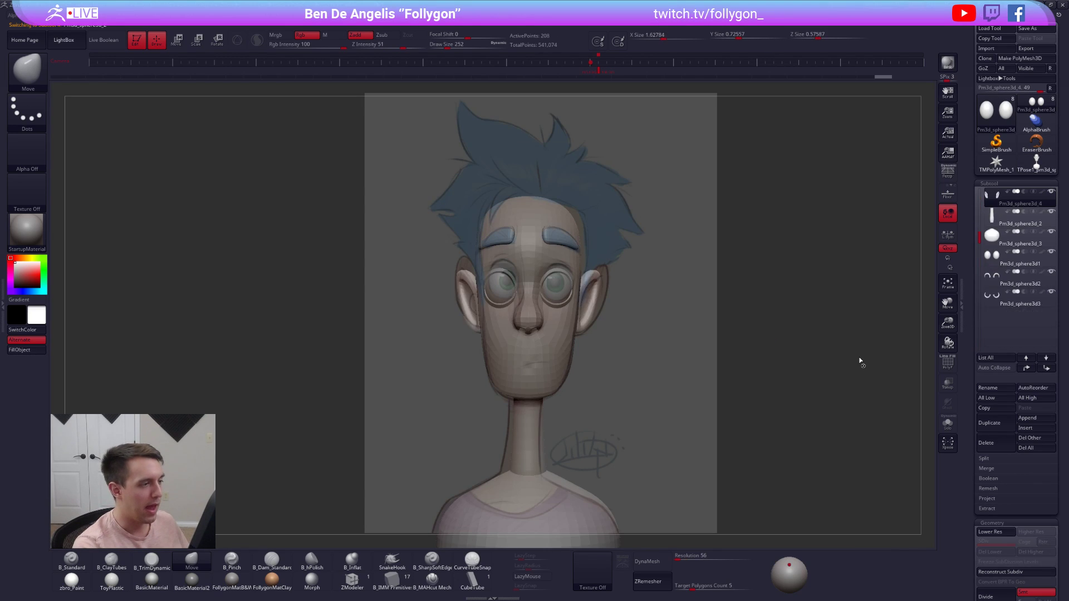
{"action": "key", "text": "Down"}
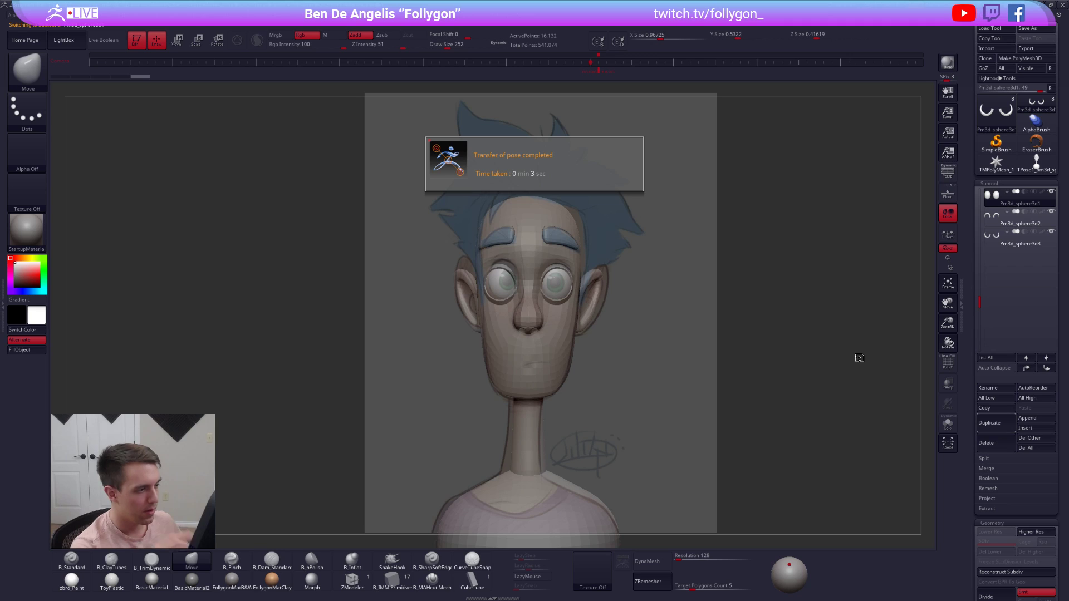
{"action": "key", "text": "z"}
{"action": "key", "text": "shift+z"}
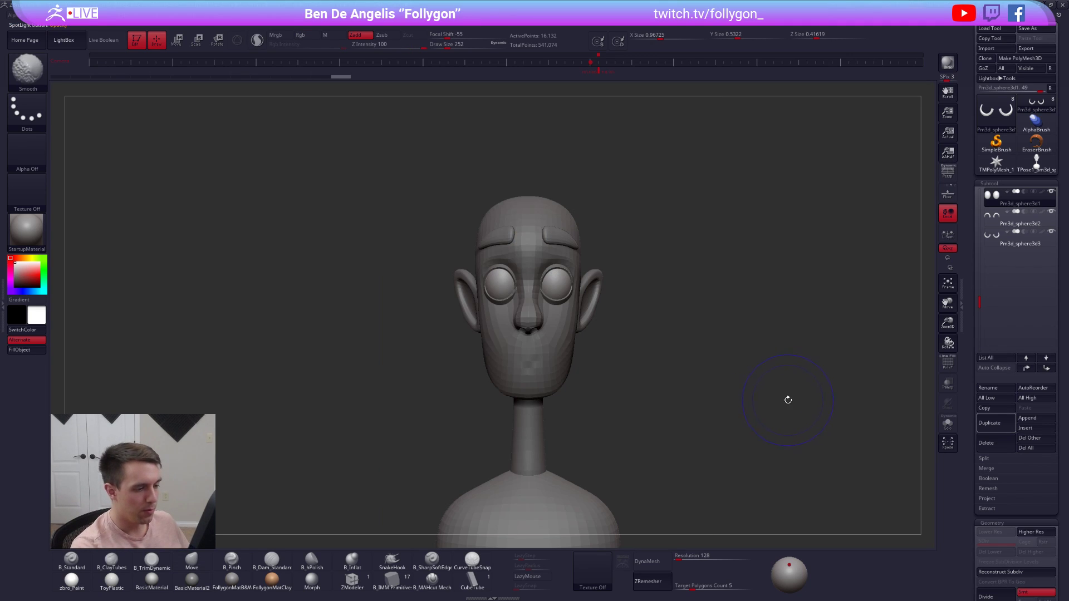
- Select the head subtool and isolate it for a closer look at the face from an angled view
{"action": "key", "text": "shift"}
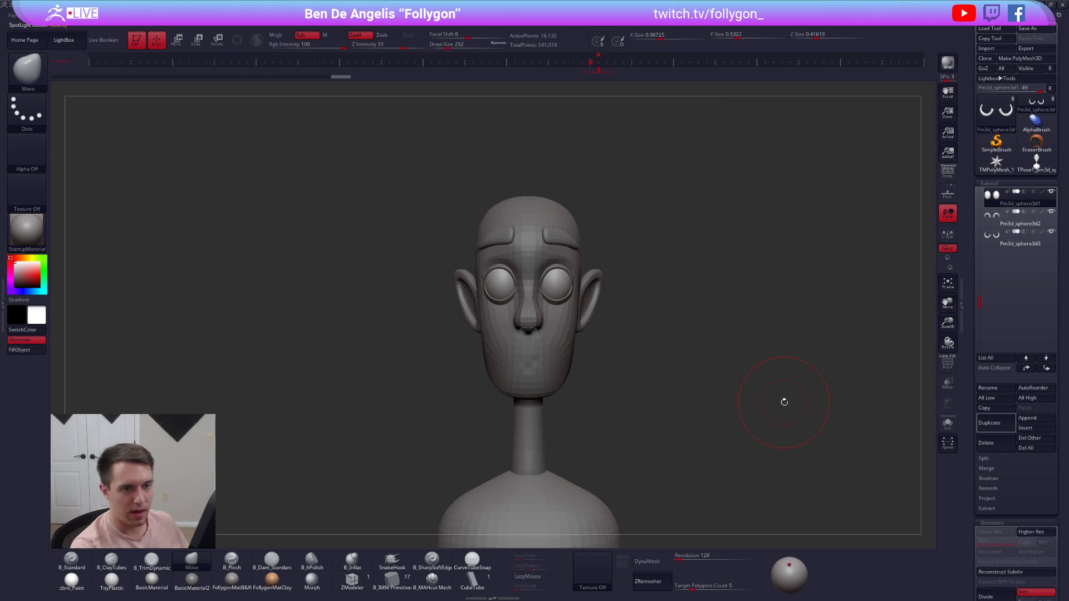
{"action": "left_click", "coordinate": [982, 190]}
{"action": "left_click", "coordinate": [998, 198]}
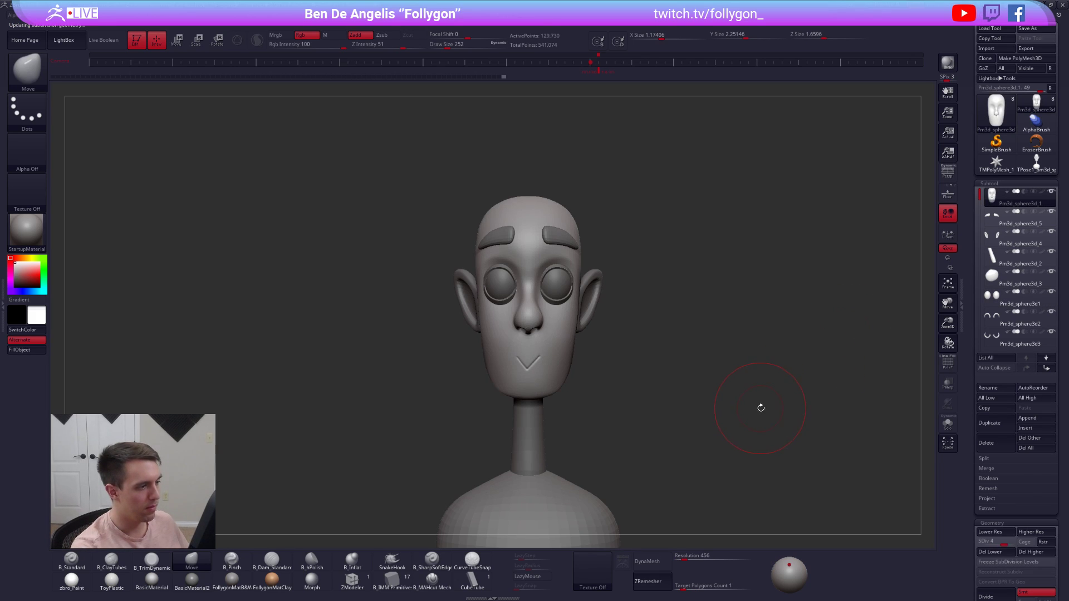
{"action": "key", "text": "alt+s"}
{"action": "mouse_move", "coordinate": [557, 315]}
{"action": "right_mouse_down"}
{"action": "mouse_move", "coordinate": [517, 319]}
{"action": "mouse_move", "coordinate": [518, 346]}
{"action": "right_mouse_up"}
{"action": "right_click", "coordinate": [518, 346]}
{"action": "key", "text": "shift"}
- Lower the head's subdivision level and smooth the brow and eye socket areas
{"action": "key", "text": "shift+d"}
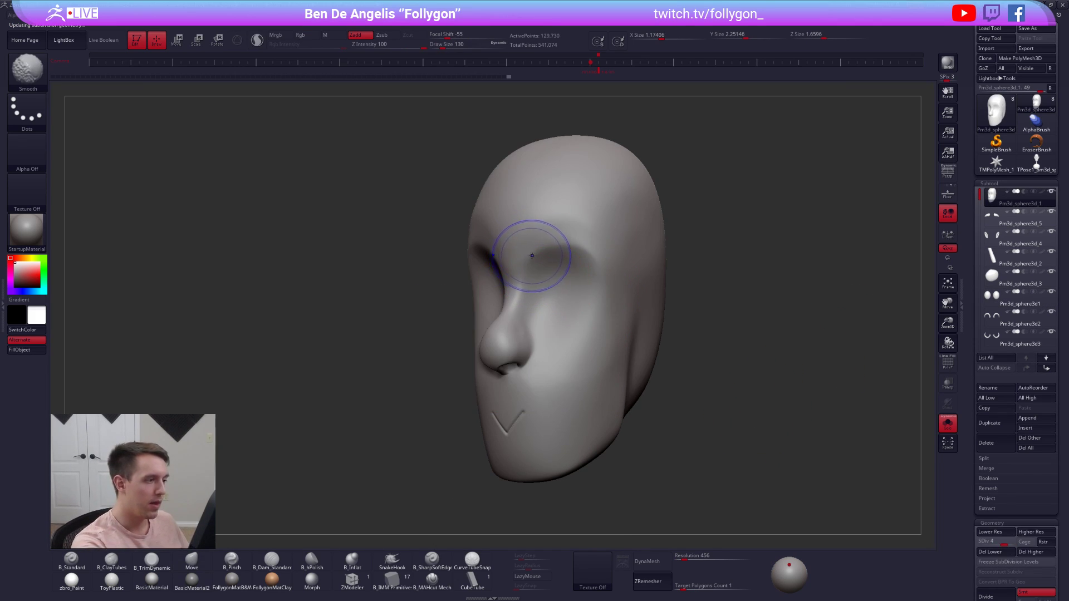
{"action": "left_click_drag", "start_coordinate": [527, 260], "coordinate": [583, 264]}
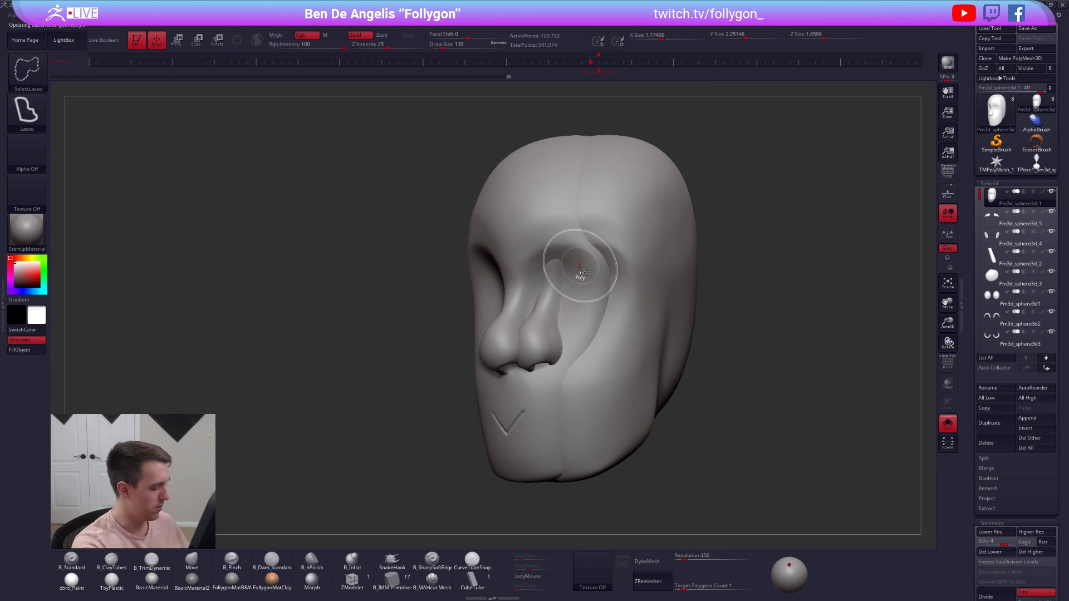
{"action": "key", "text": "ctrl+z"}
{"action": "key", "text": "shift+d"}
{"action": "key", "text": "shift"}
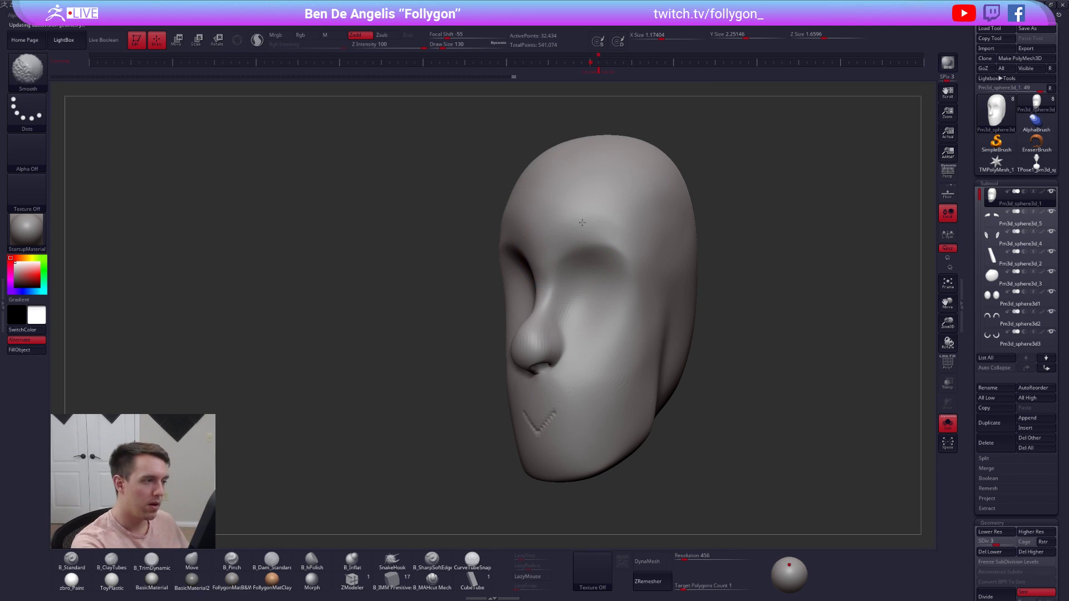
{"action": "key", "text": "3"}
{"action": "mouse_move", "coordinate": [629, 225]}
{"action": "left_mouse_down", "text": "shift"}
{"action": "mouse_move", "coordinate": [584, 224]}
{"action": "mouse_move", "coordinate": [576, 279]}
{"action": "left_mouse_up", "text": "shift"}
{"action": "right_click_drag", "start_coordinate": [575, 286], "coordinate": [613, 280], "text": "shift"}
{"action": "left_click_drag", "start_coordinate": [613, 268], "coordinate": [619, 242], "text": "shift"}
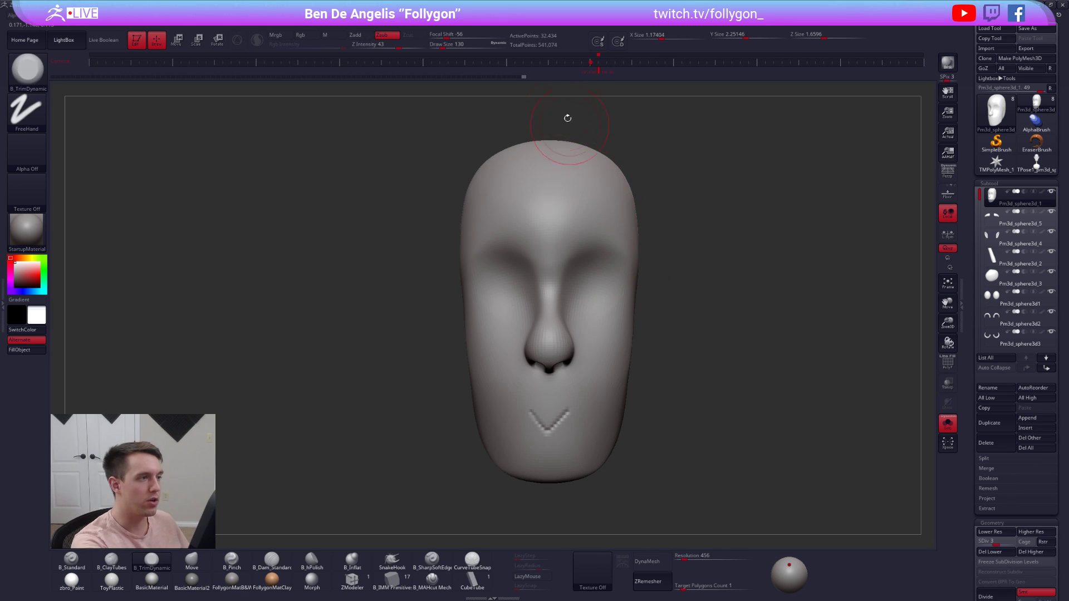
- Compare the model with the reference overlay in the stored view and make the body sphere the active subtool
{"action": "left_click", "coordinate": [599, 68]}
{"action": "key", "text": "shift+z"}
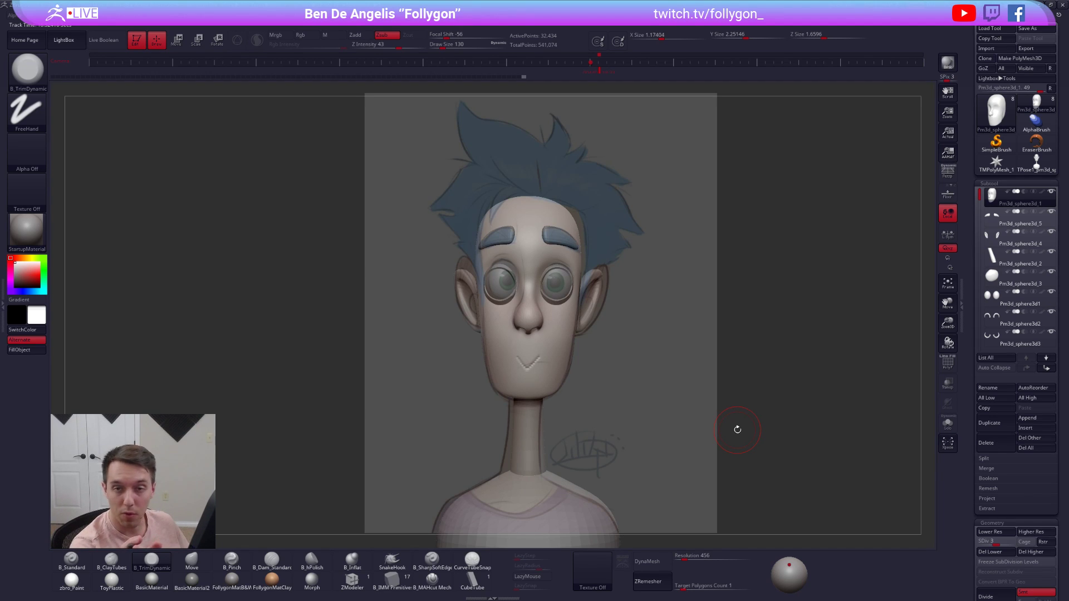
{"action": "left_click", "coordinate": [606, 506], "text": "alt"}
{"action": "left_click_drag", "start_coordinate": [633, 493], "coordinate": [646, 365], "text": "alt"}
{"action": "key", "text": "shift+z"}
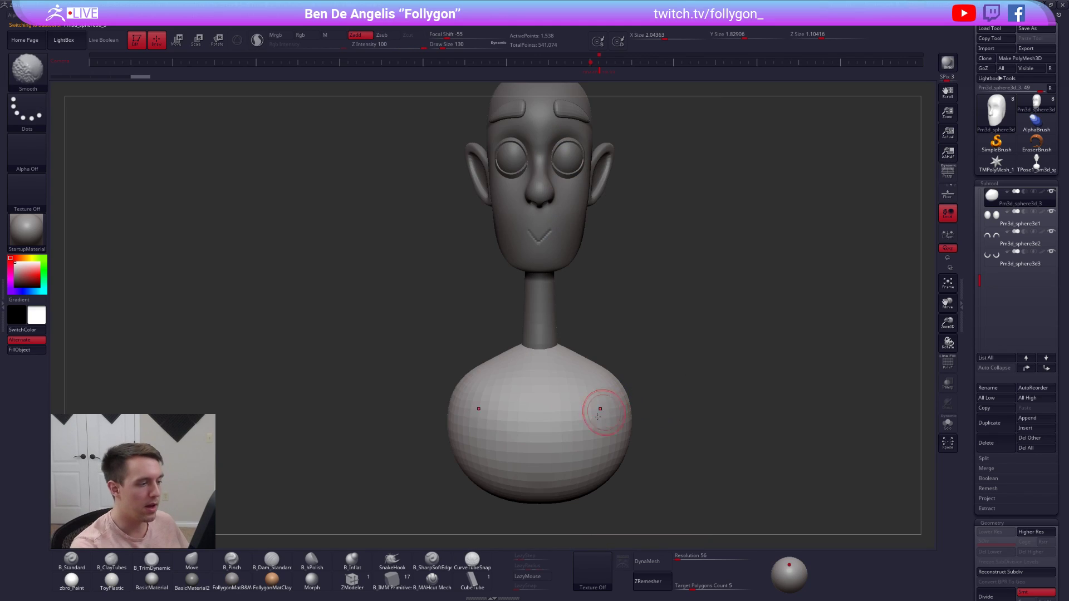
- Check the body sphere's wireframe and subdivide it three times
{"action": "key", "text": "shift+f"}
{"action": "key", "text": "shift+f"}
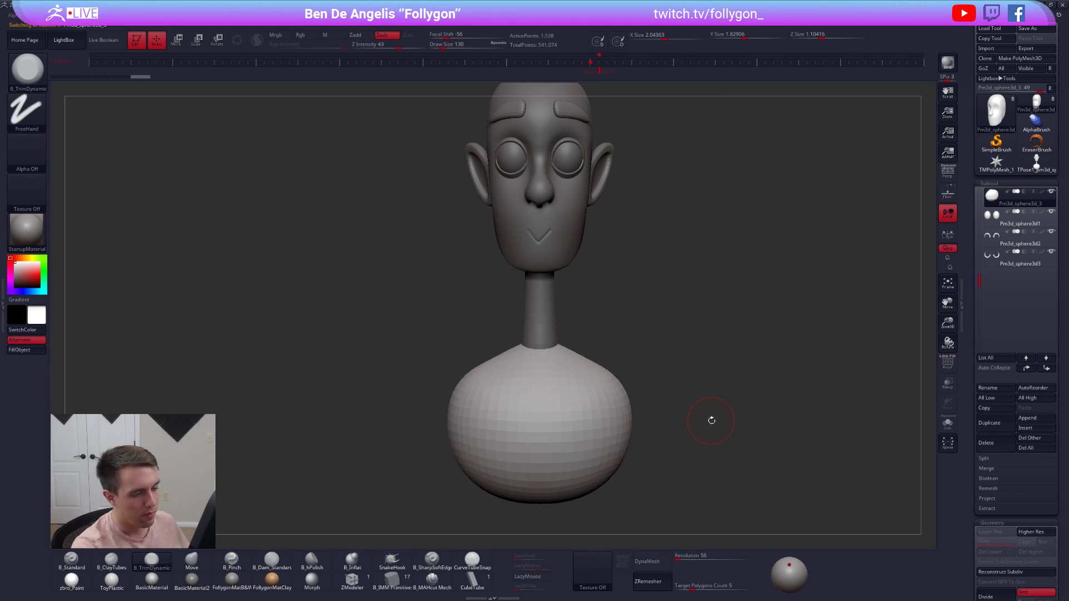
{"action": "key", "text": "s"}
{"action": "key", "text": "shift+z"}
{"action": "left_click_drag", "start_coordinate": [705, 448], "coordinate": [717, 434], "text": "alt"}
{"action": "key", "text": "shift+f"}
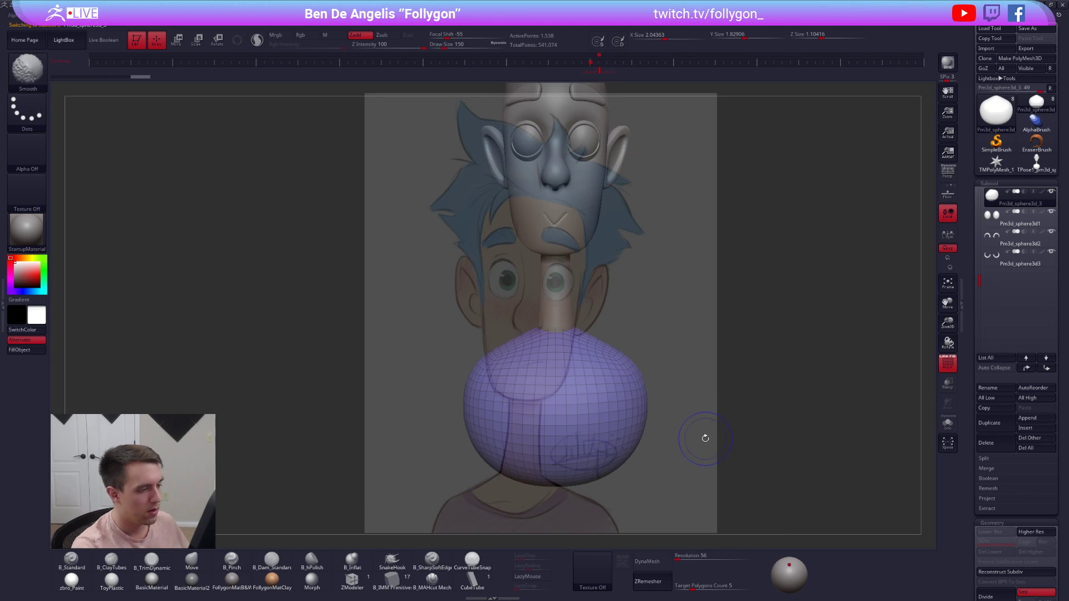
{"action": "key", "text": "shift+z"}
{"action": "key", "text": "shift+f"}
{"action": "key", "text": "ctrl+d"}
{"action": "key", "text": "ctrl+d"}
{"action": "key", "text": "ctrl+d"}
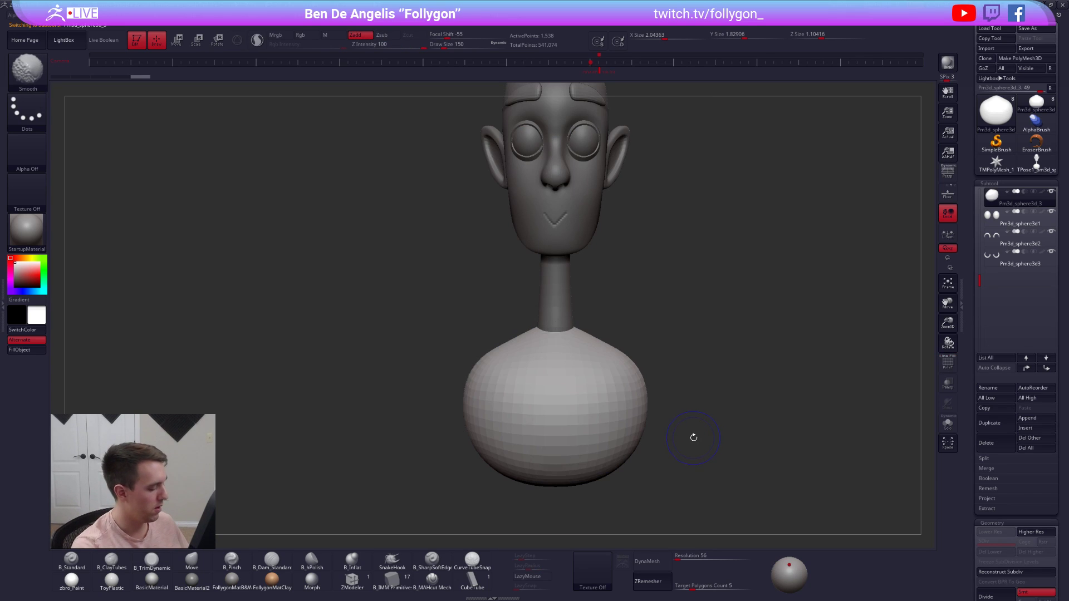
{"action": "left_click_drag", "start_coordinate": [697, 420], "coordinate": [701, 449], "text": "alt"}
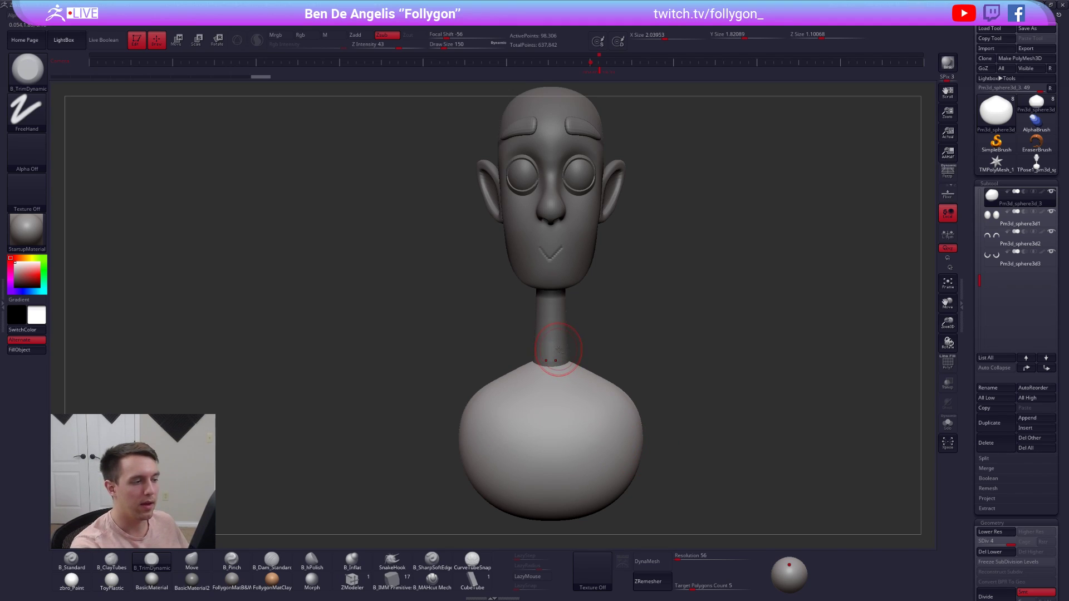
- Select the neck subtool and merge it down with the body sphere, accepting that it cannot be undone
{"action": "left_click", "coordinate": [980, 228]}
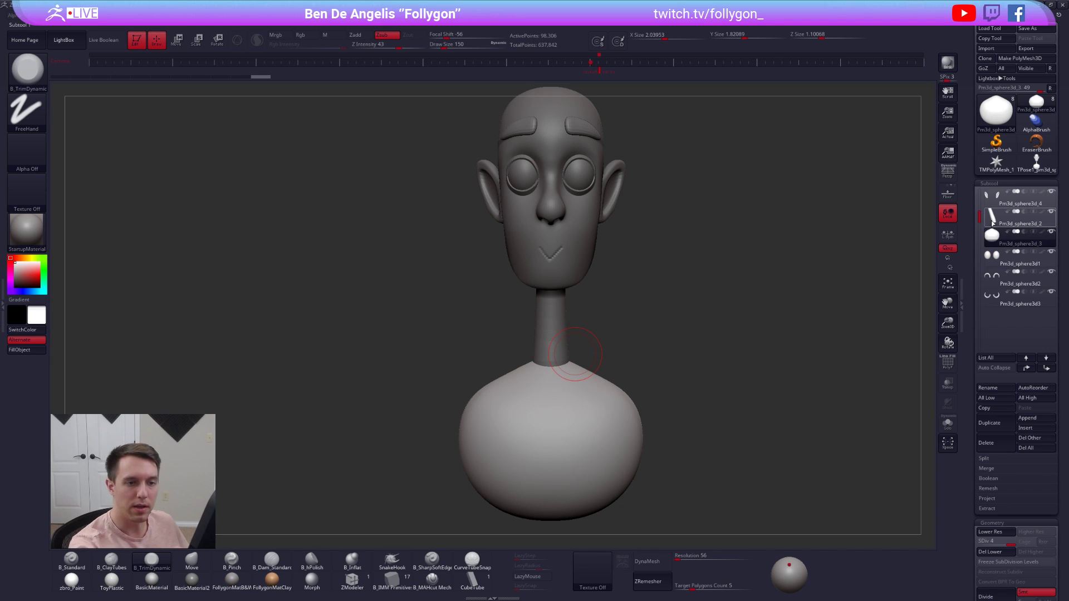
{"action": "left_click", "coordinate": [992, 223]}
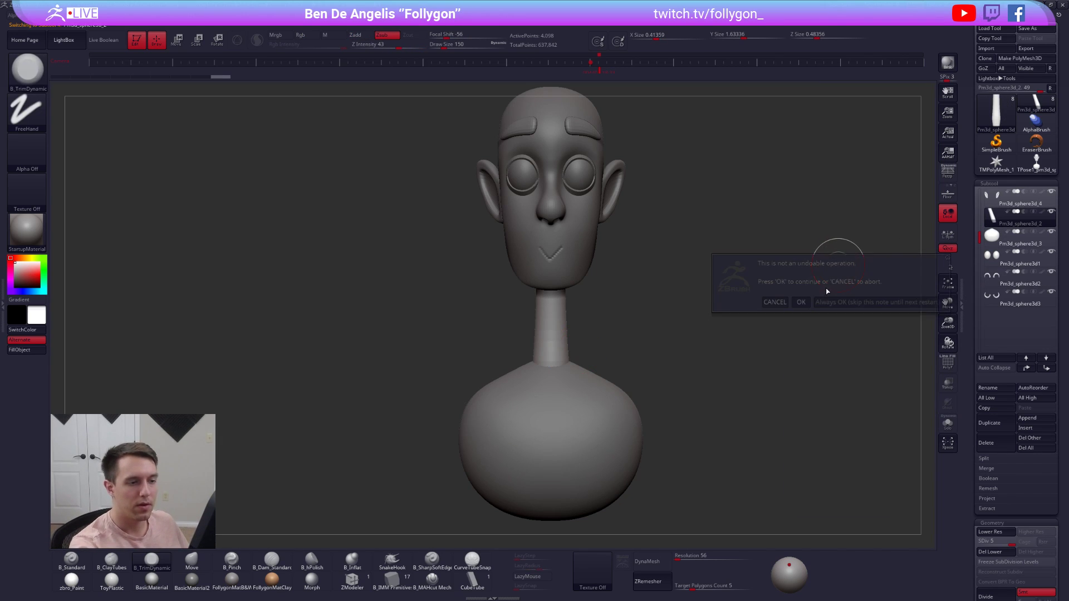
{"action": "left_click", "coordinate": [801, 302]}
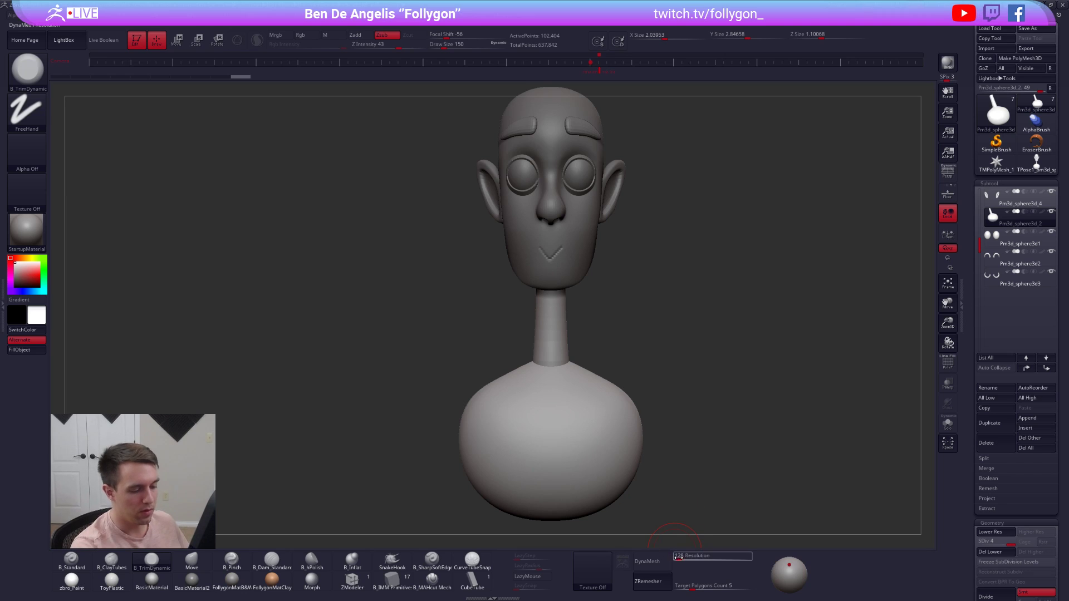
- DynaMesh the combined neck and body at resolution 288 and smooth the seam between them
{"action": "left_click", "coordinate": [647, 561]}
{"action": "left_click", "coordinate": [634, 577]}
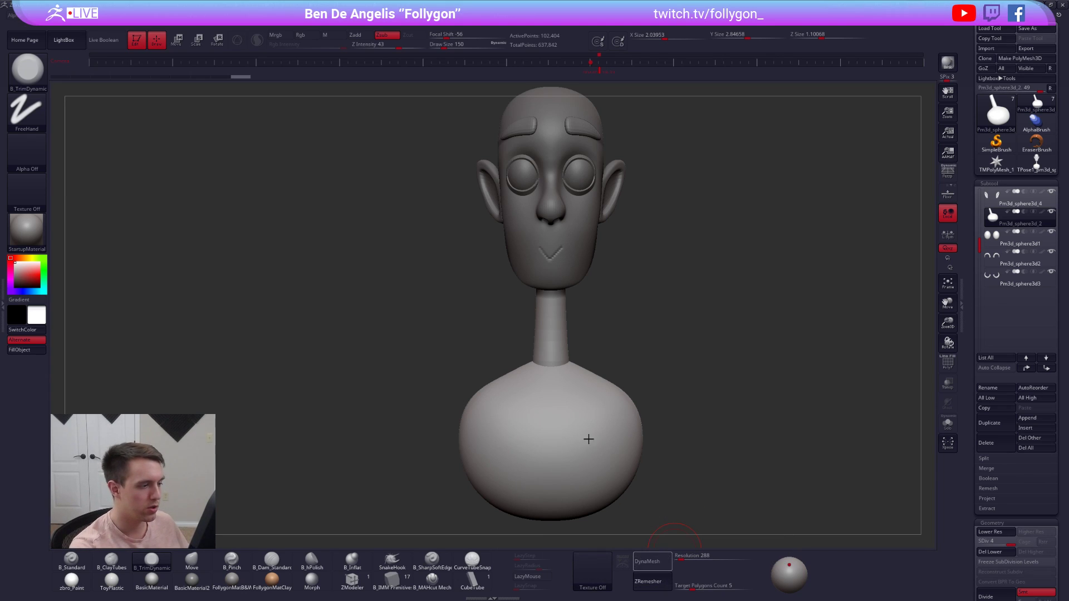
{"action": "mouse_move", "coordinate": [565, 369]}
{"action": "right_mouse_down"}
{"action": "mouse_move", "coordinate": [586, 359]}
{"action": "mouse_move", "coordinate": [564, 366]}
{"action": "right_mouse_up"}
{"action": "key", "text": "shift"}
- Isolate the neck-and-body mesh in the stored reference view and lasso-mask the neck down to the drawn shirt collar
{"action": "right_click_drag", "start_coordinate": [659, 338], "coordinate": [637, 343], "text": "alt"}
{"action": "left_click", "coordinate": [601, 65]}
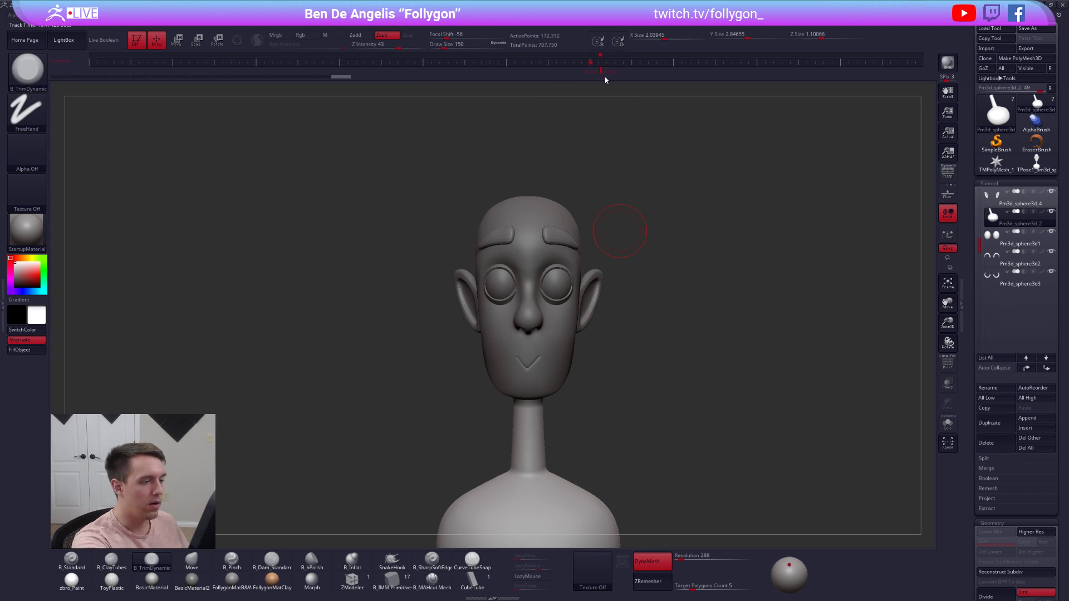
{"action": "key", "text": "shift+z"}
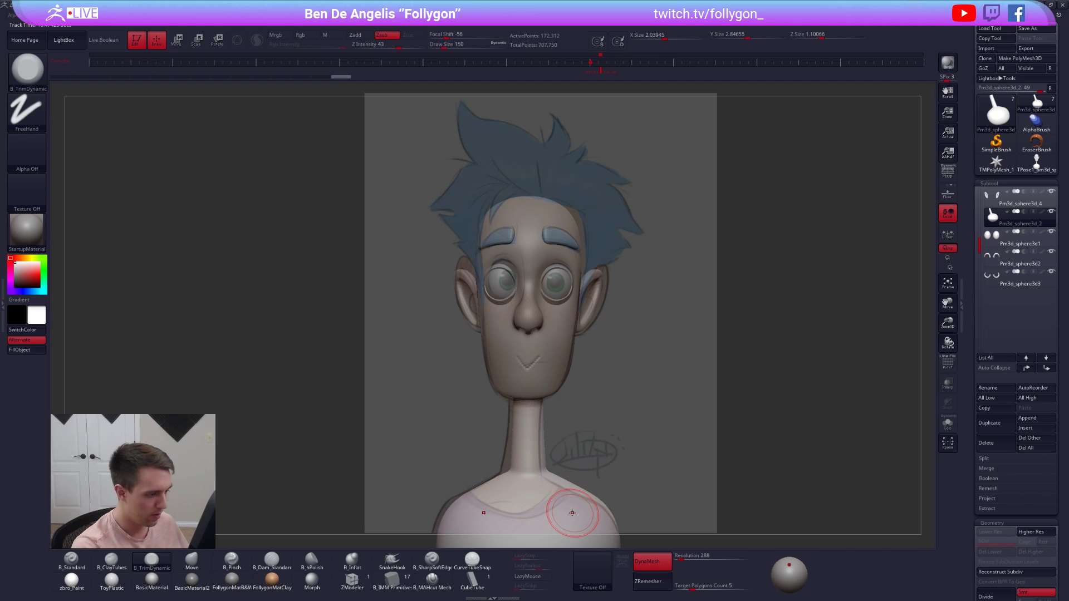
{"action": "key", "text": "alt+s"}
{"action": "right_click_drag", "start_coordinate": [568, 511], "coordinate": [562, 515], "text": "alt"}
{"action": "key", "text": "ctrl"}
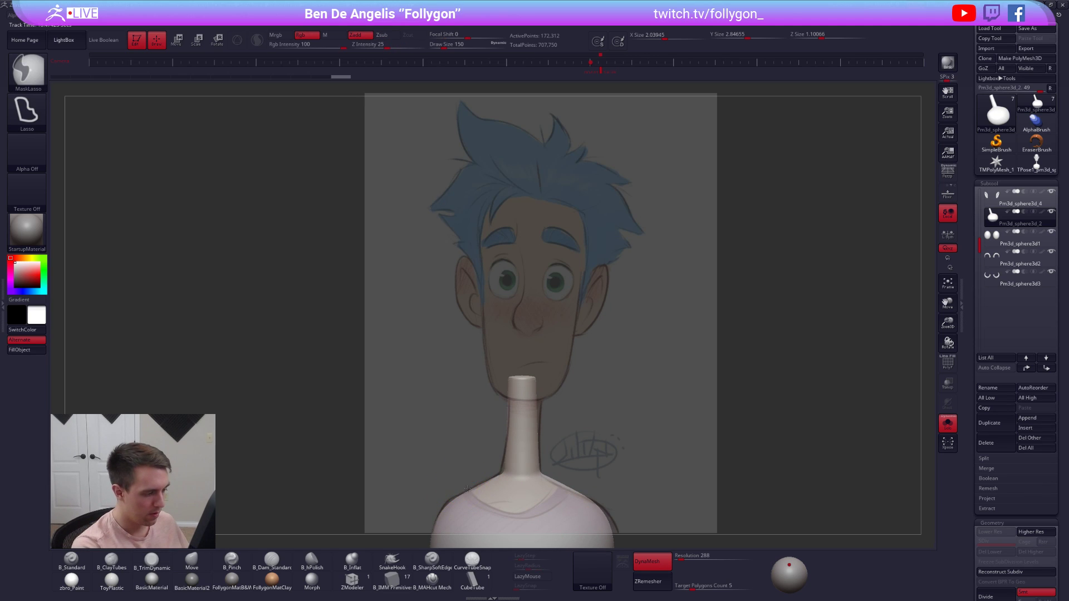
{"action": "mouse_move", "coordinate": [512, 515]}
{"action": "left_mouse_down", "text": "ctrl"}
{"action": "mouse_move", "coordinate": [561, 492]}
{"action": "mouse_move", "coordinate": [598, 362]}
{"action": "mouse_move", "coordinate": [423, 349]}
{"action": "left_mouse_up", "text": "ctrl"}
{"action": "key", "text": "shift+z"}
- Invert the mask onto the torso and extend it from the side to shape the shirt's neckline
{"action": "mouse_move", "coordinate": [604, 430]}
{"action": "right_mouse_down", "text": "alt"}
{"action": "mouse_move", "coordinate": [619, 301]}
{"action": "mouse_move", "coordinate": [616, 341]}
{"action": "mouse_move", "coordinate": [594, 377]}
{"action": "mouse_move", "coordinate": [615, 388]}
{"action": "right_mouse_up", "text": "alt"}
{"action": "left_click", "coordinate": [632, 294], "text": "ctrl"}
{"action": "left_click_drag", "start_coordinate": [614, 388], "coordinate": [579, 384]}
{"action": "key", "text": "ctrl"}
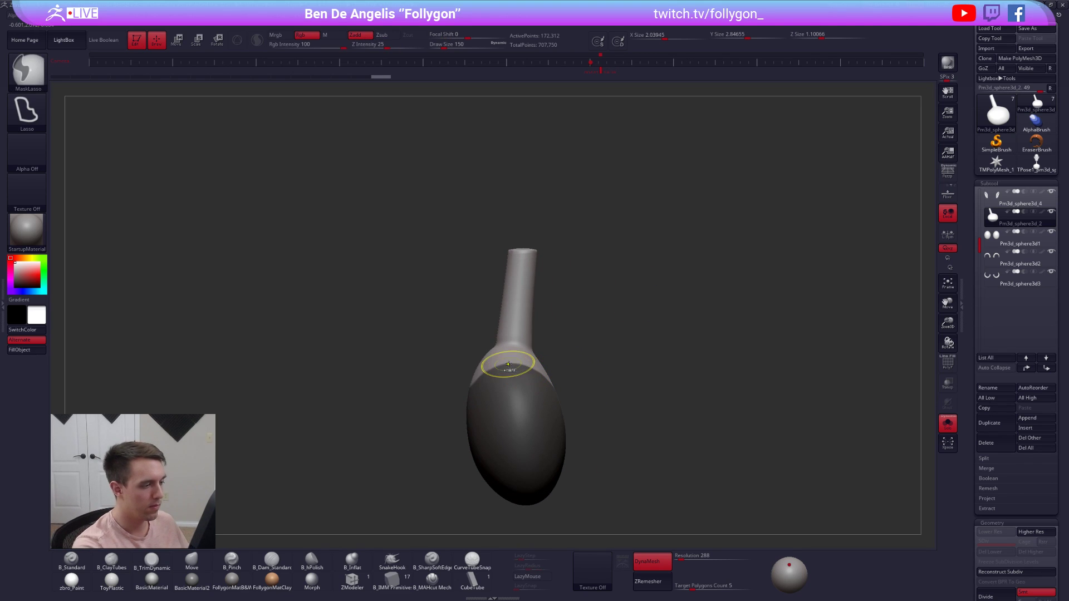
{"action": "mouse_move", "coordinate": [494, 353]}
{"action": "left_mouse_down", "text": "ctrl"}
{"action": "mouse_move", "coordinate": [480, 468]}
{"action": "mouse_move", "coordinate": [491, 454]}
{"action": "left_mouse_up", "text": "ctrl"}
{"action": "right_click_drag", "start_coordinate": [549, 422], "coordinate": [675, 407], "text": "shift"}
{"action": "left_click_drag", "start_coordinate": [598, 381], "coordinate": [603, 367]}
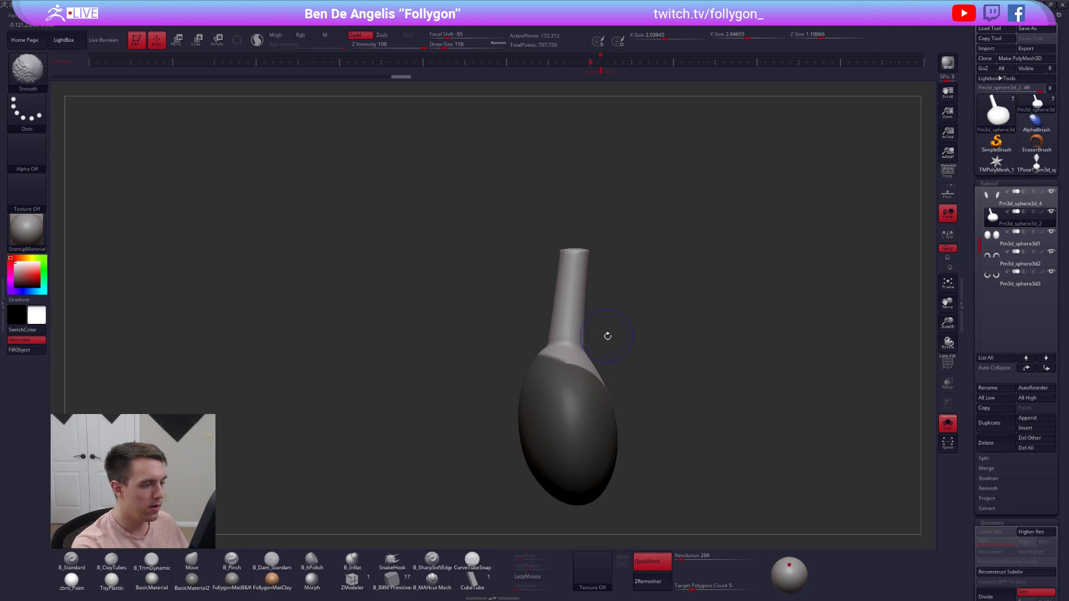
- Turn the masked shirt area into its own polygroup, clear the mask and duplicate the subtool
{"action": "right_click_drag", "start_coordinate": [563, 380], "coordinate": [607, 417]}
{"action": "left_click_drag", "start_coordinate": [607, 416], "coordinate": [581, 402], "text": "alt"}
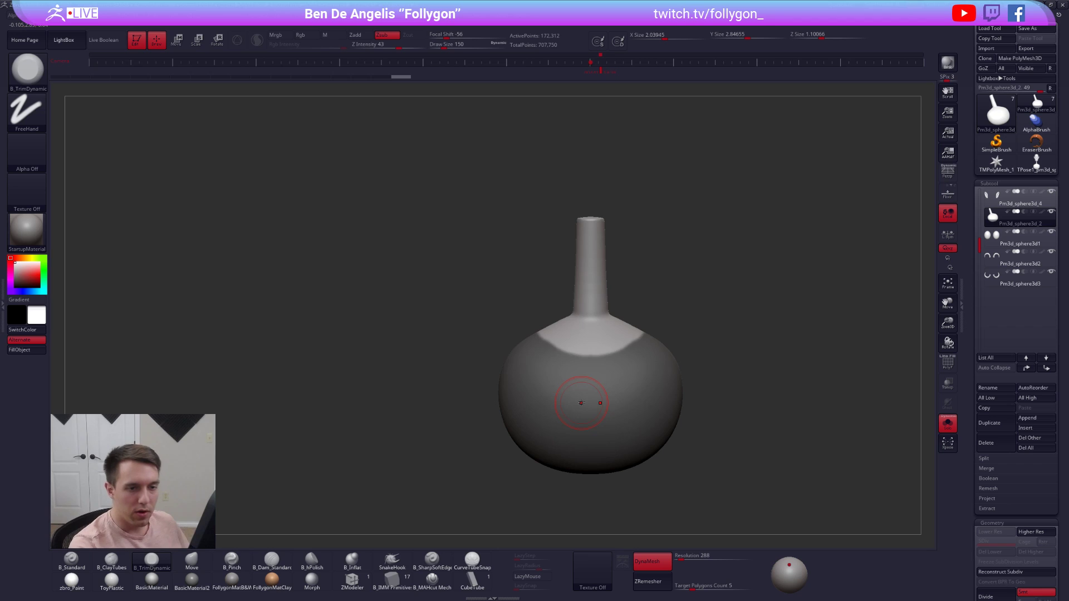
{"action": "left_click_drag", "start_coordinate": [854, 436], "coordinate": [823, 406], "text": "alt"}
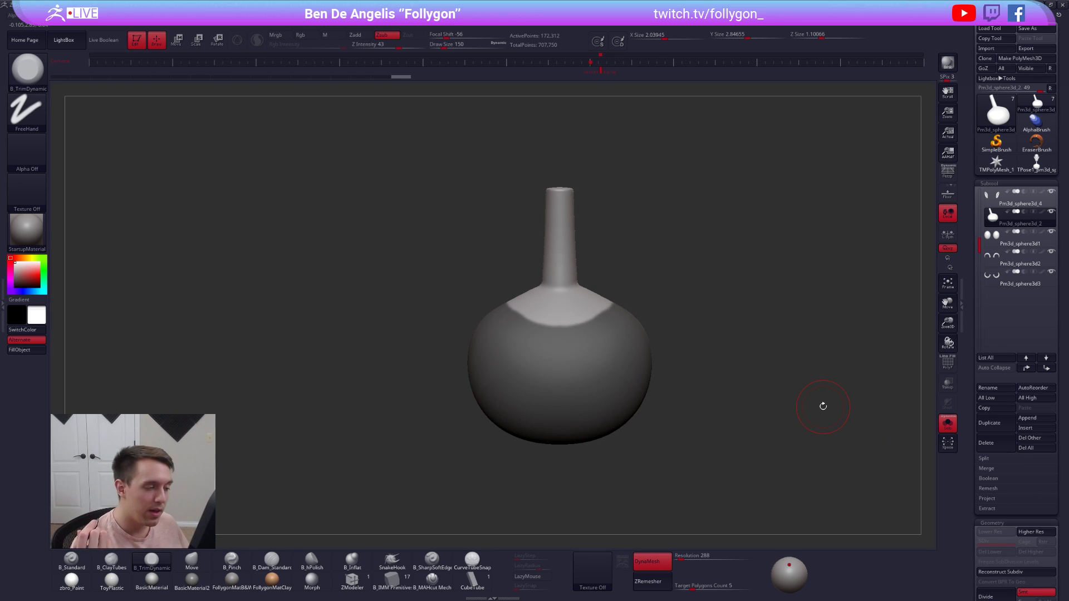
{"action": "left_click", "coordinate": [823, 406], "text": "ctrl"}
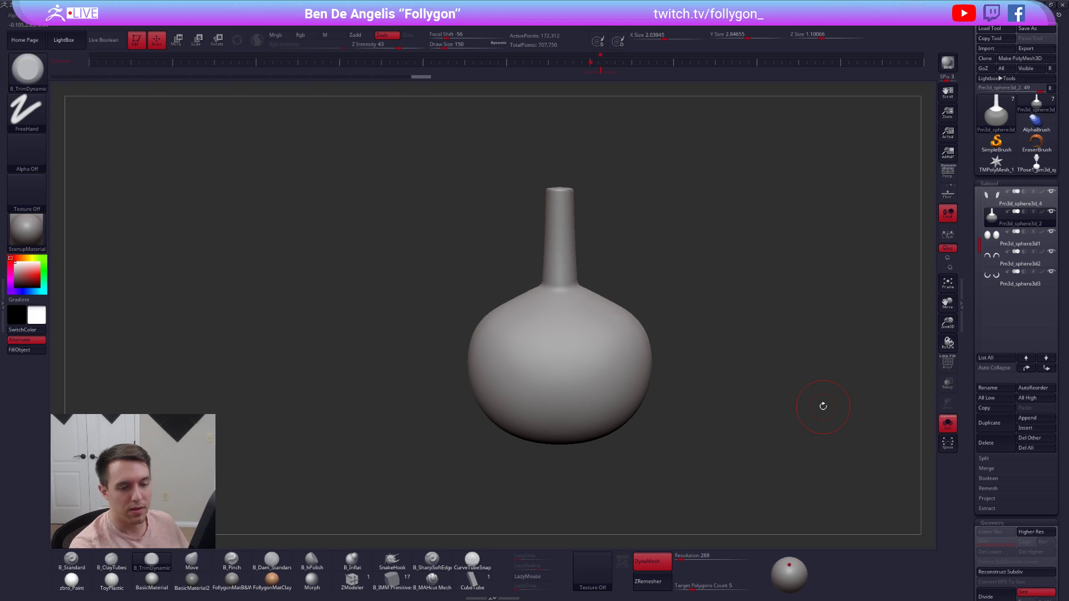
{"action": "left_click", "coordinate": [998, 426]}
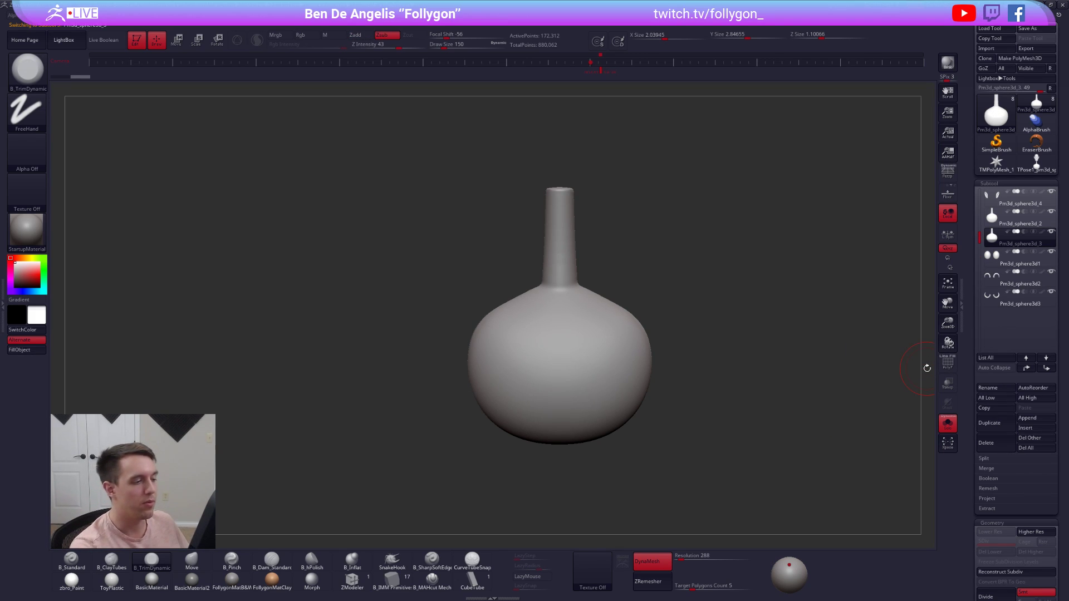
- Isolate the shirt polygroup on the duplicate and delete the hidden neck geometry
{"action": "key", "text": "ctrl+shift"}
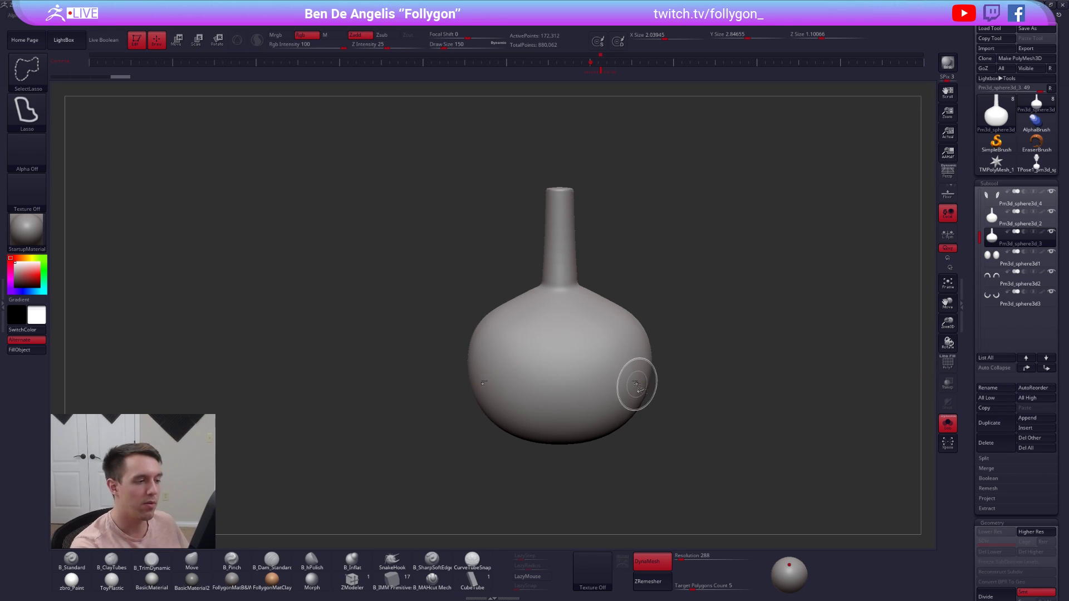
{"action": "key", "text": "space"}
{"action": "left_click", "coordinate": [652, 484]}
{"action": "left_click", "coordinate": [592, 408], "text": "ctrl+shift"}
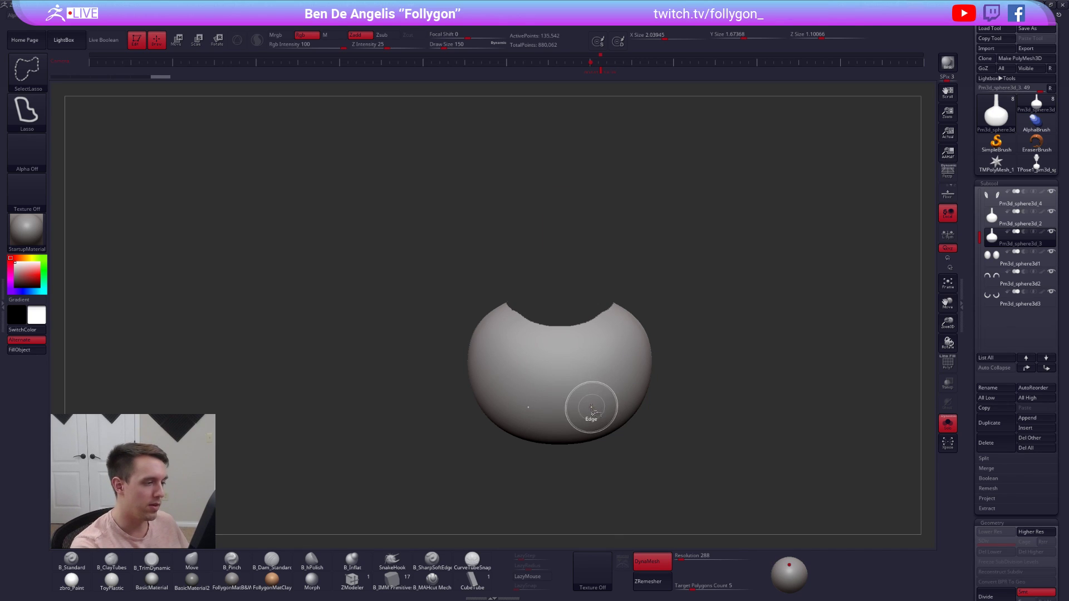
{"action": "key", "text": "shift+f"}
{"action": "key", "text": "space"}
{"action": "left_click", "coordinate": [691, 336]}
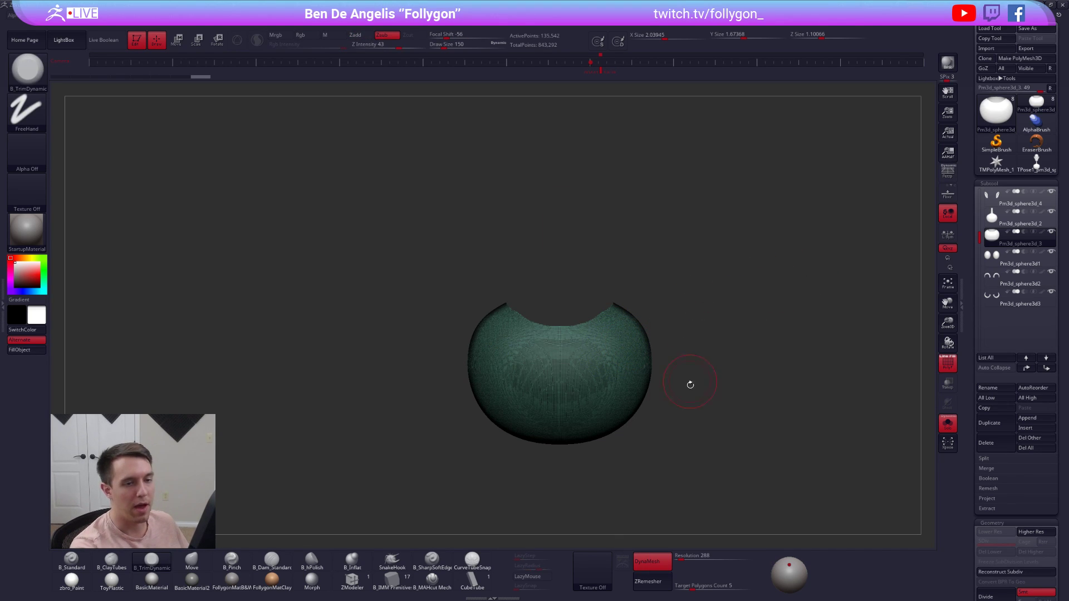
- Show the whole model again, then hide the lower part of the shirt mesh and delete it
{"action": "mouse_move", "coordinate": [711, 435]}
{"action": "left_mouse_down"}
{"action": "mouse_move", "coordinate": [728, 446]}
{"action": "mouse_move", "coordinate": [701, 445]}
{"action": "left_mouse_up"}
{"action": "key", "text": "shift+f"}
{"action": "key", "text": "alt+s"}
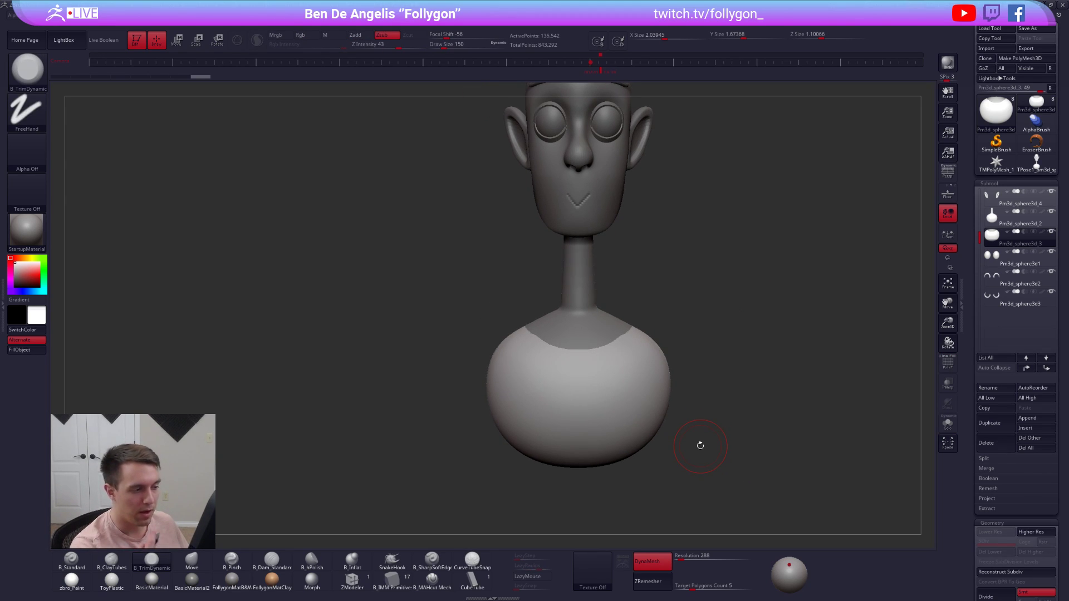
{"action": "left_click_drag", "start_coordinate": [490, 421], "coordinate": [478, 452], "text": "alt"}
{"action": "left_click_drag", "start_coordinate": [711, 484], "coordinate": [772, 419], "text": "ctrl+alt+shift"}
{"action": "key", "text": "space"}
{"action": "left_click", "coordinate": [794, 374]}
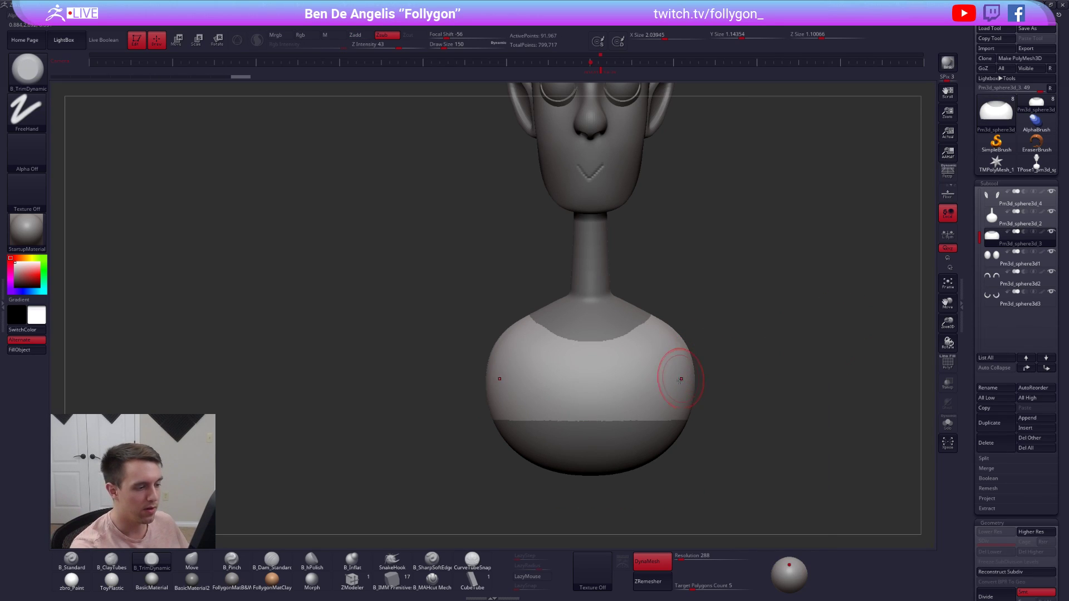
- Isolate the shirt mesh and clean up its open borders with GroupsLoops at 4 loops and GPolish 50
{"action": "key", "text": "alt+s"}
{"action": "key", "text": "space"}
{"action": "left_click_drag", "start_coordinate": [684, 367], "coordinate": [687, 366]}
{"action": "left_click_drag", "start_coordinate": [974, 295], "coordinate": [975, 140]}
{"action": "left_click", "coordinate": [991, 468]}
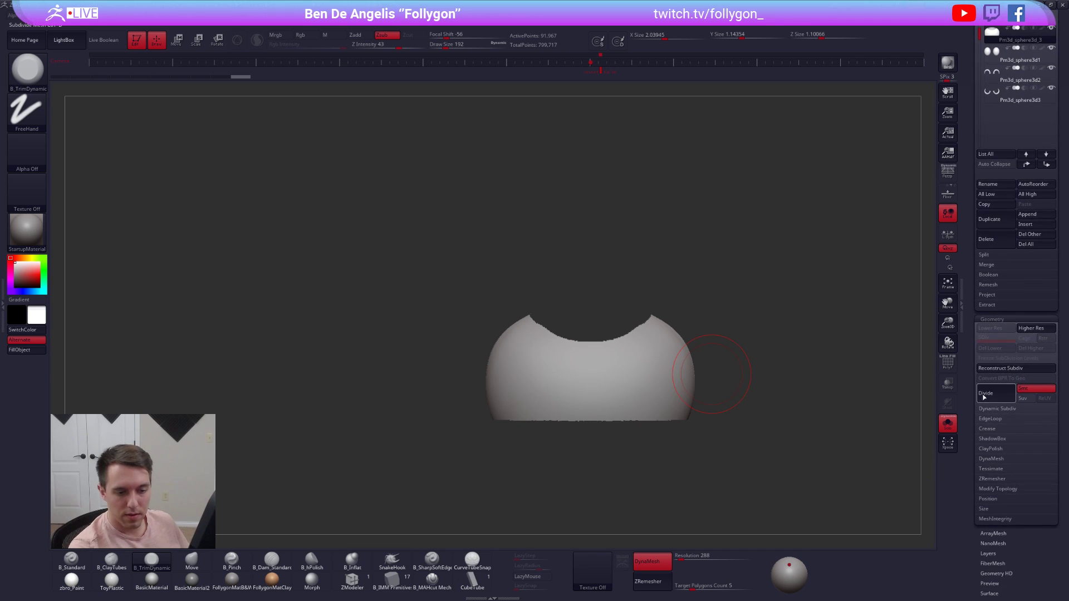
{"action": "left_click", "coordinate": [995, 473]}
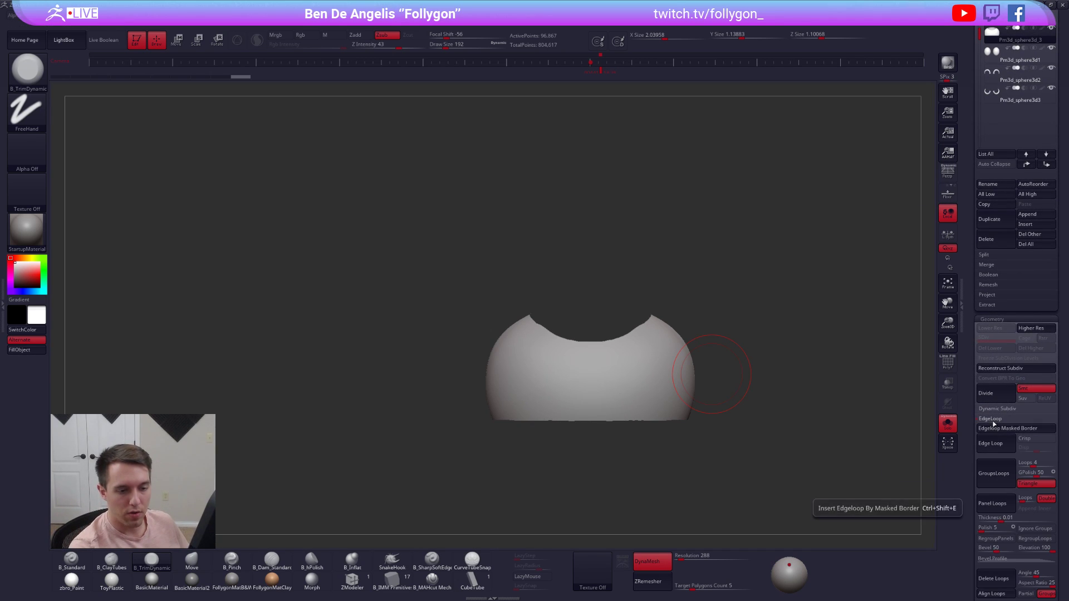
{"action": "left_click", "coordinate": [990, 419]}
- ZRemesh the shirt mesh with a target polygon count of 0.1 and display its wireframe
{"action": "left_click", "coordinate": [972, 373]}
{"action": "mouse_move", "coordinate": [704, 362]}
{"action": "left_mouse_down"}
{"action": "mouse_move", "coordinate": [690, 408]}
{"action": "mouse_move", "coordinate": [708, 363]}
{"action": "left_mouse_up"}
{"action": "key", "text": "ctrl+shift+f"}
{"action": "left_click", "coordinate": [757, 381]}
{"action": "left_click_drag", "start_coordinate": [814, 307], "coordinate": [823, 432], "text": "alt"}
{"action": "left_click", "coordinate": [660, 579]}
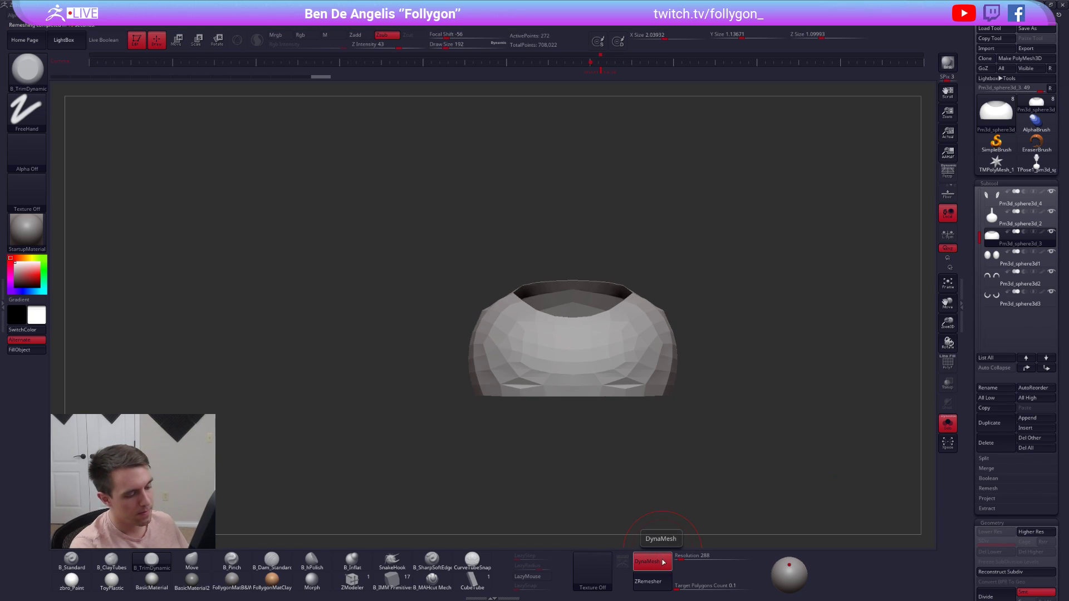
{"action": "key", "text": "shift+f"}
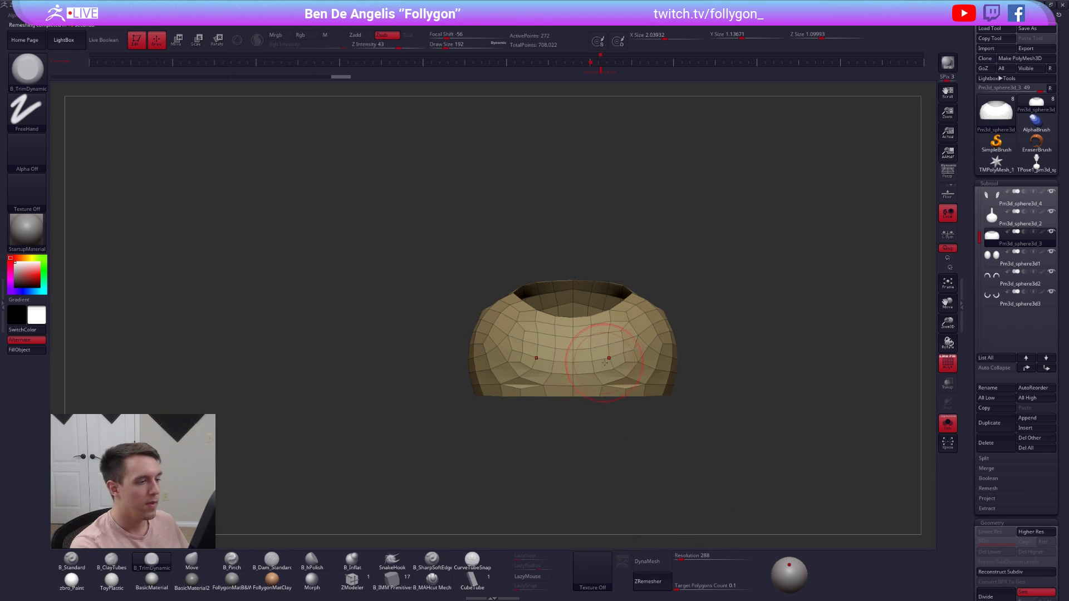
{"action": "mouse_move", "coordinate": [687, 484]}
{"action": "left_mouse_down"}
{"action": "mouse_move", "coordinate": [630, 330]}
{"action": "mouse_move", "coordinate": [615, 401]}
{"action": "left_mouse_up"}
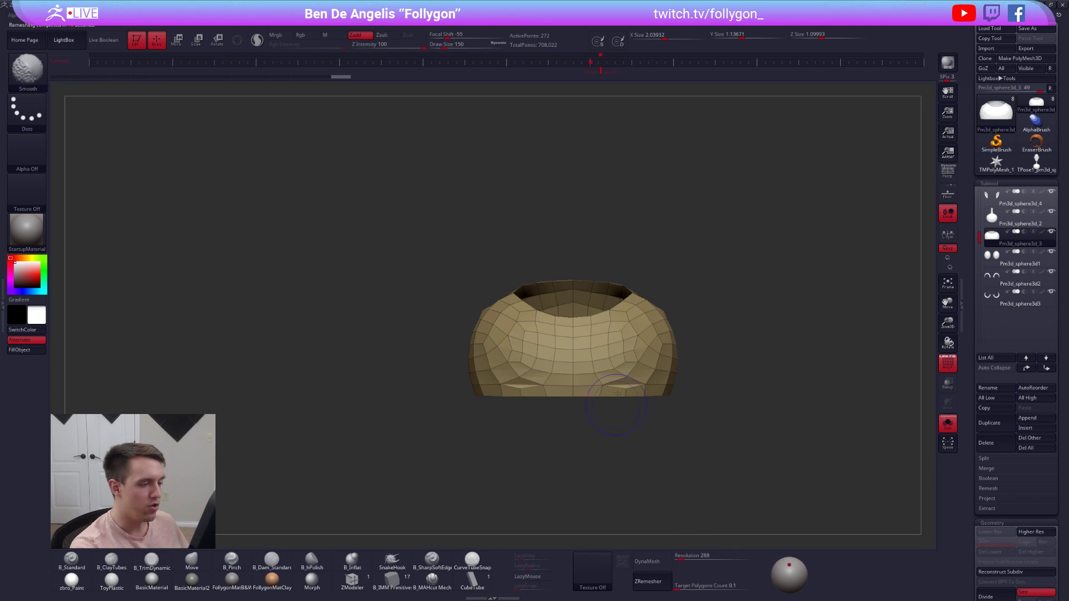
- Show the whole bust with the shirt and scale the shirt up slightly so it sits outside the body
{"action": "key", "text": "alt+s"}
{"action": "key", "text": "space"}
{"action": "mouse_move", "coordinate": [625, 351]}
{"action": "left_mouse_down"}
{"action": "mouse_move", "coordinate": [711, 352]}
{"action": "mouse_move", "coordinate": [739, 299]}
{"action": "left_mouse_up"}
{"action": "key", "text": "e"}
{"action": "left_click_drag", "start_coordinate": [666, 327], "coordinate": [650, 300]}
- Use the Move brush to adjust the shirt's back neckline and pull its side out where the body pokes through near the hem
{"action": "key", "text": "d"}
{"action": "key", "text": "q"}
{"action": "key", "text": "space"}
{"action": "key", "text": "space"}
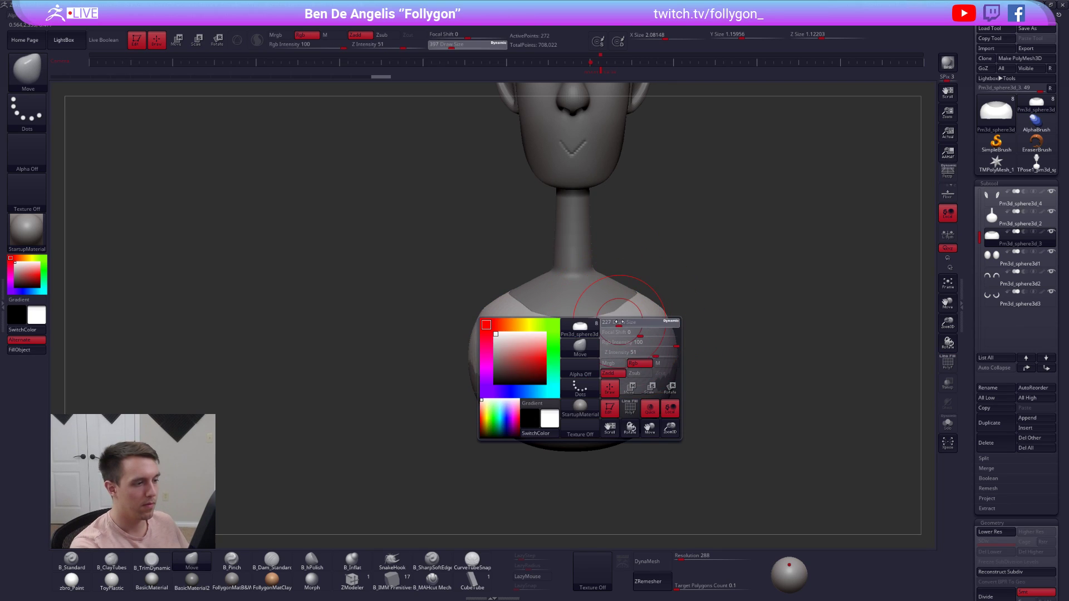
{"action": "mouse_move", "coordinate": [618, 327]}
{"action": "right_mouse_down"}
{"action": "mouse_move", "coordinate": [656, 336]}
{"action": "mouse_move", "coordinate": [696, 328]}
{"action": "mouse_move", "coordinate": [716, 309]}
{"action": "right_mouse_up"}
{"action": "key", "text": "space"}
{"action": "left_click_drag", "start_coordinate": [609, 314], "coordinate": [614, 315]}
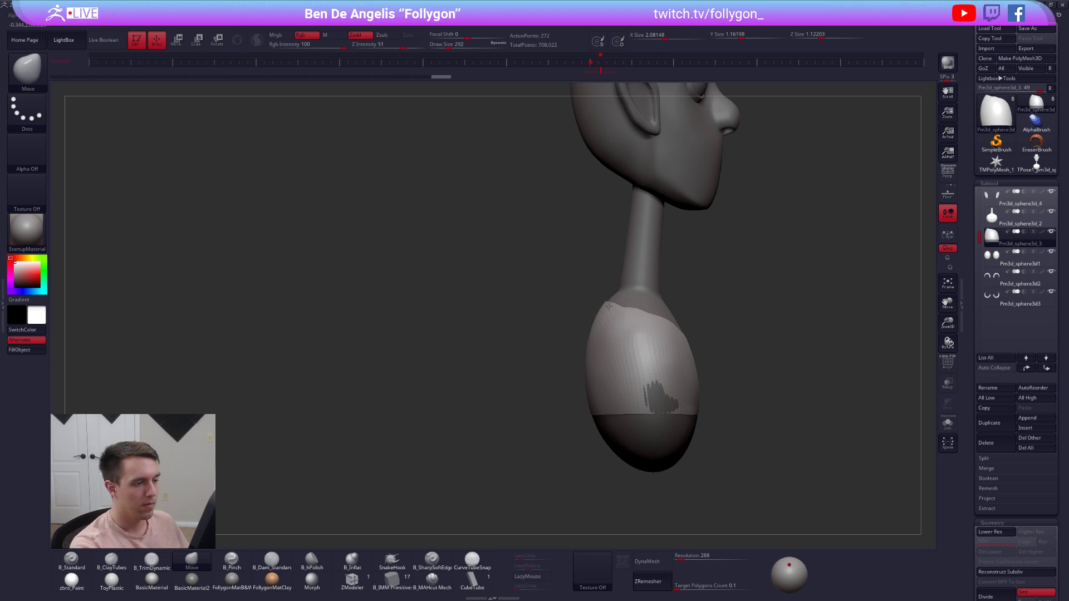
{"action": "left_click_drag", "start_coordinate": [659, 405], "coordinate": [661, 377]}
{"action": "key", "text": "shift+d"}
{"action": "right_click_drag", "start_coordinate": [638, 330], "coordinate": [728, 333]}
{"action": "key", "text": "space"}
{"action": "left_click_drag", "start_coordinate": [728, 332], "coordinate": [725, 333]}
- Isolate the shirt and give it thickness with ZModeler by extruding all polygons
{"action": "key", "text": "shift+s"}
{"action": "mouse_move", "coordinate": [633, 426]}
{"action": "right_mouse_down"}
{"action": "mouse_move", "coordinate": [619, 387]}
{"action": "mouse_move", "coordinate": [622, 413]}
{"action": "right_mouse_up"}
{"action": "left_click", "coordinate": [352, 581]}
{"action": "right_click_drag", "start_coordinate": [622, 413], "coordinate": [632, 382]}
{"action": "key", "text": "space"}
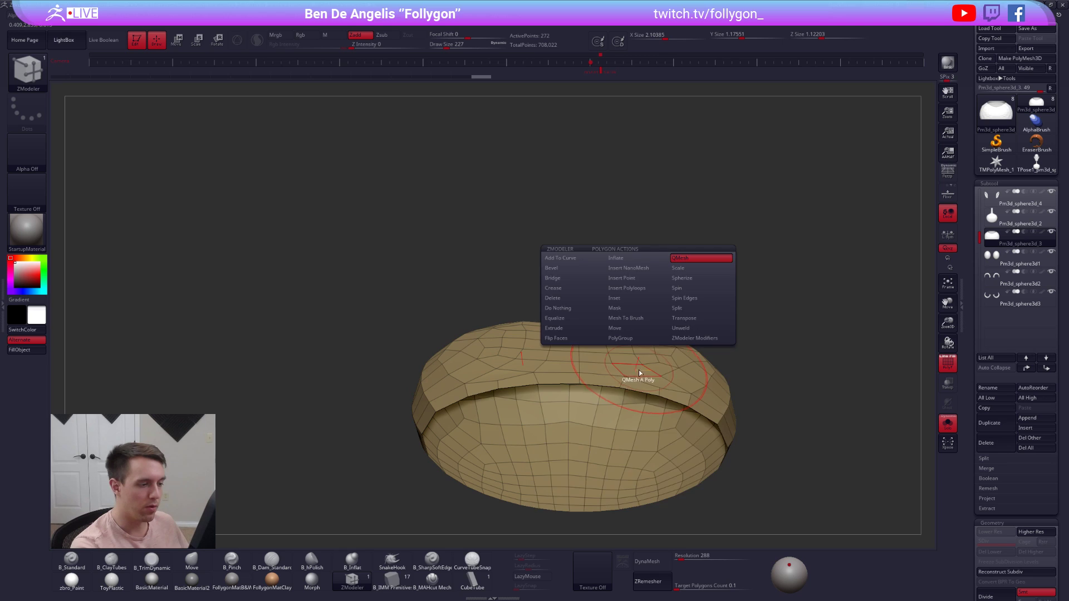
{"action": "left_click", "coordinate": [585, 330]}
{"action": "left_click", "coordinate": [579, 370]}
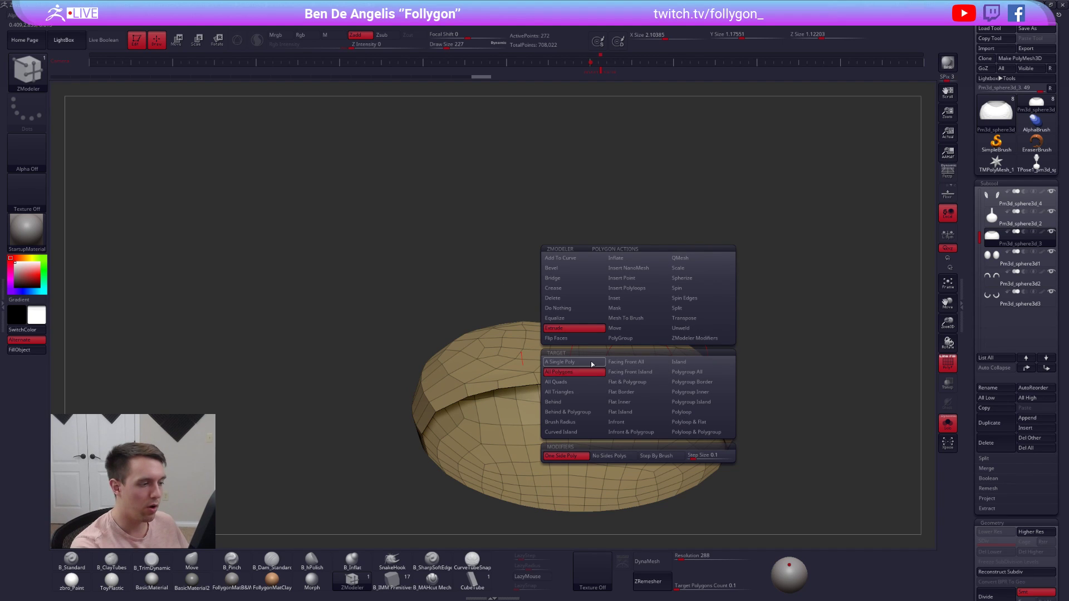
{"action": "left_click_drag", "start_coordinate": [625, 365], "coordinate": [630, 386]}
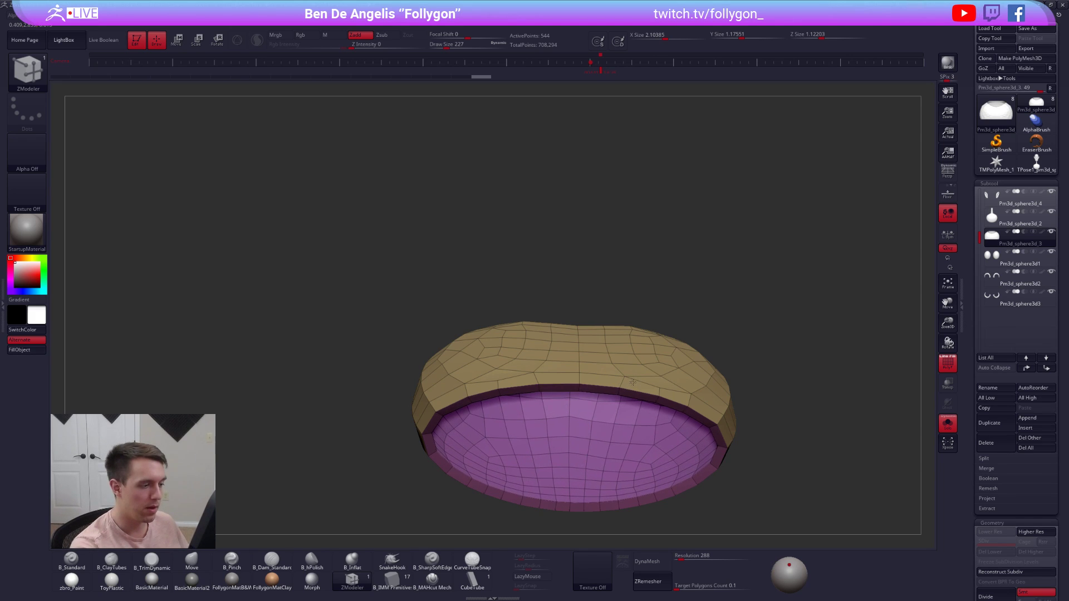
- Isolate the shirt's outer polygroup, crease its open borders, and preview the full shirt with dynamic subdivision
{"action": "right_click_drag", "start_coordinate": [562, 384], "coordinate": [599, 469]}
{"action": "left_click", "coordinate": [643, 364], "text": "ctrl+shift"}
{"action": "mouse_move", "coordinate": [668, 384]}
{"action": "right_mouse_down", "text": "shift"}
{"action": "mouse_move", "coordinate": [717, 394]}
{"action": "mouse_move", "coordinate": [681, 401]}
{"action": "right_mouse_up", "text": "shift"}
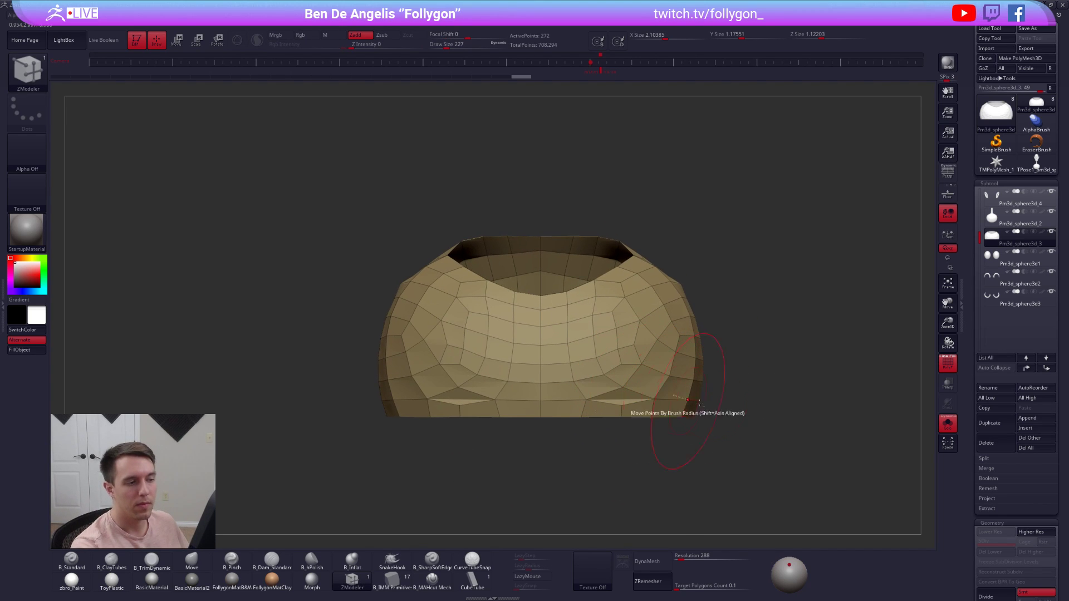
{"action": "left_click_drag", "start_coordinate": [978, 383], "coordinate": [978, 324]}
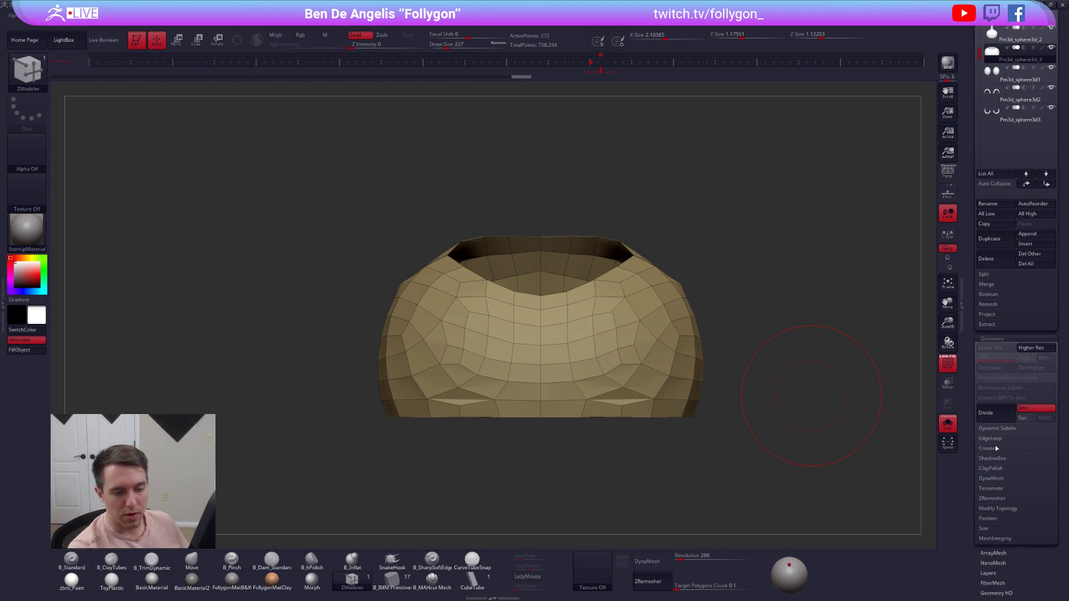
{"action": "left_click", "coordinate": [988, 449]}
{"action": "left_click", "coordinate": [995, 461]}
{"action": "left_click", "coordinate": [995, 450]}
{"action": "left_click_drag", "start_coordinate": [978, 384], "coordinate": [979, 568]}
{"action": "key", "text": "d"}
{"action": "key", "text": "shift+f"}
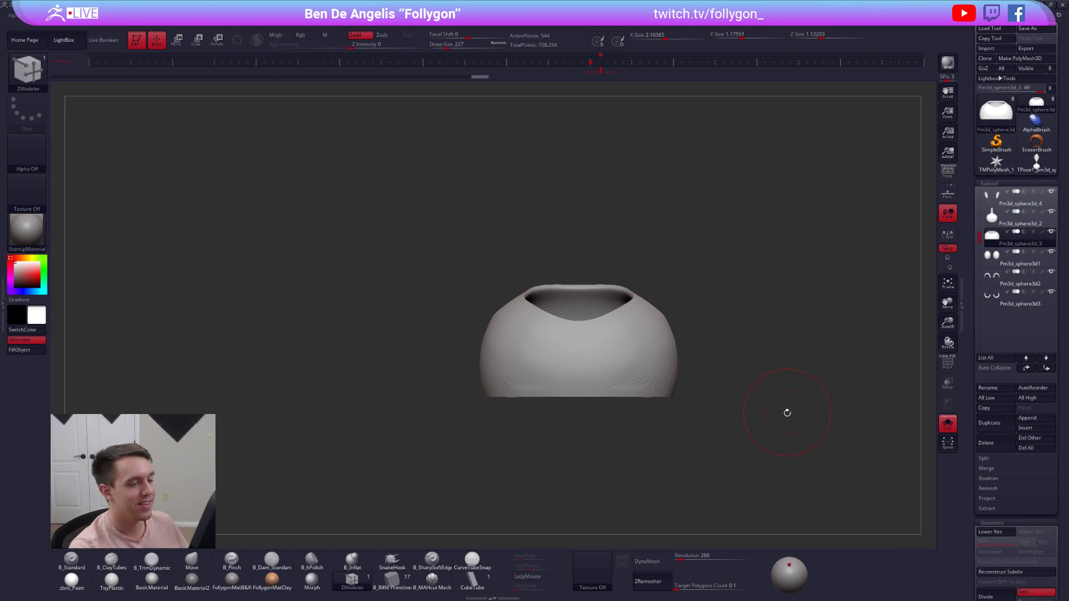
- Check the shirt's wireframe on the bust and in isolation, and open the ZRemesher options
{"action": "key", "text": "alt+s"}
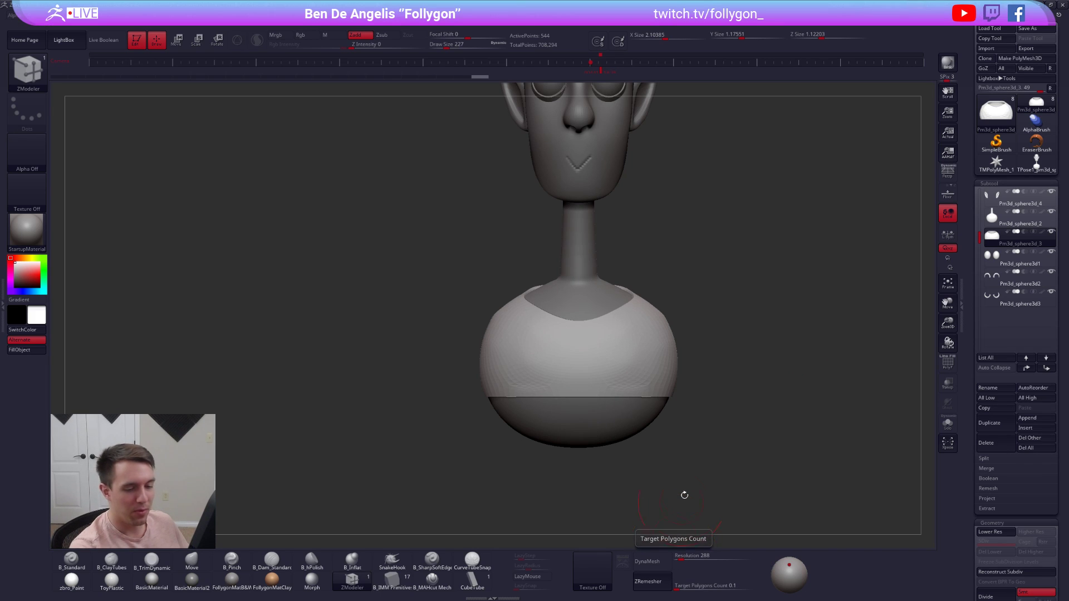
{"action": "scroll", "coordinate": [984, 341], "scroll_direction": "down", "scroll_amount": 5}
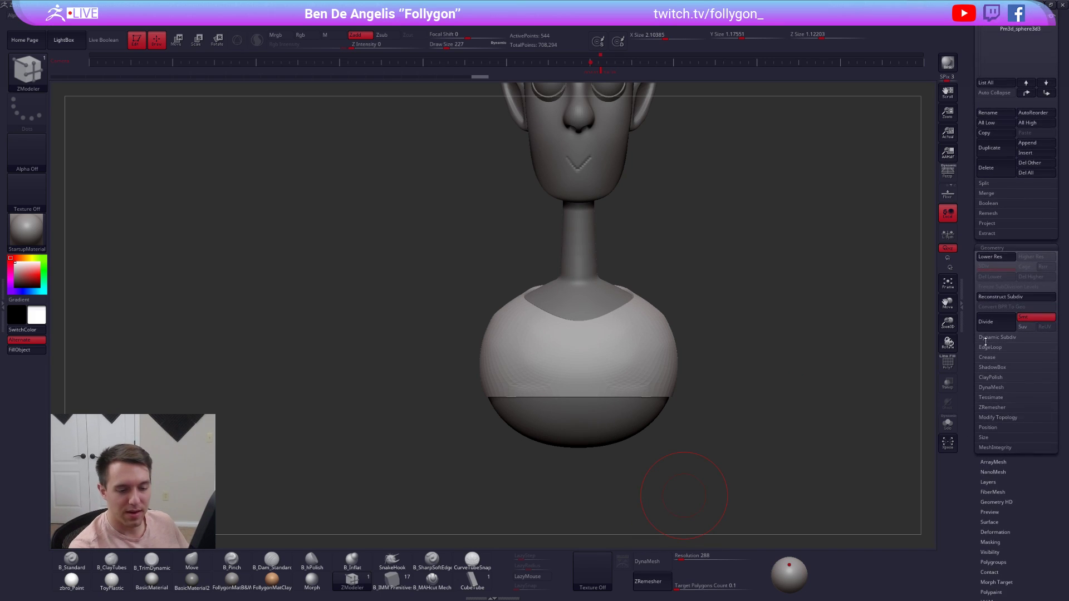
{"action": "left_click", "coordinate": [985, 408]}
{"action": "left_click", "coordinate": [992, 422]}
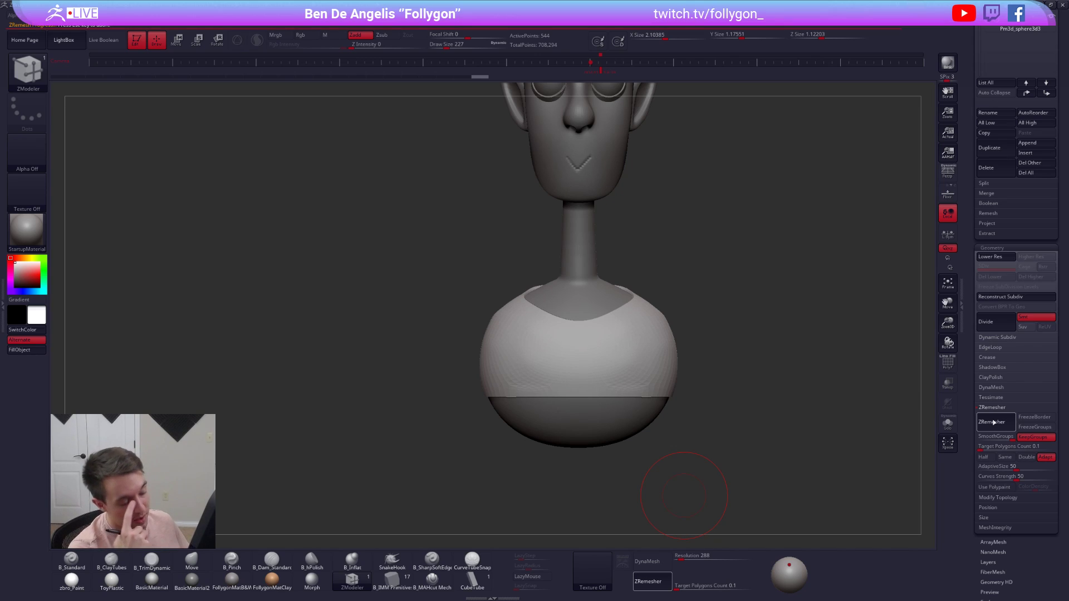
{"action": "key", "text": "shift+f"}
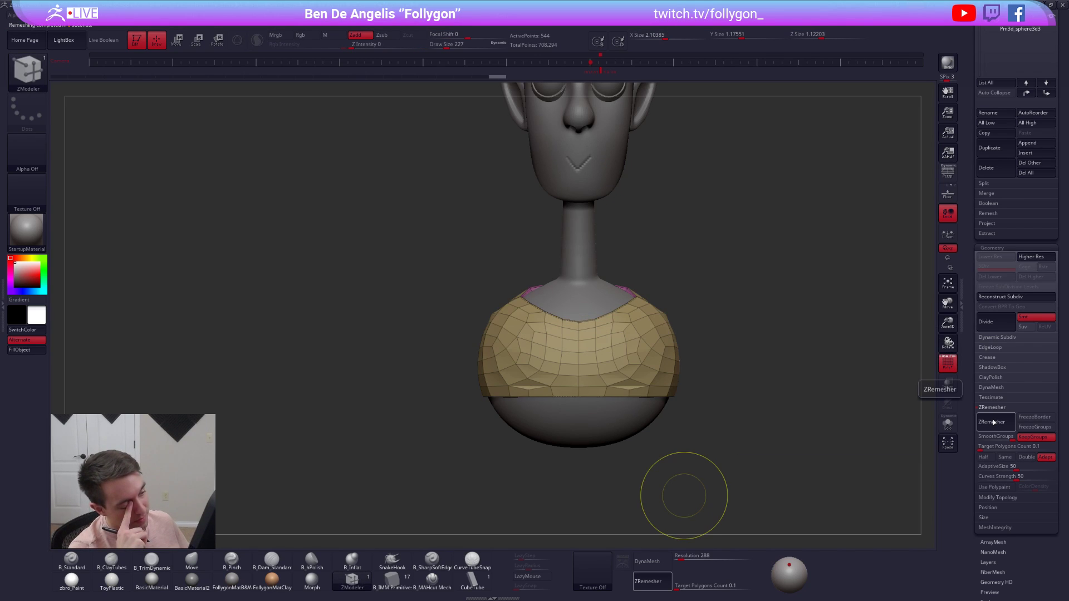
{"action": "left_click", "coordinate": [948, 423]}
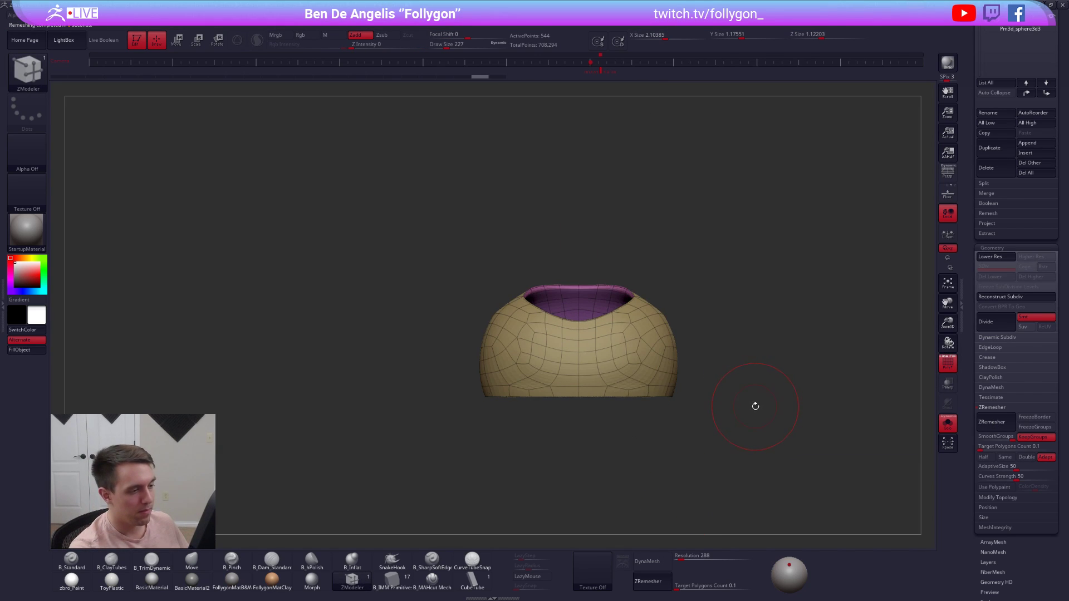
- Isolate the shirt's inner polygroup, crease its open borders, and show the full shirt on the bust again
{"action": "key", "text": "shift+d"}
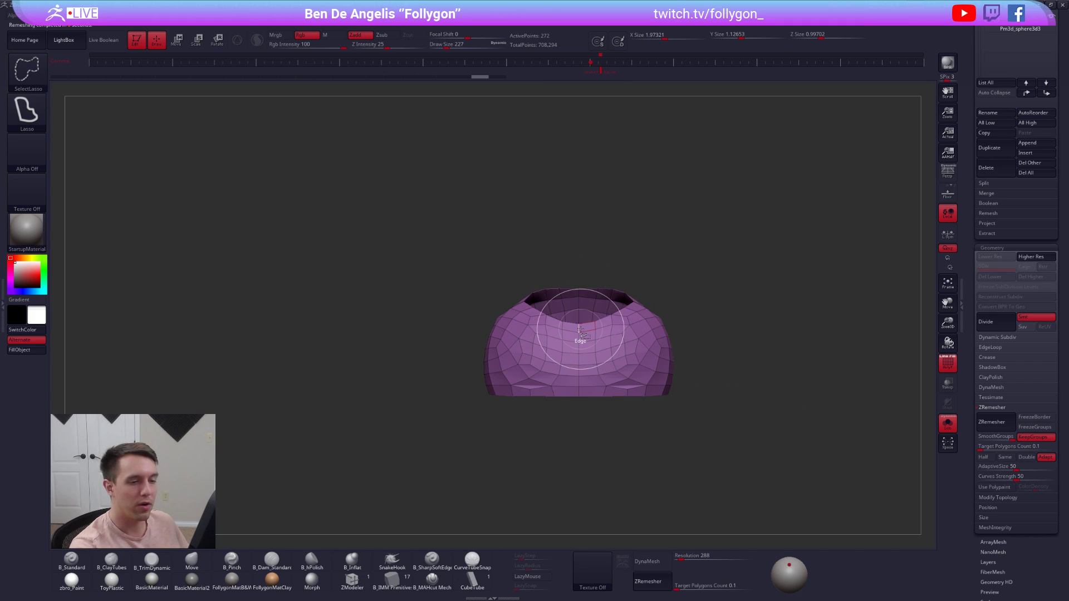
{"action": "key", "text": "b"}
{"action": "key", "text": "z"}
{"action": "key", "text": "m"}
{"action": "left_click", "coordinate": [997, 358]}
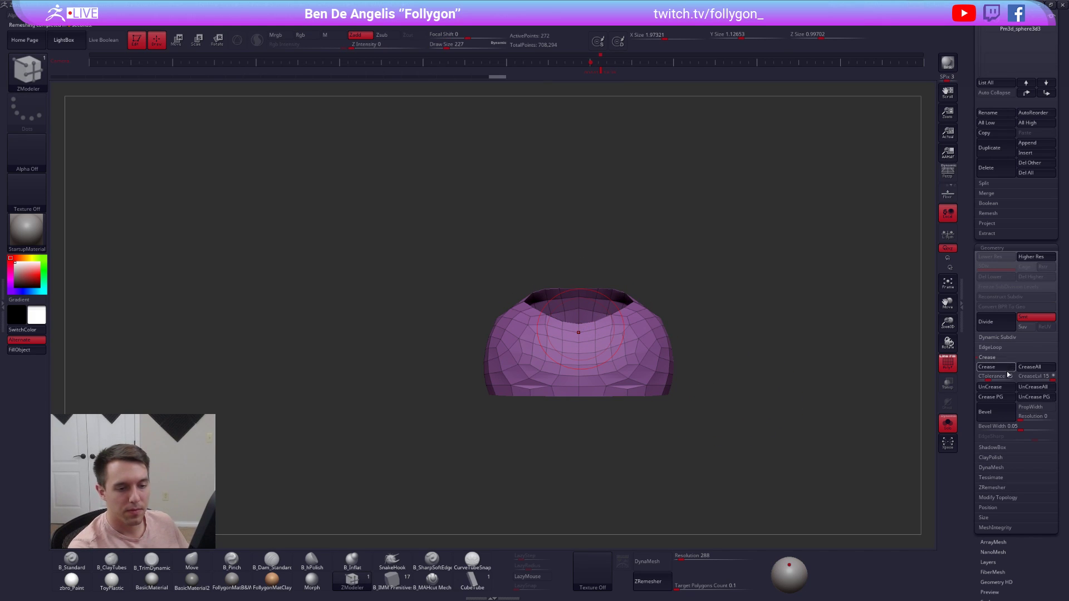
{"action": "key", "text": "d"}
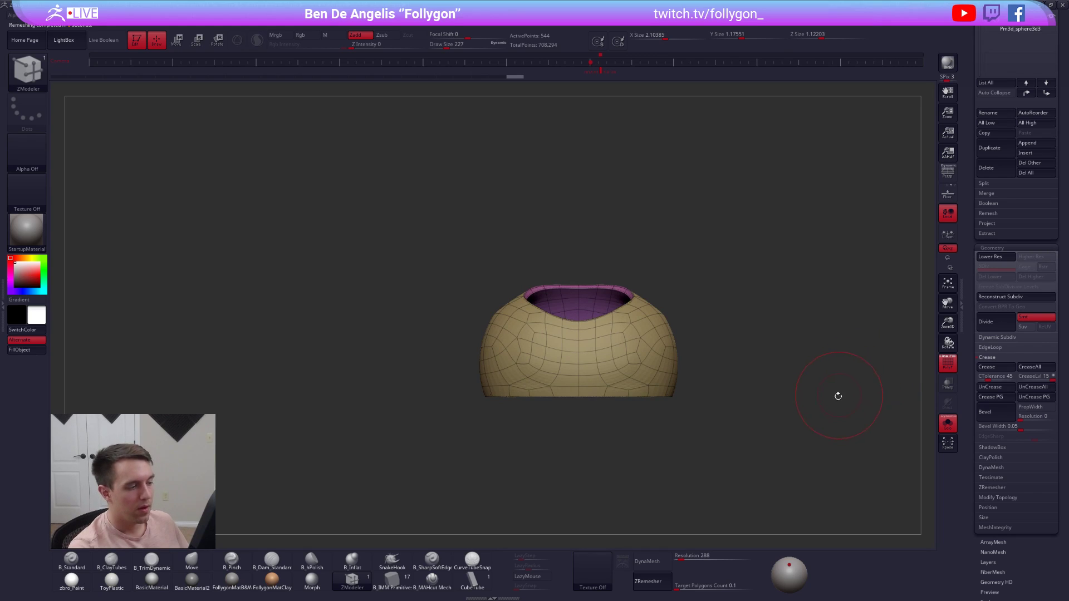
{"action": "key", "text": "shift+d"}
{"action": "key", "text": "shift+f"}
{"action": "key", "text": "alt+s"}
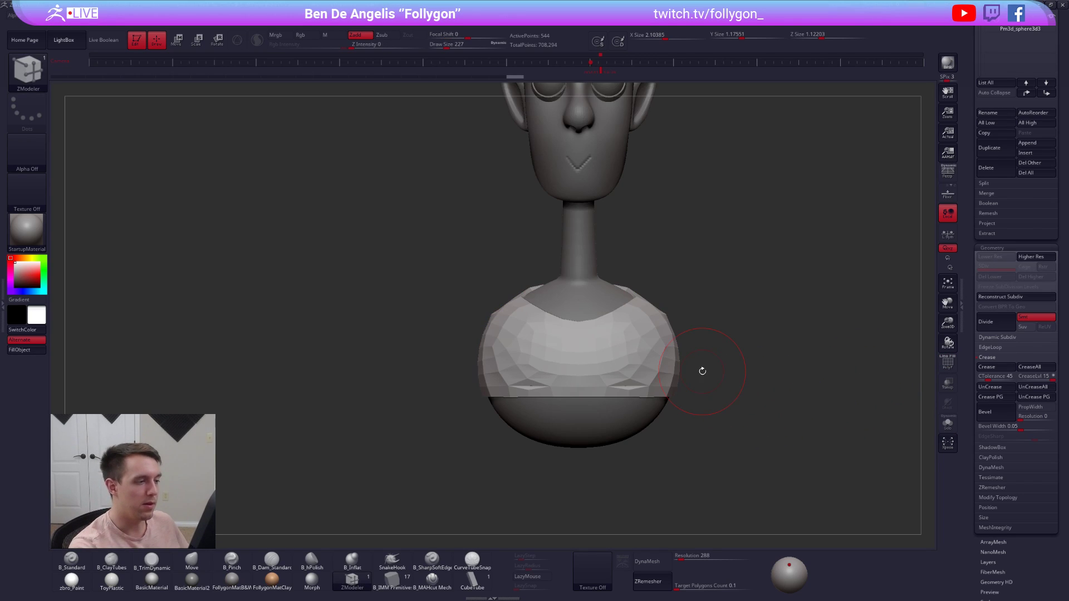
- Divide the shirt mesh five times to reach subdivision level 6
{"action": "key", "text": "ctrl+d"}
{"action": "key", "text": "ctrl+d"}
{"action": "key", "text": "ctrl+d"}
{"action": "key", "text": "ctrl+d"}
{"action": "key", "text": "ctrl+d"}
- Adjust the shirt's neckline behind the neck with the Move brush
{"action": "key", "text": "b"}
{"action": "key", "text": "m"}
{"action": "key", "text": "v"}
{"action": "right_click_drag", "start_coordinate": [613, 303], "coordinate": [617, 314]}
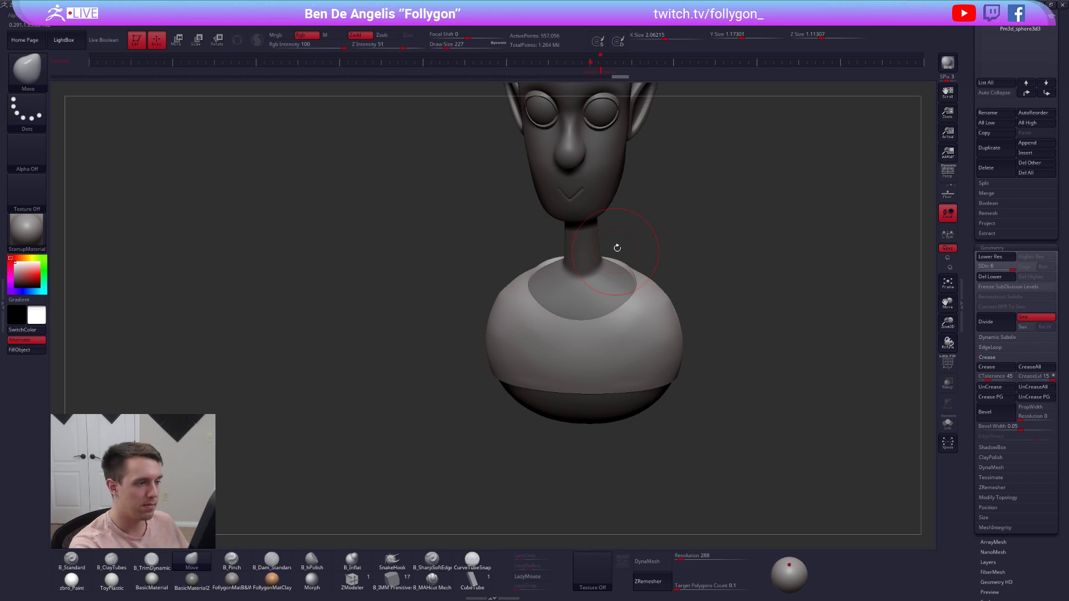
{"action": "right_click_drag", "start_coordinate": [616, 249], "coordinate": [600, 274]}
{"action": "left_click_drag", "start_coordinate": [579, 258], "coordinate": [575, 255]}
{"action": "mouse_move", "coordinate": [618, 265]}
{"action": "right_mouse_down"}
{"action": "mouse_move", "coordinate": [590, 259]}
{"action": "mouse_move", "coordinate": [535, 284]}
{"action": "mouse_move", "coordinate": [596, 358]}
{"action": "right_mouse_up"}
- Set the brush size to 465 and lower the shirt to subdivision level 2
{"action": "key", "text": "s"}
{"action": "left_click_drag", "start_coordinate": [637, 444], "coordinate": [653, 439]}
{"action": "mouse_move", "coordinate": [654, 439]}
{"action": "right_mouse_down", "text": "ctrl"}
{"action": "mouse_move", "coordinate": [606, 437]}
{"action": "mouse_move", "coordinate": [612, 399]}
{"action": "right_mouse_up", "text": "ctrl"}
{"action": "key", "text": "shift+d"}
{"action": "key", "text": "shift+d"}
{"action": "key", "text": "shift+d"}
{"action": "key", "text": "shift+d"}
- Mask the upper part of the shirt and move the lower part straight down to lengthen the torso
{"action": "mouse_move", "coordinate": [535, 392]}
{"action": "left_mouse_down", "text": "ctrl"}
{"action": "mouse_move", "coordinate": [644, 476]}
{"action": "mouse_move", "coordinate": [749, 382]}
{"action": "left_mouse_up", "text": "ctrl"}
{"action": "left_click", "coordinate": [686, 385], "text": "ctrl"}
{"action": "key", "text": "w"}
{"action": "left_click", "coordinate": [664, 374], "text": "shift"}
{"action": "left_click_drag", "start_coordinate": [663, 373], "coordinate": [663, 452], "text": "shift"}
{"action": "left_click_drag", "start_coordinate": [663, 413], "coordinate": [663, 442]}
{"action": "key", "text": "q"}
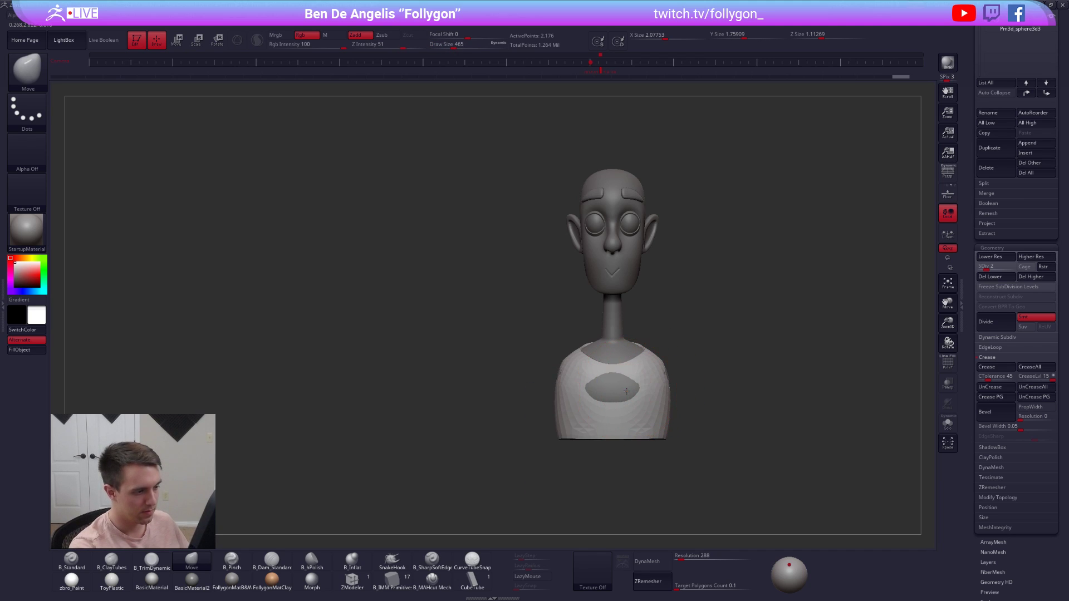
- Reshape the lengthened shirt's side with the Move brush and raise the mesh back to subdivision level 6
{"action": "mouse_move", "coordinate": [677, 391]}
{"action": "left_mouse_down"}
{"action": "mouse_move", "coordinate": [692, 396]}
{"action": "mouse_move", "coordinate": [630, 385]}
{"action": "mouse_move", "coordinate": [683, 378]}
{"action": "left_mouse_up"}
{"action": "mouse_move", "coordinate": [614, 379]}
{"action": "left_mouse_down", "text": "alt"}
{"action": "mouse_move", "coordinate": [603, 384]}
{"action": "mouse_move", "coordinate": [696, 375]}
{"action": "mouse_move", "coordinate": [662, 374]}
{"action": "left_mouse_up", "text": "alt"}
{"action": "key", "text": "d"}
{"action": "key", "text": "d"}
{"action": "key", "text": "d"}
{"action": "key", "text": "d"}
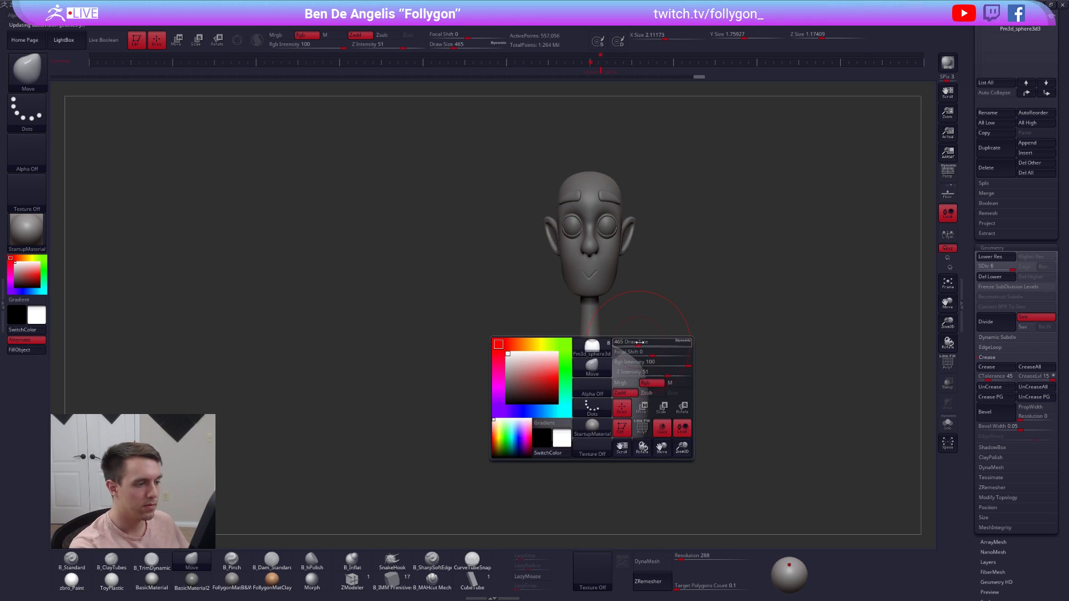
- Rebuild the shirt with DynaMesh at resolution 552 and ZRemesh it with a target polygon count of 1
{"action": "key", "text": "shift+f"}
{"action": "key", "text": "shift+f"}
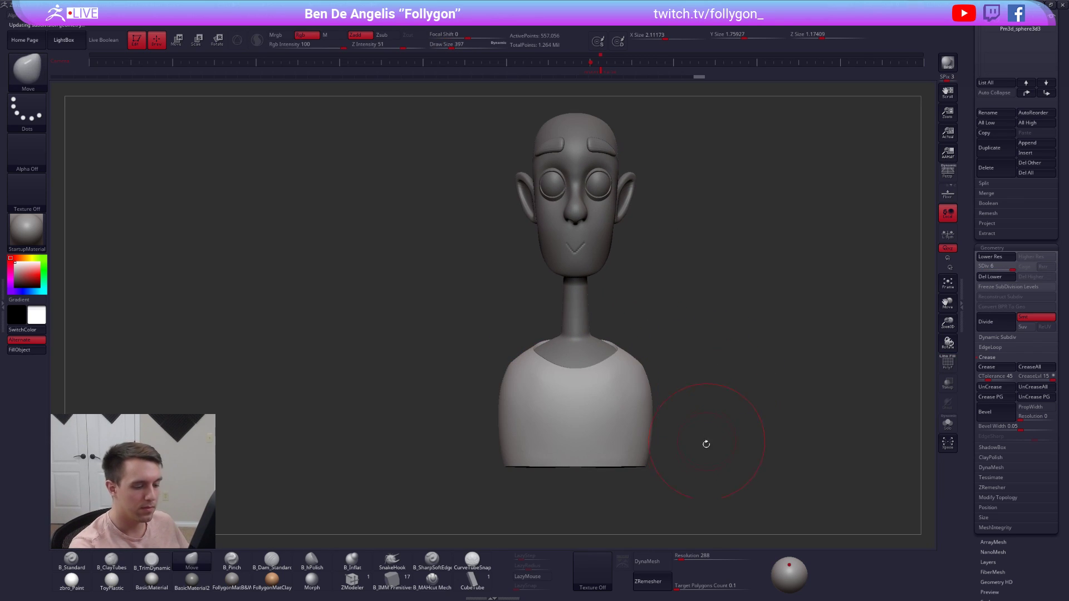
{"action": "type", "text": "5"}
{"action": "key", "text": "Return"}
{"action": "left_click", "coordinate": [647, 561]}
{"action": "left_click", "coordinate": [626, 581]}
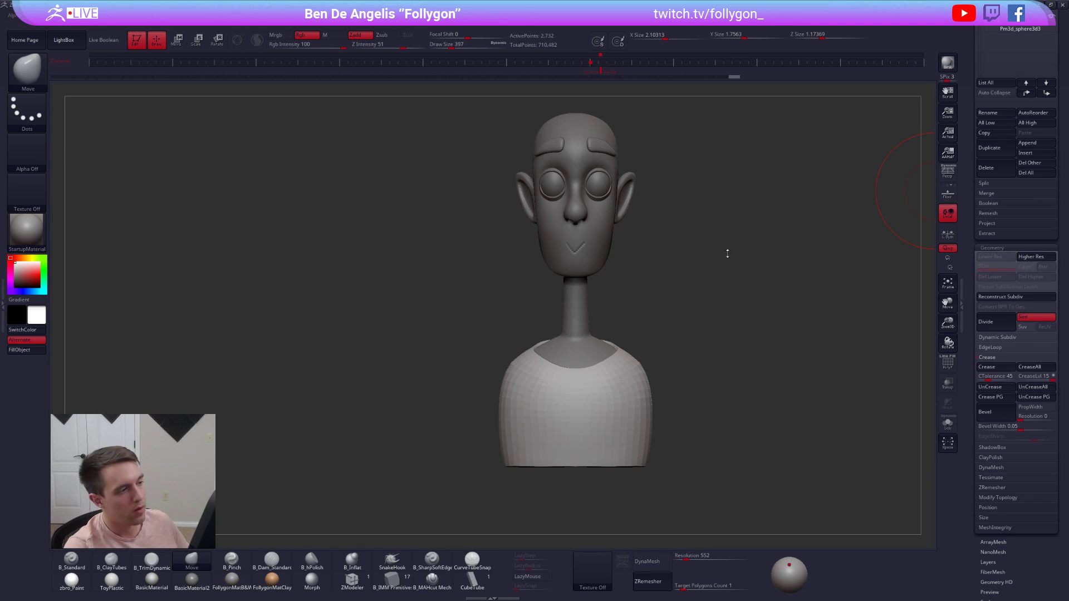
- Switch to Chrome, examine the Synty Studios Polygon pack images for their character style, and open the Gumroad page
{"action": "key", "text": "alt+Tab"}
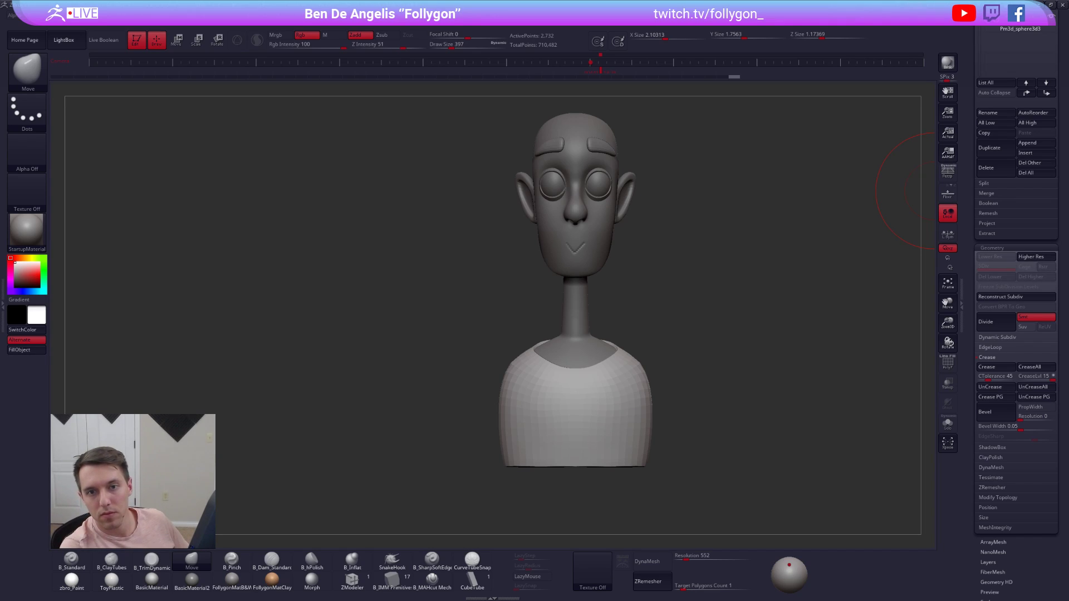
{"action": "left_click_drag", "start_coordinate": [1068, 189], "coordinate": [729, 0]}
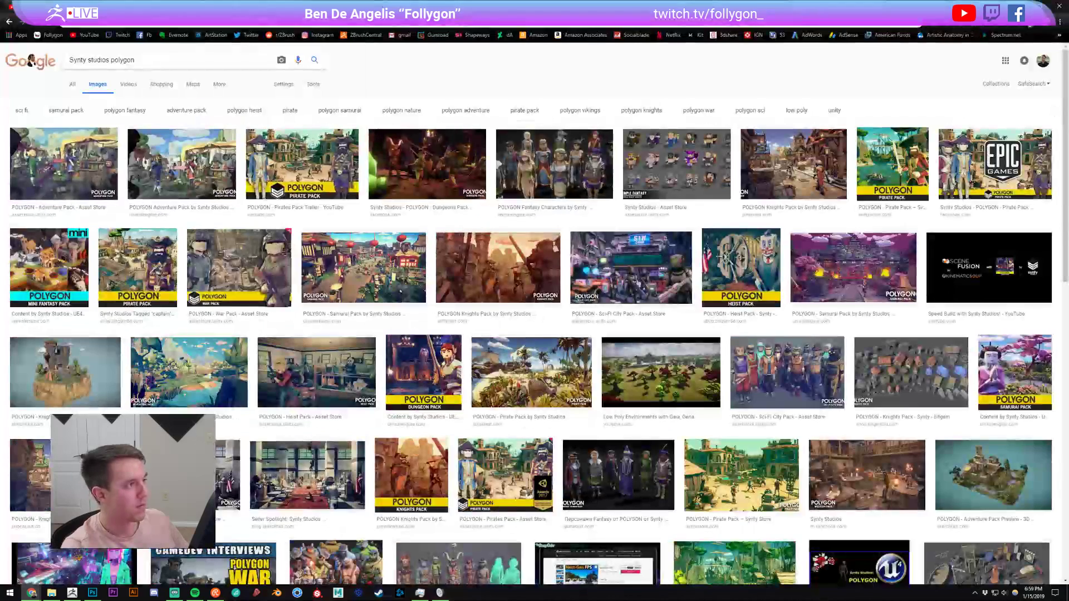
{"action": "left_click", "coordinate": [89, 160]}
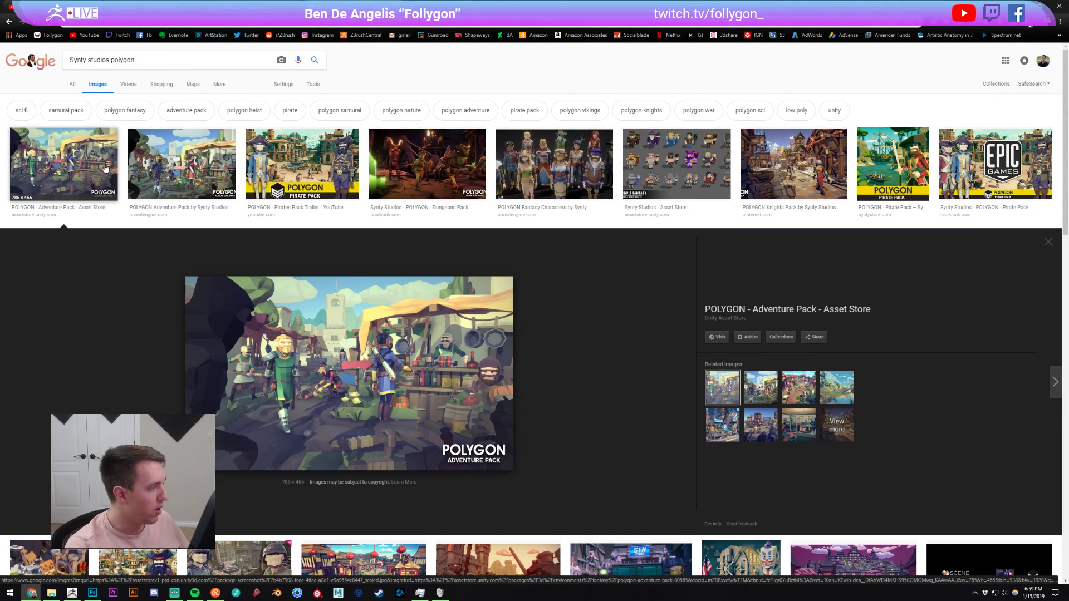
{"action": "left_click", "coordinate": [195, 178]}
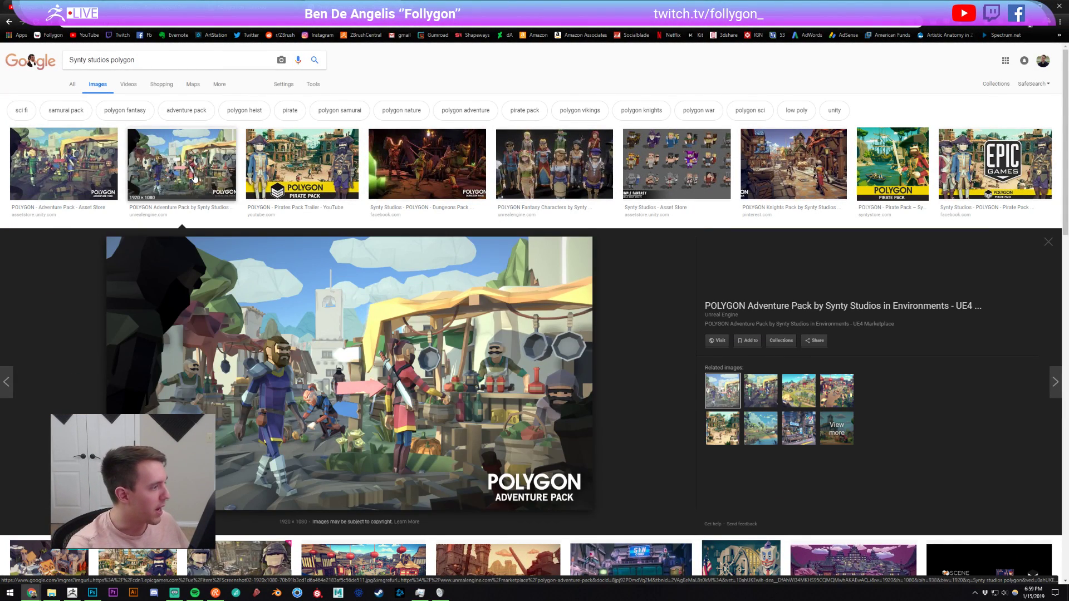
{"action": "left_click", "coordinate": [303, 173]}
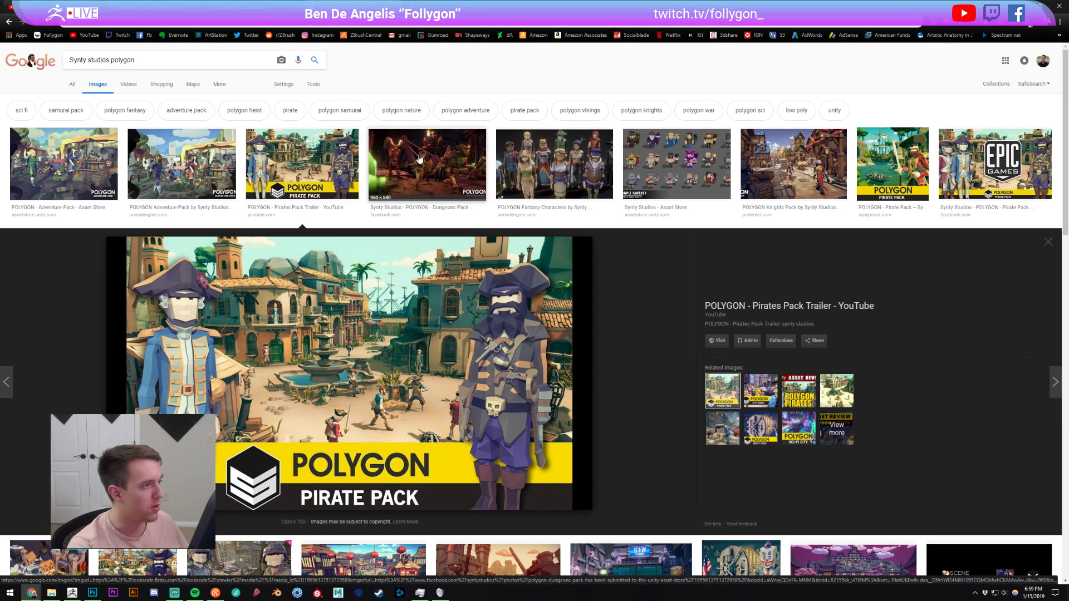
{"action": "left_click", "coordinate": [420, 159]}
{"action": "left_click", "coordinate": [540, 171]}
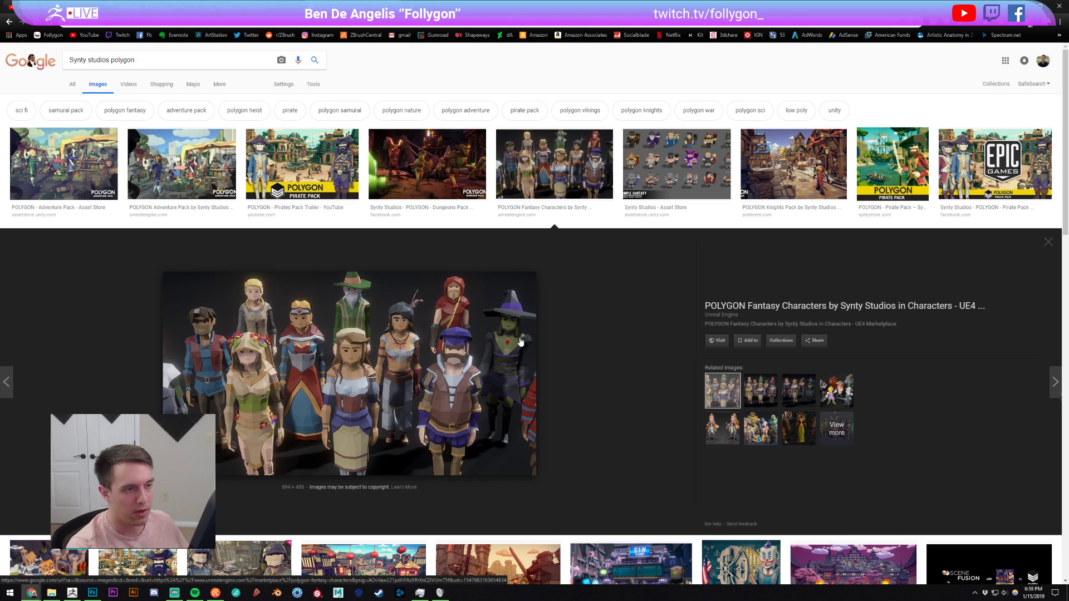
{"action": "left_click", "coordinate": [396, 6]}
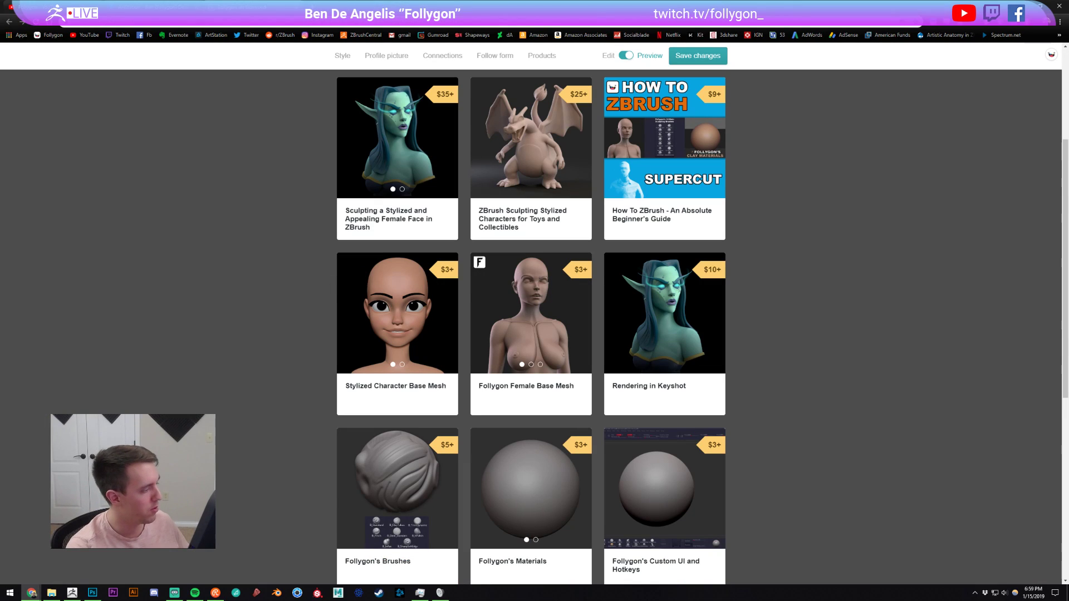
- Switch back to ZBrush and draw a Transpose line outward from the shirt's shoulder
{"action": "left_click", "coordinate": [72, 594]}
{"action": "left_click_drag", "start_coordinate": [637, 317], "coordinate": [592, 351], "text": "alt"}
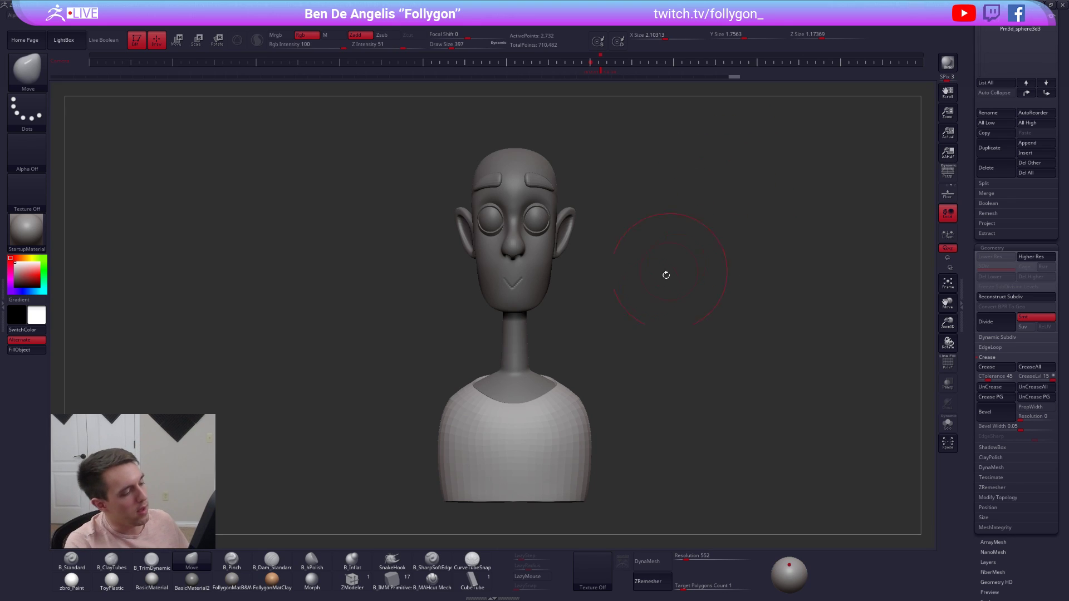
{"action": "key", "text": "w"}
{"action": "mouse_move", "coordinate": [557, 404]}
{"action": "left_mouse_down"}
{"action": "mouse_move", "coordinate": [589, 439]}
{"action": "mouse_move", "coordinate": [774, 368]}
{"action": "left_mouse_up"}
{"action": "left_click_drag", "start_coordinate": [709, 430], "coordinate": [716, 406], "text": "alt"}
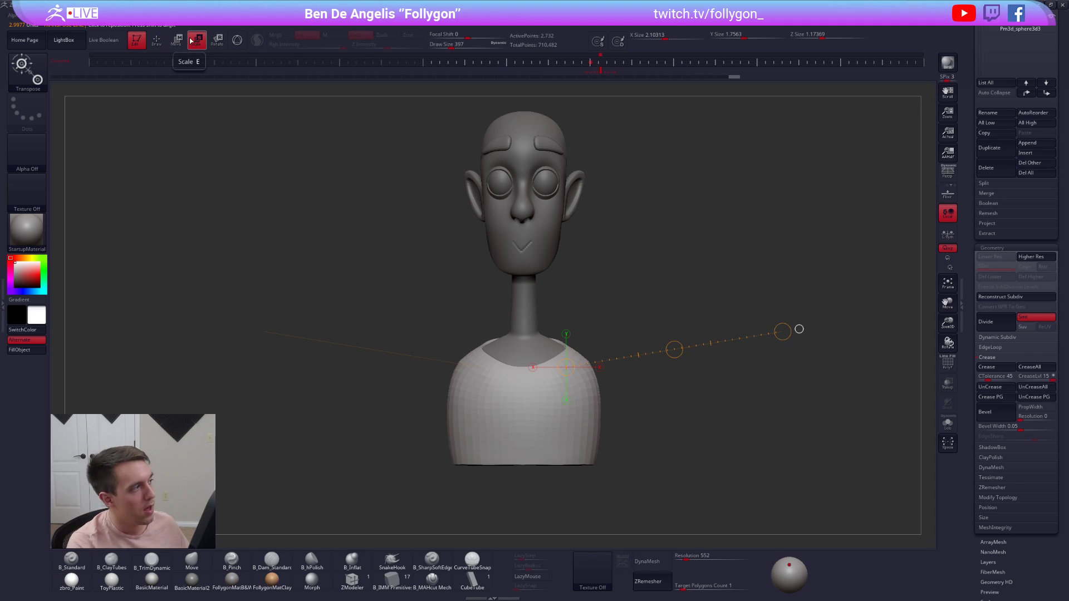
- Toggle the Gizmo 3D on and off to compare it with the Transpose line
{"action": "left_click", "coordinate": [238, 41]}
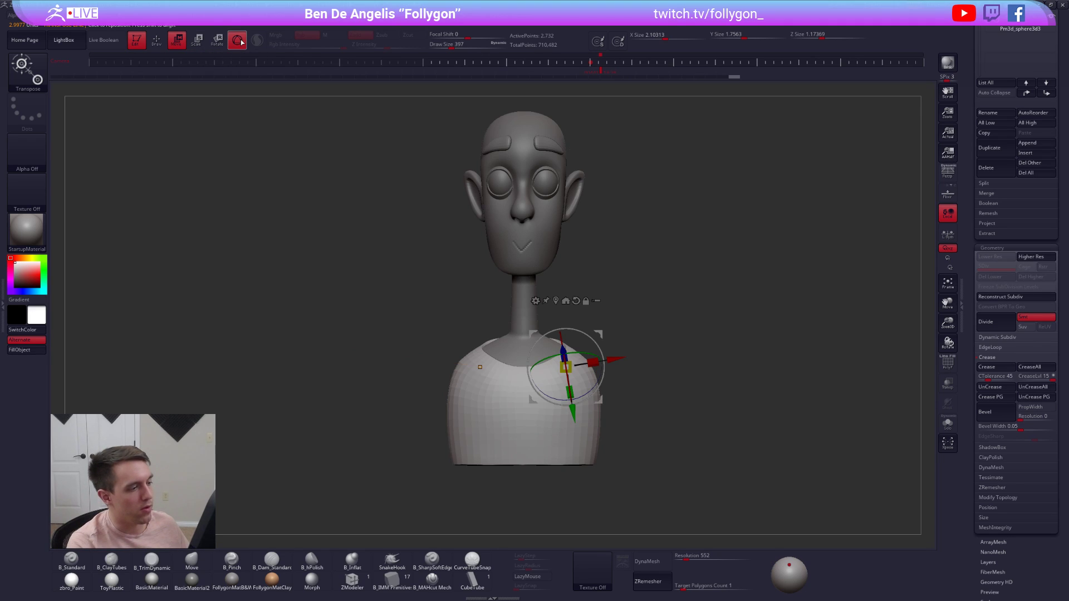
{"action": "left_click", "coordinate": [237, 42]}
{"action": "left_click", "coordinate": [238, 41]}
{"action": "left_click", "coordinate": [237, 42]}
{"action": "left_click", "coordinate": [239, 42]}
{"action": "left_click", "coordinate": [239, 42]}
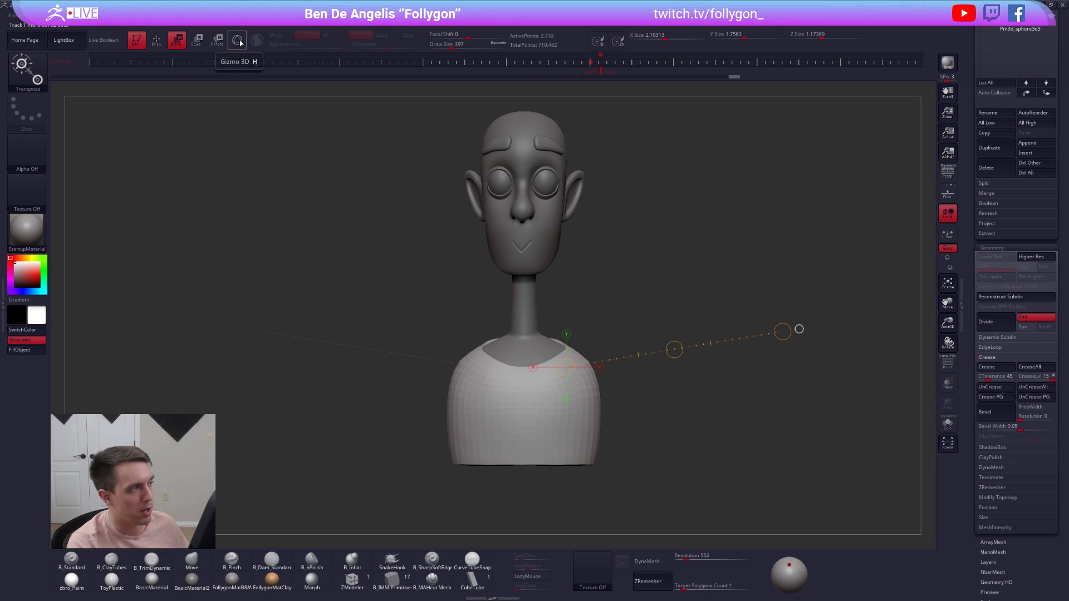
- Switch to Chrome and open the Follygon YouTube channel page
{"action": "key", "text": "alt+Tab"}
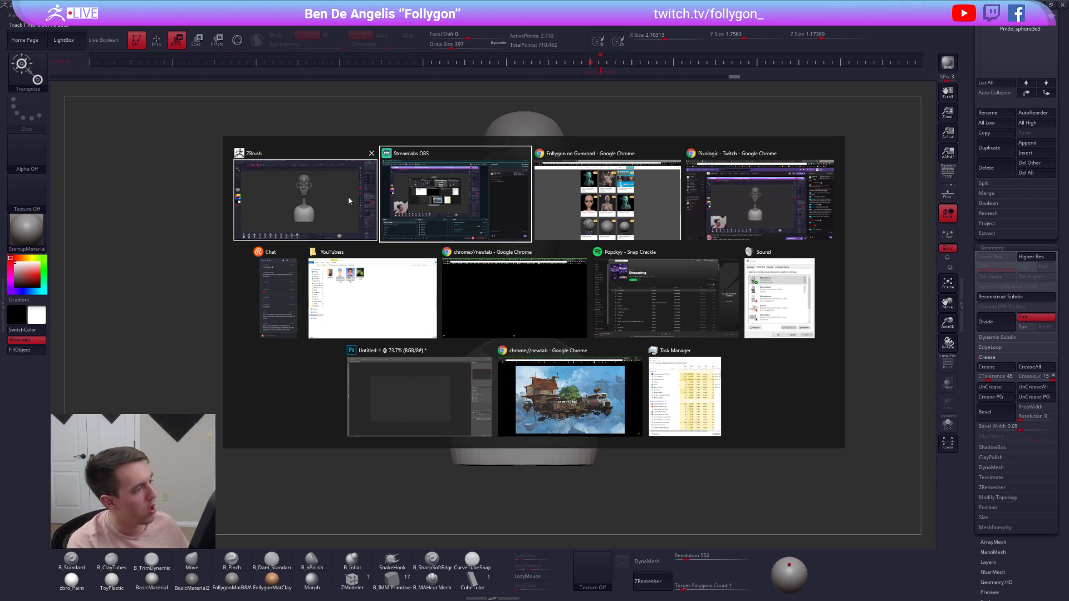
{"action": "left_click", "coordinate": [561, 206]}
{"action": "left_click", "coordinate": [62, 7]}
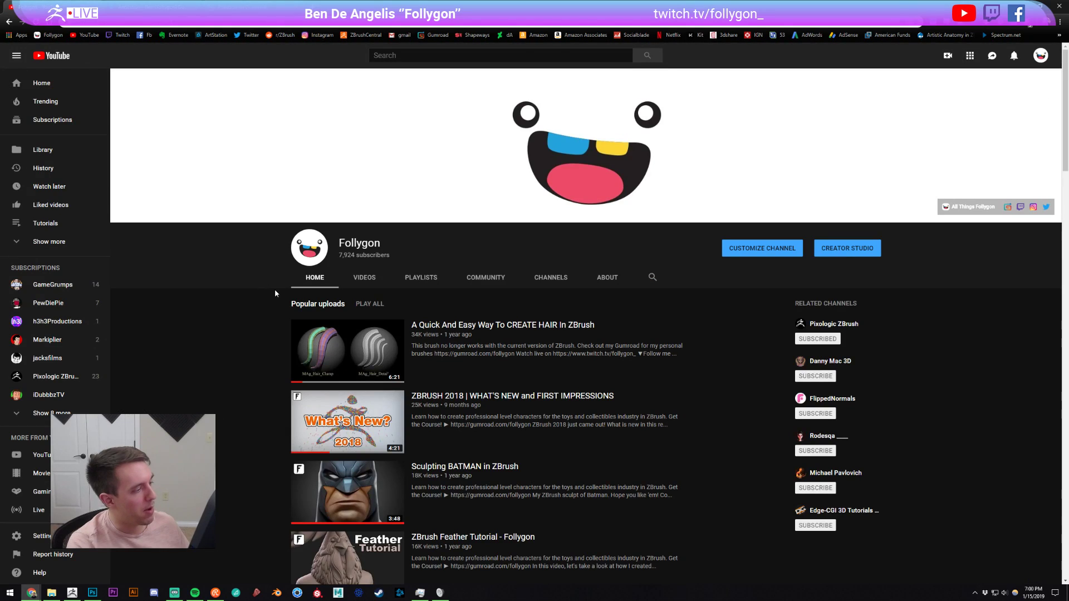
- Open the "Secret ZBrush Features - Transpose Line" video, skip to its demonstration at 3:32, pause it, and return to the channel page
{"action": "scroll", "coordinate": [273, 288], "scroll_direction": "down", "scroll_amount": 7}
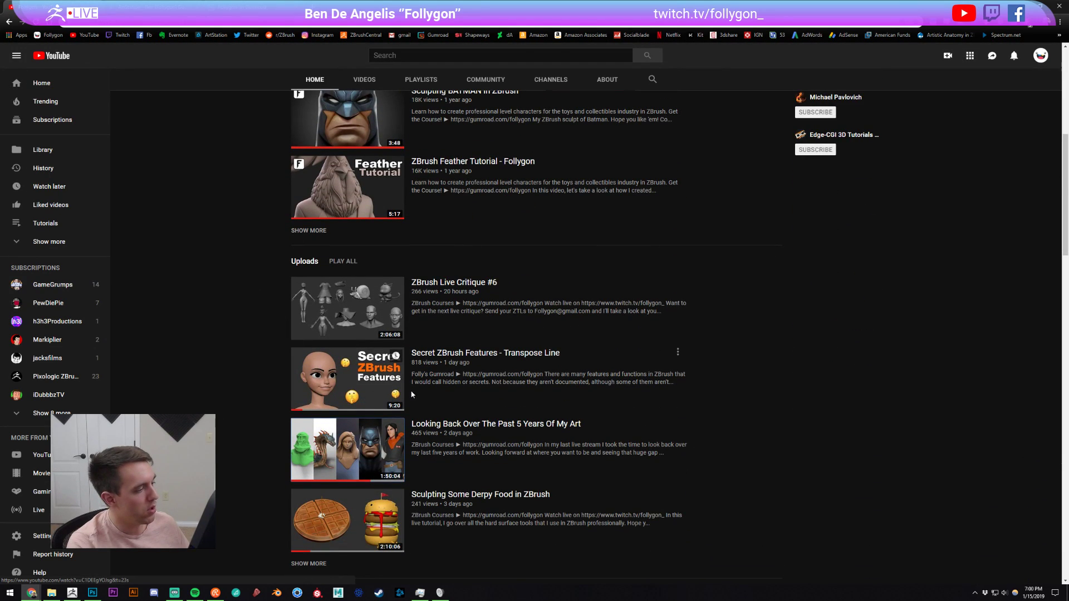
{"action": "left_click", "coordinate": [403, 395]}
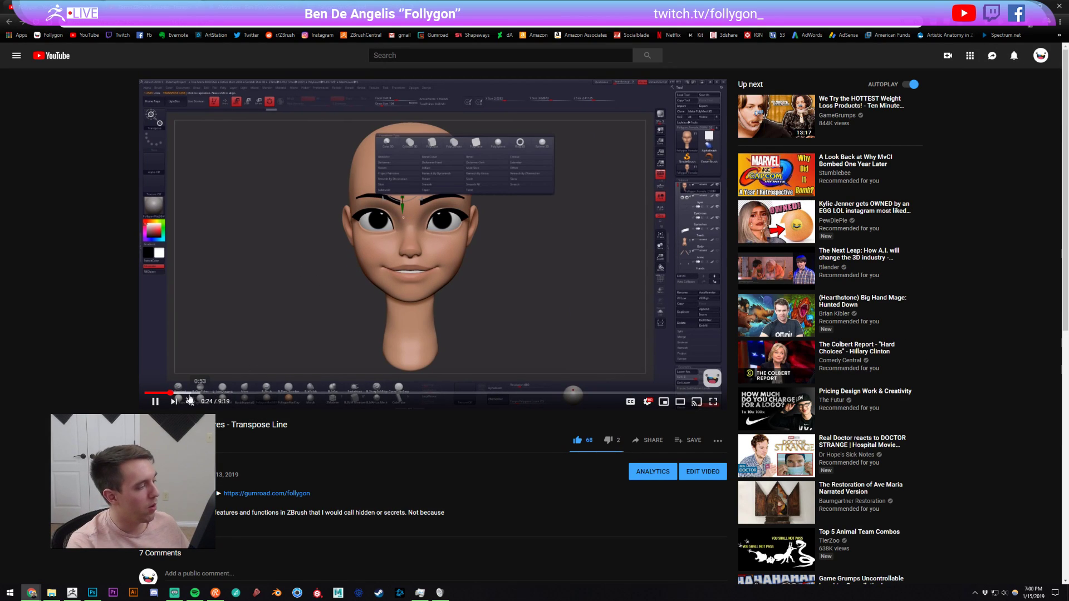
{"action": "left_click_drag", "start_coordinate": [189, 396], "coordinate": [360, 394]}
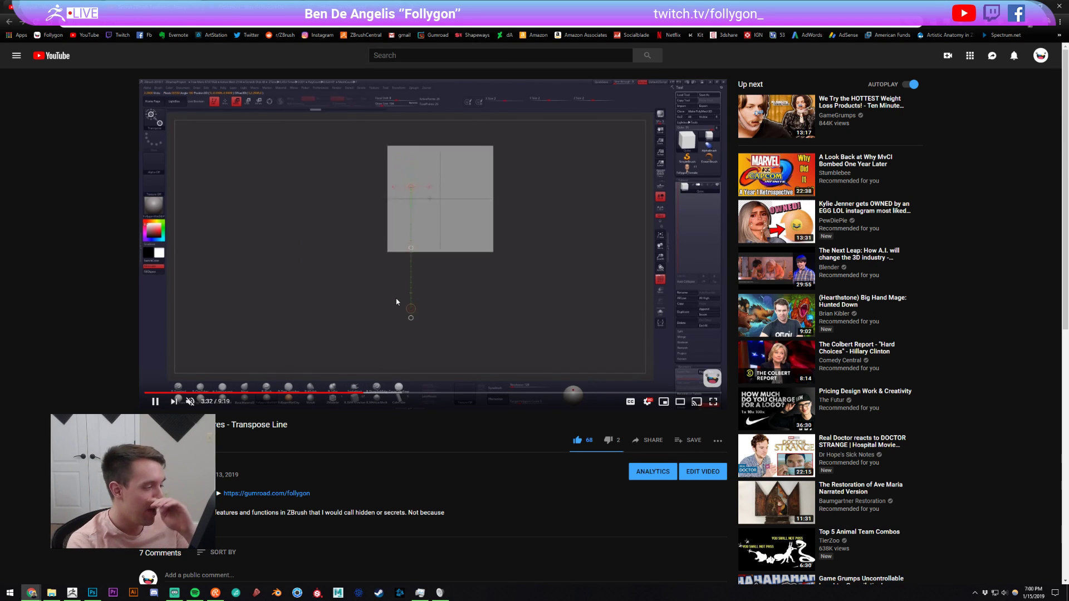
{"action": "left_click", "coordinate": [397, 297]}
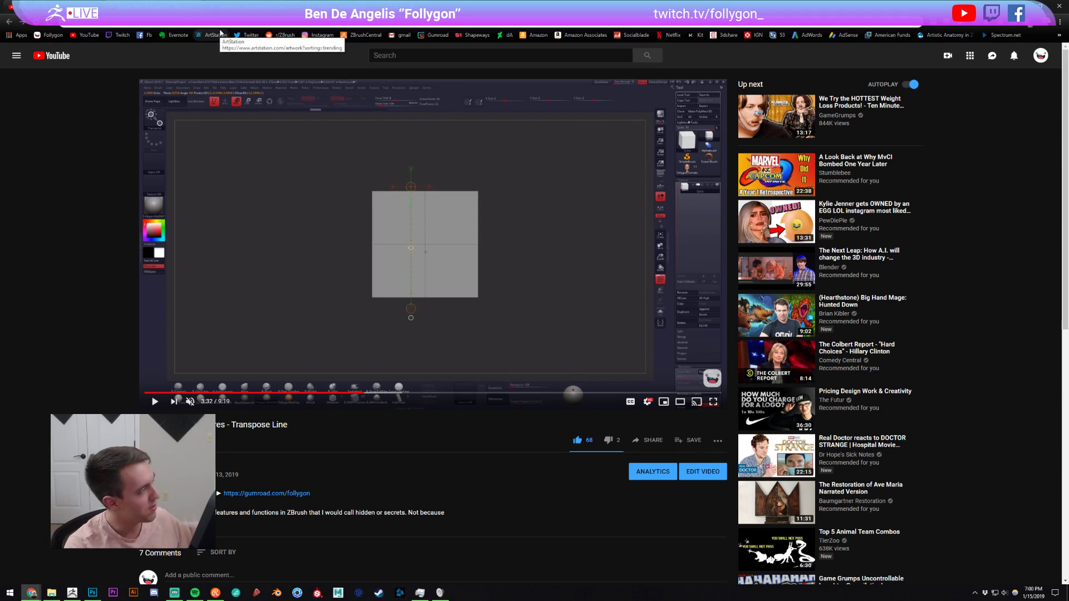
{"action": "left_click", "coordinate": [122, 8]}
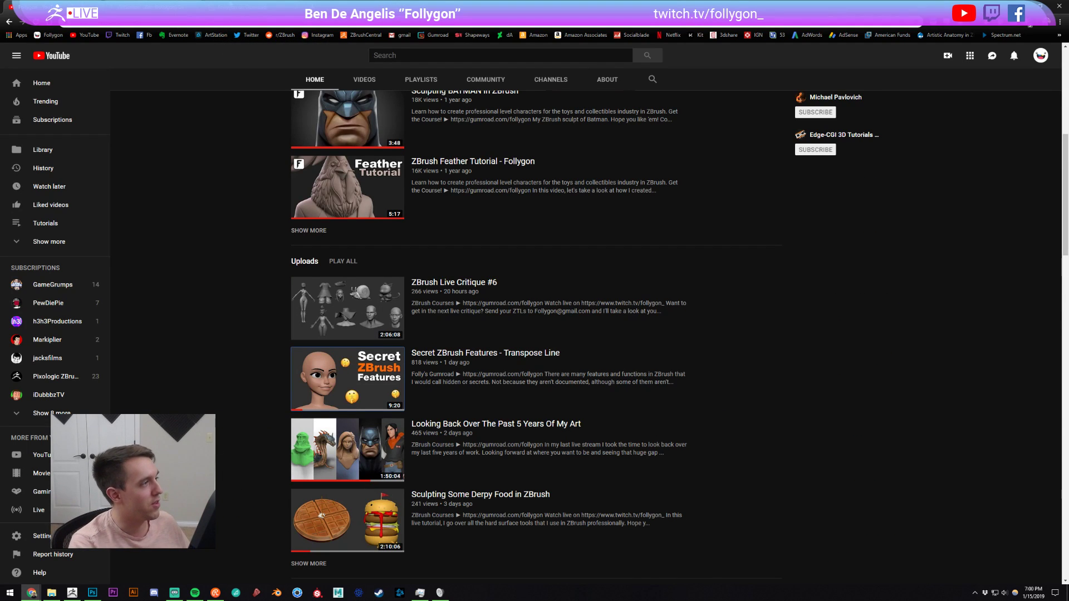
{"action": "left_click", "coordinate": [161, 8]}
- Switch back to ZBrush, redraw the Transpose line outward from the shirt's shoulder, and return to the Move brush
{"action": "left_click", "coordinate": [72, 593]}
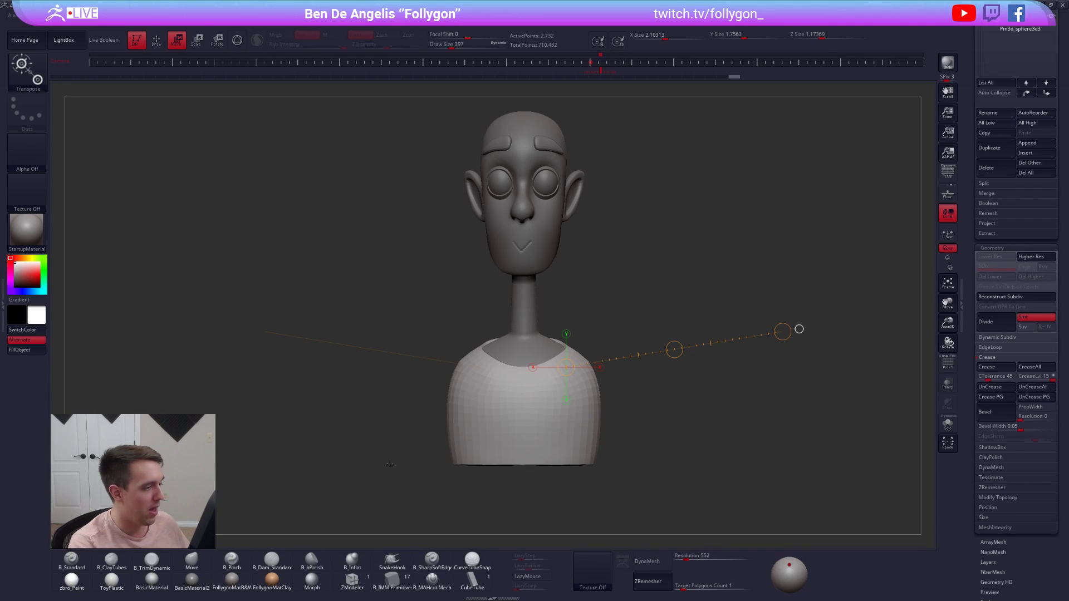
{"action": "left_click_drag", "start_coordinate": [695, 403], "coordinate": [675, 414], "text": "alt"}
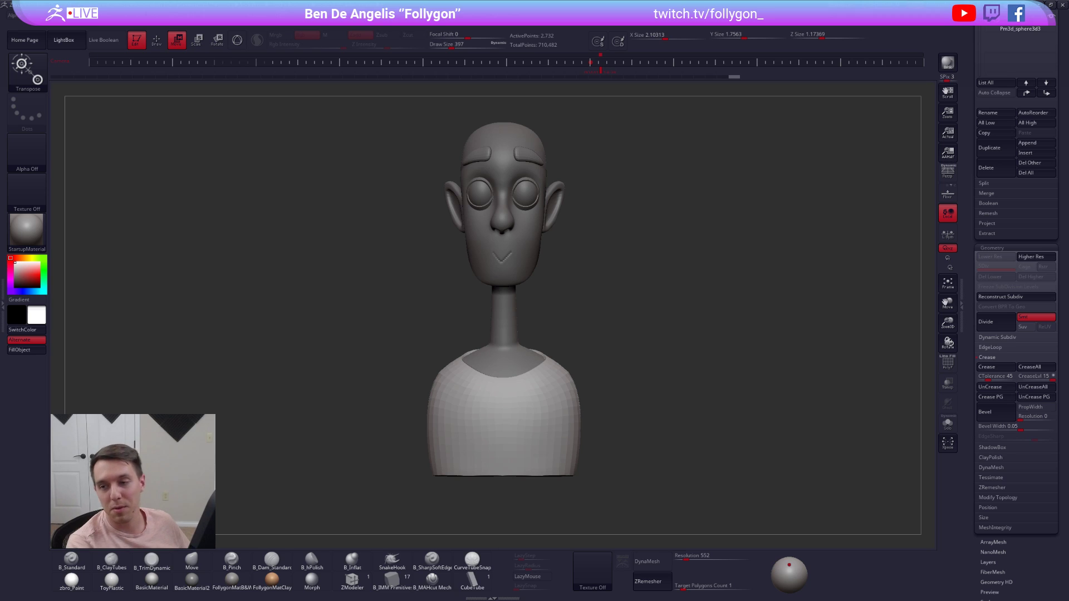
{"action": "left_click_drag", "start_coordinate": [547, 377], "coordinate": [762, 342]}
{"action": "key", "text": "q"}
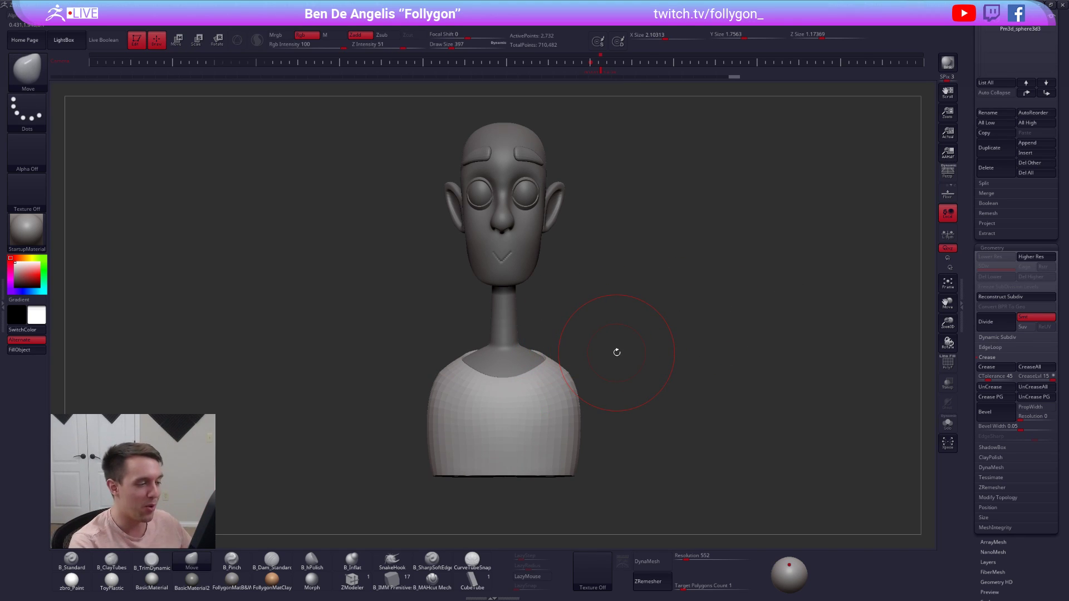
- Isolate the shirt in wireframe without the smoothed subdivision preview, and draw a Transpose line outward from its side
{"action": "key", "text": "d"}
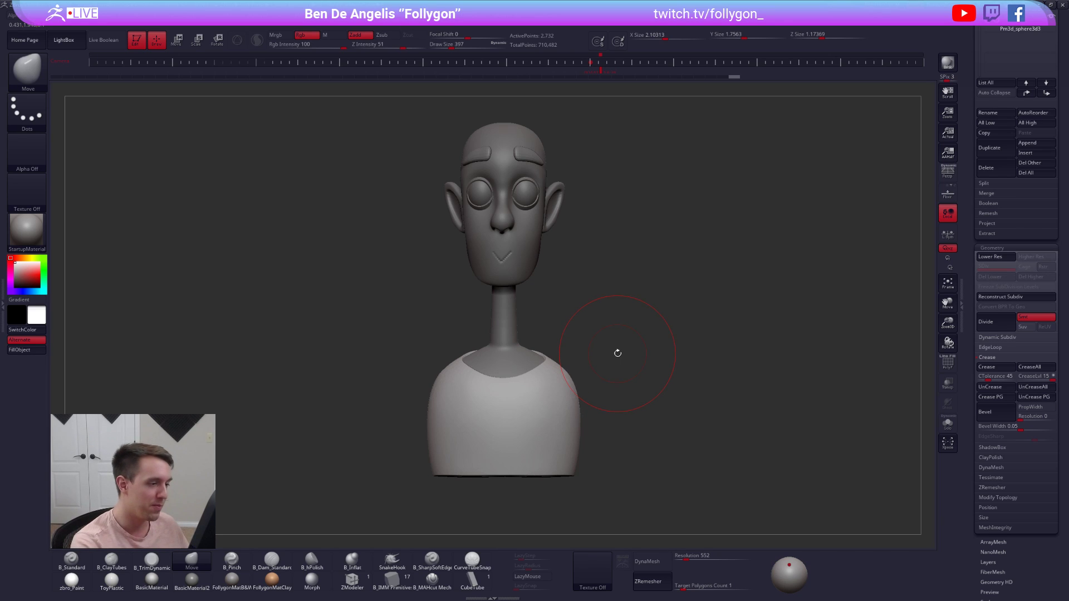
{"action": "key", "text": "alt+s"}
{"action": "right_click_drag", "start_coordinate": [576, 367], "coordinate": [611, 361]}
{"action": "key", "text": "shift+f"}
{"action": "key", "text": "shift+d"}
{"action": "key", "text": "space"}
{"action": "left_click_drag", "start_coordinate": [610, 365], "coordinate": [598, 366]}
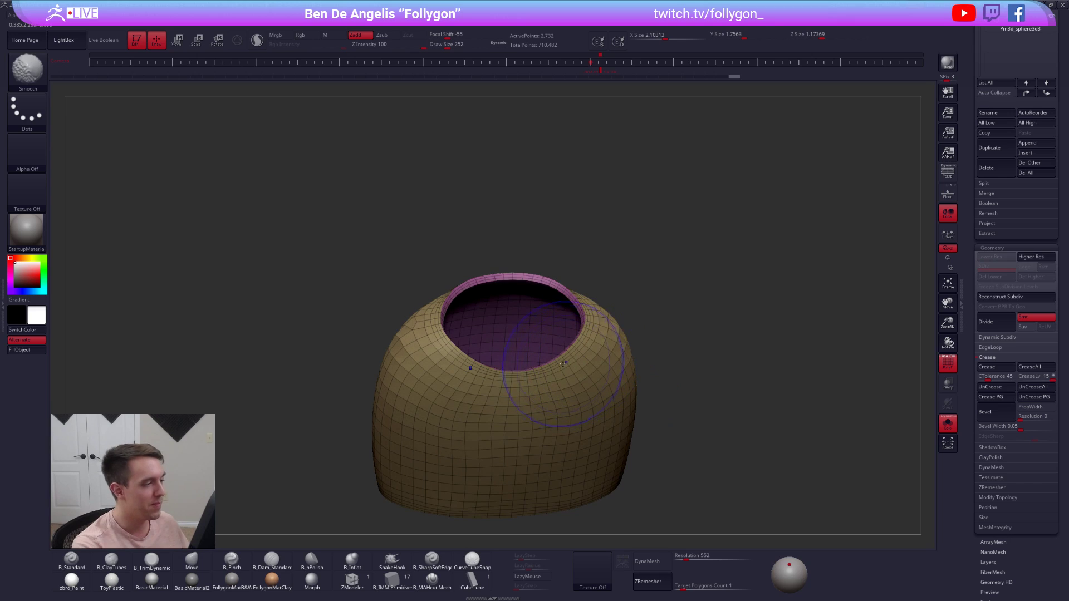
{"action": "key", "text": "w"}
{"action": "mouse_move", "coordinate": [623, 400]}
{"action": "left_mouse_down"}
{"action": "mouse_move", "coordinate": [735, 382]}
{"action": "mouse_move", "coordinate": [689, 317]}
{"action": "mouse_move", "coordinate": [712, 344]}
{"action": "left_mouse_up"}
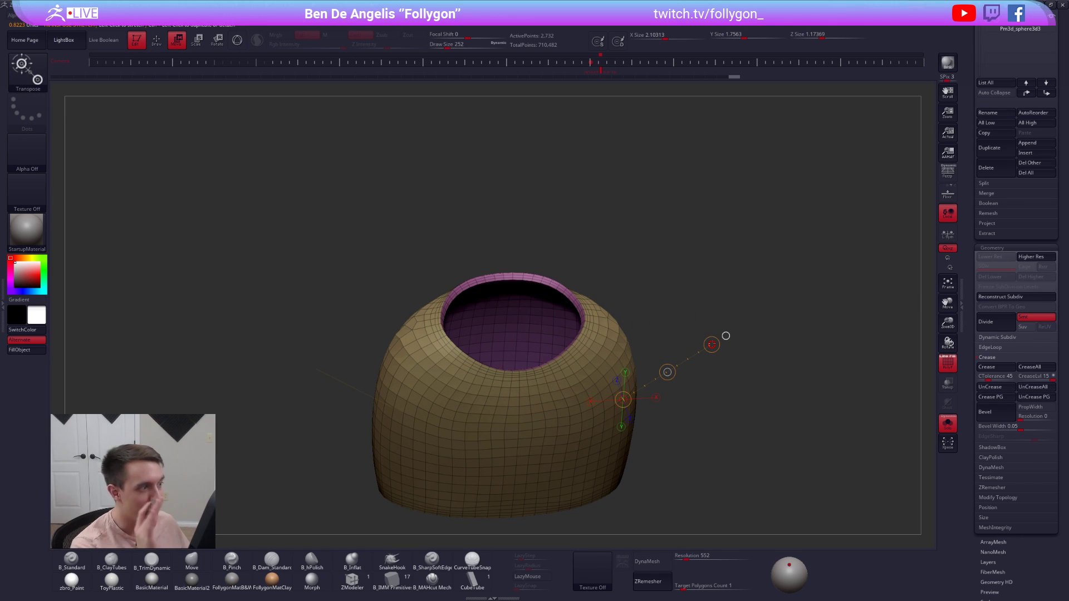
- Delete complete edge loops around the shirt's collar with the ZModeler brush
{"action": "left_click", "coordinate": [352, 581]}
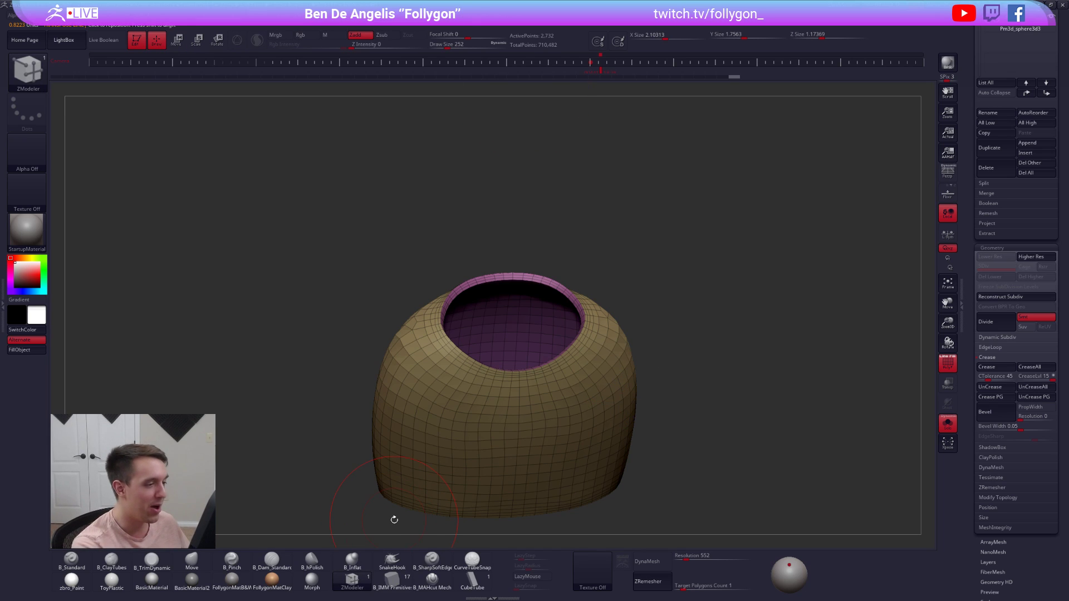
{"action": "mouse_move", "coordinate": [395, 519]}
{"action": "left_mouse_down"}
{"action": "mouse_move", "coordinate": [581, 341]}
{"action": "mouse_move", "coordinate": [576, 318]}
{"action": "left_mouse_up"}
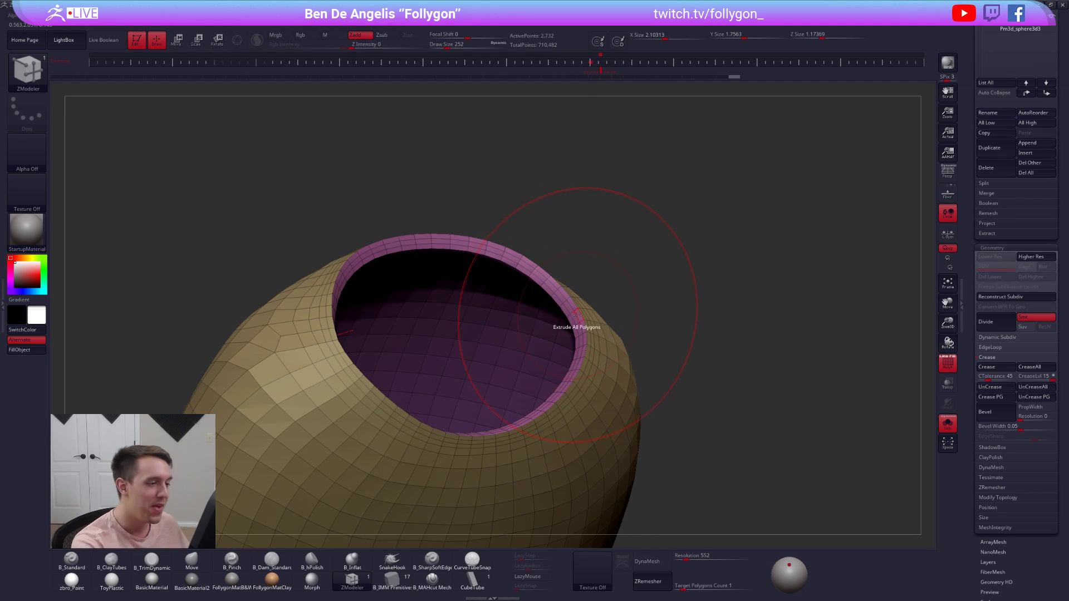
{"action": "key", "text": "space"}
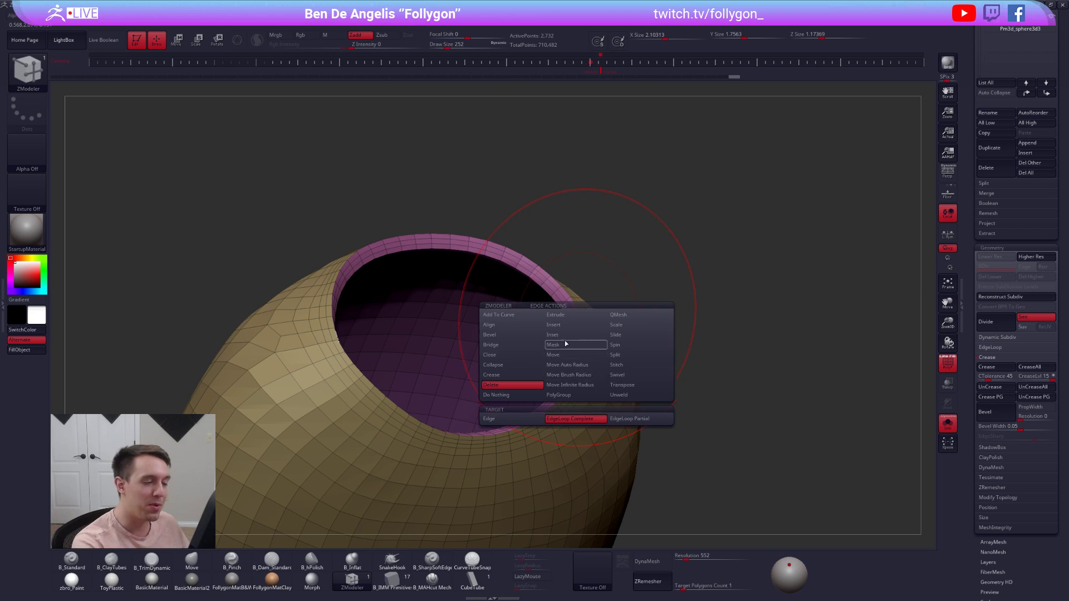
{"action": "key", "text": "ctrl+w"}
{"action": "key", "text": "ctrl+z"}
{"action": "key", "text": "ctrl+z"}
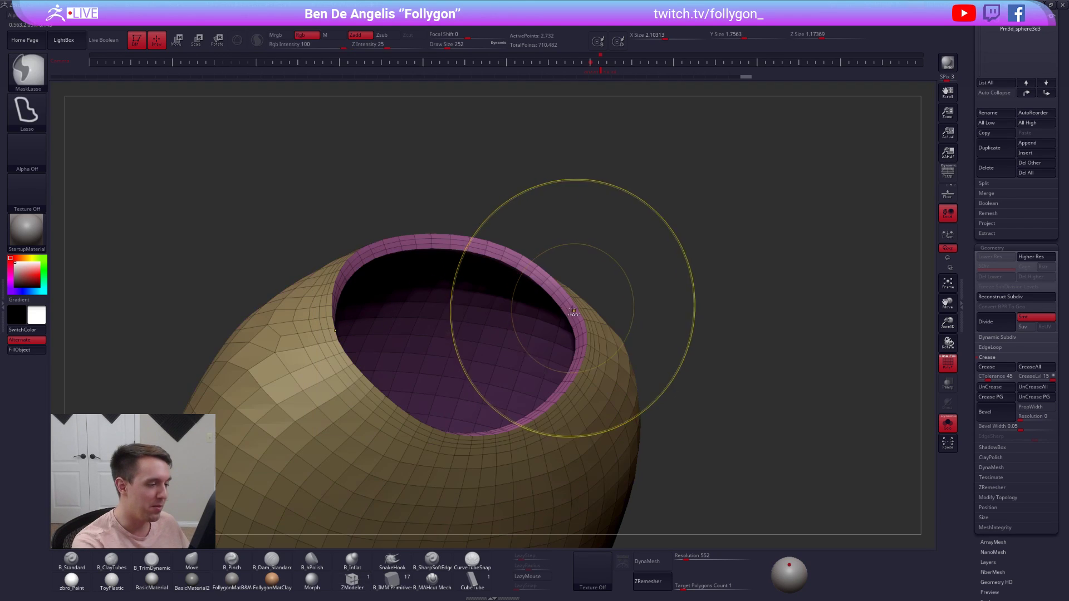
{"action": "left_click", "coordinate": [571, 307]}
{"action": "left_click_drag", "start_coordinate": [662, 314], "coordinate": [590, 325]}
{"action": "left_click", "coordinate": [585, 330]}
{"action": "left_click", "coordinate": [605, 354]}
- Delete the extra edge loops along the outside of the shirt's bottom hem with ZModeler
{"action": "mouse_move", "coordinate": [606, 355]}
{"action": "right_mouse_down", "text": "alt"}
{"action": "mouse_move", "coordinate": [600, 326]}
{"action": "mouse_move", "coordinate": [644, 365]}
{"action": "mouse_move", "coordinate": [599, 239]}
{"action": "right_mouse_up", "text": "alt"}
{"action": "right_click_drag", "start_coordinate": [607, 334], "coordinate": [591, 409], "text": "ctrl"}
{"action": "right_click_drag", "start_coordinate": [591, 409], "coordinate": [598, 456], "text": "ctrl"}
{"action": "left_click", "coordinate": [568, 432]}
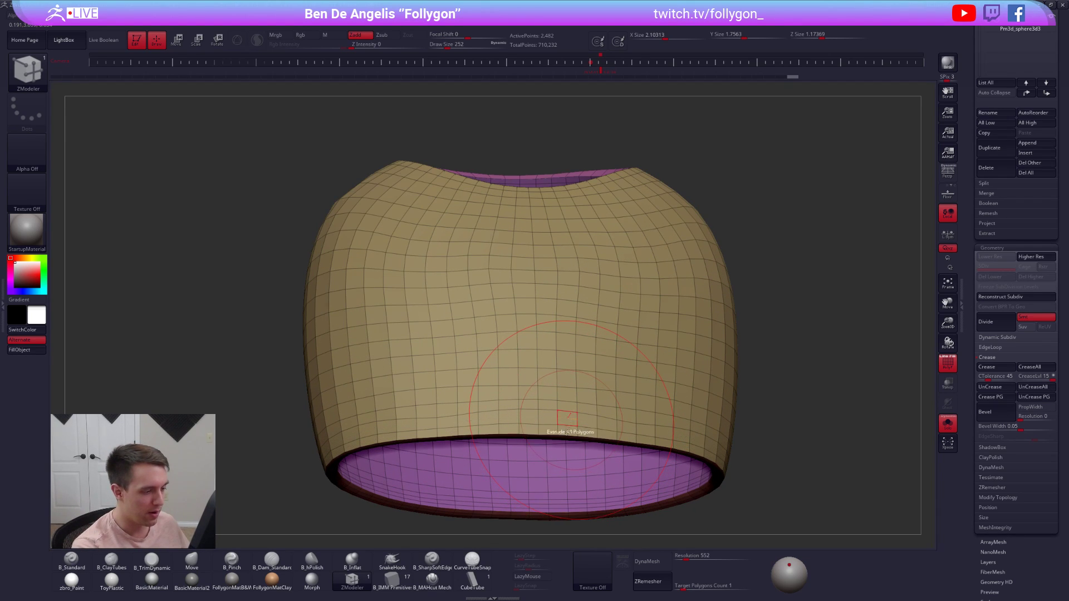
{"action": "left_click", "coordinate": [619, 432], "text": "alt"}
{"action": "left_click", "coordinate": [618, 449], "text": "alt"}
- Delete the remaining tight edge loops along the inside of the shirt's bottom opening
{"action": "right_click_drag", "start_coordinate": [618, 448], "coordinate": [621, 390], "text": "alt"}
{"action": "right_click_drag", "start_coordinate": [620, 390], "coordinate": [594, 392]}
{"action": "left_click", "coordinate": [615, 384]}
{"action": "left_click", "coordinate": [613, 388]}
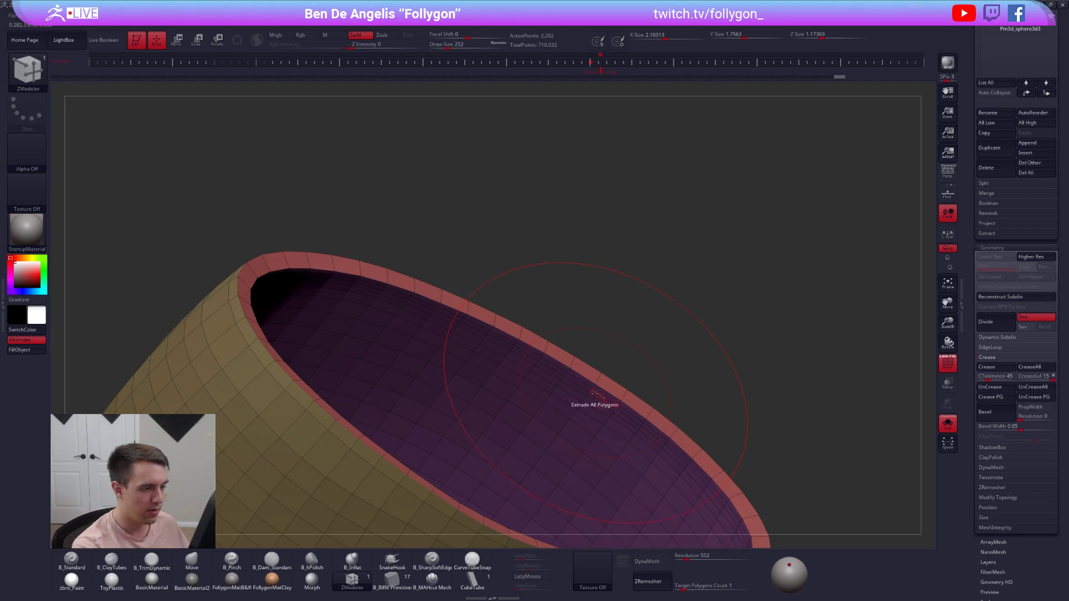
{"action": "left_click", "coordinate": [595, 401]}
{"action": "left_click", "coordinate": [599, 409]}
{"action": "right_click_drag", "start_coordinate": [596, 415], "coordinate": [603, 368]}
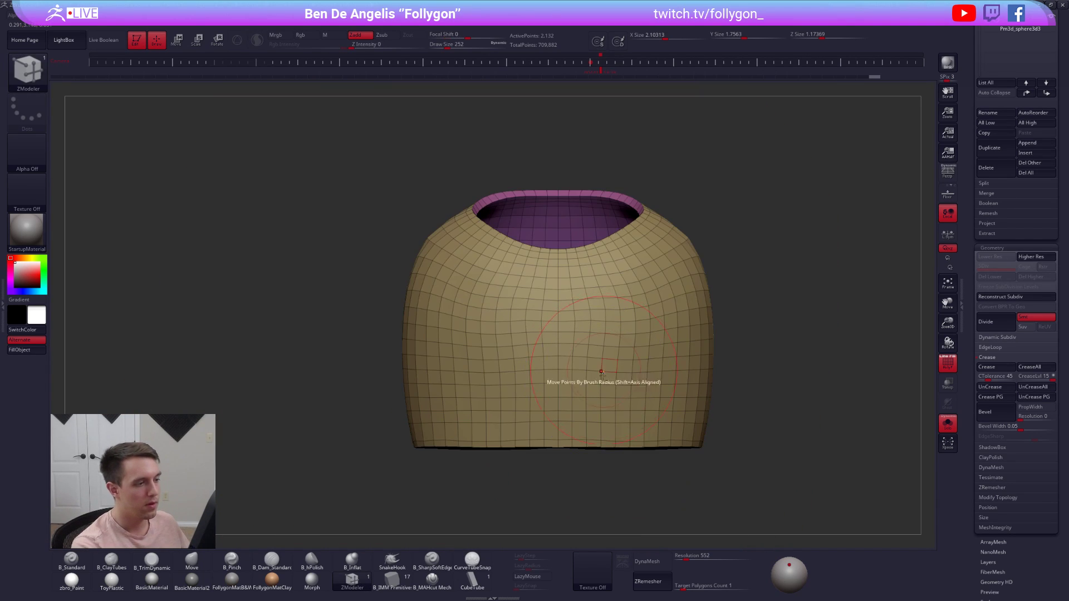
- Choose the Move brush and reduce its Draw Size to 160
{"action": "key", "text": "b"}
{"action": "key", "text": "m"}
{"action": "key", "text": "v"}
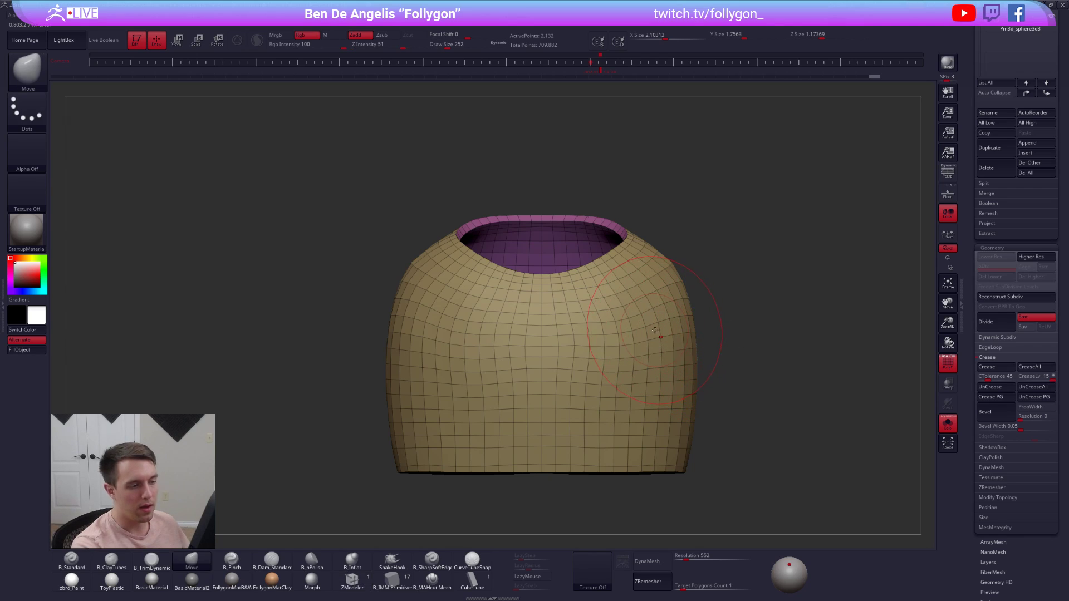
{"action": "left_click_drag", "start_coordinate": [746, 336], "coordinate": [736, 323]}
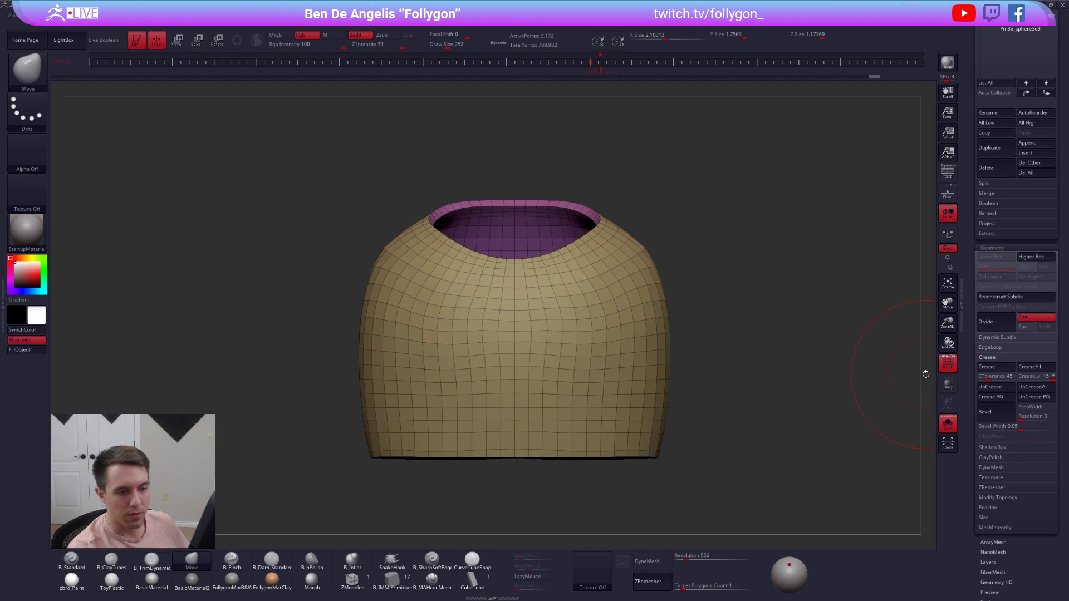
{"action": "key", "text": "space"}
{"action": "left_click", "coordinate": [735, 320]}
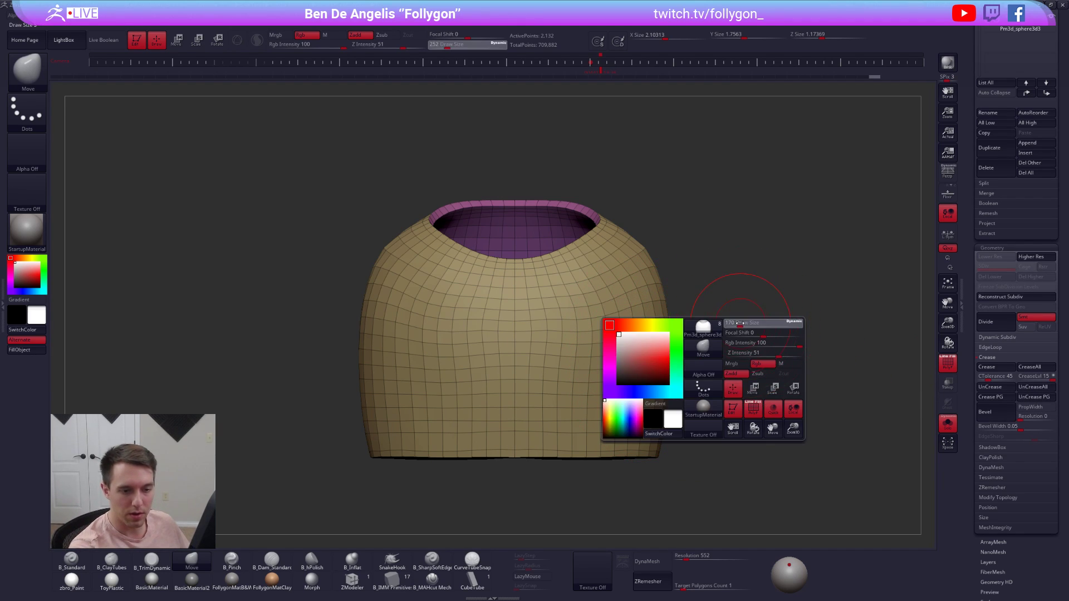
- Crease the shirt's polygroup borders and turn on the dynamic subdivision preview
{"action": "left_click", "coordinate": [995, 398]}
{"action": "key", "text": "d"}
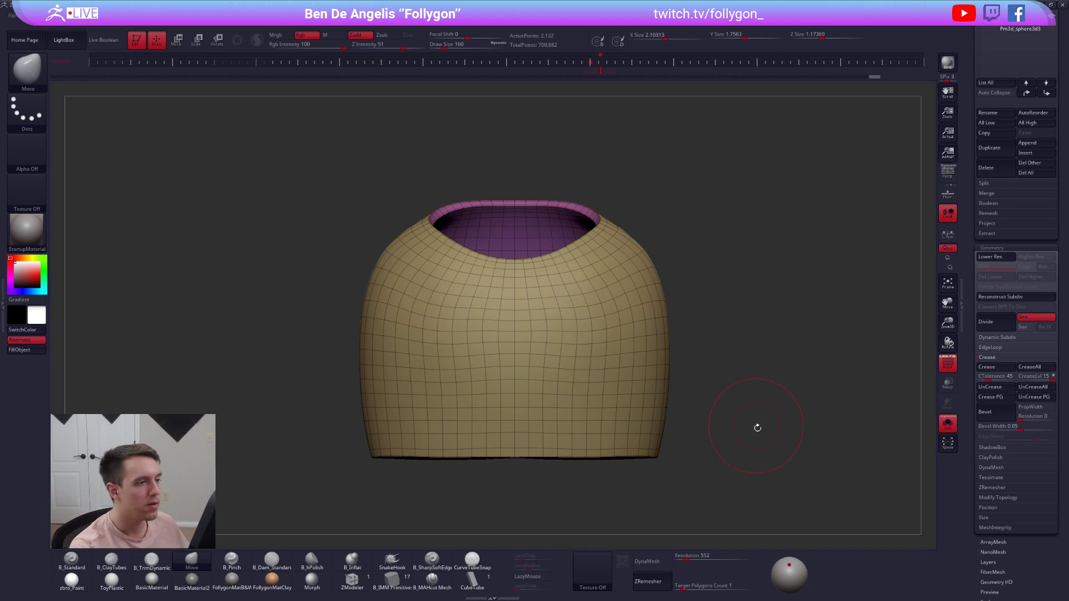
{"action": "left_click_drag", "start_coordinate": [756, 425], "coordinate": [741, 410], "text": "alt"}
{"action": "left_click", "coordinate": [988, 357]}
{"action": "left_click_drag", "start_coordinate": [977, 189], "coordinate": [974, 462]}
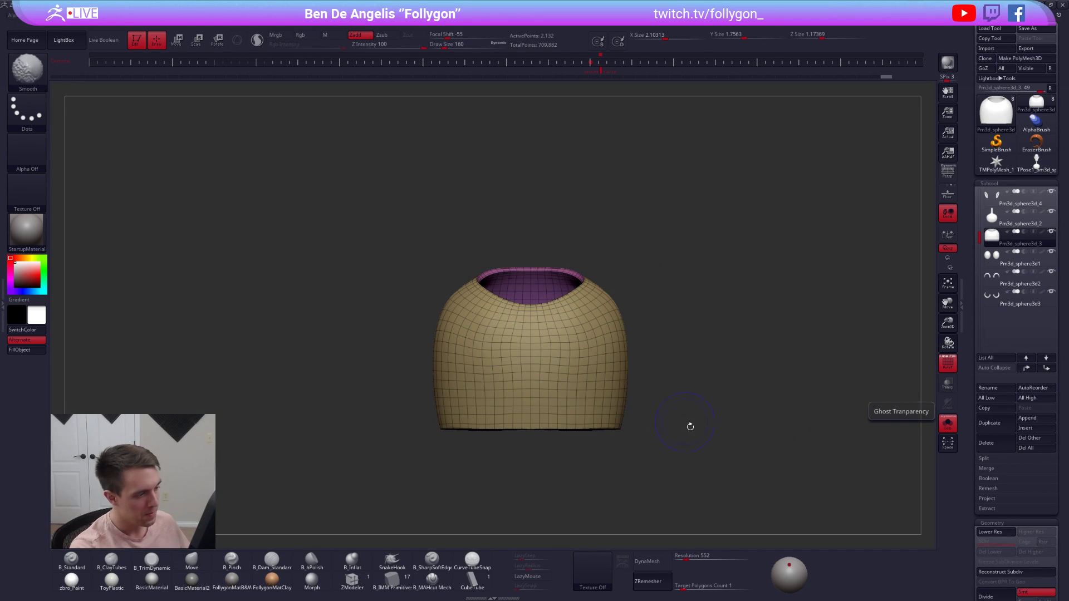
- Hide the wireframe, show the whole bust again, and enlarge the Move brush's Draw Size to 335
{"action": "key", "text": "shift+f"}
{"action": "left_click_drag", "start_coordinate": [685, 423], "coordinate": [668, 398], "text": "alt"}
{"action": "key", "text": "alt+s"}
{"action": "mouse_move", "coordinate": [620, 444]}
{"action": "left_mouse_down", "text": "alt"}
{"action": "mouse_move", "coordinate": [599, 422]}
{"action": "mouse_move", "coordinate": [582, 454]}
{"action": "left_mouse_up", "text": "alt"}
{"action": "key", "text": "w"}
{"action": "key", "text": "q"}
{"action": "mouse_move", "coordinate": [630, 353]}
{"action": "left_mouse_down", "text": "alt"}
{"action": "mouse_move", "coordinate": [638, 416]}
{"action": "mouse_move", "coordinate": [627, 391]}
{"action": "mouse_move", "coordinate": [639, 392]}
{"action": "left_mouse_up", "text": "alt"}
{"action": "key", "text": "s"}
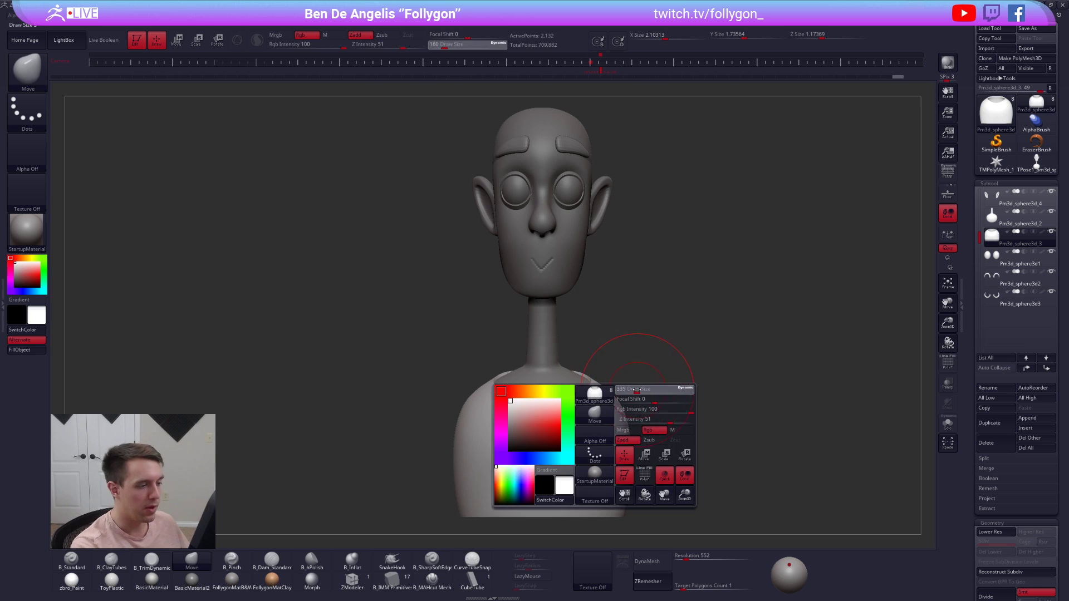
- Show the reference drawing overlay and compare its shoulders and shirt with the sculpted bust
{"action": "key", "text": "shift+z"}
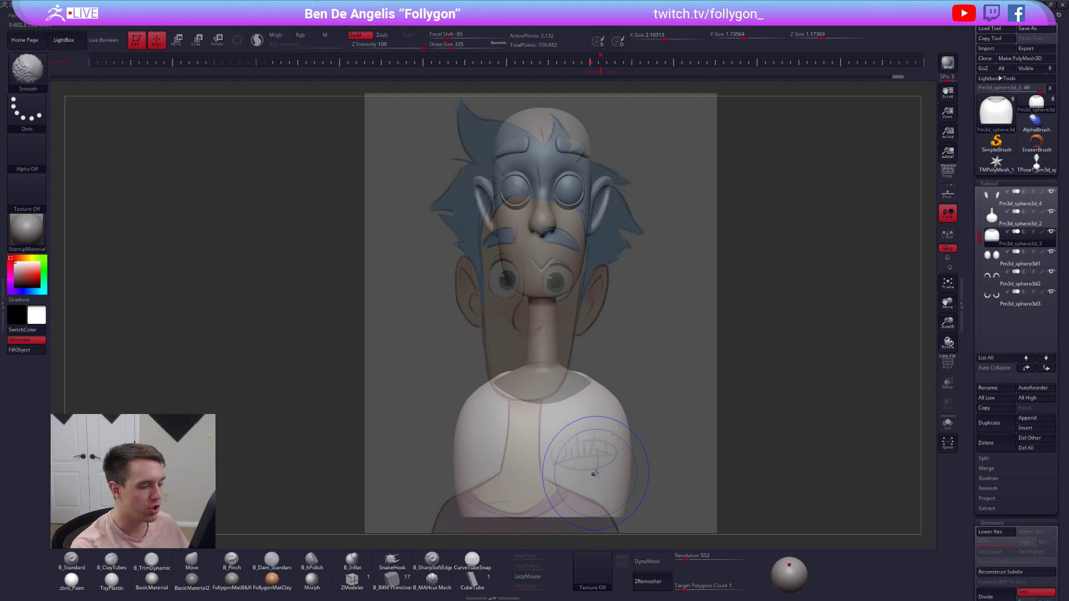
{"action": "right_click_drag", "start_coordinate": [615, 459], "coordinate": [763, 398], "text": "alt"}
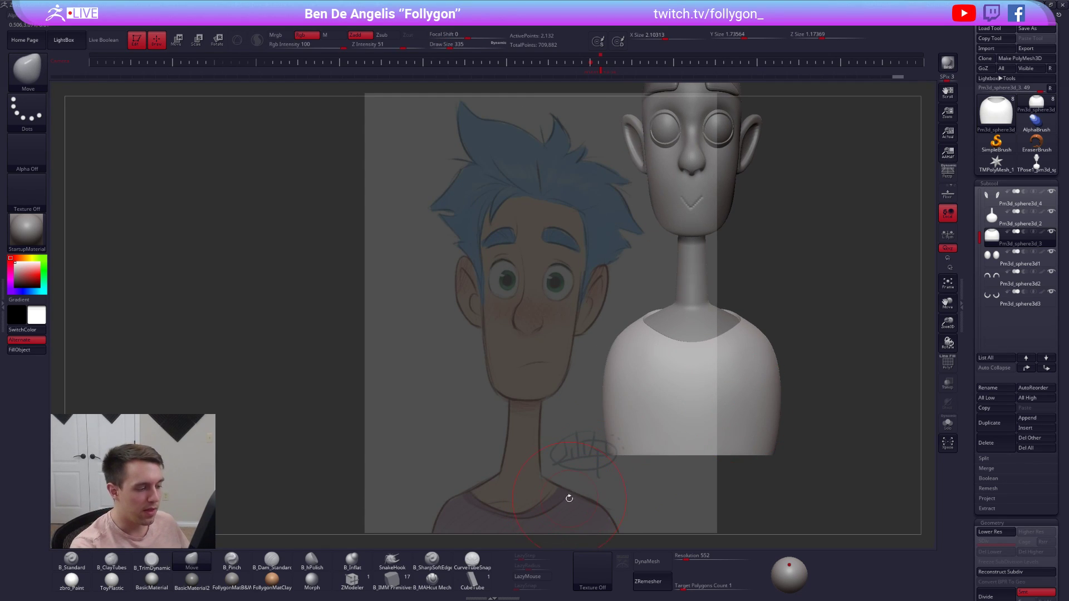
{"action": "key", "text": "shift+z"}
{"action": "right_click_drag", "start_coordinate": [671, 437], "coordinate": [533, 462], "text": "alt"}
- Reduce the Move brush's Draw Size to 170 and check the isolated shirt's collar with dynamic subdivision off and on
{"action": "key", "text": "s"}
{"action": "left_click_drag", "start_coordinate": [633, 363], "coordinate": [626, 363]}
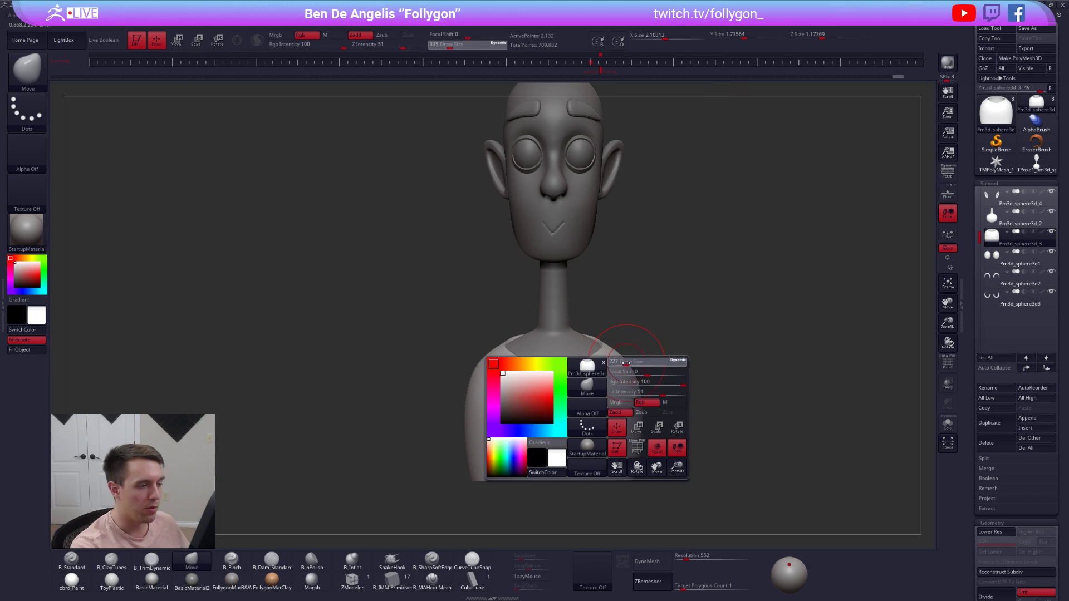
{"action": "key", "text": "shift+s"}
{"action": "right_click_drag", "start_coordinate": [597, 354], "coordinate": [592, 410], "text": "ctrl"}
{"action": "key", "text": "shift+d"}
{"action": "key", "text": "s"}
{"action": "left_click_drag", "start_coordinate": [597, 383], "coordinate": [593, 383]}
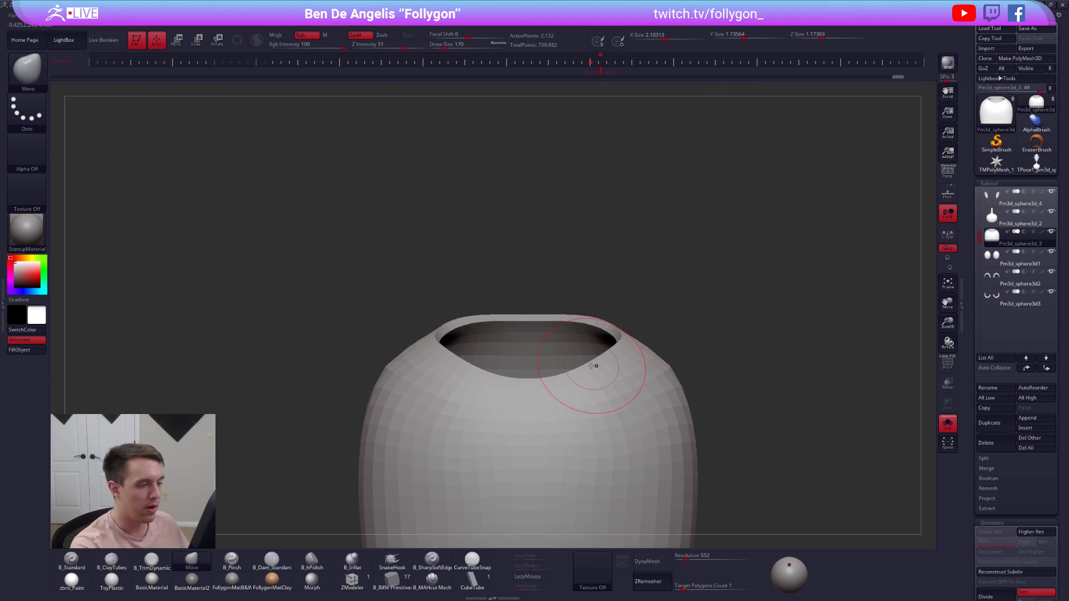
{"action": "key", "text": "d"}
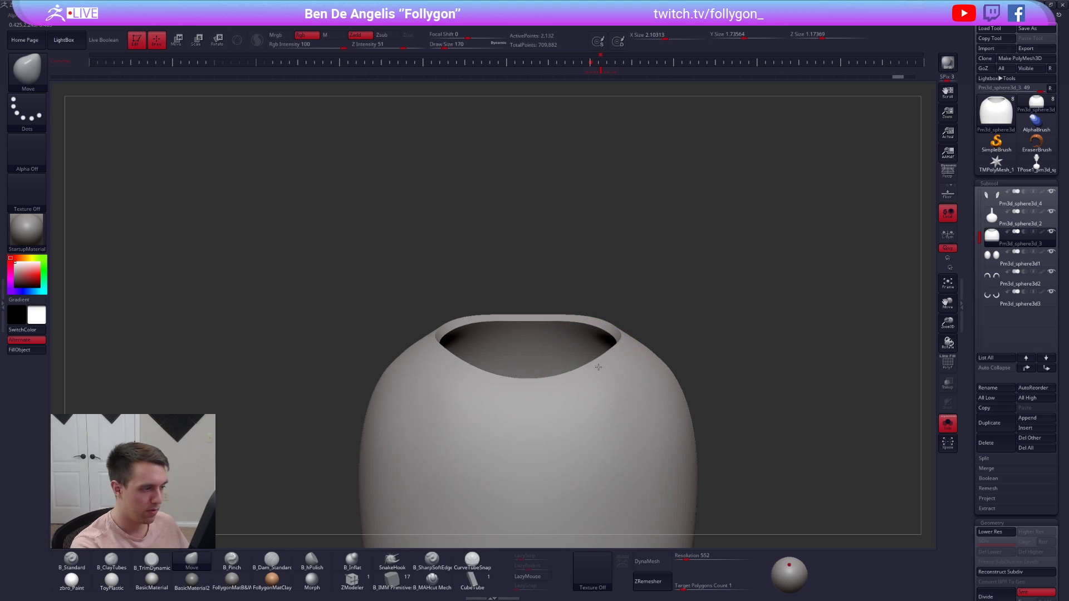
- Show the full bust and compare the shirt's collar with the neckline in the reference drawing
{"action": "key", "text": "shift+s"}
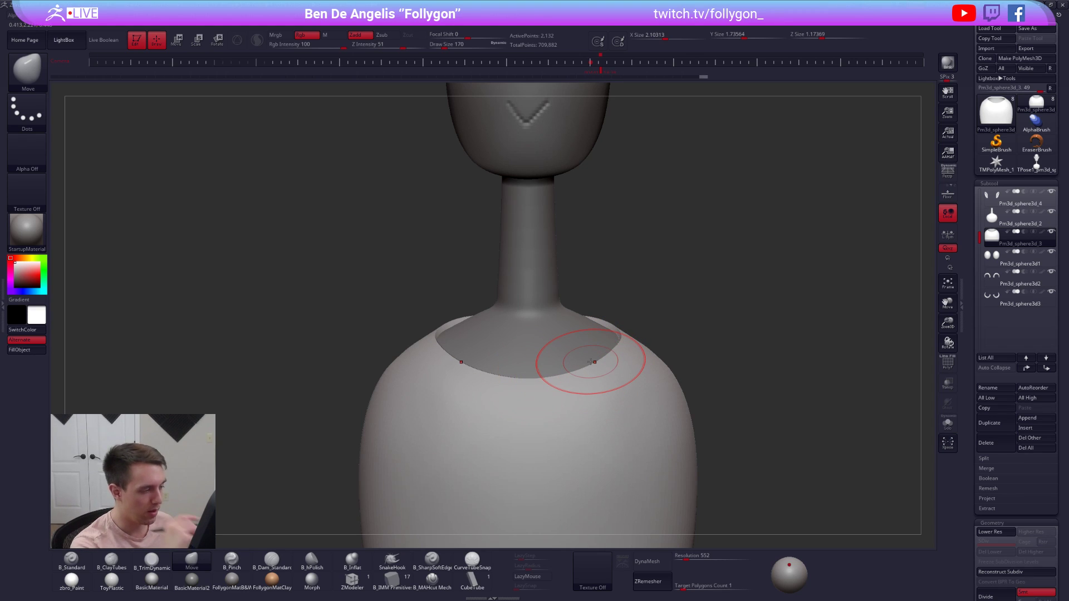
{"action": "right_click_drag", "start_coordinate": [613, 385], "coordinate": [802, 338], "text": "alt"}
{"action": "key", "text": "shift+z"}
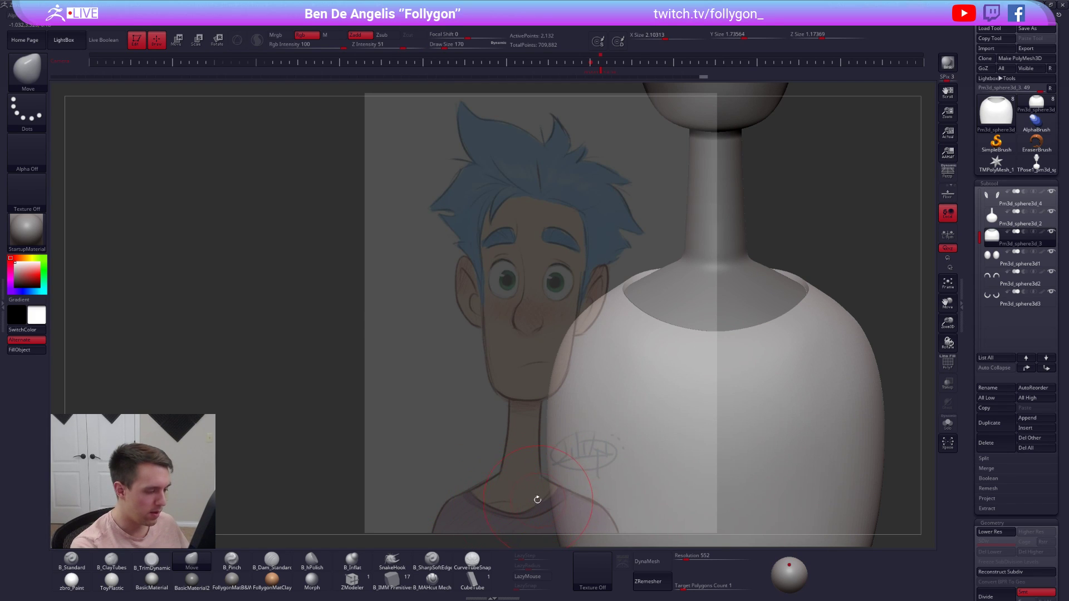
{"action": "key", "text": "shift+z"}
{"action": "right_click_drag", "start_coordinate": [671, 378], "coordinate": [516, 441], "text": "alt"}
{"action": "mouse_move", "coordinate": [620, 382]}
{"action": "right_mouse_down", "text": "alt"}
{"action": "mouse_move", "coordinate": [595, 418]}
{"action": "mouse_move", "coordinate": [601, 429]}
{"action": "right_mouse_up", "text": "alt"}
- Hide the reference drawing overlay and show the shirt's wireframe on the full bust
{"action": "key", "text": "shift+f"}
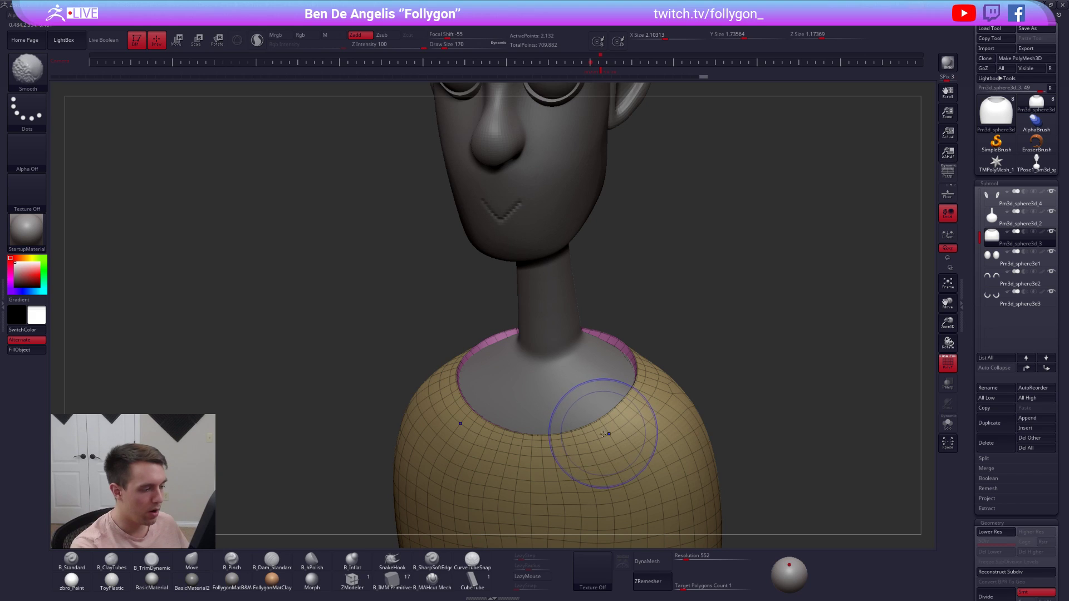
{"action": "key", "text": "shift+z"}
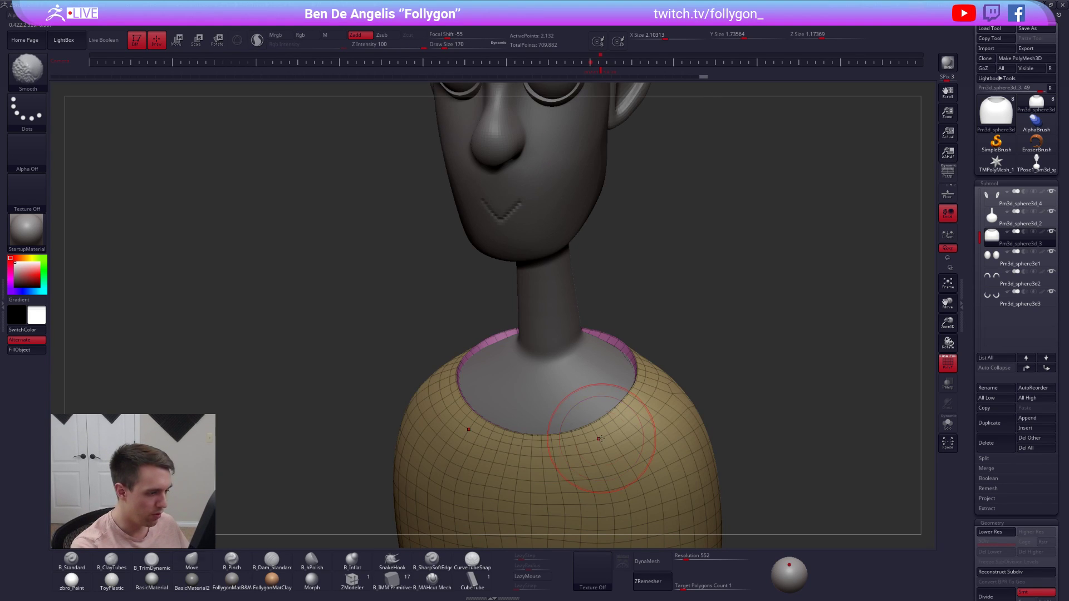
{"action": "mouse_move", "coordinate": [615, 435]}
{"action": "right_mouse_down"}
{"action": "mouse_move", "coordinate": [601, 465]}
{"action": "mouse_move", "coordinate": [620, 427]}
{"action": "right_mouse_up"}
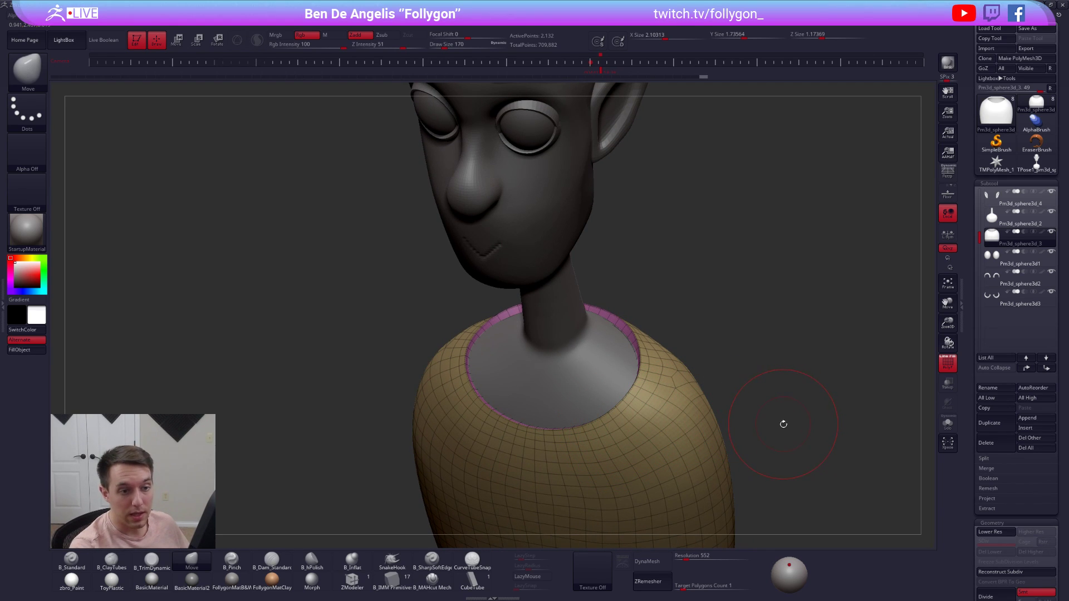
- Duplicate the shirt subtool, isolate the copy, and choose the CubeTube brush with a Draw Size of 113
{"action": "left_click", "coordinate": [477, 578]}
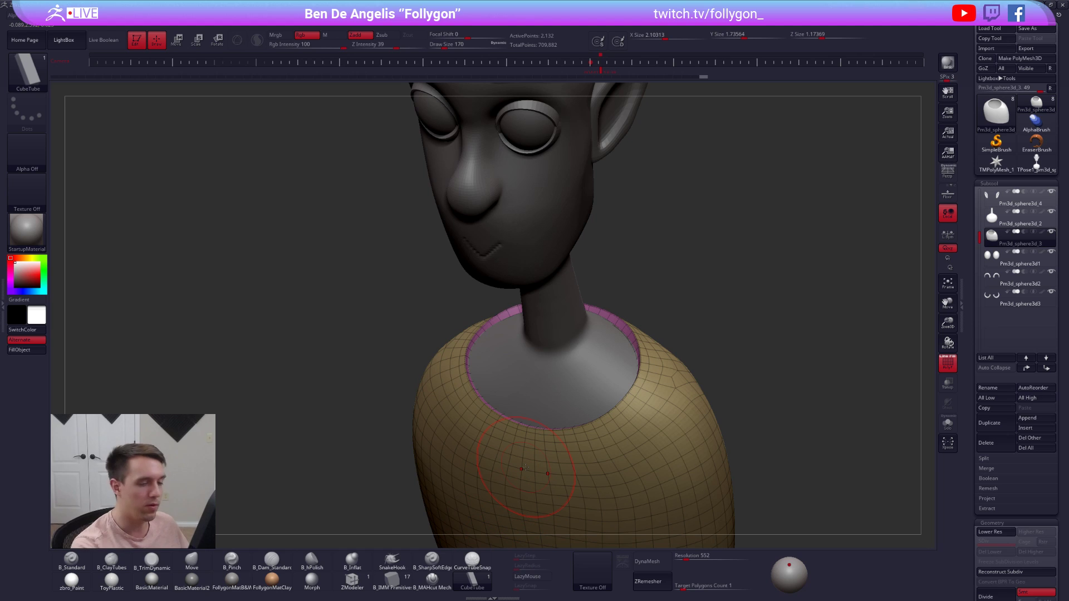
{"action": "left_click", "coordinate": [990, 423]}
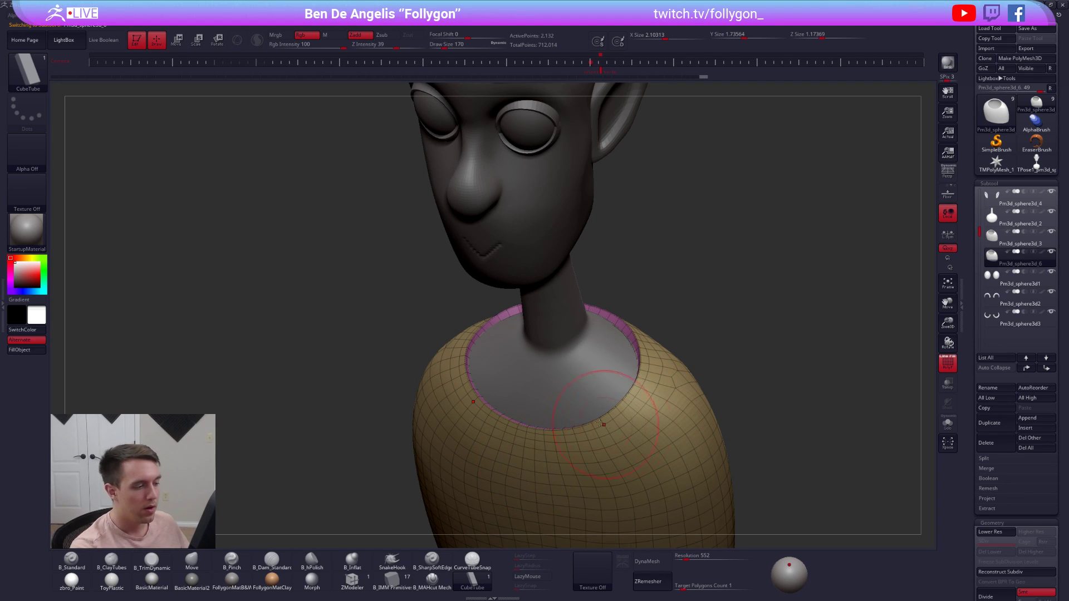
{"action": "left_click", "coordinate": [947, 423]}
{"action": "key", "text": "space"}
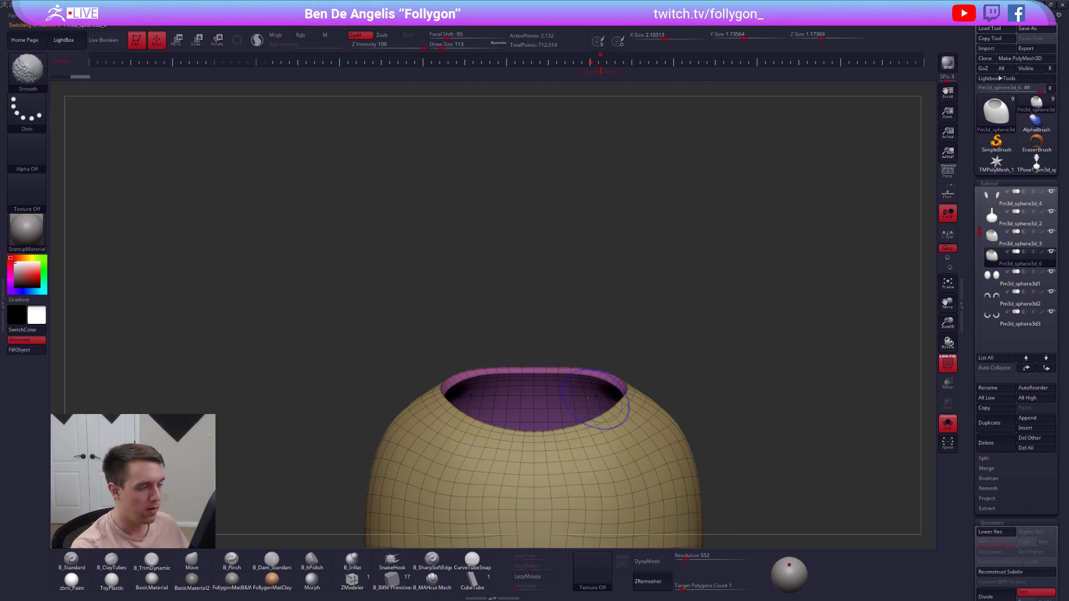
- Try to lay CubeTube strokes along the neckline of the smoothed shirt copy, and undo them
{"action": "key", "text": "shift+f"}
{"action": "key", "text": "alt+s"}
{"action": "right_click_drag", "start_coordinate": [520, 435], "coordinate": [586, 433], "text": "ctrl"}
{"action": "left_click_drag", "start_coordinate": [619, 427], "coordinate": [596, 429]}
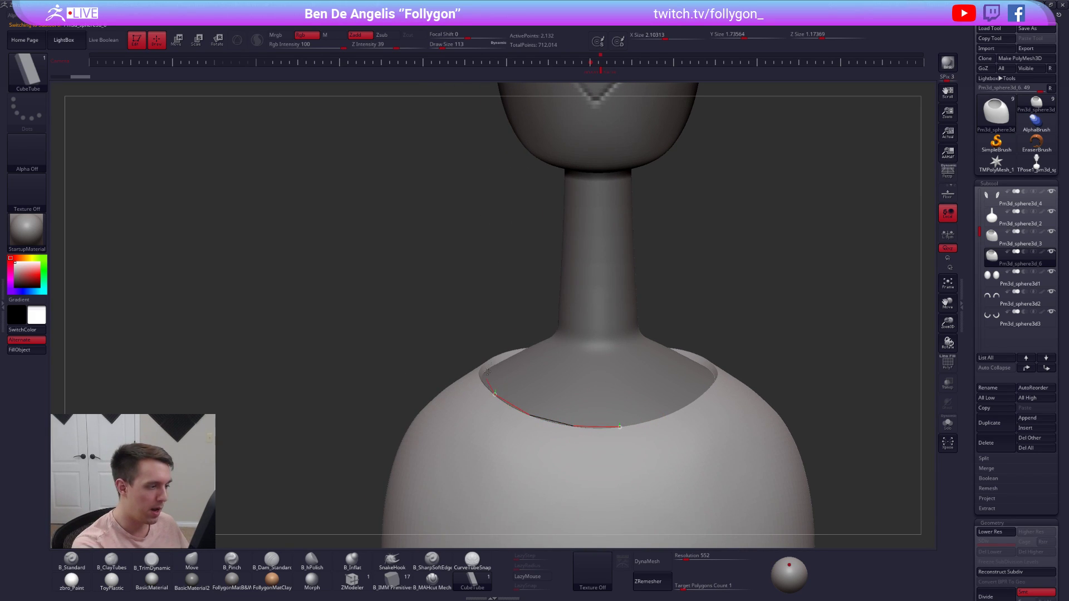
{"action": "left_click_drag", "start_coordinate": [486, 374], "coordinate": [485, 372]}
{"action": "mouse_move", "coordinate": [557, 409]}
{"action": "right_mouse_down"}
{"action": "mouse_move", "coordinate": [604, 396]}
{"action": "mouse_move", "coordinate": [576, 439]}
{"action": "mouse_move", "coordinate": [591, 469]}
{"action": "mouse_move", "coordinate": [662, 349]}
{"action": "right_mouse_up"}
{"action": "key", "text": "shift+d"}
{"action": "right_click_drag", "start_coordinate": [712, 322], "coordinate": [723, 307]}
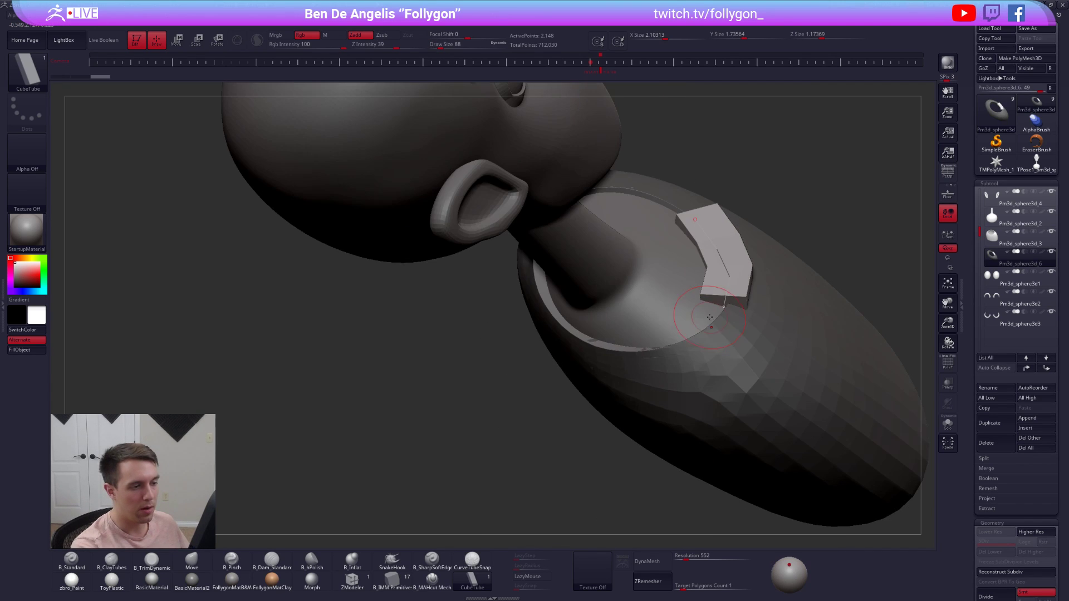
{"action": "left_click_drag", "start_coordinate": [605, 346], "coordinate": [600, 346]}
{"action": "mouse_move", "coordinate": [656, 415]}
{"action": "right_mouse_down"}
{"action": "mouse_move", "coordinate": [680, 359]}
{"action": "mouse_move", "coordinate": [677, 400]}
{"action": "mouse_move", "coordinate": [727, 323]}
{"action": "mouse_move", "coordinate": [746, 270]}
{"action": "right_mouse_up"}
{"action": "key", "text": "ctrl+z"}
{"action": "key", "text": "ctrl+z"}
- Reduce the CubeTube Draw Size to 43, try another short stroke along the neckline, and undo it
{"action": "key", "text": "space"}
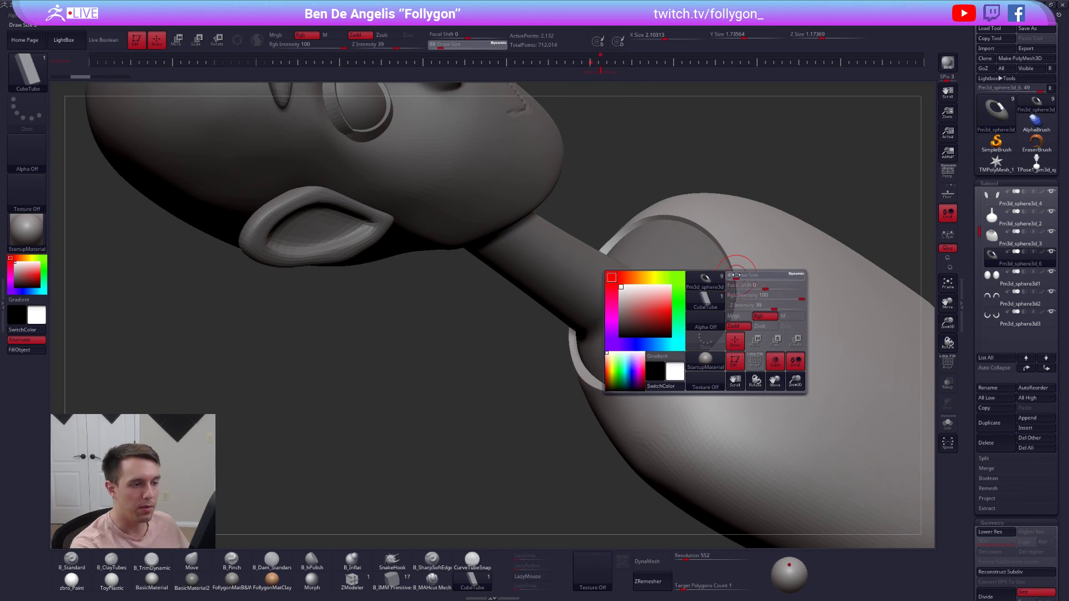
{"action": "left_click_drag", "start_coordinate": [736, 275], "coordinate": [734, 275]}
{"action": "right_click_drag", "start_coordinate": [737, 274], "coordinate": [732, 254]}
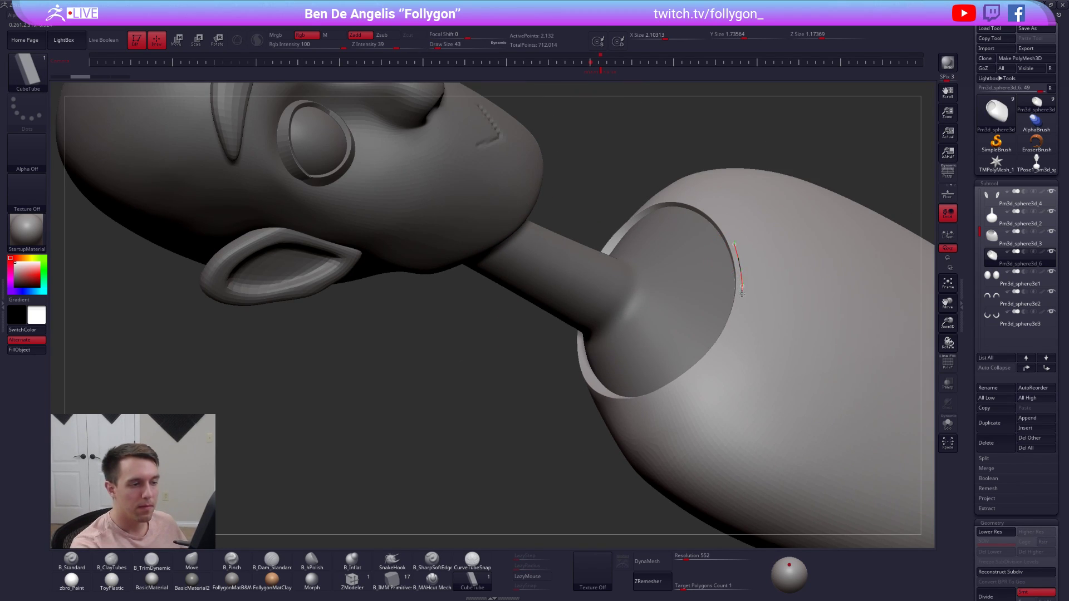
{"action": "mouse_move", "coordinate": [661, 410]}
{"action": "right_mouse_down"}
{"action": "mouse_move", "coordinate": [719, 362]}
{"action": "mouse_move", "coordinate": [683, 404]}
{"action": "mouse_move", "coordinate": [601, 420]}
{"action": "mouse_move", "coordinate": [668, 445]}
{"action": "mouse_move", "coordinate": [591, 421]}
{"action": "mouse_move", "coordinate": [620, 432]}
{"action": "right_mouse_up"}
{"action": "key", "text": "ctrl+z"}
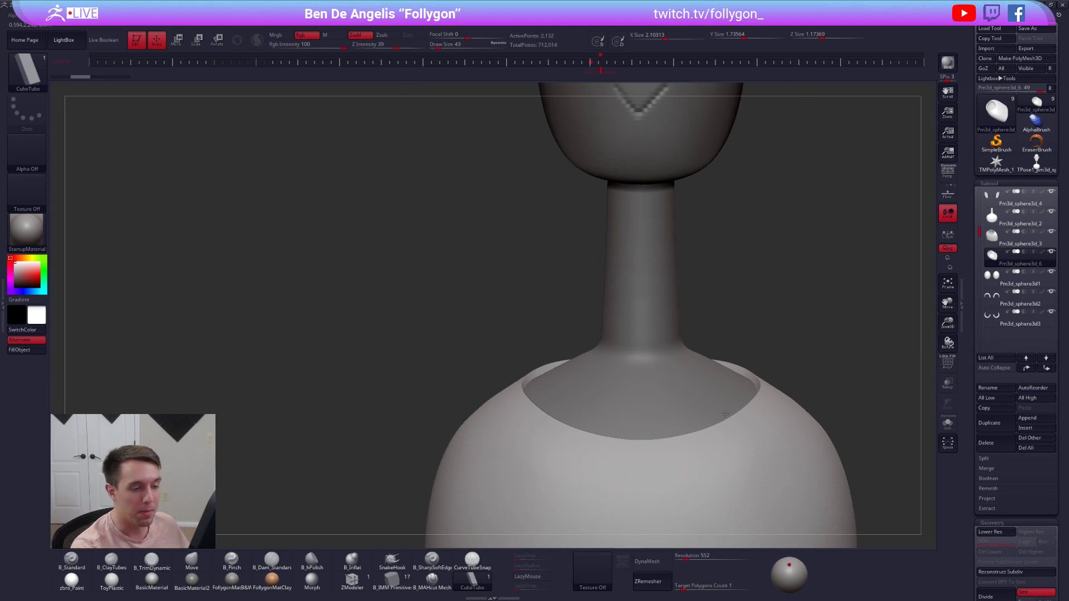
- Isolate the outer surface polygroup of the duplicated shirt and delete its hidden inner and rim polygons
{"action": "right_click_drag", "start_coordinate": [790, 424], "coordinate": [740, 413], "text": "alt"}
{"action": "key", "text": "shift+d"}
{"action": "key", "text": "alt+s"}
{"action": "key", "text": "shift+f"}
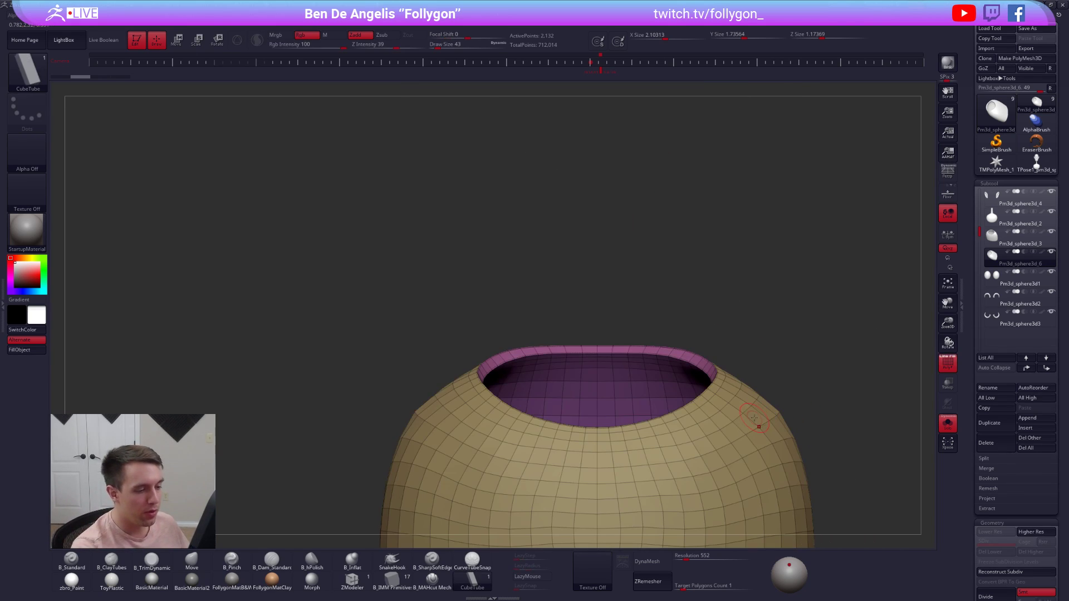
{"action": "right_click_drag", "start_coordinate": [739, 427], "coordinate": [721, 408]}
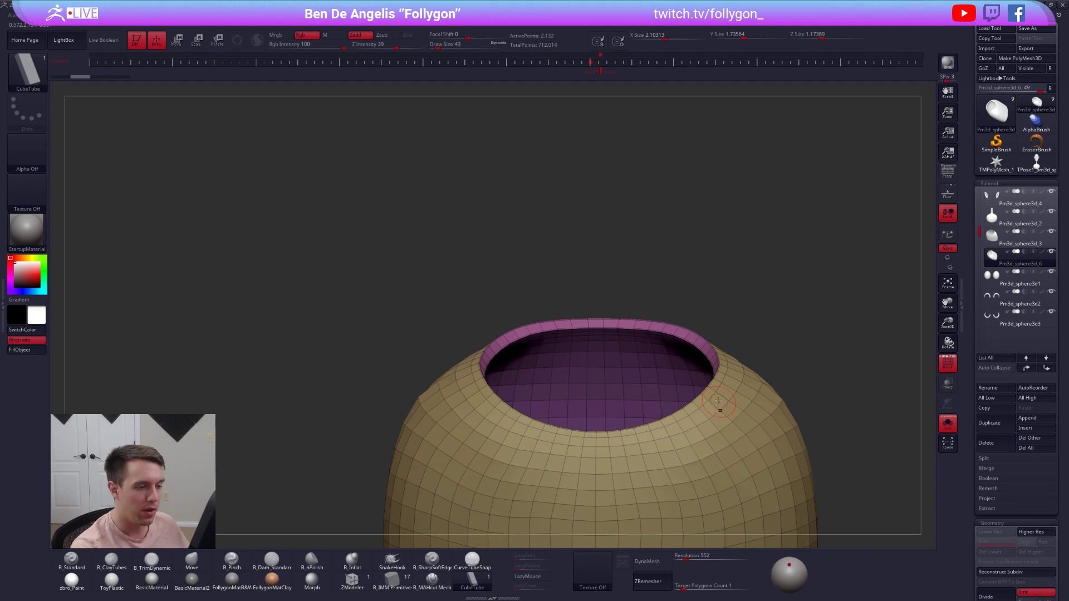
{"action": "left_click", "coordinate": [720, 403], "text": "ctrl+shift"}
{"action": "key", "text": "space"}
{"action": "left_click", "coordinate": [775, 371]}
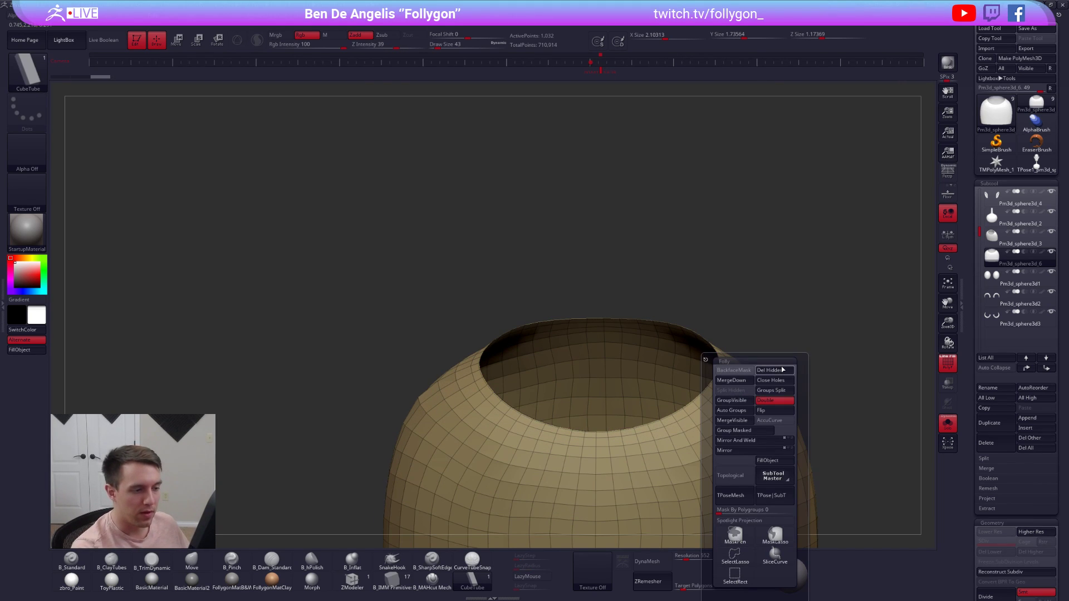
- Snap a CubeTube along the open neck edge of the shirt copy to form a full collar ring
{"action": "mouse_move", "coordinate": [716, 347]}
{"action": "right_mouse_down"}
{"action": "mouse_move", "coordinate": [717, 409]}
{"action": "mouse_move", "coordinate": [702, 445]}
{"action": "right_mouse_up"}
{"action": "right_click_drag", "start_coordinate": [703, 446], "coordinate": [633, 450]}
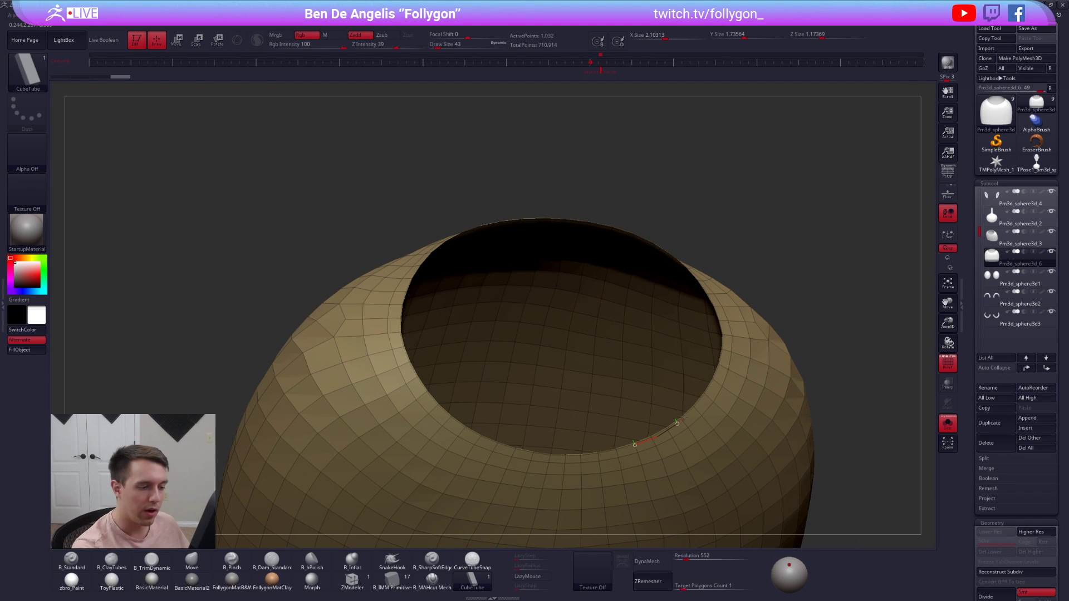
{"action": "left_click_drag", "start_coordinate": [694, 410], "coordinate": [702, 395], "text": "shift"}
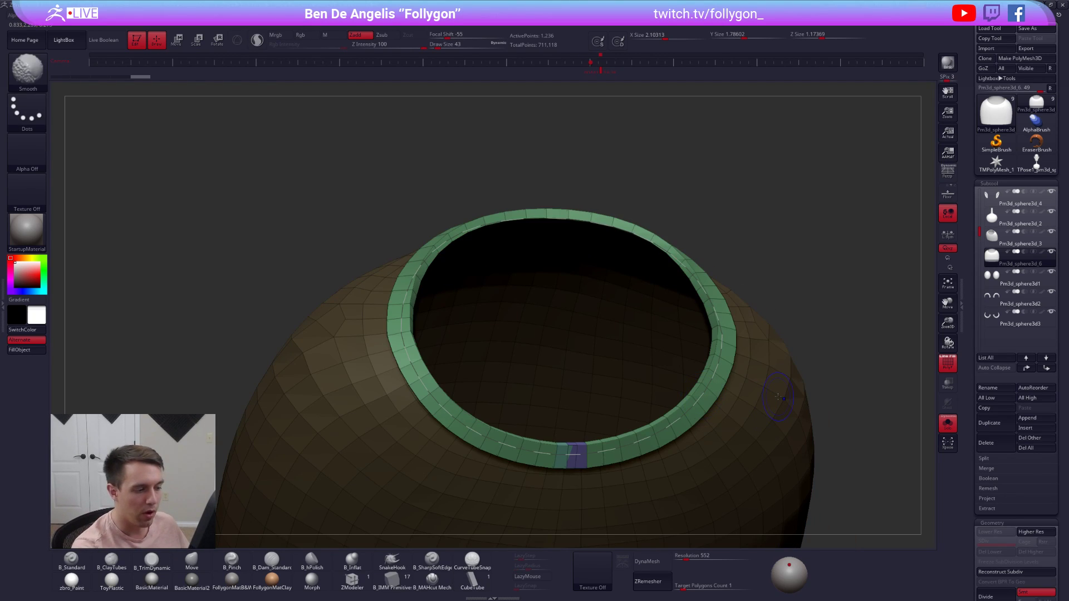
{"action": "key", "text": "shift"}
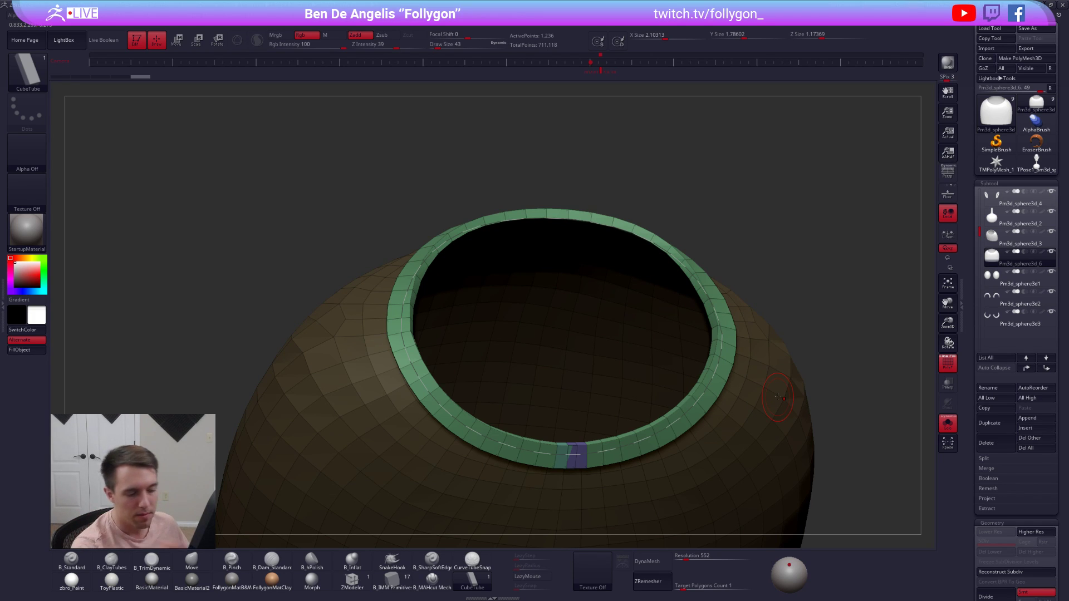
{"action": "left_click_drag", "start_coordinate": [858, 413], "coordinate": [816, 390], "text": "alt"}
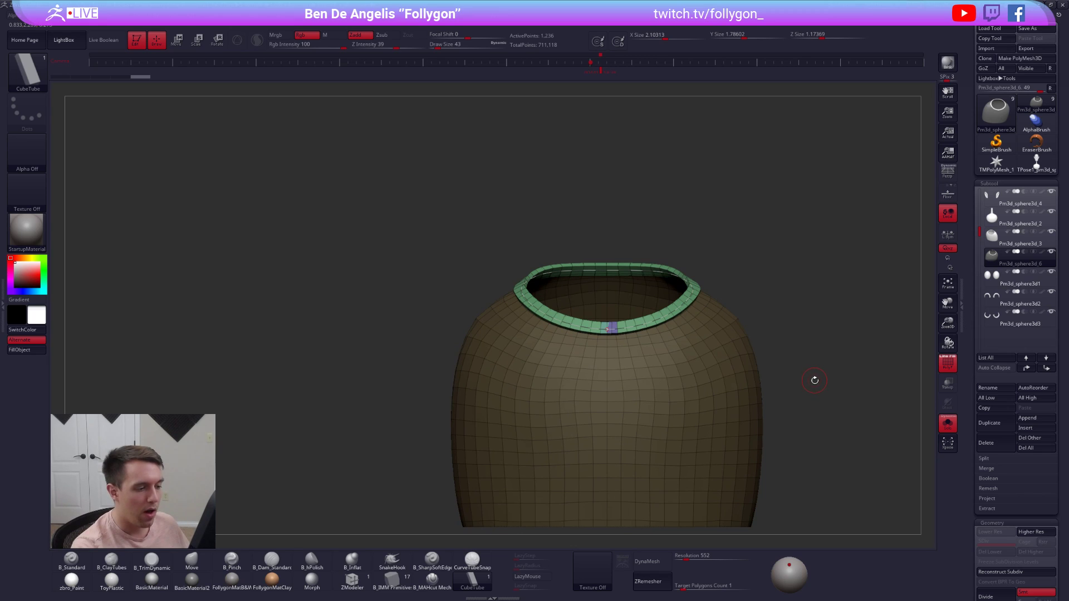
{"action": "mouse_move", "coordinate": [743, 443]}
{"action": "right_mouse_down"}
{"action": "mouse_move", "coordinate": [724, 362]}
{"action": "mouse_move", "coordinate": [744, 442]}
{"action": "right_mouse_up"}
{"action": "right_click_drag", "start_coordinate": [731, 393], "coordinate": [730, 493], "text": "alt"}
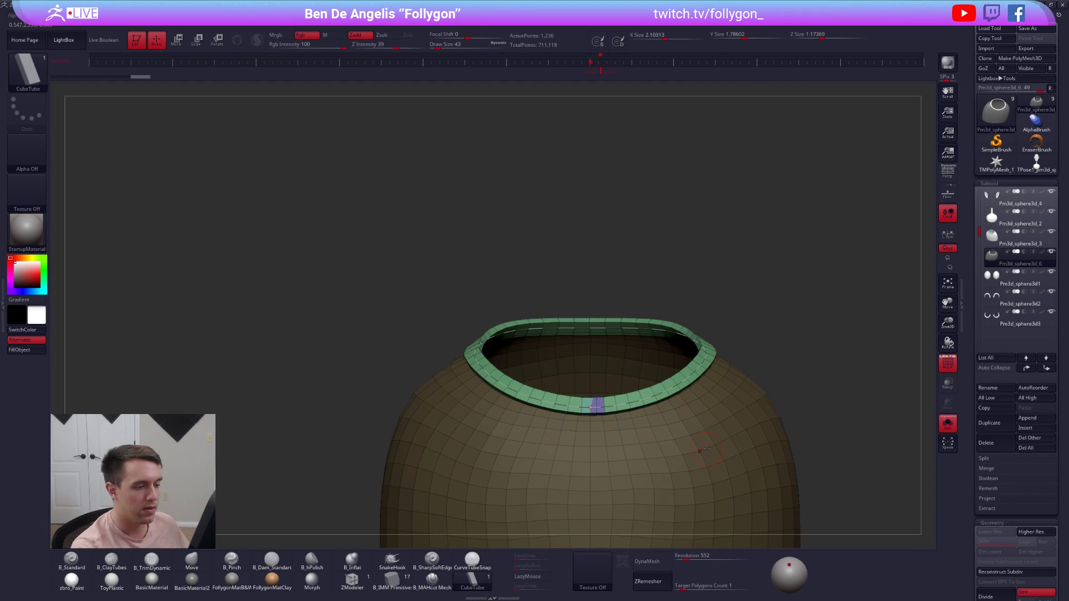
- Set the CubeTube's Z Intensity to 27 and Draw Size to 38, updating the collar ring while adjusting
{"action": "key", "text": "space"}
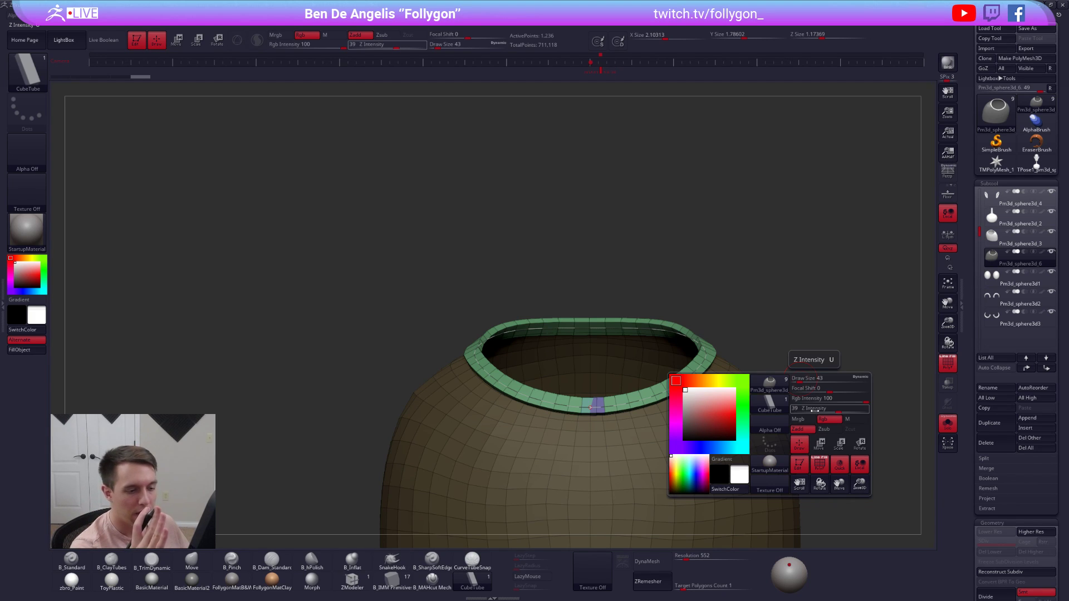
{"action": "left_click_drag", "start_coordinate": [838, 412], "coordinate": [835, 412]}
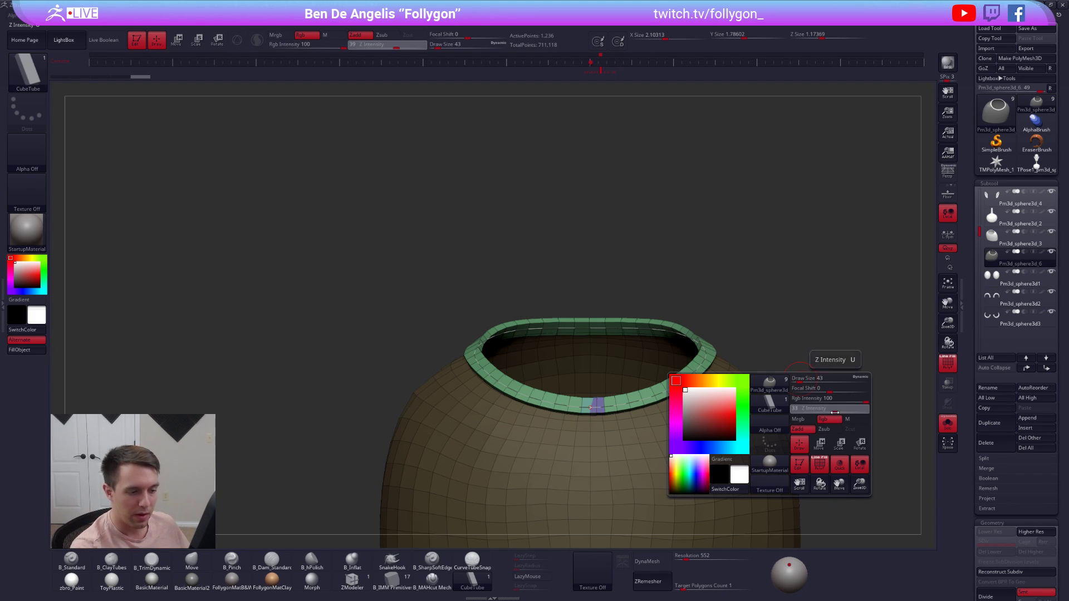
{"action": "left_click", "coordinate": [671, 389]}
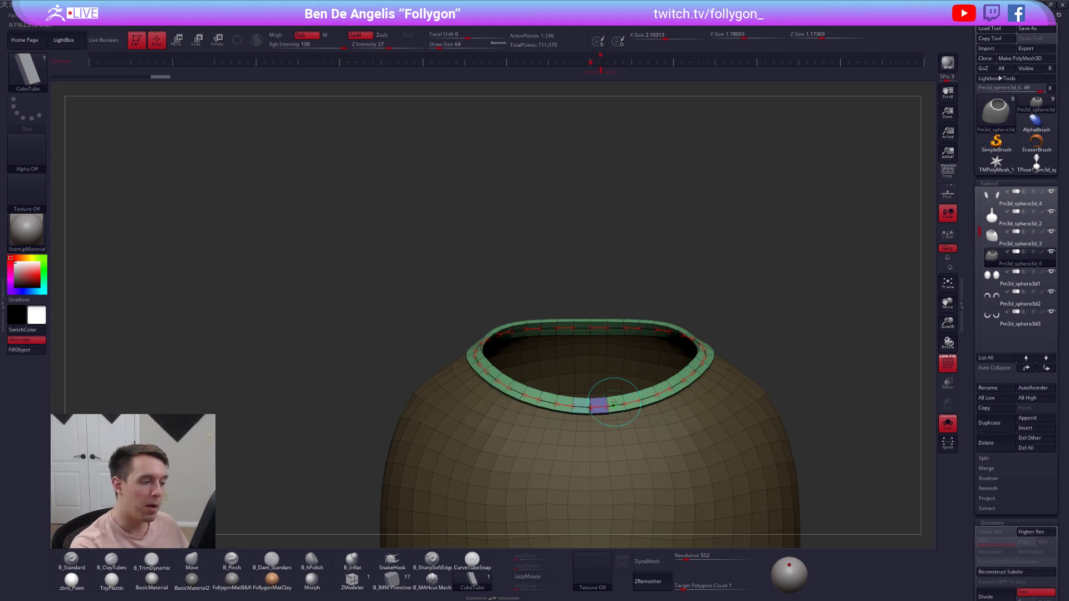
{"action": "right_click_drag", "start_coordinate": [594, 401], "coordinate": [612, 422], "text": "alt"}
{"action": "key", "text": "space"}
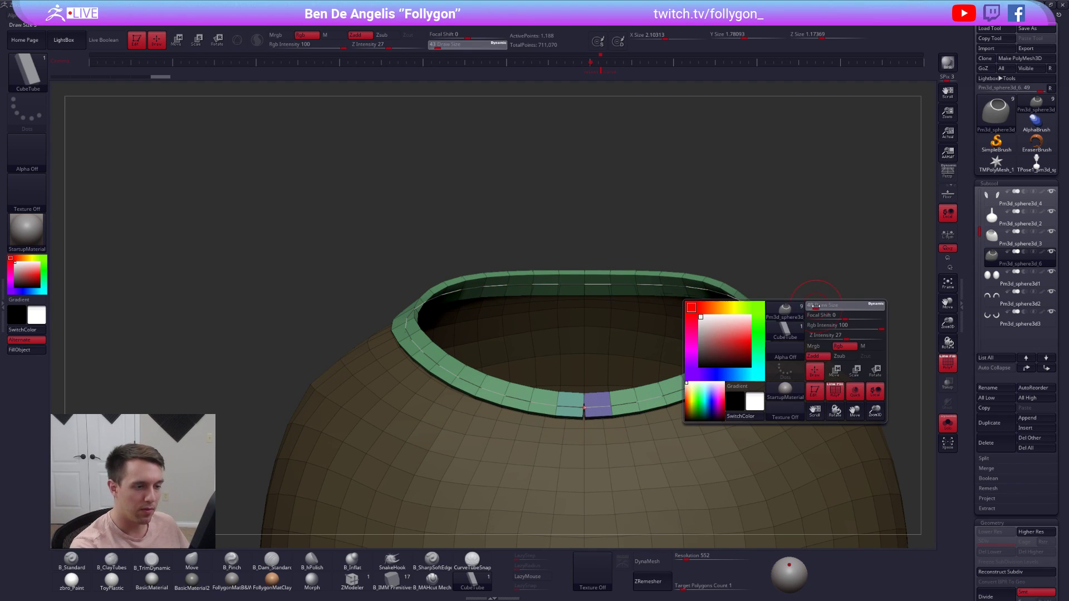
{"action": "left_click_drag", "start_coordinate": [815, 306], "coordinate": [817, 306]}
{"action": "left_click", "coordinate": [680, 391]}
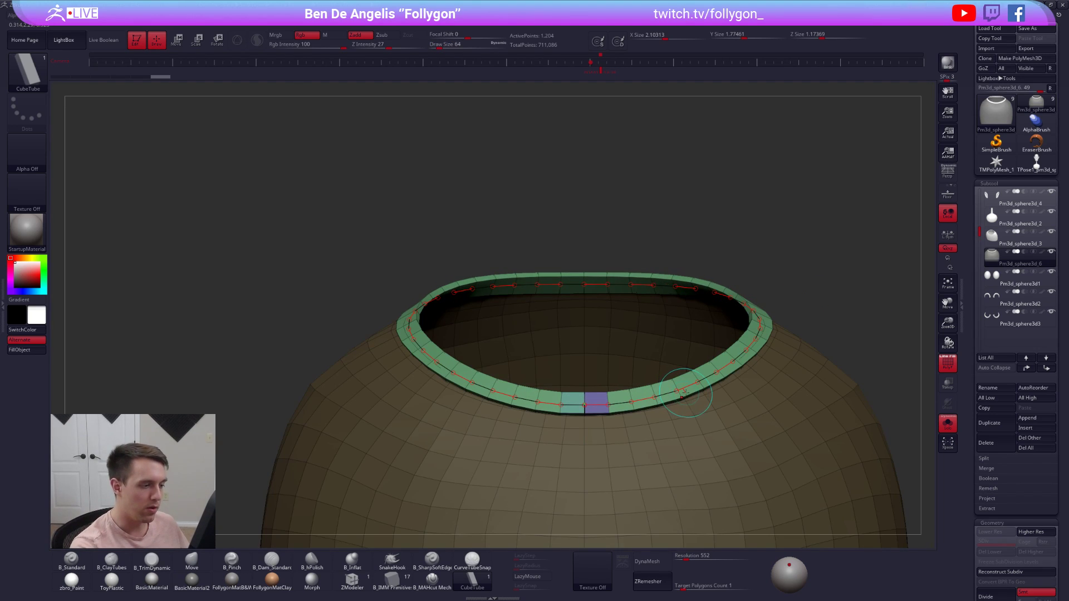
- Set Z Intensity to 41 and Draw Size to 29, and update the collar ring's curve with them
{"action": "key", "text": "space"}
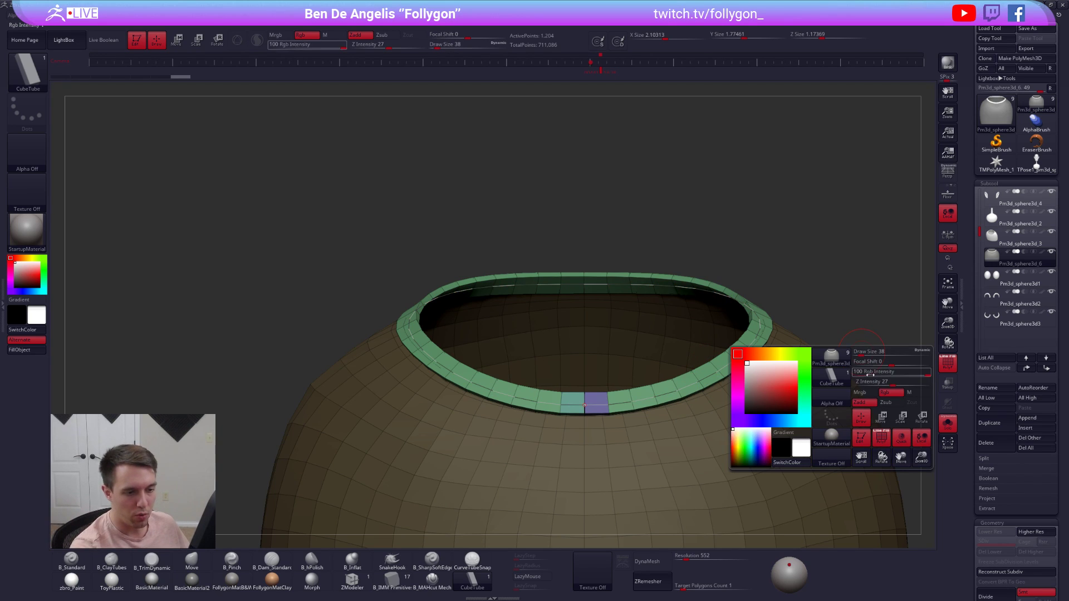
{"action": "left_click_drag", "start_coordinate": [889, 384], "coordinate": [903, 386]}
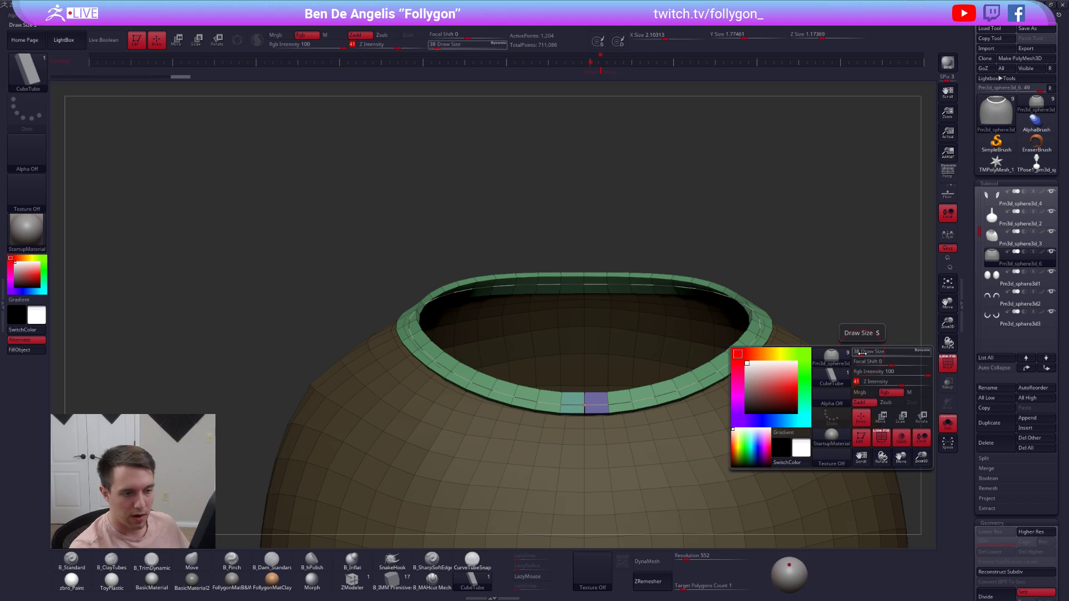
{"action": "left_click_drag", "start_coordinate": [860, 353], "coordinate": [862, 353]}
{"action": "left_click", "coordinate": [705, 380]}
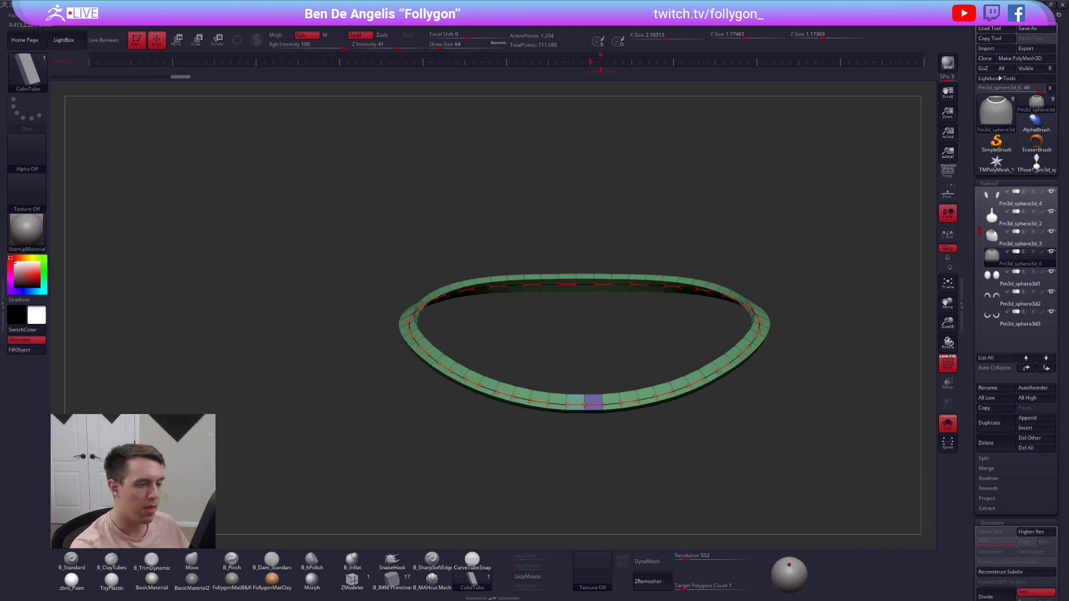
- Clear the mask on the shirt copy and merge the collar ring's faces into a single polygroup
{"action": "right_click_drag", "start_coordinate": [704, 380], "coordinate": [684, 336], "text": "alt"}
{"action": "right_click_drag", "start_coordinate": [716, 378], "coordinate": [719, 417], "text": "ctrl"}
{"action": "left_click", "coordinate": [779, 267], "text": "ctrl"}
{"action": "key", "text": "ctrl+w"}
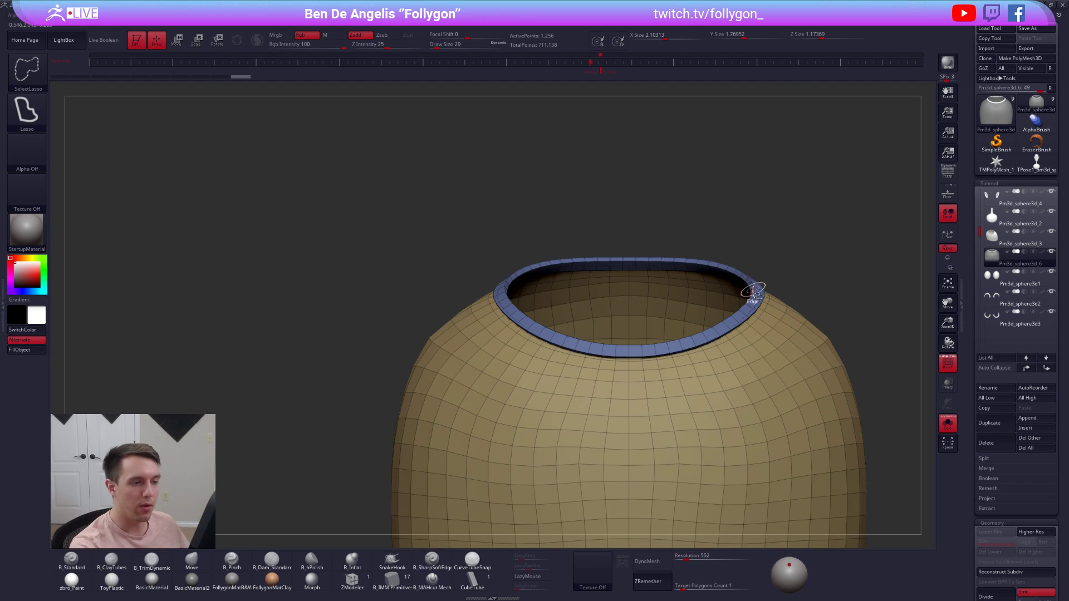
- Isolate the collar ring's polygroup and delete the hidden shirt mesh from the duplicated subtool
{"action": "left_click", "coordinate": [754, 283], "text": "ctrl+shift"}
{"action": "left_click_drag", "start_coordinate": [769, 267], "coordinate": [784, 254], "text": "ctrl+shift"}
{"action": "key", "text": "space"}
{"action": "left_click", "coordinate": [800, 264]}
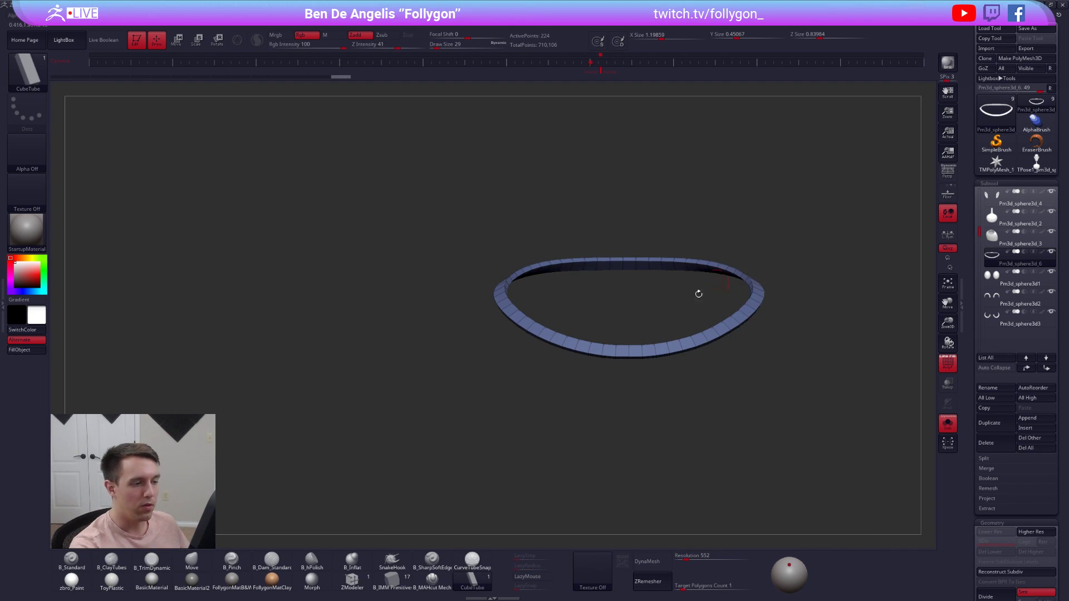
- Enlarge the brush's Draw Size to 104 for working on the collar ring
{"action": "right_click_drag", "start_coordinate": [668, 345], "coordinate": [649, 410], "text": "ctrl"}
{"action": "key", "text": "space"}
{"action": "left_click_drag", "start_coordinate": [642, 357], "coordinate": [646, 356]}
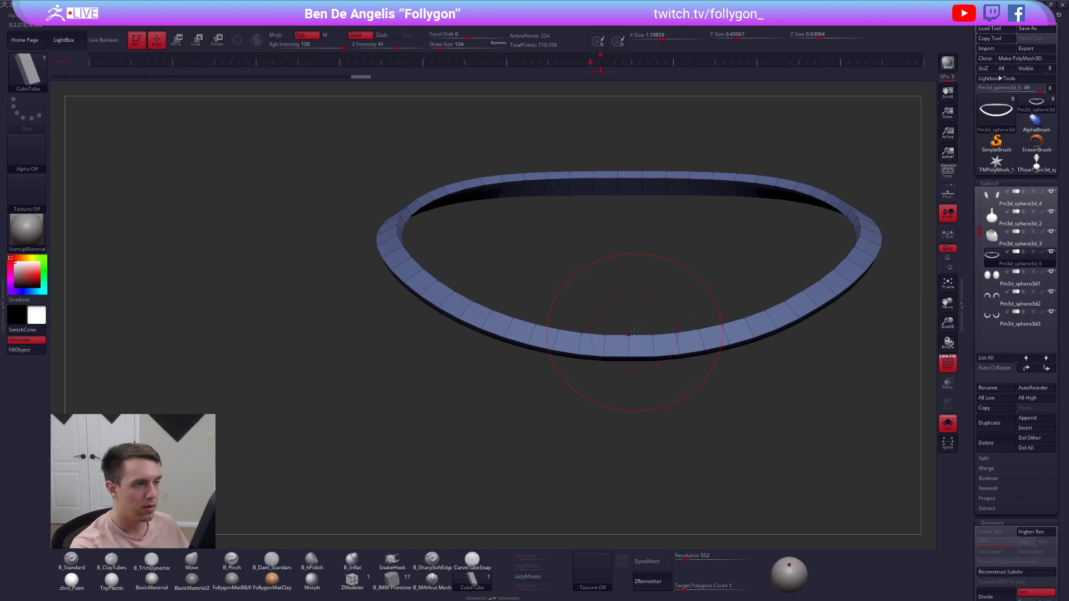
- Try to shift the front of the isolated collar ring, and undo the changes
{"action": "right_click_drag", "start_coordinate": [625, 290], "coordinate": [614, 338], "text": "alt"}
{"action": "key", "text": "w"}
{"action": "mouse_move", "coordinate": [603, 399]}
{"action": "left_mouse_down"}
{"action": "mouse_move", "coordinate": [658, 402]}
{"action": "mouse_move", "coordinate": [625, 402]}
{"action": "left_mouse_up"}
{"action": "key", "text": "alt+s"}
{"action": "key", "text": "ctrl+z"}
{"action": "key", "text": "ctrl+z"}
{"action": "key", "text": "q"}
{"action": "key", "text": "alt+s"}
- Mirror and weld the collar ring, and undo a trial smoothing stroke at its front centre
{"action": "key", "text": "ctrl+f"}
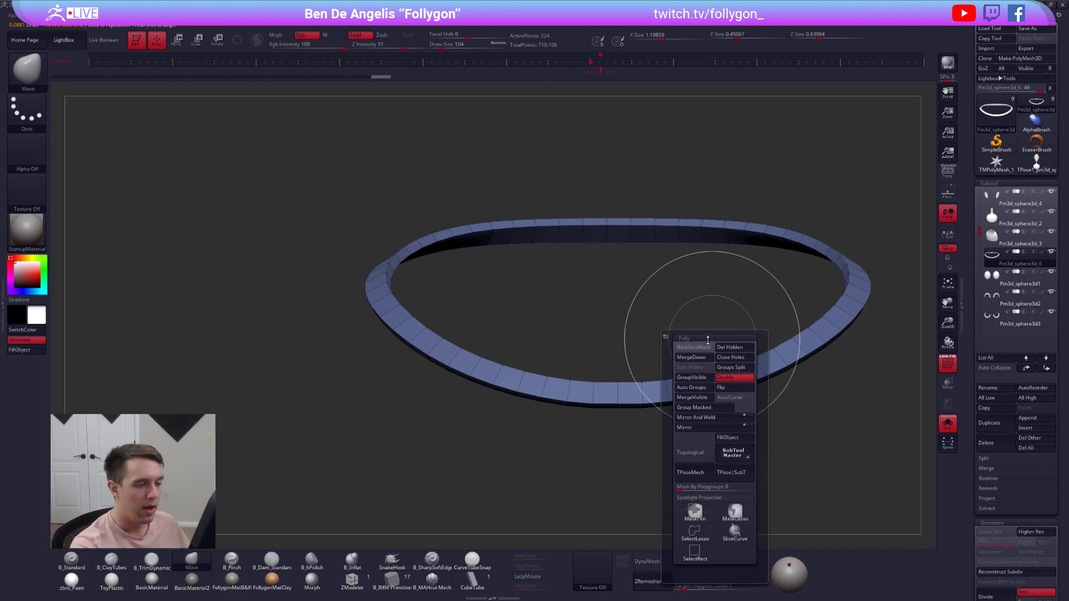
{"action": "left_click", "coordinate": [705, 419]}
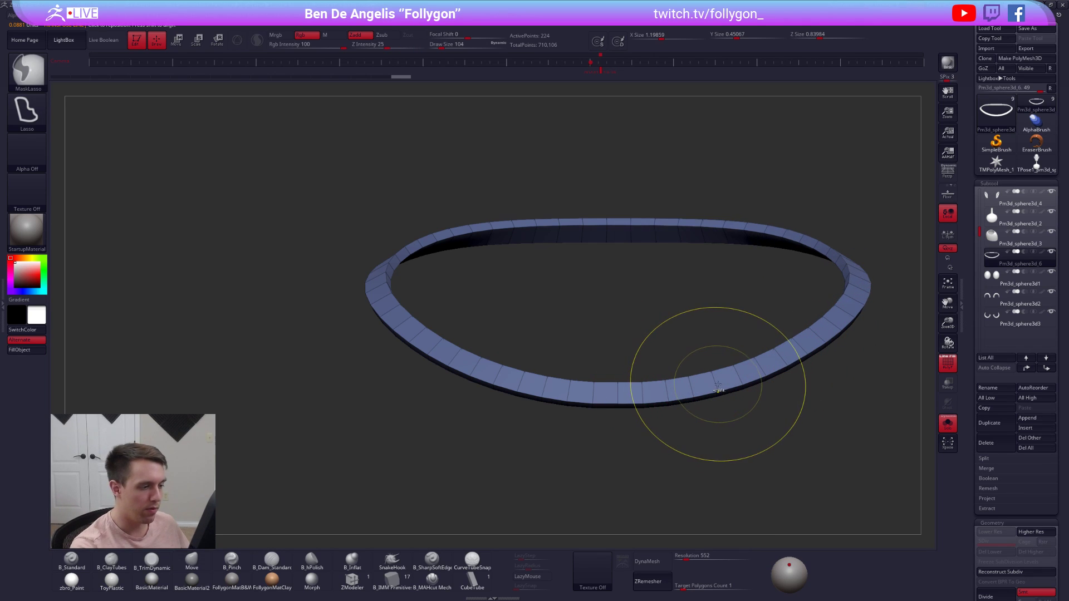
{"action": "key", "text": "d"}
{"action": "key", "text": "shift+d"}
{"action": "left_click_drag", "start_coordinate": [639, 392], "coordinate": [628, 391], "text": "shift"}
{"action": "key", "text": "ctrl+z"}
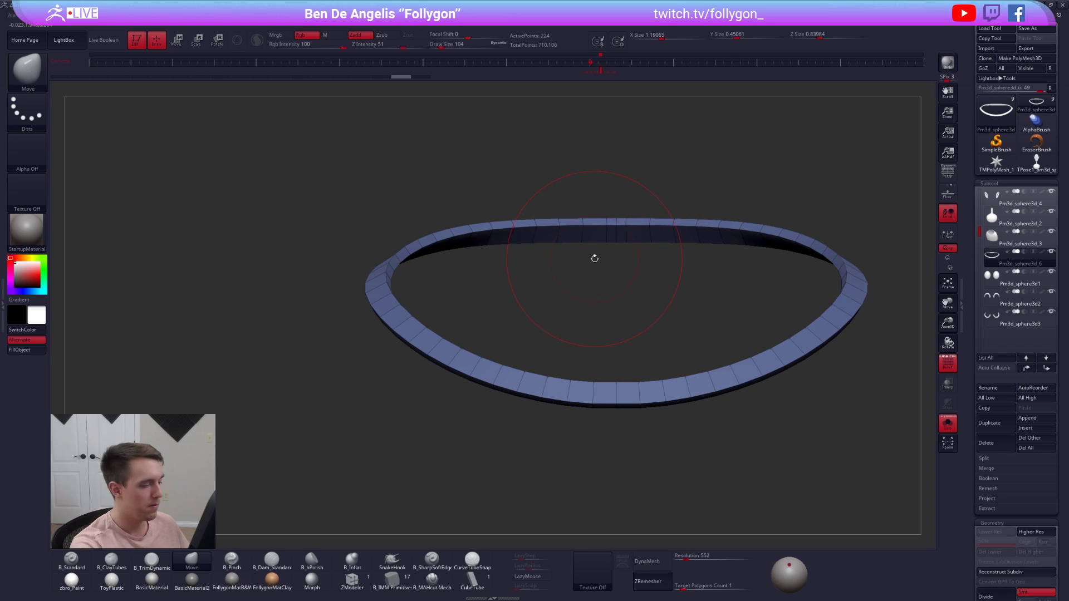
- Delete the crowded extra edge loops at the back centre of the collar ring with the ZModeler brush
{"action": "left_click", "coordinate": [352, 580]}
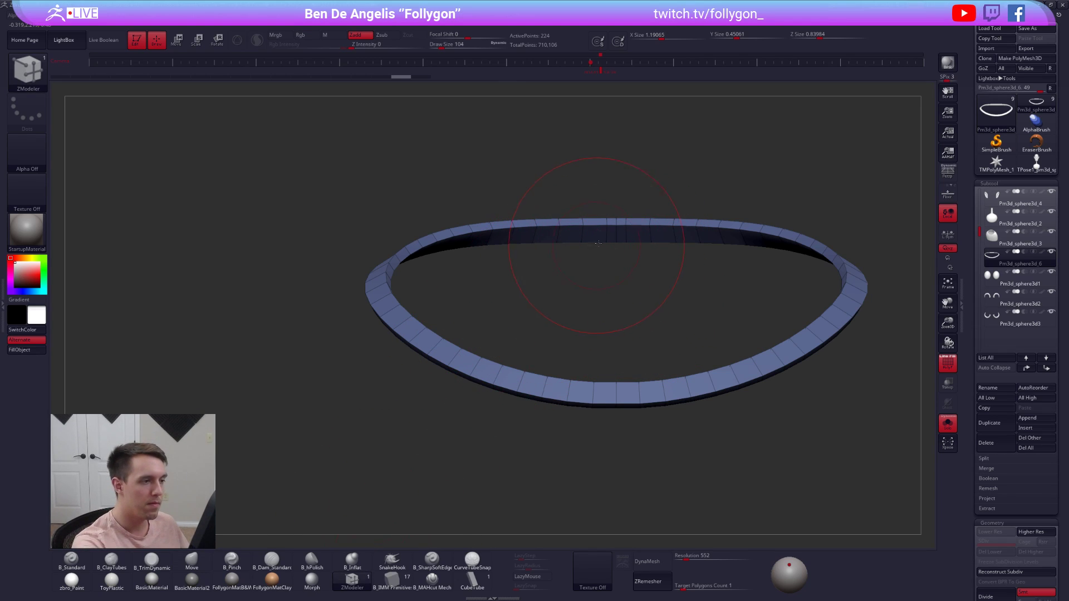
{"action": "key", "text": "space"}
{"action": "left_click", "coordinate": [543, 313]}
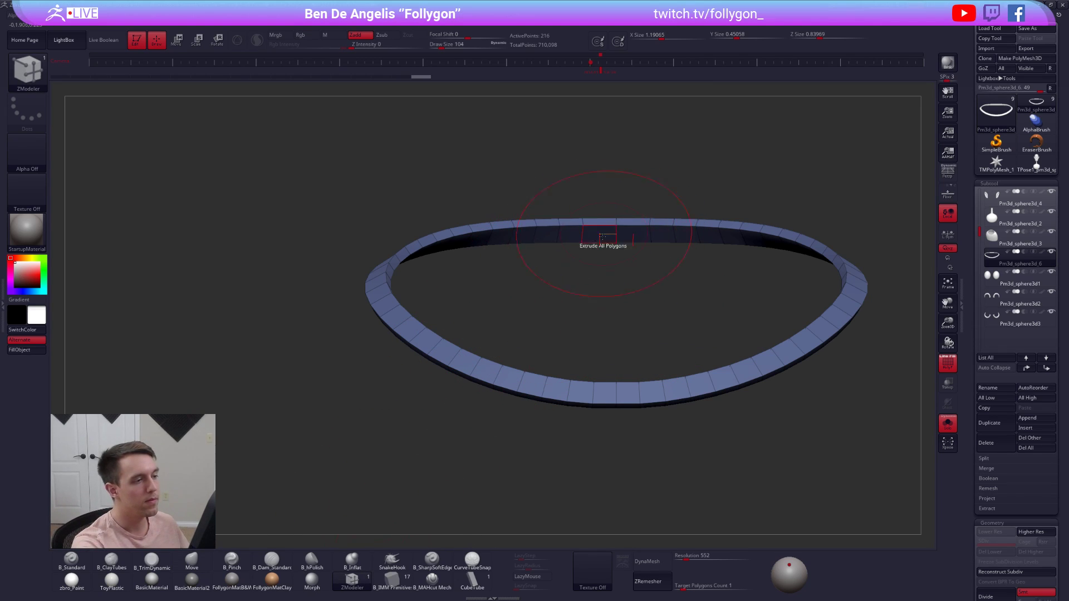
- With the Move brush at Draw Size 203, adjust the front of the collar ring against the shirt's neckline
{"action": "right_click_drag", "start_coordinate": [612, 255], "coordinate": [617, 278], "text": "ctrl"}
{"action": "left_click", "coordinate": [642, 303]}
{"action": "right_click_drag", "start_coordinate": [644, 338], "coordinate": [645, 352]}
{"action": "mouse_move", "coordinate": [543, 331]}
{"action": "right_mouse_down"}
{"action": "mouse_move", "coordinate": [598, 309]}
{"action": "mouse_move", "coordinate": [614, 375]}
{"action": "mouse_move", "coordinate": [646, 412]}
{"action": "mouse_move", "coordinate": [638, 384]}
{"action": "right_mouse_up"}
{"action": "key", "text": "b"}
{"action": "key", "text": "m"}
{"action": "key", "text": "v"}
{"action": "key", "text": "space"}
{"action": "left_click_drag", "start_coordinate": [623, 261], "coordinate": [640, 259]}
{"action": "mouse_move", "coordinate": [611, 292]}
{"action": "left_mouse_down"}
{"action": "mouse_move", "coordinate": [619, 310]}
{"action": "mouse_move", "coordinate": [599, 339]}
{"action": "mouse_move", "coordinate": [598, 411]}
{"action": "left_mouse_up"}
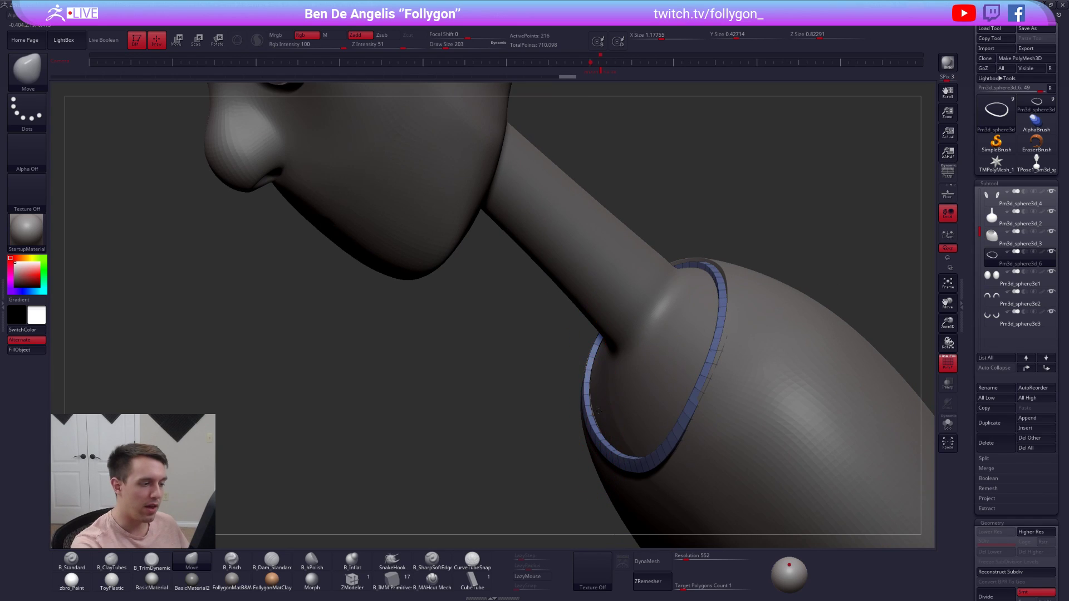
{"action": "left_click_drag", "start_coordinate": [605, 449], "coordinate": [582, 452]}
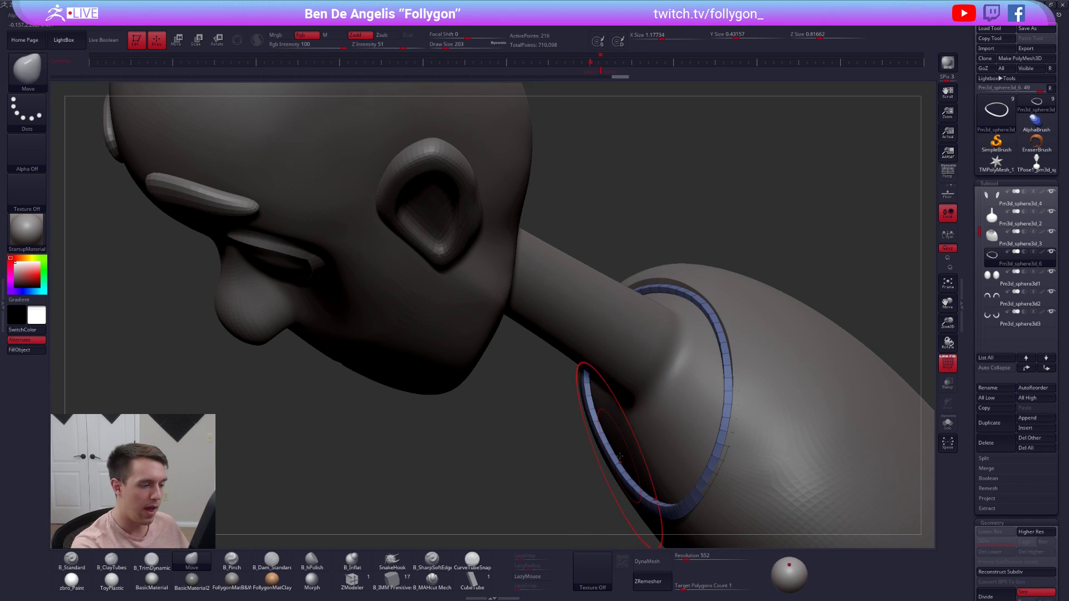
{"action": "right_click_drag", "start_coordinate": [638, 423], "coordinate": [753, 357]}
- Turn off the wireframe display and reshape the shirt's neckline with the Move brush to fit beneath the collar ring
{"action": "left_click", "coordinate": [795, 438], "text": "alt"}
{"action": "key", "text": "shift+f"}
{"action": "left_click_drag", "start_coordinate": [708, 329], "coordinate": [535, 301]}
{"action": "right_click_drag", "start_coordinate": [566, 293], "coordinate": [594, 309]}
{"action": "left_click_drag", "start_coordinate": [593, 307], "coordinate": [645, 390]}
{"action": "right_click_drag", "start_coordinate": [645, 390], "coordinate": [724, 401], "text": "alt"}
{"action": "left_click_drag", "start_coordinate": [618, 358], "coordinate": [623, 360]}
{"action": "right_click_drag", "start_coordinate": [623, 361], "coordinate": [655, 370]}
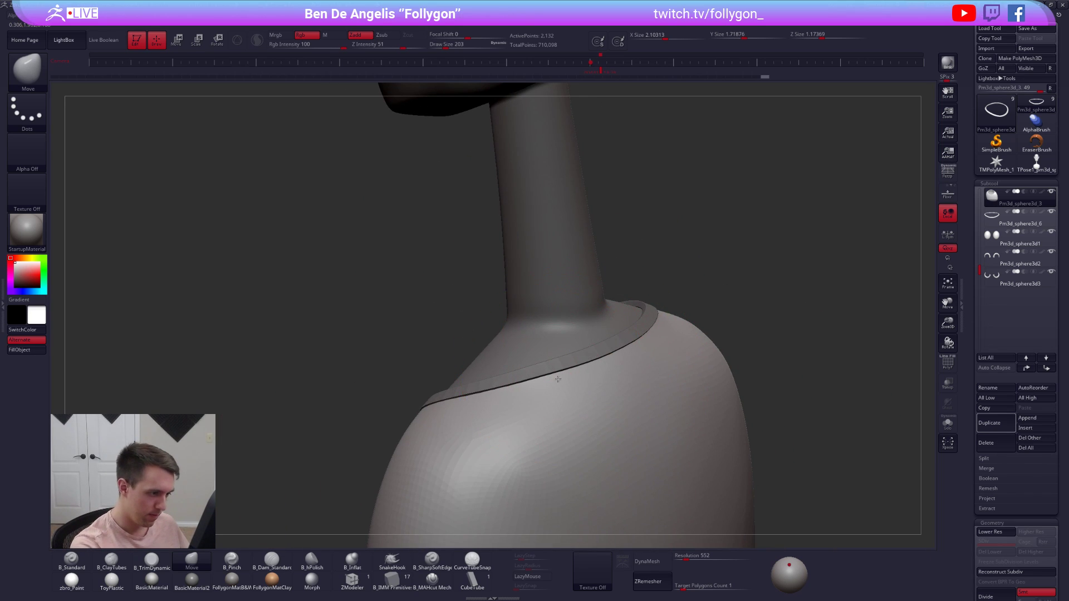
{"action": "mouse_move", "coordinate": [579, 362]}
{"action": "left_mouse_down", "text": "shift"}
{"action": "mouse_move", "coordinate": [676, 348]}
{"action": "mouse_move", "coordinate": [639, 388]}
{"action": "left_mouse_up", "text": "shift"}
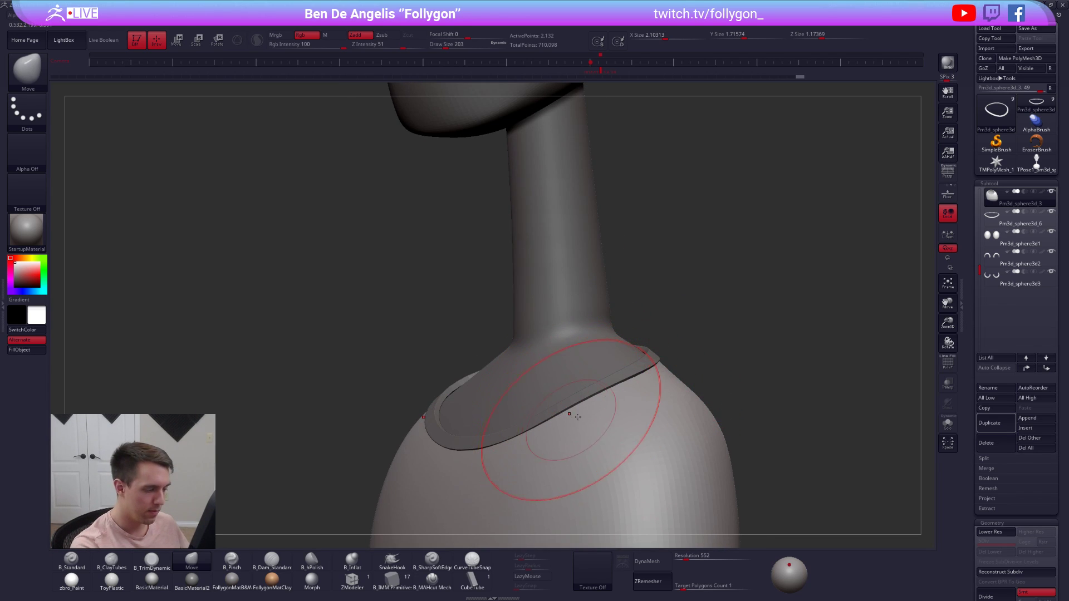
{"action": "right_click_drag", "start_coordinate": [570, 421], "coordinate": [639, 387], "text": "alt"}
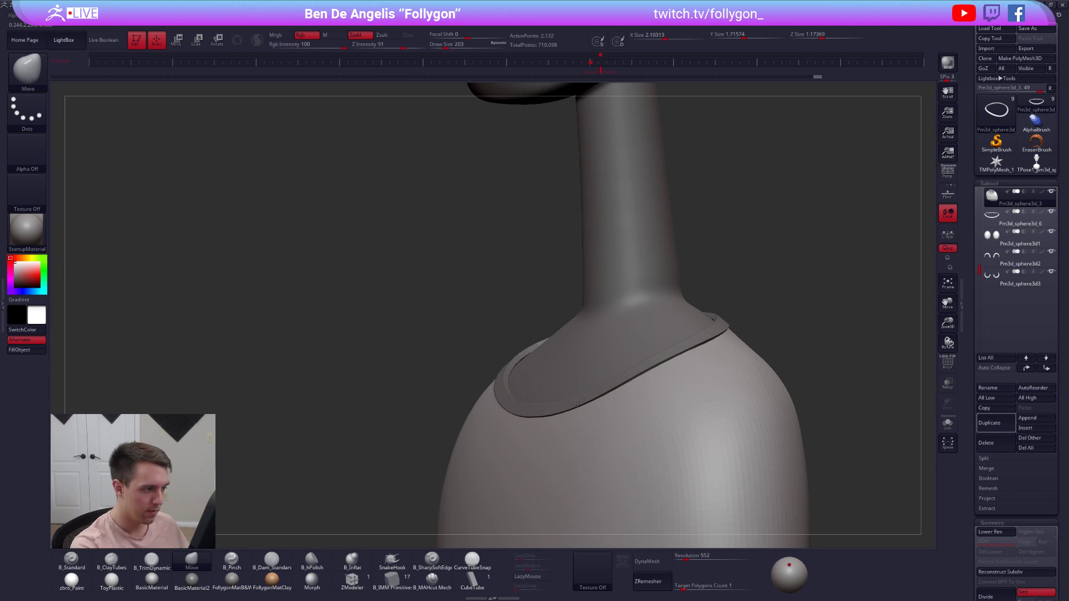
- Make the collar ring the active subtool and open the custom Folly command palette
{"action": "left_click", "coordinate": [578, 405], "text": "alt"}
{"action": "right_click_drag", "start_coordinate": [572, 404], "coordinate": [525, 366]}
{"action": "key", "text": "ctrl+f"}
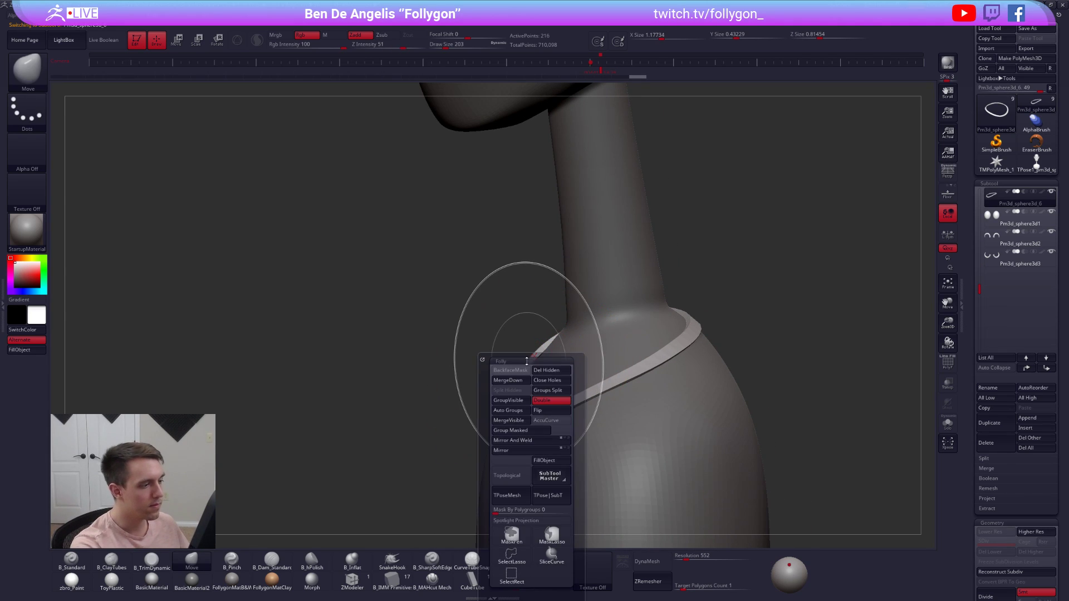
- Reshape the collar ring around the base of the neck with the Move brush
{"action": "key", "text": "ctrl+shift+s"}
{"action": "right_click_drag", "start_coordinate": [580, 337], "coordinate": [668, 316]}
{"action": "mouse_move", "coordinate": [759, 310]}
{"action": "right_mouse_down"}
{"action": "mouse_move", "coordinate": [686, 360]}
{"action": "mouse_move", "coordinate": [677, 339]}
{"action": "mouse_move", "coordinate": [692, 368]}
{"action": "right_mouse_up"}
{"action": "left_click_drag", "start_coordinate": [672, 338], "coordinate": [719, 283]}
{"action": "right_click_drag", "start_coordinate": [719, 283], "coordinate": [673, 363]}
{"action": "key", "text": "ctrl+shift+s"}
{"action": "right_click", "coordinate": [764, 324]}
{"action": "right_click_drag", "start_coordinate": [770, 305], "coordinate": [708, 315], "text": "ctrl"}
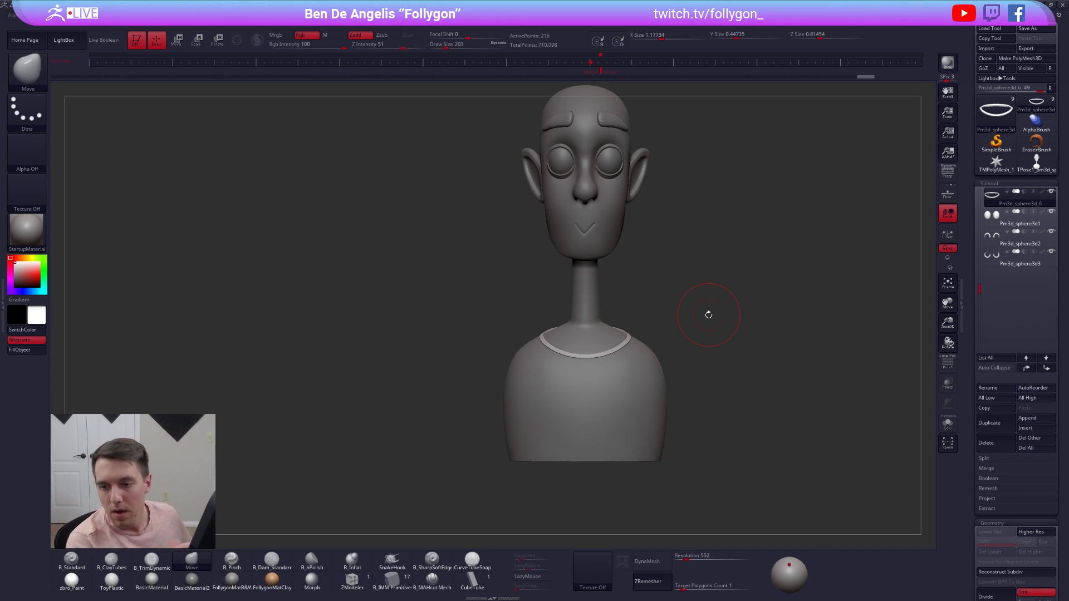
- Nudge the collar ring's side edge with the Move brush and check it against the reference image
{"action": "right_click_drag", "start_coordinate": [685, 403], "coordinate": [672, 435], "text": "alt"}
{"action": "right_click", "coordinate": [646, 329]}
{"action": "left_click_drag", "start_coordinate": [649, 329], "coordinate": [653, 328]}
{"action": "right_click_drag", "start_coordinate": [619, 319], "coordinate": [649, 338], "text": "alt"}
{"action": "left_click", "coordinate": [617, 331], "text": "alt"}
{"action": "right_click", "coordinate": [617, 328]}
{"action": "left_click_drag", "start_coordinate": [619, 329], "coordinate": [611, 329]}
{"action": "key", "text": "shift+z"}
{"action": "mouse_move", "coordinate": [690, 395]}
{"action": "right_mouse_down", "text": "alt"}
{"action": "mouse_move", "coordinate": [754, 367]}
{"action": "mouse_move", "coordinate": [648, 405]}
{"action": "right_mouse_up", "text": "alt"}
{"action": "key", "text": "shift+z"}
{"action": "mouse_move", "coordinate": [626, 348]}
{"action": "right_mouse_down"}
{"action": "mouse_move", "coordinate": [592, 353]}
{"action": "mouse_move", "coordinate": [632, 363]}
{"action": "mouse_move", "coordinate": [613, 384]}
{"action": "mouse_move", "coordinate": [622, 393]}
{"action": "mouse_move", "coordinate": [654, 361]}
{"action": "mouse_move", "coordinate": [621, 355]}
{"action": "right_mouse_up"}
- Isolate the neck subtool and build up the base of the neck with the ClayTubes brush at draw size 150
{"action": "key", "text": "ctrl+shift+s"}
{"action": "key", "text": "shift+f"}
{"action": "key", "text": "ctrl+w"}
{"action": "key", "text": "shift+f"}
{"action": "left_click_drag", "start_coordinate": [635, 334], "coordinate": [618, 393]}
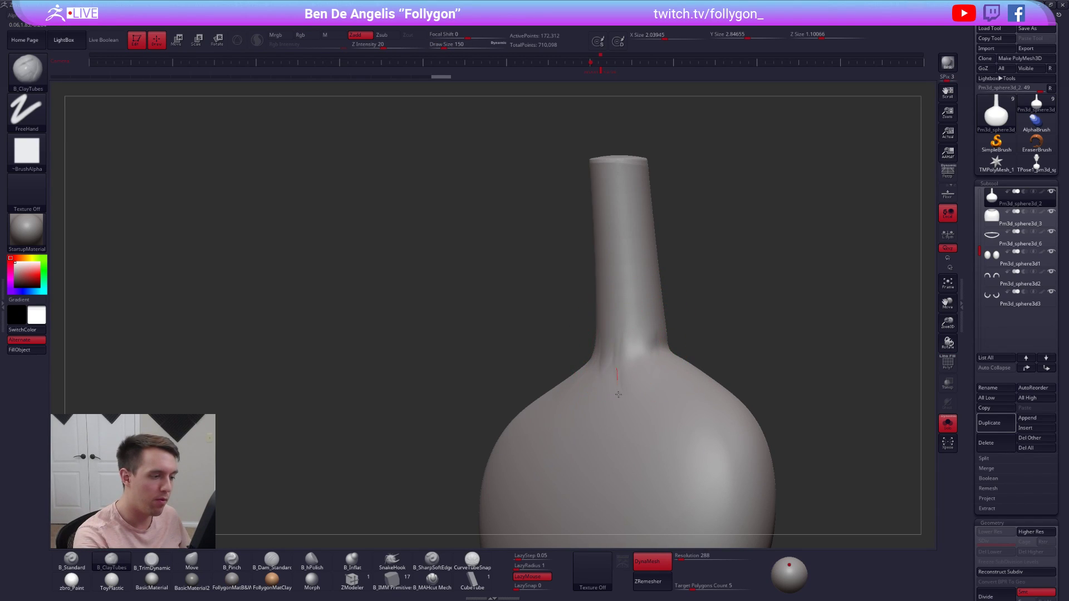
{"action": "mouse_move", "coordinate": [642, 343]}
{"action": "left_mouse_down"}
{"action": "mouse_move", "coordinate": [642, 386]}
{"action": "mouse_move", "coordinate": [637, 370]}
{"action": "left_mouse_up"}
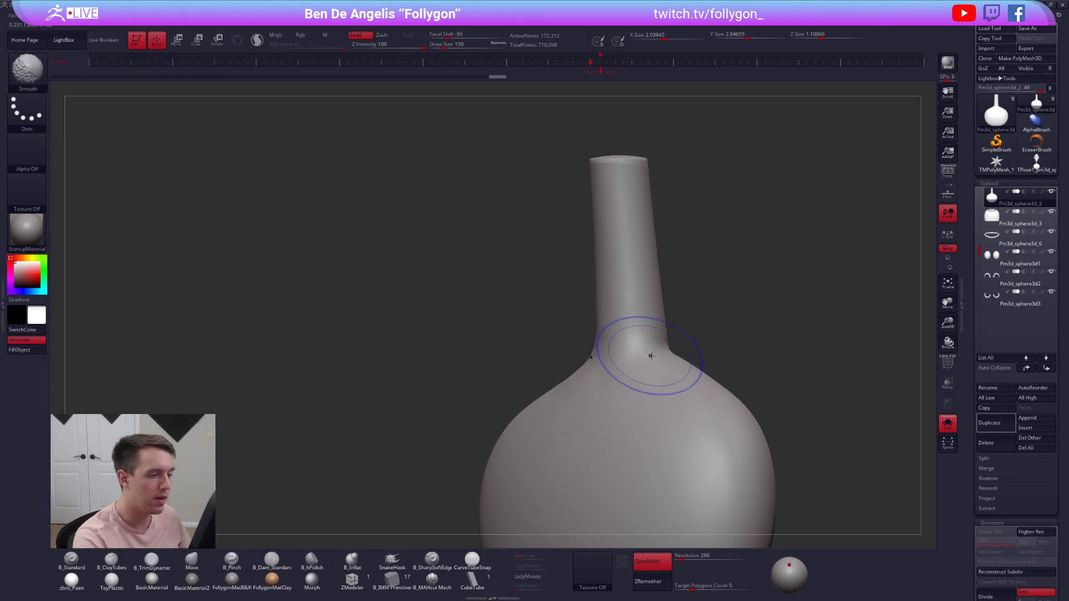
- Blend the transition between neck and shoulders with the ClayTubes brush at draw size 181 and smooth it
{"action": "mouse_move", "coordinate": [643, 454]}
{"action": "right_mouse_down"}
{"action": "mouse_move", "coordinate": [691, 445]}
{"action": "mouse_move", "coordinate": [661, 397]}
{"action": "mouse_move", "coordinate": [642, 420]}
{"action": "mouse_move", "coordinate": [665, 412]}
{"action": "right_mouse_up"}
{"action": "key", "text": "space"}
{"action": "left_click", "coordinate": [643, 405]}
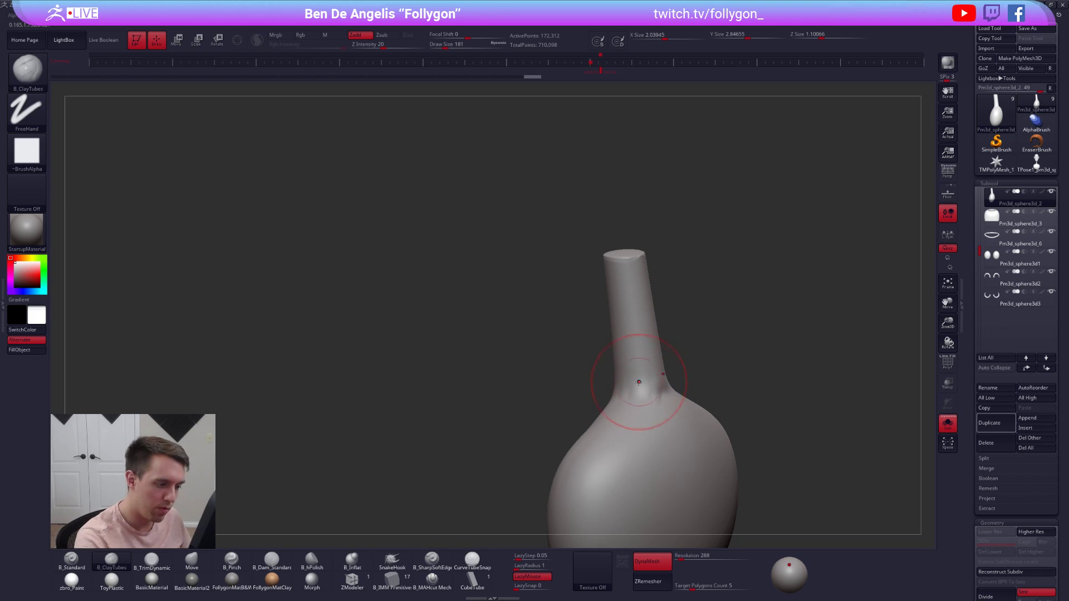
{"action": "key", "text": "shift"}
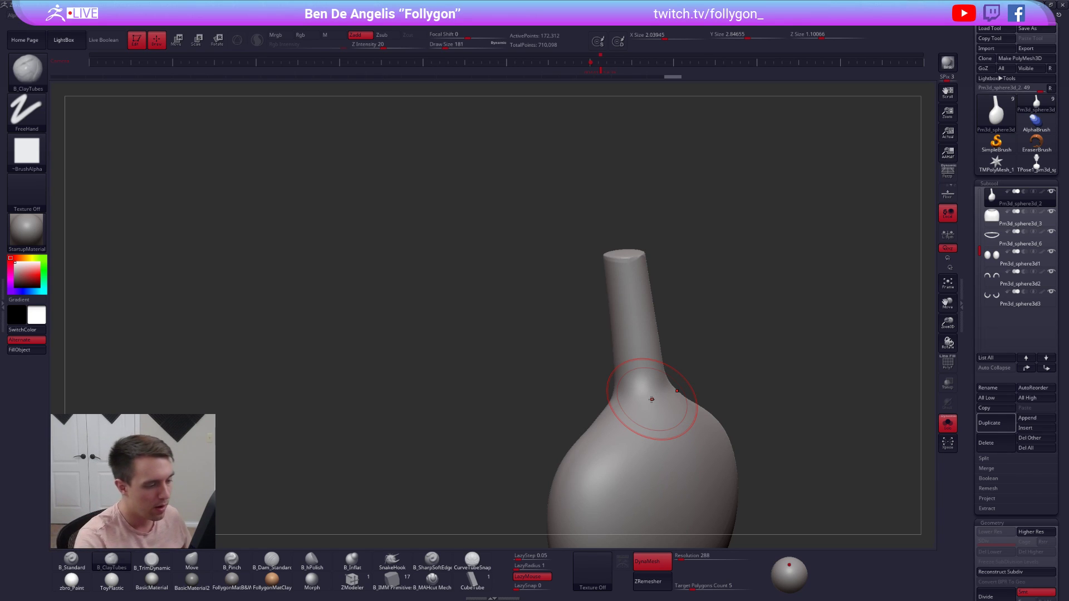
- Show the whole figure, smooth the base of the neck at draw size 130, and check it against the reference image
{"action": "right_click_drag", "start_coordinate": [652, 399], "coordinate": [671, 386], "text": "shift"}
{"action": "key", "text": "alt+s"}
{"action": "key", "text": "shift+z"}
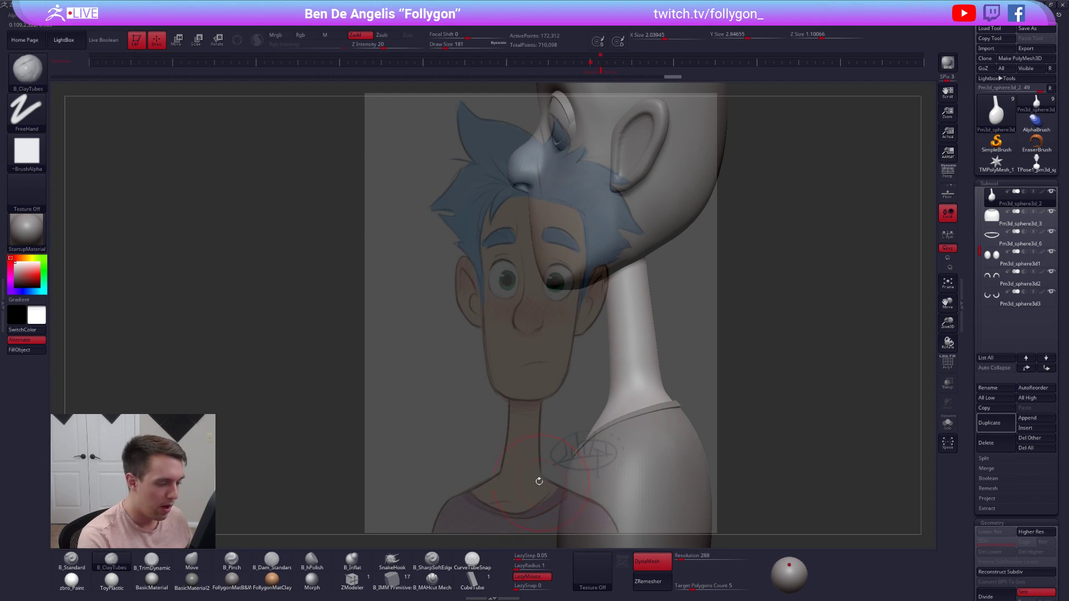
{"action": "key", "text": "shift+z"}
{"action": "right_click_drag", "start_coordinate": [604, 414], "coordinate": [645, 406]}
{"action": "key", "text": "space"}
{"action": "left_click_drag", "start_coordinate": [635, 404], "coordinate": [615, 390]}
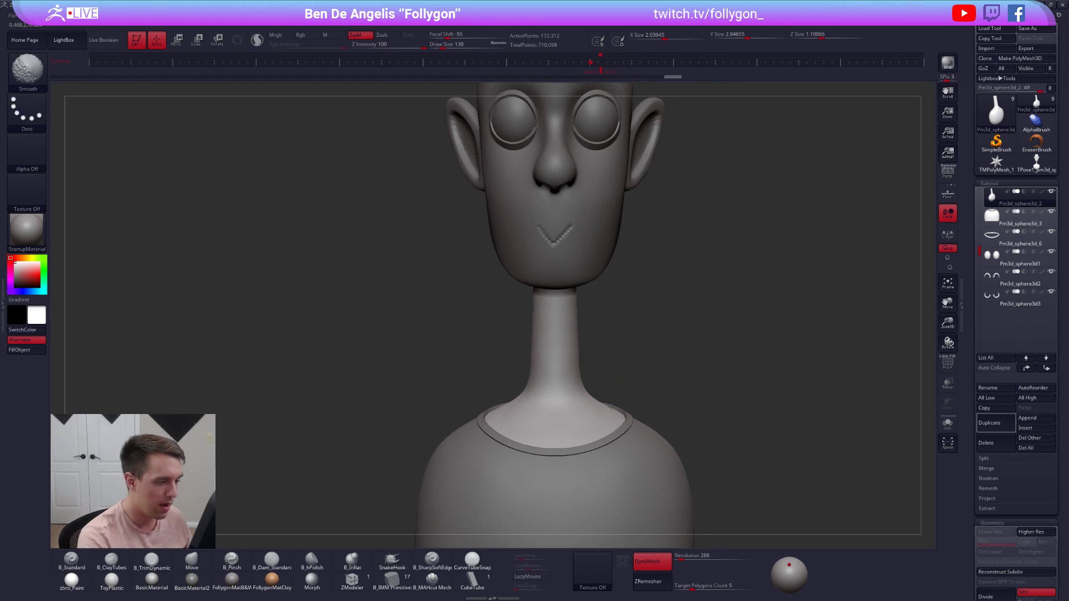
{"action": "left_click", "coordinate": [600, 72]}
{"action": "key", "text": "shift+z"}
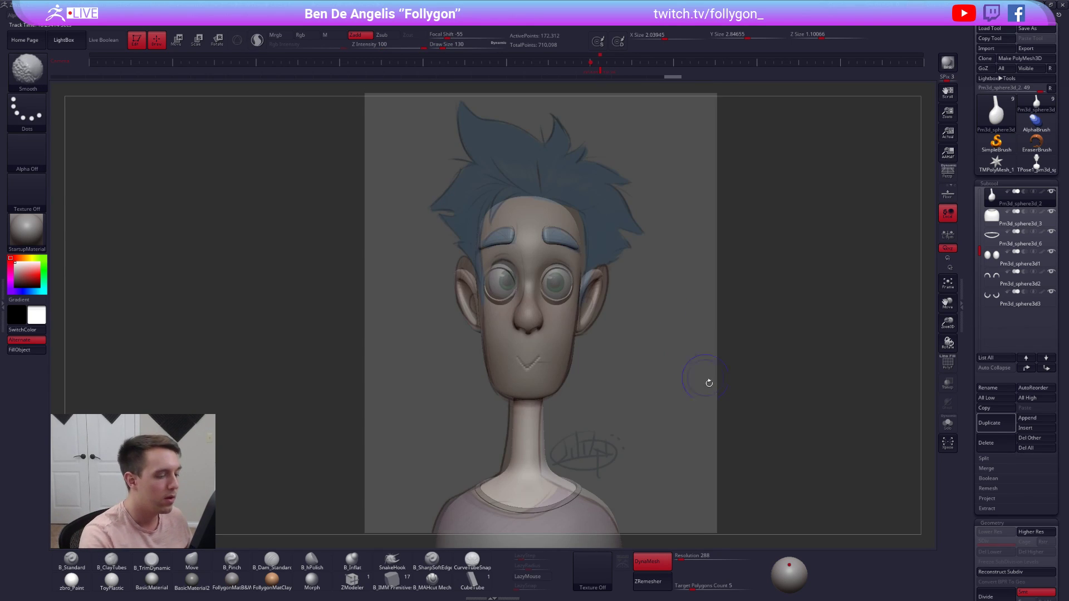
{"action": "left_click_drag", "start_coordinate": [733, 453], "coordinate": [727, 472]}
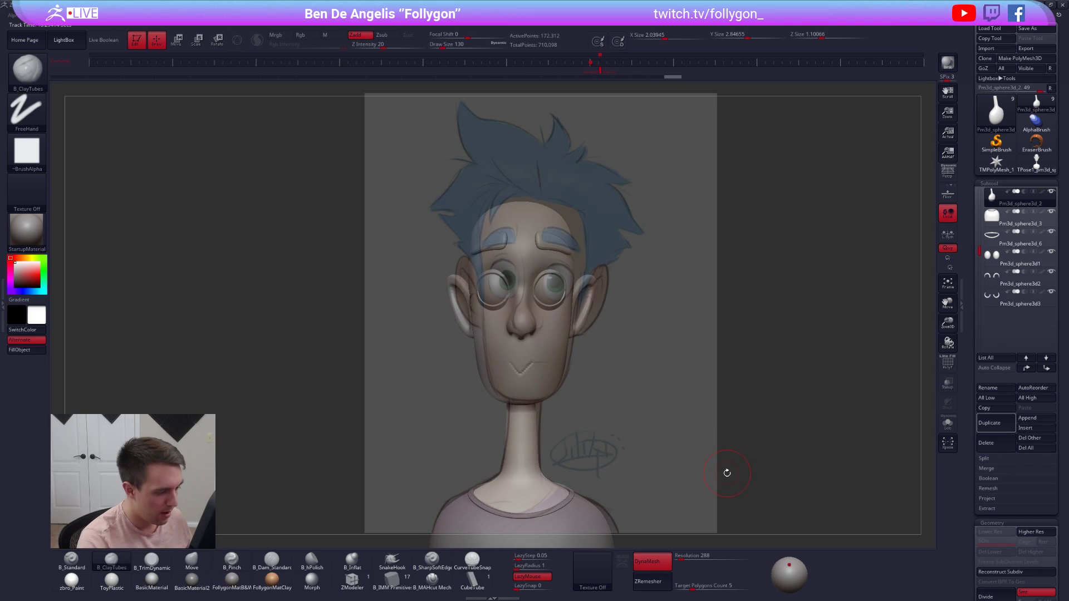
{"action": "key", "text": "shift"}
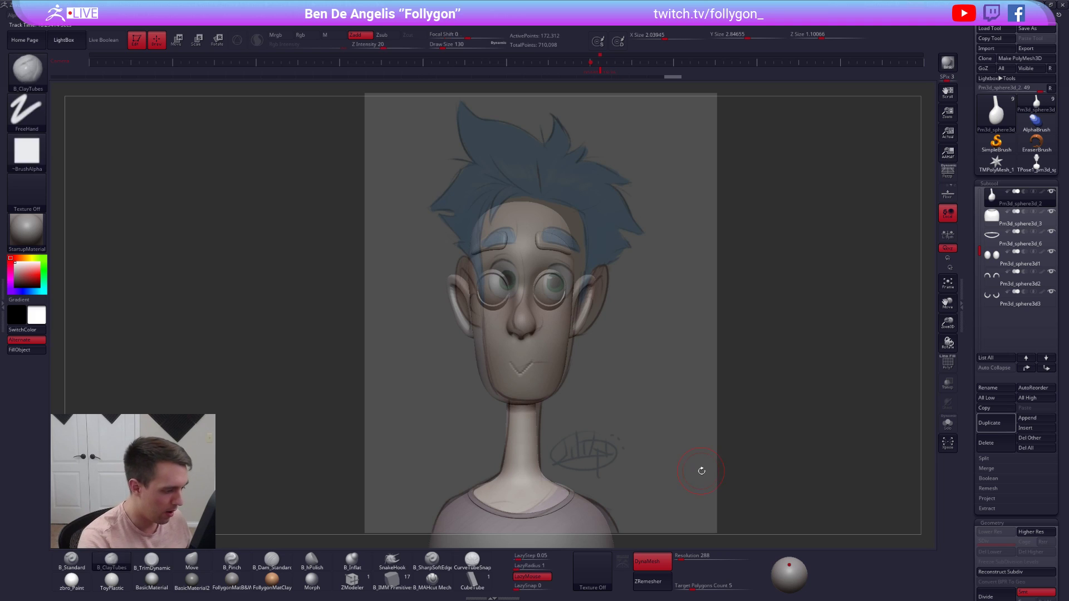
{"action": "key", "text": "shift+z"}
- Isolate the neck subtool and reduce the ClayTubes brush's draw size to 61
{"action": "right_click_drag", "start_coordinate": [532, 485], "coordinate": [513, 483], "text": "shift"}
{"action": "mouse_move", "coordinate": [513, 483]}
{"action": "right_mouse_down", "text": "alt"}
{"action": "mouse_move", "coordinate": [543, 391]}
{"action": "mouse_move", "coordinate": [559, 401]}
{"action": "mouse_move", "coordinate": [561, 369]}
{"action": "right_mouse_up", "text": "alt"}
{"action": "key", "text": "alt+s"}
{"action": "key", "text": "space"}
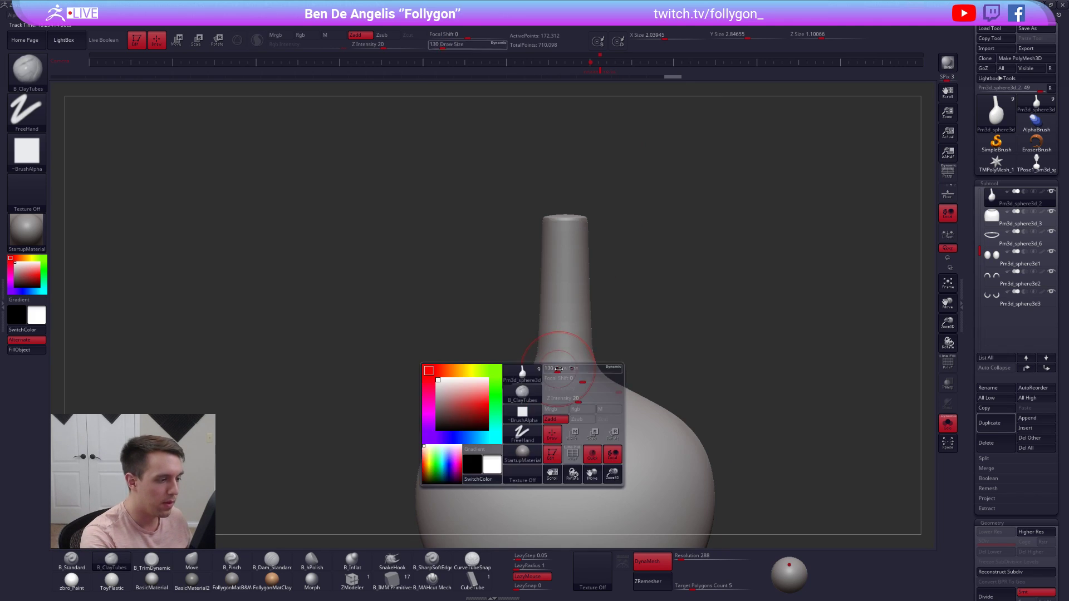
{"action": "left_click_drag", "start_coordinate": [563, 368], "coordinate": [547, 370]}
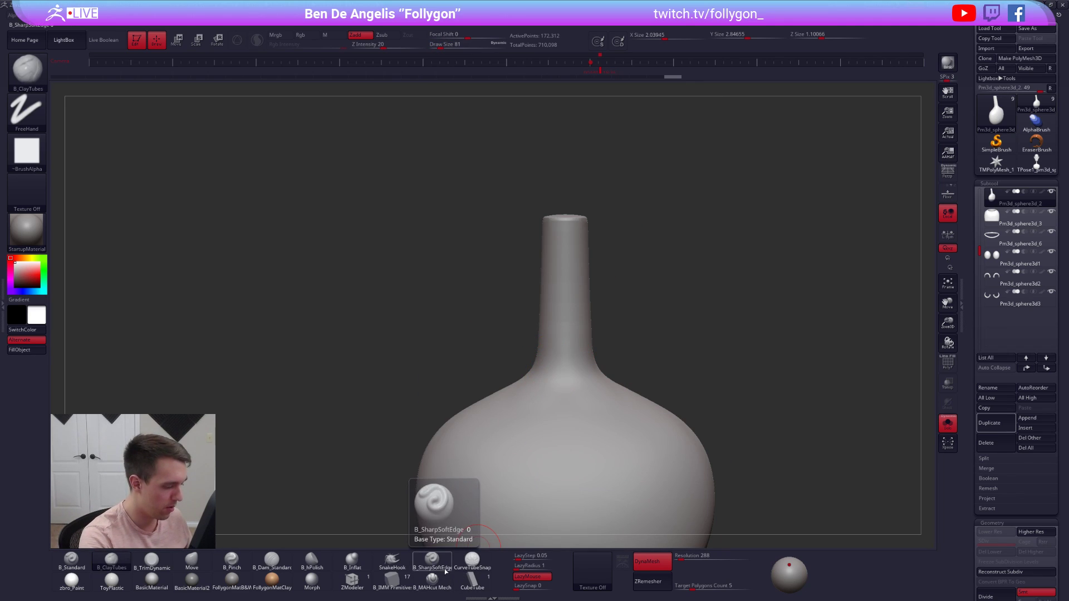
- Switch to the ArtStation portfolio in Chrome, examine the neck and shoulders of Live Stream Male Sketch, and return to ZBrush
{"action": "key", "text": "alt+Tab"}
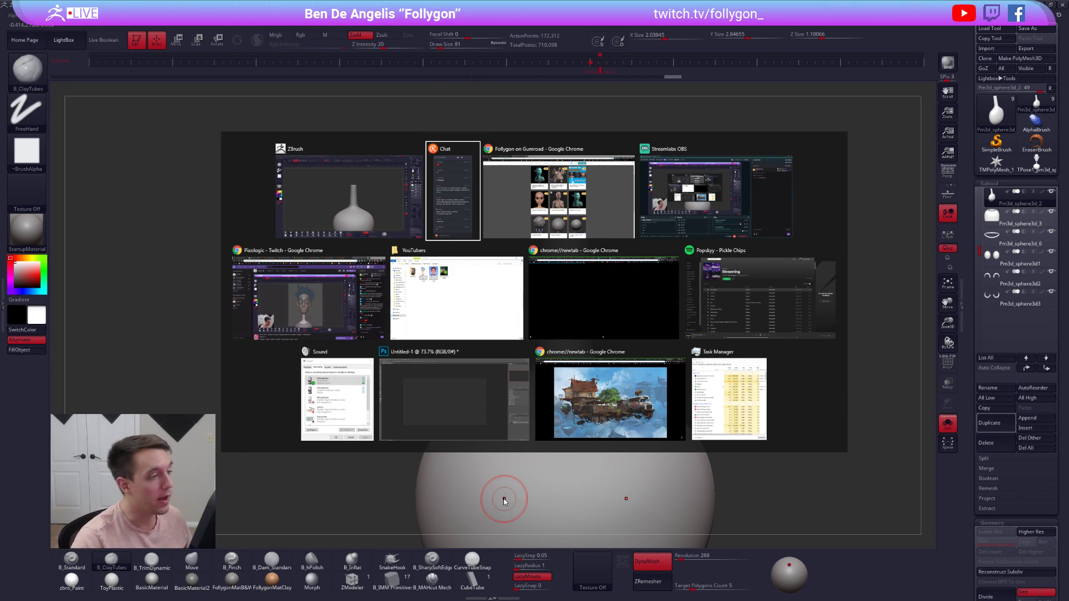
{"action": "left_click", "coordinate": [157, 7]}
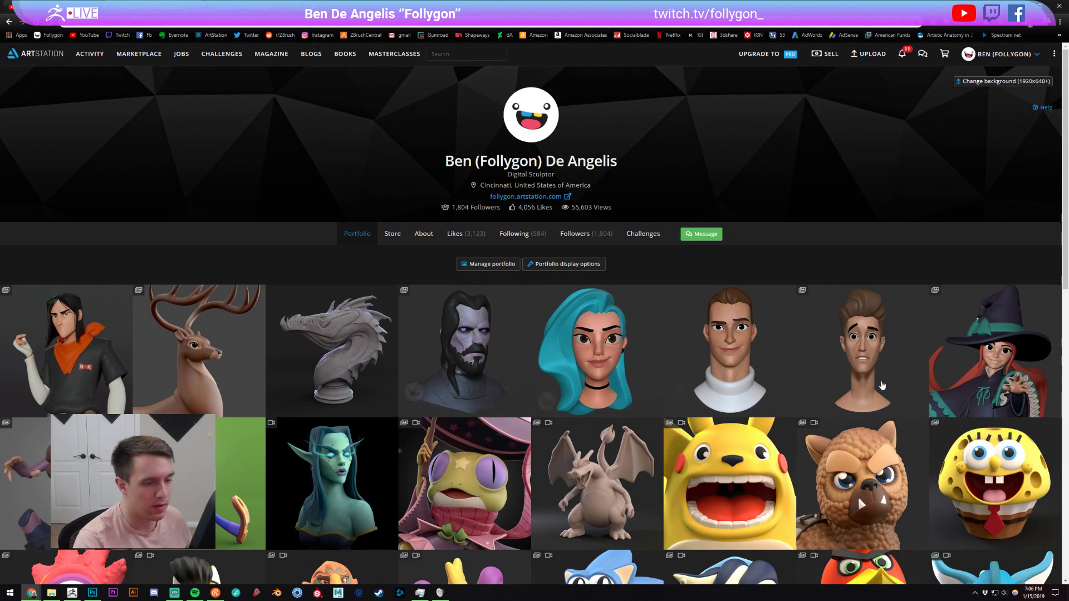
{"action": "left_click", "coordinate": [864, 376]}
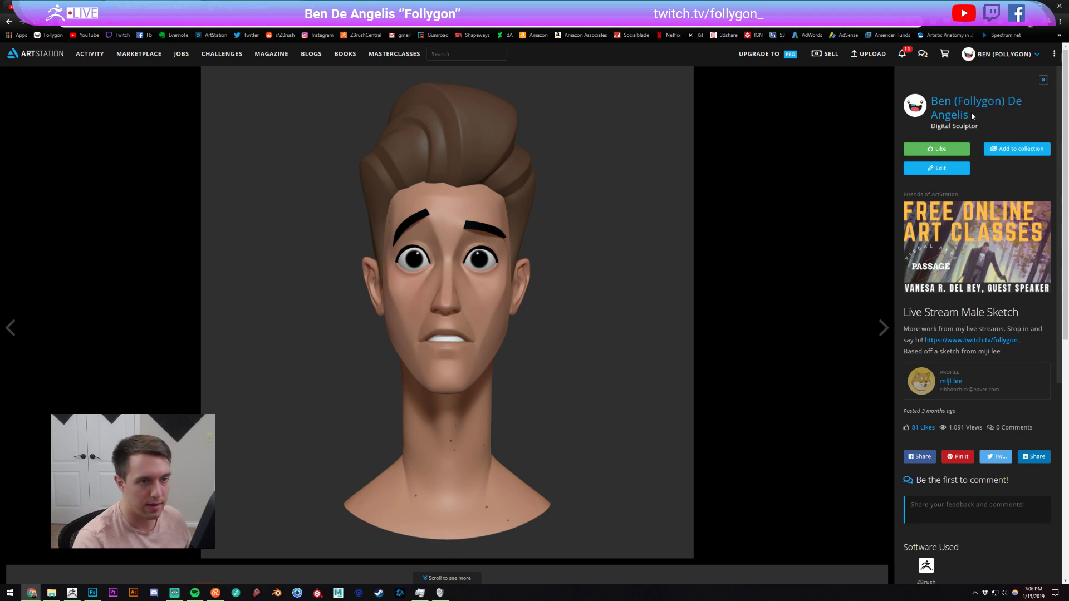
{"action": "left_click", "coordinate": [947, 111]}
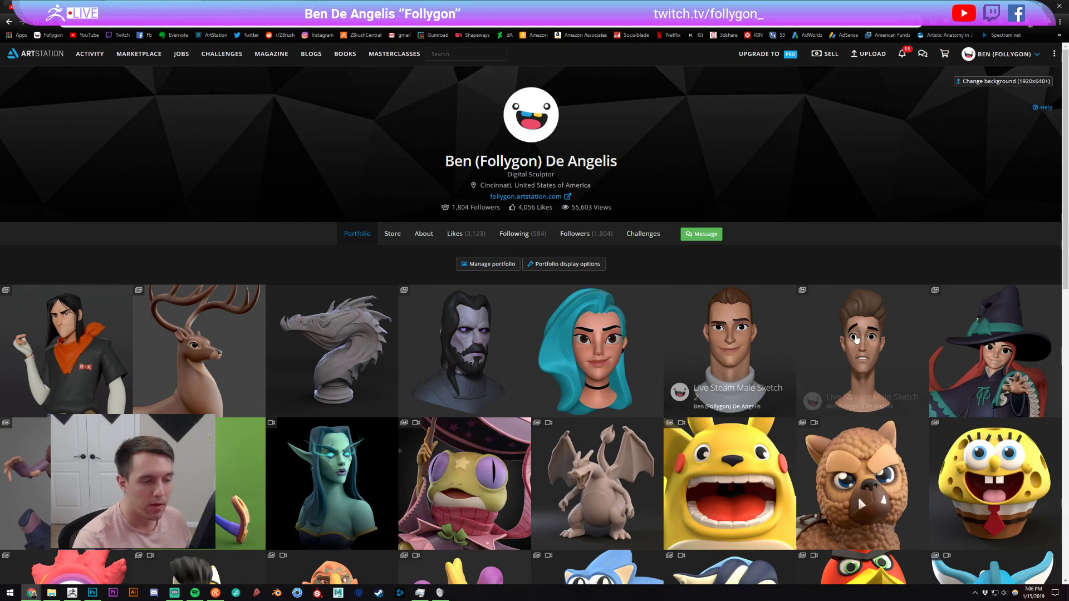
{"action": "key", "text": "alt+Tab"}
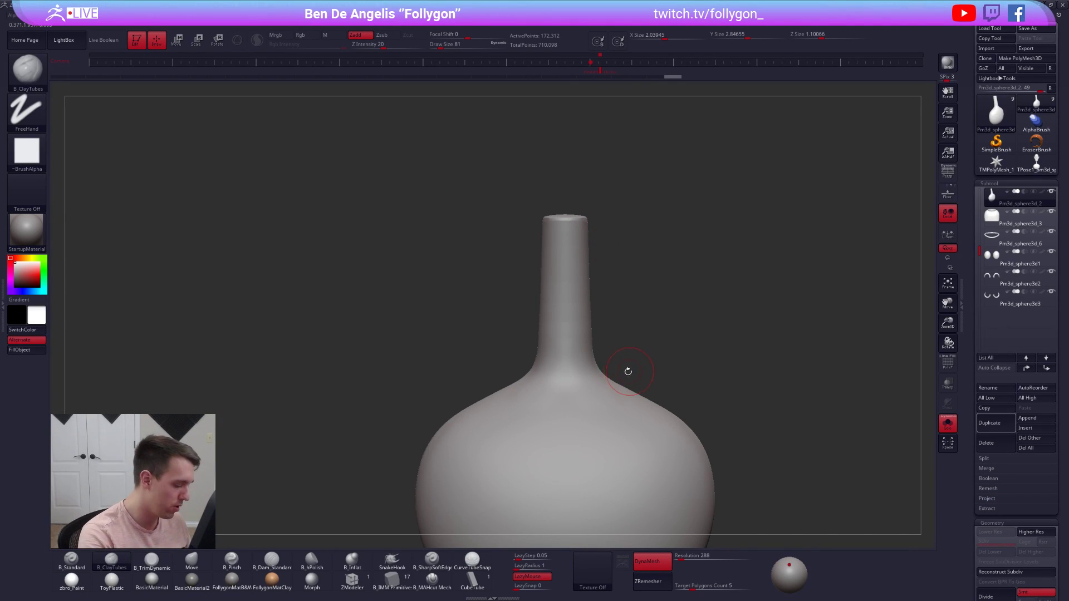
- Pinch a crease where the neck meets the shoulder, using the Pinch brush at draw size 61
{"action": "key", "text": "5"}
{"action": "left_click_drag", "start_coordinate": [640, 353], "coordinate": [578, 379]}
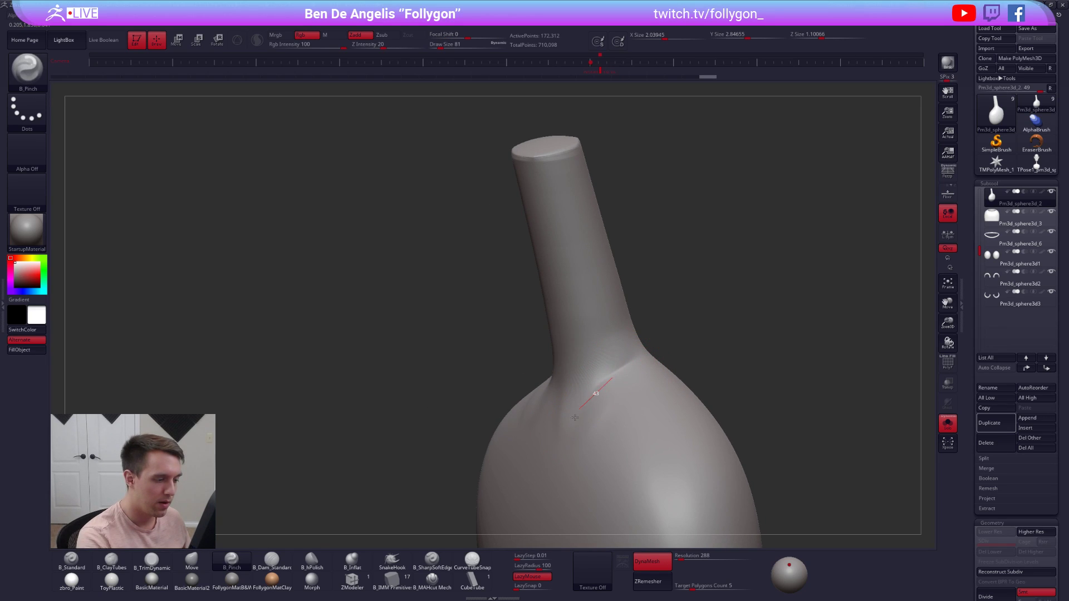
{"action": "left_click_drag", "start_coordinate": [575, 417], "coordinate": [556, 437]}
{"action": "right_click_drag", "start_coordinate": [557, 437], "coordinate": [638, 393]}
- Widen and smooth the flare at the base of the neck with the Move brush at draw size 130
{"action": "key", "text": "space"}
{"action": "left_click_drag", "start_coordinate": [639, 388], "coordinate": [633, 393]}
{"action": "key", "text": "b"}
{"action": "key", "text": "m"}
{"action": "key", "text": "v"}
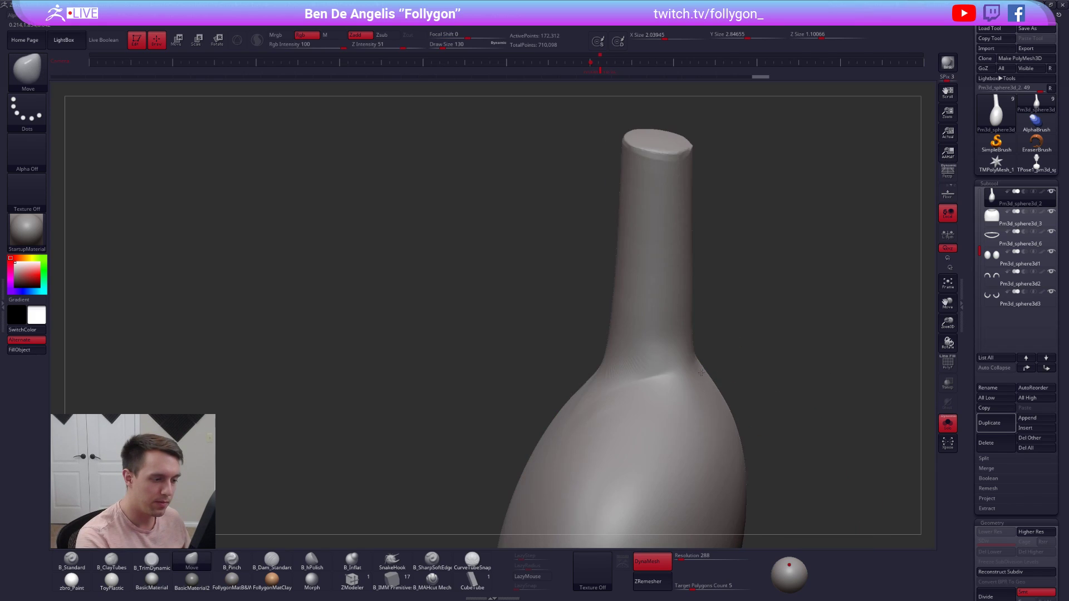
{"action": "right_click_drag", "start_coordinate": [701, 372], "coordinate": [580, 398]}
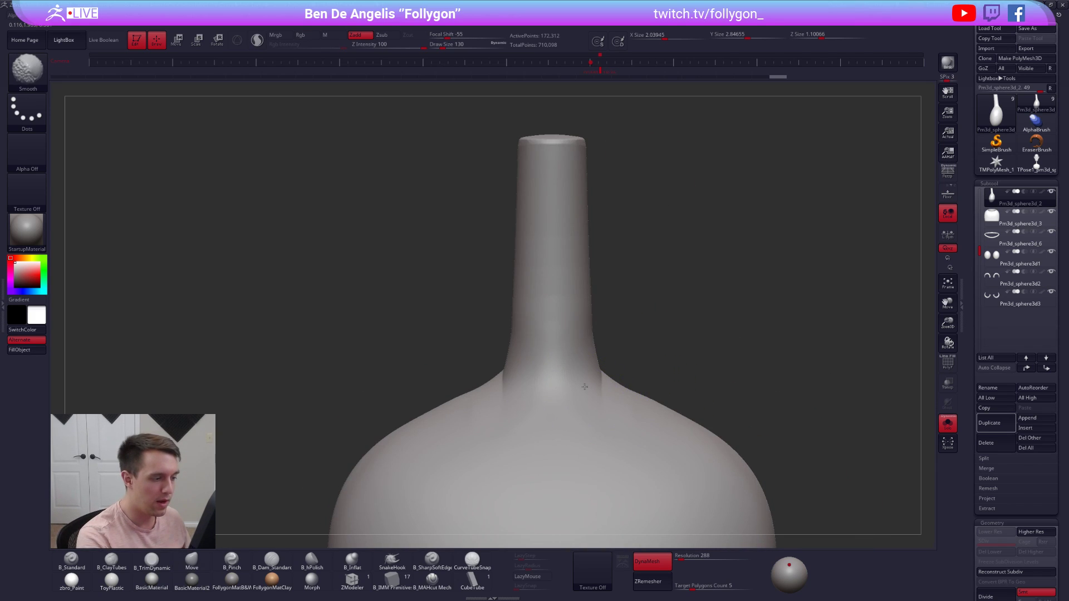
{"action": "right_click_drag", "start_coordinate": [606, 350], "coordinate": [600, 338]}
{"action": "right_click", "coordinate": [593, 313]}
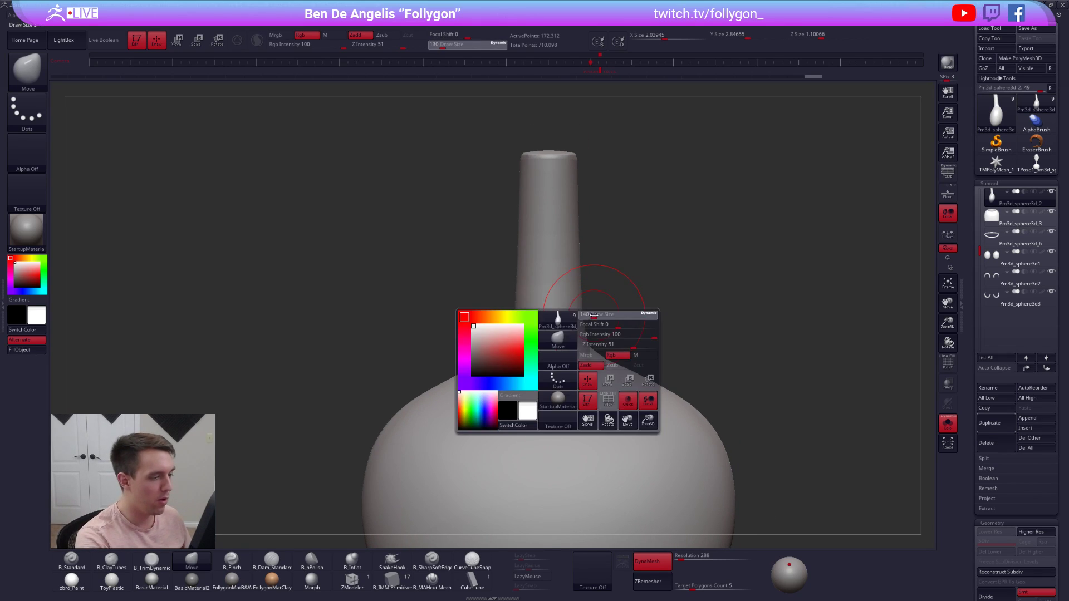
{"action": "key", "text": "space"}
{"action": "left_click_drag", "start_coordinate": [582, 321], "coordinate": [585, 321]}
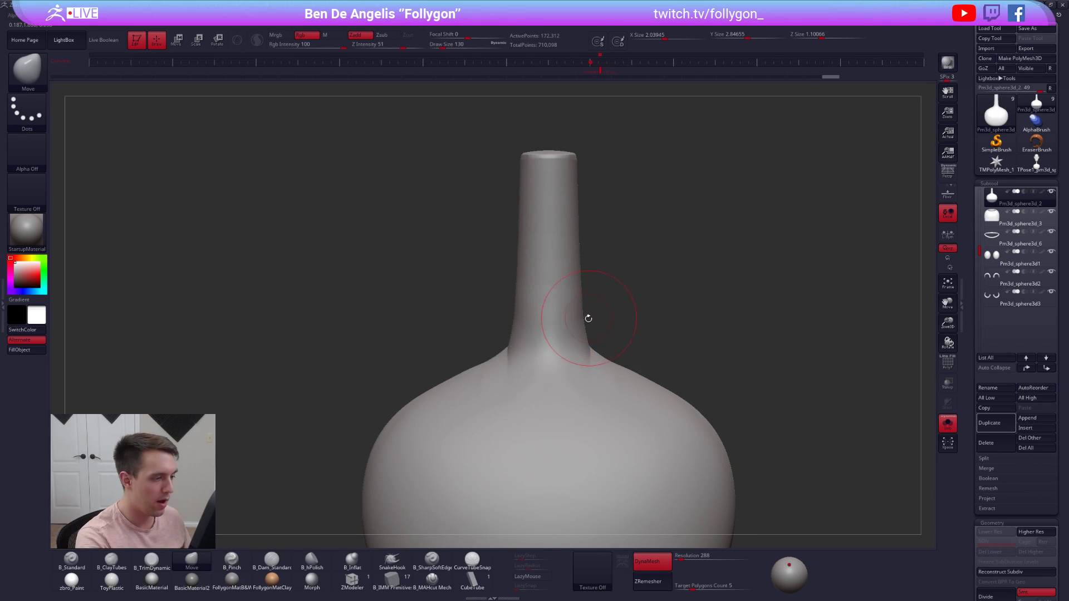
- Sharpen the neck-to-shoulder crease with the Pinch brush, reducing the draw size to 54
{"action": "right_click_drag", "start_coordinate": [589, 318], "coordinate": [592, 306]}
{"action": "key", "text": "space"}
{"action": "key", "text": "space"}
{"action": "left_click_drag", "start_coordinate": [588, 317], "coordinate": [586, 316]}
{"action": "key", "text": "5"}
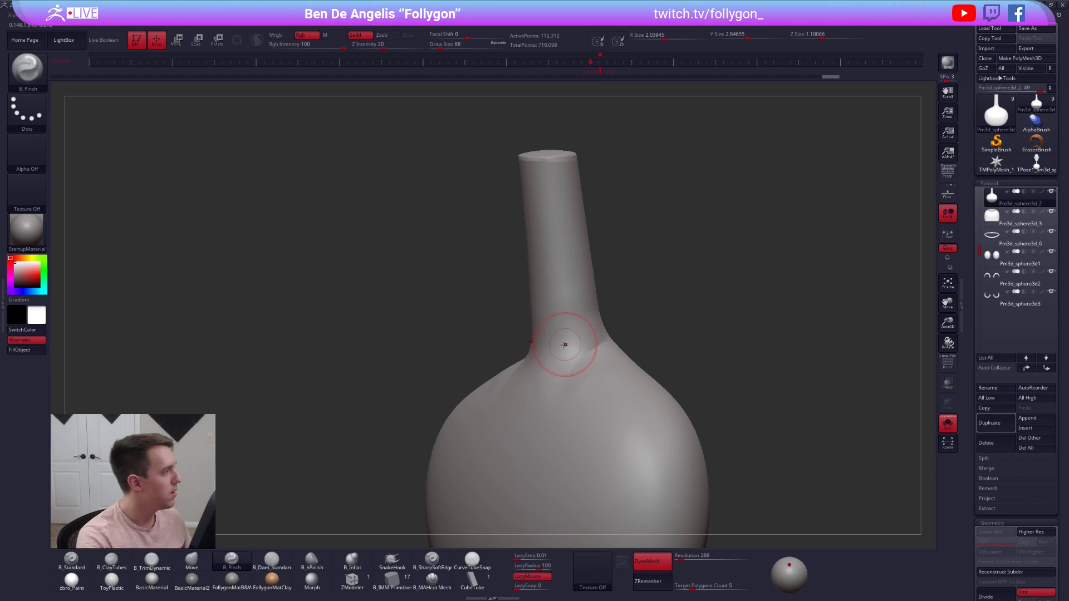
{"action": "mouse_move", "coordinate": [567, 324]}
{"action": "right_mouse_down"}
{"action": "mouse_move", "coordinate": [577, 355]}
{"action": "mouse_move", "coordinate": [590, 346]}
{"action": "right_mouse_up"}
{"action": "right_click", "coordinate": [590, 345]}
{"action": "left_click_drag", "start_coordinate": [599, 349], "coordinate": [618, 320]}
{"action": "key", "text": "space"}
{"action": "key", "text": "space"}
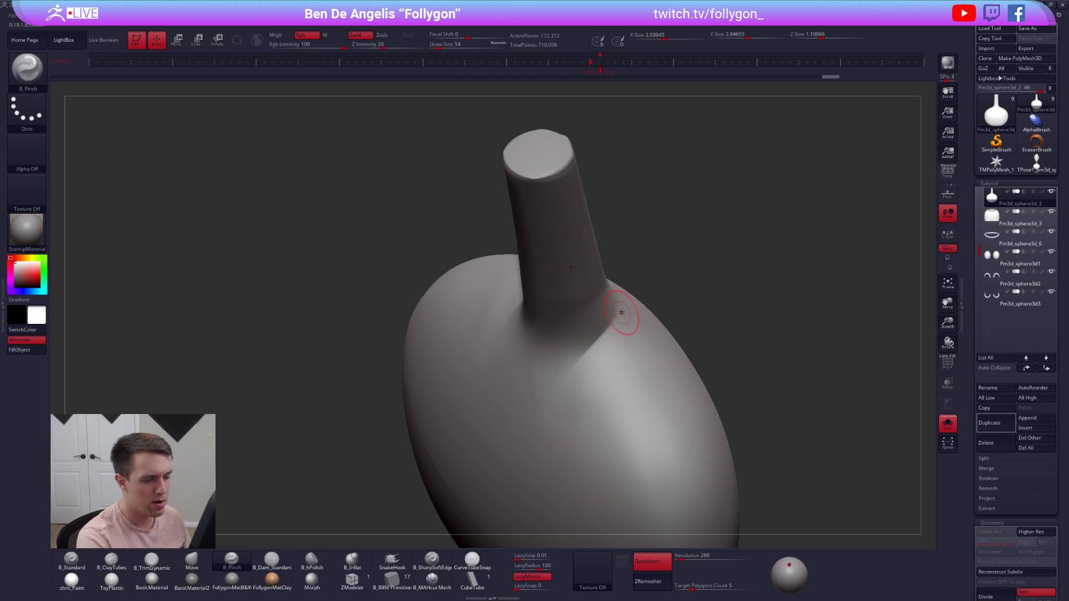
{"action": "left_click_drag", "start_coordinate": [561, 393], "coordinate": [581, 370]}
- Show the whole figure, then flatten the front of the neck base with TrimDynamic at draw size 130 and smooth it
{"action": "mouse_move", "coordinate": [580, 371]}
{"action": "right_mouse_down", "text": "shift"}
{"action": "mouse_move", "coordinate": [602, 350]}
{"action": "mouse_move", "coordinate": [567, 347]}
{"action": "right_mouse_up", "text": "shift"}
{"action": "key", "text": "alt+s"}
{"action": "key", "text": "space"}
{"action": "left_click_drag", "start_coordinate": [567, 347], "coordinate": [570, 346]}
{"action": "key", "text": "3"}
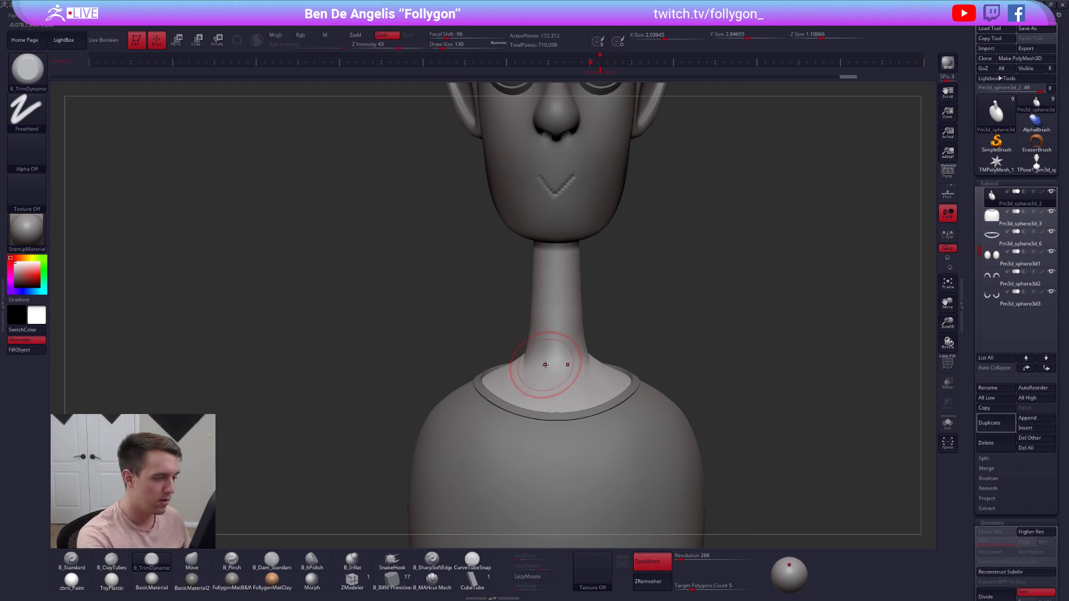
{"action": "key", "text": "shift"}
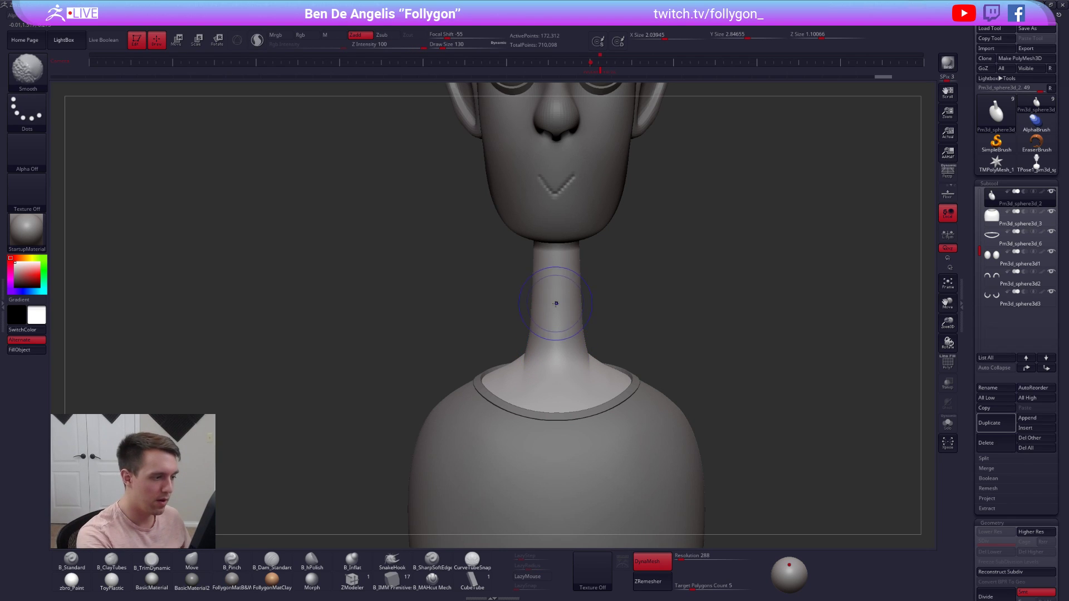
- Adjust the sides of the neck with the Move brush at draw size 121
{"action": "key", "text": "b"}
{"action": "key", "text": "m"}
{"action": "key", "text": "v"}
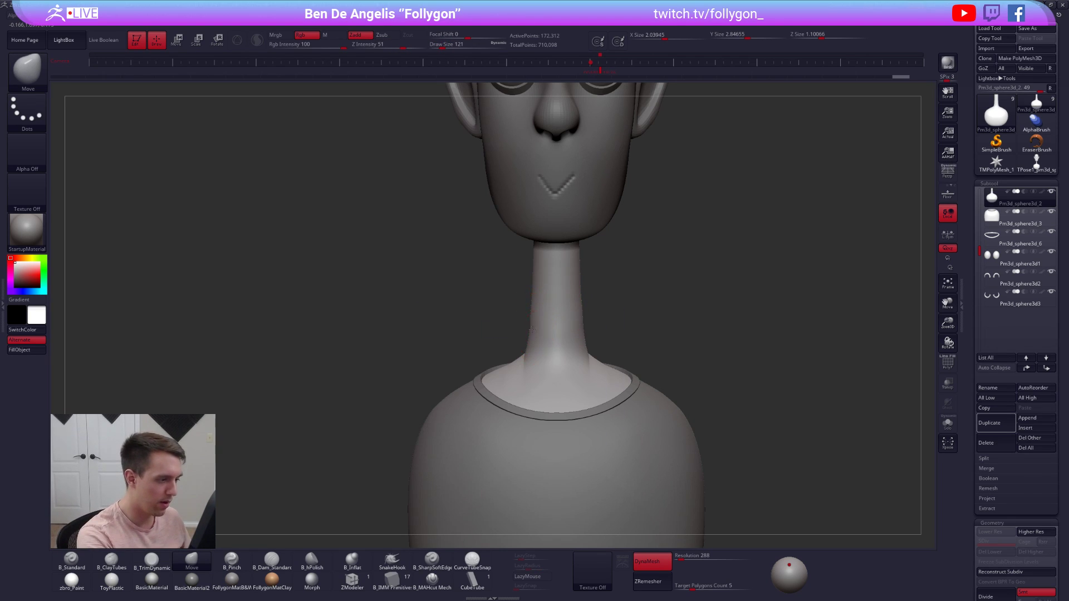
{"action": "right_click_drag", "start_coordinate": [540, 330], "coordinate": [585, 325]}
{"action": "key", "text": "shift"}
{"action": "right_click_drag", "start_coordinate": [540, 284], "coordinate": [557, 292]}
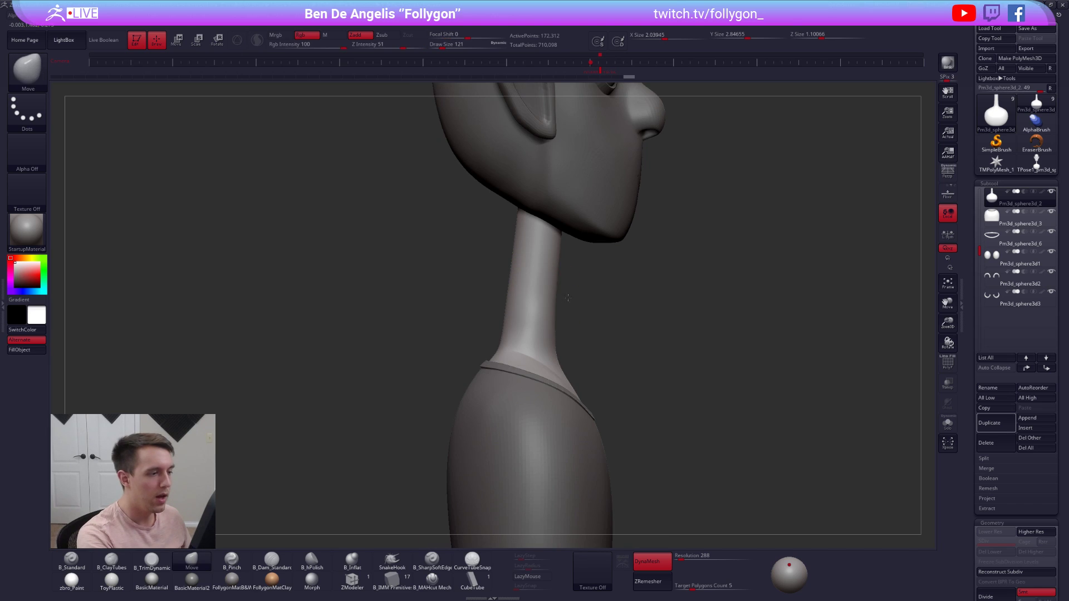
- Reshape the neck's side profile below the jaw with the Move brush at draw size 215
{"action": "key", "text": "space"}
{"action": "key", "text": "space"}
{"action": "left_click", "coordinate": [527, 280]}
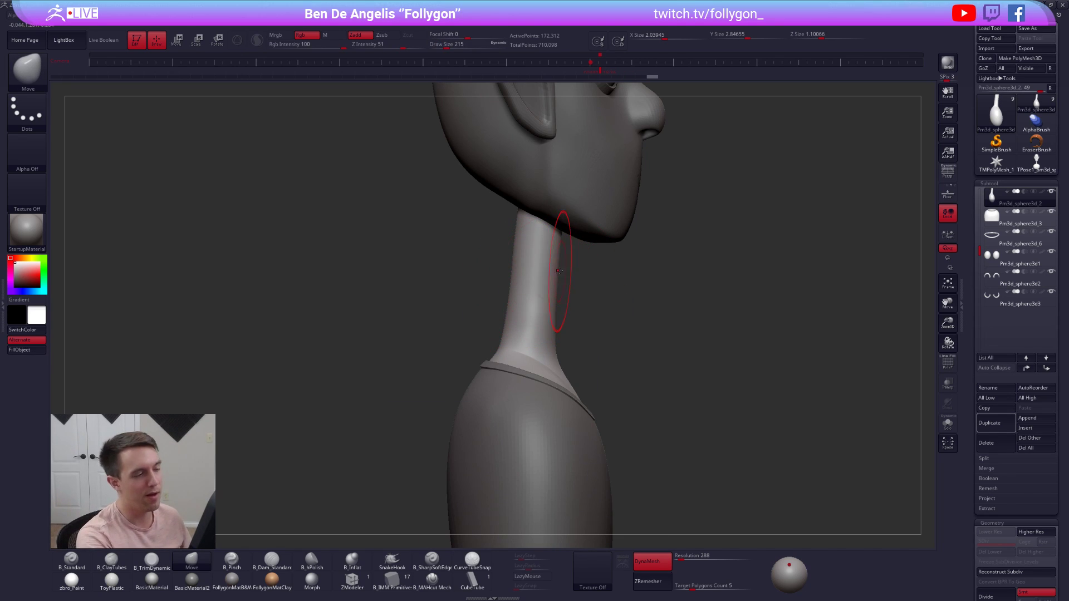
{"action": "mouse_move", "coordinate": [684, 348]}
{"action": "right_mouse_down", "text": "ctrl"}
{"action": "mouse_move", "coordinate": [639, 320]}
{"action": "mouse_move", "coordinate": [601, 319]}
{"action": "mouse_move", "coordinate": [621, 335]}
{"action": "mouse_move", "coordinate": [589, 359]}
{"action": "right_mouse_up", "text": "ctrl"}
{"action": "key", "text": "space"}
{"action": "left_click", "coordinate": [598, 319]}
{"action": "key", "text": "shift+s"}
{"action": "key", "text": "space"}
{"action": "left_click", "coordinate": [589, 360]}
{"action": "key", "text": "shift+f"}
{"action": "key", "text": "shift+f"}
- Refine the neck and its base with the Move brush at draw size 170 and compare it with the reference image
{"action": "left_click_drag", "start_coordinate": [707, 456], "coordinate": [556, 417]}
{"action": "right_click_drag", "start_coordinate": [549, 397], "coordinate": [546, 343]}
{"action": "left_click_drag", "start_coordinate": [511, 244], "coordinate": [518, 249], "text": "shift"}
{"action": "key", "text": "shift+f"}
{"action": "key", "text": "shift+f"}
{"action": "right_click_drag", "start_coordinate": [678, 355], "coordinate": [619, 329], "text": "ctrl"}
{"action": "key", "text": "shift+s"}
{"action": "left_click_drag", "start_coordinate": [624, 342], "coordinate": [602, 383]}
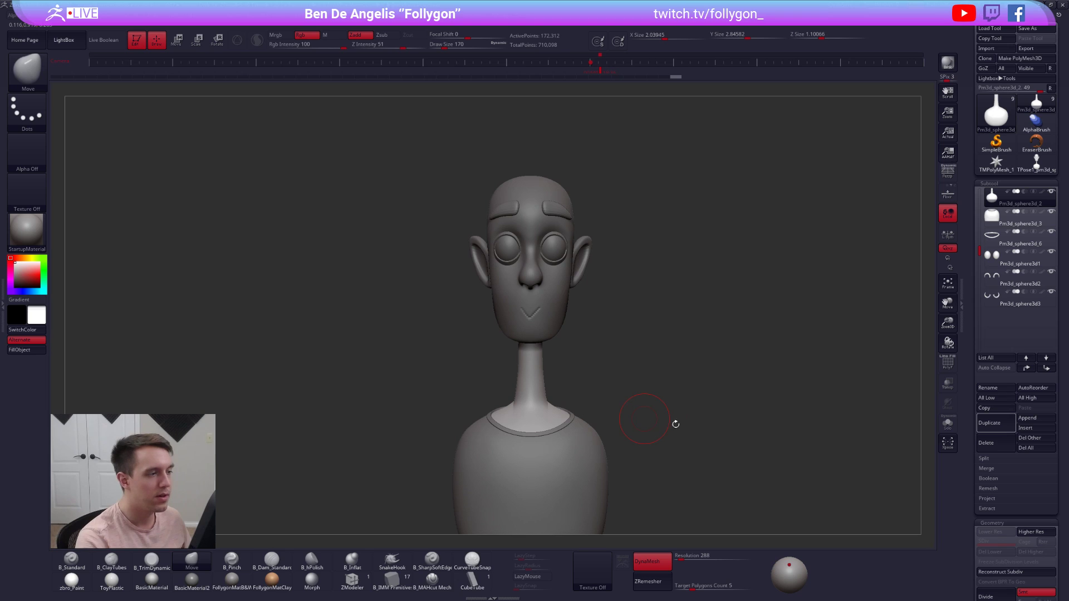
{"action": "left_click", "coordinate": [600, 73]}
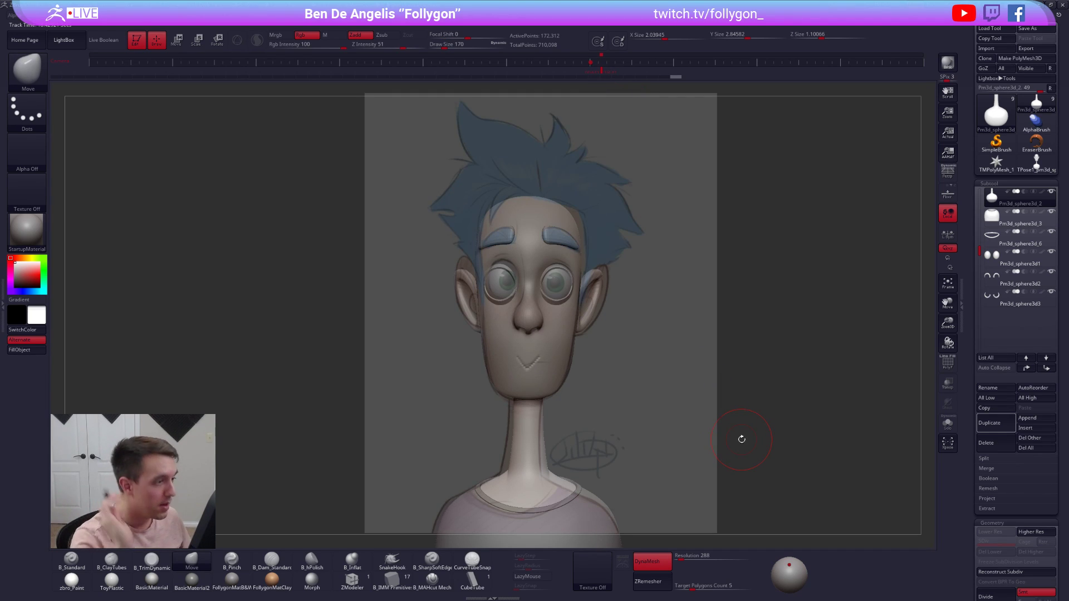
{"action": "key", "text": "shift+z"}
- Select the head subtool, raise it to subdivision level 5, and duplicate it
{"action": "left_click", "coordinate": [980, 194]}
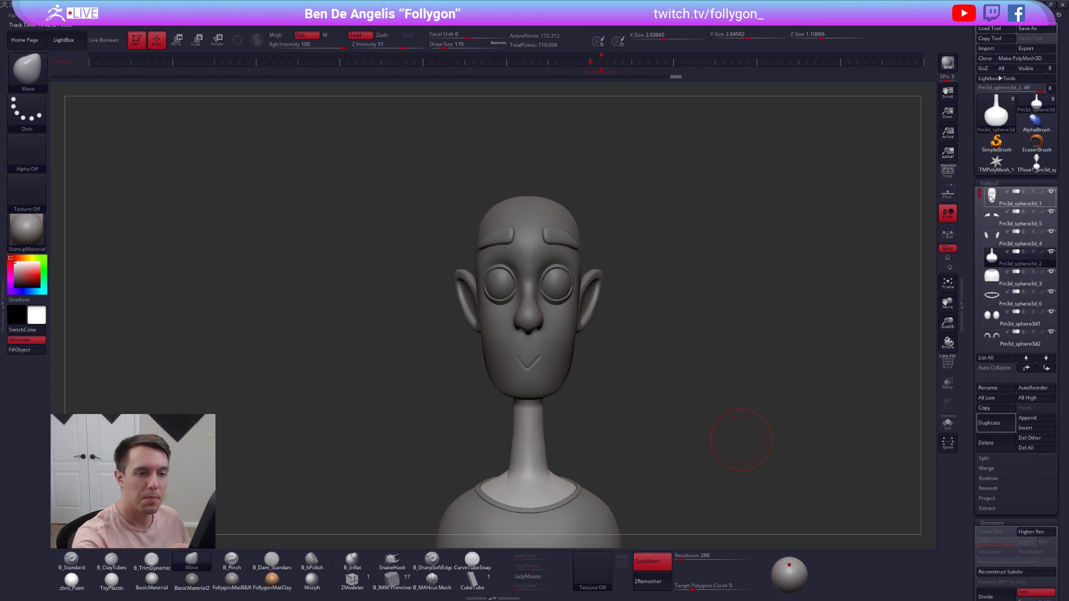
{"action": "left_click", "coordinate": [995, 197]}
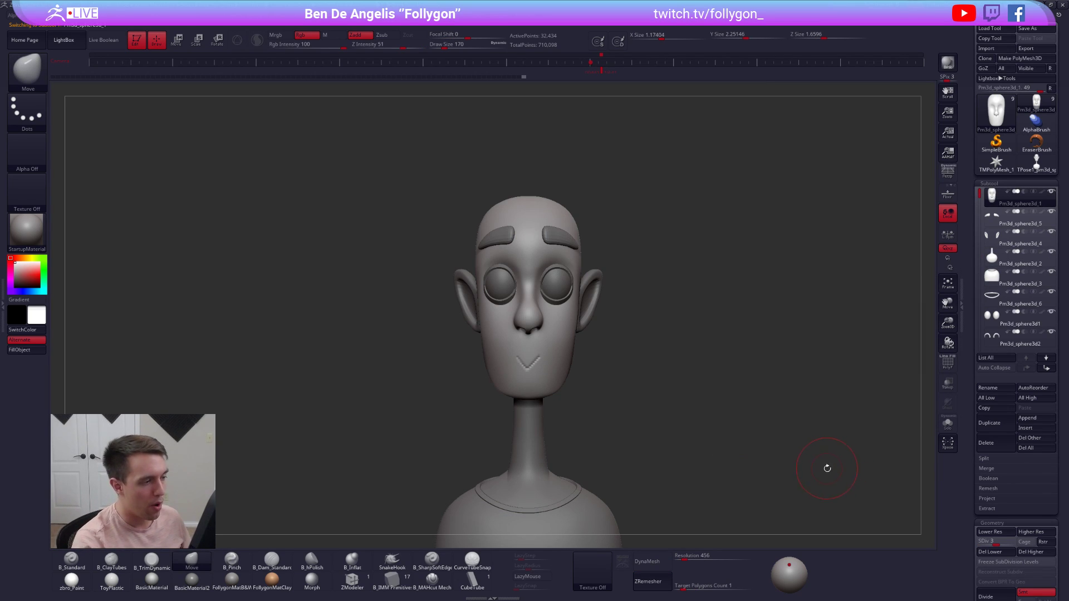
{"action": "key", "text": "d"}
{"action": "key", "text": "d"}
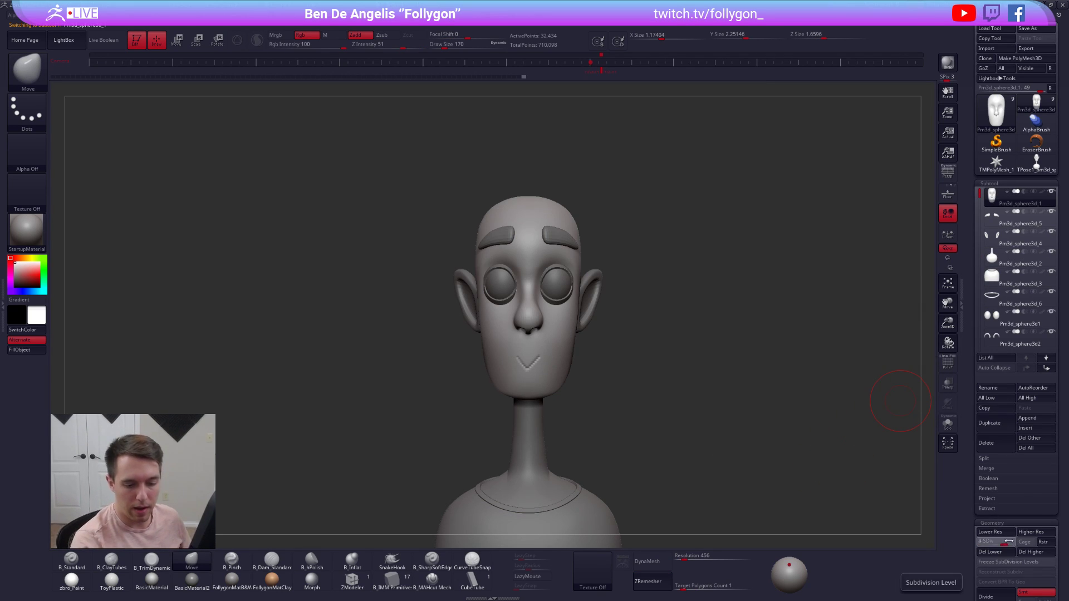
{"action": "left_click", "coordinate": [980, 422]}
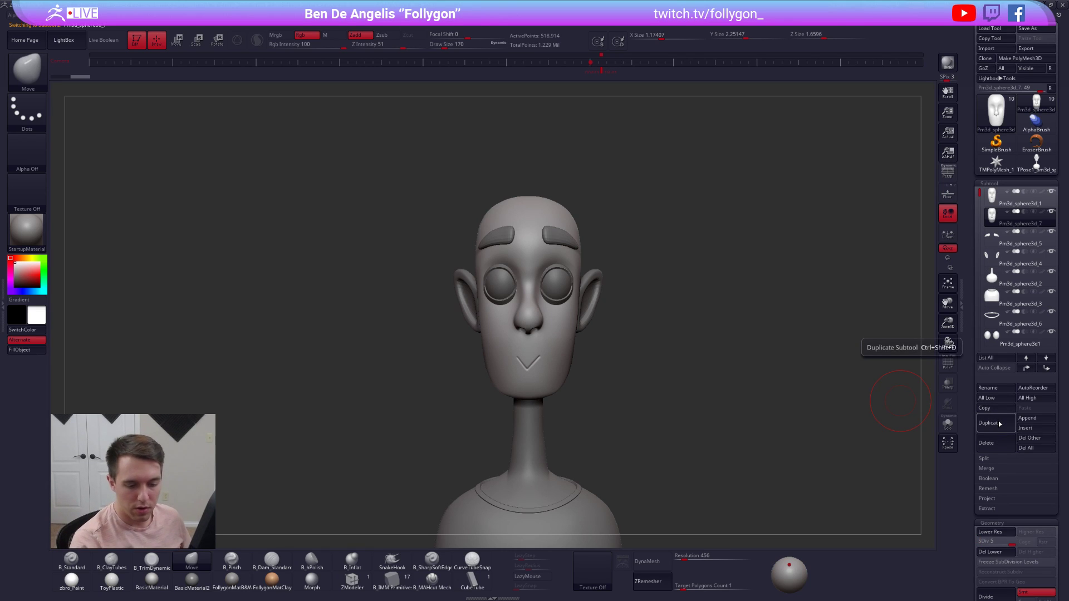
- Delete the lower subdivision levels of the duplicated head and line the model up with the reference drawing
{"action": "left_click", "coordinate": [979, 552]}
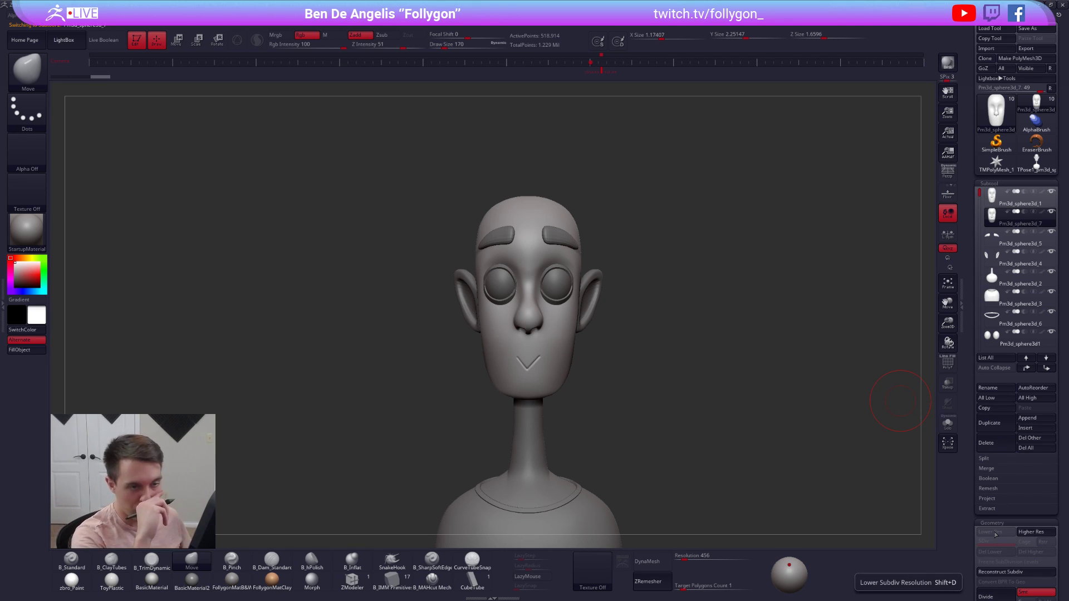
{"action": "key", "text": "shift+z"}
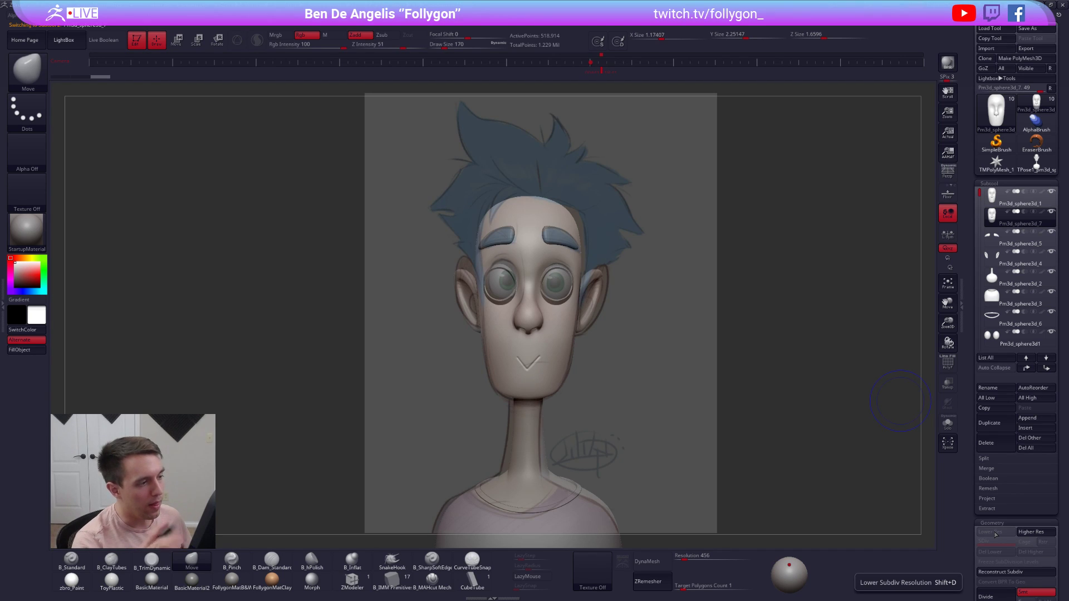
{"action": "left_click_drag", "start_coordinate": [700, 435], "coordinate": [820, 416], "text": "alt"}
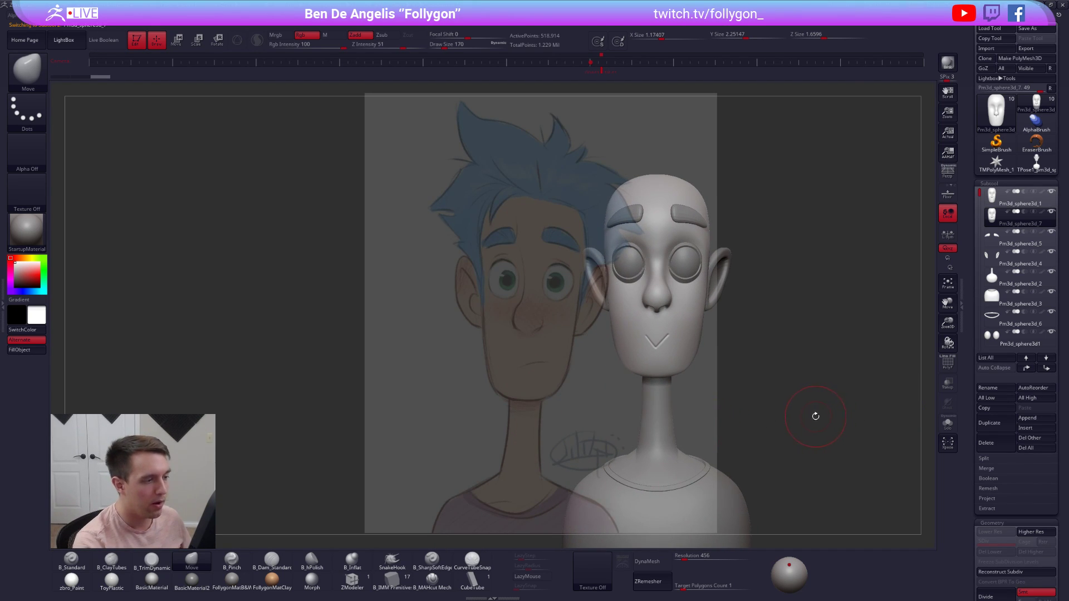
{"action": "left_click", "coordinate": [597, 71]}
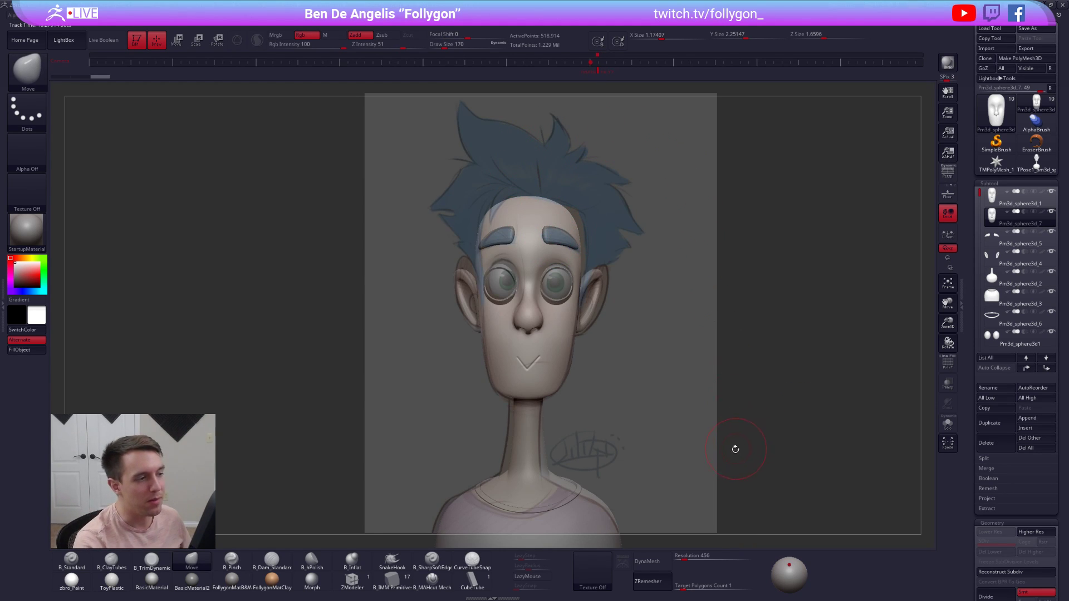
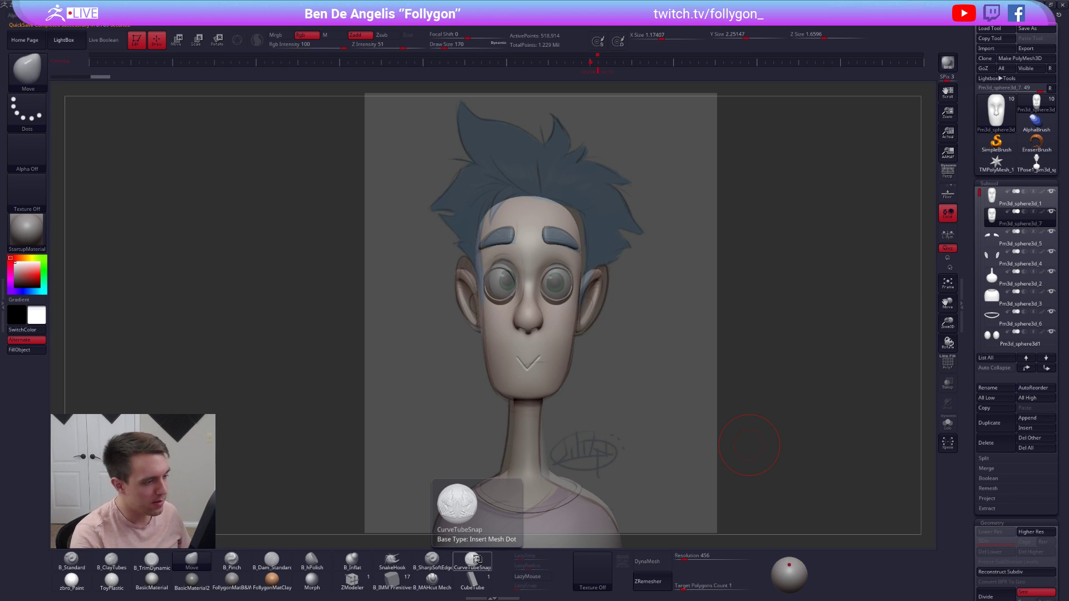
- Rough in a mask over the upper forehead and skull of the duplicated head, isolate that subtool and trim the mask
{"action": "mouse_move", "coordinate": [582, 306]}
{"action": "left_mouse_down", "text": "ctrl"}
{"action": "mouse_move", "coordinate": [568, 142]}
{"action": "mouse_move", "coordinate": [321, 278]}
{"action": "mouse_move", "coordinate": [318, 301]}
{"action": "mouse_move", "coordinate": [534, 289]}
{"action": "left_mouse_up", "text": "ctrl"}
{"action": "key", "text": "shift+z"}
{"action": "mouse_move", "coordinate": [533, 288]}
{"action": "right_mouse_down", "text": "alt"}
{"action": "mouse_move", "coordinate": [610, 297]}
{"action": "mouse_move", "coordinate": [568, 316]}
{"action": "right_mouse_up", "text": "alt"}
{"action": "key", "text": "shift+alt+s"}
{"action": "mouse_move", "coordinate": [561, 295]}
{"action": "left_mouse_down", "text": "ctrl+alt"}
{"action": "mouse_move", "coordinate": [673, 218]}
{"action": "mouse_move", "coordinate": [689, 324]}
{"action": "mouse_move", "coordinate": [543, 318]}
{"action": "left_mouse_up", "text": "ctrl+alt"}
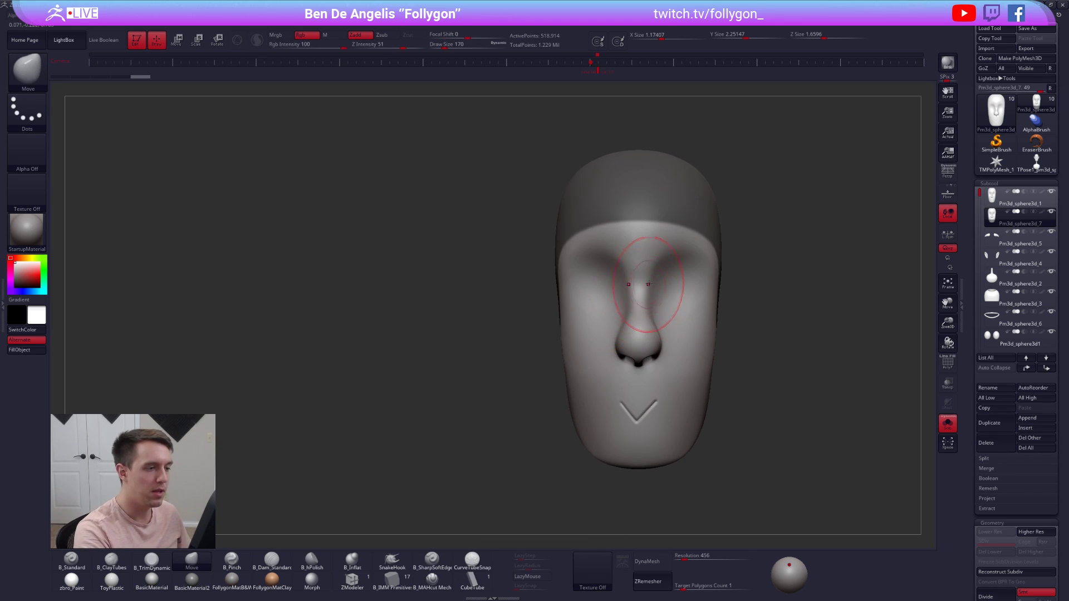
- Mask the sides of the head down to sideburn level, following the hairline in the reference drawing
{"action": "key", "text": "shift+z"}
{"action": "left_click", "coordinate": [598, 71]}
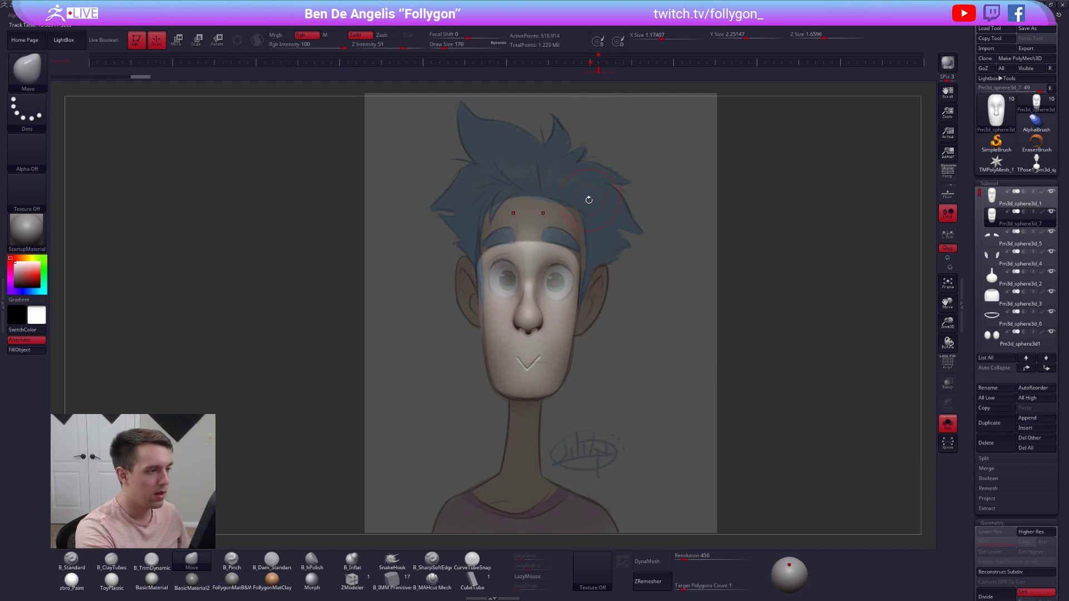
{"action": "mouse_move", "coordinate": [532, 196]}
{"action": "left_mouse_down", "text": "ctrl"}
{"action": "mouse_move", "coordinate": [487, 218]}
{"action": "mouse_move", "coordinate": [486, 274]}
{"action": "mouse_move", "coordinate": [510, 299]}
{"action": "mouse_move", "coordinate": [545, 284]}
{"action": "left_mouse_up", "text": "ctrl"}
{"action": "key", "text": "shift+z"}
{"action": "right_click_drag", "start_coordinate": [539, 251], "coordinate": [560, 256], "text": "shift"}
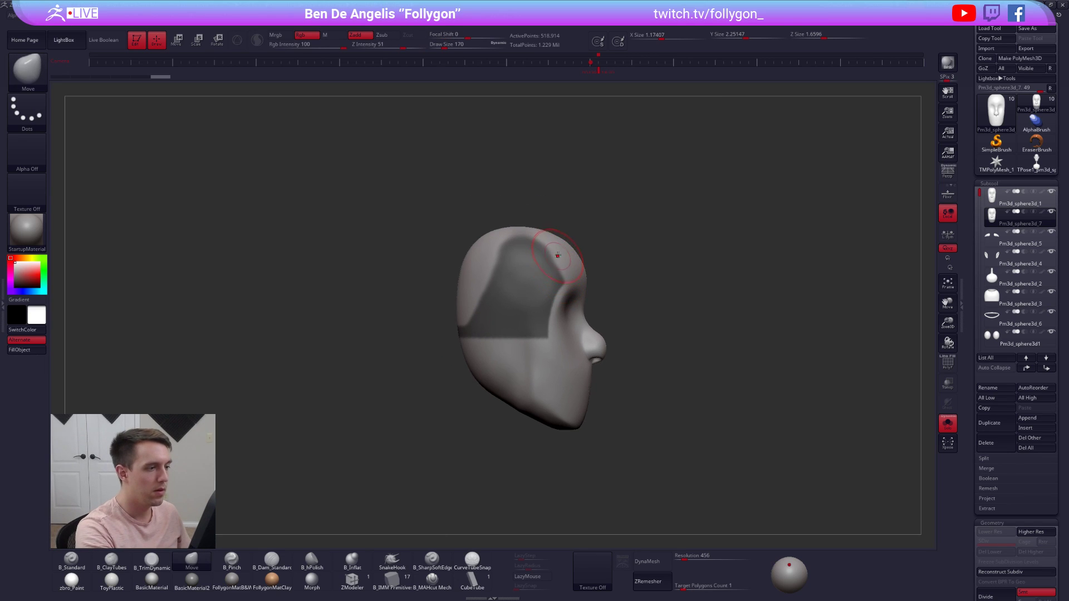
- Extend the mask over the crown and back of the skull and shape its front edge with the MaskLasso
{"action": "mouse_move", "coordinate": [540, 249]}
{"action": "left_mouse_down", "text": "ctrl"}
{"action": "mouse_move", "coordinate": [563, 192]}
{"action": "mouse_move", "coordinate": [428, 276]}
{"action": "mouse_move", "coordinate": [463, 332]}
{"action": "mouse_move", "coordinate": [482, 332]}
{"action": "left_mouse_up", "text": "ctrl"}
{"action": "left_click_drag", "start_coordinate": [612, 266], "coordinate": [552, 288]}
{"action": "key", "text": "ctrl+space"}
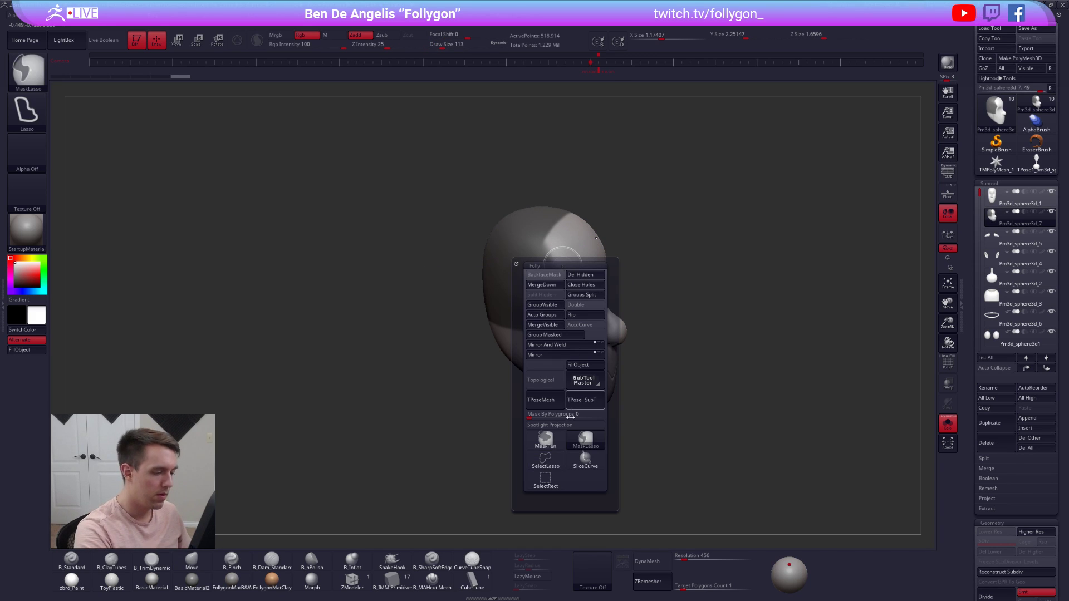
{"action": "mouse_move", "coordinate": [619, 223]}
{"action": "left_mouse_down", "text": "shift"}
{"action": "mouse_move", "coordinate": [582, 217]}
{"action": "mouse_move", "coordinate": [568, 321]}
{"action": "left_mouse_up", "text": "shift"}
{"action": "key", "text": "space"}
{"action": "key", "text": "space"}
{"action": "key", "text": "ctrl"}
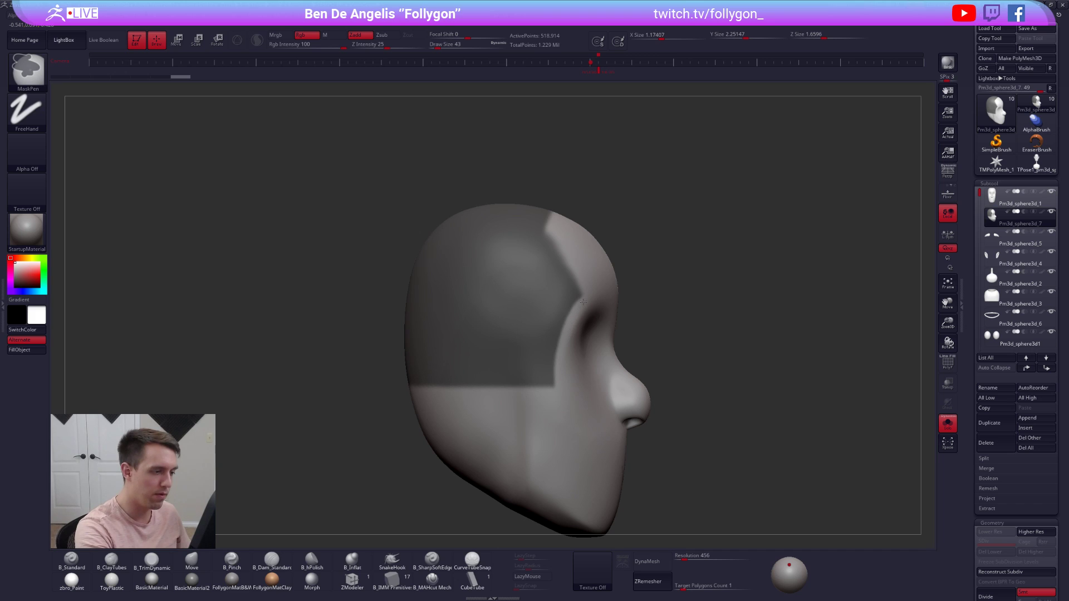
- Clean up the mask edge at the temple with the MaskPen at draw size 43 and check it against the reference
{"action": "left_click", "coordinate": [581, 304], "text": "ctrl"}
{"action": "key", "text": "s"}
{"action": "left_click_drag", "start_coordinate": [688, 303], "coordinate": [620, 324]}
{"action": "key", "text": "shift+z"}
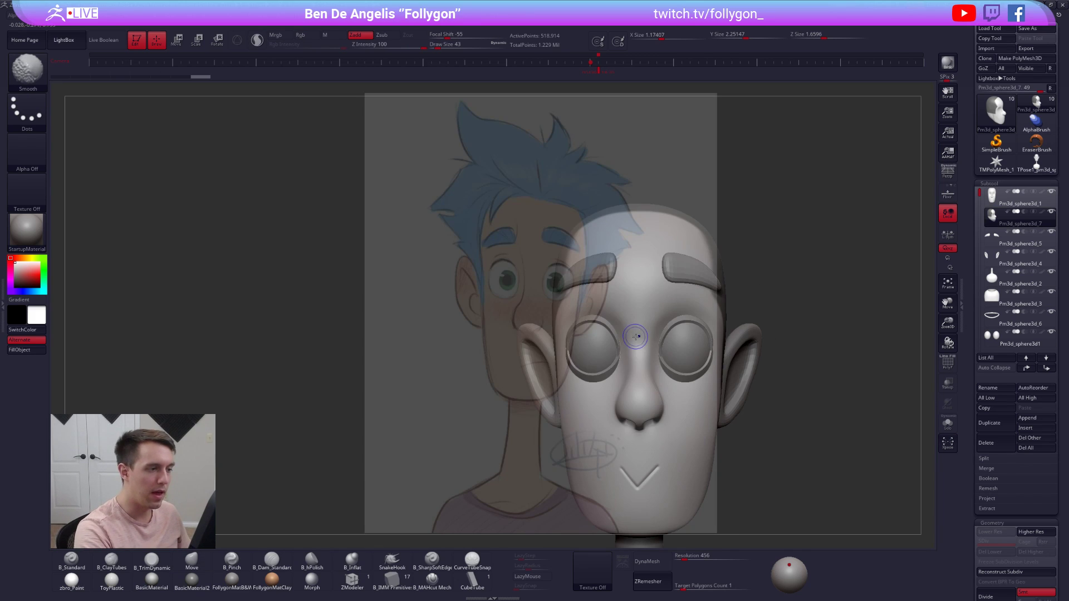
{"action": "key", "text": "shift+z"}
{"action": "right_click_drag", "start_coordinate": [617, 282], "coordinate": [614, 274]}
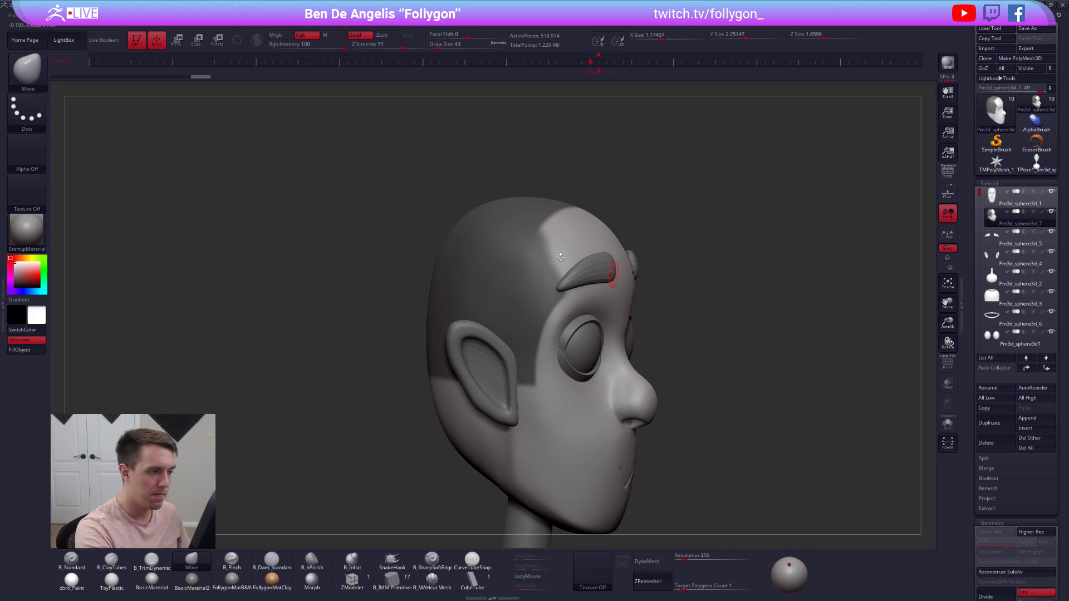
- Refine the hairline mask above the temple with the MaskPen, using draw size 67
{"action": "key", "text": "space"}
{"action": "left_click_drag", "start_coordinate": [561, 259], "coordinate": [563, 259]}
{"action": "right_click_drag", "start_coordinate": [563, 258], "coordinate": [597, 246]}
{"action": "key", "text": "space"}
{"action": "left_click_drag", "start_coordinate": [594, 247], "coordinate": [595, 242]}
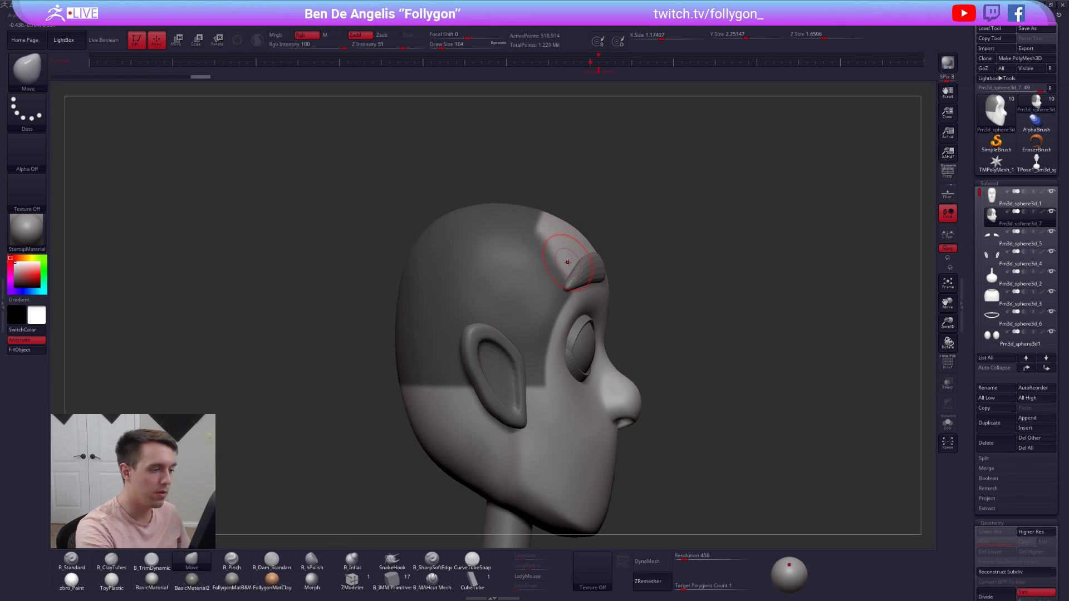
{"action": "key", "text": "alt+s"}
{"action": "right_click_drag", "start_coordinate": [575, 279], "coordinate": [571, 281]}
{"action": "key", "text": "space"}
{"action": "left_click_drag", "start_coordinate": [572, 281], "coordinate": [571, 281]}
{"action": "key", "text": "space"}
{"action": "left_click_drag", "start_coordinate": [550, 236], "coordinate": [549, 237]}
{"action": "key", "text": "ctrl"}
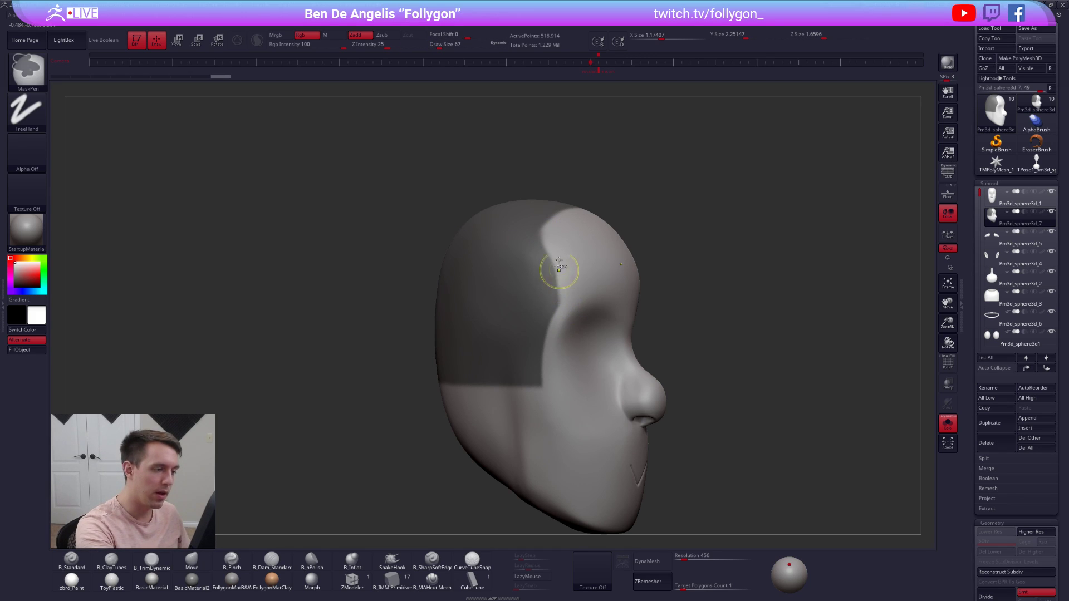
- Shape the mask edge from the forehead down to the sideburn with the MaskPen at draw size 61
{"action": "mouse_move", "coordinate": [544, 317]}
{"action": "right_mouse_down", "text": "shift"}
{"action": "mouse_move", "coordinate": [587, 302]}
{"action": "mouse_move", "coordinate": [512, 303]}
{"action": "right_mouse_up", "text": "shift"}
{"action": "right_click_drag", "start_coordinate": [695, 271], "coordinate": [584, 303], "text": "alt"}
{"action": "key", "text": "space"}
{"action": "left_click_drag", "start_coordinate": [610, 312], "coordinate": [607, 311]}
{"action": "right_click_drag", "start_coordinate": [607, 312], "coordinate": [612, 326]}
{"action": "left_click_drag", "start_coordinate": [612, 274], "coordinate": [600, 386], "text": "ctrl+alt"}
{"action": "right_click_drag", "start_coordinate": [682, 357], "coordinate": [699, 362]}
{"action": "mouse_move", "coordinate": [735, 445]}
{"action": "right_mouse_down", "text": "ctrl"}
{"action": "mouse_move", "coordinate": [740, 401]}
{"action": "mouse_move", "coordinate": [672, 360]}
{"action": "right_mouse_up", "text": "ctrl"}
{"action": "right_click_drag", "start_coordinate": [608, 320], "coordinate": [617, 361], "text": "ctrl"}
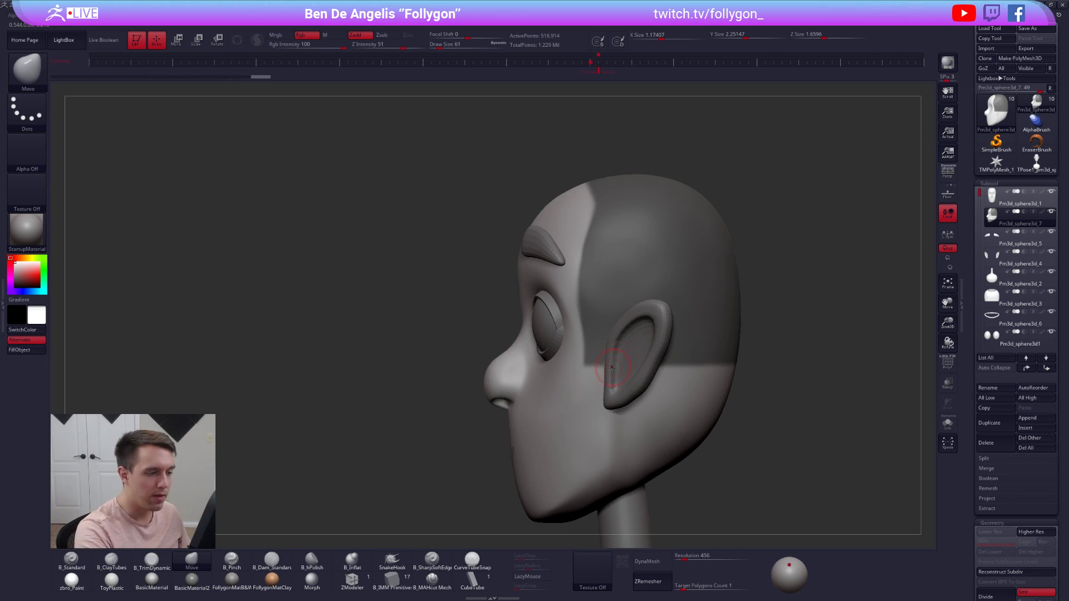
- Clear the mask around and behind the ear, using transparency to see the head through the other subtools
{"action": "key", "text": "alt+s"}
{"action": "mouse_move", "coordinate": [609, 378]}
{"action": "left_mouse_down", "text": "ctrl+alt"}
{"action": "mouse_move", "coordinate": [619, 342]}
{"action": "mouse_move", "coordinate": [636, 373]}
{"action": "mouse_move", "coordinate": [637, 335]}
{"action": "mouse_move", "coordinate": [649, 360]}
{"action": "left_mouse_up", "text": "ctrl+alt"}
{"action": "key", "text": "alt+s"}
{"action": "key", "text": "alt+s"}
{"action": "left_click", "coordinate": [948, 383]}
{"action": "key", "text": "alt+s"}
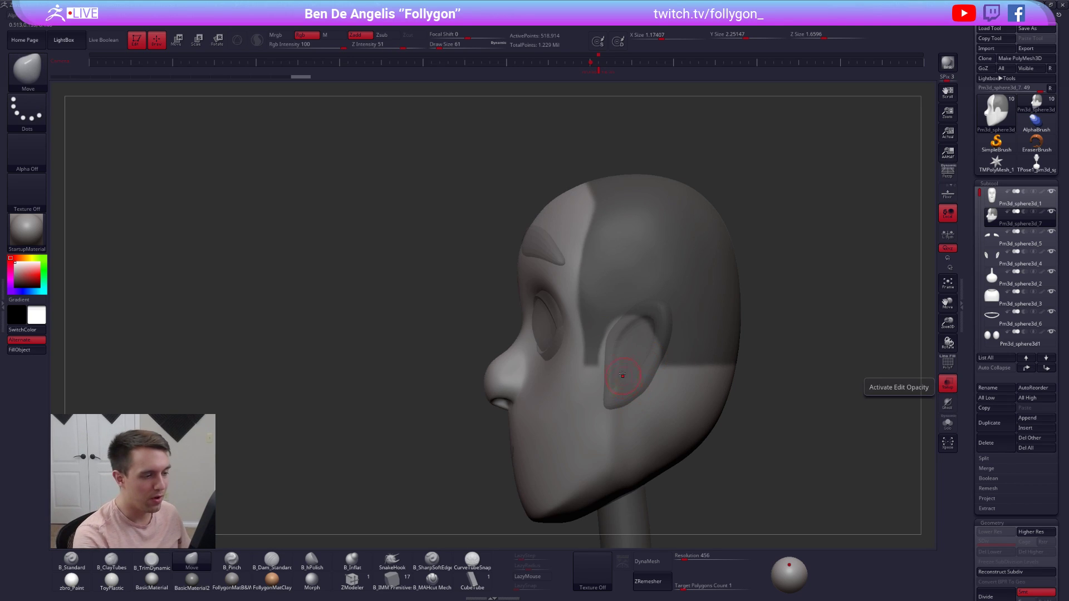
{"action": "left_click_drag", "start_coordinate": [785, 381], "coordinate": [654, 387]}
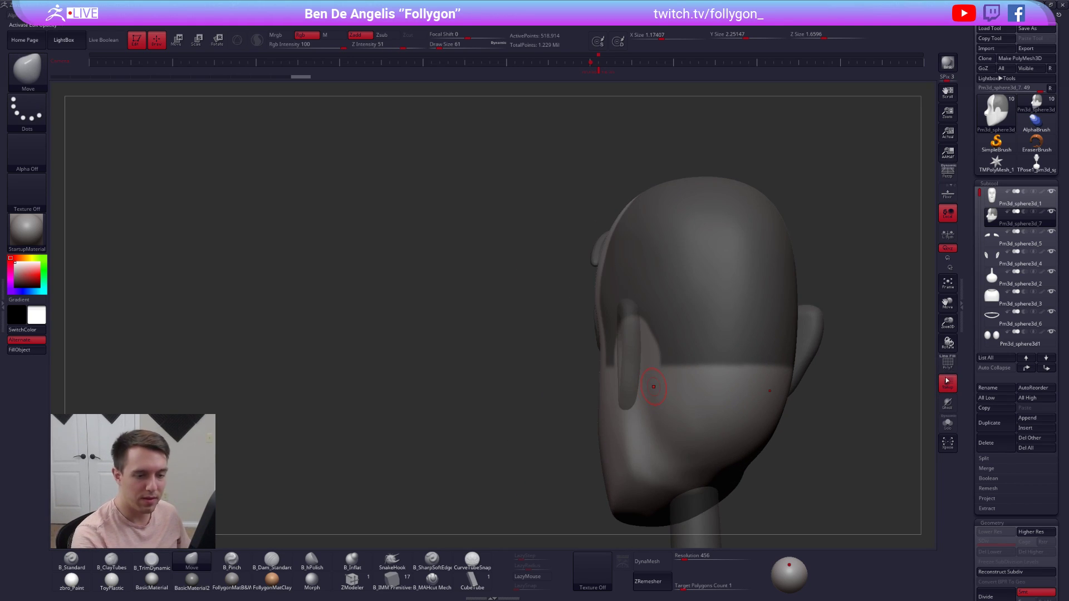
{"action": "key", "text": "shift+t"}
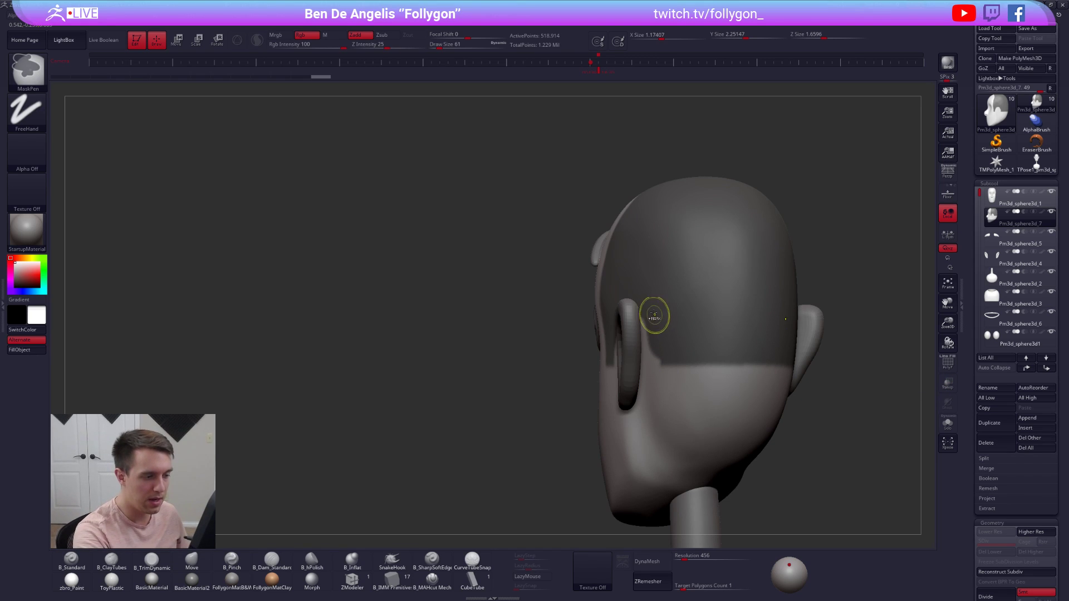
{"action": "mouse_move", "coordinate": [724, 341]}
{"action": "right_mouse_down"}
{"action": "mouse_move", "coordinate": [724, 381]}
{"action": "mouse_move", "coordinate": [652, 365]}
{"action": "mouse_move", "coordinate": [709, 372]}
{"action": "right_mouse_up"}
{"action": "right_click_drag", "start_coordinate": [718, 411], "coordinate": [662, 391], "text": "ctrl"}
- Extract the masked scalp area as a new subtool with a thickness of 0.001 and accept it
{"action": "left_click", "coordinate": [948, 425]}
{"action": "left_click_drag", "start_coordinate": [976, 423], "coordinate": [968, 373]}
{"action": "left_click", "coordinate": [983, 374]}
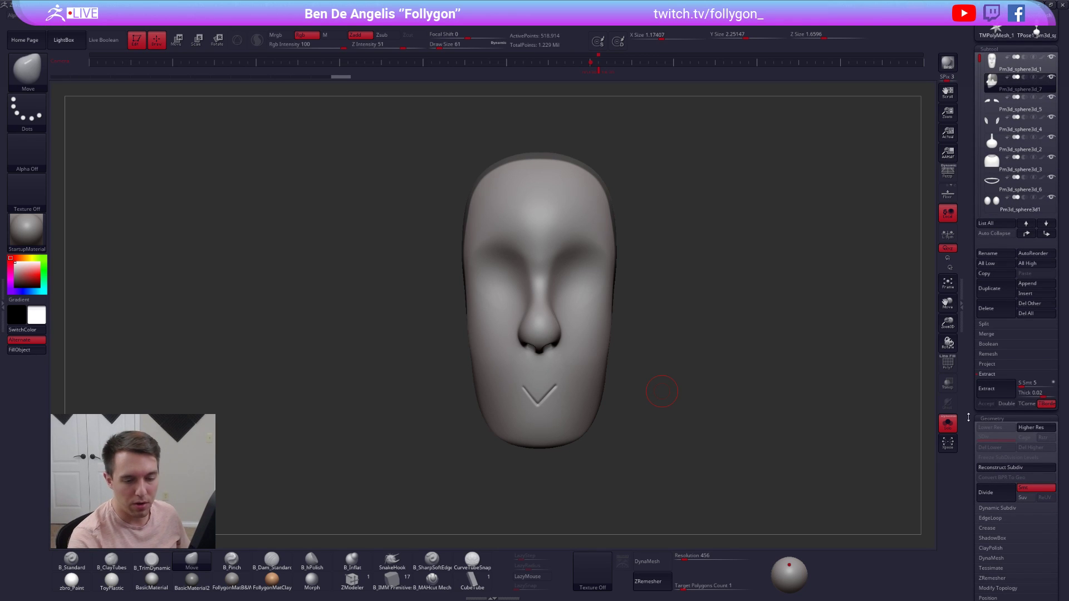
{"action": "right_click_drag", "start_coordinate": [838, 434], "coordinate": [845, 423]}
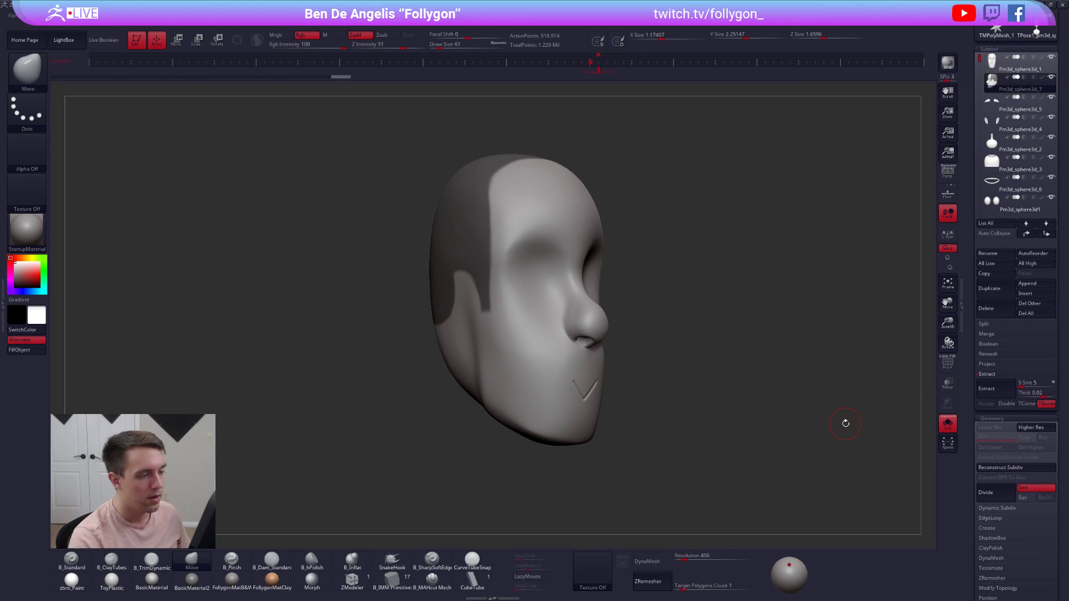
{"action": "left_click", "coordinate": [1036, 394]}
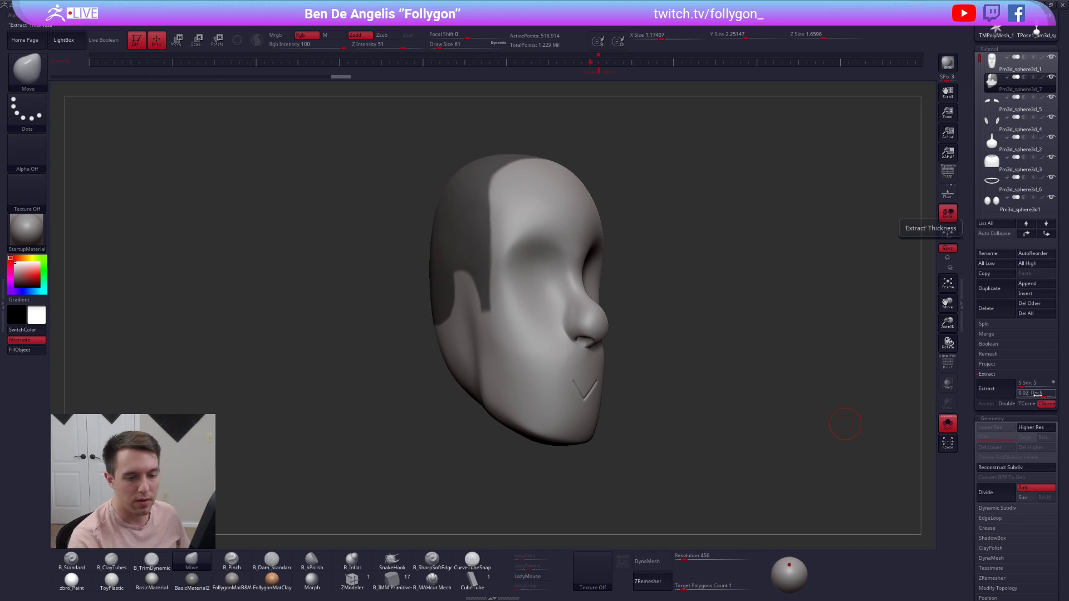
{"action": "type", "text": "0.00008"}
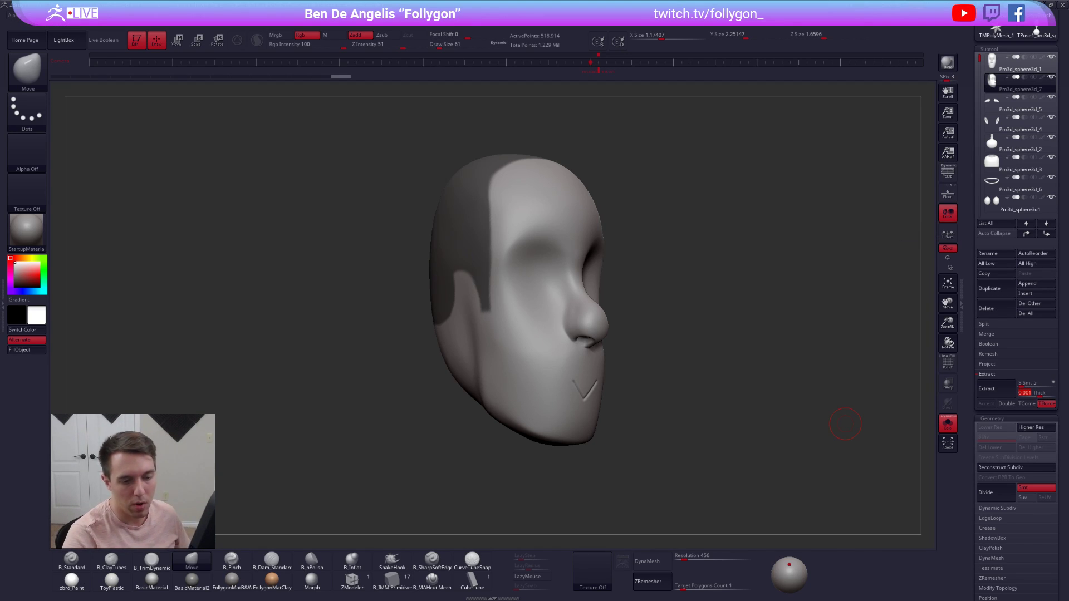
{"action": "left_click", "coordinate": [1000, 384]}
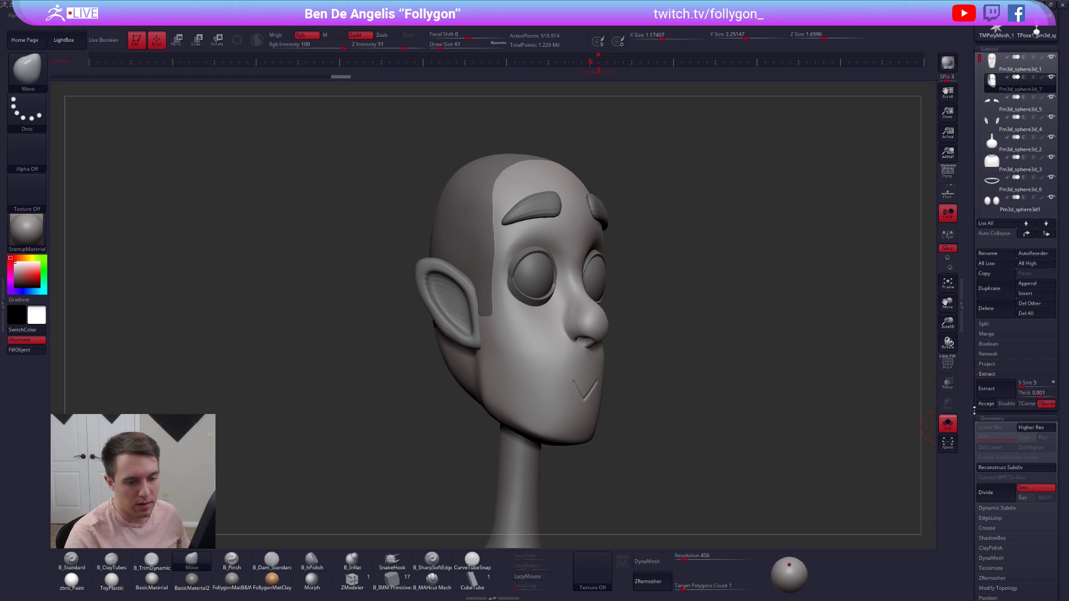
{"action": "left_click", "coordinate": [987, 404]}
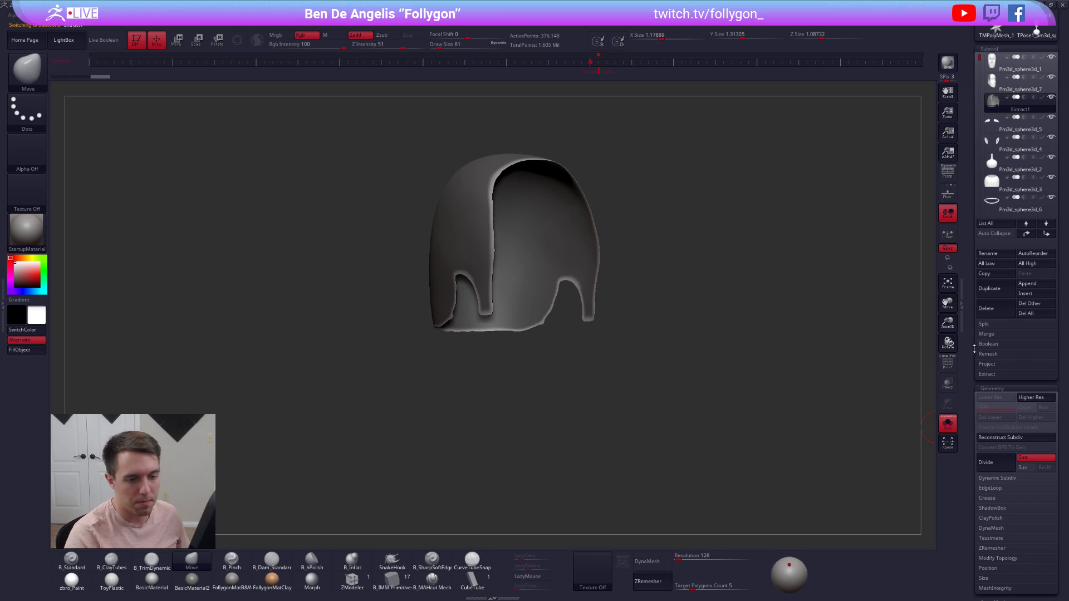
- Delete the masked duplicate of the head from the subtools
{"action": "scroll", "coordinate": [979, 334], "scroll_direction": "up", "scroll_amount": 3}
{"action": "left_click", "coordinate": [1020, 218]}
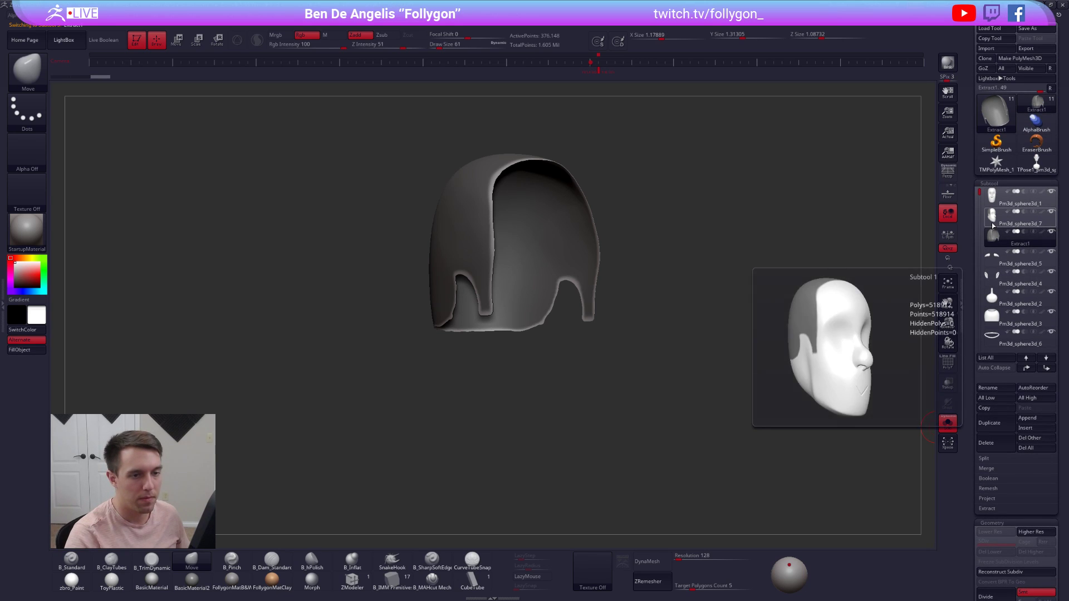
{"action": "left_click", "coordinate": [986, 443]}
{"action": "left_click", "coordinate": [919, 462]}
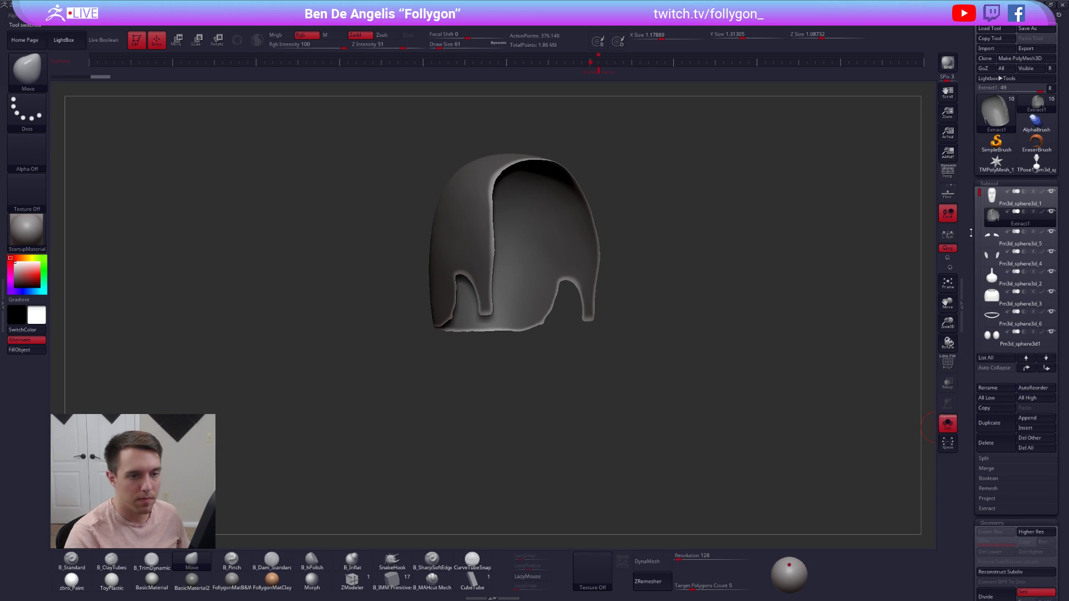
- Scale the extracted hair cap up slightly so it sits over the skull, with the whole bust shown
{"action": "left_click_drag", "start_coordinate": [779, 231], "coordinate": [722, 332], "text": "shift"}
{"action": "key", "text": "e"}
{"action": "key", "text": "w"}
{"action": "left_click_drag", "start_coordinate": [754, 417], "coordinate": [852, 387], "text": "alt"}
{"action": "left_click", "coordinate": [947, 423]}
- Pull the hair cap's lower edge into shape around the ear and nape with the Move brush and smooth it
{"action": "key", "text": "q"}
{"action": "key", "text": "b"}
{"action": "key", "text": "m"}
{"action": "key", "text": "v"}
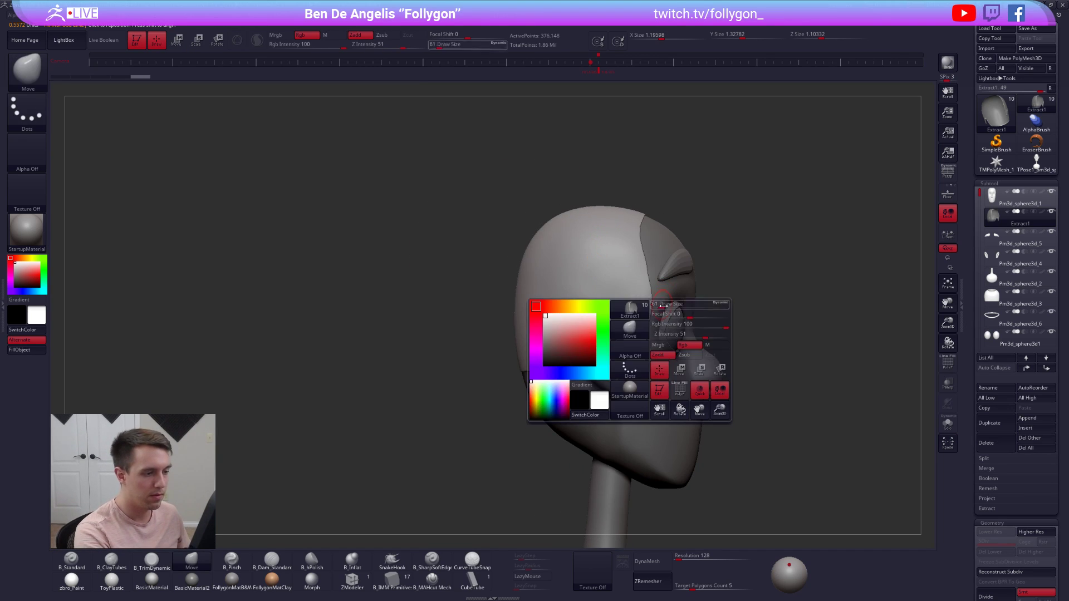
{"action": "left_click_drag", "start_coordinate": [648, 339], "coordinate": [629, 340]}
{"action": "key", "text": "space"}
{"action": "left_click_drag", "start_coordinate": [550, 374], "coordinate": [551, 374]}
{"action": "key", "text": "alt+shift+s"}
{"action": "right_click_drag", "start_coordinate": [580, 370], "coordinate": [613, 367]}
{"action": "mouse_move", "coordinate": [582, 365]}
{"action": "left_mouse_down", "text": "shift"}
{"action": "mouse_move", "coordinate": [507, 364]}
{"action": "mouse_move", "coordinate": [501, 377]}
{"action": "left_mouse_up", "text": "shift"}
- Adjust and smooth the isolated hair cap's lower edge and sideburns at draw size 81
{"action": "key", "text": "space"}
{"action": "mouse_move", "coordinate": [519, 364]}
{"action": "left_mouse_down"}
{"action": "mouse_move", "coordinate": [534, 368]}
{"action": "mouse_move", "coordinate": [511, 371]}
{"action": "left_mouse_up"}
{"action": "right_click_drag", "start_coordinate": [585, 361], "coordinate": [564, 364]}
{"action": "mouse_move", "coordinate": [566, 364]}
{"action": "left_mouse_down", "text": "shift"}
{"action": "mouse_move", "coordinate": [548, 363]}
{"action": "mouse_move", "coordinate": [592, 359]}
{"action": "mouse_move", "coordinate": [591, 334]}
{"action": "mouse_move", "coordinate": [550, 384]}
{"action": "left_mouse_up", "text": "shift"}
{"action": "key", "text": "space"}
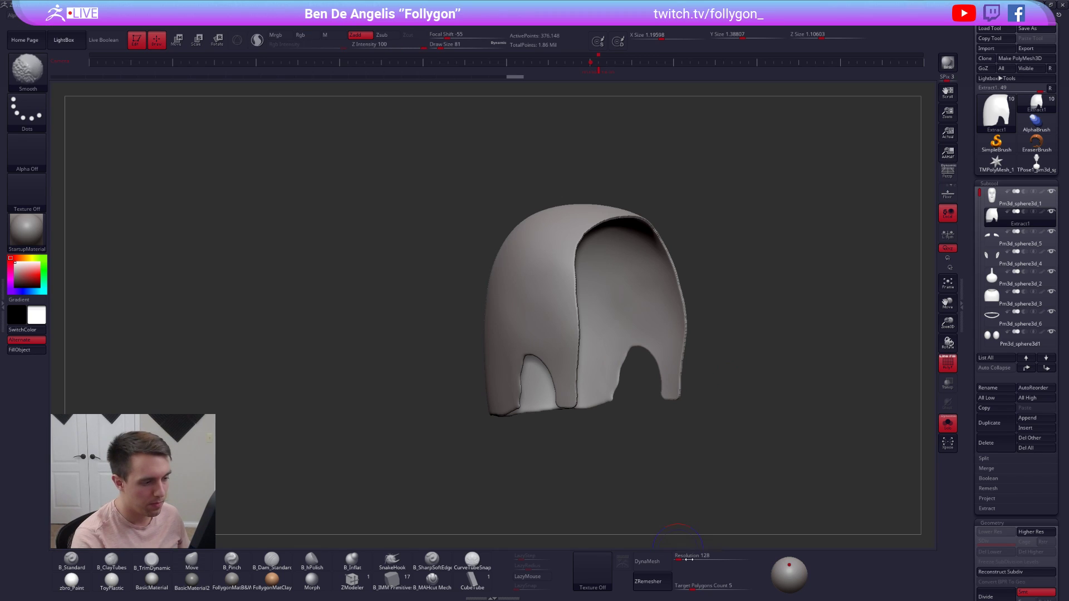
- Try to isolate the outer surface of the hair cap by its polygroup and delete the hidden geometry
{"action": "key", "text": "shift+f"}
{"action": "left_click", "coordinate": [561, 356], "text": "ctrl+shift"}
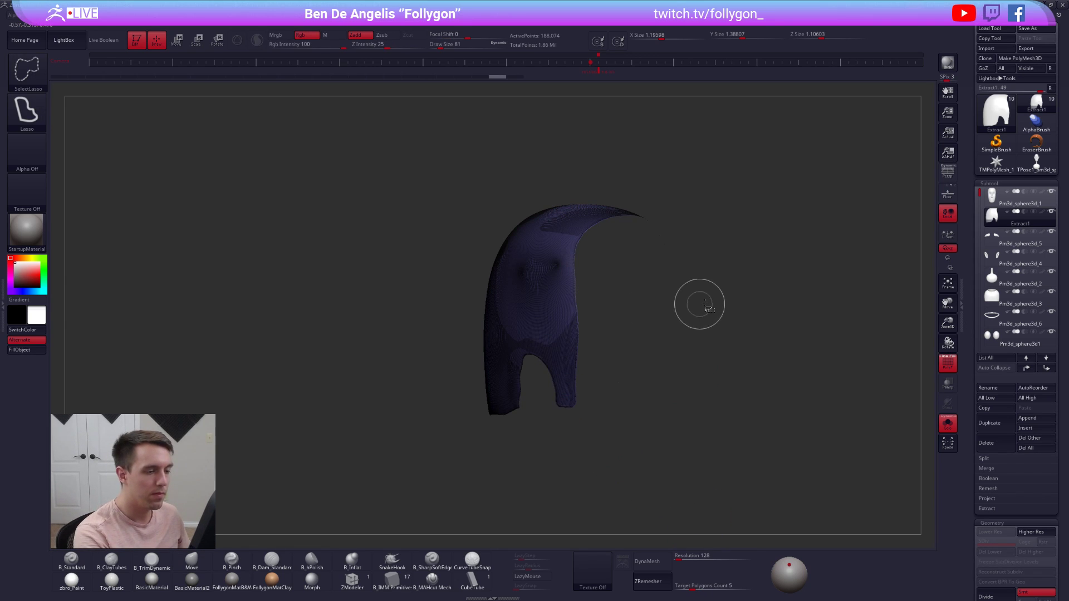
{"action": "key", "text": "space"}
{"action": "left_click", "coordinate": [722, 343]}
{"action": "left_click", "coordinate": [724, 313]}
- Try to ZRemesh the hair cap with a target polygon count of 0.1, and undo the remesh
{"action": "left_click", "coordinate": [685, 588]}
{"action": "type", "text": "1"}
{"action": "key", "text": "Tab"}
{"action": "left_click", "coordinate": [665, 582]}
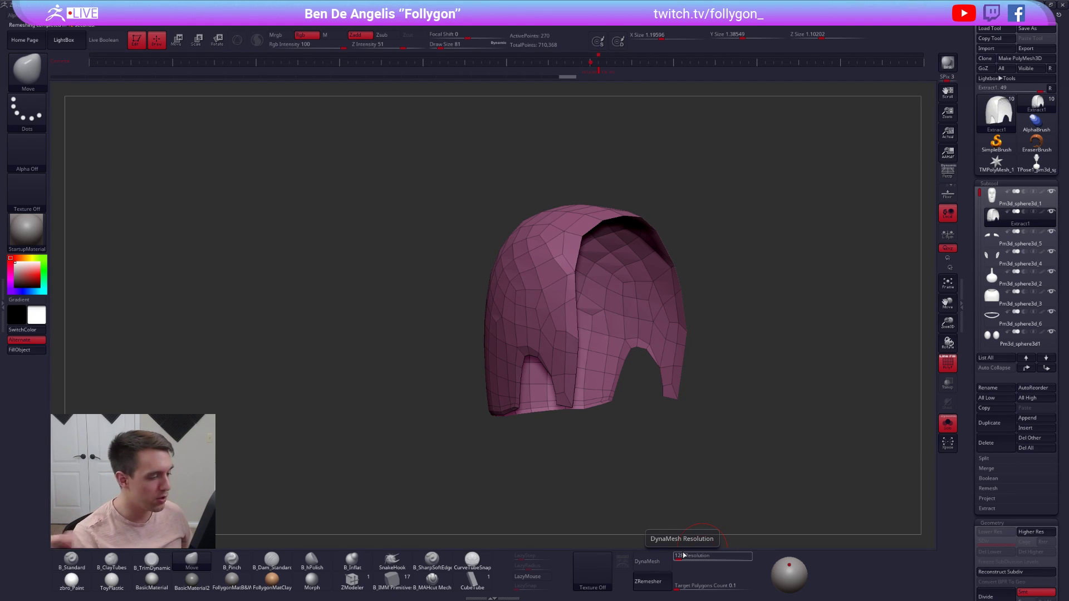
{"action": "key", "text": "ctrl+z"}
- Try to trim the hair cap's lower back edge straight by hiding it with the SelectLasso and deleting it
{"action": "left_click_drag", "start_coordinate": [708, 468], "coordinate": [796, 465]}
{"action": "key", "text": "shift+f"}
{"action": "left_click_drag", "start_coordinate": [477, 417], "coordinate": [554, 386], "text": "alt"}
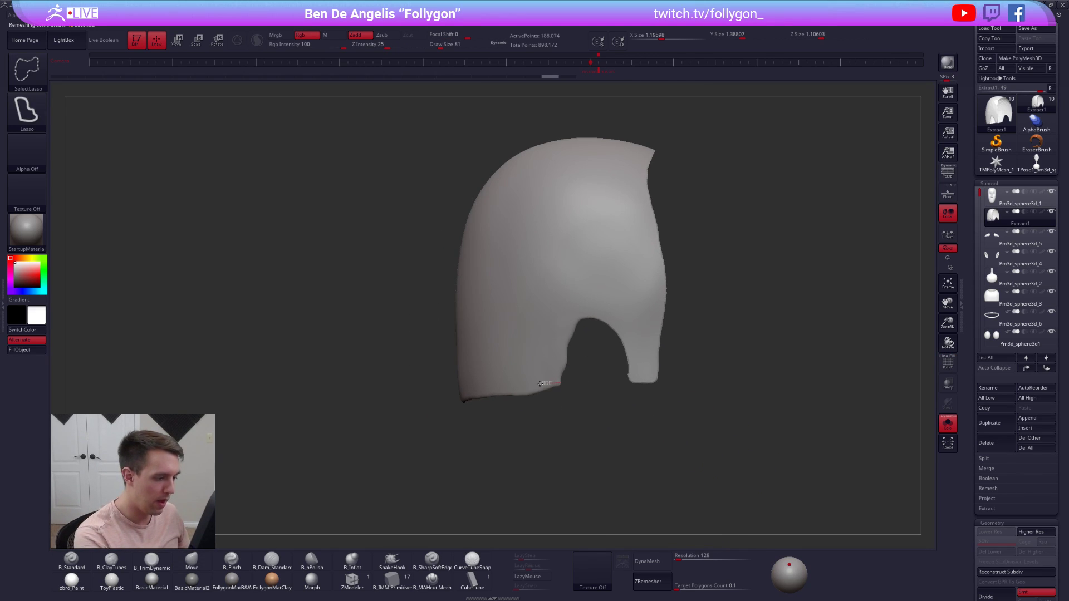
{"action": "left_click_drag", "start_coordinate": [417, 397], "coordinate": [560, 434], "text": "ctrl+alt+shift"}
{"action": "key", "text": "space"}
{"action": "left_click", "coordinate": [651, 354]}
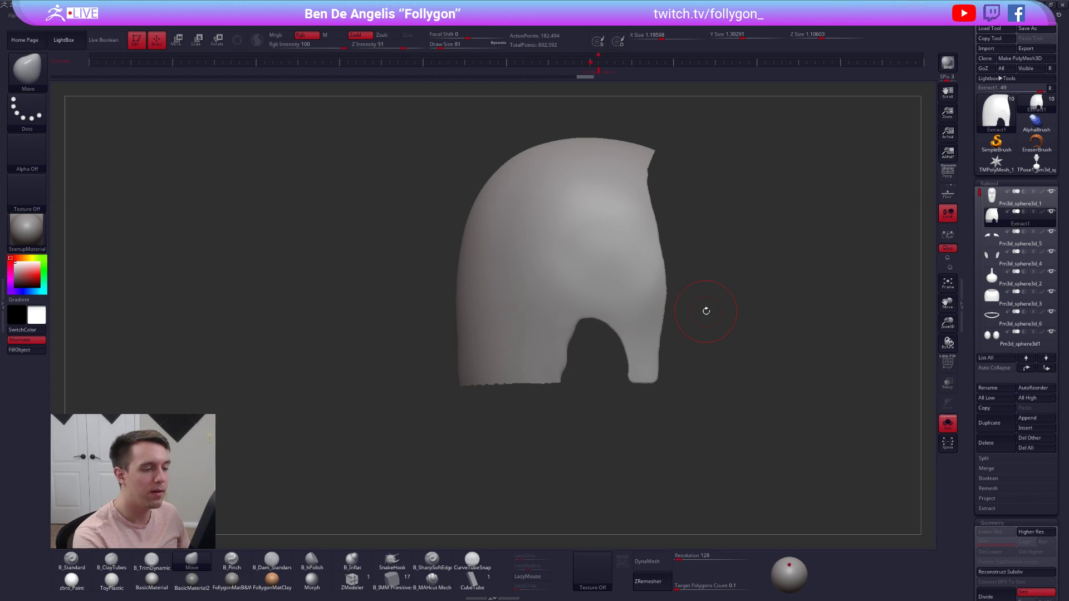
- Try to ZRemesh the trimmed hair cap with a target polygon count of 1, and cancel the operation
{"action": "left_click_drag", "start_coordinate": [674, 371], "coordinate": [654, 380], "text": "alt"}
{"action": "left_click", "coordinate": [702, 586]}
{"action": "type", "text": "1"}
{"action": "key", "text": "Return"}
{"action": "left_click", "coordinate": [652, 581]}
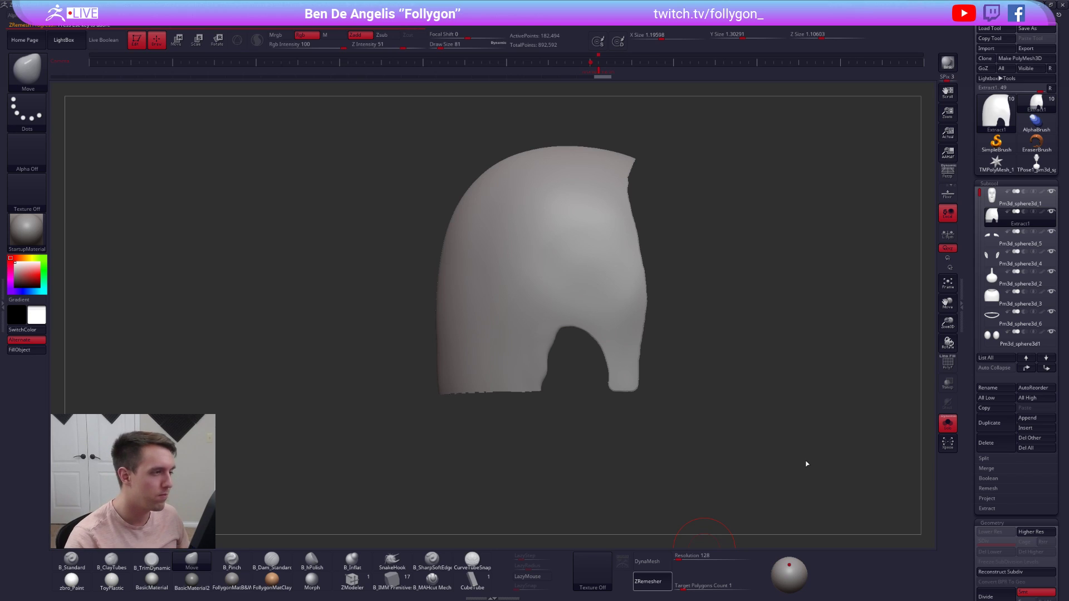
{"action": "key", "text": "Escape"}
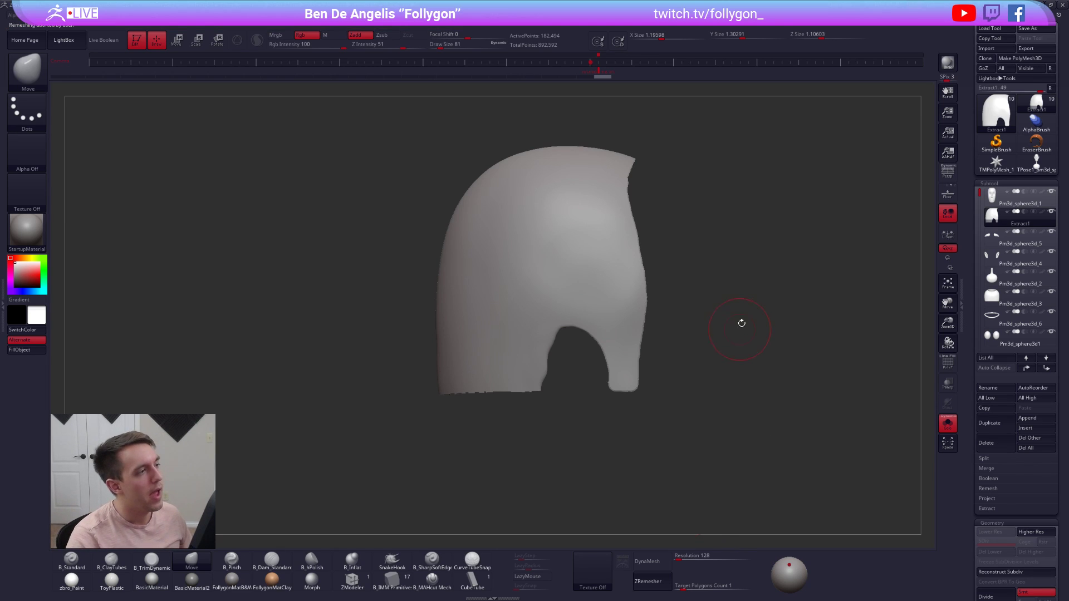
- Undo the trimming and the deletion of hidden geometry on the hair cap and show it together with the full bust
{"action": "key", "text": "shift+f"}
{"action": "key", "text": "ctrl"}
{"action": "key", "text": "ctrl+z"}
{"action": "key", "text": "ctrl+z"}
{"action": "left_click_drag", "start_coordinate": [647, 386], "coordinate": [541, 383]}
{"action": "key", "text": "ctrl+z"}
{"action": "key", "text": "ctrl+z"}
{"action": "key", "text": "space"}
{"action": "left_click", "coordinate": [807, 308]}
{"action": "key", "text": "shift+f"}
{"action": "left_click_drag", "start_coordinate": [759, 220], "coordinate": [690, 229], "text": "alt"}
{"action": "key", "text": "alt+s"}
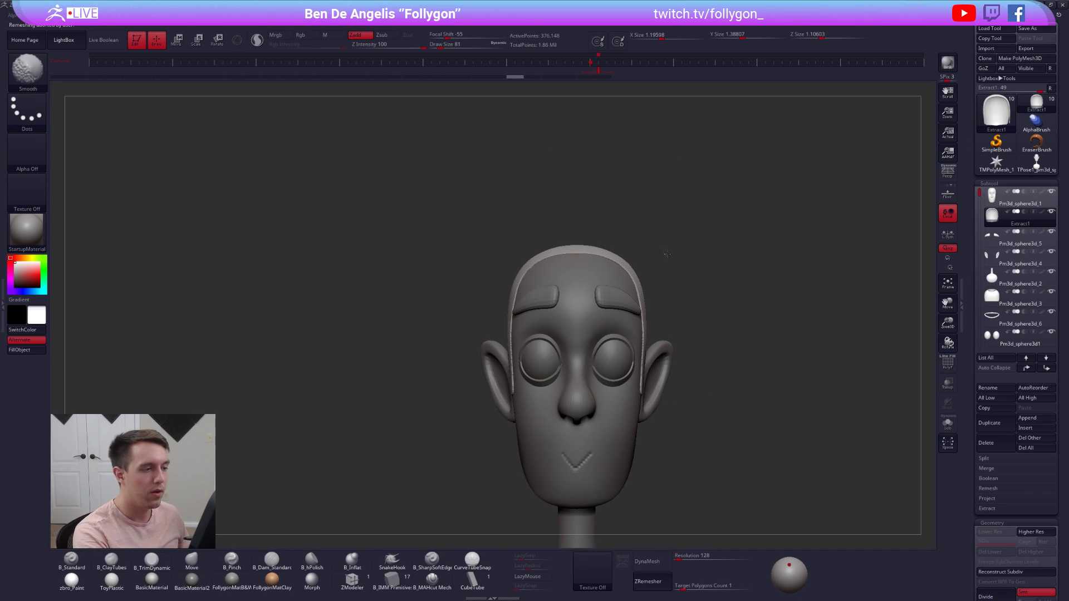
- Isolate the hair cap and set up the Move brush with a draw size of 227
{"action": "left_click", "coordinate": [590, 66]}
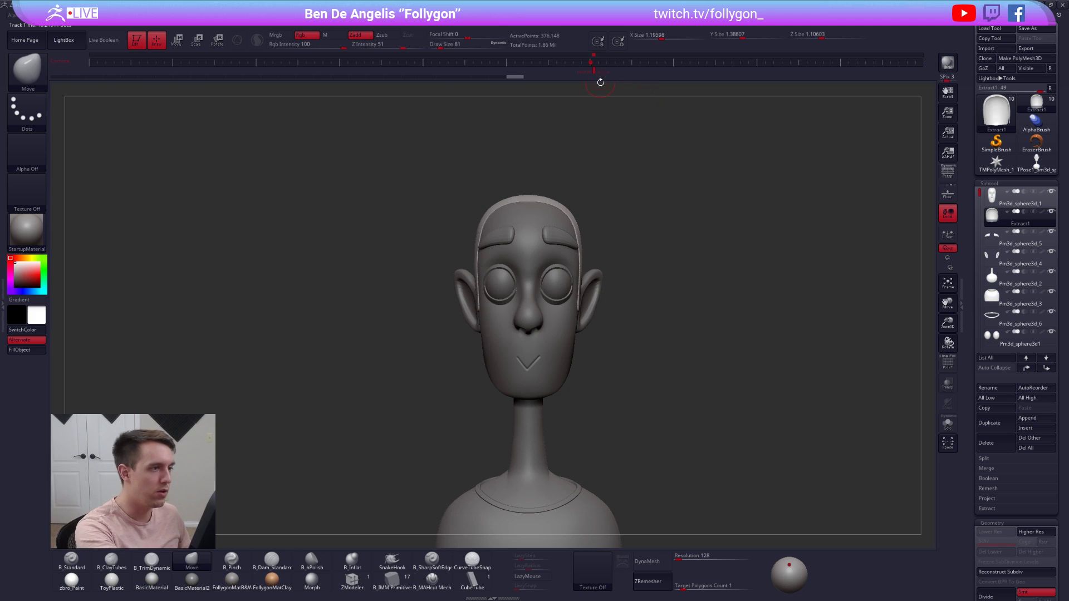
{"action": "key", "text": "shift+z"}
{"action": "mouse_move", "coordinate": [575, 225]}
{"action": "right_mouse_down"}
{"action": "mouse_move", "coordinate": [565, 225]}
{"action": "mouse_move", "coordinate": [587, 241]}
{"action": "right_mouse_up"}
{"action": "key", "text": "alt+s"}
{"action": "key", "text": "shift+z"}
{"action": "key", "text": "w"}
{"action": "left_click", "coordinate": [587, 242], "text": "ctrl"}
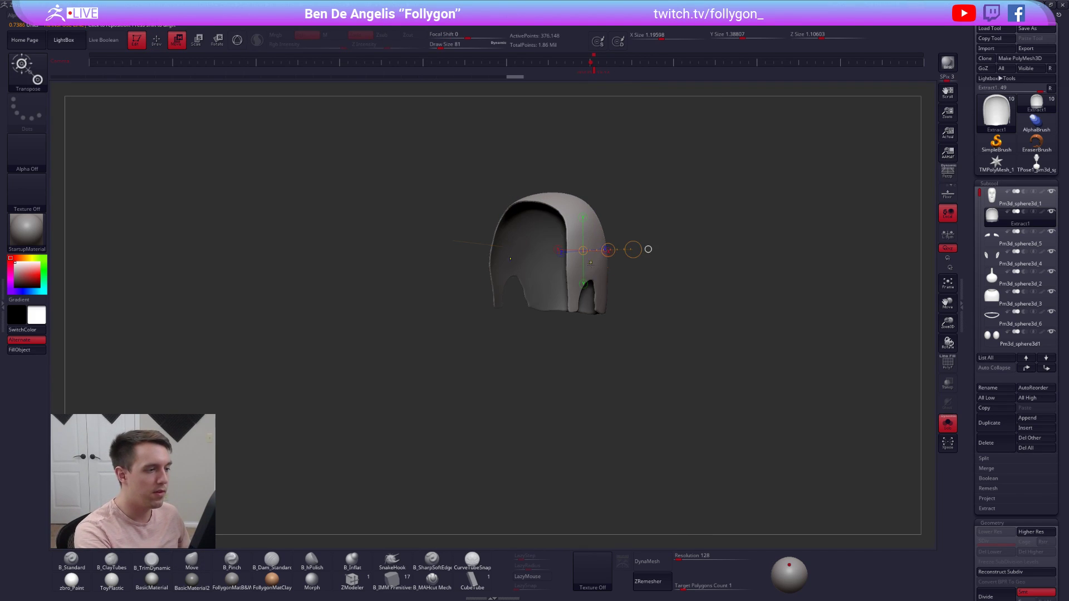
{"action": "key", "text": "q"}
{"action": "right_click_drag", "start_coordinate": [559, 328], "coordinate": [571, 334], "text": "shift"}
{"action": "key", "text": "space"}
{"action": "left_click_drag", "start_coordinate": [600, 283], "coordinate": [610, 284]}
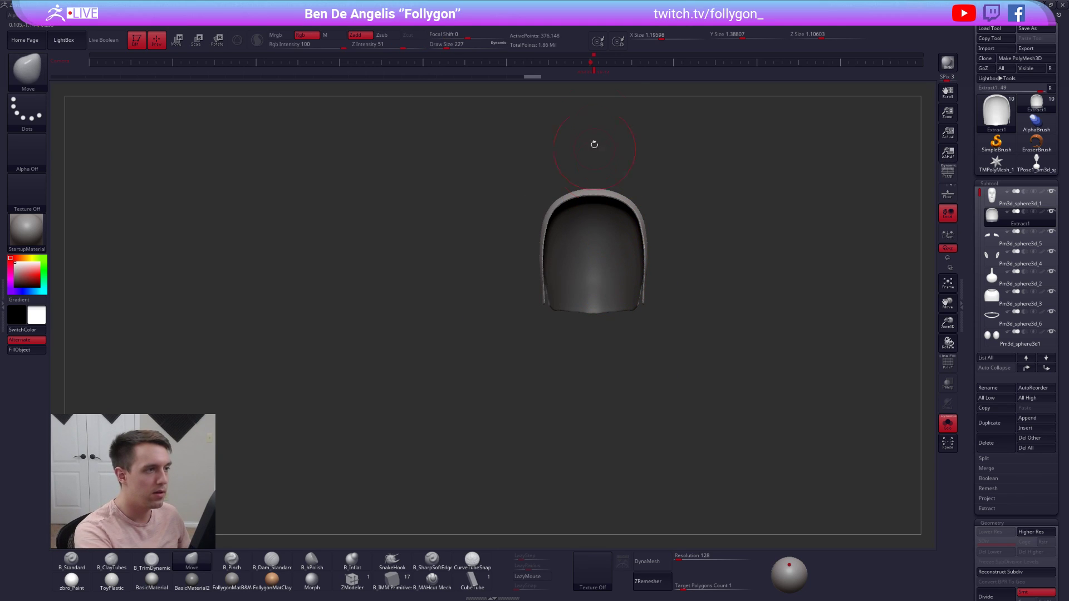
- Pull the top of the hair cap up and outward with the Move brush to match the reference drawing's front silhouette
{"action": "left_click", "coordinate": [596, 73]}
{"action": "key", "text": "shift+z"}
{"action": "key", "text": "space"}
{"action": "mouse_move", "coordinate": [558, 207]}
{"action": "left_mouse_down"}
{"action": "mouse_move", "coordinate": [507, 184]}
{"action": "mouse_move", "coordinate": [473, 150]}
{"action": "mouse_move", "coordinate": [488, 175]}
{"action": "left_mouse_up"}
{"action": "left_click_drag", "start_coordinate": [474, 121], "coordinate": [461, 107]}
{"action": "left_click_drag", "start_coordinate": [547, 159], "coordinate": [534, 144]}
{"action": "left_click_drag", "start_coordinate": [576, 200], "coordinate": [701, 229]}
{"action": "mouse_move", "coordinate": [585, 179]}
{"action": "left_mouse_down"}
{"action": "mouse_move", "coordinate": [575, 165]}
{"action": "mouse_move", "coordinate": [617, 181]}
{"action": "left_mouse_up"}
- Refine the hair's side tufts and top contour against the reference drawing, using the Move brush at draw size 265
{"action": "left_click_drag", "start_coordinate": [568, 157], "coordinate": [570, 152]}
{"action": "left_click_drag", "start_coordinate": [513, 133], "coordinate": [518, 124]}
{"action": "mouse_move", "coordinate": [472, 195]}
{"action": "left_mouse_down"}
{"action": "mouse_move", "coordinate": [451, 208]}
{"action": "mouse_move", "coordinate": [454, 178]}
{"action": "left_mouse_up"}
{"action": "left_click_drag", "start_coordinate": [450, 212], "coordinate": [443, 194]}
{"action": "left_click_drag", "start_coordinate": [471, 230], "coordinate": [471, 269]}
{"action": "key", "text": "s"}
{"action": "key", "text": "]"}
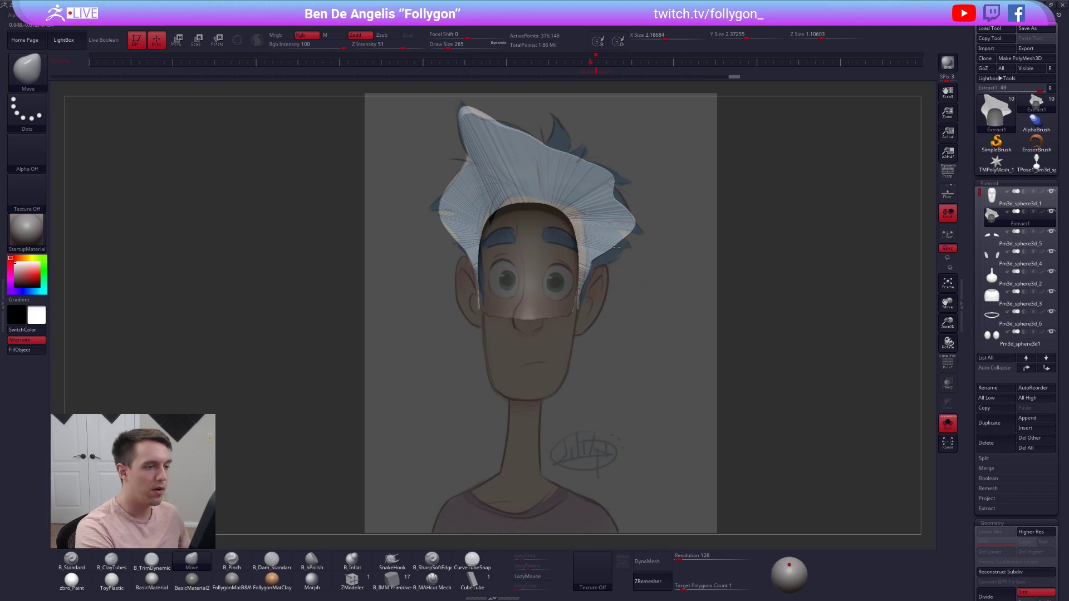
{"action": "left_click_drag", "start_coordinate": [616, 245], "coordinate": [634, 312]}
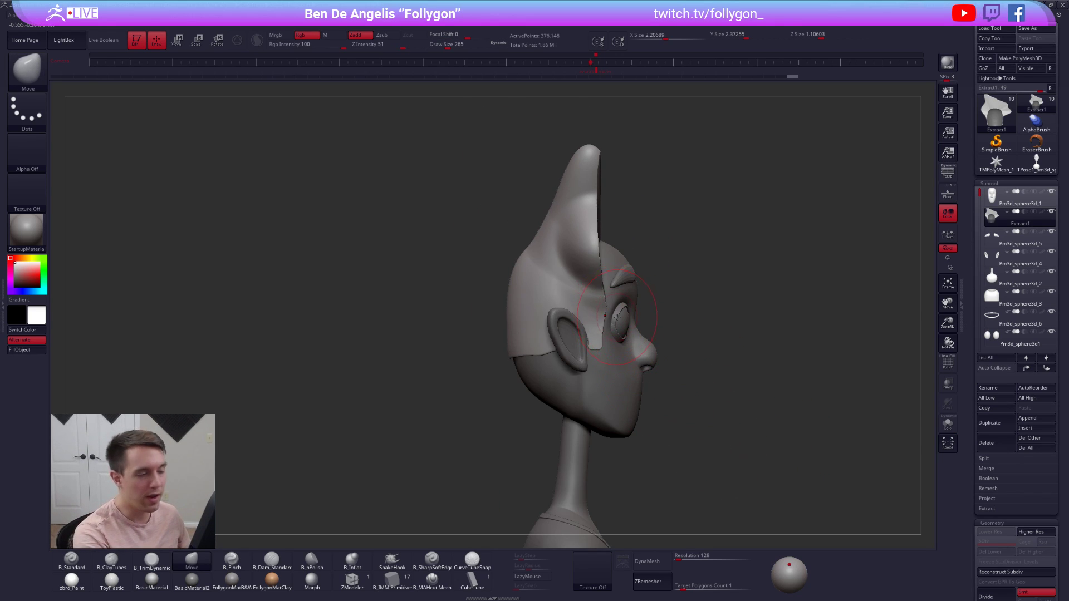
- Shape the tall front part of the hair from the side views with the Move brush
{"action": "right_click_drag", "start_coordinate": [616, 316], "coordinate": [724, 312]}
{"action": "key", "text": "space"}
{"action": "mouse_move", "coordinate": [591, 225]}
{"action": "left_mouse_down"}
{"action": "mouse_move", "coordinate": [574, 229]}
{"action": "mouse_move", "coordinate": [586, 229]}
{"action": "left_mouse_up"}
{"action": "key", "text": "space"}
{"action": "right_click_drag", "start_coordinate": [484, 223], "coordinate": [590, 217]}
{"action": "key", "text": "space"}
{"action": "left_click_drag", "start_coordinate": [609, 223], "coordinate": [597, 223]}
{"action": "left_click_drag", "start_coordinate": [598, 204], "coordinate": [608, 193]}
- Pull the hair's upper profile and crown backward with the Move brush at draw size 279
{"action": "right_click_drag", "start_coordinate": [586, 181], "coordinate": [591, 209]}
{"action": "mouse_move", "coordinate": [592, 189]}
{"action": "left_mouse_down"}
{"action": "mouse_move", "coordinate": [592, 146]}
{"action": "mouse_move", "coordinate": [611, 167]}
{"action": "left_mouse_up"}
{"action": "left_click_drag", "start_coordinate": [623, 231], "coordinate": [628, 228]}
{"action": "key", "text": "space"}
{"action": "left_click_drag", "start_coordinate": [625, 237], "coordinate": [636, 238]}
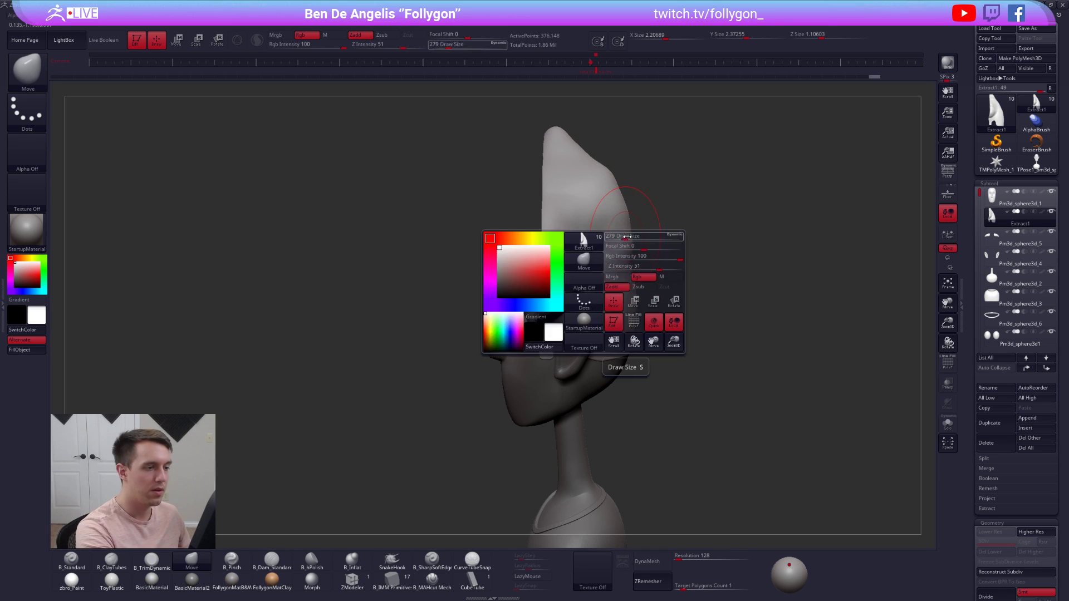
{"action": "right_click_drag", "start_coordinate": [633, 245], "coordinate": [626, 220]}
{"action": "left_click_drag", "start_coordinate": [624, 224], "coordinate": [635, 234]}
- Extend the volume at the back of the hair with a larger Move brush
{"action": "key", "text": "shift+z"}
{"action": "right_click_drag", "start_coordinate": [652, 322], "coordinate": [634, 328]}
{"action": "key", "text": "shift+z"}
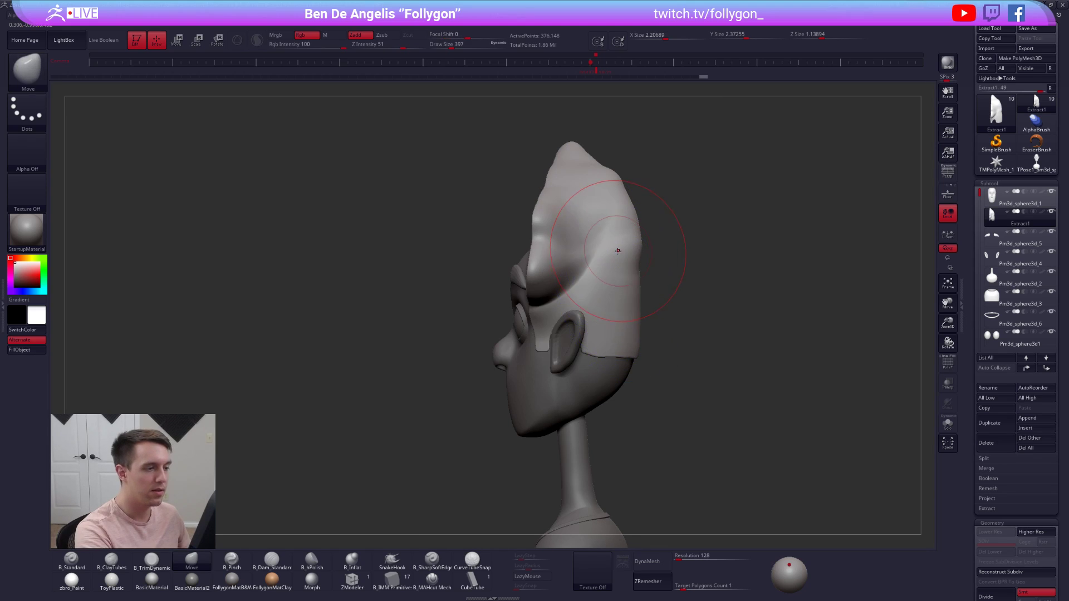
{"action": "left_click_drag", "start_coordinate": [594, 210], "coordinate": [600, 205]}
{"action": "right_click_drag", "start_coordinate": [623, 263], "coordinate": [581, 279]}
{"action": "key", "text": "space"}
{"action": "left_click_drag", "start_coordinate": [582, 282], "coordinate": [579, 280]}
- Build up flowing volume across the back and sides of the hair with ClayTubes strokes
{"action": "mouse_move", "coordinate": [585, 248]}
{"action": "right_mouse_down"}
{"action": "mouse_move", "coordinate": [580, 275]}
{"action": "mouse_move", "coordinate": [625, 241]}
{"action": "mouse_move", "coordinate": [623, 230]}
{"action": "right_mouse_up"}
{"action": "key", "text": "2"}
{"action": "left_click_drag", "start_coordinate": [623, 295], "coordinate": [597, 384]}
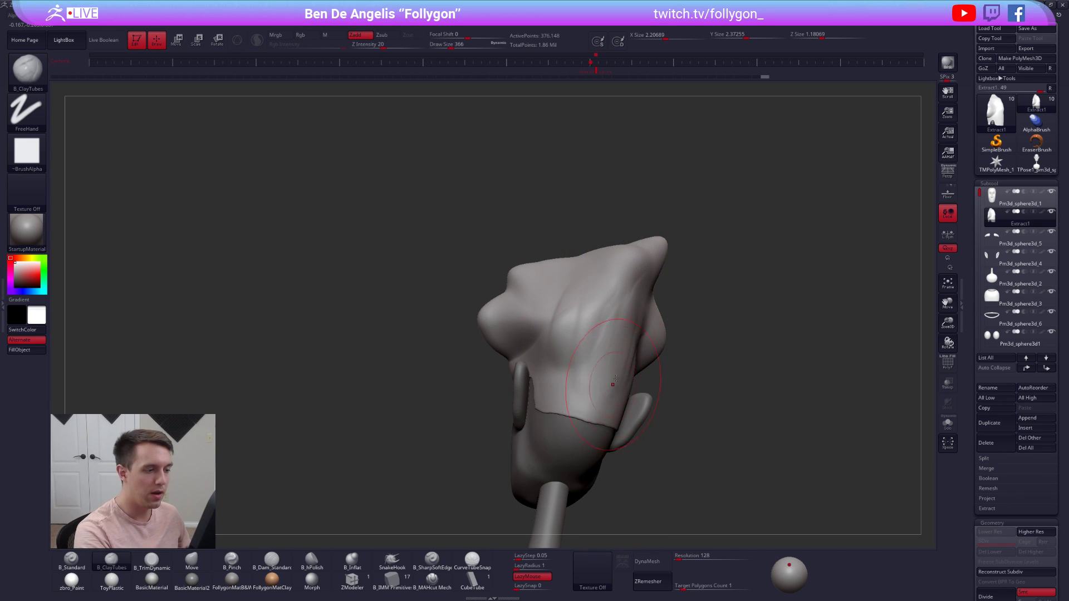
{"action": "right_click_drag", "start_coordinate": [624, 346], "coordinate": [574, 343]}
{"action": "mouse_move", "coordinate": [675, 298]}
{"action": "left_mouse_down"}
{"action": "mouse_move", "coordinate": [642, 359]}
{"action": "mouse_move", "coordinate": [652, 395]}
{"action": "left_mouse_up"}
{"action": "mouse_move", "coordinate": [697, 331]}
{"action": "left_mouse_down"}
{"action": "mouse_move", "coordinate": [675, 391]}
{"action": "mouse_move", "coordinate": [657, 387]}
{"action": "left_mouse_up"}
{"action": "right_click_drag", "start_coordinate": [668, 385], "coordinate": [718, 385]}
{"action": "mouse_move", "coordinate": [671, 278]}
{"action": "left_mouse_down"}
{"action": "mouse_move", "coordinate": [640, 362]}
{"action": "mouse_move", "coordinate": [670, 367]}
{"action": "left_mouse_up"}
{"action": "left_click_drag", "start_coordinate": [696, 309], "coordinate": [673, 379]}
{"action": "right_click_drag", "start_coordinate": [668, 365], "coordinate": [718, 350]}
{"action": "left_click_drag", "start_coordinate": [649, 285], "coordinate": [623, 347]}
{"action": "left_click_drag", "start_coordinate": [550, 346], "coordinate": [559, 384]}
{"action": "mouse_move", "coordinate": [557, 368]}
{"action": "right_mouse_down"}
{"action": "mouse_move", "coordinate": [612, 345]}
{"action": "mouse_move", "coordinate": [641, 325]}
{"action": "mouse_move", "coordinate": [640, 312]}
{"action": "mouse_move", "coordinate": [671, 300]}
{"action": "mouse_move", "coordinate": [646, 295]}
{"action": "right_mouse_up"}
{"action": "key", "text": "space"}
{"action": "left_click_drag", "start_coordinate": [643, 288], "coordinate": [640, 287]}
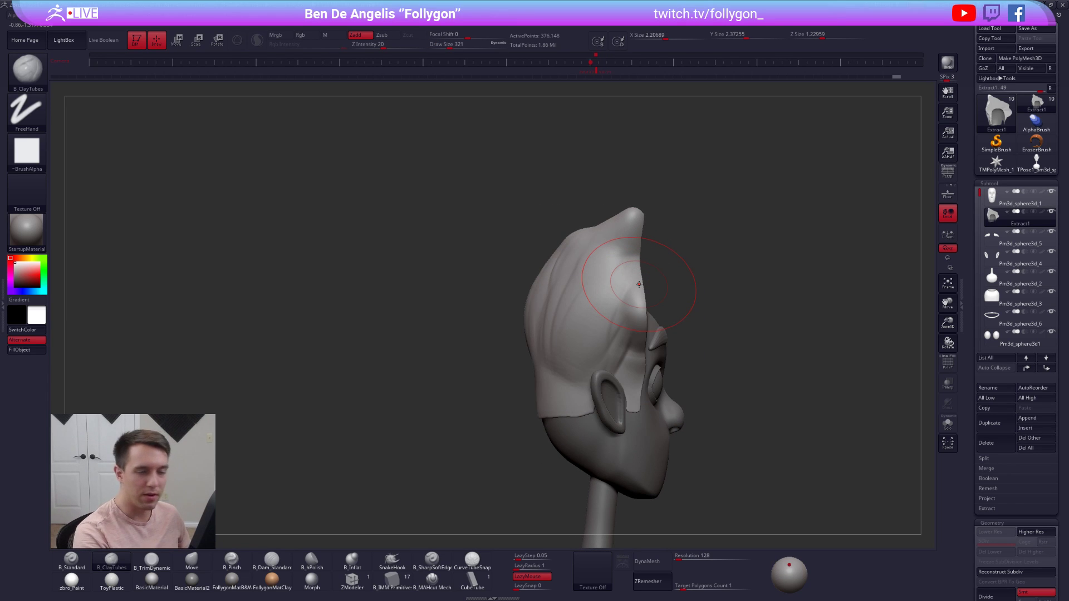
{"action": "left_click_drag", "start_coordinate": [809, 475], "coordinate": [746, 474]}
{"action": "key", "text": "shift+f"}
{"action": "key", "text": "shift+f"}
{"action": "right_click_drag", "start_coordinate": [529, 242], "coordinate": [721, 240]}
{"action": "key", "text": "shift+z"}
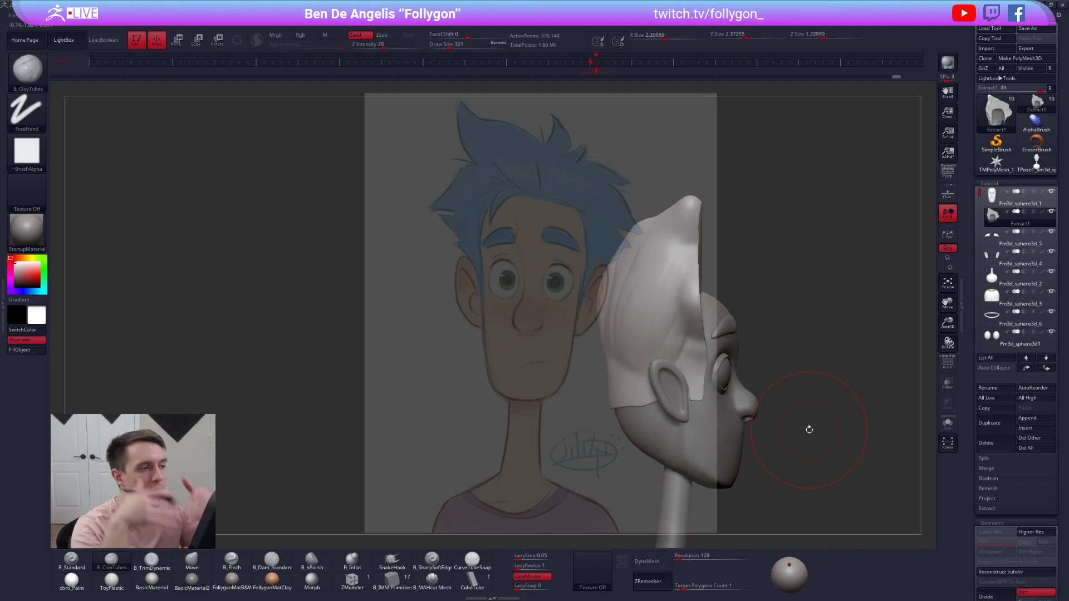
{"action": "key", "text": "shift+z"}
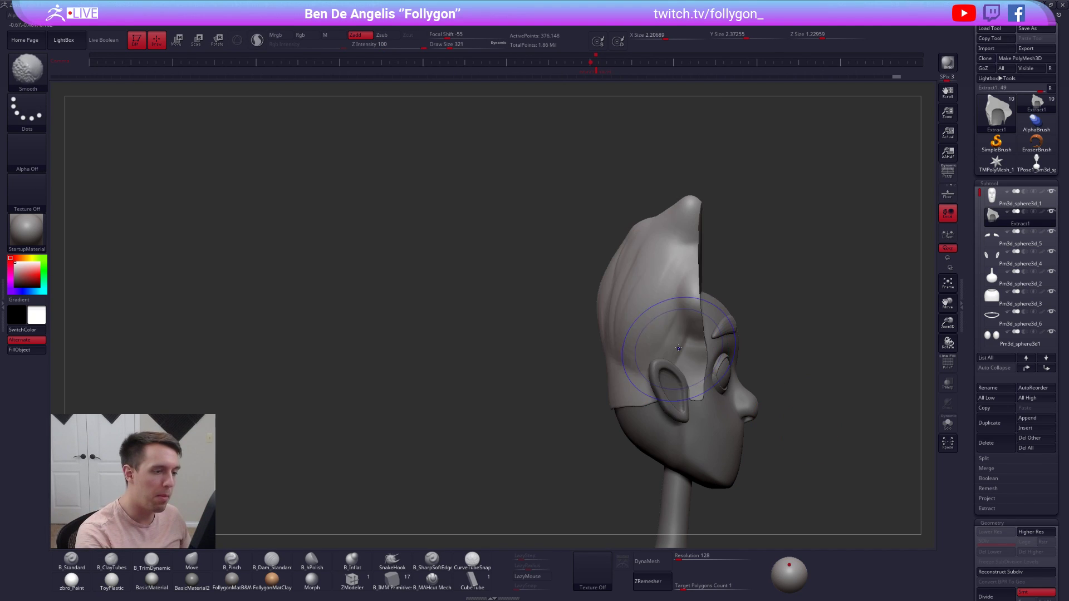
{"action": "right_click_drag", "start_coordinate": [666, 361], "coordinate": [608, 303]}
- Scale the reference drawing down in Spotlight and place it beside the bust
{"action": "key", "text": "shift+z"}
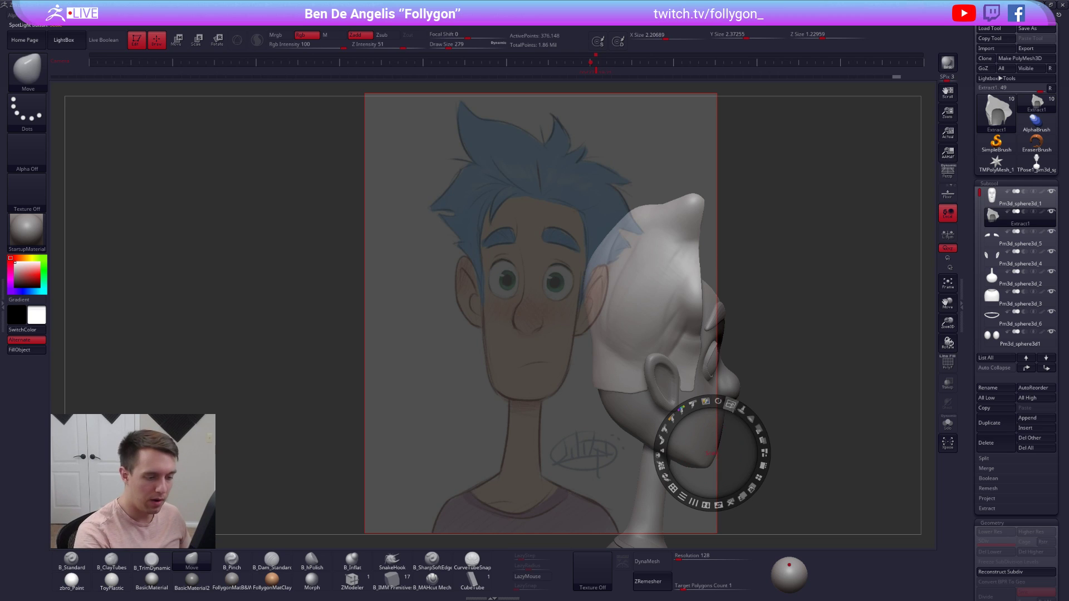
{"action": "left_click_drag", "start_coordinate": [757, 428], "coordinate": [762, 473]}
{"action": "mouse_move", "coordinate": [731, 404]}
{"action": "left_mouse_down"}
{"action": "mouse_move", "coordinate": [691, 370]}
{"action": "mouse_move", "coordinate": [349, 280]}
{"action": "mouse_move", "coordinate": [244, 215]}
{"action": "left_mouse_up"}
{"action": "left_click_drag", "start_coordinate": [257, 166], "coordinate": [248, 143]}
{"action": "key", "text": "z"}
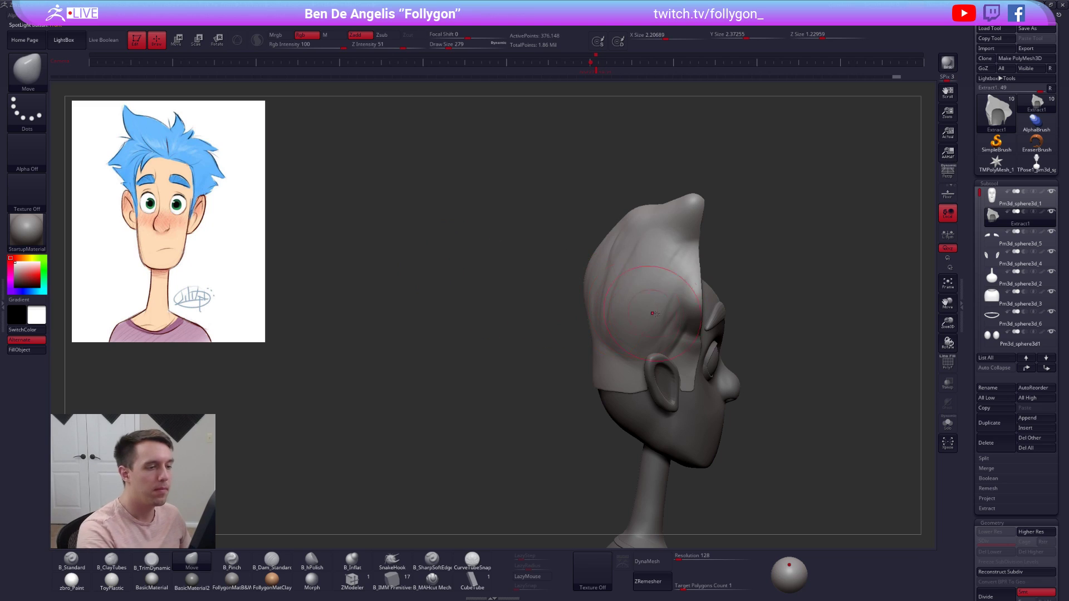
- Adjust the side volume of the hair above the ear with the Move brush
{"action": "right_click_drag", "start_coordinate": [650, 312], "coordinate": [629, 313]}
{"action": "key", "text": "space"}
{"action": "left_click_drag", "start_coordinate": [664, 313], "coordinate": [671, 313]}
{"action": "right_click_drag", "start_coordinate": [563, 315], "coordinate": [696, 316]}
{"action": "left_click_drag", "start_coordinate": [658, 318], "coordinate": [669, 314]}
{"action": "right_click_drag", "start_coordinate": [724, 315], "coordinate": [635, 312]}
- Push the side tuft of the hair outward with the Move brush at draw size 335
{"action": "key", "text": "5"}
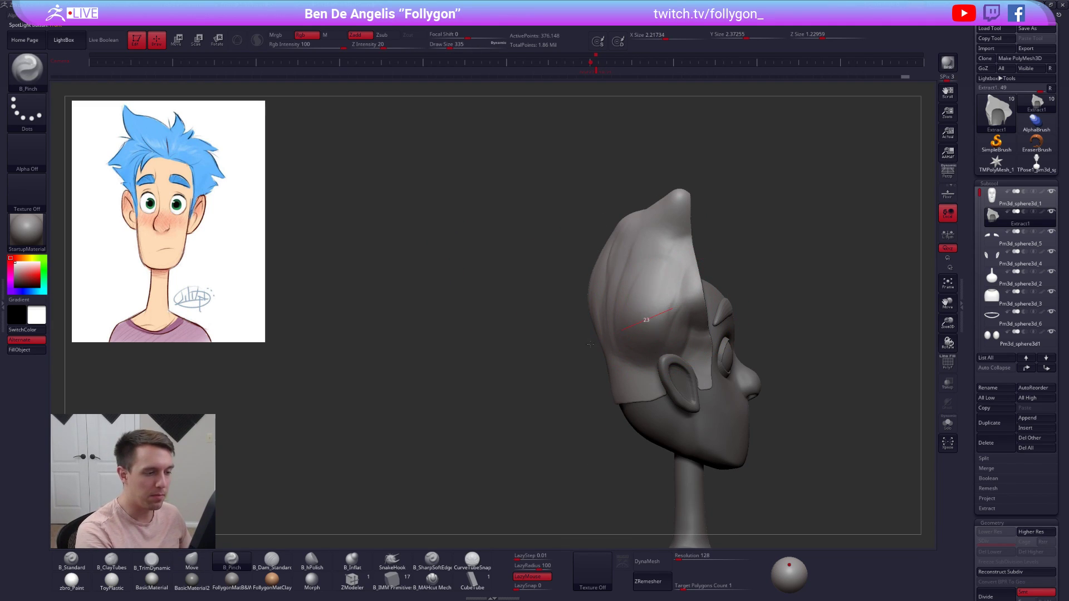
{"action": "left_click", "coordinate": [532, 577]}
{"action": "key", "text": "4"}
{"action": "left_click_drag", "start_coordinate": [643, 322], "coordinate": [636, 312]}
{"action": "right_click_drag", "start_coordinate": [585, 318], "coordinate": [677, 318]}
{"action": "left_click_drag", "start_coordinate": [638, 320], "coordinate": [621, 329]}
{"action": "right_click_drag", "start_coordinate": [621, 329], "coordinate": [676, 311], "text": "shift"}
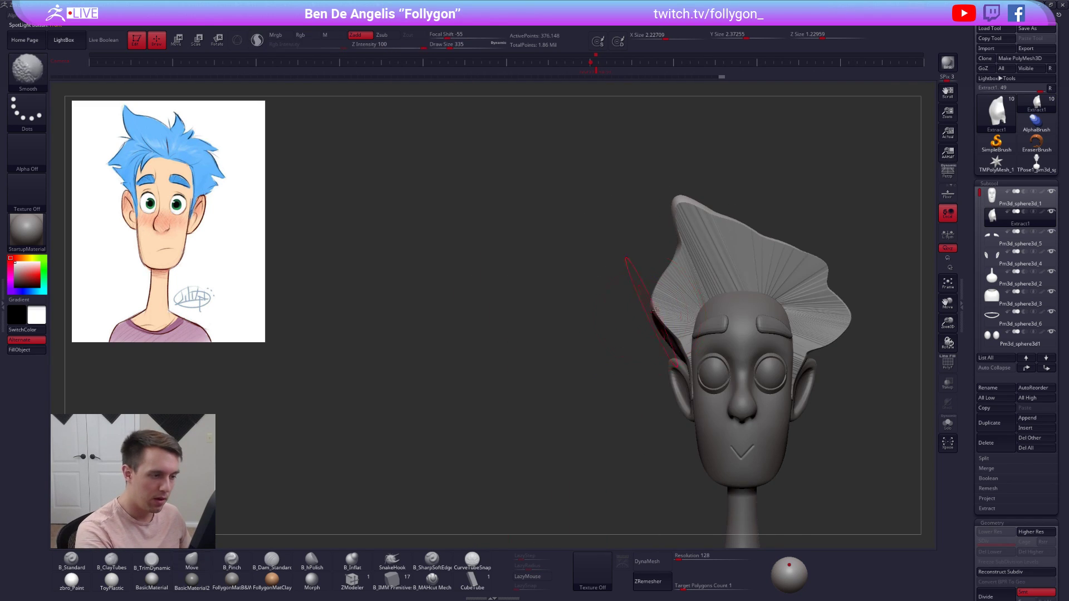
- Reshape the hair's side tuft and peak with the Move brush from the front and side
{"action": "key", "text": "space"}
{"action": "left_click_drag", "start_coordinate": [689, 305], "coordinate": [688, 324]}
{"action": "mouse_move", "coordinate": [679, 229]}
{"action": "right_mouse_down", "text": "alt"}
{"action": "mouse_move", "coordinate": [630, 249]}
{"action": "mouse_move", "coordinate": [674, 267]}
{"action": "right_mouse_up", "text": "alt"}
{"action": "key", "text": "space"}
{"action": "left_click_drag", "start_coordinate": [652, 268], "coordinate": [658, 268]}
{"action": "right_click_drag", "start_coordinate": [658, 267], "coordinate": [632, 261]}
{"action": "mouse_move", "coordinate": [609, 222]}
{"action": "left_mouse_down"}
{"action": "mouse_move", "coordinate": [580, 228]}
{"action": "mouse_move", "coordinate": [602, 244]}
{"action": "mouse_move", "coordinate": [582, 223]}
{"action": "left_mouse_up"}
{"action": "right_click_drag", "start_coordinate": [612, 260], "coordinate": [568, 259]}
{"action": "right_click_drag", "start_coordinate": [813, 231], "coordinate": [717, 233], "text": "shift"}
{"action": "key", "text": "space"}
{"action": "left_click_drag", "start_coordinate": [716, 272], "coordinate": [711, 272]}
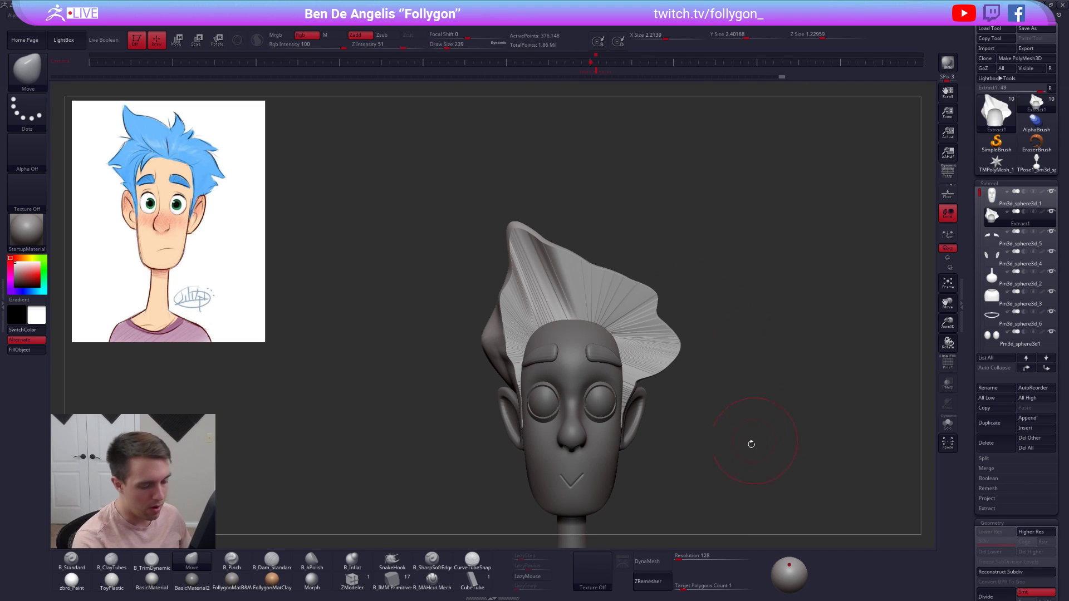
- DynaMesh the hair at resolution 128 and adjust its side contour with the Move brush
{"action": "left_click", "coordinate": [664, 562]}
{"action": "right_click_drag", "start_coordinate": [730, 451], "coordinate": [696, 454]}
{"action": "key", "text": "space"}
{"action": "right_click_drag", "start_coordinate": [659, 369], "coordinate": [619, 370]}
{"action": "key", "text": "space"}
{"action": "left_click_drag", "start_coordinate": [660, 366], "coordinate": [655, 357]}
{"action": "key", "text": "space"}
{"action": "right_click_drag", "start_coordinate": [623, 354], "coordinate": [636, 352]}
{"action": "left_click_drag", "start_coordinate": [677, 344], "coordinate": [674, 344]}
{"action": "right_click_drag", "start_coordinate": [635, 342], "coordinate": [692, 335]}
- Isolate the hair and build up its stretched front surface with ClayTubes strokes from the side tuft to the peak
{"action": "key", "text": "shift+s"}
{"action": "key", "text": "2"}
{"action": "left_click_drag", "start_coordinate": [642, 355], "coordinate": [680, 337]}
{"action": "mouse_move", "coordinate": [680, 334]}
{"action": "left_mouse_down"}
{"action": "mouse_move", "coordinate": [640, 365]}
{"action": "mouse_move", "coordinate": [633, 356]}
{"action": "left_mouse_up"}
{"action": "left_click_drag", "start_coordinate": [656, 304], "coordinate": [627, 334]}
{"action": "left_click_drag", "start_coordinate": [636, 288], "coordinate": [609, 325]}
{"action": "left_click_drag", "start_coordinate": [616, 274], "coordinate": [587, 317]}
{"action": "left_click_drag", "start_coordinate": [569, 257], "coordinate": [564, 306]}
{"action": "left_click_drag", "start_coordinate": [558, 249], "coordinate": [543, 311]}
{"action": "right_click_drag", "start_coordinate": [567, 315], "coordinate": [599, 279]}
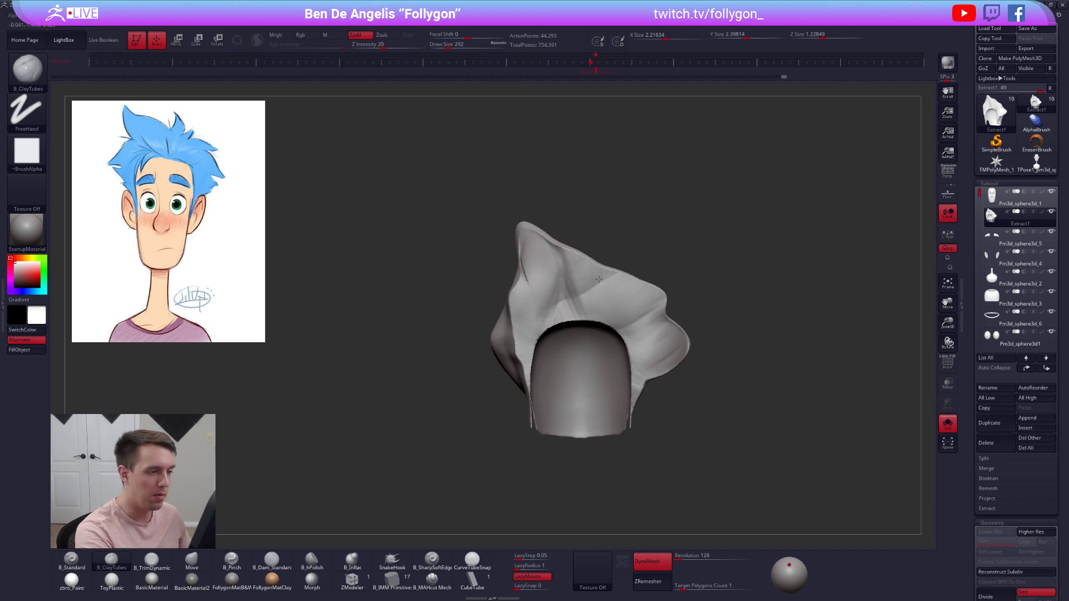
- Thicken the thin sideburns with the Move brush against the full bust, and isolate the hair again
{"action": "key", "text": "shift+ctrl+s"}
{"action": "key", "text": "b"}
{"action": "key", "text": "m"}
{"action": "key", "text": "v"}
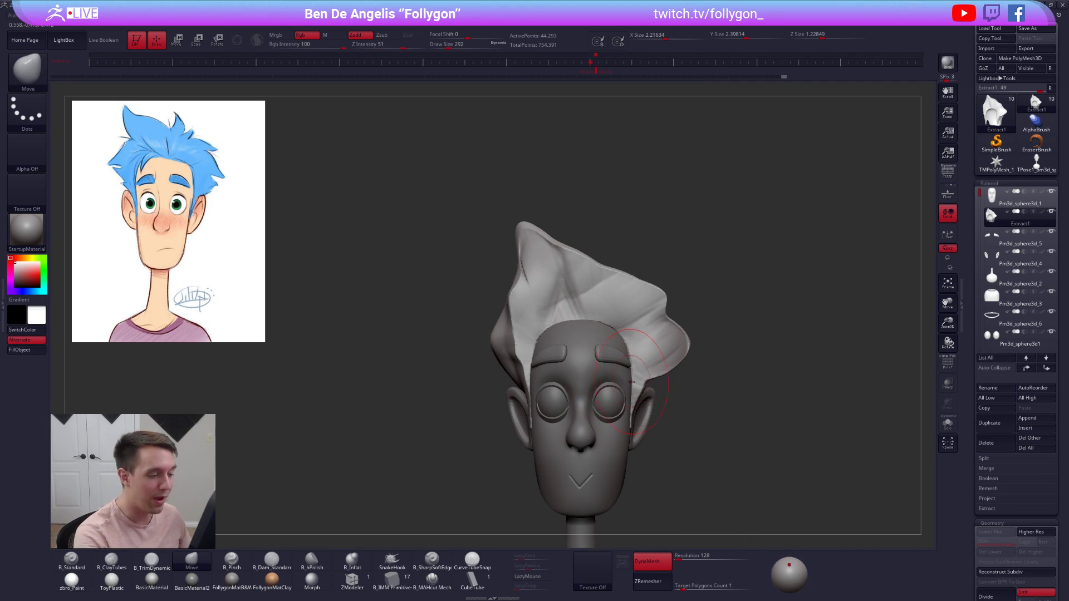
{"action": "right_click", "coordinate": [645, 365]}
{"action": "key", "text": "shift+ctrl+s"}
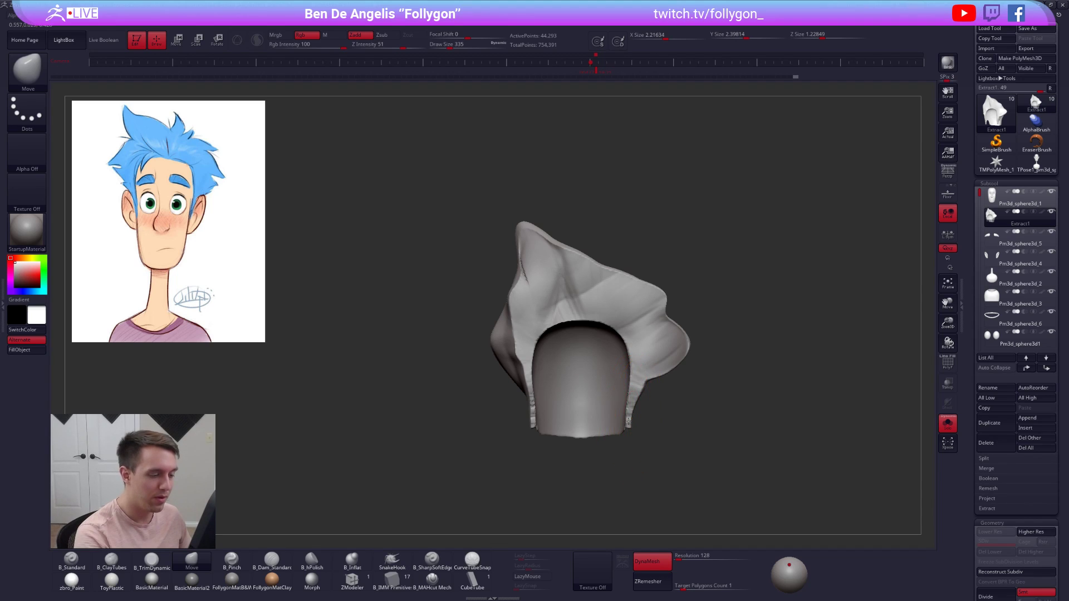
- Build up the thin lower edges of the isolated hair mesh with ClayTubes strokes
{"action": "mouse_move", "coordinate": [527, 385]}
{"action": "right_mouse_down"}
{"action": "mouse_move", "coordinate": [657, 384]}
{"action": "mouse_move", "coordinate": [570, 377]}
{"action": "mouse_move", "coordinate": [517, 357]}
{"action": "mouse_move", "coordinate": [573, 363]}
{"action": "right_mouse_up"}
{"action": "key", "text": "space"}
{"action": "left_click_drag", "start_coordinate": [576, 363], "coordinate": [508, 391]}
{"action": "left_click_drag", "start_coordinate": [497, 458], "coordinate": [503, 428]}
{"action": "left_click_drag", "start_coordinate": [514, 473], "coordinate": [587, 499]}
{"action": "right_click_drag", "start_coordinate": [557, 490], "coordinate": [587, 320]}
- Smooth the hair's surface and update its DynaMesh
{"action": "key", "text": "ctrl+space"}
{"action": "right_click_drag", "start_coordinate": [620, 319], "coordinate": [566, 314]}
{"action": "left_click_drag", "start_coordinate": [619, 306], "coordinate": [637, 385], "text": "shift"}
{"action": "left_click_drag", "start_coordinate": [673, 284], "coordinate": [682, 277], "text": "ctrl"}
{"action": "right_click_drag", "start_coordinate": [634, 301], "coordinate": [688, 305]}
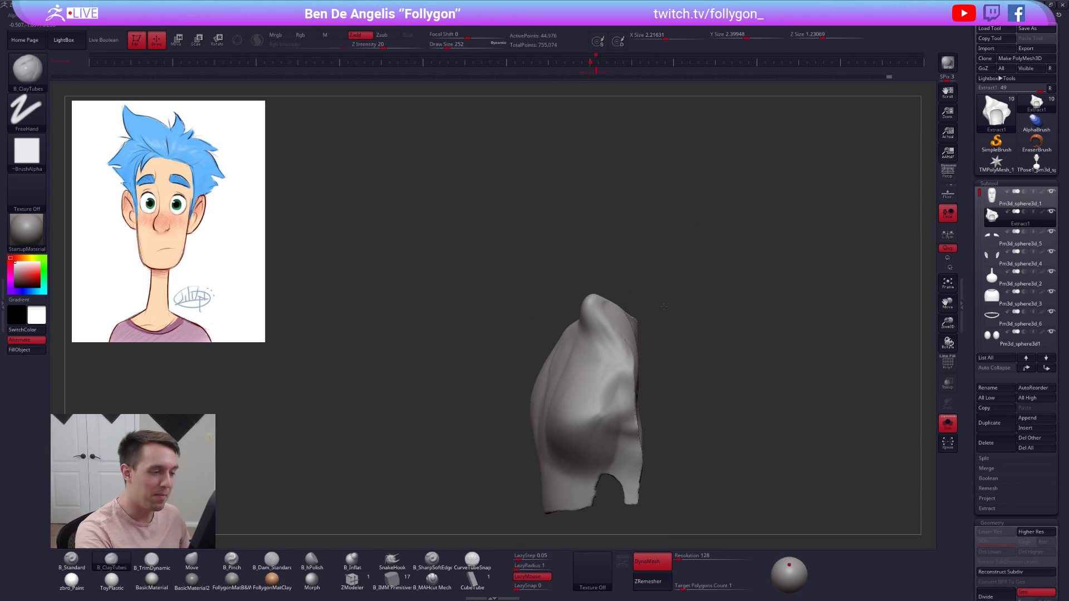
- Pull the hair's upper front forward with the Move brush and show the full bust again
{"action": "key", "text": "b"}
{"action": "key", "text": "m"}
{"action": "key", "text": "v"}
{"action": "key", "text": "space"}
{"action": "left_click_drag", "start_coordinate": [589, 327], "coordinate": [542, 348]}
{"action": "key", "text": "alt+s"}
{"action": "mouse_move", "coordinate": [663, 377]}
{"action": "right_mouse_down", "text": "alt"}
{"action": "mouse_move", "coordinate": [674, 314]}
{"action": "mouse_move", "coordinate": [622, 329]}
{"action": "mouse_move", "coordinate": [631, 357]}
{"action": "mouse_move", "coordinate": [645, 351]}
{"action": "right_mouse_up", "text": "alt"}
{"action": "key", "text": "space"}
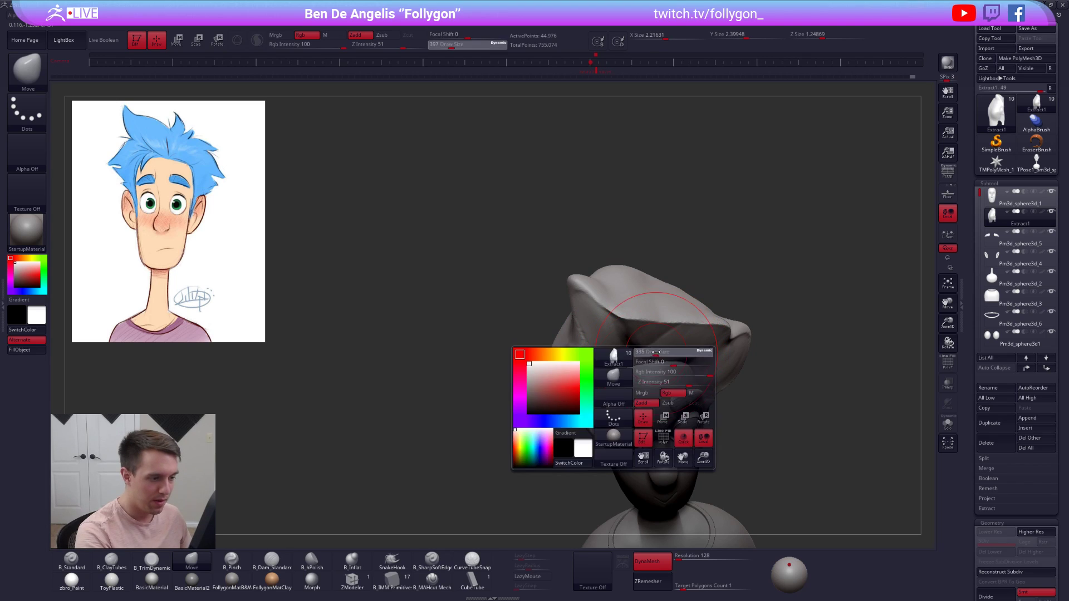
{"action": "left_click_drag", "start_coordinate": [655, 361], "coordinate": [652, 361]}
{"action": "right_click_drag", "start_coordinate": [675, 375], "coordinate": [652, 293]}
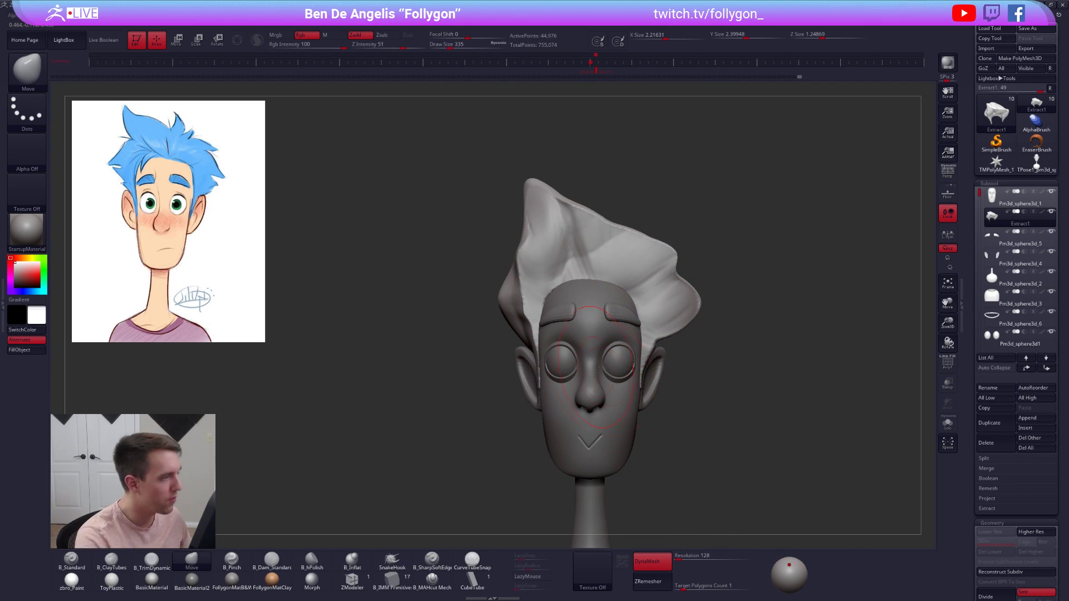
- Refine the front peak and hairline of the hair with the Move brush at draw sizes 239 and 279
{"action": "key", "text": "space"}
{"action": "left_click_drag", "start_coordinate": [546, 233], "coordinate": [532, 236]}
{"action": "key", "text": "space"}
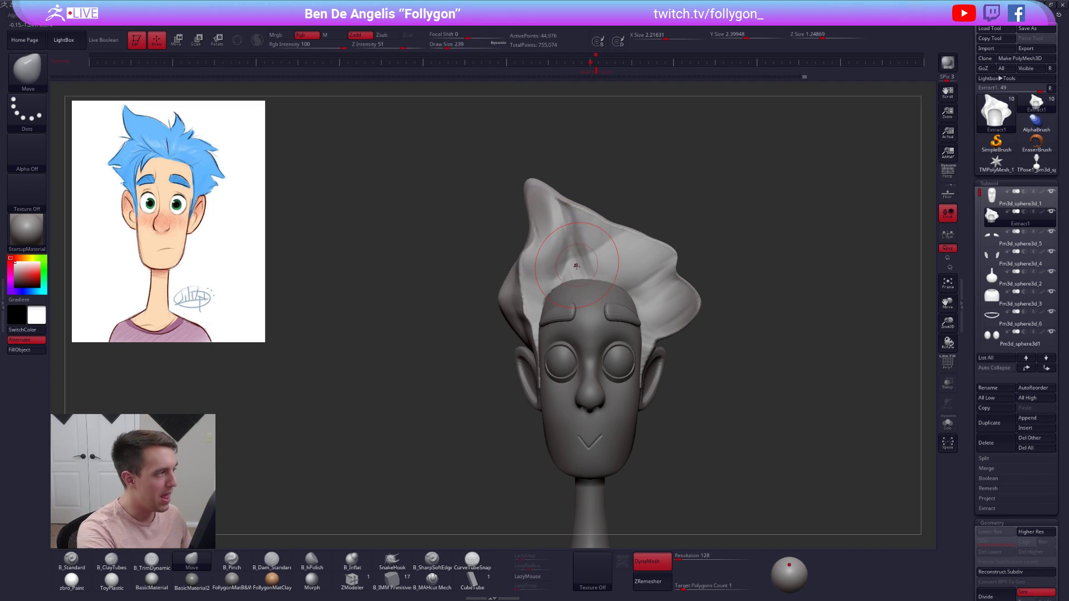
{"action": "right_click_drag", "start_coordinate": [610, 313], "coordinate": [574, 348]}
{"action": "key", "text": "space"}
{"action": "left_click_drag", "start_coordinate": [604, 297], "coordinate": [607, 296]}
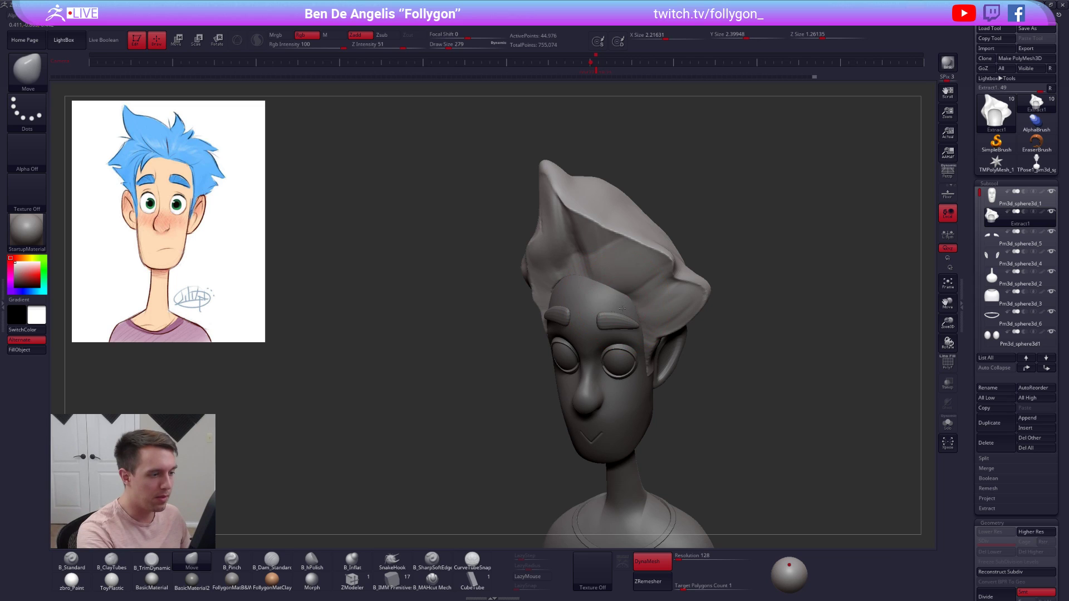
- Flatten the ridge along the front and side of the hair with TrimDynamic strokes at draw size 308
{"action": "right_click_drag", "start_coordinate": [621, 299], "coordinate": [608, 262], "text": "shift"}
{"action": "key", "text": "space"}
{"action": "mouse_move", "coordinate": [636, 236]}
{"action": "left_mouse_down"}
{"action": "mouse_move", "coordinate": [650, 220]}
{"action": "mouse_move", "coordinate": [661, 255]}
{"action": "left_mouse_up"}
{"action": "mouse_move", "coordinate": [649, 256]}
{"action": "right_mouse_down"}
{"action": "mouse_move", "coordinate": [637, 269]}
{"action": "mouse_move", "coordinate": [608, 236]}
{"action": "right_mouse_up"}
{"action": "key", "text": "3"}
{"action": "left_click_drag", "start_coordinate": [619, 194], "coordinate": [611, 278]}
{"action": "left_click_drag", "start_coordinate": [616, 199], "coordinate": [614, 335]}
{"action": "left_click_drag", "start_coordinate": [612, 258], "coordinate": [618, 352]}
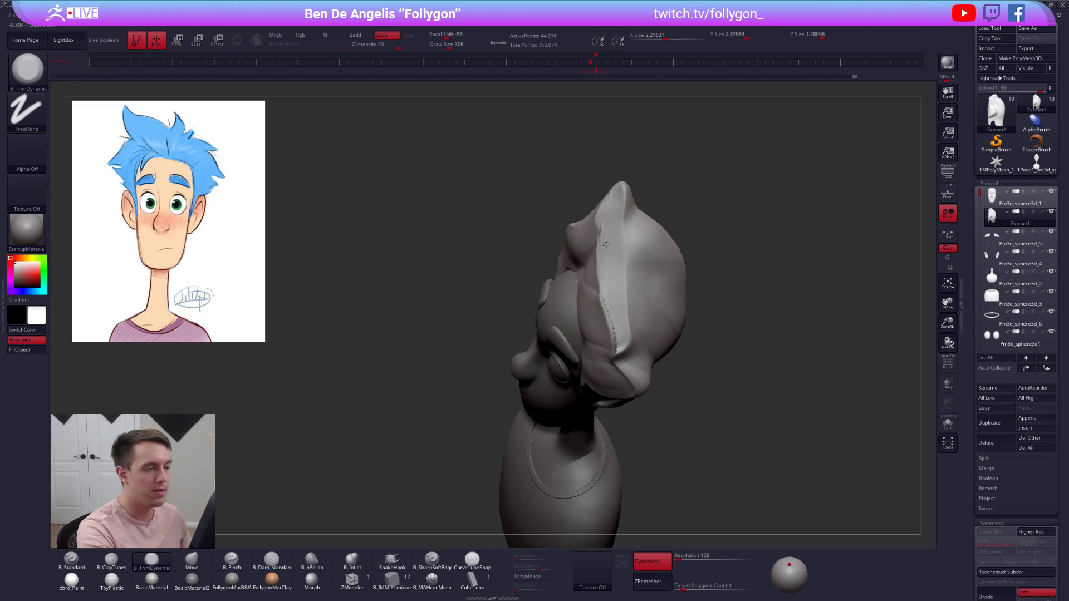
{"action": "left_click_drag", "start_coordinate": [609, 237], "coordinate": [616, 345]}
{"action": "left_click_drag", "start_coordinate": [613, 267], "coordinate": [630, 354]}
{"action": "right_click_drag", "start_coordinate": [621, 295], "coordinate": [641, 311]}
{"action": "mouse_move", "coordinate": [643, 300]}
{"action": "left_mouse_down"}
{"action": "mouse_move", "coordinate": [630, 371]}
{"action": "mouse_move", "coordinate": [638, 384]}
{"action": "mouse_move", "coordinate": [604, 398]}
{"action": "left_mouse_up"}
- Flatten the hair's lower side toward the back of the head with further TrimDynamic strokes
{"action": "right_click_drag", "start_coordinate": [663, 362], "coordinate": [644, 358]}
{"action": "key", "text": "c"}
{"action": "left_click_drag", "start_coordinate": [652, 406], "coordinate": [661, 358]}
{"action": "left_click_drag", "start_coordinate": [668, 426], "coordinate": [685, 356]}
{"action": "left_click_drag", "start_coordinate": [682, 434], "coordinate": [703, 356]}
{"action": "mouse_move", "coordinate": [685, 374]}
{"action": "right_mouse_down"}
{"action": "mouse_move", "coordinate": [705, 364]}
{"action": "mouse_move", "coordinate": [682, 341]}
{"action": "right_mouse_up"}
- Push in the back contour of the hair with the Move brush at draw size 430 and return to the front view
{"action": "key", "text": "bracketright"}
{"action": "key", "text": "b"}
{"action": "key", "text": "m"}
{"action": "key", "text": "v"}
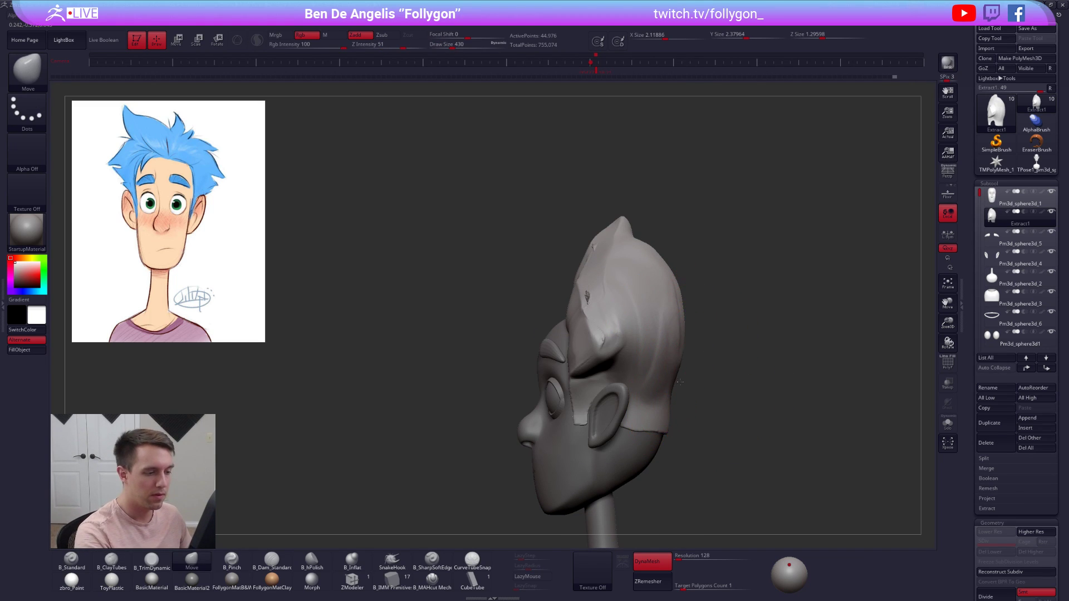
{"action": "left_click_drag", "start_coordinate": [673, 336], "coordinate": [664, 333]}
{"action": "right_click_drag", "start_coordinate": [668, 341], "coordinate": [734, 337]}
{"action": "left_click_drag", "start_coordinate": [662, 295], "coordinate": [668, 302], "text": "shift"}
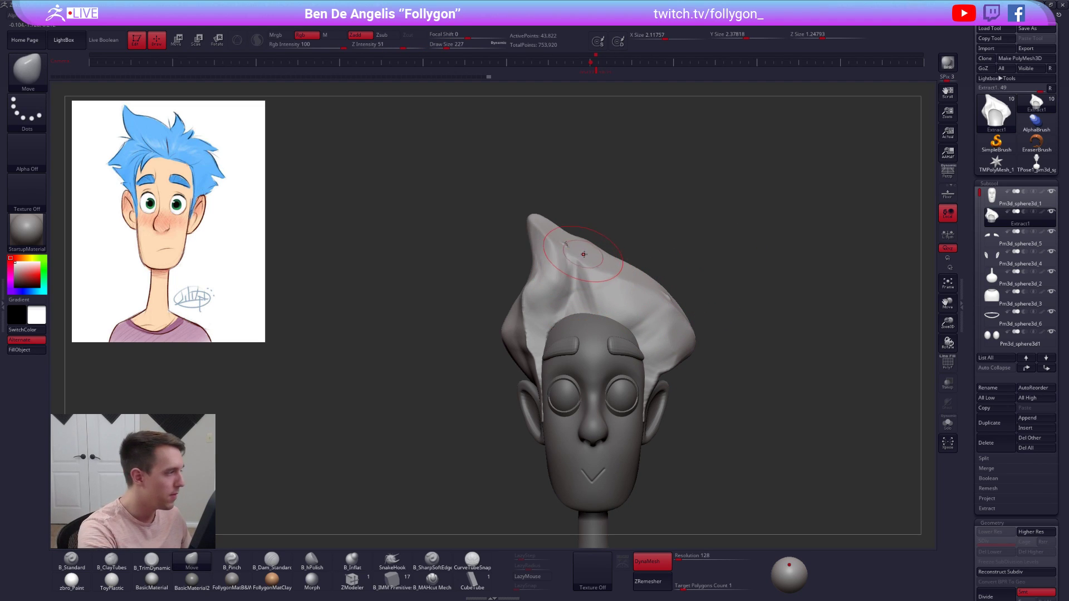
{"action": "right_click_drag", "start_coordinate": [647, 329], "coordinate": [635, 299], "text": "alt"}
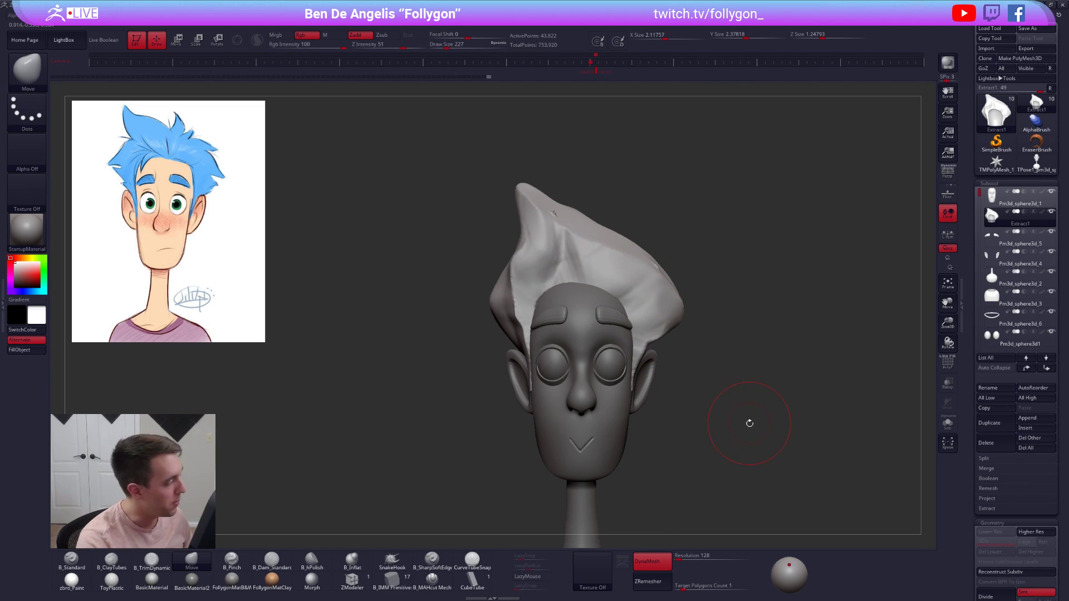
{"action": "key", "text": "ctrl+shift+f"}
{"action": "left_click", "coordinate": [835, 535], "text": "ctrl"}
{"action": "right_click", "coordinate": [695, 246]}
{"action": "mouse_move", "coordinate": [686, 203]}
{"action": "left_mouse_down", "text": "ctrl"}
{"action": "mouse_move", "coordinate": [612, 220]}
{"action": "mouse_move", "coordinate": [844, 334]}
{"action": "left_mouse_up", "text": "ctrl"}
{"action": "key", "text": "alt+s"}
{"action": "left_click_drag", "start_coordinate": [705, 464], "coordinate": [802, 395], "text": "ctrl"}
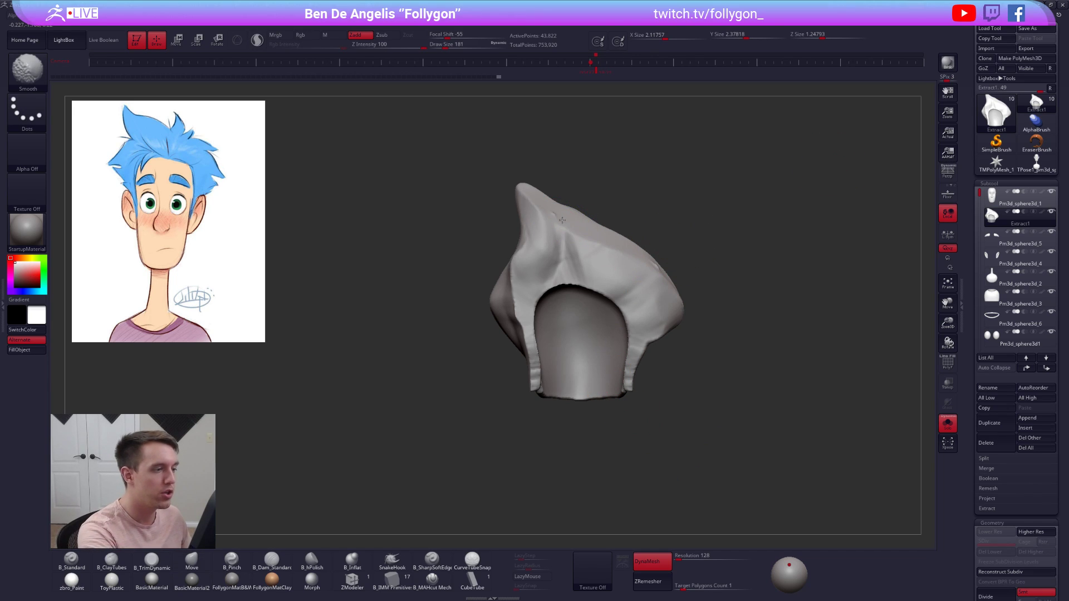
{"action": "key", "text": "shift+f"}
{"action": "key", "text": "shift+f"}
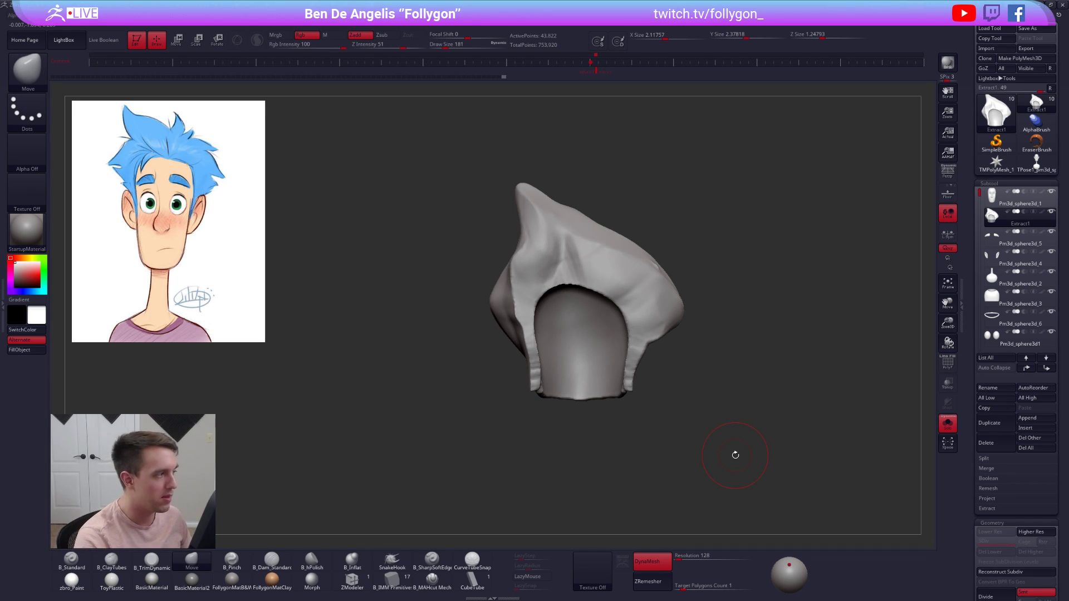
{"action": "key", "text": "alt+s"}
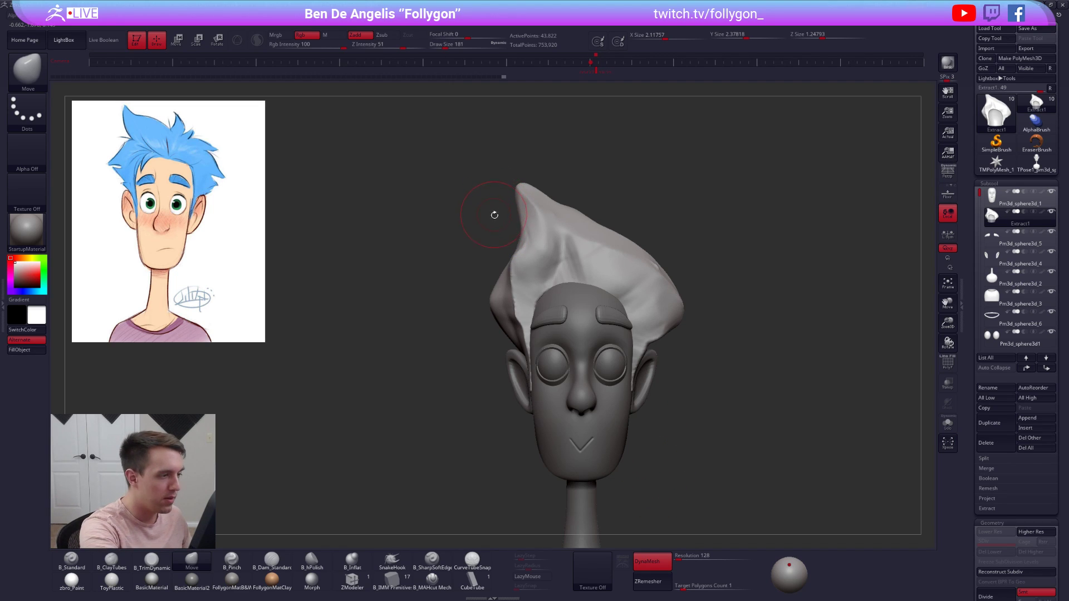
- Mask the pointed front lock of the hair and turn it into its own polygroup, with polyframe display on
{"action": "mouse_move", "coordinate": [534, 266]}
{"action": "left_mouse_down", "text": "ctrl"}
{"action": "mouse_move", "coordinate": [564, 295]}
{"action": "mouse_move", "coordinate": [588, 245]}
{"action": "mouse_move", "coordinate": [594, 195]}
{"action": "mouse_move", "coordinate": [506, 159]}
{"action": "mouse_move", "coordinate": [509, 167]}
{"action": "left_mouse_up", "text": "ctrl"}
{"action": "key", "text": "shift+f"}
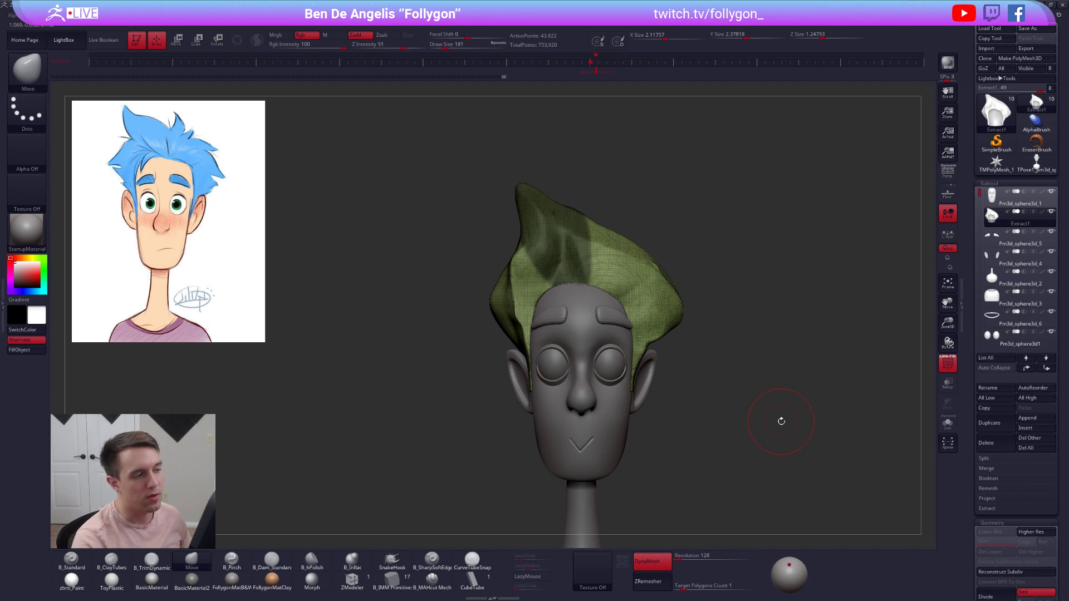
{"action": "key", "text": "alt+s"}
{"action": "left_click_drag", "start_coordinate": [785, 429], "coordinate": [761, 444]}
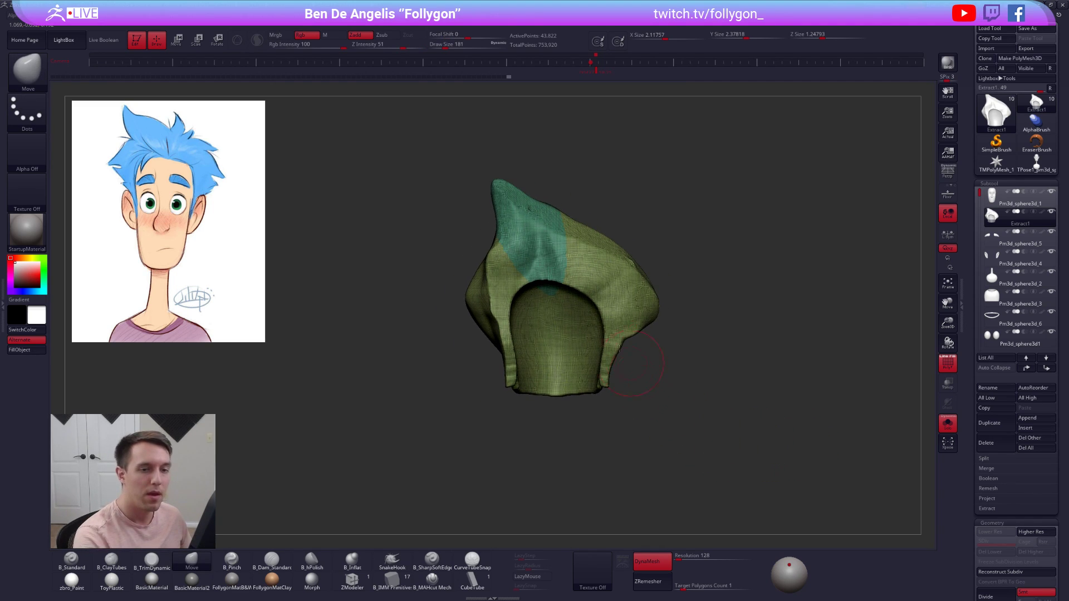
- Hide the front lock's polygroup, split it off as a separate subtool, and show the full bust again
{"action": "left_click", "coordinate": [544, 257], "text": "ctrl+shift"}
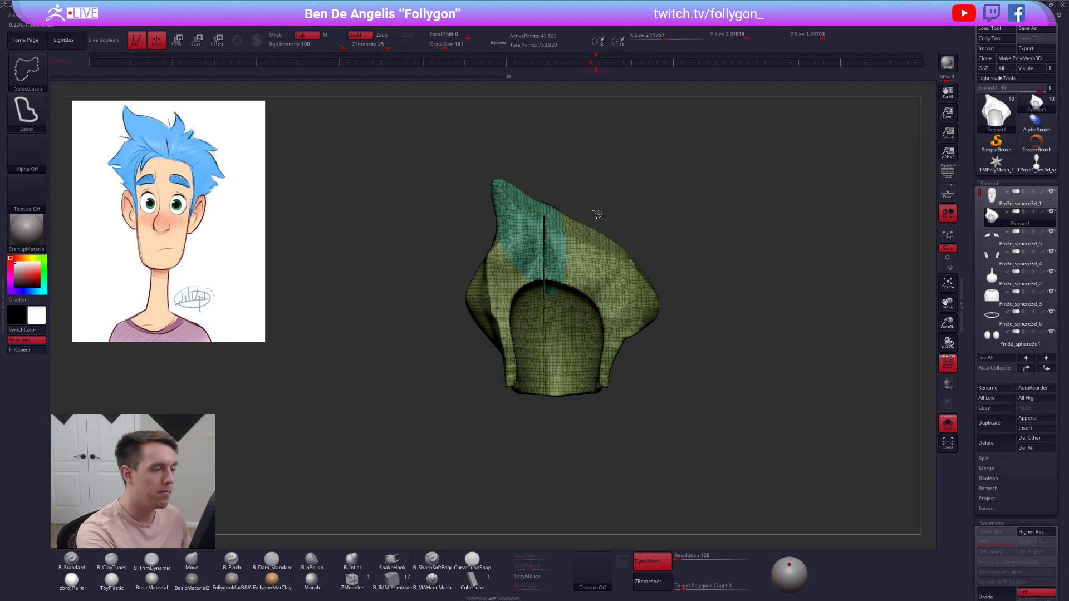
{"action": "left_click", "coordinate": [556, 239], "text": "ctrl+shift"}
{"action": "left_click", "coordinate": [751, 245], "text": "ctrl+shift"}
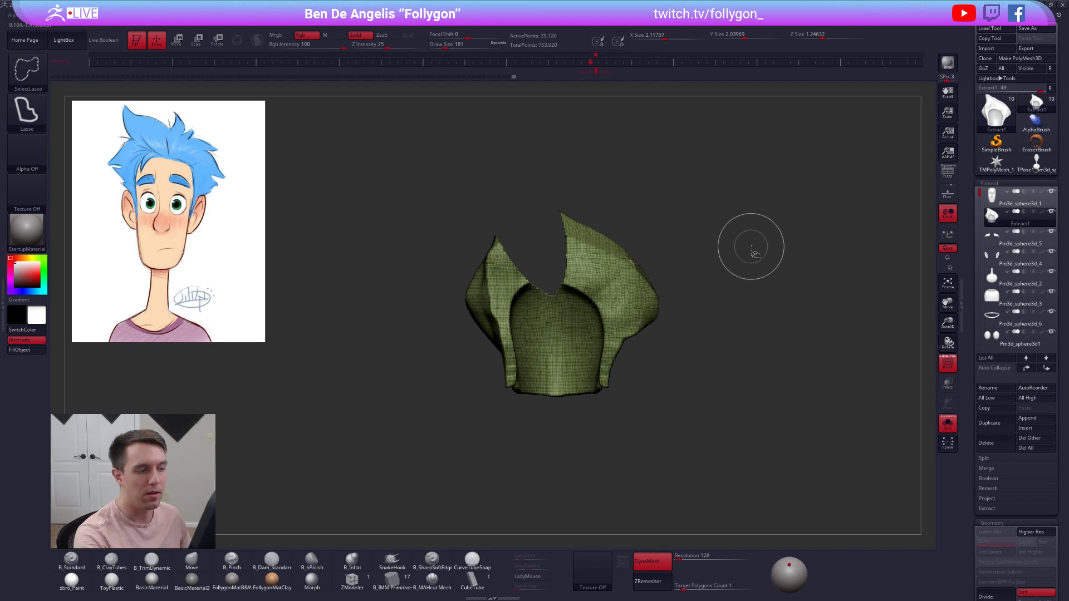
{"action": "key", "text": "space"}
{"action": "left_click", "coordinate": [731, 286]}
{"action": "right_click_drag", "start_coordinate": [639, 272], "coordinate": [629, 273], "text": "alt"}
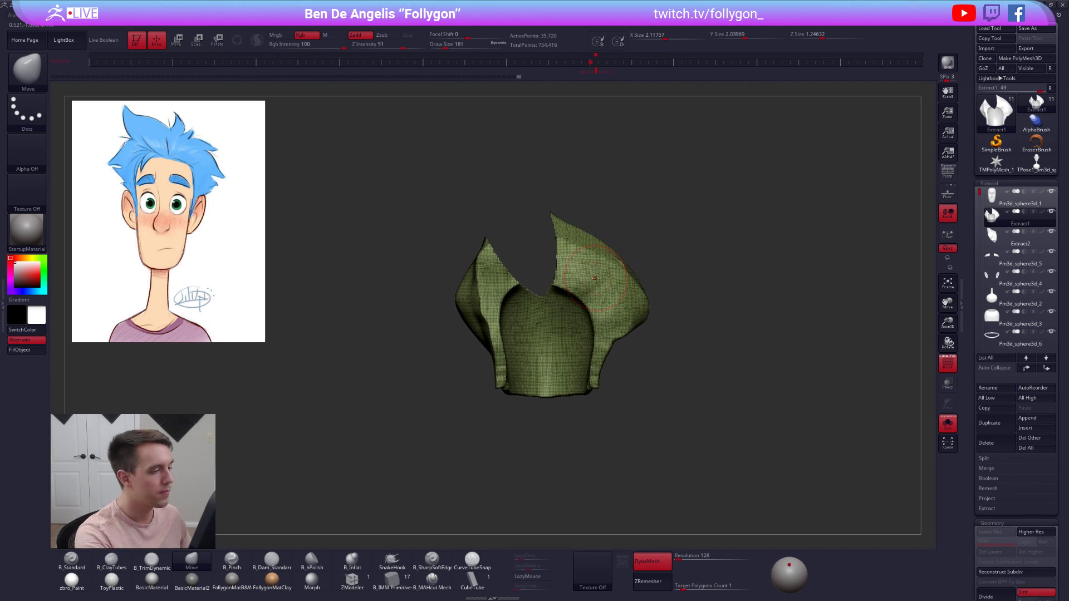
{"action": "key", "text": "alt+s"}
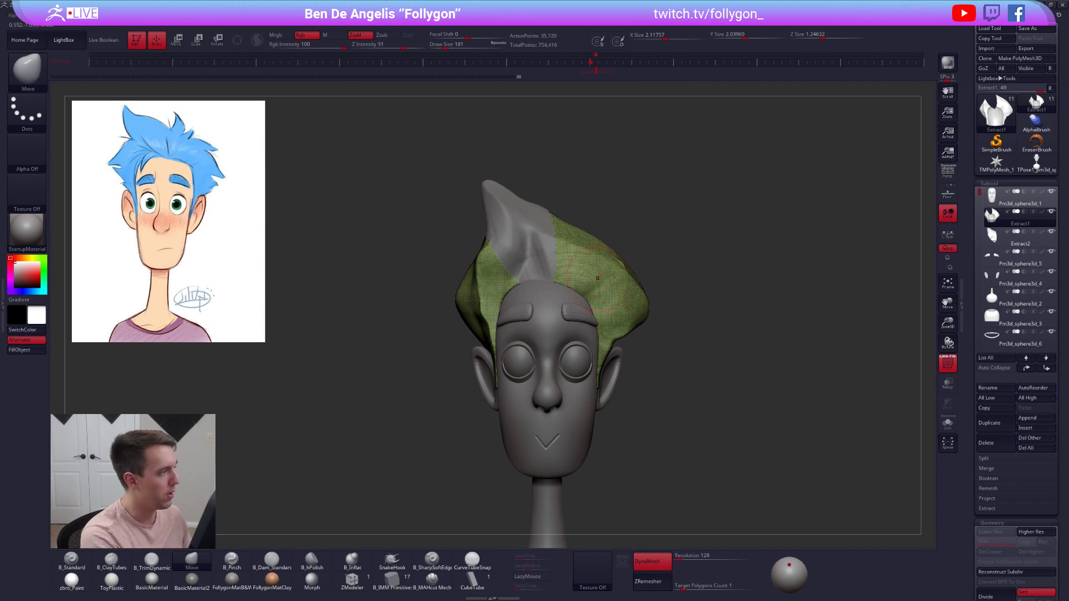
- Mask the upper middle section of the hair beside the front lock and make it a new polygroup
{"action": "key", "text": "ctrl"}
{"action": "mouse_move", "coordinate": [586, 276]}
{"action": "left_mouse_down", "text": "ctrl"}
{"action": "mouse_move", "coordinate": [664, 239]}
{"action": "mouse_move", "coordinate": [529, 156]}
{"action": "left_mouse_up", "text": "ctrl"}
{"action": "key", "text": "ctrl+w"}
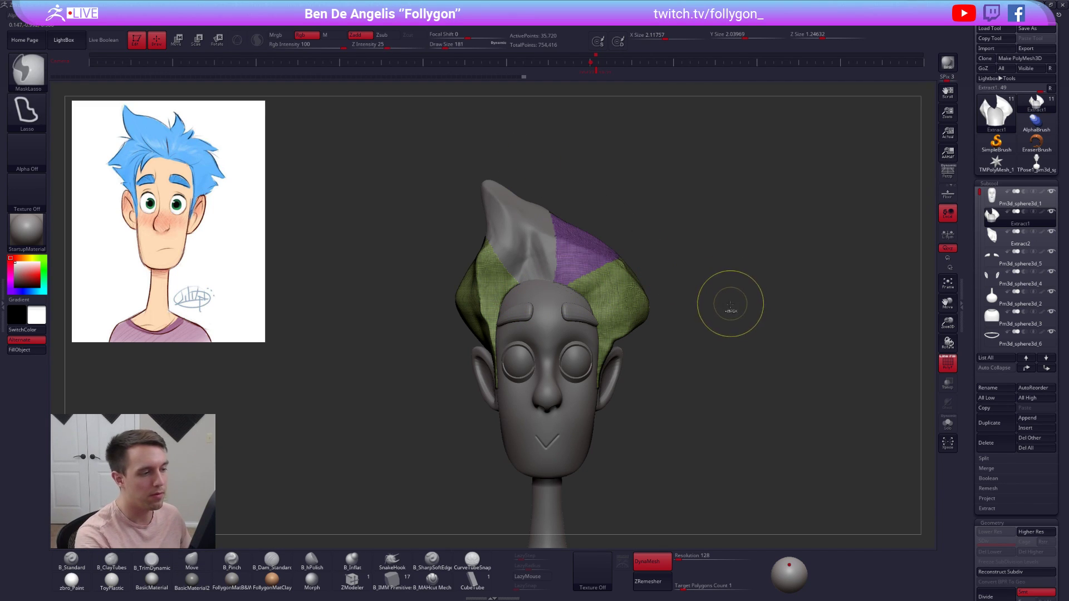
- Hide the upper middle section's polygroup and split it off as a separate subtool
{"action": "left_click", "coordinate": [948, 424]}
{"action": "left_click", "coordinate": [606, 275], "text": "ctrl+shift"}
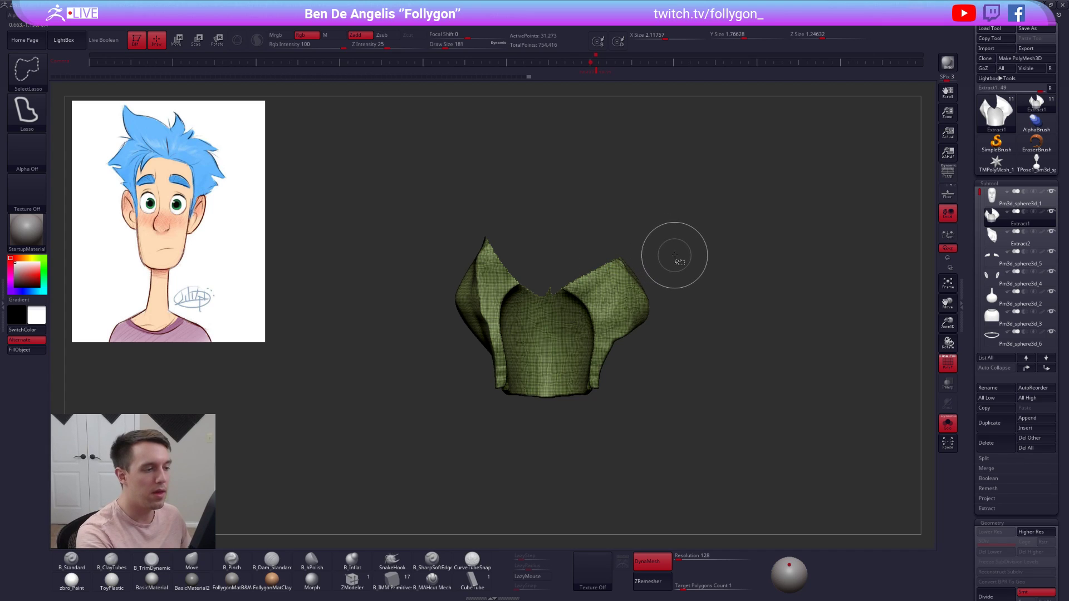
{"action": "key", "text": "space"}
{"action": "left_click", "coordinate": [666, 281]}
{"action": "key", "text": "alt+s"}
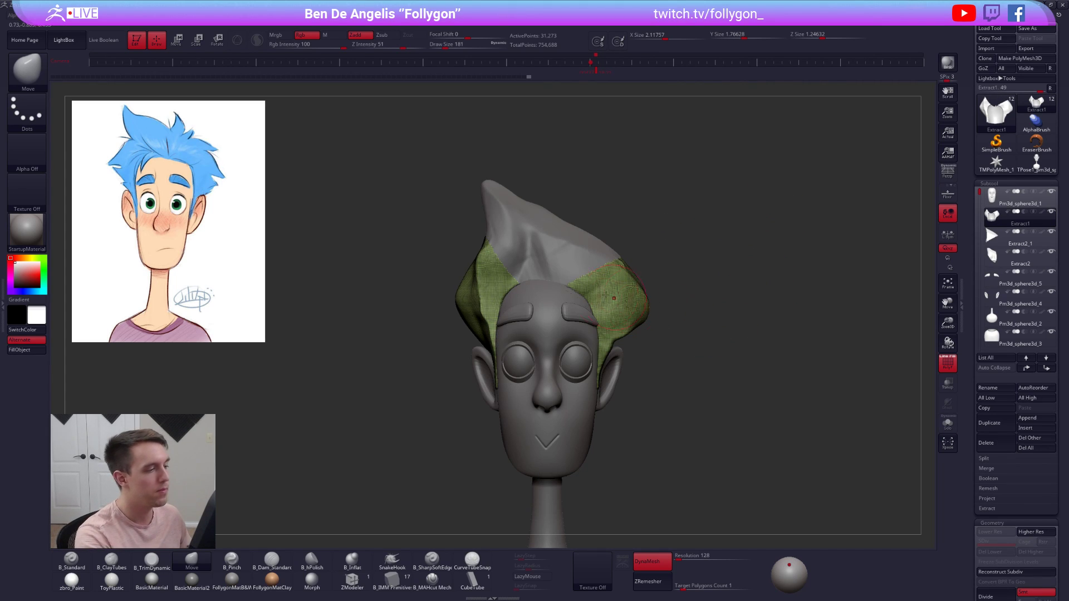
- Mask the upper hair sections on both sides of the head and assign each its own polygroup
{"action": "key", "text": "ctrl"}
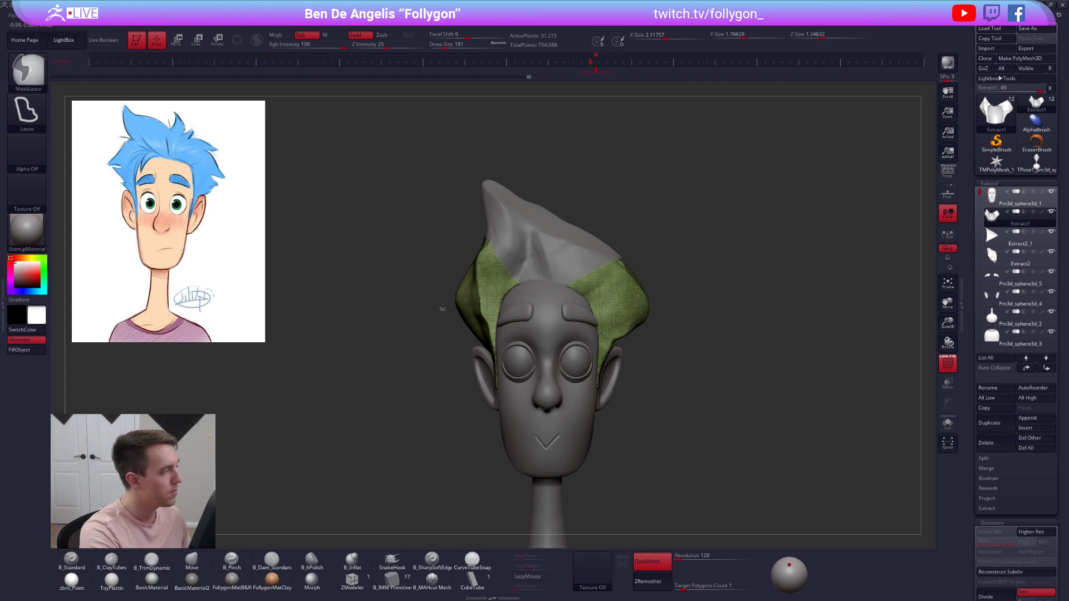
{"action": "mouse_move", "coordinate": [532, 303]}
{"action": "left_mouse_down", "text": "ctrl"}
{"action": "mouse_move", "coordinate": [445, 234]}
{"action": "mouse_move", "coordinate": [455, 305]}
{"action": "left_mouse_up", "text": "ctrl"}
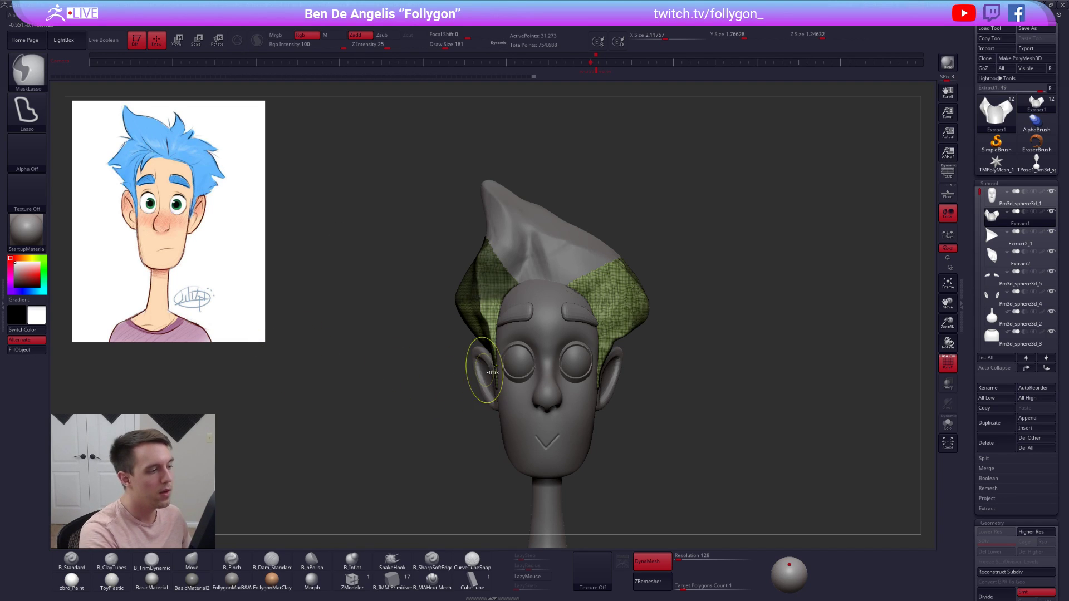
{"action": "mouse_move", "coordinate": [661, 329]}
{"action": "left_mouse_down", "text": "ctrl"}
{"action": "mouse_move", "coordinate": [690, 230]}
{"action": "mouse_move", "coordinate": [717, 233]}
{"action": "left_mouse_up", "text": "ctrl"}
{"action": "key", "text": "ctrl+w"}
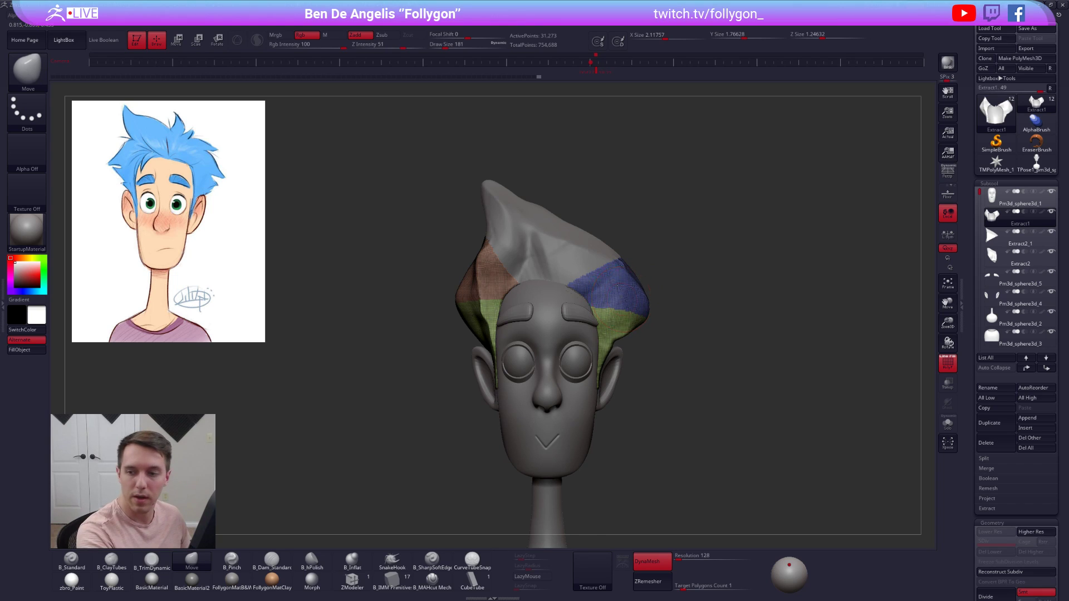
{"action": "right_click_drag", "start_coordinate": [603, 286], "coordinate": [599, 263], "text": "alt"}
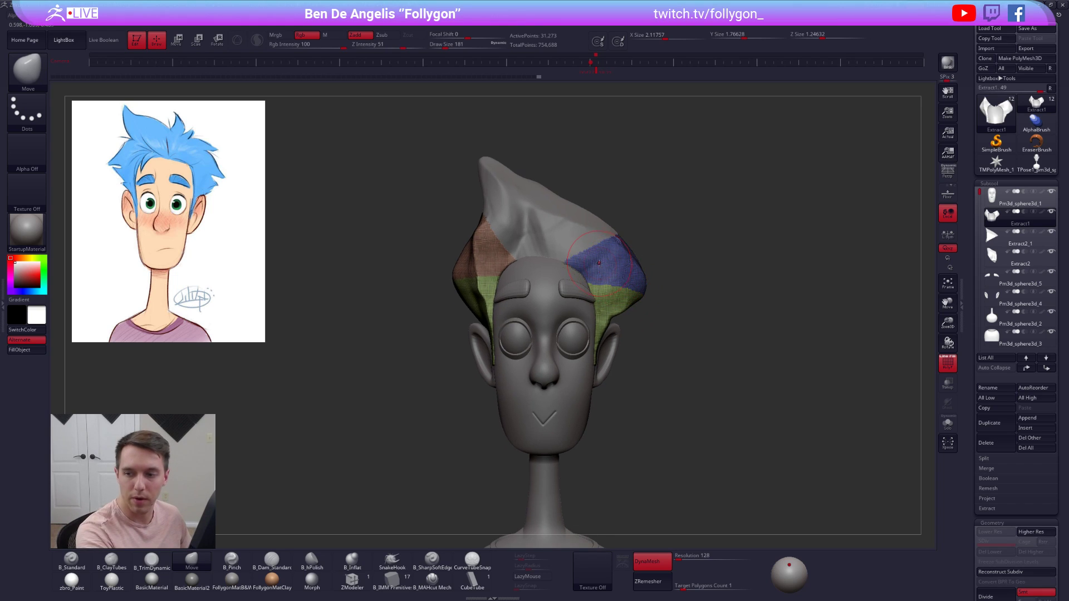
- Isolate the blue side section's polygroup and separate it from the remaining hair with Split Hidden
{"action": "left_click", "coordinate": [641, 271], "text": "ctrl+shift"}
{"action": "key", "text": "space"}
{"action": "left_click", "coordinate": [630, 291]}
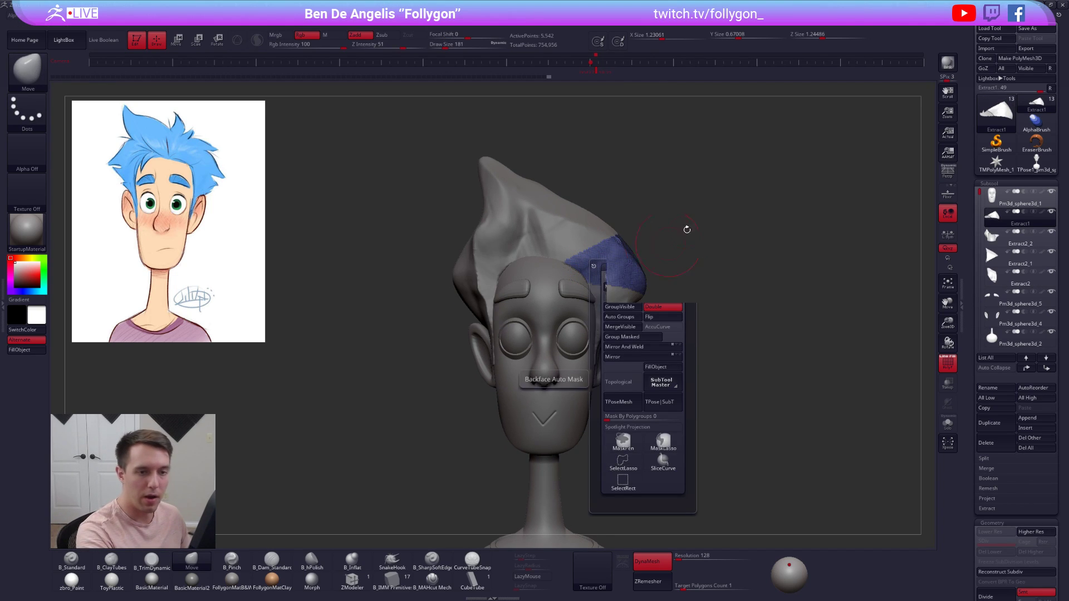
- Select subtool Extract2_2, isolate its brown side polygroup and split the hidden lower hair into a separate subtool
{"action": "left_click", "coordinate": [991, 244]}
{"action": "key", "text": "ctrl+shift"}
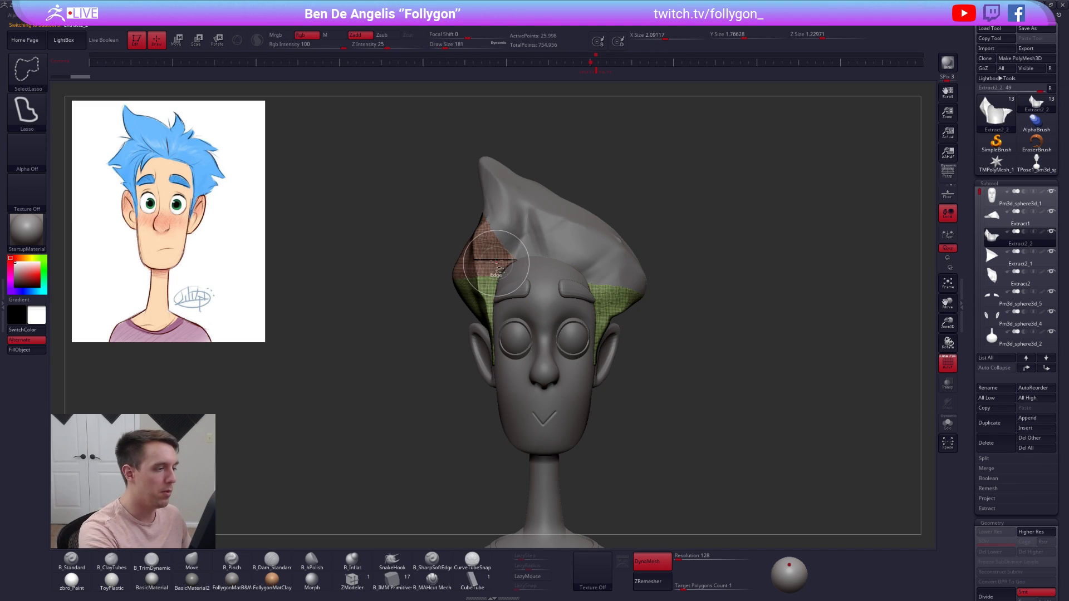
{"action": "left_click", "coordinate": [483, 251], "text": "ctrl+shift"}
{"action": "key", "text": "space"}
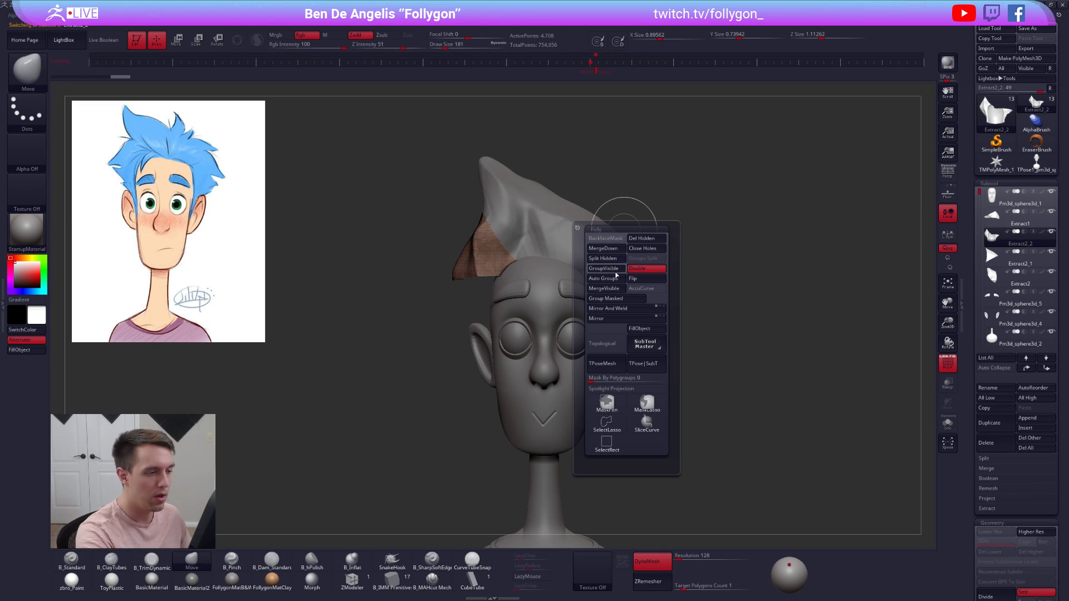
{"action": "left_click", "coordinate": [615, 264]}
{"action": "left_click", "coordinate": [605, 276], "text": "alt"}
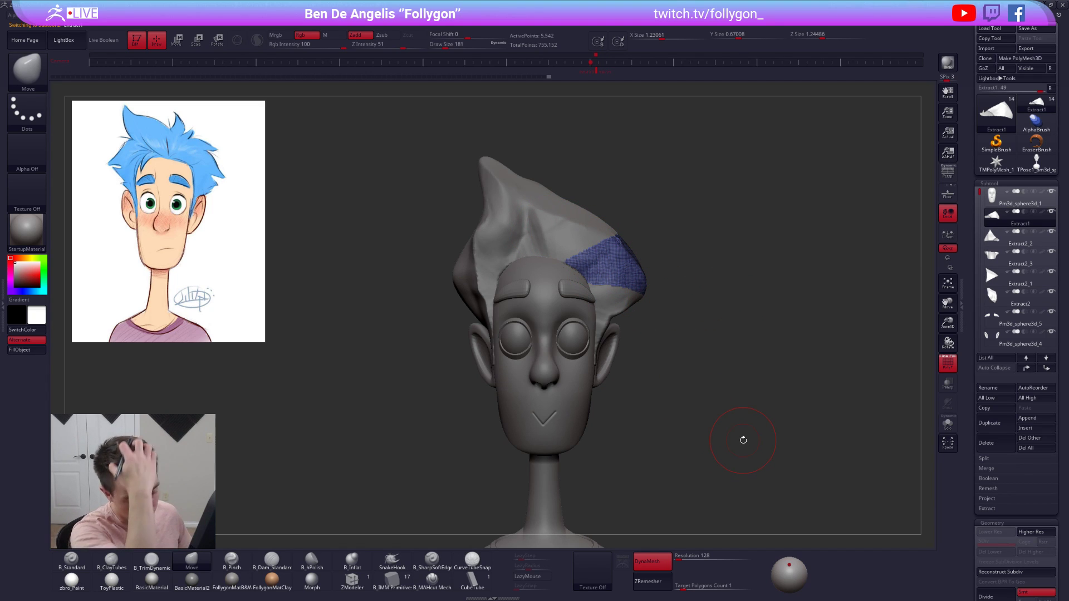
- Isolate the front hair lock's subtool and update its DynaMesh to close its open underside
{"action": "left_click", "coordinate": [518, 191], "text": "alt"}
{"action": "key", "text": "alt+s"}
{"action": "right_click_drag", "start_coordinate": [520, 191], "coordinate": [533, 194]}
{"action": "left_click_drag", "start_coordinate": [640, 395], "coordinate": [759, 260], "text": "ctrl"}
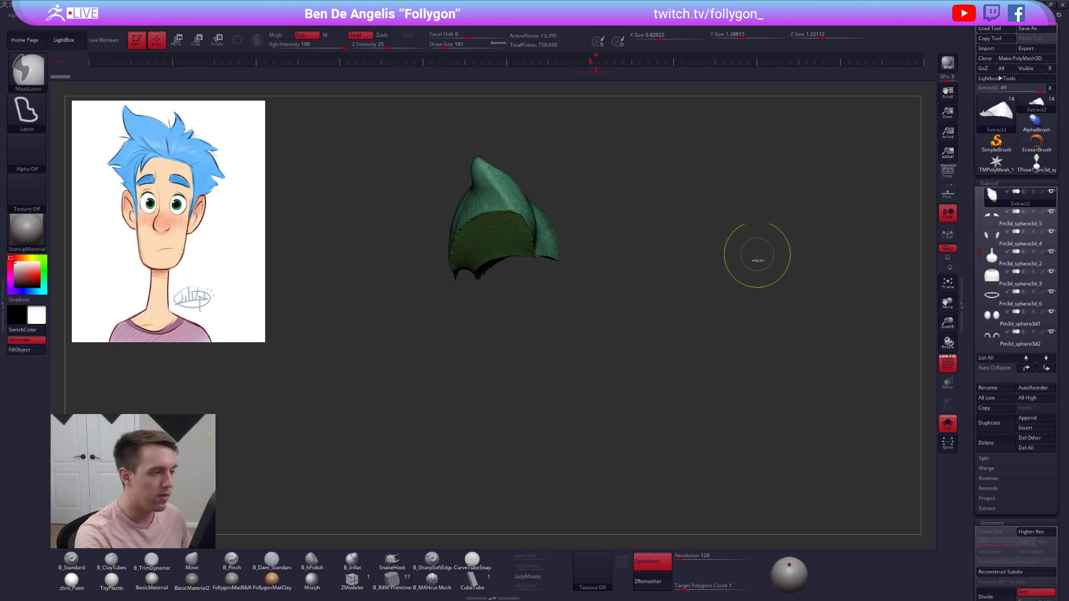
- Smooth the isolated front lock's edges with polyframe display off
{"action": "right_click_drag", "start_coordinate": [616, 327], "coordinate": [684, 384], "text": "alt"}
{"action": "right_click_drag", "start_coordinate": [589, 300], "coordinate": [621, 275]}
{"action": "key", "text": "s"}
{"action": "left_click", "coordinate": [516, 345]}
{"action": "mouse_move", "coordinate": [516, 346]}
{"action": "right_mouse_down"}
{"action": "mouse_move", "coordinate": [544, 307]}
{"action": "mouse_move", "coordinate": [556, 346]}
{"action": "mouse_move", "coordinate": [568, 337]}
{"action": "right_mouse_up"}
{"action": "key", "text": "shift+f"}
{"action": "left_click_drag", "start_coordinate": [556, 300], "coordinate": [589, 300], "text": "shift"}
{"action": "mouse_move", "coordinate": [589, 301]}
{"action": "right_mouse_down"}
{"action": "mouse_move", "coordinate": [554, 265]}
{"action": "mouse_move", "coordinate": [628, 317]}
{"action": "mouse_move", "coordinate": [573, 285]}
{"action": "right_mouse_up"}
{"action": "left_click_drag", "start_coordinate": [656, 289], "coordinate": [674, 290], "text": "shift"}
{"action": "mouse_move", "coordinate": [669, 295]}
{"action": "right_mouse_down"}
{"action": "mouse_move", "coordinate": [708, 303]}
{"action": "mouse_move", "coordinate": [731, 354]}
{"action": "mouse_move", "coordinate": [689, 408]}
{"action": "mouse_move", "coordinate": [700, 425]}
{"action": "mouse_move", "coordinate": [687, 362]}
{"action": "right_mouse_up"}
- Show the full bust and build up the front lock with ClayTubes strokes at draw size 252
{"action": "key", "text": "alt+s"}
{"action": "key", "text": "2"}
{"action": "left_click_drag", "start_coordinate": [589, 263], "coordinate": [603, 301]}
{"action": "key", "text": "space"}
{"action": "mouse_move", "coordinate": [610, 273]}
{"action": "left_mouse_down"}
{"action": "mouse_move", "coordinate": [617, 301]}
{"action": "mouse_move", "coordinate": [596, 305]}
{"action": "left_mouse_up"}
{"action": "right_click_drag", "start_coordinate": [640, 284], "coordinate": [599, 279]}
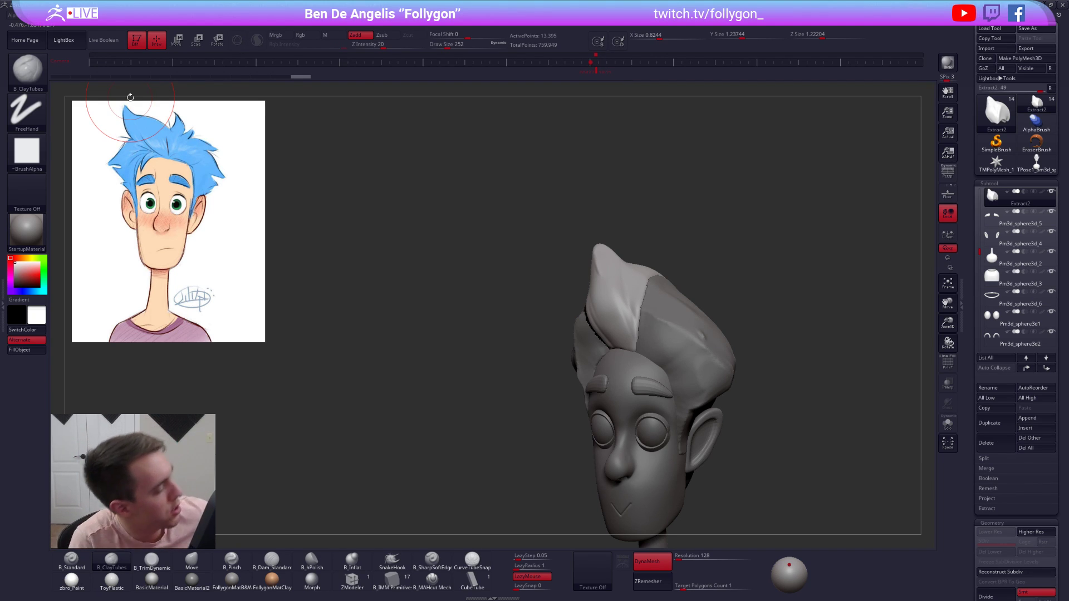
{"action": "right_click_drag", "start_coordinate": [647, 324], "coordinate": [590, 318]}
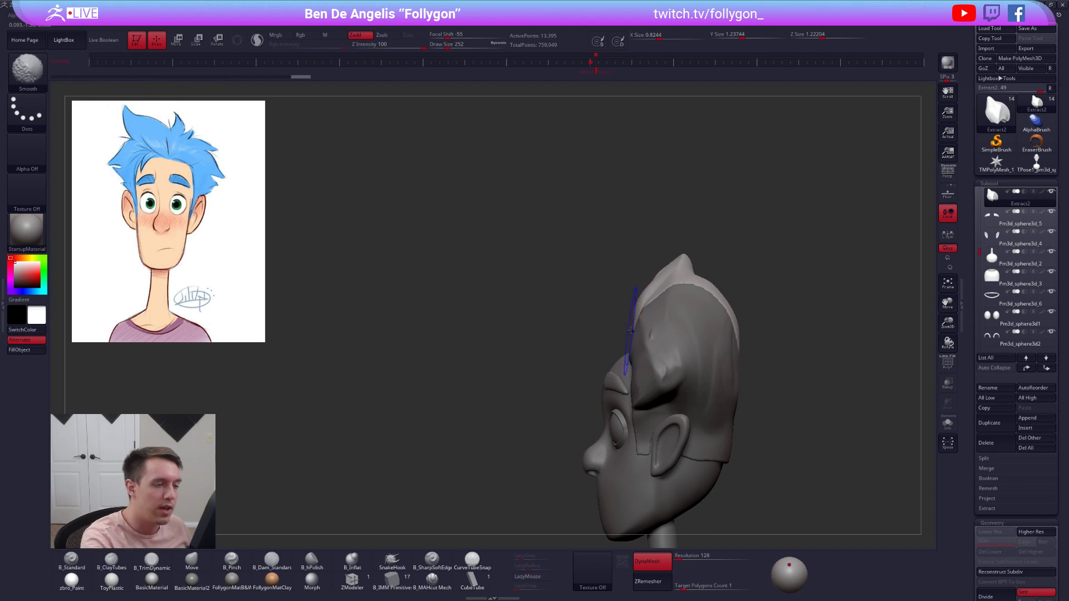
- Adjust the lower front edge of the isolated front lock with the Move brush at draw size 308
{"action": "key", "text": "shift+s"}
{"action": "key", "text": "space"}
{"action": "left_click_drag", "start_coordinate": [665, 316], "coordinate": [670, 317]}
{"action": "key", "text": "b"}
{"action": "key", "text": "m"}
{"action": "key", "text": "v"}
{"action": "right_click_drag", "start_coordinate": [654, 280], "coordinate": [652, 321]}
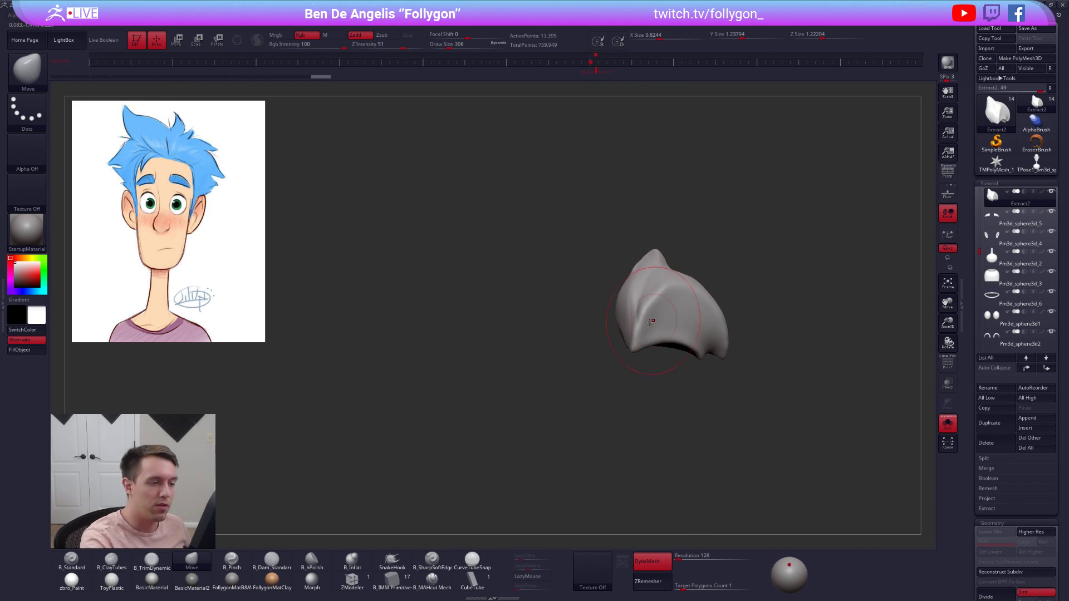
{"action": "left_click_drag", "start_coordinate": [625, 325], "coordinate": [629, 320]}
{"action": "right_click_drag", "start_coordinate": [629, 320], "coordinate": [688, 324]}
- Reshape the tip of the isolated front lock with the Move brush at a smaller draw size
{"action": "mouse_move", "coordinate": [646, 345]}
{"action": "left_mouse_down", "text": "ctrl"}
{"action": "mouse_move", "coordinate": [638, 274]}
{"action": "mouse_move", "coordinate": [569, 271]}
{"action": "left_mouse_up", "text": "ctrl"}
{"action": "mouse_move", "coordinate": [647, 348]}
{"action": "left_mouse_down", "text": "ctrl"}
{"action": "mouse_move", "coordinate": [622, 266]}
{"action": "mouse_move", "coordinate": [444, 386]}
{"action": "mouse_move", "coordinate": [677, 314]}
{"action": "left_mouse_up", "text": "ctrl"}
{"action": "key", "text": "space"}
{"action": "mouse_move", "coordinate": [585, 312]}
{"action": "right_mouse_down"}
{"action": "mouse_move", "coordinate": [579, 320]}
{"action": "mouse_move", "coordinate": [587, 314]}
{"action": "right_mouse_up"}
{"action": "key", "text": "space"}
{"action": "left_click_drag", "start_coordinate": [588, 314], "coordinate": [582, 315]}
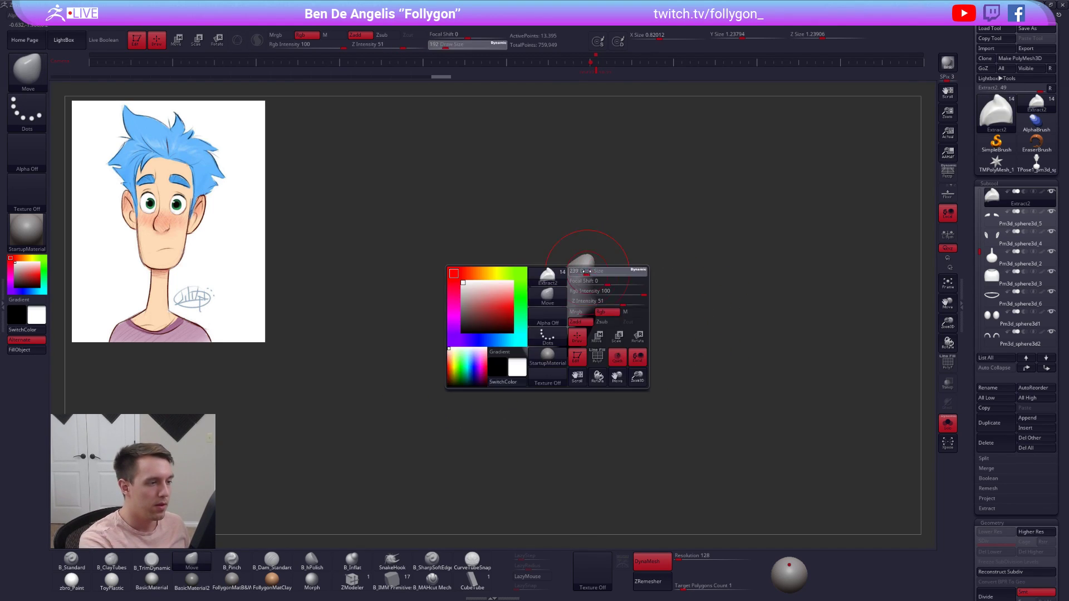
{"action": "right_click_drag", "start_coordinate": [582, 315], "coordinate": [576, 333]}
{"action": "left_click_drag", "start_coordinate": [588, 268], "coordinate": [589, 262]}
{"action": "right_click_drag", "start_coordinate": [605, 334], "coordinate": [624, 239]}
- Build up the isolated front lock with ClayTubes strokes along its length at draw size 227
{"action": "key", "text": "2"}
{"action": "left_click_drag", "start_coordinate": [591, 229], "coordinate": [618, 189]}
{"action": "left_click_drag", "start_coordinate": [574, 259], "coordinate": [612, 216]}
{"action": "left_click_drag", "start_coordinate": [602, 251], "coordinate": [627, 220]}
{"action": "key", "text": "space"}
{"action": "key", "text": "ctrl+z"}
{"action": "mouse_move", "coordinate": [627, 239]}
{"action": "right_mouse_down"}
{"action": "mouse_move", "coordinate": [604, 215]}
{"action": "mouse_move", "coordinate": [611, 199]}
{"action": "right_mouse_up"}
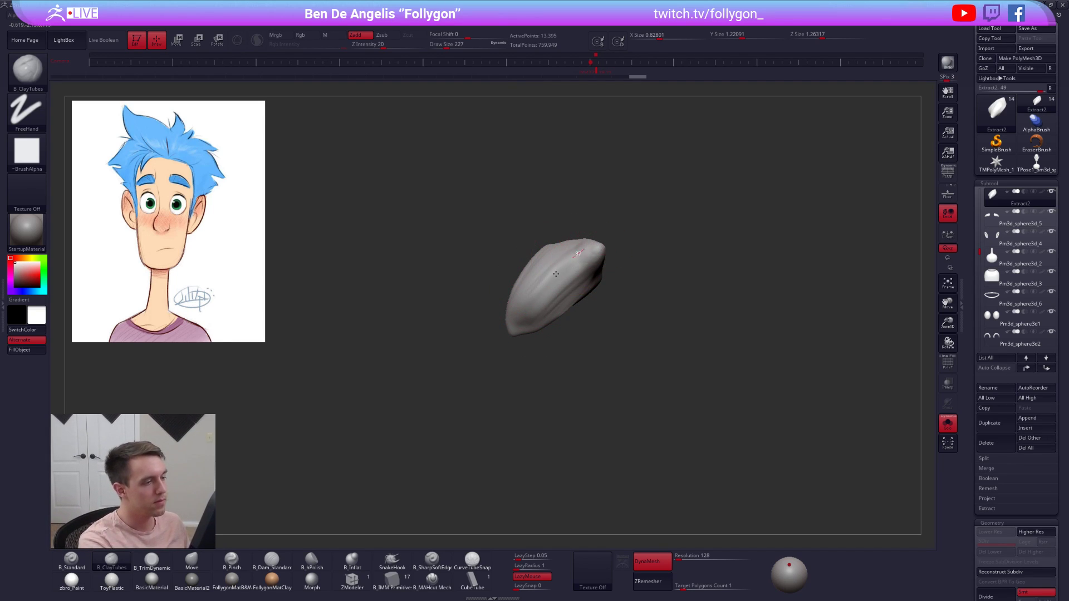
{"action": "right_click_drag", "start_coordinate": [571, 292], "coordinate": [639, 324]}
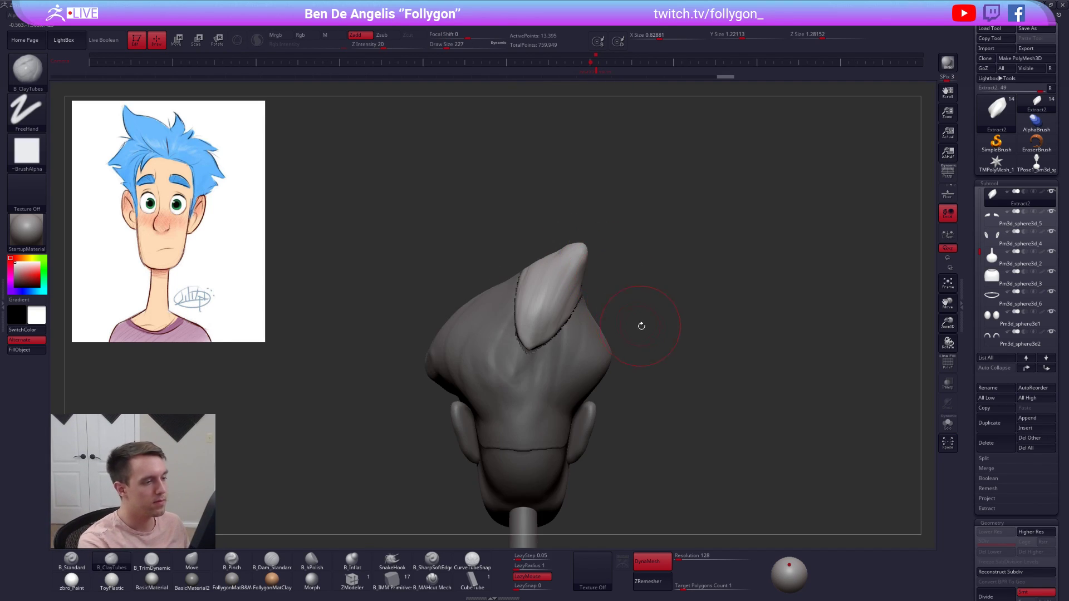
- Refine the front lock's peak and side edge with the Move brush at draw sizes 335, 252 and 321
{"action": "key", "text": "b"}
{"action": "key", "text": "m"}
{"action": "key", "text": "v"}
{"action": "right_click_drag", "start_coordinate": [539, 355], "coordinate": [556, 277]}
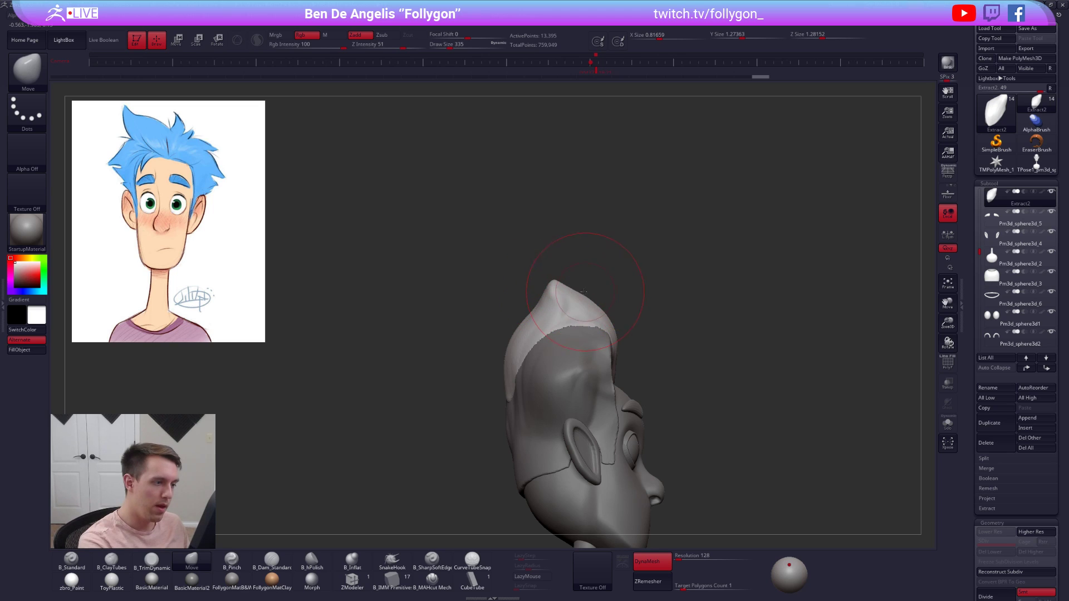
{"action": "left_click_drag", "start_coordinate": [583, 292], "coordinate": [555, 283]}
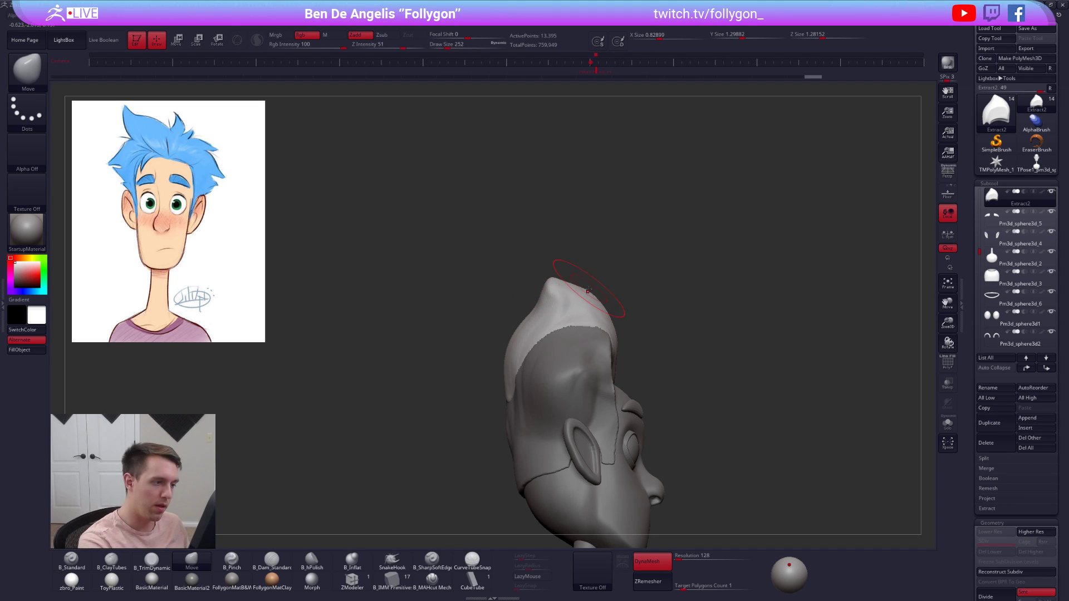
{"action": "right_click_drag", "start_coordinate": [612, 314], "coordinate": [761, 408]}
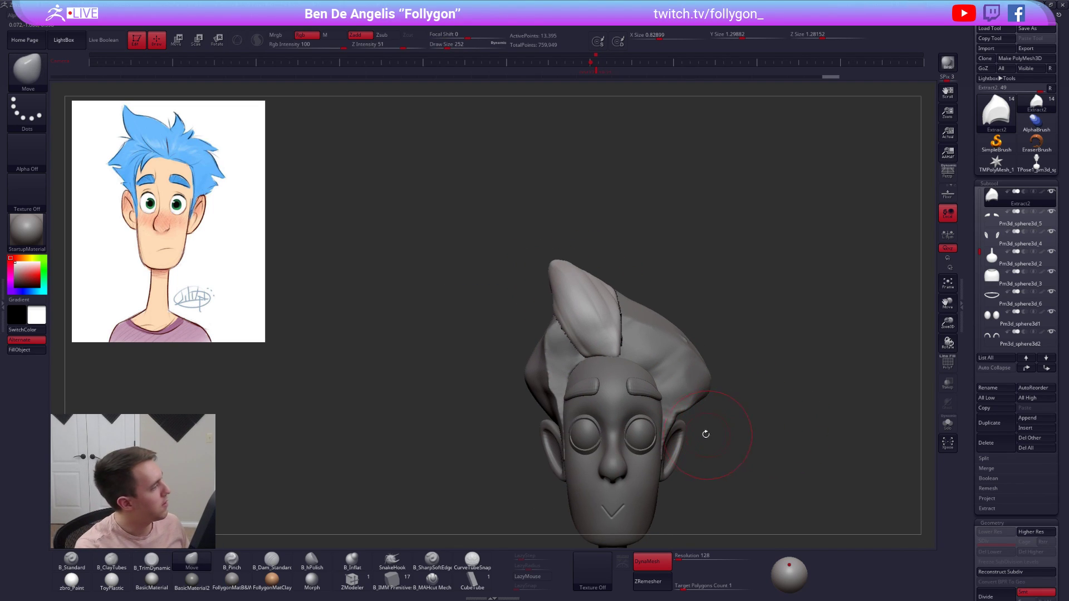
{"action": "key", "text": "space"}
{"action": "left_click_drag", "start_coordinate": [619, 310], "coordinate": [621, 317]}
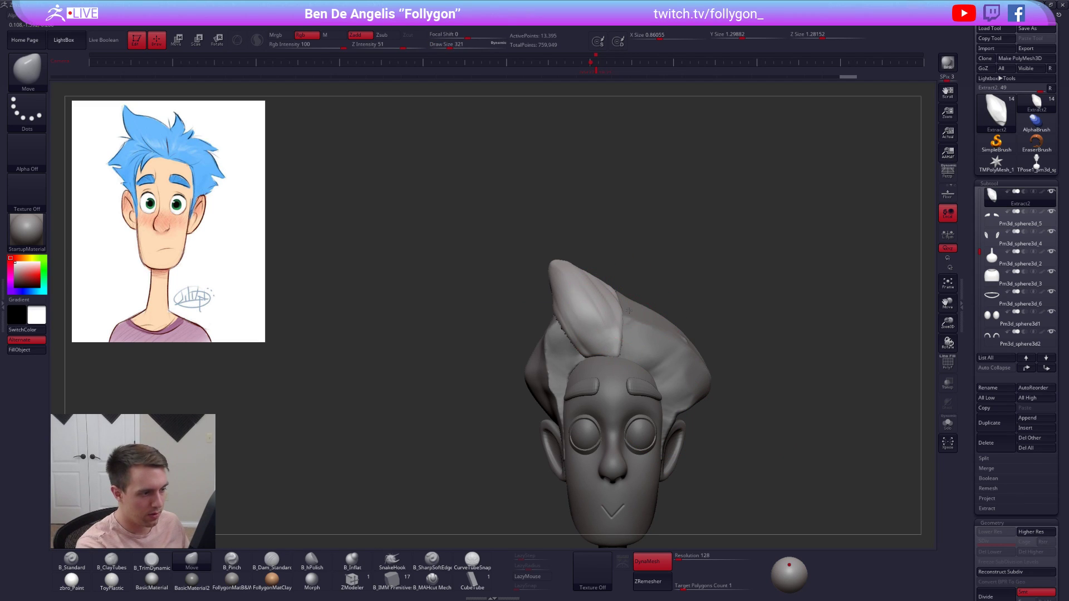
- Pull the upper side of the front hair lock outward with the Move brush at draw size 279
{"action": "key", "text": "space"}
{"action": "left_click_drag", "start_coordinate": [617, 372], "coordinate": [613, 372]}
{"action": "left_click_drag", "start_coordinate": [612, 305], "coordinate": [603, 301]}
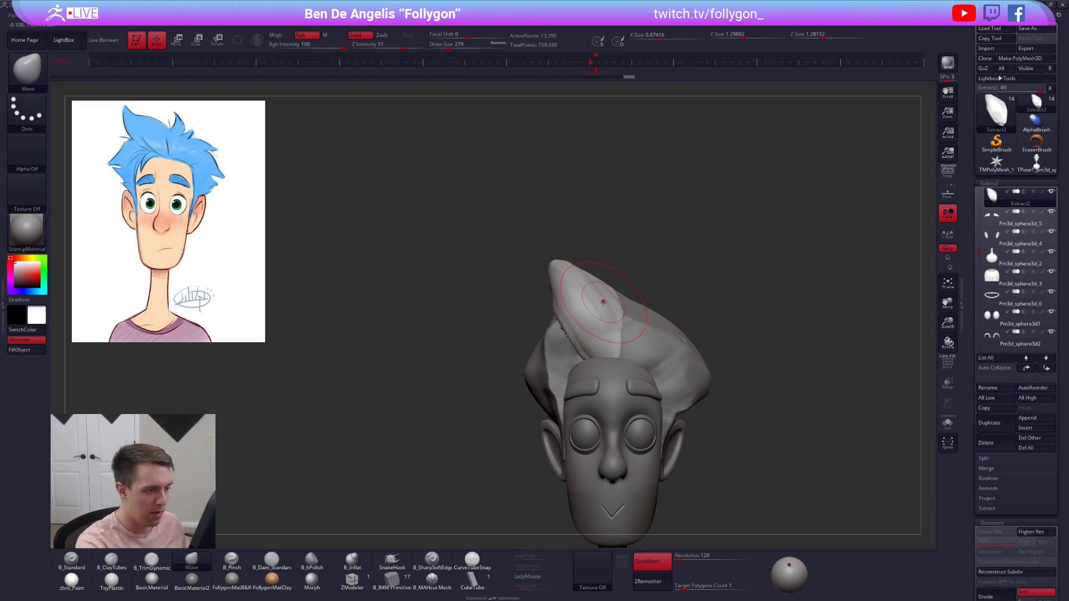
- Hide the other hair clumps so only the front lock remains on the head
{"action": "left_click_drag", "start_coordinate": [784, 496], "coordinate": [709, 452], "text": "alt"}
{"action": "mouse_move", "coordinate": [721, 462]}
{"action": "right_mouse_down"}
{"action": "mouse_move", "coordinate": [615, 303]}
{"action": "mouse_move", "coordinate": [642, 372]}
{"action": "mouse_move", "coordinate": [660, 381]}
{"action": "right_mouse_up"}
{"action": "key", "text": "space"}
{"action": "left_click_drag", "start_coordinate": [618, 323], "coordinate": [627, 322]}
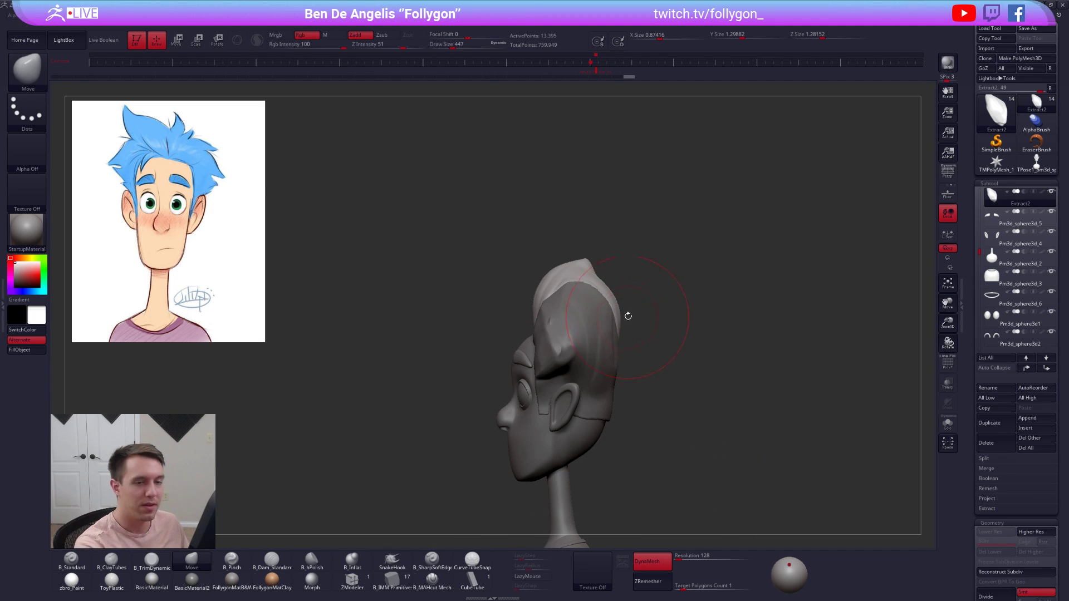
{"action": "left_click_drag", "start_coordinate": [977, 217], "coordinate": [991, 189]}
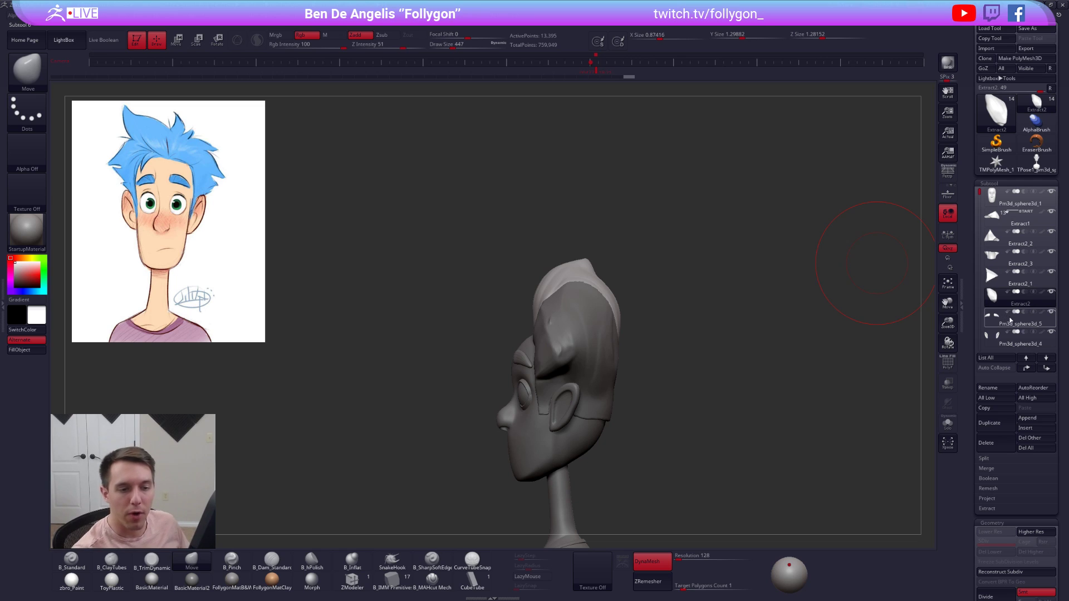
{"action": "left_click", "coordinate": [1052, 212]}
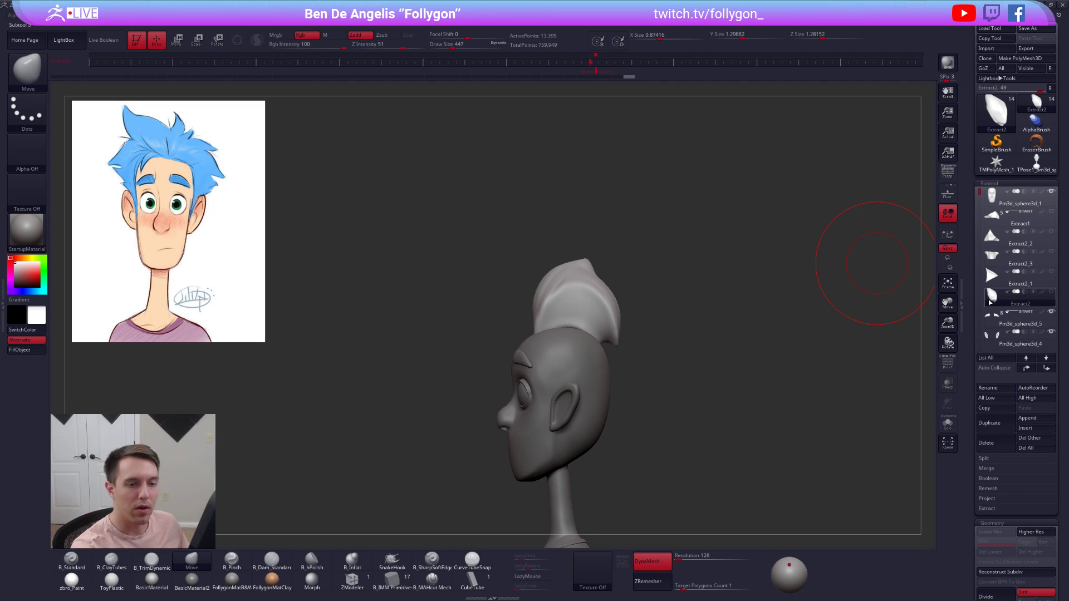
- Extend the front lock down the back of the head with the Move brush at draw size 414
{"action": "key", "text": "space"}
{"action": "mouse_move", "coordinate": [625, 354]}
{"action": "left_mouse_down"}
{"action": "mouse_move", "coordinate": [635, 355]}
{"action": "mouse_move", "coordinate": [620, 344]}
{"action": "mouse_move", "coordinate": [618, 371]}
{"action": "mouse_move", "coordinate": [619, 359]}
{"action": "left_mouse_up"}
{"action": "right_click_drag", "start_coordinate": [657, 362], "coordinate": [604, 363], "text": "shift"}
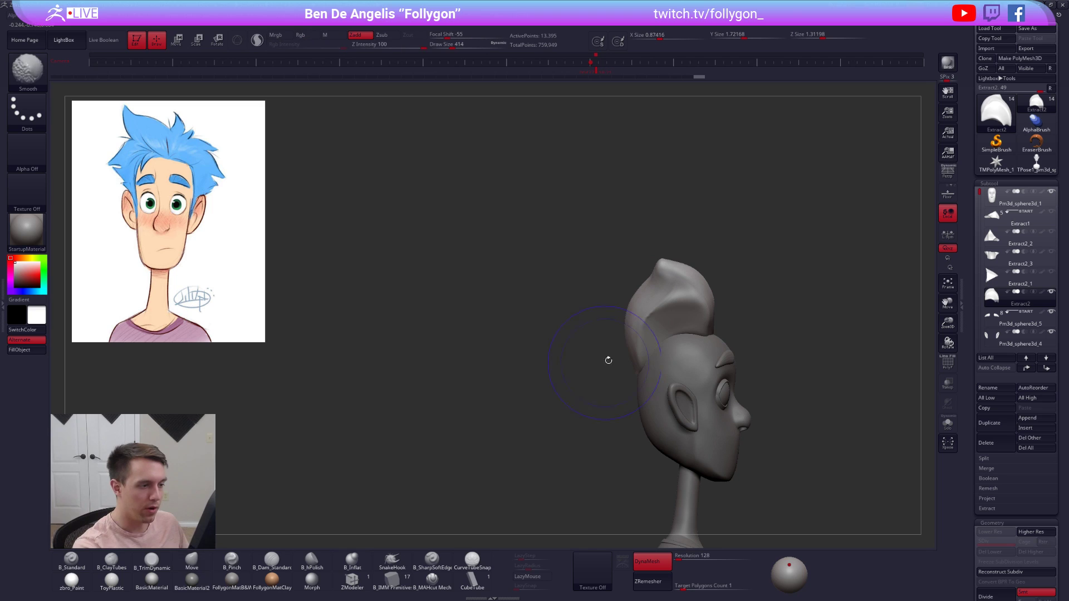
{"action": "left_click_drag", "start_coordinate": [690, 334], "coordinate": [686, 341]}
{"action": "left_click_drag", "start_coordinate": [829, 449], "coordinate": [632, 429], "text": "alt"}
{"action": "left_click_drag", "start_coordinate": [787, 449], "coordinate": [748, 426], "text": "alt"}
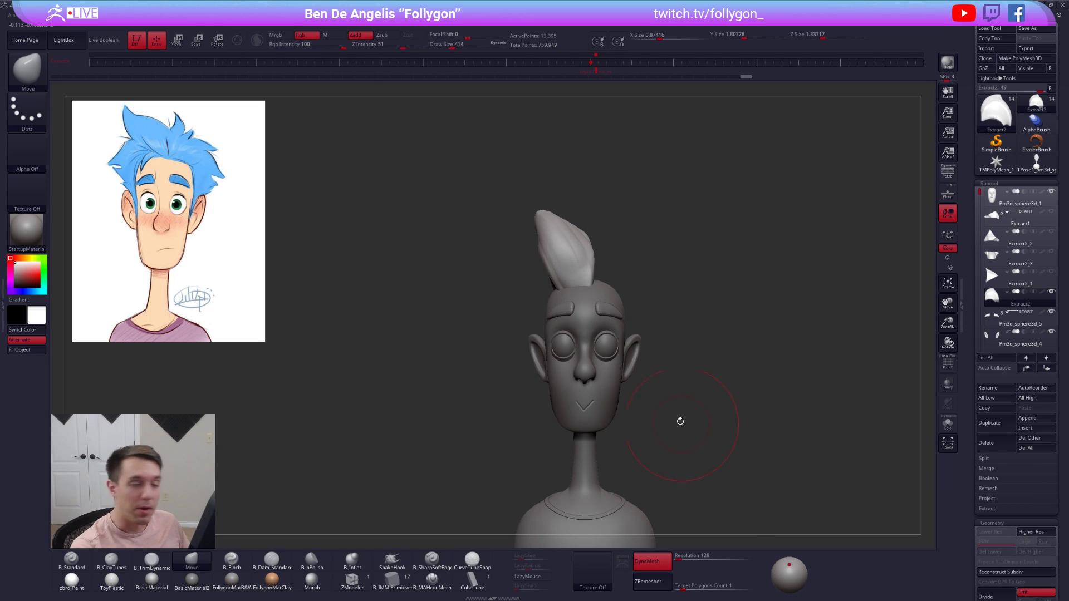
- Isolate the front lock and fill out one side with ClayTubes strokes at draw size 321, smoothing the surface
{"action": "key", "text": "space"}
{"action": "left_click_drag", "start_coordinate": [578, 244], "coordinate": [573, 243]}
{"action": "mouse_move", "coordinate": [685, 356]}
{"action": "left_mouse_down"}
{"action": "mouse_move", "coordinate": [780, 359]}
{"action": "mouse_move", "coordinate": [780, 395]}
{"action": "left_mouse_up"}
{"action": "key", "text": "alt+s"}
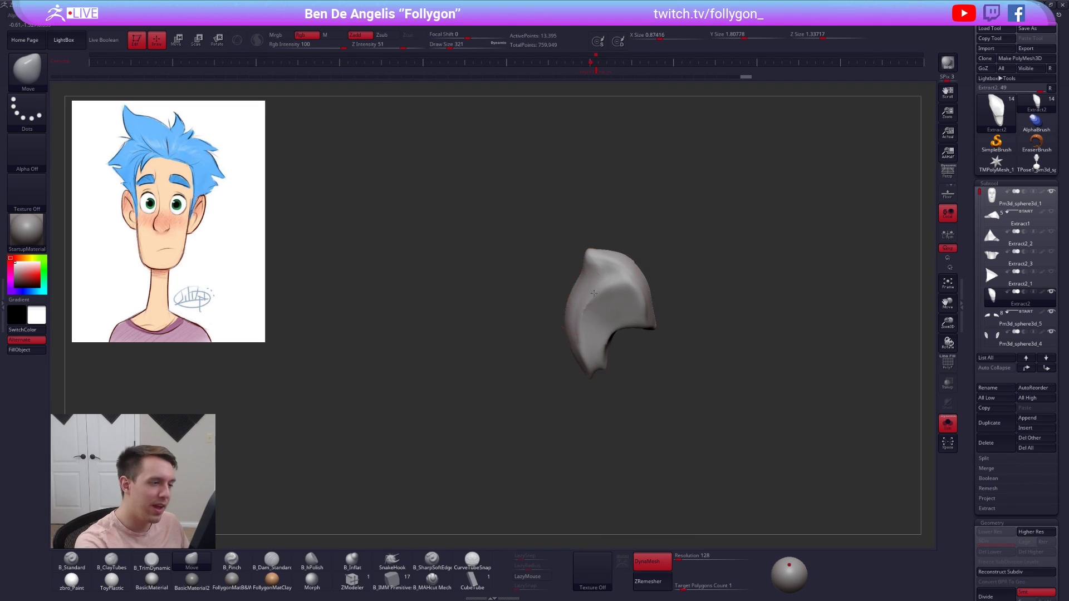
{"action": "left_click_drag", "start_coordinate": [723, 357], "coordinate": [724, 401], "text": "alt"}
{"action": "key", "text": "space"}
{"action": "key", "text": "2"}
{"action": "left_click_drag", "start_coordinate": [604, 303], "coordinate": [593, 323]}
{"action": "mouse_move", "coordinate": [617, 290]}
{"action": "left_mouse_down"}
{"action": "mouse_move", "coordinate": [588, 378]}
{"action": "mouse_move", "coordinate": [599, 367]}
{"action": "mouse_move", "coordinate": [581, 388]}
{"action": "left_mouse_up"}
{"action": "mouse_move", "coordinate": [638, 289]}
{"action": "left_mouse_down"}
{"action": "mouse_move", "coordinate": [601, 361]}
{"action": "mouse_move", "coordinate": [644, 321]}
{"action": "left_mouse_up"}
{"action": "key", "text": "shift"}
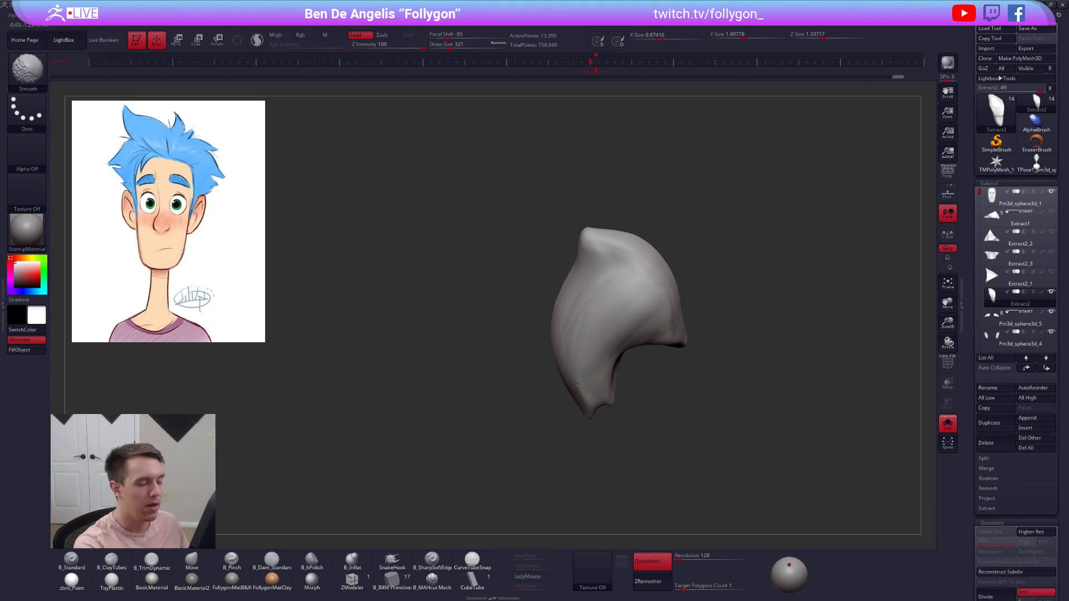
{"action": "mouse_move", "coordinate": [604, 330]}
{"action": "right_mouse_down"}
{"action": "mouse_move", "coordinate": [584, 335]}
{"action": "mouse_move", "coordinate": [566, 312]}
{"action": "right_mouse_up"}
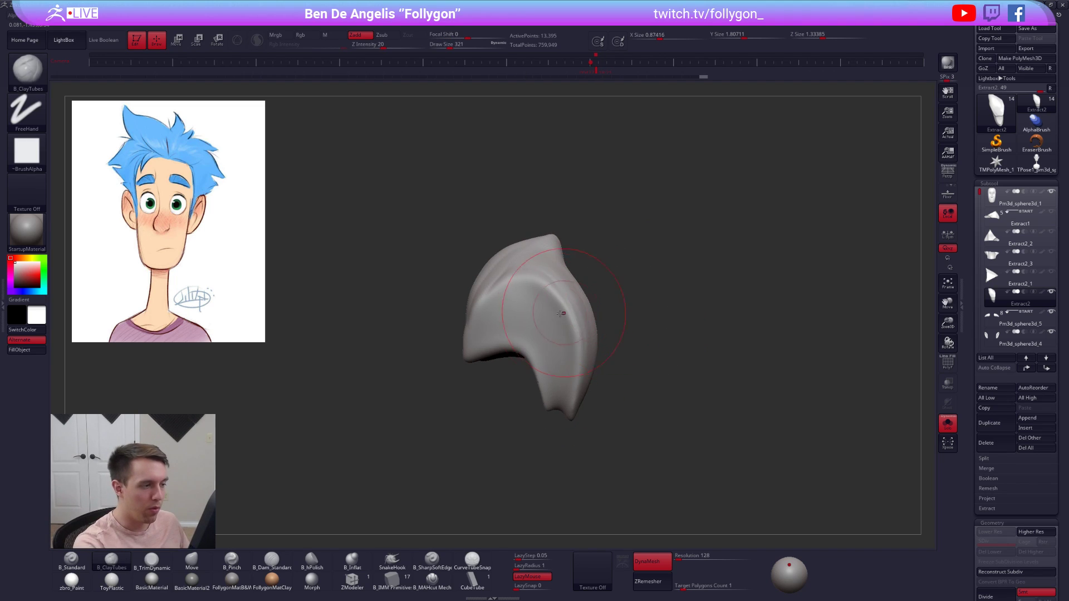
- Build up the opposite side and tail of the isolated front lock with ClayTubes at draw size 321
{"action": "mouse_move", "coordinate": [523, 291]}
{"action": "left_mouse_down"}
{"action": "mouse_move", "coordinate": [483, 341]}
{"action": "mouse_move", "coordinate": [513, 341]}
{"action": "mouse_move", "coordinate": [536, 356]}
{"action": "left_mouse_up"}
{"action": "left_click_drag", "start_coordinate": [562, 318], "coordinate": [561, 404]}
{"action": "mouse_move", "coordinate": [526, 317]}
{"action": "left_mouse_down"}
{"action": "mouse_move", "coordinate": [518, 351]}
{"action": "mouse_move", "coordinate": [484, 348]}
{"action": "left_mouse_up"}
{"action": "key", "text": "shift"}
{"action": "mouse_move", "coordinate": [492, 334]}
{"action": "right_mouse_down"}
{"action": "mouse_move", "coordinate": [528, 331]}
{"action": "mouse_move", "coordinate": [605, 366]}
{"action": "right_mouse_up"}
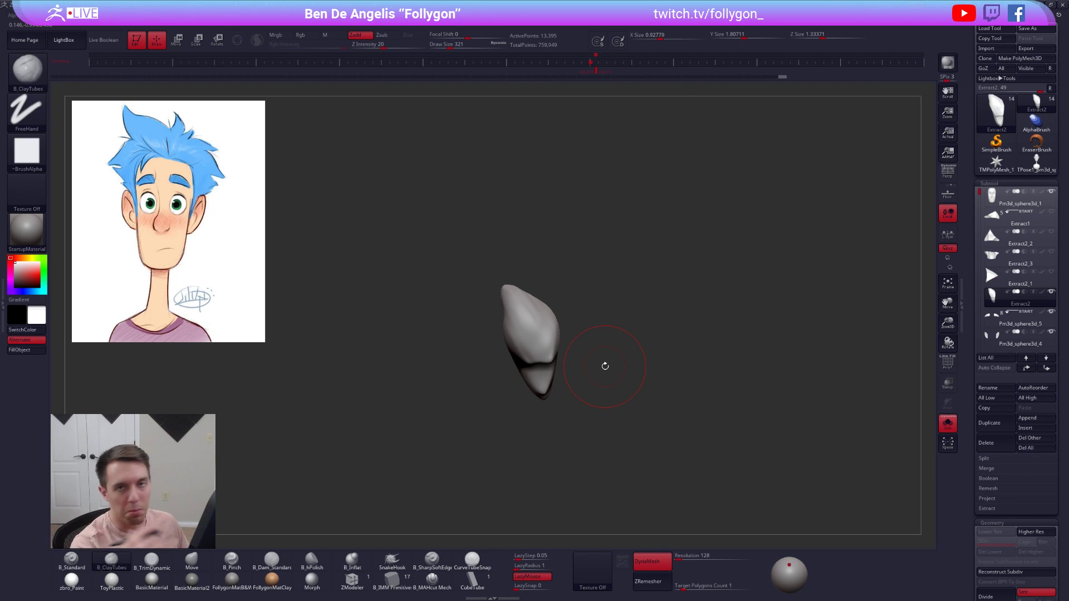
{"action": "right_click_drag", "start_coordinate": [527, 341], "coordinate": [545, 359], "text": "ctrl"}
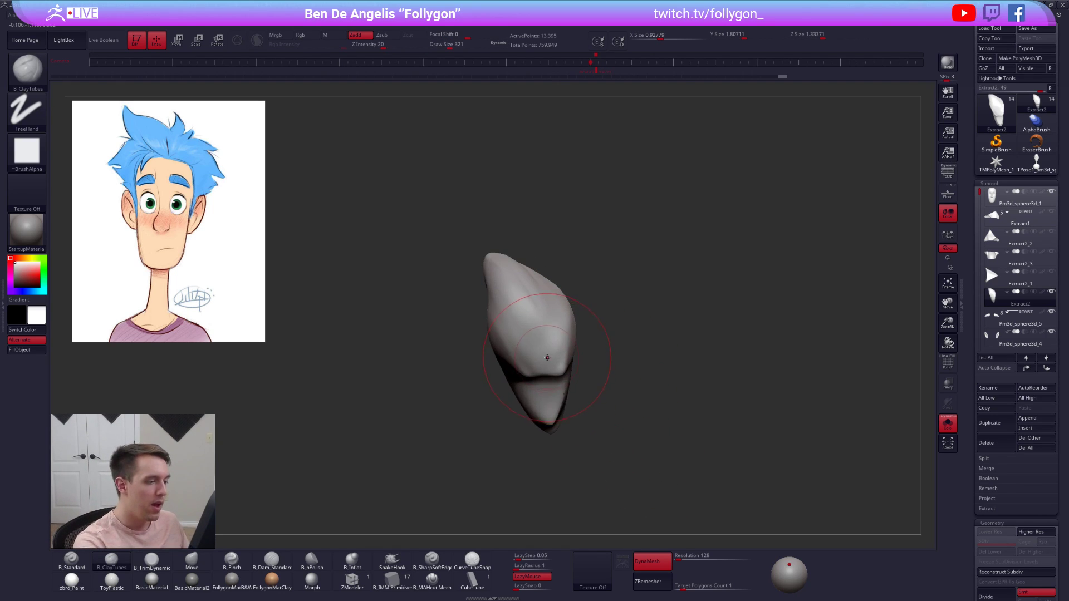
- Show the head again and adjust the front lock's lower front edge with the Move brush at draw size 292
{"action": "key", "text": "alt+s"}
{"action": "key", "text": "b"}
{"action": "key", "text": "m"}
{"action": "key", "text": "v"}
{"action": "key", "text": "space"}
{"action": "left_click_drag", "start_coordinate": [549, 360], "coordinate": [578, 338]}
{"action": "key", "text": "space"}
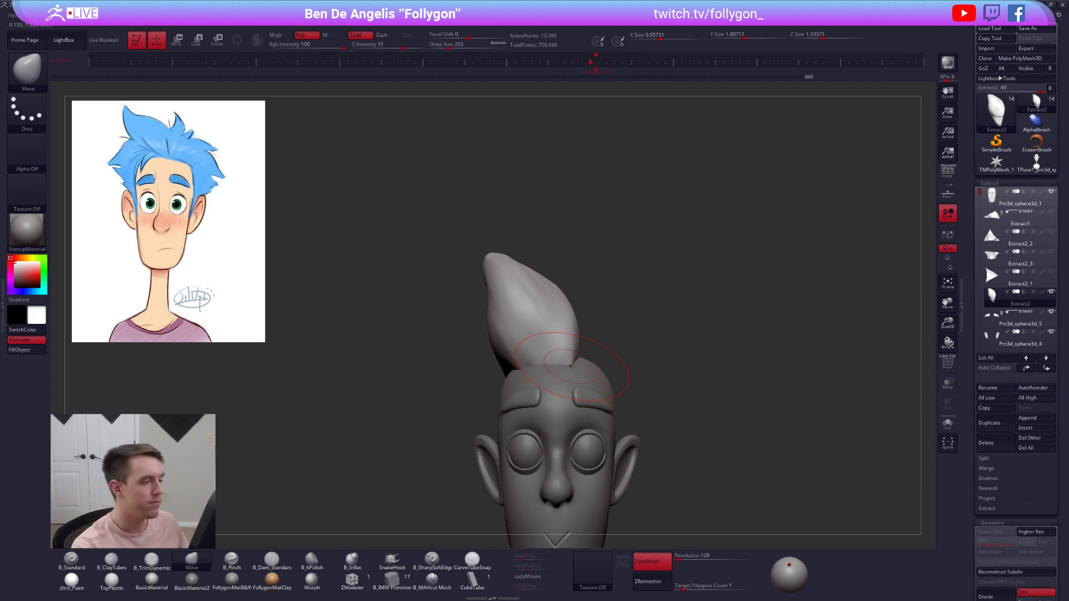
- Reshape the front lock's peak and upper contour with the Move brush at draw size 292
{"action": "right_click_drag", "start_coordinate": [516, 306], "coordinate": [583, 326], "text": "alt"}
{"action": "key", "text": "b"}
{"action": "key", "text": "p"}
{"action": "key", "text": "i"}
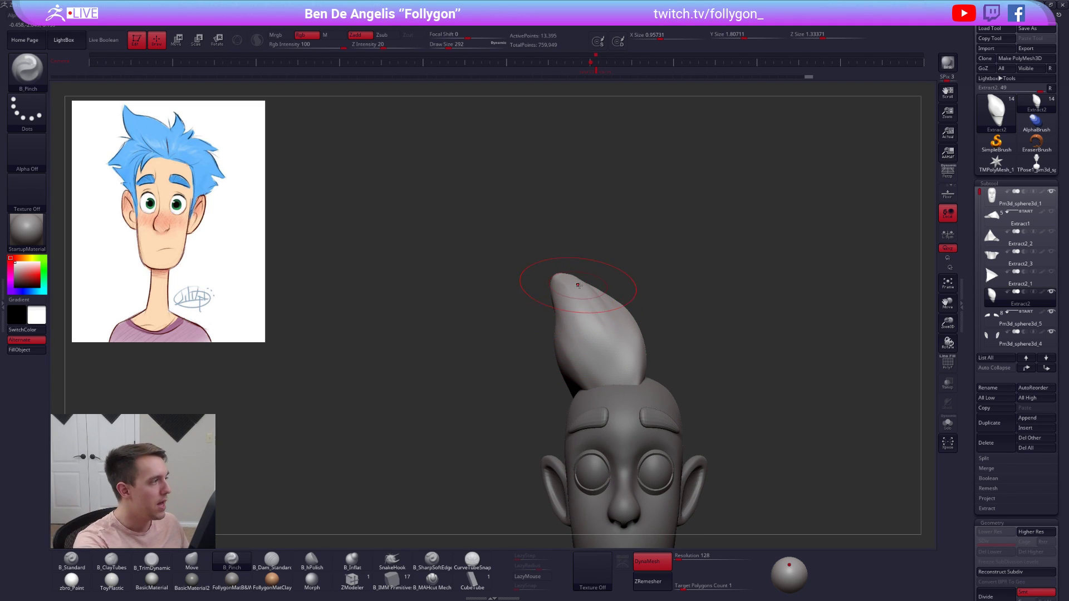
{"action": "key", "text": "b"}
{"action": "key", "text": "m"}
{"action": "key", "text": "v"}
{"action": "left_click_drag", "start_coordinate": [578, 299], "coordinate": [575, 301]}
{"action": "right_click_drag", "start_coordinate": [623, 329], "coordinate": [596, 340], "text": "alt"}
{"action": "left_click_drag", "start_coordinate": [535, 323], "coordinate": [531, 336]}
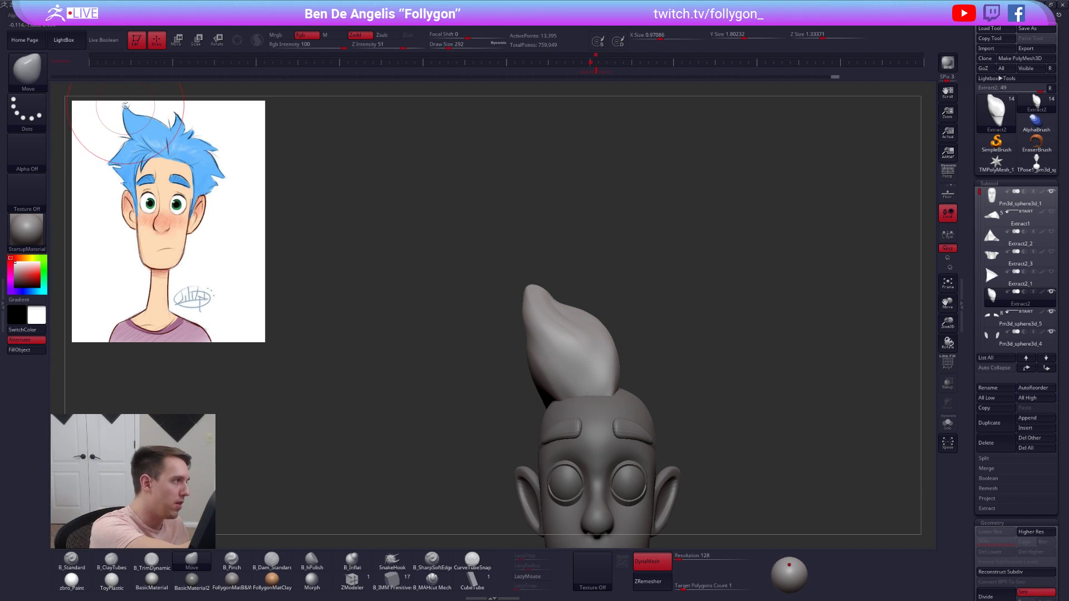
- Nudge the front lock's tip and build up its side below the tip with ClayTubes at draw size 265
{"action": "key", "text": "space"}
{"action": "left_click_drag", "start_coordinate": [535, 303], "coordinate": [533, 303]}
{"action": "right_click_drag", "start_coordinate": [508, 302], "coordinate": [542, 303]}
{"action": "key", "text": "2"}
{"action": "mouse_move", "coordinate": [516, 303]}
{"action": "left_mouse_down"}
{"action": "mouse_move", "coordinate": [549, 373]}
{"action": "mouse_move", "coordinate": [557, 365]}
{"action": "left_mouse_up"}
{"action": "right_click_drag", "start_coordinate": [578, 391], "coordinate": [733, 468]}
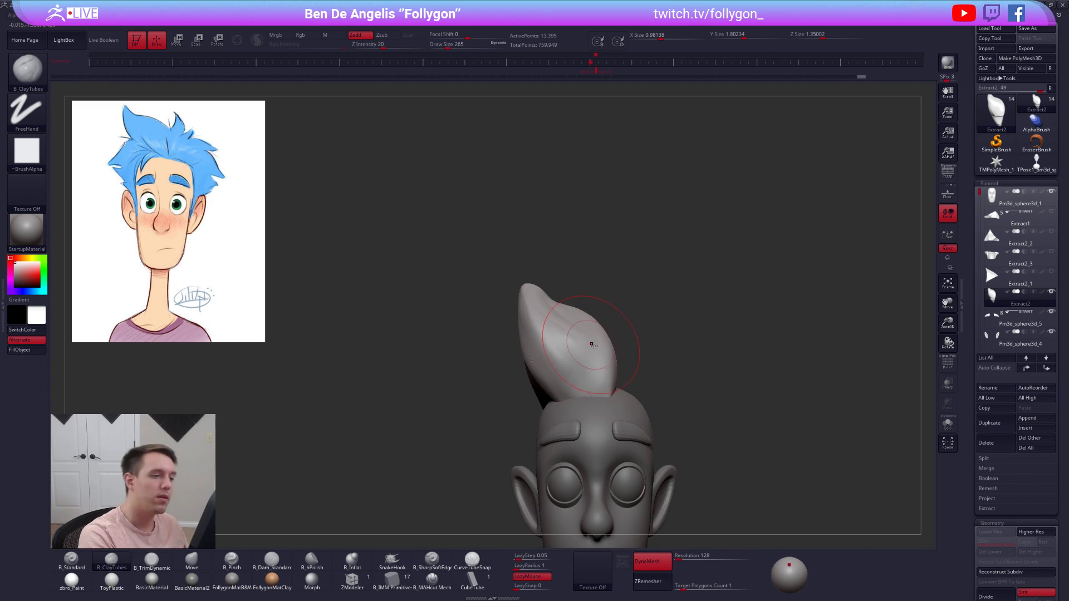
- Shape the dip below the tip and the rounded upper bulge with the Move brush at draw sizes 321, 252 and 265
{"action": "key", "text": "b"}
{"action": "key", "text": "m"}
{"action": "key", "text": "v"}
{"action": "key", "text": "space"}
{"action": "left_click_drag", "start_coordinate": [597, 350], "coordinate": [605, 351]}
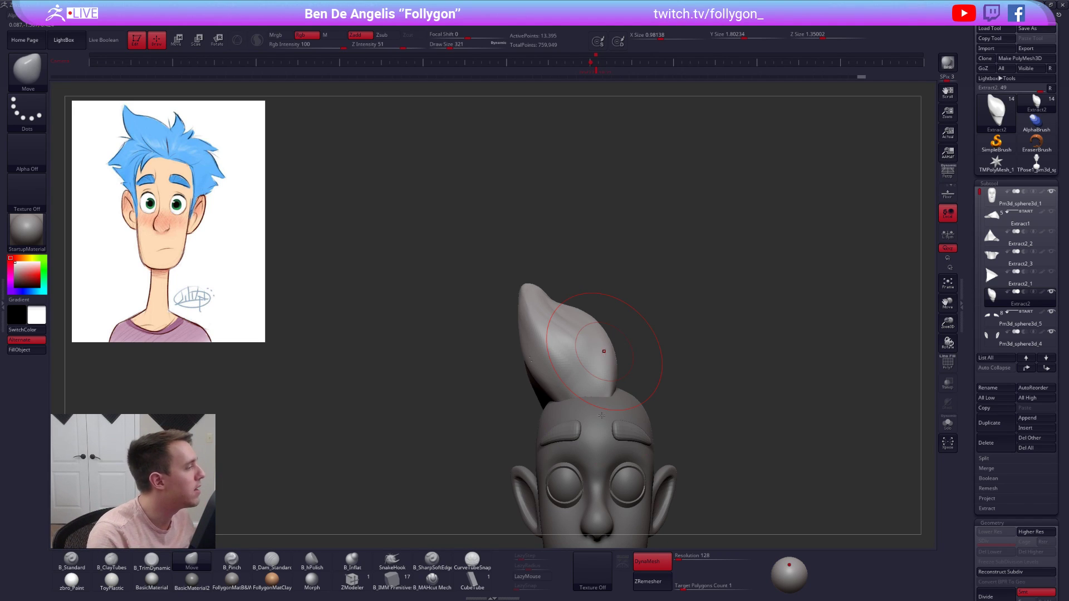
{"action": "key", "text": "space"}
{"action": "left_click_drag", "start_coordinate": [545, 300], "coordinate": [544, 293]}
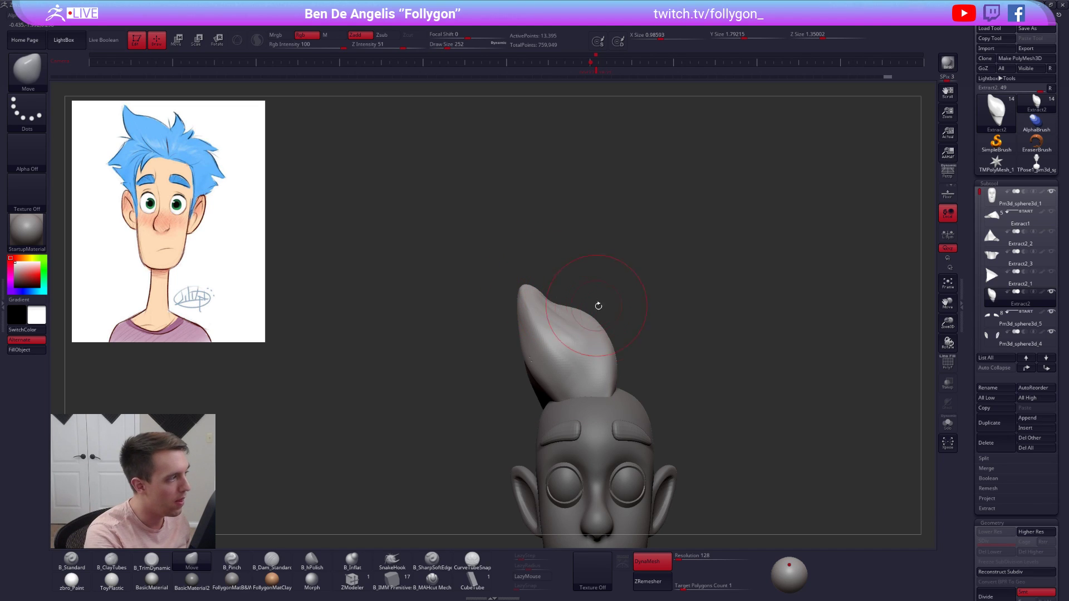
{"action": "key", "text": "space"}
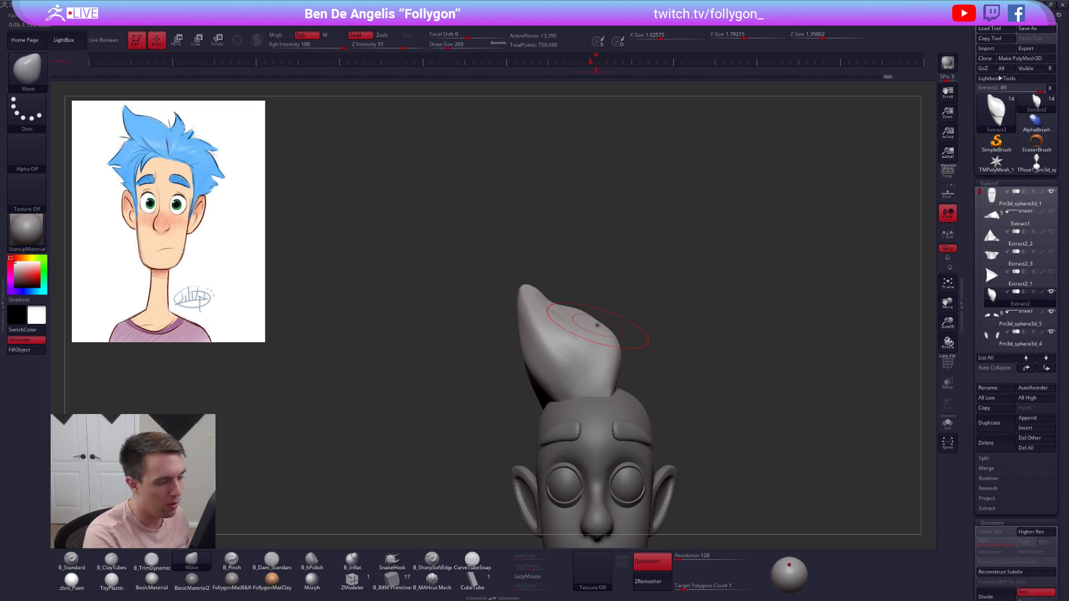
{"action": "left_click_drag", "start_coordinate": [580, 319], "coordinate": [595, 323]}
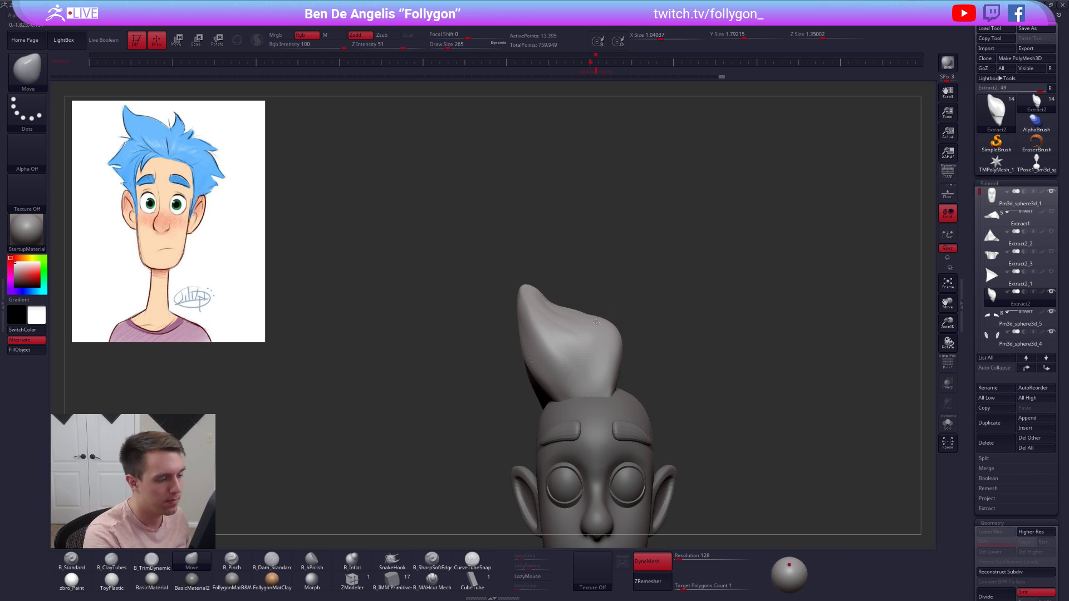
- Isolate the front lock and build up its side surface with ClayTubes at draw size 308
{"action": "right_click_drag", "start_coordinate": [596, 320], "coordinate": [534, 329]}
{"action": "key", "text": "space"}
{"action": "right_click_drag", "start_coordinate": [633, 346], "coordinate": [582, 358]}
{"action": "key", "text": "space"}
{"action": "key", "text": "2"}
{"action": "mouse_move", "coordinate": [582, 359]}
{"action": "left_mouse_down"}
{"action": "mouse_move", "coordinate": [586, 392]}
{"action": "mouse_move", "coordinate": [608, 414]}
{"action": "left_mouse_up"}
{"action": "key", "text": "alt+s"}
{"action": "key", "text": "bracketright"}
{"action": "key", "text": "bracketright"}
{"action": "key", "text": "bracketright"}
{"action": "key", "text": "bracketright"}
{"action": "key", "text": "bracketright"}
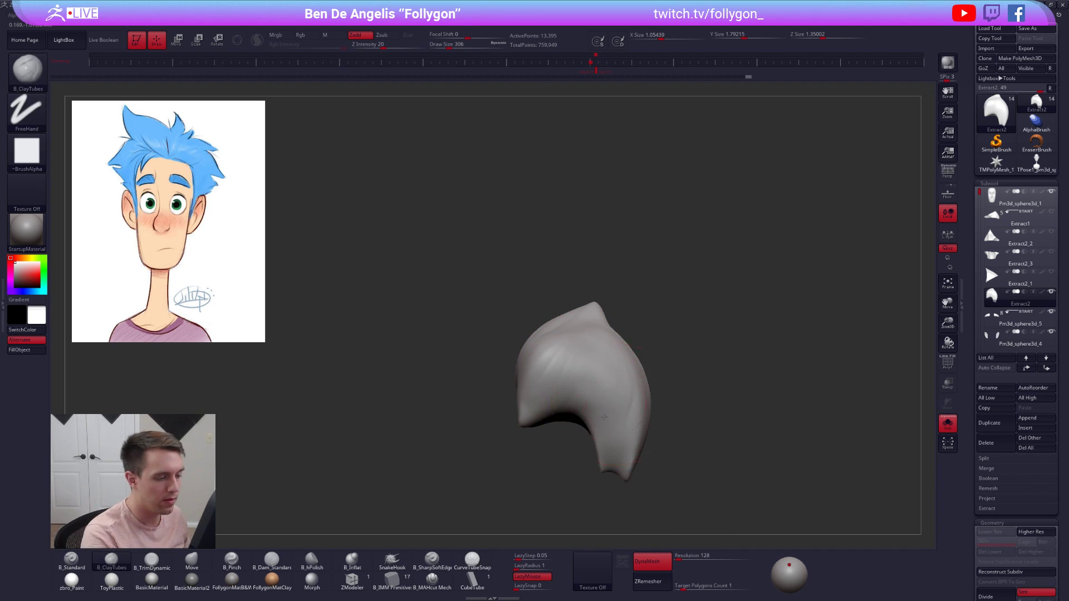
{"action": "right_click_drag", "start_coordinate": [607, 415], "coordinate": [606, 397]}
{"action": "left_click_drag", "start_coordinate": [631, 384], "coordinate": [648, 355]}
- Bring the head back into view and push the front lock's back edge inward with the Move brush at draw size 321
{"action": "key", "text": "alt+s"}
{"action": "right_click_drag", "start_coordinate": [645, 354], "coordinate": [629, 396]}
{"action": "key", "text": "space"}
{"action": "mouse_move", "coordinate": [673, 337]}
{"action": "right_mouse_down", "text": "alt"}
{"action": "mouse_move", "coordinate": [637, 339]}
{"action": "mouse_move", "coordinate": [613, 391]}
{"action": "right_mouse_up", "text": "alt"}
{"action": "key", "text": "space"}
{"action": "left_click_drag", "start_coordinate": [654, 336], "coordinate": [651, 335]}
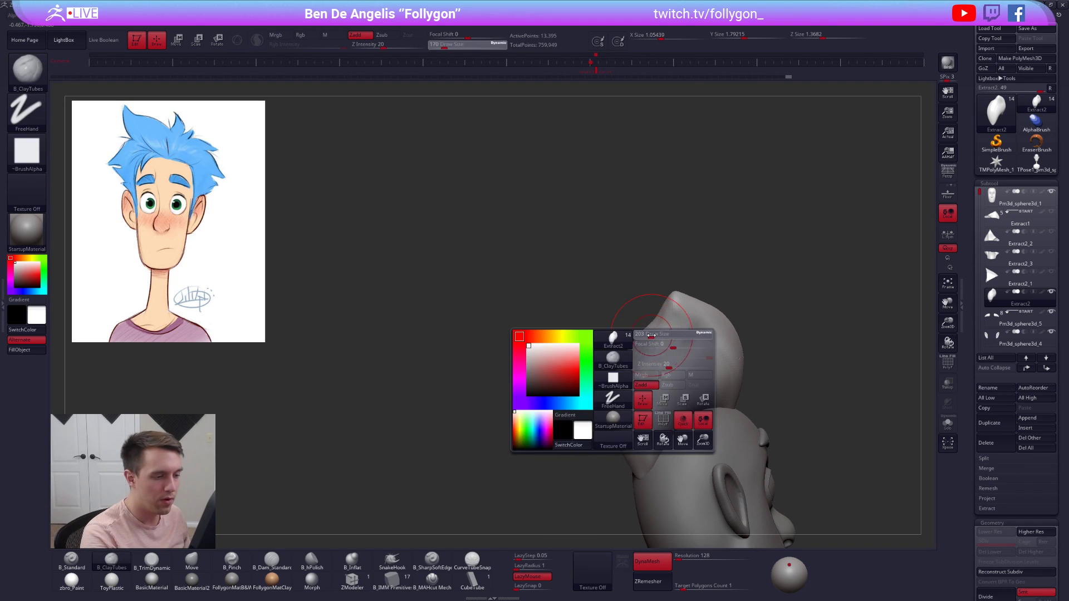
{"action": "right_click_drag", "start_coordinate": [647, 341], "coordinate": [625, 334]}
{"action": "key", "text": "space"}
{"action": "left_click_drag", "start_coordinate": [645, 336], "coordinate": [650, 342]}
{"action": "key", "text": "space"}
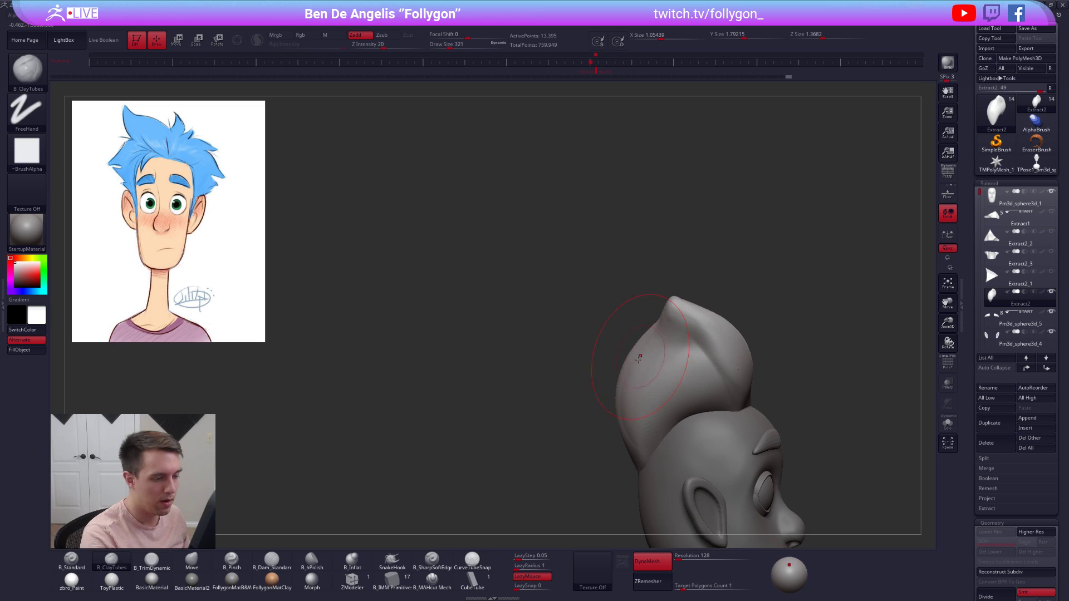
{"action": "key", "text": "b"}
{"action": "key", "text": "m"}
{"action": "key", "text": "v"}
{"action": "key", "text": "shift"}
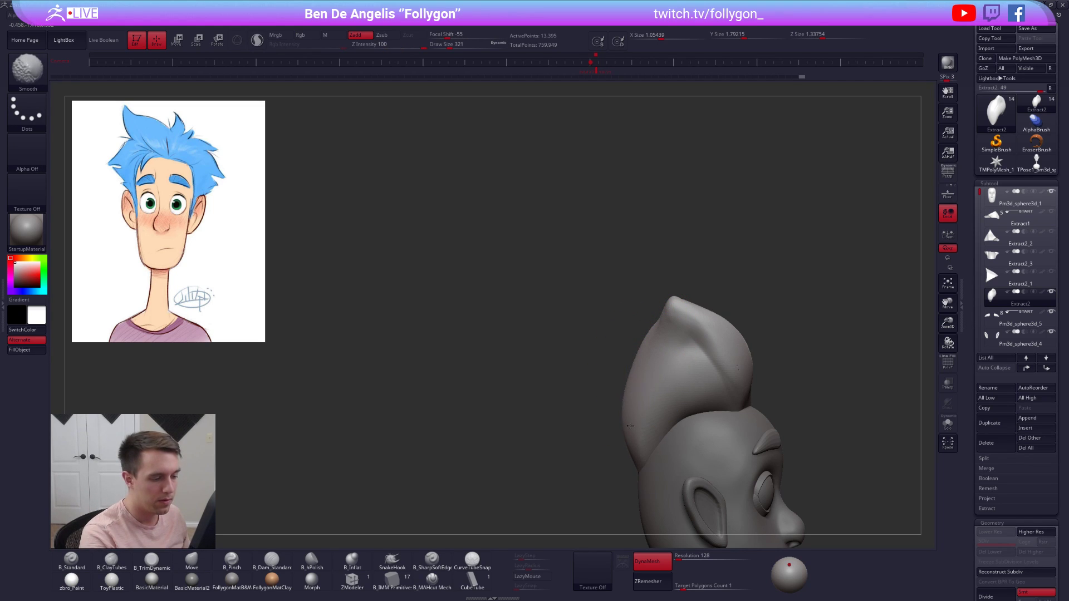
- Mask the front of the lock, push its back inward with the Move brush at draw size 414, and smooth the side
{"action": "right_click_drag", "start_coordinate": [661, 382], "coordinate": [618, 375], "text": "alt"}
{"action": "key", "text": "space"}
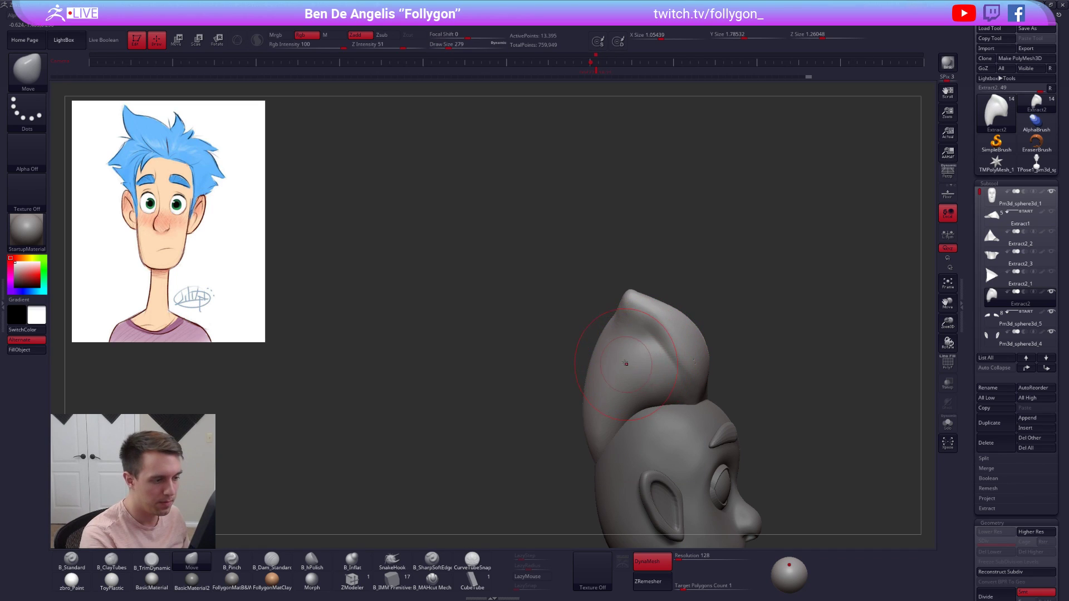
{"action": "mouse_move", "coordinate": [620, 286]}
{"action": "left_mouse_down", "text": "ctrl"}
{"action": "mouse_move", "coordinate": [623, 339]}
{"action": "mouse_move", "coordinate": [329, 513]}
{"action": "left_mouse_up", "text": "ctrl"}
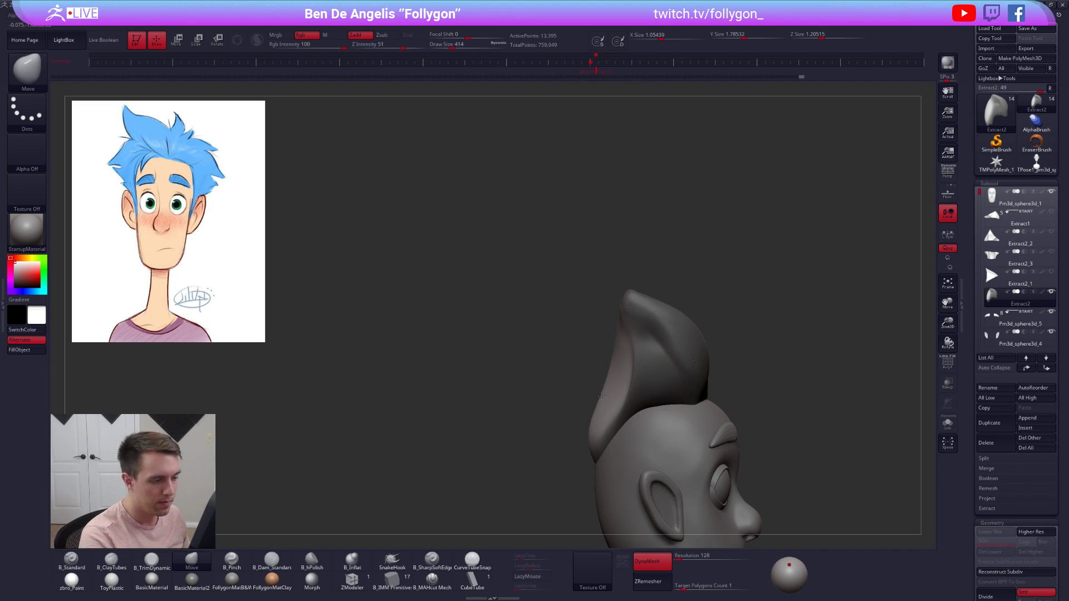
{"action": "mouse_move", "coordinate": [585, 409]}
{"action": "left_mouse_down"}
{"action": "mouse_move", "coordinate": [634, 417]}
{"action": "mouse_move", "coordinate": [637, 396]}
{"action": "mouse_move", "coordinate": [594, 375]}
{"action": "mouse_move", "coordinate": [646, 390]}
{"action": "mouse_move", "coordinate": [586, 374]}
{"action": "mouse_move", "coordinate": [593, 292]}
{"action": "left_mouse_up"}
{"action": "key", "text": "space"}
{"action": "key", "text": "space"}
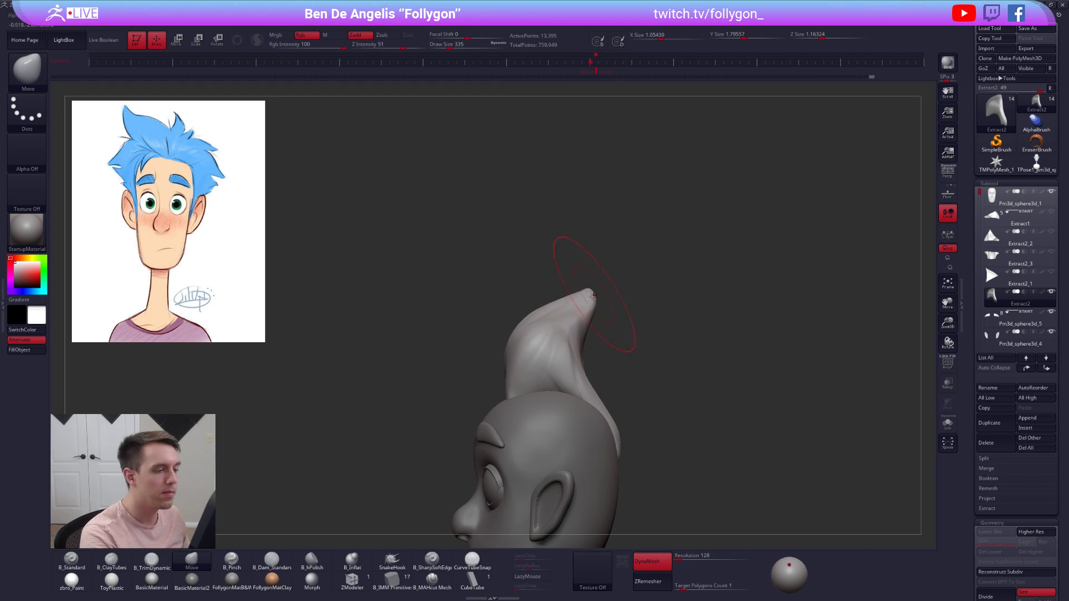
{"action": "left_click_drag", "start_coordinate": [580, 334], "coordinate": [561, 348], "text": "shift"}
{"action": "right_click_drag", "start_coordinate": [521, 362], "coordinate": [592, 341], "text": "shift"}
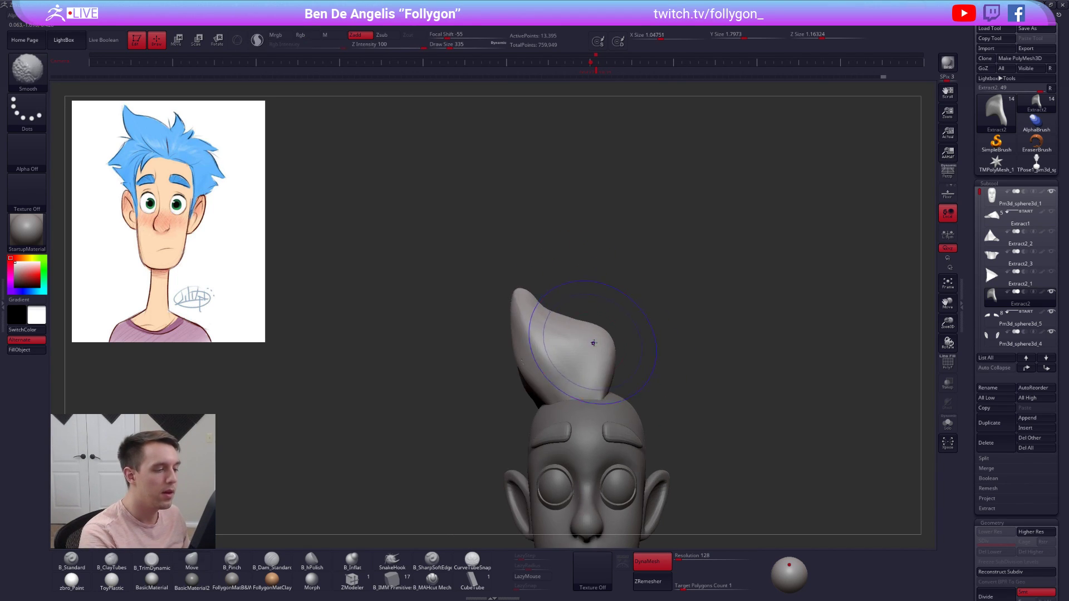
- Pinch the front lock's edge at draw size 192, isolate the lock, and update its DynaMesh
{"action": "key", "text": "space"}
{"action": "left_click_drag", "start_coordinate": [592, 338], "coordinate": [583, 337]}
{"action": "right_click_drag", "start_coordinate": [579, 340], "coordinate": [557, 314]}
{"action": "key", "text": "5"}
{"action": "key", "text": "space"}
{"action": "left_click_drag", "start_coordinate": [547, 325], "coordinate": [543, 324]}
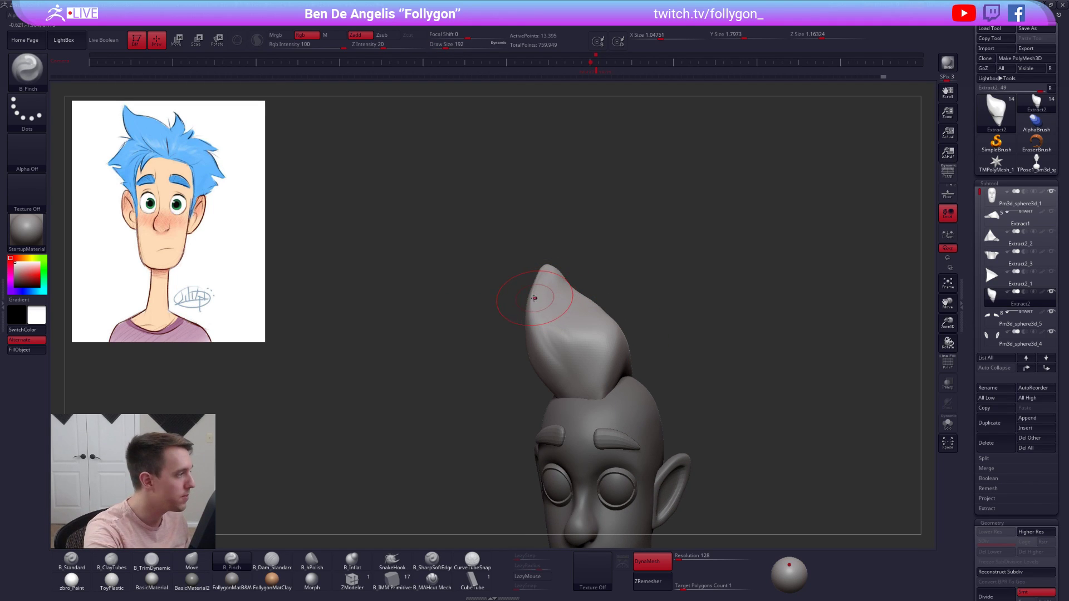
{"action": "key", "text": "alt+s"}
{"action": "left_click_drag", "start_coordinate": [555, 373], "coordinate": [547, 305]}
{"action": "left_click_drag", "start_coordinate": [629, 237], "coordinate": [598, 263], "text": "ctrl"}
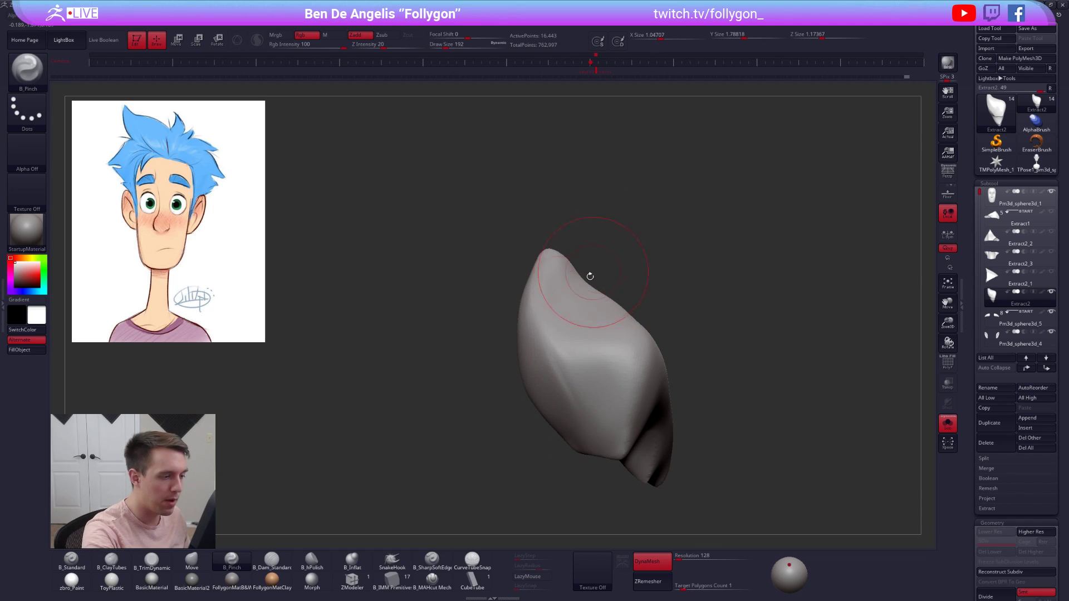
- Refine the isolated lock's front planes with ClayTubes and Pinch strokes, and smooth the area near the tip
{"action": "right_click_drag", "start_coordinate": [594, 267], "coordinate": [569, 277]}
{"action": "key", "text": "2"}
{"action": "mouse_move", "coordinate": [572, 294]}
{"action": "left_mouse_down"}
{"action": "mouse_move", "coordinate": [572, 274]}
{"action": "mouse_move", "coordinate": [579, 354]}
{"action": "mouse_move", "coordinate": [568, 310]}
{"action": "left_mouse_up"}
{"action": "key", "text": "b"}
{"action": "key", "text": "p"}
{"action": "key", "text": "i"}
{"action": "right_click_drag", "start_coordinate": [594, 380], "coordinate": [575, 320]}
{"action": "key", "text": "2"}
{"action": "mouse_move", "coordinate": [557, 303]}
{"action": "left_mouse_down"}
{"action": "mouse_move", "coordinate": [563, 342]}
{"action": "mouse_move", "coordinate": [546, 337]}
{"action": "mouse_move", "coordinate": [560, 398]}
{"action": "left_mouse_up"}
{"action": "left_click_drag", "start_coordinate": [533, 298], "coordinate": [539, 334], "text": "shift"}
- Show the head again, turn off DynaMesh, and ZRemesh the front lock with a target polygon count of 0.57514
{"action": "right_click_drag", "start_coordinate": [539, 334], "coordinate": [668, 435]}
{"action": "left_click", "coordinate": [711, 491]}
{"action": "right_click_drag", "start_coordinate": [711, 492], "coordinate": [709, 425], "text": "alt"}
{"action": "left_click", "coordinate": [660, 559]}
{"action": "left_click", "coordinate": [680, 589]}
{"action": "left_click", "coordinate": [680, 590]}
{"action": "left_click", "coordinate": [648, 582]}
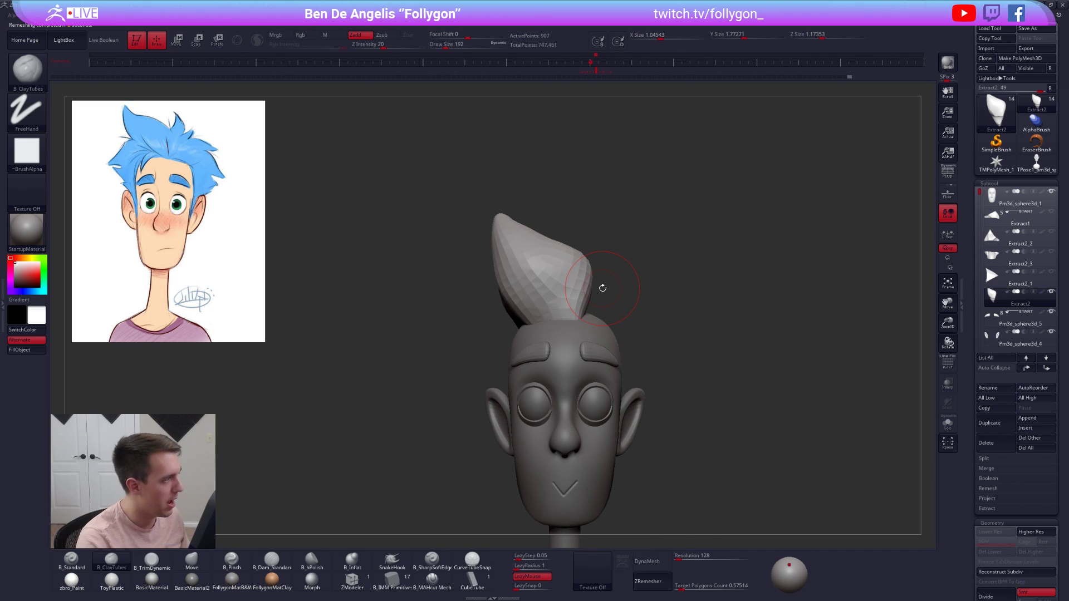
- Touch up and smooth the remeshed front lock from several angles at draw size 292
{"action": "key", "text": "space"}
{"action": "left_click_drag", "start_coordinate": [518, 300], "coordinate": [527, 300]}
{"action": "mouse_move", "coordinate": [473, 295]}
{"action": "right_mouse_down"}
{"action": "mouse_move", "coordinate": [552, 275]}
{"action": "mouse_move", "coordinate": [496, 303]}
{"action": "right_mouse_up"}
{"action": "key", "text": "space"}
{"action": "left_click_drag", "start_coordinate": [493, 306], "coordinate": [496, 306]}
{"action": "right_click_drag", "start_coordinate": [497, 305], "coordinate": [460, 351]}
{"action": "left_click_drag", "start_coordinate": [434, 312], "coordinate": [426, 302], "text": "shift"}
{"action": "right_click_drag", "start_coordinate": [479, 328], "coordinate": [365, 345]}
{"action": "right_click_drag", "start_coordinate": [587, 295], "coordinate": [588, 262], "text": "ctrl"}
{"action": "right_click_drag", "start_coordinate": [588, 262], "coordinate": [626, 224], "text": "alt"}
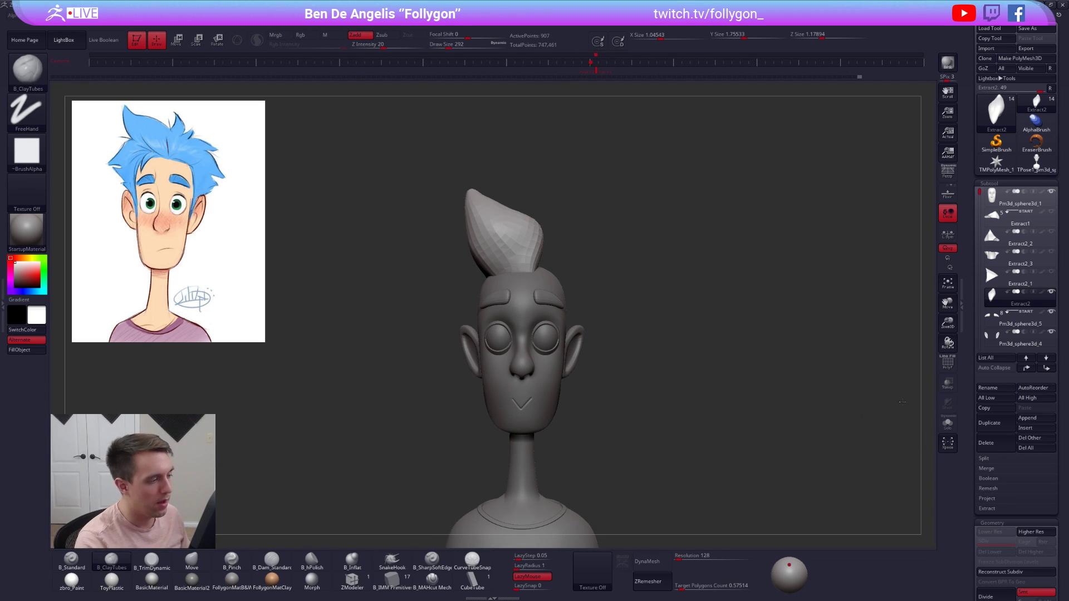
- Adjust the remeshed lock's upper contour with the Move brush at draw size 252, and turn the other hair clumps back on
{"action": "right_click_drag", "start_coordinate": [898, 405], "coordinate": [899, 402], "text": "alt"}
{"action": "key", "text": "b"}
{"action": "key", "text": "m"}
{"action": "key", "text": "v"}
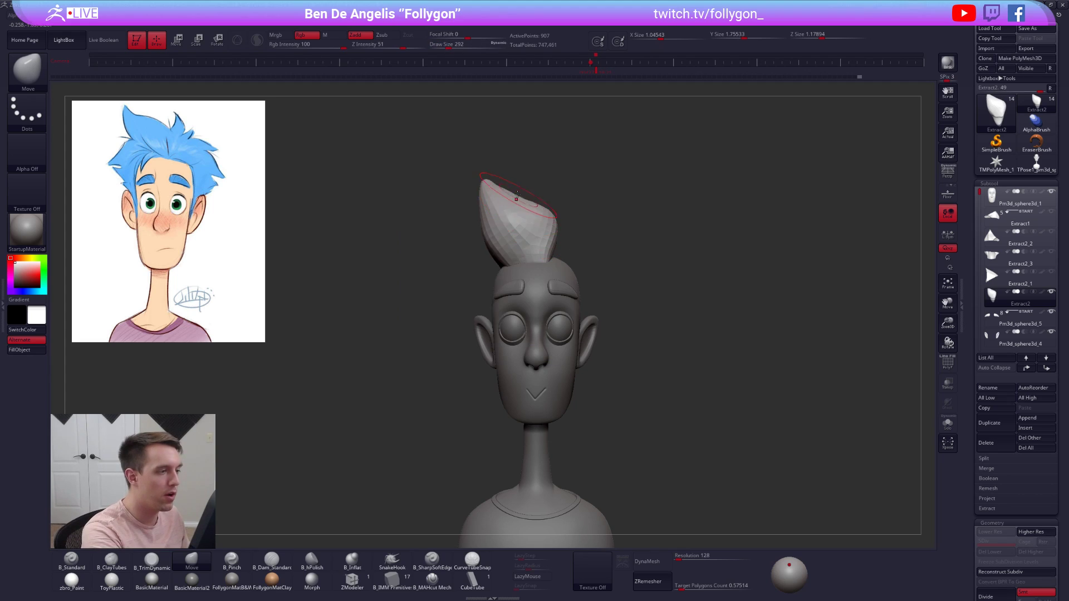
{"action": "key", "text": "space"}
{"action": "left_click_drag", "start_coordinate": [509, 197], "coordinate": [513, 201]}
{"action": "key", "text": "space"}
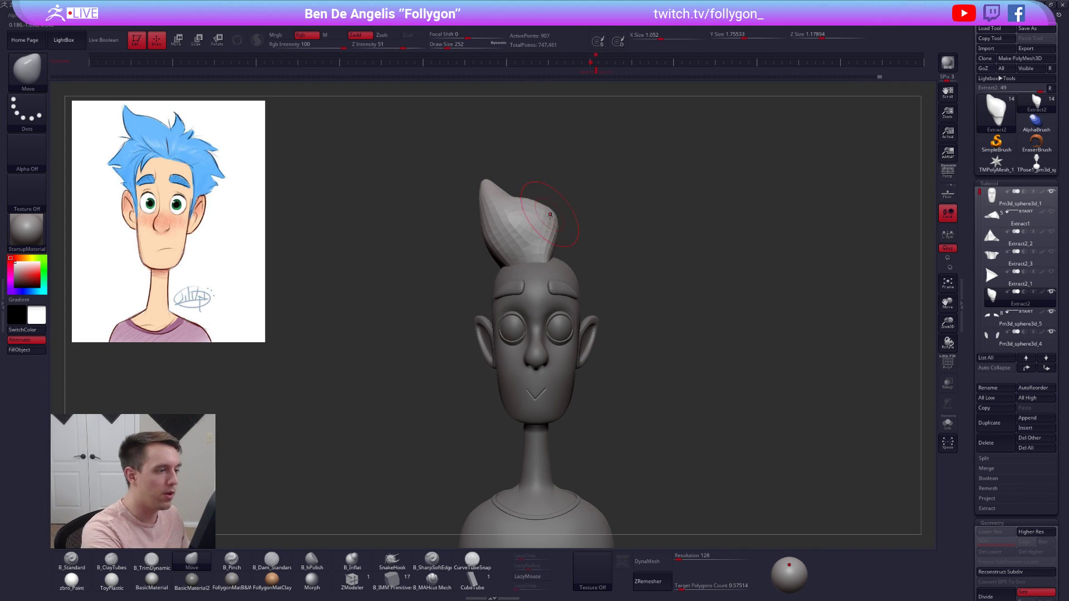
{"action": "right_click_drag", "start_coordinate": [552, 231], "coordinate": [548, 273], "text": "alt"}
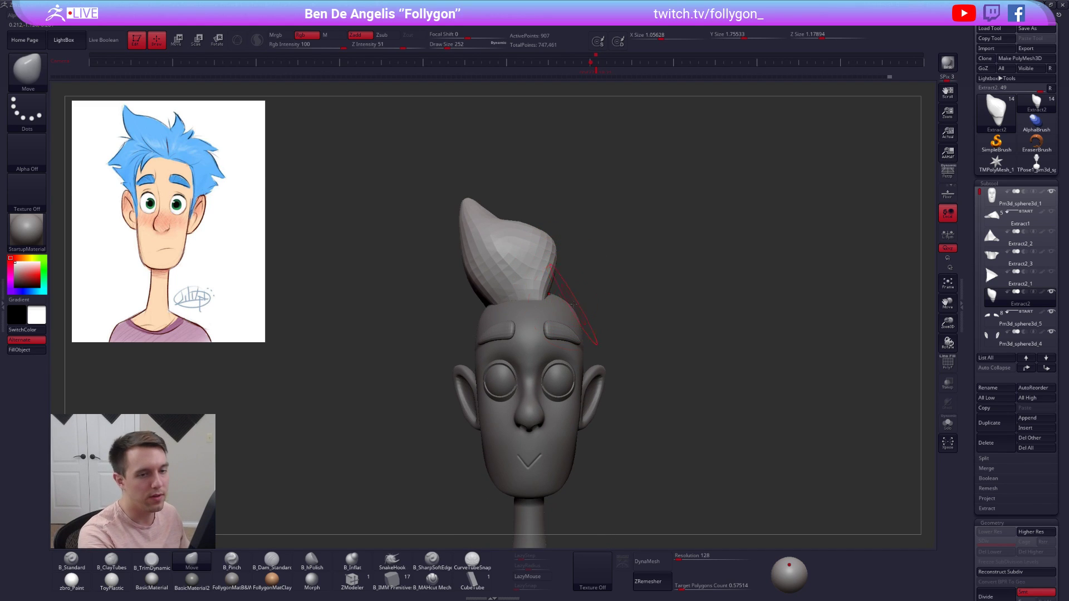
{"action": "left_click", "coordinate": [1051, 212]}
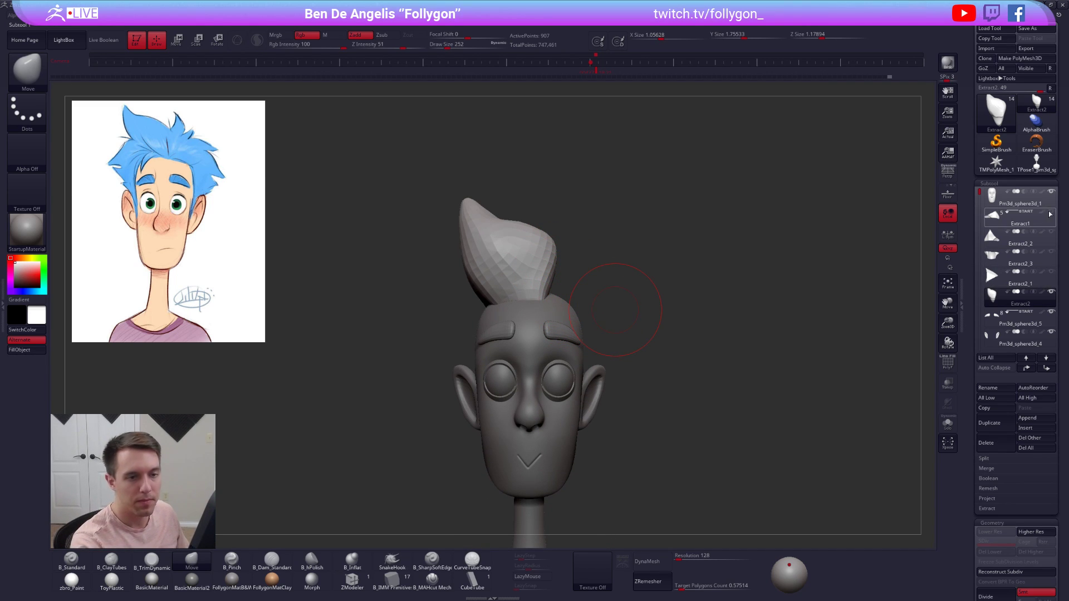
- Isolate the front hair lock in side view and mask part of it with the lasso, softening the mask edge
{"action": "left_click_drag", "start_coordinate": [840, 396], "coordinate": [775, 413]}
{"action": "key", "text": "space"}
{"action": "left_click_drag", "start_coordinate": [632, 264], "coordinate": [647, 263]}
{"action": "key", "text": "space"}
{"action": "left_click_drag", "start_coordinate": [617, 224], "coordinate": [624, 224]}
{"action": "key", "text": "alt+s"}
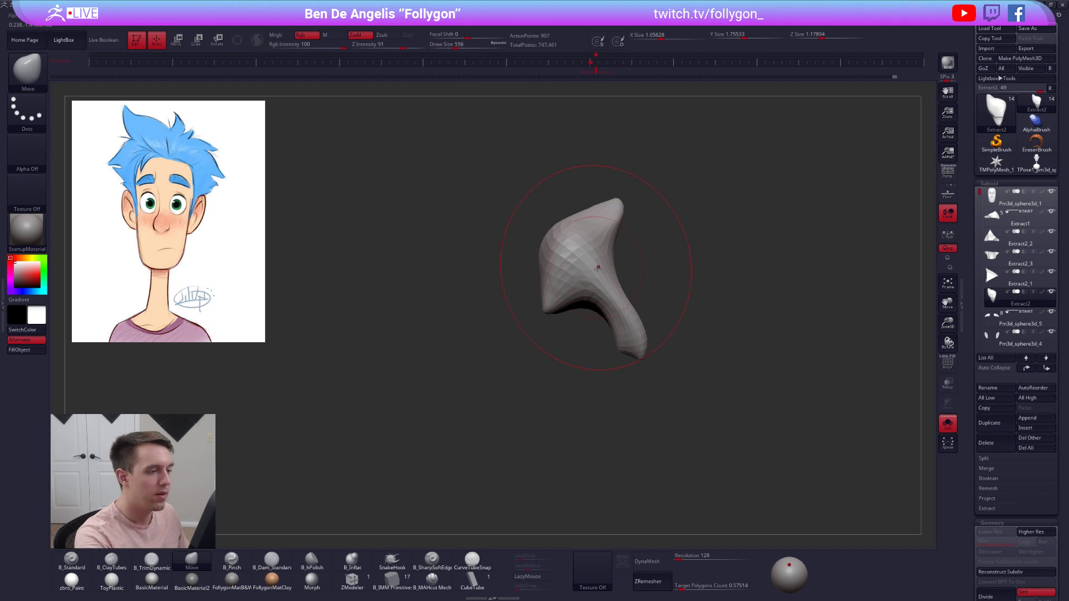
{"action": "mouse_move", "coordinate": [629, 261]}
{"action": "left_mouse_down", "text": "ctrl"}
{"action": "mouse_move", "coordinate": [611, 179]}
{"action": "mouse_move", "coordinate": [635, 195]}
{"action": "left_mouse_up", "text": "ctrl"}
{"action": "left_click", "coordinate": [605, 250], "text": "ctrl"}
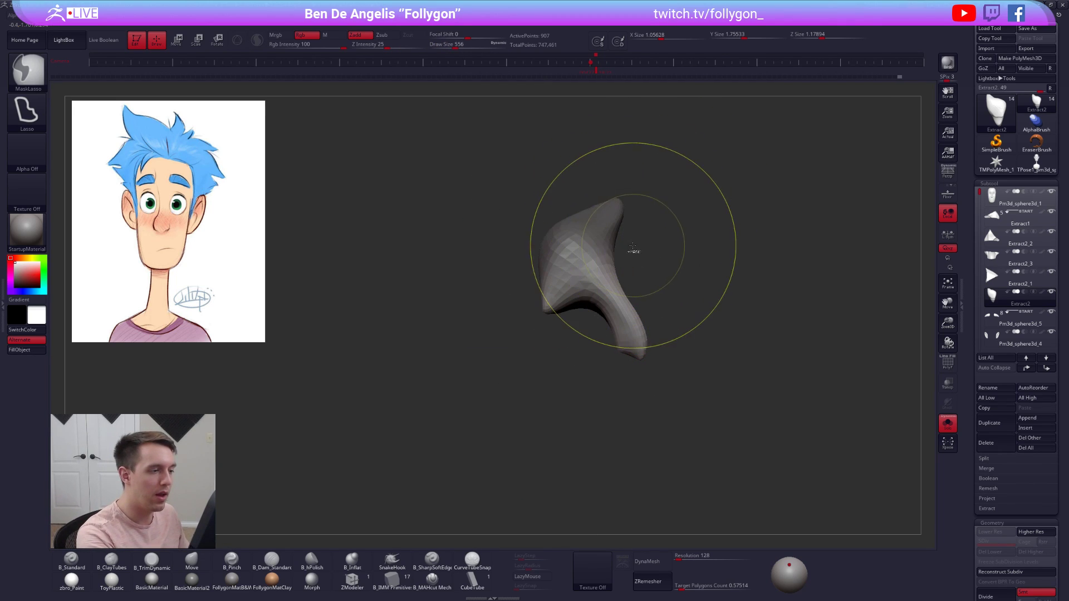
{"action": "left_click", "coordinate": [634, 247], "text": "ctrl"}
- Rotate the unmasked part of the front lock with Transpose, show the full bust again, and return to the Move brush at draw size 252
{"action": "key", "text": "r"}
{"action": "mouse_move", "coordinate": [550, 302]}
{"action": "left_mouse_down"}
{"action": "mouse_move", "coordinate": [630, 173]}
{"action": "mouse_move", "coordinate": [673, 192]}
{"action": "left_mouse_up"}
{"action": "key", "text": "alt+s"}
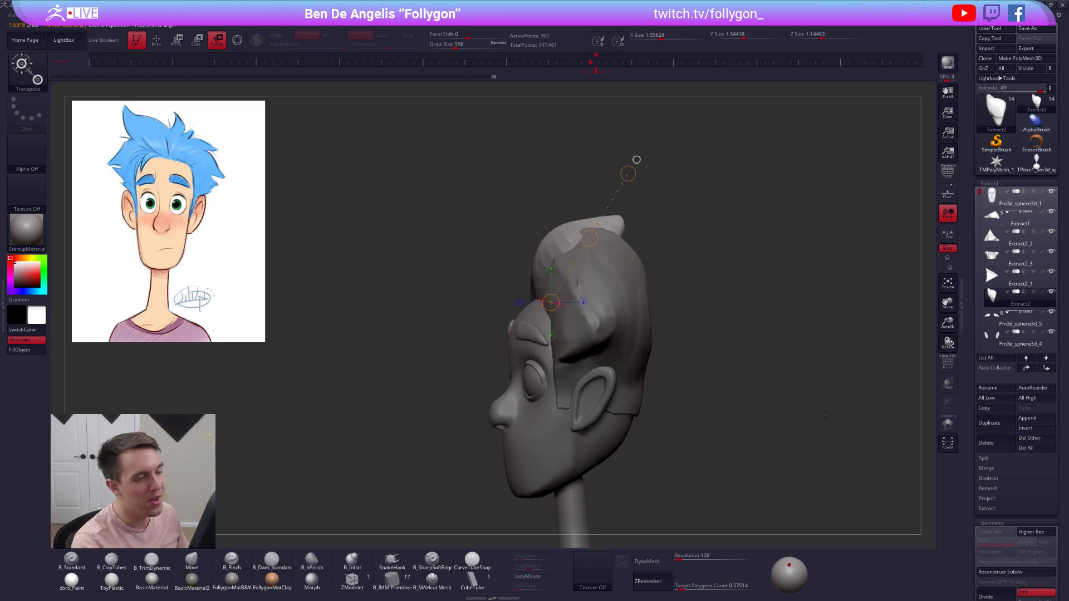
{"action": "left_click_drag", "start_coordinate": [788, 403], "coordinate": [835, 411], "text": "shift"}
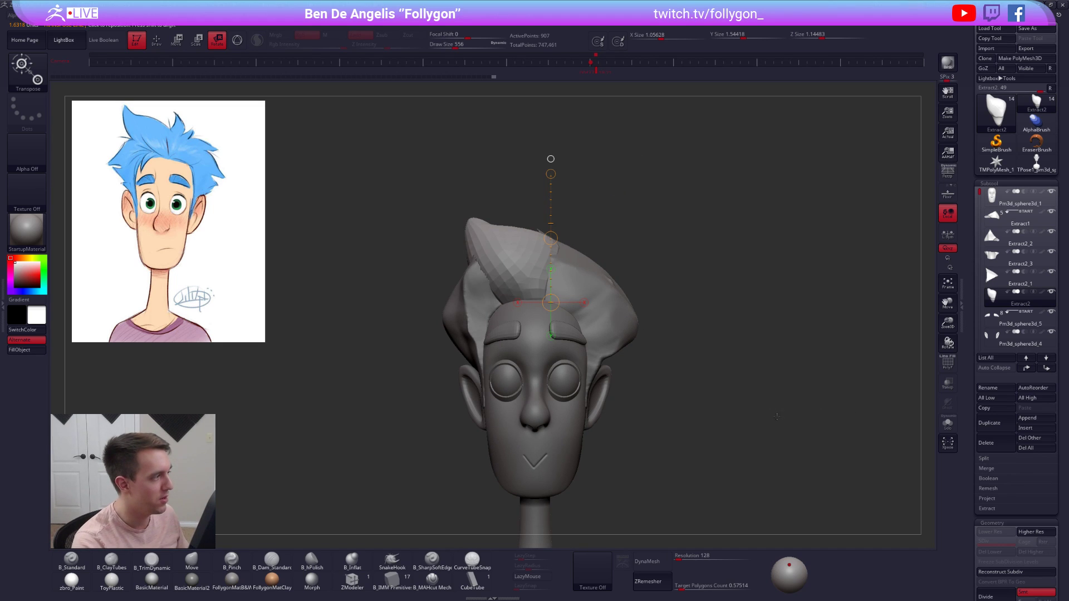
{"action": "left_click_drag", "start_coordinate": [777, 439], "coordinate": [779, 401], "text": "alt"}
{"action": "key", "text": "q"}
{"action": "mouse_move", "coordinate": [778, 437]}
{"action": "left_mouse_down", "text": "alt"}
{"action": "mouse_move", "coordinate": [778, 411]}
{"action": "mouse_move", "coordinate": [797, 437]}
{"action": "mouse_move", "coordinate": [745, 433]}
{"action": "left_mouse_up", "text": "alt"}
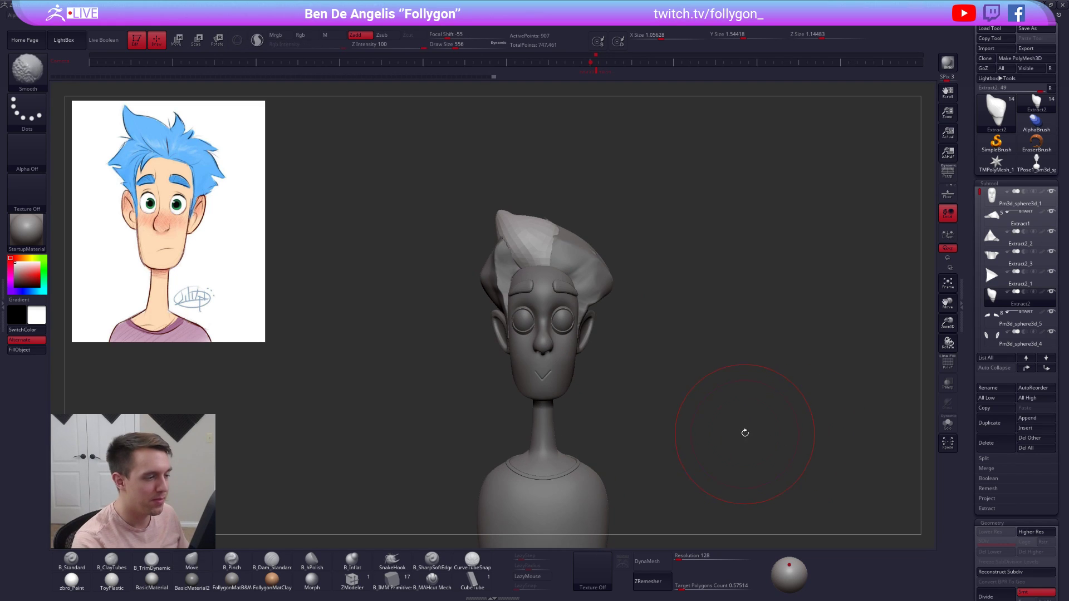
{"action": "key", "text": "s"}
{"action": "left_click_drag", "start_coordinate": [786, 314], "coordinate": [781, 300]}
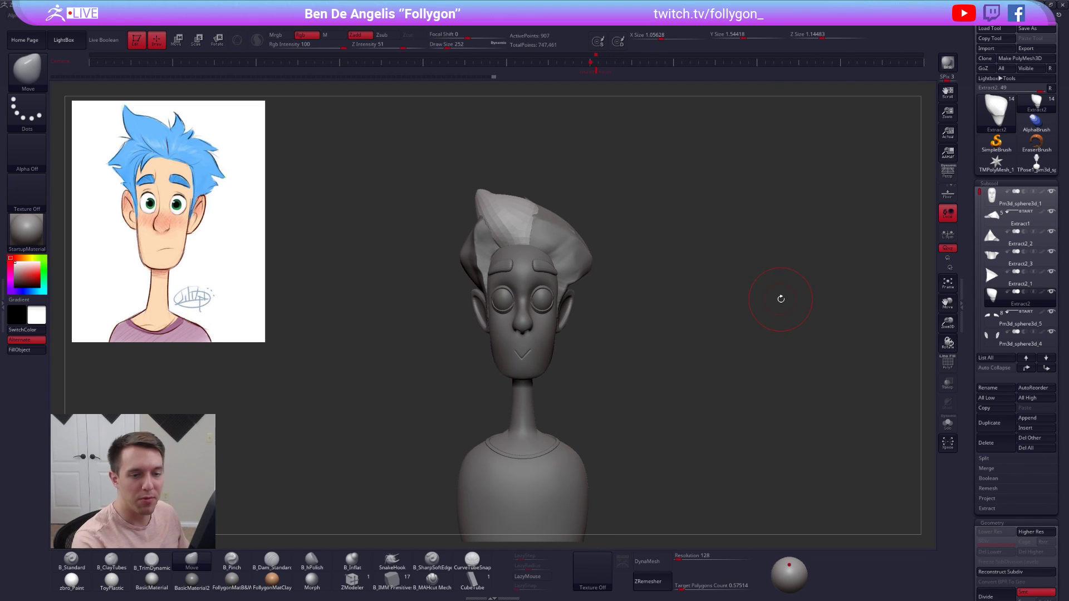
- Move the Extract2 hair lock up the subtool order to directly below the Pm3d_sphere3d_1 head
{"action": "mouse_move", "coordinate": [998, 291]}
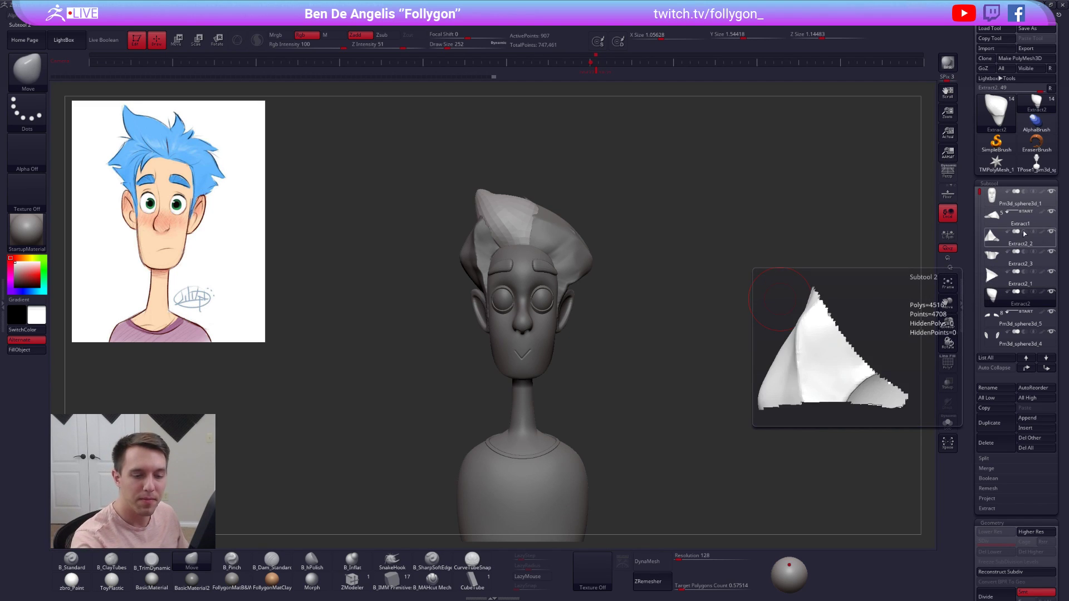
{"action": "left_click", "coordinate": [1027, 368]}
{"action": "left_click", "coordinate": [1027, 368]}
{"action": "left_click", "coordinate": [1027, 369]}
{"action": "mouse_move", "coordinate": [1020, 219]}
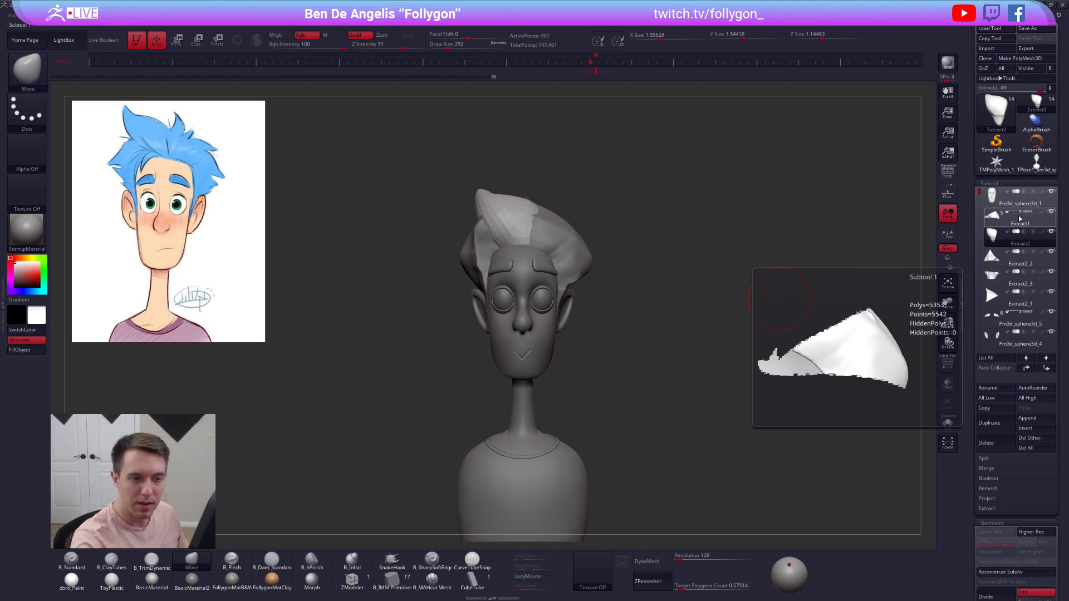
{"action": "left_click", "coordinate": [1028, 368]}
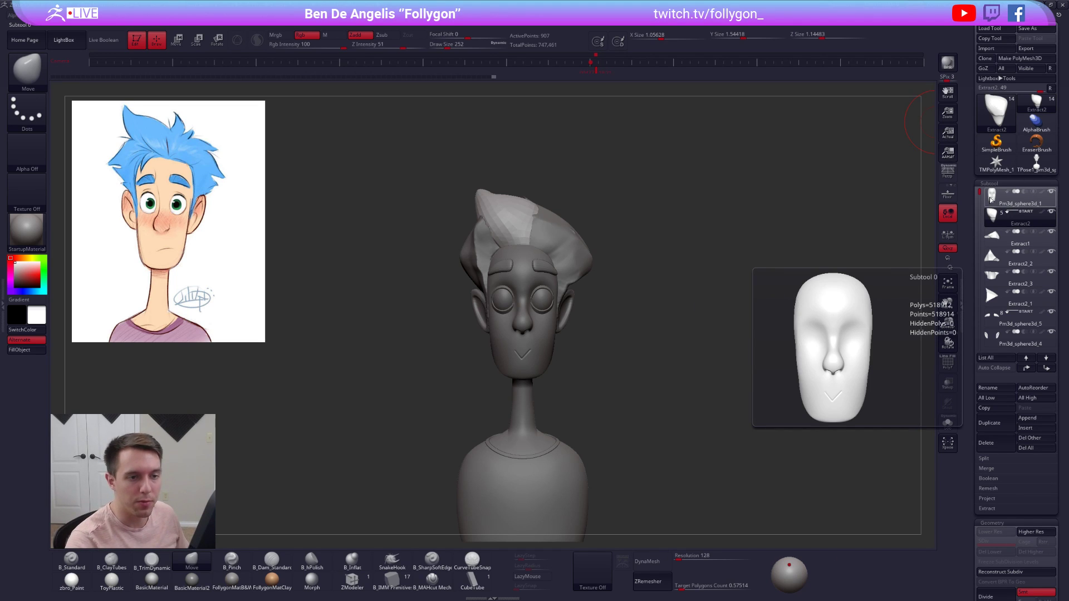
- Delete the leftover TPose1 mesh permanently and return to the full character tool
{"action": "left_click", "coordinate": [1036, 162]}
{"action": "left_click", "coordinate": [1006, 450]}
{"action": "left_click", "coordinate": [919, 466]}
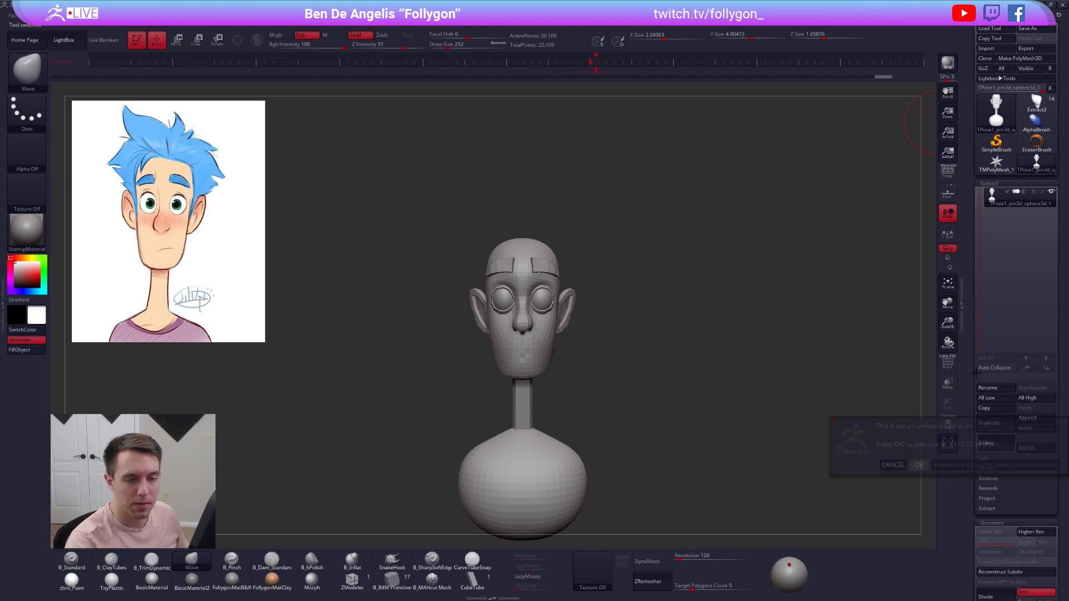
{"action": "left_click", "coordinate": [1037, 105]}
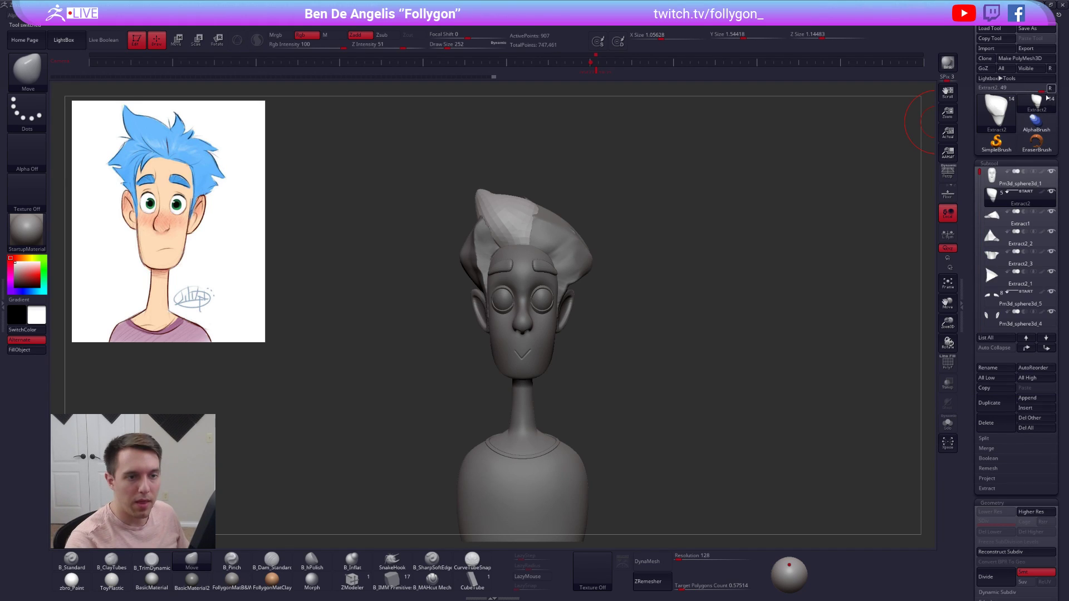
- Examine the neck, body and eyeball subtools, hiding the neck and body pieces briefly and showing them again
{"action": "left_click_drag", "start_coordinate": [979, 174], "coordinate": [986, 241]}
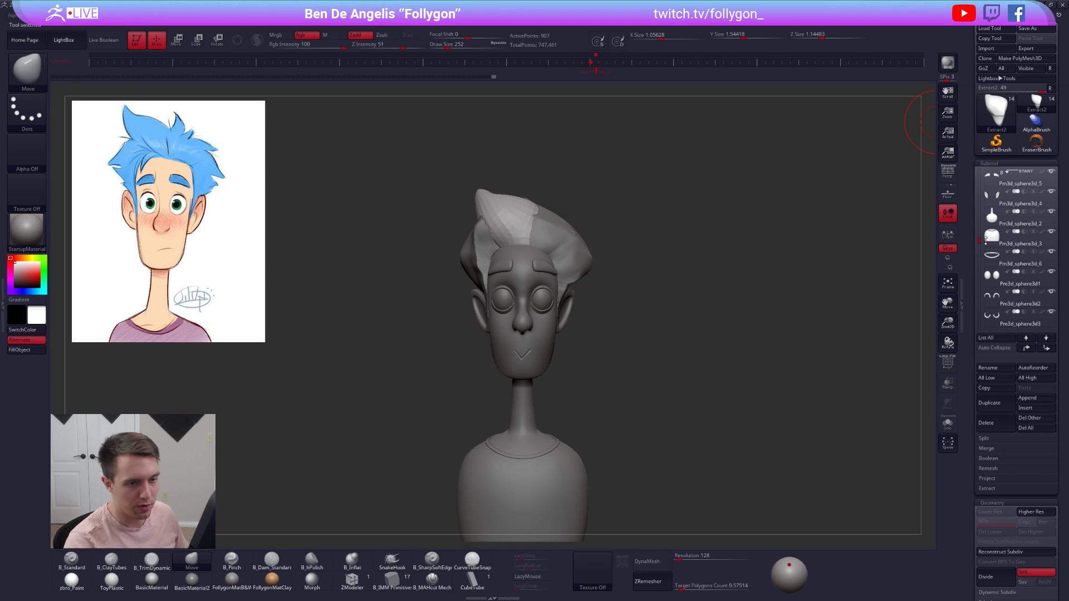
{"action": "left_click", "coordinate": [1005, 215]}
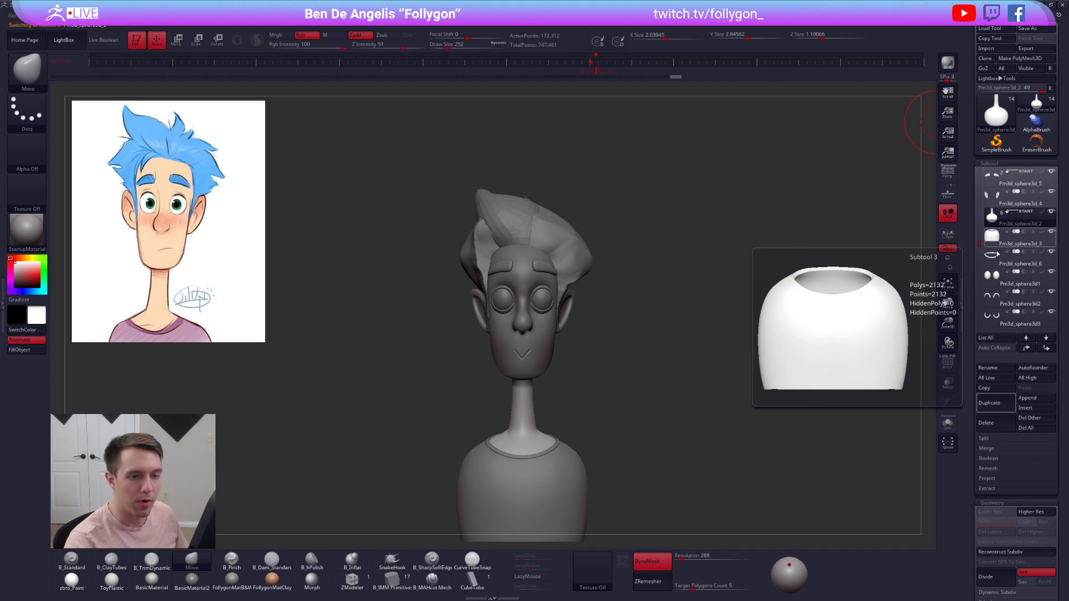
{"action": "left_click", "coordinate": [994, 278]}
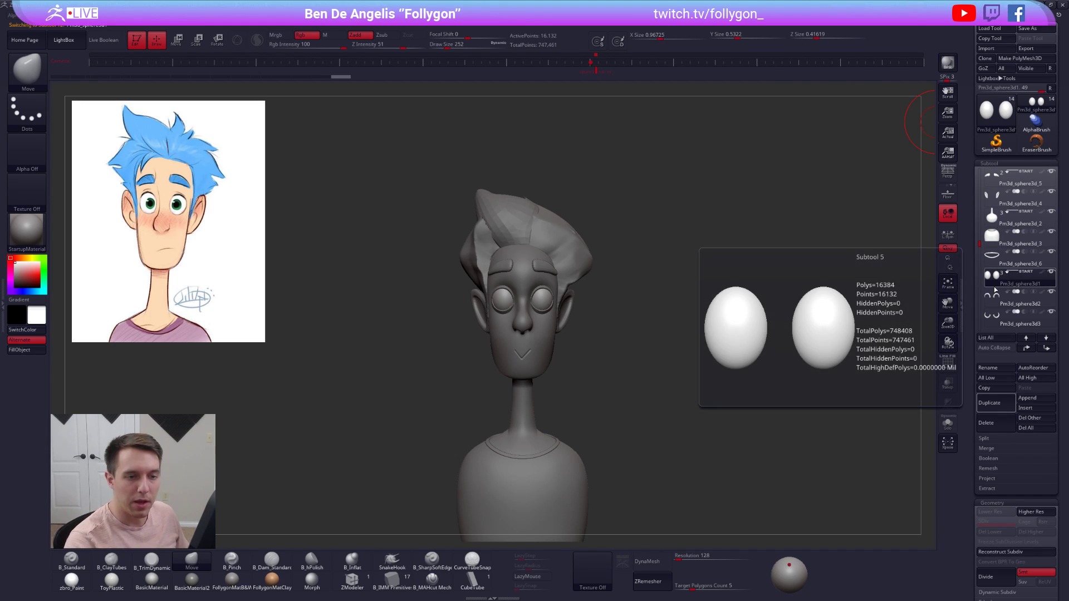
{"action": "left_click", "coordinate": [1051, 212]}
{"action": "left_click_drag", "start_coordinate": [589, 297], "coordinate": [753, 342]}
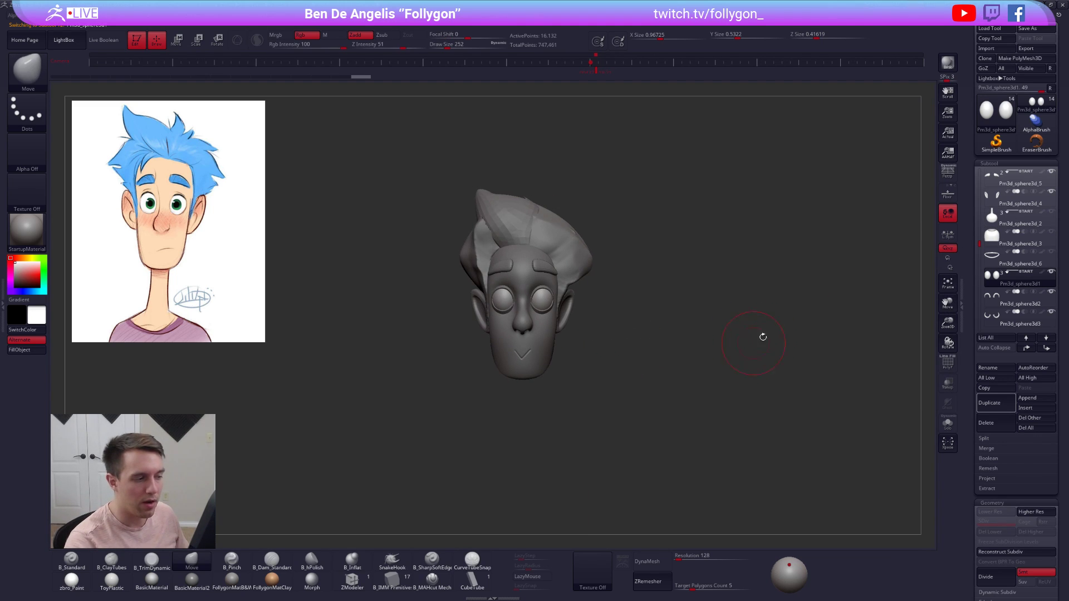
{"action": "left_click", "coordinate": [1052, 211]}
{"action": "left_click_drag", "start_coordinate": [713, 294], "coordinate": [734, 234], "text": "alt"}
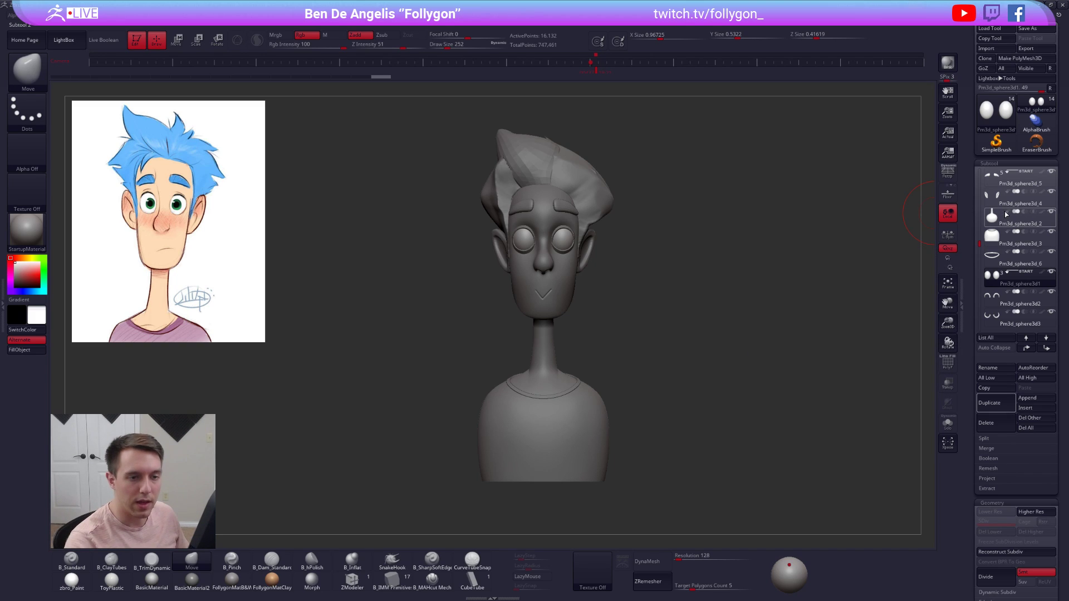
{"action": "mouse_move", "coordinate": [993, 274]}
{"action": "left_click_drag", "start_coordinate": [980, 238], "coordinate": [972, 181]}
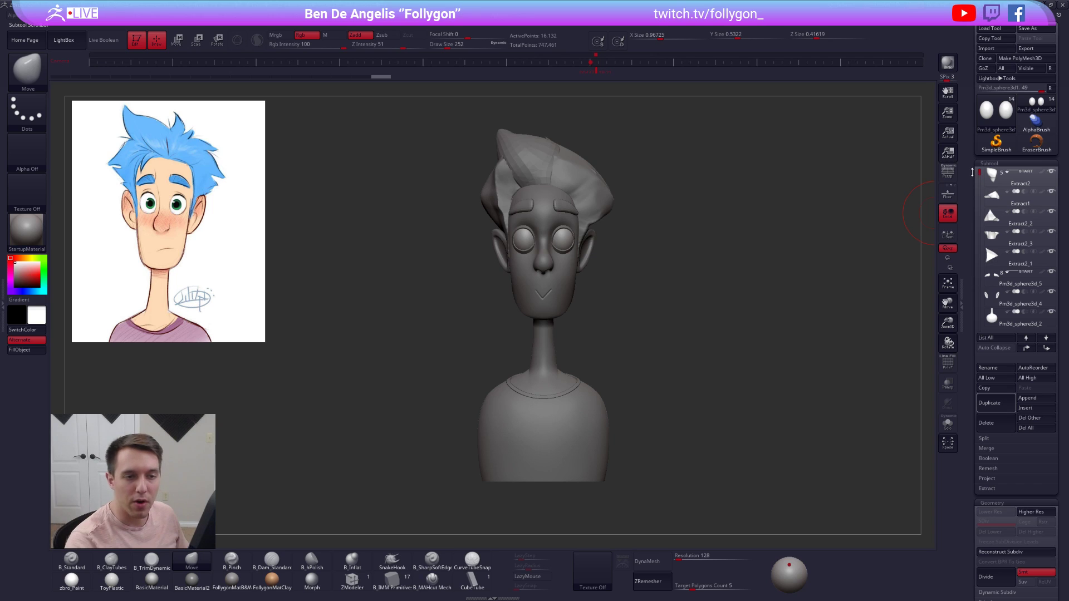
{"action": "mouse_move", "coordinate": [1013, 176]}
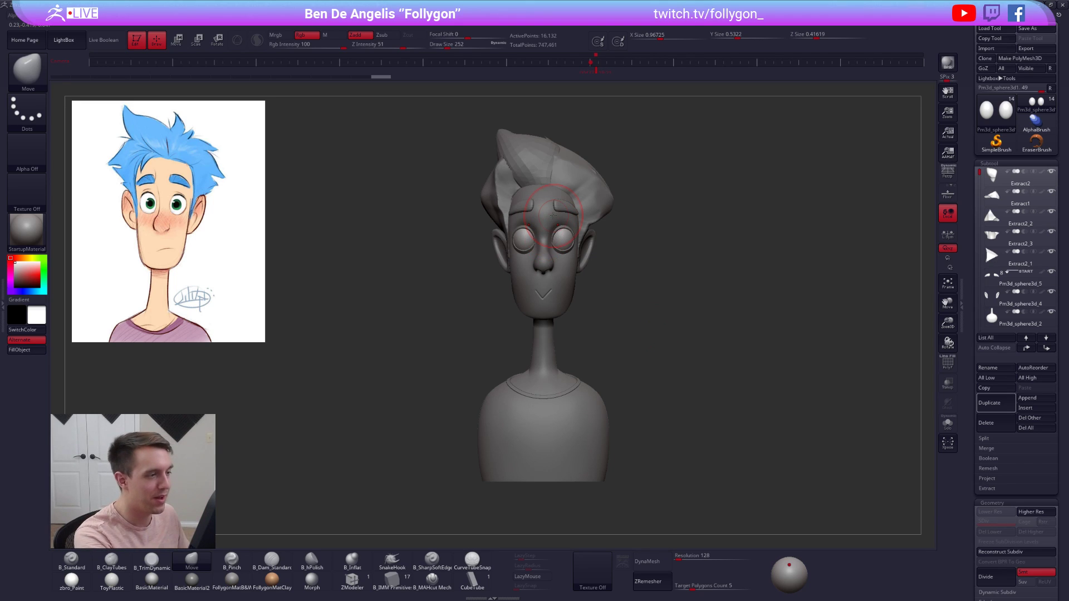
{"action": "scroll", "coordinate": [994, 186], "scroll_direction": "up", "scroll_amount": 1}
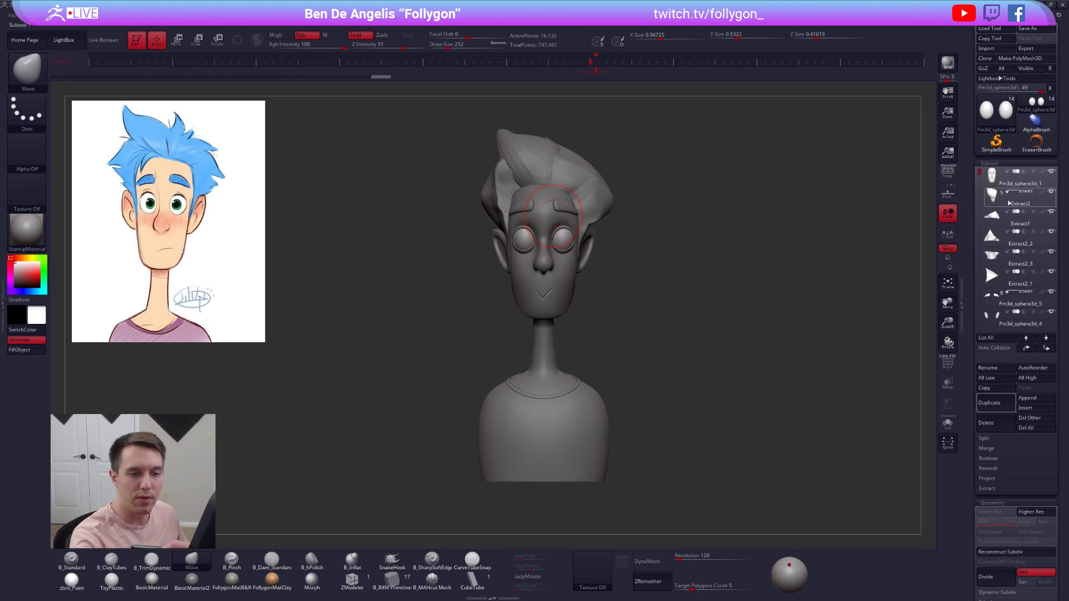
- Hide all the hair locks and select the upper eyelids with the Move brush at draw size 140
{"action": "left_click", "coordinate": [1052, 192]}
{"action": "left_click_drag", "start_coordinate": [659, 234], "coordinate": [684, 267], "text": "alt"}
{"action": "right_click_drag", "start_coordinate": [595, 267], "coordinate": [607, 278], "text": "alt"}
{"action": "key", "text": "space"}
{"action": "left_click_drag", "start_coordinate": [608, 278], "coordinate": [604, 278]}
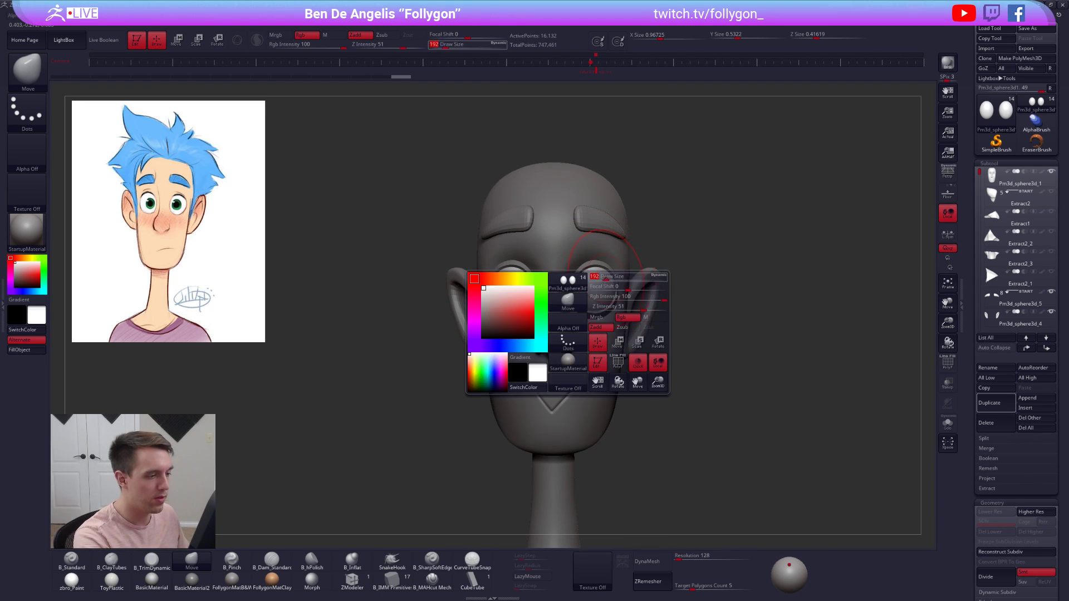
{"action": "right_click_drag", "start_coordinate": [626, 287], "coordinate": [592, 293]}
{"action": "key", "text": "space"}
{"action": "left_click_drag", "start_coordinate": [608, 278], "coordinate": [603, 278]}
{"action": "mouse_move", "coordinate": [599, 278]}
{"action": "right_mouse_down", "text": "shift"}
{"action": "mouse_move", "coordinate": [626, 267]}
{"action": "mouse_move", "coordinate": [604, 273]}
{"action": "right_mouse_up", "text": "shift"}
{"action": "left_click", "coordinate": [603, 265], "text": "alt"}
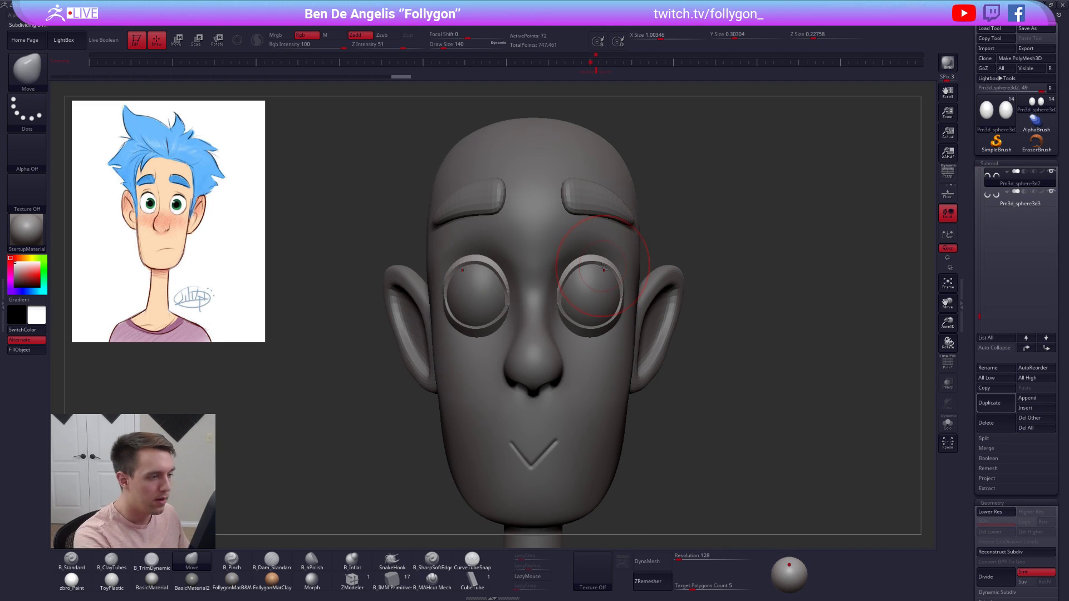
- Select the lower eyelids and reduce the Move brush's draw size to 88 for work on the outer corner
{"action": "key", "text": "space"}
{"action": "left_click_drag", "start_coordinate": [564, 279], "coordinate": [597, 275]}
{"action": "key", "text": "space"}
{"action": "mouse_move", "coordinate": [605, 281]}
{"action": "right_mouse_down"}
{"action": "mouse_move", "coordinate": [568, 309]}
{"action": "mouse_move", "coordinate": [597, 351]}
{"action": "mouse_move", "coordinate": [593, 335]}
{"action": "mouse_move", "coordinate": [629, 322]}
{"action": "mouse_move", "coordinate": [634, 379]}
{"action": "right_mouse_up"}
{"action": "left_click", "coordinate": [599, 333], "text": "alt"}
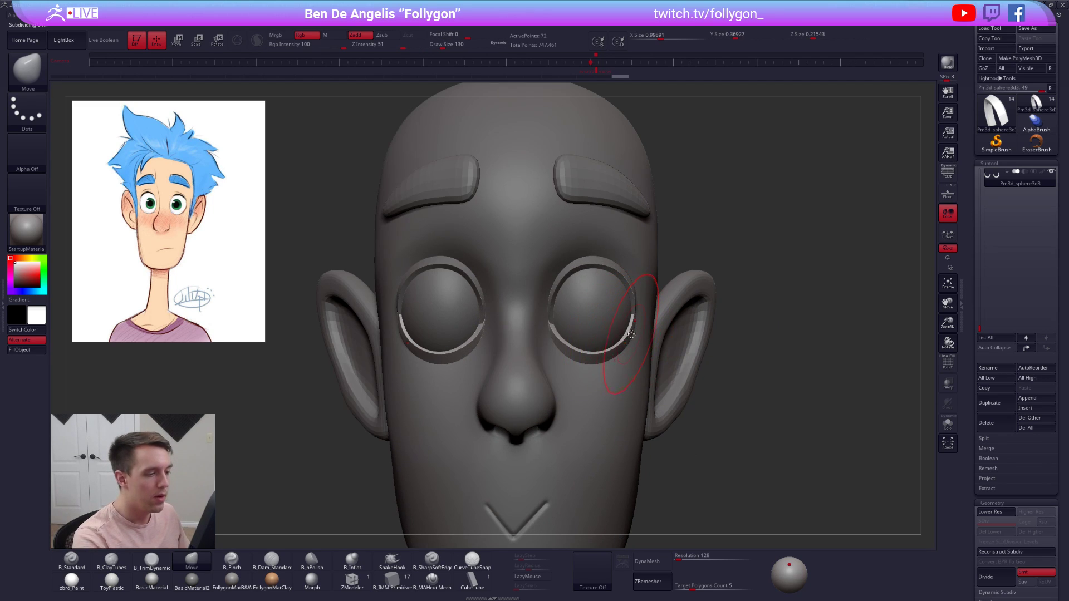
{"action": "key", "text": "s"}
{"action": "left_click_drag", "start_coordinate": [633, 327], "coordinate": [631, 328]}
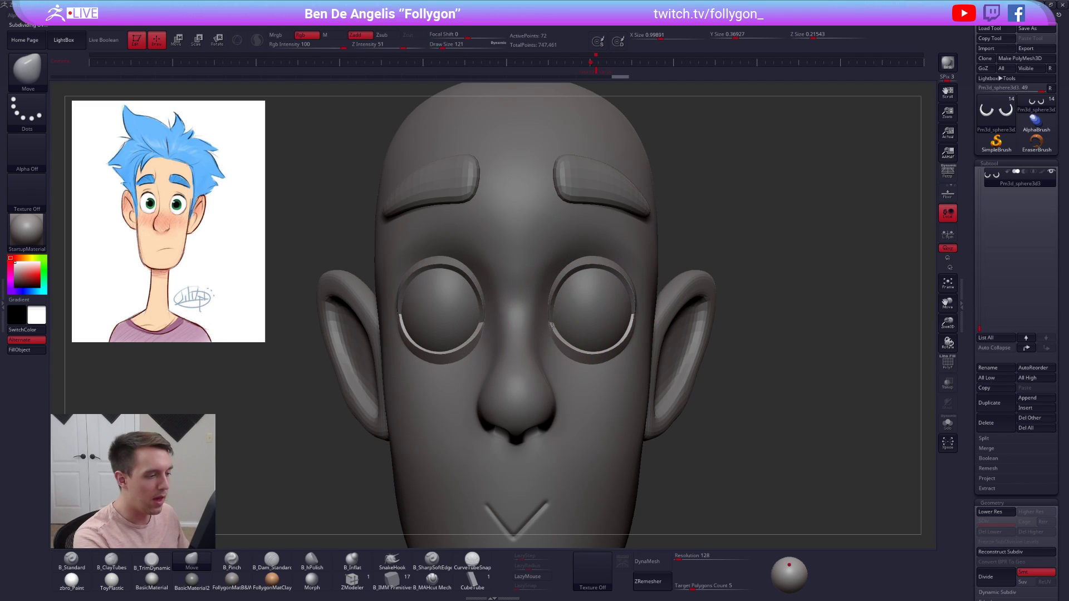
{"action": "right_click_drag", "start_coordinate": [644, 331], "coordinate": [629, 325]}
{"action": "key", "text": "space"}
{"action": "left_click_drag", "start_coordinate": [644, 325], "coordinate": [642, 322]}
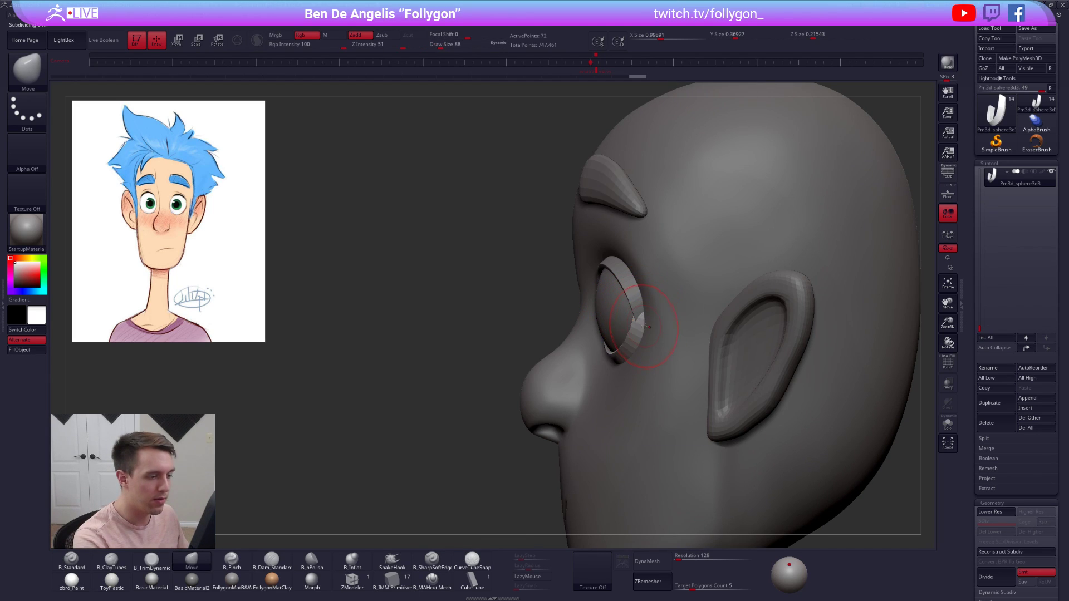
- Isolate the lower eyelids with Dynamic Subdiv off and PolyFrame on, and apply an inverted lasso mask near the outer end
{"action": "key", "text": "alt+s"}
{"action": "key", "text": "shift+d"}
{"action": "key", "text": "shift+f"}
{"action": "mouse_move", "coordinate": [650, 255]}
{"action": "left_mouse_down", "text": "ctrl"}
{"action": "mouse_move", "coordinate": [618, 369]}
{"action": "mouse_move", "coordinate": [687, 392]}
{"action": "mouse_move", "coordinate": [700, 329]}
{"action": "left_mouse_up", "text": "ctrl"}
{"action": "left_click", "coordinate": [757, 240], "text": "ctrl"}
- Reshape the outer end of the lower eyelids with Move brush strokes from several angles
{"action": "mouse_move", "coordinate": [607, 303]}
{"action": "right_mouse_down"}
{"action": "mouse_move", "coordinate": [652, 308]}
{"action": "mouse_move", "coordinate": [641, 310]}
{"action": "right_mouse_up"}
{"action": "key", "text": "b"}
{"action": "key", "text": "m"}
{"action": "key", "text": "v"}
{"action": "left_click_drag", "start_coordinate": [649, 317], "coordinate": [641, 319]}
{"action": "right_click_drag", "start_coordinate": [642, 319], "coordinate": [601, 320]}
{"action": "left_click_drag", "start_coordinate": [652, 320], "coordinate": [660, 322]}
{"action": "mouse_move", "coordinate": [596, 323]}
{"action": "right_mouse_down"}
{"action": "mouse_move", "coordinate": [625, 324]}
{"action": "mouse_move", "coordinate": [607, 327]}
{"action": "right_mouse_up"}
- Refine the lower eyelids' outer ends at draw size 81, show the head again, turn off PolyFrame, and clear the mask
{"action": "key", "text": "space"}
{"action": "key", "text": "ctrl+d"}
{"action": "left_click_drag", "start_coordinate": [638, 312], "coordinate": [644, 310]}
{"action": "right_click_drag", "start_coordinate": [607, 313], "coordinate": [683, 310], "text": "shift"}
{"action": "left_click_drag", "start_coordinate": [649, 312], "coordinate": [656, 310]}
{"action": "key", "text": "alt+s"}
{"action": "mouse_move", "coordinate": [629, 312]}
{"action": "right_mouse_down"}
{"action": "mouse_move", "coordinate": [664, 306]}
{"action": "mouse_move", "coordinate": [657, 317]}
{"action": "right_mouse_up"}
{"action": "key", "text": "shift+f"}
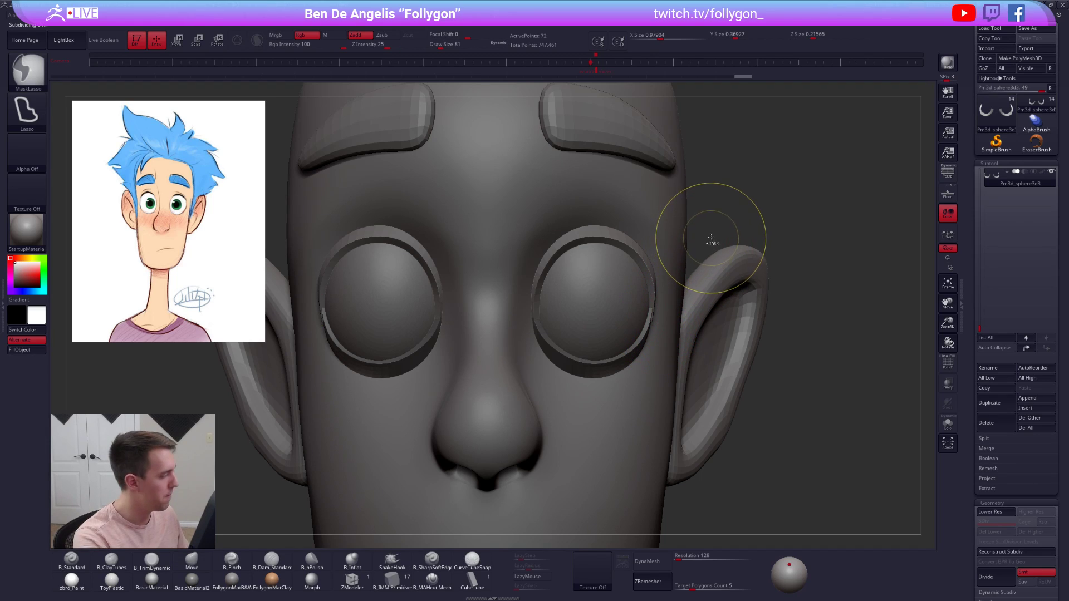
{"action": "left_click", "coordinate": [710, 240], "text": "ctrl"}
- Adjust the lower eyelids' bottom curve around the eyeballs with the Move brush at draw sizes 88 and 121
{"action": "key", "text": "space"}
{"action": "mouse_move", "coordinate": [579, 361]}
{"action": "left_mouse_down"}
{"action": "mouse_move", "coordinate": [591, 361]}
{"action": "mouse_move", "coordinate": [580, 367]}
{"action": "left_mouse_up"}
{"action": "key", "text": "space"}
{"action": "right_click_drag", "start_coordinate": [573, 364], "coordinate": [571, 393]}
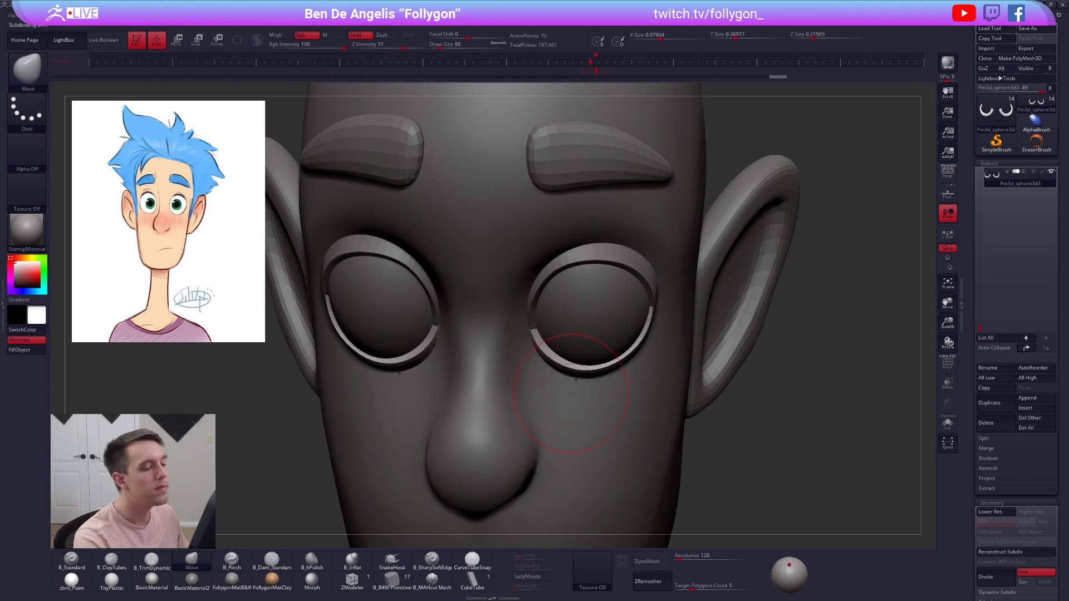
{"action": "left_click_drag", "start_coordinate": [574, 376], "coordinate": [574, 373]}
{"action": "key", "text": "s"}
{"action": "left_click_drag", "start_coordinate": [574, 374], "coordinate": [617, 363]}
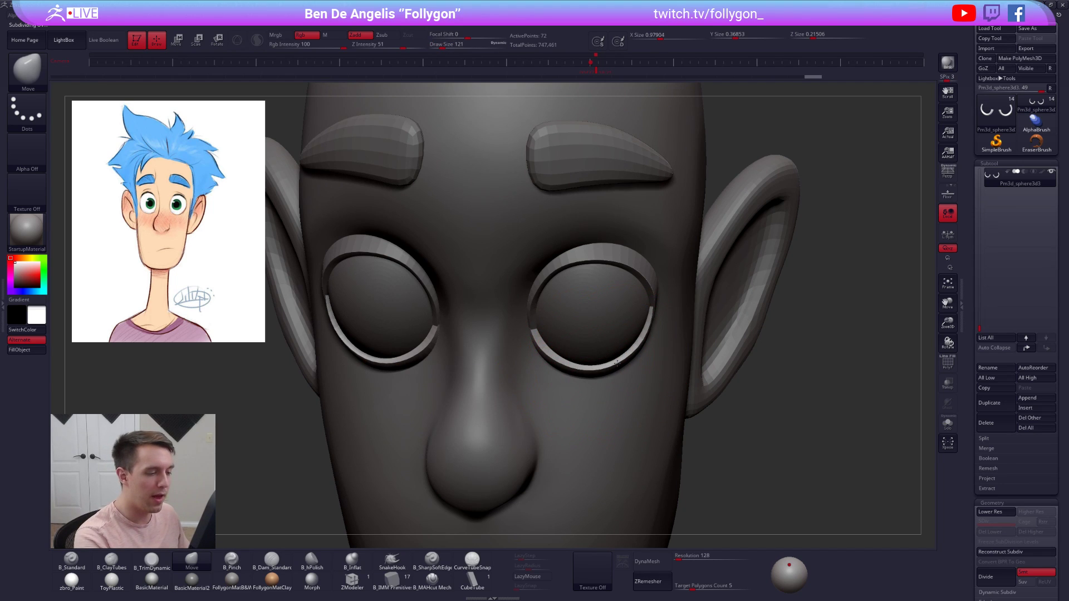
{"action": "right_click_drag", "start_coordinate": [572, 336], "coordinate": [549, 346]}
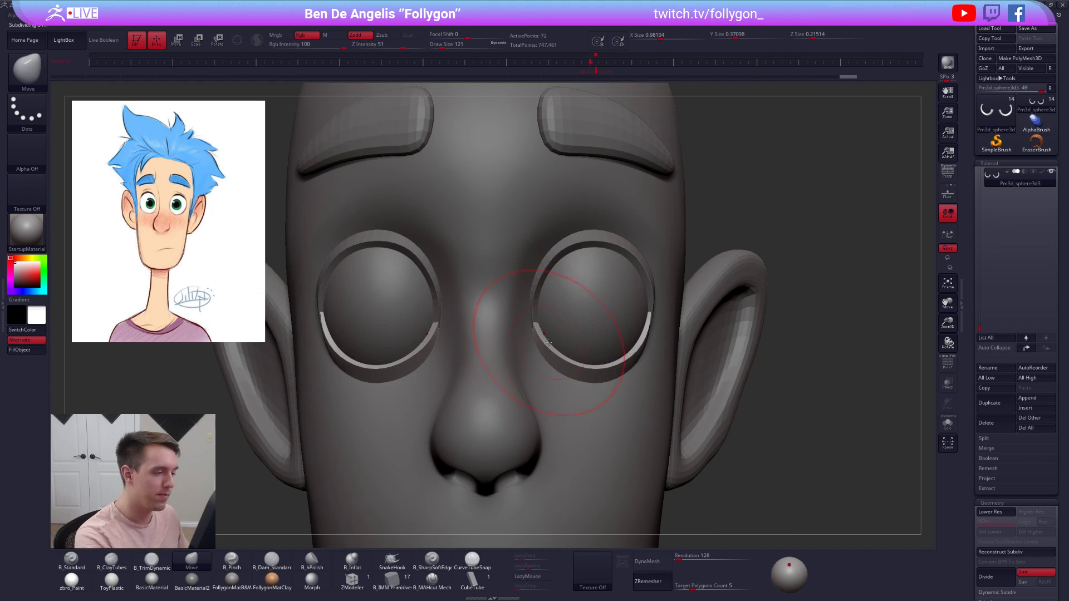
- Select the upper eyelids and adjust their contour around the eyeballs with the Move brush, finishing at draw size 88
{"action": "left_click", "coordinate": [625, 236], "text": "alt"}
{"action": "right_click_drag", "start_coordinate": [641, 273], "coordinate": [557, 300], "text": "ctrl"}
{"action": "key", "text": "space"}
{"action": "left_click_drag", "start_coordinate": [579, 294], "coordinate": [590, 294]}
{"action": "mouse_move", "coordinate": [592, 292]}
{"action": "right_mouse_down"}
{"action": "mouse_move", "coordinate": [582, 301]}
{"action": "mouse_move", "coordinate": [597, 286]}
{"action": "mouse_move", "coordinate": [610, 295]}
{"action": "right_mouse_up"}
{"action": "key", "text": "space"}
{"action": "key", "text": "space"}
{"action": "left_click_drag", "start_coordinate": [616, 295], "coordinate": [613, 295]}
{"action": "right_click_drag", "start_coordinate": [648, 334], "coordinate": [612, 337]}
{"action": "key", "text": "space"}
{"action": "left_click_drag", "start_coordinate": [633, 338], "coordinate": [629, 337]}
{"action": "mouse_move", "coordinate": [632, 340]}
{"action": "right_mouse_down"}
{"action": "mouse_move", "coordinate": [665, 342]}
{"action": "mouse_move", "coordinate": [636, 321]}
{"action": "right_mouse_up"}
{"action": "key", "text": "["}
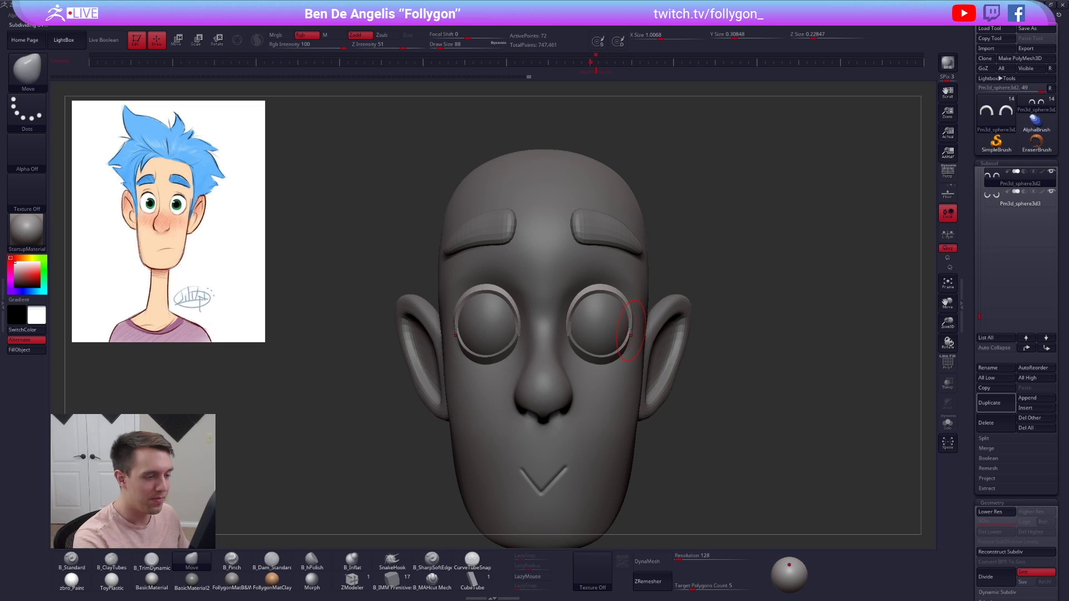
- Isolate the upper eyelids, turn off Dynamic Subdiv, and inspect their ends from several angles
{"action": "key", "text": "alt+s"}
{"action": "right_click_drag", "start_coordinate": [628, 289], "coordinate": [639, 342], "text": "ctrl"}
{"action": "key", "text": "space"}
{"action": "left_click_drag", "start_coordinate": [627, 319], "coordinate": [619, 319]}
{"action": "key", "text": "shift+d"}
{"action": "right_click_drag", "start_coordinate": [518, 324], "coordinate": [497, 327]}
{"action": "key", "text": "space"}
{"action": "left_click_drag", "start_coordinate": [493, 328], "coordinate": [497, 325]}
{"action": "mouse_move", "coordinate": [499, 329]}
{"action": "right_mouse_down"}
{"action": "mouse_move", "coordinate": [560, 365]}
{"action": "mouse_move", "coordinate": [664, 341]}
{"action": "right_mouse_up"}
- Nudge the outer end of the isolated upper eyelids with the Move brush at draw size 49, repeating the last stroke
{"action": "key", "text": "d"}
{"action": "key", "text": "space"}
{"action": "left_click_drag", "start_coordinate": [640, 347], "coordinate": [642, 346]}
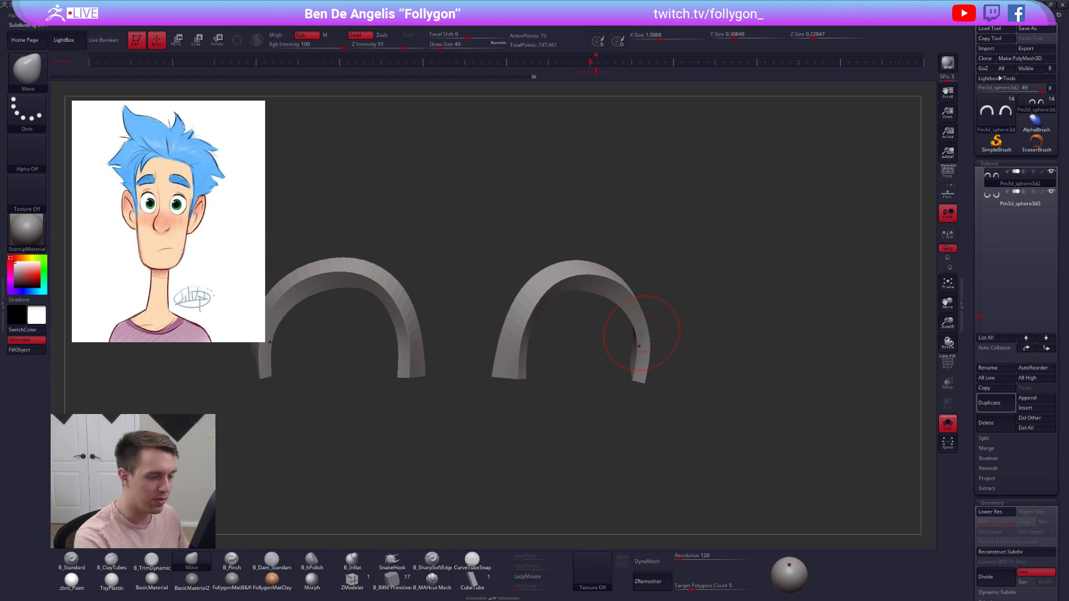
{"action": "key", "text": "1"}
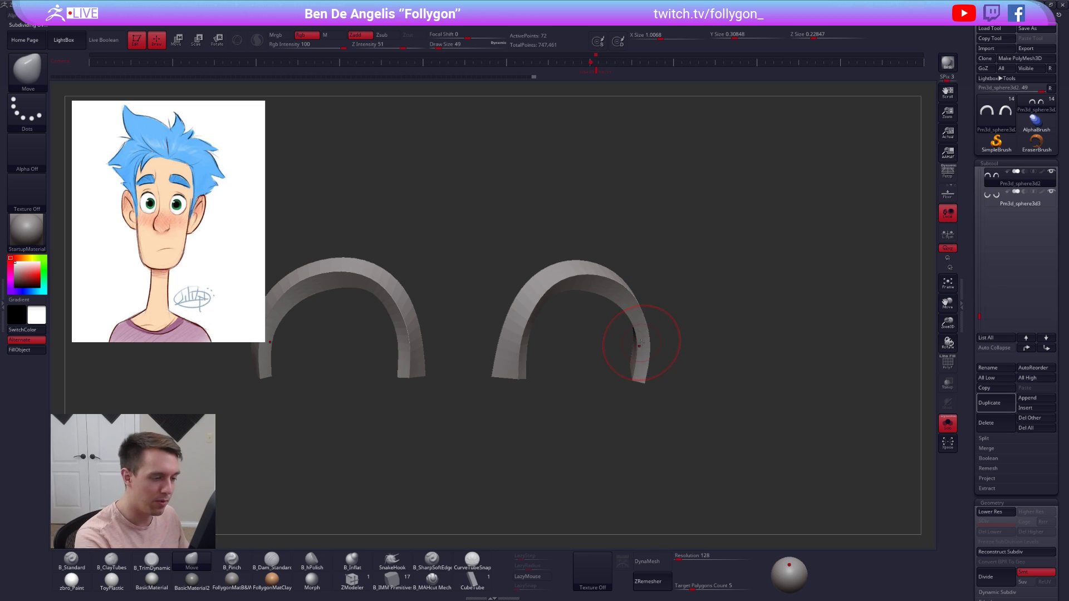
{"action": "mouse_move", "coordinate": [635, 343]}
{"action": "right_mouse_down"}
{"action": "mouse_move", "coordinate": [654, 355]}
{"action": "mouse_move", "coordinate": [616, 346]}
{"action": "right_mouse_up"}
{"action": "key", "text": "1"}
- Touch up the inner end of the upper eyelids with Dynamic Subdiv off, restore the smoothing, and show the head again
{"action": "mouse_move", "coordinate": [613, 255]}
{"action": "right_mouse_down"}
{"action": "mouse_move", "coordinate": [577, 295]}
{"action": "mouse_move", "coordinate": [585, 325]}
{"action": "right_mouse_up"}
{"action": "key", "text": "shift+d"}
{"action": "key", "text": "space"}
{"action": "left_click_drag", "start_coordinate": [584, 326], "coordinate": [583, 337]}
{"action": "key", "text": "d"}
{"action": "key", "text": "d"}
{"action": "key", "text": "space"}
{"action": "right_click_drag", "start_coordinate": [583, 337], "coordinate": [585, 349], "text": "shift"}
{"action": "left_click", "coordinate": [948, 424]}
- Fit the upper eyelids' top curve and outer sides to the eyeballs with the Move brush at draw size 67
{"action": "right_click_drag", "start_coordinate": [749, 440], "coordinate": [709, 362]}
{"action": "key", "text": "space"}
{"action": "left_click", "coordinate": [608, 316]}
{"action": "left_click_drag", "start_coordinate": [596, 288], "coordinate": [595, 293]}
{"action": "mouse_move", "coordinate": [593, 319]}
{"action": "right_mouse_down", "text": "shift"}
{"action": "mouse_move", "coordinate": [599, 333]}
{"action": "mouse_move", "coordinate": [570, 375]}
{"action": "mouse_move", "coordinate": [552, 323]}
{"action": "mouse_move", "coordinate": [572, 384]}
{"action": "right_mouse_up", "text": "shift"}
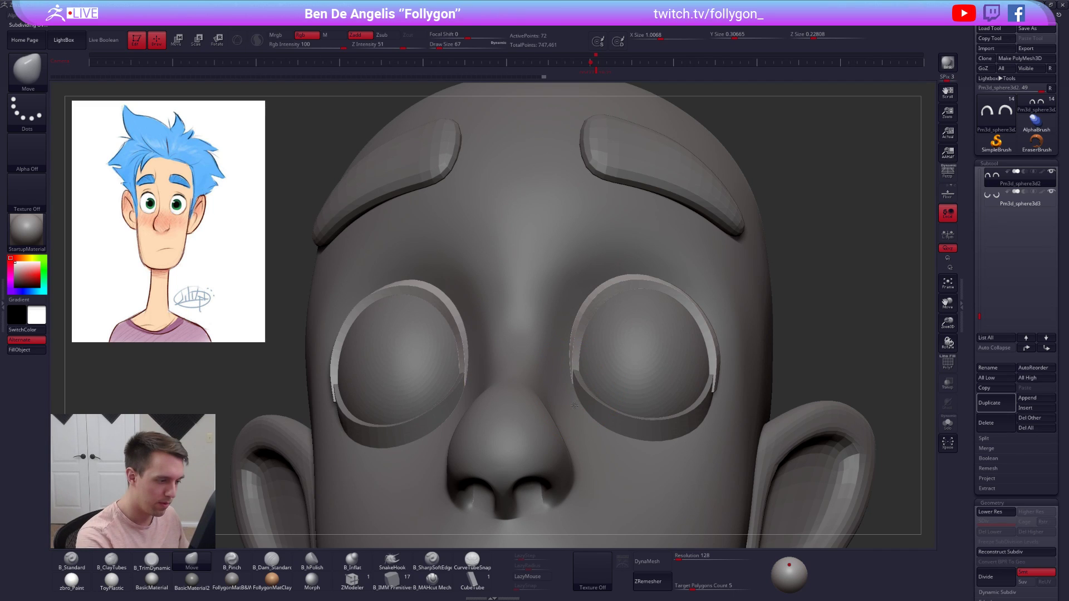
{"action": "right_click_drag", "start_coordinate": [576, 420], "coordinate": [723, 341]}
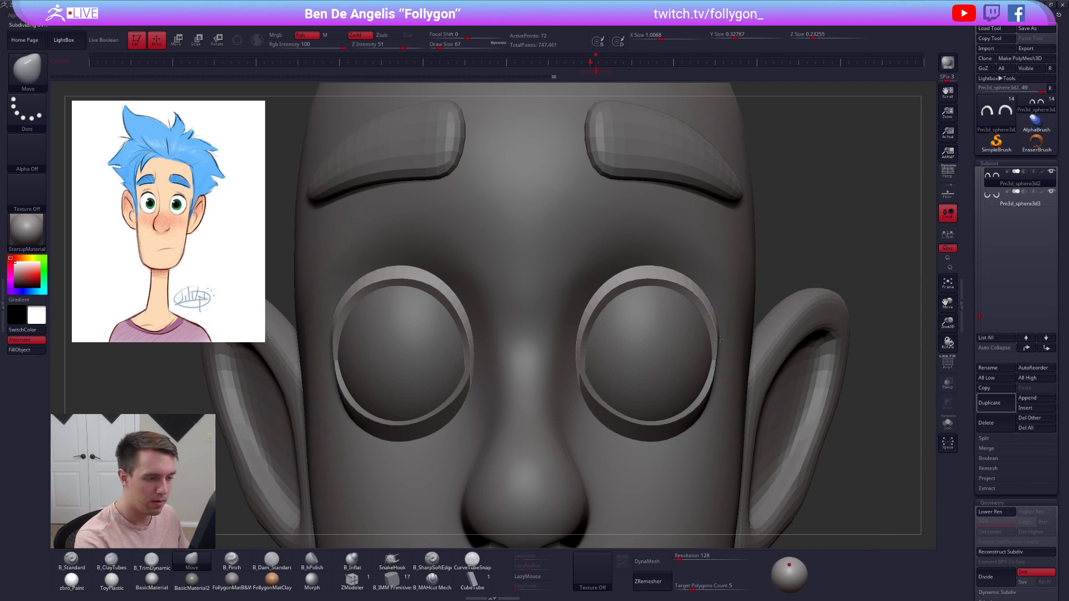
{"action": "left_click_drag", "start_coordinate": [713, 334], "coordinate": [713, 333]}
{"action": "mouse_move", "coordinate": [719, 357]}
{"action": "right_mouse_down", "text": "ctrl"}
{"action": "mouse_move", "coordinate": [807, 461]}
{"action": "mouse_move", "coordinate": [752, 426]}
{"action": "mouse_move", "coordinate": [816, 445]}
{"action": "mouse_move", "coordinate": [716, 463]}
{"action": "mouse_move", "coordinate": [721, 454]}
{"action": "right_mouse_up", "text": "ctrl"}
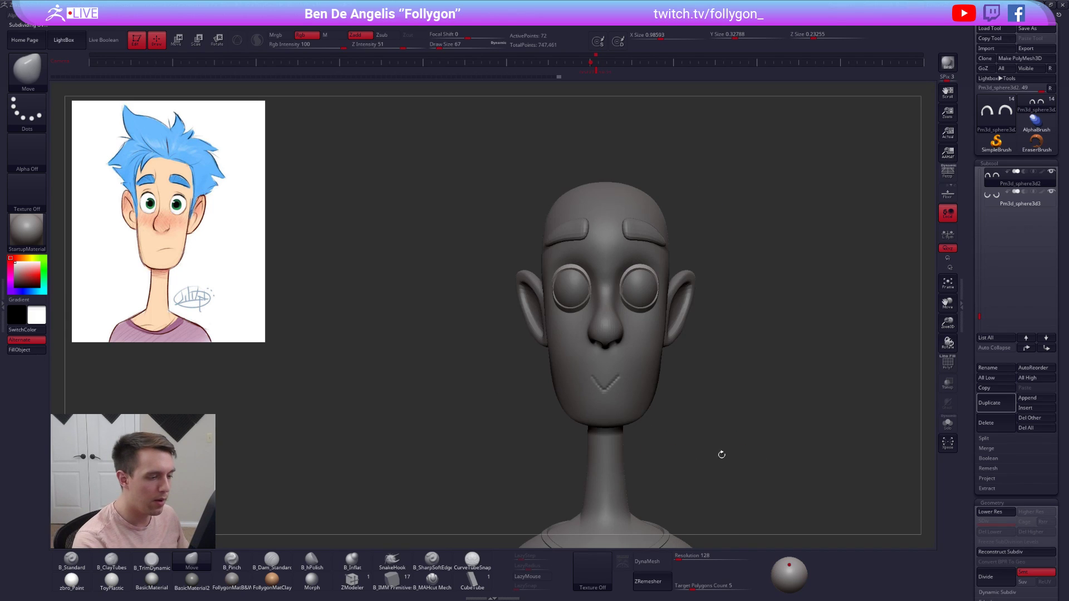
- Merge the upper and lower eyelids into a single subtool and zoom in on the head
{"action": "left_click", "coordinate": [640, 389], "text": "alt"}
{"action": "key", "text": "space"}
{"action": "left_click_drag", "start_coordinate": [657, 380], "coordinate": [664, 379]}
{"action": "right_click_drag", "start_coordinate": [648, 357], "coordinate": [651, 390], "text": "ctrl"}
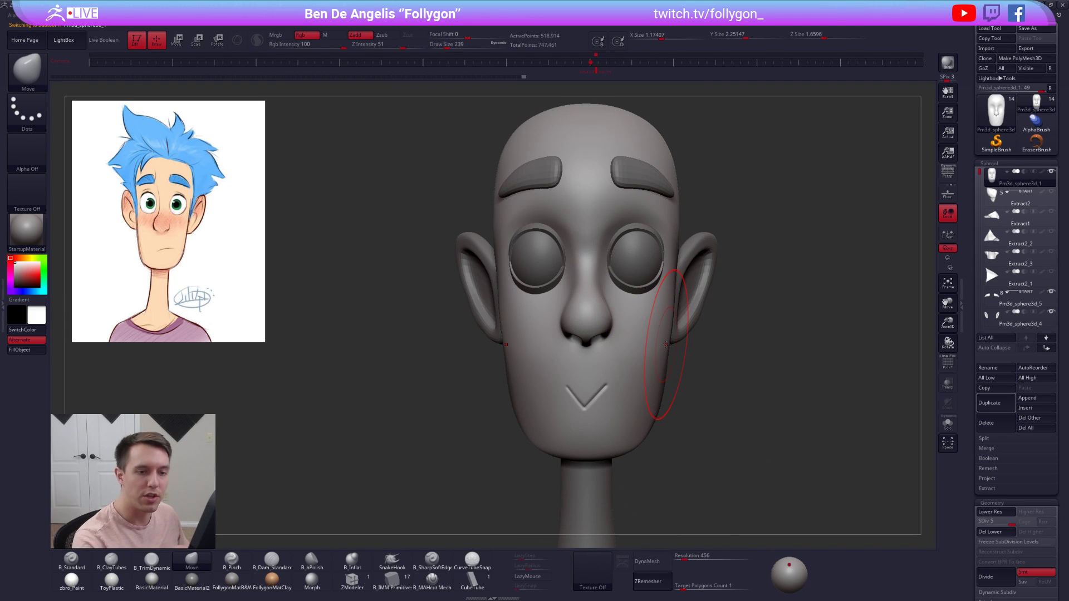
{"action": "left_click_drag", "start_coordinate": [980, 172], "coordinate": [979, 254]}
{"action": "left_click", "coordinate": [987, 286]}
{"action": "key", "text": "2"}
{"action": "left_click", "coordinate": [846, 383]}
{"action": "left_click", "coordinate": [821, 398]}
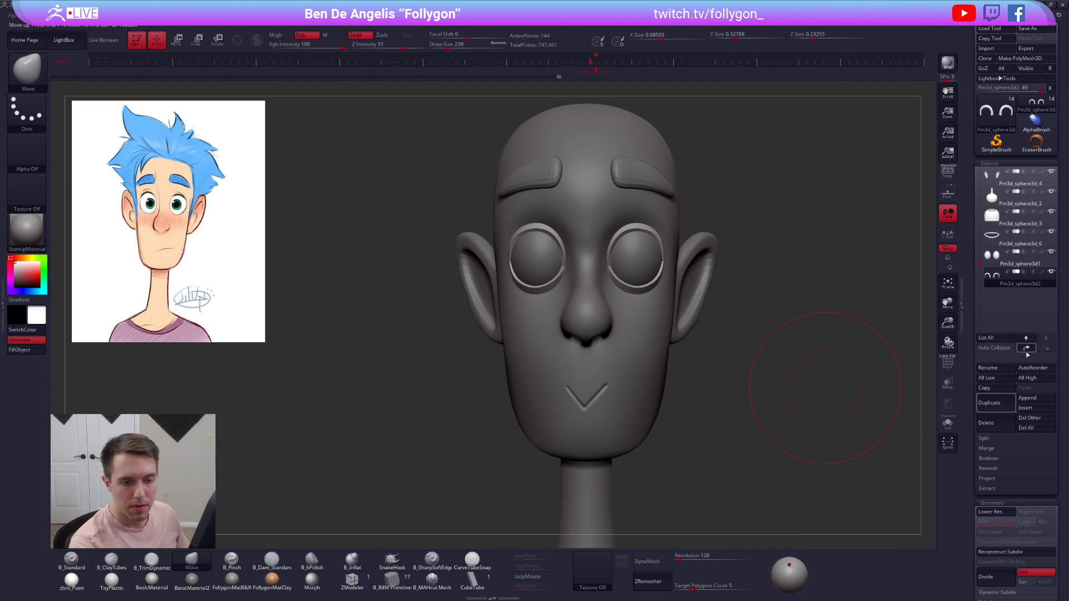
- Reorder the subtools so the eyeballs and eyelids sit right below the head
{"action": "left_click", "coordinate": [1026, 351], "text": "shift"}
{"action": "left_click", "coordinate": [1045, 348]}
{"action": "left_click_drag", "start_coordinate": [980, 174], "coordinate": [981, 254]}
{"action": "left_click", "coordinate": [992, 278]}
{"action": "left_click", "coordinate": [1027, 350], "text": "shift"}
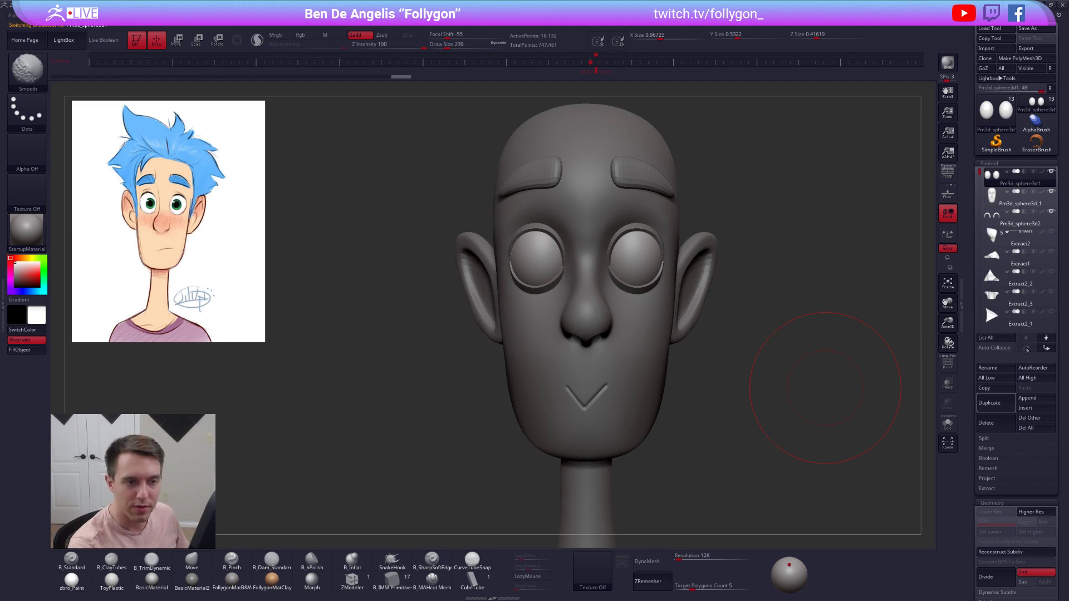
{"action": "left_click", "coordinate": [1046, 348]}
- Bring the ears subtool up the list to directly below the head
{"action": "left_click_drag", "start_coordinate": [979, 174], "coordinate": [982, 214]}
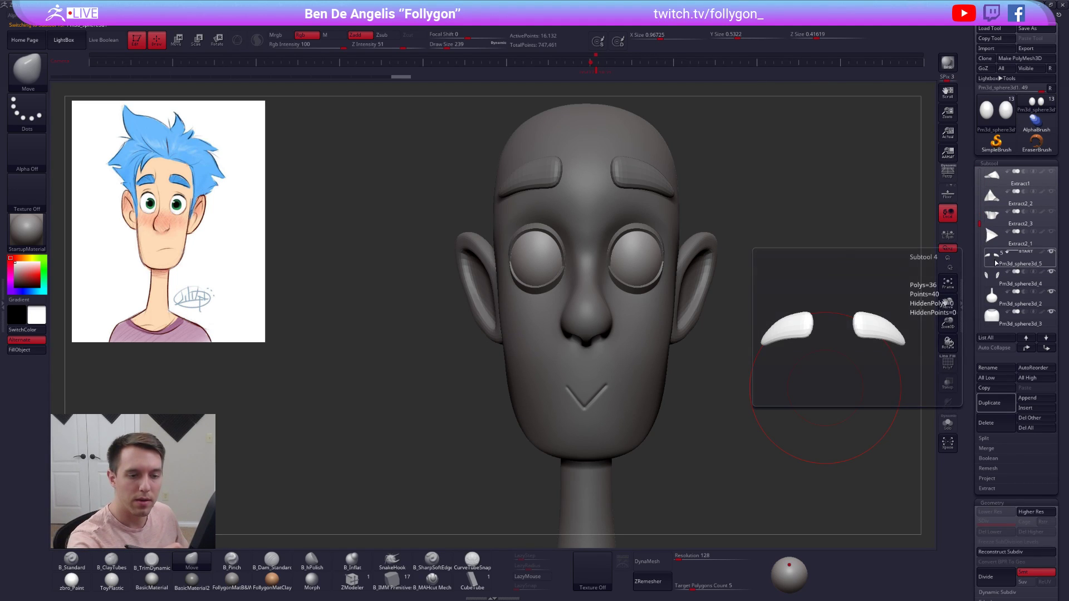
{"action": "left_click", "coordinate": [1003, 279]}
{"action": "left_click", "coordinate": [1047, 348]}
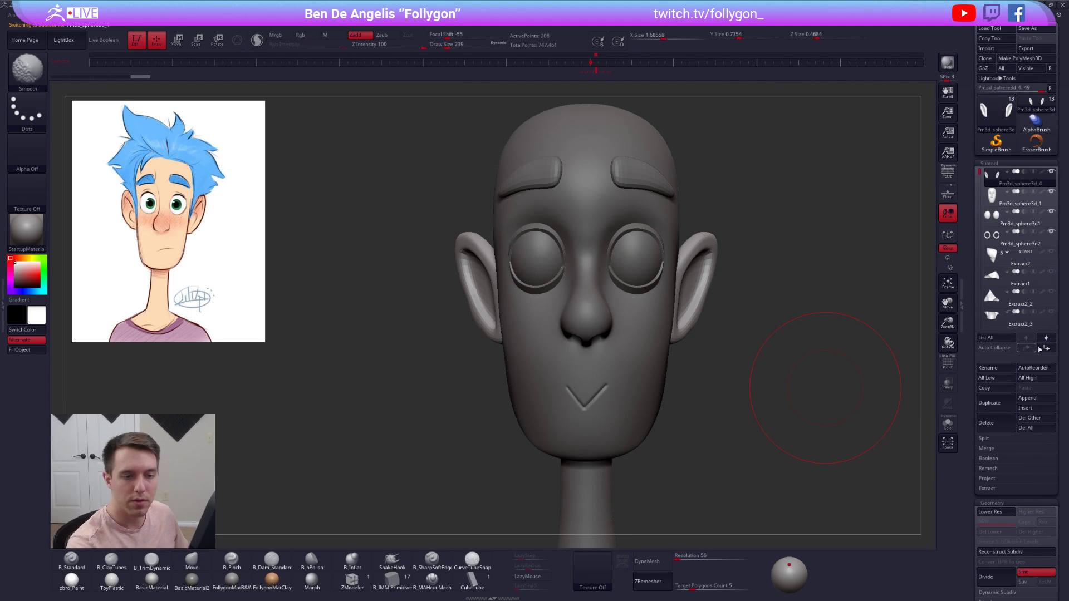
{"action": "left_click", "coordinate": [1047, 348]}
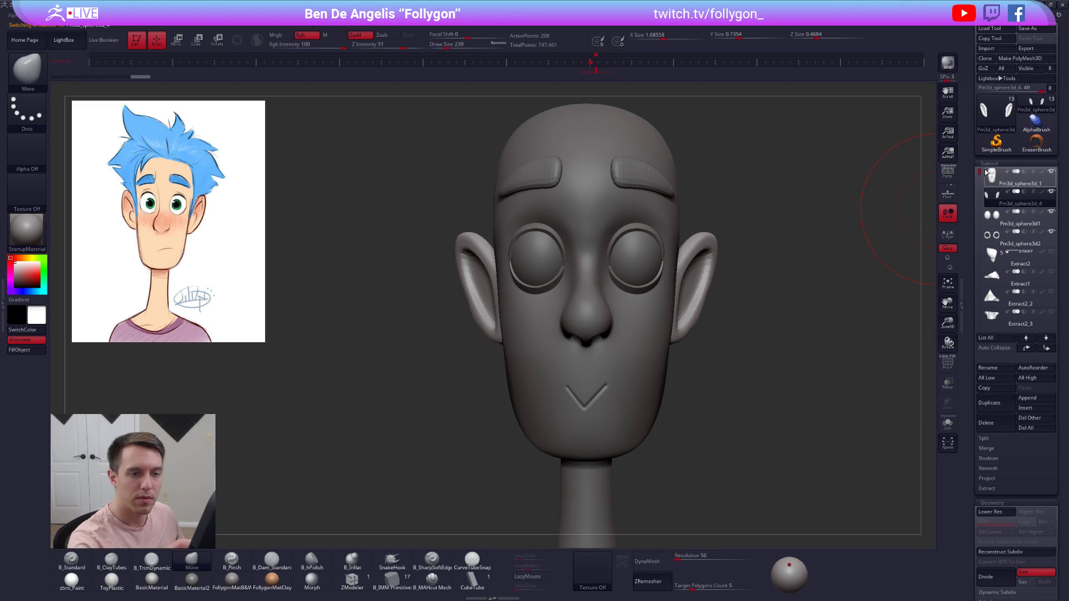
- Bring the eyebrows subtool up the list and place it between the eyeballs and the eyelids
{"action": "left_click_drag", "start_coordinate": [979, 172], "coordinate": [980, 231]}
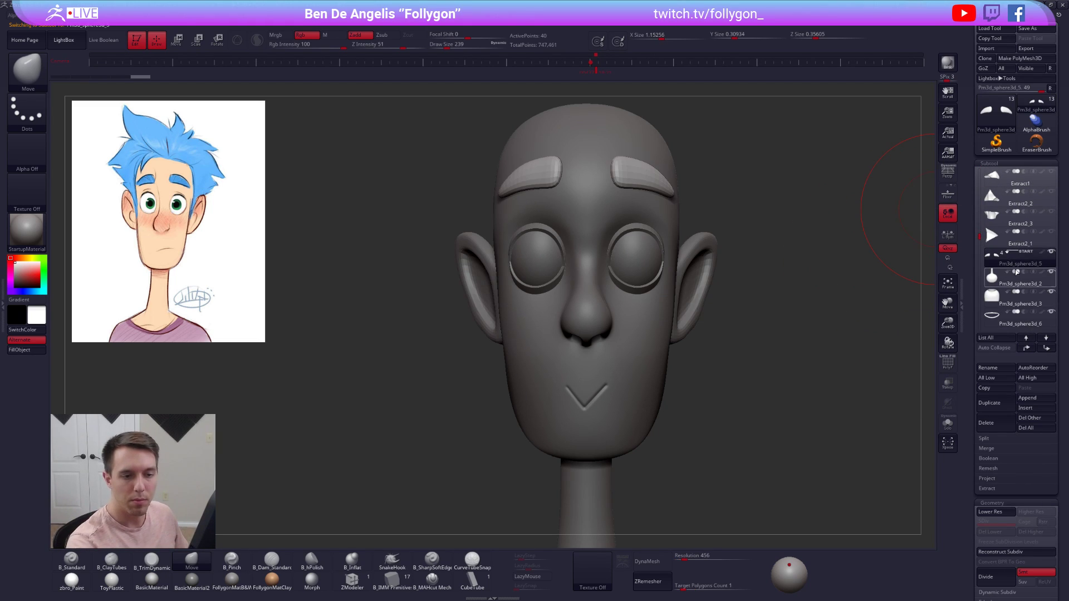
{"action": "left_click", "coordinate": [1026, 348], "text": "shift"}
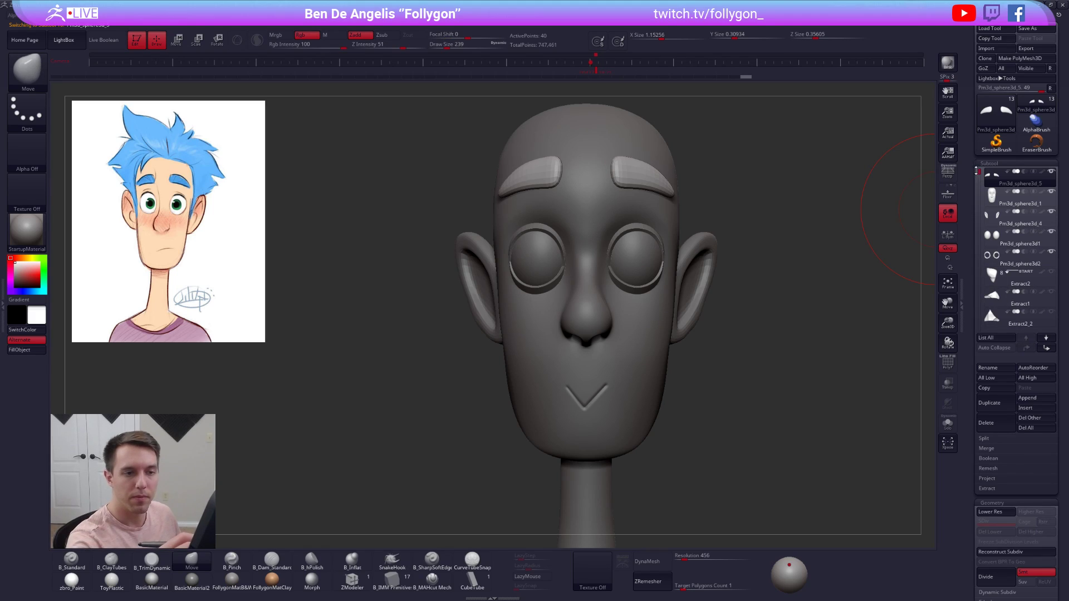
{"action": "scroll", "coordinate": [1000, 273], "scroll_direction": "down", "scroll_amount": 3}
{"action": "left_click", "coordinate": [1006, 266]}
{"action": "mouse_move", "coordinate": [1008, 266]}
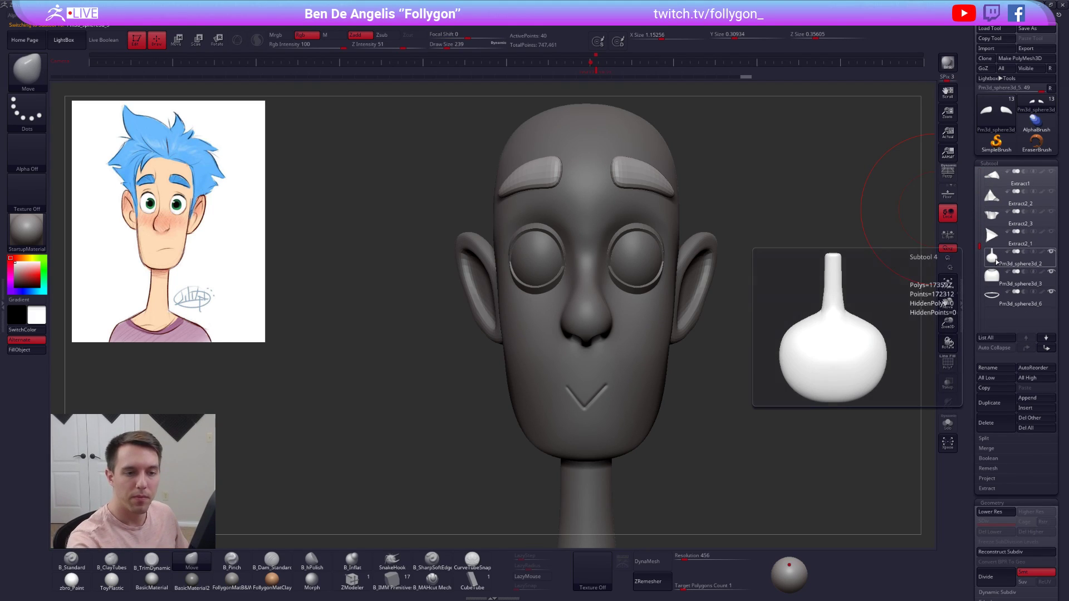
{"action": "scroll", "coordinate": [1011, 262], "scroll_direction": "up", "scroll_amount": 3}
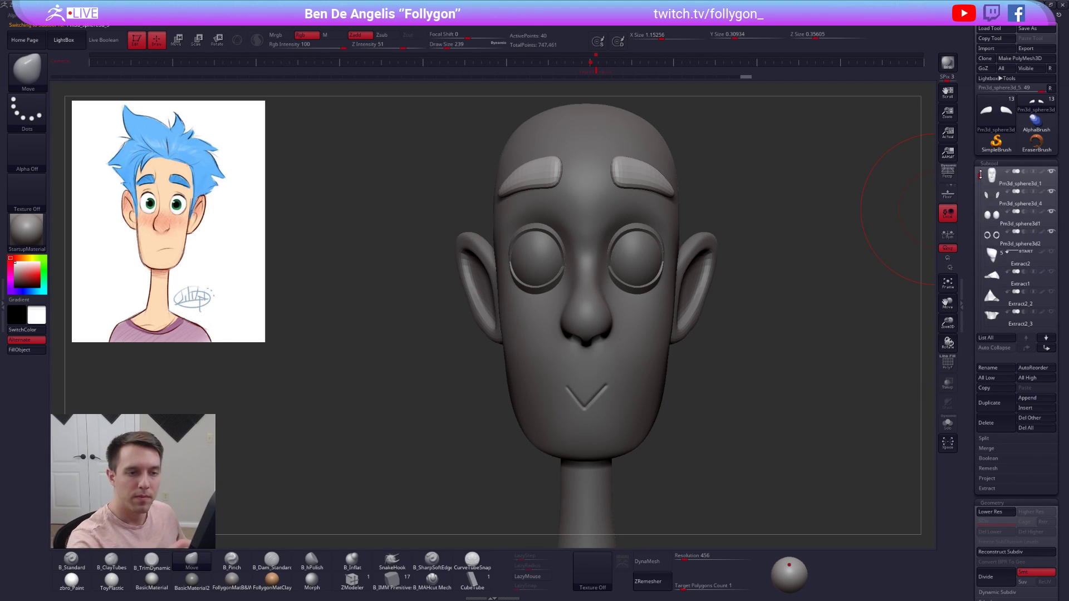
{"action": "left_click", "coordinate": [1046, 337]}
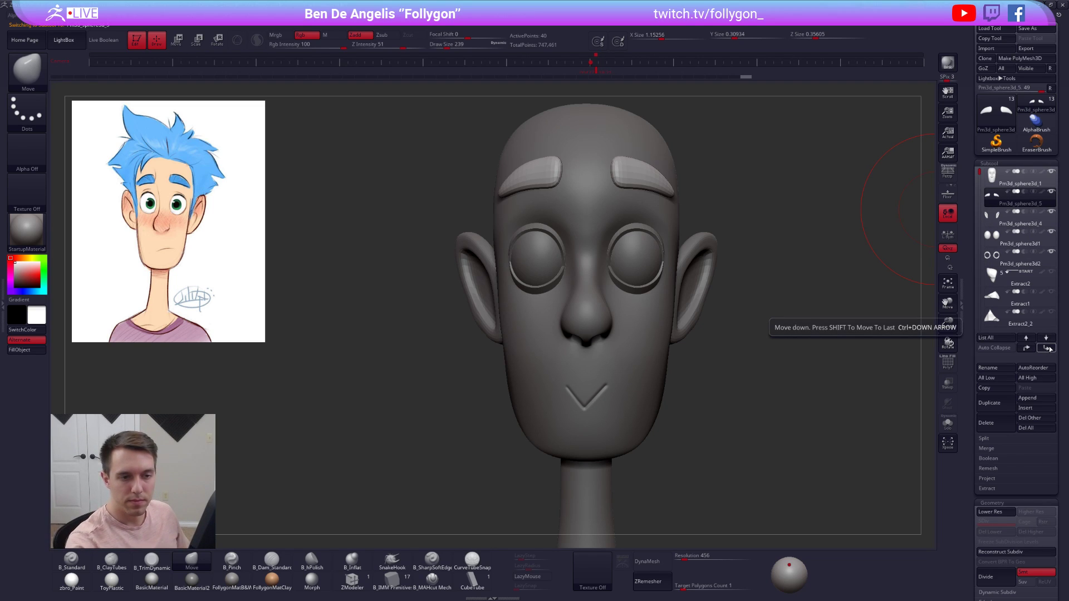
{"action": "left_click", "coordinate": [1046, 338]}
{"action": "left_click", "coordinate": [1046, 338]}
- Subdivide the ears to level 6, isolate them, and set the Move brush's draw size to 74
{"action": "left_click", "coordinate": [993, 196]}
{"action": "left_click_drag", "start_coordinate": [820, 284], "coordinate": [795, 284]}
{"action": "key", "text": "space"}
{"action": "key", "text": "shift+d"}
{"action": "mouse_move", "coordinate": [729, 319]}
{"action": "right_mouse_down", "text": "alt"}
{"action": "mouse_move", "coordinate": [654, 374]}
{"action": "mouse_move", "coordinate": [632, 334]}
{"action": "right_mouse_up", "text": "alt"}
{"action": "key", "text": "ctrl+d"}
{"action": "key", "text": "ctrl+d"}
{"action": "key", "text": "ctrl+d"}
{"action": "key", "text": "ctrl+d"}
{"action": "right_click", "coordinate": [681, 334]}
{"action": "key", "text": "space"}
{"action": "key", "text": "space"}
{"action": "left_click_drag", "start_coordinate": [634, 328], "coordinate": [621, 330]}
{"action": "mouse_move", "coordinate": [620, 335]}
{"action": "right_mouse_down"}
{"action": "mouse_move", "coordinate": [636, 340]}
{"action": "mouse_move", "coordinate": [610, 334]}
{"action": "mouse_move", "coordinate": [612, 317]}
{"action": "right_mouse_up"}
{"action": "key", "text": "ctrl+shift+s"}
{"action": "key", "text": "ctrl+d"}
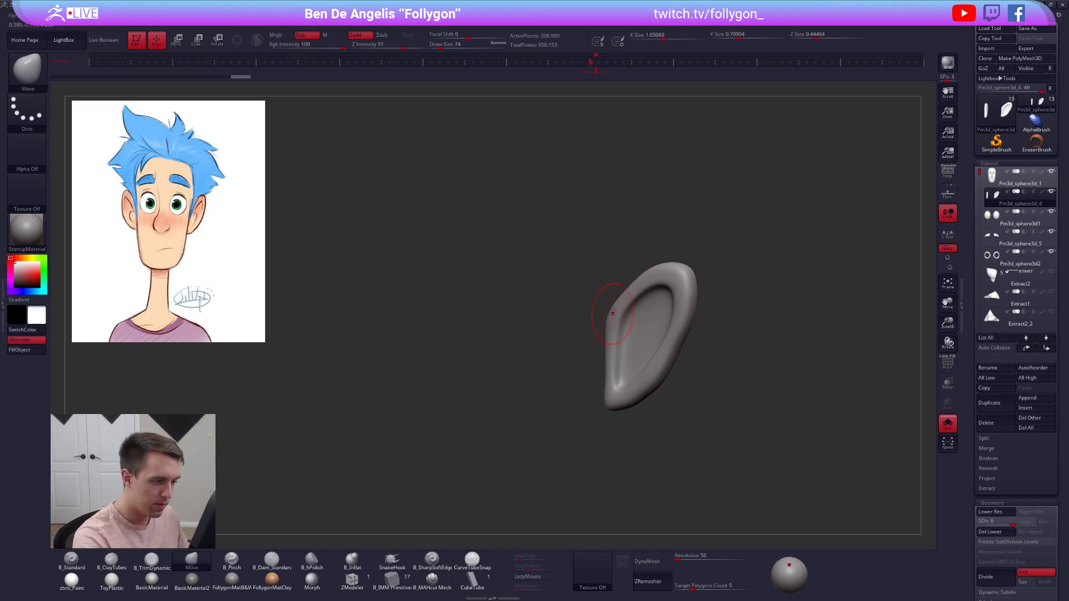
- Mask the ears except for a narrow strip along their front edge
{"action": "key", "text": "ctrl"}
{"action": "left_click_drag", "start_coordinate": [620, 378], "coordinate": [601, 247], "text": "ctrl"}
{"action": "left_click", "coordinate": [592, 344], "text": "ctrl"}
{"action": "mouse_move", "coordinate": [593, 345]}
{"action": "right_mouse_down"}
{"action": "mouse_move", "coordinate": [619, 345]}
{"action": "mouse_move", "coordinate": [619, 358]}
{"action": "mouse_move", "coordinate": [618, 342]}
{"action": "right_mouse_up"}
{"action": "key", "text": "space"}
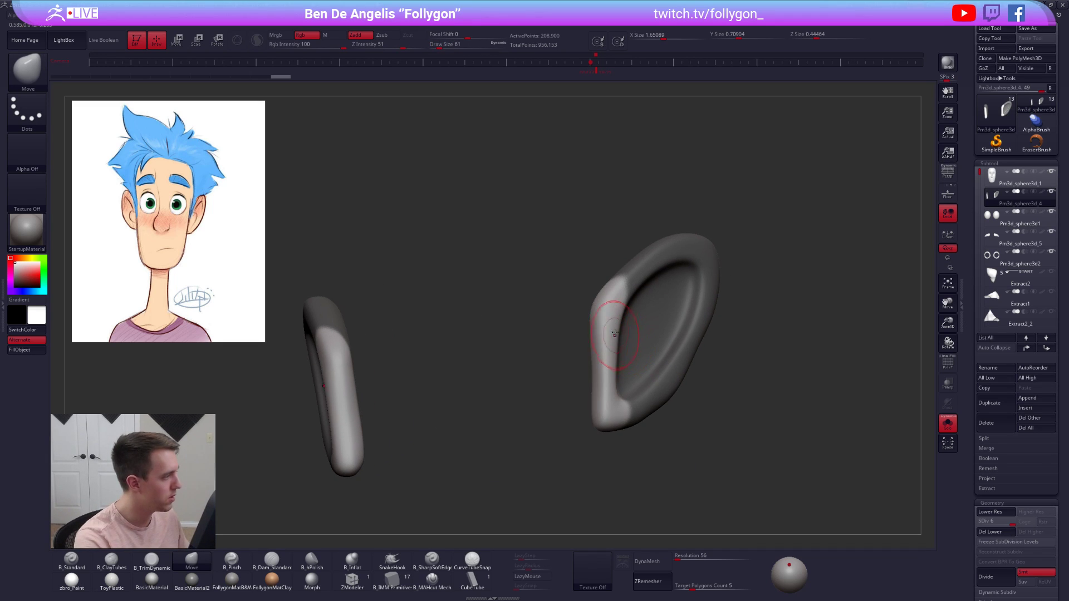
{"action": "key", "text": "space"}
{"action": "left_click", "coordinate": [622, 350]}
{"action": "left_click_drag", "start_coordinate": [621, 350], "coordinate": [616, 349]}
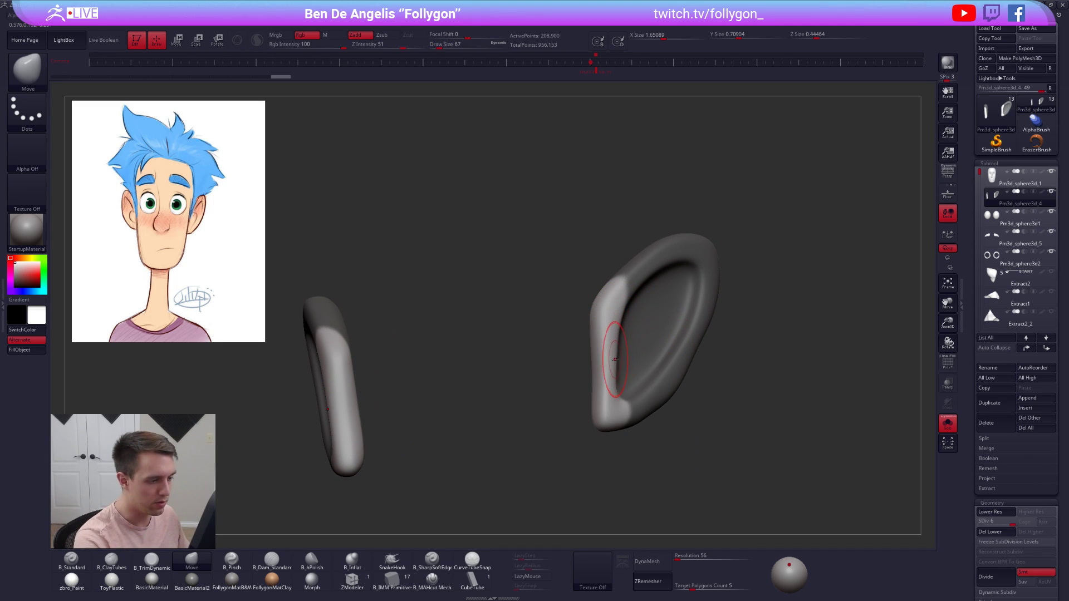
{"action": "key", "text": "ctrl"}
{"action": "mouse_move", "coordinate": [605, 363]}
{"action": "left_mouse_down", "text": "ctrl"}
{"action": "mouse_move", "coordinate": [551, 440]}
{"action": "mouse_move", "coordinate": [592, 274]}
{"action": "left_mouse_up", "text": "ctrl"}
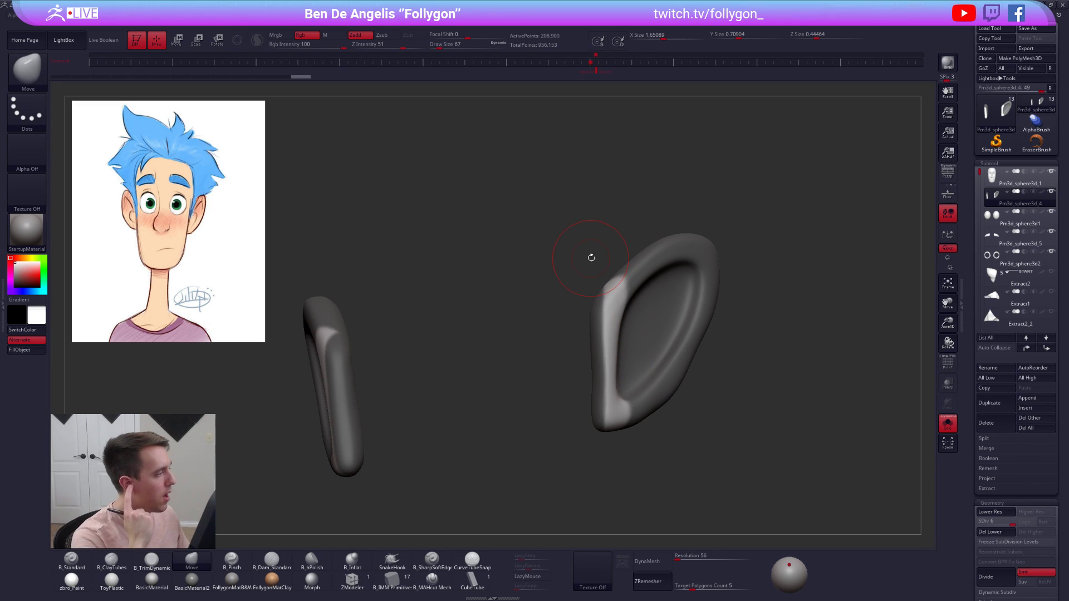
- Lower the ears to subdivision level 4 and pull the unmasked front strip inward into a tragus with the Move brush at draw size 74
{"action": "key", "text": "space"}
{"action": "left_click_drag", "start_coordinate": [614, 360], "coordinate": [618, 358]}
{"action": "key", "text": "shift+d"}
{"action": "key", "text": "shift+d"}
{"action": "key", "text": "space"}
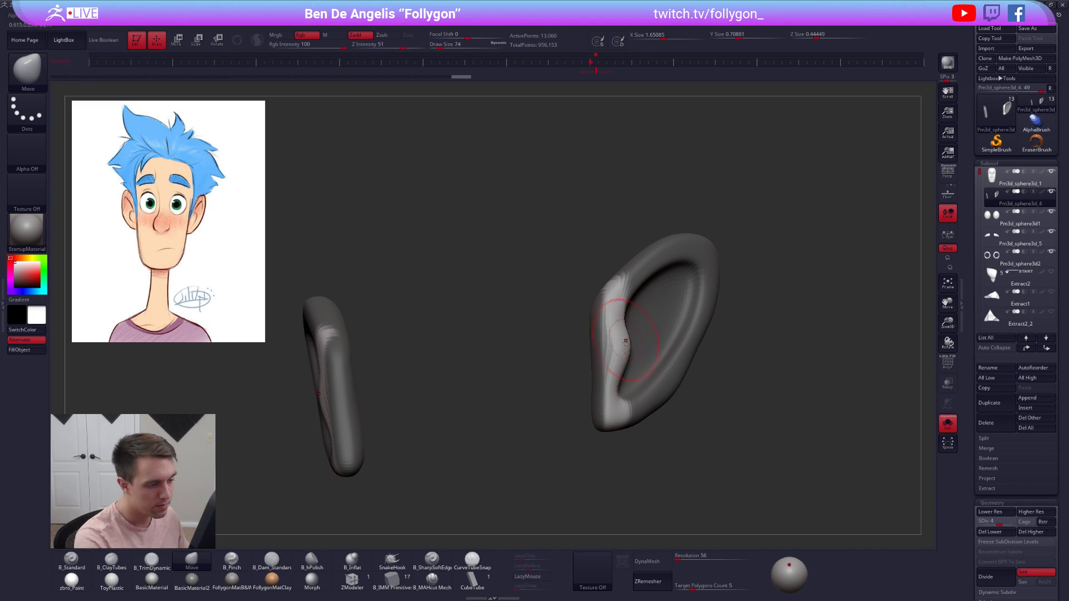
{"action": "left_click_drag", "start_coordinate": [630, 362], "coordinate": [629, 353]}
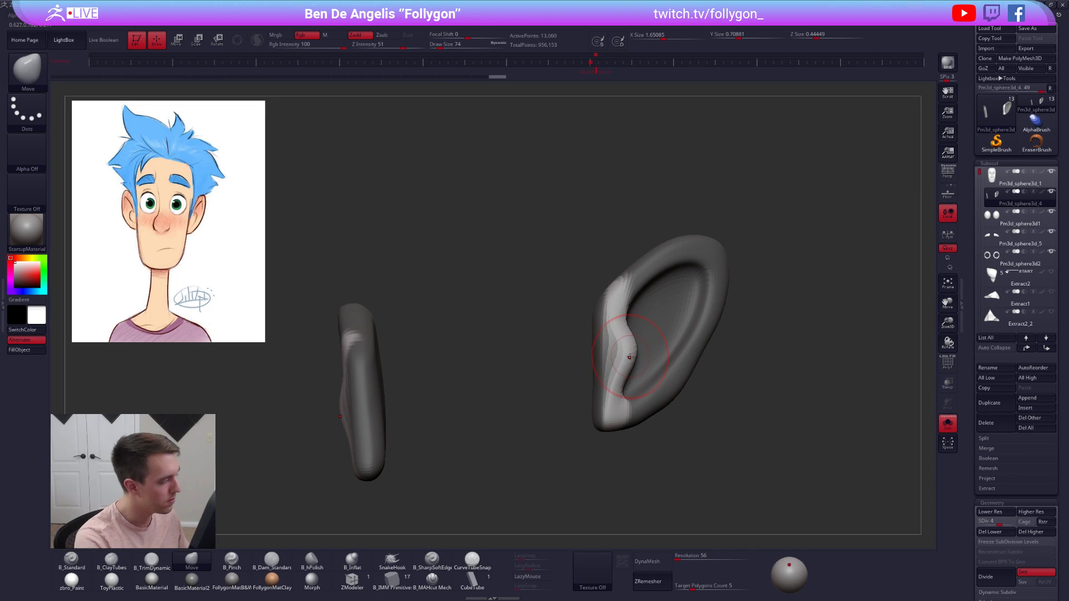
{"action": "mouse_move", "coordinate": [634, 355]}
{"action": "right_mouse_down"}
{"action": "mouse_move", "coordinate": [667, 352]}
{"action": "mouse_move", "coordinate": [660, 334]}
{"action": "right_mouse_up"}
{"action": "key", "text": "alt+s"}
{"action": "key", "text": "ctrl+shift+s"}
{"action": "key", "text": "bracketleft"}
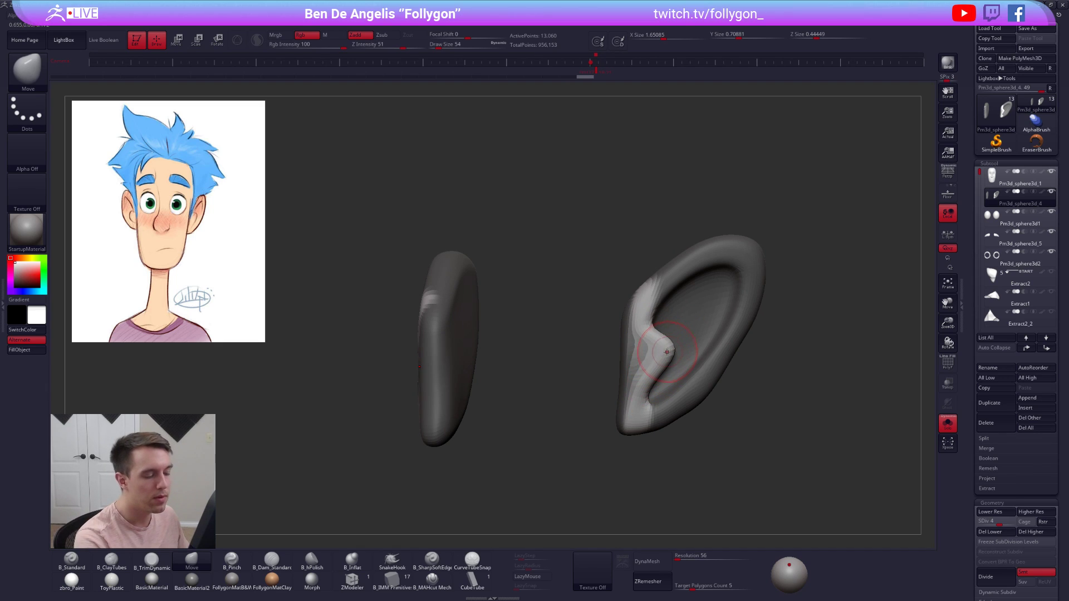
- Adjust the tragus with the Move brush at draw size 61, checking it with the polyframe from another angle
{"action": "right_click_drag", "start_coordinate": [667, 352], "coordinate": [651, 360]}
{"action": "key", "text": "shift+f"}
{"action": "key", "text": "space"}
{"action": "left_click_drag", "start_coordinate": [652, 359], "coordinate": [657, 359]}
{"action": "key", "text": "1"}
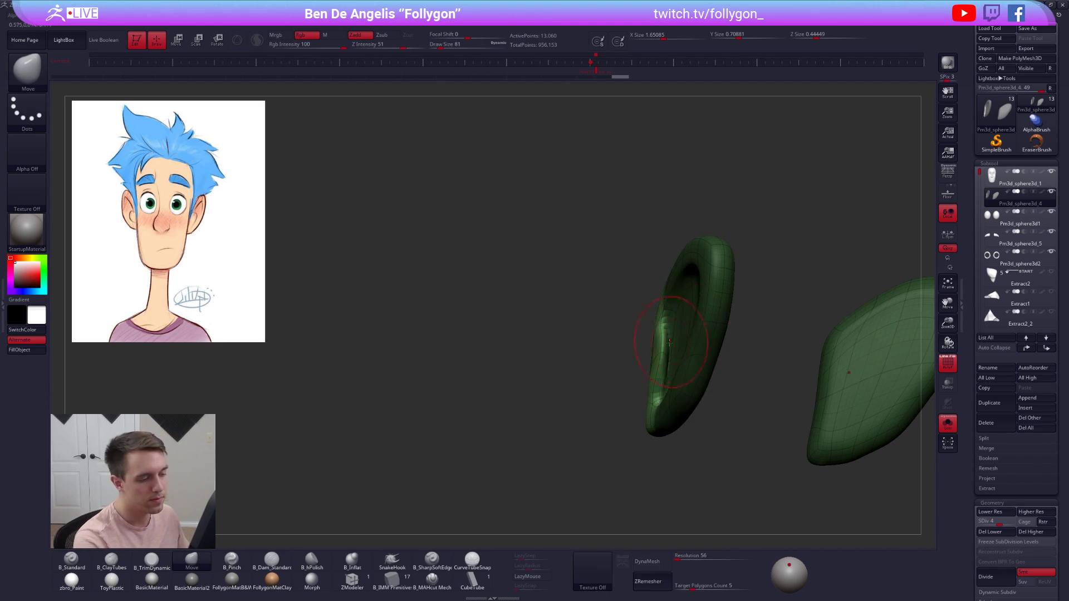
{"action": "key", "text": "1"}
{"action": "right_click_drag", "start_coordinate": [666, 348], "coordinate": [783, 403]}
{"action": "key", "text": "shift+f"}
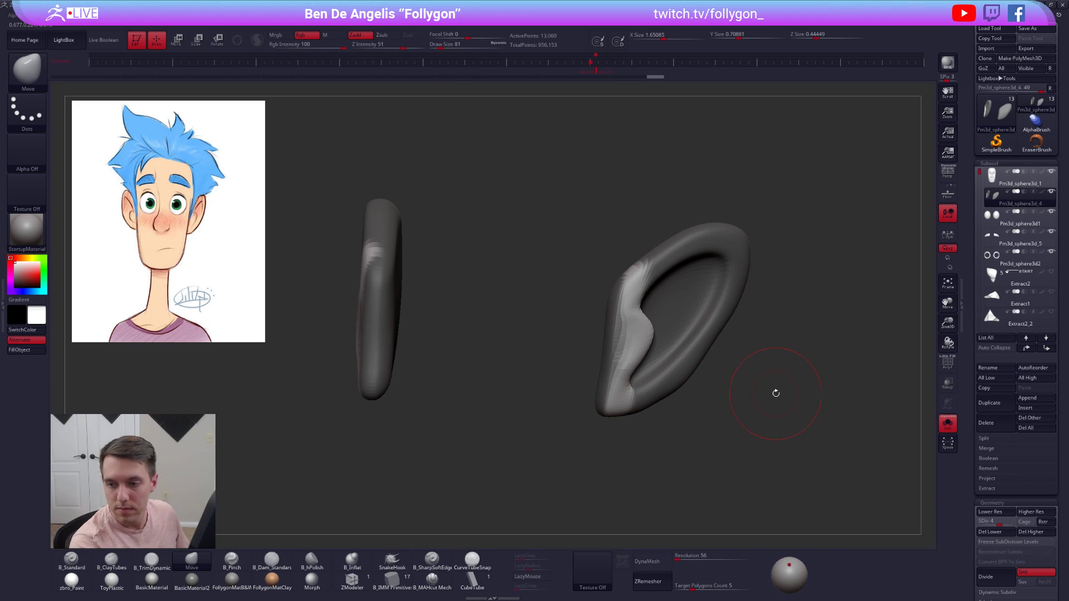
- Refine the tragus outline with the Move brush at draw size 33 and build it up with the ClayTubes brush
{"action": "key", "text": "space"}
{"action": "left_click_drag", "start_coordinate": [637, 335], "coordinate": [632, 335]}
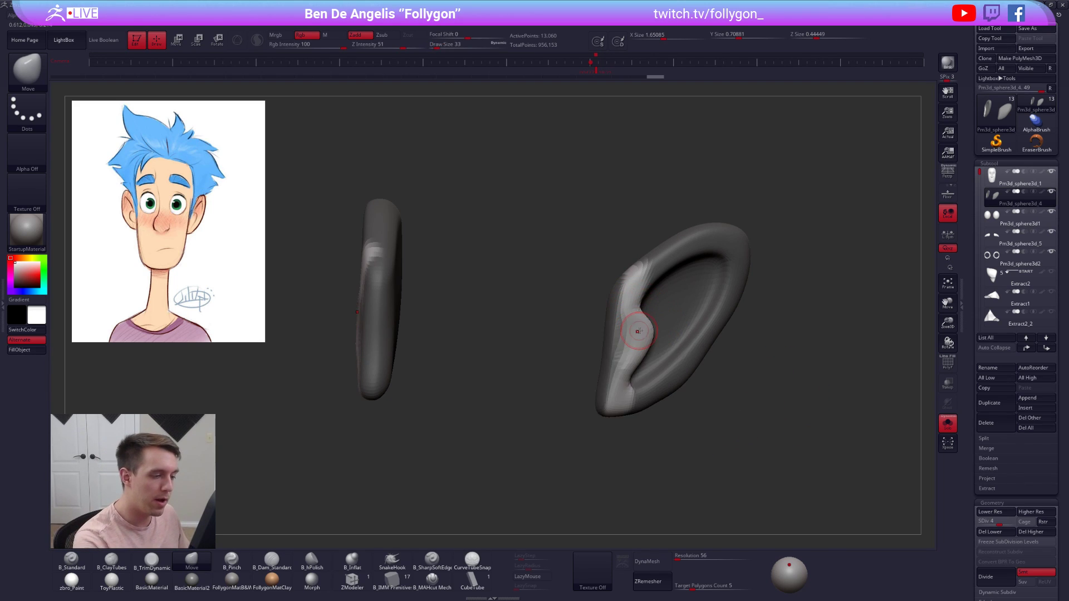
{"action": "right_click_drag", "start_coordinate": [639, 334], "coordinate": [633, 334]}
{"action": "key", "text": "space"}
{"action": "left_click_drag", "start_coordinate": [629, 340], "coordinate": [632, 340]}
{"action": "right_click_drag", "start_coordinate": [636, 342], "coordinate": [624, 321]}
{"action": "key", "text": "2"}
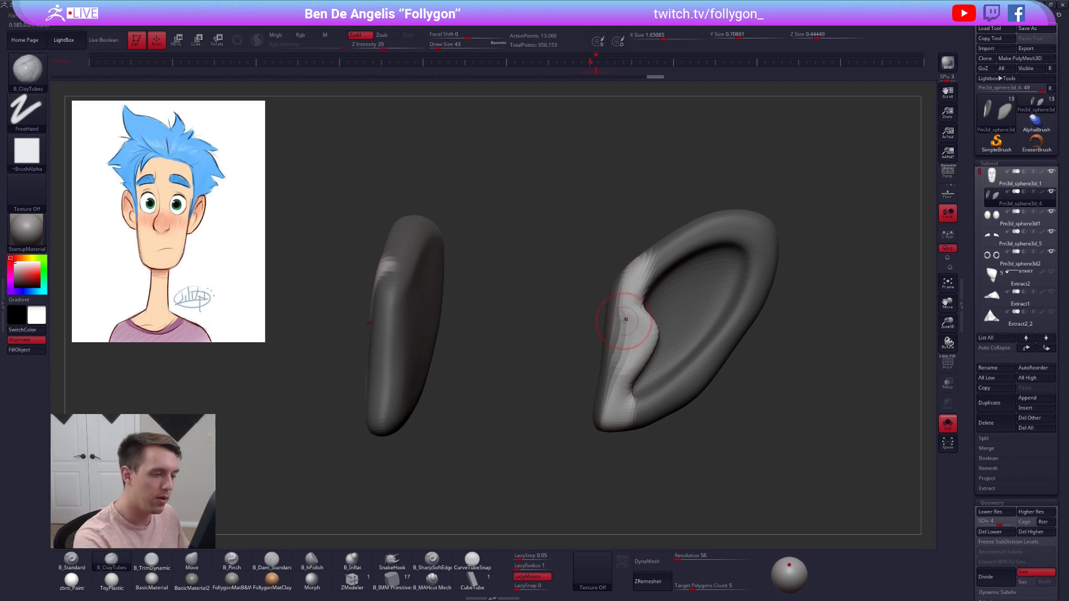
{"action": "left_click_drag", "start_coordinate": [624, 352], "coordinate": [625, 345]}
{"action": "key", "text": "space"}
{"action": "left_click_drag", "start_coordinate": [622, 345], "coordinate": [625, 345]}
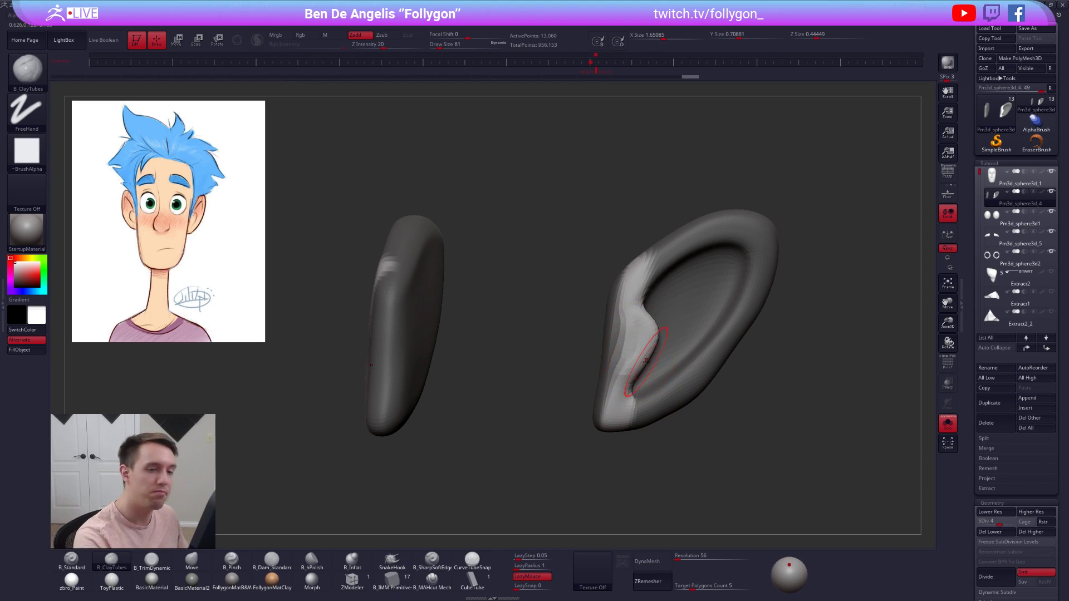
- Try Auto Collapse on the subtool folders and turn it off again
{"action": "mouse_move", "coordinate": [1011, 195]}
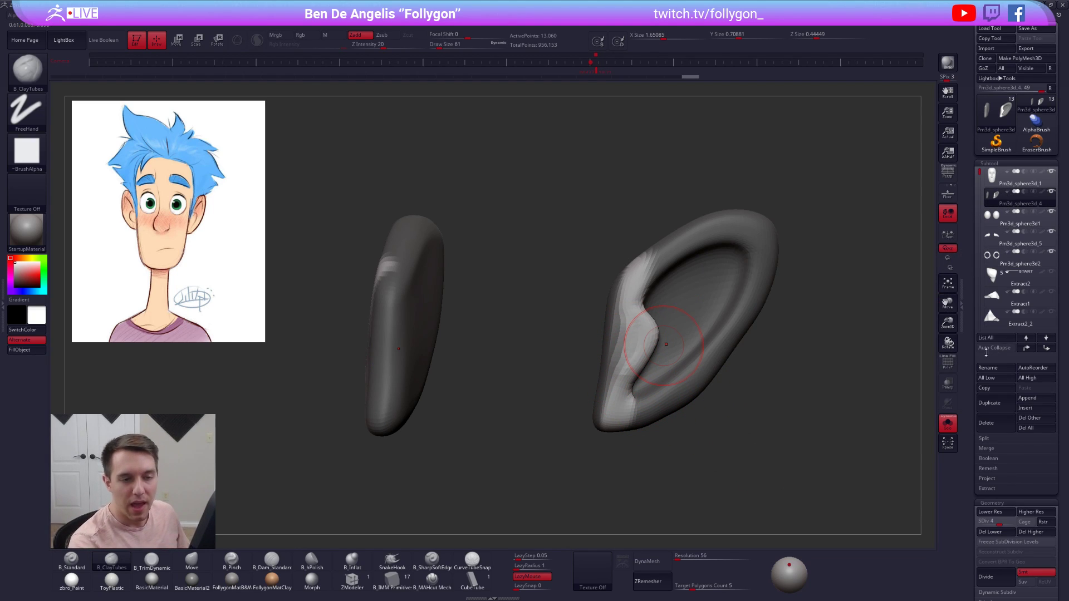
{"action": "left_click", "coordinate": [996, 348]}
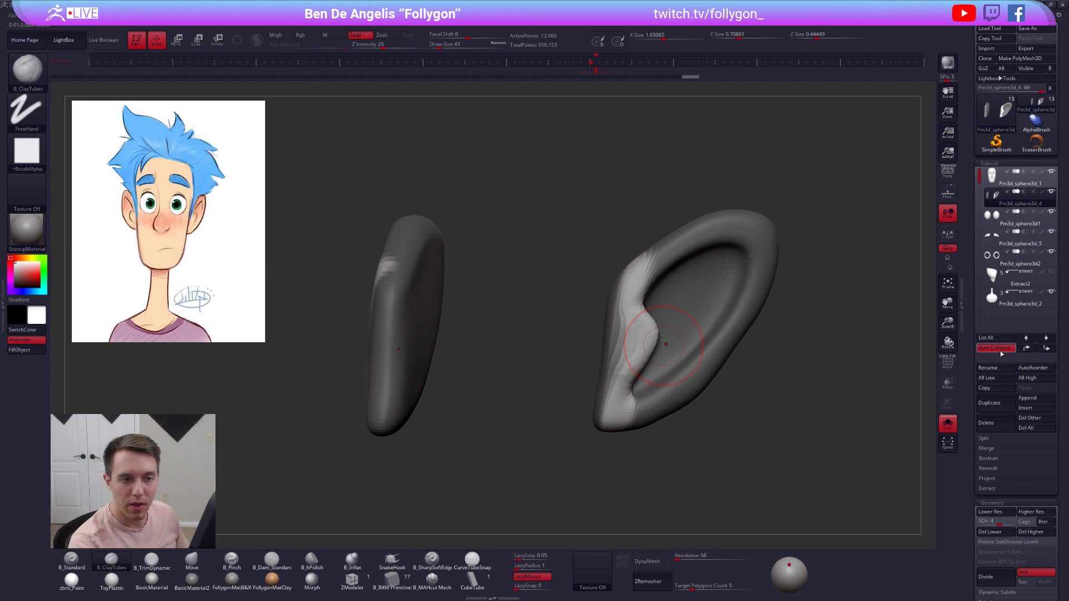
{"action": "mouse_move", "coordinate": [1003, 278]}
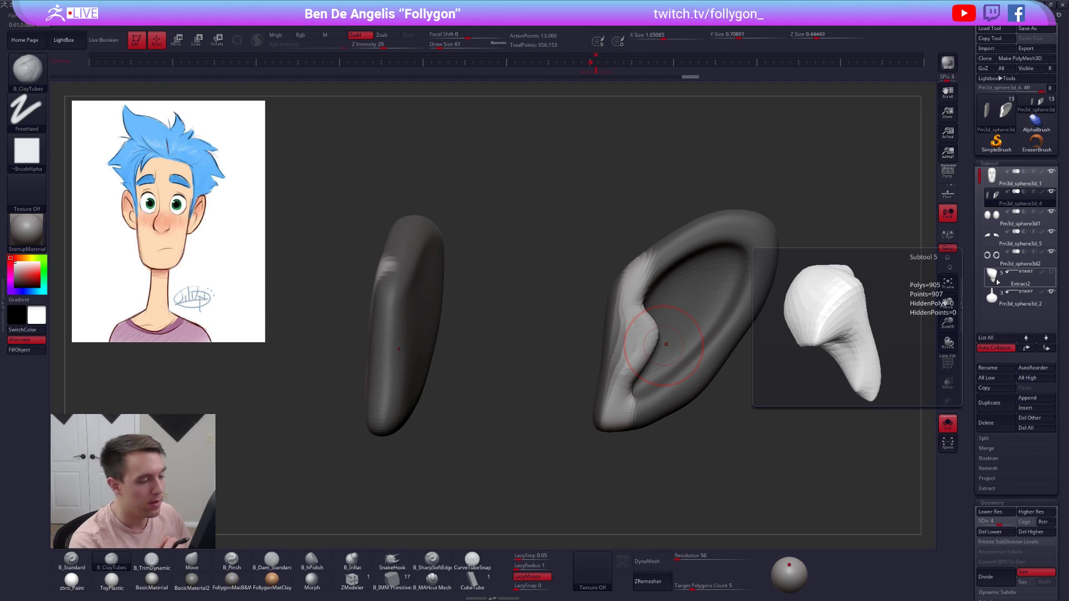
{"action": "left_click", "coordinate": [1001, 348]}
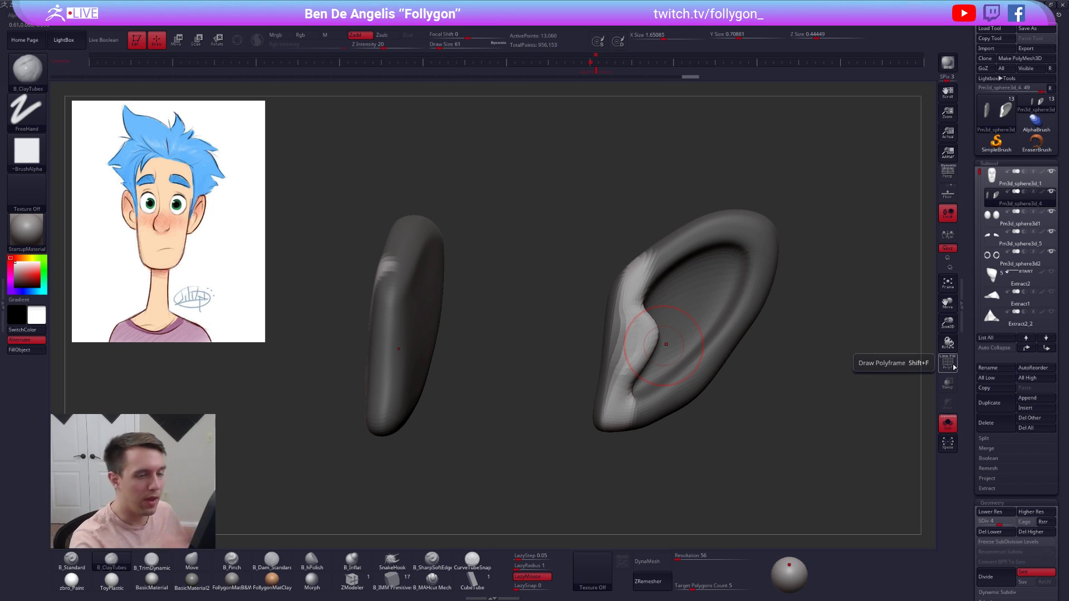
- Pull the tragus further inward with the Move brush, smooth it, clear the mask, restore subdivision level 6, and show the whole head
{"action": "key", "text": "b"}
{"action": "key", "text": "m"}
{"action": "key", "text": "v"}
{"action": "left_click_drag", "start_coordinate": [657, 336], "coordinate": [668, 336]}
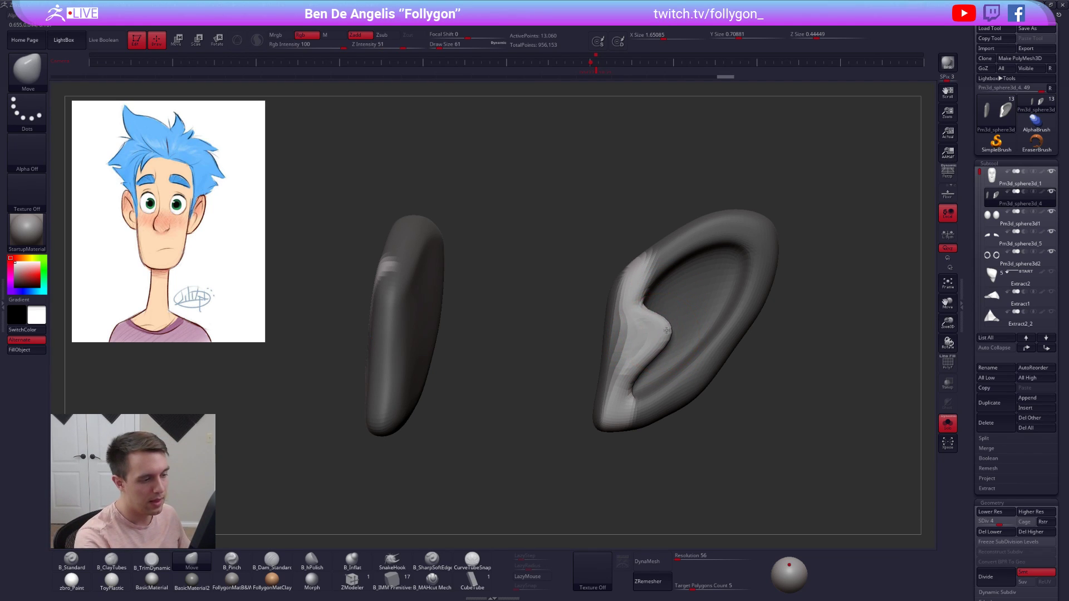
{"action": "left_click_drag", "start_coordinate": [635, 354], "coordinate": [649, 339], "text": "shift"}
{"action": "mouse_move", "coordinate": [744, 356]}
{"action": "left_mouse_down"}
{"action": "mouse_move", "coordinate": [796, 352]}
{"action": "mouse_move", "coordinate": [779, 359]}
{"action": "left_mouse_up"}
{"action": "key", "text": "d"}
{"action": "key", "text": "ctrl+d"}
{"action": "key", "text": "d"}
{"action": "right_click_drag", "start_coordinate": [686, 357], "coordinate": [651, 357]}
{"action": "key", "text": "alt+s"}
{"action": "right_click_drag", "start_coordinate": [705, 393], "coordinate": [649, 344], "text": "alt"}
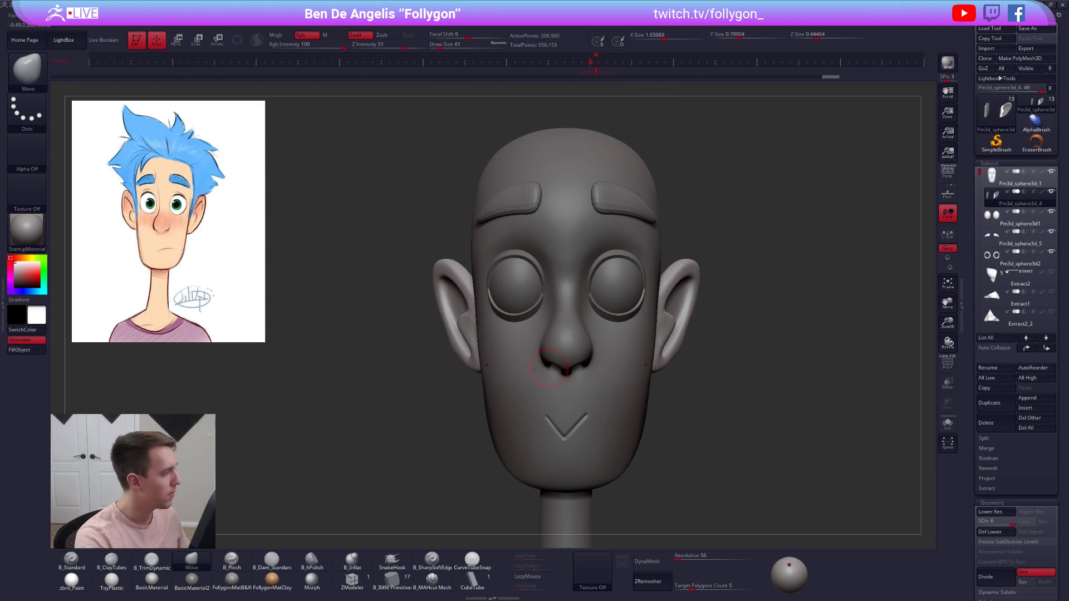
- Nudge the front of the ears with the Move brush three subdivision levels down, restore the highest level, and isolate the ears
{"action": "mouse_move", "coordinate": [453, 353]}
{"action": "right_mouse_down"}
{"action": "mouse_move", "coordinate": [576, 351]}
{"action": "mouse_move", "coordinate": [590, 385]}
{"action": "right_mouse_up"}
{"action": "key", "text": "shift+d"}
{"action": "key", "text": "shift+d"}
{"action": "key", "text": "shift+d"}
{"action": "left_click_drag", "start_coordinate": [465, 322], "coordinate": [460, 312]}
{"action": "key", "text": "d"}
{"action": "key", "text": "d"}
{"action": "key", "text": "d"}
{"action": "key", "text": "alt+s"}
- Build up the tragus with the ClayTubes brush at draw size 61 and smooth the added volume
{"action": "key", "text": "2"}
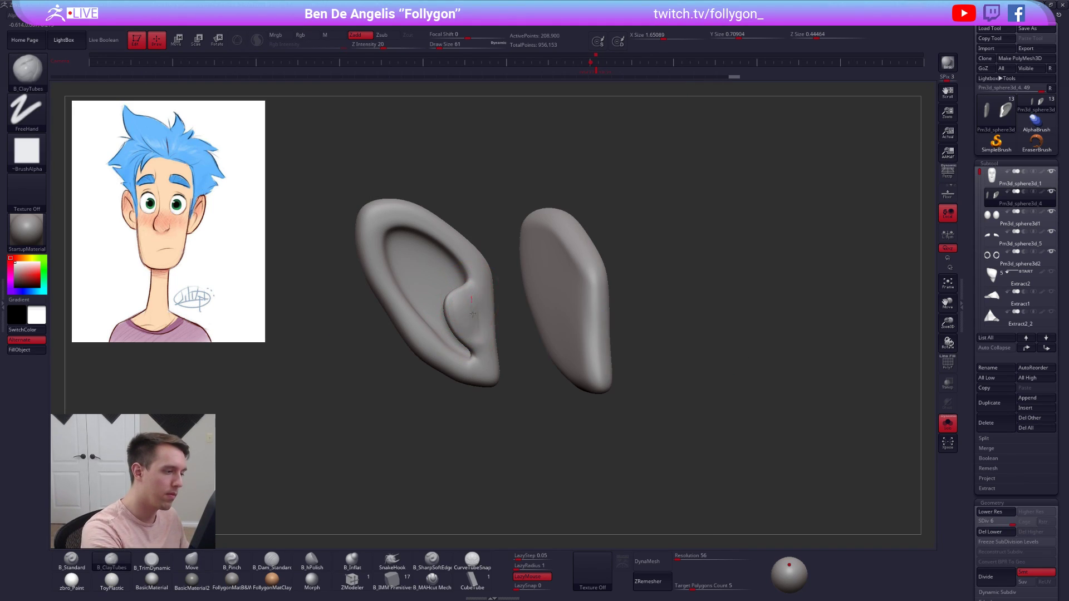
{"action": "left_click_drag", "start_coordinate": [484, 344], "coordinate": [471, 330]}
{"action": "key", "text": "shift"}
{"action": "mouse_move", "coordinate": [472, 329]}
{"action": "right_mouse_down"}
{"action": "mouse_move", "coordinate": [524, 314]}
{"action": "mouse_move", "coordinate": [527, 332]}
{"action": "mouse_move", "coordinate": [502, 327]}
{"action": "mouse_move", "coordinate": [529, 333]}
{"action": "right_mouse_up"}
{"action": "key", "text": "space"}
{"action": "key", "text": "4"}
{"action": "key", "text": "space"}
{"action": "left_click_drag", "start_coordinate": [523, 326], "coordinate": [525, 325]}
{"action": "key", "text": "ctrl+space"}
{"action": "left_click", "coordinate": [517, 329]}
- Refine and smooth the tragus surface and the crease around it, working from several angles
{"action": "mouse_move", "coordinate": [516, 328]}
{"action": "right_mouse_down"}
{"action": "mouse_move", "coordinate": [529, 325]}
{"action": "mouse_move", "coordinate": [528, 359]}
{"action": "mouse_move", "coordinate": [544, 334]}
{"action": "mouse_move", "coordinate": [537, 322]}
{"action": "mouse_move", "coordinate": [582, 330]}
{"action": "right_mouse_up"}
{"action": "key", "text": "shift+s"}
{"action": "mouse_move", "coordinate": [525, 370]}
{"action": "right_mouse_down"}
{"action": "mouse_move", "coordinate": [554, 341]}
{"action": "mouse_move", "coordinate": [527, 331]}
{"action": "right_mouse_up"}
{"action": "key", "text": "ctrl+space"}
{"action": "key", "text": "shift+s"}
{"action": "right_click_drag", "start_coordinate": [526, 331], "coordinate": [563, 351], "text": "ctrl"}
{"action": "key", "text": "space"}
{"action": "left_click_drag", "start_coordinate": [563, 351], "coordinate": [560, 350]}
{"action": "key", "text": "2"}
{"action": "key", "text": "space"}
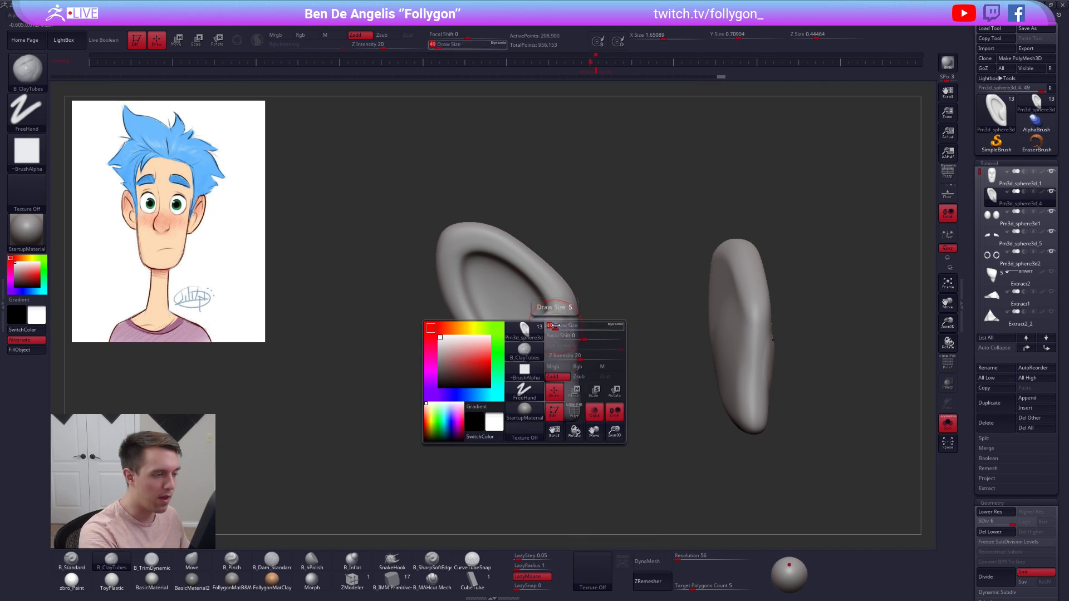
{"action": "key", "text": "space"}
{"action": "key", "text": "shift"}
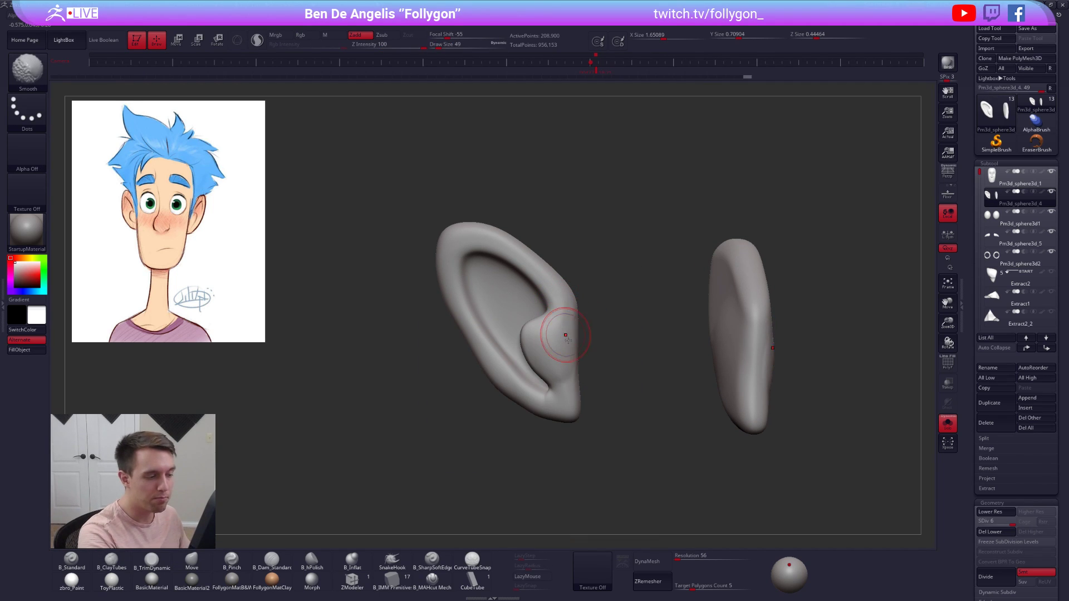
- Blend the lower tragus into the earlobe by smoothing with the draw size at 67
{"action": "right_click_drag", "start_coordinate": [565, 335], "coordinate": [559, 364]}
{"action": "key", "text": "space"}
{"action": "left_click_drag", "start_coordinate": [558, 371], "coordinate": [562, 371]}
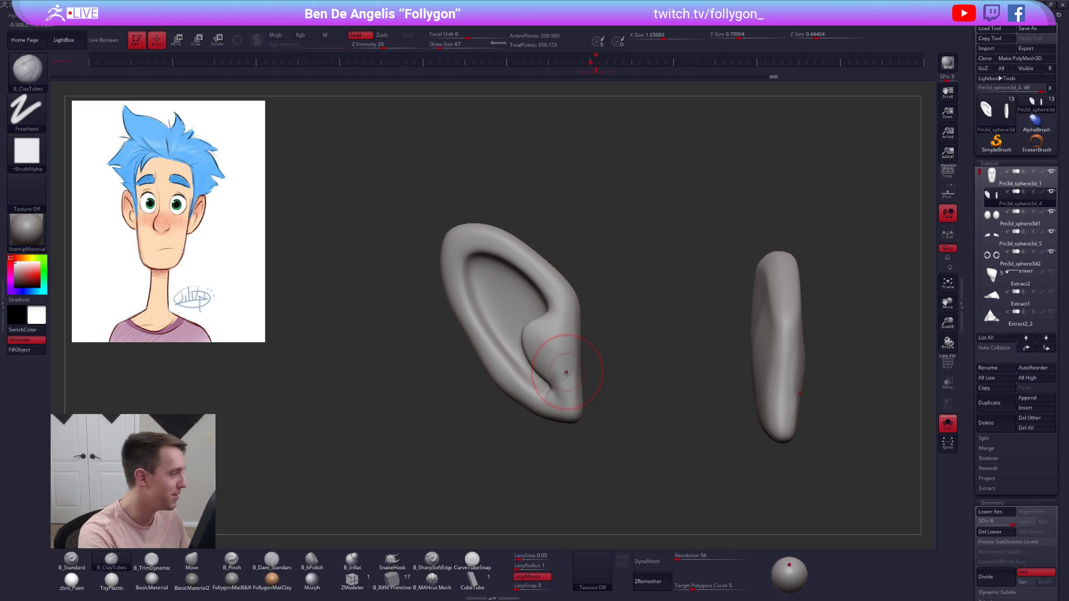
{"action": "right_click_drag", "start_coordinate": [566, 370], "coordinate": [572, 385]}
{"action": "key", "text": "shift"}
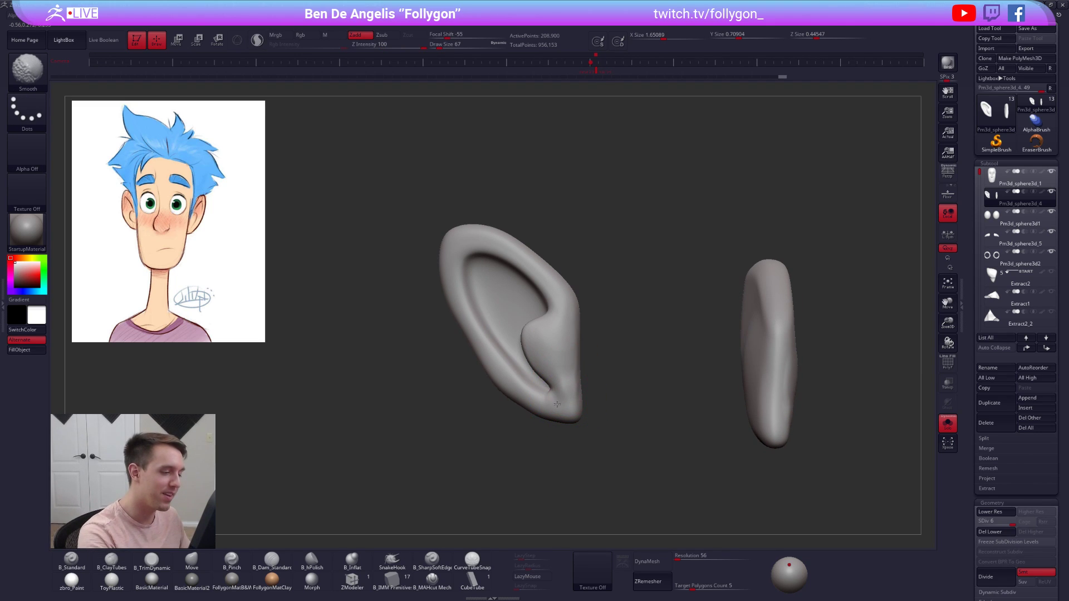
{"action": "left_click_drag", "start_coordinate": [570, 397], "coordinate": [572, 385], "text": "shift"}
- Show the whole bust, lower the ears to subdivision level 3, and pull the upper back rim inward with the Move brush at draw size 130
{"action": "key", "text": "alt+s"}
{"action": "mouse_move", "coordinate": [573, 386]}
{"action": "right_mouse_down"}
{"action": "mouse_move", "coordinate": [558, 394]}
{"action": "mouse_move", "coordinate": [505, 348]}
{"action": "right_mouse_up"}
{"action": "key", "text": "shift"}
{"action": "key", "text": "shift+d"}
{"action": "key", "text": "shift+d"}
{"action": "key", "text": "space"}
{"action": "key", "text": "b"}
{"action": "key", "text": "m"}
{"action": "key", "text": "v"}
{"action": "key", "text": "space"}
{"action": "left_click_drag", "start_coordinate": [500, 345], "coordinate": [501, 345]}
{"action": "key", "text": "shift+d"}
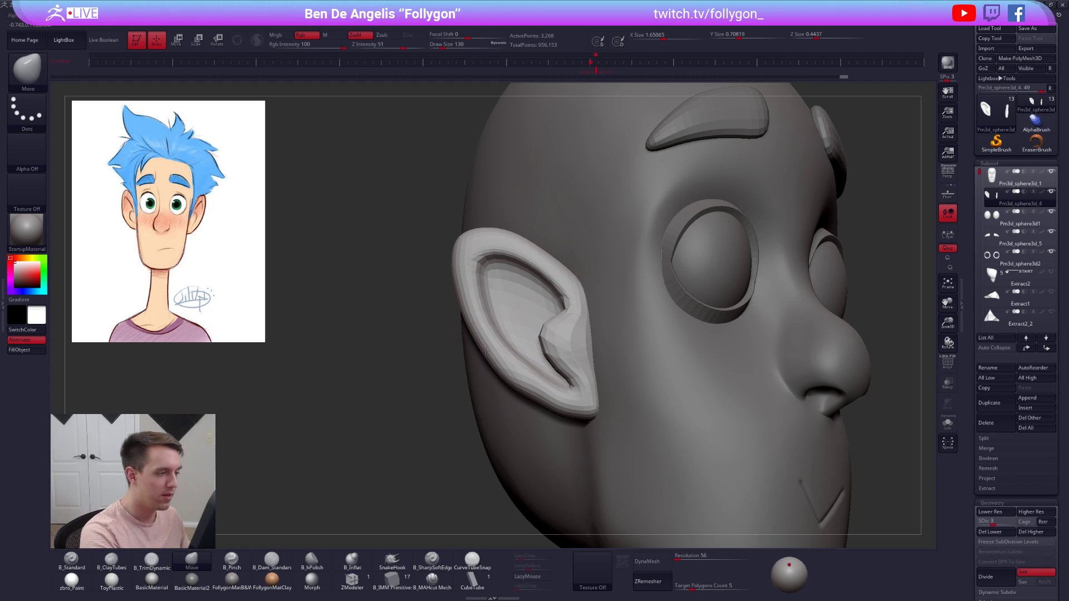
{"action": "left_click_drag", "start_coordinate": [459, 261], "coordinate": [468, 267]}
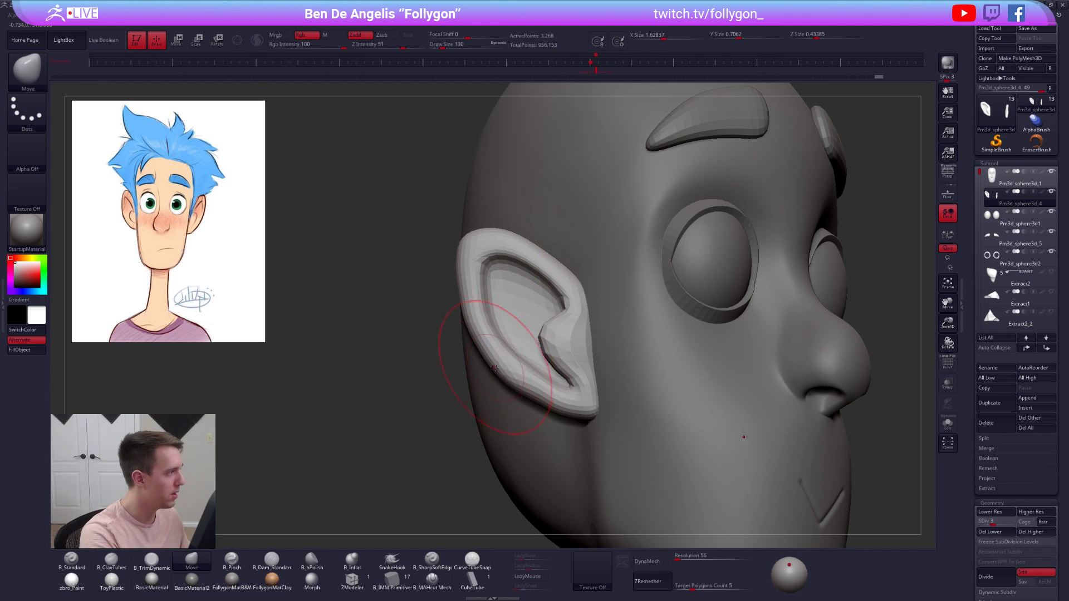
- Adjust the lower and upper edges of the ear rim with the Move brush at draw size 104
{"action": "right_click_drag", "start_coordinate": [510, 401], "coordinate": [533, 394]}
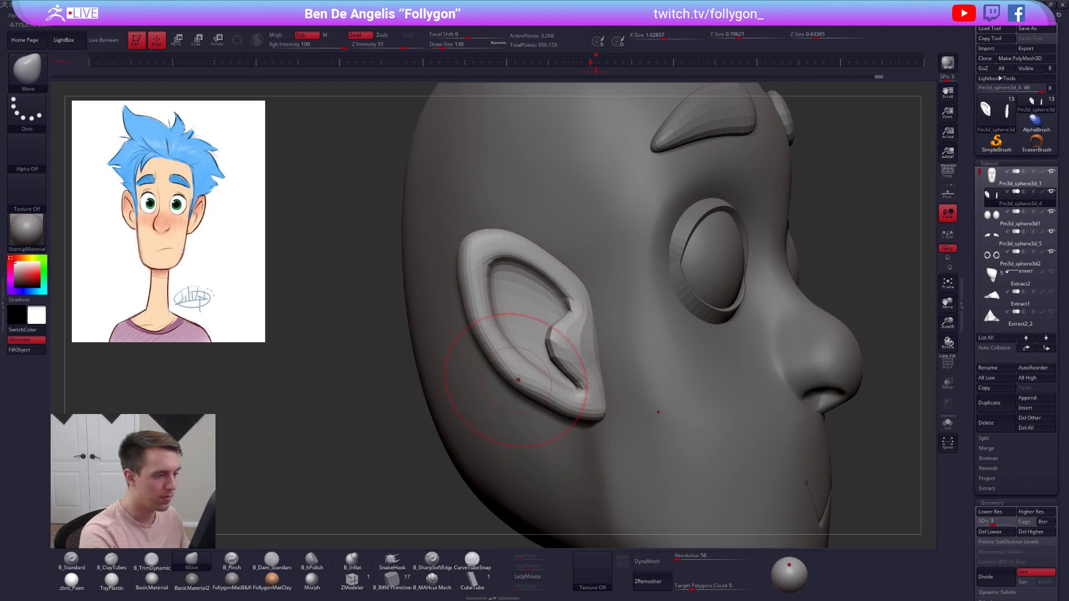
{"action": "key", "text": "space"}
{"action": "left_click_drag", "start_coordinate": [556, 408], "coordinate": [546, 407]}
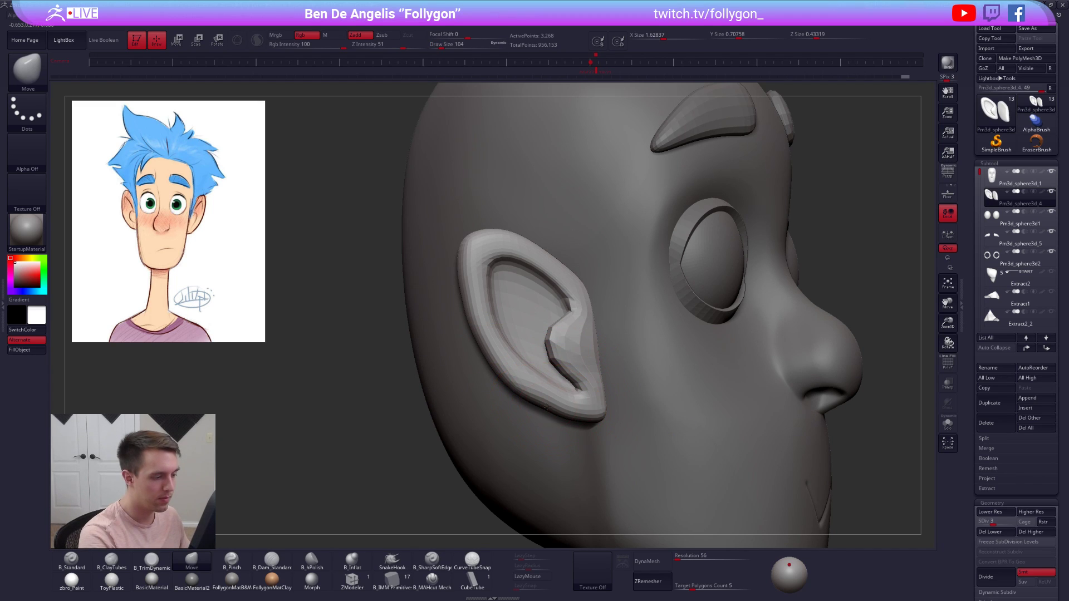
{"action": "right_click_drag", "start_coordinate": [521, 343], "coordinate": [535, 334]}
{"action": "left_click_drag", "start_coordinate": [534, 334], "coordinate": [528, 329]}
{"action": "left_click_drag", "start_coordinate": [483, 254], "coordinate": [489, 258]}
- Refine the upper rim and inner contour of the ears with the Move brush at varying draw sizes from several angles
{"action": "right_click_drag", "start_coordinate": [489, 257], "coordinate": [466, 267]}
{"action": "key", "text": "space"}
{"action": "left_click_drag", "start_coordinate": [489, 255], "coordinate": [500, 257]}
{"action": "left_click_drag", "start_coordinate": [494, 295], "coordinate": [509, 286]}
{"action": "key", "text": "space"}
{"action": "left_click_drag", "start_coordinate": [585, 255], "coordinate": [559, 274]}
{"action": "key", "text": "space"}
{"action": "left_click_drag", "start_coordinate": [496, 263], "coordinate": [503, 264]}
{"action": "mouse_move", "coordinate": [617, 374]}
{"action": "right_mouse_down"}
{"action": "mouse_move", "coordinate": [584, 329]}
{"action": "mouse_move", "coordinate": [580, 304]}
{"action": "right_mouse_up"}
{"action": "key", "text": "space"}
{"action": "left_click_drag", "start_coordinate": [577, 329], "coordinate": [583, 329]}
- Rotate the ears where they attach to the head and restore their highest subdivision level
{"action": "key", "text": "alt+s"}
{"action": "mouse_move", "coordinate": [579, 325]}
{"action": "right_mouse_down"}
{"action": "mouse_move", "coordinate": [597, 370]}
{"action": "mouse_move", "coordinate": [603, 356]}
{"action": "right_mouse_up"}
{"action": "key", "text": "r"}
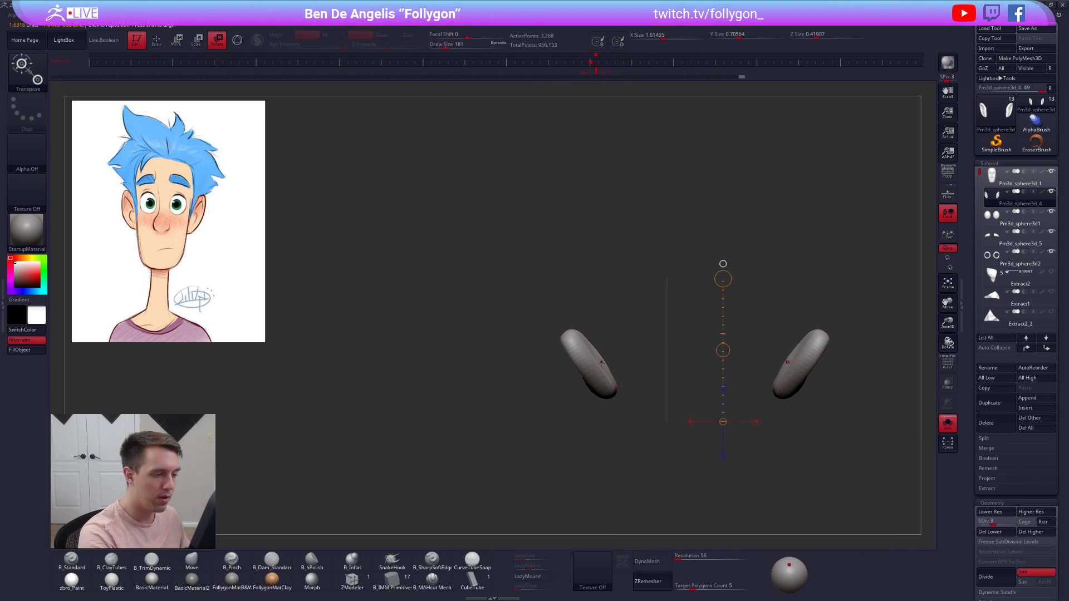
{"action": "key", "text": "alt+s"}
{"action": "mouse_move", "coordinate": [609, 397]}
{"action": "left_mouse_down"}
{"action": "mouse_move", "coordinate": [554, 289]}
{"action": "mouse_move", "coordinate": [565, 283]}
{"action": "left_mouse_up"}
{"action": "right_click_drag", "start_coordinate": [579, 323], "coordinate": [618, 248]}
{"action": "key", "text": "d"}
{"action": "key", "text": "d"}
{"action": "key", "text": "d"}
{"action": "right_click_drag", "start_coordinate": [617, 390], "coordinate": [615, 495]}
{"action": "right_click_drag", "start_coordinate": [615, 496], "coordinate": [614, 363], "text": "alt"}
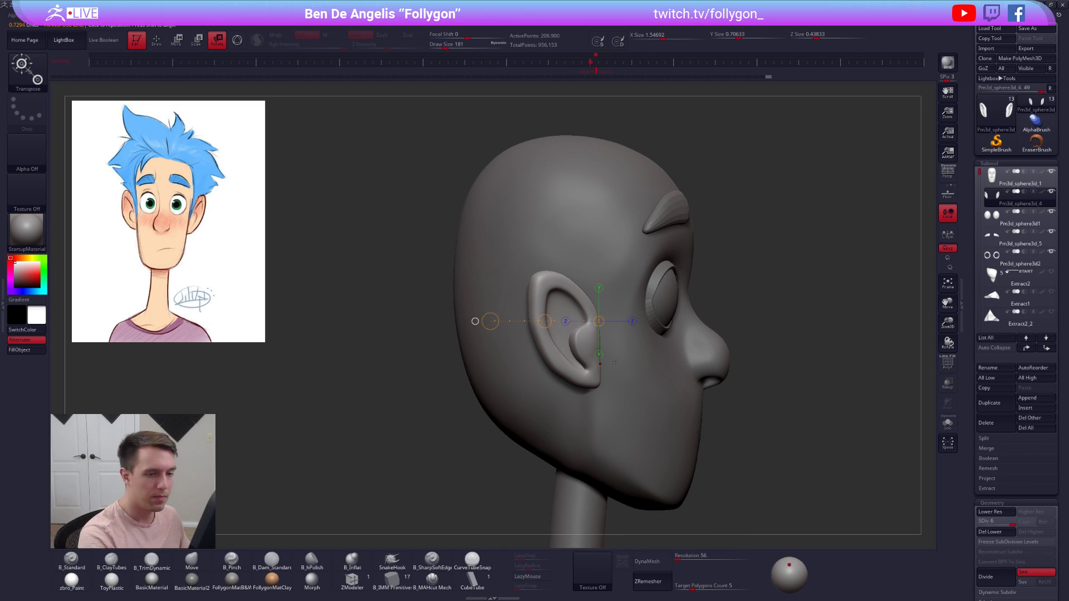
{"action": "left_click", "coordinate": [948, 234]}
{"action": "key", "text": "e"}
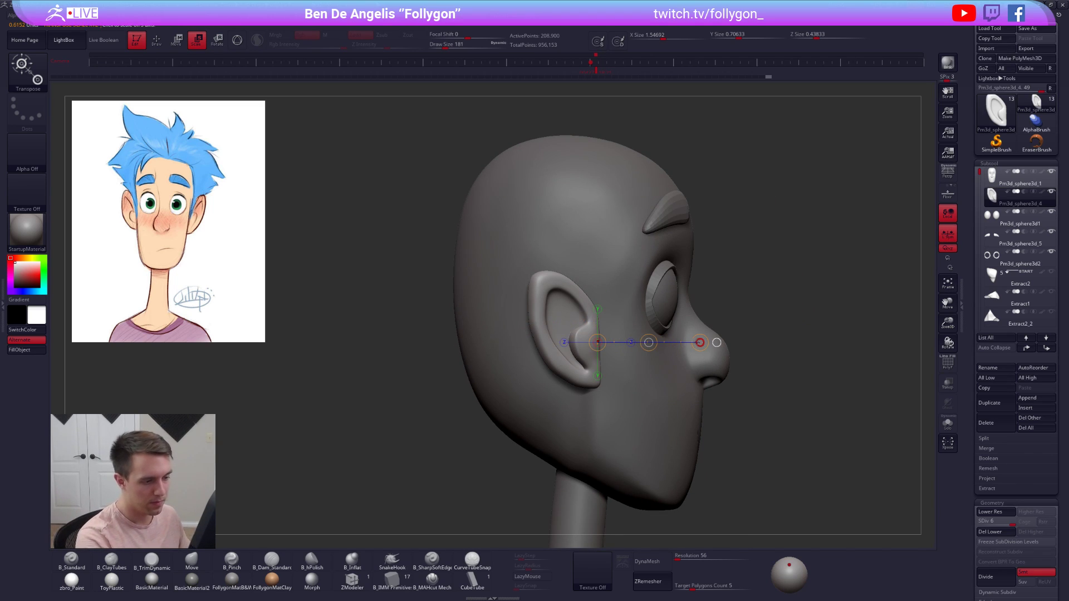
{"action": "left_click", "coordinate": [944, 235]}
{"action": "key", "text": "q"}
- Select the head, lower it to subdivision level 1, and mask everything except the lower back of the skull with a blurred edge
{"action": "right_click_drag", "start_coordinate": [779, 371], "coordinate": [716, 410], "text": "ctrl"}
{"action": "mouse_move", "coordinate": [716, 409]}
{"action": "right_mouse_down"}
{"action": "mouse_move", "coordinate": [758, 417]}
{"action": "mouse_move", "coordinate": [644, 383]}
{"action": "right_mouse_up"}
{"action": "left_click", "coordinate": [675, 382], "text": "alt"}
{"action": "key", "text": "s"}
{"action": "left_click_drag", "start_coordinate": [646, 385], "coordinate": [654, 385]}
{"action": "mouse_move", "coordinate": [705, 363]}
{"action": "right_mouse_down", "text": "shift"}
{"action": "mouse_move", "coordinate": [613, 327]}
{"action": "mouse_move", "coordinate": [633, 324]}
{"action": "right_mouse_up", "text": "shift"}
{"action": "mouse_move", "coordinate": [543, 294]}
{"action": "left_mouse_down", "text": "ctrl"}
{"action": "mouse_move", "coordinate": [690, 385]}
{"action": "mouse_move", "coordinate": [735, 214]}
{"action": "left_mouse_up", "text": "ctrl"}
{"action": "key", "text": "shift+d"}
{"action": "key", "text": "shift+d"}
{"action": "key", "text": "shift+d"}
{"action": "key", "text": "shift+d"}
{"action": "left_click", "coordinate": [610, 339], "text": "ctrl"}
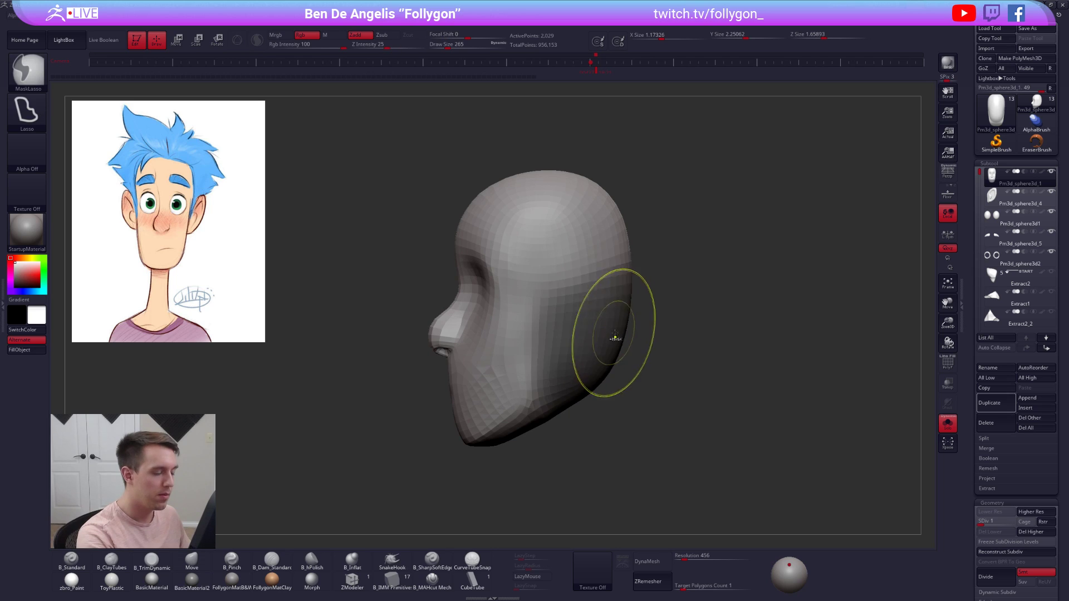
{"action": "left_click", "coordinate": [665, 330], "text": "ctrl"}
- Push the back of the skull inward with the Move brush at draw sizes 307 and 447, checking it against the ears and neck
{"action": "right_click_drag", "start_coordinate": [614, 336], "coordinate": [557, 333]}
{"action": "key", "text": "space"}
{"action": "left_click", "coordinate": [591, 350]}
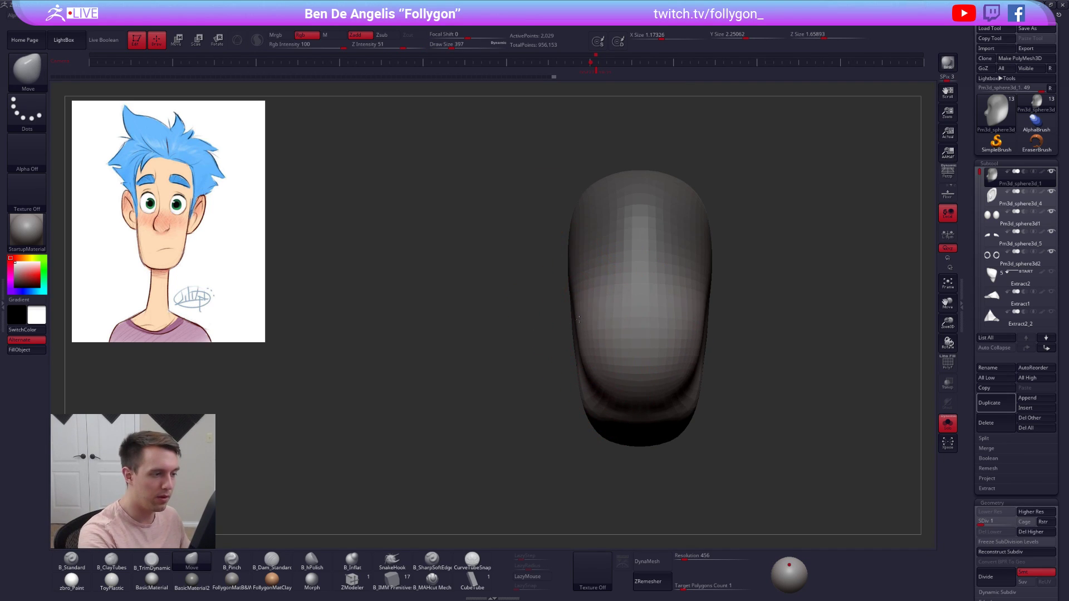
{"action": "key", "text": "alt+s"}
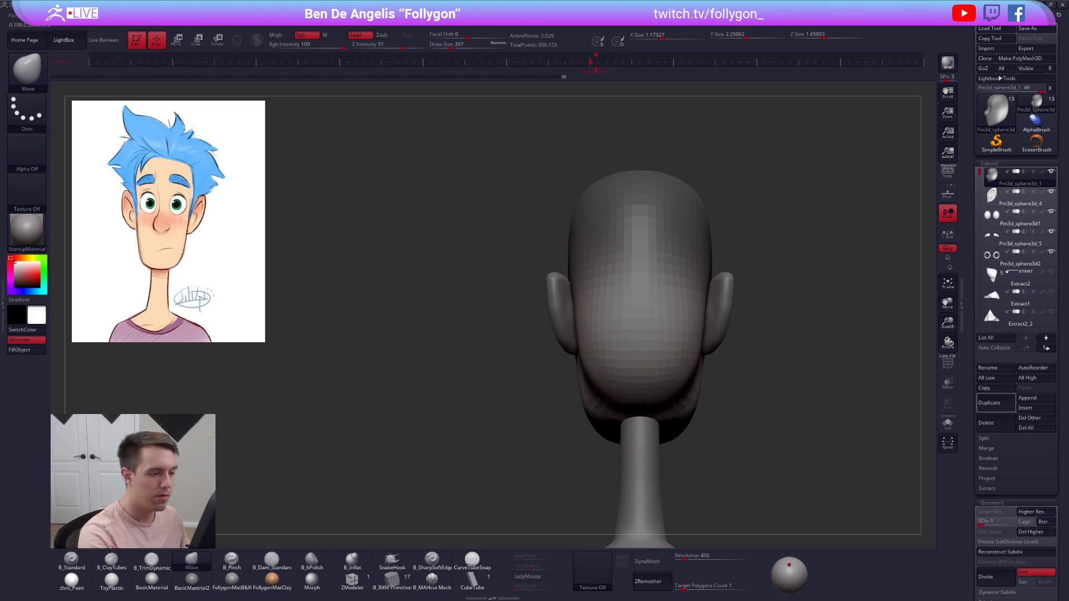
{"action": "right_click_drag", "start_coordinate": [639, 352], "coordinate": [624, 326], "text": "shift"}
{"action": "right_click_drag", "start_coordinate": [603, 375], "coordinate": [603, 356], "text": "ctrl"}
{"action": "key", "text": "space"}
{"action": "left_click_drag", "start_coordinate": [603, 362], "coordinate": [608, 361]}
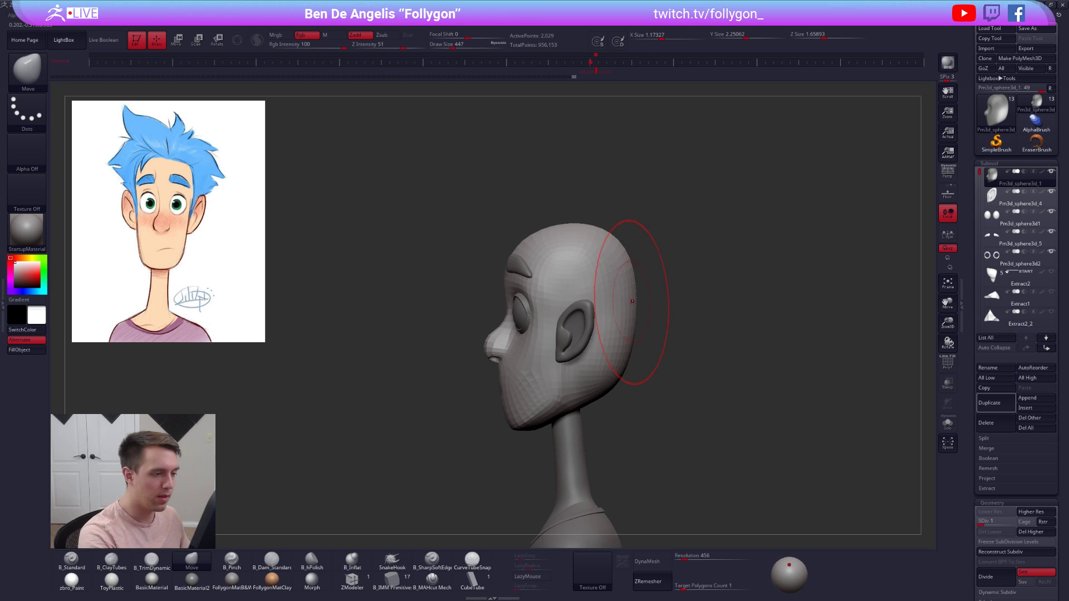
{"action": "right_click_drag", "start_coordinate": [626, 315], "coordinate": [646, 351]}
{"action": "key", "text": "space"}
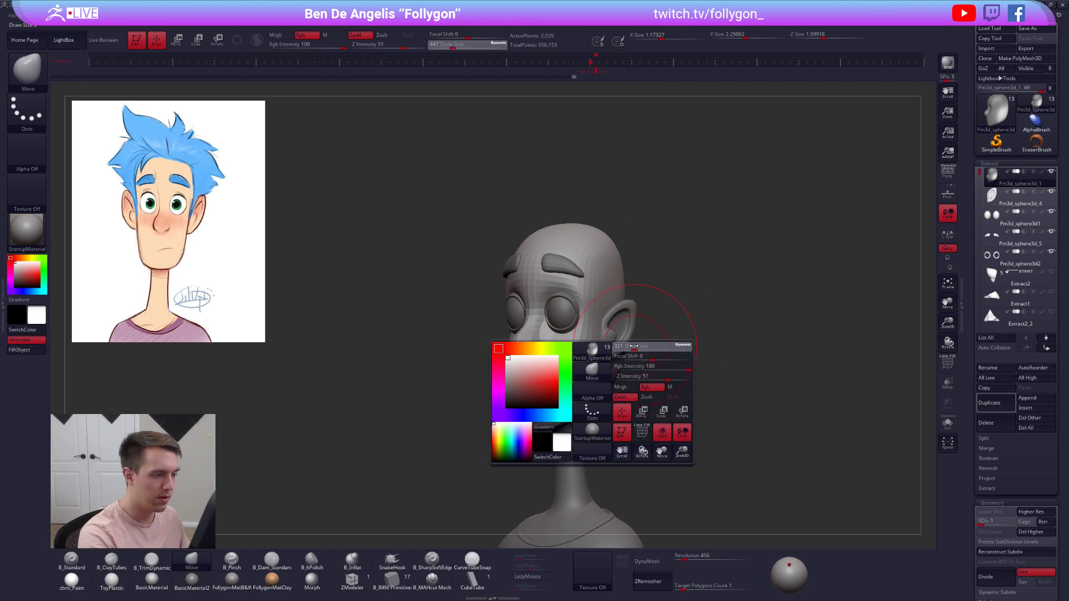
{"action": "left_click_drag", "start_coordinate": [646, 355], "coordinate": [639, 355]}
- Raise the head to subdivision level 2 and refine the lower face with the Move brush at draw size 140
{"action": "mouse_move", "coordinate": [568, 379]}
{"action": "right_mouse_down"}
{"action": "mouse_move", "coordinate": [602, 383]}
{"action": "mouse_move", "coordinate": [594, 424]}
{"action": "mouse_move", "coordinate": [542, 377]}
{"action": "right_mouse_up"}
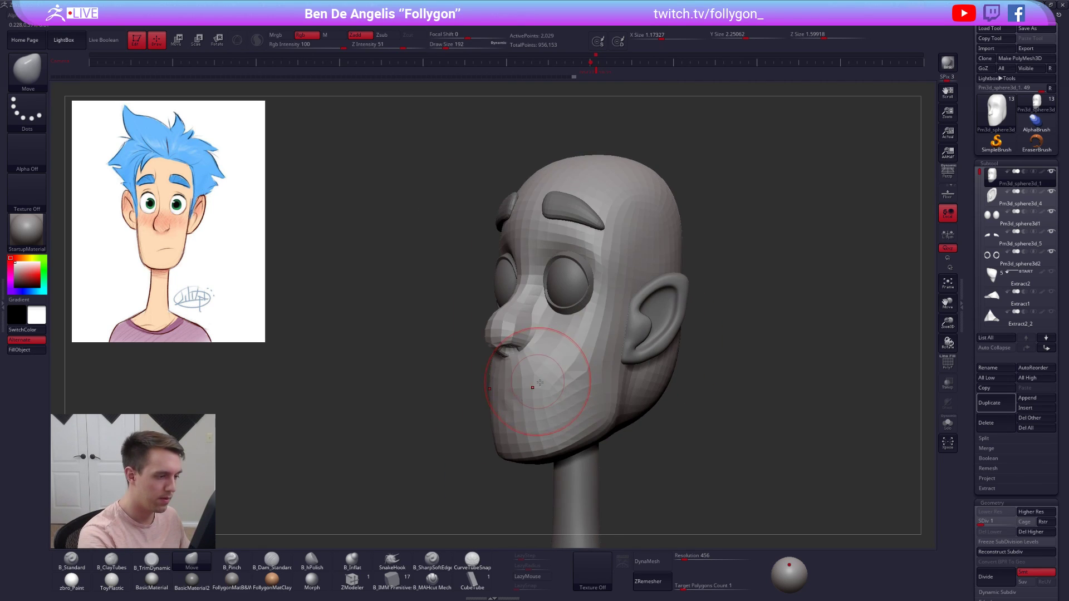
{"action": "key", "text": "d"}
{"action": "key", "text": "space"}
{"action": "left_click_drag", "start_coordinate": [598, 409], "coordinate": [592, 409]}
{"action": "right_click_drag", "start_coordinate": [613, 395], "coordinate": [683, 463], "text": "alt"}
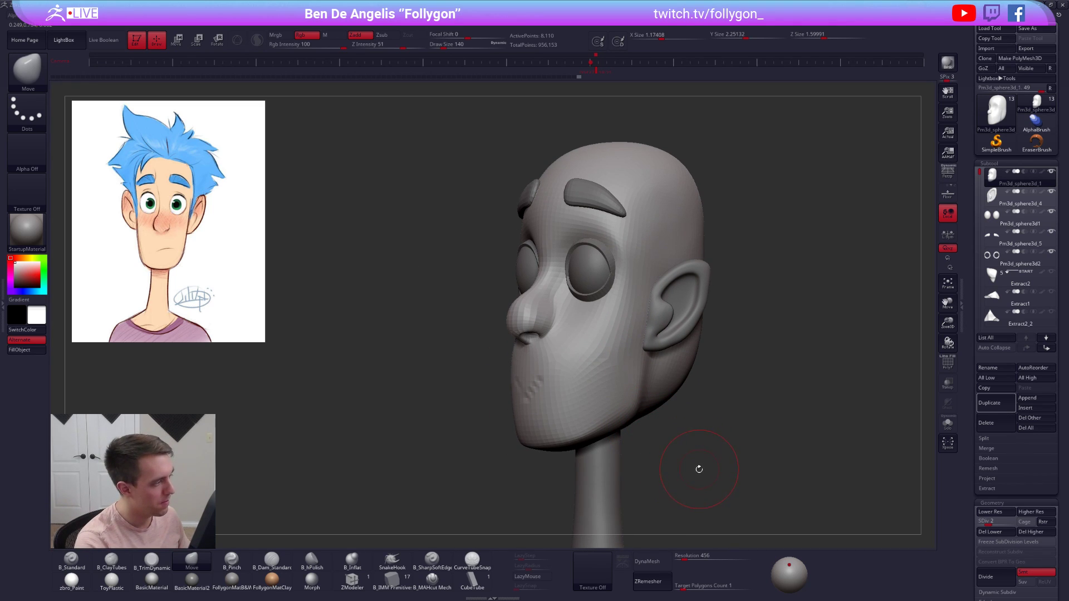
{"action": "right_click_drag", "start_coordinate": [696, 470], "coordinate": [690, 476]}
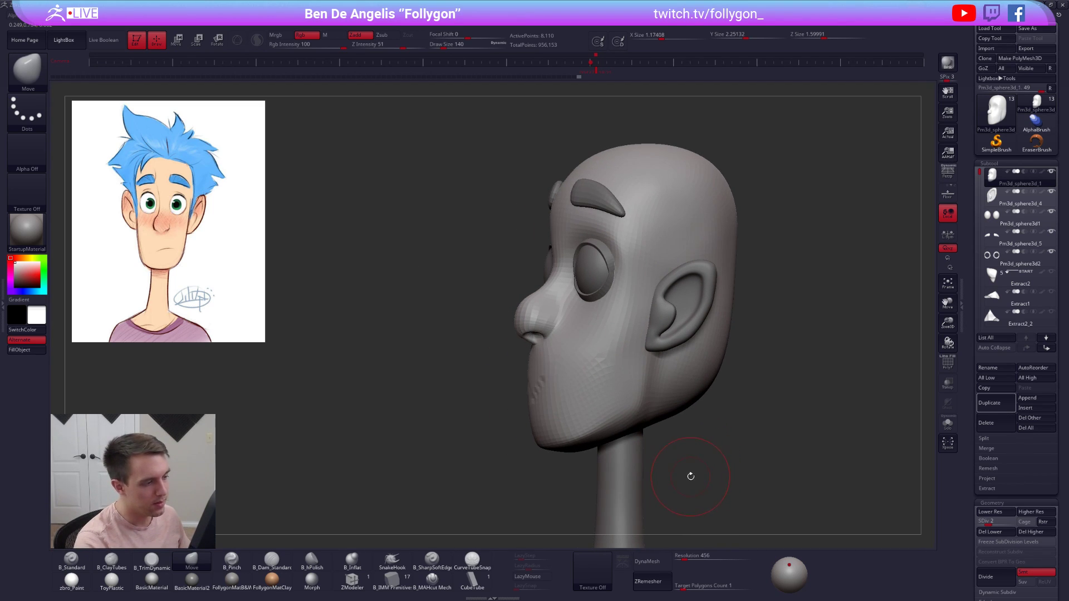
- Isolate the head, raise it to subdivision level 5, and smooth away the mouth marks at draw size 192
{"action": "key", "text": "alt+s"}
{"action": "key", "text": "space"}
{"action": "left_click_drag", "start_coordinate": [640, 382], "coordinate": [642, 382]}
{"action": "key", "text": "bracketright"}
{"action": "key", "text": "d"}
{"action": "right_click_drag", "start_coordinate": [547, 396], "coordinate": [612, 398]}
{"action": "left_click_drag", "start_coordinate": [539, 397], "coordinate": [534, 397], "text": "shift"}
{"action": "mouse_move", "coordinate": [541, 401]}
{"action": "right_mouse_down"}
{"action": "mouse_move", "coordinate": [555, 402]}
{"action": "mouse_move", "coordinate": [557, 421]}
{"action": "right_mouse_up"}
- Even out the area below the nose by smoothing it two subdivision levels lower
{"action": "key", "text": "3"}
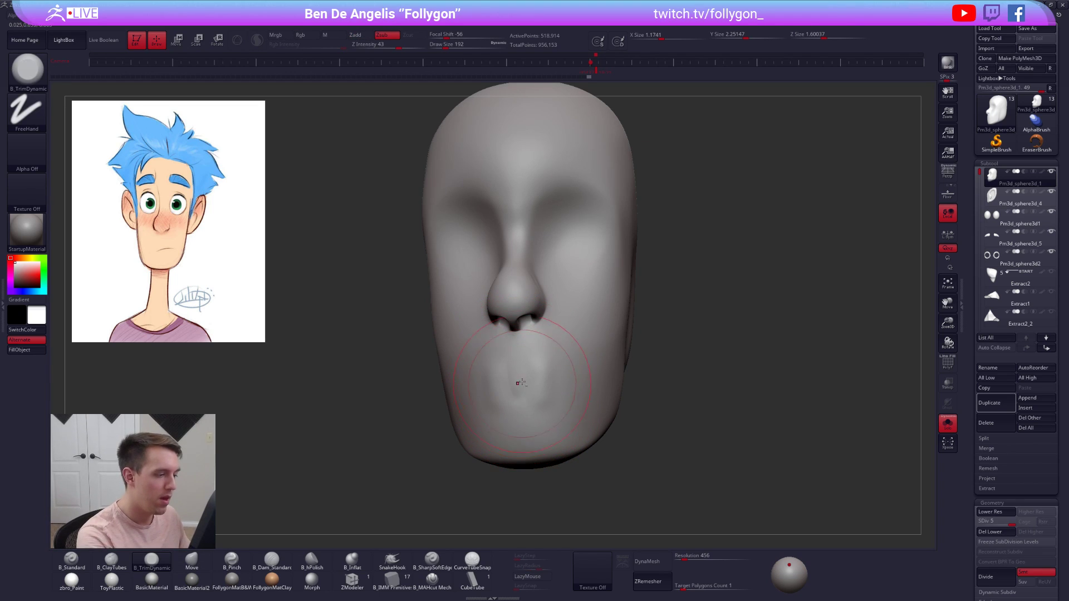
{"action": "key", "text": "shift+d"}
{"action": "key", "text": "shift+d"}
{"action": "left_click_drag", "start_coordinate": [513, 377], "coordinate": [517, 385], "text": "shift"}
{"action": "mouse_move", "coordinate": [534, 387]}
{"action": "right_mouse_down", "text": "shift"}
{"action": "mouse_move", "coordinate": [583, 389]}
{"action": "mouse_move", "coordinate": [543, 387]}
{"action": "right_mouse_up", "text": "shift"}
{"action": "key", "text": "d"}
{"action": "key", "text": "alt+shift+s"}
- Try strengthening the forms of the face with the Pinch and ClayTubes brushes
{"action": "key", "text": "]"}
{"action": "key", "text": "5"}
{"action": "right_click_drag", "start_coordinate": [575, 337], "coordinate": [580, 366], "text": "alt"}
{"action": "key", "text": "space"}
{"action": "mouse_move", "coordinate": [588, 344]}
{"action": "left_mouse_down"}
{"action": "mouse_move", "coordinate": [582, 329]}
{"action": "mouse_move", "coordinate": [605, 341]}
{"action": "left_mouse_up"}
{"action": "key", "text": "2"}
{"action": "key", "text": "space"}
{"action": "right_click_drag", "start_coordinate": [563, 345], "coordinate": [567, 380], "text": "alt"}
{"action": "key", "text": "ctrl+z"}
{"action": "key", "text": "5"}
{"action": "key", "text": "space"}
{"action": "left_click_drag", "start_coordinate": [586, 374], "coordinate": [589, 375]}
{"action": "right_click_drag", "start_coordinate": [589, 374], "coordinate": [580, 377]}
{"action": "key", "text": "ctrl+z"}
- Mask the upper head with a lasso, leaving only the area from the nose down to the jaw editable
{"action": "mouse_move", "coordinate": [477, 394]}
{"action": "left_mouse_down", "text": "ctrl"}
{"action": "mouse_move", "coordinate": [696, 457]}
{"action": "mouse_move", "coordinate": [852, 378]}
{"action": "left_mouse_up", "text": "ctrl"}
{"action": "right_click_drag", "start_coordinate": [630, 402], "coordinate": [619, 368], "text": "alt"}
{"action": "left_click", "coordinate": [671, 480], "text": "ctrl"}
{"action": "key", "text": "space"}
{"action": "left_click_drag", "start_coordinate": [625, 406], "coordinate": [628, 406]}
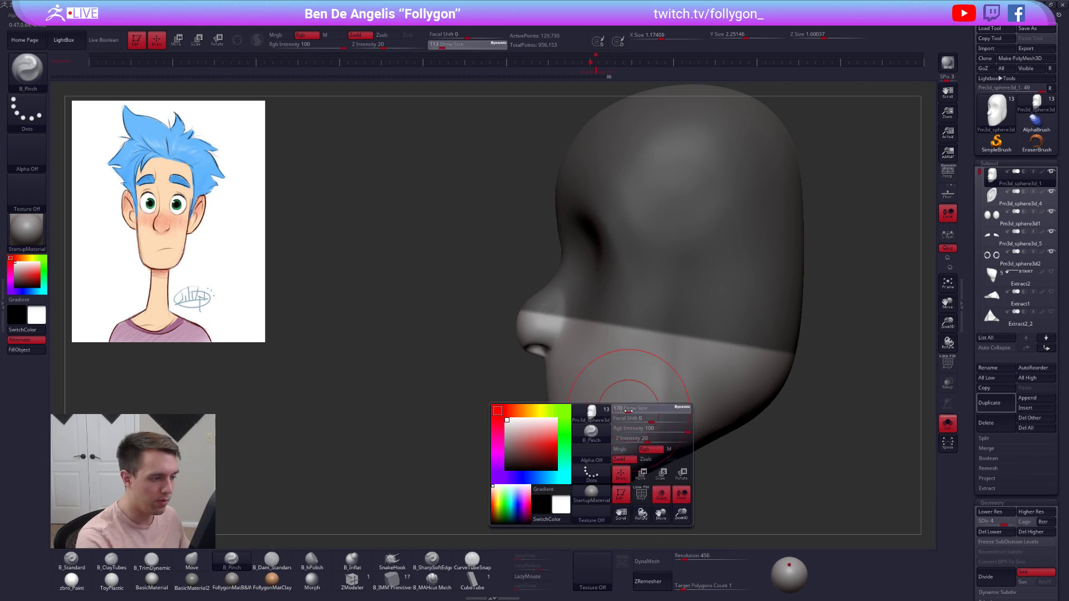
- Lower the head to subdivision level 1 and blur the mask edge repeatedly for a soft transition
{"action": "key", "text": "shift+d"}
{"action": "key", "text": "shift+d"}
{"action": "key", "text": "shift+d"}
{"action": "key", "text": "space"}
{"action": "left_click_drag", "start_coordinate": [575, 374], "coordinate": [577, 373]}
{"action": "key", "text": "ctrl"}
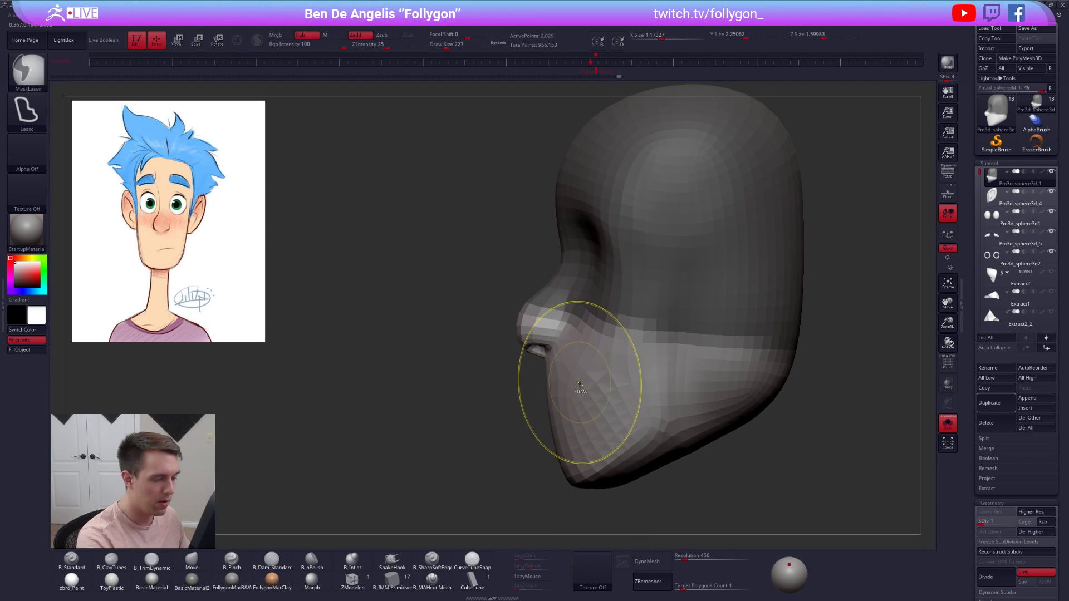
{"action": "left_click", "coordinate": [580, 384], "text": "ctrl"}
{"action": "left_click", "coordinate": [539, 399], "text": "ctrl"}
{"action": "left_click", "coordinate": [566, 398], "text": "ctrl"}
{"action": "left_click", "coordinate": [527, 419], "text": "ctrl"}
- Reshape the chin and front of the jaw with the Move brush at draw sizes 321 and 239, showing the other subtools
{"action": "key", "text": "space"}
{"action": "left_click_drag", "start_coordinate": [560, 367], "coordinate": [577, 423]}
{"action": "key", "text": "b"}
{"action": "key", "text": "m"}
{"action": "key", "text": "v"}
{"action": "key", "text": "alt+shift+s"}
{"action": "key", "text": "space"}
{"action": "key", "text": "space"}
{"action": "left_click_drag", "start_coordinate": [586, 477], "coordinate": [592, 476]}
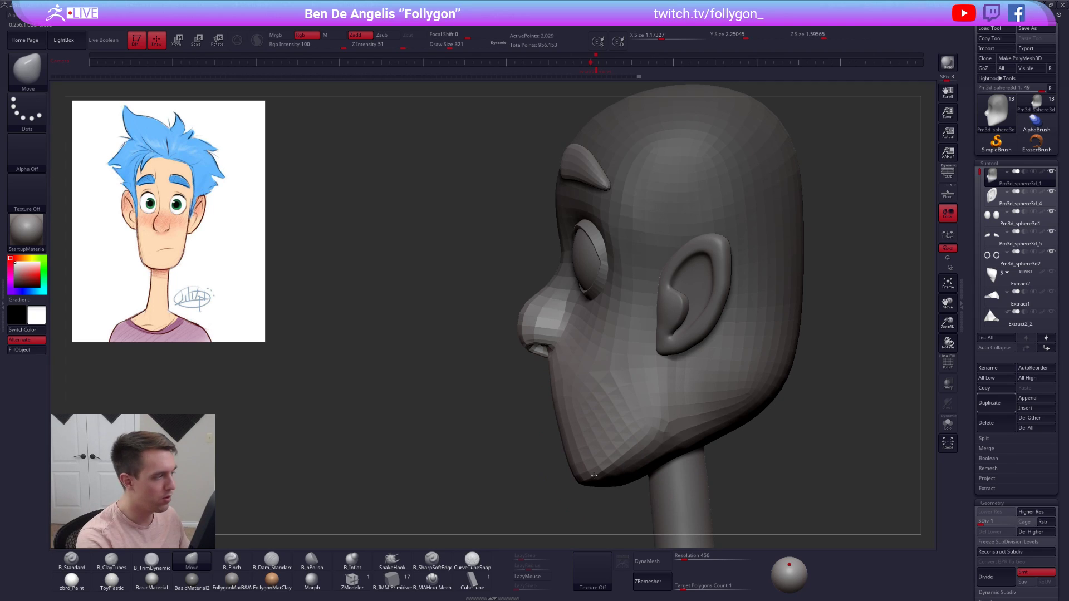
{"action": "right_click_drag", "start_coordinate": [596, 443], "coordinate": [592, 408], "text": "alt"}
{"action": "key", "text": "space"}
{"action": "left_click_drag", "start_coordinate": [598, 396], "coordinate": [594, 395]}
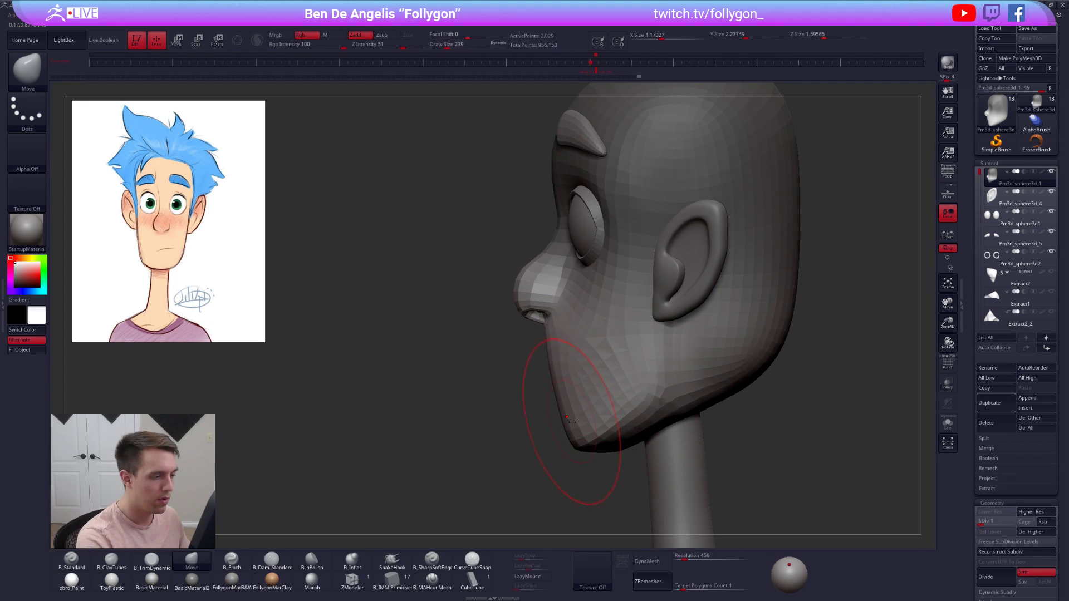
- Adjust the width of the face beside the ears from the front with the Move brush at draw sizes 203 and 252
{"action": "mouse_move", "coordinate": [573, 277]}
{"action": "right_mouse_down", "text": "alt"}
{"action": "mouse_move", "coordinate": [568, 306]}
{"action": "mouse_move", "coordinate": [649, 323]}
{"action": "right_mouse_up", "text": "alt"}
{"action": "key", "text": "space"}
{"action": "left_click_drag", "start_coordinate": [613, 337], "coordinate": [610, 337]}
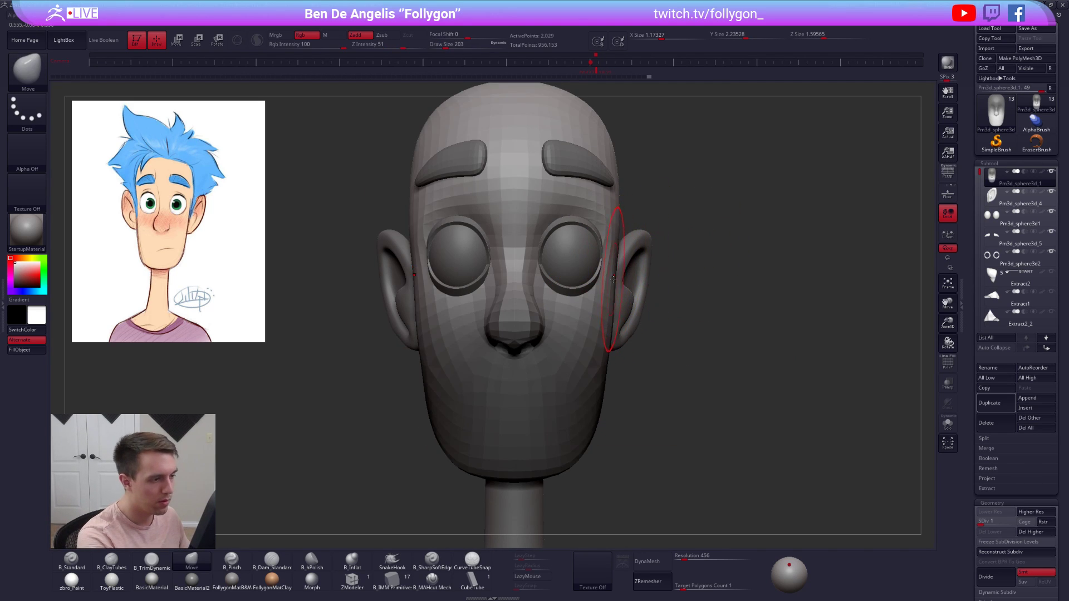
{"action": "right_click_drag", "start_coordinate": [611, 277], "coordinate": [586, 295]}
{"action": "key", "text": "space"}
{"action": "left_click_drag", "start_coordinate": [603, 331], "coordinate": [606, 332]}
{"action": "right_click_drag", "start_coordinate": [605, 296], "coordinate": [615, 320], "text": "alt"}
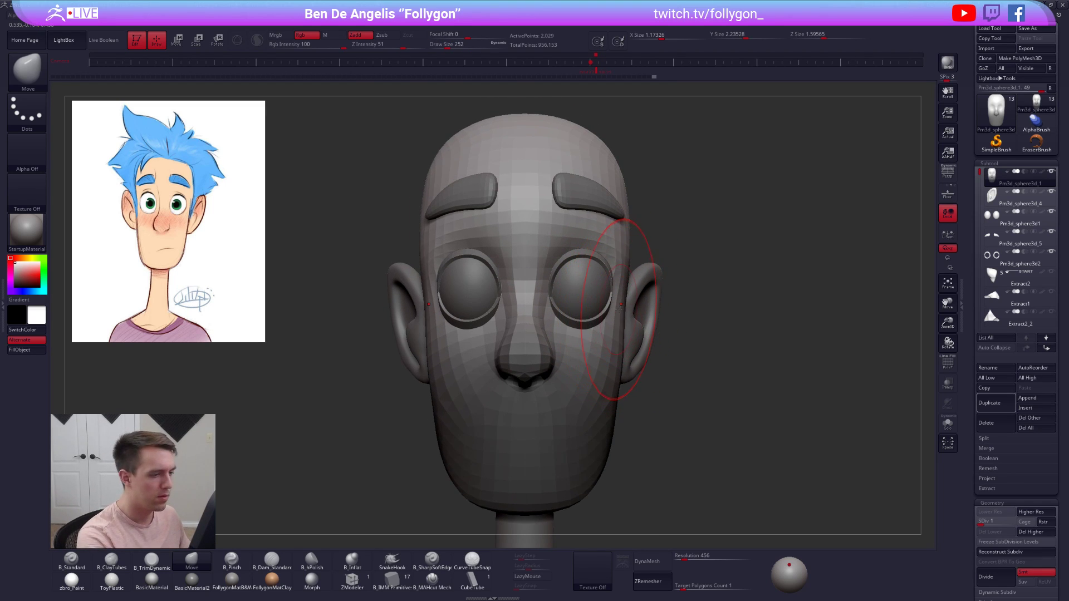
- Raise the head to subdivision level 5, fine-tune its side with the Move brush, and clear the mask
{"action": "key", "text": "d"}
{"action": "key", "text": "d"}
{"action": "key", "text": "d"}
{"action": "key", "text": "d"}
{"action": "key", "text": "space"}
{"action": "left_click_drag", "start_coordinate": [620, 313], "coordinate": [616, 312]}
{"action": "right_click_drag", "start_coordinate": [671, 310], "coordinate": [616, 306]}
{"action": "key", "text": "space"}
{"action": "left_click_drag", "start_coordinate": [616, 306], "coordinate": [613, 278]}
{"action": "key", "text": "5"}
{"action": "key", "text": "space"}
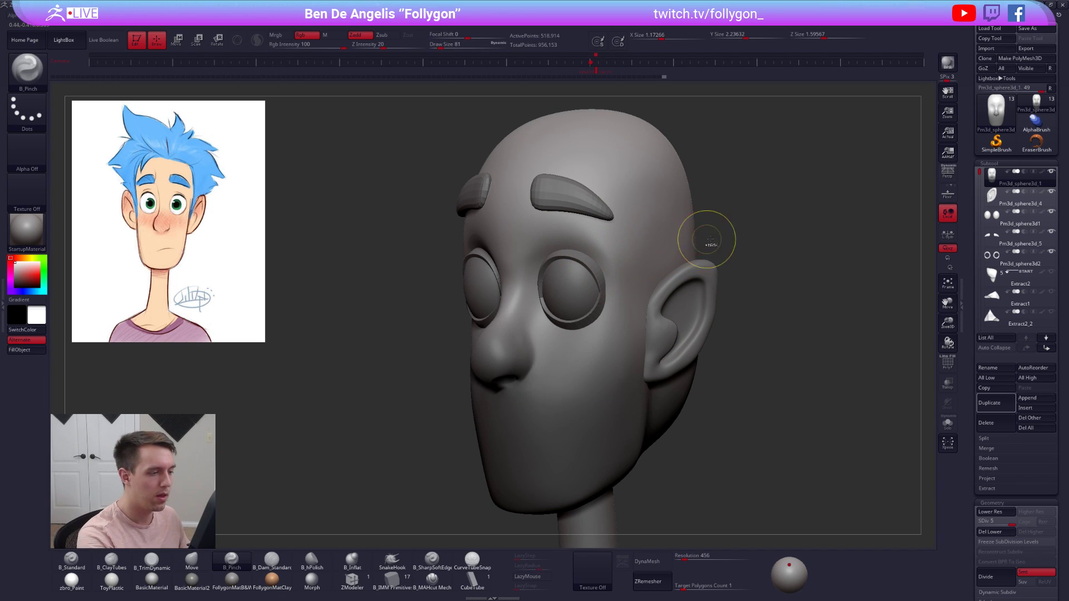
{"action": "left_click_drag", "start_coordinate": [707, 239], "coordinate": [719, 250], "text": "ctrl"}
- Isolate the head and define the cheek edges below the eye sockets with the Pinch brush at draw size 113 and LazyMouse enabled
{"action": "key", "text": "space"}
{"action": "left_click_drag", "start_coordinate": [600, 273], "coordinate": [603, 273]}
{"action": "key", "text": "alt+s"}
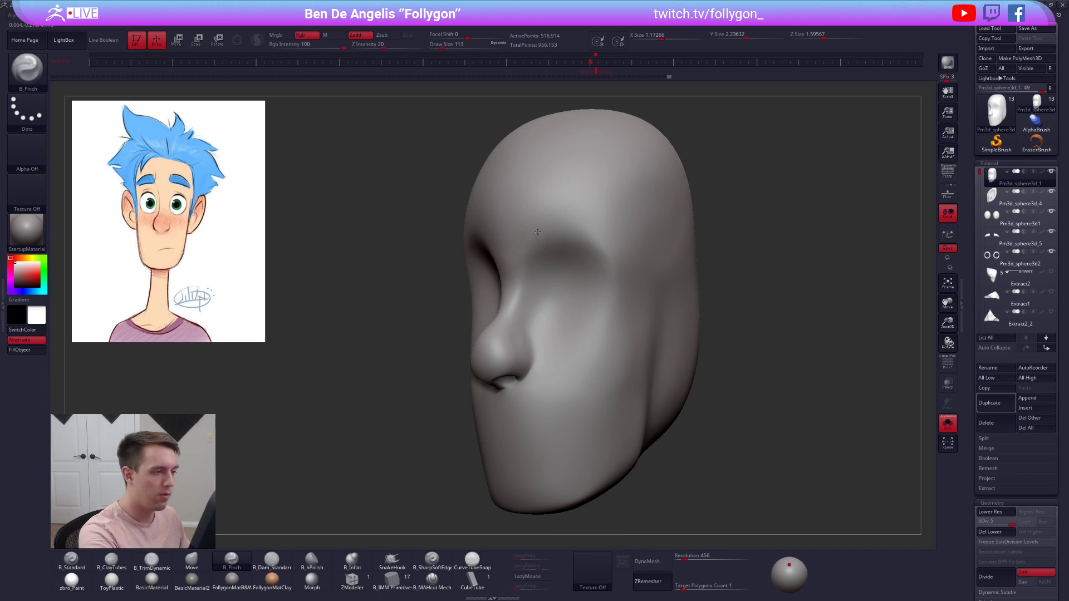
{"action": "left_click", "coordinate": [528, 577]}
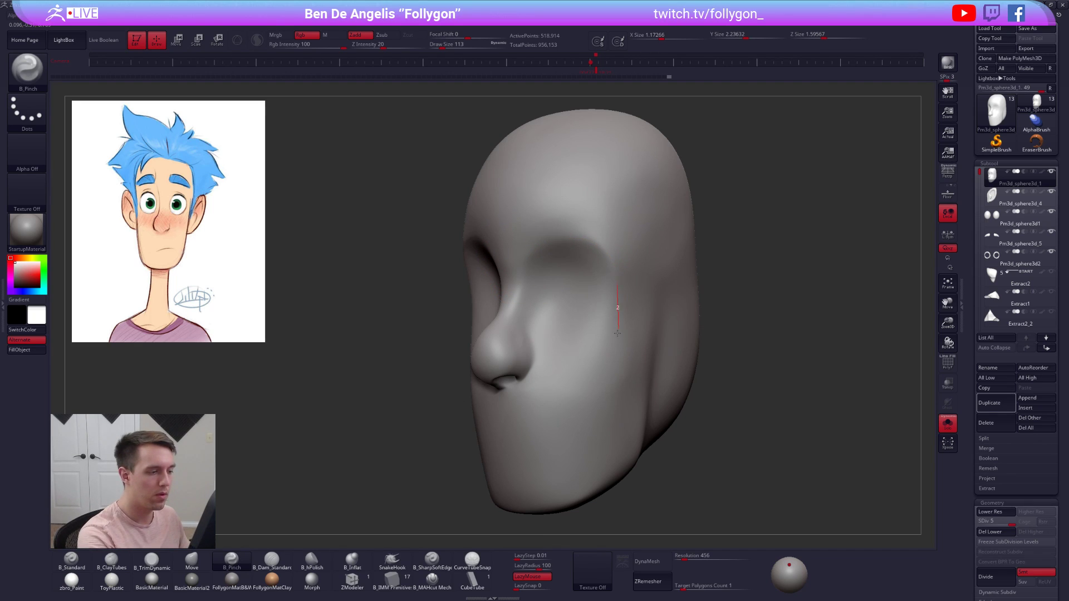
{"action": "left_click_drag", "start_coordinate": [558, 368], "coordinate": [539, 368]}
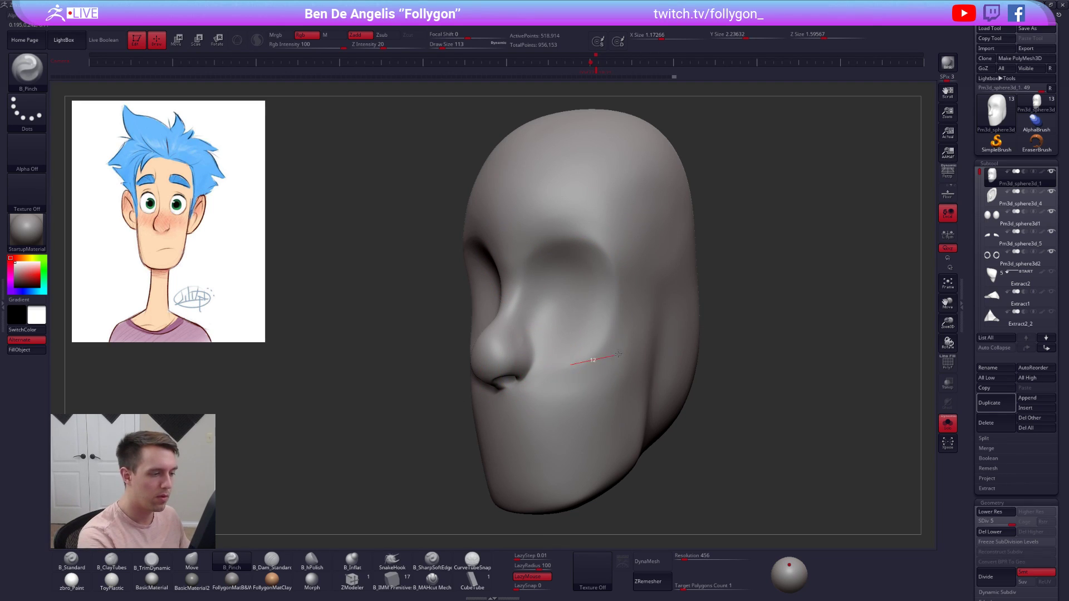
{"action": "right_click_drag", "start_coordinate": [613, 305], "coordinate": [657, 323], "text": "shift"}
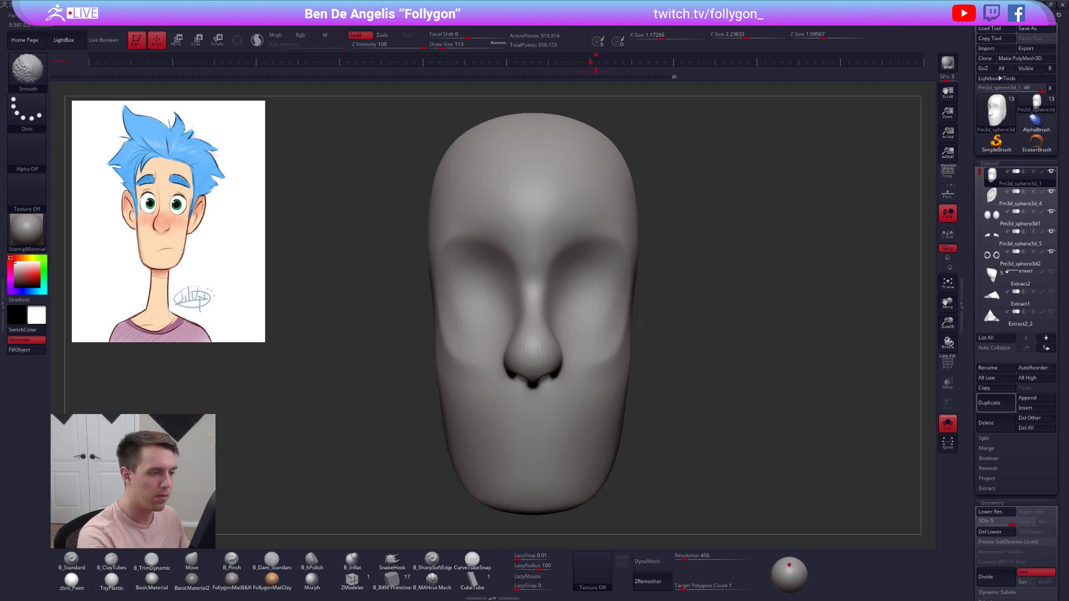
- Show the other subtools and refine the cheek edge below the eye with the Pinch brush at draw size 74
{"action": "key", "text": "alt+s"}
{"action": "key", "text": "space"}
{"action": "left_click_drag", "start_coordinate": [631, 351], "coordinate": [634, 350]}
{"action": "mouse_move", "coordinate": [714, 443]}
{"action": "left_mouse_down"}
{"action": "mouse_move", "coordinate": [722, 447]}
{"action": "mouse_move", "coordinate": [615, 426]}
{"action": "left_mouse_up"}
{"action": "key", "text": "space"}
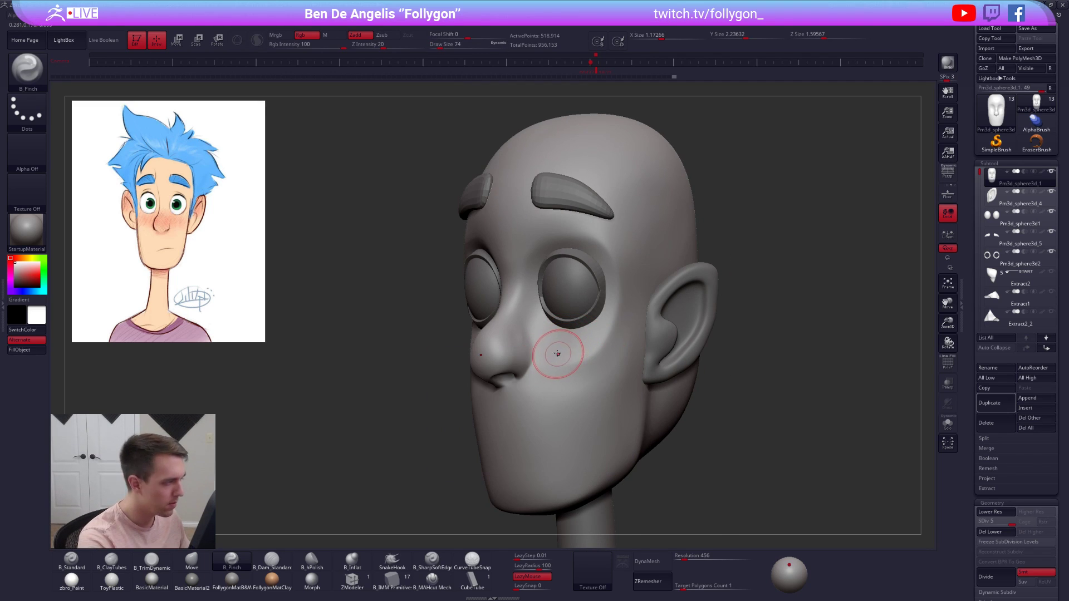
- Undo the last pinch stroke, redo the cheek edge with the Pinch brush at draw size 88, and isolate the head
{"action": "key", "text": "space"}
{"action": "key", "text": "ctrl+z"}
{"action": "key", "text": "space"}
{"action": "left_click_drag", "start_coordinate": [566, 359], "coordinate": [569, 359]}
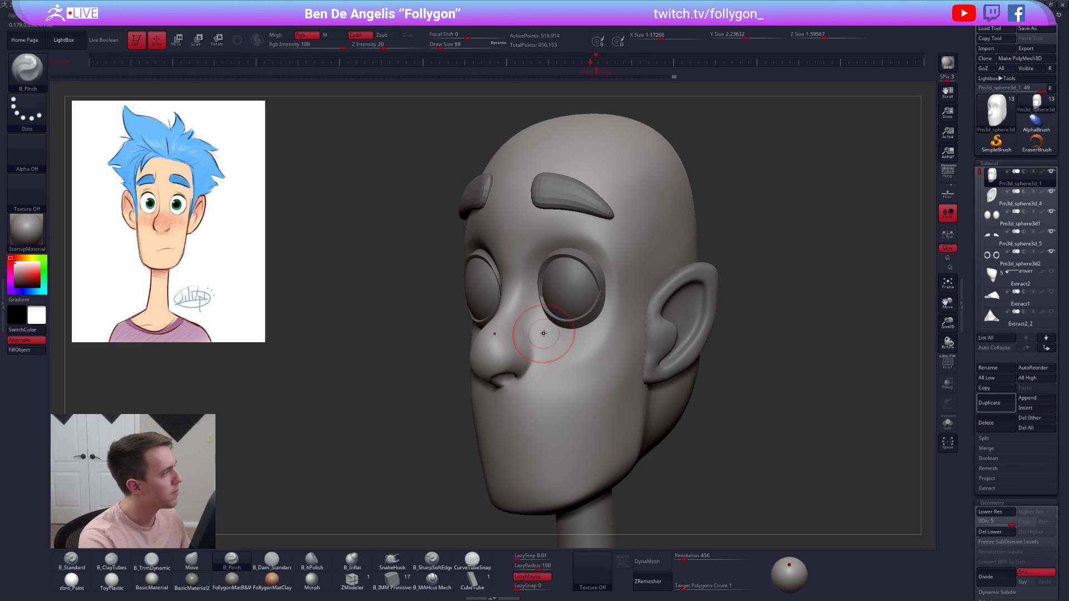
{"action": "key", "text": "alt+s"}
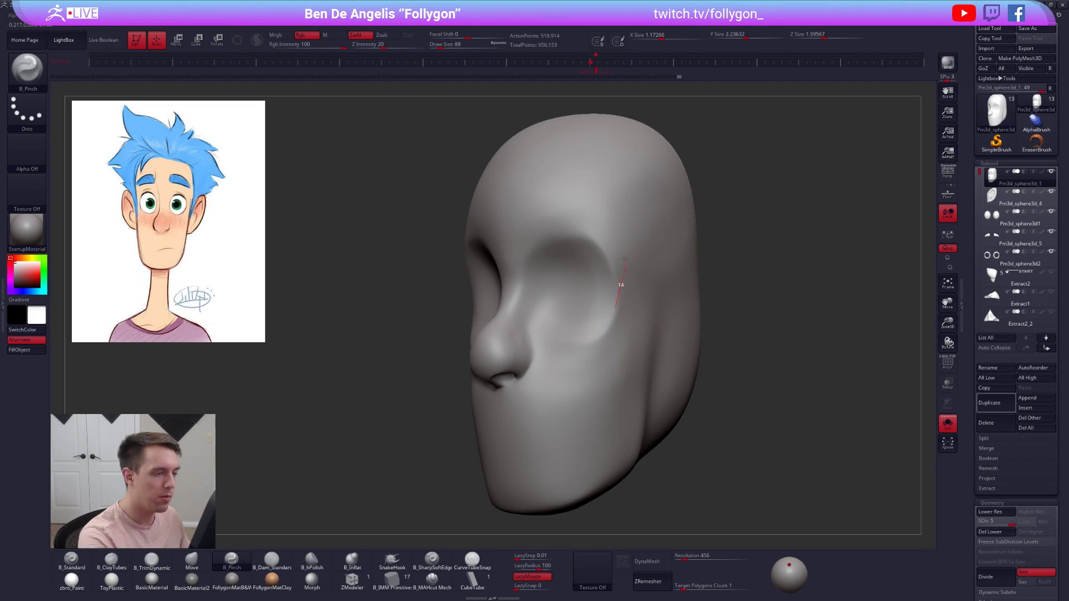
- Adjust the cheek and temple beside the eye with the Move brush, showing the other subtools and using draw size 140
{"action": "right_click_drag", "start_coordinate": [593, 267], "coordinate": [580, 331], "text": "shift"}
{"action": "key", "text": "b"}
{"action": "key", "text": "m"}
{"action": "key", "text": "v"}
{"action": "key", "text": "space"}
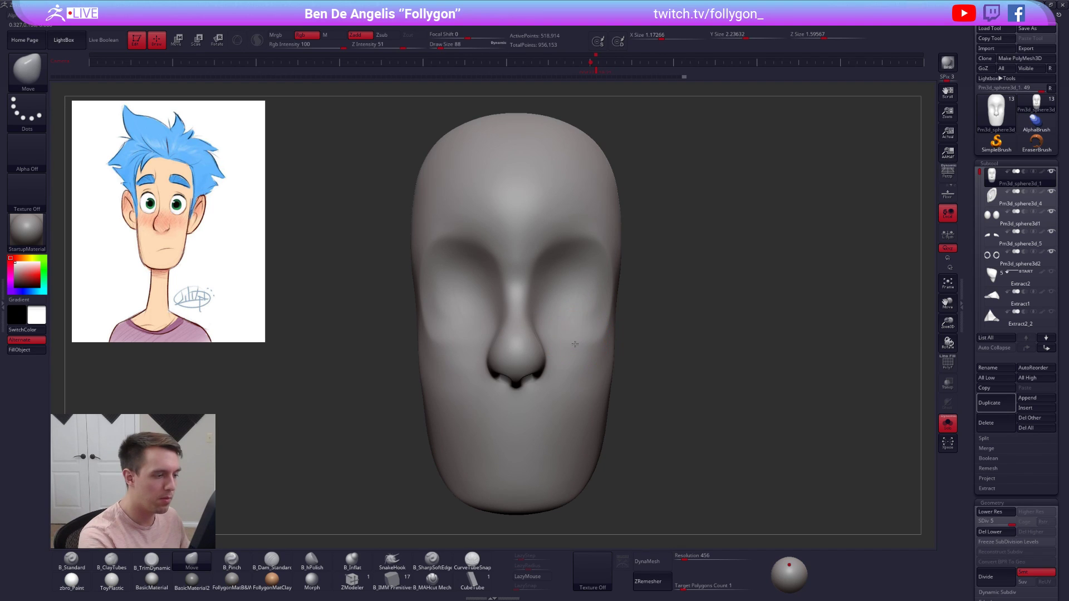
{"action": "left_click_drag", "start_coordinate": [585, 334], "coordinate": [587, 344], "text": "shift"}
{"action": "key", "text": "alt+shift+s"}
{"action": "right_click_drag", "start_coordinate": [721, 440], "coordinate": [666, 447]}
{"action": "key", "text": "space"}
{"action": "left_click_drag", "start_coordinate": [568, 319], "coordinate": [573, 319]}
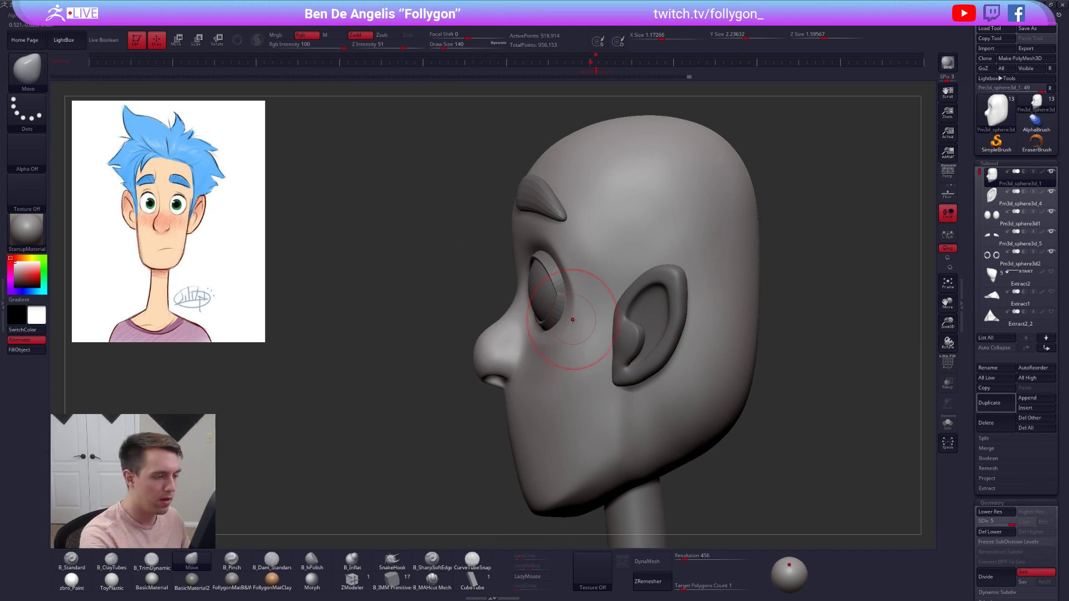
- Lower the head two subdivision levels and reshape the side of the face around the eye with the Move brush at draw size 160
{"action": "mouse_move", "coordinate": [569, 325]}
{"action": "right_mouse_down"}
{"action": "mouse_move", "coordinate": [624, 329]}
{"action": "mouse_move", "coordinate": [578, 331]}
{"action": "right_mouse_up"}
{"action": "key", "text": "shift+d"}
{"action": "key", "text": "shift+d"}
{"action": "left_click_drag", "start_coordinate": [575, 358], "coordinate": [576, 354]}
{"action": "key", "text": "["}
{"action": "mouse_move", "coordinate": [585, 354]}
{"action": "right_mouse_down"}
{"action": "mouse_move", "coordinate": [566, 357]}
{"action": "mouse_move", "coordinate": [565, 281]}
{"action": "mouse_move", "coordinate": [577, 264]}
{"action": "right_mouse_up"}
{"action": "key", "text": "space"}
{"action": "mouse_move", "coordinate": [590, 262]}
{"action": "left_mouse_down"}
{"action": "mouse_move", "coordinate": [601, 272]}
{"action": "mouse_move", "coordinate": [597, 256]}
{"action": "left_mouse_up"}
{"action": "key", "text": "space"}
{"action": "mouse_move", "coordinate": [605, 264]}
{"action": "right_mouse_down"}
{"action": "mouse_move", "coordinate": [625, 267]}
{"action": "mouse_move", "coordinate": [573, 269]}
{"action": "mouse_move", "coordinate": [589, 300]}
{"action": "right_mouse_up"}
- Select the eyelid subtool and adjust its outer edge with the Move brush at draw size 130
{"action": "left_click", "coordinate": [586, 301], "text": "alt"}
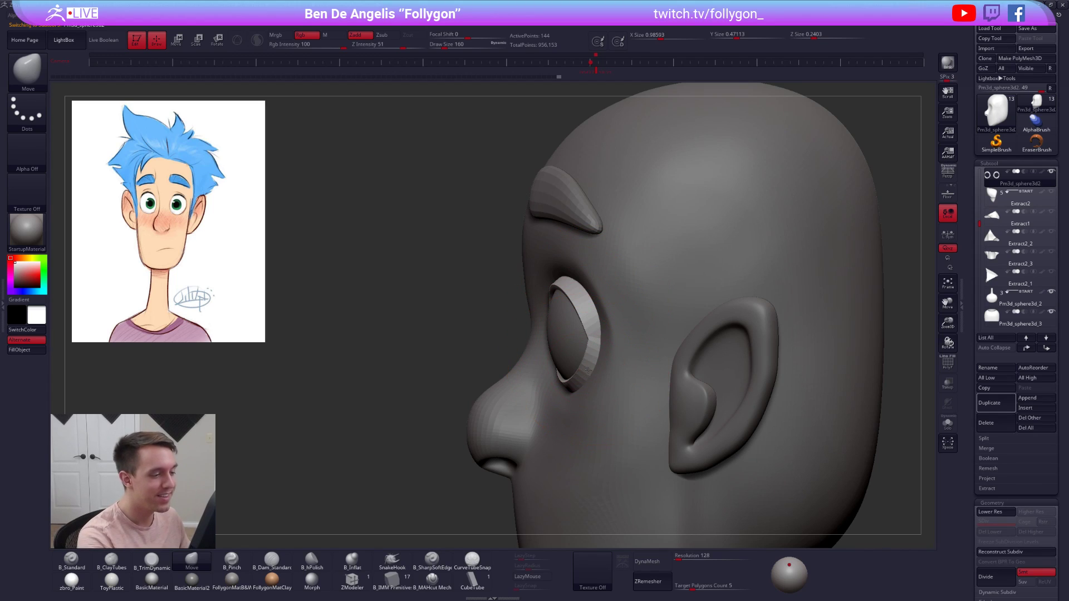
{"action": "key", "text": "space"}
{"action": "left_click_drag", "start_coordinate": [597, 351], "coordinate": [593, 351]}
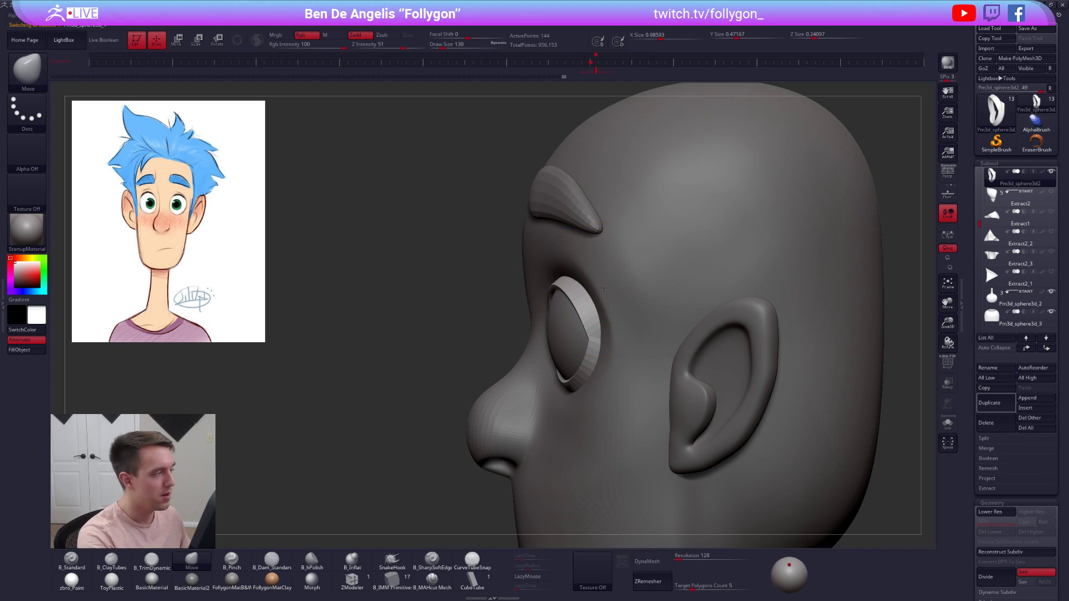
- Select and isolate the head, lower it to subdivision level 2, and reshape the upper skull with the Move brush
{"action": "left_click", "coordinate": [614, 295], "text": "alt"}
{"action": "mouse_move", "coordinate": [590, 302]}
{"action": "right_mouse_down", "text": "ctrl"}
{"action": "mouse_move", "coordinate": [585, 284]}
{"action": "mouse_move", "coordinate": [558, 287]}
{"action": "mouse_move", "coordinate": [616, 277]}
{"action": "mouse_move", "coordinate": [568, 298]}
{"action": "mouse_move", "coordinate": [584, 294]}
{"action": "mouse_move", "coordinate": [575, 357]}
{"action": "right_mouse_up", "text": "ctrl"}
{"action": "key", "text": "space"}
{"action": "left_click", "coordinate": [585, 284]}
{"action": "key", "text": "alt+s"}
{"action": "key", "text": "space"}
{"action": "left_click", "coordinate": [575, 294]}
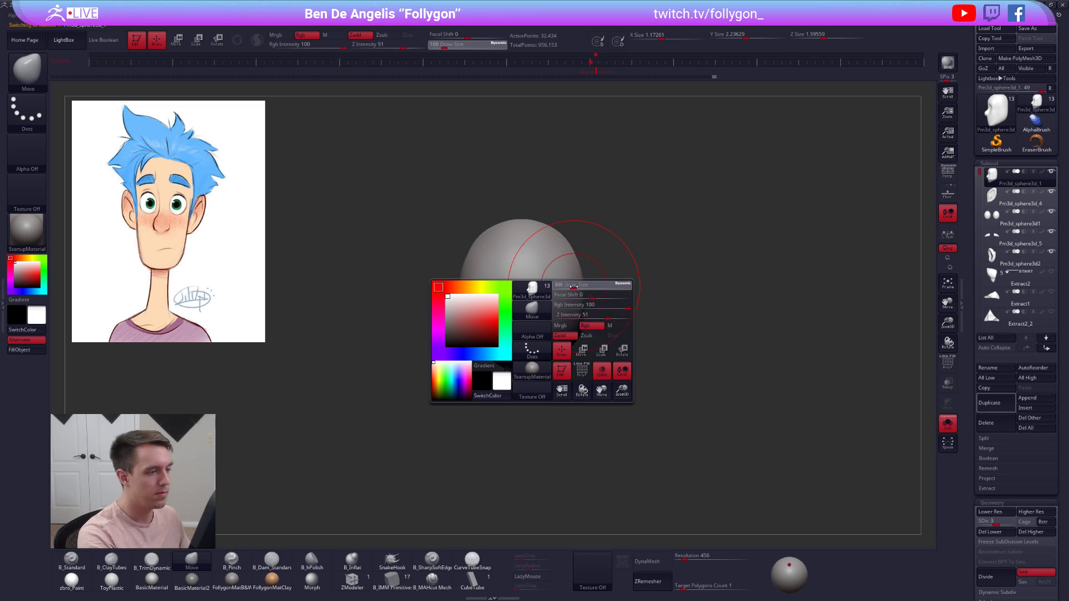
{"action": "key", "text": "shift+d"}
{"action": "key", "text": "space"}
{"action": "left_click", "coordinate": [568, 257]}
{"action": "mouse_move", "coordinate": [568, 256]}
{"action": "left_mouse_down"}
{"action": "mouse_move", "coordinate": [570, 242]}
{"action": "mouse_move", "coordinate": [576, 260]}
{"action": "left_mouse_up"}
- Refine the side contour of the skull with the Move brush
{"action": "key", "text": "space"}
{"action": "left_click", "coordinate": [574, 262]}
{"action": "mouse_move", "coordinate": [580, 295]}
{"action": "right_mouse_down"}
{"action": "mouse_move", "coordinate": [562, 250]}
{"action": "mouse_move", "coordinate": [590, 273]}
{"action": "right_mouse_up"}
{"action": "key", "text": "space"}
{"action": "left_click", "coordinate": [569, 283]}
- Flatten the side of the skull with the TrimDynamic brush at draw size 252
{"action": "key", "text": "3"}
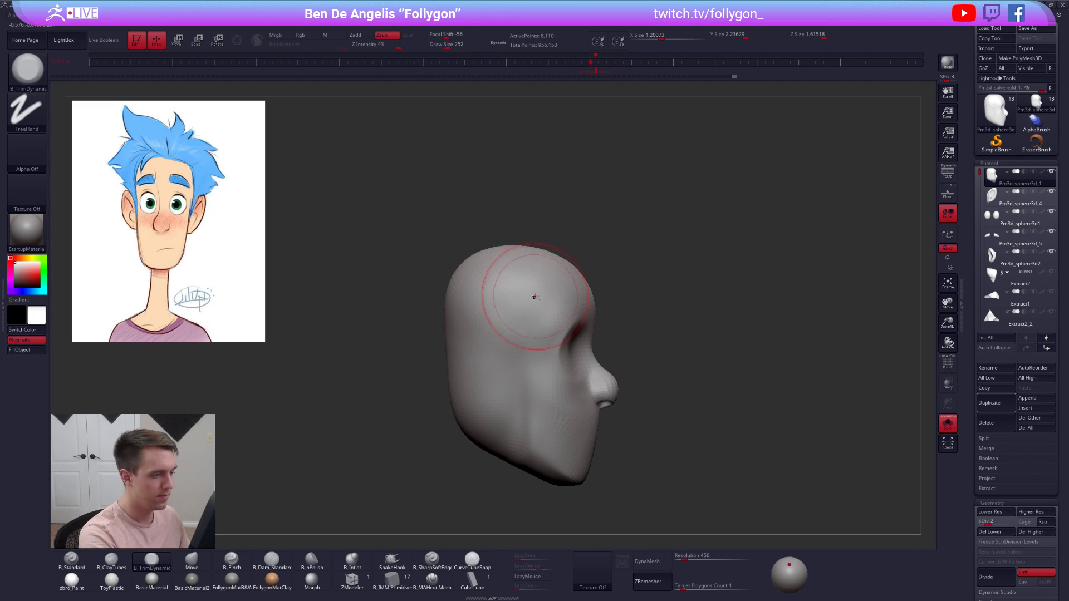
{"action": "left_click_drag", "start_coordinate": [502, 304], "coordinate": [506, 303], "text": "shift"}
{"action": "right_click_drag", "start_coordinate": [506, 303], "coordinate": [537, 303], "text": "shift"}
{"action": "key", "text": "space"}
{"action": "left_click", "coordinate": [533, 319]}
- Adjust the side of the head above the jaw with the Move brush and show the other subtools
{"action": "key", "text": "4"}
{"action": "left_click_drag", "start_coordinate": [528, 358], "coordinate": [532, 359]}
{"action": "right_click_drag", "start_coordinate": [535, 357], "coordinate": [581, 313], "text": "alt"}
{"action": "left_click_drag", "start_coordinate": [571, 352], "coordinate": [576, 351]}
{"action": "key", "text": "alt+s"}
{"action": "right_click_drag", "start_coordinate": [567, 373], "coordinate": [597, 331]}
- Reshape the back of the skull in side view with the Move brush at draw size 366
{"action": "left_click_drag", "start_coordinate": [605, 305], "coordinate": [612, 306]}
{"action": "key", "text": "space"}
{"action": "left_click", "coordinate": [614, 314]}
{"action": "left_click_drag", "start_coordinate": [607, 365], "coordinate": [603, 366]}
{"action": "key", "text": "space"}
{"action": "left_click", "coordinate": [611, 282]}
{"action": "left_click_drag", "start_coordinate": [612, 284], "coordinate": [612, 292]}
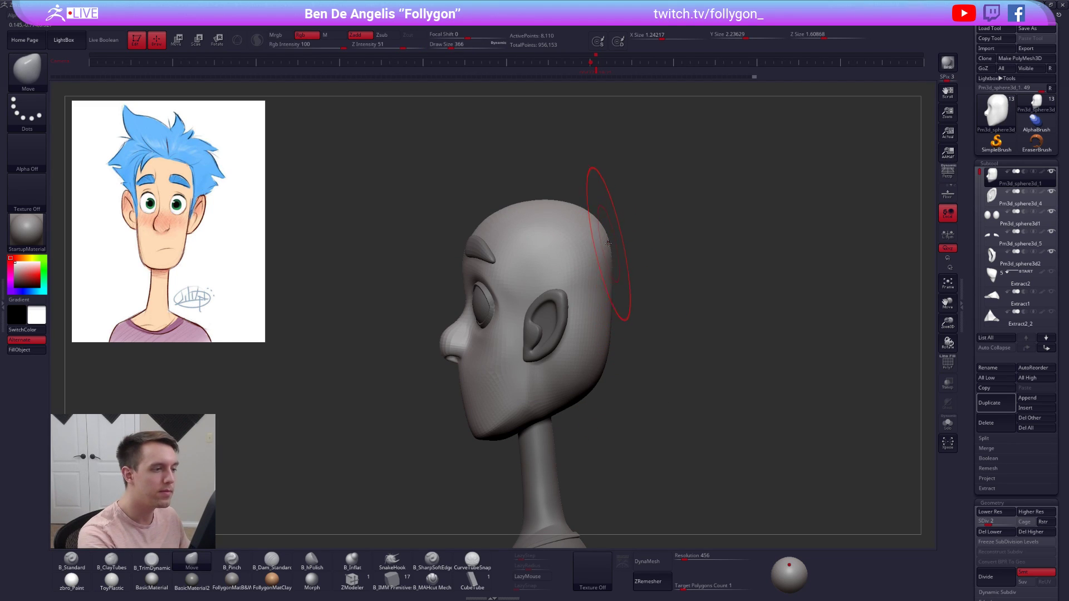
- Isolate the head, lasso-mask the lower back of the skull, then invert and soften the mask
{"action": "right_click_drag", "start_coordinate": [611, 326], "coordinate": [607, 359]}
{"action": "key", "text": "space"}
{"action": "left_click", "coordinate": [603, 364]}
{"action": "key", "text": "alt+s"}
{"action": "mouse_move", "coordinate": [534, 339]}
{"action": "left_mouse_down", "text": "ctrl"}
{"action": "mouse_move", "coordinate": [568, 483]}
{"action": "mouse_move", "coordinate": [690, 290]}
{"action": "left_mouse_up", "text": "ctrl"}
{"action": "left_click", "coordinate": [585, 385], "text": "ctrl"}
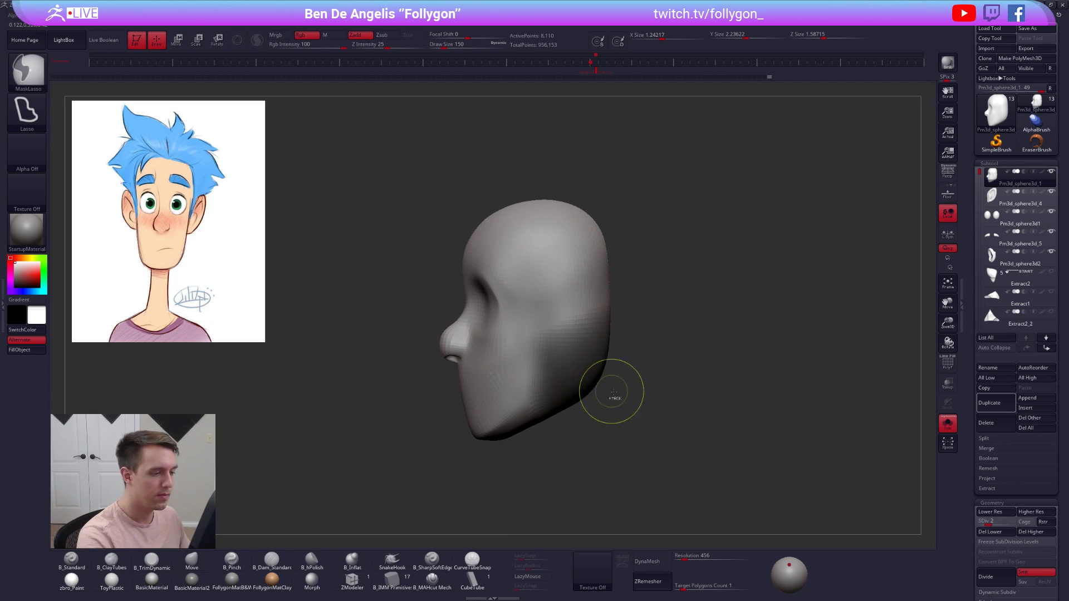
{"action": "left_click", "coordinate": [611, 390], "text": "ctrl"}
- Raise the unmasked base of the skull with the Transpose move line and show the other subtools
{"action": "key", "text": "w"}
{"action": "left_click_drag", "start_coordinate": [546, 337], "coordinate": [547, 463]}
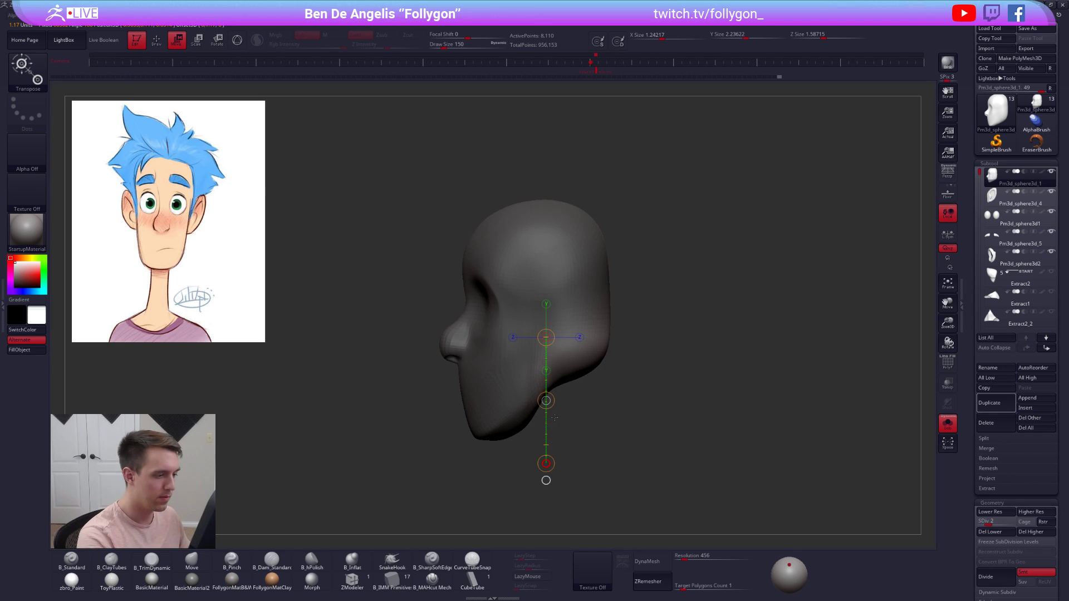
{"action": "key", "text": "alt+s"}
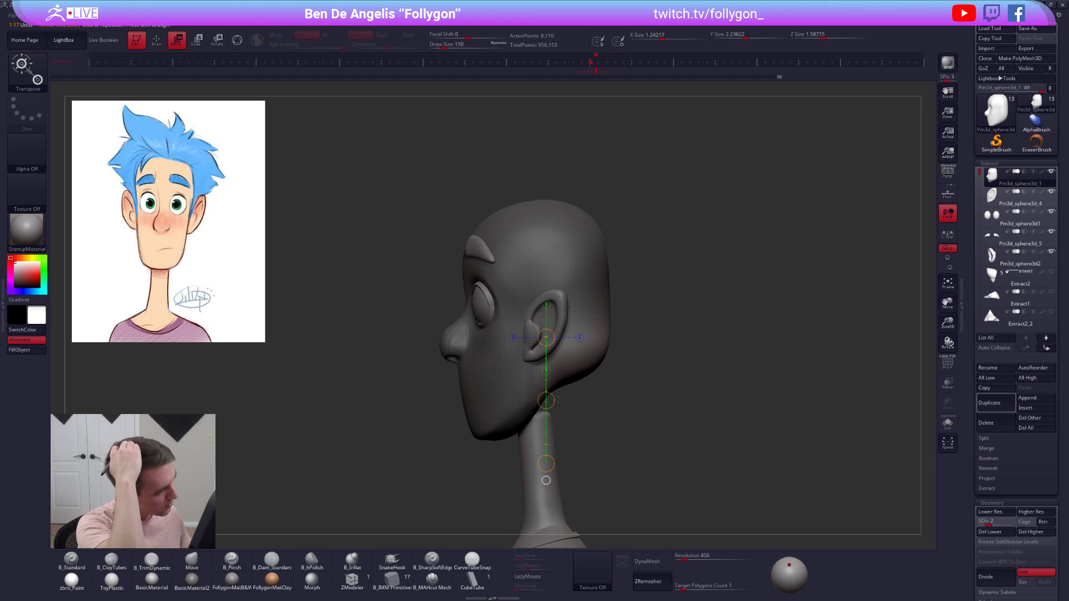
- Clear the mask and round out the lower back of the skull with the Move brush at draw size 252
{"action": "key", "text": "q"}
{"action": "key", "text": "space"}
{"action": "mouse_move", "coordinate": [588, 359]}
{"action": "left_mouse_down"}
{"action": "mouse_move", "coordinate": [614, 361]}
{"action": "mouse_move", "coordinate": [582, 363]}
{"action": "left_mouse_up"}
{"action": "key", "text": "ctrl+shift+d"}
{"action": "key", "text": "space"}
{"action": "mouse_move", "coordinate": [582, 363]}
{"action": "left_mouse_down"}
{"action": "mouse_move", "coordinate": [617, 341]}
{"action": "mouse_move", "coordinate": [606, 323]}
{"action": "mouse_move", "coordinate": [665, 315]}
{"action": "mouse_move", "coordinate": [630, 350]}
{"action": "left_mouse_up"}
{"action": "key", "text": "space"}
{"action": "left_click_drag", "start_coordinate": [579, 278], "coordinate": [568, 298], "text": "shift"}
{"action": "left_click_drag", "start_coordinate": [622, 334], "coordinate": [635, 346]}
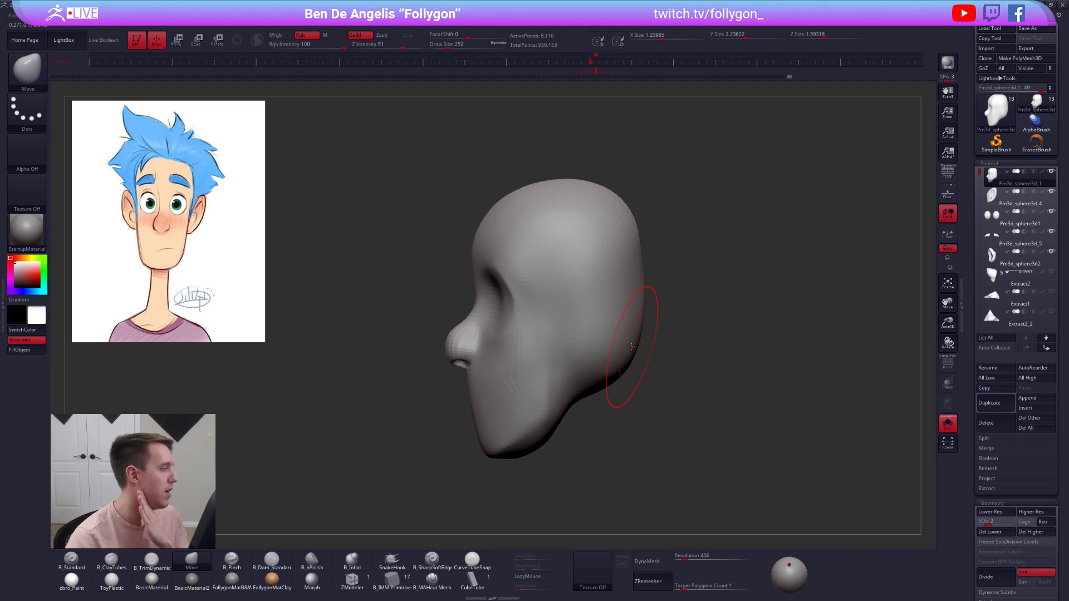
- Refine the base of the skull with the Move brush at draw size 181 and raise the head to subdivision level 5
{"action": "key", "text": "space"}
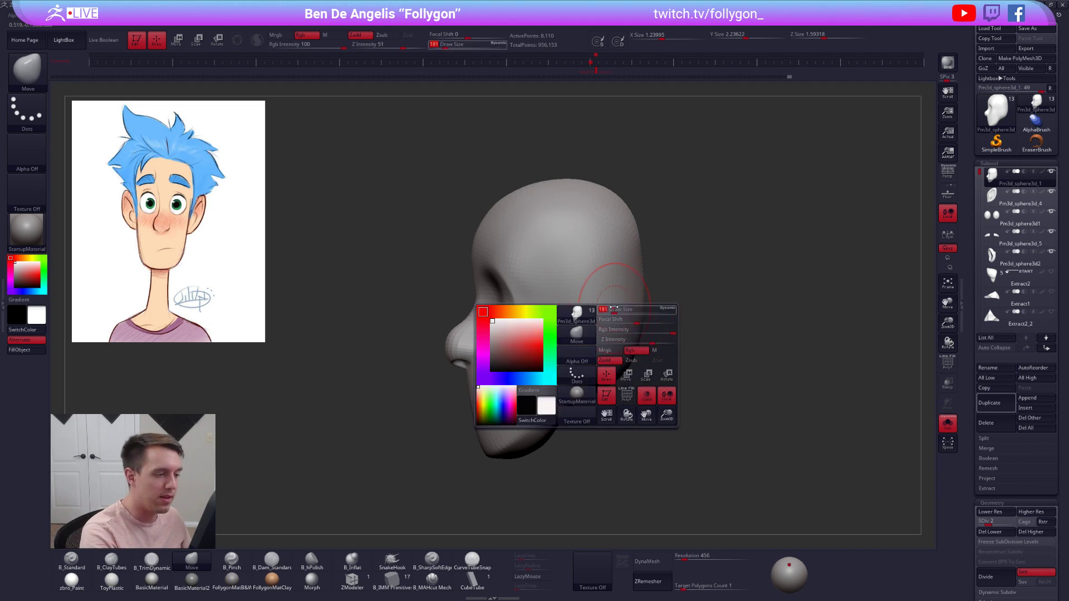
{"action": "left_click_drag", "start_coordinate": [616, 306], "coordinate": [612, 305]}
{"action": "key", "text": "s"}
{"action": "left_click_drag", "start_coordinate": [607, 409], "coordinate": [617, 359], "text": "alt"}
{"action": "left_click_drag", "start_coordinate": [585, 402], "coordinate": [587, 347], "text": "alt"}
{"action": "key", "text": "d"}
{"action": "key", "text": "d"}
{"action": "key", "text": "d"}
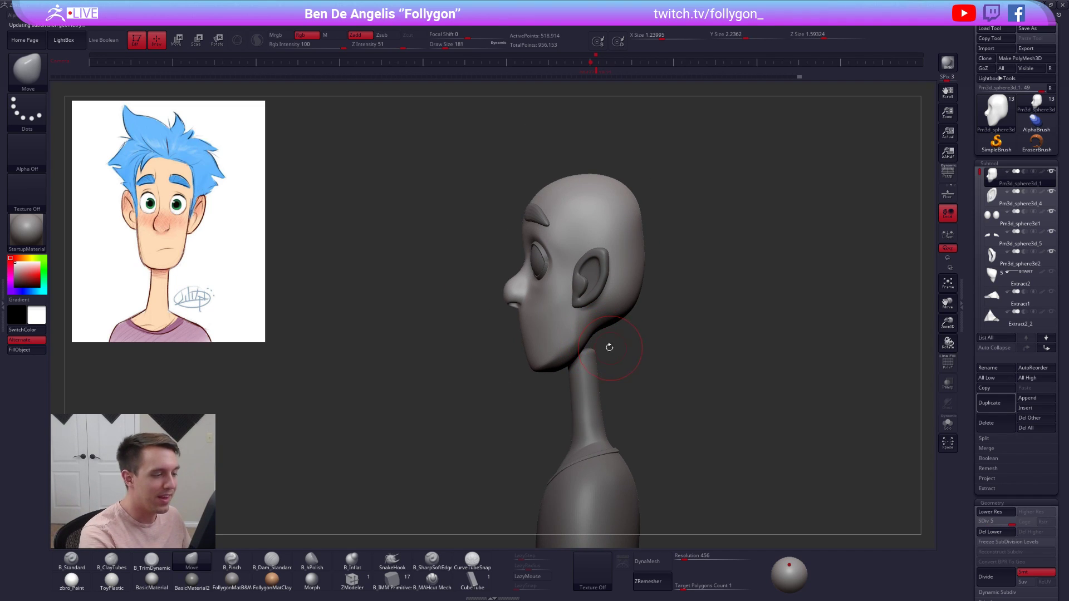
- Select the neck subtool and mask everything below its upper part with a softened mask edge
{"action": "left_click", "coordinate": [590, 375], "text": "alt"}
{"action": "left_click_drag", "start_coordinate": [556, 394], "coordinate": [554, 398], "text": "ctrl"}
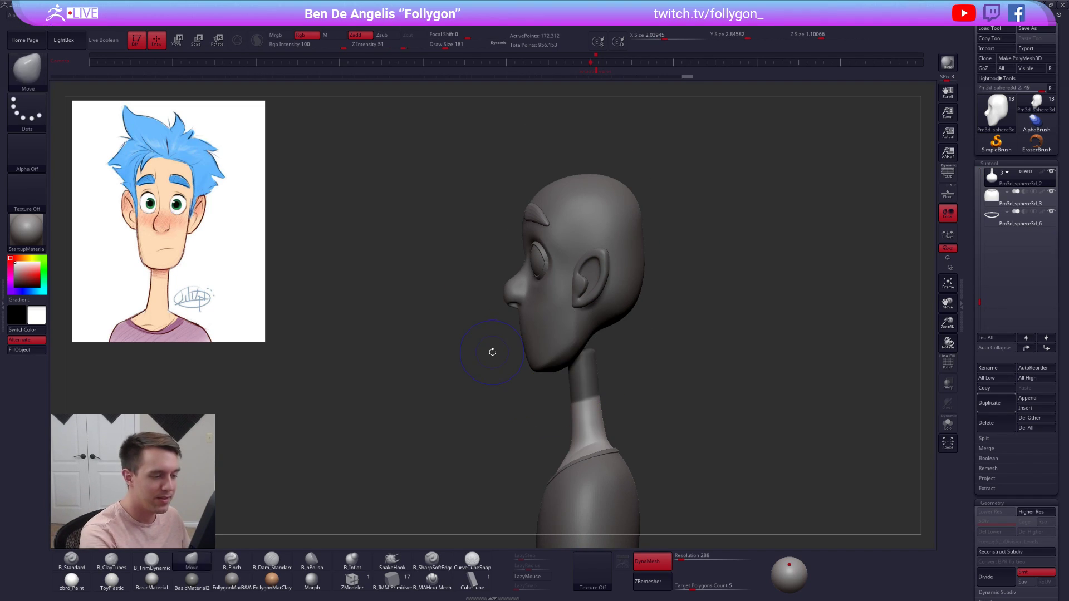
{"action": "left_click", "coordinate": [617, 400], "text": "ctrl"}
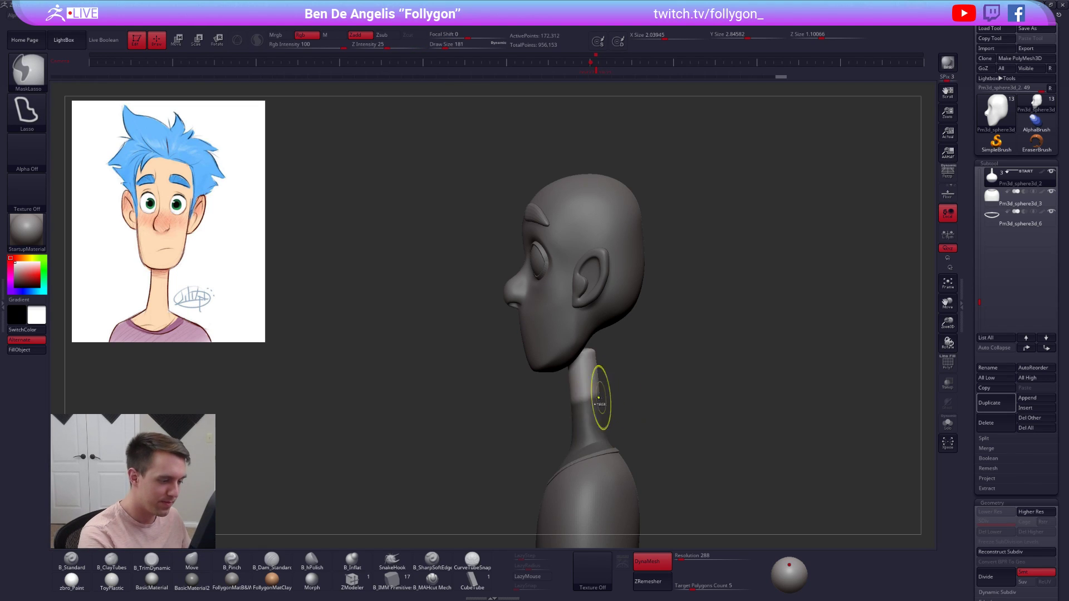
{"action": "left_click", "coordinate": [596, 403], "text": "ctrl"}
- Extend the unmasked top of the neck up into the head with the Transpose move line and clear the mask
{"action": "key", "text": "w"}
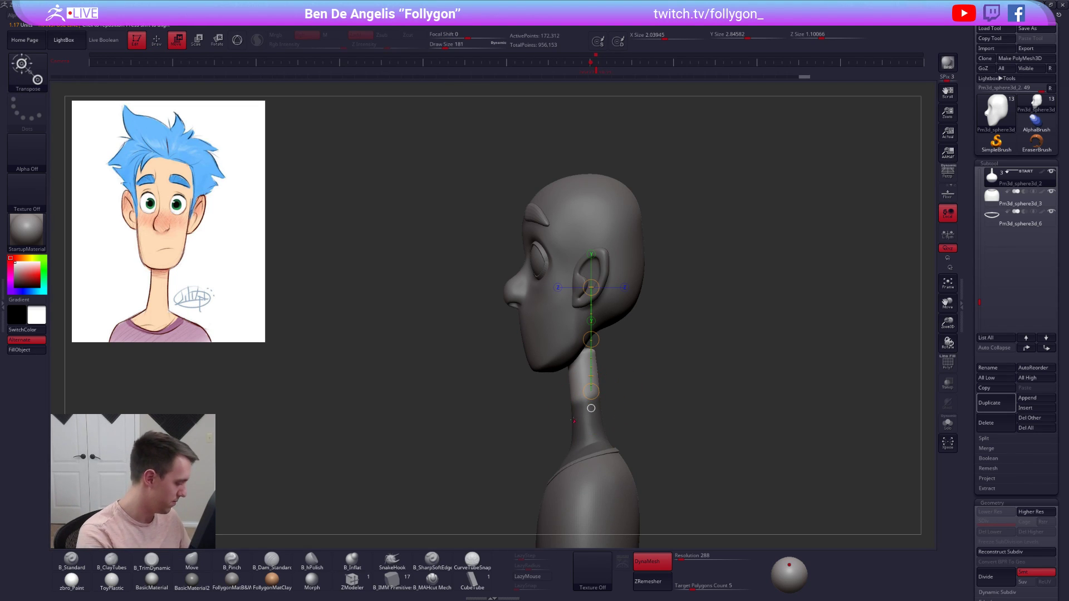
{"action": "left_click_drag", "start_coordinate": [584, 399], "coordinate": [562, 165]}
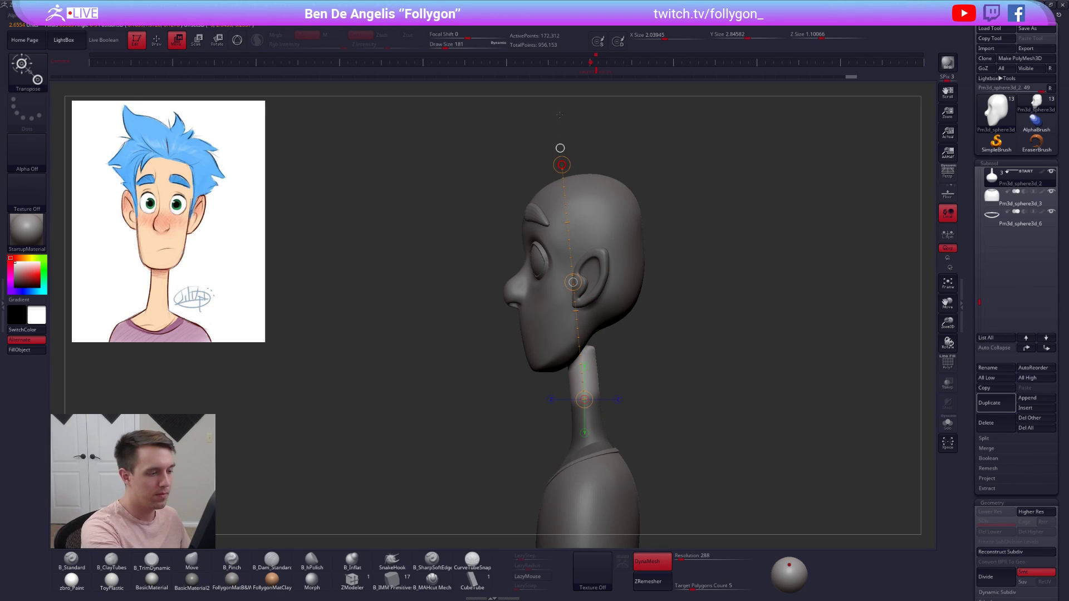
{"action": "key", "text": "q"}
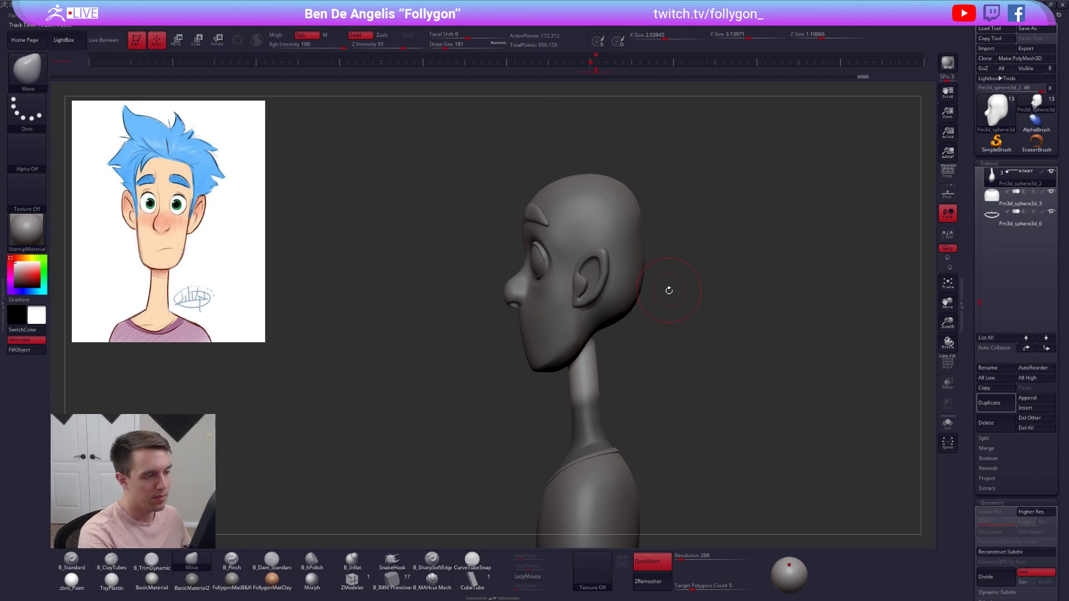
{"action": "left_click", "coordinate": [692, 275], "text": "ctrl"}
{"action": "key", "text": "space"}
{"action": "left_click", "coordinate": [683, 404]}
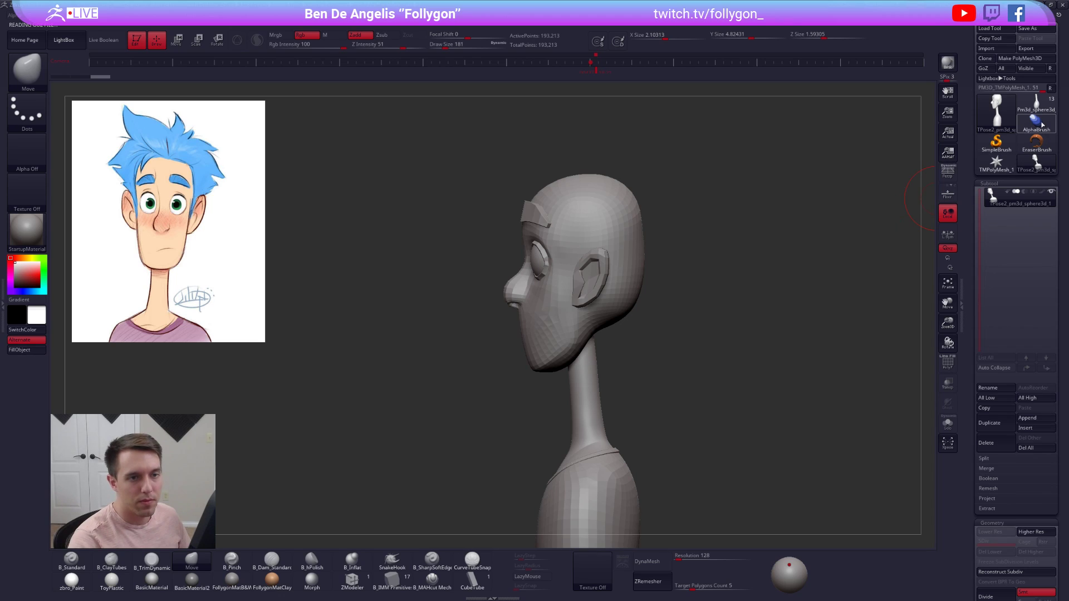
{"action": "left_click", "coordinate": [1036, 105]}
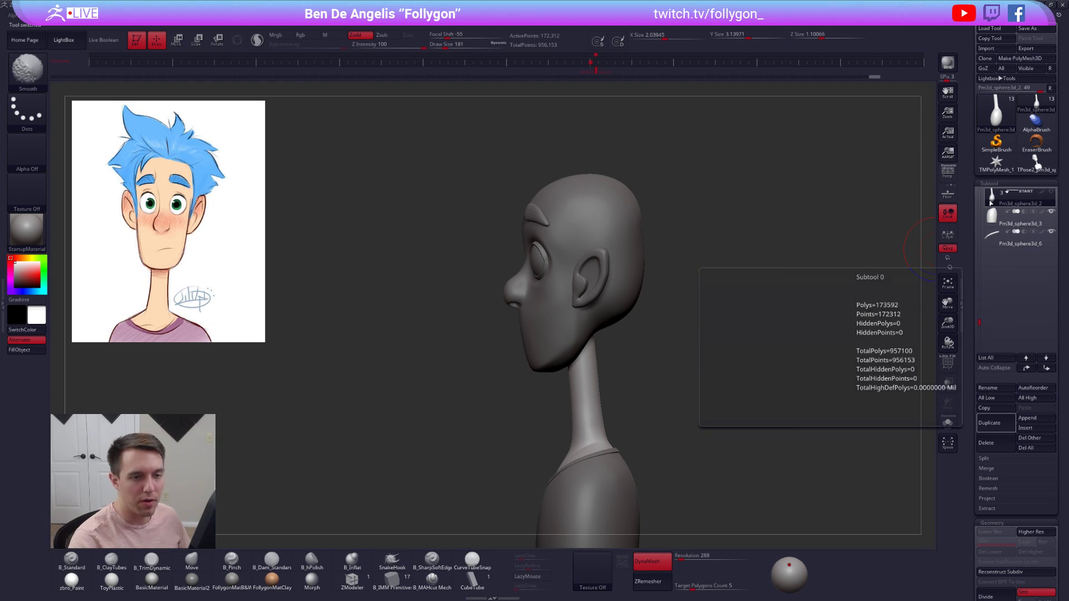
- Show all subtools including the hair and combine them into one posing mesh with Transpose Master's TPoseMesh
{"action": "left_click", "coordinate": [1051, 192], "text": "shift"}
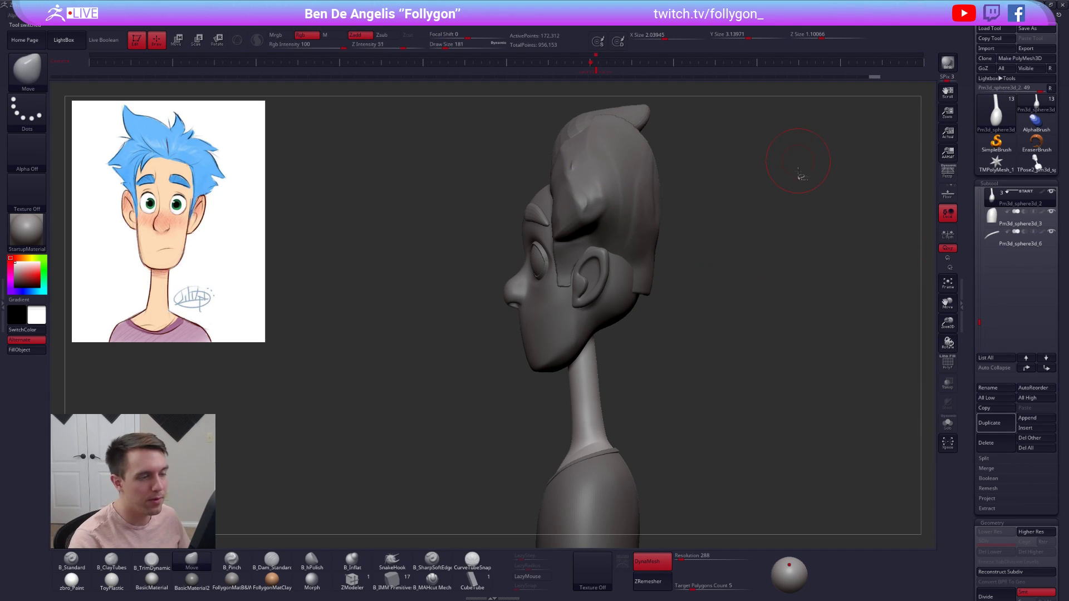
{"action": "key", "text": "space"}
{"action": "left_click", "coordinate": [789, 307]}
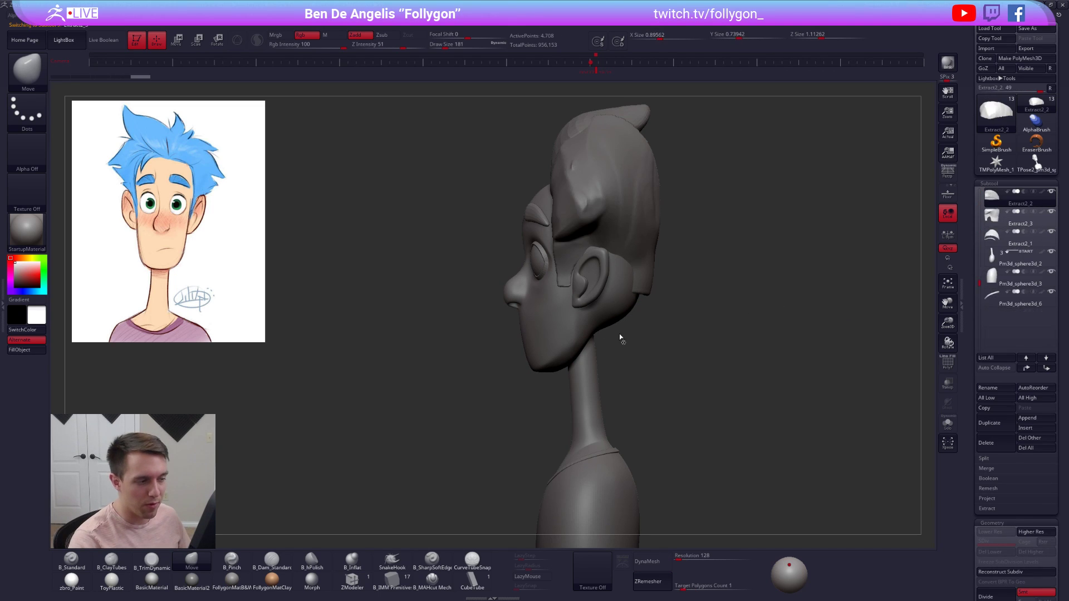
- Mask the head and hair by hiding the neck, torso and collar with SelectRect, leaving those parts unmasked
{"action": "right_click_drag", "start_coordinate": [581, 326], "coordinate": [608, 314], "text": "ctrl"}
{"action": "key", "text": "ctrl+shift+space"}
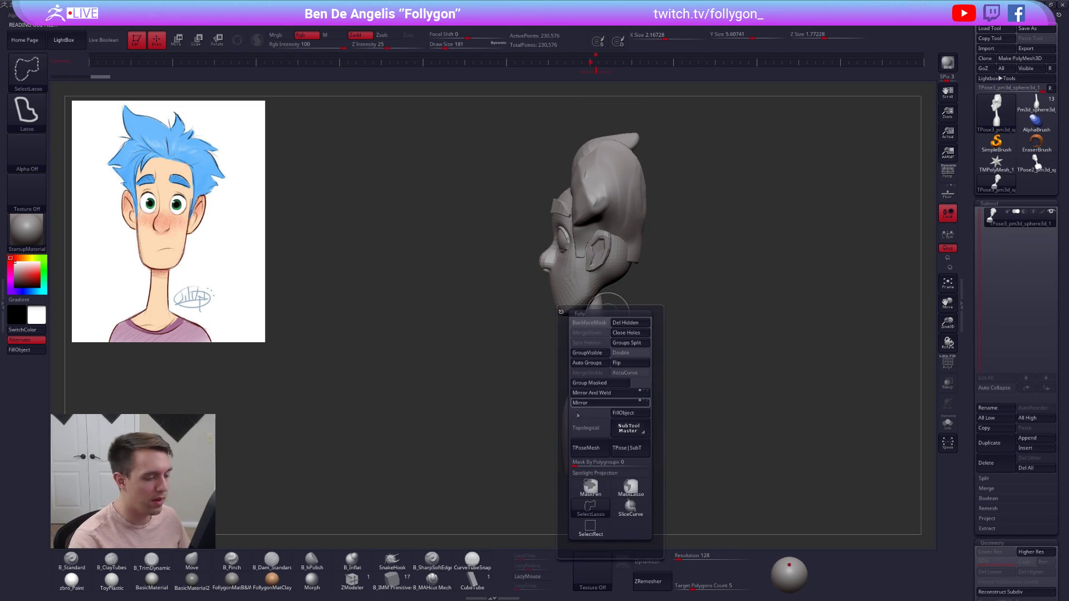
{"action": "left_click", "coordinate": [588, 526], "text": "ctrl+shift"}
{"action": "left_click", "coordinate": [602, 353], "text": "ctrl+shift"}
{"action": "left_click_drag", "start_coordinate": [639, 342], "coordinate": [645, 353], "text": "ctrl+shift"}
{"action": "left_click", "coordinate": [611, 386], "text": "ctrl+shift"}
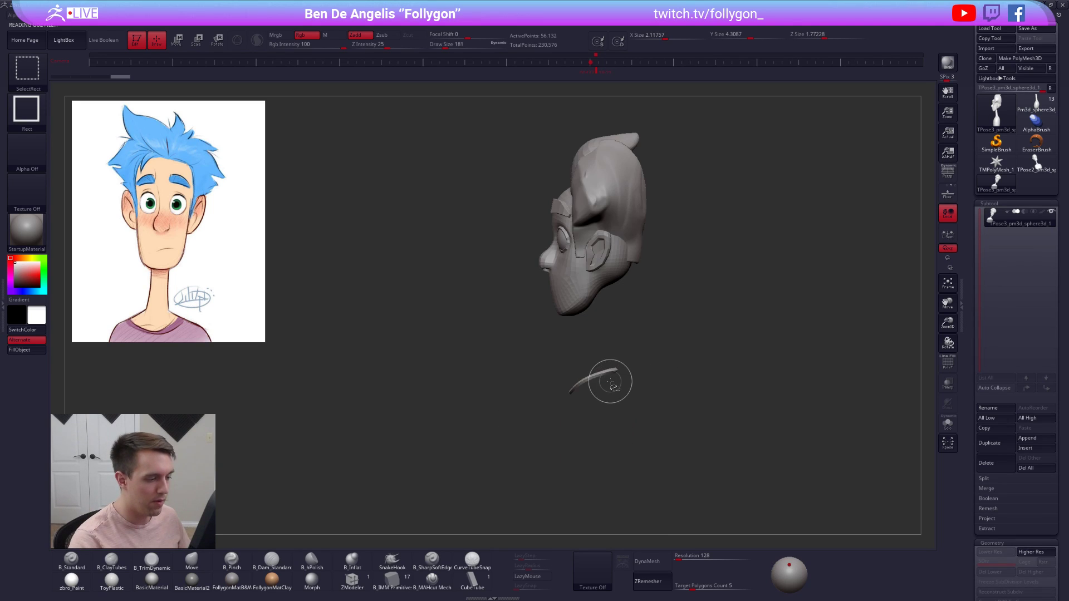
{"action": "left_click", "coordinate": [663, 340], "text": "ctrl+shift"}
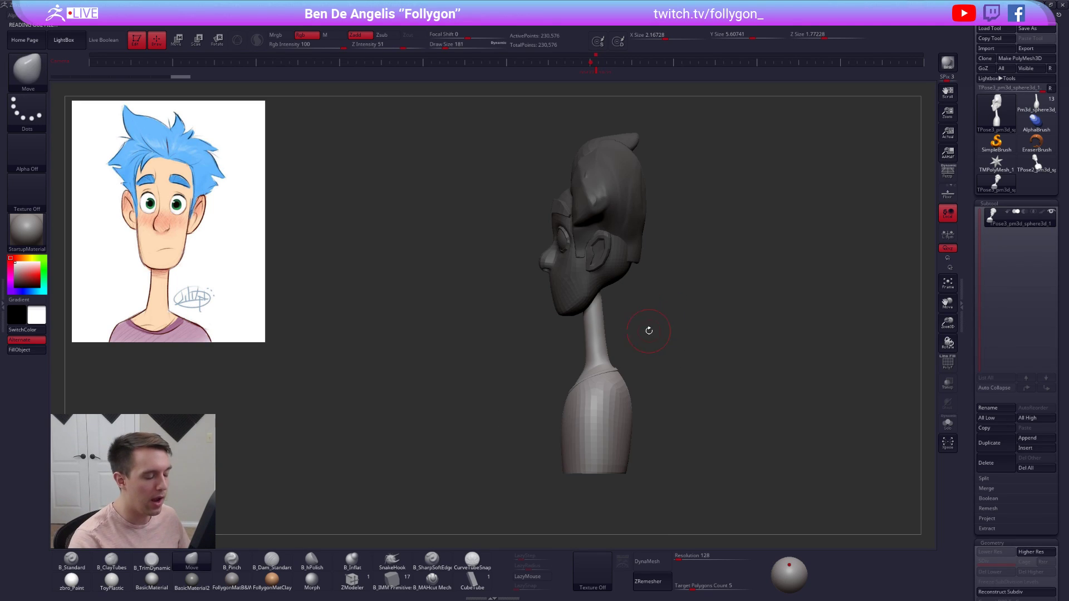
- Reposition the unmasked neck and torso under the head in side view with horizontal Transpose move lines
{"action": "key", "text": "w"}
{"action": "right_click_drag", "start_coordinate": [660, 335], "coordinate": [657, 365], "text": "ctrl"}
{"action": "mouse_move", "coordinate": [602, 385]}
{"action": "left_mouse_down", "text": "shift"}
{"action": "mouse_move", "coordinate": [690, 385]}
{"action": "mouse_move", "coordinate": [651, 387]}
{"action": "mouse_move", "coordinate": [660, 390]}
{"action": "left_mouse_up", "text": "shift"}
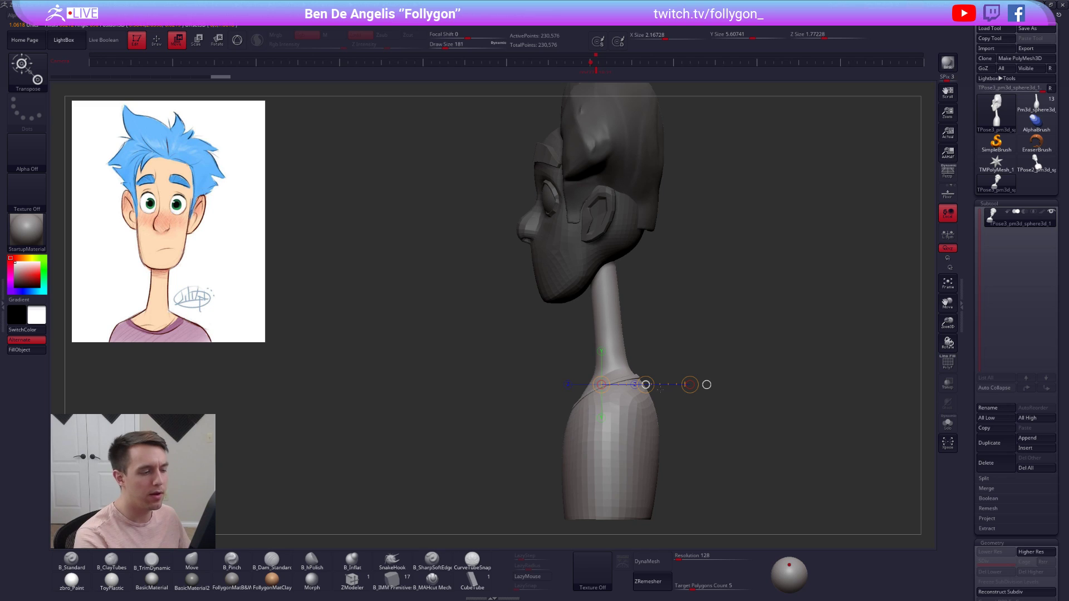
{"action": "right_click_drag", "start_coordinate": [680, 364], "coordinate": [659, 305], "text": "ctrl"}
{"action": "right_click_drag", "start_coordinate": [579, 311], "coordinate": [622, 345]}
{"action": "mouse_move", "coordinate": [622, 345]}
{"action": "left_mouse_down"}
{"action": "mouse_move", "coordinate": [612, 351]}
{"action": "mouse_move", "coordinate": [653, 332]}
{"action": "mouse_move", "coordinate": [634, 333]}
{"action": "left_mouse_up"}
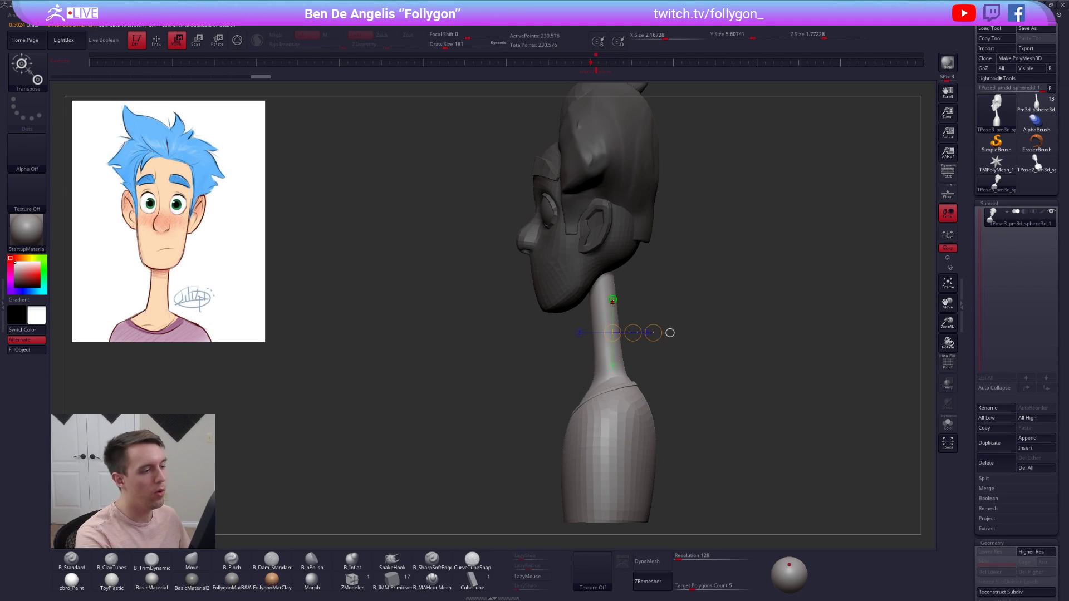
{"action": "left_click_drag", "start_coordinate": [633, 332], "coordinate": [633, 333]}
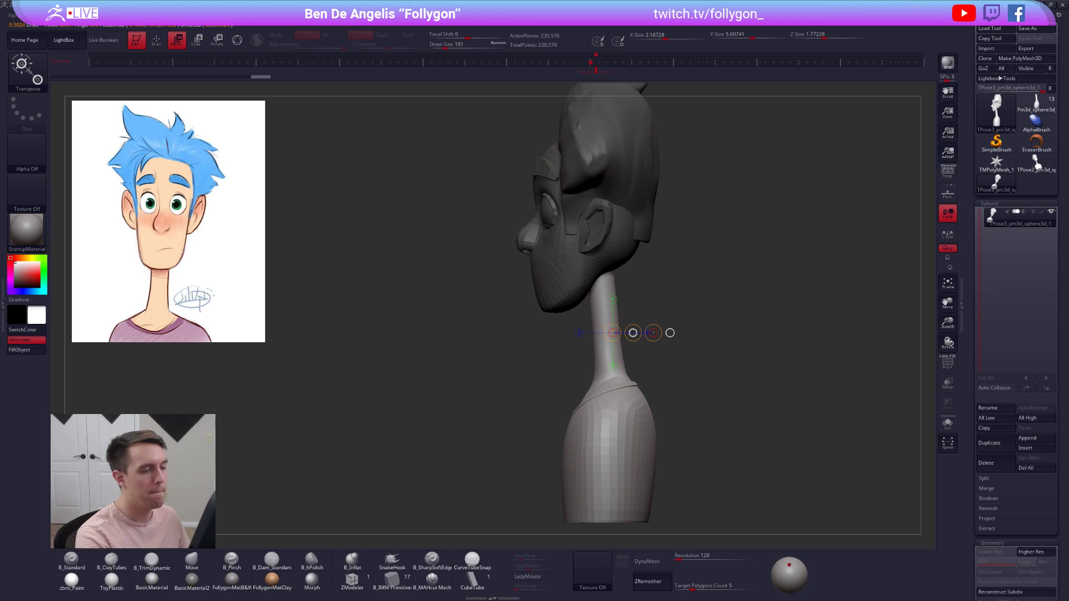
- Return to draw mode in front view, clear the mask, and transfer the pose to the subtools with TPose|SubT
{"action": "right_click_drag", "start_coordinate": [791, 462], "coordinate": [787, 375], "text": "ctrl"}
{"action": "key", "text": "q"}
{"action": "mouse_move", "coordinate": [787, 390]}
{"action": "left_mouse_down", "text": "shift"}
{"action": "mouse_move", "coordinate": [827, 485]}
{"action": "mouse_move", "coordinate": [813, 479]}
{"action": "left_mouse_up", "text": "shift"}
{"action": "mouse_move", "coordinate": [813, 479]}
{"action": "left_mouse_down"}
{"action": "mouse_move", "coordinate": [879, 476]}
{"action": "mouse_move", "coordinate": [815, 474]}
{"action": "left_mouse_up"}
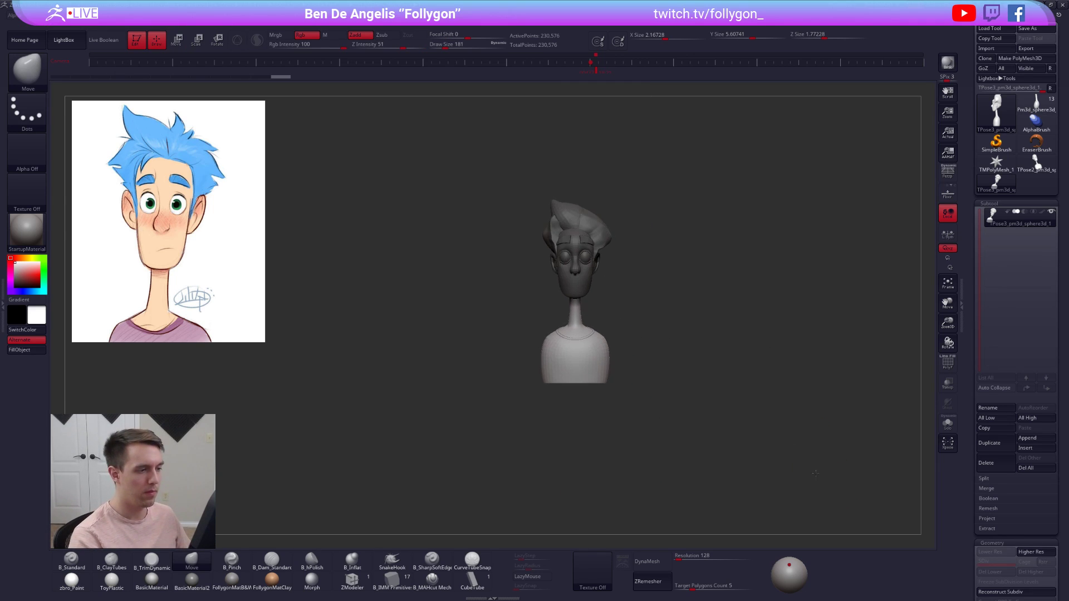
{"action": "right_click_drag", "start_coordinate": [630, 268], "coordinate": [649, 284], "text": "ctrl"}
{"action": "left_click_drag", "start_coordinate": [649, 284], "coordinate": [699, 231], "text": "ctrl"}
{"action": "key", "text": "ctrl+space"}
{"action": "left_click", "coordinate": [723, 372]}
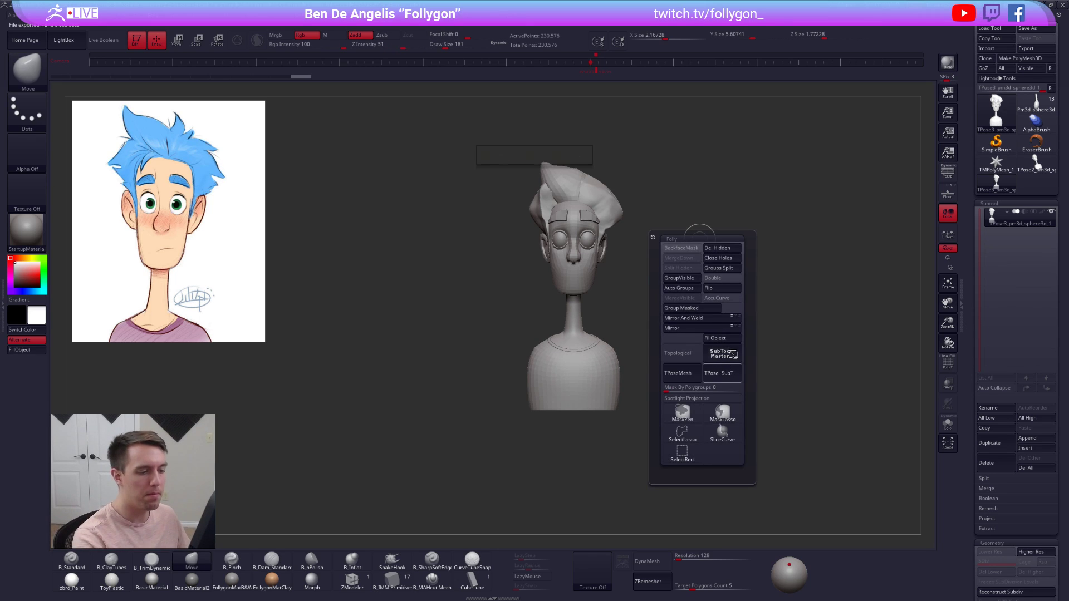
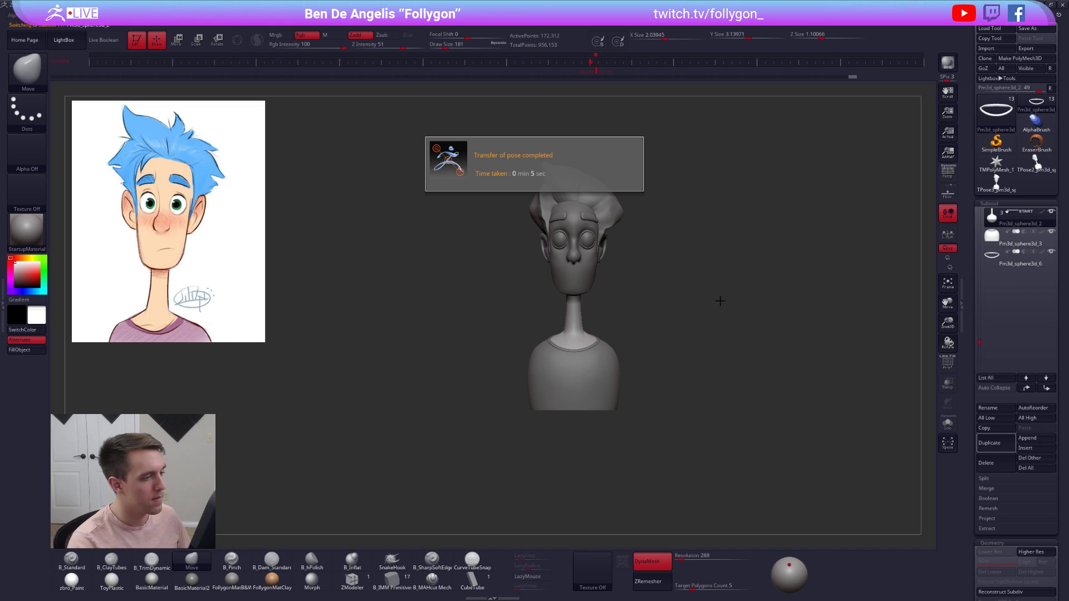
- Delete the two temporary TPose posing meshes and return to the multi-subtool bust
{"action": "left_click", "coordinate": [1036, 164]}
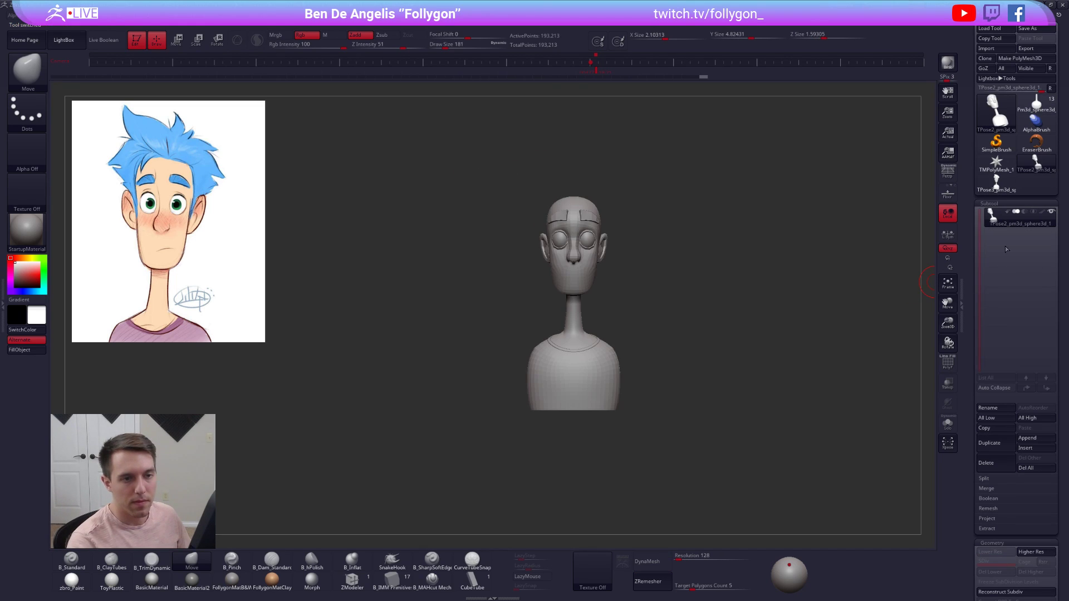
{"action": "left_click", "coordinate": [996, 462]}
{"action": "left_click", "coordinate": [921, 481]}
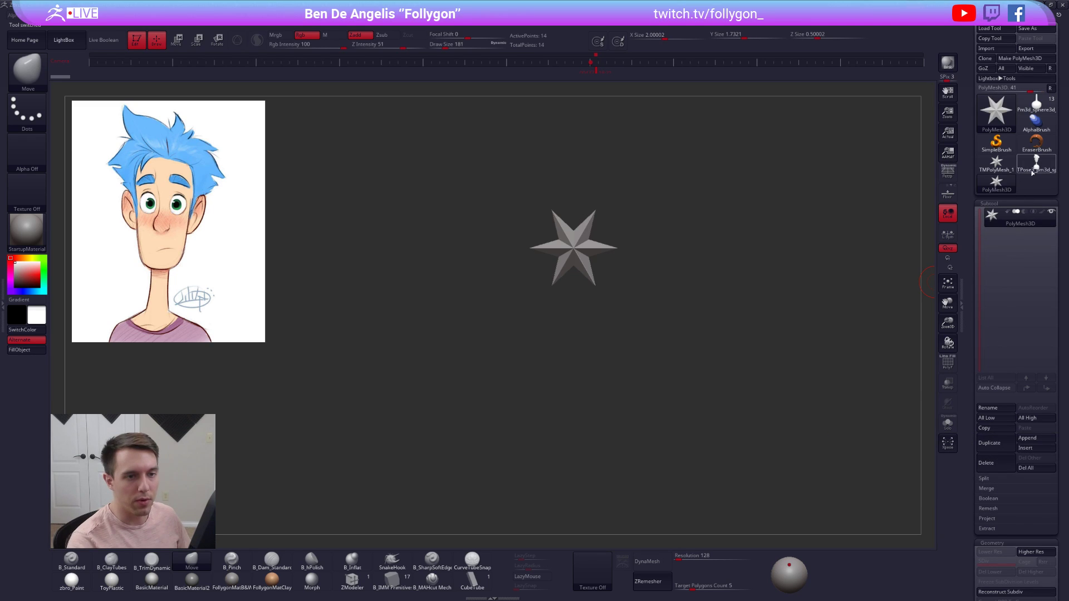
{"action": "left_click", "coordinate": [1037, 164]}
{"action": "left_click", "coordinate": [986, 462]}
{"action": "left_click", "coordinate": [916, 483]}
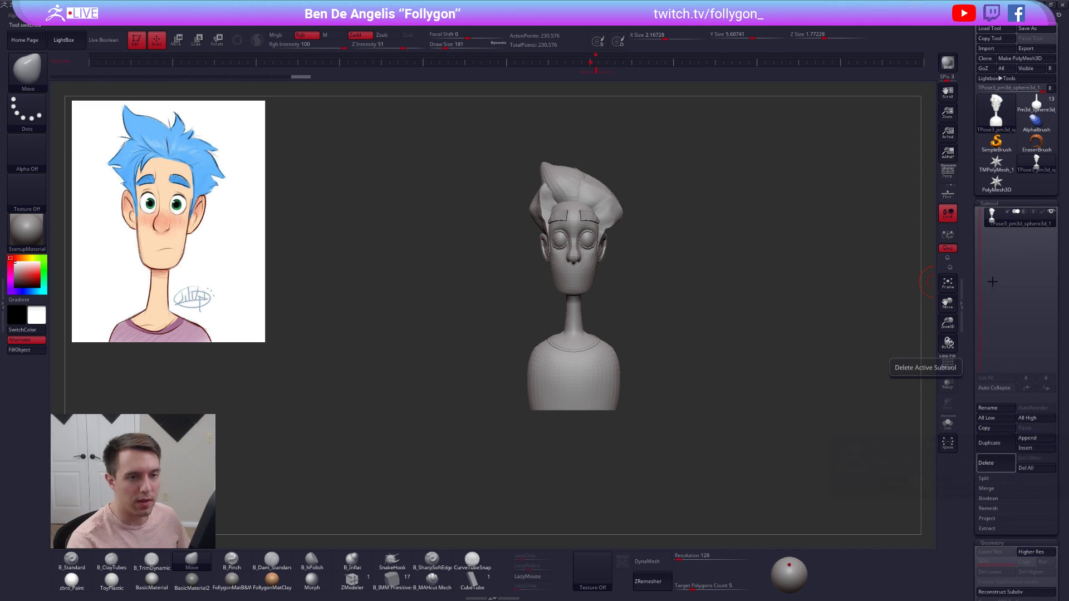
{"action": "left_click", "coordinate": [1040, 113]}
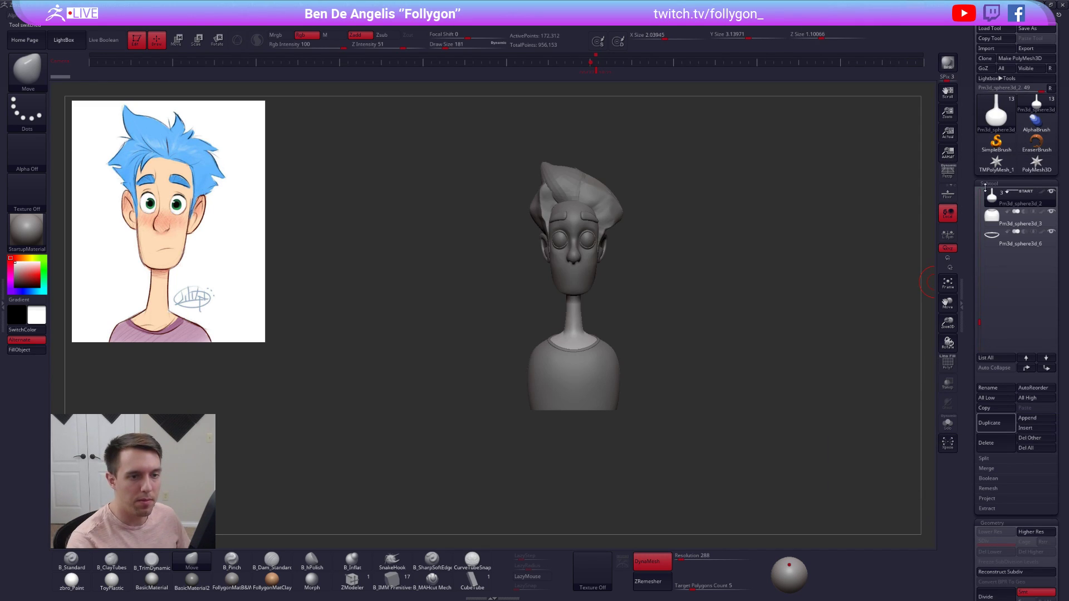
- Hide the Extract2 folder of hair pieces and select the head subtool Pm3d_sphere3d_1
{"action": "left_click", "coordinate": [585, 181], "text": "alt"}
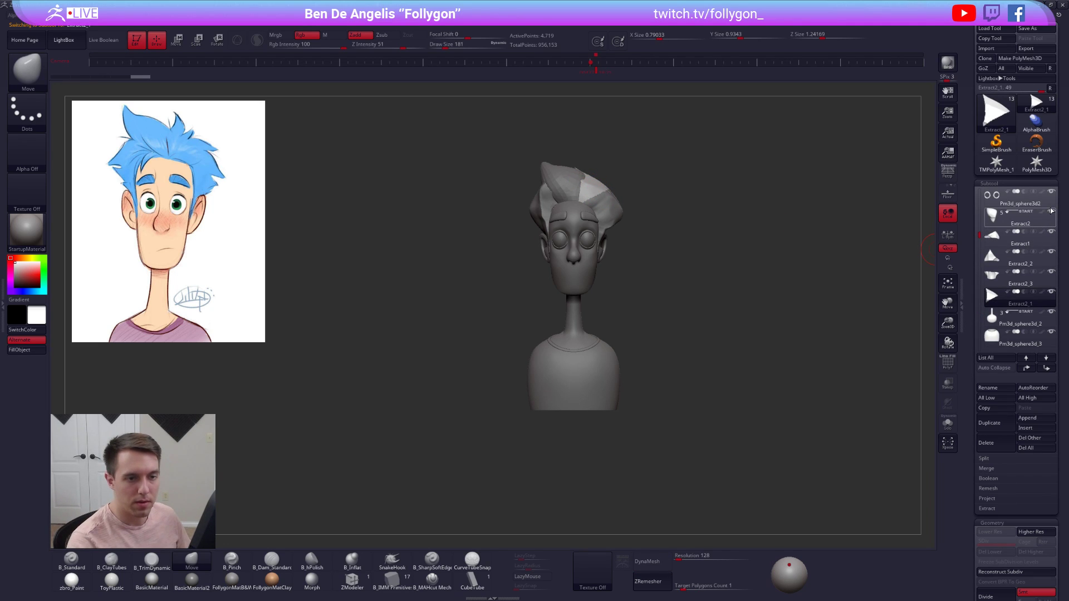
{"action": "left_click", "coordinate": [1051, 211]}
{"action": "left_click", "coordinate": [1005, 197]}
{"action": "left_click_drag", "start_coordinate": [979, 234], "coordinate": [975, 188]}
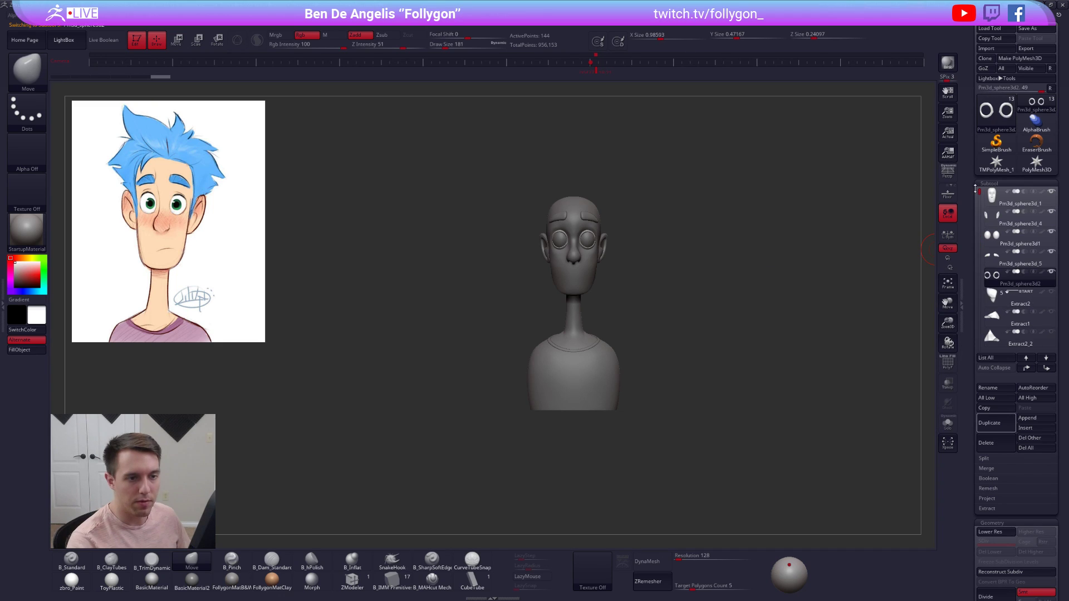
{"action": "left_click", "coordinate": [994, 202]}
- Isolate the head, build up the brow above the nose bridge with B_ClayTubes, and smooth it two subdivision levels lower
{"action": "mouse_move", "coordinate": [634, 242]}
{"action": "left_mouse_down", "text": "alt"}
{"action": "mouse_move", "coordinate": [671, 346]}
{"action": "mouse_move", "coordinate": [683, 448]}
{"action": "left_mouse_up", "text": "alt"}
{"action": "right_click_drag", "start_coordinate": [557, 256], "coordinate": [564, 268], "text": "alt"}
{"action": "key", "text": "space"}
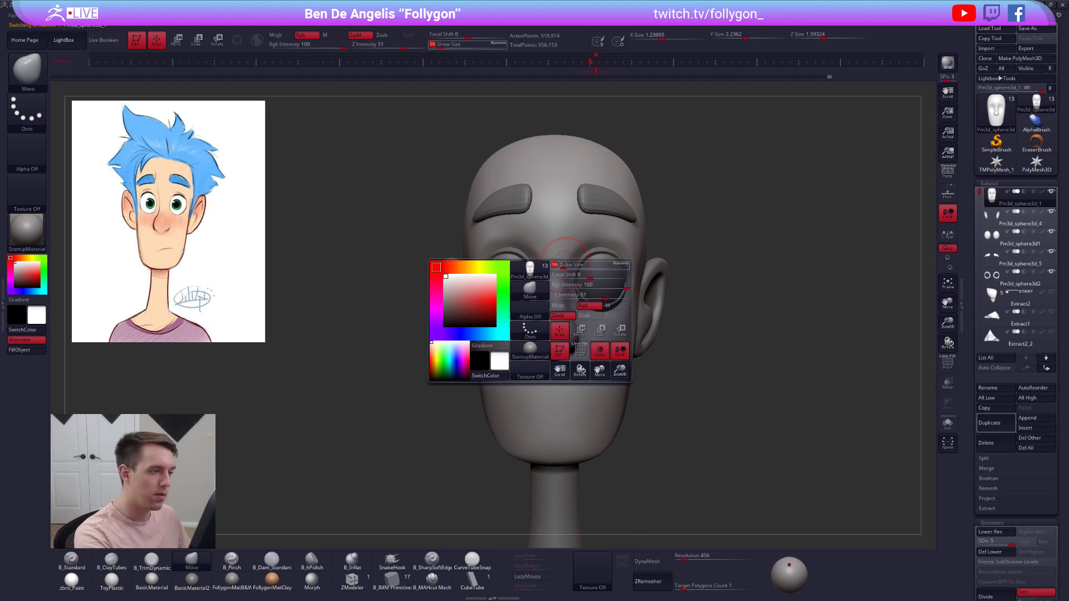
{"action": "key", "text": "space"}
{"action": "left_click_drag", "start_coordinate": [559, 254], "coordinate": [561, 254]}
{"action": "key", "text": "alt+s"}
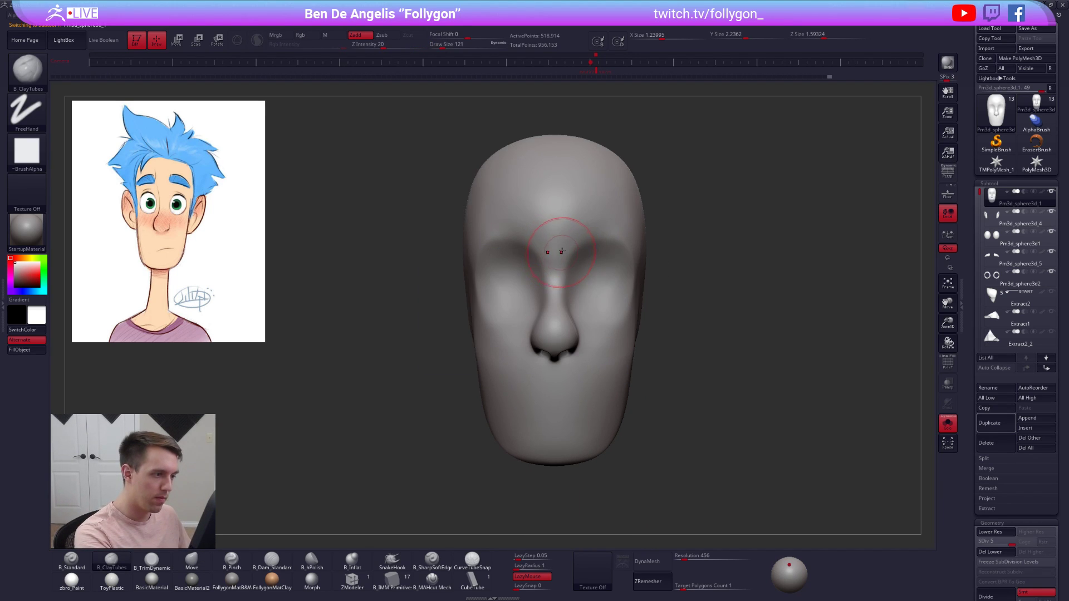
{"action": "key", "text": "shift+d"}
{"action": "key", "text": "shift+d"}
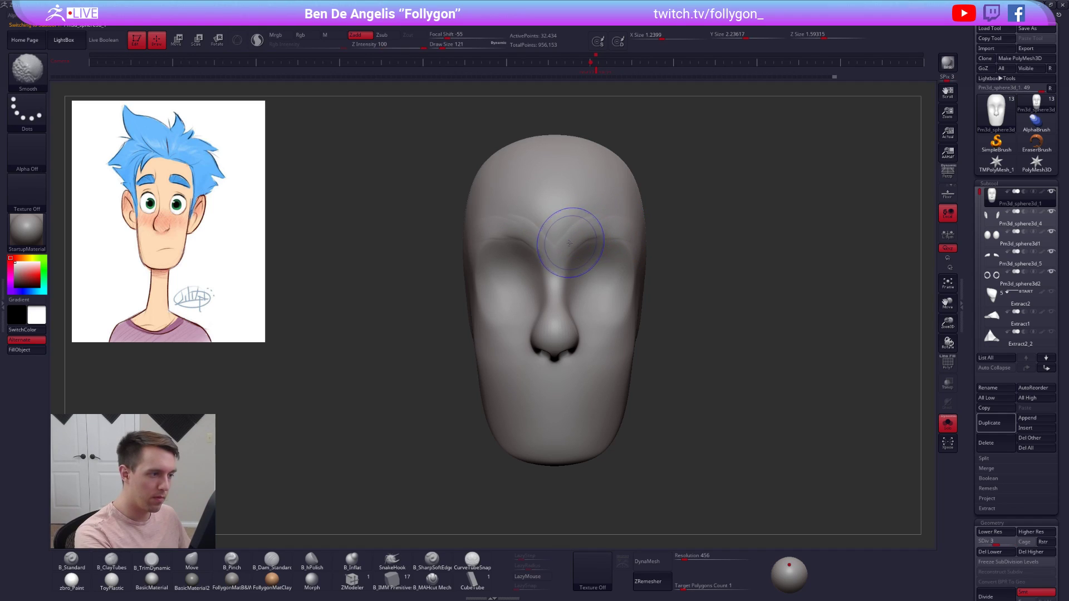
{"action": "key", "text": "shift"}
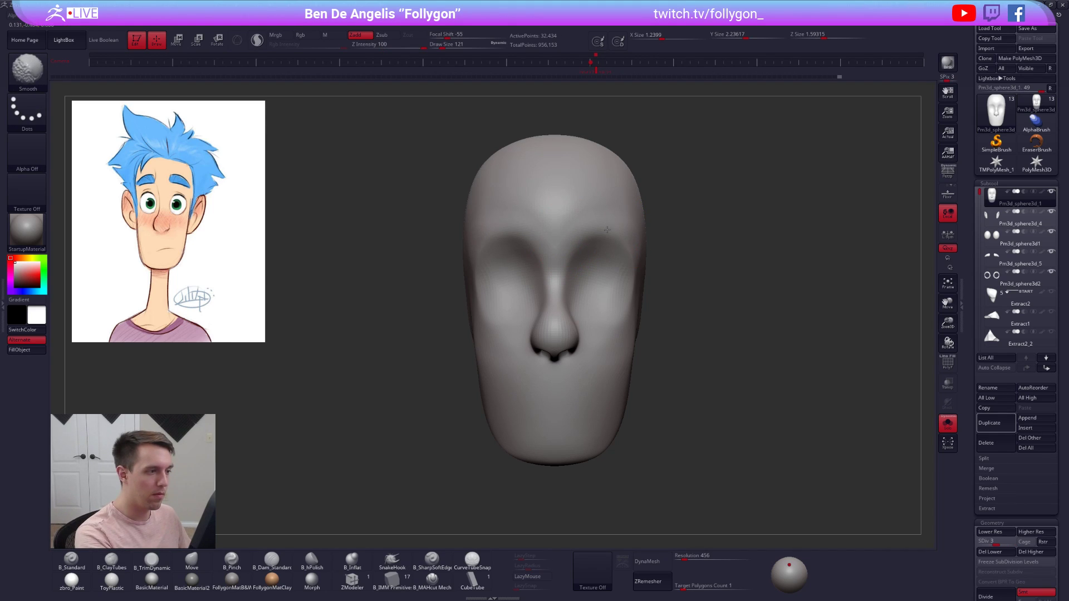
- Show the other subtools again and refine the brow area above the eyes with B_ClayTubes at draw size 160, smoothing the strokes
{"action": "right_click_drag", "start_coordinate": [624, 227], "coordinate": [575, 238]}
{"action": "key", "text": "alt+s"}
{"action": "key", "text": "s"}
{"action": "left_click_drag", "start_coordinate": [601, 244], "coordinate": [604, 243]}
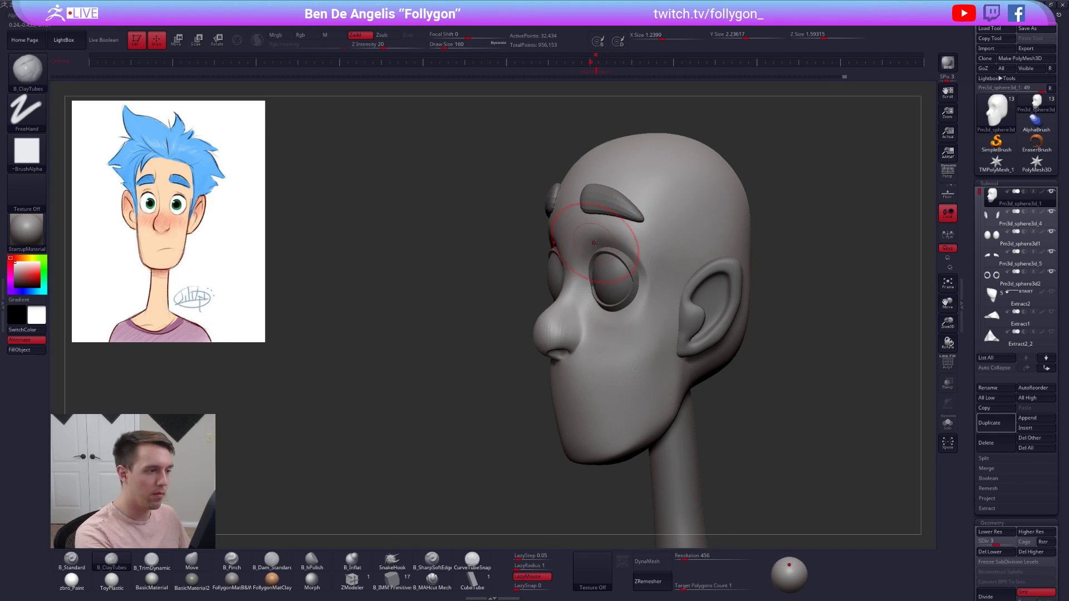
{"action": "right_click_drag", "start_coordinate": [595, 237], "coordinate": [621, 239]}
{"action": "key", "text": "shift"}
{"action": "mouse_move", "coordinate": [607, 225]}
{"action": "left_mouse_down", "text": "shift"}
{"action": "mouse_move", "coordinate": [589, 241]}
{"action": "mouse_move", "coordinate": [623, 263]}
{"action": "left_mouse_up", "text": "shift"}
{"action": "key", "text": "d"}
{"action": "key", "text": "shift"}
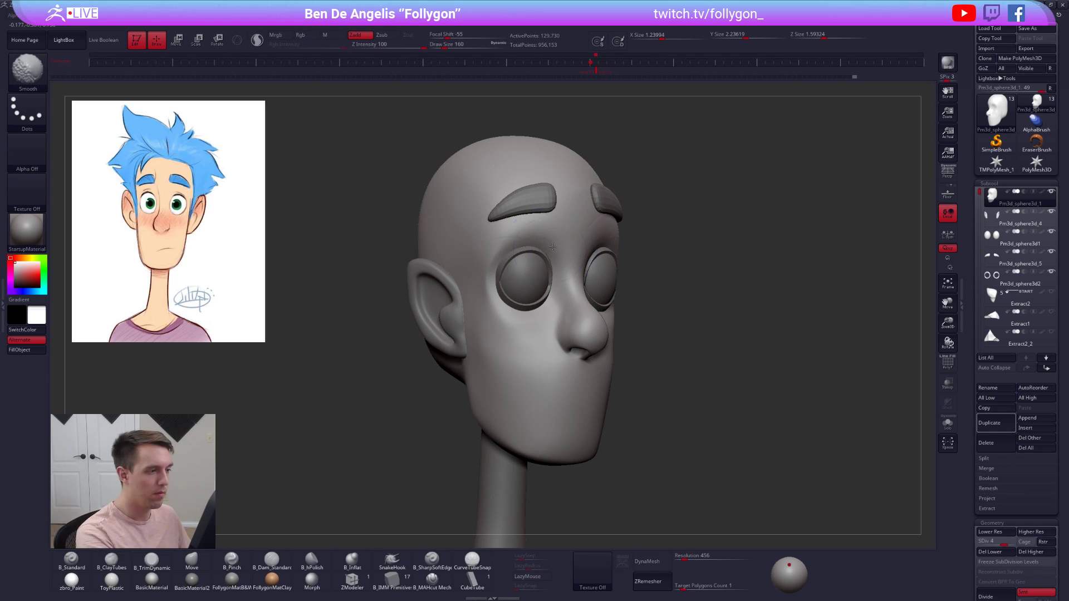
- Smooth the area around the eye sockets at a lower subdivision level and return to the highest level
{"action": "key", "text": "shift+d"}
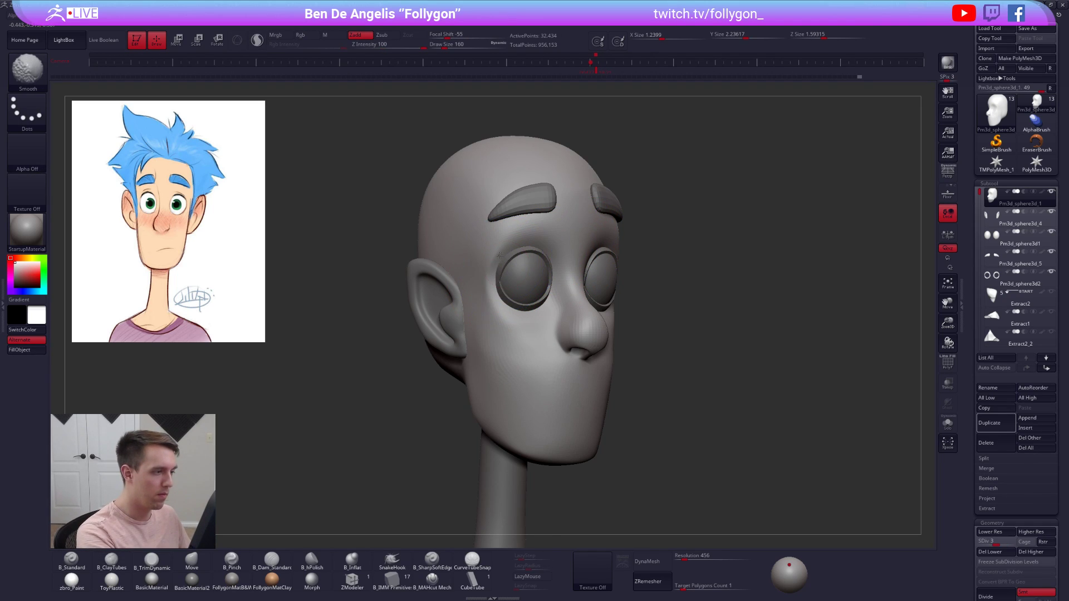
{"action": "mouse_move", "coordinate": [523, 281]}
{"action": "right_mouse_down", "text": "shift"}
{"action": "mouse_move", "coordinate": [600, 308]}
{"action": "mouse_move", "coordinate": [610, 289]}
{"action": "mouse_move", "coordinate": [579, 250]}
{"action": "mouse_move", "coordinate": [607, 259]}
{"action": "mouse_move", "coordinate": [591, 250]}
{"action": "mouse_move", "coordinate": [662, 325]}
{"action": "right_mouse_up", "text": "shift"}
{"action": "key", "text": "d"}
{"action": "key", "text": "shift"}
{"action": "right_click_drag", "start_coordinate": [661, 325], "coordinate": [613, 315], "text": "alt"}
- Isolate the head and sharpen the underside edge of the jaw with B_Pinch at draw size 113
{"action": "key", "text": "space"}
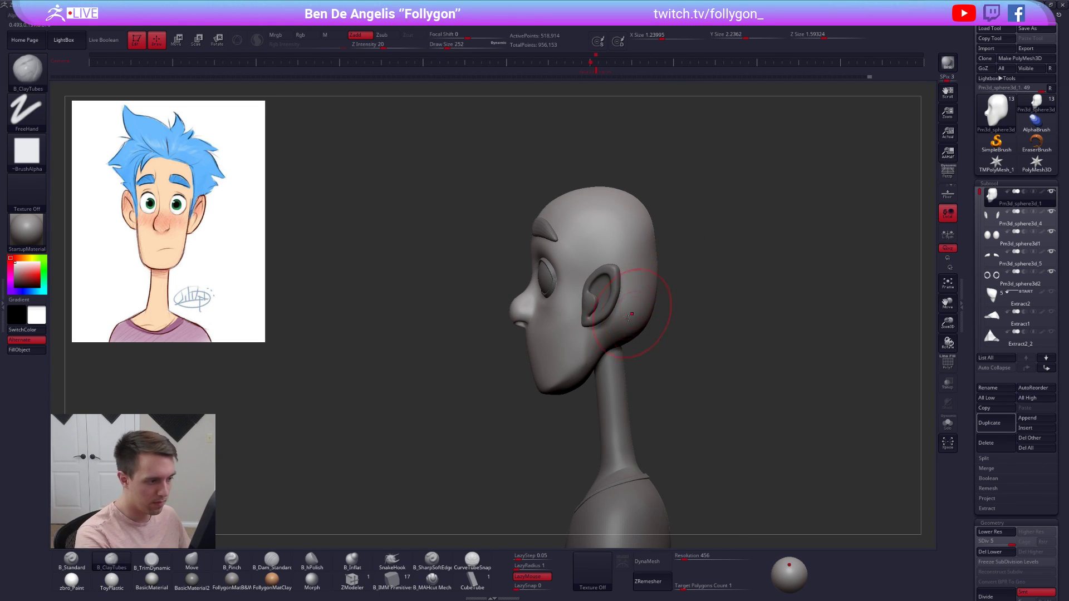
{"action": "key", "text": "alt+s"}
{"action": "mouse_move", "coordinate": [584, 351]}
{"action": "right_mouse_down"}
{"action": "mouse_move", "coordinate": [560, 317]}
{"action": "mouse_move", "coordinate": [564, 399]}
{"action": "right_mouse_up"}
{"action": "key", "text": "5"}
{"action": "key", "text": "space"}
{"action": "left_click_drag", "start_coordinate": [602, 350], "coordinate": [596, 353]}
{"action": "right_click_drag", "start_coordinate": [596, 352], "coordinate": [569, 292], "text": "alt"}
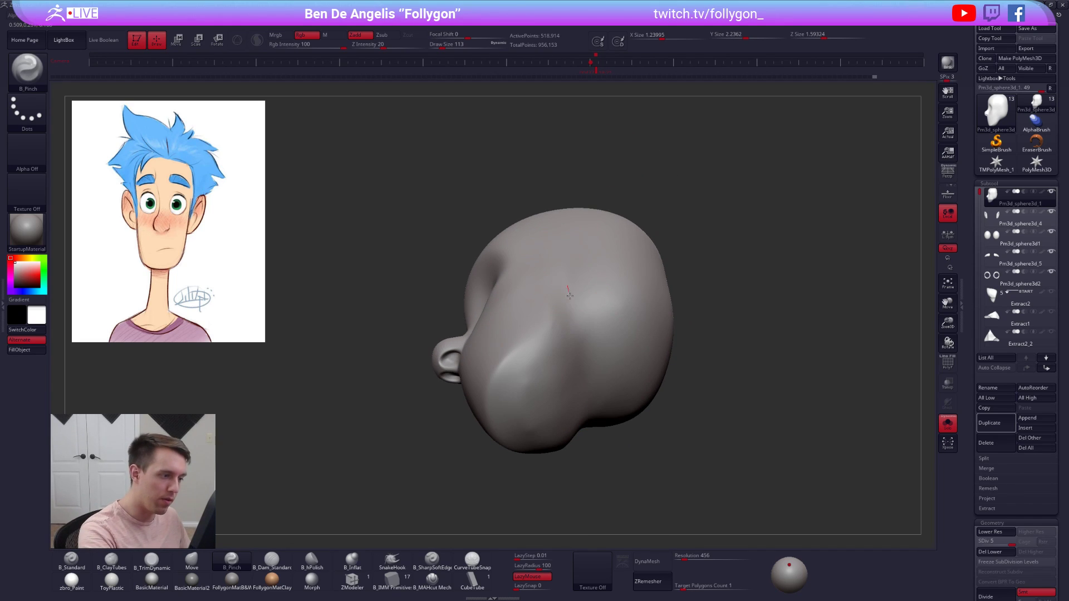
{"action": "right_click_drag", "start_coordinate": [589, 402], "coordinate": [567, 364]}
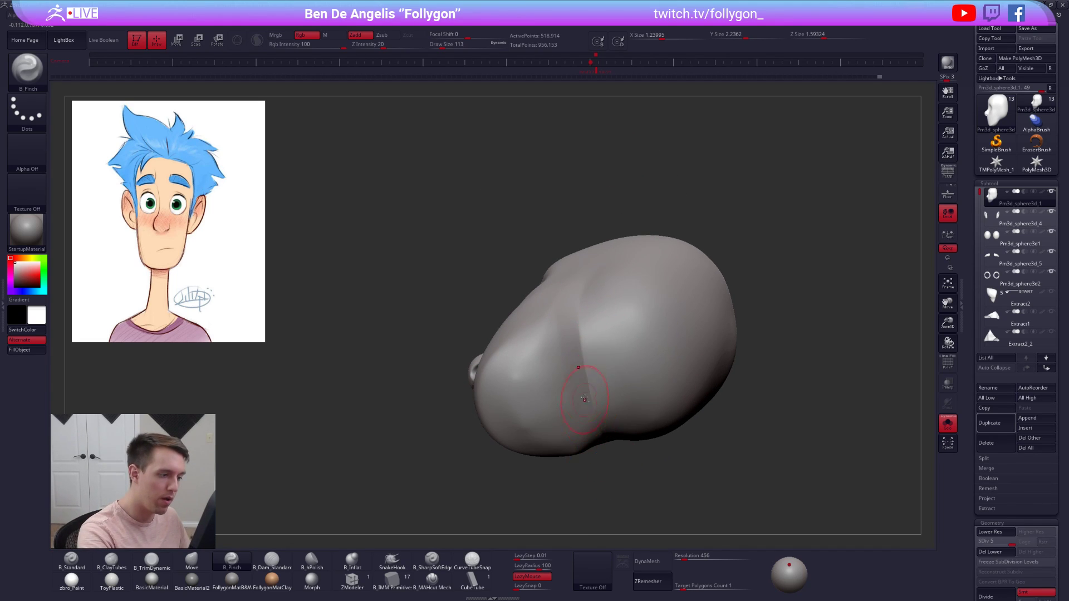
{"action": "right_click_drag", "start_coordinate": [584, 407], "coordinate": [576, 313]}
- Pinch the jawline from the chin up toward the ear with B_Pinch, enlarging the draw size to 150
{"action": "key", "text": "space"}
{"action": "left_click_drag", "start_coordinate": [559, 365], "coordinate": [563, 365]}
{"action": "right_click_drag", "start_coordinate": [544, 365], "coordinate": [559, 448]}
{"action": "key", "text": "space"}
{"action": "left_click_drag", "start_coordinate": [564, 322], "coordinate": [558, 322]}
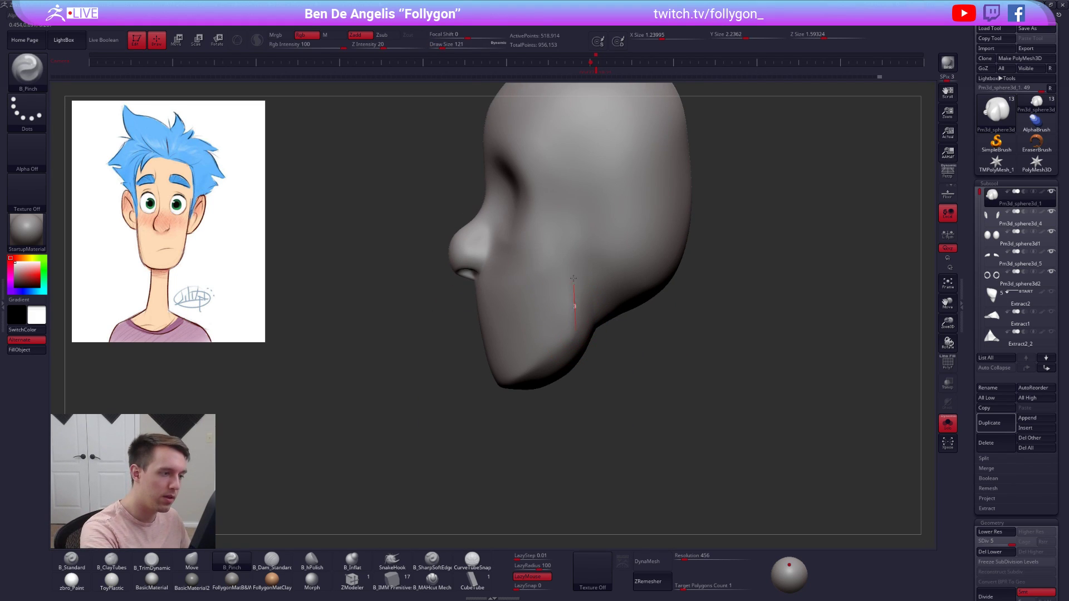
{"action": "left_click_drag", "start_coordinate": [576, 197], "coordinate": [576, 193]}
{"action": "right_click_drag", "start_coordinate": [557, 245], "coordinate": [609, 253]}
{"action": "key", "text": "space"}
{"action": "left_click_drag", "start_coordinate": [562, 291], "coordinate": [566, 292]}
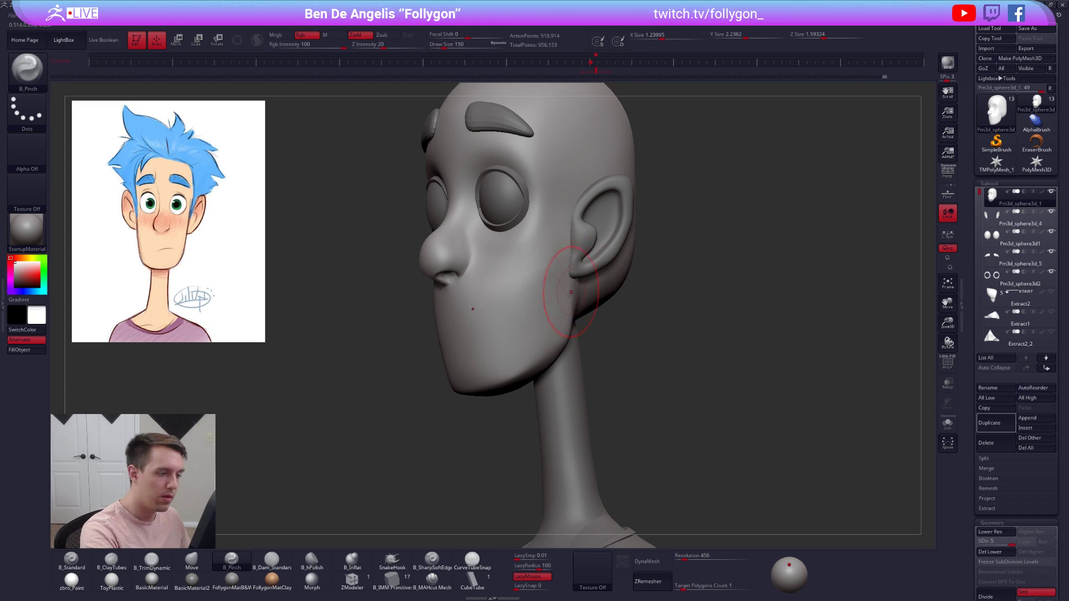
{"action": "right_click_drag", "start_coordinate": [574, 300], "coordinate": [539, 328]}
{"action": "key", "text": "alt+s"}
{"action": "right_click_drag", "start_coordinate": [464, 407], "coordinate": [519, 380]}
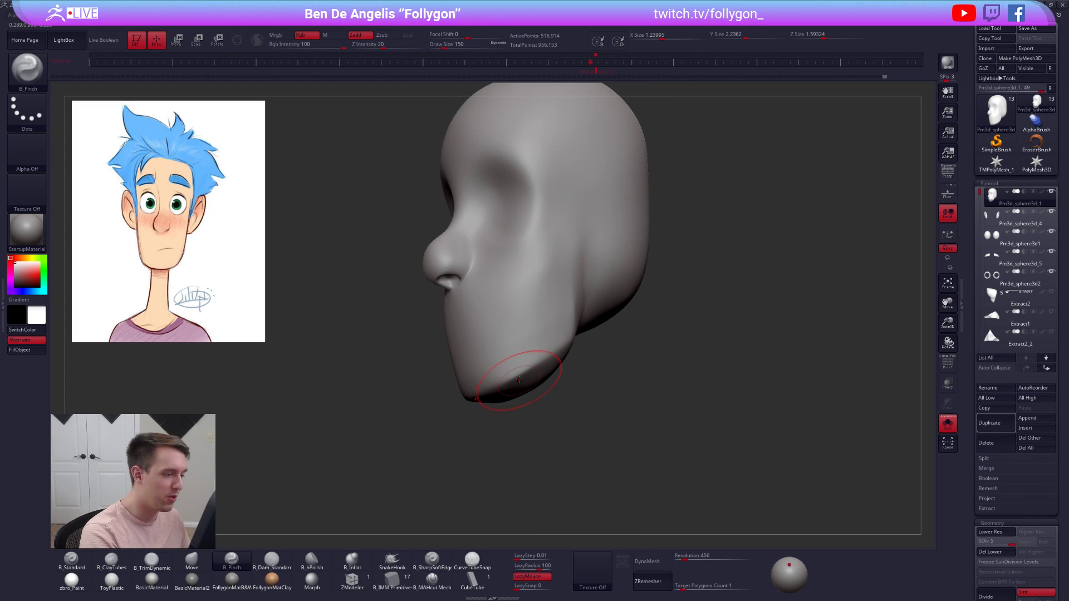
- Reshape the outer jaw corners in front view using the Move brush at draw size 227
{"action": "mouse_move", "coordinate": [441, 418]}
{"action": "right_mouse_down"}
{"action": "mouse_move", "coordinate": [503, 381]}
{"action": "mouse_move", "coordinate": [491, 389]}
{"action": "mouse_move", "coordinate": [538, 384]}
{"action": "right_mouse_up"}
{"action": "key", "text": "b"}
{"action": "key", "text": "m"}
{"action": "key", "text": "v"}
{"action": "key", "text": "shift+s"}
{"action": "key", "text": "space"}
{"action": "left_click_drag", "start_coordinate": [563, 365], "coordinate": [566, 364]}
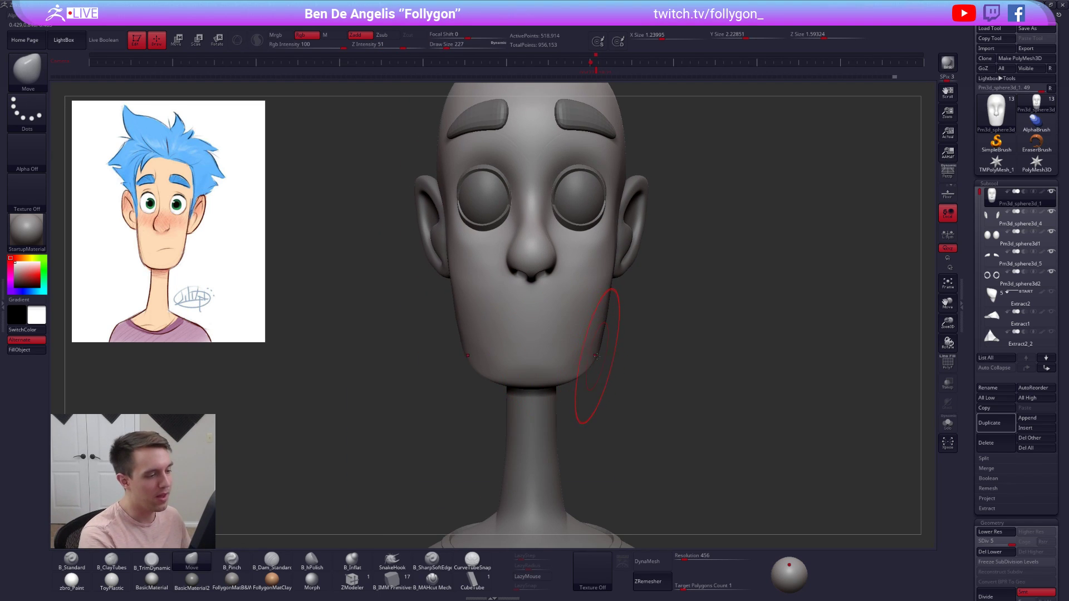
{"action": "right_click_drag", "start_coordinate": [594, 356], "coordinate": [580, 304]}
- Smooth and reshape the underside of the chin from below, working two subdivision levels lower
{"action": "key", "text": "shift+s"}
{"action": "right_click_drag", "start_coordinate": [558, 370], "coordinate": [544, 314], "text": "shift"}
{"action": "key", "text": "shift+d"}
{"action": "key", "text": "shift+d"}
{"action": "key", "text": "space"}
{"action": "left_click_drag", "start_coordinate": [544, 314], "coordinate": [524, 303], "text": "shift"}
{"action": "key", "text": "space"}
{"action": "key", "text": "space"}
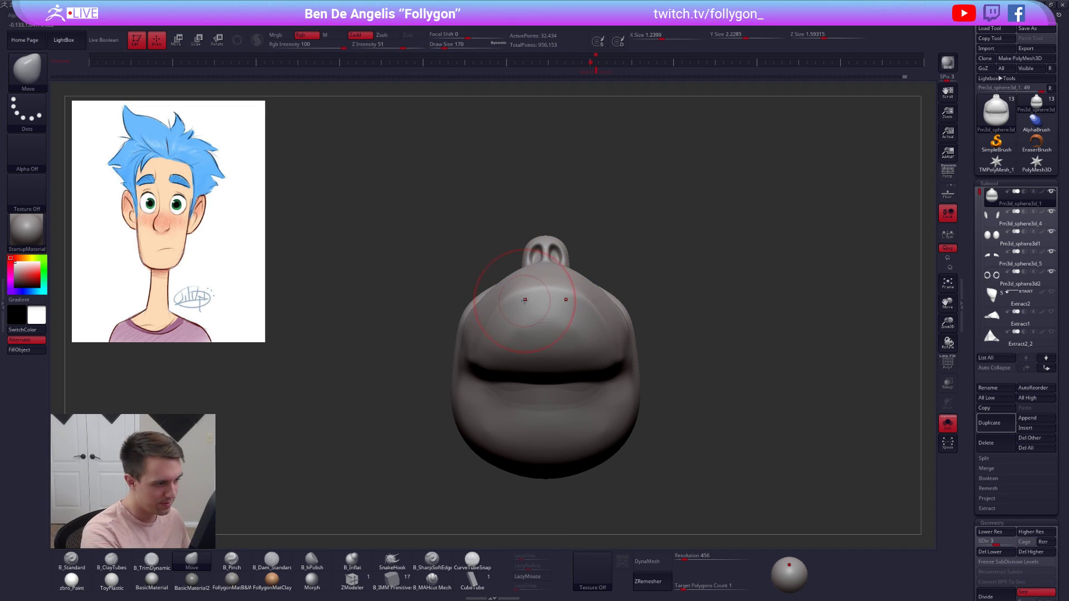
{"action": "right_click_drag", "start_coordinate": [524, 299], "coordinate": [500, 319]}
{"action": "key", "text": "space"}
{"action": "mouse_move", "coordinate": [490, 334]}
{"action": "left_mouse_down"}
{"action": "mouse_move", "coordinate": [528, 337]}
{"action": "mouse_move", "coordinate": [526, 311]}
{"action": "left_mouse_up"}
{"action": "key", "text": "3"}
- Lasso-mask around the chin in side view, reposition its underside with a Transpose move, and clear the mask
{"action": "right_click_drag", "start_coordinate": [529, 324], "coordinate": [541, 286]}
{"action": "mouse_move", "coordinate": [540, 285]}
{"action": "left_mouse_down", "text": "ctrl"}
{"action": "mouse_move", "coordinate": [507, 341]}
{"action": "mouse_move", "coordinate": [622, 377]}
{"action": "left_mouse_up", "text": "ctrl"}
{"action": "left_click", "coordinate": [533, 351], "text": "ctrl"}
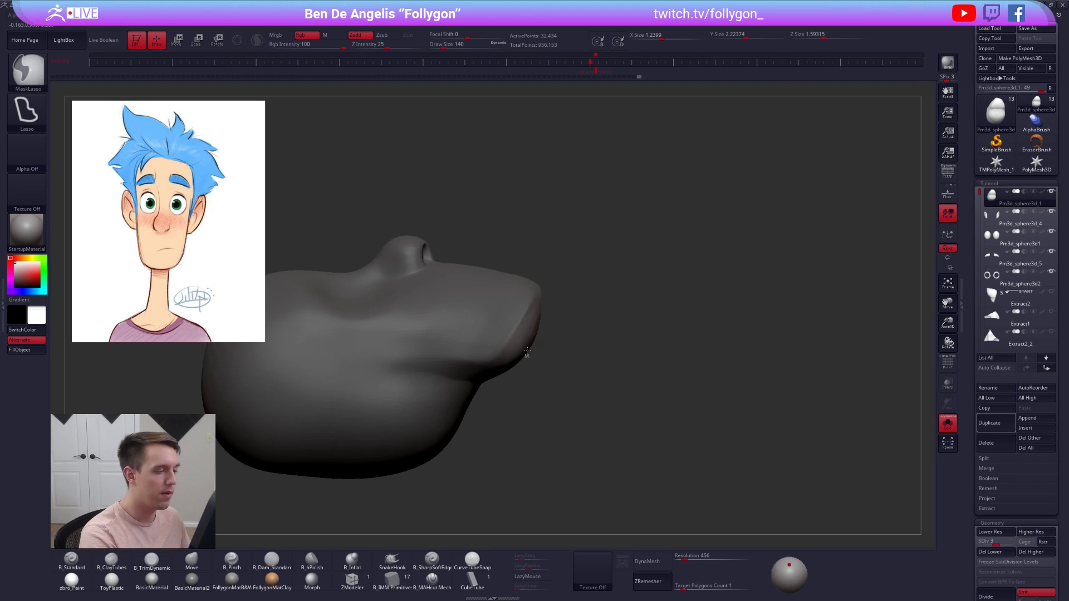
{"action": "key", "text": "w"}
{"action": "left_click_drag", "start_coordinate": [512, 335], "coordinate": [591, 376]}
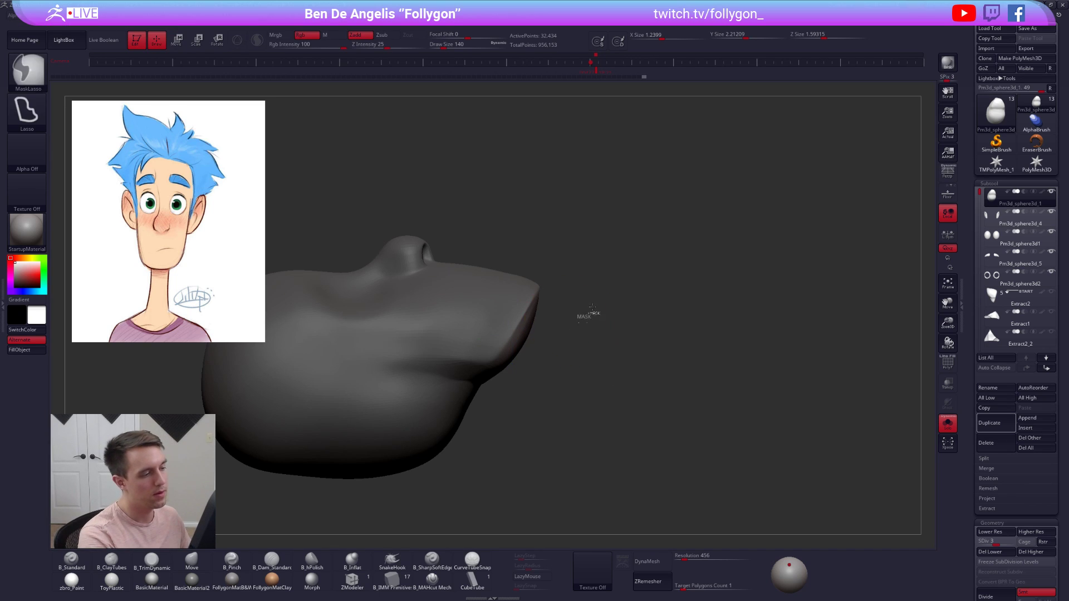
{"action": "left_click_drag", "start_coordinate": [582, 315], "coordinate": [597, 330], "text": "ctrl"}
- Return to draw mode, smooth the sharp edge of the chin's underside, and show the other subtools again
{"action": "right_click_drag", "start_coordinate": [597, 330], "coordinate": [563, 328]}
{"action": "key", "text": "q"}
{"action": "left_click_drag", "start_coordinate": [553, 324], "coordinate": [558, 309], "text": "shift"}
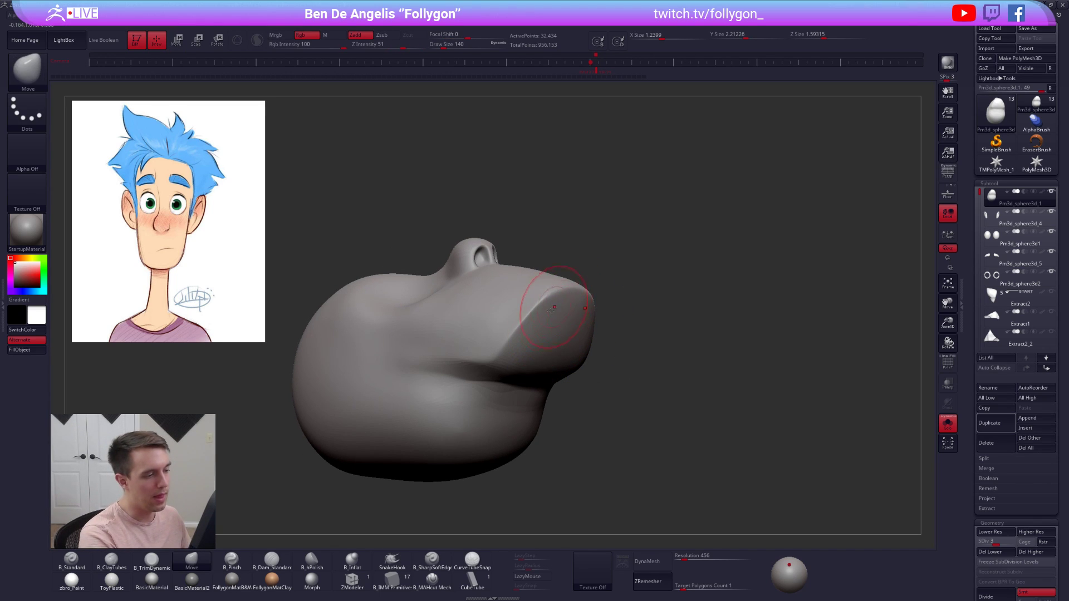
{"action": "key", "text": "alt+s"}
{"action": "mouse_move", "coordinate": [561, 300]}
{"action": "right_mouse_down"}
{"action": "mouse_move", "coordinate": [551, 391]}
{"action": "mouse_move", "coordinate": [527, 358]}
{"action": "right_mouse_up"}
{"action": "key", "text": "space"}
- Isolate the head and smooth the jaw's underside plane at draw size 192
{"action": "left_click_drag", "start_coordinate": [572, 328], "coordinate": [577, 329]}
{"action": "mouse_move", "coordinate": [587, 337]}
{"action": "right_mouse_down"}
{"action": "mouse_move", "coordinate": [550, 334]}
{"action": "mouse_move", "coordinate": [516, 393]}
{"action": "right_mouse_up"}
{"action": "key", "text": "alt+s"}
{"action": "key", "text": "shift+d"}
{"action": "left_click_drag", "start_coordinate": [524, 382], "coordinate": [516, 388], "text": "shift"}
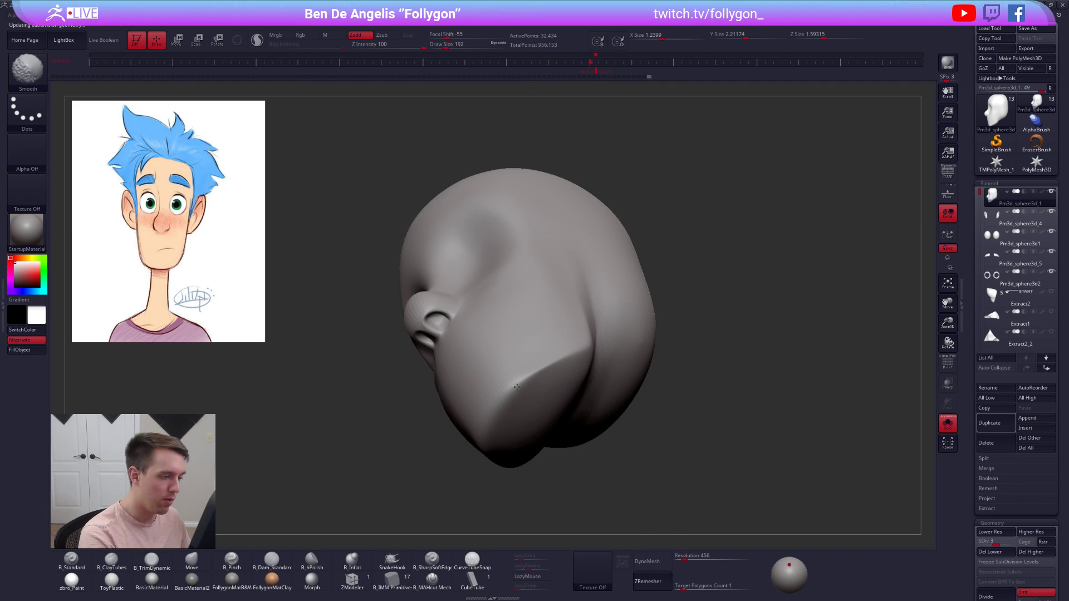
{"action": "mouse_move", "coordinate": [554, 372]}
{"action": "right_mouse_down"}
{"action": "mouse_move", "coordinate": [540, 412]}
{"action": "mouse_move", "coordinate": [540, 388]}
{"action": "right_mouse_up"}
{"action": "key", "text": "d"}
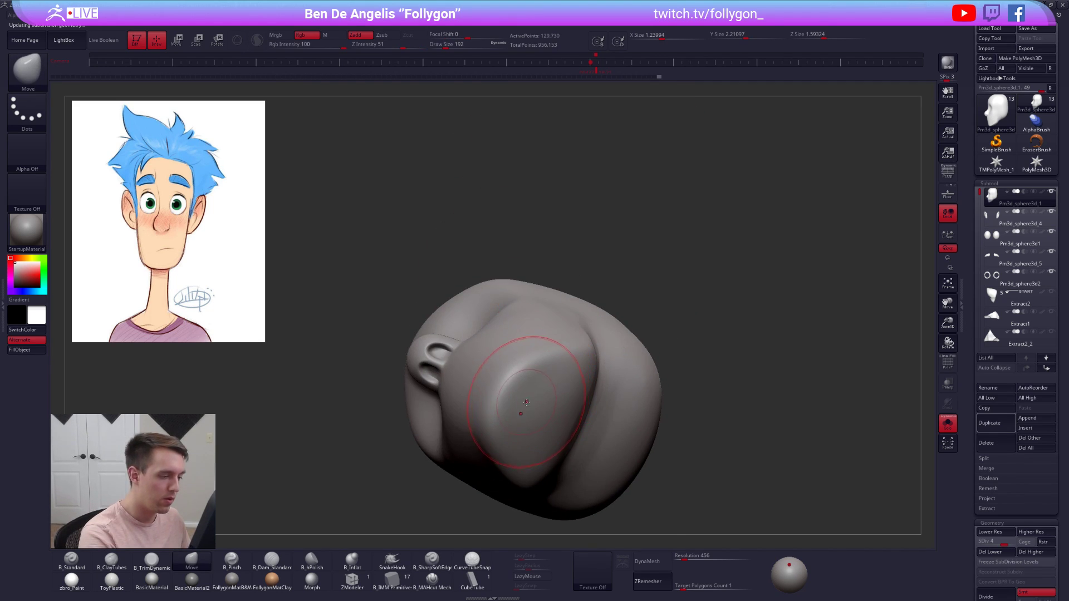
- Fill out the underside of the chin with B_ClayTubes and smooth it into the jaw
{"action": "key", "text": "shift"}
{"action": "key", "text": "shift+d"}
{"action": "key", "text": "2"}
{"action": "mouse_move", "coordinate": [535, 379]}
{"action": "left_mouse_down"}
{"action": "mouse_move", "coordinate": [551, 370]}
{"action": "mouse_move", "coordinate": [541, 370]}
{"action": "left_mouse_up"}
{"action": "mouse_move", "coordinate": [533, 431]}
{"action": "left_mouse_down", "text": "shift"}
{"action": "mouse_move", "coordinate": [549, 398]}
{"action": "mouse_move", "coordinate": [543, 437]}
{"action": "left_mouse_up", "text": "shift"}
{"action": "left_click_drag", "start_coordinate": [543, 437], "coordinate": [547, 402], "text": "shift"}
{"action": "mouse_move", "coordinate": [539, 317]}
{"action": "right_mouse_down"}
{"action": "mouse_move", "coordinate": [552, 384]}
{"action": "mouse_move", "coordinate": [577, 393]}
{"action": "right_mouse_up"}
{"action": "key", "text": "shift+s"}
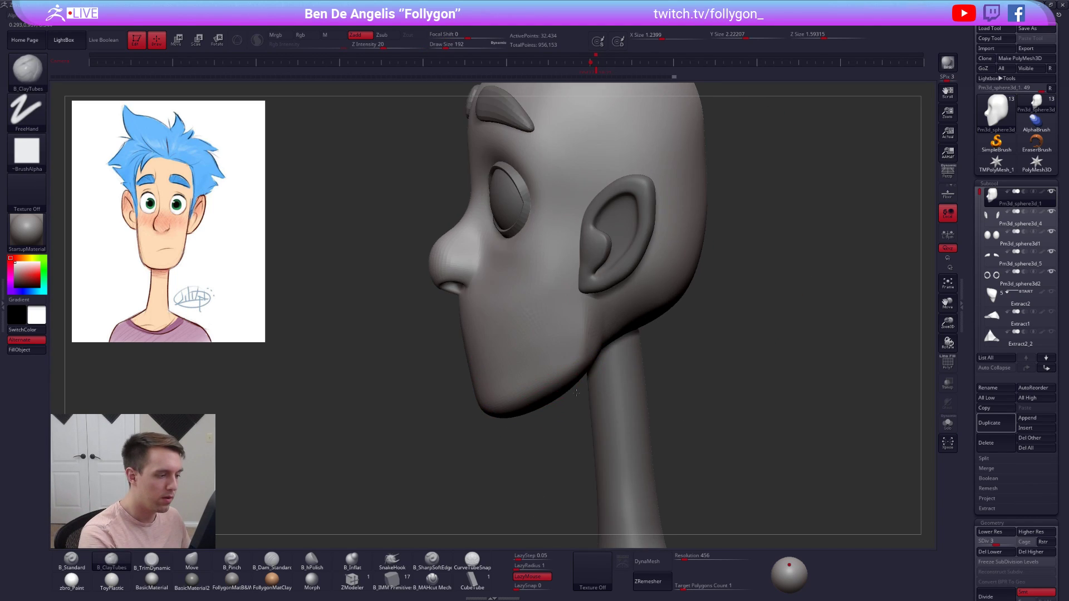
{"action": "left_click_drag", "start_coordinate": [576, 392], "coordinate": [552, 370], "text": "shift"}
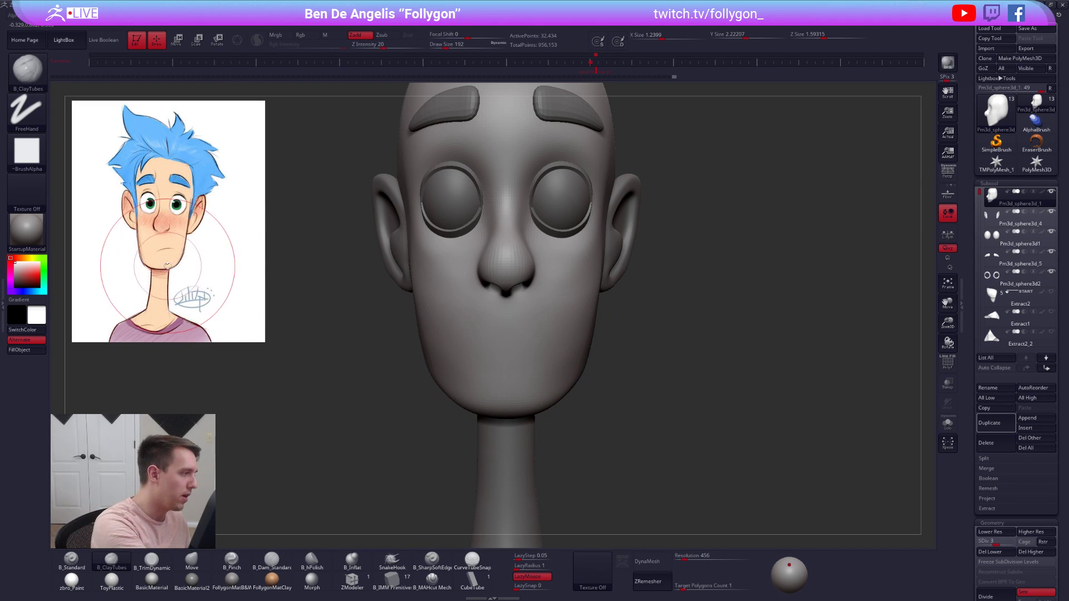
- Raise the chin and round the jaw corners with the Move brush at draw size 227, matching the reference drawing
{"action": "mouse_move", "coordinate": [640, 379]}
{"action": "right_mouse_down"}
{"action": "mouse_move", "coordinate": [582, 384]}
{"action": "mouse_move", "coordinate": [593, 380]}
{"action": "right_mouse_up"}
{"action": "right_click", "coordinate": [582, 384]}
{"action": "key", "text": "b"}
{"action": "key", "text": "m"}
{"action": "key", "text": "v"}
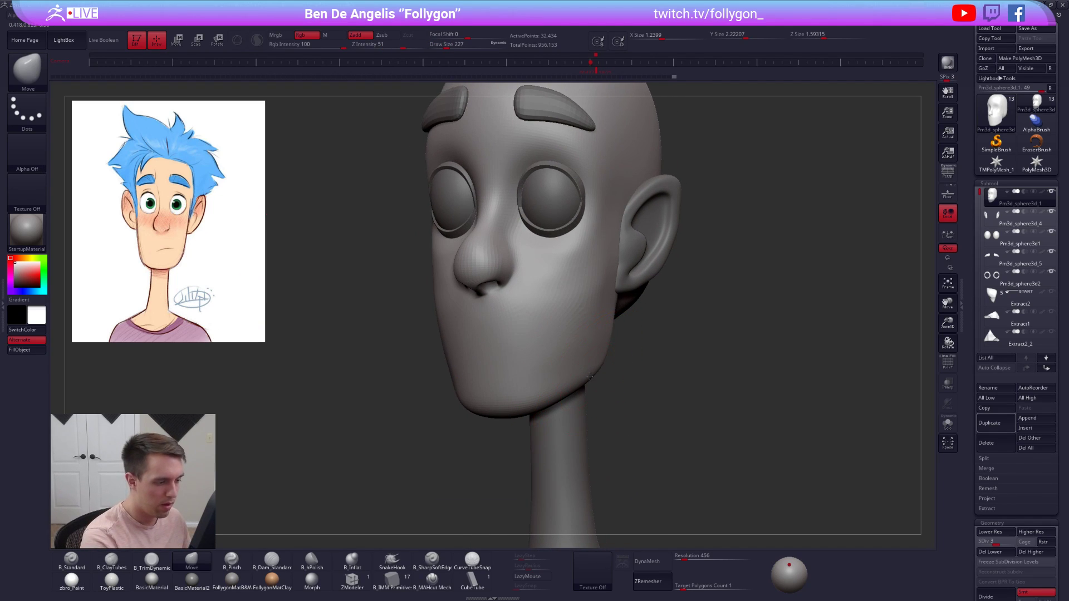
{"action": "left_click_drag", "start_coordinate": [597, 381], "coordinate": [599, 369], "text": "shift"}
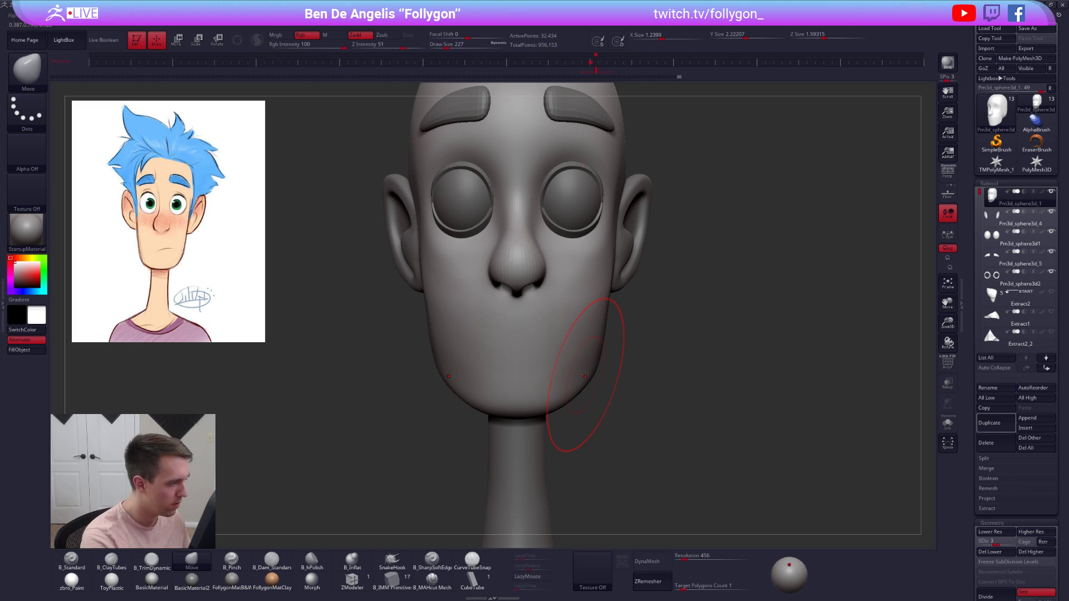
{"action": "left_click_drag", "start_coordinate": [531, 410], "coordinate": [557, 398]}
{"action": "mouse_move", "coordinate": [652, 391]}
{"action": "left_mouse_down", "text": "shift"}
{"action": "mouse_move", "coordinate": [586, 386]}
{"action": "mouse_move", "coordinate": [633, 375]}
{"action": "left_mouse_up", "text": "shift"}
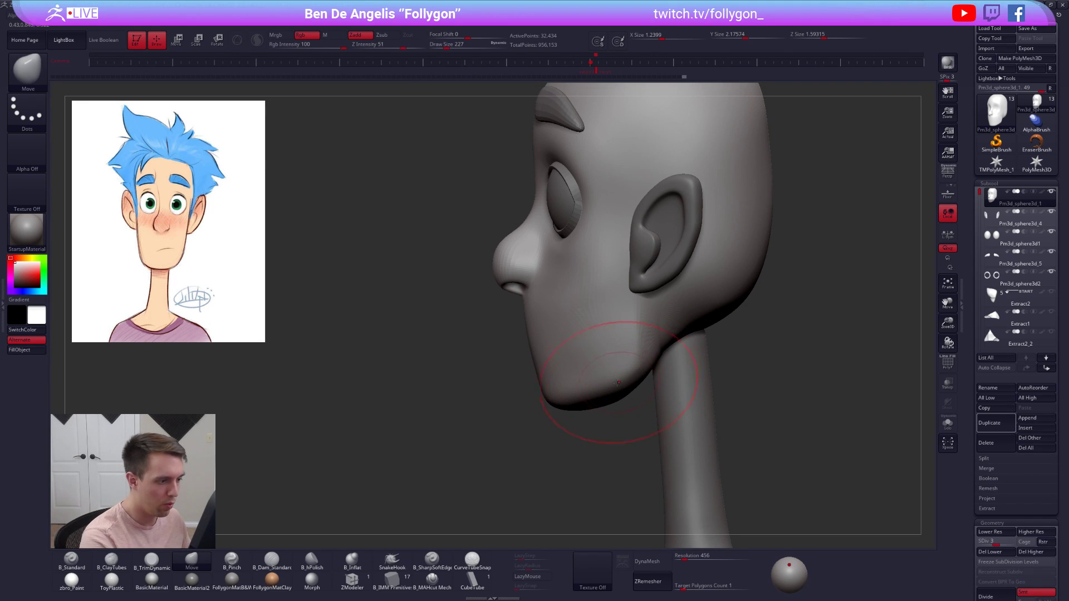
{"action": "left_click_drag", "start_coordinate": [635, 373], "coordinate": [629, 371], "text": "shift"}
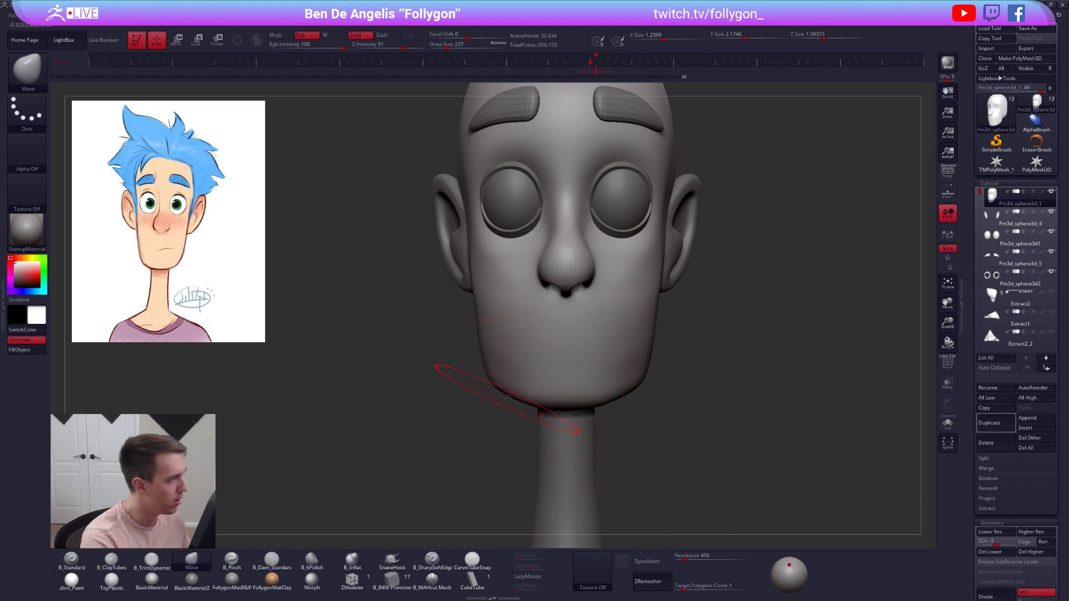
- Refine the bottom line of the chin in front view using the Transpose line and the Move brush
{"action": "key", "text": "w"}
{"action": "mouse_move", "coordinate": [511, 336]}
{"action": "left_mouse_down", "text": "shift"}
{"action": "mouse_move", "coordinate": [585, 337]}
{"action": "mouse_move", "coordinate": [190, 270]}
{"action": "mouse_move", "coordinate": [406, 359]}
{"action": "mouse_move", "coordinate": [613, 402]}
{"action": "mouse_move", "coordinate": [705, 404]}
{"action": "mouse_move", "coordinate": [695, 411]}
{"action": "left_mouse_up", "text": "shift"}
{"action": "key", "text": "q"}
{"action": "mouse_move", "coordinate": [629, 380]}
{"action": "left_mouse_down"}
{"action": "mouse_move", "coordinate": [634, 388]}
{"action": "mouse_move", "coordinate": [568, 398]}
{"action": "left_mouse_up"}
{"action": "key", "text": "space"}
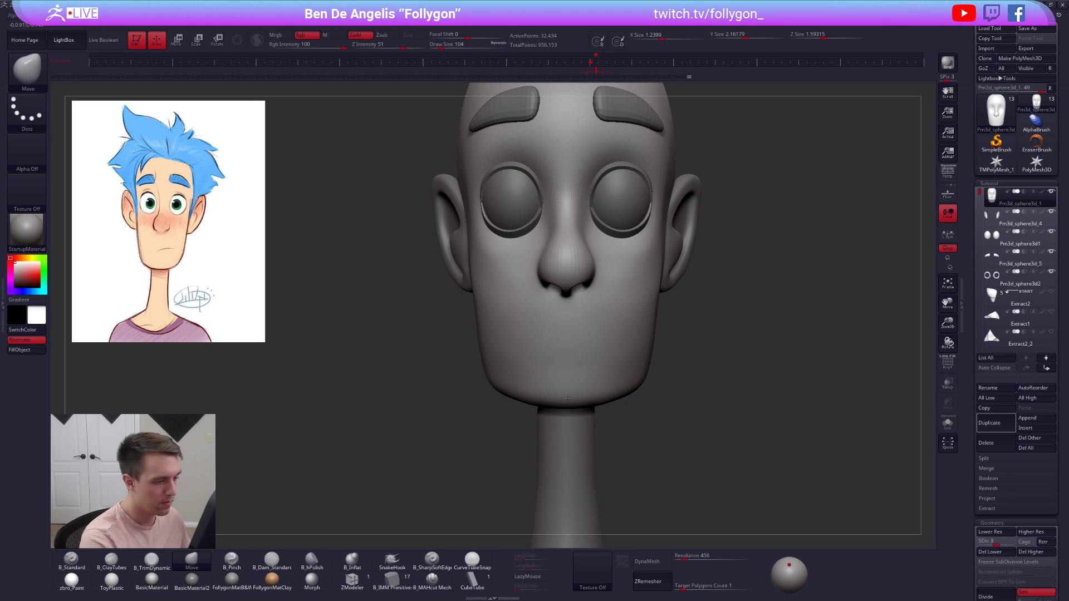
- Smooth the chin and lower cheek at draw size 170, and set the Move brush to draw size 227
{"action": "right_click_drag", "start_coordinate": [580, 393], "coordinate": [654, 388]}
{"action": "left_click_drag", "start_coordinate": [579, 385], "coordinate": [573, 382], "text": "shift"}
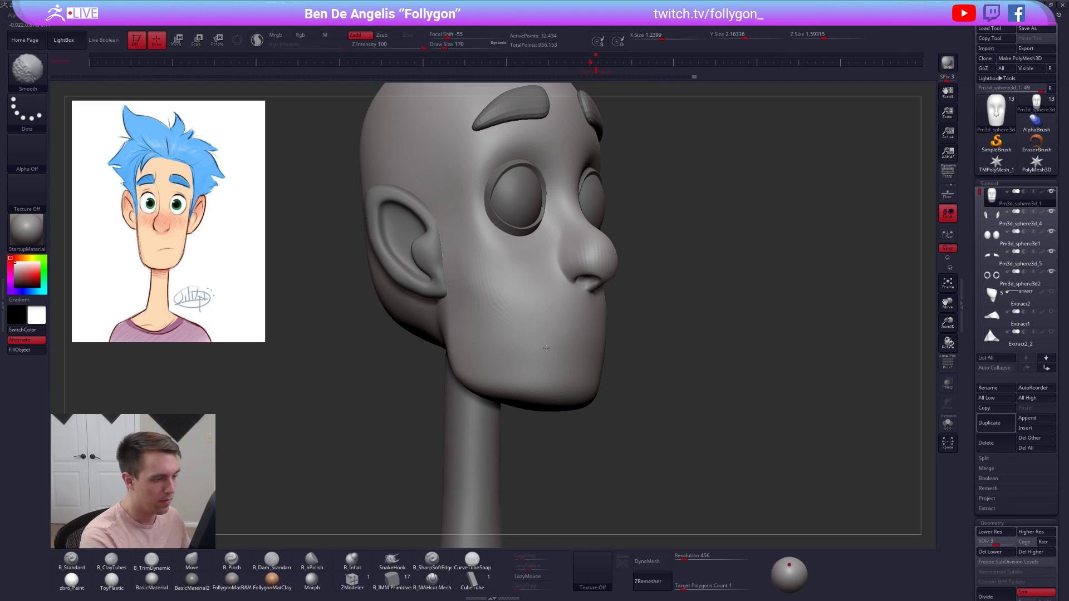
{"action": "mouse_move", "coordinate": [498, 310]}
{"action": "right_mouse_down"}
{"action": "mouse_move", "coordinate": [561, 370]}
{"action": "mouse_move", "coordinate": [576, 412]}
{"action": "mouse_move", "coordinate": [585, 393]}
{"action": "mouse_move", "coordinate": [594, 404]}
{"action": "mouse_move", "coordinate": [563, 398]}
{"action": "right_mouse_up"}
{"action": "key", "text": "space"}
{"action": "key", "text": "space"}
{"action": "left_click_drag", "start_coordinate": [565, 395], "coordinate": [567, 396]}
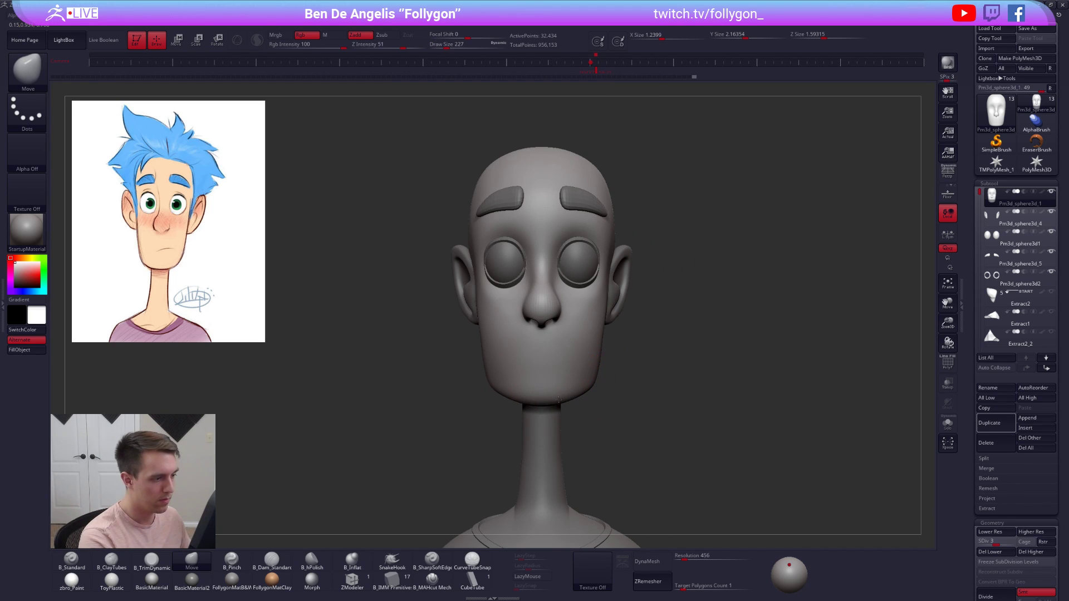
- Adjust the chin's lower edge with the Move brush at draw size 170, then isolate the head and smooth the jaw corner
{"action": "key", "text": "space"}
{"action": "left_click_drag", "start_coordinate": [560, 401], "coordinate": [556, 405]}
{"action": "right_click_drag", "start_coordinate": [561, 405], "coordinate": [612, 387], "text": "ctrl"}
{"action": "mouse_move", "coordinate": [612, 386]}
{"action": "right_mouse_down"}
{"action": "mouse_move", "coordinate": [575, 401]}
{"action": "mouse_move", "coordinate": [622, 367]}
{"action": "right_mouse_up"}
{"action": "left_click_drag", "start_coordinate": [618, 318], "coordinate": [622, 337], "text": "shift"}
{"action": "key", "text": "ctrl+shift+s"}
{"action": "left_click_drag", "start_coordinate": [650, 261], "coordinate": [661, 311], "text": "shift"}
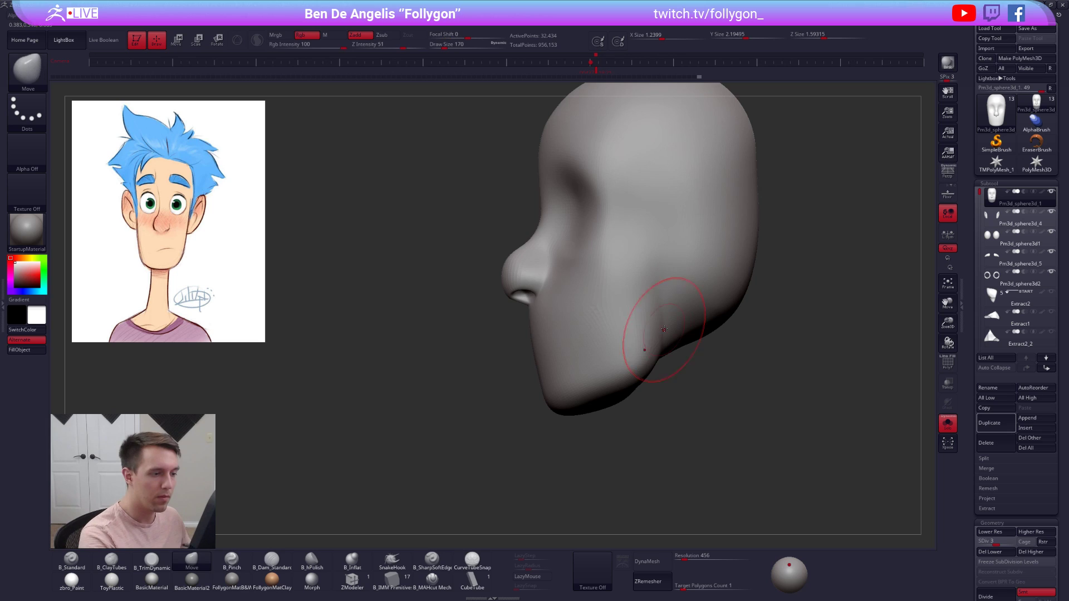
- Smooth the lower cheek behind the jaw and the side of the nose in side view at a higher subdivision level
{"action": "right_click_drag", "start_coordinate": [668, 326], "coordinate": [688, 306]}
{"action": "key", "text": "d"}
{"action": "mouse_move", "coordinate": [640, 329]}
{"action": "left_mouse_down", "text": "shift"}
{"action": "mouse_move", "coordinate": [615, 330]}
{"action": "mouse_move", "coordinate": [599, 312]}
{"action": "left_mouse_up", "text": "shift"}
{"action": "mouse_move", "coordinate": [640, 337]}
{"action": "right_mouse_down", "text": "shift"}
{"action": "mouse_move", "coordinate": [653, 319]}
{"action": "mouse_move", "coordinate": [619, 363]}
{"action": "mouse_move", "coordinate": [626, 357]}
{"action": "right_mouse_up", "text": "shift"}
{"action": "key", "text": "ctrl+shift+s"}
{"action": "key", "text": "s"}
{"action": "left_click_drag", "start_coordinate": [624, 358], "coordinate": [601, 357]}
{"action": "left_click_drag", "start_coordinate": [530, 285], "coordinate": [532, 304], "text": "shift"}
- Sharpen the crease between the nose and cheek with B_Pinch at draw size 43 on subdivision level 5
{"action": "mouse_move", "coordinate": [532, 305]}
{"action": "right_mouse_down"}
{"action": "mouse_move", "coordinate": [490, 302]}
{"action": "mouse_move", "coordinate": [538, 313]}
{"action": "mouse_move", "coordinate": [521, 379]}
{"action": "right_mouse_up"}
{"action": "key", "text": "s"}
{"action": "left_click_drag", "start_coordinate": [521, 378], "coordinate": [507, 378]}
{"action": "key", "text": "d"}
{"action": "key", "text": "shift+s"}
{"action": "right_click_drag", "start_coordinate": [539, 300], "coordinate": [540, 339], "text": "alt"}
{"action": "right_click_drag", "start_coordinate": [540, 339], "coordinate": [527, 339]}
{"action": "key", "text": "5"}
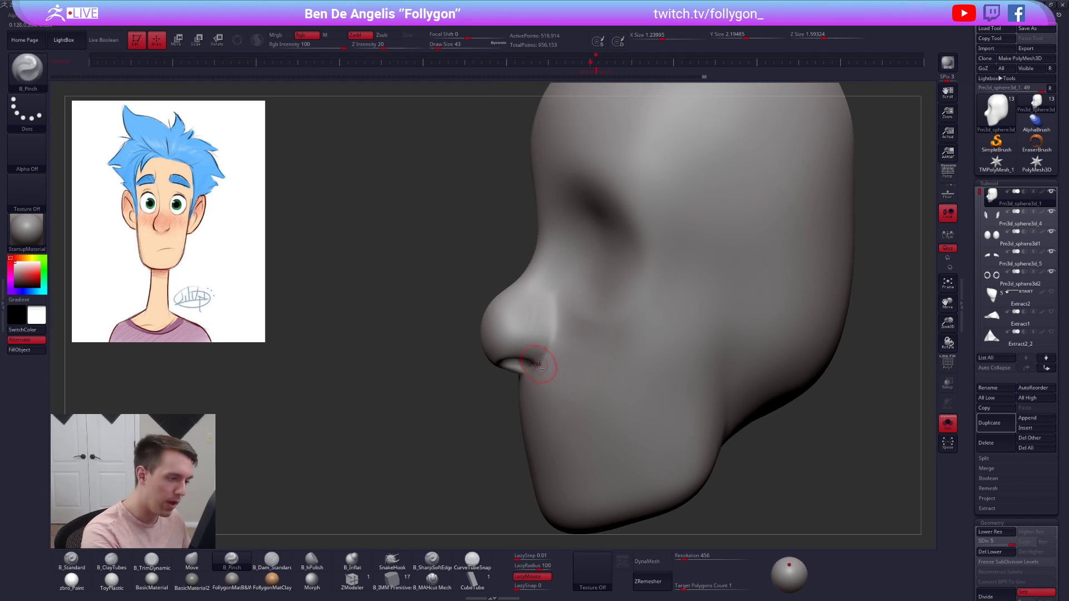
{"action": "left_click_drag", "start_coordinate": [541, 265], "coordinate": [539, 264]}
{"action": "key", "text": "s"}
{"action": "left_click_drag", "start_coordinate": [555, 310], "coordinate": [559, 310]}
{"action": "right_click_drag", "start_coordinate": [509, 313], "coordinate": [563, 315]}
{"action": "key", "text": "s"}
{"action": "left_click_drag", "start_coordinate": [557, 316], "coordinate": [564, 316]}
{"action": "mouse_move", "coordinate": [562, 313]}
{"action": "right_mouse_down"}
{"action": "mouse_move", "coordinate": [555, 297]}
{"action": "mouse_move", "coordinate": [558, 305]}
{"action": "right_mouse_up"}
- Reshape the underside of the nose and the nostril rim with the Move brush at a lower subdivision level
{"action": "key", "text": "b"}
{"action": "key", "text": "m"}
{"action": "key", "text": "v"}
{"action": "key", "text": "space"}
{"action": "mouse_move", "coordinate": [495, 363]}
{"action": "left_mouse_down"}
{"action": "mouse_move", "coordinate": [504, 359]}
{"action": "mouse_move", "coordinate": [471, 366]}
{"action": "left_mouse_up"}
{"action": "key", "text": "shift+d"}
{"action": "key", "text": "space"}
{"action": "mouse_move", "coordinate": [483, 347]}
{"action": "right_mouse_down"}
{"action": "mouse_move", "coordinate": [519, 344]}
{"action": "mouse_move", "coordinate": [529, 365]}
{"action": "right_mouse_up"}
- Tighten the edge of the nostril wing with B_Pinch at draw size 67 on subdivision level 5
{"action": "key", "text": "d"}
{"action": "key", "text": "d"}
{"action": "key", "text": "b"}
{"action": "key", "text": "p"}
{"action": "key", "text": "i"}
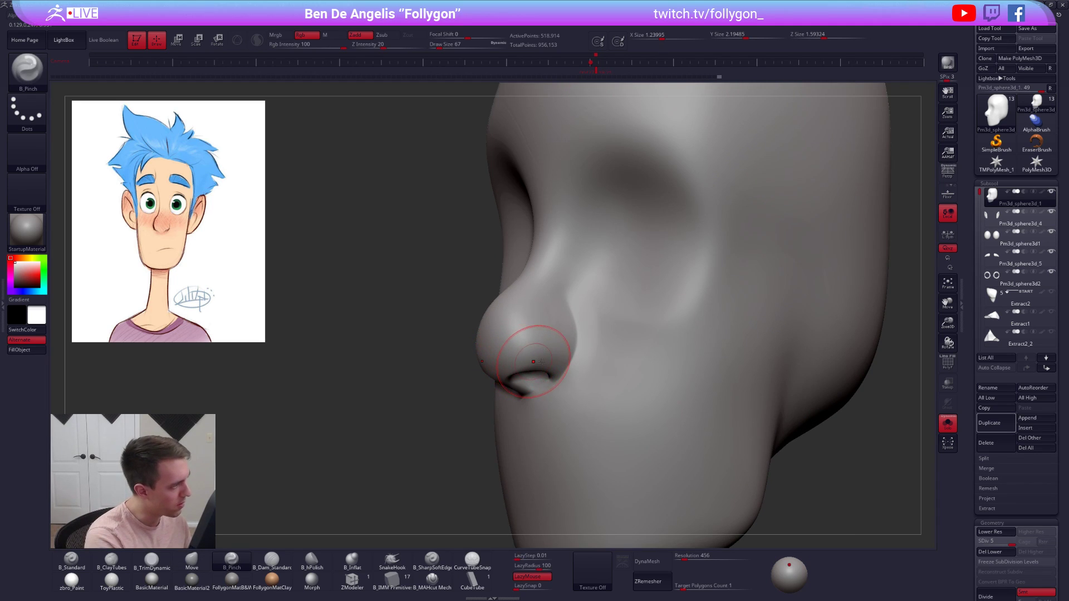
{"action": "left_click_drag", "start_coordinate": [573, 352], "coordinate": [542, 347]}
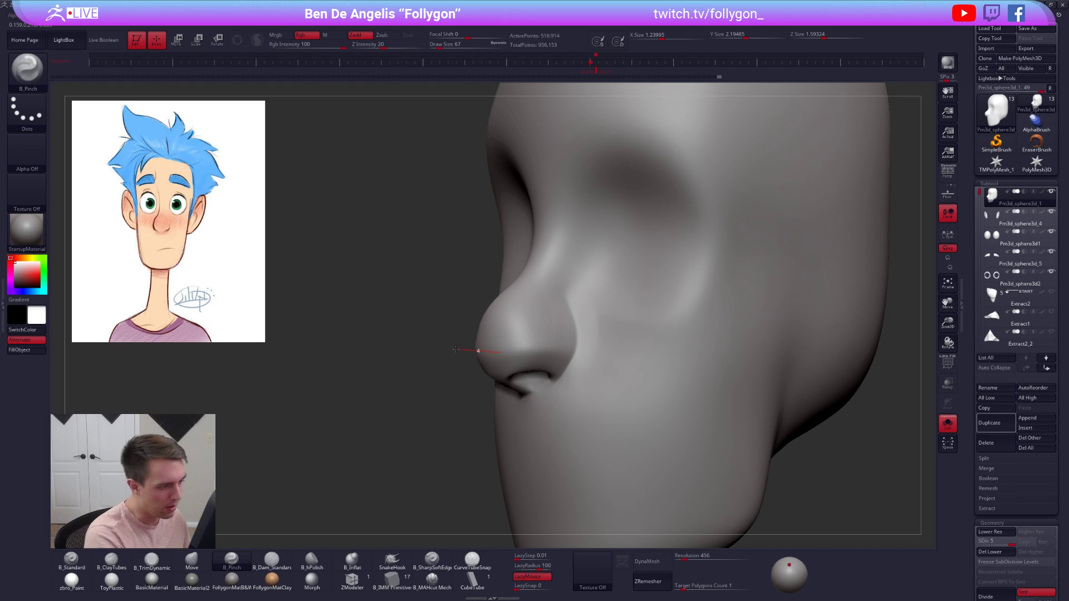
- Reshape the front of the nose bulb in side view with the Move brush at draw size 88
{"action": "right_click_drag", "start_coordinate": [529, 334], "coordinate": [506, 352]}
{"action": "key", "text": "space"}
{"action": "left_click", "coordinate": [506, 355]}
{"action": "key", "text": "b"}
{"action": "key", "text": "m"}
{"action": "key", "text": "v"}
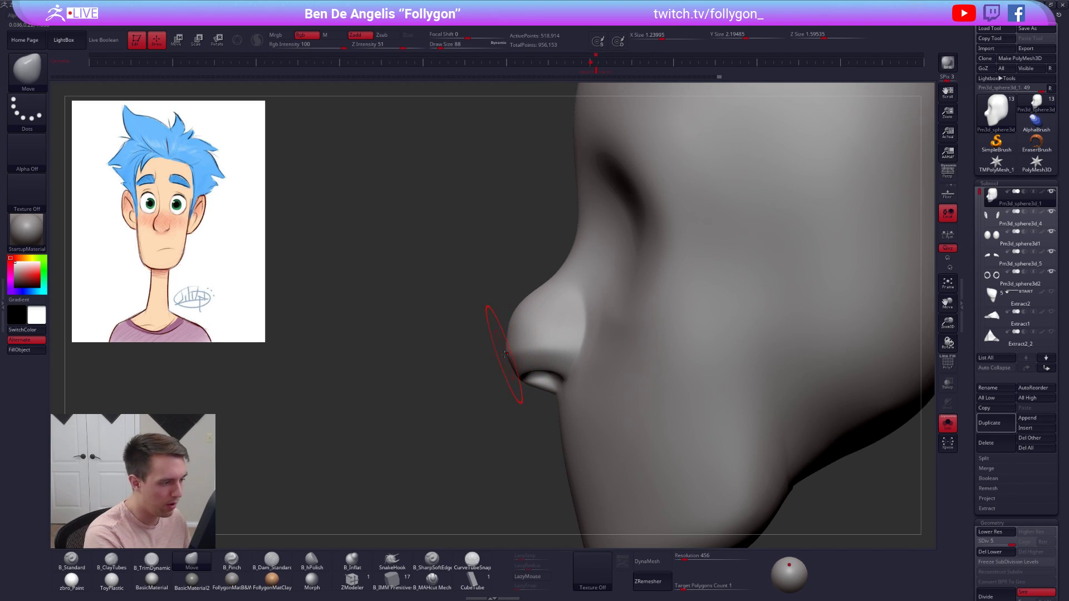
{"action": "left_click_drag", "start_coordinate": [517, 315], "coordinate": [523, 317]}
- Lasso-mask the lower nose, drop to subdivision level 2, and soften and invert the mask to leave only the nose free
{"action": "right_click_drag", "start_coordinate": [529, 426], "coordinate": [673, 446]}
{"action": "right_click_drag", "start_coordinate": [635, 402], "coordinate": [608, 392]}
{"action": "mouse_move", "coordinate": [665, 362]}
{"action": "left_mouse_down", "text": "ctrl"}
{"action": "mouse_move", "coordinate": [602, 385]}
{"action": "mouse_move", "coordinate": [691, 428]}
{"action": "left_mouse_up", "text": "ctrl"}
{"action": "key", "text": "alt+s"}
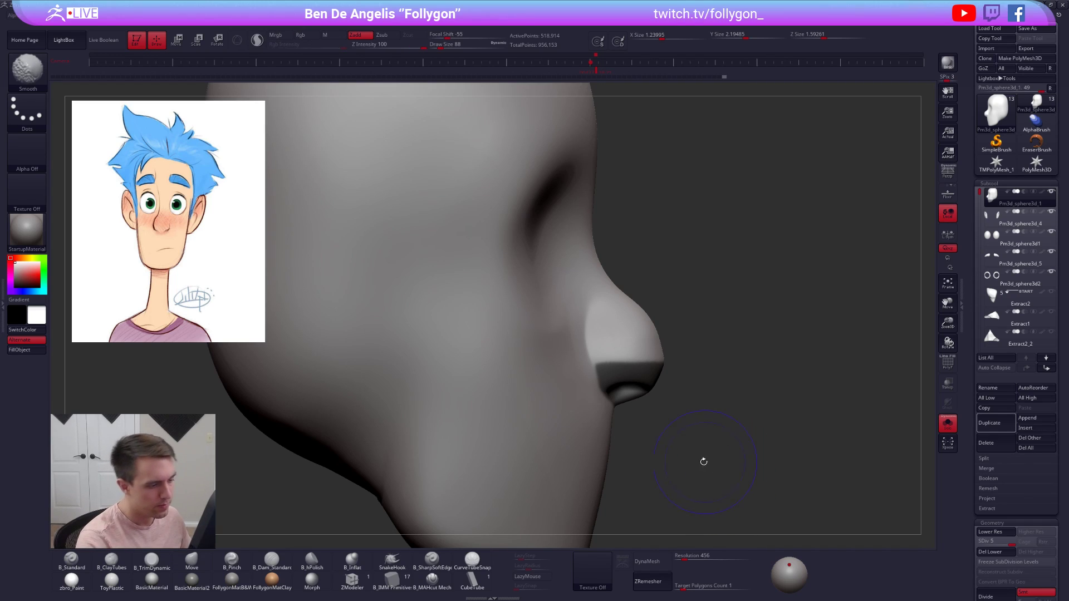
{"action": "key", "text": "shift+d"}
{"action": "key", "text": "shift+d"}
{"action": "key", "text": "shift+d"}
{"action": "left_click", "coordinate": [653, 388], "text": "ctrl"}
{"action": "left_click", "coordinate": [675, 394], "text": "ctrl"}
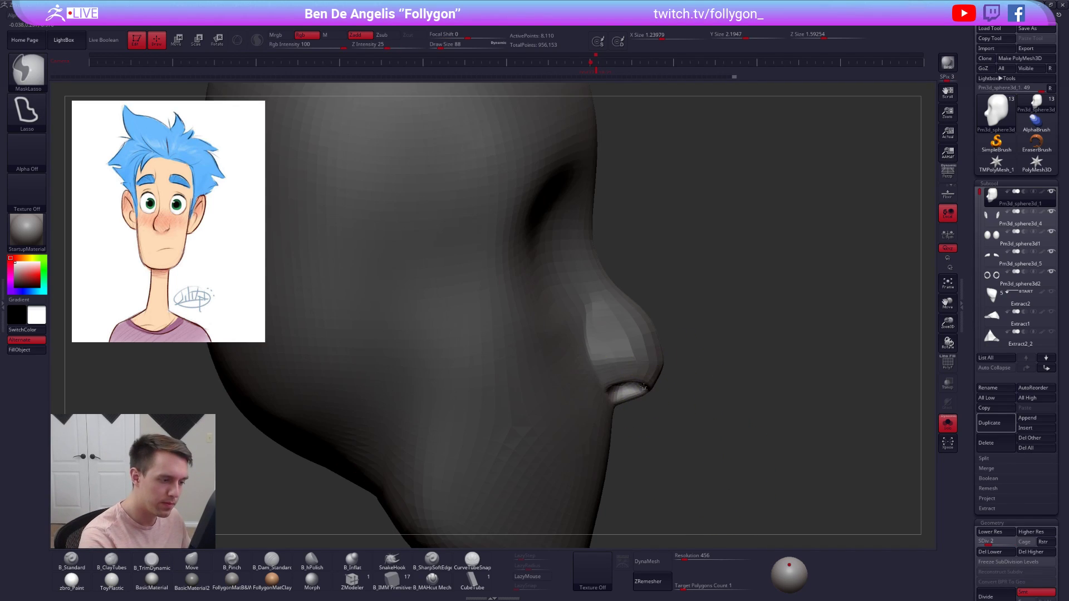
- Reposition the unmasked nose with the Transpose line, clear the mask, and raise the subdivision level in front view
{"action": "key", "text": "w"}
{"action": "mouse_move", "coordinate": [625, 365]}
{"action": "left_mouse_down"}
{"action": "mouse_move", "coordinate": [634, 448]}
{"action": "mouse_move", "coordinate": [690, 422]}
{"action": "left_mouse_up"}
{"action": "key", "text": "q"}
{"action": "left_click_drag", "start_coordinate": [780, 406], "coordinate": [708, 390]}
{"action": "mouse_move", "coordinate": [724, 343]}
{"action": "left_mouse_down", "text": "alt"}
{"action": "mouse_move", "coordinate": [726, 375]}
{"action": "mouse_move", "coordinate": [746, 393]}
{"action": "left_mouse_up", "text": "alt"}
{"action": "key", "text": "d"}
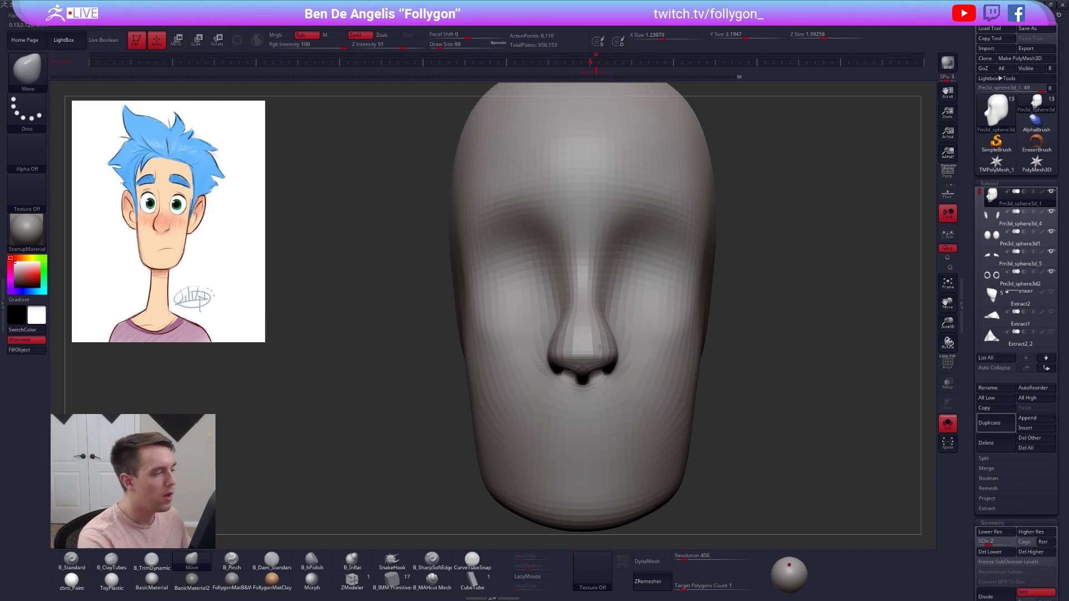
- Round the nose wings in front view with the Move brush at draw size 67 on subdivision level 3
{"action": "right_click_drag", "start_coordinate": [623, 329], "coordinate": [602, 344], "text": "ctrl"}
{"action": "key", "text": "space"}
{"action": "left_click_drag", "start_coordinate": [603, 330], "coordinate": [608, 331]}
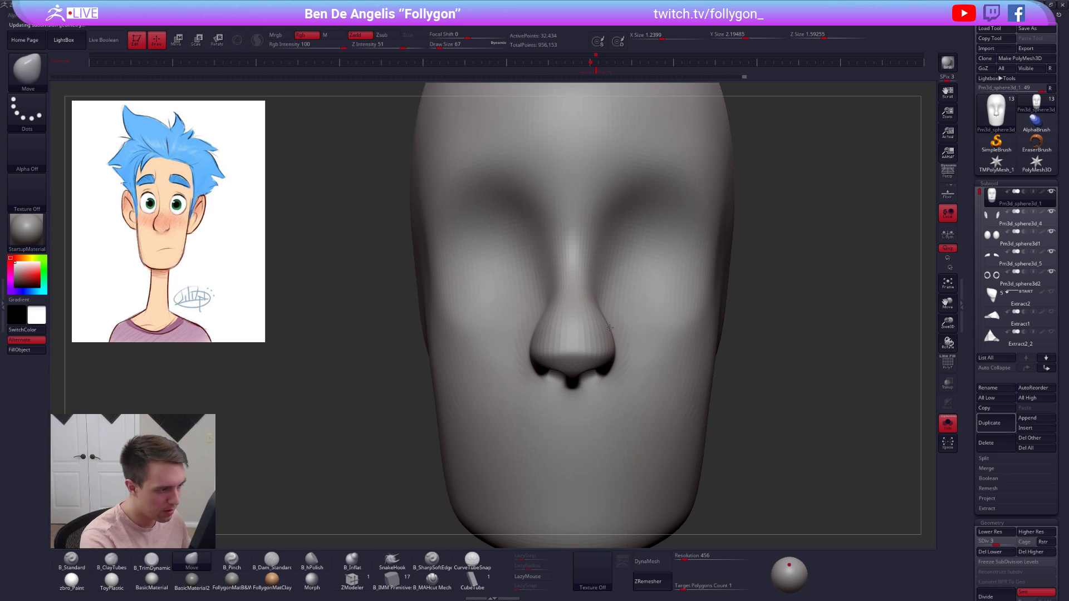
{"action": "mouse_move", "coordinate": [612, 373]}
{"action": "right_mouse_down"}
{"action": "mouse_move", "coordinate": [605, 371]}
{"action": "mouse_move", "coordinate": [623, 356]}
{"action": "right_mouse_up"}
{"action": "key", "text": "space"}
{"action": "left_click_drag", "start_coordinate": [621, 357], "coordinate": [613, 329]}
{"action": "key", "text": "space"}
- Shape the nose sides as seen from below with the Move brush at draw size 61 on subdivision level 2
{"action": "right_click_drag", "start_coordinate": [613, 328], "coordinate": [604, 321]}
{"action": "key", "text": "shift+d"}
{"action": "left_click_drag", "start_coordinate": [537, 311], "coordinate": [534, 304]}
{"action": "key", "text": "space"}
{"action": "mouse_move", "coordinate": [537, 312]}
{"action": "right_mouse_down"}
{"action": "mouse_move", "coordinate": [526, 308]}
{"action": "mouse_move", "coordinate": [537, 327]}
{"action": "mouse_move", "coordinate": [549, 310]}
{"action": "right_mouse_up"}
{"action": "key", "text": "bracketleft"}
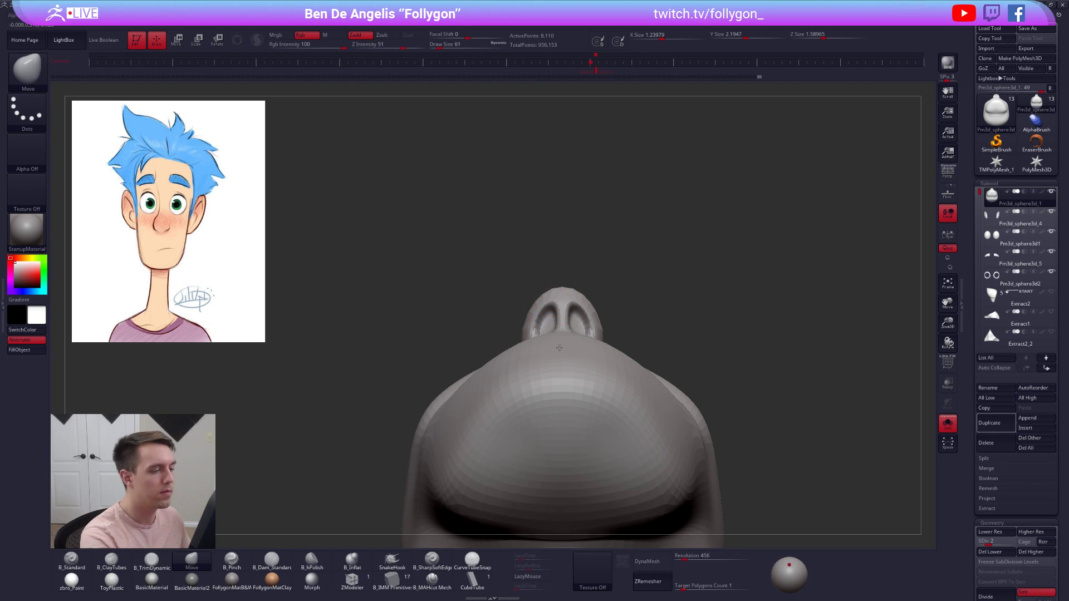
{"action": "right_click_drag", "start_coordinate": [559, 348], "coordinate": [549, 361]}
- Build up the nostril wing with B_ClayTubes at draw size 67 on subdivision level 4
{"action": "key", "text": "d"}
{"action": "key", "text": "d"}
{"action": "mouse_move", "coordinate": [593, 276]}
{"action": "right_mouse_down"}
{"action": "mouse_move", "coordinate": [572, 280]}
{"action": "mouse_move", "coordinate": [614, 306]}
{"action": "mouse_move", "coordinate": [611, 337]}
{"action": "mouse_move", "coordinate": [596, 347]}
{"action": "right_mouse_up"}
{"action": "key", "text": "2"}
{"action": "key", "text": "bracketright"}
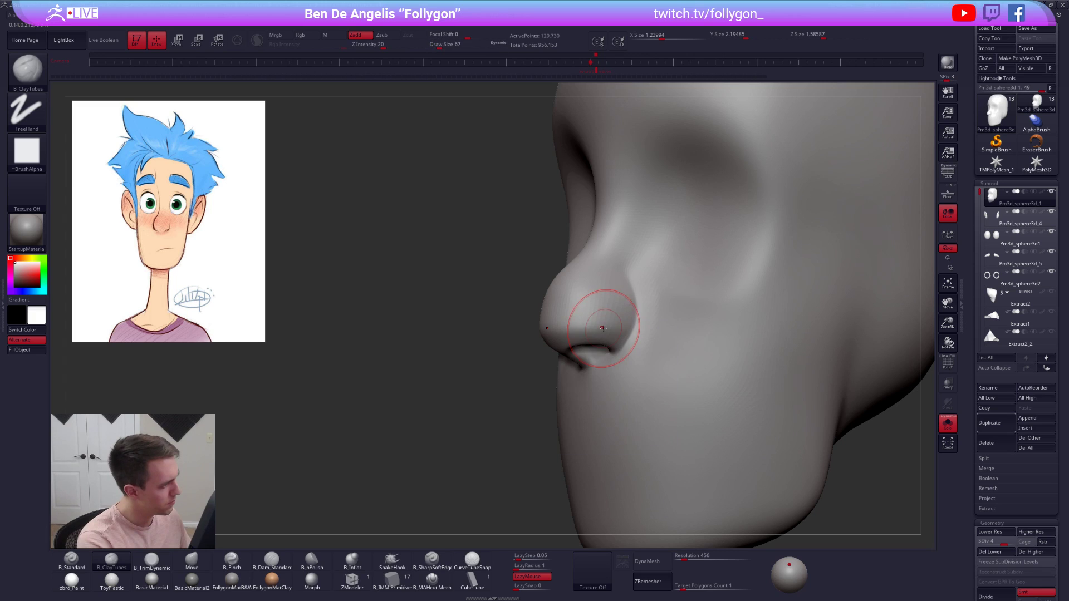
{"action": "mouse_move", "coordinate": [603, 339]}
{"action": "right_mouse_down"}
{"action": "mouse_move", "coordinate": [637, 335]}
{"action": "mouse_move", "coordinate": [629, 301]}
{"action": "right_mouse_up"}
{"action": "key", "text": "ctrl+shift+f"}
- Refine the nose base and nostrils with the Move brush at draw size 67 and smooth the area beneath them
{"action": "key", "text": "b"}
{"action": "key", "text": "m"}
{"action": "key", "text": "v"}
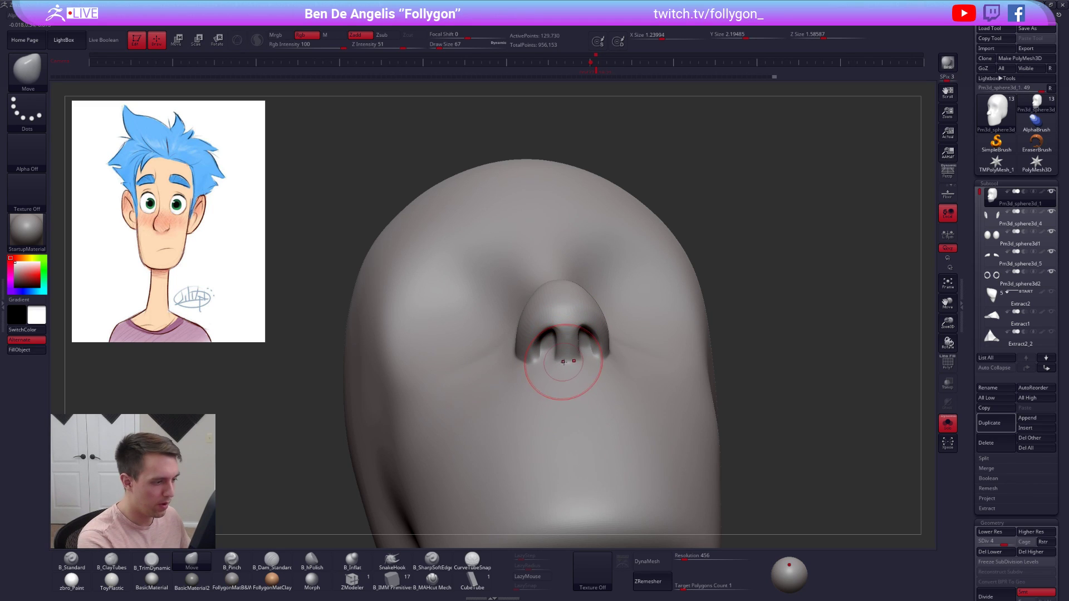
{"action": "mouse_move", "coordinate": [562, 358]}
{"action": "right_mouse_down"}
{"action": "mouse_move", "coordinate": [549, 359]}
{"action": "mouse_move", "coordinate": [561, 362]}
{"action": "right_mouse_up"}
{"action": "left_click_drag", "start_coordinate": [563, 363], "coordinate": [568, 345], "text": "shift"}
{"action": "right_click_drag", "start_coordinate": [568, 345], "coordinate": [590, 365]}
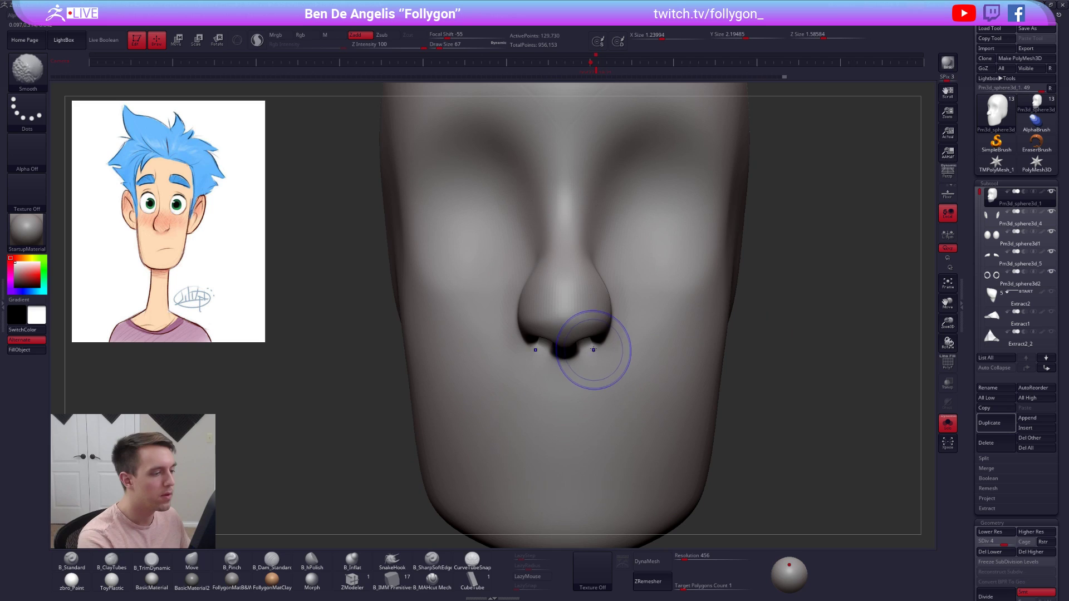
- Adjust the nose underside and its junction with the upper lip in side view with the Move brush at draw size 61
{"action": "key", "text": "ctrl+shift+f"}
{"action": "right_click_drag", "start_coordinate": [562, 323], "coordinate": [657, 331]}
{"action": "key", "text": "space"}
{"action": "left_click_drag", "start_coordinate": [570, 350], "coordinate": [566, 350]}
{"action": "key", "text": "space"}
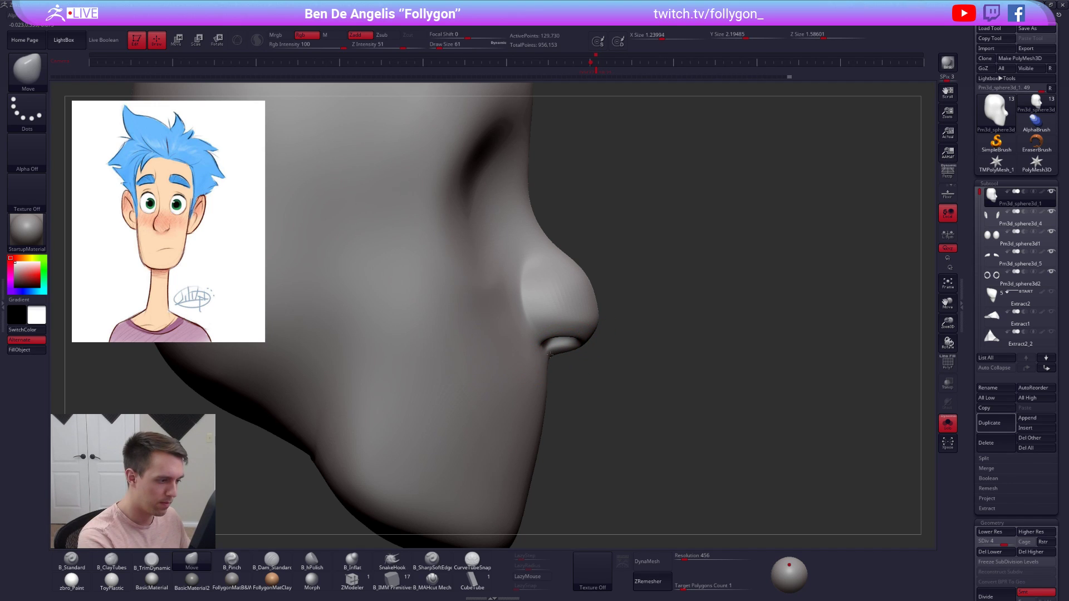
{"action": "right_click_drag", "start_coordinate": [559, 360], "coordinate": [557, 356], "text": "ctrl"}
{"action": "left_click_drag", "start_coordinate": [595, 367], "coordinate": [597, 367]}
- Show the whole bust and adjust the nose against the full face with the Move brush at draw size 130
{"action": "mouse_move", "coordinate": [602, 370]}
{"action": "right_mouse_down", "text": "ctrl"}
{"action": "mouse_move", "coordinate": [735, 456]}
{"action": "mouse_move", "coordinate": [647, 457]}
{"action": "right_mouse_up", "text": "ctrl"}
{"action": "key", "text": "space"}
{"action": "left_click_drag", "start_coordinate": [608, 351], "coordinate": [612, 350]}
{"action": "right_click_drag", "start_coordinate": [613, 352], "coordinate": [618, 373]}
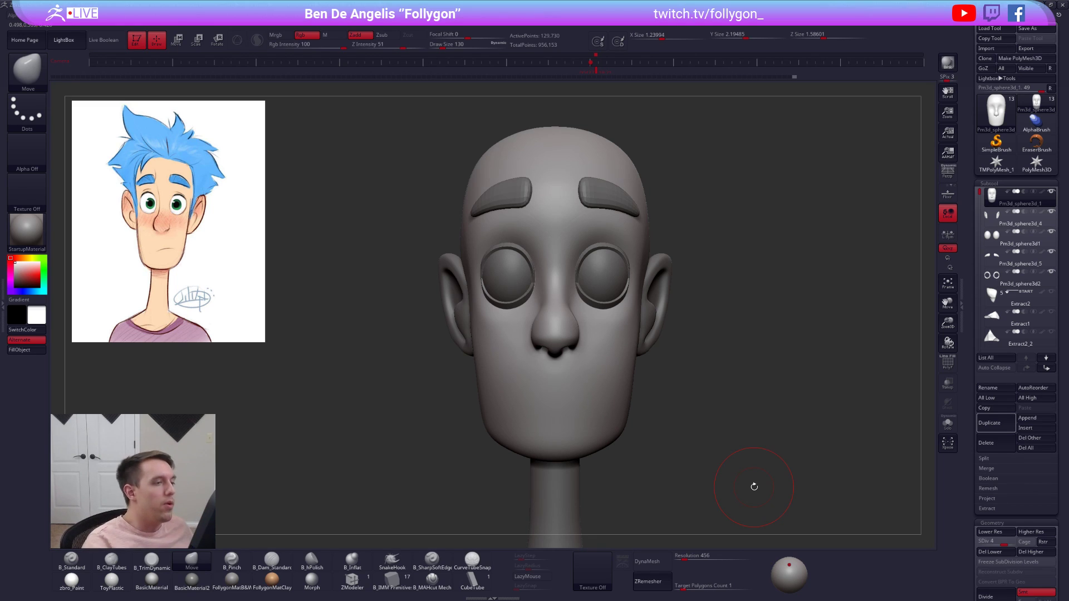
{"action": "mouse_move", "coordinate": [554, 198]}
{"action": "right_mouse_down"}
{"action": "mouse_move", "coordinate": [574, 335]}
{"action": "mouse_move", "coordinate": [535, 341]}
{"action": "mouse_move", "coordinate": [543, 382]}
{"action": "right_mouse_up"}
{"action": "key", "text": "space"}
{"action": "left_click_drag", "start_coordinate": [573, 360], "coordinate": [566, 361]}
- Drop to subdivision level 2 and round the back of the skull in side view with the Move brush at draw size 279
{"action": "right_click_drag", "start_coordinate": [645, 407], "coordinate": [763, 398]}
{"action": "left_click_drag", "start_coordinate": [749, 416], "coordinate": [710, 416], "text": "alt"}
{"action": "key", "text": "space"}
{"action": "left_click", "coordinate": [676, 419]}
{"action": "key", "text": "shift+d"}
{"action": "key", "text": "shift+d"}
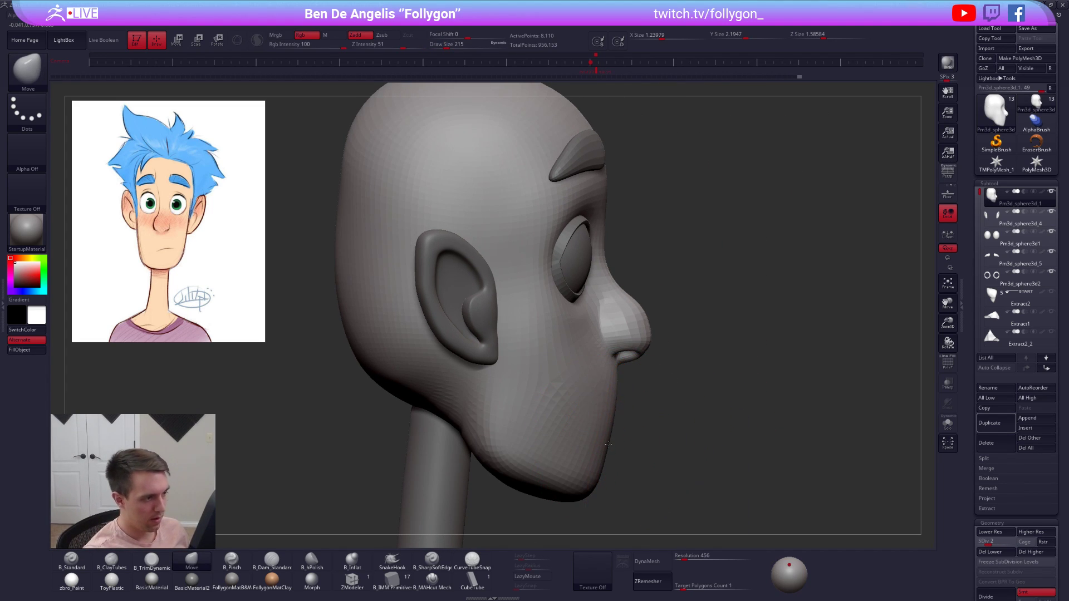
{"action": "left_click_drag", "start_coordinate": [651, 466], "coordinate": [641, 419], "text": "alt"}
{"action": "key", "text": "space"}
{"action": "left_click", "coordinate": [375, 264]}
{"action": "left_click_drag", "start_coordinate": [369, 299], "coordinate": [376, 275]}
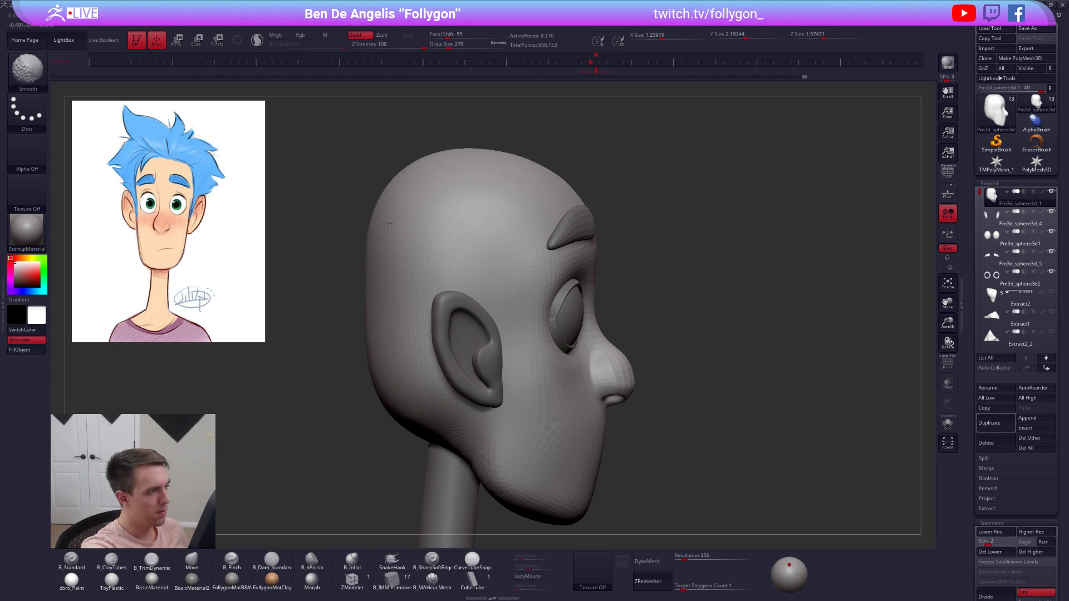
- Raise the subdivision level and reshape the nose tip in side view with the Move brush at draw size 113
{"action": "key", "text": "d"}
{"action": "left_click_drag", "start_coordinate": [624, 415], "coordinate": [618, 432], "text": "alt"}
{"action": "key", "text": "space"}
{"action": "left_click_drag", "start_coordinate": [625, 383], "coordinate": [619, 382]}
{"action": "key", "text": "d"}
{"action": "key", "text": "space"}
- Mask everything except the nose with a softened, inverted lasso mask and adjust the nose's projection with the Transpose line
{"action": "key", "text": "space"}
{"action": "mouse_move", "coordinate": [604, 327]}
{"action": "left_mouse_down", "text": "ctrl"}
{"action": "mouse_move", "coordinate": [599, 396]}
{"action": "mouse_move", "coordinate": [654, 390]}
{"action": "left_mouse_up", "text": "ctrl"}
{"action": "key", "text": "shift+d"}
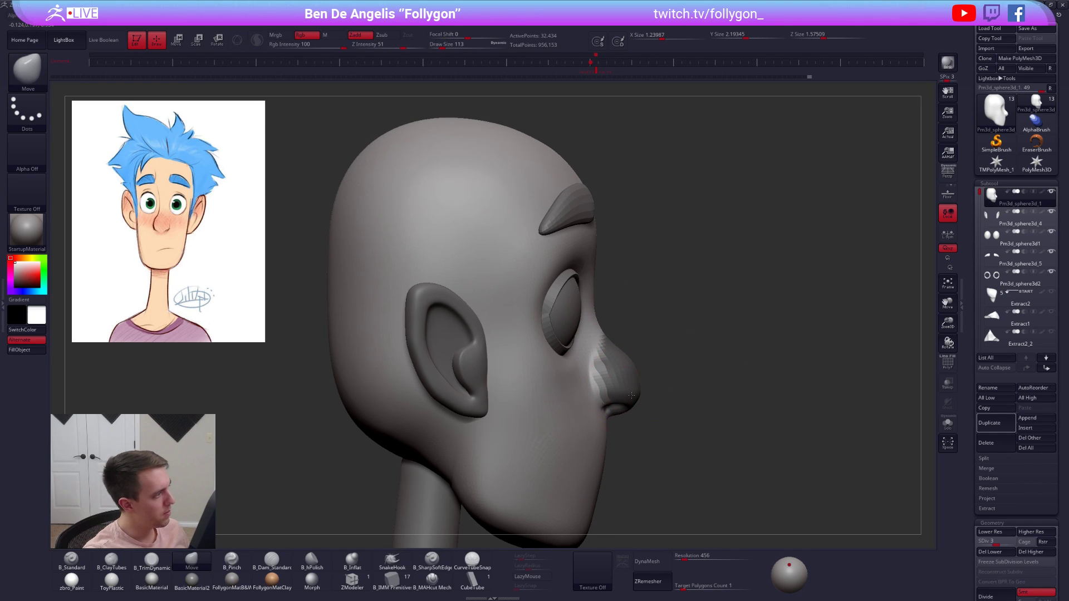
{"action": "right_click_drag", "start_coordinate": [631, 395], "coordinate": [633, 391], "text": "alt"}
{"action": "left_click", "coordinate": [633, 391], "text": "ctrl"}
{"action": "left_click", "coordinate": [655, 389], "text": "ctrl"}
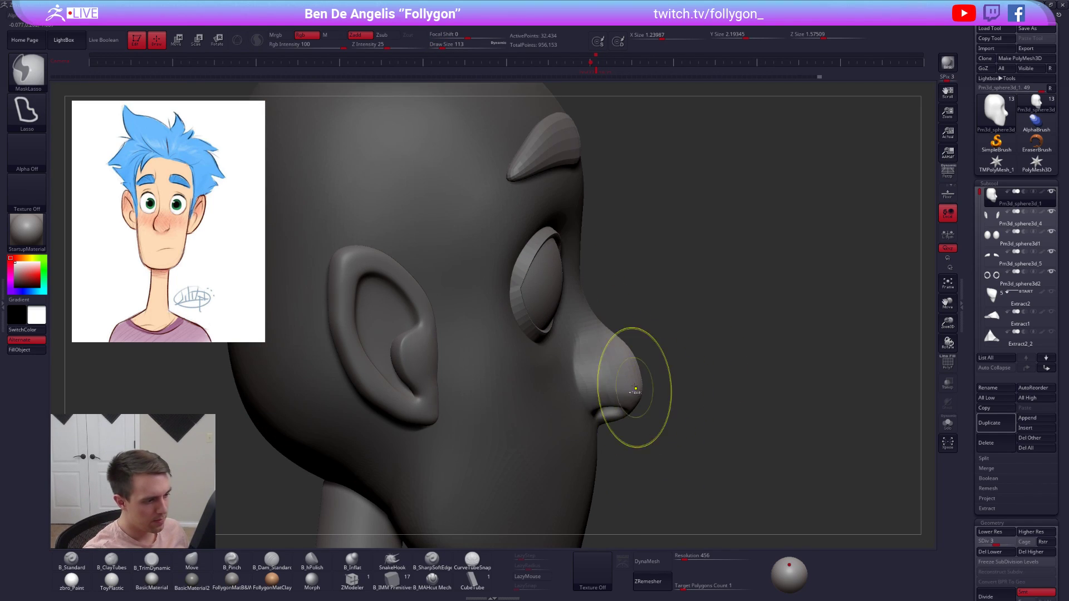
{"action": "key", "text": "w"}
{"action": "left_click_drag", "start_coordinate": [587, 386], "coordinate": [686, 388], "text": "shift"}
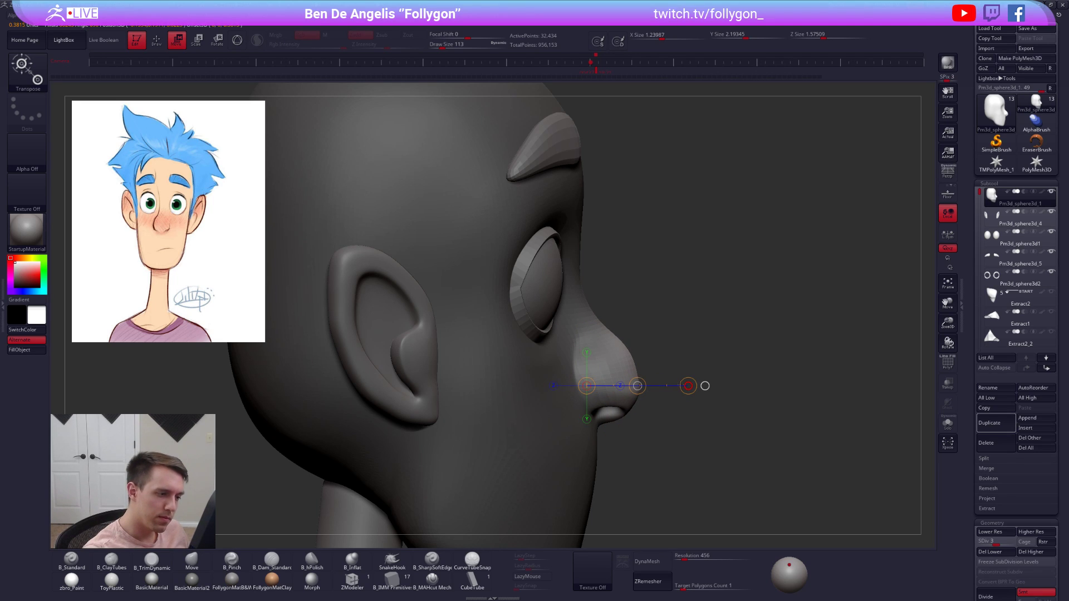
{"action": "key", "text": "q"}
- Refine the nose bulb with the Move brush at draw size 67 and smooth it up to subdivision level 5
{"action": "key", "text": "space"}
{"action": "left_click_drag", "start_coordinate": [625, 357], "coordinate": [612, 357]}
{"action": "right_click_drag", "start_coordinate": [640, 359], "coordinate": [606, 365]}
{"action": "left_click_drag", "start_coordinate": [607, 365], "coordinate": [631, 351], "text": "shift"}
{"action": "key", "text": "ctrl+d"}
{"action": "right_click_drag", "start_coordinate": [675, 359], "coordinate": [629, 377]}
{"action": "key", "text": "ctrl+d"}
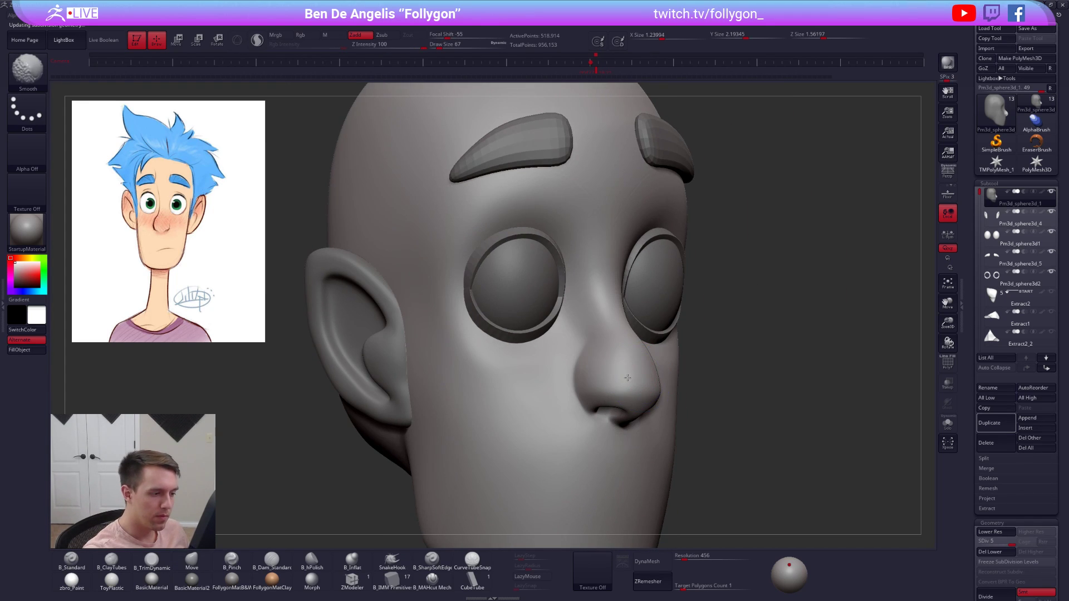
{"action": "left_click_drag", "start_coordinate": [596, 376], "coordinate": [603, 369], "text": "shift"}
{"action": "mouse_move", "coordinate": [625, 359]}
{"action": "right_mouse_down"}
{"action": "mouse_move", "coordinate": [607, 358]}
{"action": "mouse_move", "coordinate": [613, 321]}
{"action": "right_mouse_up"}
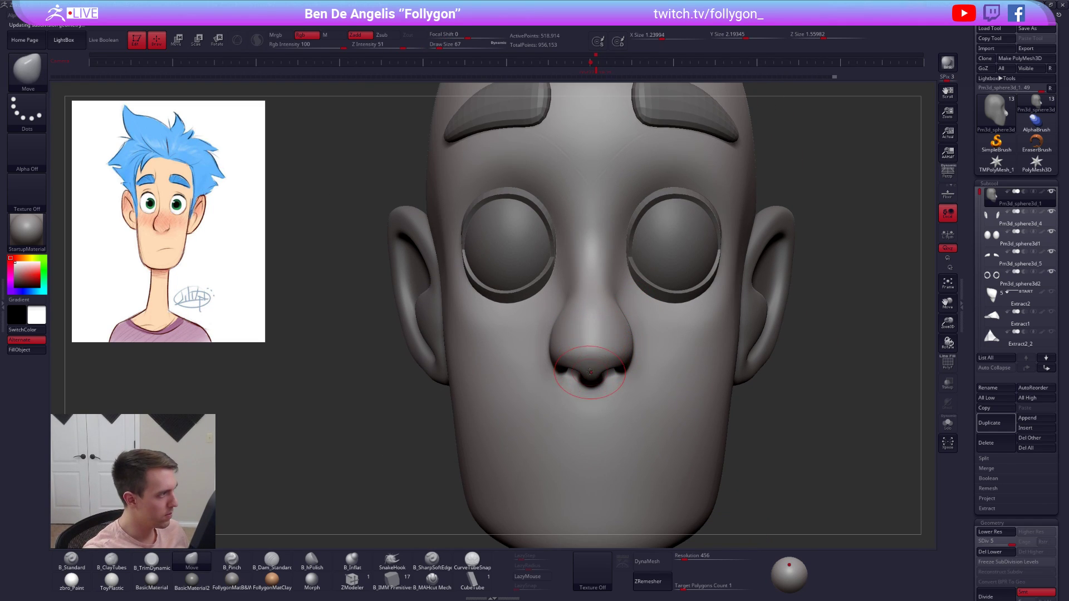
- Build up the nose tip and central base with B_ClayTubes at draw size 67 and smooth the strokes
{"action": "key", "text": "2"}
{"action": "right_click_drag", "start_coordinate": [593, 350], "coordinate": [593, 362]}
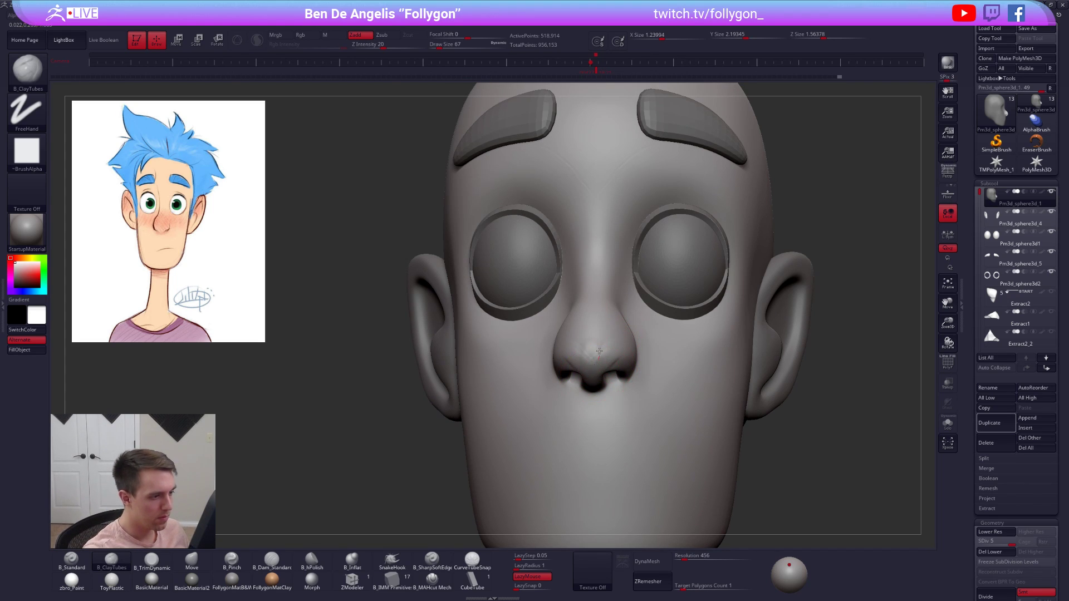
{"action": "right_click_drag", "start_coordinate": [601, 375], "coordinate": [599, 349]}
{"action": "key", "text": "shift"}
{"action": "mouse_move", "coordinate": [600, 355]}
{"action": "left_mouse_down", "text": "shift"}
{"action": "mouse_move", "coordinate": [594, 346]}
{"action": "mouse_move", "coordinate": [576, 362]}
{"action": "mouse_move", "coordinate": [577, 343]}
{"action": "left_mouse_up", "text": "shift"}
{"action": "key", "text": "shift"}
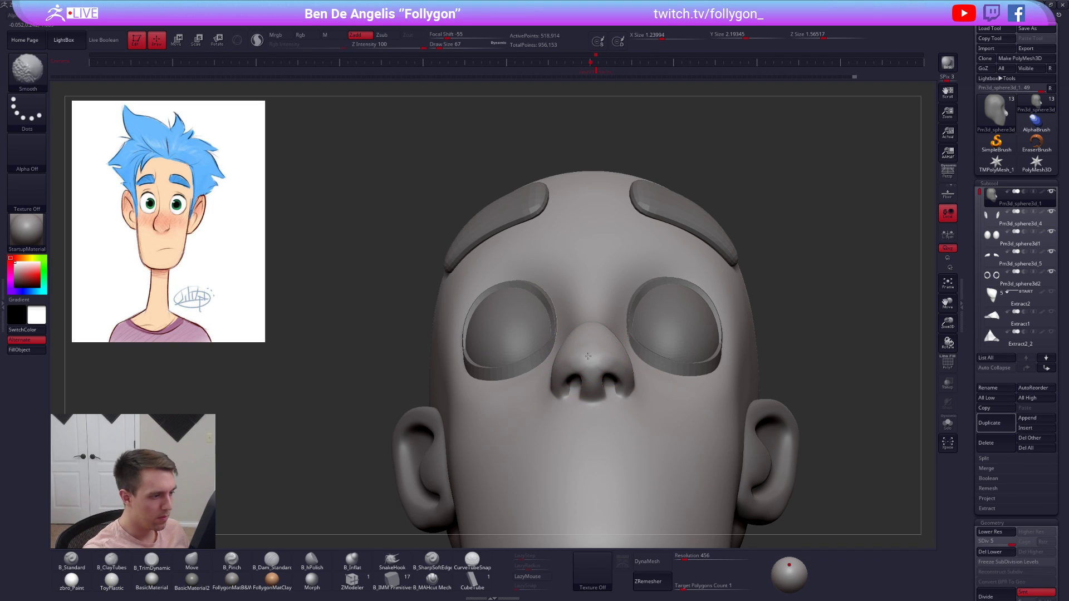
- Drop to subdivision level 2 and reshape the side of the nose with the Move brush at draw size 67
{"action": "right_click_drag", "start_coordinate": [593, 365], "coordinate": [590, 334]}
{"action": "key", "text": "shift+d"}
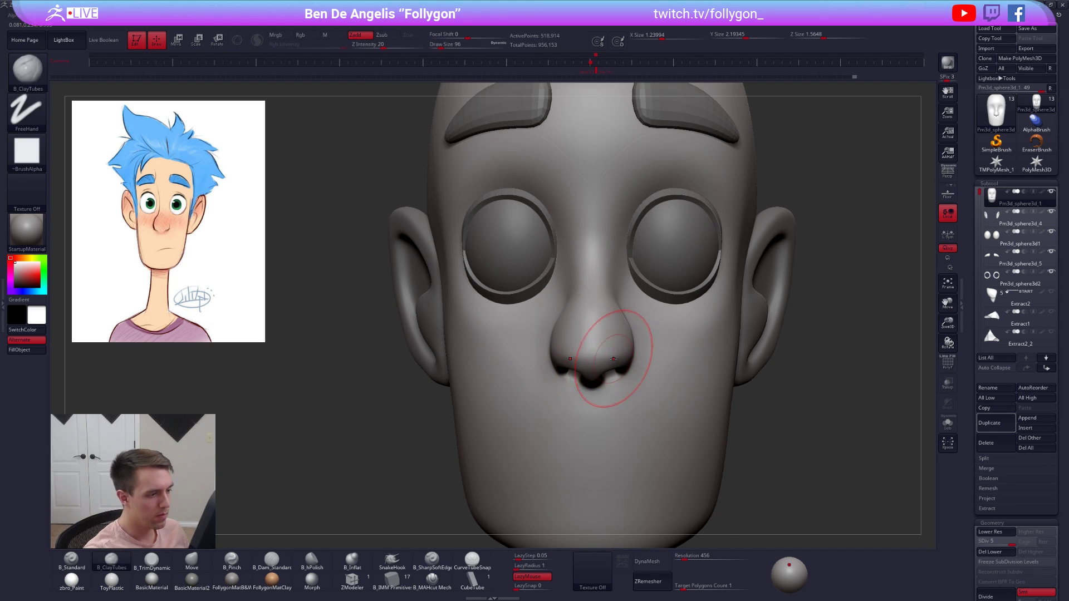
{"action": "key", "text": "shift+d"}
{"action": "mouse_move", "coordinate": [765, 371]}
{"action": "right_mouse_down", "text": "ctrl"}
{"action": "mouse_move", "coordinate": [780, 390]}
{"action": "mouse_move", "coordinate": [746, 367]}
{"action": "mouse_move", "coordinate": [727, 397]}
{"action": "right_mouse_up", "text": "ctrl"}
{"action": "key", "text": "alt+s"}
{"action": "key", "text": "ctrl+shift+s"}
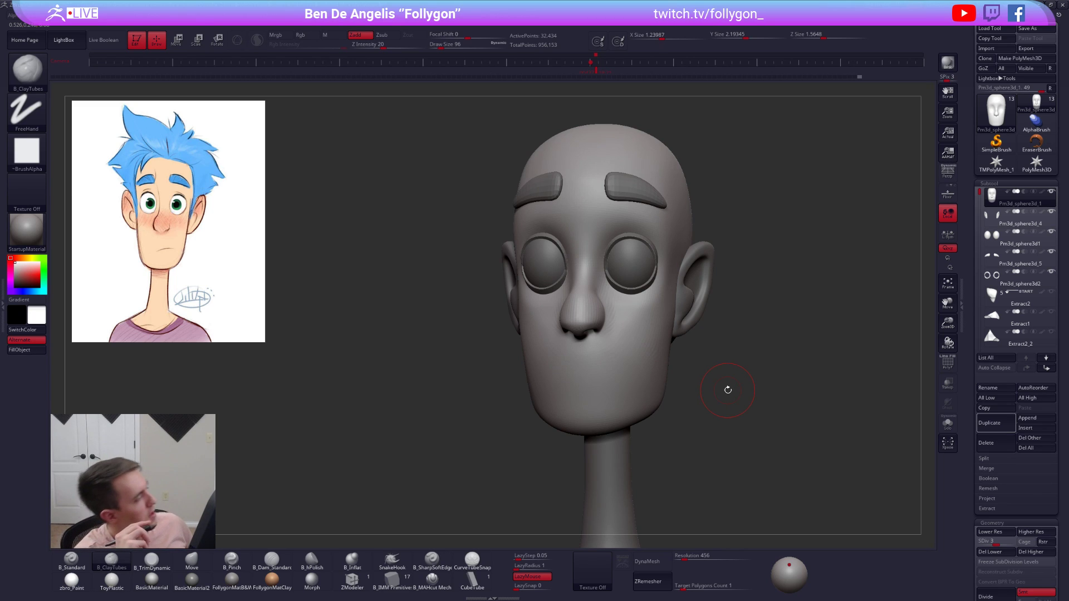
{"action": "right_click_drag", "start_coordinate": [793, 388], "coordinate": [814, 456], "text": "alt"}
{"action": "right_click_drag", "start_coordinate": [655, 406], "coordinate": [718, 397]}
{"action": "mouse_move", "coordinate": [636, 380]}
{"action": "right_mouse_down", "text": "alt"}
{"action": "mouse_move", "coordinate": [649, 401]}
{"action": "mouse_move", "coordinate": [640, 408]}
{"action": "right_mouse_up", "text": "alt"}
{"action": "key", "text": "shift+d"}
{"action": "key", "text": "space"}
{"action": "left_click_drag", "start_coordinate": [616, 394], "coordinate": [613, 392]}
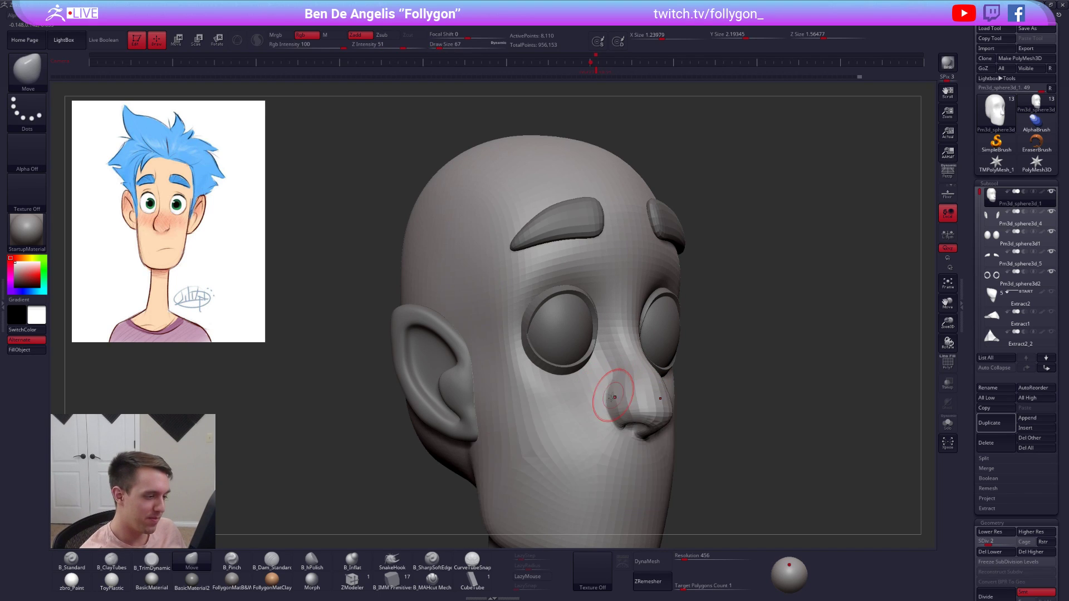
- Refine the nose wing and profile with the Move brush at draw sizes 81 and 88, returning to subdivision level 5
{"action": "right_click_drag", "start_coordinate": [613, 392], "coordinate": [574, 390]}
{"action": "key", "text": "space"}
{"action": "left_click_drag", "start_coordinate": [609, 388], "coordinate": [612, 386]}
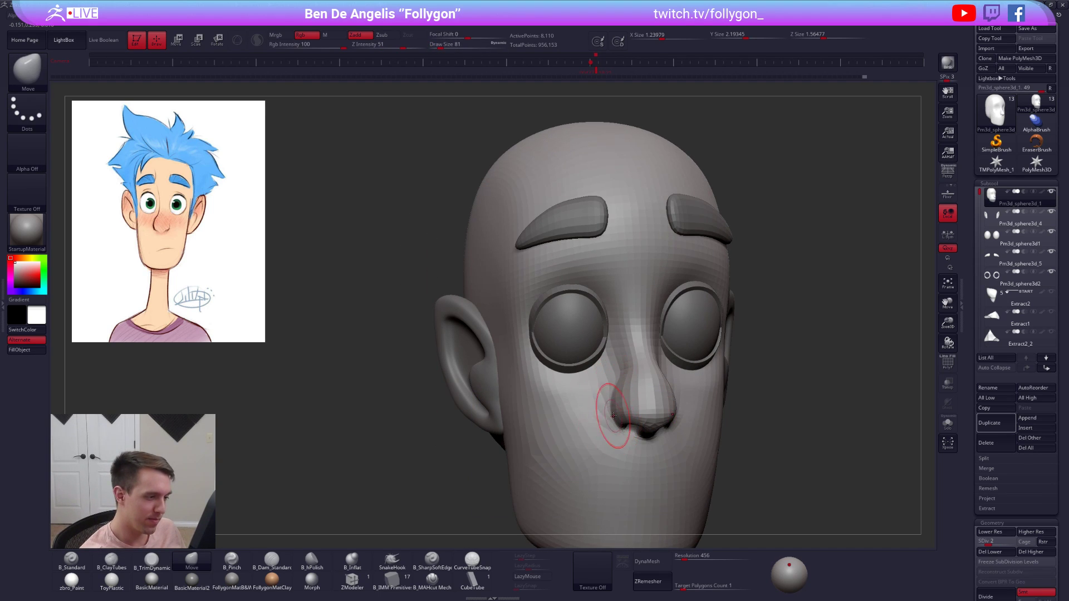
{"action": "key", "text": "d"}
{"action": "right_click_drag", "start_coordinate": [706, 434], "coordinate": [645, 410]}
{"action": "key", "text": "space"}
{"action": "mouse_move", "coordinate": [617, 399]}
{"action": "left_mouse_down"}
{"action": "mouse_move", "coordinate": [616, 372]}
{"action": "mouse_move", "coordinate": [575, 380]}
{"action": "left_mouse_up"}
{"action": "key", "text": "space"}
{"action": "right_click_drag", "start_coordinate": [604, 379], "coordinate": [583, 376]}
{"action": "key", "text": "alt+s"}
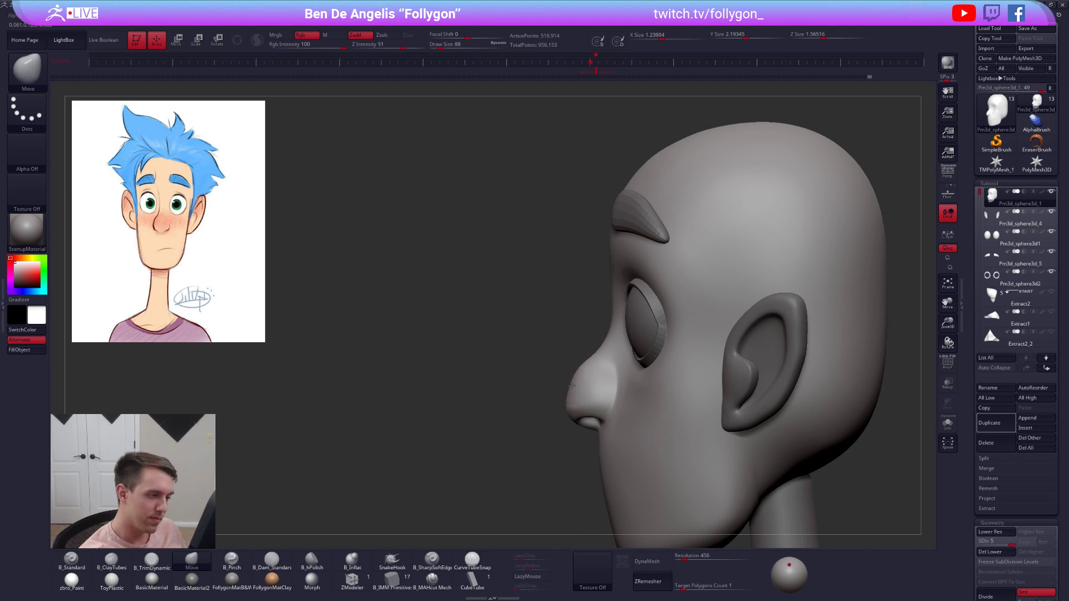
{"action": "right_click", "coordinate": [583, 370]}
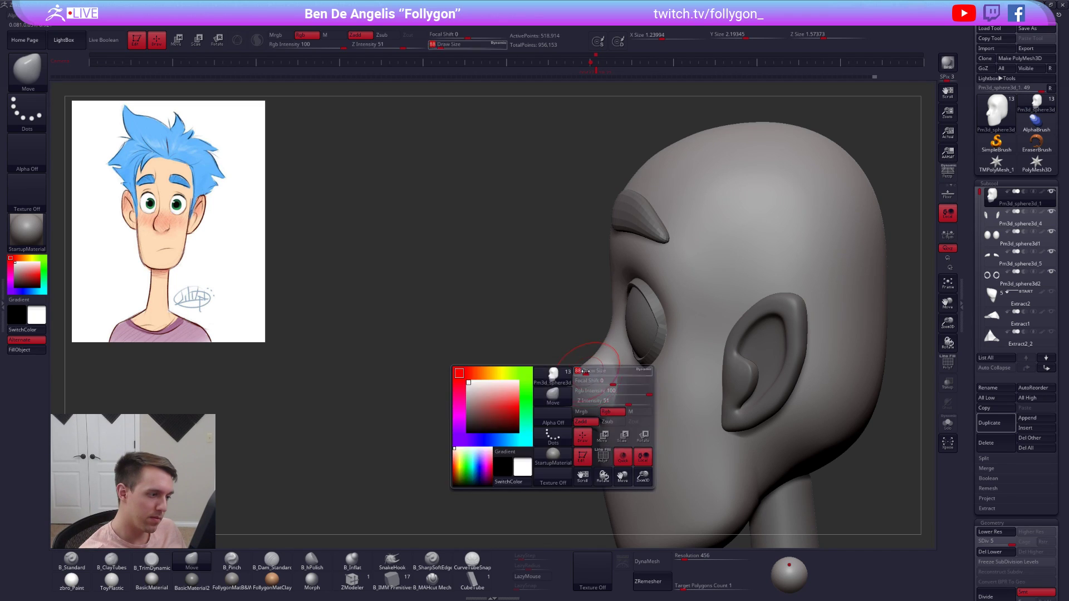
- Mask the nose in side view with a lasso mask at subdivision level 3
{"action": "key", "text": "shift+d"}
{"action": "key", "text": "shift+d"}
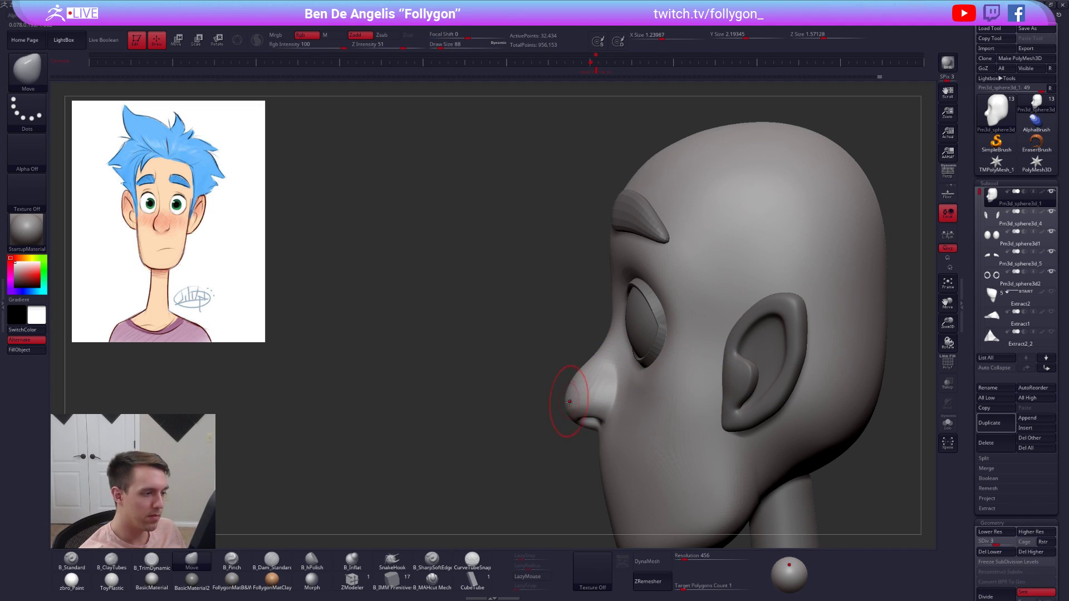
{"action": "key", "text": "alt+s"}
{"action": "key", "text": "ctrl"}
{"action": "key", "text": "ctrl"}
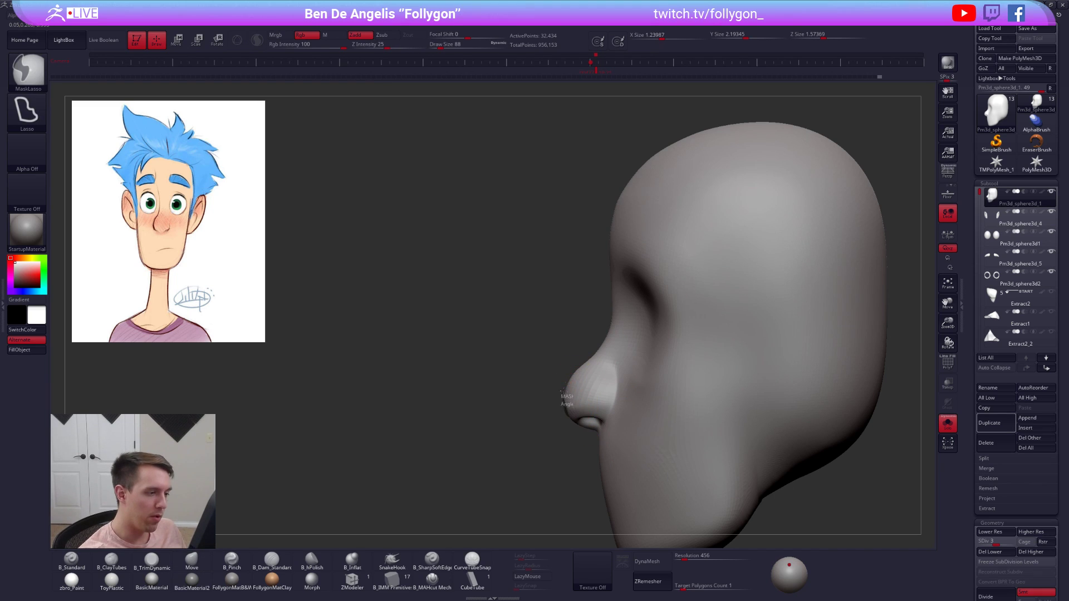
{"action": "mouse_move", "coordinate": [616, 324]}
{"action": "left_mouse_down", "text": "ctrl"}
{"action": "mouse_move", "coordinate": [528, 262]}
{"action": "mouse_move", "coordinate": [452, 387]}
{"action": "left_mouse_up", "text": "ctrl"}
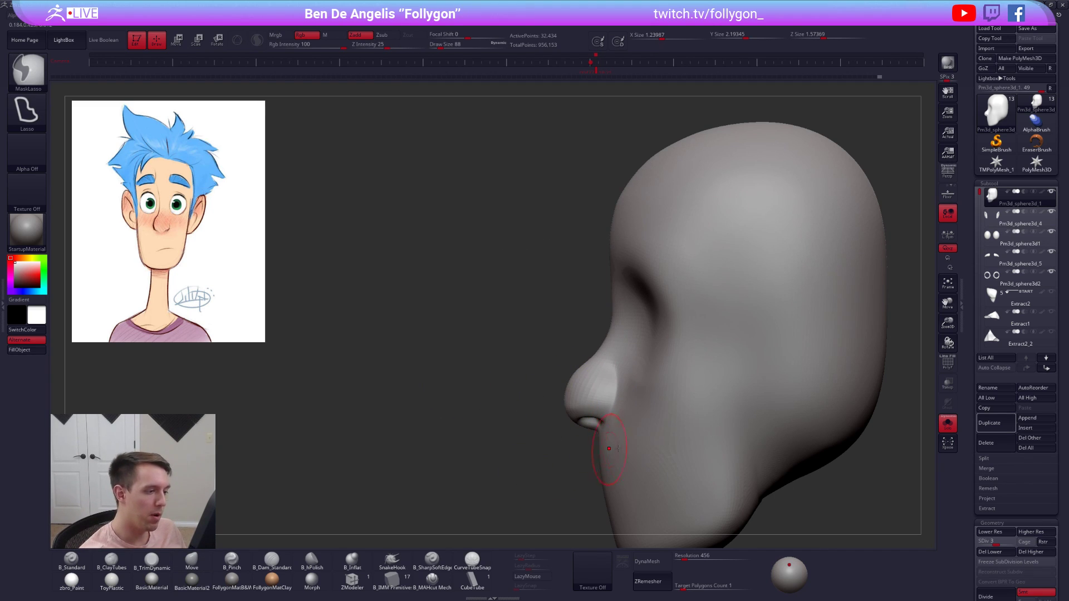
{"action": "key", "text": "alt+s"}
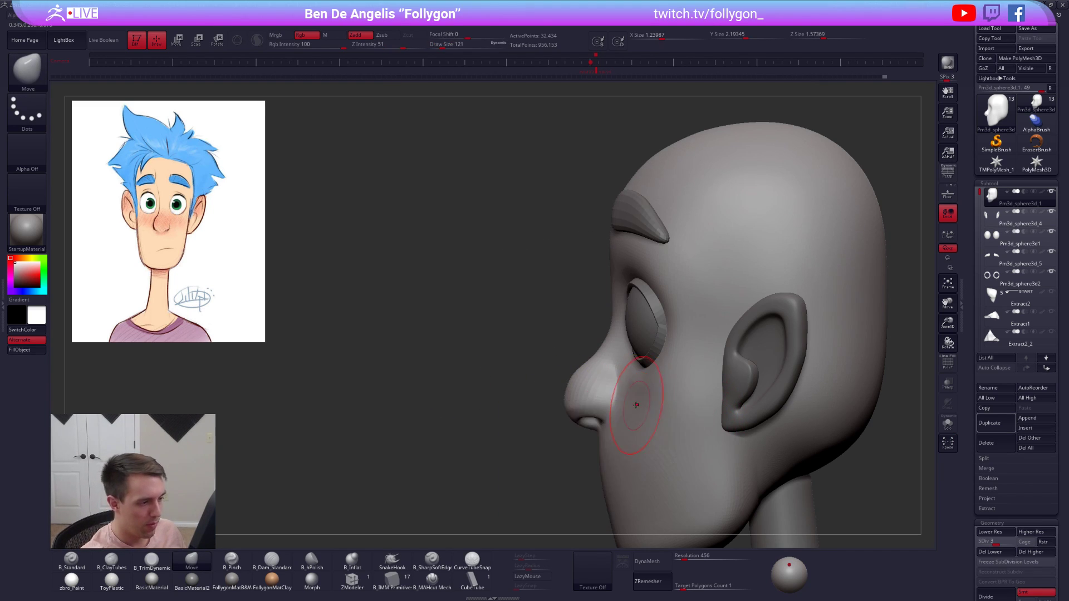
{"action": "key", "text": "ctrl"}
{"action": "left_click_drag", "start_coordinate": [541, 478], "coordinate": [417, 470], "text": "ctrl"}
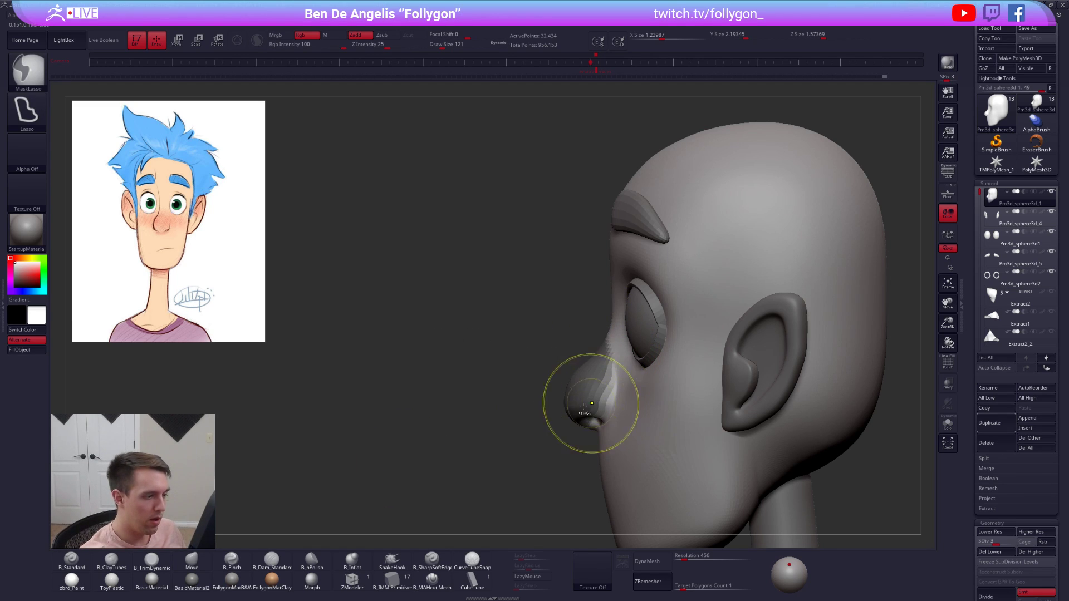
{"action": "key", "text": "ctrl+i"}
- Reshape the cheek beside the nose at subdivision level 2 with the Move brush at draw size 150
{"action": "key", "text": "shift+d"}
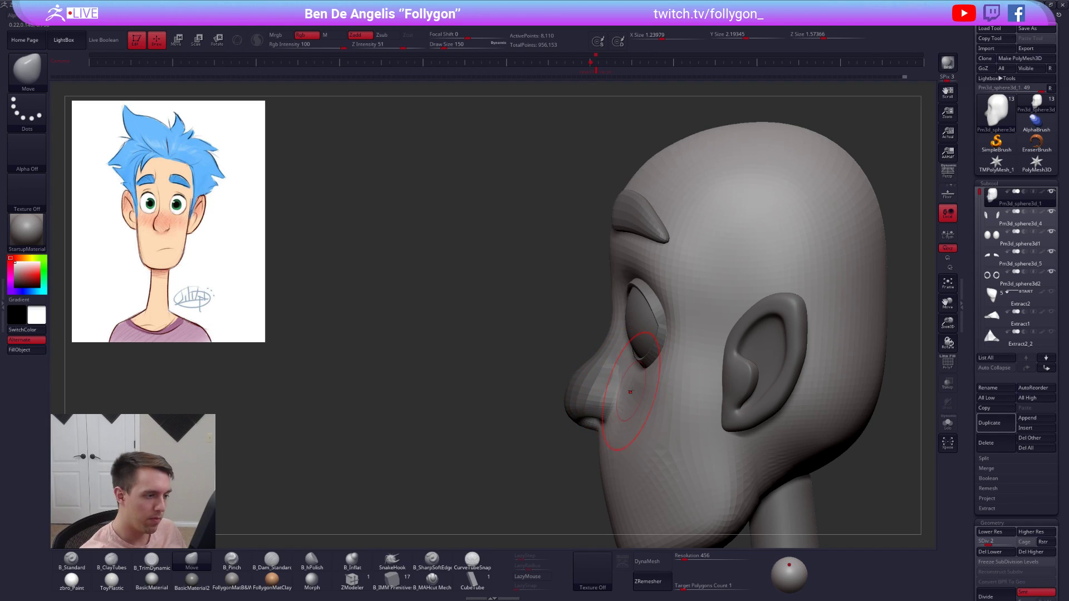
{"action": "right_click_drag", "start_coordinate": [631, 391], "coordinate": [625, 434], "text": "ctrl"}
{"action": "key", "text": "space"}
{"action": "left_click_drag", "start_coordinate": [629, 440], "coordinate": [639, 439]}
{"action": "right_click_drag", "start_coordinate": [623, 394], "coordinate": [720, 395]}
{"action": "key", "text": "space"}
{"action": "left_click_drag", "start_coordinate": [610, 442], "coordinate": [604, 442]}
{"action": "mouse_move", "coordinate": [601, 411]}
{"action": "right_mouse_down", "text": "shift"}
{"action": "mouse_move", "coordinate": [685, 408]}
{"action": "mouse_move", "coordinate": [632, 410]}
{"action": "right_mouse_up", "text": "shift"}
- Build up the cheek beside the nose with B_ClayTubes at draw size 160 and smooth it
{"action": "key", "text": "2"}
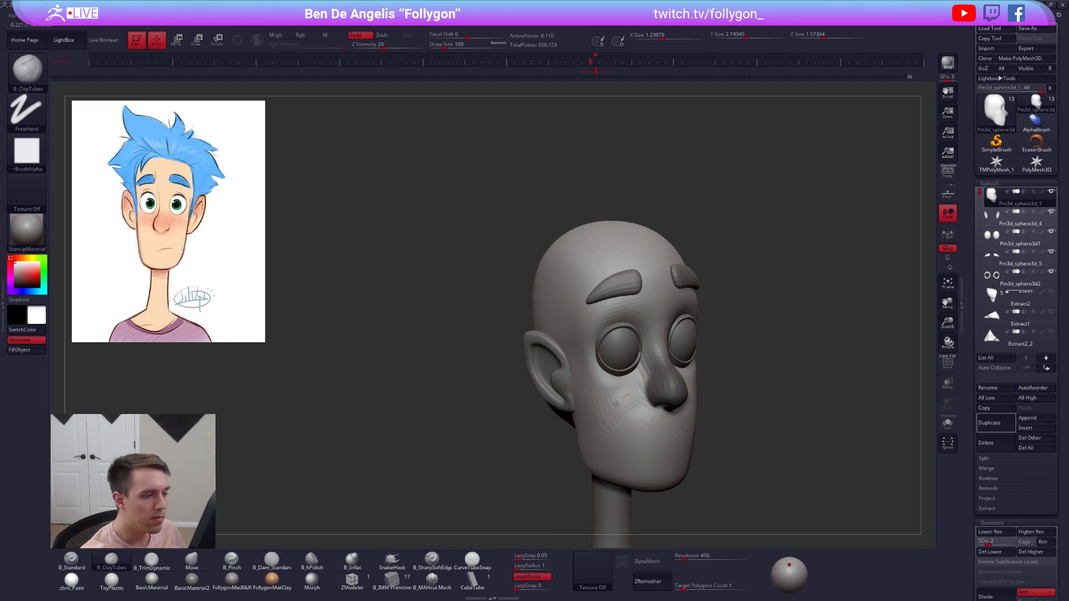
{"action": "left_click_drag", "start_coordinate": [622, 419], "coordinate": [619, 433], "text": "shift"}
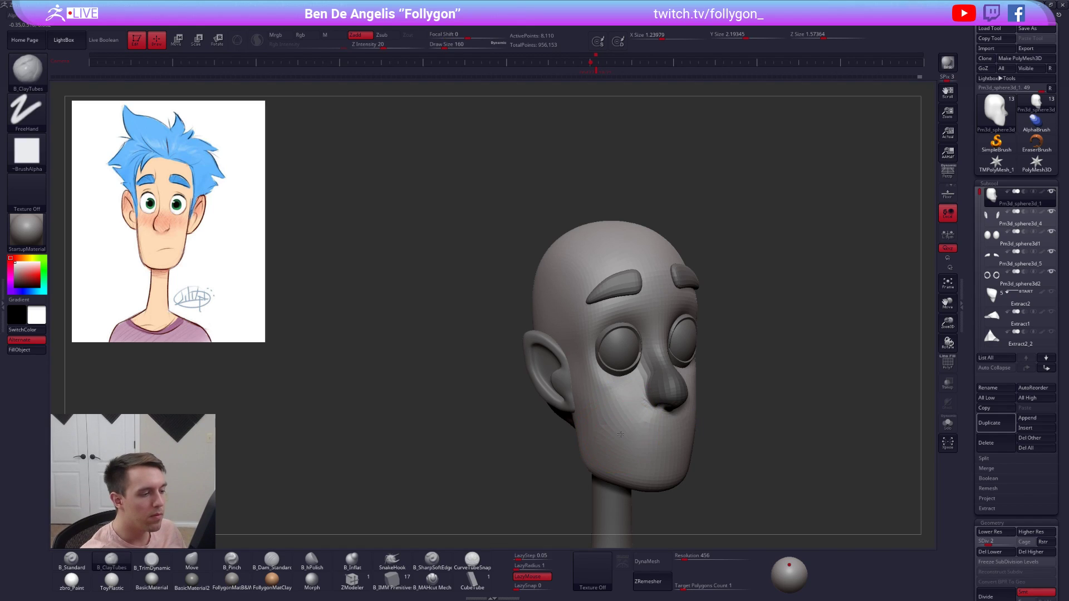
{"action": "right_click_drag", "start_coordinate": [623, 419], "coordinate": [592, 417], "text": "shift"}
- Raise the head to subdivision level 5 and crease the back edge of the nose wing with B_Pinch at draw size 49
{"action": "right_click_drag", "start_coordinate": [787, 391], "coordinate": [728, 386], "text": "alt"}
{"action": "key", "text": "d"}
{"action": "key", "text": "d"}
{"action": "key", "text": "d"}
{"action": "key", "text": "shift+s"}
{"action": "mouse_move", "coordinate": [657, 365]}
{"action": "right_mouse_down"}
{"action": "mouse_move", "coordinate": [626, 379]}
{"action": "mouse_move", "coordinate": [634, 401]}
{"action": "right_mouse_up"}
{"action": "key", "text": "space"}
{"action": "left_click_drag", "start_coordinate": [649, 382], "coordinate": [623, 382]}
{"action": "key", "text": "5"}
{"action": "mouse_move", "coordinate": [611, 371]}
{"action": "right_mouse_down"}
{"action": "mouse_move", "coordinate": [579, 378]}
{"action": "mouse_move", "coordinate": [593, 431]}
{"action": "right_mouse_up"}
{"action": "key", "text": "space"}
{"action": "mouse_move", "coordinate": [635, 389]}
{"action": "left_mouse_down"}
{"action": "mouse_move", "coordinate": [625, 389]}
{"action": "mouse_move", "coordinate": [620, 431]}
{"action": "left_mouse_up"}
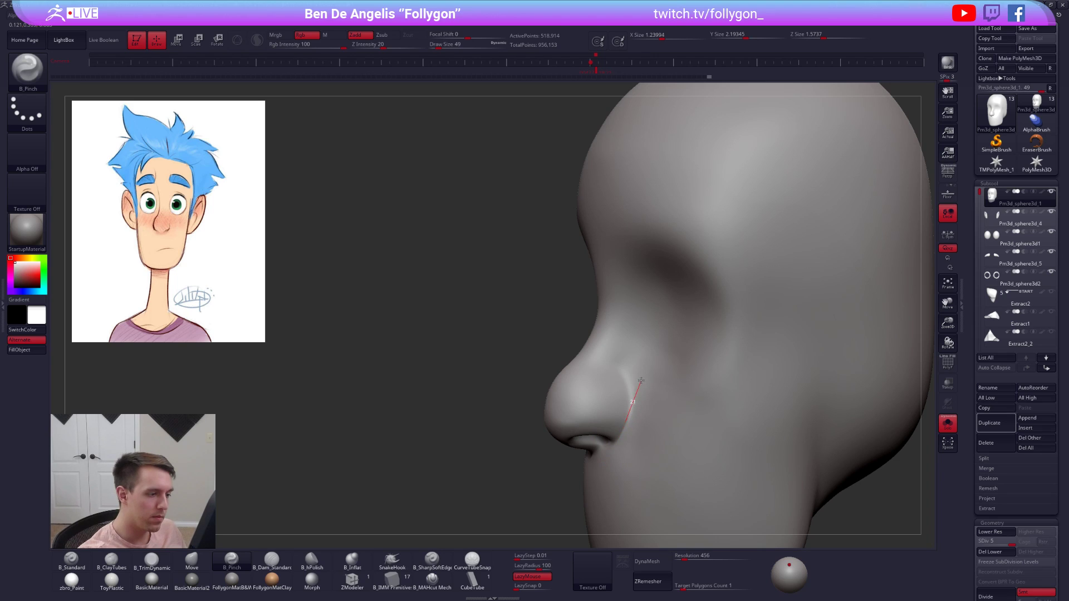
- Smooth the surface around the nose-wing crease and the cheek, enlarging the brush to draw size 88
{"action": "right_click_drag", "start_coordinate": [635, 362], "coordinate": [587, 408]}
{"action": "key", "text": "shift"}
{"action": "key", "text": "space"}
{"action": "left_click_drag", "start_coordinate": [720, 351], "coordinate": [740, 351]}
{"action": "mouse_move", "coordinate": [740, 351]}
{"action": "right_mouse_down", "text": "ctrl"}
{"action": "mouse_move", "coordinate": [711, 309]}
{"action": "mouse_move", "coordinate": [648, 317]}
{"action": "right_mouse_up", "text": "ctrl"}
{"action": "key", "text": "space"}
{"action": "left_click_drag", "start_coordinate": [690, 344], "coordinate": [682, 344]}
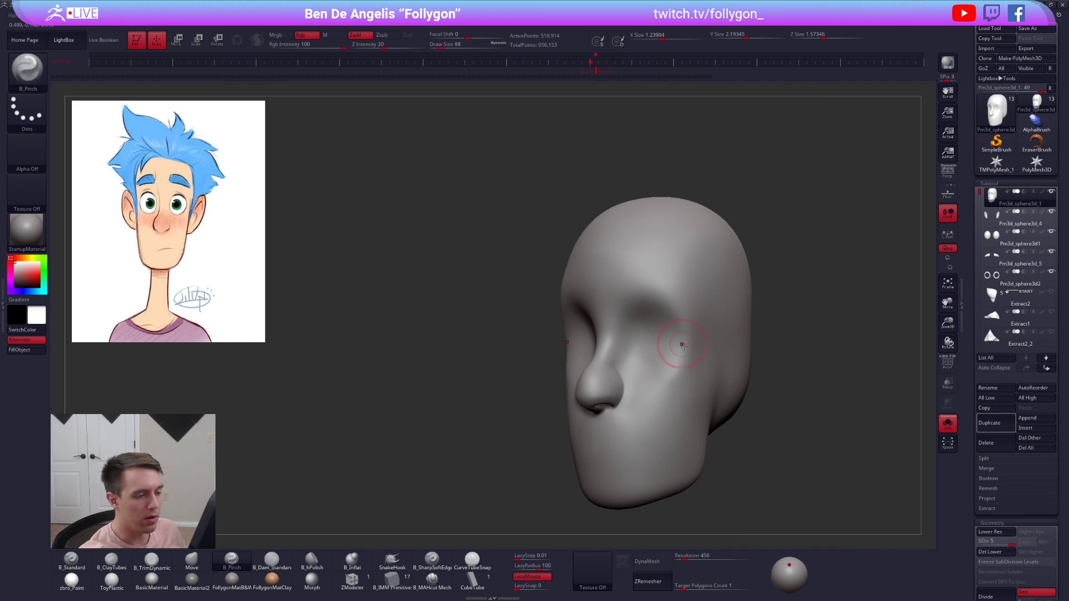
- Sharpen the crease where the nose wing meets the cheek with B_Pinch at draw size 43
{"action": "right_click_drag", "start_coordinate": [626, 395], "coordinate": [640, 401], "text": "ctrl"}
{"action": "key", "text": "space"}
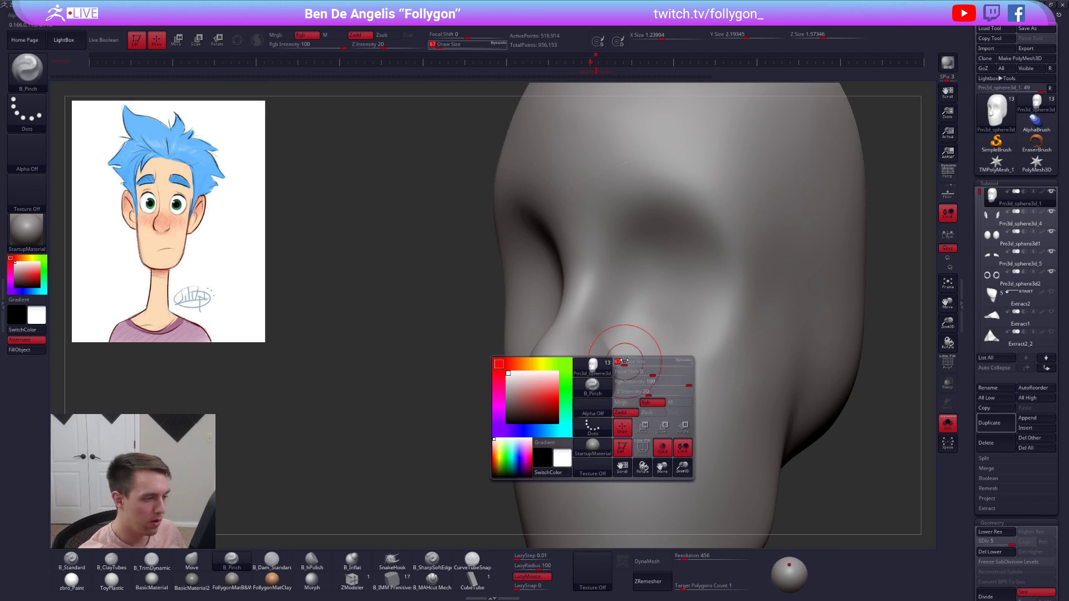
{"action": "left_click_drag", "start_coordinate": [657, 334], "coordinate": [613, 337]}
{"action": "right_click_drag", "start_coordinate": [602, 342], "coordinate": [591, 340]}
{"action": "key", "text": "space"}
{"action": "mouse_move", "coordinate": [602, 348]}
{"action": "left_mouse_down"}
{"action": "mouse_move", "coordinate": [611, 348]}
{"action": "mouse_move", "coordinate": [620, 411]}
{"action": "left_mouse_up"}
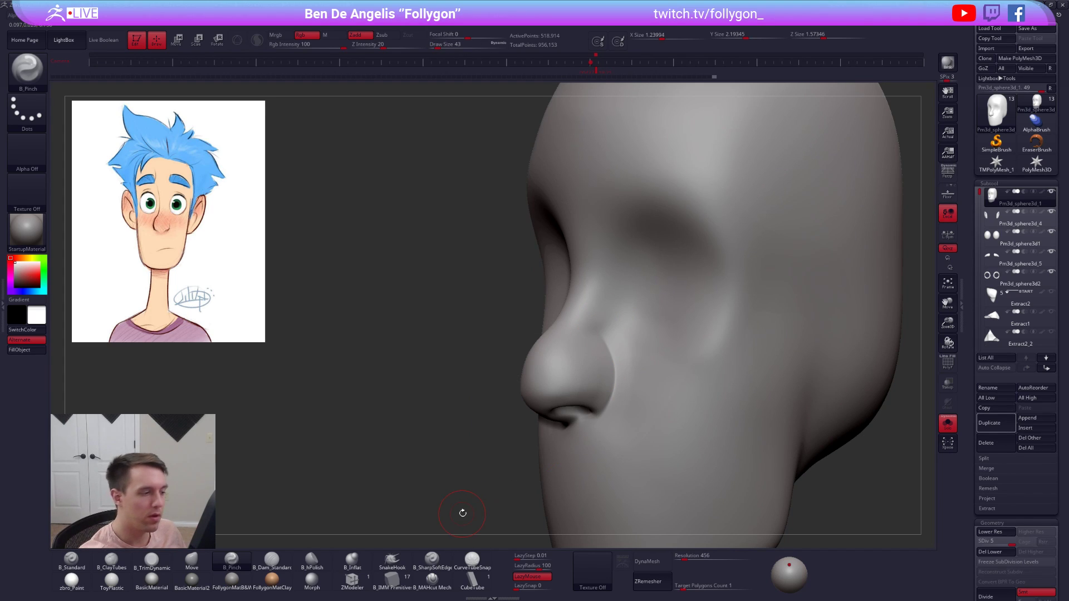
{"action": "mouse_move", "coordinate": [730, 423]}
{"action": "right_mouse_down", "text": "alt"}
{"action": "mouse_move", "coordinate": [682, 403]}
{"action": "mouse_move", "coordinate": [686, 414]}
{"action": "mouse_move", "coordinate": [665, 414]}
{"action": "right_mouse_up", "text": "alt"}
{"action": "mouse_move", "coordinate": [572, 331]}
{"action": "right_mouse_down", "text": "ctrl"}
{"action": "mouse_move", "coordinate": [574, 362]}
{"action": "mouse_move", "coordinate": [590, 359]}
{"action": "right_mouse_up", "text": "ctrl"}
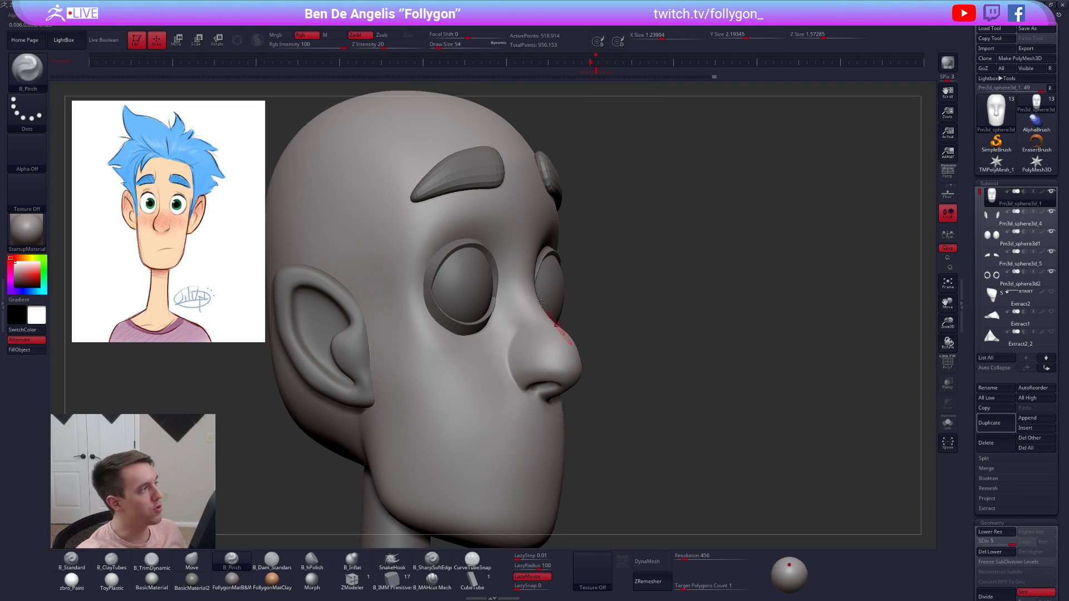
- Examine the LazyMouse stroke settings of the B_Pinch brush
{"action": "left_click", "coordinate": [3, 71]}
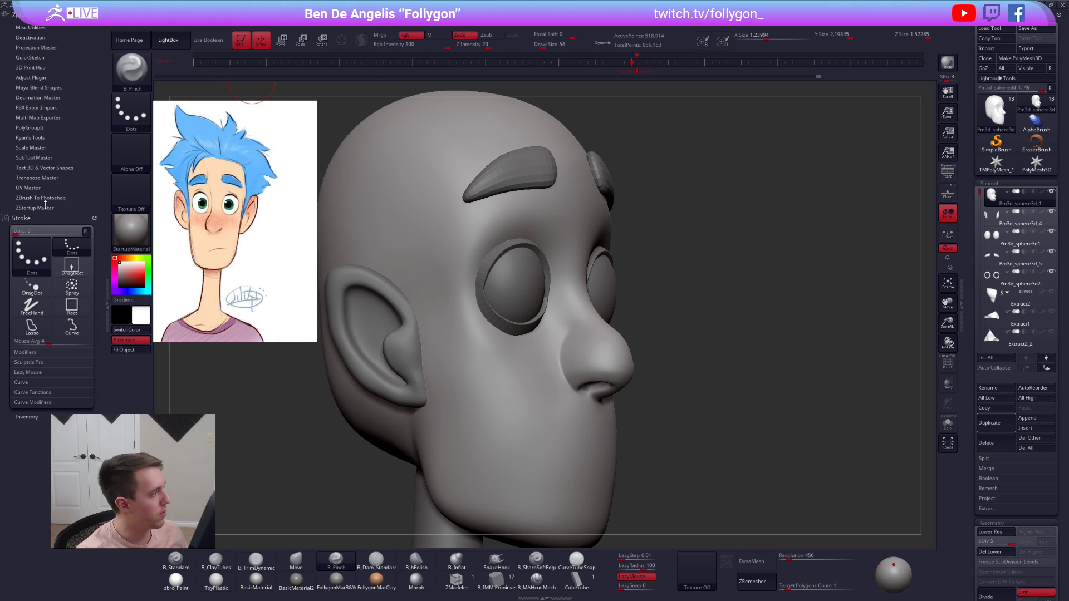
{"action": "scroll", "coordinate": [31, 367], "scroll_direction": "up", "scroll_amount": 5}
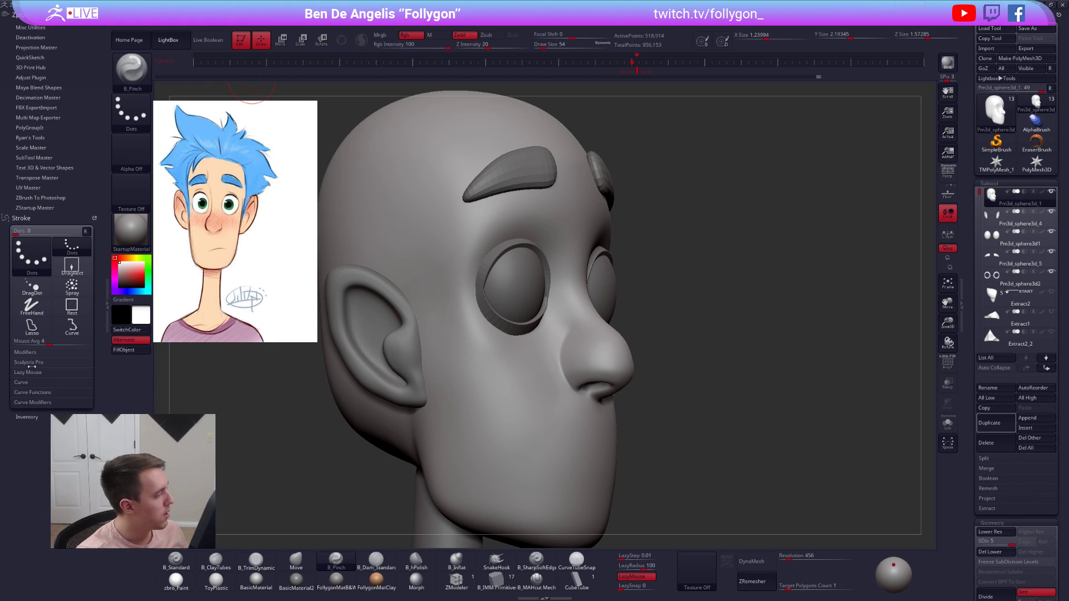
{"action": "left_click", "coordinate": [28, 372]}
{"action": "left_click", "coordinate": [41, 383]}
{"action": "left_click", "coordinate": [40, 384]}
{"action": "left_click", "coordinate": [42, 383]}
{"action": "left_click", "coordinate": [41, 383]}
{"action": "left_click", "coordinate": [41, 383]}
{"action": "left_click", "coordinate": [41, 383]}
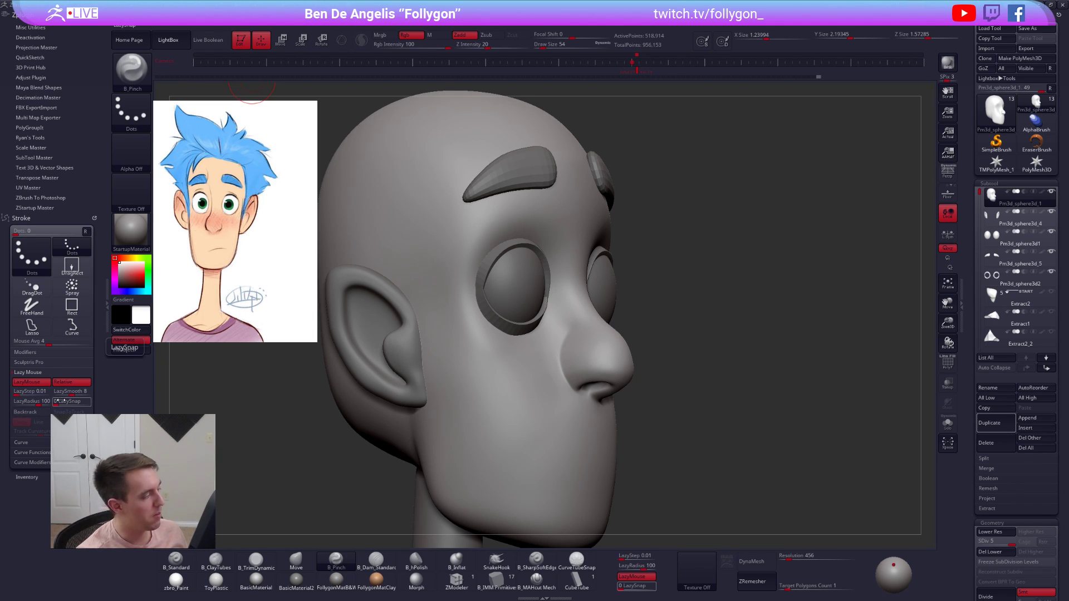
{"action": "left_click", "coordinate": [107, 302]}
- Smooth the forehead around the brows in front view at draw size 88
{"action": "mouse_move", "coordinate": [696, 356]}
{"action": "left_mouse_down"}
{"action": "mouse_move", "coordinate": [626, 334]}
{"action": "mouse_move", "coordinate": [611, 295]}
{"action": "mouse_move", "coordinate": [609, 310]}
{"action": "left_mouse_up"}
{"action": "key", "text": "shift"}
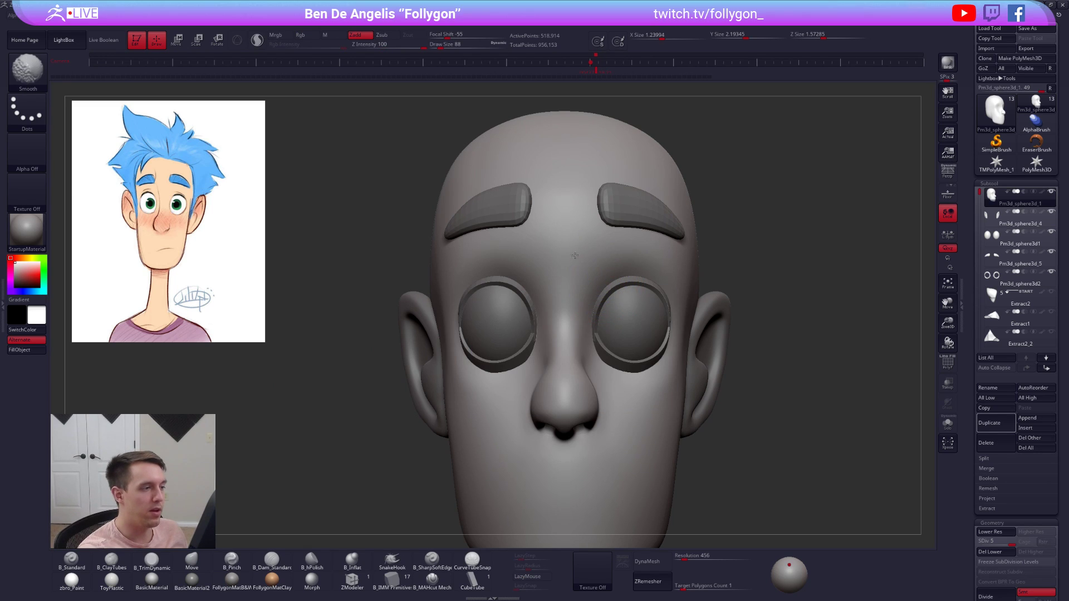
{"action": "left_click_drag", "start_coordinate": [629, 232], "coordinate": [640, 240], "text": "shift"}
{"action": "right_click_drag", "start_coordinate": [671, 270], "coordinate": [661, 245], "text": "ctrl"}
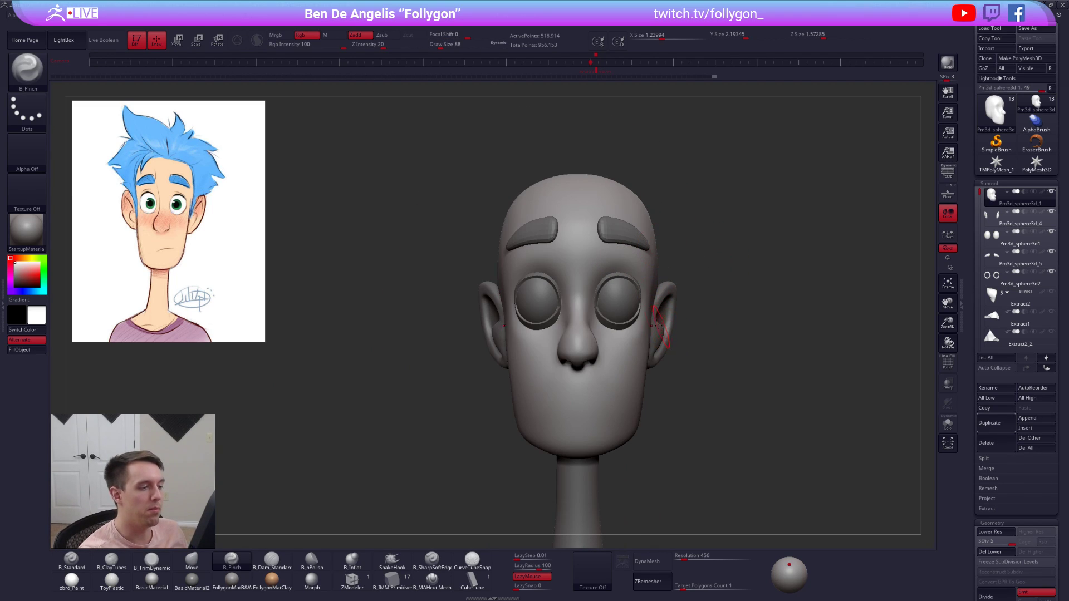
- Drop to subdivision level 3, isolate the head and build up the cheek with B_ClayTubes at draw size 203
{"action": "key", "text": "space"}
{"action": "left_click", "coordinate": [648, 387]}
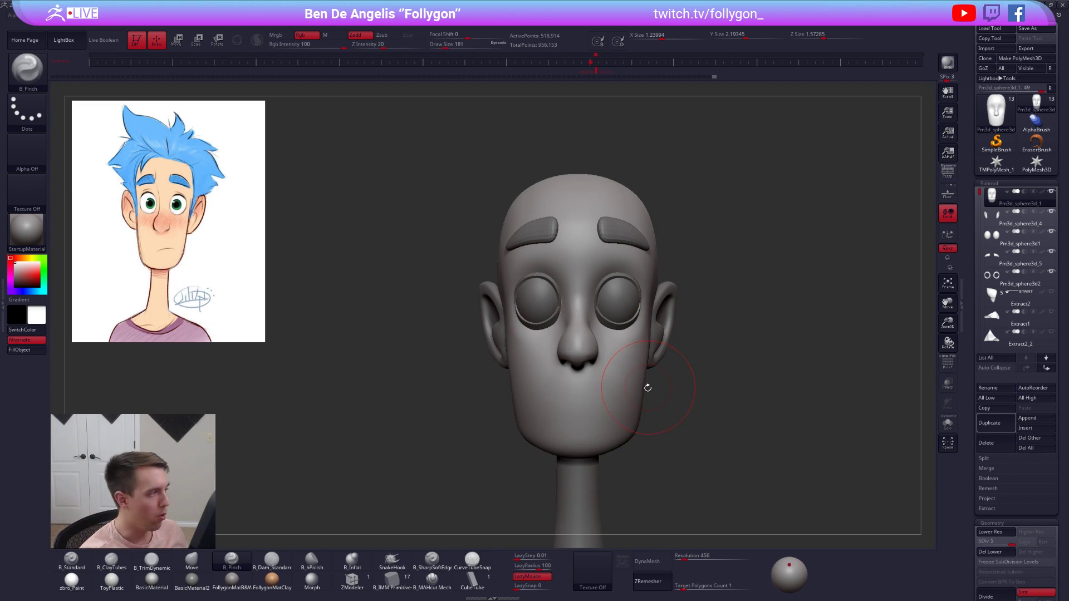
{"action": "right_click_drag", "start_coordinate": [624, 396], "coordinate": [569, 398]}
{"action": "key", "text": "shift+d"}
{"action": "key", "text": "shift+d"}
{"action": "left_click_drag", "start_coordinate": [620, 399], "coordinate": [625, 389], "text": "shift"}
{"action": "key", "text": "bracketright"}
{"action": "key", "text": "2"}
{"action": "key", "text": "alt+s"}
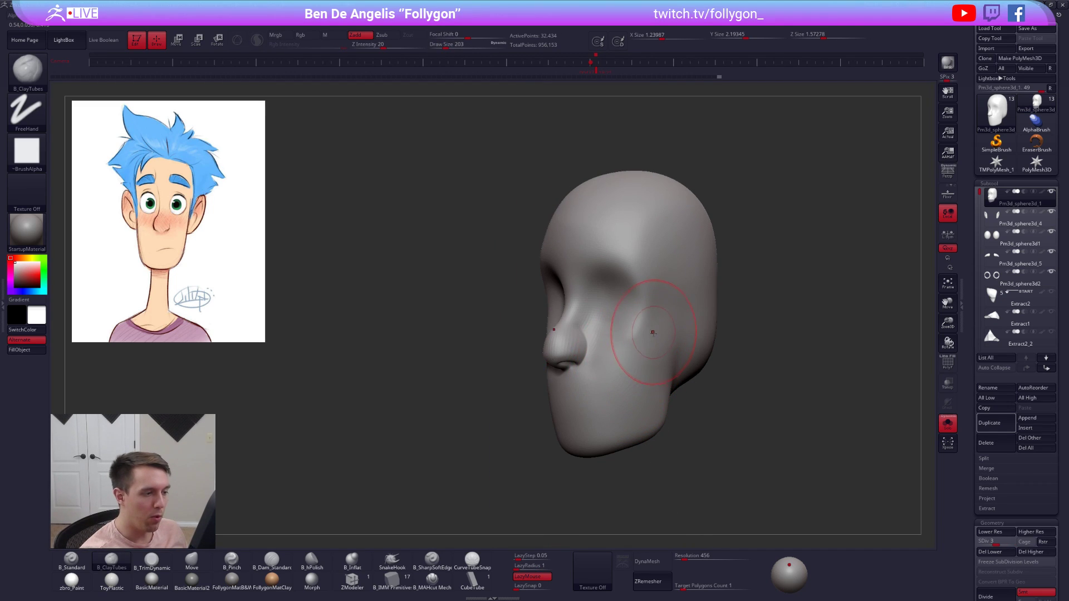
{"action": "left_click_drag", "start_coordinate": [650, 359], "coordinate": [622, 420]}
- Smooth the built-up cheek down to the jawline from several angles
{"action": "mouse_move", "coordinate": [653, 414]}
{"action": "right_mouse_down", "text": "shift"}
{"action": "mouse_move", "coordinate": [646, 384]}
{"action": "mouse_move", "coordinate": [653, 396]}
{"action": "mouse_move", "coordinate": [632, 403]}
{"action": "right_mouse_up", "text": "shift"}
{"action": "key", "text": "ctrl+shift+s"}
{"action": "left_click_drag", "start_coordinate": [633, 403], "coordinate": [638, 376], "text": "shift"}
{"action": "right_click_drag", "start_coordinate": [638, 375], "coordinate": [644, 380]}
{"action": "left_click_drag", "start_coordinate": [657, 409], "coordinate": [661, 413], "text": "shift"}
{"action": "right_click_drag", "start_coordinate": [663, 423], "coordinate": [641, 440]}
{"action": "left_click_drag", "start_coordinate": [640, 440], "coordinate": [682, 430], "text": "shift"}
{"action": "key", "text": "ctrl+shift+s"}
{"action": "right_click_drag", "start_coordinate": [691, 432], "coordinate": [646, 373], "text": "alt"}
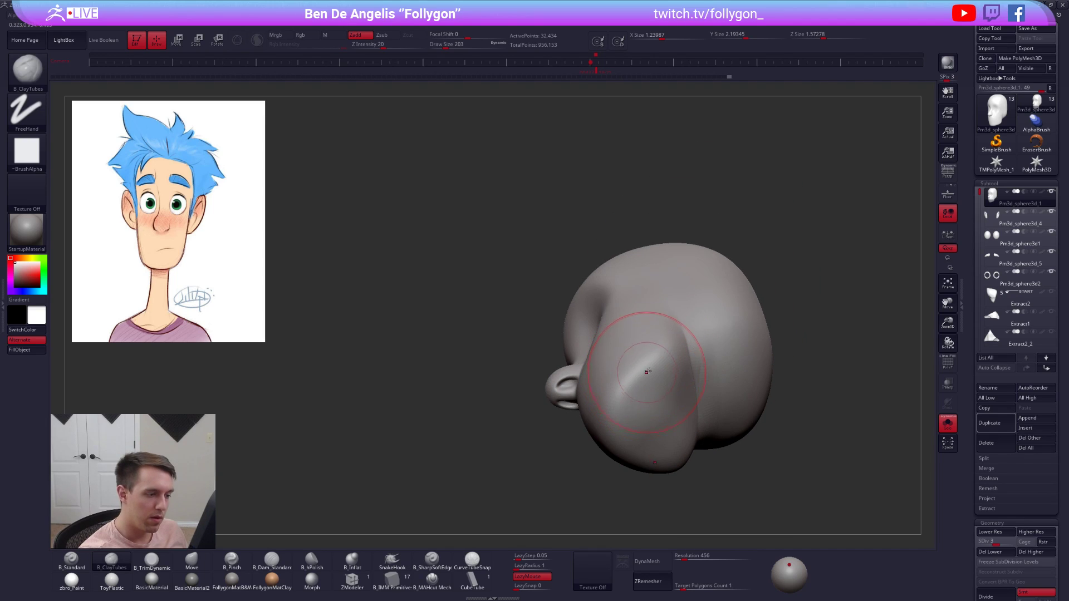
- Smooth the underside of the jaw and reduce the brush's draw size for the area behind it
{"action": "right_click_drag", "start_coordinate": [678, 417], "coordinate": [665, 424]}
{"action": "key", "text": "shift"}
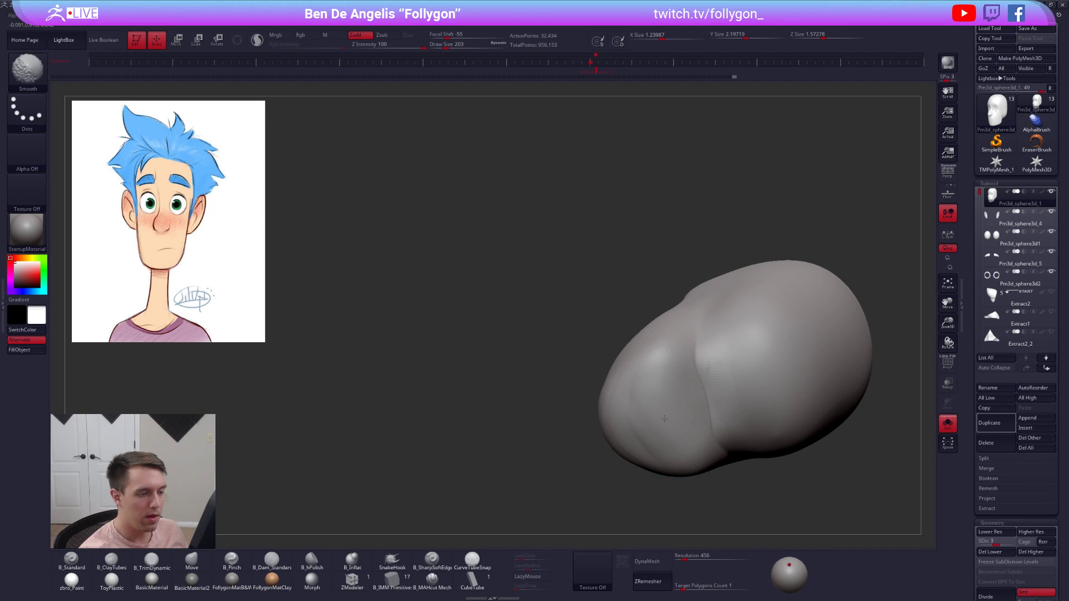
{"action": "left_click_drag", "start_coordinate": [648, 408], "coordinate": [662, 407], "text": "shift"}
{"action": "right_click_drag", "start_coordinate": [666, 411], "coordinate": [710, 390]}
{"action": "key", "text": "shift+d"}
{"action": "key", "text": "space"}
{"action": "left_click_drag", "start_coordinate": [724, 399], "coordinate": [710, 400]}
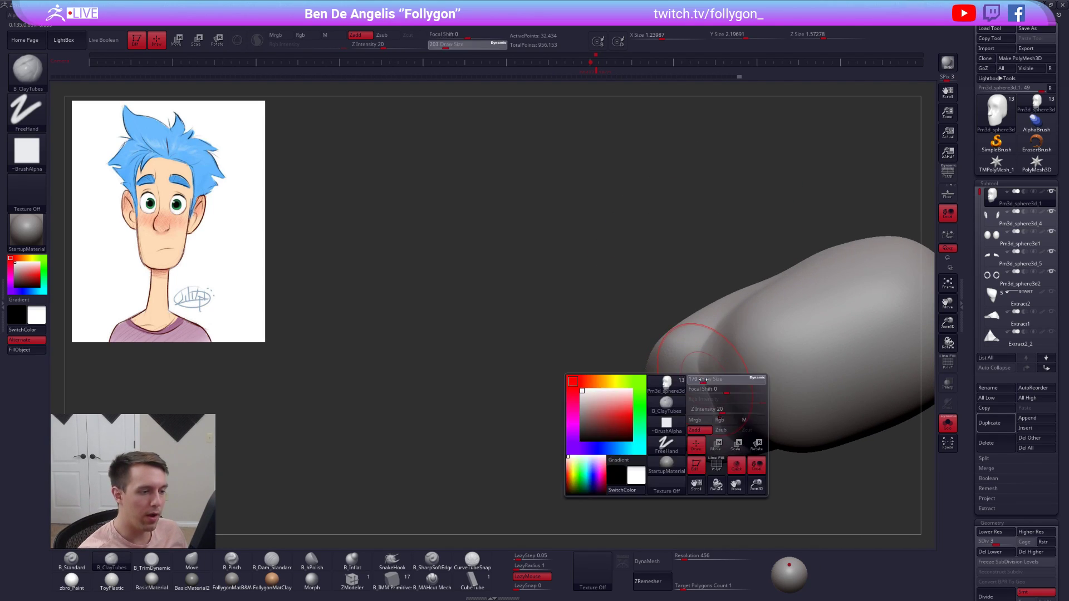
- Reshape the transition from the jaw to the base of the skull with the Move brush and smooth it
{"action": "key", "text": "shift"}
{"action": "key", "text": "b"}
{"action": "key", "text": "m"}
{"action": "key", "text": "v"}
{"action": "left_click_drag", "start_coordinate": [702, 361], "coordinate": [709, 372], "text": "shift"}
{"action": "key", "text": "space"}
{"action": "left_click_drag", "start_coordinate": [711, 391], "coordinate": [710, 357]}
{"action": "key", "text": "d"}
{"action": "right_click_drag", "start_coordinate": [711, 346], "coordinate": [727, 382]}
{"action": "left_click_drag", "start_coordinate": [719, 373], "coordinate": [695, 355], "text": "shift"}
- Adjust the lower back of the skull with the Move brush at draw size 160 and return to subdivision level 5
{"action": "right_click_drag", "start_coordinate": [695, 355], "coordinate": [724, 388]}
{"action": "key", "text": "space"}
{"action": "left_click_drag", "start_coordinate": [724, 390], "coordinate": [733, 390]}
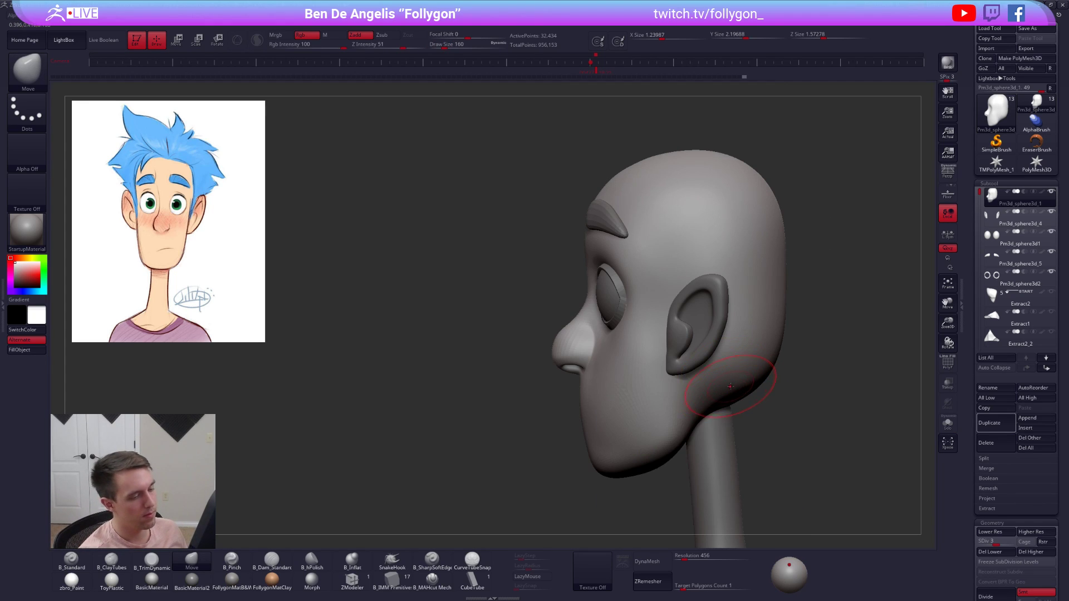
{"action": "mouse_move", "coordinate": [775, 387]}
{"action": "right_mouse_down", "text": "ctrl"}
{"action": "mouse_move", "coordinate": [799, 410]}
{"action": "mouse_move", "coordinate": [744, 380]}
{"action": "right_mouse_up", "text": "ctrl"}
{"action": "key", "text": "d"}
{"action": "key", "text": "d"}
{"action": "key", "text": "space"}
{"action": "left_click_drag", "start_coordinate": [727, 393], "coordinate": [724, 394]}
{"action": "mouse_move", "coordinate": [725, 392]}
{"action": "right_mouse_down"}
{"action": "mouse_move", "coordinate": [790, 386]}
{"action": "mouse_move", "coordinate": [705, 343]}
{"action": "right_mouse_up"}
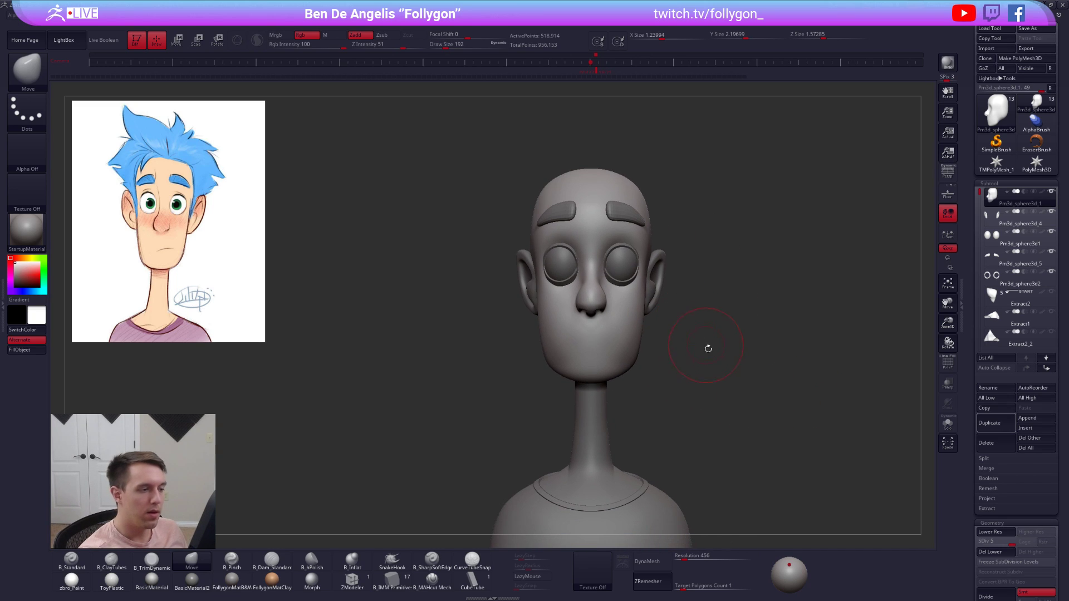
- Lower the head's mesh to subdivision level 1 for broad shape changes in profile
{"action": "right_click_drag", "start_coordinate": [675, 391], "coordinate": [596, 350]}
{"action": "right_click_drag", "start_coordinate": [694, 305], "coordinate": [668, 364], "text": "alt"}
{"action": "left_click_drag", "start_coordinate": [675, 385], "coordinate": [681, 373]}
{"action": "right_click_drag", "start_coordinate": [688, 344], "coordinate": [659, 334], "text": "alt"}
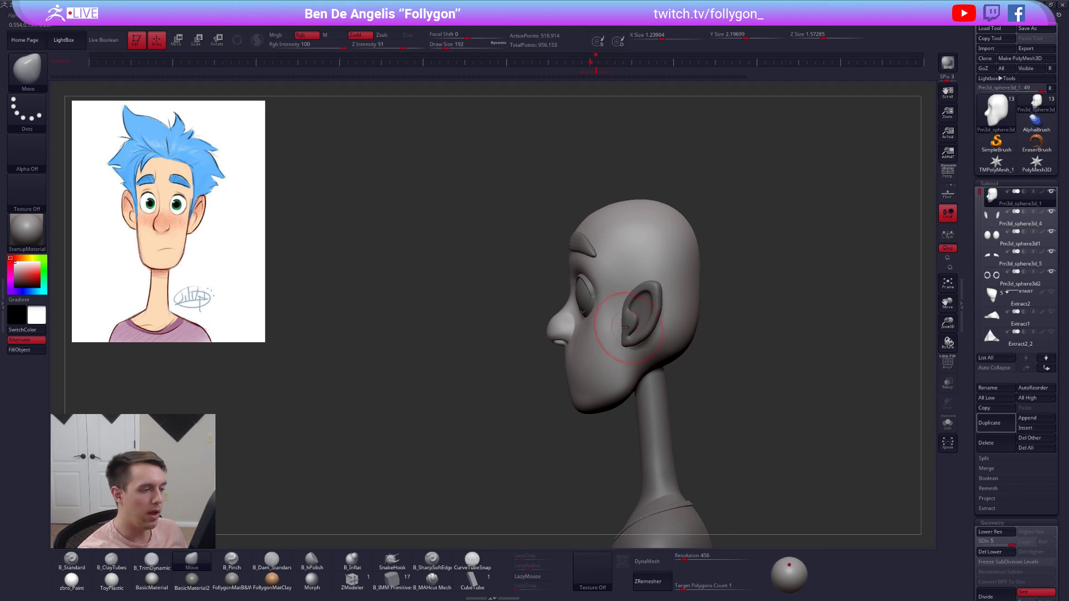
{"action": "key", "text": "space"}
{"action": "left_click_drag", "start_coordinate": [623, 324], "coordinate": [630, 325]}
{"action": "key", "text": "shift+d"}
{"action": "key", "text": "shift+d"}
{"action": "key", "text": "shift+d"}
{"action": "key", "text": "shift+d"}
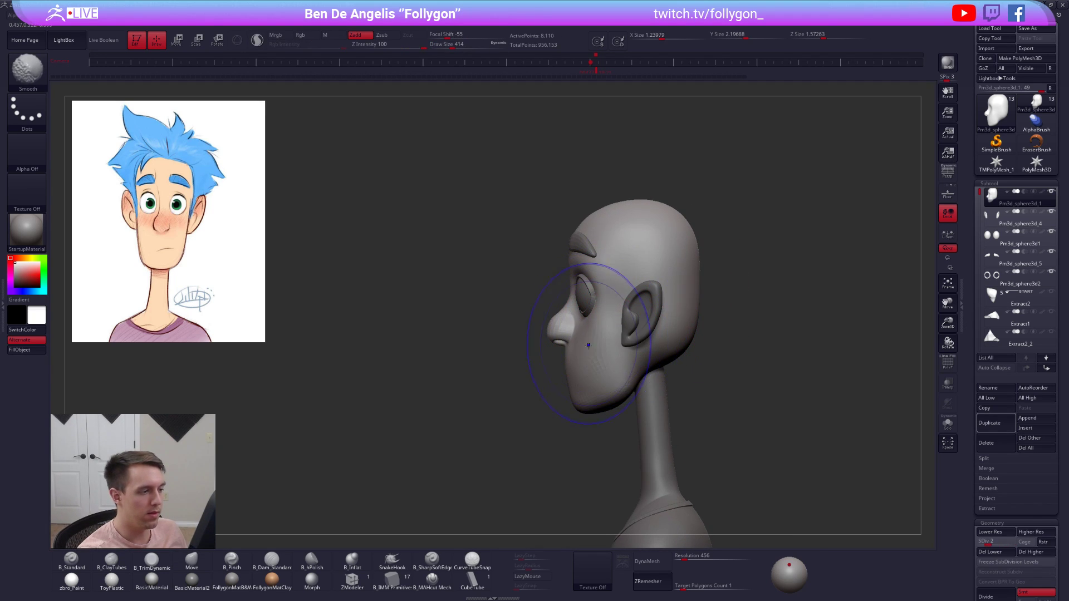
- Reshape the chin, jaw and forehead profile of the head with the Move brush
{"action": "key", "text": "space"}
{"action": "left_click_drag", "start_coordinate": [595, 357], "coordinate": [603, 358]}
{"action": "left_click_drag", "start_coordinate": [579, 398], "coordinate": [580, 392]}
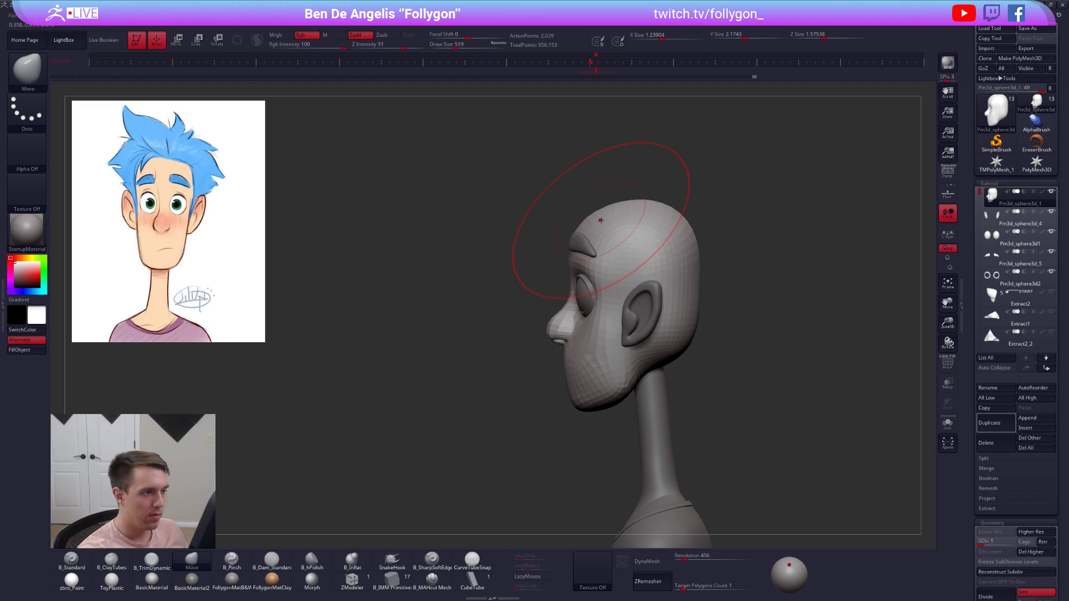
{"action": "key", "text": "space"}
{"action": "left_click_drag", "start_coordinate": [623, 221], "coordinate": [616, 220]}
{"action": "key", "text": "alt+s"}
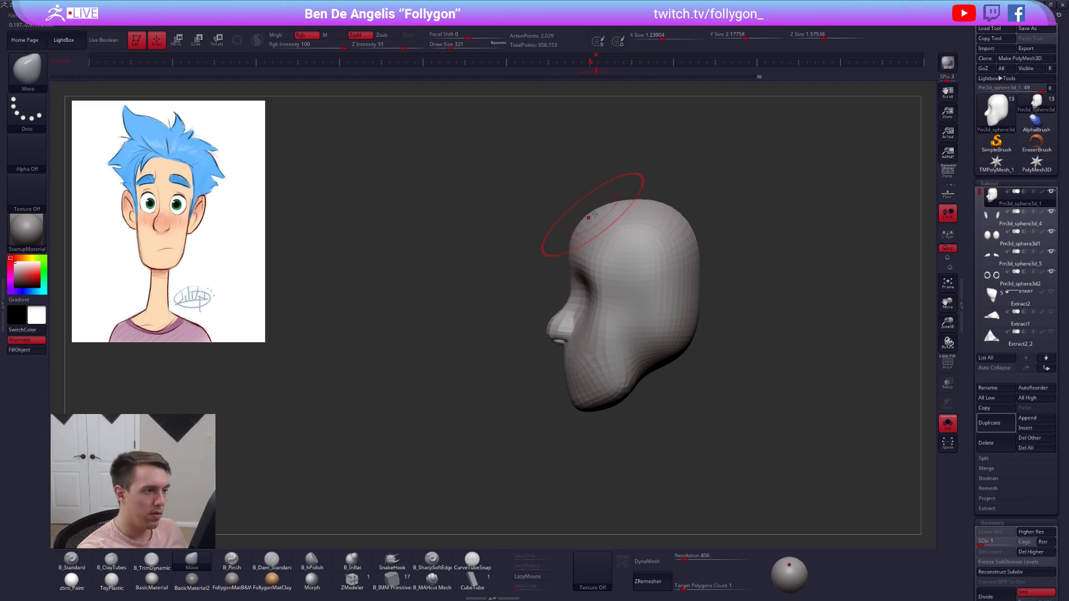
{"action": "key", "text": "alt+s"}
{"action": "mouse_move", "coordinate": [546, 236]}
{"action": "right_mouse_down"}
{"action": "mouse_move", "coordinate": [600, 237]}
{"action": "mouse_move", "coordinate": [611, 254]}
{"action": "mouse_move", "coordinate": [596, 265]}
{"action": "right_mouse_up"}
- Restore the head to subdivision level 5, switch to the Pinch brush and check the head from several angles
{"action": "key", "text": "d"}
{"action": "key", "text": "d"}
{"action": "key", "text": "d"}
{"action": "key", "text": "d"}
{"action": "key", "text": "bracketleft"}
{"action": "right_click", "coordinate": [611, 266]}
{"action": "key", "text": "alt+s"}
{"action": "right_click_drag", "start_coordinate": [596, 265], "coordinate": [587, 280], "text": "ctrl"}
{"action": "right_click_drag", "start_coordinate": [575, 245], "coordinate": [561, 233]}
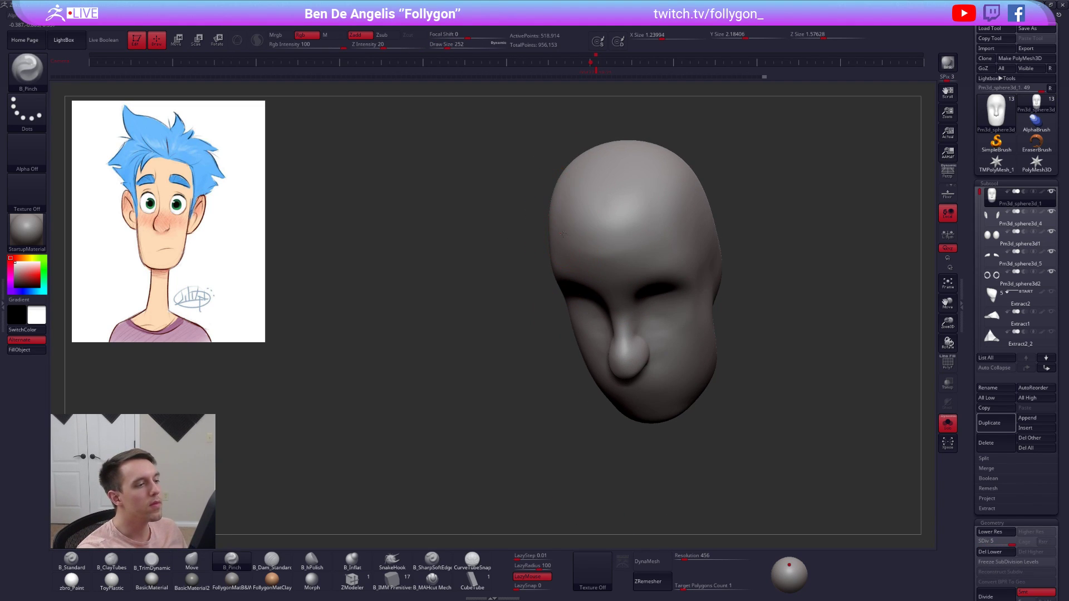
{"action": "right_click_drag", "start_coordinate": [681, 240], "coordinate": [697, 269], "text": "shift"}
{"action": "key", "text": "alt+s"}
{"action": "right_click_drag", "start_coordinate": [584, 265], "coordinate": [676, 267], "text": "shift"}
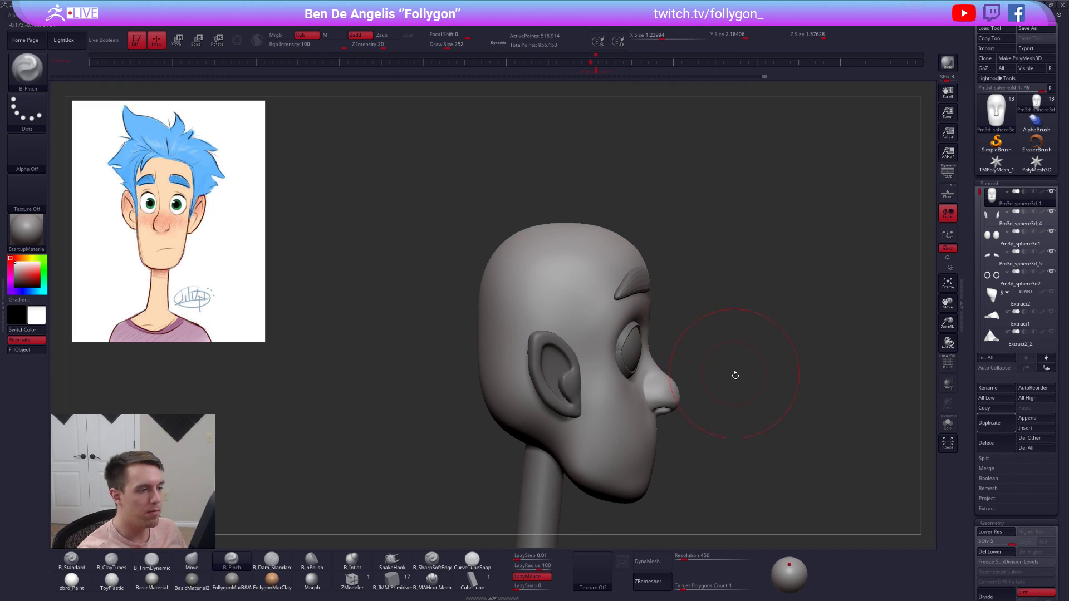
- Isolate the head in profile, set the Pinch brush to draw size 160 and lower the mesh to subdivision level 3
{"action": "right_click_drag", "start_coordinate": [705, 431], "coordinate": [714, 388], "text": "alt"}
{"action": "key", "text": "alt+s"}
{"action": "key", "text": "s"}
{"action": "left_click_drag", "start_coordinate": [672, 425], "coordinate": [668, 429]}
{"action": "mouse_move", "coordinate": [668, 430]}
{"action": "right_mouse_down", "text": "ctrl"}
{"action": "mouse_move", "coordinate": [656, 436]}
{"action": "mouse_move", "coordinate": [633, 379]}
{"action": "right_mouse_up", "text": "ctrl"}
{"action": "key", "text": "shift+d"}
{"action": "key", "text": "shift+d"}
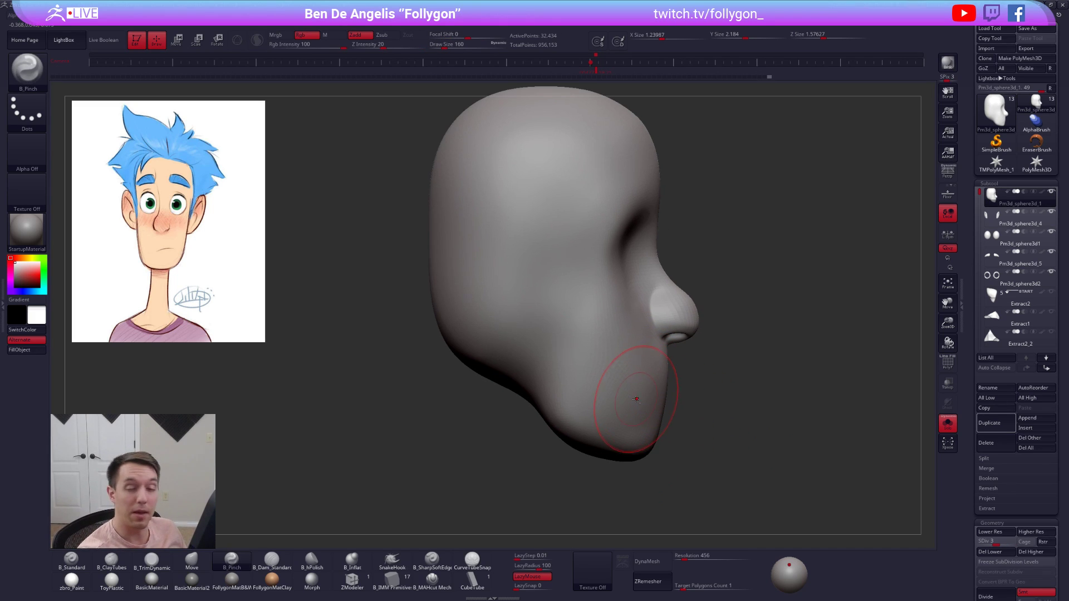
- Refine the lower face with the Pinch brush at draw size 161, and restore the head to subdivision level 5
{"action": "right_click_drag", "start_coordinate": [639, 432], "coordinate": [627, 372], "text": "alt"}
{"action": "right_click_drag", "start_coordinate": [627, 372], "coordinate": [627, 390], "text": "alt"}
{"action": "key", "text": "alt+s"}
{"action": "key", "text": "s"}
{"action": "left_click_drag", "start_coordinate": [624, 388], "coordinate": [613, 387]}
{"action": "key", "text": "d"}
{"action": "key", "text": "d"}
{"action": "right_click_drag", "start_coordinate": [655, 322], "coordinate": [605, 311]}
{"action": "mouse_move", "coordinate": [688, 289]}
{"action": "right_mouse_down", "text": "alt"}
{"action": "mouse_move", "coordinate": [669, 292]}
{"action": "mouse_move", "coordinate": [650, 269]}
{"action": "right_mouse_up", "text": "alt"}
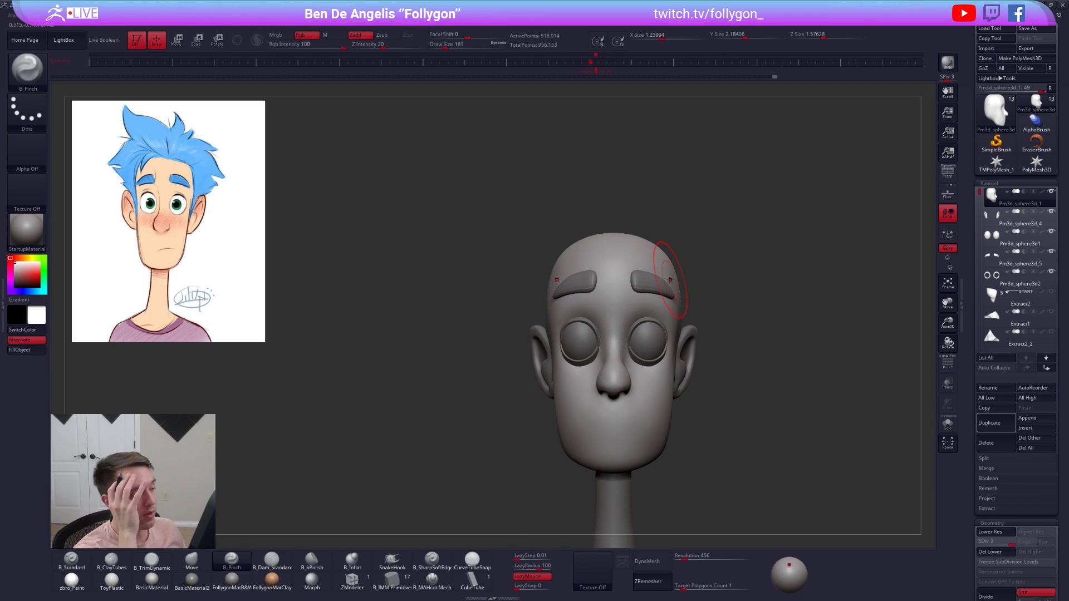
{"action": "right_click_drag", "start_coordinate": [724, 360], "coordinate": [716, 343], "text": "alt"}
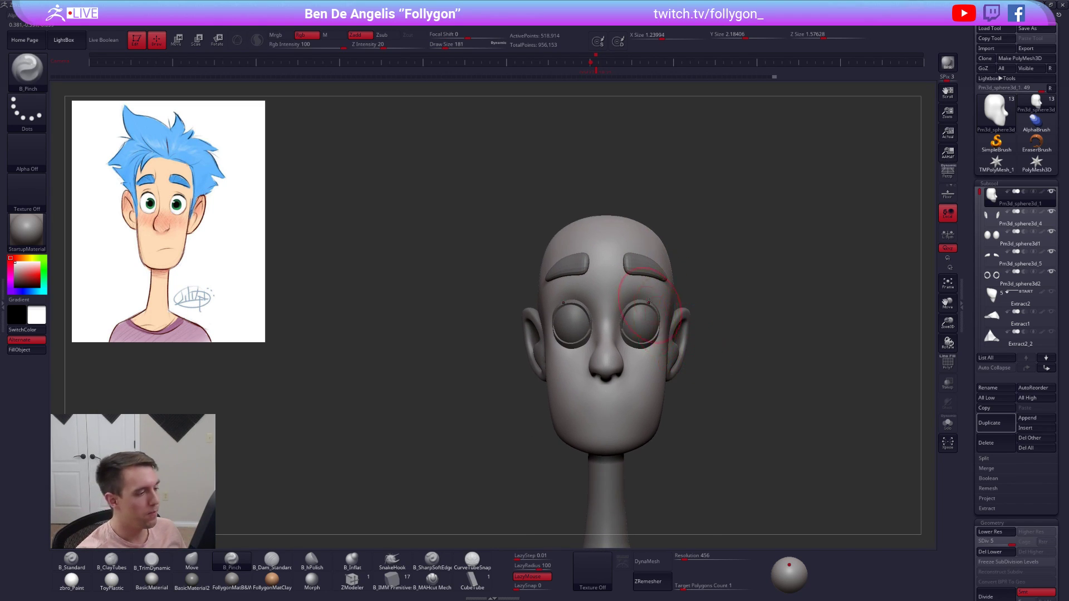
{"action": "right_click_drag", "start_coordinate": [657, 307], "coordinate": [666, 303]}
{"action": "right_click_drag", "start_coordinate": [707, 343], "coordinate": [700, 335]}
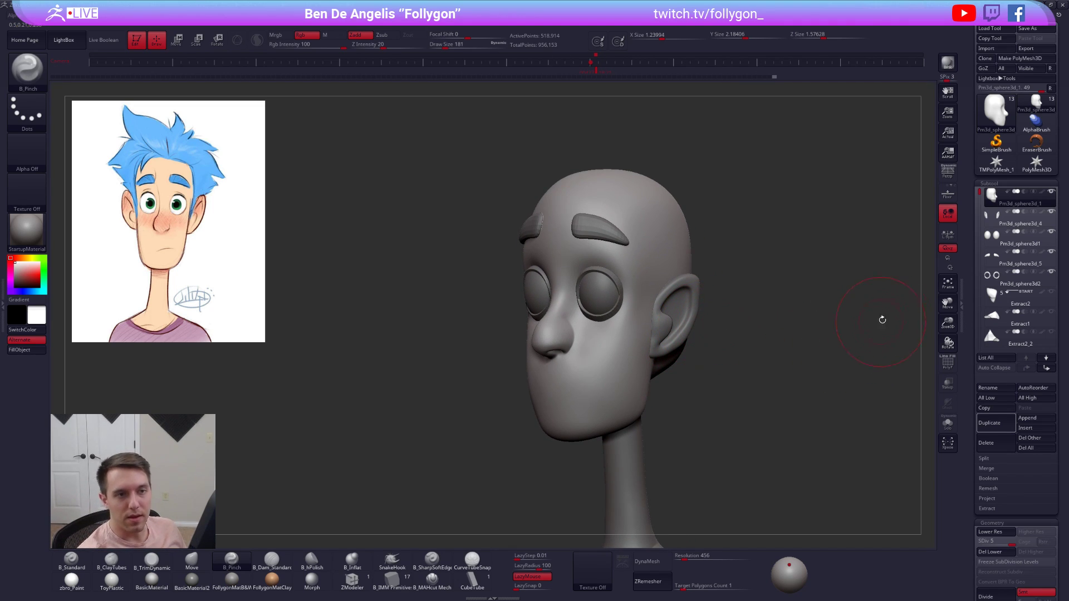
- Select and isolate the ears, try a DynaMesh remesh on them and undo it
{"action": "left_click", "coordinate": [987, 215]}
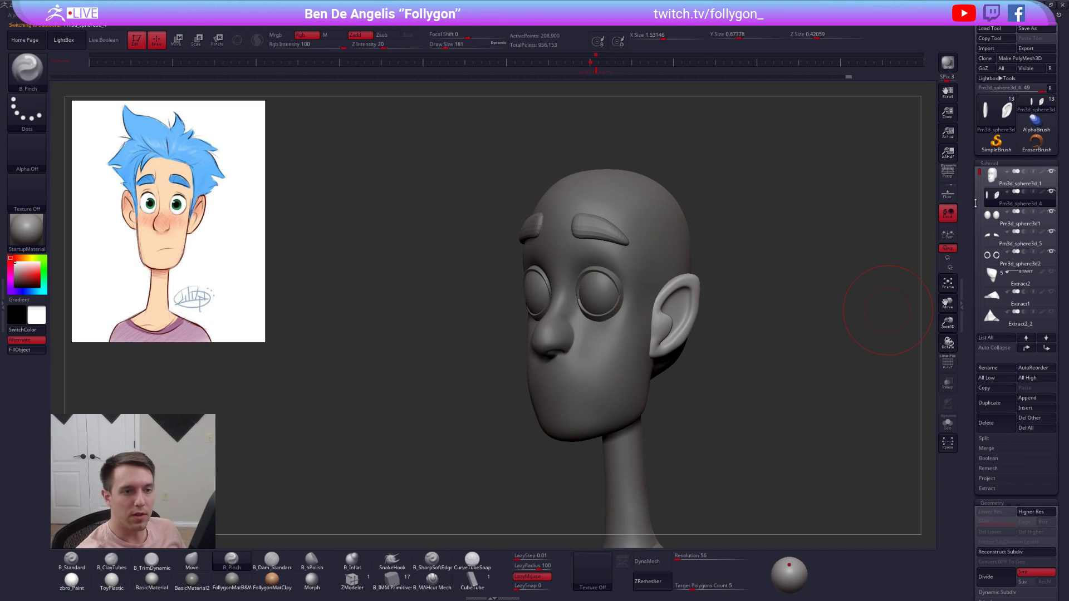
{"action": "left_click", "coordinate": [693, 556]}
{"action": "type", "text": "333"}
{"action": "left_click", "coordinate": [692, 557]}
{"action": "type", "text": "444"}
{"action": "key", "text": "Return"}
{"action": "left_click", "coordinate": [652, 560]}
{"action": "key", "text": "alt+s"}
{"action": "mouse_move", "coordinate": [718, 334]}
{"action": "left_mouse_down"}
{"action": "mouse_move", "coordinate": [654, 324]}
{"action": "mouse_move", "coordinate": [688, 393]}
{"action": "left_mouse_up"}
{"action": "key", "text": "bracketleft"}
{"action": "key", "text": "ctrl+z"}
- Set the DynaMesh resolution to 688 and remesh the ears
{"action": "type", "text": "552"}
{"action": "key", "text": "Return"}
{"action": "left_click_drag", "start_coordinate": [689, 559], "coordinate": [691, 559]}
{"action": "left_click", "coordinate": [652, 562]}
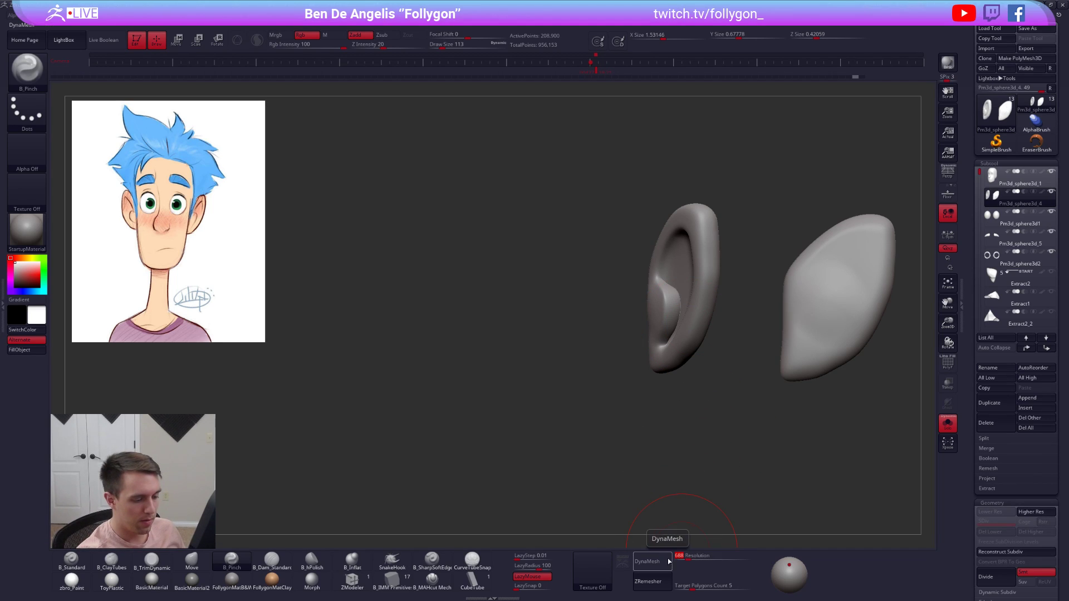
- Sharpen the inner fold of the ears with the Pinch brush and smooth the lower part
{"action": "key", "text": "space"}
{"action": "left_click_drag", "start_coordinate": [674, 313], "coordinate": [670, 313]}
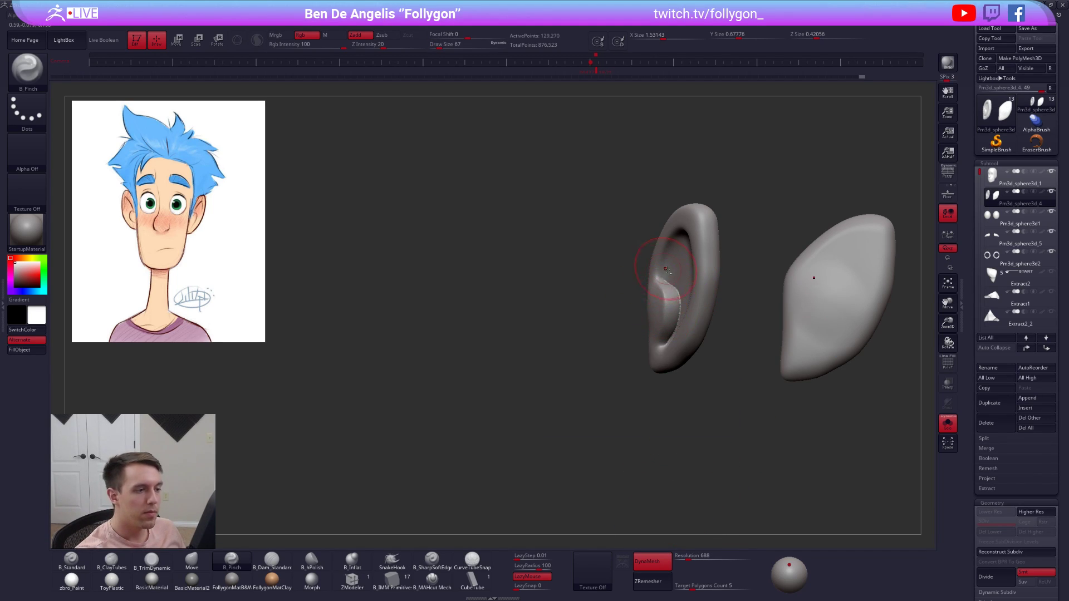
{"action": "right_click_drag", "start_coordinate": [666, 270], "coordinate": [673, 298], "text": "alt"}
{"action": "key", "text": "space"}
{"action": "mouse_move", "coordinate": [674, 293]}
{"action": "left_mouse_down"}
{"action": "mouse_move", "coordinate": [685, 320]}
{"action": "mouse_move", "coordinate": [671, 378]}
{"action": "left_mouse_up"}
{"action": "right_click_drag", "start_coordinate": [671, 377], "coordinate": [696, 362]}
{"action": "left_click_drag", "start_coordinate": [689, 334], "coordinate": [682, 364], "text": "shift"}
{"action": "right_click_drag", "start_coordinate": [683, 379], "coordinate": [702, 339]}
{"action": "mouse_move", "coordinate": [703, 357]}
{"action": "right_mouse_down"}
{"action": "mouse_move", "coordinate": [680, 377]}
{"action": "mouse_move", "coordinate": [691, 349]}
{"action": "right_mouse_up"}
- Show all parts again and merge the ears into the head subtool
{"action": "key", "text": "alt+shift+s"}
{"action": "mouse_move", "coordinate": [713, 417]}
{"action": "right_mouse_down", "text": "ctrl"}
{"action": "mouse_move", "coordinate": [717, 389]}
{"action": "mouse_move", "coordinate": [789, 375]}
{"action": "right_mouse_up", "text": "ctrl"}
{"action": "left_click", "coordinate": [991, 178]}
{"action": "key", "text": "ctrl+shift+d"}
{"action": "left_click", "coordinate": [782, 379]}
{"action": "left_click", "coordinate": [749, 402]}
{"action": "right_click_drag", "start_coordinate": [780, 393], "coordinate": [926, 268]}
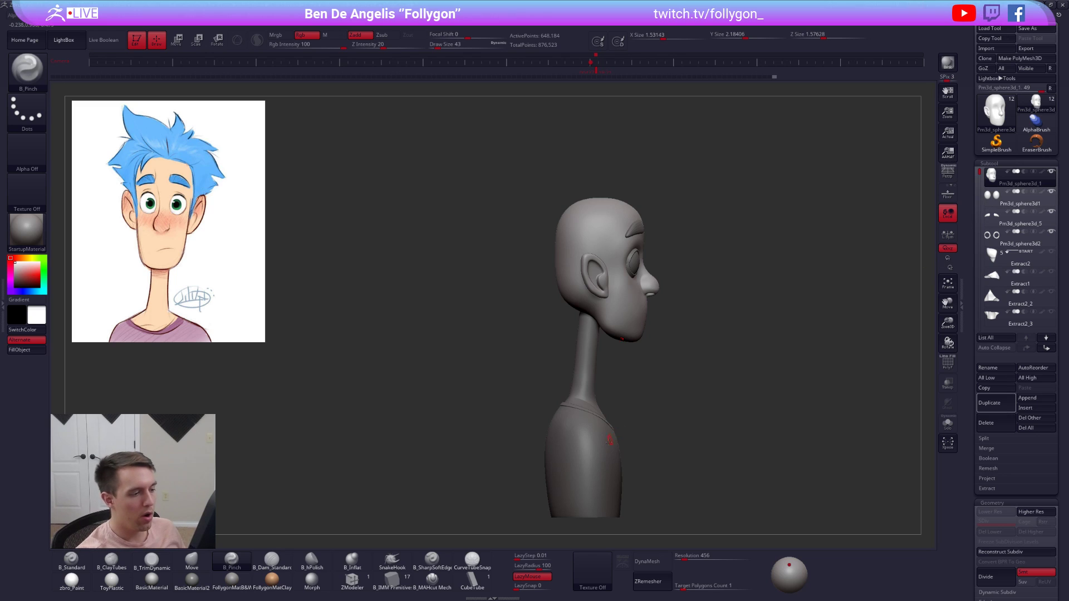
- Select the neck subtool and reorder it directly below the head in the subtool list
{"action": "left_click", "coordinate": [592, 385], "text": "alt"}
{"action": "right_click_drag", "start_coordinate": [628, 384], "coordinate": [601, 406], "text": "shift"}
{"action": "right_click_drag", "start_coordinate": [743, 366], "coordinate": [720, 359], "text": "alt"}
{"action": "left_click", "coordinate": [1026, 348], "text": "shift"}
{"action": "left_click", "coordinate": [1046, 348]}
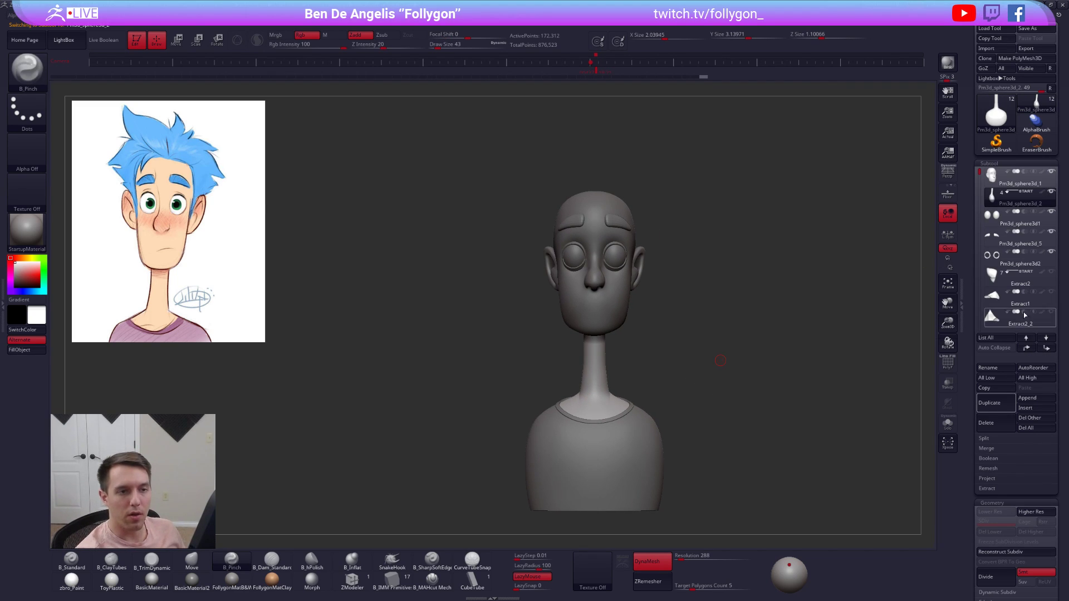
- Merge the neck into the head subtool, accepting that it cannot be undone
{"action": "left_click", "coordinate": [993, 180]}
{"action": "key", "text": "ctrl+m"}
{"action": "left_click", "coordinate": [812, 281]}
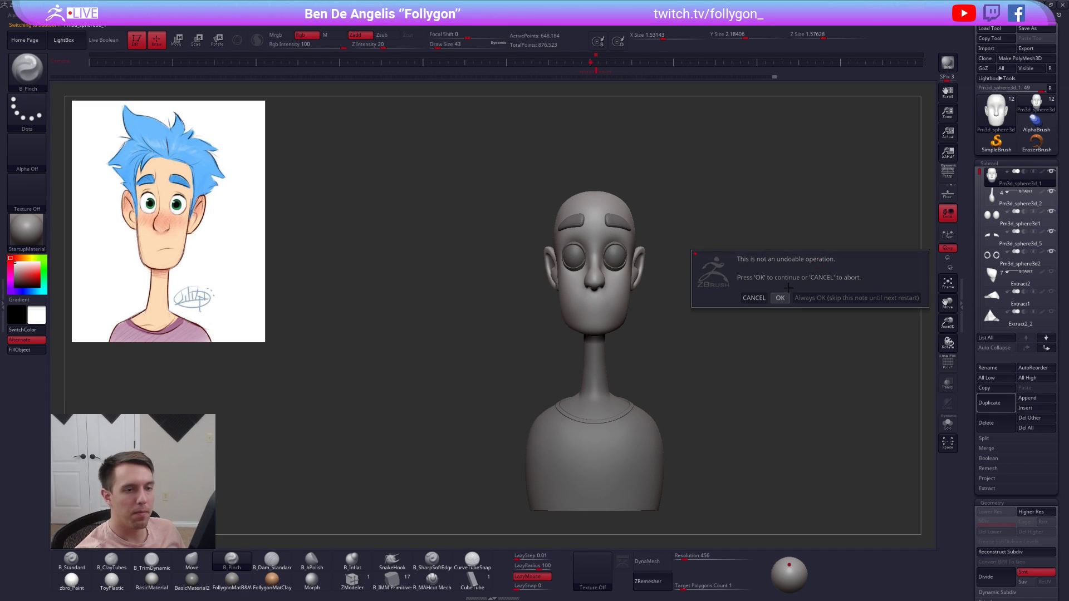
{"action": "left_click", "coordinate": [779, 299]}
{"action": "scroll", "coordinate": [1019, 268], "scroll_direction": "down", "scroll_amount": 4}
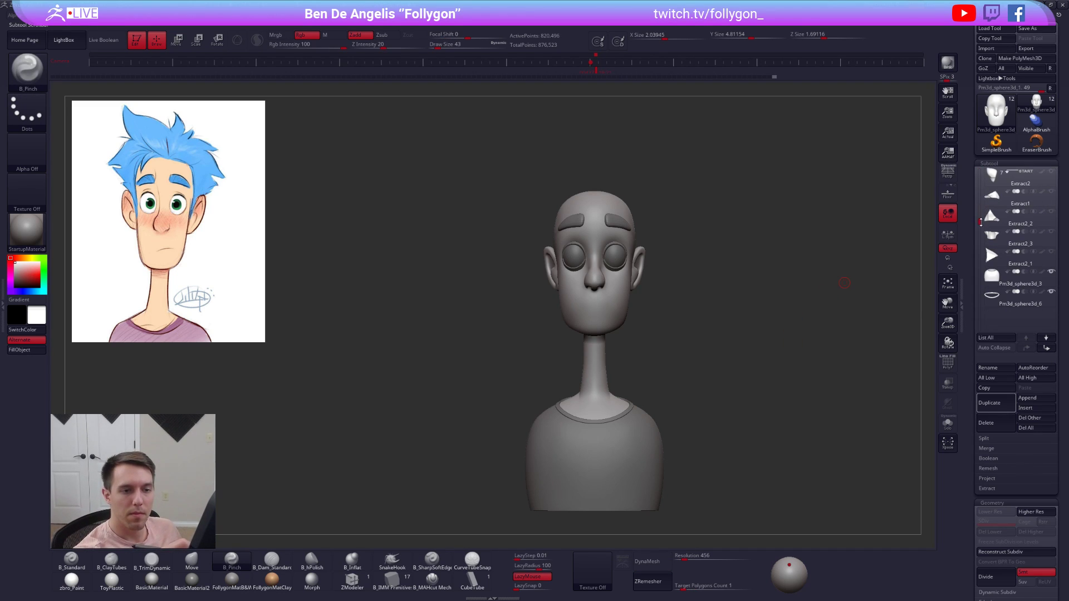
{"action": "mouse_move", "coordinate": [1021, 277]}
{"action": "scroll", "coordinate": [1019, 251], "scroll_direction": "up", "scroll_amount": 4}
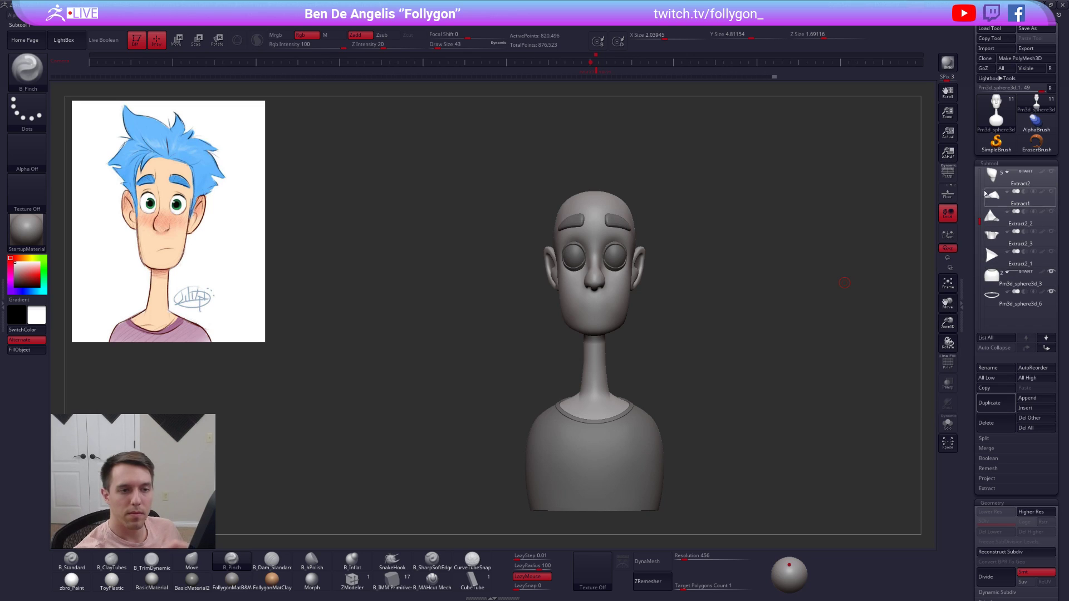
{"action": "right_click_drag", "start_coordinate": [739, 208], "coordinate": [707, 249], "text": "alt"}
{"action": "right_click_drag", "start_coordinate": [600, 268], "coordinate": [585, 363], "text": "alt"}
{"action": "key", "text": "space"}
{"action": "left_click_drag", "start_coordinate": [615, 307], "coordinate": [622, 307]}
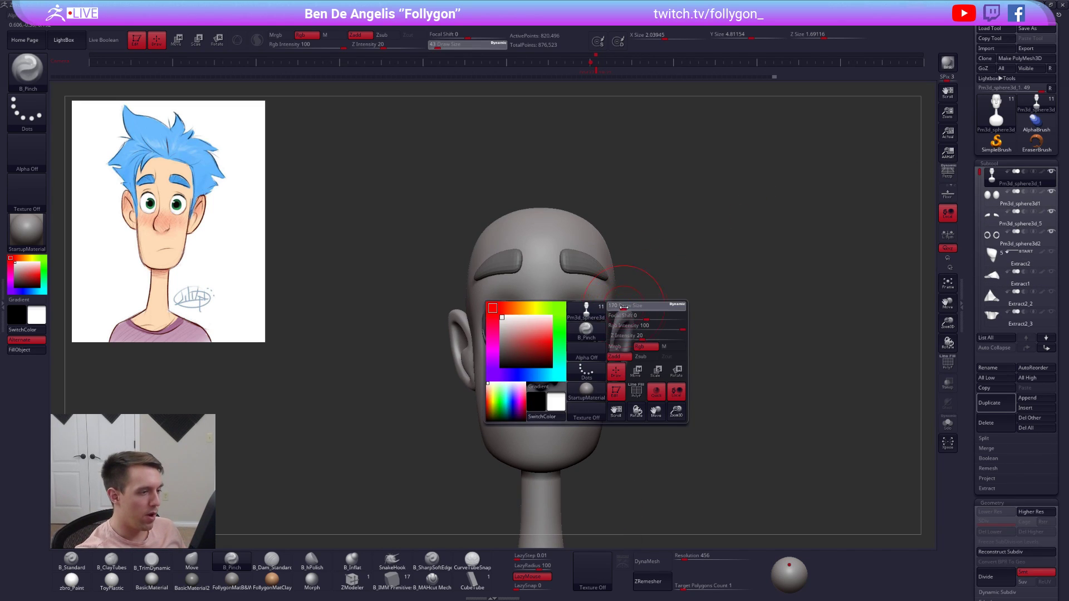
{"action": "right_click_drag", "start_coordinate": [642, 314], "coordinate": [663, 323], "text": "alt"}
{"action": "left_click_drag", "start_coordinate": [678, 347], "coordinate": [633, 345]}
{"action": "right_click_drag", "start_coordinate": [633, 344], "coordinate": [629, 368], "text": "ctrl"}
{"action": "key", "text": "w"}
{"action": "left_click_drag", "start_coordinate": [624, 312], "coordinate": [627, 334], "text": "ctrl"}
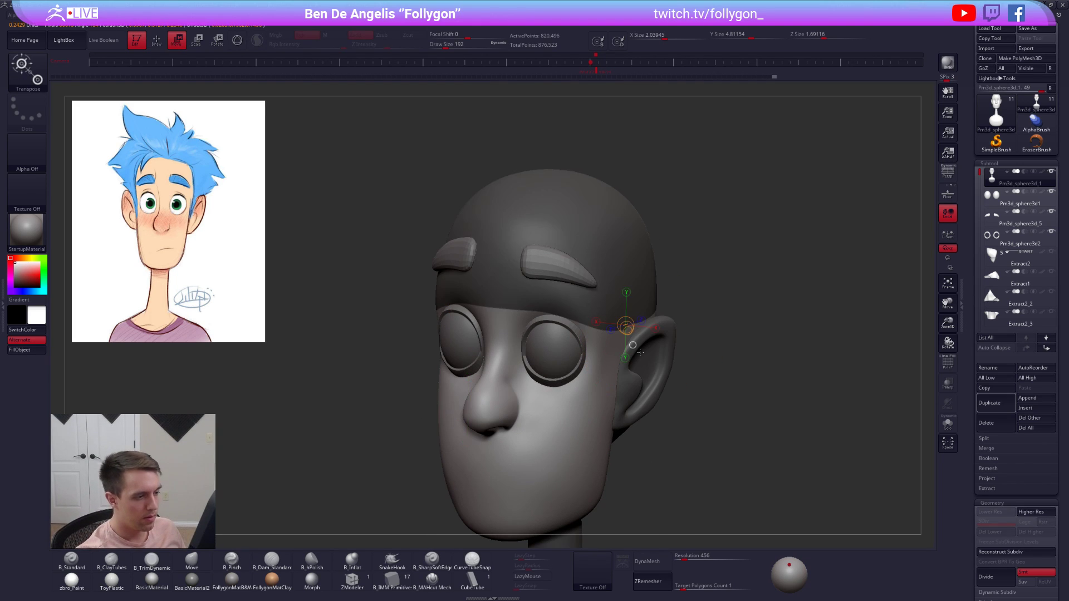
{"action": "key", "text": "ctrl+z"}
- Switch to the Move brush and adjust the side of the head where it meets the ear
{"action": "key", "text": "q"}
{"action": "key", "text": "b"}
{"action": "key", "text": "m"}
{"action": "key", "text": "v"}
{"action": "right_click_drag", "start_coordinate": [640, 329], "coordinate": [636, 349]}
{"action": "left_click_drag", "start_coordinate": [639, 333], "coordinate": [637, 328]}
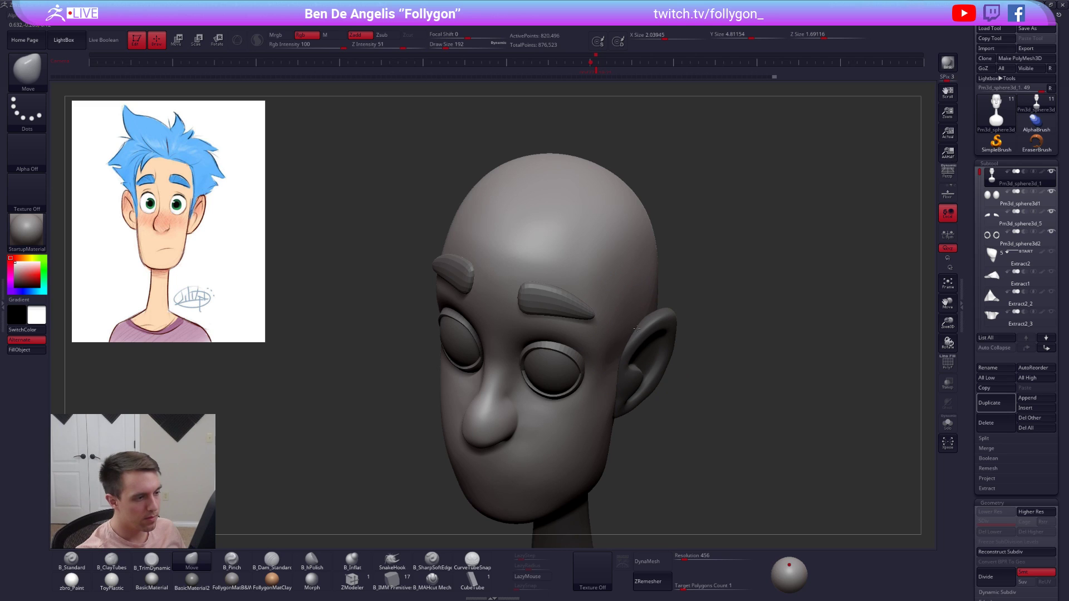
{"action": "right_click_drag", "start_coordinate": [645, 321], "coordinate": [669, 268]}
{"action": "key", "text": "space"}
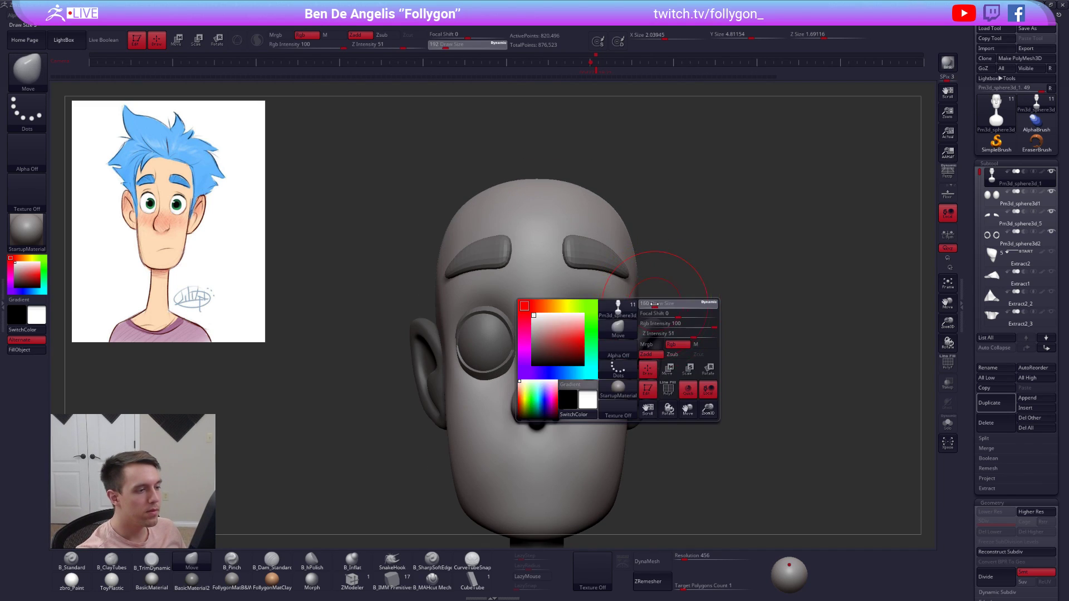
{"action": "left_click_drag", "start_coordinate": [671, 343], "coordinate": [665, 343]}
- Shape the sides of the head behind the ears with the Move brush at draw size 265
{"action": "mouse_move", "coordinate": [642, 333]}
{"action": "right_mouse_down"}
{"action": "mouse_move", "coordinate": [618, 346]}
{"action": "mouse_move", "coordinate": [651, 335]}
{"action": "right_mouse_up"}
{"action": "key", "text": "space"}
{"action": "left_click_drag", "start_coordinate": [655, 334], "coordinate": [662, 333]}
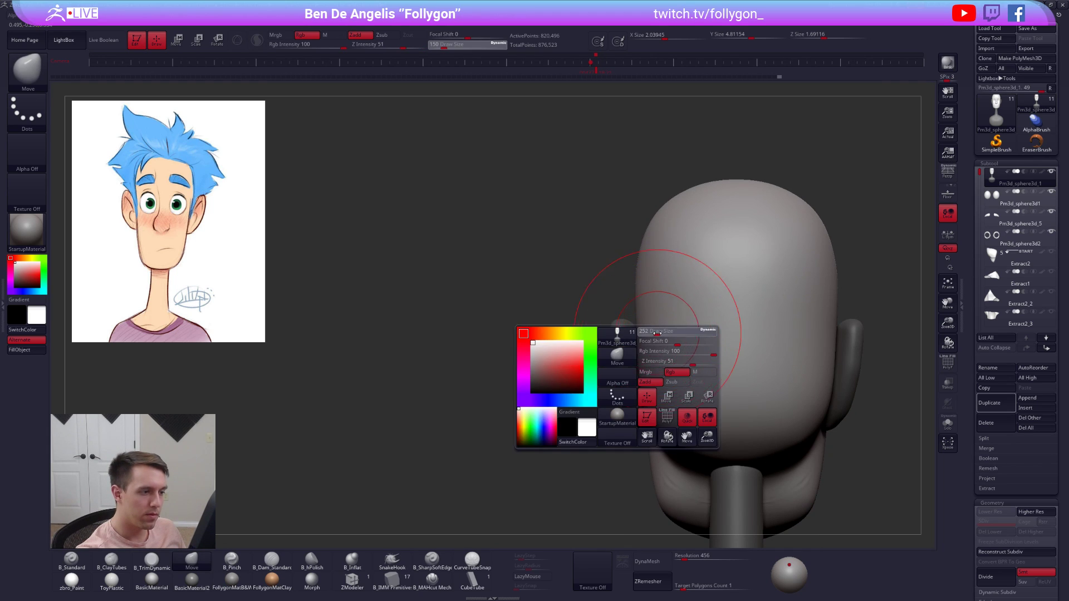
{"action": "key", "text": "space"}
{"action": "left_click_drag", "start_coordinate": [636, 274], "coordinate": [639, 273]}
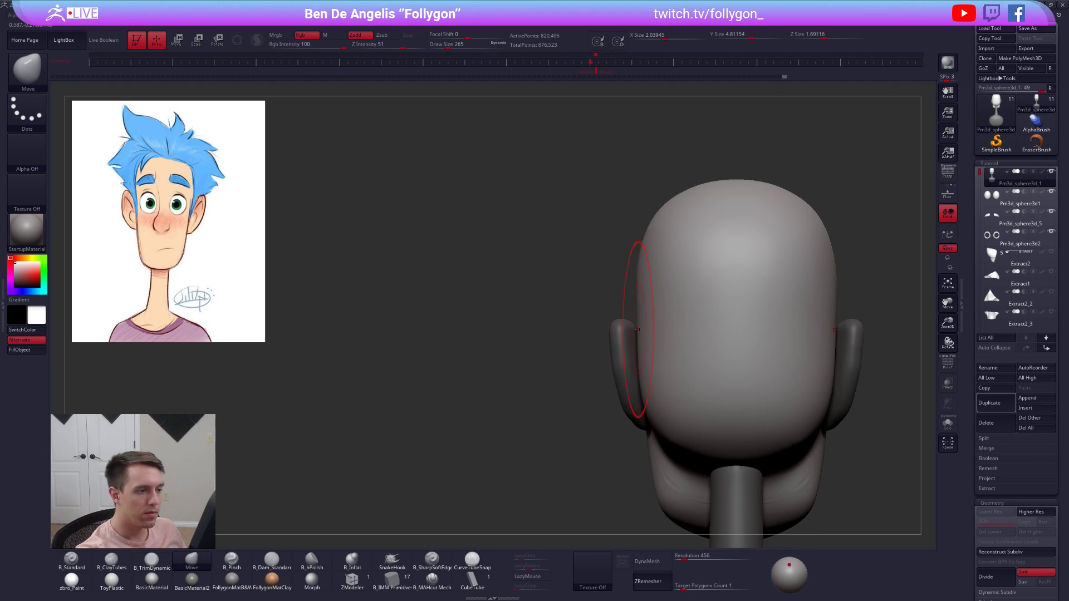
- DynaMesh the merged head, ears and neck at resolution 760
{"action": "mouse_move", "coordinate": [651, 333]}
{"action": "right_mouse_down"}
{"action": "mouse_move", "coordinate": [661, 433]}
{"action": "mouse_move", "coordinate": [633, 357]}
{"action": "mouse_move", "coordinate": [611, 398]}
{"action": "mouse_move", "coordinate": [616, 437]}
{"action": "mouse_move", "coordinate": [613, 359]}
{"action": "mouse_move", "coordinate": [721, 330]}
{"action": "mouse_move", "coordinate": [718, 303]}
{"action": "right_mouse_up"}
{"action": "key", "text": "shift"}
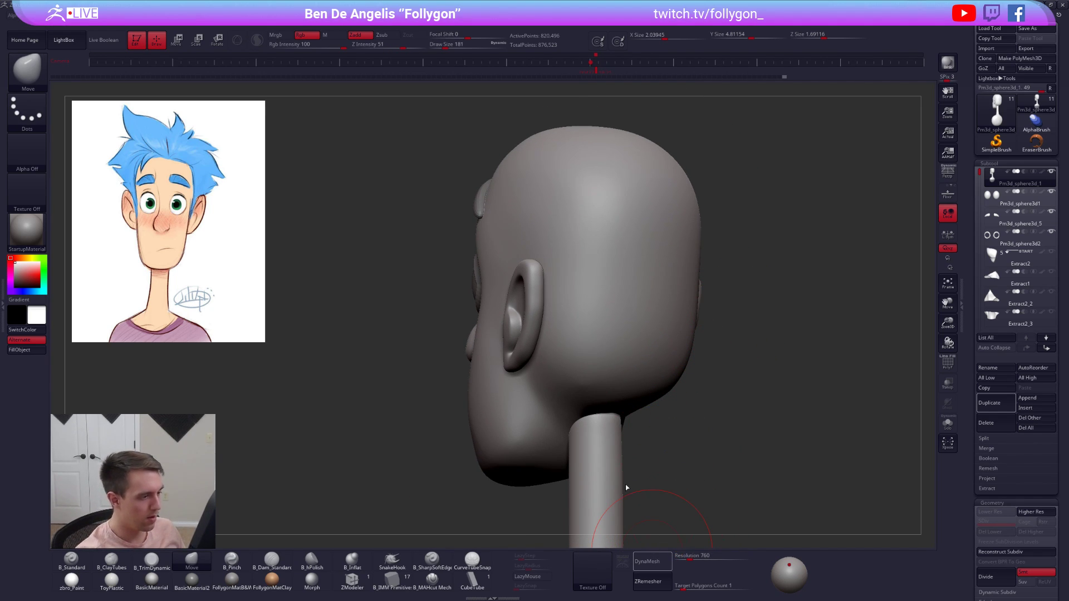
{"action": "mouse_move", "coordinate": [574, 365]}
{"action": "right_mouse_down"}
{"action": "mouse_move", "coordinate": [488, 345]}
{"action": "mouse_move", "coordinate": [547, 307]}
{"action": "mouse_move", "coordinate": [551, 280]}
{"action": "mouse_move", "coordinate": [596, 335]}
{"action": "mouse_move", "coordinate": [582, 416]}
{"action": "mouse_move", "coordinate": [679, 421]}
{"action": "mouse_move", "coordinate": [616, 390]}
{"action": "right_mouse_up"}
{"action": "key", "text": "s"}
{"action": "key", "text": "space"}
{"action": "left_click_drag", "start_coordinate": [606, 331], "coordinate": [602, 331]}
{"action": "right_click_drag", "start_coordinate": [599, 320], "coordinate": [579, 327], "text": "ctrl"}
- Blend the front edge of the ear into the head with TrimDynamic at draw size 61, and smooth the seam
{"action": "key", "text": "3"}
{"action": "key", "text": "space"}
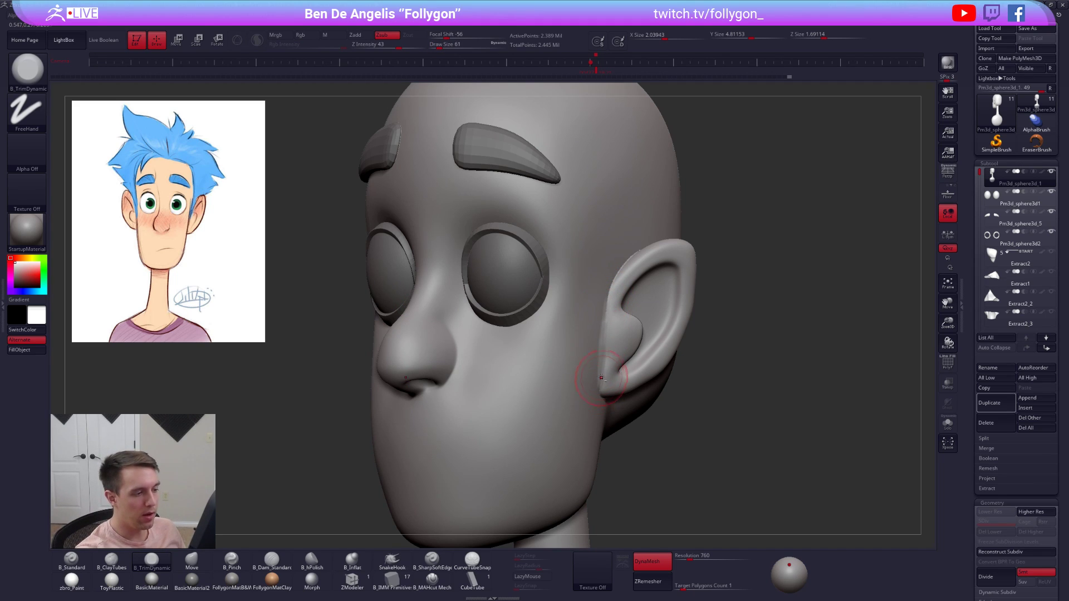
{"action": "key", "text": "space"}
{"action": "key", "text": "shift"}
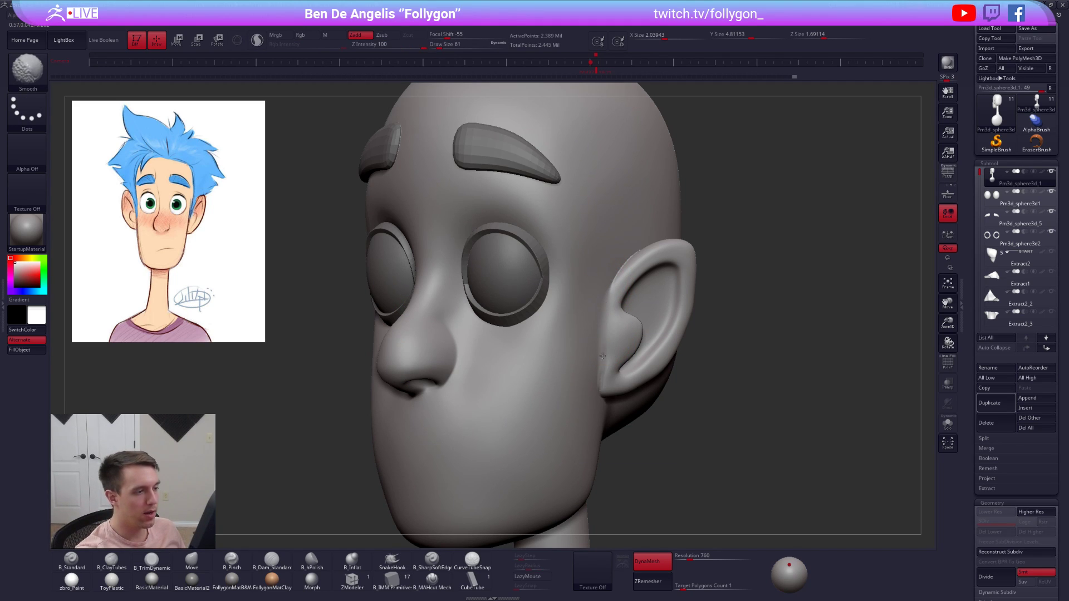
{"action": "left_click_drag", "start_coordinate": [600, 373], "coordinate": [602, 366], "text": "shift"}
- Trim the seam between the back of the skull and the neck with TrimDynamic at draw size 140
{"action": "right_click_drag", "start_coordinate": [852, 440], "coordinate": [684, 459]}
{"action": "mouse_move", "coordinate": [684, 459]}
{"action": "right_mouse_down", "text": "alt"}
{"action": "mouse_move", "coordinate": [661, 444]}
{"action": "mouse_move", "coordinate": [726, 421]}
{"action": "right_mouse_up", "text": "alt"}
{"action": "key", "text": "space"}
{"action": "left_click_drag", "start_coordinate": [718, 425], "coordinate": [724, 424]}
{"action": "right_click_drag", "start_coordinate": [715, 417], "coordinate": [715, 354]}
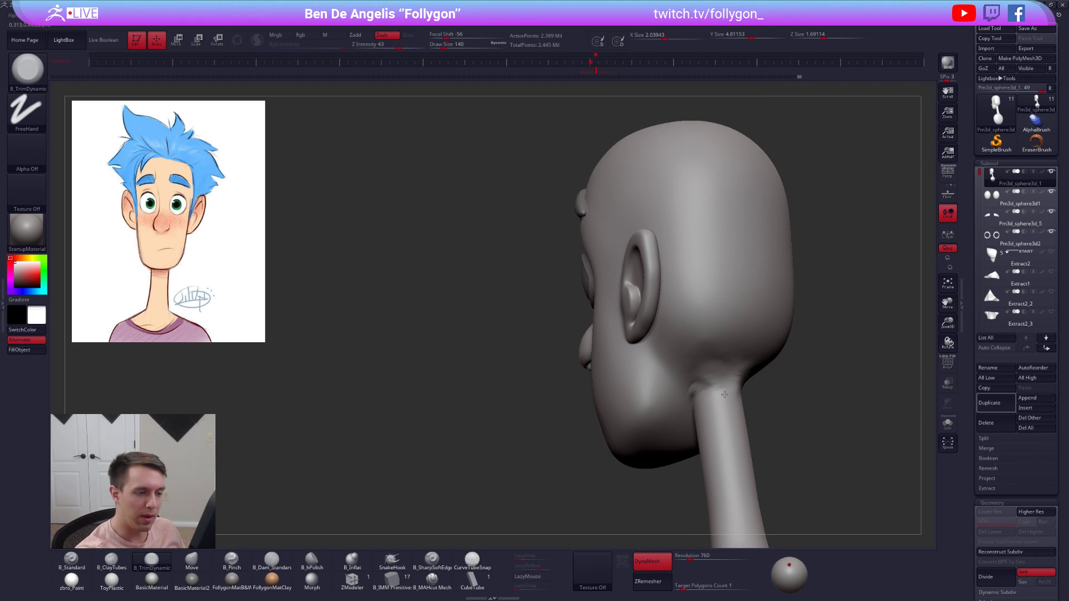
- Build up the transition from the skull into the back of the neck with ClayTubes at draw size 192
{"action": "key", "text": "2"}
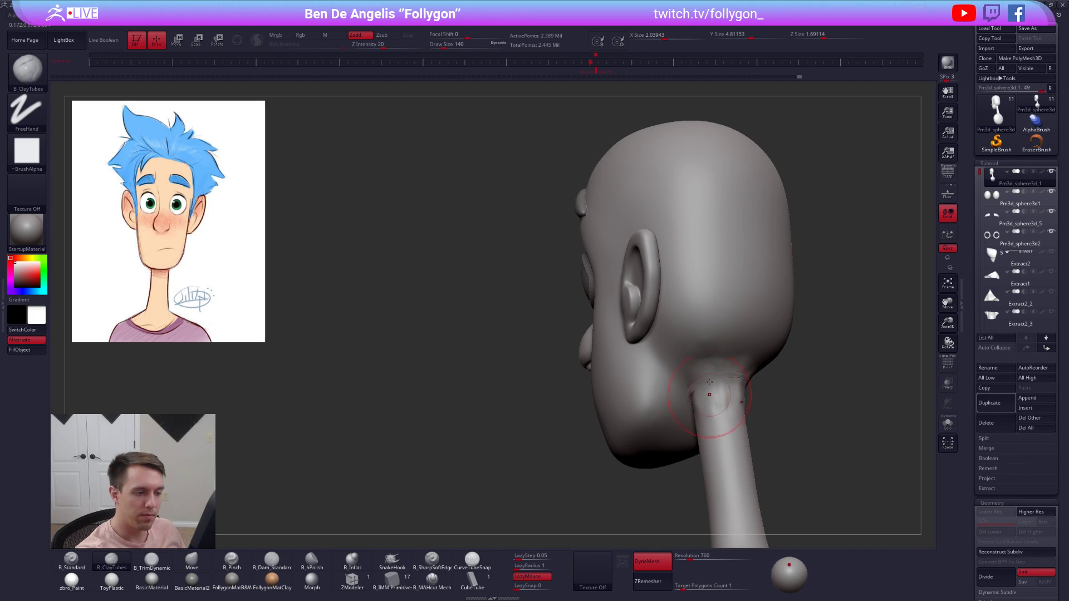
{"action": "mouse_move", "coordinate": [746, 382]}
{"action": "right_mouse_down"}
{"action": "mouse_move", "coordinate": [732, 394]}
{"action": "mouse_move", "coordinate": [706, 366]}
{"action": "right_mouse_up"}
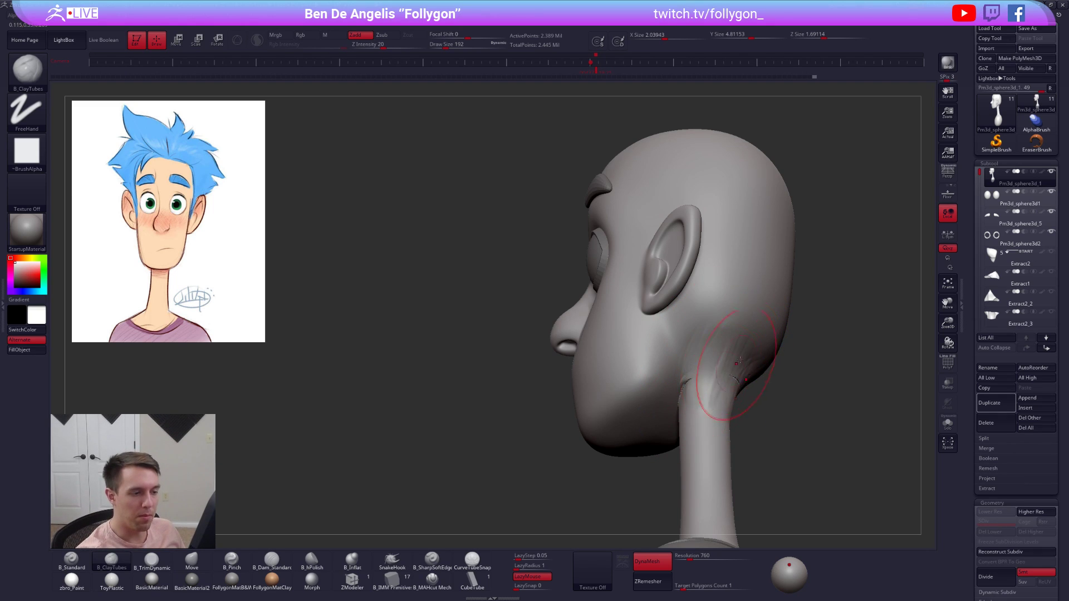
{"action": "right_click_drag", "start_coordinate": [735, 395], "coordinate": [727, 398]}
{"action": "key", "text": "space"}
- Flatten the built-up clay behind the neck with TrimDynamic, and undo the last stroke
{"action": "right_click_drag", "start_coordinate": [748, 322], "coordinate": [740, 297]}
{"action": "key", "text": "3"}
{"action": "left_click_drag", "start_coordinate": [740, 297], "coordinate": [739, 298]}
{"action": "mouse_move", "coordinate": [751, 341]}
{"action": "left_mouse_down"}
{"action": "mouse_move", "coordinate": [747, 316]}
{"action": "mouse_move", "coordinate": [742, 332]}
{"action": "left_mouse_up"}
{"action": "key", "text": "space"}
{"action": "key", "text": "ctrl+z"}
- Smooth the side of the neck join and trim the crease beneath the jaw with TrimDynamic at draw size 113
{"action": "right_click_drag", "start_coordinate": [718, 430], "coordinate": [730, 427]}
{"action": "key", "text": "space"}
{"action": "left_click_drag", "start_coordinate": [708, 427], "coordinate": [705, 427]}
{"action": "left_click_drag", "start_coordinate": [708, 406], "coordinate": [704, 421], "text": "shift"}
{"action": "mouse_move", "coordinate": [701, 422]}
{"action": "right_mouse_down"}
{"action": "mouse_move", "coordinate": [672, 423]}
{"action": "mouse_move", "coordinate": [668, 395]}
{"action": "mouse_move", "coordinate": [651, 398]}
{"action": "right_mouse_up"}
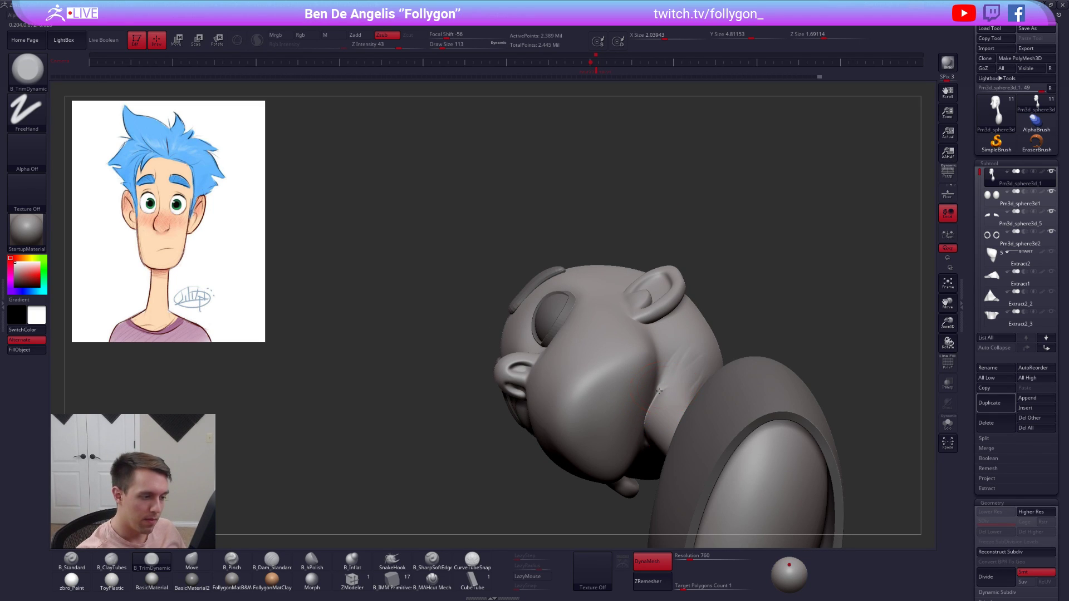
{"action": "left_click_drag", "start_coordinate": [655, 398], "coordinate": [654, 405]}
- Fill the crease where the neck meets the underside of the jaw with ClayTubes
{"action": "key", "text": "2"}
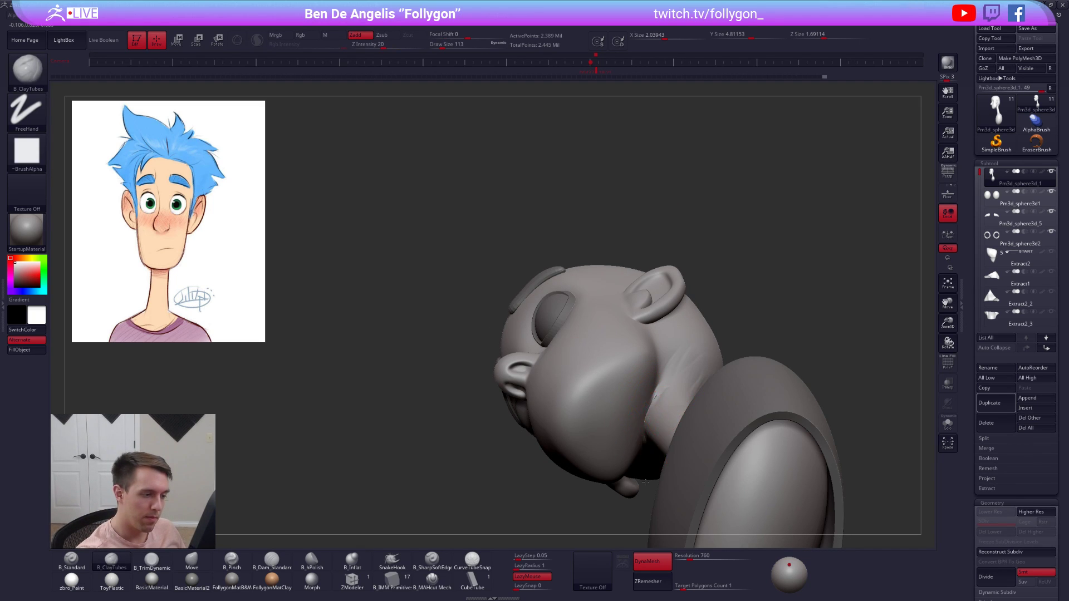
{"action": "right_click_drag", "start_coordinate": [645, 482], "coordinate": [646, 532]}
{"action": "key", "text": "s"}
{"action": "mouse_move", "coordinate": [644, 440]}
{"action": "right_mouse_down"}
{"action": "mouse_move", "coordinate": [677, 442]}
{"action": "mouse_move", "coordinate": [704, 426]}
{"action": "mouse_move", "coordinate": [651, 351]}
{"action": "mouse_move", "coordinate": [613, 356]}
{"action": "mouse_move", "coordinate": [641, 368]}
{"action": "mouse_move", "coordinate": [773, 335]}
{"action": "right_mouse_up"}
- Remesh the merged head and neck with DynaMesh, and smooth the neck join under the chin
{"action": "key", "text": "ctrl"}
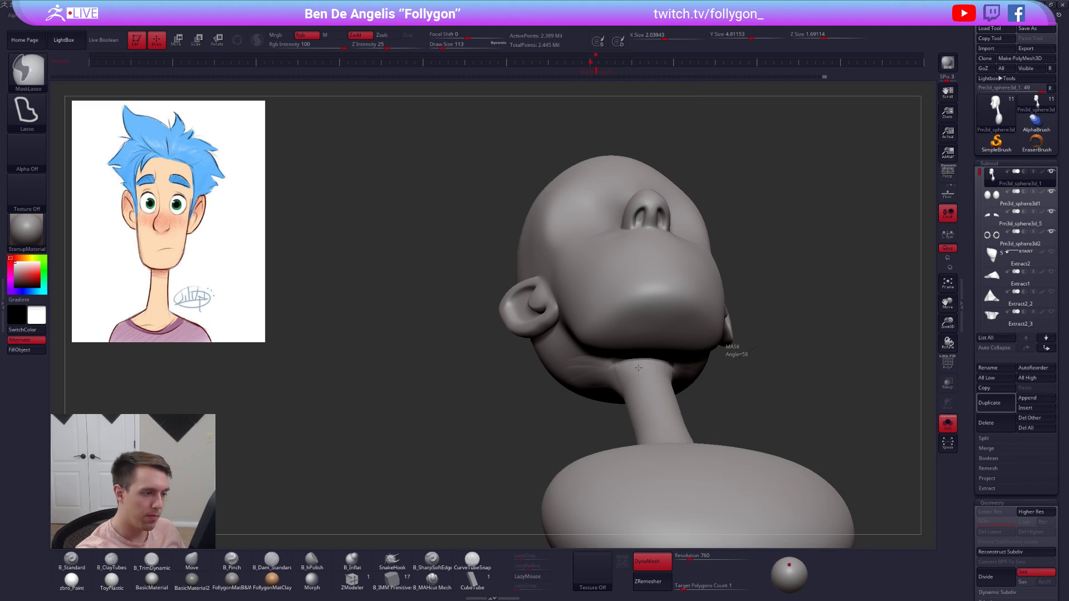
{"action": "right_click_drag", "start_coordinate": [638, 363], "coordinate": [681, 334]}
{"action": "key", "text": "shift"}
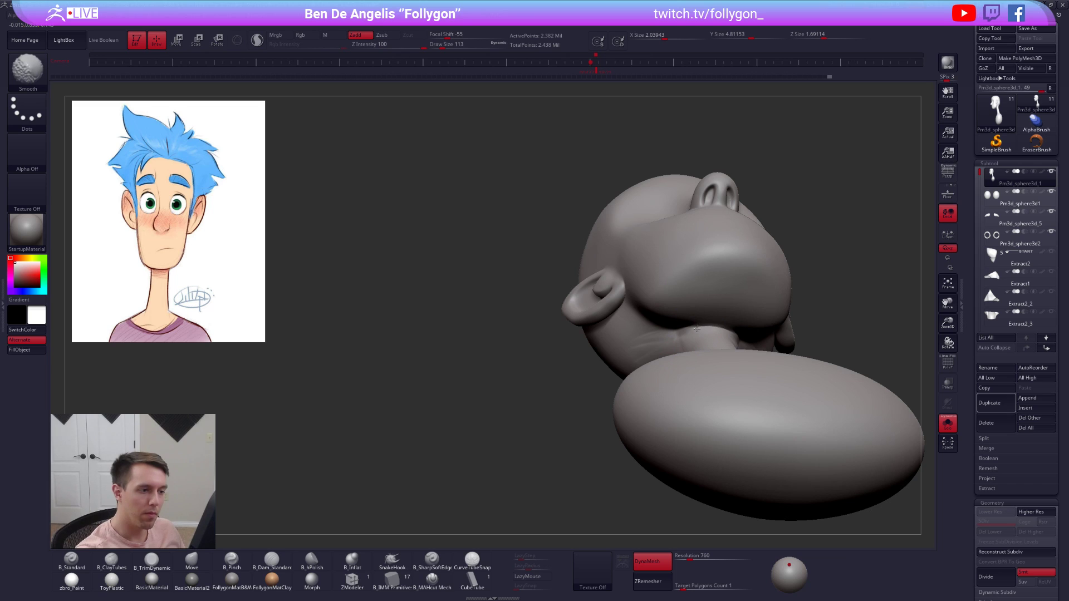
{"action": "right_click_drag", "start_coordinate": [709, 365], "coordinate": [728, 363], "text": "shift"}
{"action": "mouse_move", "coordinate": [770, 277]}
{"action": "right_mouse_down", "text": "alt"}
{"action": "mouse_move", "coordinate": [613, 402]}
{"action": "mouse_move", "coordinate": [656, 424]}
{"action": "mouse_move", "coordinate": [684, 413]}
{"action": "right_mouse_up", "text": "alt"}
{"action": "mouse_move", "coordinate": [767, 435]}
{"action": "right_mouse_down", "text": "alt"}
{"action": "mouse_move", "coordinate": [724, 415]}
{"action": "mouse_move", "coordinate": [720, 401]}
{"action": "right_mouse_up", "text": "alt"}
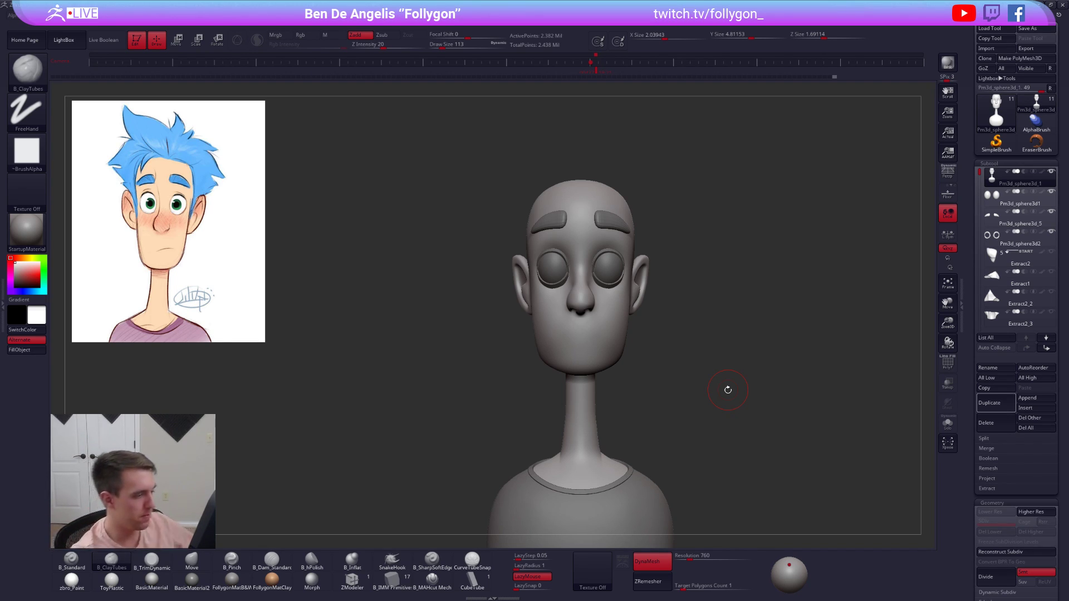
- Build up the base of the neck with ClayTubes at draw size 130 and smooth the strokes into the shoulders
{"action": "mouse_move", "coordinate": [590, 284]}
{"action": "right_mouse_down", "text": "ctrl"}
{"action": "mouse_move", "coordinate": [594, 384]}
{"action": "mouse_move", "coordinate": [613, 314]}
{"action": "mouse_move", "coordinate": [615, 390]}
{"action": "right_mouse_up", "text": "ctrl"}
{"action": "key", "text": "alt+s"}
{"action": "key", "text": "space"}
{"action": "left_click_drag", "start_coordinate": [617, 402], "coordinate": [611, 402]}
{"action": "right_click_drag", "start_coordinate": [600, 383], "coordinate": [629, 378]}
{"action": "key", "text": "space"}
{"action": "left_click_drag", "start_coordinate": [592, 403], "coordinate": [598, 403]}
{"action": "mouse_move", "coordinate": [598, 397]}
{"action": "right_mouse_down"}
{"action": "mouse_move", "coordinate": [577, 407]}
{"action": "mouse_move", "coordinate": [598, 373]}
{"action": "mouse_move", "coordinate": [581, 351]}
{"action": "right_mouse_up"}
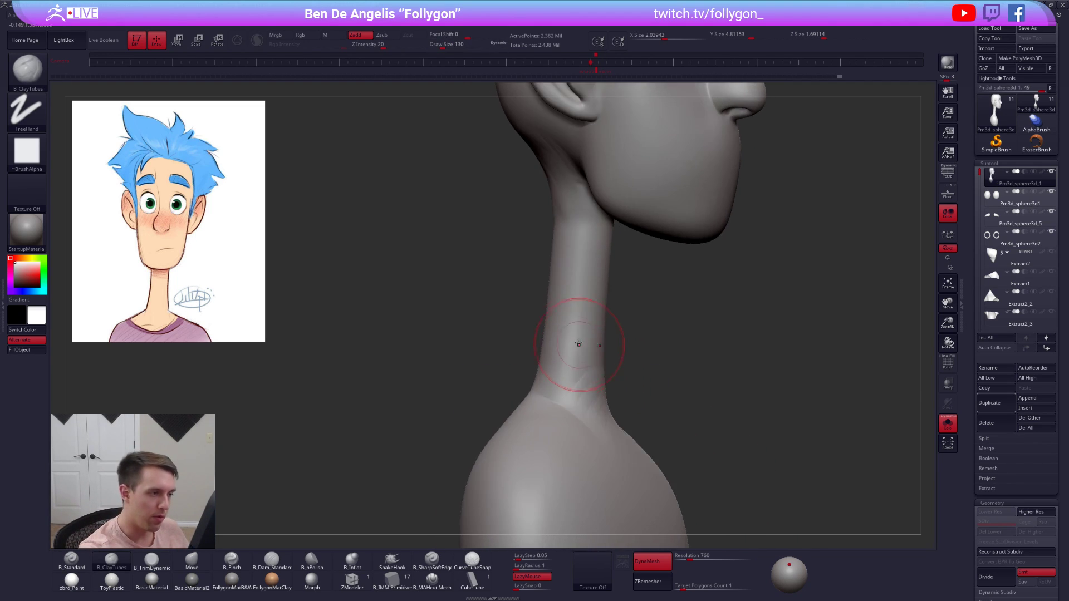
{"action": "right_click_drag", "start_coordinate": [601, 416], "coordinate": [595, 418]}
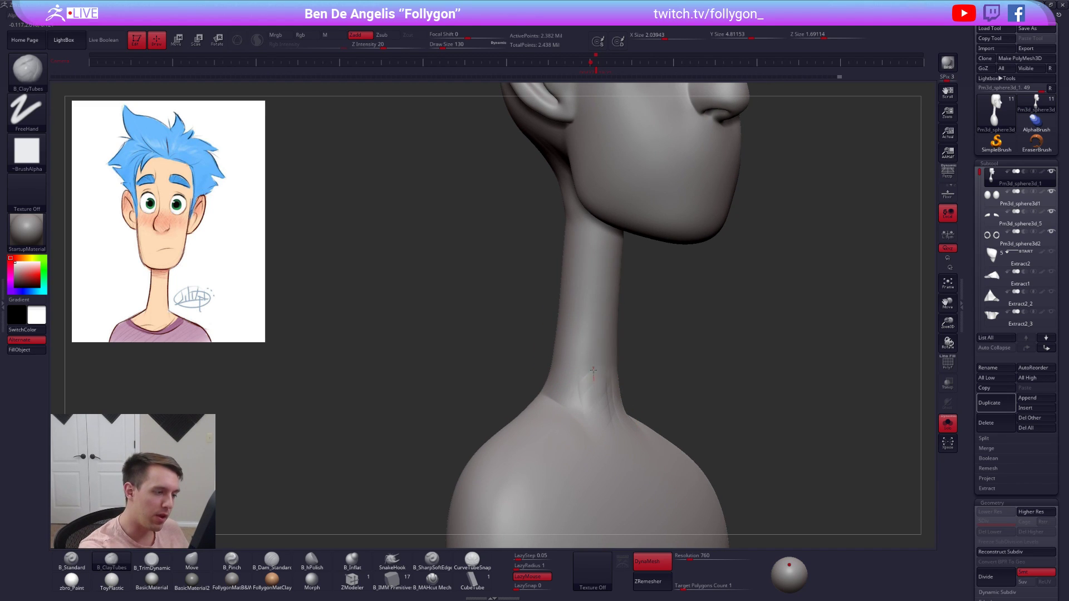
{"action": "key", "text": "shift"}
{"action": "left_click_drag", "start_coordinate": [602, 400], "coordinate": [589, 362], "text": "shift"}
- Add ClayTubes strokes to the upper neck where it joins the skull below the ear
{"action": "right_click_drag", "start_coordinate": [582, 240], "coordinate": [593, 326], "text": "alt"}
{"action": "mouse_move", "coordinate": [553, 290]}
{"action": "right_mouse_down"}
{"action": "mouse_move", "coordinate": [586, 293]}
{"action": "mouse_move", "coordinate": [575, 259]}
{"action": "right_mouse_up"}
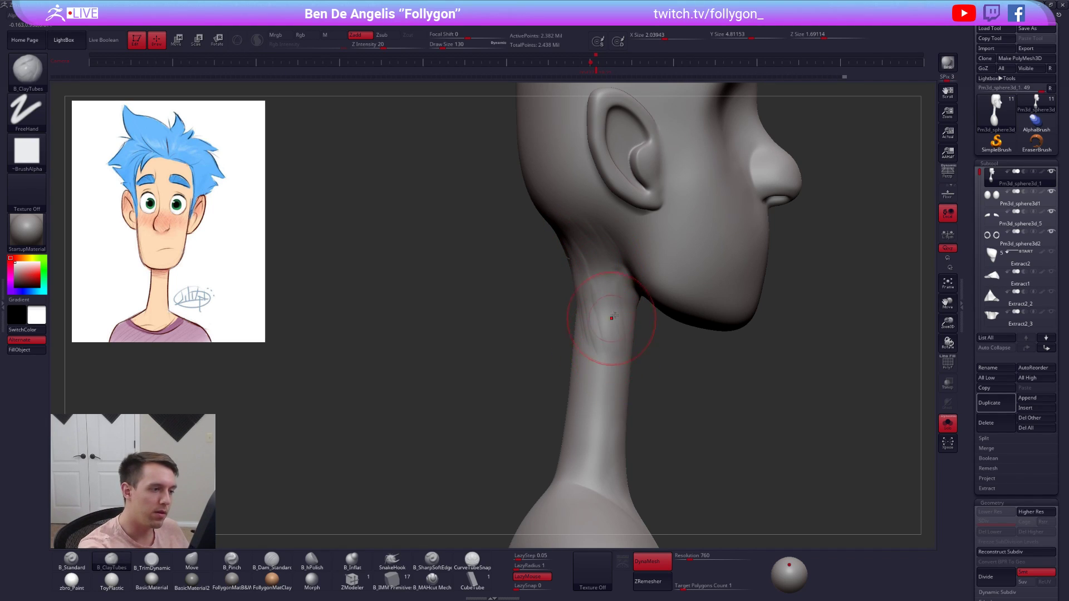
{"action": "right_click_drag", "start_coordinate": [612, 318], "coordinate": [595, 311], "text": "shift"}
{"action": "right_click_drag", "start_coordinate": [564, 270], "coordinate": [563, 247], "text": "shift"}
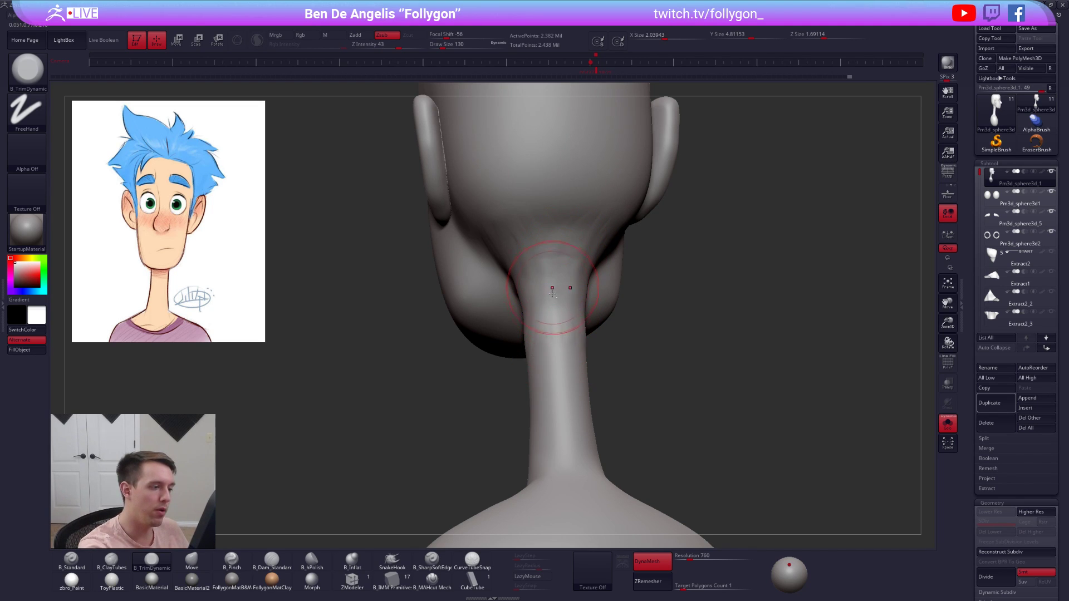
- Flatten the back of the neck and its skull join with TrimDynamic at draw size 140, and smooth the area
{"action": "left_click_drag", "start_coordinate": [558, 349], "coordinate": [560, 353]}
{"action": "key", "text": "space"}
{"action": "left_click_drag", "start_coordinate": [564, 402], "coordinate": [569, 402]}
{"action": "left_click_drag", "start_coordinate": [559, 328], "coordinate": [563, 389]}
{"action": "key", "text": "shift"}
{"action": "left_click_drag", "start_coordinate": [559, 244], "coordinate": [556, 246], "text": "shift"}
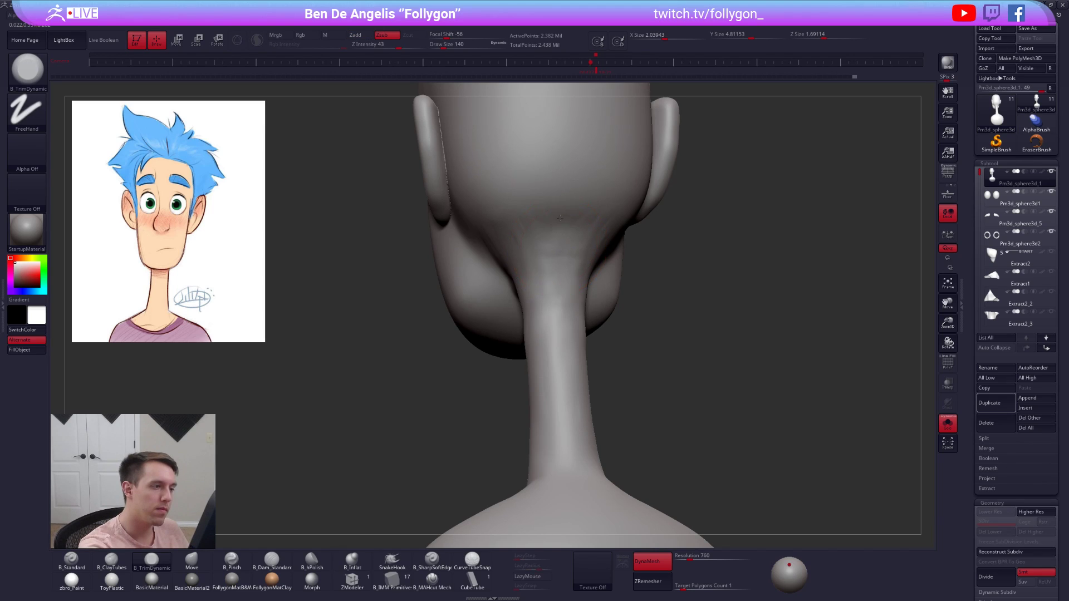
{"action": "right_click_drag", "start_coordinate": [557, 249], "coordinate": [559, 231]}
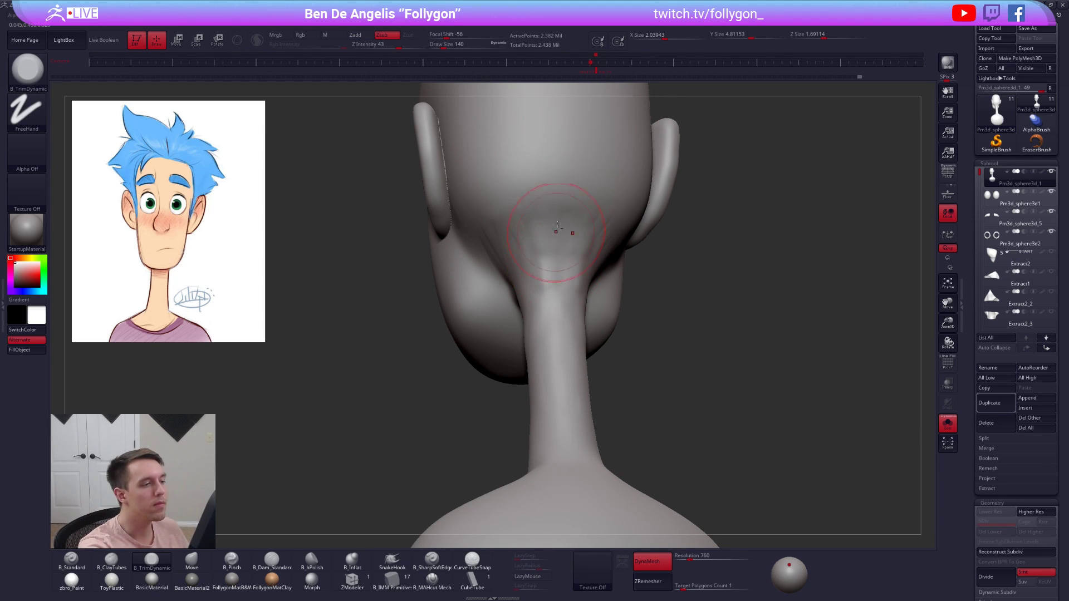
{"action": "key", "text": "shift"}
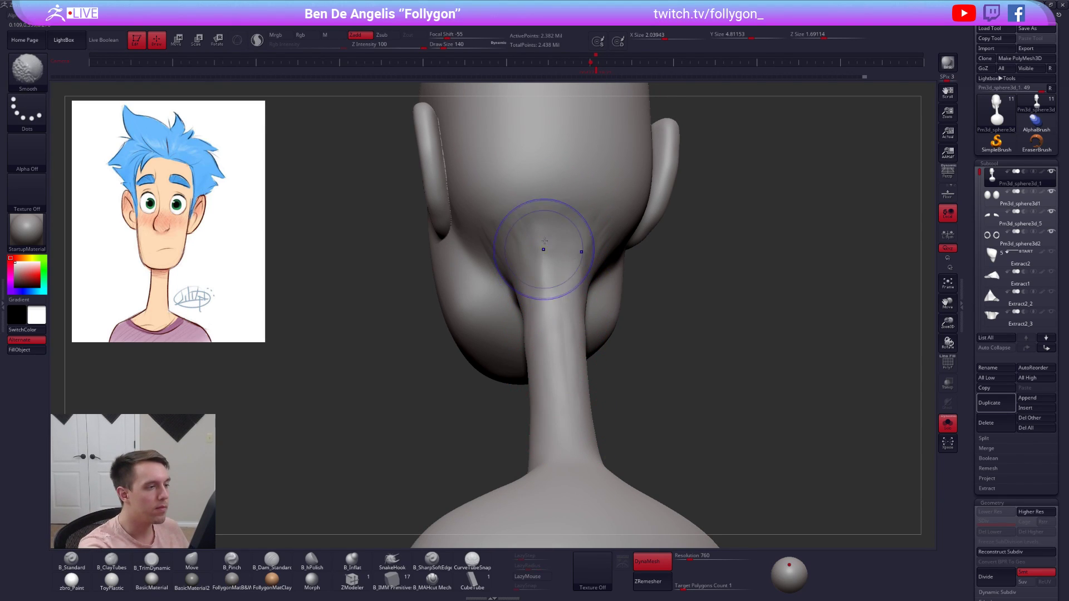
- Select the eyelid rings and reshape their lower edges around the eyes with the Move brush
{"action": "right_click_drag", "start_coordinate": [549, 245], "coordinate": [591, 336]}
{"action": "mouse_move", "coordinate": [570, 302]}
{"action": "left_mouse_down"}
{"action": "mouse_move", "coordinate": [735, 436]}
{"action": "mouse_move", "coordinate": [780, 429]}
{"action": "left_mouse_up"}
{"action": "left_click_drag", "start_coordinate": [780, 429], "coordinate": [724, 518], "text": "alt"}
{"action": "right_click_drag", "start_coordinate": [641, 386], "coordinate": [638, 410], "text": "ctrl"}
{"action": "key", "text": "space"}
{"action": "left_click", "coordinate": [618, 394], "text": "alt"}
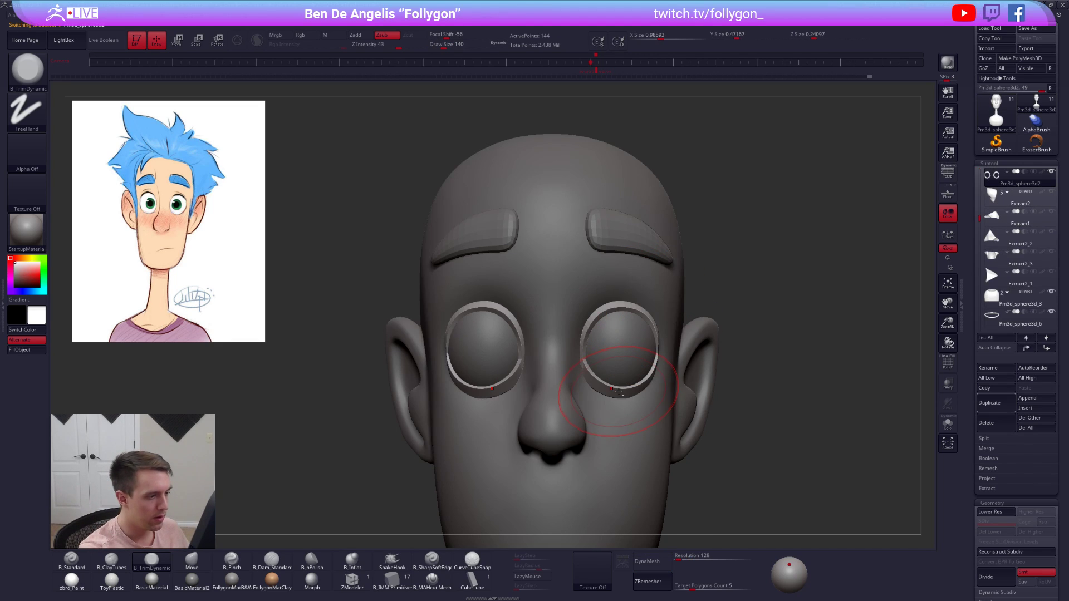
{"action": "left_click_drag", "start_coordinate": [617, 394], "coordinate": [602, 385]}
{"action": "key", "text": "b"}
{"action": "key", "text": "m"}
{"action": "key", "text": "v"}
{"action": "right_click_drag", "start_coordinate": [610, 410], "coordinate": [625, 376]}
{"action": "key", "text": "space"}
{"action": "mouse_move", "coordinate": [609, 380]}
{"action": "left_mouse_down"}
{"action": "mouse_move", "coordinate": [595, 400]}
{"action": "mouse_move", "coordinate": [623, 411]}
{"action": "left_mouse_up"}
{"action": "right_click_drag", "start_coordinate": [649, 402], "coordinate": [634, 394]}
{"action": "left_click_drag", "start_coordinate": [634, 393], "coordinate": [629, 403]}
{"action": "right_click_drag", "start_coordinate": [627, 403], "coordinate": [591, 387]}
- Fit the outer and lower parts of the eyelid rings to the face with the Move brush at draw size 130
{"action": "left_click_drag", "start_coordinate": [668, 400], "coordinate": [722, 374]}
{"action": "right_click_drag", "start_coordinate": [722, 375], "coordinate": [743, 379]}
{"action": "left_click_drag", "start_coordinate": [659, 398], "coordinate": [670, 397]}
{"action": "right_click_drag", "start_coordinate": [669, 397], "coordinate": [693, 396]}
{"action": "left_click_drag", "start_coordinate": [615, 392], "coordinate": [613, 395]}
{"action": "mouse_move", "coordinate": [618, 392]}
{"action": "right_mouse_down"}
{"action": "mouse_move", "coordinate": [654, 319]}
{"action": "mouse_move", "coordinate": [678, 331]}
{"action": "right_mouse_up"}
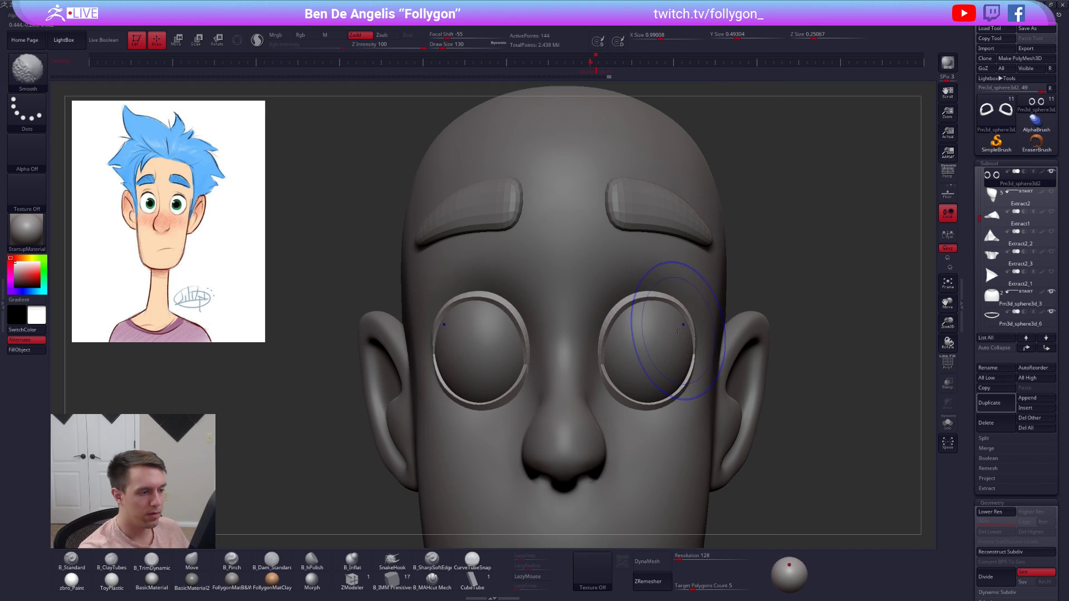
- Refine the inner sides of the eyelid rings beside the nose with the Move brush at draw size 96
{"action": "mouse_move", "coordinate": [843, 391]}
{"action": "right_mouse_down", "text": "alt"}
{"action": "mouse_move", "coordinate": [833, 362]}
{"action": "mouse_move", "coordinate": [871, 334]}
{"action": "right_mouse_up", "text": "alt"}
{"action": "key", "text": "space"}
{"action": "left_click_drag", "start_coordinate": [514, 335], "coordinate": [512, 335]}
{"action": "right_click_drag", "start_coordinate": [515, 333], "coordinate": [495, 307]}
{"action": "left_click_drag", "start_coordinate": [521, 340], "coordinate": [523, 334]}
{"action": "key", "text": "space"}
{"action": "left_click_drag", "start_coordinate": [530, 338], "coordinate": [527, 338]}
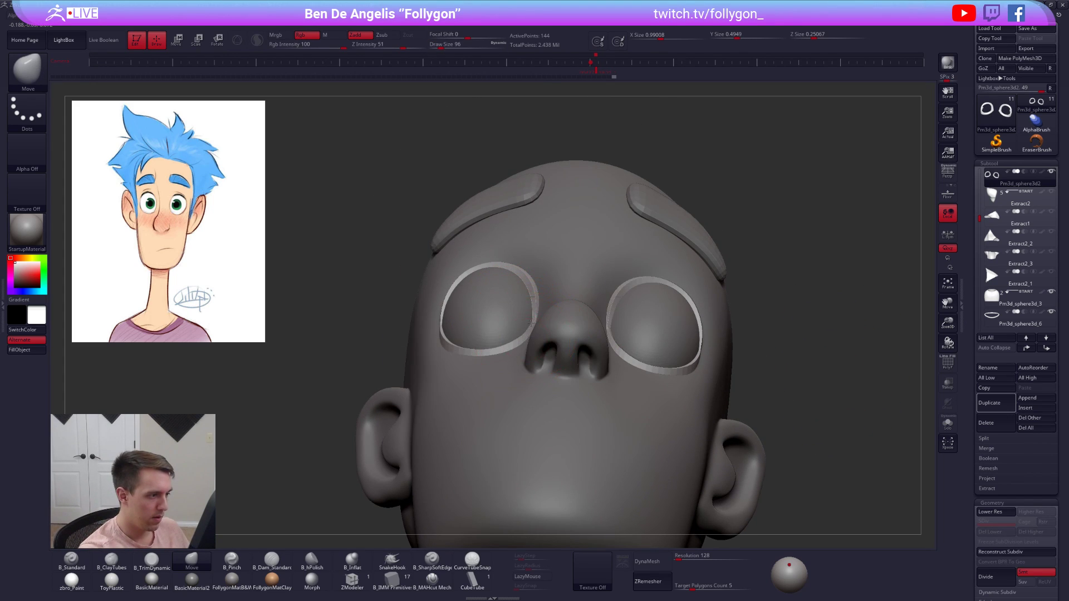
{"action": "right_click_drag", "start_coordinate": [527, 337], "coordinate": [490, 348]}
{"action": "left_click_drag", "start_coordinate": [518, 344], "coordinate": [519, 342]}
{"action": "mouse_move", "coordinate": [521, 341]}
{"action": "right_mouse_down"}
{"action": "mouse_move", "coordinate": [573, 340]}
{"action": "mouse_move", "coordinate": [547, 358]}
{"action": "mouse_move", "coordinate": [588, 392]}
{"action": "mouse_move", "coordinate": [590, 416]}
{"action": "mouse_move", "coordinate": [580, 398]}
{"action": "right_mouse_up"}
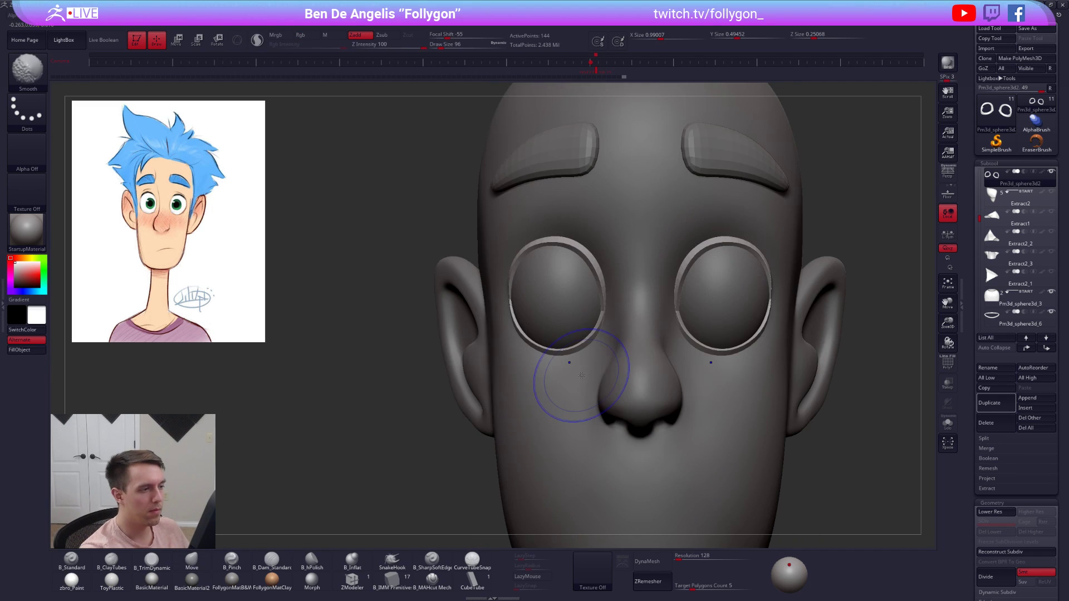
- Subdivide the eyelid rings up to subdivision level 6
{"action": "right_click_drag", "start_coordinate": [739, 379], "coordinate": [644, 358], "text": "ctrl"}
{"action": "key", "text": "ctrl+d"}
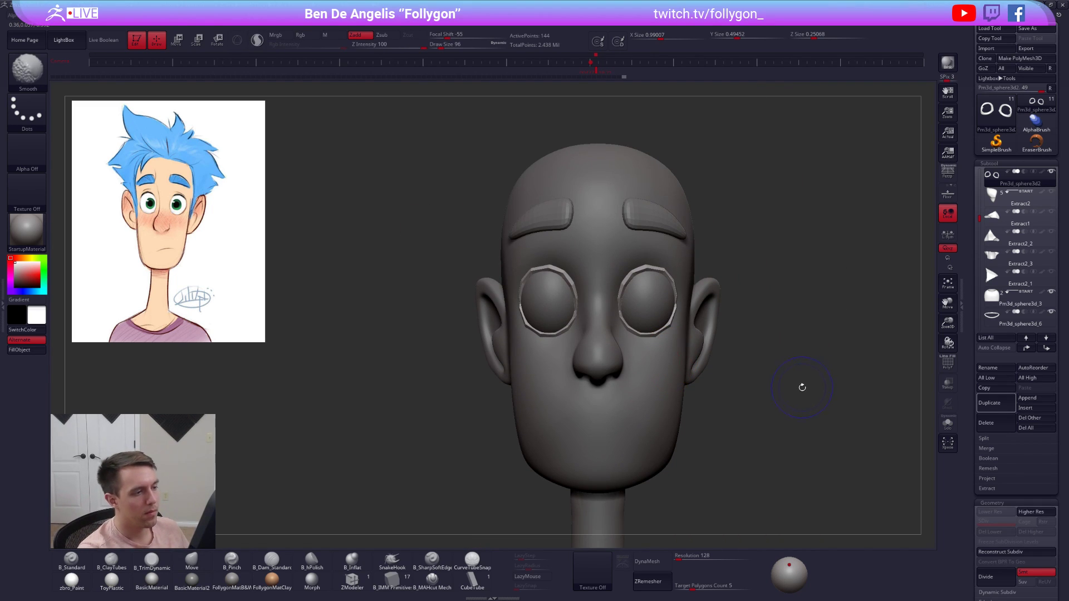
{"action": "key", "text": "ctrl+d"}
{"action": "key", "text": "ctrl+d"}
{"action": "key", "text": "ctrl+d"}
{"action": "key", "text": "ctrl+d"}
- Adjust the upper curve of the subdivided eyelid rings with the Move brush at draw sizes 140 and 130
{"action": "mouse_move", "coordinate": [666, 320]}
{"action": "right_mouse_down", "text": "alt"}
{"action": "mouse_move", "coordinate": [652, 375]}
{"action": "mouse_move", "coordinate": [615, 386]}
{"action": "right_mouse_up", "text": "alt"}
{"action": "key", "text": "space"}
{"action": "left_click_drag", "start_coordinate": [595, 390], "coordinate": [600, 390]}
{"action": "right_click_drag", "start_coordinate": [613, 380], "coordinate": [618, 412]}
{"action": "key", "text": "space"}
{"action": "key", "text": "space"}
{"action": "left_click_drag", "start_coordinate": [608, 366], "coordinate": [605, 366]}
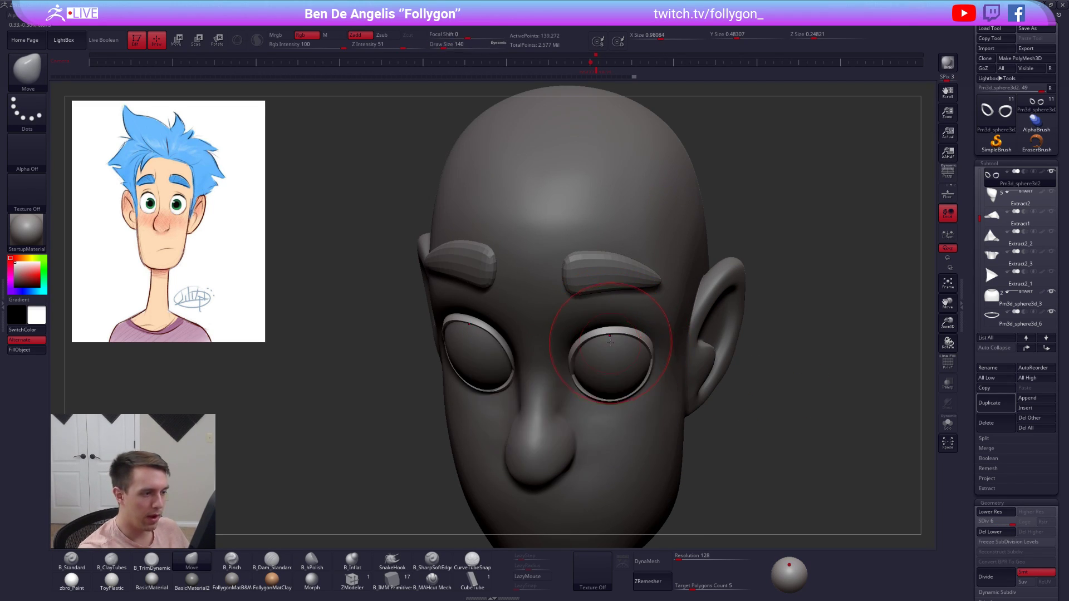
{"action": "right_click_drag", "start_coordinate": [615, 356], "coordinate": [620, 342], "text": "shift"}
{"action": "key", "text": "space"}
{"action": "left_click_drag", "start_coordinate": [620, 369], "coordinate": [619, 369]}
{"action": "mouse_move", "coordinate": [619, 337]}
{"action": "right_mouse_down"}
{"action": "mouse_move", "coordinate": [589, 346]}
{"action": "mouse_move", "coordinate": [682, 349]}
{"action": "mouse_move", "coordinate": [676, 331]}
{"action": "right_mouse_up"}
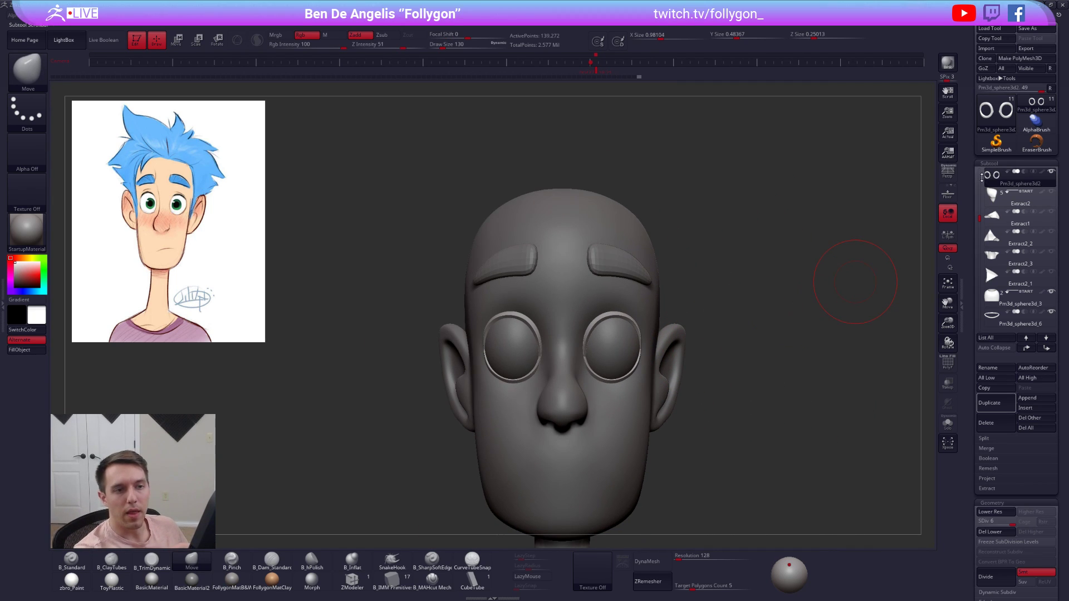
- Move the eyelid rings directly beneath the head in the subtool order and merge them into the head
{"action": "left_click", "coordinate": [980, 173]}
{"action": "left_click", "coordinate": [1027, 349]}
{"action": "left_click", "coordinate": [1028, 350]}
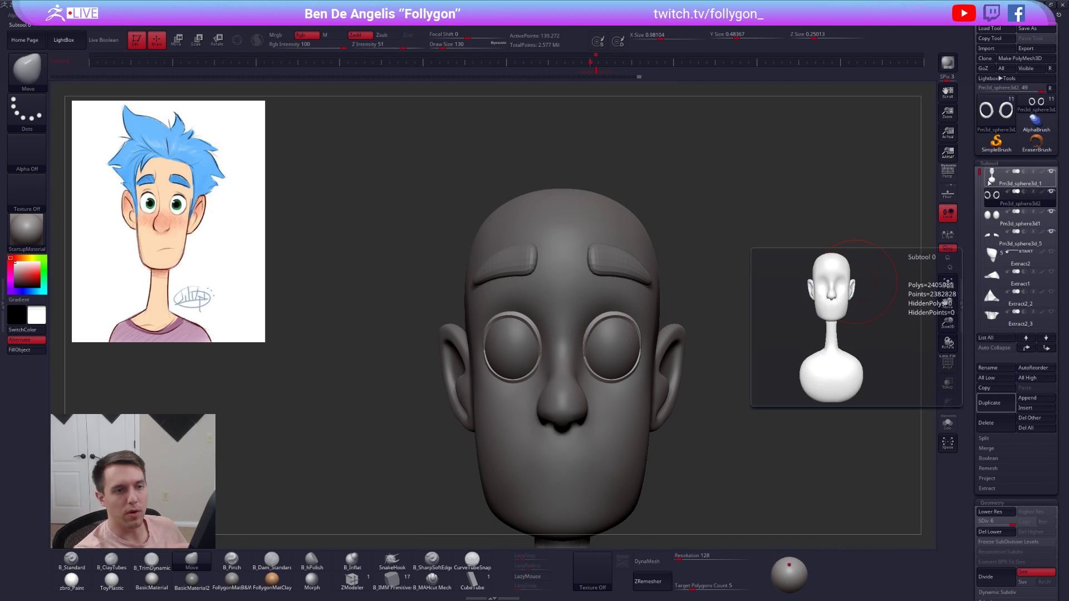
{"action": "left_click", "coordinate": [993, 177]}
{"action": "key", "text": "space"}
{"action": "left_click", "coordinate": [822, 289]}
{"action": "key", "text": "Return"}
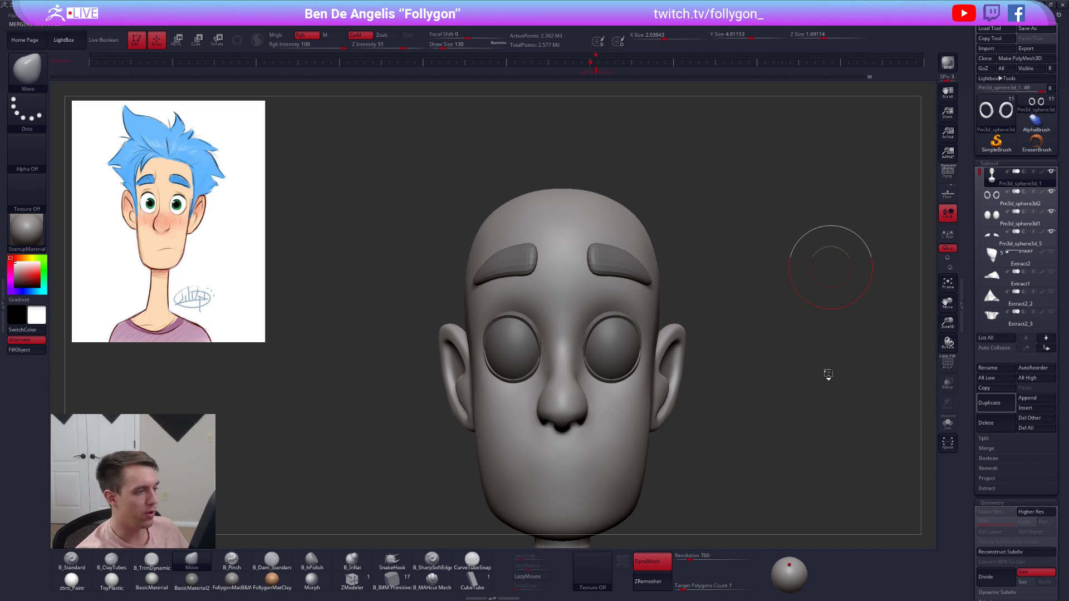
- Examine the merged eyelids and eye sockets from below, from the side and from the front
{"action": "right_click_drag", "start_coordinate": [791, 410], "coordinate": [771, 389]}
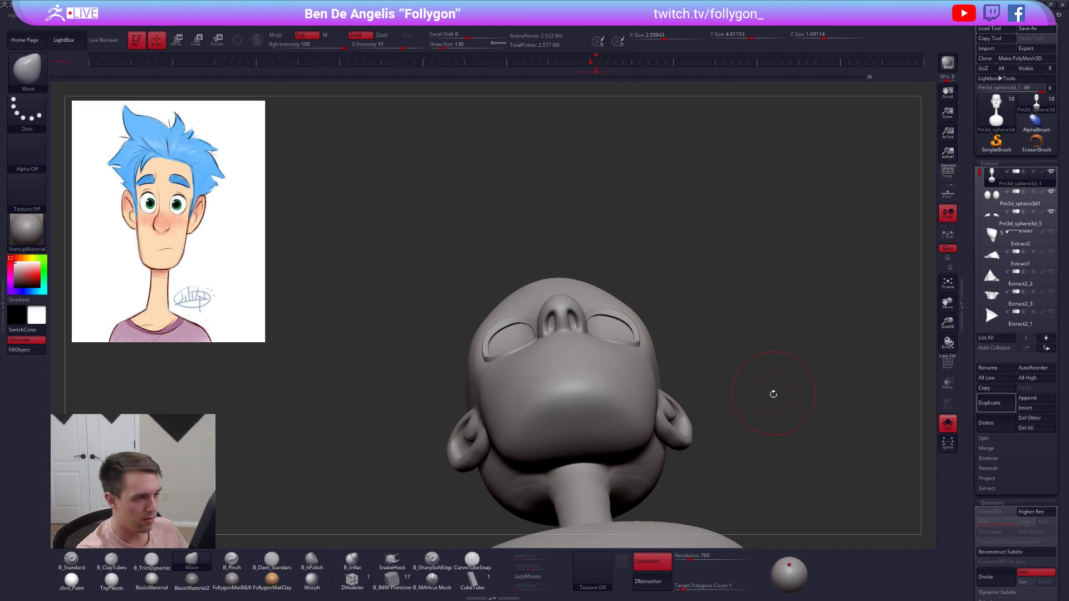
{"action": "right_click_drag", "start_coordinate": [607, 317], "coordinate": [604, 322], "text": "ctrl"}
{"action": "key", "text": "space"}
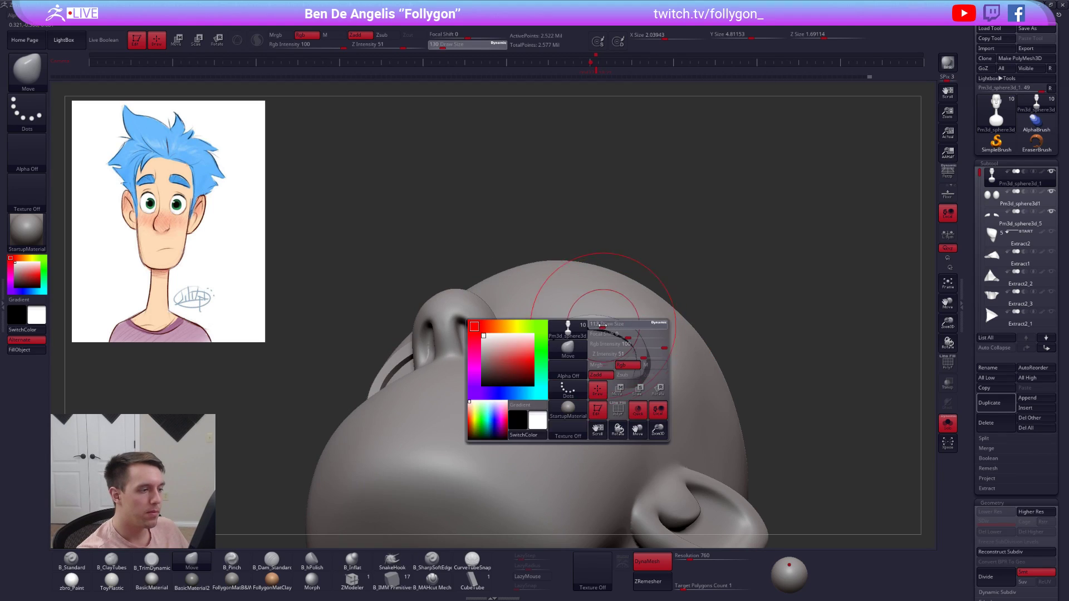
{"action": "left_click_drag", "start_coordinate": [605, 324], "coordinate": [601, 324]}
{"action": "key", "text": "ctrl+shift+f"}
{"action": "mouse_move", "coordinate": [609, 294]}
{"action": "right_mouse_down"}
{"action": "mouse_move", "coordinate": [578, 330]}
{"action": "mouse_move", "coordinate": [615, 346]}
{"action": "mouse_move", "coordinate": [626, 369]}
{"action": "mouse_move", "coordinate": [612, 351]}
{"action": "right_mouse_up"}
{"action": "mouse_move", "coordinate": [575, 288]}
{"action": "right_mouse_down"}
{"action": "mouse_move", "coordinate": [529, 269]}
{"action": "mouse_move", "coordinate": [548, 294]}
{"action": "mouse_move", "coordinate": [526, 308]}
{"action": "mouse_move", "coordinate": [603, 342]}
{"action": "mouse_move", "coordinate": [576, 334]}
{"action": "mouse_move", "coordinate": [669, 343]}
{"action": "mouse_move", "coordinate": [690, 302]}
{"action": "mouse_move", "coordinate": [723, 281]}
{"action": "right_mouse_up"}
{"action": "key", "text": "space"}
{"action": "left_click", "coordinate": [682, 313]}
{"action": "key", "text": "alt+s"}
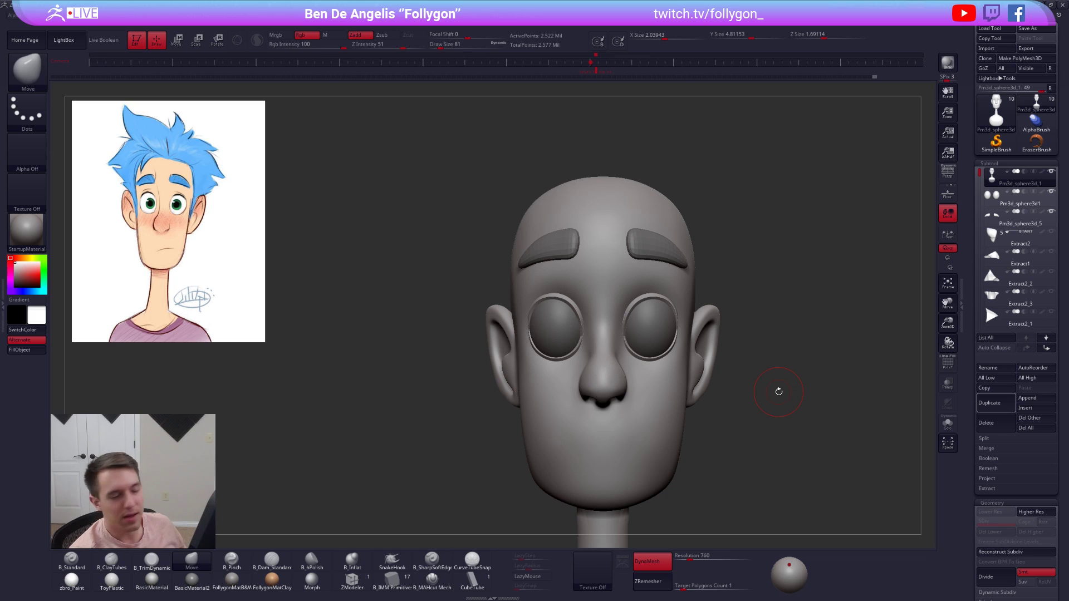
- Select the eyebrows, subdivide them to level 6, and reshape them over the forehead with Move at draw size 160
{"action": "left_click_drag", "start_coordinate": [776, 387], "coordinate": [724, 318], "text": "alt"}
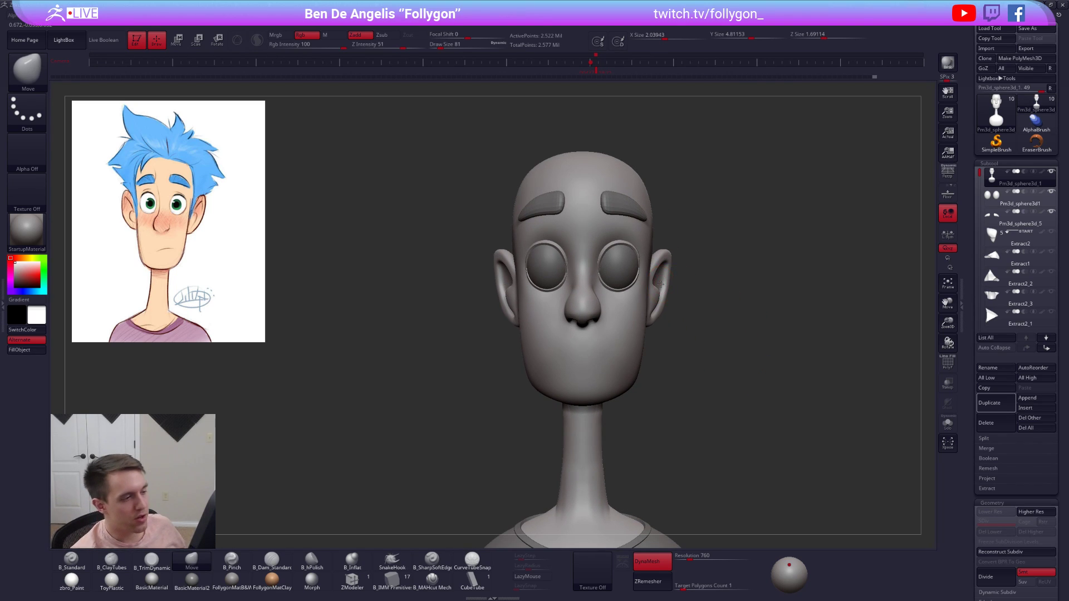
{"action": "right_click_drag", "start_coordinate": [635, 258], "coordinate": [612, 250]}
{"action": "right_click_drag", "start_coordinate": [597, 201], "coordinate": [624, 301], "text": "ctrl"}
{"action": "left_click", "coordinate": [616, 252], "text": "alt"}
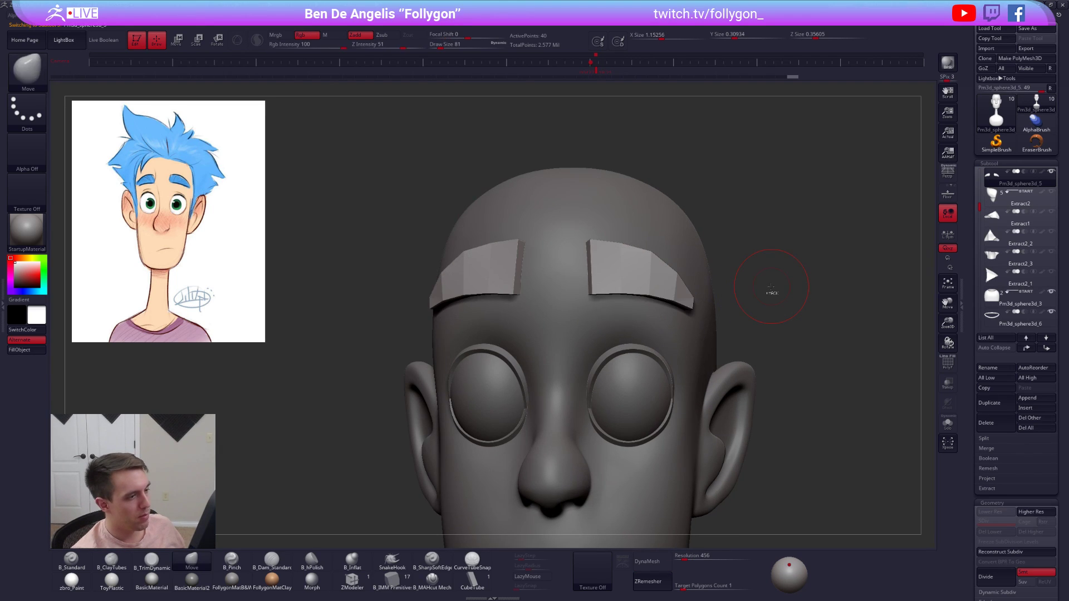
{"action": "key", "text": "space"}
{"action": "left_click_drag", "start_coordinate": [639, 283], "coordinate": [651, 283]}
{"action": "right_click_drag", "start_coordinate": [631, 273], "coordinate": [630, 245]}
{"action": "key", "text": "space"}
{"action": "left_click_drag", "start_coordinate": [631, 283], "coordinate": [639, 279]}
{"action": "right_click_drag", "start_coordinate": [639, 279], "coordinate": [646, 250]}
{"action": "key", "text": "space"}
{"action": "left_click_drag", "start_coordinate": [680, 309], "coordinate": [677, 309]}
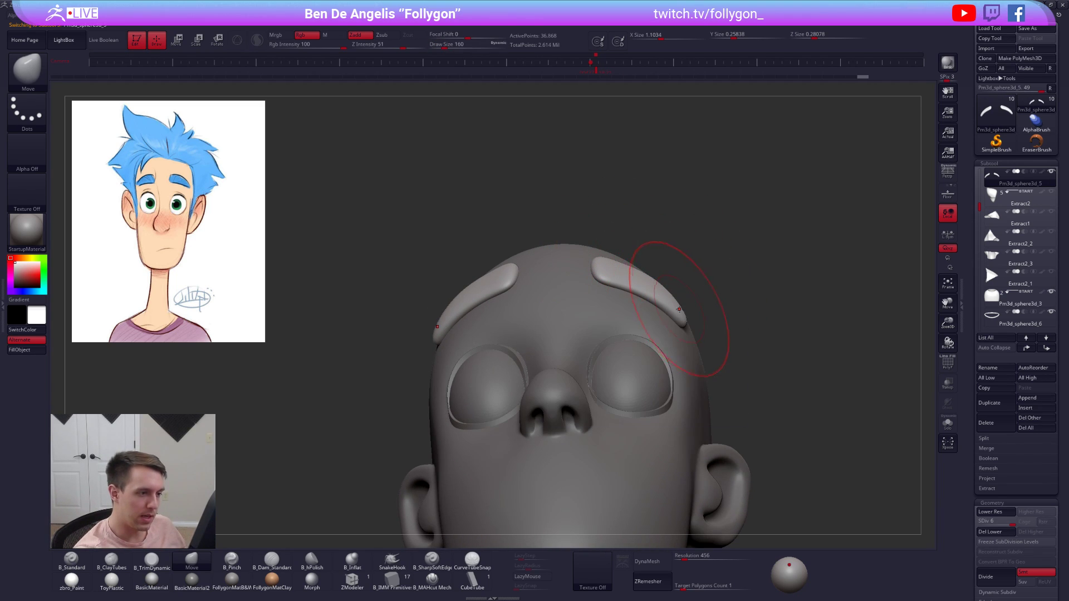
- Fit the eyebrows and their outer ends against the curve of the forehead with Move, down to draw size 96
{"action": "right_click_drag", "start_coordinate": [597, 280], "coordinate": [600, 257]}
{"action": "key", "text": "1"}
{"action": "key", "text": "space"}
{"action": "left_click_drag", "start_coordinate": [622, 300], "coordinate": [619, 299]}
{"action": "right_click_drag", "start_coordinate": [563, 274], "coordinate": [633, 282]}
{"action": "key", "text": "space"}
{"action": "left_click_drag", "start_coordinate": [642, 278], "coordinate": [641, 278]}
{"action": "mouse_move", "coordinate": [671, 280]}
{"action": "right_mouse_down"}
{"action": "mouse_move", "coordinate": [650, 290]}
{"action": "mouse_move", "coordinate": [661, 282]}
{"action": "right_mouse_up"}
{"action": "key", "text": "space"}
{"action": "left_click_drag", "start_coordinate": [663, 273], "coordinate": [671, 270]}
{"action": "key", "text": "space"}
{"action": "key", "text": "ctrl+space"}
{"action": "left_click_drag", "start_coordinate": [675, 310], "coordinate": [666, 277]}
{"action": "key", "text": "space"}
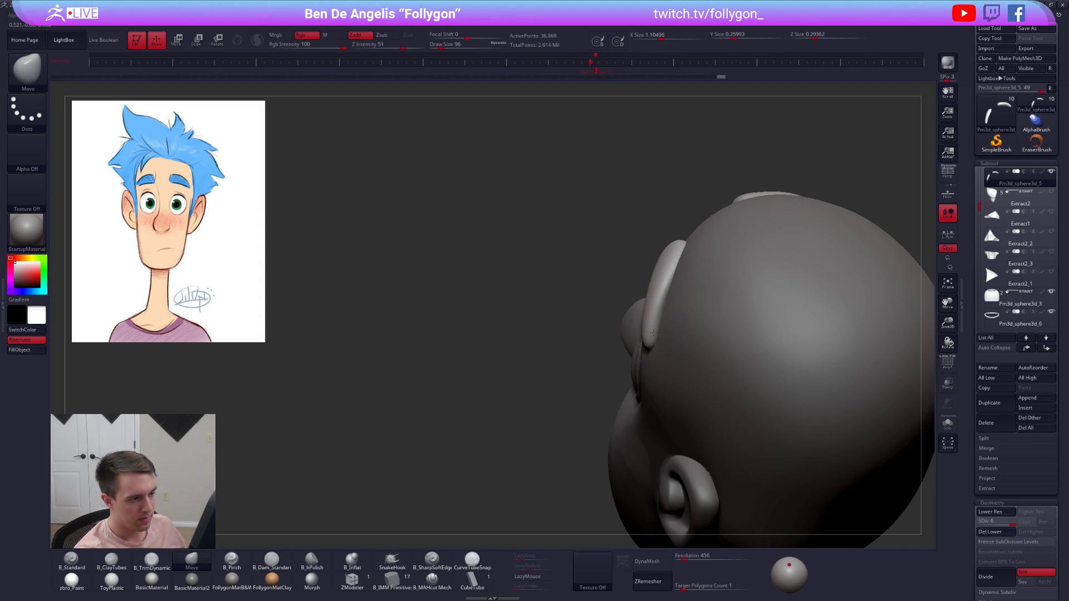
- Refine and smooth the eyebrows' outer ends at draw size 113, dropping to subdivision level 5 and returning to level 6
{"action": "key", "text": "space"}
{"action": "left_click_drag", "start_coordinate": [657, 317], "coordinate": [659, 300]}
{"action": "right_click_drag", "start_coordinate": [659, 300], "coordinate": [684, 281]}
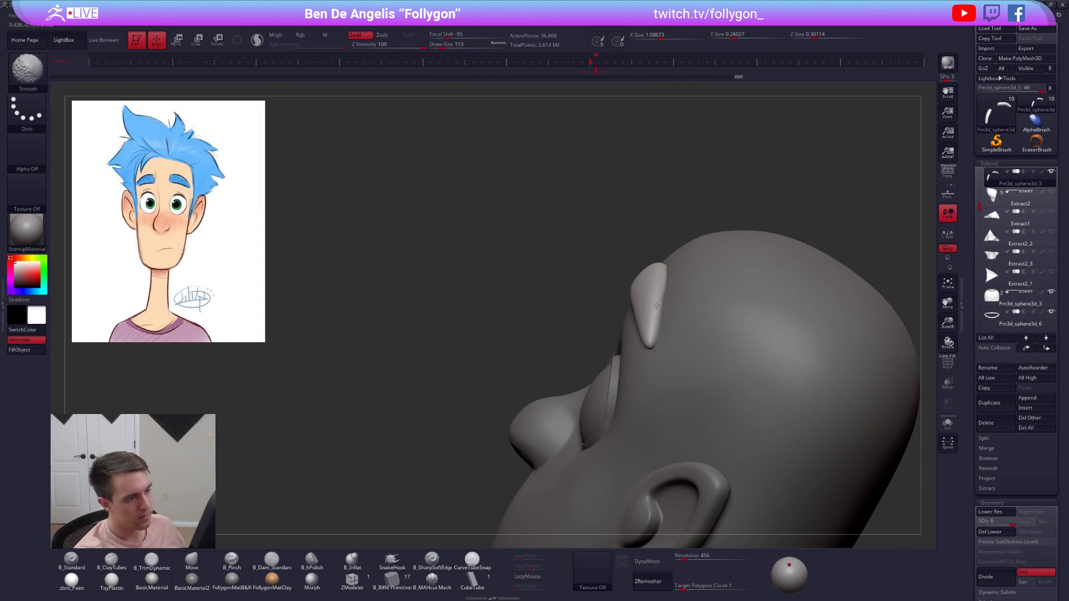
{"action": "right_click_drag", "start_coordinate": [679, 328], "coordinate": [718, 334]}
{"action": "left_click_drag", "start_coordinate": [655, 322], "coordinate": [657, 317]}
{"action": "right_click_drag", "start_coordinate": [657, 318], "coordinate": [640, 284]}
{"action": "key", "text": "shift+d"}
{"action": "key", "text": "shift+d"}
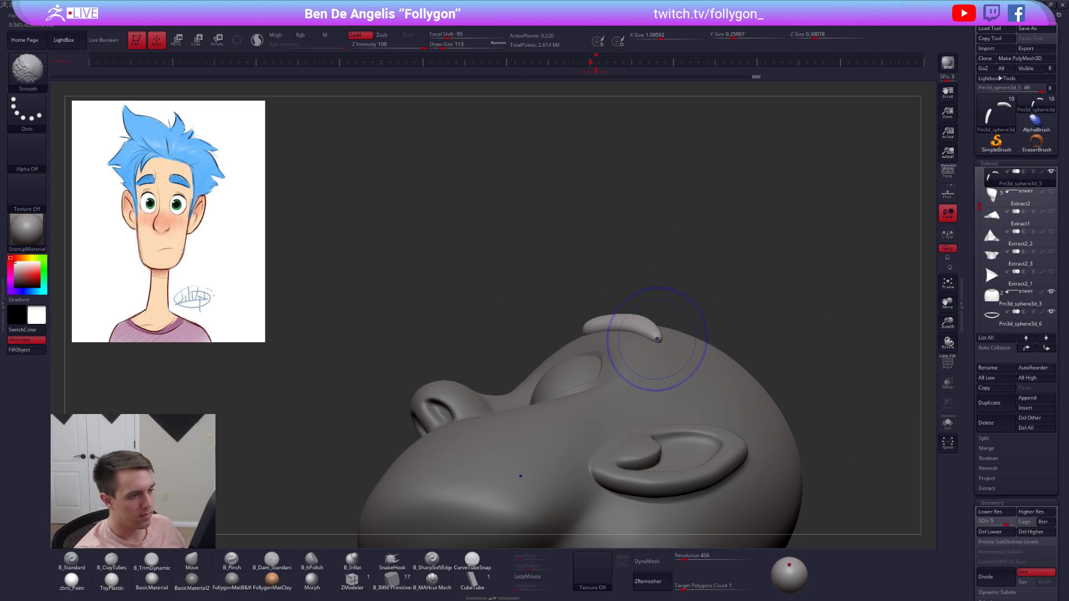
{"action": "right_click_drag", "start_coordinate": [664, 349], "coordinate": [678, 248]}
{"action": "key", "text": "d"}
{"action": "key", "text": "d"}
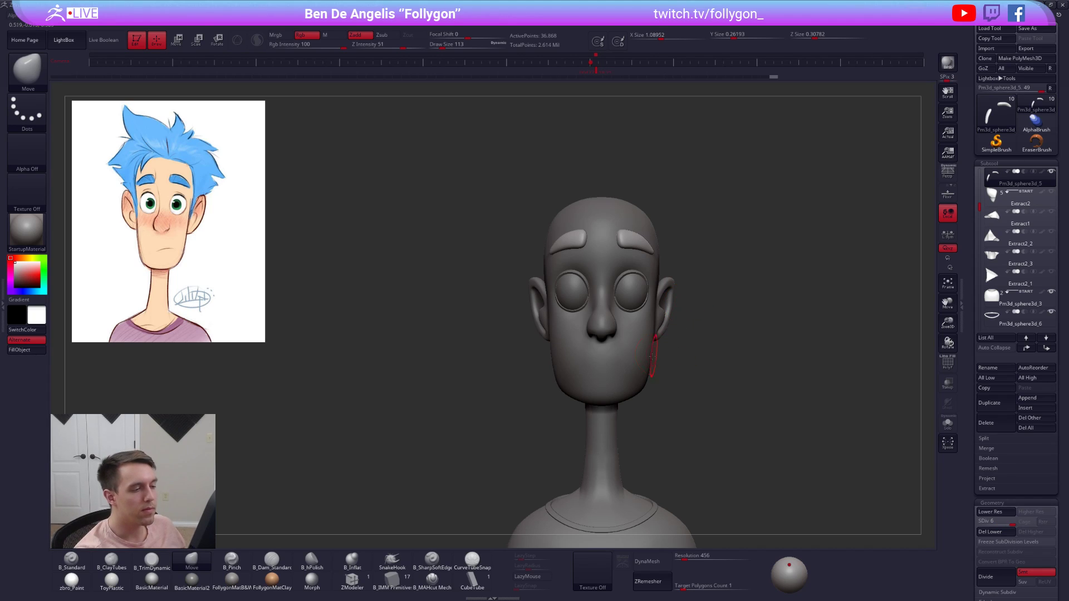
- Select the head, remesh it with DynaMesh to include the eyelids, and check its polygroups and wireframe
{"action": "left_click", "coordinate": [654, 356], "text": "alt"}
{"action": "mouse_move", "coordinate": [700, 354]}
{"action": "right_mouse_down", "text": "ctrl"}
{"action": "mouse_move", "coordinate": [727, 373]}
{"action": "mouse_move", "coordinate": [697, 396]}
{"action": "right_mouse_up", "text": "ctrl"}
{"action": "key", "text": "shift+s"}
{"action": "key", "text": "b"}
{"action": "key", "text": "m"}
{"action": "key", "text": "v"}
{"action": "left_click_drag", "start_coordinate": [727, 399], "coordinate": [810, 333], "text": "ctrl"}
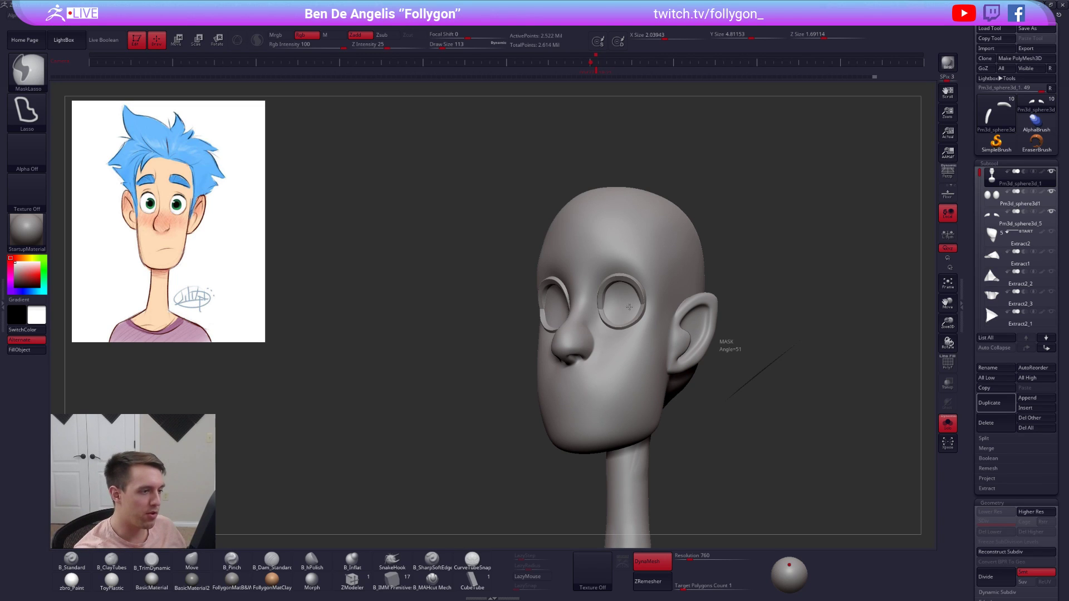
{"action": "right_click_drag", "start_coordinate": [633, 274], "coordinate": [655, 309], "text": "ctrl"}
{"action": "key", "text": "shift+f"}
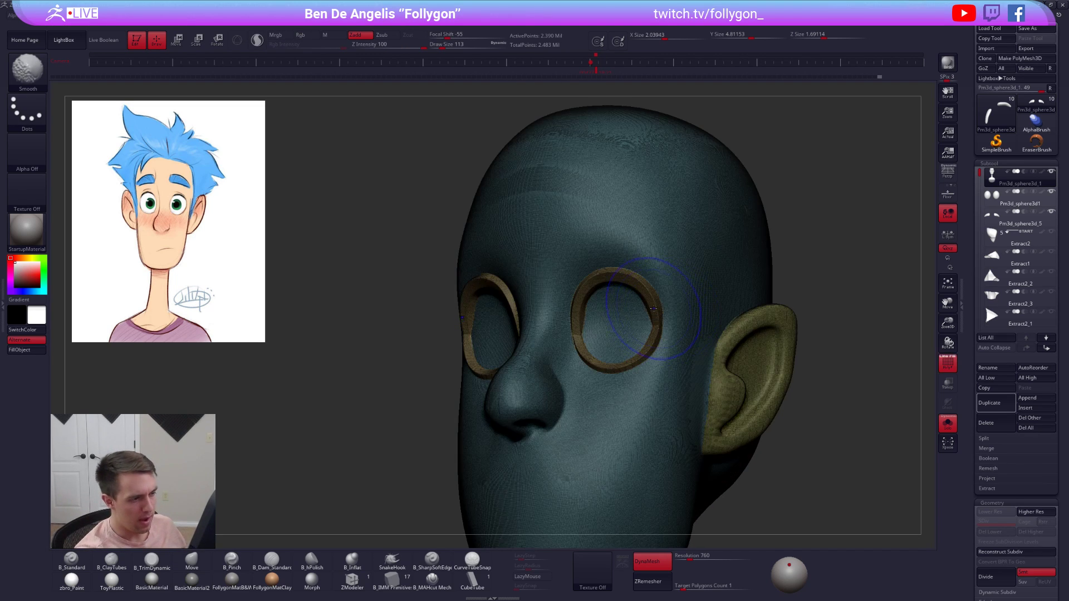
{"action": "key", "text": "shift+f"}
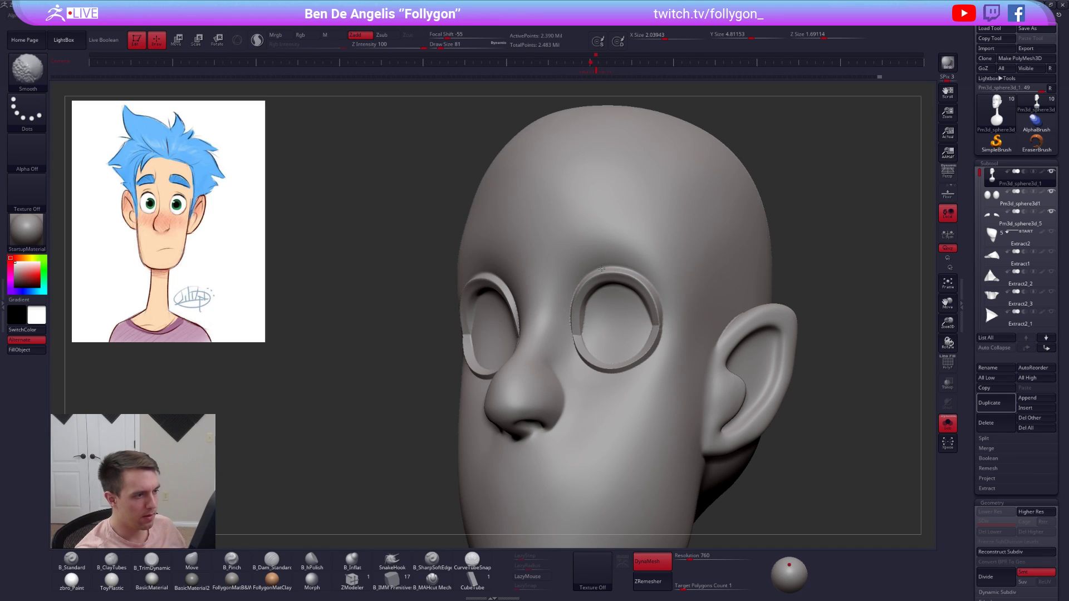
- Examine the remeshed head together with the eyes and eyebrows, and as an isolated full bust
{"action": "key", "text": "alt+s"}
{"action": "left_click_drag", "start_coordinate": [802, 401], "coordinate": [812, 375], "text": "shift"}
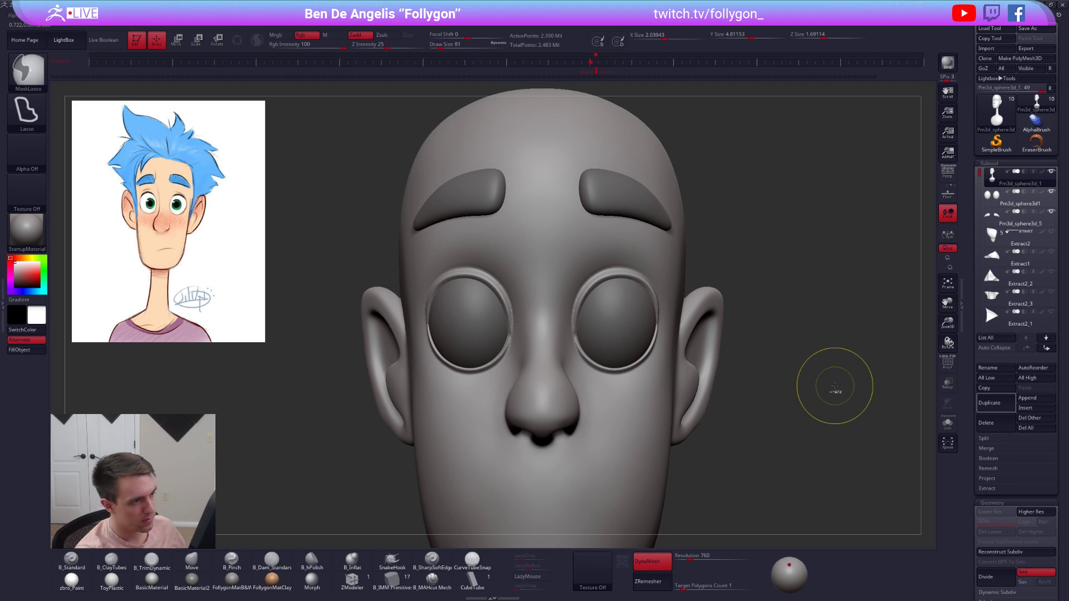
{"action": "key", "text": "shift+f"}
{"action": "key", "text": "alt+s"}
{"action": "left_click_drag", "start_coordinate": [805, 389], "coordinate": [792, 428]}
{"action": "key", "text": "shift+f"}
{"action": "left_click_drag", "start_coordinate": [792, 428], "coordinate": [780, 362], "text": "alt"}
{"action": "left_click_drag", "start_coordinate": [725, 390], "coordinate": [712, 350], "text": "alt"}
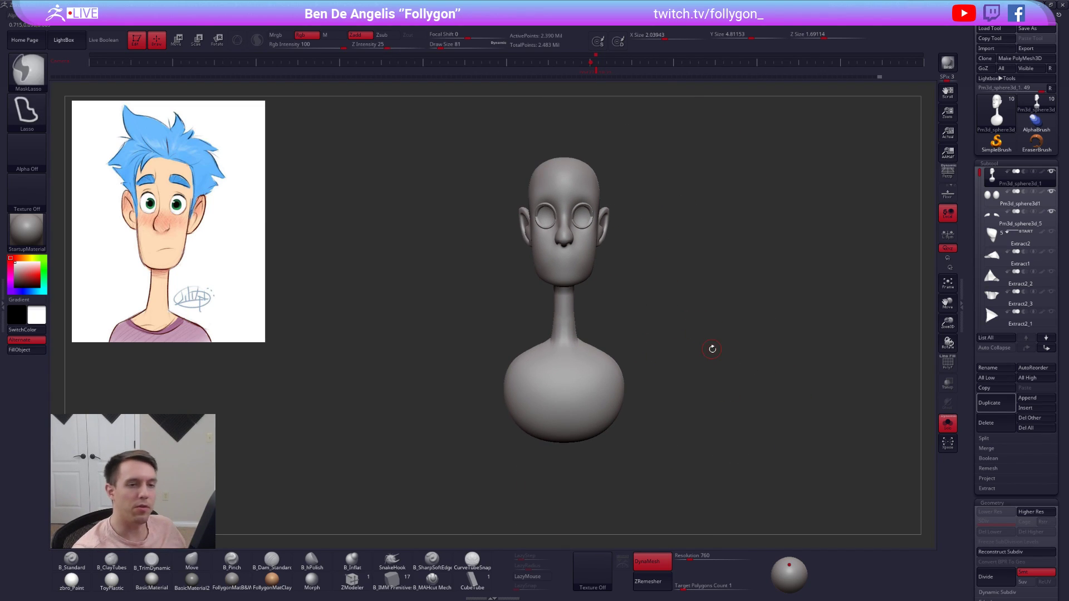
- Duplicate the merged head and neck mesh and make the original the active subtool
{"action": "key", "text": "shift"}
{"action": "mouse_move", "coordinate": [999, 179]}
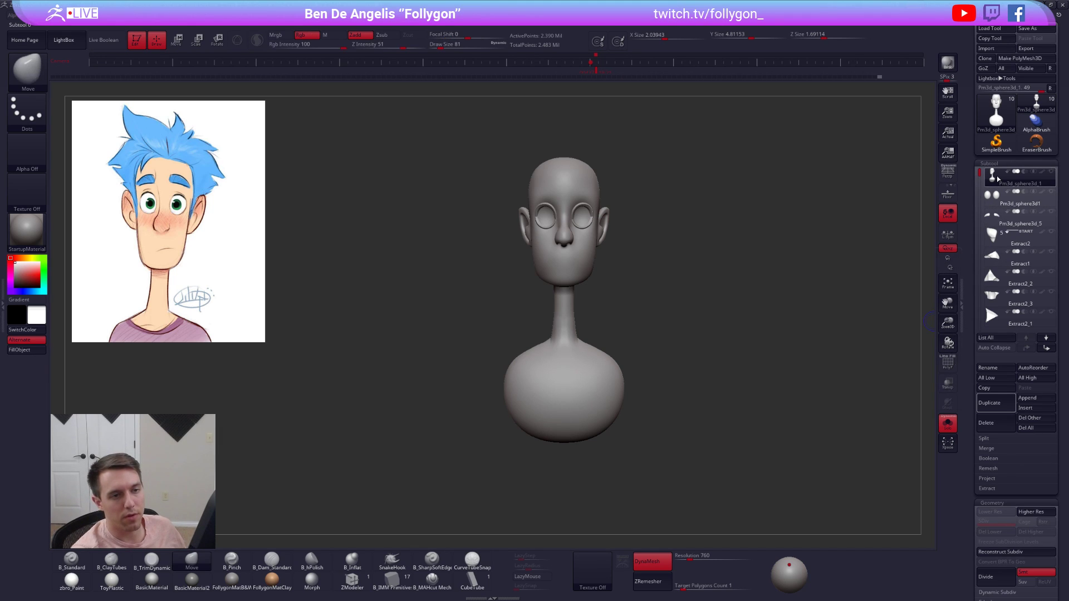
{"action": "key", "text": "ctrl+shift+d"}
{"action": "left_click", "coordinate": [1000, 181]}
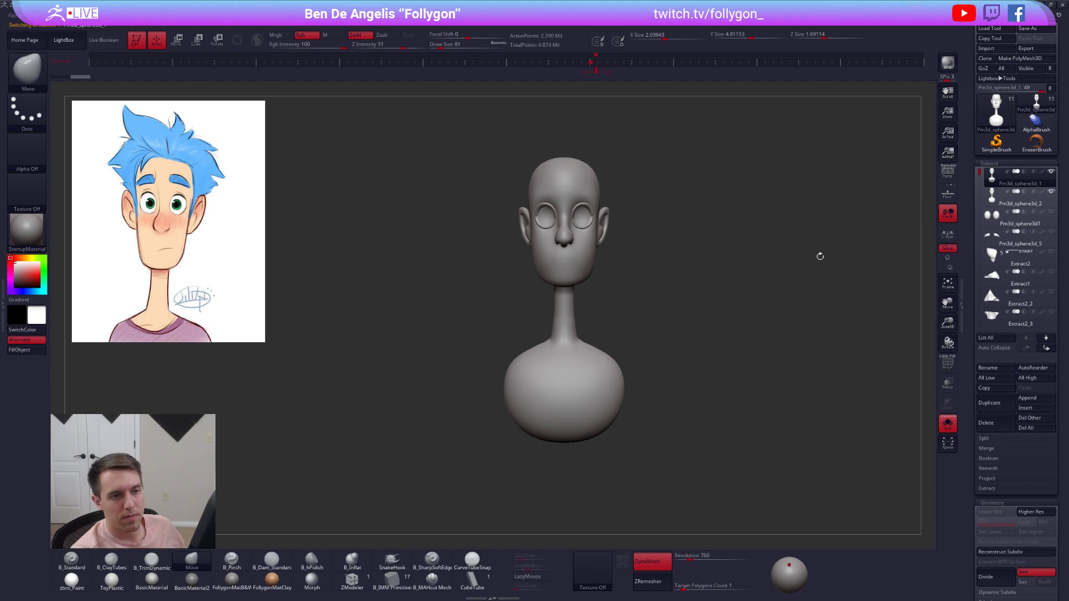
- Retopologize the original bust mesh with ZRemesher using a target polygon count of 5
{"action": "right_click_drag", "start_coordinate": [707, 278], "coordinate": [713, 302], "text": "alt"}
{"action": "right_click_drag", "start_coordinate": [590, 284], "coordinate": [599, 300], "text": "ctrl"}
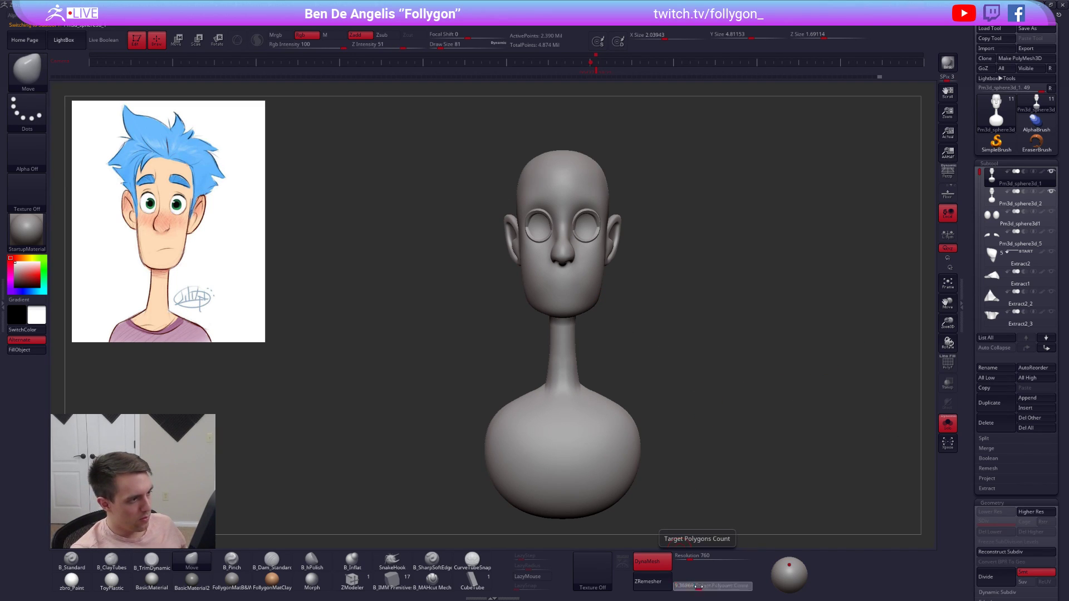
{"action": "left_click", "coordinate": [649, 582]}
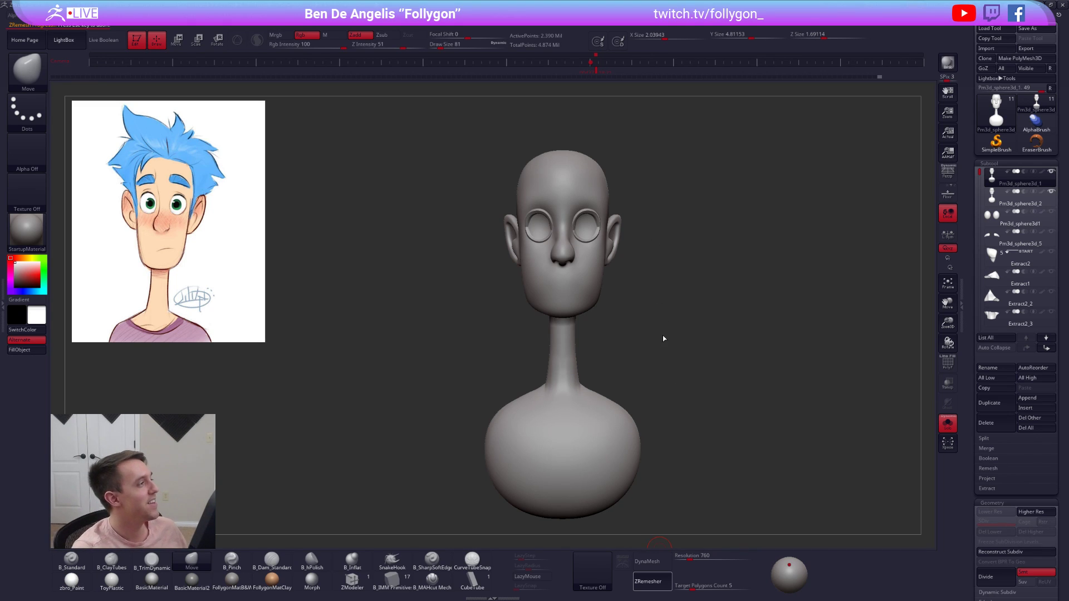
{"action": "key", "text": "alt+Tab"}
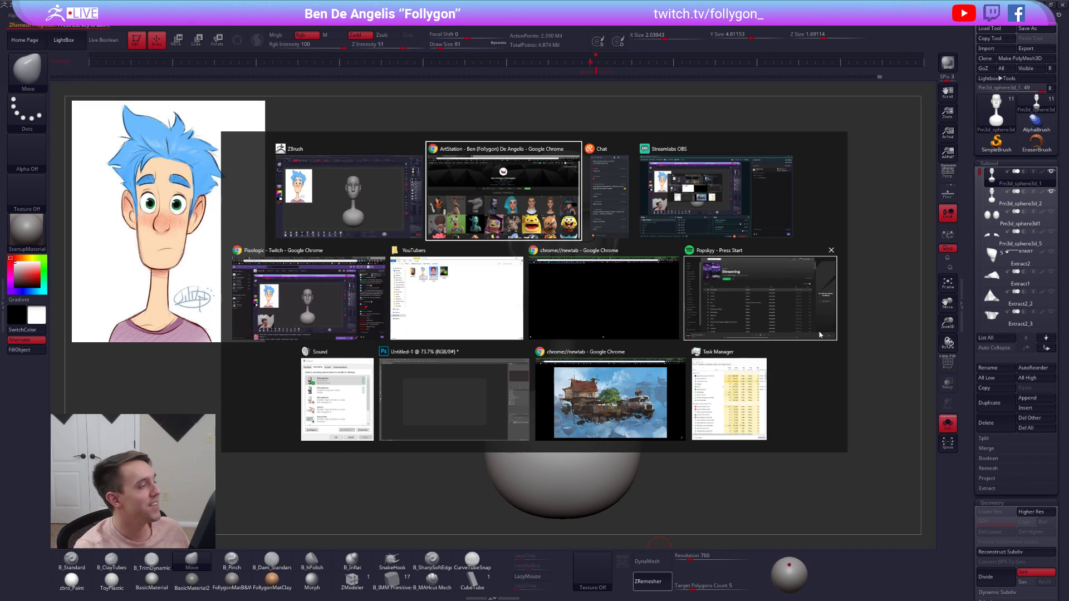
{"action": "left_click", "coordinate": [363, 195]}
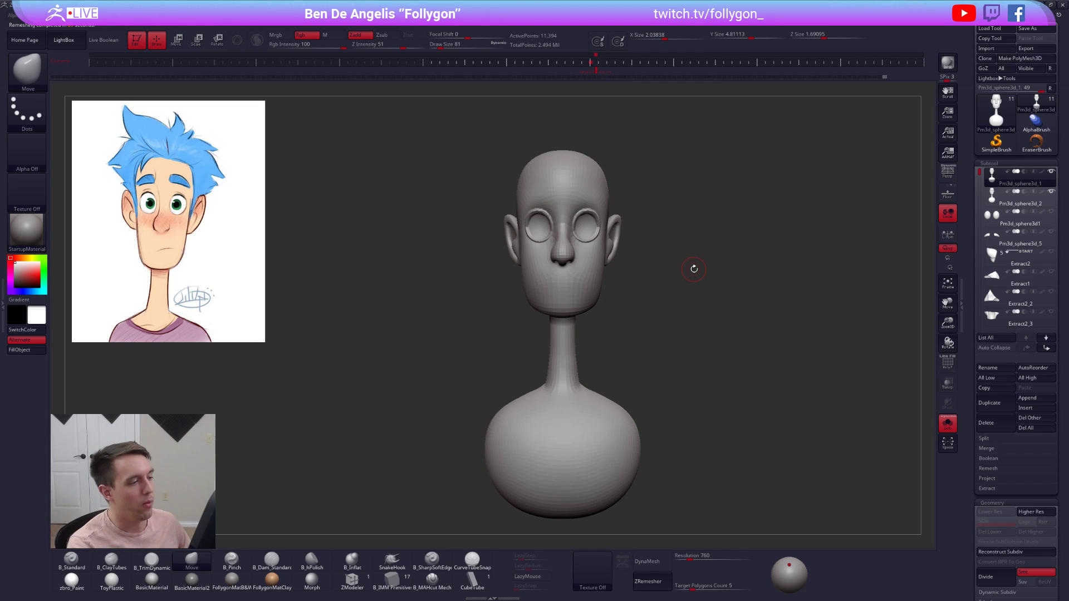
{"action": "mouse_move", "coordinate": [694, 269]}
{"action": "left_mouse_down"}
{"action": "mouse_move", "coordinate": [568, 268]}
{"action": "mouse_move", "coordinate": [664, 267]}
{"action": "mouse_move", "coordinate": [686, 291]}
{"action": "mouse_move", "coordinate": [649, 277]}
{"action": "left_mouse_up"}
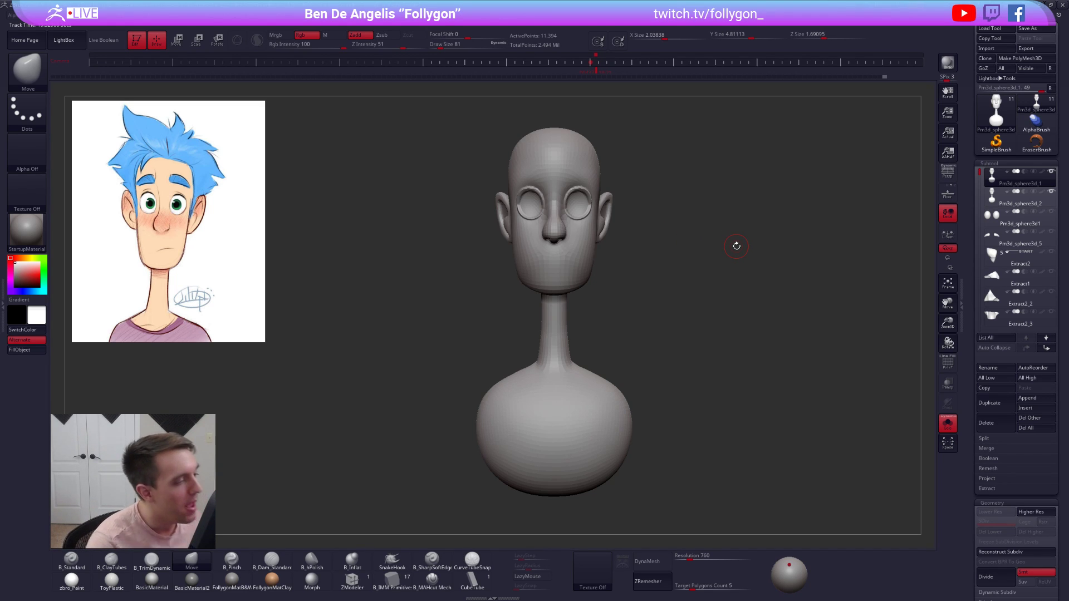
{"action": "key", "text": "space"}
{"action": "left_click_drag", "start_coordinate": [623, 272], "coordinate": [636, 271]}
{"action": "key", "text": "ctrl+shift+space"}
{"action": "left_click", "coordinate": [663, 436]}
{"action": "key", "text": "space"}
{"action": "left_click_drag", "start_coordinate": [715, 249], "coordinate": [708, 253]}
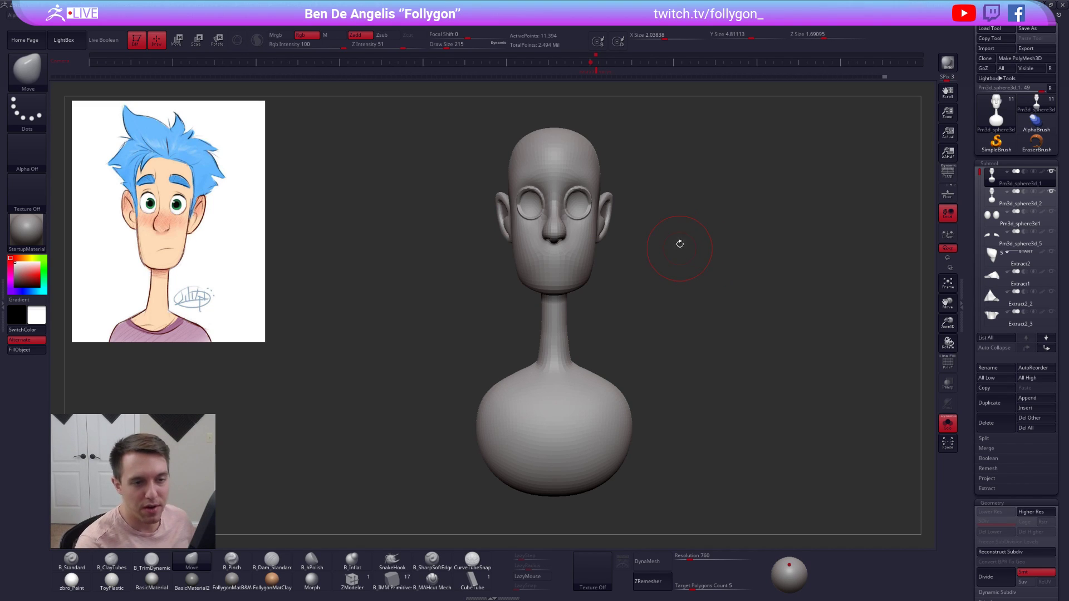
- Subdivide the retopologized bust up to level 4, projecting the duplicate's detail onto it with ProjectAll at each new level
{"action": "left_click_drag", "start_coordinate": [620, 215], "coordinate": [630, 238], "text": "alt"}
{"action": "key", "text": "ctrl+d"}
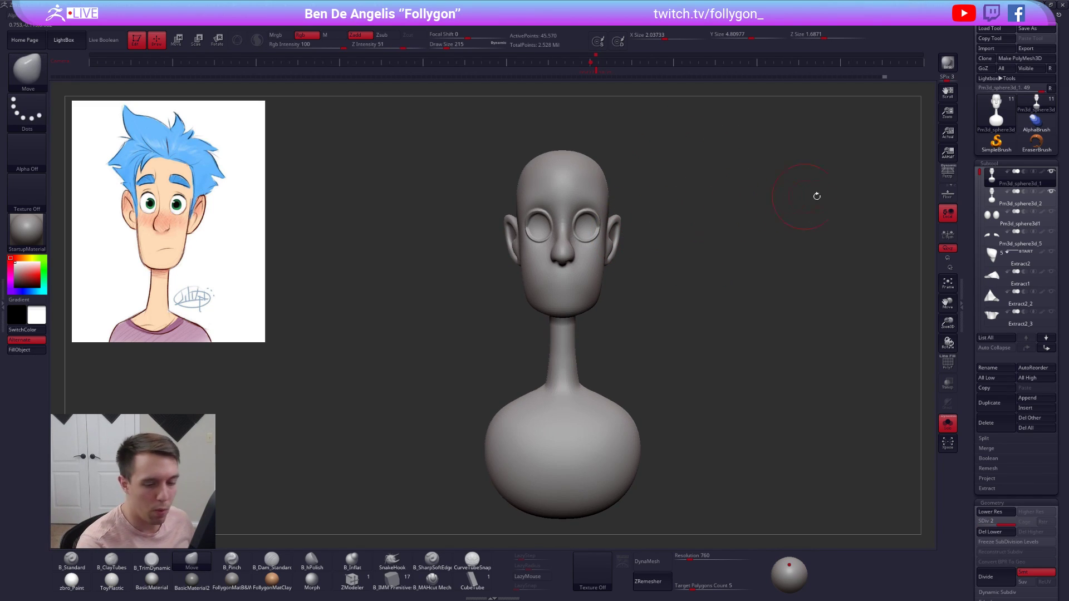
{"action": "left_click", "coordinate": [999, 479]}
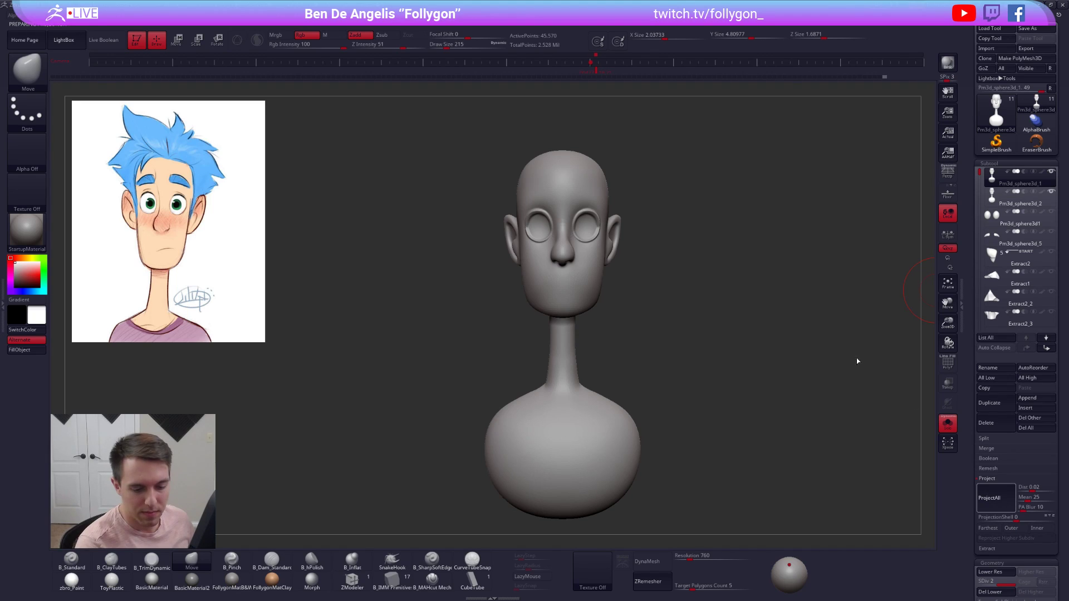
{"action": "key", "text": "ctrl+d"}
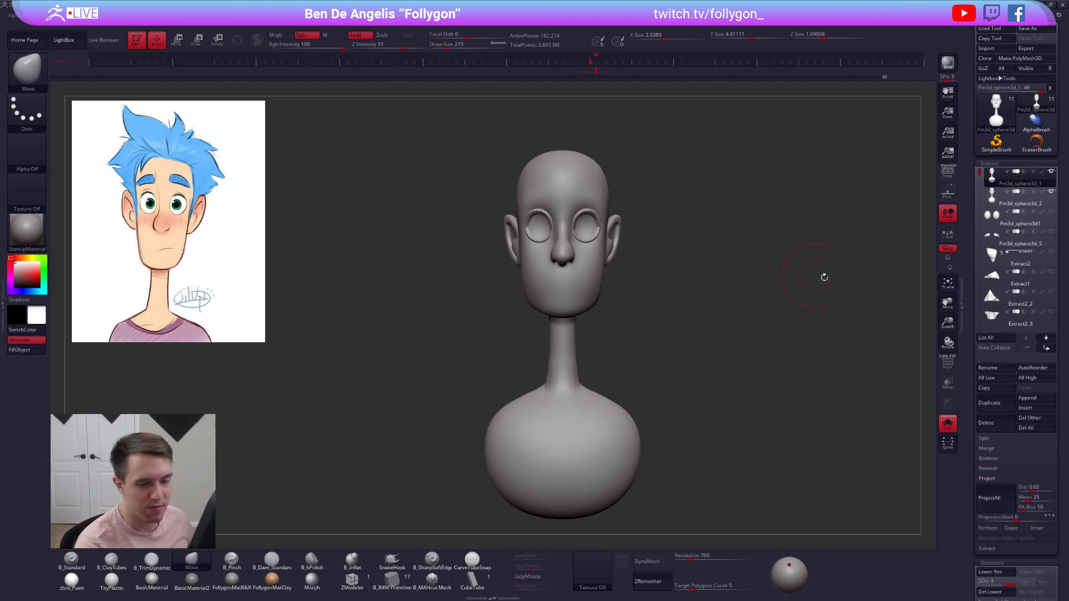
{"action": "left_click", "coordinate": [996, 498]}
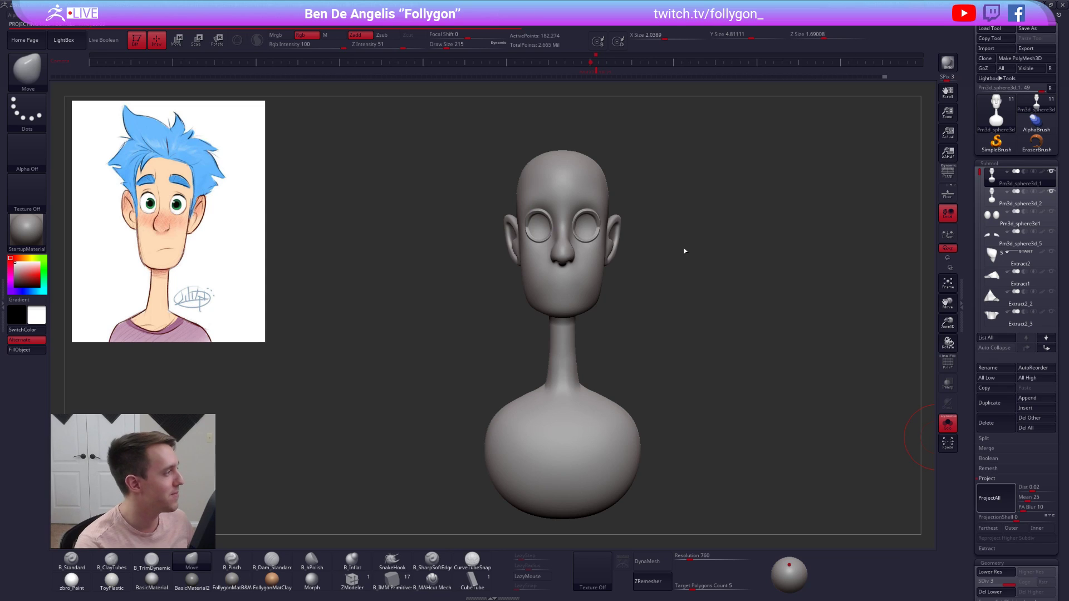
{"action": "key", "text": "ctrl+d"}
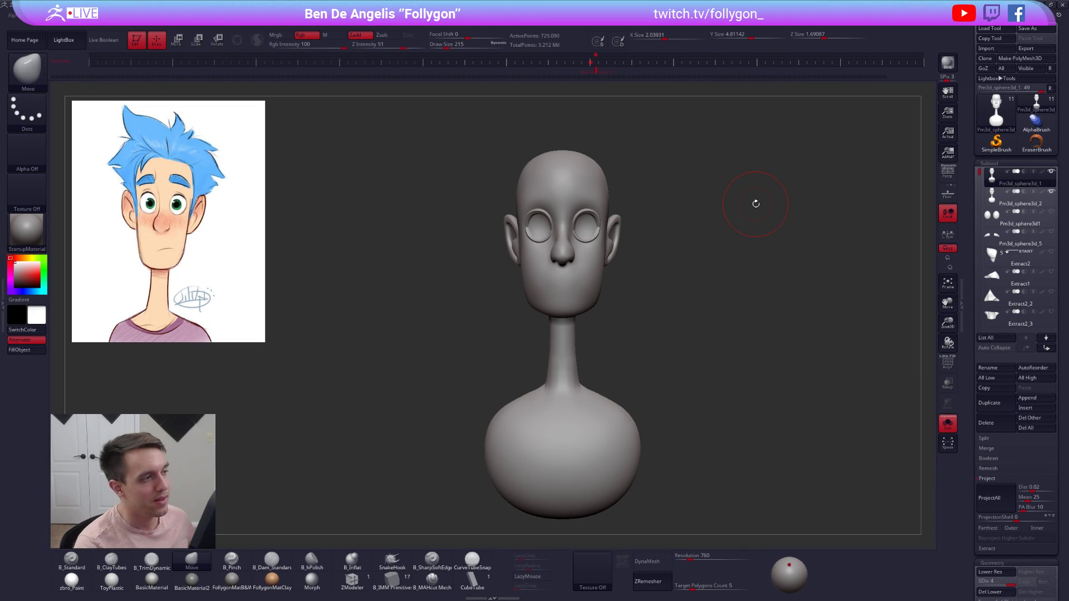
{"action": "left_click", "coordinate": [996, 498]}
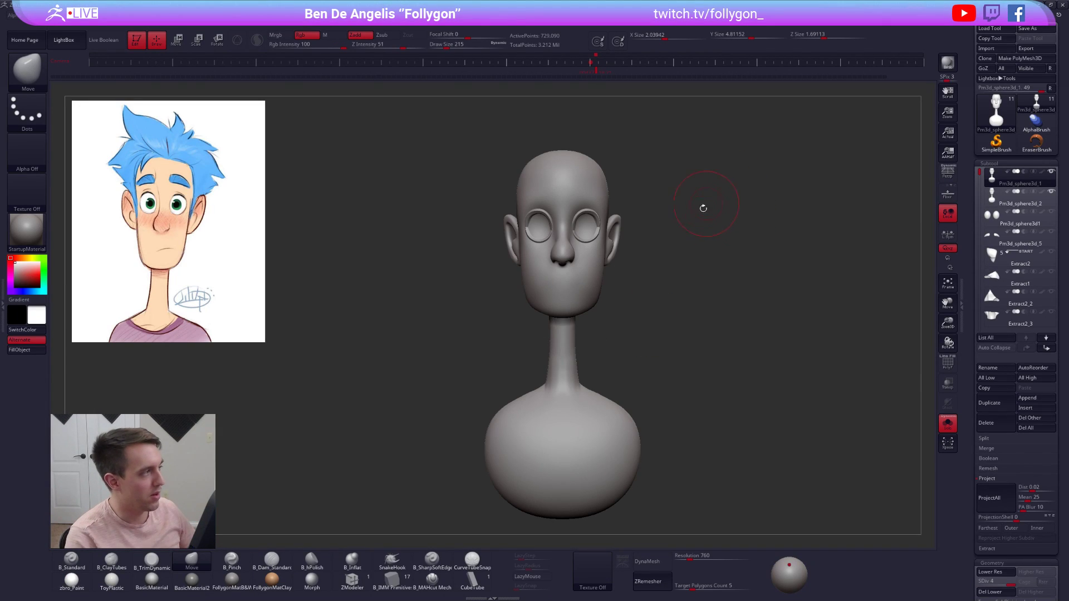
- Subdivide the projected bust to level 5 while viewing the face up close
{"action": "mouse_move", "coordinate": [672, 191]}
{"action": "right_mouse_down"}
{"action": "mouse_move", "coordinate": [601, 196]}
{"action": "mouse_move", "coordinate": [596, 245]}
{"action": "mouse_move", "coordinate": [609, 219]}
{"action": "mouse_move", "coordinate": [617, 253]}
{"action": "right_mouse_up"}
{"action": "key", "text": "space"}
{"action": "left_click_drag", "start_coordinate": [656, 226], "coordinate": [647, 226]}
{"action": "key", "text": "ctrl+d"}
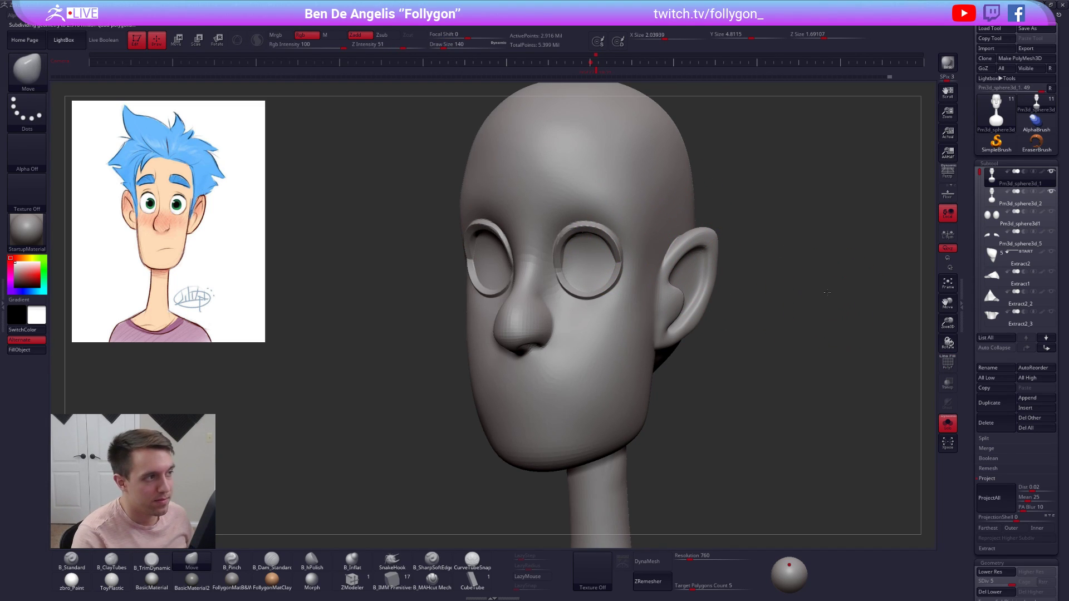
- Delete the duplicate bust subtool and reselect the retopologized bust
{"action": "left_click_drag", "start_coordinate": [836, 298], "coordinate": [832, 268], "text": "alt"}
{"action": "left_click", "coordinate": [999, 201]}
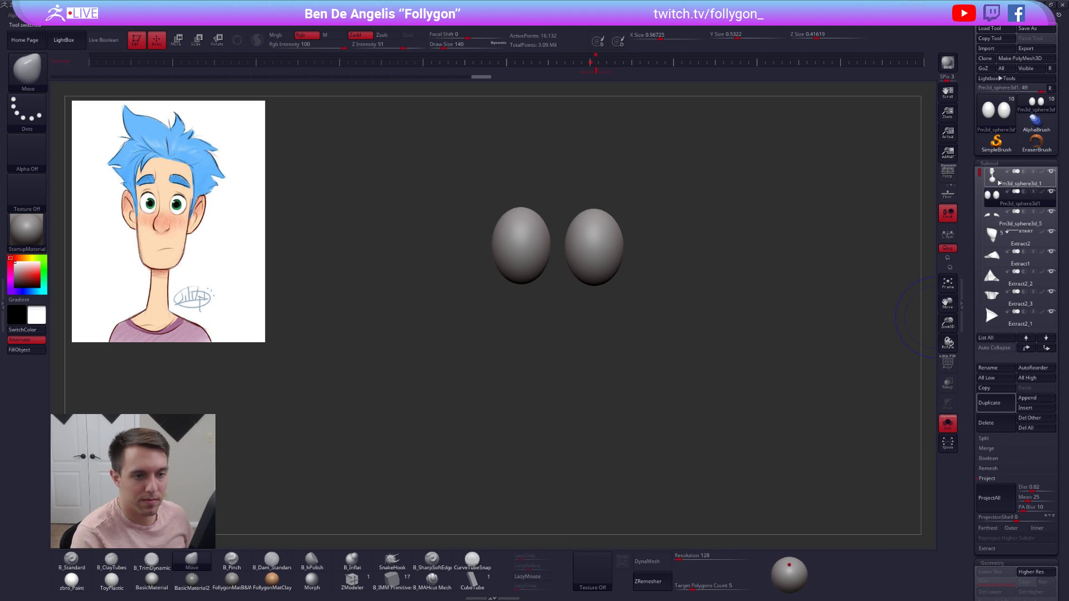
{"action": "left_click", "coordinate": [994, 177]}
- Hide the hair pieces and leave solo mode to show the bust with its eyes, eyebrows and shirt
{"action": "left_click_drag", "start_coordinate": [980, 173], "coordinate": [980, 202]}
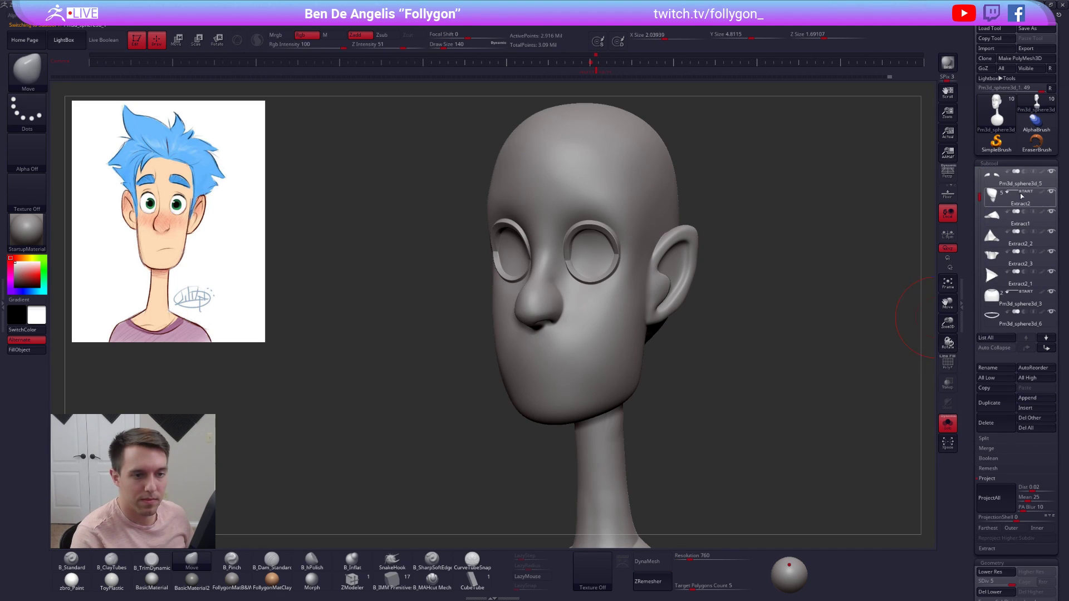
{"action": "left_click", "coordinate": [1052, 192]}
{"action": "left_click", "coordinate": [771, 243]}
{"action": "mouse_move", "coordinate": [772, 243]}
{"action": "left_mouse_down", "text": "shift"}
{"action": "mouse_move", "coordinate": [800, 239]}
{"action": "mouse_move", "coordinate": [764, 239]}
{"action": "mouse_move", "coordinate": [772, 209]}
{"action": "mouse_move", "coordinate": [708, 212]}
{"action": "mouse_move", "coordinate": [699, 226]}
{"action": "left_mouse_up", "text": "shift"}
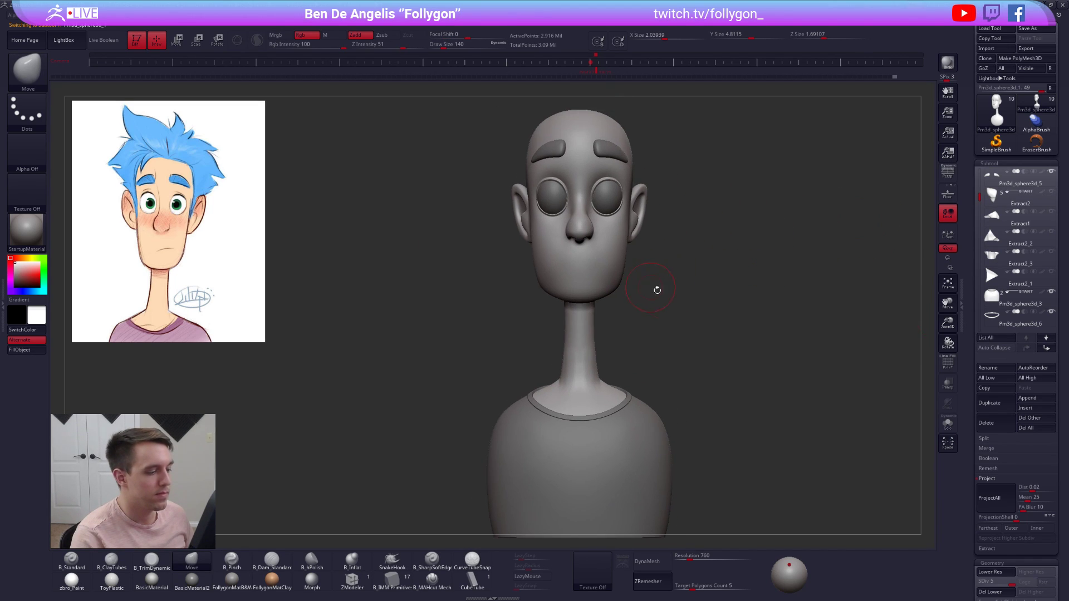
- Isolate the bust, lower it to subdivision level 2 and smooth the base of the neck
{"action": "key", "text": "shift+d"}
{"action": "key", "text": "shift+d"}
{"action": "key", "text": "shift+d"}
{"action": "left_click", "coordinate": [688, 298]}
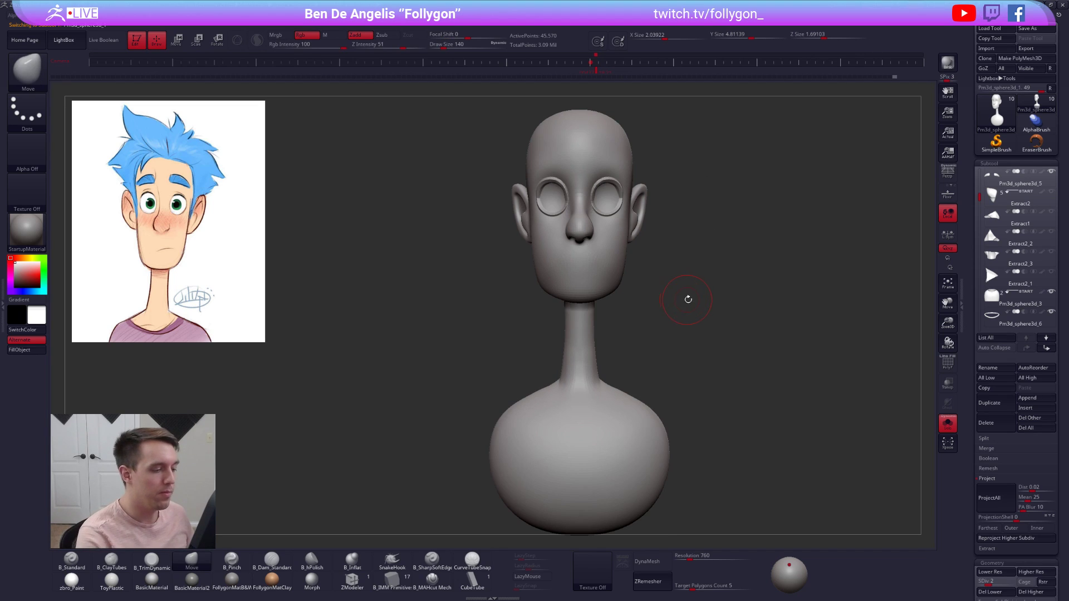
{"action": "mouse_move", "coordinate": [604, 383]}
{"action": "right_mouse_down"}
{"action": "mouse_move", "coordinate": [585, 389]}
{"action": "mouse_move", "coordinate": [598, 391]}
{"action": "mouse_move", "coordinate": [582, 412]}
{"action": "right_mouse_up"}
{"action": "left_click_drag", "start_coordinate": [579, 398], "coordinate": [576, 408]}
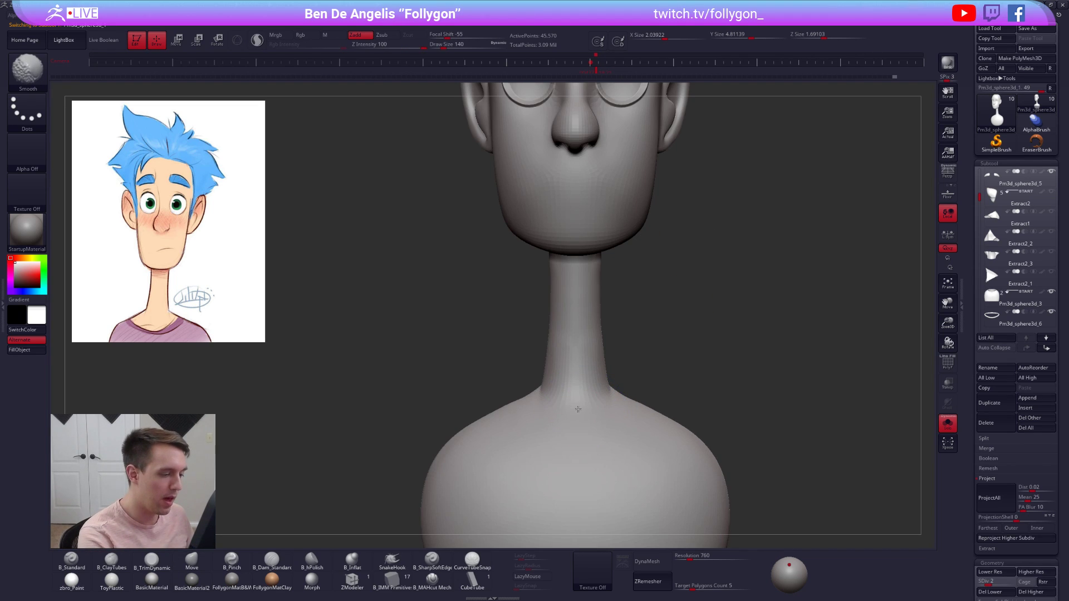
- Refine the nape below the back of the skull with the Smooth and ClayTubes brushes
{"action": "right_click_drag", "start_coordinate": [605, 375], "coordinate": [657, 370]}
{"action": "mouse_move", "coordinate": [537, 245]}
{"action": "right_mouse_down"}
{"action": "mouse_move", "coordinate": [585, 238]}
{"action": "mouse_move", "coordinate": [557, 223]}
{"action": "right_mouse_up"}
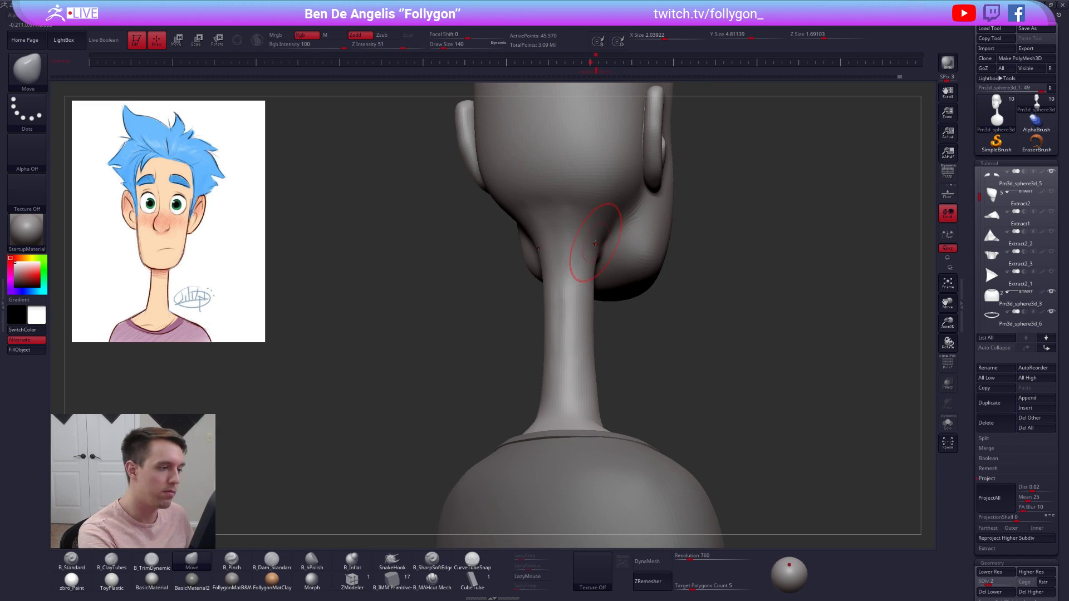
{"action": "left_click_drag", "start_coordinate": [557, 223], "coordinate": [552, 205]}
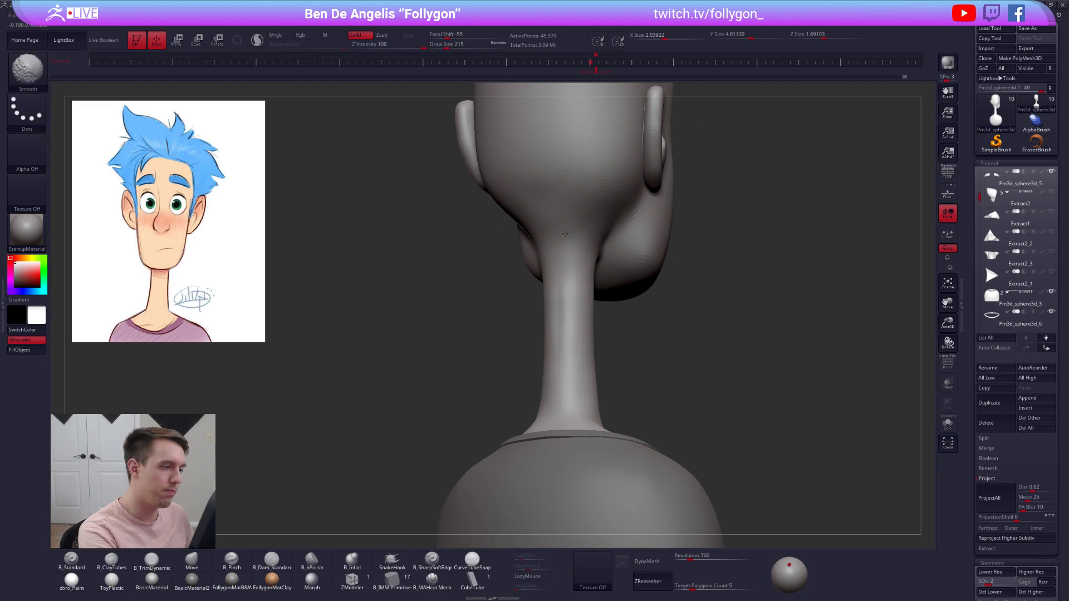
{"action": "mouse_move", "coordinate": [536, 322]}
{"action": "right_mouse_down"}
{"action": "mouse_move", "coordinate": [554, 323]}
{"action": "mouse_move", "coordinate": [540, 236]}
{"action": "mouse_move", "coordinate": [513, 251]}
{"action": "mouse_move", "coordinate": [526, 213]}
{"action": "mouse_move", "coordinate": [515, 249]}
{"action": "mouse_move", "coordinate": [497, 257]}
{"action": "right_mouse_up"}
{"action": "key", "text": "space"}
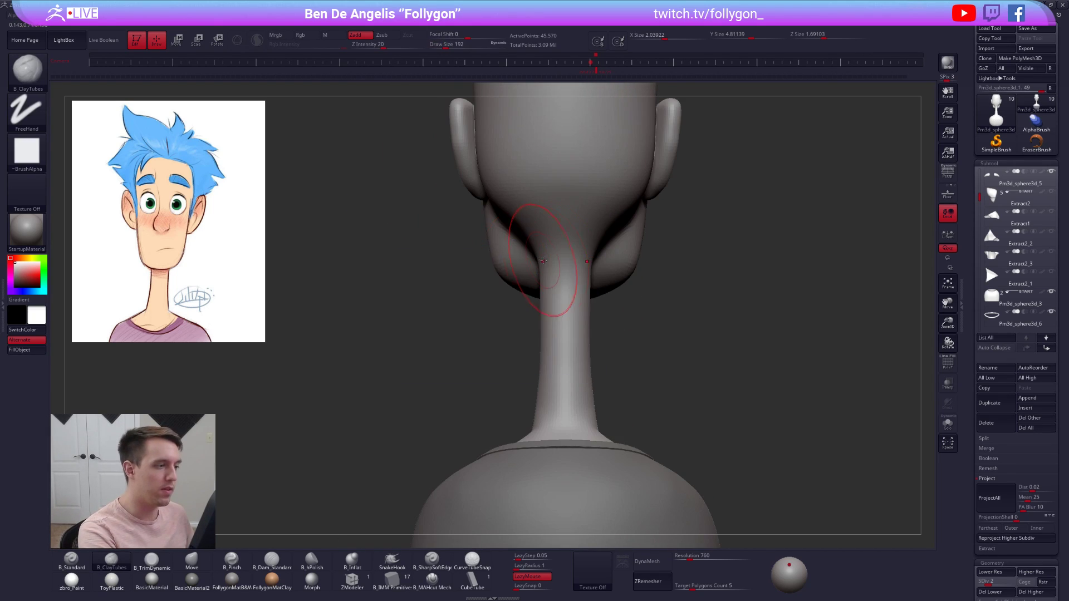
{"action": "right_click_drag", "start_coordinate": [600, 254], "coordinate": [589, 305], "text": "alt"}
- Adjust the contour between the back of the head and the neck with a large Move brush of size 252
{"action": "key", "text": "w"}
{"action": "left_click_drag", "start_coordinate": [634, 255], "coordinate": [621, 370]}
{"action": "key", "text": "q"}
{"action": "left_click_drag", "start_coordinate": [680, 319], "coordinate": [690, 328], "text": "ctrl"}
{"action": "right_click_drag", "start_coordinate": [646, 323], "coordinate": [585, 348], "text": "alt"}
{"action": "key", "text": "space"}
{"action": "left_click", "coordinate": [623, 298]}
{"action": "left_click_drag", "start_coordinate": [622, 299], "coordinate": [621, 299]}
{"action": "right_click_drag", "start_coordinate": [579, 292], "coordinate": [639, 279]}
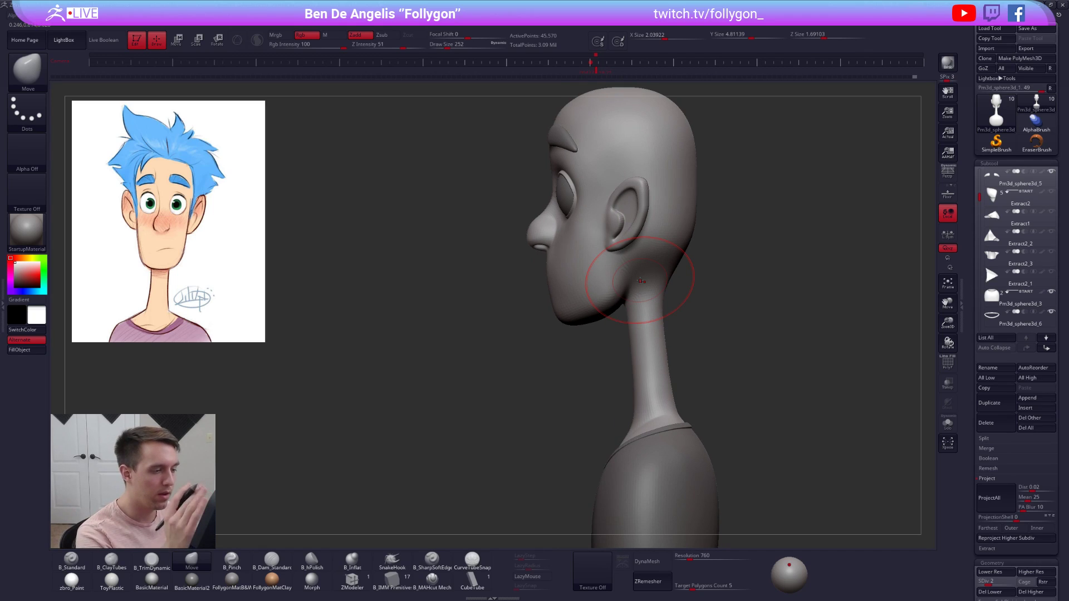
- Reshape the jaw and neck in profile with the Move brush and raise the bust to subdivision level 3
{"action": "right_click_drag", "start_coordinate": [557, 316], "coordinate": [567, 320]}
{"action": "key", "text": "space"}
{"action": "left_click", "coordinate": [605, 263]}
{"action": "right_click_drag", "start_coordinate": [562, 281], "coordinate": [522, 349]}
{"action": "key", "text": "space"}
{"action": "left_click", "coordinate": [560, 294]}
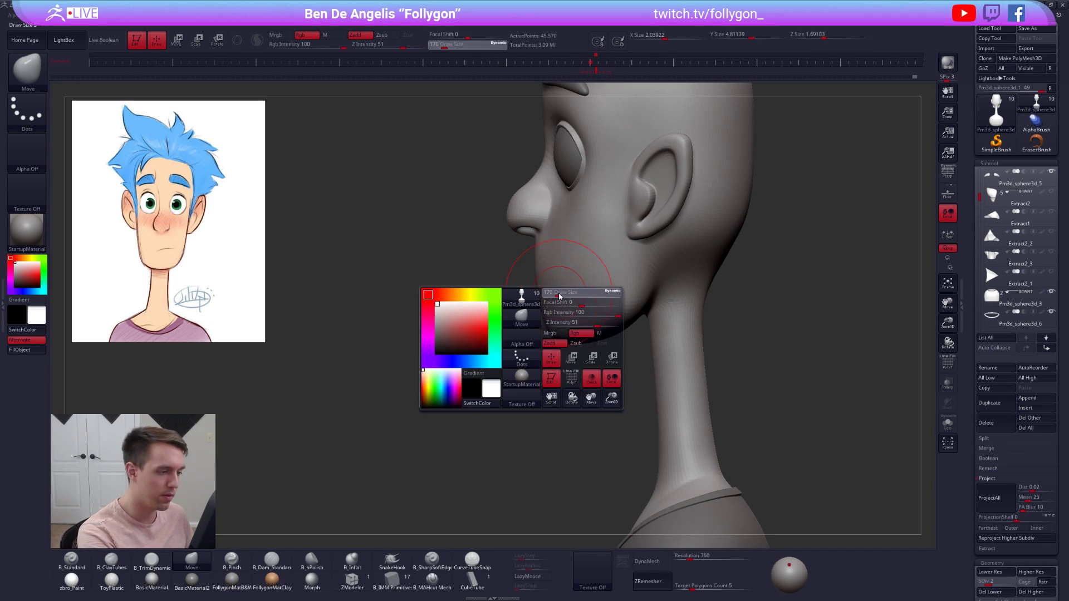
{"action": "key", "text": "d"}
- Smooth the transitions from the jaw and skull into the neck at subdivision level 3
{"action": "right_click_drag", "start_coordinate": [541, 295], "coordinate": [585, 286]}
{"action": "key", "text": "shift"}
{"action": "key", "text": "shift"}
{"action": "left_click_drag", "start_coordinate": [559, 366], "coordinate": [568, 377], "text": "shift"}
{"action": "right_click_drag", "start_coordinate": [599, 385], "coordinate": [573, 402]}
{"action": "left_click_drag", "start_coordinate": [572, 402], "coordinate": [576, 389], "text": "shift"}
{"action": "right_click_drag", "start_coordinate": [599, 401], "coordinate": [588, 310], "text": "alt"}
{"action": "key", "text": "shift"}
{"action": "left_click_drag", "start_coordinate": [569, 254], "coordinate": [572, 268], "text": "shift"}
{"action": "right_click_drag", "start_coordinate": [493, 328], "coordinate": [538, 336]}
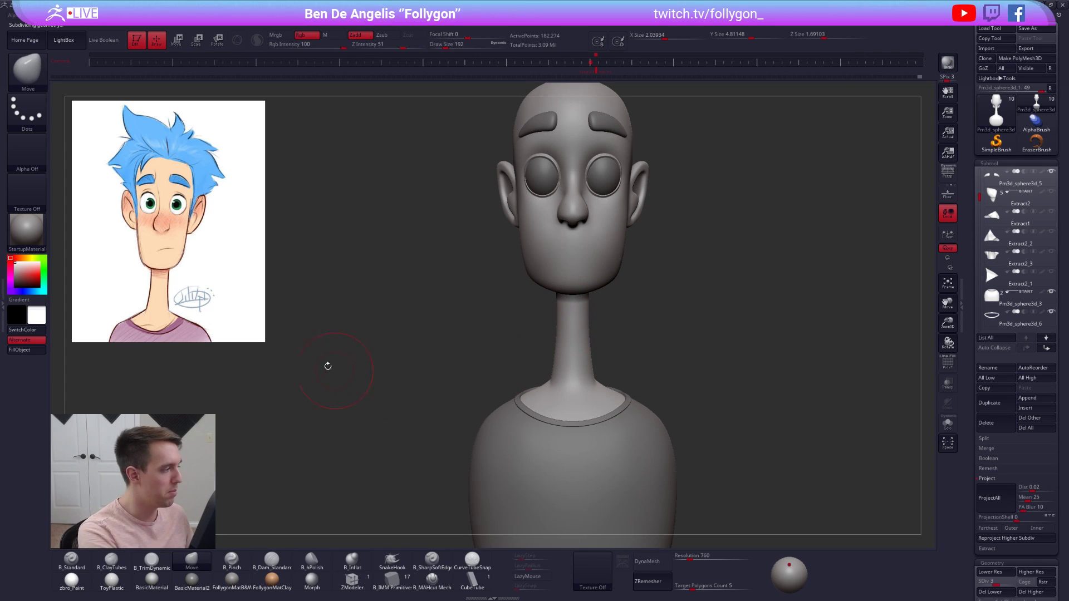
- Isolate the bust at subdivision level 5 and define the neck-to-shoulder crease with a size 130 Pinch brush
{"action": "mouse_move", "coordinate": [598, 334]}
{"action": "right_mouse_down"}
{"action": "mouse_move", "coordinate": [585, 357]}
{"action": "mouse_move", "coordinate": [569, 315]}
{"action": "mouse_move", "coordinate": [585, 352]}
{"action": "right_mouse_up"}
{"action": "key", "text": "d"}
{"action": "key", "text": "d"}
{"action": "key", "text": "shift+s"}
{"action": "key", "text": "space"}
{"action": "left_click_drag", "start_coordinate": [589, 352], "coordinate": [581, 351]}
{"action": "key", "text": "5"}
{"action": "mouse_move", "coordinate": [582, 347]}
{"action": "right_mouse_down"}
{"action": "mouse_move", "coordinate": [584, 385]}
{"action": "mouse_move", "coordinate": [568, 412]}
{"action": "right_mouse_up"}
{"action": "right_click", "coordinate": [568, 412]}
{"action": "mouse_move", "coordinate": [607, 364]}
{"action": "left_mouse_down"}
{"action": "mouse_move", "coordinate": [581, 405]}
{"action": "mouse_move", "coordinate": [553, 389]}
{"action": "left_mouse_up"}
{"action": "key", "text": "space"}
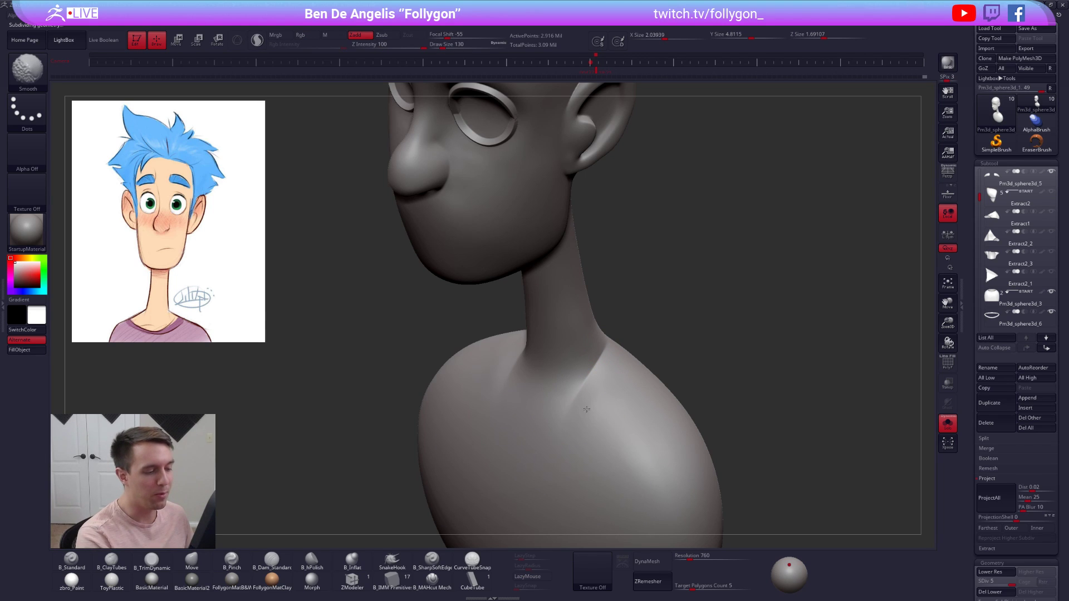
- Refine the neck-to-shoulder crease in profile with the bust lowered to subdivision level 3
{"action": "mouse_move", "coordinate": [576, 414]}
{"action": "right_mouse_down"}
{"action": "mouse_move", "coordinate": [573, 386]}
{"action": "mouse_move", "coordinate": [631, 412]}
{"action": "mouse_move", "coordinate": [639, 369]}
{"action": "right_mouse_up"}
{"action": "key", "text": "shift+d"}
{"action": "key", "text": "shift+d"}
{"action": "mouse_move", "coordinate": [658, 337]}
{"action": "right_mouse_down"}
{"action": "mouse_move", "coordinate": [687, 343]}
{"action": "mouse_move", "coordinate": [657, 306]}
{"action": "right_mouse_up"}
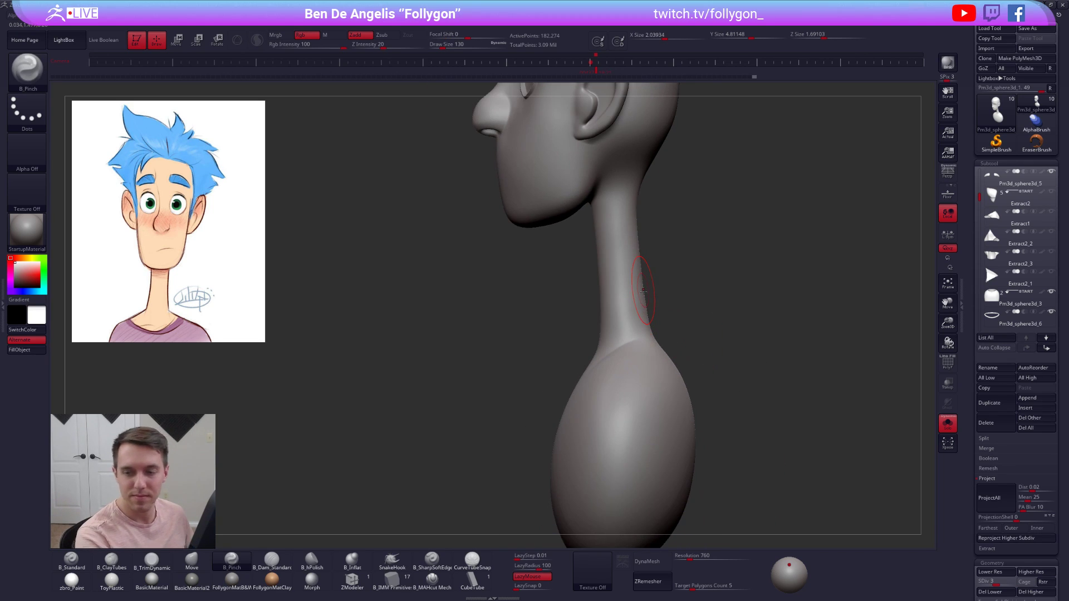
{"action": "key", "text": "d"}
- Flatten and smooth the cheek in front of the ear with a size 61 TrimDynamic brush at subdivision level 3
{"action": "mouse_move", "coordinate": [623, 173]}
{"action": "right_mouse_down"}
{"action": "mouse_move", "coordinate": [584, 221]}
{"action": "mouse_move", "coordinate": [572, 337]}
{"action": "mouse_move", "coordinate": [571, 304]}
{"action": "mouse_move", "coordinate": [549, 287]}
{"action": "mouse_move", "coordinate": [583, 270]}
{"action": "mouse_move", "coordinate": [592, 282]}
{"action": "right_mouse_up"}
{"action": "key", "text": "shift+d"}
{"action": "key", "text": "shift+d"}
{"action": "key", "text": "space"}
{"action": "left_click_drag", "start_coordinate": [593, 281], "coordinate": [593, 250]}
{"action": "key", "text": "3"}
{"action": "key", "text": "space"}
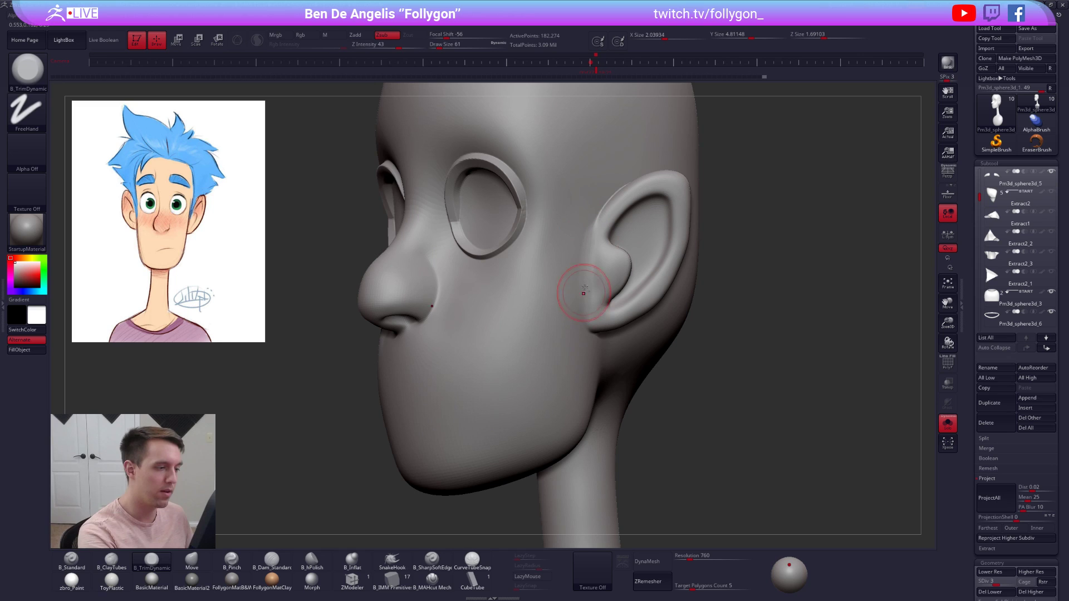
{"action": "key", "text": "shift"}
{"action": "right_click_drag", "start_coordinate": [574, 310], "coordinate": [596, 289]}
- Refine the cheek and eye socket surfaces, then raise the subdivision and smooth them with a size 104 brush
{"action": "key", "text": "space"}
{"action": "left_click_drag", "start_coordinate": [594, 285], "coordinate": [599, 286]}
{"action": "right_click_drag", "start_coordinate": [581, 259], "coordinate": [628, 304], "text": "alt"}
{"action": "key", "text": "space"}
{"action": "left_click_drag", "start_coordinate": [632, 306], "coordinate": [638, 307]}
{"action": "right_click_drag", "start_coordinate": [603, 270], "coordinate": [578, 241]}
{"action": "key", "text": "d"}
{"action": "key", "text": "shift"}
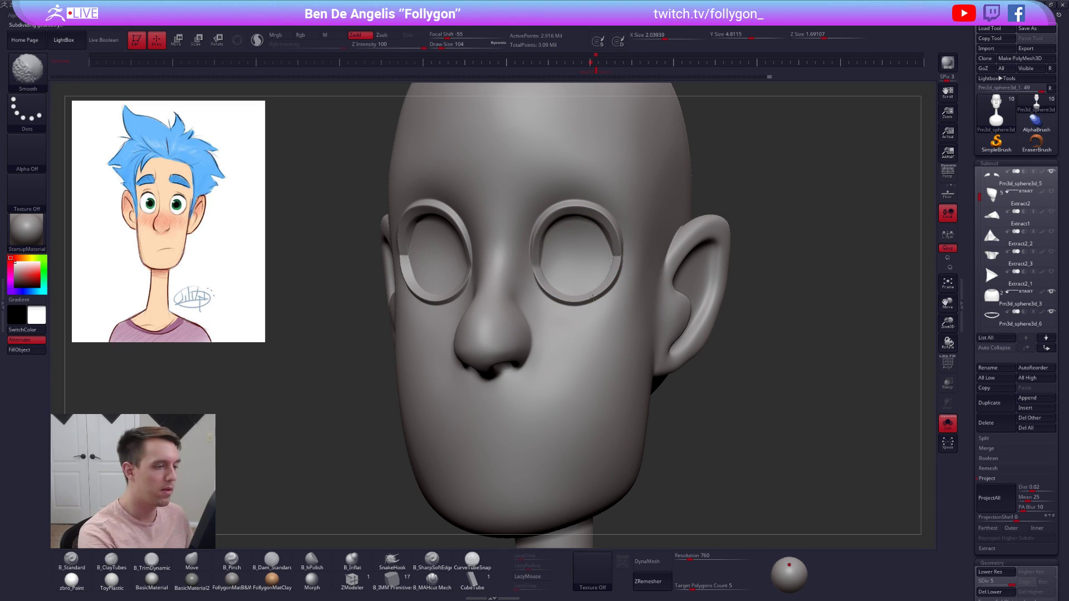
- Show the other subtools and smooth beneath the eye rims with a size 74 brush at subdivision level 4
{"action": "right_click_drag", "start_coordinate": [594, 254], "coordinate": [608, 289], "text": "shift"}
{"action": "key", "text": "space"}
{"action": "left_click_drag", "start_coordinate": [626, 333], "coordinate": [610, 333]}
{"action": "right_click_drag", "start_coordinate": [601, 337], "coordinate": [585, 361], "text": "ctrl"}
{"action": "key", "text": "shift+d"}
{"action": "left_click_drag", "start_coordinate": [557, 329], "coordinate": [561, 346], "text": "shift"}
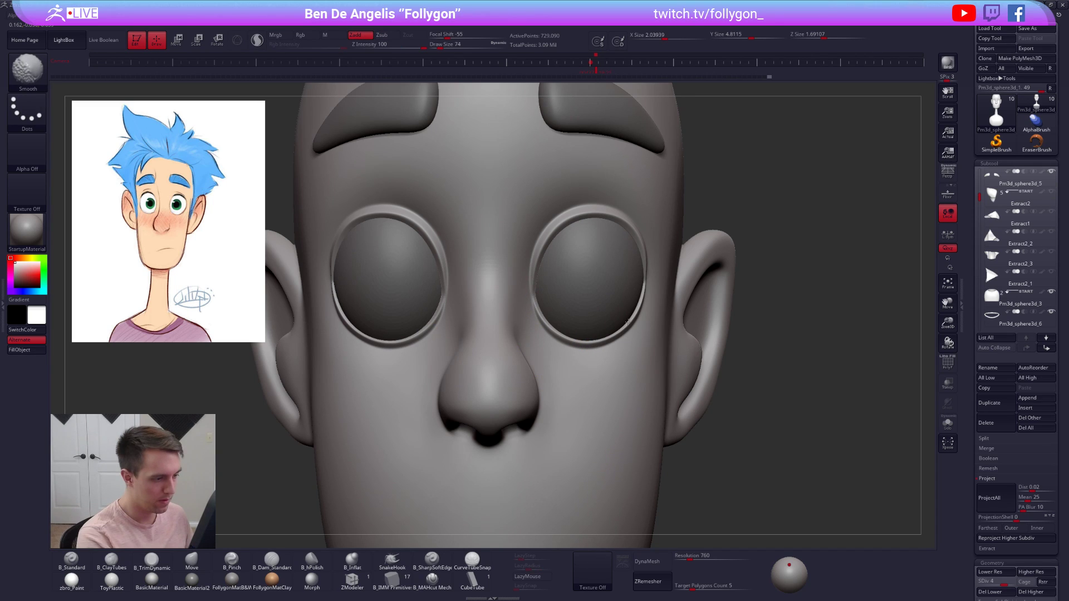
- Smooth the lower eyelid rims and adjoining cheeks at subdivision level 3, checking them from the side and front
{"action": "key", "text": "shift+d"}
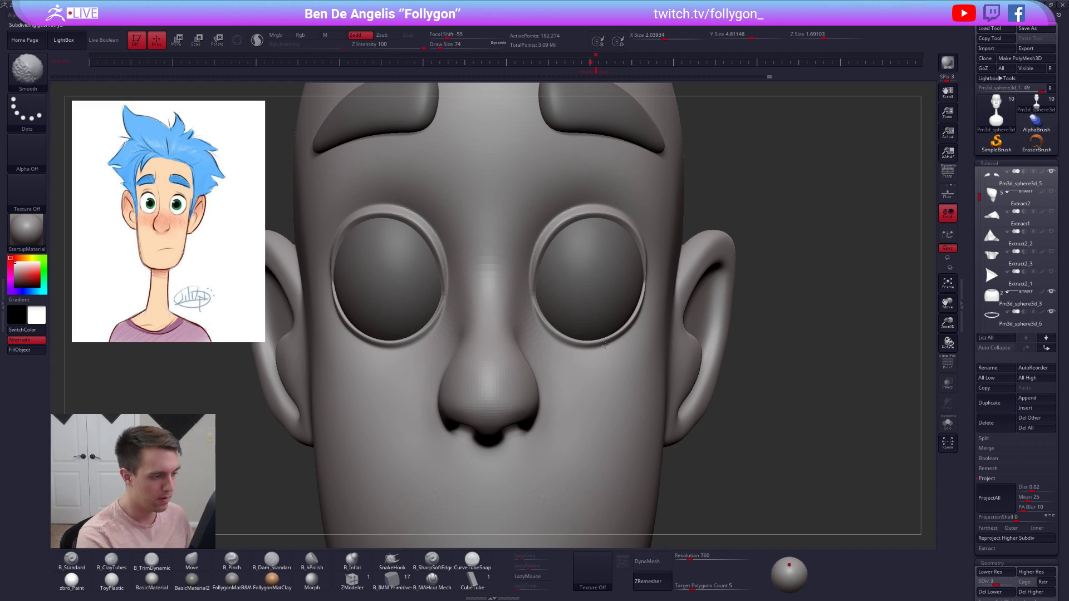
{"action": "mouse_move", "coordinate": [627, 339]}
{"action": "right_mouse_down"}
{"action": "mouse_move", "coordinate": [608, 361]}
{"action": "mouse_move", "coordinate": [585, 353]}
{"action": "right_mouse_up"}
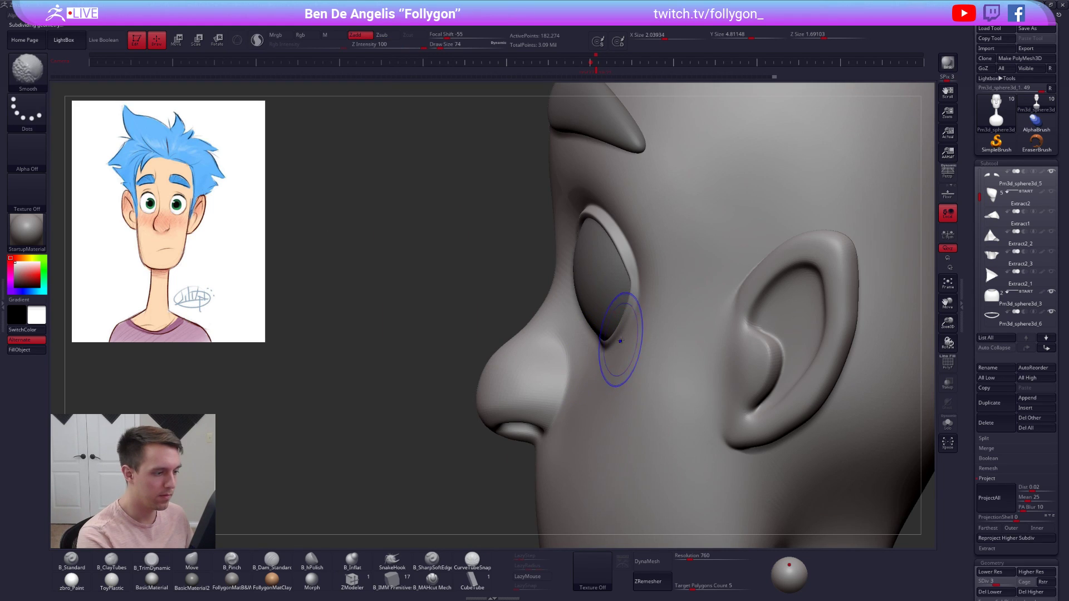
{"action": "mouse_move", "coordinate": [630, 326]}
{"action": "right_mouse_down"}
{"action": "mouse_move", "coordinate": [618, 299]}
{"action": "mouse_move", "coordinate": [643, 329]}
{"action": "right_mouse_up"}
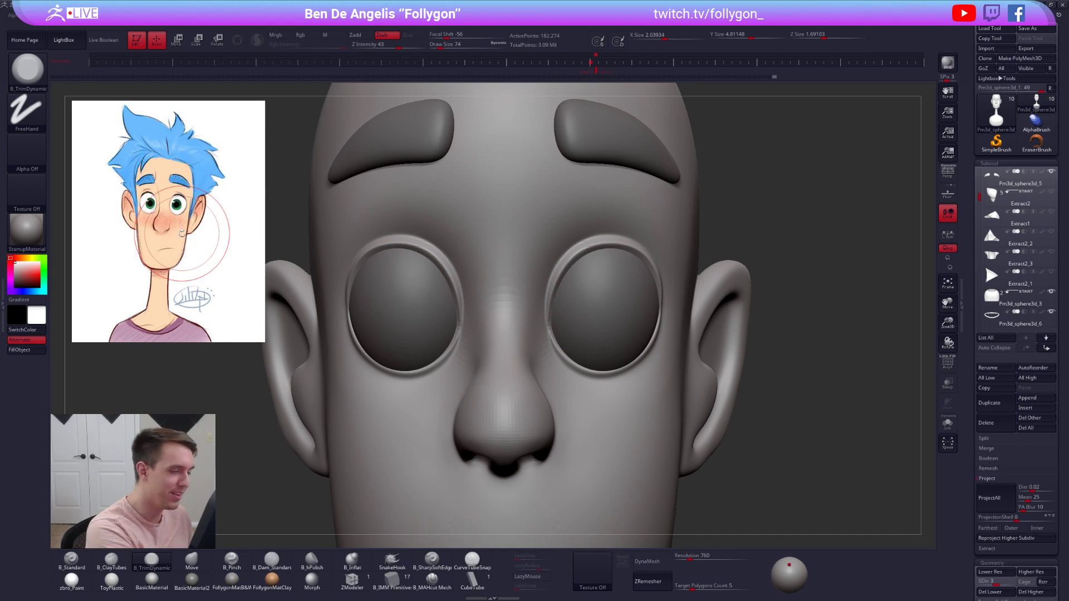
{"action": "mouse_move", "coordinate": [649, 283]}
{"action": "left_mouse_down", "text": "shift"}
{"action": "mouse_move", "coordinate": [607, 247]}
{"action": "mouse_move", "coordinate": [559, 312]}
{"action": "left_mouse_up", "text": "shift"}
{"action": "right_click_drag", "start_coordinate": [598, 327], "coordinate": [598, 290], "text": "ctrl"}
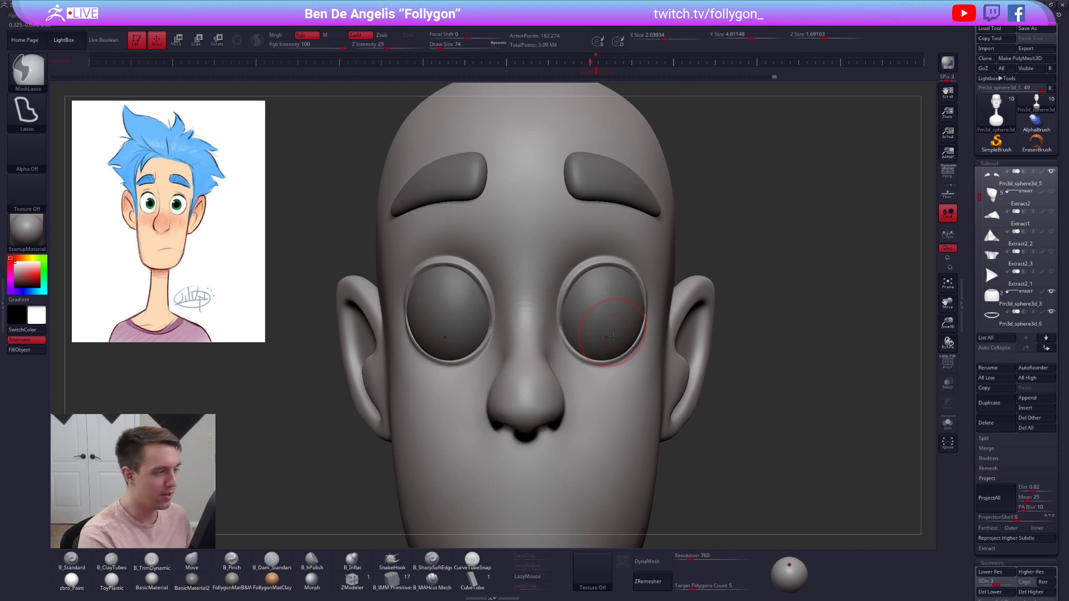
- Reshape the eyelid rims around the eyeballs with the Move brush at subdivision level 2, then return to level 5
{"action": "key", "text": "d"}
{"action": "key", "text": "d"}
{"action": "right_click_drag", "start_coordinate": [616, 336], "coordinate": [562, 328]}
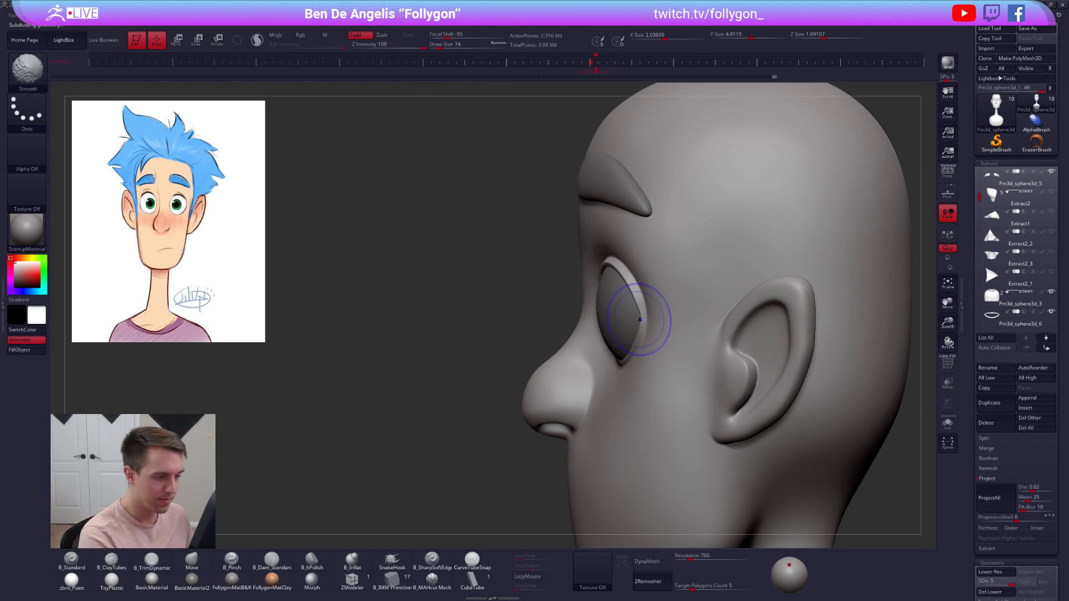
{"action": "key", "text": "shift+d"}
{"action": "key", "text": "shift+d"}
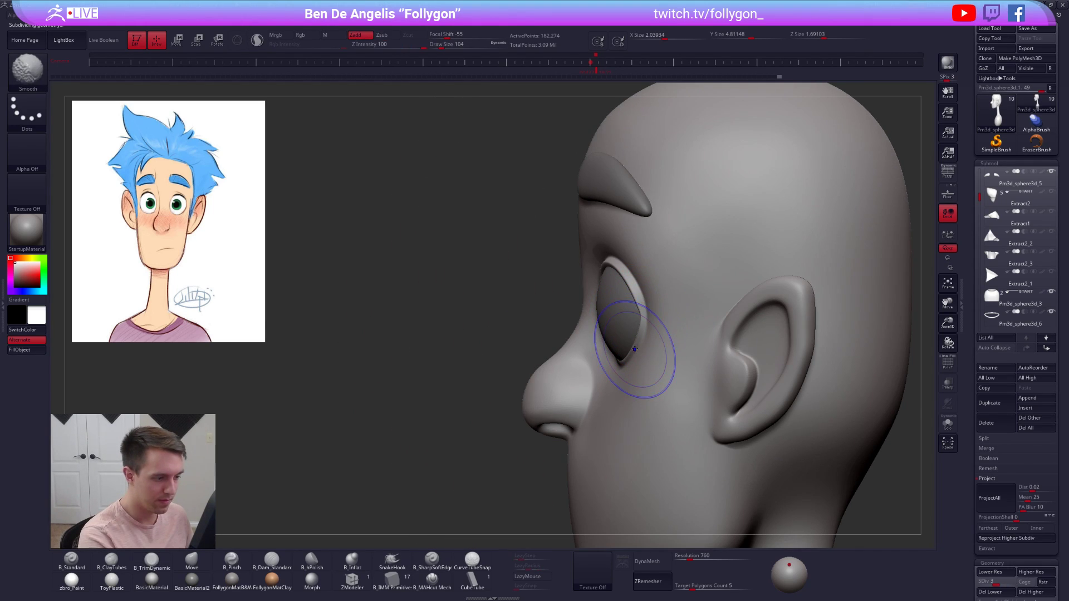
{"action": "key", "text": "shift+d"}
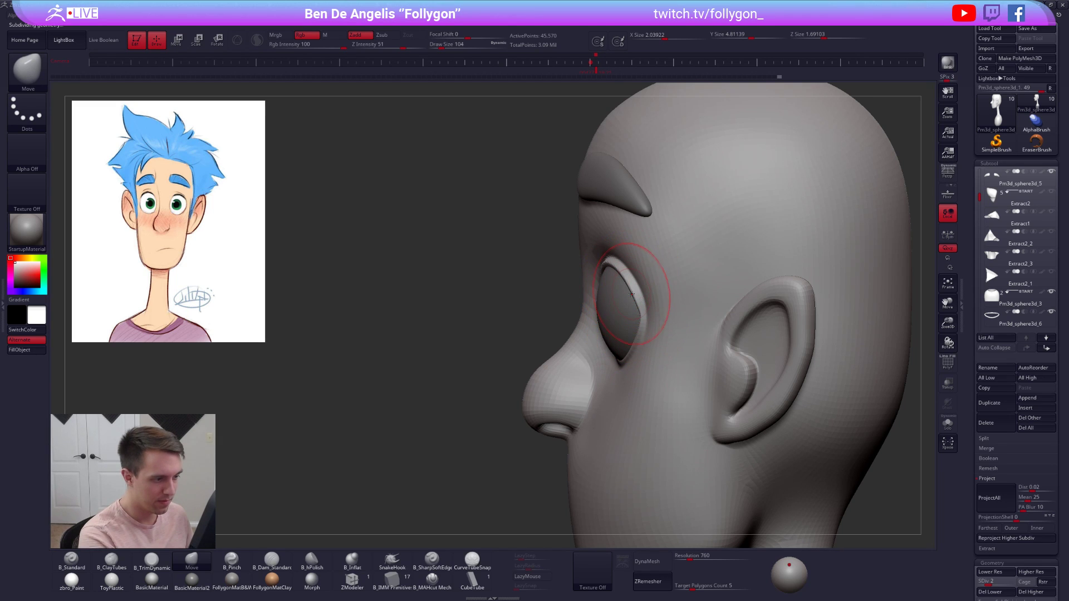
{"action": "right_click_drag", "start_coordinate": [633, 294], "coordinate": [676, 290]}
{"action": "mouse_move", "coordinate": [580, 293]}
{"action": "right_mouse_down"}
{"action": "mouse_move", "coordinate": [570, 282]}
{"action": "mouse_move", "coordinate": [611, 347]}
{"action": "right_mouse_up"}
{"action": "key", "text": "d"}
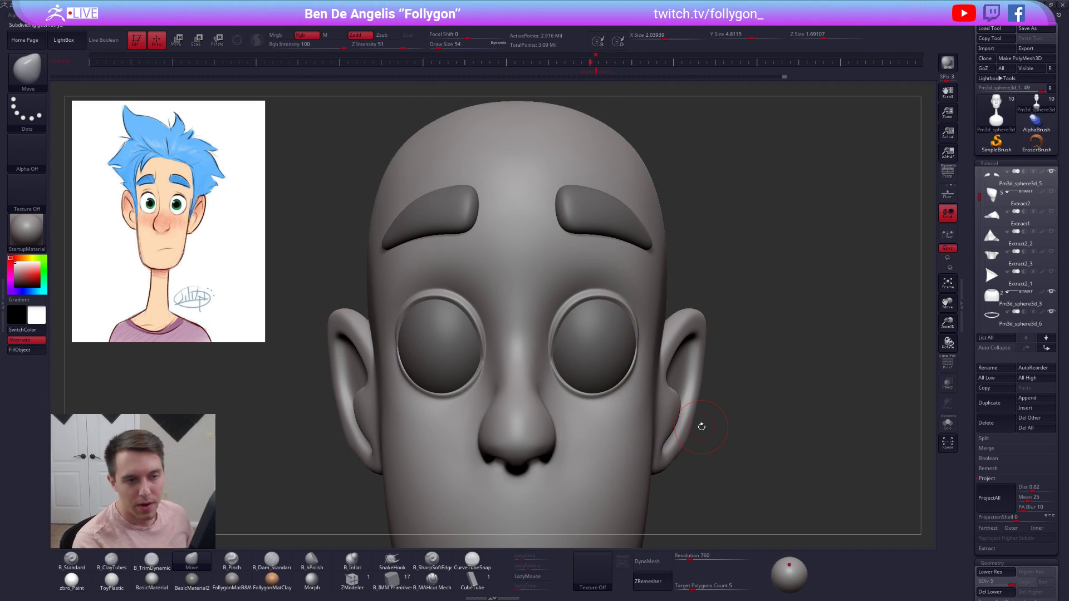
- Select the eyeballs subtool and duplicate it, then collapse the projection settings
{"action": "scroll", "coordinate": [985, 263], "scroll_direction": "up", "scroll_amount": 2}
{"action": "mouse_move", "coordinate": [1040, 288]}
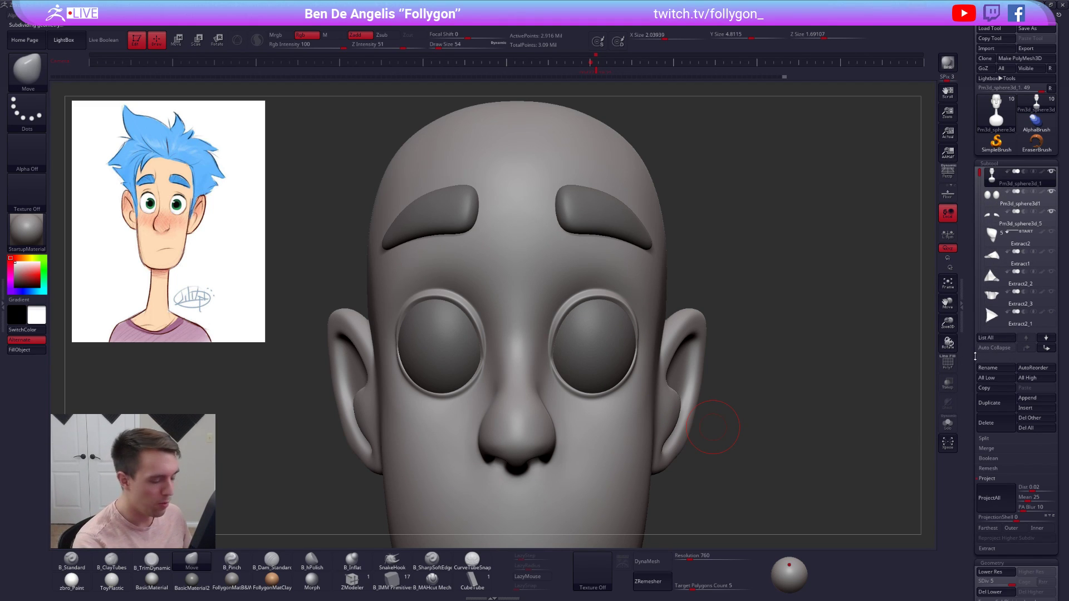
{"action": "key", "text": "alt+Down"}
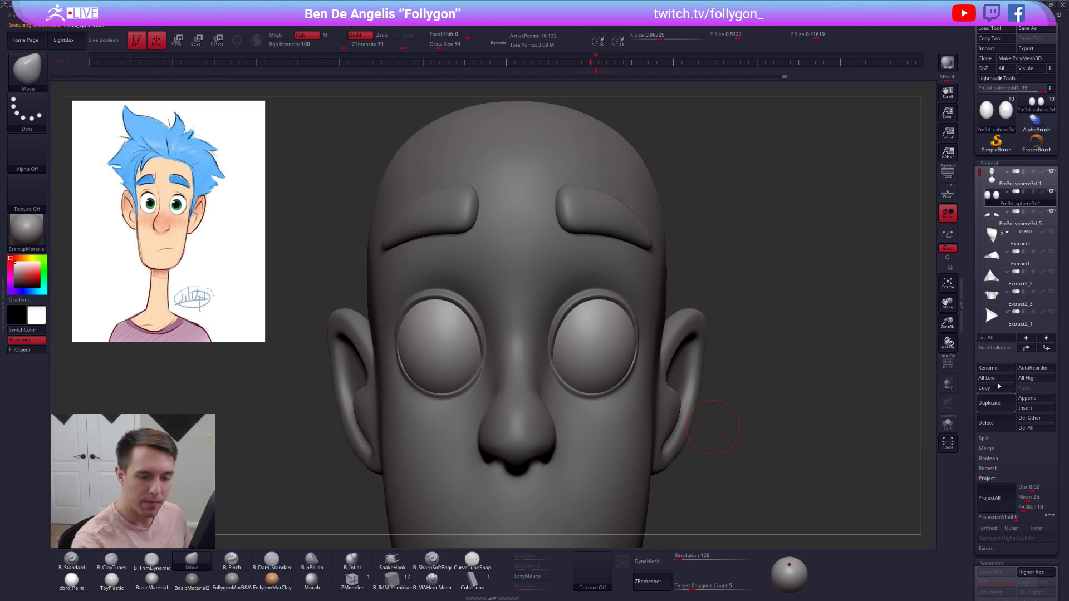
{"action": "left_click", "coordinate": [994, 403]}
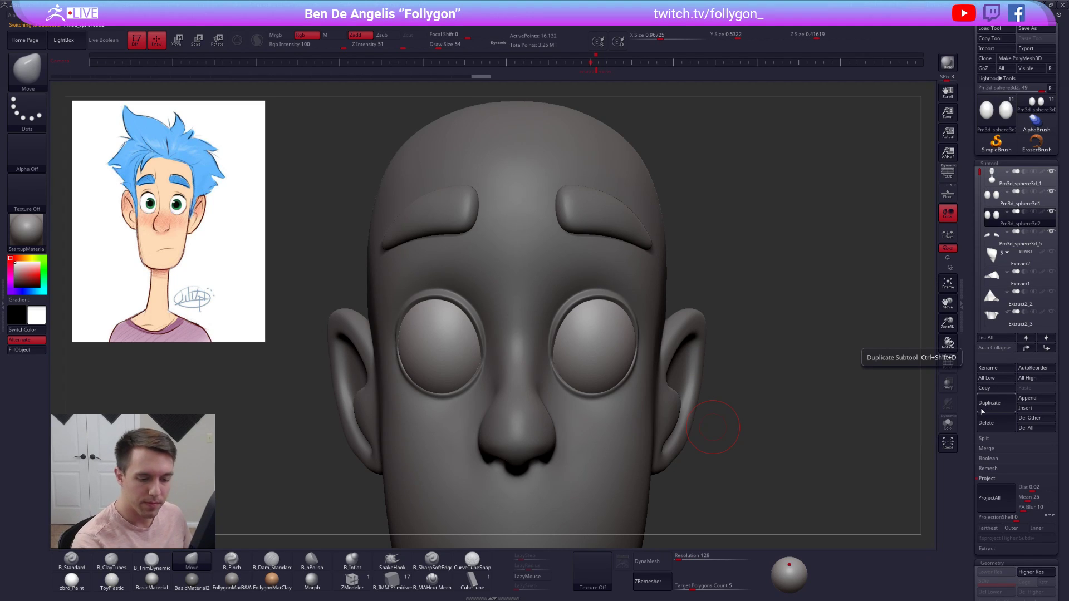
{"action": "left_click", "coordinate": [987, 478]}
- Isolate the duplicated eyeballs and draw a curved CubeTube strip across their upper part at draw size 33
{"action": "left_click", "coordinate": [483, 579]}
{"action": "right_click_drag", "start_coordinate": [589, 324], "coordinate": [587, 299], "text": "ctrl"}
{"action": "key", "text": "s"}
{"action": "left_click_drag", "start_coordinate": [587, 299], "coordinate": [583, 299]}
{"action": "scroll", "coordinate": [581, 311], "scroll_direction": "up", "scroll_amount": 3}
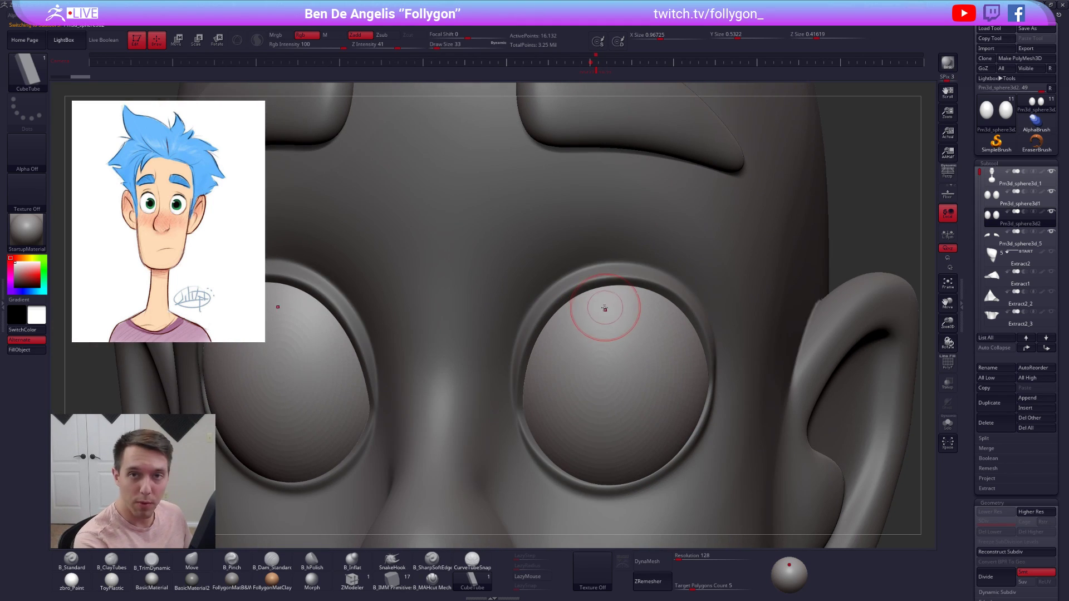
{"action": "right_click_drag", "start_coordinate": [593, 336], "coordinate": [574, 328]}
{"action": "key", "text": "alt+s"}
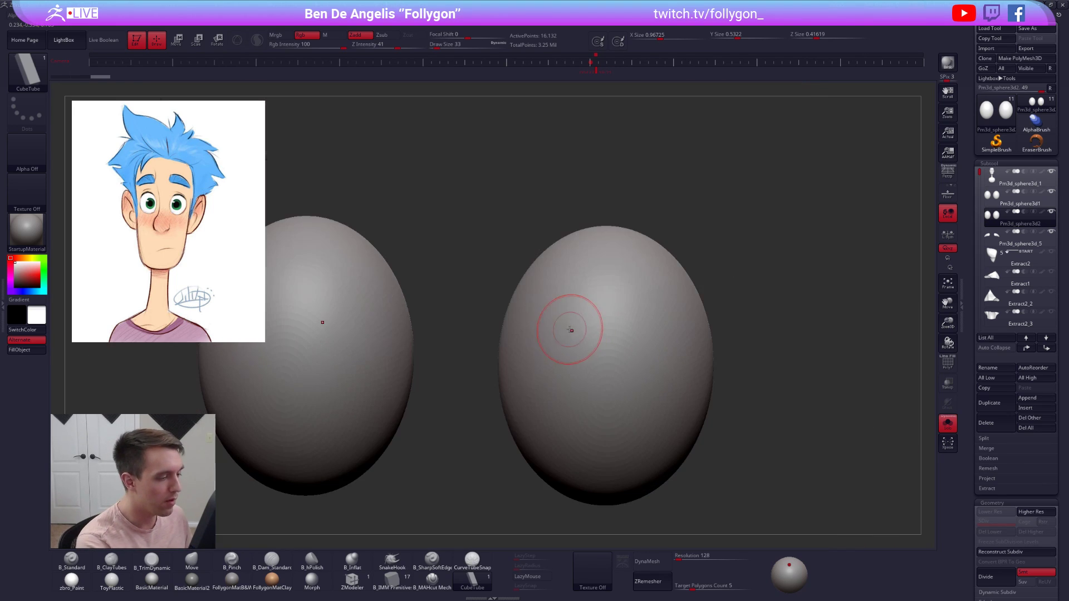
{"action": "left_click_drag", "start_coordinate": [673, 343], "coordinate": [673, 344]}
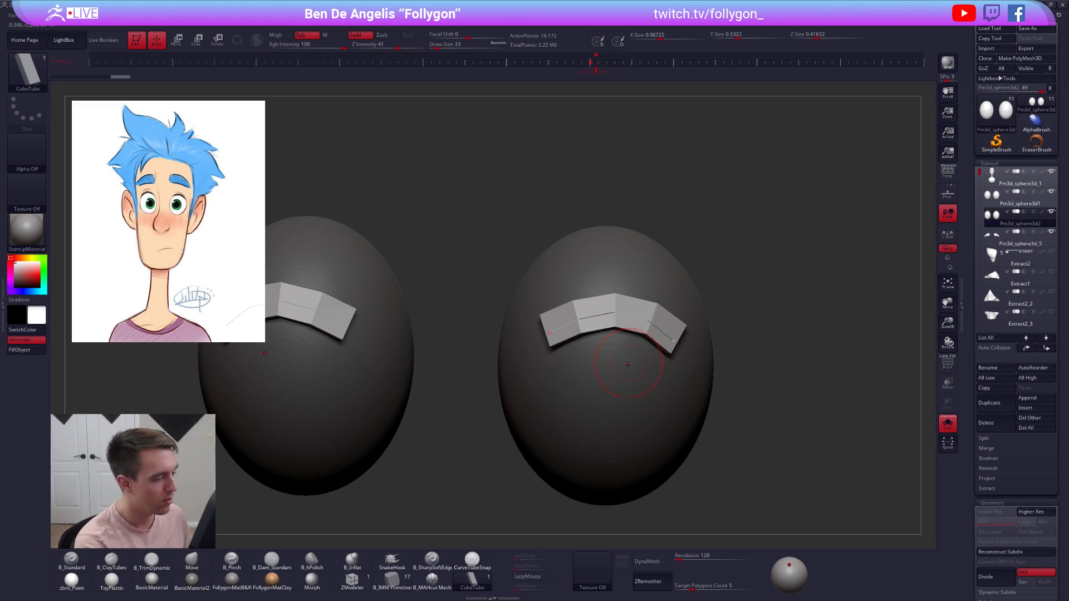
- Compare the strip with the eyelid rims, then rebuild its curve as a thinner tube at draw size 14
{"action": "right_click_drag", "start_coordinate": [645, 358], "coordinate": [657, 333]}
{"action": "key", "text": "ctrl+shift+s"}
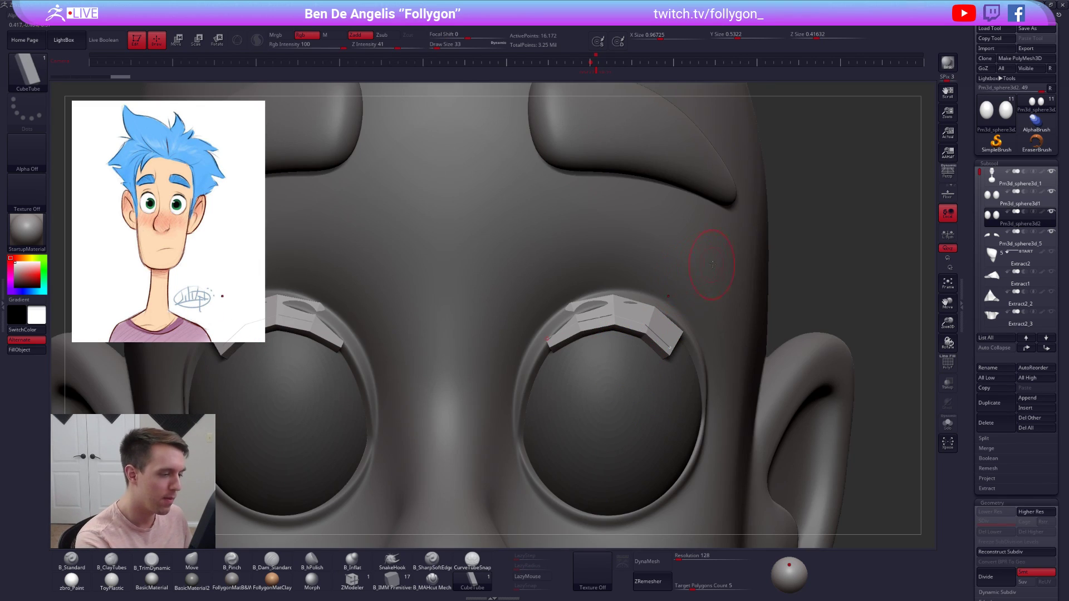
{"action": "key", "text": "ctrl+shift+s"}
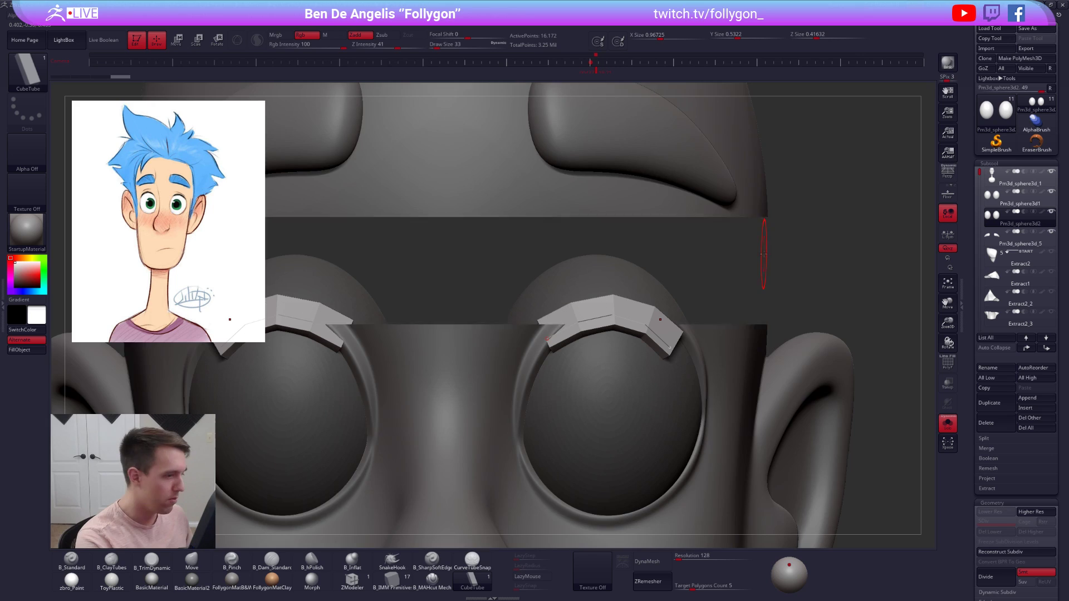
{"action": "key", "text": "space"}
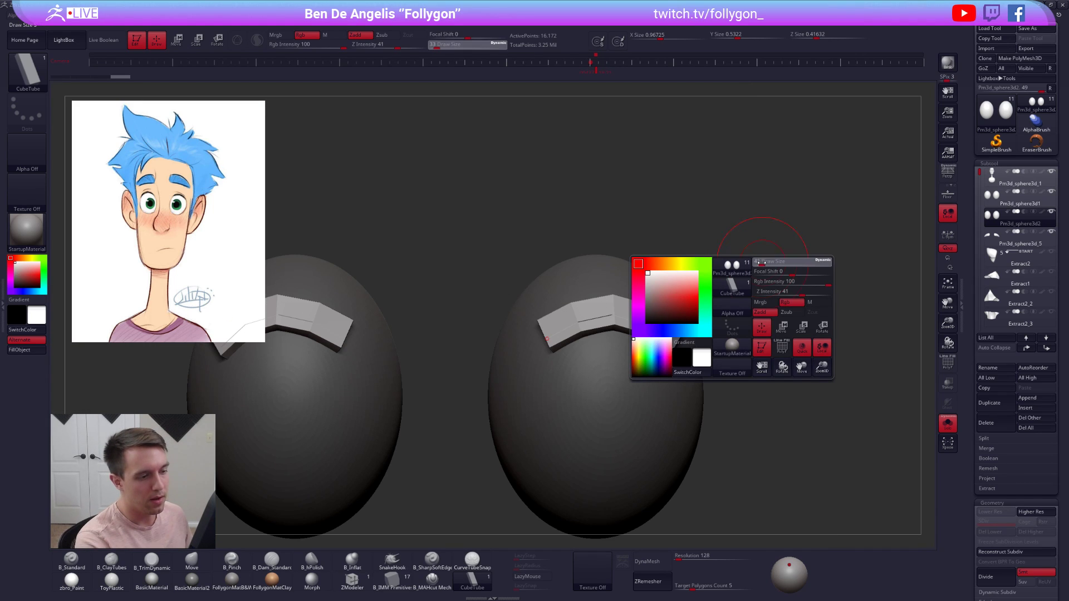
{"action": "left_click_drag", "start_coordinate": [759, 261], "coordinate": [756, 262]}
{"action": "left_click", "coordinate": [625, 303]}
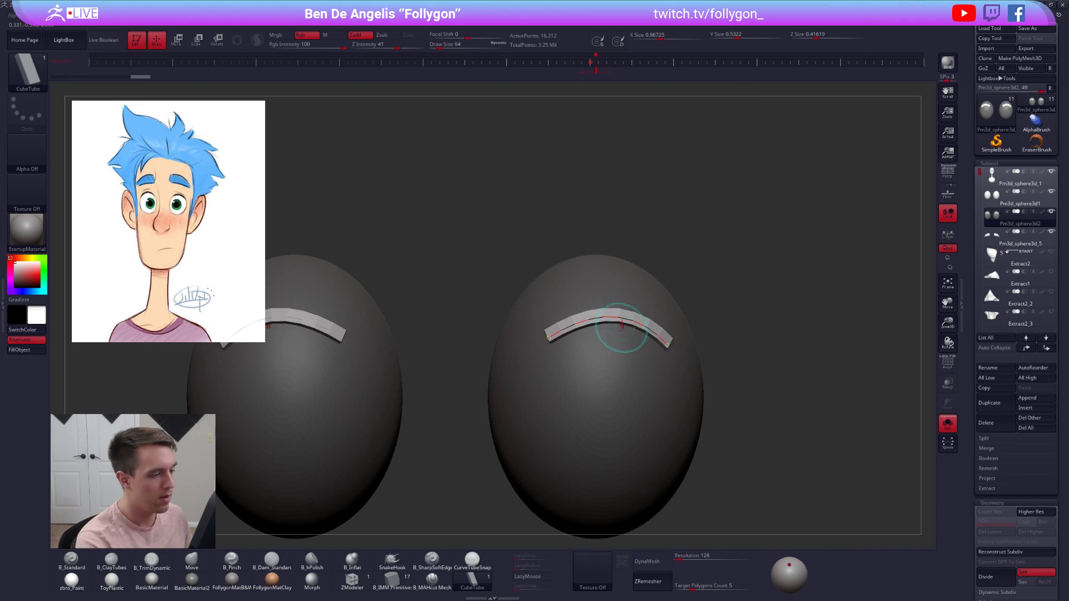
- Hide the duplicated eyeballs so only the thin tube strips remain, and delete the hidden geometry
{"action": "key", "text": "ctrl+shift+s"}
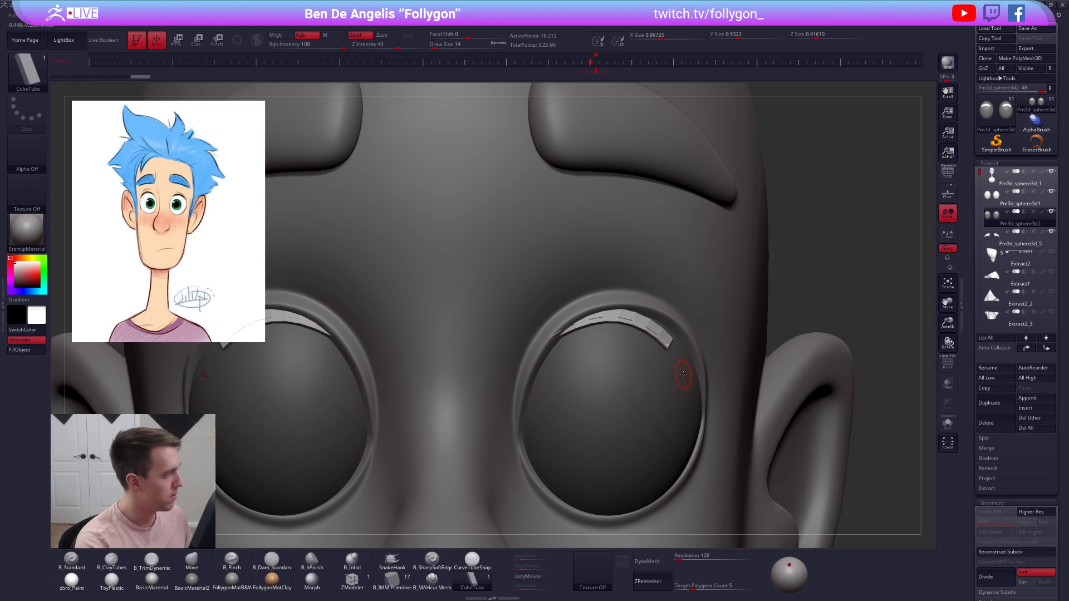
{"action": "key", "text": "ctrl+shift+s"}
{"action": "key", "text": "shift+f"}
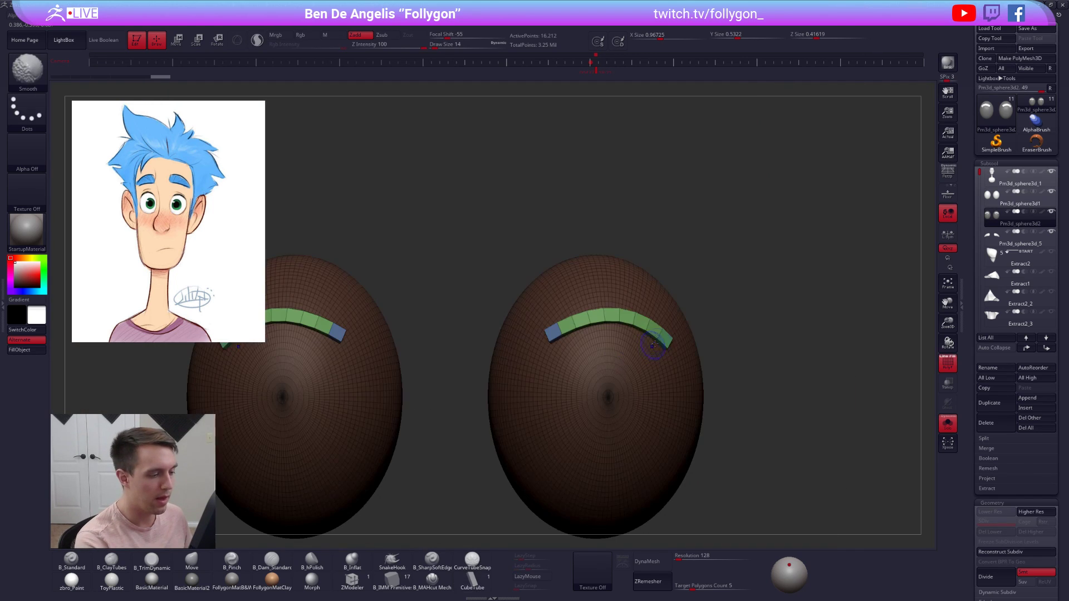
{"action": "left_click", "coordinate": [663, 328], "text": "ctrl+shift"}
{"action": "key", "text": "space"}
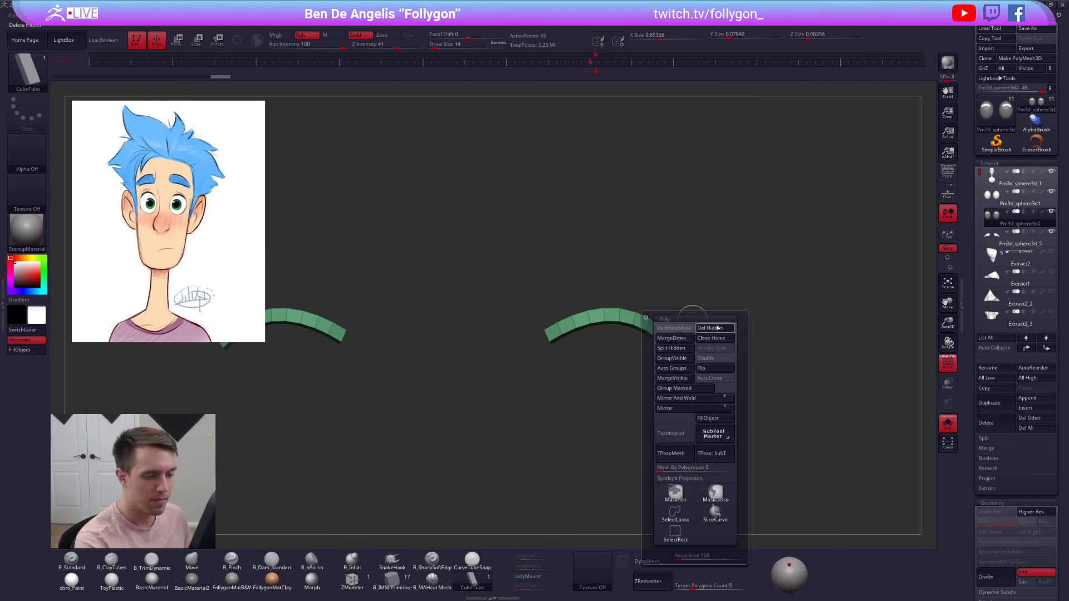
{"action": "left_click", "coordinate": [716, 329]}
- Fit the strips beneath the upper eyelid rims with a size 104 Move brush and save the project
{"action": "key", "text": "b"}
{"action": "key", "text": "m"}
{"action": "key", "text": "v"}
{"action": "key", "text": "space"}
{"action": "left_click_drag", "start_coordinate": [650, 321], "coordinate": [656, 325]}
{"action": "right_click_drag", "start_coordinate": [656, 325], "coordinate": [643, 339]}
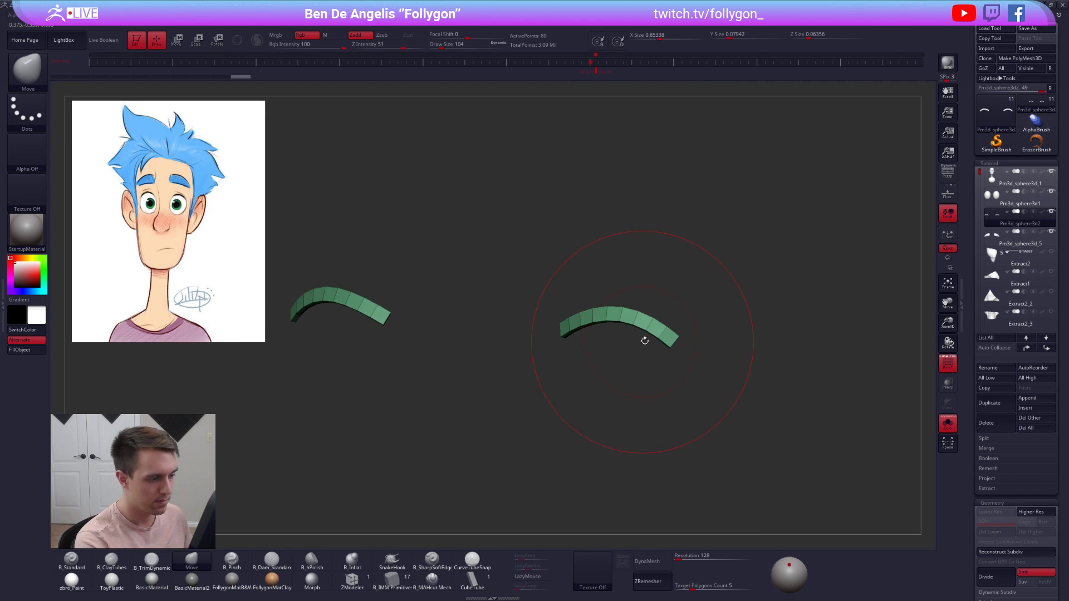
{"action": "key", "text": "ctrl+shift+s"}
{"action": "left_click_drag", "start_coordinate": [660, 336], "coordinate": [668, 335]}
{"action": "right_click_drag", "start_coordinate": [669, 334], "coordinate": [679, 335]}
{"action": "left_click_drag", "start_coordinate": [680, 336], "coordinate": [690, 341]}
{"action": "key", "text": "ctrl+s"}
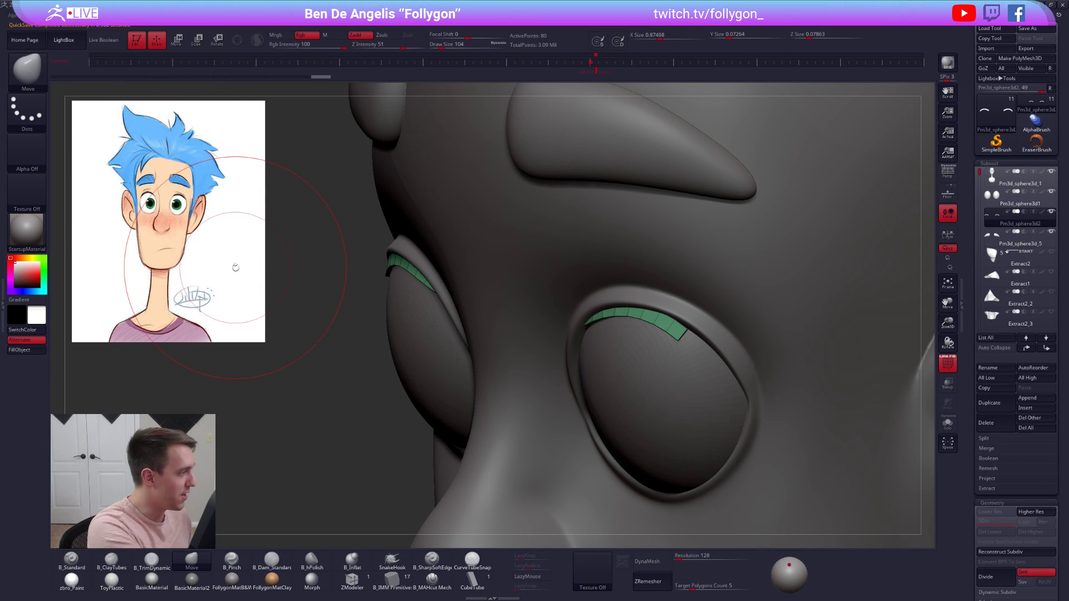
- Adjust the strips against the eyeballs' outer upper curve using smaller Move brushes of size 61 and 49
{"action": "key", "text": "space"}
{"action": "left_click_drag", "start_coordinate": [672, 341], "coordinate": [689, 345]}
{"action": "key", "text": "space"}
{"action": "right_click_drag", "start_coordinate": [690, 357], "coordinate": [686, 377], "text": "alt"}
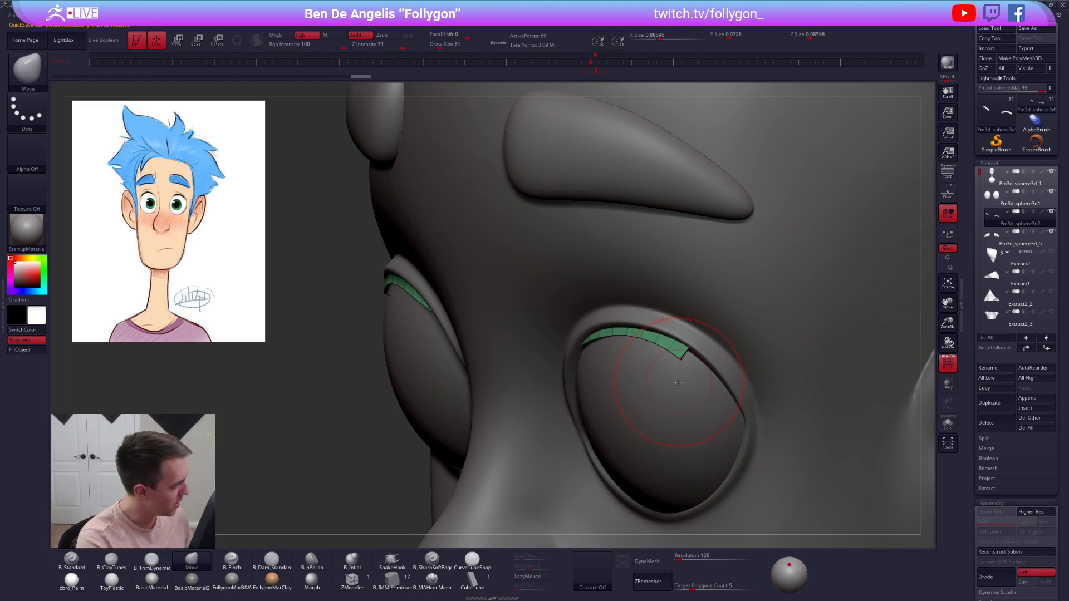
{"action": "right_click_drag", "start_coordinate": [673, 388], "coordinate": [607, 387]}
{"action": "key", "text": "space"}
{"action": "left_click_drag", "start_coordinate": [691, 379], "coordinate": [695, 367]}
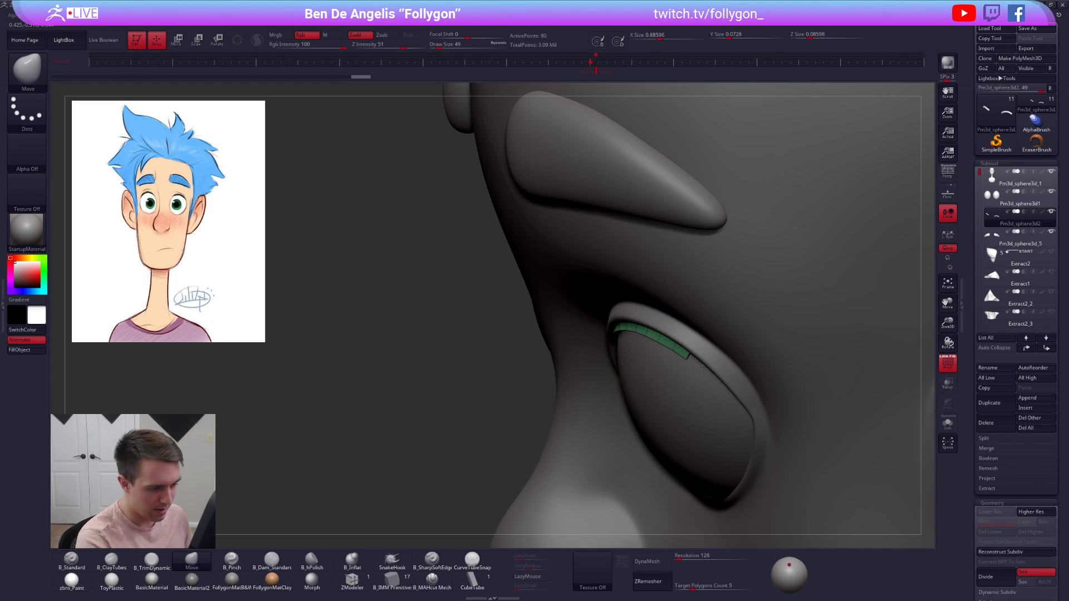
{"action": "right_click_drag", "start_coordinate": [692, 371], "coordinate": [724, 354]}
- Reshape the inner ends of the strips along the eyelid rims with a size 74 Move brush, then reduce it to 29
{"action": "key", "text": "space"}
{"action": "left_click_drag", "start_coordinate": [640, 379], "coordinate": [643, 379]}
{"action": "right_click_drag", "start_coordinate": [637, 356], "coordinate": [562, 365]}
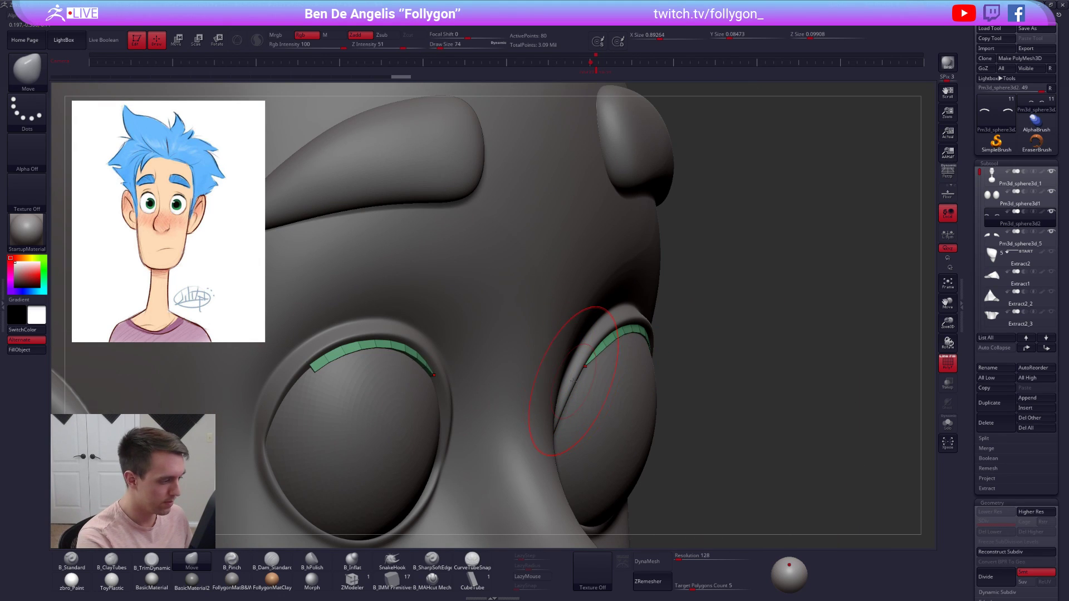
{"action": "key", "text": "shift+s"}
{"action": "left_click_drag", "start_coordinate": [580, 371], "coordinate": [586, 369]}
{"action": "key", "text": "space"}
{"action": "left_click_drag", "start_coordinate": [601, 369], "coordinate": [582, 368]}
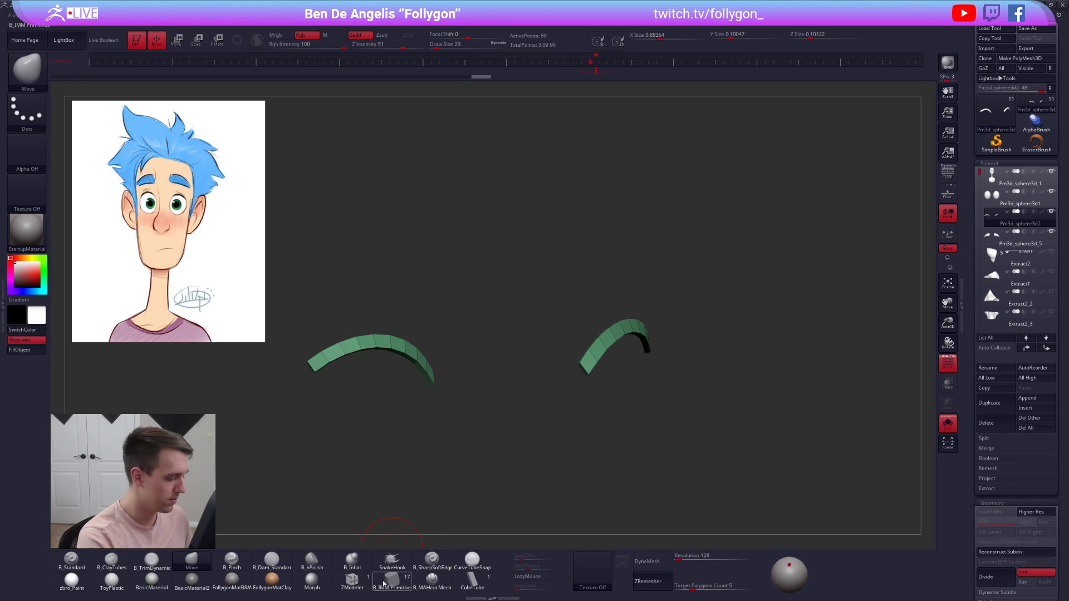
- Delete alternate cross edge loops along the isolated strips with ZModeler to simplify their topology
{"action": "left_click", "coordinate": [353, 582]}
{"action": "mouse_move", "coordinate": [613, 343]}
{"action": "right_mouse_down"}
{"action": "mouse_move", "coordinate": [596, 353]}
{"action": "mouse_move", "coordinate": [567, 334]}
{"action": "mouse_move", "coordinate": [590, 384]}
{"action": "right_mouse_up"}
{"action": "key", "text": "space"}
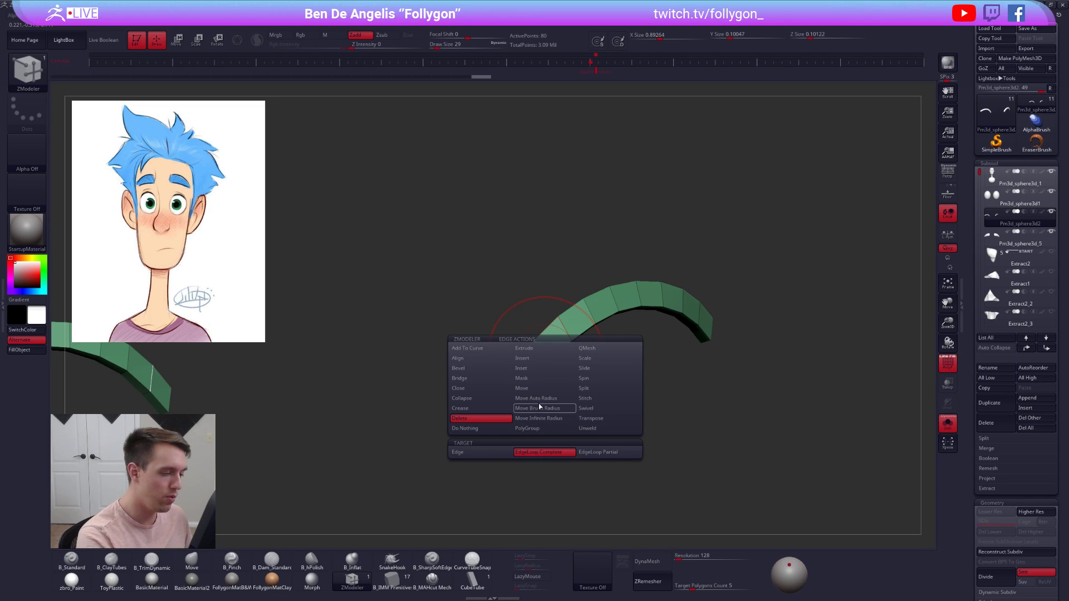
{"action": "left_click", "coordinate": [543, 351]}
{"action": "mouse_move", "coordinate": [544, 351]}
{"action": "right_mouse_down", "text": "alt"}
{"action": "mouse_move", "coordinate": [522, 371]}
{"action": "mouse_move", "coordinate": [562, 344]}
{"action": "right_mouse_up", "text": "alt"}
{"action": "left_click", "coordinate": [569, 338]}
{"action": "left_click", "coordinate": [632, 314]}
{"action": "left_click", "coordinate": [693, 312]}
{"action": "right_click_drag", "start_coordinate": [740, 327], "coordinate": [656, 310]}
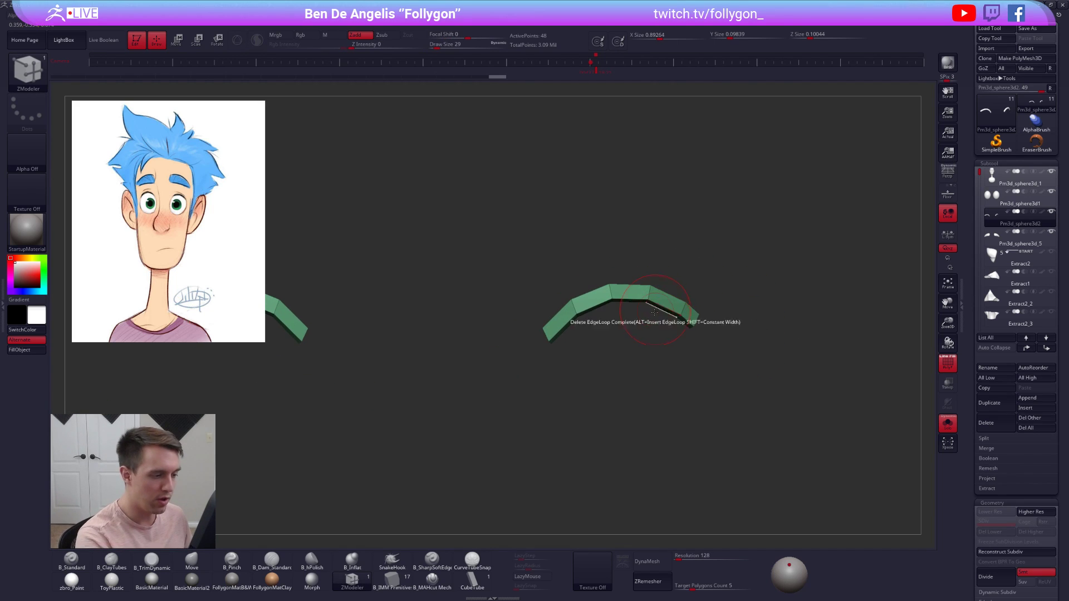
{"action": "key", "text": "alt+s"}
{"action": "key", "text": "b"}
{"action": "key", "text": "m"}
{"action": "key", "text": "v"}
{"action": "key", "text": "s"}
{"action": "left_click_drag", "start_coordinate": [655, 305], "coordinate": [656, 300]}
{"action": "key", "text": "s"}
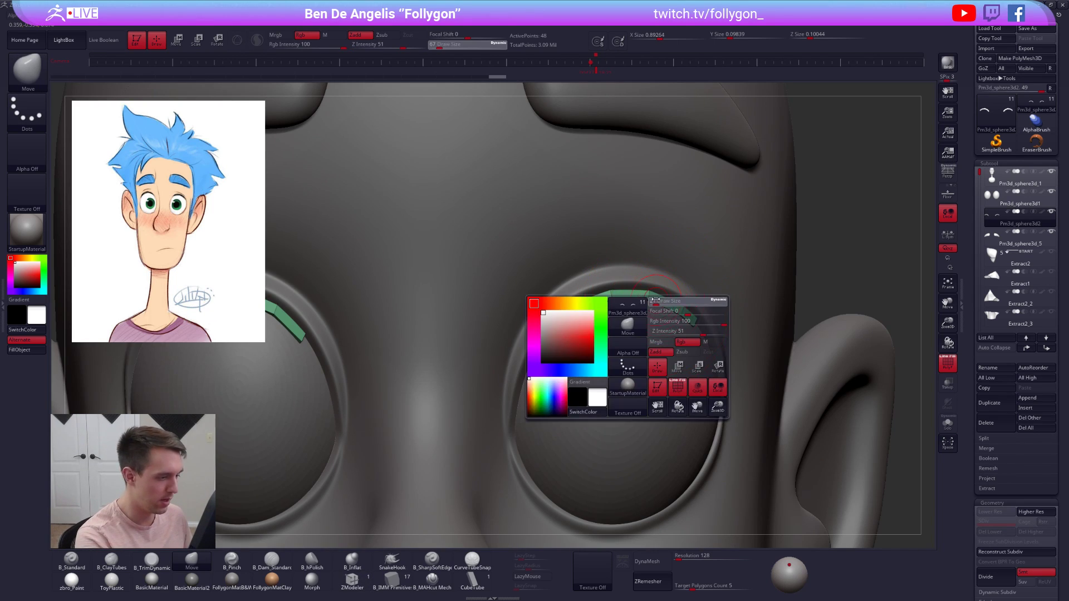
- Crease the lengthwise edges of the isolated strip with ZModeler, checking the result with dynamic subdivision
{"action": "key", "text": "b"}
{"action": "key", "text": "z"}
{"action": "key", "text": "m"}
{"action": "key", "text": "alt+s"}
{"action": "mouse_move", "coordinate": [543, 334]}
{"action": "right_mouse_down", "text": "ctrl"}
{"action": "mouse_move", "coordinate": [570, 318]}
{"action": "mouse_move", "coordinate": [574, 329]}
{"action": "mouse_move", "coordinate": [561, 328]}
{"action": "right_mouse_up", "text": "ctrl"}
{"action": "key", "text": "shift+f"}
{"action": "key", "text": "shift+f"}
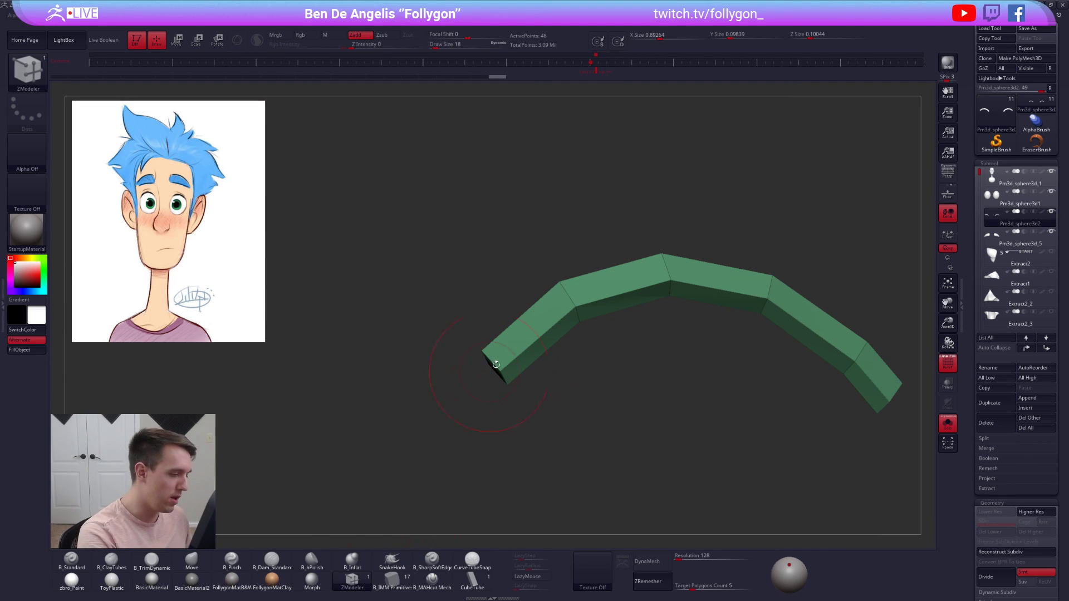
{"action": "key", "text": "space"}
{"action": "left_click", "coordinate": [468, 401]}
{"action": "left_click", "coordinate": [541, 336]}
{"action": "key", "text": "d"}
{"action": "key", "text": "shift+d"}
{"action": "left_click", "coordinate": [538, 358]}
{"action": "key", "text": "d"}
{"action": "key", "text": "shift+d"}
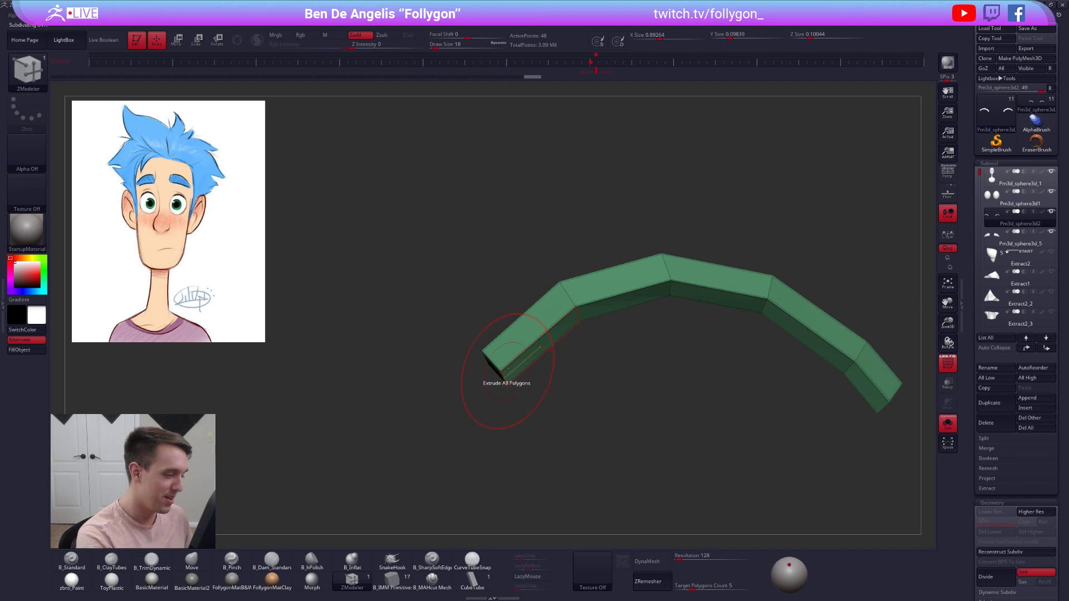
- Crease the remaining edges at the strip's end and underside, and turn on dynamic subdivision to check them
{"action": "left_click", "coordinate": [504, 377]}
{"action": "key", "text": "d"}
{"action": "left_click_drag", "start_coordinate": [473, 401], "coordinate": [407, 357]}
{"action": "key", "text": "shift+d"}
{"action": "left_click", "coordinate": [656, 327]}
{"action": "key", "text": "d"}
{"action": "left_click_drag", "start_coordinate": [612, 362], "coordinate": [635, 323]}
- Hide the wireframe, show all subtools and fit the smoothed strips to the eyelid rims with a size 43 Move brush
{"action": "key", "text": "shift+f"}
{"action": "key", "text": "alt+s"}
{"action": "key", "text": "b"}
{"action": "key", "text": "m"}
{"action": "key", "text": "v"}
{"action": "right_click_drag", "start_coordinate": [575, 329], "coordinate": [557, 289]}
{"action": "key", "text": "s"}
{"action": "left_click_drag", "start_coordinate": [556, 291], "coordinate": [562, 293]}
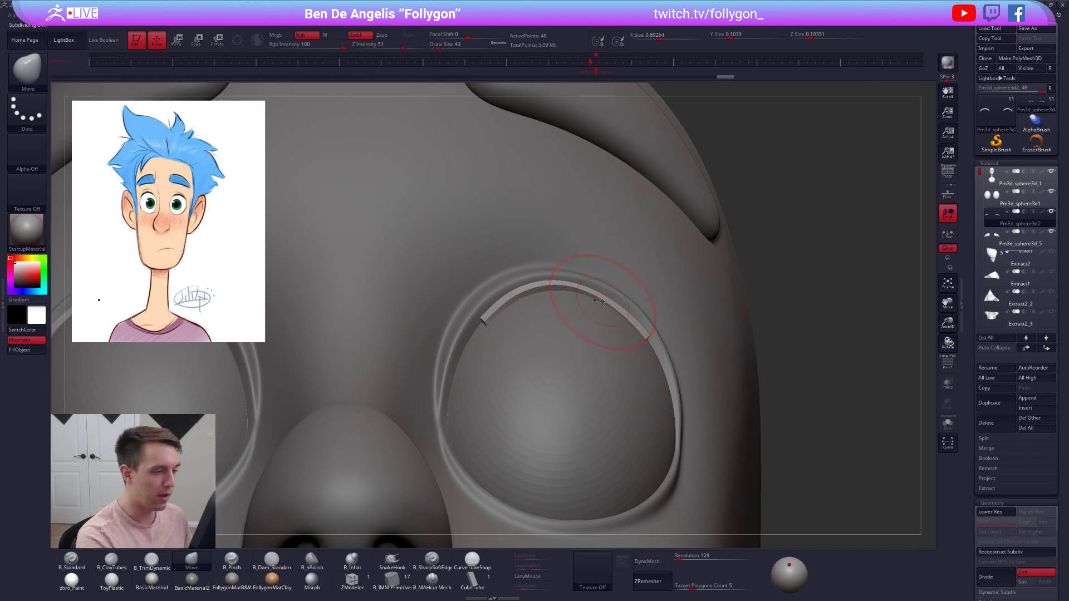
{"action": "mouse_move", "coordinate": [619, 318]}
{"action": "right_mouse_down"}
{"action": "mouse_move", "coordinate": [596, 345]}
{"action": "mouse_move", "coordinate": [650, 342]}
{"action": "mouse_move", "coordinate": [624, 389]}
{"action": "right_mouse_up"}
- Isolate the strips, turn off dynamic subdivision and adjust the points at one end with a size 9 Move brush
{"action": "key", "text": "space"}
{"action": "left_click_drag", "start_coordinate": [675, 360], "coordinate": [667, 360]}
{"action": "key", "text": "alt+s"}
{"action": "mouse_move", "coordinate": [640, 330]}
{"action": "right_mouse_down"}
{"action": "mouse_move", "coordinate": [663, 339]}
{"action": "mouse_move", "coordinate": [661, 323]}
{"action": "right_mouse_up"}
{"action": "key", "text": "shift+d"}
{"action": "key", "text": "shift+d"}
{"action": "key", "text": "space"}
{"action": "left_click_drag", "start_coordinate": [661, 332], "coordinate": [656, 331]}
{"action": "mouse_move", "coordinate": [656, 327]}
{"action": "right_mouse_down"}
{"action": "mouse_move", "coordinate": [647, 354]}
{"action": "mouse_move", "coordinate": [657, 339]}
{"action": "right_mouse_up"}
{"action": "key", "text": "space"}
{"action": "left_click_drag", "start_coordinate": [656, 347], "coordinate": [651, 346]}
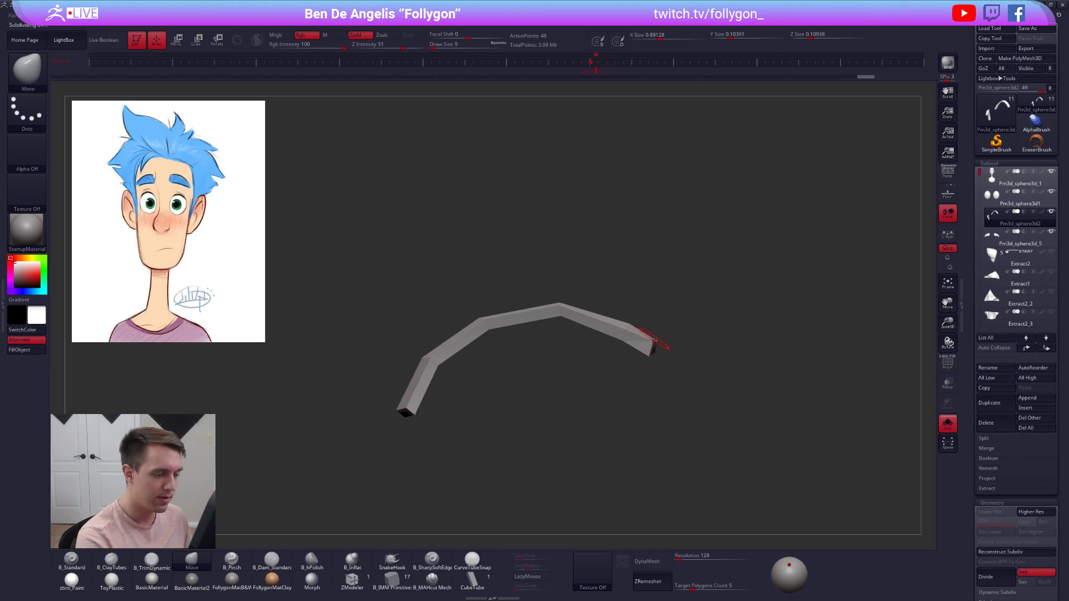
{"action": "right_click_drag", "start_coordinate": [654, 339], "coordinate": [637, 331]}
{"action": "left_click_drag", "start_coordinate": [626, 336], "coordinate": [624, 340]}
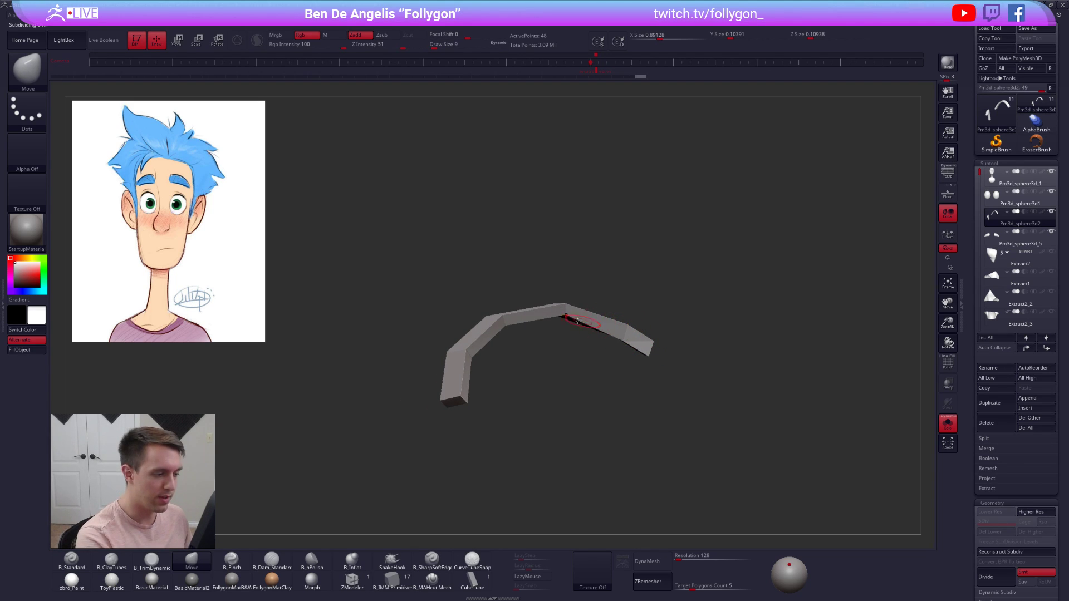
- Reshape the curve of the isolated strips from several angles with a size 38 Move brush
{"action": "key", "text": "space"}
{"action": "left_click_drag", "start_coordinate": [564, 313], "coordinate": [572, 311]}
{"action": "key", "text": "ctrl+space"}
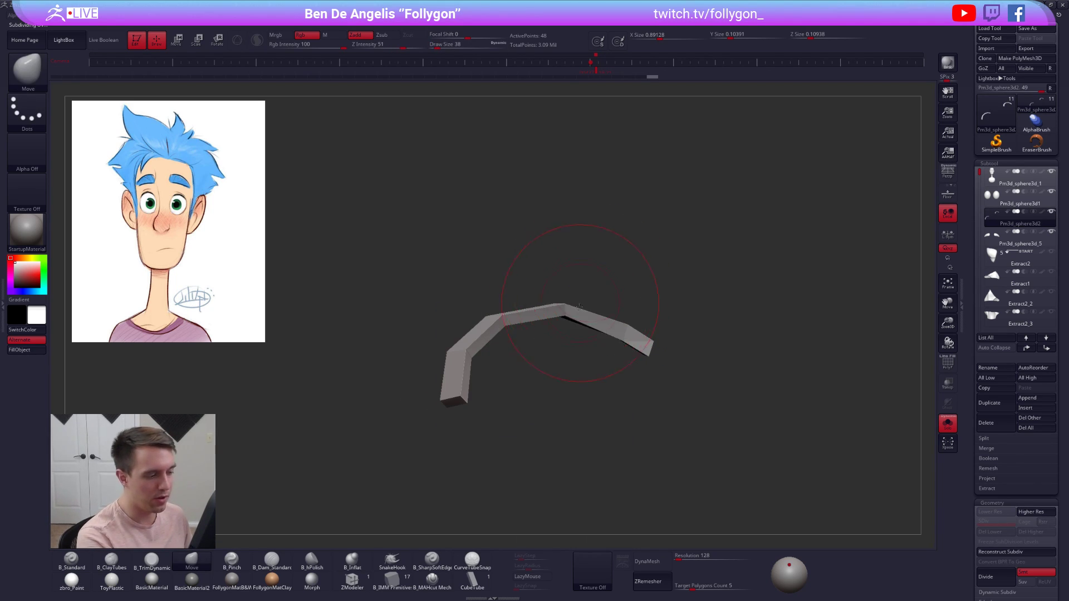
{"action": "right_click_drag", "start_coordinate": [579, 303], "coordinate": [594, 305]}
{"action": "left_click_drag", "start_coordinate": [566, 320], "coordinate": [568, 328]}
{"action": "mouse_move", "coordinate": [636, 337]}
{"action": "right_mouse_down"}
{"action": "mouse_move", "coordinate": [663, 334]}
{"action": "mouse_move", "coordinate": [523, 323]}
{"action": "right_mouse_up"}
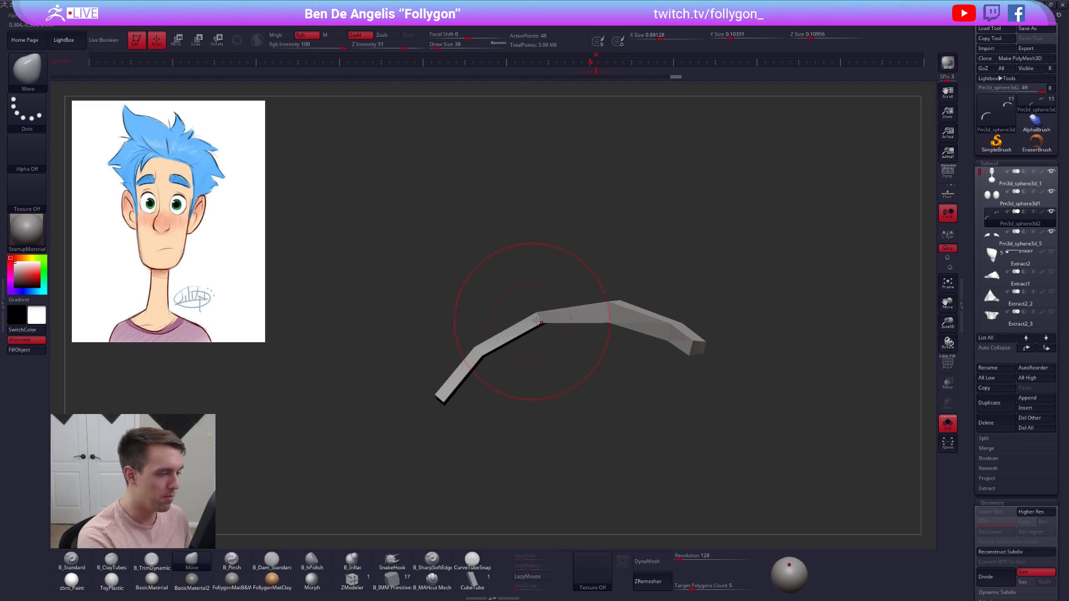
{"action": "left_click_drag", "start_coordinate": [458, 387], "coordinate": [463, 383]}
{"action": "right_click_drag", "start_coordinate": [502, 365], "coordinate": [628, 344]}
- Show all subtools again and fit the outer ends of the strips to the eye openings with a size 25 Move brush
{"action": "key", "text": "space"}
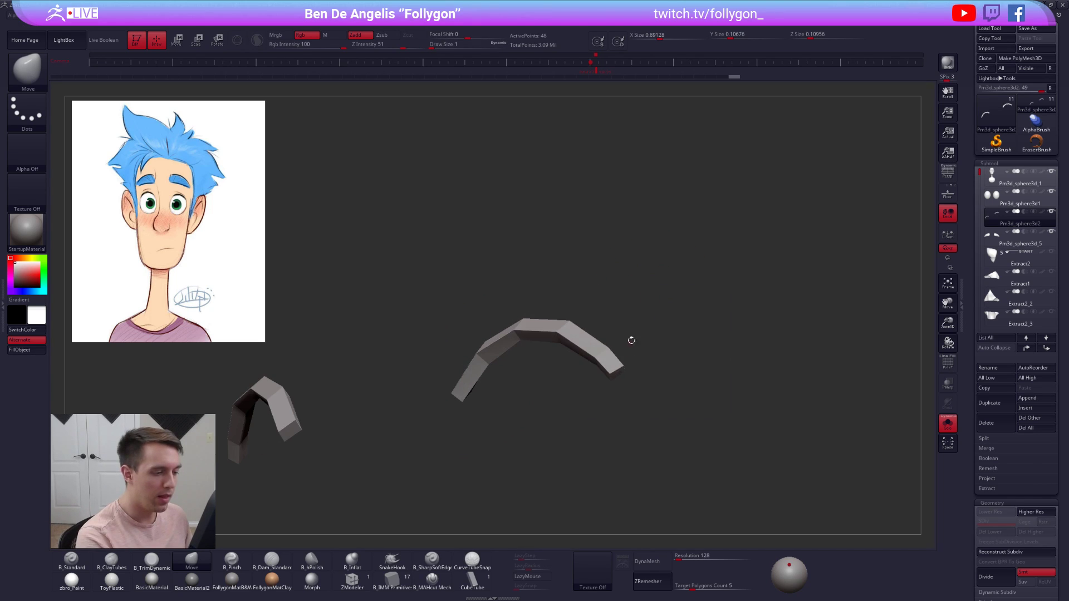
{"action": "key", "text": "space"}
{"action": "left_click_drag", "start_coordinate": [640, 339], "coordinate": [637, 339]}
{"action": "key", "text": "alt+s"}
{"action": "key", "text": "space"}
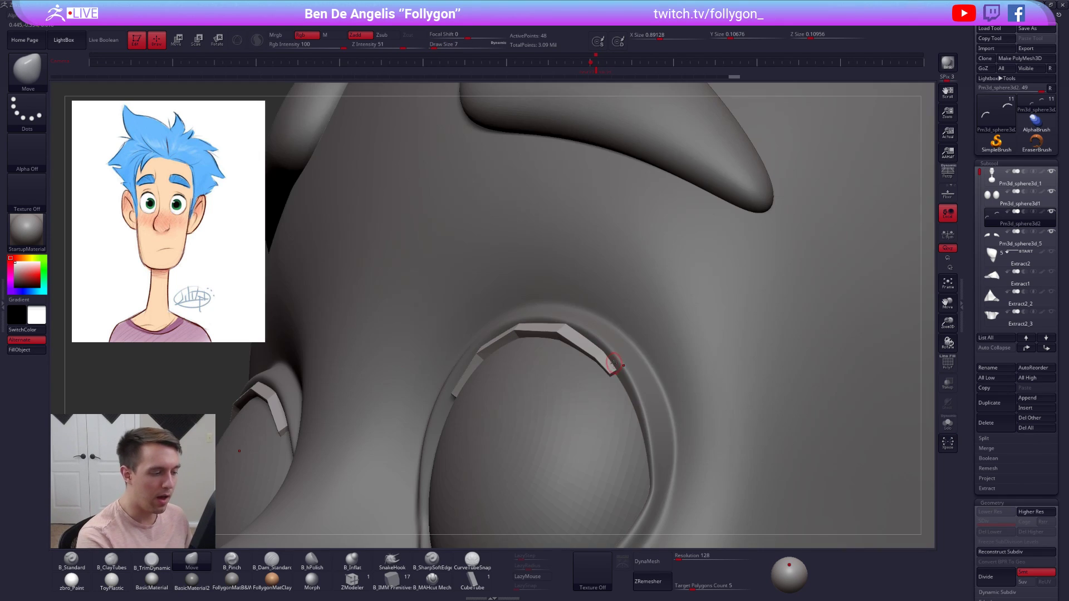
{"action": "left_click_drag", "start_coordinate": [637, 405], "coordinate": [642, 405]}
{"action": "right_click_drag", "start_coordinate": [660, 370], "coordinate": [612, 376]}
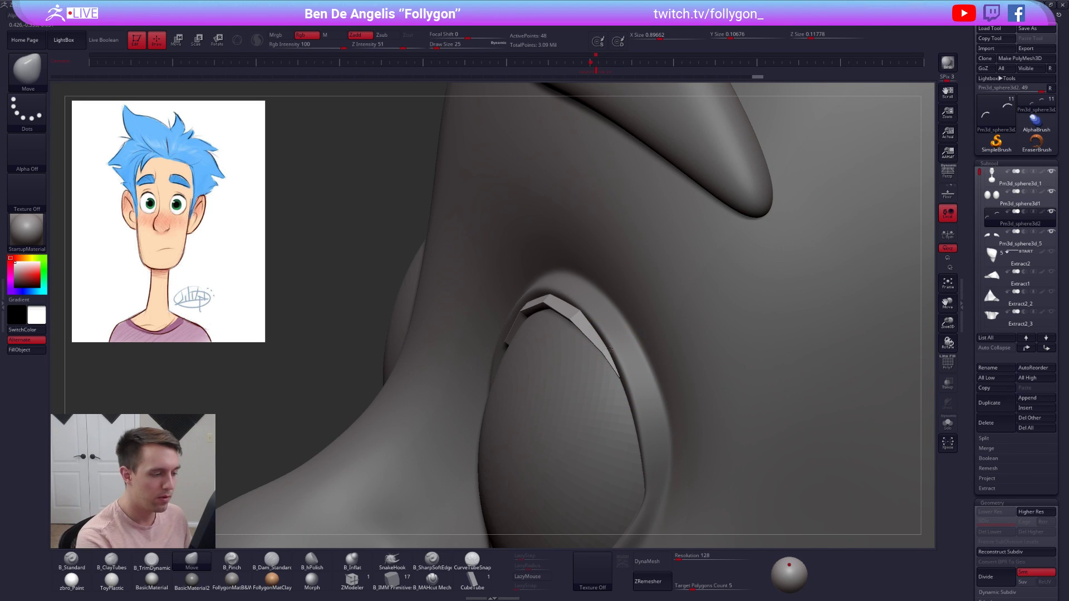
- Extend the strips' outer ends along the eyelid rims with a size 33 Move brush, then enable dynamic subdivision
{"action": "left_click_drag", "start_coordinate": [629, 398], "coordinate": [632, 394]}
{"action": "right_click_drag", "start_coordinate": [632, 394], "coordinate": [630, 383]}
{"action": "key", "text": "space"}
{"action": "left_click_drag", "start_coordinate": [630, 383], "coordinate": [632, 383]}
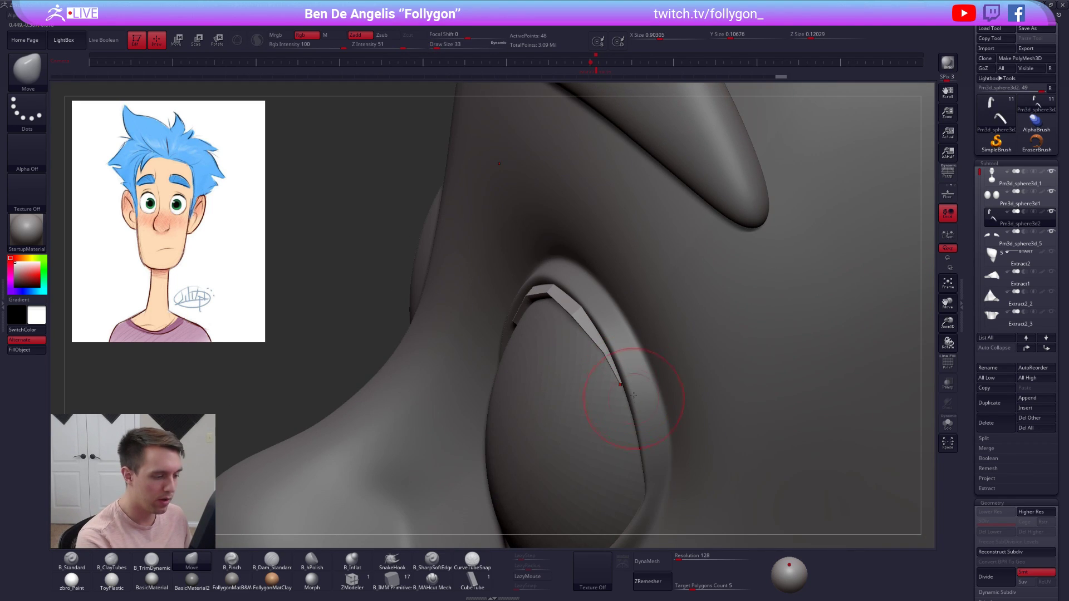
{"action": "mouse_move", "coordinate": [656, 373]}
{"action": "right_mouse_down"}
{"action": "mouse_move", "coordinate": [703, 351]}
{"action": "mouse_move", "coordinate": [621, 329]}
{"action": "mouse_move", "coordinate": [613, 364]}
{"action": "mouse_move", "coordinate": [517, 383]}
{"action": "right_mouse_up"}
{"action": "key", "text": "ctrl+d"}
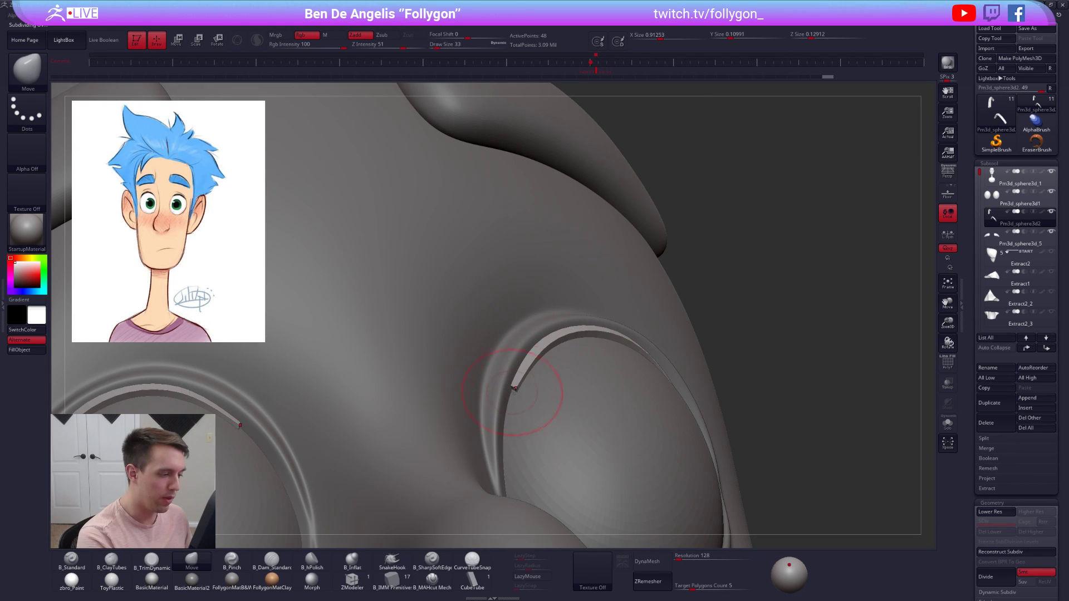
{"action": "mouse_move", "coordinate": [519, 393]}
{"action": "right_mouse_down"}
{"action": "mouse_move", "coordinate": [509, 399]}
{"action": "mouse_move", "coordinate": [531, 371]}
{"action": "mouse_move", "coordinate": [510, 395]}
{"action": "right_mouse_up"}
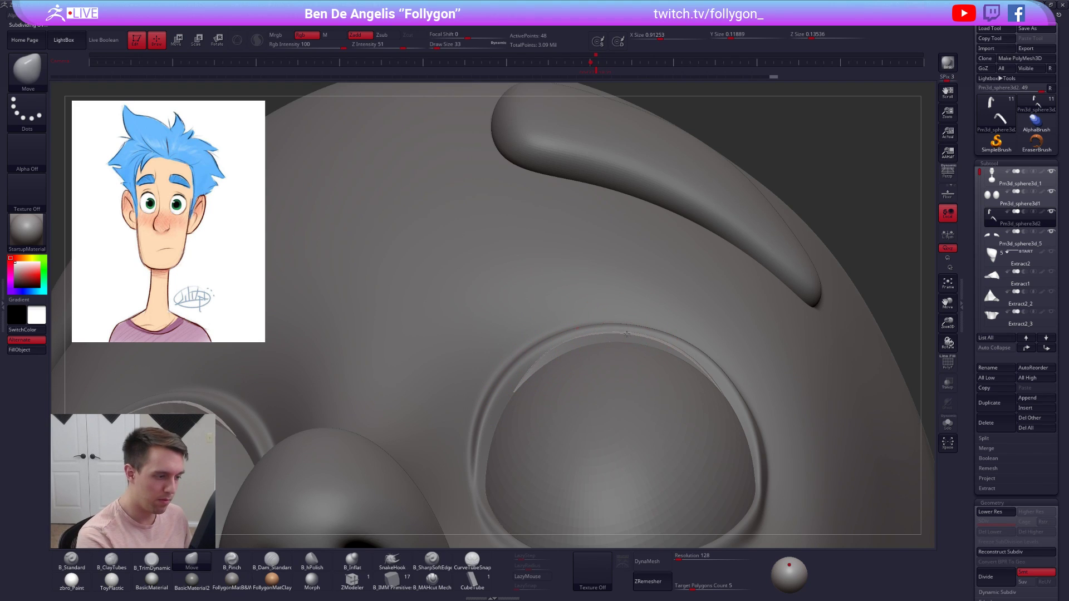
- Adjust the lash strips along the upper eyelid rims from the front with a size 54 Move brush
{"action": "right_click_drag", "start_coordinate": [630, 335], "coordinate": [651, 273], "text": "shift"}
{"action": "right_click_drag", "start_coordinate": [675, 341], "coordinate": [694, 434], "text": "ctrl"}
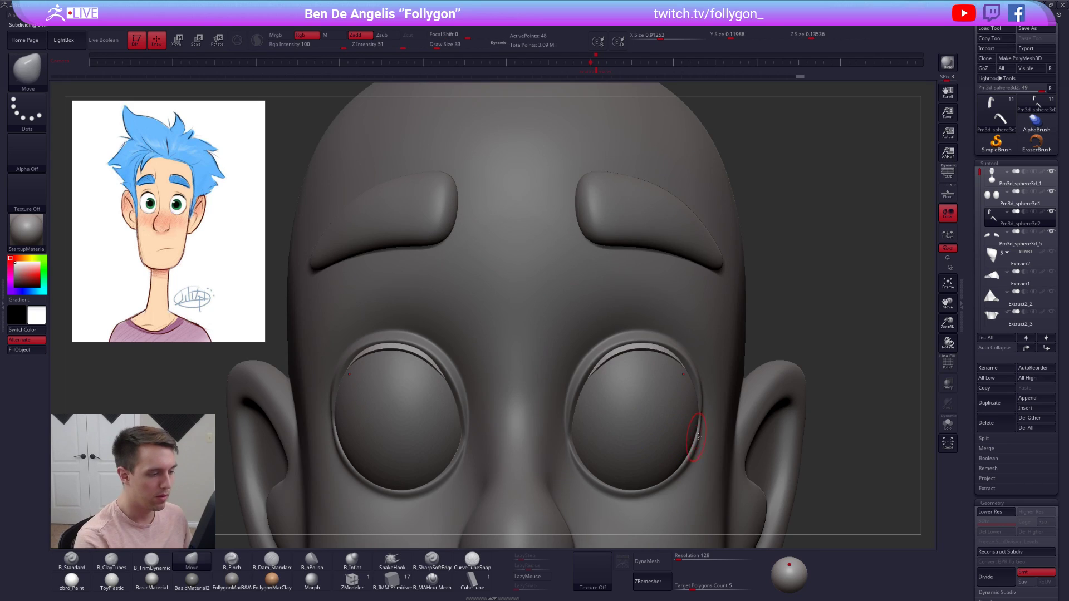
{"action": "right_click_drag", "start_coordinate": [637, 376], "coordinate": [626, 364], "text": "alt"}
{"action": "key", "text": "space"}
{"action": "left_click_drag", "start_coordinate": [630, 359], "coordinate": [636, 360]}
{"action": "left_click_drag", "start_coordinate": [631, 338], "coordinate": [631, 342]}
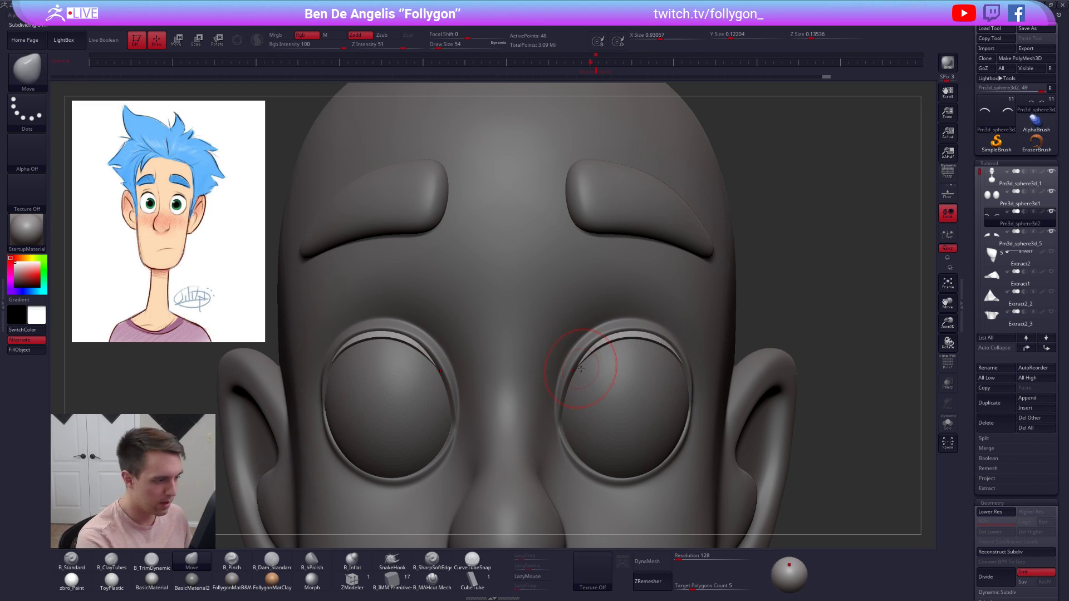
- Refine how the lash strips follow the eyelids from the side with a size 74 Move brush
{"action": "mouse_move", "coordinate": [608, 380]}
{"action": "right_mouse_down"}
{"action": "mouse_move", "coordinate": [584, 372]}
{"action": "mouse_move", "coordinate": [628, 360]}
{"action": "right_mouse_up"}
{"action": "key", "text": "space"}
{"action": "left_click_drag", "start_coordinate": [628, 361], "coordinate": [634, 361]}
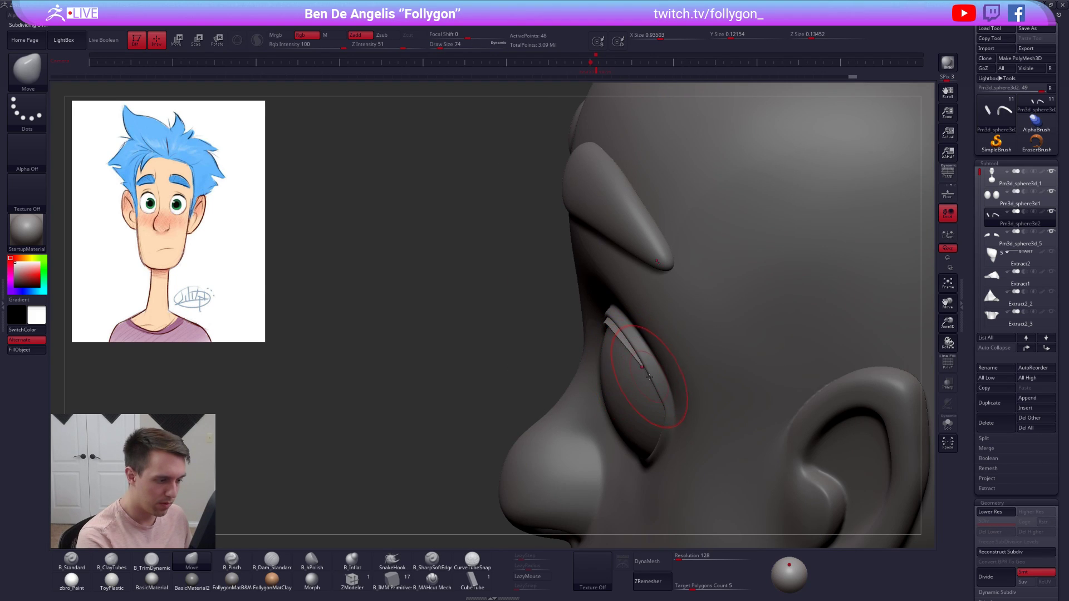
{"action": "right_click_drag", "start_coordinate": [656, 364], "coordinate": [699, 308]}
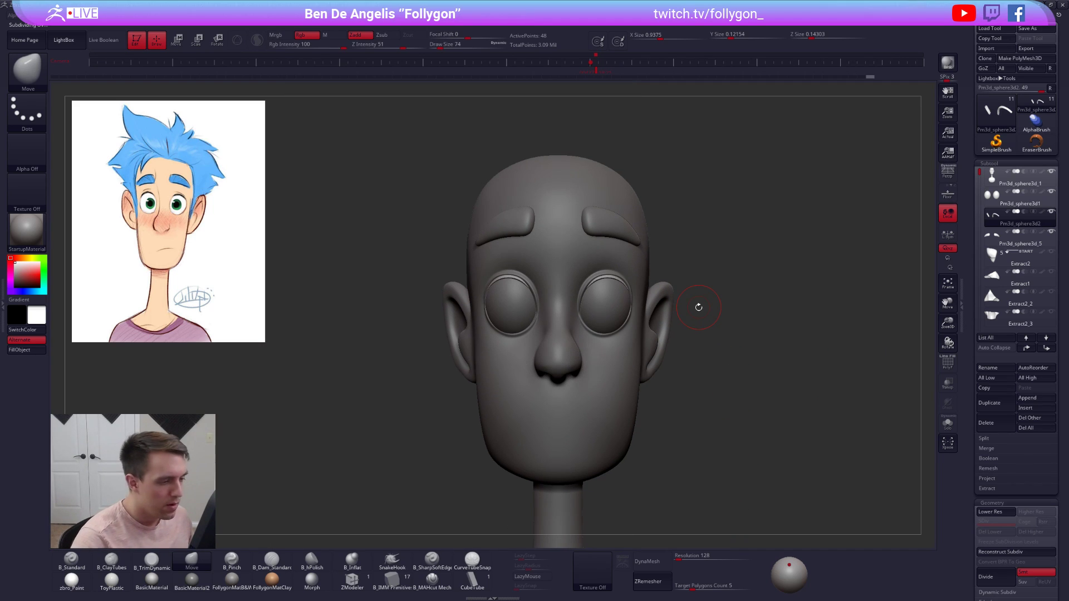
- Switch to the B_Standard brush with Mrgb and the zbro_Paint material, and fill the lash strips with black
{"action": "key", "text": "1"}
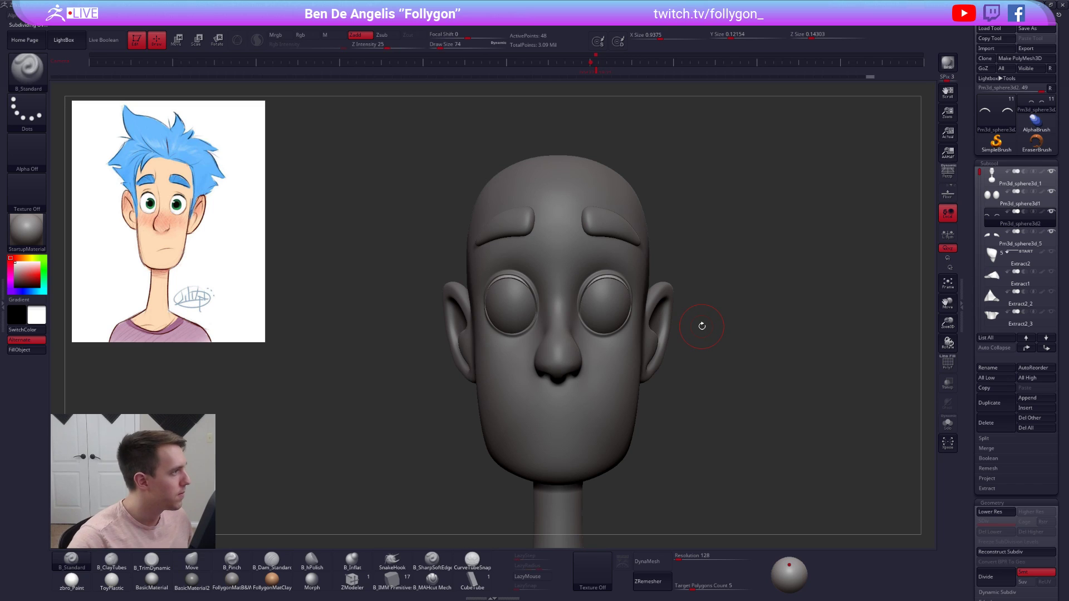
{"action": "left_click", "coordinate": [280, 36]}
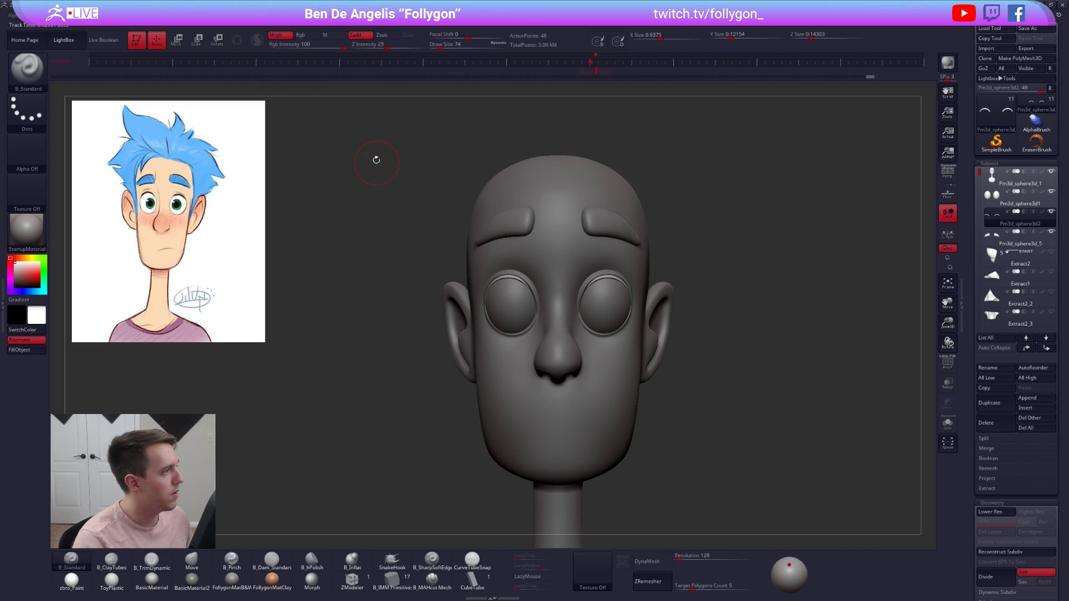
{"action": "left_click", "coordinate": [67, 578]}
{"action": "key", "text": "v"}
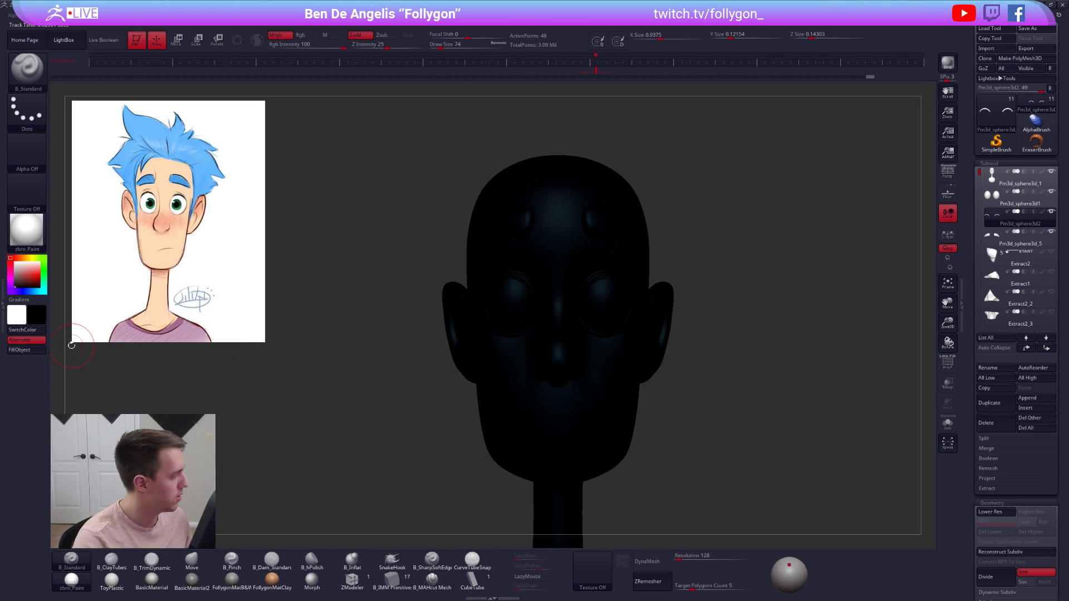
{"action": "left_click", "coordinate": [37, 351]}
{"action": "key", "text": "v"}
{"action": "key", "text": "ctrl+d"}
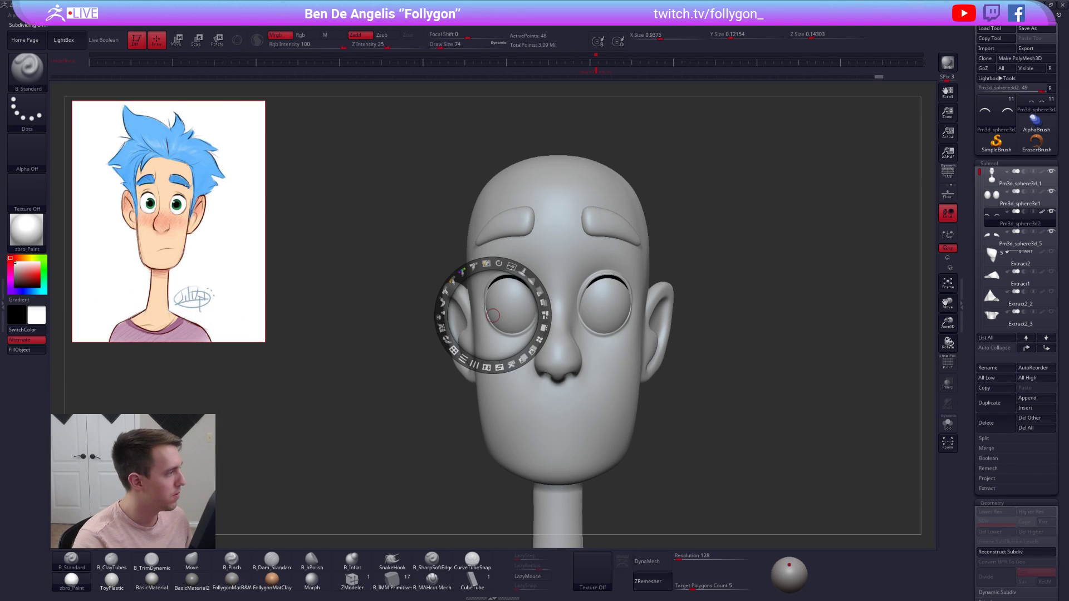
- Sample blue from the reference drawing and fill the eyebrows with it
{"action": "key", "text": "c"}
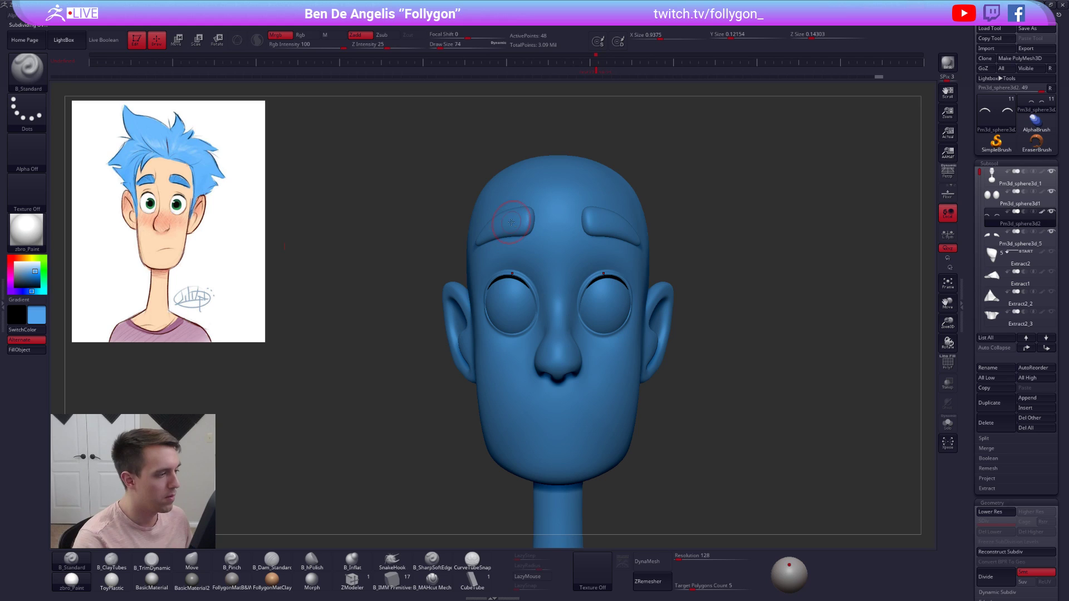
{"action": "left_click", "coordinate": [503, 231], "text": "alt"}
{"action": "left_click", "coordinate": [42, 350]}
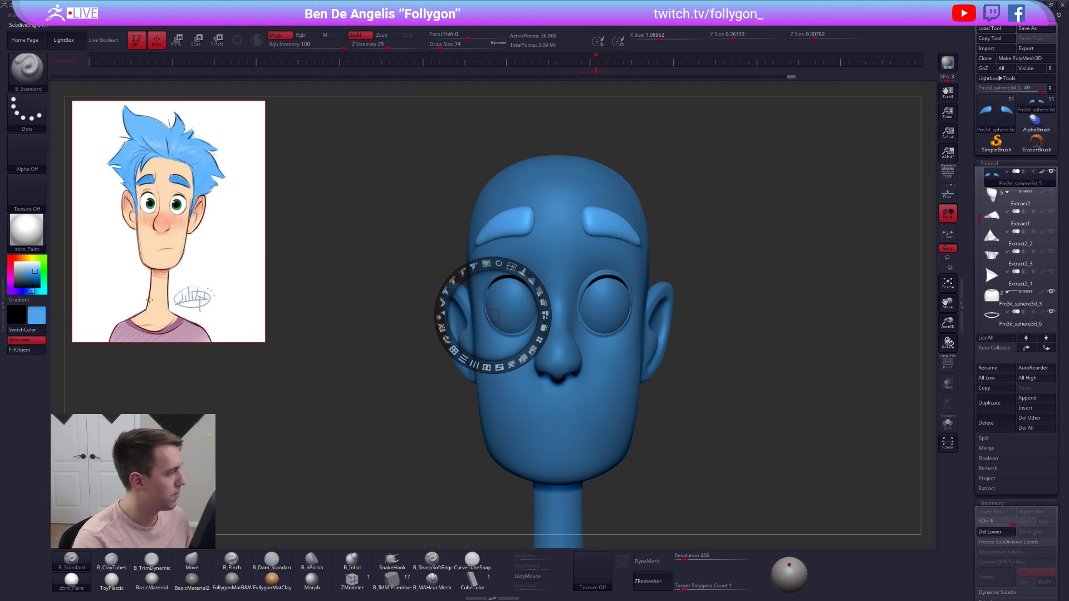
- Sample the light skin tone from the reference drawing and fill the head and neck with it
{"action": "key", "text": "c"}
{"action": "left_click", "coordinate": [486, 381], "text": "alt"}
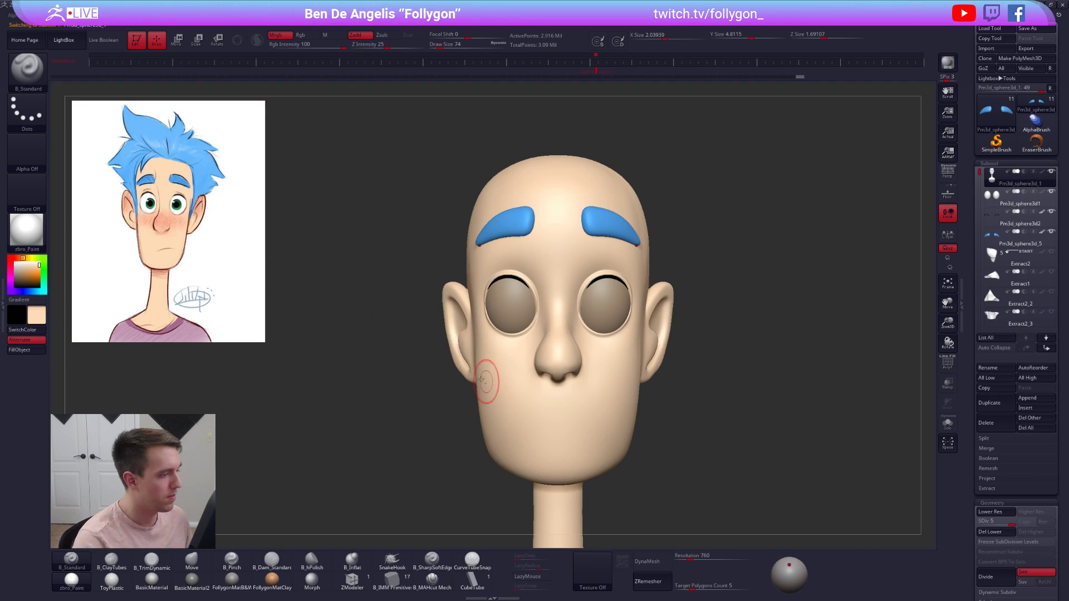
{"action": "left_click", "coordinate": [44, 350]}
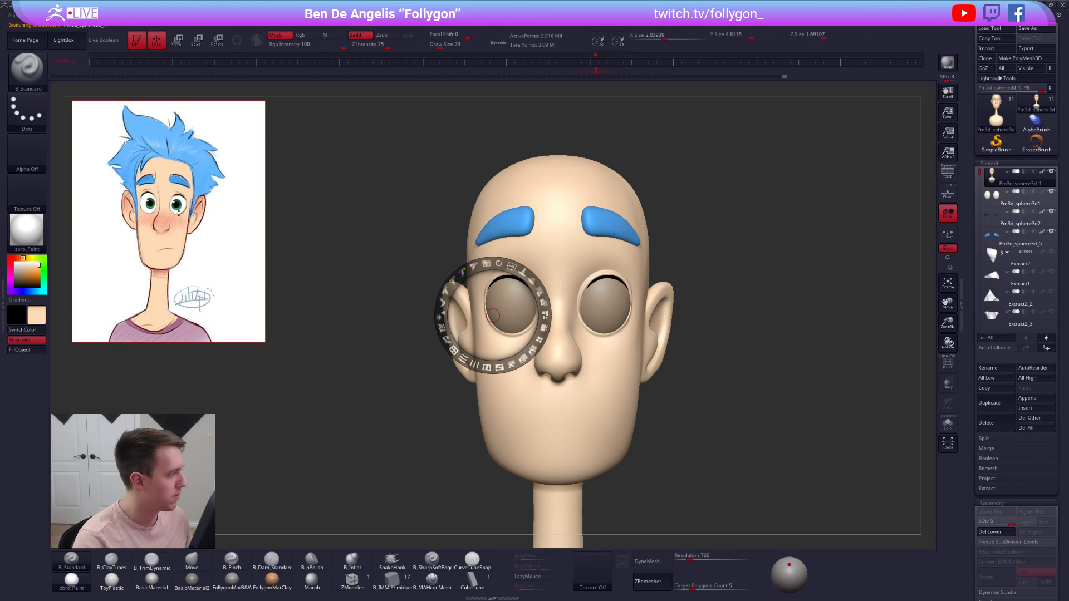
- Sample white from the reference drawing and fill the eyeballs with it
{"action": "key", "text": "c"}
{"action": "left_click", "coordinate": [503, 298], "text": "alt"}
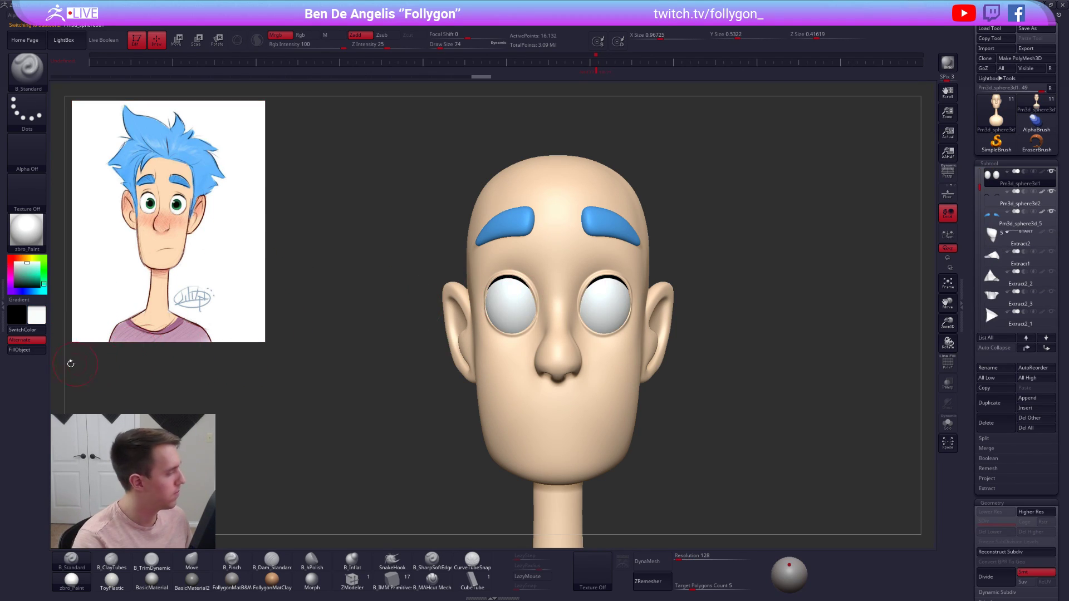
{"action": "left_click", "coordinate": [41, 353]}
- Fill the shirt with the light mauve and the collar ring with the darker purple sampled from the reference
{"action": "left_click_drag", "start_coordinate": [360, 343], "coordinate": [456, 295], "text": "alt"}
{"action": "key", "text": "z"}
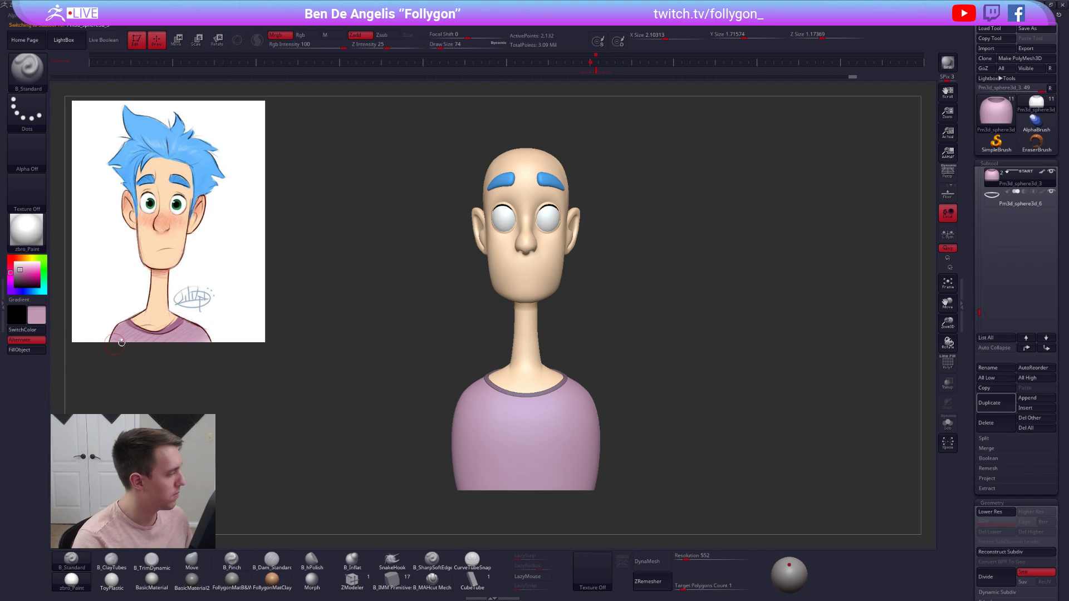
{"action": "left_click", "coordinate": [165, 334]}
{"action": "key", "text": "c"}
{"action": "key", "text": "z"}
{"action": "right_click_drag", "start_coordinate": [465, 408], "coordinate": [500, 441], "text": "alt"}
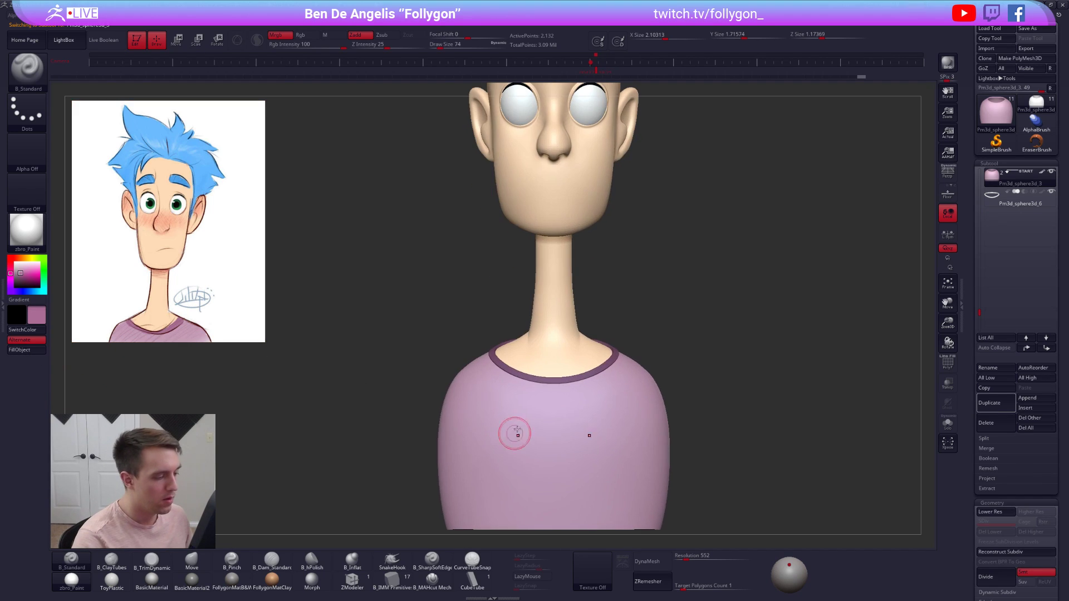
{"action": "left_click", "coordinate": [538, 380], "text": "alt"}
{"action": "right_click_drag", "start_coordinate": [538, 379], "coordinate": [357, 326], "text": "ctrl"}
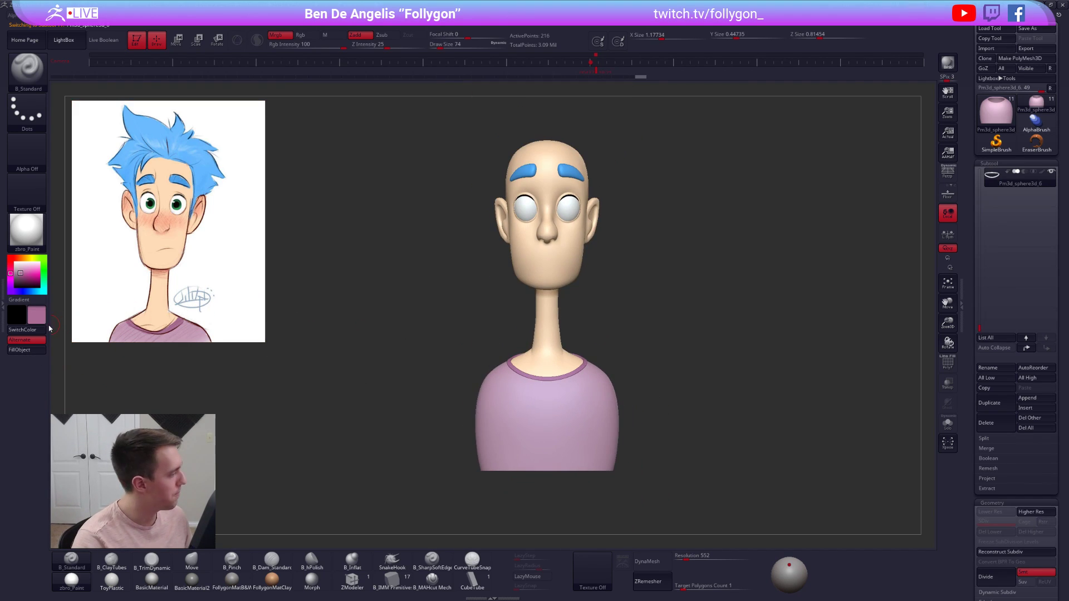
- Nudge the reference image up and aside, sample its peach blush colour and select the head
{"action": "key", "text": "shift+z"}
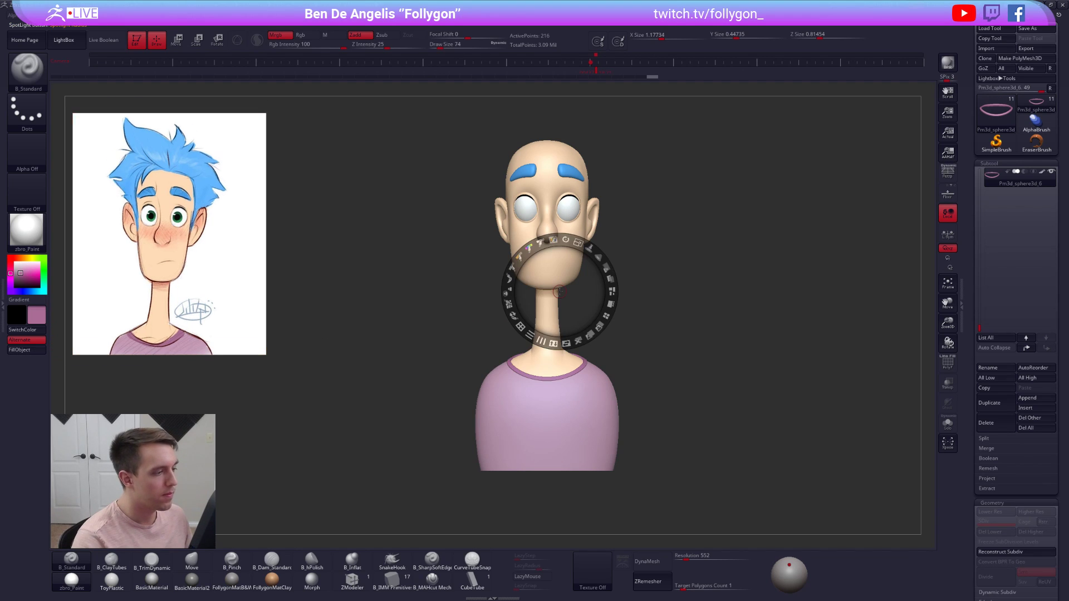
{"action": "left_click_drag", "start_coordinate": [560, 290], "coordinate": [302, 265]}
{"action": "key", "text": "c"}
{"action": "key", "text": "z"}
{"action": "left_click", "coordinate": [521, 257], "text": "alt"}
{"action": "right_click_drag", "start_coordinate": [521, 257], "coordinate": [525, 313], "text": "alt"}
{"action": "right_click_drag", "start_coordinate": [525, 313], "coordinate": [618, 317], "text": "ctrl"}
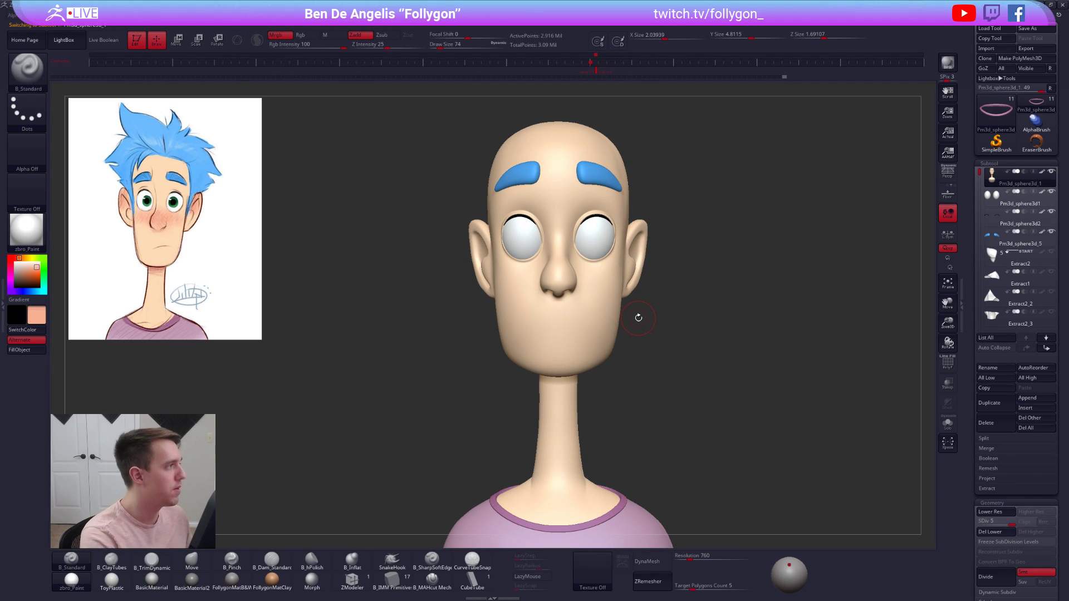
- Set the brush to draw size 203, RGB intensity 8, Rgb only, with Zadd turned off
{"action": "key", "text": "space"}
{"action": "left_click_drag", "start_coordinate": [610, 240], "coordinate": [613, 240]}
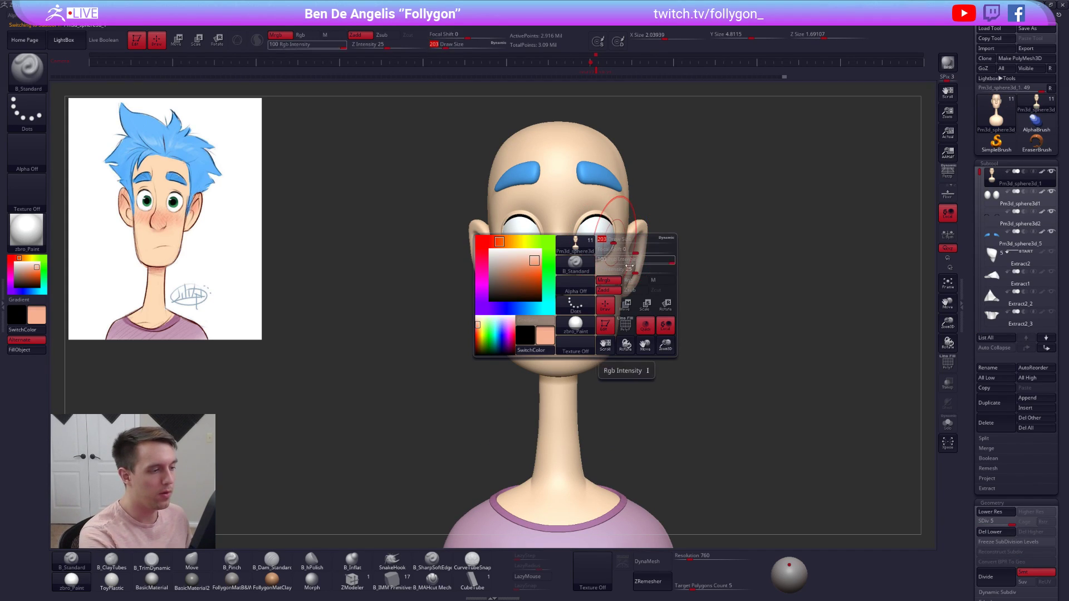
{"action": "left_click", "coordinate": [291, 45]}
{"action": "left_click", "coordinate": [303, 36]}
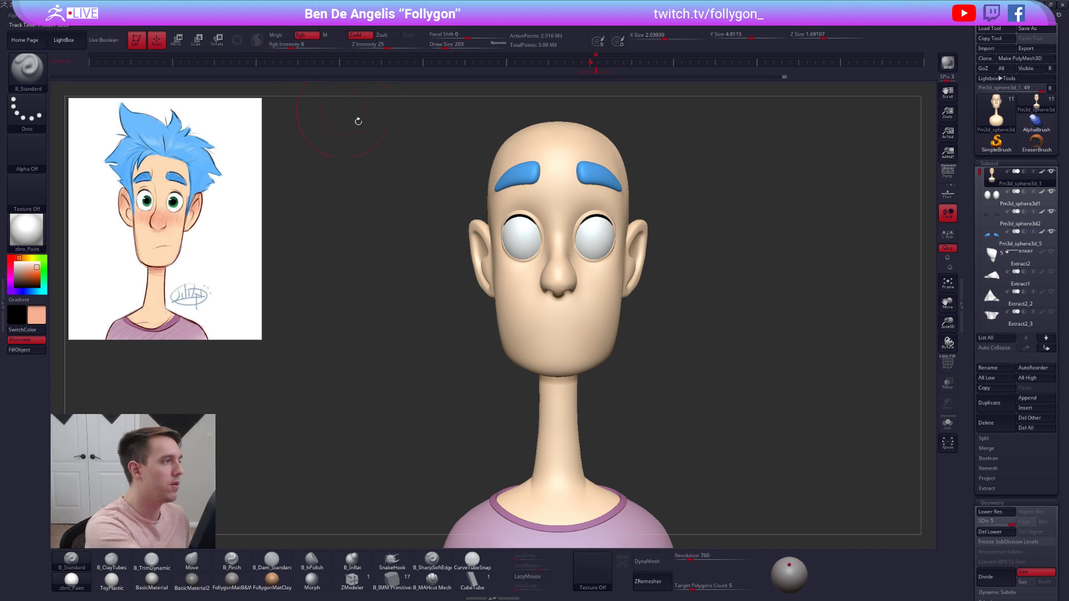
{"action": "left_click", "coordinate": [360, 33]}
- Paint a soft peach blush over the nose and onto the cheeks
{"action": "left_click_drag", "start_coordinate": [558, 273], "coordinate": [580, 273]}
{"action": "mouse_move", "coordinate": [577, 291]}
{"action": "right_mouse_down"}
{"action": "mouse_move", "coordinate": [529, 284]}
{"action": "mouse_move", "coordinate": [557, 301]}
{"action": "right_mouse_up"}
{"action": "mouse_move", "coordinate": [581, 272]}
{"action": "left_mouse_down"}
{"action": "mouse_move", "coordinate": [619, 271]}
{"action": "mouse_move", "coordinate": [618, 281]}
{"action": "left_mouse_up"}
{"action": "right_click_drag", "start_coordinate": [616, 282], "coordinate": [663, 281]}
- Sample the light skin tone from the reference and soften the blush on the lower cheeks
{"action": "key", "text": "z"}
{"action": "key", "text": "c"}
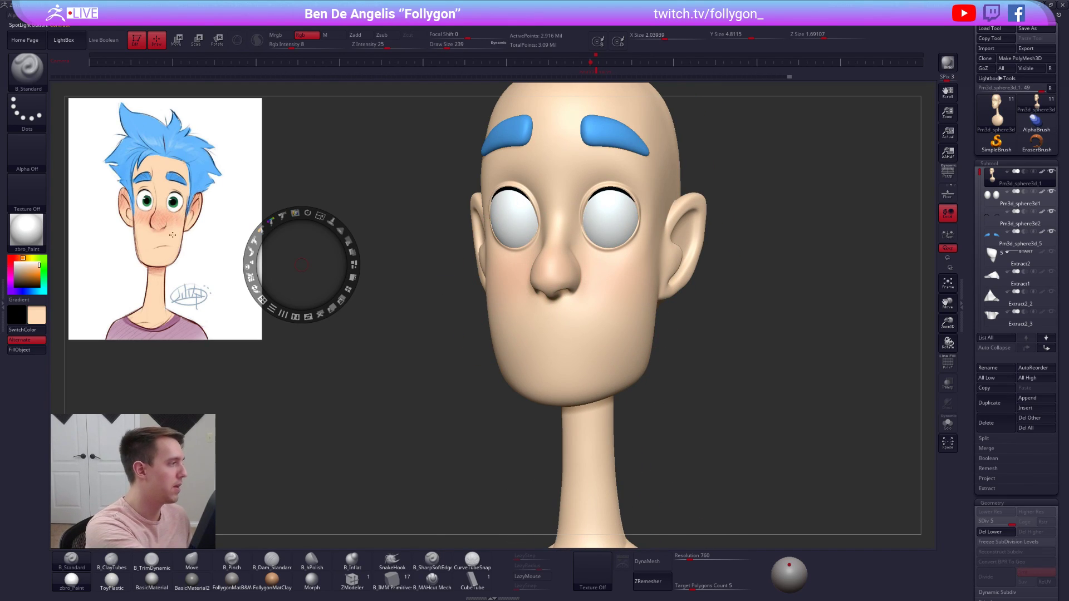
{"action": "key", "text": "z"}
{"action": "mouse_move", "coordinate": [597, 328]}
{"action": "left_mouse_down"}
{"action": "mouse_move", "coordinate": [615, 346]}
{"action": "mouse_move", "coordinate": [604, 352]}
{"action": "left_mouse_up"}
{"action": "right_click_drag", "start_coordinate": [606, 307], "coordinate": [604, 307], "text": "alt"}
{"action": "key", "text": "f"}
- Sample the peach blush colour from the reference again and build up the cheek blush with a size 239 brush
{"action": "key", "text": "z"}
{"action": "key", "text": "c"}
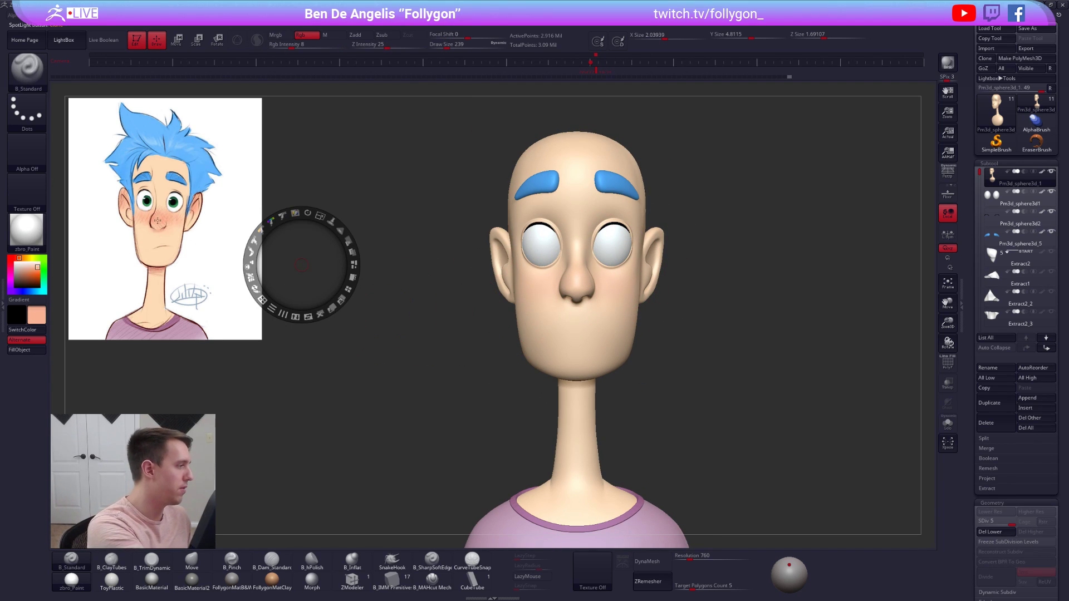
{"action": "key", "text": "z"}
{"action": "left_click_drag", "start_coordinate": [627, 282], "coordinate": [617, 283]}
{"action": "key", "text": "space"}
{"action": "left_click_drag", "start_coordinate": [615, 283], "coordinate": [541, 287]}
{"action": "mouse_move", "coordinate": [617, 288]}
{"action": "right_mouse_down", "text": "alt"}
{"action": "mouse_move", "coordinate": [578, 305]}
{"action": "mouse_move", "coordinate": [538, 290]}
{"action": "right_mouse_up", "text": "alt"}
{"action": "key", "text": "space"}
{"action": "left_click_drag", "start_coordinate": [619, 277], "coordinate": [613, 277]}
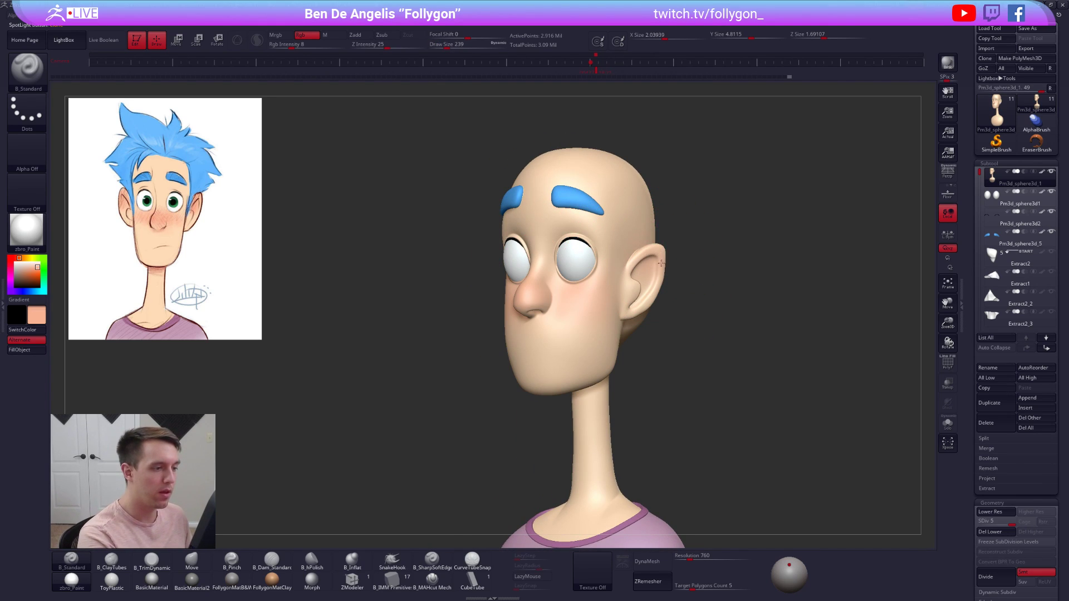
- Tint the ears with the peach blush colour, then enlarge the draw size to 656
{"action": "right_click_drag", "start_coordinate": [652, 248], "coordinate": [568, 249]}
{"action": "left_click_drag", "start_coordinate": [661, 249], "coordinate": [667, 259]}
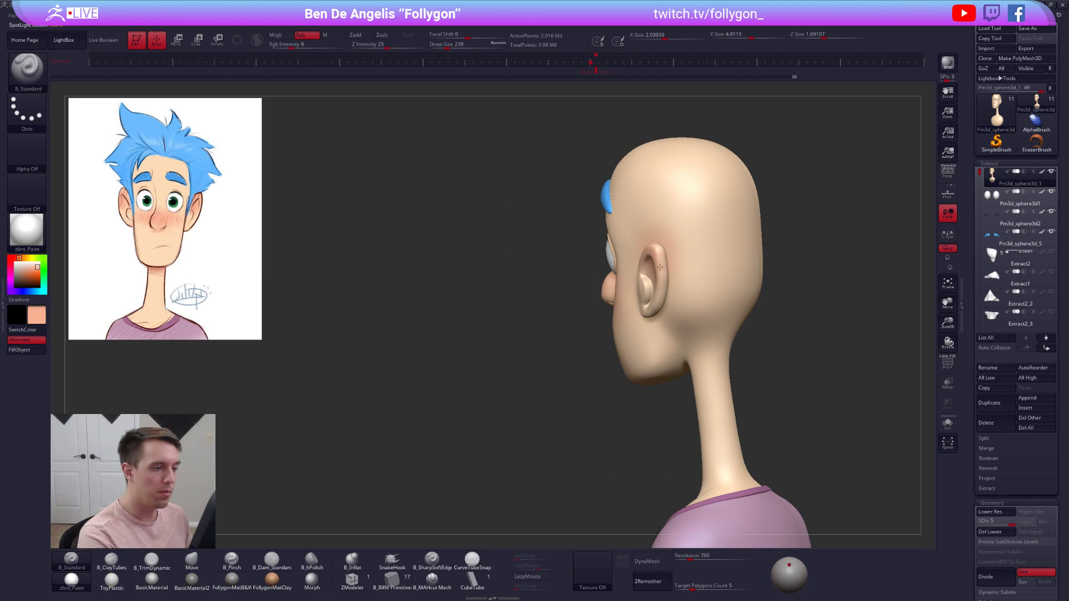
{"action": "right_click_drag", "start_coordinate": [574, 272], "coordinate": [649, 277]}
{"action": "key", "text": "space"}
{"action": "left_click_drag", "start_coordinate": [637, 292], "coordinate": [650, 287]}
{"action": "mouse_move", "coordinate": [649, 287]}
{"action": "right_mouse_down"}
{"action": "mouse_move", "coordinate": [680, 284]}
{"action": "mouse_move", "coordinate": [671, 256]}
{"action": "right_mouse_up"}
{"action": "key", "text": "space"}
{"action": "left_click_drag", "start_coordinate": [608, 221], "coordinate": [614, 221]}
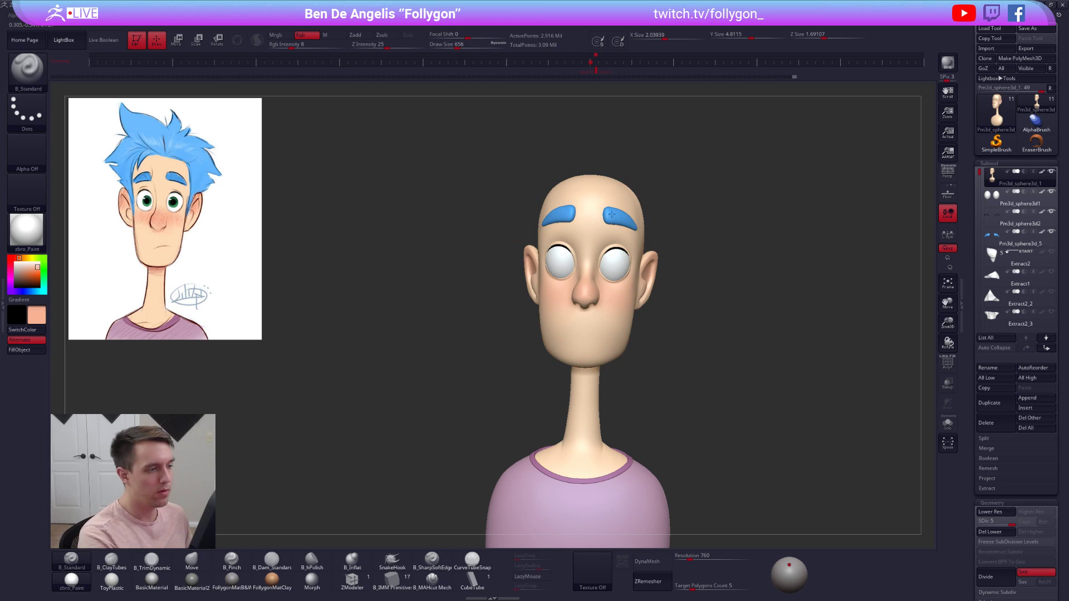
- Lower the head to subdivision level 1 and reshape the back of the skull with the Move brush
{"action": "right_click_drag", "start_coordinate": [582, 348], "coordinate": [555, 248]}
{"action": "key", "text": "shift+d"}
{"action": "key", "text": "shift+d"}
{"action": "key", "text": "shift+d"}
{"action": "key", "text": "shift+d"}
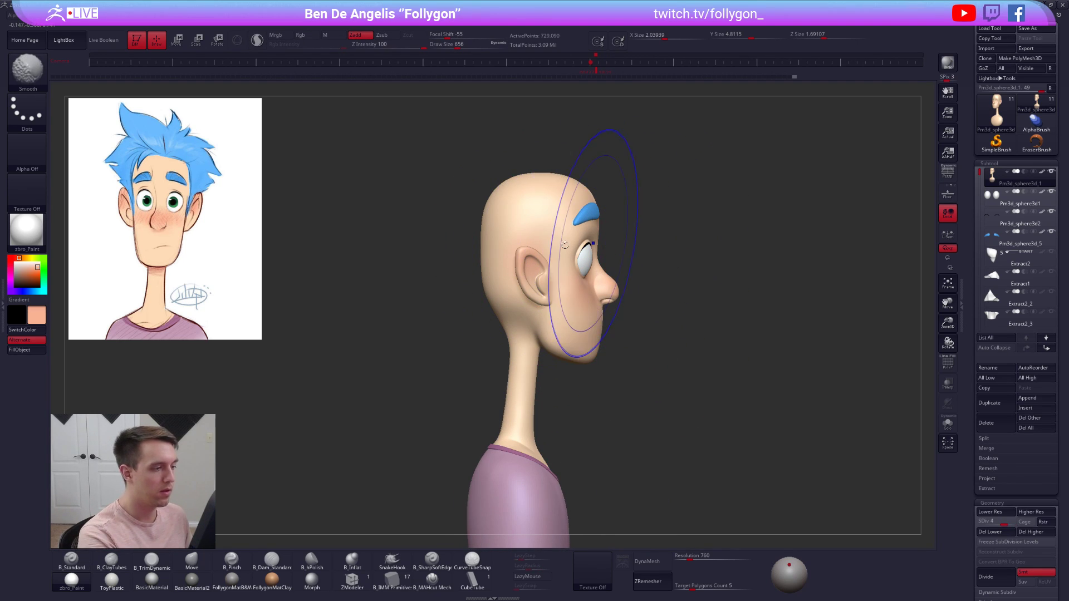
{"action": "key", "text": "b"}
{"action": "key", "text": "m"}
{"action": "key", "text": "v"}
{"action": "mouse_move", "coordinate": [484, 255]}
{"action": "left_mouse_down"}
{"action": "mouse_move", "coordinate": [479, 237]}
{"action": "mouse_move", "coordinate": [496, 207]}
{"action": "left_mouse_up"}
- Adjust the transition from the neck to the head in profile with a size 292 Move brush
{"action": "key", "text": "space"}
{"action": "mouse_move", "coordinate": [573, 296]}
{"action": "right_mouse_down"}
{"action": "mouse_move", "coordinate": [532, 302]}
{"action": "mouse_move", "coordinate": [571, 297]}
{"action": "right_mouse_up"}
{"action": "key", "text": "space"}
{"action": "left_click_drag", "start_coordinate": [528, 340], "coordinate": [525, 339]}
{"action": "left_click_drag", "start_coordinate": [529, 339], "coordinate": [525, 336]}
{"action": "right_click_drag", "start_coordinate": [563, 376], "coordinate": [595, 323], "text": "shift"}
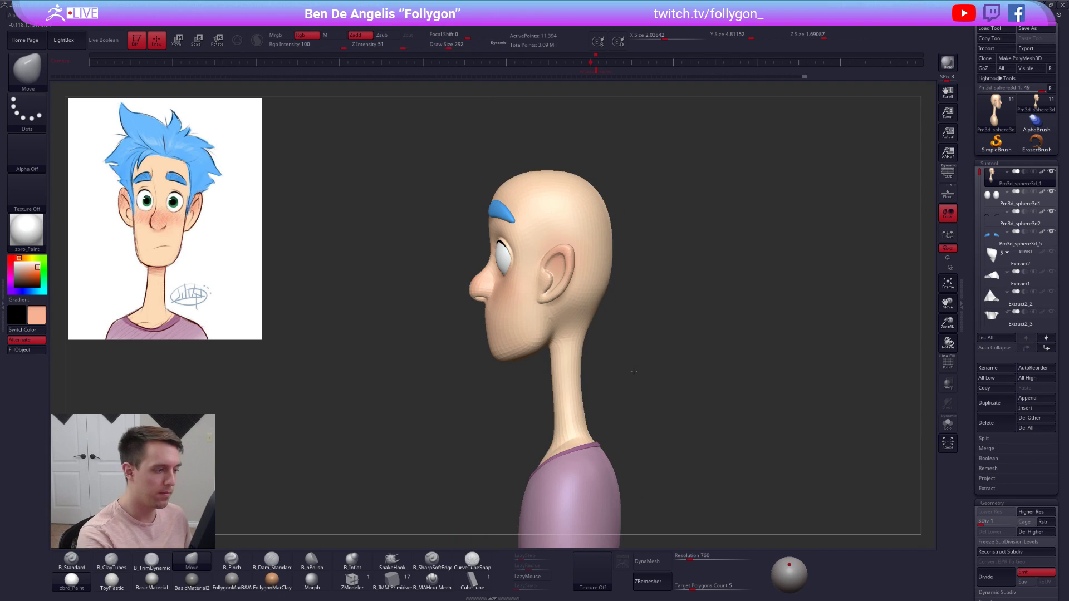
- Refine the nape with a size 366 Move brush, restore subdivision level 5 and return to the B_Standard brush
{"action": "key", "text": "space"}
{"action": "left_click_drag", "start_coordinate": [577, 355], "coordinate": [580, 355]}
{"action": "right_click_drag", "start_coordinate": [569, 357], "coordinate": [599, 334], "text": "alt"}
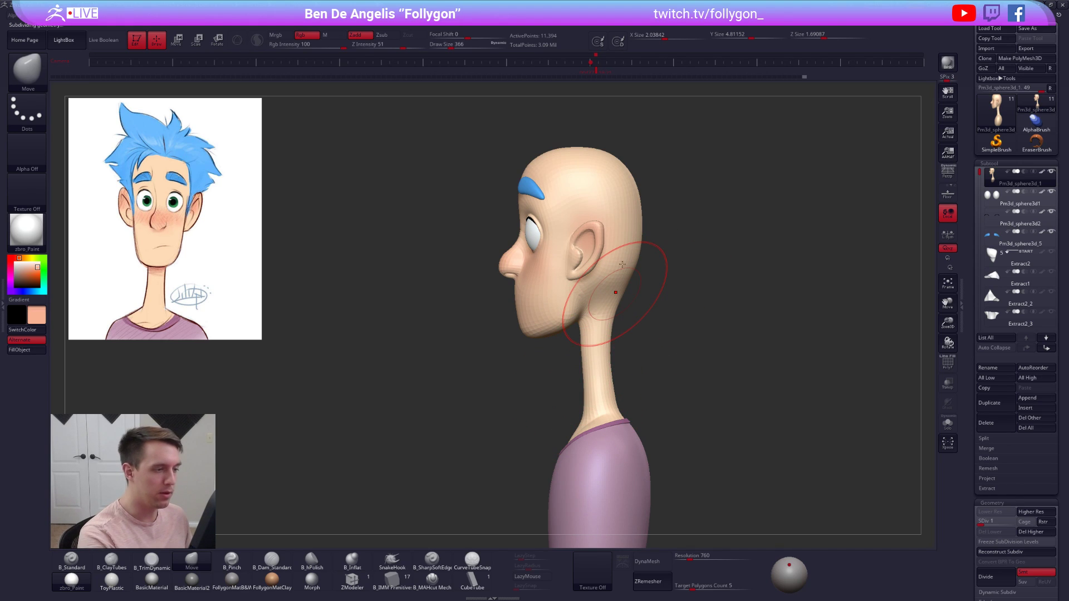
{"action": "key", "text": "d"}
{"action": "key", "text": "d"}
{"action": "key", "text": "d"}
{"action": "key", "text": "d"}
{"action": "right_click_drag", "start_coordinate": [629, 239], "coordinate": [660, 244]}
{"action": "key", "text": "1"}
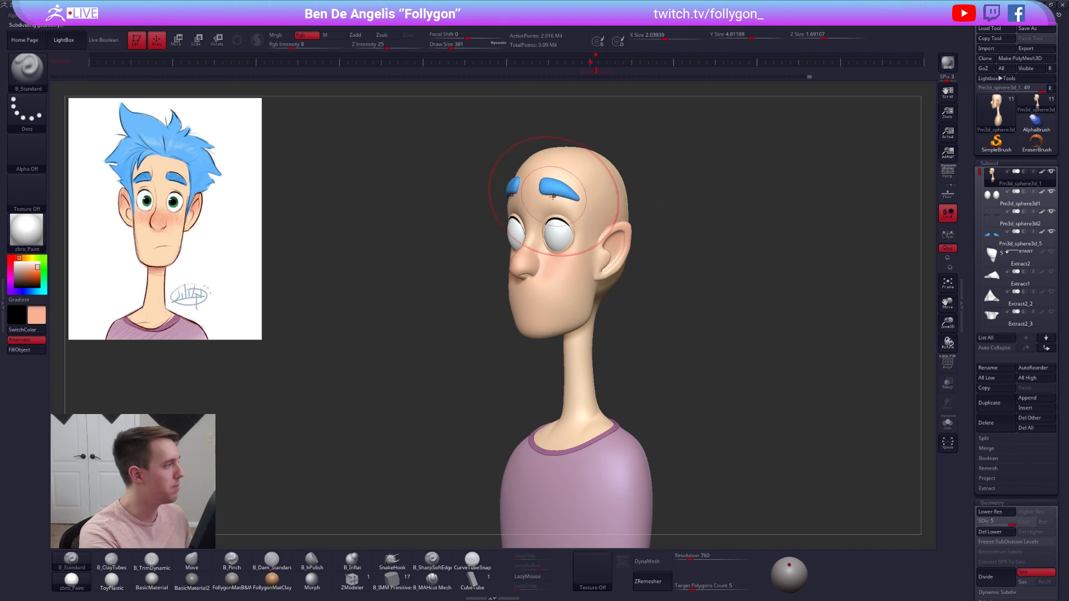
- Brush the peach tint lightly over the ears and the scalp with a size 430 brush
{"action": "right_click_drag", "start_coordinate": [574, 287], "coordinate": [616, 301]}
{"action": "left_click_drag", "start_coordinate": [637, 251], "coordinate": [634, 256]}
{"action": "key", "text": "space"}
{"action": "left_click_drag", "start_coordinate": [591, 256], "coordinate": [588, 256]}
{"action": "left_click_drag", "start_coordinate": [609, 107], "coordinate": [615, 178]}
{"action": "right_click_drag", "start_coordinate": [644, 212], "coordinate": [637, 234], "text": "alt"}
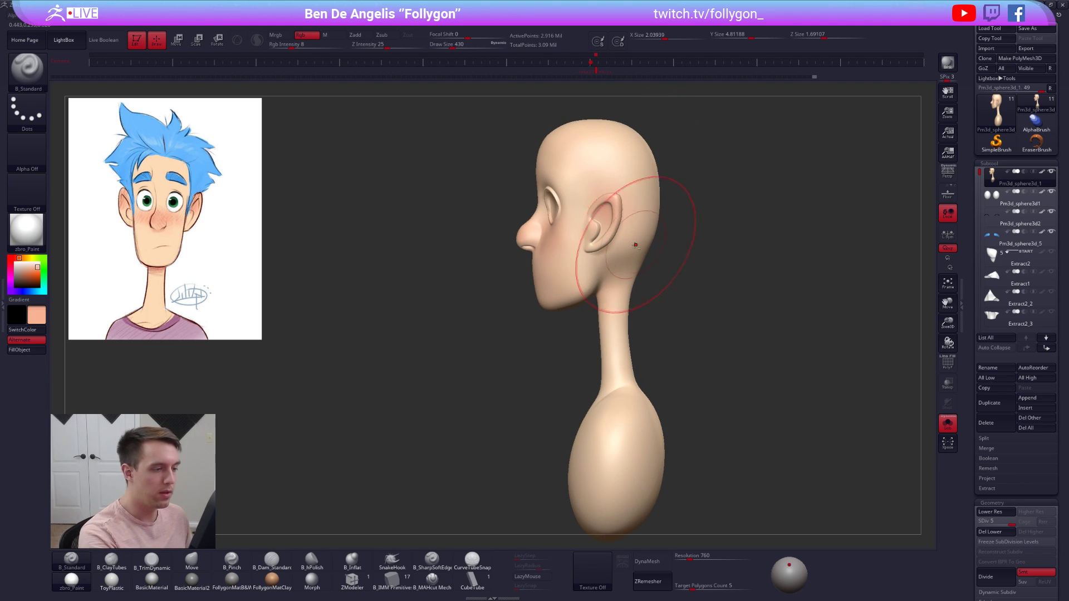
- Warm the lower face with the peach tint, reducing the draw size to 140
{"action": "mouse_move", "coordinate": [610, 395]}
{"action": "right_mouse_down"}
{"action": "mouse_move", "coordinate": [633, 387]}
{"action": "mouse_move", "coordinate": [611, 388]}
{"action": "mouse_move", "coordinate": [606, 288]}
{"action": "right_mouse_up"}
{"action": "key", "text": "space"}
{"action": "left_click_drag", "start_coordinate": [602, 347], "coordinate": [587, 346]}
{"action": "right_click_drag", "start_coordinate": [579, 301], "coordinate": [588, 359], "text": "ctrl"}
{"action": "key", "text": "space"}
{"action": "left_click_drag", "start_coordinate": [604, 358], "coordinate": [596, 358]}
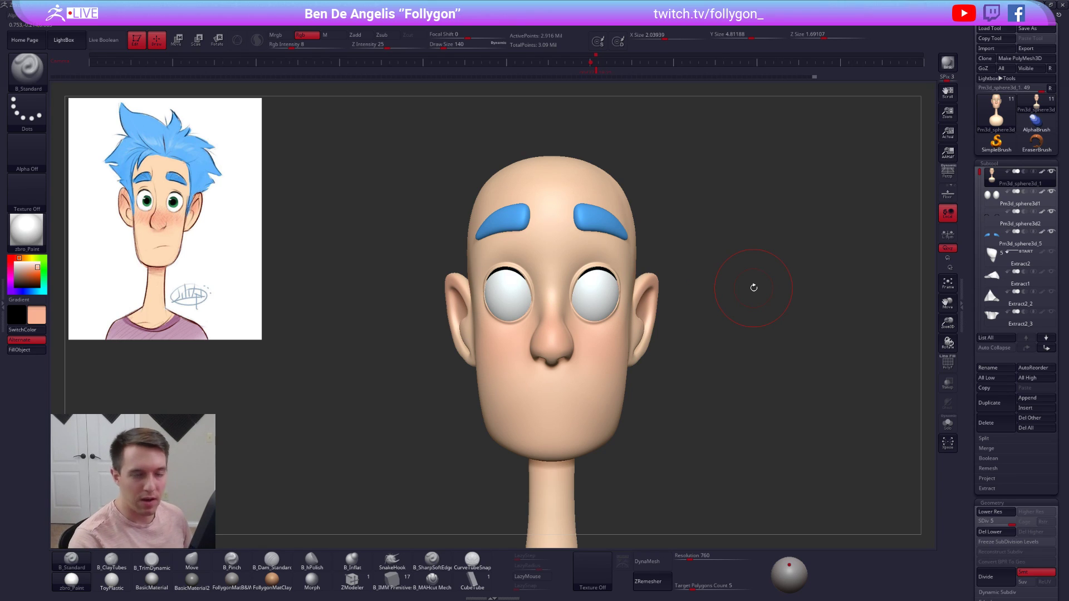
- Sample the skin colour from the neck in the reference drawing and shift it to a more saturated orange
{"action": "key", "text": "shift+z"}
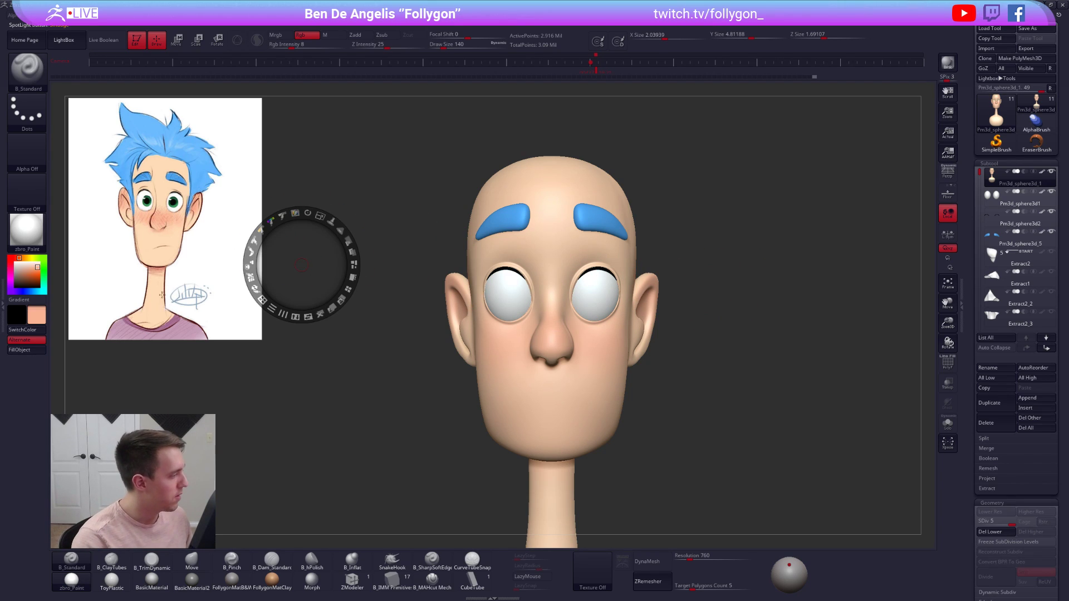
{"action": "key", "text": "c"}
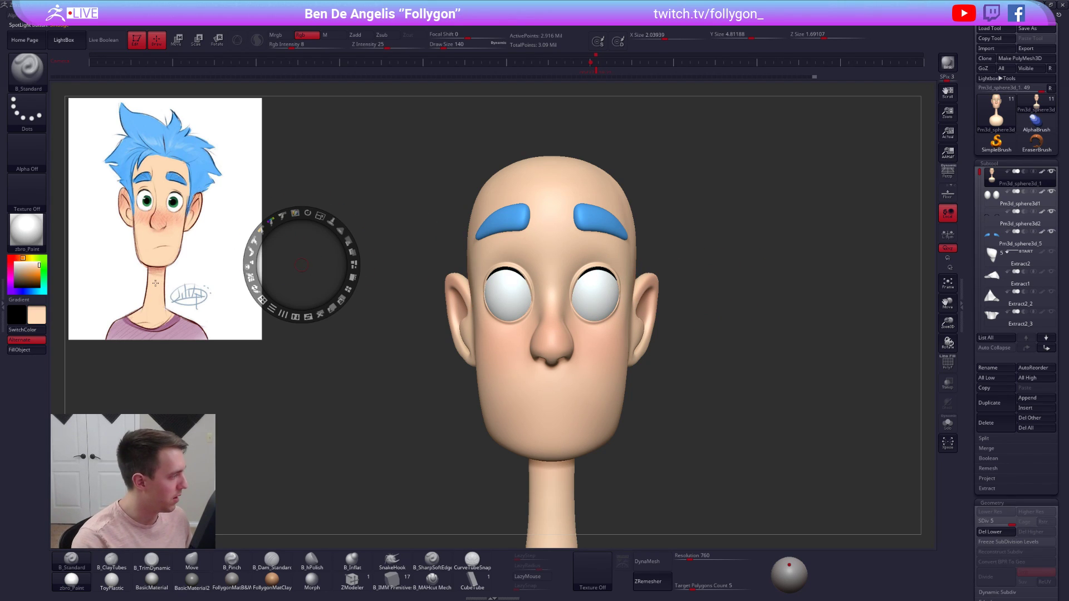
{"action": "key", "text": "z"}
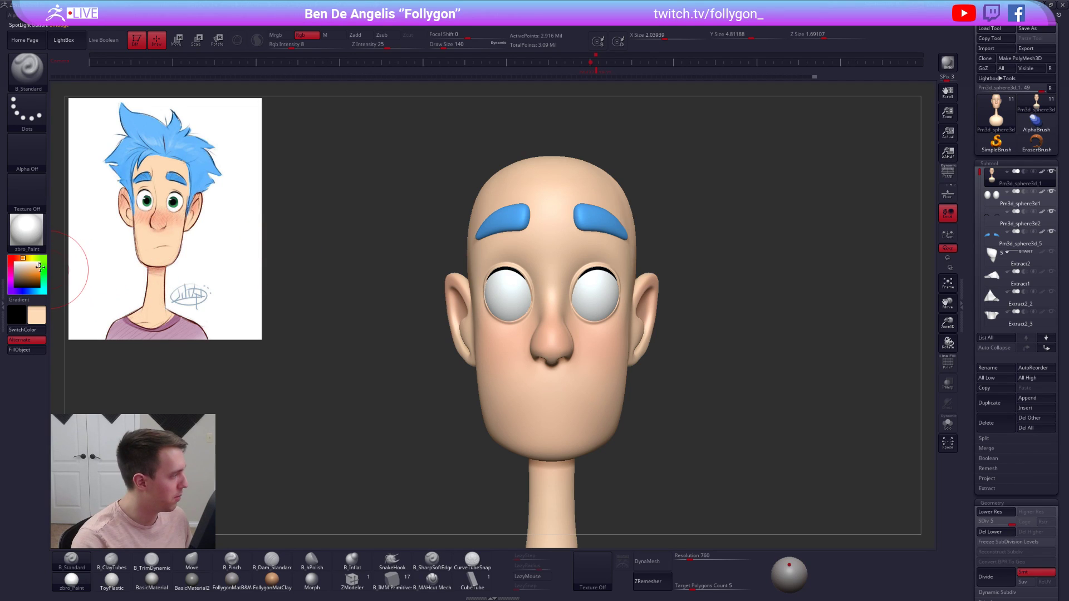
{"action": "left_click", "coordinate": [35, 268]}
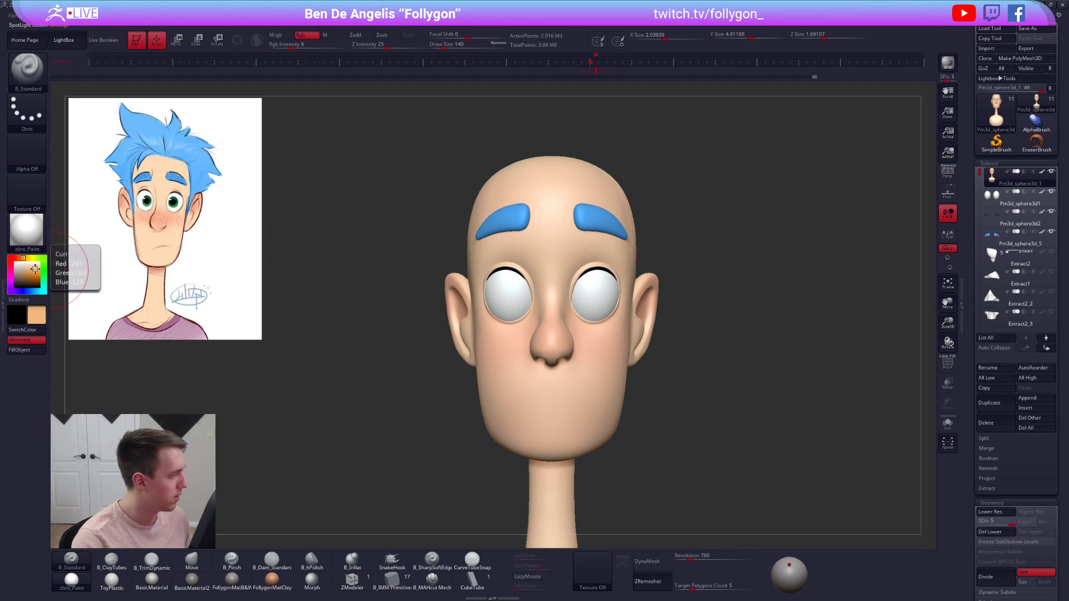
{"action": "left_click", "coordinate": [31, 273]}
{"action": "left_click_drag", "start_coordinate": [24, 281], "coordinate": [35, 271]}
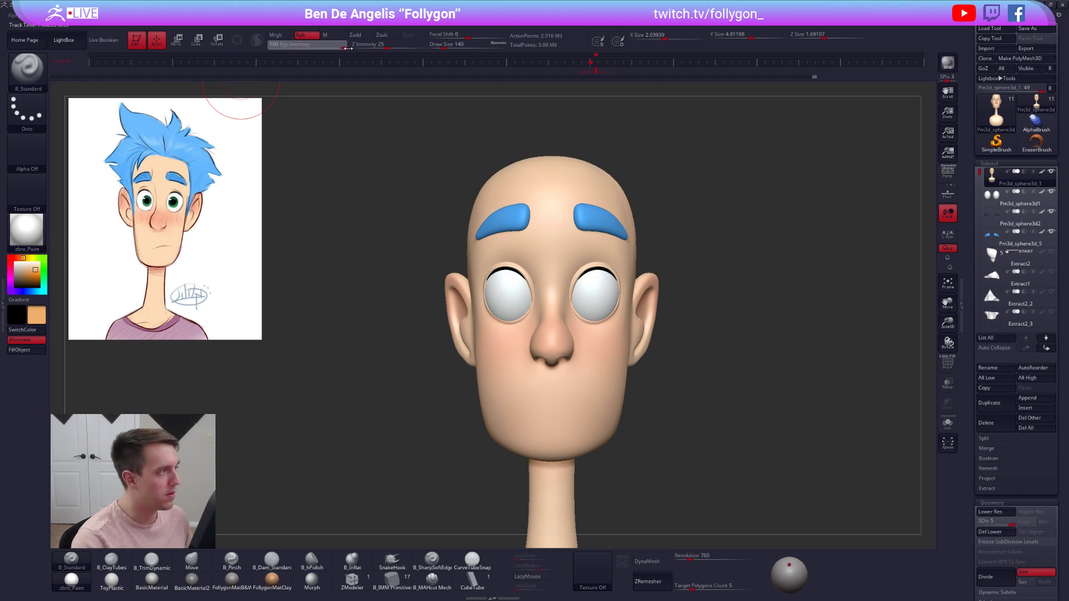
- Try to fill the head and neck mesh with the orange at RGB intensity 100
{"action": "left_click", "coordinate": [29, 349]}
{"action": "mouse_move", "coordinate": [509, 350]}
{"action": "right_mouse_down", "text": "alt"}
{"action": "mouse_move", "coordinate": [494, 335]}
{"action": "mouse_move", "coordinate": [490, 289]}
{"action": "mouse_move", "coordinate": [589, 284]}
{"action": "right_mouse_up", "text": "alt"}
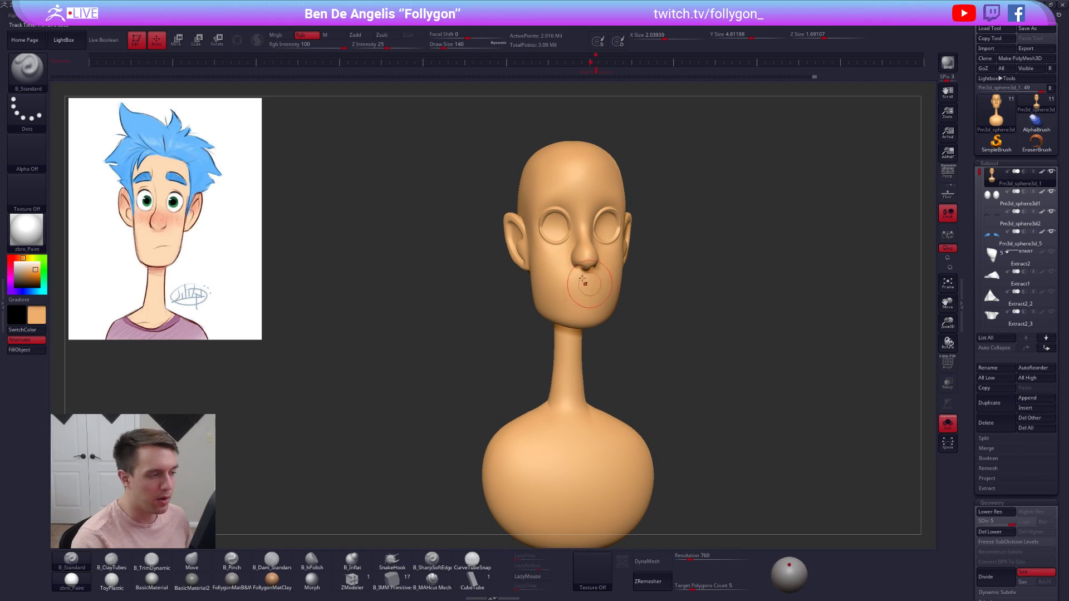
{"action": "key", "text": "ctrl+z"}
- Set the RGB intensity to 10 and fill the skin mesh with a faint layer of the orange
{"action": "left_click", "coordinate": [318, 49]}
{"action": "left_click_drag", "start_coordinate": [318, 48], "coordinate": [311, 48]}
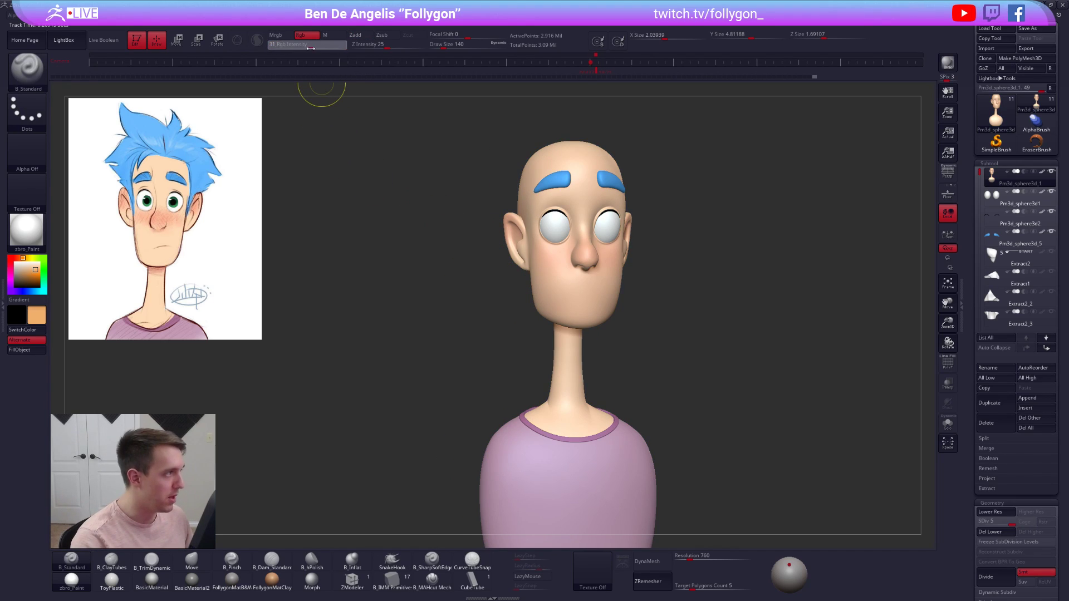
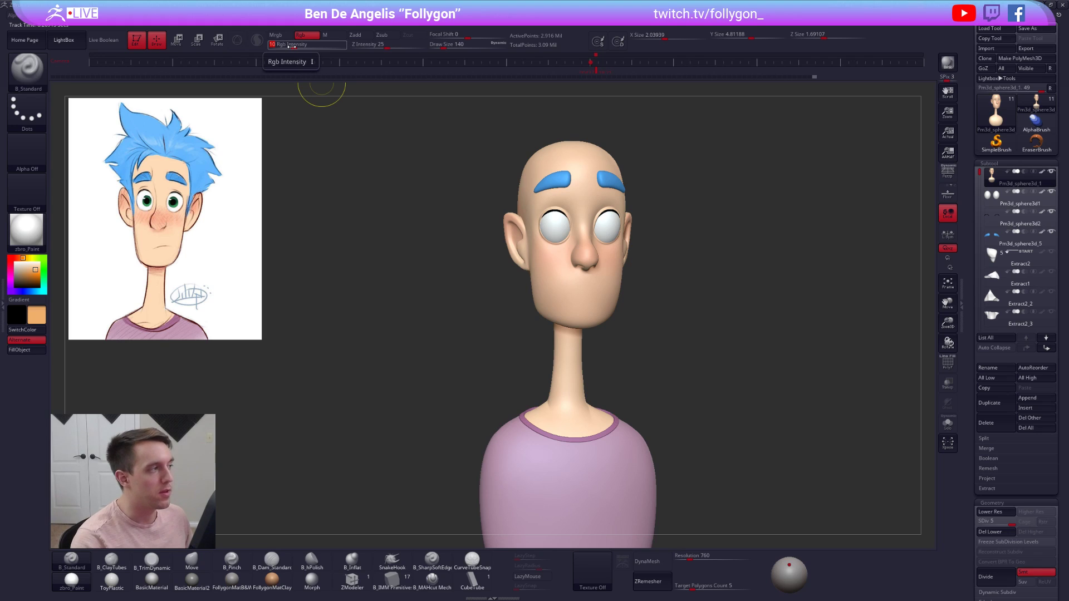
{"action": "key", "text": "alt+s"}
{"action": "left_click_drag", "start_coordinate": [395, 235], "coordinate": [382, 258], "text": "alt"}
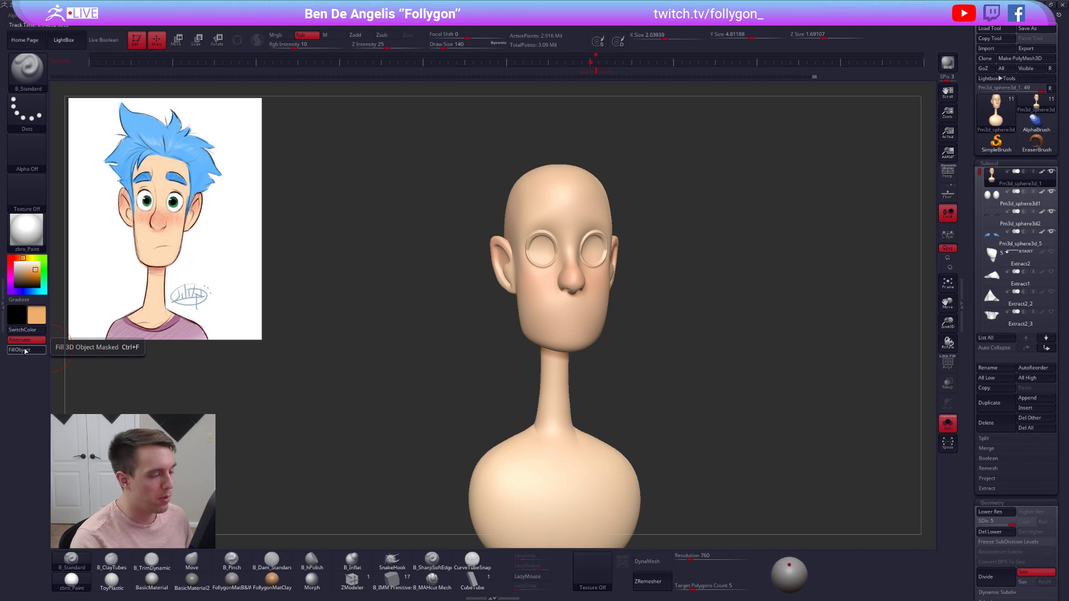
{"action": "key", "text": "ctrl+shift+s"}
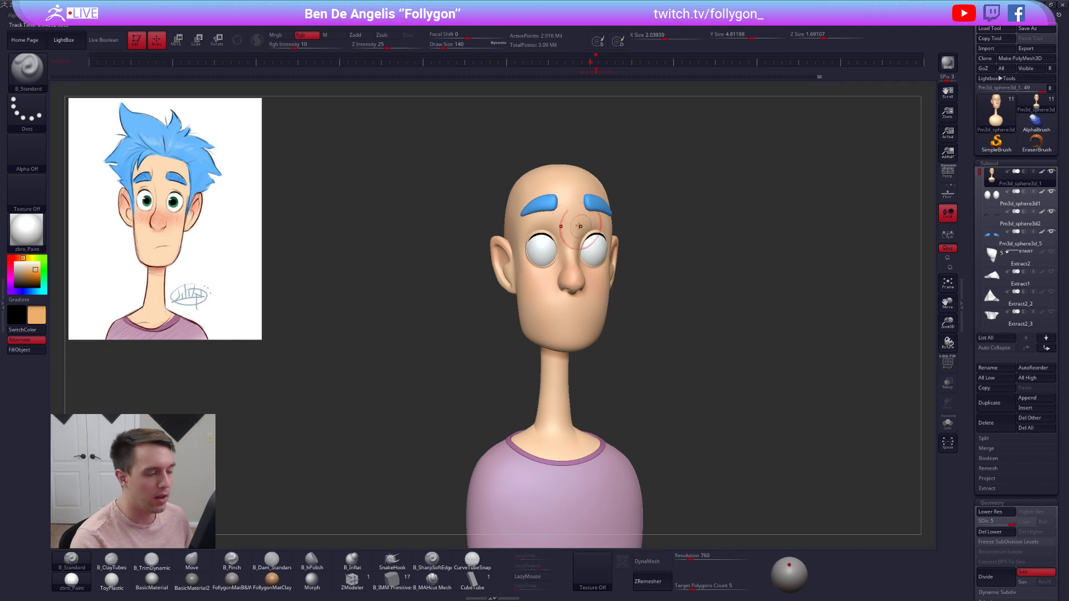
- Compare the tinted skin and overall proportions of the bust with the reference drawing
{"action": "mouse_move", "coordinate": [542, 314]}
{"action": "right_mouse_down"}
{"action": "mouse_move", "coordinate": [495, 315]}
{"action": "mouse_move", "coordinate": [539, 315]}
{"action": "mouse_move", "coordinate": [541, 293]}
{"action": "right_mouse_up"}
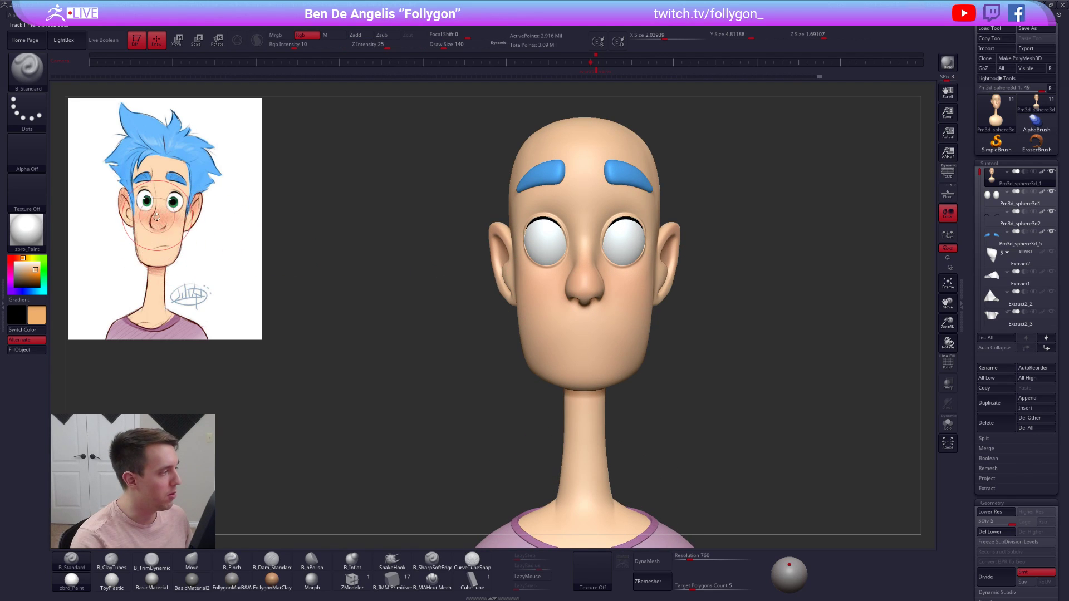
{"action": "right_click_drag", "start_coordinate": [286, 236], "coordinate": [283, 272], "text": "alt"}
{"action": "right_click_drag", "start_coordinate": [465, 311], "coordinate": [507, 282], "text": "ctrl"}
{"action": "mouse_move", "coordinate": [611, 304]}
{"action": "right_mouse_down"}
{"action": "mouse_move", "coordinate": [643, 313]}
{"action": "mouse_move", "coordinate": [620, 313]}
{"action": "right_mouse_up"}
{"action": "key", "text": "alt+s"}
{"action": "key", "text": "alt+s"}
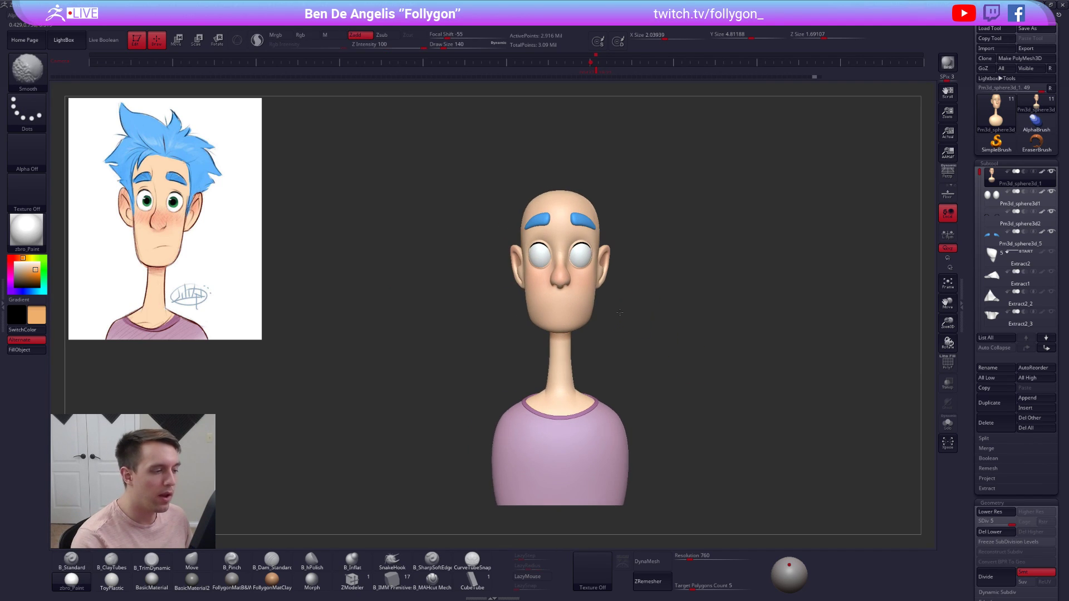
{"action": "key", "text": "ctrl+shift"}
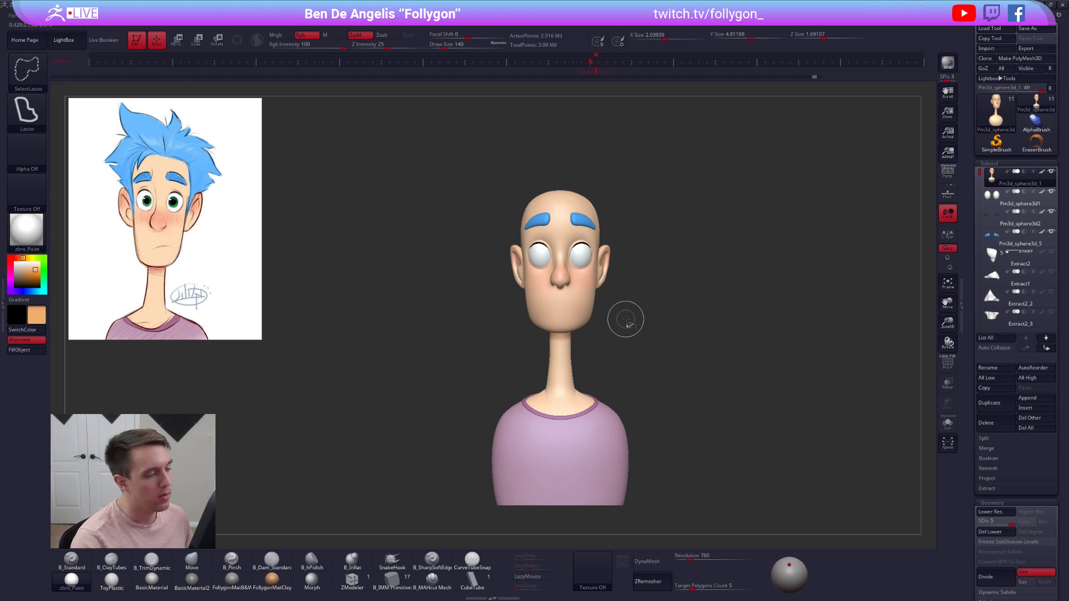
{"action": "mouse_move", "coordinate": [590, 296]}
{"action": "right_mouse_down"}
{"action": "mouse_move", "coordinate": [554, 305]}
{"action": "mouse_move", "coordinate": [596, 310]}
{"action": "right_mouse_up"}
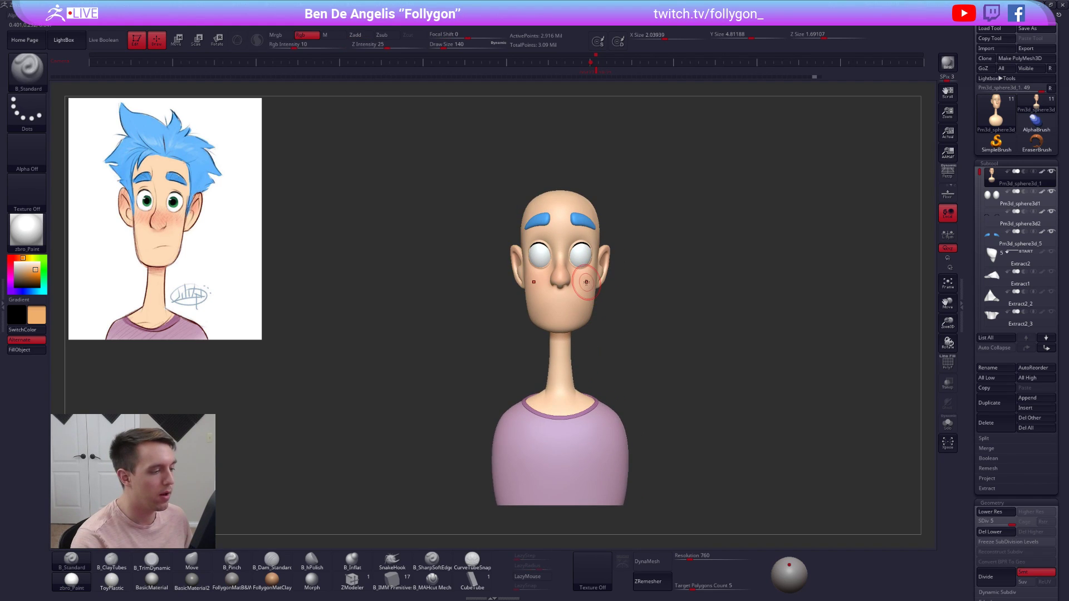
- Switch to the Move brush and make the eyeballs the active subtool
{"action": "key", "text": "b"}
{"action": "key", "text": "m"}
{"action": "key", "text": "v"}
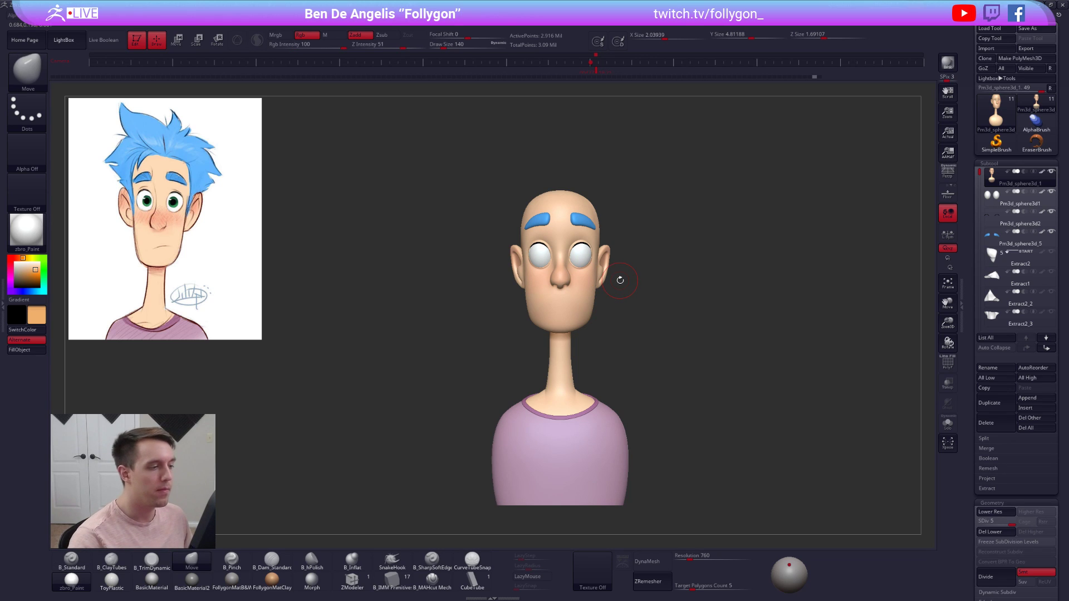
{"action": "right_click_drag", "start_coordinate": [600, 401], "coordinate": [543, 445]}
{"action": "right_click_drag", "start_coordinate": [563, 251], "coordinate": [646, 289], "text": "ctrl"}
{"action": "key", "text": "shift+f"}
{"action": "left_click", "coordinate": [551, 257], "text": "alt"}
{"action": "key", "text": "shift+f"}
- Sample the dark green of the iris from the reference drawing
{"action": "key", "text": "z"}
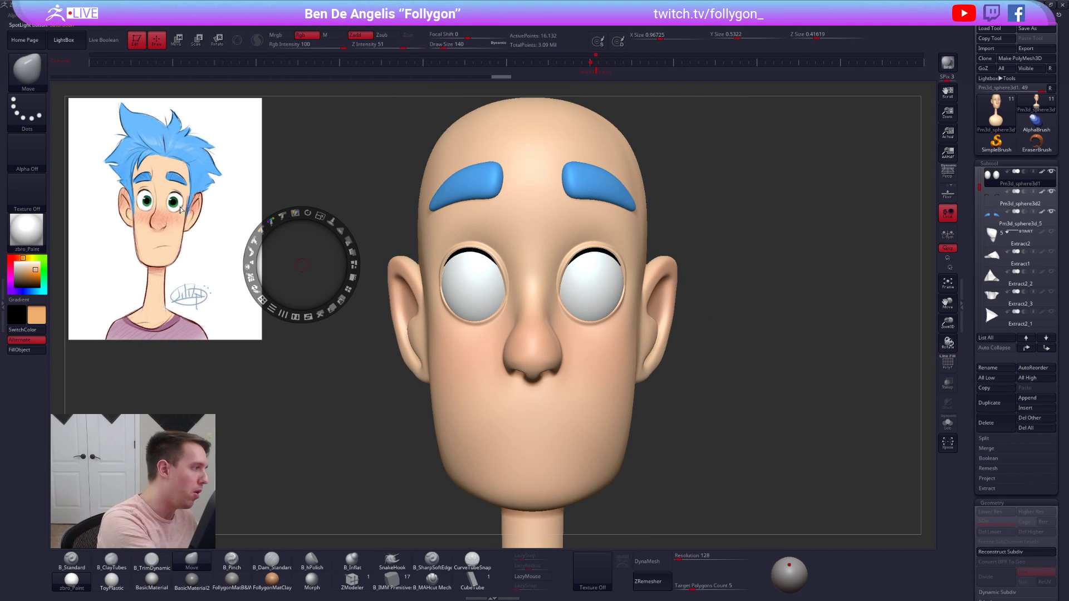
{"action": "key", "text": "c"}
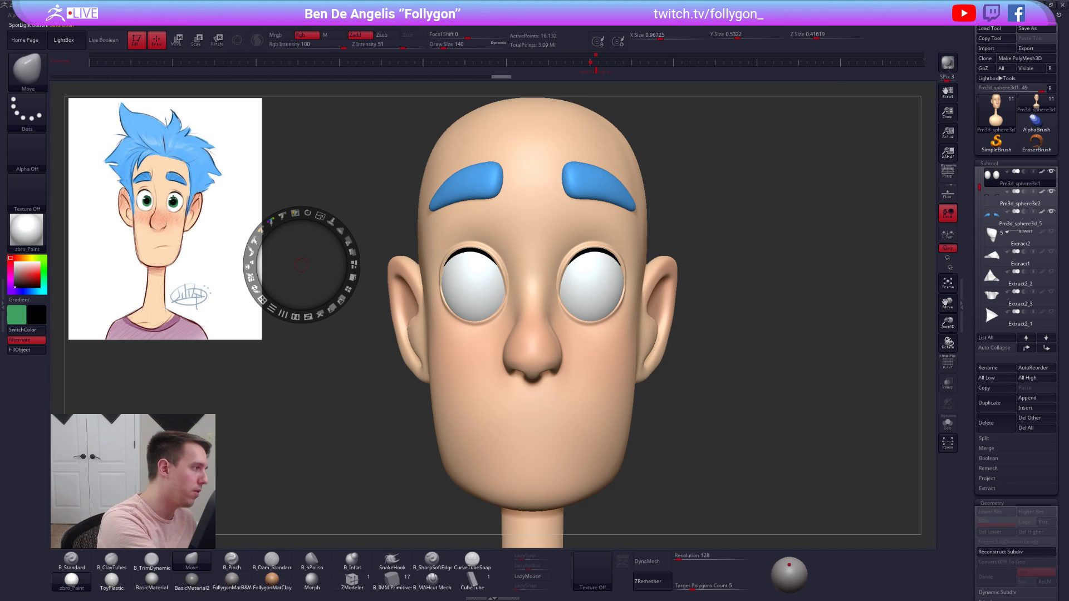
{"action": "key", "text": "c"}
{"action": "key", "text": "z"}
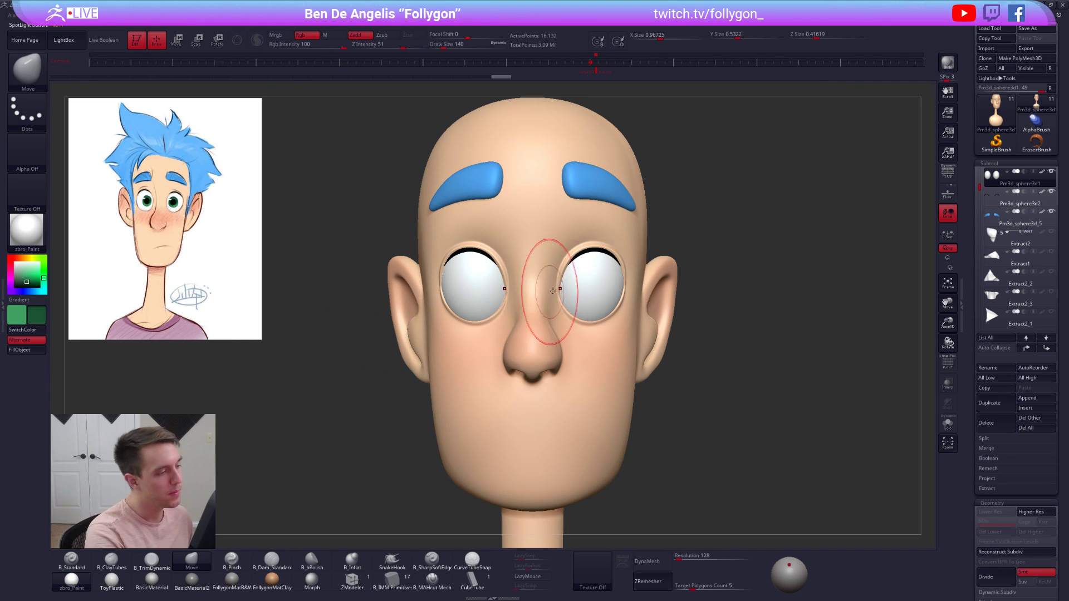
- Try a stroke on the eyeballs, undo it, and swap the active colour to the lighter green
{"action": "key", "text": "1"}
{"action": "mouse_move", "coordinate": [594, 284]}
{"action": "left_mouse_down"}
{"action": "mouse_move", "coordinate": [594, 294]}
{"action": "mouse_move", "coordinate": [597, 285]}
{"action": "left_mouse_up"}
{"action": "key", "text": "v"}
{"action": "key", "text": "ctrl+z"}
{"action": "key", "text": "ctrl+z"}
{"action": "key", "text": "ctrl+z"}
- Switch to the B_Standard brush at draw size 61 and examine the wireframe of the isolated eyeballs
{"action": "key", "text": "space"}
{"action": "key", "text": "shift+f"}
{"action": "key", "text": "shift+s"}
{"action": "key", "text": "f"}
{"action": "key", "text": "space"}
{"action": "right_click_drag", "start_coordinate": [593, 283], "coordinate": [577, 318], "text": "alt"}
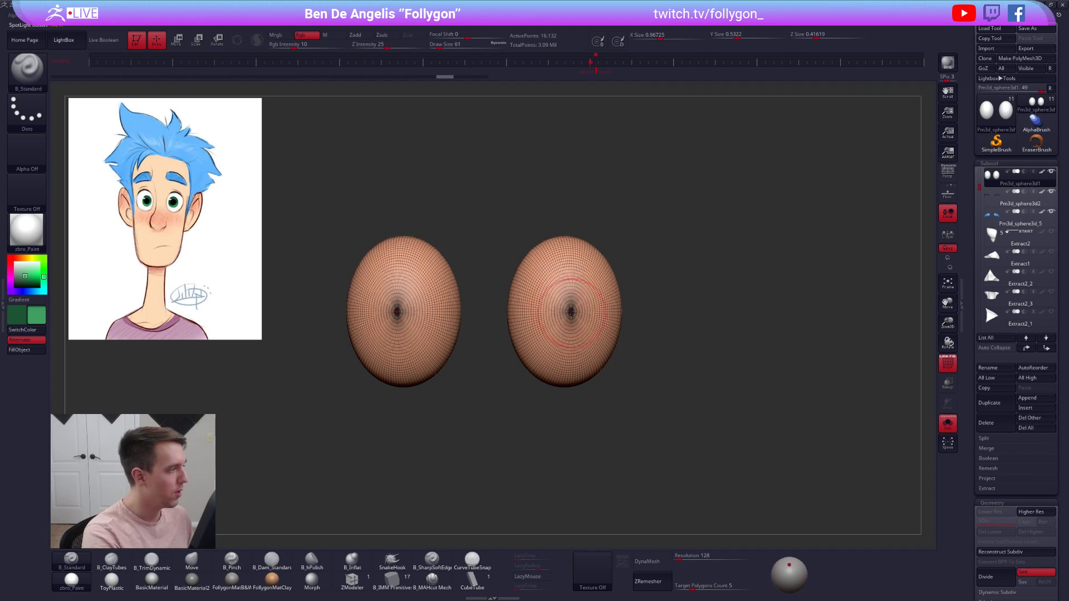
{"action": "key", "text": "shift+f"}
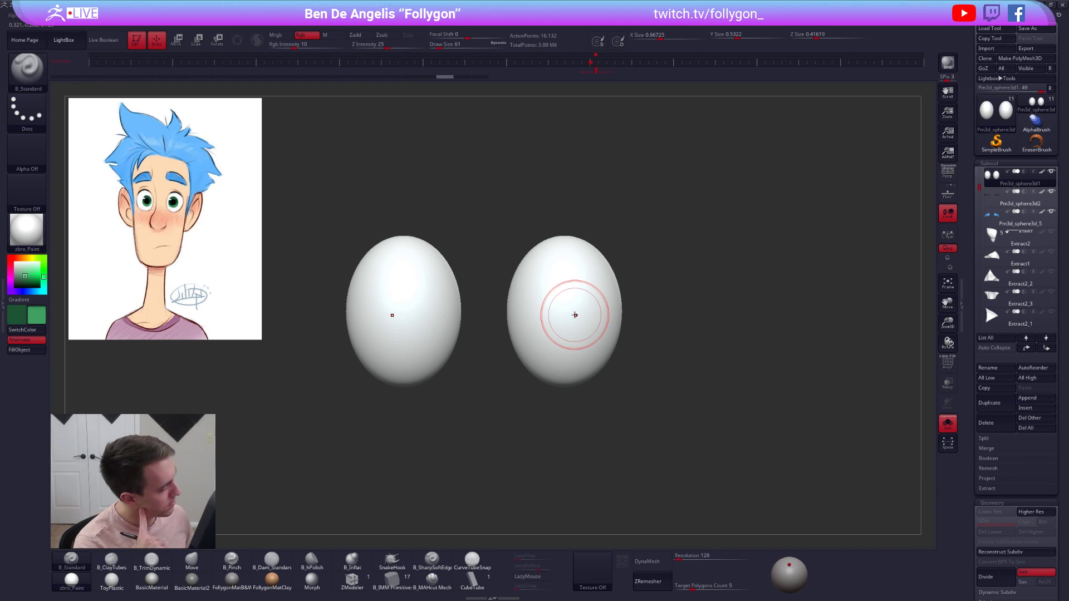
{"action": "key", "text": "shift+alt+s"}
- Subdivide the eyeballs several times for painting detail and set the draw size to 49
{"action": "key", "text": "ctrl+d"}
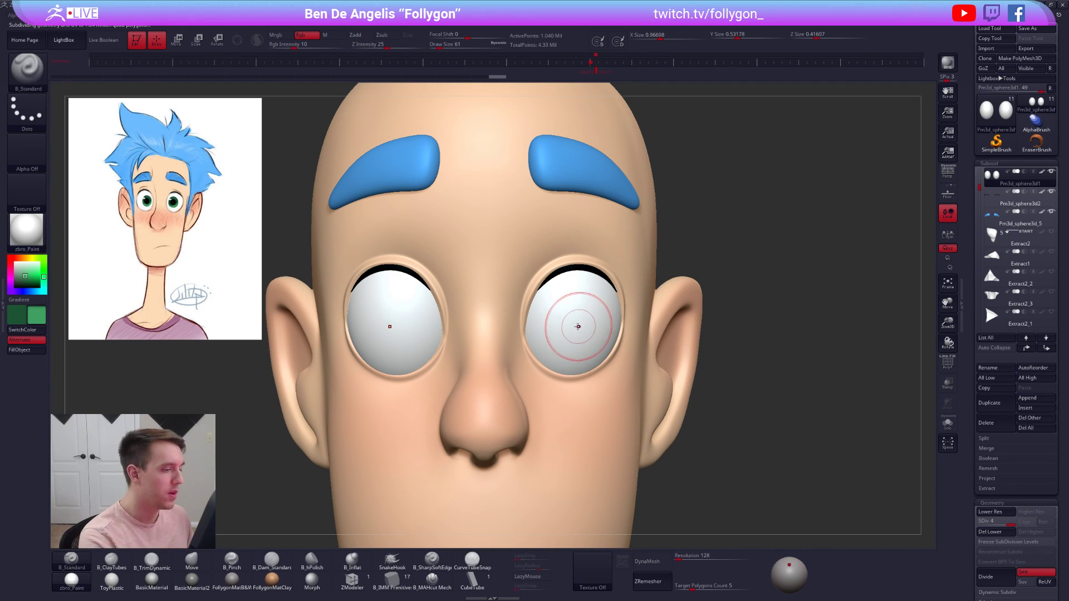
{"action": "key", "text": "ctrl+space"}
{"action": "left_click", "coordinate": [567, 490]}
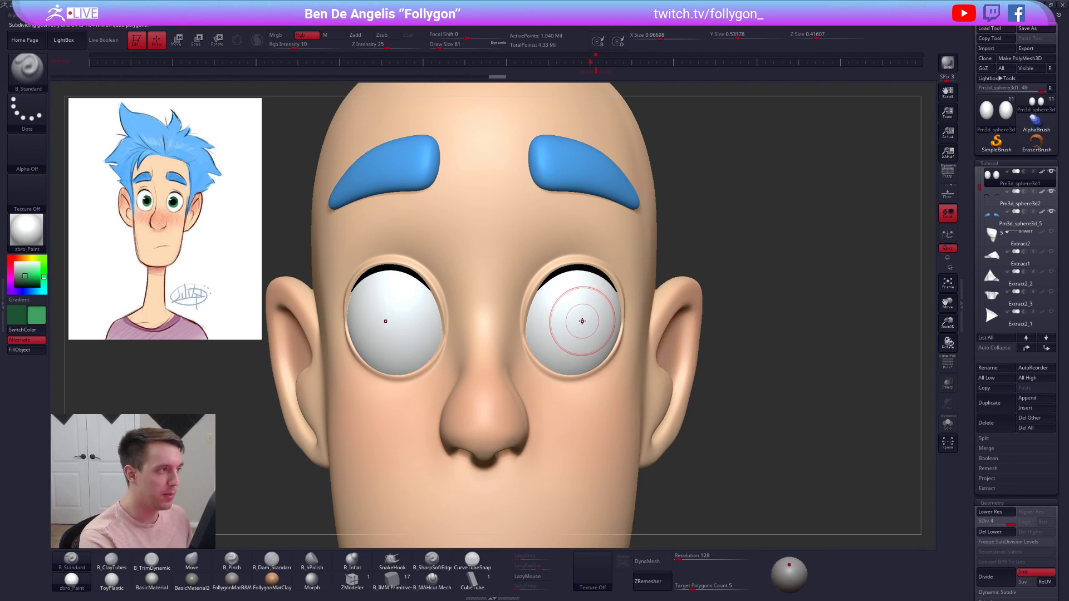
{"action": "key", "text": "space"}
{"action": "left_click_drag", "start_coordinate": [581, 323], "coordinate": [577, 322]}
{"action": "key", "text": "space"}
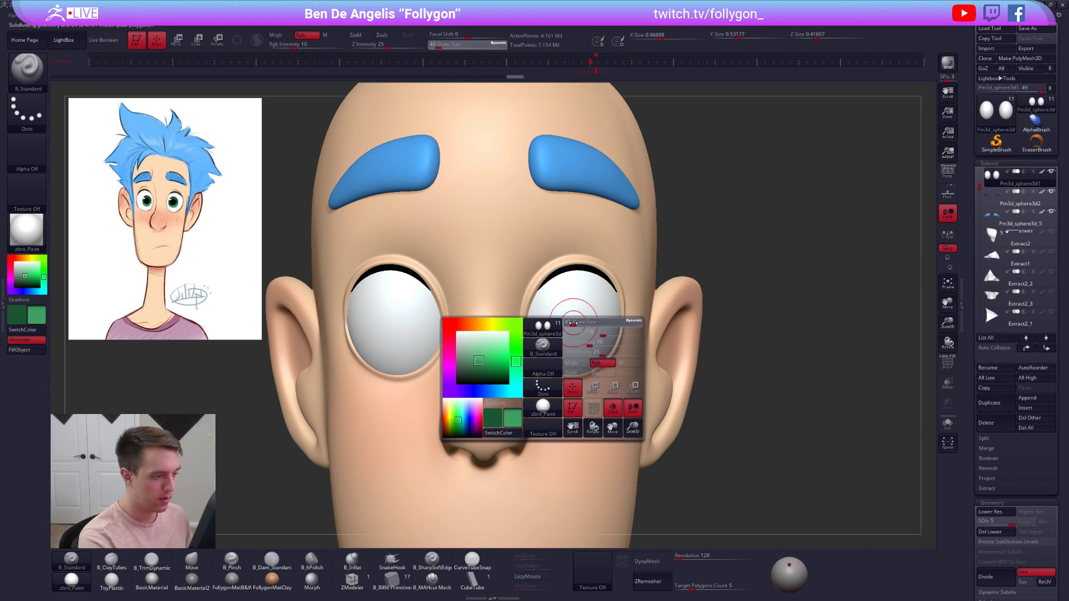
- Mask a round iris area at the centre of each eyeball and sharpen the mask edge
{"action": "left_click", "coordinate": [573, 324], "text": "ctrl"}
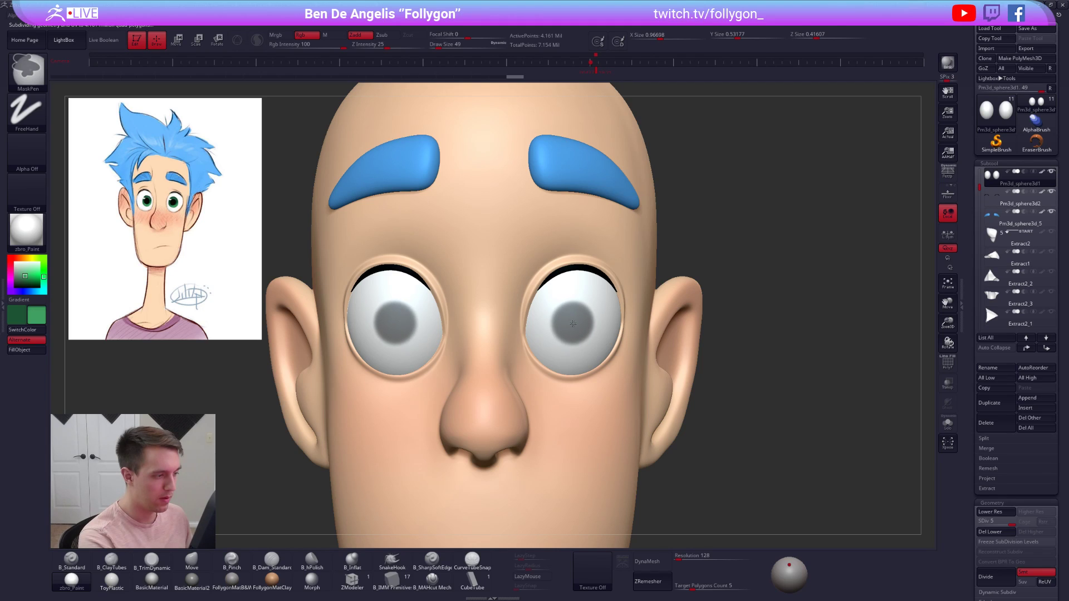
{"action": "left_click", "coordinate": [573, 324], "text": "ctrl"}
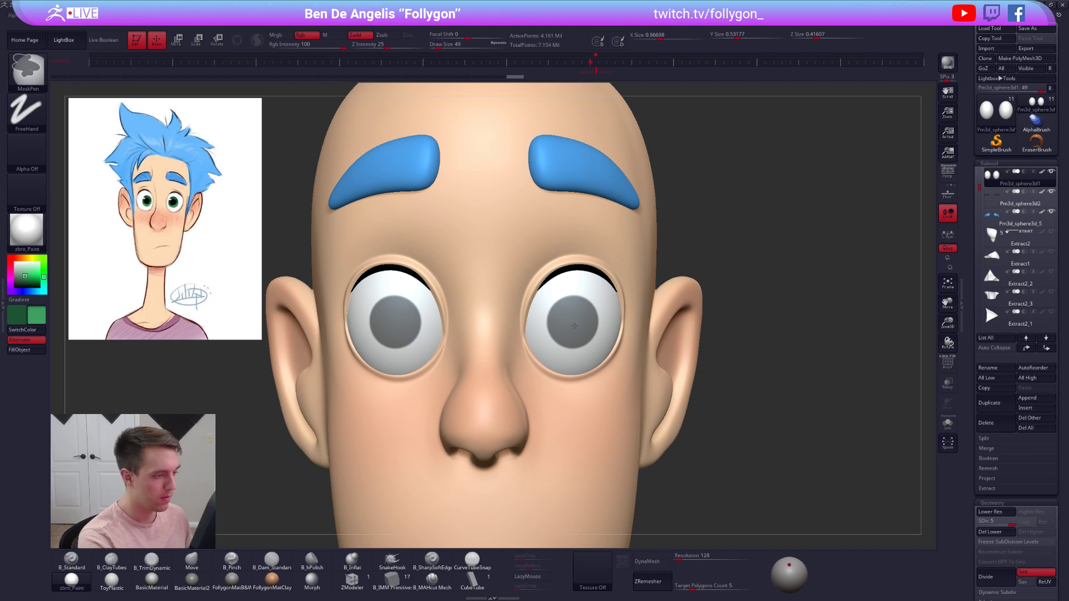
{"action": "left_click_drag", "start_coordinate": [715, 356], "coordinate": [672, 464], "text": "alt"}
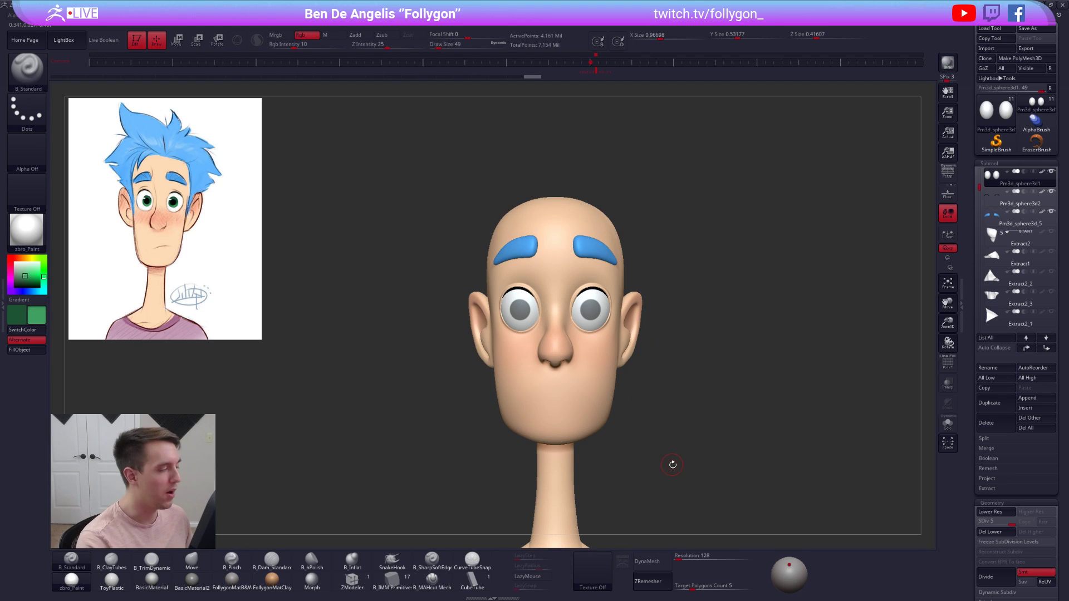
{"action": "mouse_move", "coordinate": [627, 359]}
{"action": "right_mouse_down"}
{"action": "mouse_move", "coordinate": [548, 356]}
{"action": "mouse_move", "coordinate": [584, 315]}
{"action": "right_mouse_up"}
- Undo the iris mask and flatten the eyeballs from front to back in profile with Transpose Move
{"action": "key", "text": "ctrl+z"}
{"action": "key", "text": "w"}
{"action": "mouse_move", "coordinate": [592, 301]}
{"action": "left_mouse_down", "text": "shift"}
{"action": "mouse_move", "coordinate": [657, 295]}
{"action": "mouse_move", "coordinate": [625, 301]}
{"action": "left_mouse_up", "text": "shift"}
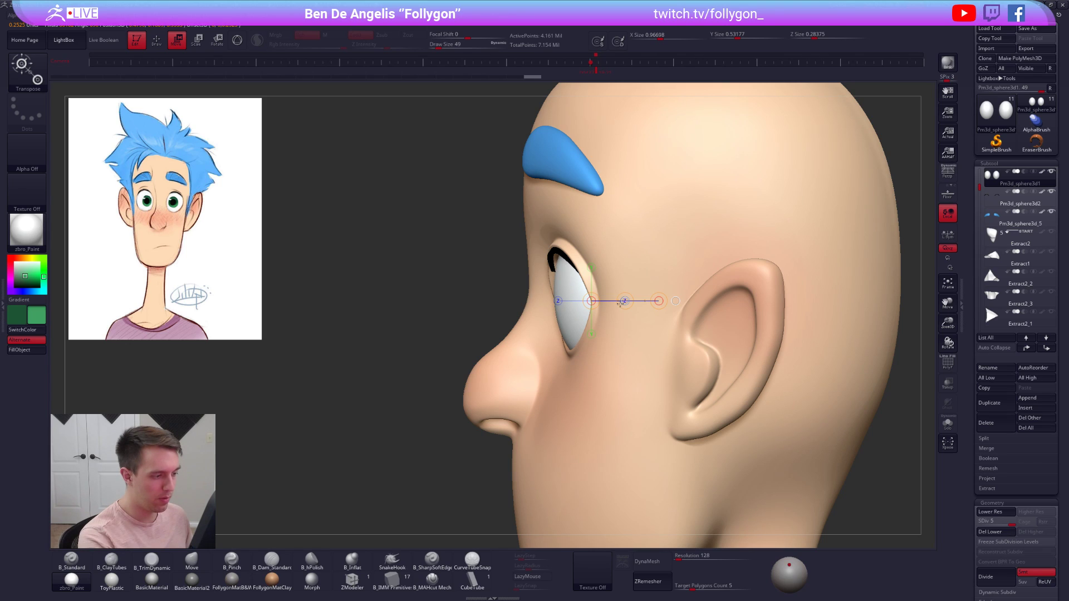
- Tilt the eyeballs slightly in profile around their lower edge with Transpose Rotate and return to drawing mode
{"action": "key", "text": "r"}
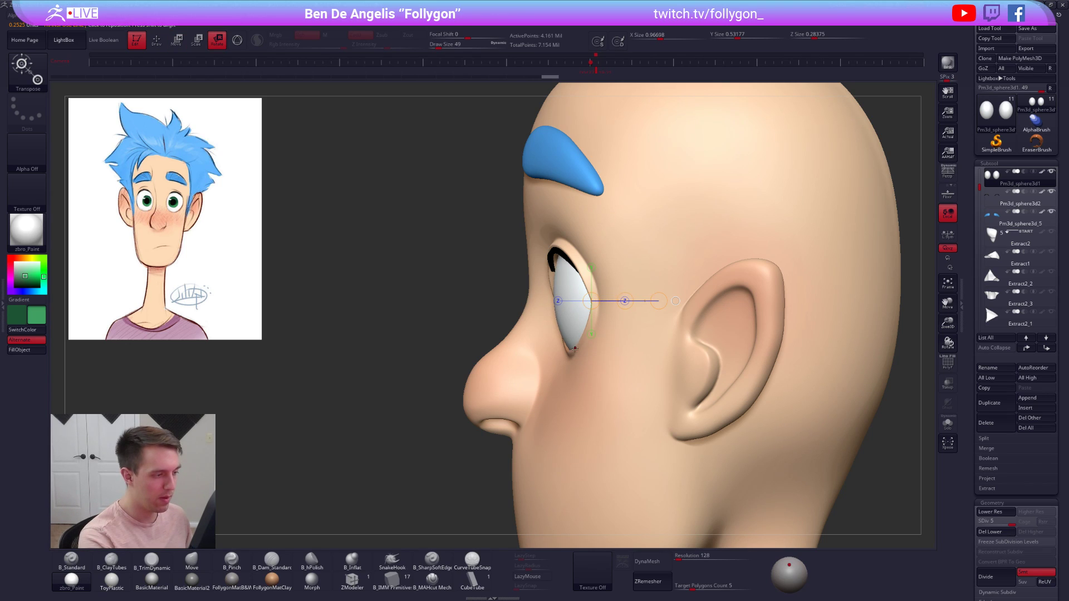
{"action": "left_click_drag", "start_coordinate": [578, 349], "coordinate": [579, 238]}
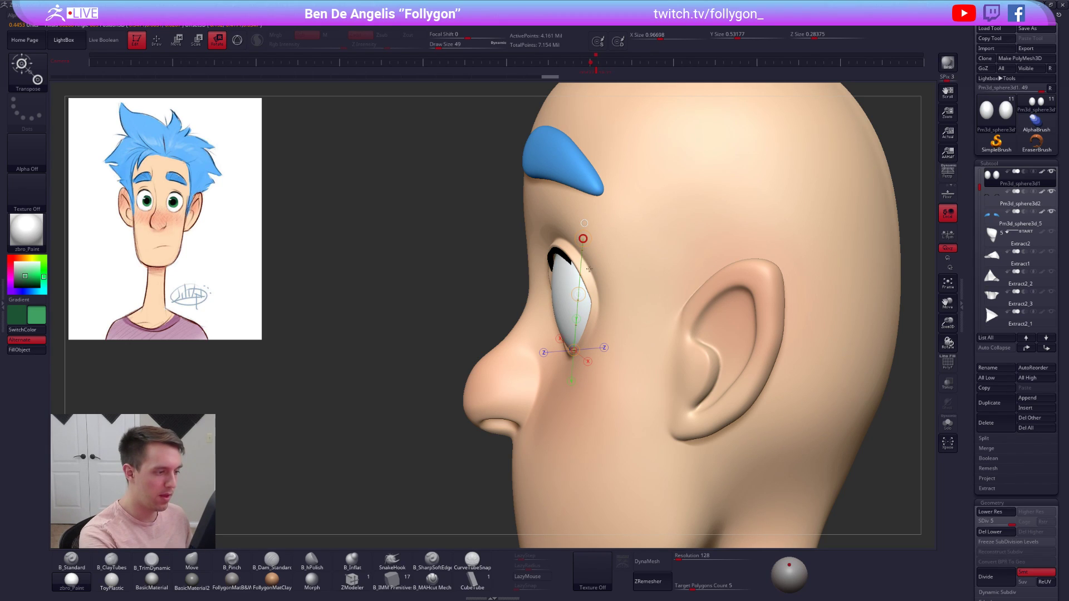
{"action": "left_click_drag", "start_coordinate": [583, 238], "coordinate": [585, 239]}
{"action": "key", "text": "q"}
- Examine the flattened eyeballs' shape and fit in the sockets, using solo, wireframe and transparency display
{"action": "right_click_drag", "start_coordinate": [673, 325], "coordinate": [660, 260], "text": "ctrl"}
{"action": "mouse_move", "coordinate": [629, 306]}
{"action": "right_mouse_down"}
{"action": "mouse_move", "coordinate": [701, 313]}
{"action": "mouse_move", "coordinate": [640, 327]}
{"action": "mouse_move", "coordinate": [630, 317]}
{"action": "right_mouse_up"}
{"action": "right_click_drag", "start_coordinate": [629, 318], "coordinate": [645, 346], "text": "ctrl"}
{"action": "key", "text": "ctrl+shift+s"}
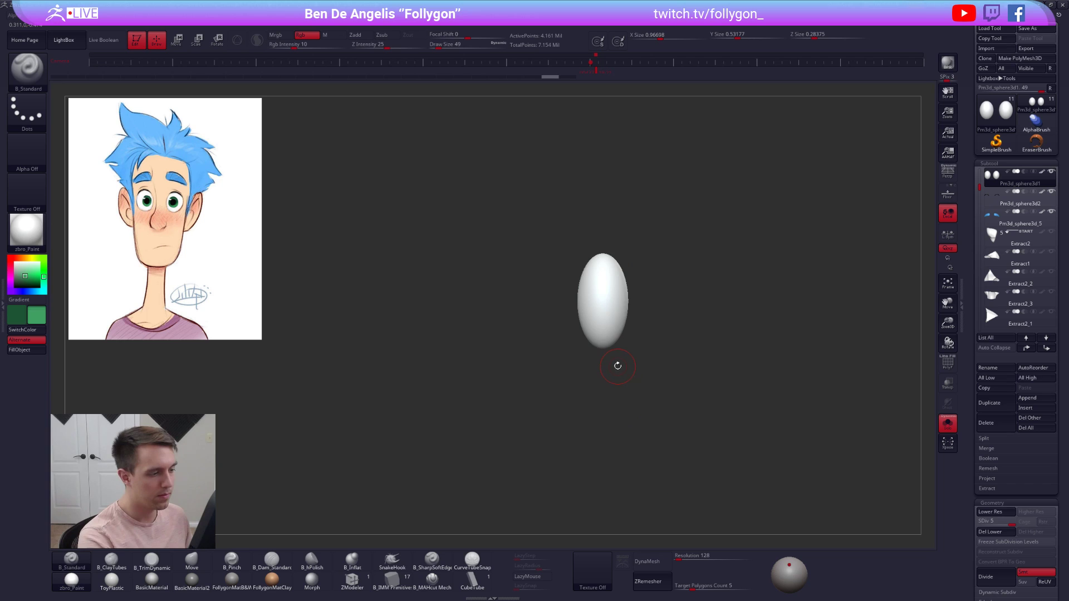
{"action": "key", "text": "shift+s"}
{"action": "left_click", "coordinate": [948, 363]}
{"action": "left_click", "coordinate": [947, 384]}
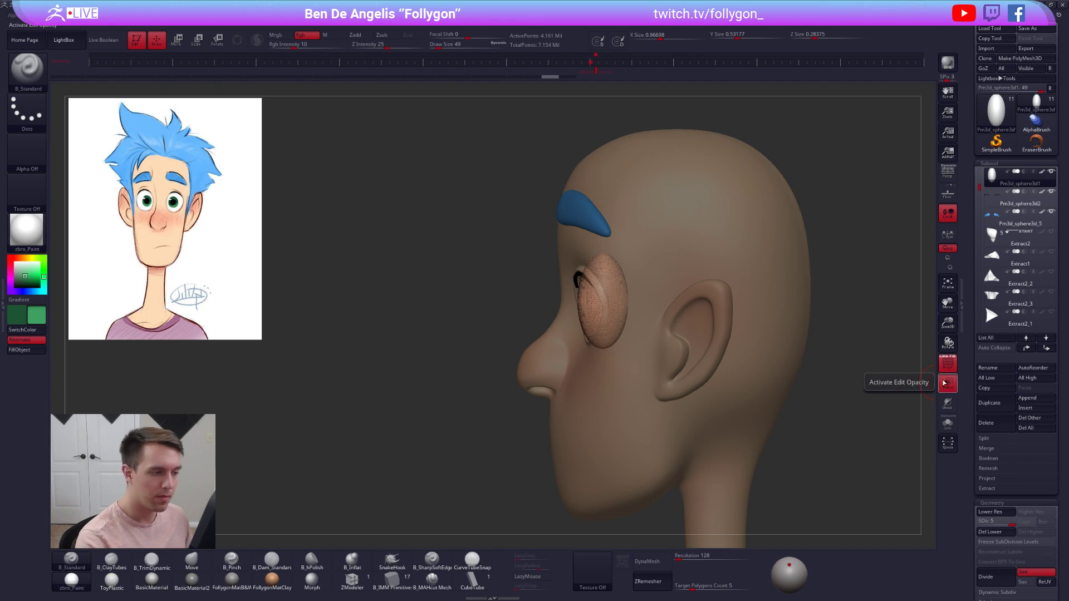
{"action": "left_click", "coordinate": [947, 385]}
{"action": "key", "text": "shift+f"}
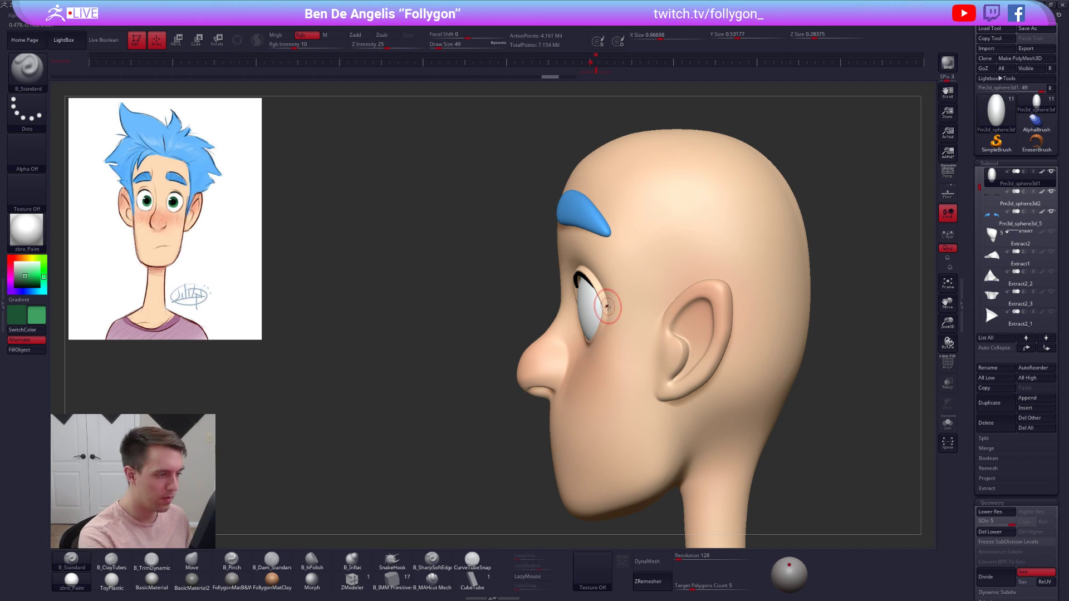
{"action": "right_click_drag", "start_coordinate": [622, 312], "coordinate": [622, 274], "text": "shift"}
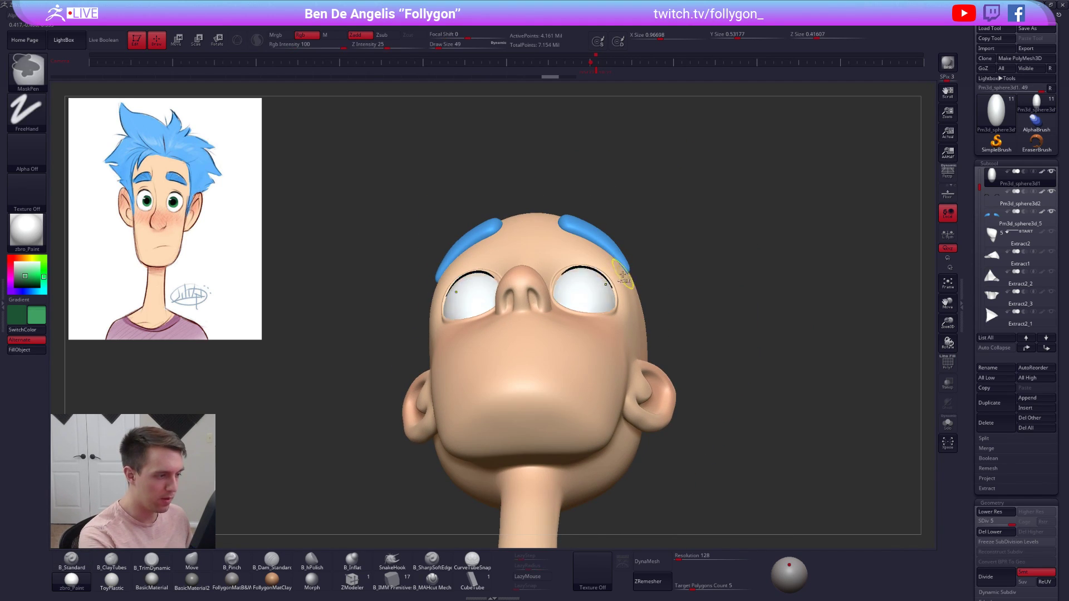
- Shift the eyeballs slightly back into the sockets in profile with Transpose Move and return to drawing mode
{"action": "mouse_move", "coordinate": [742, 416]}
{"action": "right_mouse_down"}
{"action": "mouse_move", "coordinate": [699, 434]}
{"action": "mouse_move", "coordinate": [715, 452]}
{"action": "mouse_move", "coordinate": [755, 461]}
{"action": "mouse_move", "coordinate": [735, 463]}
{"action": "mouse_move", "coordinate": [750, 468]}
{"action": "mouse_move", "coordinate": [686, 465]}
{"action": "mouse_move", "coordinate": [650, 386]}
{"action": "right_mouse_up"}
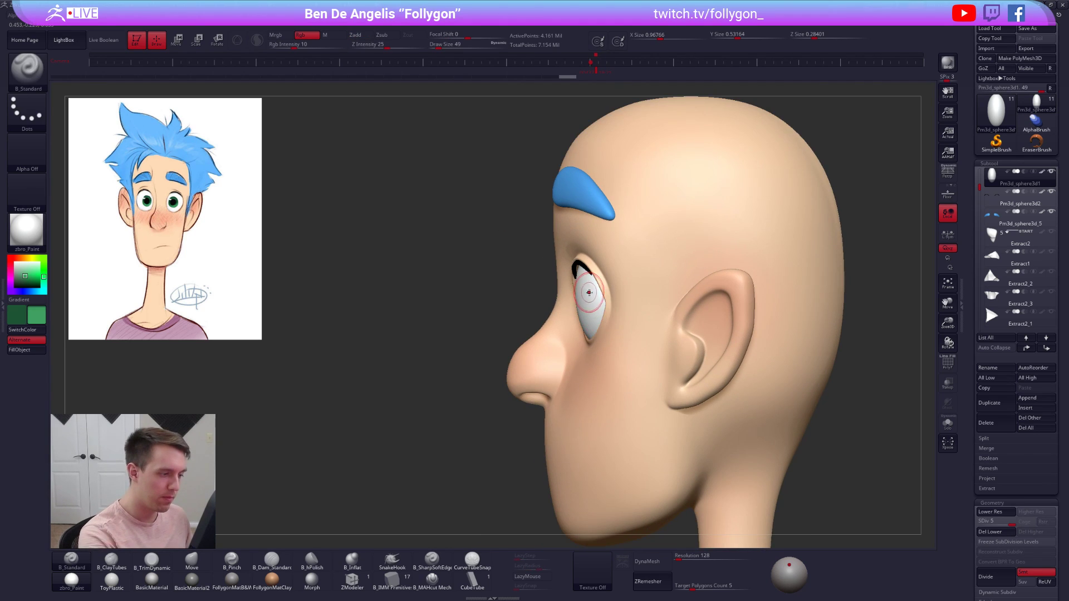
{"action": "key", "text": "r"}
{"action": "key", "text": "w"}
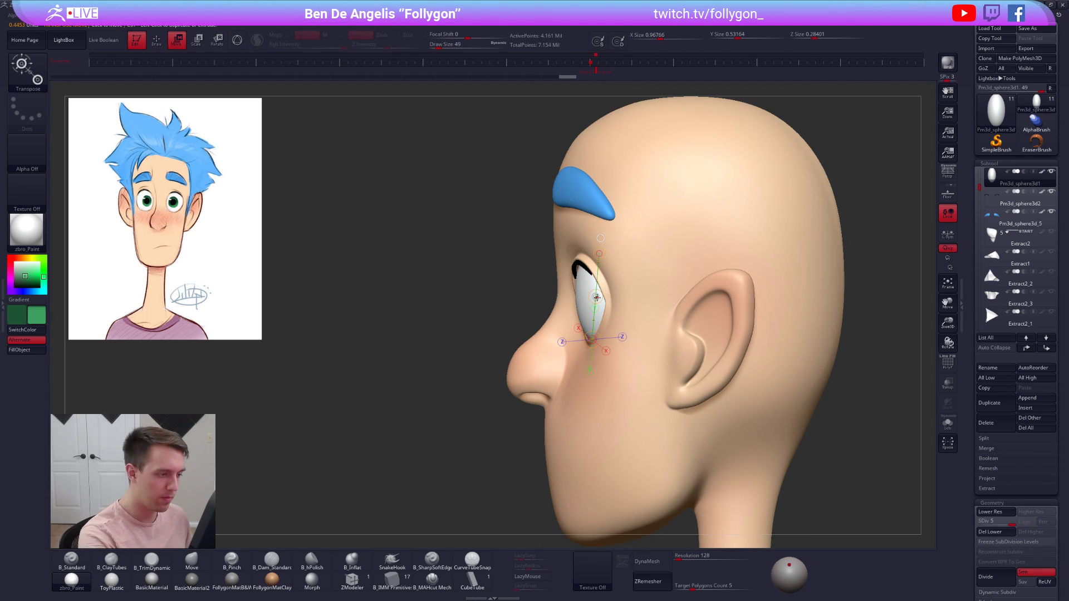
{"action": "left_click_drag", "start_coordinate": [597, 298], "coordinate": [601, 301]}
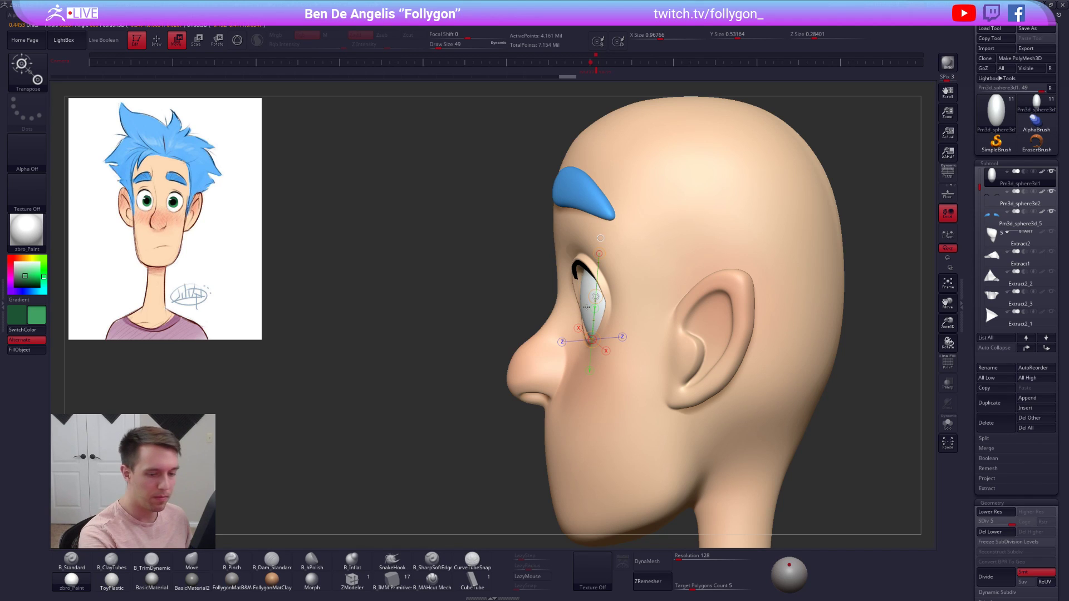
{"action": "key", "text": "q"}
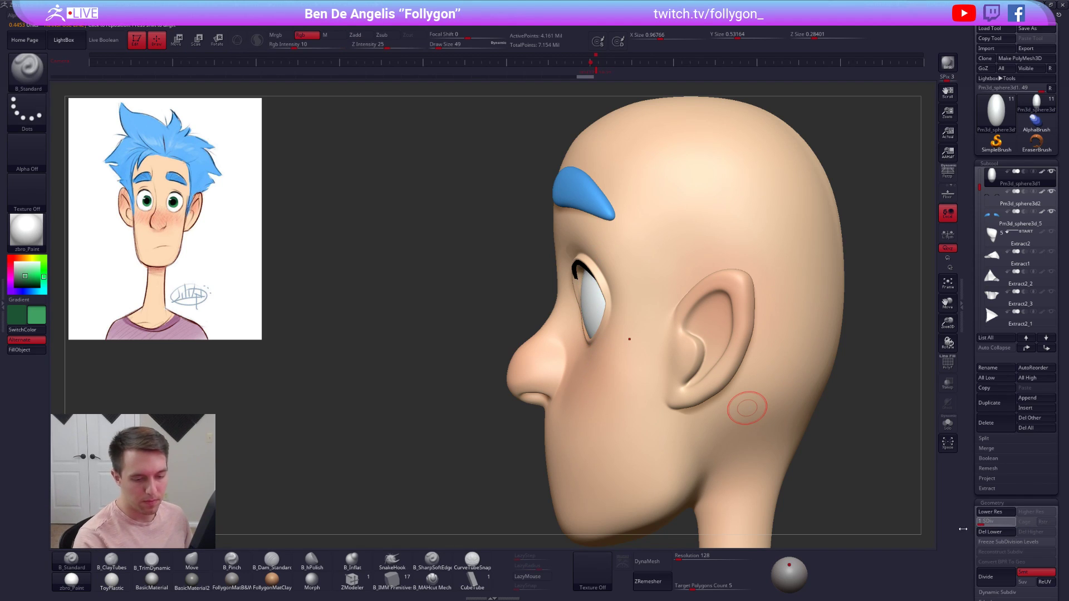
- Adjust the eyeballs' depth and width at subdivision level 1 with Transpose Move, working in profile and from the front
{"action": "key", "text": "w"}
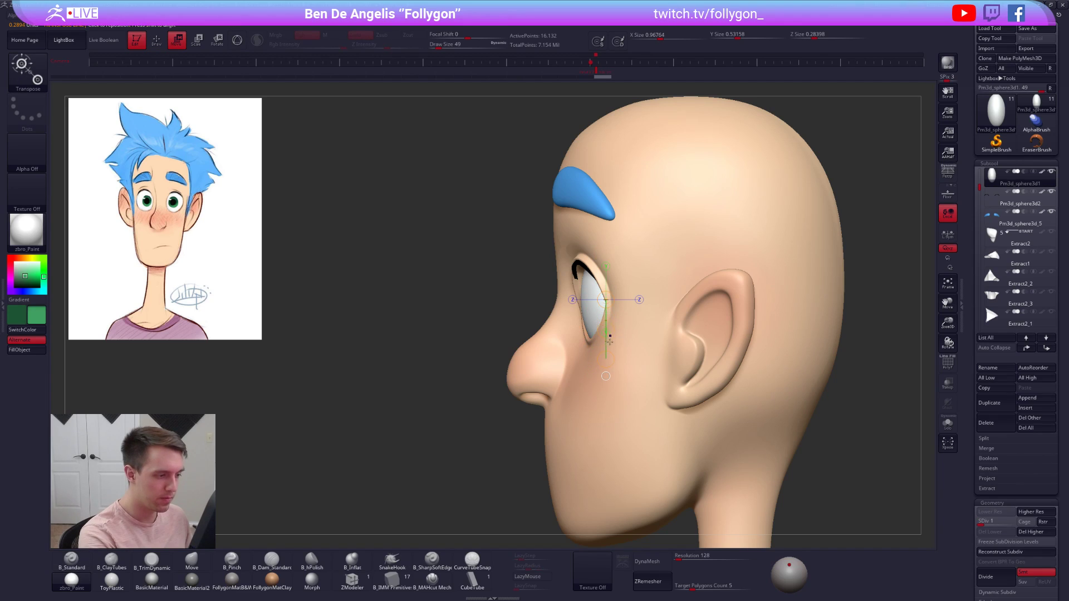
{"action": "left_click_drag", "start_coordinate": [605, 329], "coordinate": [674, 337]}
{"action": "right_click_drag", "start_coordinate": [593, 371], "coordinate": [646, 360]}
{"action": "mouse_move", "coordinate": [596, 310]}
{"action": "left_mouse_down"}
{"action": "mouse_move", "coordinate": [669, 311]}
{"action": "mouse_move", "coordinate": [625, 313]}
{"action": "mouse_move", "coordinate": [615, 301]}
{"action": "left_mouse_up"}
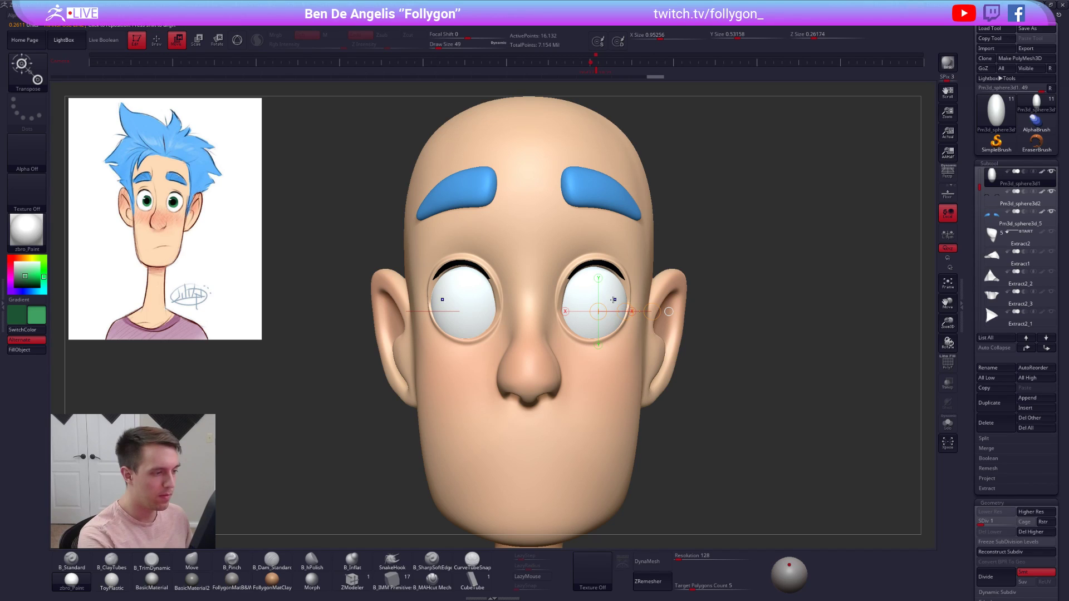
{"action": "key", "text": "q"}
- Switch to the FollygonMatB&W material, create a TPoseMesh from the subtools and set the main colour to white
{"action": "left_click_drag", "start_coordinate": [786, 457], "coordinate": [762, 469], "text": "alt"}
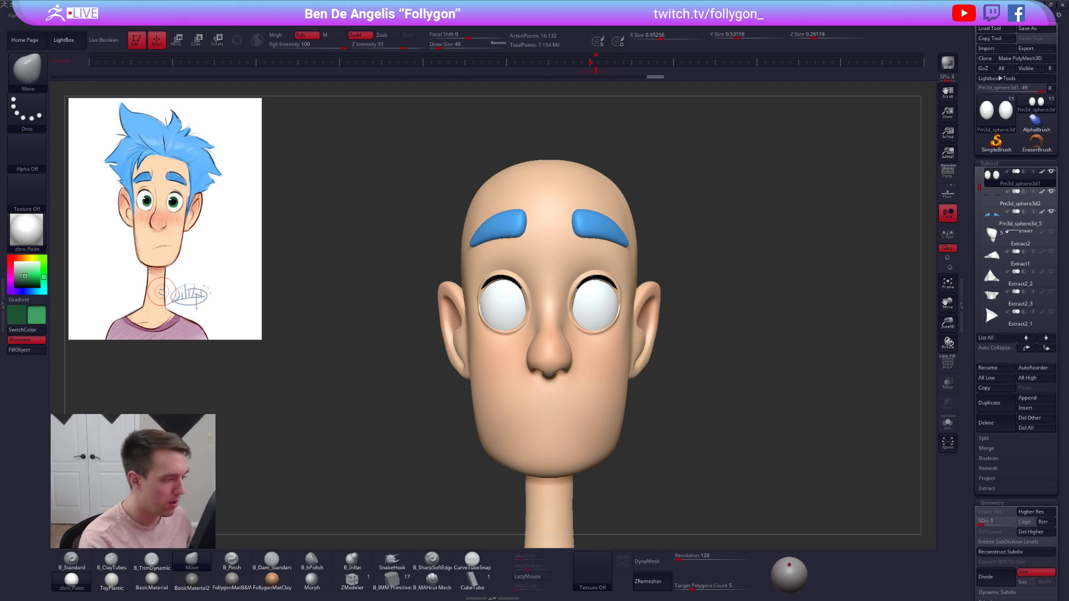
{"action": "mouse_move", "coordinate": [603, 295]}
{"action": "right_mouse_down"}
{"action": "mouse_move", "coordinate": [611, 244]}
{"action": "mouse_move", "coordinate": [603, 329]}
{"action": "mouse_move", "coordinate": [655, 329]}
{"action": "right_mouse_up"}
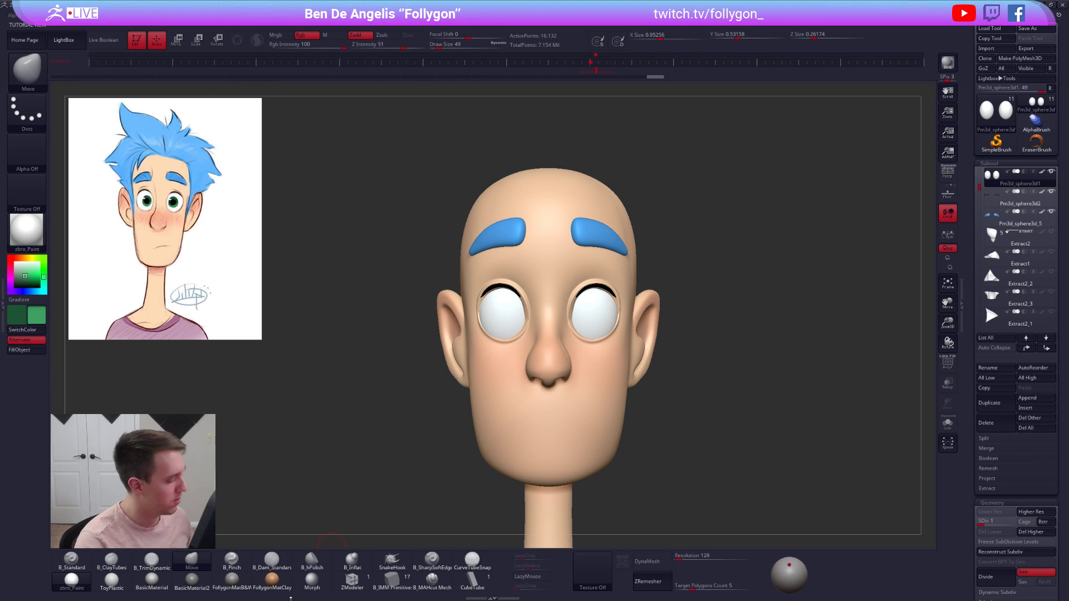
{"action": "left_click", "coordinate": [232, 580]}
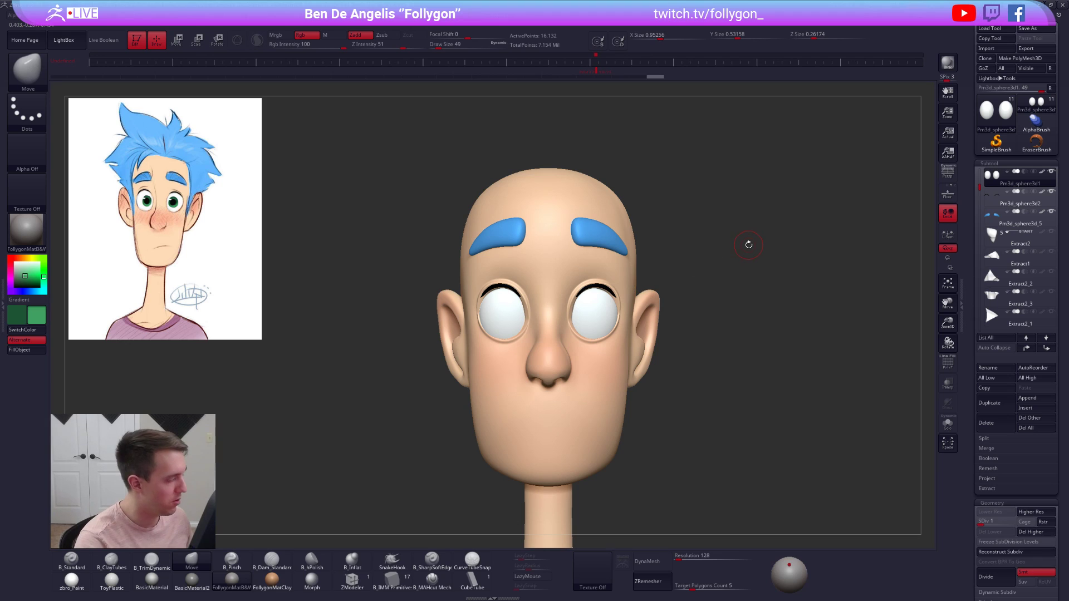
{"action": "key", "text": "space"}
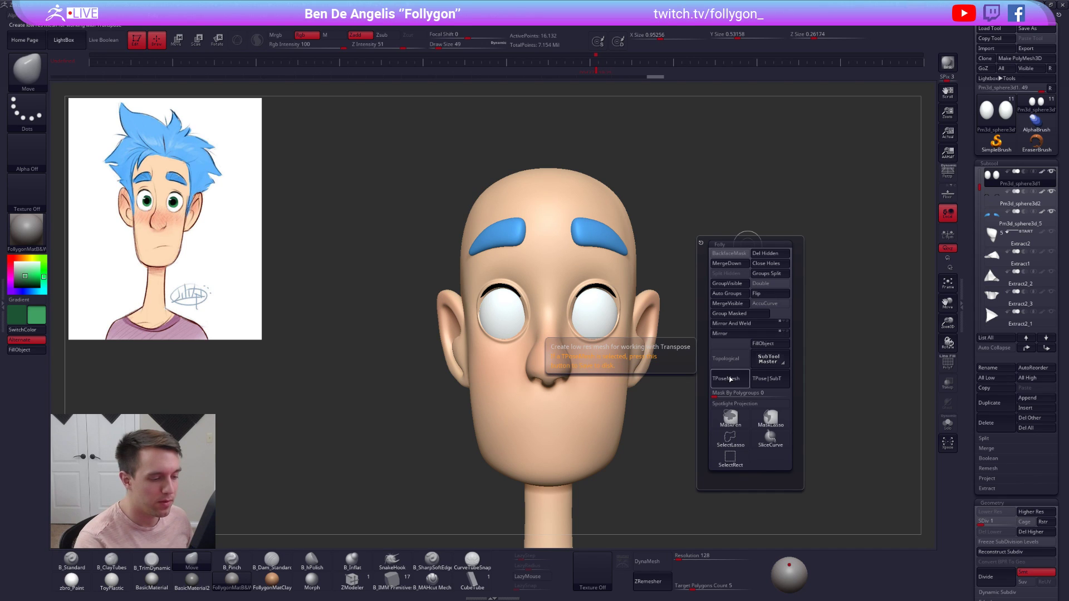
{"action": "left_click", "coordinate": [732, 383]}
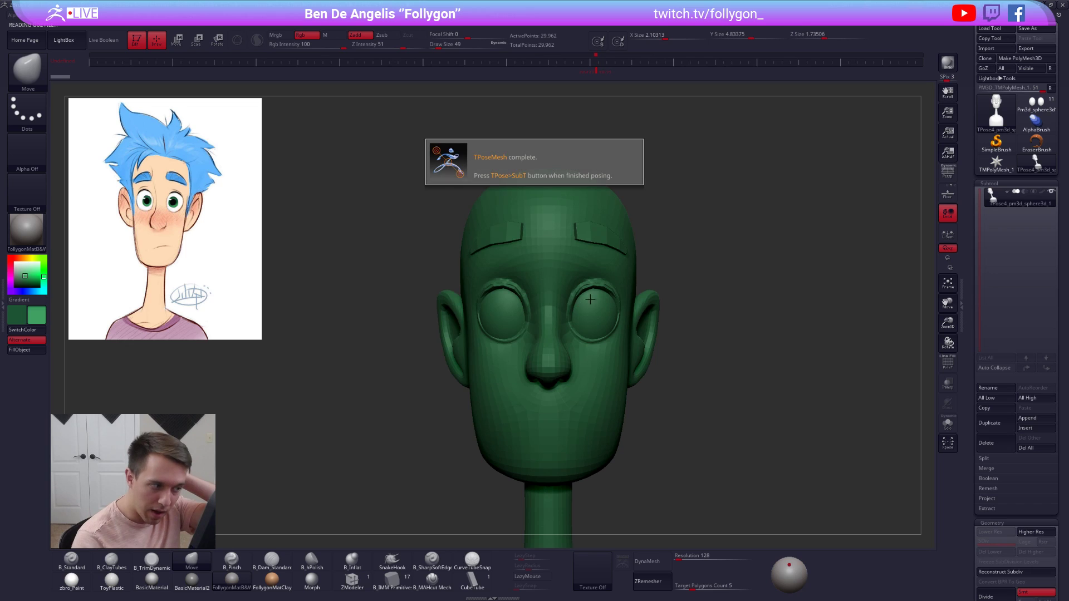
{"action": "mouse_move", "coordinate": [21, 266]}
{"action": "left_mouse_down"}
{"action": "mouse_move", "coordinate": [21, 253]}
{"action": "mouse_move", "coordinate": [15, 262]}
{"action": "left_mouse_up"}
{"action": "left_click", "coordinate": [23, 263]}
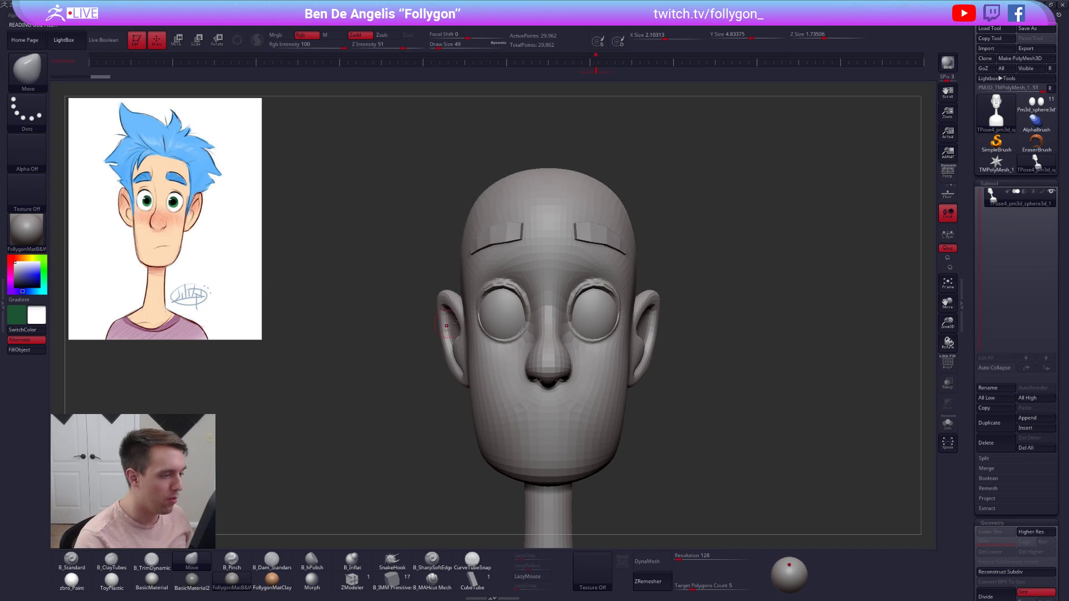
- Isolate the eyeballs by hiding the other polygroups, mask them and show the whole posing mesh again
{"action": "key", "text": "ctrl+shift+f"}
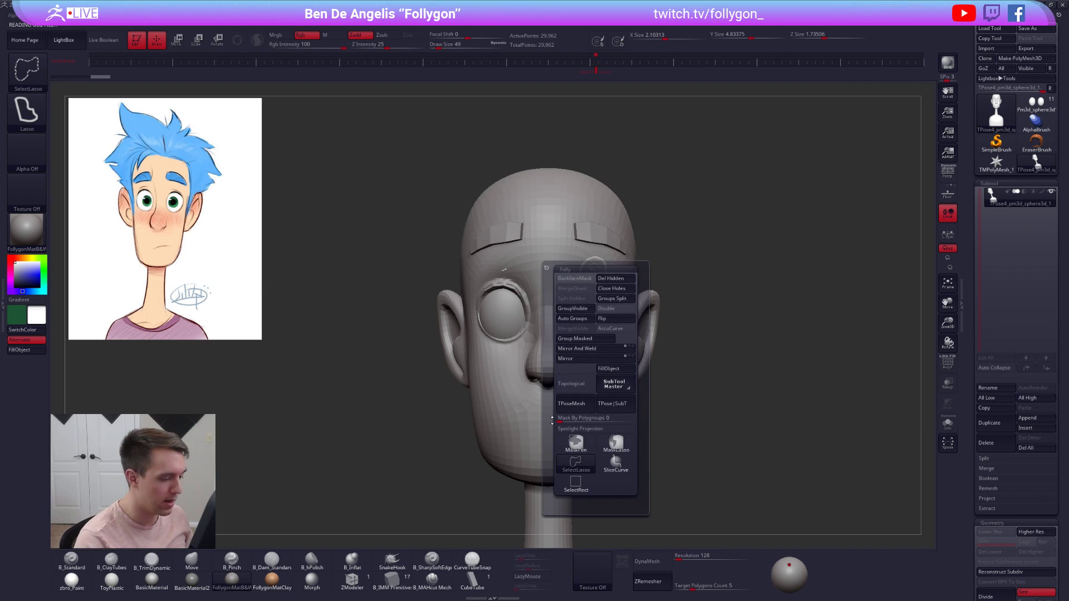
{"action": "left_click", "coordinate": [595, 261], "text": "ctrl+shift"}
{"action": "left_click", "coordinate": [651, 284], "text": "ctrl+shift"}
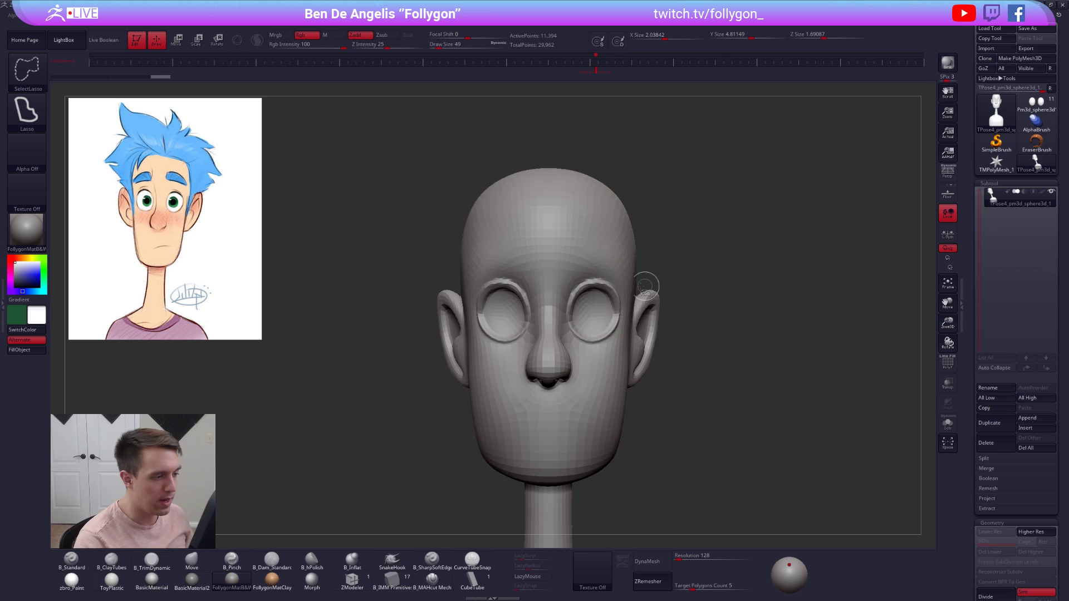
{"action": "left_click", "coordinate": [662, 269], "text": "ctrl+shift"}
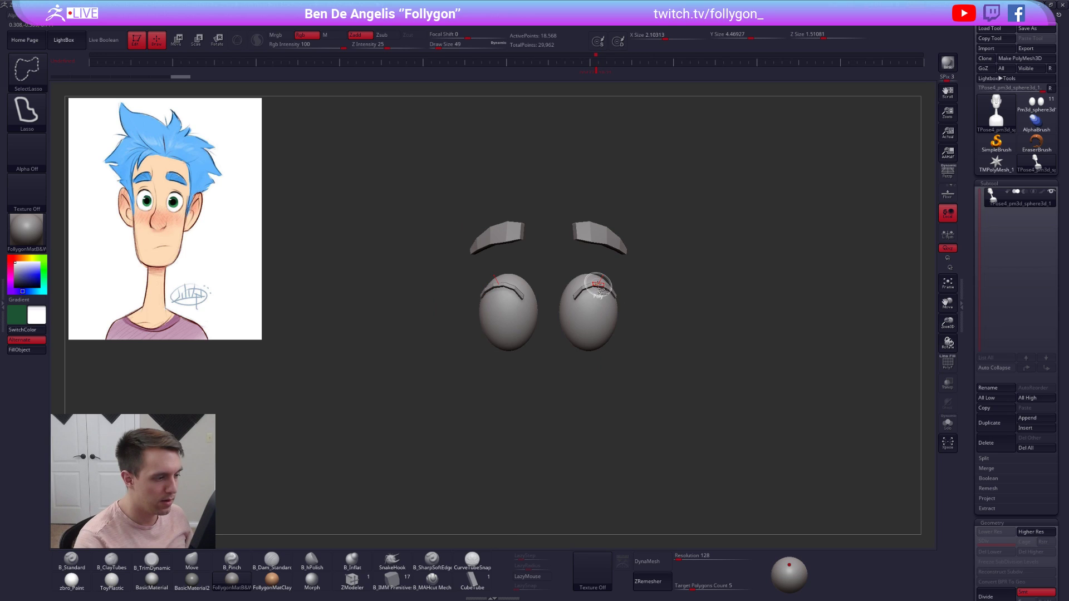
{"action": "left_click", "coordinate": [588, 240], "text": "ctrl+shift"}
{"action": "left_click", "coordinate": [659, 262], "text": "ctrl"}
{"action": "left_click", "coordinate": [660, 264], "text": "ctrl+shift"}
{"action": "left_click_drag", "start_coordinate": [666, 267], "coordinate": [636, 273]}
{"action": "mouse_move", "coordinate": [636, 273]}
{"action": "right_mouse_down"}
{"action": "mouse_move", "coordinate": [615, 271]}
{"action": "mouse_move", "coordinate": [652, 278]}
{"action": "right_mouse_up"}
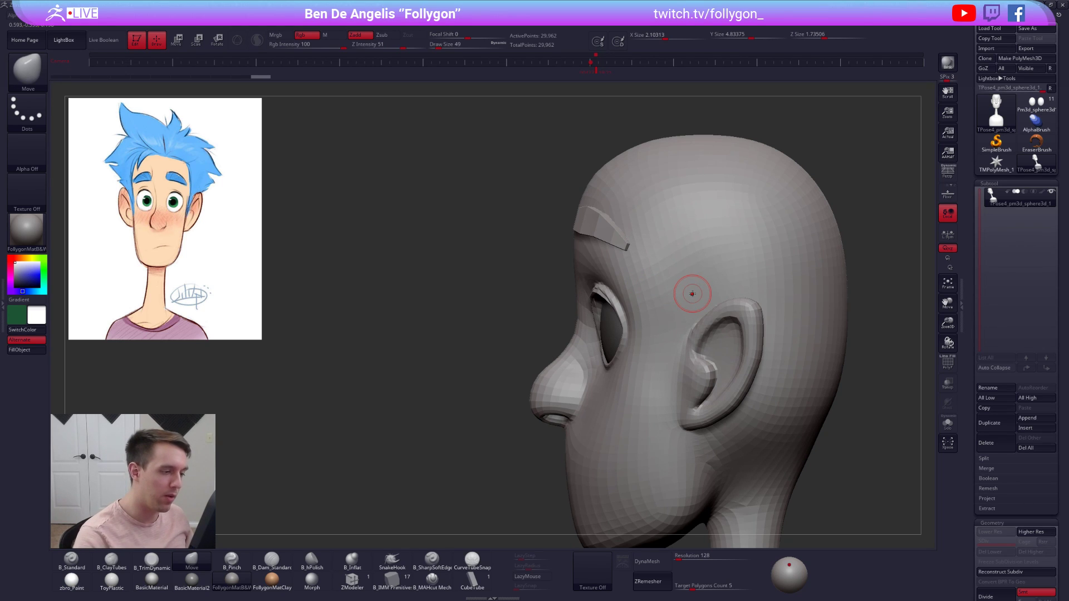
- Reshape the head and face with the Move brush at draw sizes up to 292, working in profile and from below
{"action": "key", "text": "space"}
{"action": "left_click_drag", "start_coordinate": [596, 276], "coordinate": [626, 274]}
{"action": "mouse_move", "coordinate": [626, 274]}
{"action": "right_mouse_down"}
{"action": "mouse_move", "coordinate": [657, 277]}
{"action": "mouse_move", "coordinate": [586, 260]}
{"action": "right_mouse_up"}
{"action": "key", "text": "space"}
{"action": "left_click_drag", "start_coordinate": [588, 274], "coordinate": [584, 274]}
{"action": "right_click_drag", "start_coordinate": [590, 270], "coordinate": [576, 261]}
{"action": "key", "text": "space"}
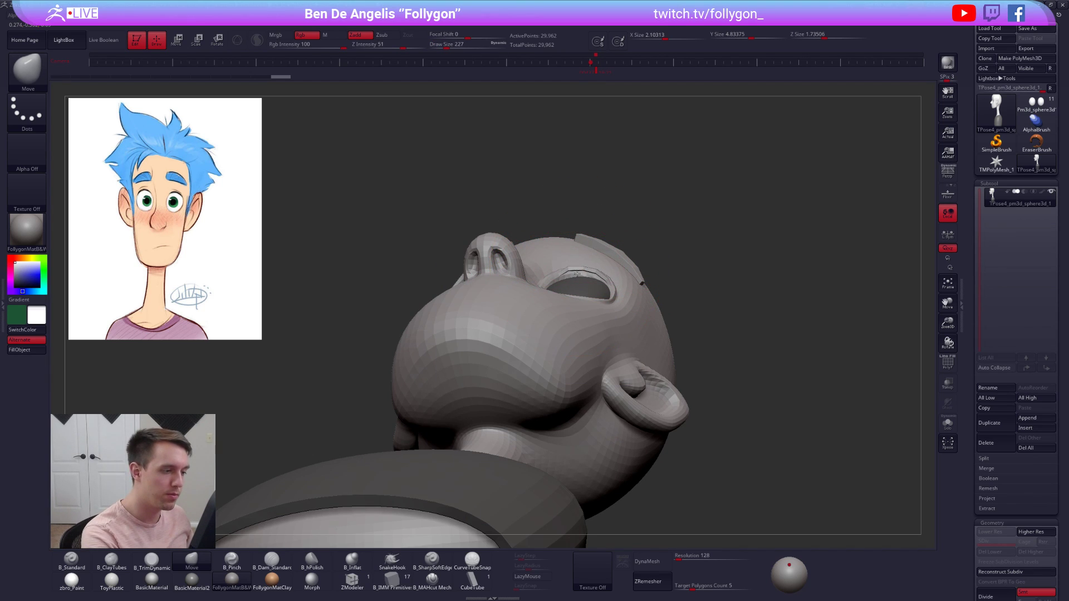
{"action": "mouse_move", "coordinate": [580, 275]}
{"action": "right_mouse_down", "text": "shift"}
{"action": "mouse_move", "coordinate": [580, 252]}
{"action": "mouse_move", "coordinate": [607, 270]}
{"action": "right_mouse_up", "text": "shift"}
{"action": "key", "text": "space"}
{"action": "left_click_drag", "start_coordinate": [590, 279], "coordinate": [583, 279]}
{"action": "mouse_move", "coordinate": [580, 288]}
{"action": "right_mouse_down"}
{"action": "mouse_move", "coordinate": [586, 305]}
{"action": "mouse_move", "coordinate": [551, 326]}
{"action": "mouse_move", "coordinate": [540, 298]}
{"action": "mouse_move", "coordinate": [551, 262]}
{"action": "mouse_move", "coordinate": [501, 234]}
{"action": "mouse_move", "coordinate": [439, 282]}
{"action": "right_mouse_up"}
{"action": "right_click_drag", "start_coordinate": [546, 257], "coordinate": [582, 233]}
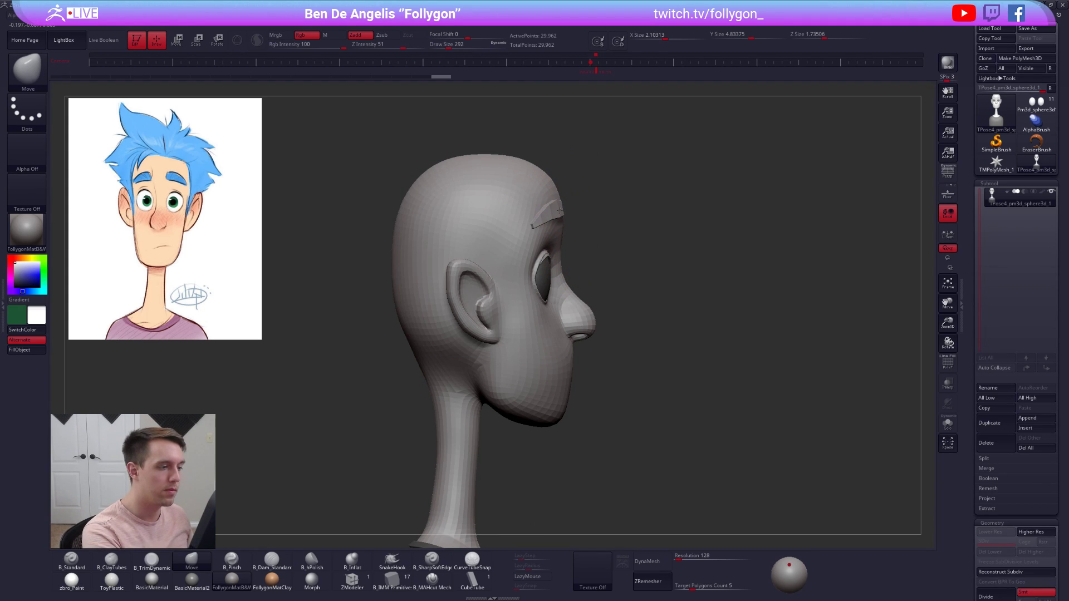
{"action": "mouse_move", "coordinate": [566, 209]}
{"action": "right_mouse_down"}
{"action": "mouse_move", "coordinate": [546, 212]}
{"action": "mouse_move", "coordinate": [596, 217]}
{"action": "mouse_move", "coordinate": [574, 186]}
{"action": "mouse_move", "coordinate": [611, 285]}
{"action": "right_mouse_up"}
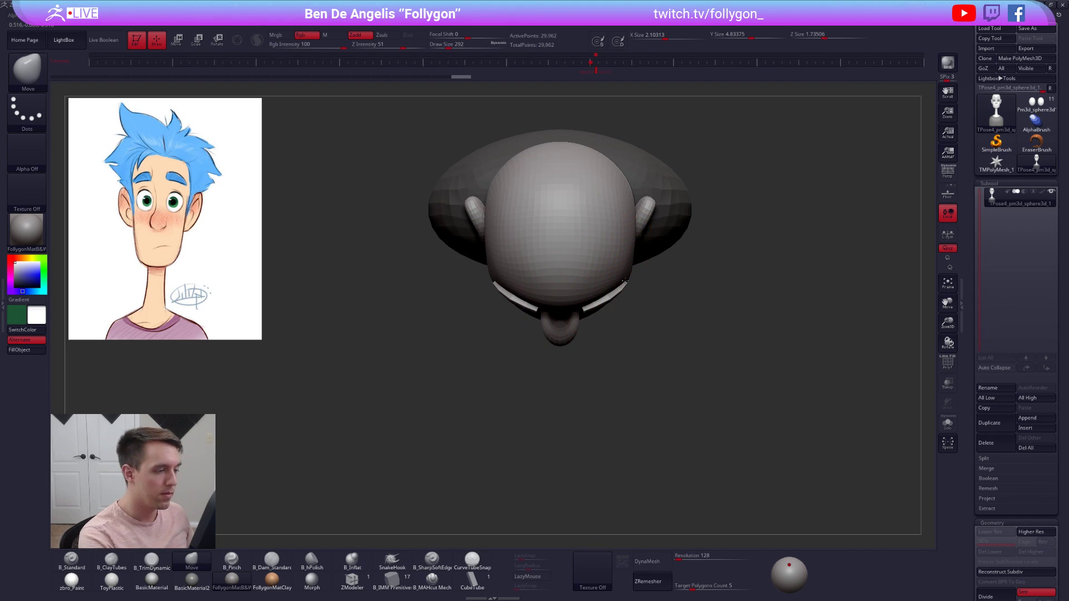
- Refine the head's contour around the temples and brows from above with the Move brush at draw size 227
{"action": "left_click_drag", "start_coordinate": [573, 295], "coordinate": [584, 285]}
{"action": "key", "text": "s"}
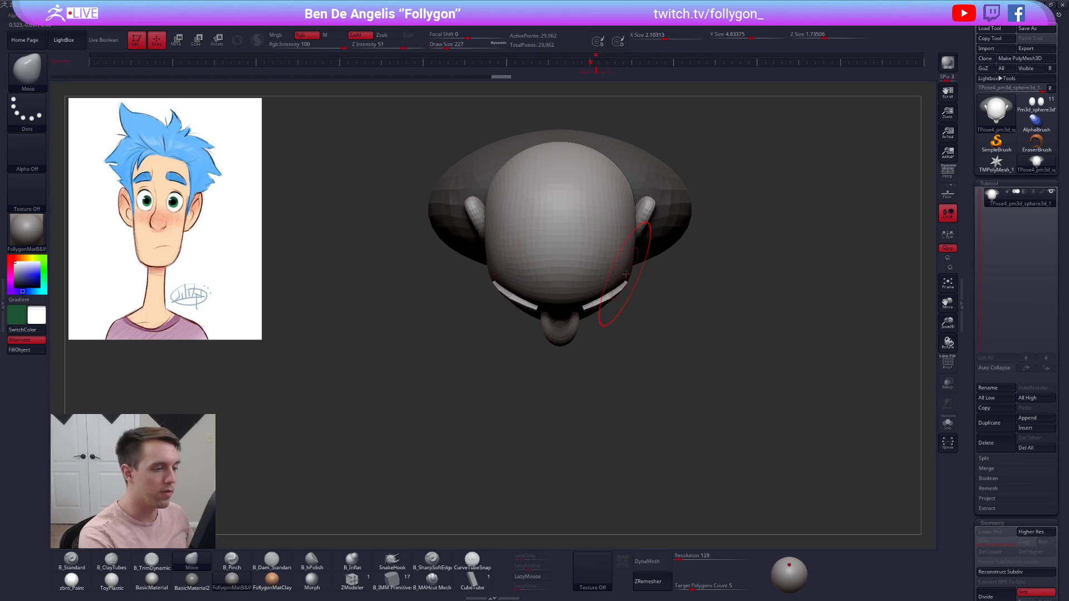
{"action": "right_click_drag", "start_coordinate": [597, 295], "coordinate": [635, 281]}
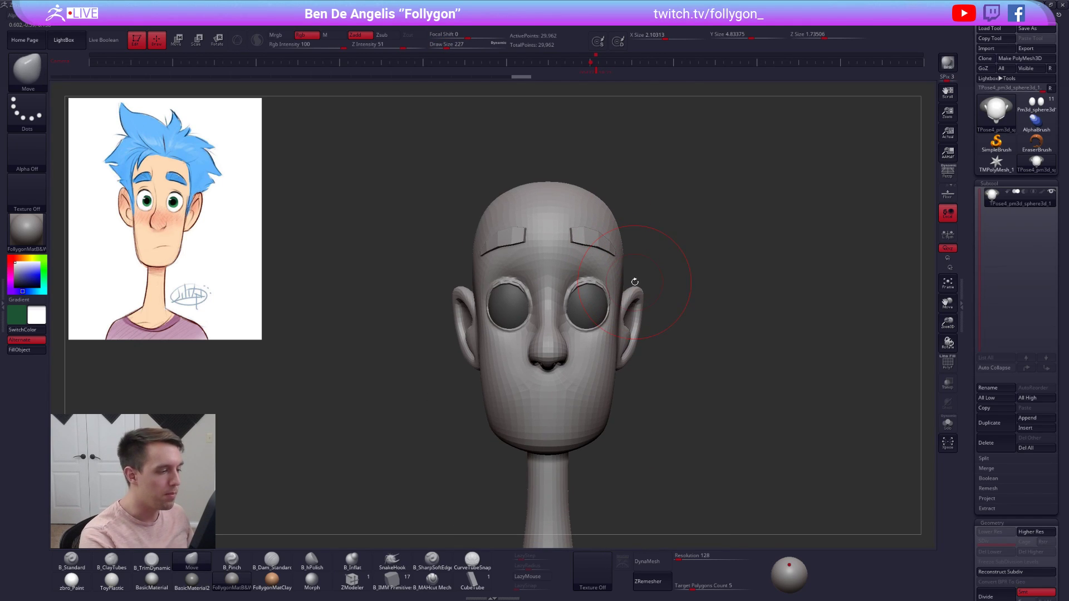
{"action": "right_click_drag", "start_coordinate": [769, 477], "coordinate": [774, 453], "text": "alt"}
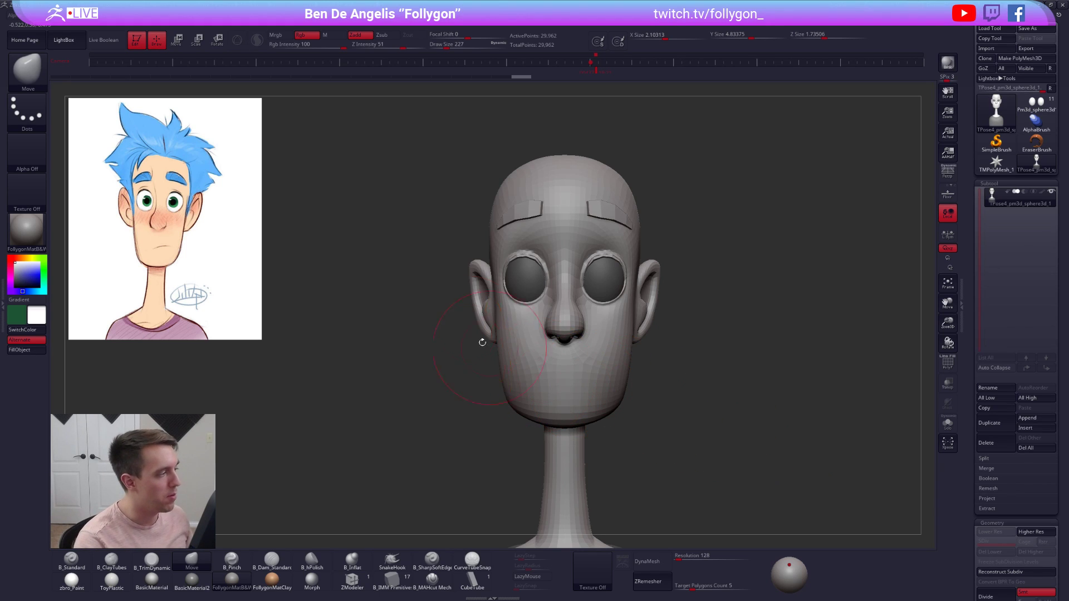
{"action": "mouse_move", "coordinate": [679, 280]}
{"action": "right_mouse_down"}
{"action": "mouse_move", "coordinate": [579, 271]}
{"action": "mouse_move", "coordinate": [582, 291]}
{"action": "mouse_move", "coordinate": [586, 281]}
{"action": "right_mouse_up"}
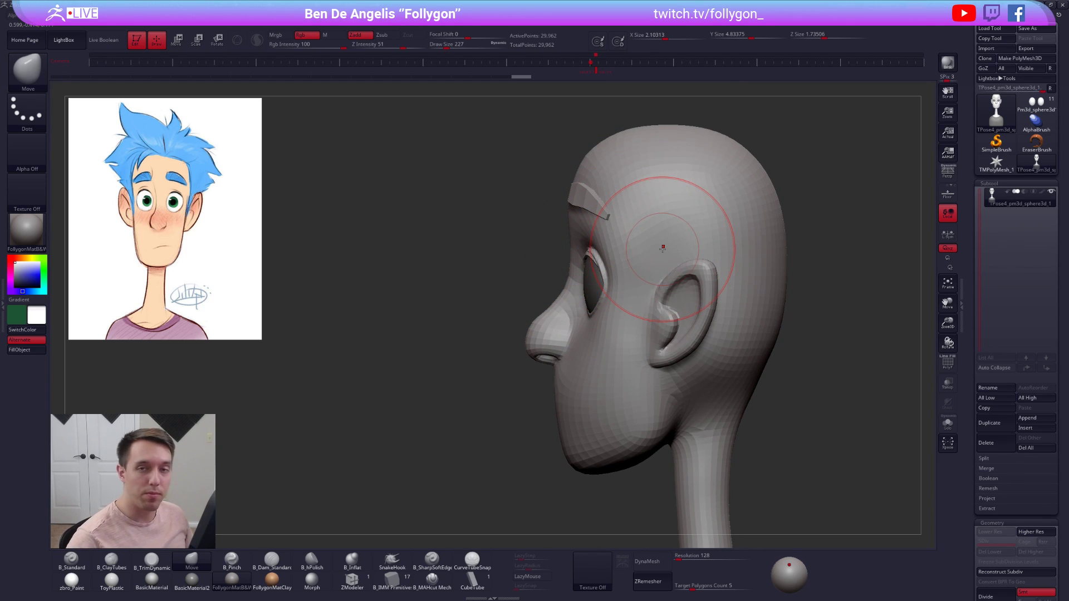
- Reshape the crown and back of the skull in side view with the Move brush, enlarging the draw size to 335
{"action": "key", "text": "space"}
{"action": "left_click_drag", "start_coordinate": [640, 171], "coordinate": [646, 172]}
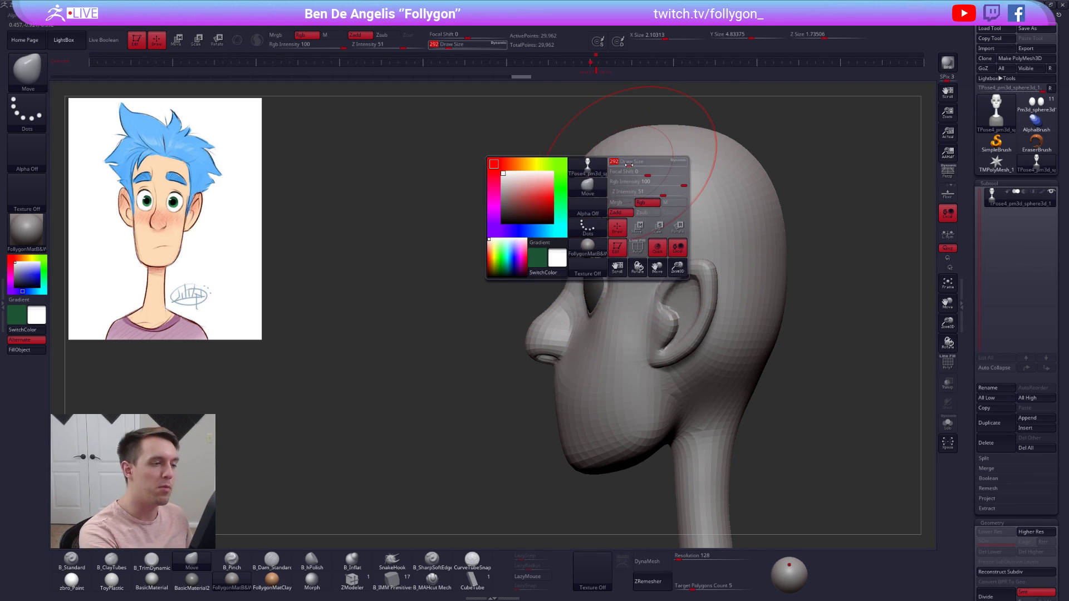
{"action": "right_click_drag", "start_coordinate": [640, 170], "coordinate": [594, 221], "text": "alt"}
{"action": "key", "text": "space"}
{"action": "left_click_drag", "start_coordinate": [595, 219], "coordinate": [568, 203]}
{"action": "left_click_drag", "start_coordinate": [614, 192], "coordinate": [619, 187]}
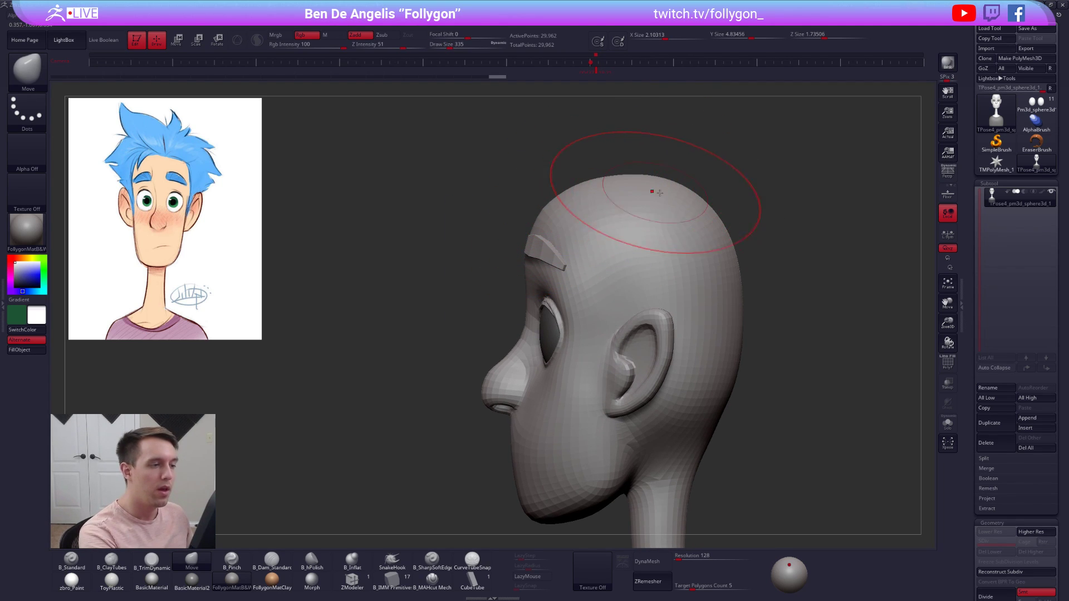
{"action": "left_click_drag", "start_coordinate": [703, 216], "coordinate": [717, 211]}
{"action": "right_click_drag", "start_coordinate": [716, 211], "coordinate": [715, 229], "text": "ctrl"}
{"action": "right_click_drag", "start_coordinate": [745, 311], "coordinate": [694, 301], "text": "alt"}
{"action": "key", "text": "space"}
{"action": "left_click_drag", "start_coordinate": [688, 362], "coordinate": [684, 362]}
{"action": "mouse_move", "coordinate": [686, 356]}
{"action": "right_mouse_down", "text": "alt"}
{"action": "mouse_move", "coordinate": [662, 305]}
{"action": "mouse_move", "coordinate": [619, 325]}
{"action": "mouse_move", "coordinate": [616, 353]}
{"action": "right_mouse_up", "text": "alt"}
{"action": "key", "text": "2"}
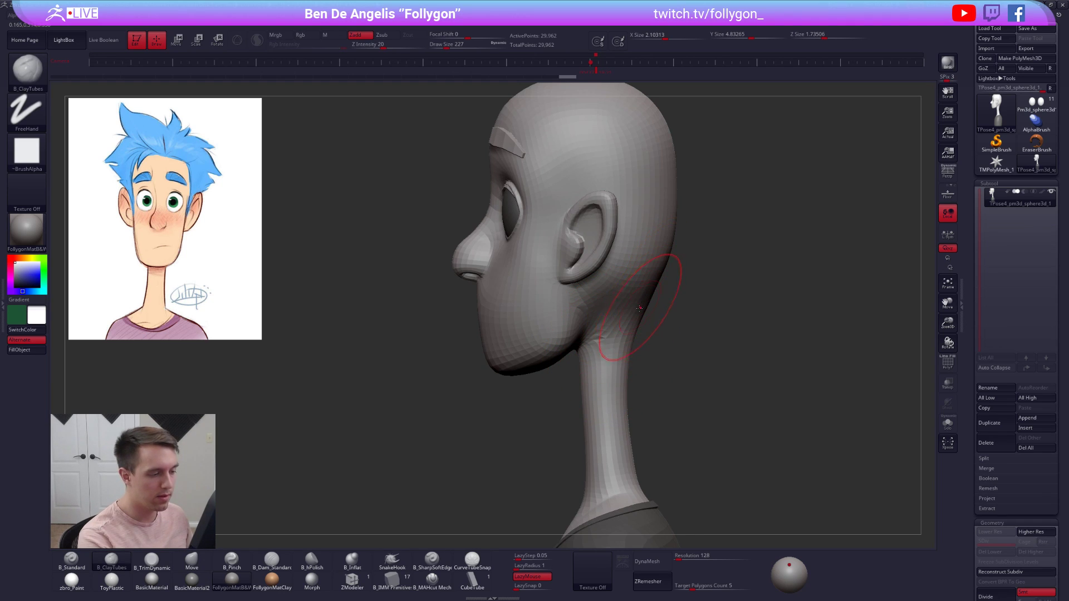
{"action": "right_click_drag", "start_coordinate": [641, 305], "coordinate": [625, 259]}
{"action": "right_click_drag", "start_coordinate": [625, 310], "coordinate": [626, 392], "text": "shift"}
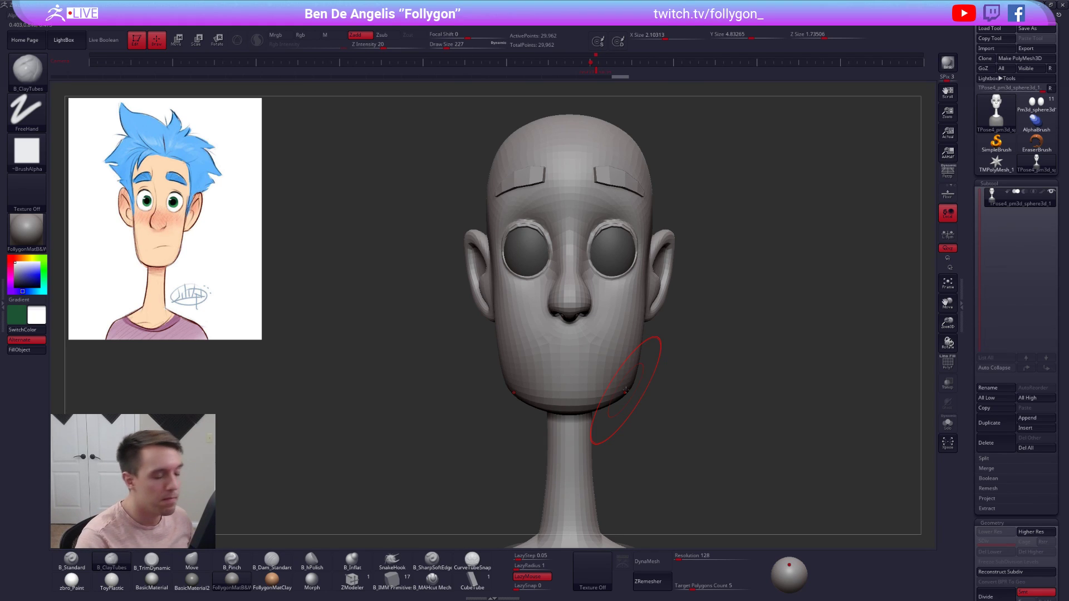
{"action": "right_click_drag", "start_coordinate": [604, 219], "coordinate": [598, 301], "text": "ctrl"}
{"action": "key", "text": "space"}
{"action": "left_click_drag", "start_coordinate": [628, 245], "coordinate": [619, 245]}
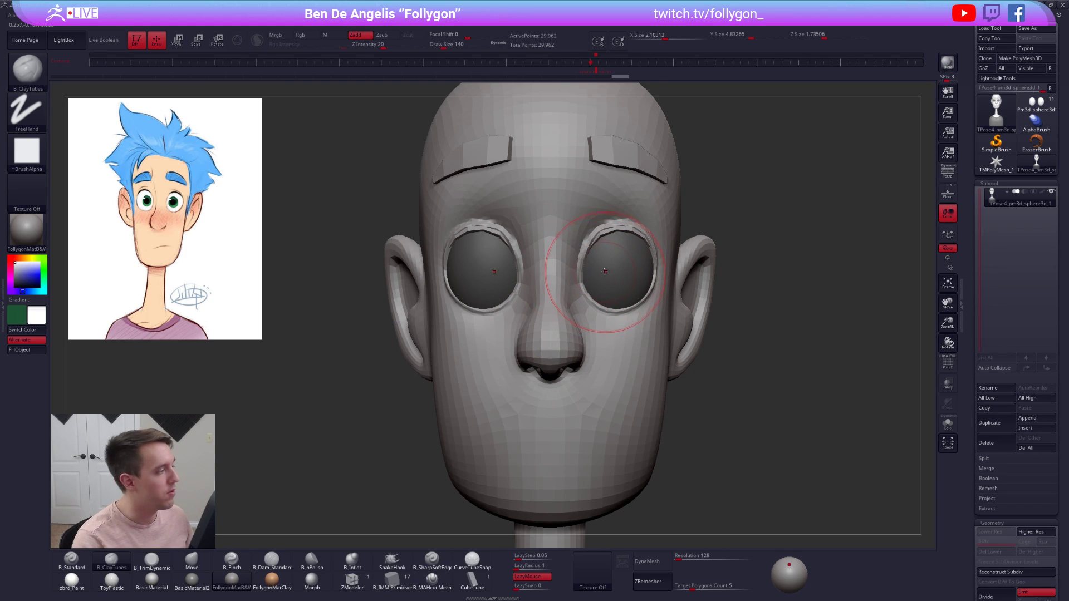
{"action": "right_click_drag", "start_coordinate": [617, 284], "coordinate": [606, 300], "text": "alt"}
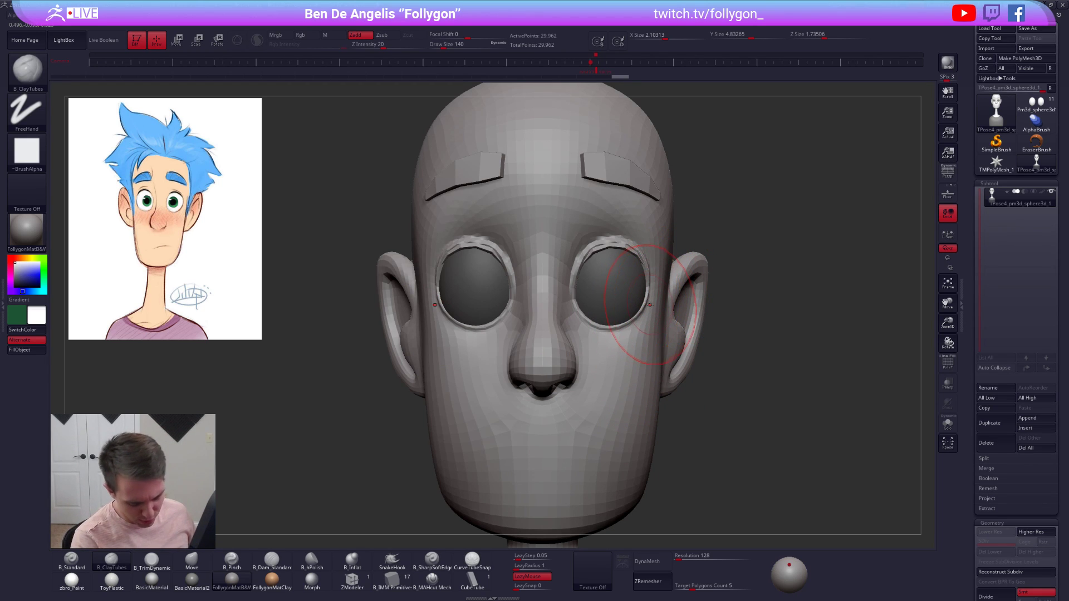
- Adjust the face around the eye sockets and brow with the Move brush at draw sizes 113 and 181
{"action": "key", "text": "b"}
{"action": "key", "text": "m"}
{"action": "key", "text": "v"}
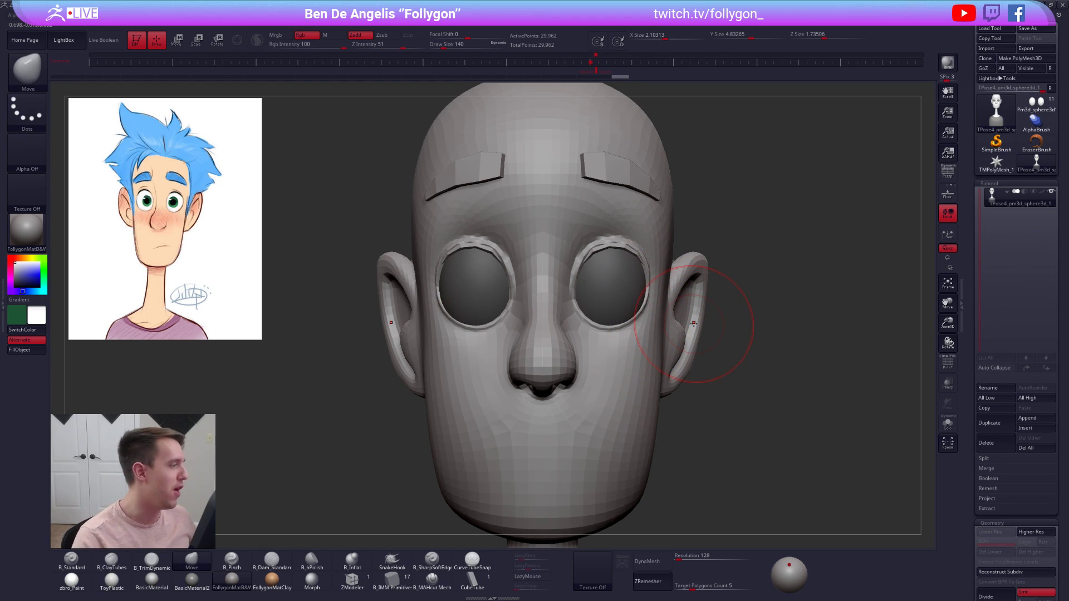
{"action": "key", "text": "space"}
{"action": "left_click_drag", "start_coordinate": [619, 326], "coordinate": [616, 327]}
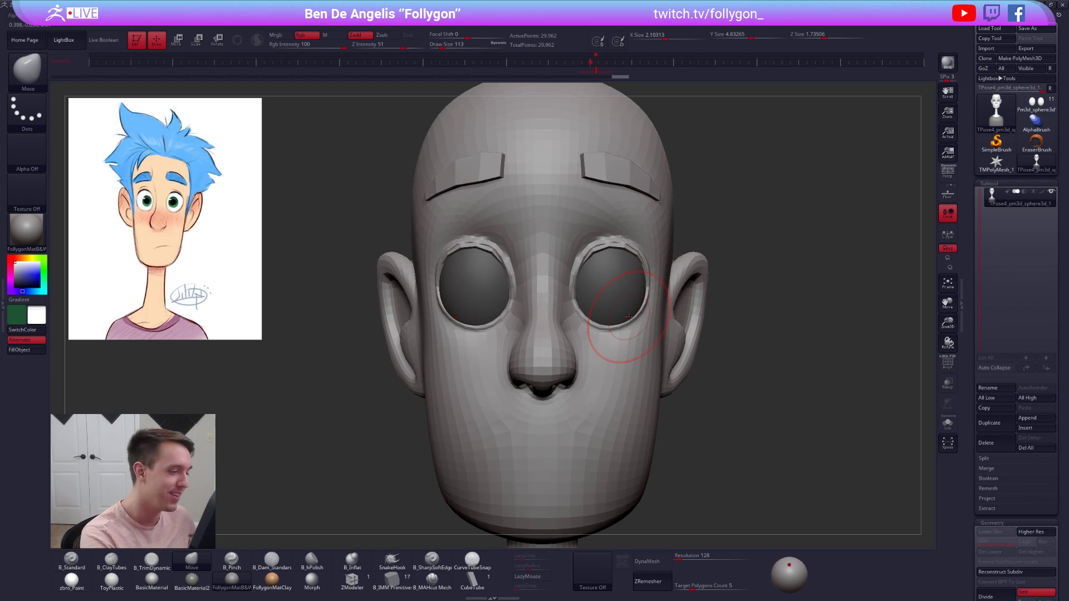
{"action": "right_click_drag", "start_coordinate": [608, 358], "coordinate": [638, 269]}
{"action": "key", "text": "d"}
{"action": "key", "text": "shift+d"}
{"action": "right_click_drag", "start_coordinate": [599, 259], "coordinate": [616, 239]}
{"action": "right_click", "coordinate": [580, 320]}
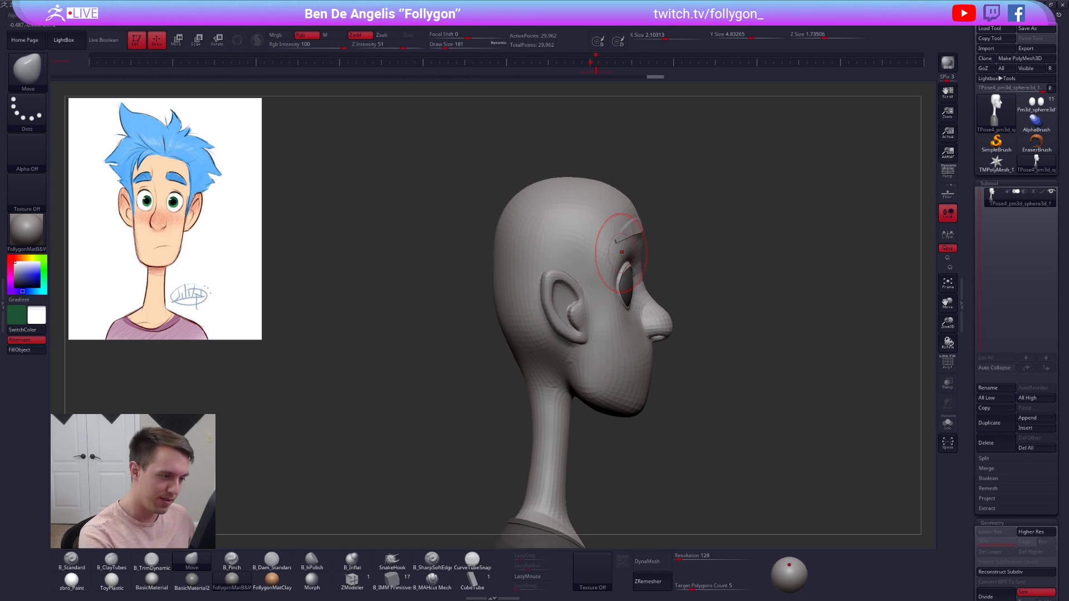
{"action": "left_click_drag", "start_coordinate": [650, 382], "coordinate": [651, 383], "text": "ctrl"}
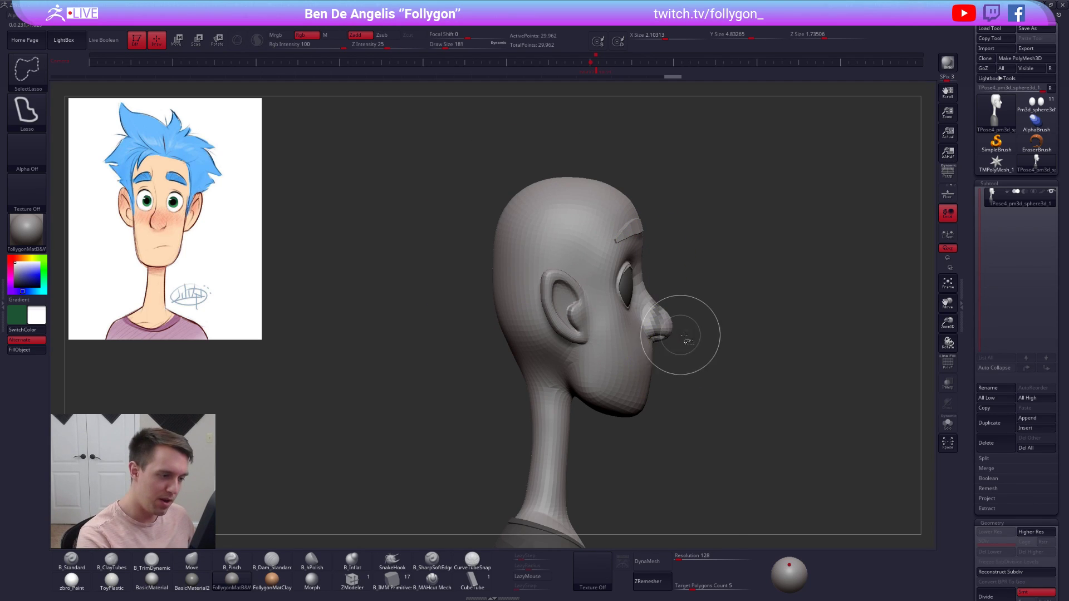
{"action": "right_click", "coordinate": [685, 337], "text": "ctrl"}
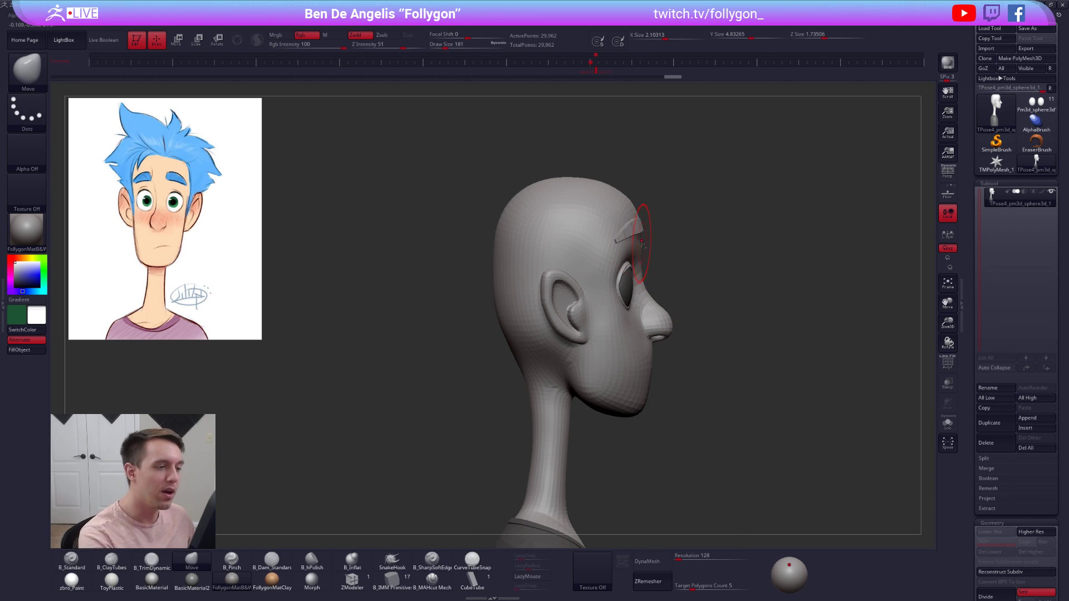
- Lasso-mask the nose in profile and invert the mask so that only the nose and eyeballs stay editable
{"action": "right_click_drag", "start_coordinate": [661, 252], "coordinate": [656, 256]}
{"action": "mouse_move", "coordinate": [655, 257]}
{"action": "left_mouse_down", "text": "ctrl"}
{"action": "mouse_move", "coordinate": [648, 392]}
{"action": "mouse_move", "coordinate": [761, 315]}
{"action": "left_mouse_up", "text": "ctrl"}
{"action": "left_click", "coordinate": [637, 267], "text": "ctrl"}
{"action": "key", "text": "ctrl+i"}
{"action": "right_click", "coordinate": [645, 271]}
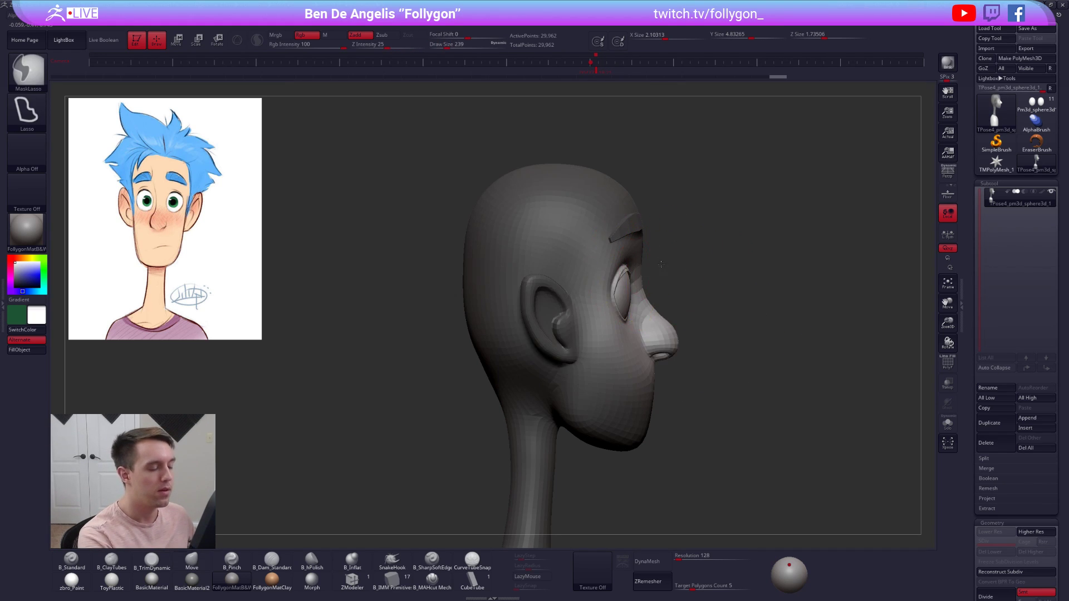
- Soften the nose mask and reshape the nose in side view with the Move brush, reducing the draw size to 192
{"action": "left_click", "coordinate": [661, 262], "text": "ctrl"}
{"action": "right_click", "coordinate": [640, 243]}
{"action": "key", "text": "]"}
{"action": "right_click_drag", "start_coordinate": [719, 240], "coordinate": [613, 247]}
{"action": "right_click_drag", "start_coordinate": [790, 245], "coordinate": [670, 245]}
{"action": "right_click", "coordinate": [670, 245]}
{"action": "left_click_drag", "start_coordinate": [671, 245], "coordinate": [685, 209]}
{"action": "right_click_drag", "start_coordinate": [835, 253], "coordinate": [774, 225], "text": "alt"}
{"action": "mouse_move", "coordinate": [724, 276]}
{"action": "right_mouse_down", "text": "ctrl"}
{"action": "mouse_move", "coordinate": [697, 242]}
{"action": "mouse_move", "coordinate": [682, 240]}
{"action": "mouse_move", "coordinate": [671, 264]}
{"action": "right_mouse_up", "text": "ctrl"}
{"action": "right_click", "coordinate": [671, 259]}
{"action": "left_click_drag", "start_coordinate": [671, 258], "coordinate": [644, 246]}
{"action": "right_click", "coordinate": [659, 247]}
{"action": "right_click_drag", "start_coordinate": [658, 274], "coordinate": [657, 291], "text": "alt"}
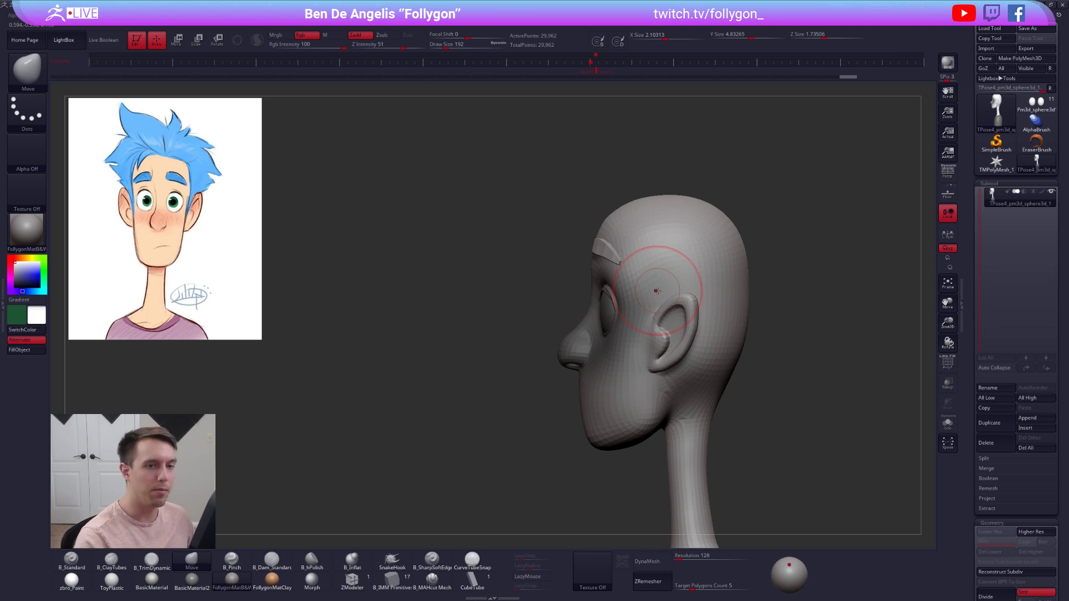
- Compare the TPose mesh with the original character tool and refine the face around the eyes with the Move brush at draw sizes 150 and 203
{"action": "left_click", "coordinate": [1036, 103]}
{"action": "mouse_move", "coordinate": [739, 225]}
{"action": "right_mouse_down"}
{"action": "mouse_move", "coordinate": [758, 226]}
{"action": "mouse_move", "coordinate": [738, 227]}
{"action": "right_mouse_up"}
{"action": "left_click", "coordinate": [1036, 163]}
{"action": "key", "text": "s"}
{"action": "left_click_drag", "start_coordinate": [601, 296], "coordinate": [599, 296]}
{"action": "right_click_drag", "start_coordinate": [597, 334], "coordinate": [643, 334]}
{"action": "key", "text": "s"}
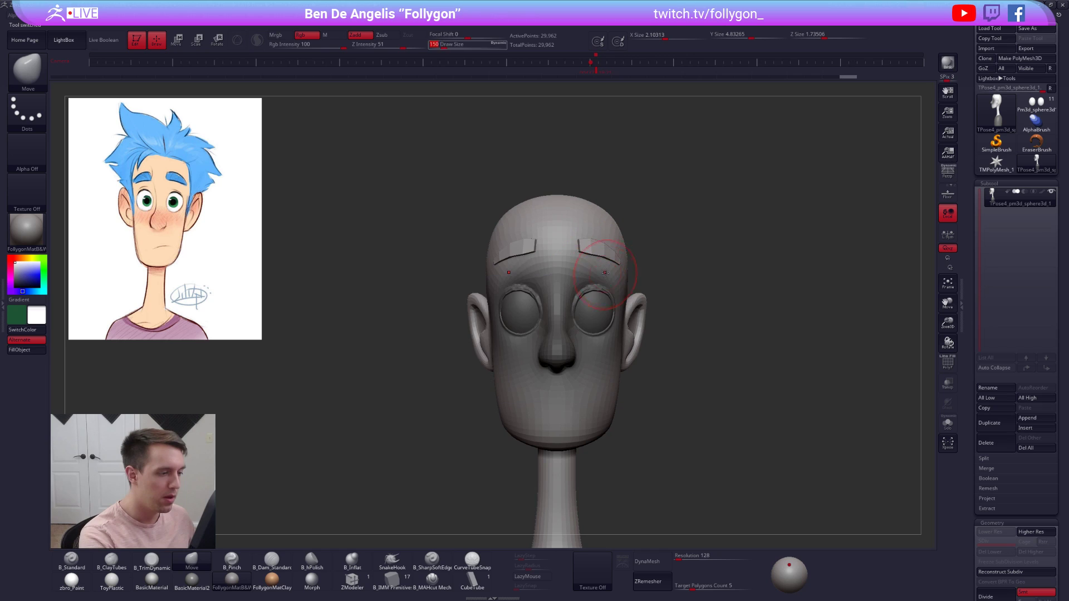
{"action": "mouse_move", "coordinate": [607, 276]}
{"action": "right_mouse_down", "text": "alt"}
{"action": "mouse_move", "coordinate": [629, 285]}
{"action": "mouse_move", "coordinate": [631, 304]}
{"action": "mouse_move", "coordinate": [579, 334]}
{"action": "right_mouse_up", "text": "alt"}
{"action": "key", "text": "space"}
{"action": "left_click_drag", "start_coordinate": [614, 278], "coordinate": [618, 277]}
{"action": "right_click_drag", "start_coordinate": [615, 276], "coordinate": [673, 241]}
{"action": "right_click_drag", "start_coordinate": [674, 241], "coordinate": [659, 229], "text": "ctrl"}
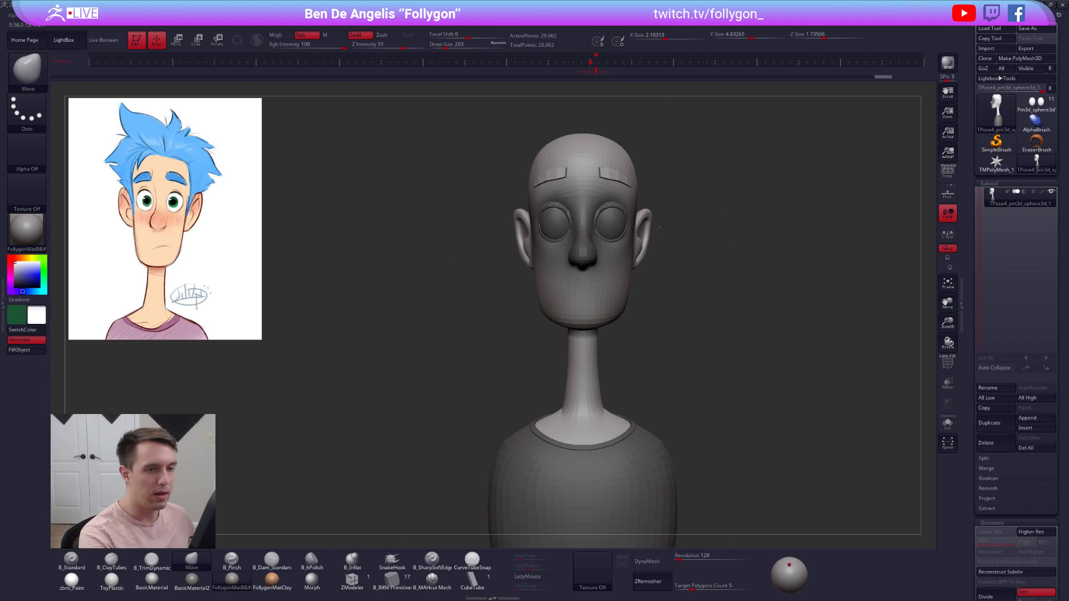
- Turn on perspective, isolate the skin polygroup and lasso-mask it so that only the lower face stays editable for the Move brush
{"action": "left_click", "coordinate": [949, 175]}
{"action": "mouse_move", "coordinate": [752, 239]}
{"action": "right_mouse_down"}
{"action": "mouse_move", "coordinate": [705, 278]}
{"action": "mouse_move", "coordinate": [711, 285]}
{"action": "mouse_move", "coordinate": [704, 272]}
{"action": "mouse_move", "coordinate": [687, 286]}
{"action": "mouse_move", "coordinate": [687, 254]}
{"action": "right_mouse_up"}
{"action": "left_click", "coordinate": [655, 285], "text": "ctrl+shift"}
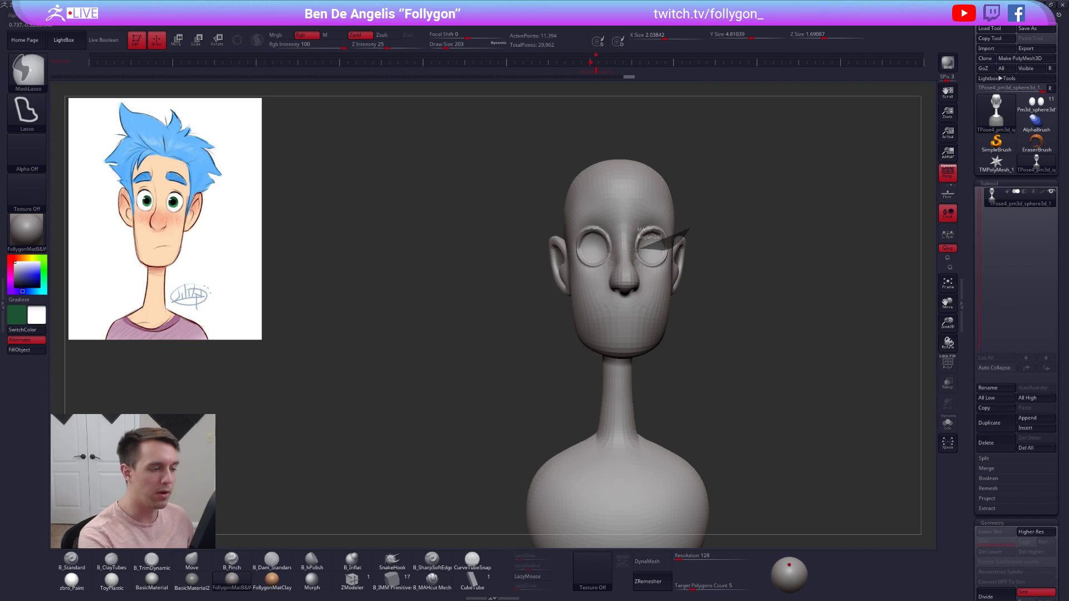
{"action": "left_click_drag", "start_coordinate": [645, 374], "coordinate": [644, 374], "text": "ctrl"}
{"action": "left_click", "coordinate": [655, 309], "text": "ctrl"}
{"action": "key", "text": "ctrl+i"}
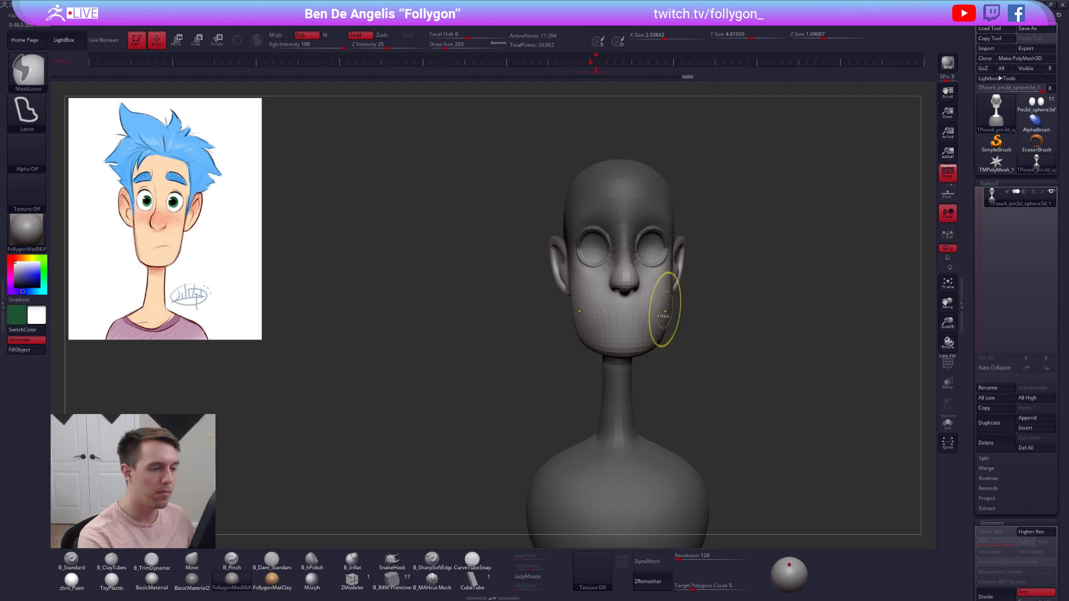
{"action": "right_click_drag", "start_coordinate": [660, 307], "coordinate": [670, 306]}
{"action": "mouse_move", "coordinate": [667, 334]}
{"action": "left_mouse_down", "text": "ctrl"}
{"action": "mouse_move", "coordinate": [713, 192]}
{"action": "mouse_move", "coordinate": [772, 291]}
{"action": "left_mouse_up", "text": "ctrl"}
{"action": "key", "text": "b"}
{"action": "key", "text": "m"}
{"action": "key", "text": "v"}
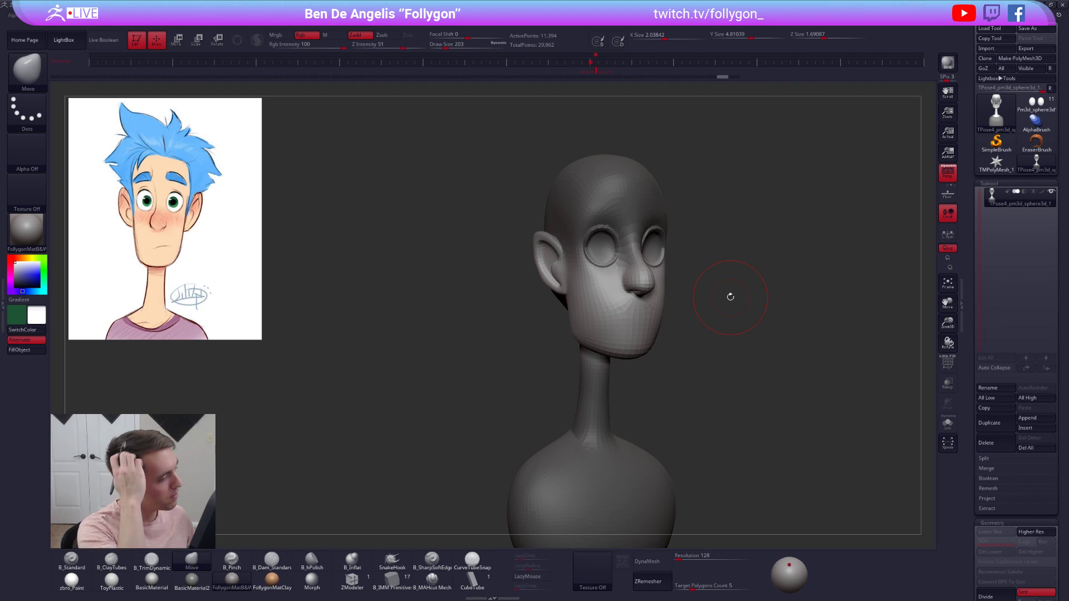
- Reshape the jaw and chin in three-quarter view with the Move brush at draw size 215, smoothing the jawline
{"action": "key", "text": "space"}
{"action": "left_click", "coordinate": [692, 275], "text": "ctrl+shift"}
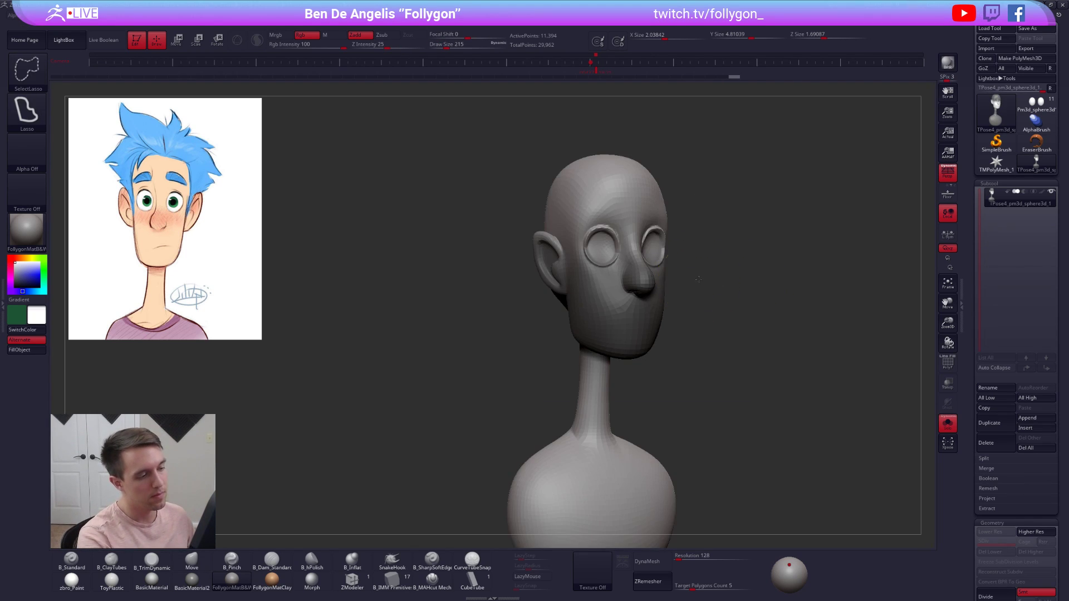
{"action": "left_click", "coordinate": [701, 278], "text": "ctrl"}
{"action": "left_click_drag", "start_coordinate": [690, 280], "coordinate": [666, 286]}
{"action": "mouse_move", "coordinate": [703, 294]}
{"action": "left_mouse_down", "text": "shift"}
{"action": "mouse_move", "coordinate": [682, 299]}
{"action": "mouse_move", "coordinate": [696, 333]}
{"action": "mouse_move", "coordinate": [686, 342]}
{"action": "left_mouse_up", "text": "shift"}
{"action": "key", "text": "s"}
{"action": "key", "text": "space"}
{"action": "mouse_move", "coordinate": [647, 374]}
{"action": "left_mouse_down"}
{"action": "mouse_move", "coordinate": [672, 362]}
{"action": "mouse_move", "coordinate": [610, 380]}
{"action": "mouse_move", "coordinate": [618, 387]}
{"action": "mouse_move", "coordinate": [611, 378]}
{"action": "left_mouse_up"}
- Refine the cheek contour with the Move brush at draw size 239 and clear the mask
{"action": "key", "text": "space"}
{"action": "key", "text": "space"}
{"action": "key", "text": "space"}
{"action": "right_click_drag", "start_coordinate": [618, 396], "coordinate": [666, 332]}
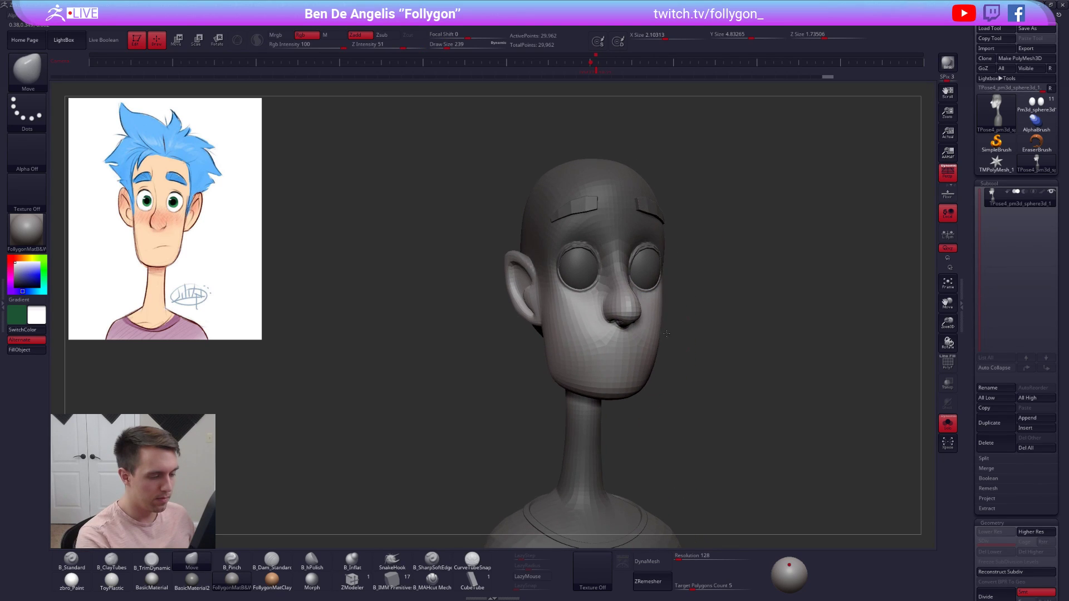
{"action": "left_click_drag", "start_coordinate": [669, 333], "coordinate": [665, 278]}
{"action": "right_click_drag", "start_coordinate": [702, 243], "coordinate": [729, 224]}
{"action": "left_click_drag", "start_coordinate": [745, 221], "coordinate": [787, 220], "text": "ctrl"}
- Transfer the TPose mesh changes back to the original subtools with TPose|SubT and show the full character
{"action": "key", "text": "ctrl+space"}
{"action": "left_click", "coordinate": [823, 356]}
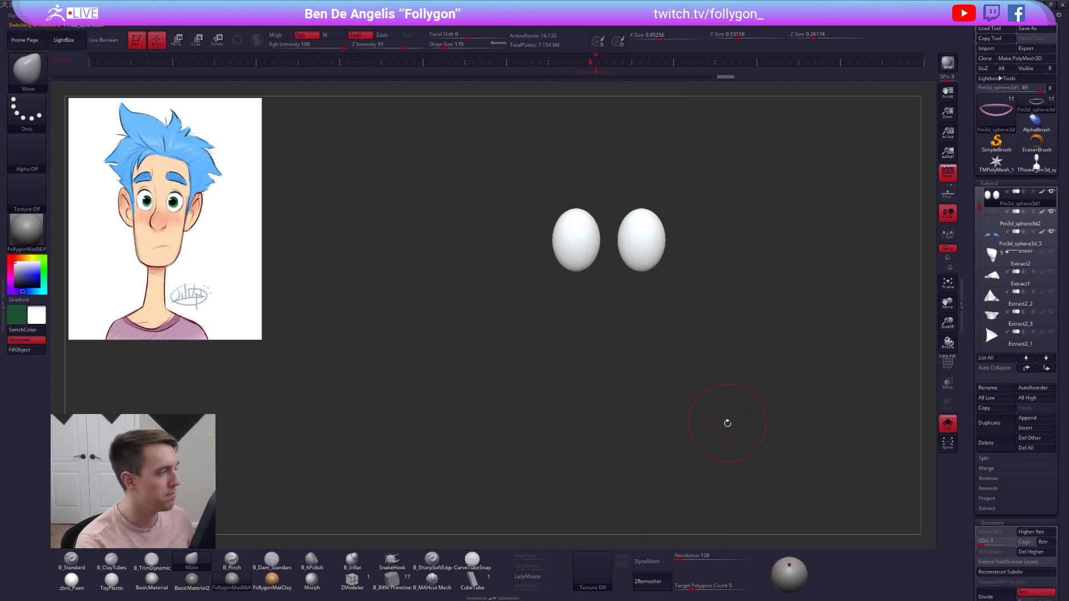
{"action": "left_click_drag", "start_coordinate": [736, 415], "coordinate": [728, 457], "text": "alt"}
{"action": "mouse_move", "coordinate": [666, 291]}
{"action": "right_mouse_down"}
{"action": "mouse_move", "coordinate": [646, 291]}
{"action": "mouse_move", "coordinate": [673, 297]}
{"action": "right_mouse_up"}
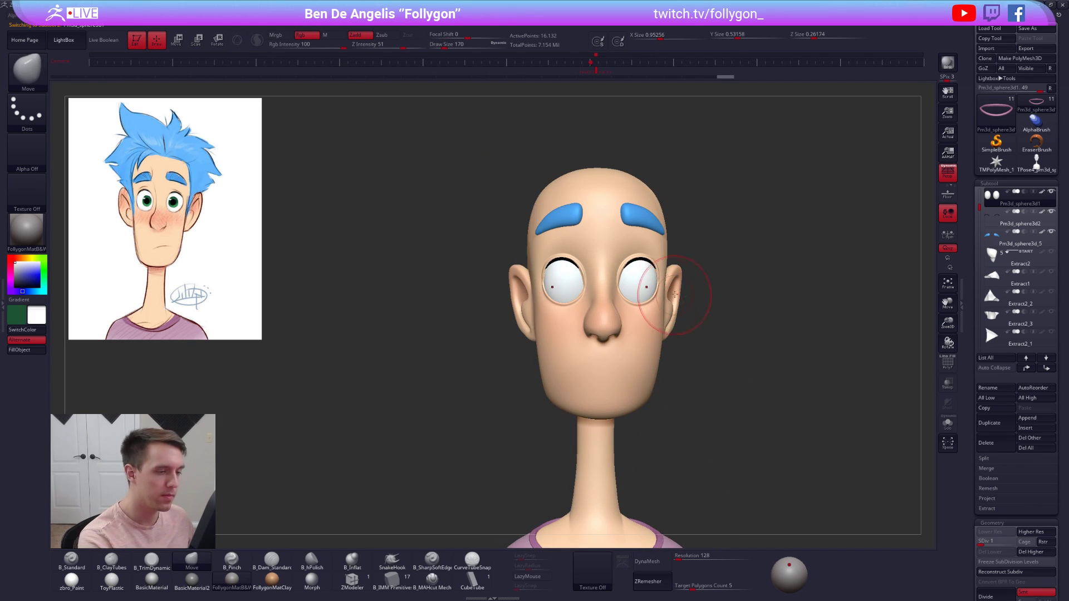
- Select the head subtool, hide polypaint on all subtools and lower the head to subdivision level 2
{"action": "left_click", "coordinate": [1043, 192], "text": "shift"}
{"action": "mouse_move", "coordinate": [847, 379]}
{"action": "right_mouse_down"}
{"action": "mouse_move", "coordinate": [866, 377]}
{"action": "mouse_move", "coordinate": [841, 368]}
{"action": "mouse_move", "coordinate": [779, 301]}
{"action": "mouse_move", "coordinate": [688, 278]}
{"action": "mouse_move", "coordinate": [665, 329]}
{"action": "right_mouse_up"}
{"action": "key", "text": "shift+f"}
{"action": "key", "text": "bracketleft"}
{"action": "key", "text": "bracketleft"}
{"action": "key", "text": "bracketleft"}
{"action": "key", "text": "bracketleft"}
{"action": "left_click", "coordinate": [675, 267], "text": "alt"}
{"action": "key", "text": "shift+f"}
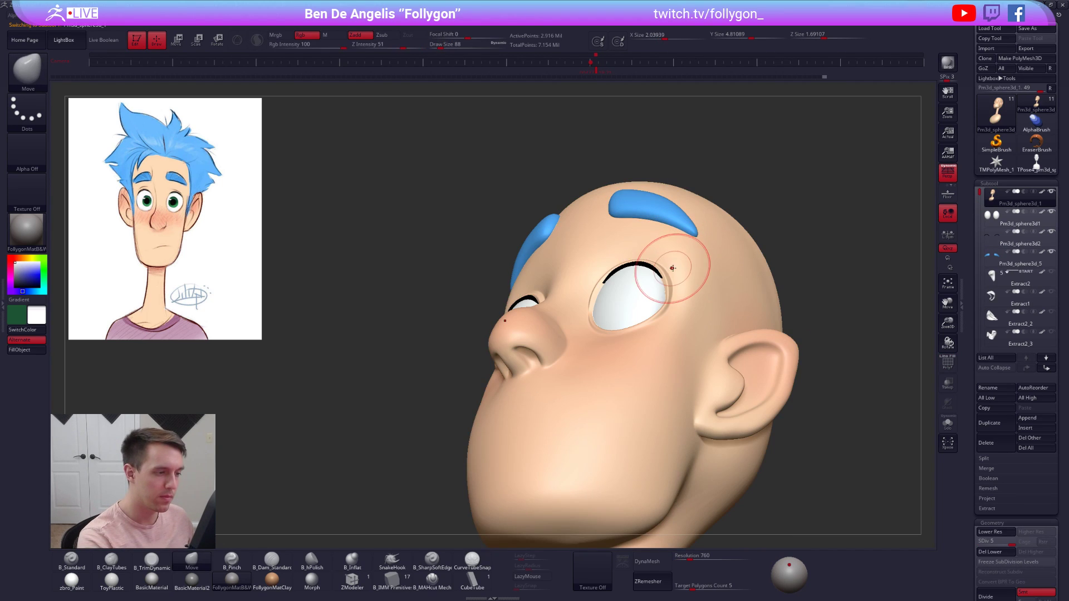
{"action": "left_click", "coordinate": [1042, 191], "text": "shift"}
{"action": "key", "text": "shift+d"}
{"action": "key", "text": "shift+d"}
{"action": "key", "text": "shift+d"}
- Adjust the face below the eye sockets with the Move brush at draw sizes 68 and 170
{"action": "mouse_move", "coordinate": [605, 290]}
{"action": "right_mouse_down"}
{"action": "mouse_move", "coordinate": [598, 297]}
{"action": "mouse_move", "coordinate": [663, 267]}
{"action": "mouse_move", "coordinate": [661, 285]}
{"action": "mouse_move", "coordinate": [610, 318]}
{"action": "mouse_move", "coordinate": [639, 316]}
{"action": "right_mouse_up"}
{"action": "mouse_move", "coordinate": [626, 245]}
{"action": "right_mouse_down"}
{"action": "mouse_move", "coordinate": [617, 288]}
{"action": "mouse_move", "coordinate": [616, 273]}
{"action": "mouse_move", "coordinate": [599, 283]}
{"action": "mouse_move", "coordinate": [620, 305]}
{"action": "right_mouse_up"}
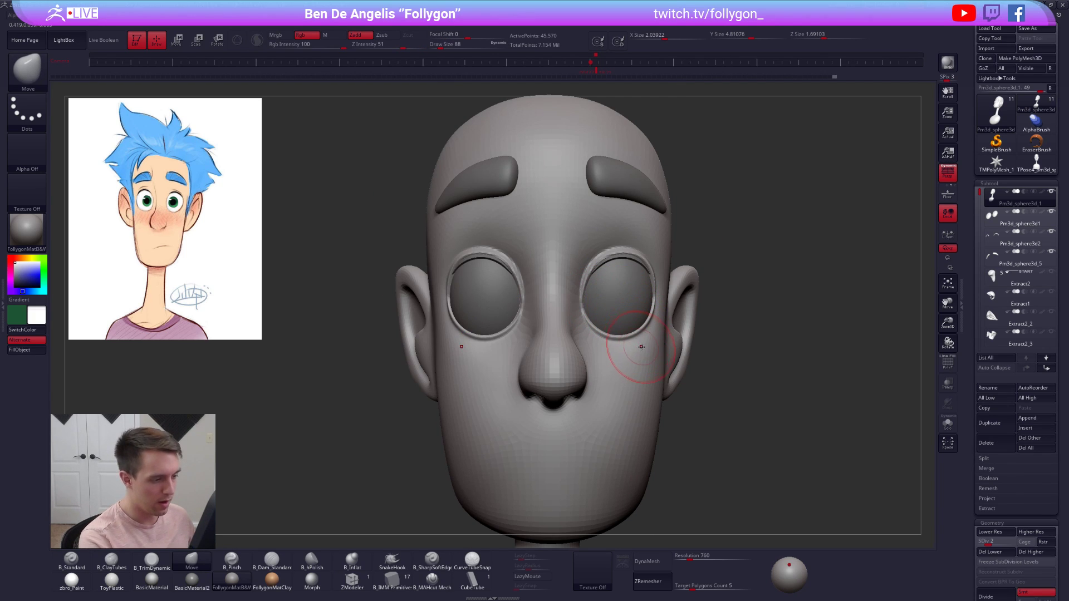
{"action": "mouse_move", "coordinate": [650, 351]}
{"action": "right_mouse_down"}
{"action": "mouse_move", "coordinate": [590, 352]}
{"action": "mouse_move", "coordinate": [604, 356]}
{"action": "right_mouse_up"}
{"action": "key", "text": "space"}
{"action": "left_click_drag", "start_coordinate": [669, 372], "coordinate": [679, 372]}
{"action": "right_click_drag", "start_coordinate": [659, 363], "coordinate": [737, 408]}
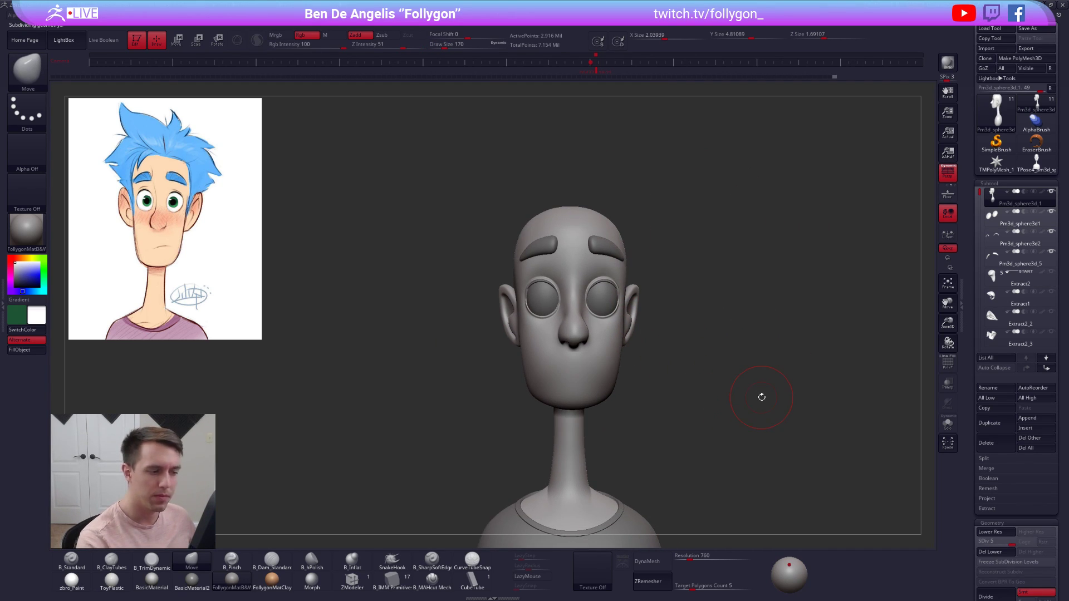
- Select the eyeballs subtool, reduce the draw size to 67 and raise the eyeballs to subdivision level 5
{"action": "left_click", "coordinate": [1020, 219]}
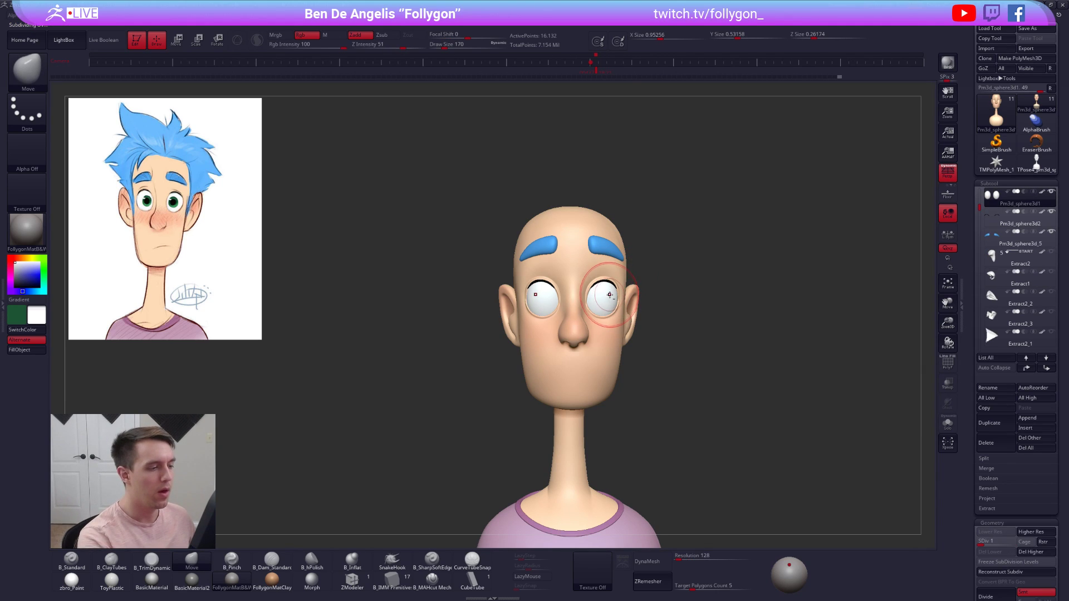
{"action": "right_click_drag", "start_coordinate": [605, 295], "coordinate": [604, 357], "text": "ctrl"}
{"action": "key", "text": "s"}
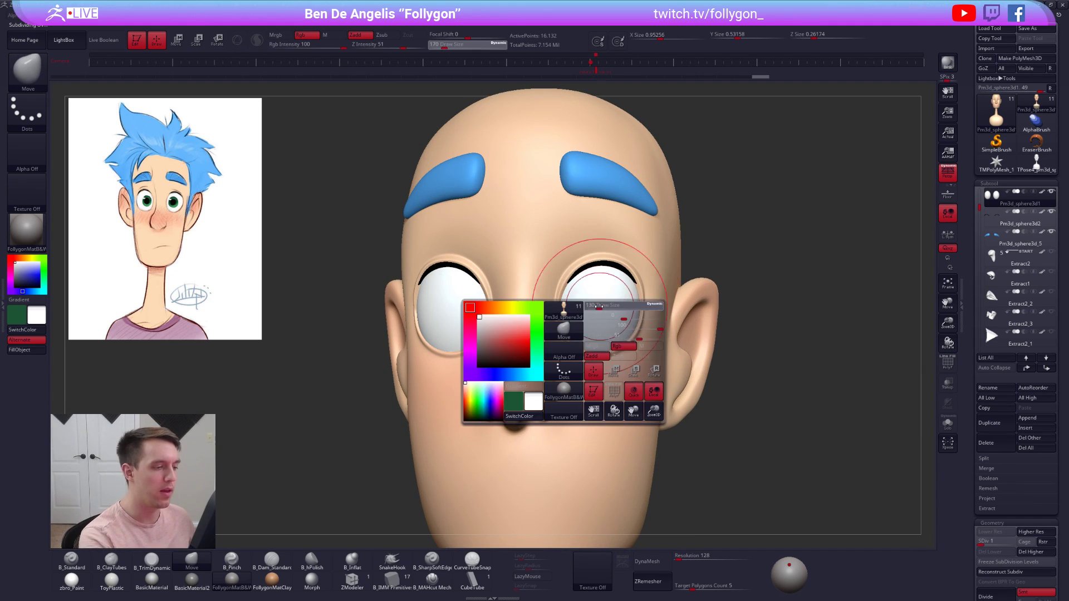
{"action": "left_click", "coordinate": [600, 308]}
{"action": "key", "text": "d"}
{"action": "key", "text": "d"}
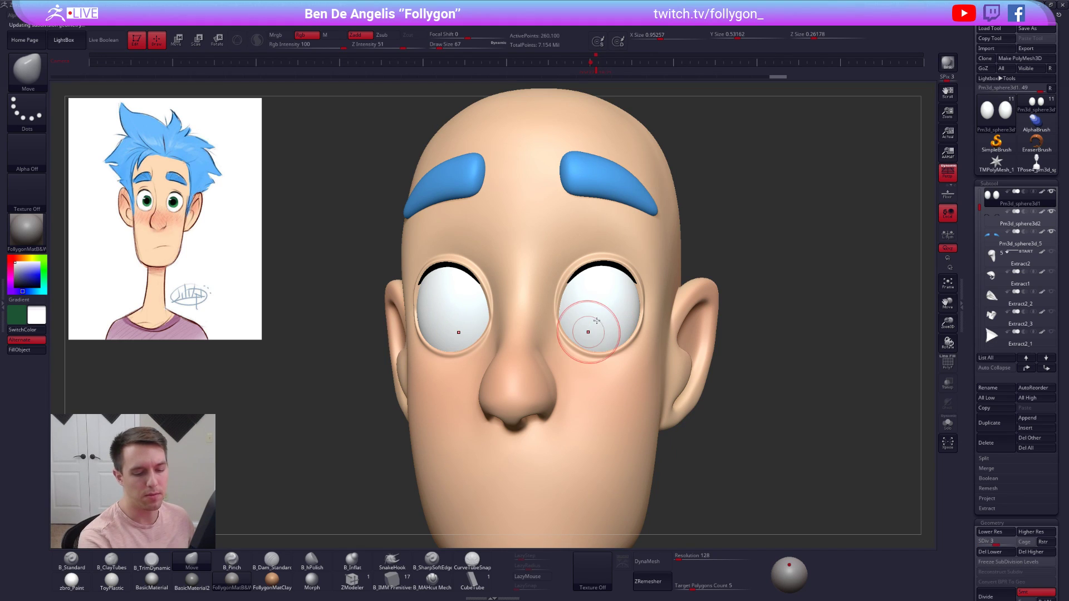
{"action": "key", "text": "d"}
{"action": "key", "text": "d"}
- Mask a round iris at the centre of each eyeball with the MaskPen at draw size 49
{"action": "key", "text": "1"}
{"action": "right_click_drag", "start_coordinate": [599, 305], "coordinate": [599, 313], "text": "shift"}
{"action": "key", "text": "s"}
{"action": "left_click_drag", "start_coordinate": [599, 313], "coordinate": [605, 315]}
{"action": "key", "text": "ctrl"}
{"action": "key", "text": "f"}
{"action": "left_click", "coordinate": [637, 477], "text": "ctrl"}
{"action": "left_click_drag", "start_coordinate": [752, 329], "coordinate": [768, 319], "text": "ctrl"}
{"action": "right_click_drag", "start_coordinate": [599, 313], "coordinate": [592, 309]}
{"action": "left_click", "coordinate": [596, 309], "text": "ctrl"}
{"action": "left_click_drag", "start_coordinate": [596, 309], "coordinate": [598, 311], "text": "ctrl"}
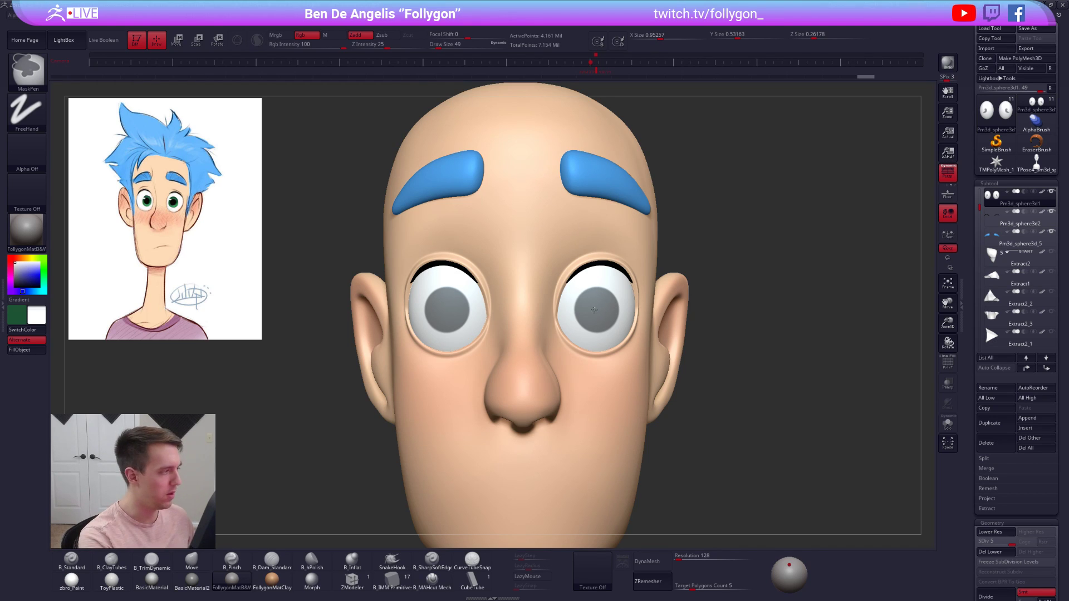
{"action": "left_click", "coordinate": [596, 311], "text": "ctrl"}
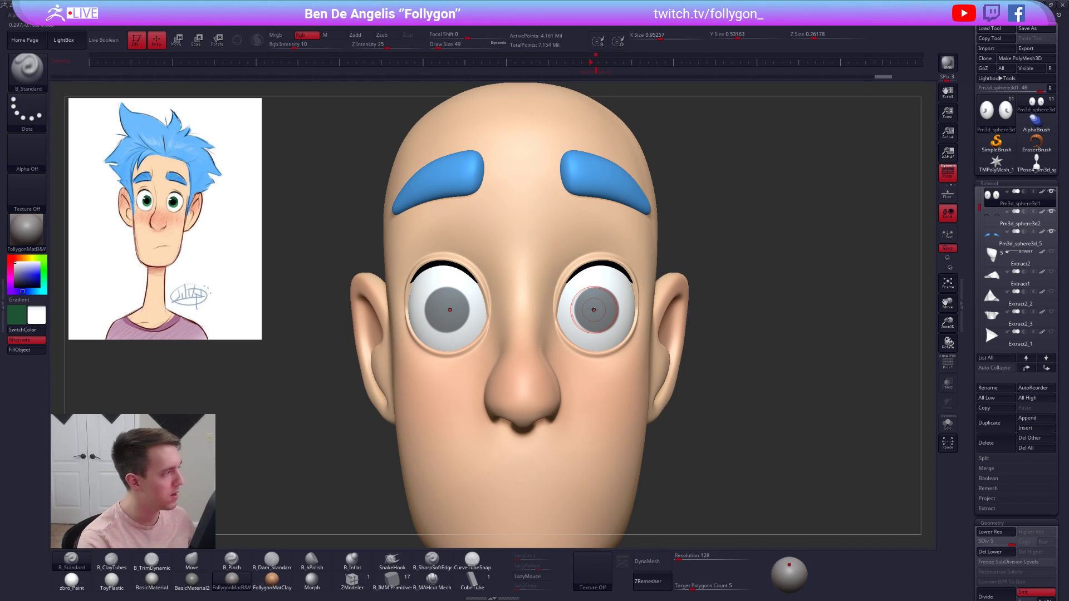
- Duplicate the eyeballs subtool and delete the lower subdivision levels of the copy
{"action": "right_click_drag", "start_coordinate": [594, 310], "coordinate": [677, 402], "text": "ctrl"}
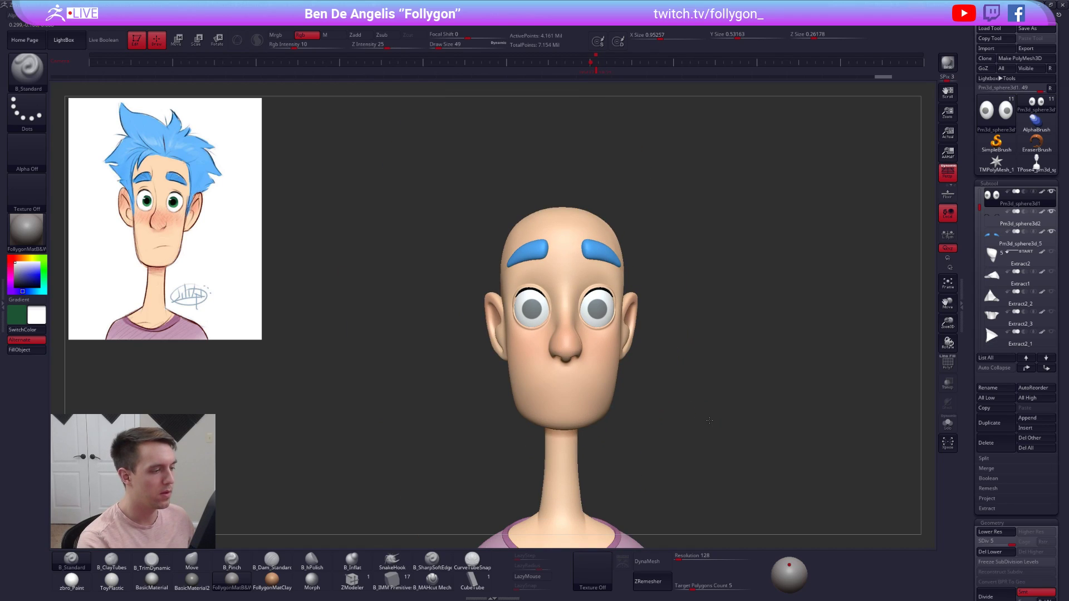
{"action": "key", "text": "shift+f"}
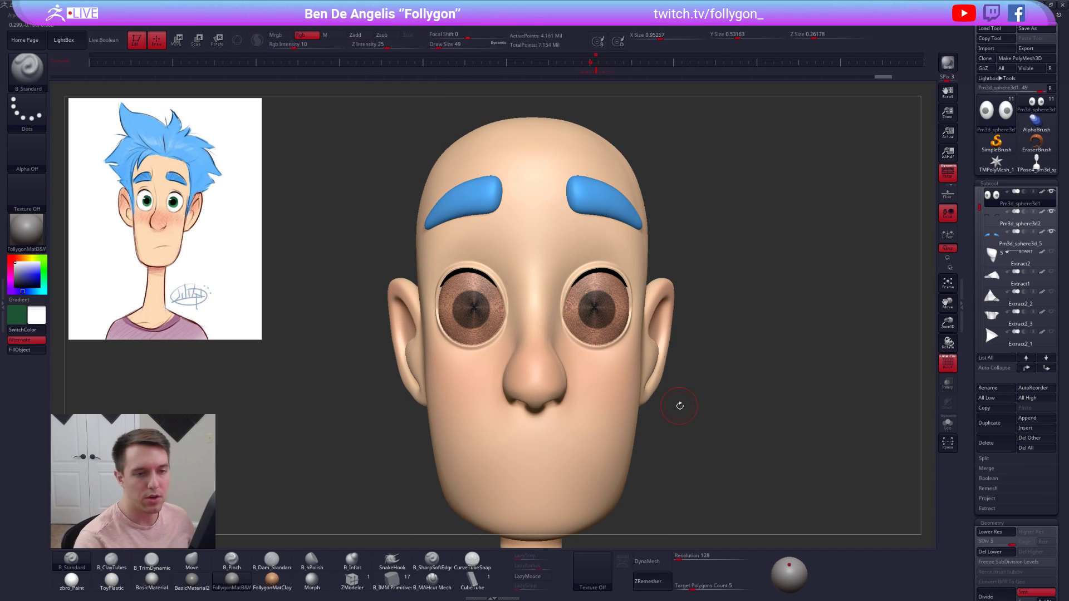
{"action": "left_click", "coordinate": [1006, 421]}
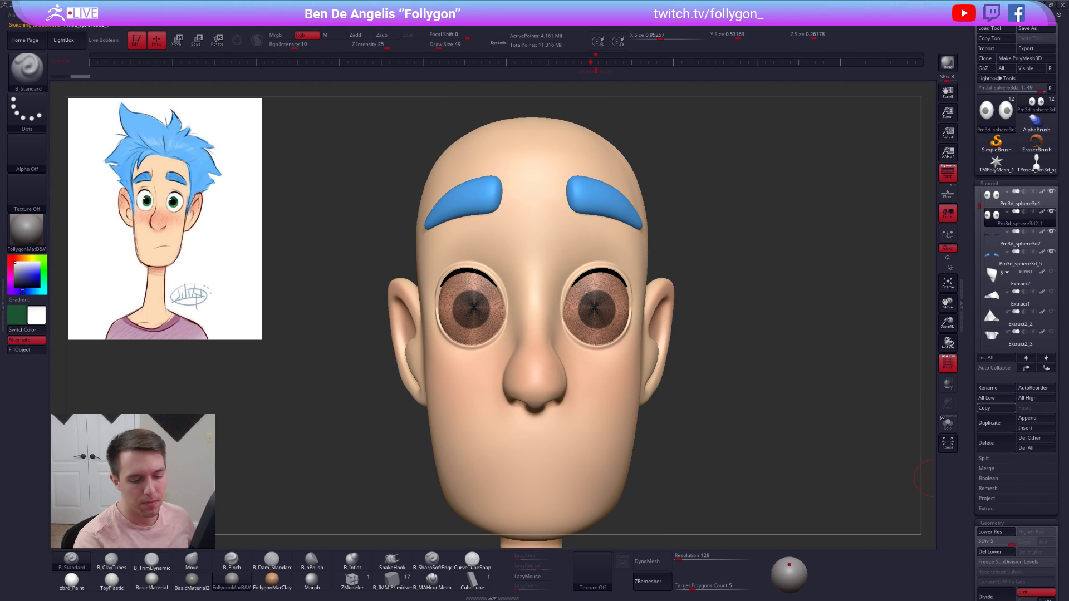
{"action": "left_click", "coordinate": [996, 552]}
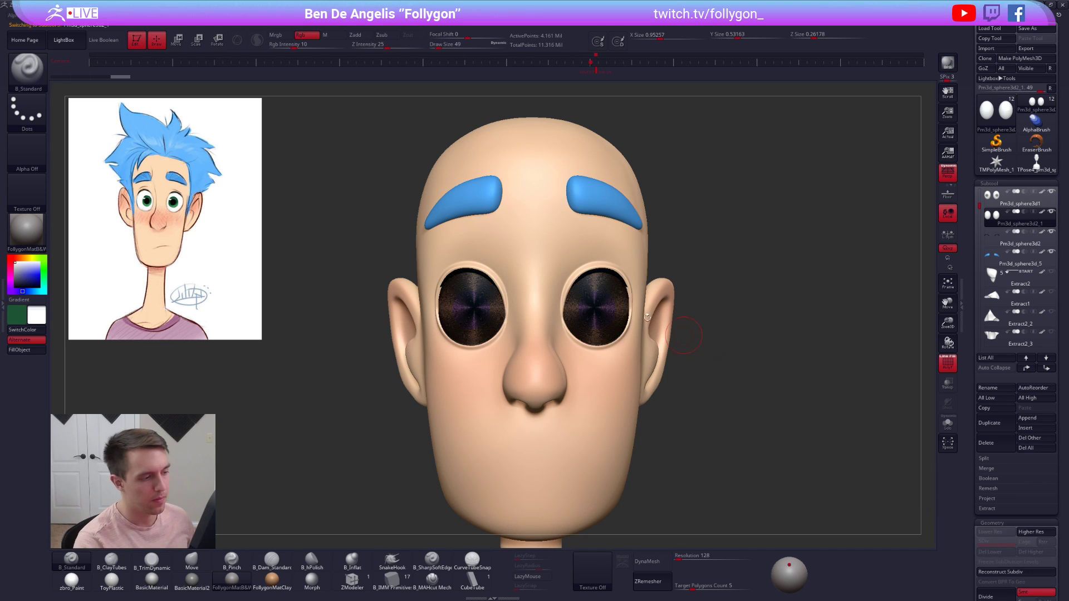
- Solo the duplicated eyeballs, isolate the iris polygroup and delete the hidden geometry so only the iris discs remain
{"action": "left_click", "coordinate": [948, 423]}
{"action": "right_click_drag", "start_coordinate": [638, 311], "coordinate": [652, 325], "text": "ctrl"}
{"action": "key", "text": "shift+f"}
{"action": "key", "text": "ctrl+shift"}
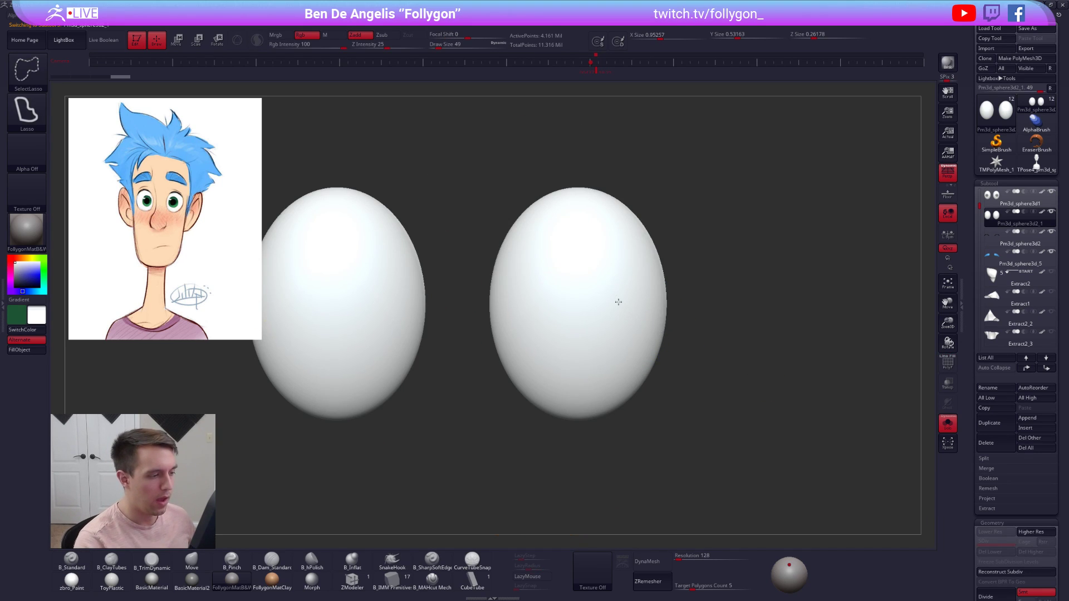
{"action": "left_click", "coordinate": [618, 302], "text": "ctrl+shift"}
{"action": "key", "text": "space"}
{"action": "left_click", "coordinate": [645, 313]}
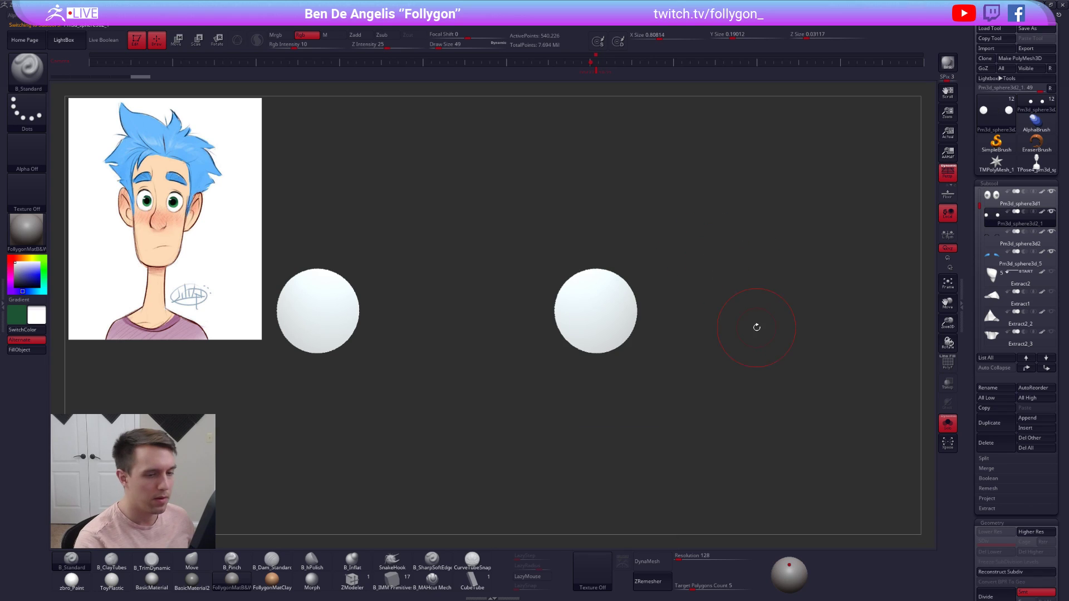
- Turn off polypaint on the iris discs, delete the leftover TPose mesh and return to the character tool
{"action": "left_click", "coordinate": [1045, 212]}
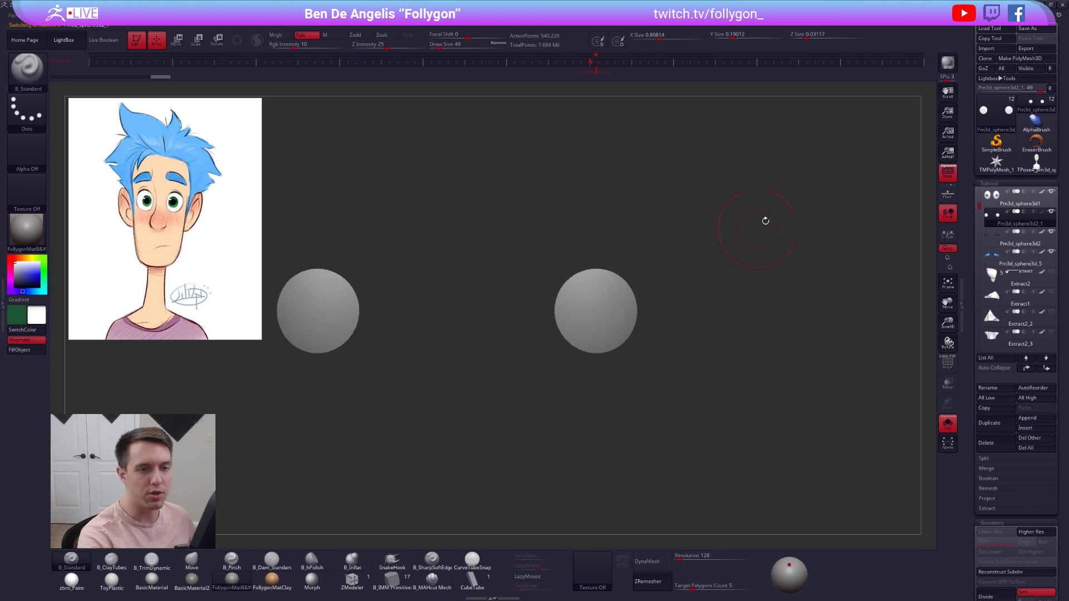
{"action": "left_click", "coordinate": [1034, 164]}
{"action": "left_click", "coordinate": [996, 444]}
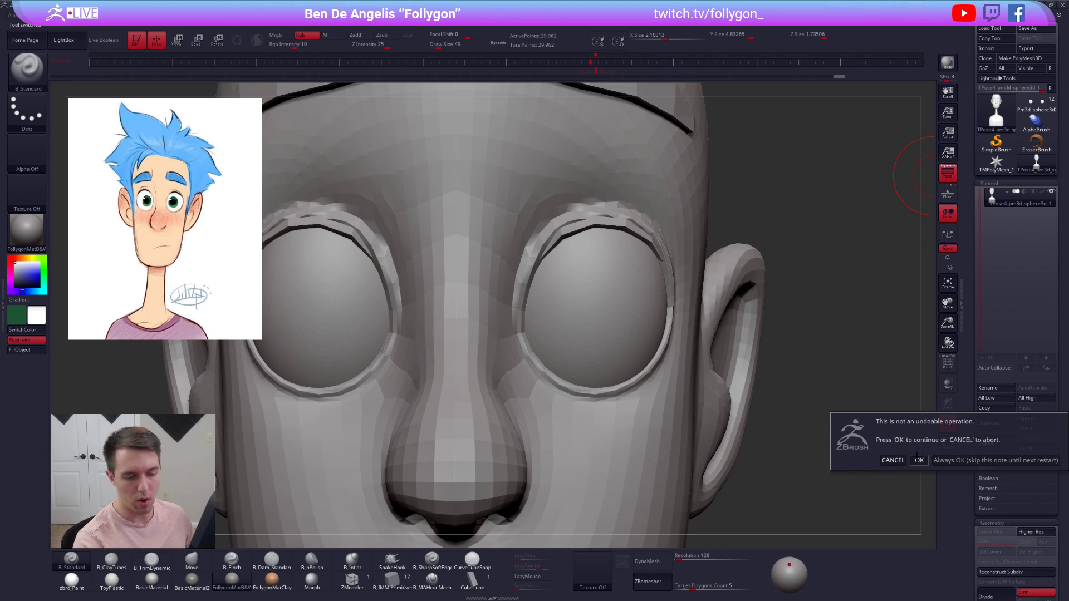
{"action": "left_click", "coordinate": [922, 460]}
{"action": "left_click", "coordinate": [1037, 107]}
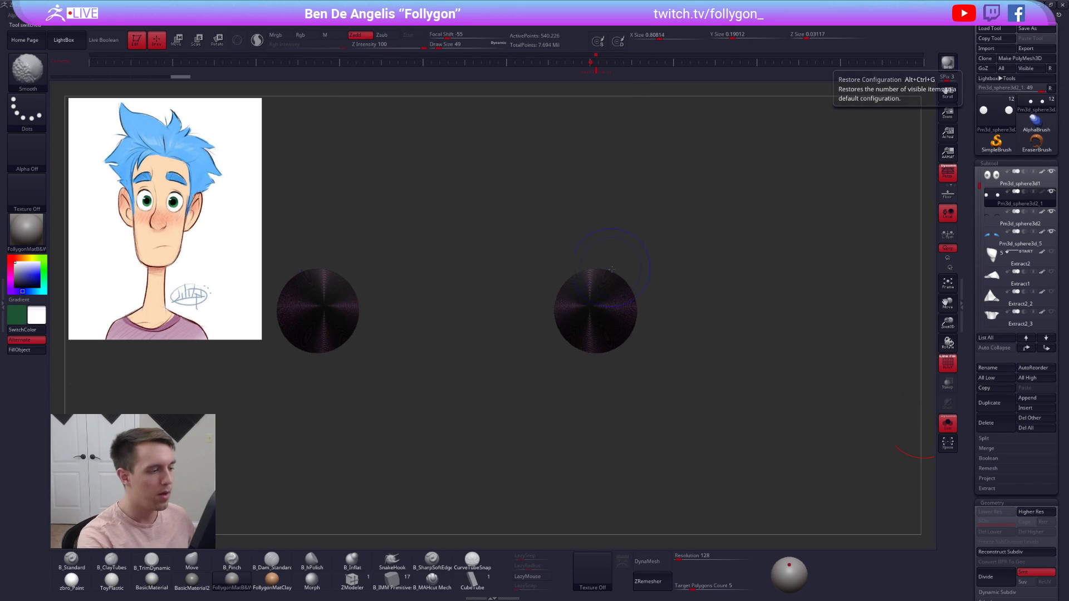
- Turn on double-sided display for the iris discs
{"action": "left_click", "coordinate": [607, 320], "text": "ctrl+shift"}
{"action": "right_click_drag", "start_coordinate": [608, 319], "coordinate": [646, 307]}
{"action": "key", "text": "space"}
{"action": "left_click", "coordinate": [670, 340]}
- Add polished edge loops to the borders of the iris discs with GroupsLoops at 4 loops and GPolish 50
{"action": "right_click_drag", "start_coordinate": [635, 269], "coordinate": [684, 283]}
{"action": "right_click", "coordinate": [684, 283]}
{"action": "left_click_drag", "start_coordinate": [683, 282], "coordinate": [682, 282]}
{"action": "left_click_drag", "start_coordinate": [972, 314], "coordinate": [971, 244]}
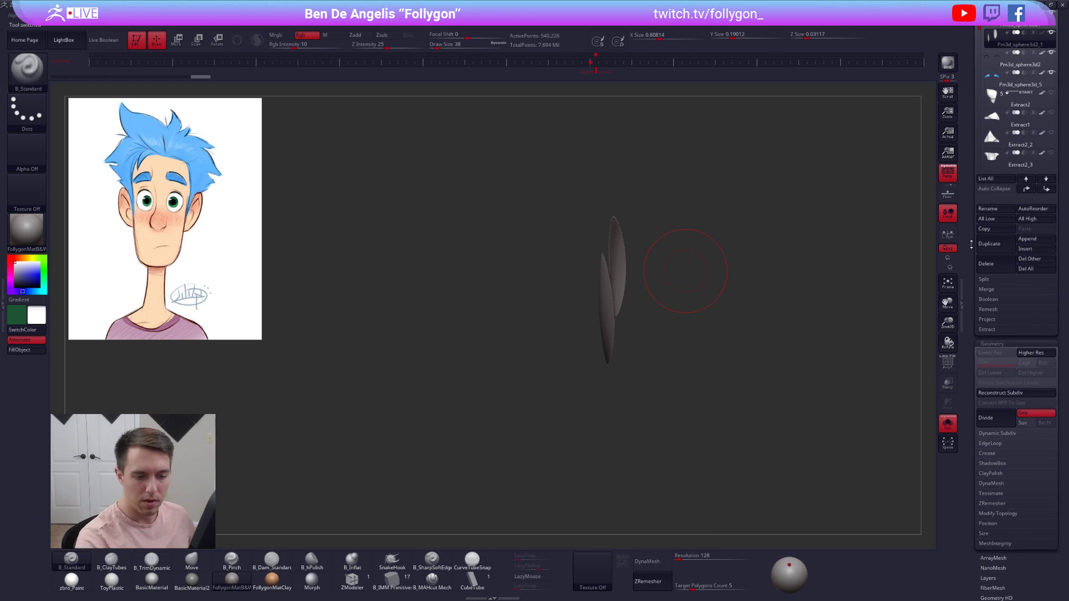
{"action": "left_click", "coordinate": [991, 444]}
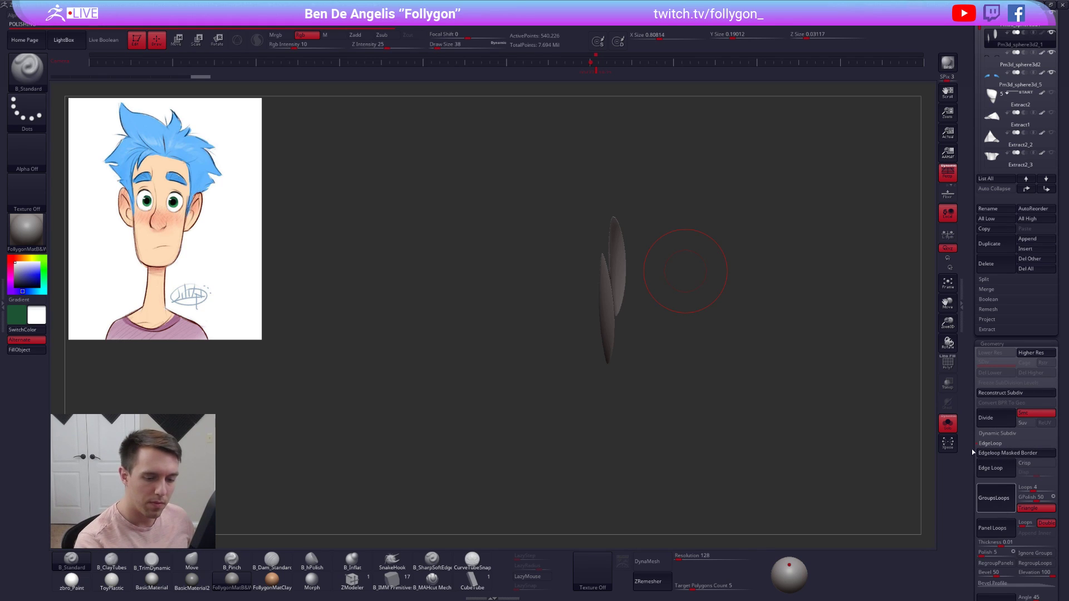
{"action": "left_click", "coordinate": [994, 446]}
- Mask the part of the iris discs that should stay in place and lay a Transpose line straight out from them in side view
{"action": "left_click_drag", "start_coordinate": [974, 335], "coordinate": [972, 492]}
{"action": "left_click_drag", "start_coordinate": [630, 313], "coordinate": [686, 315]}
{"action": "key", "text": "w"}
{"action": "left_click", "coordinate": [585, 312]}
{"action": "left_click", "coordinate": [633, 314], "text": "ctrl"}
{"action": "left_click", "coordinate": [630, 296], "text": "ctrl"}
{"action": "left_click", "coordinate": [577, 304]}
{"action": "left_click_drag", "start_coordinate": [594, 369], "coordinate": [546, 362], "text": "shift"}
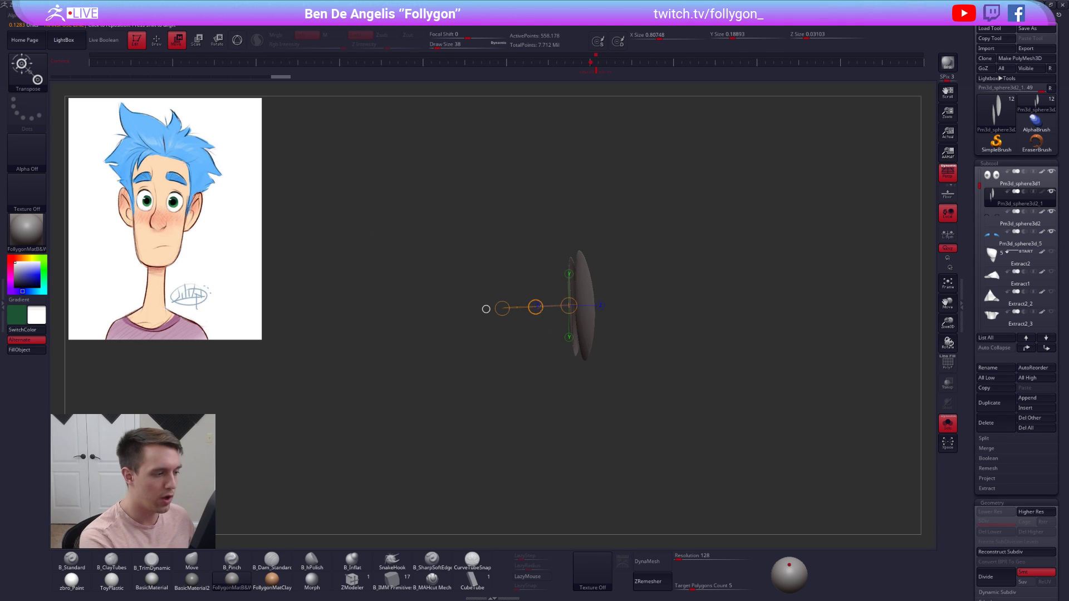
- Move the unmasked part of the iris discs in depth with Transpose, thickening them against the eyeballs
{"action": "right_click_drag", "start_coordinate": [534, 309], "coordinate": [533, 331]}
{"action": "key", "text": "alt+s"}
{"action": "left_click_drag", "start_coordinate": [515, 308], "coordinate": [514, 310]}
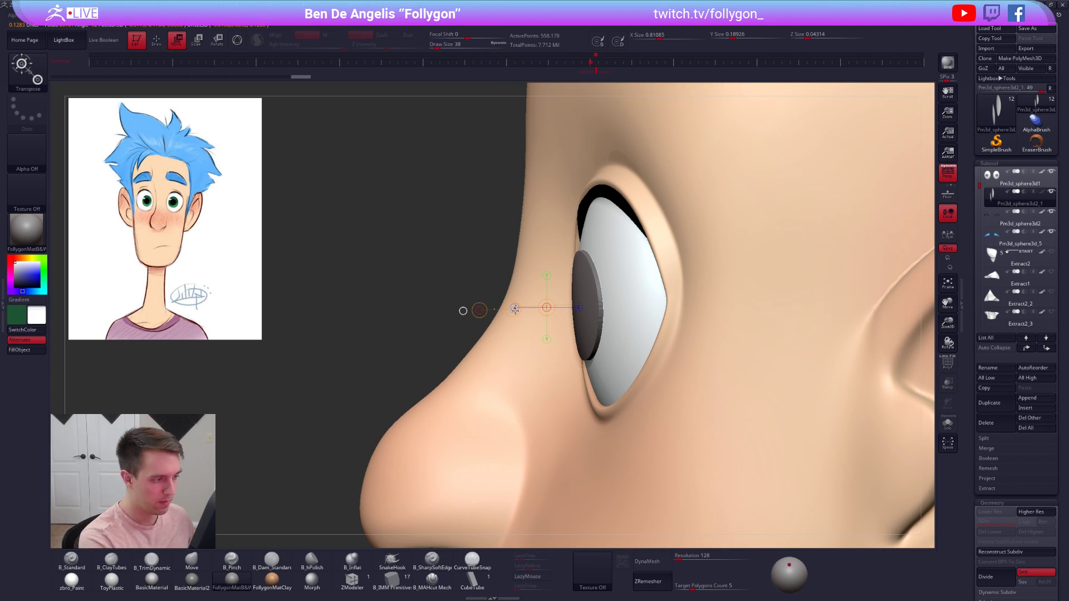
{"action": "mouse_move", "coordinate": [518, 320]}
{"action": "right_mouse_down"}
{"action": "mouse_move", "coordinate": [632, 362]}
{"action": "mouse_move", "coordinate": [632, 351]}
{"action": "mouse_move", "coordinate": [655, 358]}
{"action": "right_mouse_up"}
{"action": "key", "text": "q"}
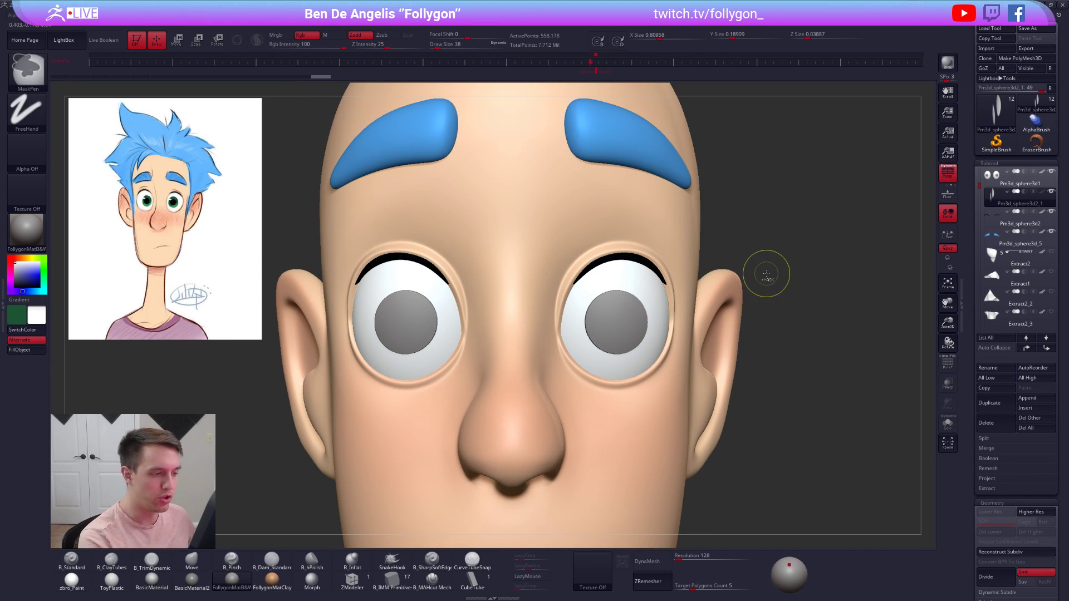
- Close the open holes in the iris discs and bring the rest of the character back into view
{"action": "right_click_drag", "start_coordinate": [621, 323], "coordinate": [686, 332]}
{"action": "key", "text": "space"}
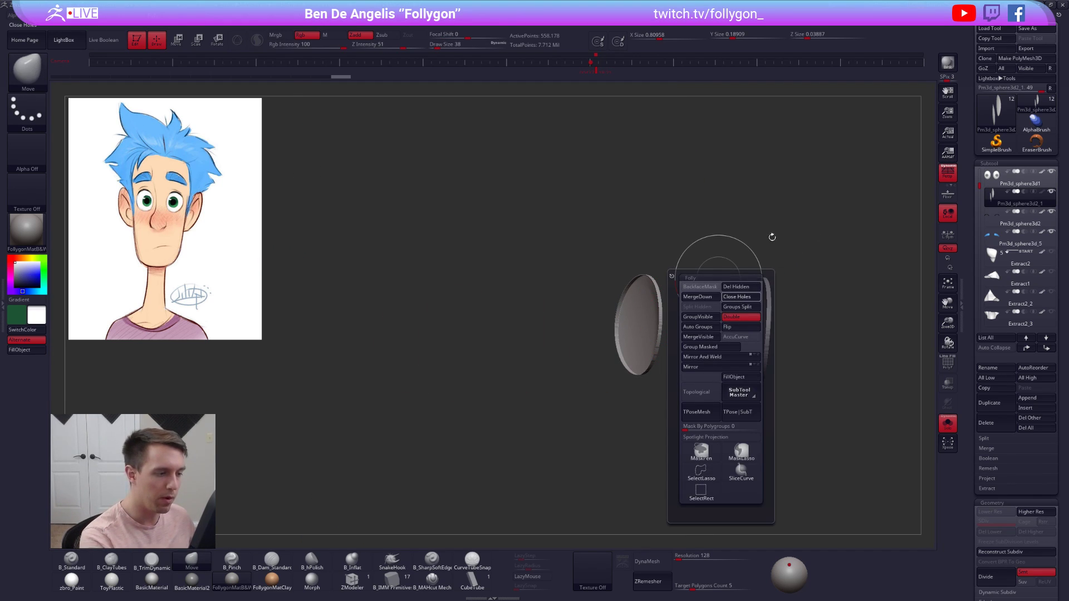
{"action": "left_click", "coordinate": [736, 297]}
{"action": "right_click_drag", "start_coordinate": [668, 296], "coordinate": [674, 331]}
{"action": "right_click_drag", "start_coordinate": [674, 331], "coordinate": [601, 312], "text": "alt"}
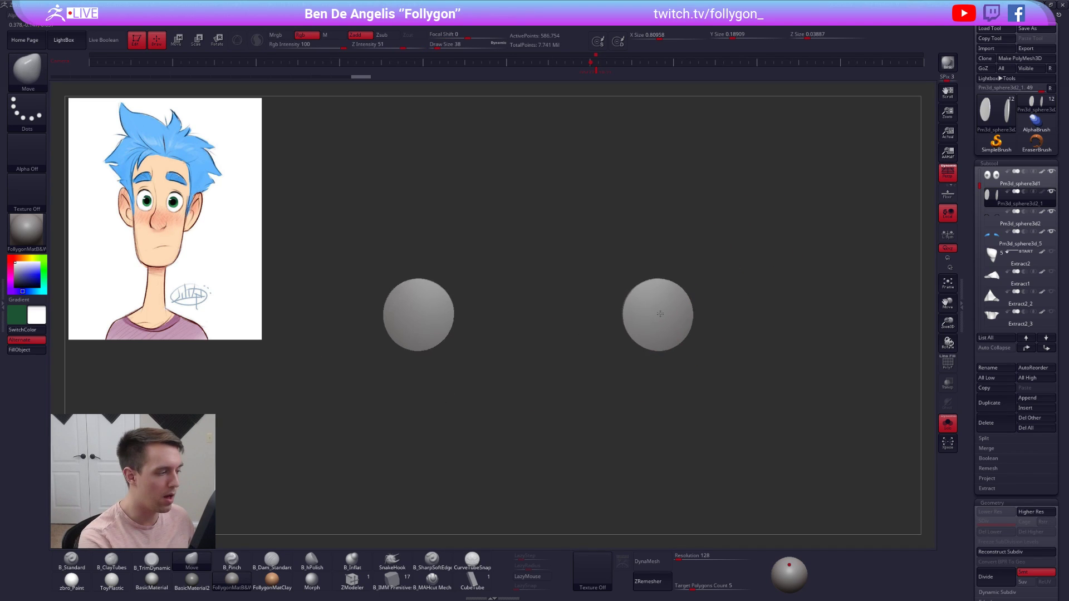
{"action": "key", "text": "alt+s"}
{"action": "right_click_drag", "start_coordinate": [675, 314], "coordinate": [637, 319], "text": "alt"}
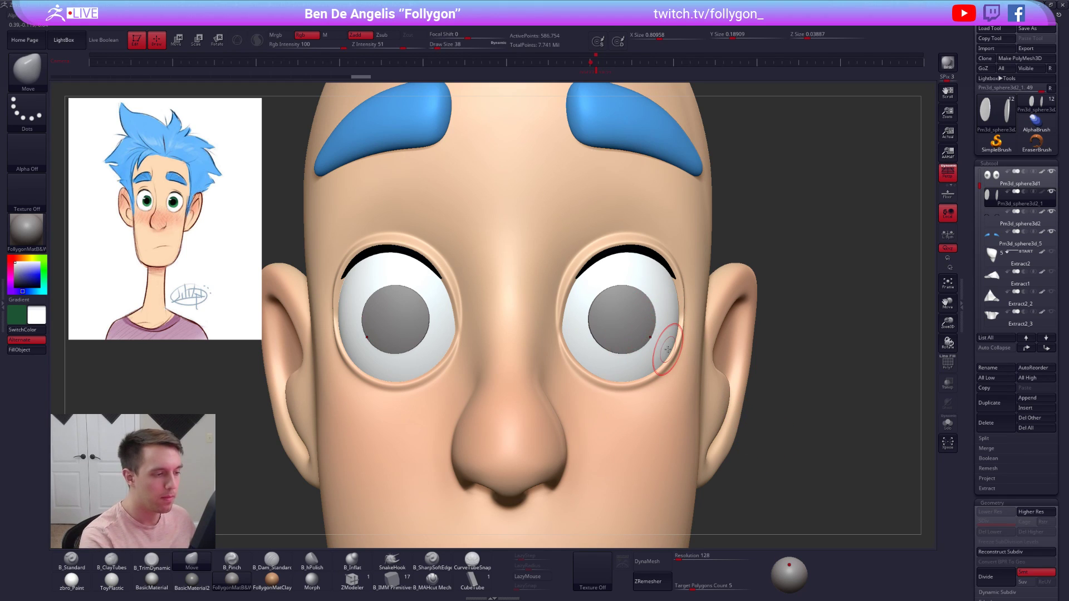
- Fill the eyeballs with the ToyPlastic material using only the material channel
{"action": "left_click", "coordinate": [634, 264], "text": "alt"}
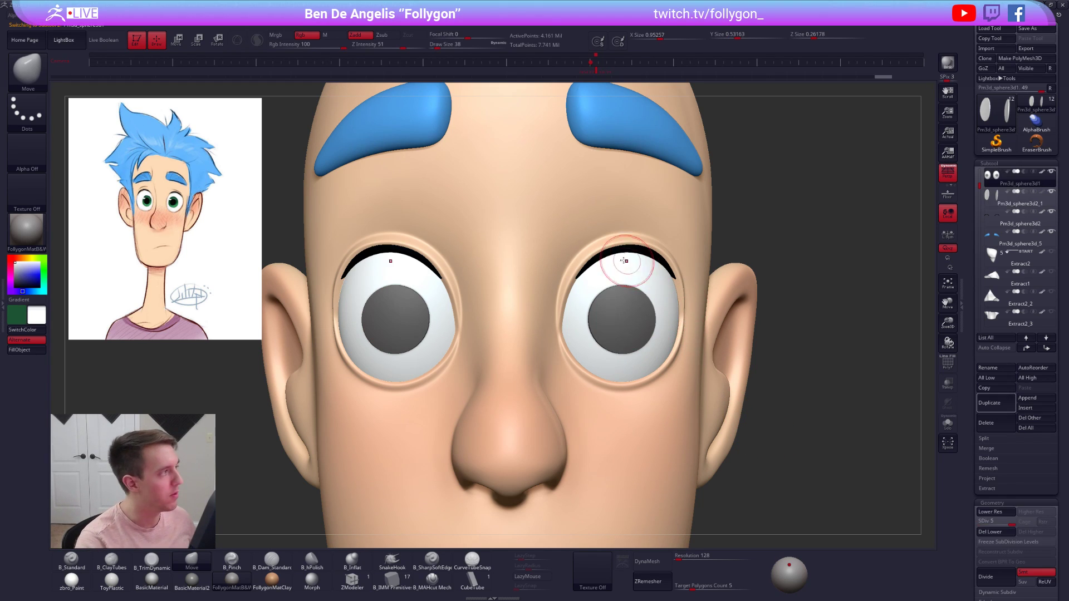
{"action": "key", "text": "1"}
{"action": "left_click_drag", "start_coordinate": [305, 47], "coordinate": [358, 40]}
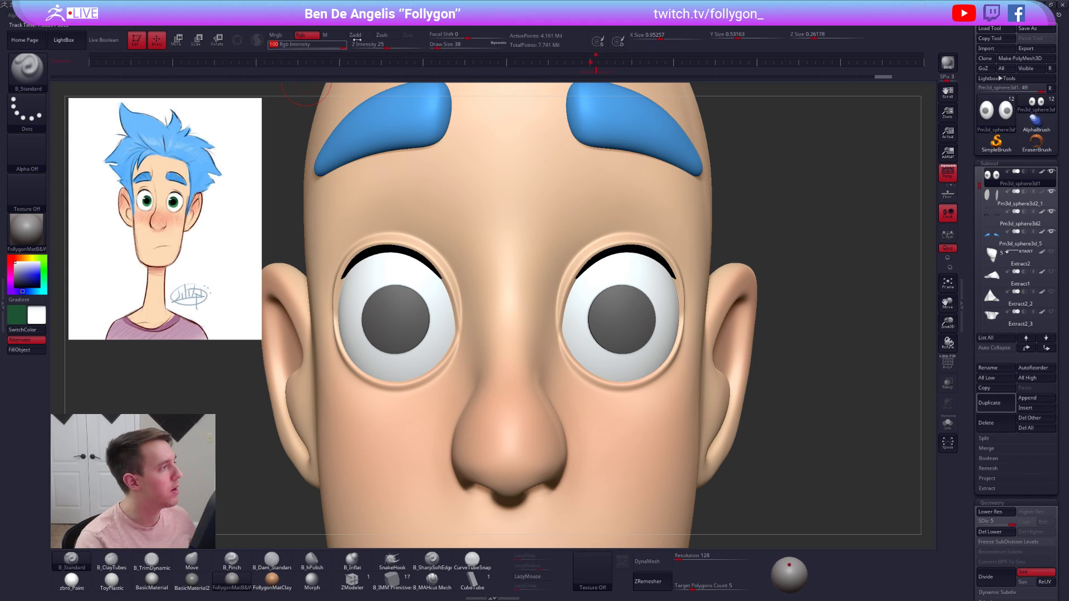
{"action": "left_click", "coordinate": [339, 35]}
{"action": "left_click", "coordinate": [112, 580]}
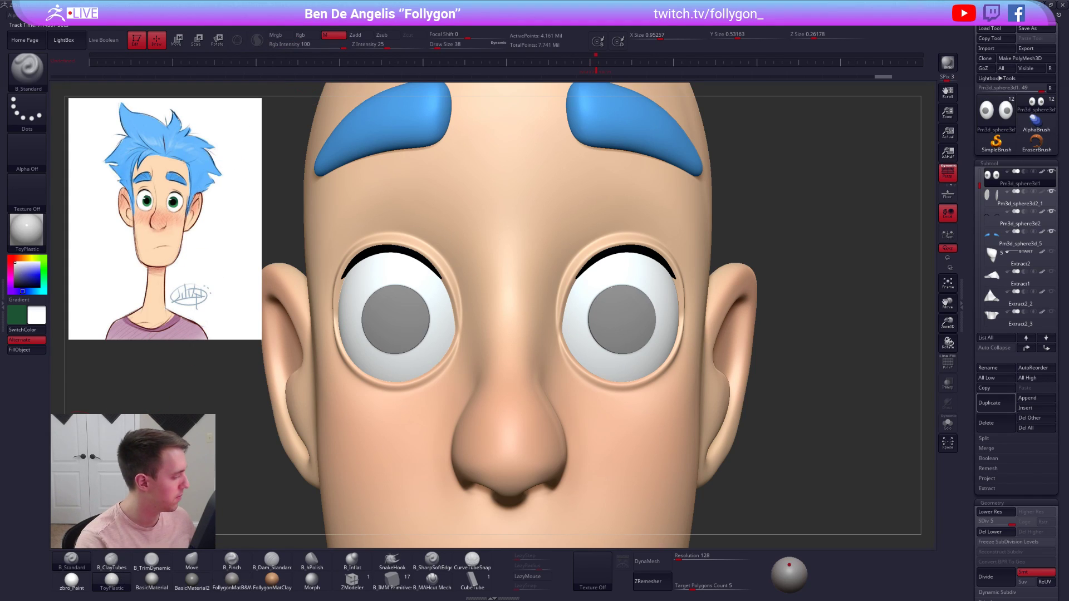
{"action": "left_click", "coordinate": [23, 351]}
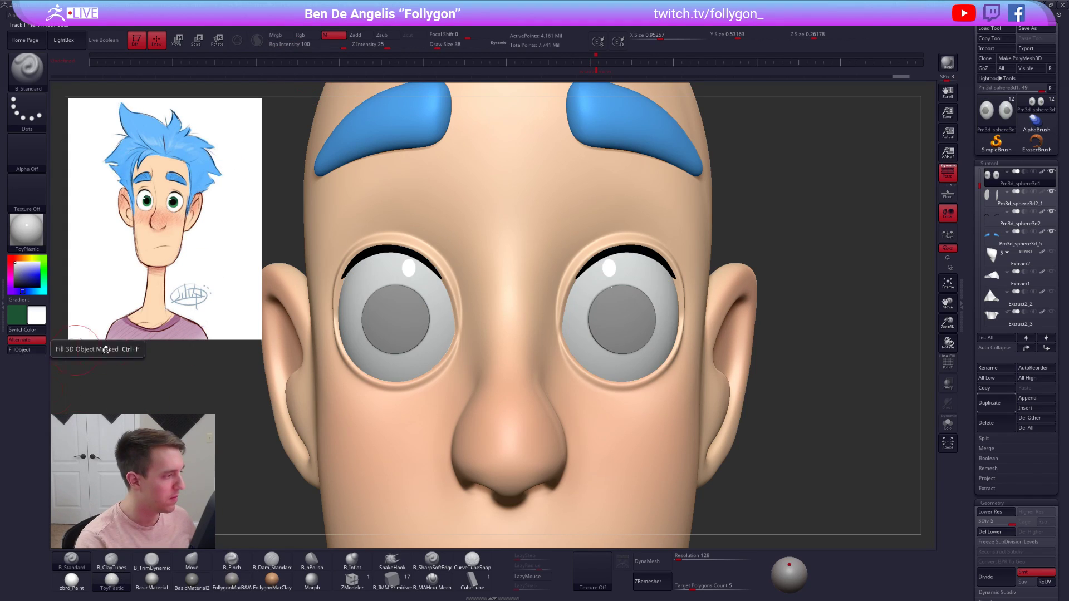
- Fill the iris discs with the ToyPlastic material and switch the paint channel to Mrgb
{"action": "left_click", "coordinate": [424, 323], "text": "alt"}
{"action": "left_click_drag", "start_coordinate": [207, 445], "coordinate": [185, 410], "text": "alt"}
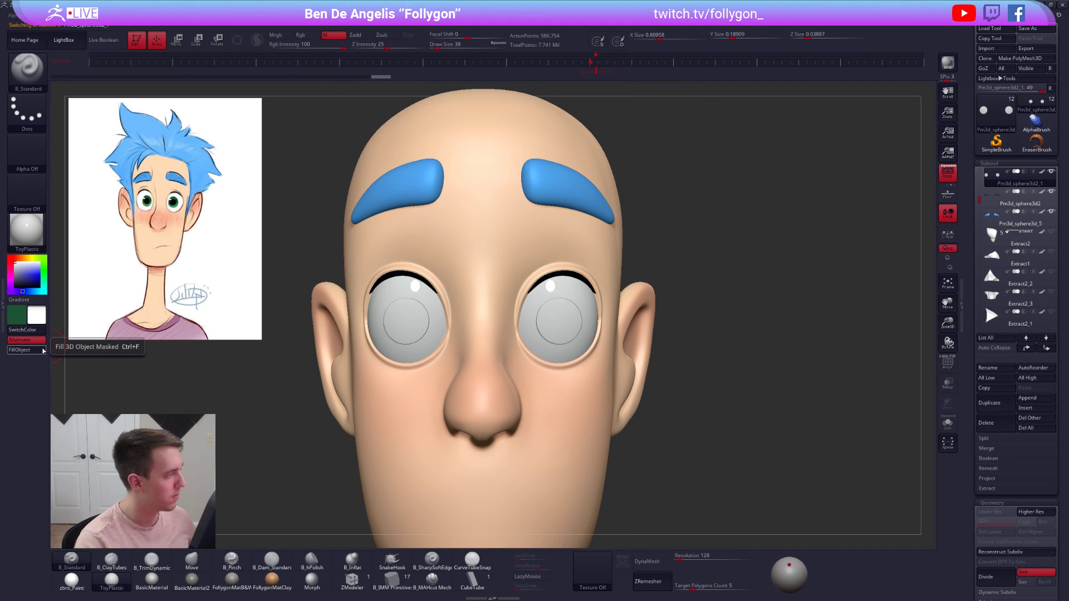
{"action": "left_click", "coordinate": [276, 35]}
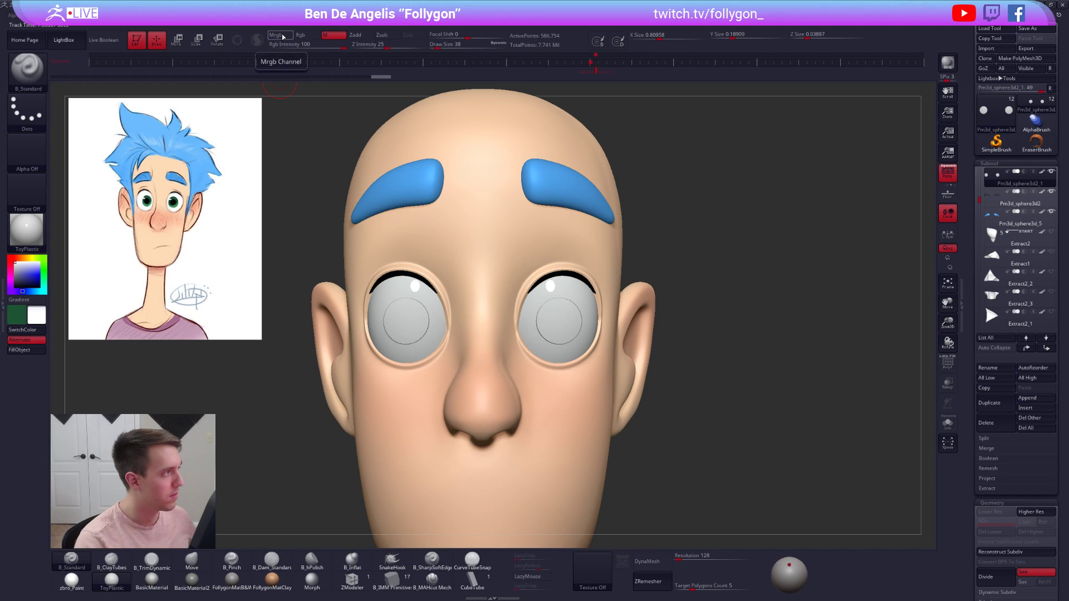
{"action": "key", "text": "c"}
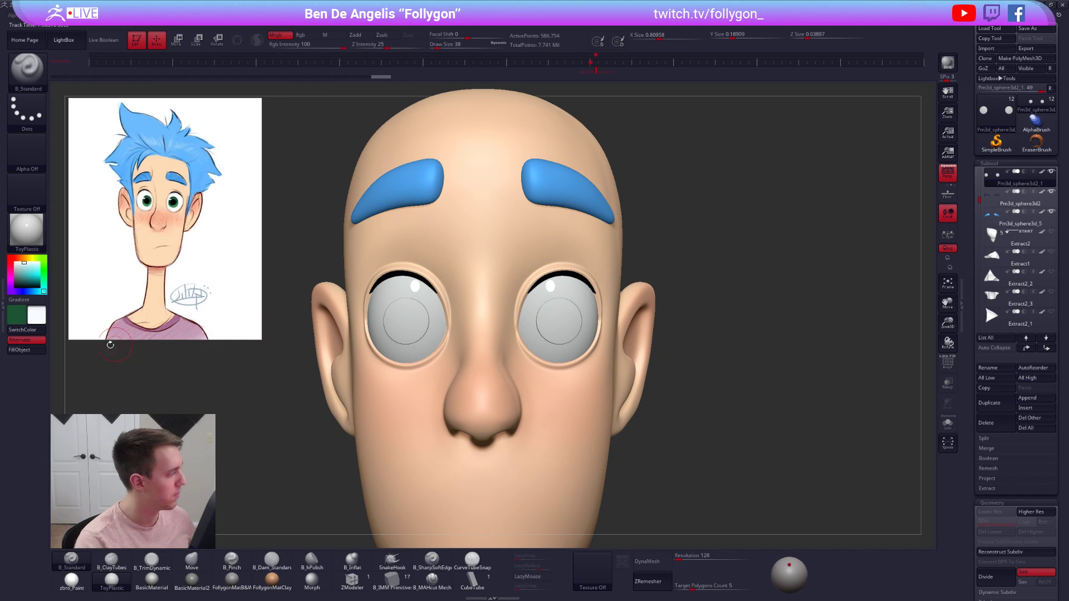
- Make the head and body mesh active in side view, drop it to subdivision level 1 and enlarge the brush
{"action": "right_click_drag", "start_coordinate": [376, 326], "coordinate": [388, 284]}
{"action": "mouse_move", "coordinate": [483, 351]}
{"action": "right_mouse_down", "text": "alt"}
{"action": "mouse_move", "coordinate": [548, 285]}
{"action": "mouse_move", "coordinate": [590, 365]}
{"action": "mouse_move", "coordinate": [562, 343]}
{"action": "mouse_move", "coordinate": [554, 315]}
{"action": "mouse_move", "coordinate": [451, 312]}
{"action": "mouse_move", "coordinate": [475, 310]}
{"action": "mouse_move", "coordinate": [466, 353]}
{"action": "right_mouse_up", "text": "alt"}
{"action": "left_click", "coordinate": [571, 321], "text": "alt"}
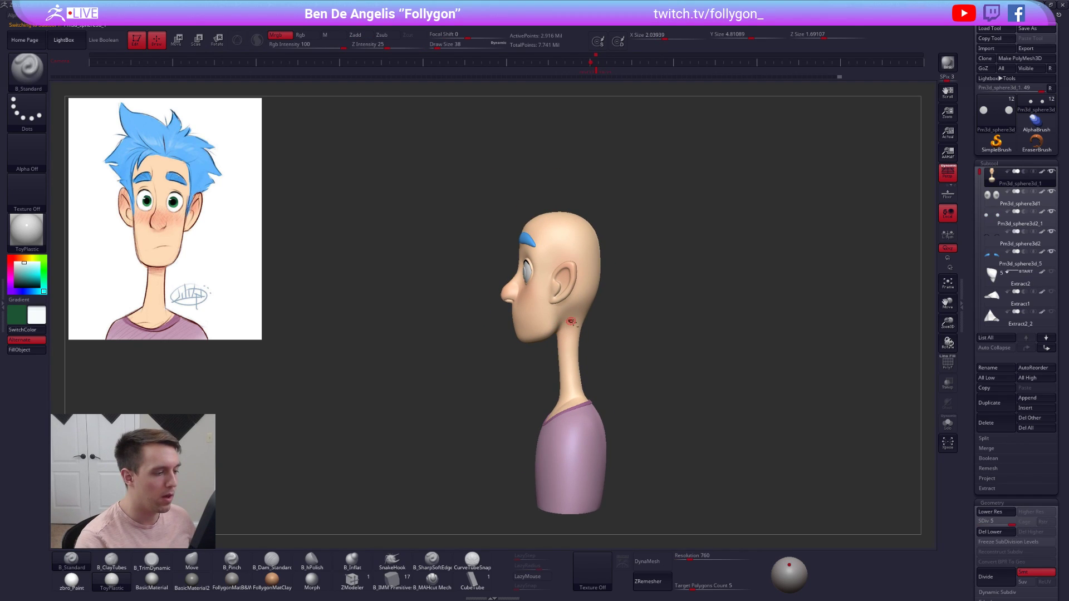
{"action": "right_click_drag", "start_coordinate": [570, 321], "coordinate": [653, 327], "text": "ctrl"}
{"action": "key", "text": "shift+d"}
{"action": "key", "text": "shift+d"}
{"action": "key", "text": "shift+d"}
{"action": "key", "text": "shift+d"}
{"action": "key", "text": "space"}
{"action": "left_click_drag", "start_coordinate": [586, 337], "coordinate": [596, 336]}
- Mask the face with MaskLasso, leaving the back of the head and the nape free, and soften the mask's edge
{"action": "left_click_drag", "start_coordinate": [616, 227], "coordinate": [578, 301], "text": "ctrl"}
{"action": "key", "text": "ctrl+shift+f"}
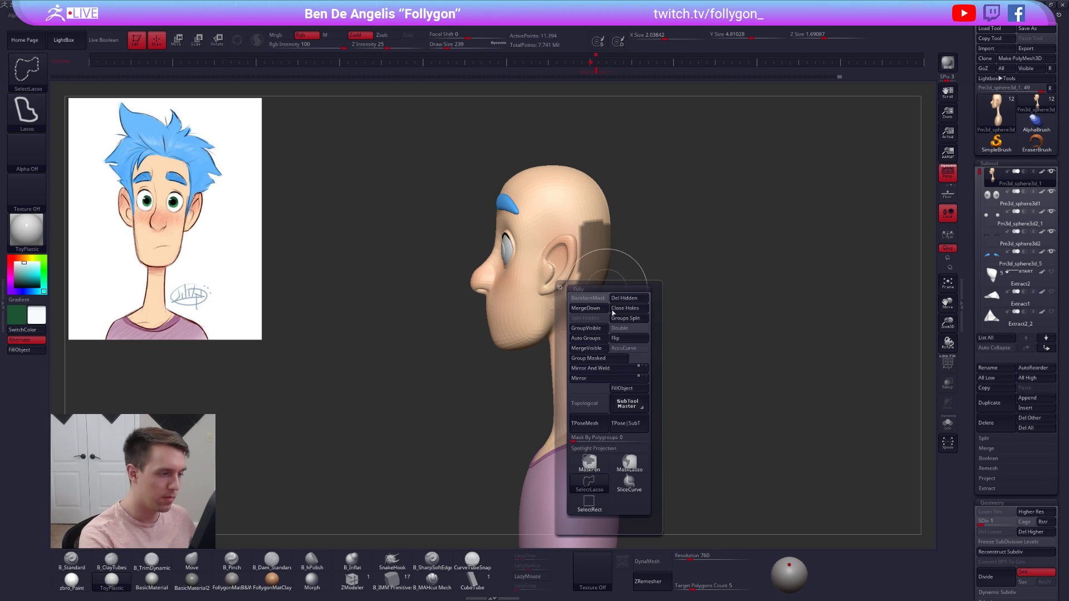
{"action": "left_click", "coordinate": [628, 461], "text": "ctrl"}
{"action": "key", "text": "ctrl+z"}
{"action": "left_click_drag", "start_coordinate": [615, 205], "coordinate": [595, 258], "text": "ctrl"}
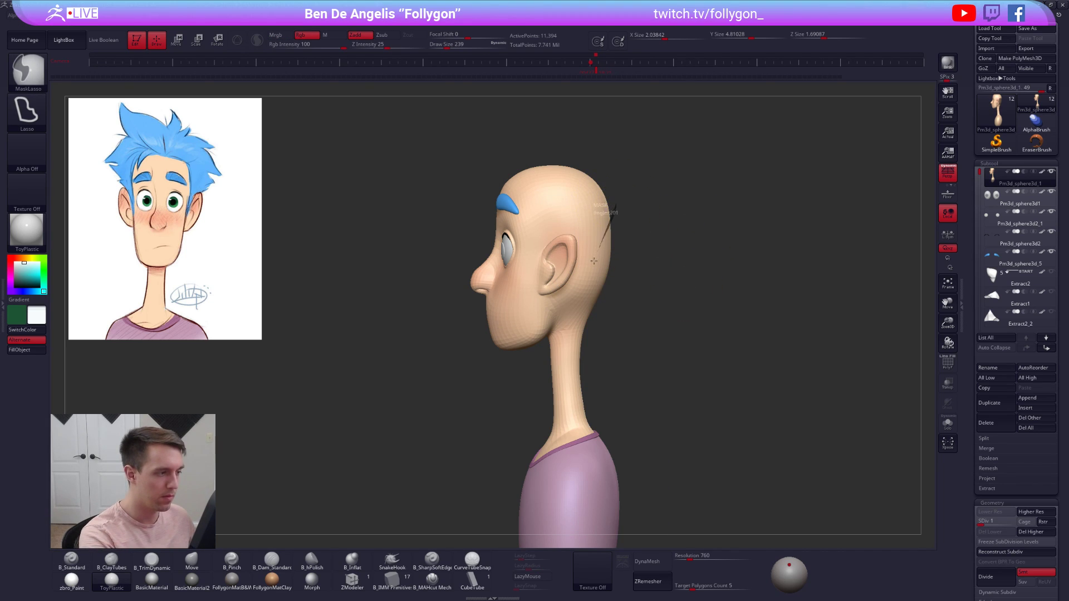
{"action": "mouse_move", "coordinate": [571, 336]}
{"action": "left_mouse_down", "text": "ctrl"}
{"action": "mouse_move", "coordinate": [579, 420]}
{"action": "mouse_move", "coordinate": [710, 440]}
{"action": "mouse_move", "coordinate": [740, 401]}
{"action": "left_mouse_up", "text": "ctrl"}
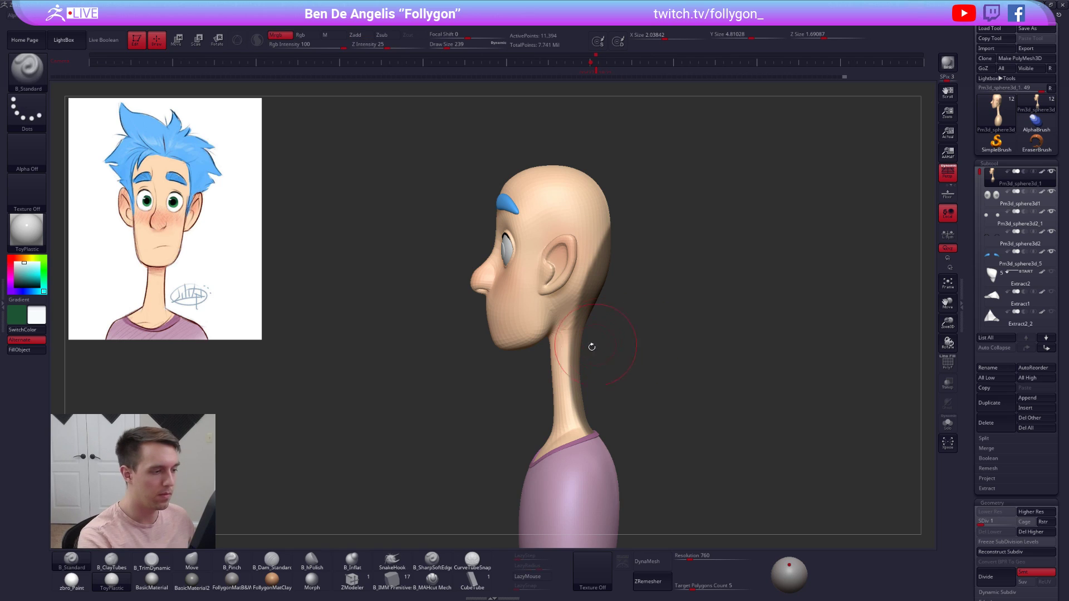
{"action": "left_click", "coordinate": [609, 384], "text": "ctrl"}
{"action": "left_click", "coordinate": [579, 379], "text": "ctrl"}
- Pull the back of the neck outward with the Move brush and smooth it, checking the shape from behind
{"action": "key", "text": "space"}
{"action": "left_click_drag", "start_coordinate": [584, 364], "coordinate": [591, 364]}
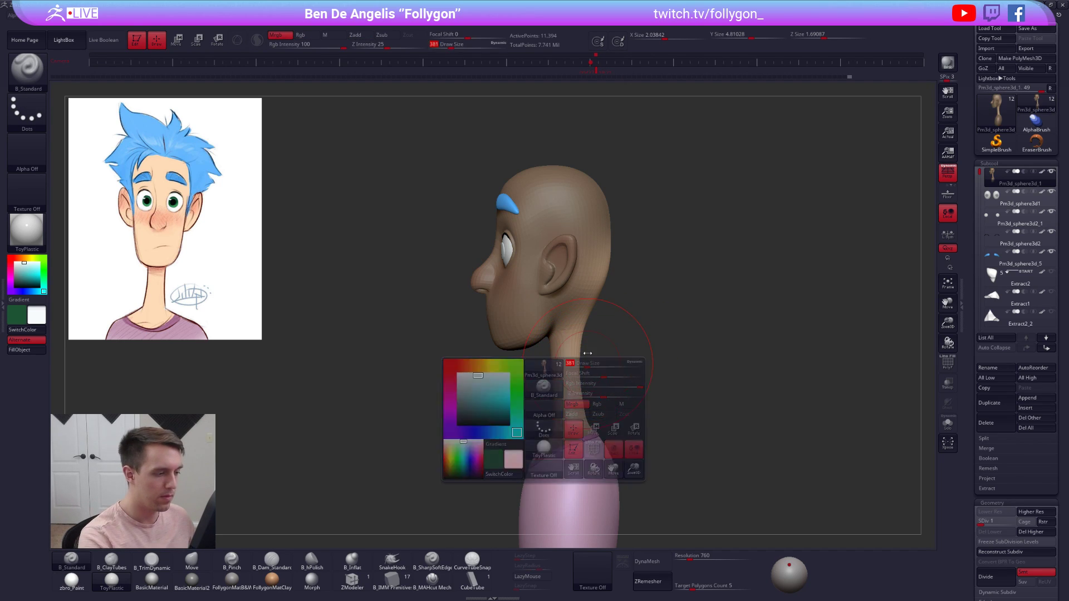
{"action": "left_click_drag", "start_coordinate": [585, 328], "coordinate": [590, 328]}
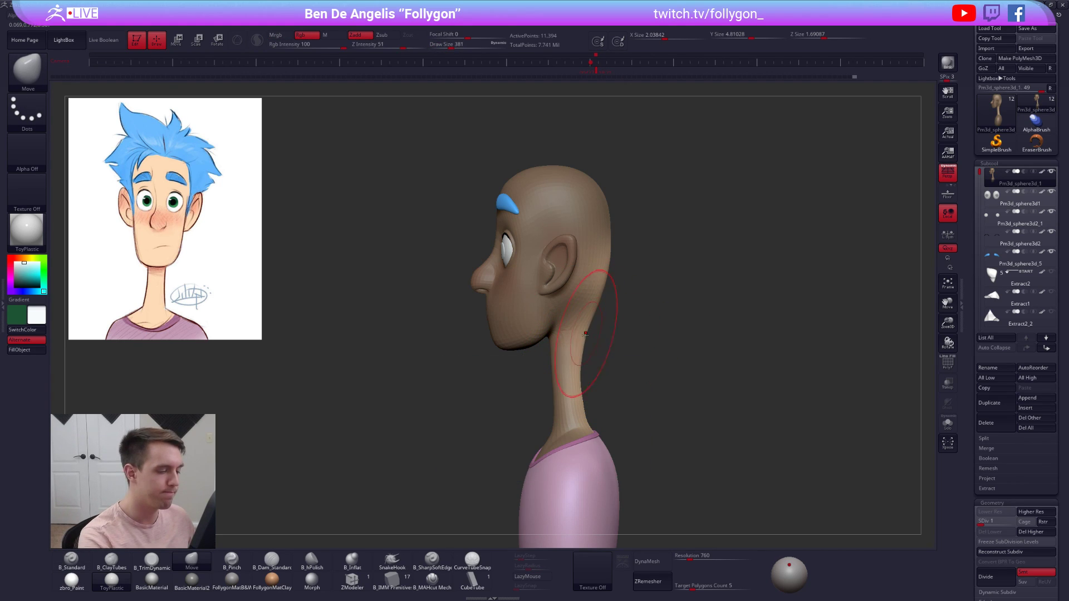
{"action": "mouse_move", "coordinate": [581, 378]}
{"action": "left_mouse_down"}
{"action": "mouse_move", "coordinate": [585, 365]}
{"action": "mouse_move", "coordinate": [585, 378]}
{"action": "left_mouse_up"}
{"action": "key", "text": "space"}
{"action": "left_click_drag", "start_coordinate": [588, 379], "coordinate": [590, 381]}
{"action": "mouse_move", "coordinate": [585, 380]}
{"action": "right_mouse_down"}
{"action": "mouse_move", "coordinate": [563, 384]}
{"action": "mouse_move", "coordinate": [601, 369]}
{"action": "right_mouse_up"}
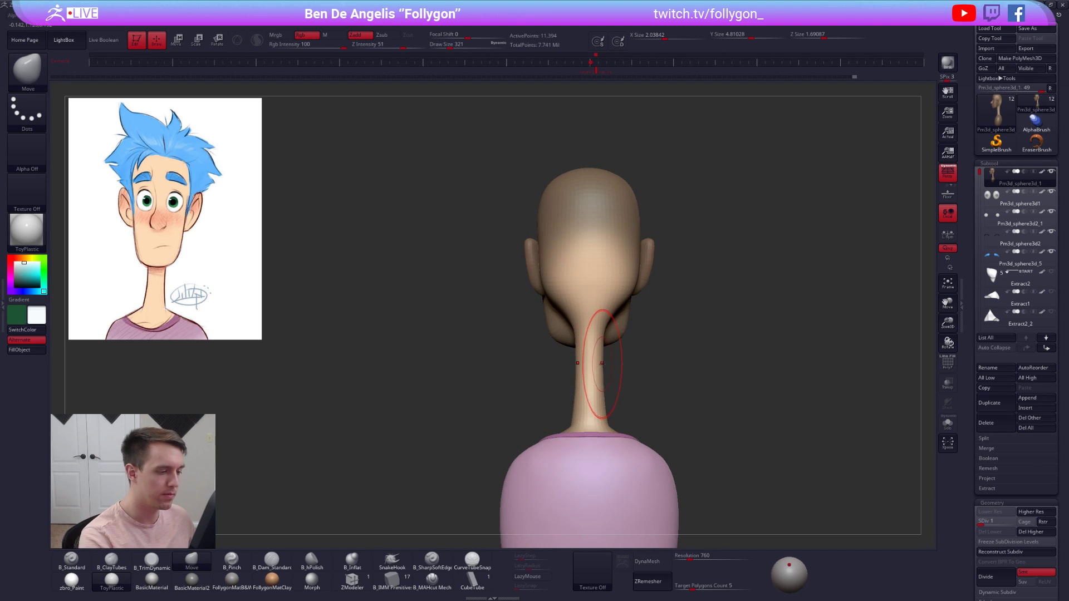
{"action": "right_click", "coordinate": [603, 363]}
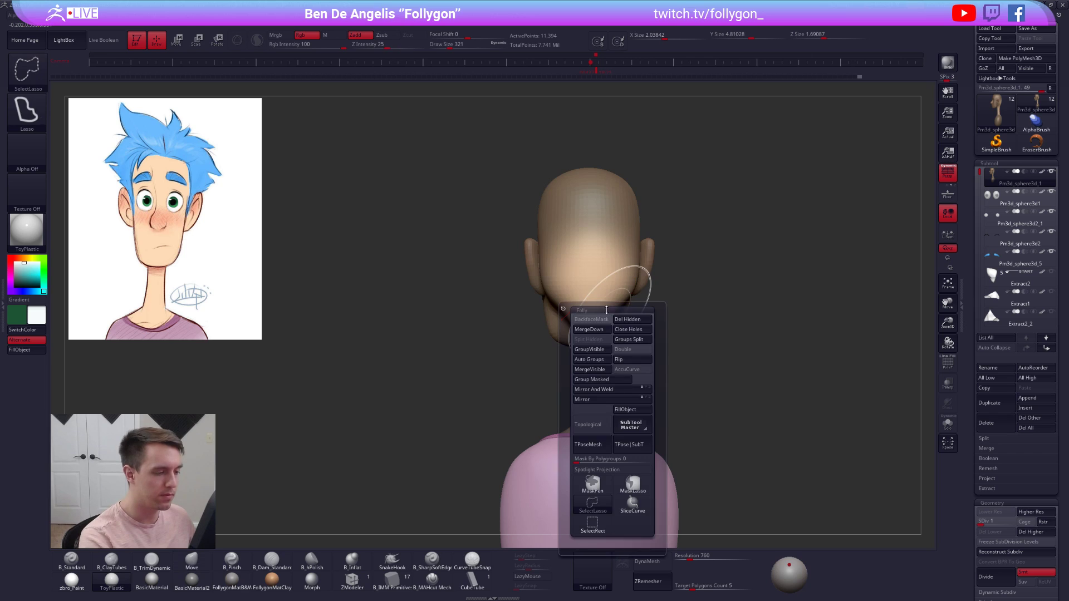
{"action": "right_click_drag", "start_coordinate": [609, 310], "coordinate": [582, 384]}
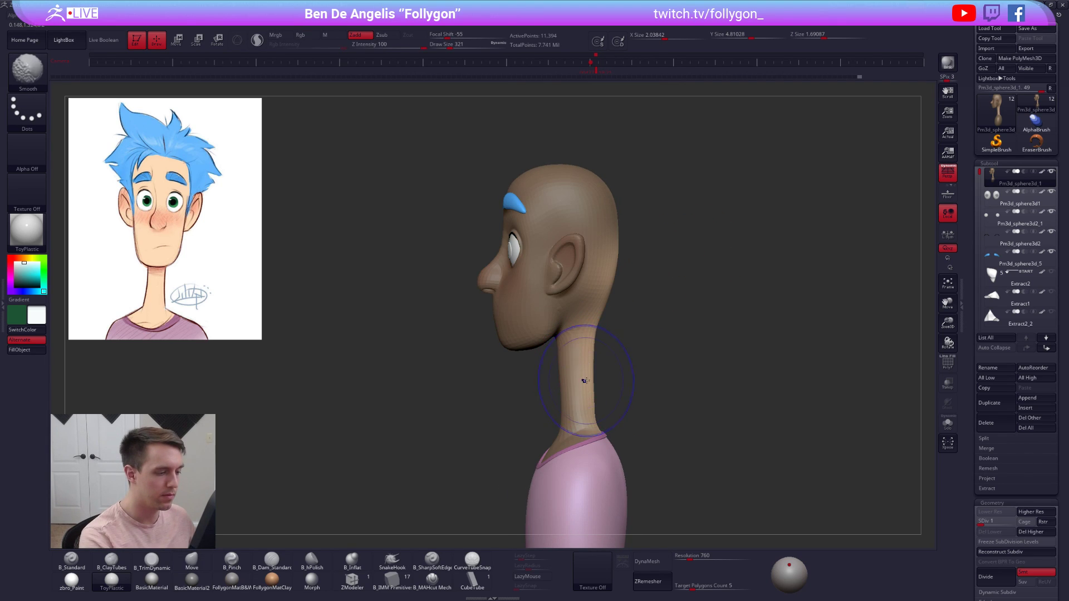
- Reshape the base of the skull where it meets the neck, clear the mask and smooth the transition
{"action": "right_click_drag", "start_coordinate": [598, 313], "coordinate": [590, 322]}
{"action": "right_click", "coordinate": [589, 322]}
{"action": "left_click_drag", "start_coordinate": [590, 320], "coordinate": [564, 304]}
{"action": "left_click_drag", "start_coordinate": [649, 323], "coordinate": [664, 317], "text": "ctrl"}
{"action": "right_click_drag", "start_coordinate": [663, 318], "coordinate": [715, 320]}
{"action": "key", "text": "2"}
{"action": "mouse_move", "coordinate": [562, 303]}
{"action": "left_mouse_down"}
{"action": "mouse_move", "coordinate": [569, 322]}
{"action": "mouse_move", "coordinate": [593, 312]}
{"action": "left_mouse_up"}
{"action": "right_click_drag", "start_coordinate": [626, 312], "coordinate": [581, 310], "text": "shift"}
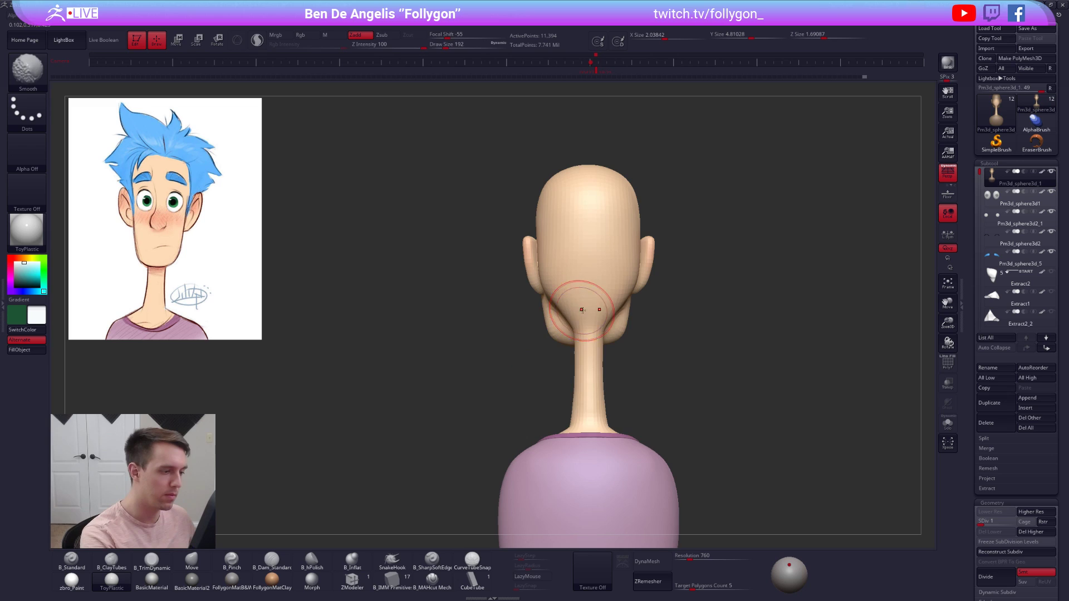
- Refine the nape's curve with a larger brush and raise the mesh to subdivision level 2
{"action": "key", "text": "space"}
{"action": "left_click_drag", "start_coordinate": [586, 311], "coordinate": [591, 313]}
{"action": "key", "text": "4"}
{"action": "right_click_drag", "start_coordinate": [591, 318], "coordinate": [641, 315], "text": "shift"}
{"action": "left_click_drag", "start_coordinate": [589, 315], "coordinate": [588, 320]}
{"action": "mouse_move", "coordinate": [588, 319]}
{"action": "right_mouse_down"}
{"action": "mouse_move", "coordinate": [593, 305]}
{"action": "mouse_move", "coordinate": [616, 306]}
{"action": "mouse_move", "coordinate": [672, 352]}
{"action": "right_mouse_up"}
{"action": "key", "text": "d"}
- Build up volume where the neck joins the skull behind the jaw with the ClayTubes brush
{"action": "key", "text": "b"}
{"action": "key", "text": "c"}
{"action": "key", "text": "t"}
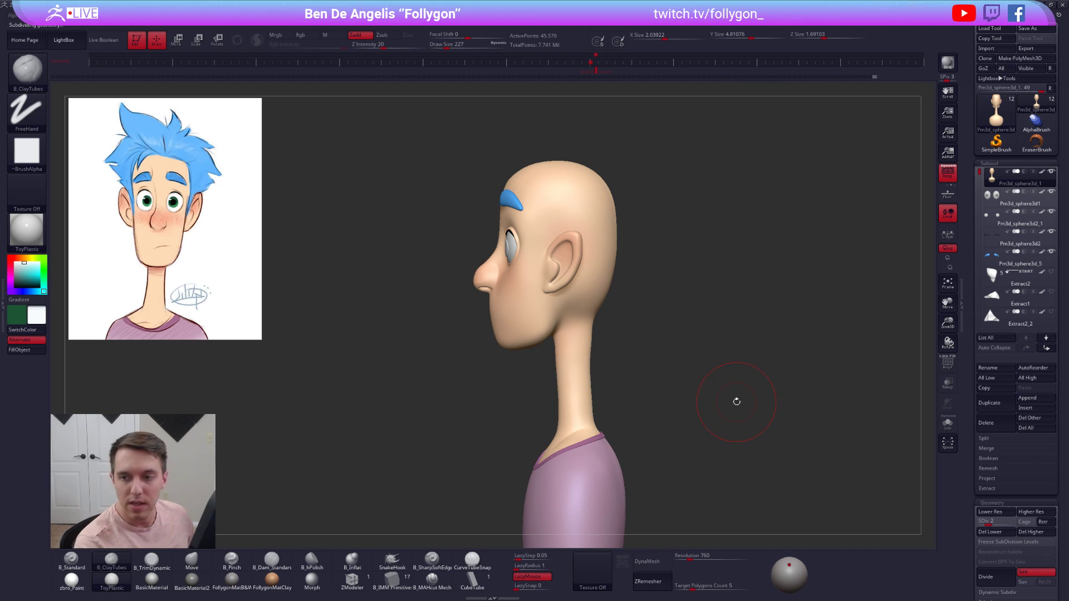
{"action": "right_click_drag", "start_coordinate": [585, 306], "coordinate": [610, 332], "text": "alt"}
{"action": "key", "text": "space"}
{"action": "left_click", "coordinate": [599, 316]}
{"action": "key", "text": "space"}
{"action": "left_click_drag", "start_coordinate": [603, 328], "coordinate": [597, 342]}
{"action": "key", "text": "space"}
- Adjust the neck and jaw junction with the Move brush and smooth the added clay
{"action": "key", "text": "b"}
{"action": "key", "text": "m"}
{"action": "key", "text": "v"}
{"action": "key", "text": "space"}
{"action": "right_click_drag", "start_coordinate": [576, 341], "coordinate": [624, 341]}
{"action": "left_click_drag", "start_coordinate": [626, 334], "coordinate": [620, 354], "text": "shift"}
{"action": "right_click_drag", "start_coordinate": [647, 343], "coordinate": [628, 338]}
{"action": "key", "text": "space"}
- Add more ClayTubes strokes to the upper neck below the skull
{"action": "key", "text": "b"}
{"action": "key", "text": "c"}
{"action": "key", "text": "t"}
{"action": "left_click_drag", "start_coordinate": [628, 339], "coordinate": [625, 346]}
{"action": "mouse_move", "coordinate": [635, 334]}
{"action": "right_mouse_down", "text": "shift"}
{"action": "mouse_move", "coordinate": [690, 313]}
{"action": "mouse_move", "coordinate": [693, 298]}
{"action": "mouse_move", "coordinate": [590, 289]}
{"action": "right_mouse_up", "text": "shift"}
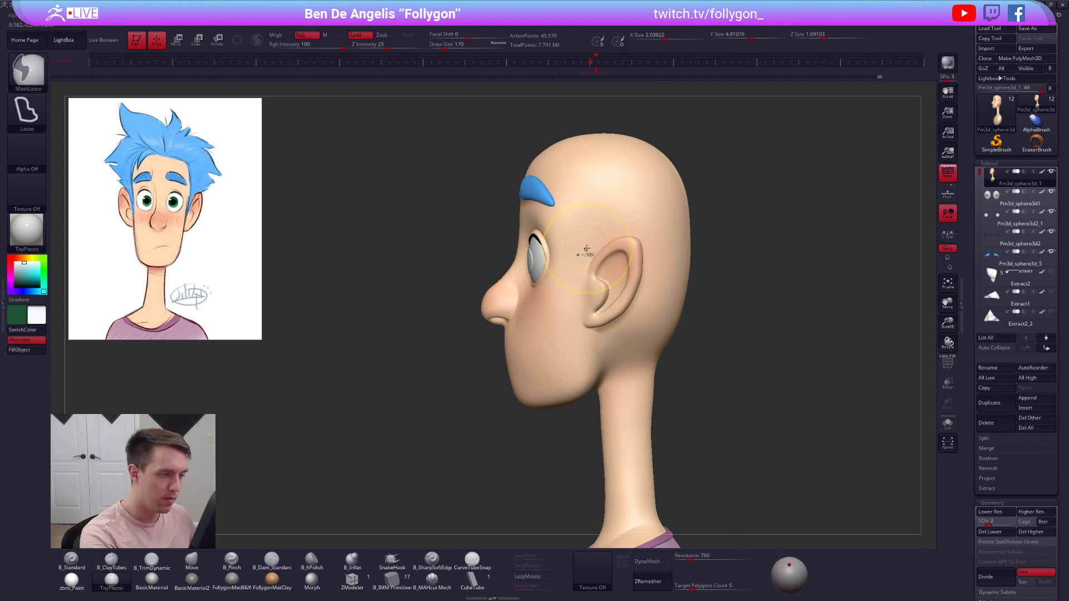
- Raise the mesh's subdivision level and smooth the upper neck behind the jaw
{"action": "key", "text": "d"}
{"action": "right_click_drag", "start_coordinate": [605, 361], "coordinate": [604, 346]}
{"action": "key", "text": "s"}
{"action": "left_click", "coordinate": [606, 344]}
{"action": "left_click_drag", "start_coordinate": [616, 351], "coordinate": [620, 374], "text": "shift"}
{"action": "mouse_move", "coordinate": [626, 377]}
{"action": "right_mouse_down"}
{"action": "mouse_move", "coordinate": [594, 390]}
{"action": "mouse_move", "coordinate": [615, 354]}
{"action": "right_mouse_up"}
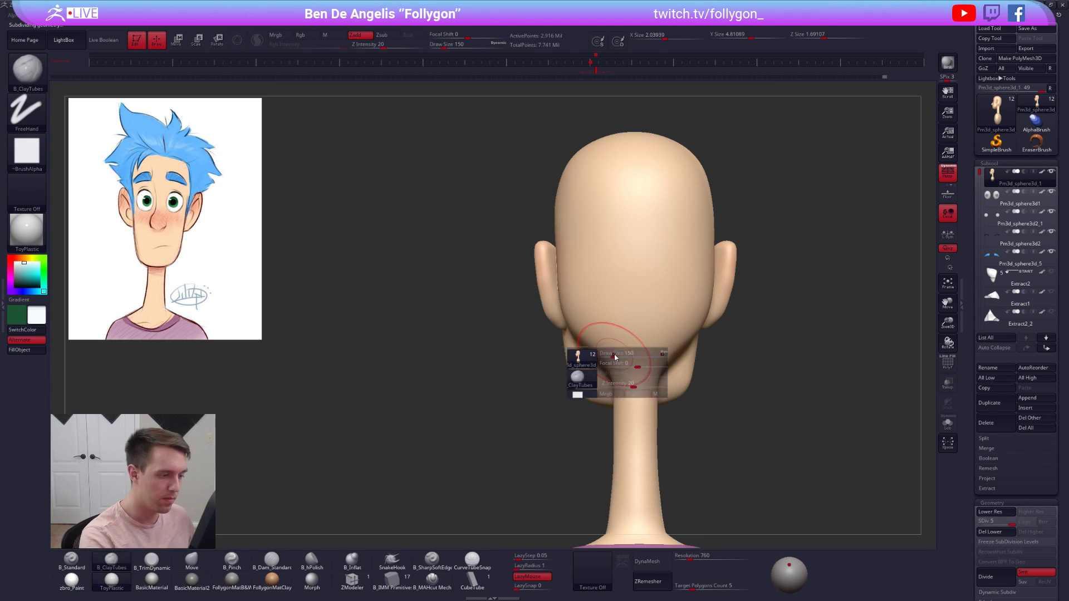
- Lower the mesh to subdivision level 2, then adjust the neck's sides from behind with Move and smooth them
{"action": "key", "text": "shift+d"}
{"action": "key", "text": "shift+d"}
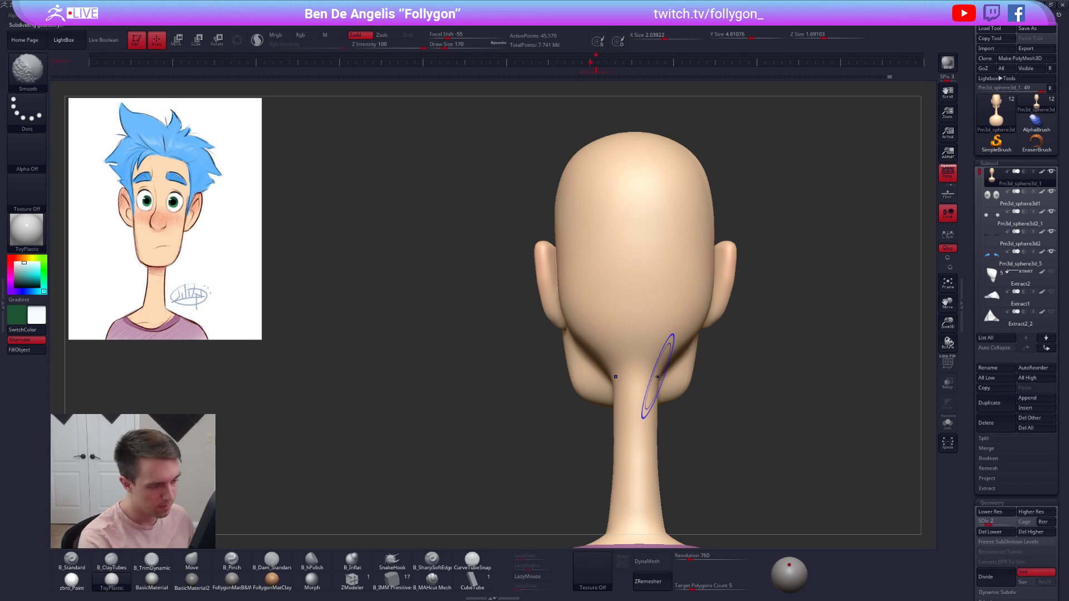
{"action": "key", "text": "b"}
{"action": "key", "text": "m"}
{"action": "key", "text": "v"}
{"action": "key", "text": "shift"}
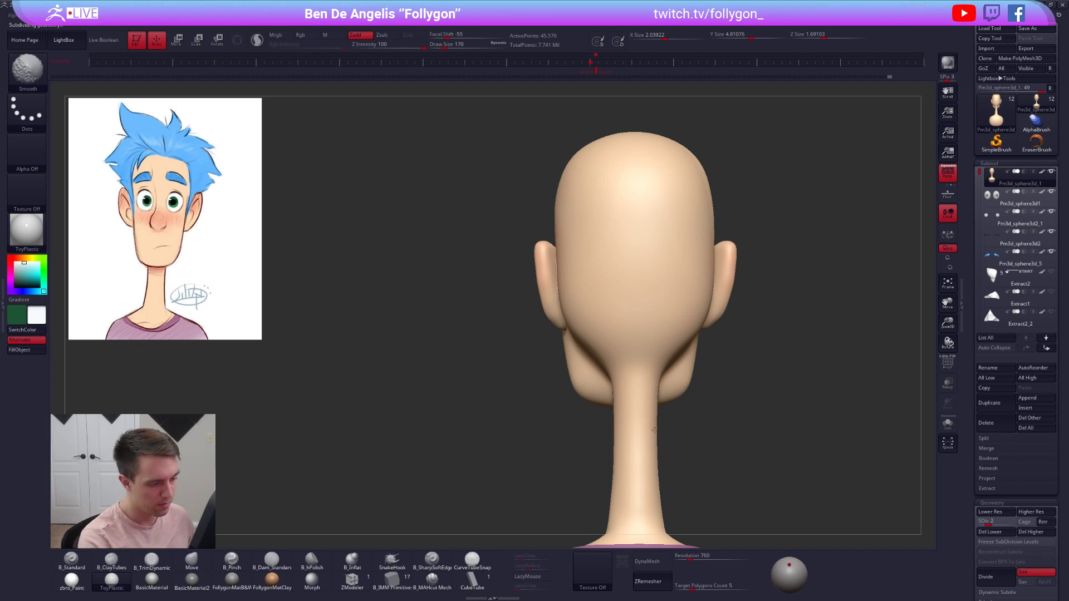
- Build up the side of the neck beneath the skull with ClayTubes and smooth it at a higher subdivision level
{"action": "mouse_move", "coordinate": [640, 412]}
{"action": "right_mouse_down", "text": "alt"}
{"action": "mouse_move", "coordinate": [640, 317]}
{"action": "mouse_move", "coordinate": [657, 327]}
{"action": "right_mouse_up", "text": "alt"}
{"action": "key", "text": "b"}
{"action": "key", "text": "c"}
{"action": "key", "text": "t"}
{"action": "mouse_move", "coordinate": [608, 342]}
{"action": "left_mouse_down"}
{"action": "mouse_move", "coordinate": [627, 331]}
{"action": "mouse_move", "coordinate": [611, 370]}
{"action": "left_mouse_up"}
{"action": "key", "text": "shift"}
{"action": "key", "text": "d"}
{"action": "right_click_drag", "start_coordinate": [610, 377], "coordinate": [623, 383]}
{"action": "key", "text": "space"}
{"action": "left_click_drag", "start_coordinate": [623, 385], "coordinate": [606, 389]}
- Reshape the front contour of the neck with the Move brush at subdivision level 1
{"action": "key", "text": "shift+d"}
{"action": "key", "text": "shift+d"}
{"action": "key", "text": "space"}
{"action": "key", "text": "b"}
{"action": "key", "text": "m"}
{"action": "key", "text": "v"}
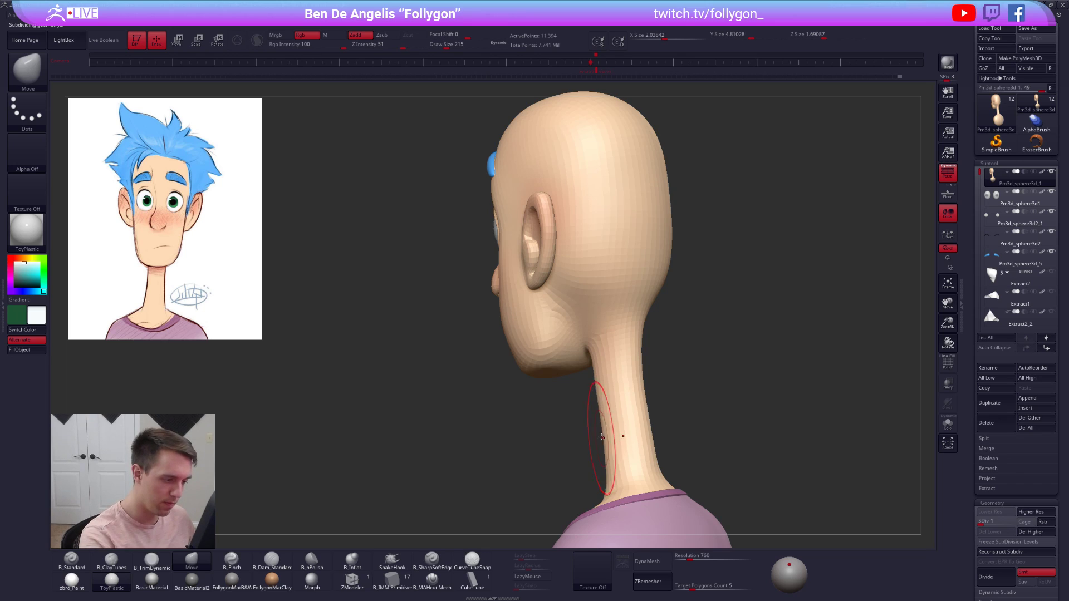
- Smooth the front of the neck under the jaw and return the mesh to its highest subdivision level
{"action": "key", "text": "d"}
{"action": "key", "text": "d"}
{"action": "left_click_drag", "start_coordinate": [607, 413], "coordinate": [608, 421], "text": "shift"}
{"action": "right_click_drag", "start_coordinate": [612, 416], "coordinate": [660, 398]}
{"action": "left_click_drag", "start_coordinate": [608, 402], "coordinate": [599, 363], "text": "shift"}
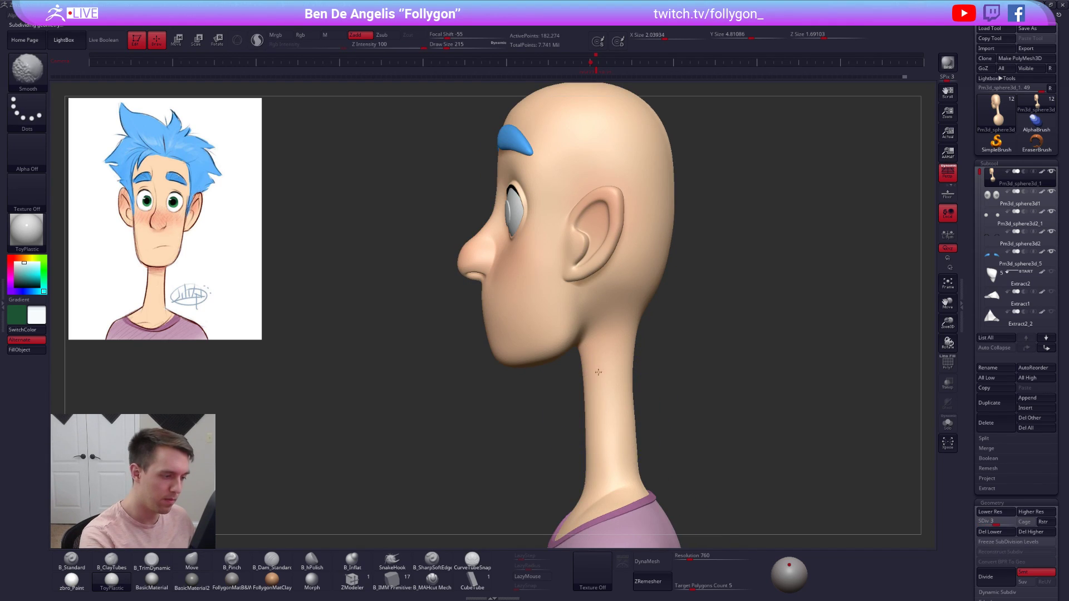
{"action": "right_click_drag", "start_coordinate": [618, 408], "coordinate": [655, 377], "text": "ctrl"}
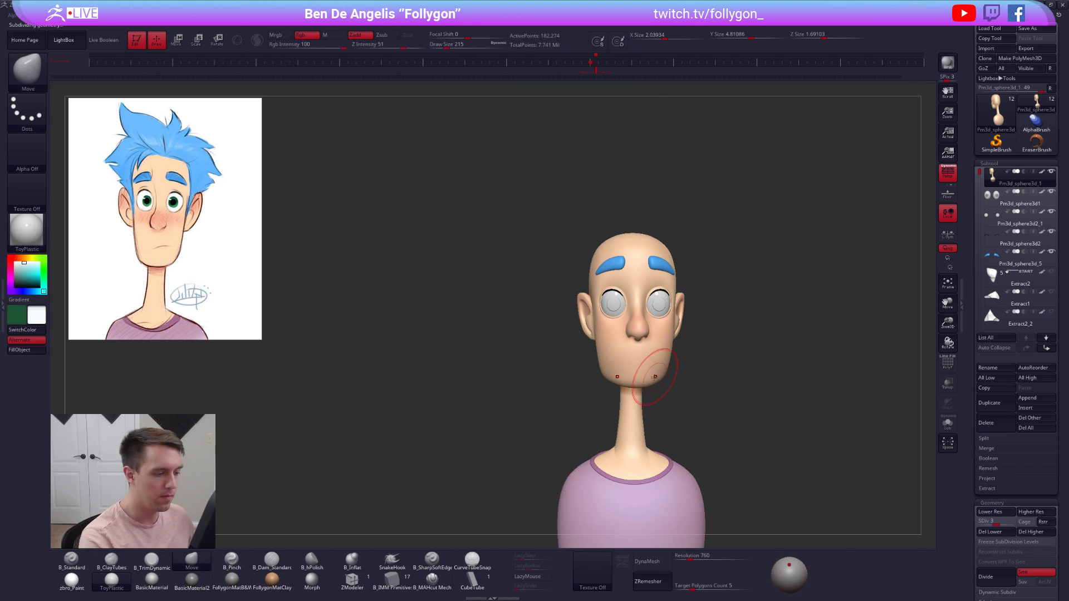
{"action": "key", "text": "d"}
{"action": "key", "text": "d"}
- Make the iris discs active and fill them with the dark green sampled from the reference drawing's eyes
{"action": "right_click_drag", "start_coordinate": [705, 403], "coordinate": [662, 379], "text": "alt"}
{"action": "mouse_move", "coordinate": [613, 278]}
{"action": "right_mouse_down", "text": "alt"}
{"action": "mouse_move", "coordinate": [622, 287]}
{"action": "mouse_move", "coordinate": [602, 329]}
{"action": "mouse_move", "coordinate": [623, 312]}
{"action": "right_mouse_up", "text": "alt"}
{"action": "left_click", "coordinate": [612, 289], "text": "alt"}
{"action": "key", "text": "1"}
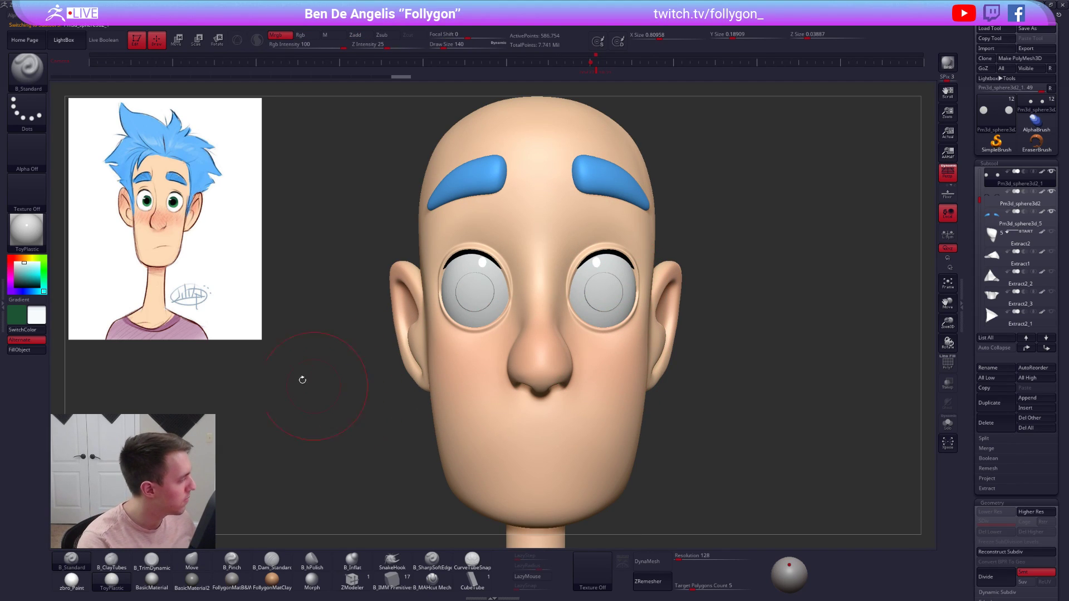
{"action": "key", "text": "z"}
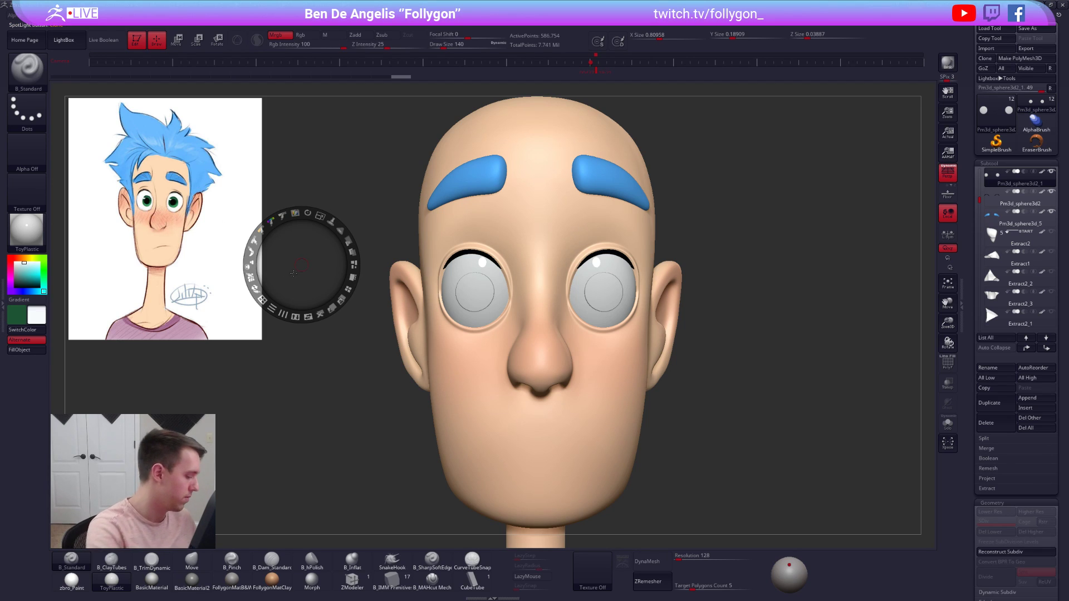
{"action": "key", "text": "c"}
{"action": "key", "text": "z"}
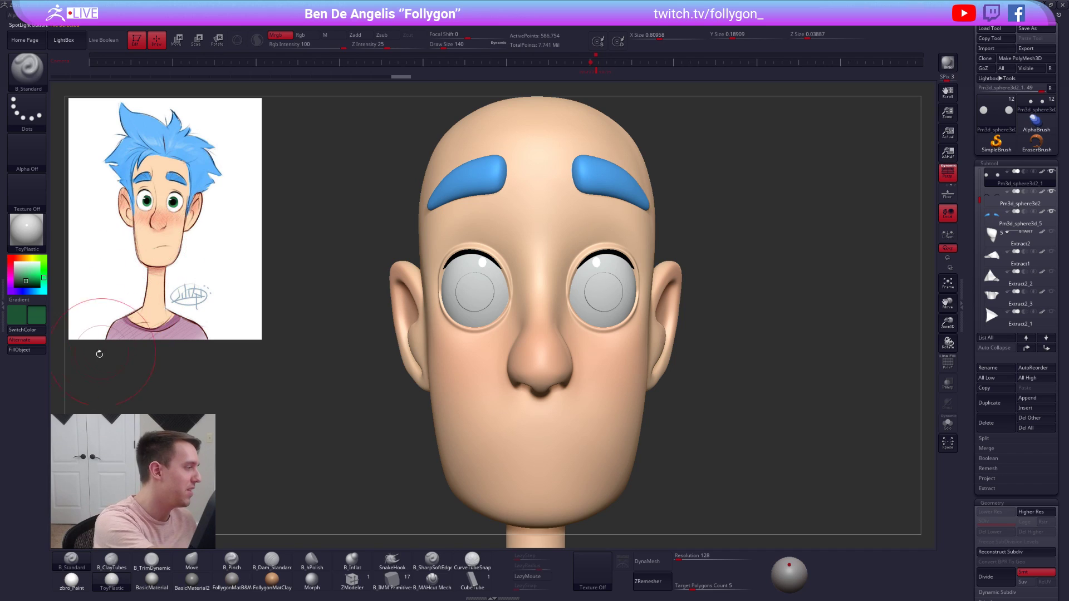
{"action": "left_click", "coordinate": [34, 351]}
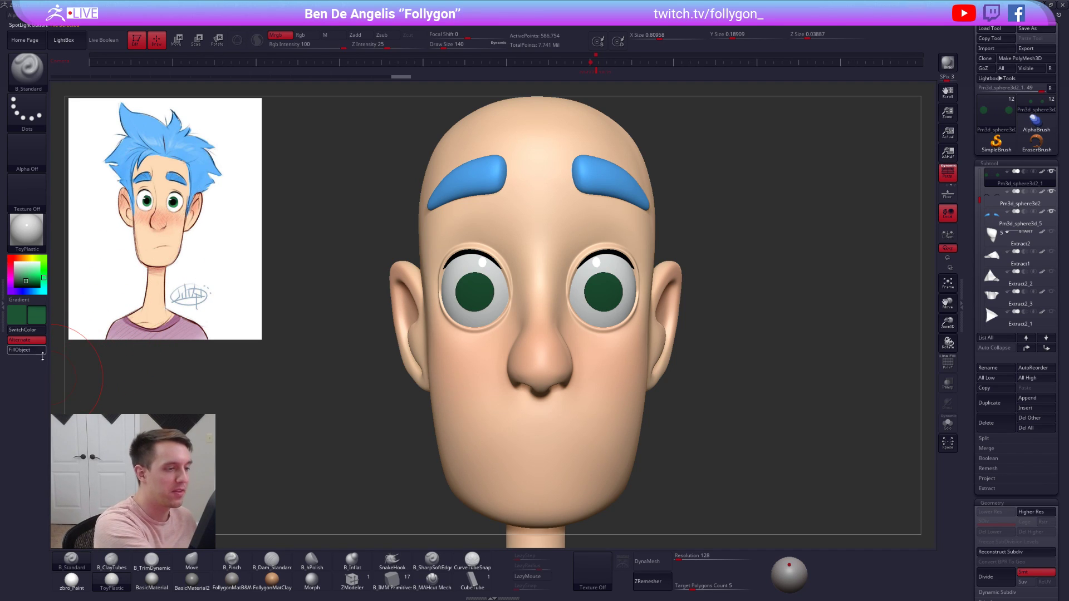
- Sample a lighter green from the reference's eyes, set Rgb Intensity to 17 and isolate the iris discs for painting
{"action": "key", "text": "z"}
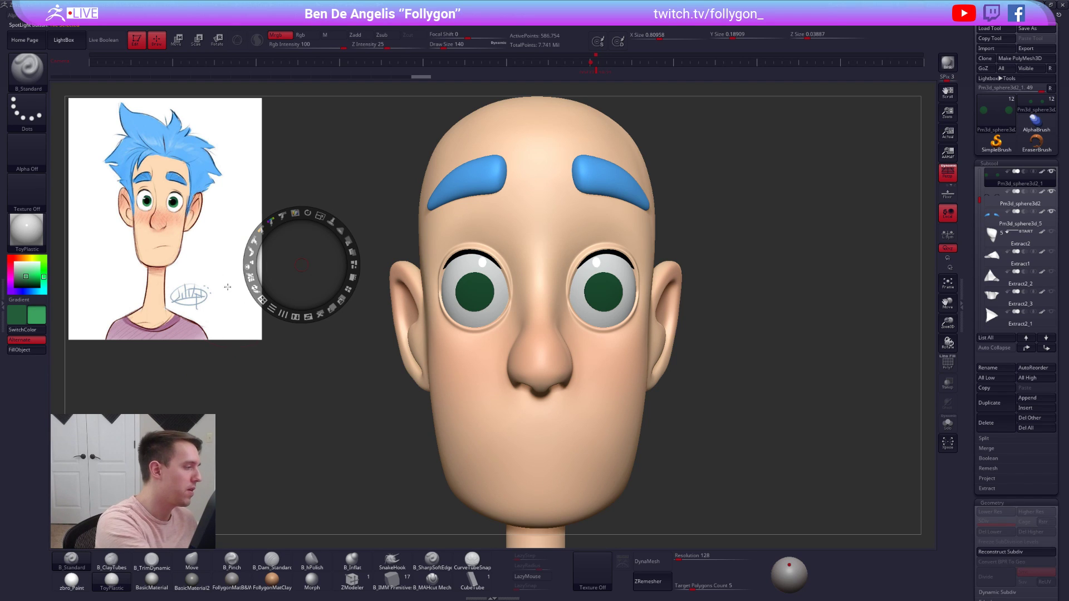
{"action": "key", "text": "z"}
{"action": "right_click_drag", "start_coordinate": [597, 322], "coordinate": [602, 313]}
{"action": "left_click_drag", "start_coordinate": [334, 45], "coordinate": [305, 45]}
{"action": "key", "text": "alt+s"}
{"action": "key", "text": "space"}
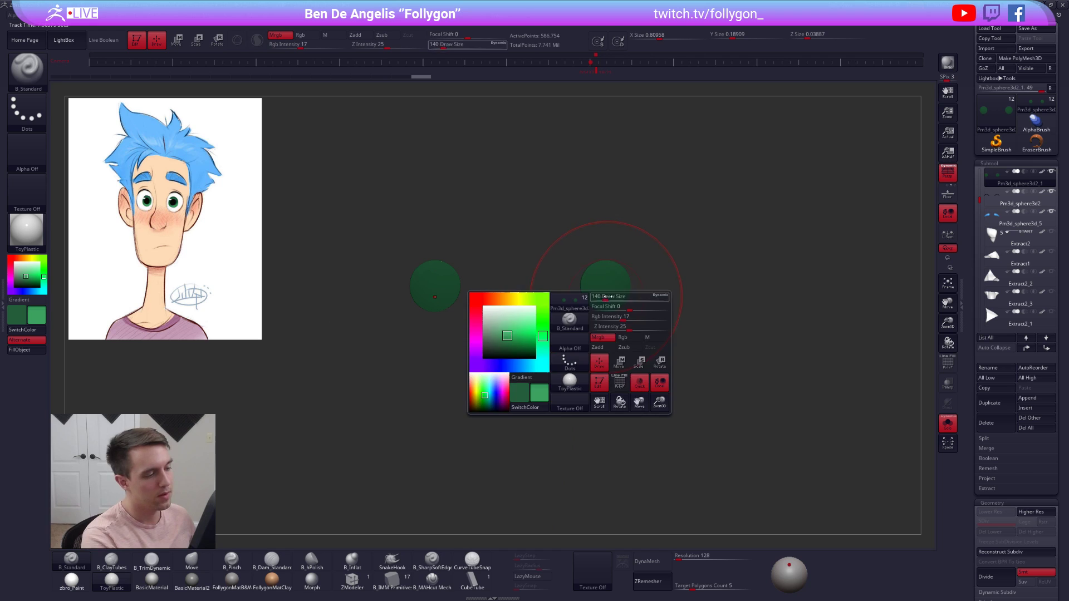
{"action": "key", "text": "space"}
{"action": "left_click_drag", "start_coordinate": [615, 295], "coordinate": [610, 295]}
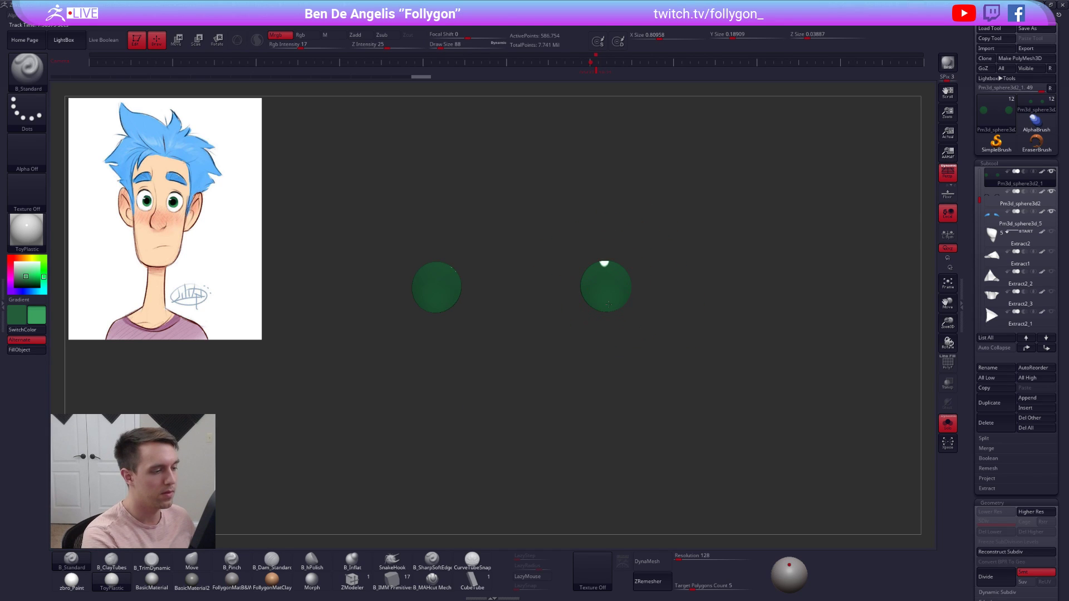
- Paint a soft lighter-green glow into the lower half of both irises, reducing the brush Draw Size to 38
{"action": "key", "text": "alt+s"}
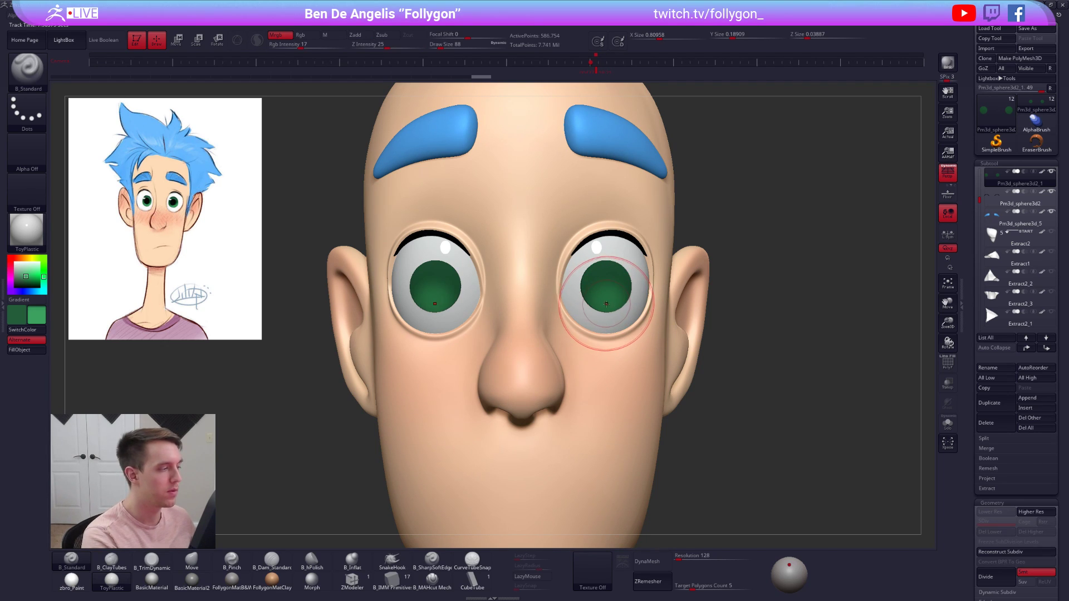
{"action": "key", "text": "space"}
{"action": "left_click_drag", "start_coordinate": [613, 301], "coordinate": [612, 310]}
{"action": "key", "text": "space"}
{"action": "right_click_drag", "start_coordinate": [598, 283], "coordinate": [614, 323], "text": "alt"}
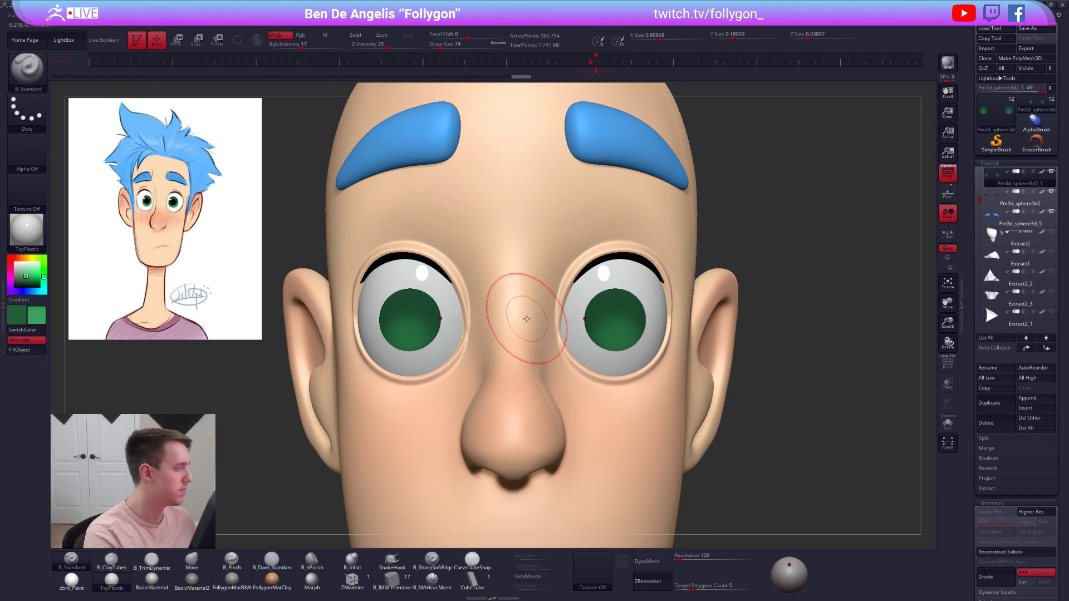
{"action": "key", "text": "space"}
{"action": "left_click_drag", "start_coordinate": [616, 317], "coordinate": [610, 316]}
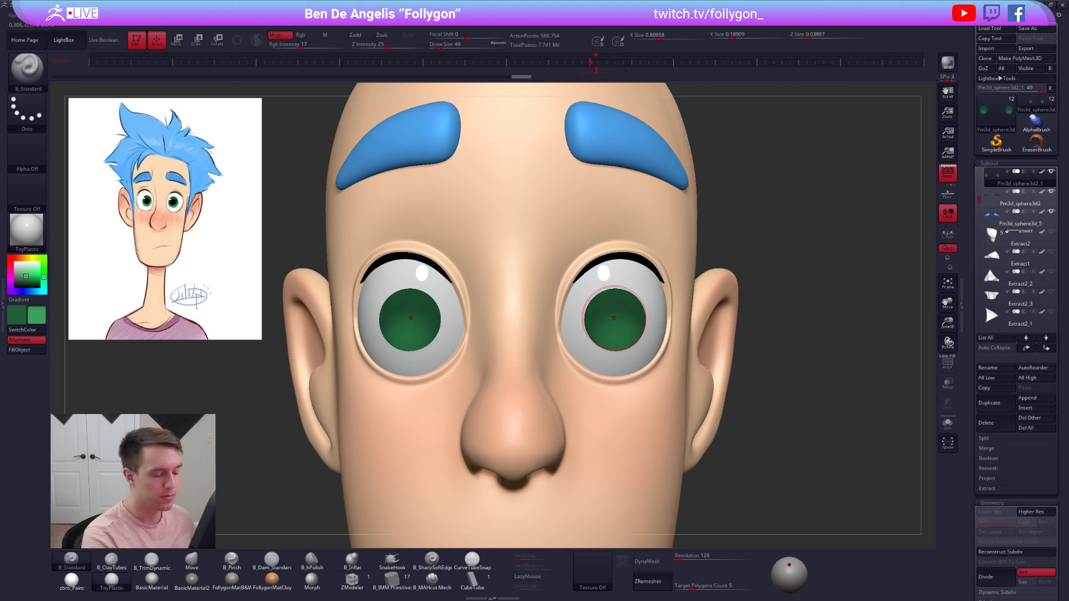
{"action": "key", "text": "shift+alt+s"}
{"action": "right_click_drag", "start_coordinate": [622, 324], "coordinate": [623, 336], "text": "alt"}
{"action": "key", "text": "space"}
{"action": "left_click_drag", "start_coordinate": [628, 328], "coordinate": [625, 329]}
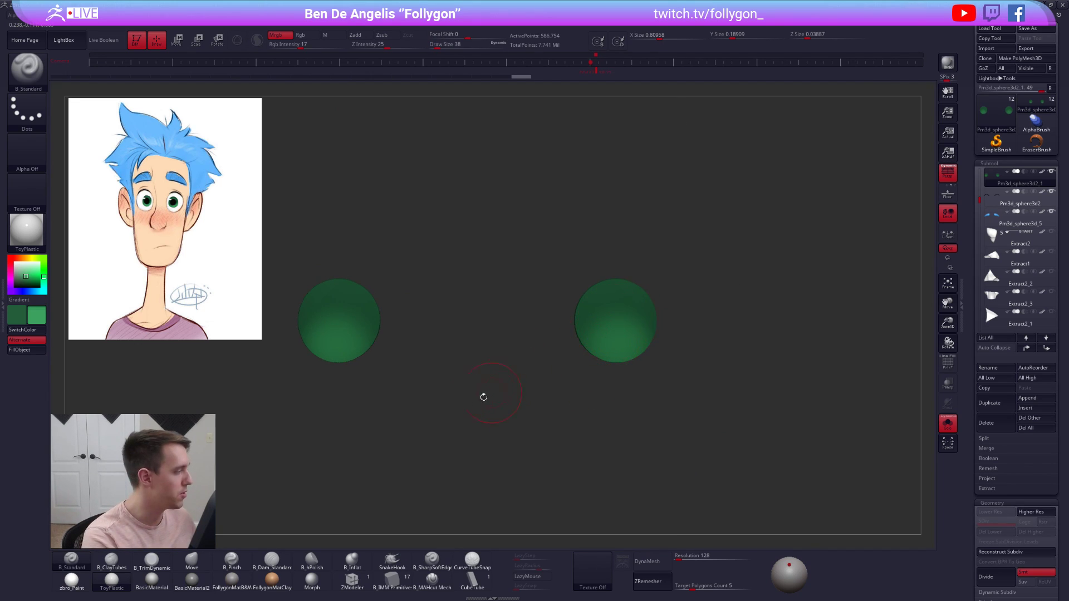
- Sample the near-black of the reference's pupils and paint a soft dark pupil at the centre of each iris
{"action": "key", "text": "z"}
{"action": "key", "text": "c"}
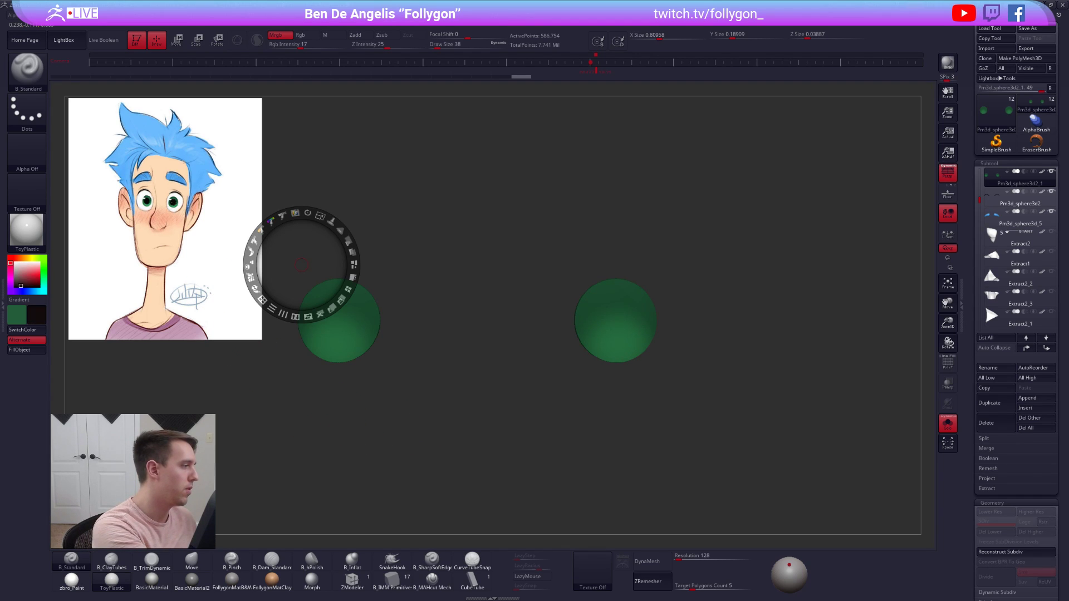
{"action": "key", "text": "z"}
{"action": "key", "text": "shift+alt+s"}
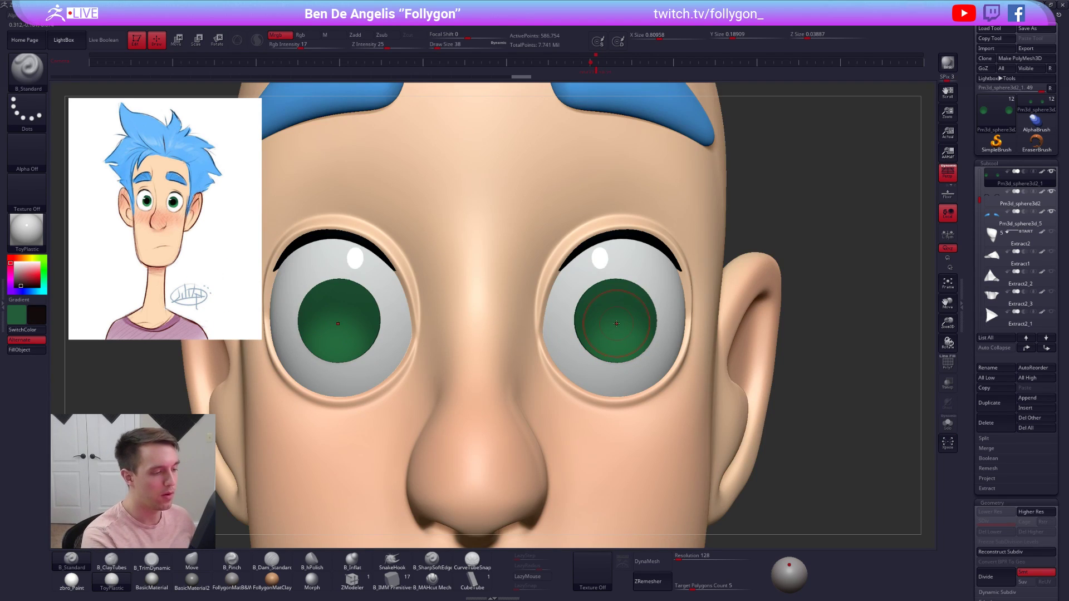
{"action": "left_click_drag", "start_coordinate": [616, 322], "coordinate": [618, 323]}
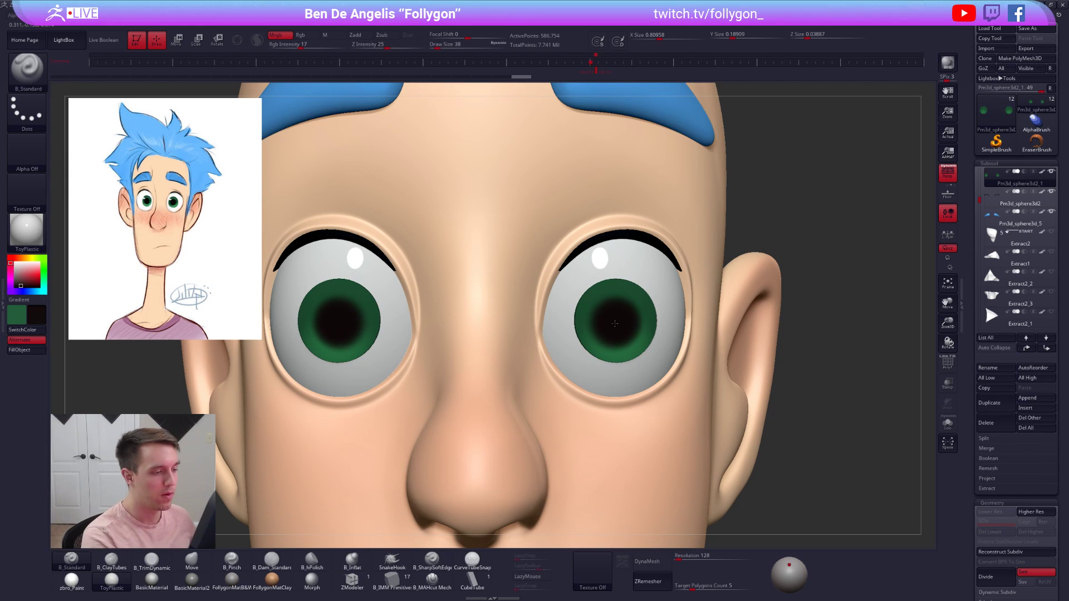
- Undo the first pupil stroke and repaint the dark pupils at the centre of both irises at Draw Size 38
{"action": "key", "text": "space"}
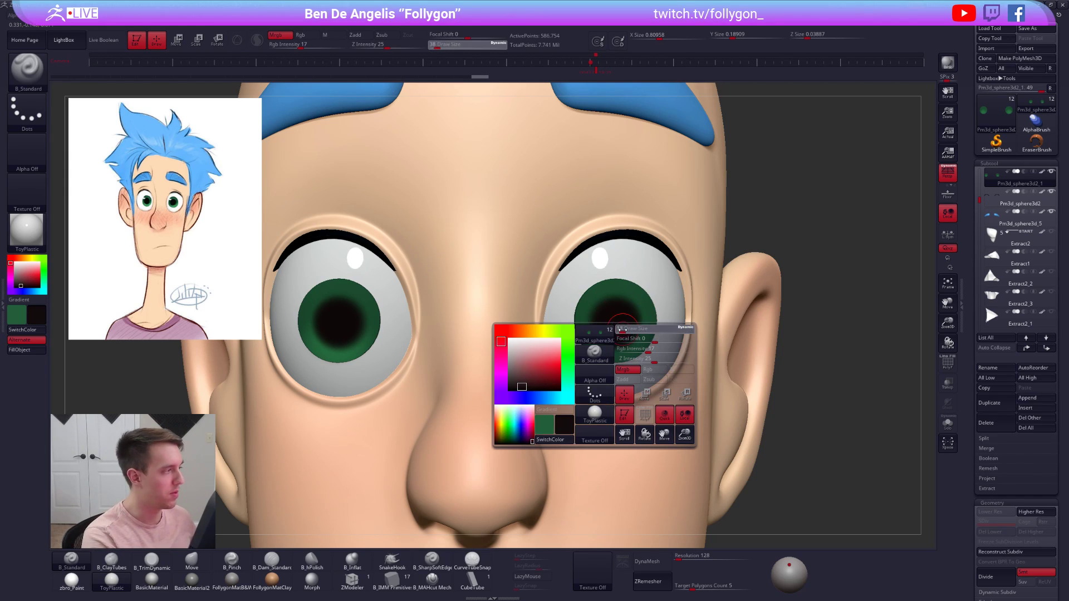
{"action": "left_click_drag", "start_coordinate": [623, 330], "coordinate": [621, 329]}
{"action": "mouse_move", "coordinate": [617, 320]}
{"action": "right_mouse_down", "text": "ctrl"}
{"action": "mouse_move", "coordinate": [656, 394]}
{"action": "mouse_move", "coordinate": [611, 344]}
{"action": "mouse_move", "coordinate": [615, 332]}
{"action": "mouse_move", "coordinate": [602, 333]}
{"action": "mouse_move", "coordinate": [613, 346]}
{"action": "mouse_move", "coordinate": [597, 294]}
{"action": "right_mouse_up", "text": "ctrl"}
{"action": "key", "text": "space"}
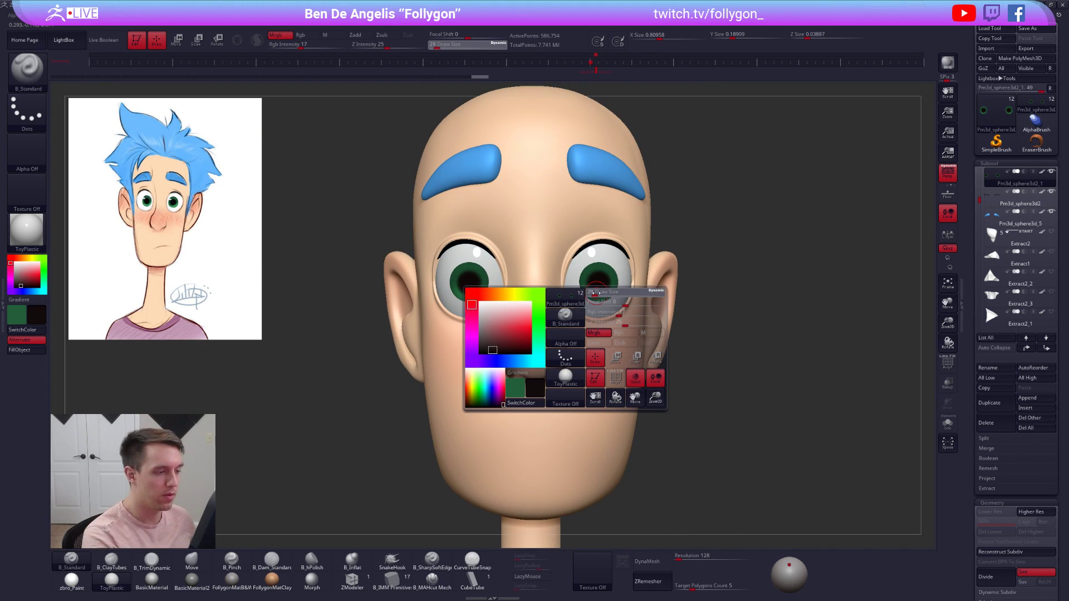
{"action": "left_click_drag", "start_coordinate": [597, 293], "coordinate": [595, 294]}
{"action": "mouse_move", "coordinate": [593, 344]}
{"action": "right_mouse_down", "text": "alt"}
{"action": "mouse_move", "coordinate": [600, 351]}
{"action": "mouse_move", "coordinate": [587, 305]}
{"action": "right_mouse_up", "text": "alt"}
{"action": "key", "text": "ctrl+z"}
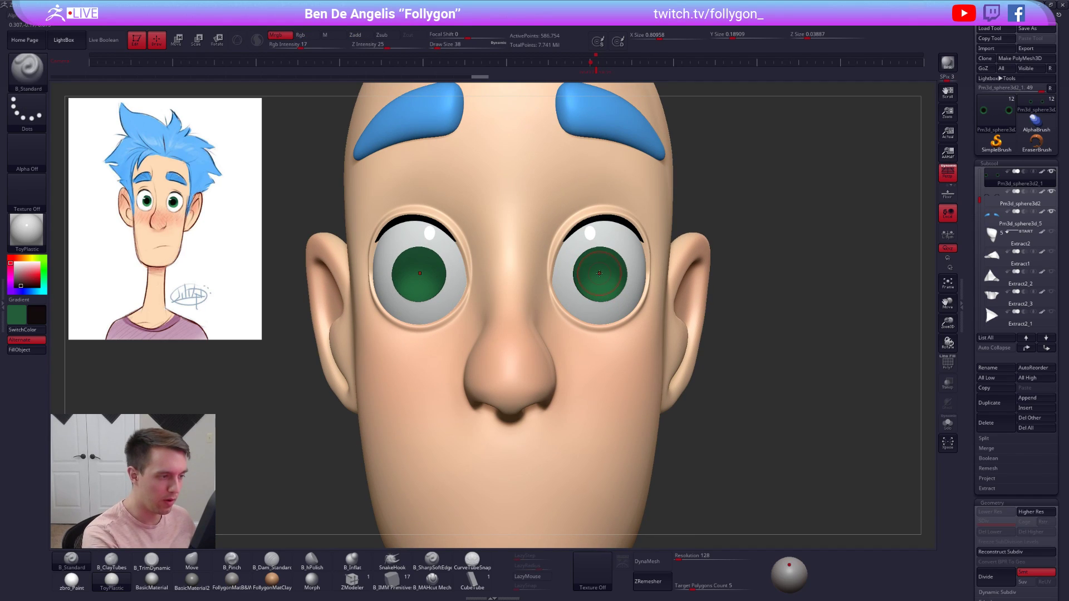
{"action": "left_click_drag", "start_coordinate": [599, 274], "coordinate": [601, 273]}
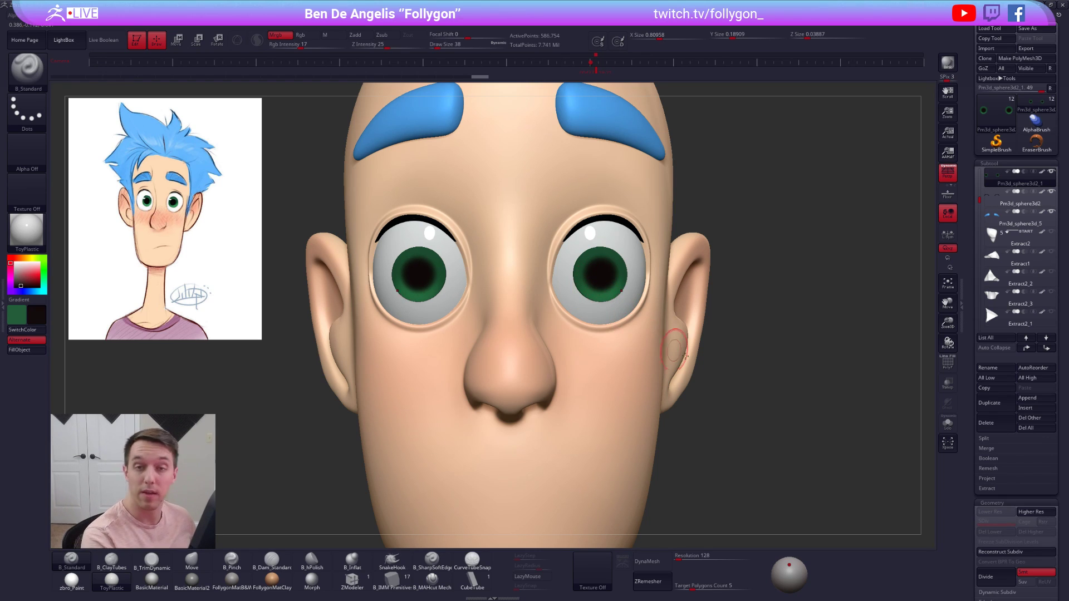
{"action": "mouse_move", "coordinate": [773, 384]}
{"action": "right_mouse_down", "text": "ctrl"}
{"action": "mouse_move", "coordinate": [707, 374]}
{"action": "mouse_move", "coordinate": [689, 359]}
{"action": "right_mouse_up", "text": "ctrl"}
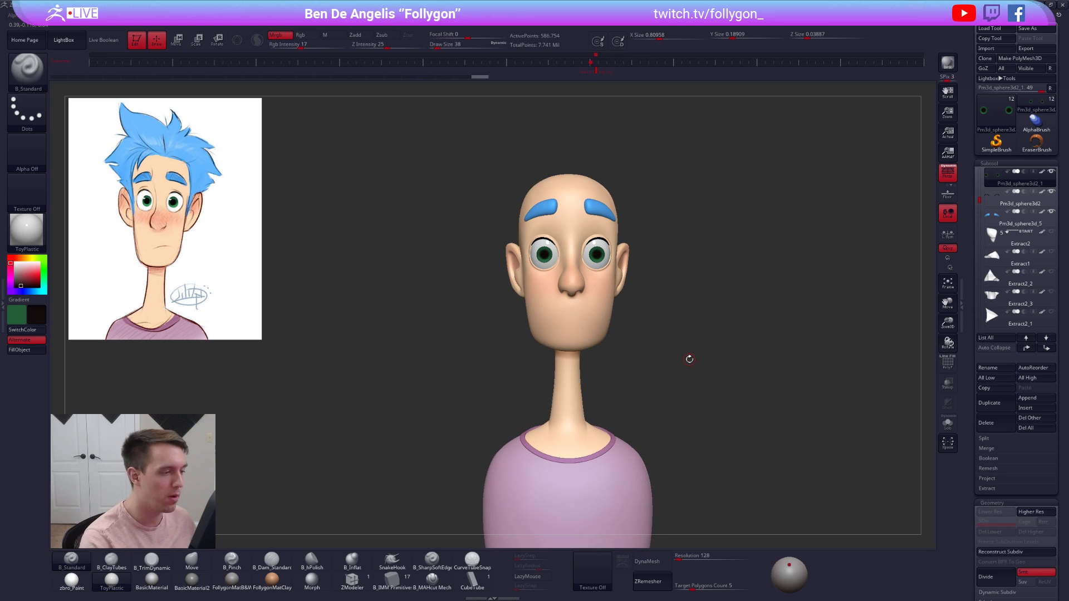
- Choose the Move brush and show the hair pieces with the swept-up front tuft as the active subtool
{"action": "key", "text": "b"}
{"action": "key", "text": "m"}
{"action": "key", "text": "v"}
{"action": "left_click", "coordinate": [992, 232]}
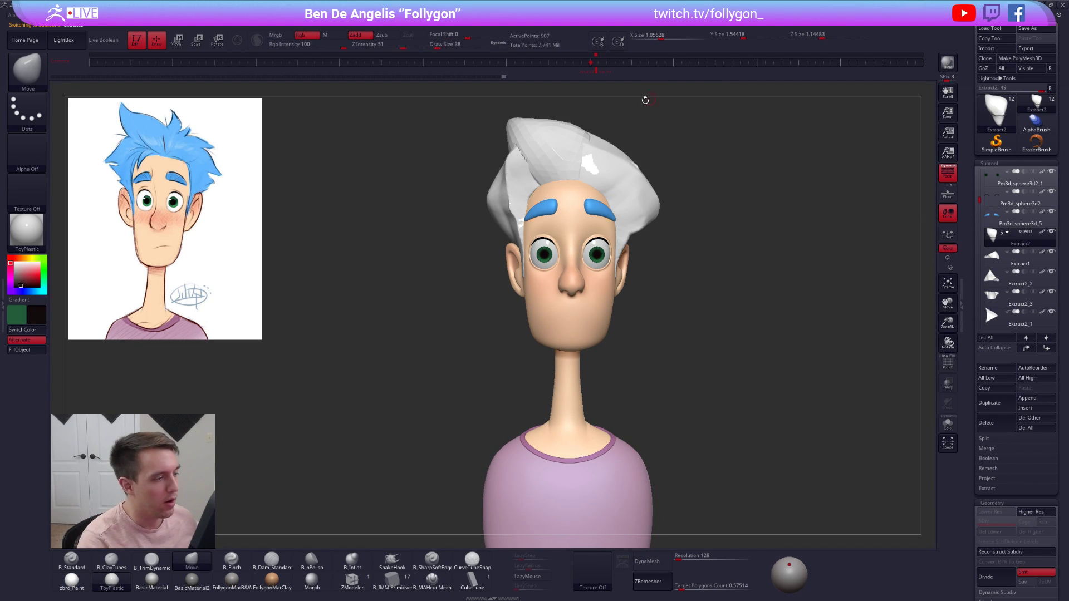
{"action": "mouse_move", "coordinate": [718, 218]}
{"action": "right_mouse_down", "text": "ctrl"}
{"action": "mouse_move", "coordinate": [695, 196]}
{"action": "mouse_move", "coordinate": [682, 220]}
{"action": "right_mouse_up", "text": "ctrl"}
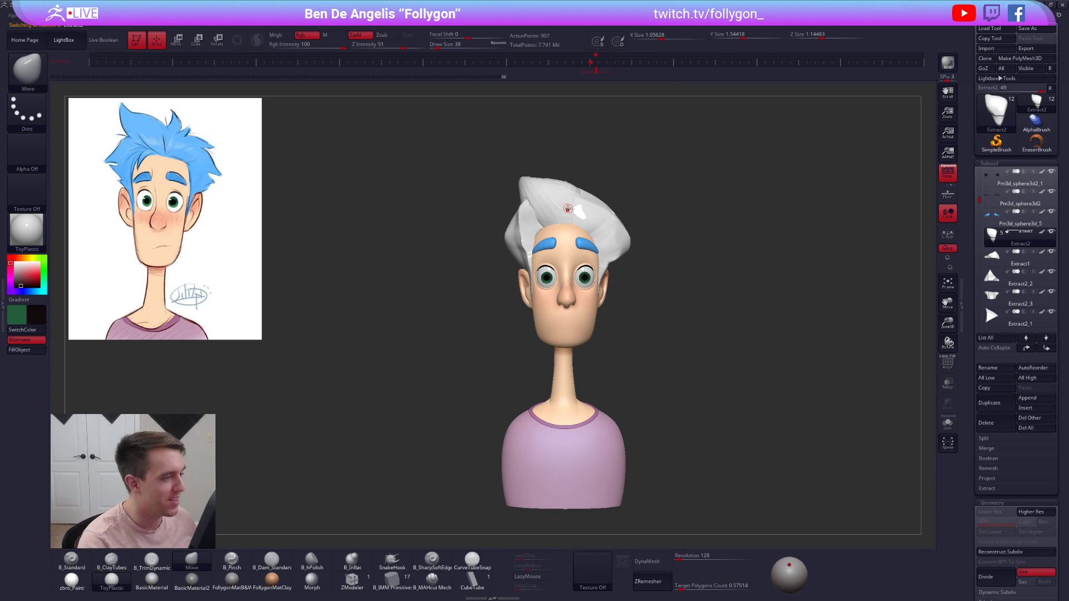
- Sample blue from the reference's hair, set Rgb Intensity to 100 and fill the front tuft and the next hair piece
{"action": "key", "text": "z"}
{"action": "key", "text": "c"}
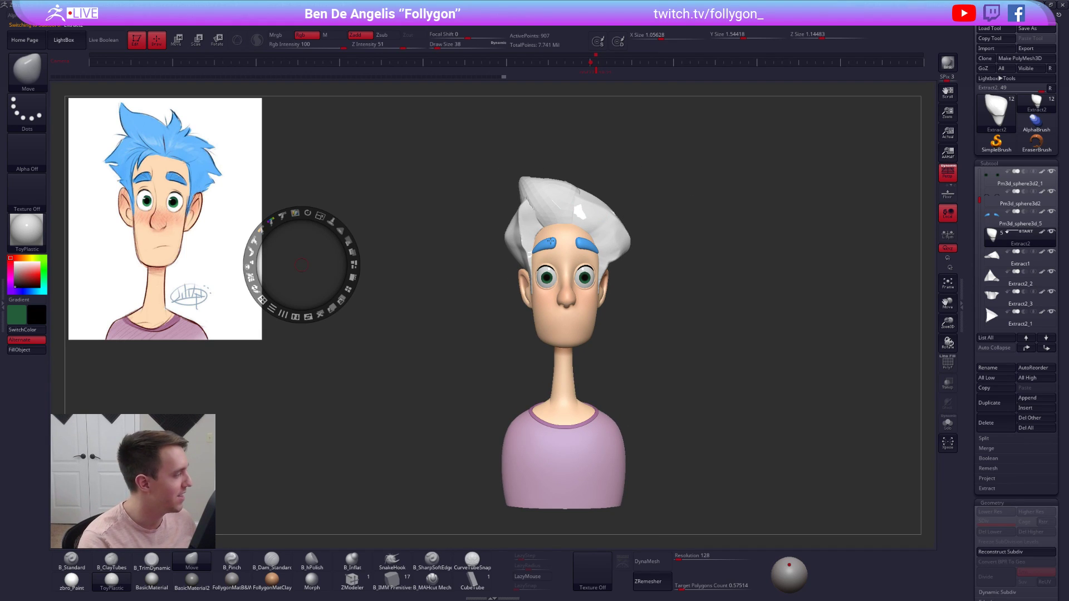
{"action": "key", "text": "z"}
{"action": "key", "text": "c"}
{"action": "key", "text": "1"}
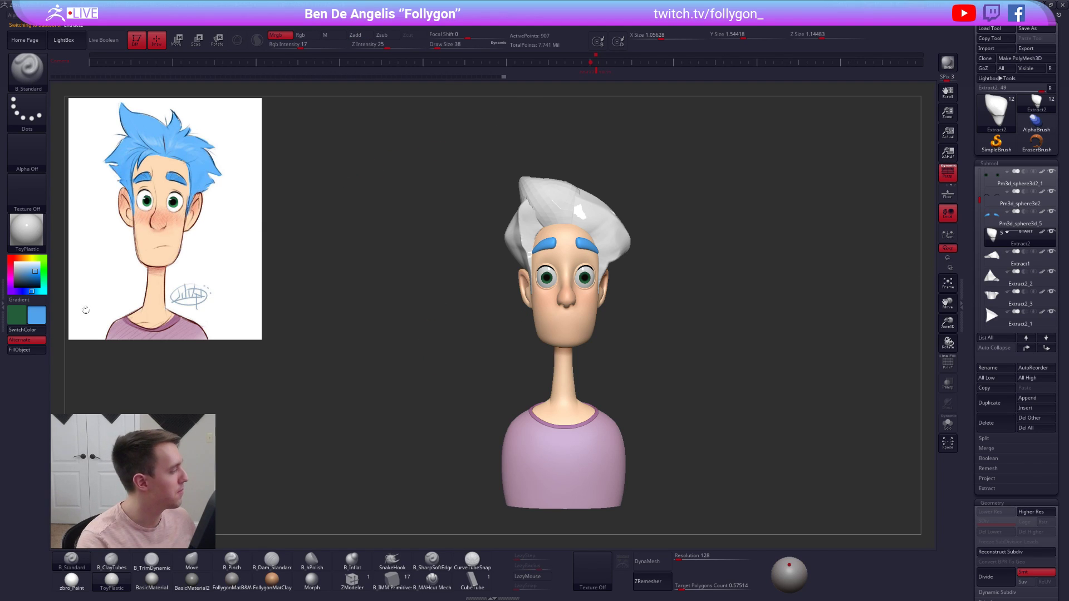
{"action": "left_click_drag", "start_coordinate": [312, 46], "coordinate": [351, 47]}
{"action": "left_click", "coordinate": [28, 349]}
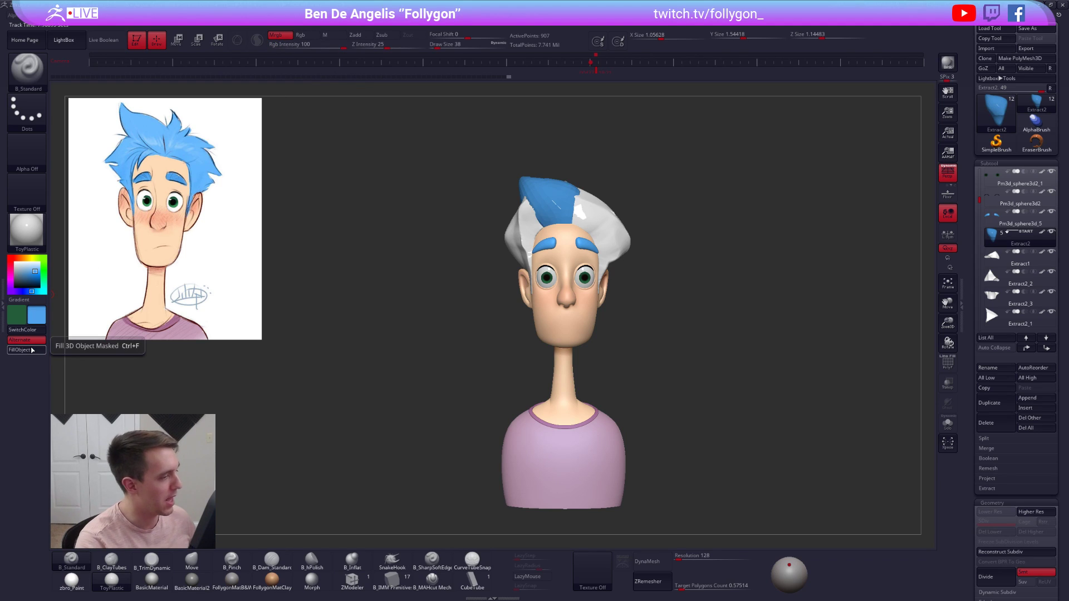
{"action": "key", "text": "Down"}
{"action": "left_click", "coordinate": [32, 350]}
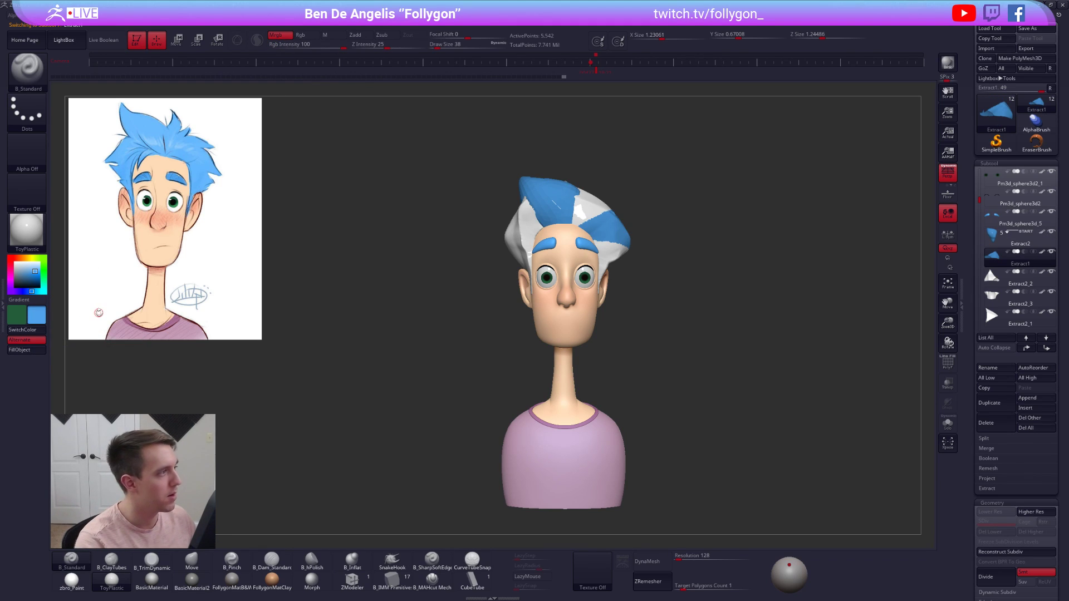
- Change the material to zbro_Paint and fill all the hair pieces with the sampled blue
{"action": "left_click", "coordinate": [73, 583]}
{"action": "key", "text": "Up"}
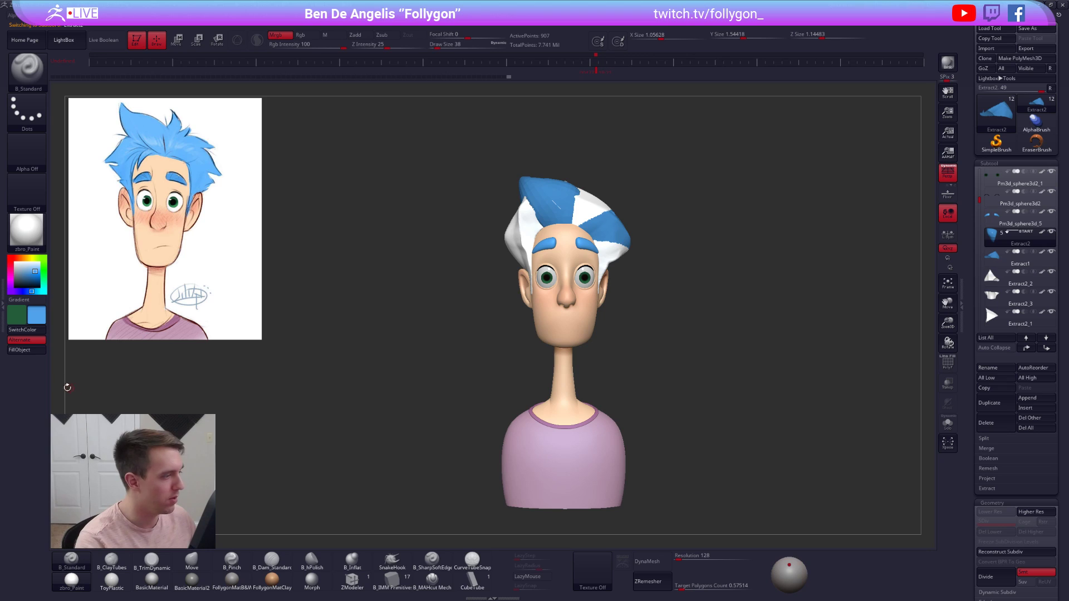
{"action": "key", "text": "Down"}
{"action": "key", "text": "Down"}
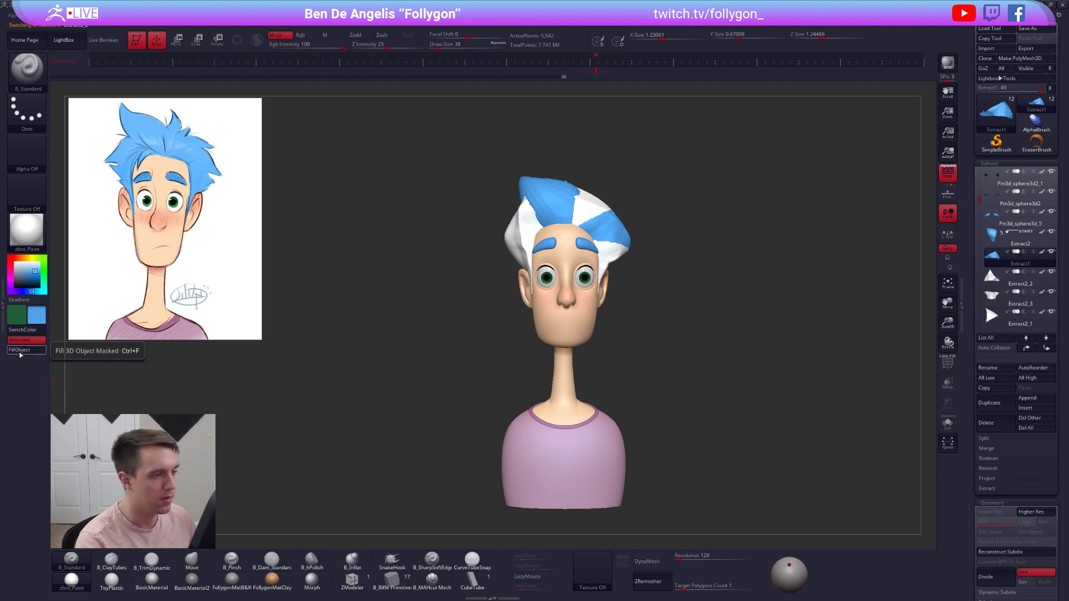
{"action": "left_click", "coordinate": [20, 354]}
{"action": "key", "text": "Down"}
{"action": "left_click", "coordinate": [20, 354]}
{"action": "key", "text": "Down"}
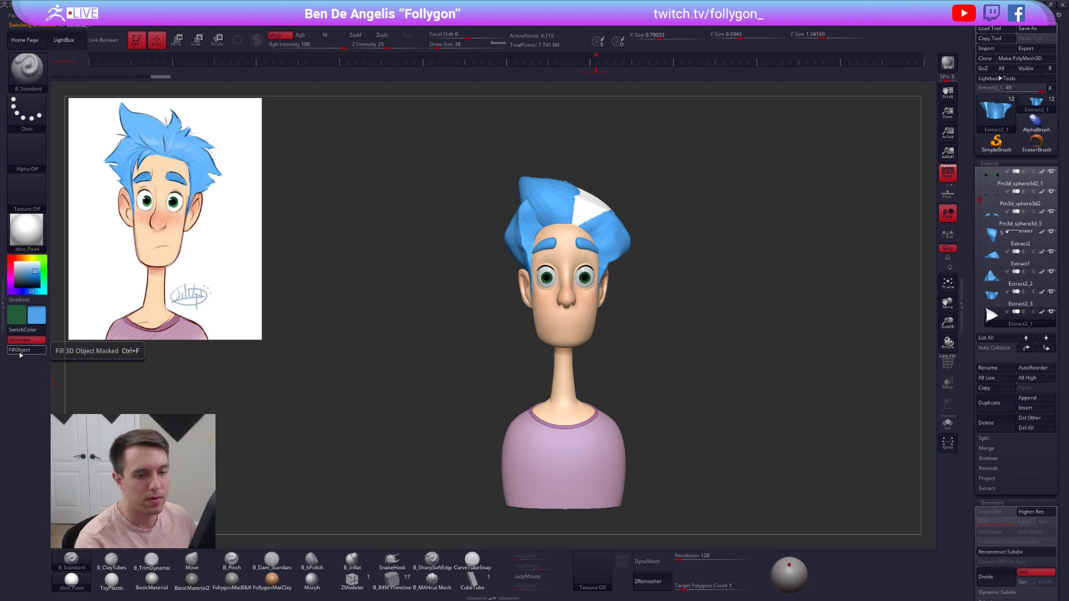
{"action": "left_click", "coordinate": [20, 354]}
- Make the head active at subdivision level 1 and ready the Move brush with a Draw Size of 239
{"action": "right_click_drag", "start_coordinate": [608, 221], "coordinate": [682, 313], "text": "ctrl"}
{"action": "left_click", "coordinate": [561, 293], "text": "alt"}
{"action": "key", "text": "shift+d"}
{"action": "key", "text": "shift+d"}
{"action": "key", "text": "shift+d"}
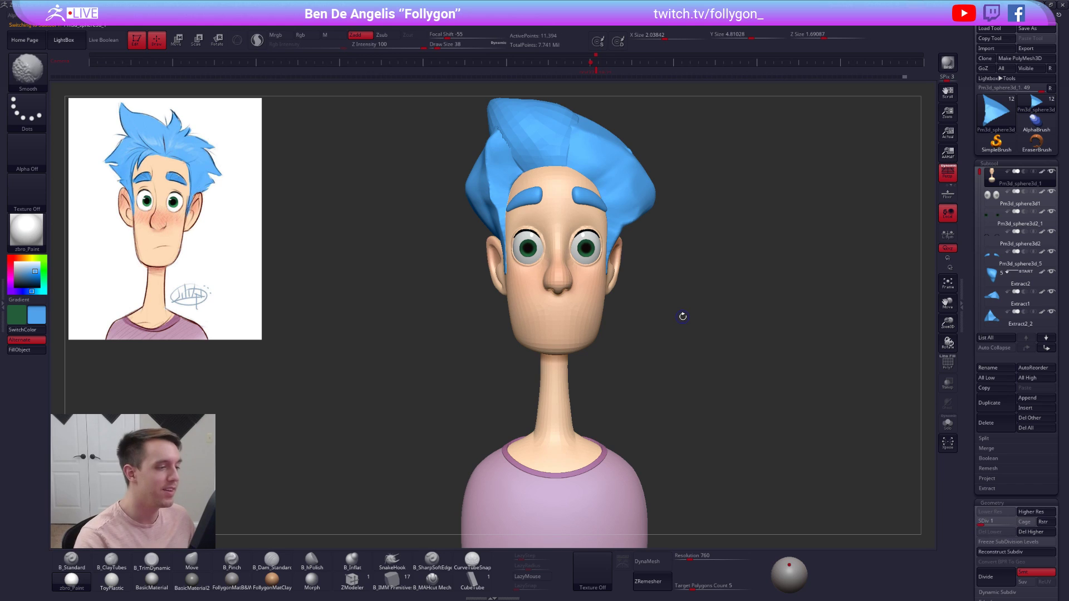
{"action": "key", "text": "b"}
{"action": "key", "text": "m"}
{"action": "key", "text": "v"}
{"action": "key", "text": "space"}
{"action": "mouse_move", "coordinate": [579, 311]}
{"action": "left_mouse_down"}
{"action": "mouse_move", "coordinate": [589, 313]}
{"action": "mouse_move", "coordinate": [580, 346]}
{"action": "left_mouse_up"}
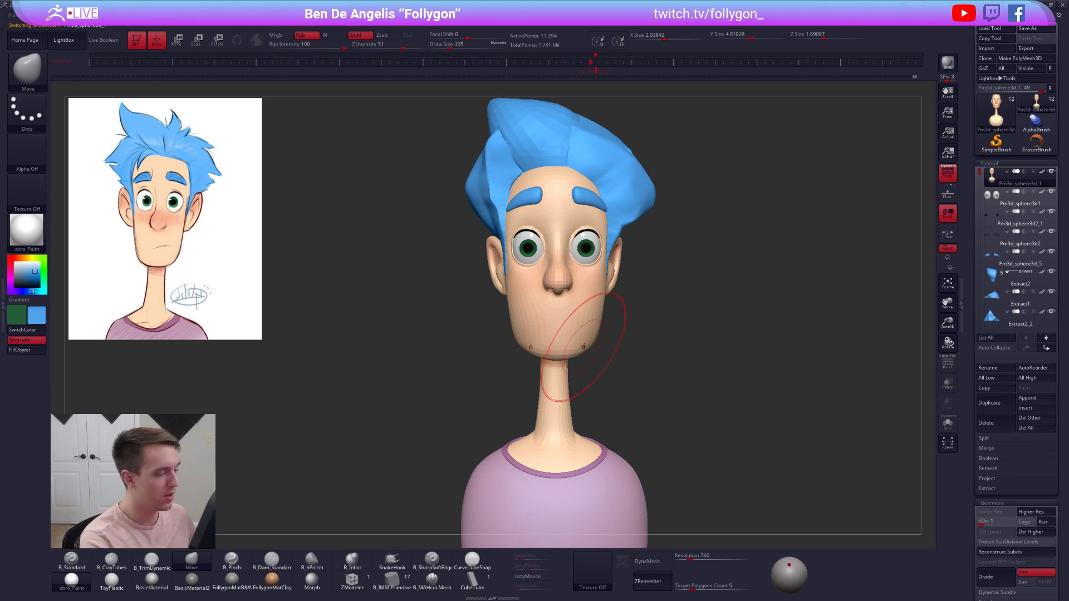
{"action": "mouse_move", "coordinate": [613, 339]}
{"action": "right_mouse_down", "text": "ctrl"}
{"action": "mouse_move", "coordinate": [628, 309]}
{"action": "mouse_move", "coordinate": [621, 278]}
{"action": "right_mouse_up", "text": "ctrl"}
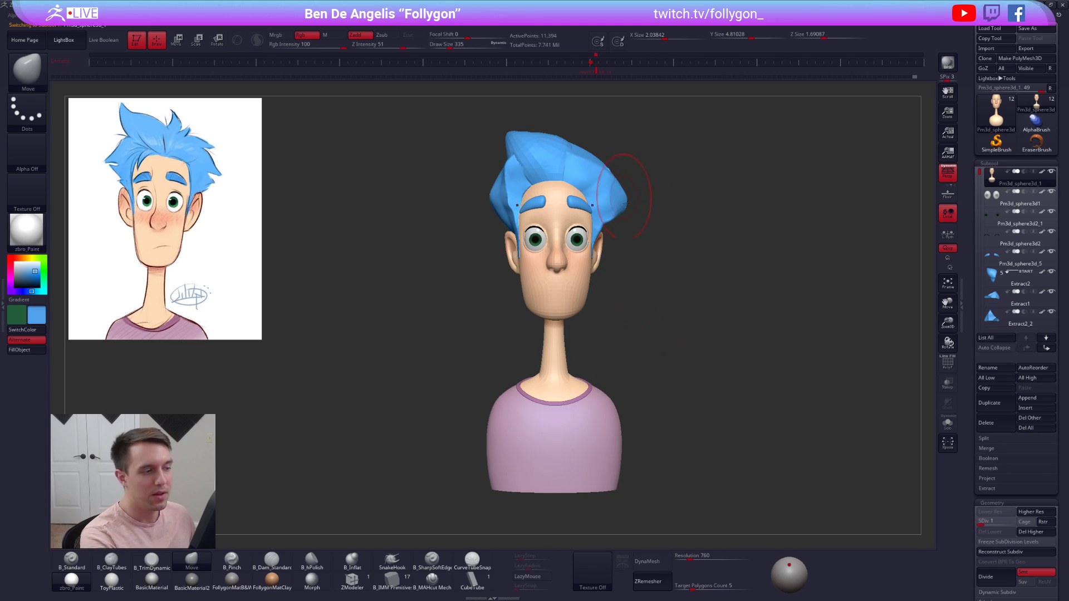
{"action": "key", "text": "s"}
{"action": "left_click_drag", "start_coordinate": [682, 291], "coordinate": [678, 292]}
- Return the head mesh to subdivision level 5 and briefly display its wireframe
{"action": "key", "text": "d"}
{"action": "key", "text": "d"}
{"action": "key", "text": "d"}
{"action": "key", "text": "d"}
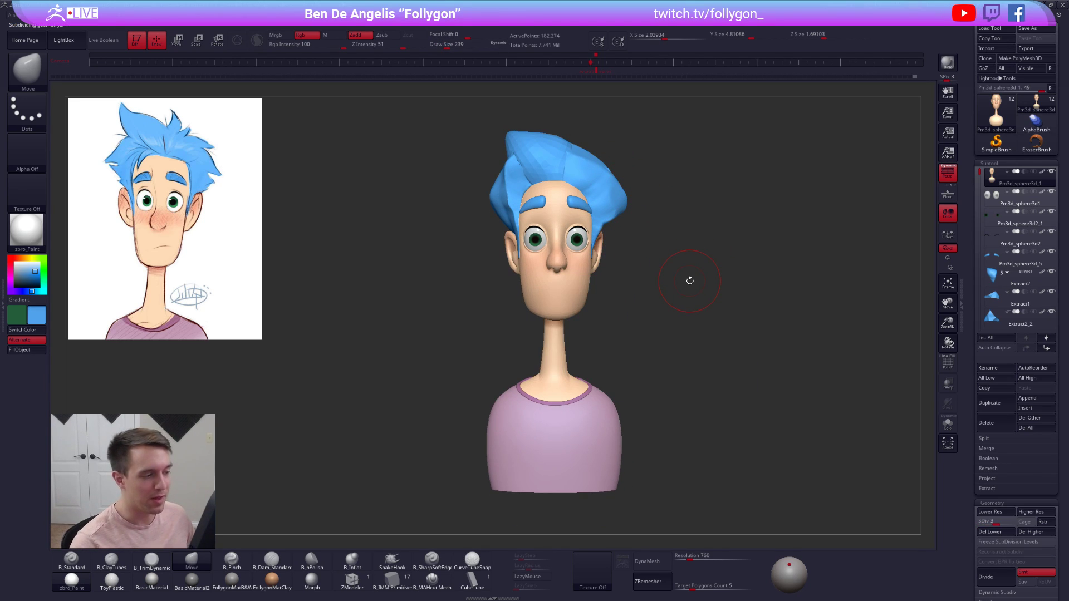
{"action": "key", "text": "shift+f"}
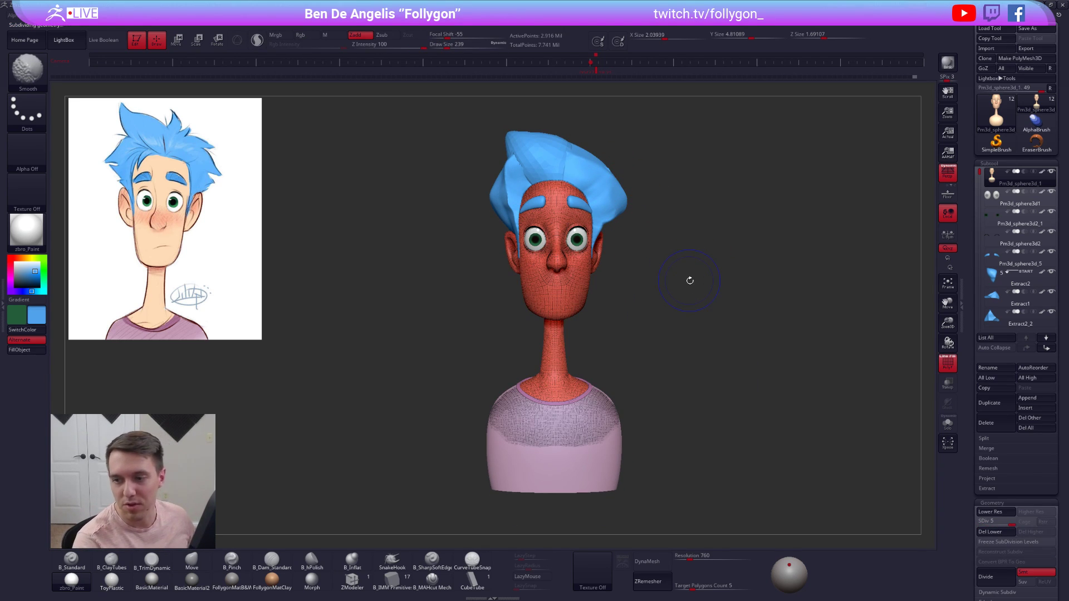
{"action": "key", "text": "shift+f"}
{"action": "key", "text": "ctrl+shift+f"}
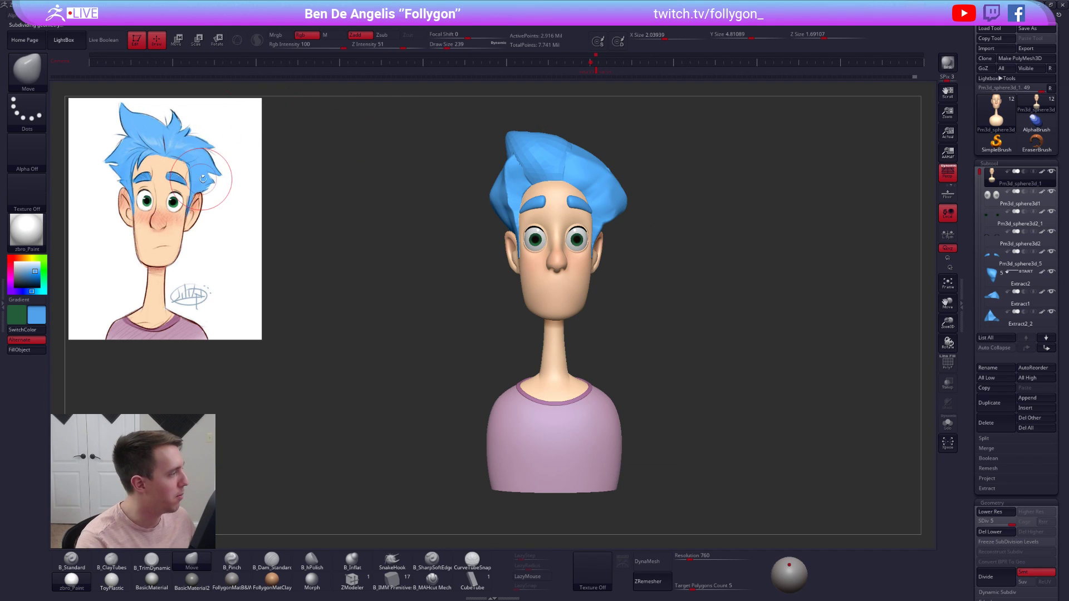
- Recall the front view stored on the timeline and place the reference drawing over the bust in Spotlight
{"action": "left_click", "coordinate": [594, 70]}
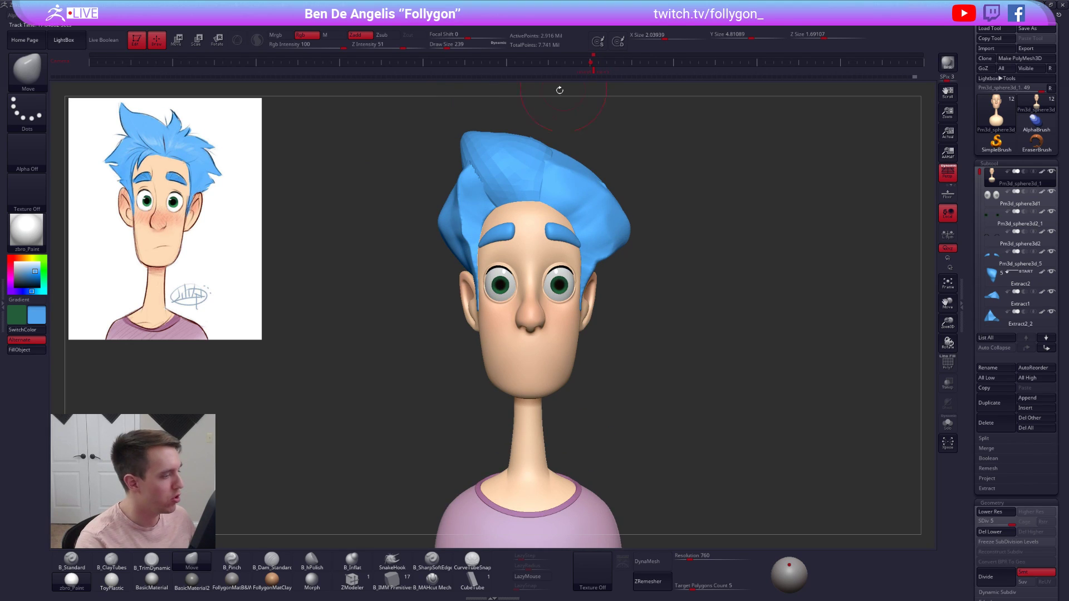
{"action": "key", "text": "shift+z"}
{"action": "left_click_drag", "start_coordinate": [260, 151], "coordinate": [583, 197]}
{"action": "left_click", "coordinate": [657, 261]}
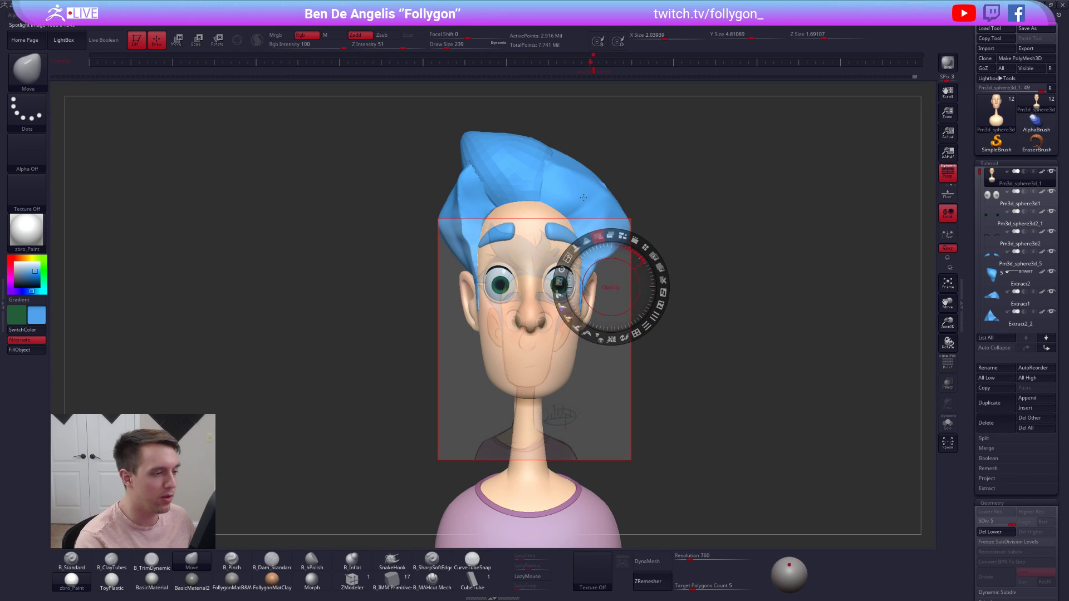
- Enlarge the semi-transparent reference drawing and move it so its face covers the sculpted head
{"action": "left_click", "coordinate": [523, 316]}
{"action": "left_click_drag", "start_coordinate": [523, 316], "coordinate": [539, 301]}
{"action": "left_click_drag", "start_coordinate": [551, 225], "coordinate": [585, 294]}
{"action": "left_click_drag", "start_coordinate": [588, 354], "coordinate": [579, 350]}
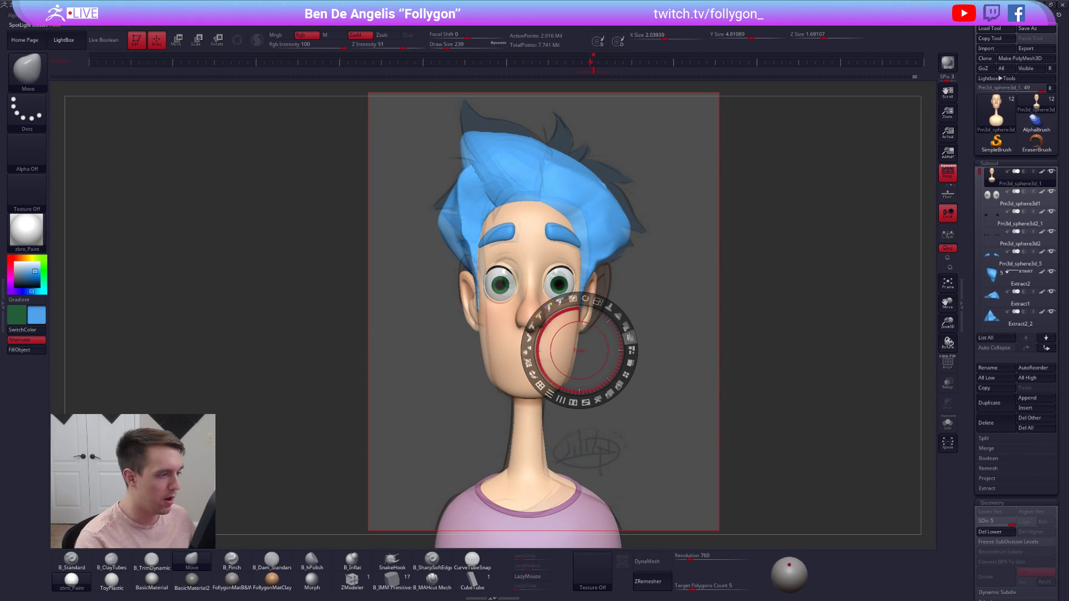
{"action": "left_click_drag", "start_coordinate": [597, 302], "coordinate": [600, 302]}
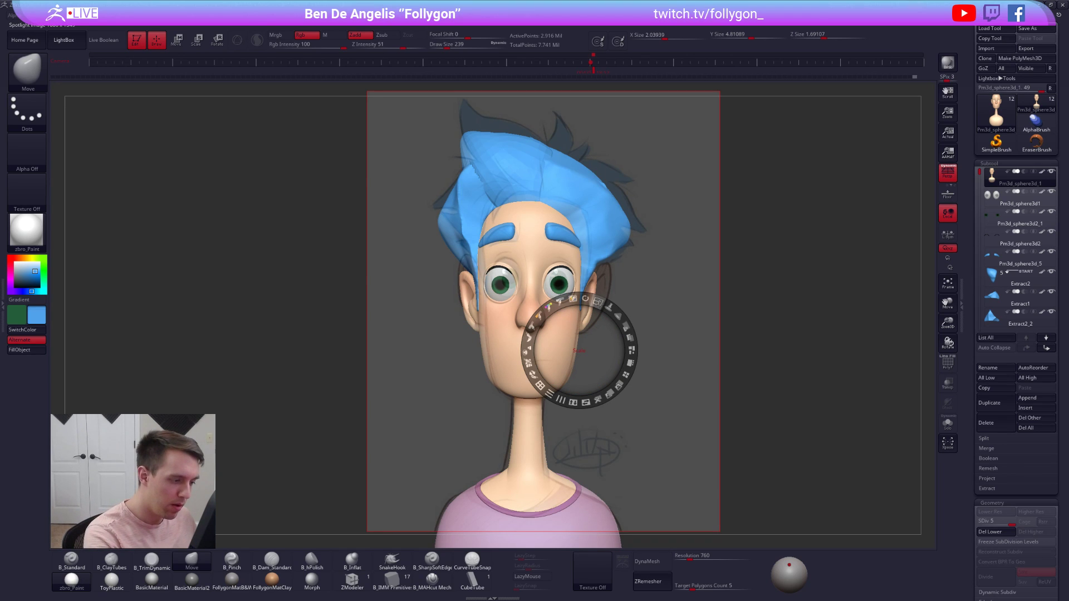
- Scale and reposition the semi-transparent reference drawing so its face, ears and shoulders line up with the sculpted bust
{"action": "left_click", "coordinate": [627, 332]}
{"action": "left_click_drag", "start_coordinate": [628, 333], "coordinate": [599, 303]}
{"action": "left_click_drag", "start_coordinate": [579, 351], "coordinate": [623, 284]}
{"action": "left_click", "coordinate": [523, 355]}
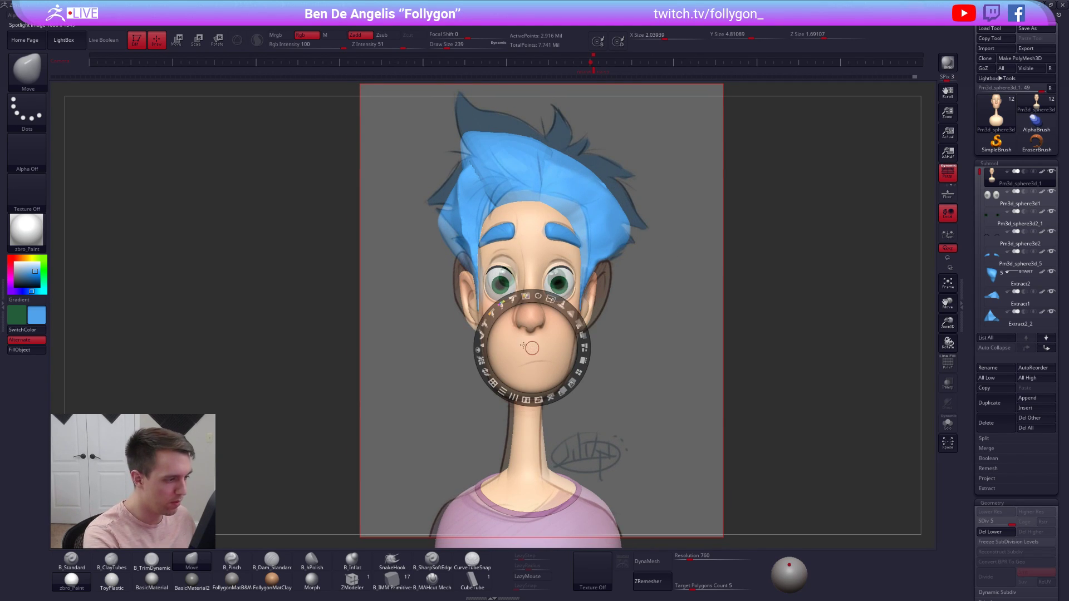
{"action": "left_click_drag", "start_coordinate": [550, 300], "coordinate": [558, 282]}
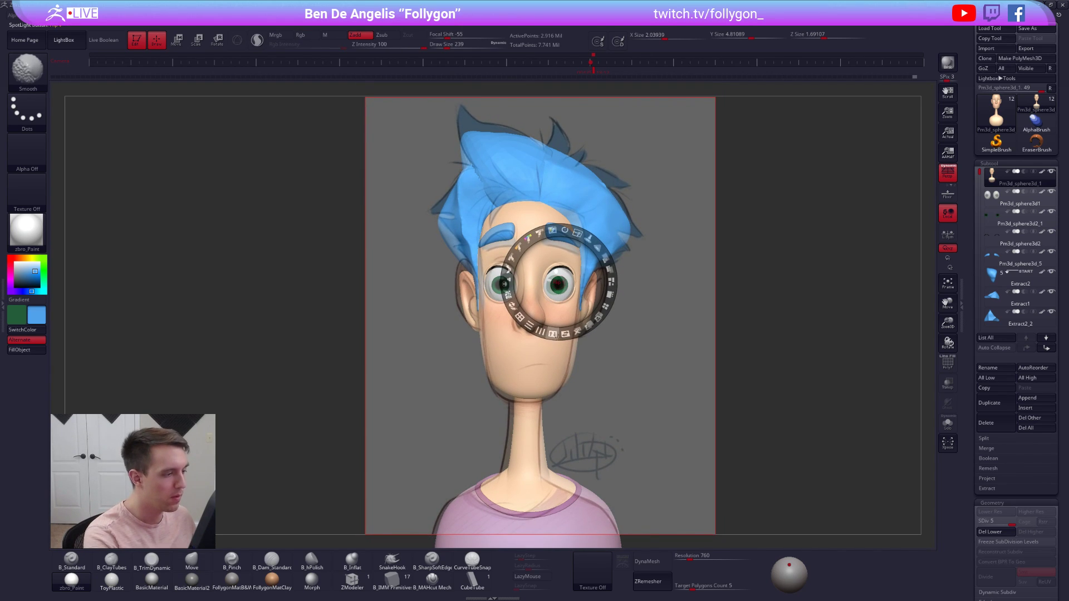
{"action": "mouse_move", "coordinate": [591, 392]}
{"action": "left_mouse_down"}
{"action": "mouse_move", "coordinate": [594, 382]}
{"action": "mouse_move", "coordinate": [592, 391]}
{"action": "left_mouse_up"}
{"action": "left_click_drag", "start_coordinate": [539, 343], "coordinate": [540, 345]}
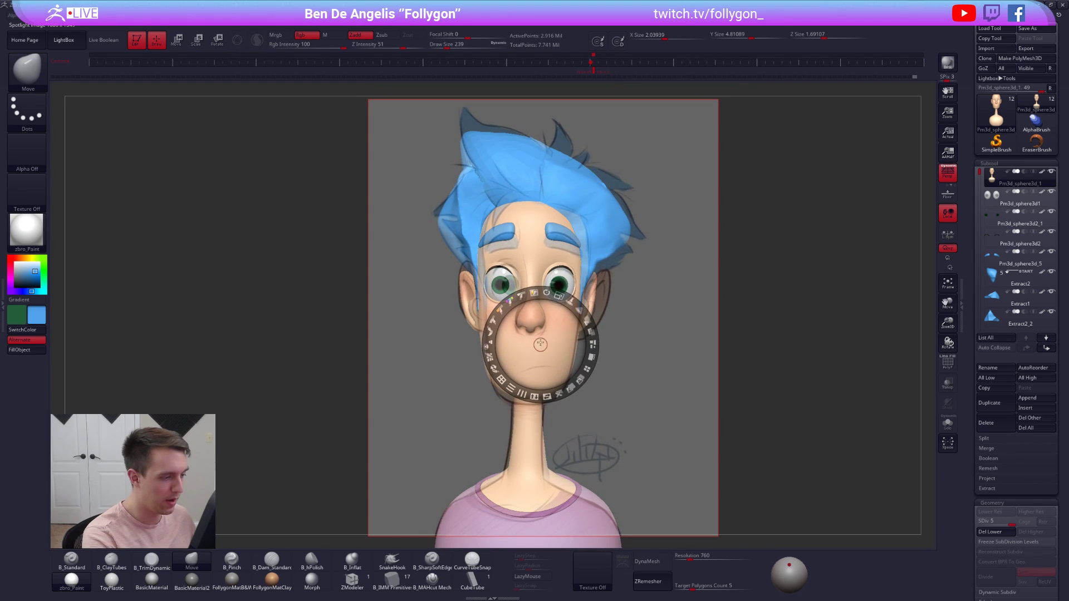
{"action": "left_click_drag", "start_coordinate": [558, 297], "coordinate": [555, 323]}
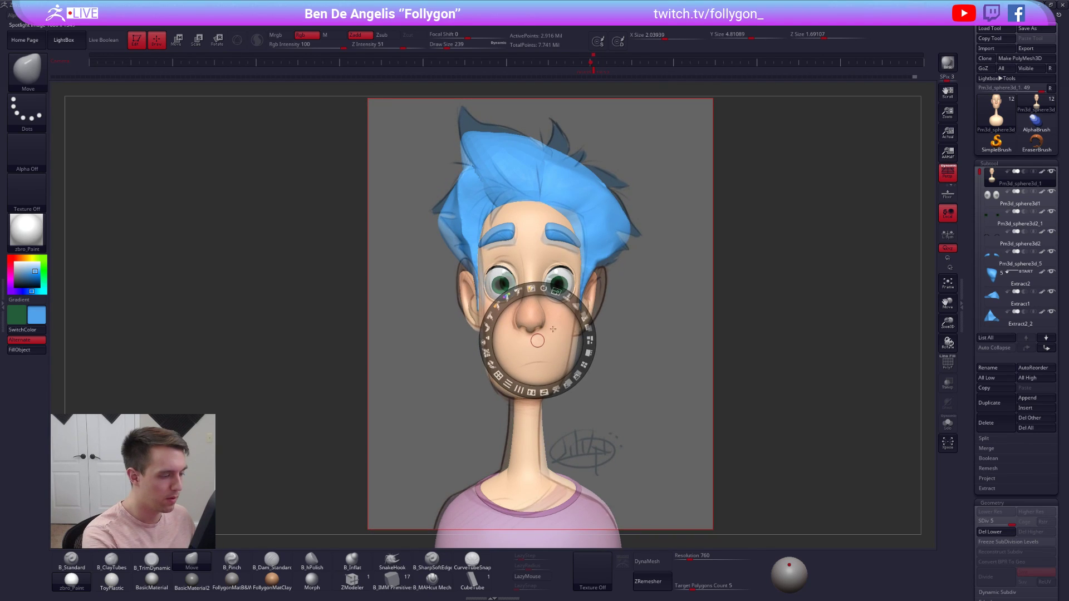
- Lower the head mesh to subdivision level 1 and fit the cheeks and jaw to the overlay with the Move brush at Draw Size 321
{"action": "key", "text": "z"}
{"action": "left_click_drag", "start_coordinate": [567, 373], "coordinate": [561, 358], "text": "shift"}
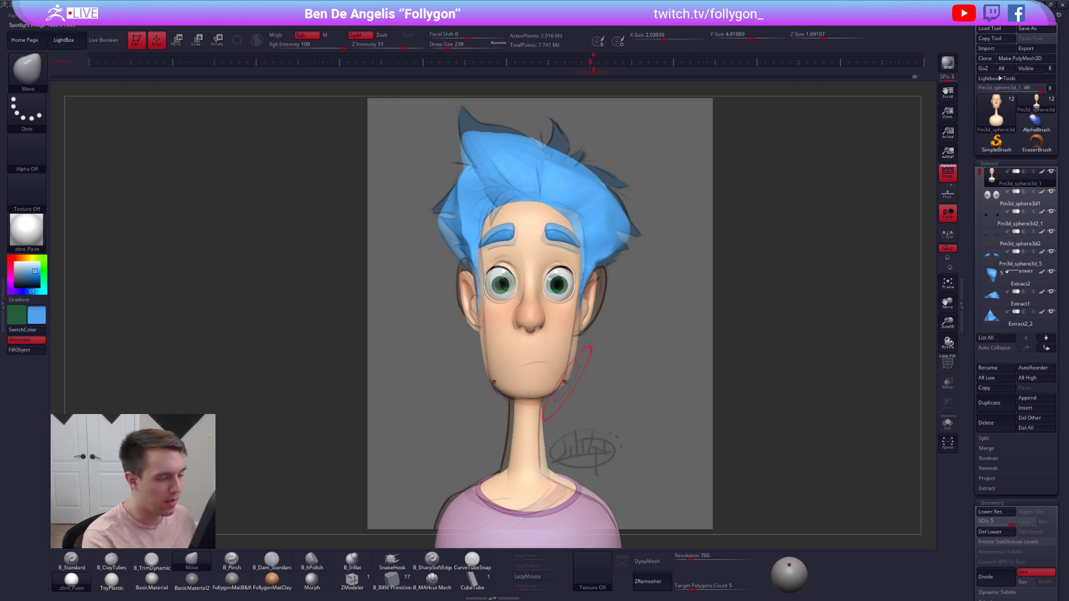
{"action": "key", "text": "shift"}
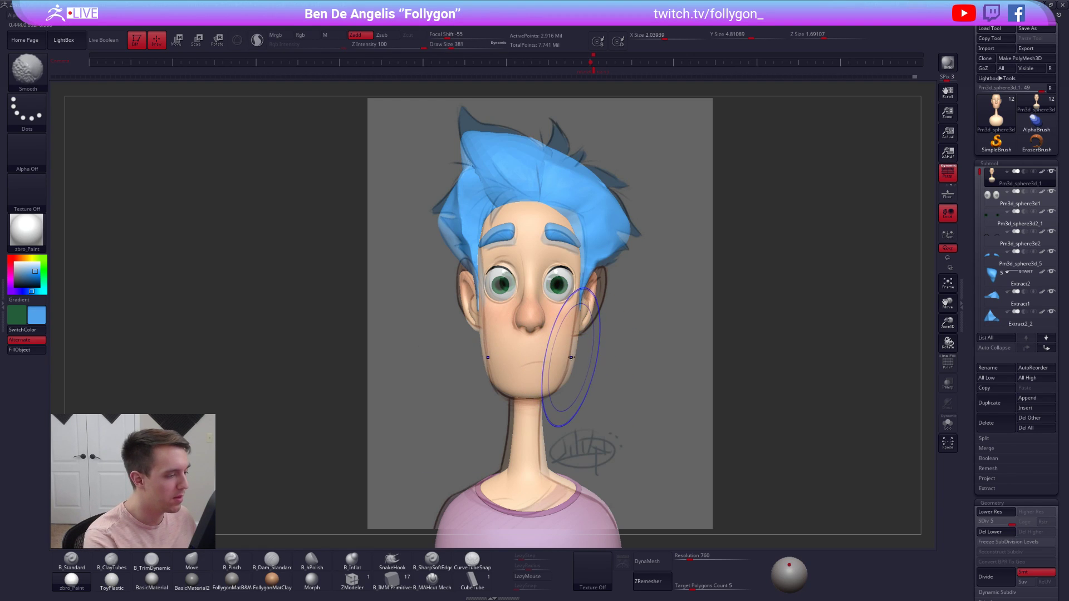
{"action": "key", "text": "shift+d"}
{"action": "key", "text": "shift+d"}
{"action": "key", "text": "shift+d"}
{"action": "key", "text": "shift+d"}
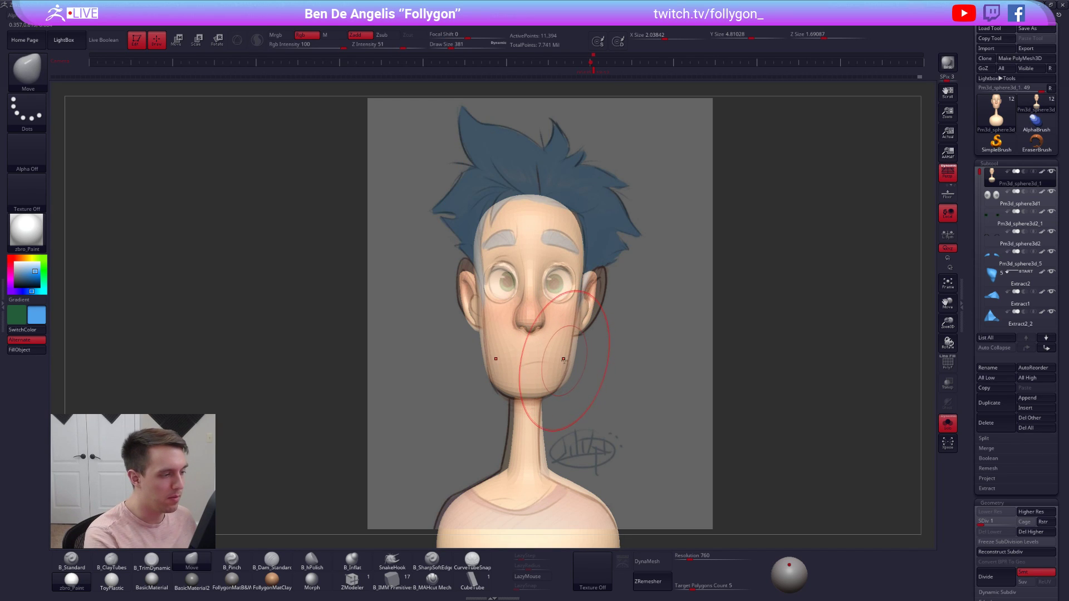
{"action": "key", "text": "alt+s"}
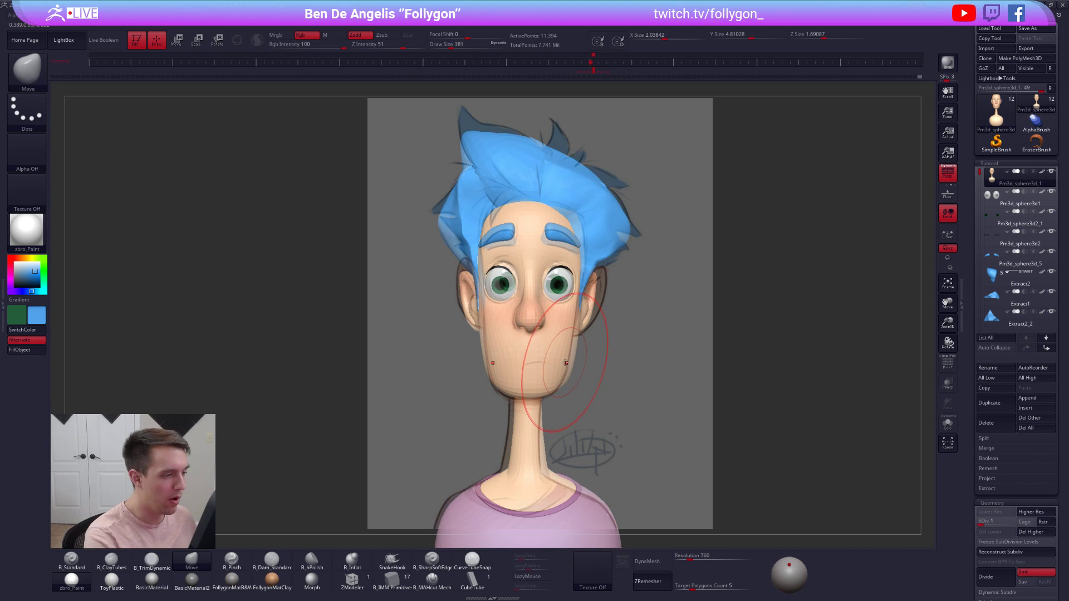
{"action": "key", "text": "alt+s"}
{"action": "key", "text": "alt+s"}
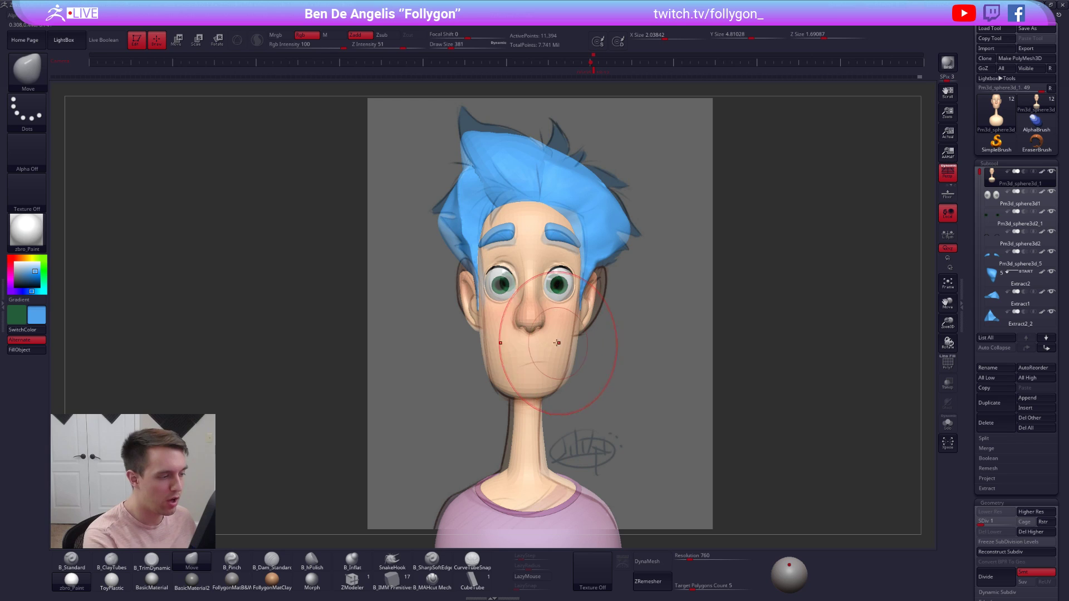
{"action": "key", "text": "bracketleft"}
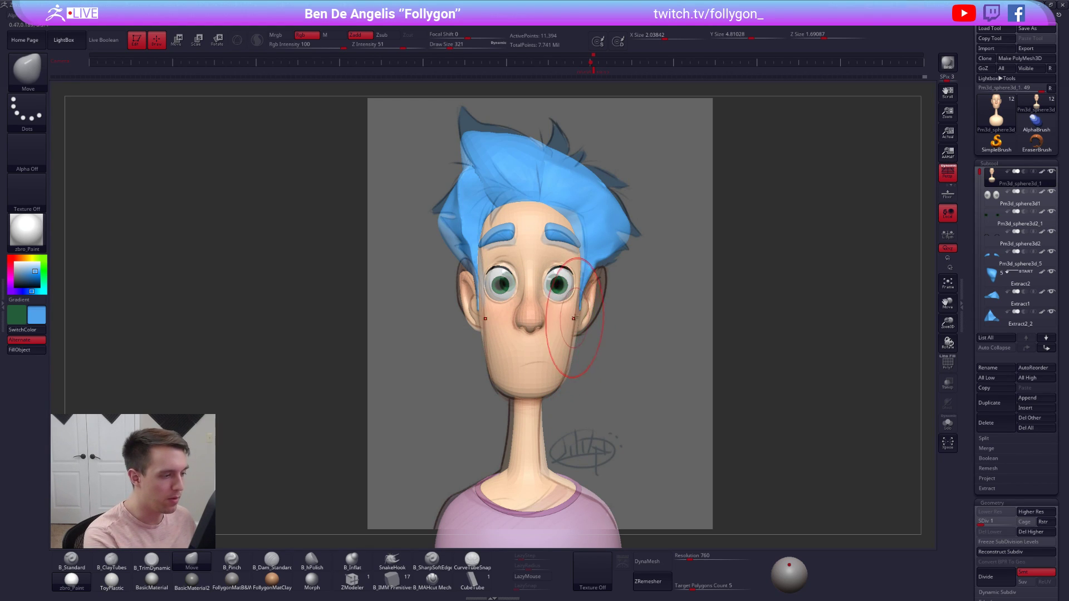
- Check the bust with the overlay hidden and from another angle, and return the head mesh to subdivision level 5
{"action": "key", "text": "shift+z"}
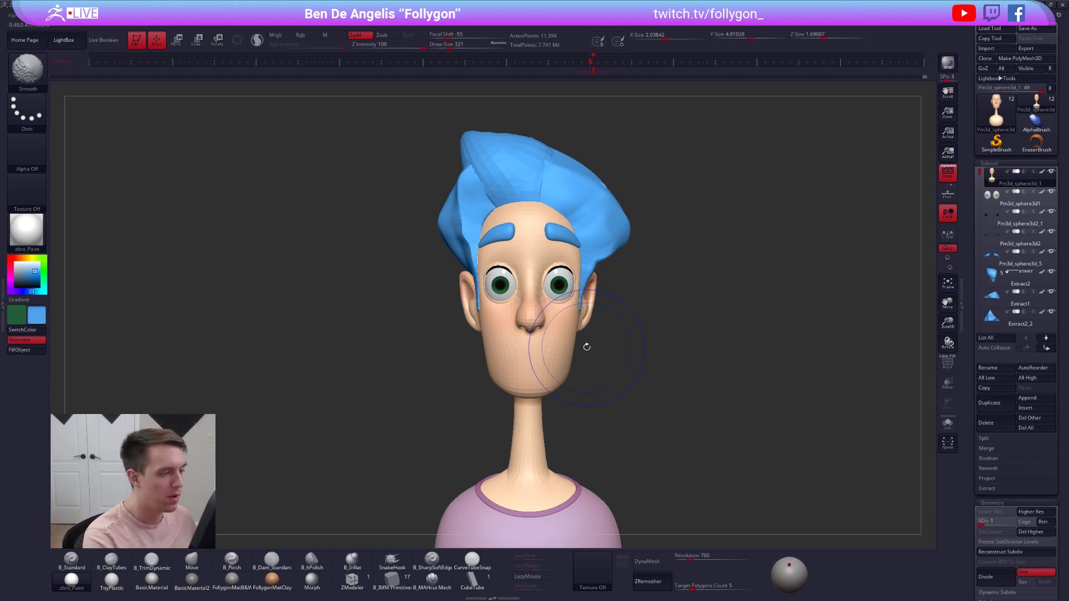
{"action": "left_click_drag", "start_coordinate": [648, 352], "coordinate": [553, 353]}
{"action": "right_click_drag", "start_coordinate": [553, 353], "coordinate": [608, 363]}
{"action": "key", "text": "shift+z"}
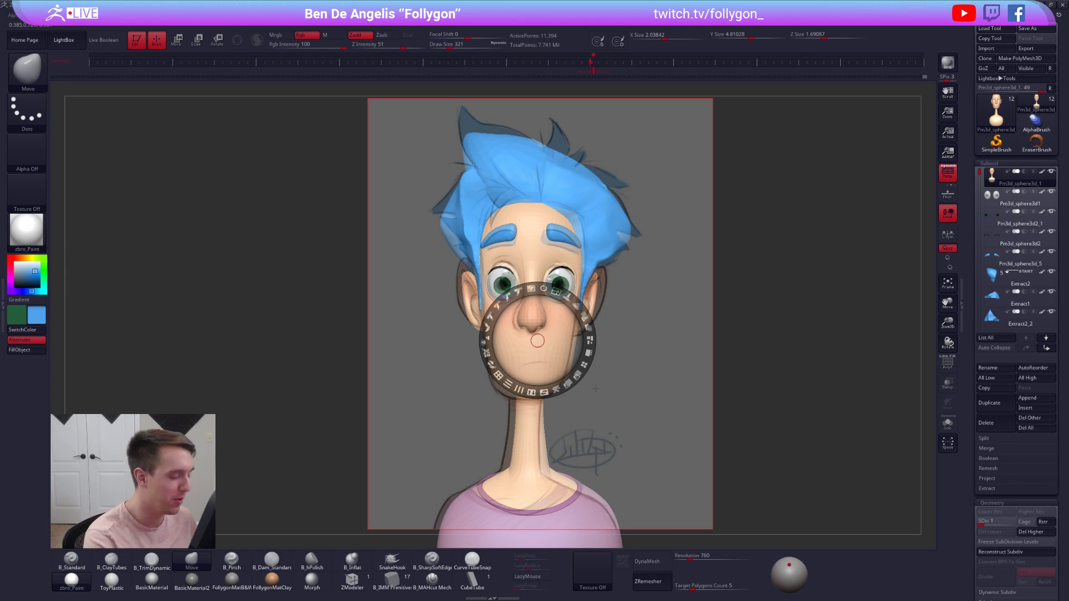
{"action": "key", "text": "shift+z"}
{"action": "key", "text": "d"}
{"action": "key", "text": "d"}
{"action": "key", "text": "d"}
{"action": "key", "text": "d"}
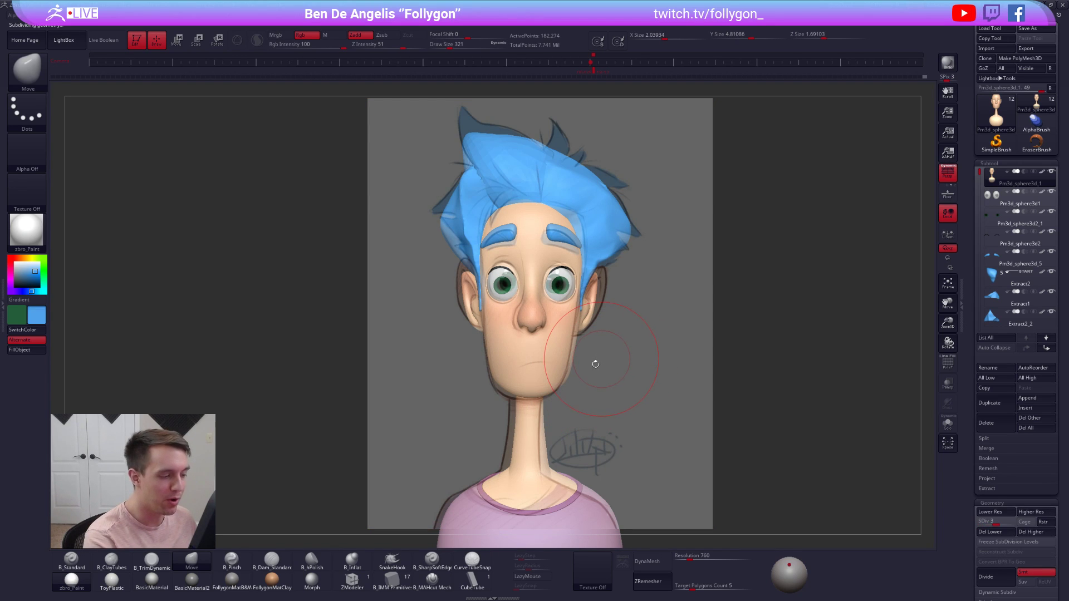
- Carve a slanted mouth line along the overlay's mouth with the B_Dam_Standard brush at Draw Size 61
{"action": "key", "text": "space"}
{"action": "left_click_drag", "start_coordinate": [550, 357], "coordinate": [541, 355]}
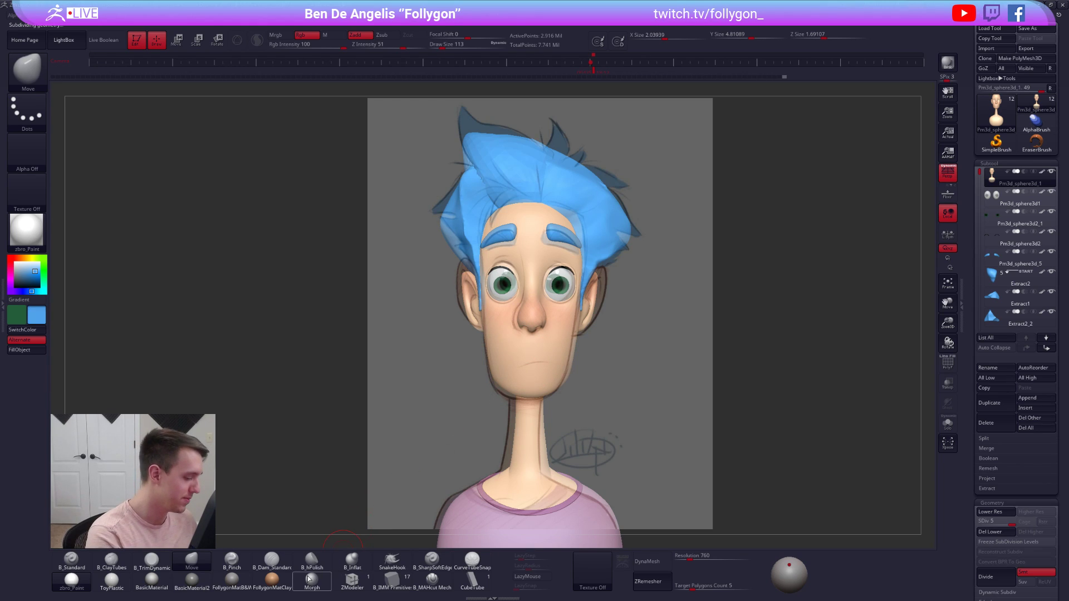
{"action": "left_click", "coordinate": [271, 563]}
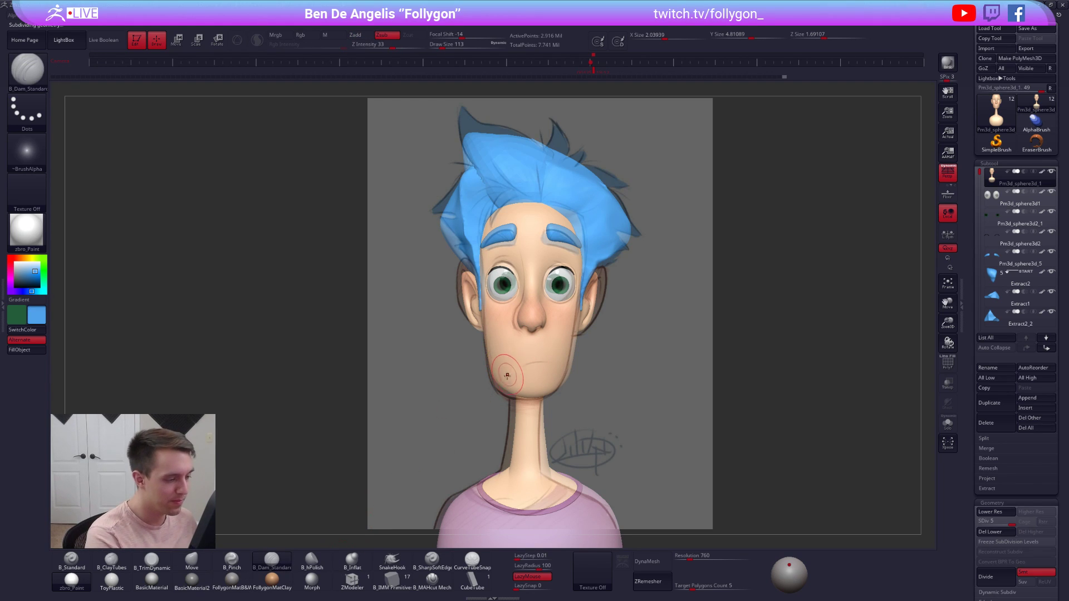
{"action": "key", "text": "space"}
{"action": "left_click_drag", "start_coordinate": [535, 367], "coordinate": [518, 367]}
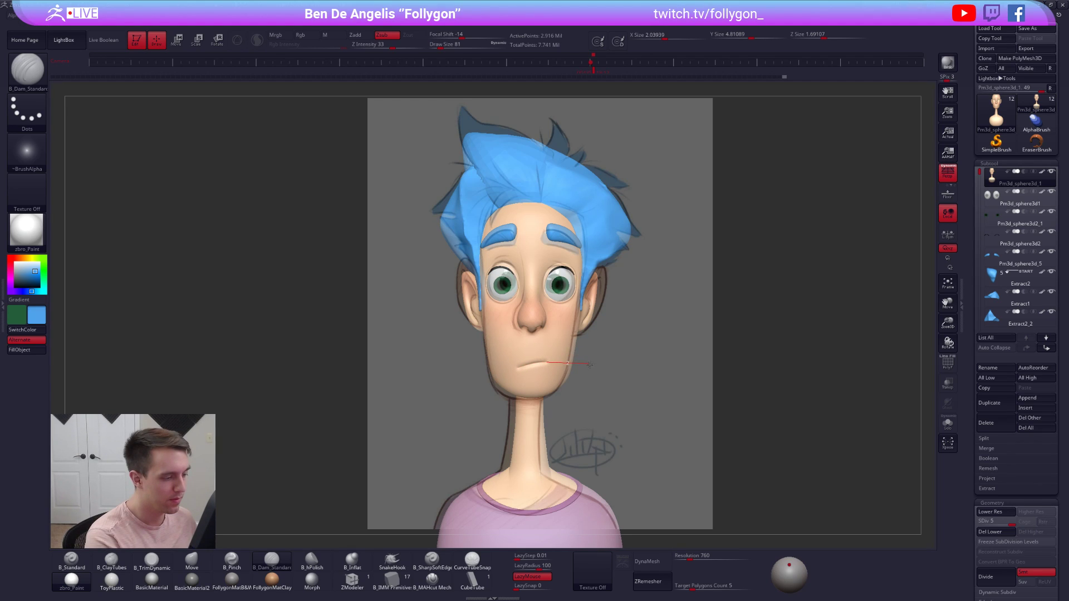
- Restore the reference drawing to full opacity, shrink it beside the bust and leave Spotlight editing
{"action": "key", "text": "z"}
{"action": "mouse_move", "coordinate": [664, 375]}
{"action": "left_mouse_down"}
{"action": "mouse_move", "coordinate": [616, 363]}
{"action": "mouse_move", "coordinate": [416, 364]}
{"action": "left_mouse_up"}
{"action": "left_click_drag", "start_coordinate": [434, 315], "coordinate": [436, 393]}
{"action": "left_click_drag", "start_coordinate": [409, 277], "coordinate": [195, 138]}
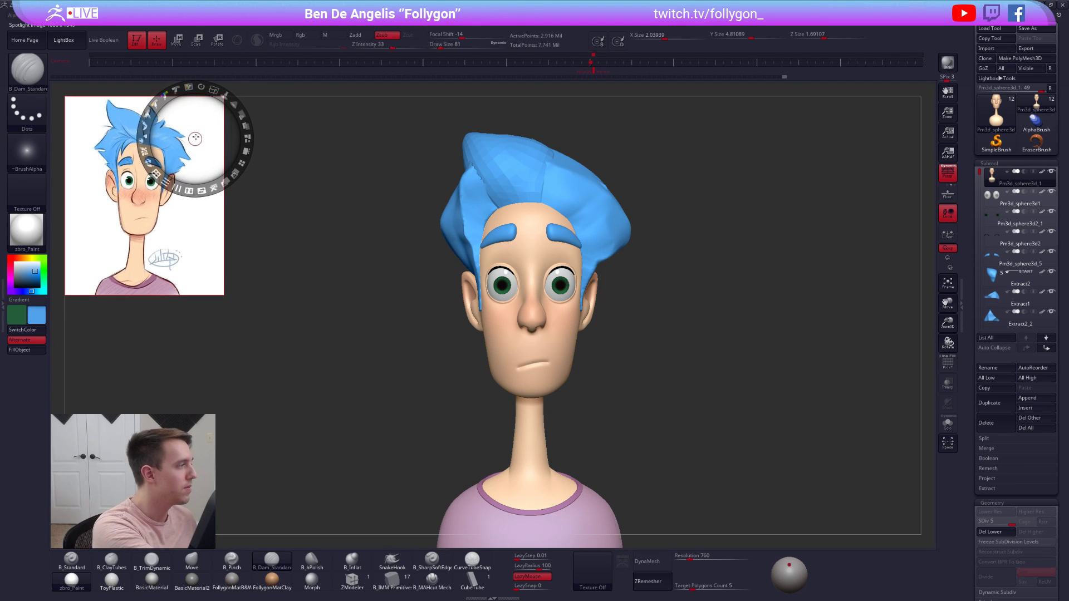
{"action": "key", "text": "z"}
- Isolate the head and sharpen the upper edge of the mouth line with the B_MAHcut Mech brush at Draw Sizes 33 and 43
{"action": "mouse_move", "coordinate": [543, 357]}
{"action": "right_mouse_down", "text": "alt"}
{"action": "mouse_move", "coordinate": [573, 362]}
{"action": "mouse_move", "coordinate": [547, 362]}
{"action": "right_mouse_up", "text": "alt"}
{"action": "key", "text": "alt+s"}
{"action": "right_click", "coordinate": [546, 350]}
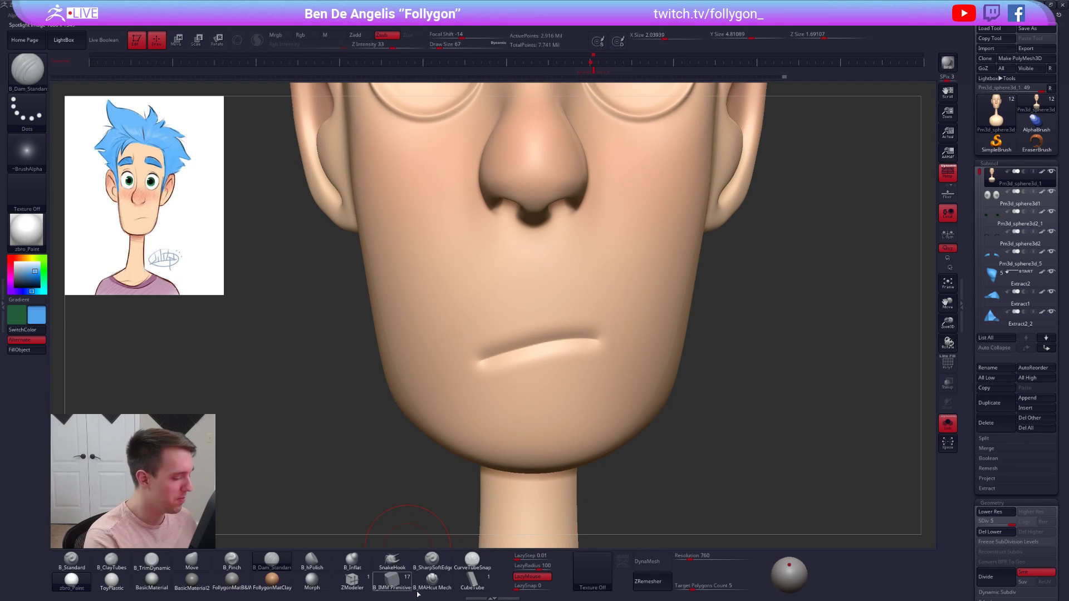
{"action": "left_click", "coordinate": [432, 581]}
{"action": "right_click", "coordinate": [520, 354]}
{"action": "mouse_move", "coordinate": [521, 357]}
{"action": "left_mouse_down"}
{"action": "mouse_move", "coordinate": [497, 355]}
{"action": "mouse_move", "coordinate": [534, 339]}
{"action": "mouse_move", "coordinate": [492, 356]}
{"action": "left_mouse_up"}
{"action": "left_click", "coordinate": [527, 576]}
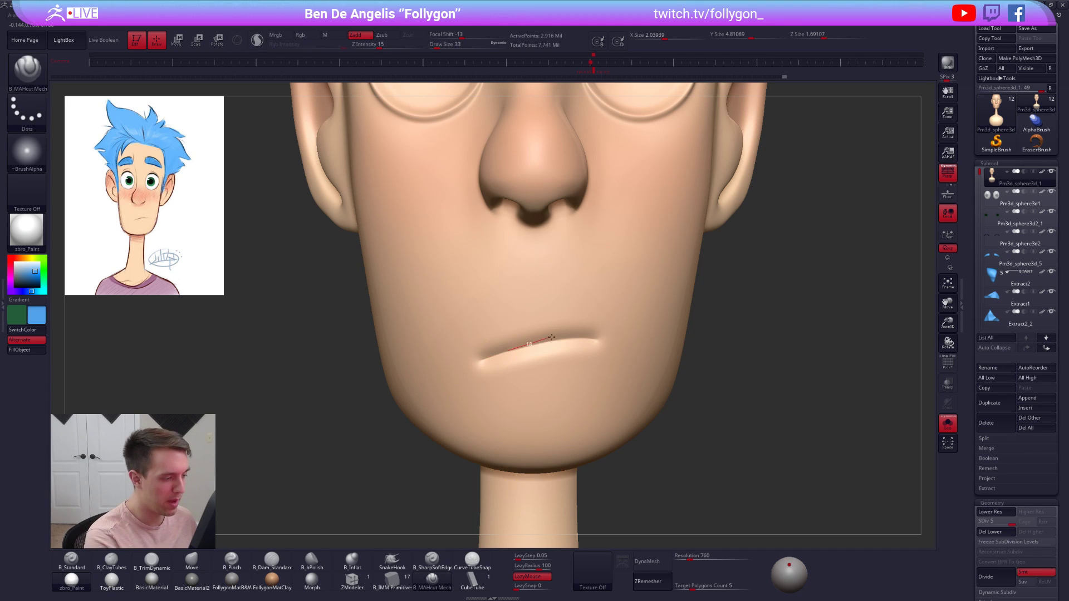
{"action": "left_click_drag", "start_coordinate": [624, 338], "coordinate": [622, 339]}
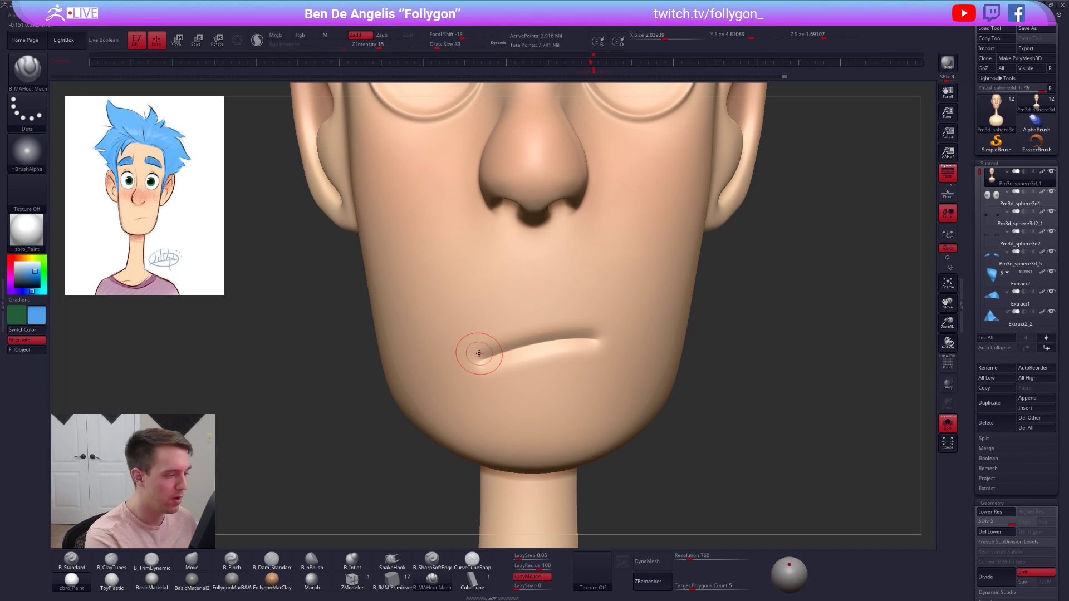
{"action": "left_click_drag", "start_coordinate": [611, 330], "coordinate": [641, 336]}
{"action": "mouse_move", "coordinate": [483, 367]}
{"action": "left_mouse_down"}
{"action": "mouse_move", "coordinate": [638, 344]}
{"action": "mouse_move", "coordinate": [596, 348]}
{"action": "mouse_move", "coordinate": [574, 336]}
{"action": "left_mouse_up"}
{"action": "key", "text": "space"}
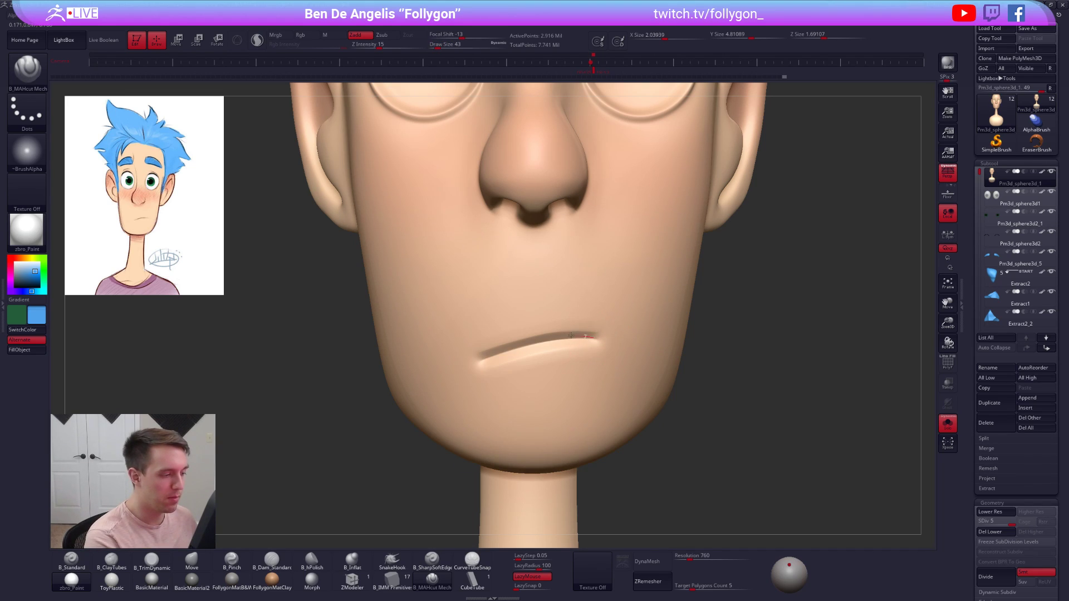
{"action": "left_click_drag", "start_coordinate": [472, 366], "coordinate": [453, 382]}
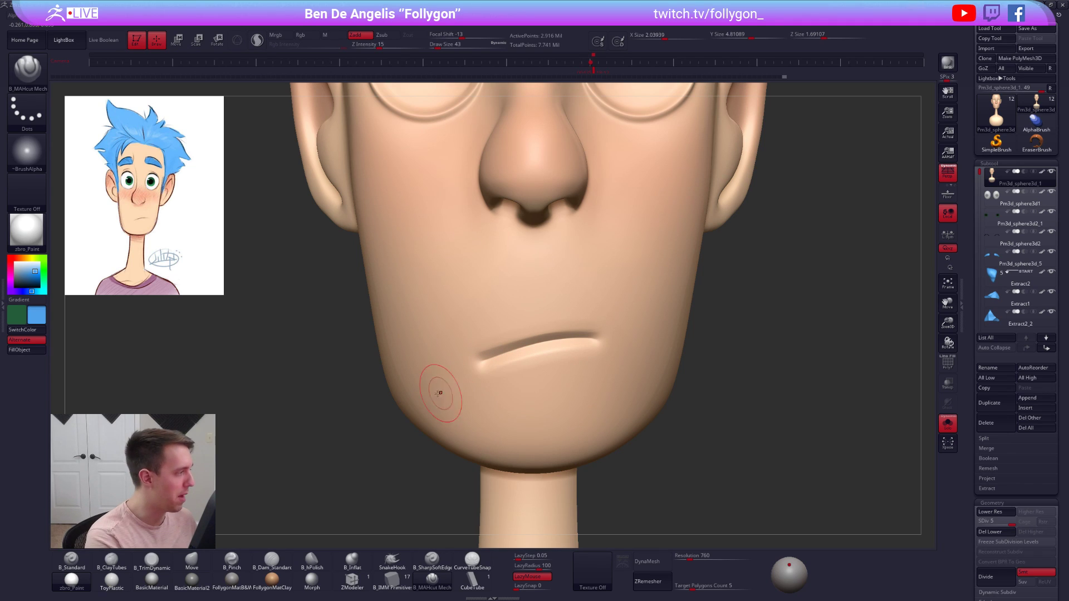
- Adjust the shape of the mouth line and its lower corner with the Move brush
{"action": "key", "text": "b"}
{"action": "key", "text": "m"}
{"action": "key", "text": "v"}
{"action": "key", "text": "space"}
{"action": "left_click_drag", "start_coordinate": [517, 358], "coordinate": [523, 358]}
{"action": "left_click_drag", "start_coordinate": [523, 358], "coordinate": [520, 357]}
{"action": "key", "text": "space"}
{"action": "left_click_drag", "start_coordinate": [519, 380], "coordinate": [480, 357]}
- Cut a thinner crease along the mouth with the B_MAHcut Mech brush at Draw Size 29 and smooth it lightly
{"action": "left_click", "coordinate": [433, 581]}
{"action": "key", "text": "space"}
{"action": "key", "text": "space"}
{"action": "right_click_drag", "start_coordinate": [486, 362], "coordinate": [505, 355]}
{"action": "left_click_drag", "start_coordinate": [478, 357], "coordinate": [486, 352]}
{"action": "left_click_drag", "start_coordinate": [542, 332], "coordinate": [621, 336]}
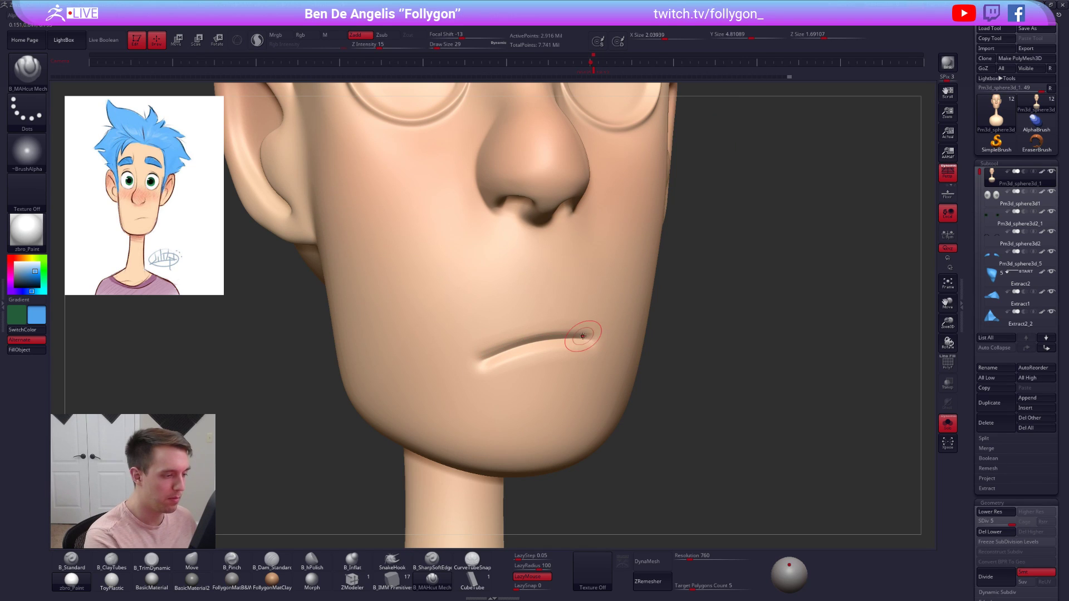
{"action": "left_click_drag", "start_coordinate": [486, 359], "coordinate": [513, 345], "text": "shift"}
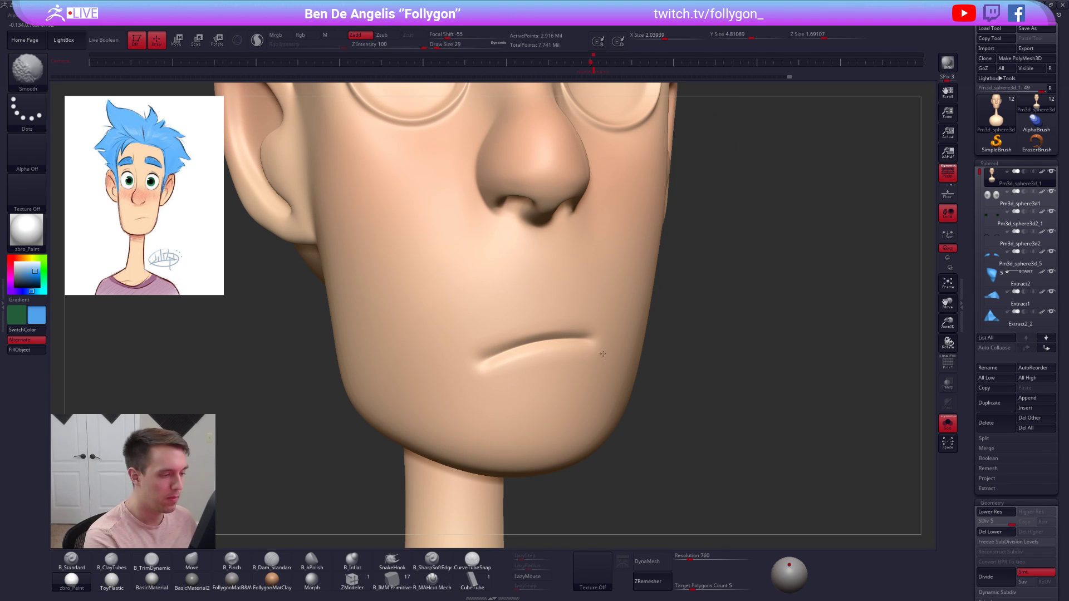
- Deepen the mouth crease at Draw Size 33, smooth its lower end and bring all the subtools back into view
{"action": "right_click_drag", "start_coordinate": [602, 354], "coordinate": [561, 365], "text": "shift"}
{"action": "key", "text": "s"}
{"action": "left_click_drag", "start_coordinate": [570, 359], "coordinate": [572, 359]}
{"action": "key", "text": "s"}
{"action": "left_click_drag", "start_coordinate": [491, 344], "coordinate": [506, 340]}
{"action": "left_click_drag", "start_coordinate": [571, 327], "coordinate": [601, 328]}
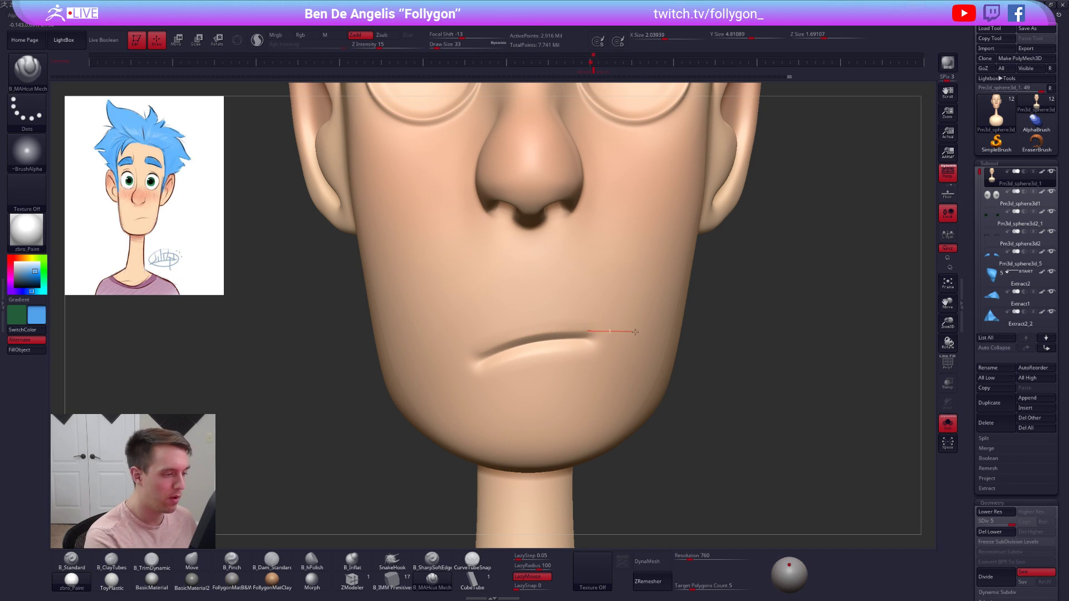
{"action": "left_click_drag", "start_coordinate": [482, 357], "coordinate": [513, 335], "text": "shift"}
{"action": "right_click_drag", "start_coordinate": [513, 337], "coordinate": [510, 313], "text": "ctrl"}
{"action": "key", "text": "alt+s"}
{"action": "right_click_drag", "start_coordinate": [647, 342], "coordinate": [603, 313], "text": "ctrl"}
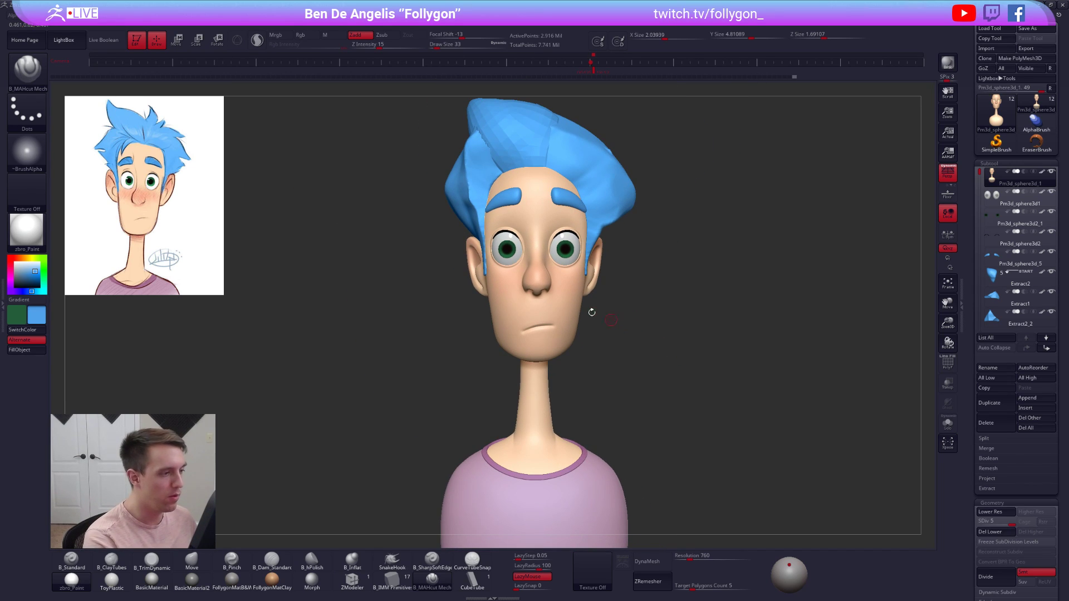
- Switch to the Move brush at Draw Size 150 and lower the head mesh to subdivision level 3
{"action": "key", "text": "b"}
{"action": "key", "text": "m"}
{"action": "key", "text": "v"}
{"action": "key", "text": "space"}
{"action": "left_click_drag", "start_coordinate": [596, 298], "coordinate": [601, 299]}
{"action": "key", "text": "shift+d"}
{"action": "key", "text": "shift+d"}
{"action": "right_click_drag", "start_coordinate": [543, 249], "coordinate": [561, 277], "text": "ctrl"}
{"action": "key", "text": "space"}
{"action": "left_click_drag", "start_coordinate": [593, 312], "coordinate": [597, 312]}
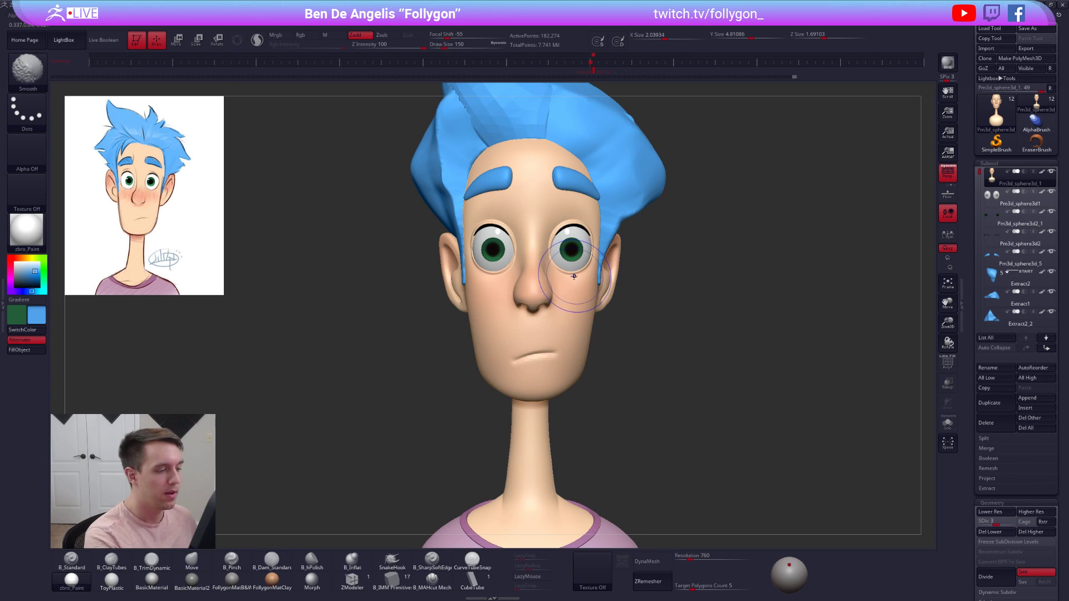
- Lower the head mesh to subdivision level 1 and refine the face around the eyes with the Move brush at Draw Size 104
{"action": "key", "text": "shift+f"}
{"action": "key", "text": "shift+d"}
{"action": "key", "text": "shift+d"}
{"action": "key", "text": "shift+f"}
{"action": "right_click_drag", "start_coordinate": [574, 283], "coordinate": [573, 272]}
{"action": "key", "text": "space"}
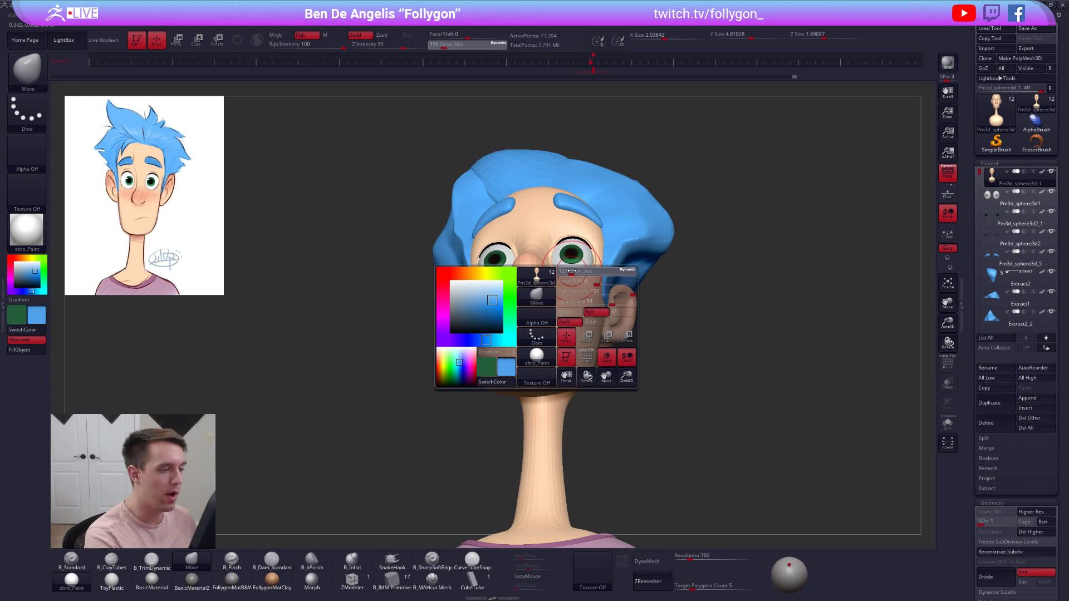
{"action": "left_click_drag", "start_coordinate": [571, 271], "coordinate": [567, 271]}
{"action": "mouse_move", "coordinate": [567, 272]}
{"action": "right_mouse_down"}
{"action": "mouse_move", "coordinate": [595, 274]}
{"action": "mouse_move", "coordinate": [570, 277]}
{"action": "mouse_move", "coordinate": [584, 292]}
{"action": "mouse_move", "coordinate": [583, 329]}
{"action": "right_mouse_up"}
{"action": "key", "text": "space"}
{"action": "key", "text": "space"}
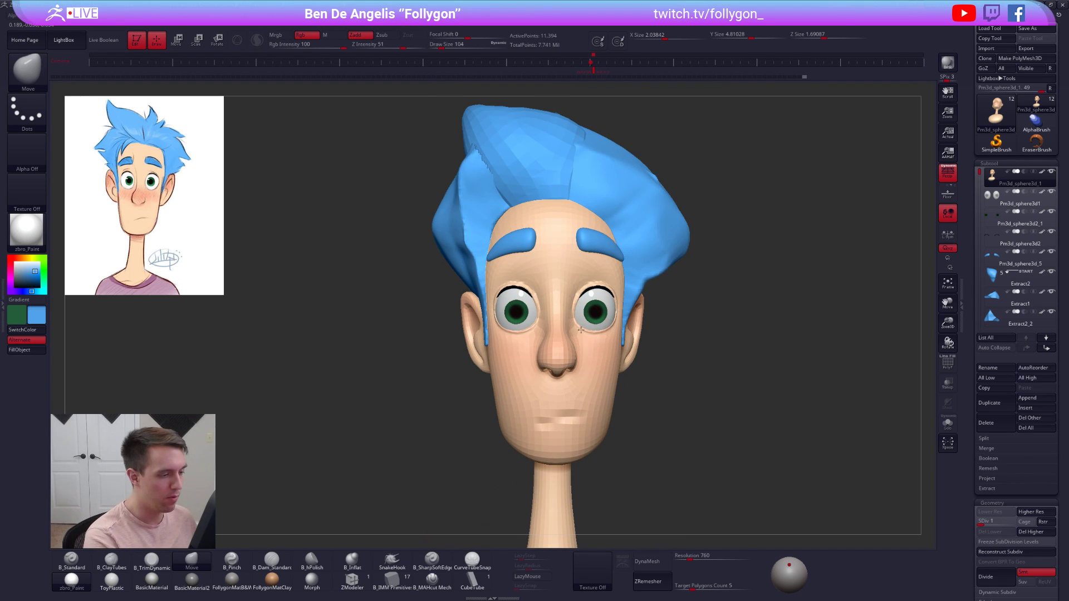
- Return the head mesh to subdivision level 5 and inspect the whole bust from the side and back
{"action": "mouse_move", "coordinate": [600, 333]}
{"action": "right_mouse_down"}
{"action": "mouse_move", "coordinate": [579, 330]}
{"action": "mouse_move", "coordinate": [578, 318]}
{"action": "mouse_move", "coordinate": [613, 300]}
{"action": "mouse_move", "coordinate": [724, 384]}
{"action": "right_mouse_up"}
{"action": "right_click_drag", "start_coordinate": [724, 384], "coordinate": [713, 295], "text": "alt"}
{"action": "key", "text": "d"}
{"action": "key", "text": "d"}
{"action": "key", "text": "d"}
{"action": "key", "text": "d"}
{"action": "right_click_drag", "start_coordinate": [582, 250], "coordinate": [507, 316]}
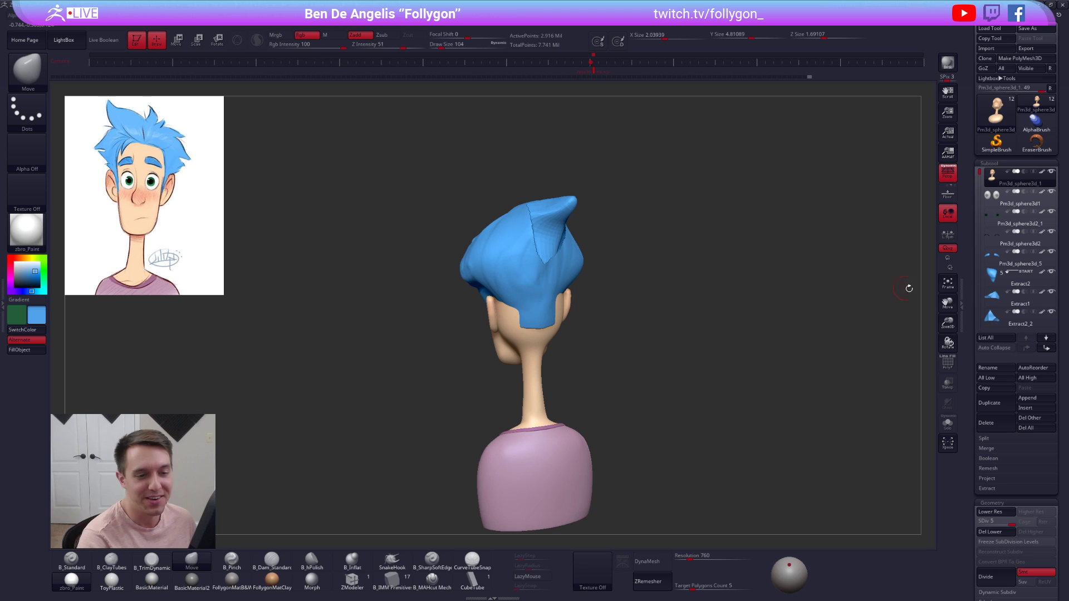
- Hide the hair subtools to expose the bald head and set the Move brush's Draw Size to 203
{"action": "left_click", "coordinate": [1051, 274]}
{"action": "right_click_drag", "start_coordinate": [876, 269], "coordinate": [610, 229]}
{"action": "key", "text": "space"}
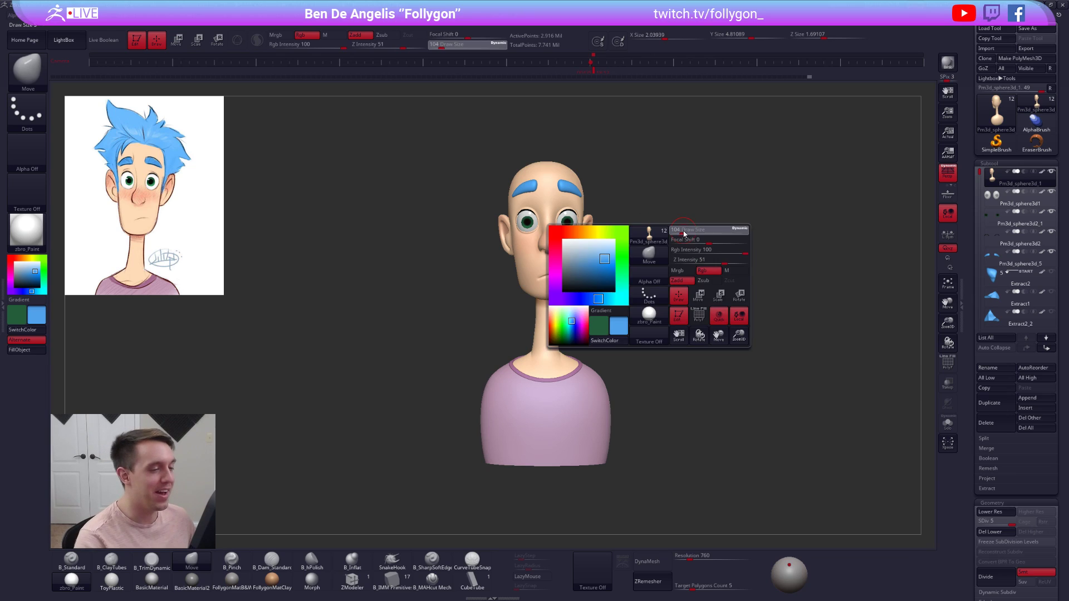
{"action": "key", "text": "ctrl+shift+f"}
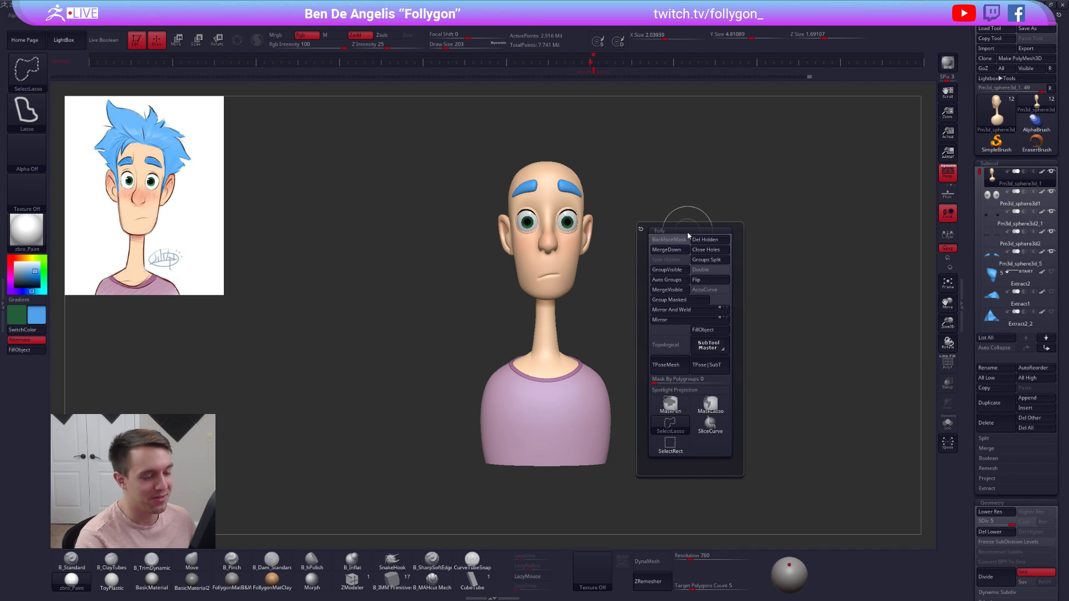
{"action": "right_click_drag", "start_coordinate": [672, 193], "coordinate": [659, 191], "text": "alt"}
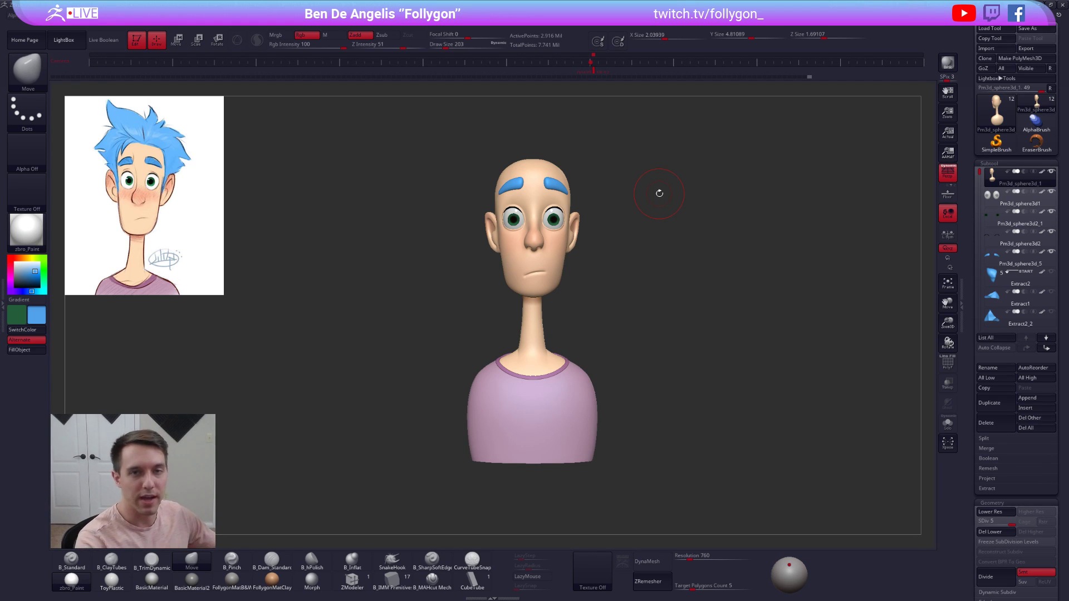
- Quick-save the project and lower the head mesh to subdivision level 1
{"action": "key", "text": "ctrl+s"}
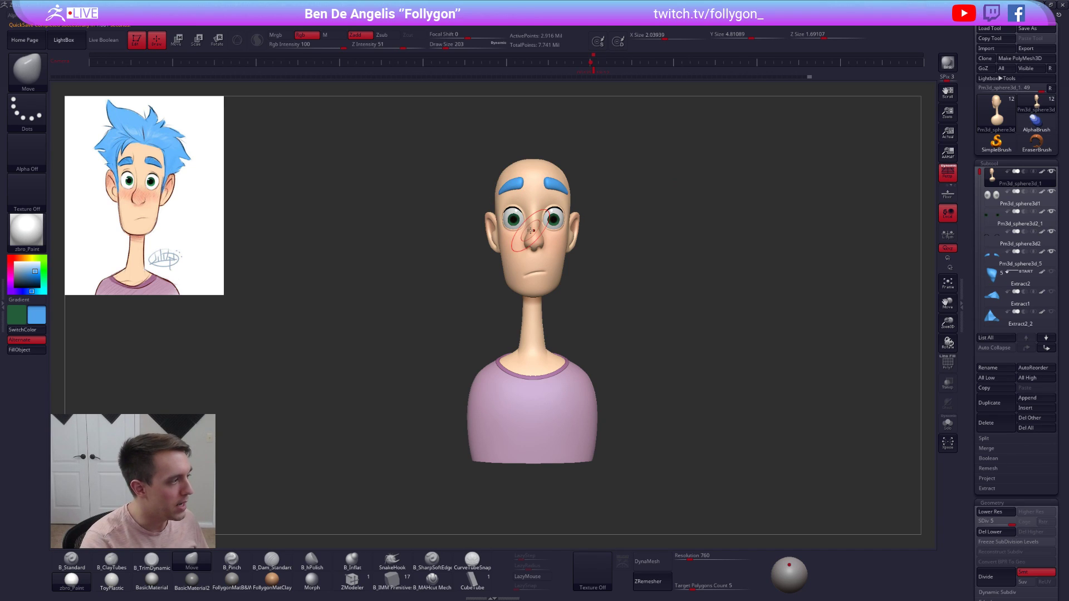
{"action": "key", "text": "shift+d"}
{"action": "key", "text": "shift+d"}
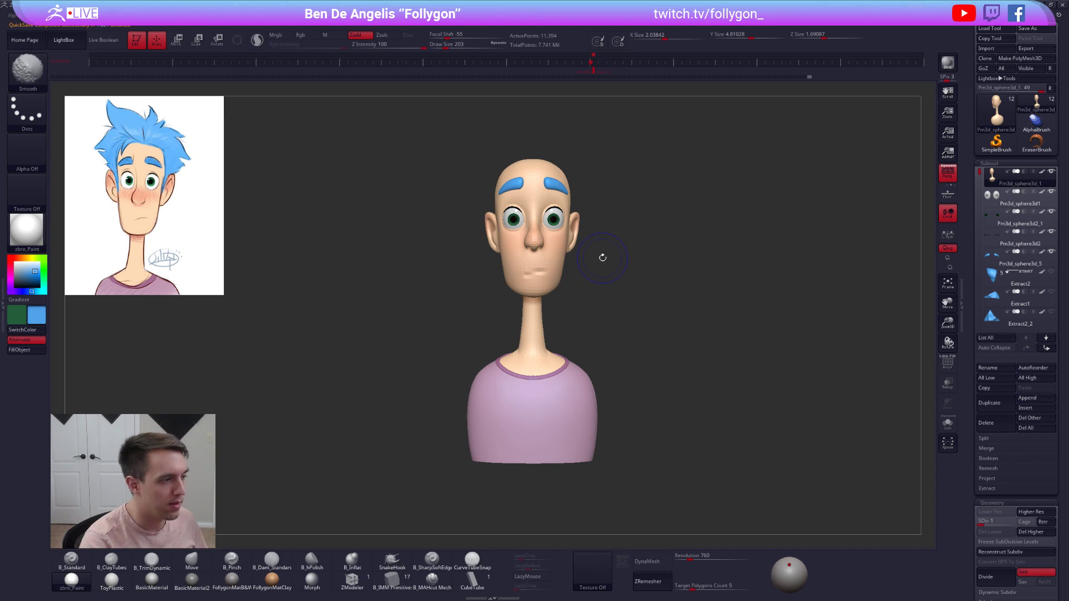
- Return the head mesh to subdivision level 5
{"action": "key", "text": "shift+d"}
{"action": "key", "text": "d"}
{"action": "key", "text": "d"}
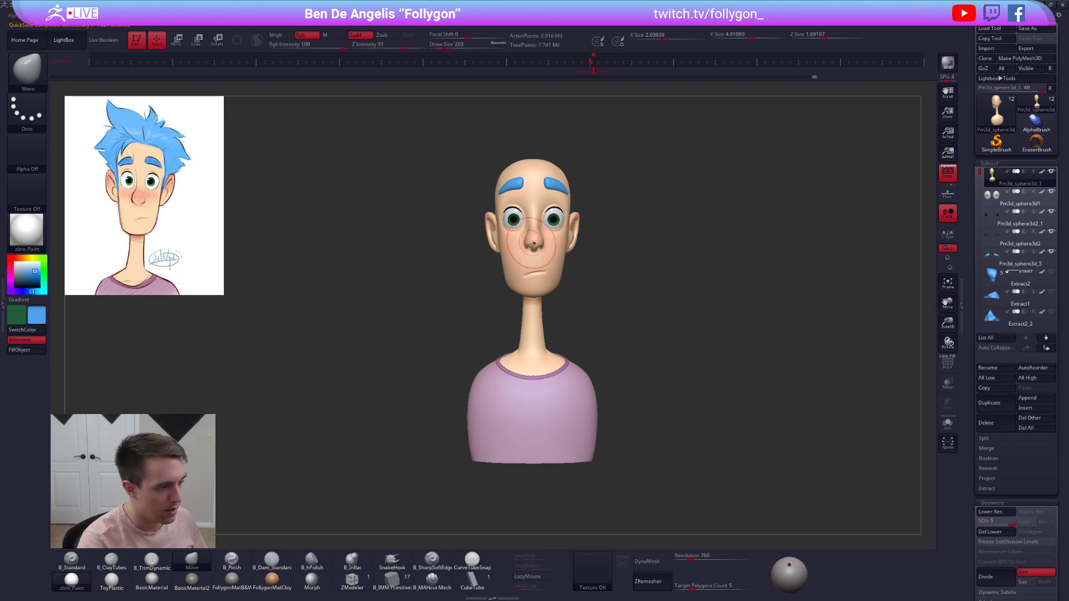
{"action": "key", "text": "ctrl"}
{"action": "key", "text": "space"}
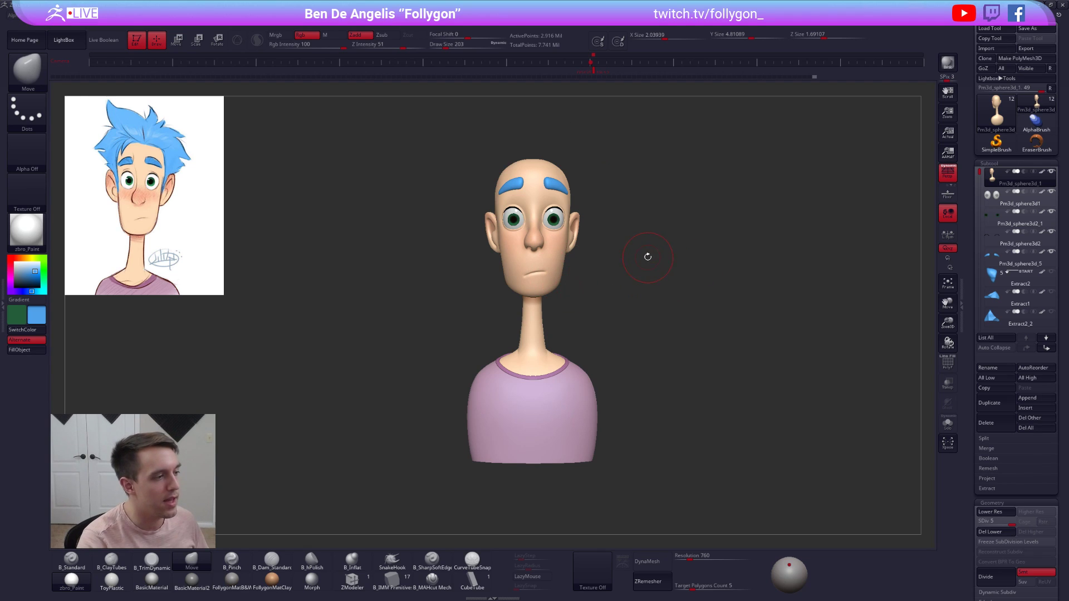
- Switch to Chrome, open the Follygon product store page and look through its ZBrush tutorials, base meshes, brushes and materials
{"action": "key", "text": "alt+Tab"}
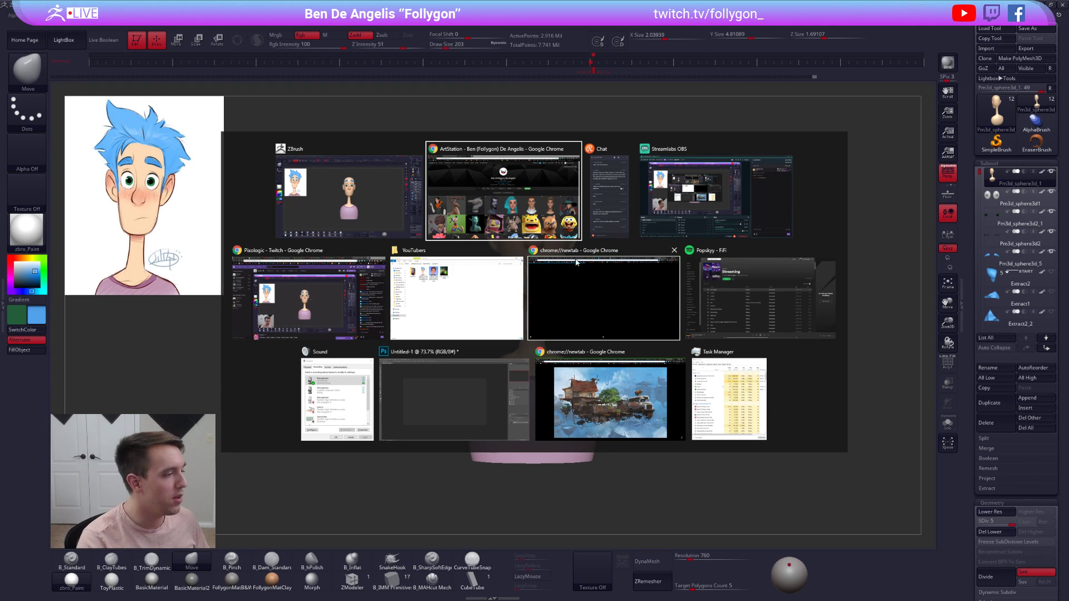
{"action": "left_click", "coordinate": [466, 174]}
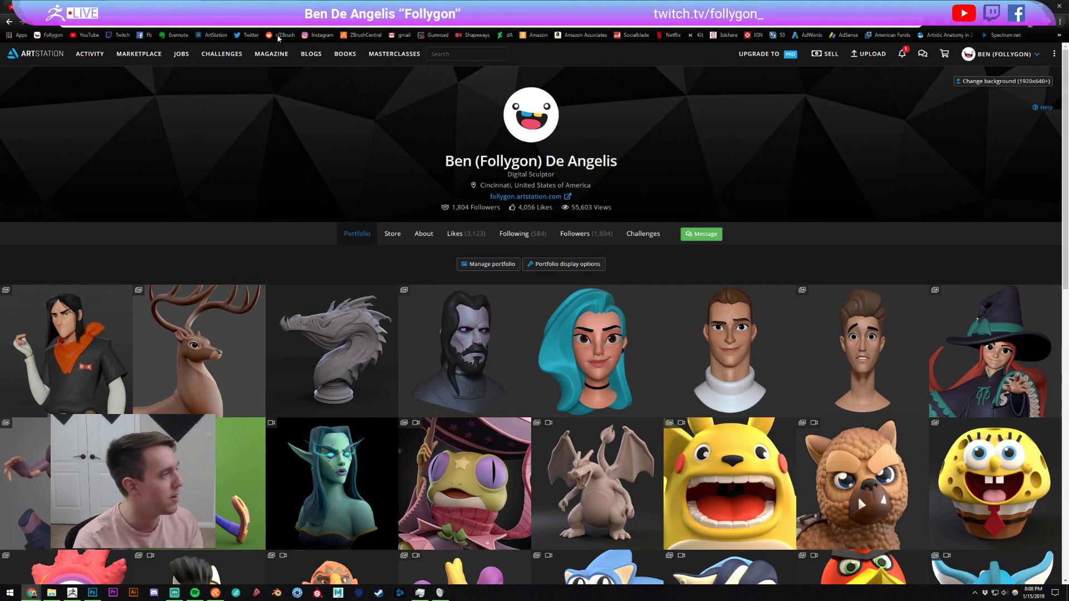
{"action": "left_click", "coordinate": [258, 7]}
{"action": "left_click", "coordinate": [228, 24]}
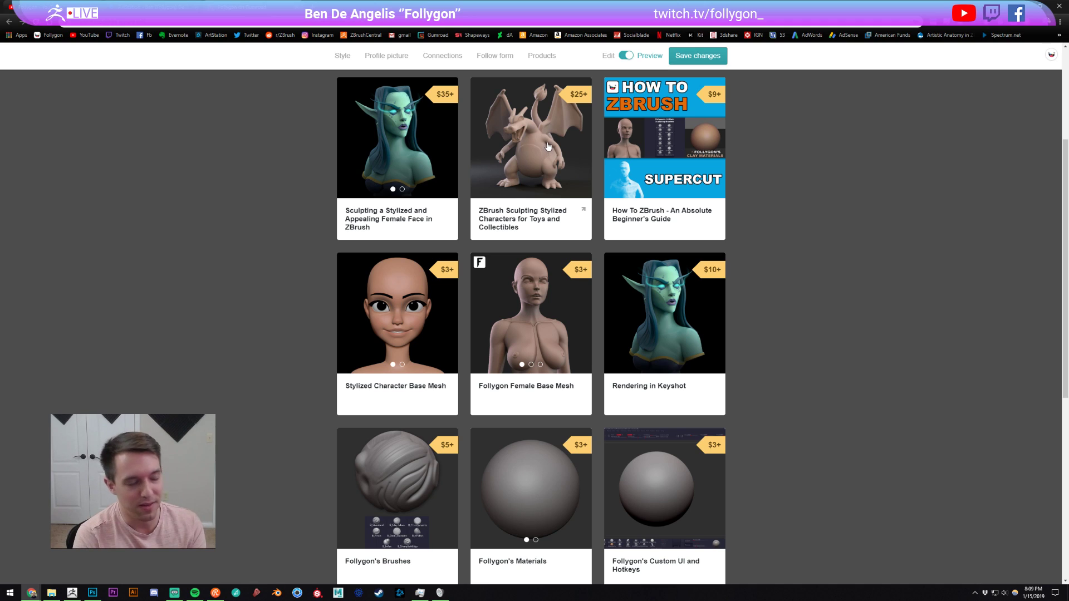
{"action": "scroll", "coordinate": [492, 180], "scroll_direction": "down", "scroll_amount": 2}
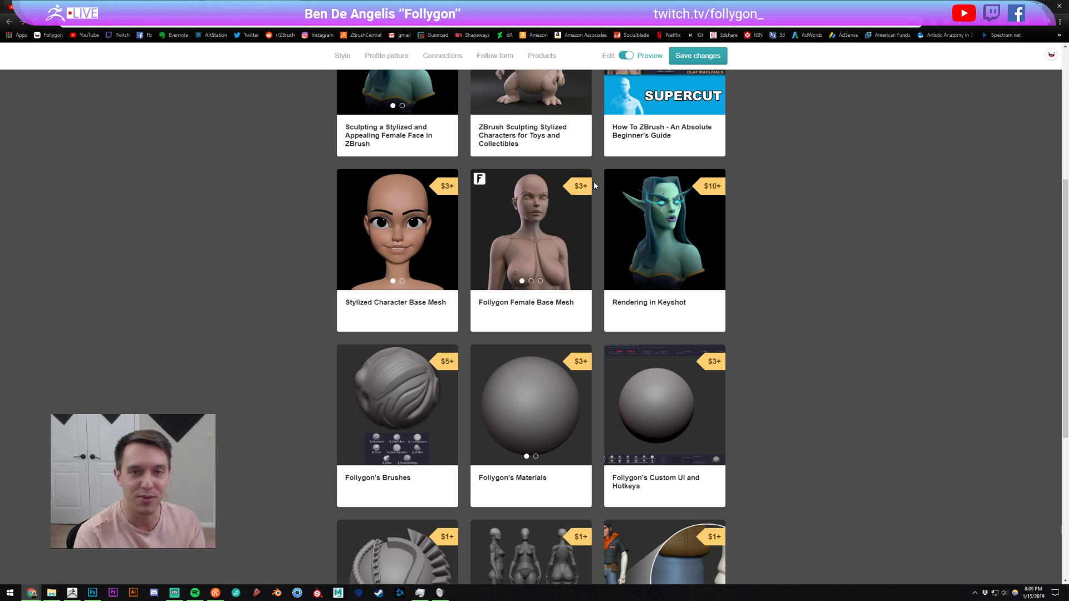
{"action": "scroll", "coordinate": [635, 195], "scroll_direction": "down", "scroll_amount": 3}
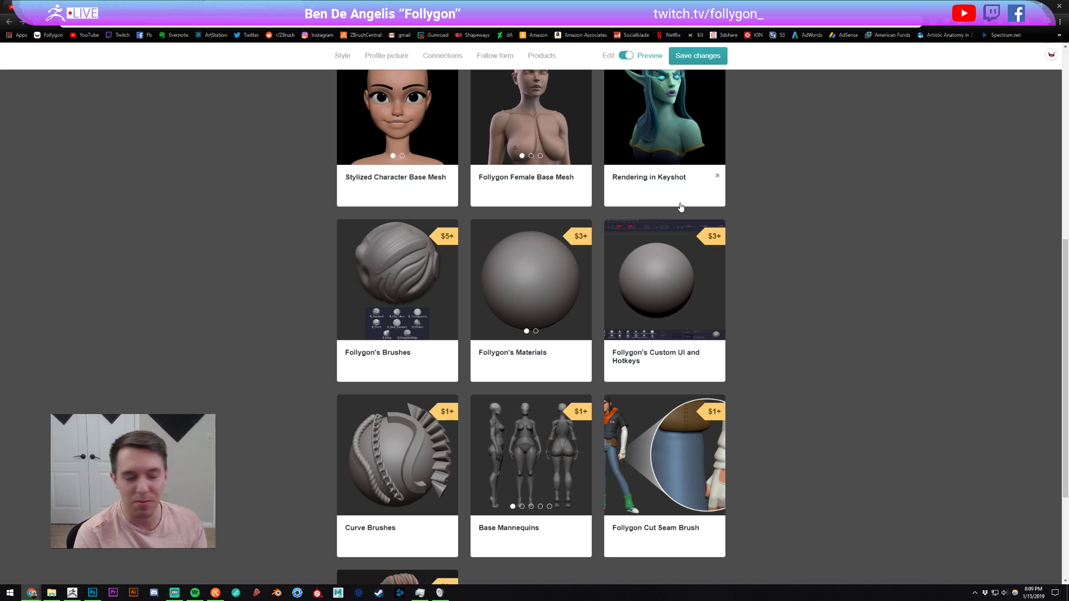
{"action": "scroll", "coordinate": [646, 203], "scroll_direction": "down", "scroll_amount": 2}
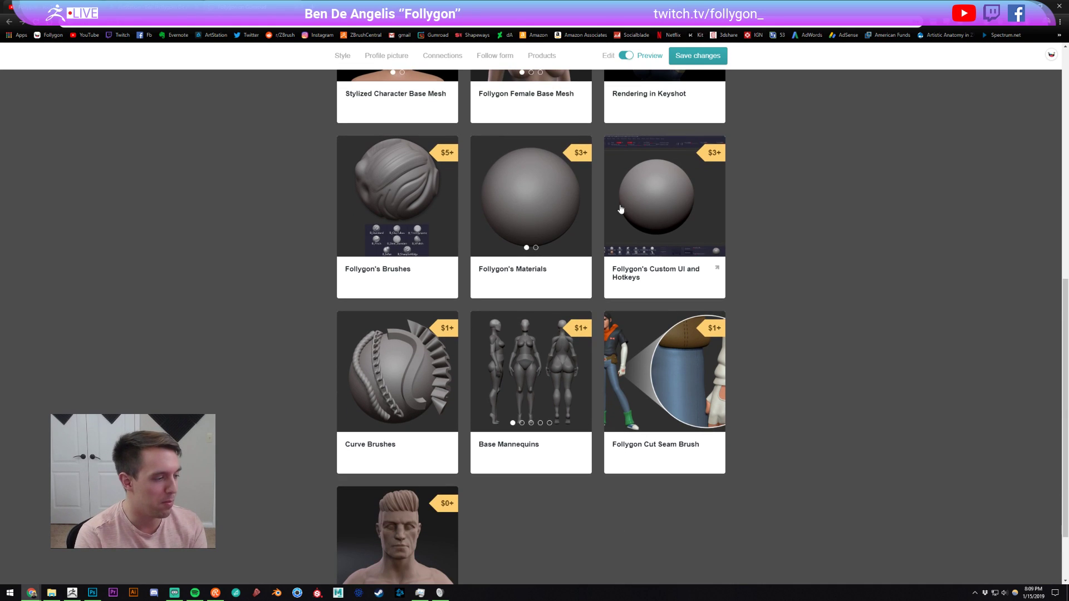
{"action": "scroll", "coordinate": [518, 225], "scroll_direction": "up", "scroll_amount": 1}
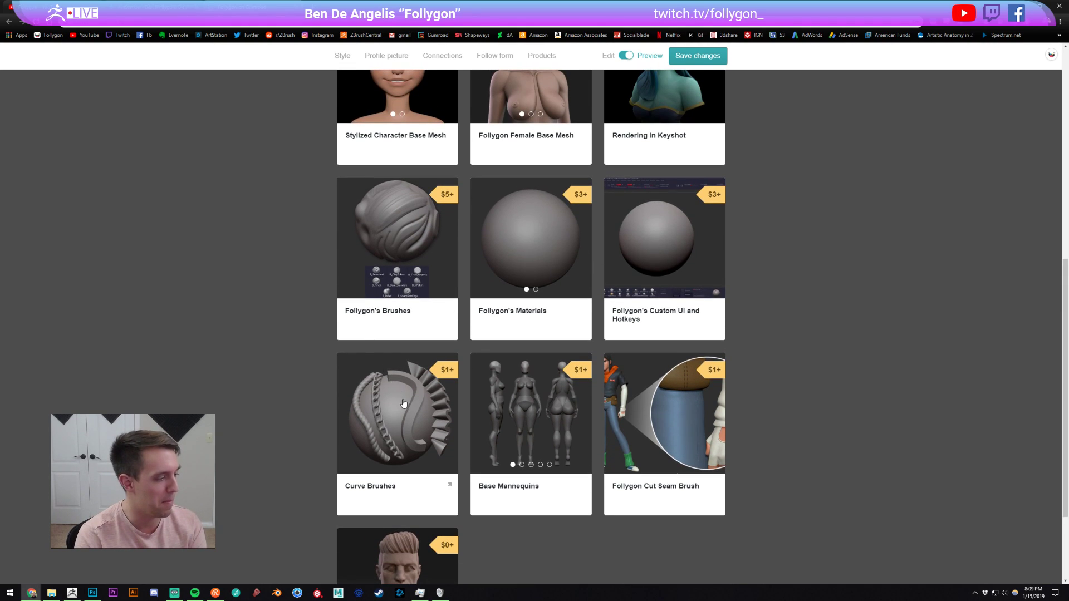
- View the Curve Brushes product details, close them and switch back to ZBrush
{"action": "left_click", "coordinate": [547, 273]}
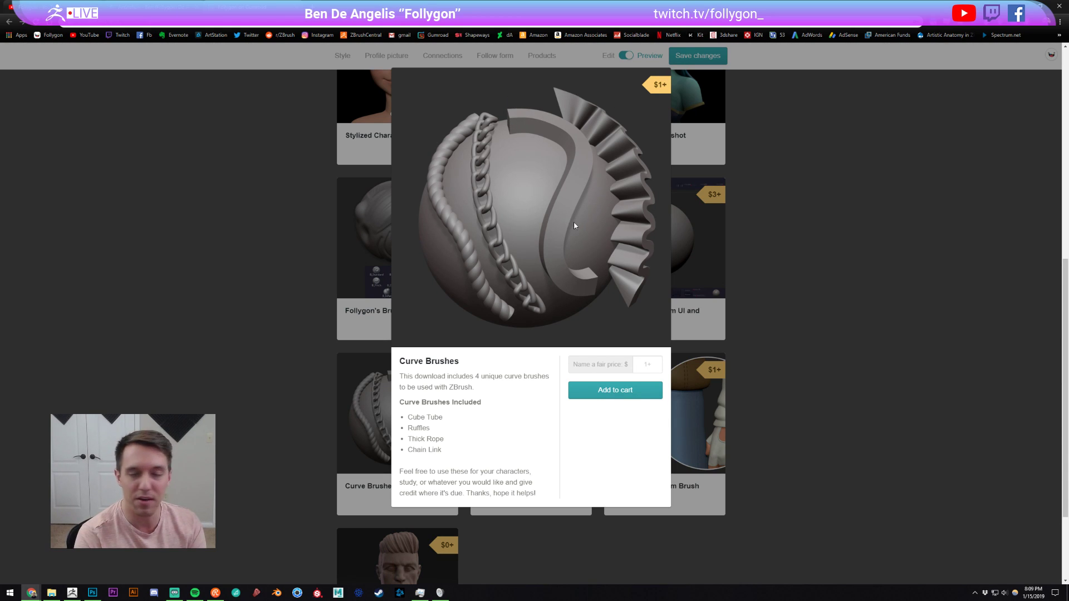
{"action": "left_click", "coordinate": [215, 195]}
{"action": "scroll", "coordinate": [296, 217], "scroll_direction": "up", "scroll_amount": 5}
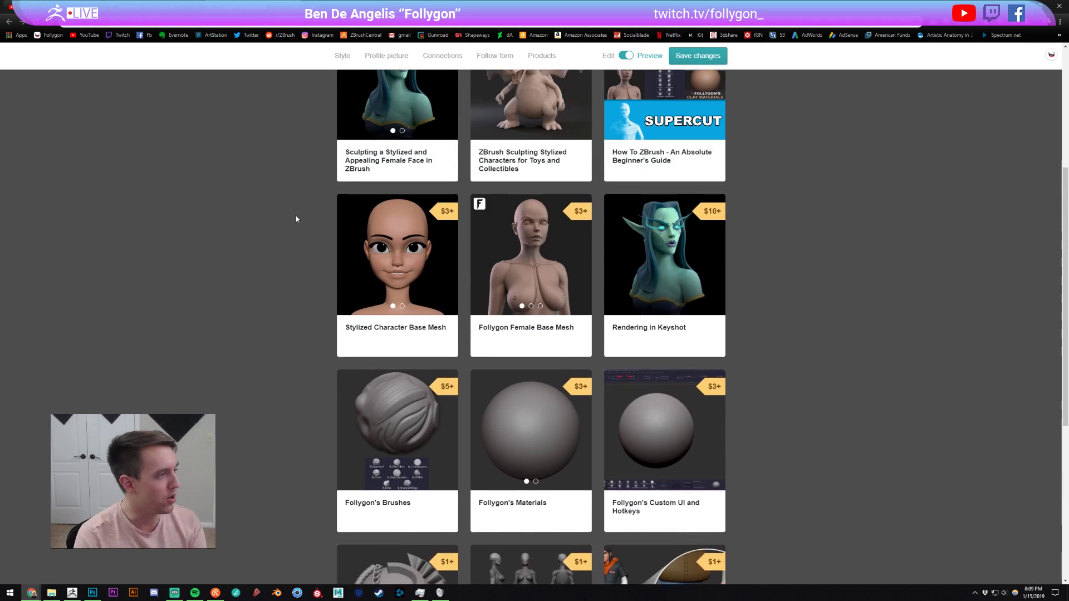
{"action": "left_click", "coordinate": [72, 592]}
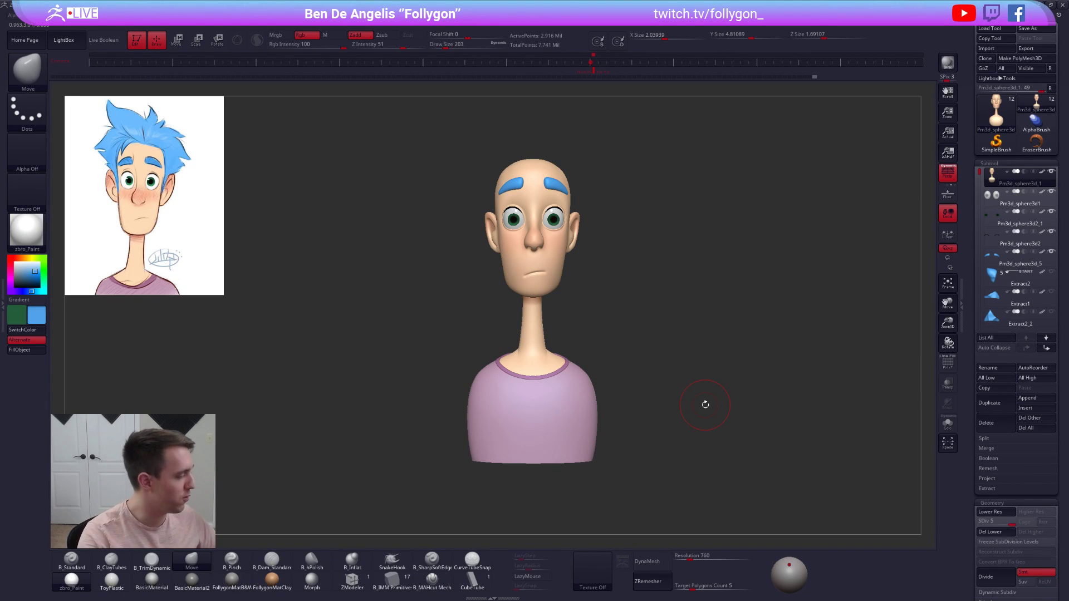